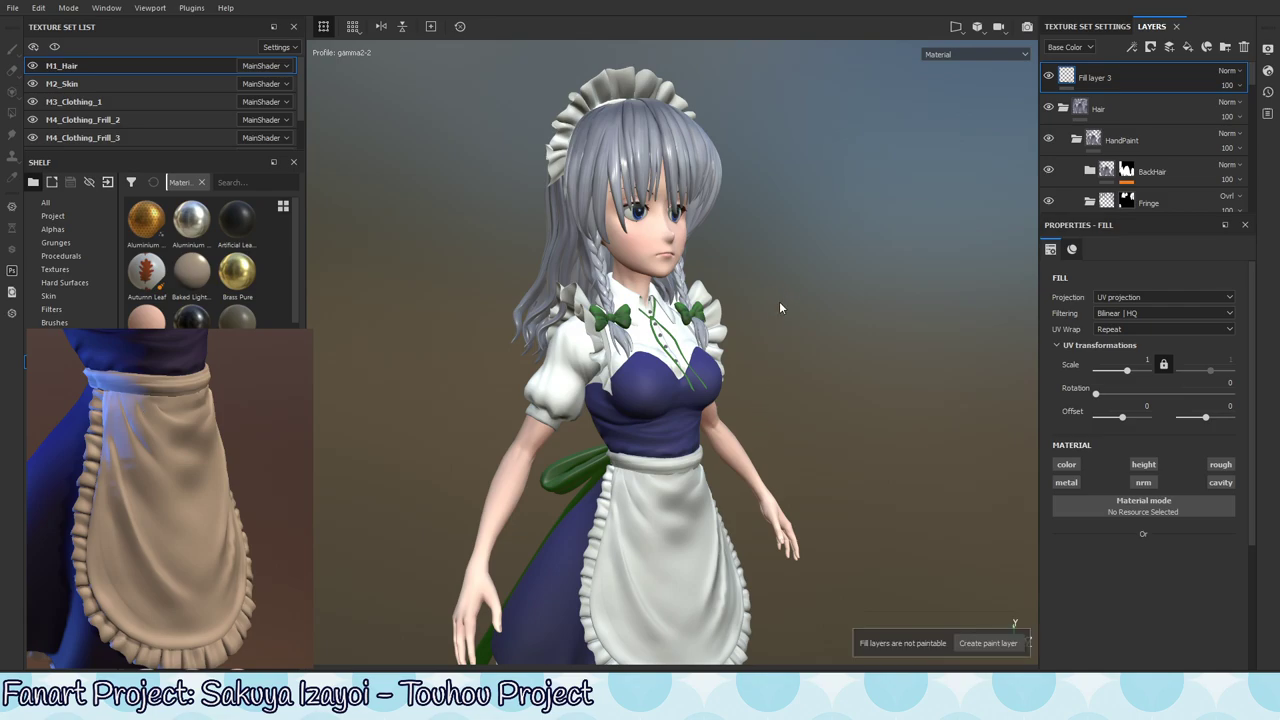
- Select the M4_Clothing_Frill_2 texture set and isolate it so only its parts show in the viewport
mouse_move(760, 550)
middle_mouse_down("alt")
mouse_move(749, 534)
mouse_move(766, 340)
mouse_move(744, 323)
middle_mouse_up("alt")
left_click_drag(744, 324, 729, 330, "alt")
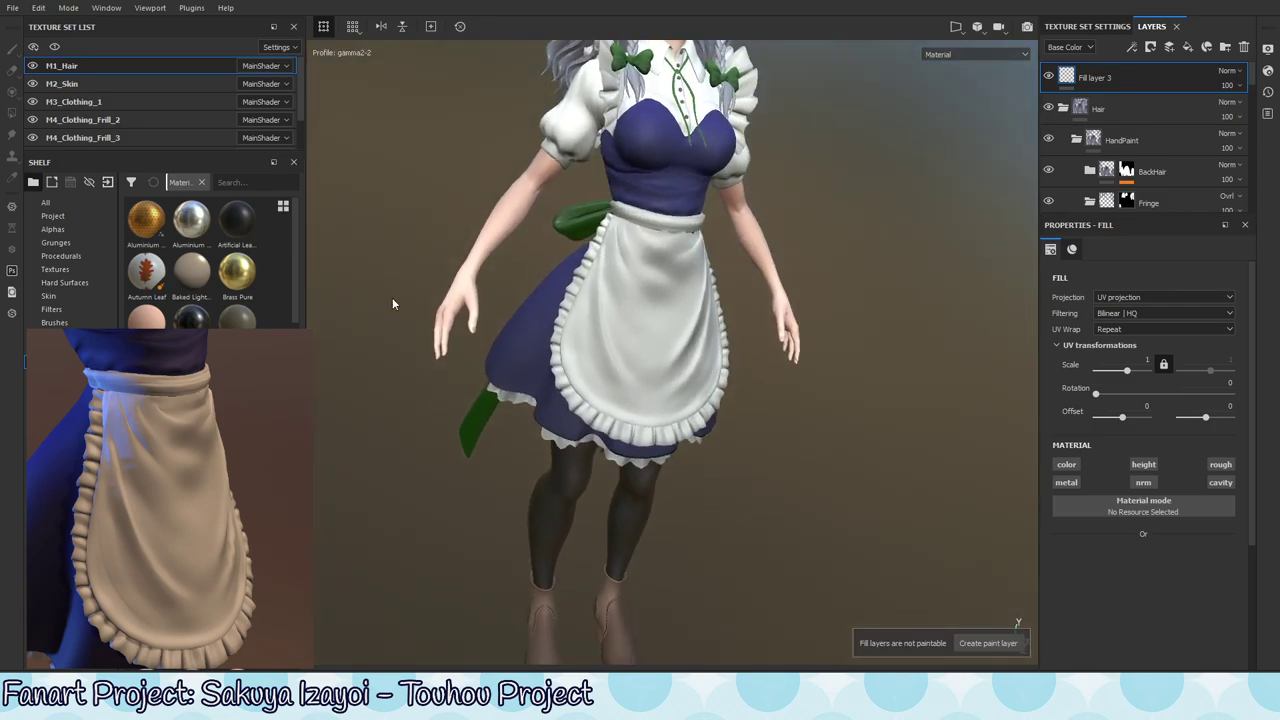
left_click(165, 120)
left_click(165, 120)
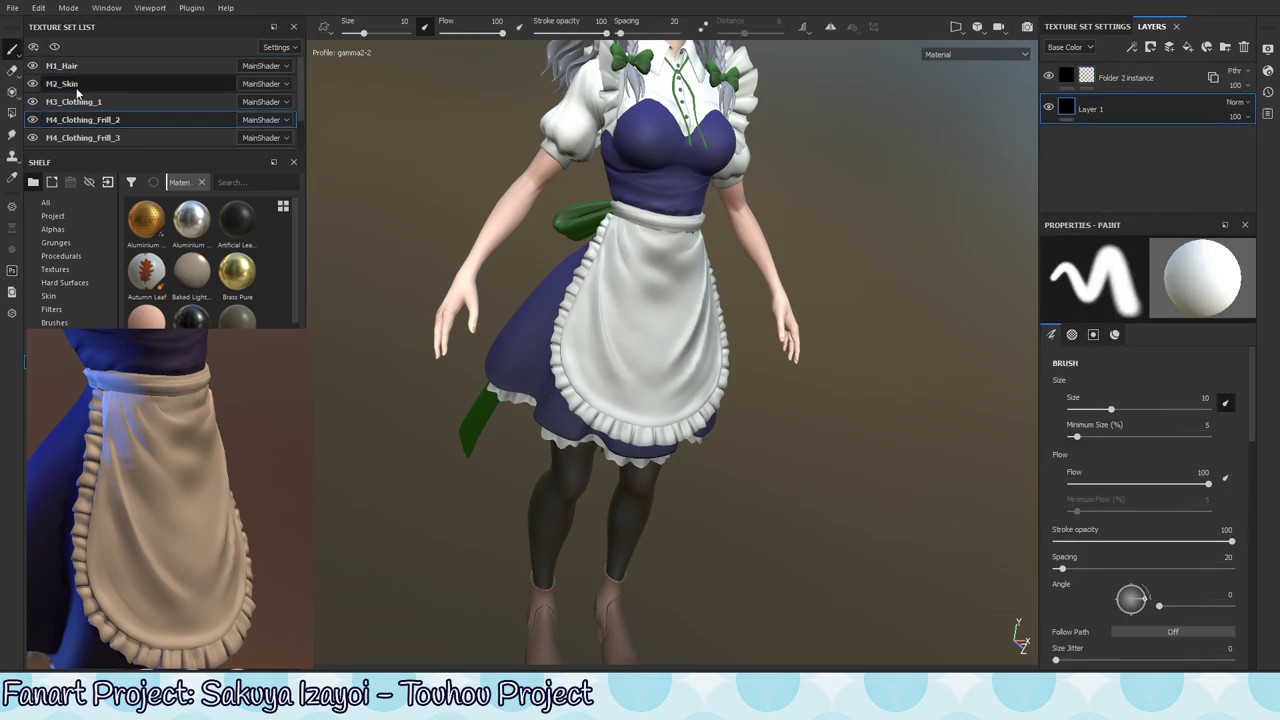
left_click(54, 46)
- Display the Ambient occlusion mesh map on the isolated apron and frill pieces
left_click_drag(750, 318, 832, 261, "alt")
middle_click_drag(798, 476, 722, 527, "alt")
middle_click_drag(718, 330, 716, 530, "alt")
left_click_drag(637, 431, 678, 396, "alt")
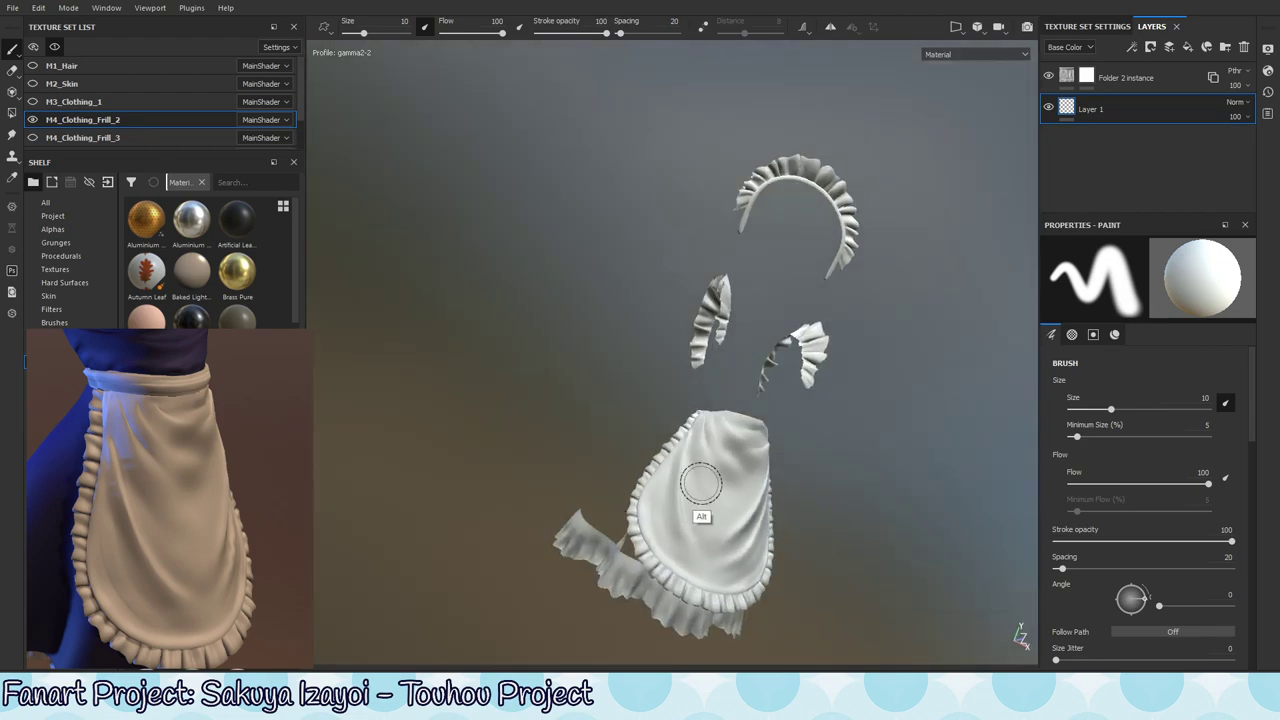
left_click_drag(817, 529, 751, 357, "alt")
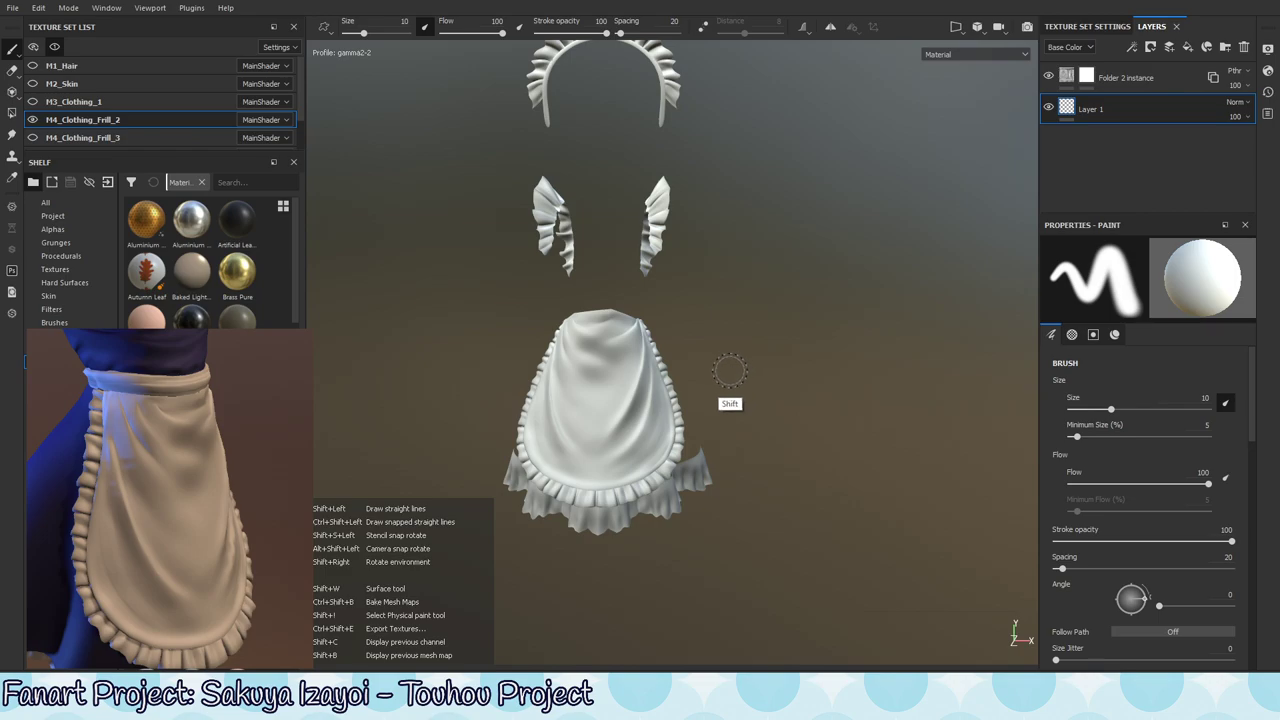
key("shift+b")
key("shift+b")
key("shift+b")
key("shift+b")
key("shift+b")
key("shift+b")
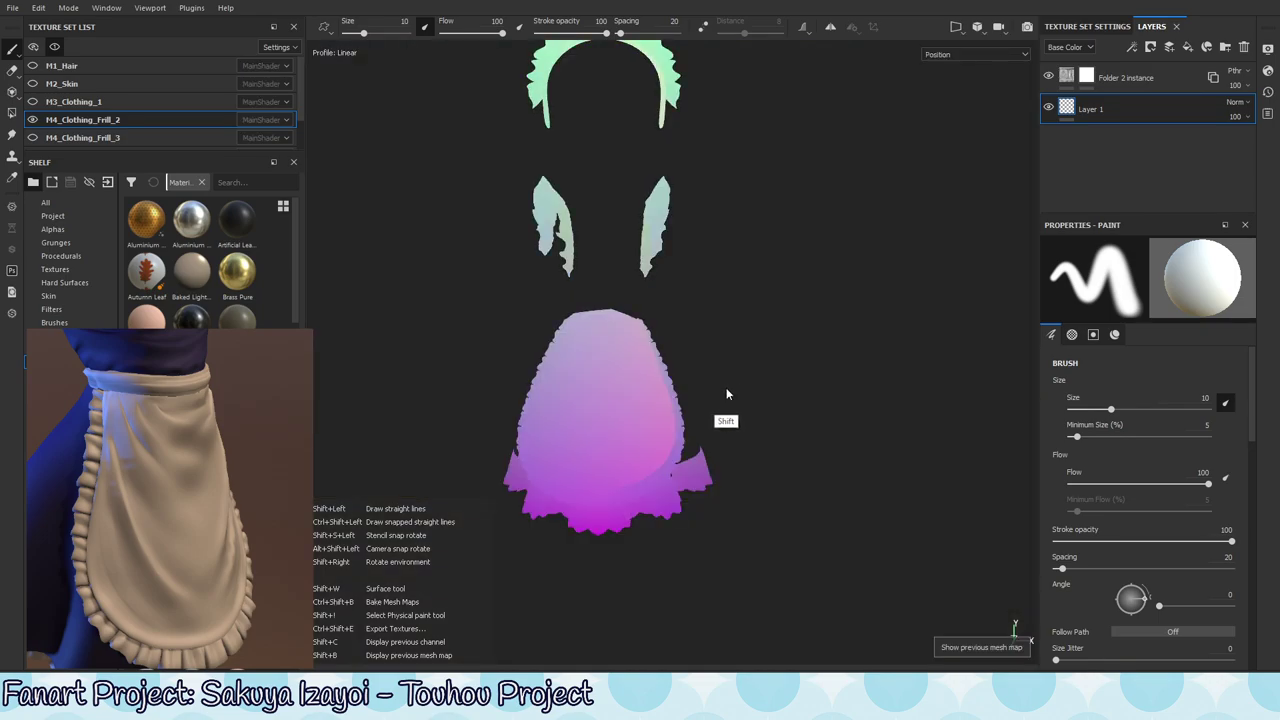
- Examine the baked ambient occlusion on the headband, shoulder frills and apron from several angles against the reference image
middle_click_drag(698, 386, 635, 482, "alt")
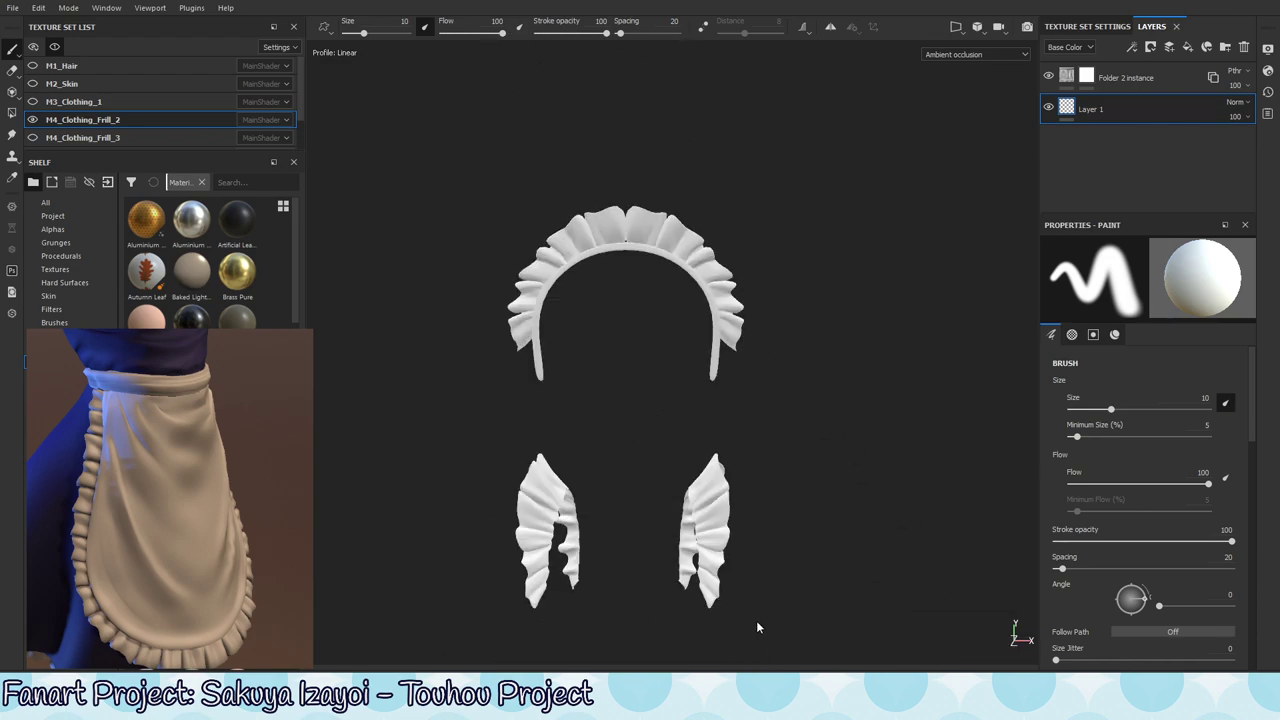
left_click_drag(727, 430, 717, 380, "alt")
middle_click_drag(717, 380, 630, 420, "alt")
left_click_drag(630, 420, 513, 443, "alt")
left_click_drag(602, 612, 612, 412, "alt")
left_click_drag(646, 332, 620, 385, "alt")
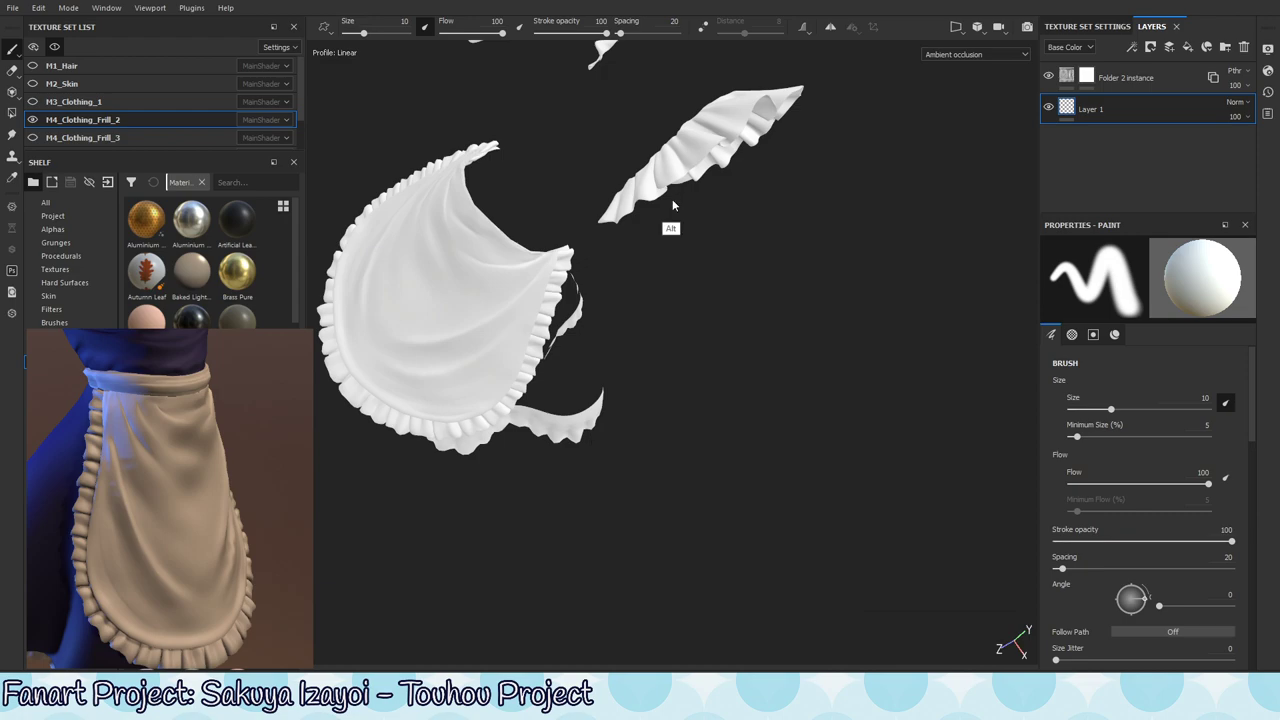
middle_click_drag(663, 409, 845, 440, "alt")
right_click_drag(760, 395, 796, 401, "alt")
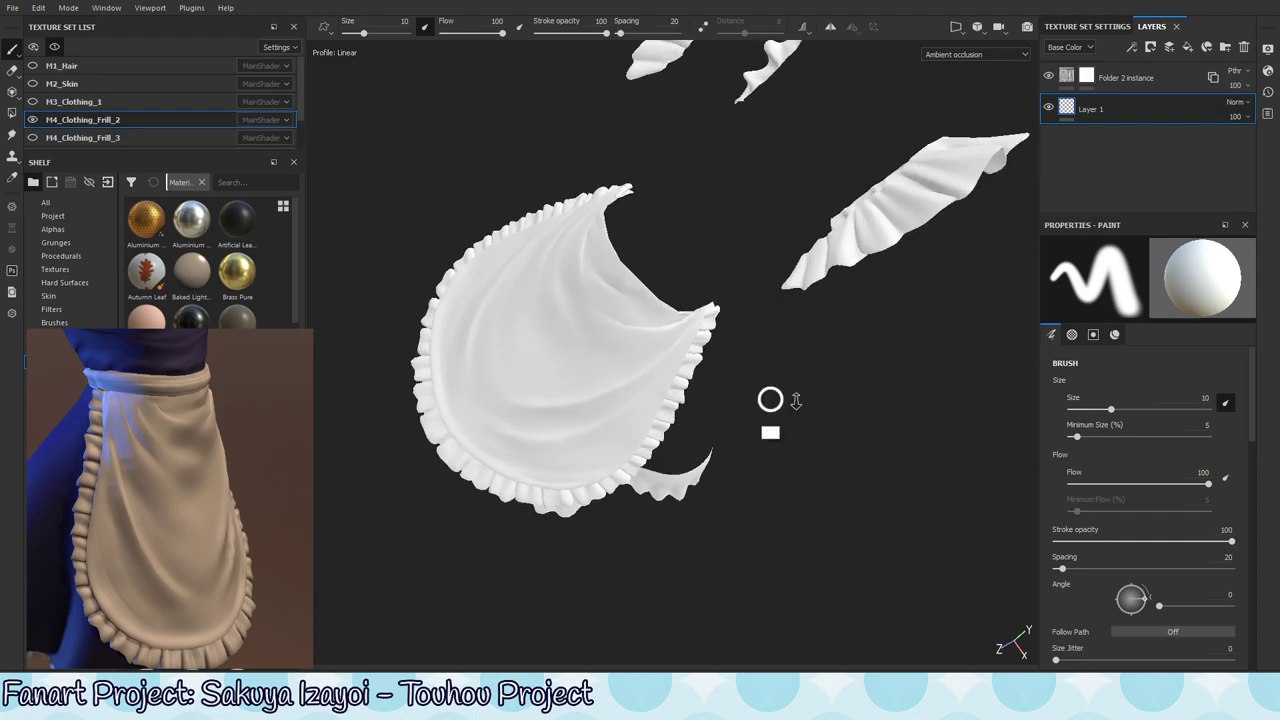
left_click_drag(796, 401, 666, 366, "alt")
right_click_drag(666, 366, 654, 389, "alt")
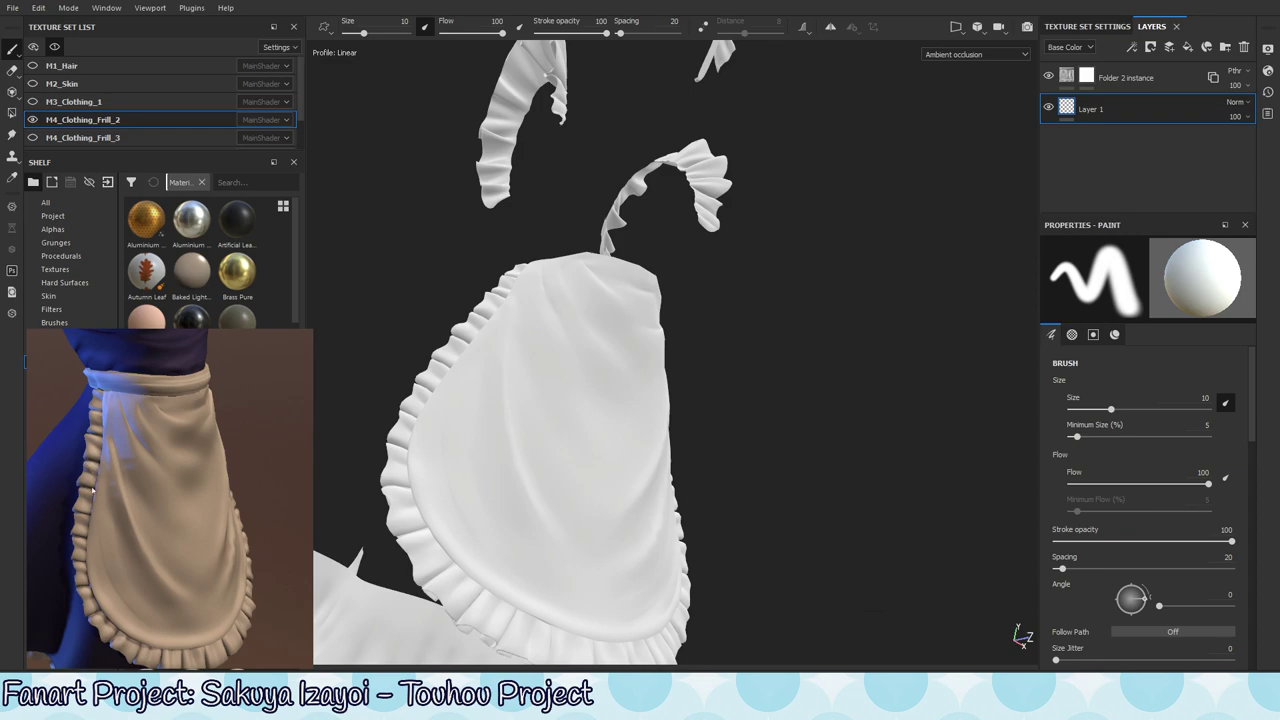
left_click_drag(99, 490, 107, 459)
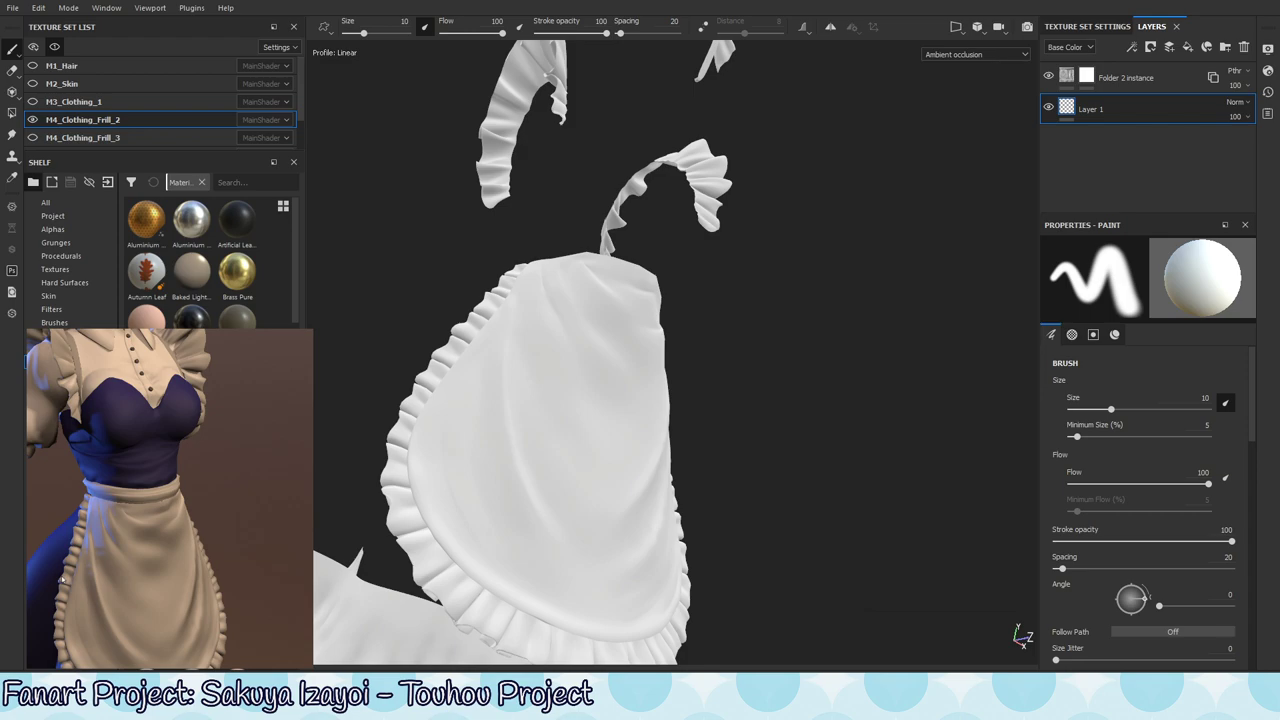
right_click(610, 437)
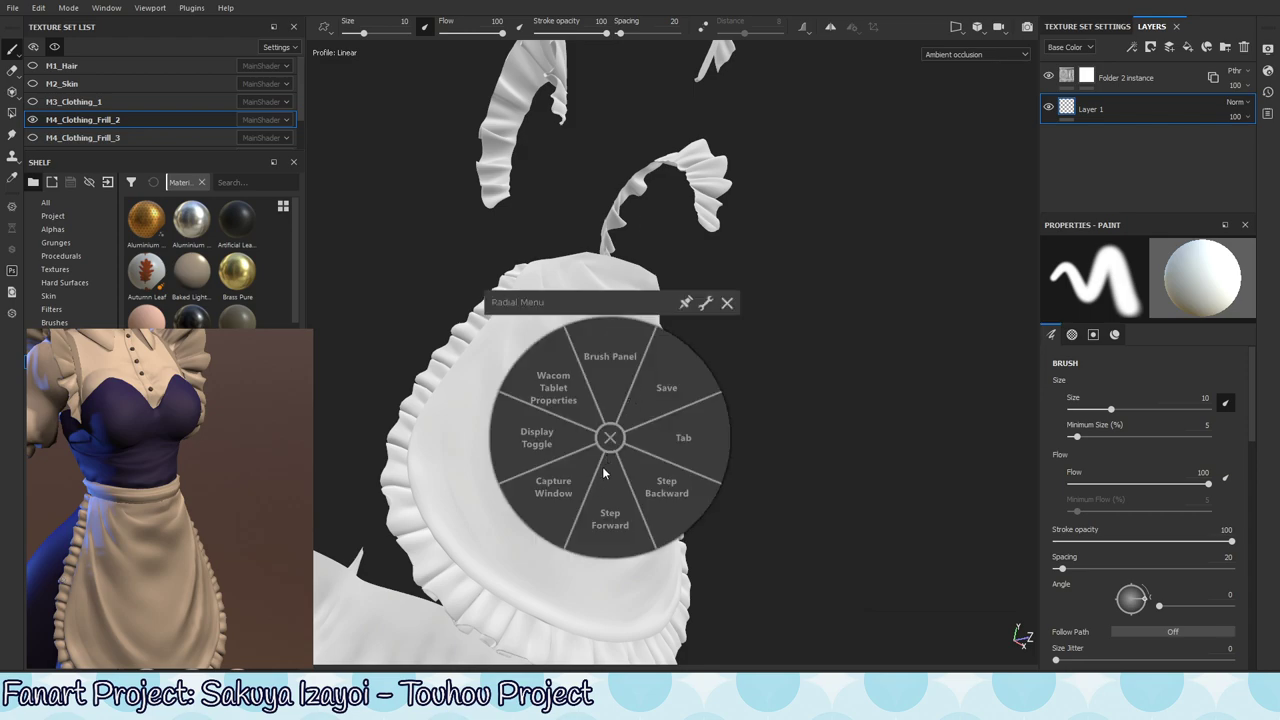
left_click(612, 518)
left_click_drag(686, 364, 600, 360, "alt")
- Add an Ambient occlusion channel in the M4_Clothing_Frill_2 texture set settings
left_click(1080, 30)
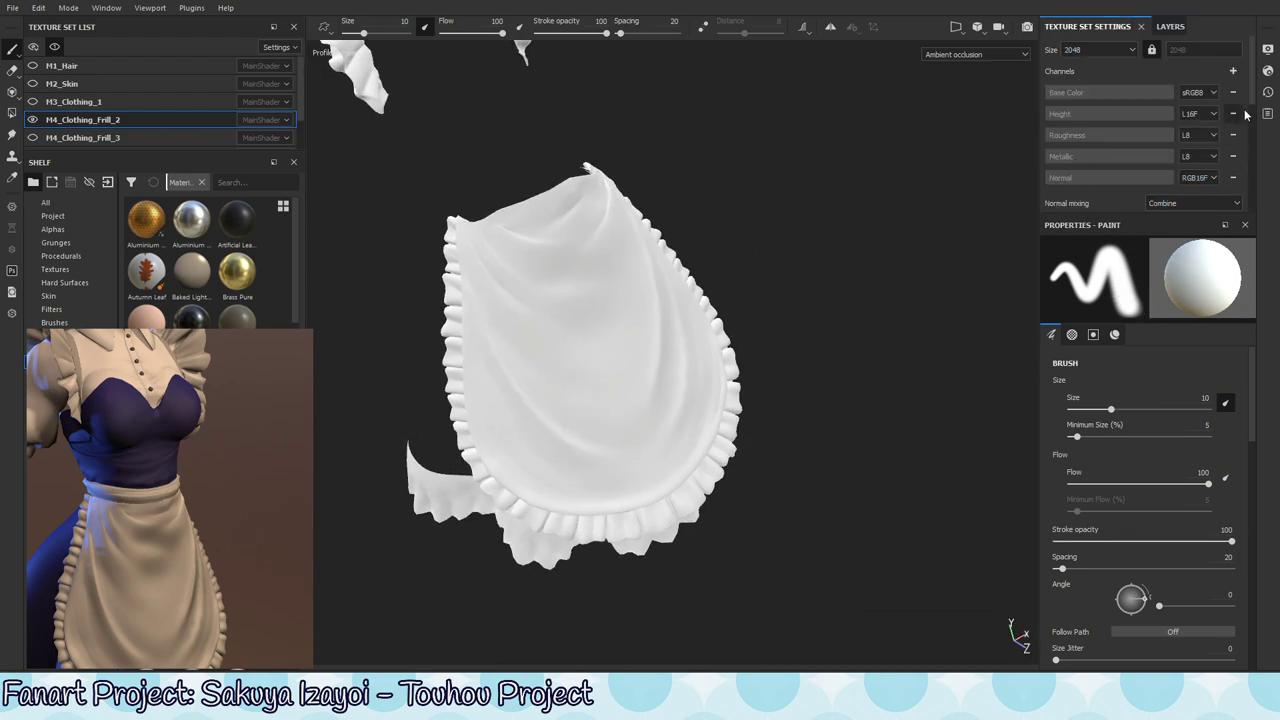
scroll(1256, 122, "down", 3)
scroll(1256, 122, "up", 2)
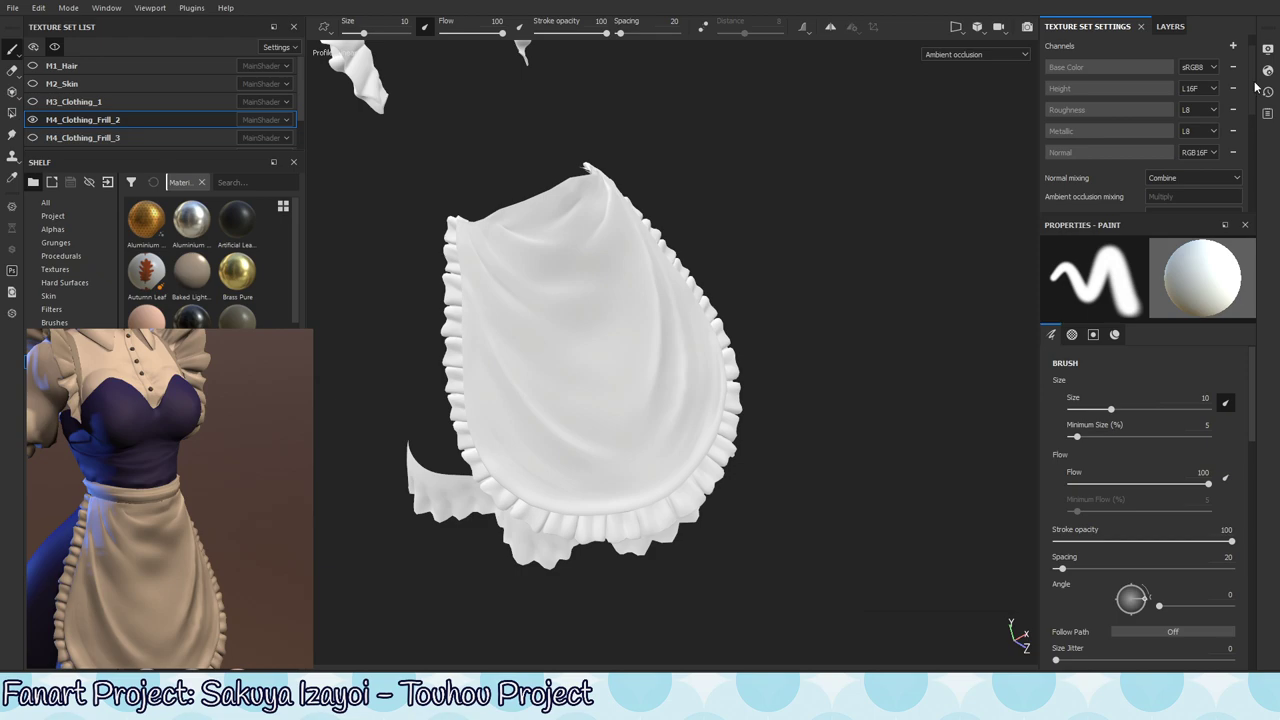
scroll(1254, 90, "down", 3)
scroll(1254, 90, "up", 3)
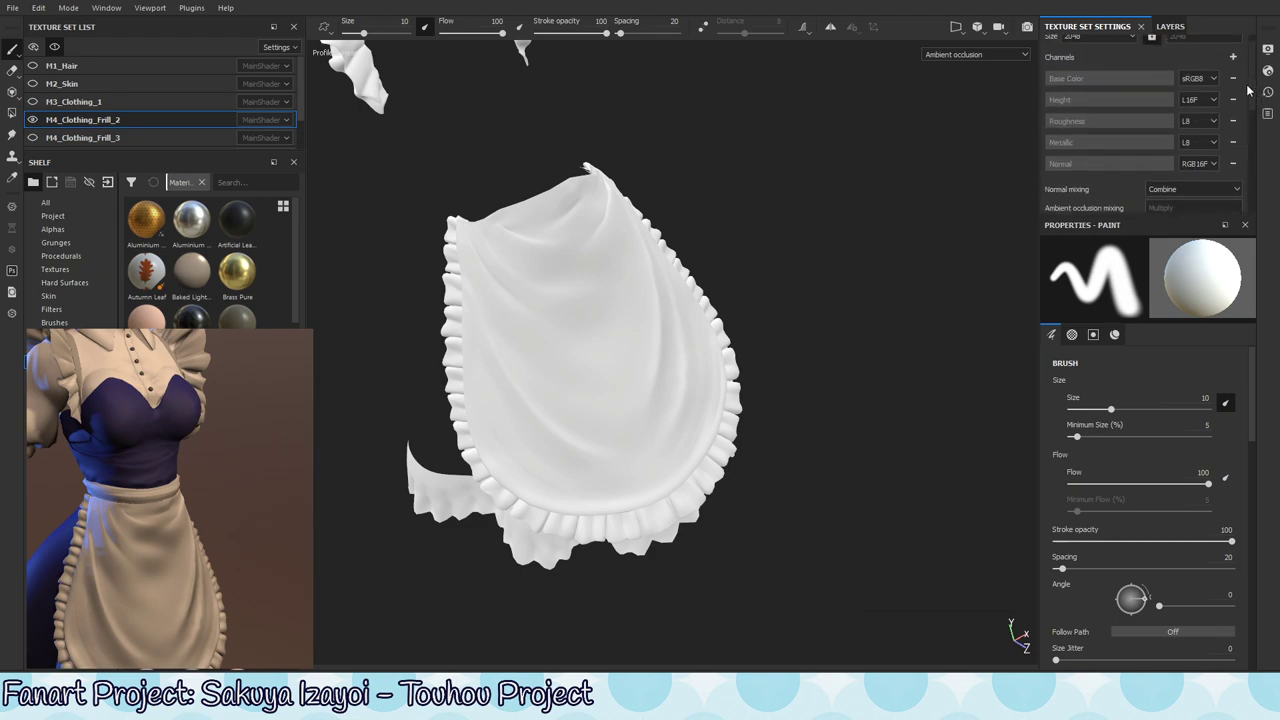
scroll(1240, 62, "up", 1)
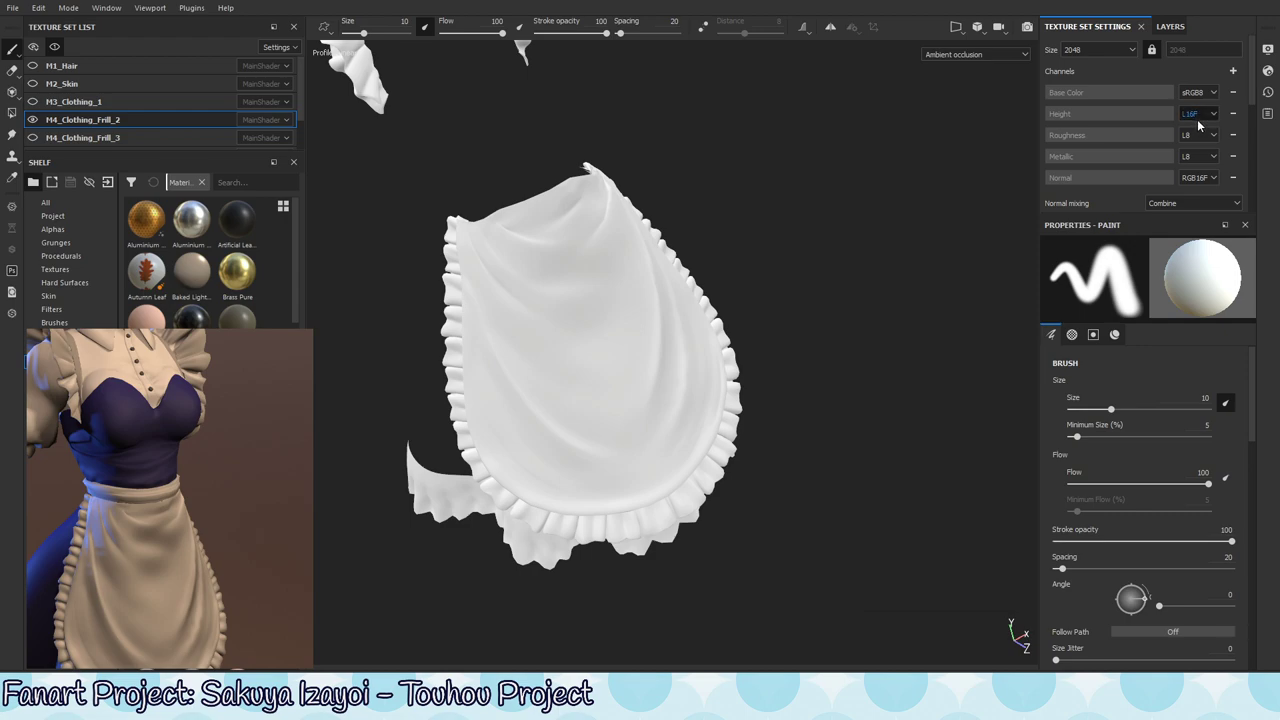
left_click(1233, 74)
left_click(1240, 89)
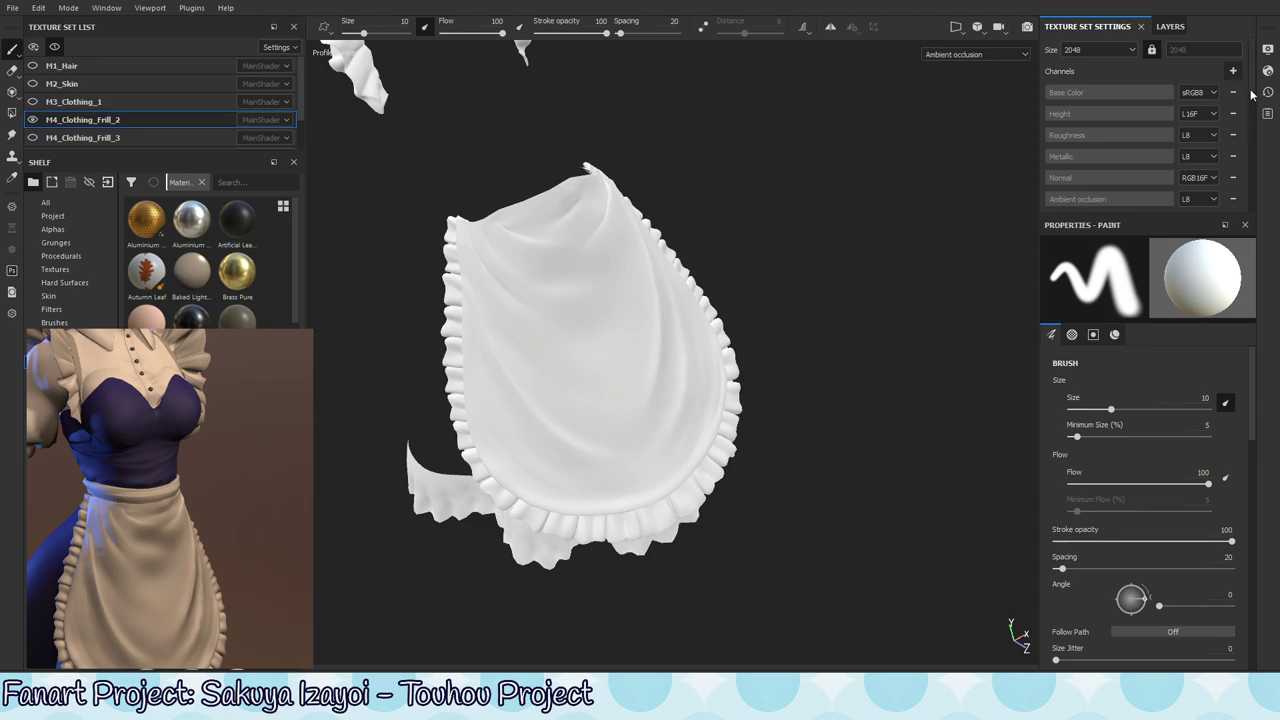
- Review the ambient occlusion mixing modes and the mesh maps assigned to the texture set
scroll(1160, 140, "down", 2)
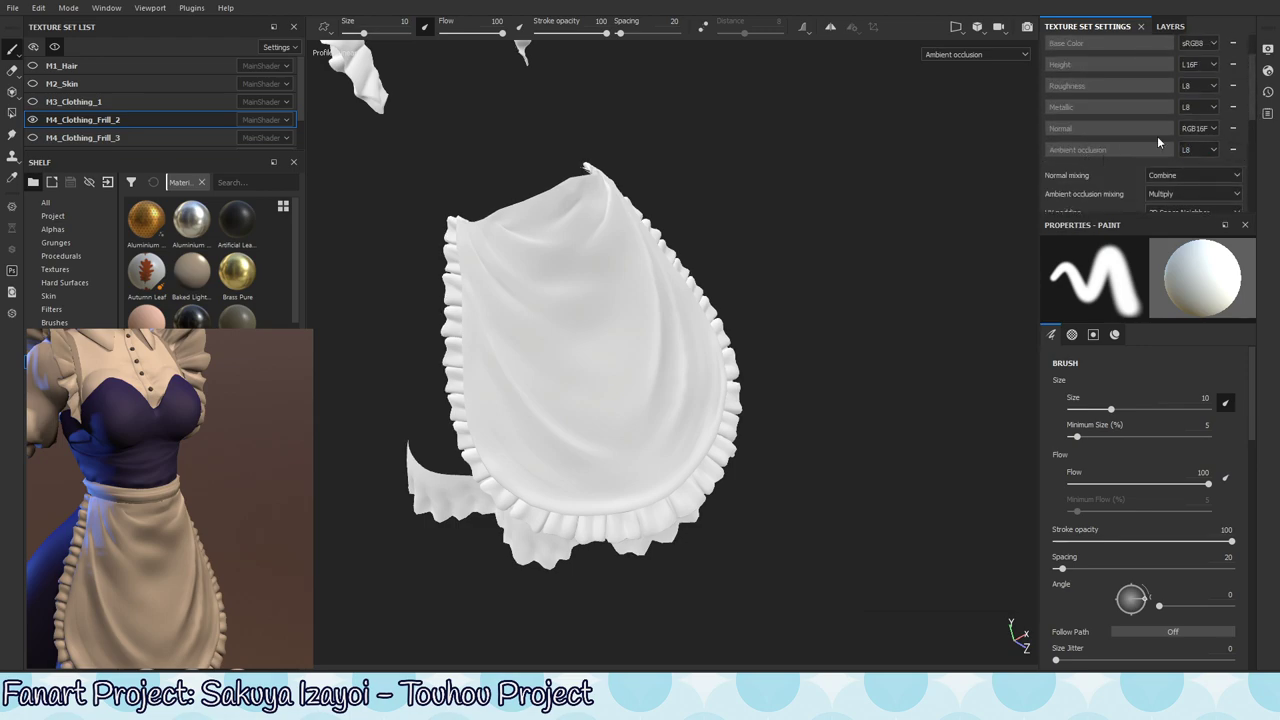
scroll(1254, 112, "down", 2)
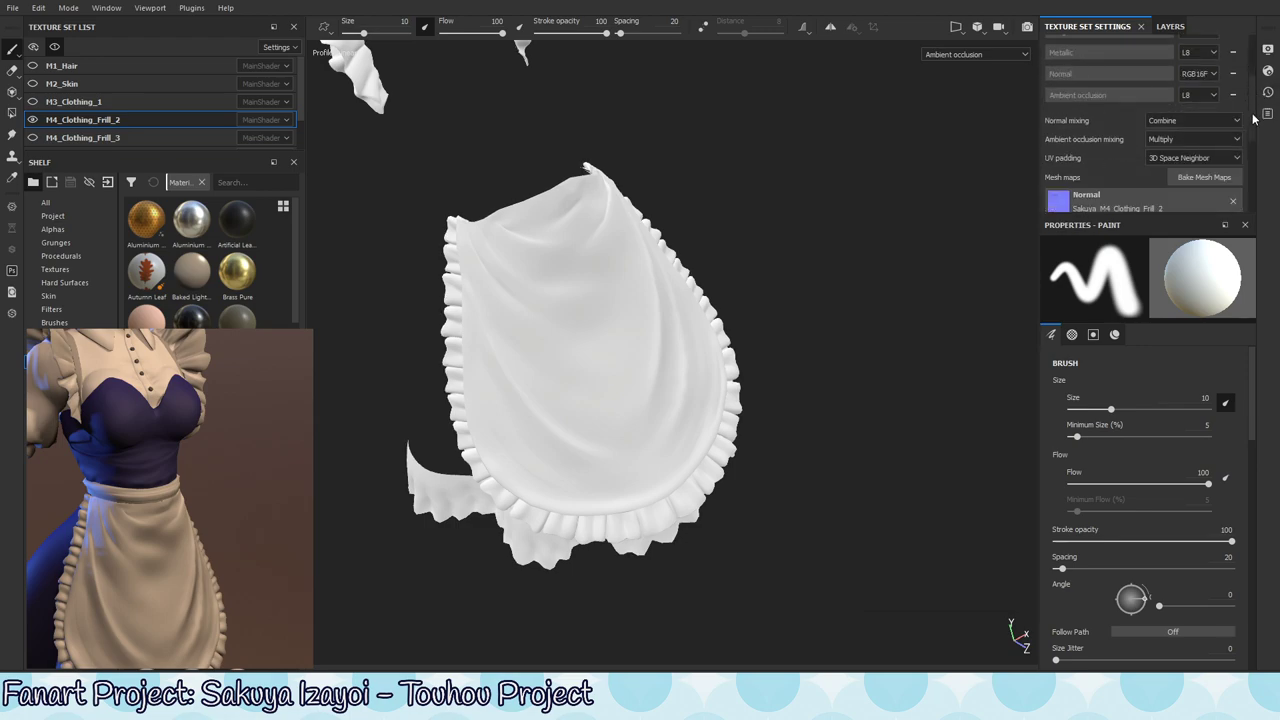
left_click(1211, 149)
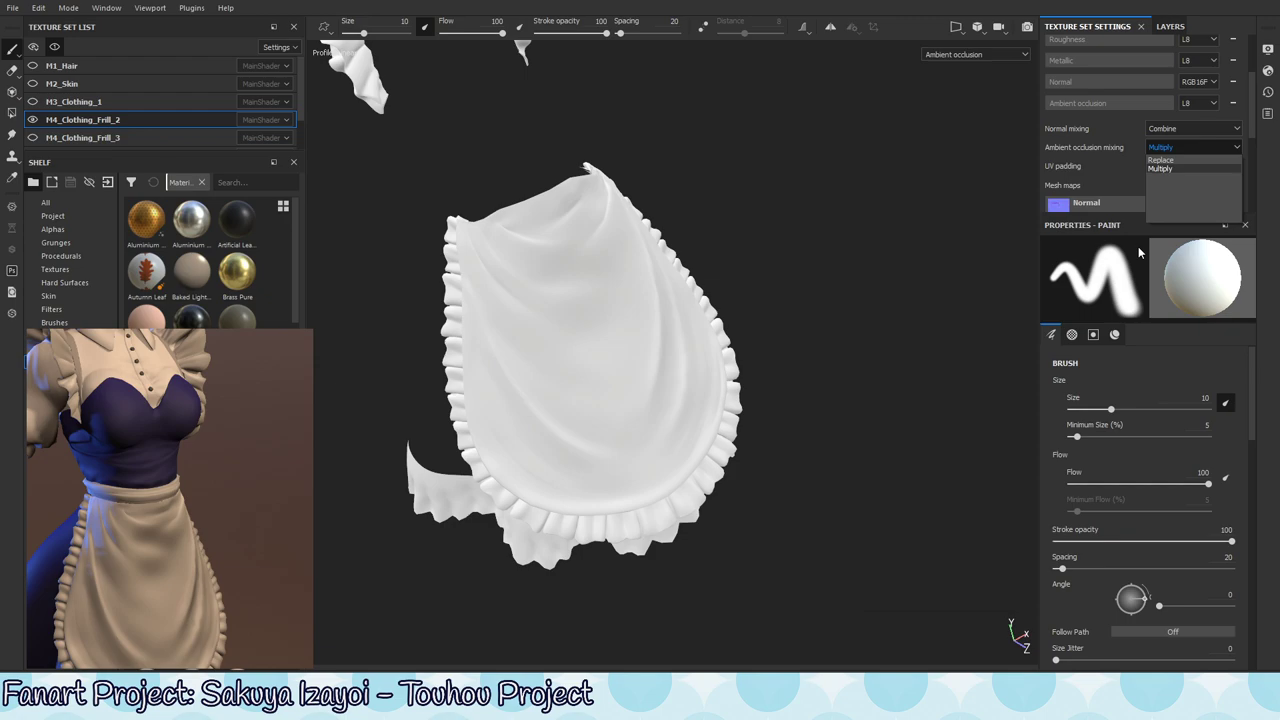
left_click(1112, 145)
scroll(1250, 125, "down", 5)
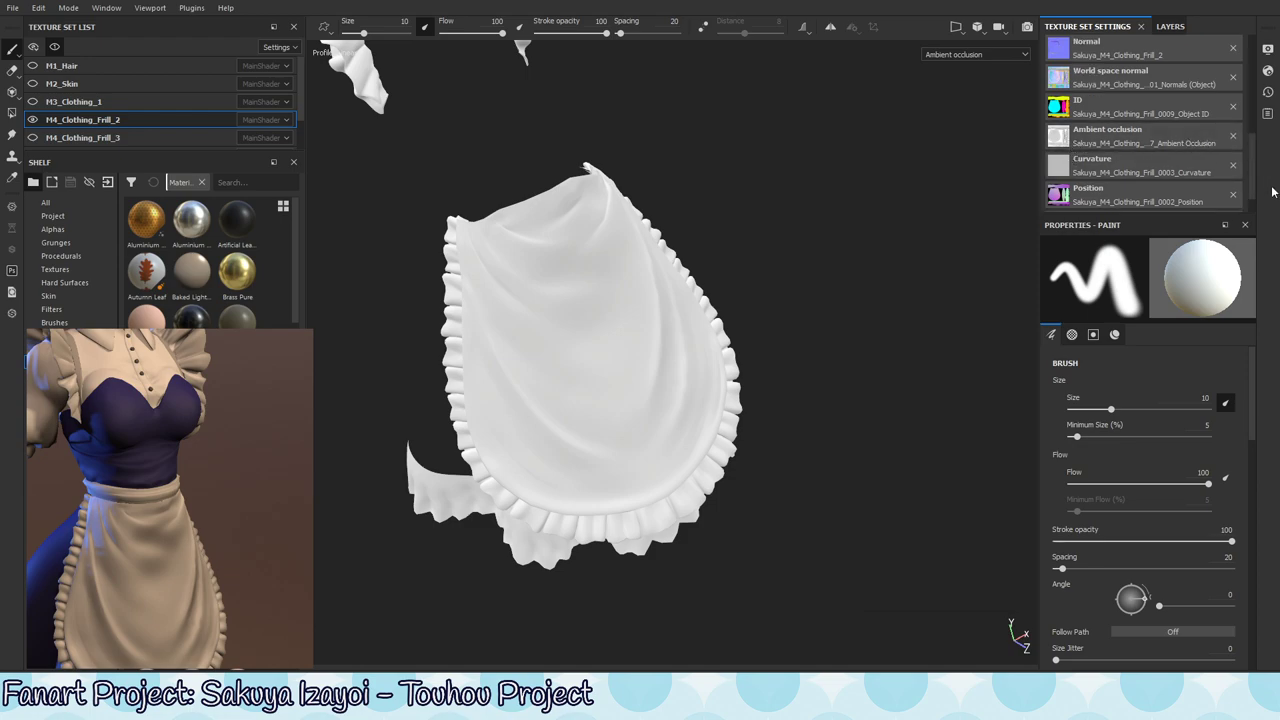
left_click_drag(1254, 163, 1258, 95)
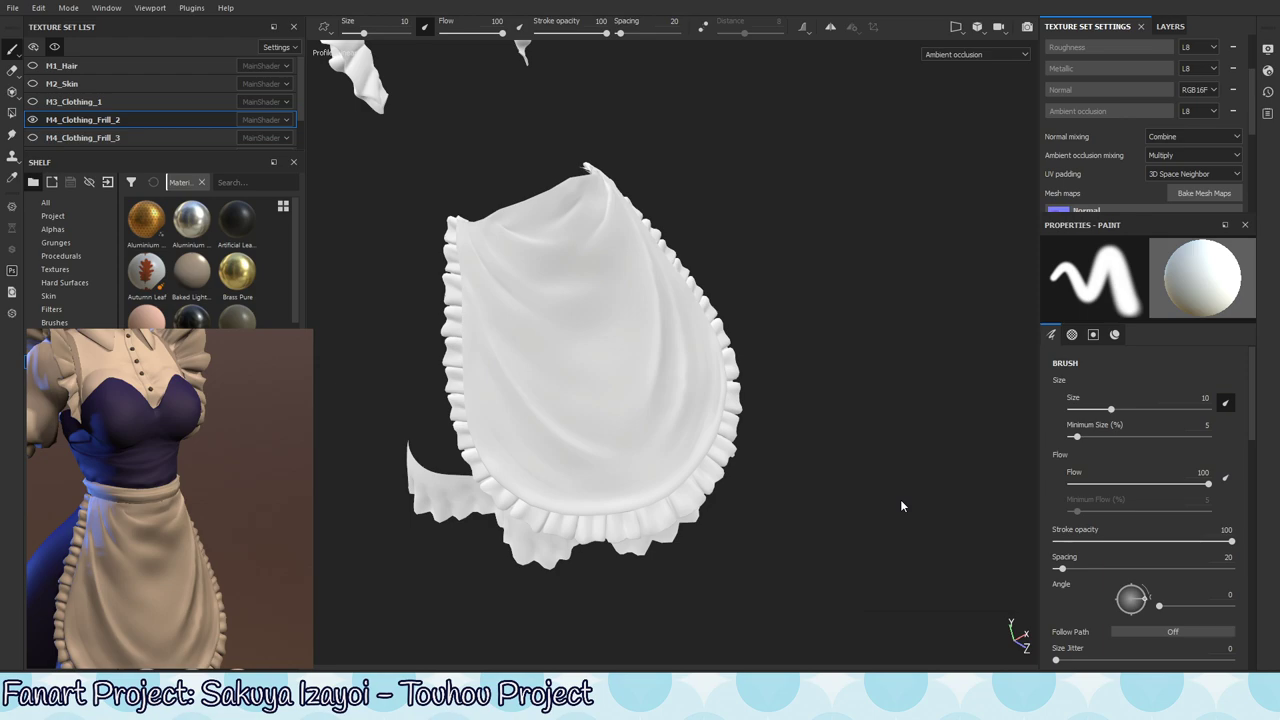
left_click(1203, 154)
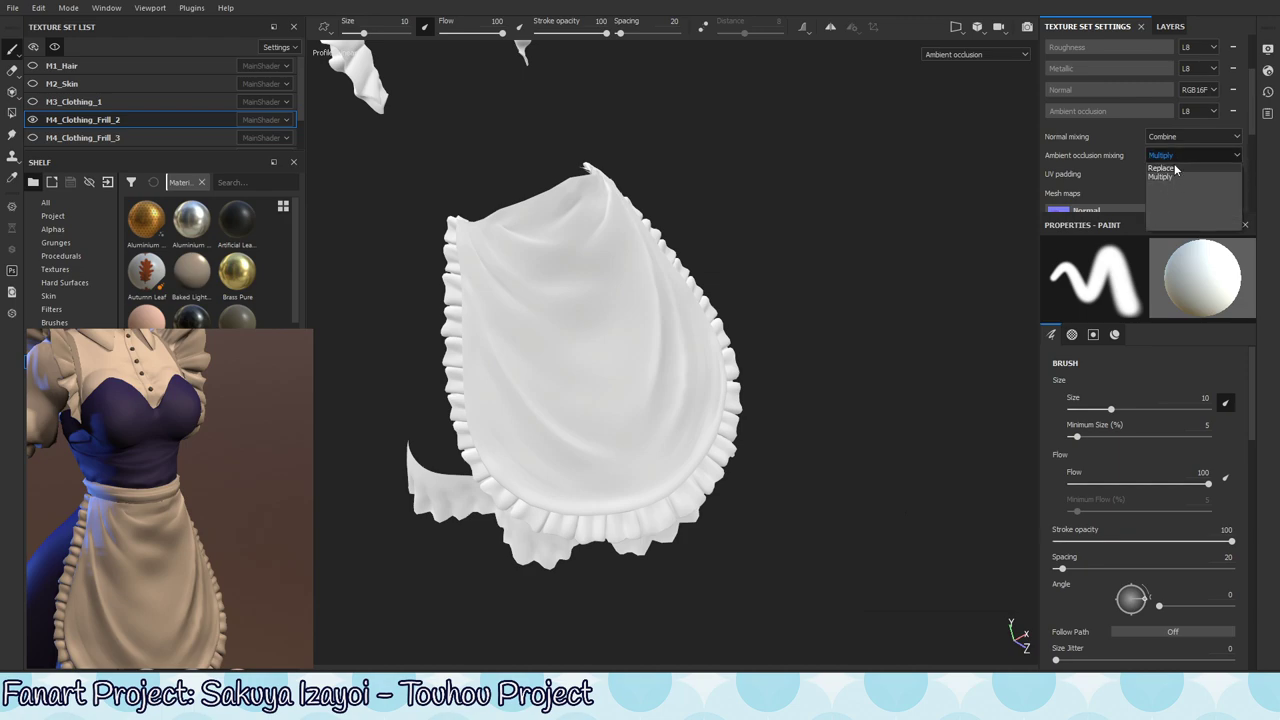
left_click(816, 379)
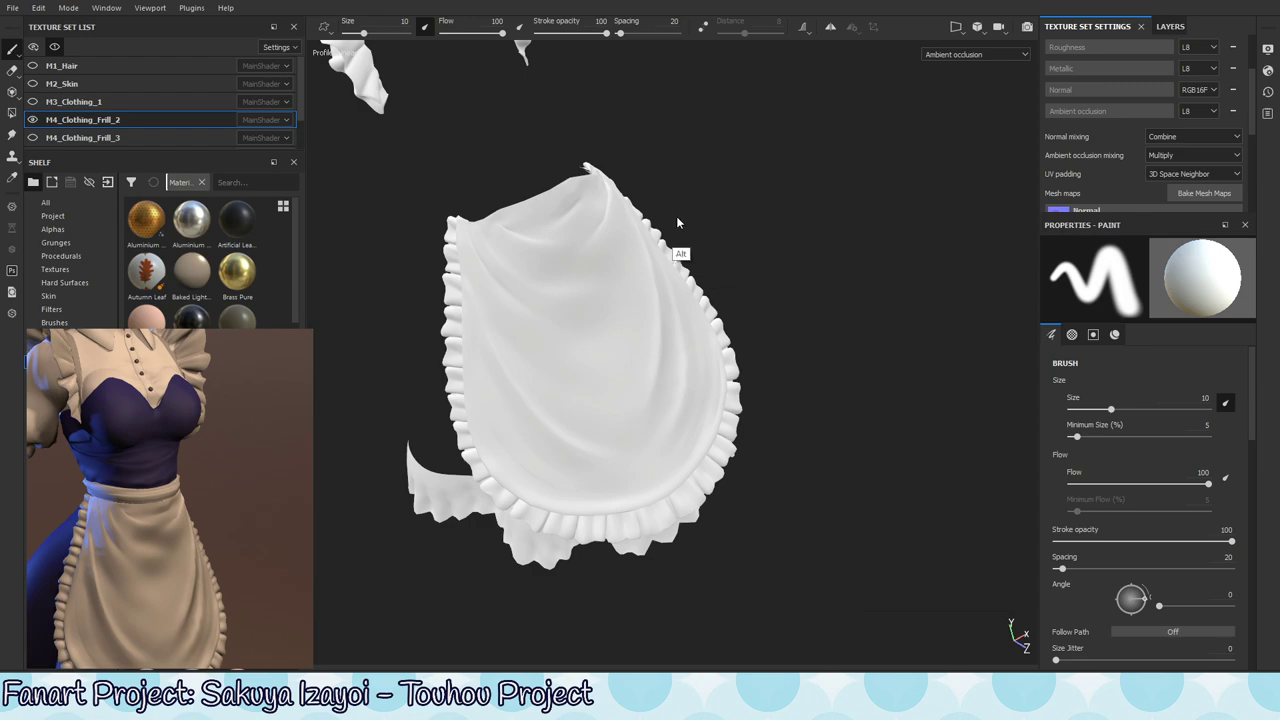
- Add a fill layer above Folder 2 instance in the layer stack
left_click_drag(677, 222, 688, 297, "alt")
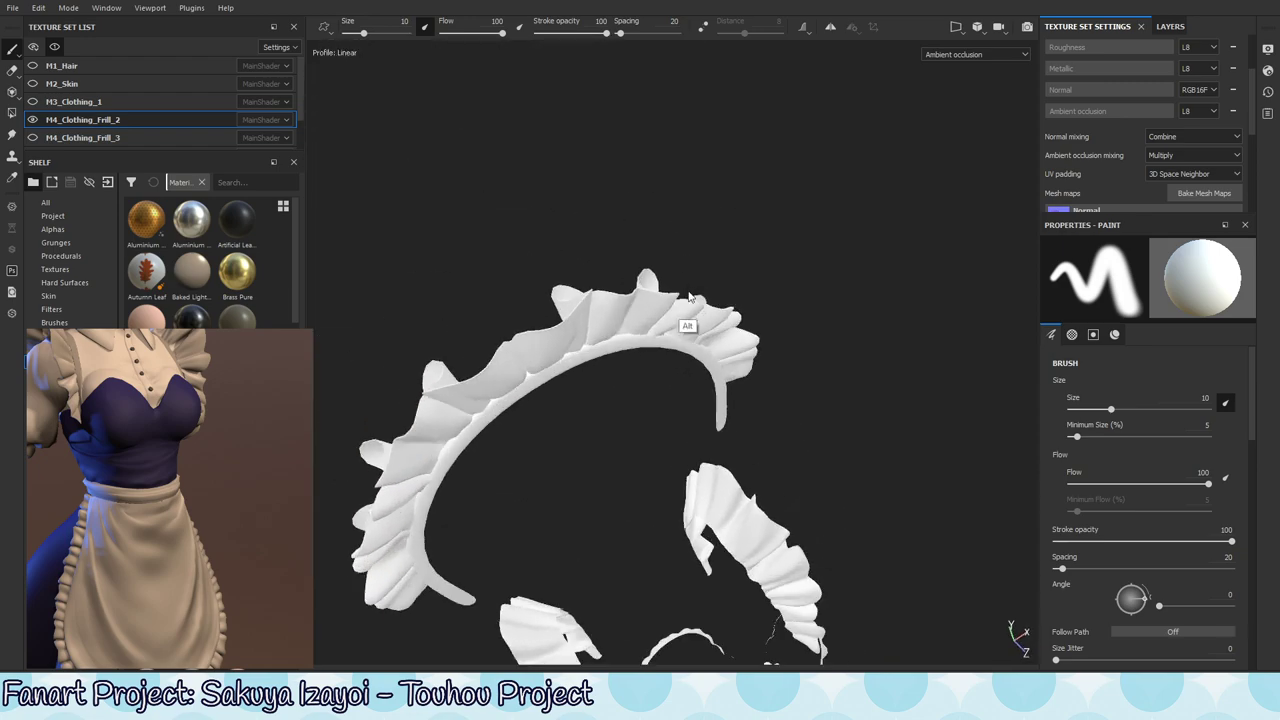
left_click_drag(668, 380, 680, 211, "alt")
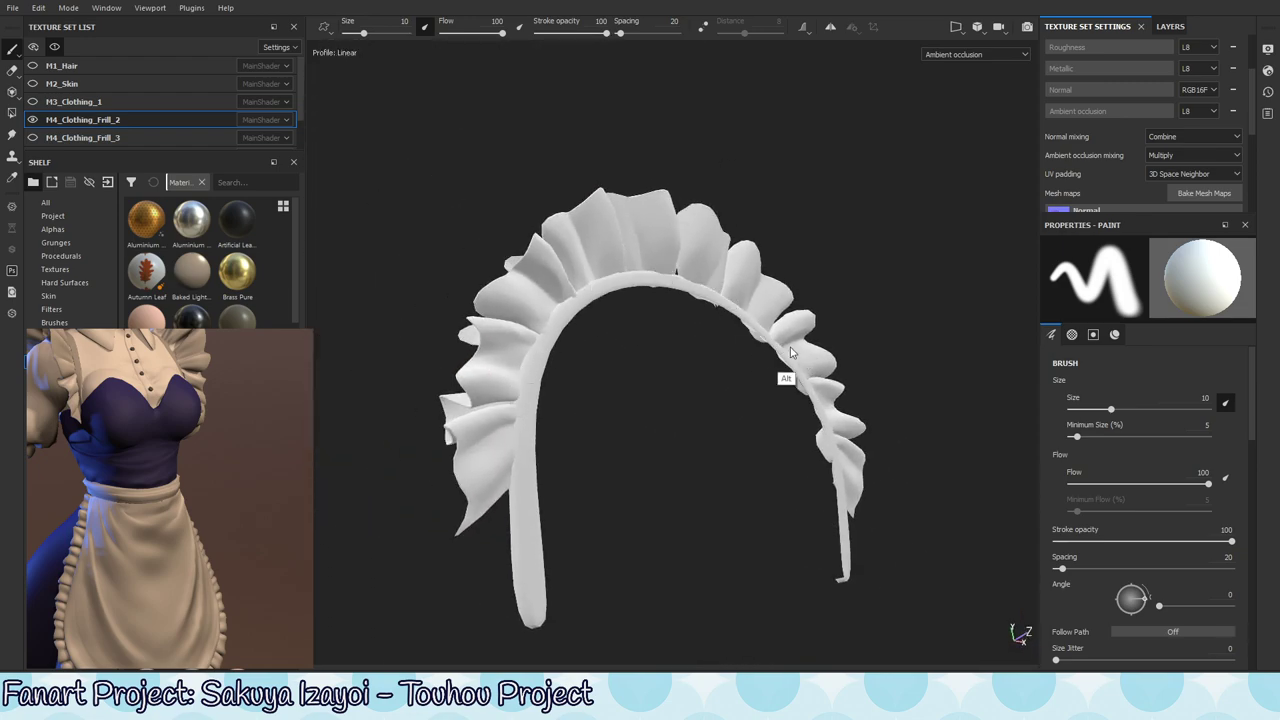
left_click_drag(790, 352, 730, 212, "alt")
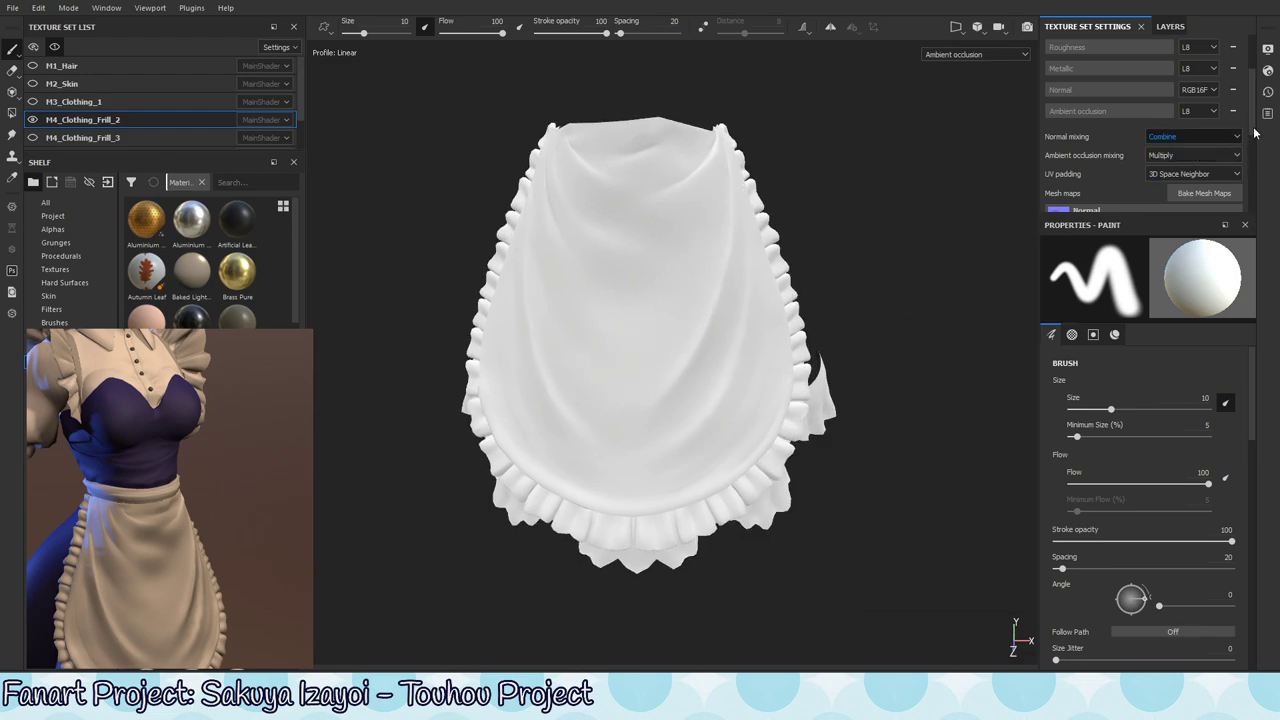
left_click(1170, 26)
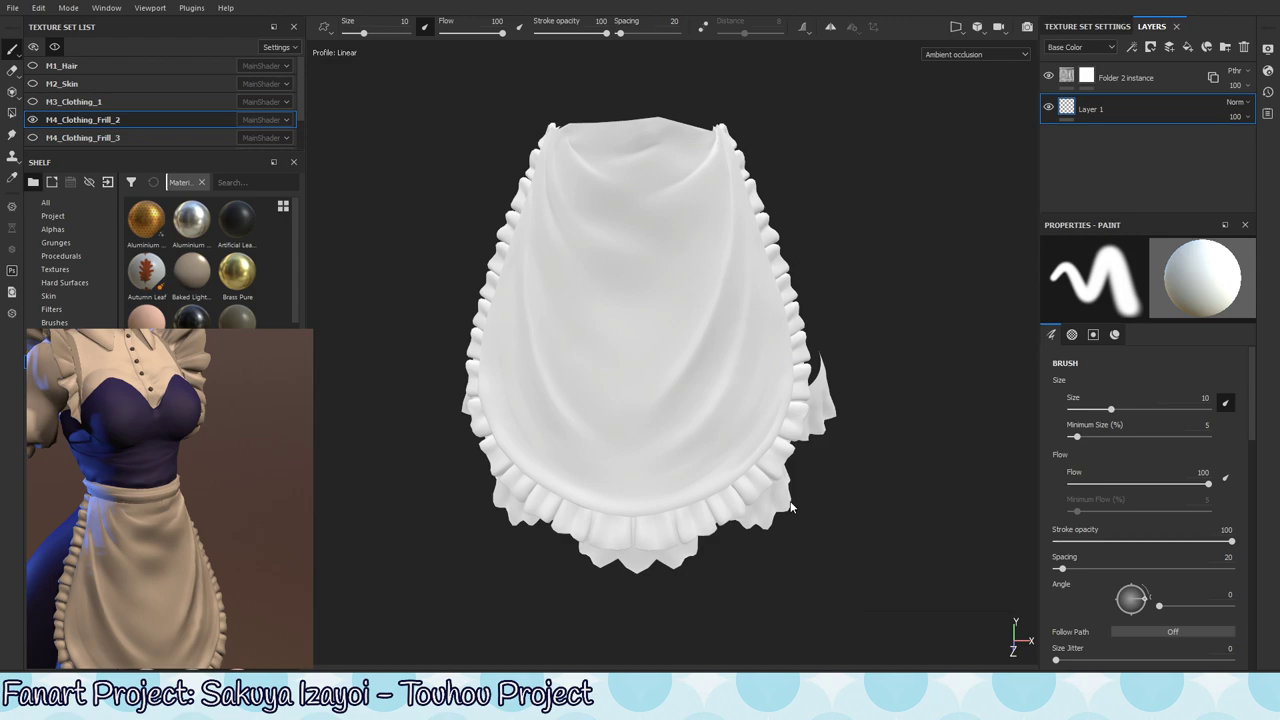
left_click(1168, 80)
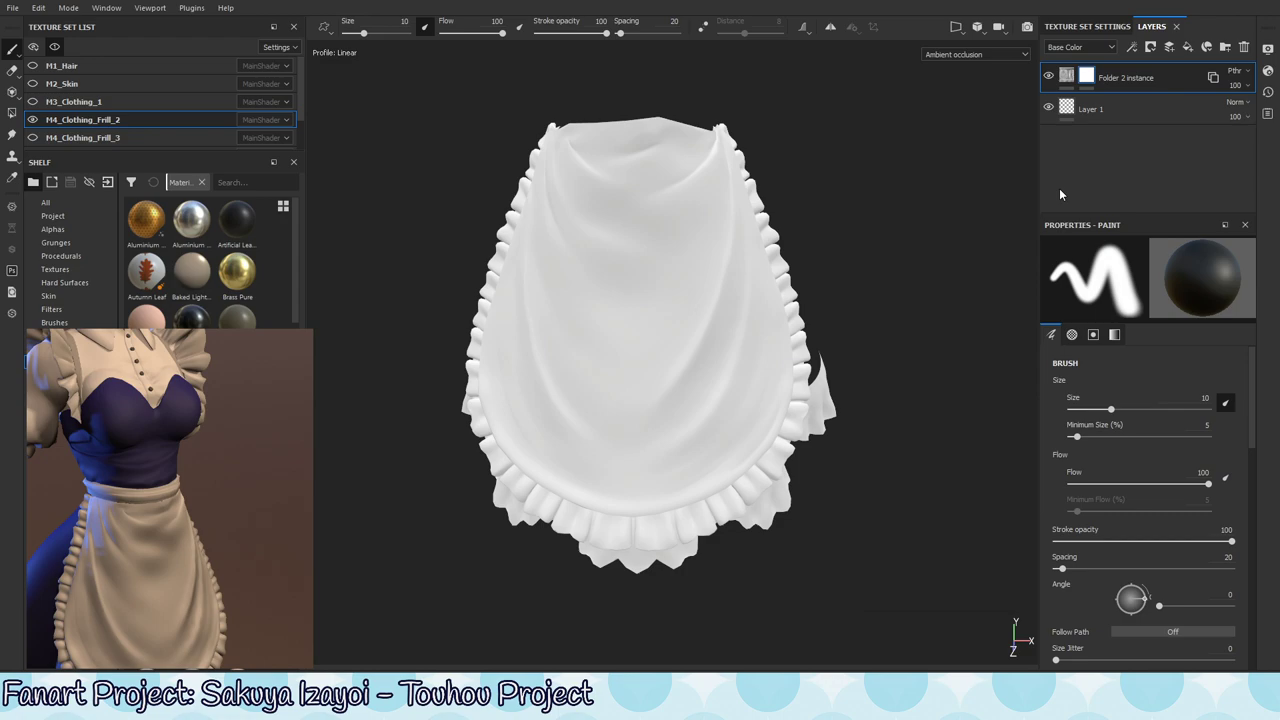
left_click(1188, 47)
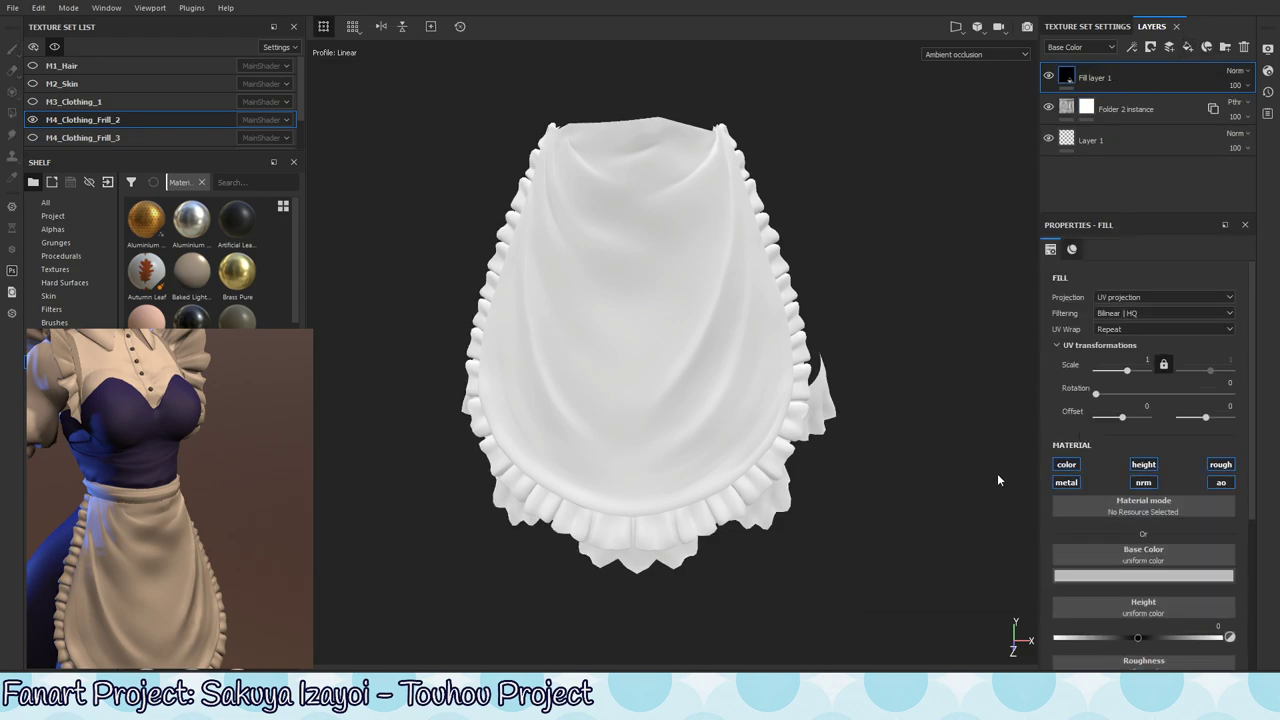
- Display the material, switch to the Ambient occlusion channel, and examine it on the apron and shoulder frills
left_click_drag(997, 480, 657, 380, "alt")
key("m")
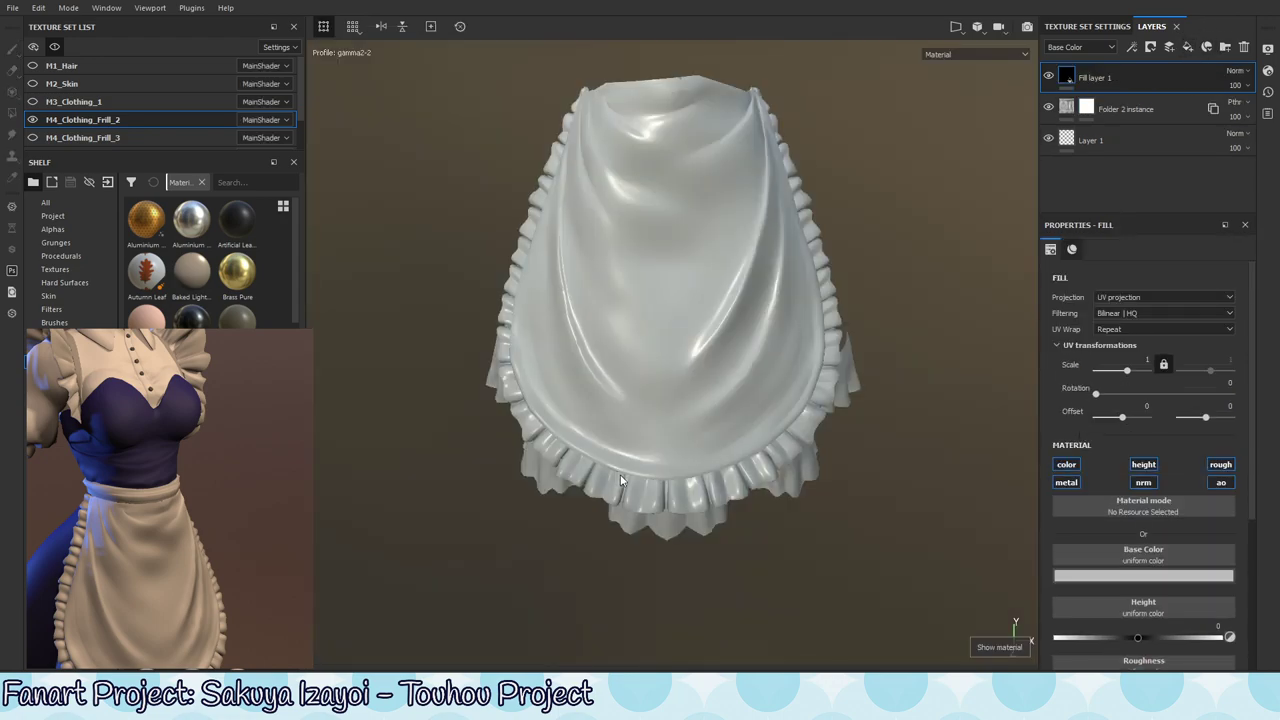
key("shift+c")
key("shift+c")
key("shift+c")
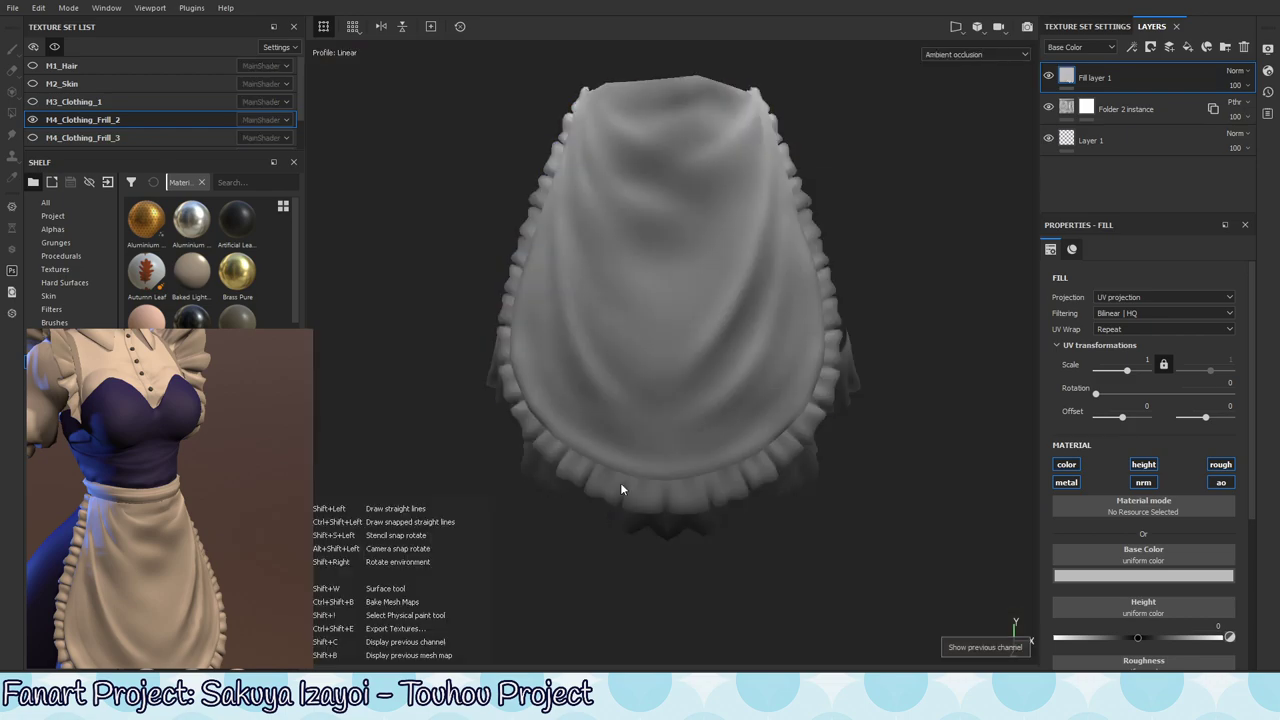
middle_click_drag(782, 165, 758, 377, "alt")
right_click_drag(758, 377, 550, 446, "alt")
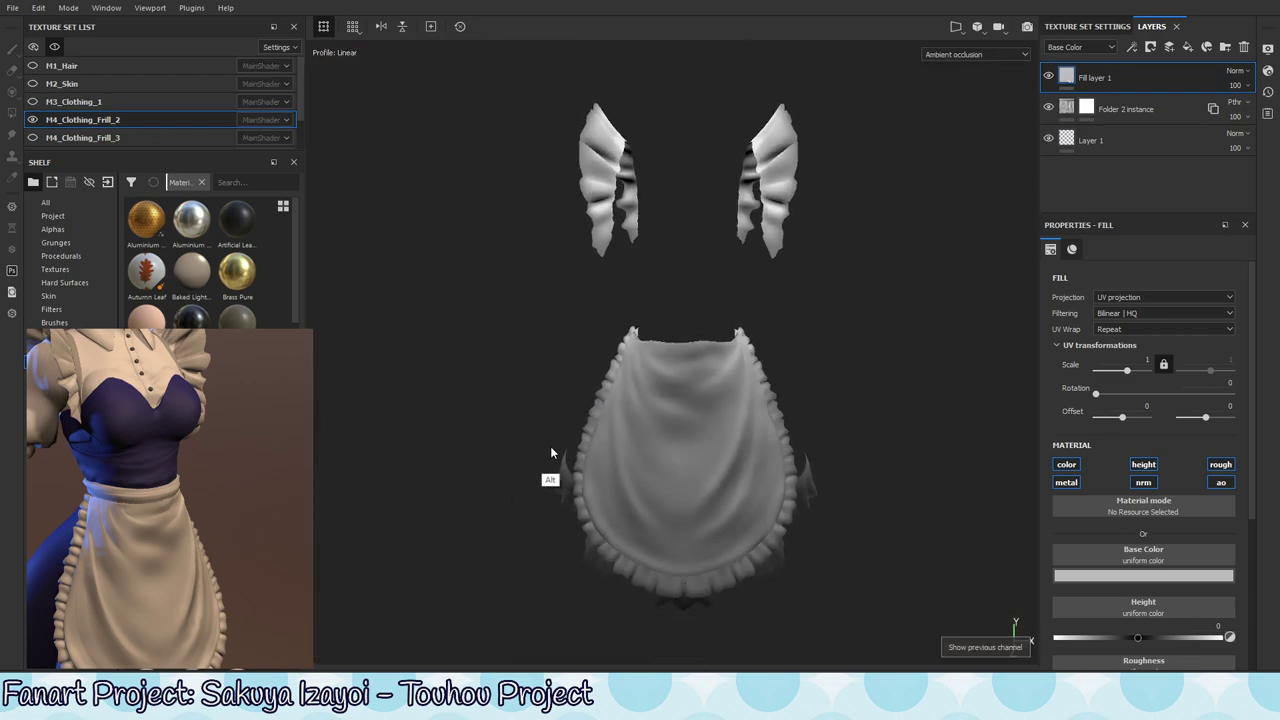
left_click_drag(550, 446, 690, 172, "alt")
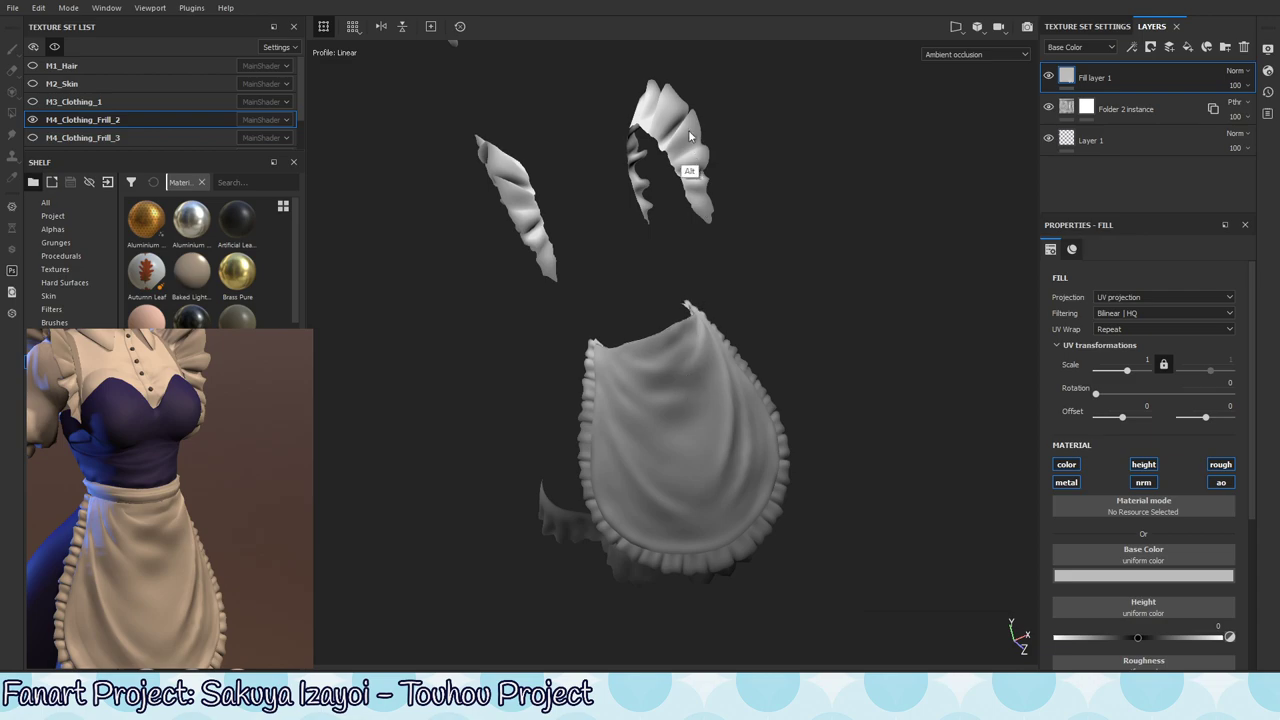
middle_click_drag(697, 236, 720, 302, "alt")
right_click_drag(693, 247, 734, 340, "alt")
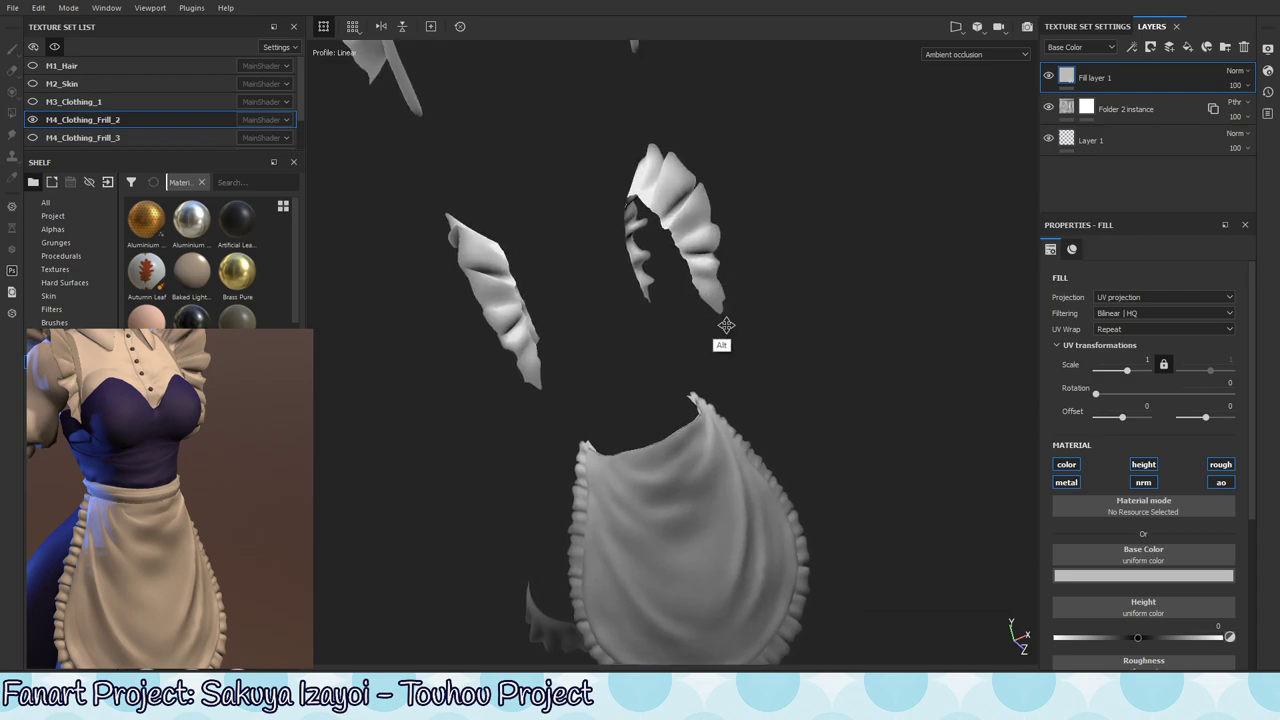
middle_click_drag(705, 292, 723, 360, "alt")
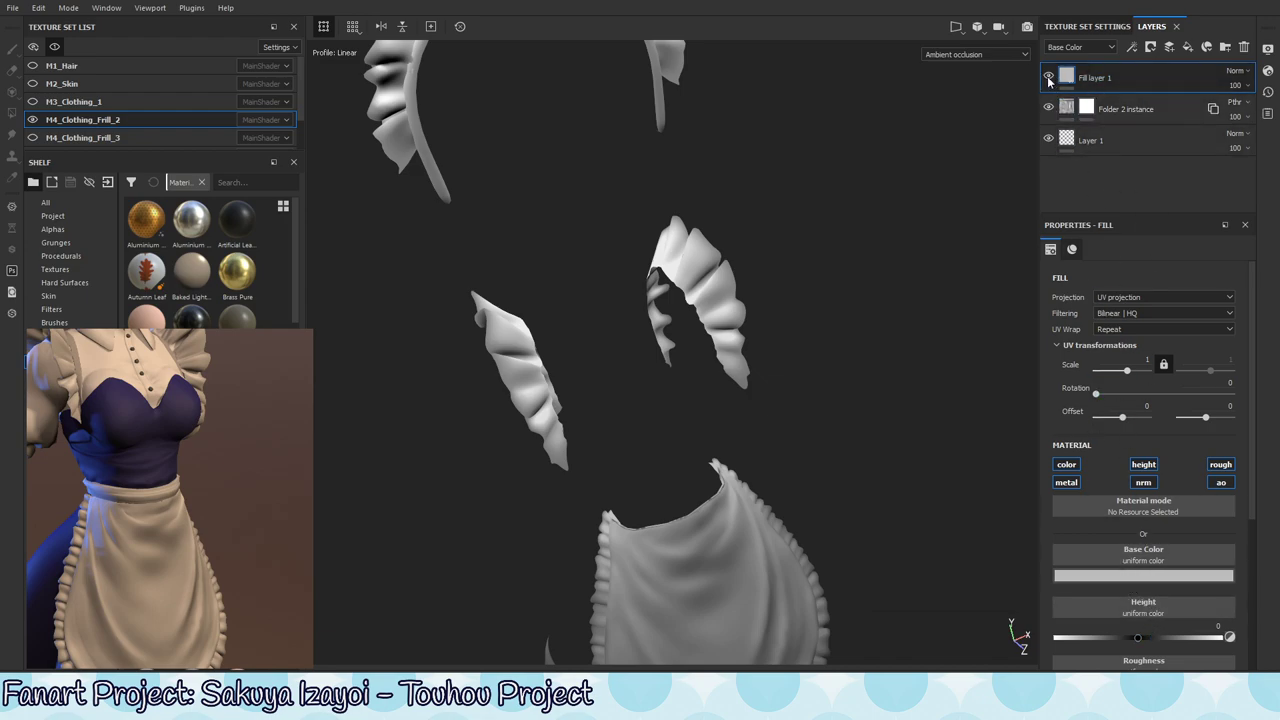
- Show the layer stack's Ambient occlusion channel and check the effect of Folder 2 instance by hiding and showing it
left_click(1132, 110)
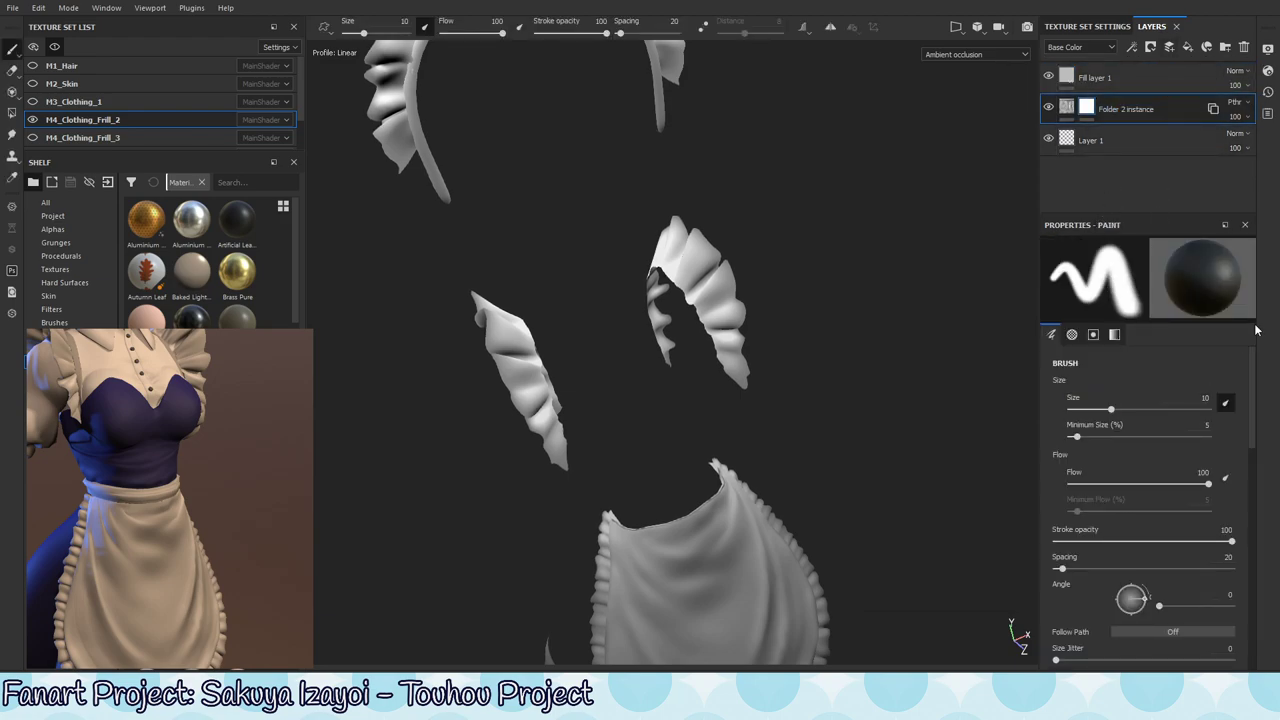
mouse_move(1255, 400)
left_mouse_down()
mouse_move(1255, 586)
mouse_move(1260, 334)
left_mouse_up()
left_click(1050, 47)
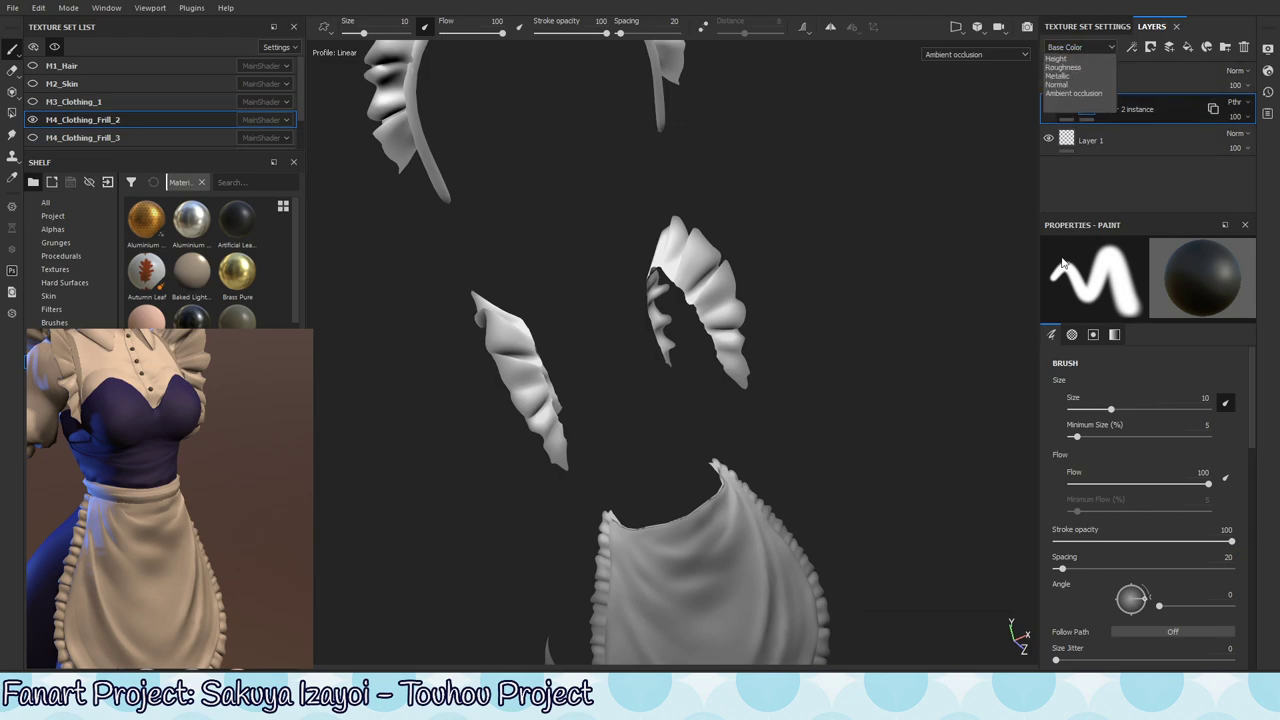
left_click(1074, 93)
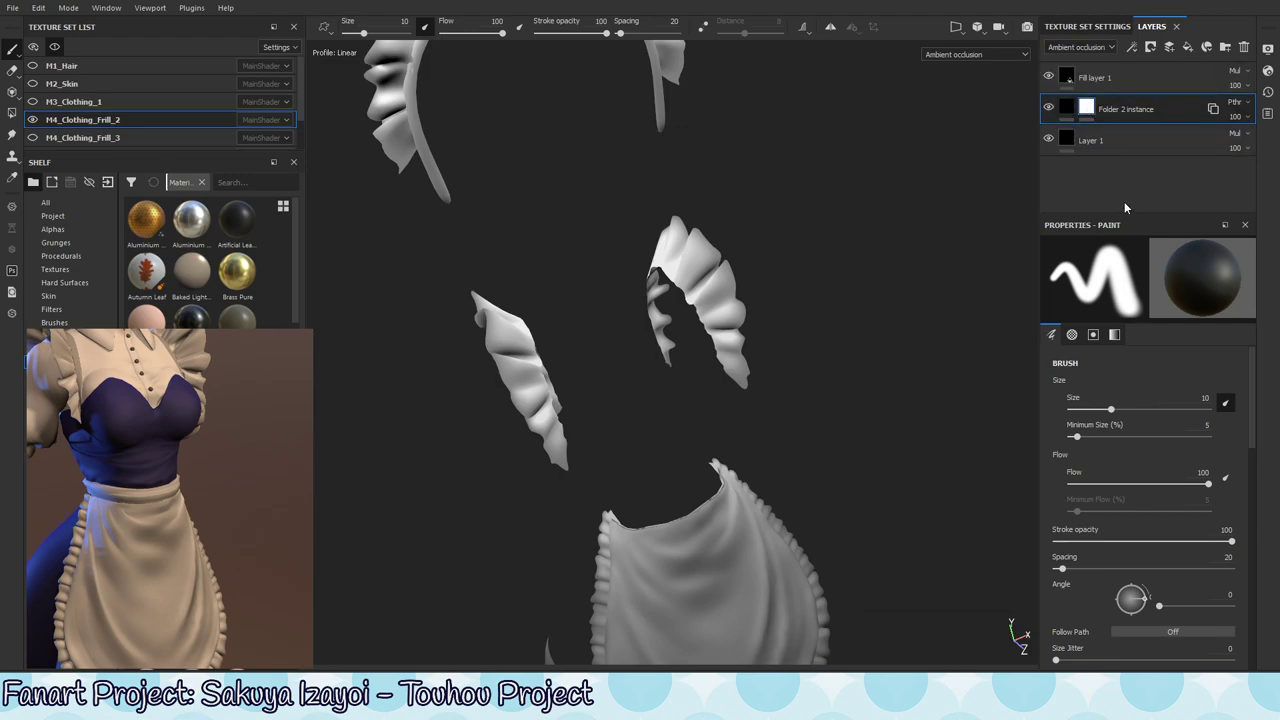
left_click(1048, 107)
left_click(1048, 107)
left_click(1087, 108)
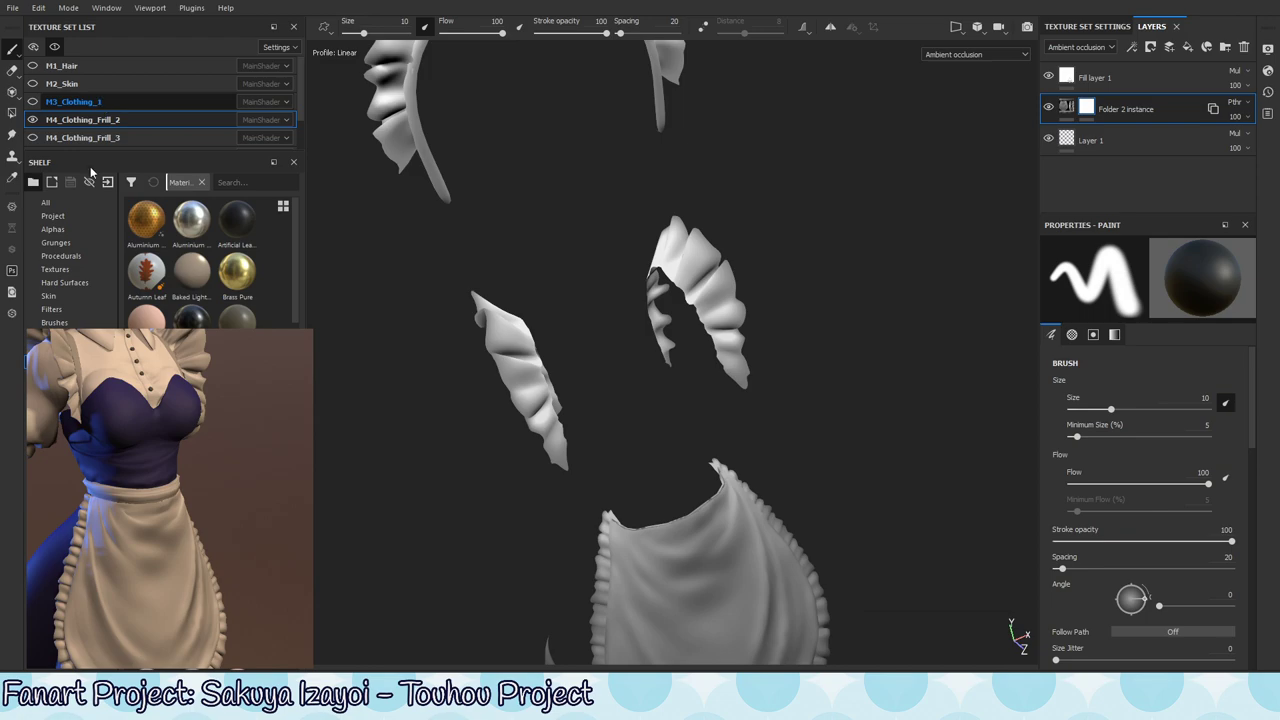
- Show M3_Clothing_1 together with M4_Clothing_Frill_2 and select the Folder 2 instance layer in the frill set
key("alt+q")
left_click(33, 101)
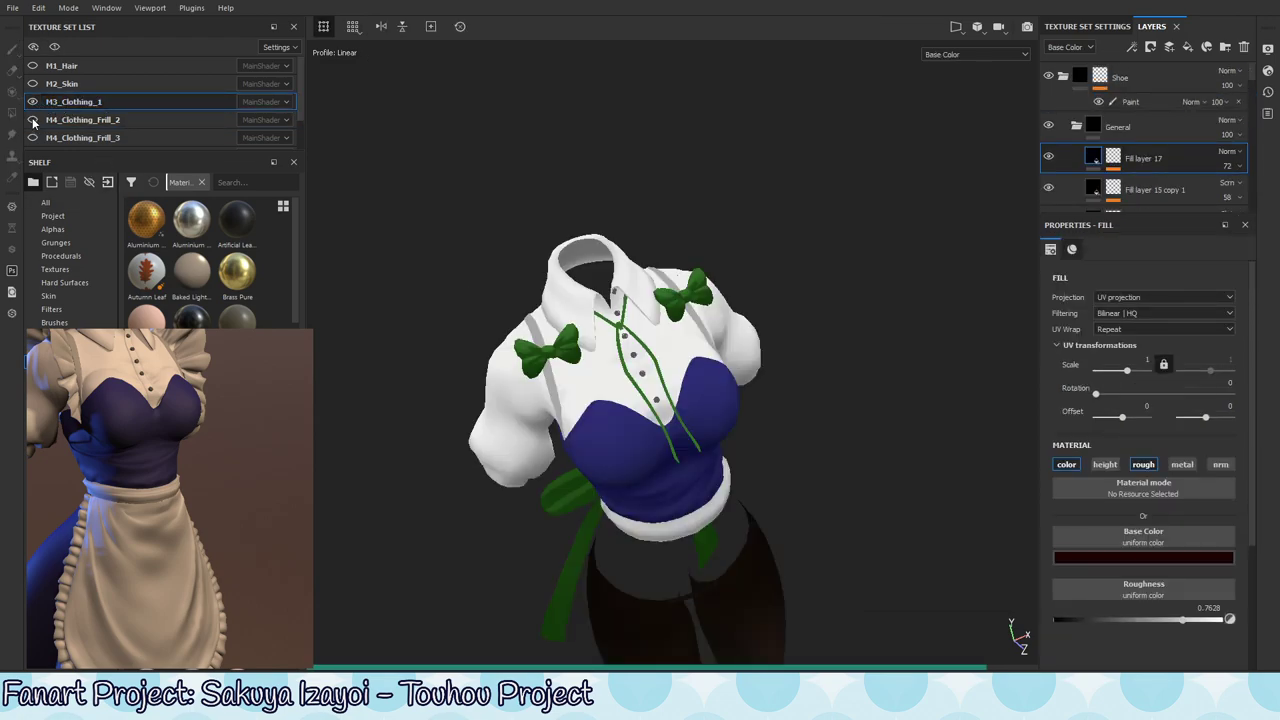
left_click(33, 120)
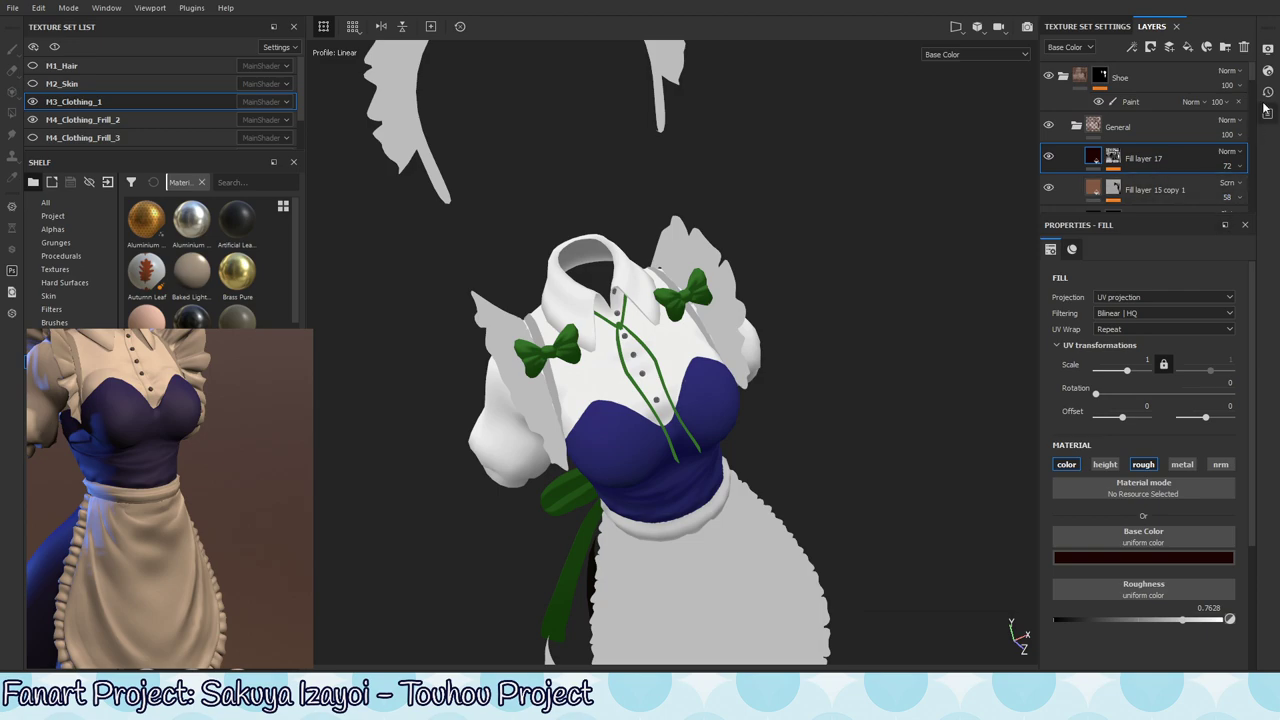
left_click(158, 118)
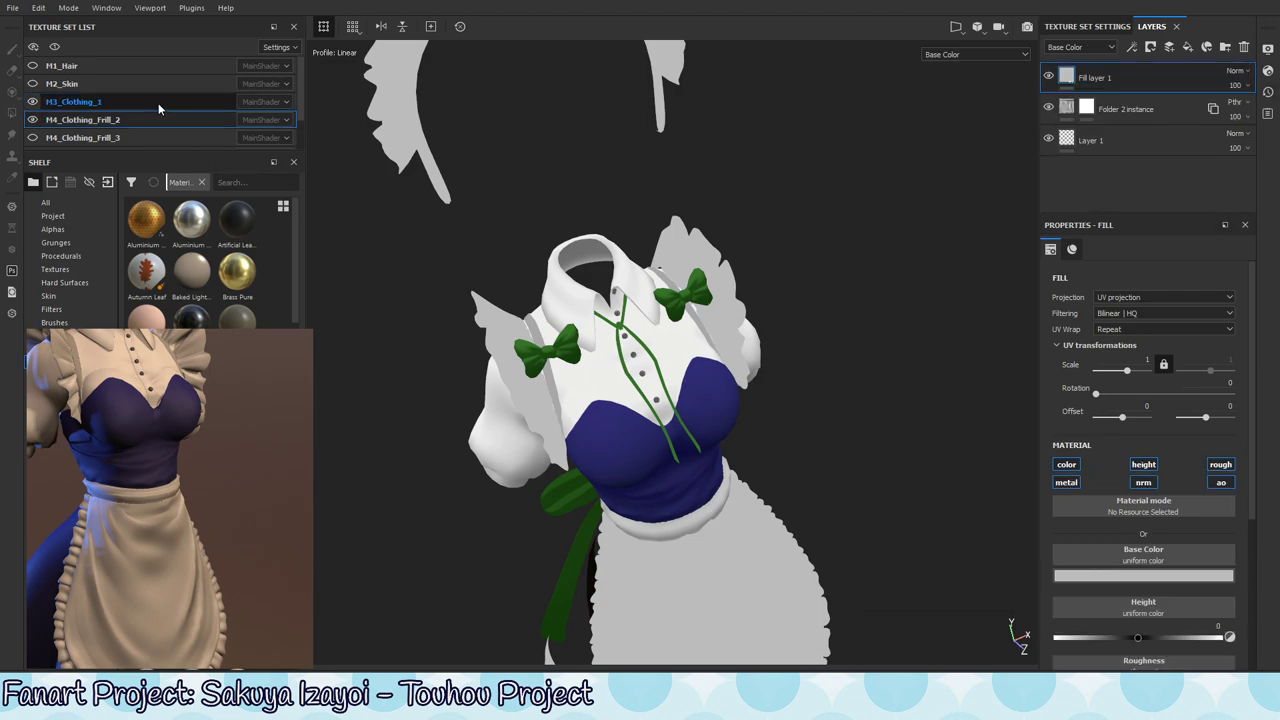
left_click(1138, 111)
left_click(1161, 81)
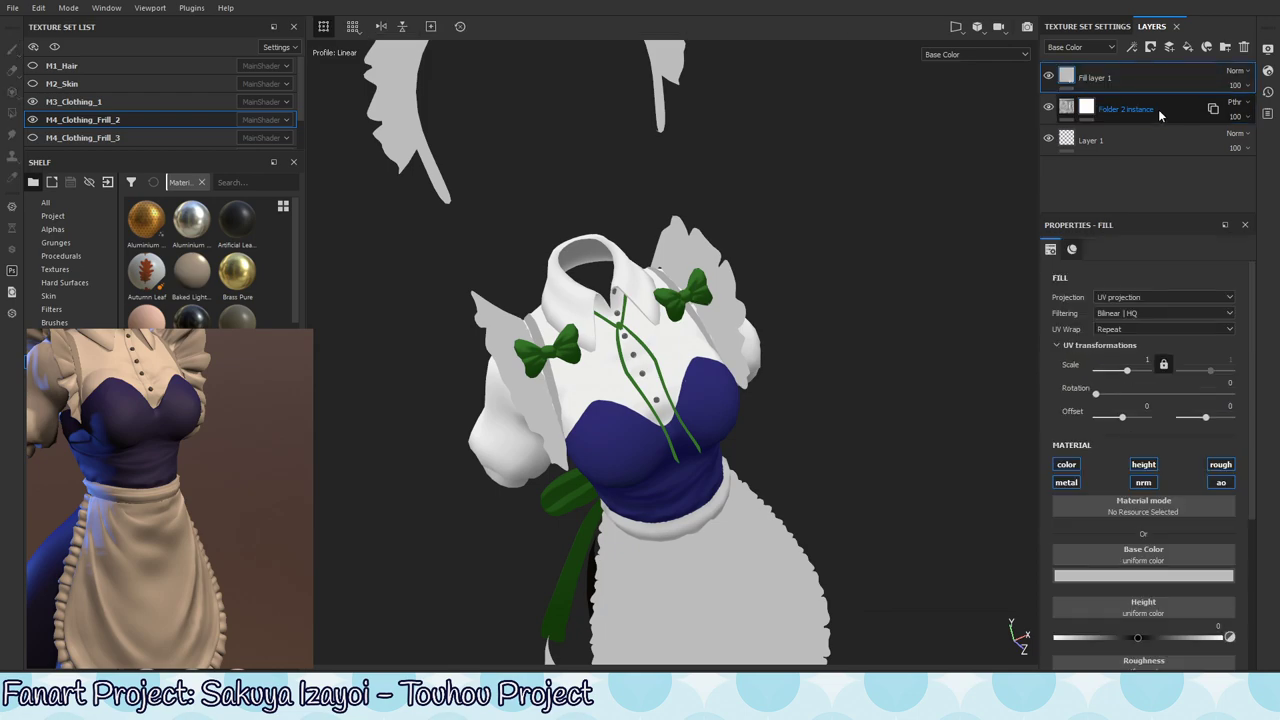
left_click(1160, 114)
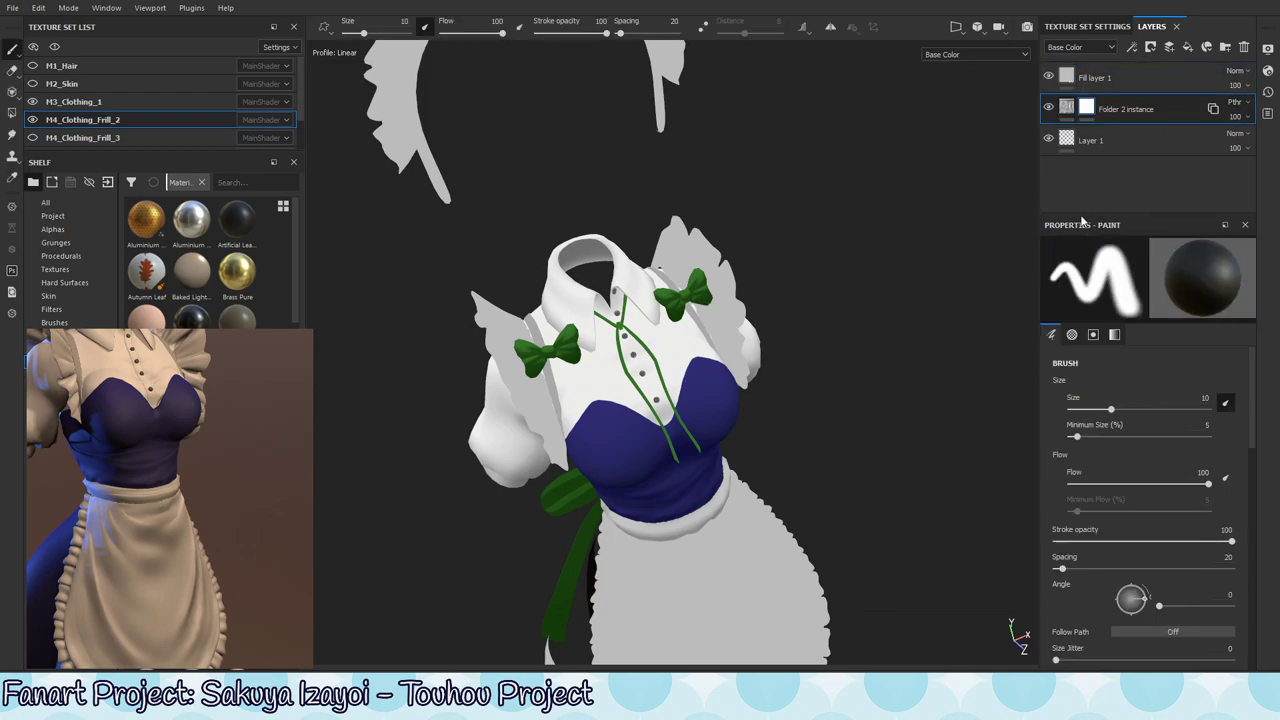
- Rename Folder 2 inside the WhiteBase folder of M3_Clothing_1 as "white instance"
left_click(138, 101)
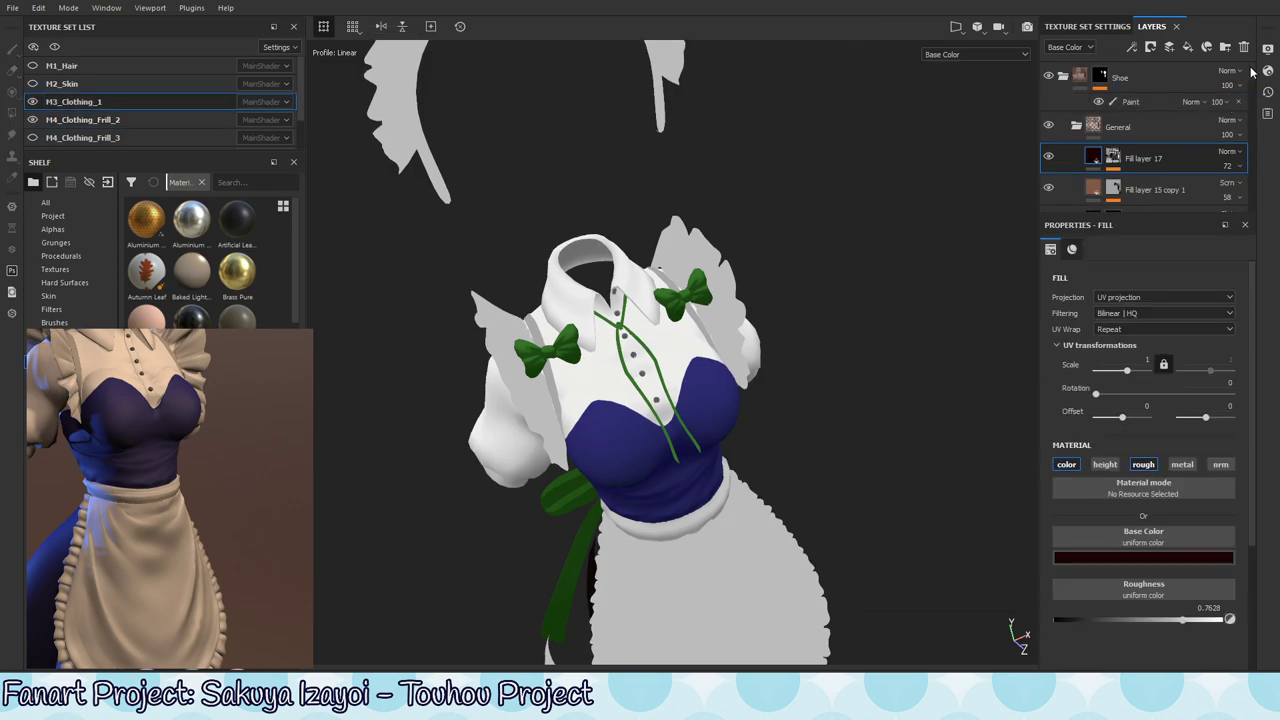
left_click_drag(1250, 72, 1252, 181)
left_click(1063, 178)
left_click(1120, 127)
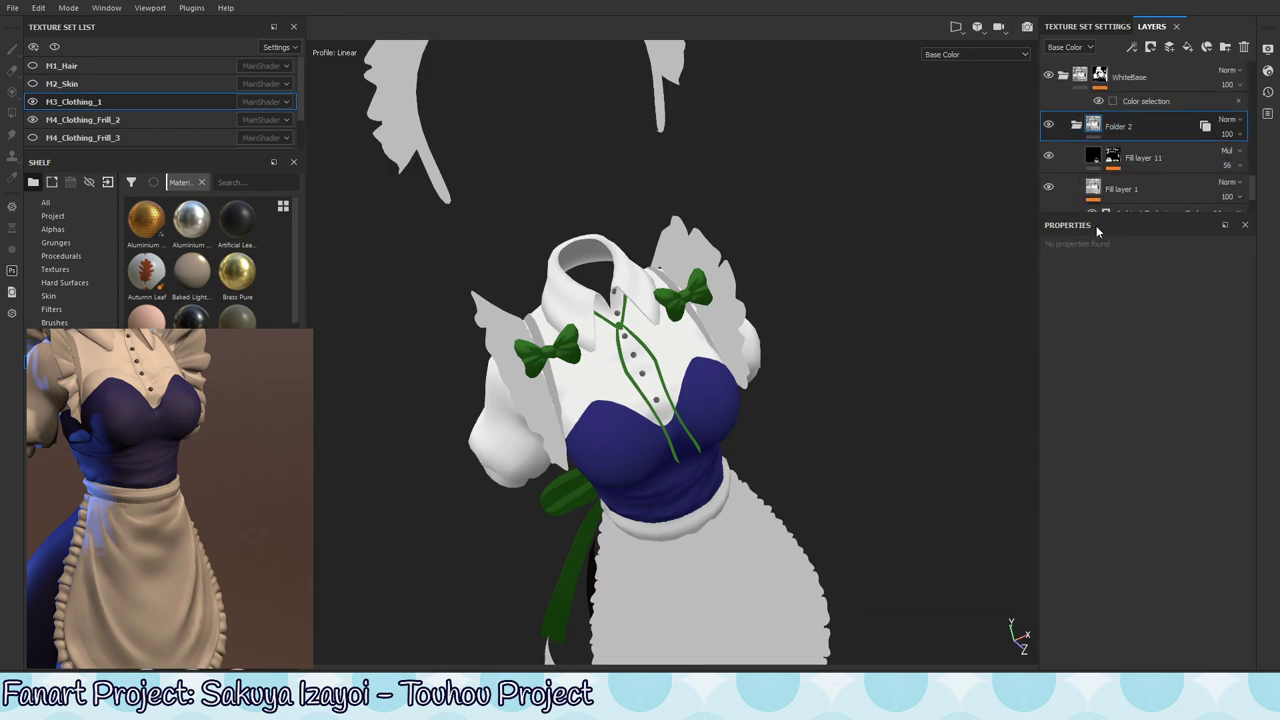
double_click(1121, 127)
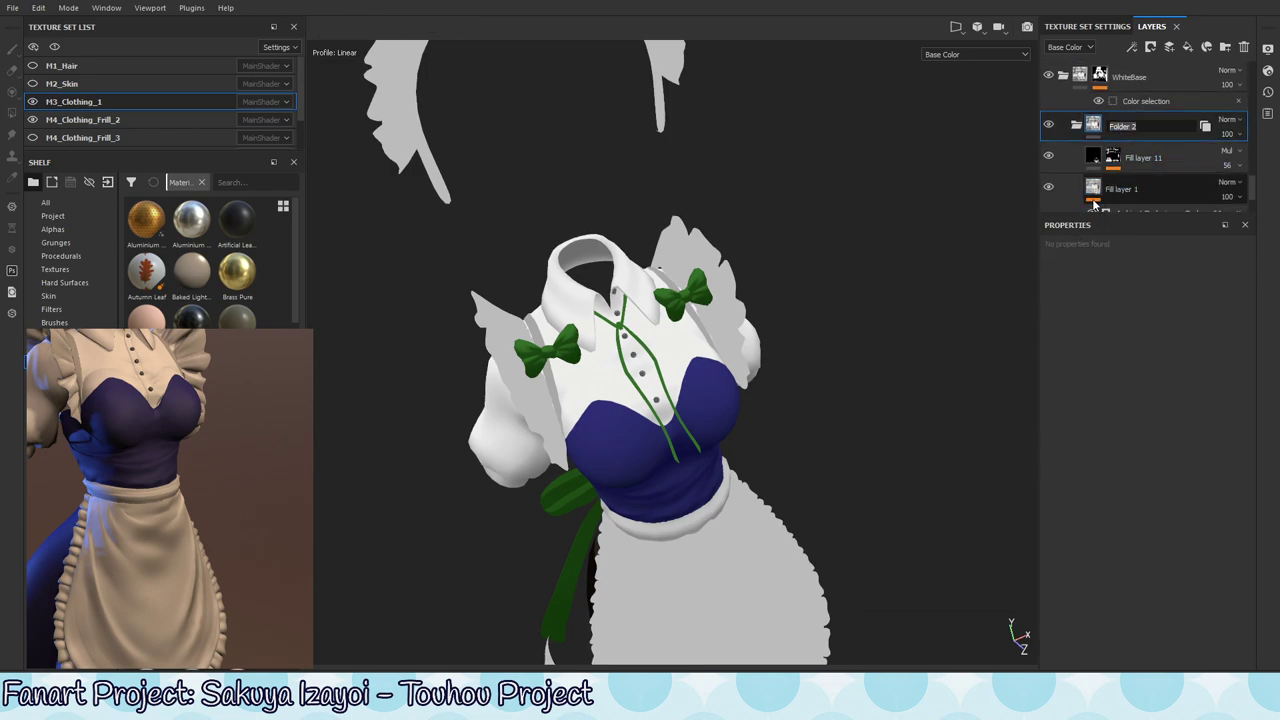
key("BackSpace")
left_click(1140, 124)
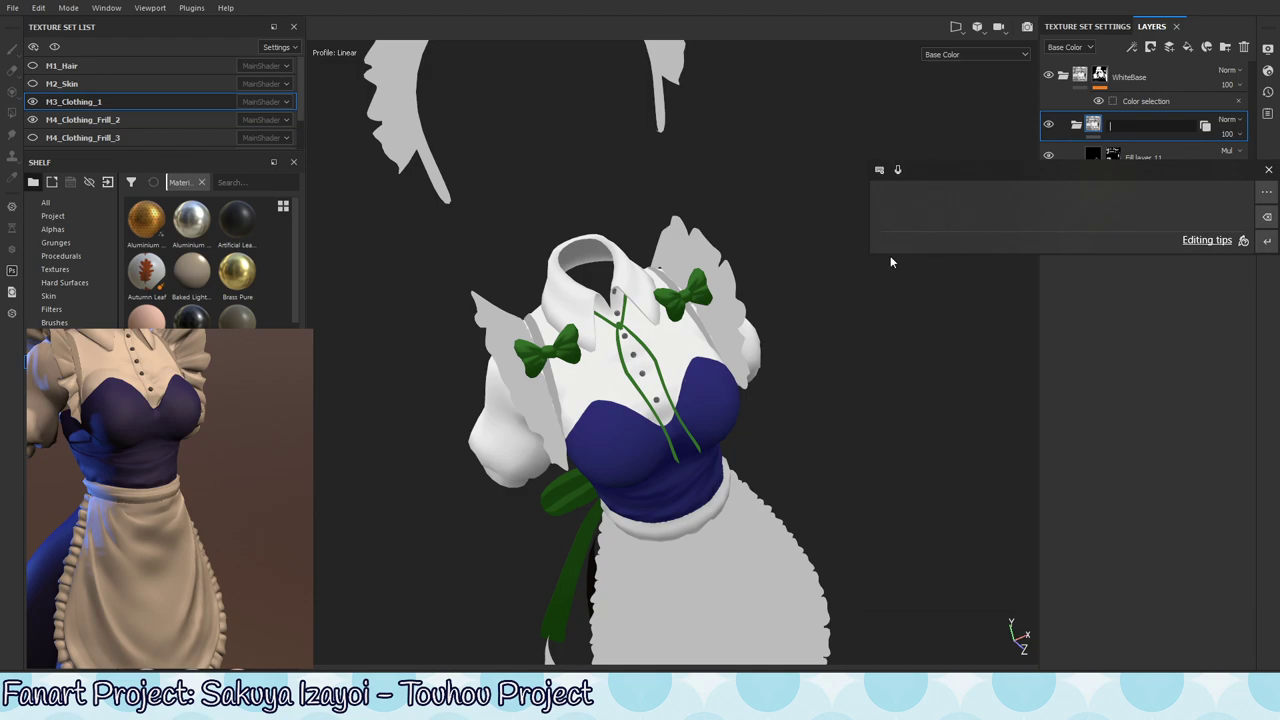
mouse_move(889, 198)
left_mouse_down()
mouse_move(903, 228)
mouse_move(928, 192)
left_mouse_up()
left_click_drag(938, 185, 966, 213)
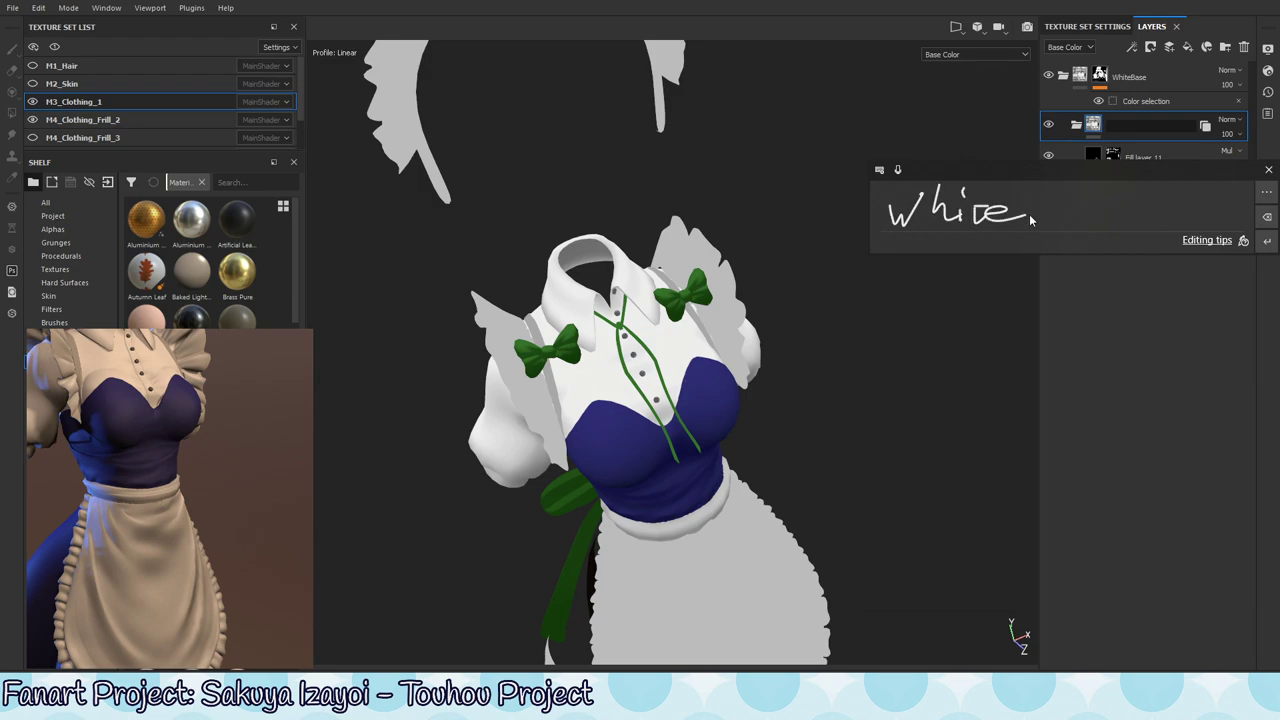
mouse_move(1031, 184)
left_mouse_down()
mouse_move(1025, 222)
mouse_move(1176, 215)
left_mouse_up()
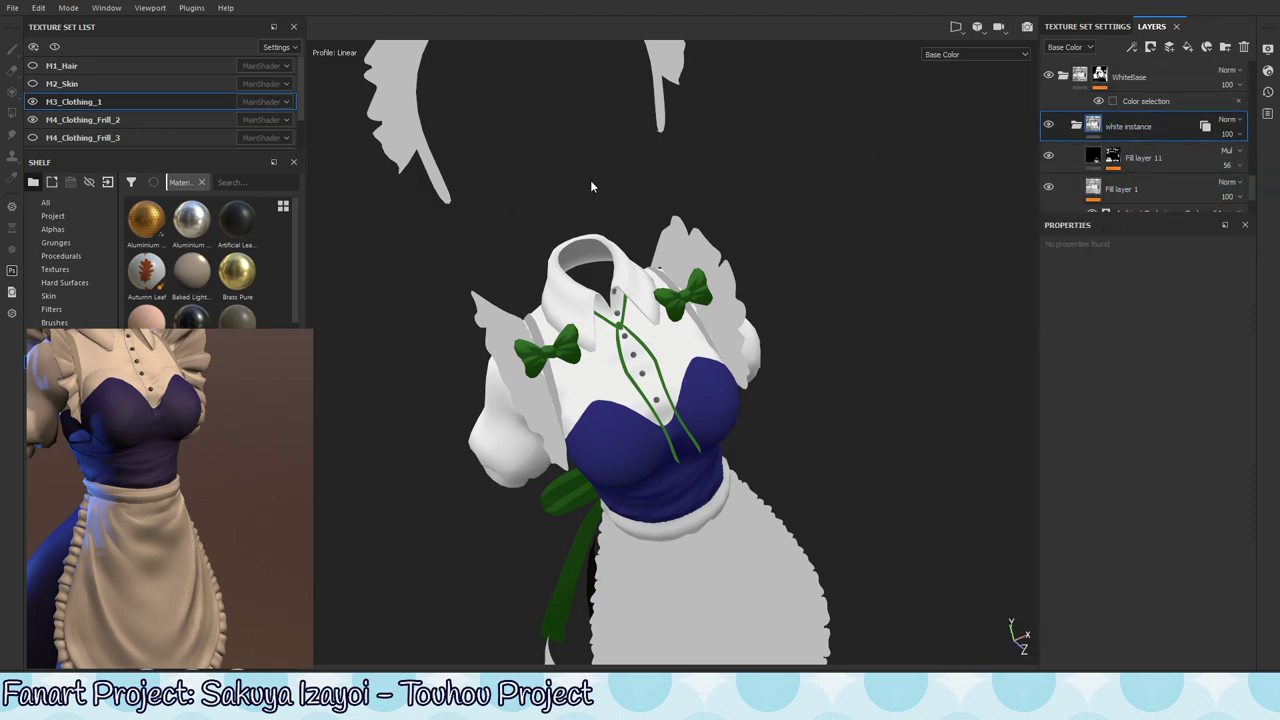
- Rename the Folder 2 instance layer in M4_Clothing_Frill_2 as "white Frill Instance"
left_click(113, 122)
left_click(1126, 109)
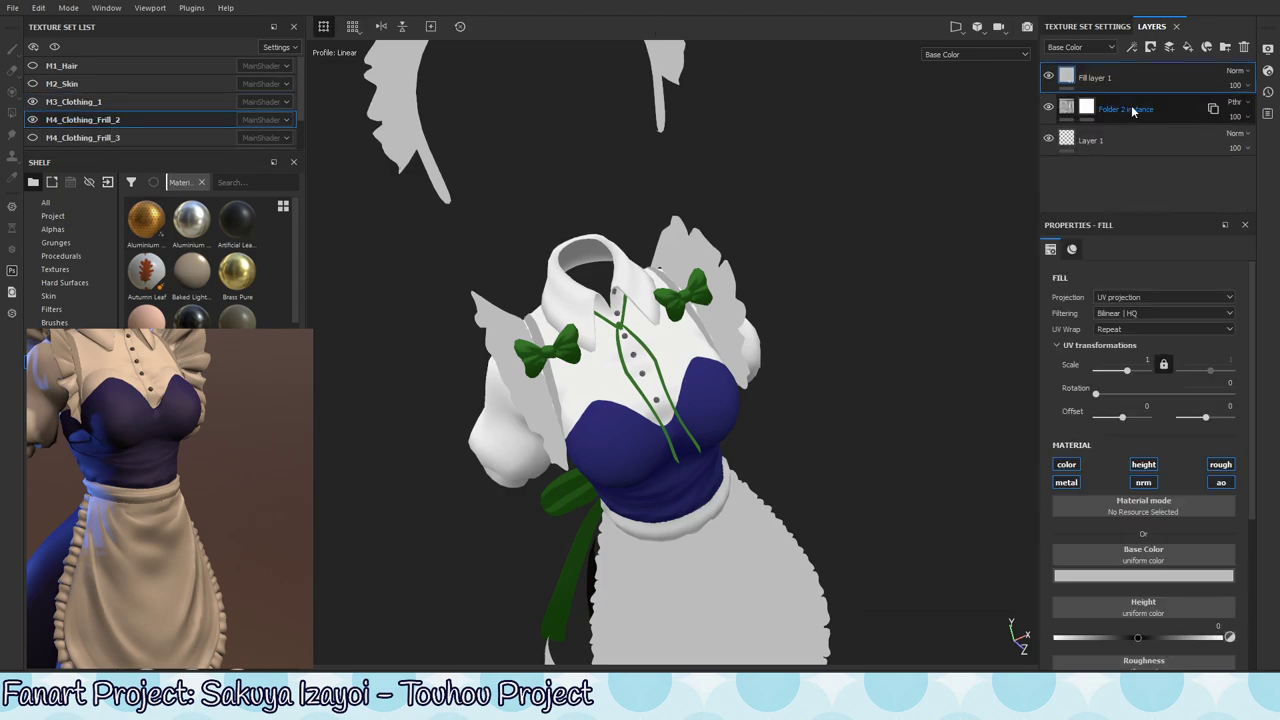
double_click(1130, 109)
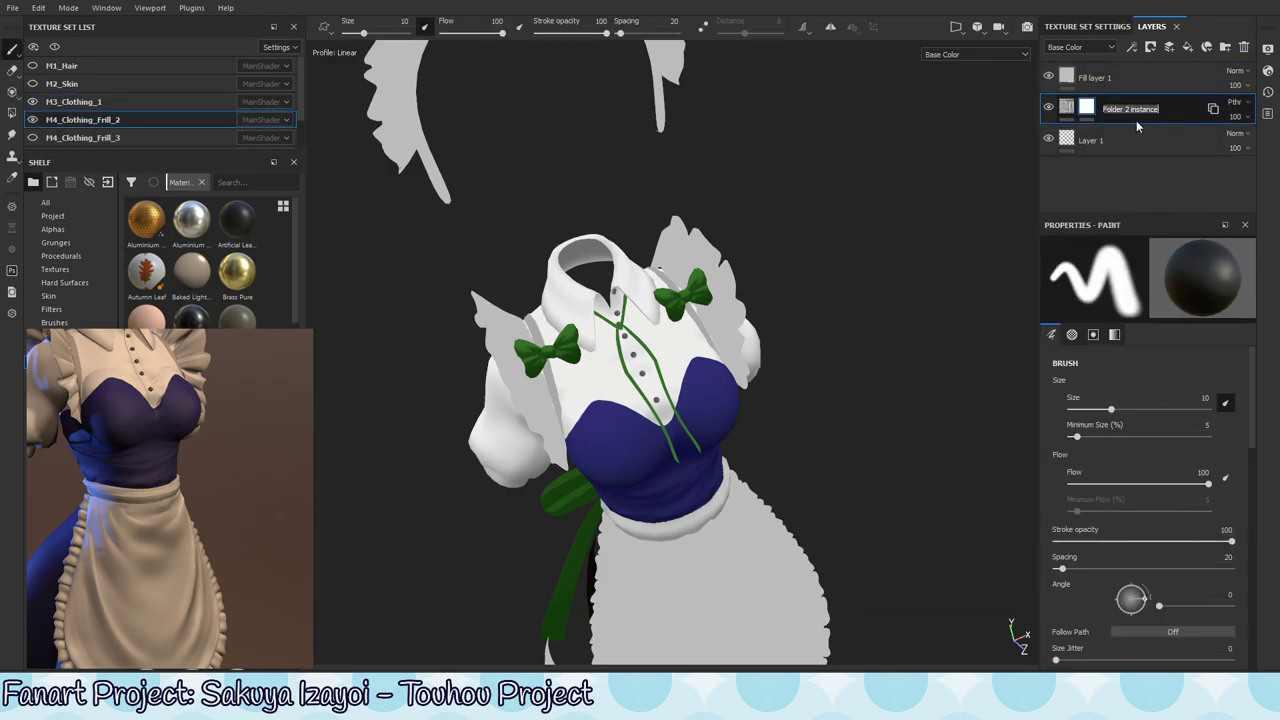
key("BackSpace")
mouse_move(891, 222)
left_mouse_down()
mouse_move(960, 234)
mouse_move(998, 222)
left_mouse_up()
mouse_move(990, 215)
left_mouse_down()
mouse_move(1022, 234)
mouse_move(1076, 214)
left_mouse_up()
mouse_move(1086, 198)
left_mouse_down()
mouse_move(1082, 228)
mouse_move(1132, 226)
left_mouse_up()
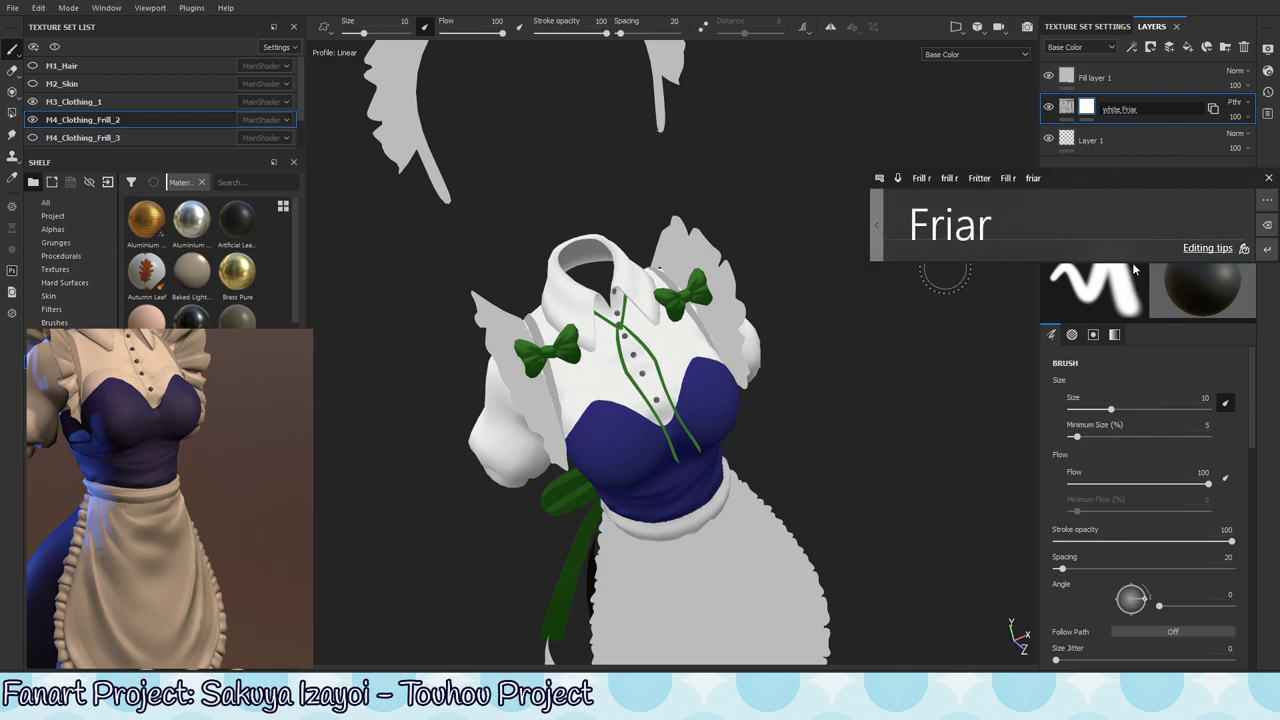
left_click_drag(905, 229, 1001, 222)
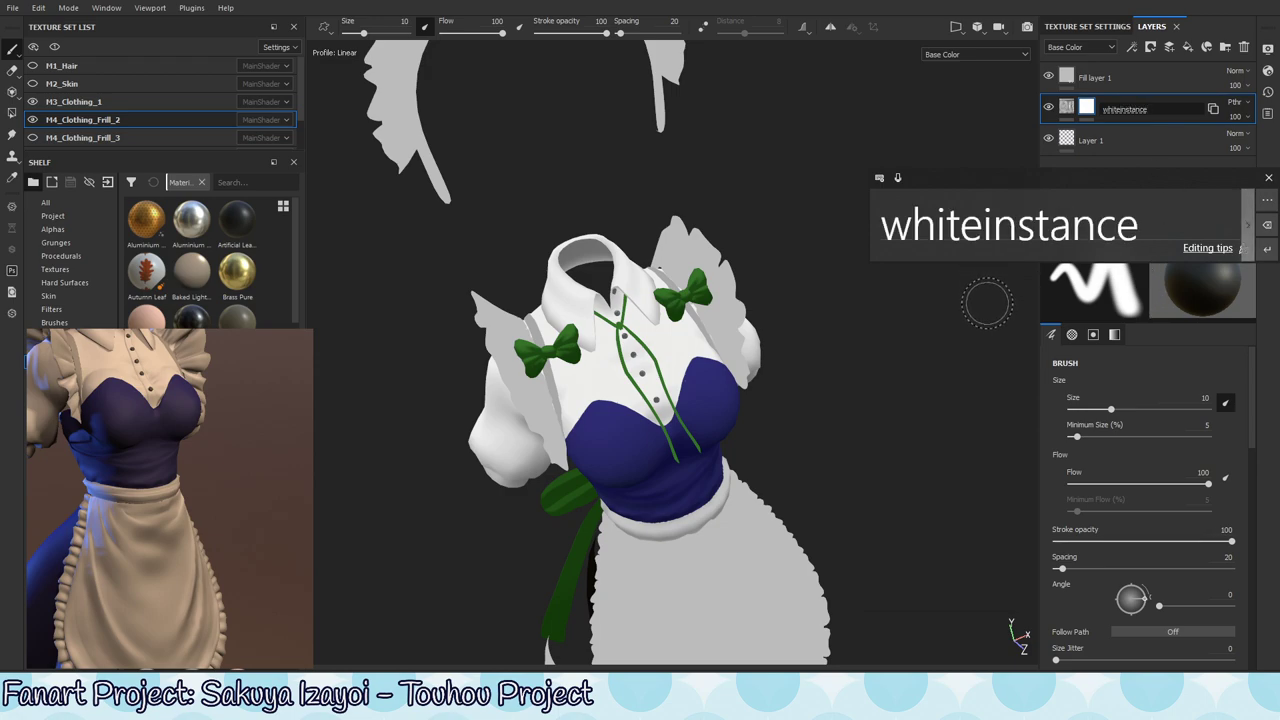
left_click_drag(994, 226, 1168, 226)
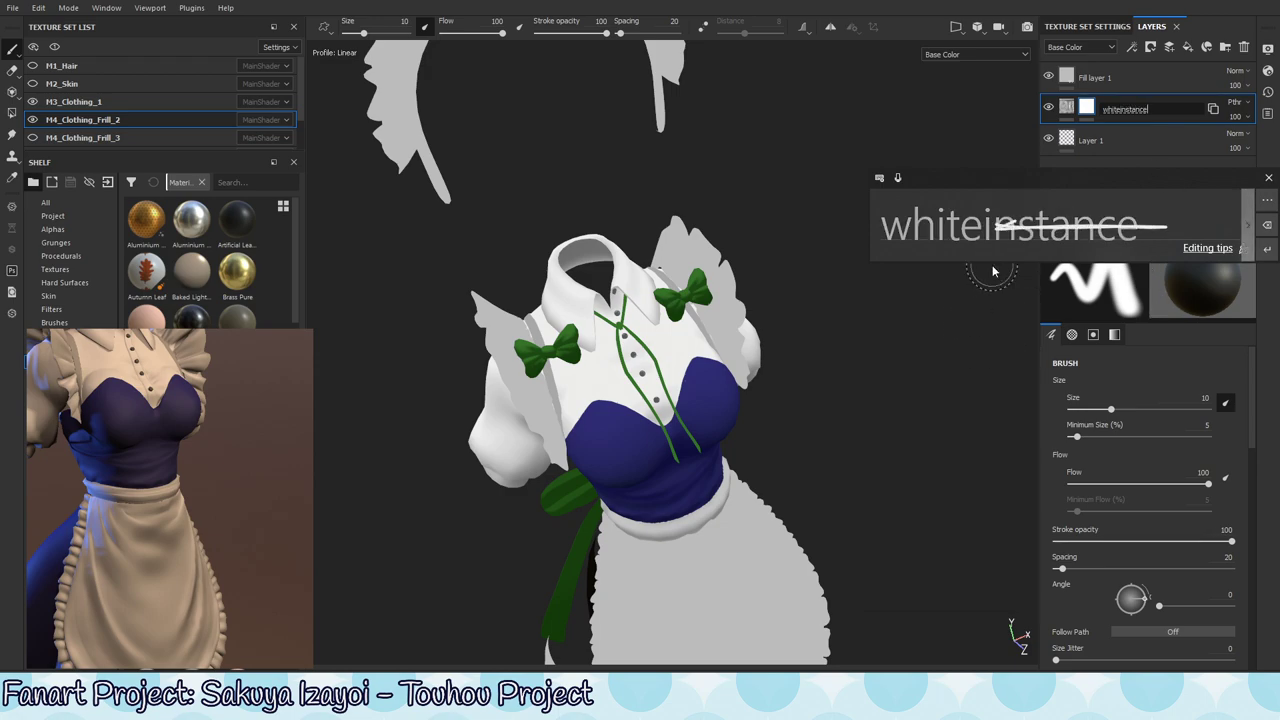
key("BackSpace")
key("BackSpace")
key("BackSpace")
key("BackSpace")
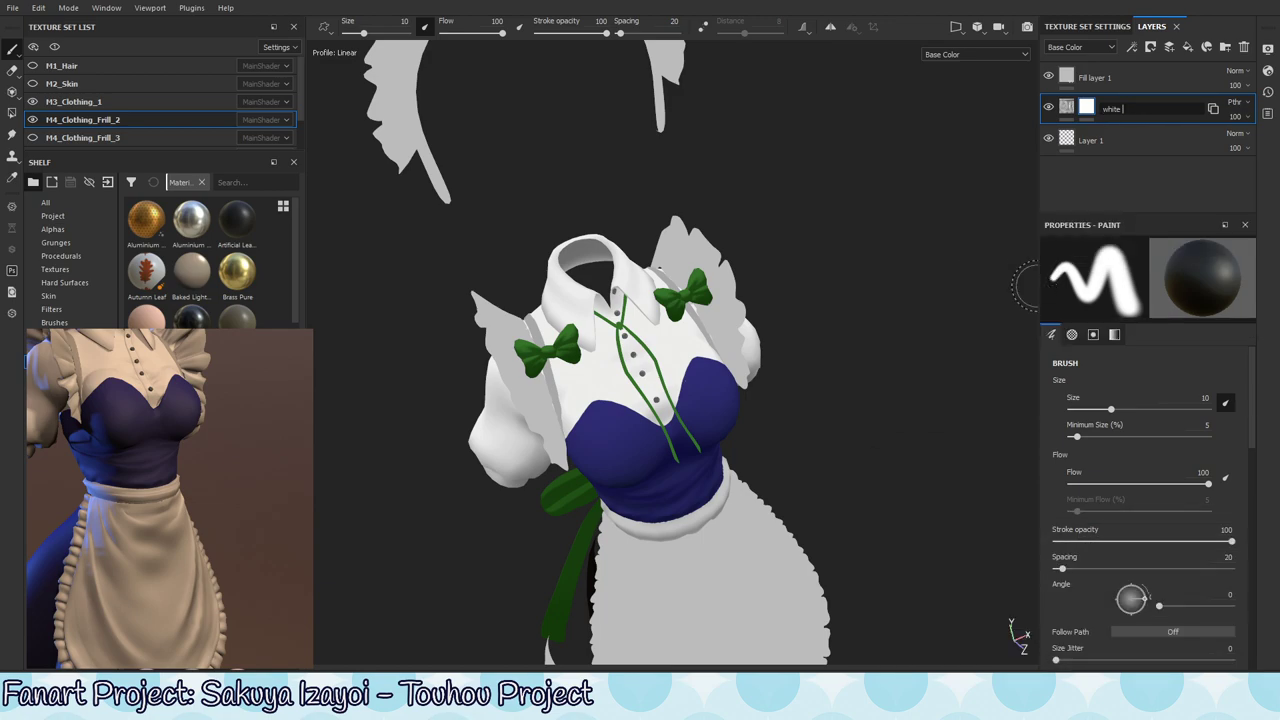
key("Return")
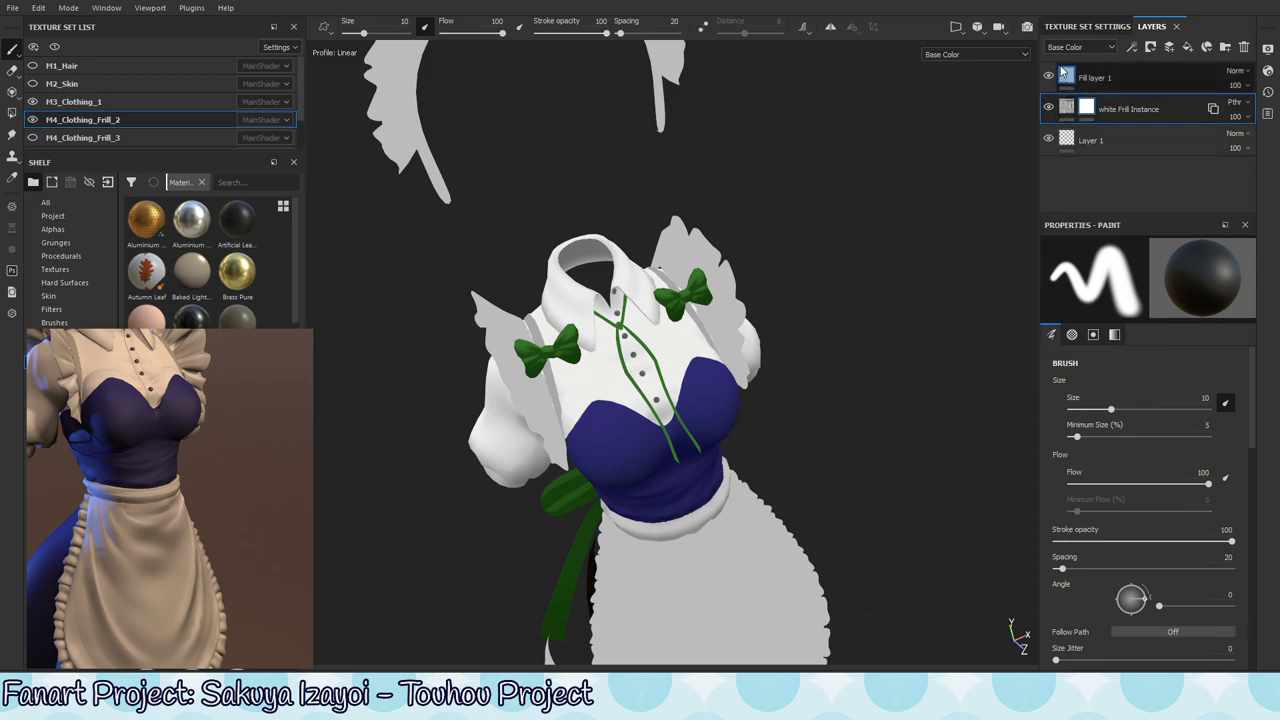
- Examine the white instance folder in M3_Clothing_1, including its visibility, its fill layers and the Ambient Occlusion generator on Fill layer 1
left_click(162, 103)
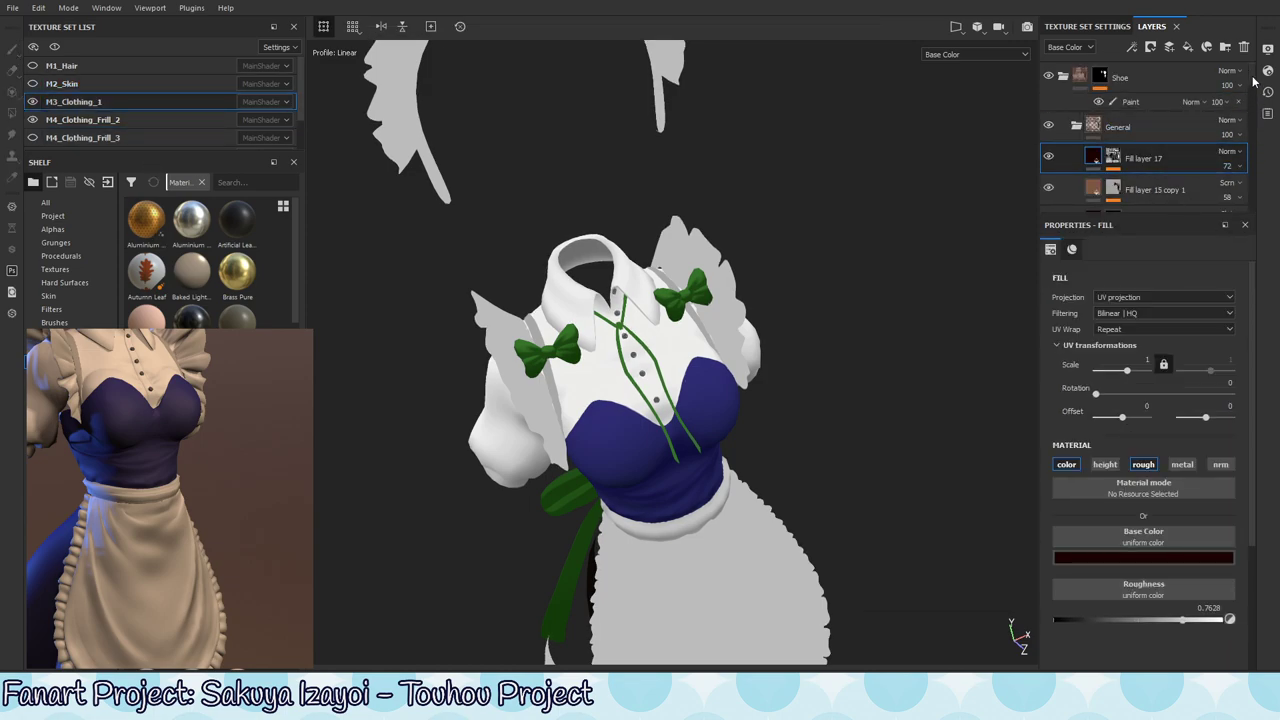
left_click_drag(1253, 77, 1254, 186)
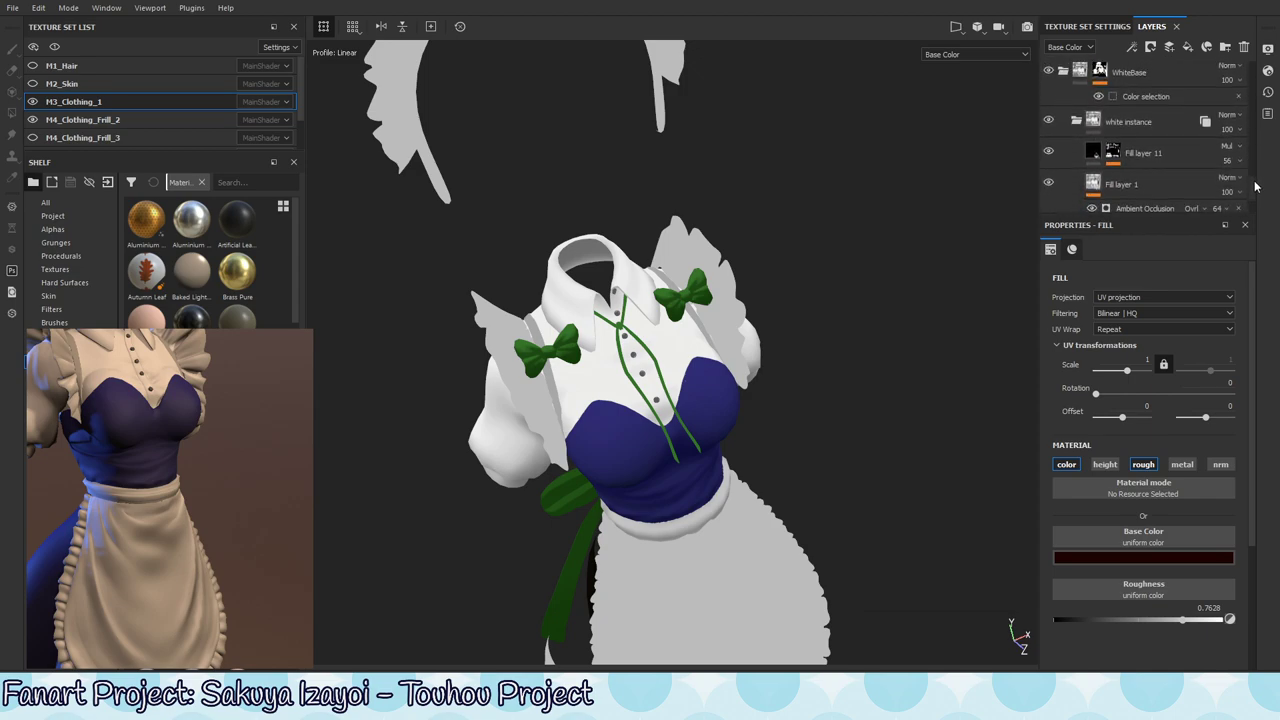
left_click(1150, 125)
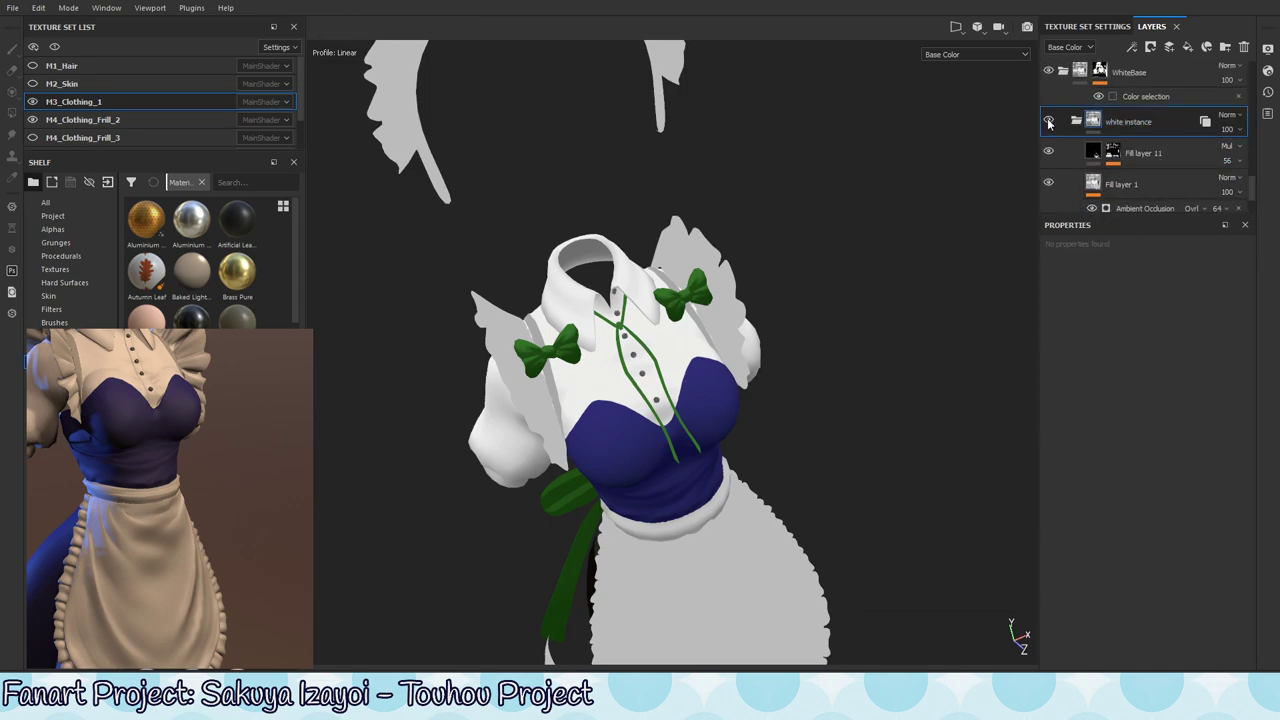
left_click(1048, 122)
left_click(1048, 122)
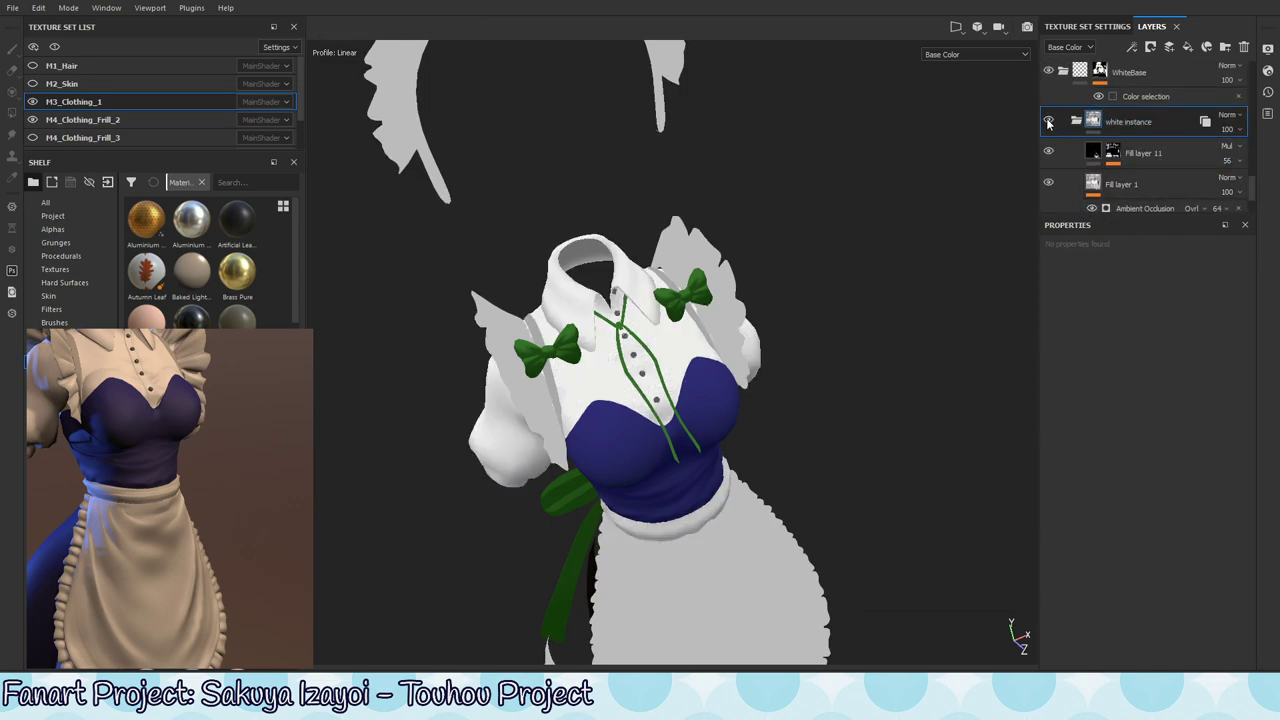
left_click(1176, 152)
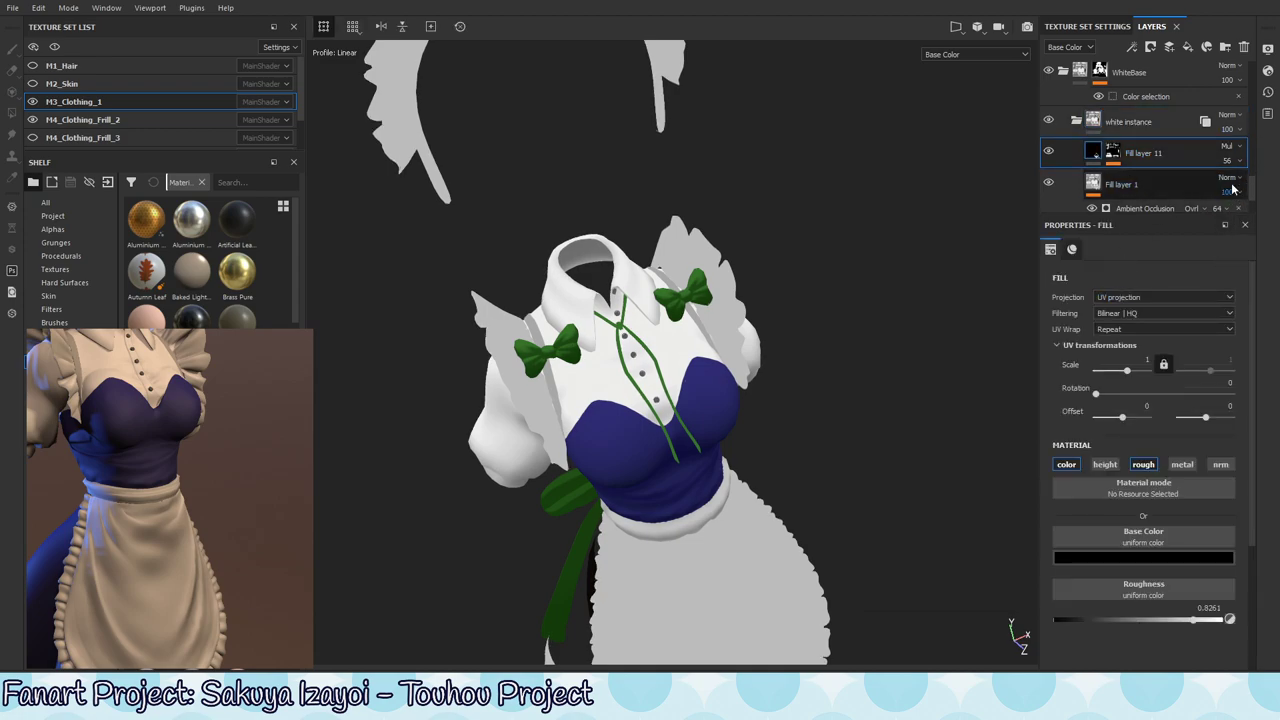
left_click(1173, 184)
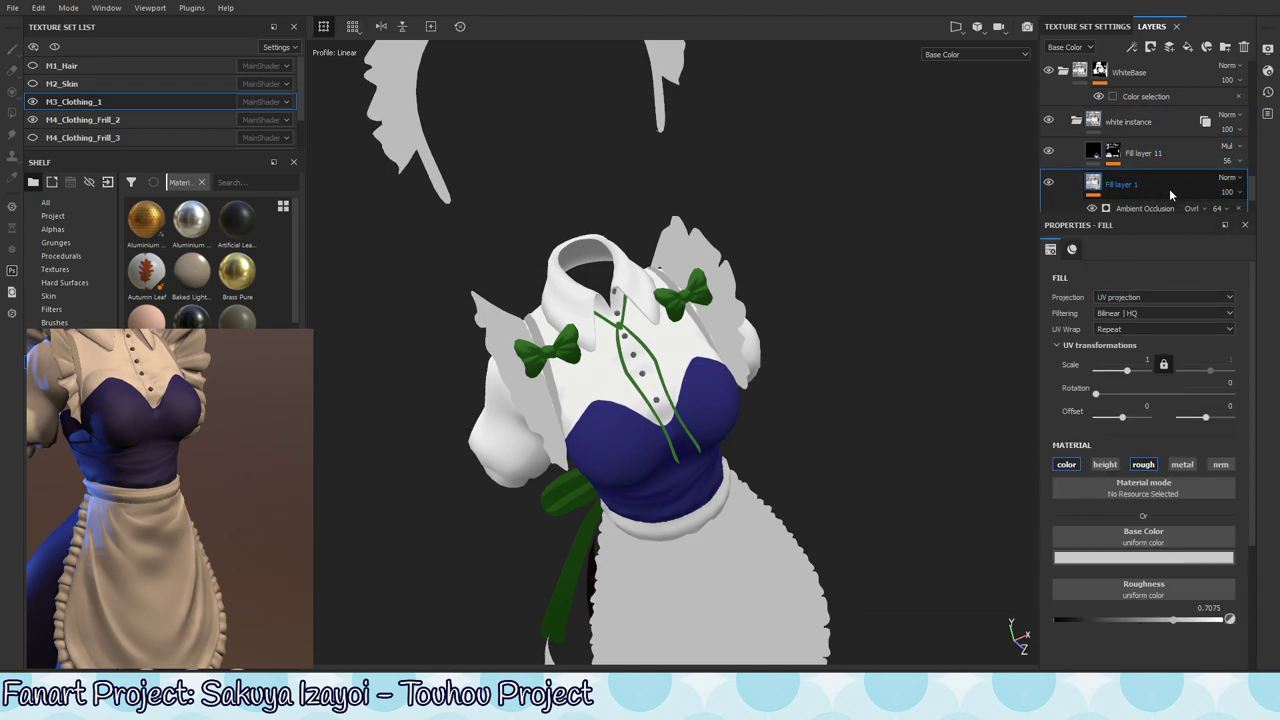
scroll(1255, 195, "down", 1)
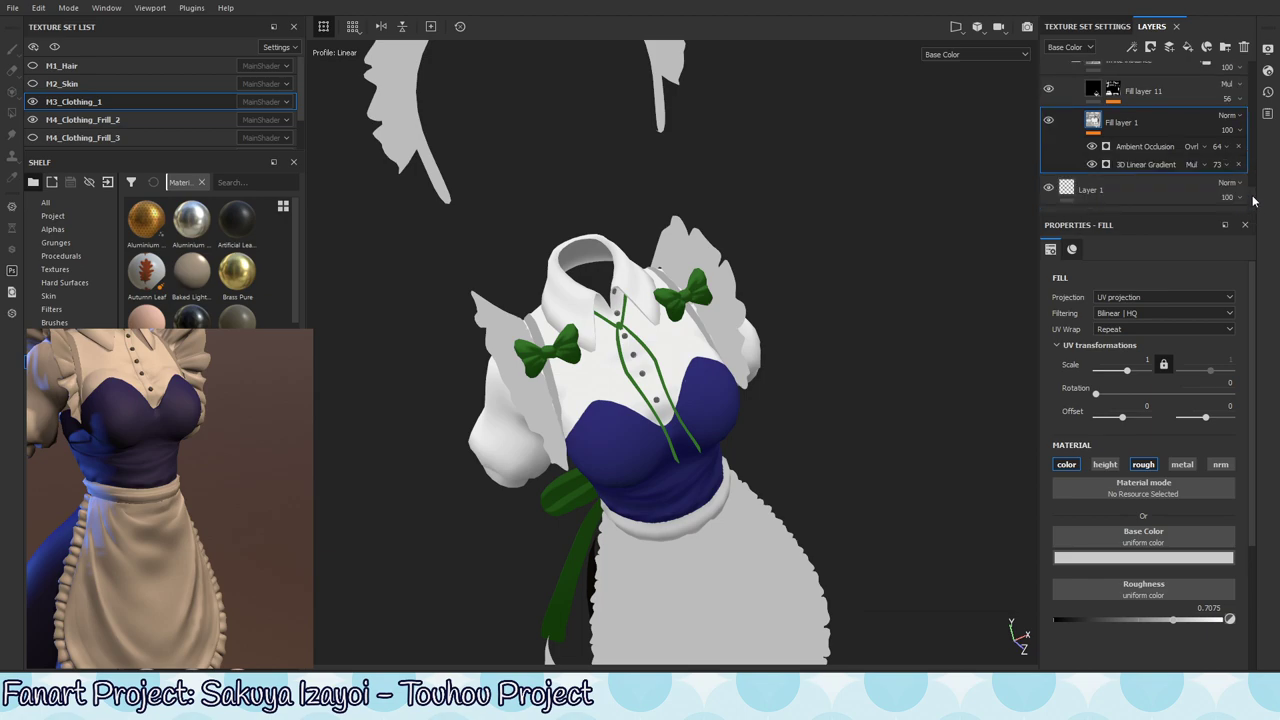
left_click(1165, 146)
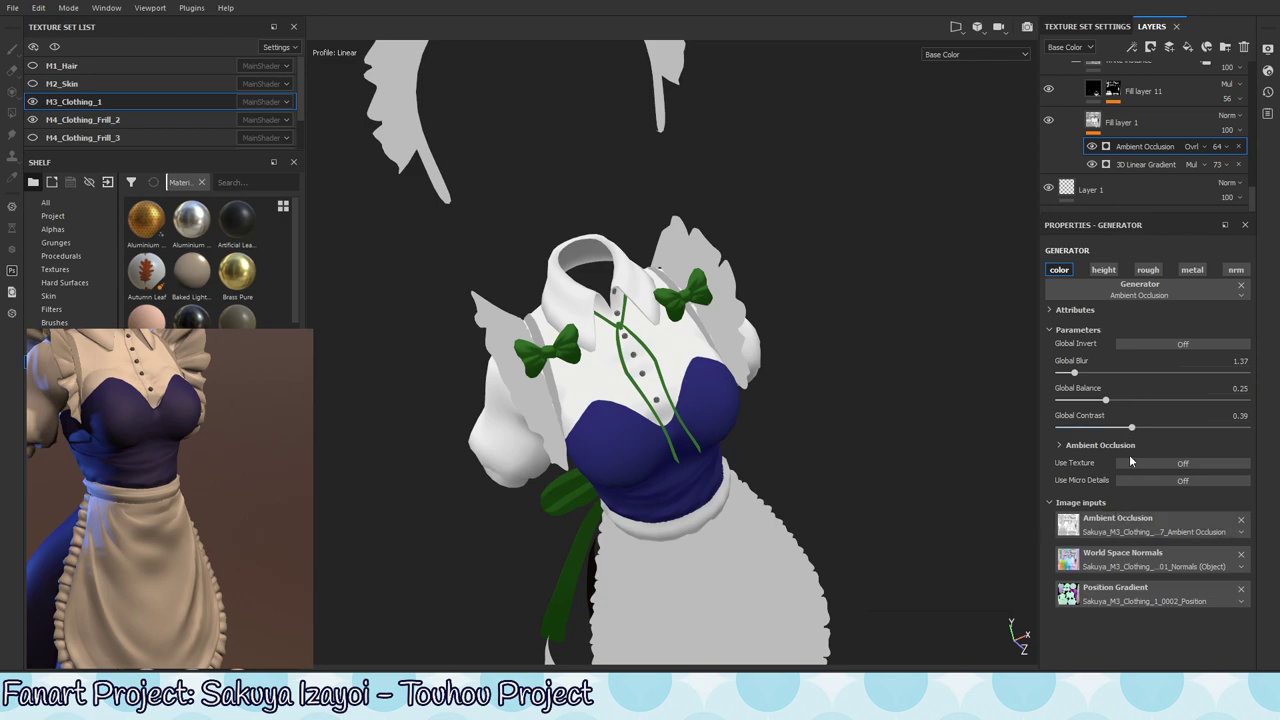
left_click(1150, 124)
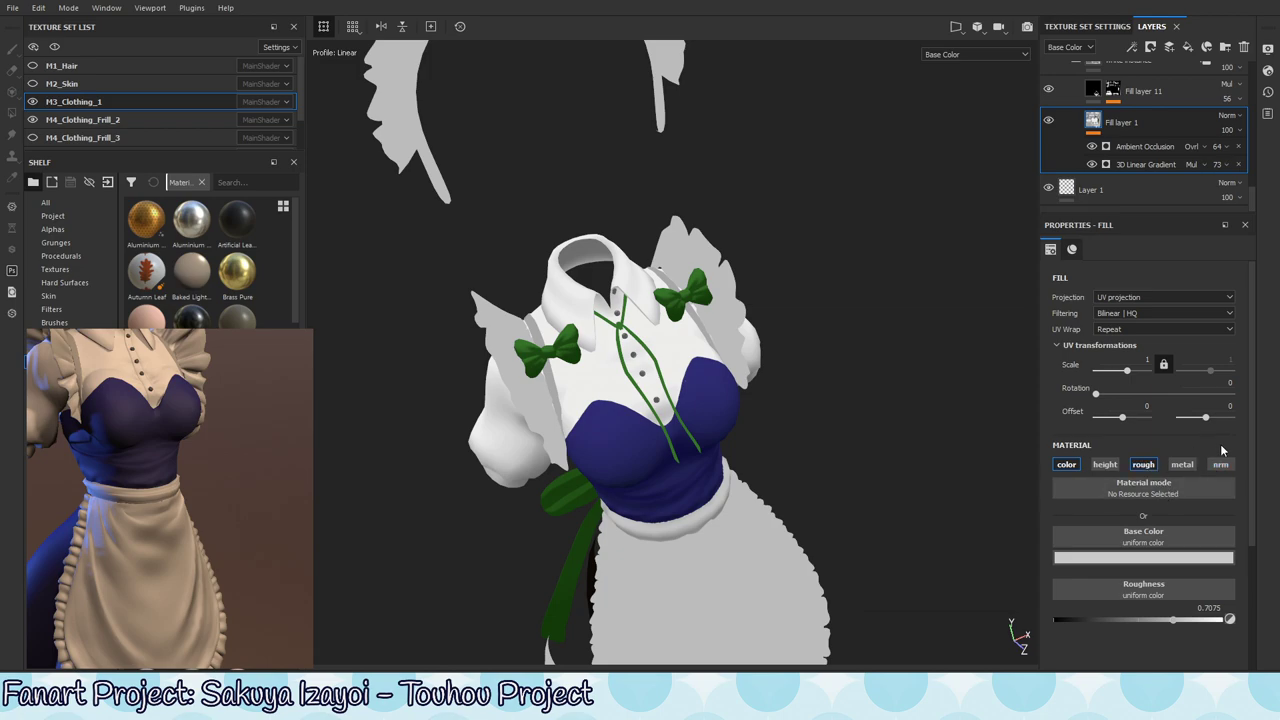
- Add an Ambient occlusion channel to the M3_Clothing_1 texture set and return to its layer stack
left_click(1087, 26)
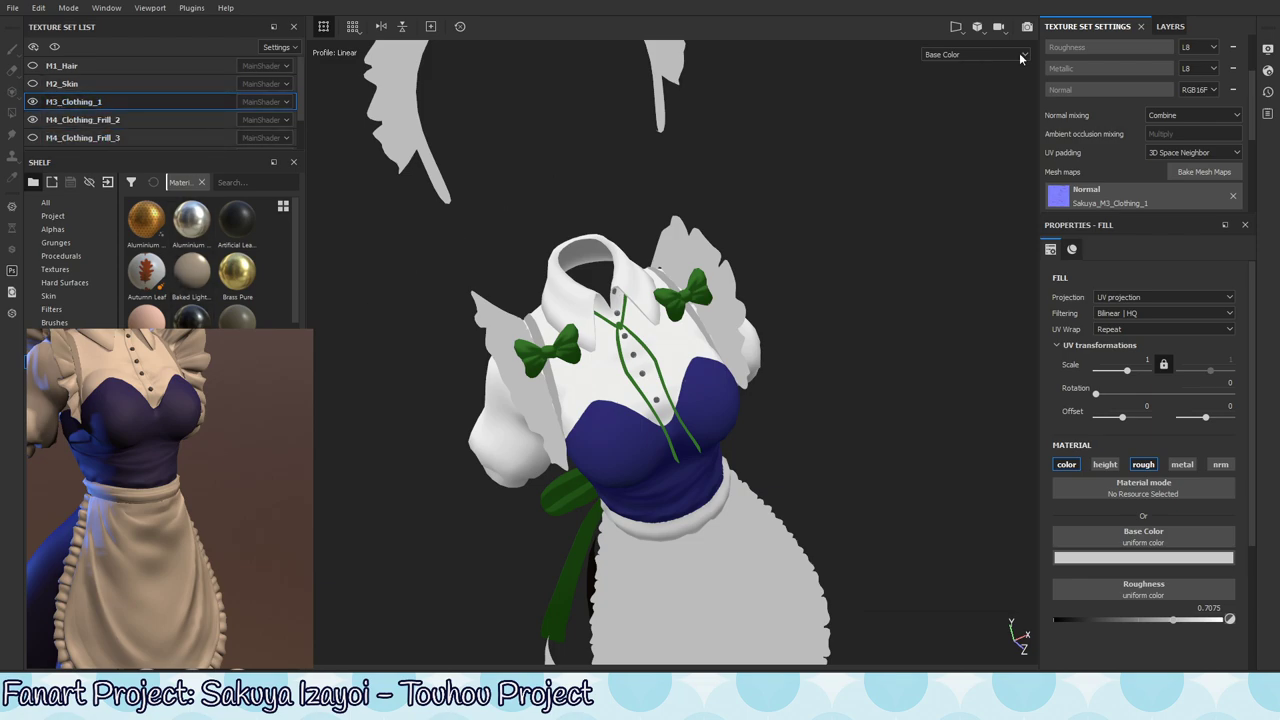
scroll(1250, 107, "up", 3)
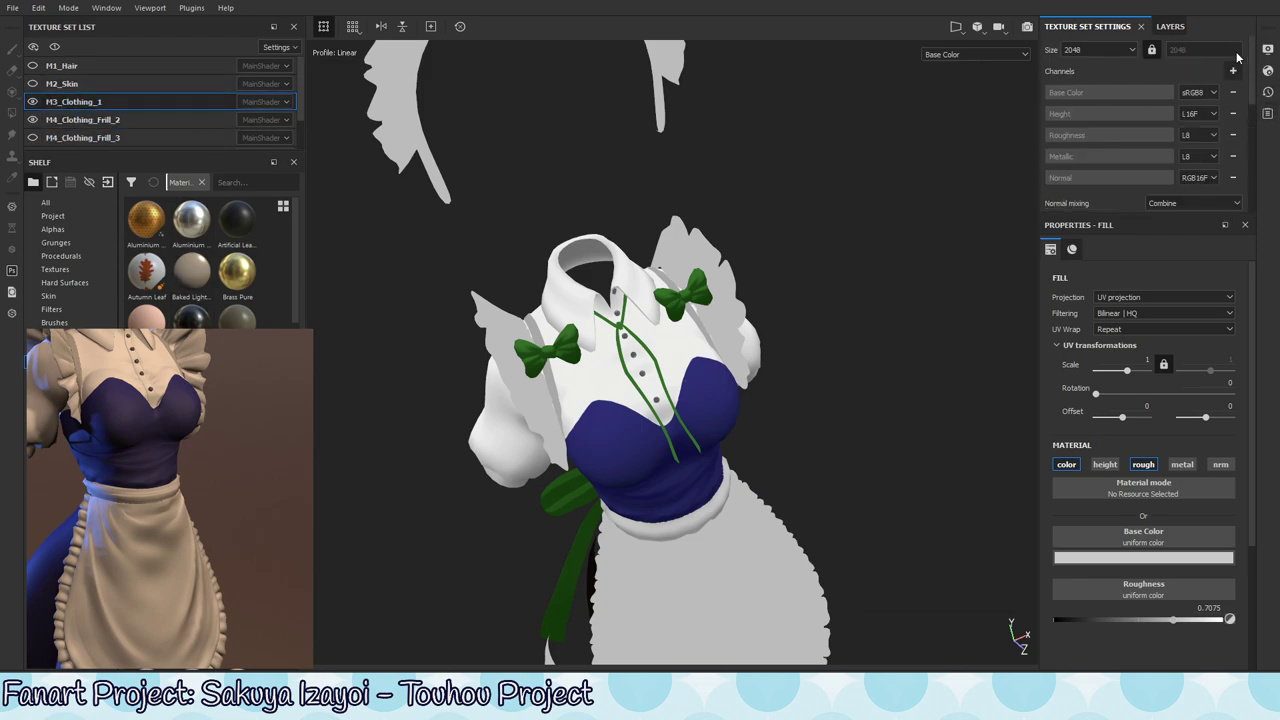
left_click(1233, 71)
left_click(1215, 92)
scroll(1225, 112, "down", 3)
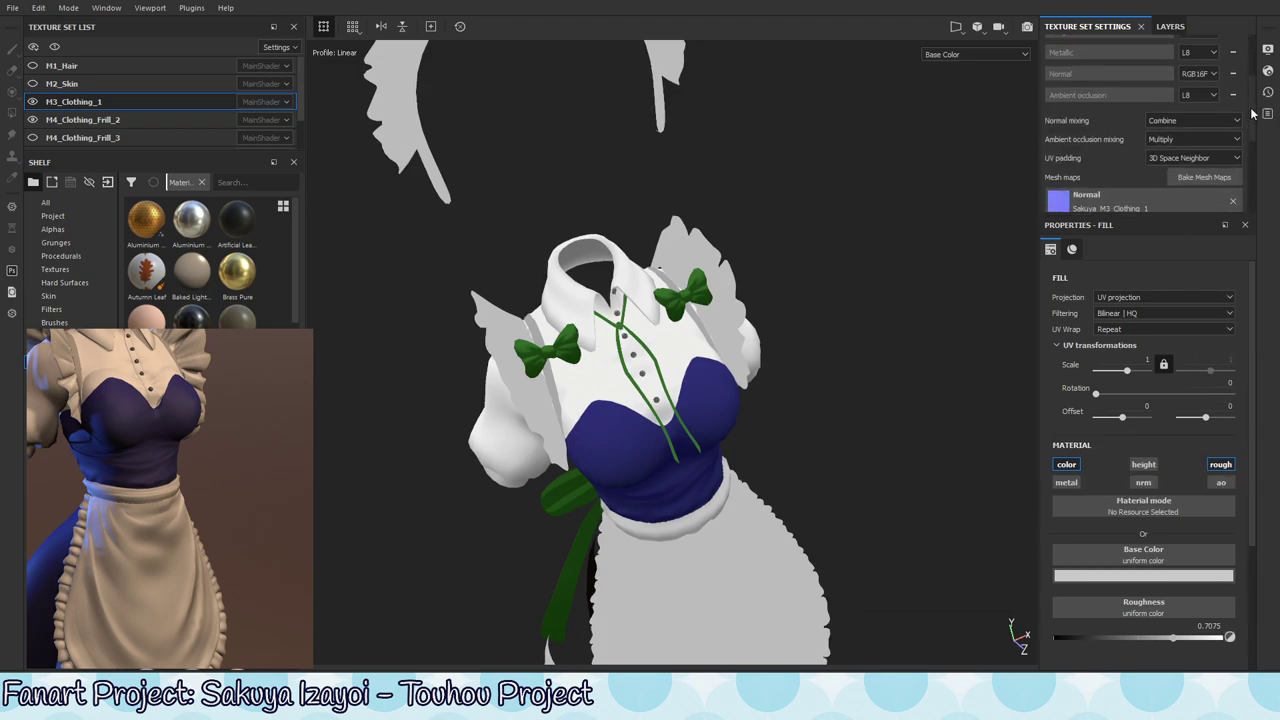
left_click(1168, 26)
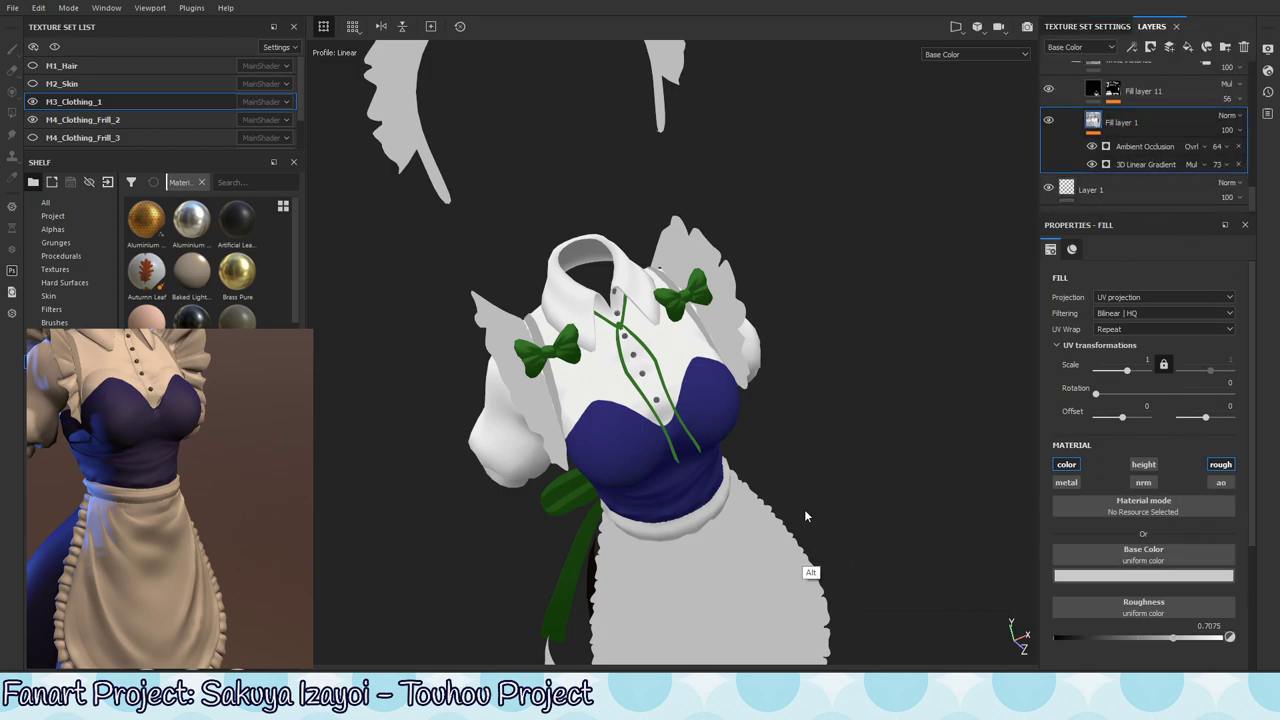
- Look through the fill layers inside the white instance folder of M3_Clothing_1
middle_click_drag(806, 516, 817, 474, "alt")
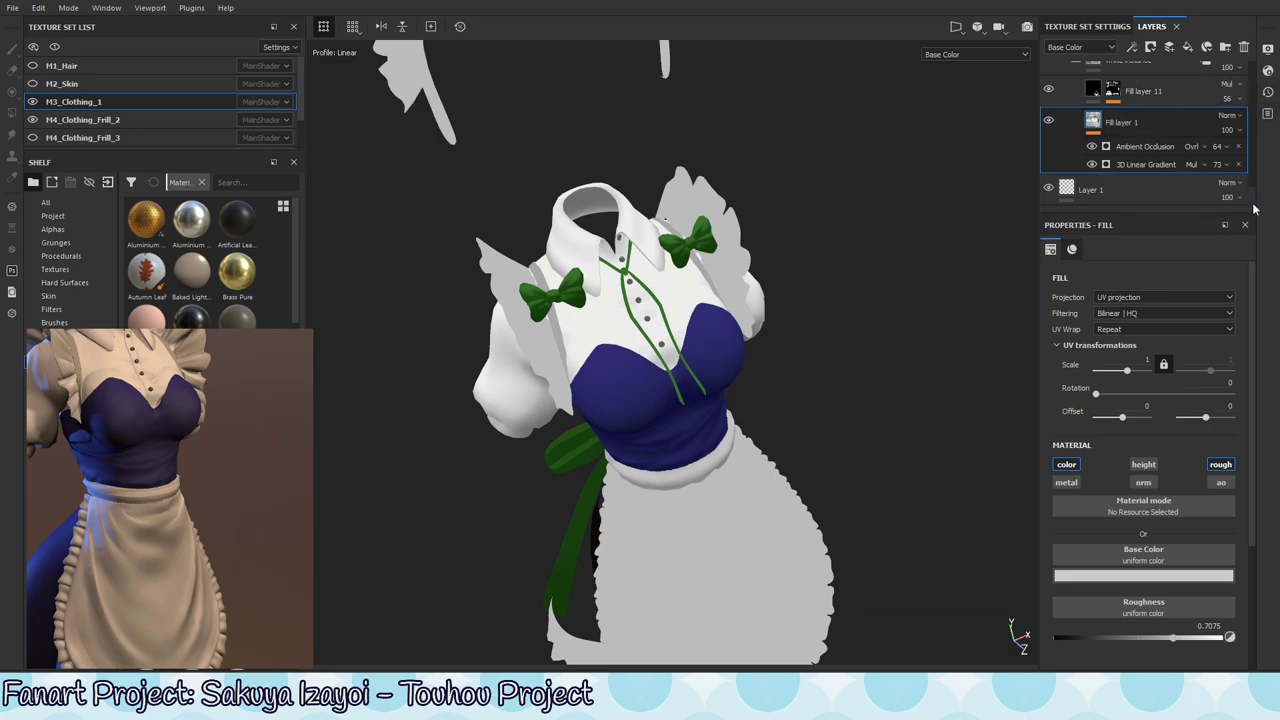
scroll(1180, 150, "up", 2)
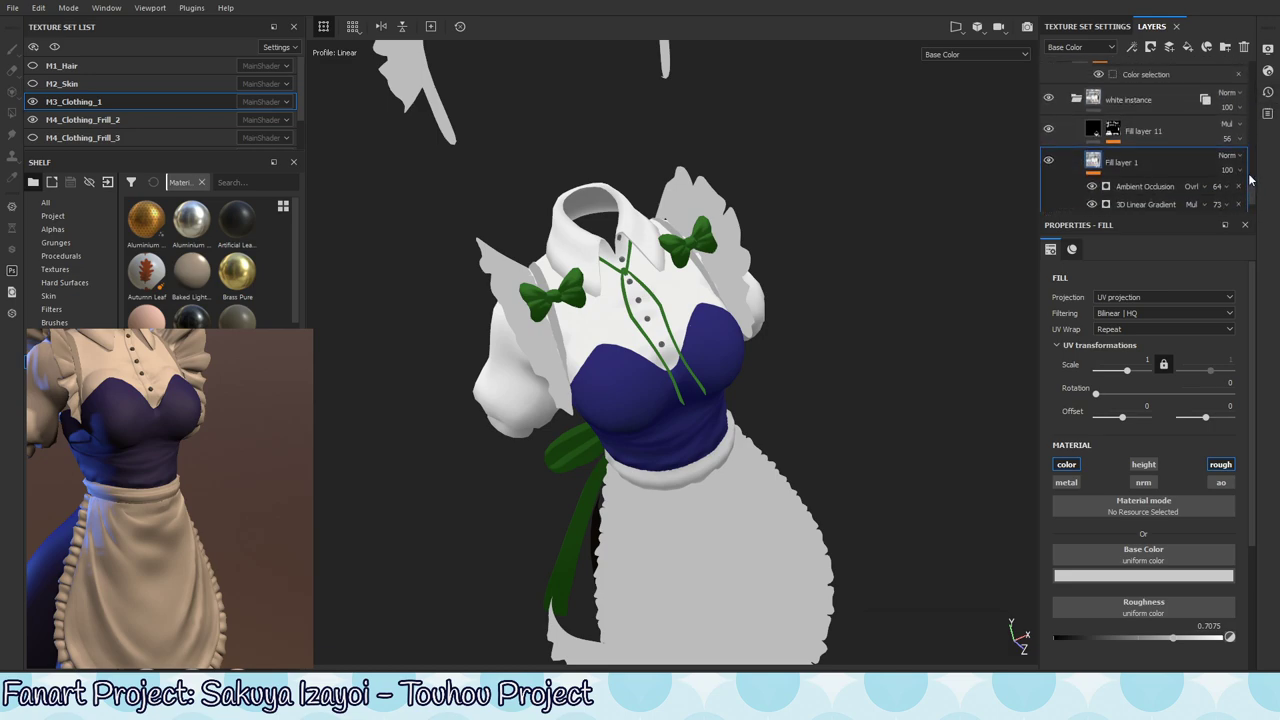
left_click(1170, 139)
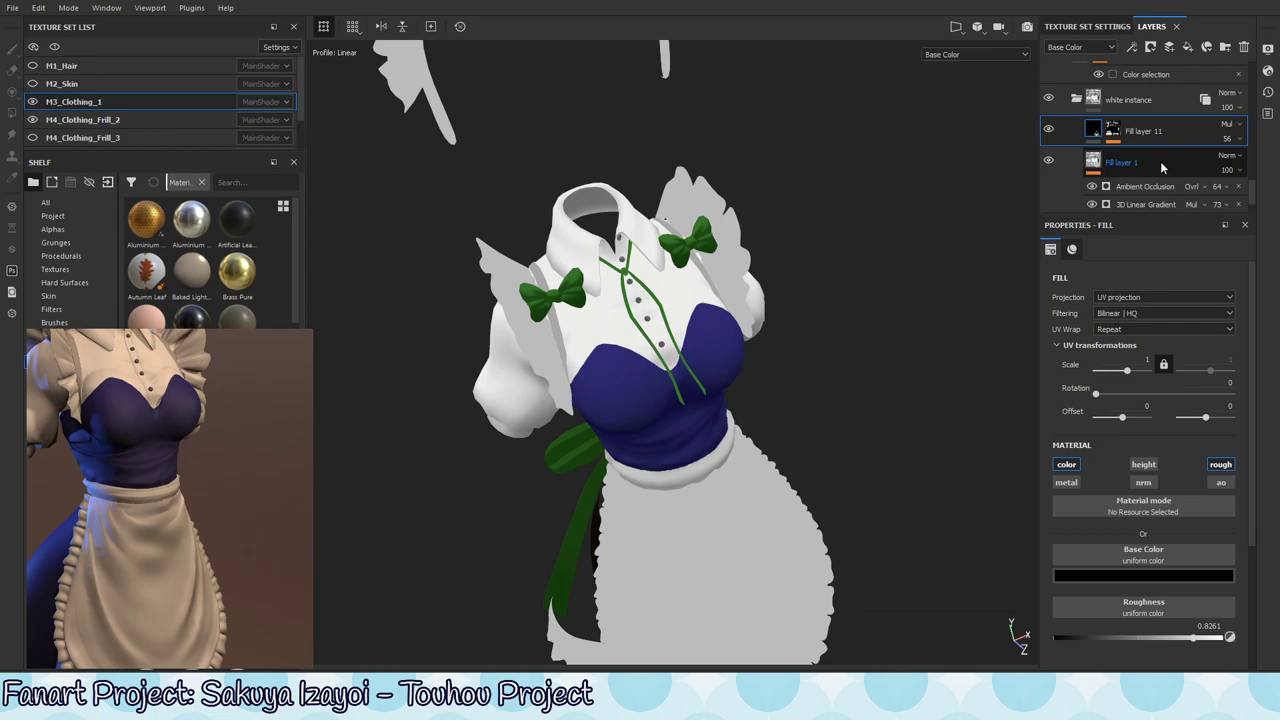
scroll(1245, 485, "down", 3)
scroll(1240, 480, "up", 3)
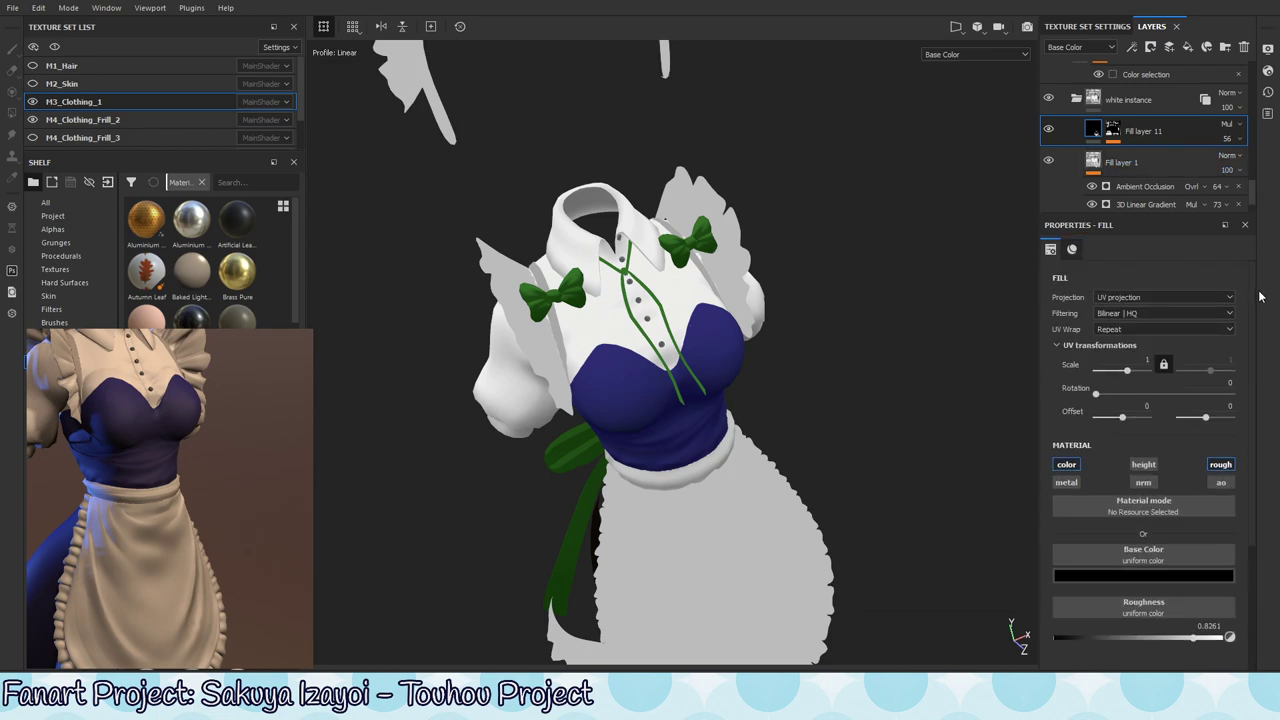
- Show only the Ambient occlusion channel on the model and inspect the apron and frills from several angles
left_click(1130, 100)
key("shift+c")
key("shift+c")
key("shift+c")
key("shift+c")
key("shift+c")
key("shift+c")
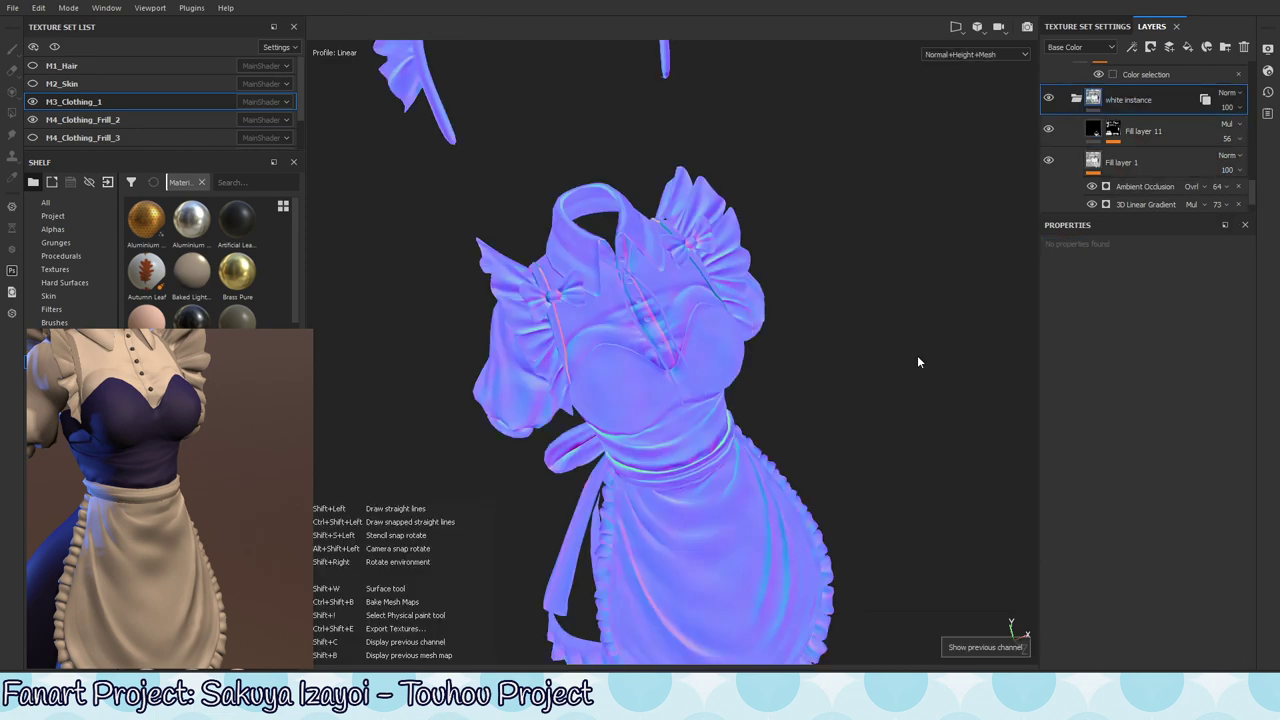
key("shift+c")
key("shift+c")
left_click_drag(917, 362, 660, 333, "alt")
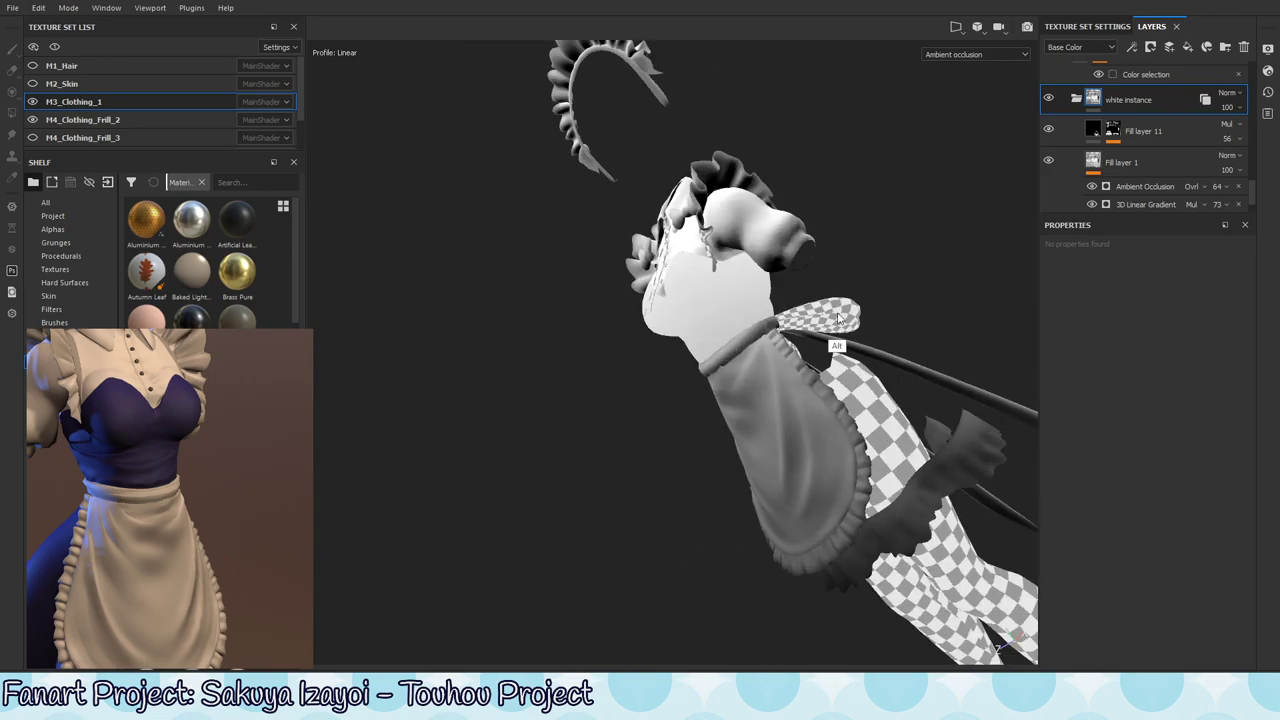
left_click_drag(732, 376, 922, 262, "alt")
- Compare the occlusion display with Fill layer 1's Ambient Occlusion generator hidden and shown, and with its ao channel off and on
left_click(1161, 162)
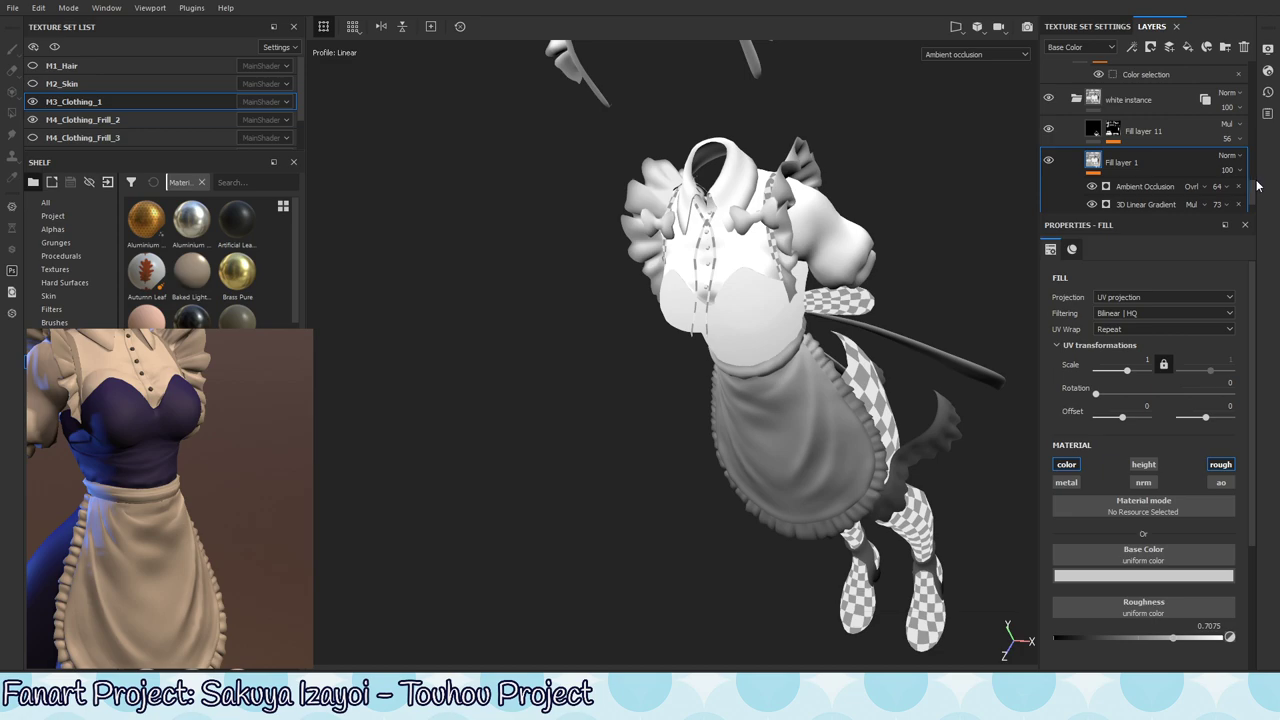
left_click(1150, 186)
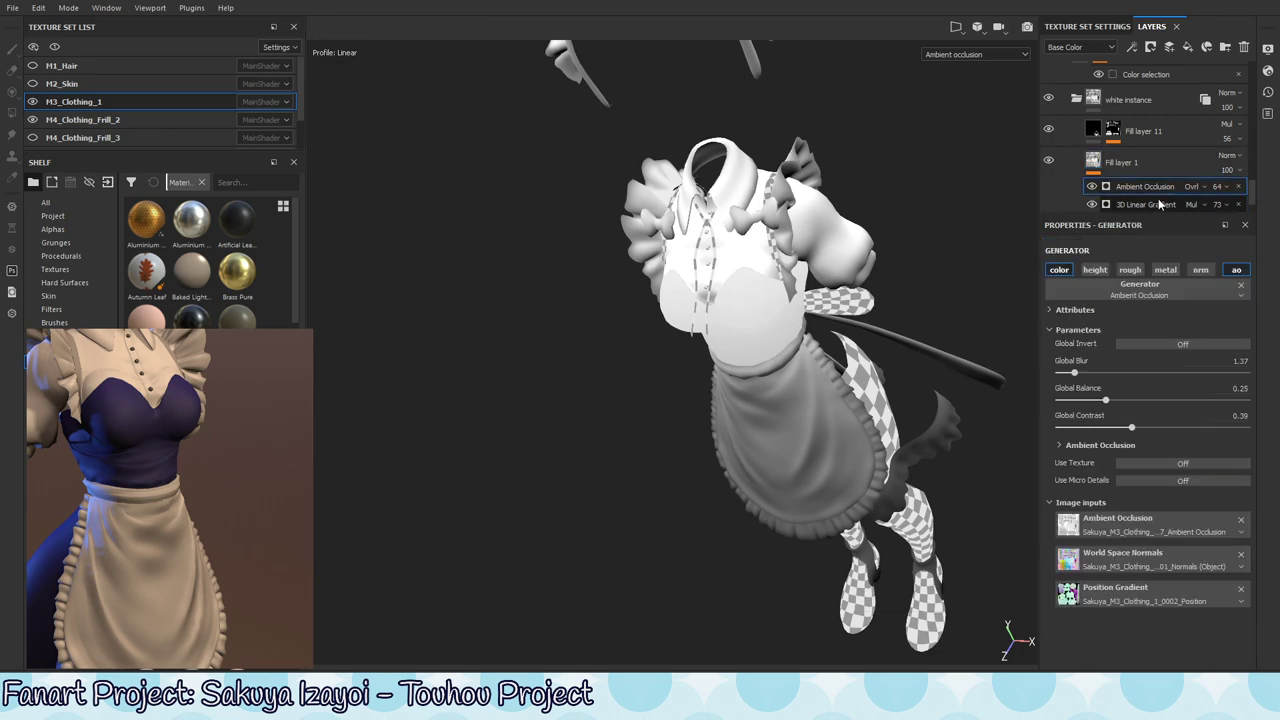
left_click(1092, 187)
left_click(1092, 187)
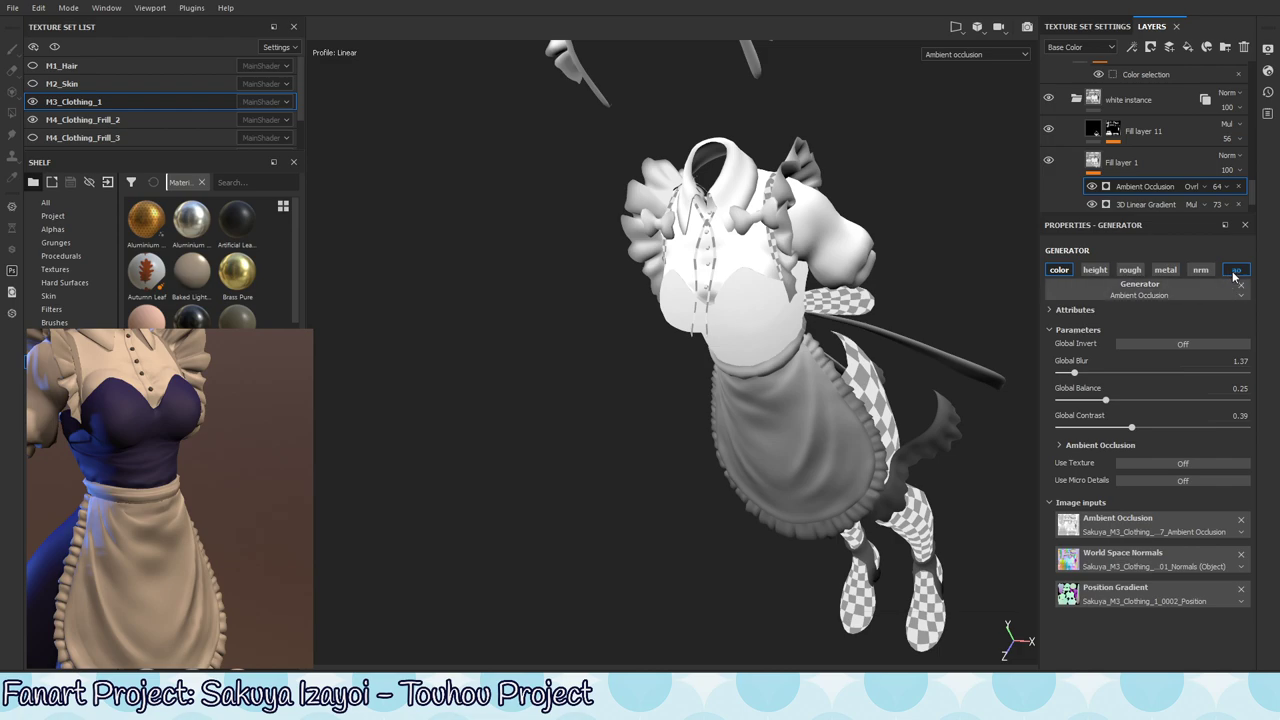
left_click(1148, 165)
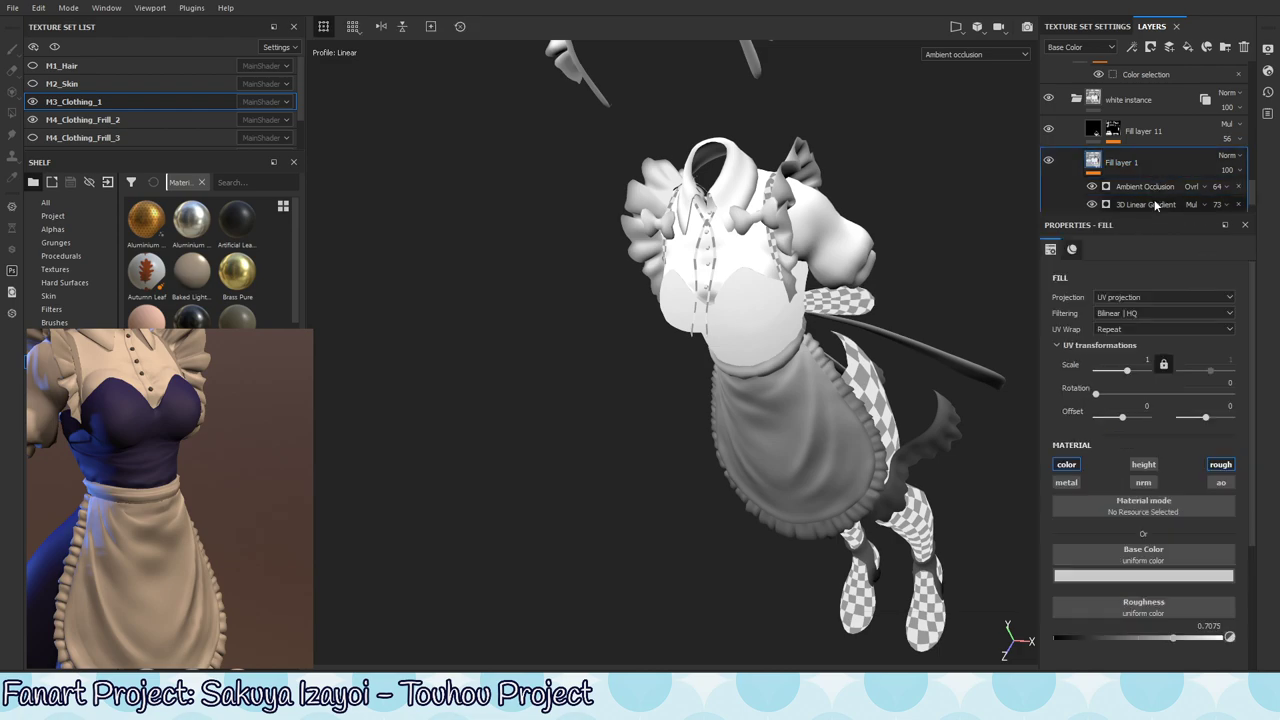
left_click(1145, 186)
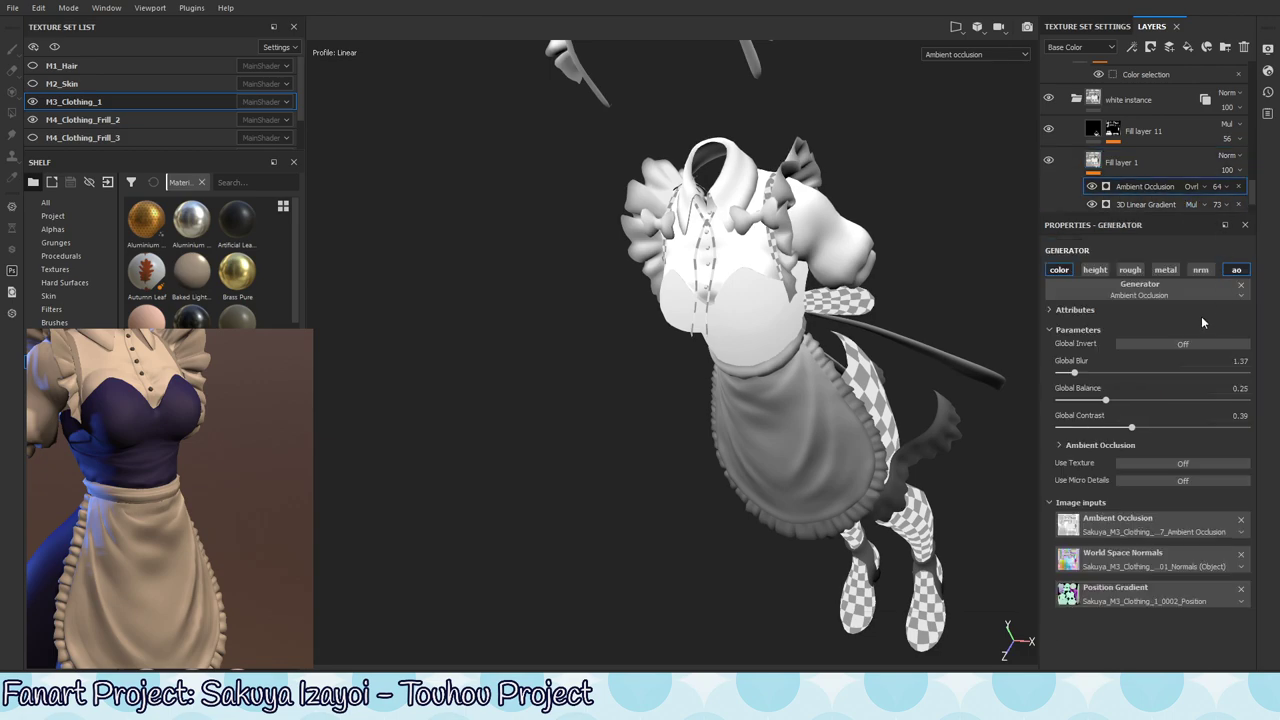
left_click(1237, 271)
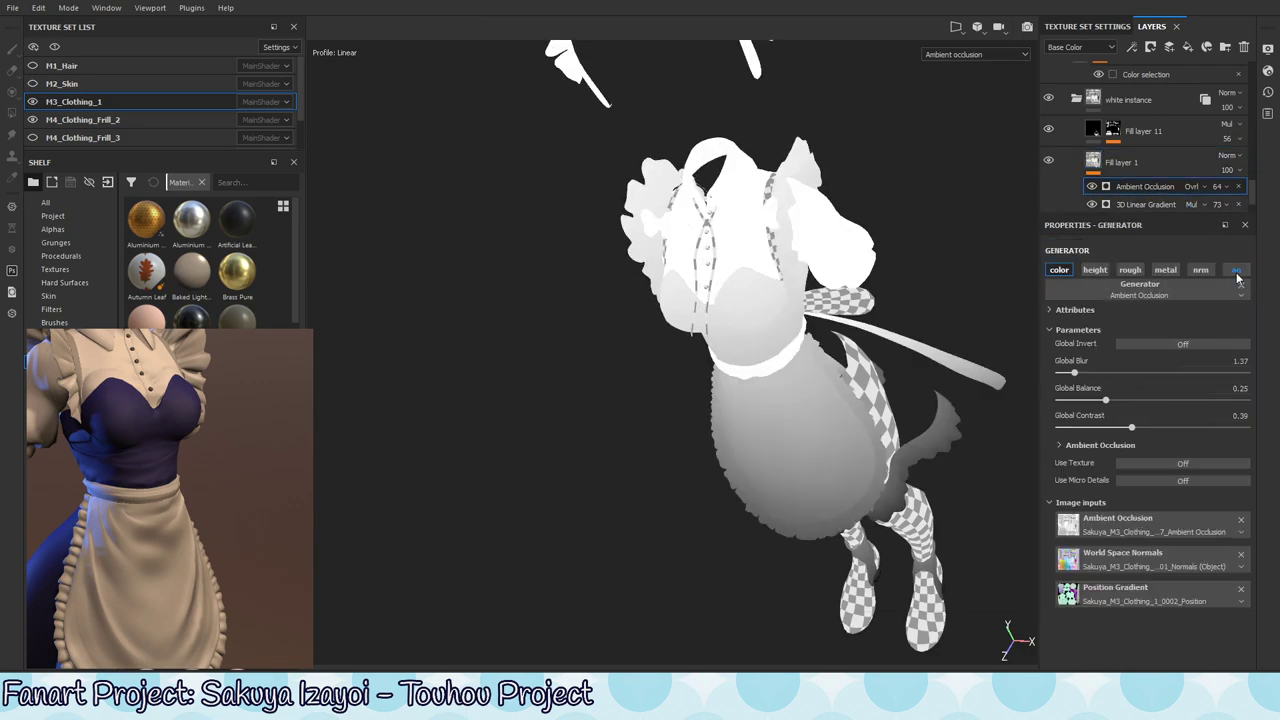
left_click(1237, 271)
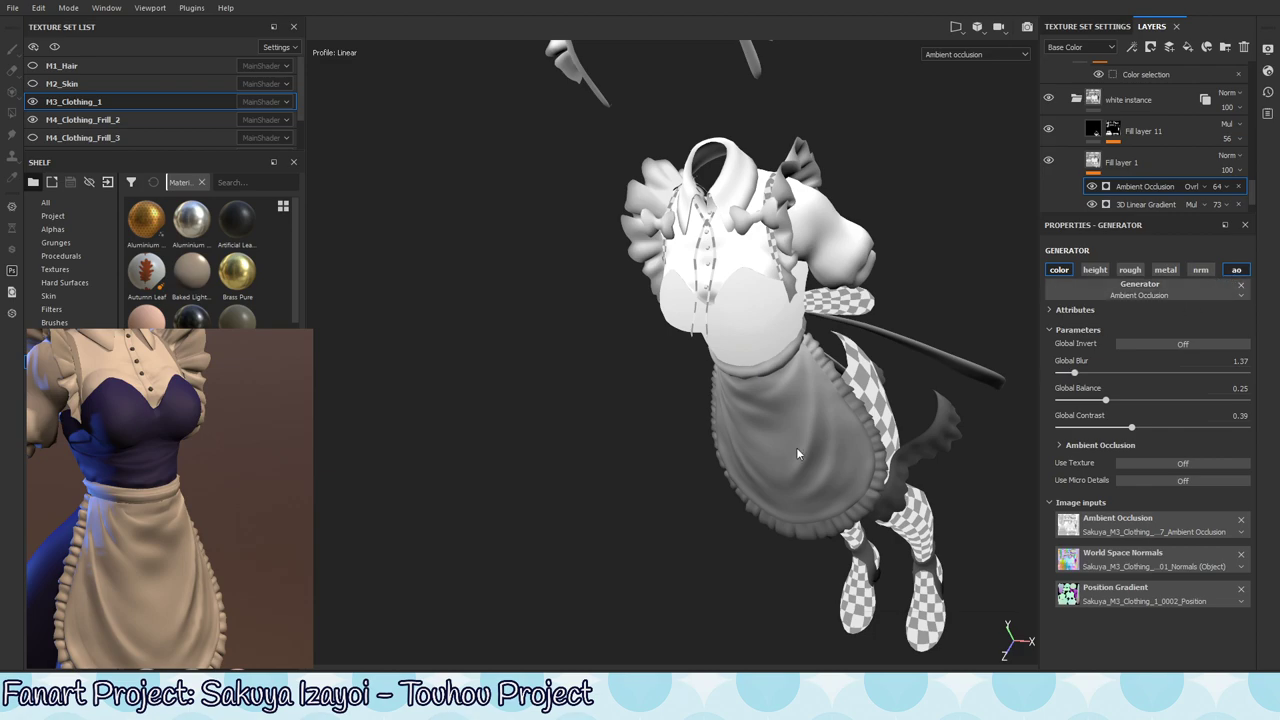
- Show the full material on the model and disable the ao channel on Fill layer 1's Ambient Occlusion generator
key("m")
left_click_drag(744, 468, 840, 408, "alt")
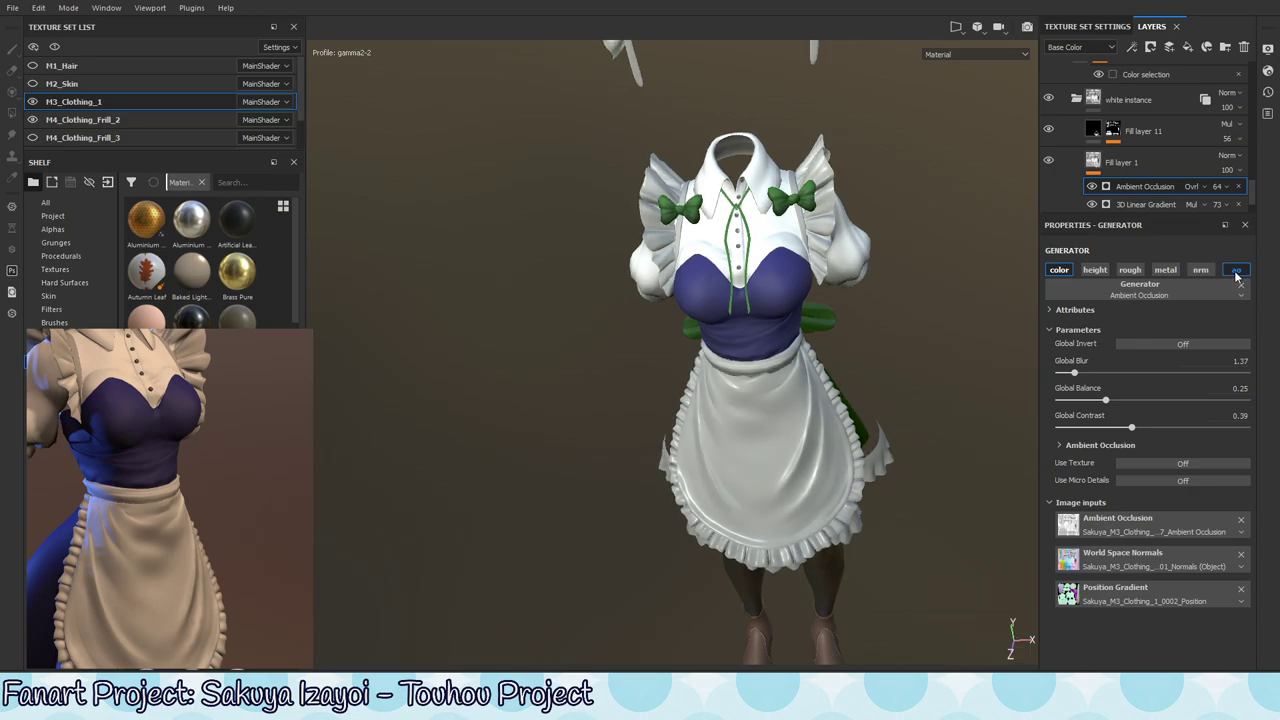
left_click(1236, 272)
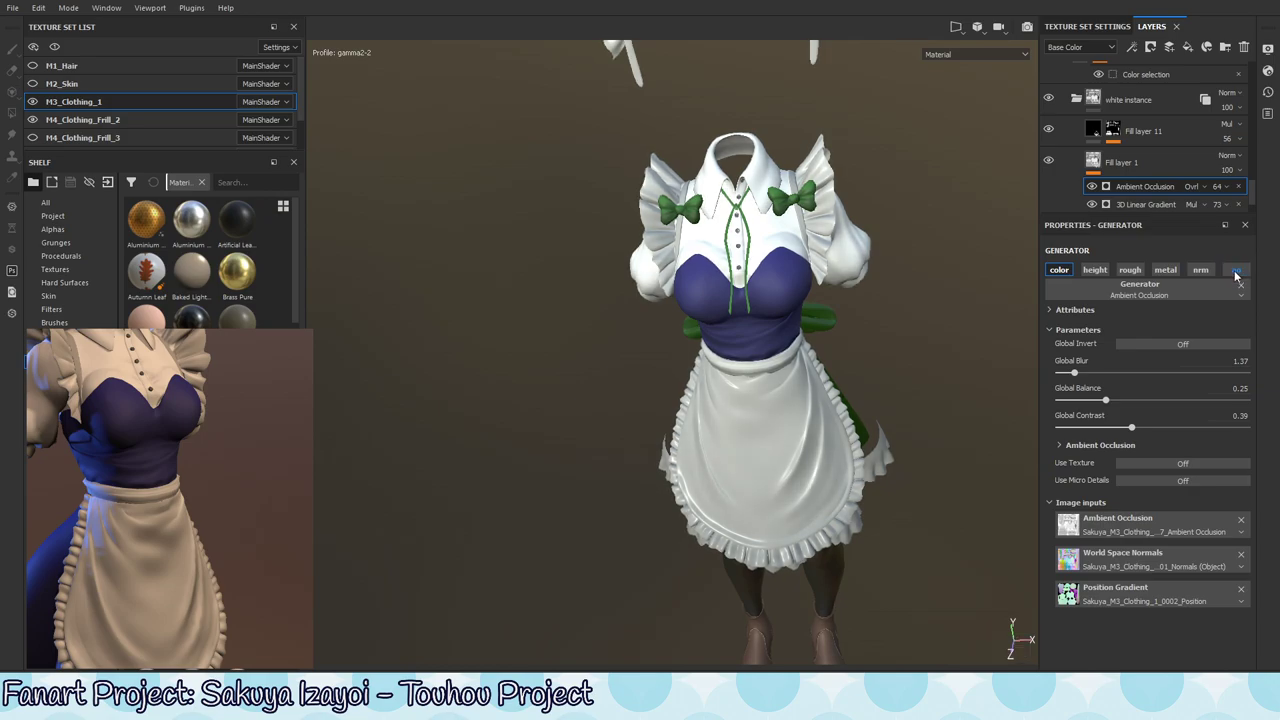
left_click_drag(870, 360, 751, 448, "alt")
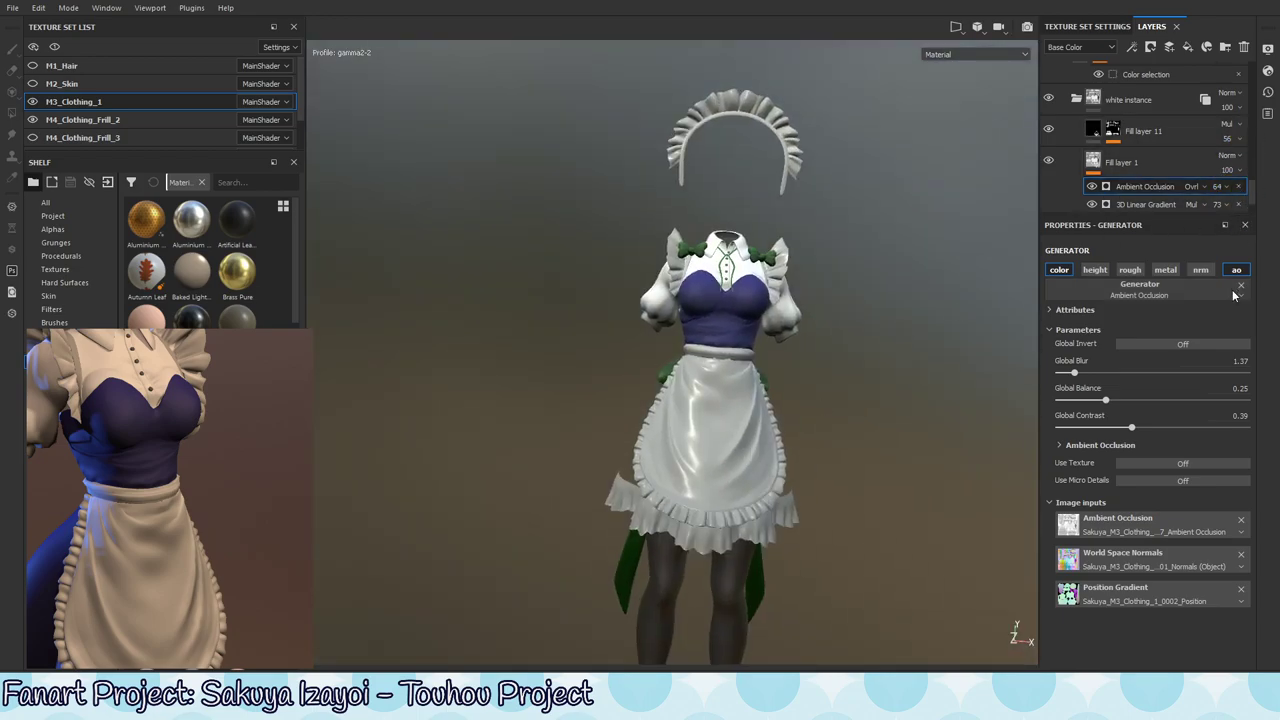
left_click(1138, 162)
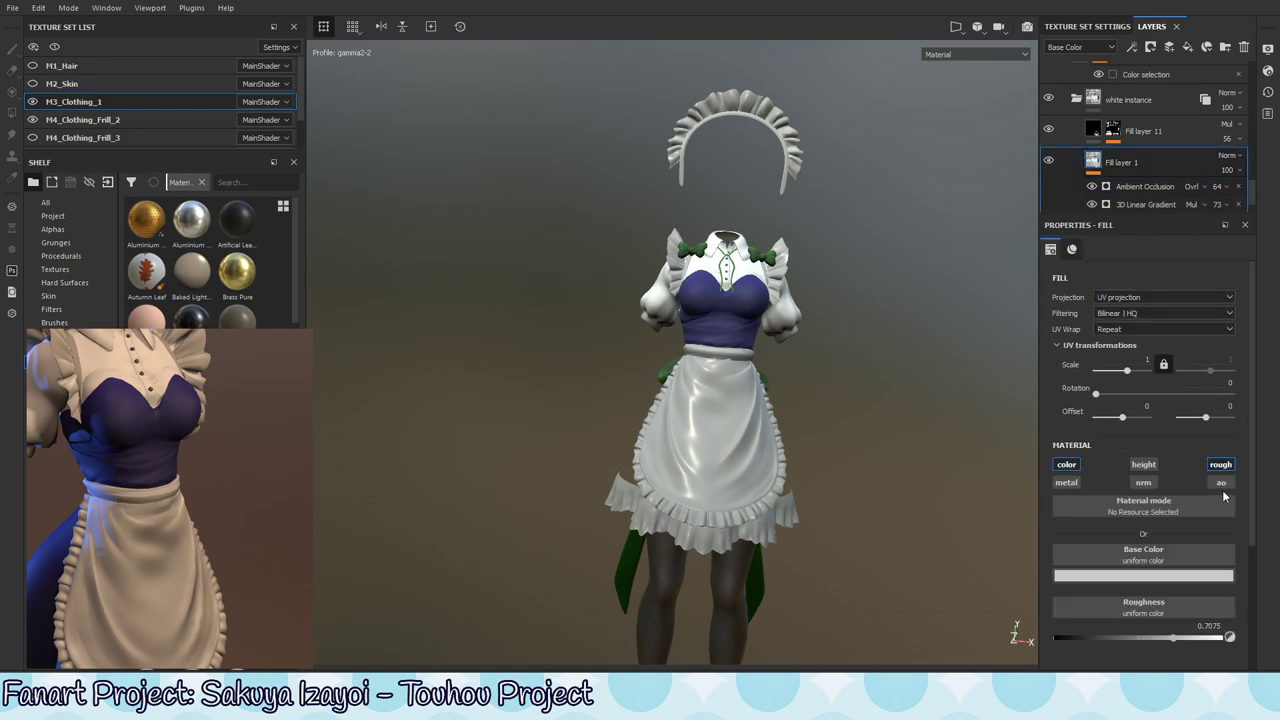
left_click(1145, 186)
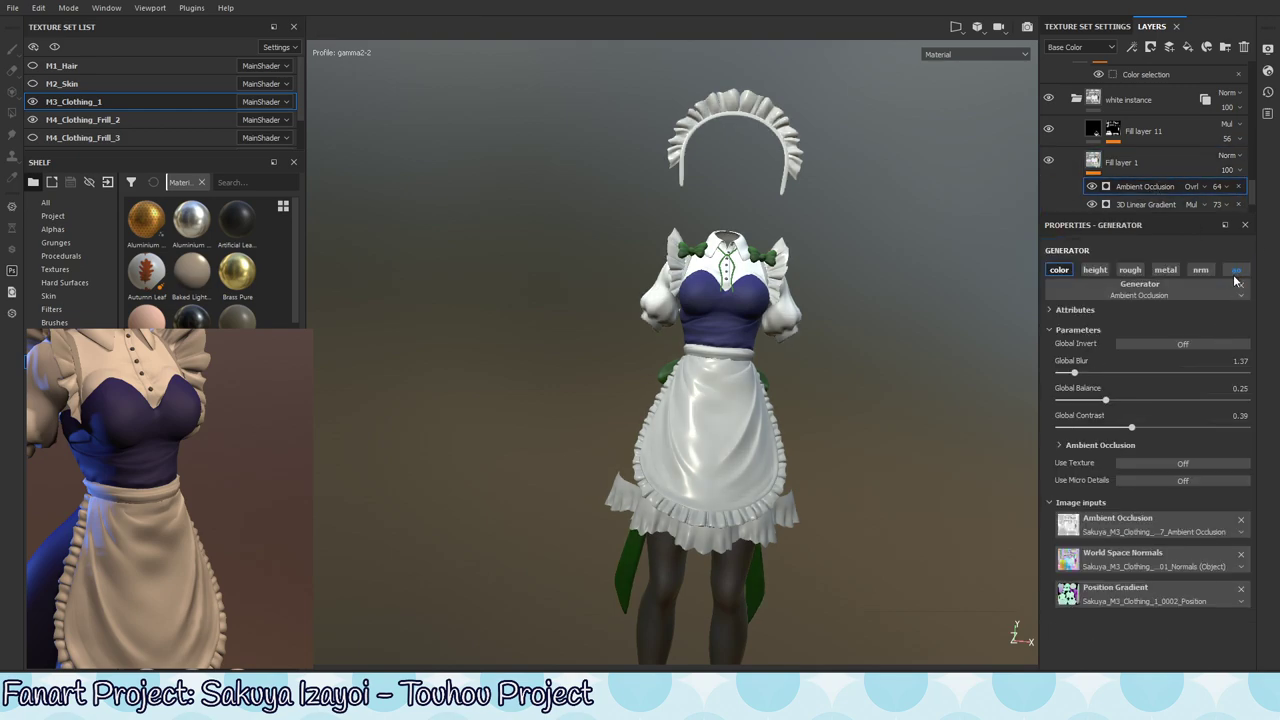
left_click_drag(866, 423, 792, 485, "alt")
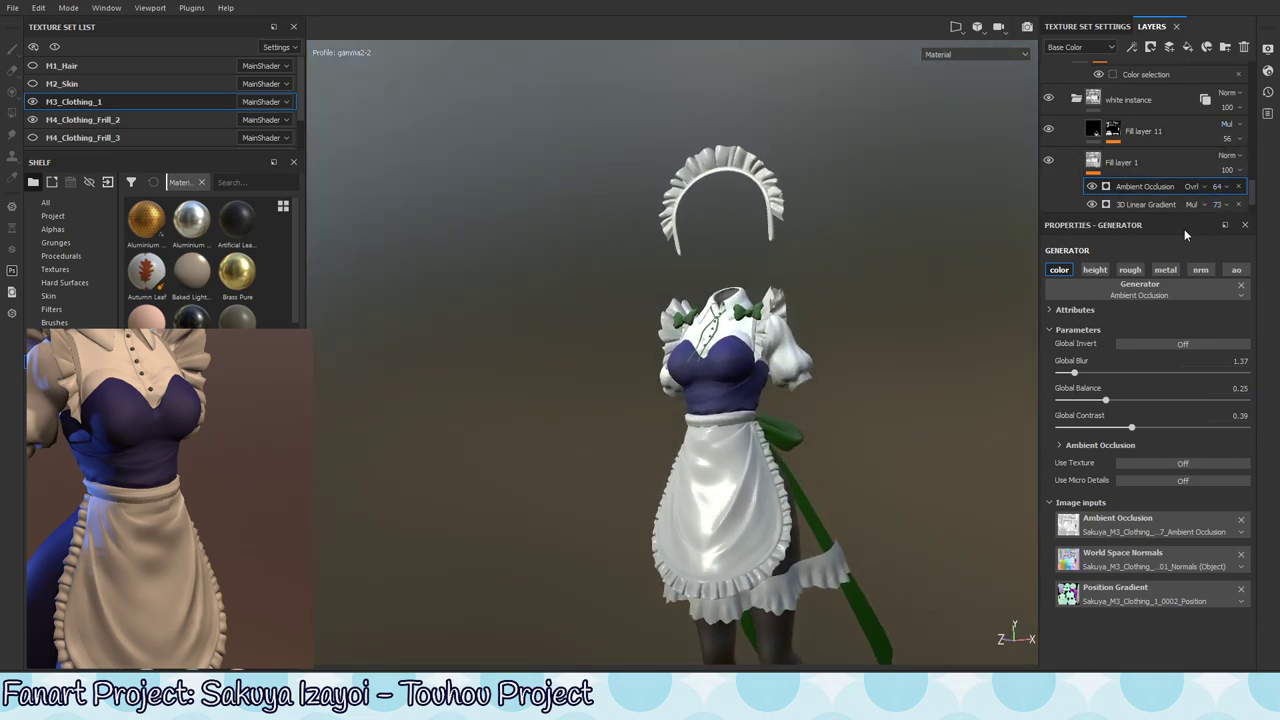
- Disable the color, height, rough, metal, nrm and ao channels on Fill layer 1 of M4_Clothing_Frill_2
left_click(168, 119)
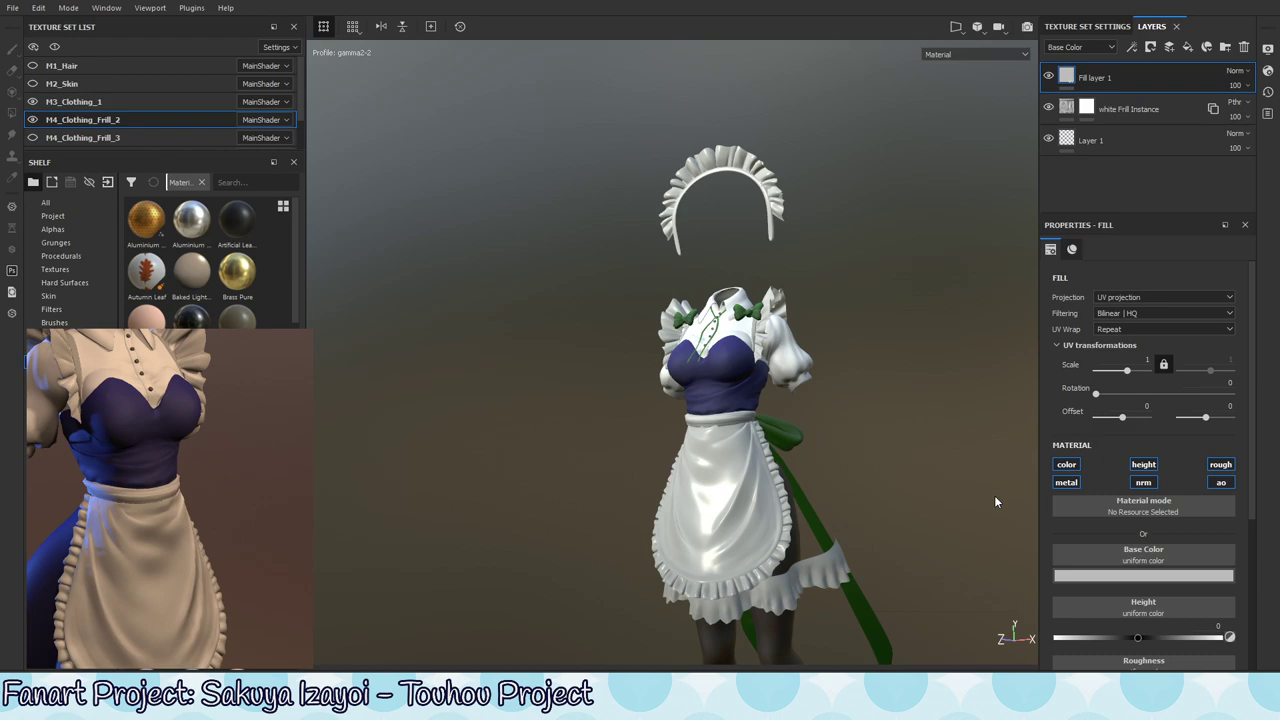
left_click(1224, 485)
left_click(1069, 467)
left_click(1068, 482)
left_click(1142, 482)
left_click(1145, 465)
left_click(1219, 465)
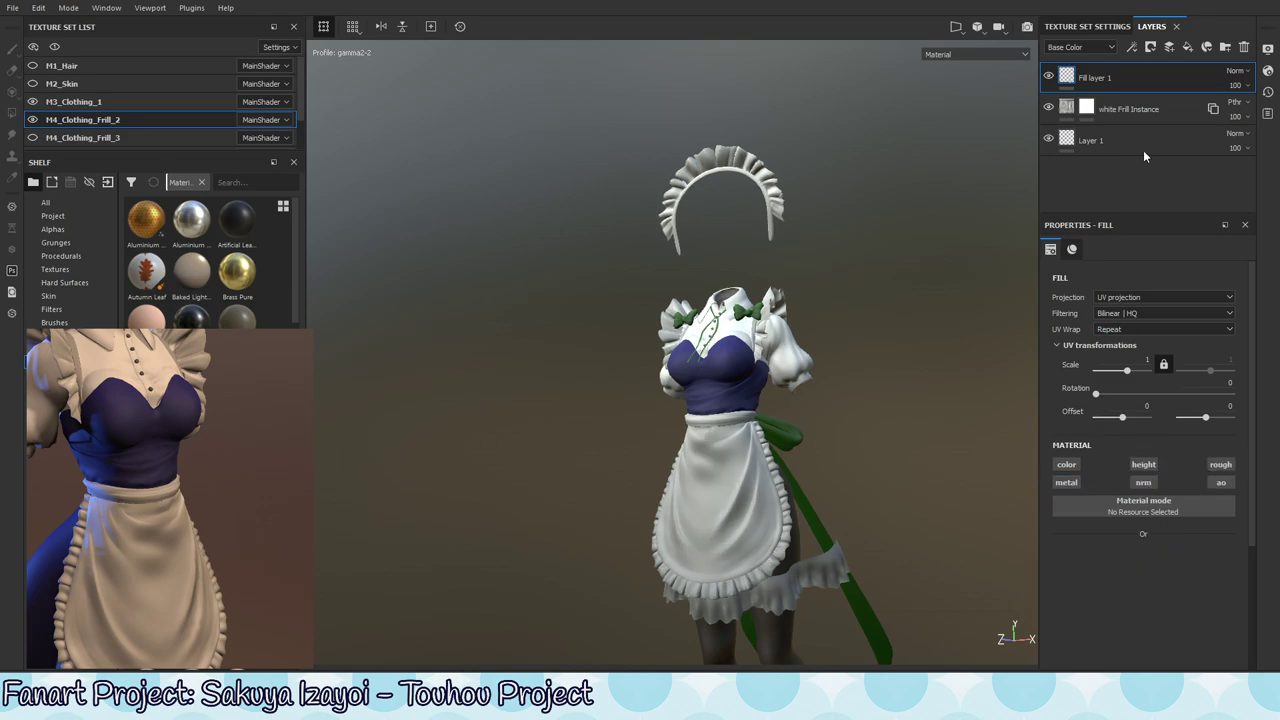
- Check the white Frill Instance layer by toggling its visibility and inspecting its mask and content properties
left_click(1048, 109)
left_click(1048, 109)
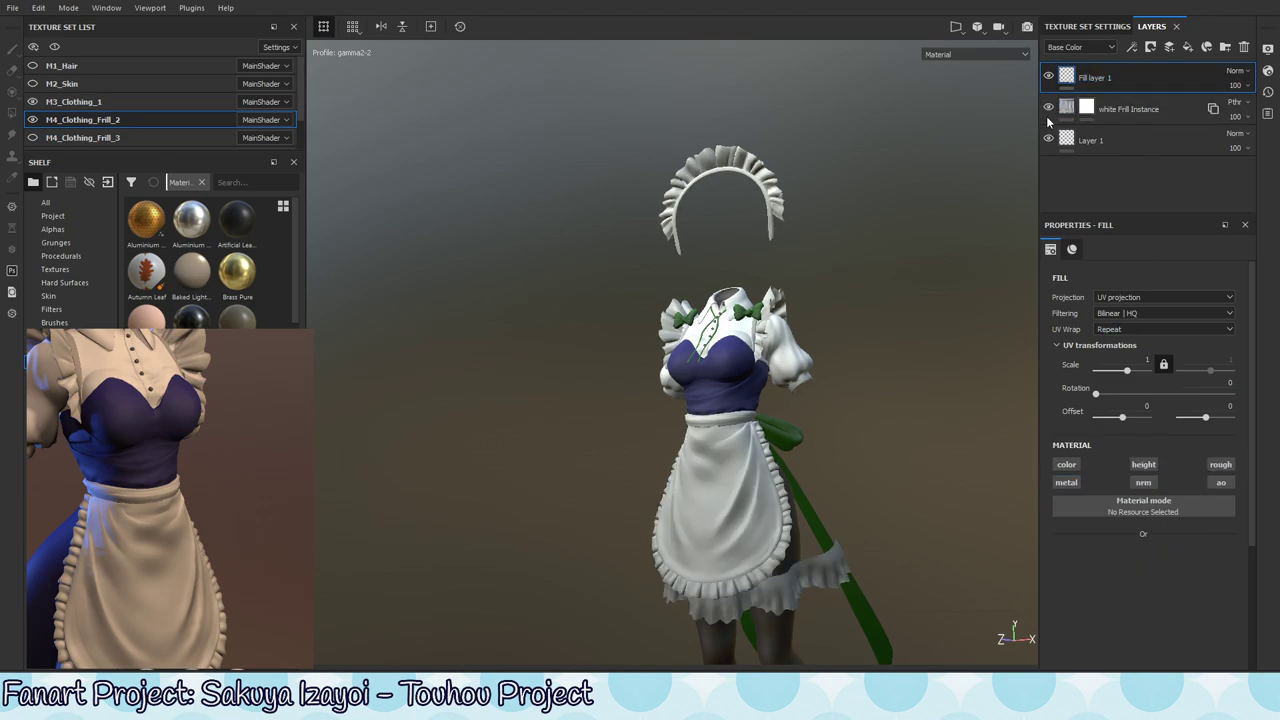
left_click(1177, 120)
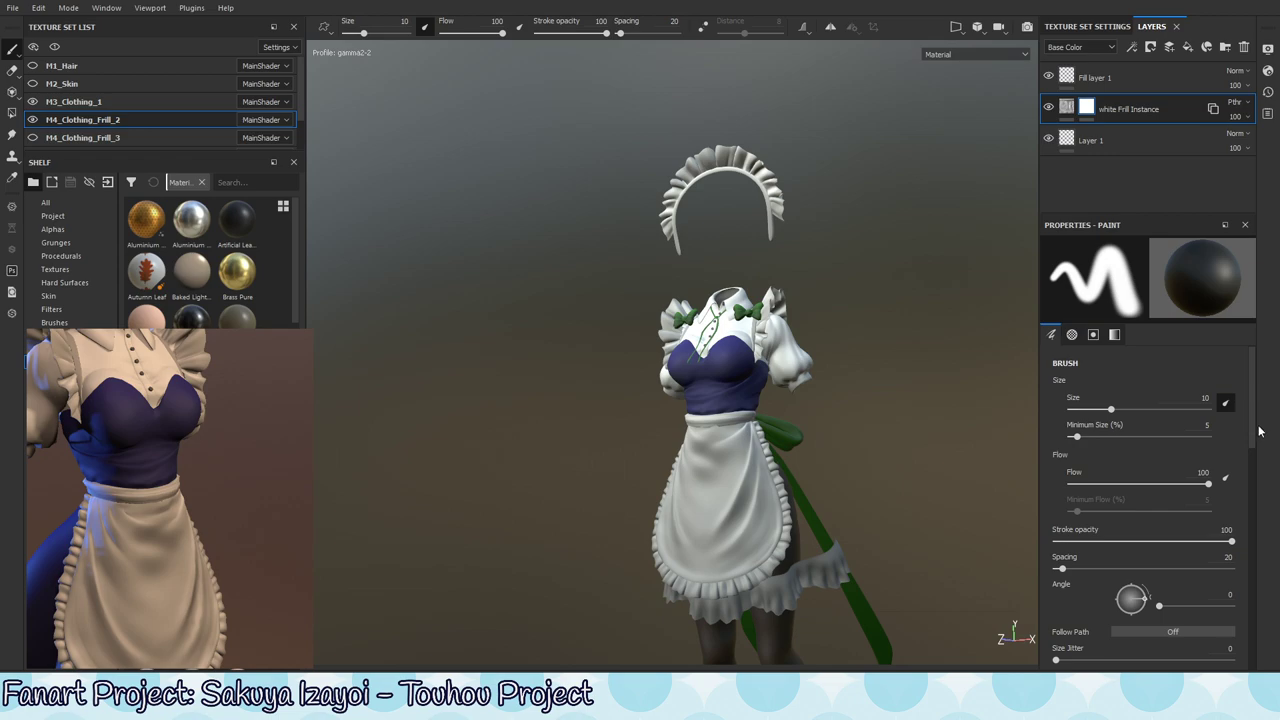
left_click(1062, 107)
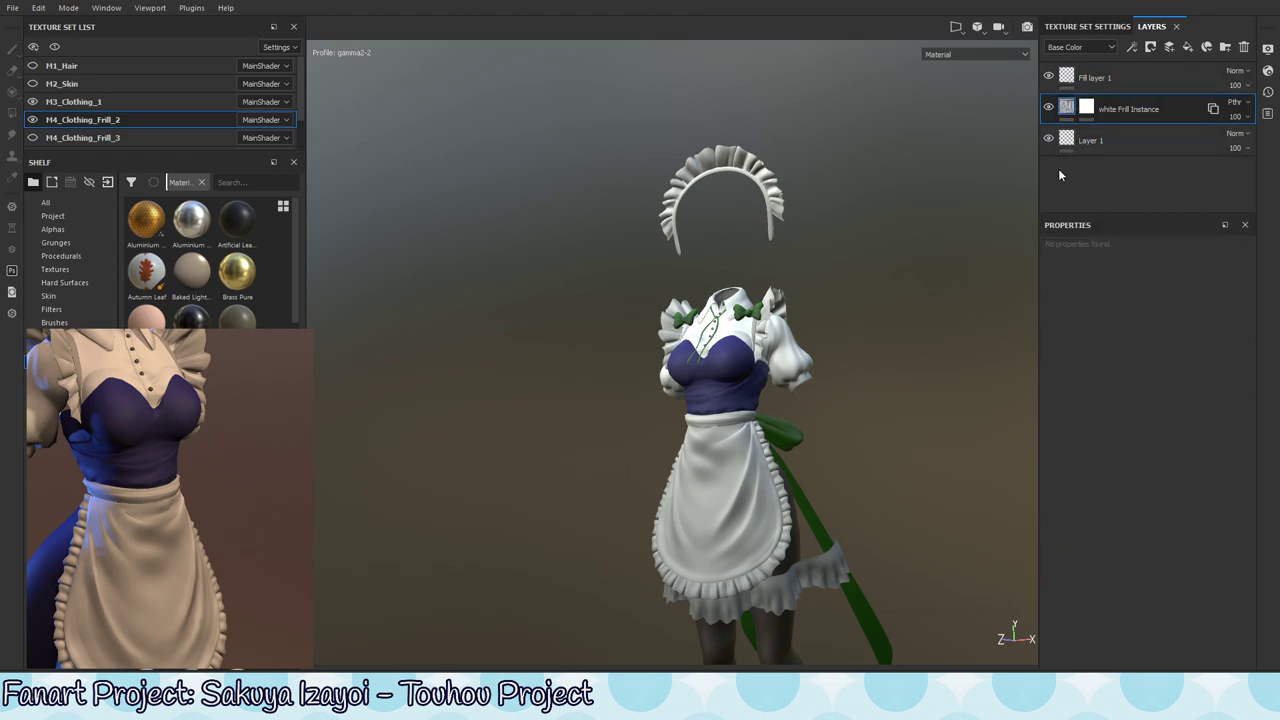
- Select Fill layer 1 in the white instance folder of M3_Clothing_1 and show the layer stack's Ambient occlusion channel
left_click(150, 102)
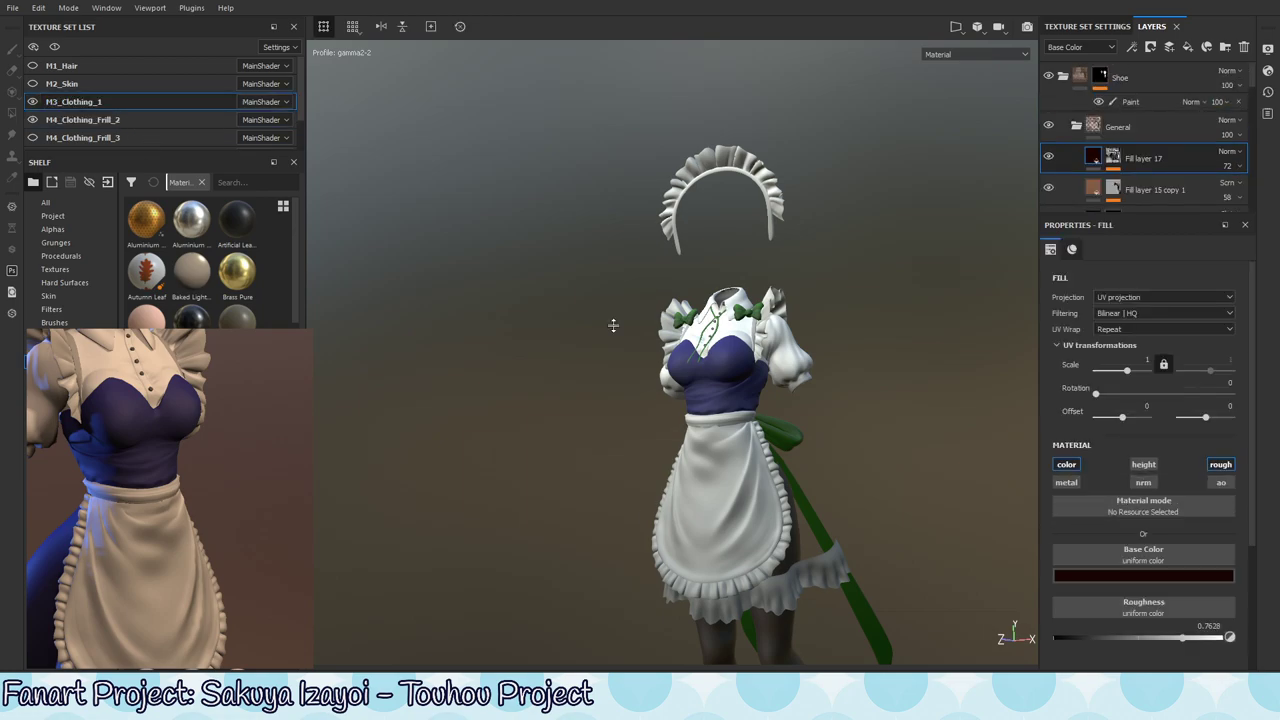
left_click_drag(1255, 77, 1255, 199)
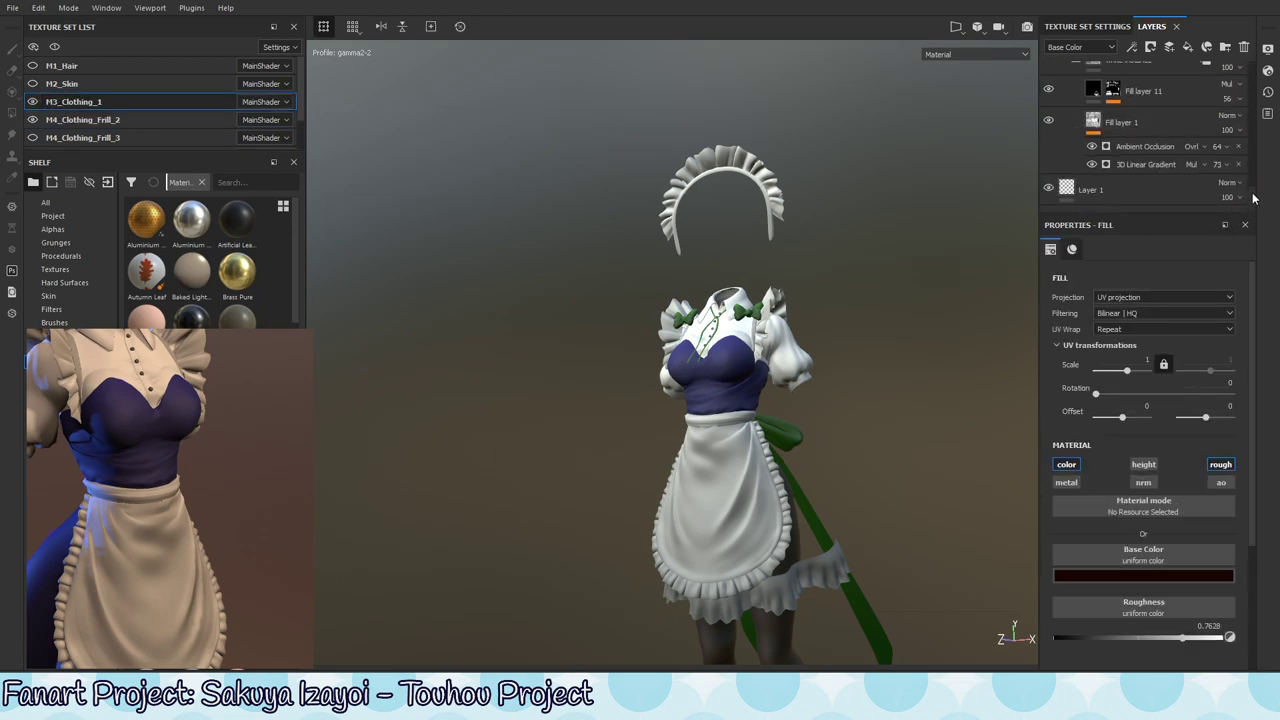
scroll(1160, 150, "up", 1)
left_click(1163, 121)
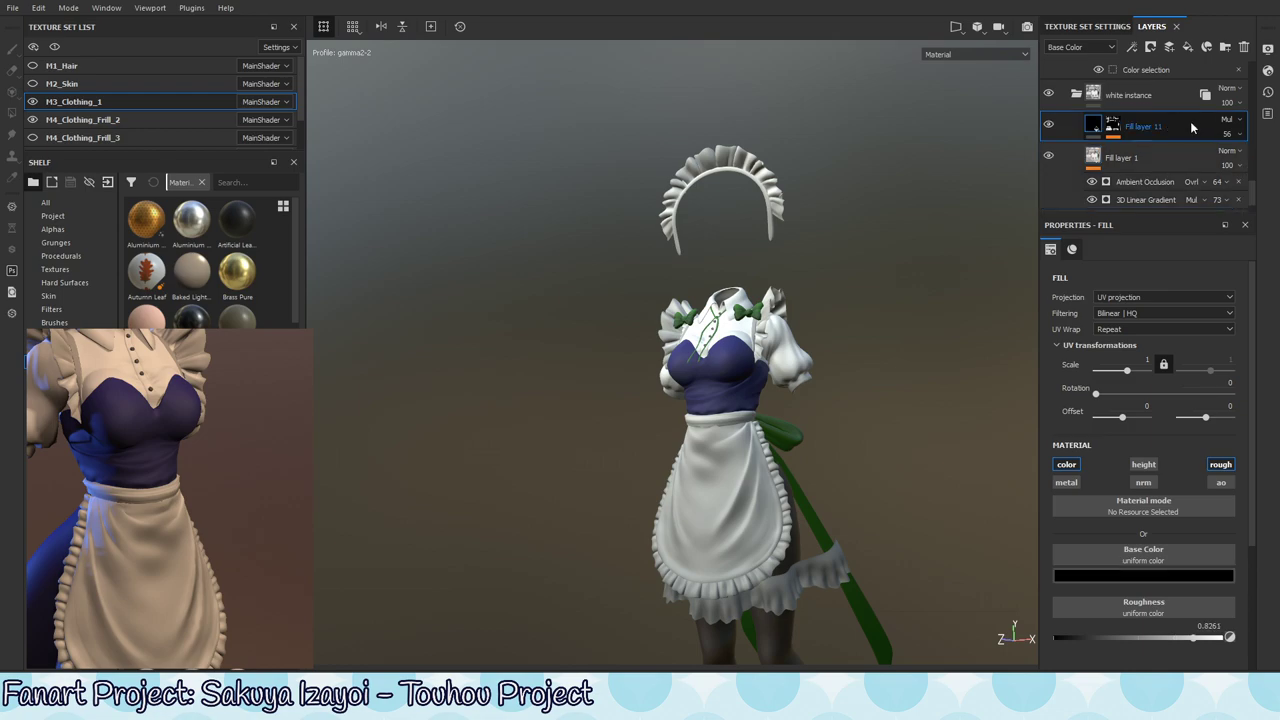
left_click(1172, 158)
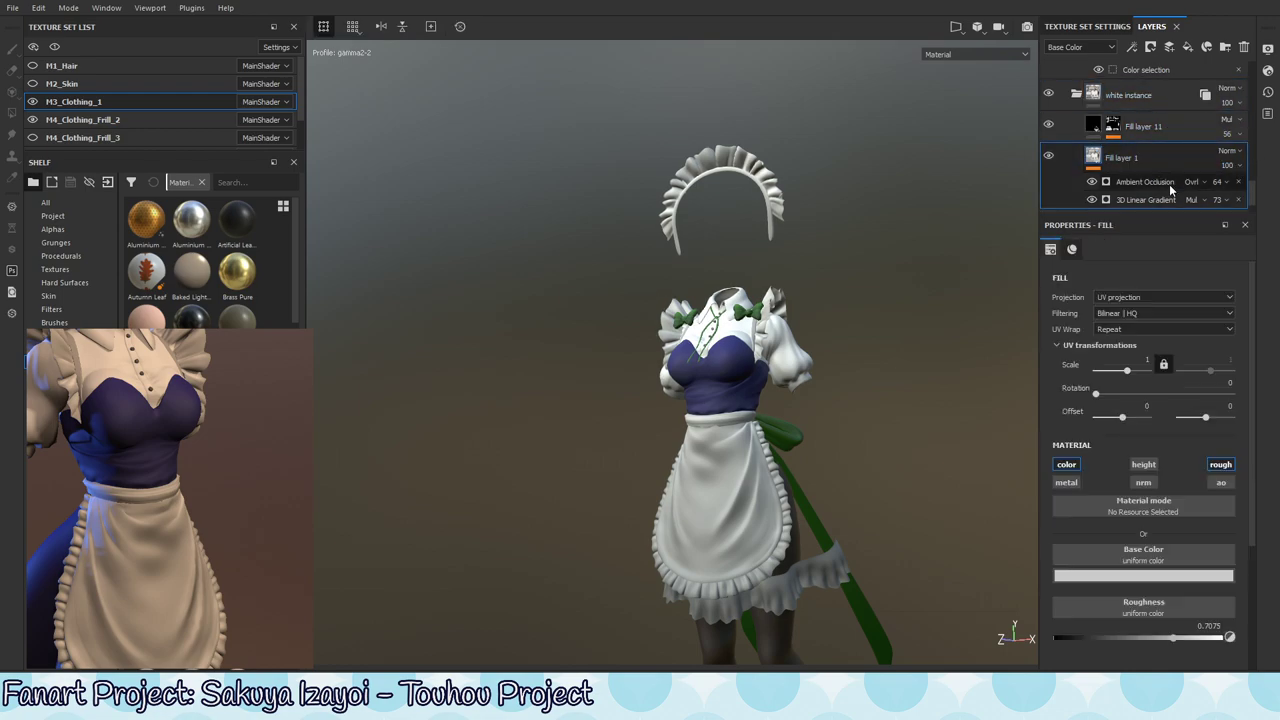
left_click(1080, 47)
left_click(1078, 129)
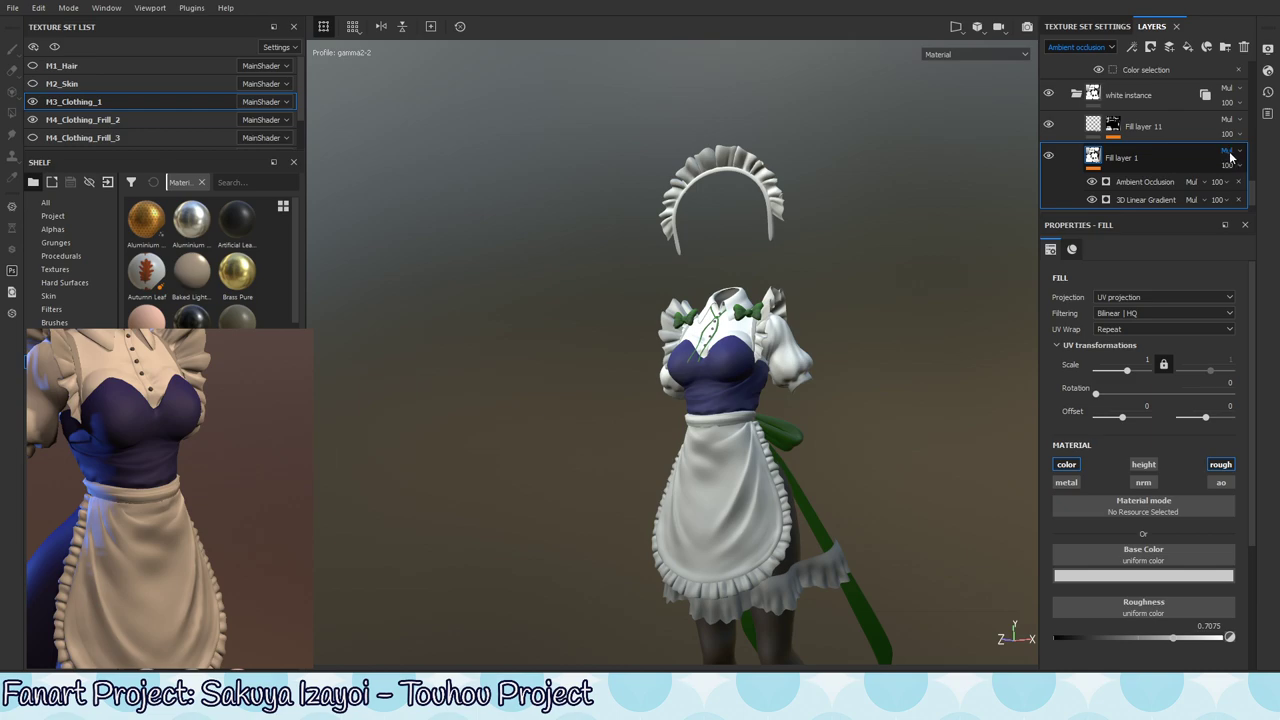
- Display the Ambient occlusion channel on the model and set M3_Clothing_1's ambient occlusion mixing to Replace
middle_click_drag(808, 493, 816, 427, "alt")
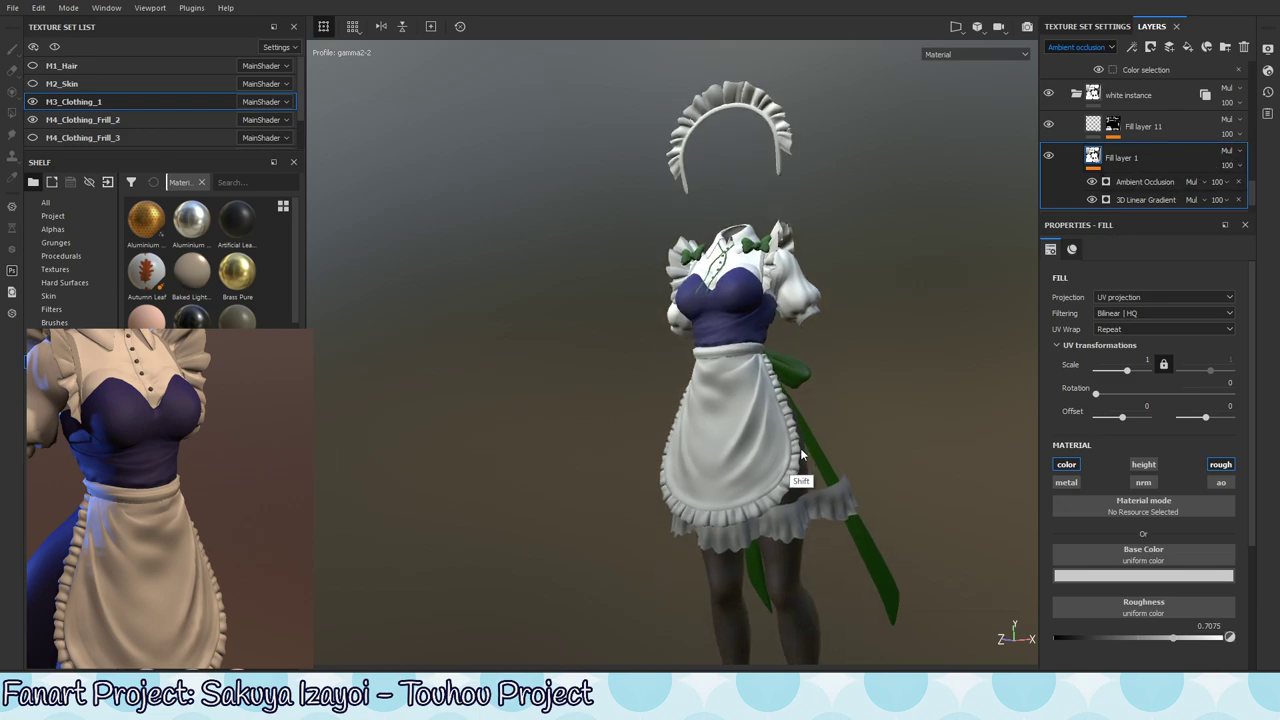
key("shift+c")
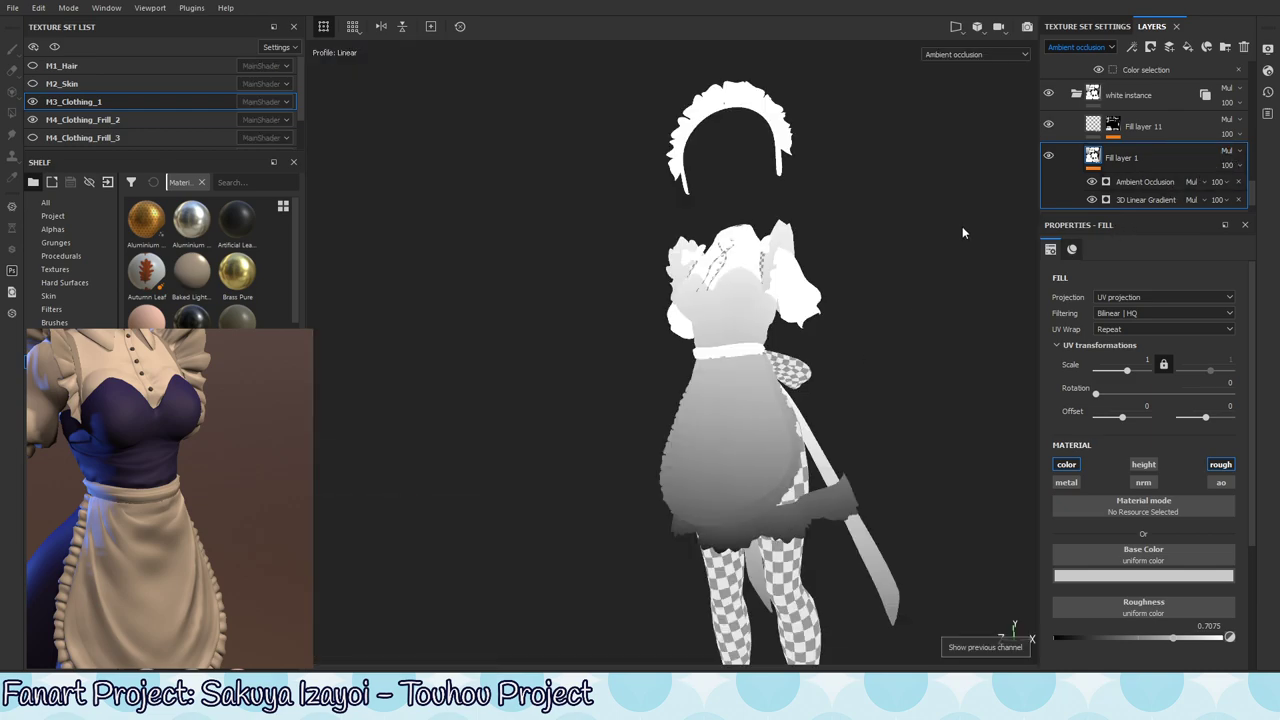
left_click(1087, 26)
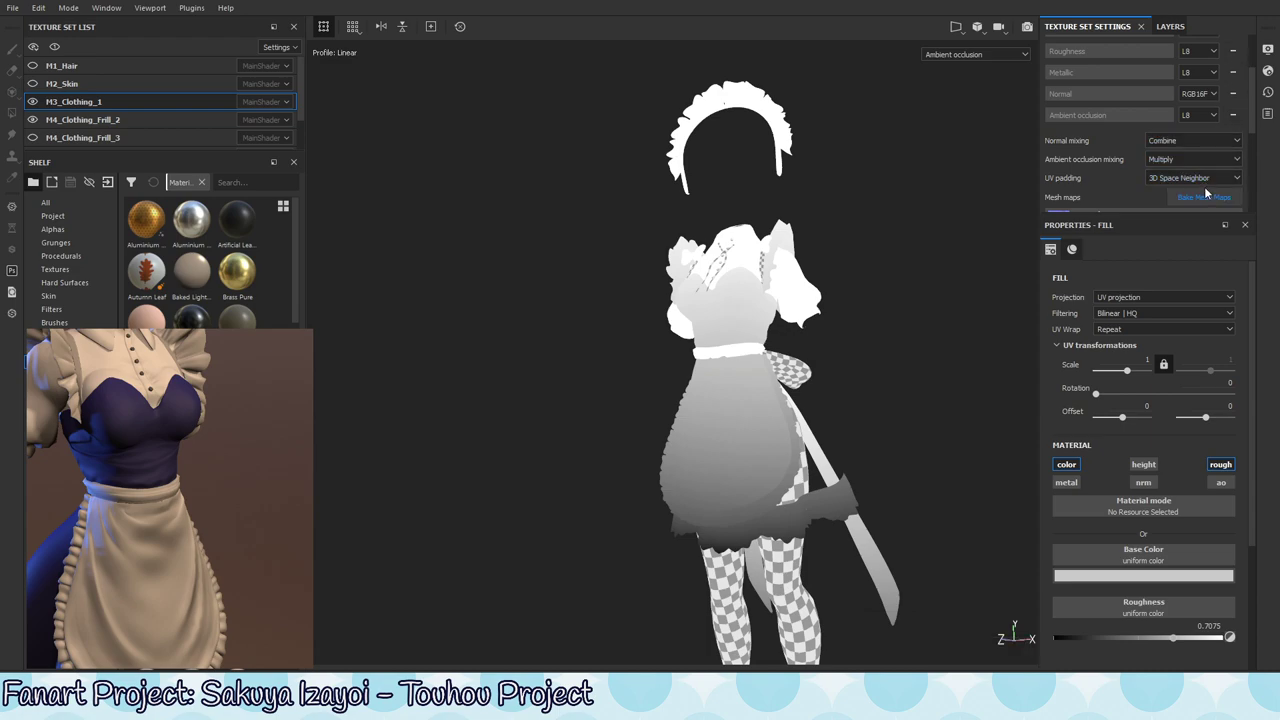
left_click(1192, 159)
left_click(1180, 180)
left_click_drag(756, 290, 725, 465, "alt")
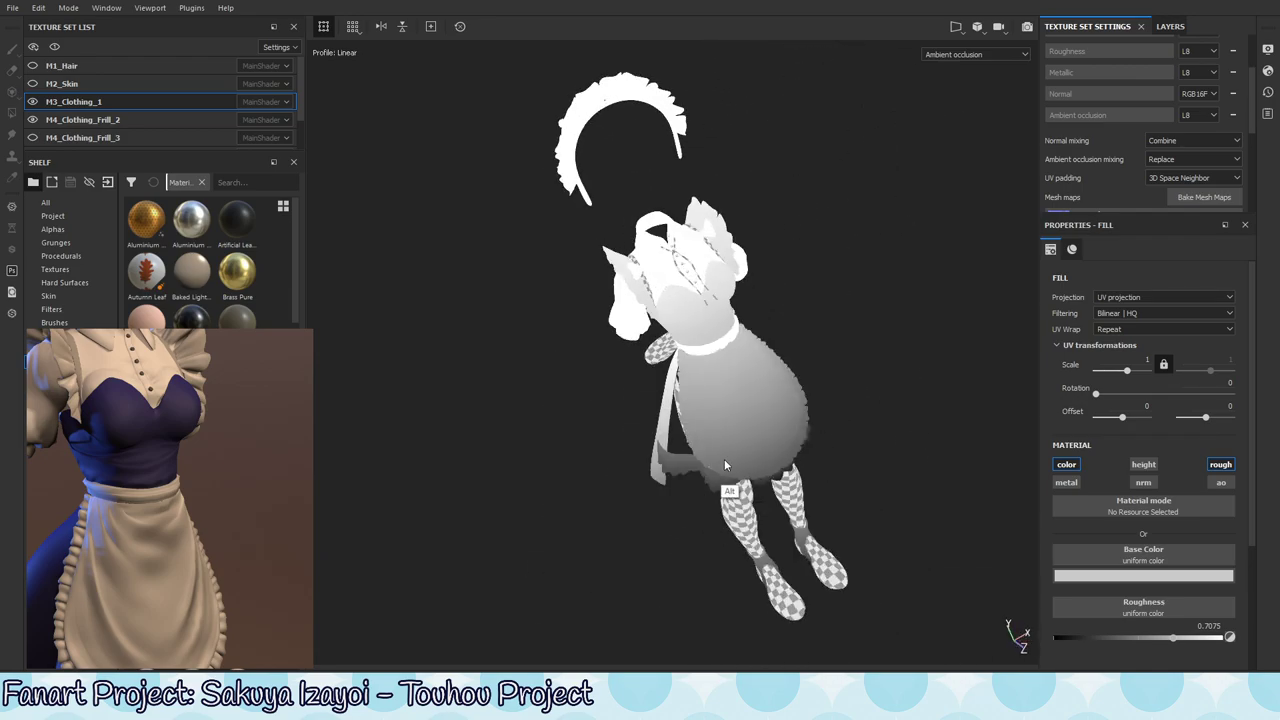
- Disable the ao channel on the Ambient Occlusion and 3D Linear Gradient generators of Fill layer 1 in M3_Clothing_1's white instance folder
left_click(1170, 26)
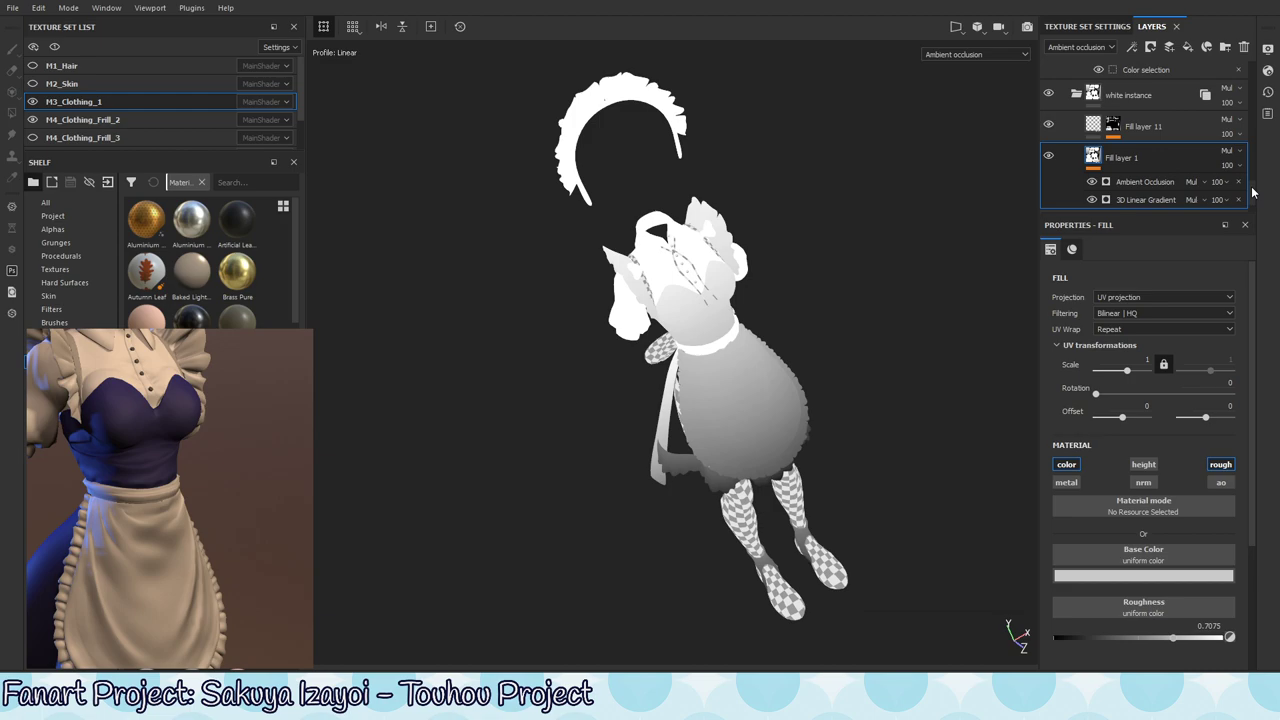
left_click(1135, 181)
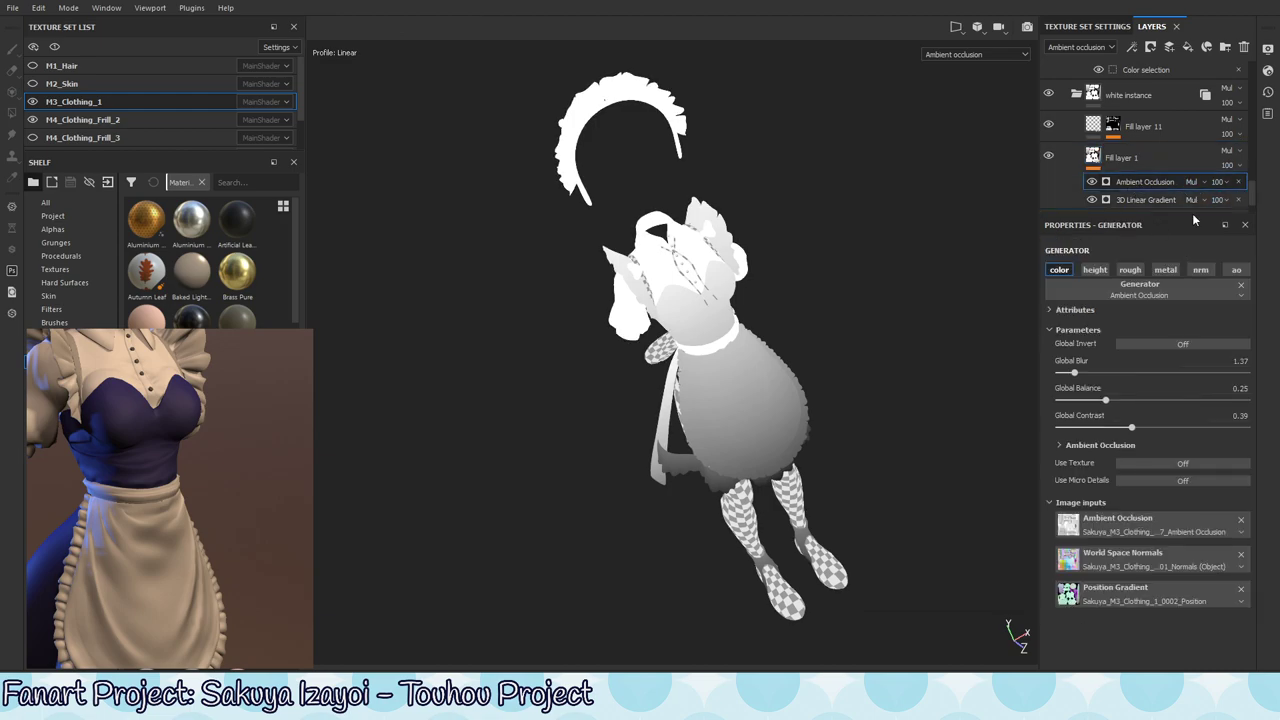
left_click(1170, 200)
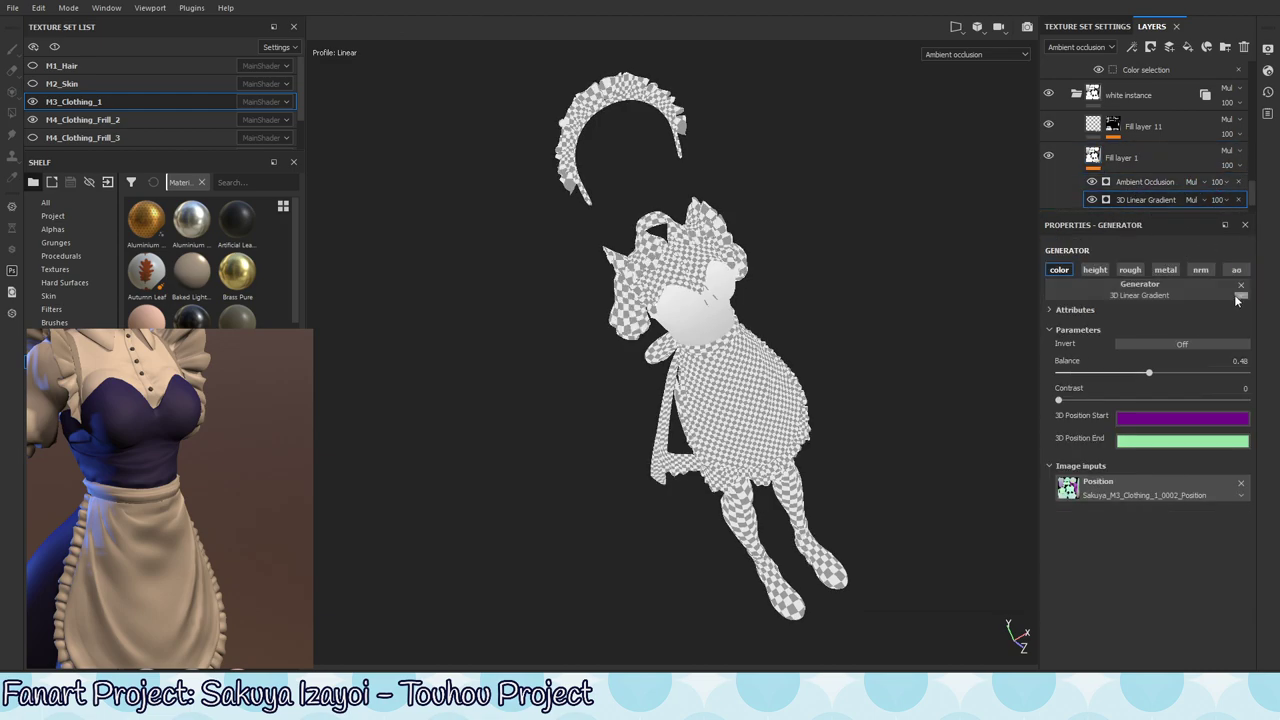
left_click_drag(909, 423, 829, 400, "alt")
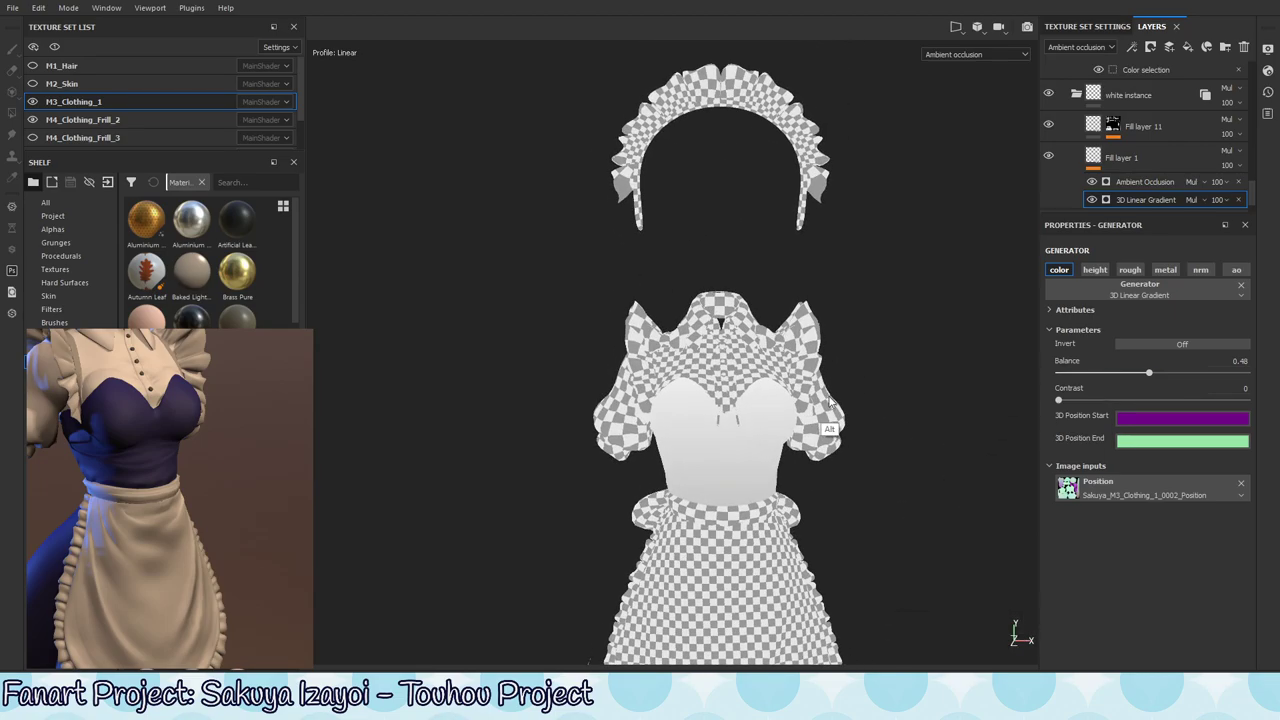
right_click_drag(858, 346, 651, 443, "alt")
middle_click_drag(846, 460, 832, 420, "alt")
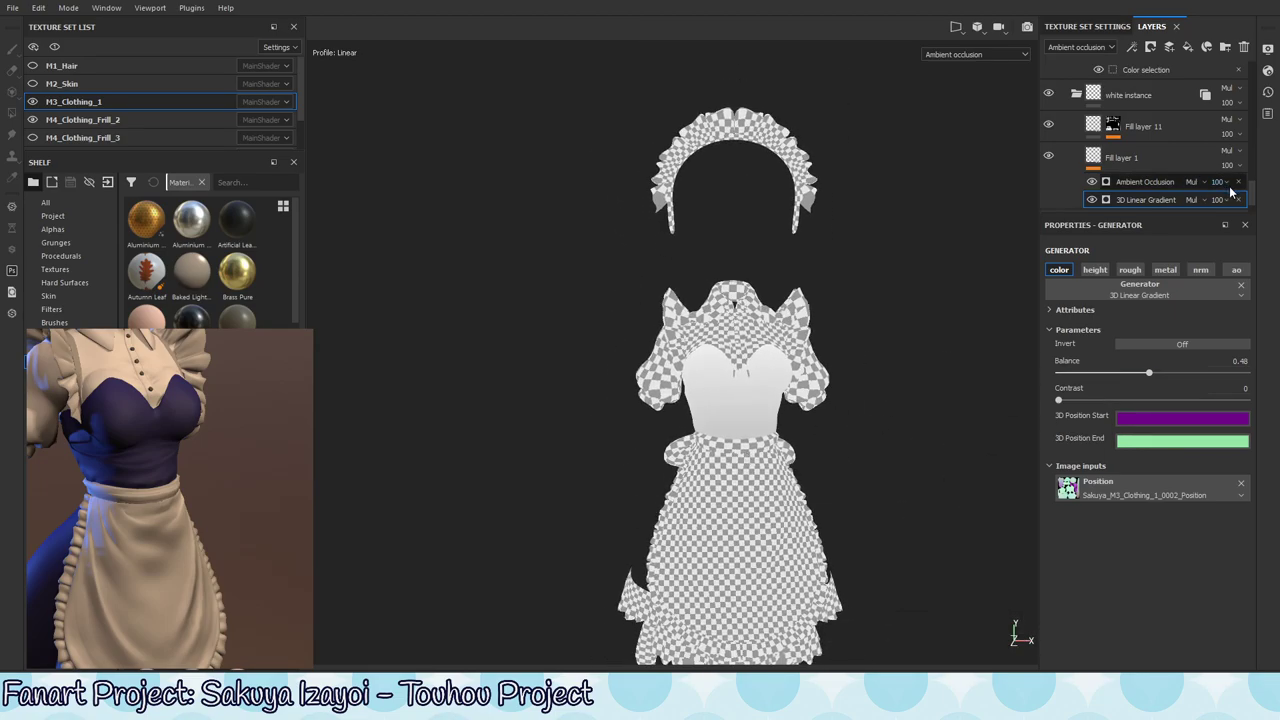
left_click(1156, 158)
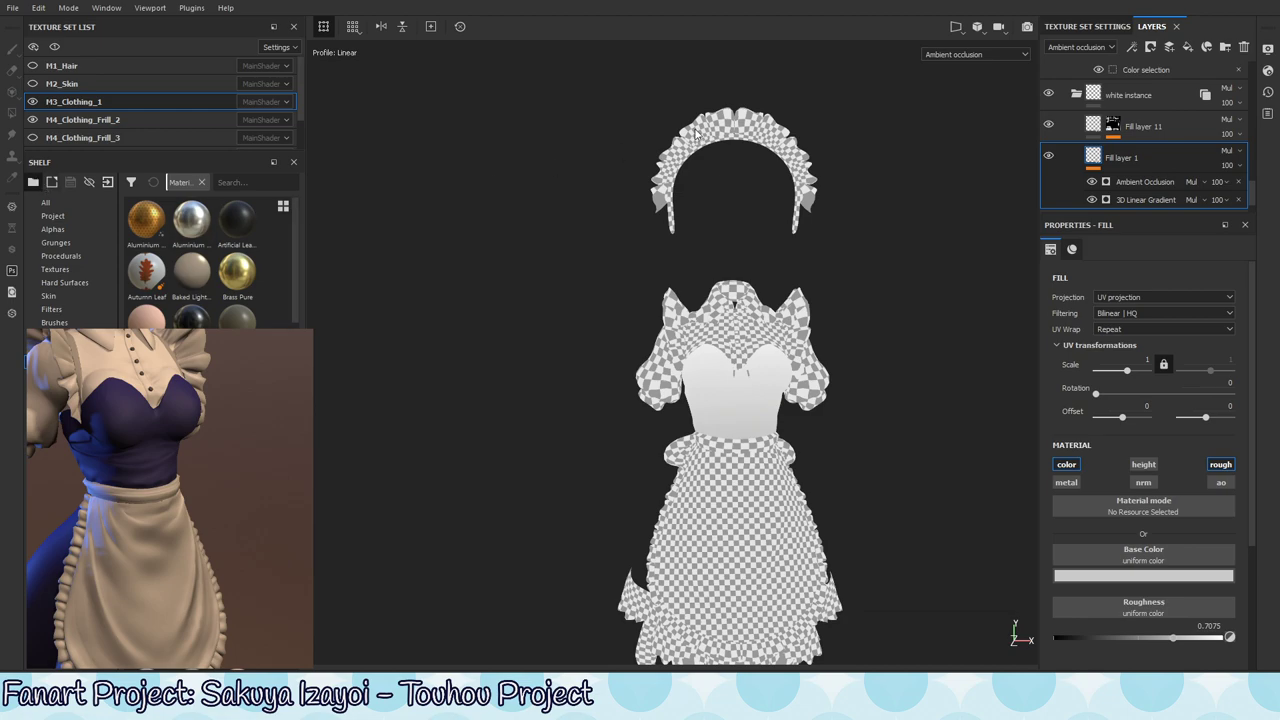
- Disable the ao channel on the 3D Linear Gradient generator of Fill layer 2 in the BlueBase folder
left_click_drag(1253, 195, 1258, 128)
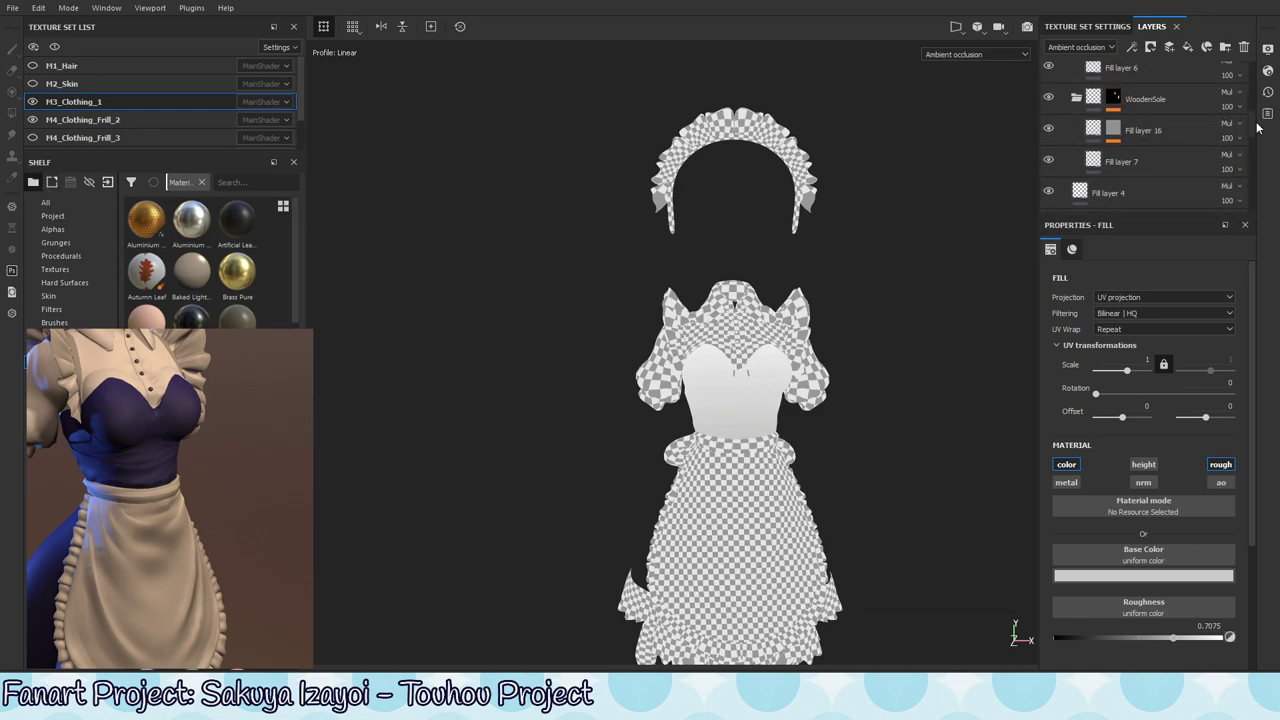
scroll(1258, 127, "up", 5)
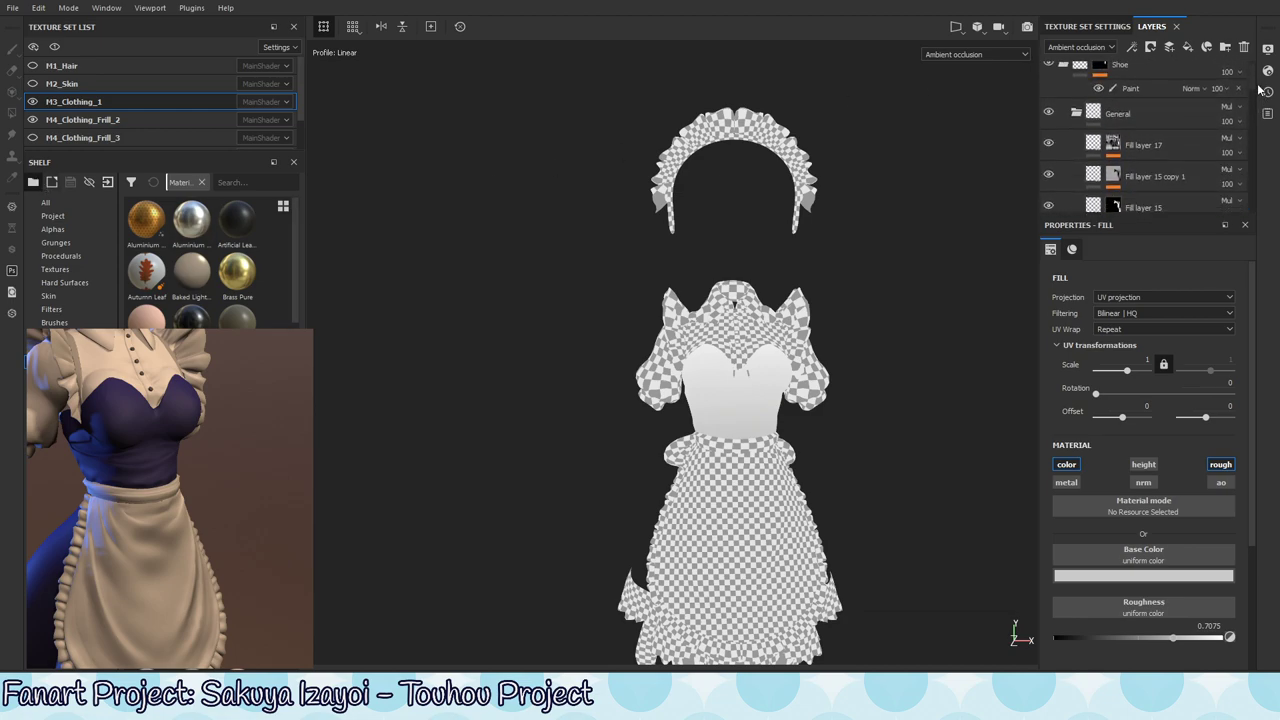
scroll(1255, 130, "down", 6)
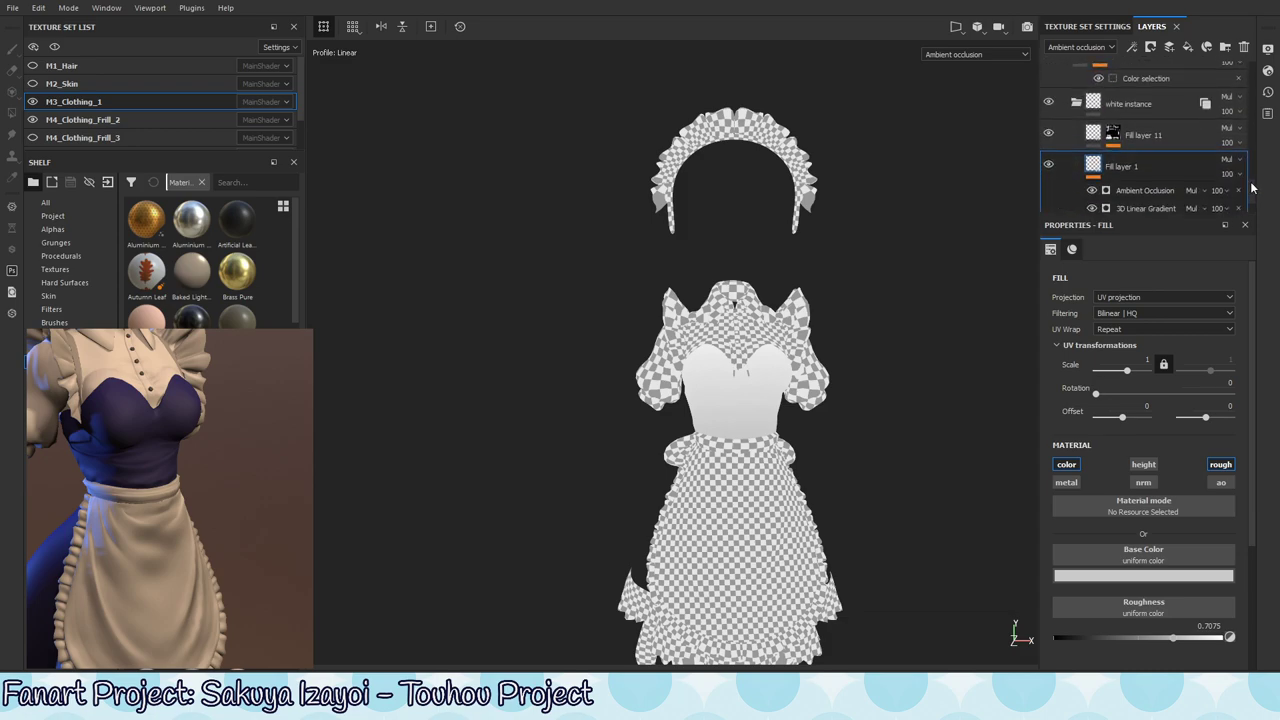
scroll(1200, 170, "down", 5)
left_click(1062, 173)
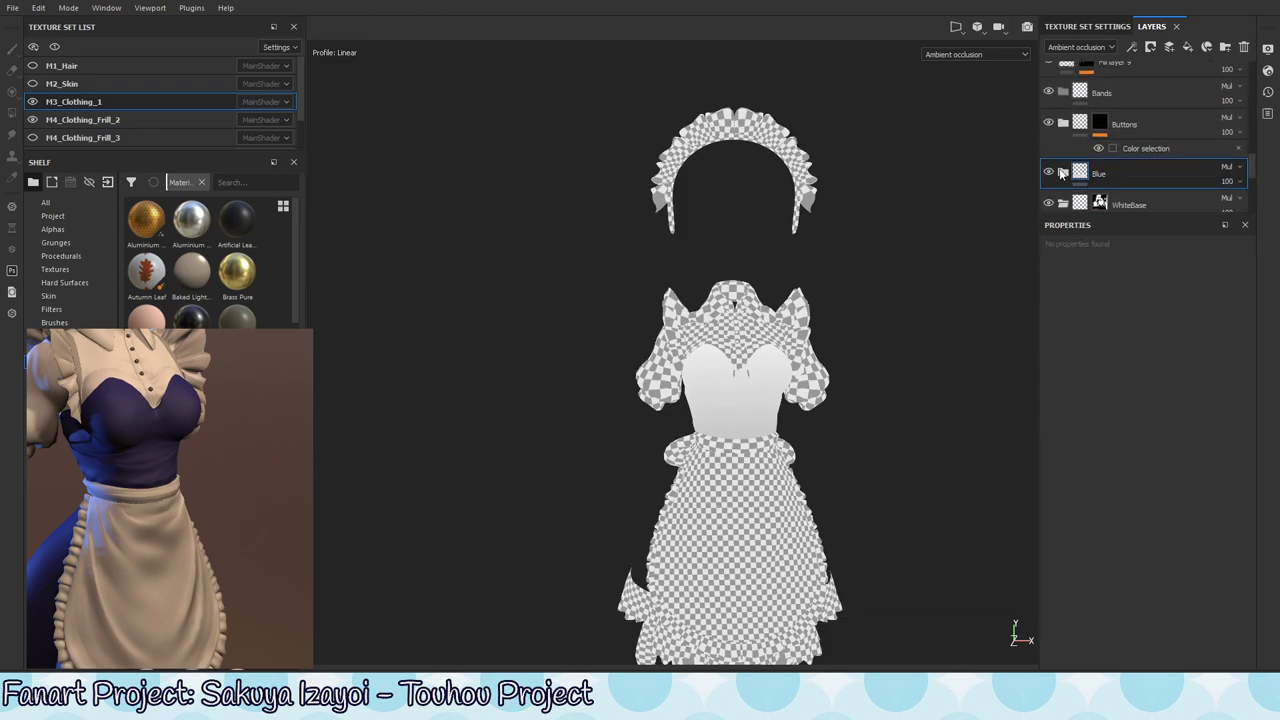
left_click(1062, 173)
scroll(1254, 150, "down", 5)
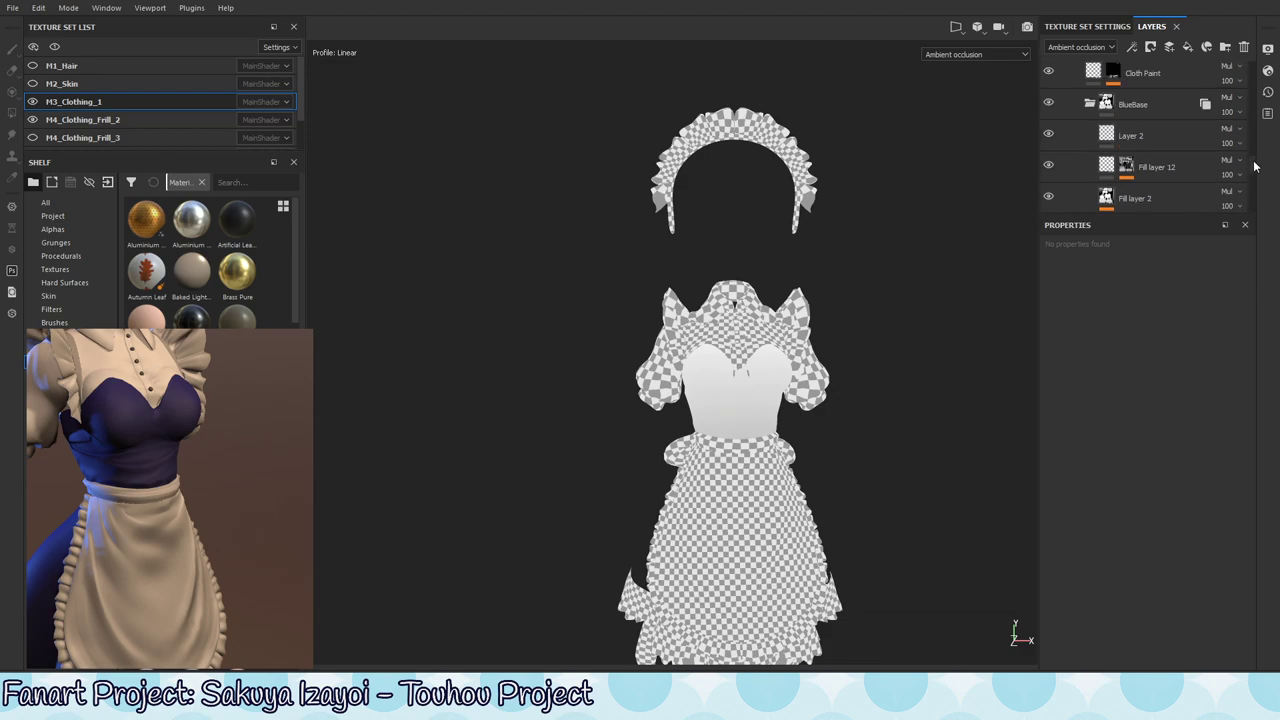
scroll(1254, 175, "down", 1)
left_click(1152, 141)
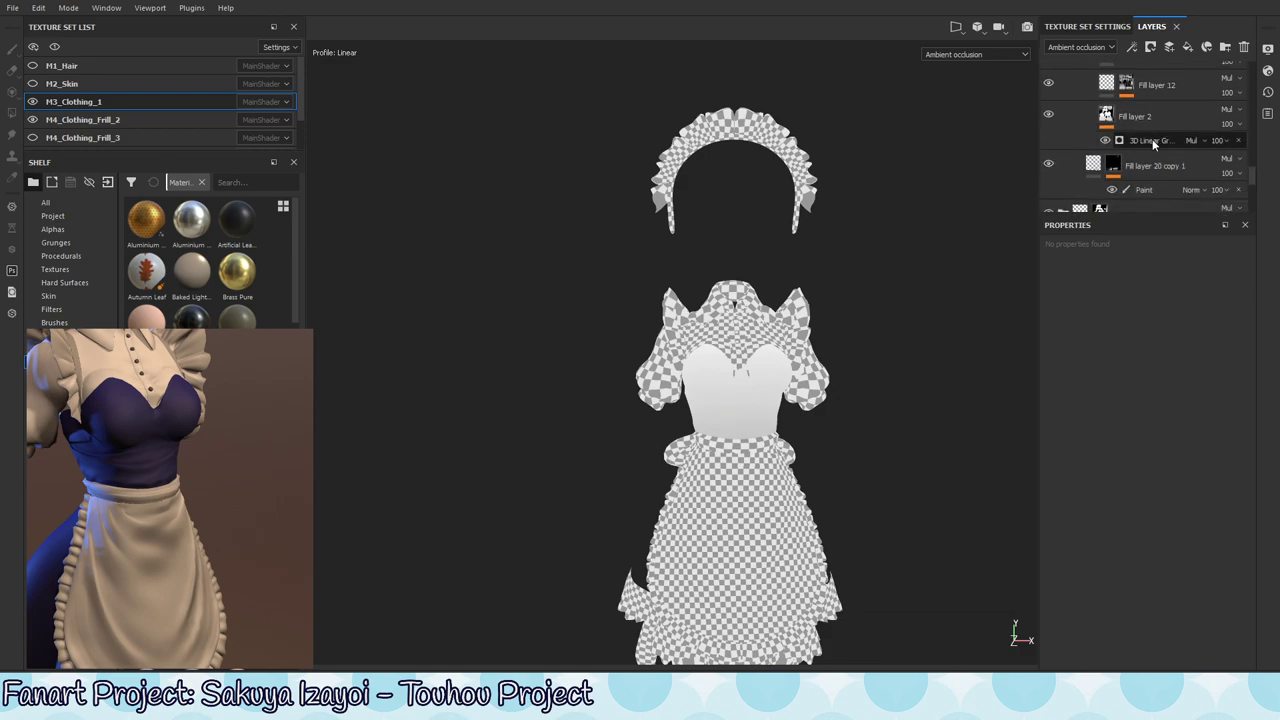
left_click(1237, 270)
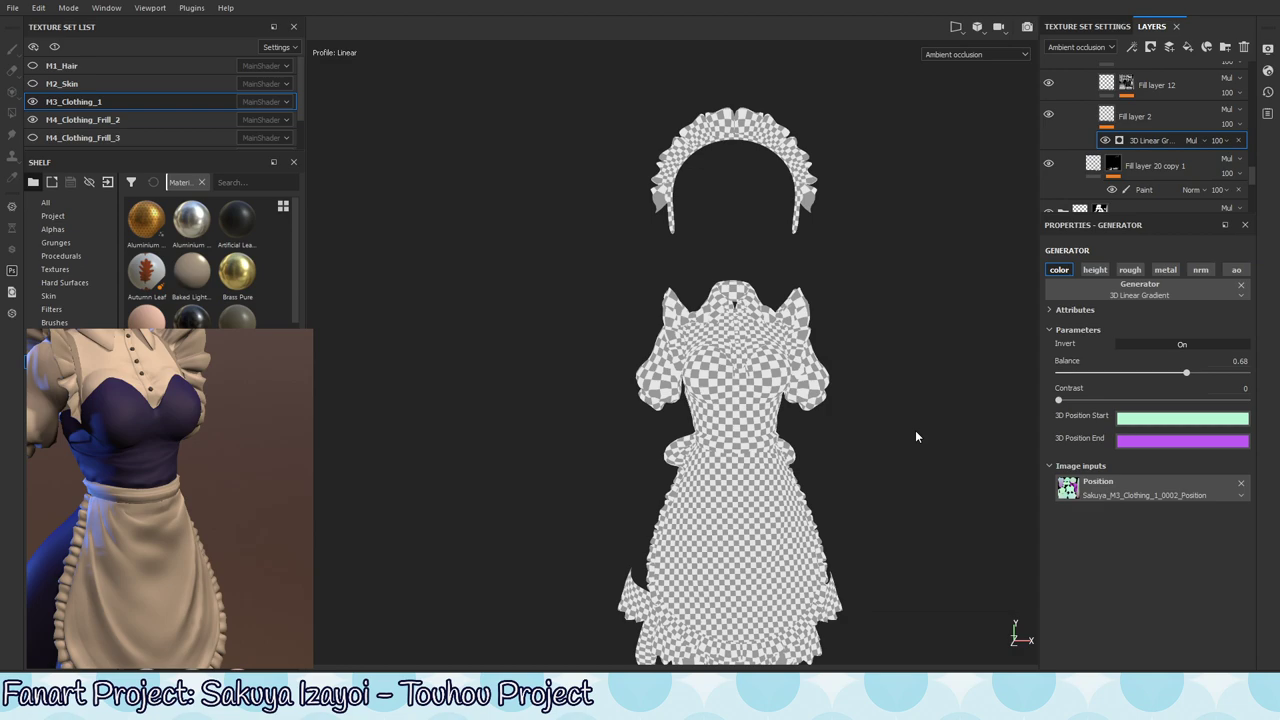
- Set M3_Clothing_1's ambient occlusion mixing to Multiply and select Fill layer 2 in the layer stack
left_click(1088, 27)
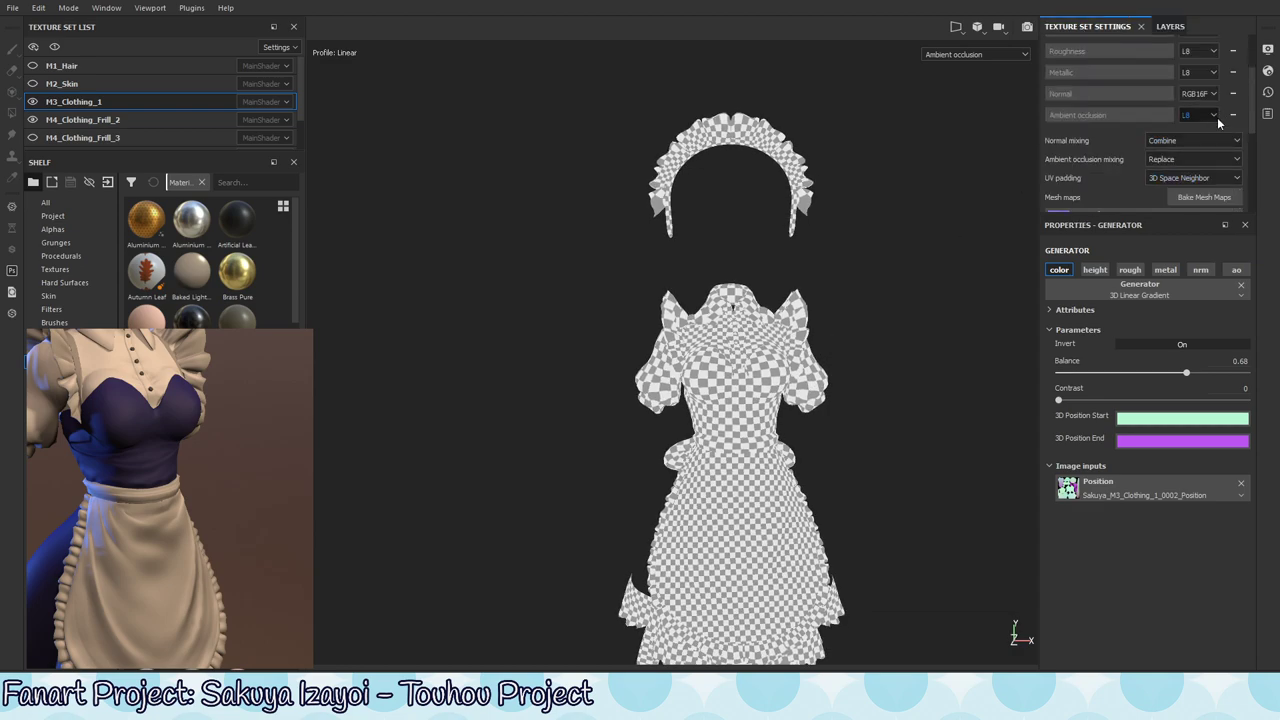
left_click(1185, 160)
left_click(1175, 182)
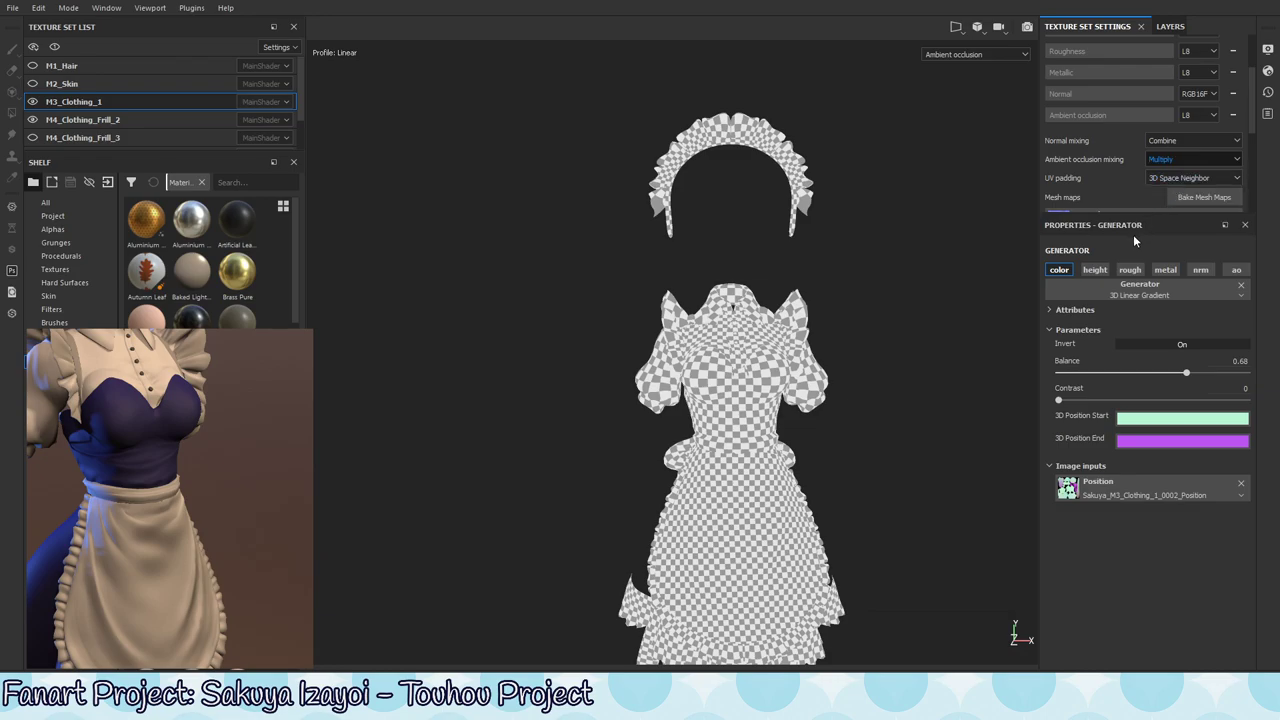
left_click(1170, 27)
left_click(1165, 118)
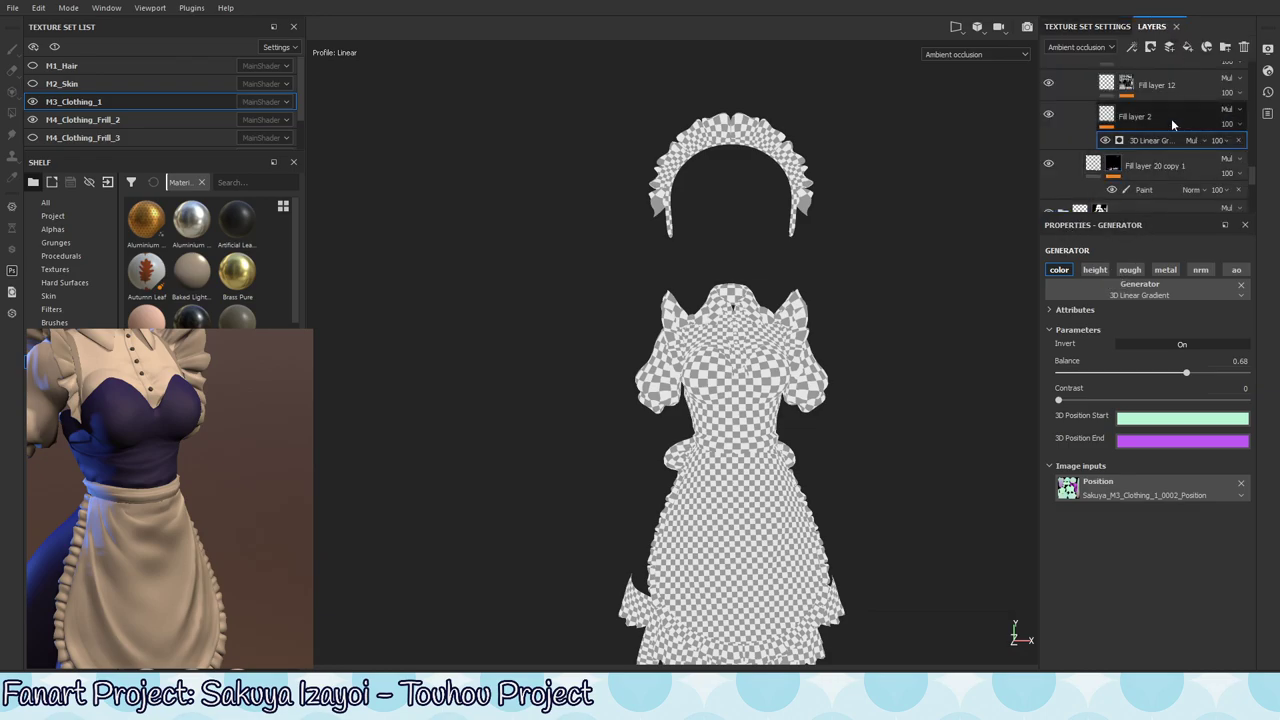
- Display the full material, and cycle back through the mesh maps to the baked Ambient occlusion map
middle_click_drag(848, 552, 711, 437, "alt")
left_click_drag(711, 437, 830, 312, "alt")
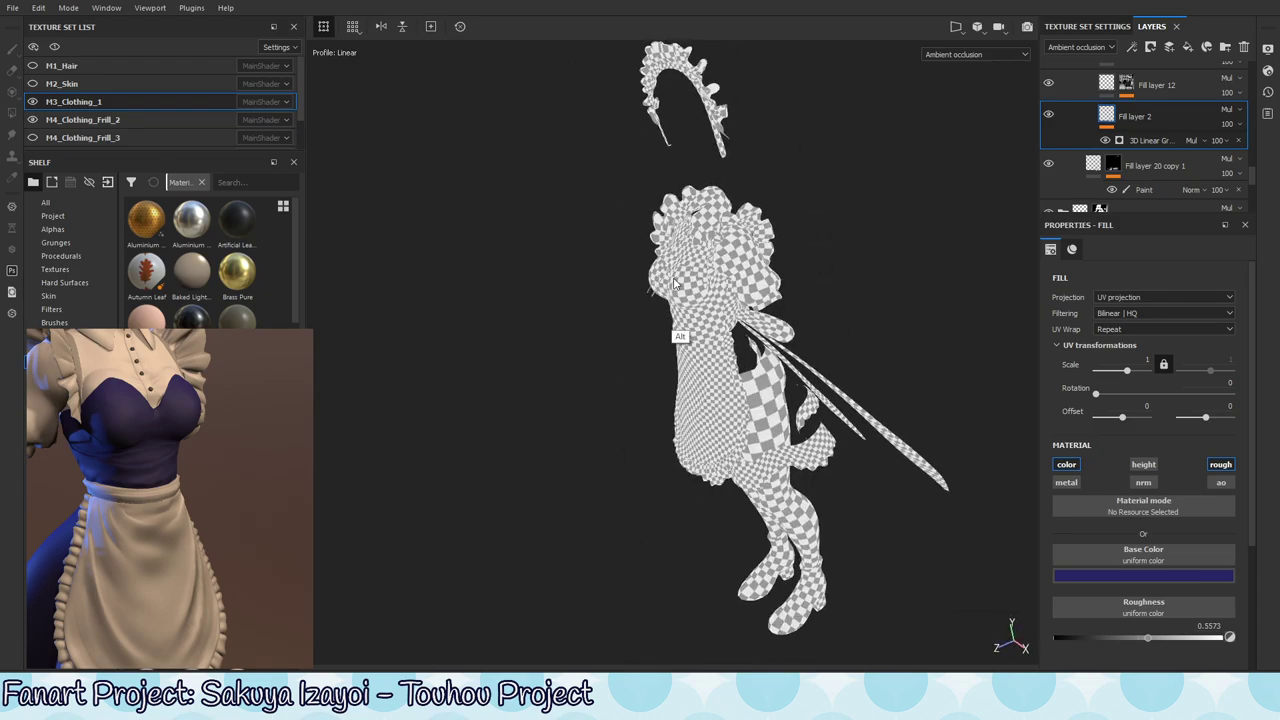
mouse_move(720, 472)
left_mouse_down("alt")
mouse_move(755, 252)
mouse_move(805, 255)
mouse_move(711, 459)
mouse_move(741, 313)
left_mouse_up("alt")
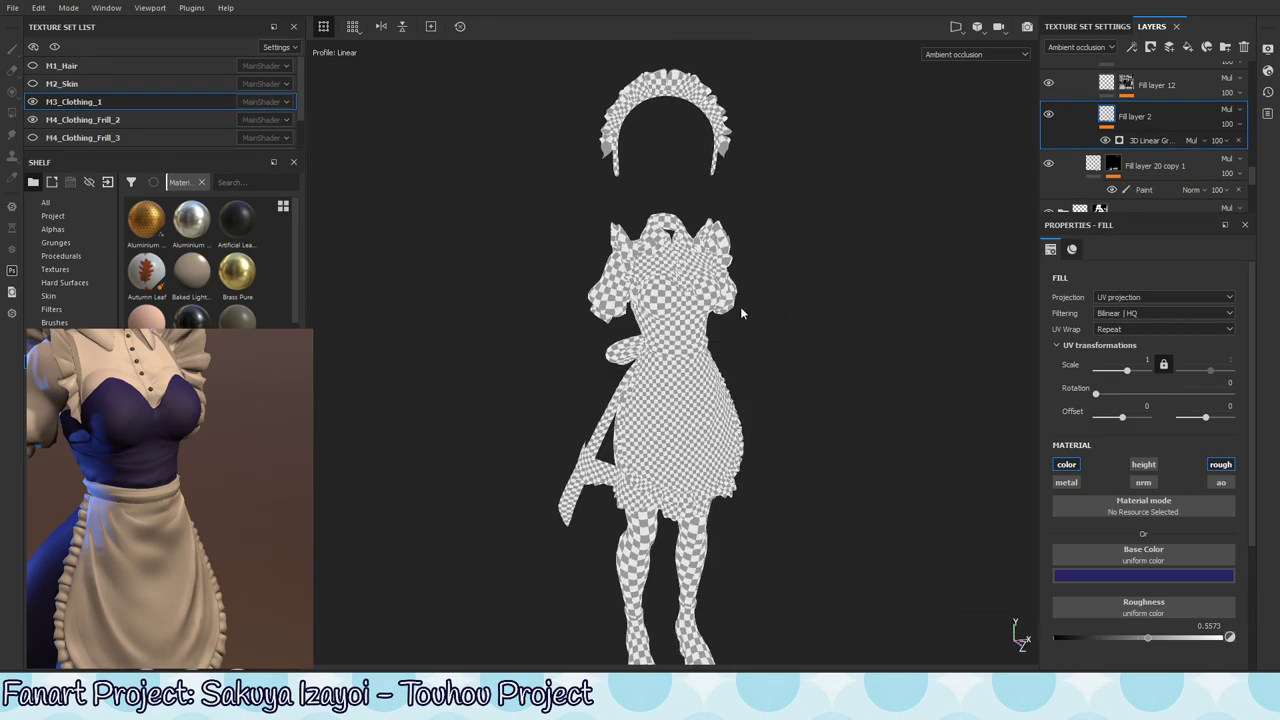
key("m")
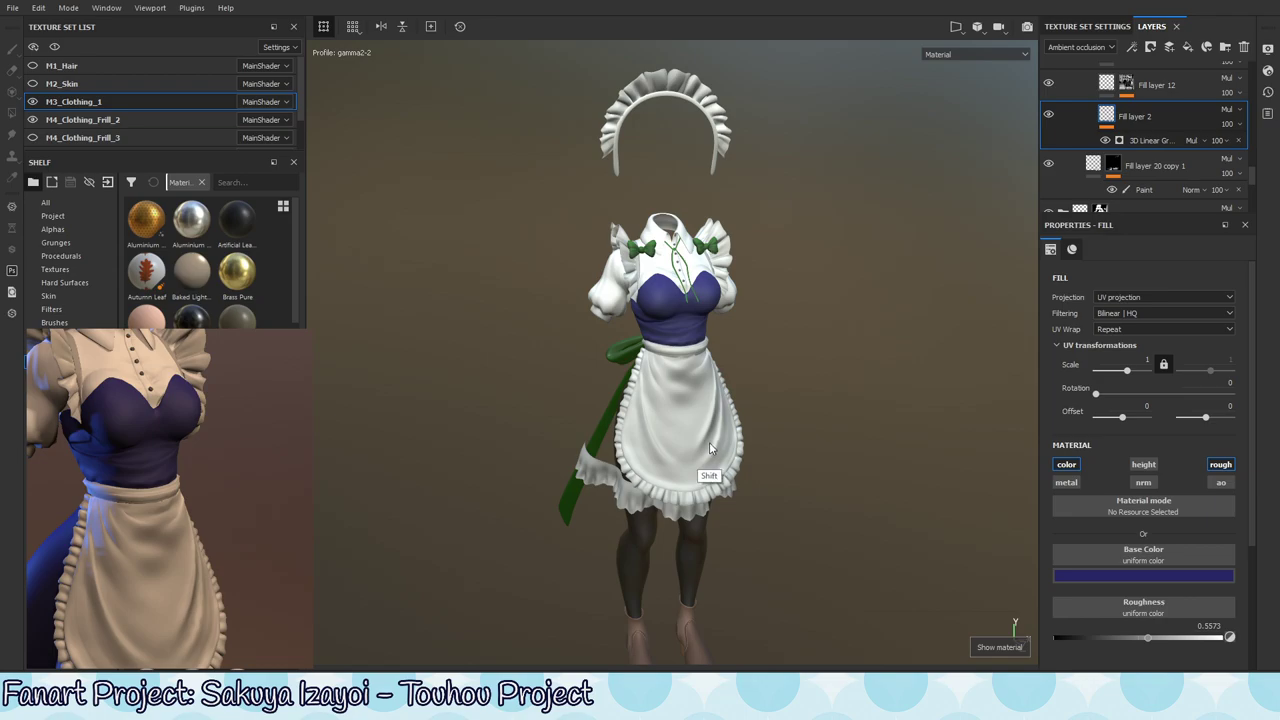
key("shift+b")
key("shift+b")
key("shift+b")
key("shift+b")
key("shift+b")
key("shift+b")
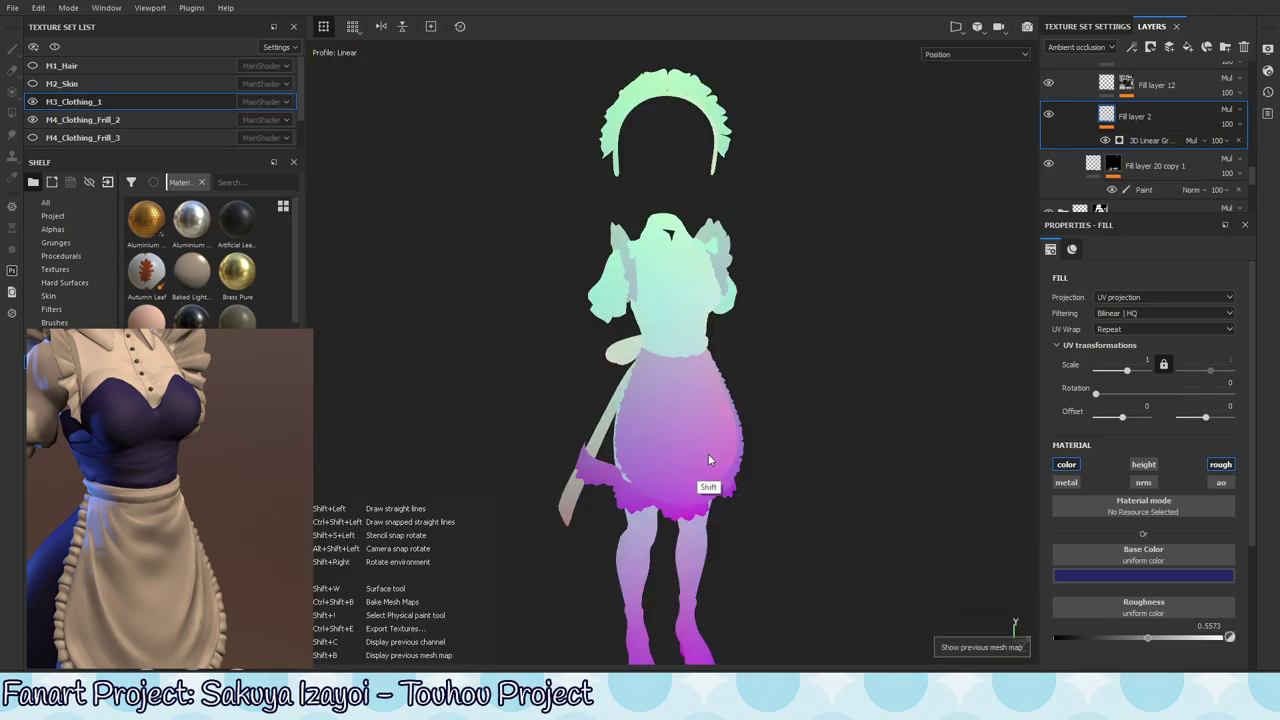
mouse_move(750, 305)
left_mouse_down("alt")
mouse_move(700, 301)
mouse_move(729, 313)
left_mouse_up("alt")
mouse_move(731, 457)
left_mouse_down("alt")
mouse_move(733, 367)
mouse_move(730, 448)
left_mouse_up("alt")
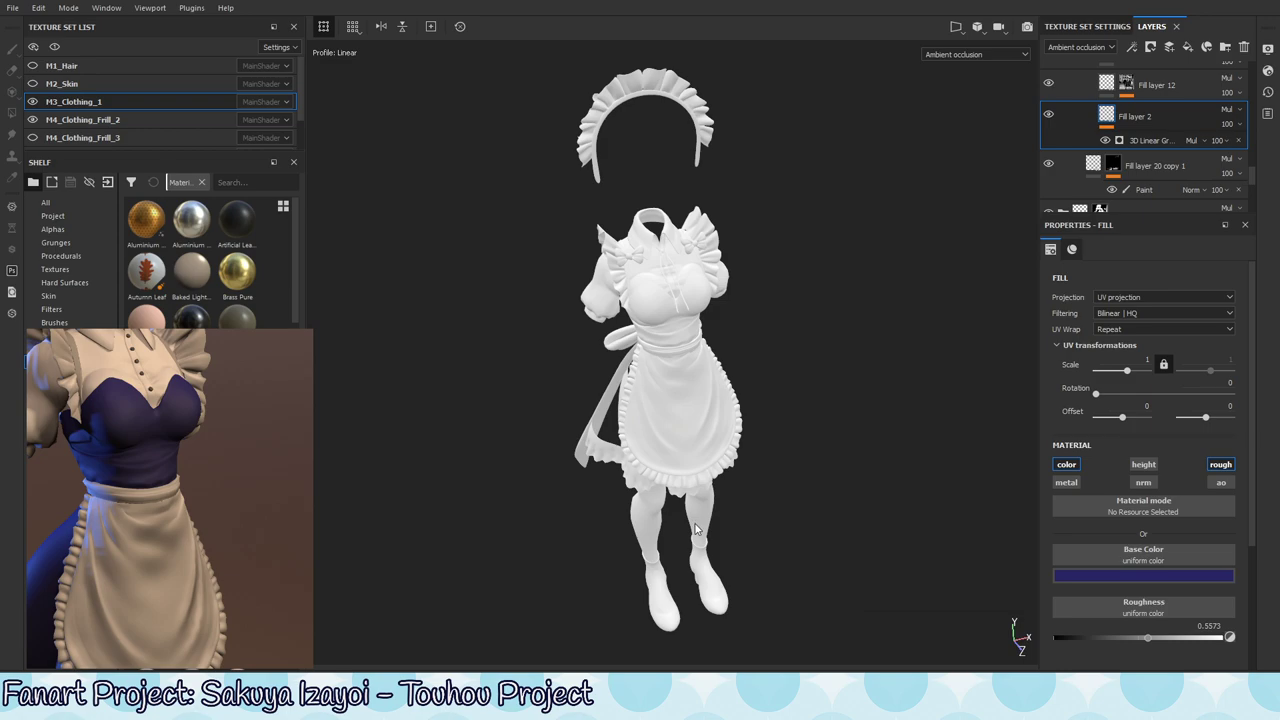
- Examine the baked ambient occlusion on the bodice, apron and frills, and return to the Ambient occlusion channel view
left_click_drag(697, 530, 726, 317, "alt")
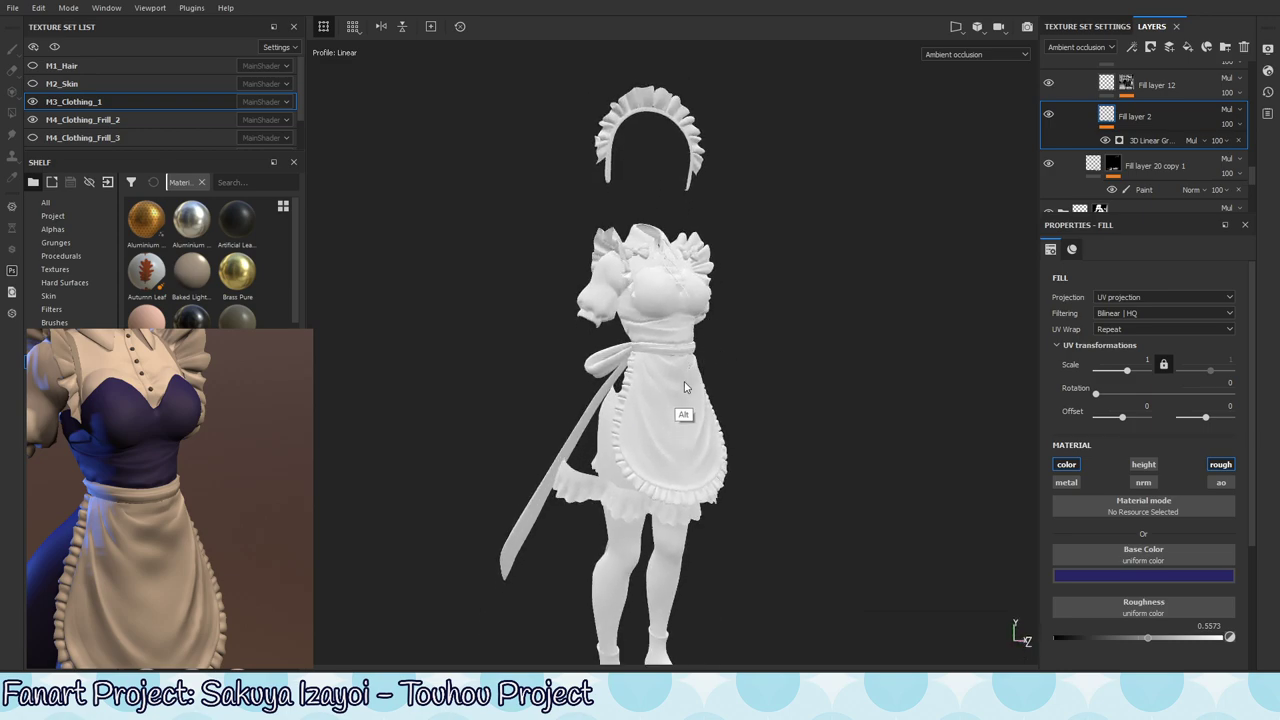
right_click_drag(703, 334, 877, 374, "alt")
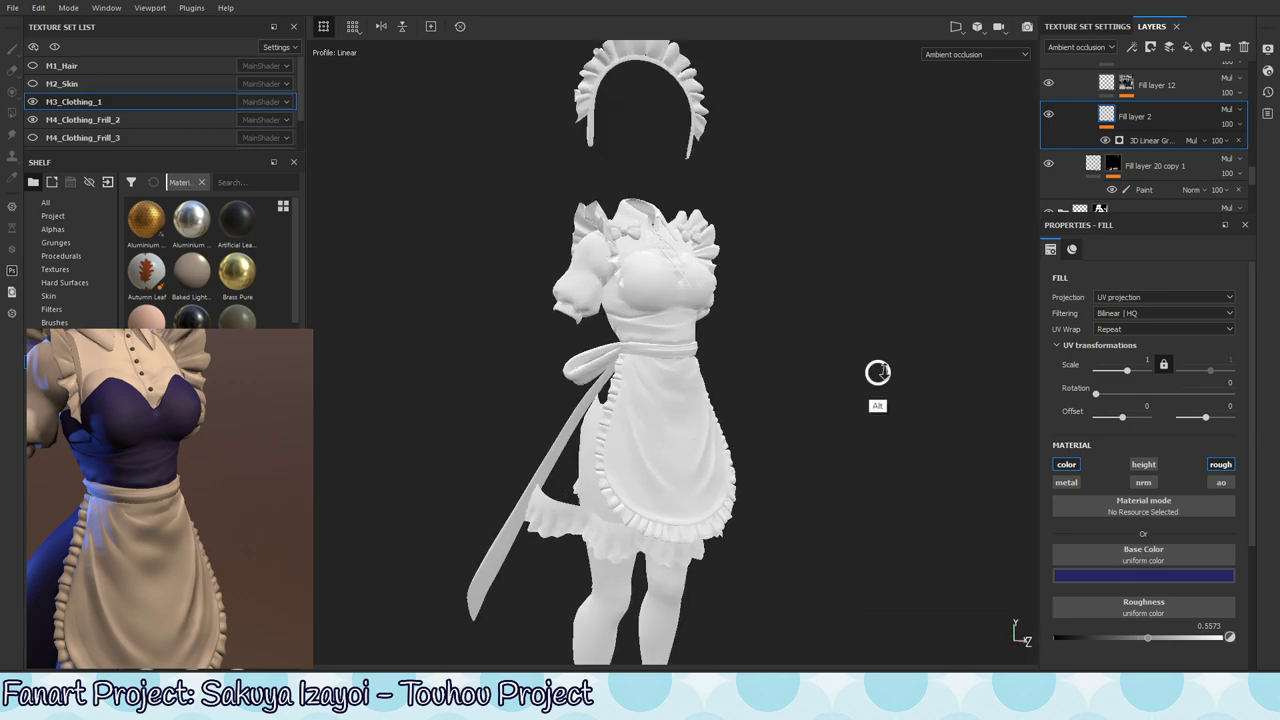
left_click_drag(877, 374, 794, 347, "alt")
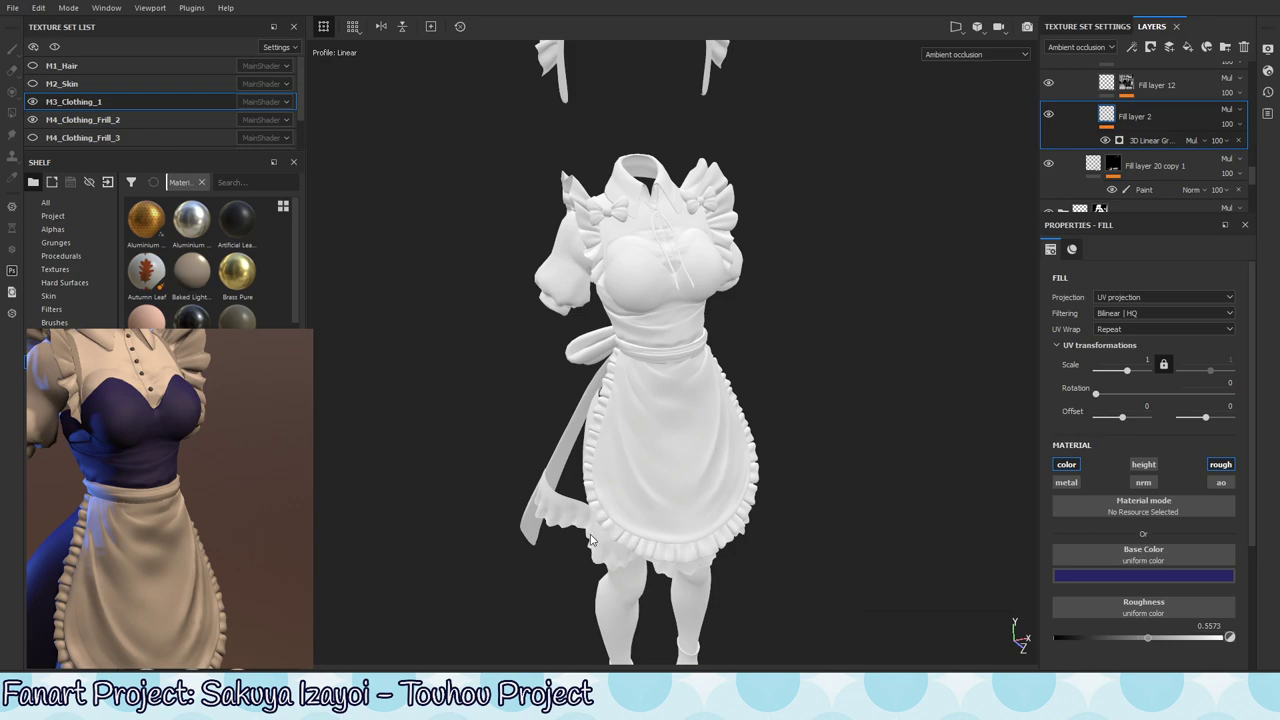
left_click_drag(632, 373, 741, 226, "alt")
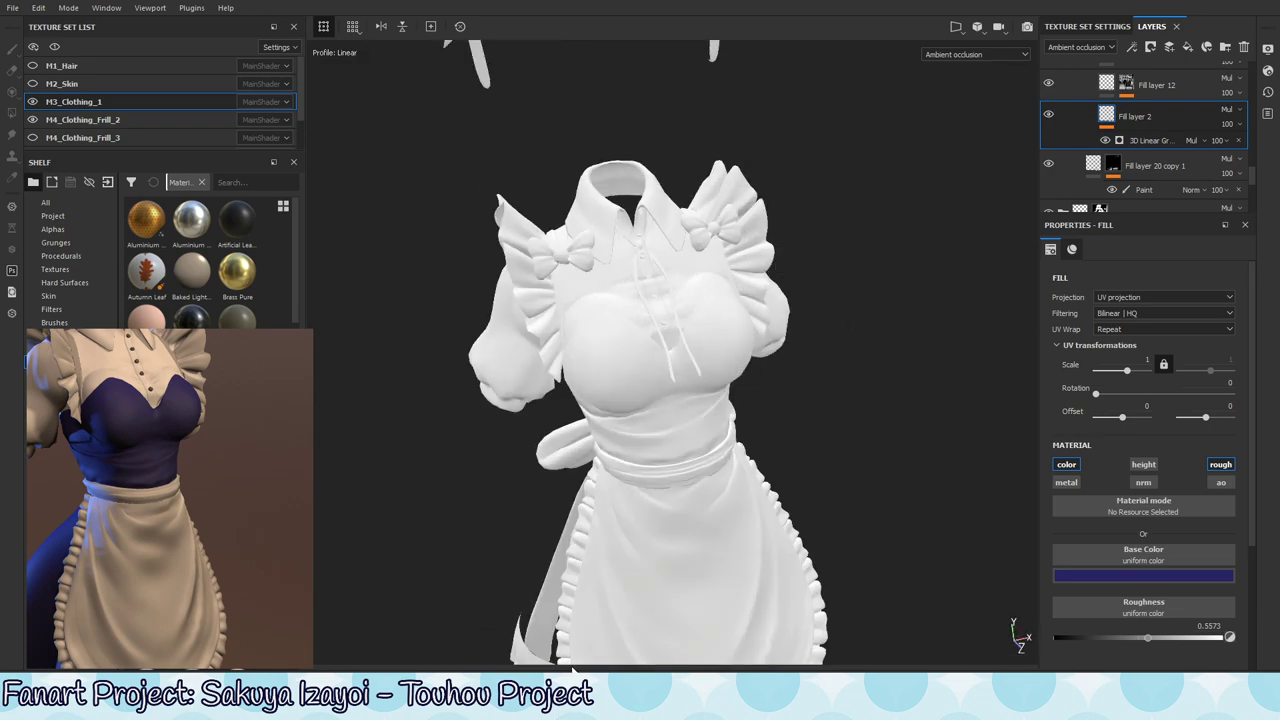
left_click_drag(796, 377, 640, 457, "alt")
key("shift+c")
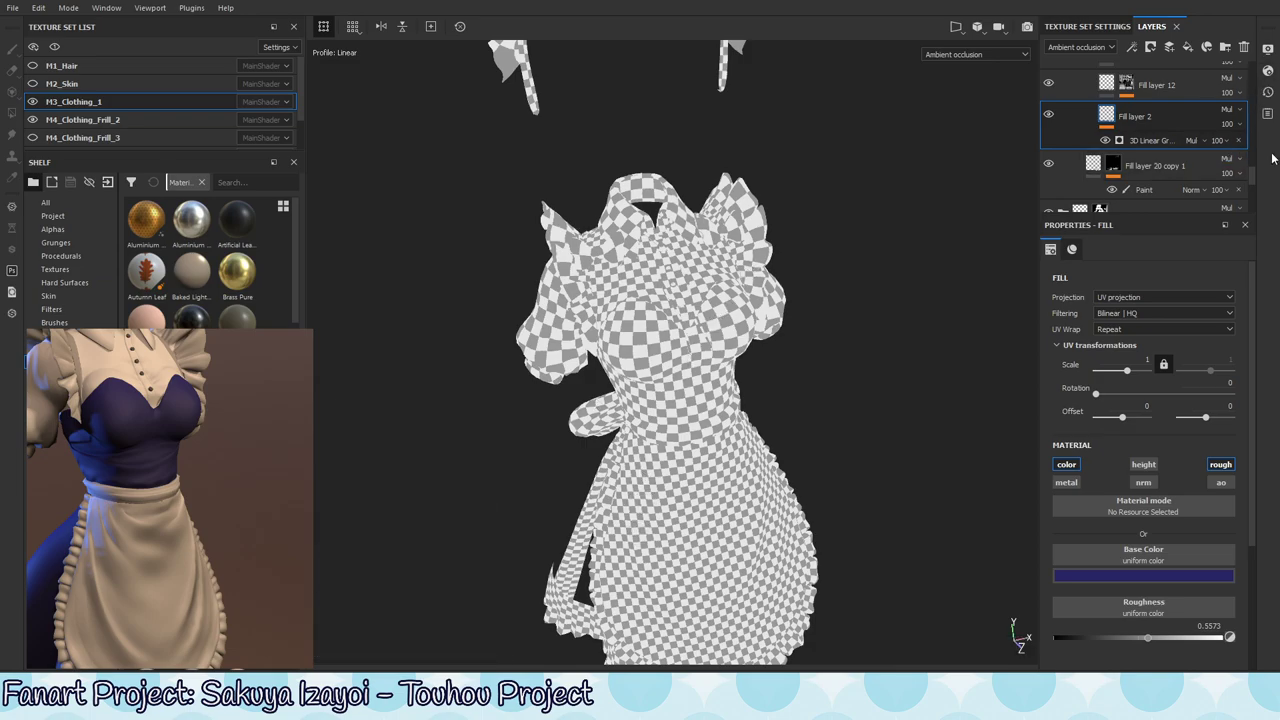
- Add a new fill layer directly above Fill layer 1 in the white instance folder
scroll(1254, 178, "up", 5)
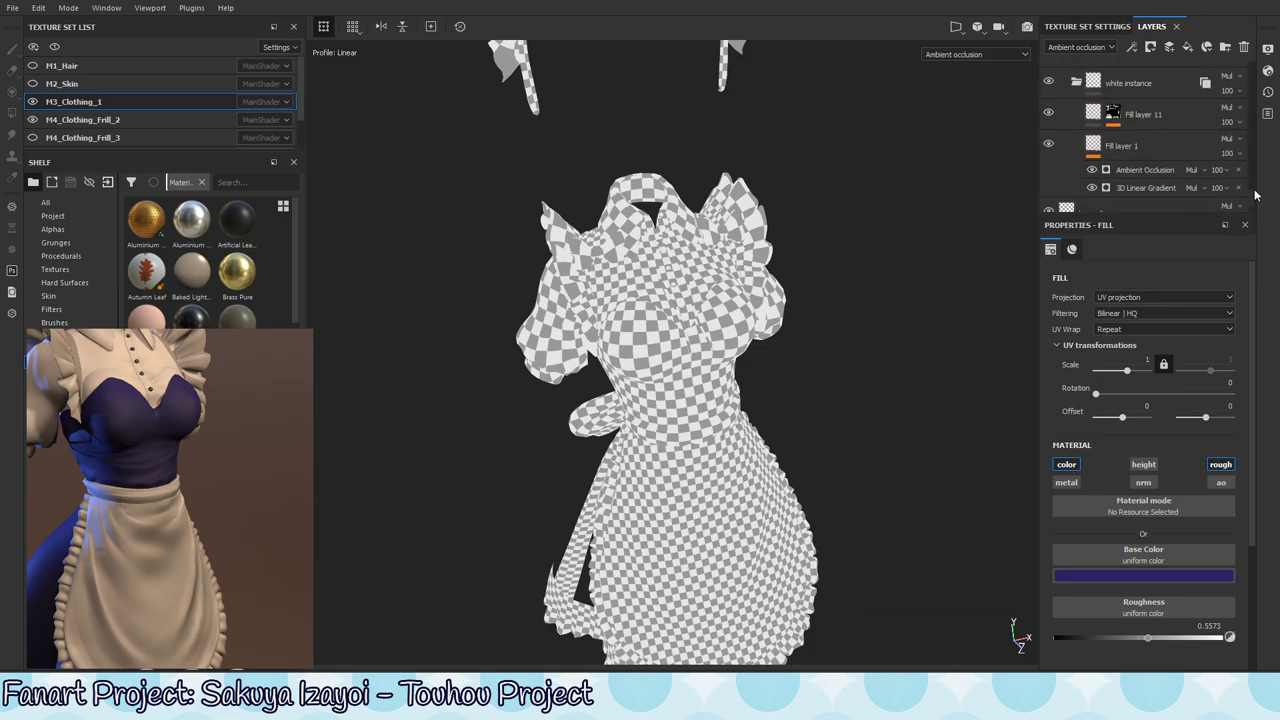
scroll(1166, 188, "down", 5)
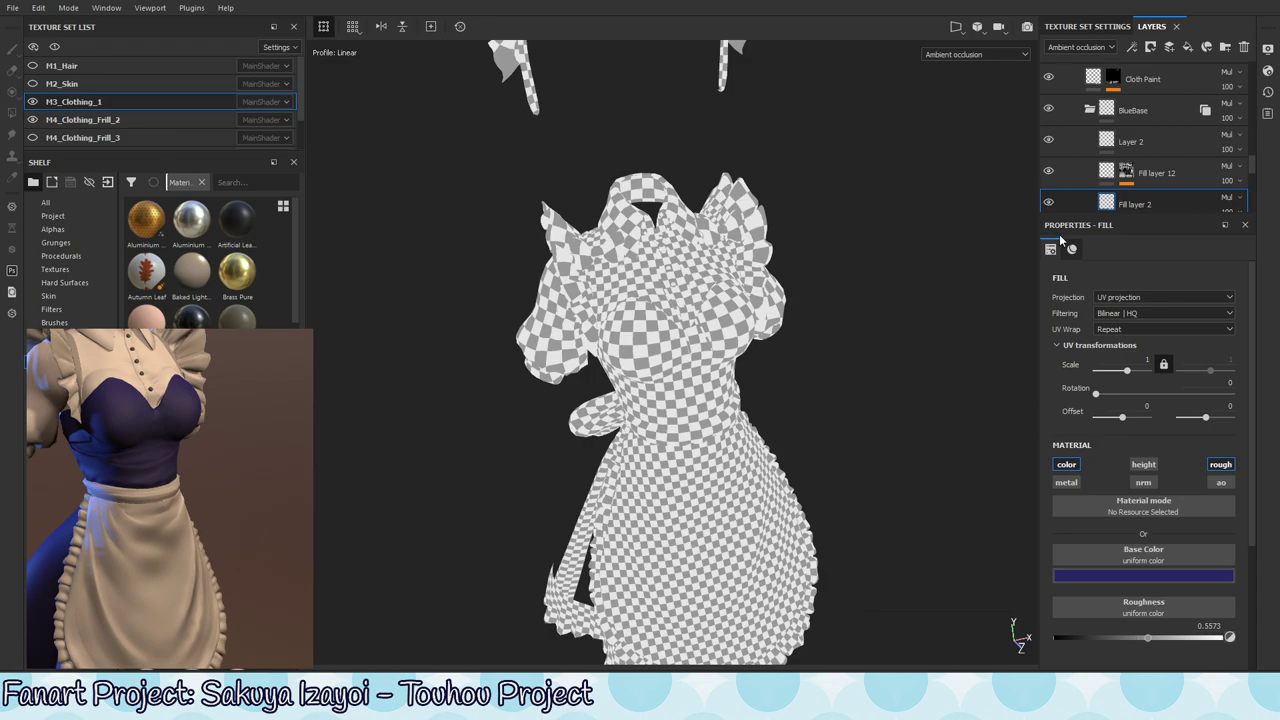
mouse_move(1253, 169)
left_mouse_down()
mouse_move(1249, 191)
mouse_move(1253, 165)
left_mouse_up()
scroll(1254, 165, "up", 5)
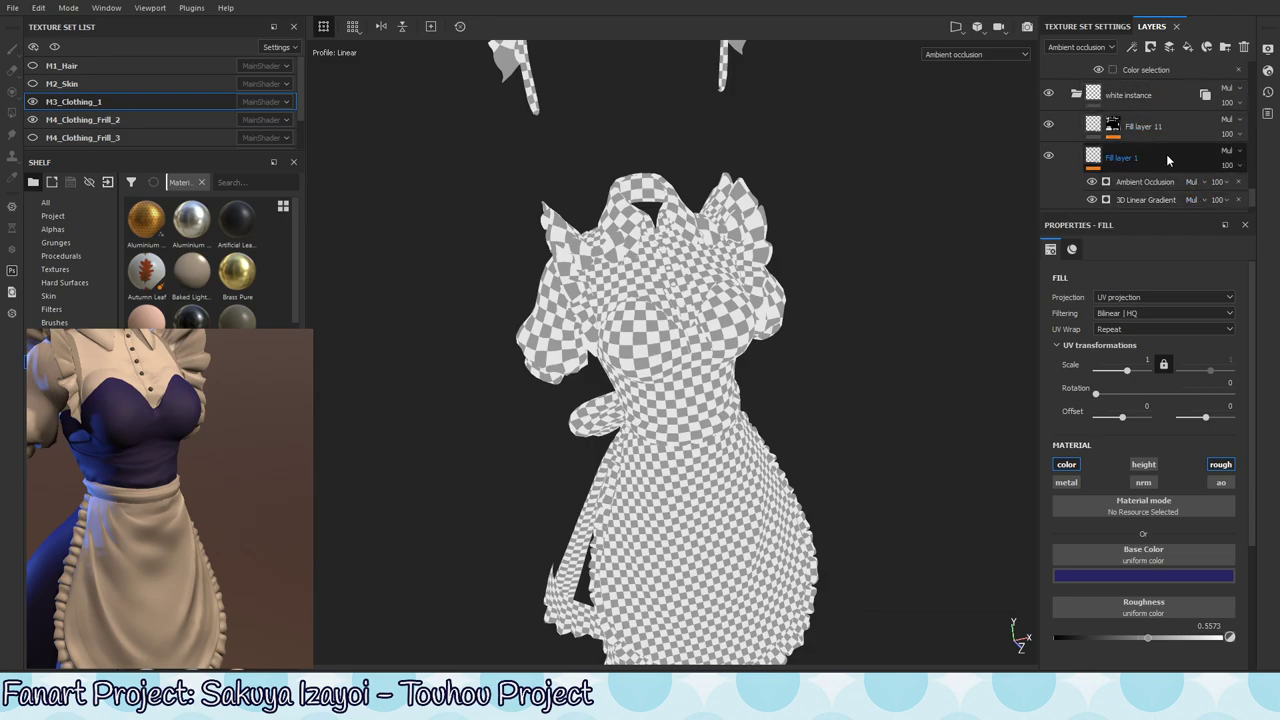
left_click(1128, 160)
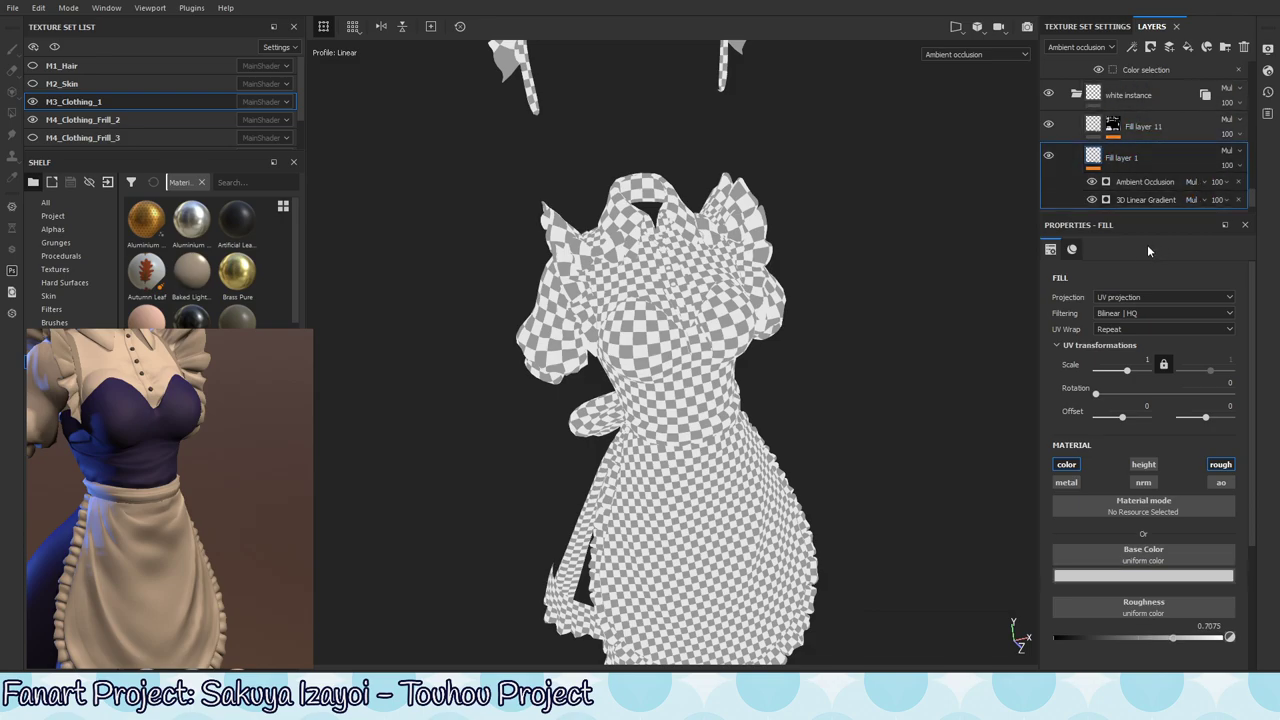
left_click(1189, 47)
left_click_drag(700, 410, 688, 353, "alt")
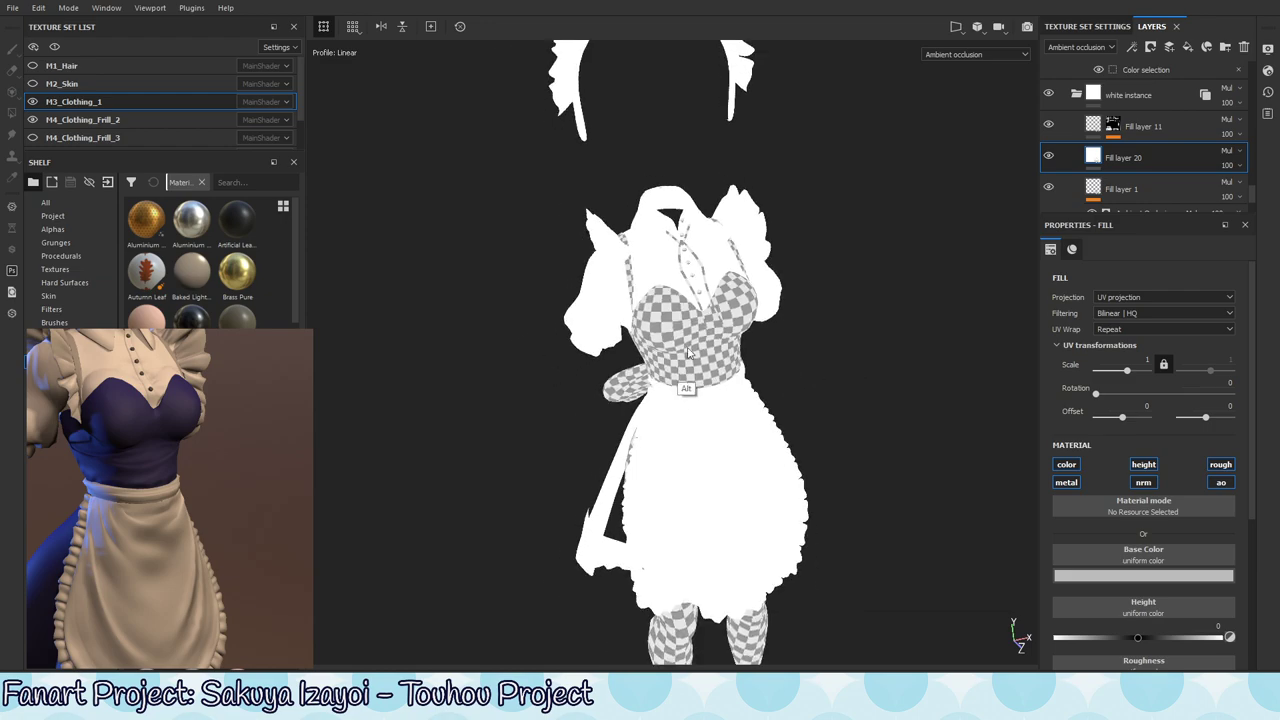
- Disable the color, height, nrm, metal and rough channels on the new fill layer, leaving only ao enabled
left_click(1066, 464)
left_click(1143, 464)
left_click(1143, 482)
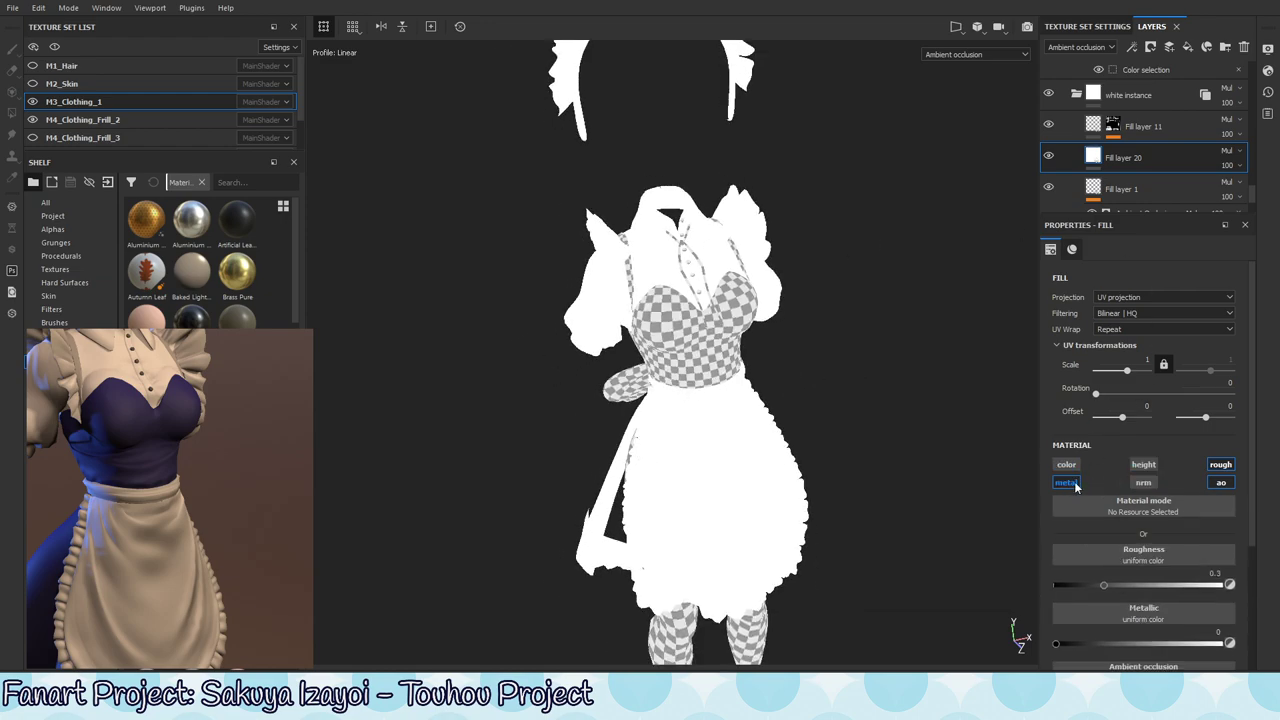
left_click(1066, 482)
left_click(1220, 464)
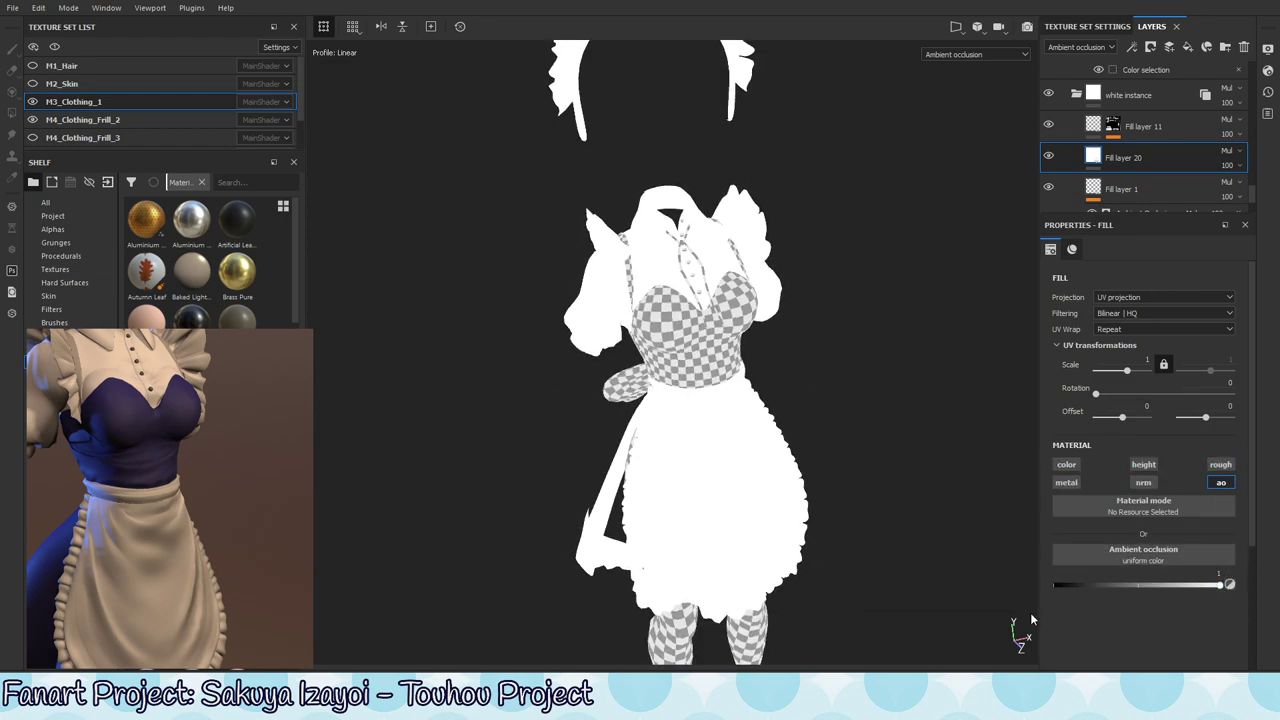
- Search the shelf's Materials and Textures categories for AO, looking for an ambient occlusion map
left_click(255, 182)
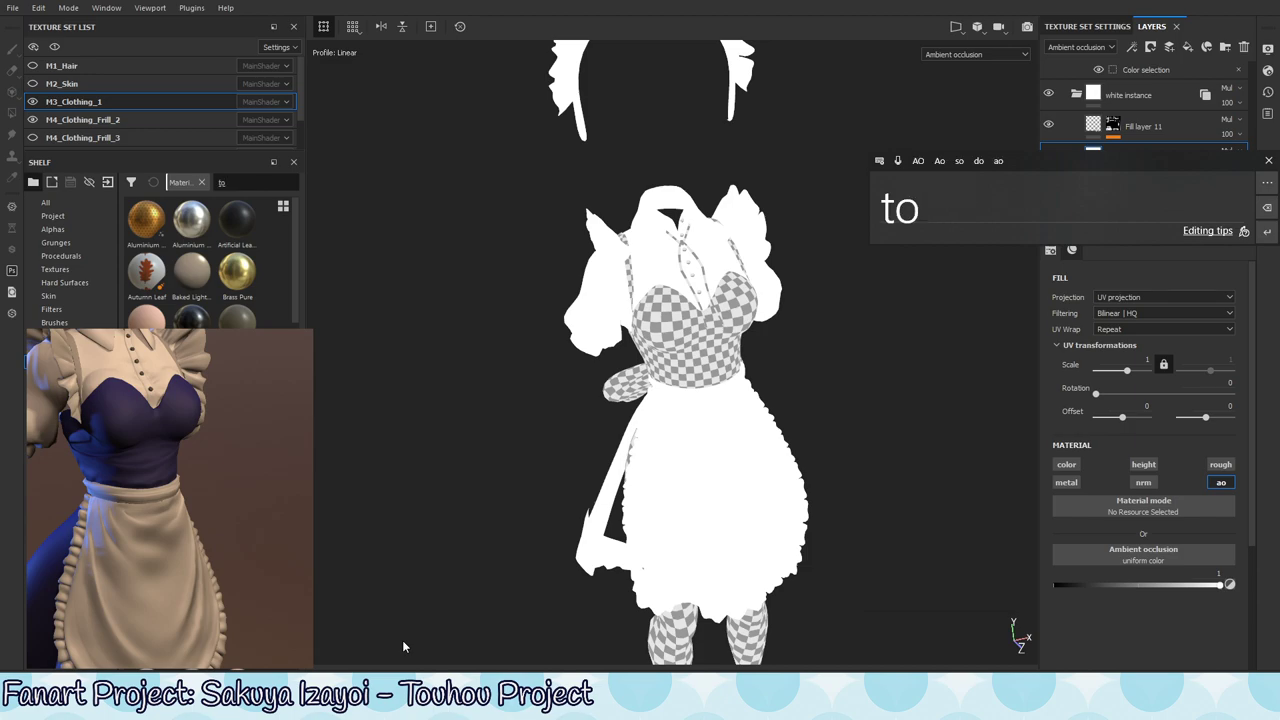
mouse_move(878, 210)
left_mouse_down()
mouse_move(918, 206)
mouse_move(876, 218)
mouse_move(928, 222)
left_mouse_up()
left_click_drag(904, 209, 924, 208)
left_click_drag(970, 190, 958, 192)
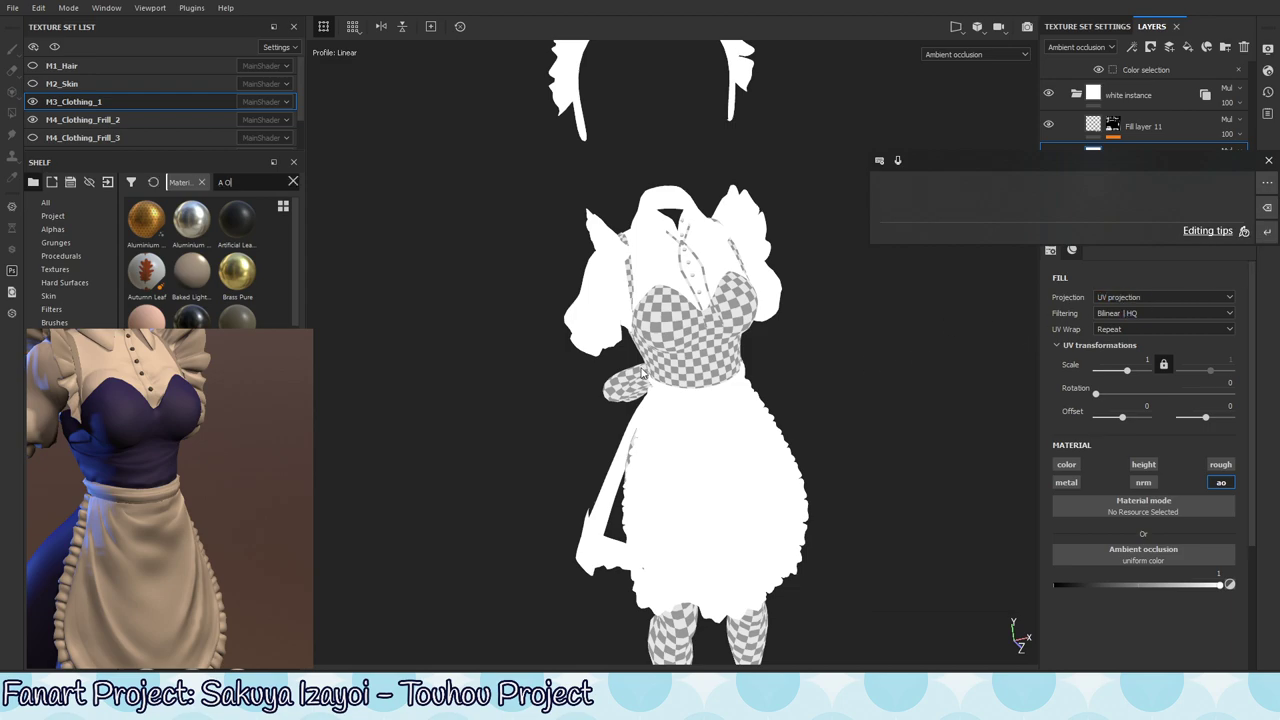
key("BackSpace")
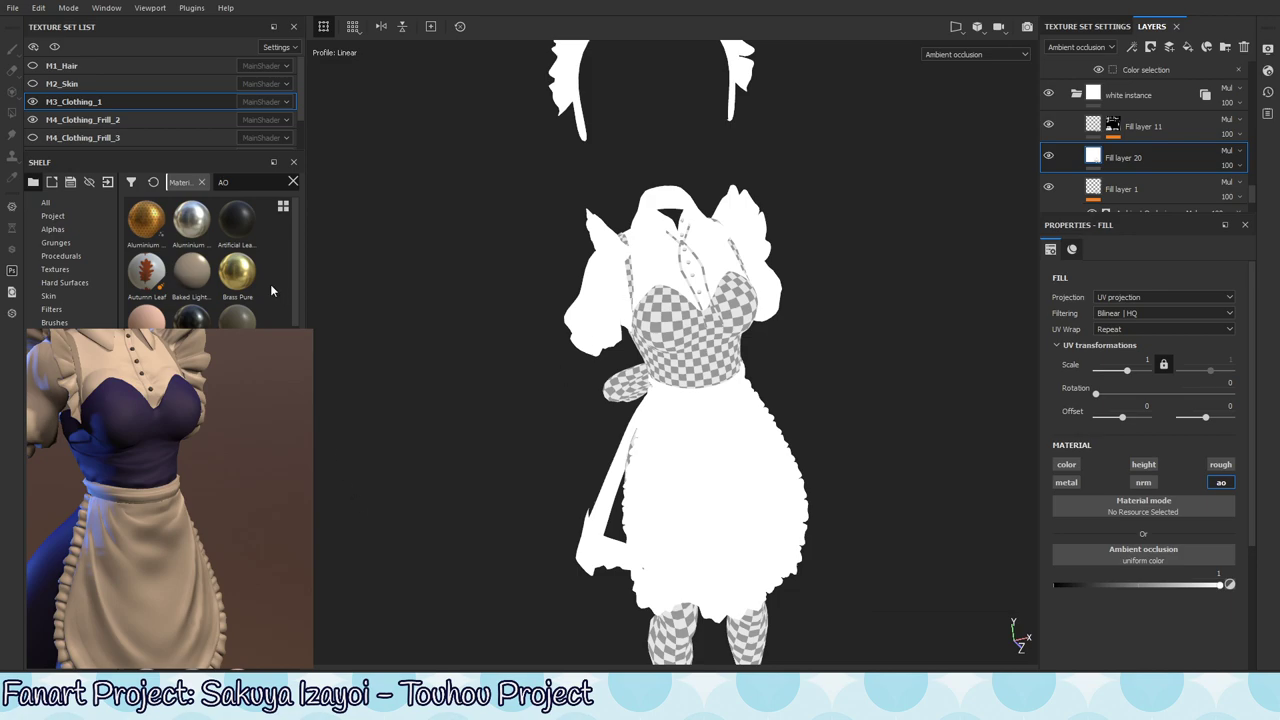
left_click(66, 229)
left_click(78, 256)
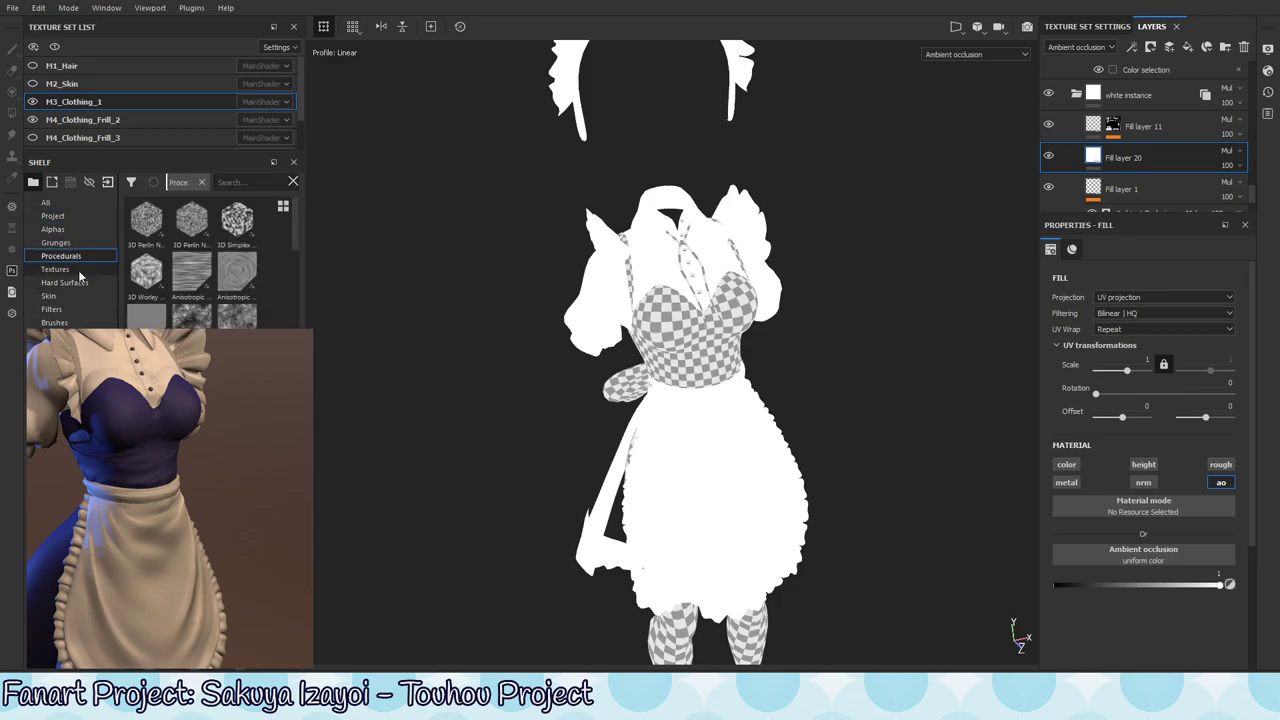
left_click(79, 270)
type("Ao")
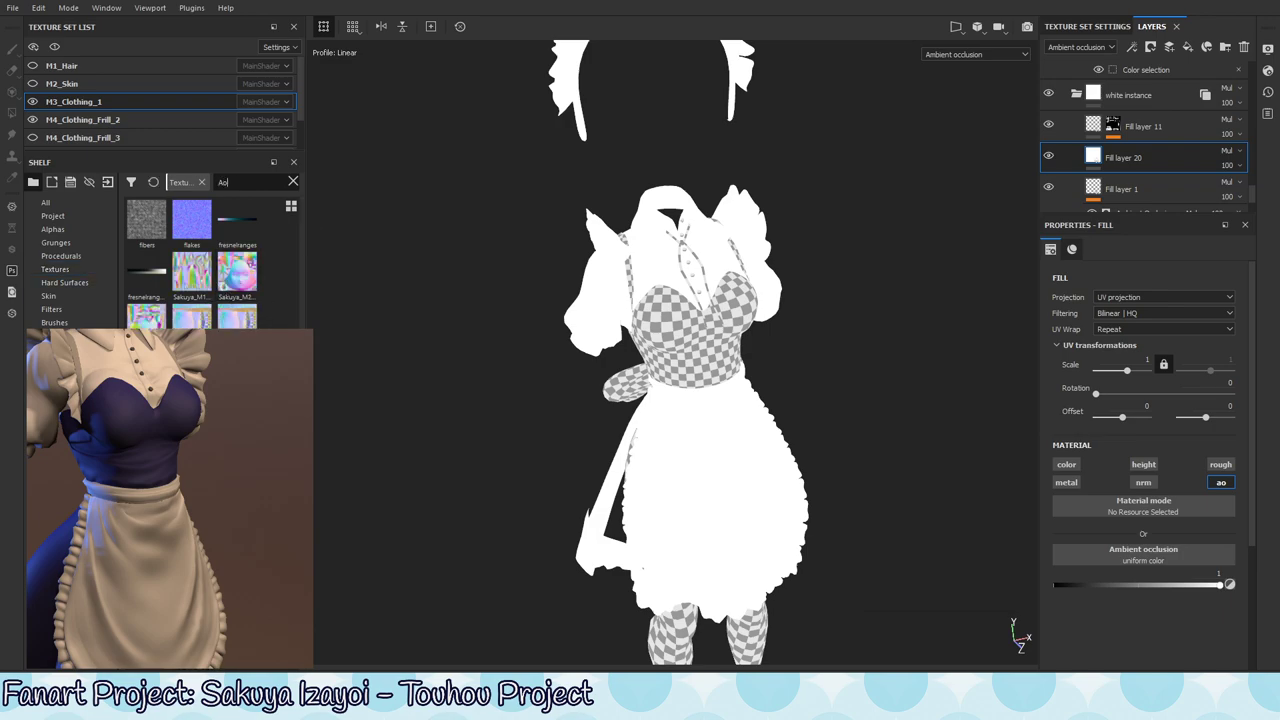
- Filter the Project resources by "Ambi" and enlarge the thumbnails to show the ambient occlusion maps' names
left_click(53, 216)
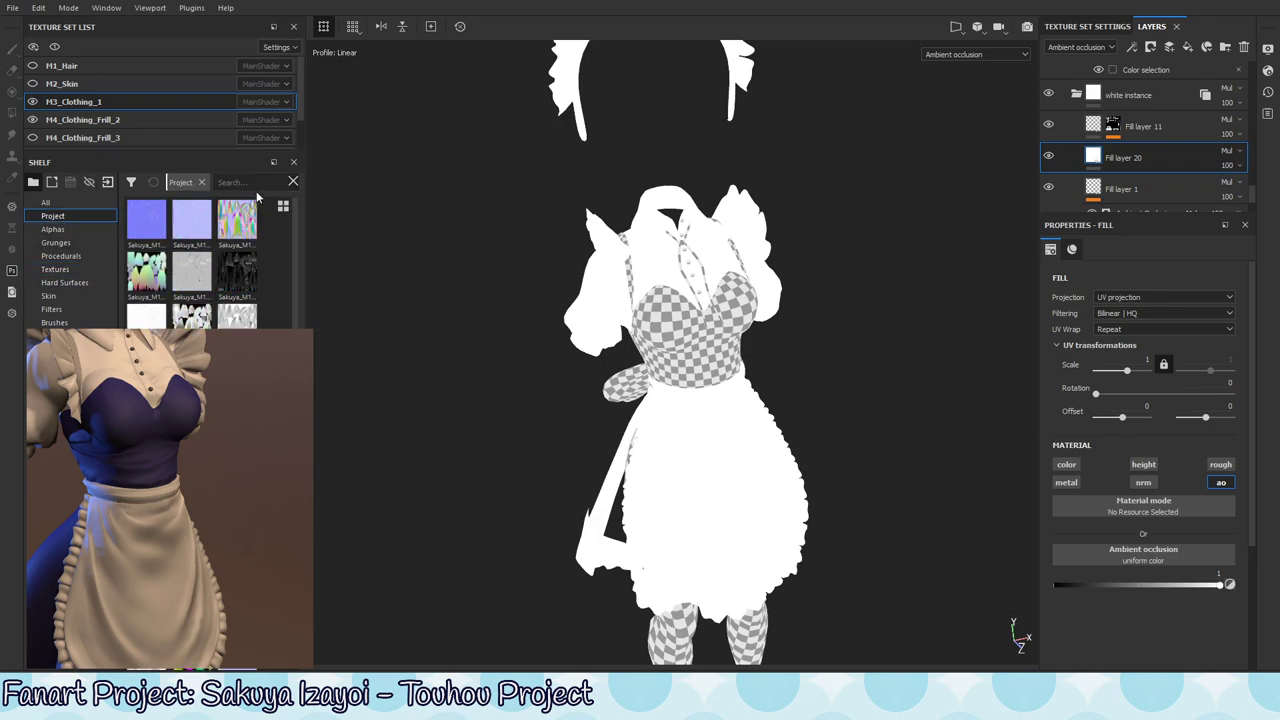
type("Am")
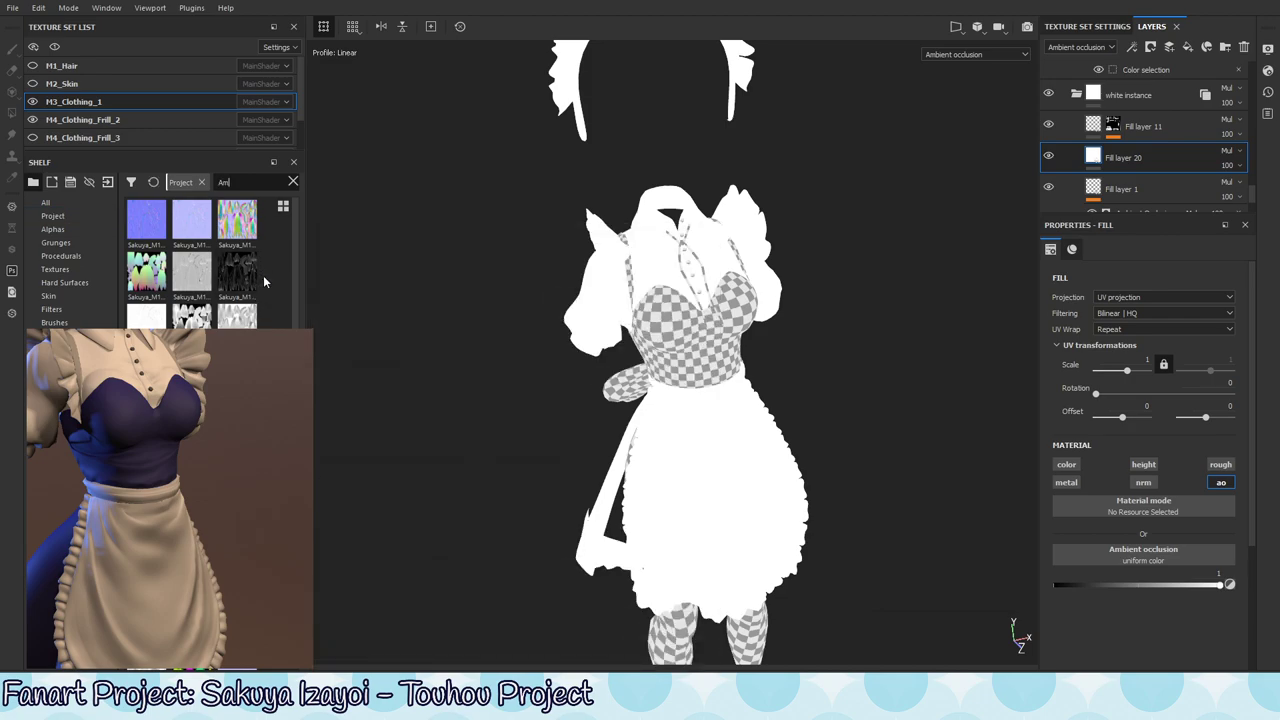
type("bi")
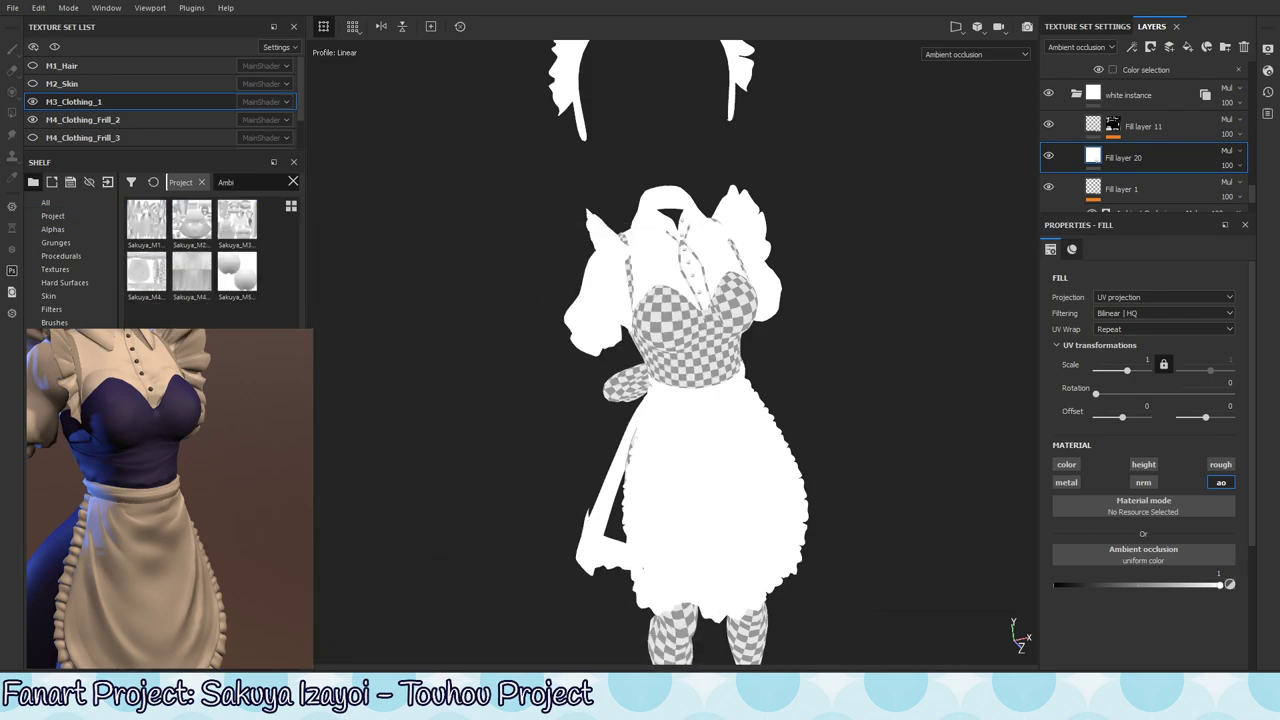
key("Return")
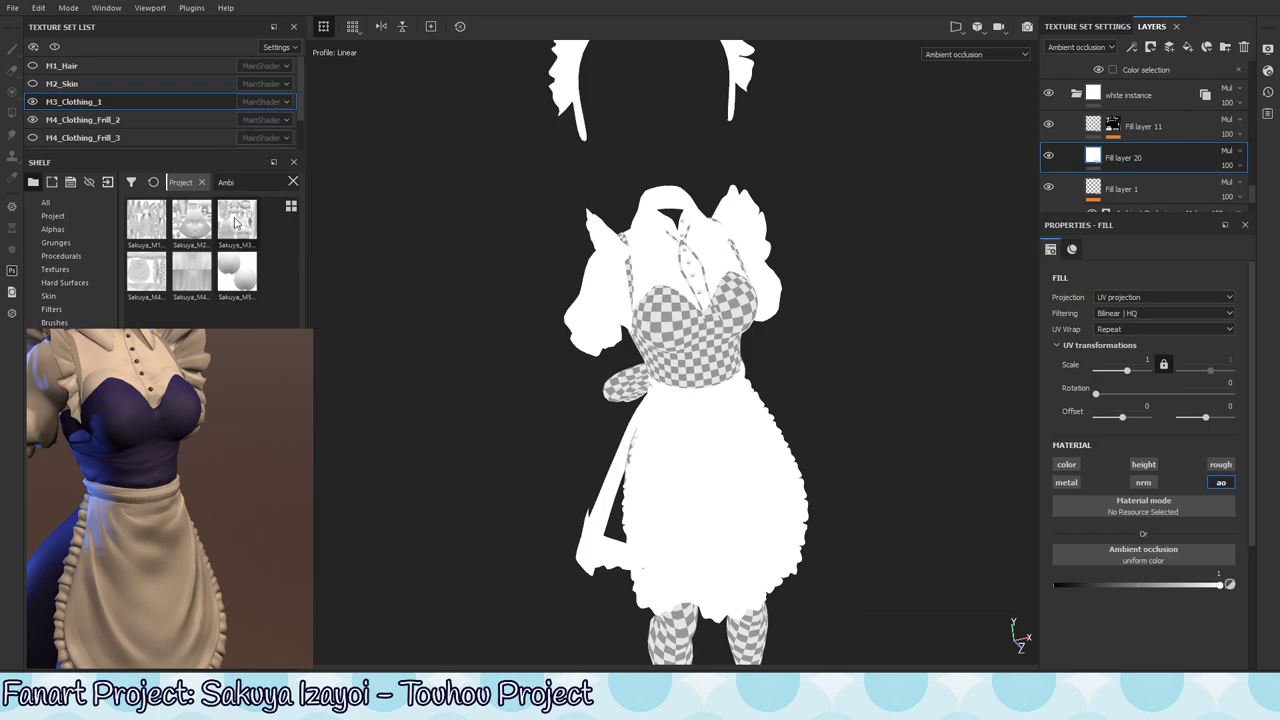
left_click(291, 206)
left_click(326, 260)
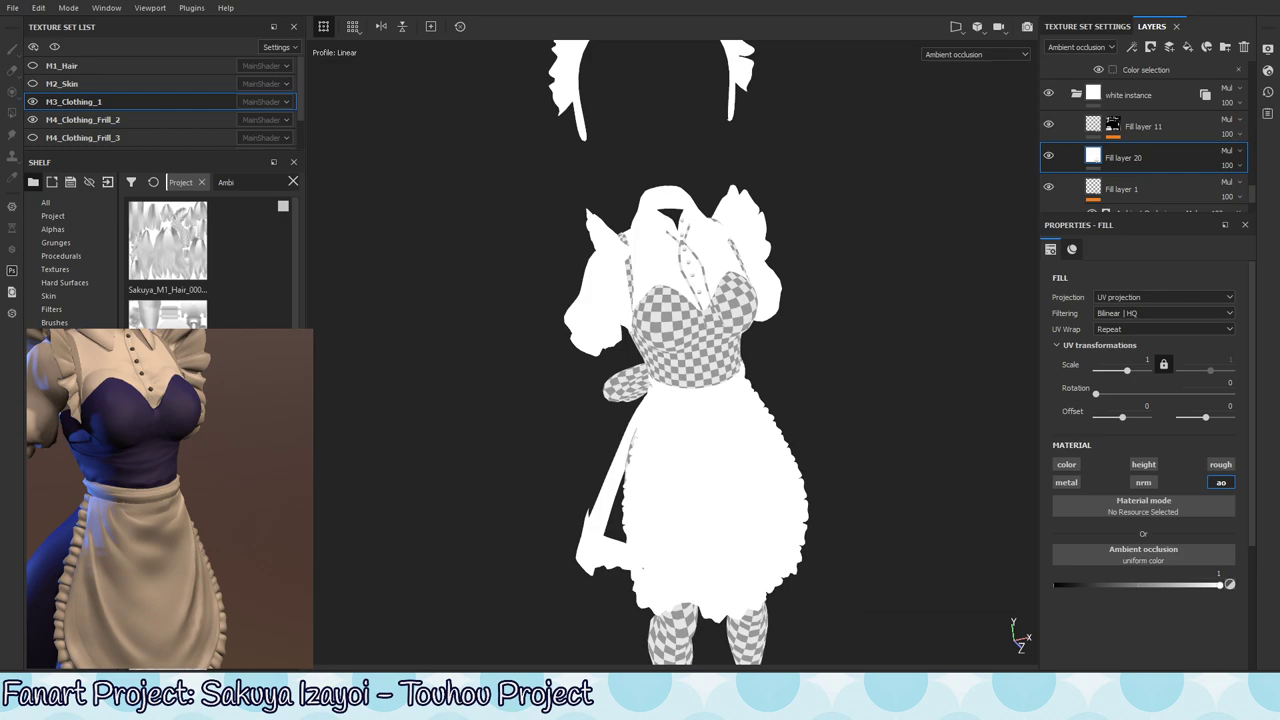
- Add a fill effect to Fill layer 20 and disable its color, metal, nrm, height and rough channels, leaving only ao
right_click(1095, 157)
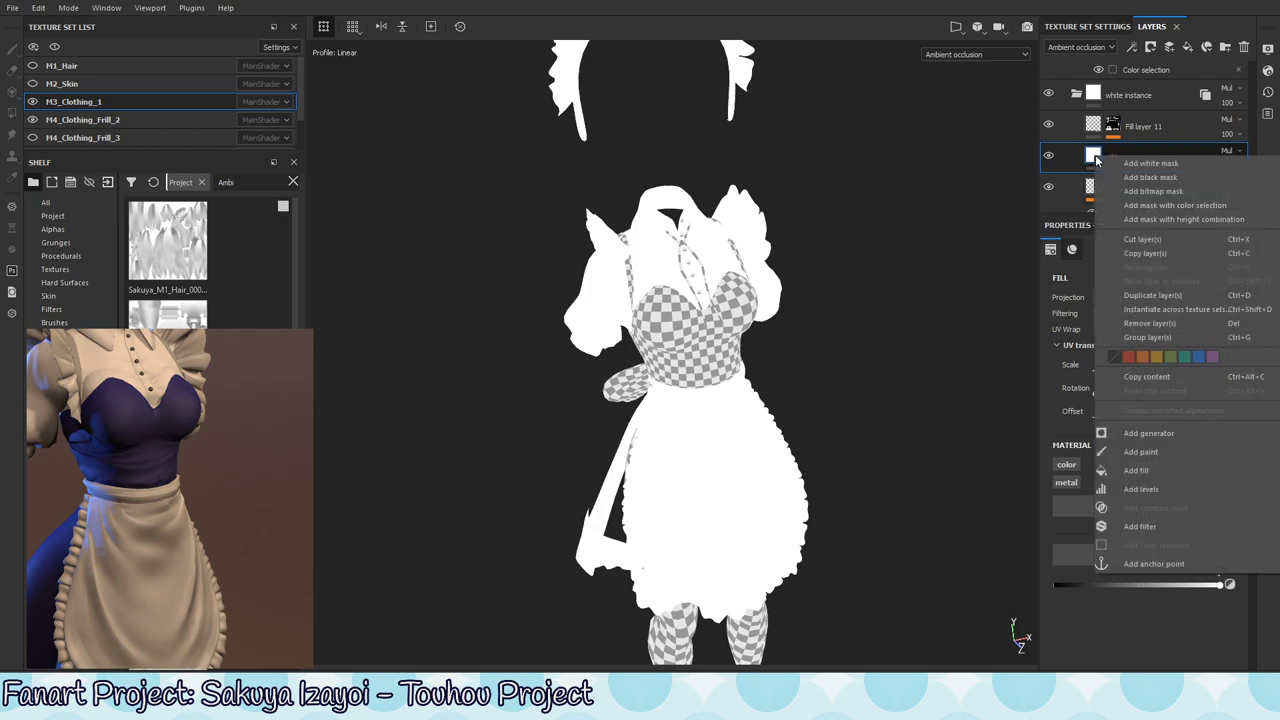
left_click(1156, 472)
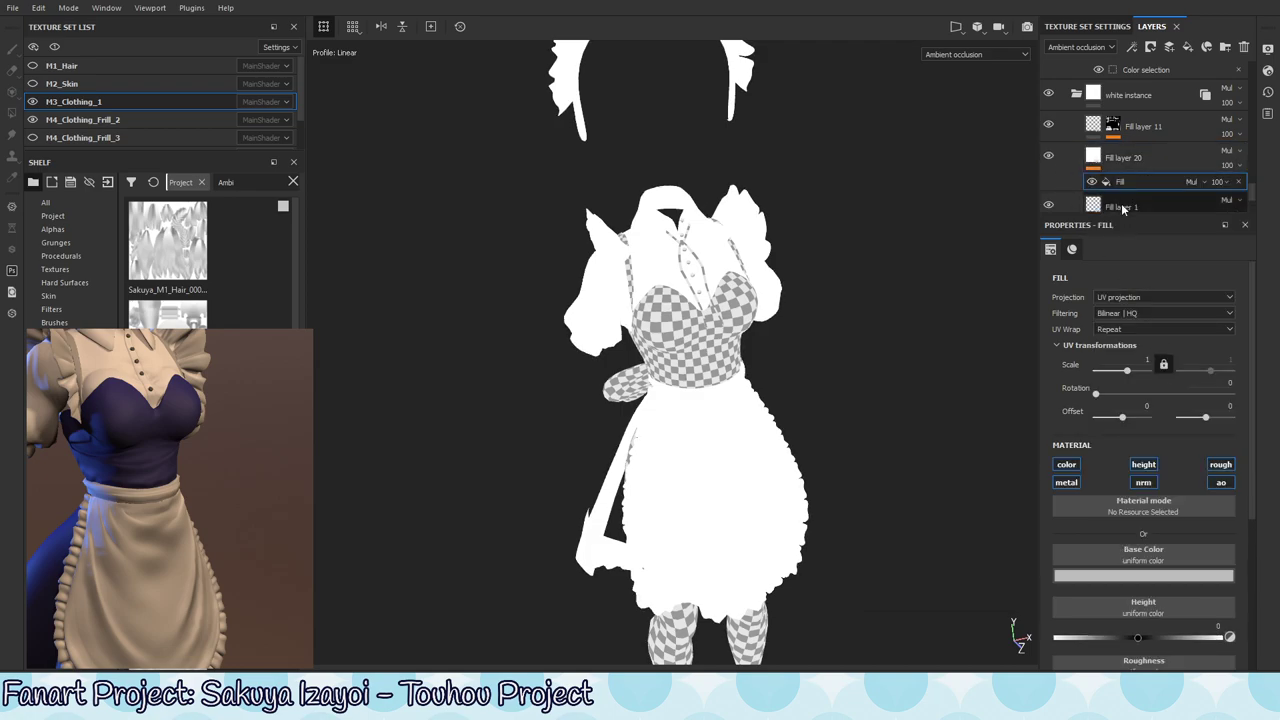
left_click(1066, 464)
left_click(1066, 482)
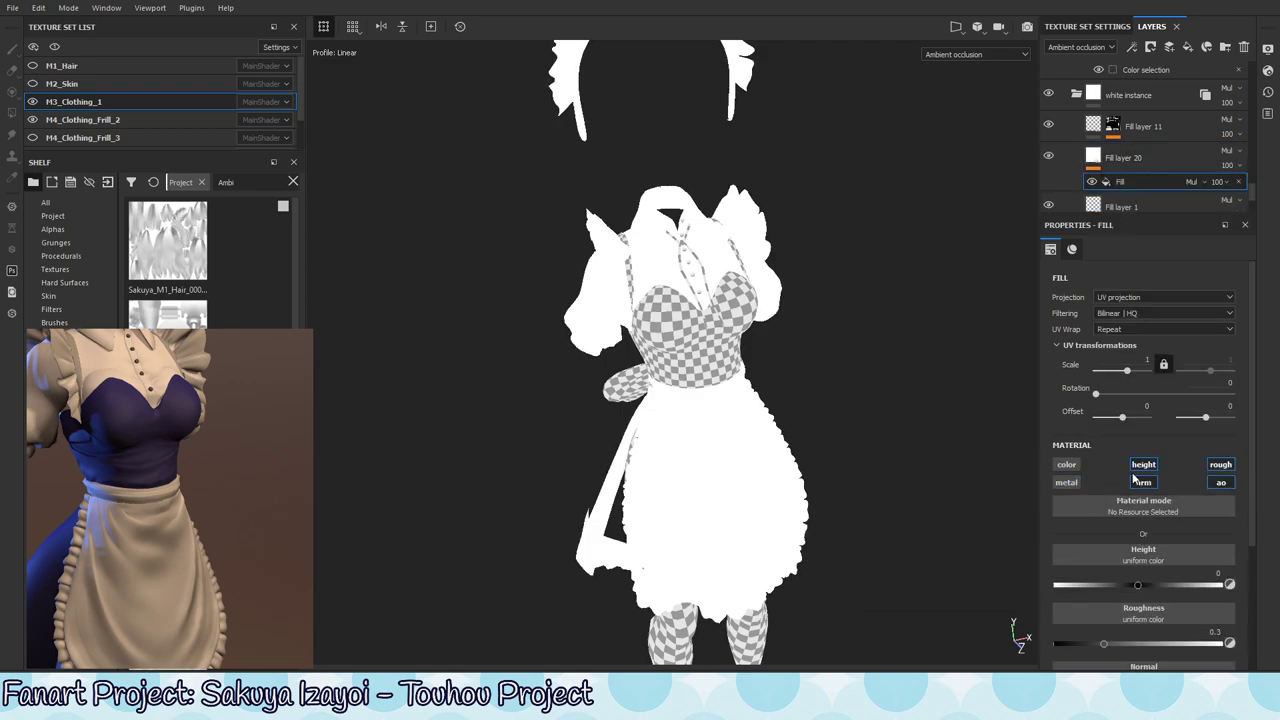
left_click(1143, 482)
left_click(1143, 464)
left_click(1220, 464)
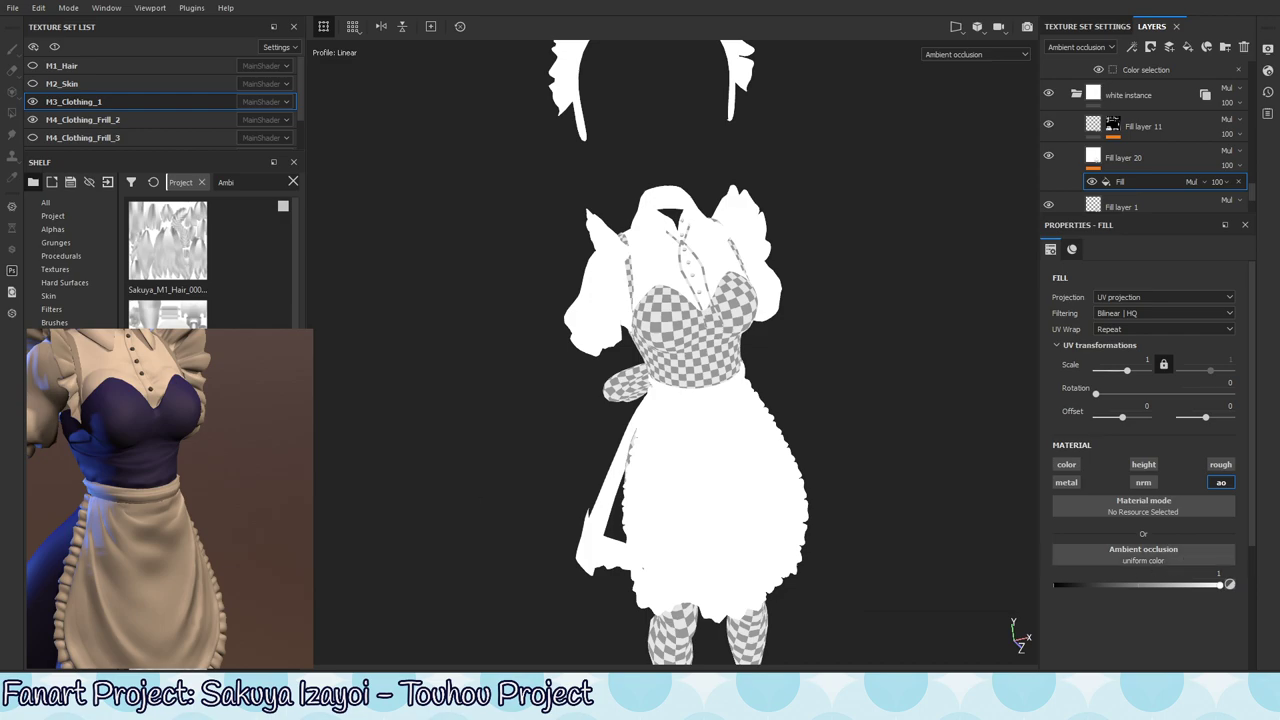
- Find the resources matching "amb" and assign the baked Sakuya_M3 clothing Ambient Occlusion map to the fill effect's ao channel
left_click(1106, 556)
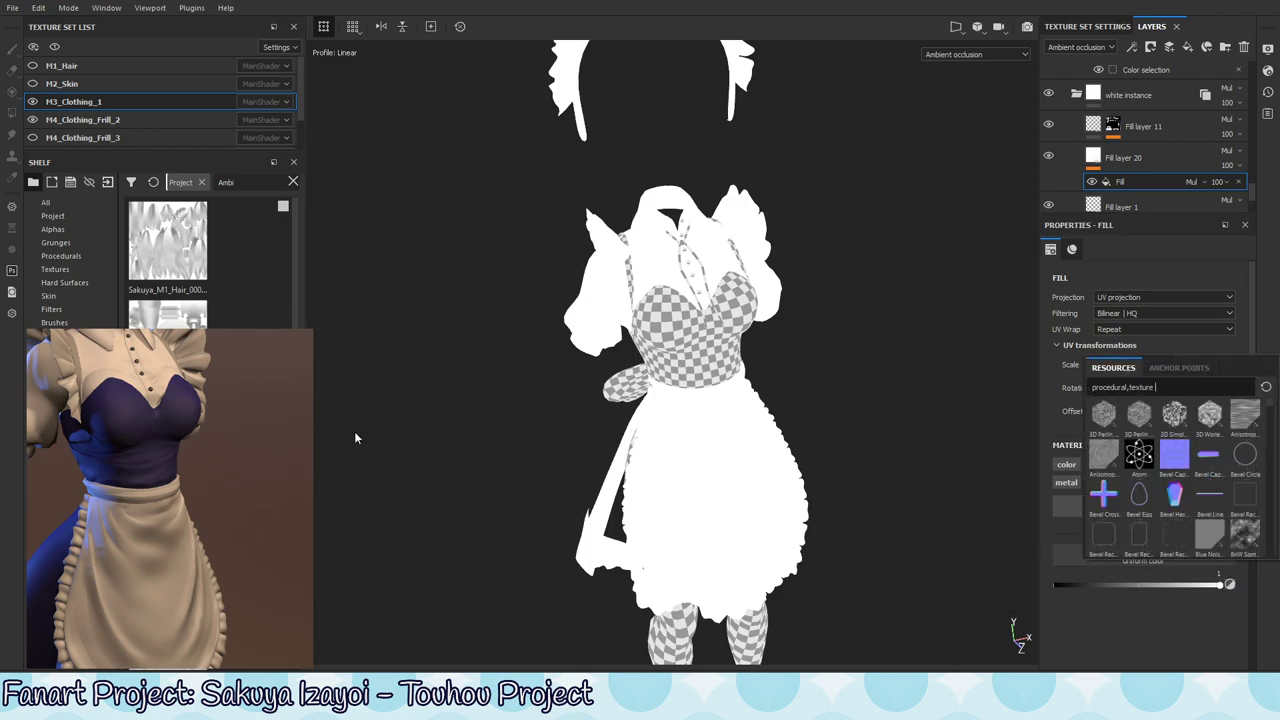
key("Escape")
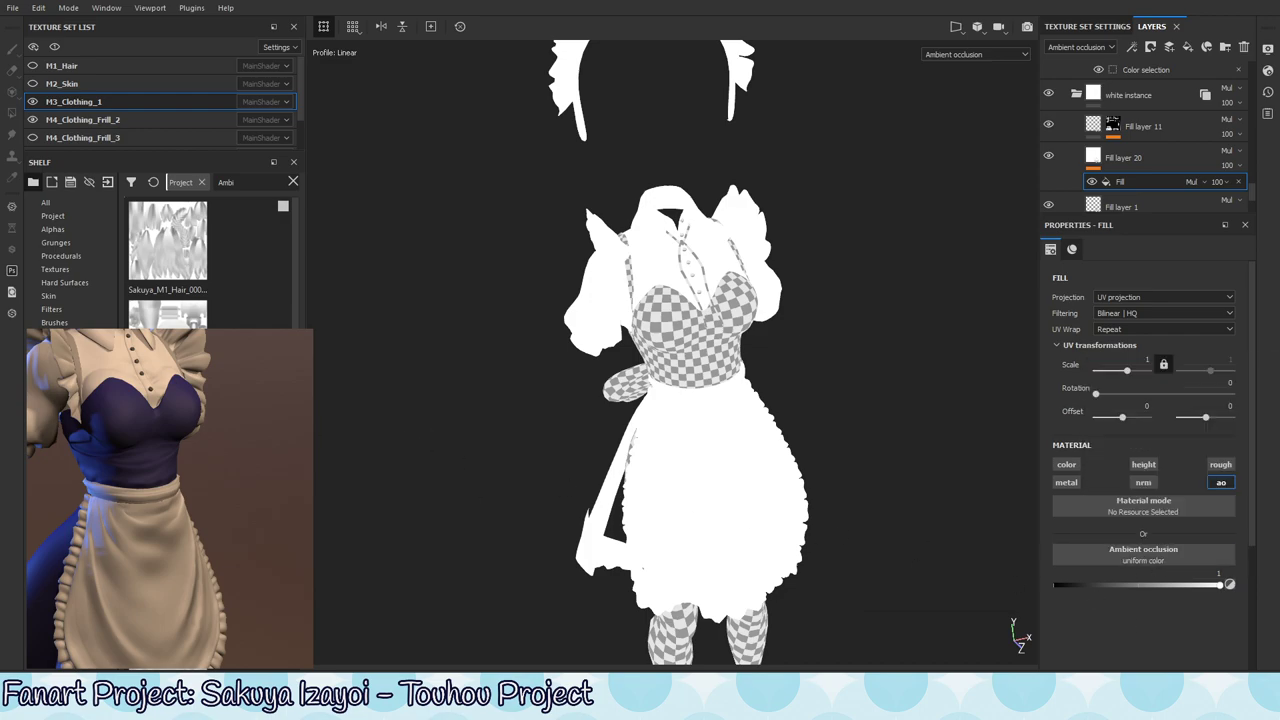
left_click(1115, 556)
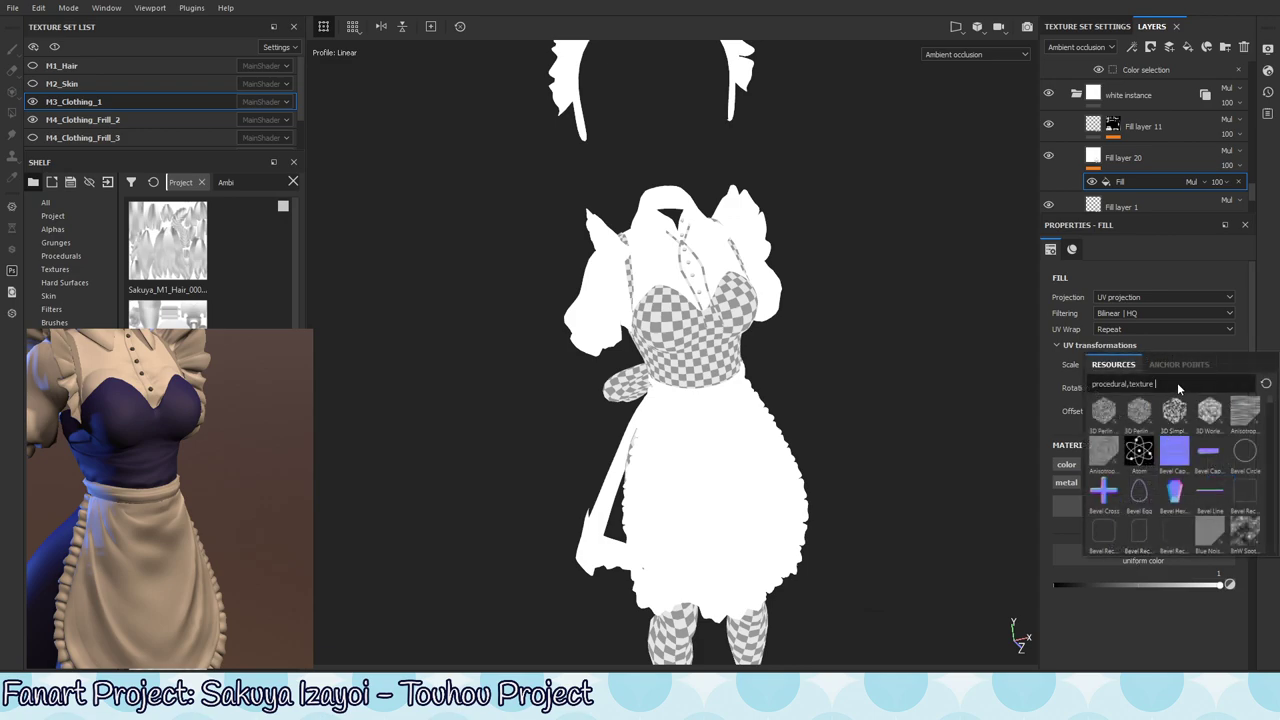
type("amb")
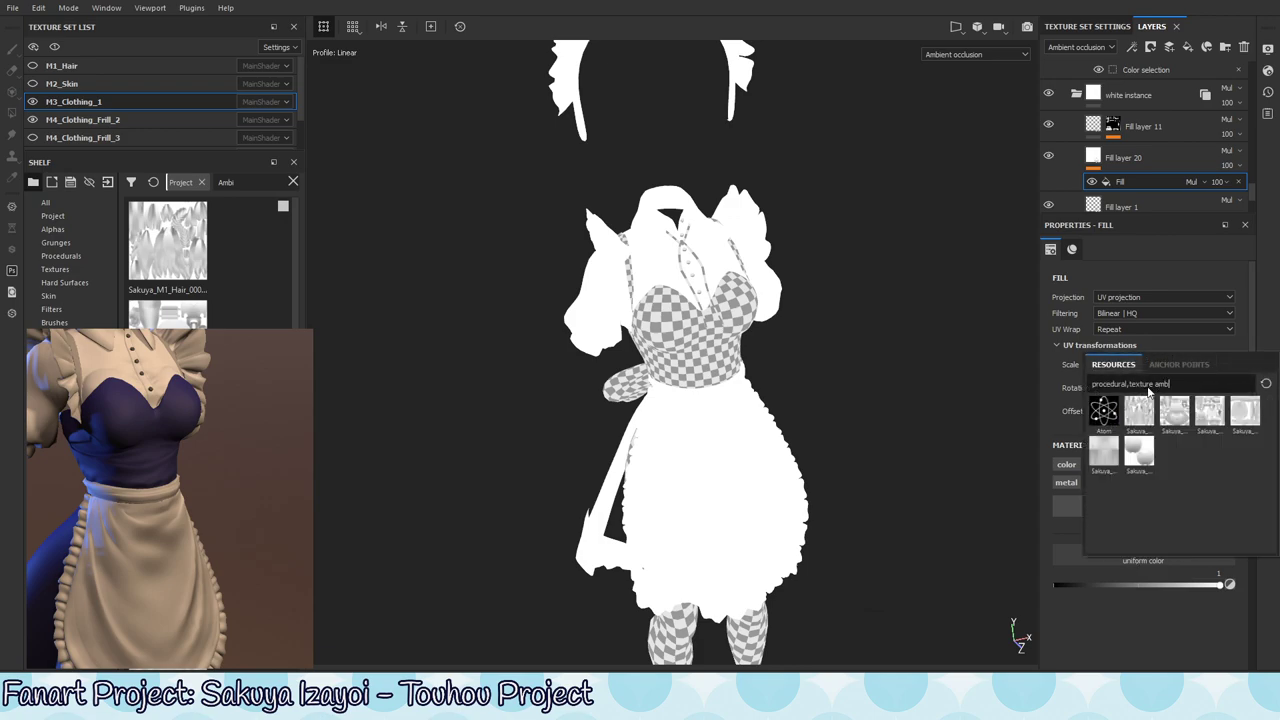
left_click(1221, 421)
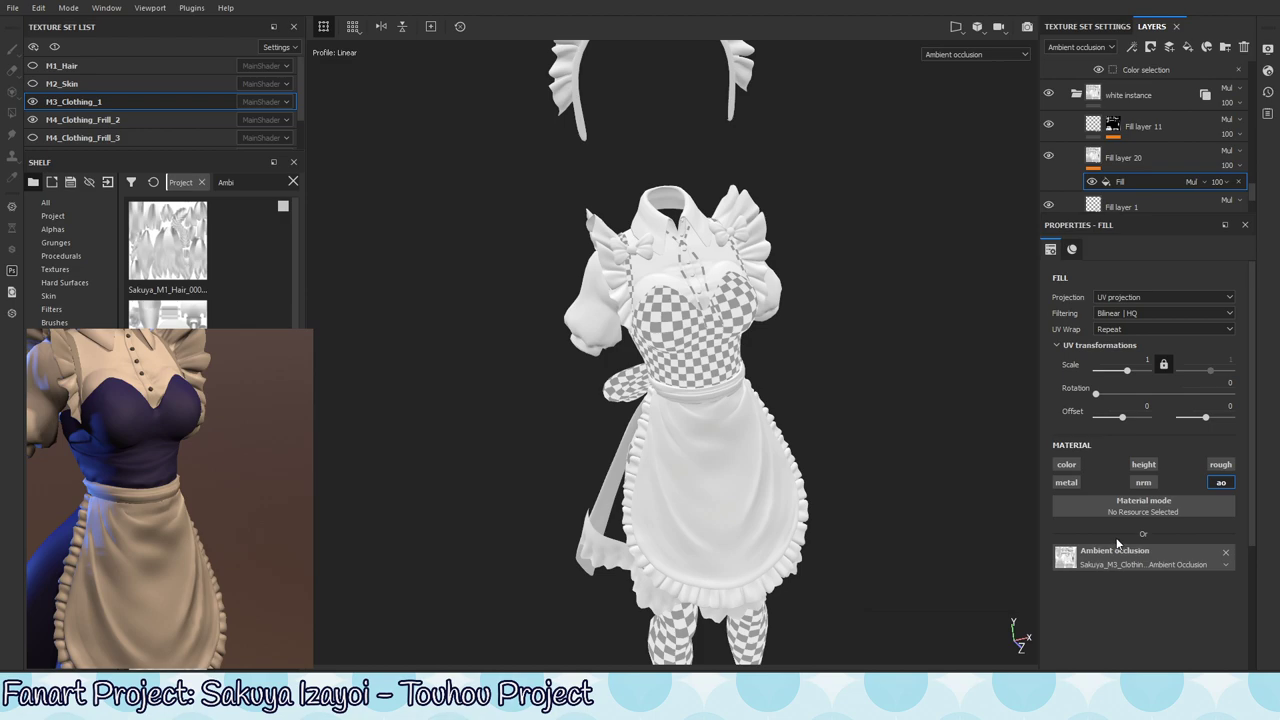
- Switch to the M4_Clothing_Frill_2 texture set and inspect its white Frill Instance layer
left_click(120, 122)
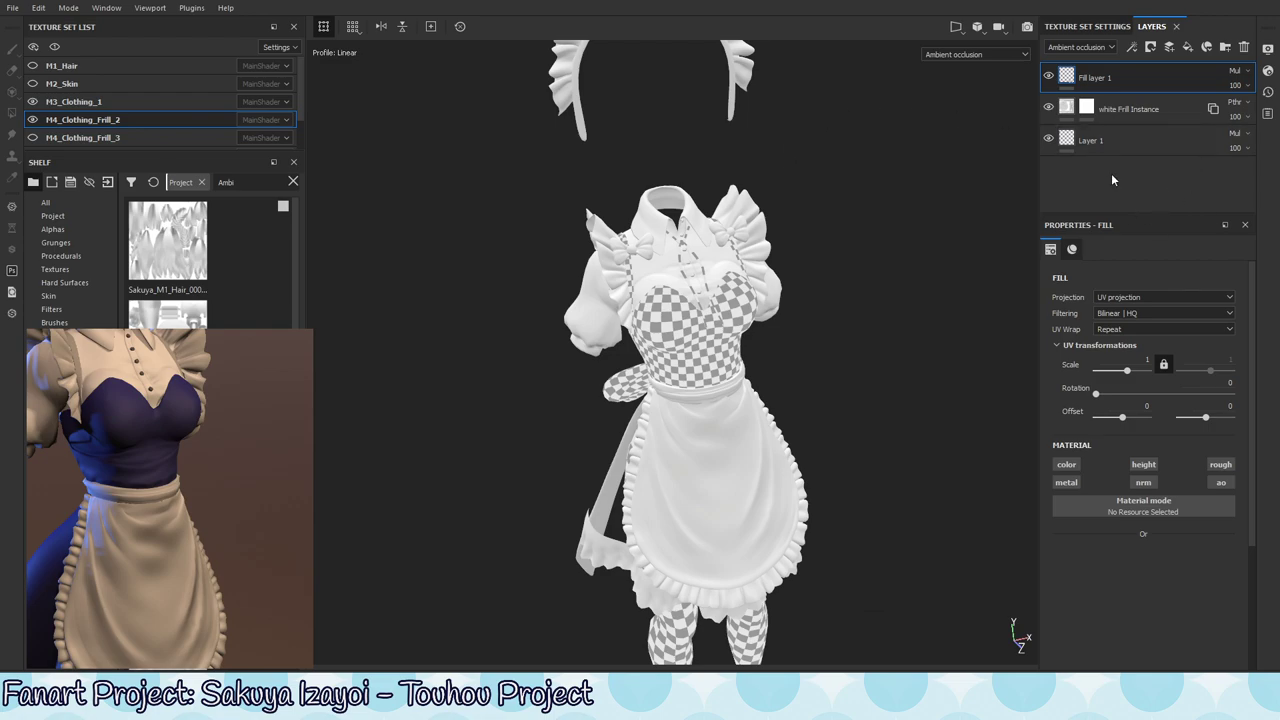
left_click(1110, 110)
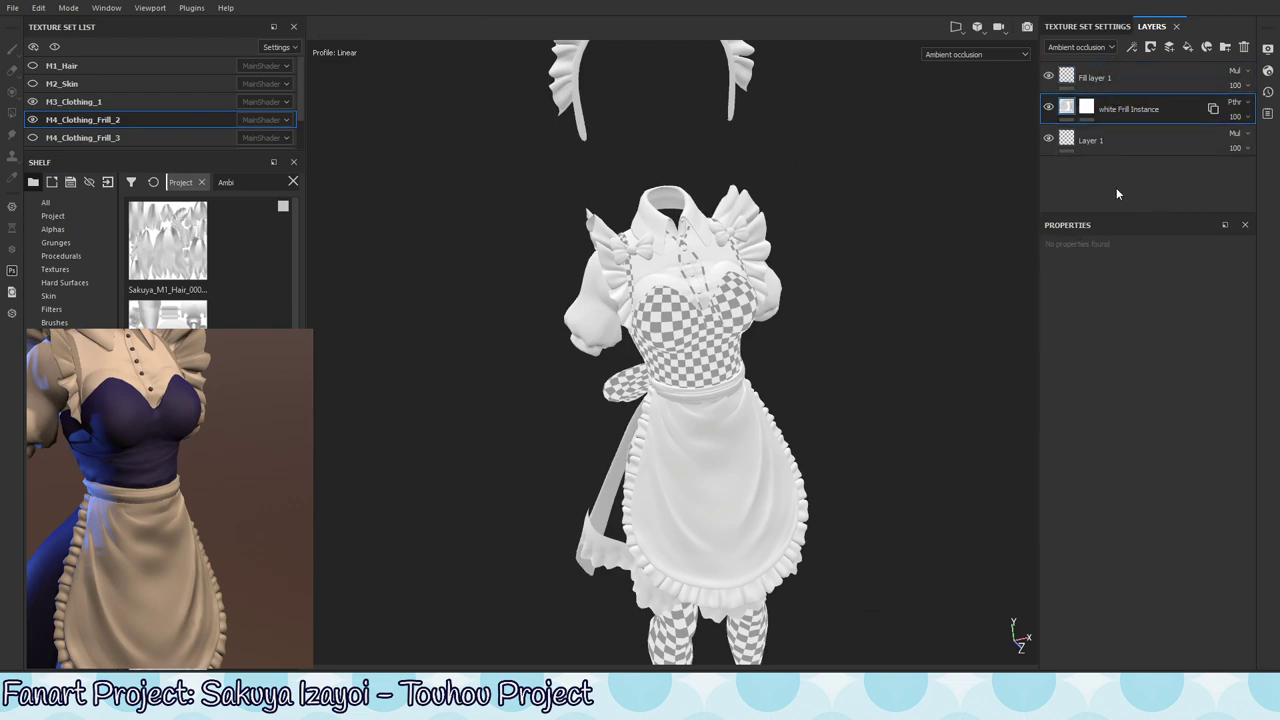
left_click(1067, 108)
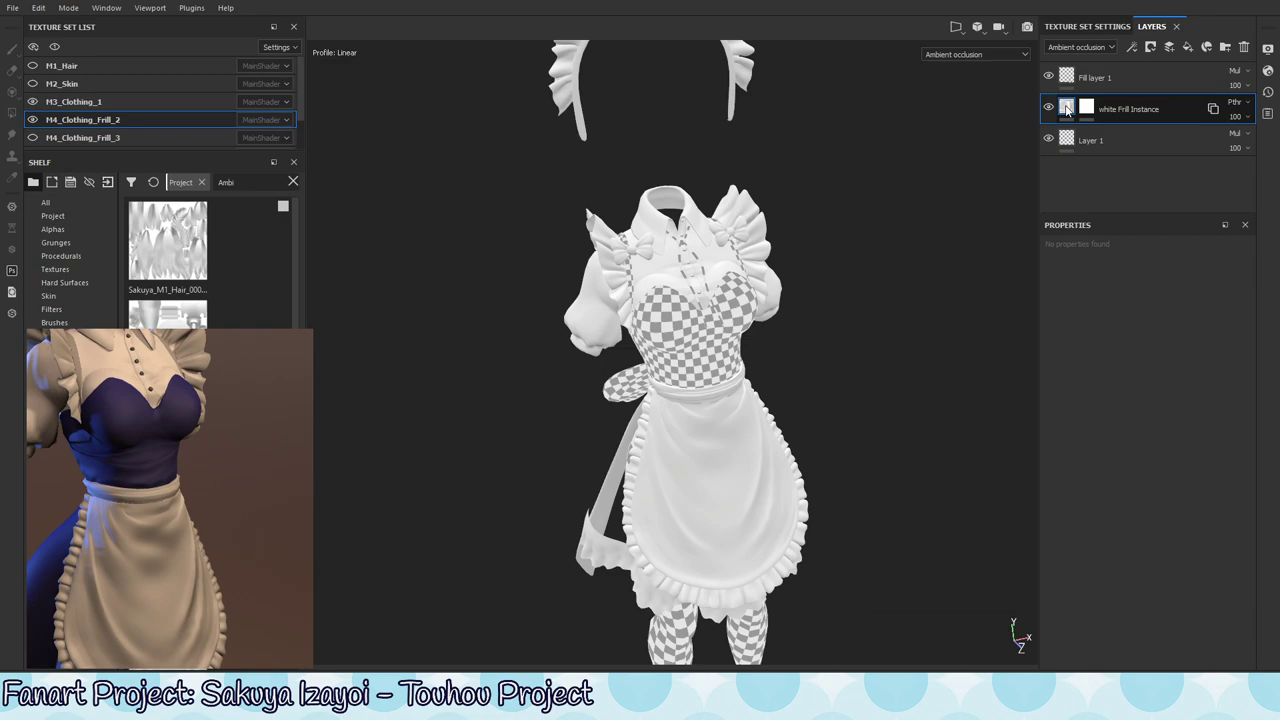
mouse_move(1067, 108)
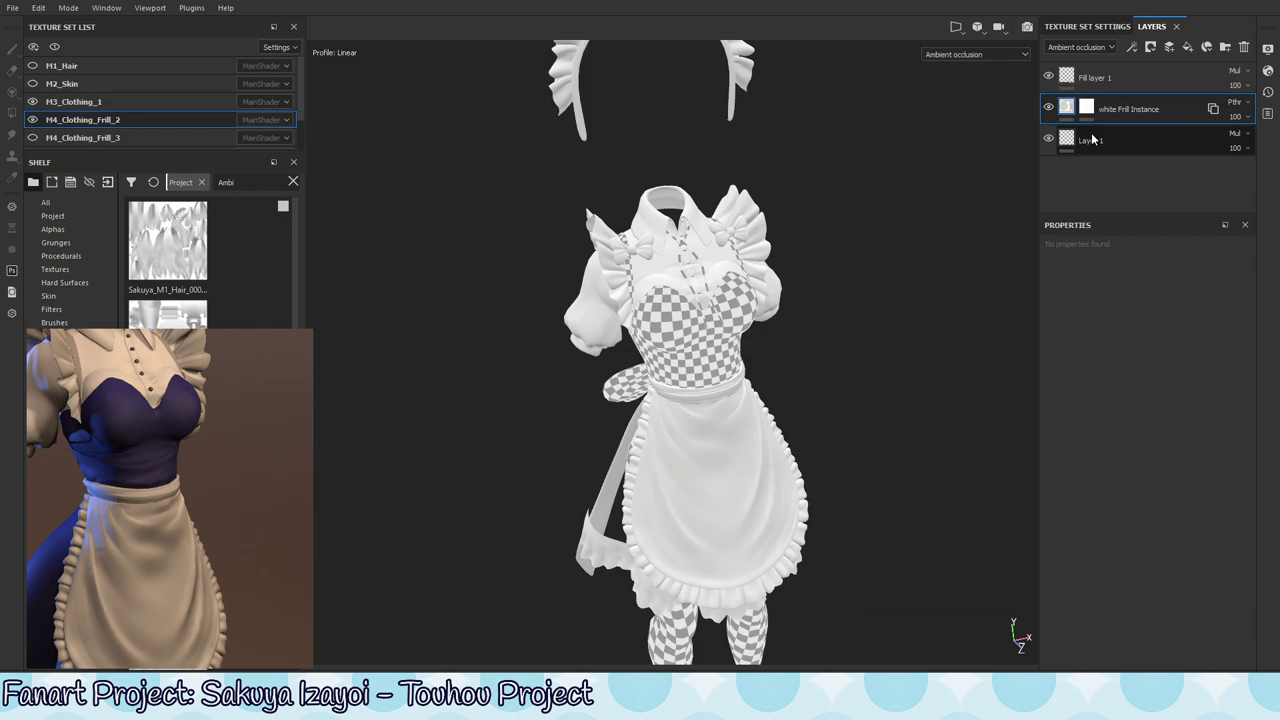
mouse_move(1075, 139)
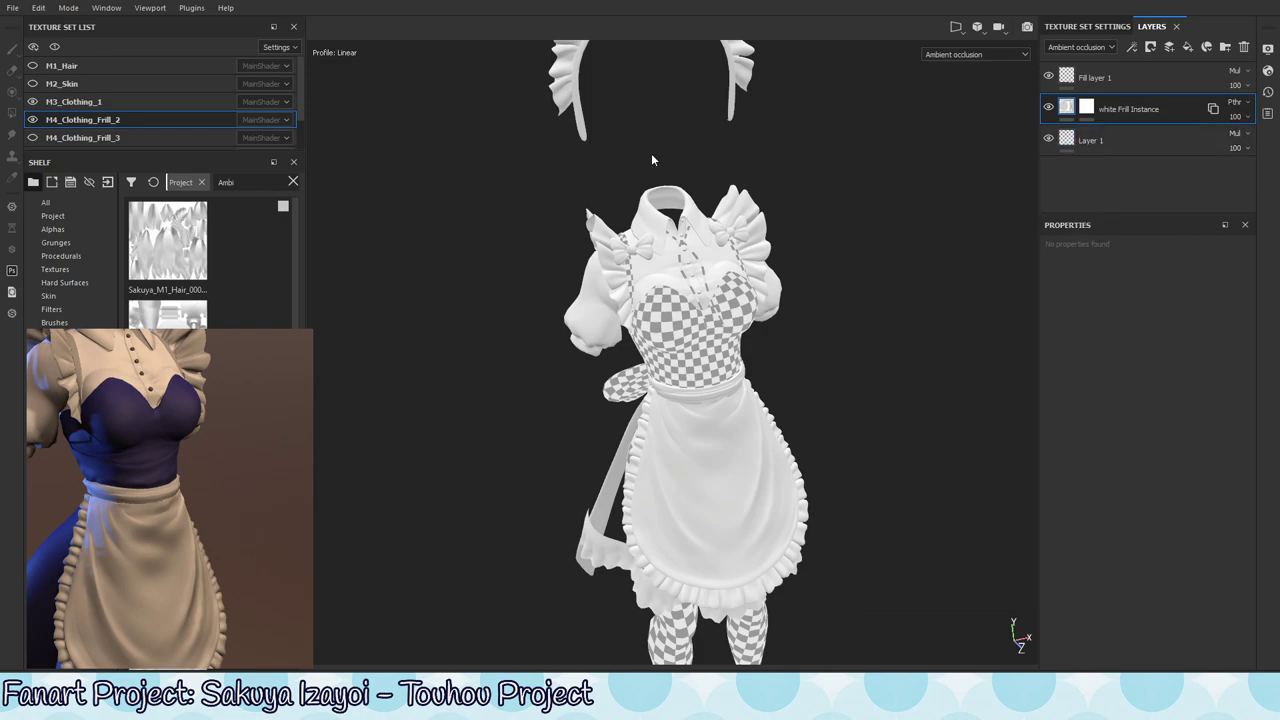
- Add a fill effect to Fill layer 1 of the frill texture set and enable the ao channel on that layer
left_click(1120, 78)
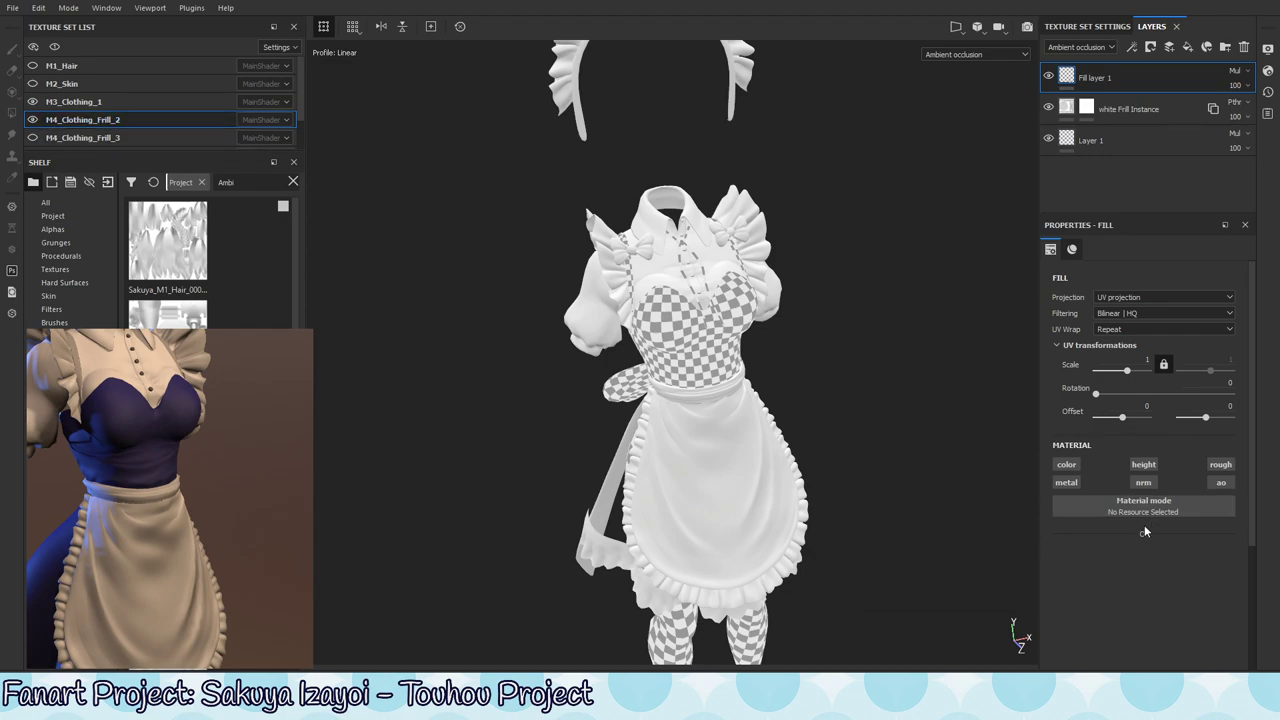
right_click(1068, 76)
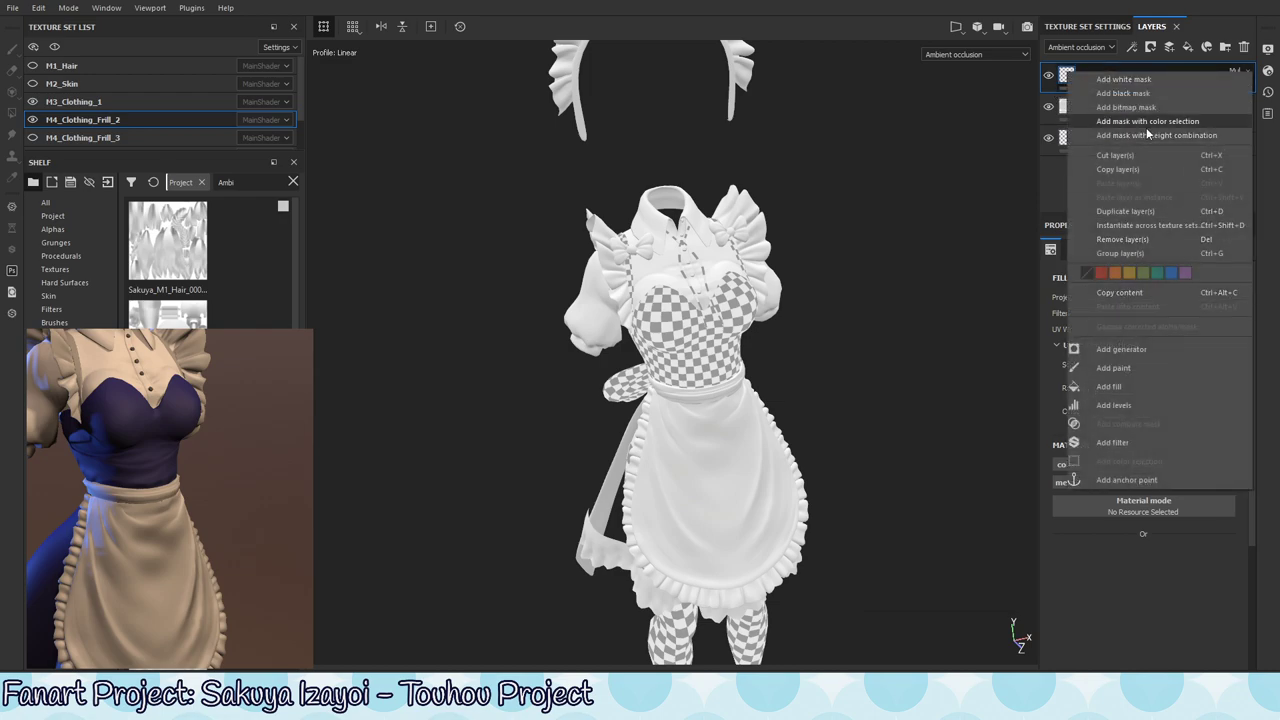
left_click(1112, 387)
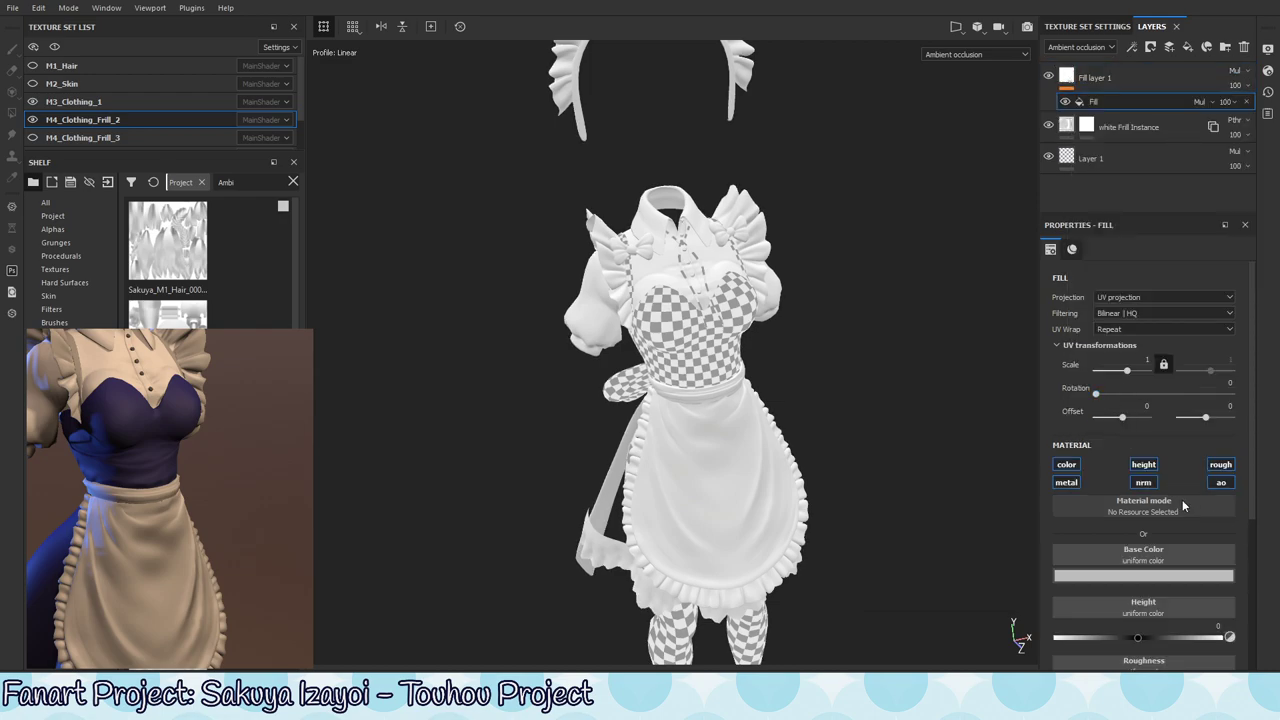
left_click(1132, 88)
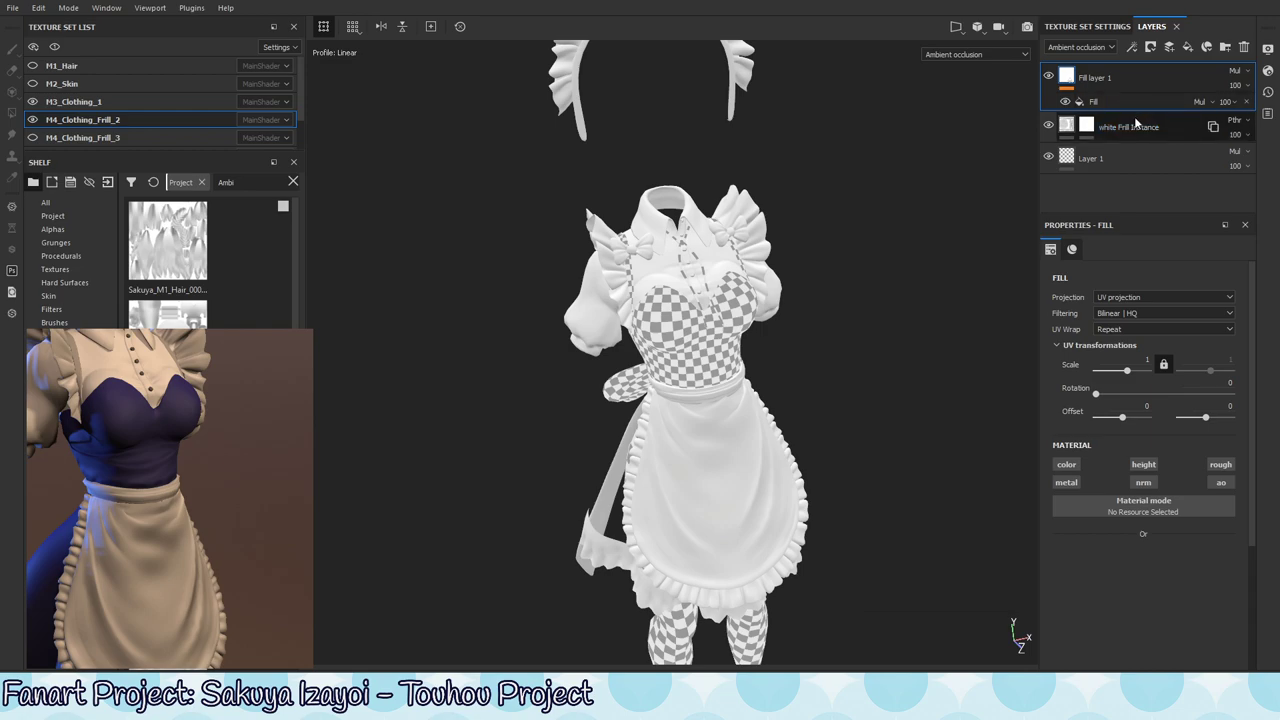
left_click(1219, 485)
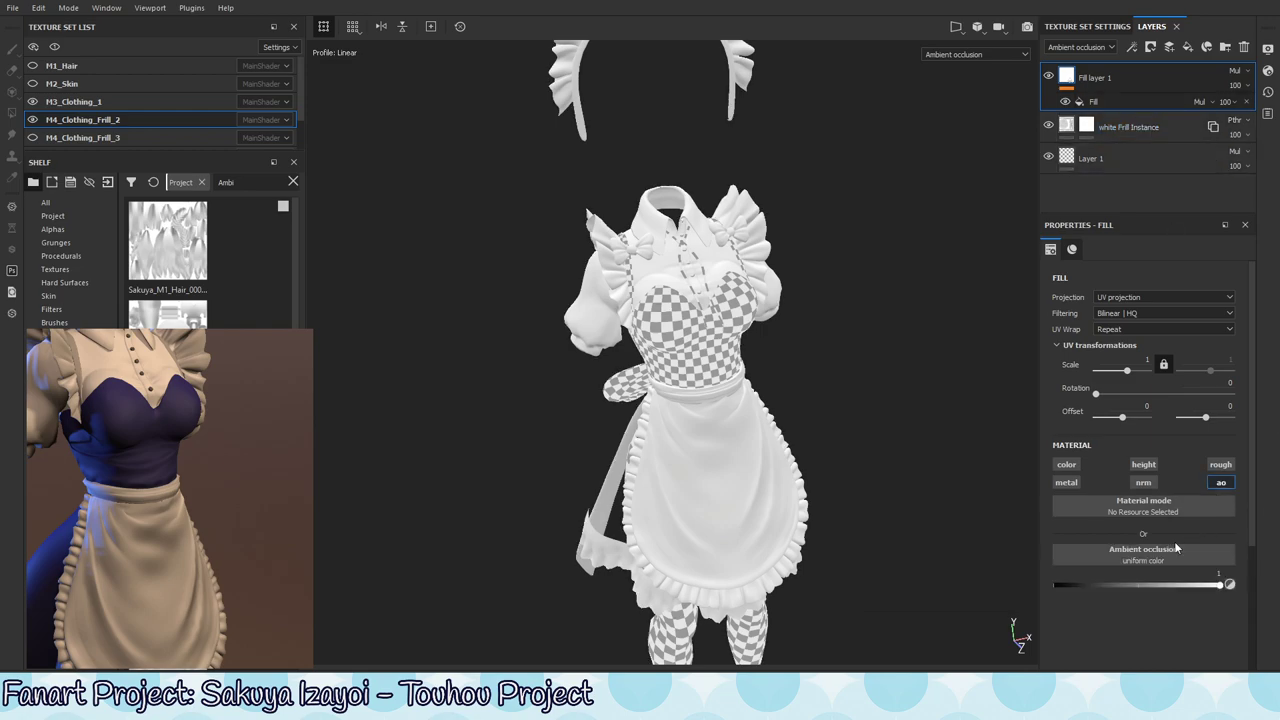
- Disable the color, metal, height, nrm and rough channels on Fill layer 1's fill effect, keeping only ao
left_click(1127, 101)
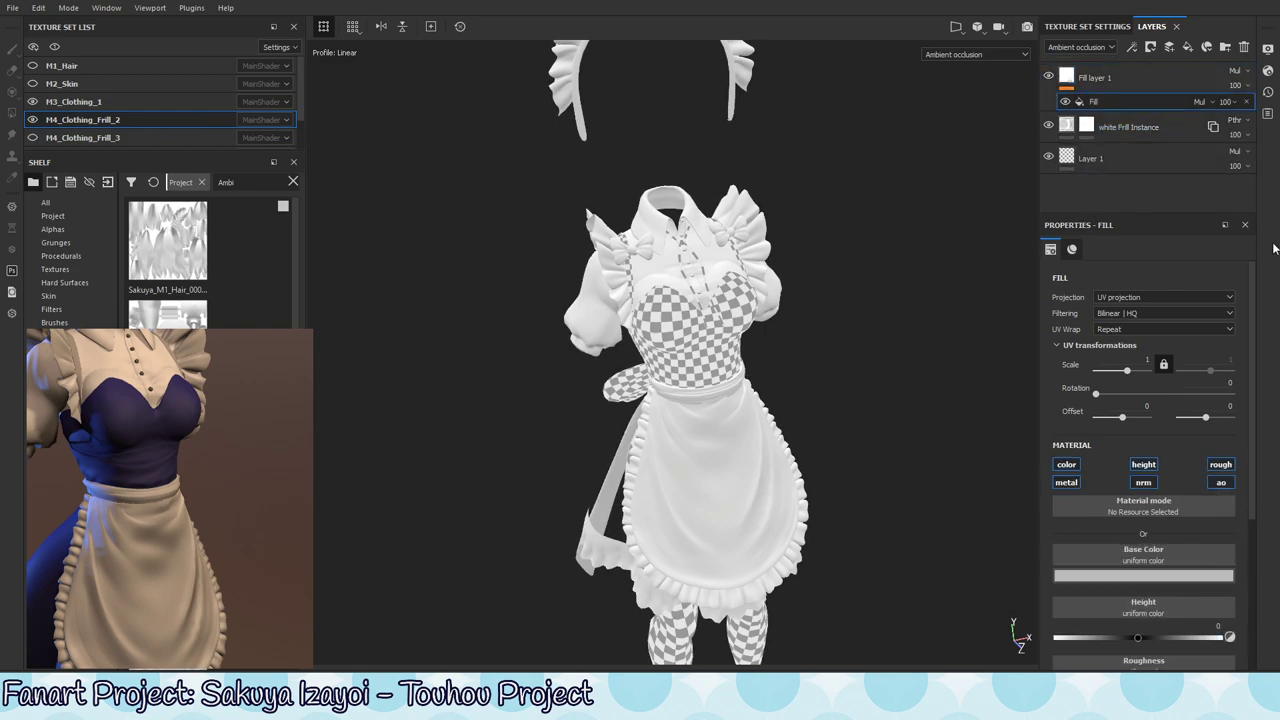
left_click(1062, 482)
left_click(1060, 483)
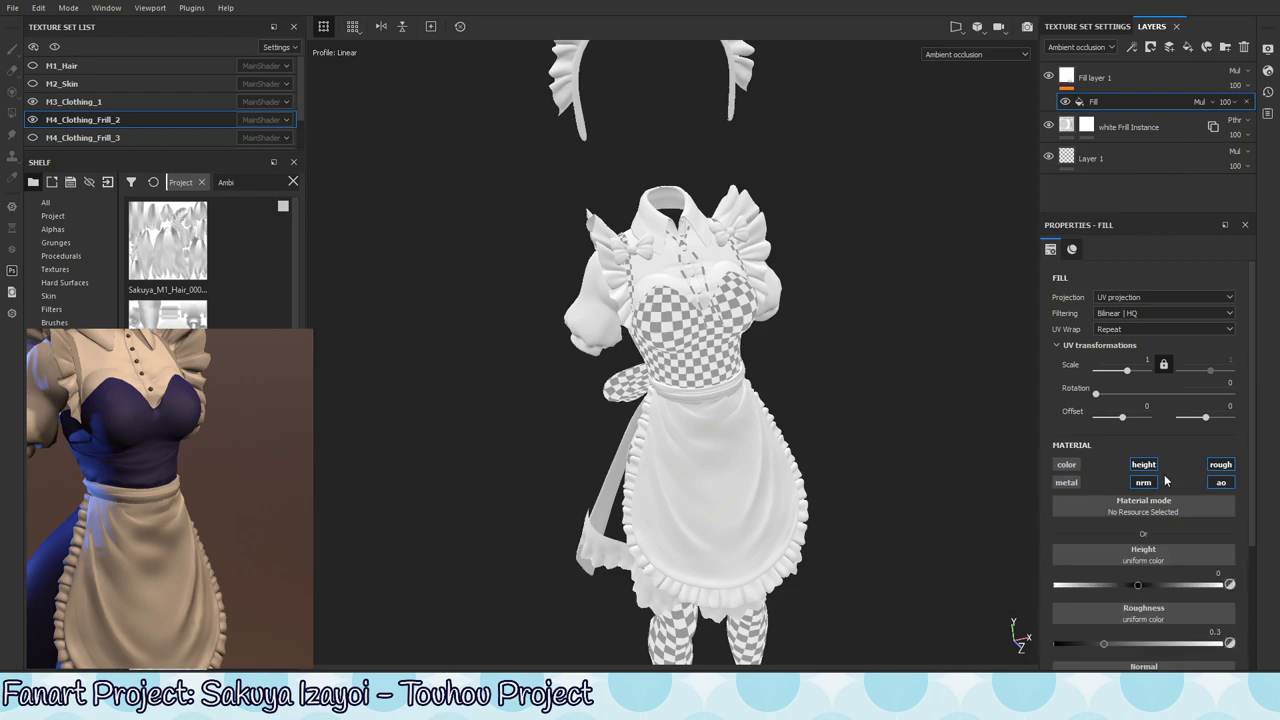
left_click(1144, 465)
left_click(1143, 483)
left_click(1219, 466)
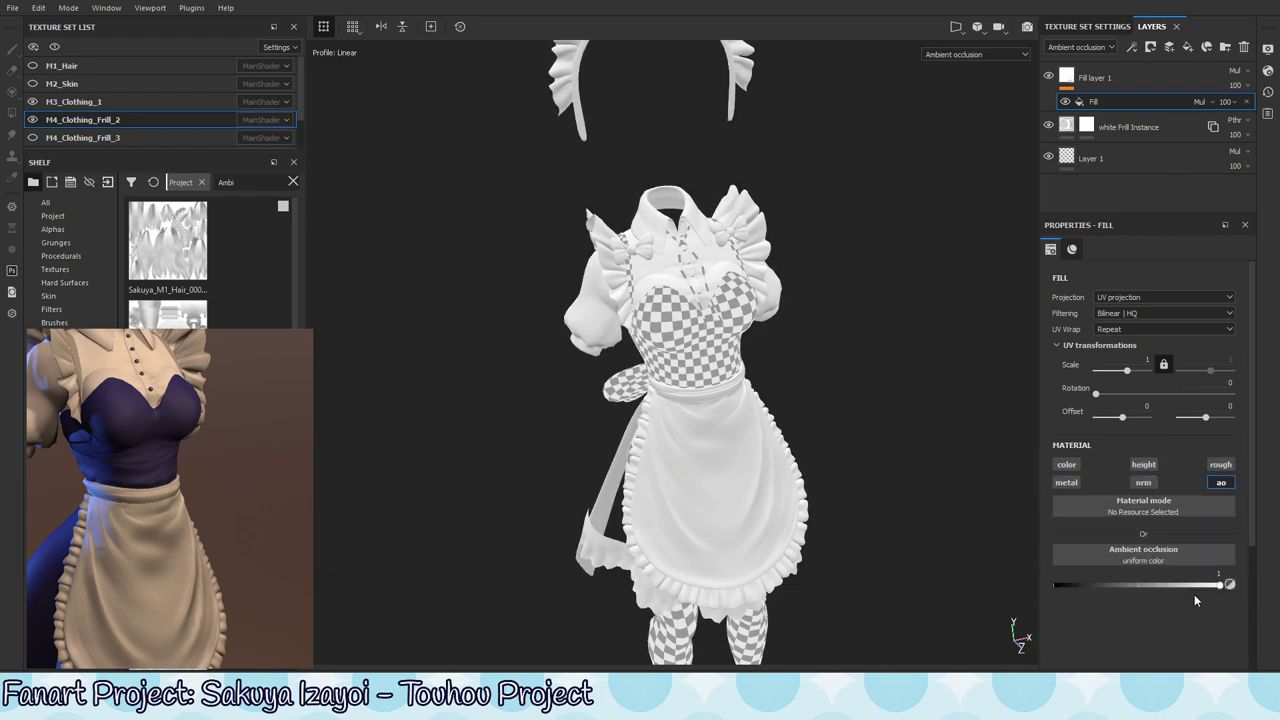
- Assign the first baked Sakuya_M4 clothing Ambient Occlusion map to the frill fill effect's ao channel and check the outfit from several angles
left_click(1145, 561)
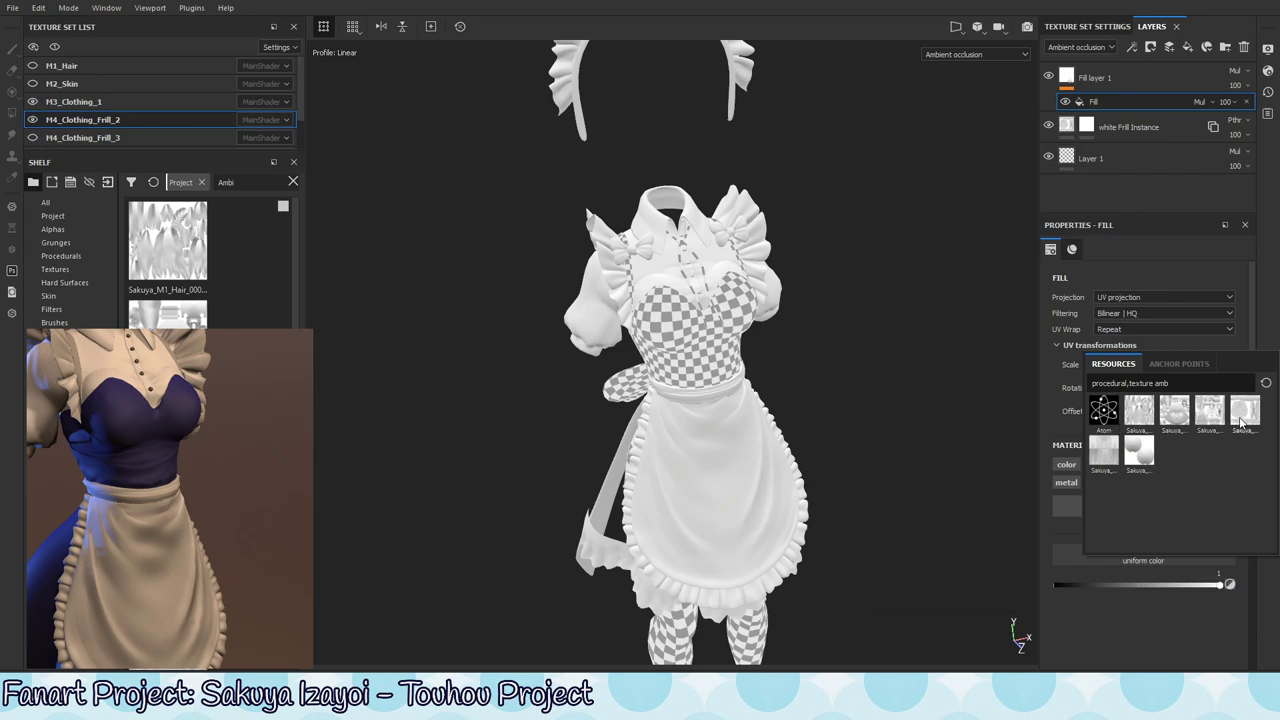
left_click(1244, 420)
left_click_drag(648, 388, 776, 252, "alt")
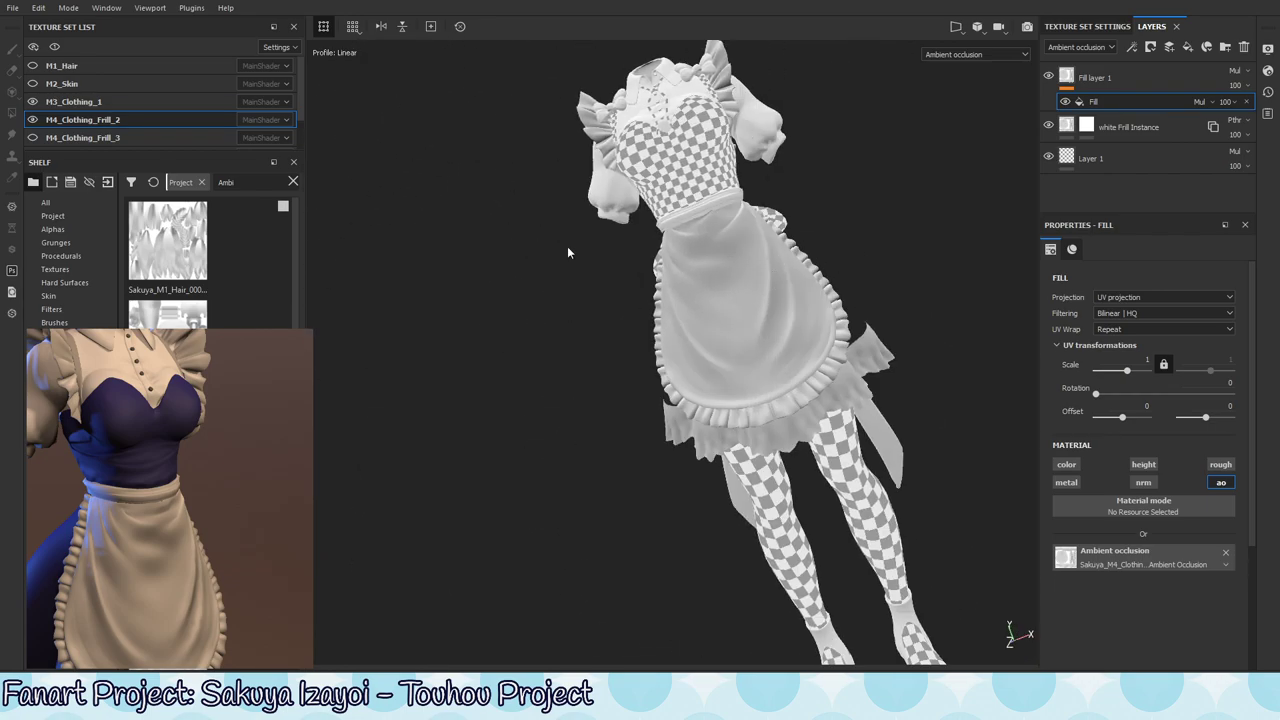
middle_click_drag(718, 180, 690, 352, "alt")
left_click_drag(690, 352, 790, 330, "alt")
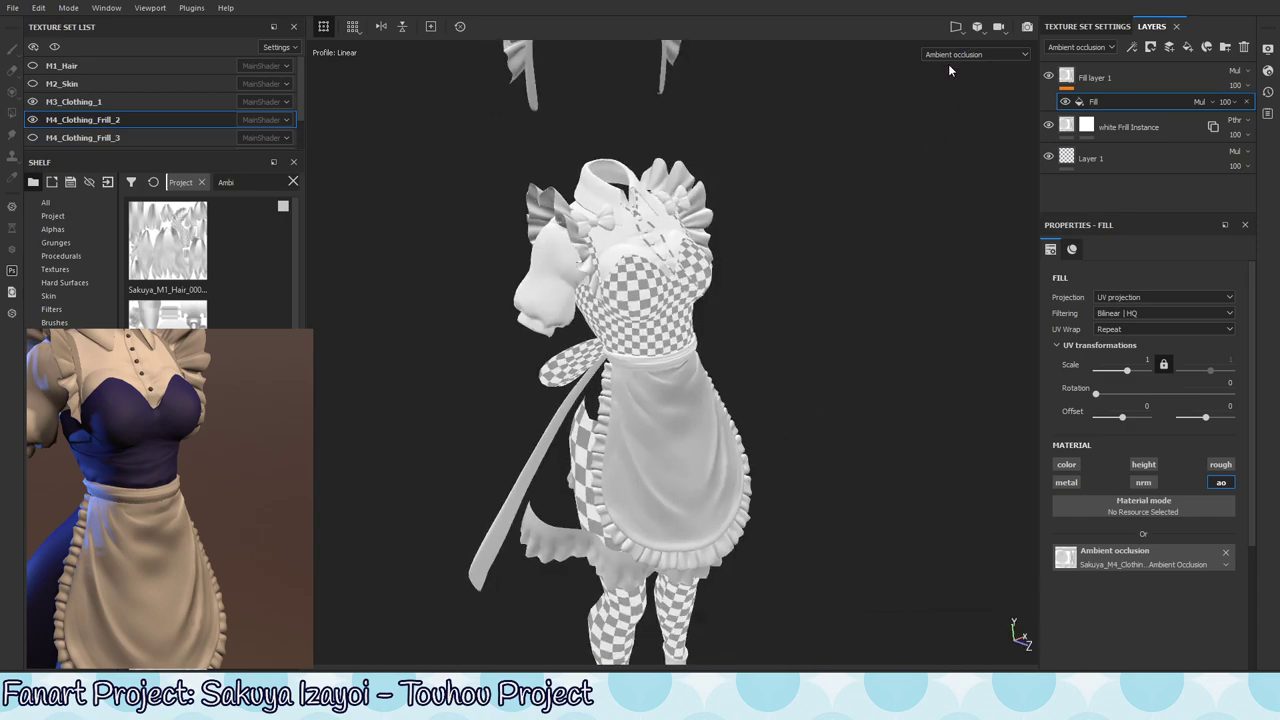
- Compare the outfit's baked mesh map display with its ambient occlusion channel display from different angles
key("shift")
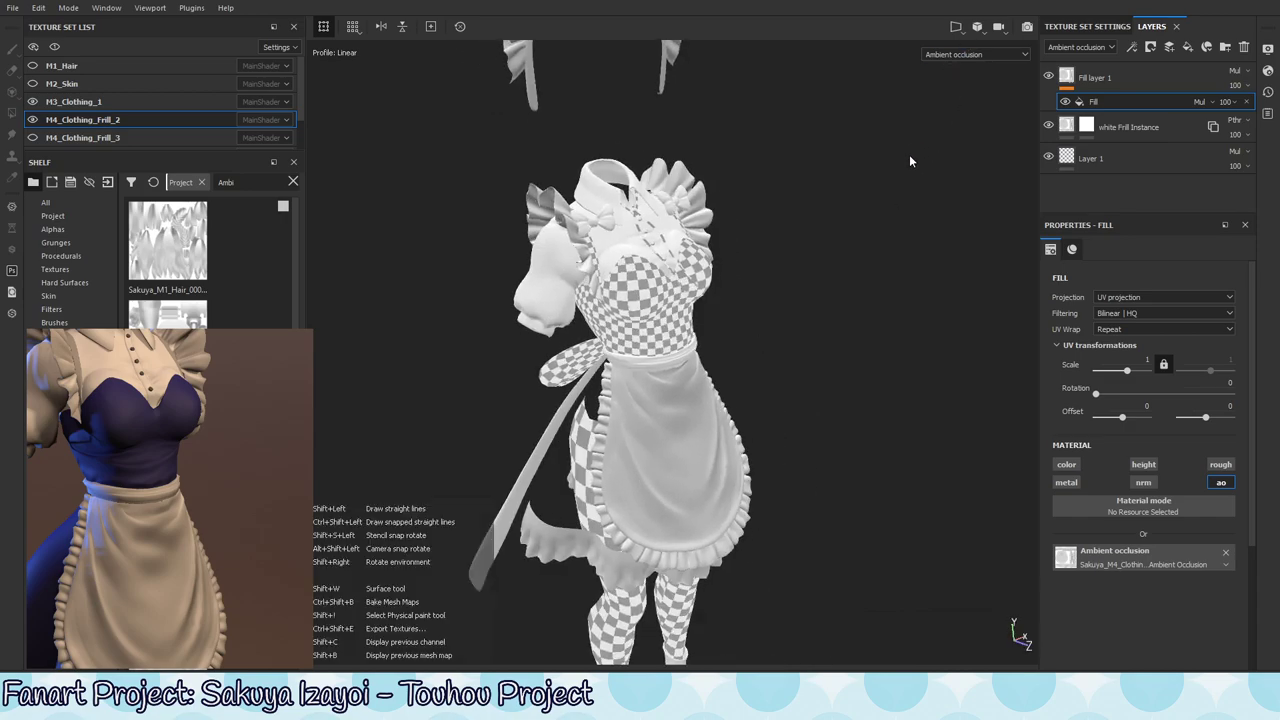
key("shift+b")
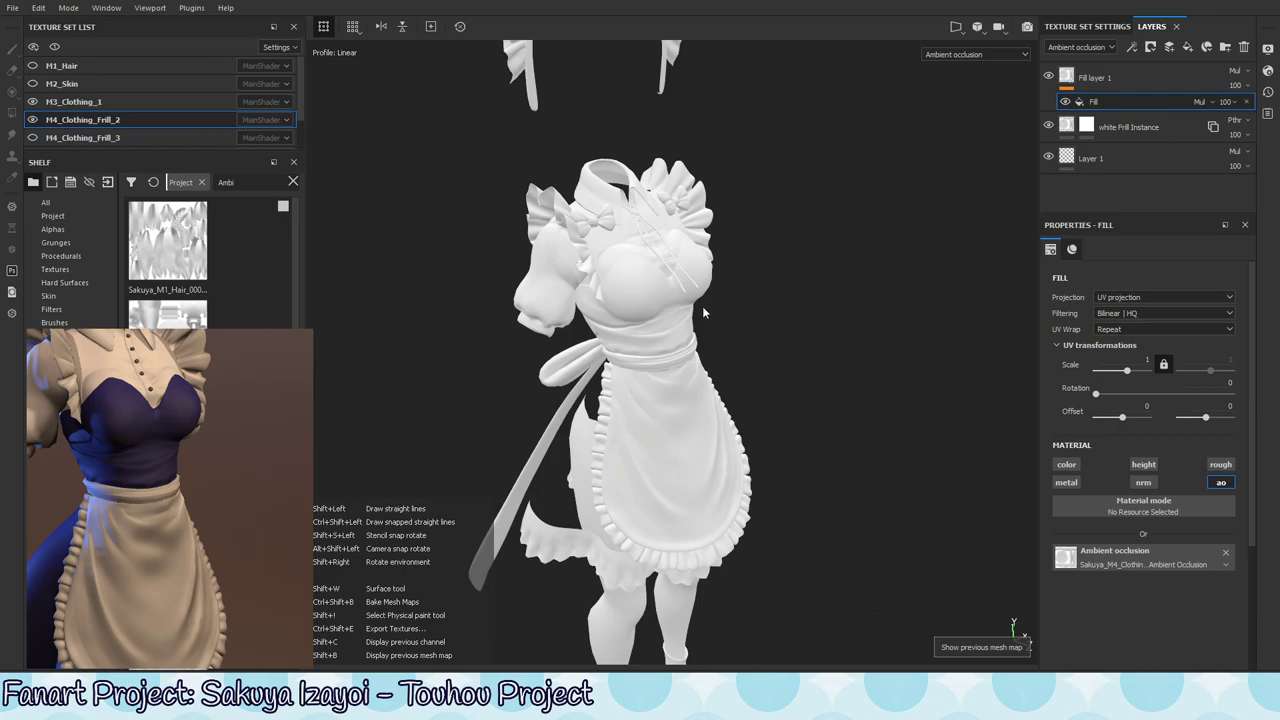
key("shift+c")
left_click_drag(703, 313, 600, 333, "alt")
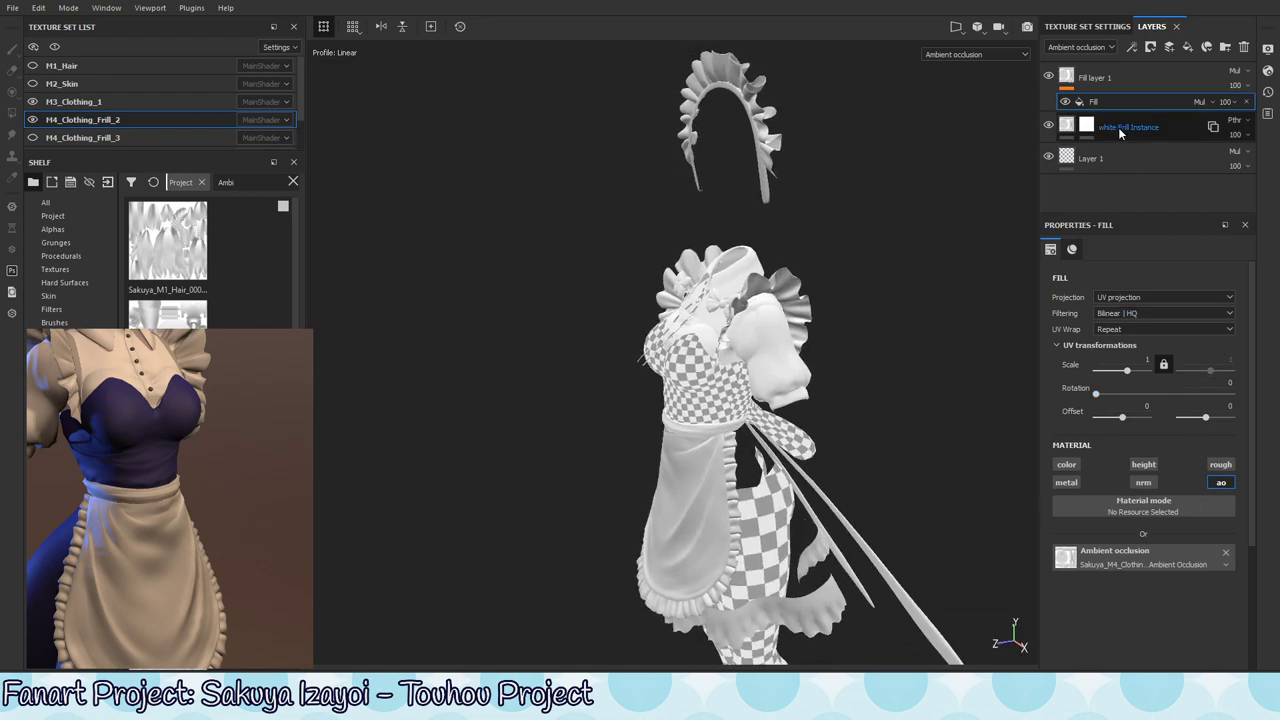
- Set Fill layer 1's uniform ambient occlusion value to 1 and inspect the frilled headband and upper outfit
left_click(1066, 77)
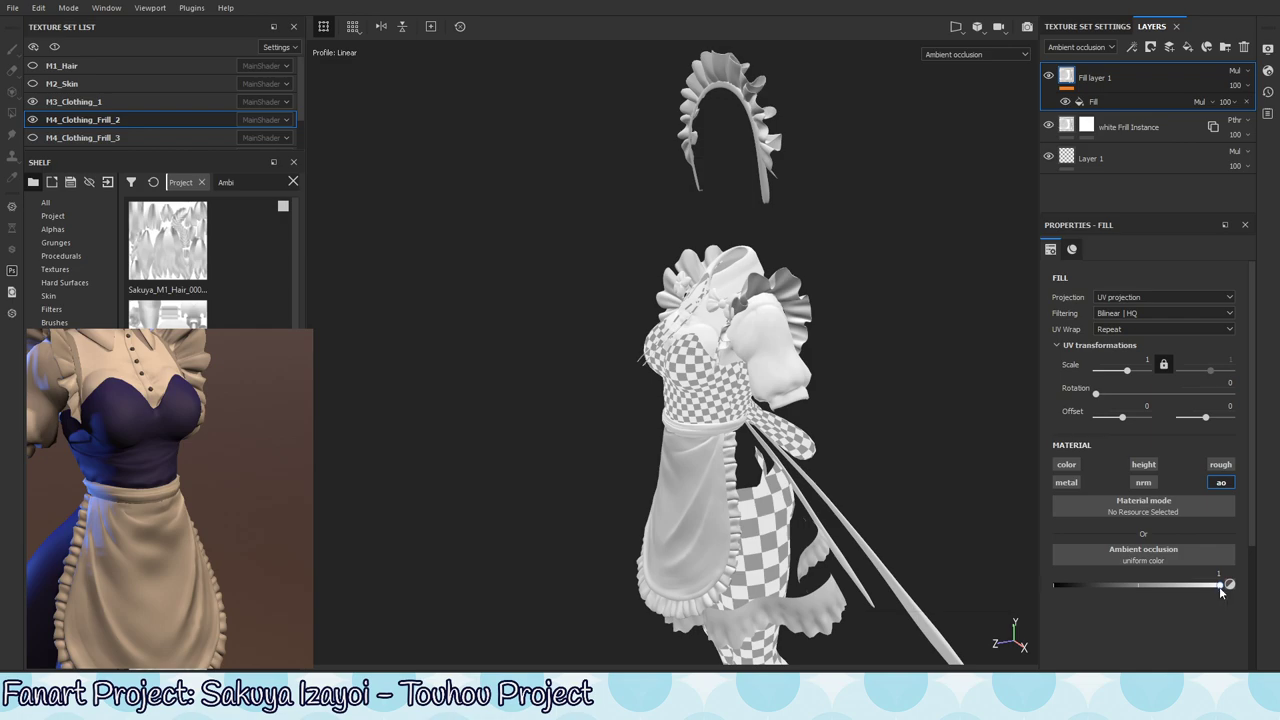
left_click_drag(1220, 591, 1278, 611)
left_click_drag(771, 241, 948, 297, "alt")
middle_click_drag(740, 354, 726, 528, "alt")
scroll(700, 505, "down", 1)
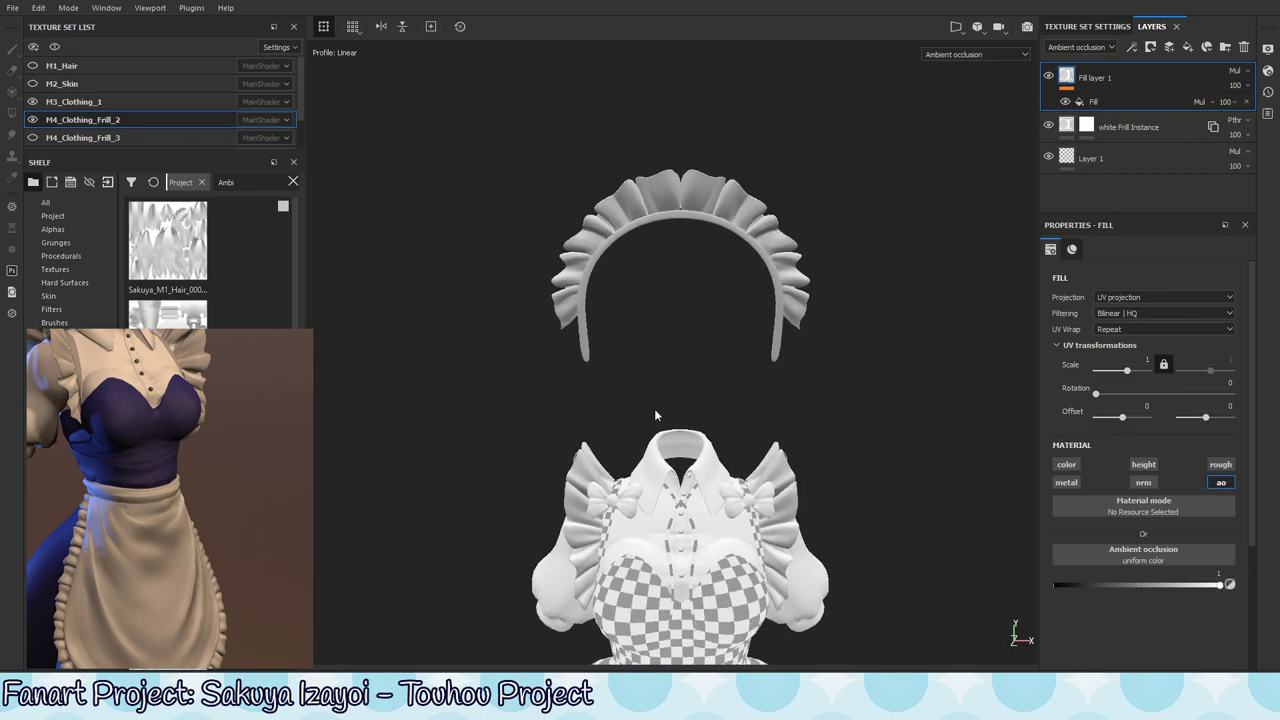
middle_click_drag(654, 408, 681, 280, "alt")
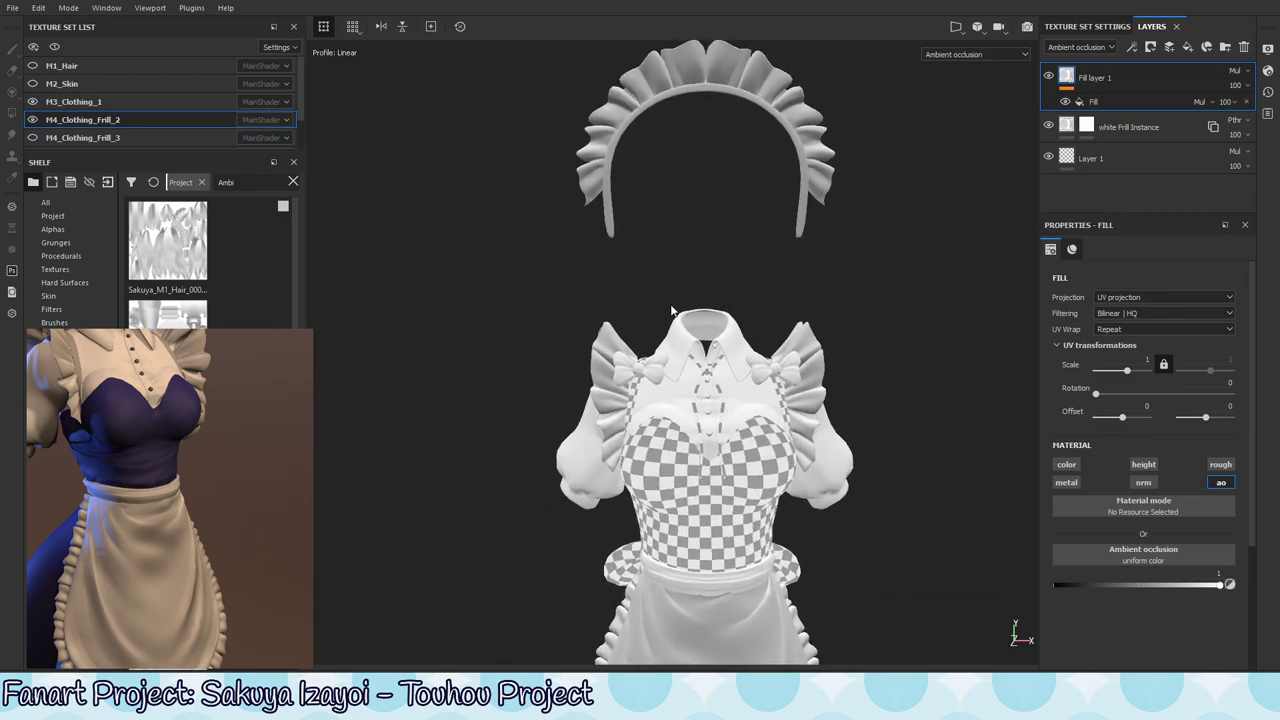
left_click_drag(671, 316, 653, 345, "alt")
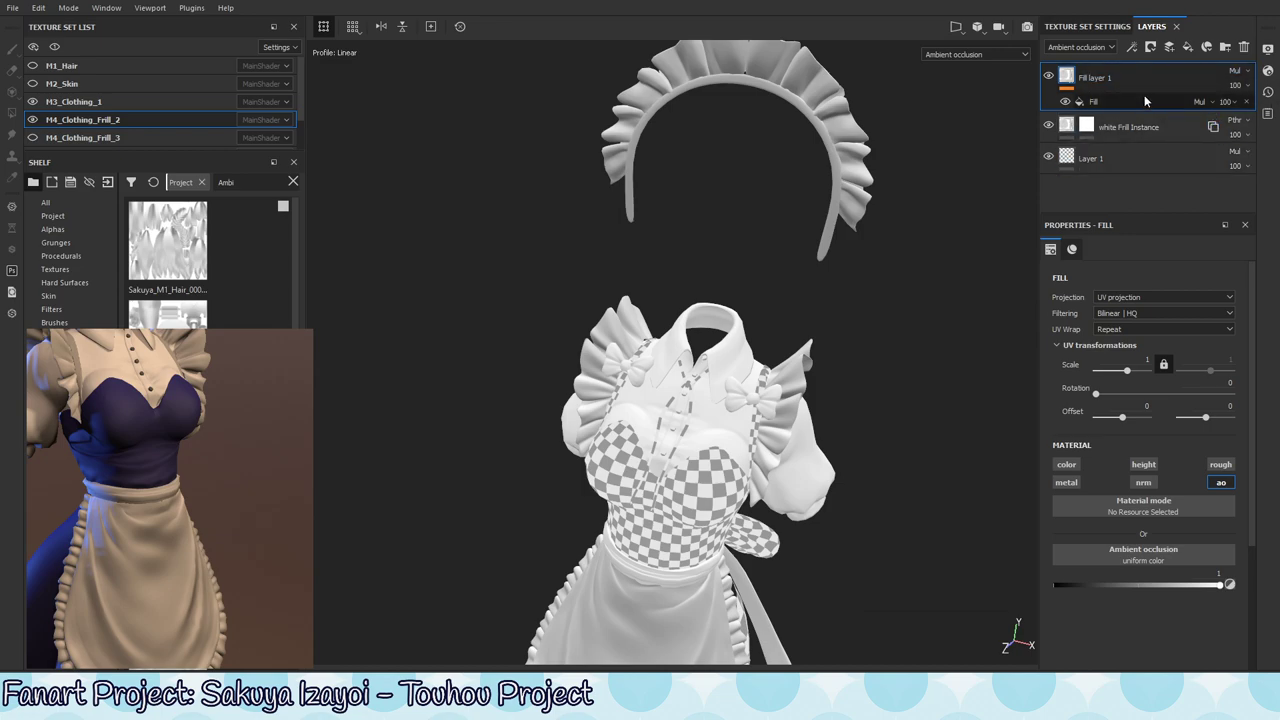
- Rename Fill layer 1 as "BASE Layers Ao"
double_click(1100, 78)
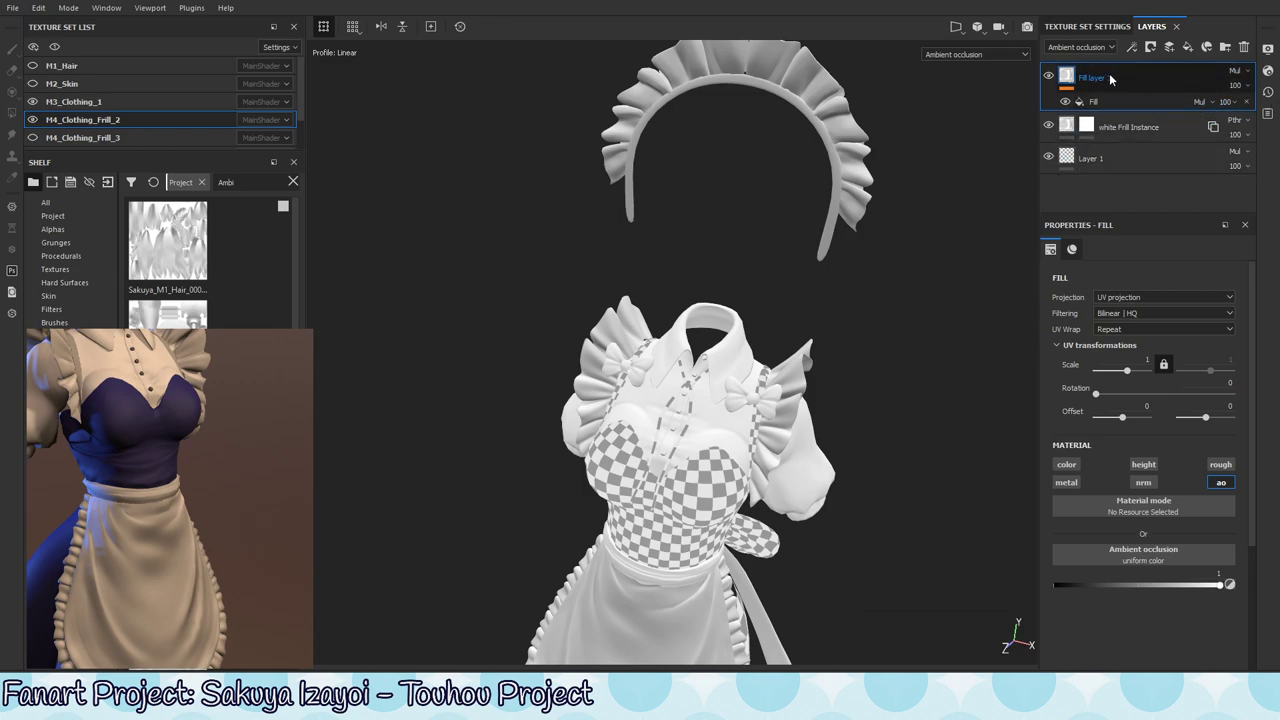
left_click(1118, 77)
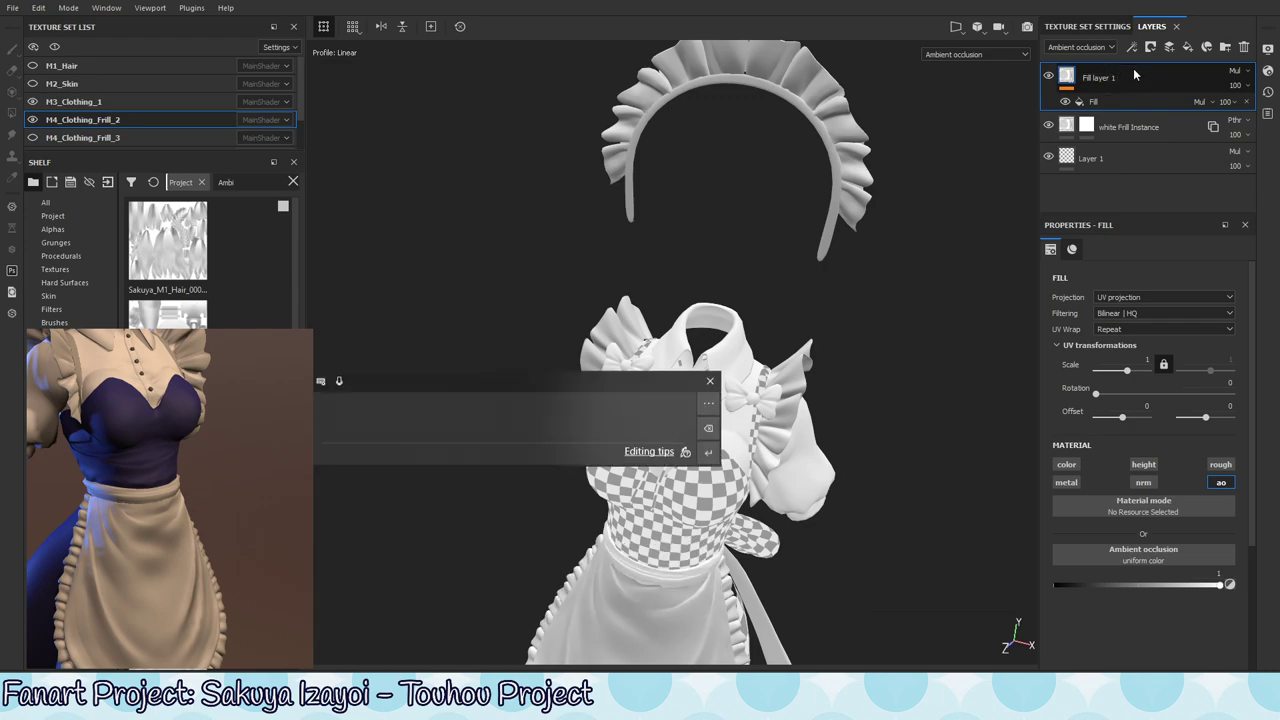
key("BackSpace")
key("BackSpace")
key("BackSpace")
key("BackSpace")
key("BackSpace")
key("BackSpace")
key("BackSpace")
key("BackSpace")
key("BackSpace")
key("BackSpace")
key("BackSpace")
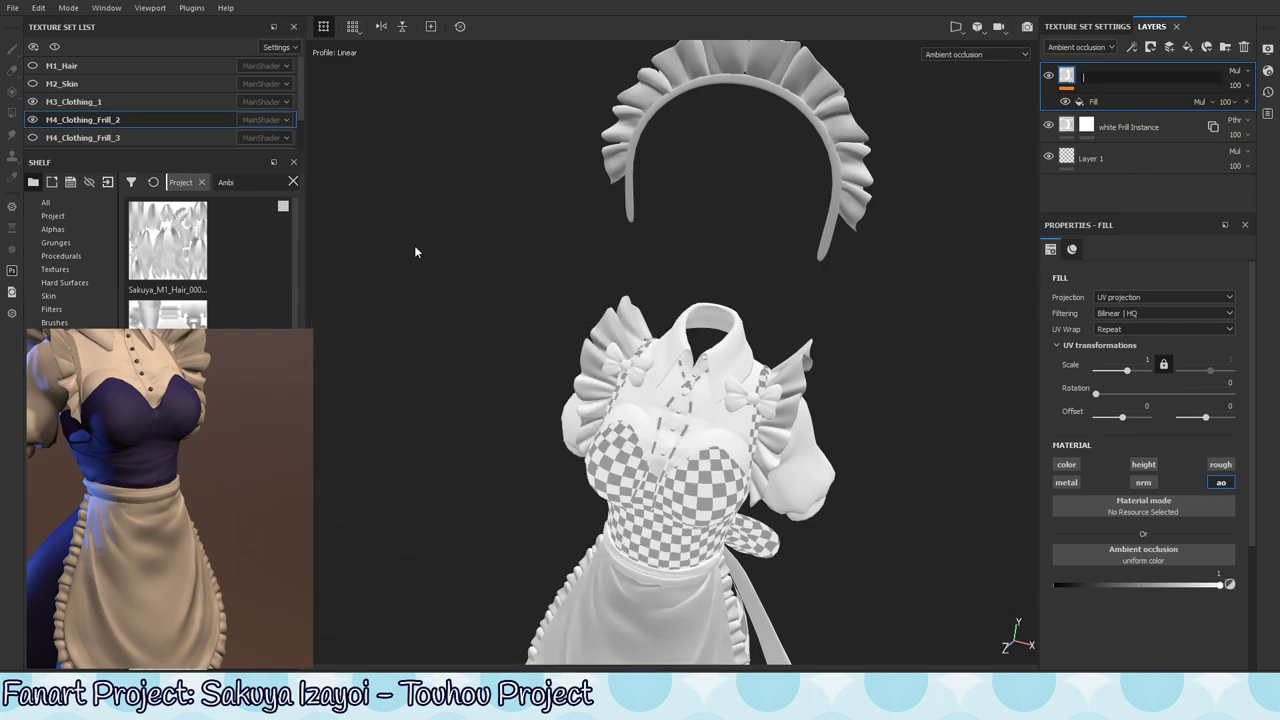
left_click(1112, 79)
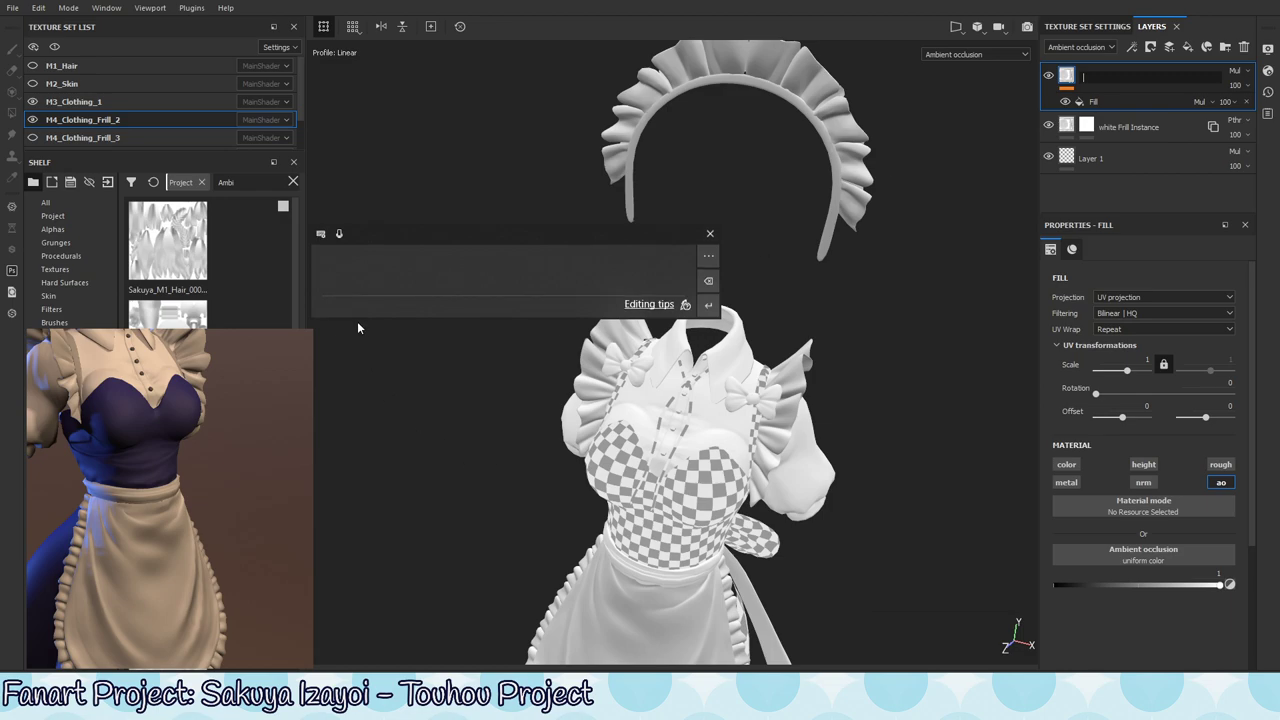
mouse_move(443, 237)
left_mouse_down()
mouse_move(640, 174)
mouse_move(1058, 206)
mouse_move(1000, 189)
left_mouse_up()
left_click_drag(896, 210, 900, 249)
mouse_move(896, 212)
left_mouse_down()
mouse_move(900, 244)
mouse_move(956, 243)
left_mouse_up()
mouse_move(934, 234)
left_mouse_down()
mouse_move(955, 232)
mouse_move(960, 248)
left_mouse_up()
left_click_drag(1026, 218, 1028, 244)
mouse_move(998, 232)
left_mouse_down()
mouse_move(1096, 262)
mouse_move(1142, 246)
left_mouse_up()
mouse_move(1150, 240)
left_mouse_down()
mouse_move(1190, 222)
mouse_move(1212, 240)
mouse_move(1226, 214)
left_mouse_up()
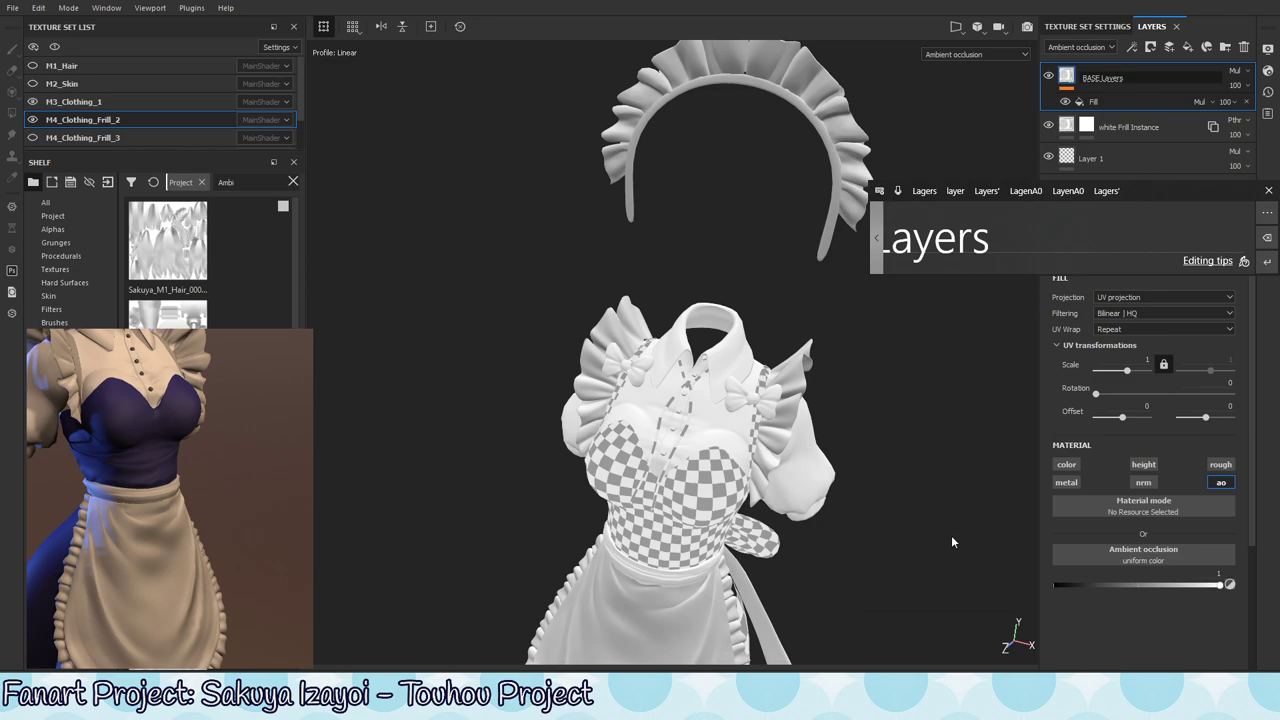
left_click(1004, 242)
mouse_move(989, 228)
left_mouse_down()
mouse_move(981, 247)
mouse_move(990, 232)
mouse_move(994, 254)
left_mouse_up()
right_click(991, 244)
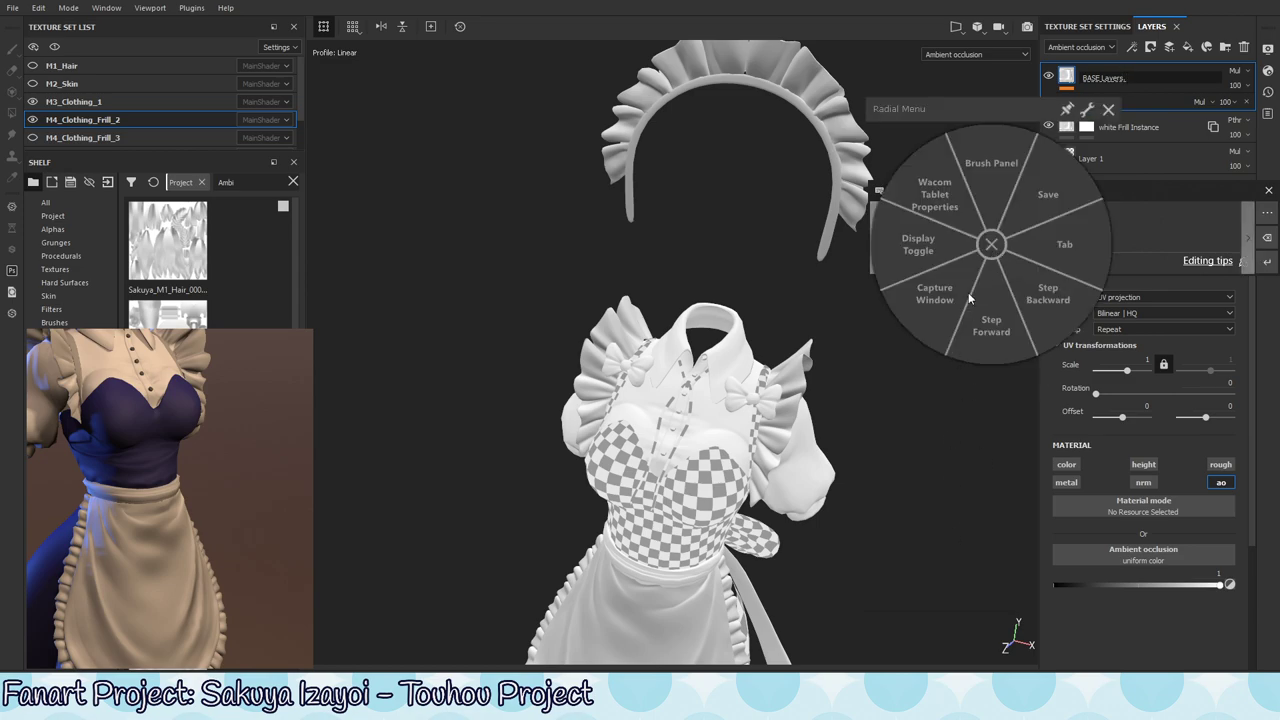
left_click(991, 244)
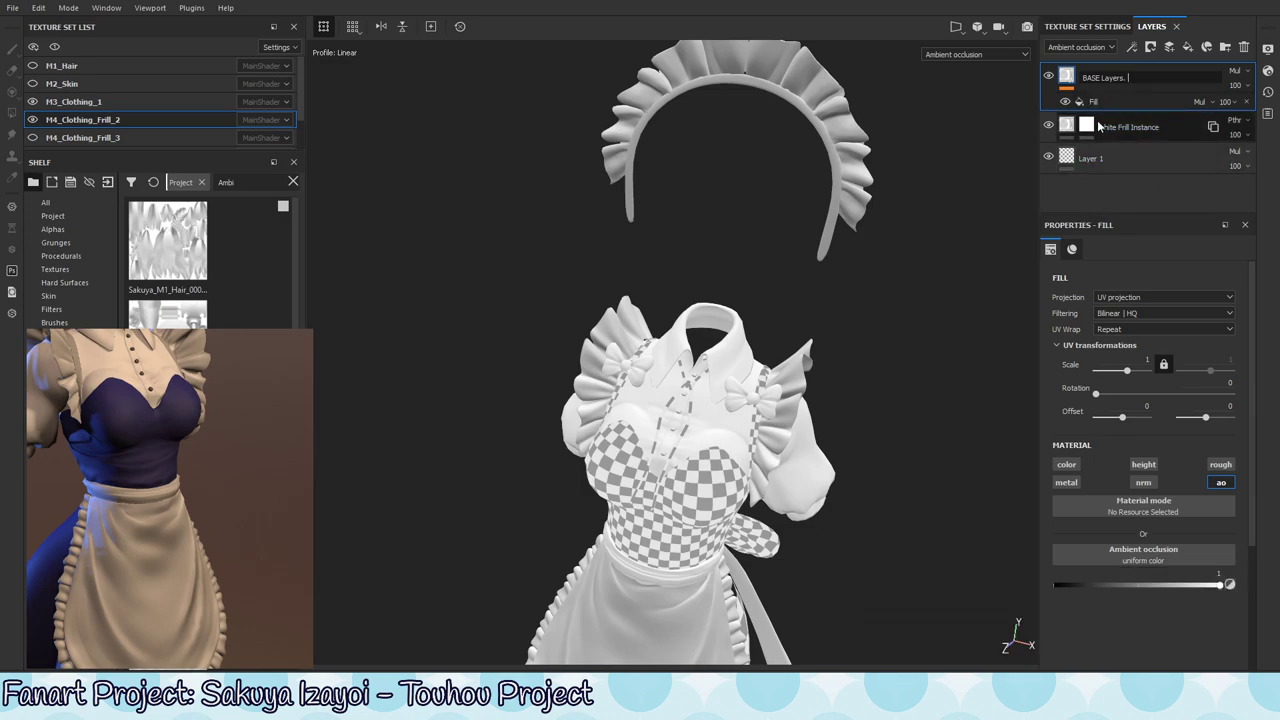
key("BackSpace")
type("Ao")
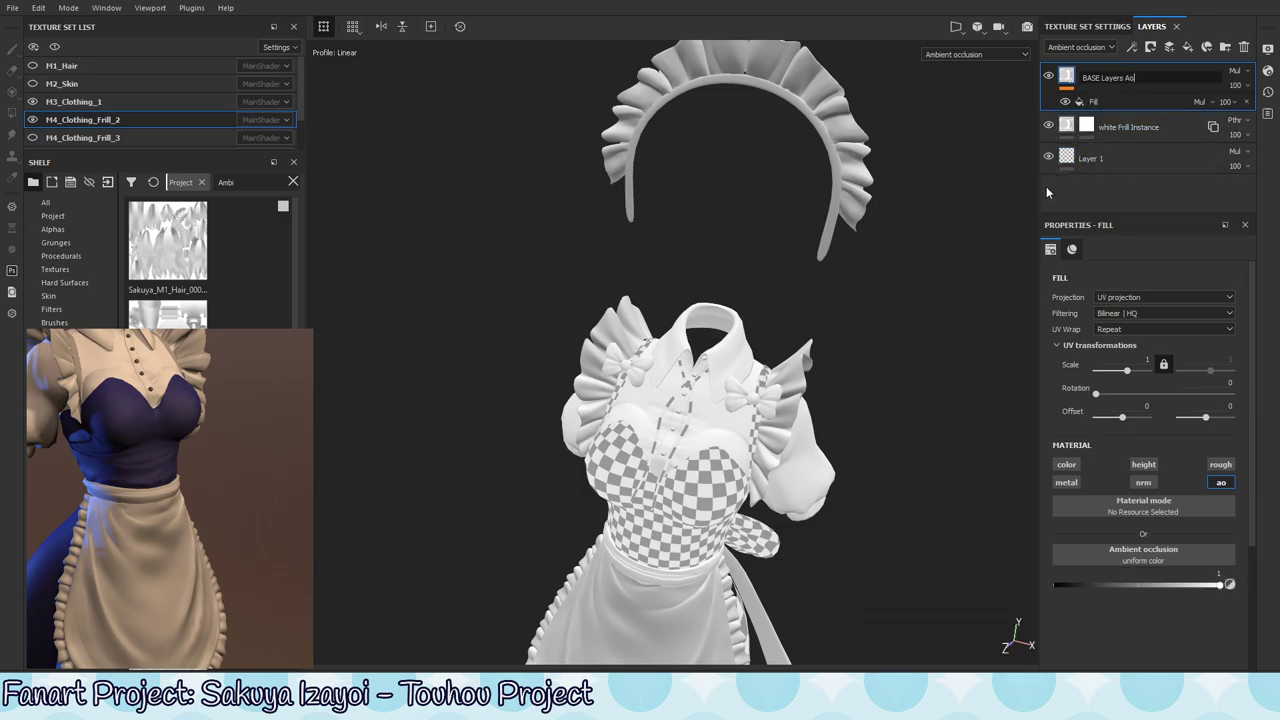
key("Return")
left_click(1113, 158)
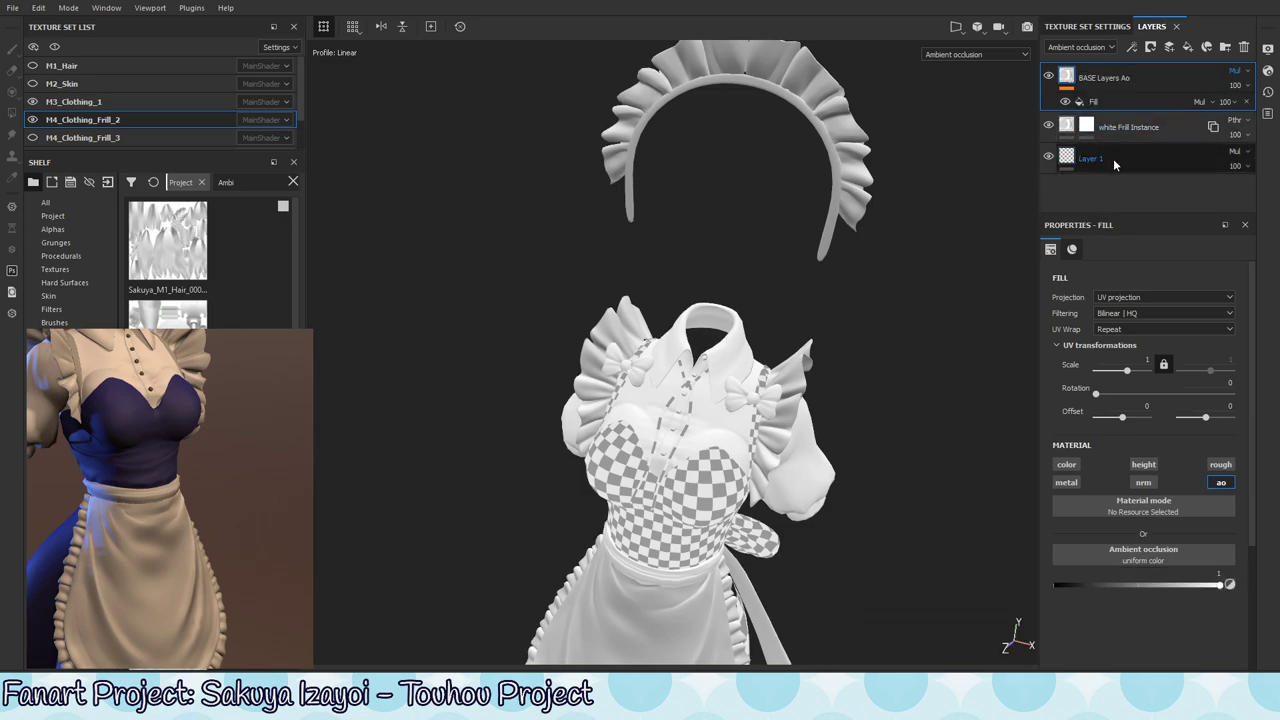
- Add a new fill layer above BASE Layers Ao and name it "AO Edit"
left_click(1187, 48)
double_click(1103, 84)
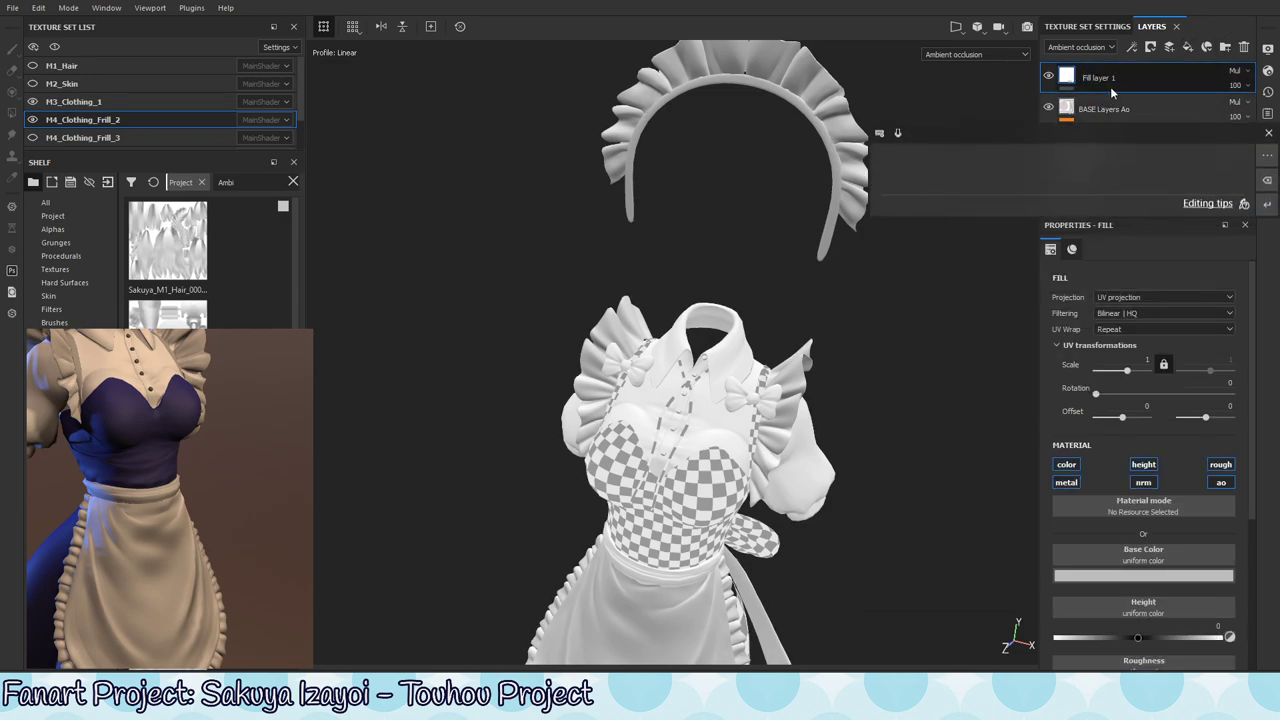
key("BackSpace")
key("BackSpace")
key("BackSpace")
key("BackSpace")
key("BackSpace")
key("BackSpace")
key("BackSpace")
key("BackSpace")
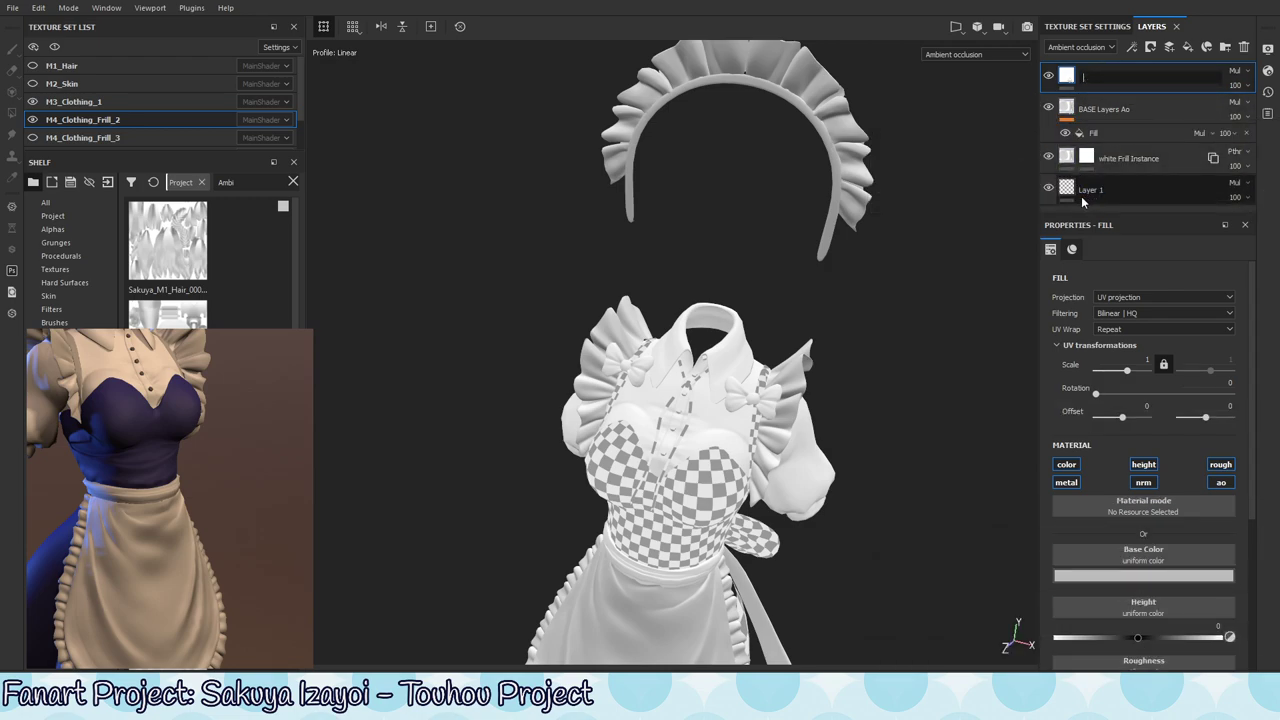
type("A")
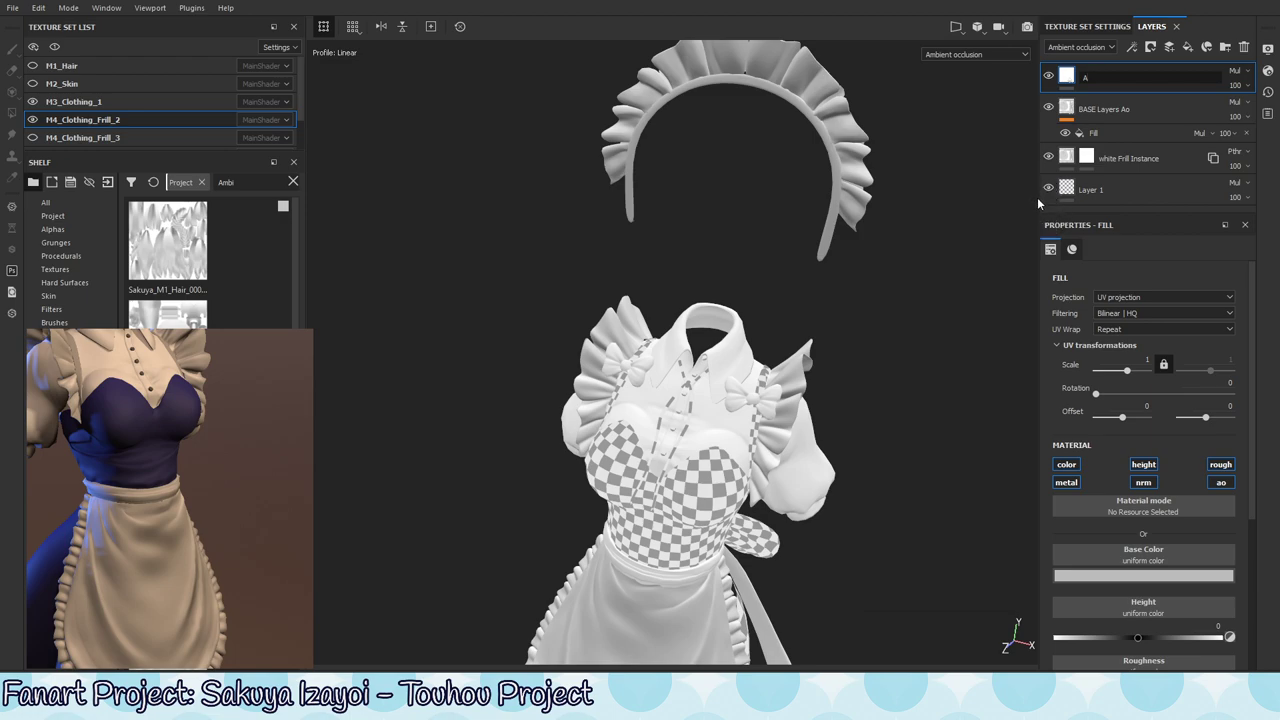
type("O Edit")
key("Return")
- Disable the height, metal and nrm channels on the AO Edit layer, keeping color, rough and ao enabled
left_click(1068, 75)
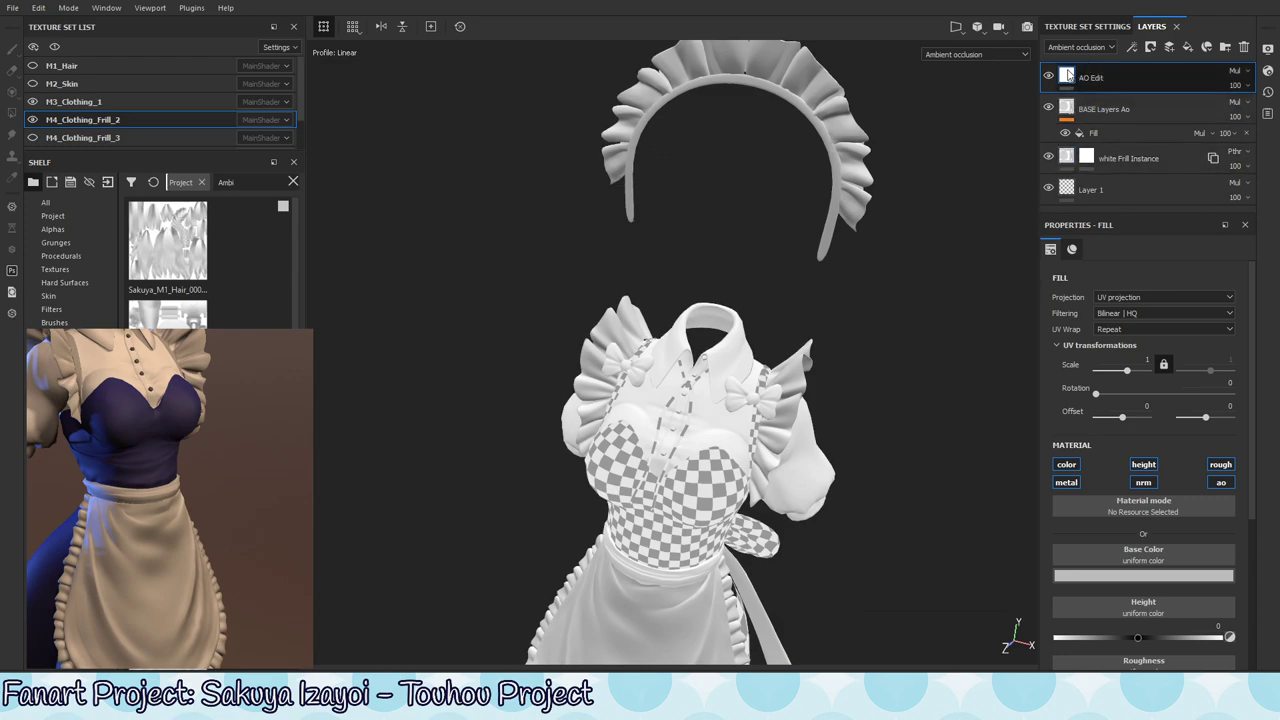
scroll(1145, 380, "down", 4)
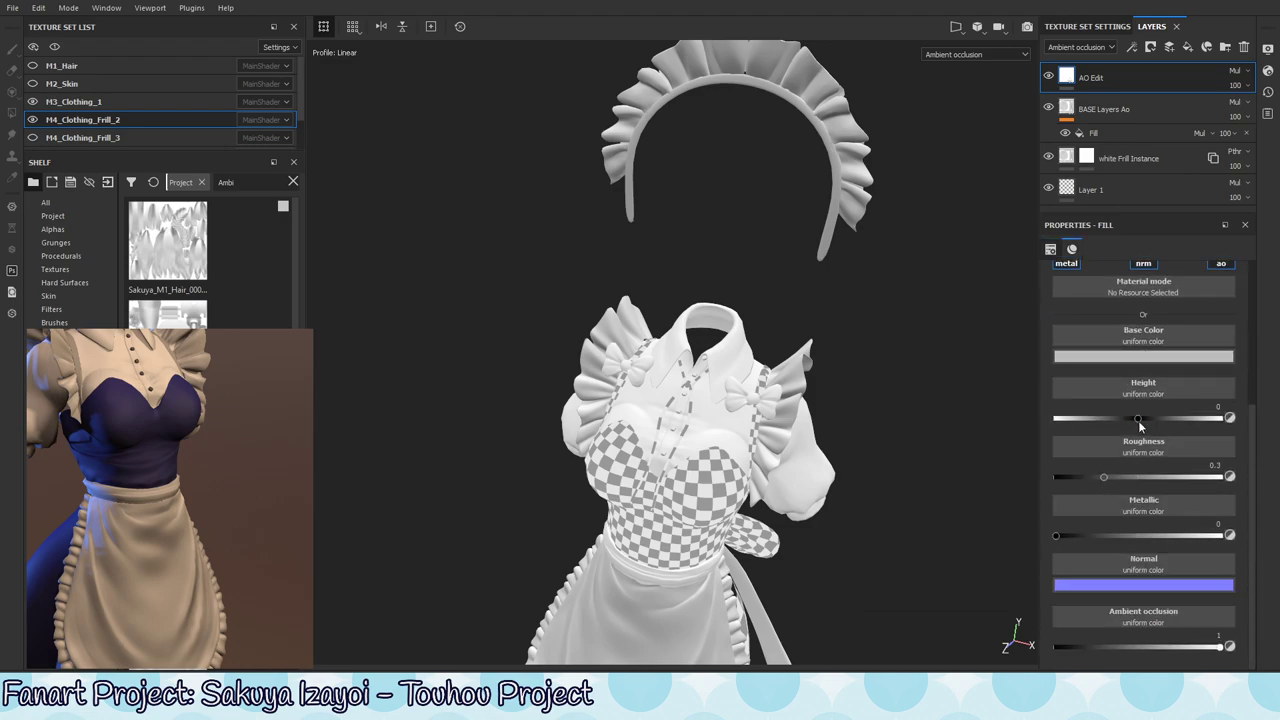
left_click_drag(1249, 457, 1260, 398)
left_click(1143, 338)
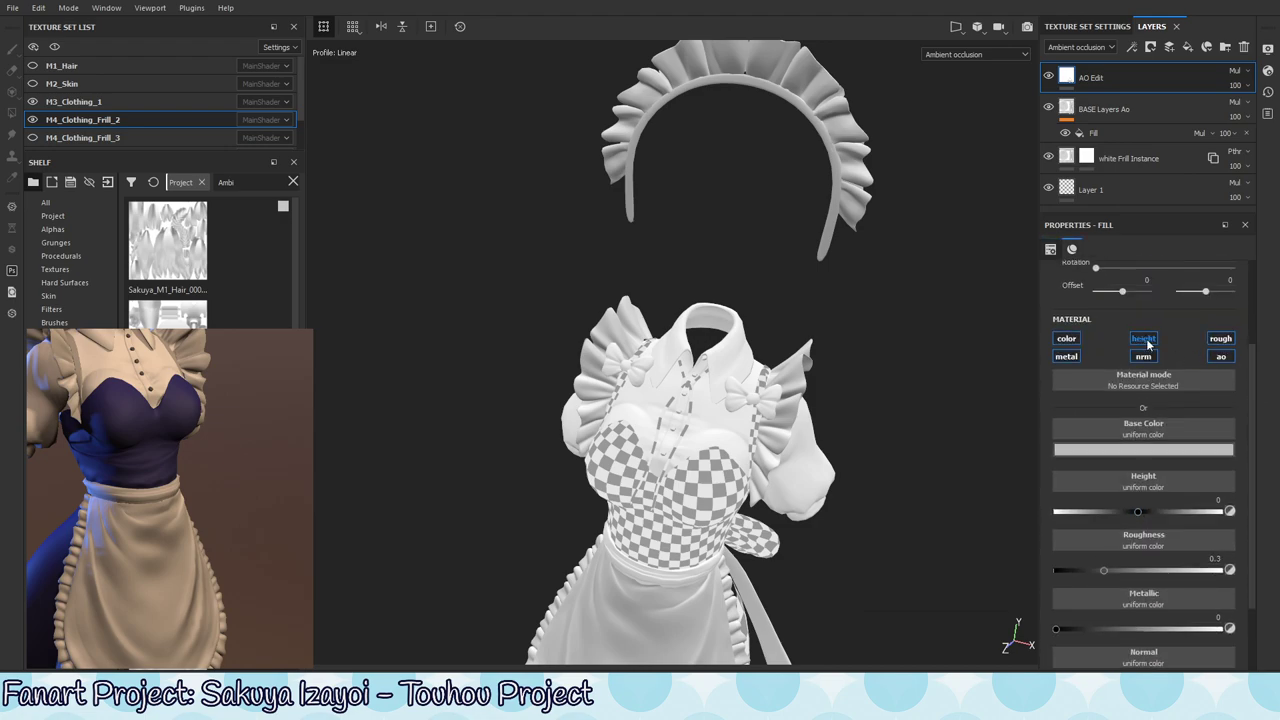
left_click(1066, 356)
left_click(1148, 357)
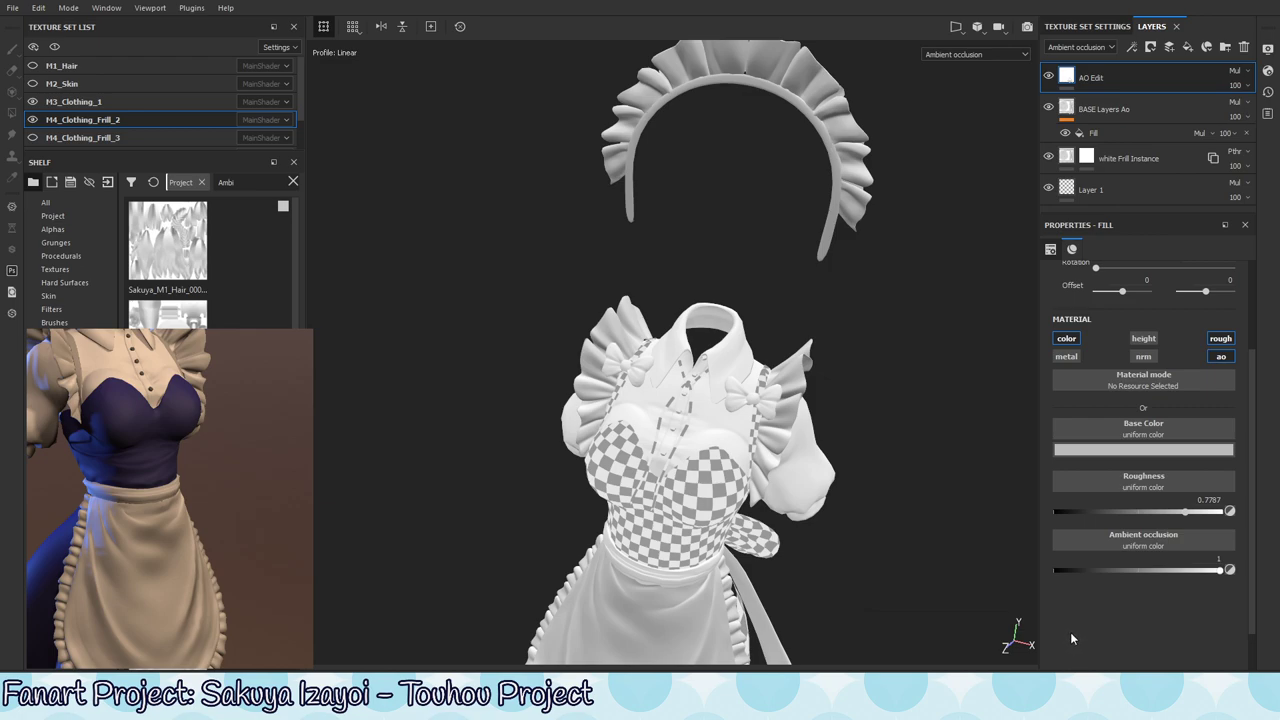
left_click(1221, 356)
left_click(1221, 356)
- Set AO Edit's ambient occlusion to about 0.21 and roughness to about 0.87, and change its base color to a darker grey
left_click_drag(1218, 572, 1092, 588)
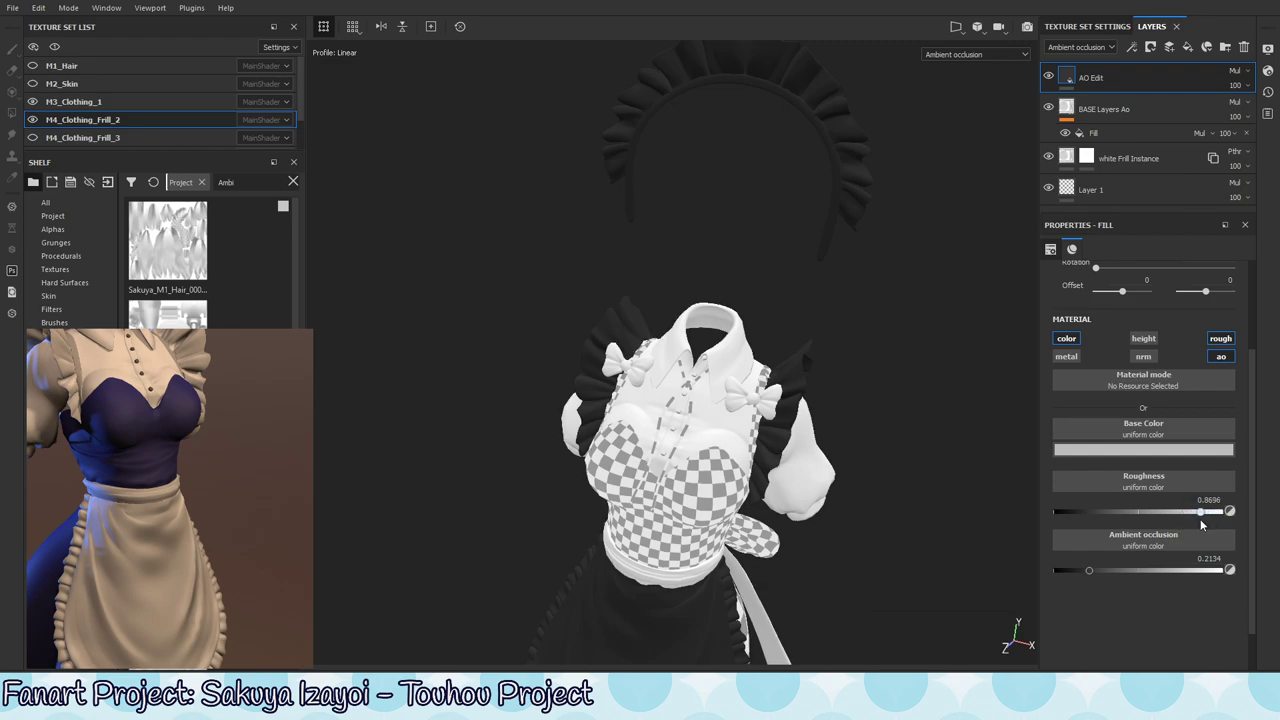
left_click(1115, 450)
left_click_drag(1130, 525, 1093, 550)
left_click(1185, 662)
left_click(1107, 450)
left_click(1080, 630)
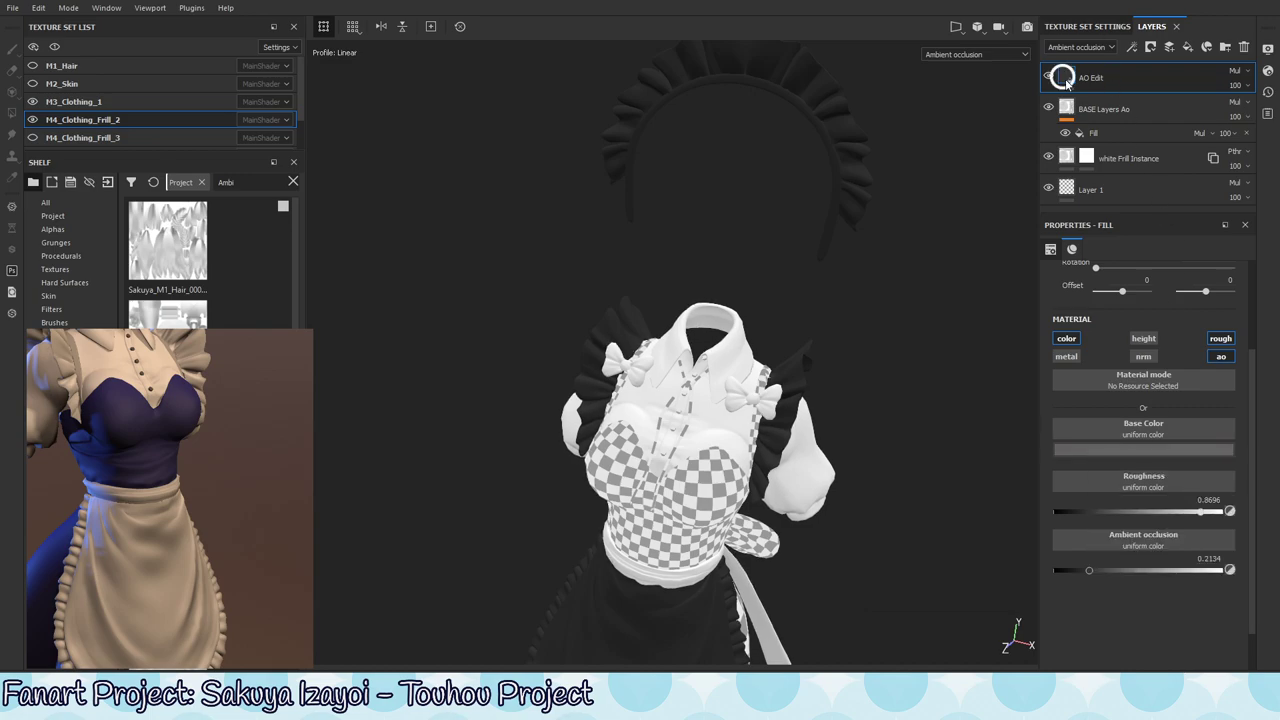
- Add a black mask to the AO Edit layer and put a paint effect in that mask
right_click(1066, 80)
left_click(1085, 97)
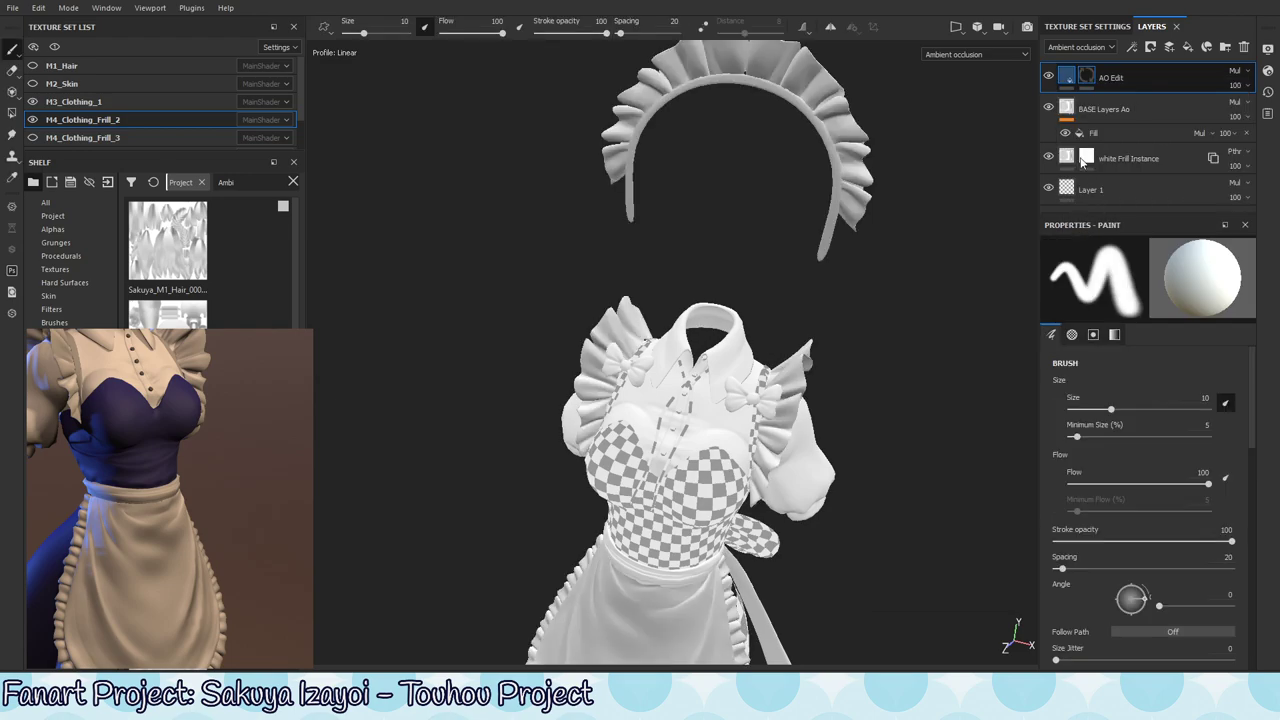
right_click(1085, 77)
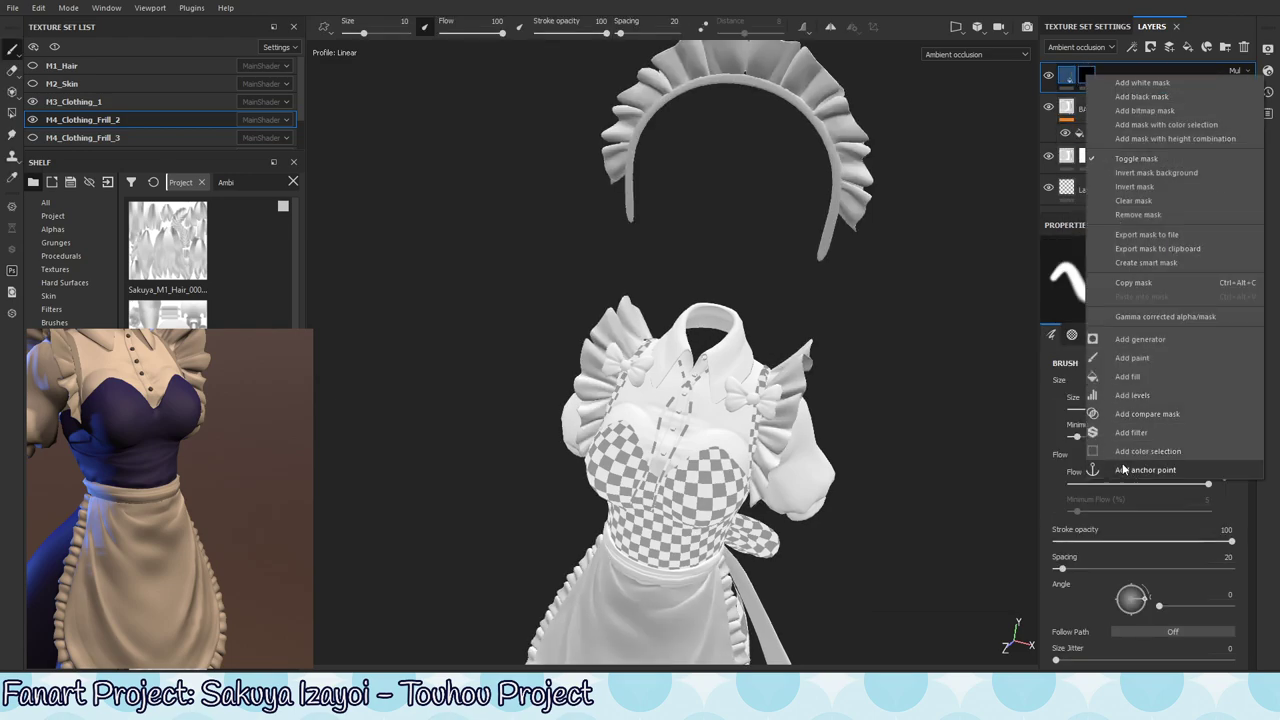
left_click(1150, 357)
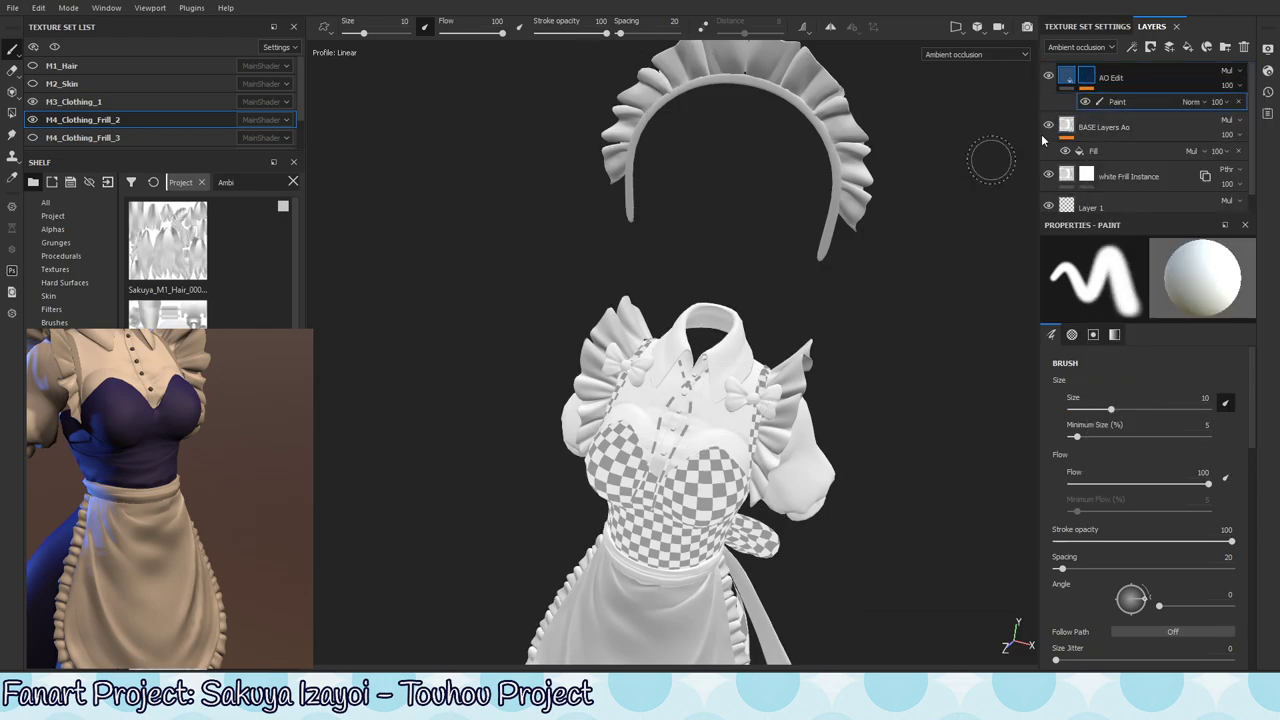
- Examine the blouse and bodice up close, switching the viewport from the ambient occlusion channel to the Material display
left_click_drag(990, 160, 785, 410, "alt")
right_click_drag(780, 412, 817, 435, "alt")
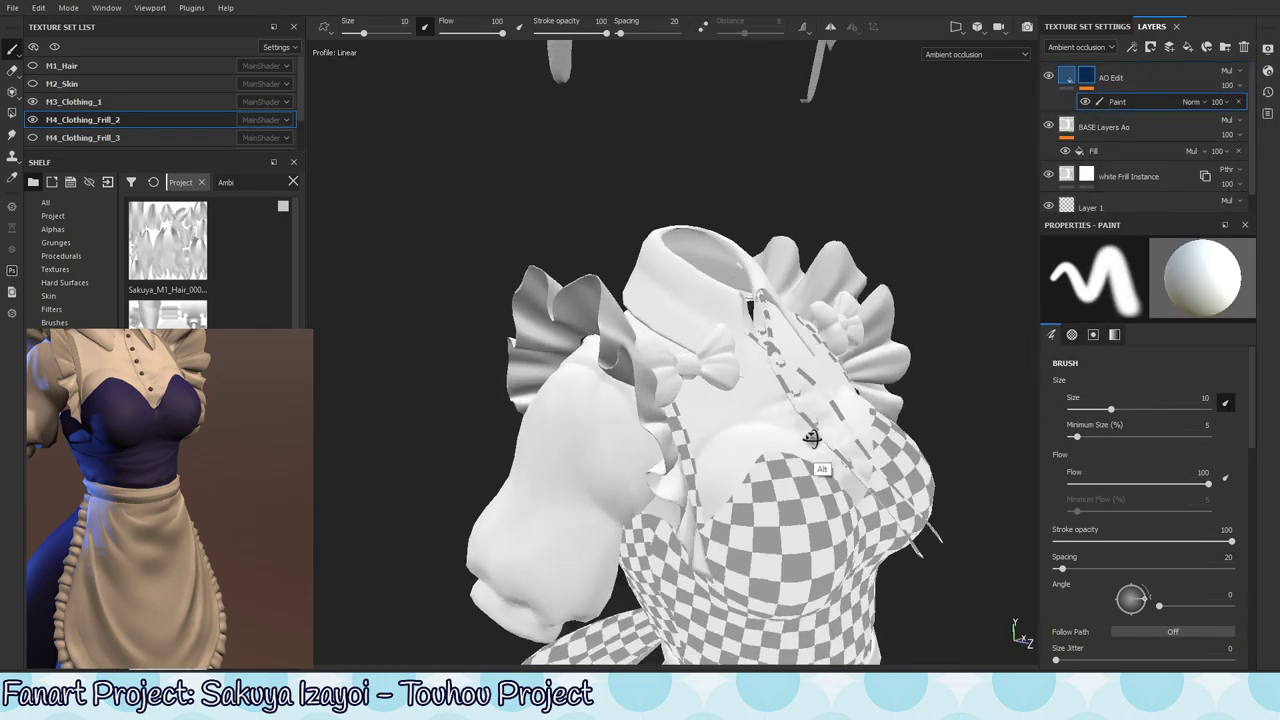
left_click_drag(870, 420, 803, 393, "alt")
right_click_drag(803, 393, 894, 374, "alt")
middle_click_drag(894, 374, 840, 390, "alt")
left_click_drag(840, 390, 876, 413, "alt")
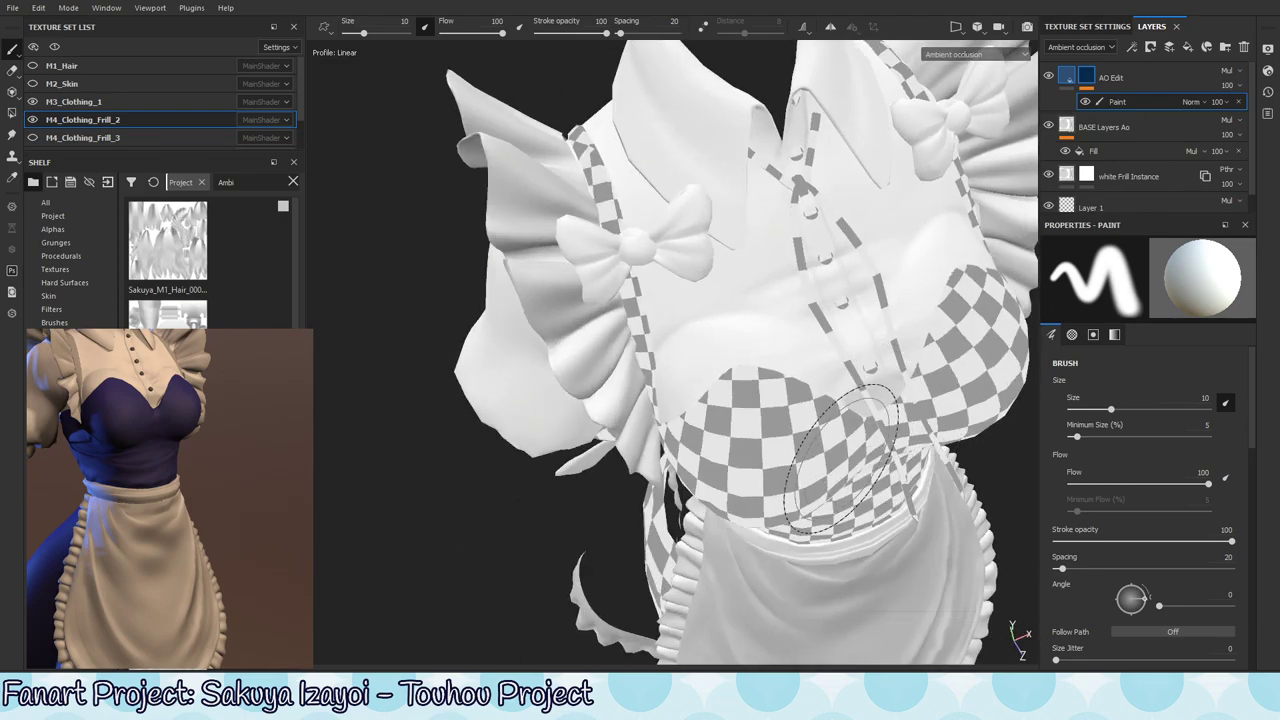
key("m")
middle_click_drag(922, 414, 774, 436, "alt")
left_click_drag(774, 436, 779, 366, "alt")
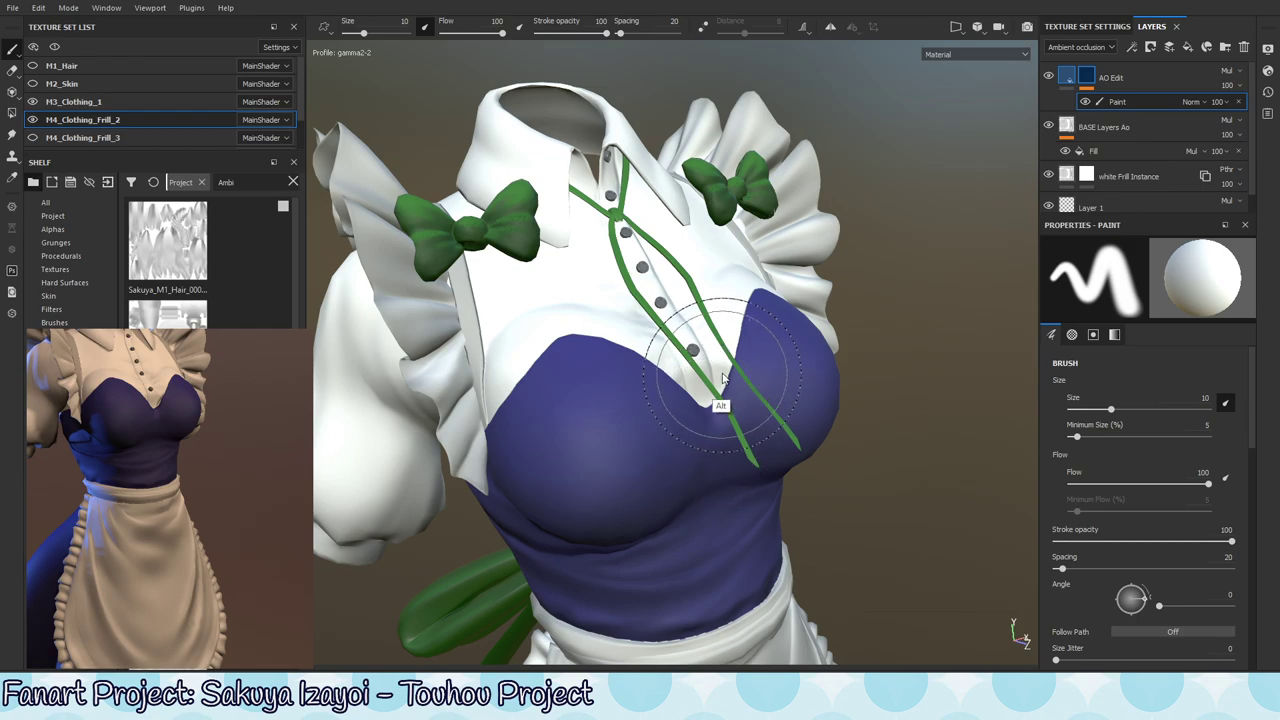
mouse_move(735, 422)
left_mouse_down("alt")
mouse_move(722, 362)
mouse_move(752, 424)
left_mouse_up("alt")
- Set the brush size to 2.77 and inspect the blouse, bows and shoulder frills up close from above and the side
right_click_drag(743, 322, 691, 358, "ctrl")
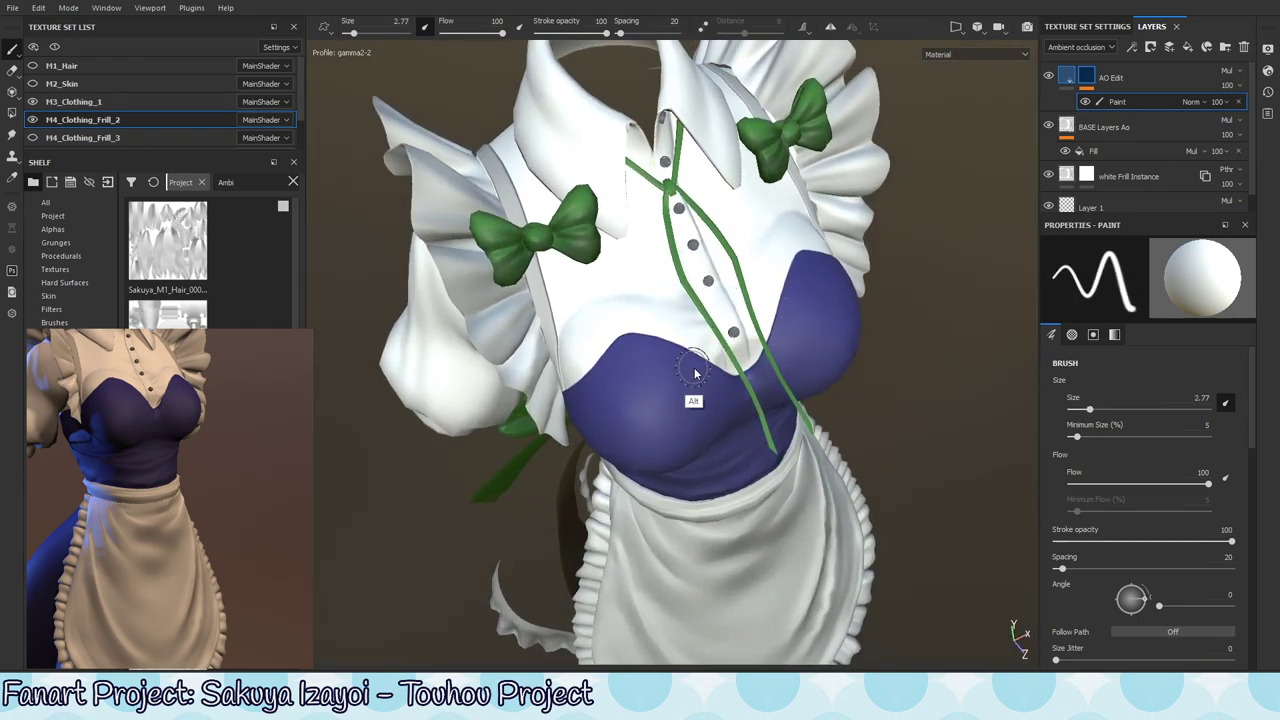
mouse_move(703, 380)
left_mouse_down("alt")
mouse_move(709, 463)
mouse_move(682, 397)
mouse_move(703, 366)
left_mouse_up("alt")
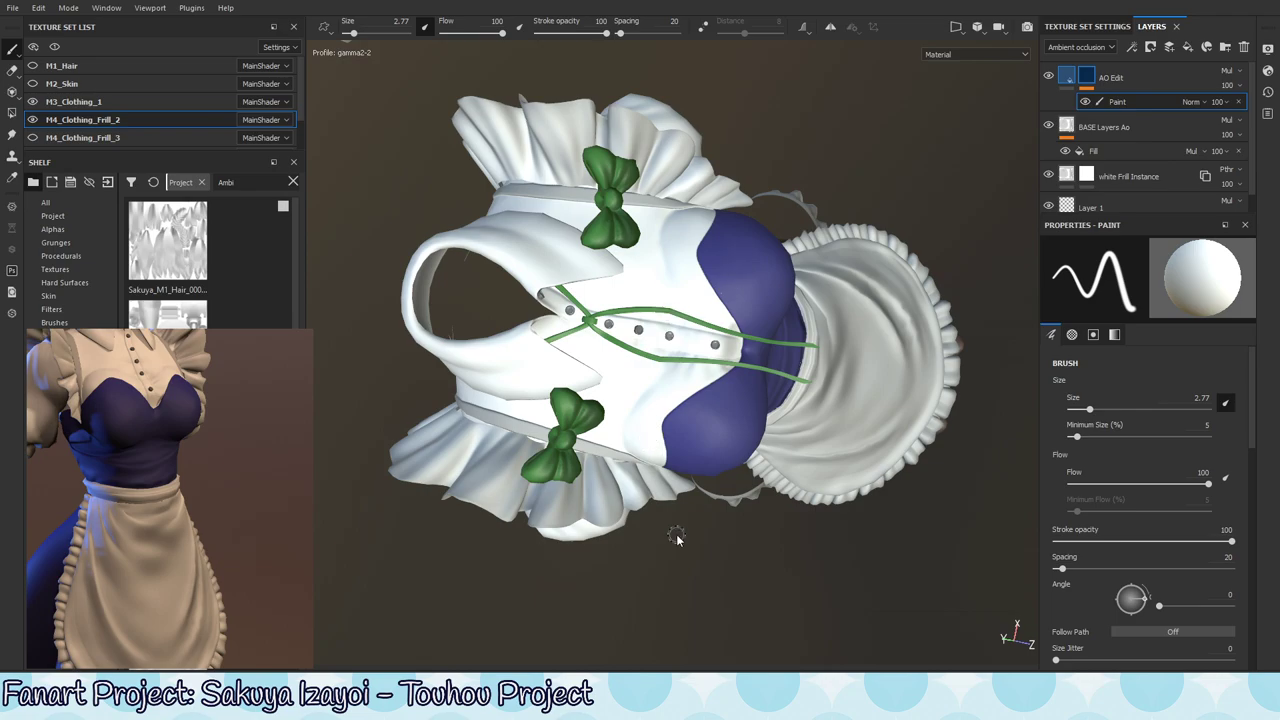
right_click_drag(736, 452, 1035, 376, "alt")
left_click_drag(746, 350, 709, 414, "alt")
mouse_move(763, 540)
left_mouse_down("alt")
mouse_move(723, 437)
mouse_move(757, 409)
mouse_move(680, 272)
left_mouse_up("alt")
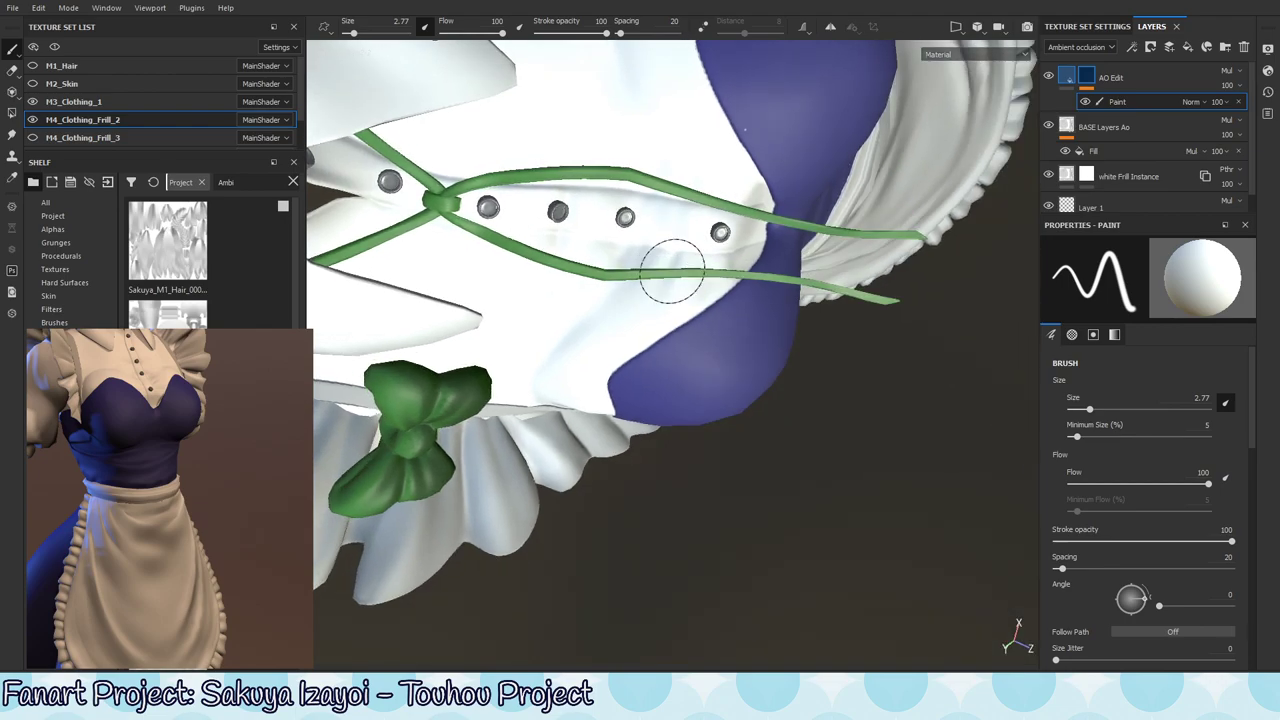
mouse_move(796, 305)
left_mouse_down("alt")
mouse_move(789, 277)
mouse_move(817, 229)
mouse_move(800, 259)
mouse_move(871, 366)
left_mouse_up("alt")
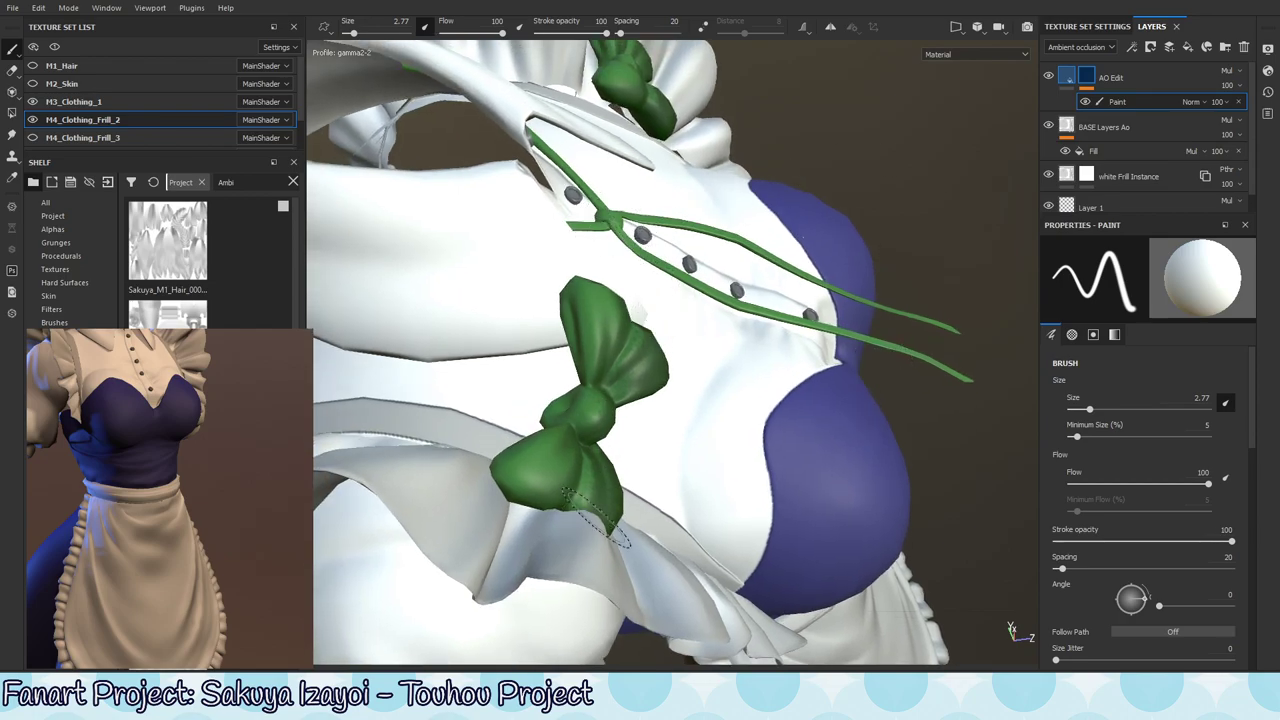
- Set the brush size to 1.71 and examine the blouse's button strip, bows and bodice from the front, side and above
mouse_move(750, 390)
left_mouse_down("alt")
mouse_move(909, 343)
mouse_move(840, 449)
mouse_move(817, 434)
mouse_move(850, 380)
left_mouse_up("alt")
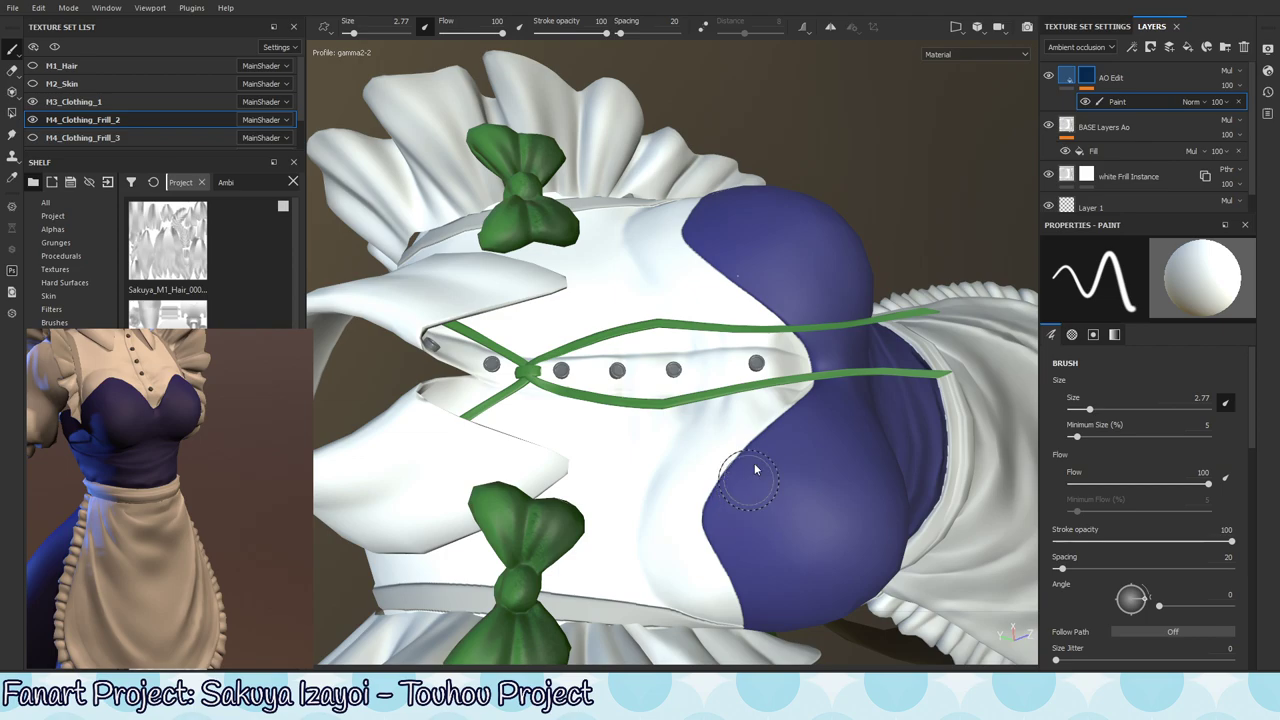
left_click_drag(808, 356, 745, 400, "alt")
right_click_drag(752, 405, 726, 405, "ctrl")
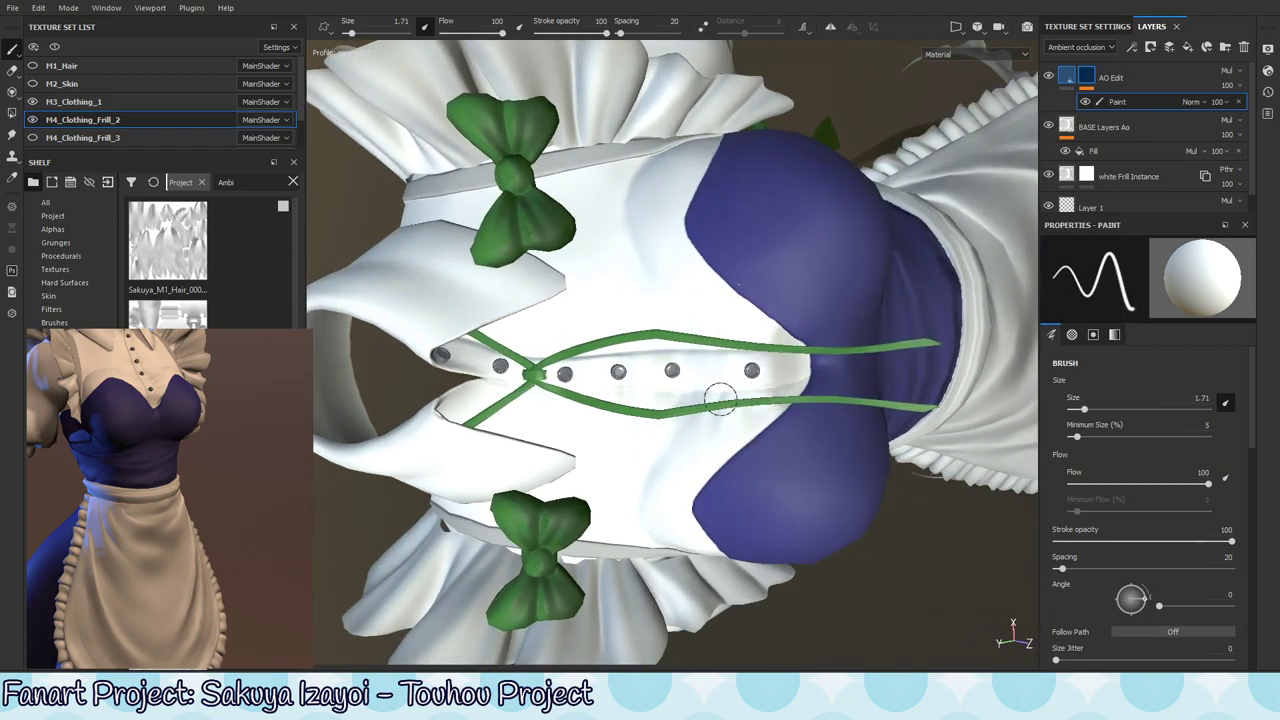
left_click_drag(837, 405, 834, 365, "alt")
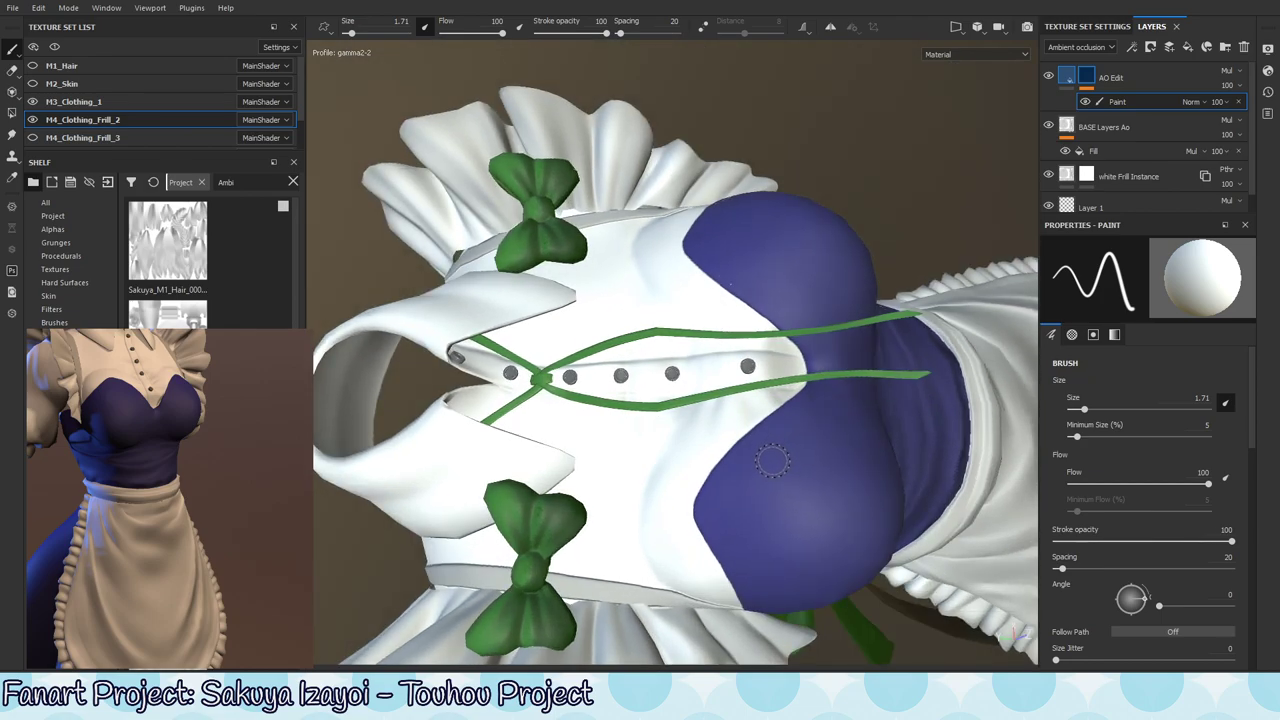
mouse_move(749, 486)
left_mouse_down("alt")
mouse_move(857, 429)
mouse_move(790, 282)
mouse_move(794, 330)
mouse_move(811, 301)
left_mouse_up("alt")
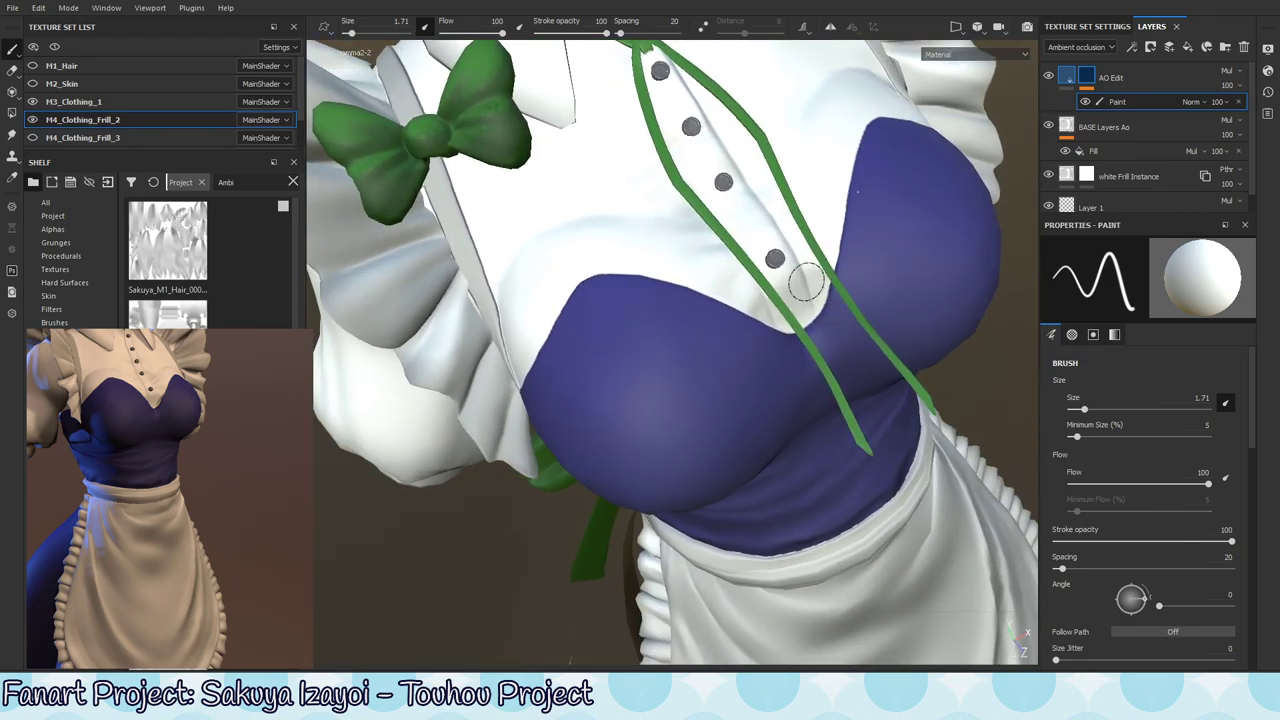
mouse_move(771, 457)
left_mouse_down("alt")
mouse_move(794, 323)
mouse_move(829, 380)
left_mouse_up("alt")
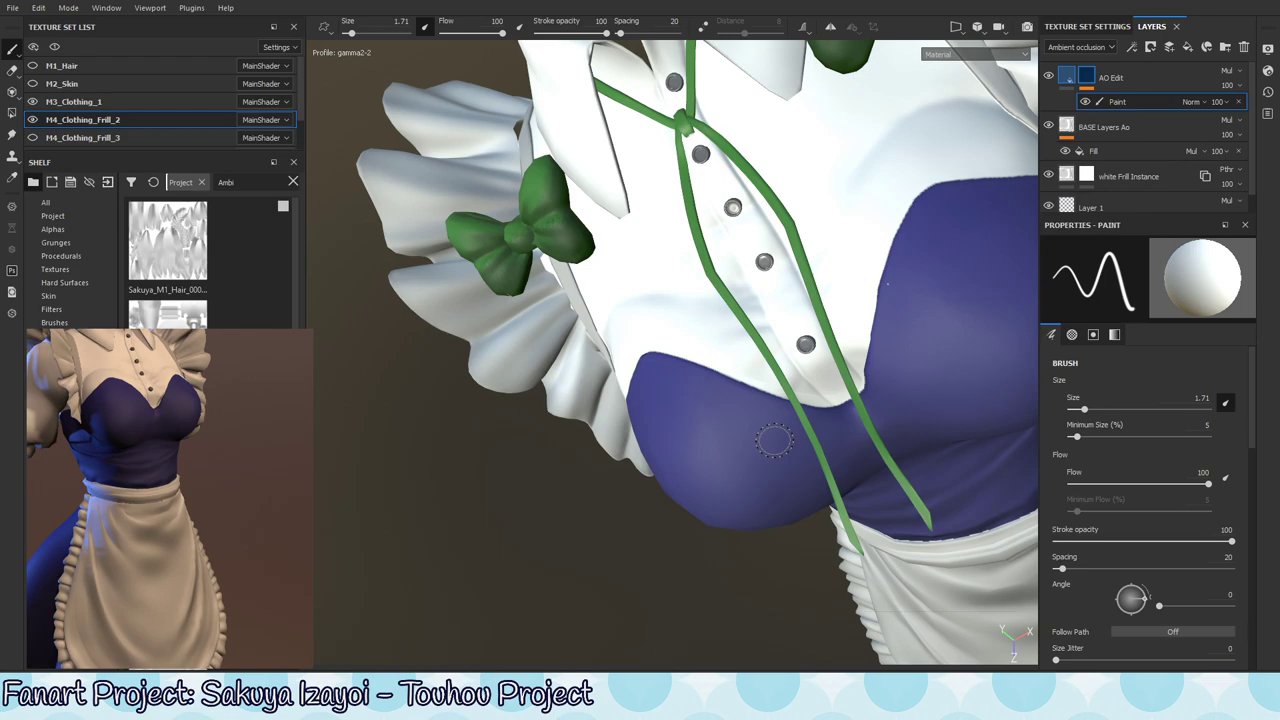
key("alt")
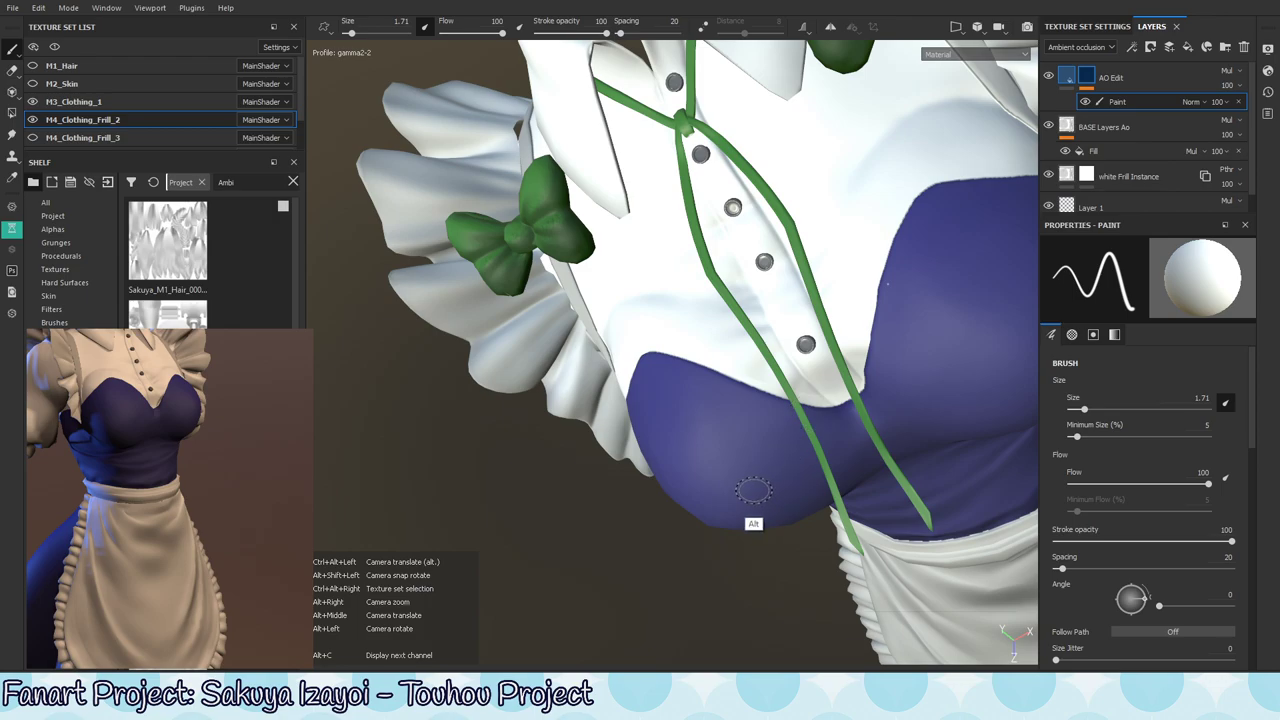
mouse_move(745, 490)
left_mouse_down("alt")
mouse_move(679, 433)
mouse_move(751, 360)
mouse_move(725, 320)
left_mouse_up("alt")
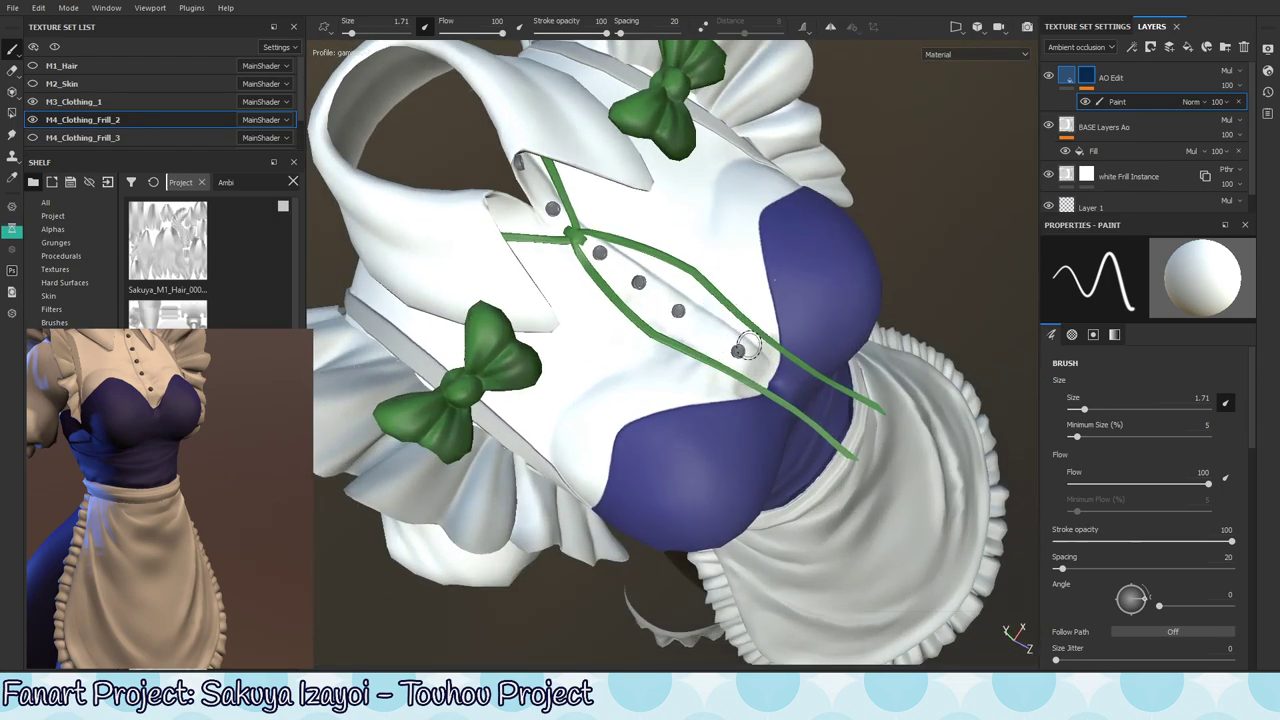
key("alt")
- Set the AO Edit layer's base color to pure red and select its mask for painting
left_click(1066, 77)
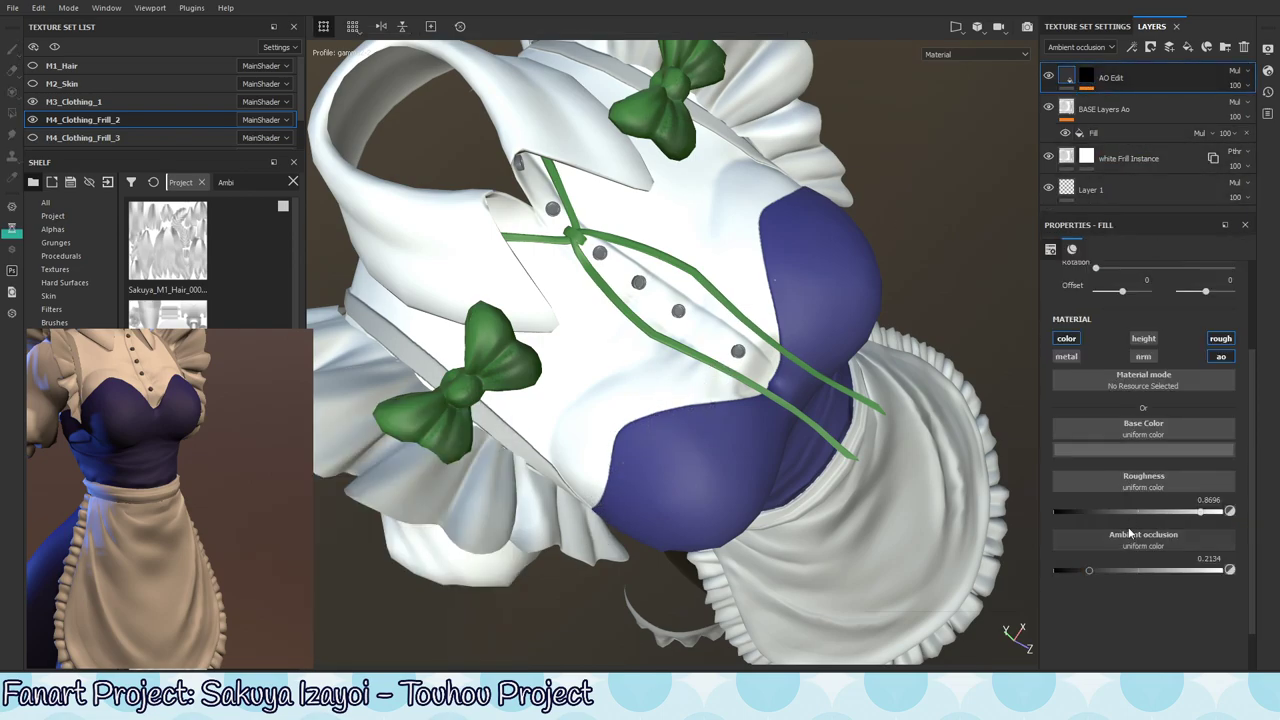
left_click(1122, 450)
left_click_drag(1160, 490, 1195, 483)
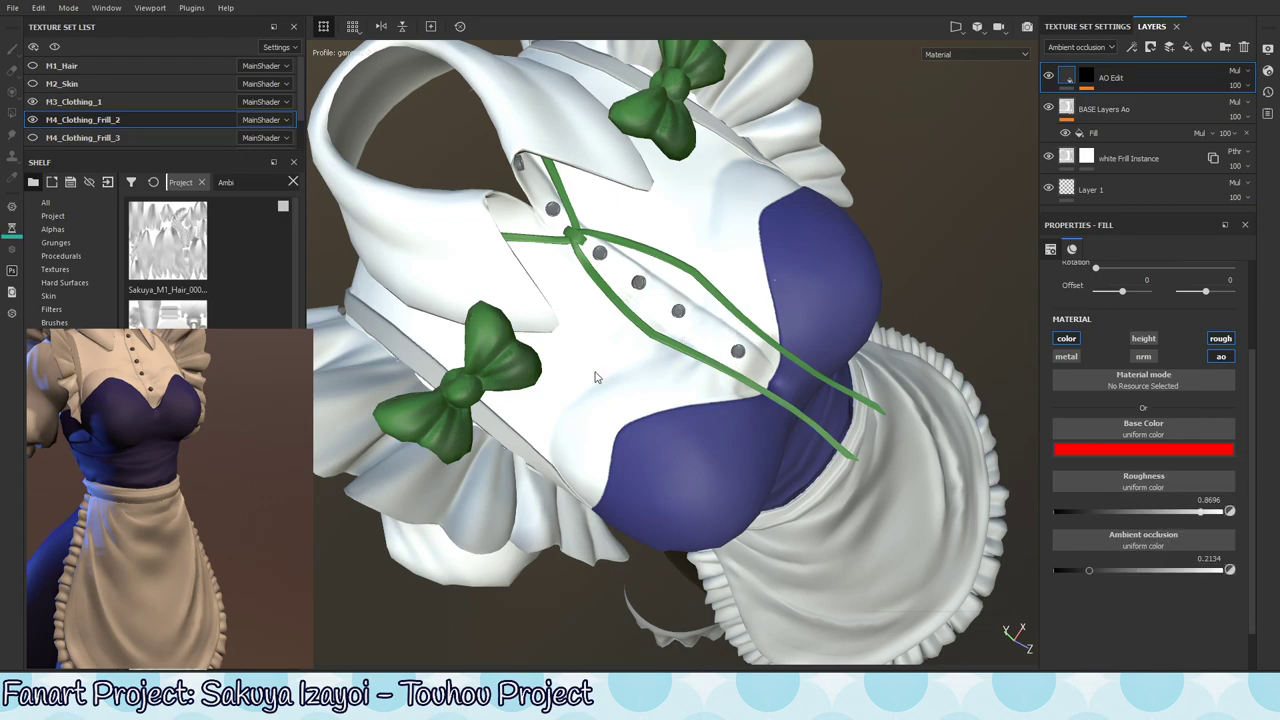
left_click(1086, 82)
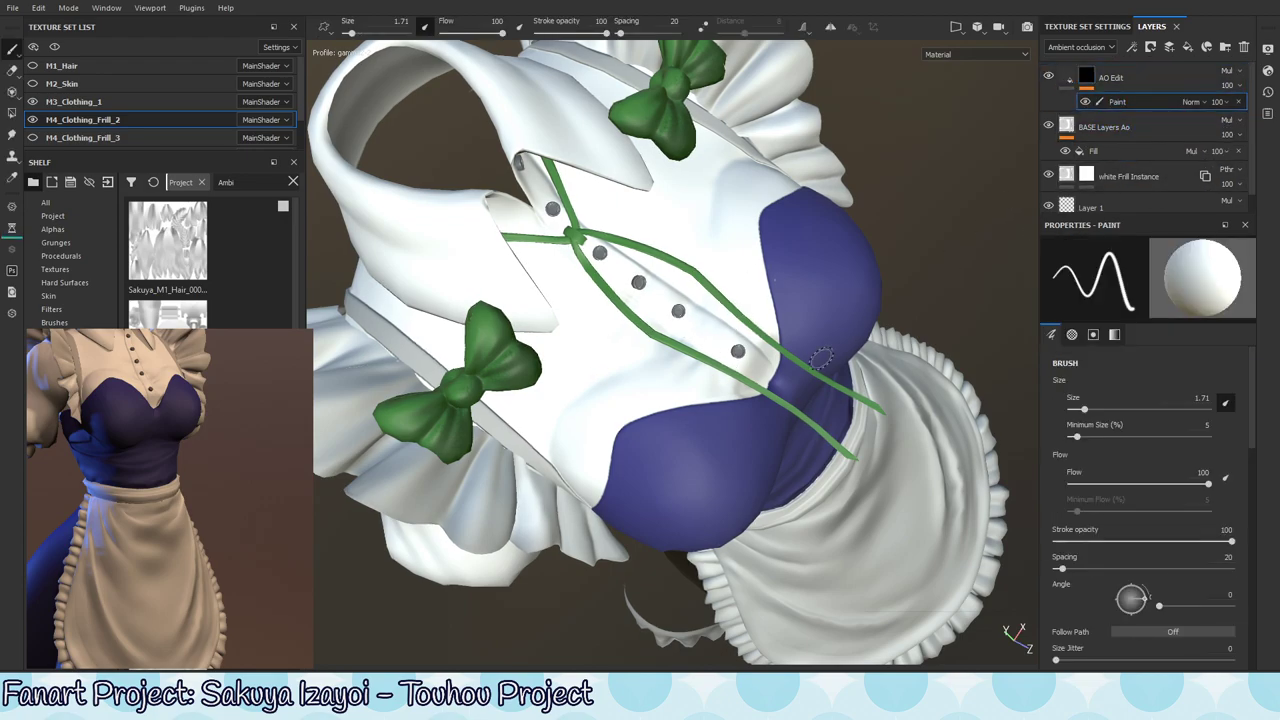
- Hide the M3_Clothing_1 texture set so that only the M4_Clothing_Frill_2 frills and apron are displayed
left_click_drag(726, 430, 704, 404, "alt")
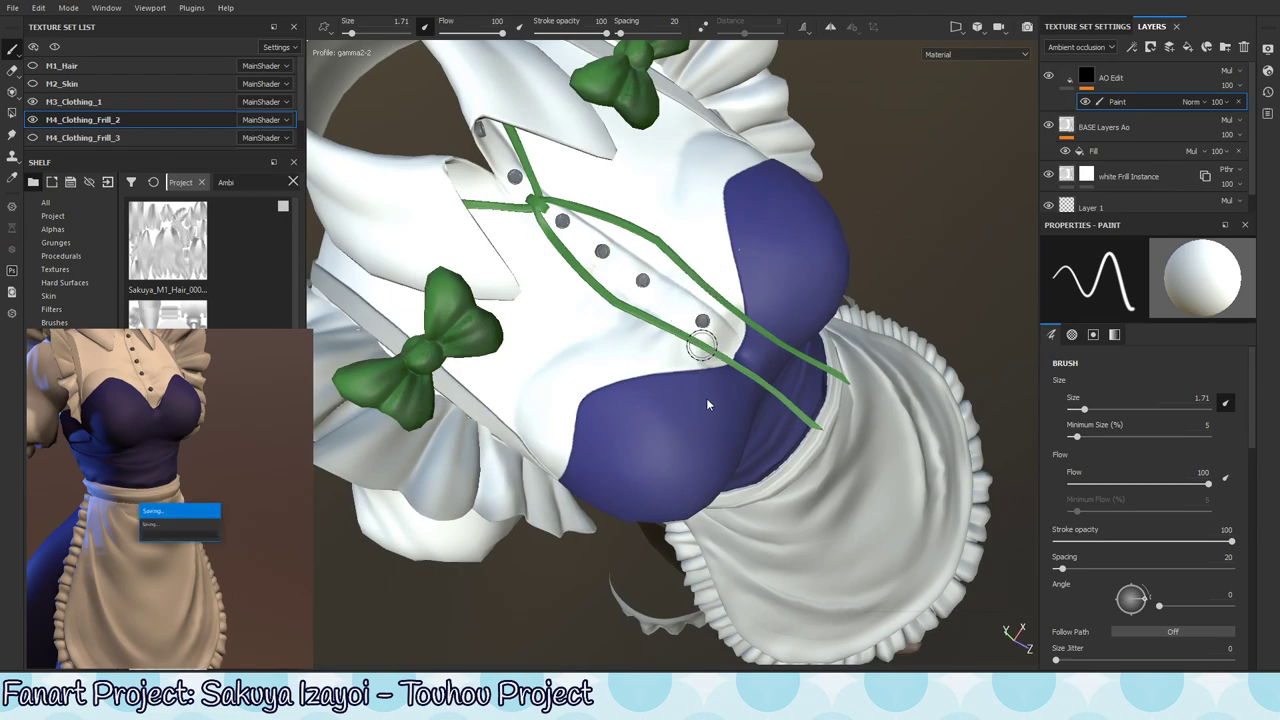
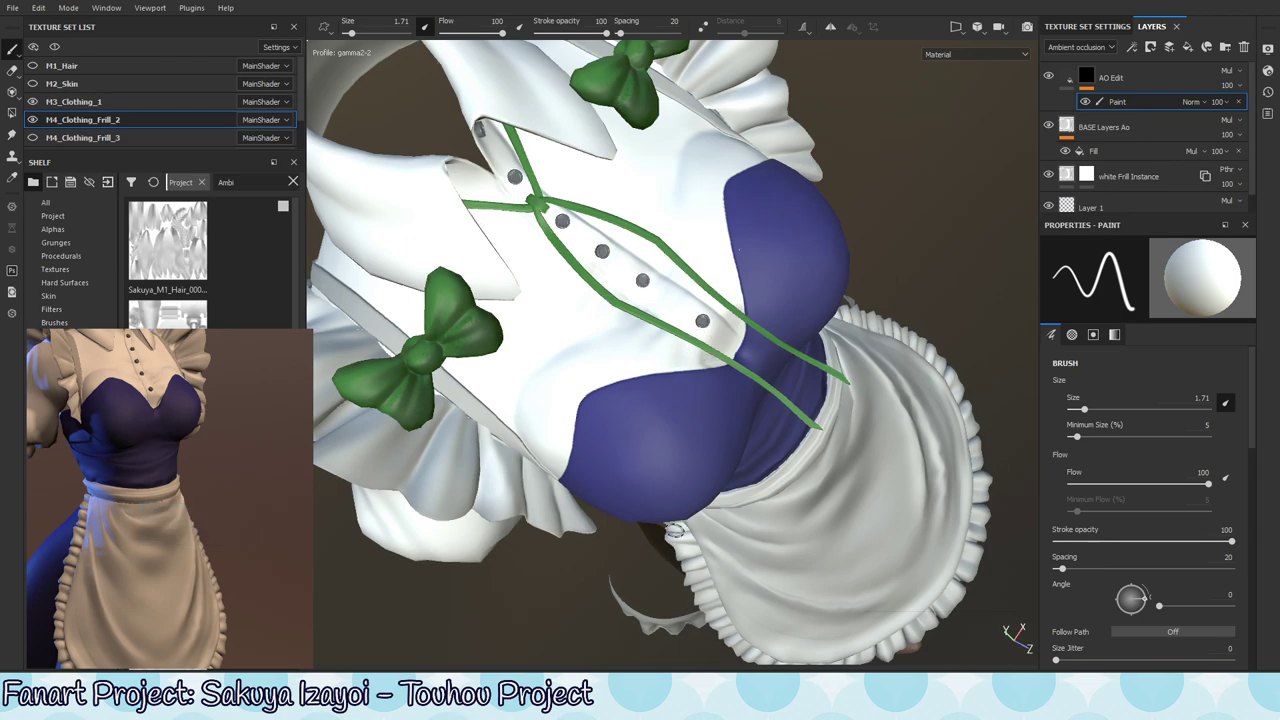
left_click_drag(712, 426, 744, 356, "alt")
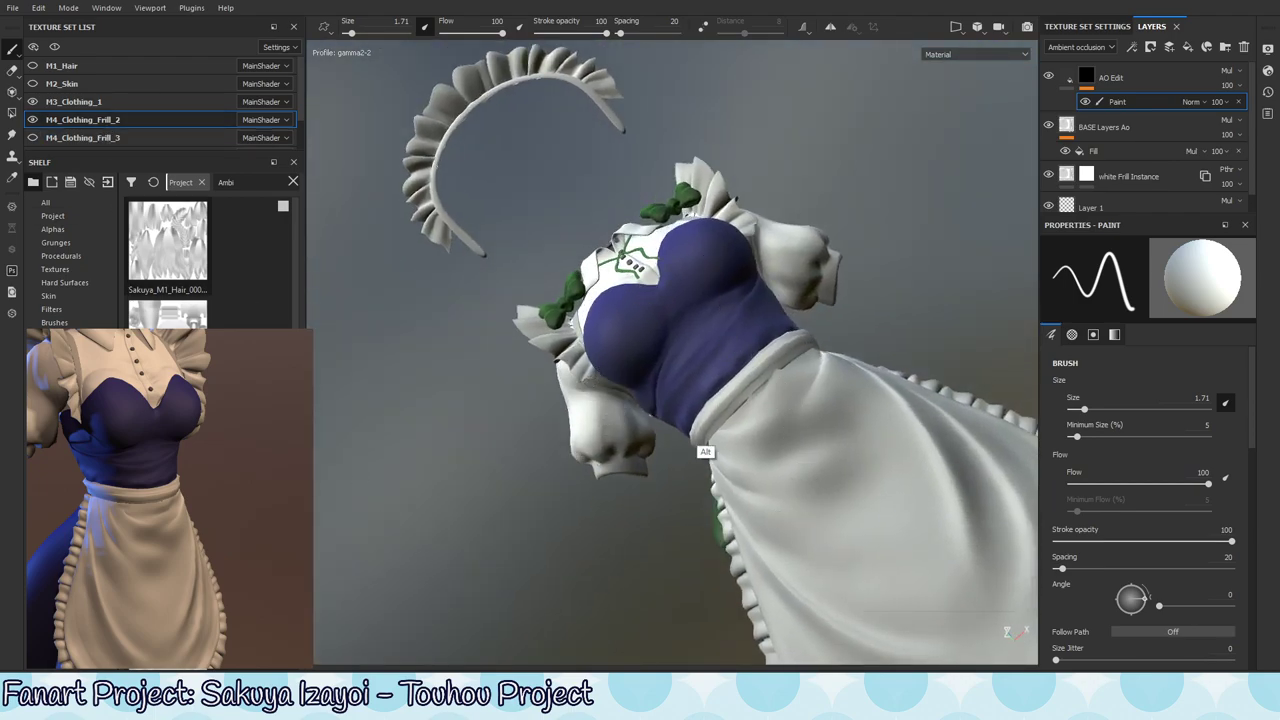
left_click_drag(703, 420, 150, 187, "alt")
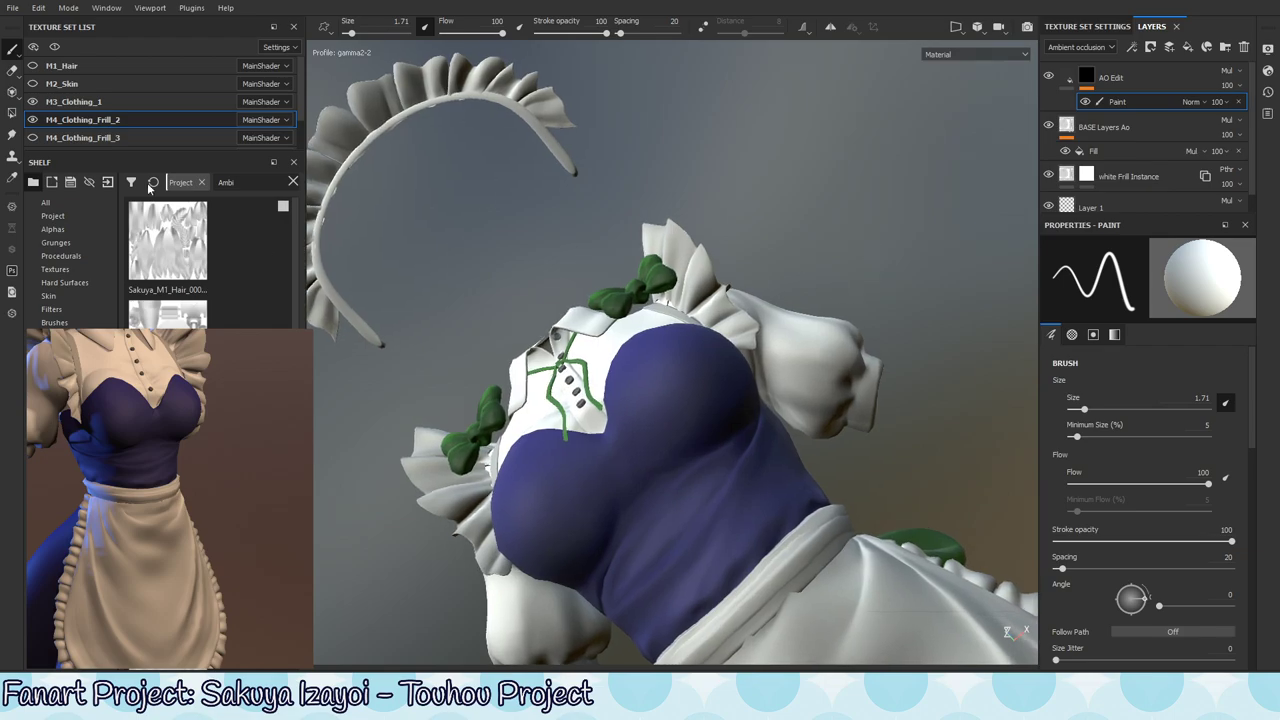
left_click(33, 102)
left_click_drag(640, 346, 695, 352, "alt")
left_click(33, 102)
left_click(33, 102)
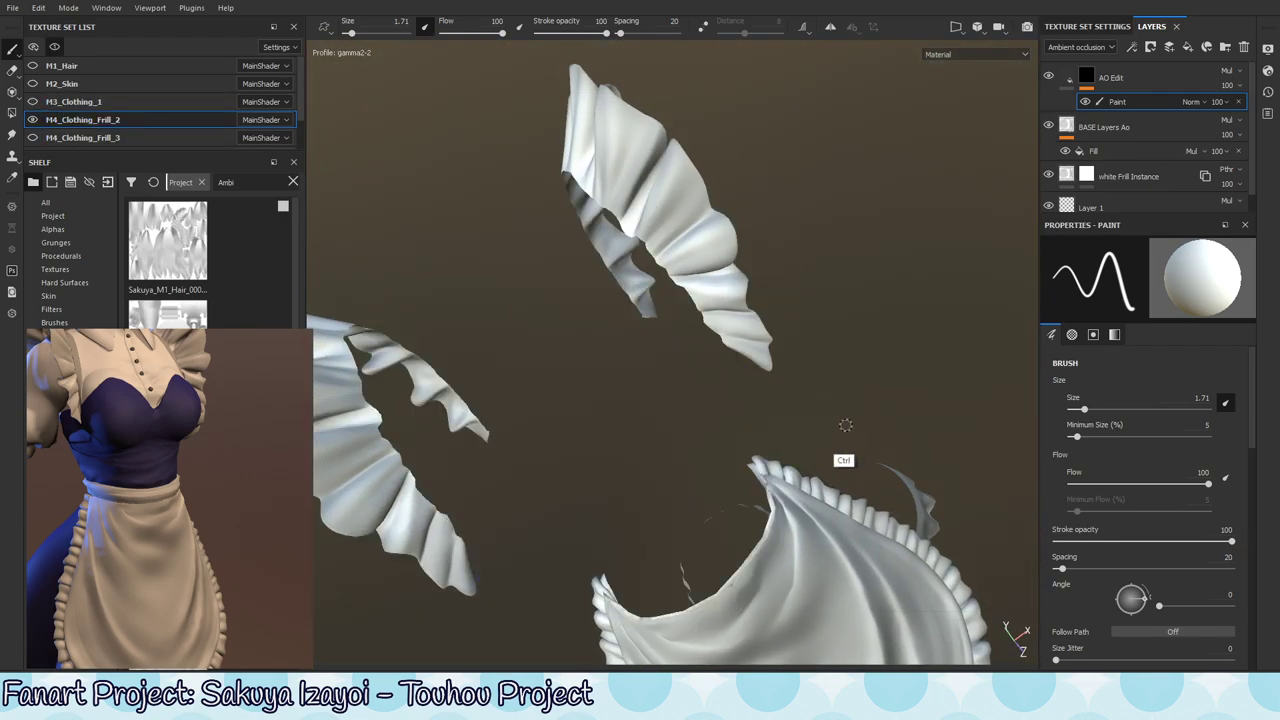
- Set the brush size to 2.81 at the shoulder frill
left_click_drag(845, 442, 803, 303, "alt")
mouse_move(700, 187)
left_mouse_down("alt")
mouse_move(831, 198)
mouse_move(711, 205)
left_mouse_up("alt")
right_click_drag(720, 166, 743, 167, "ctrl")
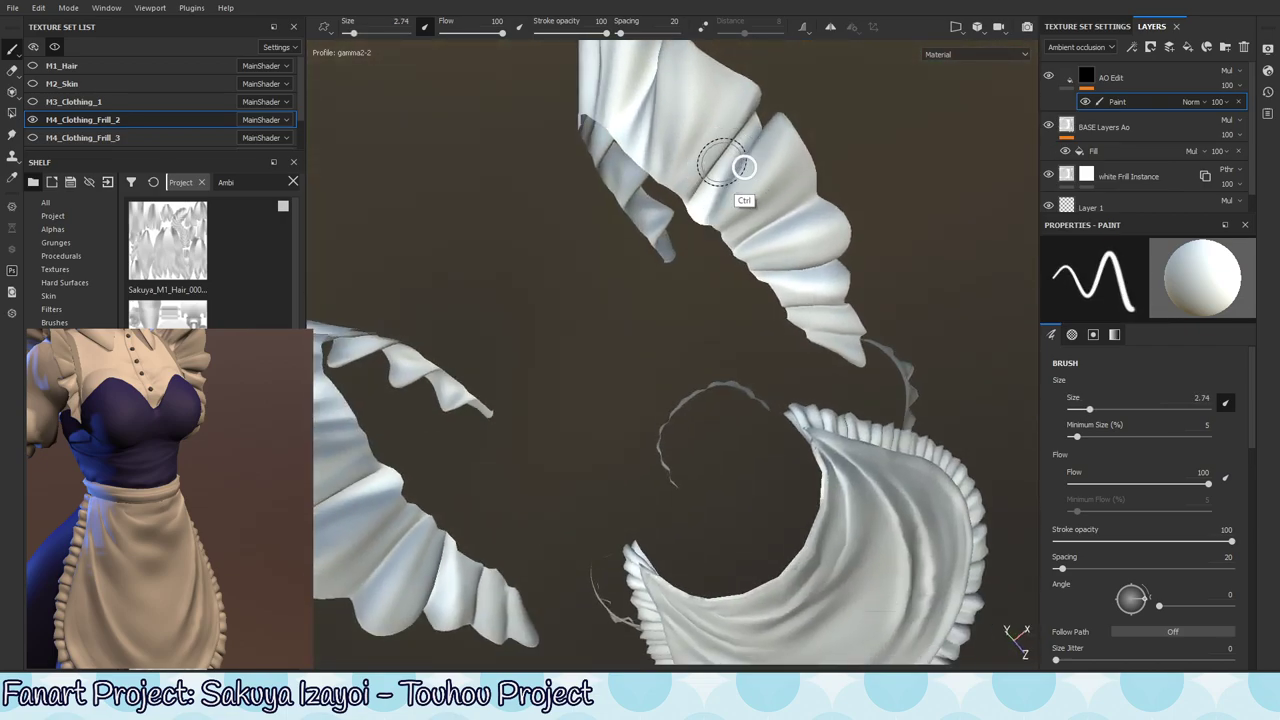
mouse_move(743, 167)
left_mouse_down("alt")
mouse_move(733, 317)
mouse_move(808, 326)
left_mouse_up("alt")
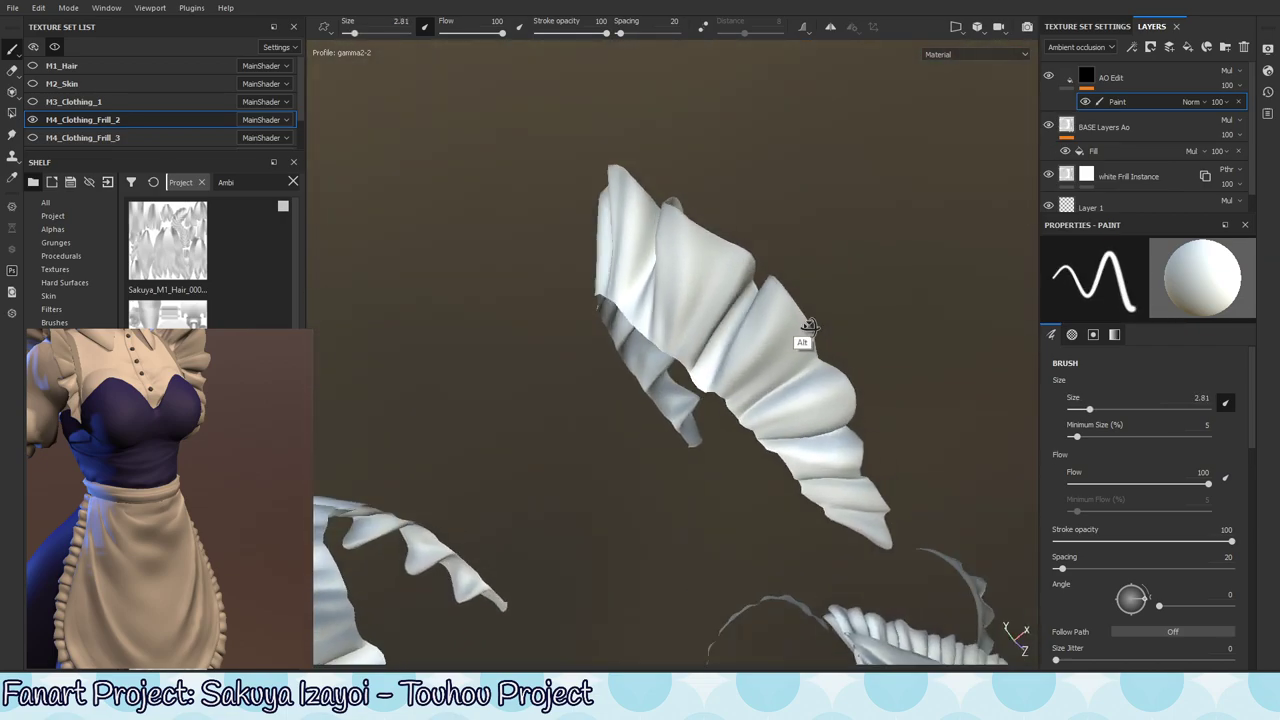
- Toggle the BASE Layers Ao layer off and on to compare its shading on the shoulder frill
left_click(1048, 126)
left_click(1048, 127)
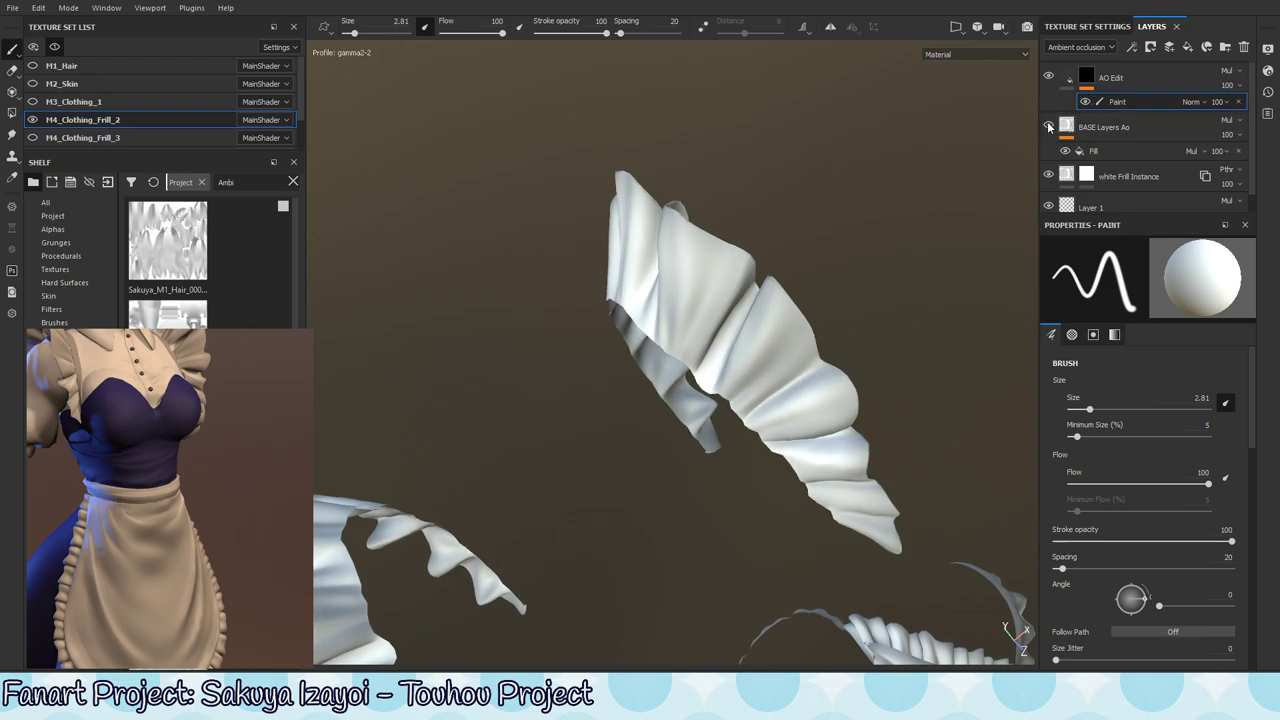
left_click(1048, 127)
left_click(1048, 127)
mouse_move(794, 380)
left_mouse_down("alt")
mouse_move(738, 351)
mouse_move(740, 297)
left_mouse_up("alt")
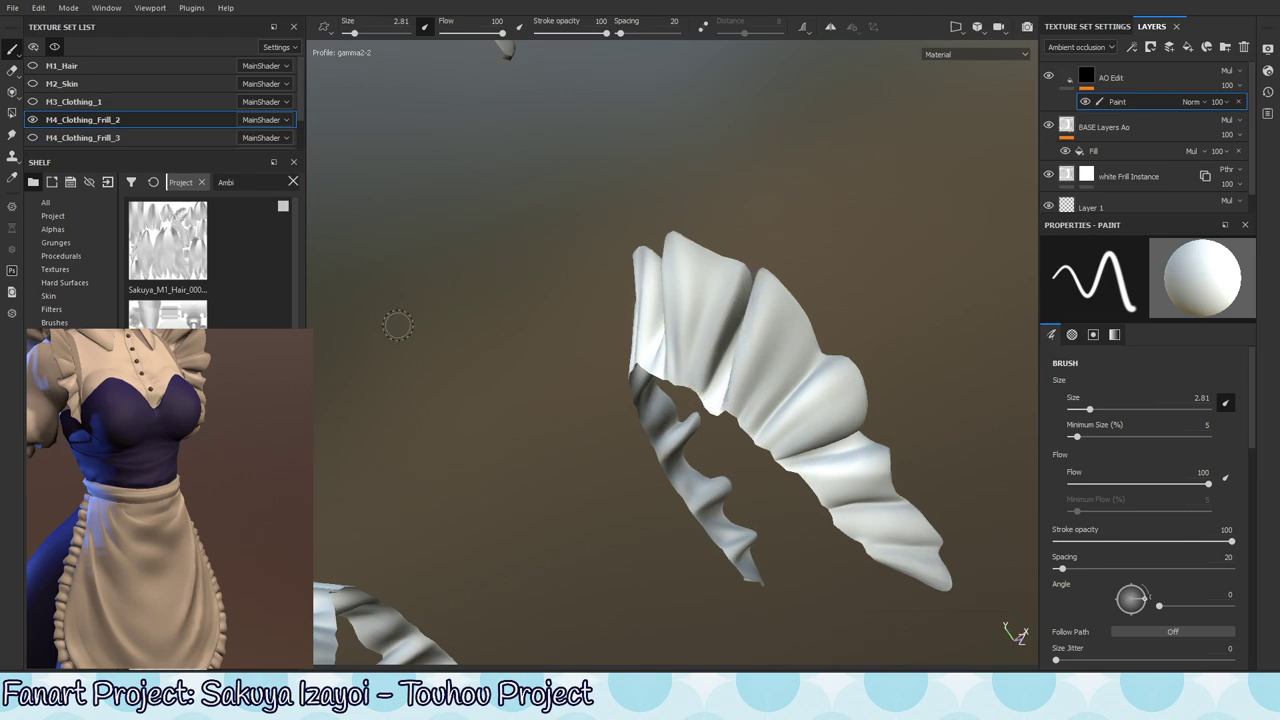
left_click_drag(778, 362, 740, 296, "alt")
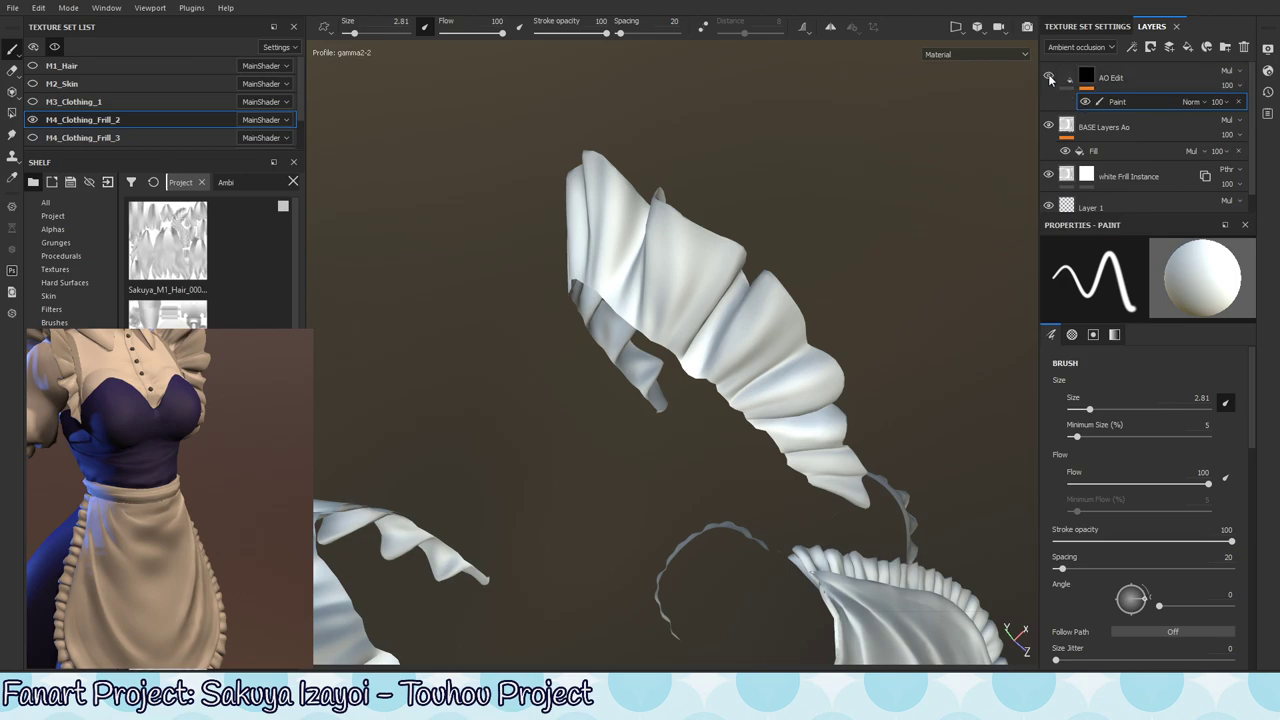
- Try a red test stroke across a fold of the shoulder frill and undo it
left_click_drag(806, 371, 870, 125, "alt")
mouse_move(575, 388)
left_mouse_down("alt")
mouse_move(586, 286)
mouse_move(666, 292)
mouse_move(766, 423)
mouse_move(723, 263)
mouse_move(738, 228)
mouse_move(665, 288)
left_mouse_up("alt")
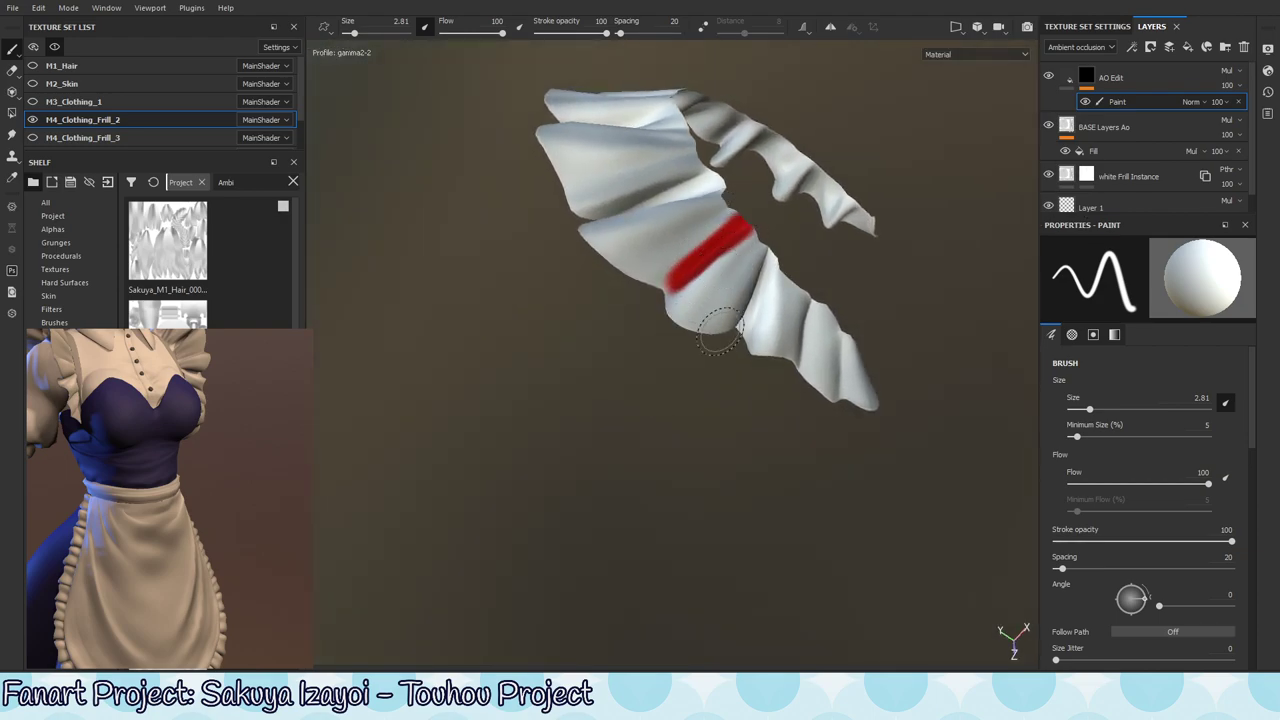
key("ctrl+z")
- Change AO Edit's base color to a dark grey of about 0.051 RGB and select the paint effect in its mask
left_click(1067, 77)
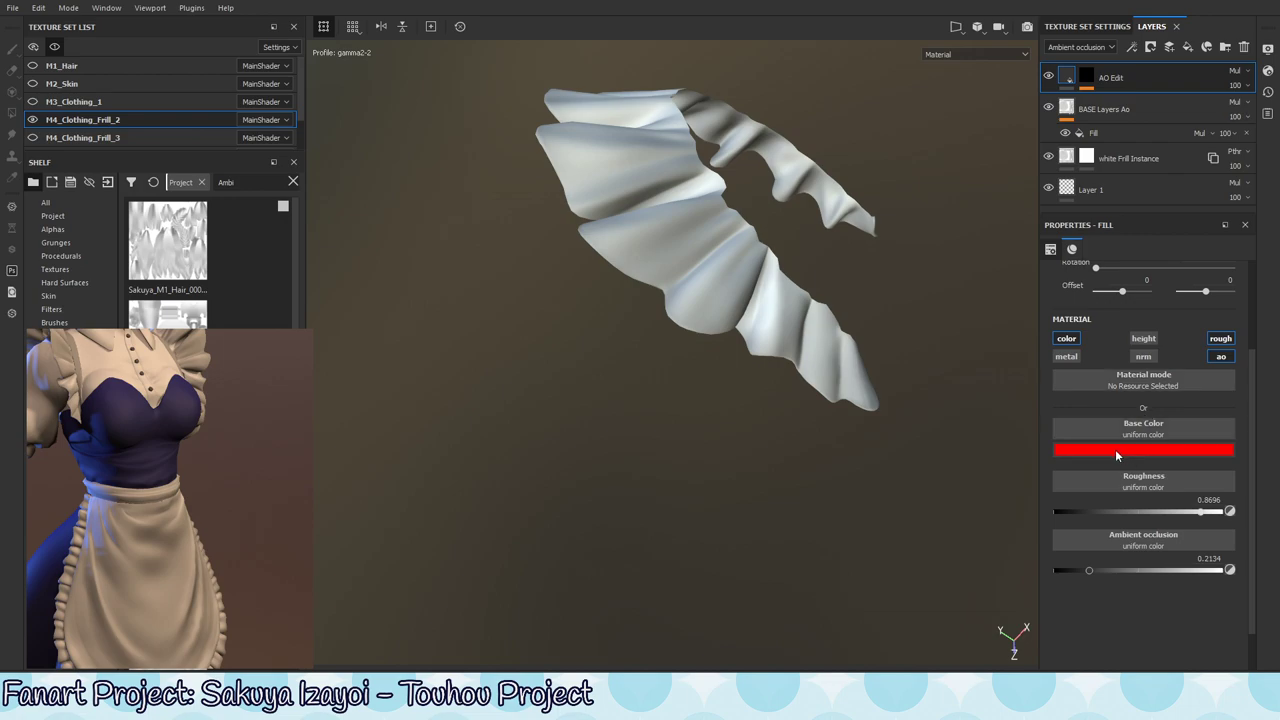
left_click(1117, 451)
left_click_drag(1117, 525, 1092, 568)
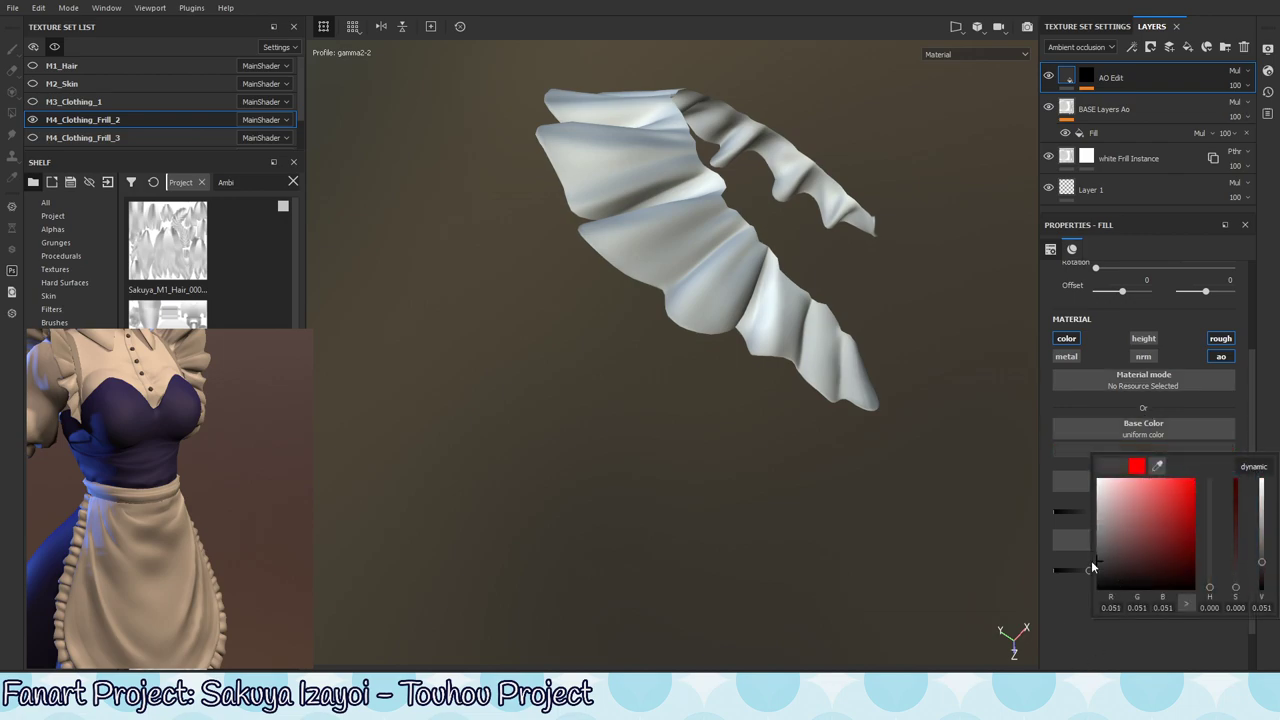
left_click(1082, 647)
left_click(1086, 79)
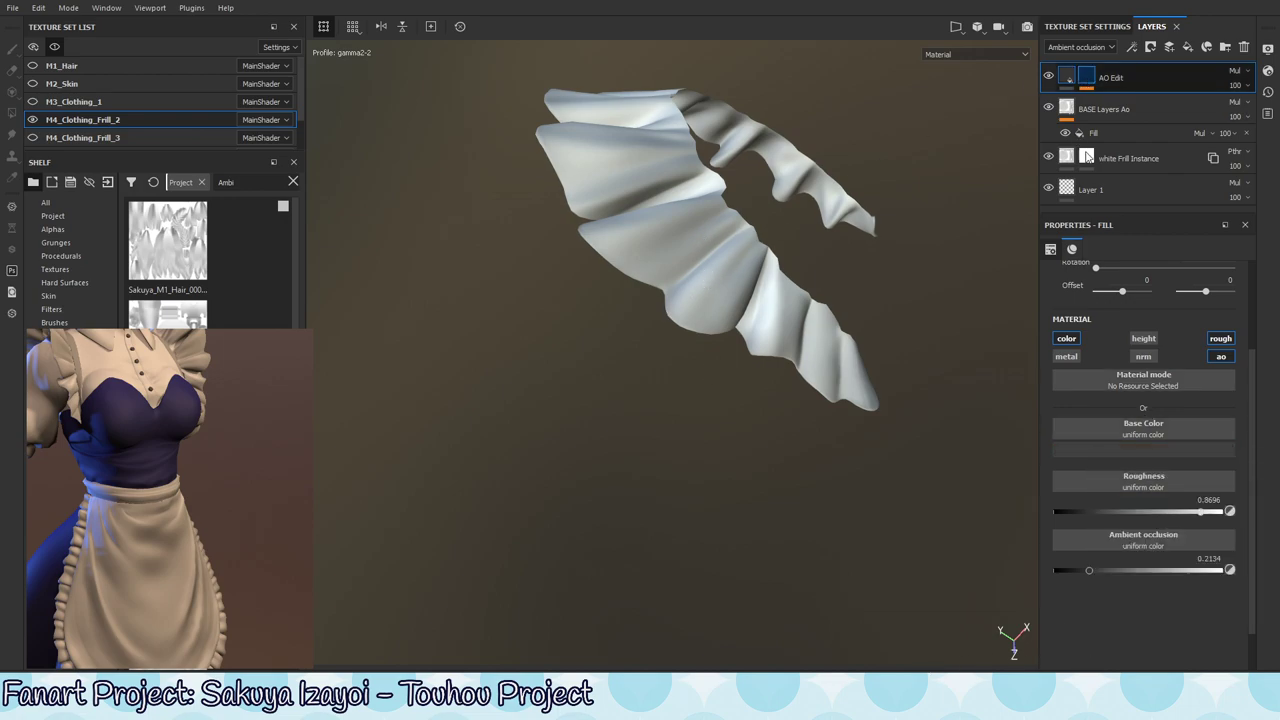
left_click(1153, 103)
- Undo a test stroke on the shoulder frill and set the brush to flow 19, stroke opacity 38 and size 5.63
left_click_drag(678, 285, 751, 222)
key("ctrl+z")
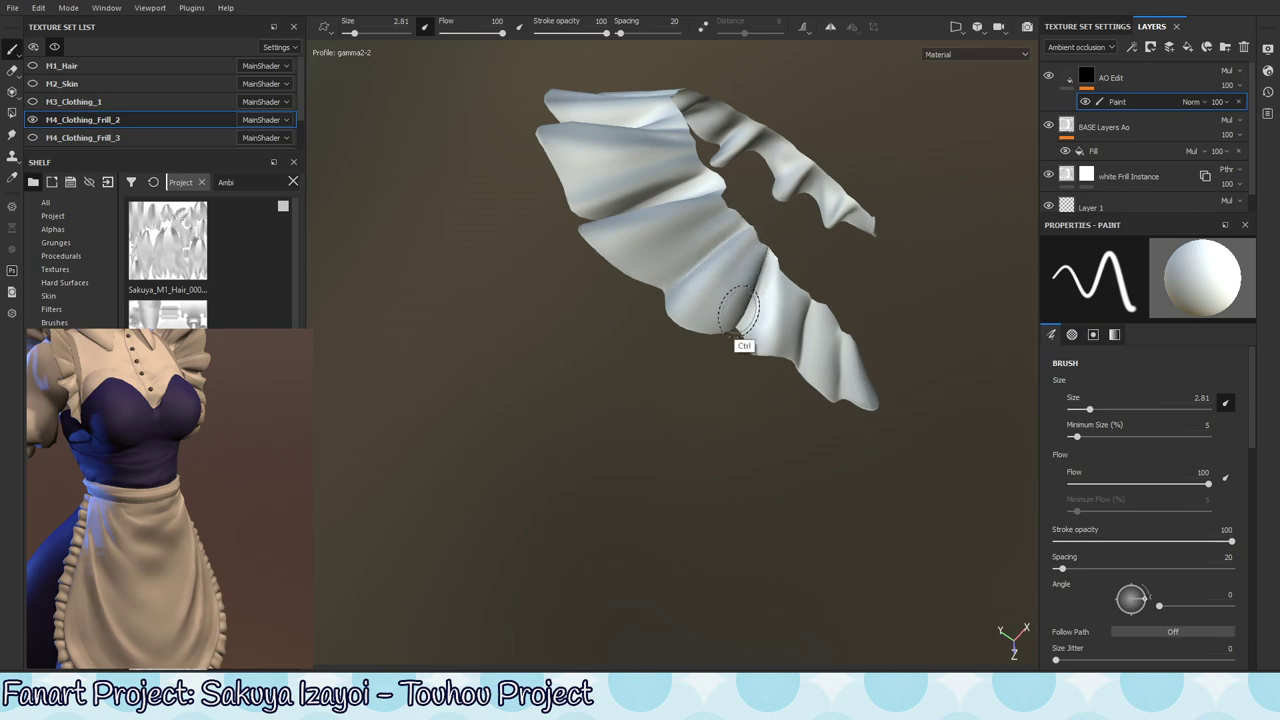
mouse_move(790, 310)
left_mouse_down("ctrl")
mouse_move(463, 428)
mouse_move(509, 411)
mouse_move(518, 432)
mouse_move(497, 432)
left_mouse_up("ctrl")
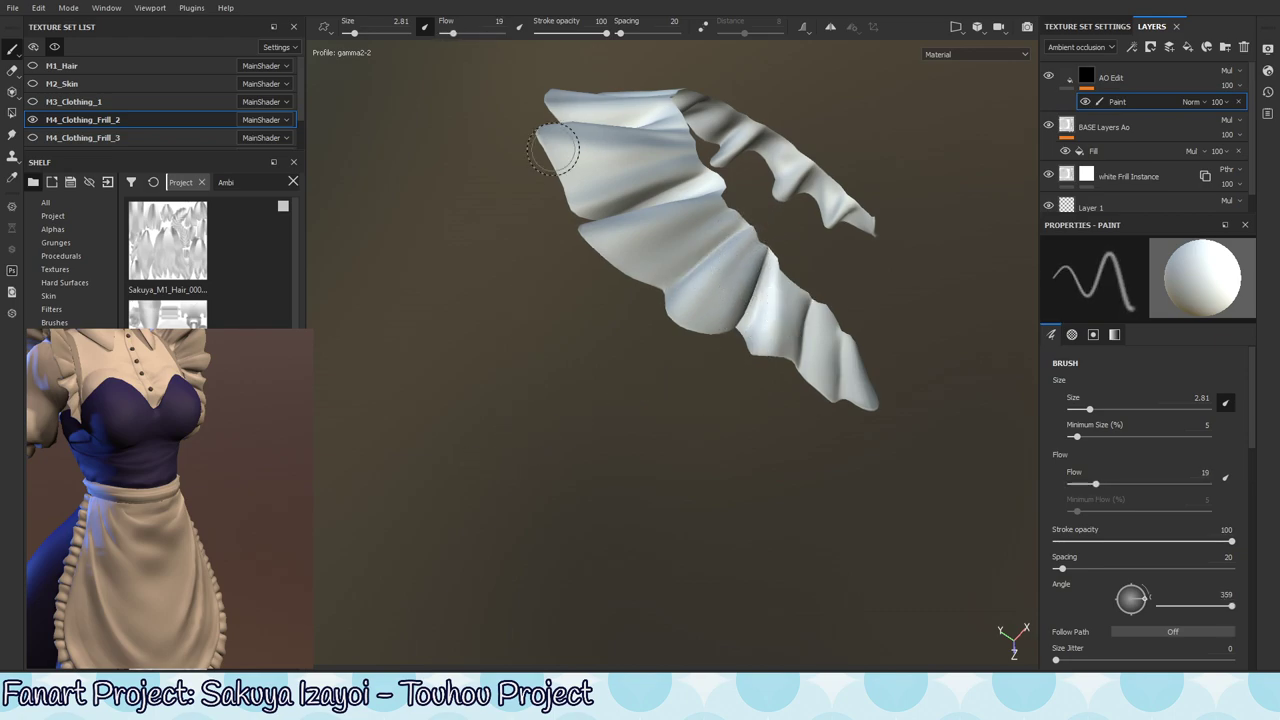
left_click_drag(594, 36, 561, 42)
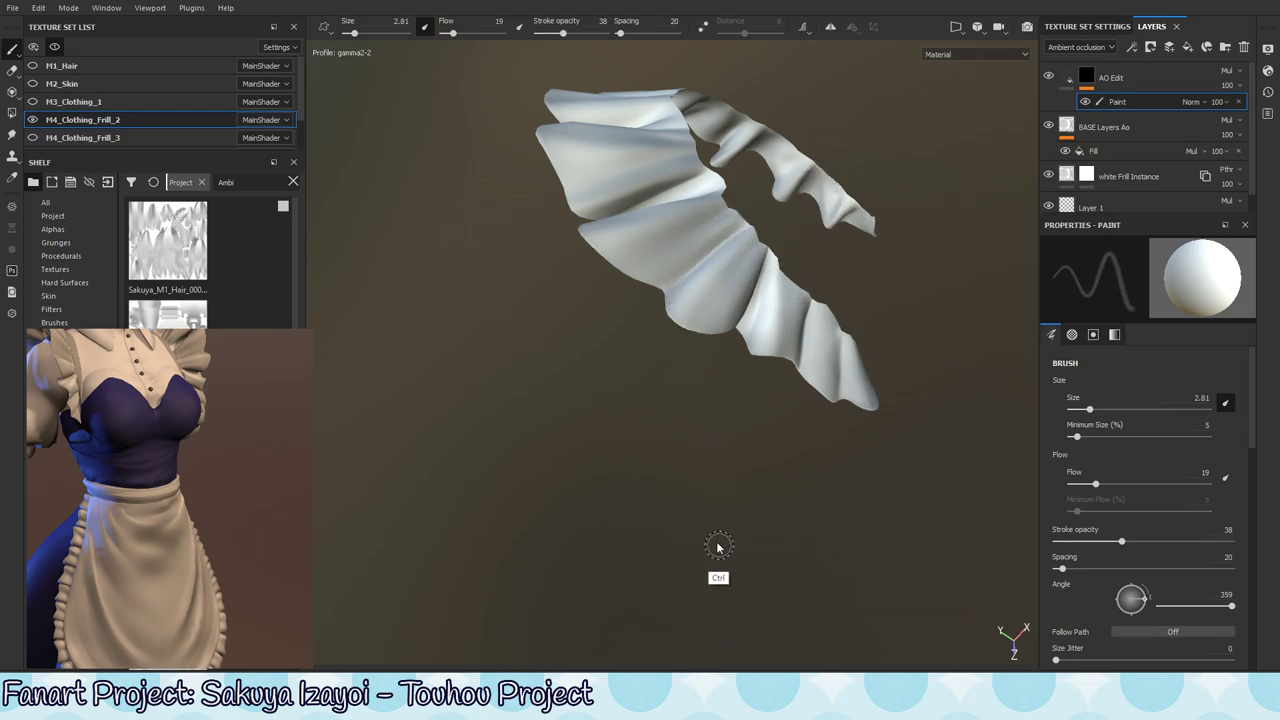
mouse_move(737, 249)
left_mouse_down("alt")
mouse_move(713, 280)
mouse_move(716, 266)
left_mouse_up("alt")
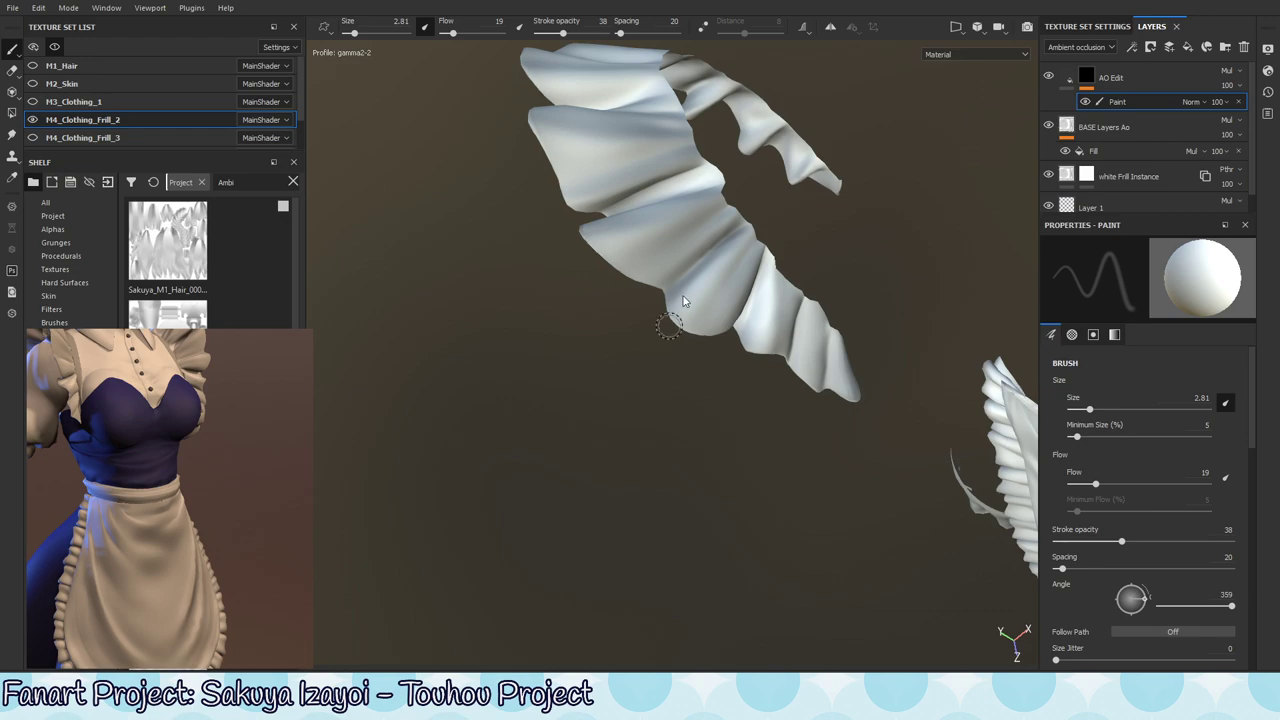
key("bracketright")
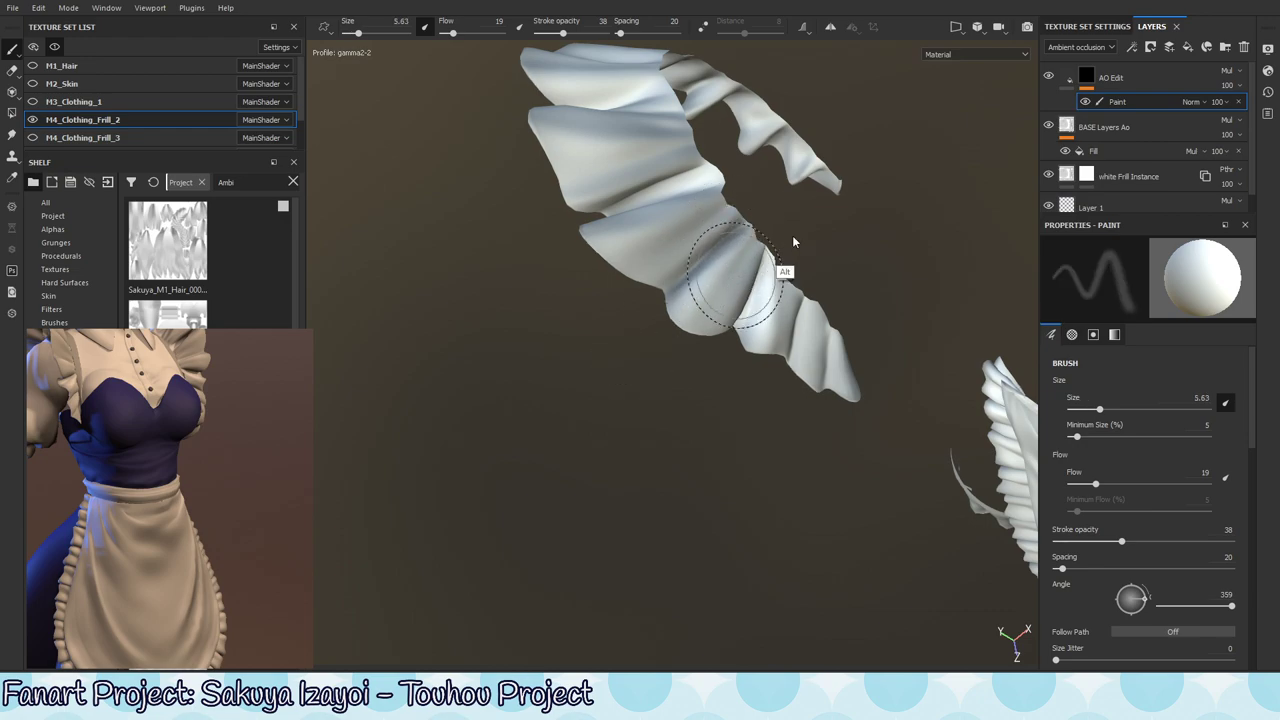
- Set the brush flow to 8 and paint soft shading into the folds along the shoulder frill's side
left_click_drag(794, 243, 766, 280, "alt")
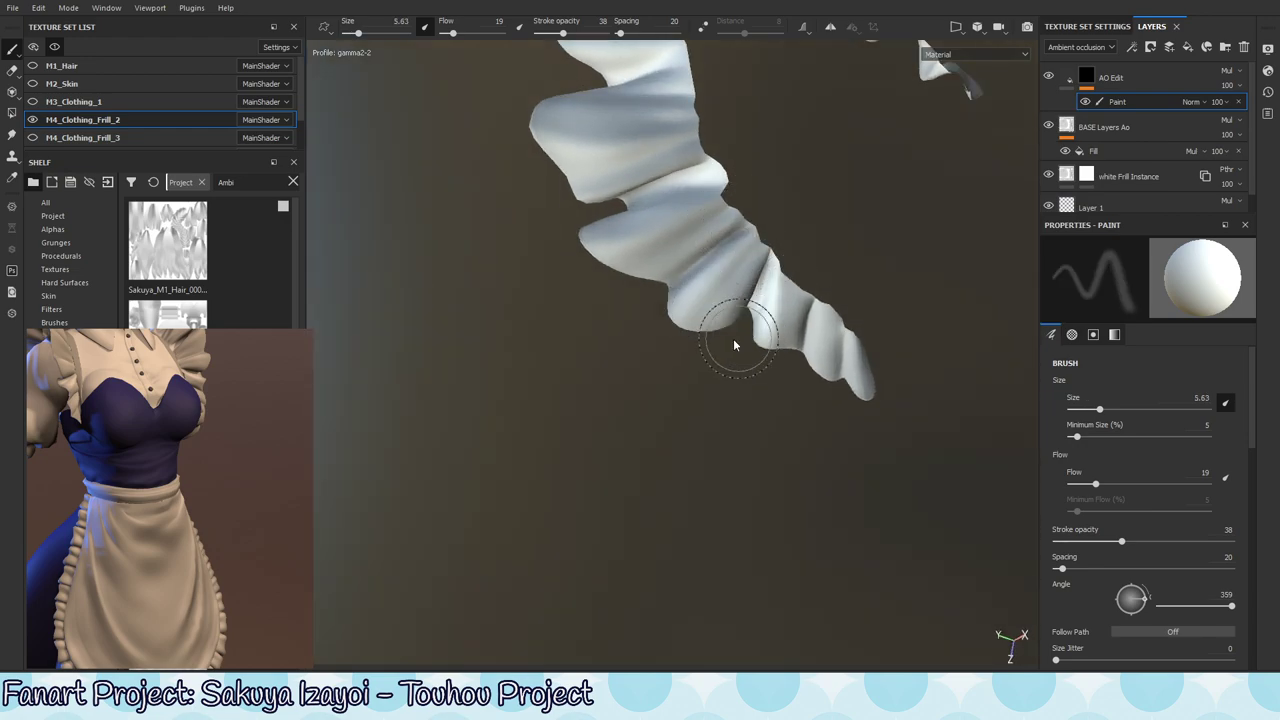
mouse_move(735, 340)
left_mouse_down("alt")
mouse_move(715, 254)
mouse_move(724, 264)
mouse_move(740, 224)
left_mouse_up("alt")
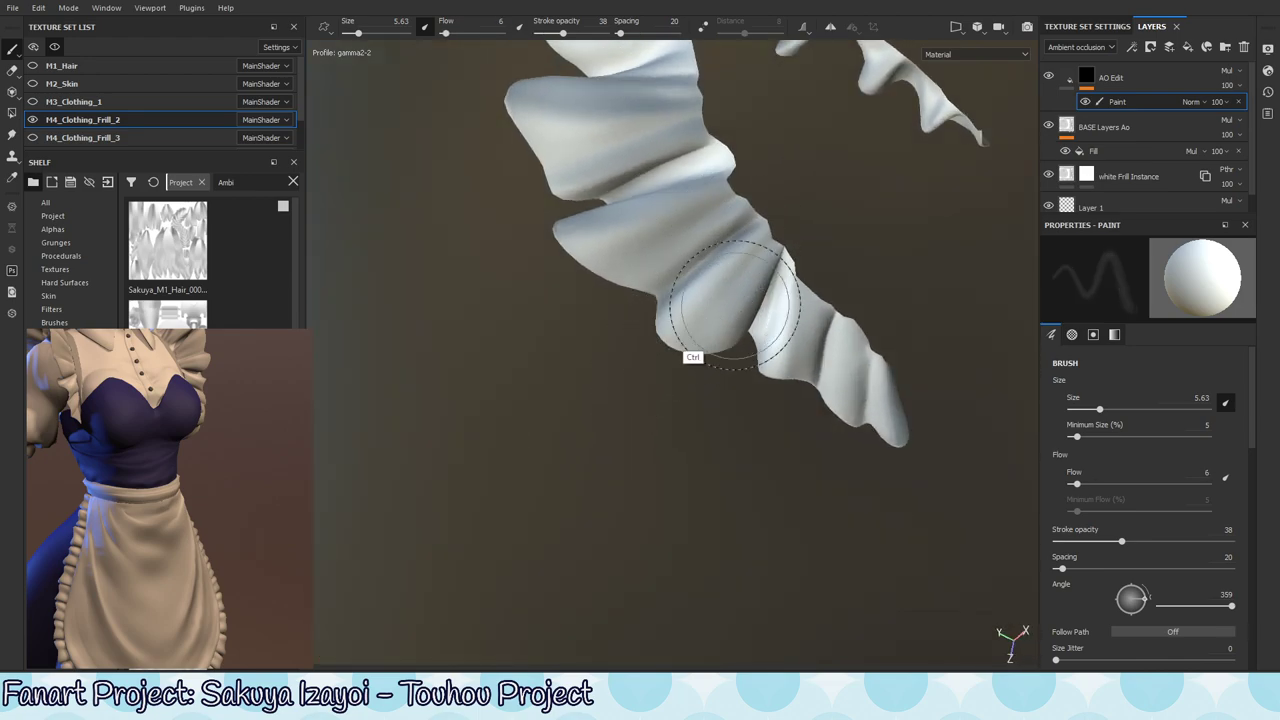
mouse_move(735, 305)
left_mouse_down("ctrl")
mouse_move(674, 333)
mouse_move(697, 335)
mouse_move(694, 286)
mouse_move(752, 245)
left_mouse_up("ctrl")
mouse_move(800, 300)
left_mouse_down("alt")
mouse_move(831, 311)
mouse_move(771, 271)
left_mouse_up("alt")
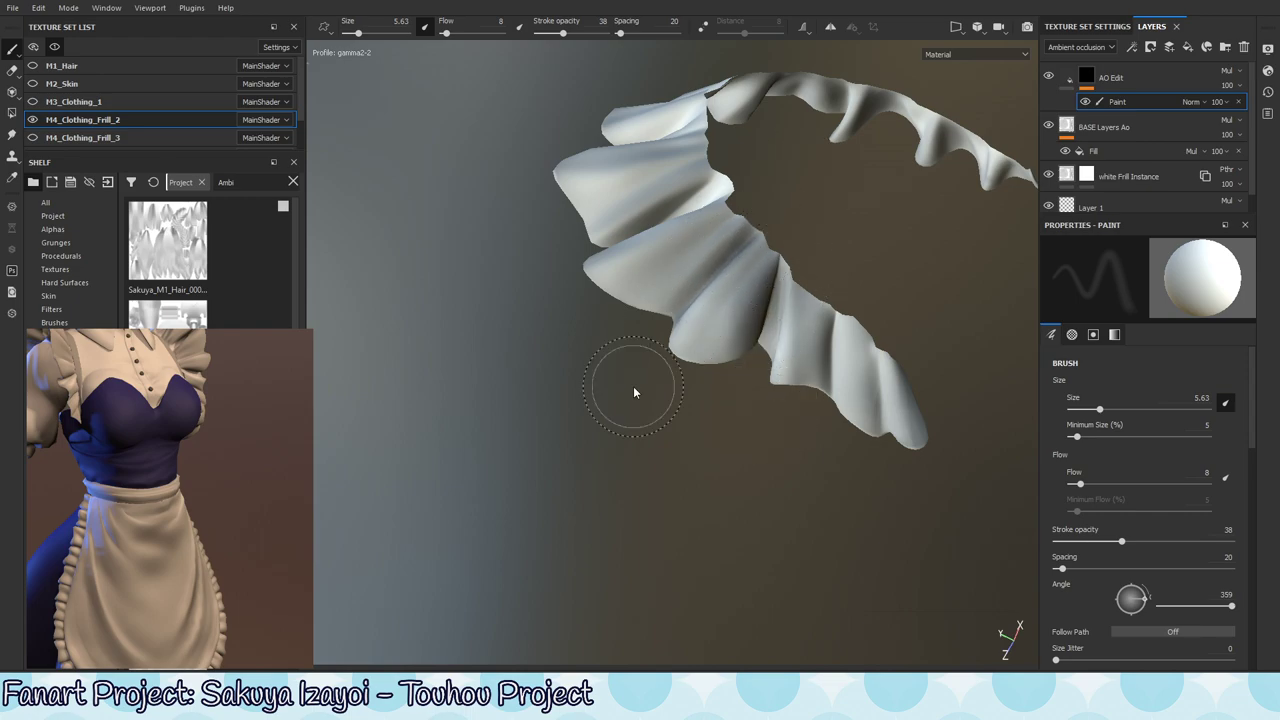
mouse_move(634, 388)
left_mouse_down("alt")
mouse_move(772, 289)
mouse_move(789, 314)
mouse_move(770, 250)
left_mouse_up("alt")
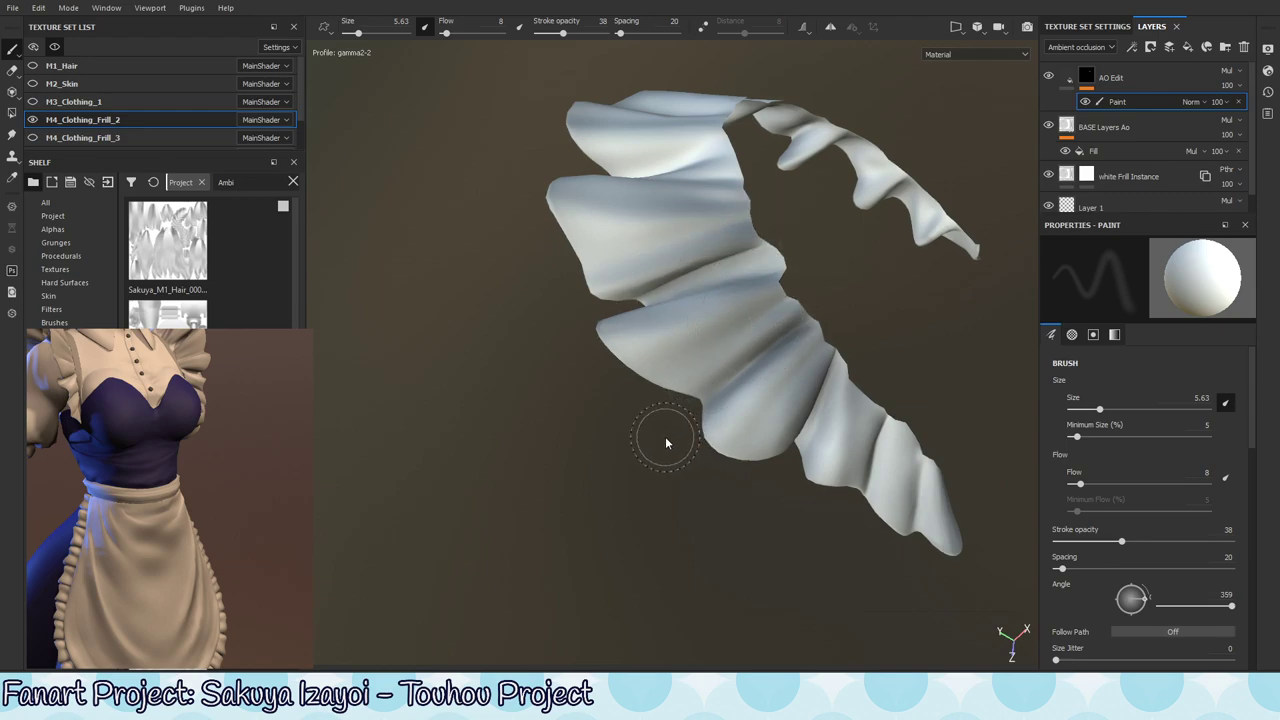
mouse_move(777, 218)
left_mouse_down("alt")
mouse_move(728, 298)
mouse_move(694, 280)
mouse_move(650, 330)
mouse_move(709, 329)
mouse_move(771, 271)
left_mouse_up("alt")
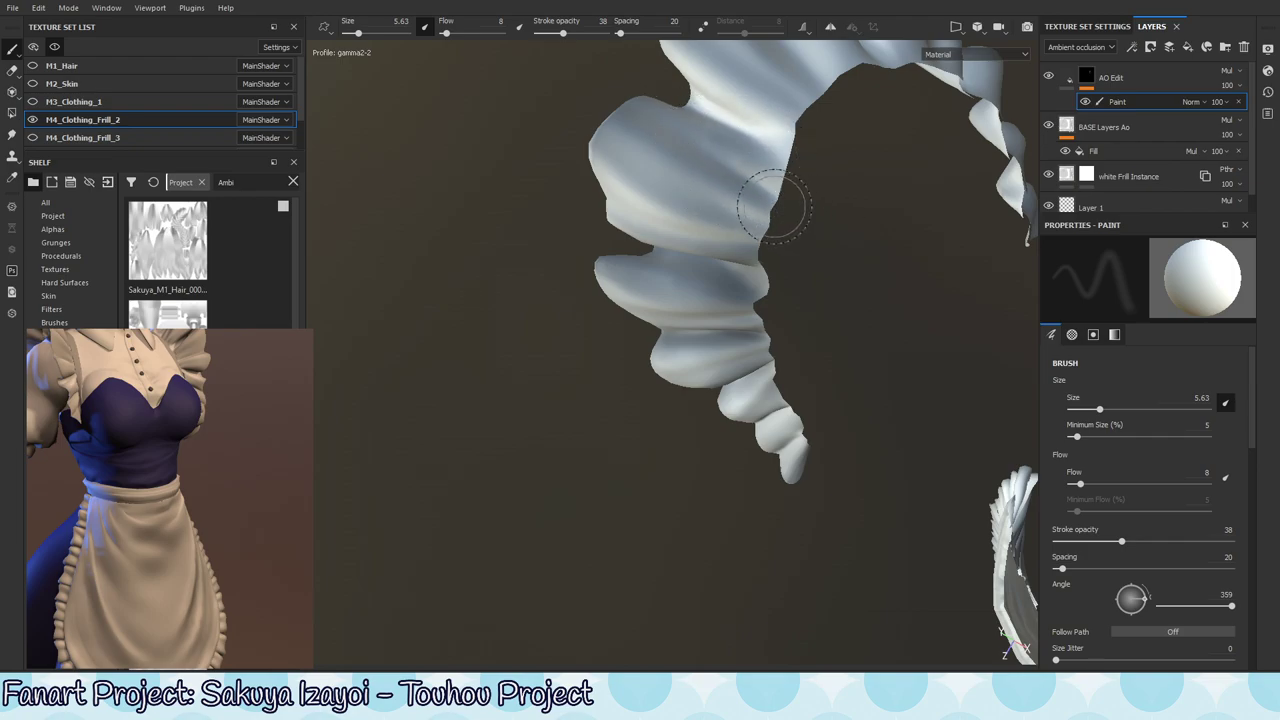
- Deepen the shading at the base of the shoulder frill's wide folds, alternating between adding to and erasing from the mask
left_click_drag(797, 199, 713, 268, "alt")
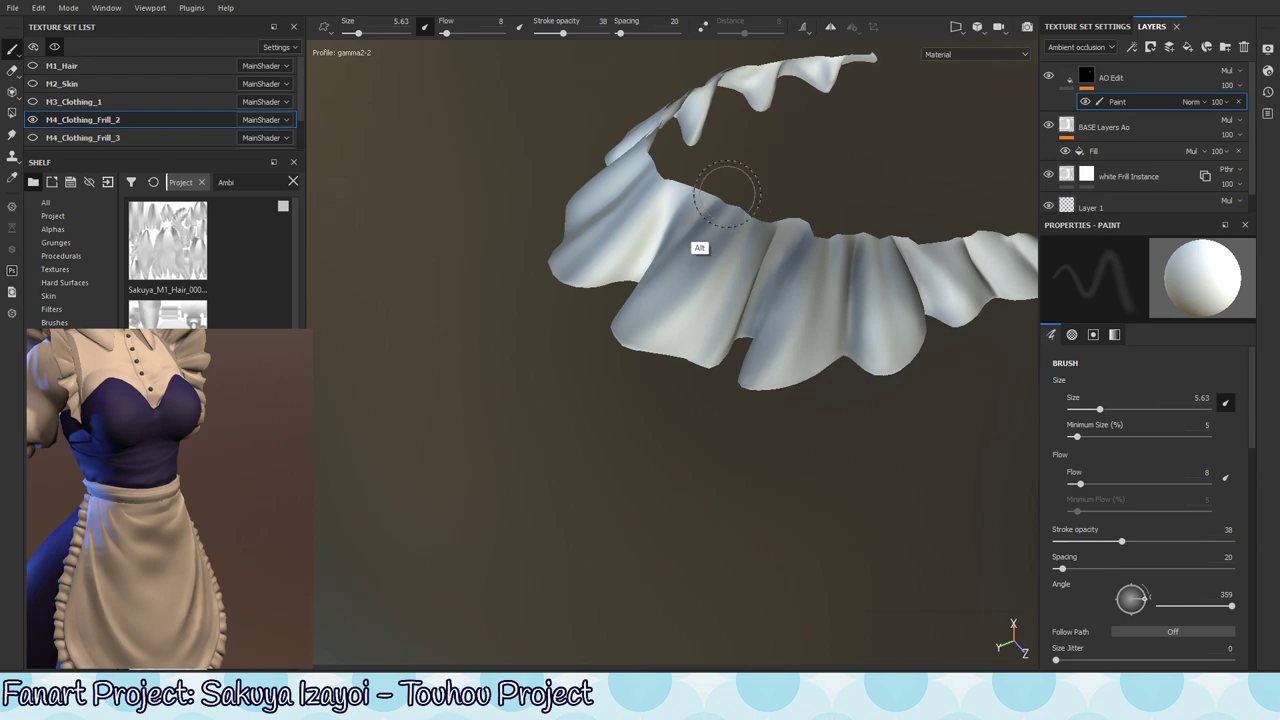
mouse_move(706, 204)
left_mouse_down("alt")
mouse_move(690, 198)
mouse_move(650, 230)
left_mouse_up("alt")
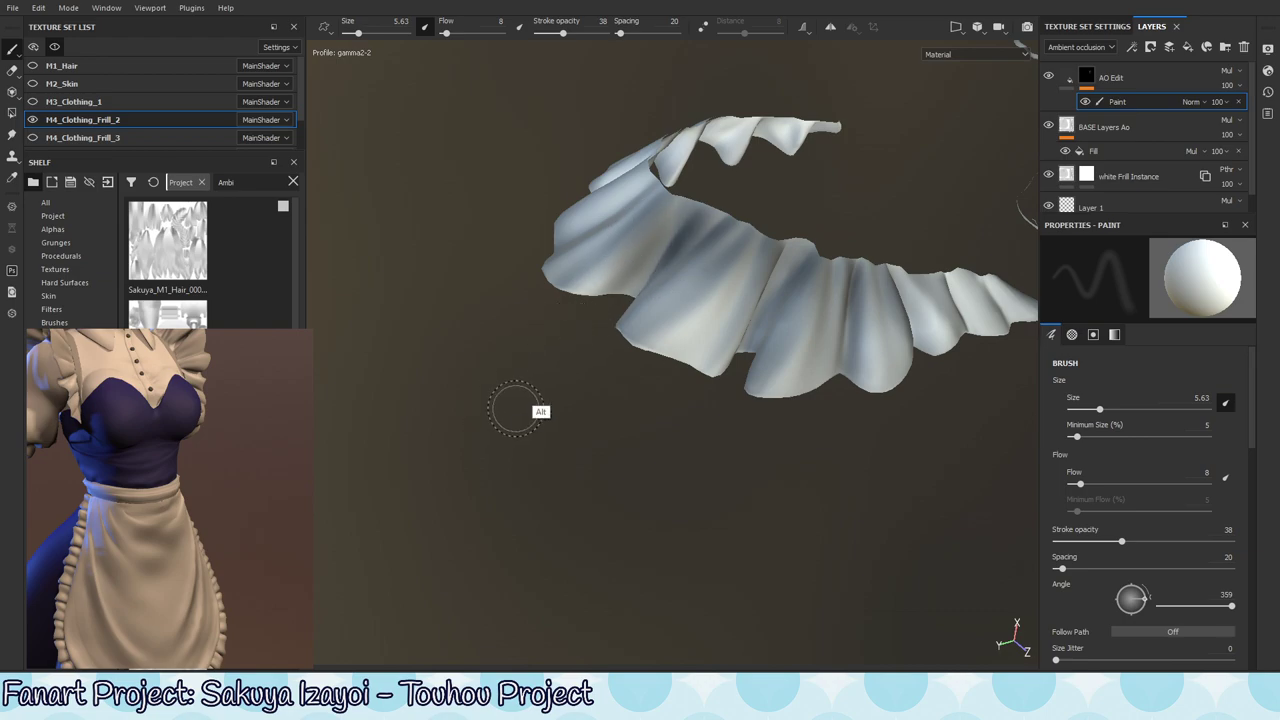
mouse_move(517, 409)
left_mouse_down("alt")
mouse_move(837, 329)
mouse_move(690, 205)
left_mouse_up("alt")
key("x")
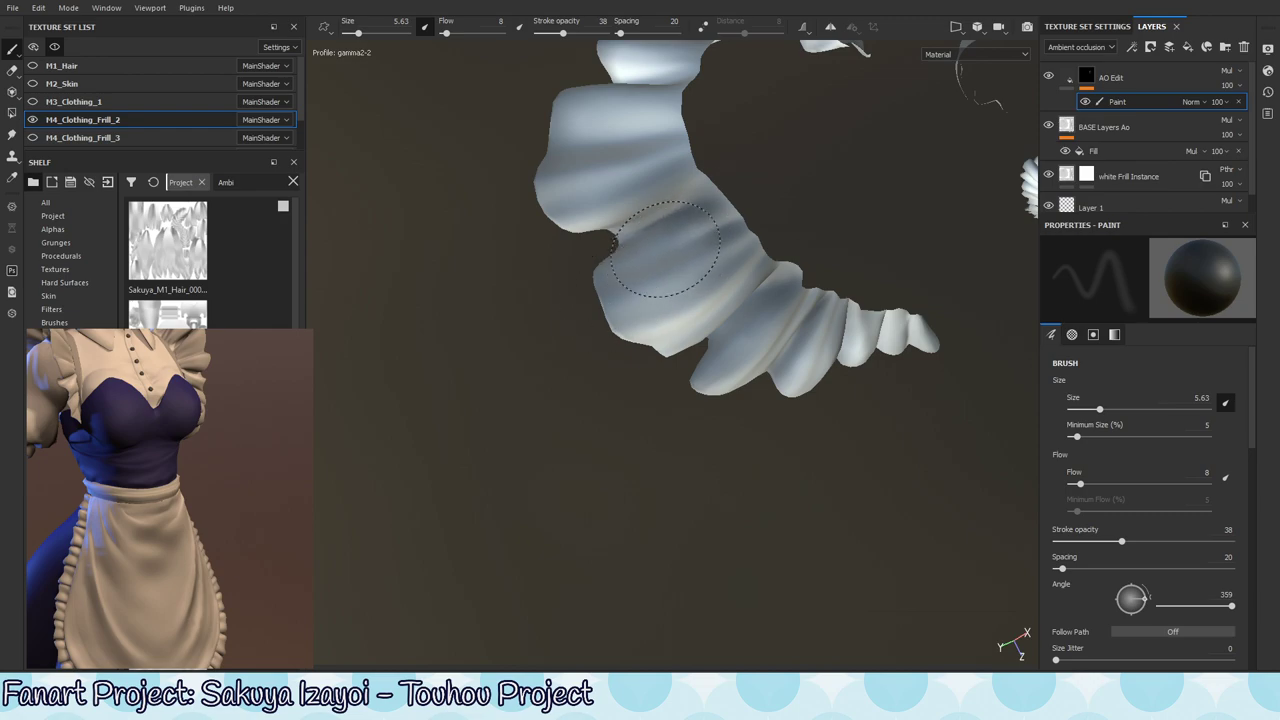
key("x")
left_click_drag(590, 364, 749, 366, "alt")
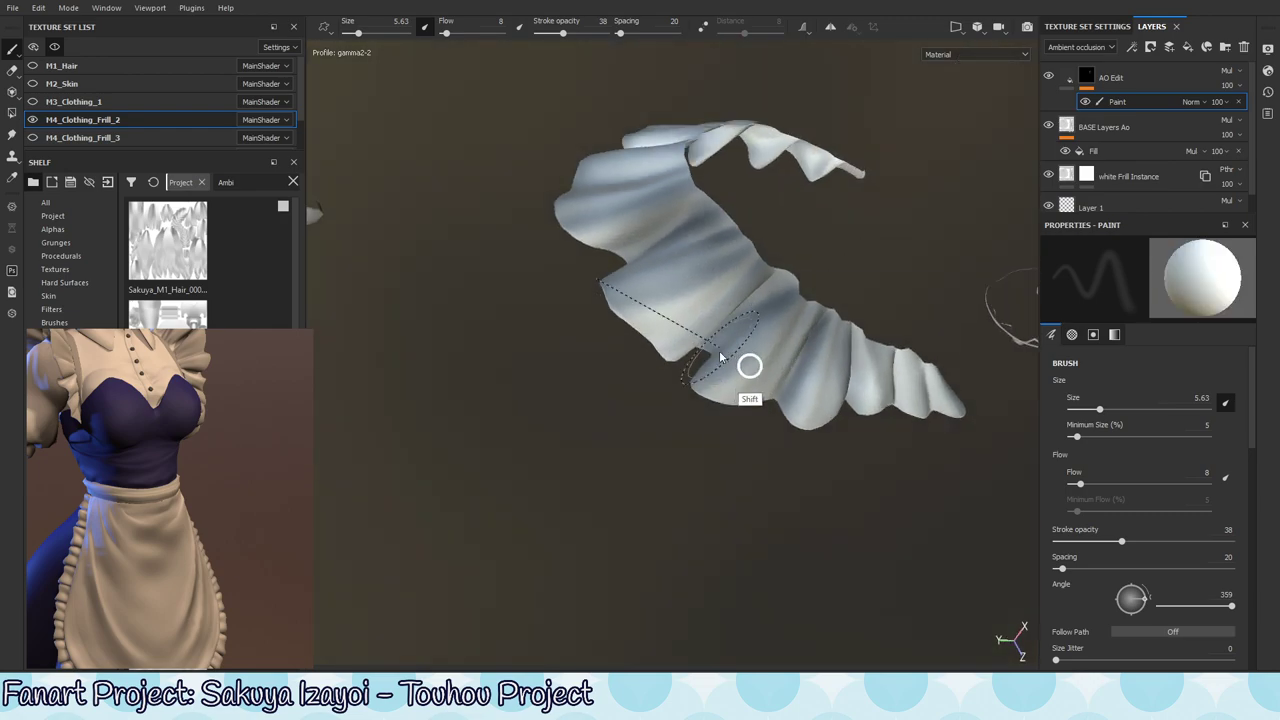
- Rotate the environment lighting to view the shoulder frill's shading under brighter light
right_click(720, 385)
mouse_move(681, 398)
right_mouse_down("shift")
mouse_move(774, 374)
mouse_move(703, 391)
right_mouse_up("shift")
left_click_drag(703, 391, 651, 289, "alt")
mouse_move(651, 289)
right_mouse_down("shift")
mouse_move(671, 309)
mouse_move(748, 305)
mouse_move(685, 329)
right_mouse_up("shift")
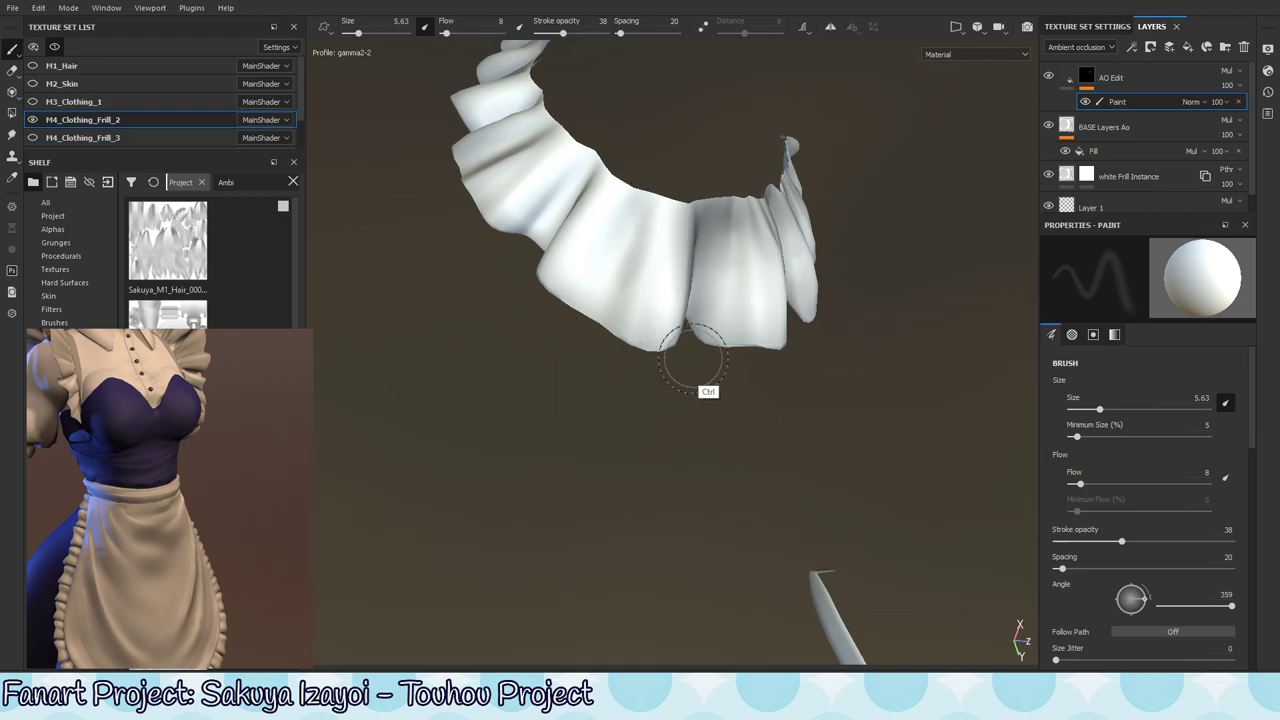
- Set the brush to flow 7 and stroke opacity 17 and refine the shading between the shoulder frill's folds
left_click_drag(721, 360, 655, 400, "ctrl")
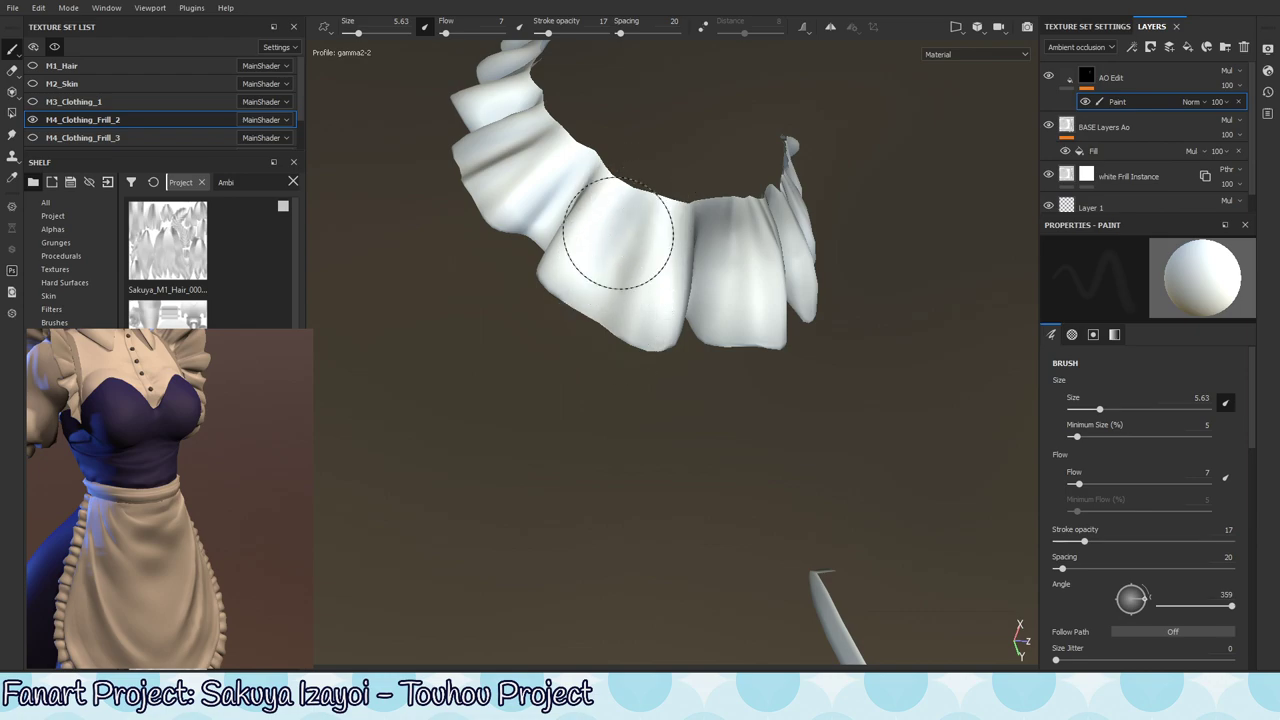
left_click_drag(654, 210, 634, 296, "alt")
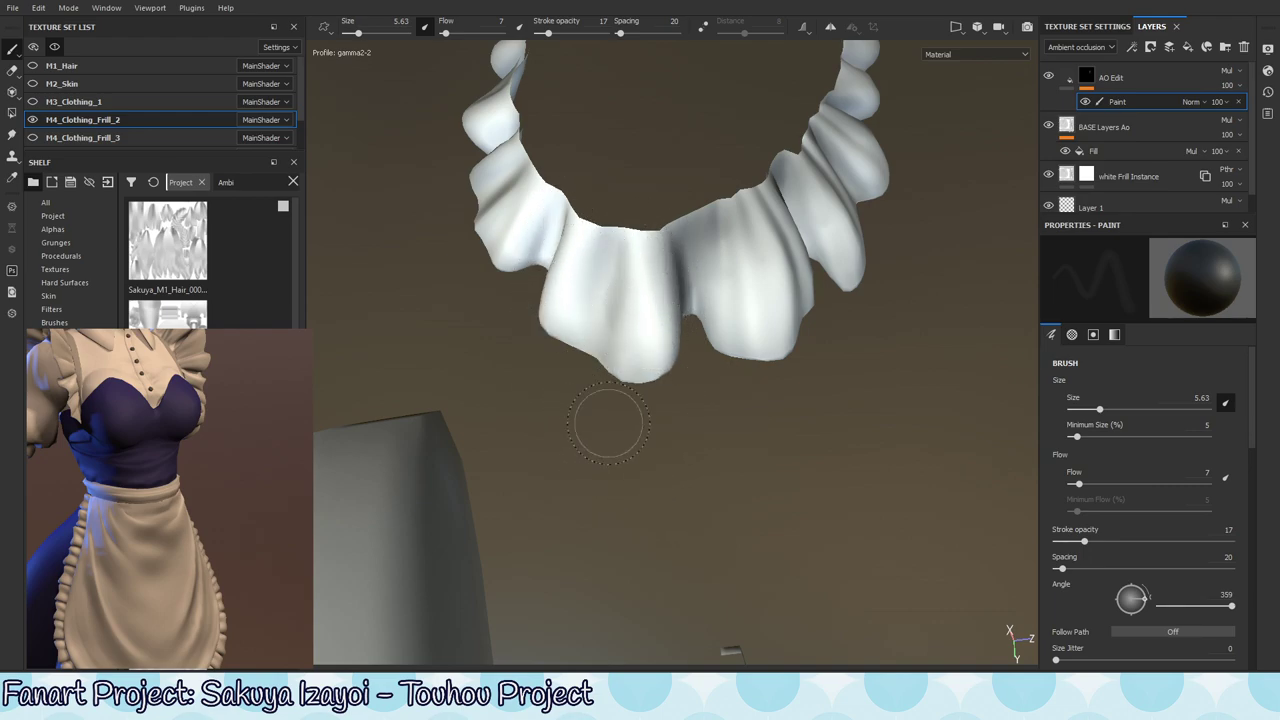
key("x")
mouse_move(631, 437)
left_mouse_down("alt")
mouse_move(649, 266)
mouse_move(765, 276)
mouse_move(628, 268)
left_mouse_up("alt")
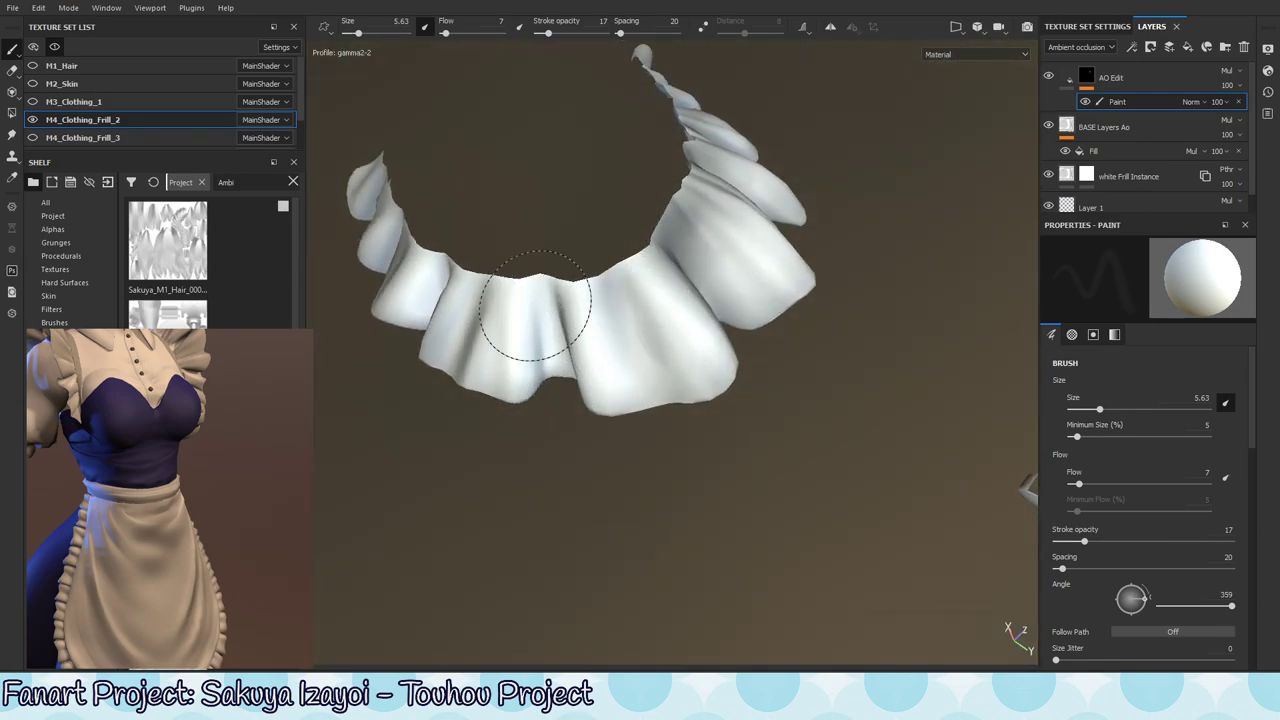
left_click_drag(570, 365, 561, 342, "alt")
- Raise the brush flow to 19 and darken the narrow creases at the middle of the shoulder frill
key("x")
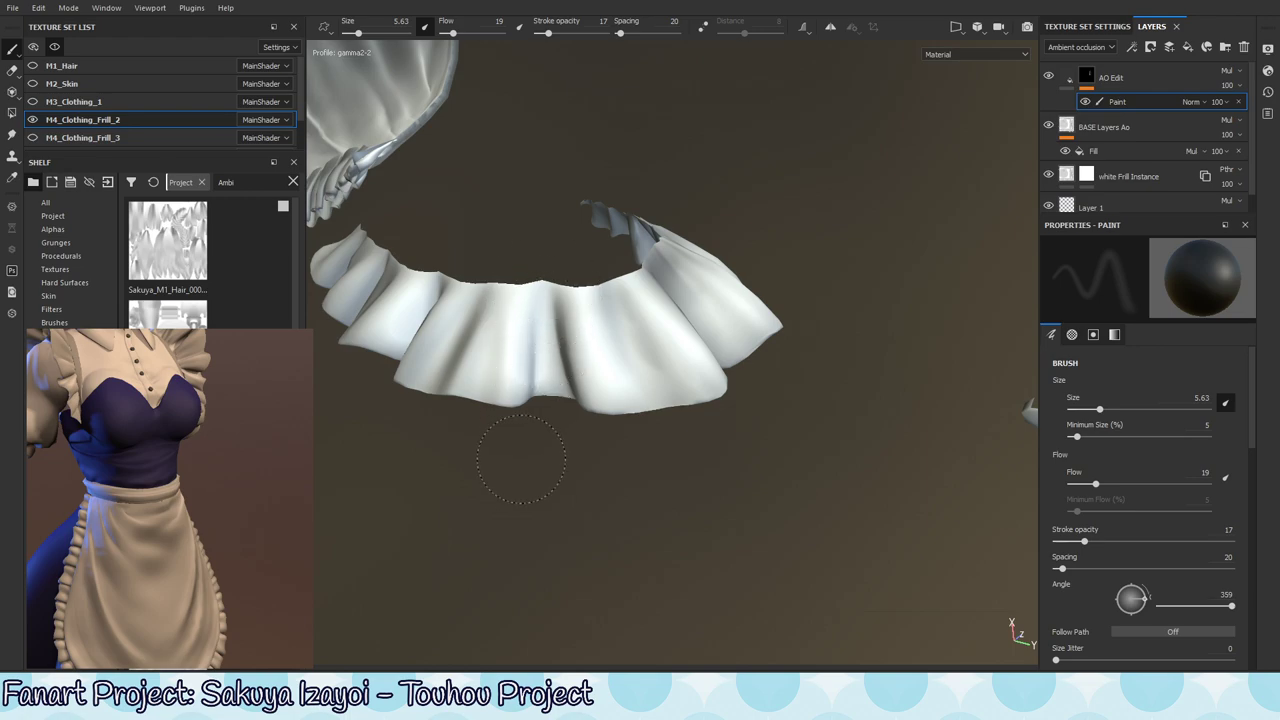
key("x")
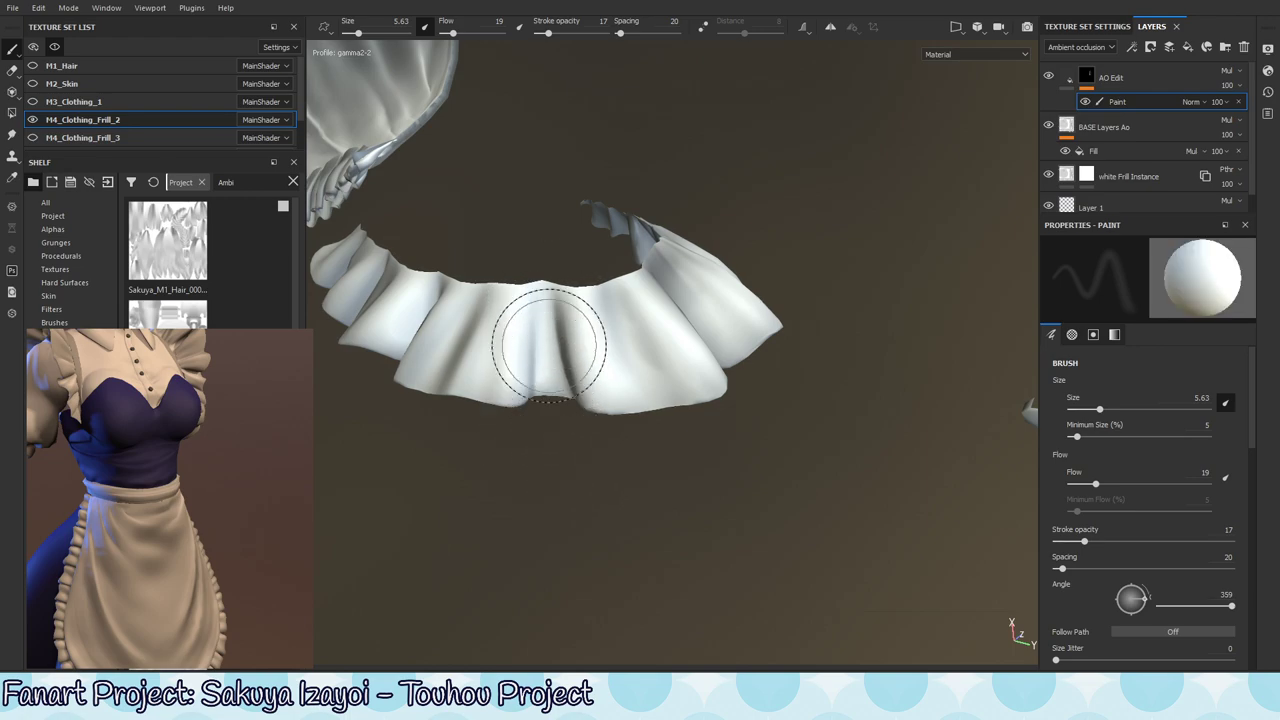
mouse_move(546, 343)
left_mouse_down()
mouse_move(529, 466)
mouse_move(566, 393)
mouse_move(530, 405)
mouse_move(651, 457)
mouse_move(605, 396)
mouse_move(363, 471)
mouse_move(674, 371)
mouse_move(640, 394)
left_mouse_up()
- Display only the ambient occlusion channel and touch up the shading on the shoulder frill's upper folds
key("shift+c")
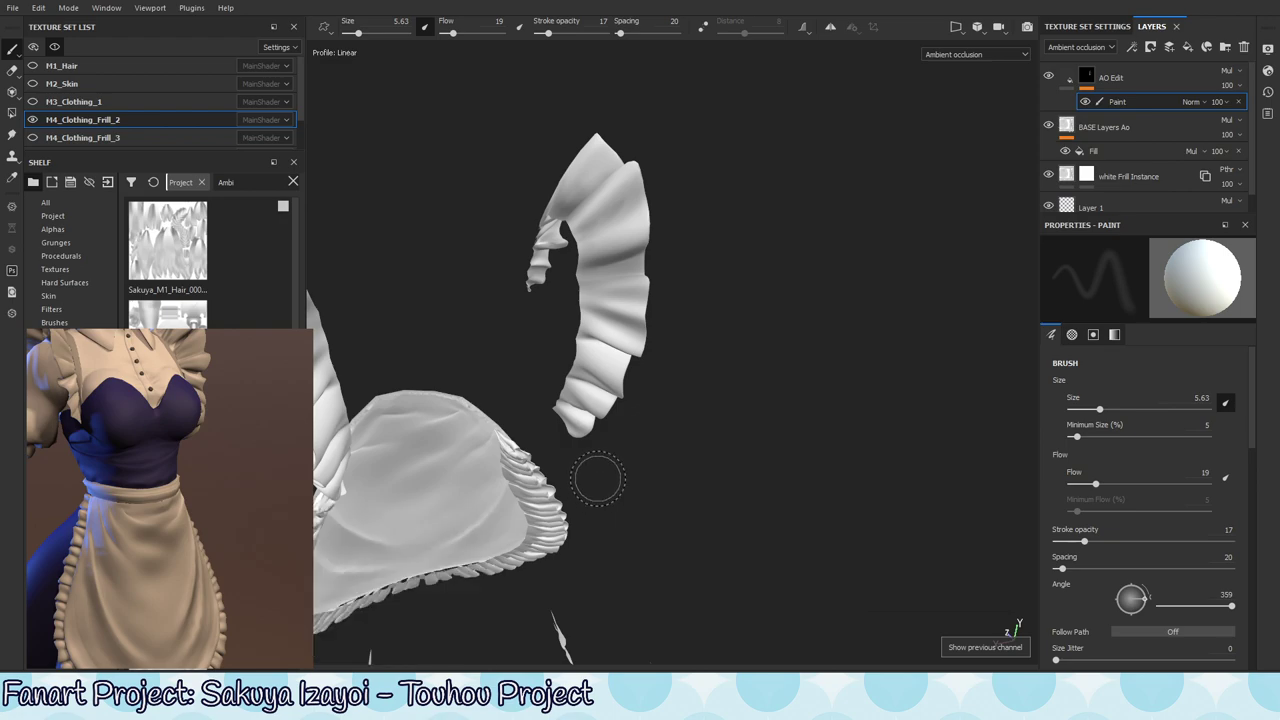
mouse_move(594, 471)
left_mouse_down("alt")
mouse_move(659, 370)
mouse_move(708, 357)
mouse_move(723, 451)
mouse_move(683, 434)
left_mouse_up("alt")
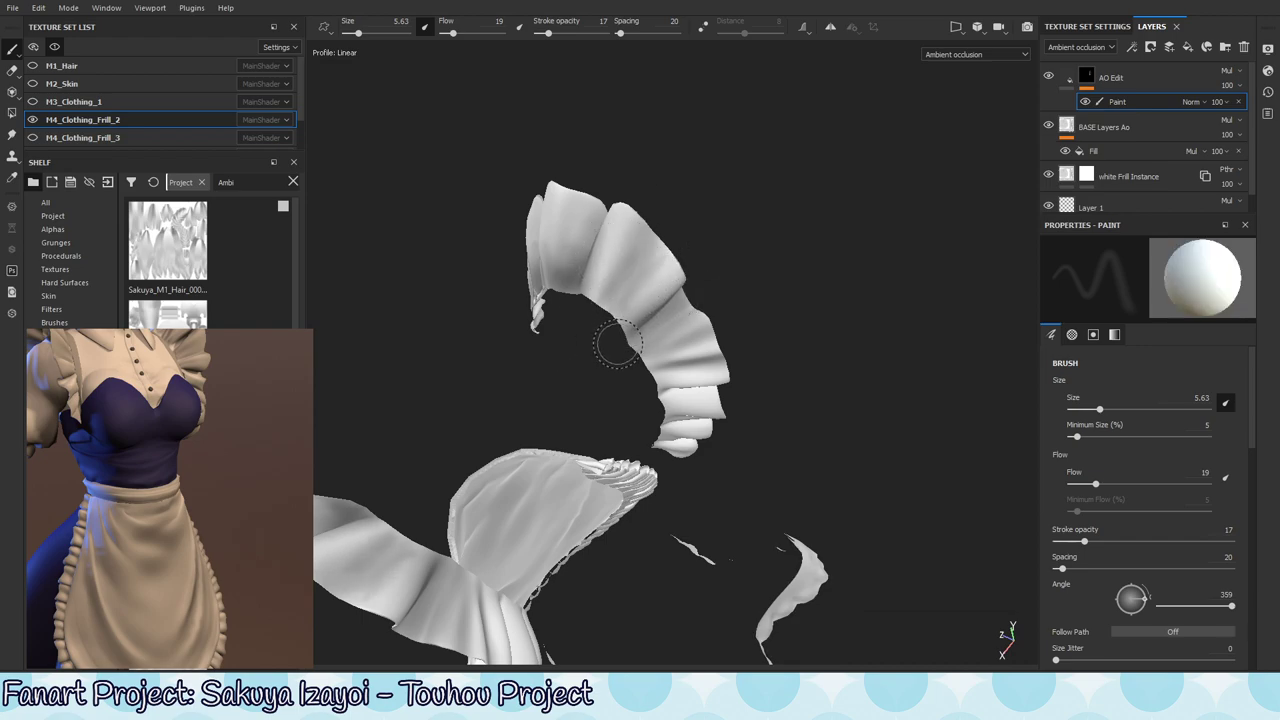
left_click_drag(680, 365, 645, 268, "alt")
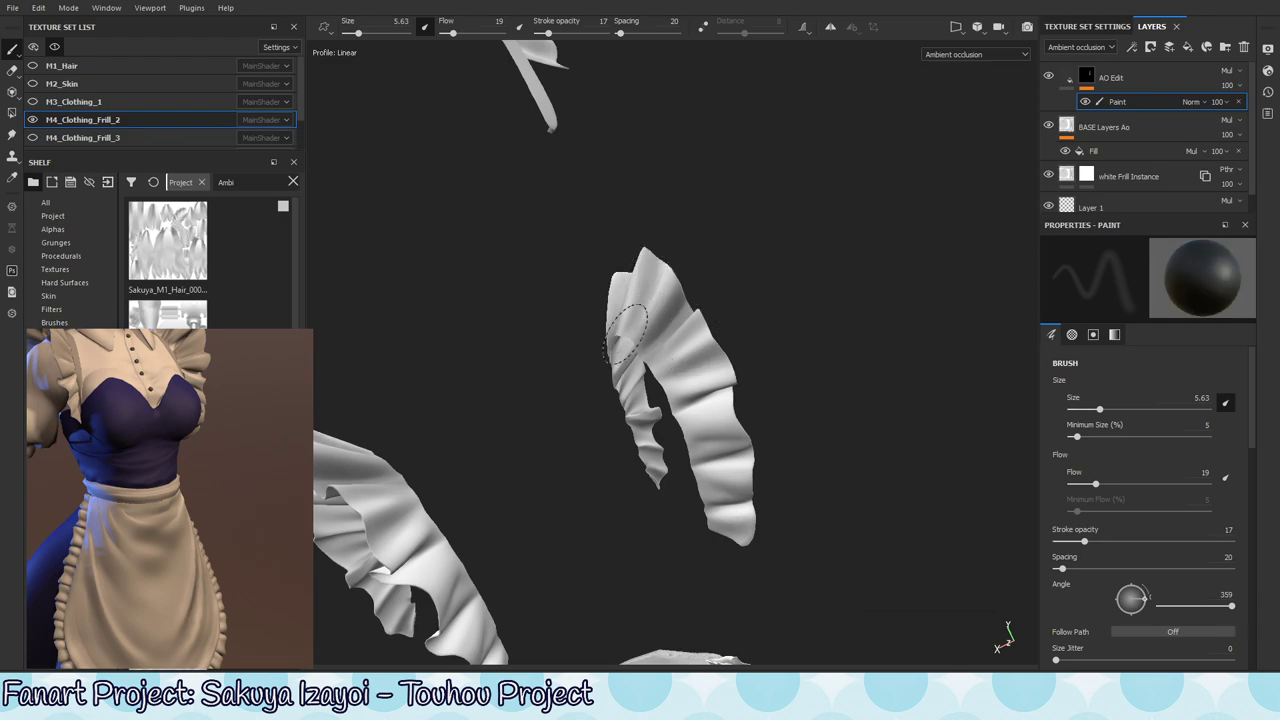
left_click_drag(636, 252, 648, 218, "alt")
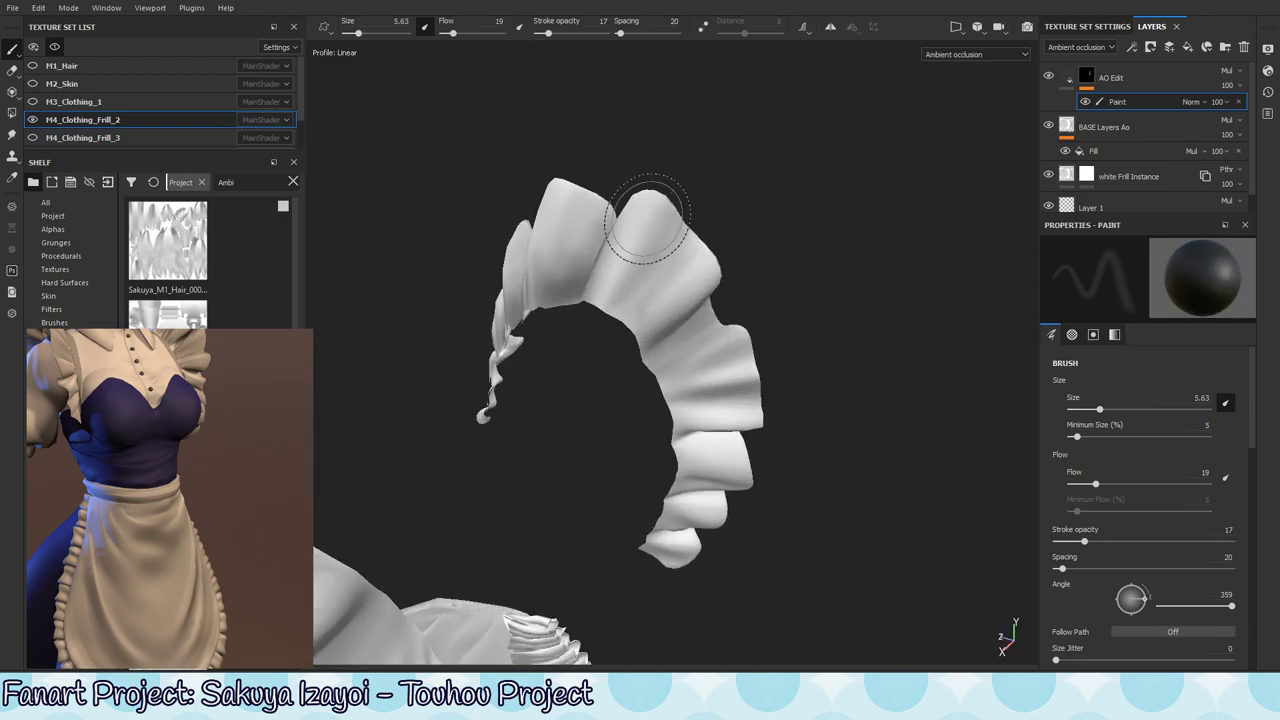
key("x")
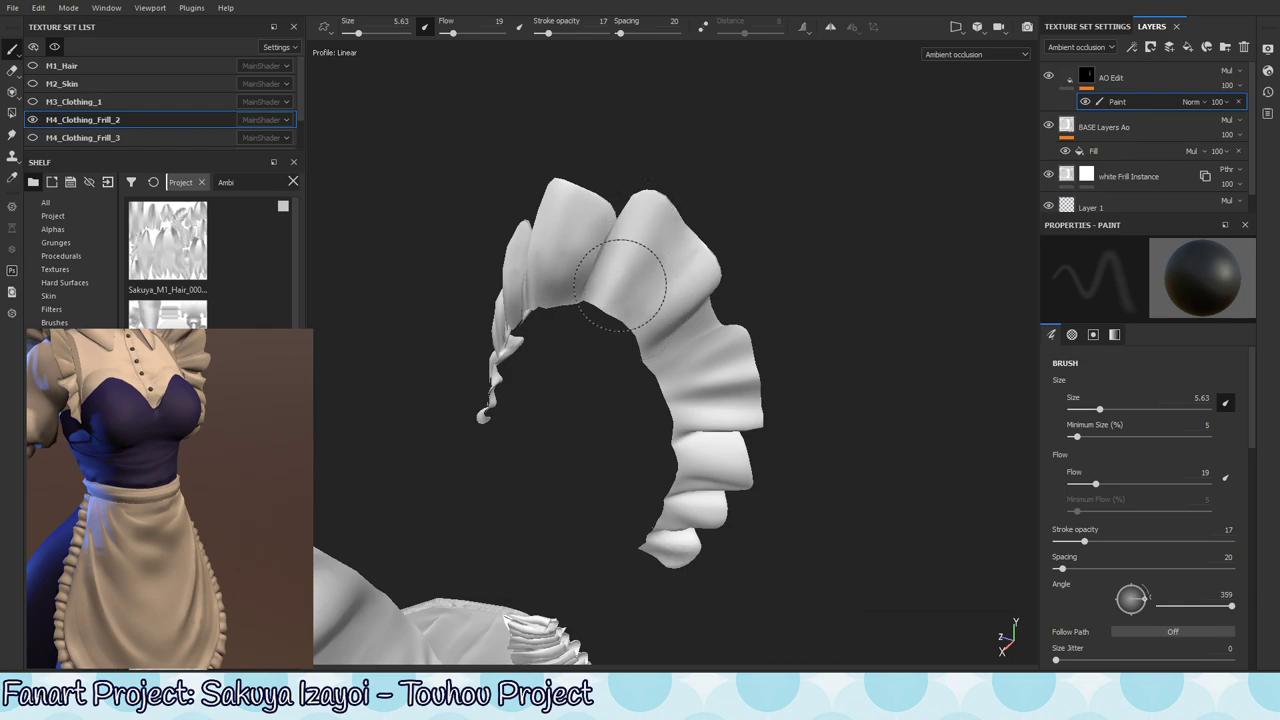
- Examine the shoulder frill's edge and underside up close in the ambient occlusion view
middle_click_drag(620, 338, 652, 353, "alt")
right_click_drag(652, 353, 637, 306, "alt")
left_click_drag(637, 306, 780, 300, "alt")
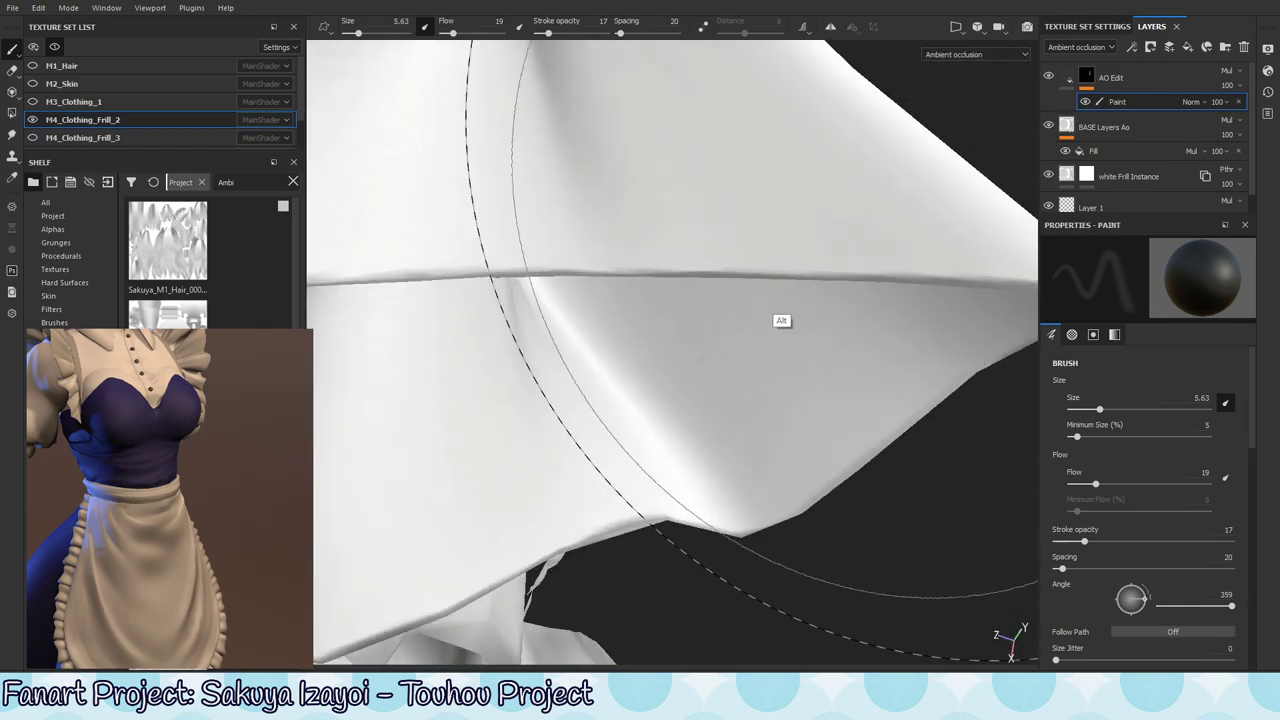
right_click_drag(852, 532, 420, 532, "alt")
left_click_drag(875, 222, 809, 269, "alt")
mouse_move(809, 269)
middle_mouse_down("alt")
mouse_move(811, 243)
mouse_move(789, 270)
middle_mouse_up("alt")
mouse_move(789, 270)
left_mouse_down("alt")
mouse_move(600, 420)
mouse_move(674, 366)
mouse_move(596, 315)
left_mouse_up("alt")
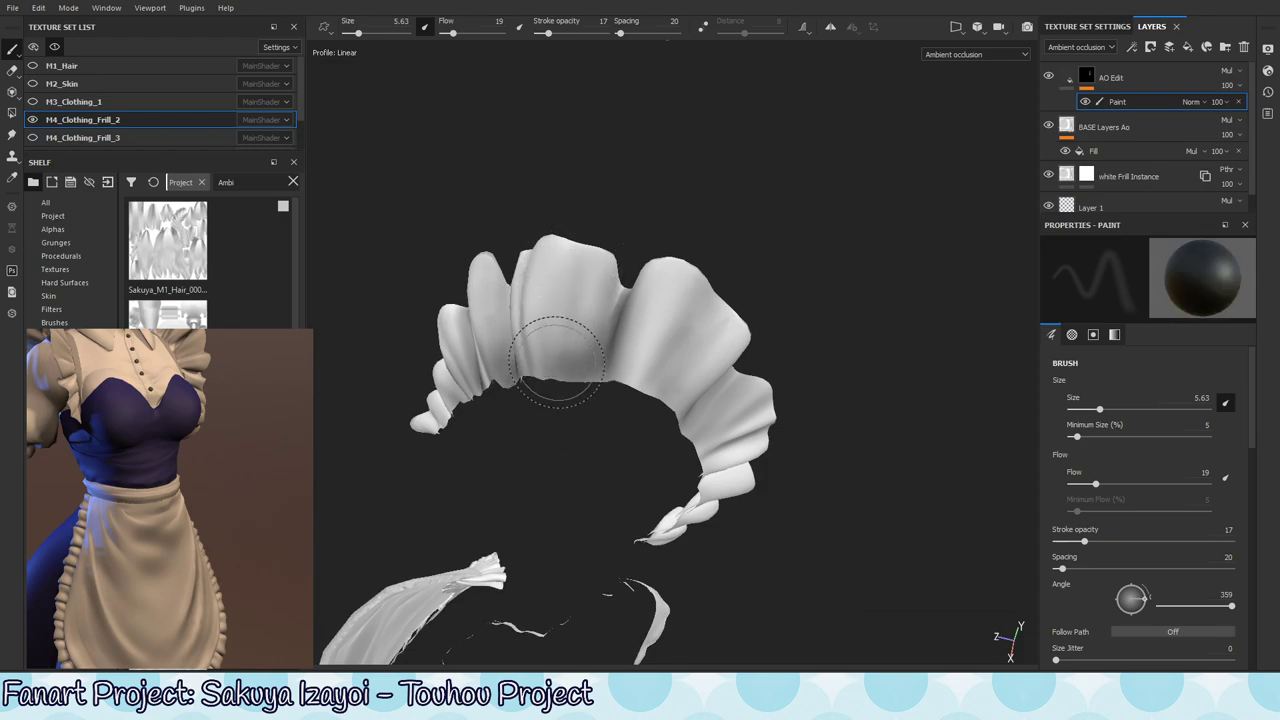
- Add shading along the frill's inner edge and soften it with the mask-erasing color at brush size 3.14
key("x")
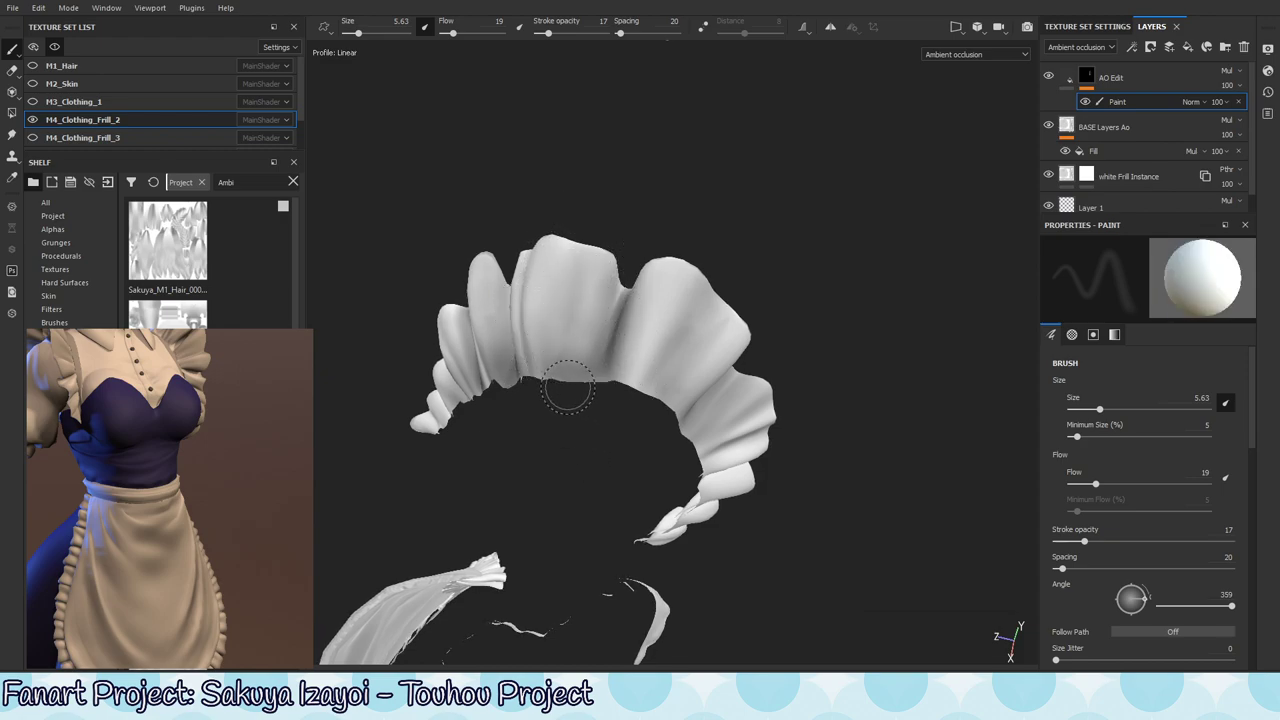
mouse_move(557, 375)
left_mouse_down("alt")
mouse_move(586, 409)
mouse_move(550, 370)
mouse_move(634, 354)
mouse_move(612, 255)
mouse_move(589, 278)
left_mouse_up("alt")
key("x")
left_click_drag(593, 340, 597, 333, "alt")
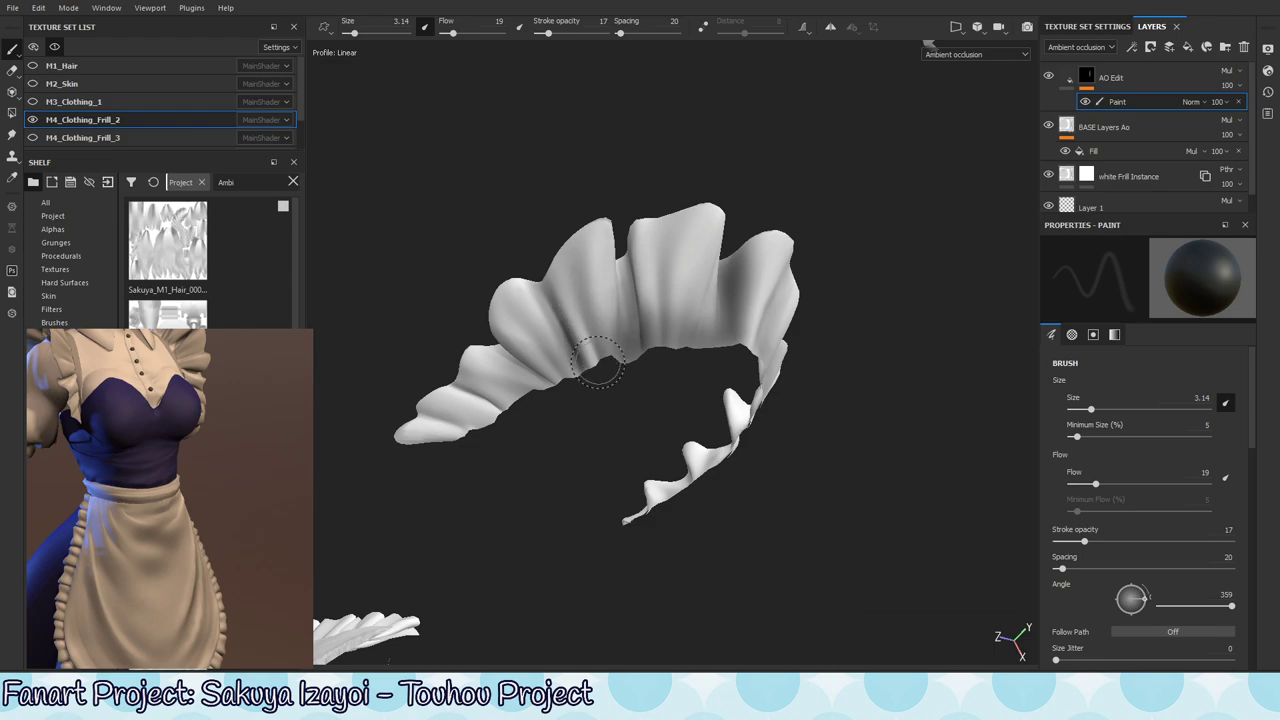
mouse_move(596, 368)
left_mouse_down("alt")
mouse_move(567, 375)
mouse_move(556, 318)
left_mouse_up("alt")
- Enlarge the brush to size 6.42 and build up shading in the creases between the frill's upper folds
key("x")
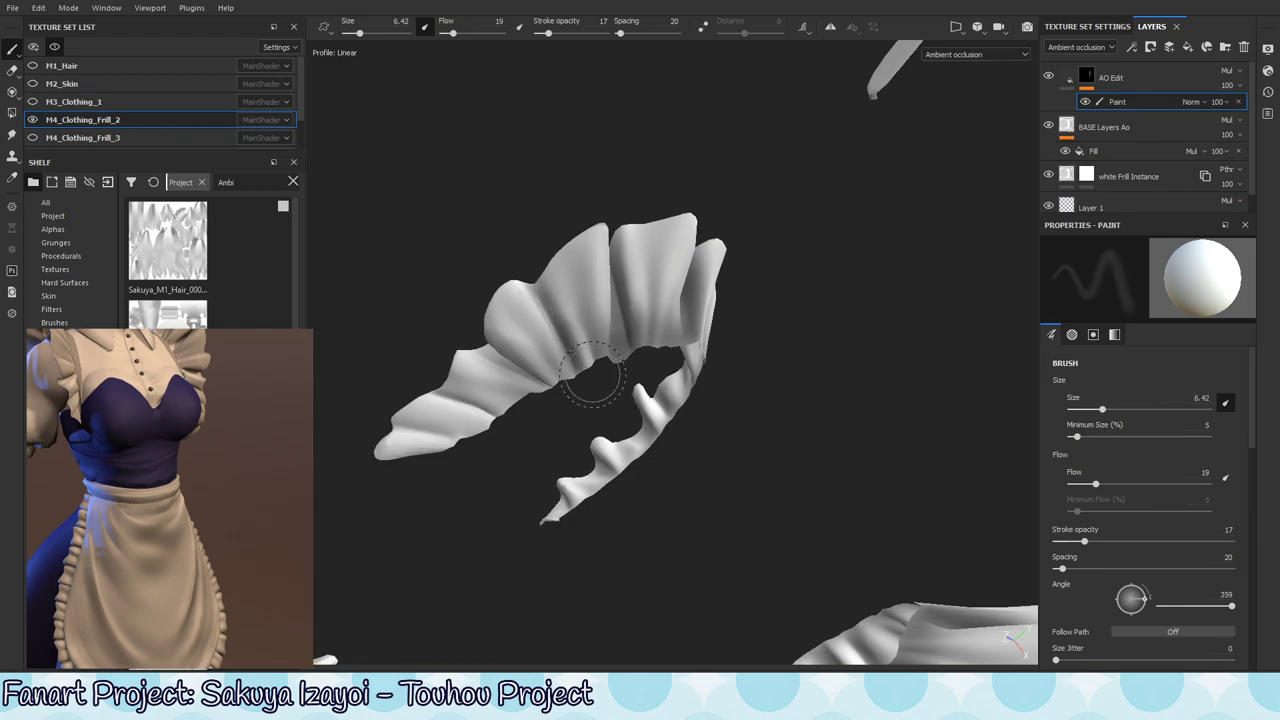
left_click_drag(640, 345, 578, 277, "alt")
key("x")
key("x")
key("x")
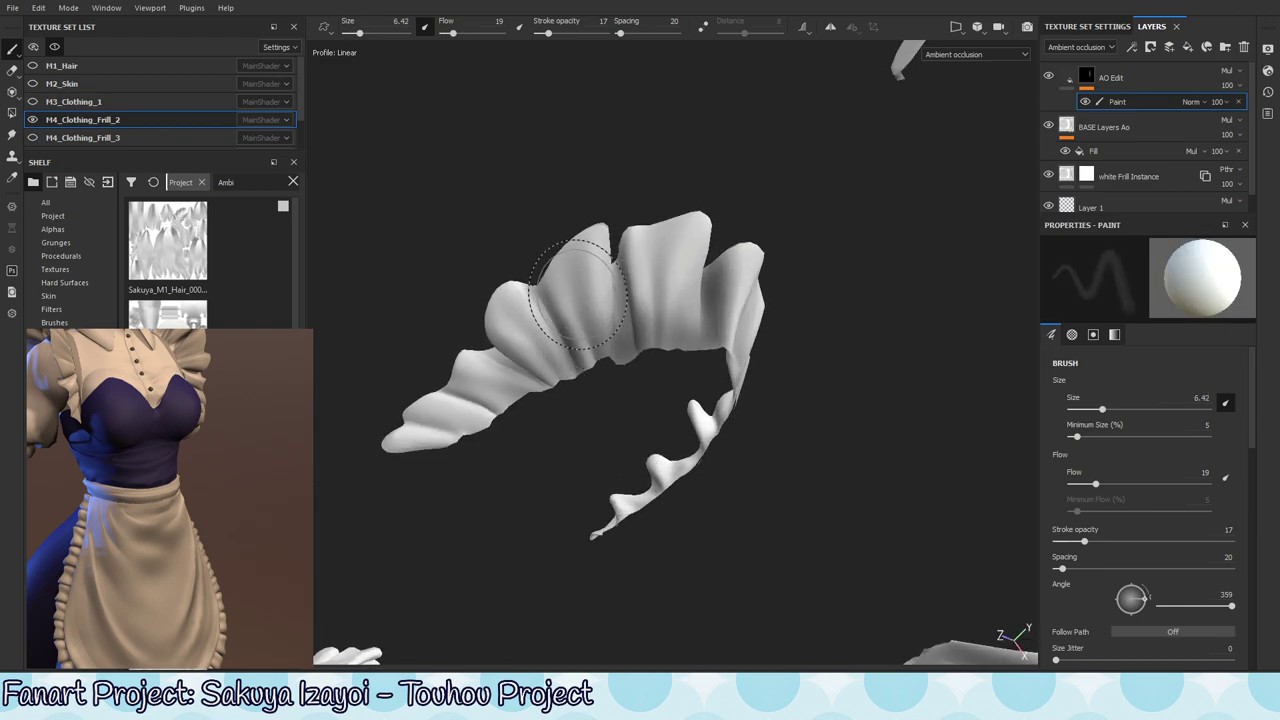
key("x")
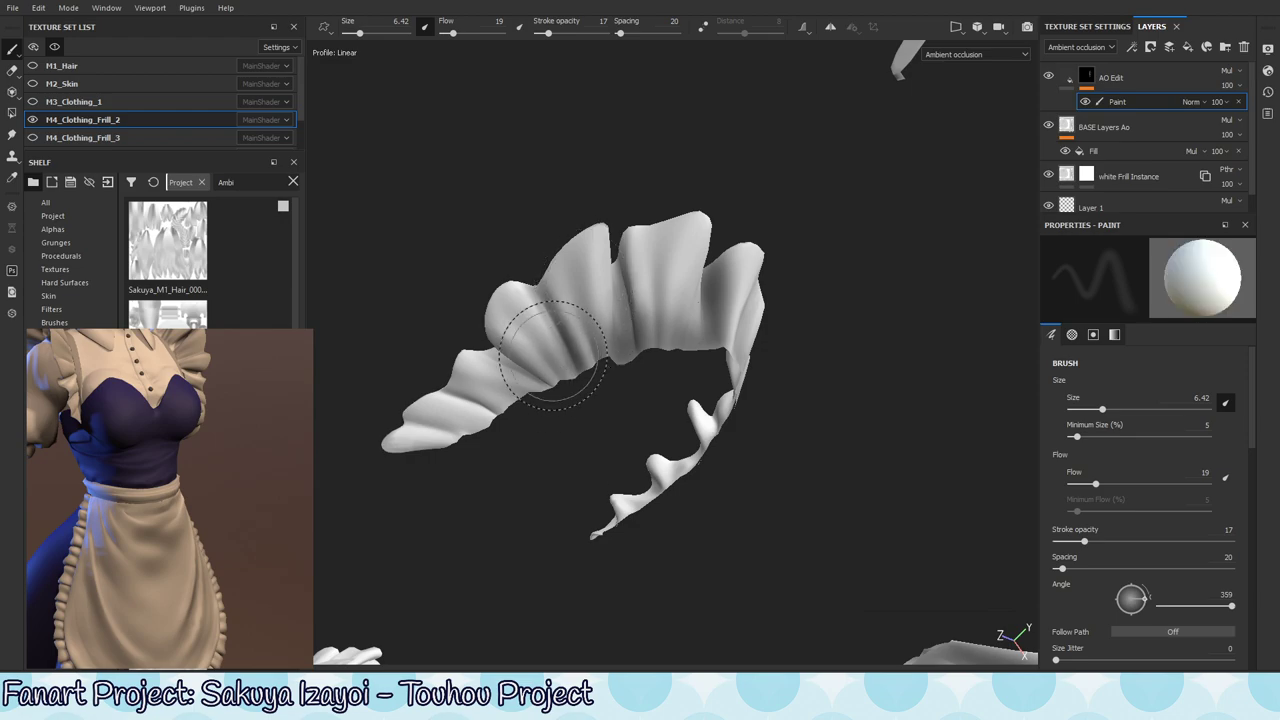
left_click_drag(647, 345, 669, 360, "alt")
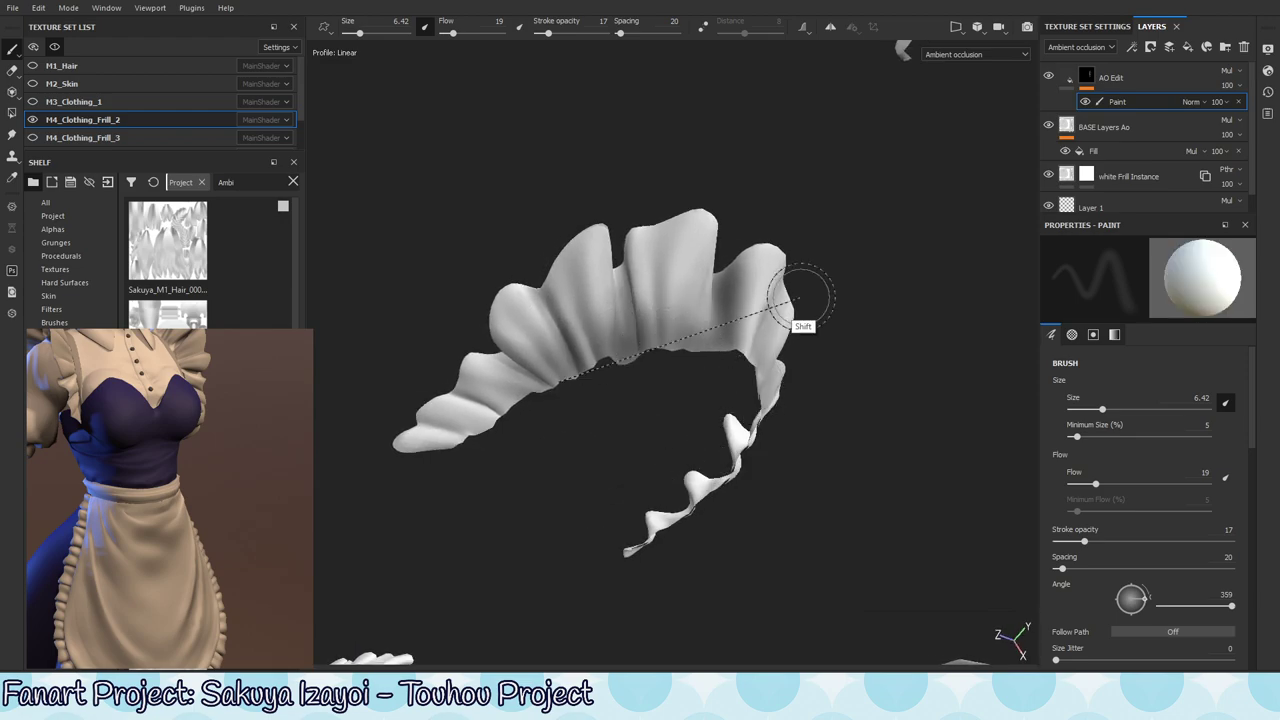
- Compare the frill across the displayed channels and show the AO Edit mask alone
key("shift+c")
key("shift+c")
key("shift+c")
key("shift+c")
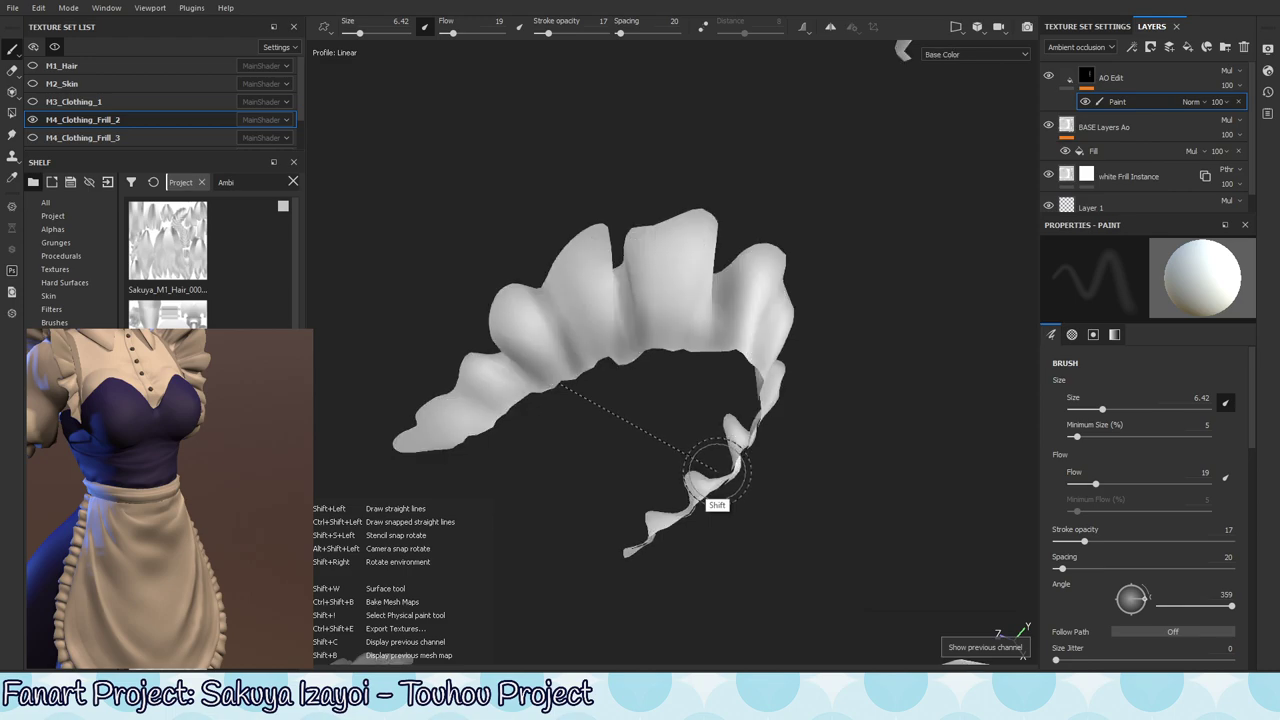
middle_click_drag(734, 329, 809, 315, "alt")
mouse_move(808, 315)
left_mouse_down("alt")
mouse_move(743, 417)
mouse_move(720, 403)
mouse_move(757, 503)
mouse_move(752, 463)
left_mouse_up("alt")
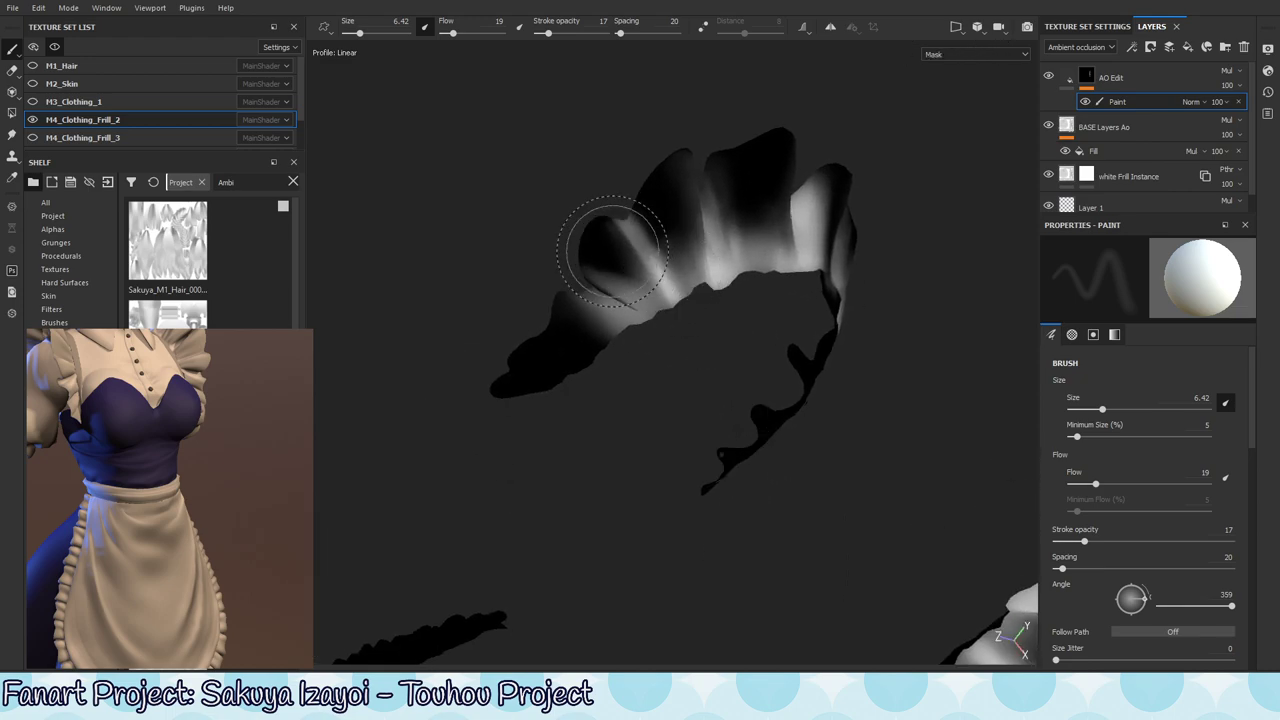
- Erase mask spill from the raised parts of the frill's folds with a black brush of size 4.46
key("x")
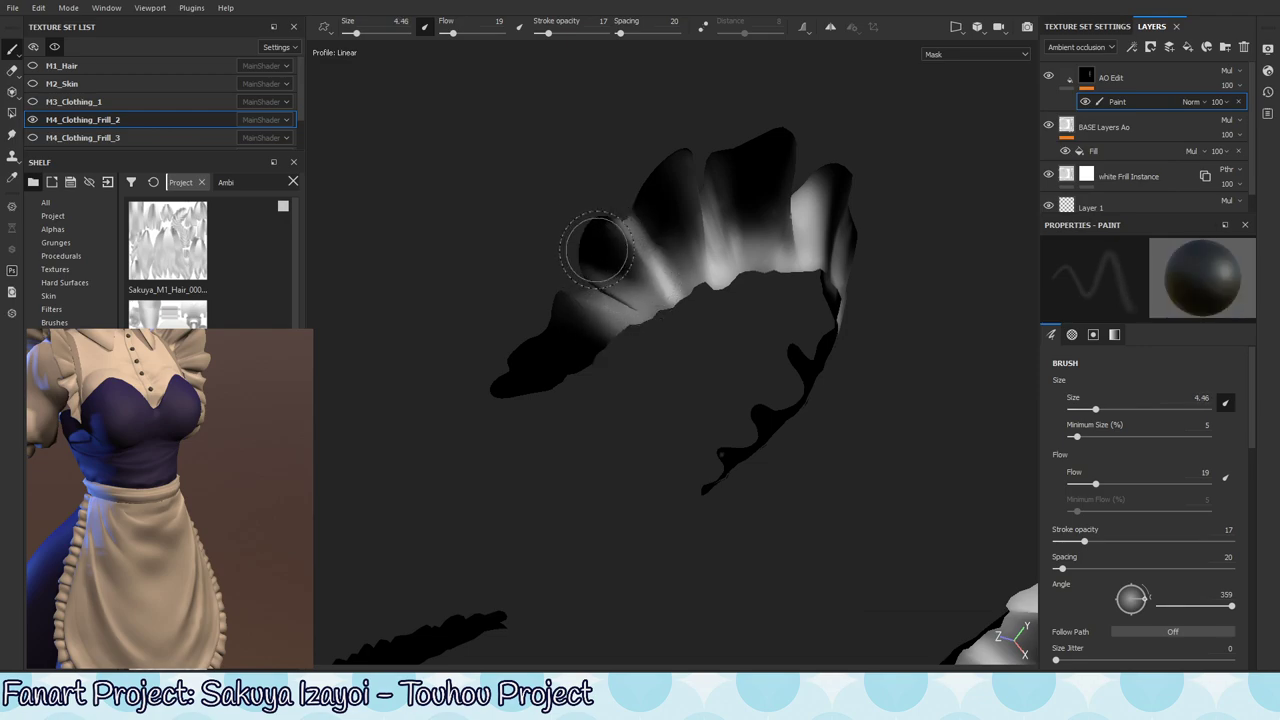
left_click_drag(658, 273, 673, 245, "alt")
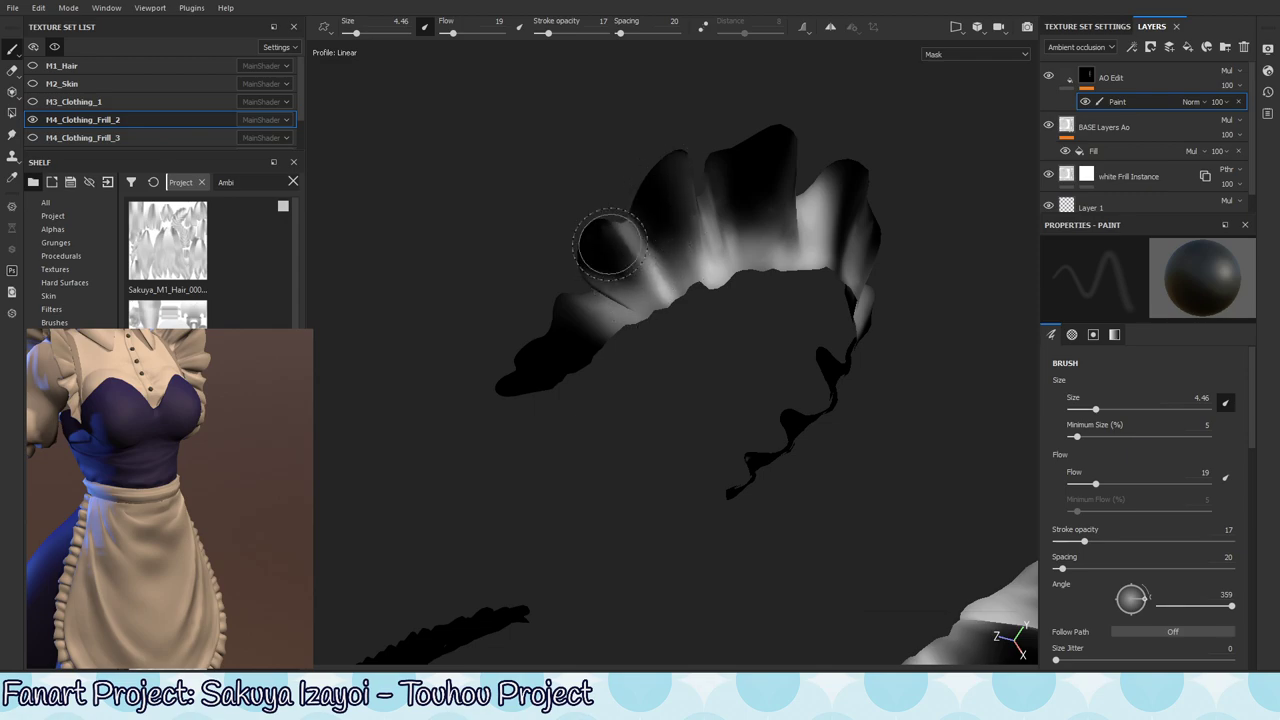
left_click_drag(700, 272, 682, 226, "alt")
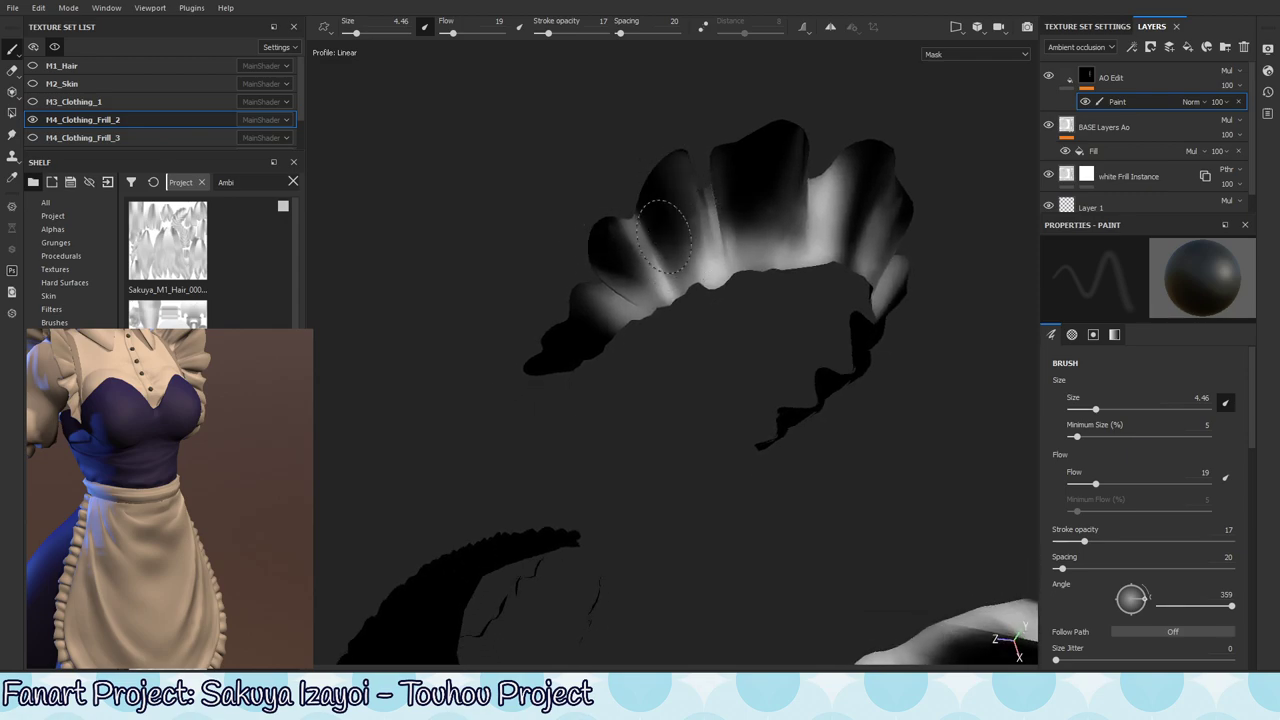
left_click_drag(634, 282, 640, 292, "alt")
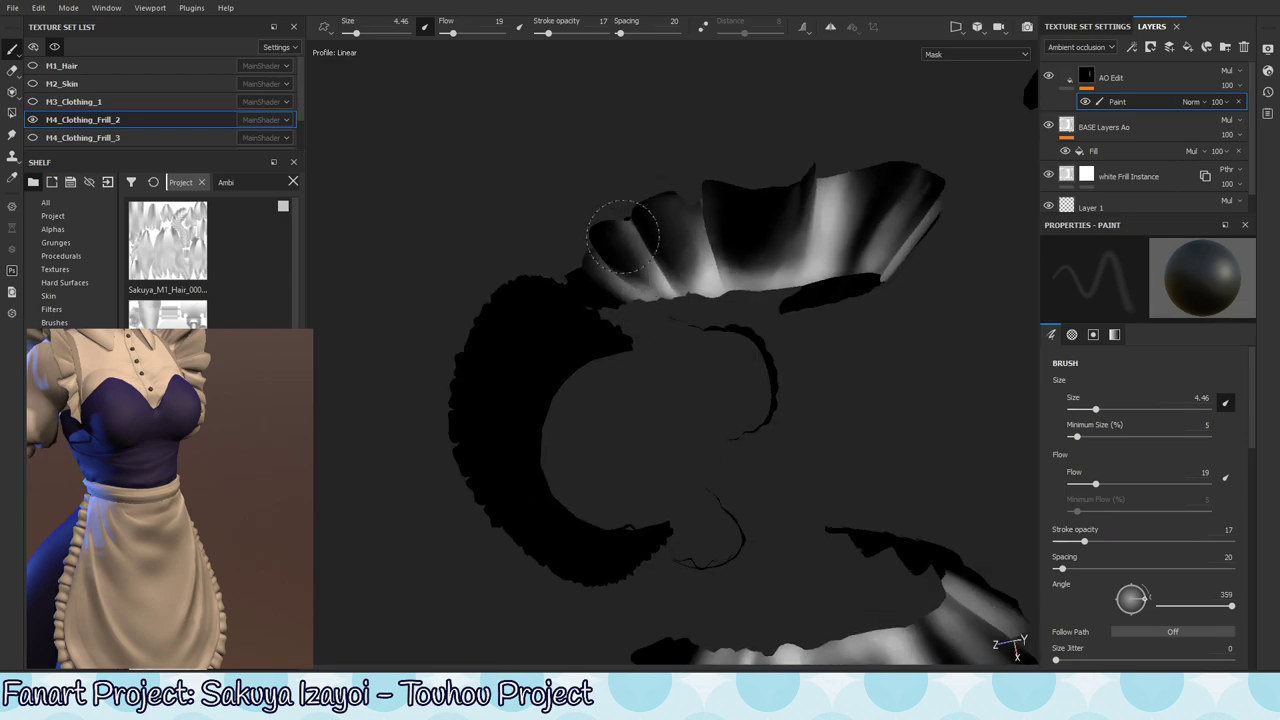
mouse_move(640, 278)
left_mouse_down("alt")
mouse_move(633, 250)
mouse_move(626, 277)
mouse_move(737, 263)
mouse_move(620, 220)
left_mouse_up("alt")
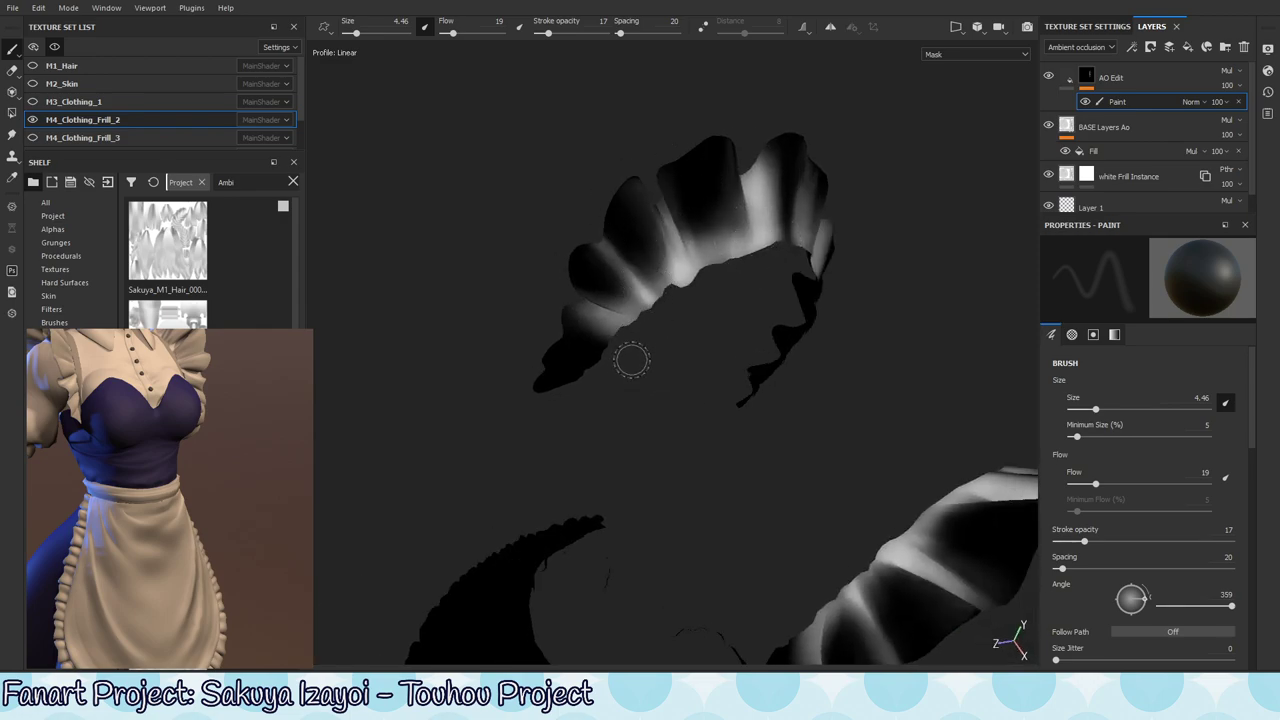
- Cycle the displayed channels from the mask view to the ambient occlusion channel to check the frill's shading
key("shift")
mouse_move(727, 407)
left_mouse_down("alt")
mouse_move(588, 360)
mouse_move(583, 343)
left_mouse_up("alt")
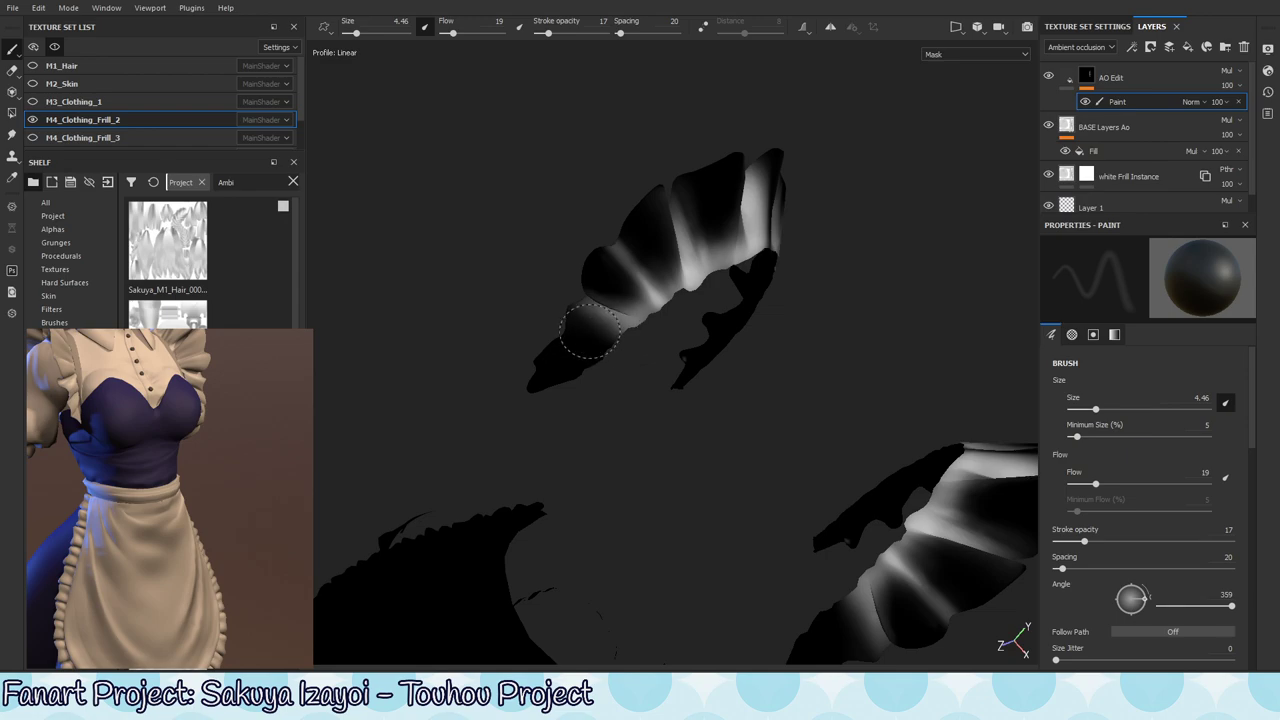
key("shift+c")
key("shift+c")
key("shift+c")
key("shift+c")
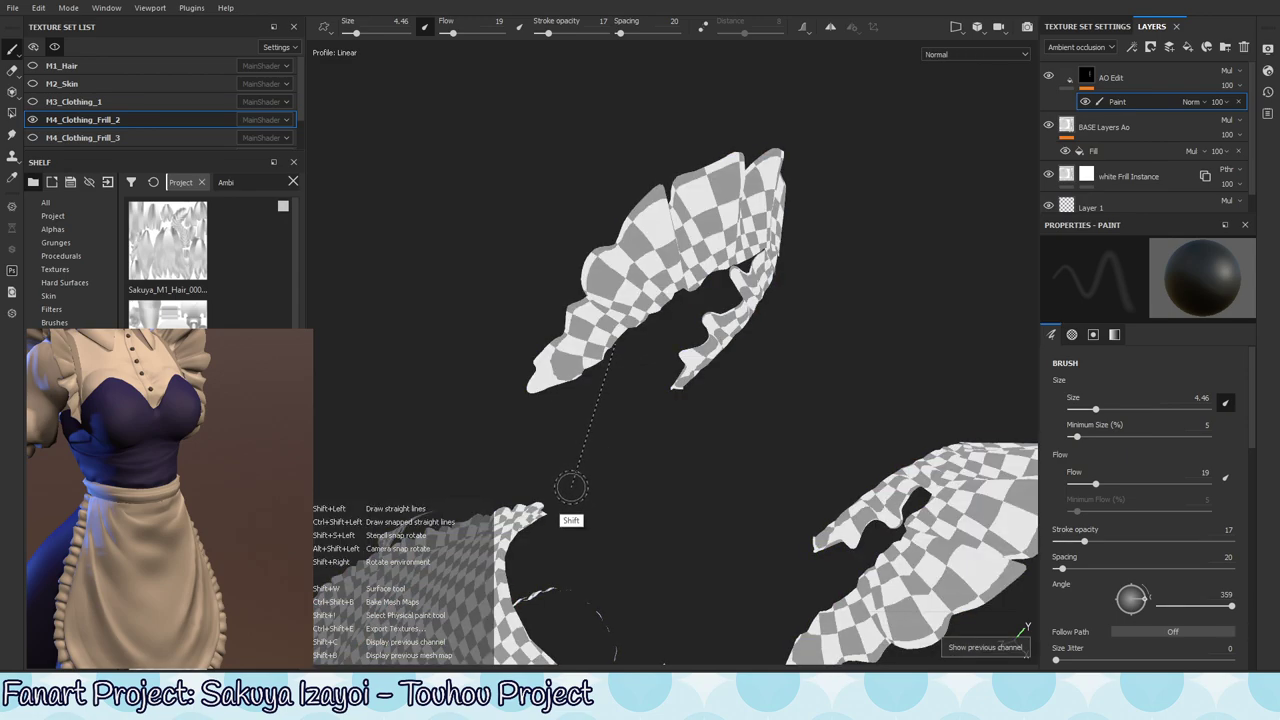
key("shift+c")
key("shift+c")
key("shift+c")
key("shift+c")
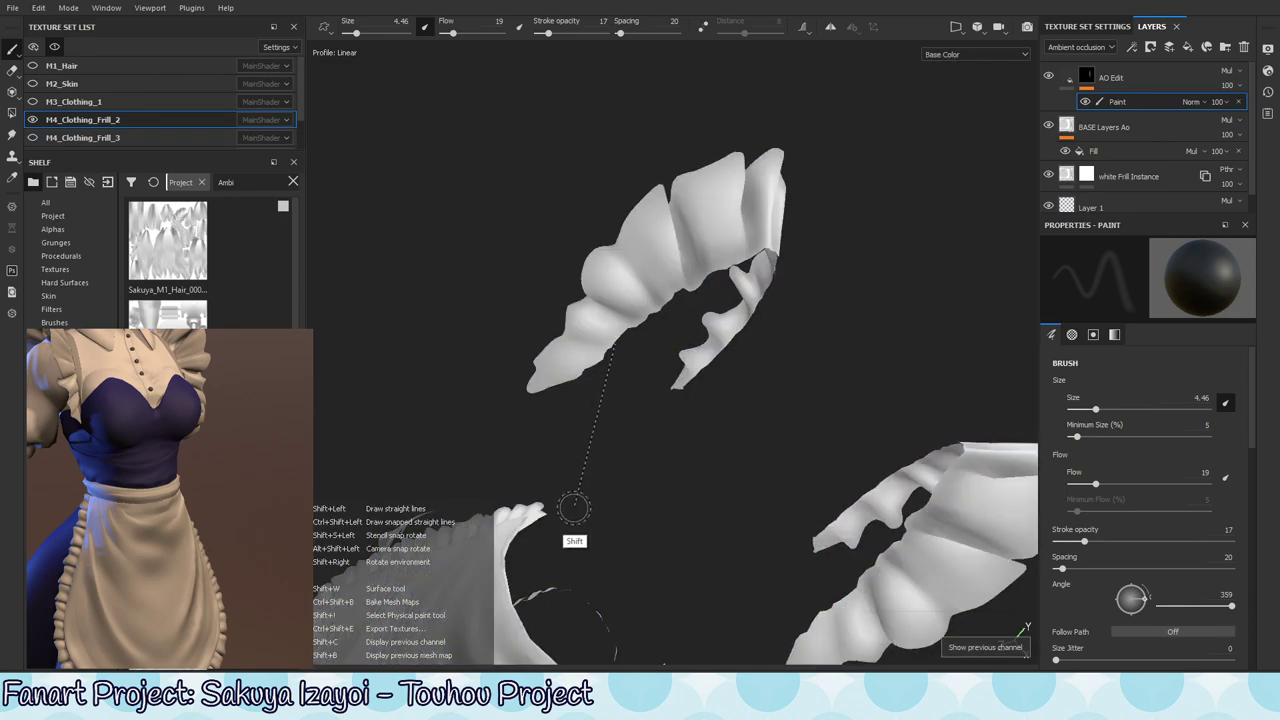
key("shift+c")
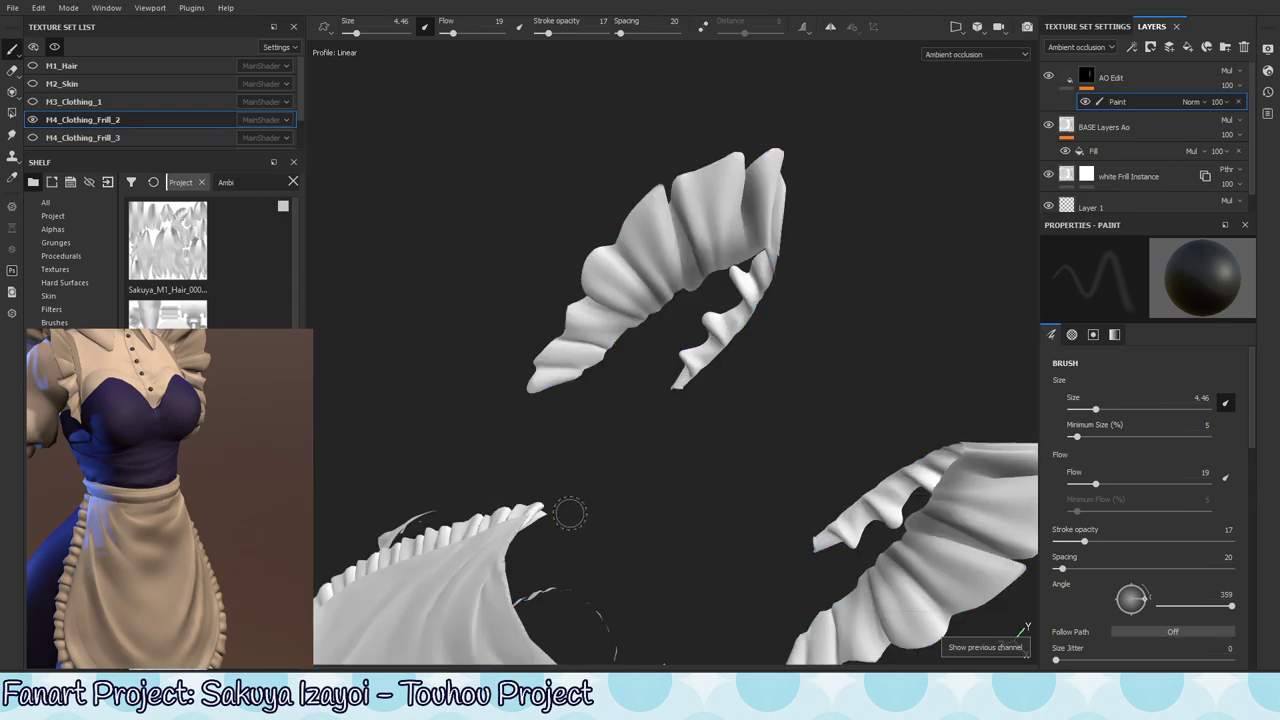
- Switch the camera to free rotation and view the frill's folds in the ambient occlusion channel
left_click_drag(566, 511, 668, 290, "alt")
right_click_drag(668, 290, 706, 380, "alt")
left_click_drag(706, 380, 677, 298, "alt")
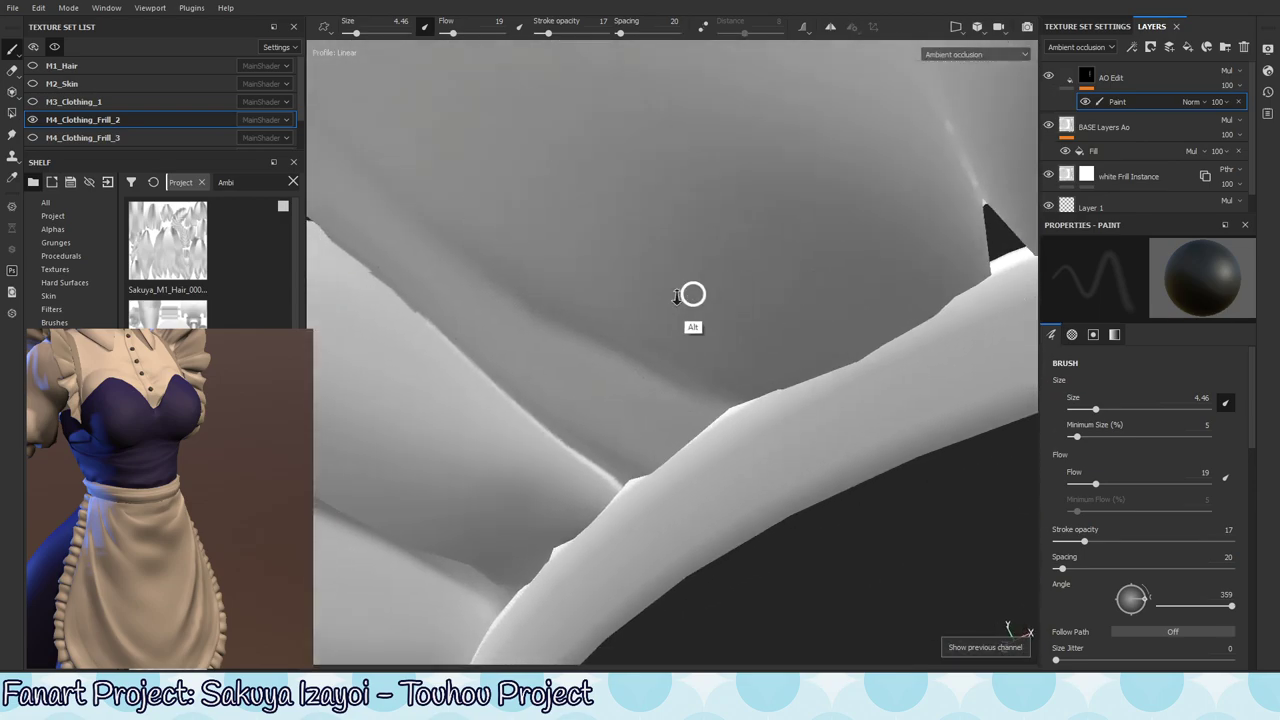
right_click_drag(677, 298, 677, 429, "alt")
middle_click_drag(677, 429, 700, 100, "alt")
right_click_drag(626, 351, 560, 420, "alt")
middle_click_drag(783, 577, 528, 354, "alt")
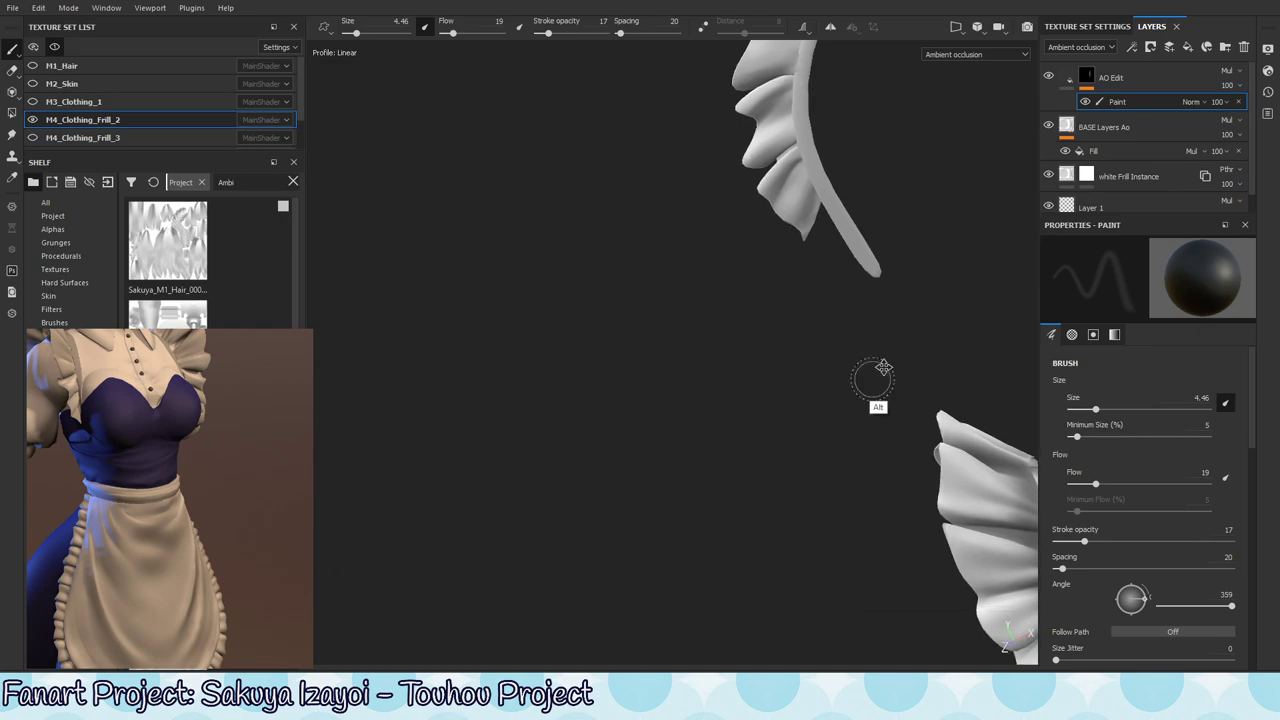
mouse_move(744, 286)
left_mouse_down("alt")
mouse_move(676, 360)
mouse_move(820, 283)
mouse_move(711, 475)
mouse_move(743, 368)
mouse_move(880, 326)
mouse_move(743, 365)
left_mouse_up("alt")
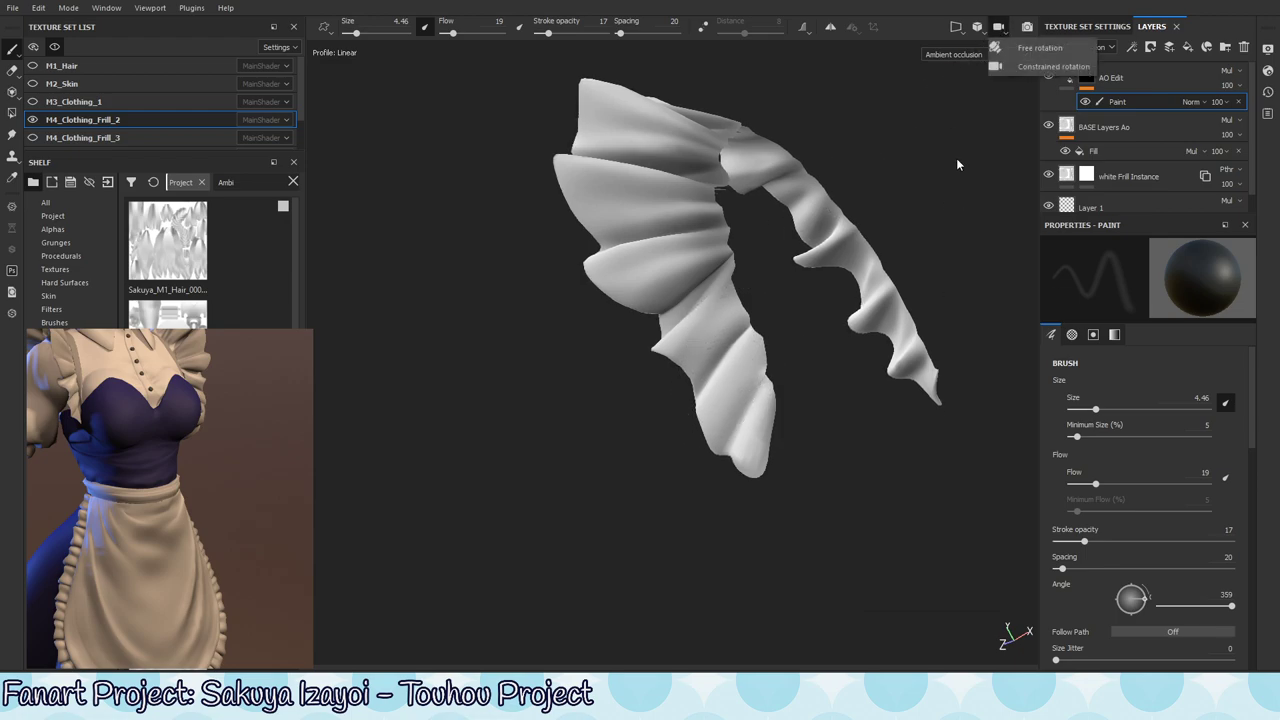
mouse_move(745, 330)
left_mouse_down("alt")
mouse_move(743, 383)
mouse_move(744, 338)
left_mouse_up("alt")
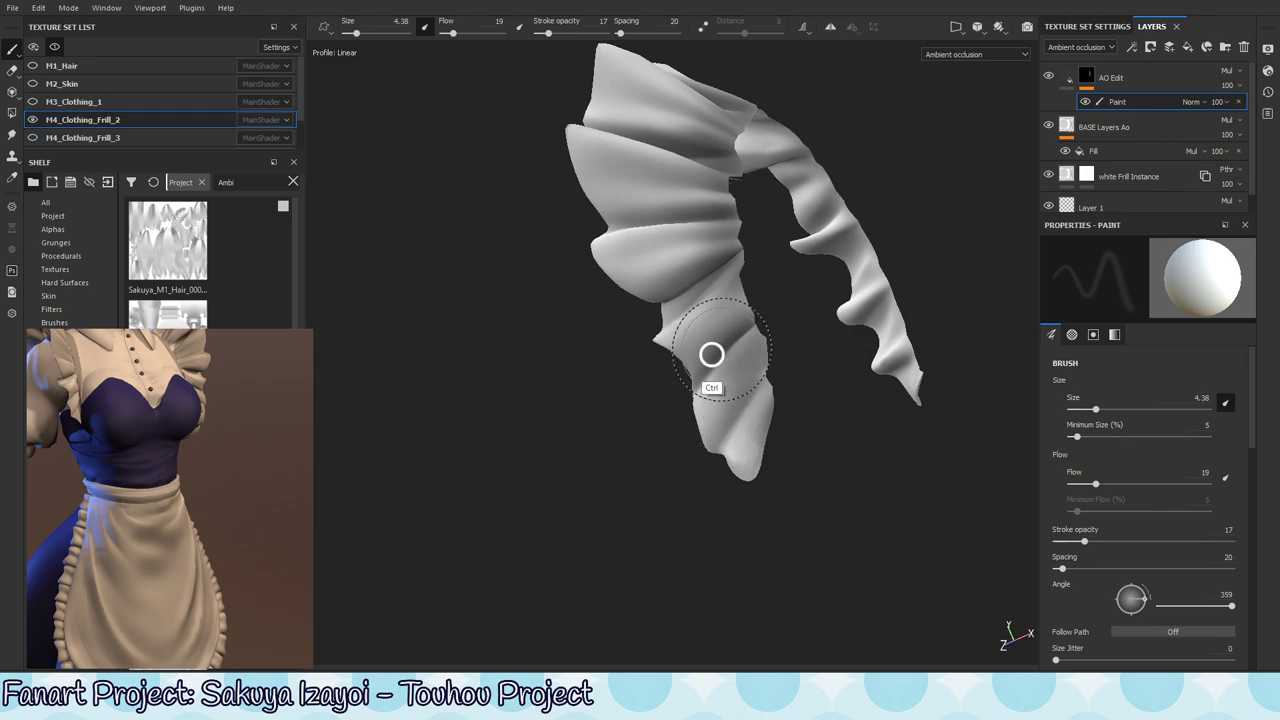
- Reduce the brush to size 2.06, shade the creases near the frill's narrow end, and soften the shading with black
right_click_drag(711, 354, 687, 363, "ctrl")
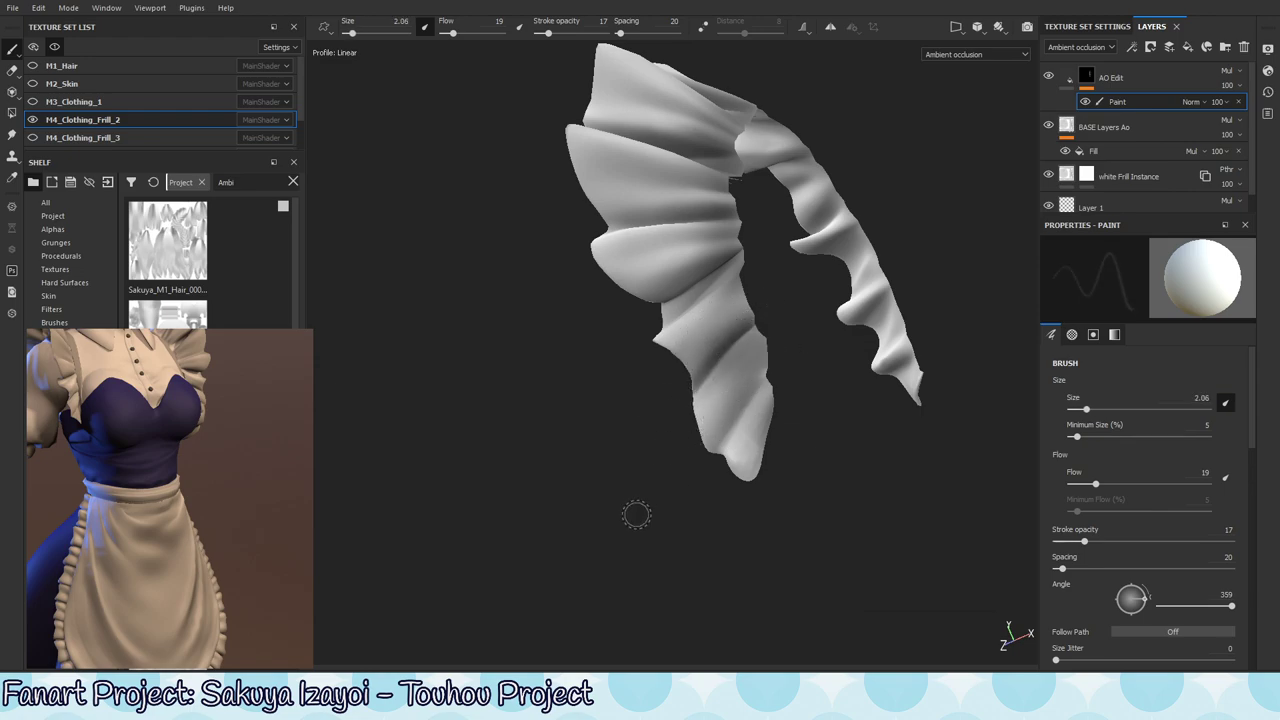
mouse_move(797, 286)
left_mouse_down("alt")
mouse_move(797, 349)
mouse_move(769, 428)
mouse_move(690, 315)
left_mouse_up("alt")
mouse_move(646, 381)
left_mouse_down("alt")
mouse_move(766, 357)
mouse_move(797, 420)
mouse_move(755, 373)
left_mouse_up("alt")
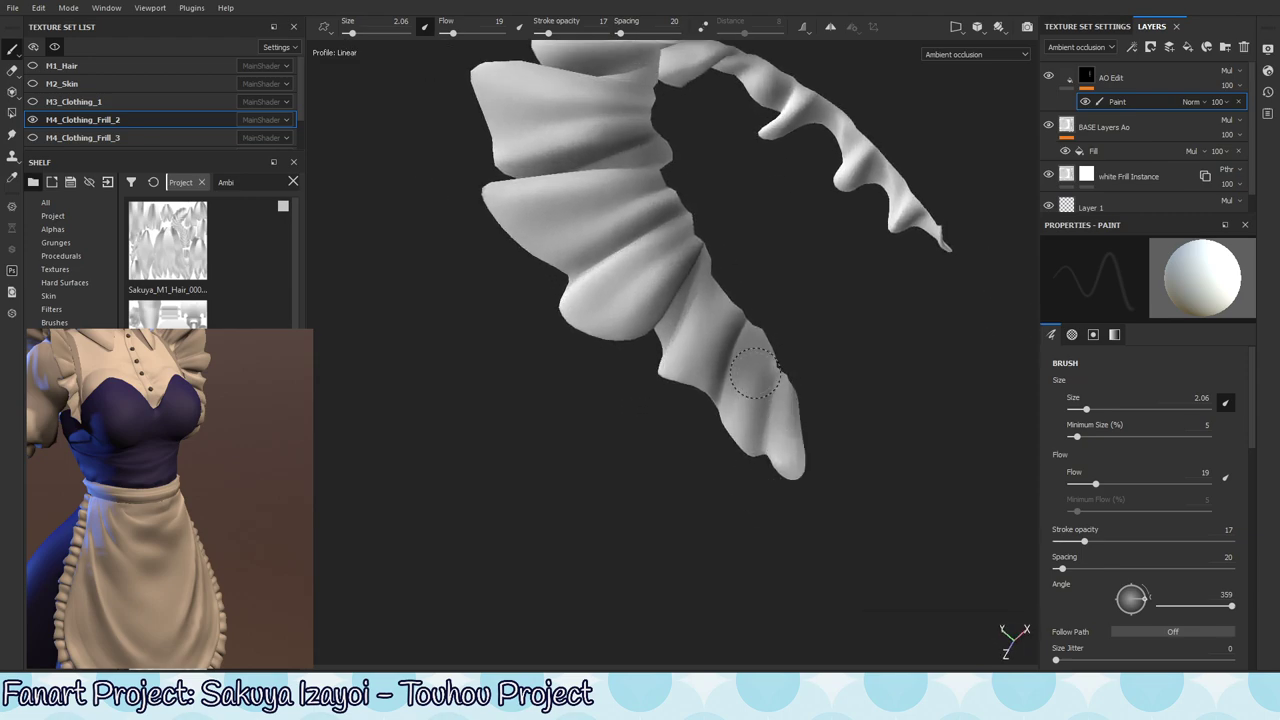
key("x")
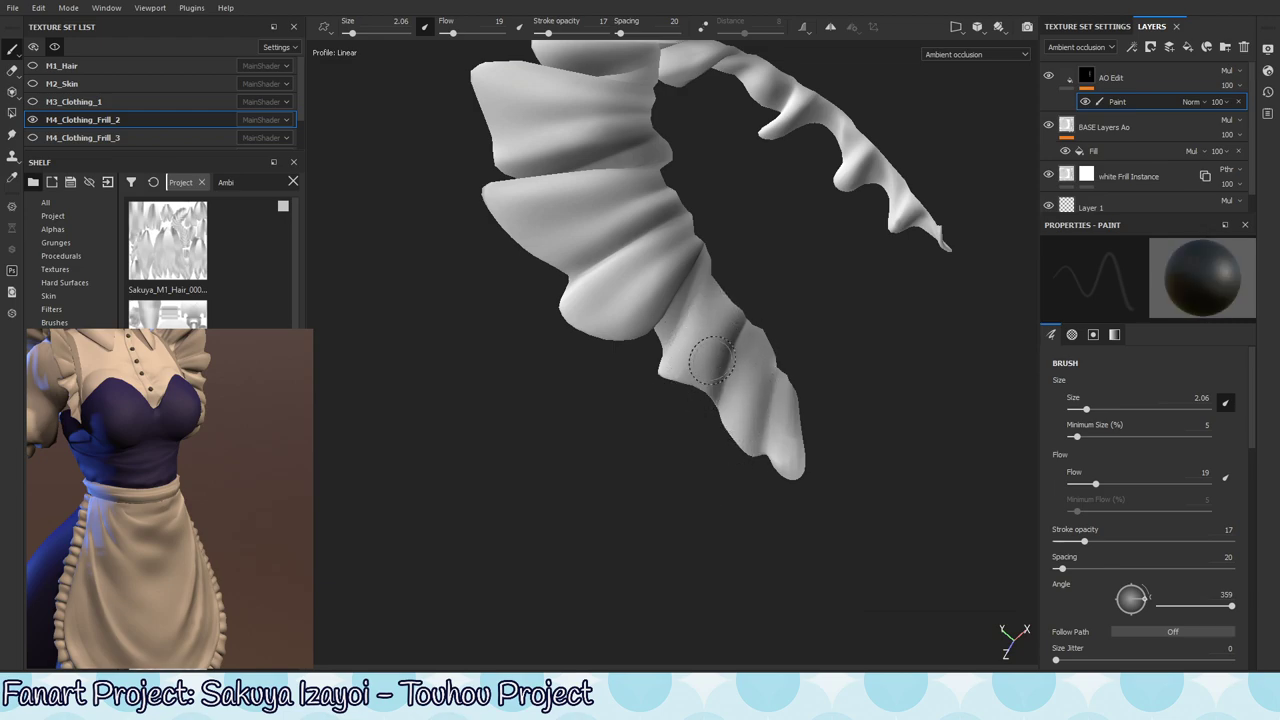
key("alt")
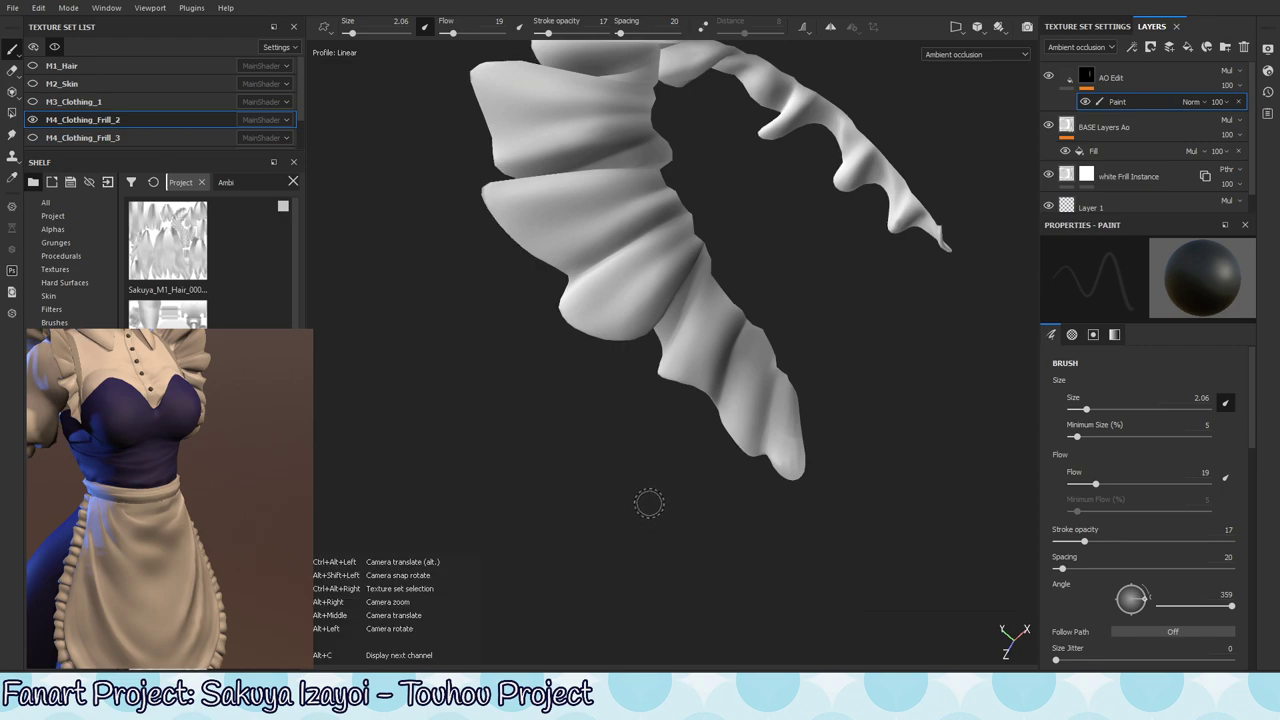
left_click_drag(648, 502, 645, 373, "alt")
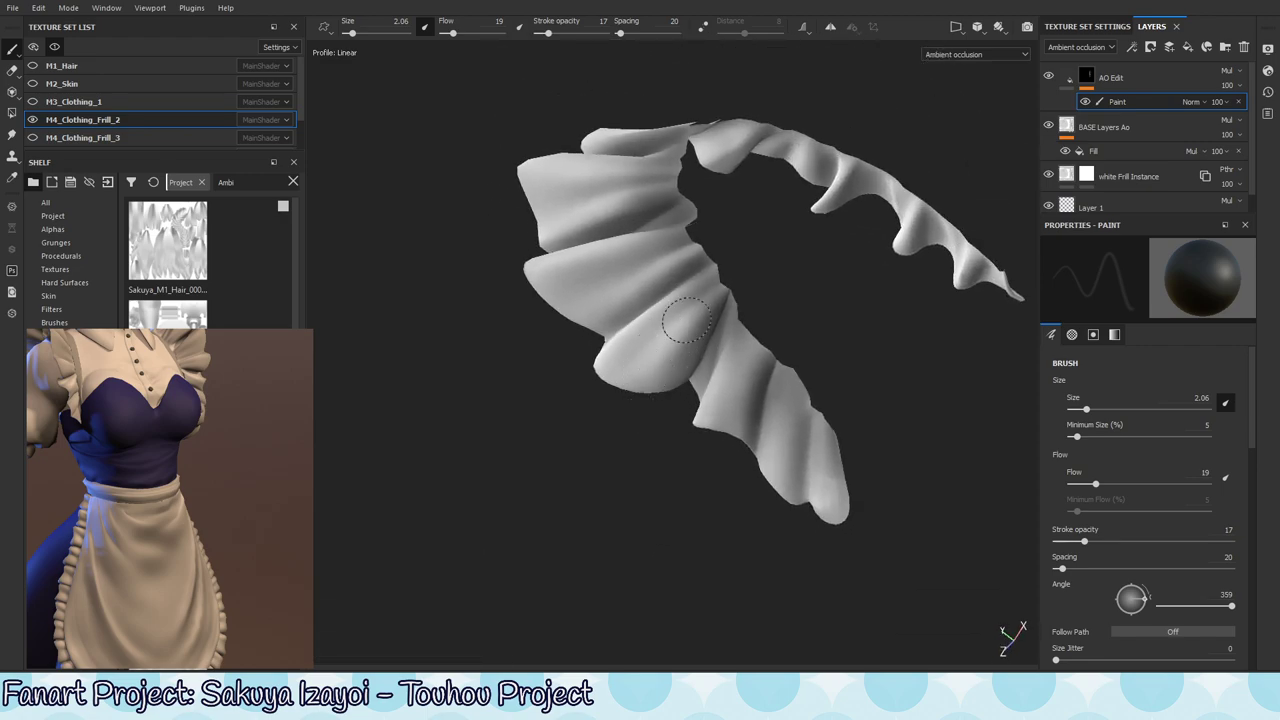
- Add white mask shading in the creases between the frill's middle folds and erase spill from the raised parts with black
mouse_move(629, 437)
left_mouse_down("alt")
mouse_move(686, 337)
mouse_move(623, 323)
left_mouse_up("alt")
key("x")
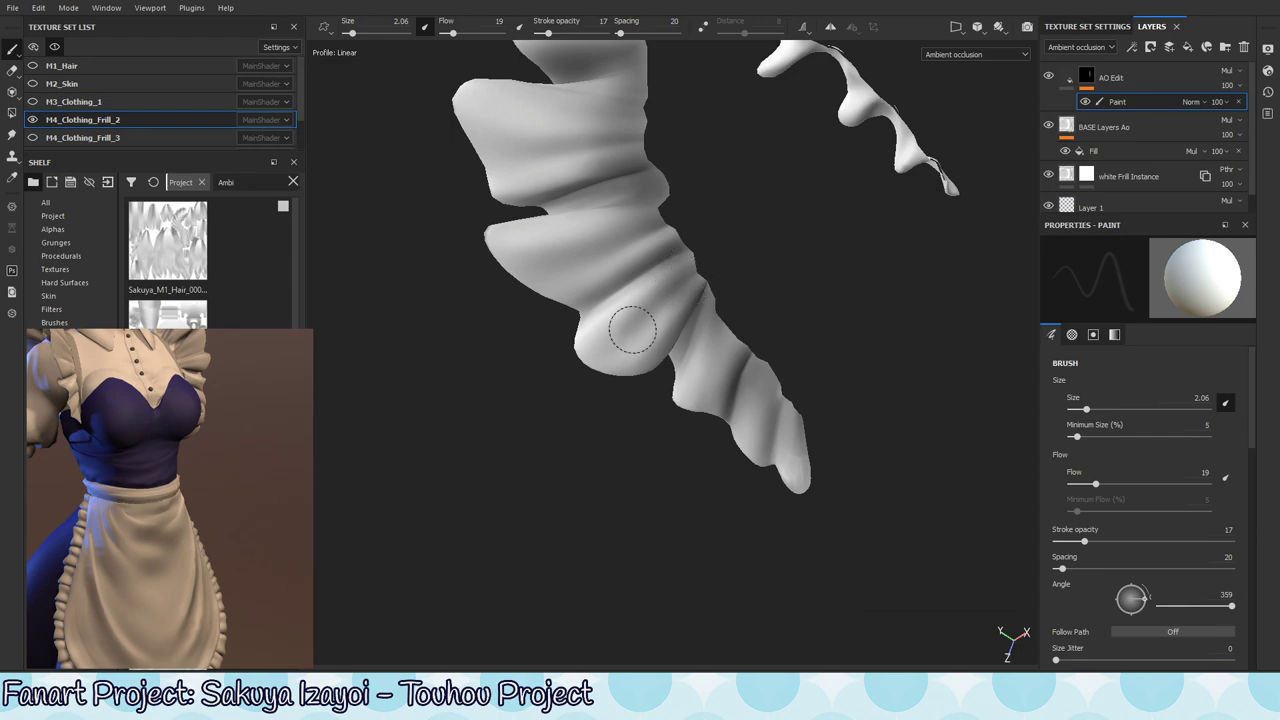
mouse_move(632, 348)
left_mouse_down("alt")
mouse_move(654, 345)
mouse_move(686, 290)
left_mouse_up("alt")
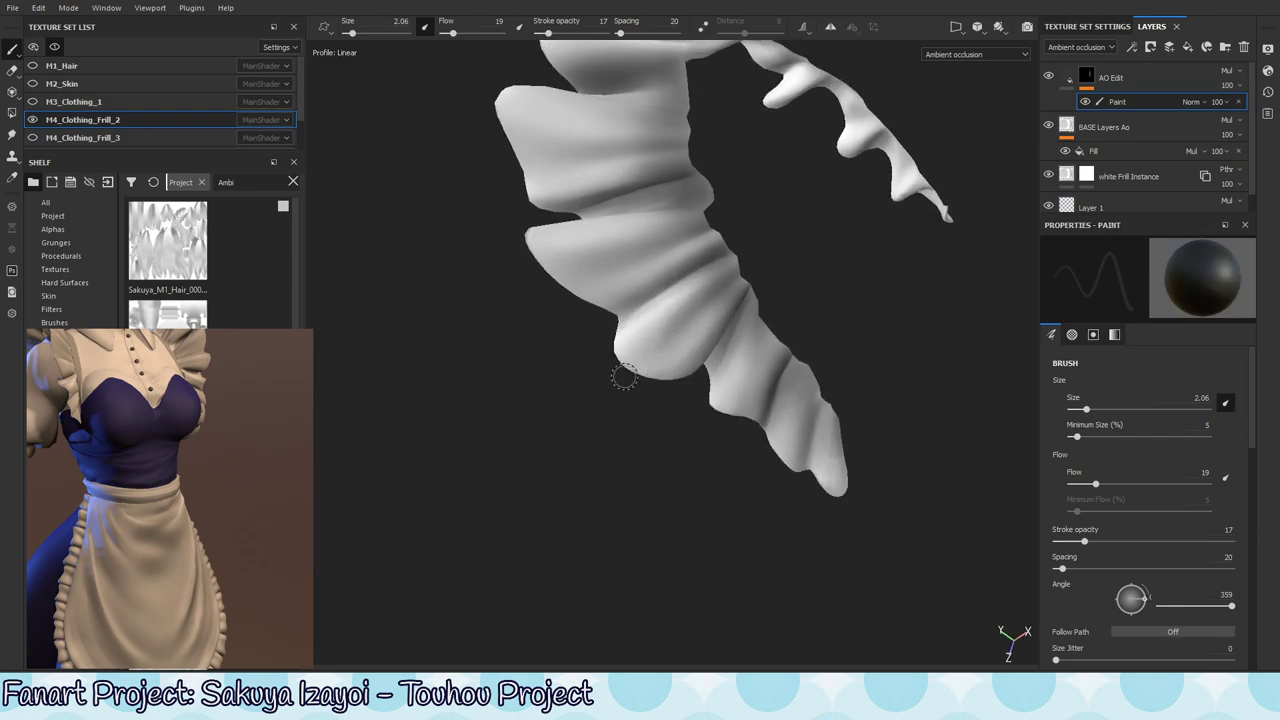
mouse_move(624, 376)
left_mouse_down("alt")
mouse_move(680, 337)
mouse_move(630, 305)
left_mouse_up("alt")
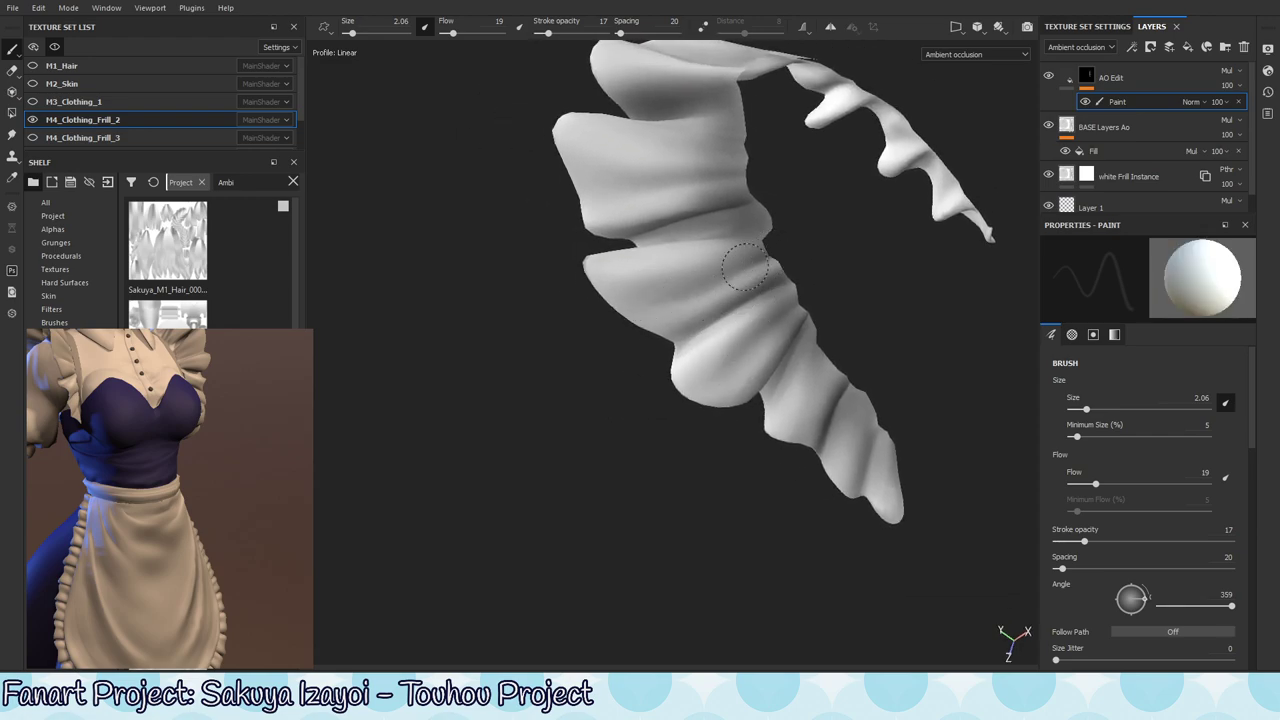
key("x")
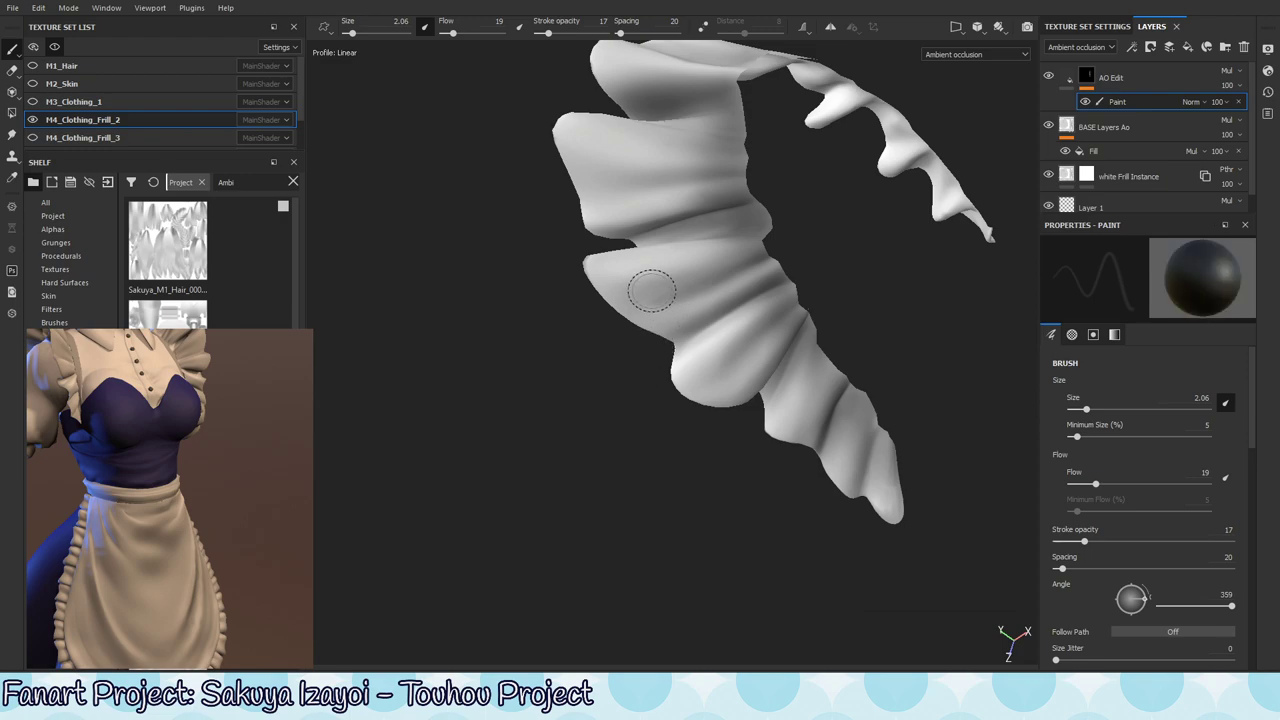
mouse_move(652, 290)
left_mouse_down("alt")
mouse_move(600, 337)
mouse_move(694, 343)
mouse_move(655, 345)
left_mouse_up("alt")
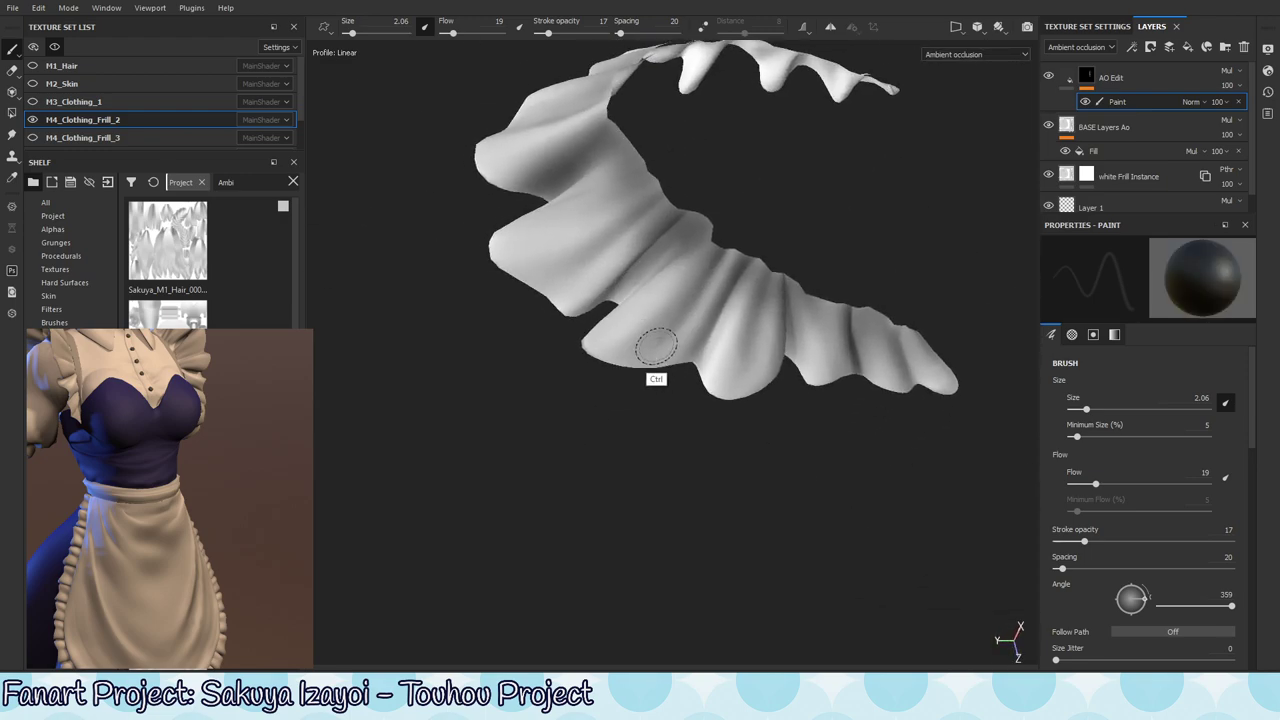
- Enlarge the brush to size 5.44 and blend broad shading across the frill's middle folds, alternating white and black on the mask
right_click_drag(655, 346, 664, 333, "ctrl")
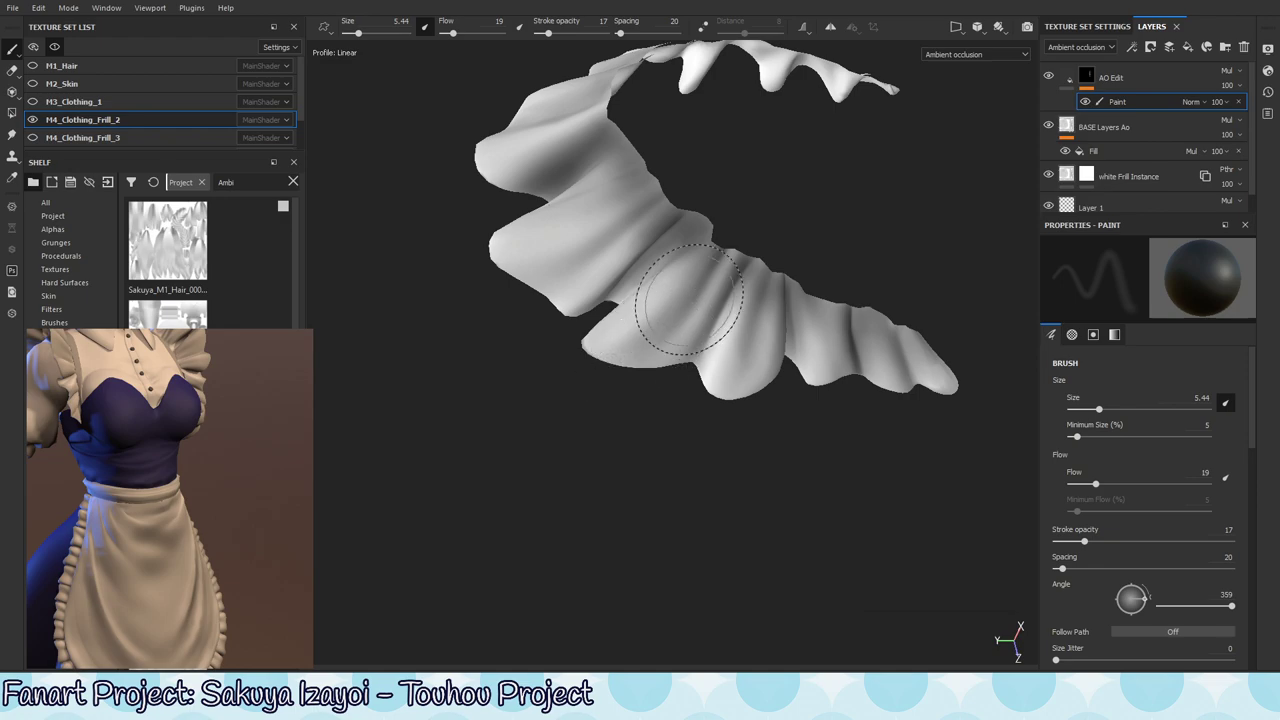
key("x")
key("x")
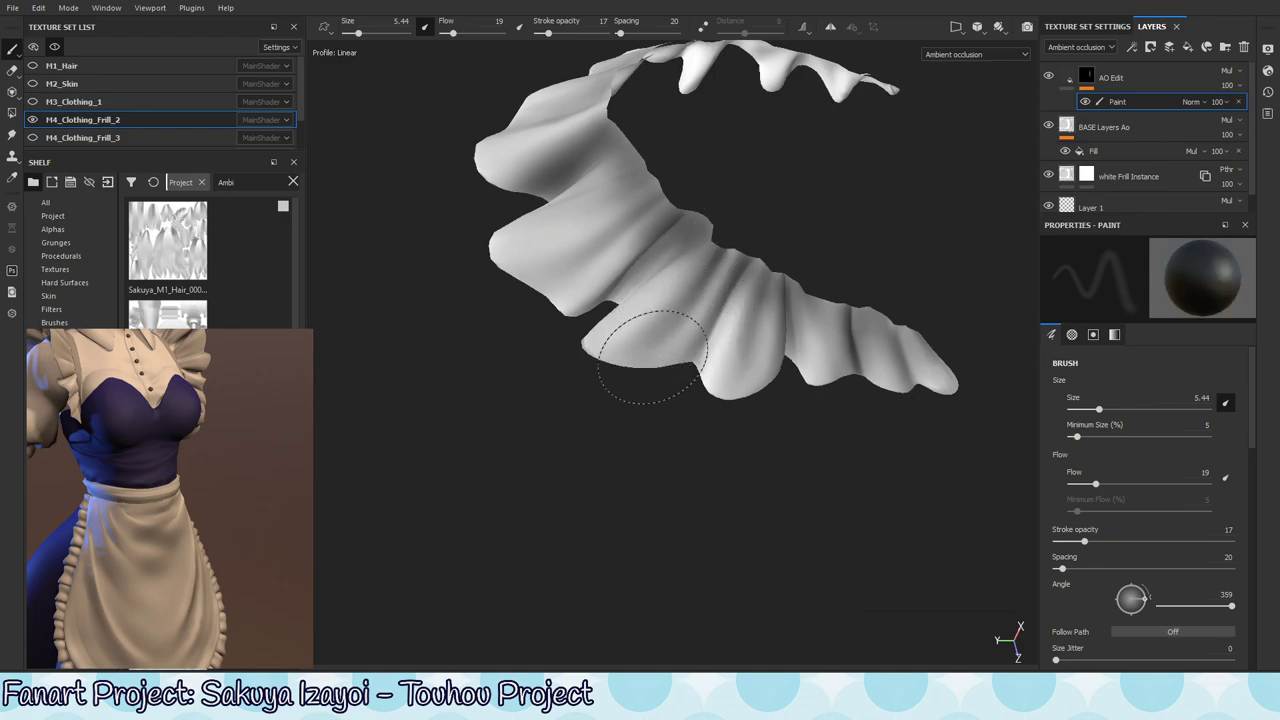
mouse_move(652, 356)
left_mouse_down("alt")
mouse_move(749, 343)
mouse_move(666, 400)
left_mouse_up("alt")
key("x")
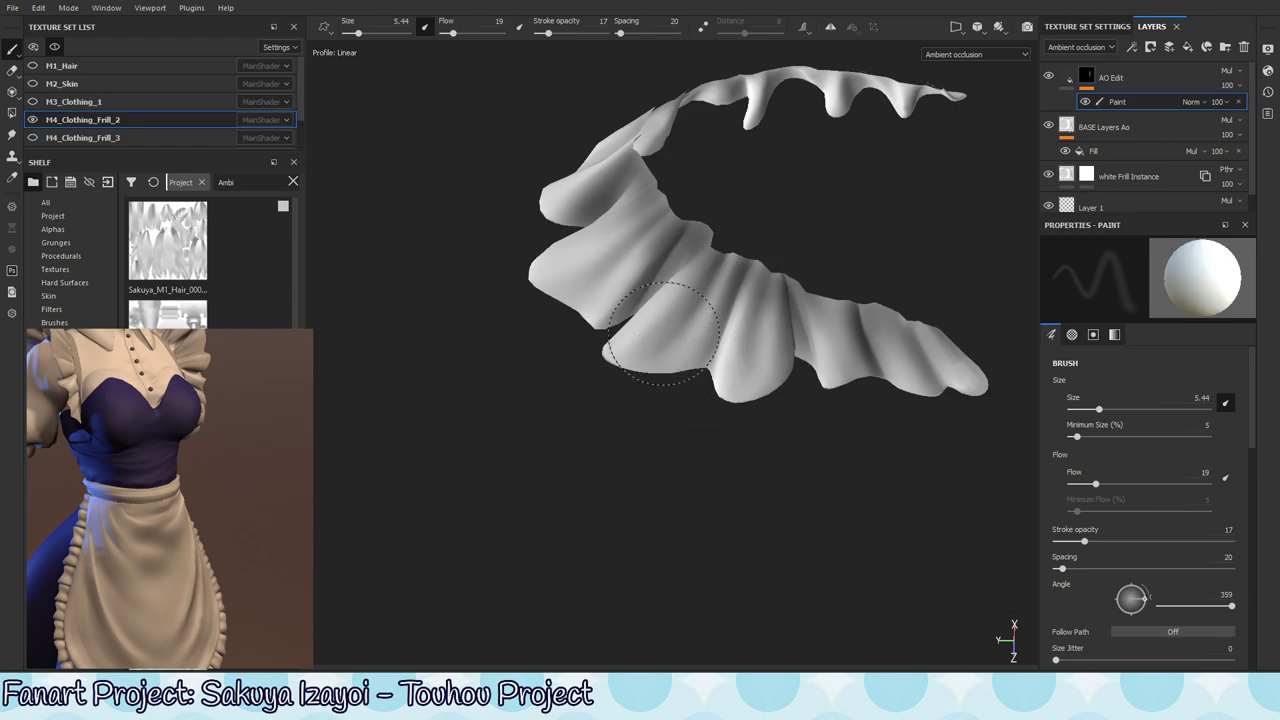
key("x")
key("x")
key("x")
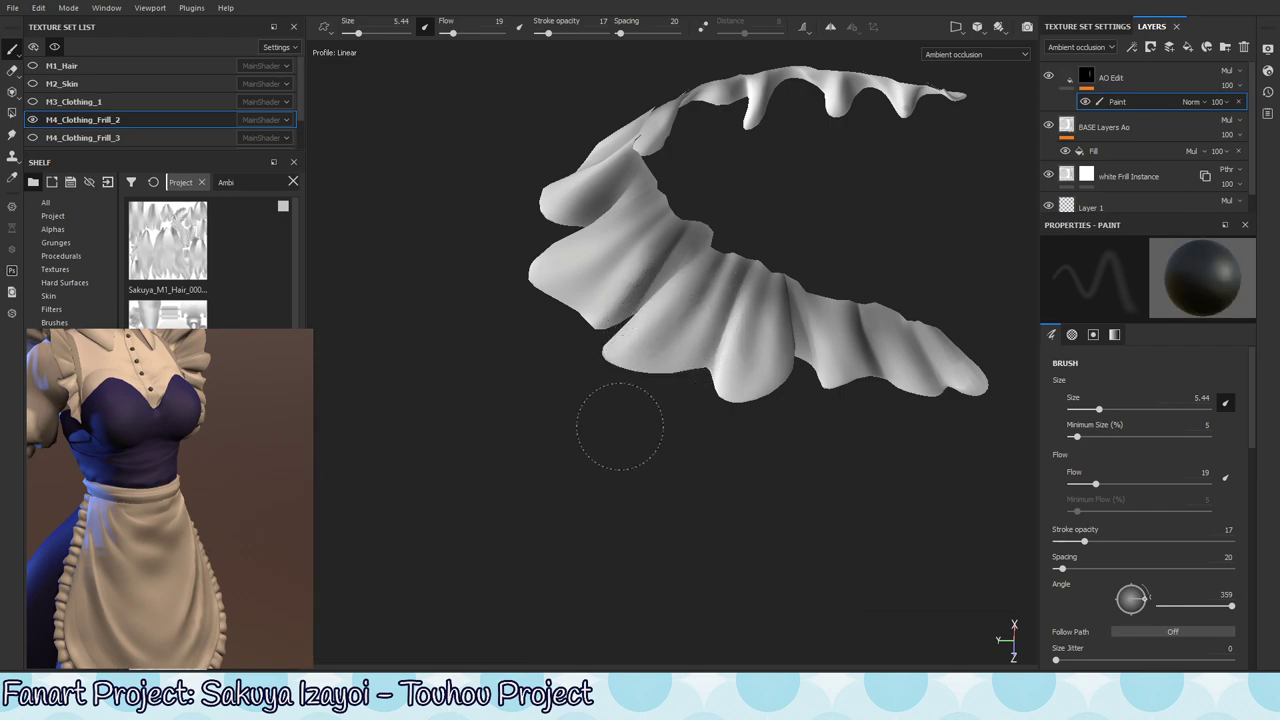
key("x")
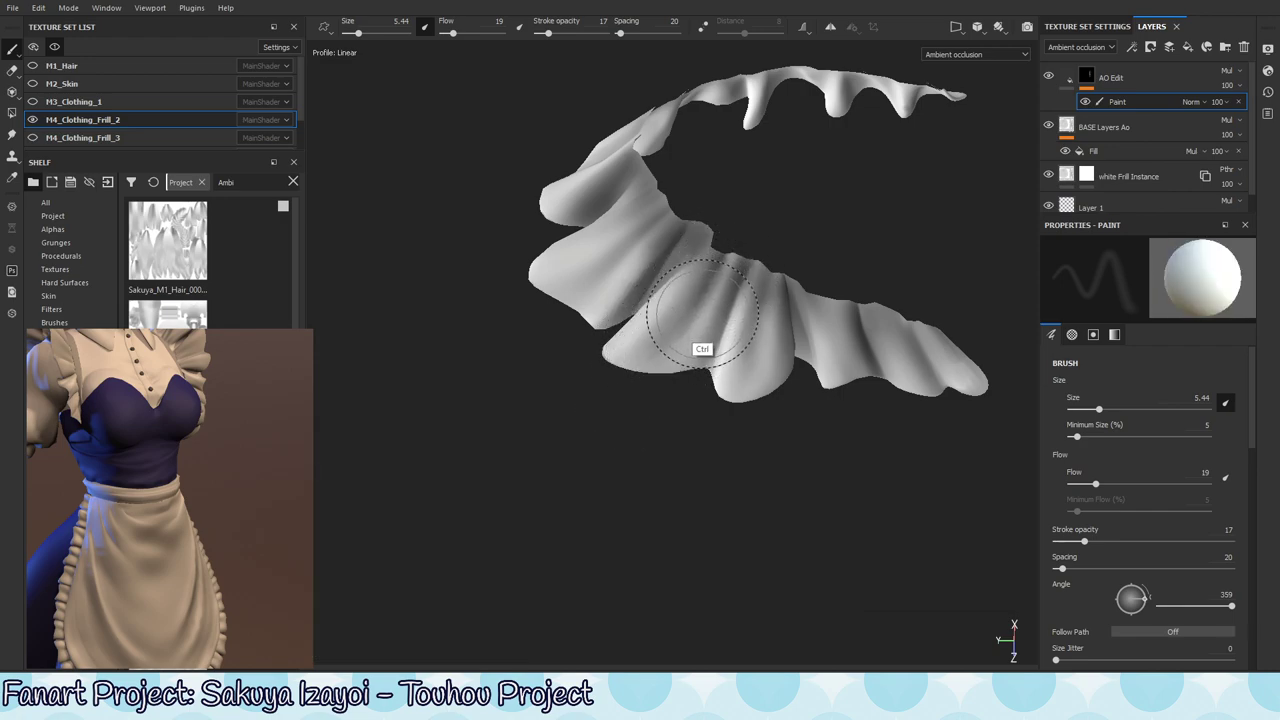
key("x")
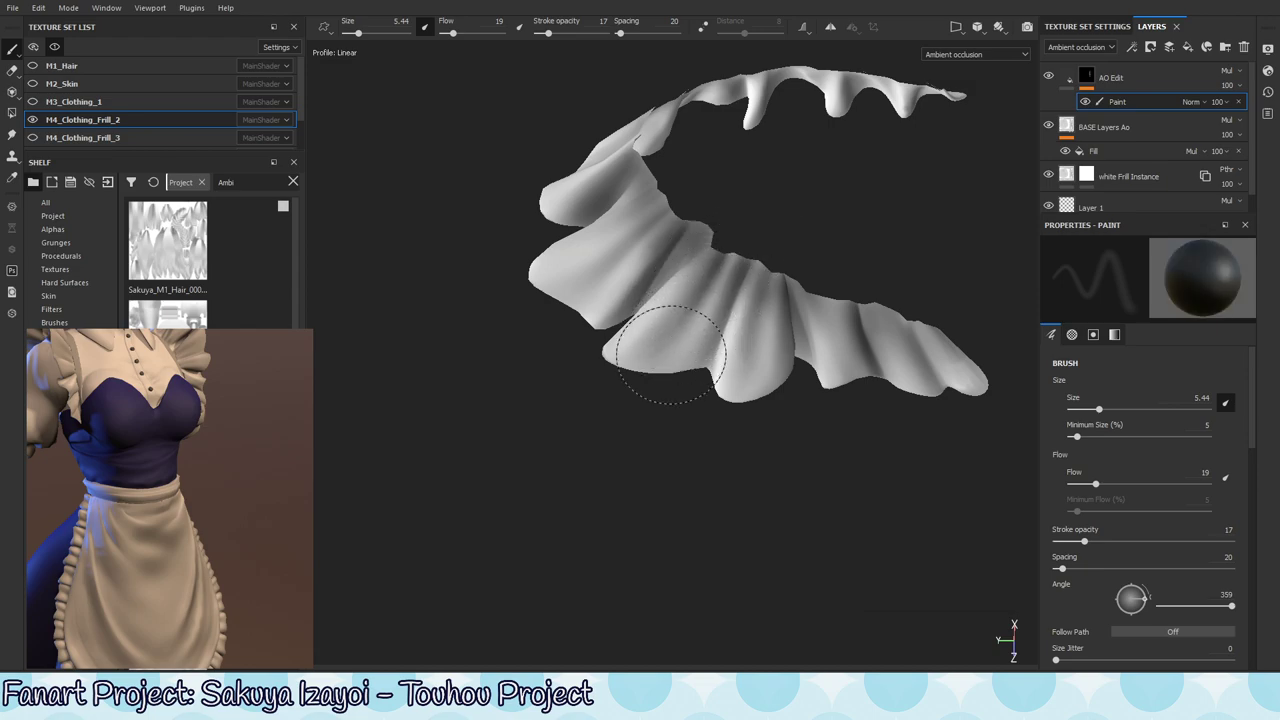
- Extend the AO shading into the creases of the frill's wider folds with the white brush at size 5.44
mouse_move(684, 322)
left_mouse_down("alt")
mouse_move(777, 314)
mouse_move(706, 337)
mouse_move(606, 246)
mouse_move(657, 300)
mouse_move(700, 230)
left_mouse_up("alt")
key("x")
left_click_drag(622, 287, 594, 337, "alt")
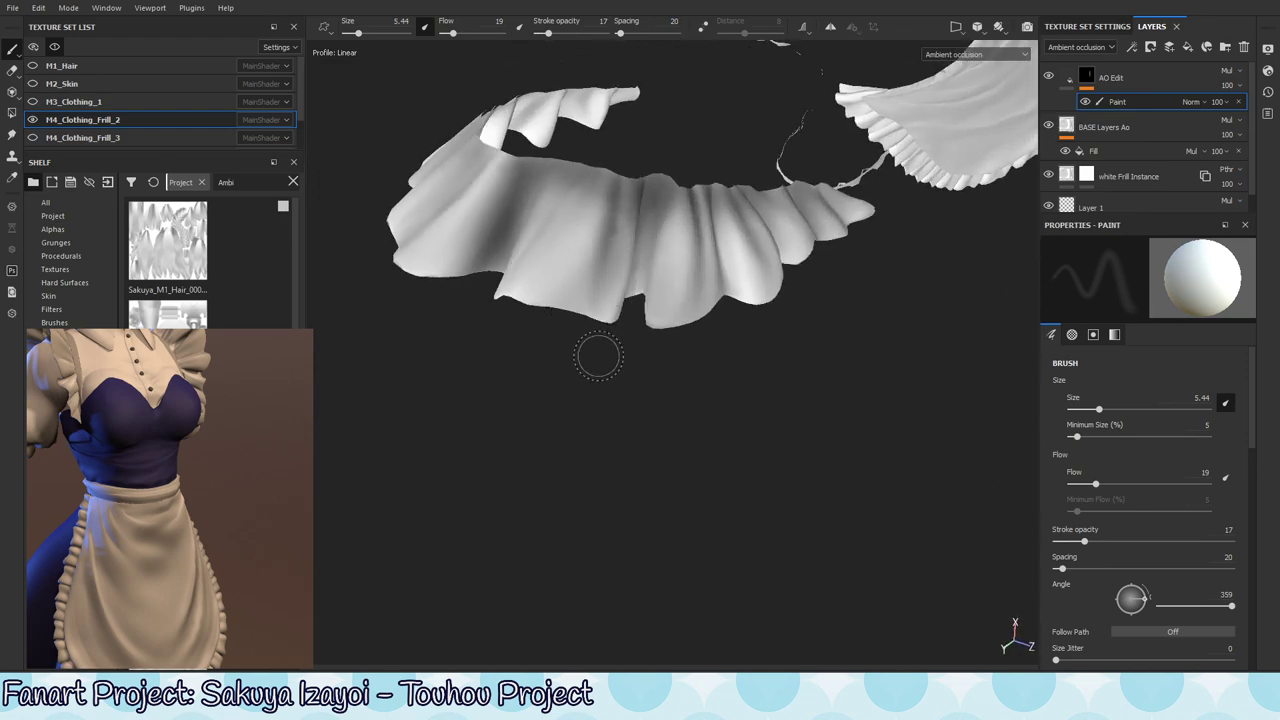
key("x")
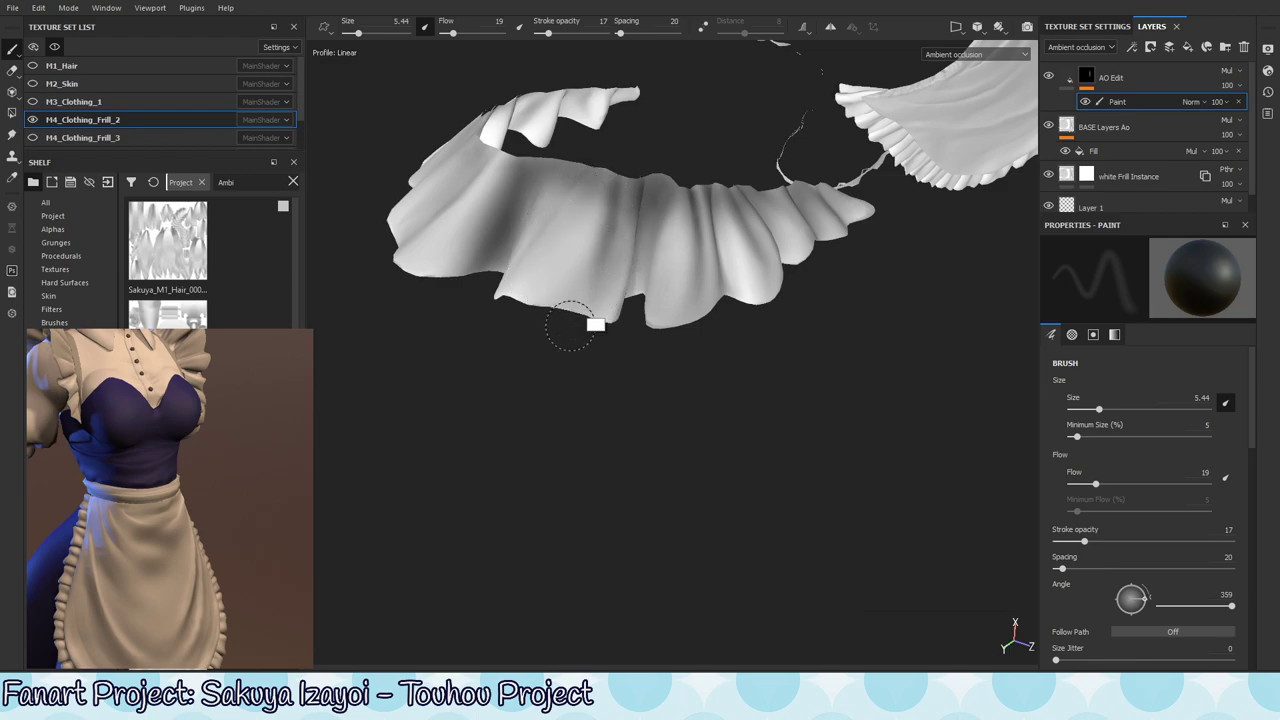
left_click_drag(571, 326, 598, 318, "alt")
- Reduce the brush to size 3.01 and refine the wide folds' shading by erasing mask spill with black
right_click_drag(565, 302, 540, 302, "ctrl")
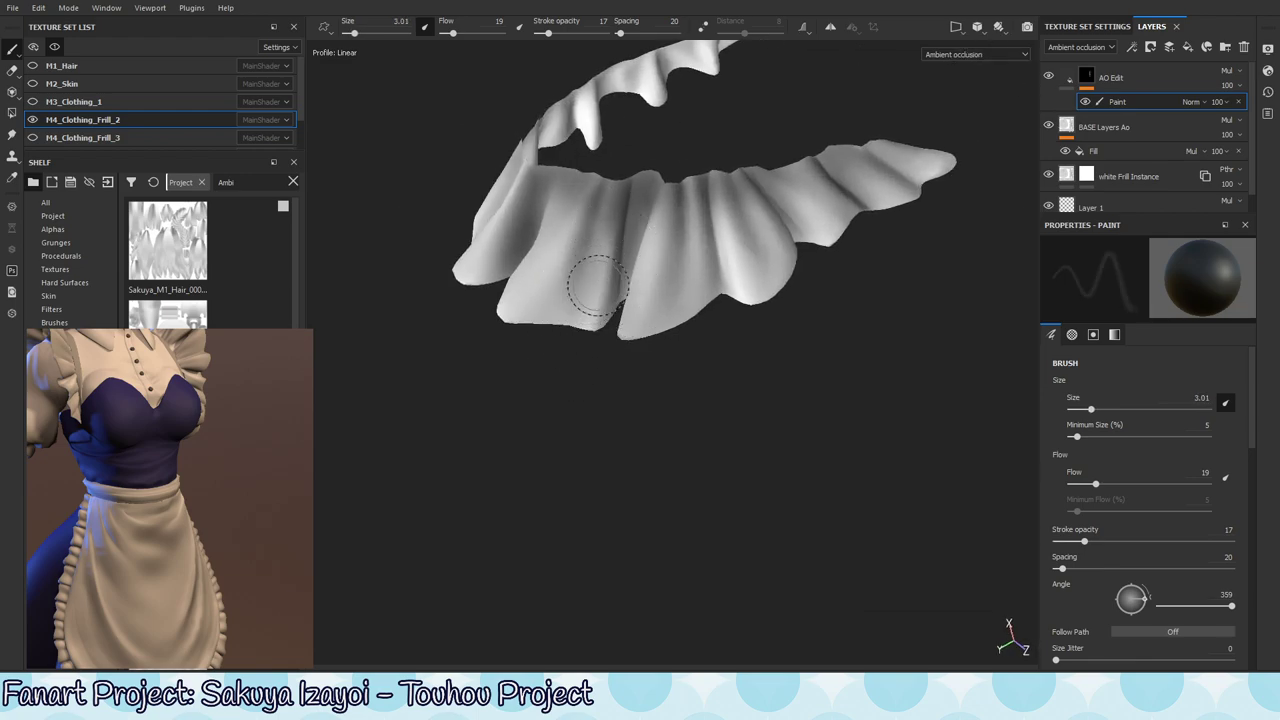
left_click_drag(603, 256, 628, 326, "alt")
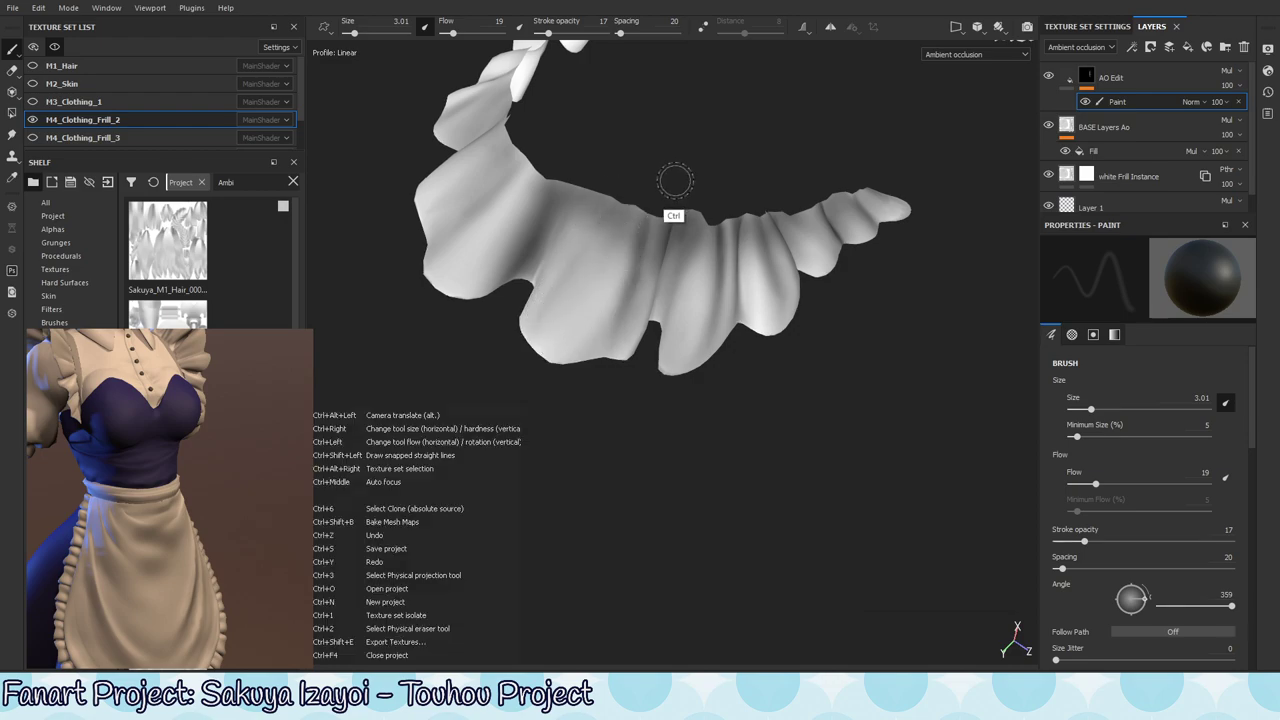
key("x")
key("x")
left_click_drag(560, 294, 617, 333, "alt")
- Darken the wide fold's inner edge with white on the mask and clear its outer part with black at brush size 3.01
key("x")
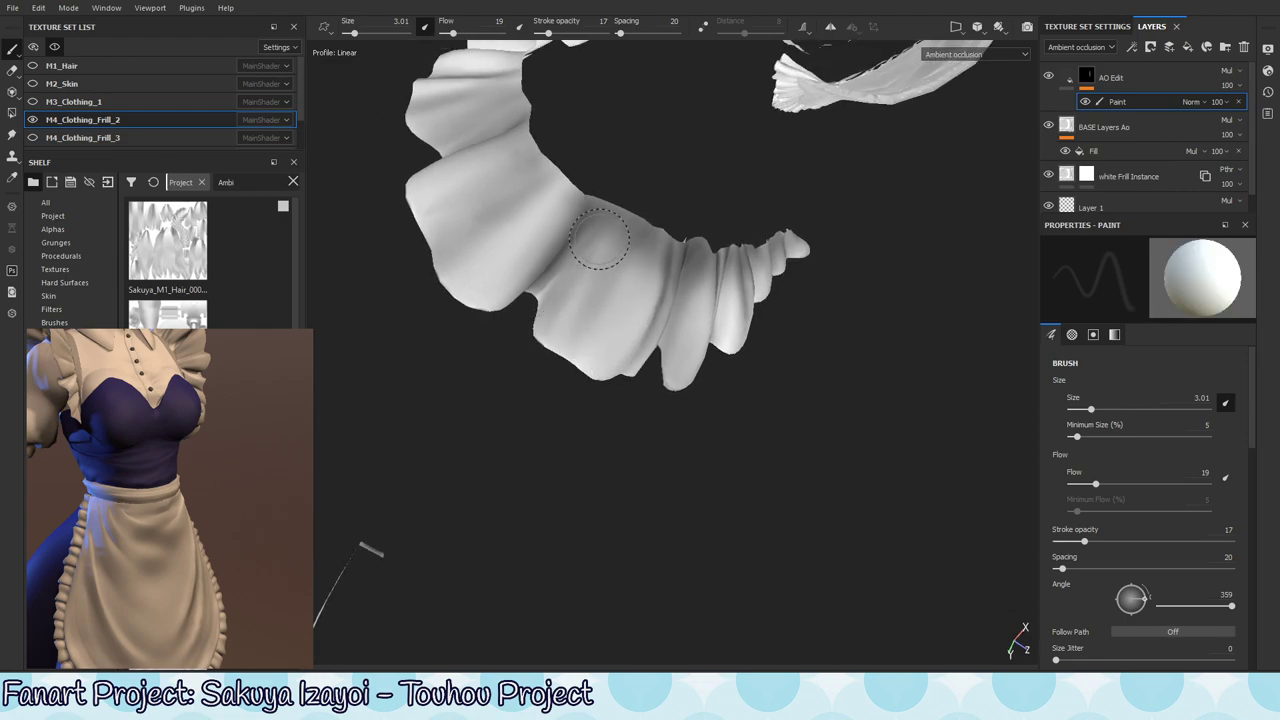
key("x")
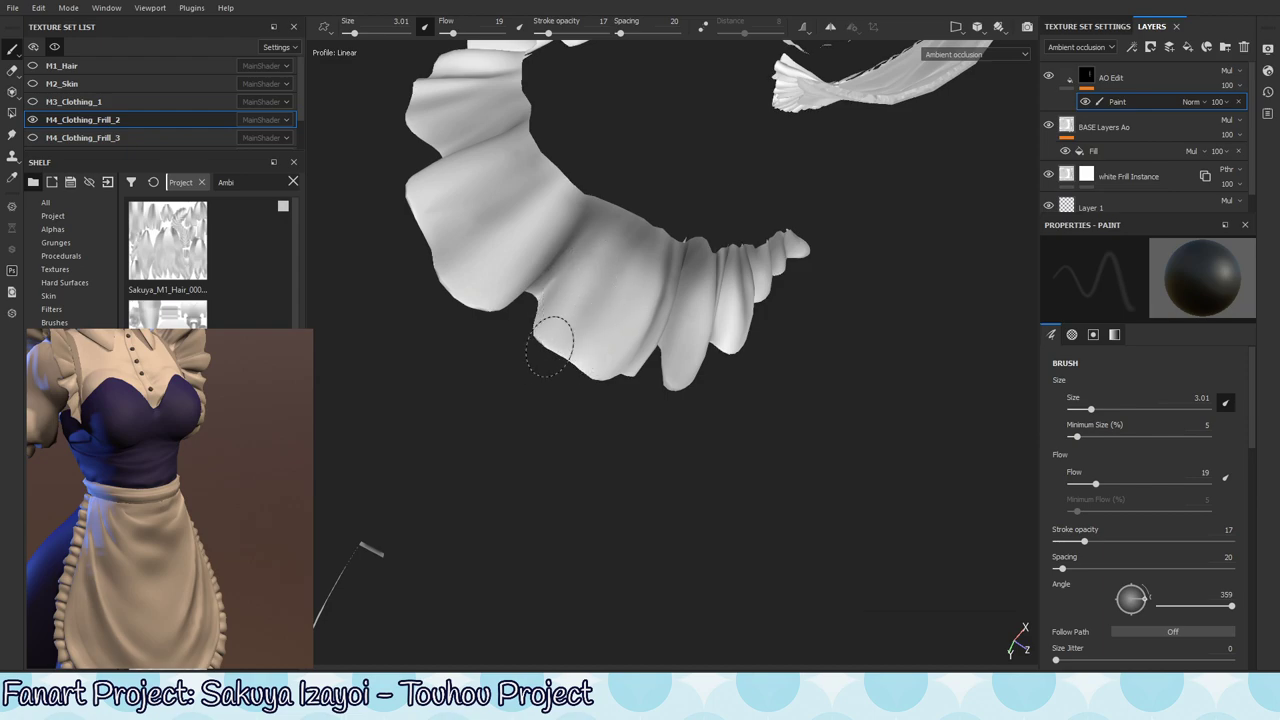
key("x")
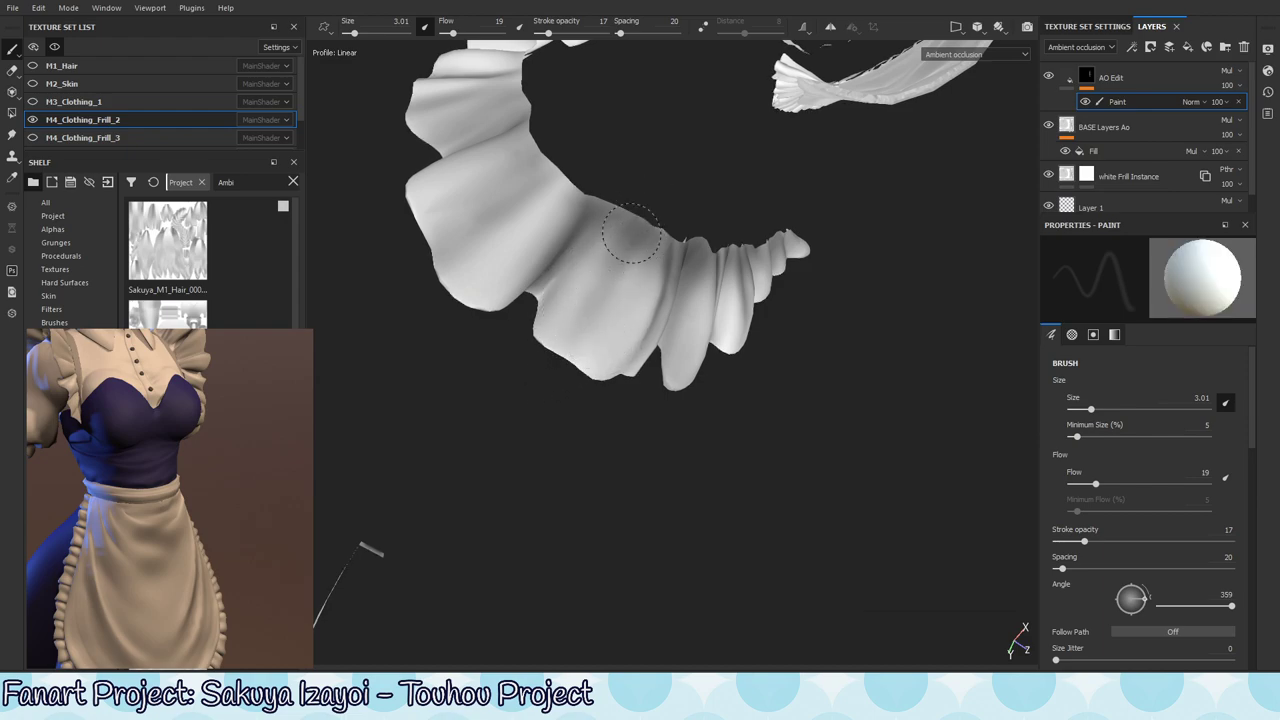
key("x")
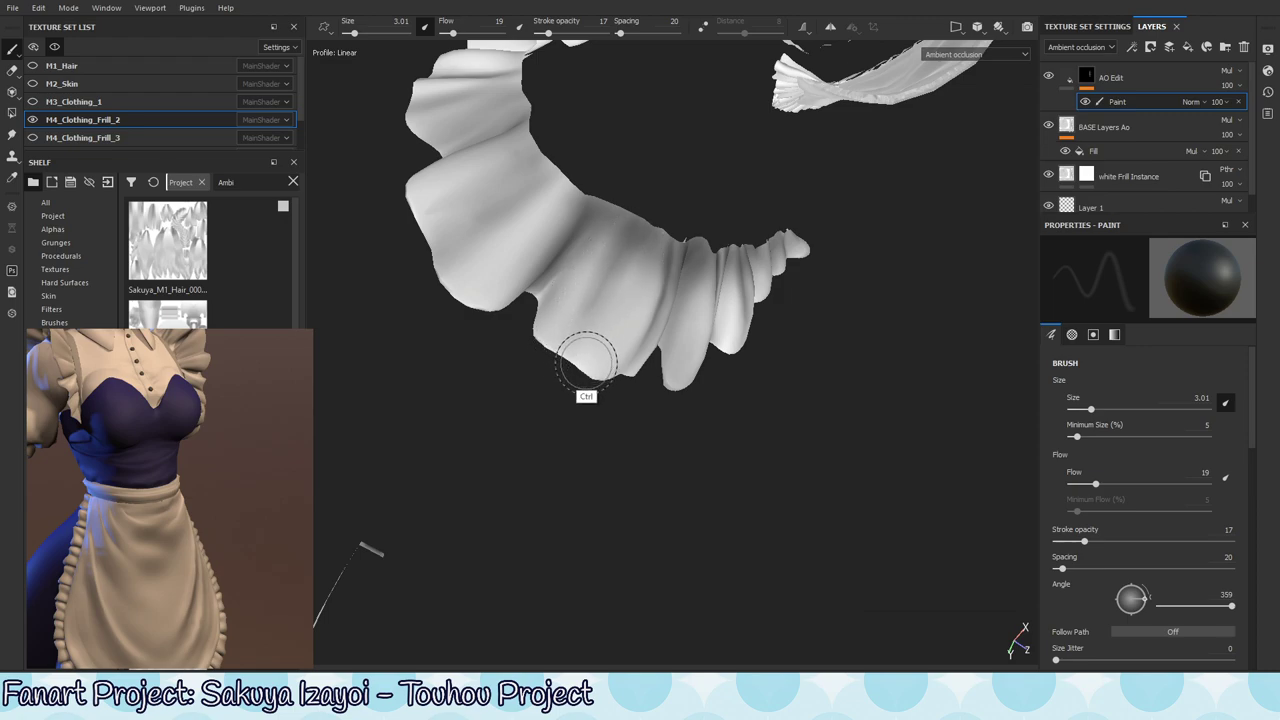
key("x")
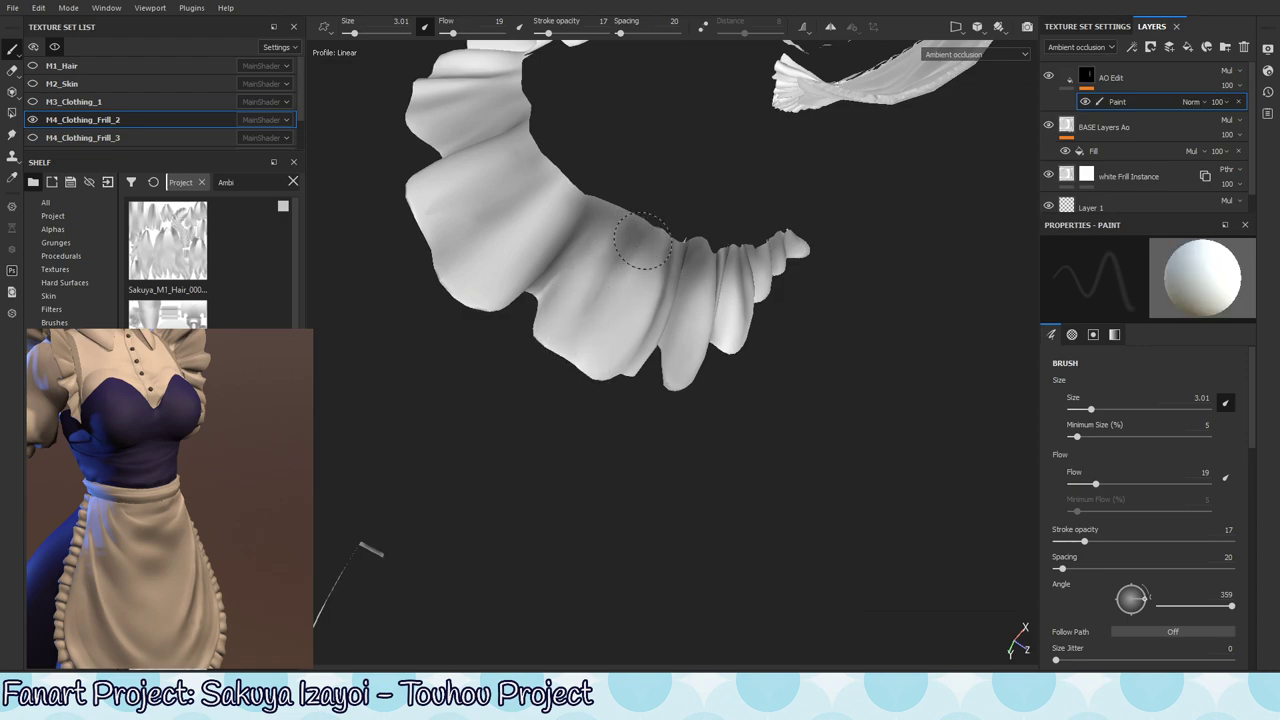
key("x")
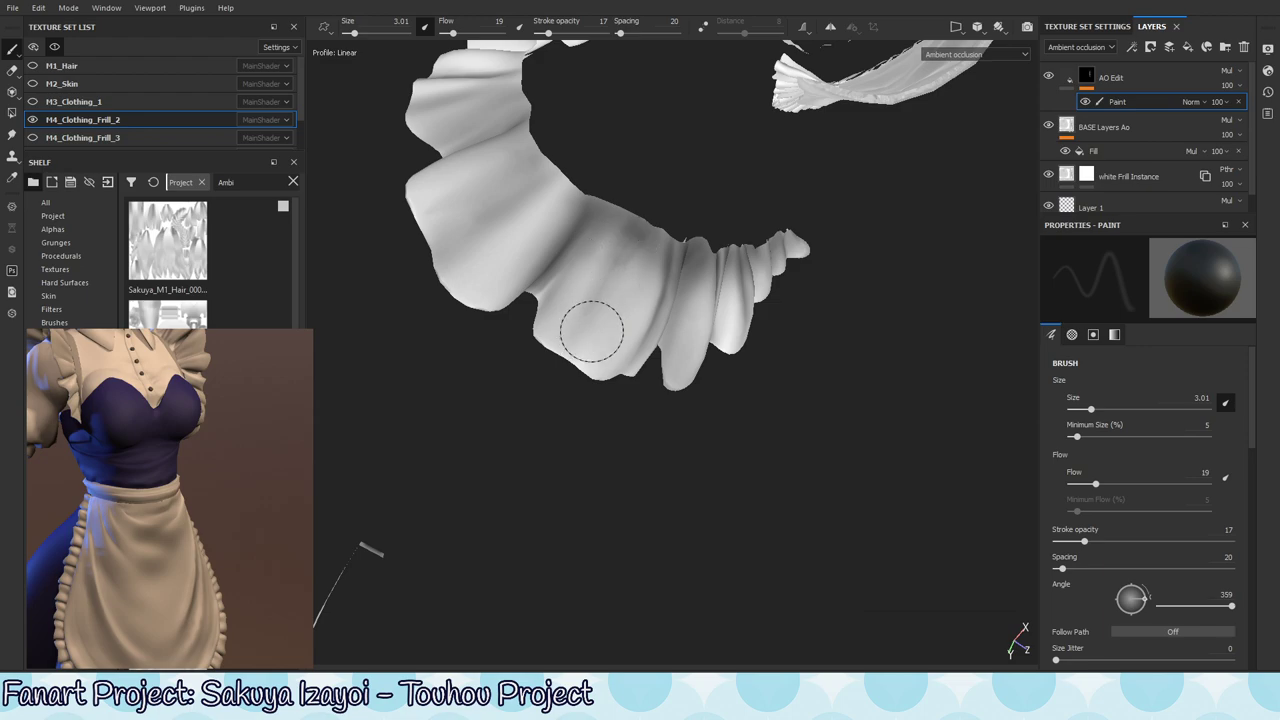
left_click_drag(592, 331, 595, 369)
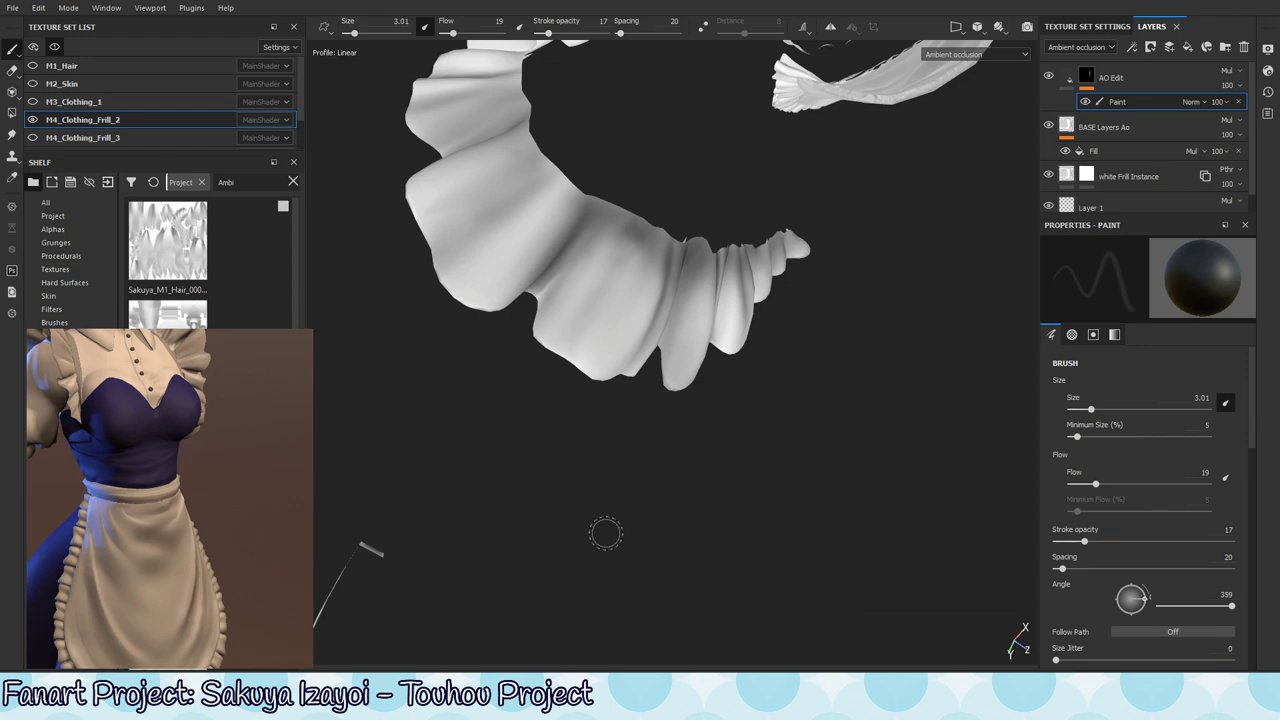
- Enlarge the brush to size 5.46 and build up shading down the middle fold with white on the mask
mouse_move(614, 286)
left_mouse_down("alt")
mouse_move(640, 306)
mouse_move(654, 363)
mouse_move(632, 346)
left_mouse_up("alt")
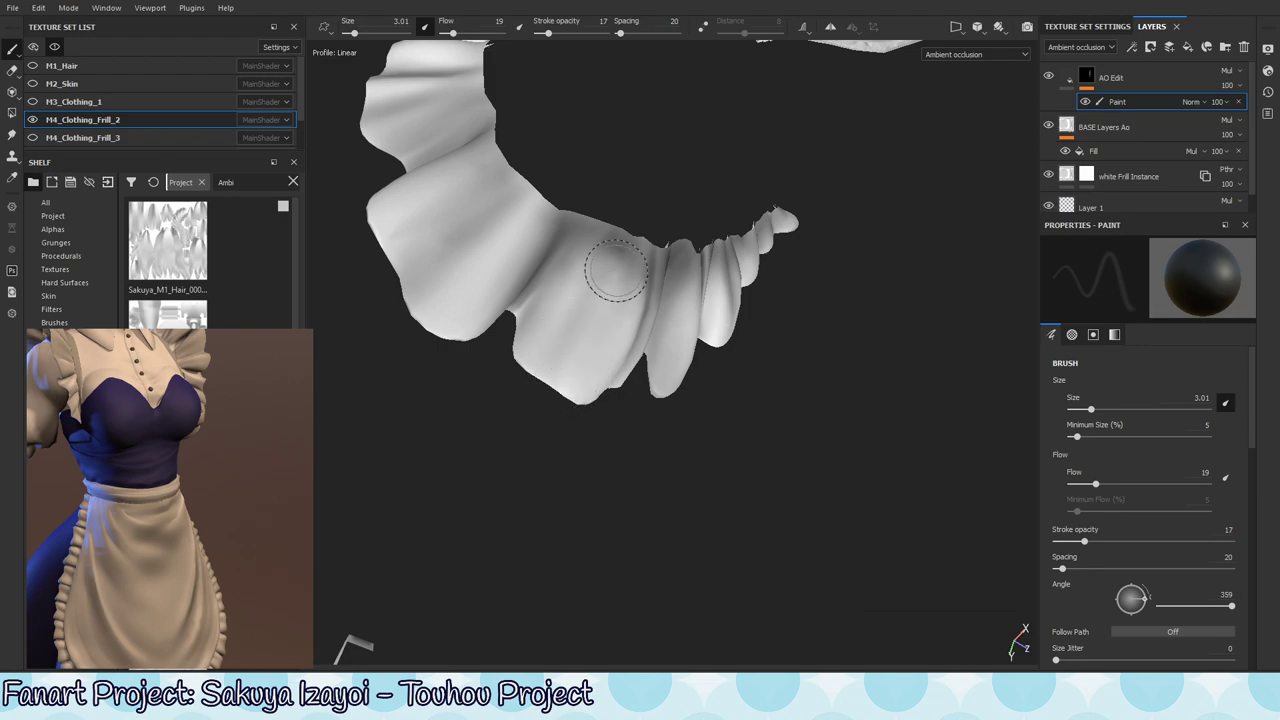
key("x")
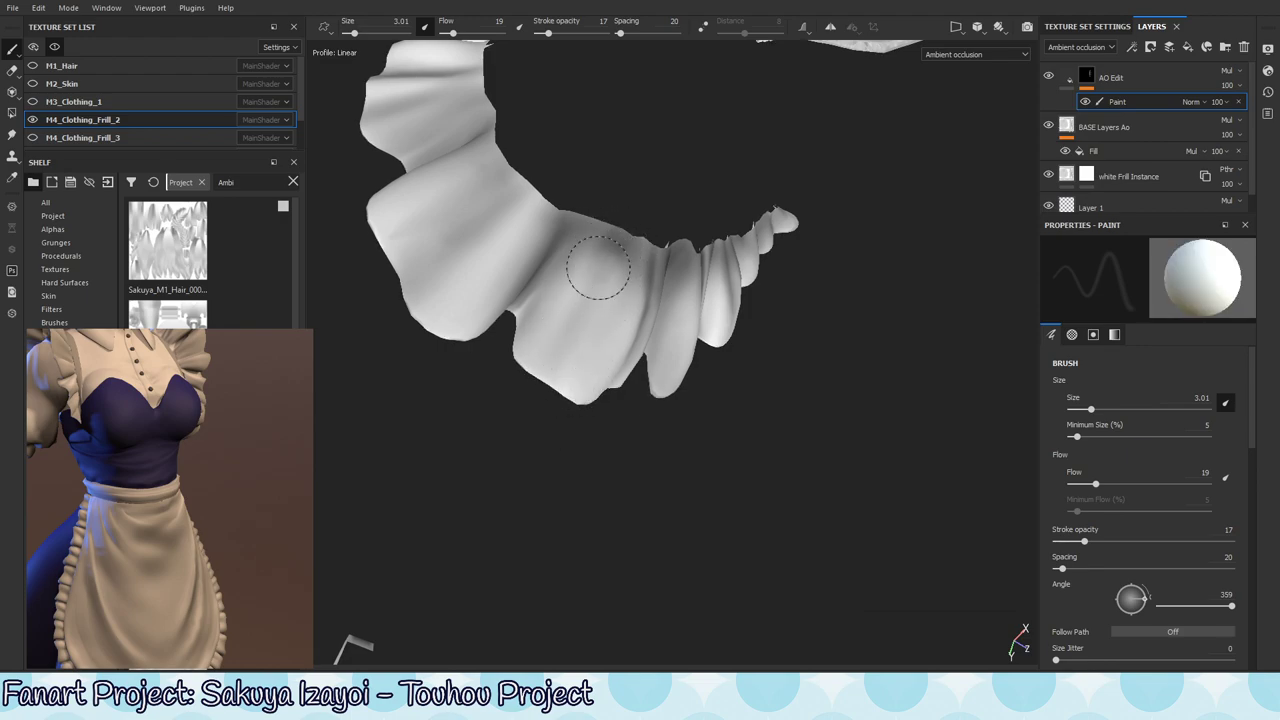
key("bracketright")
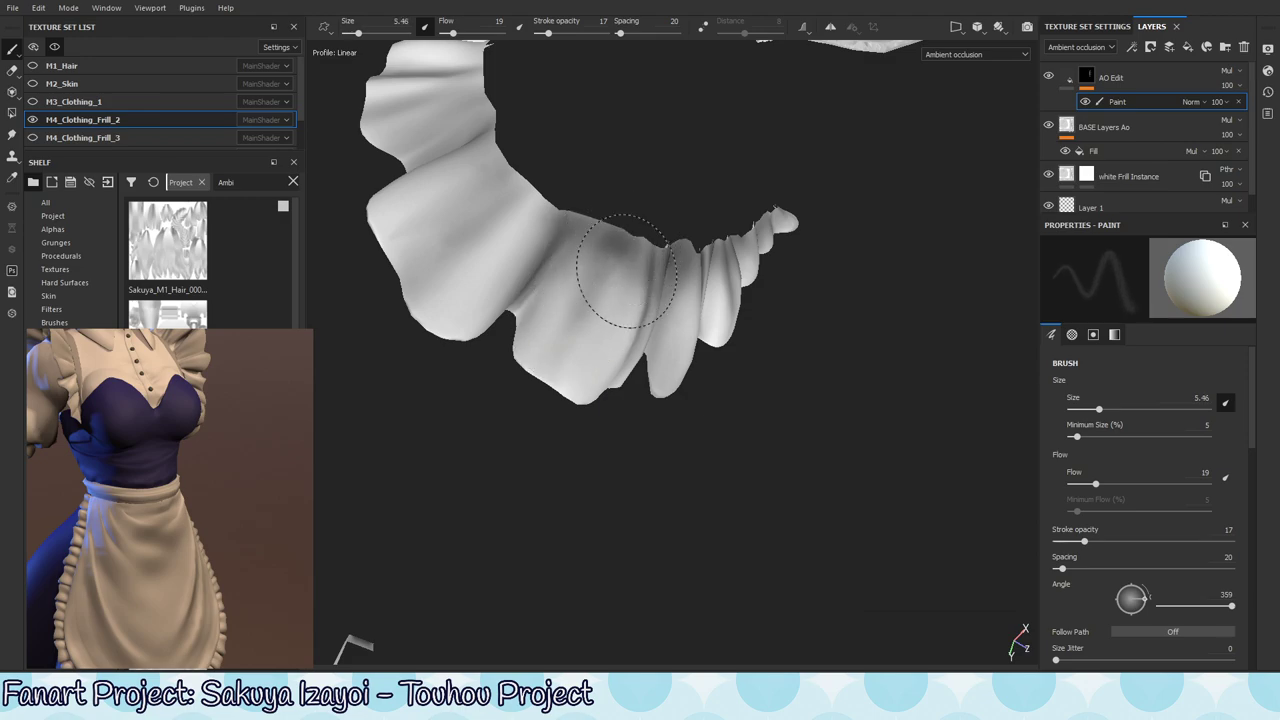
key("x")
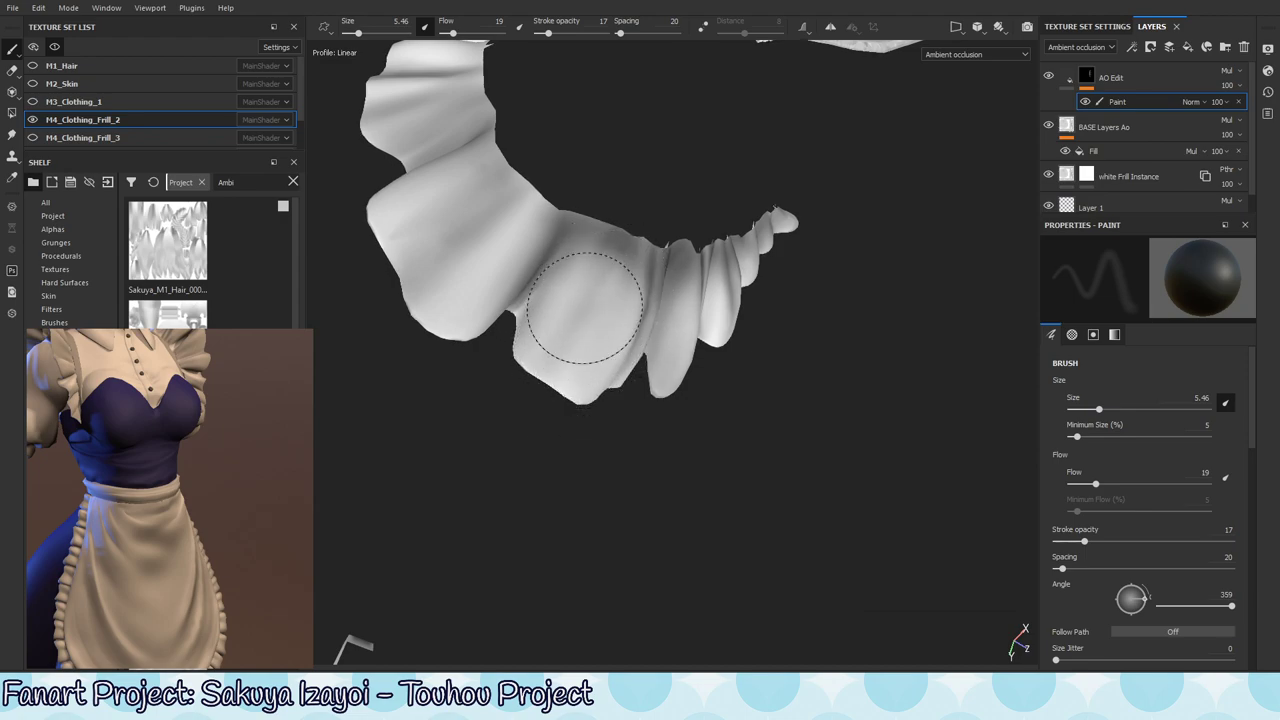
key("x")
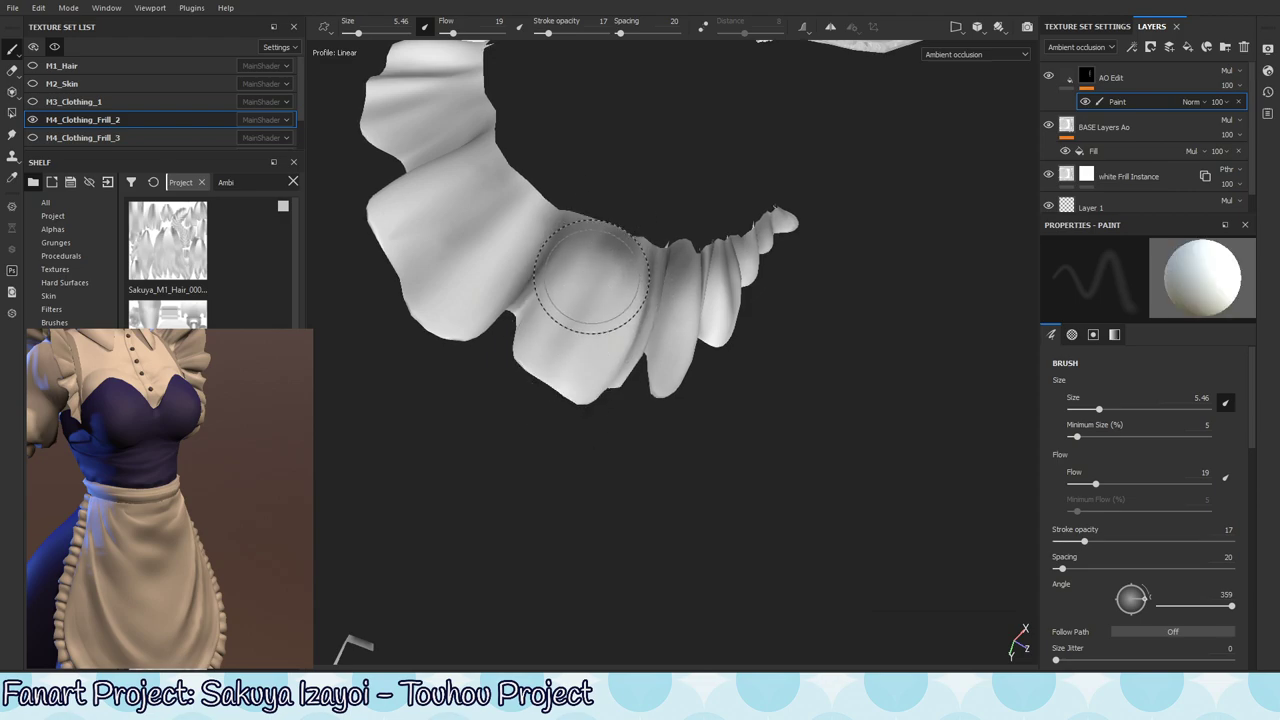
mouse_move(605, 223)
left_mouse_down()
mouse_move(622, 209)
mouse_move(577, 322)
left_mouse_up()
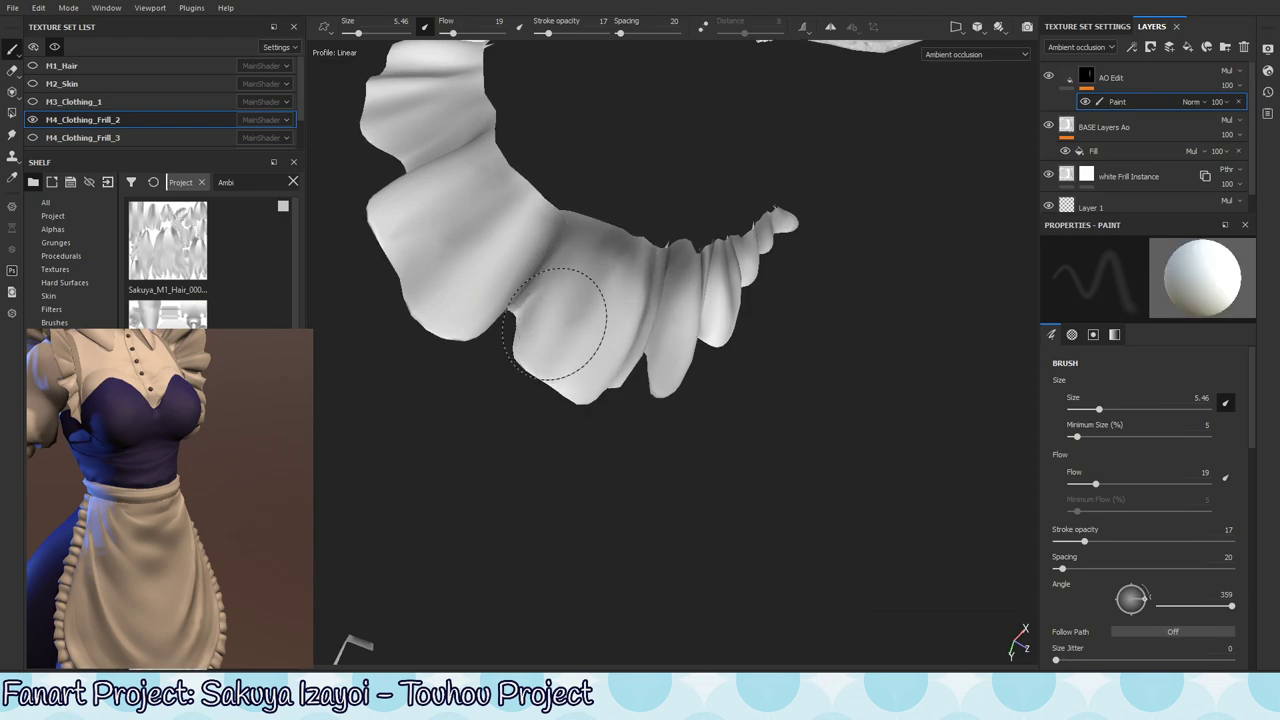
left_click_drag(611, 209, 578, 288)
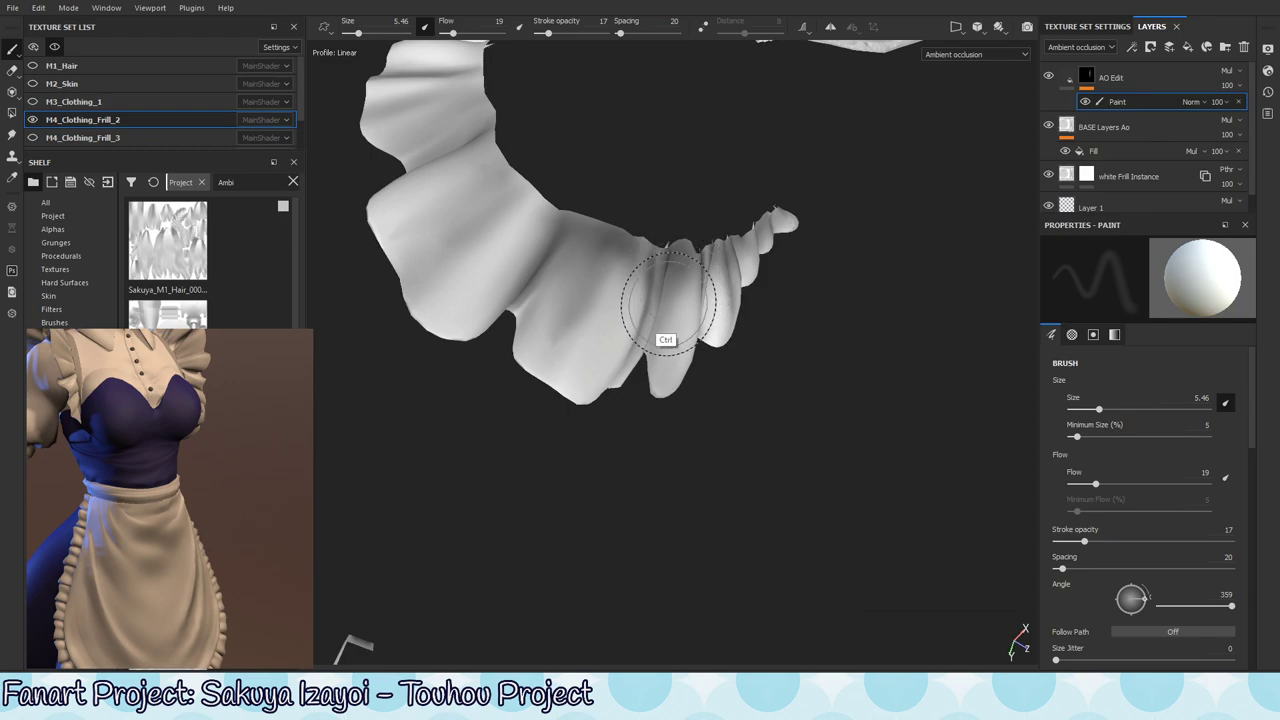
mouse_move(560, 360)
left_mouse_down()
mouse_move(566, 300)
mouse_move(609, 229)
left_mouse_up()
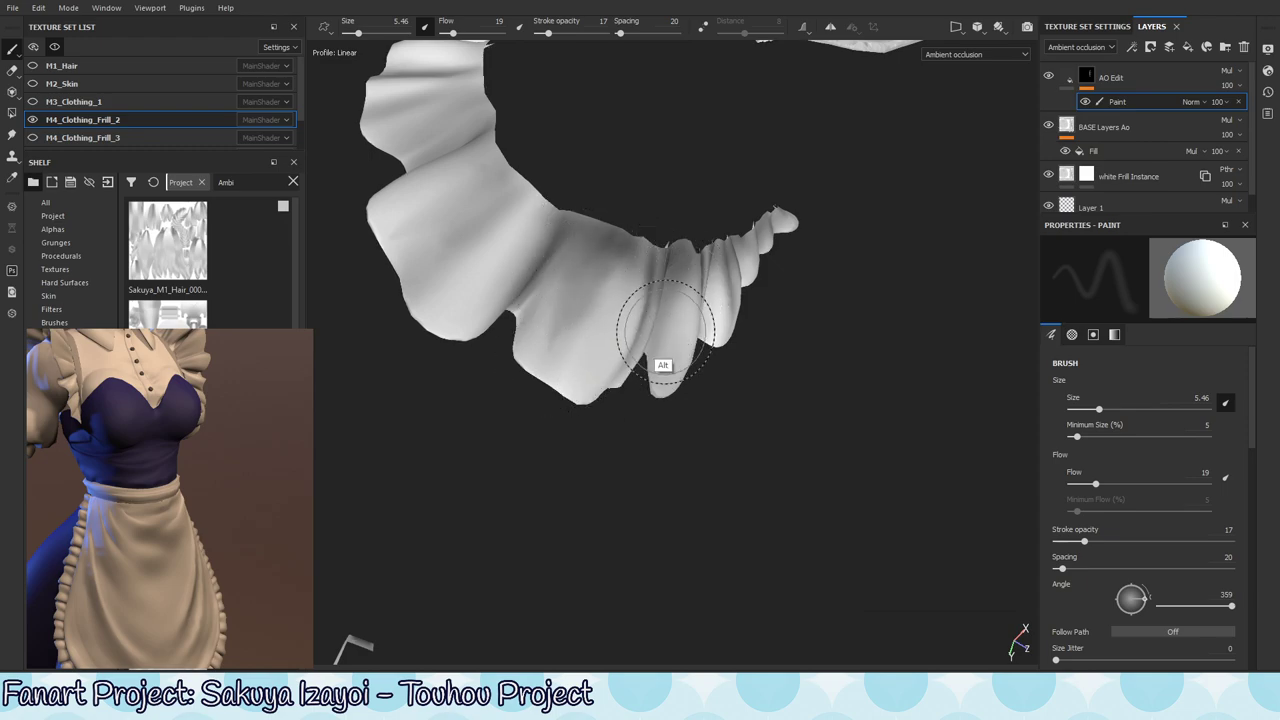
- Darken the upper edge of the frill's middle fold with the white brush at size 5.46
mouse_move(660, 334)
left_mouse_down("alt")
mouse_move(657, 300)
mouse_move(609, 266)
mouse_move(557, 312)
mouse_move(629, 286)
mouse_move(466, 129)
left_mouse_up("alt")
left_click(325, 30)
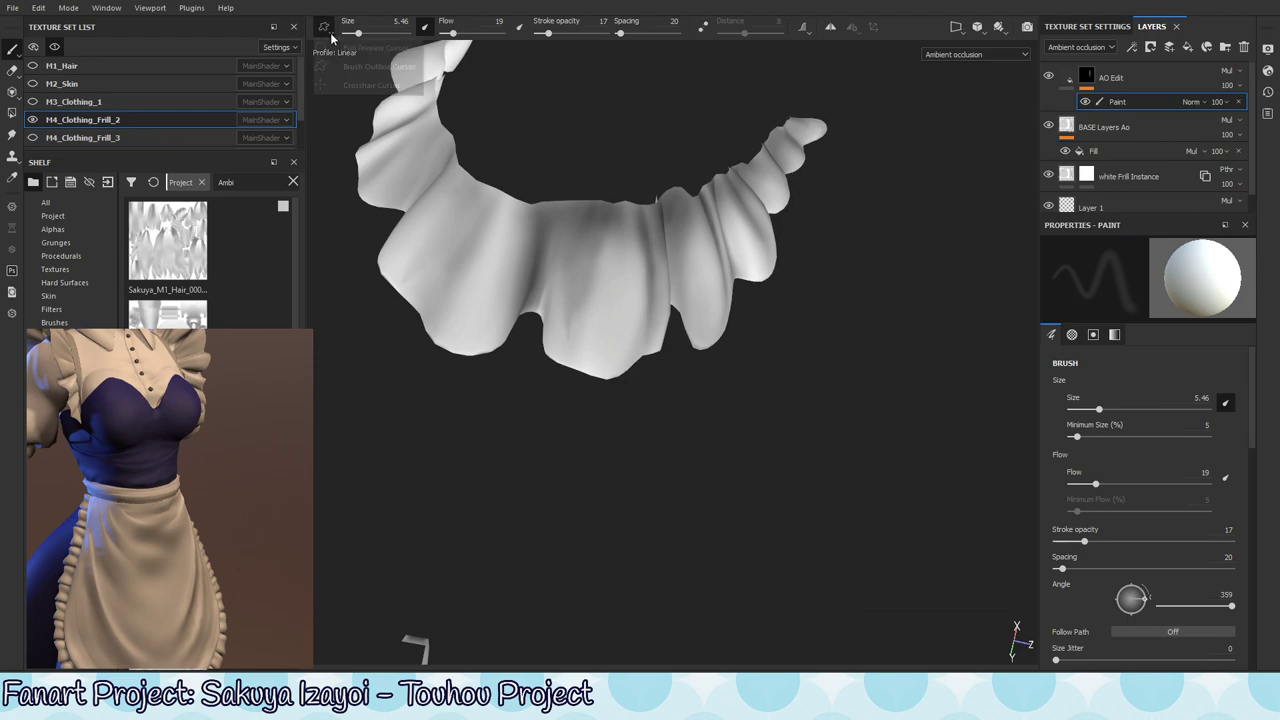
left_click(396, 399)
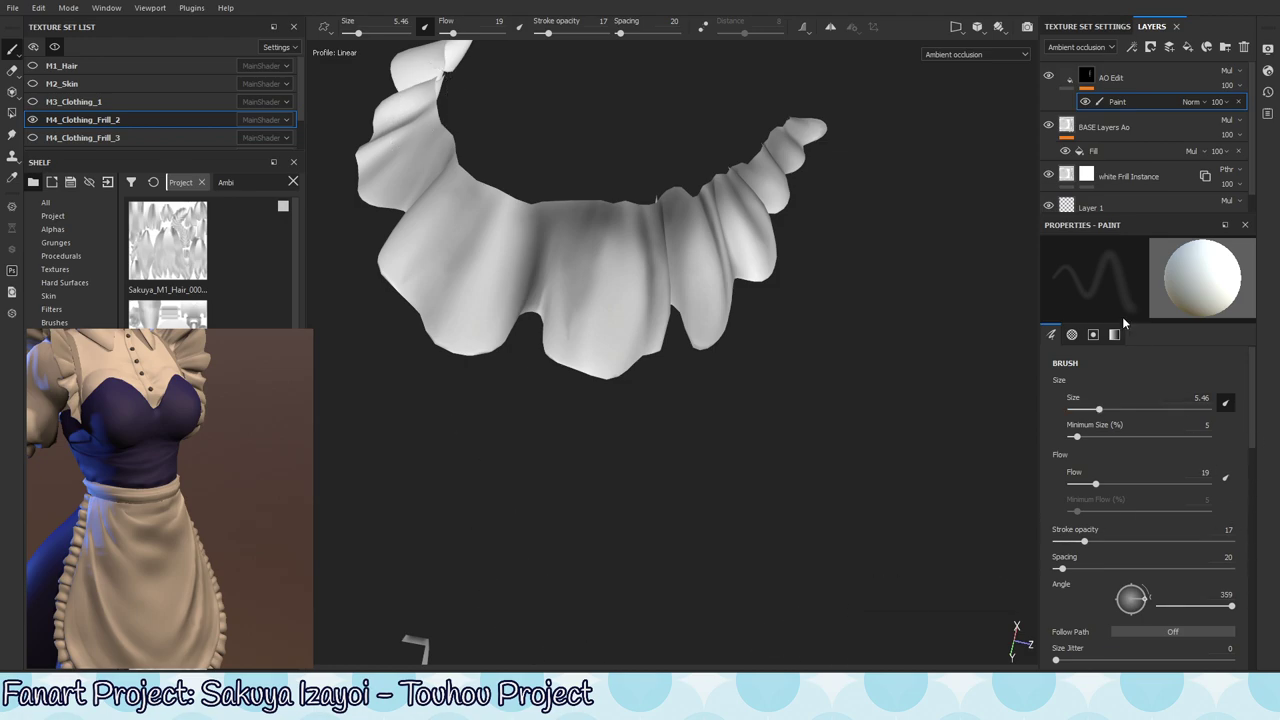
mouse_move(1110, 298)
left_mouse_down()
mouse_move(1071, 284)
mouse_move(1125, 280)
left_mouse_up()
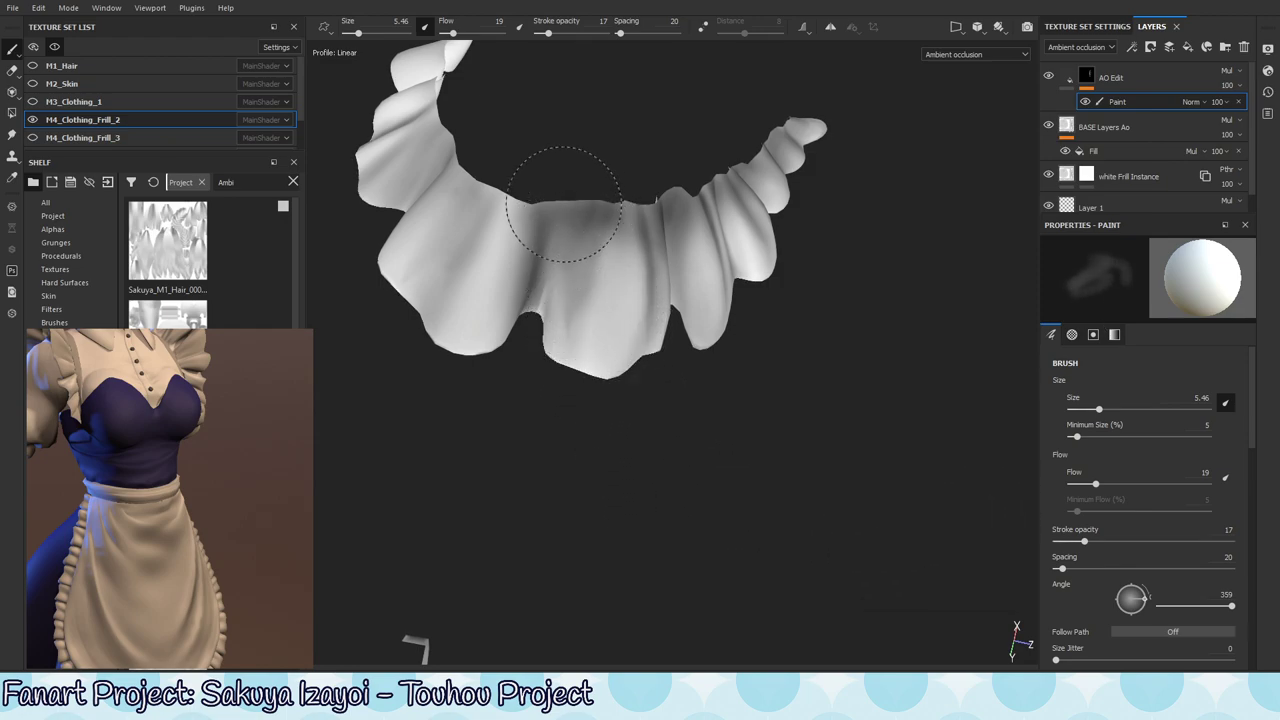
mouse_move(543, 214)
left_mouse_down("alt")
mouse_move(571, 257)
mouse_move(552, 292)
left_mouse_up("alt")
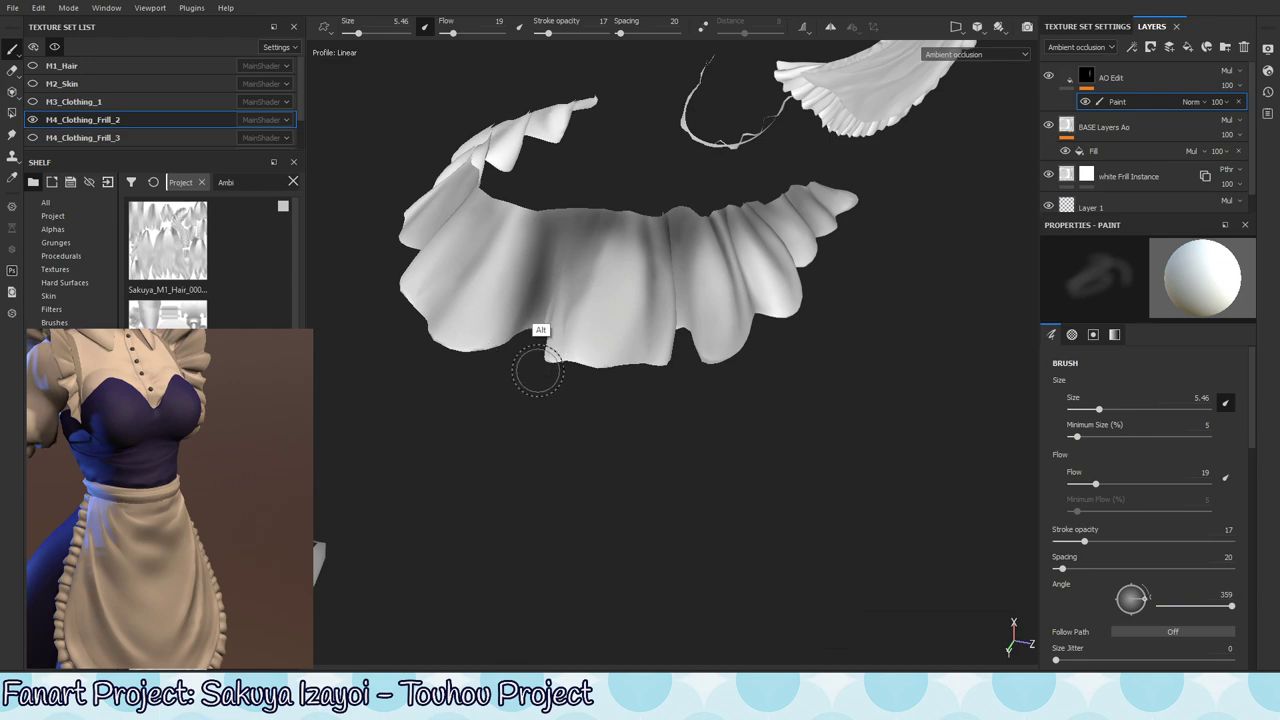
left_click_drag(531, 366, 549, 286, "alt")
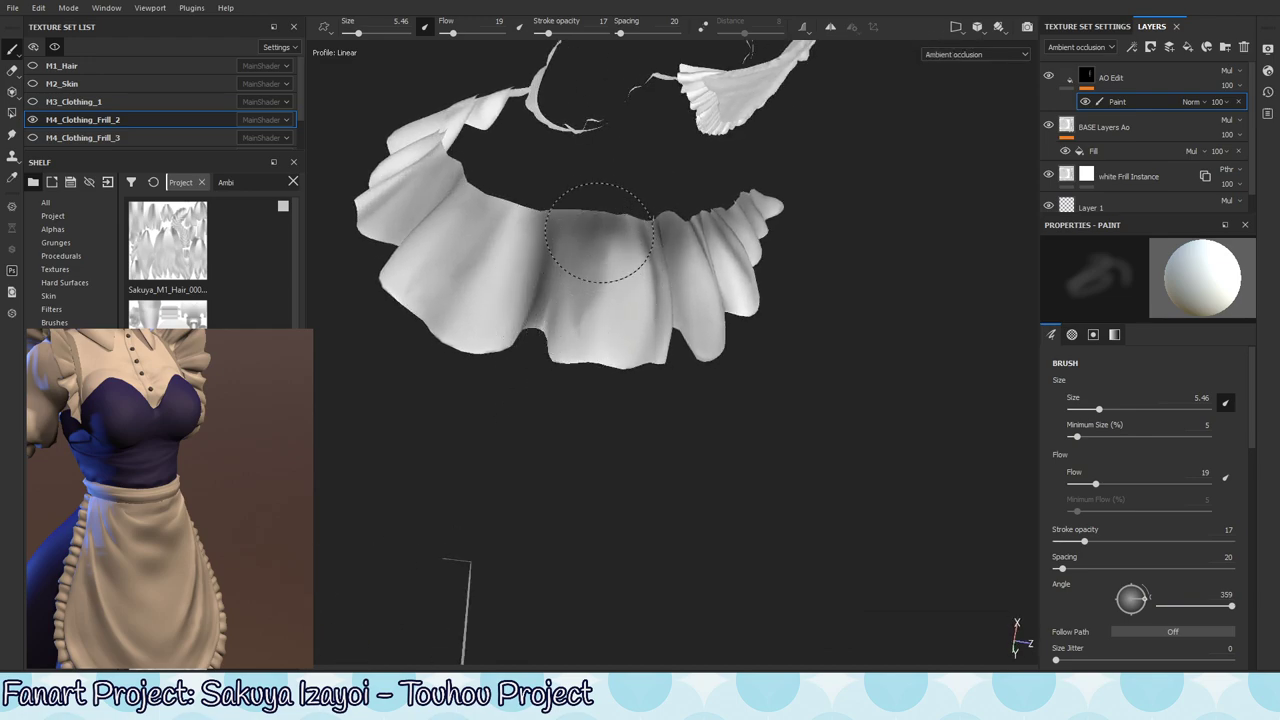
- Set the brush spacing to 5 and blend the middle fold's upper shading, alternating black and white on the mask
key("x")
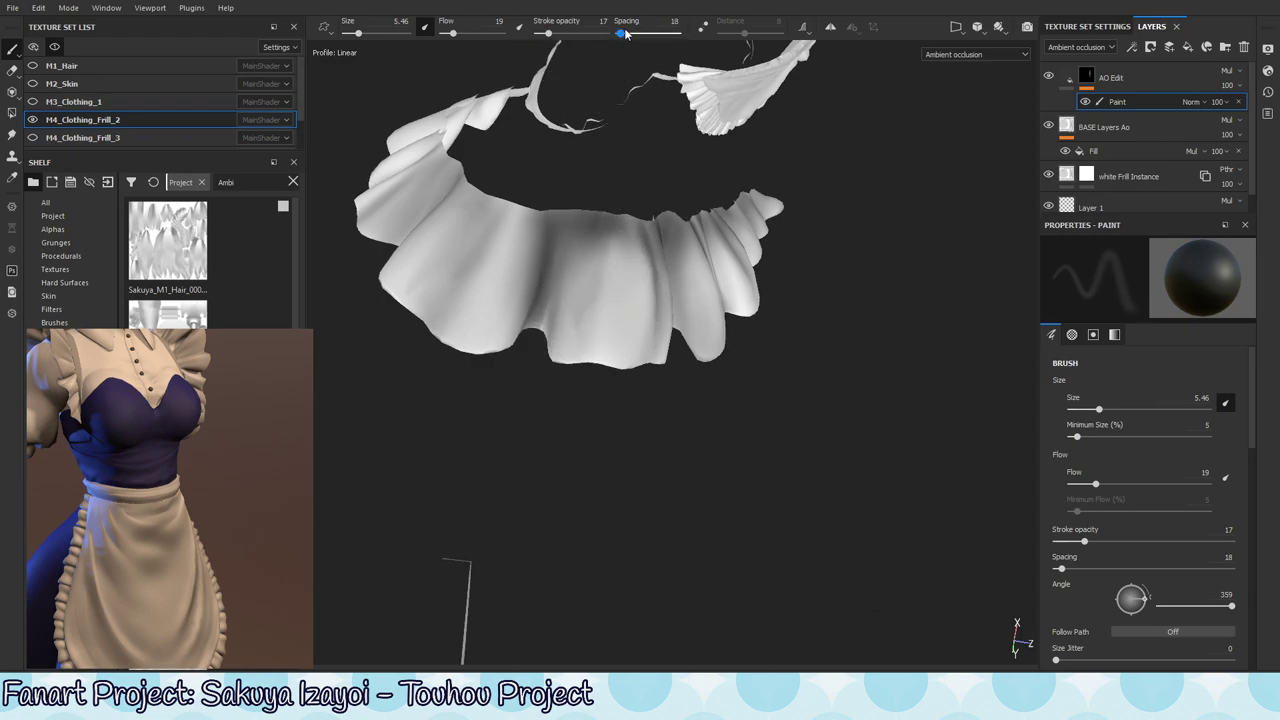
left_click_drag(620, 33, 616, 33)
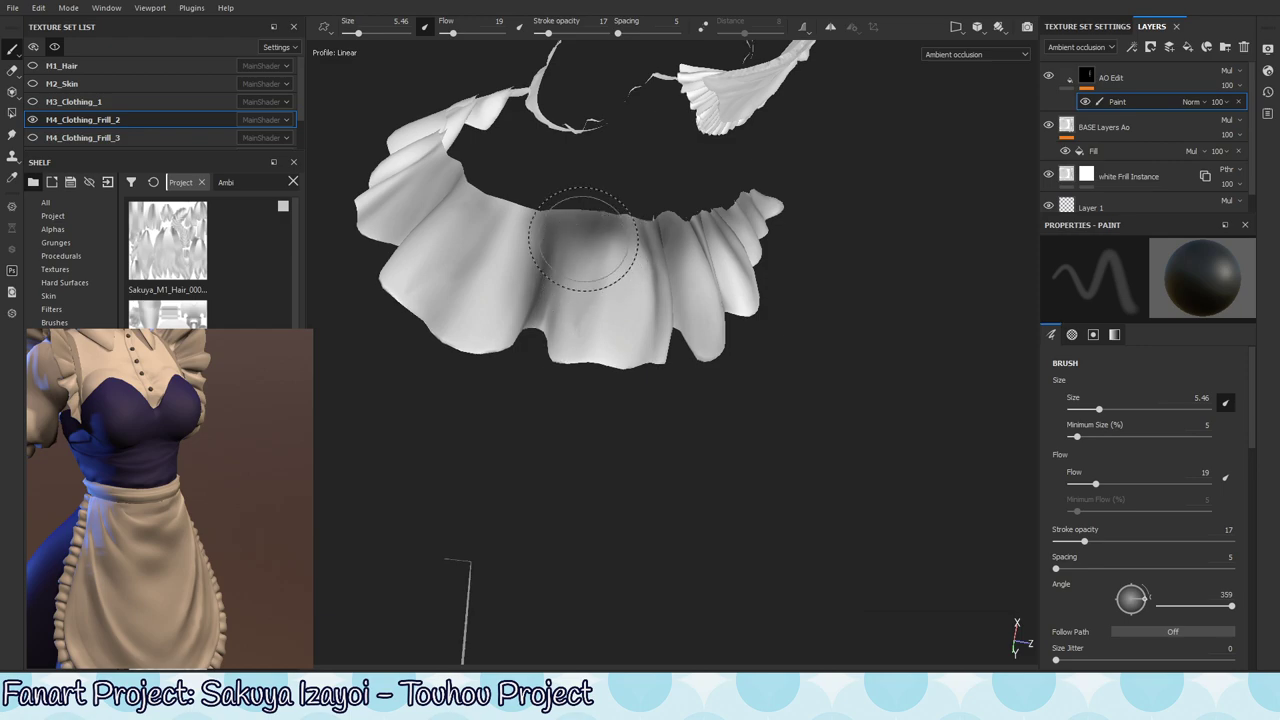
key("x")
mouse_move(568, 382)
left_mouse_down("alt")
mouse_move(629, 271)
mouse_move(598, 287)
left_mouse_up("alt")
key("x")
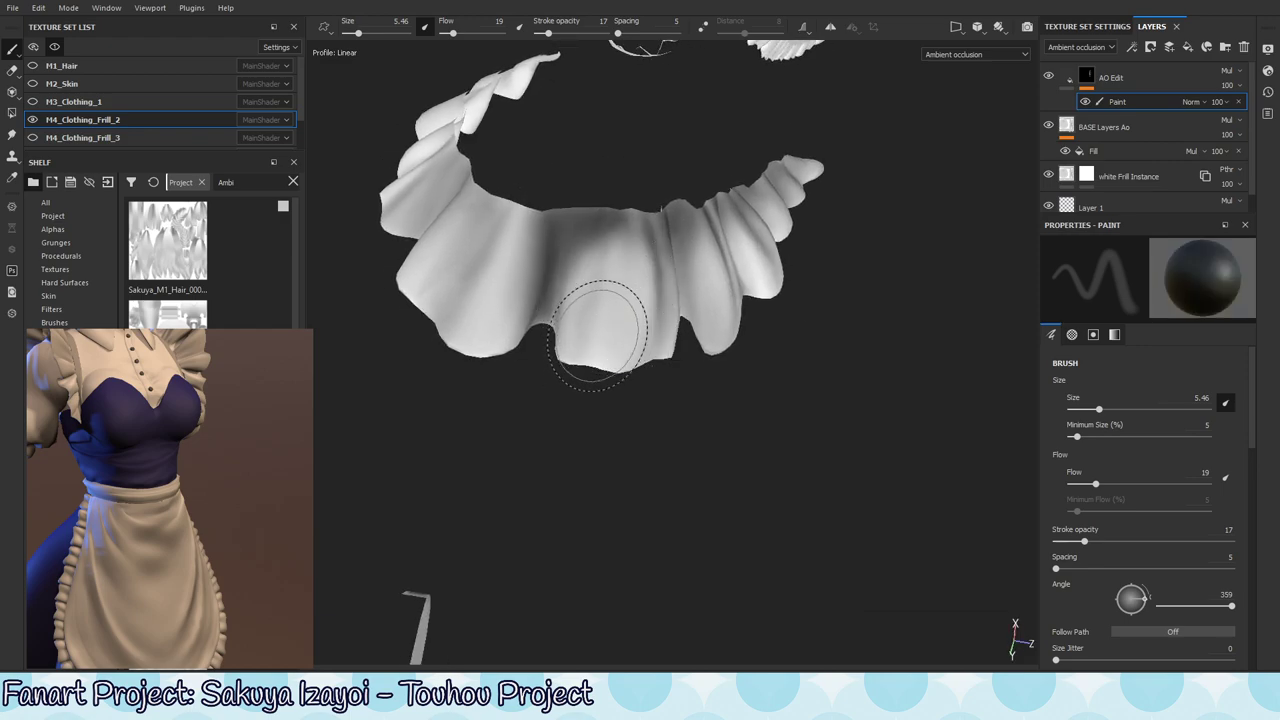
key("x")
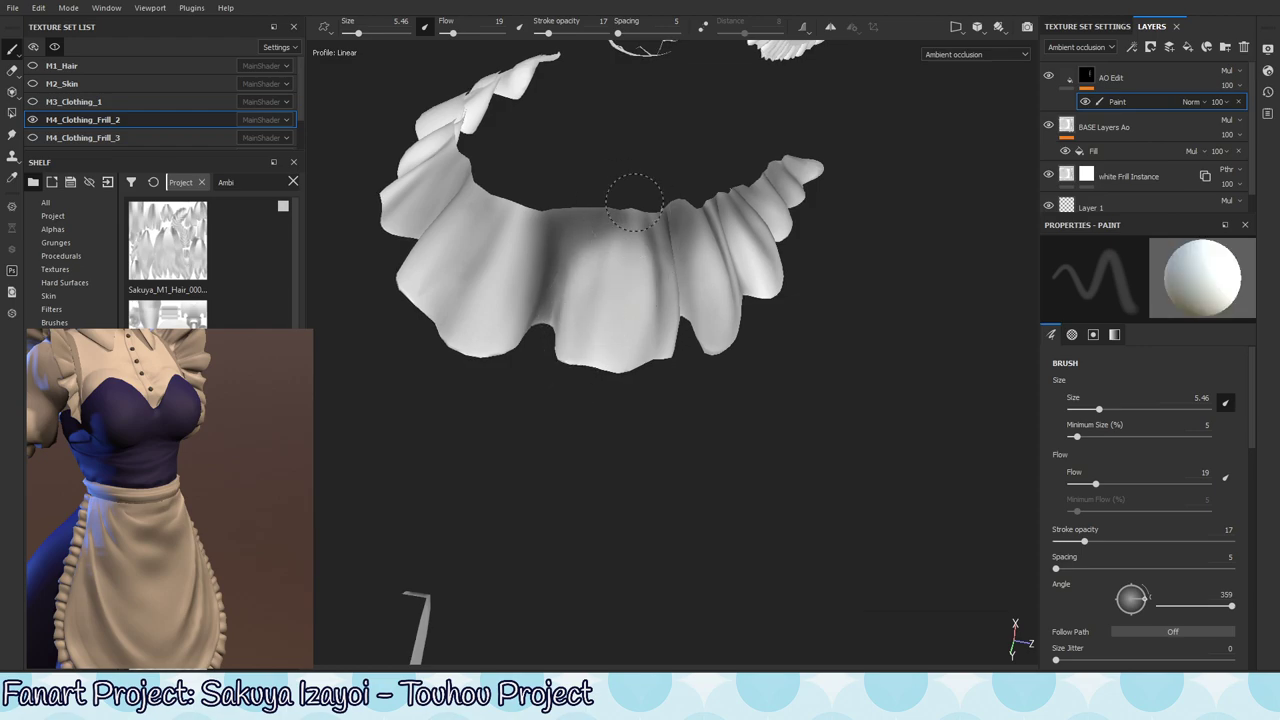
left_click_drag(625, 237, 648, 258, "alt")
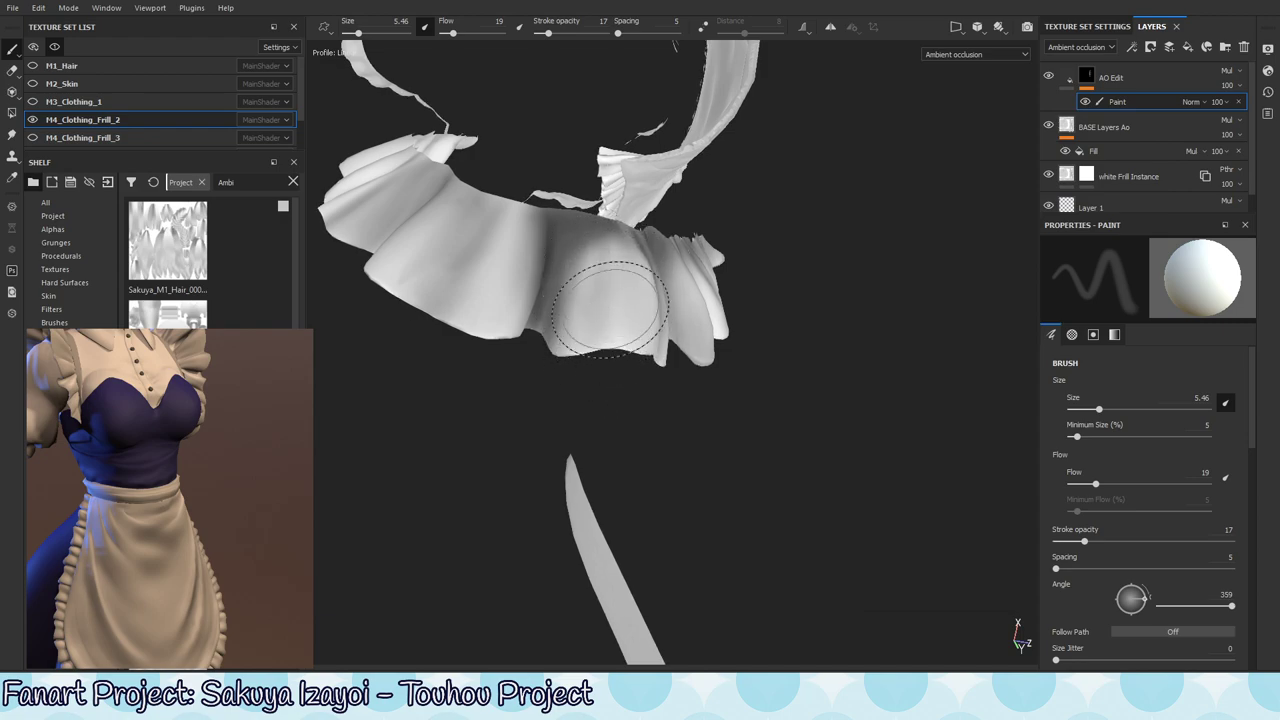
- Set brush size 7.4, stroke opacity 26 and flow 16, soften the middle fold's shading with both mask colours, and undo the last stroke
right_click_drag(610, 308, 646, 296, "ctrl")
left_click_drag(548, 33, 555, 35)
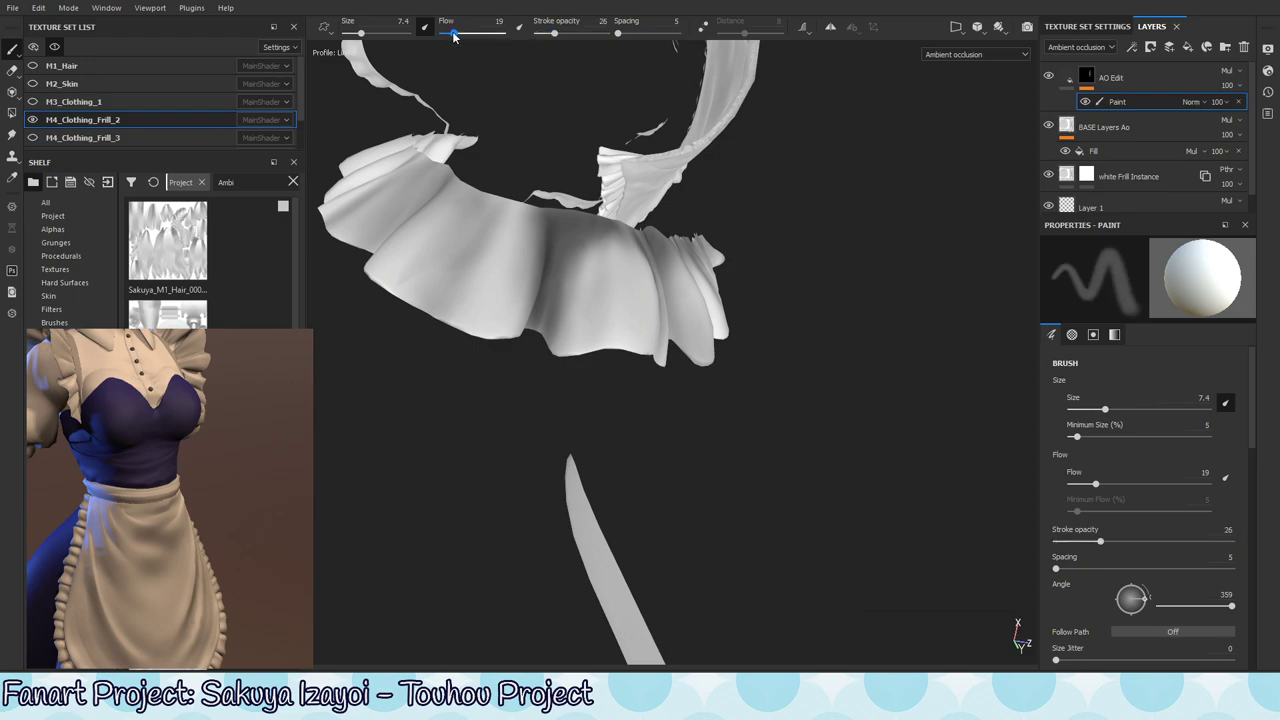
left_click_drag(451, 34, 450, 39)
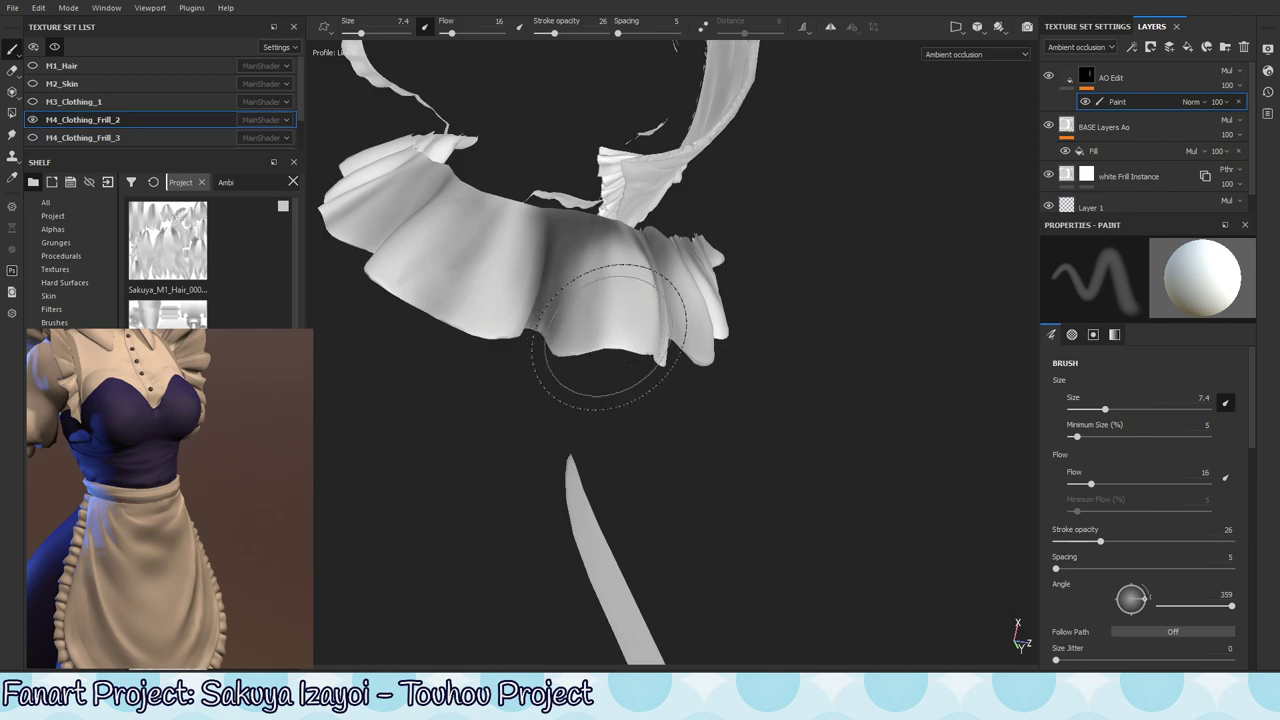
key("x")
left_click_drag(623, 384, 600, 355, "alt")
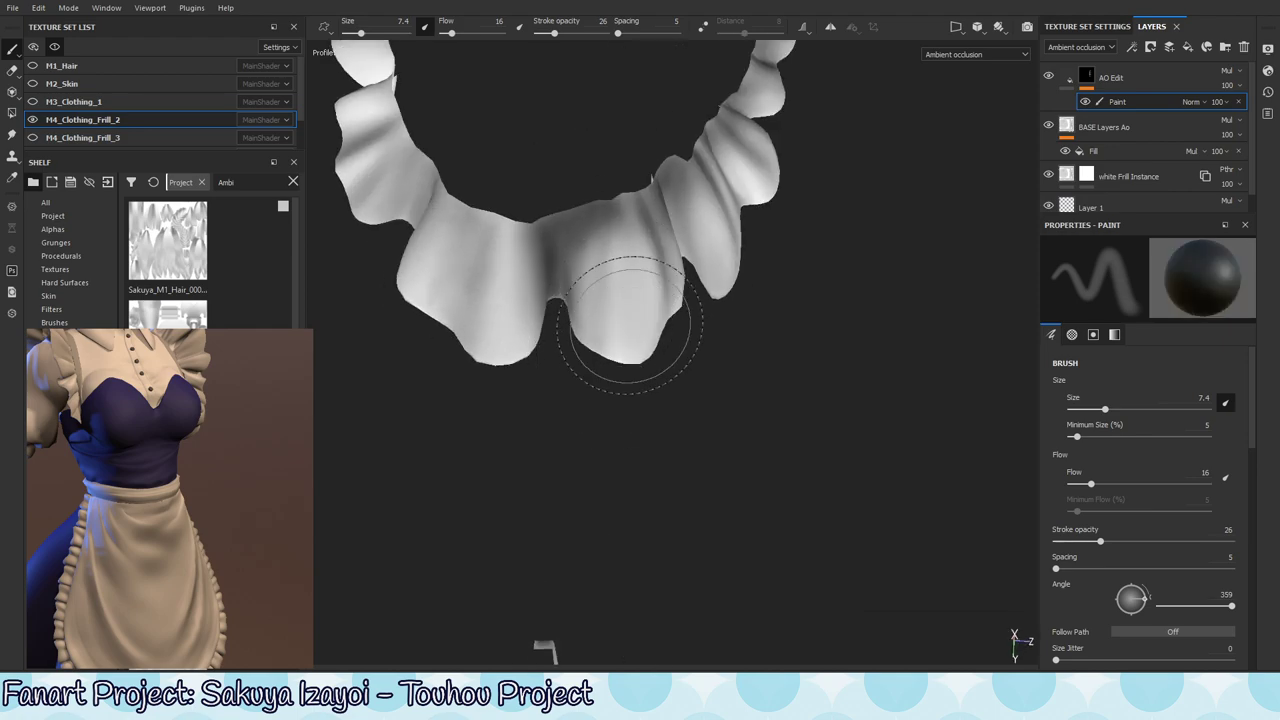
key("x")
key("ctrl+z")
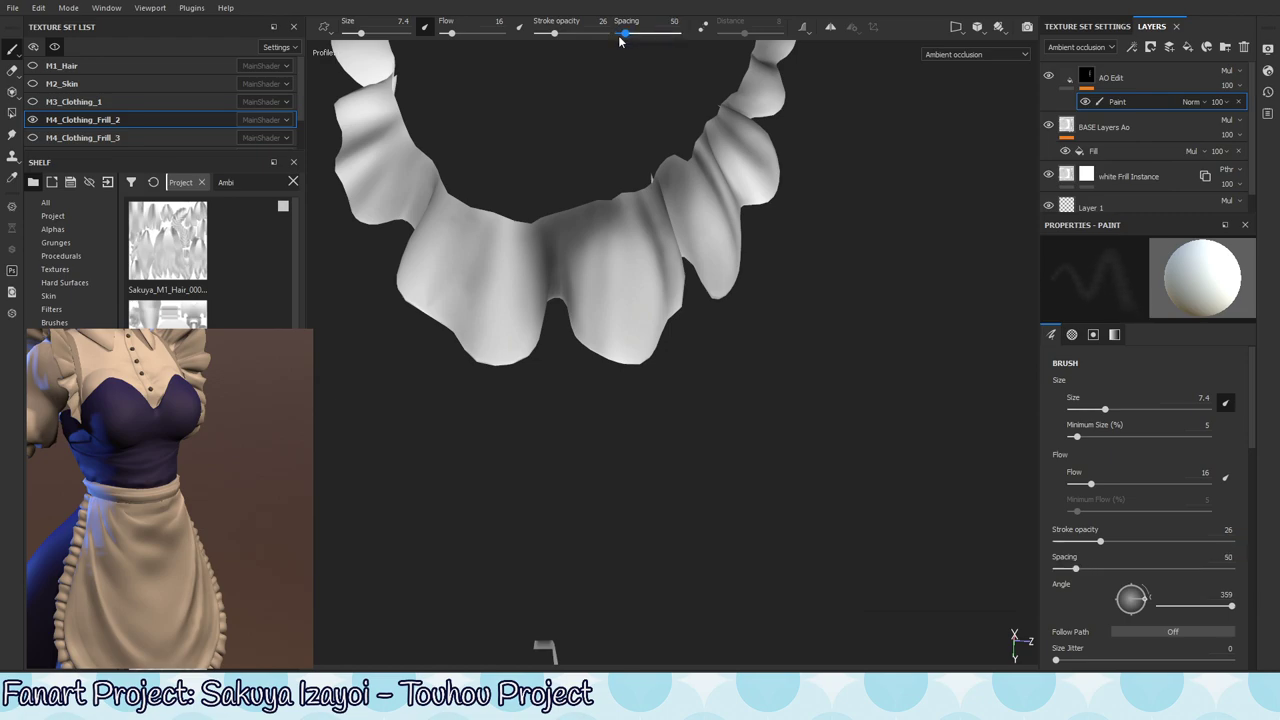
- Set the brush spacing to 9 and even out the middle fold's gradient from upper edge to hem with white and black
left_click_drag(617, 40, 618, 42)
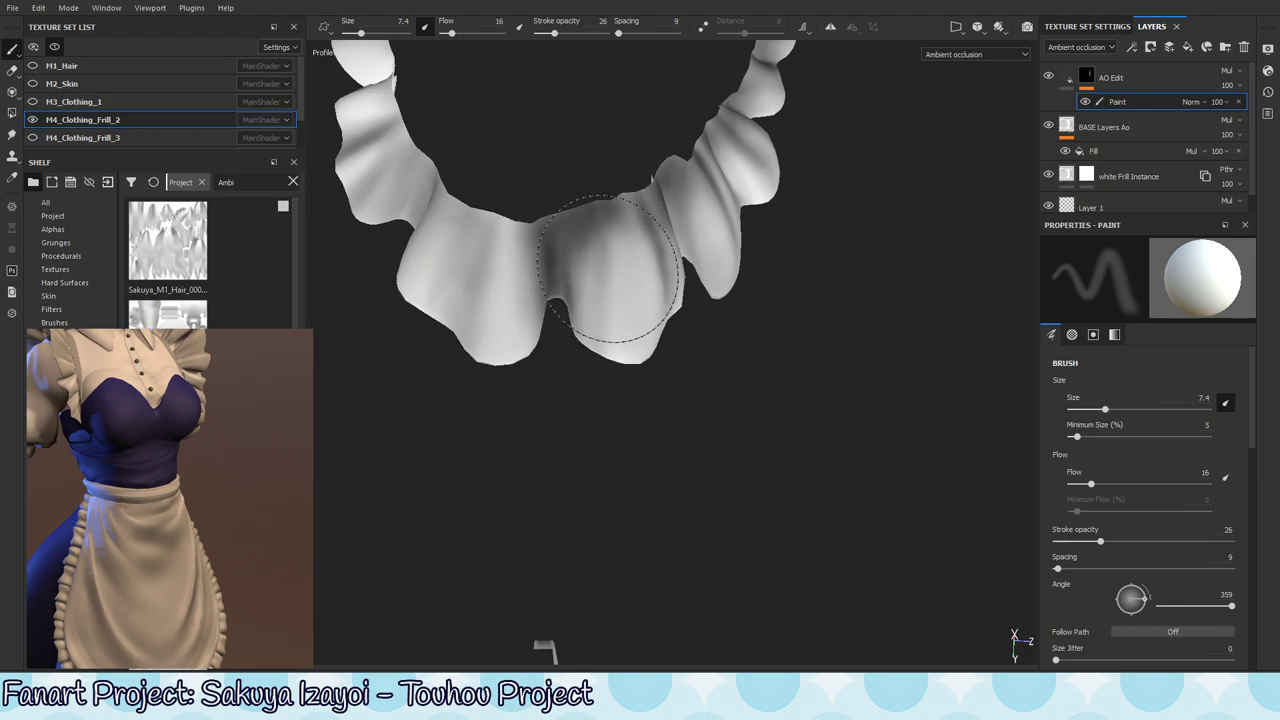
left_click_drag(606, 357, 593, 225, "alt")
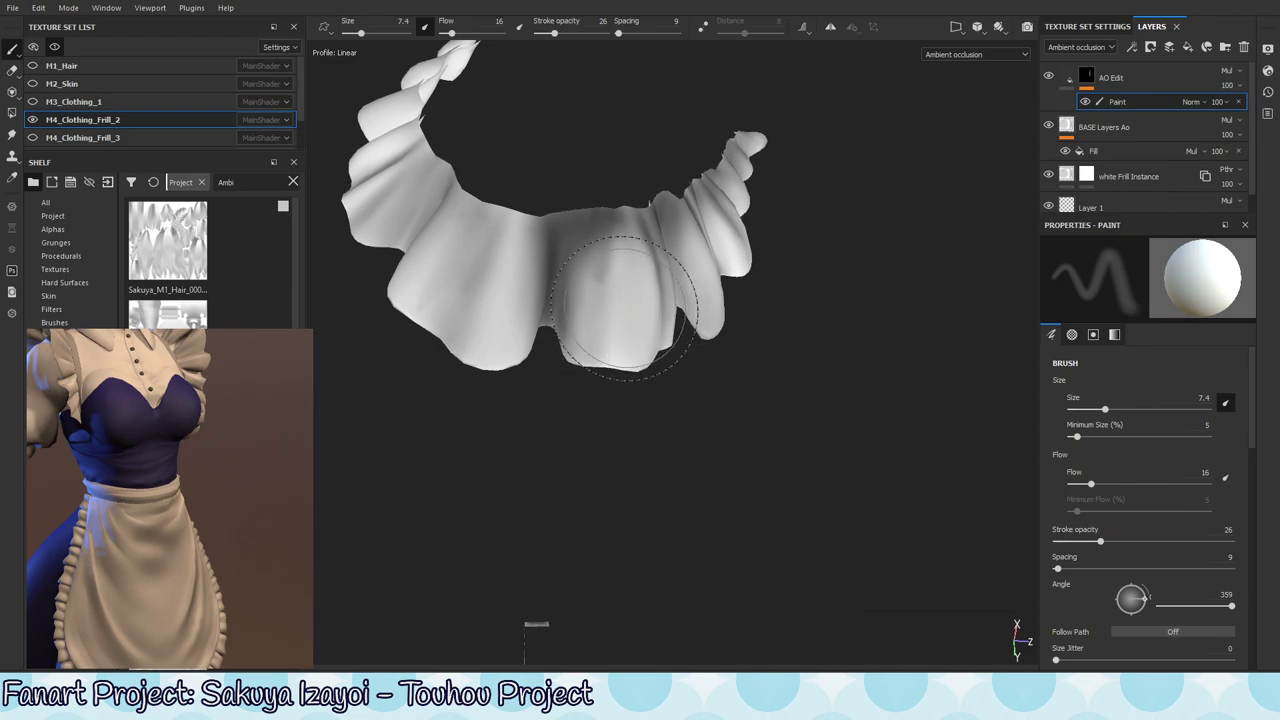
key("x")
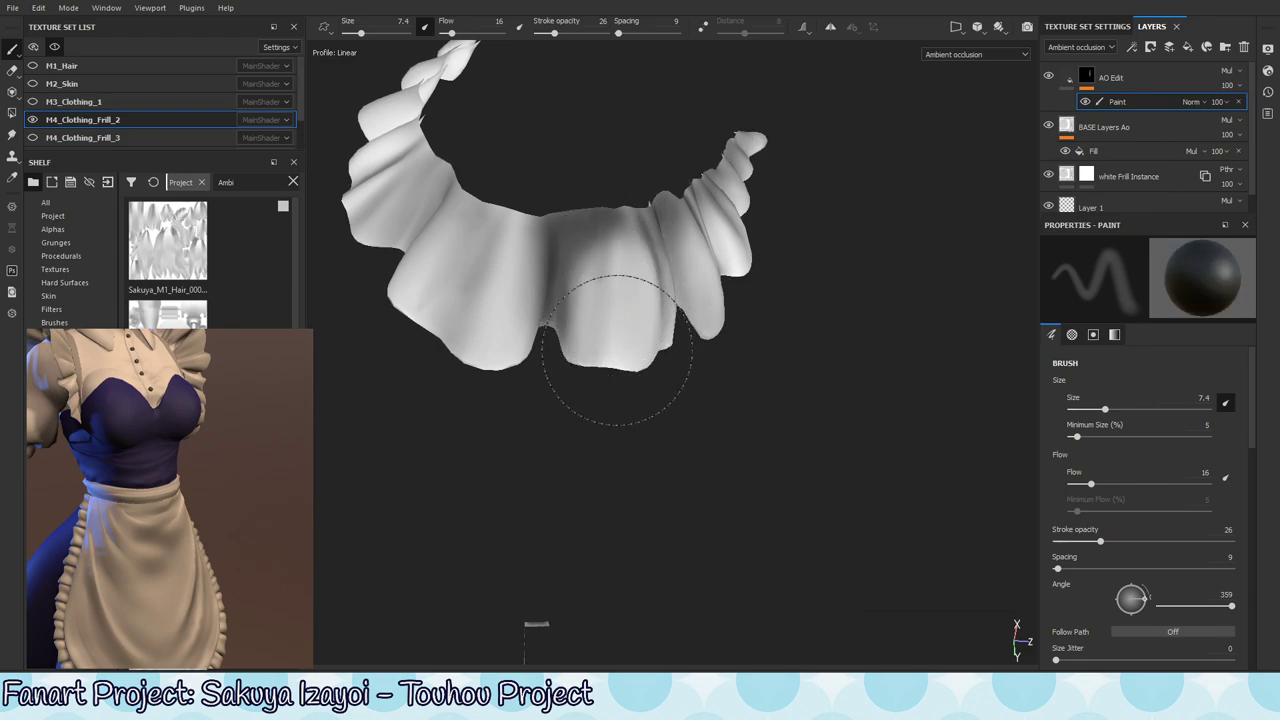
left_click_drag(616, 350, 590, 282, "alt")
key("x")
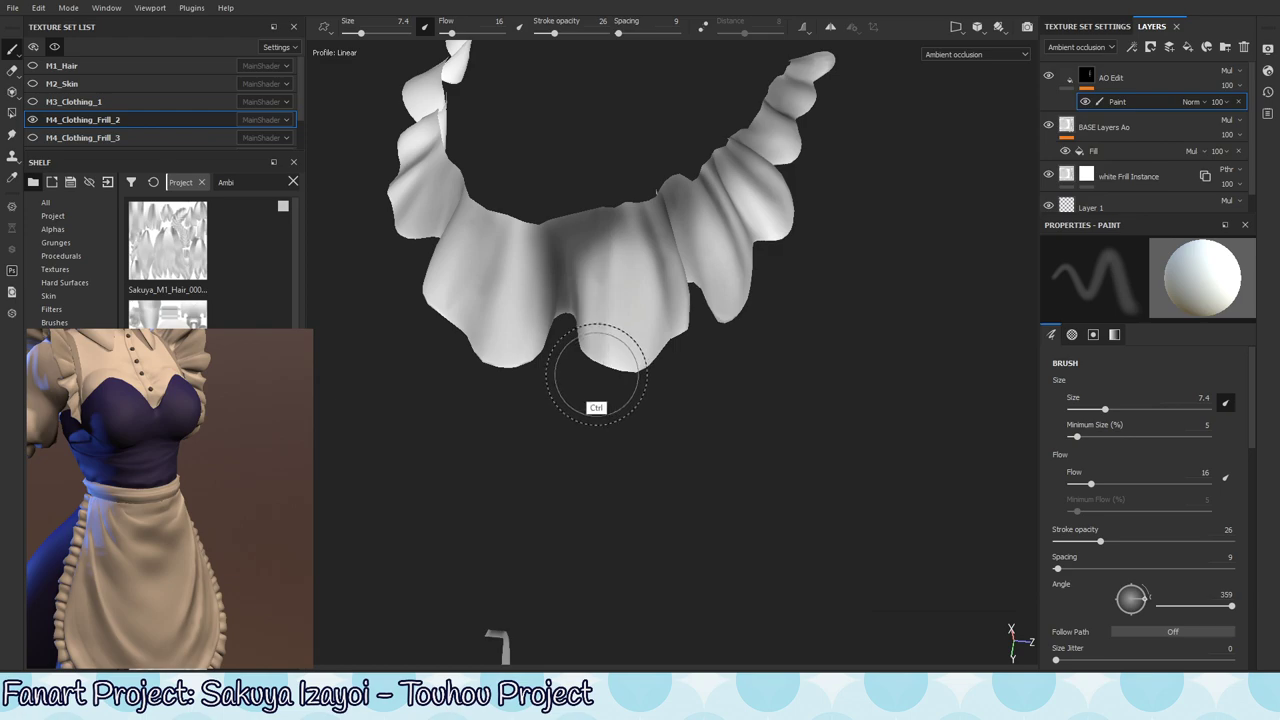
key("x")
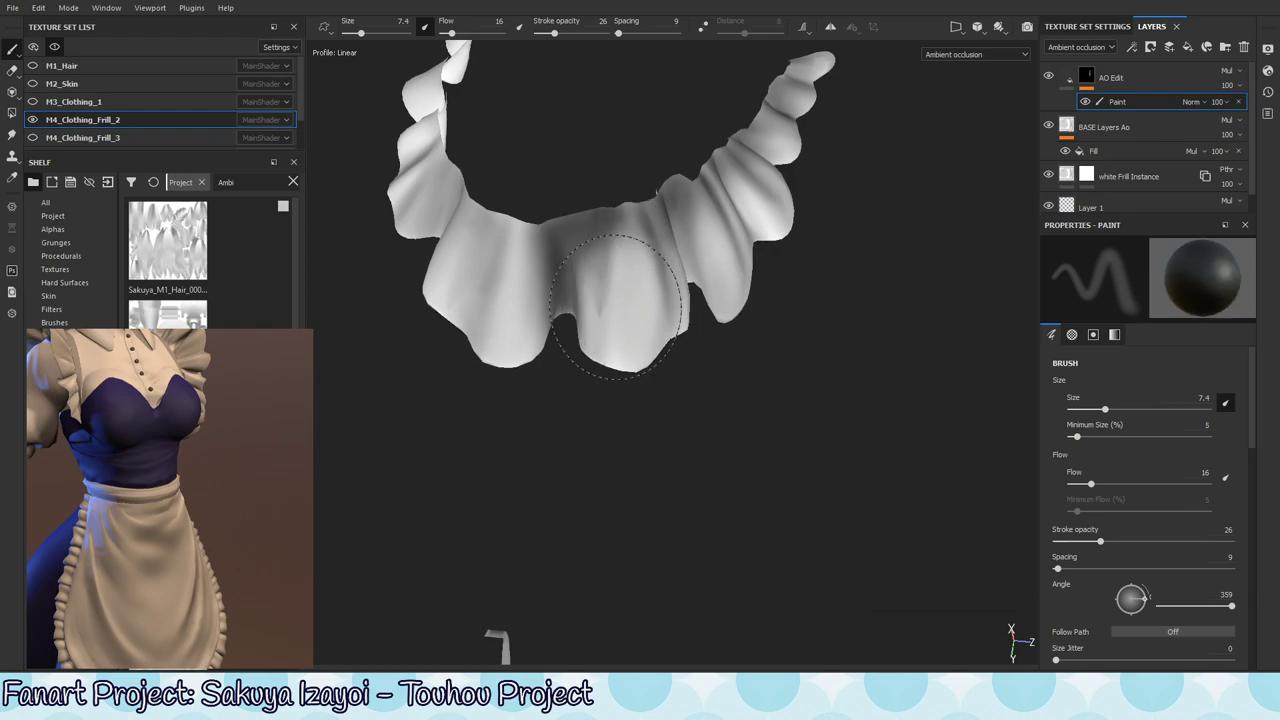
- Examine the existing ambient occlusion shading on the surrounding cloth and frill pieces from several angles
left_click_drag(614, 427, 657, 406, "alt")
right_click_drag(657, 406, 514, 378, "alt")
left_click_drag(514, 378, 685, 287, "alt")
left_click_drag(666, 330, 717, 302, "alt")
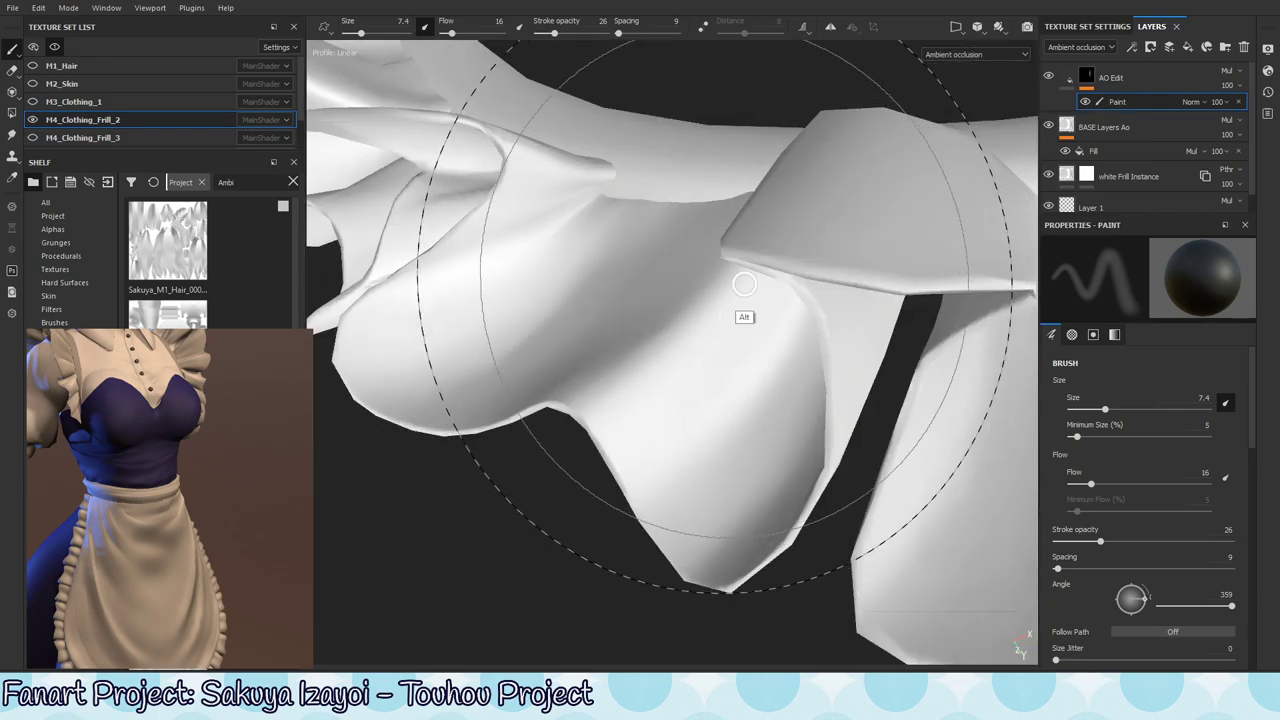
right_click_drag(717, 302, 517, 366, "alt")
middle_click_drag(517, 366, 666, 334, "alt")
left_click_drag(666, 334, 692, 316, "alt")
middle_click_drag(692, 316, 780, 206, "alt")
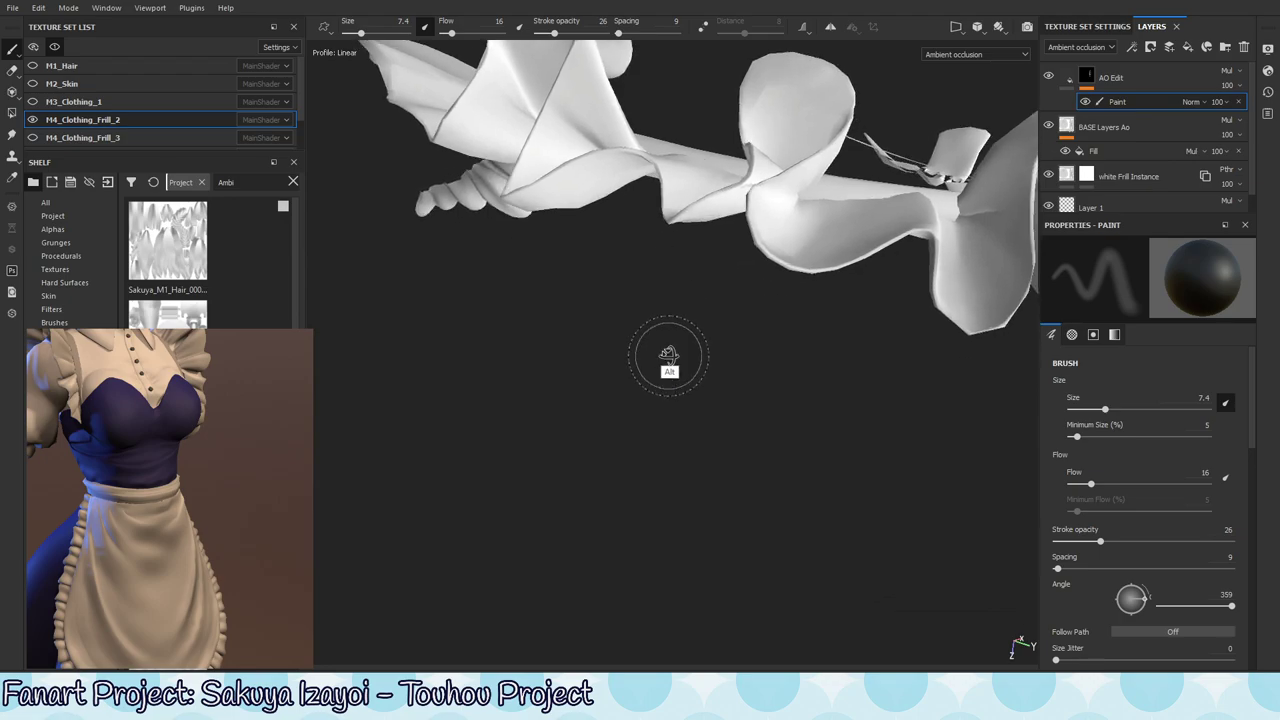
left_click_drag(669, 357, 680, 383, "alt")
right_click_drag(680, 383, 500, 304, "alt")
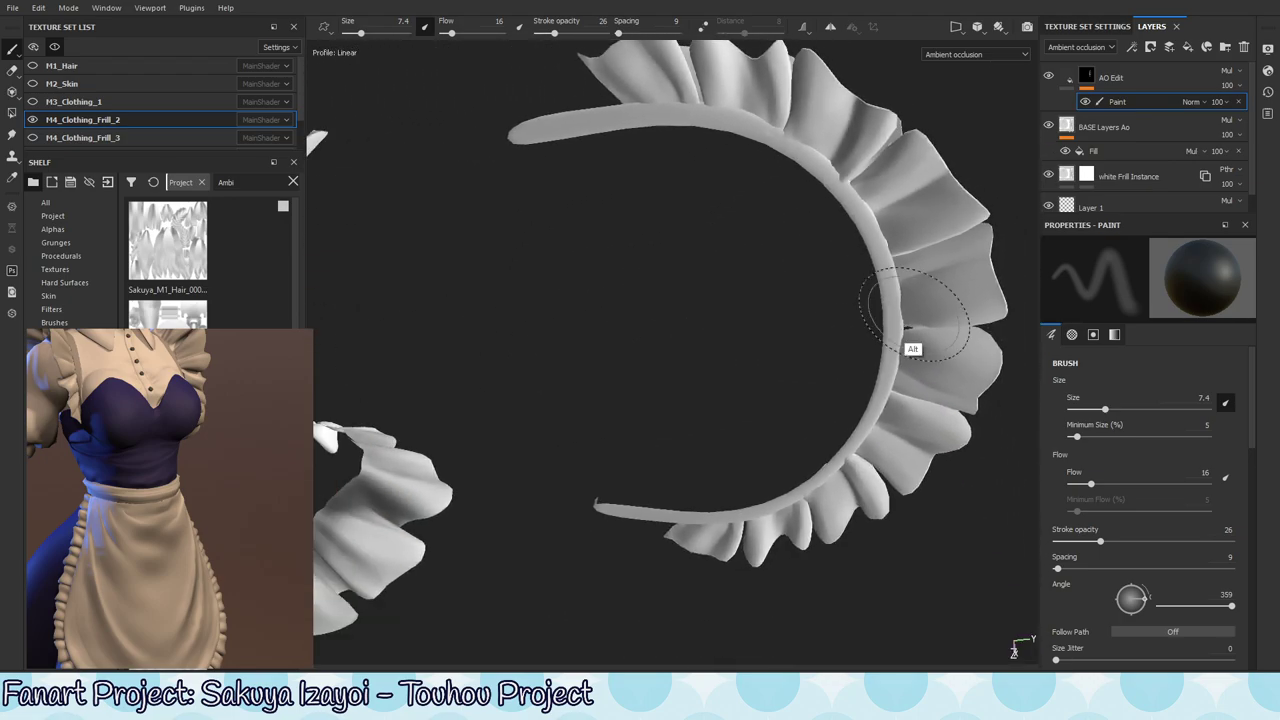
- Reduce the brush to size 2.6 and shade the crease of the frill's narrower fold with white, cleaning it up with black
left_click_drag(911, 315, 905, 290, "alt")
middle_click_drag(905, 290, 982, 195, "alt")
mouse_move(982, 195)
left_mouse_down("alt")
mouse_move(666, 330)
mouse_move(652, 367)
mouse_move(661, 395)
mouse_move(812, 302)
mouse_move(650, 335)
left_mouse_up("alt")
right_click_drag(643, 390, 786, 300, "alt")
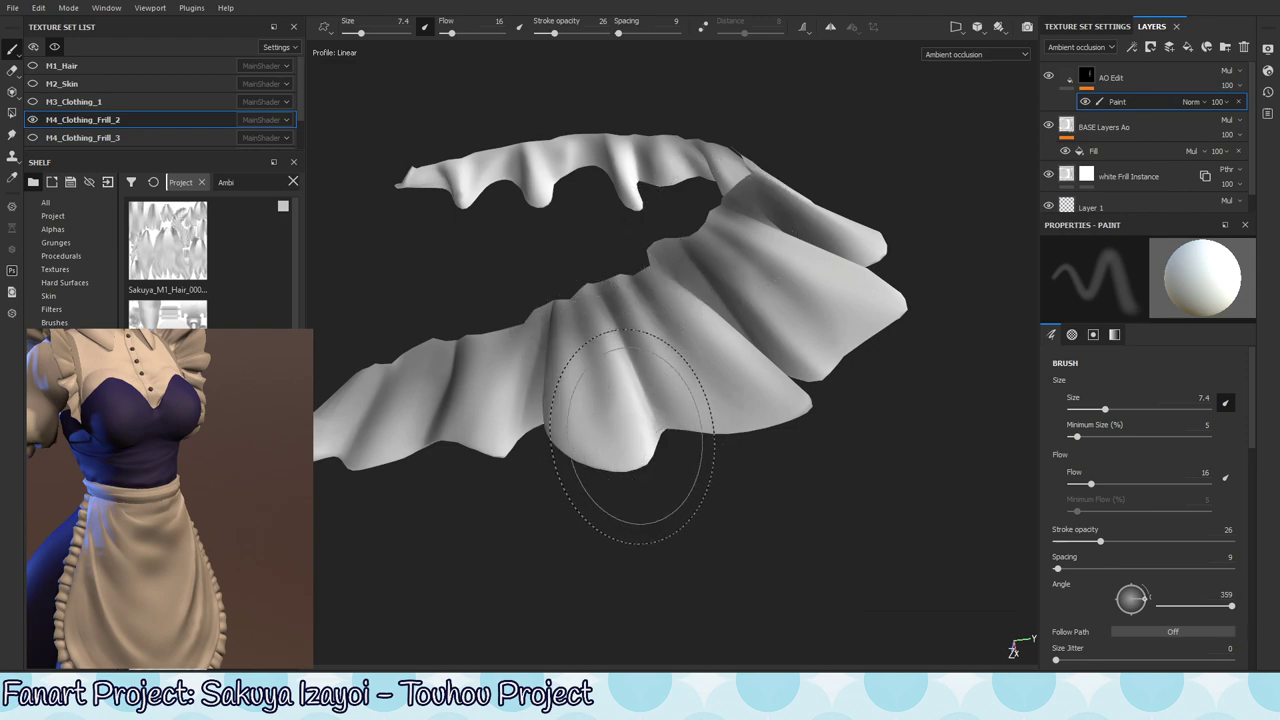
right_click_drag(605, 310, 585, 310, "ctrl")
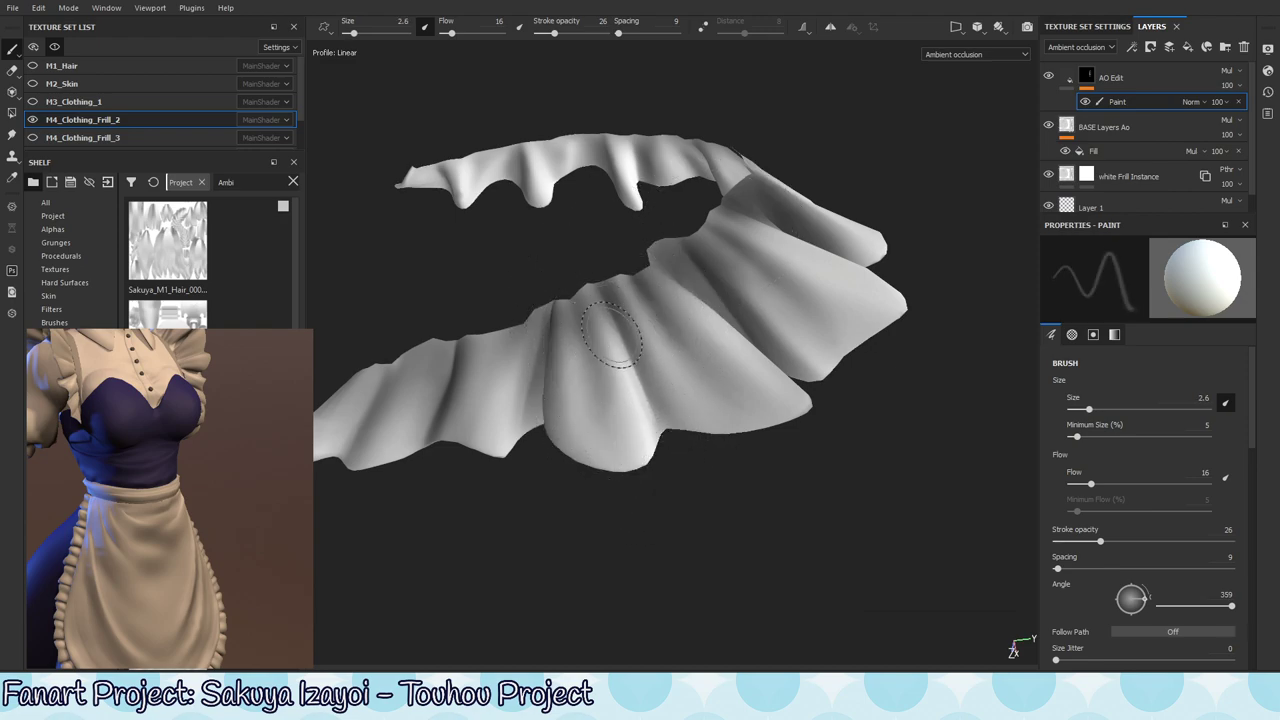
key("x")
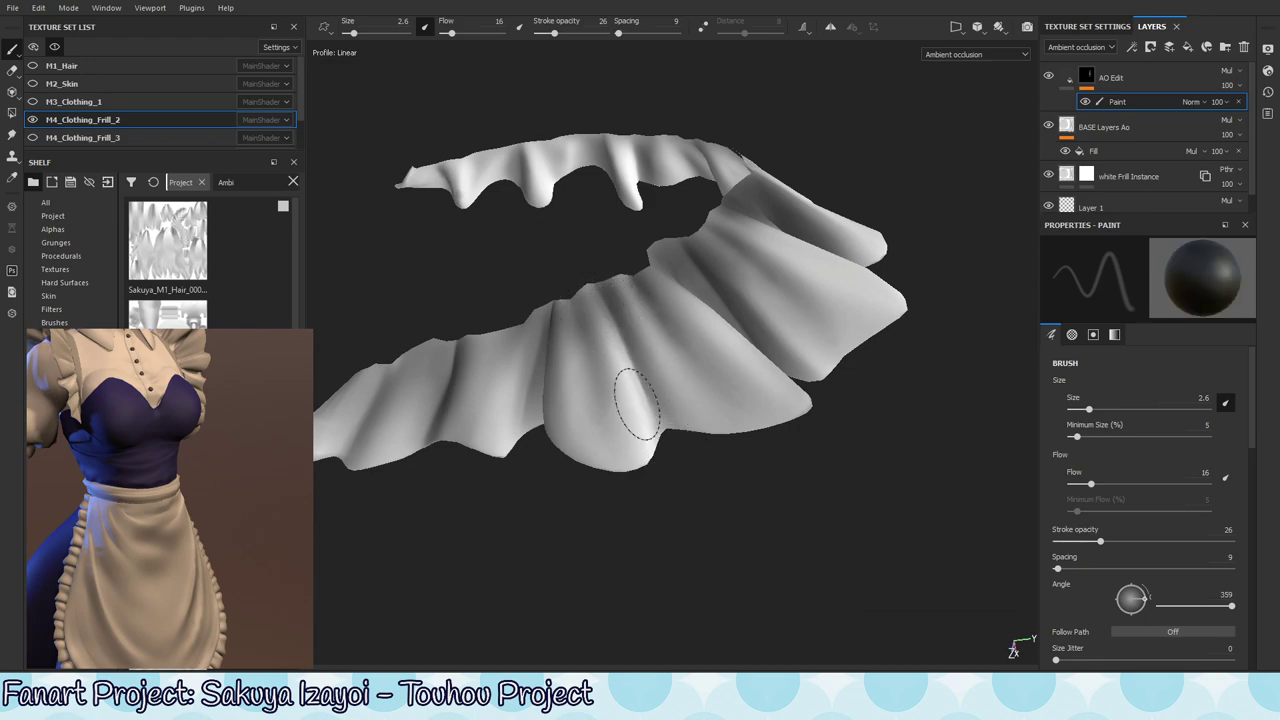
left_click_drag(576, 348, 556, 312, "alt")
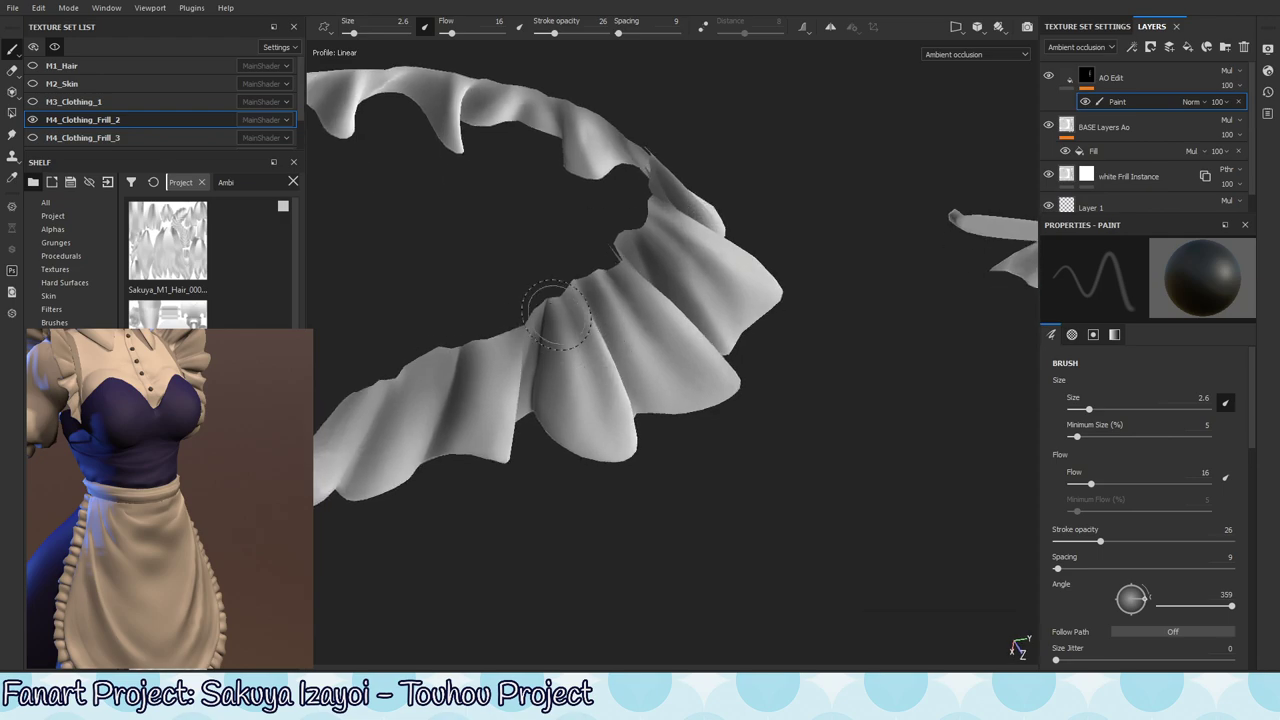
left_click_drag(589, 400, 553, 322, "alt")
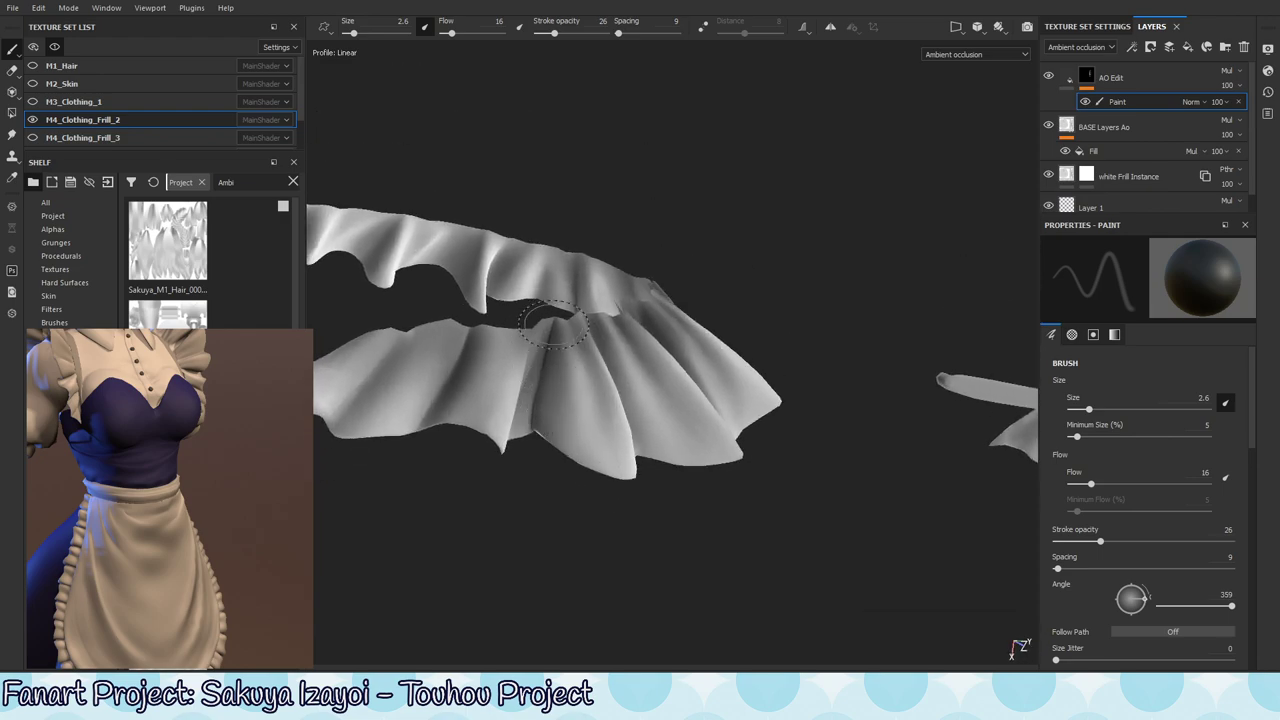
- Try white shading strokes at size 2.6 and flow 16 across the shoulder frill's broad fold, and undo them
mouse_move(524, 450)
left_mouse_down("alt")
mouse_move(471, 437)
mouse_move(546, 340)
left_mouse_up("alt")
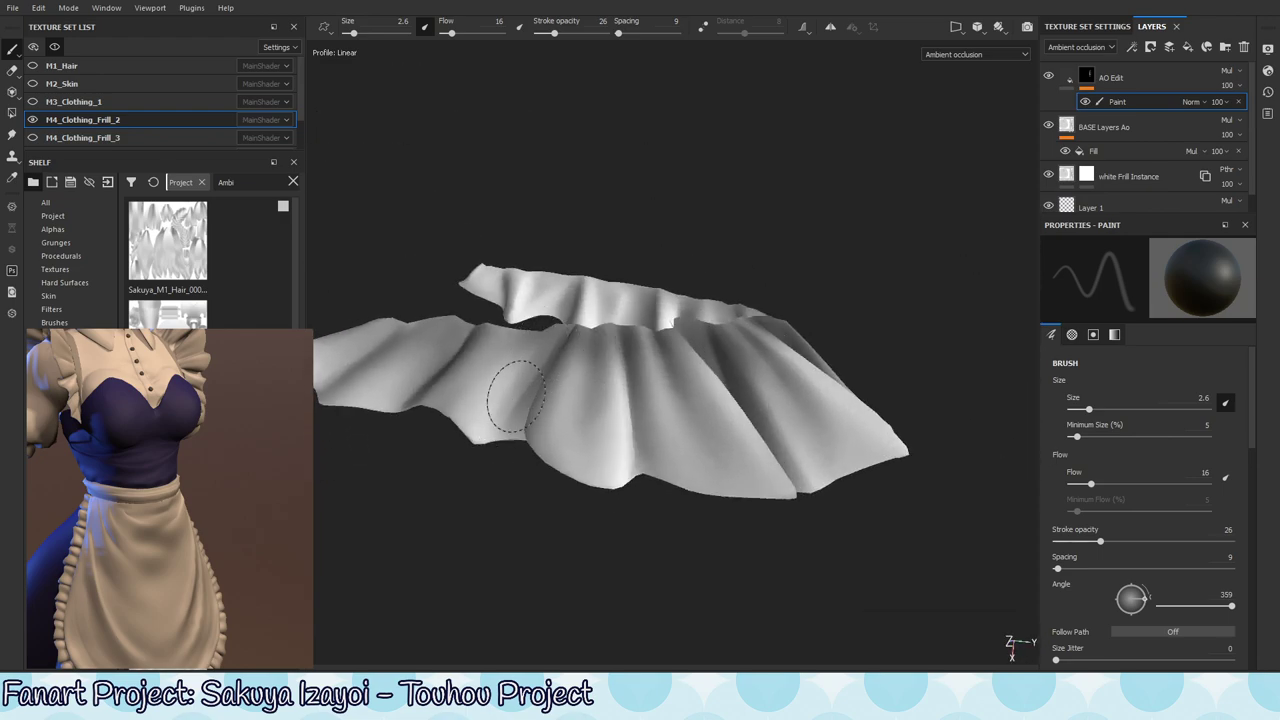
mouse_move(500, 429)
left_mouse_down("alt")
mouse_move(543, 357)
mouse_move(685, 492)
mouse_move(714, 486)
mouse_move(731, 429)
mouse_move(623, 449)
mouse_move(680, 377)
mouse_move(605, 378)
mouse_move(905, 215)
mouse_move(571, 338)
mouse_move(699, 337)
mouse_move(586, 290)
left_mouse_up("alt")
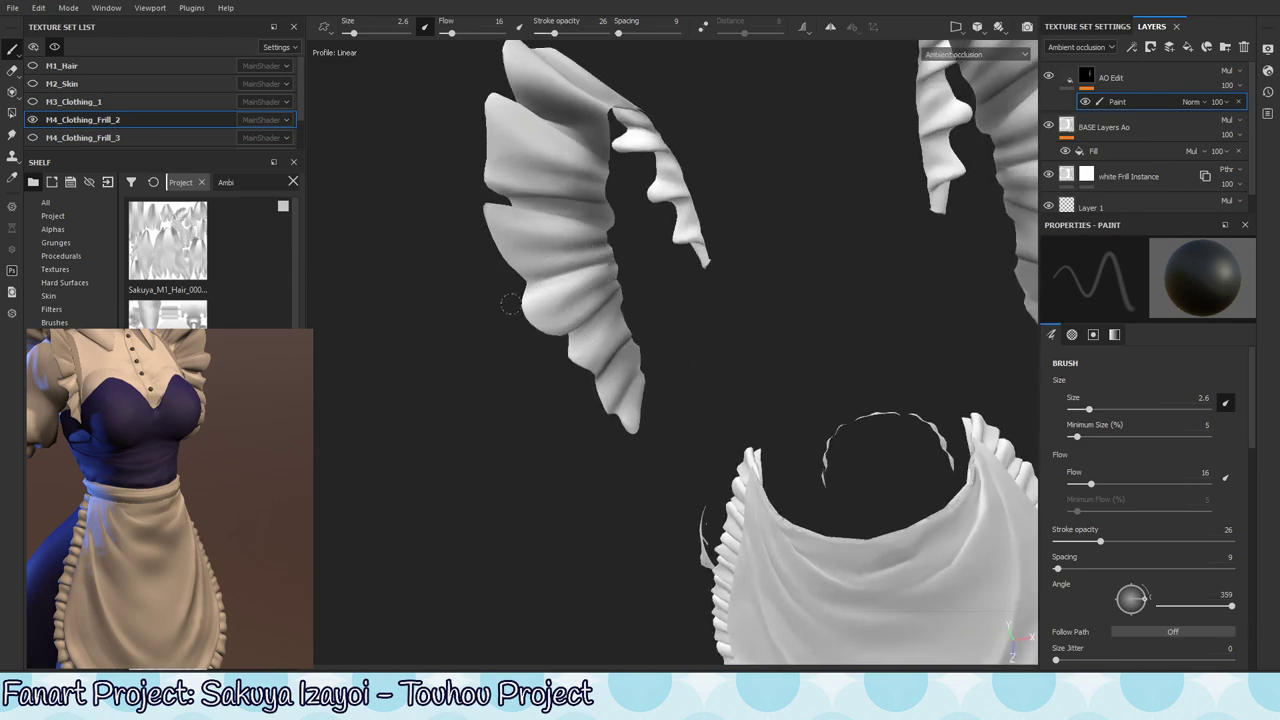
mouse_move(605, 303)
left_mouse_down("alt")
mouse_move(620, 320)
mouse_move(640, 315)
mouse_move(562, 355)
mouse_move(562, 299)
left_mouse_up("alt")
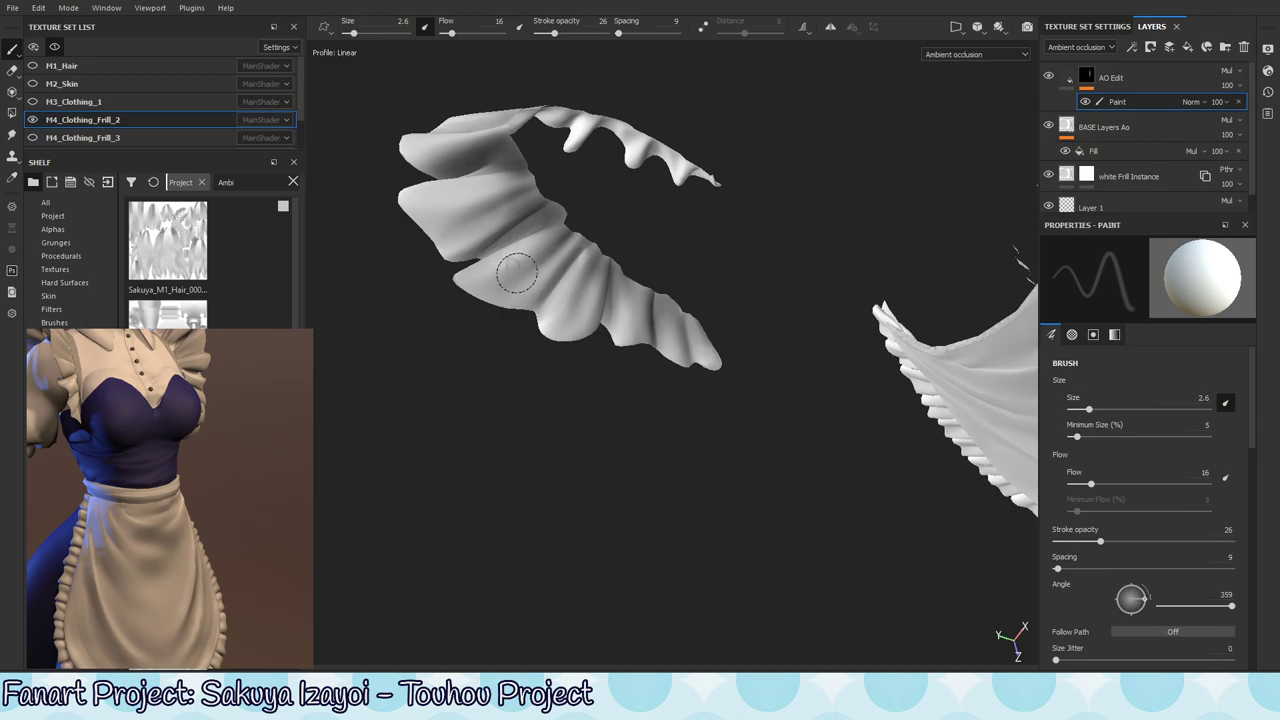
mouse_move(560, 364)
right_mouse_down("alt")
mouse_move(977, 94)
mouse_move(831, 163)
right_mouse_up("alt")
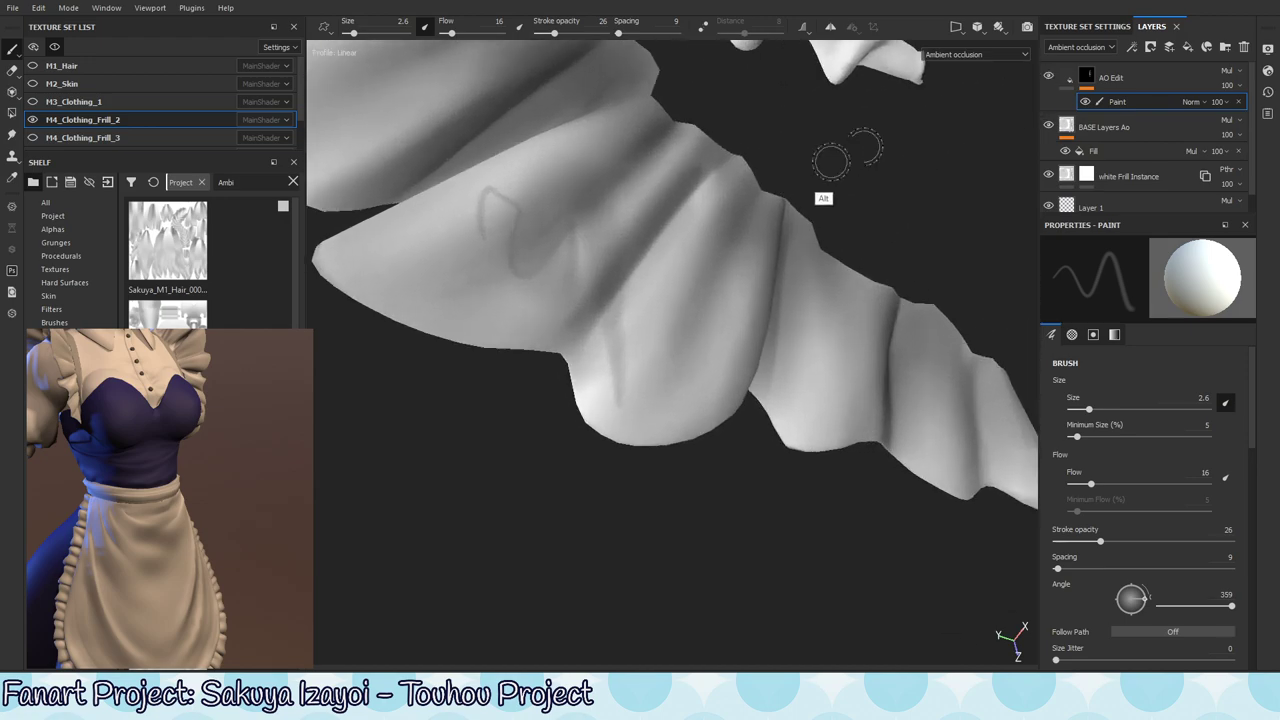
key("ctrl+z")
mouse_move(485, 262)
left_mouse_down()
mouse_move(481, 242)
mouse_move(506, 214)
mouse_move(529, 237)
mouse_move(494, 219)
mouse_move(530, 197)
mouse_move(537, 308)
mouse_move(500, 262)
left_mouse_up()
key("ctrl+z")
key("ctrl+z")
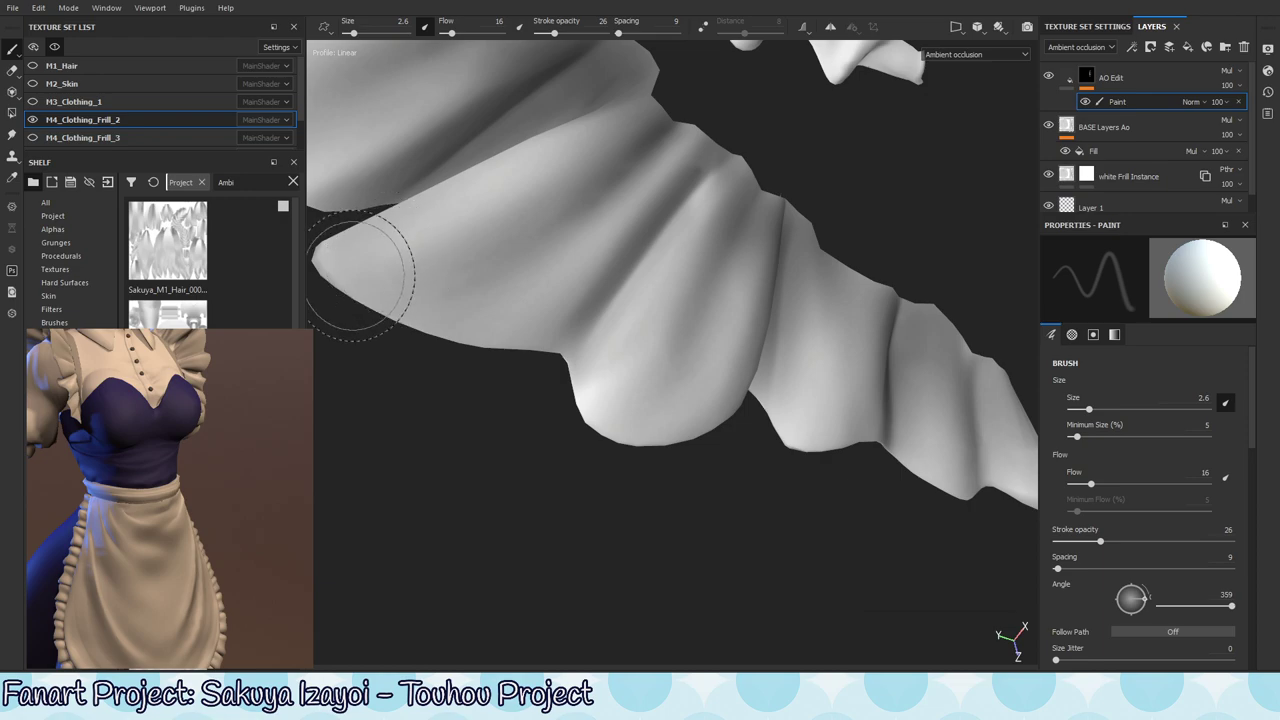
mouse_move(363, 266)
left_mouse_down()
mouse_move(380, 243)
mouse_move(520, 177)
mouse_move(382, 271)
mouse_move(536, 165)
left_mouse_up()
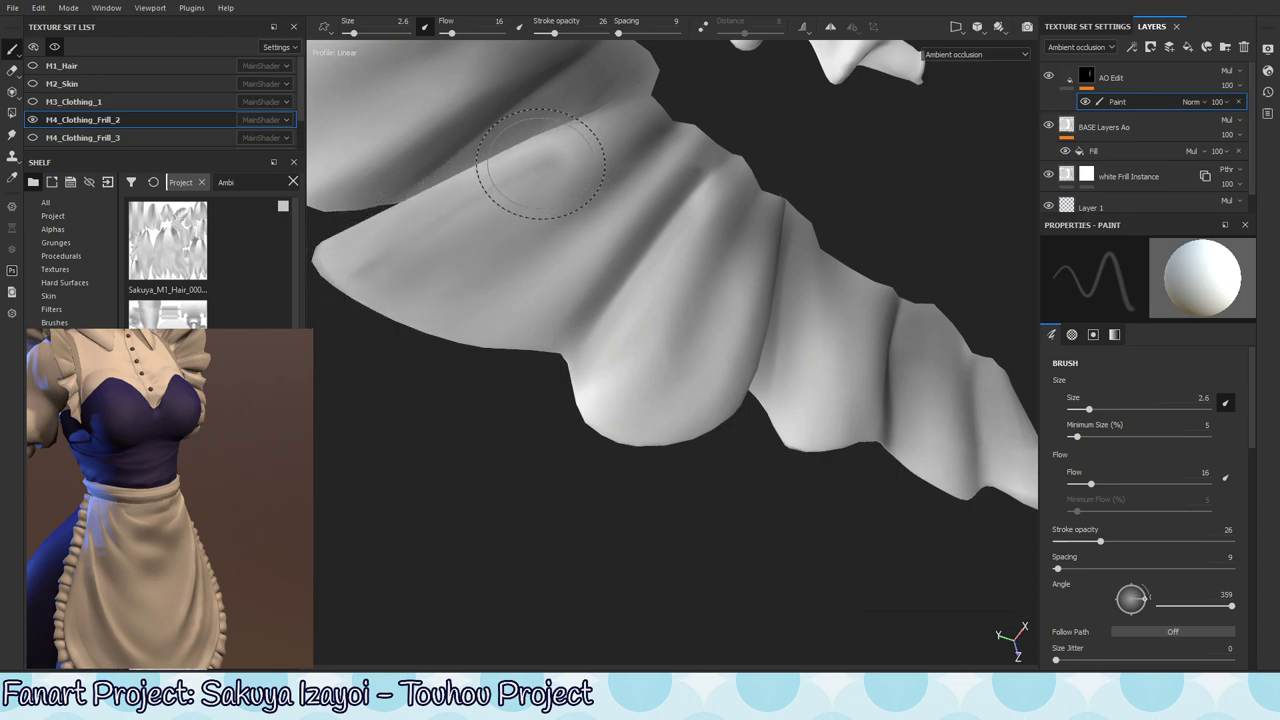
key("ctrl+z")
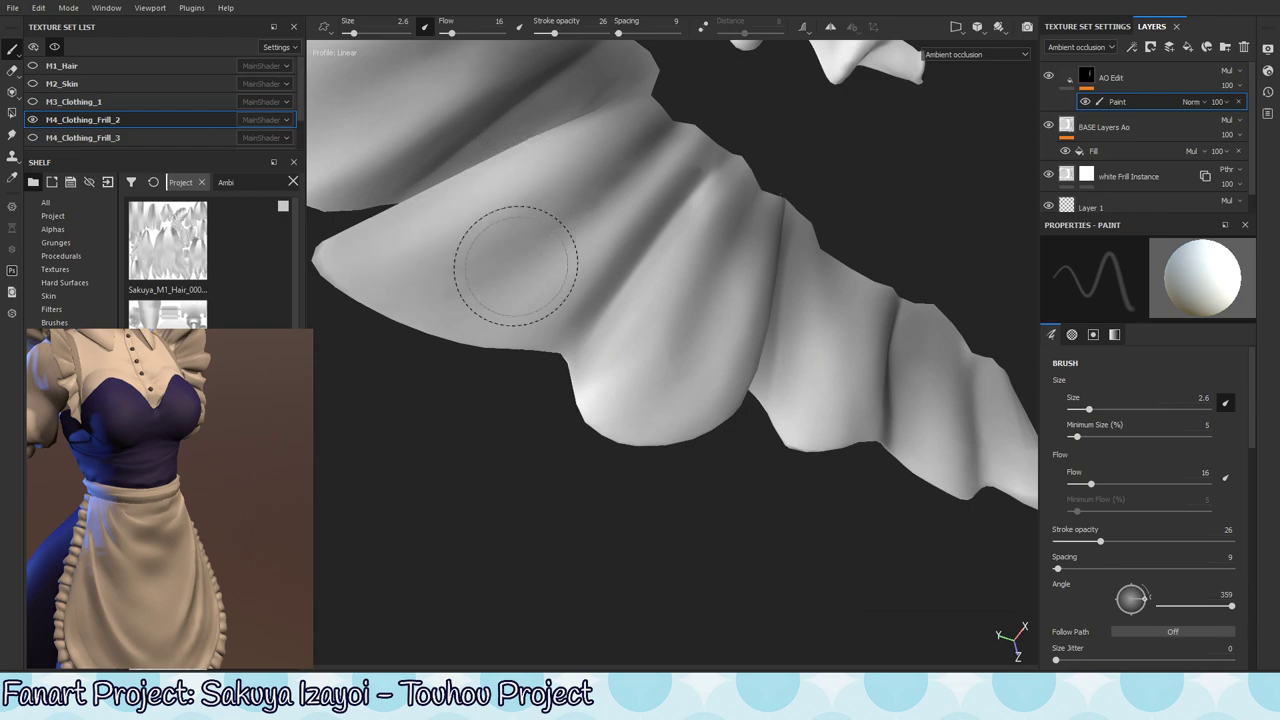
- Turn off pen pressure for brush size and enable it for flow, trying strokes on the broad fold and undoing them
left_click(425, 27)
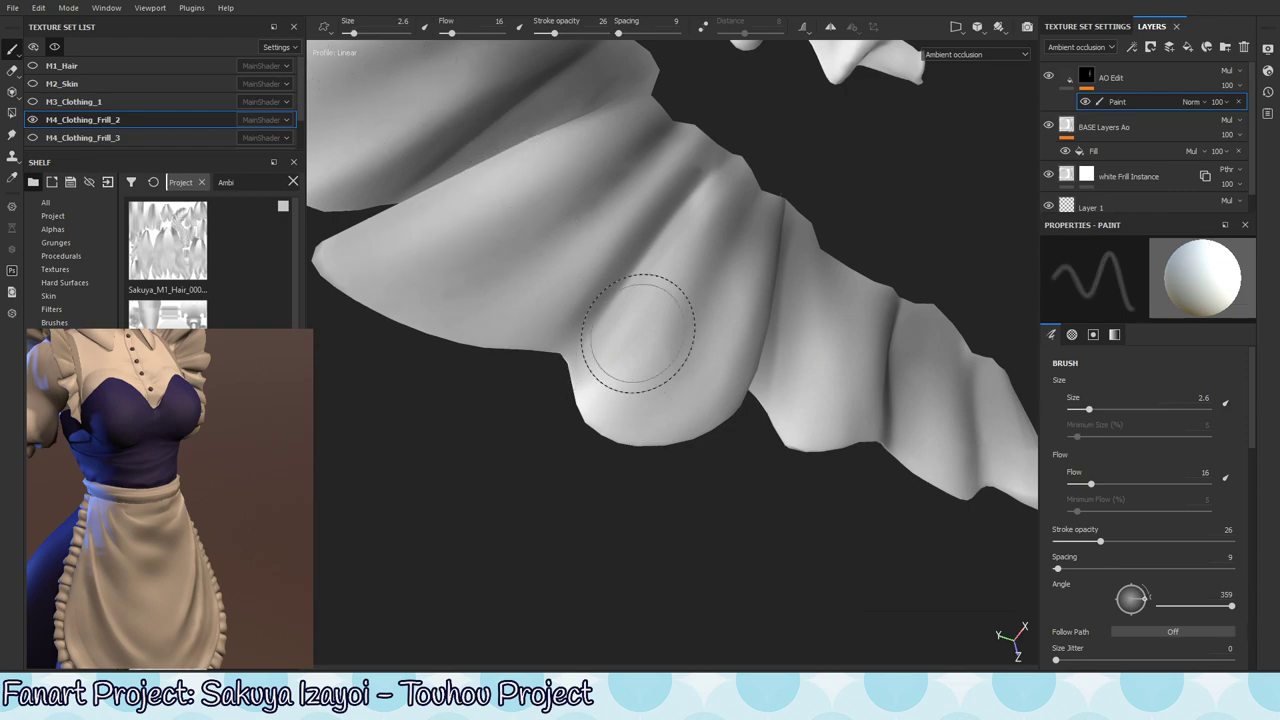
left_click(519, 27)
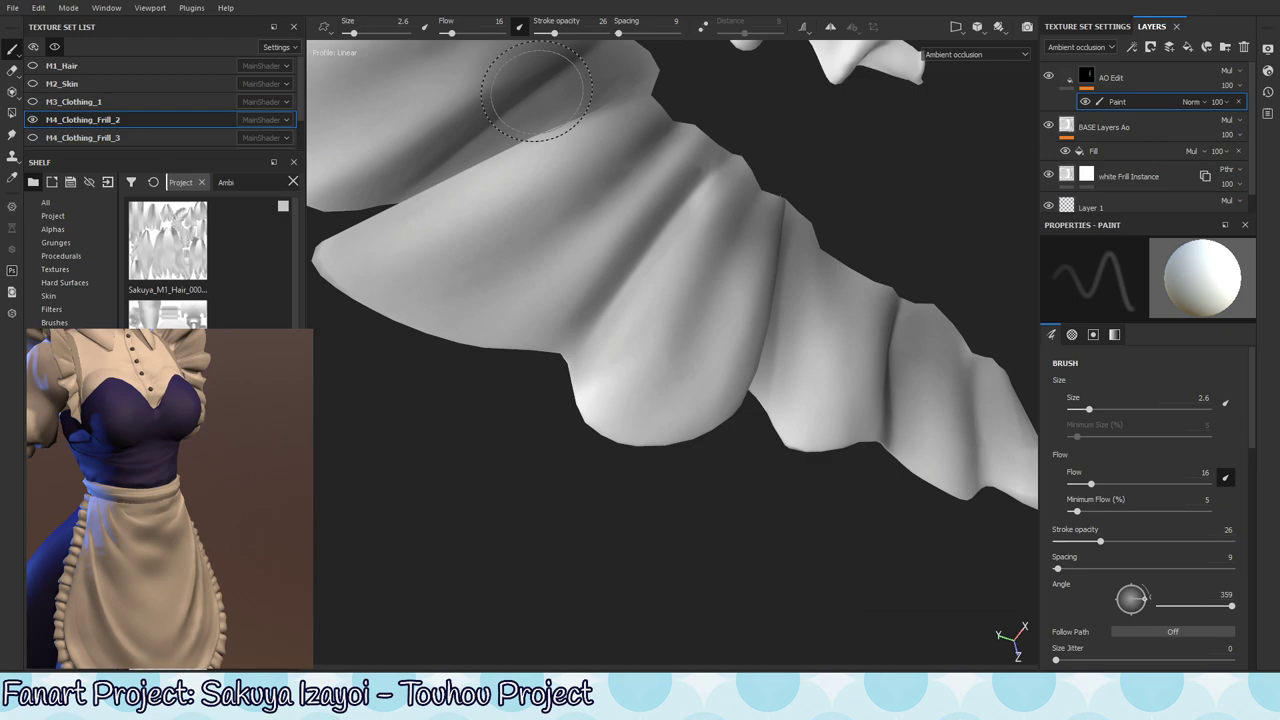
left_click_drag(497, 258, 506, 371)
key("ctrl+z")
left_click(425, 27)
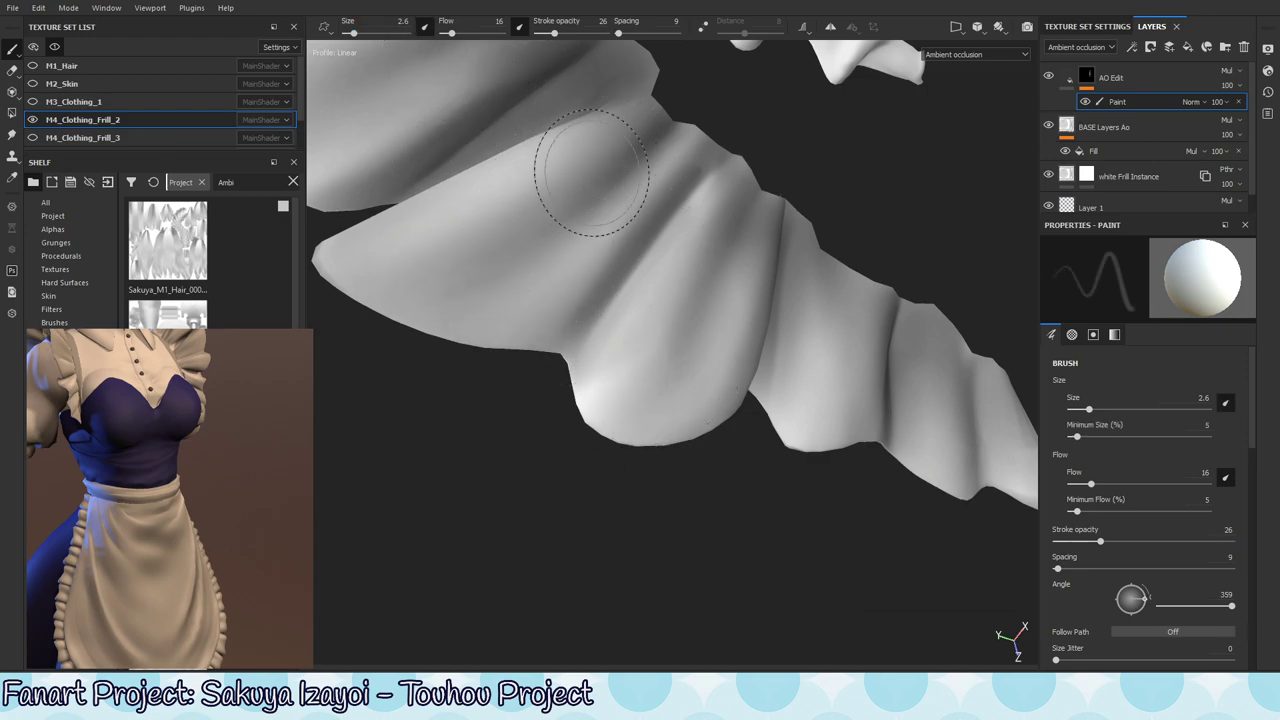
left_click_drag(552, 251, 622, 162)
key("ctrl+z")
left_click_drag(520, 200, 363, 326)
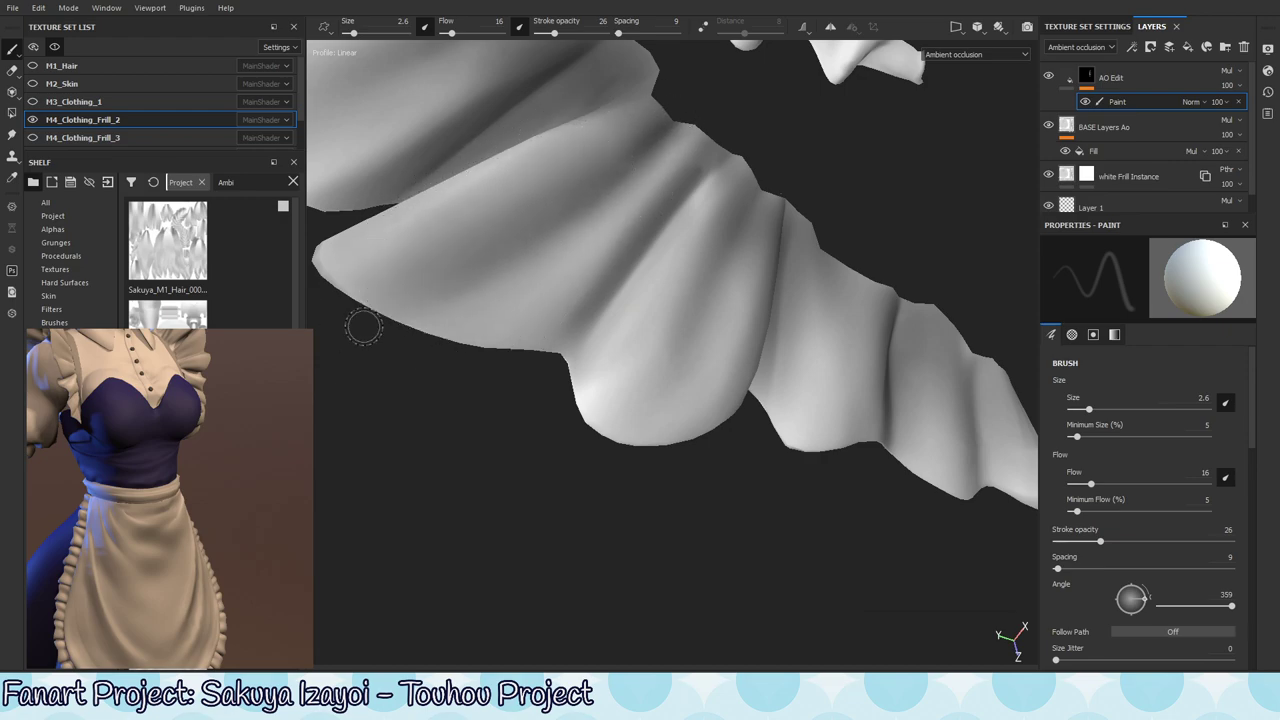
key("ctrl+z")
- Shade the broad fold of the shoulder frill with white at flow 16 and soften the shading with black
mouse_move(672, 284)
left_mouse_down("alt")
mouse_move(700, 274)
mouse_move(697, 289)
mouse_move(606, 289)
mouse_move(520, 195)
left_mouse_up("alt")
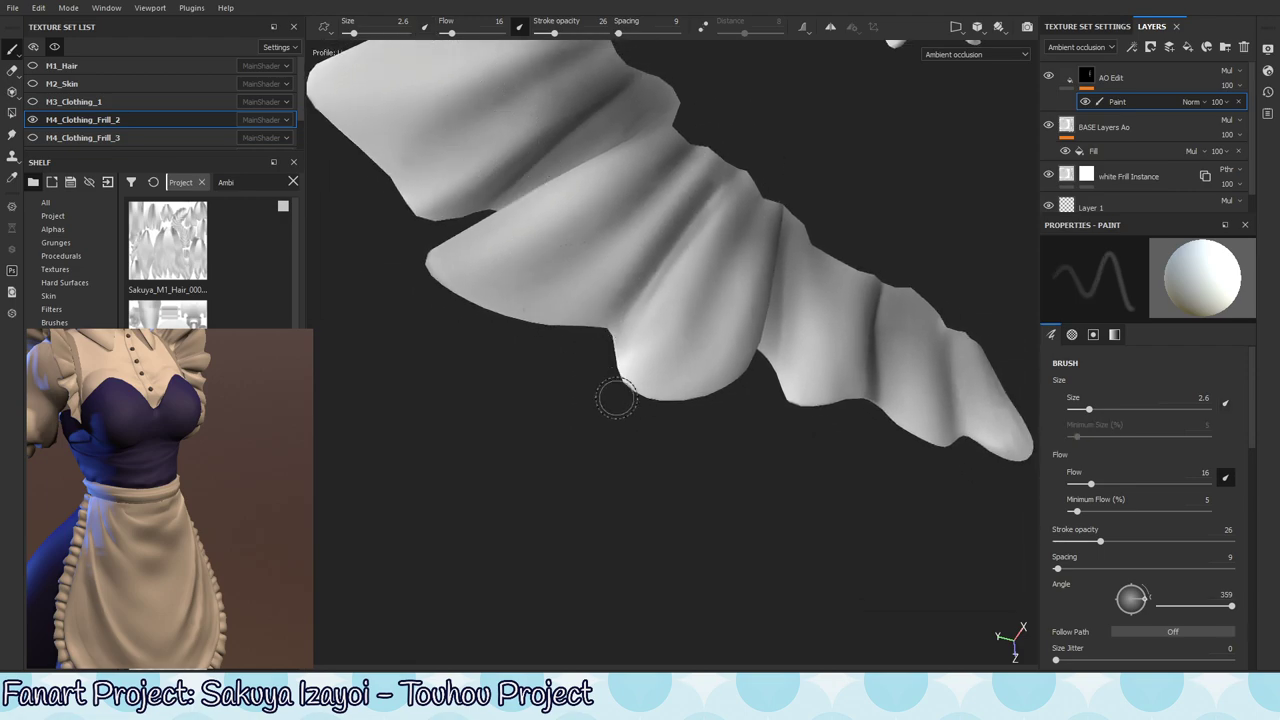
left_click_drag(614, 391, 620, 334, "alt")
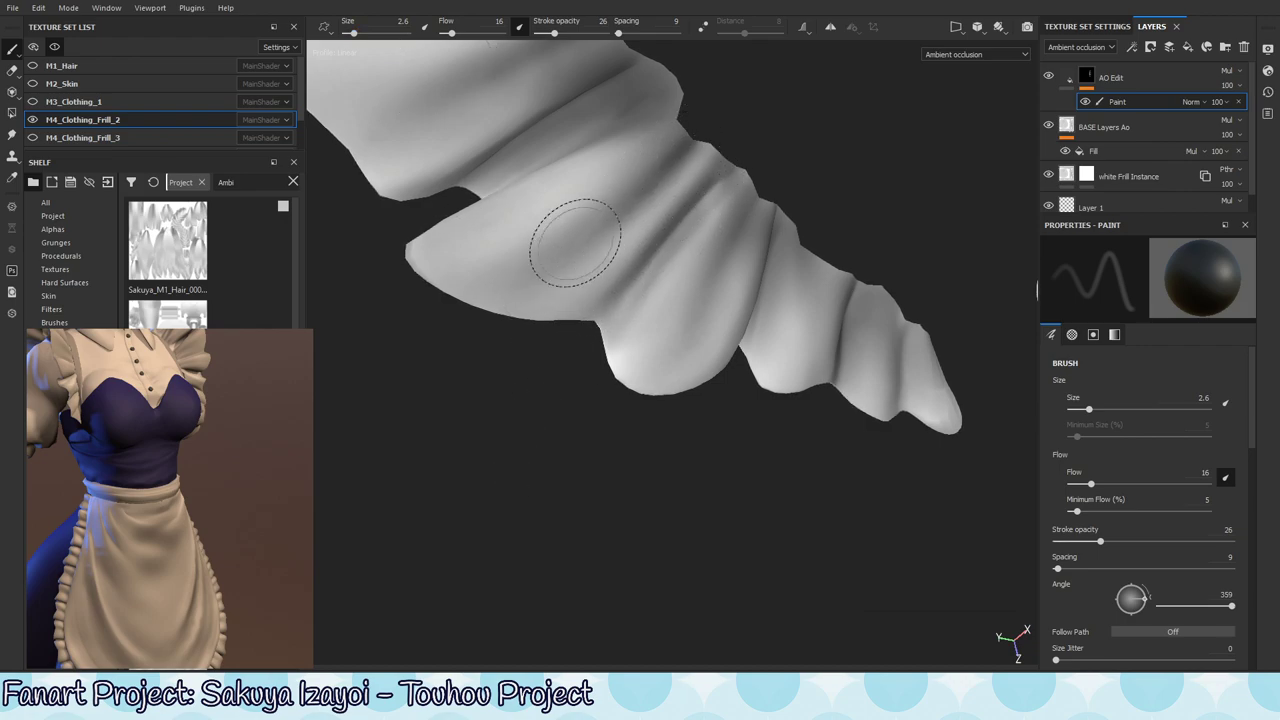
key("x")
key("x")
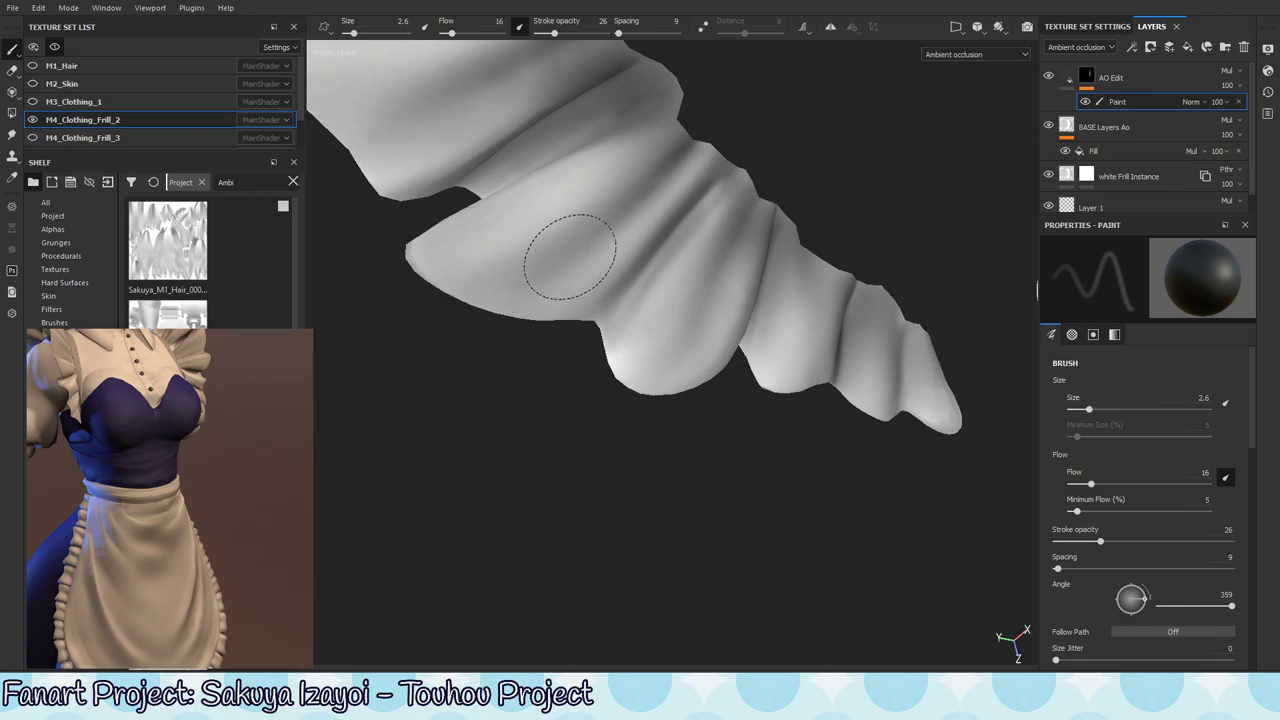
key("x")
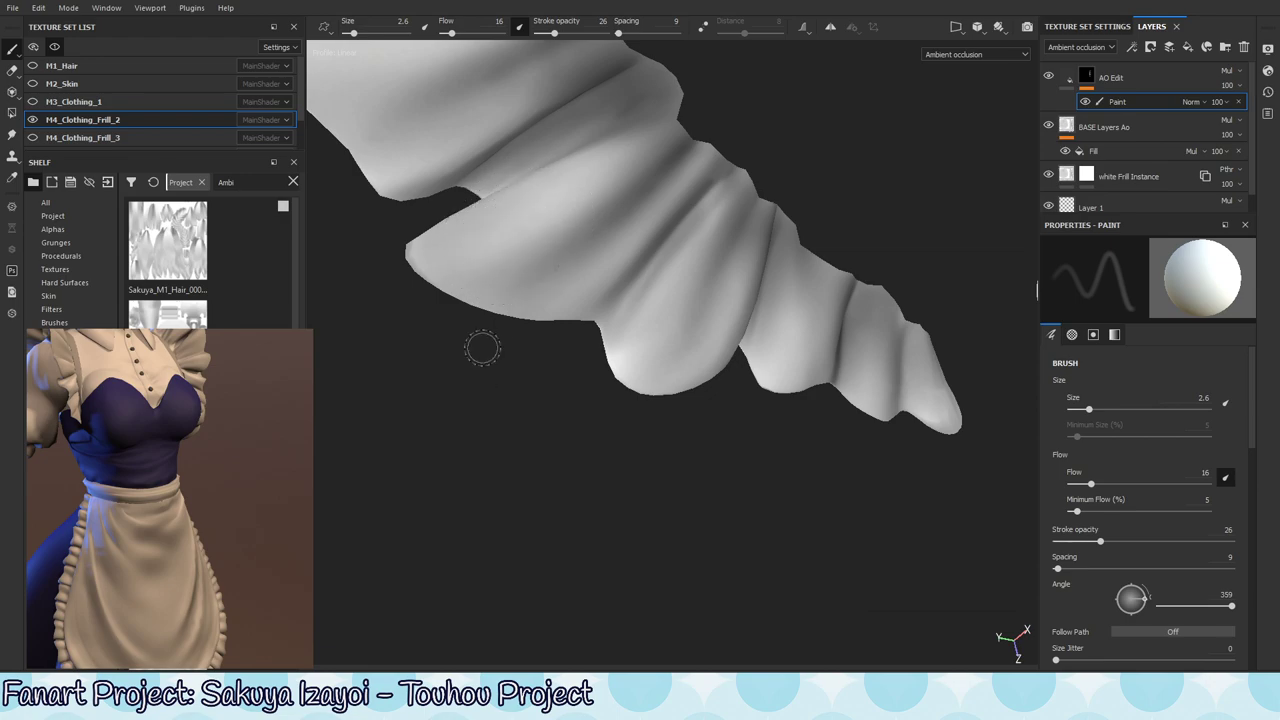
- Try a white stroke at flow 56 on the broad fold, undo it, and set the brush flow to 34
left_click_drag(451, 33, 477, 44)
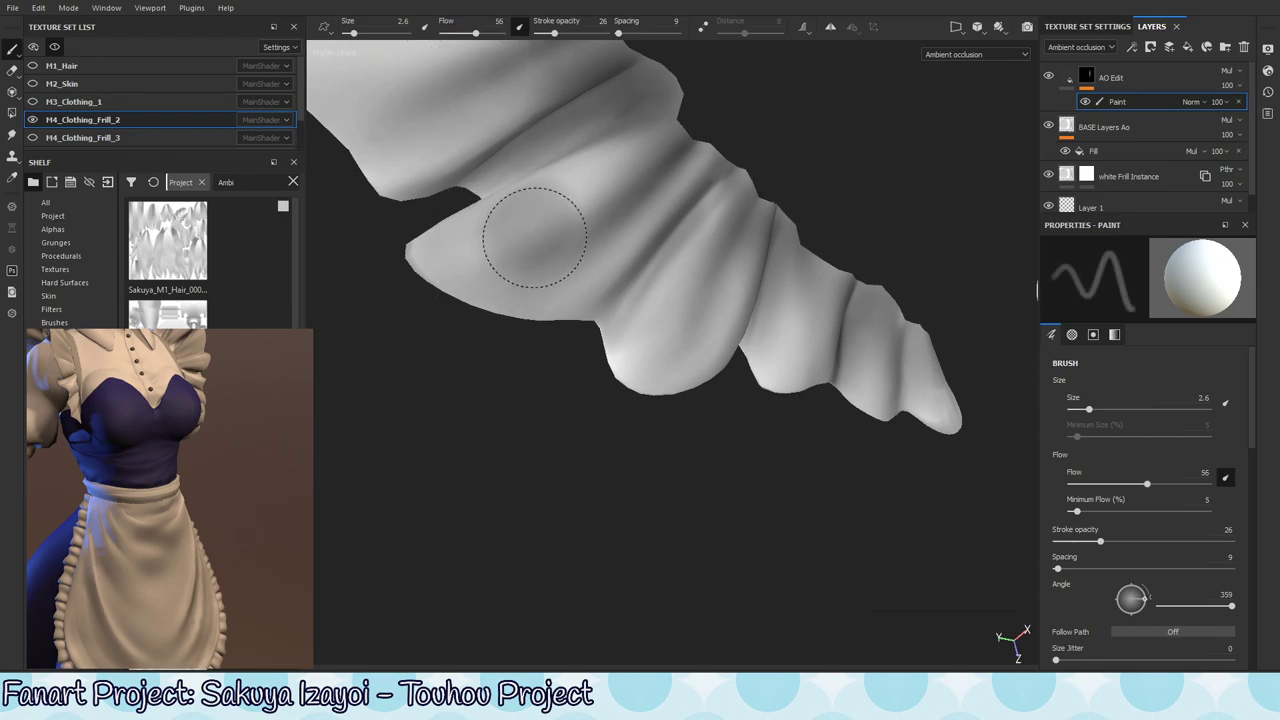
mouse_move(498, 227)
left_mouse_down()
mouse_move(566, 197)
mouse_move(491, 277)
mouse_move(503, 290)
left_mouse_up()
key("ctrl+z")
left_click_drag(652, 241, 609, 200, "alt")
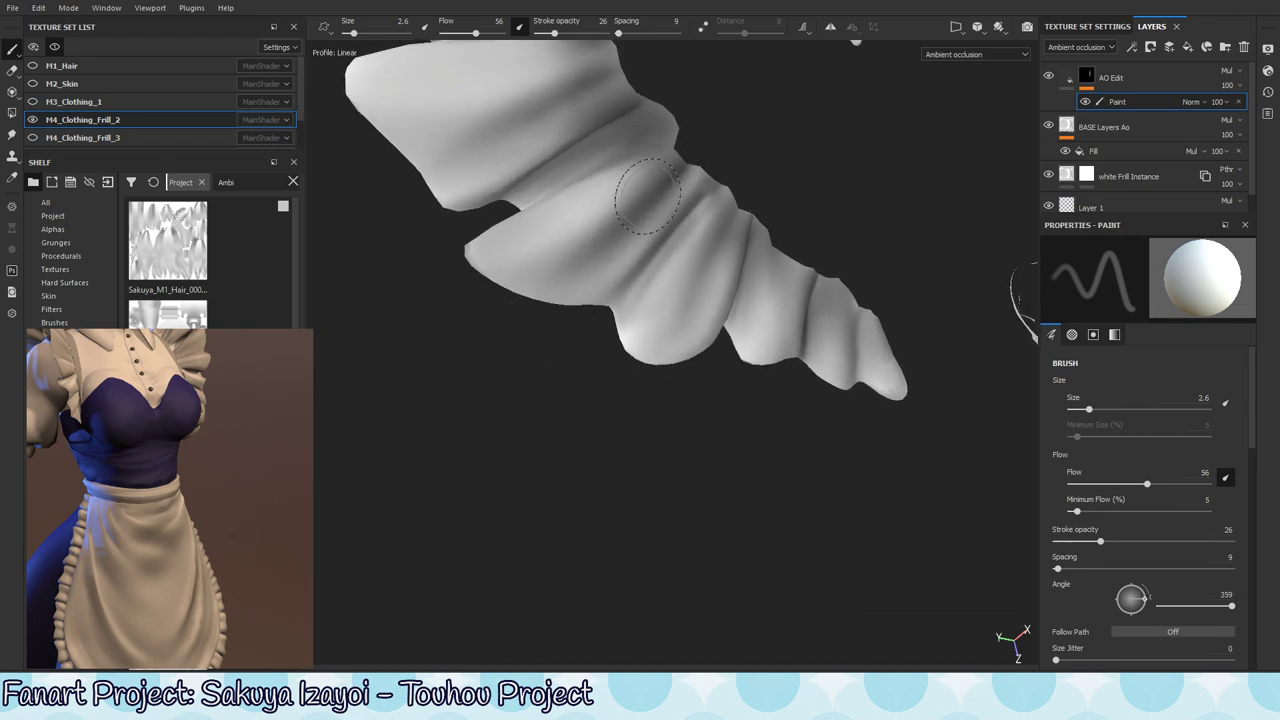
left_click_drag(628, 283, 669, 286, "alt")
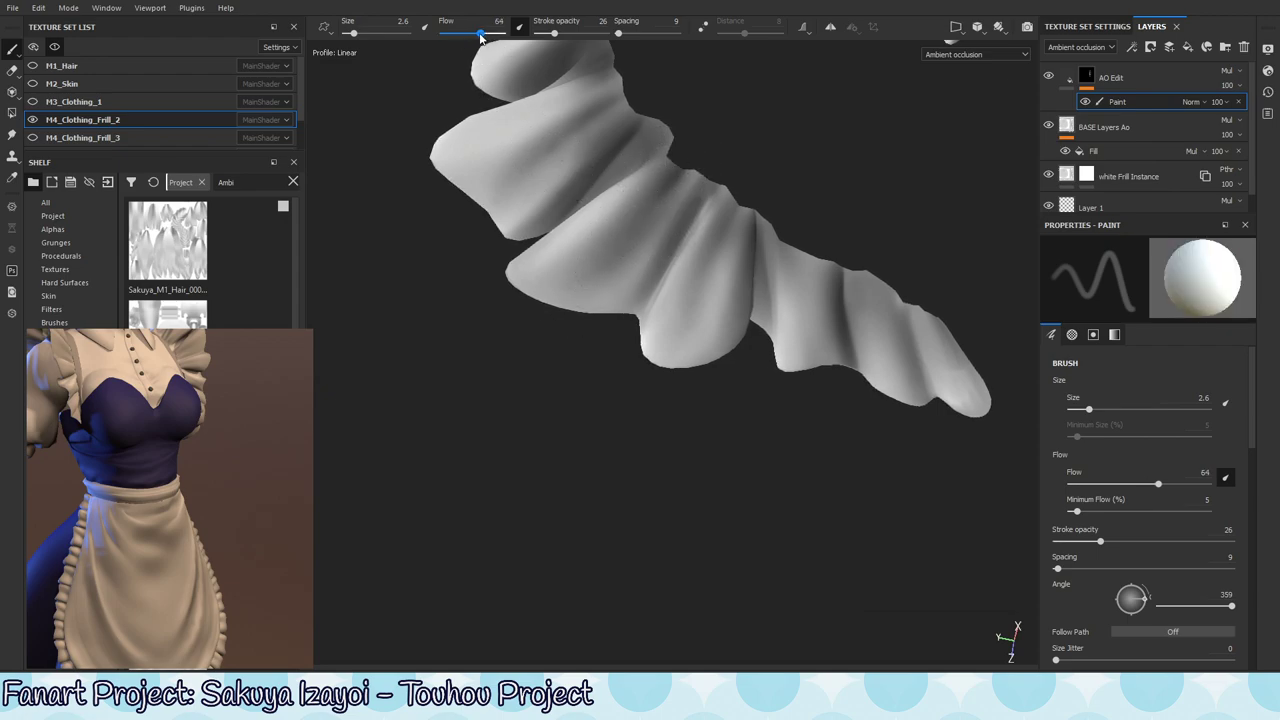
left_click_drag(480, 36, 462, 34)
- Lighten the excess shading on the shoulder frill's broad fold and its neighbouring folds with black at flow 34
key("x")
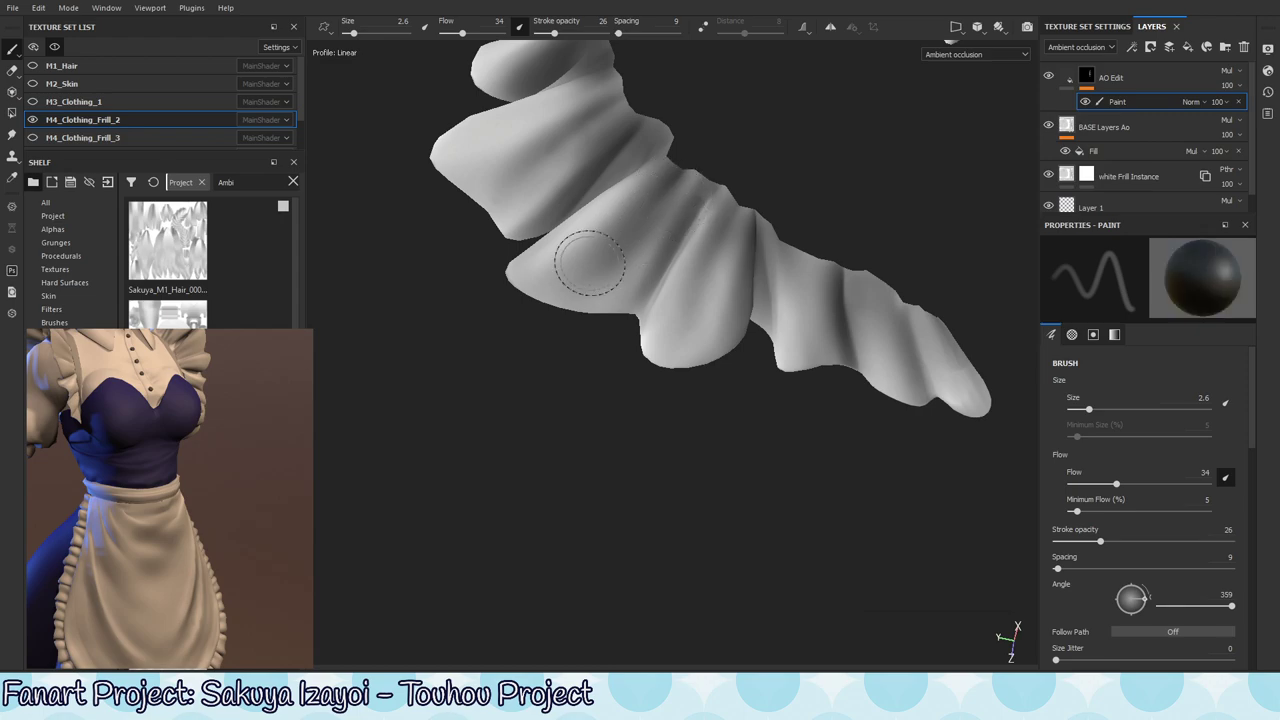
mouse_move(595, 240)
left_mouse_down("alt")
mouse_move(666, 249)
mouse_move(641, 231)
left_mouse_up("alt")
left_click_drag(543, 258, 605, 155, "alt")
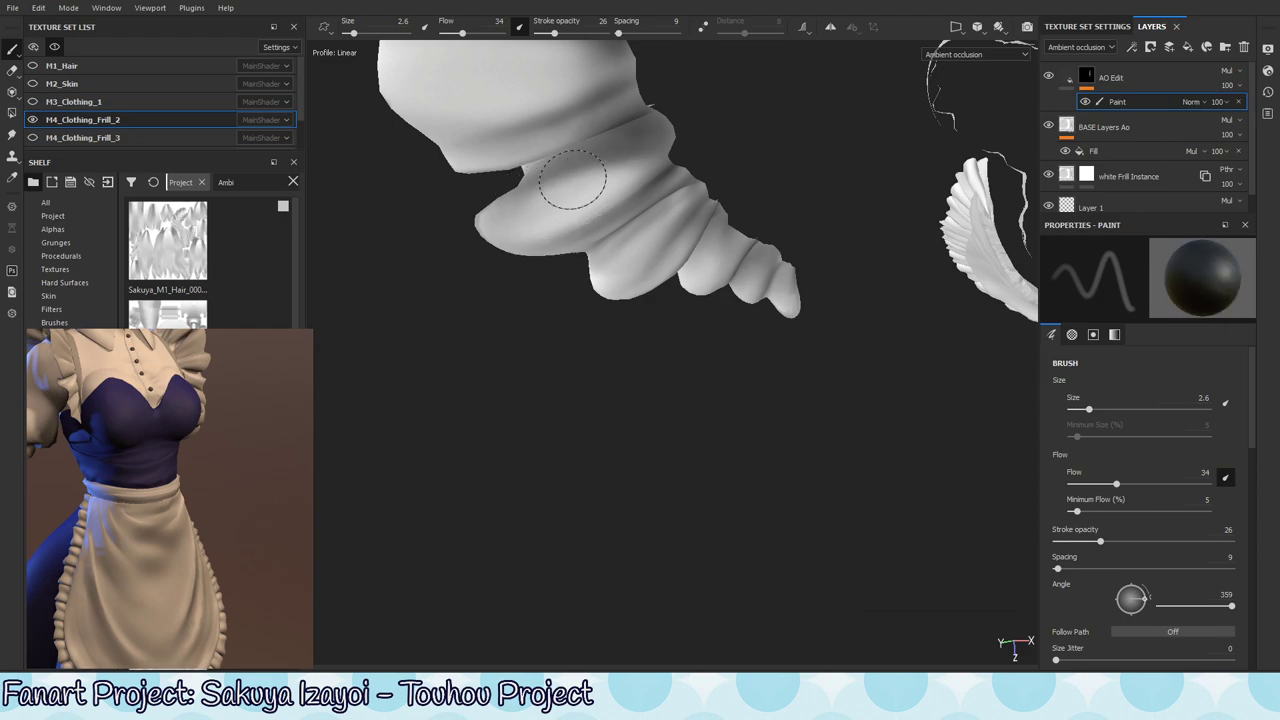
mouse_move(538, 277)
left_mouse_down("alt")
mouse_move(551, 223)
mouse_move(574, 277)
mouse_move(552, 257)
left_mouse_up("alt")
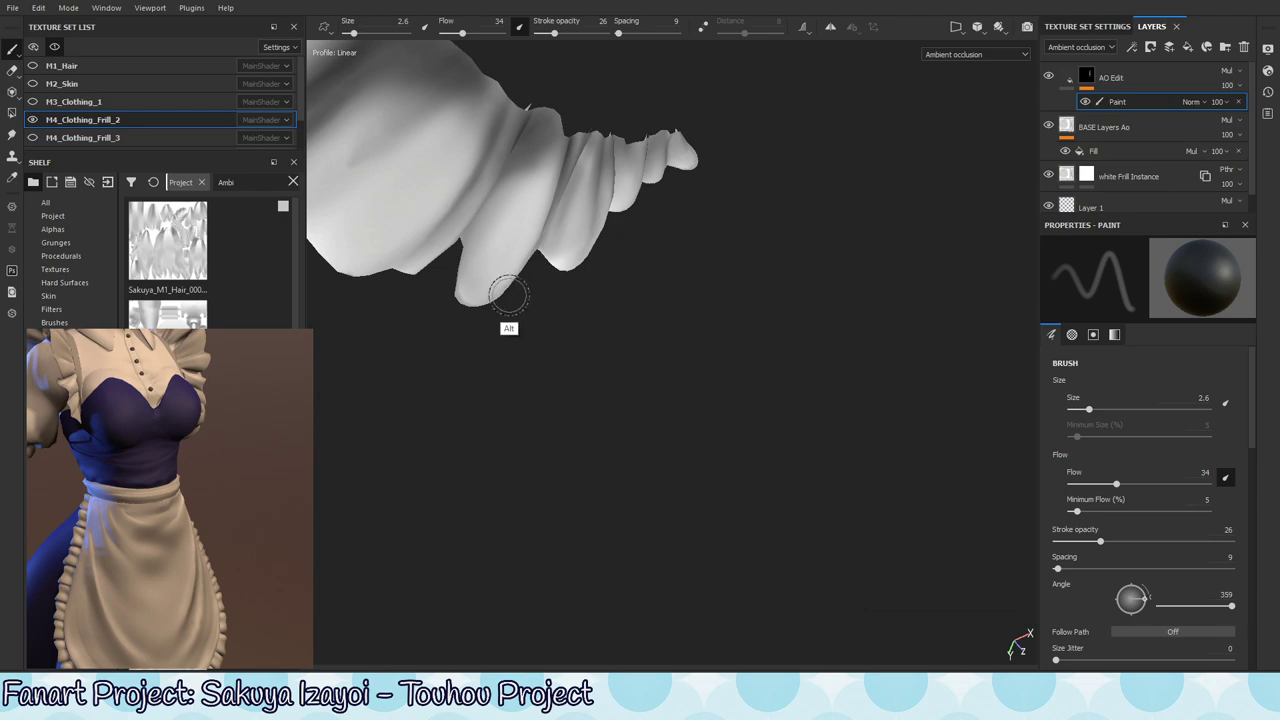
left_click_drag(508, 293, 497, 183, "alt")
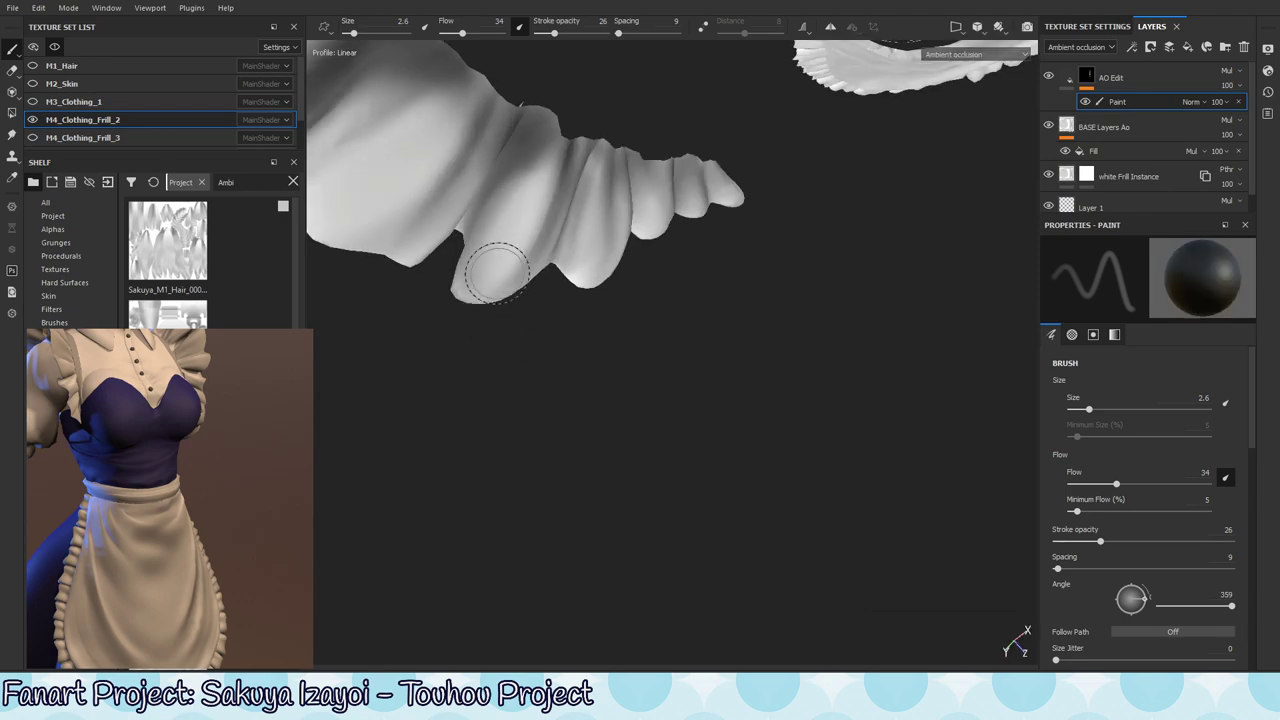
- Display the full material and shade the crease of the narrow fold below the rounded one with white, softening it with black
key("m")
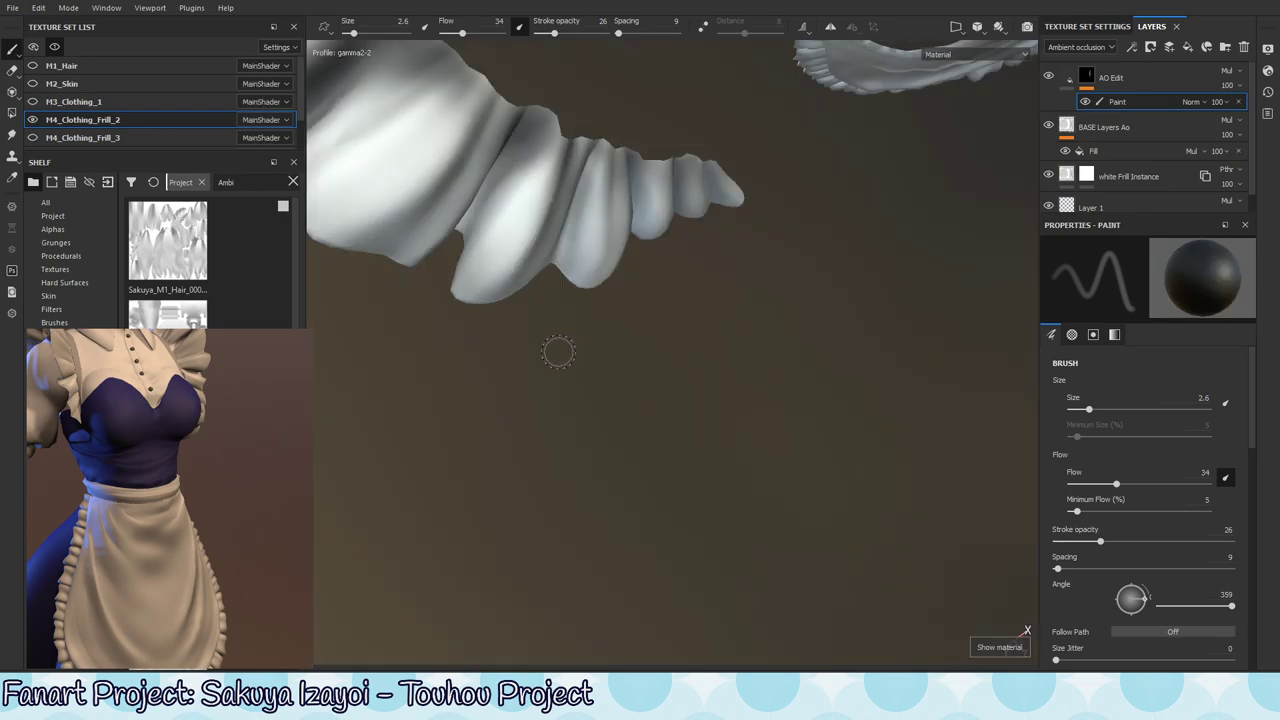
left_click_drag(557, 351, 814, 366, "alt")
mouse_move(814, 366)
right_mouse_down("shift")
mouse_move(794, 397)
mouse_move(837, 389)
mouse_move(822, 400)
right_mouse_up("shift")
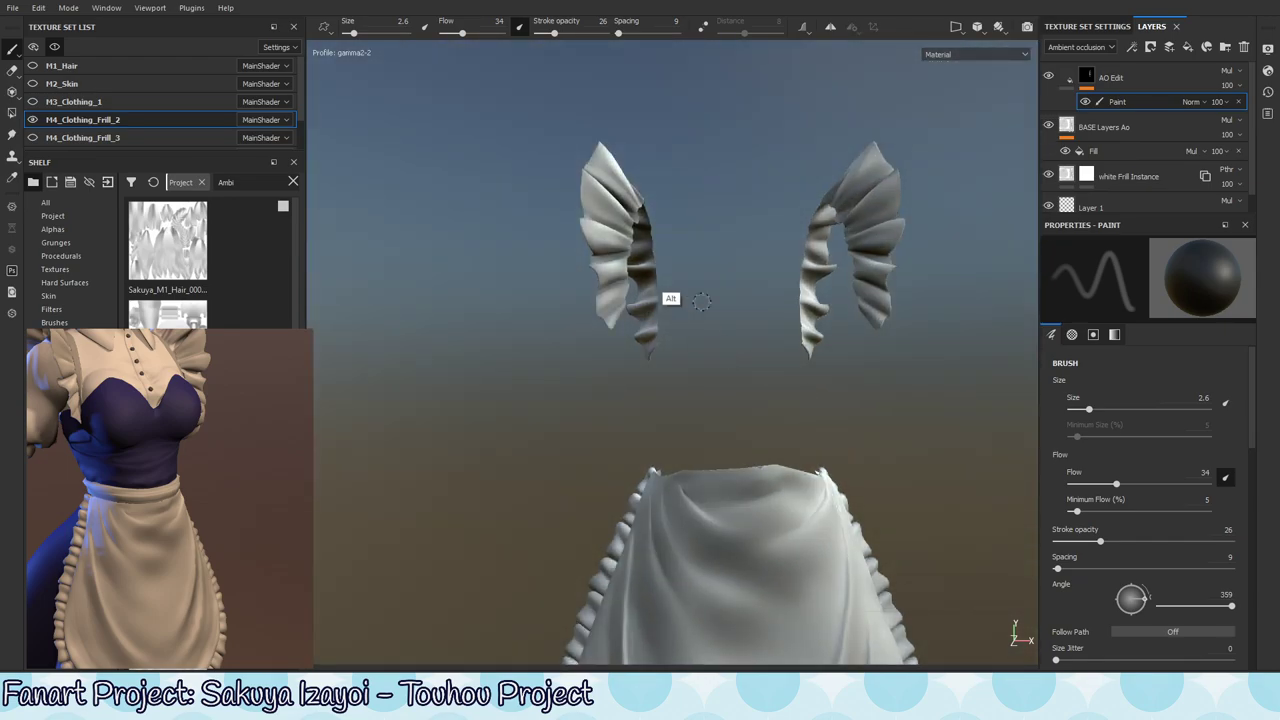
right_click_drag(671, 263, 1215, 250, "alt")
mouse_move(575, 300)
left_mouse_down("alt")
mouse_move(600, 386)
mouse_move(608, 338)
mouse_move(563, 324)
mouse_move(570, 315)
left_mouse_up("alt")
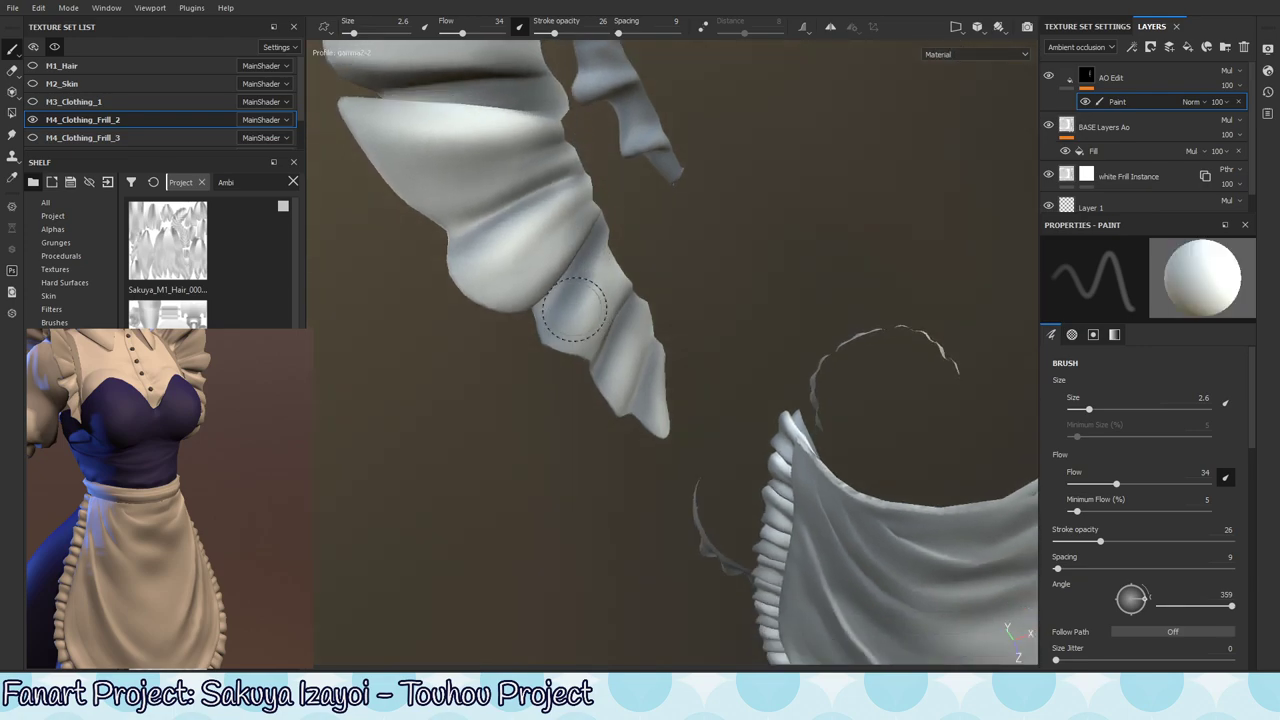
key("x")
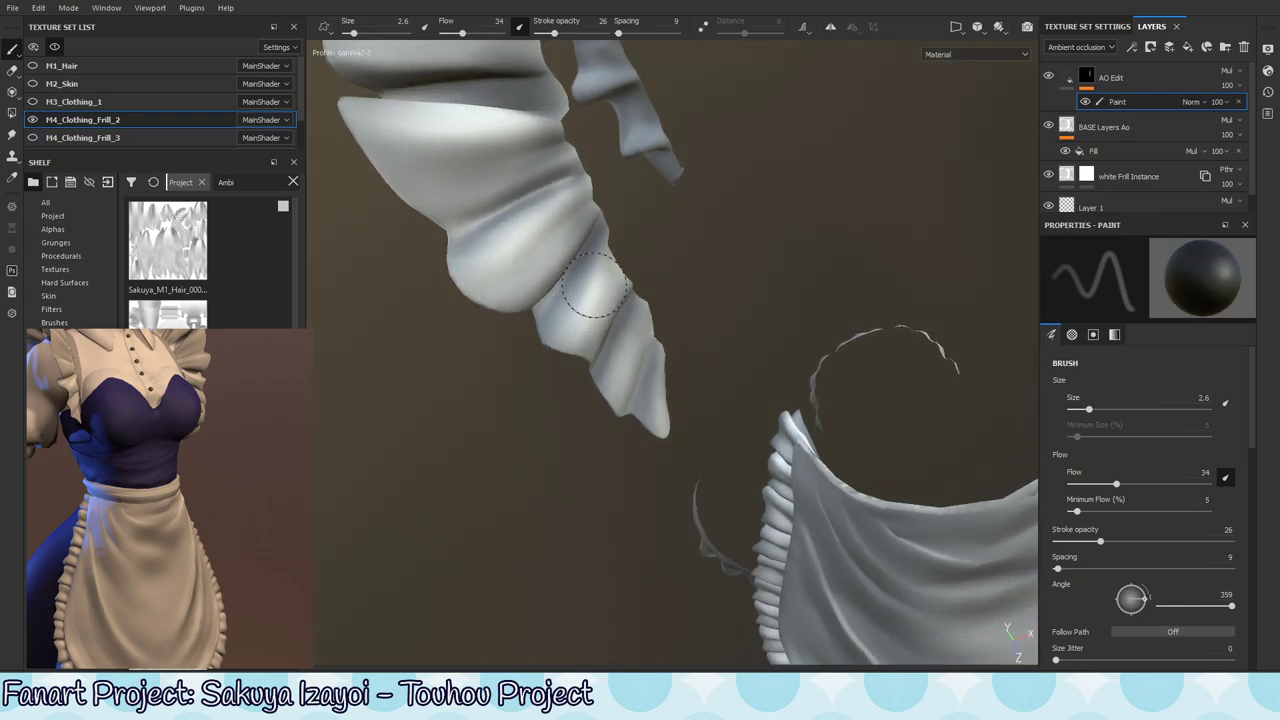
left_click_drag(624, 335, 590, 380, "alt")
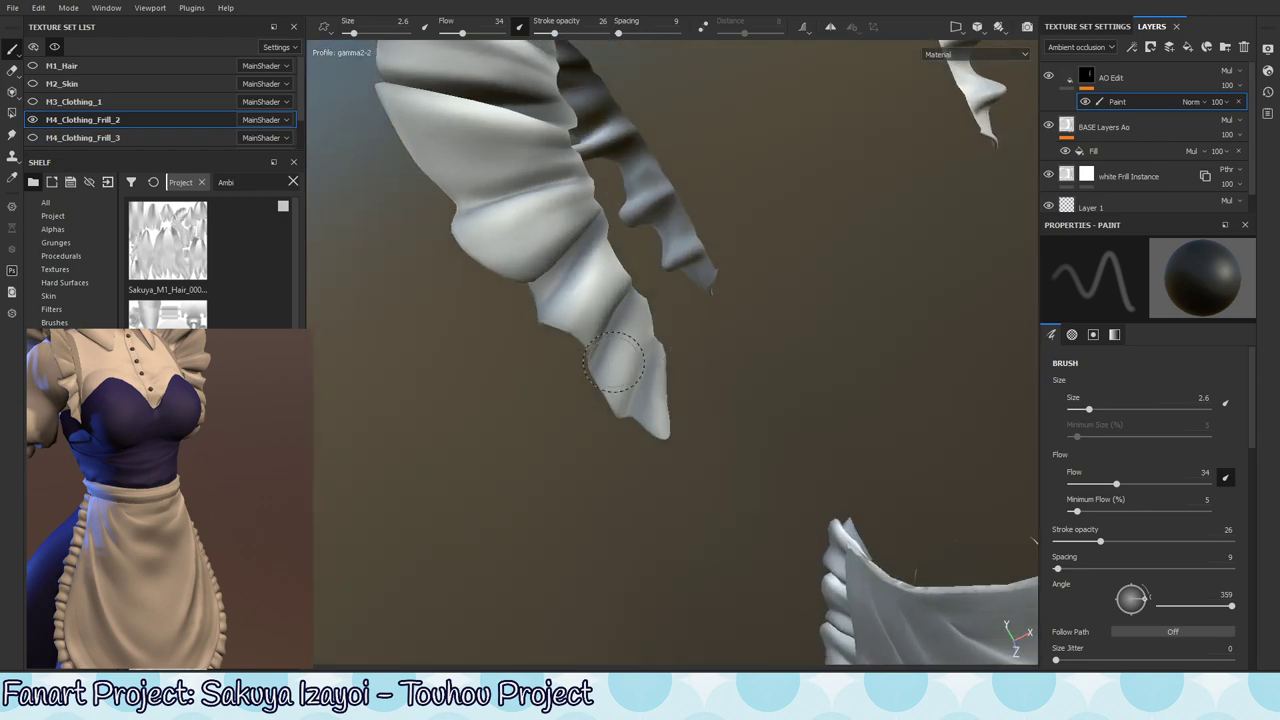
key("x")
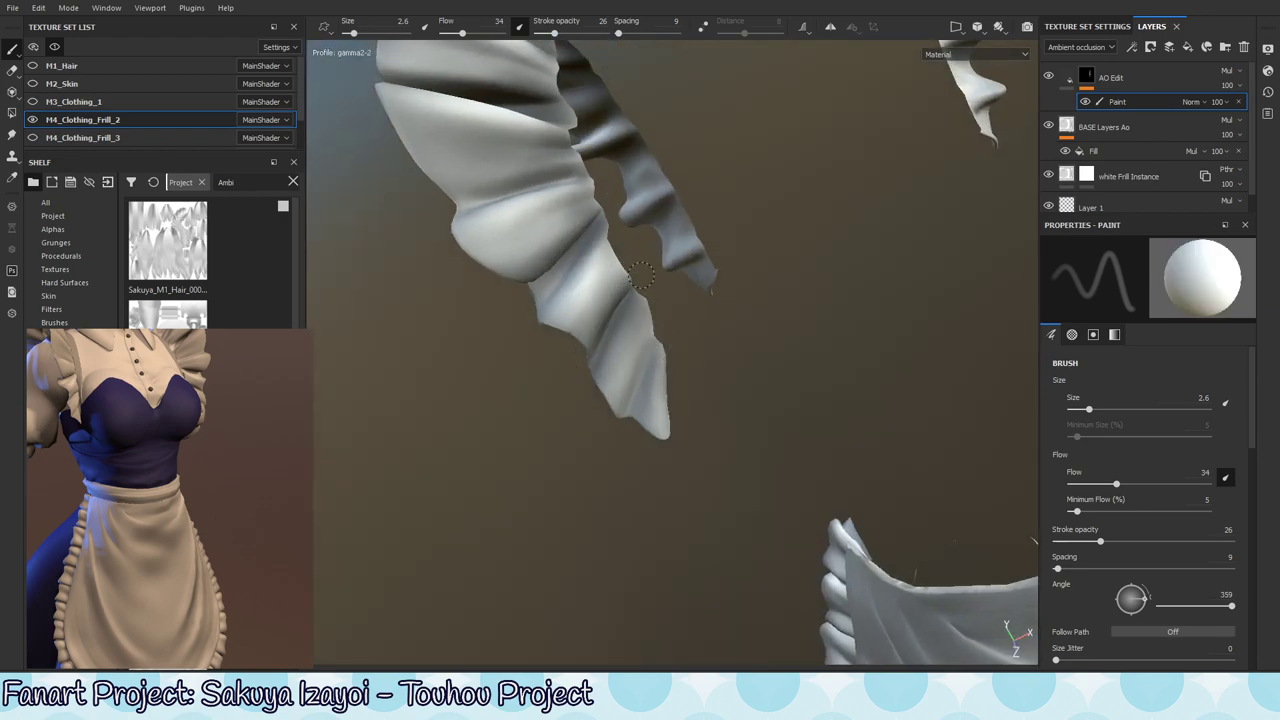
key("x")
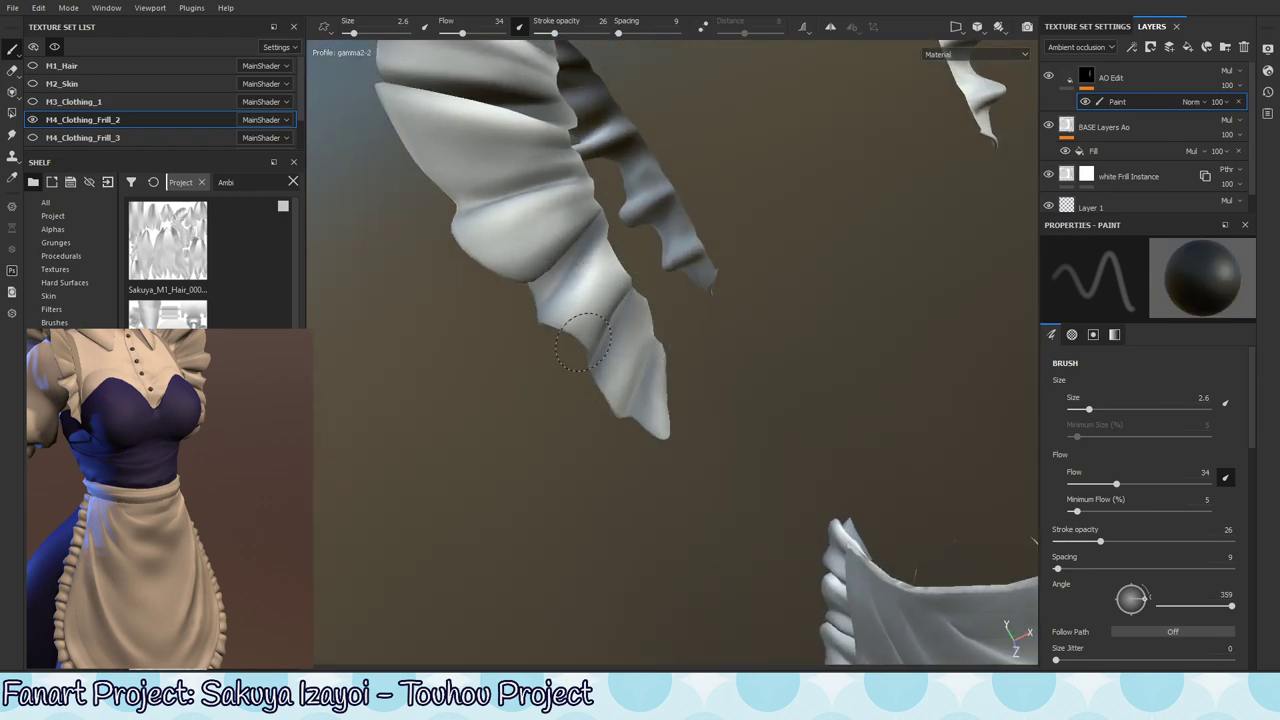
- Refine the shading of the narrow folds near the shoulder frill's lower tip, alternating black and white
left_click_drag(652, 402, 616, 376, "alt")
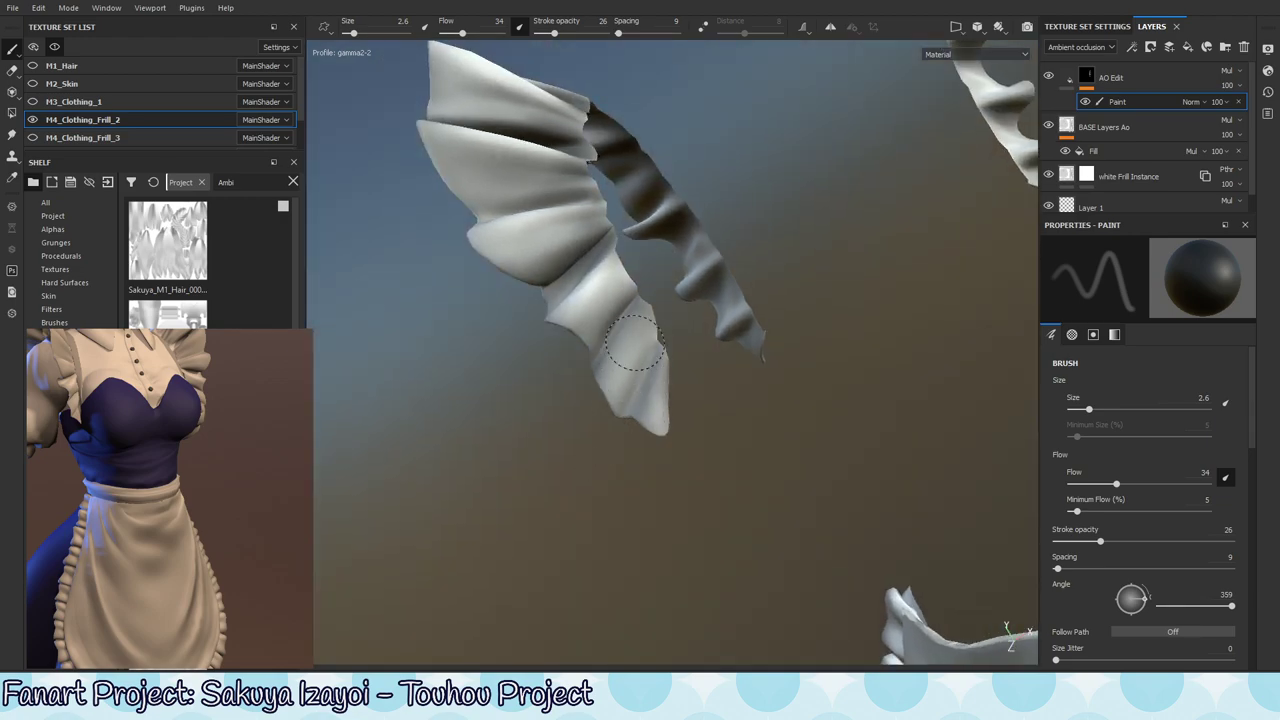
left_click_drag(580, 551, 660, 405, "alt")
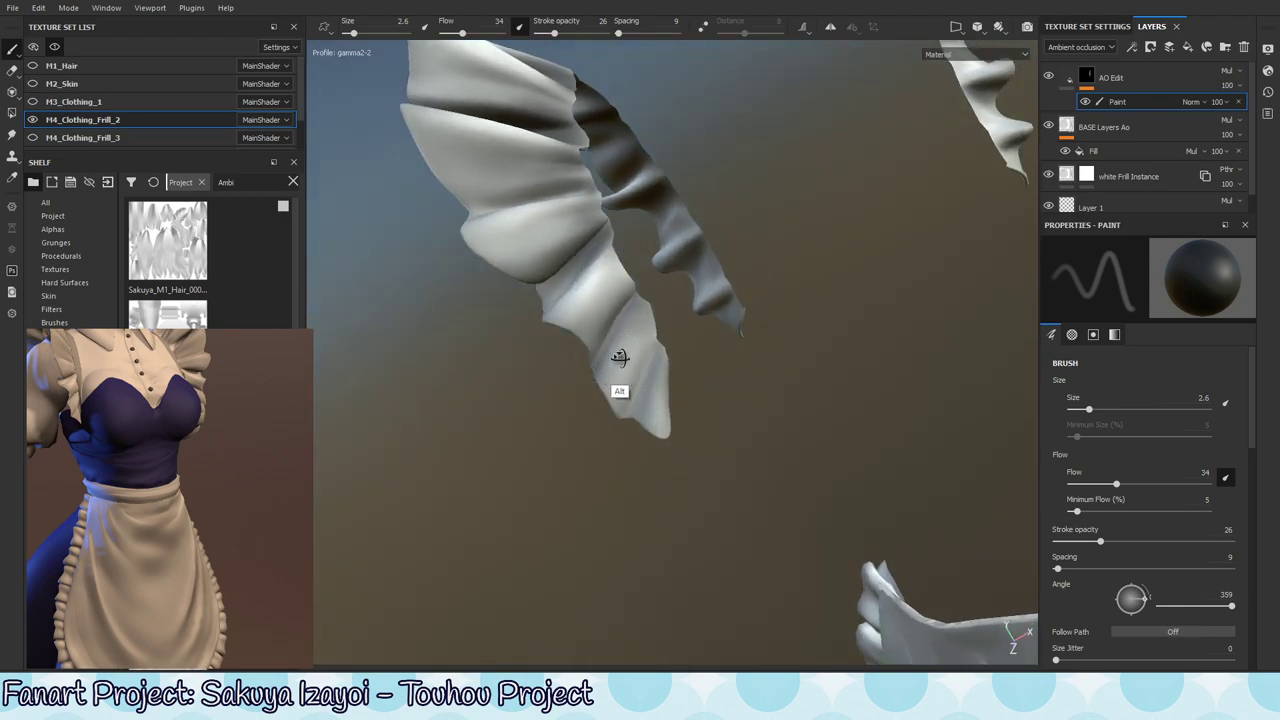
mouse_move(620, 357)
left_mouse_down("alt")
mouse_move(605, 390)
mouse_move(666, 372)
left_mouse_up("alt")
key("x")
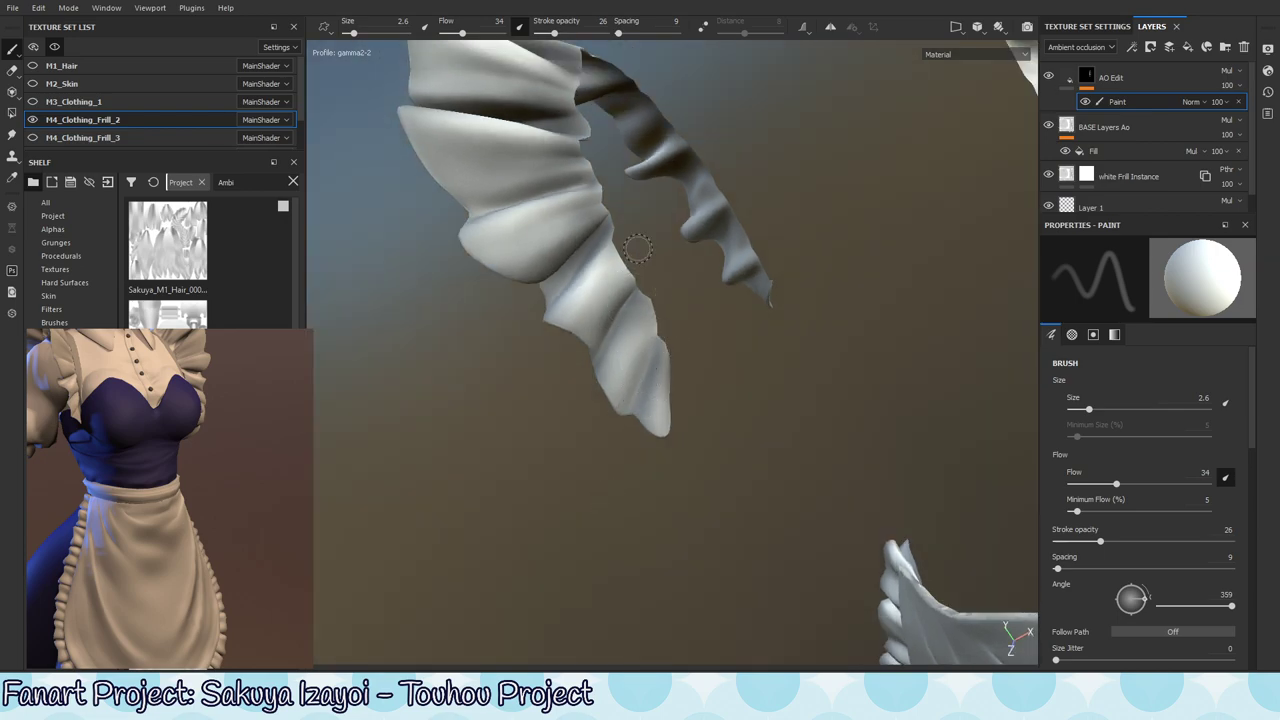
key("x")
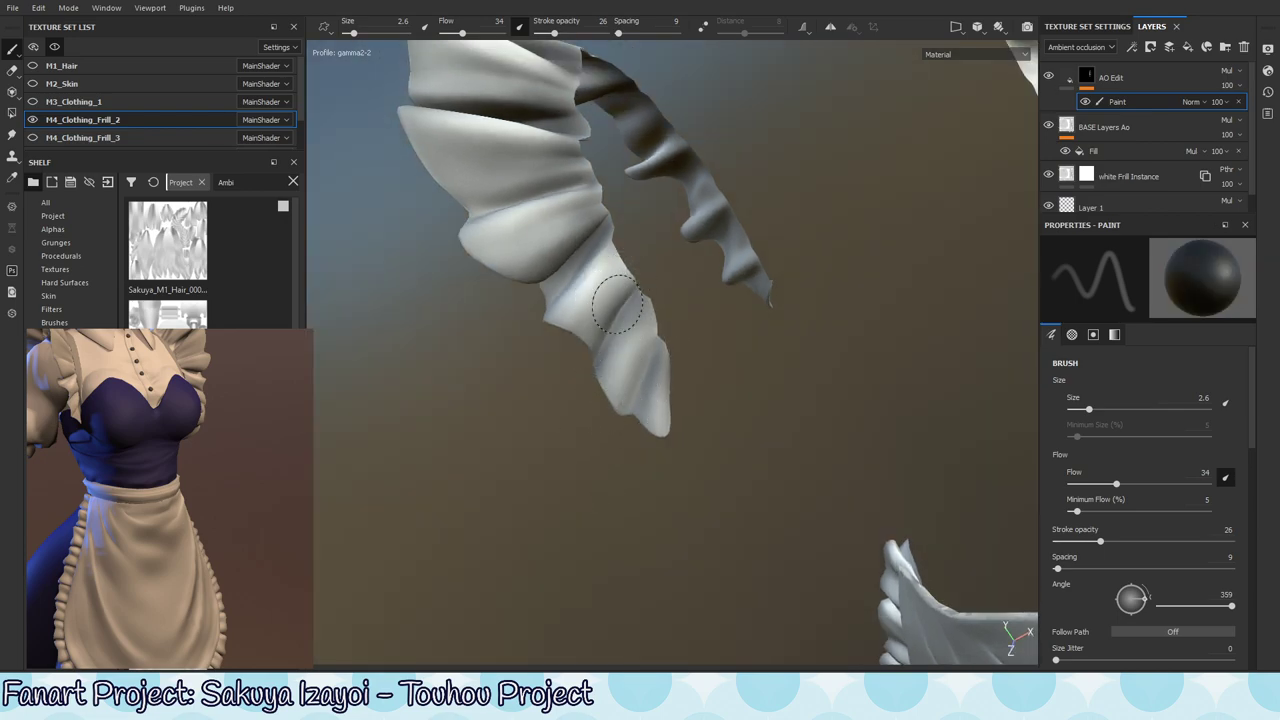
left_click_drag(591, 343, 628, 318, "alt")
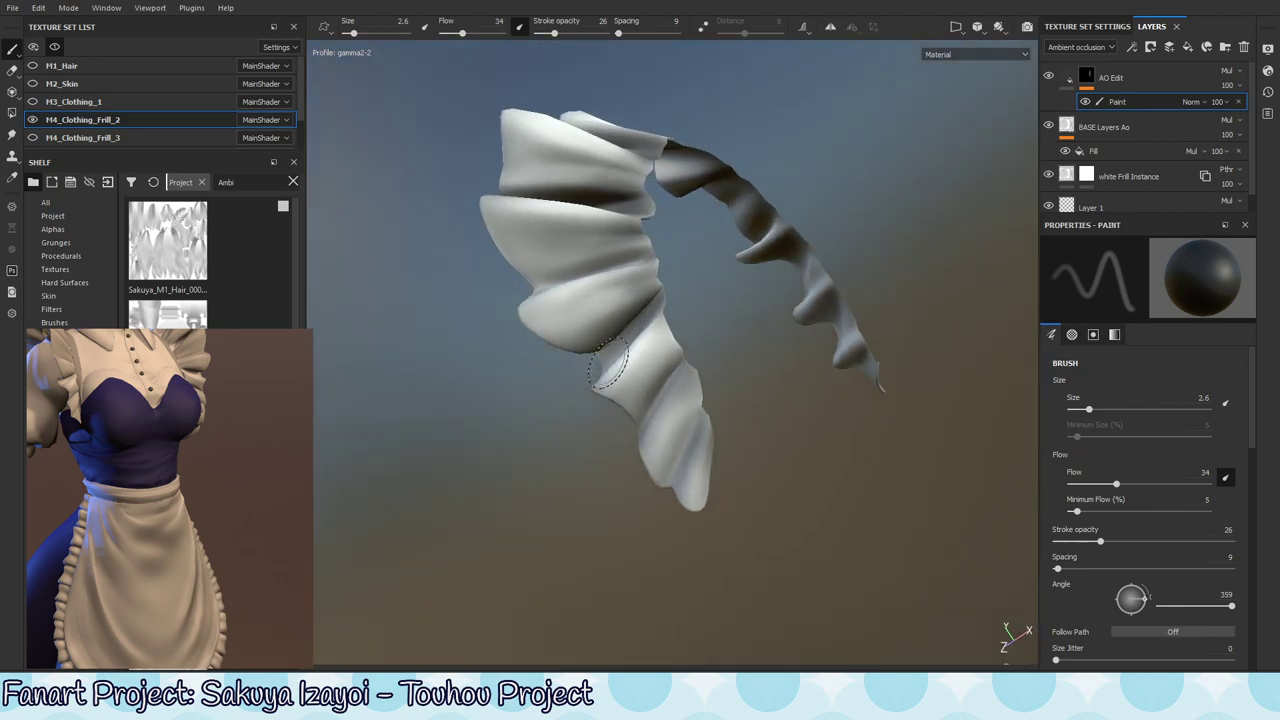
key("x")
left_click_drag(608, 288, 669, 304, "alt")
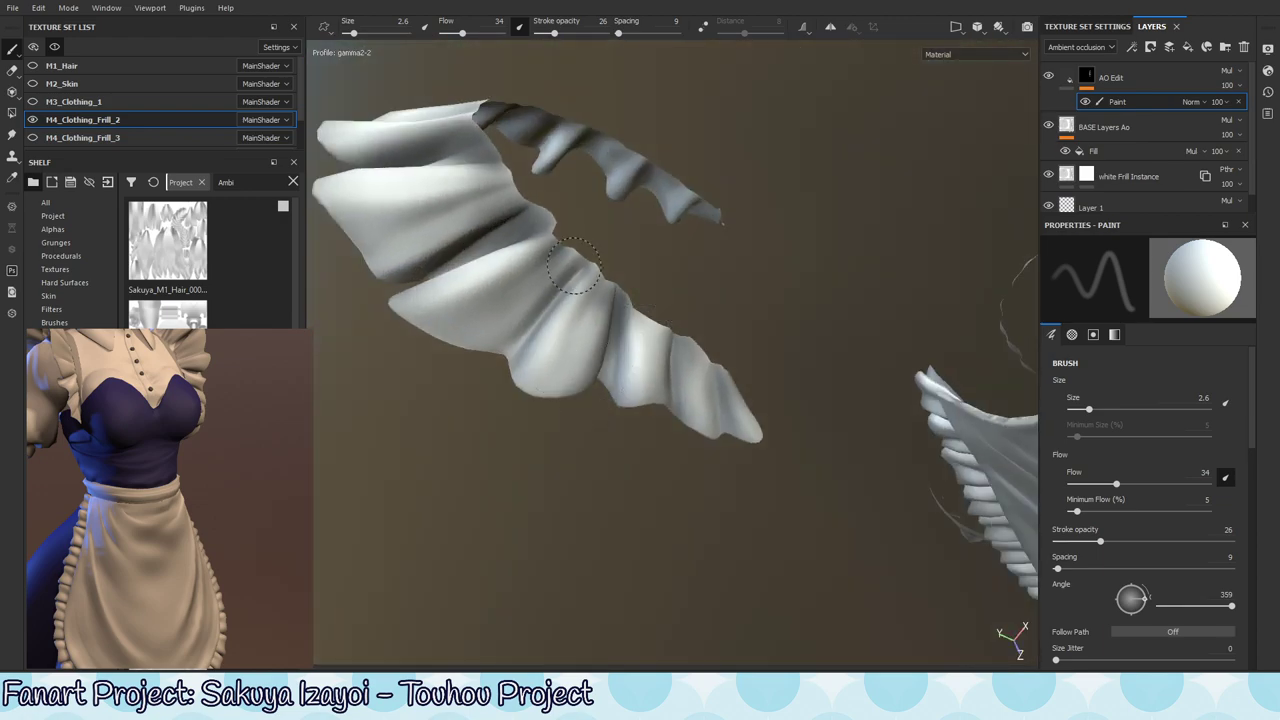
- Shade the creases between the frill's broad middle fold and the rounded fold with white, softening their edges with black
key("x")
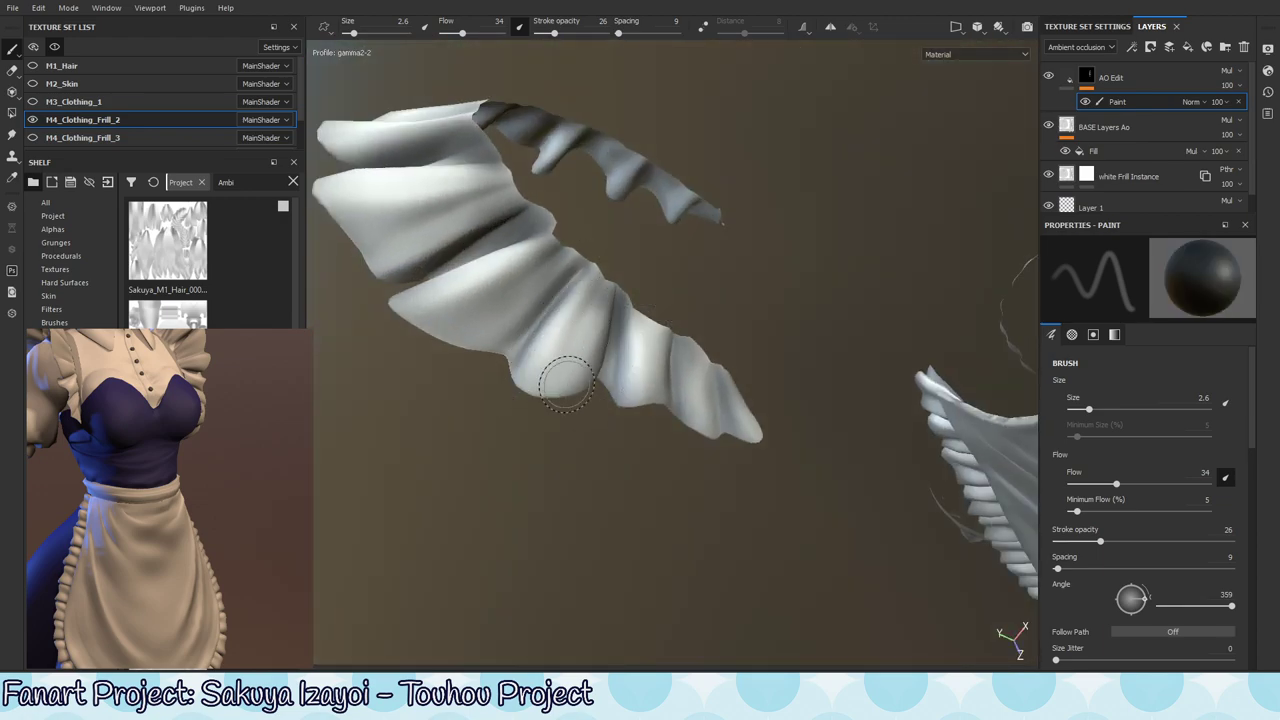
key("x")
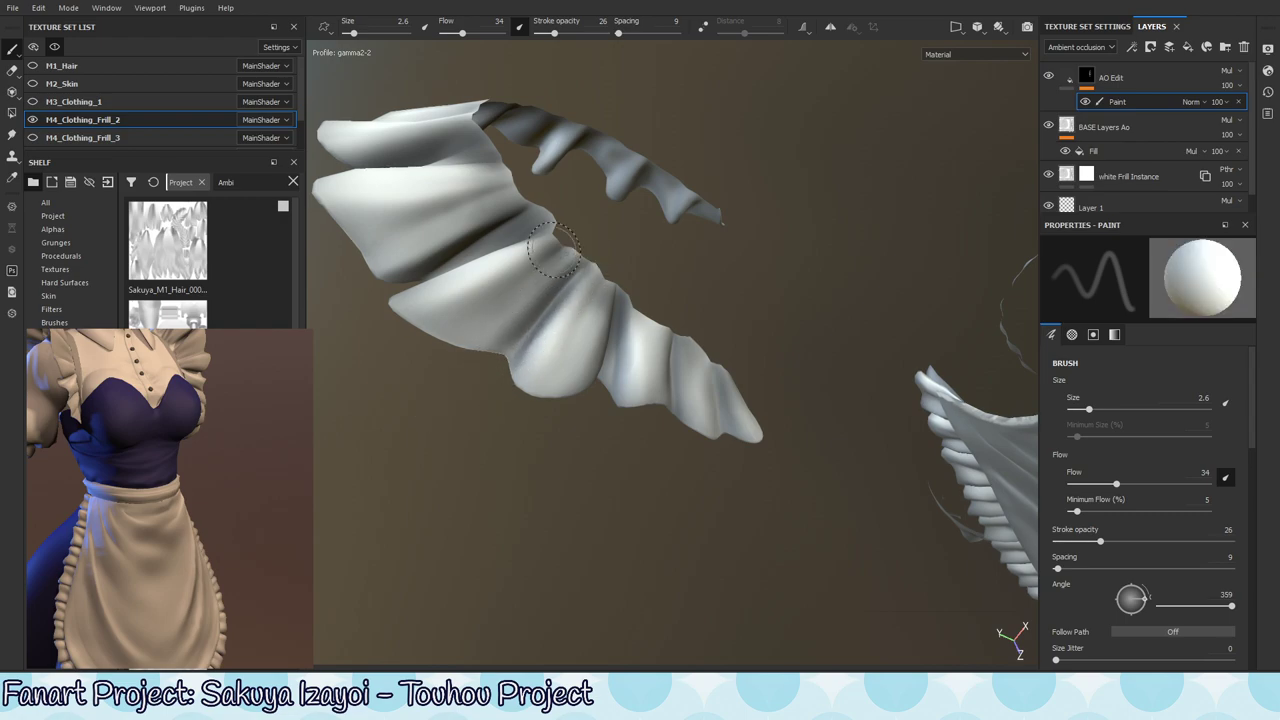
mouse_move(532, 290)
left_mouse_down("alt")
mouse_move(551, 374)
mouse_move(544, 342)
left_mouse_up("alt")
mouse_move(502, 276)
left_mouse_down()
mouse_move(440, 326)
mouse_move(555, 237)
left_mouse_up()
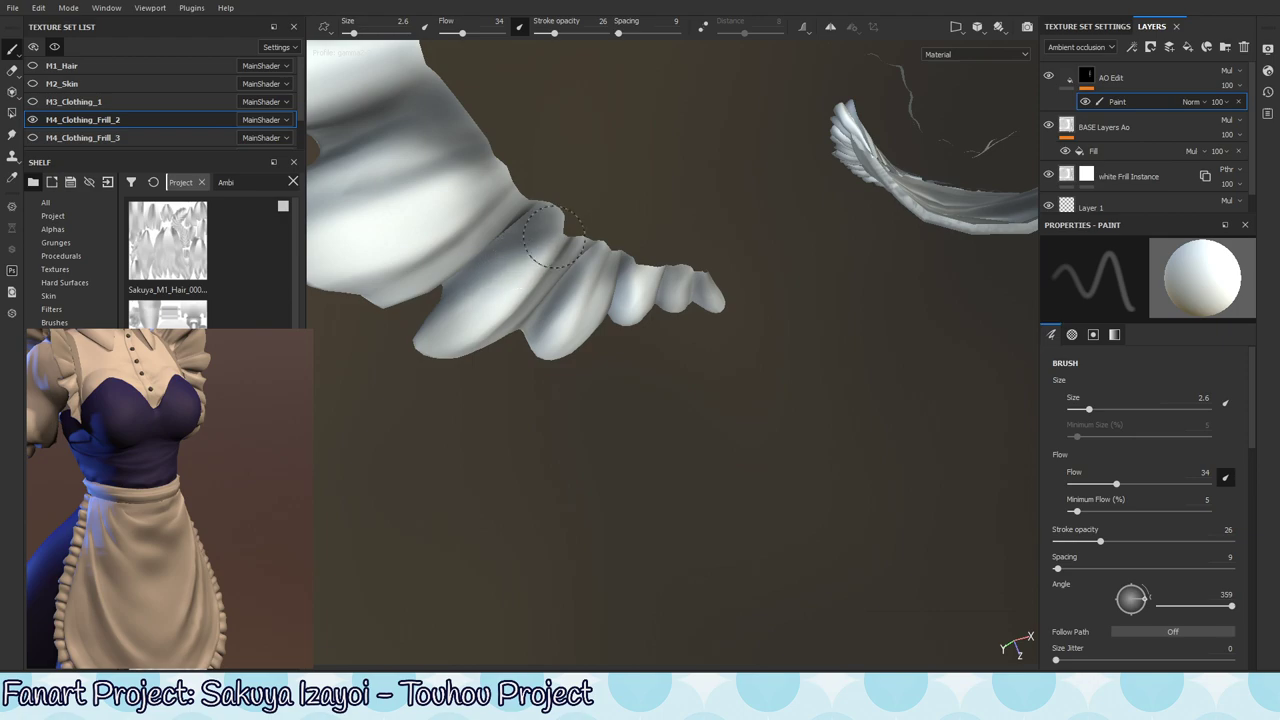
mouse_move(400, 460)
left_mouse_down("alt")
mouse_move(657, 283)
mouse_move(545, 265)
left_mouse_up("alt")
key("x")
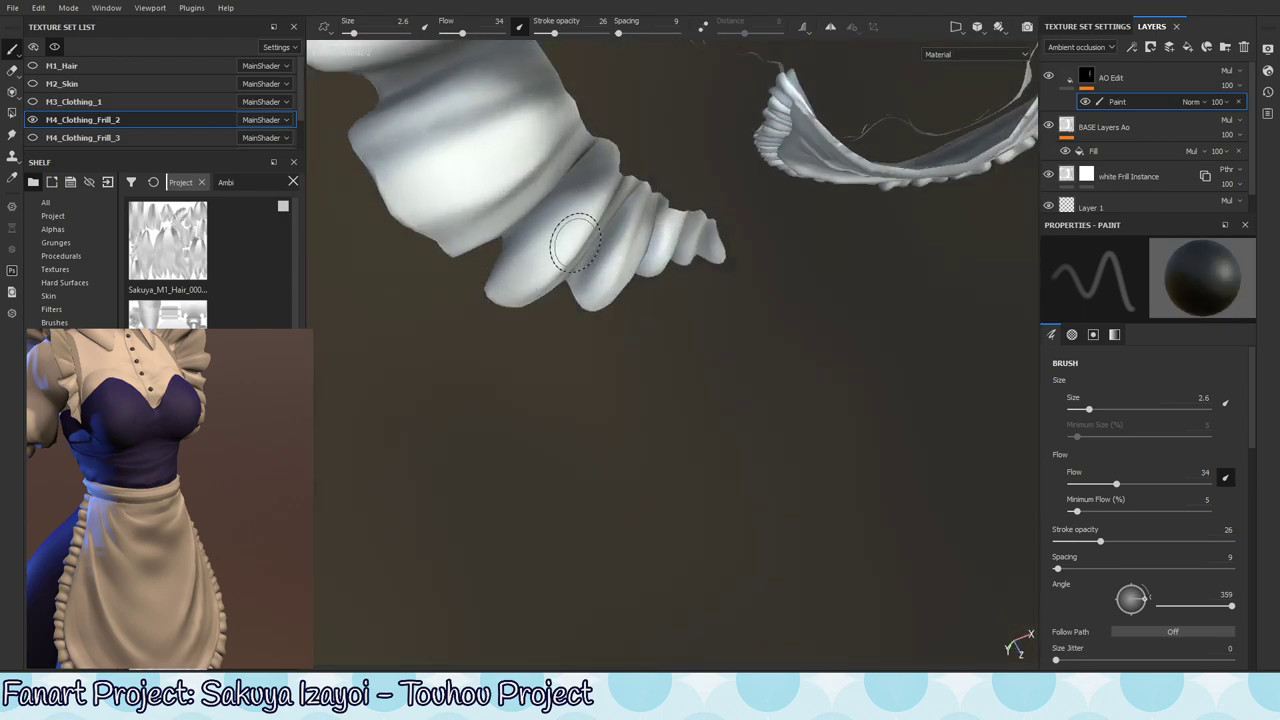
left_click_drag(586, 320, 657, 294, "alt")
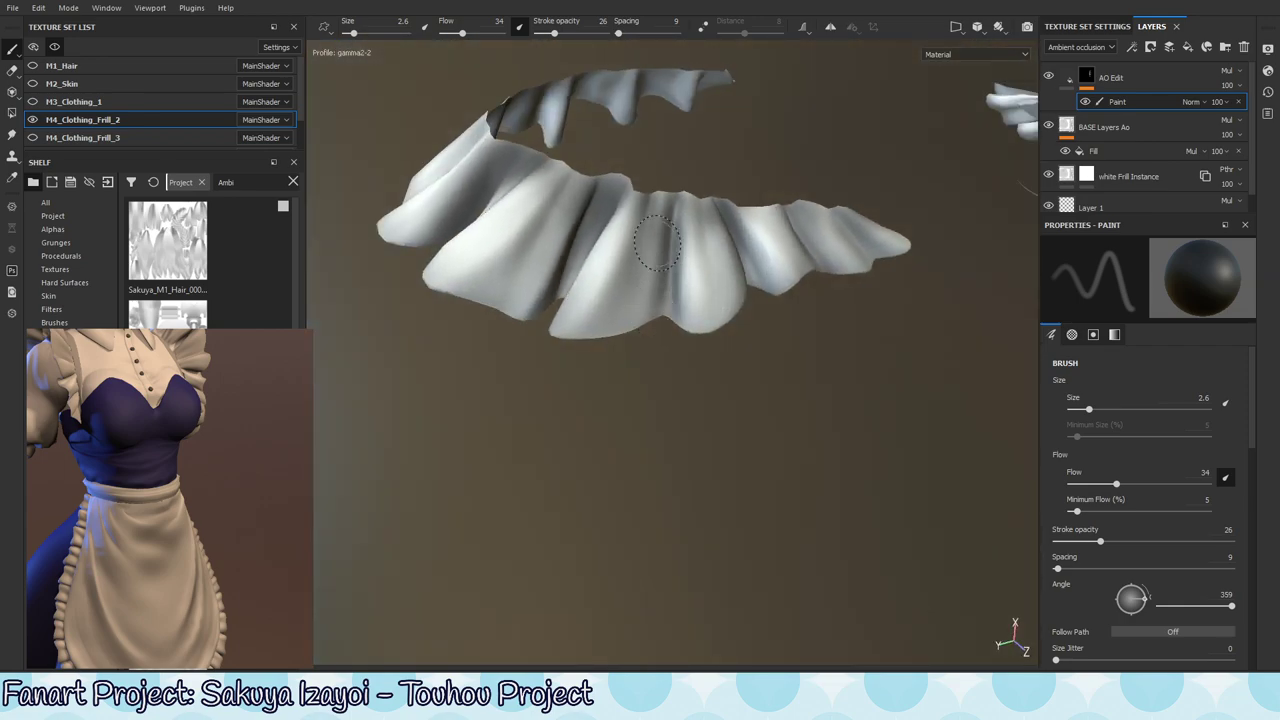
- Deepen the narrow crease beside the rounded fold with white and lighten the neighbouring broad fold with black
key("x")
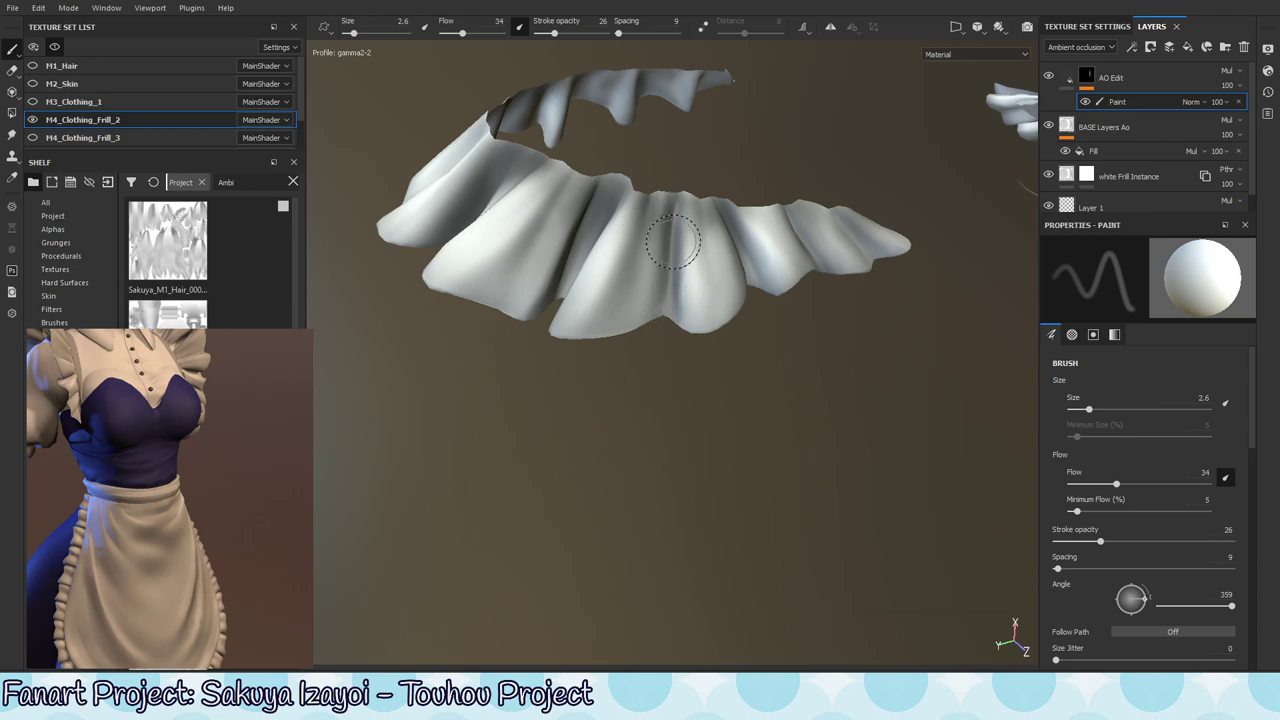
mouse_move(650, 282)
left_mouse_down("alt")
mouse_move(666, 277)
mouse_move(650, 303)
left_mouse_up("alt")
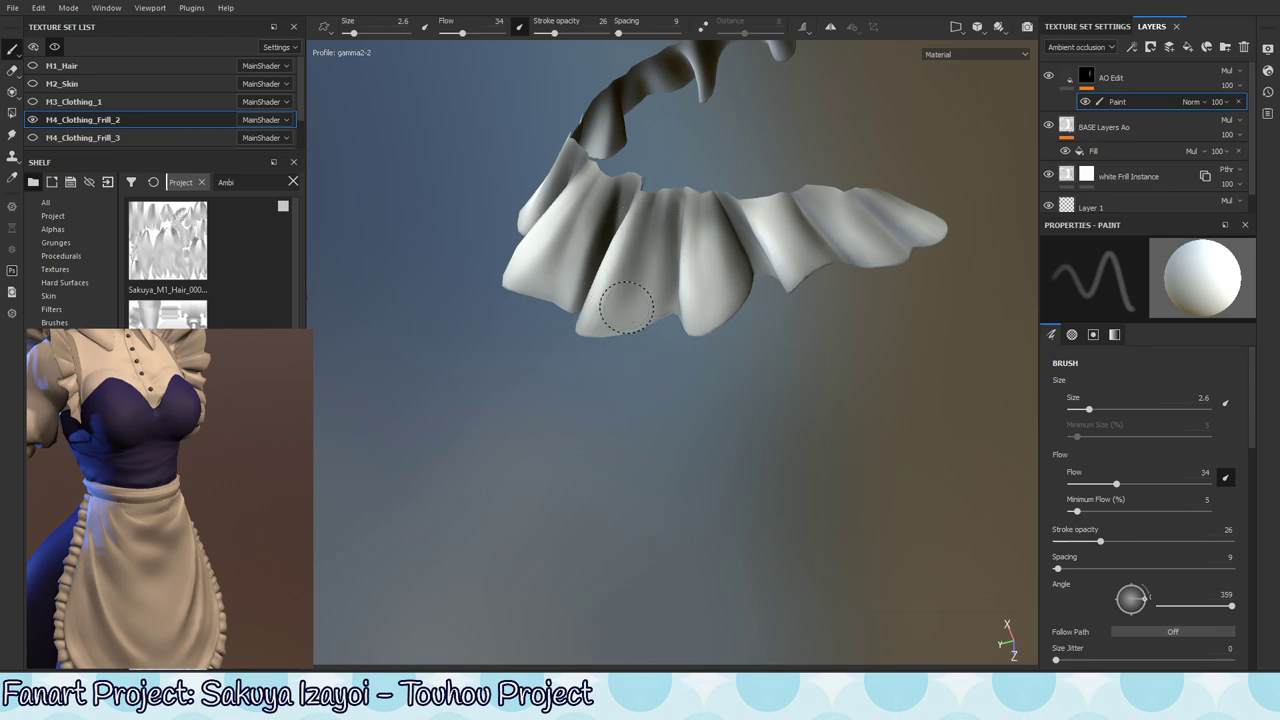
key("x")
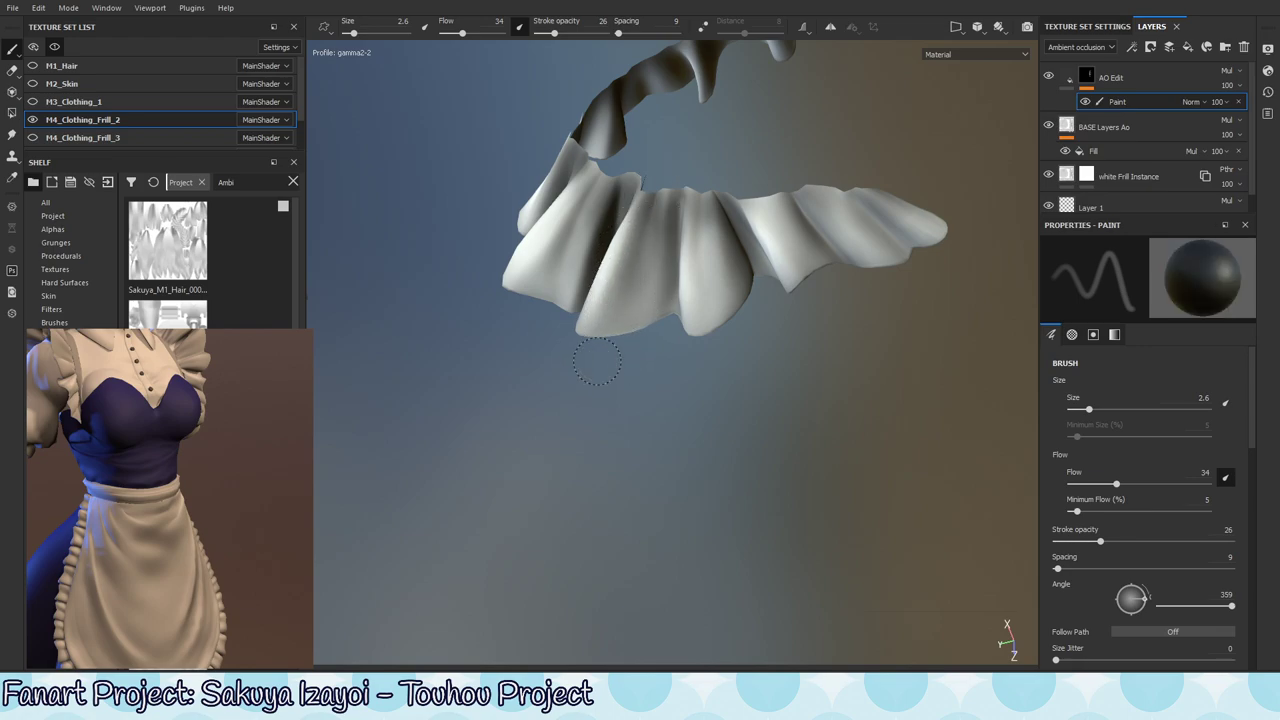
mouse_move(597, 361)
left_mouse_down("alt")
mouse_move(674, 282)
mouse_move(687, 334)
left_mouse_up("alt")
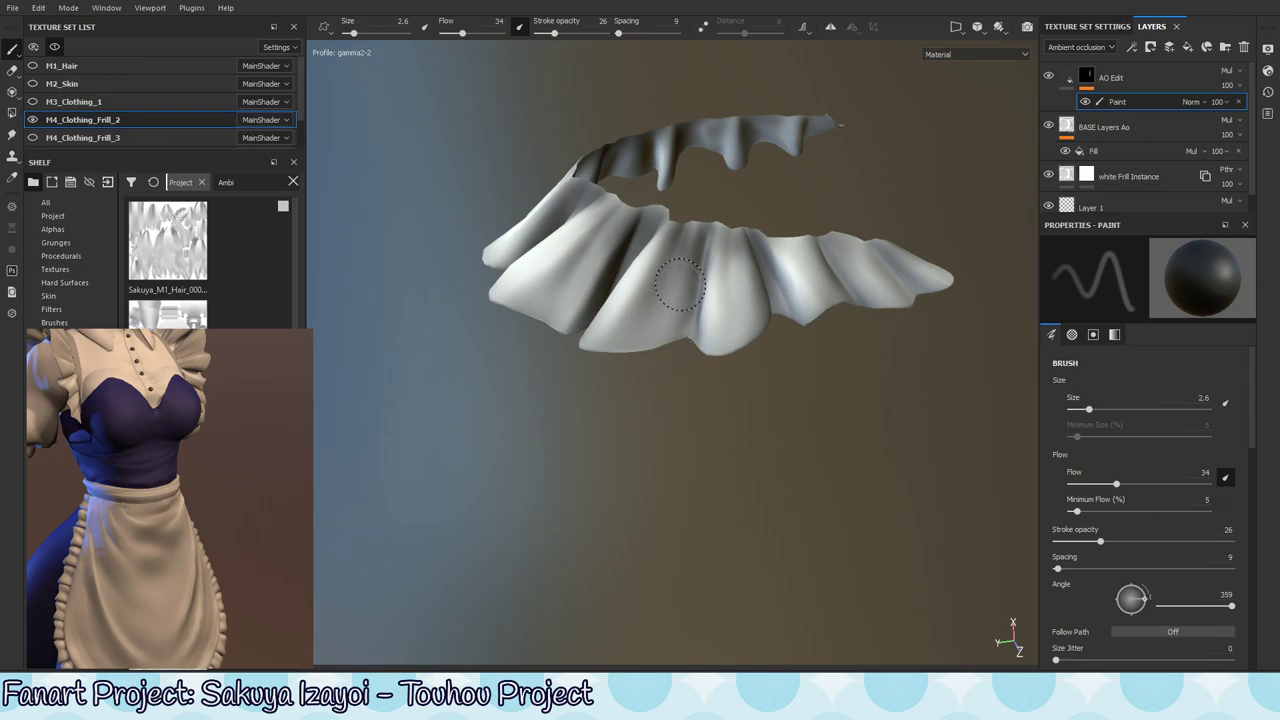
mouse_move(626, 437)
left_mouse_down("alt")
mouse_move(680, 340)
mouse_move(715, 235)
left_mouse_up("alt")
- Shade the crease between the frill's upper broad folds with white and clean up its edge with black
key("x")
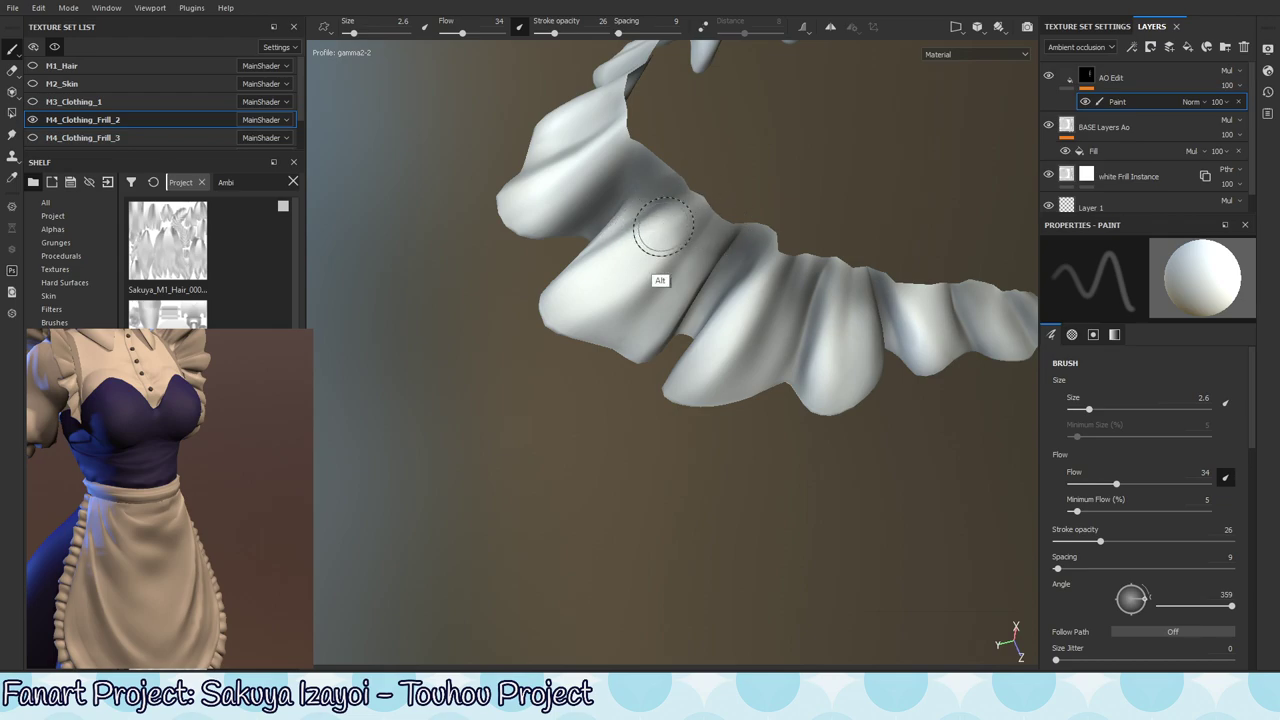
mouse_move(662, 228)
left_mouse_down("alt")
mouse_move(726, 300)
mouse_move(694, 270)
mouse_move(563, 286)
mouse_move(601, 245)
left_mouse_up("alt")
key("x")
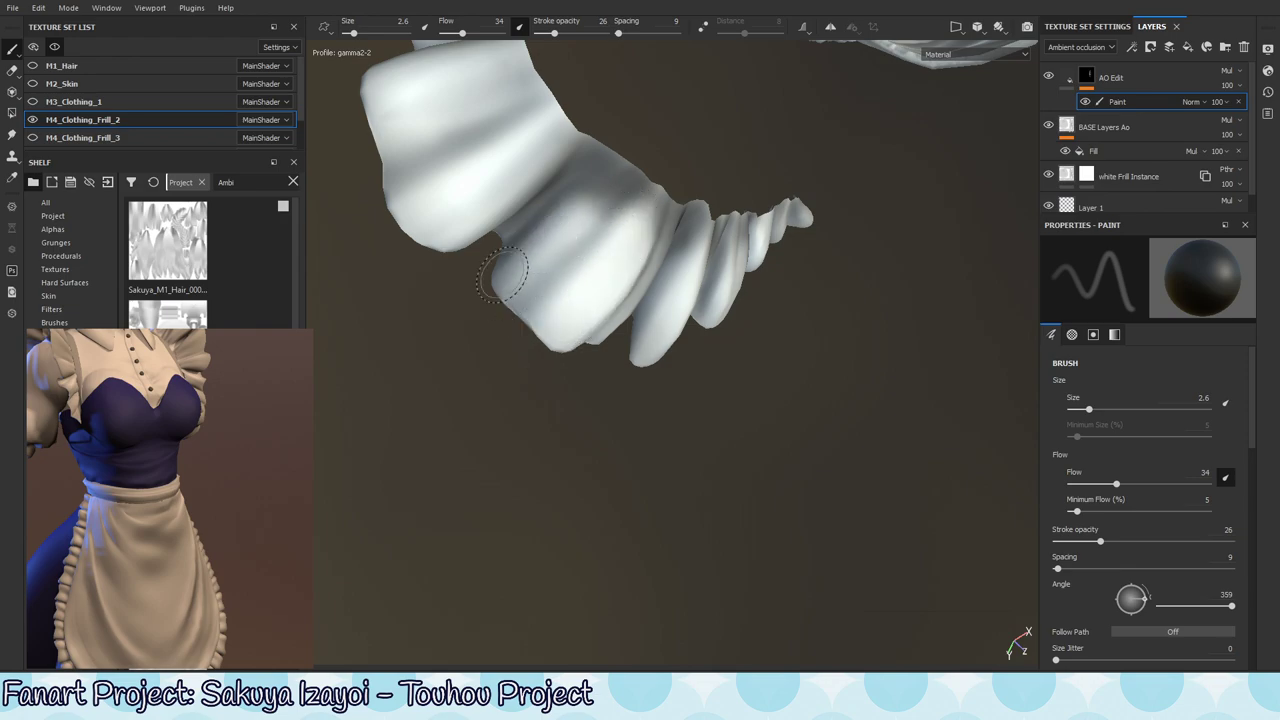
- Paint alternating black and white AO Edit strokes over the wide lower folds of the shoulder frill with the size 2.6 brush
left_click_drag(494, 275, 560, 303, "alt")
key("x")
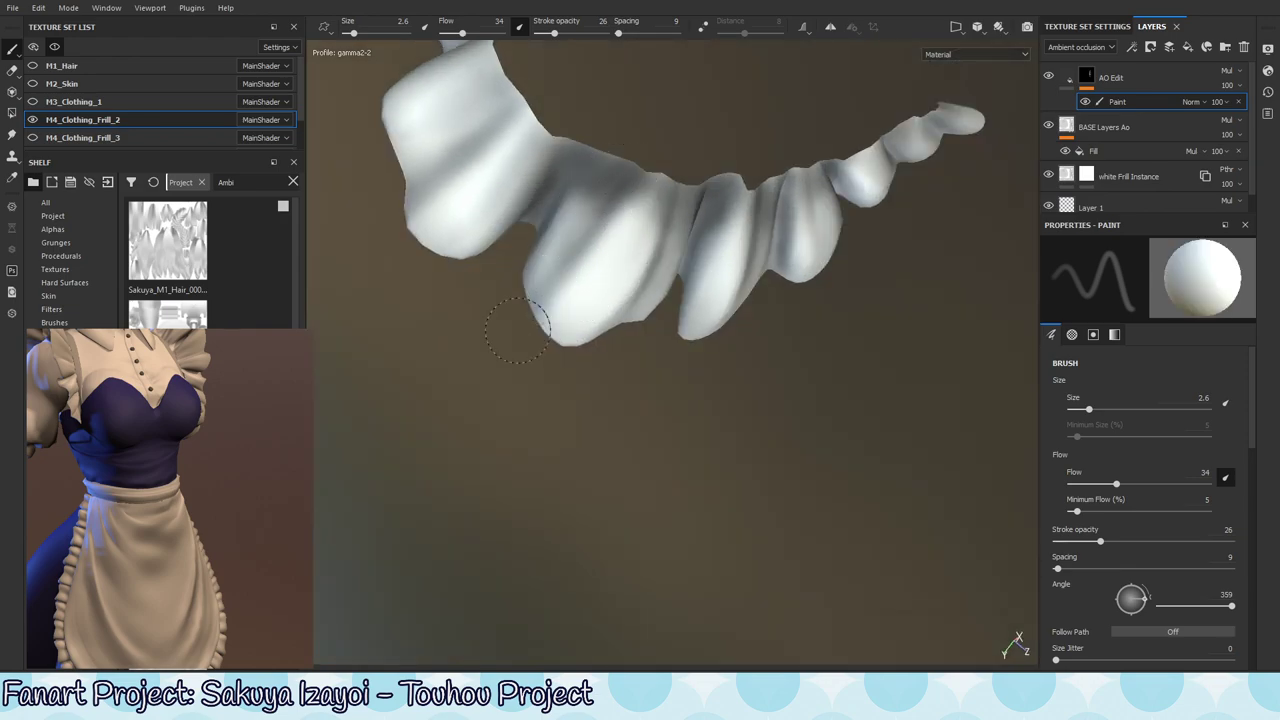
key("x")
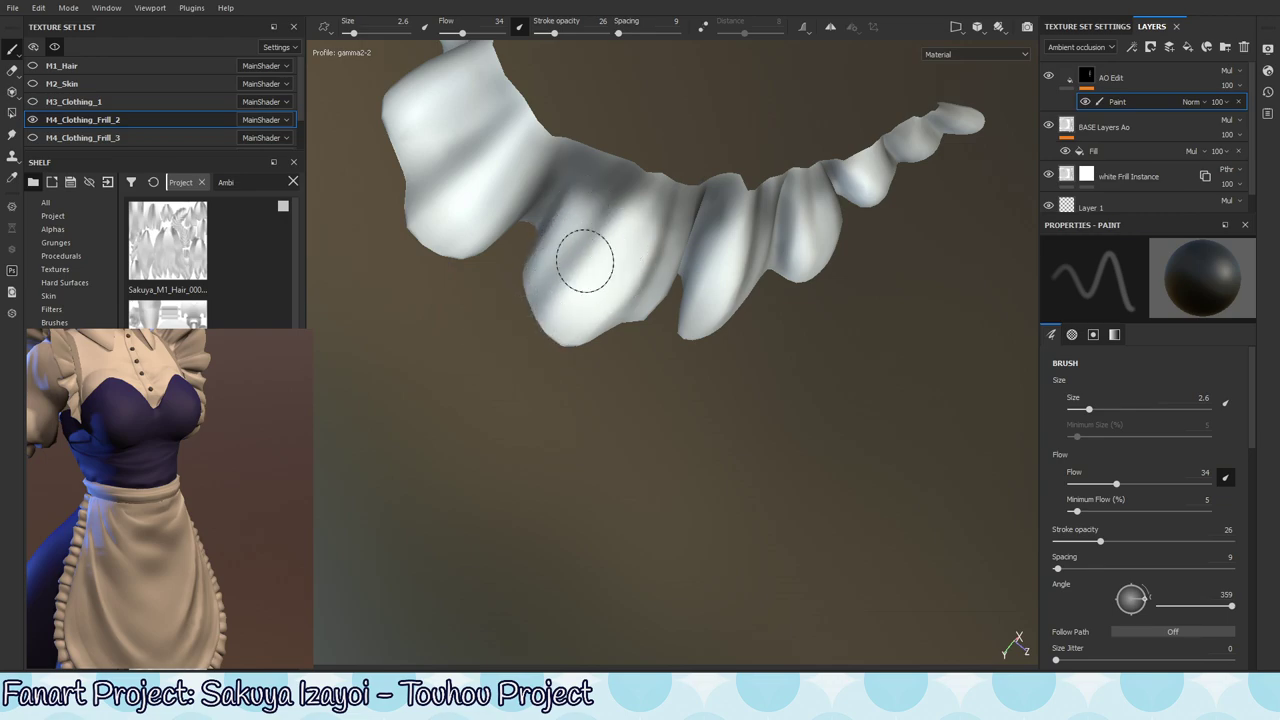
mouse_move(586, 263)
left_mouse_down("alt")
mouse_move(560, 314)
mouse_move(686, 289)
mouse_move(538, 373)
mouse_move(623, 309)
mouse_move(631, 286)
left_mouse_up("alt")
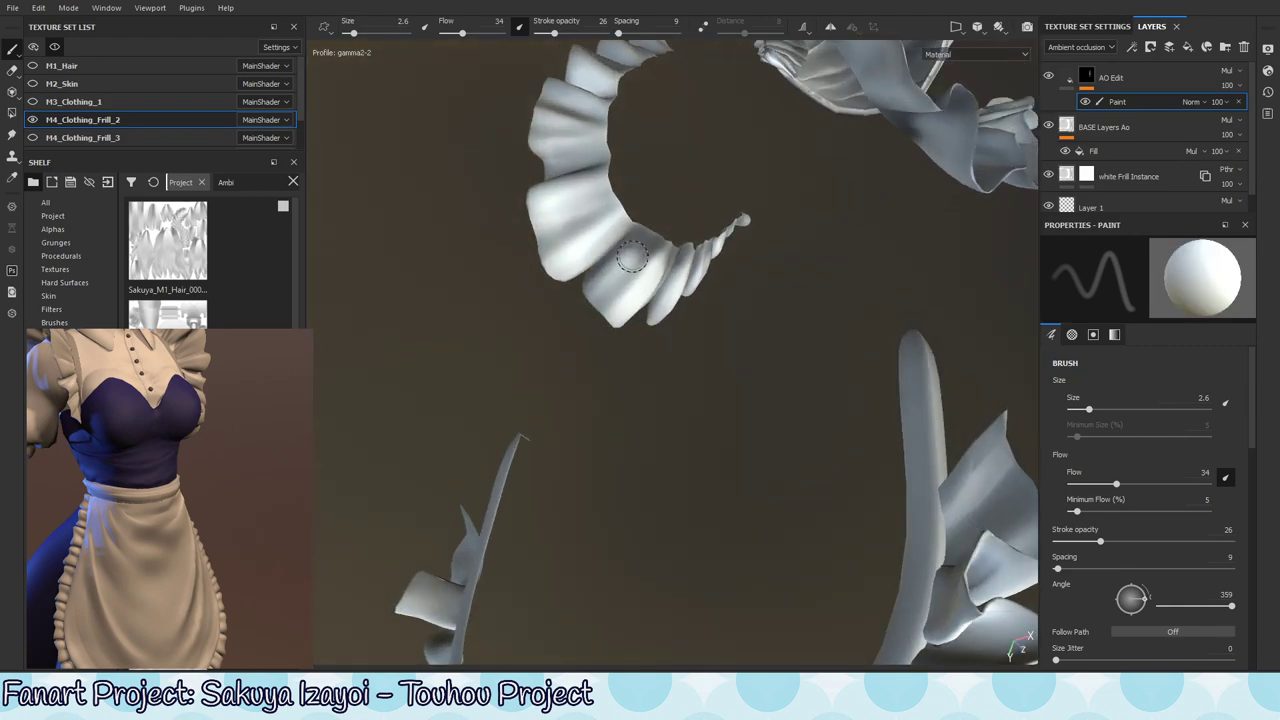
key("x")
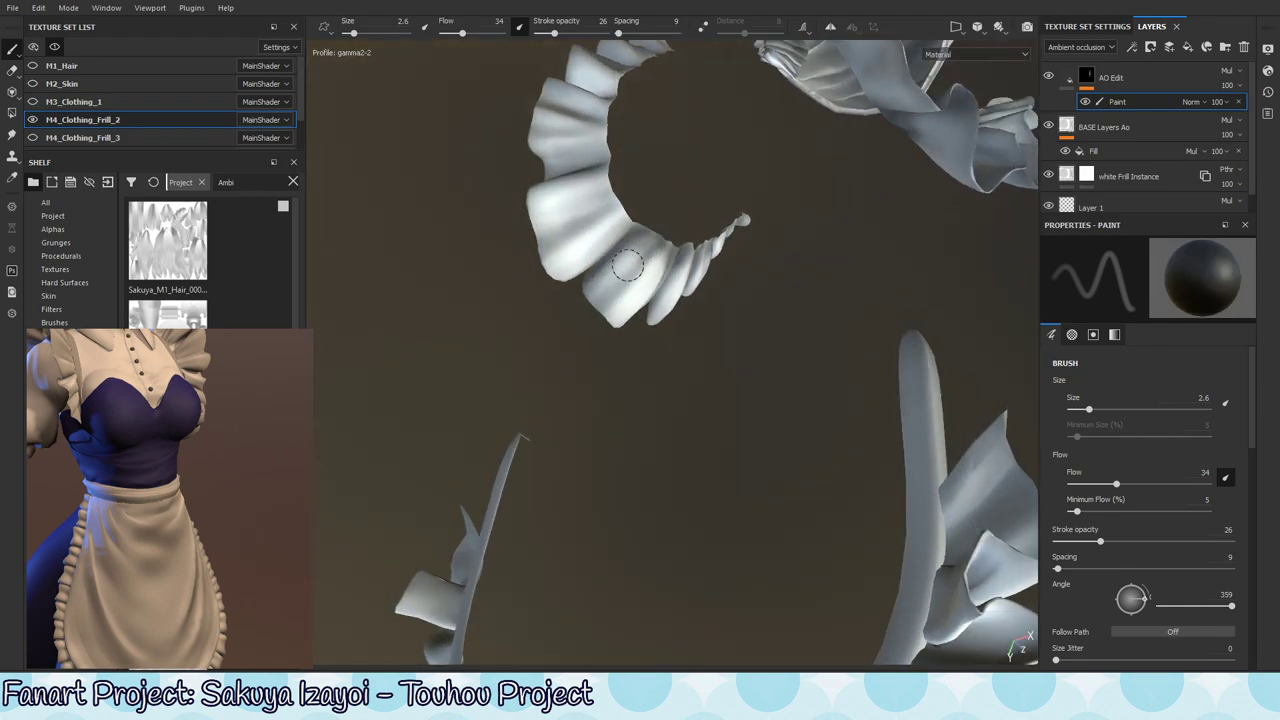
key("x")
left_click_drag(670, 252, 612, 265, "alt")
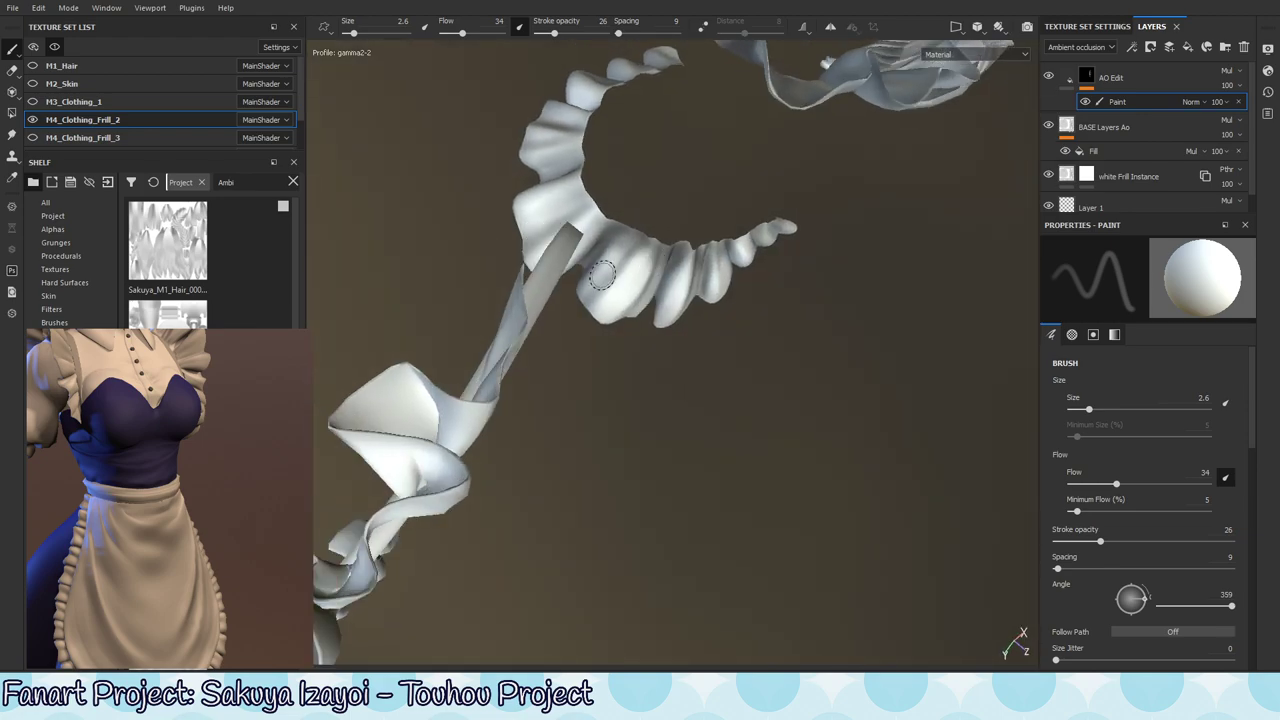
key("x")
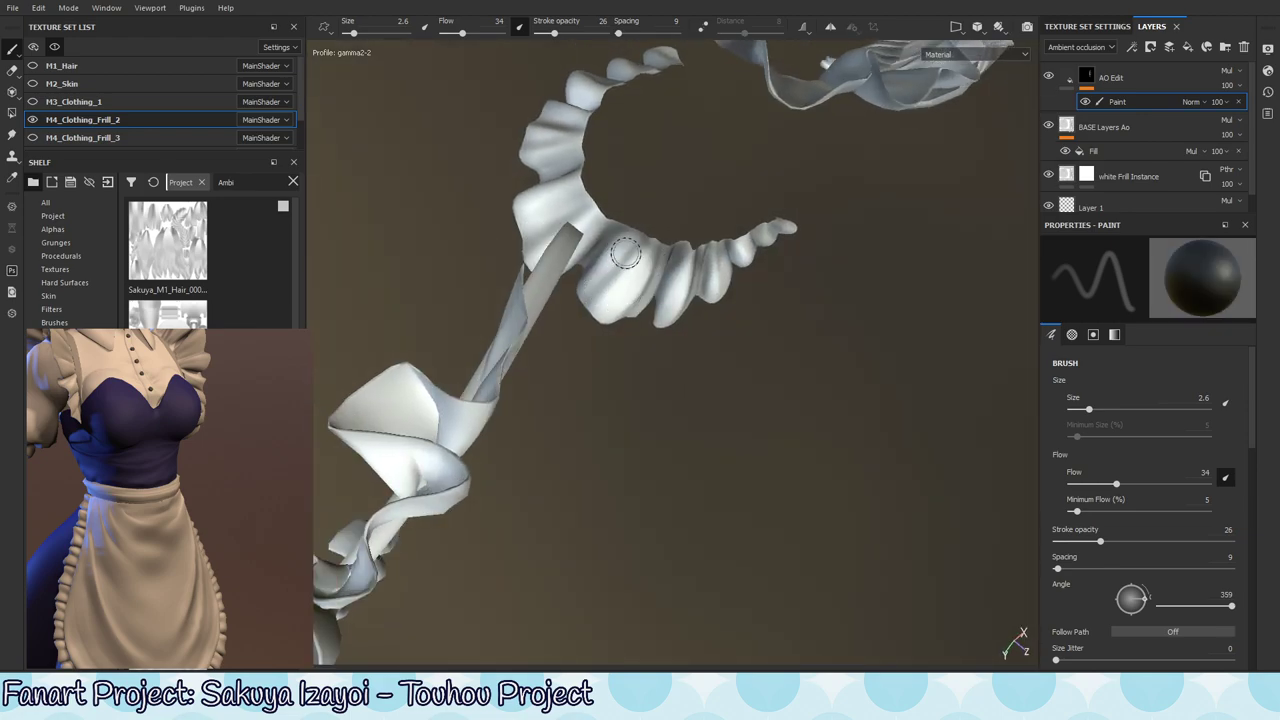
key("x")
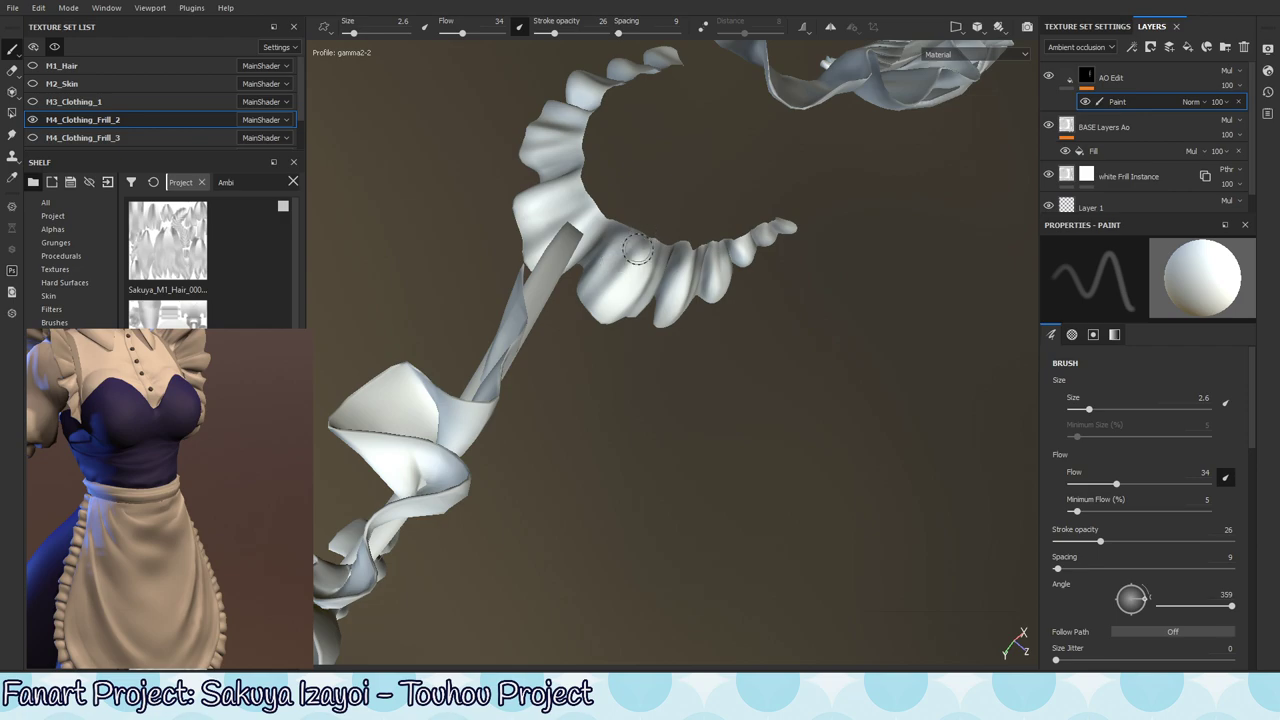
- Reduce the brush size to 1.84 and touch up the ambient occlusion along the inner edge of the shoulder frill's folds
left_click_drag(638, 250, 640, 283, "alt")
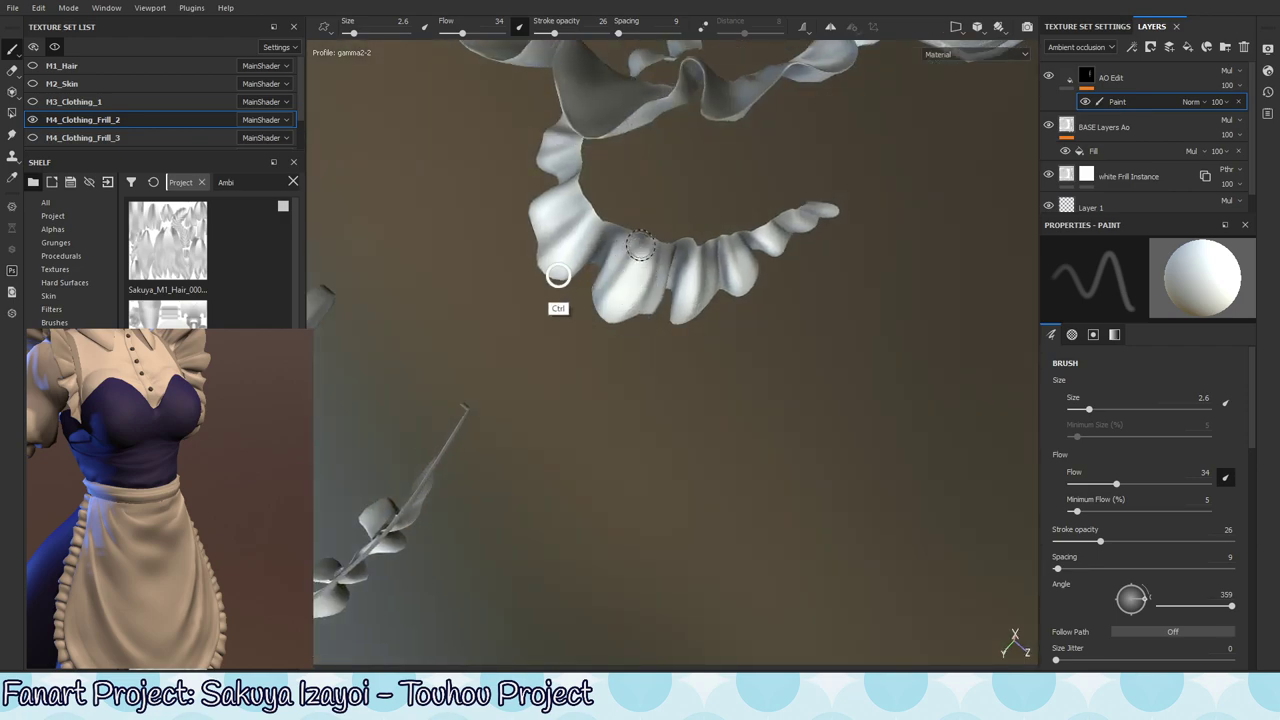
mouse_move(634, 250)
right_mouse_down("ctrl")
mouse_move(646, 261)
mouse_move(632, 264)
right_mouse_up("ctrl")
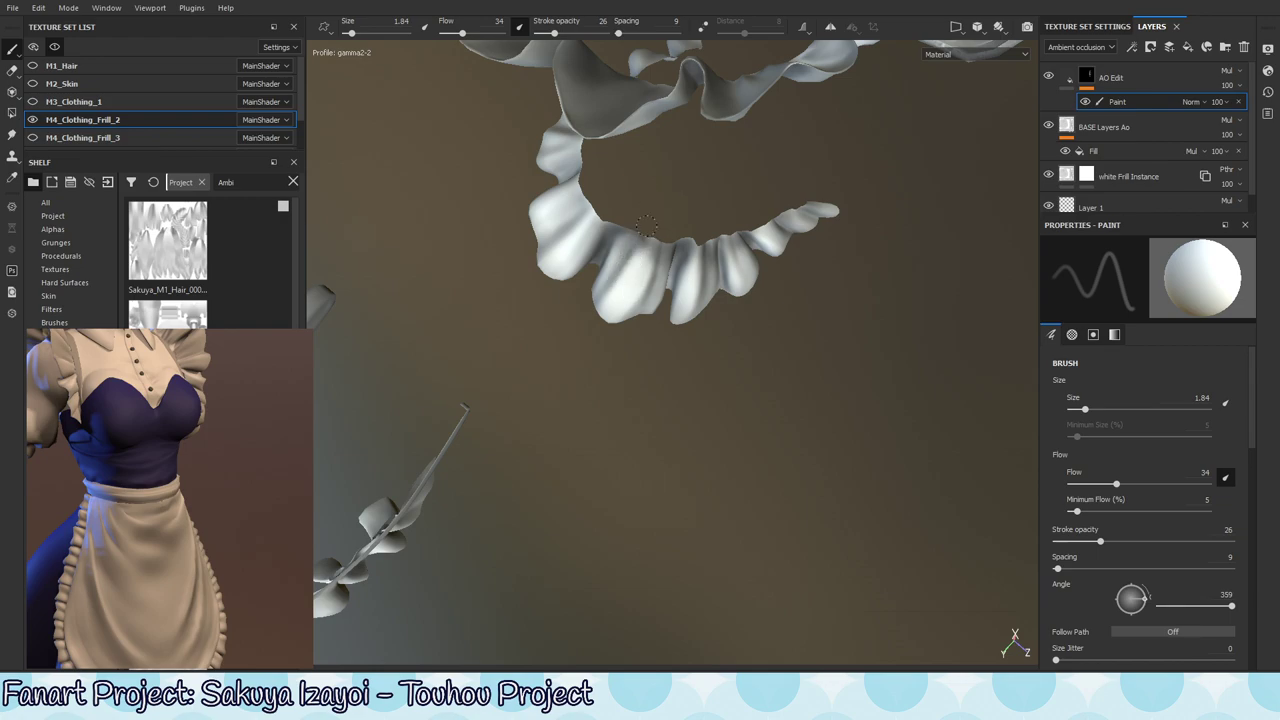
left_click_drag(683, 321, 654, 248, "alt")
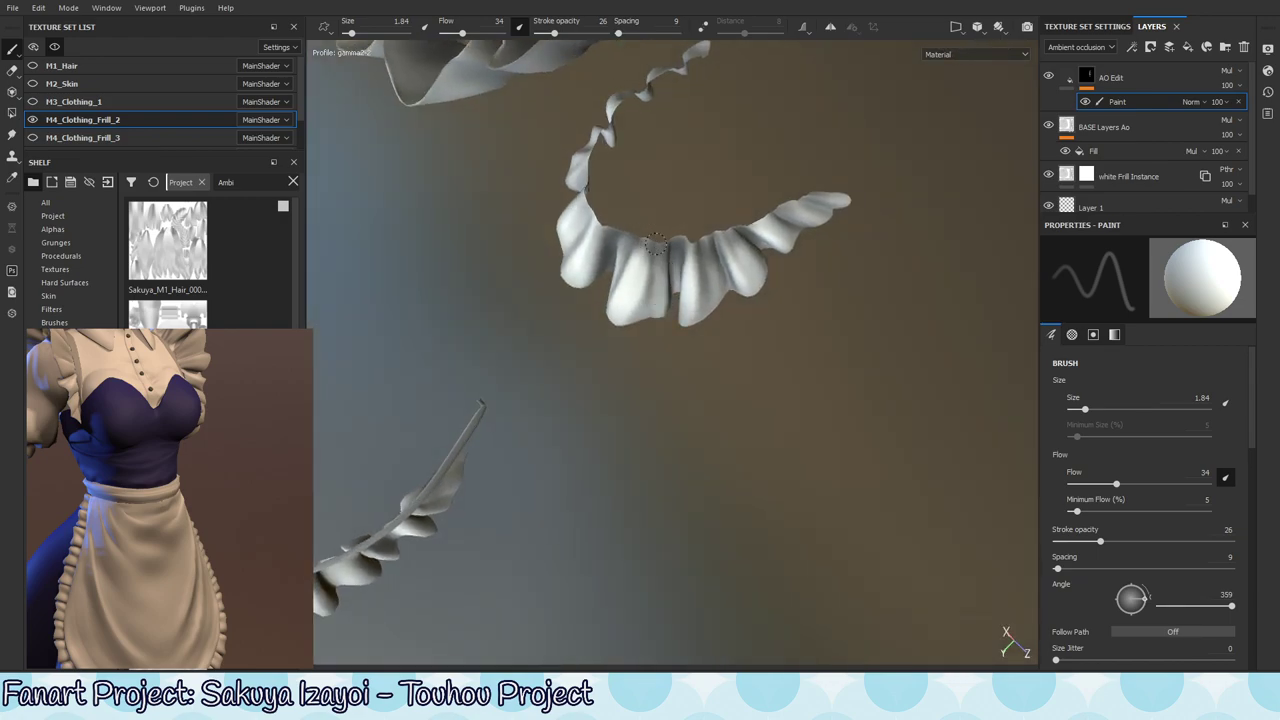
mouse_move(664, 299)
left_mouse_down("alt")
mouse_move(720, 283)
mouse_move(648, 300)
mouse_move(636, 250)
left_mouse_up("alt")
key("x")
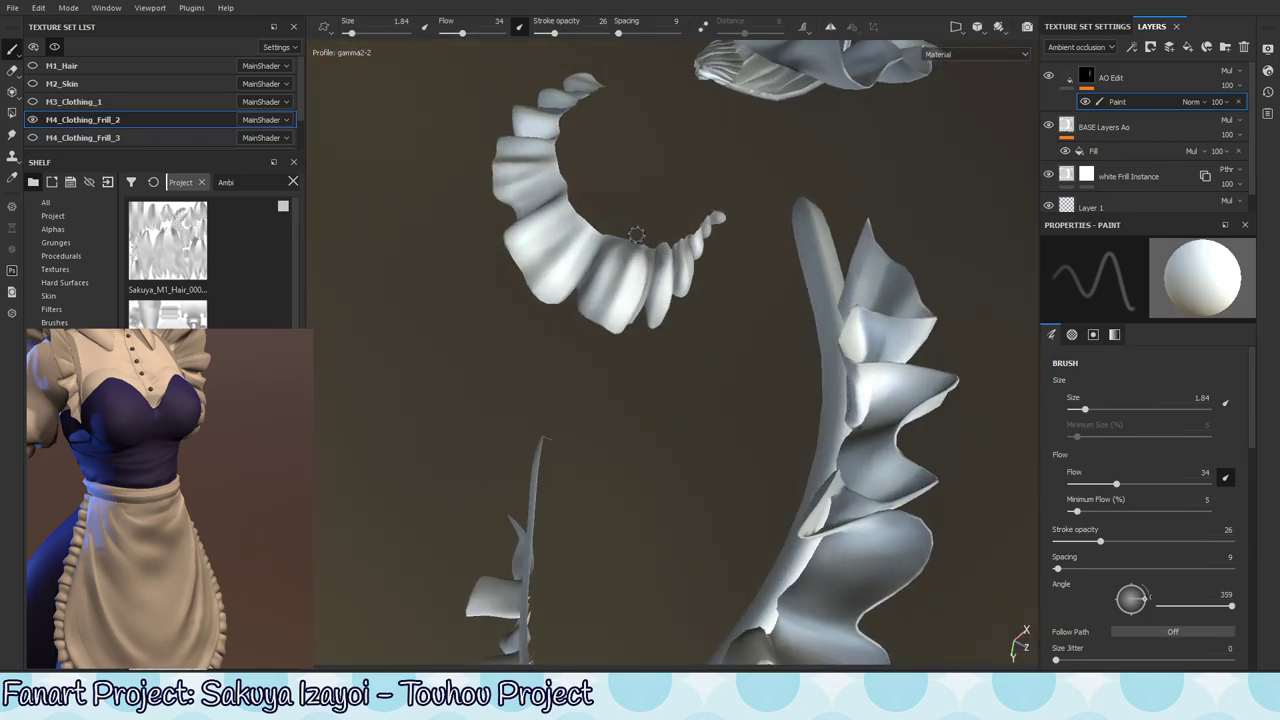
key("x")
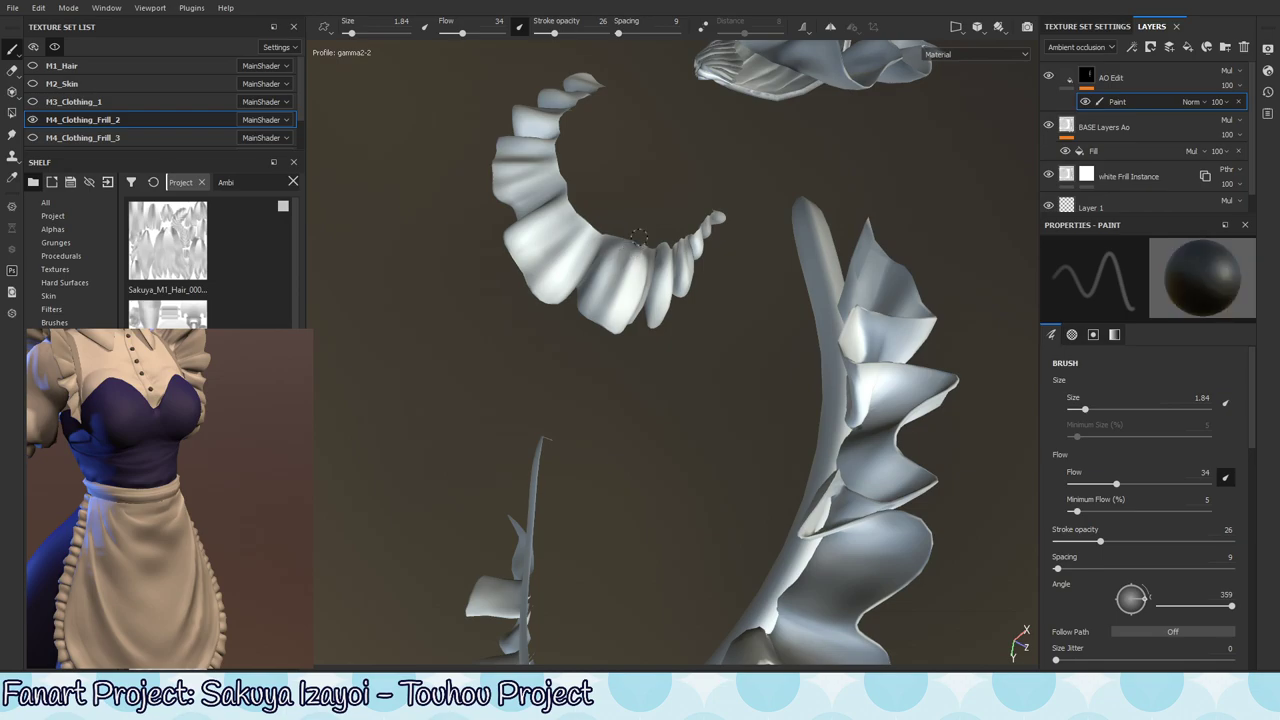
left_click_drag(641, 311, 633, 280, "alt")
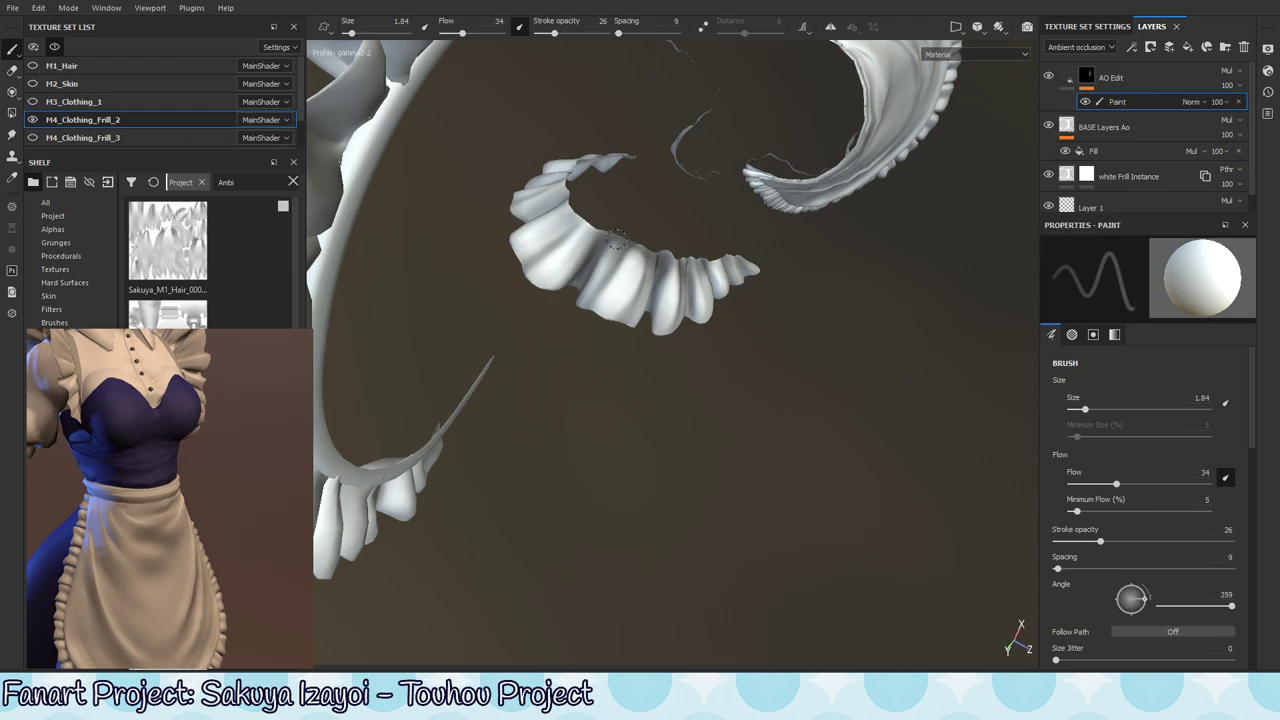
mouse_move(629, 304)
left_mouse_down("alt")
mouse_move(614, 340)
mouse_move(606, 262)
mouse_move(578, 300)
mouse_move(643, 289)
mouse_move(606, 289)
mouse_move(640, 277)
mouse_move(590, 308)
left_mouse_up("alt")
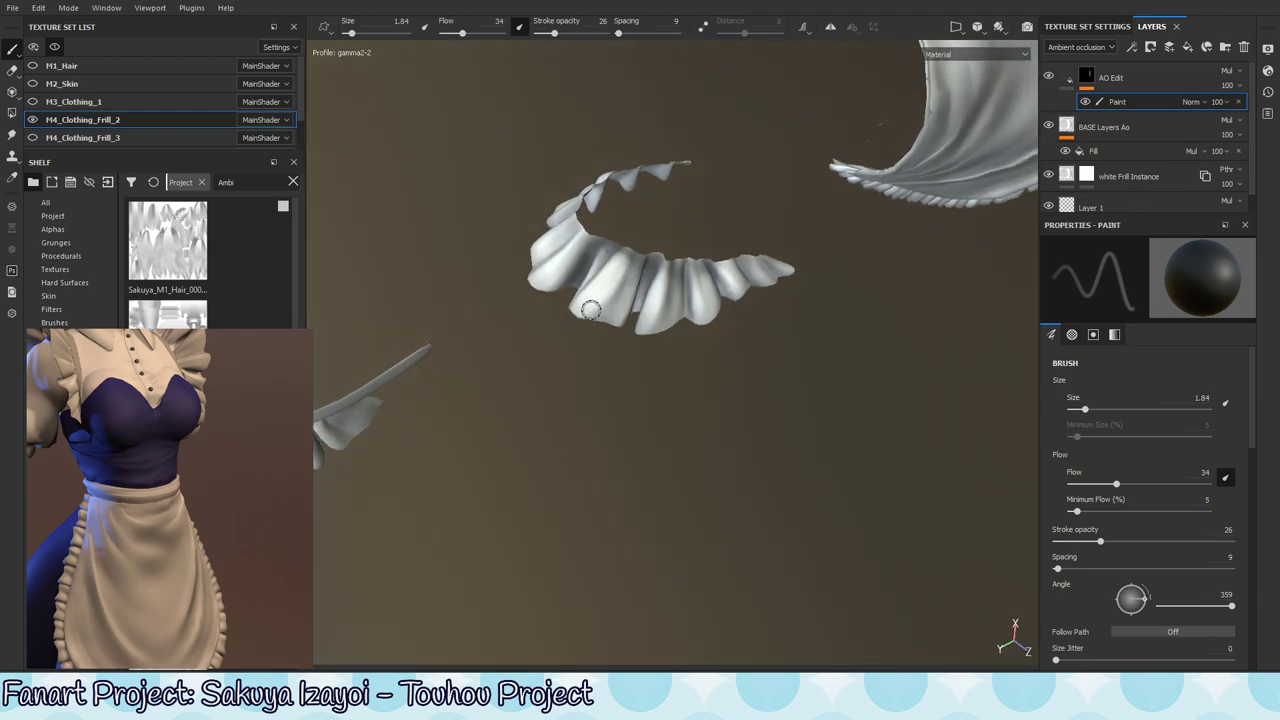
- Cycle the viewport display from Material through the single channels to show only the Ambient occlusion channel
left_click_drag(590, 310, 692, 308, "alt")
mouse_move(584, 468)
left_mouse_down("alt")
mouse_move(674, 326)
mouse_move(654, 366)
mouse_move(688, 379)
mouse_move(651, 337)
mouse_move(657, 386)
mouse_move(697, 189)
mouse_move(790, 258)
mouse_move(769, 394)
left_mouse_up("alt")
key("shift+c")
key("shift+c")
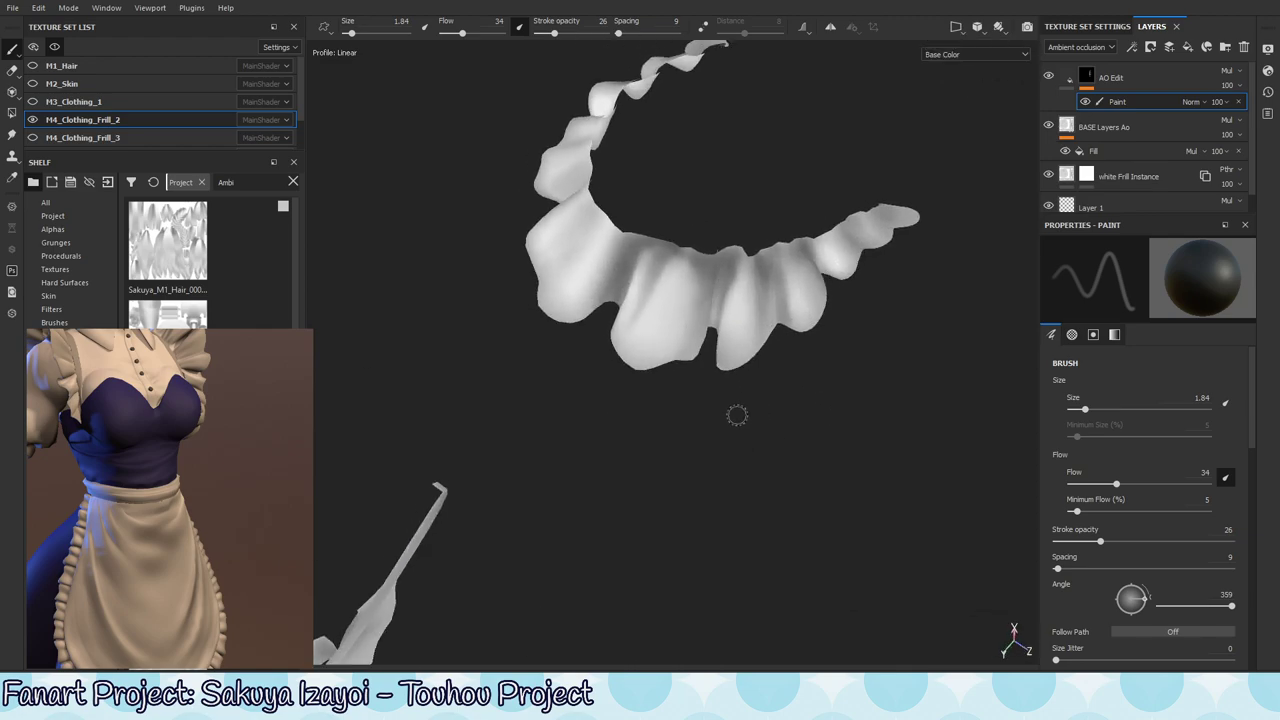
key("shift+c")
key("shift+c")
key("shift+c")
key("shift+c")
key("shift+c")
key("shift+c")
key("shift+c")
key("shift+c")
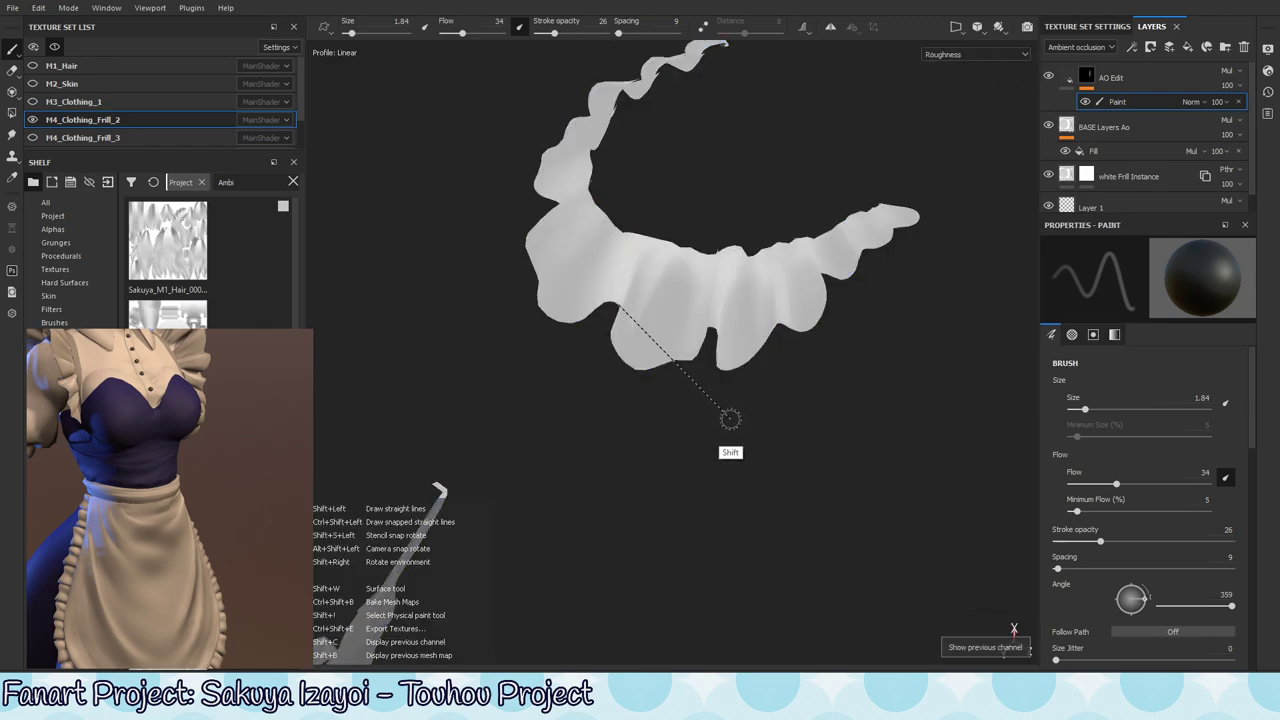
key("shift+c")
key("shift+c")
key("shift+c")
key("shift+c")
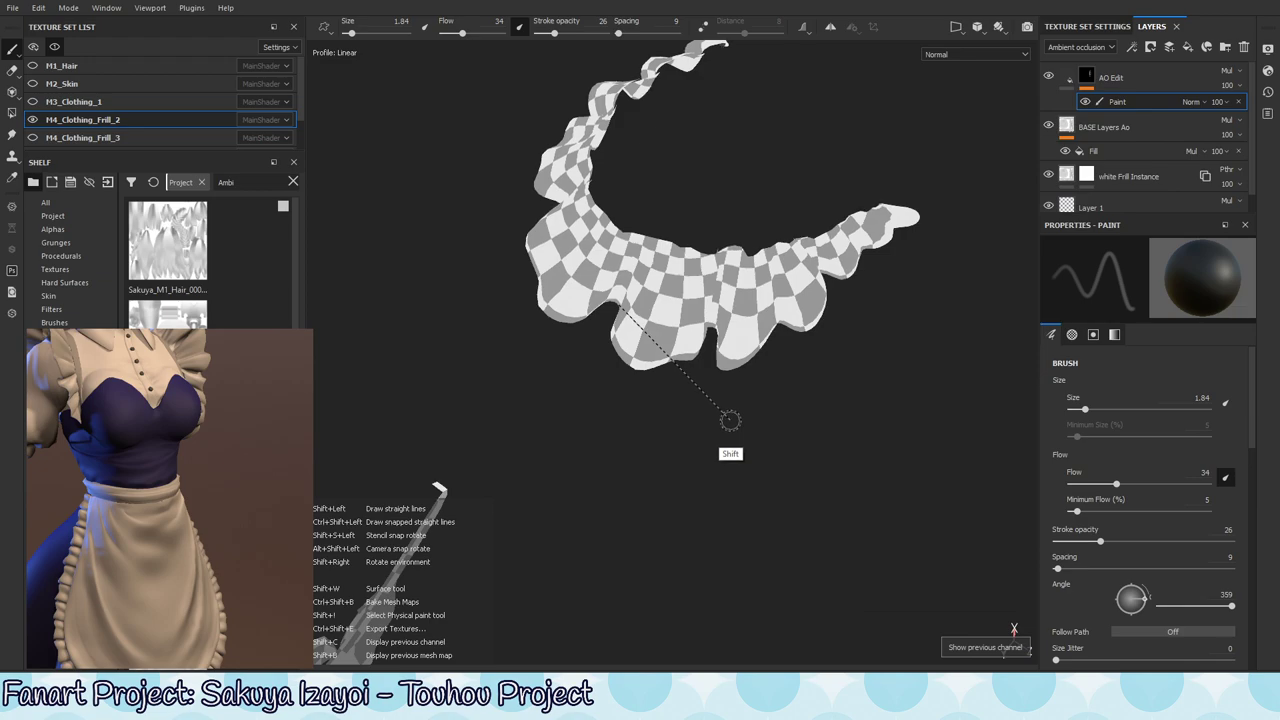
key("shift+c")
key("shift+c")
key("shift+c")
key("shift+c")
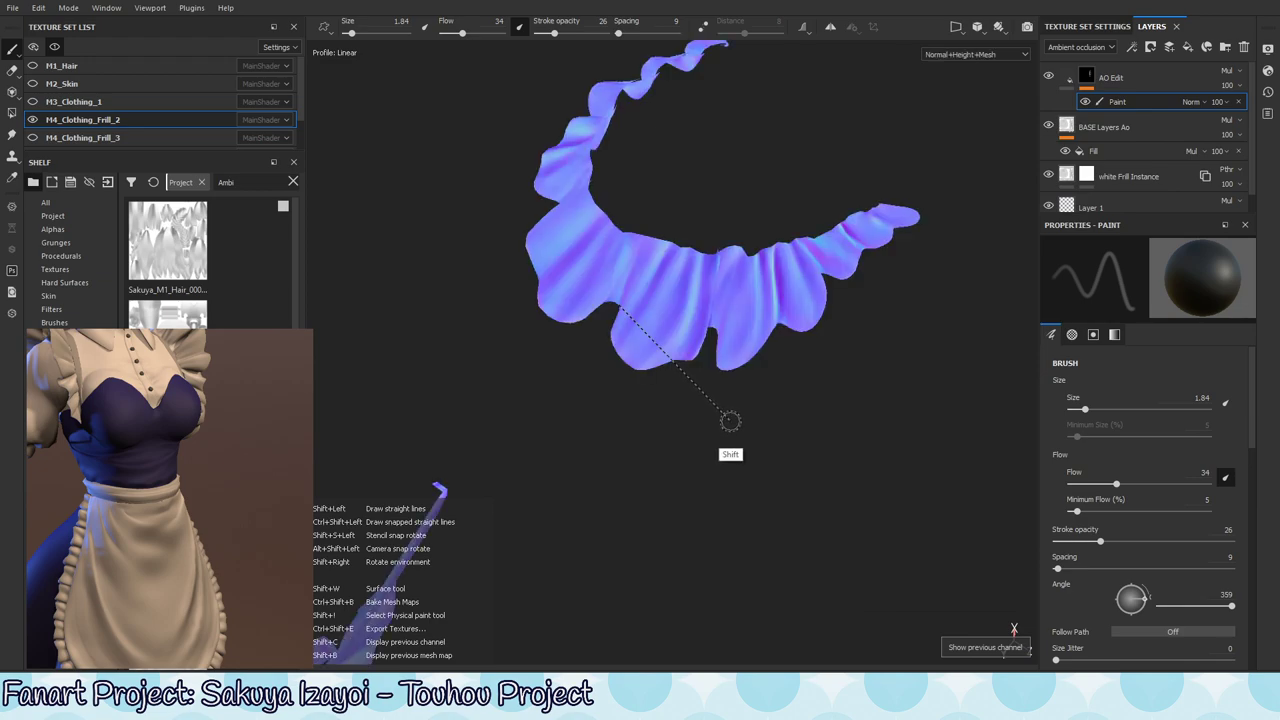
- Resize the brush and paint ambient occlusion strokes on the shoulder frill's lower middle folds
left_click_drag(727, 413, 679, 268, "alt")
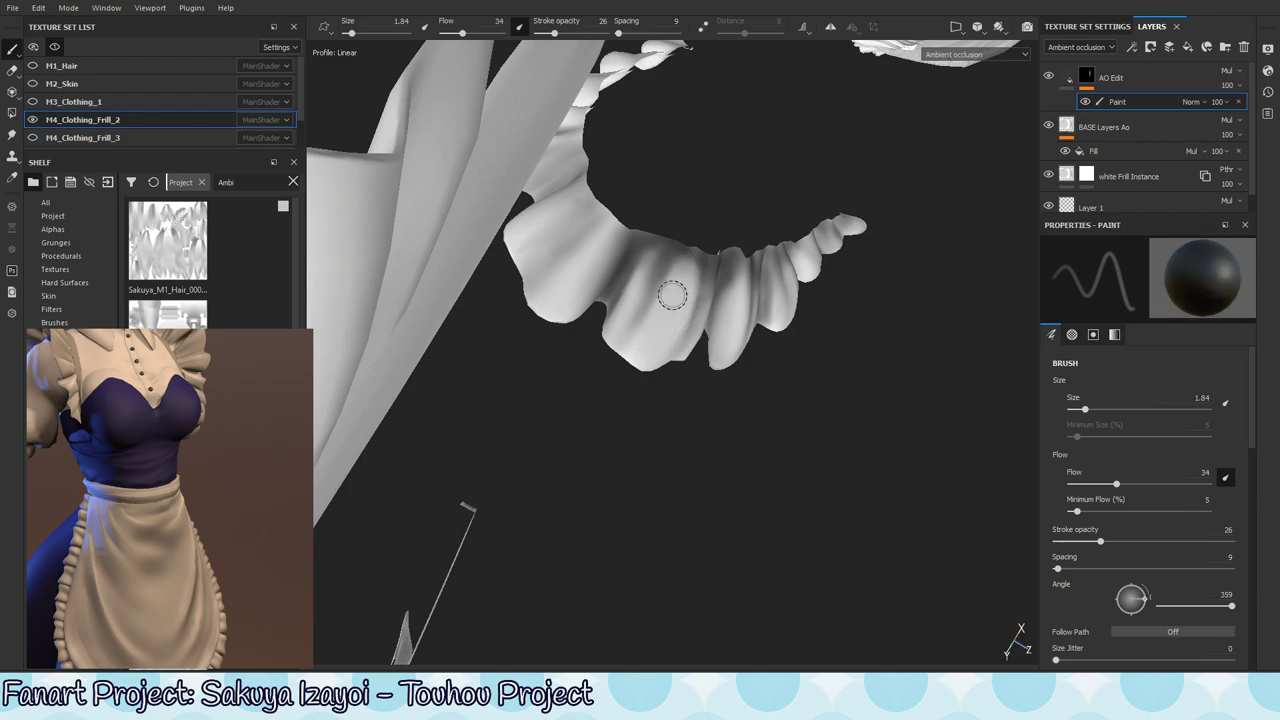
right_click_drag(672, 295, 681, 301, "ctrl")
mouse_move(690, 275)
left_mouse_down("alt")
mouse_move(660, 340)
mouse_move(686, 290)
left_mouse_up("alt")
left_click_drag(647, 362, 692, 266, "alt")
mouse_move(648, 310)
left_mouse_down("alt")
mouse_move(612, 292)
mouse_move(658, 265)
mouse_move(655, 299)
left_mouse_up("alt")
right_click_drag(606, 302, 640, 302, "ctrl")
mouse_move(588, 278)
left_mouse_down()
mouse_move(606, 290)
mouse_move(598, 318)
left_mouse_up()
- Set the brush size to 2.62 and paint strokes across the widest fold of the shoulder frill
left_click_drag(586, 366, 591, 337, "alt")
left_click_drag(586, 208, 626, 189)
mouse_move(566, 256)
right_mouse_down("ctrl")
mouse_move(577, 231)
mouse_move(547, 248)
right_mouse_up("ctrl")
left_click_drag(582, 215, 640, 242, "alt")
left_click_drag(540, 255, 606, 213)
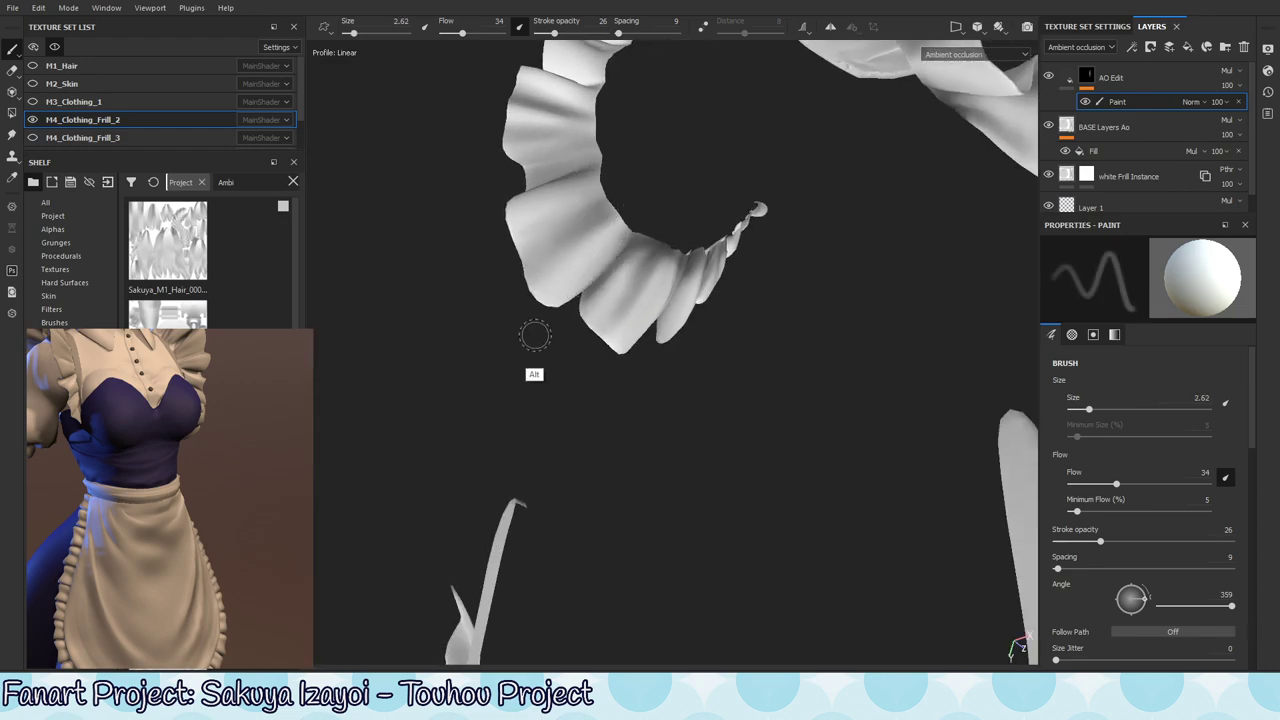
- Alternate black and white strokes on the widest frill fold to soften and redefine its ambient occlusion
key("x")
left_click_drag(584, 203, 536, 230)
key("x")
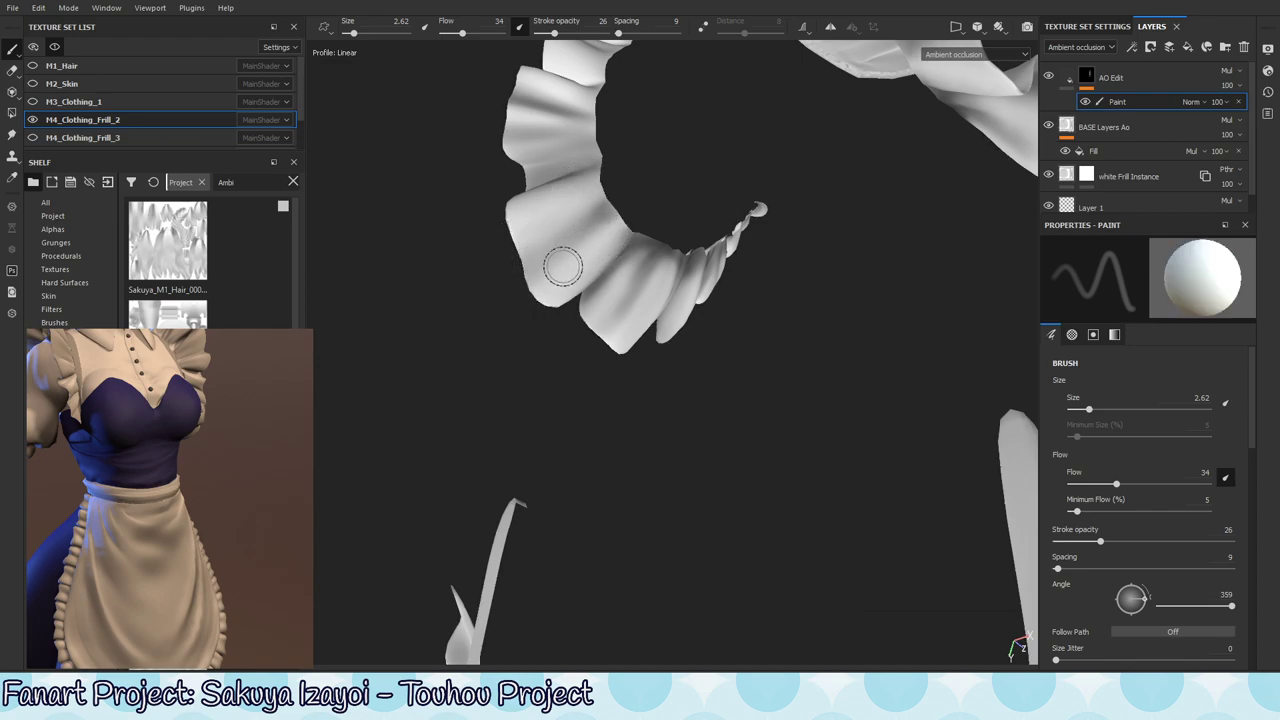
key("x")
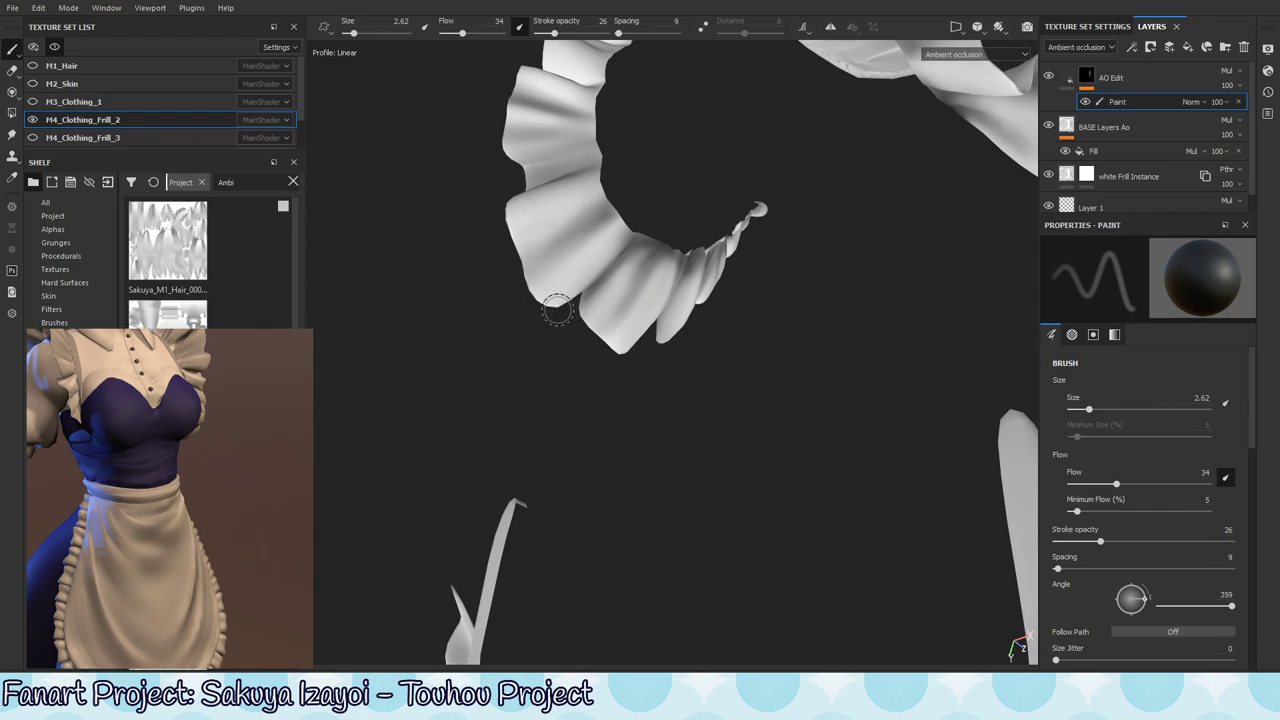
mouse_move(617, 307)
left_mouse_down("alt")
mouse_move(680, 244)
mouse_move(636, 318)
mouse_move(609, 288)
left_mouse_up("alt")
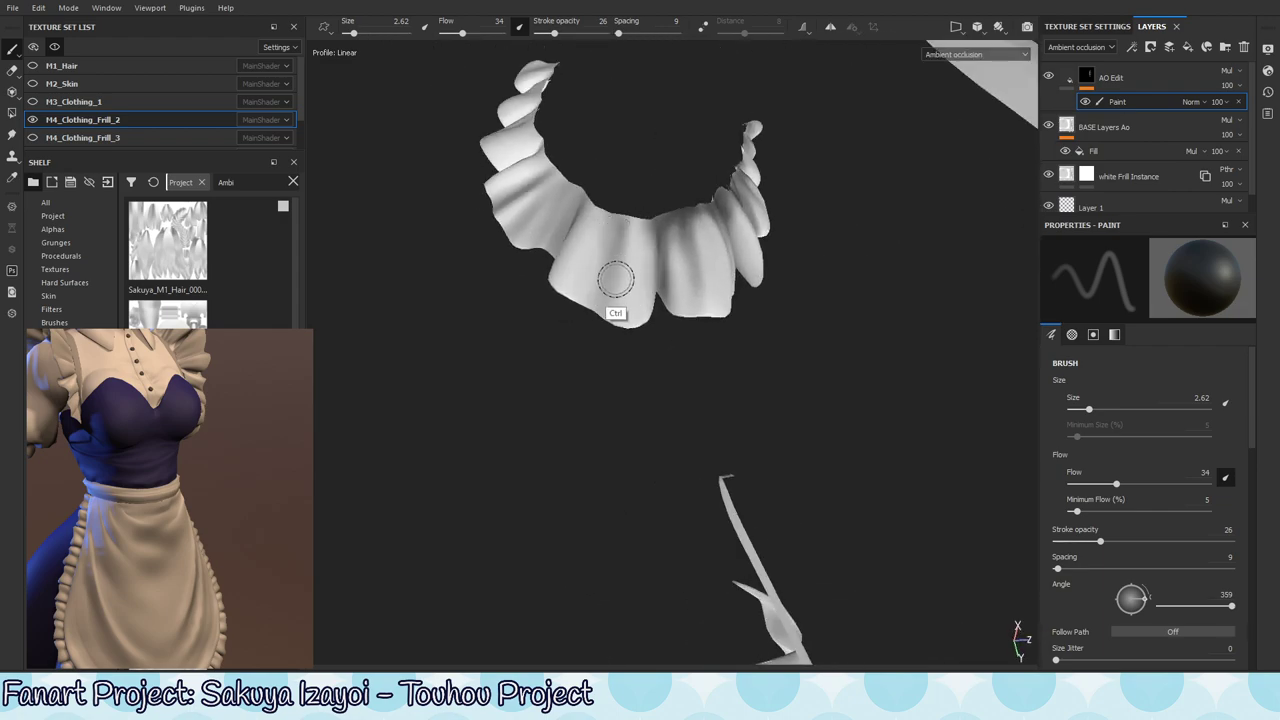
- Enlarge the brush to 5.19 and blend the shading broadly over the wide fold with white and black
key("x")
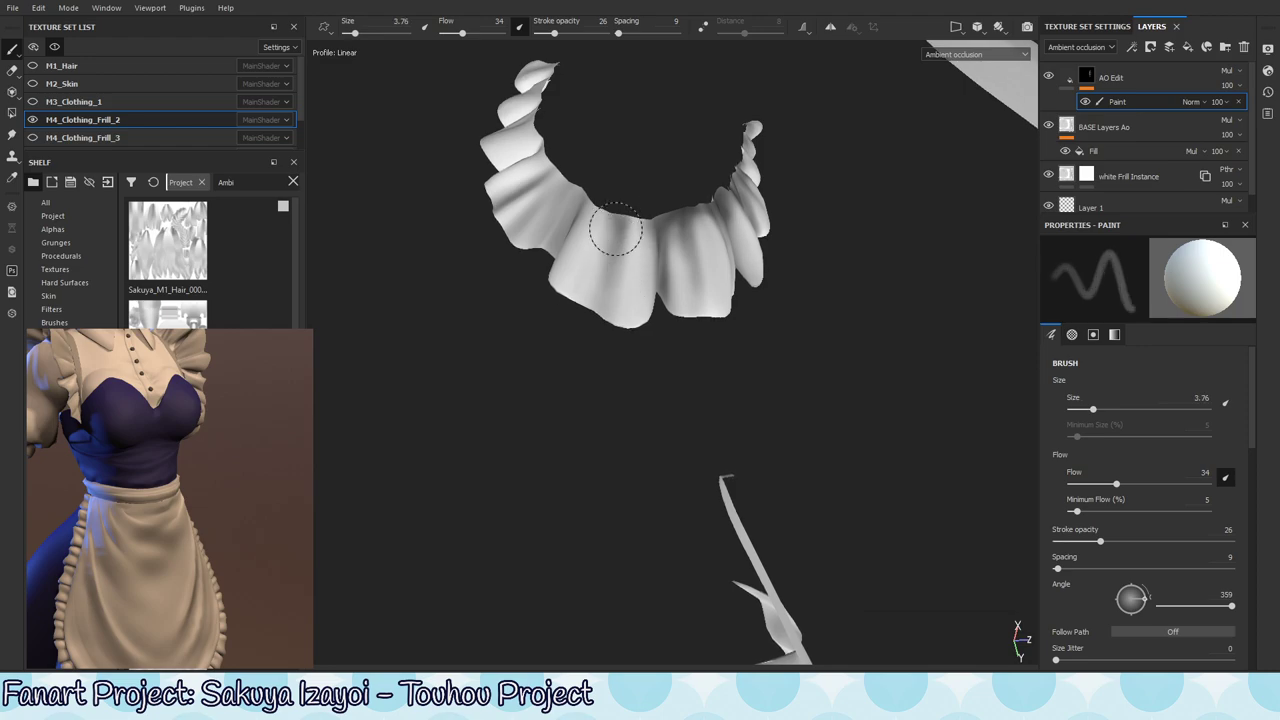
right_click_drag(621, 260, 660, 260, "ctrl")
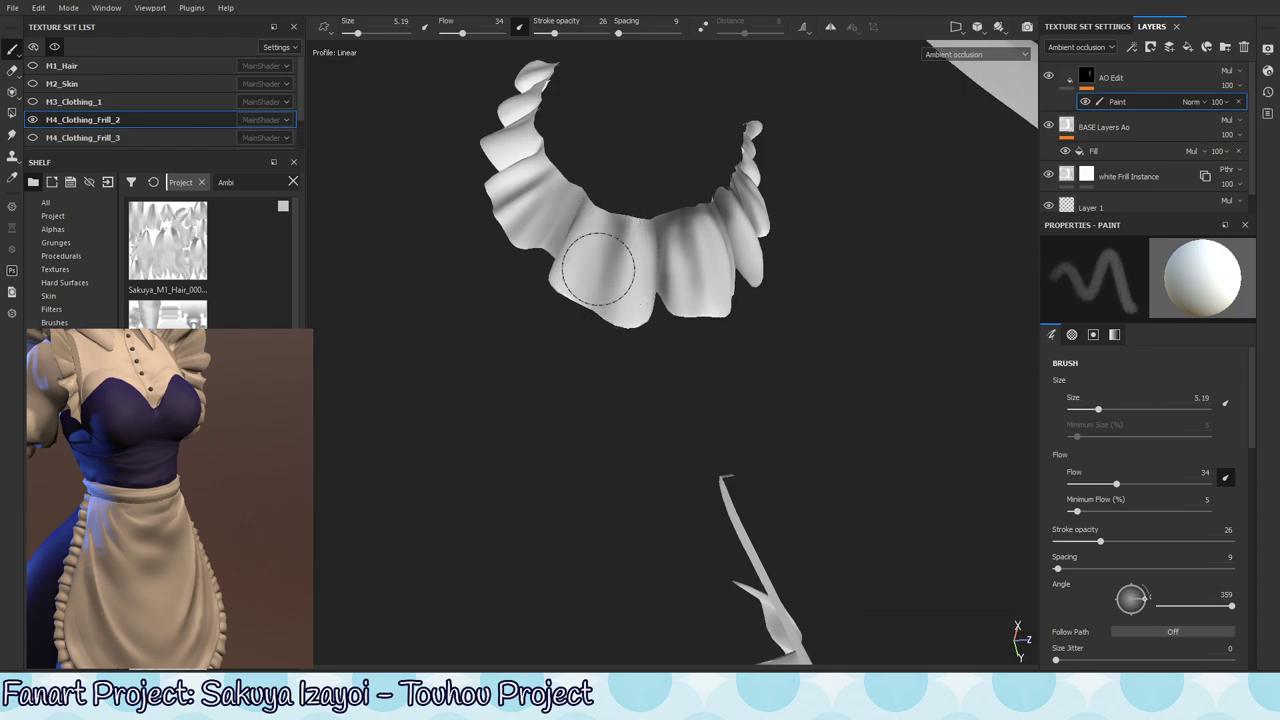
left_click_drag(612, 300, 613, 280, "alt")
key("x")
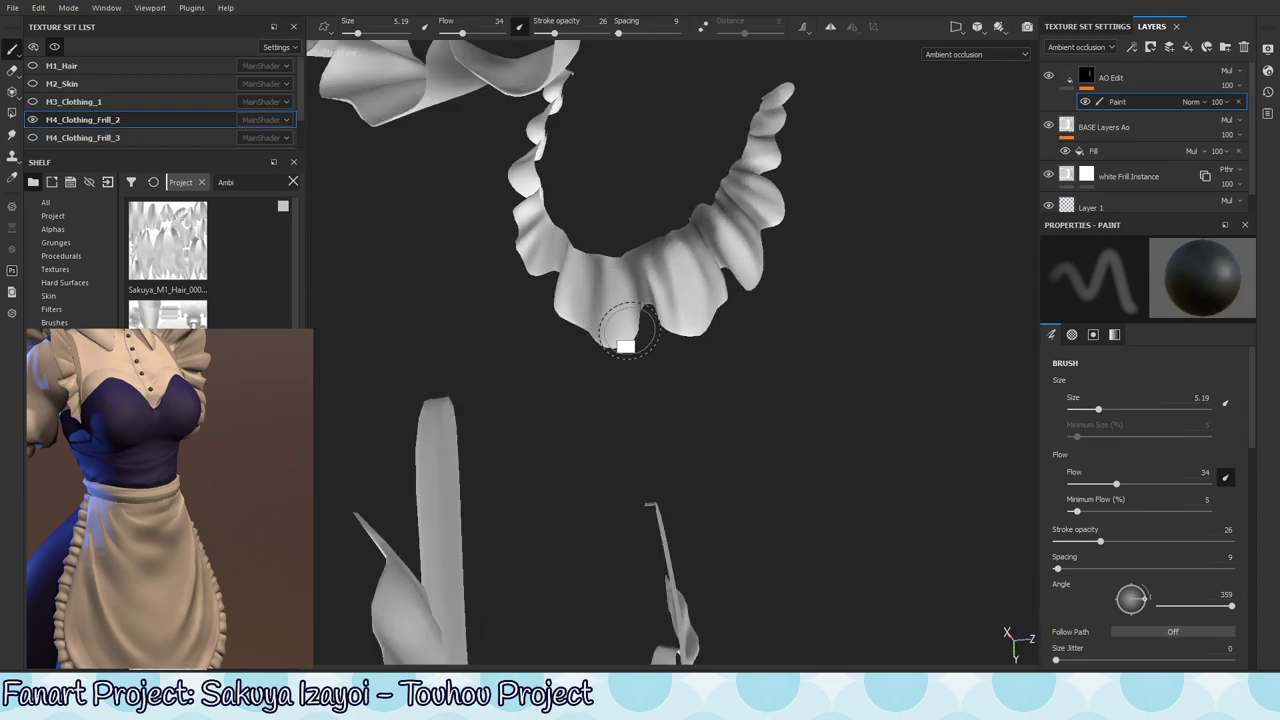
- Reduce the brush size to 2.88 and refine the occlusion shading of the wide fold and its neighbours
left_click_drag(625, 345, 606, 303, "alt")
mouse_move(606, 303)
right_mouse_down("ctrl")
mouse_move(526, 300)
mouse_move(571, 275)
right_mouse_up("ctrl")
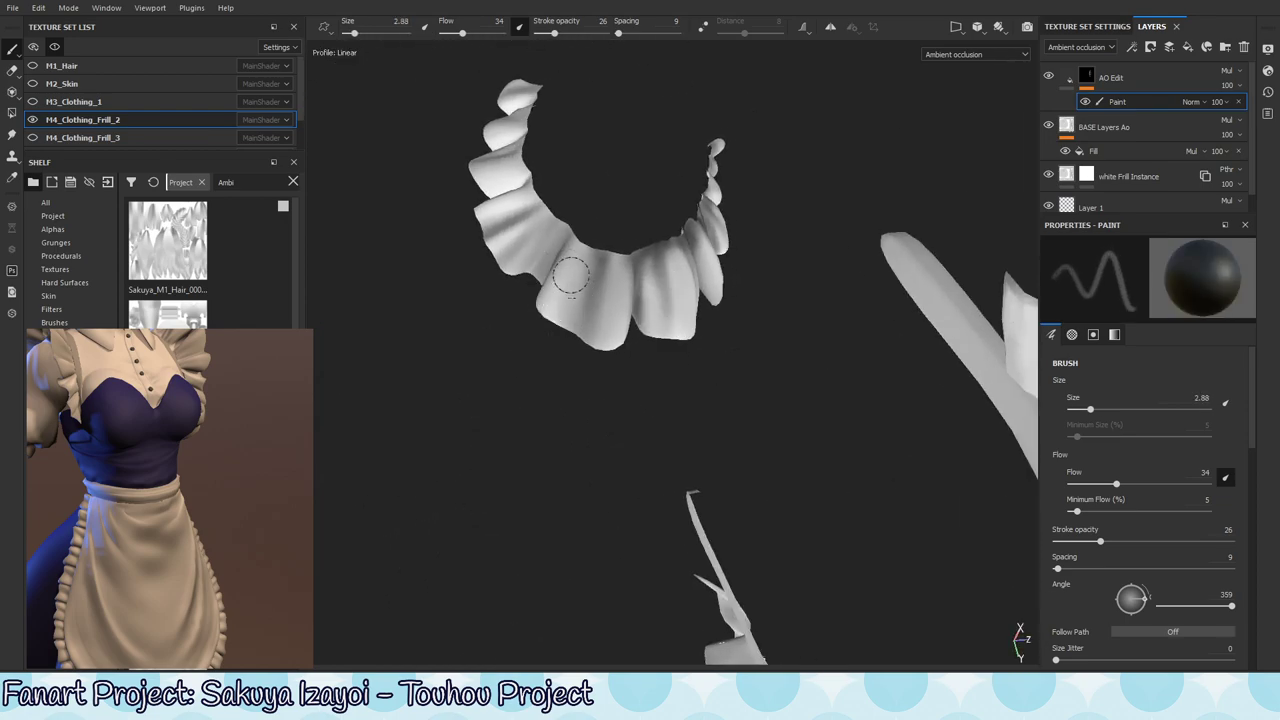
left_click_drag(588, 298, 618, 283, "alt")
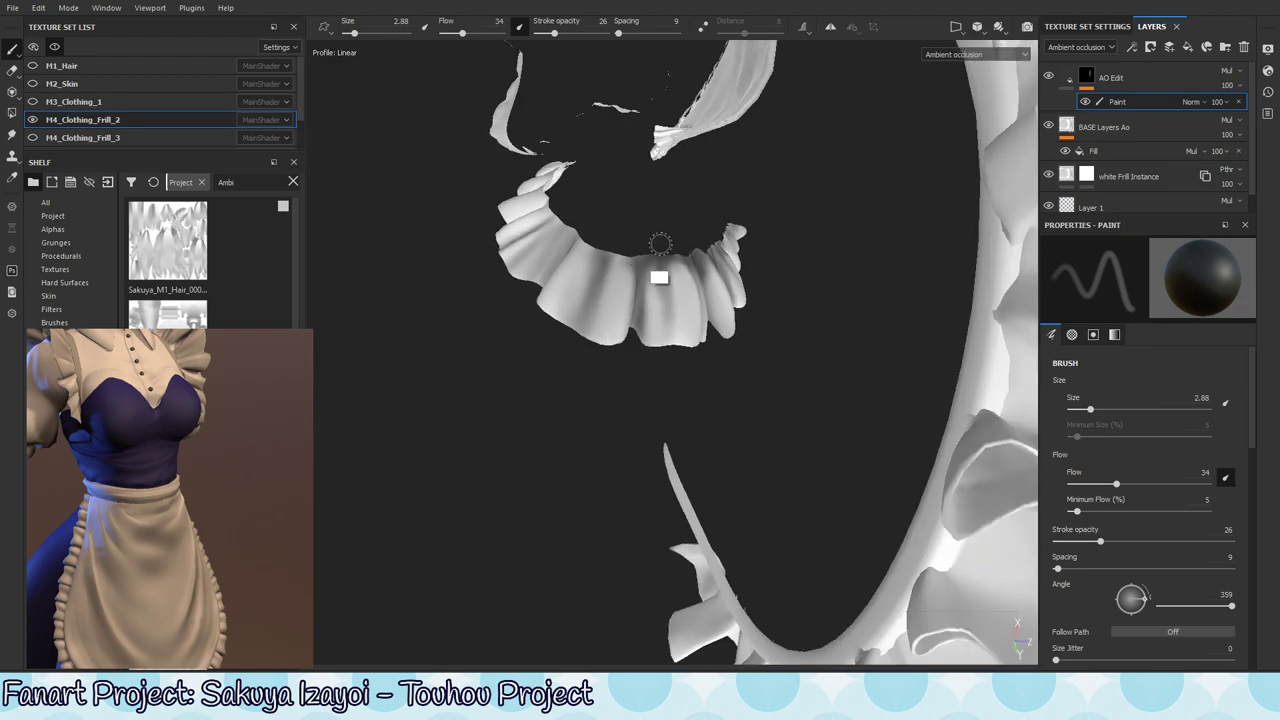
left_click_drag(660, 244, 642, 302, "alt")
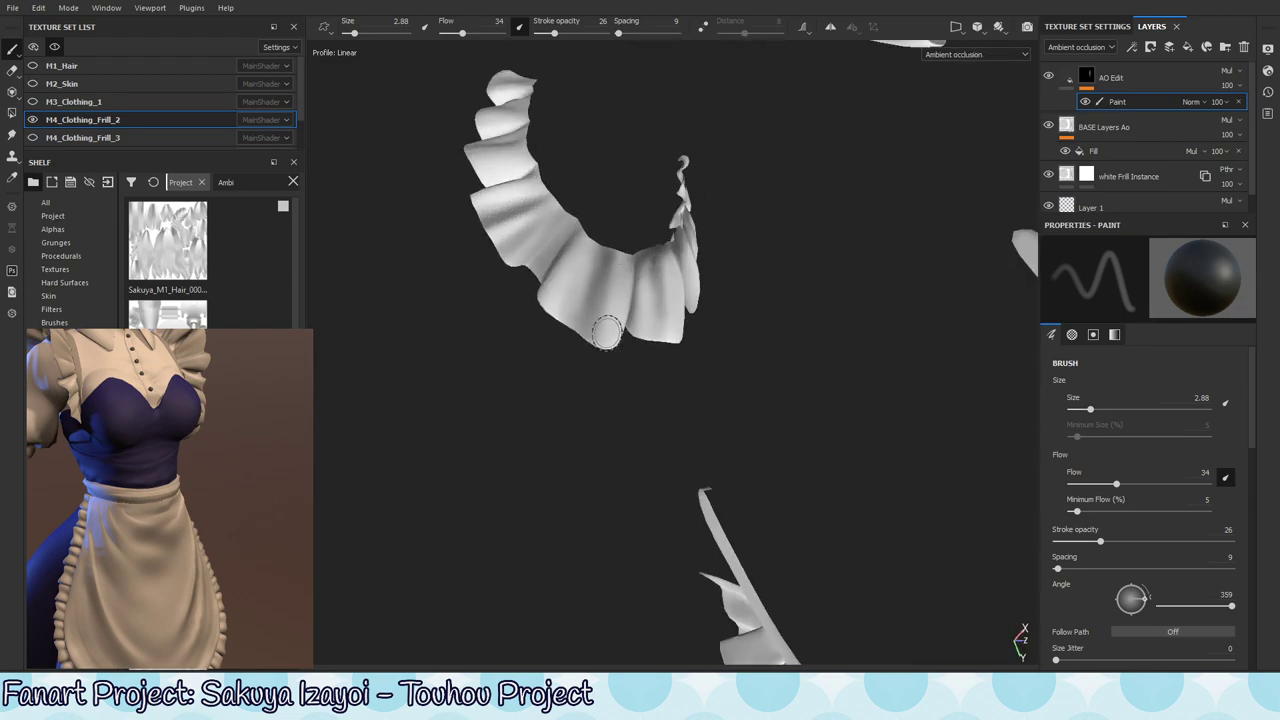
- Alternate black and white strokes on the tall central fold of the shoulder frill and the crease beside it
left_click_drag(558, 332, 731, 354, "alt")
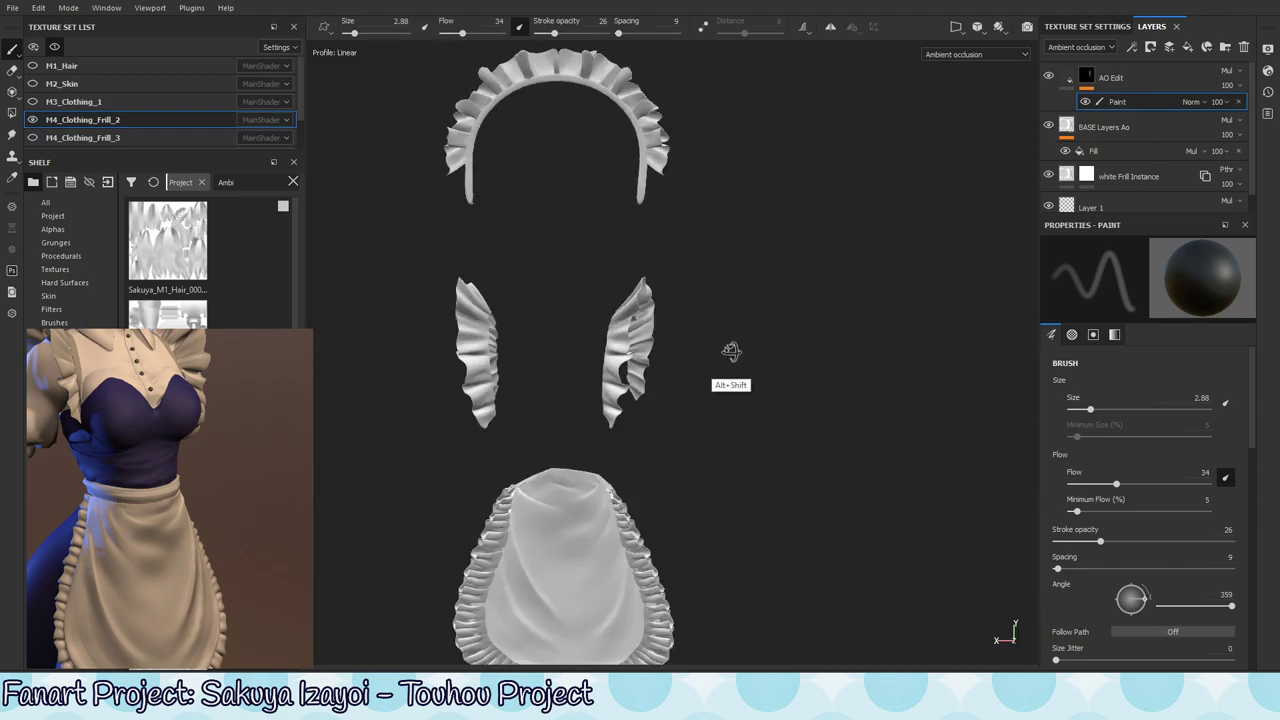
right_click_drag(609, 311, 715, 307, "alt")
left_click_drag(715, 307, 720, 363, "alt")
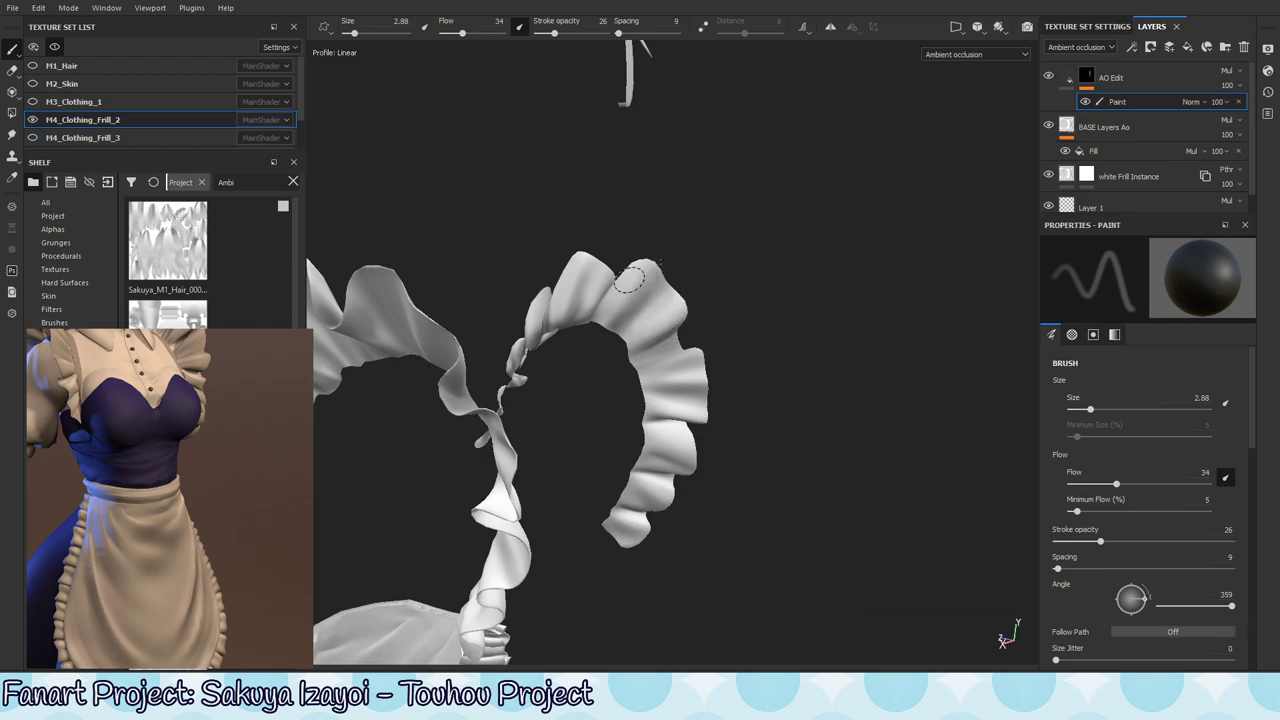
left_click_drag(628, 280, 686, 291, "alt")
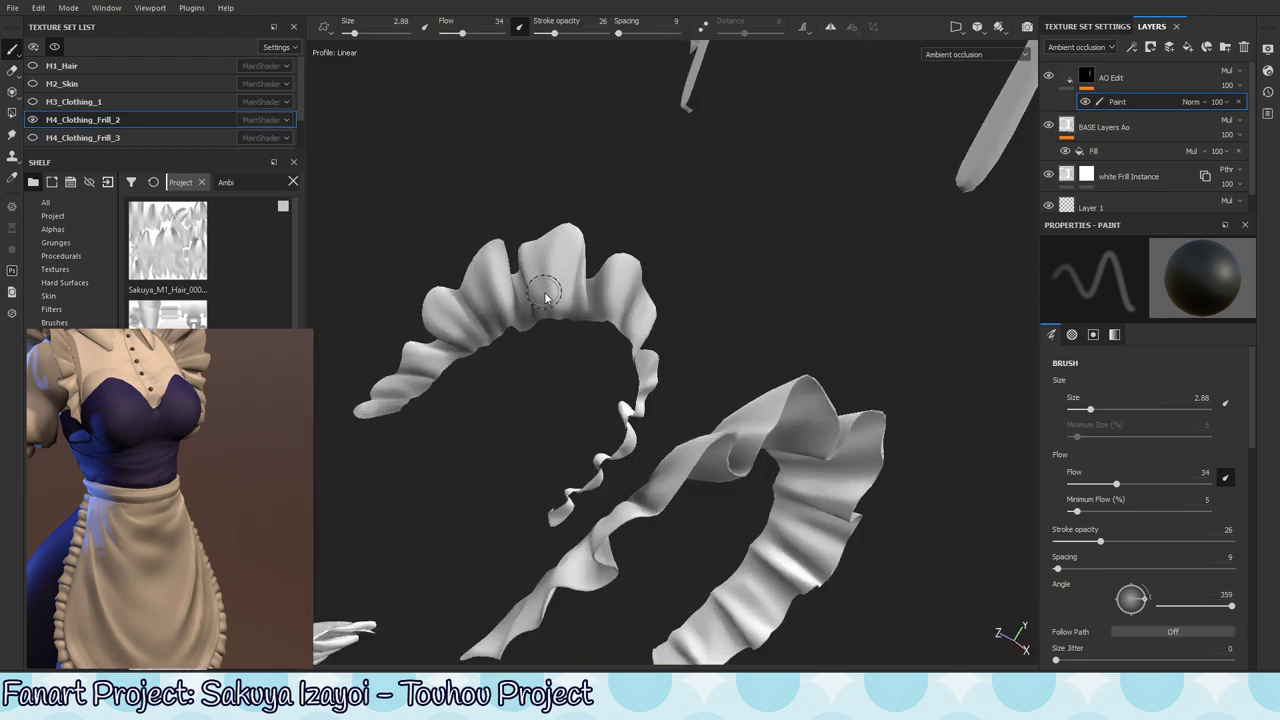
key("x")
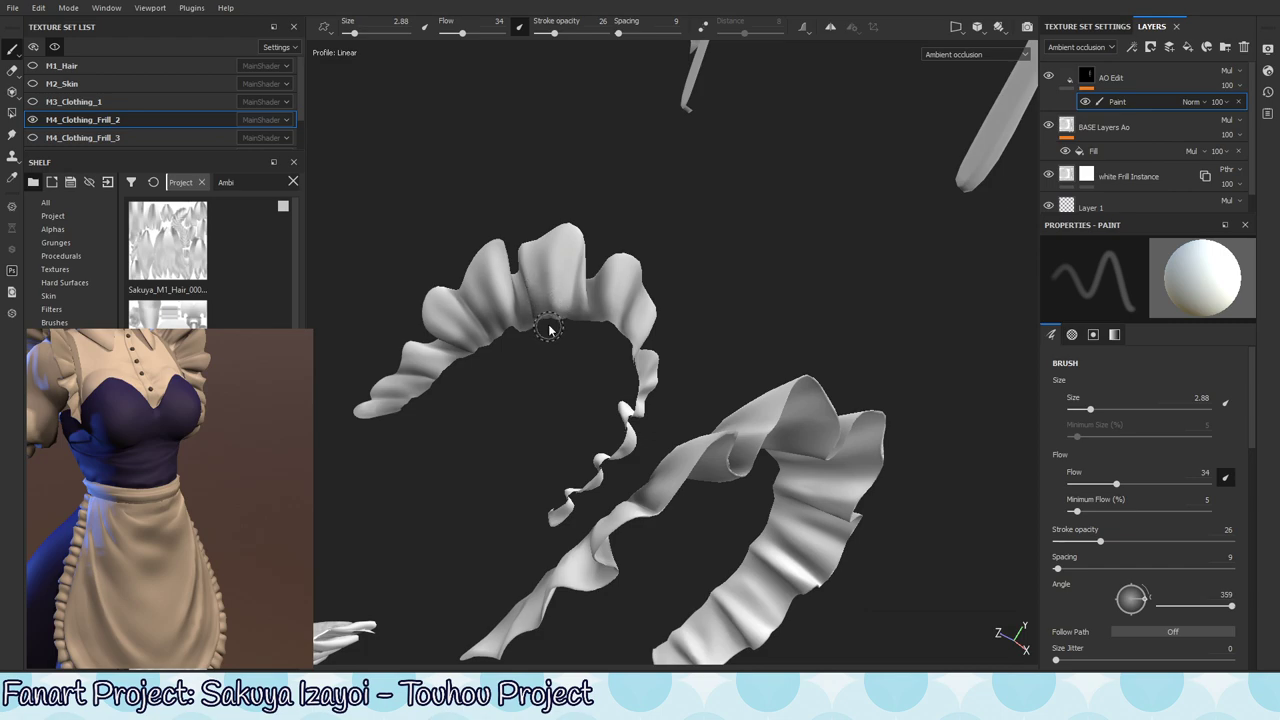
key("x")
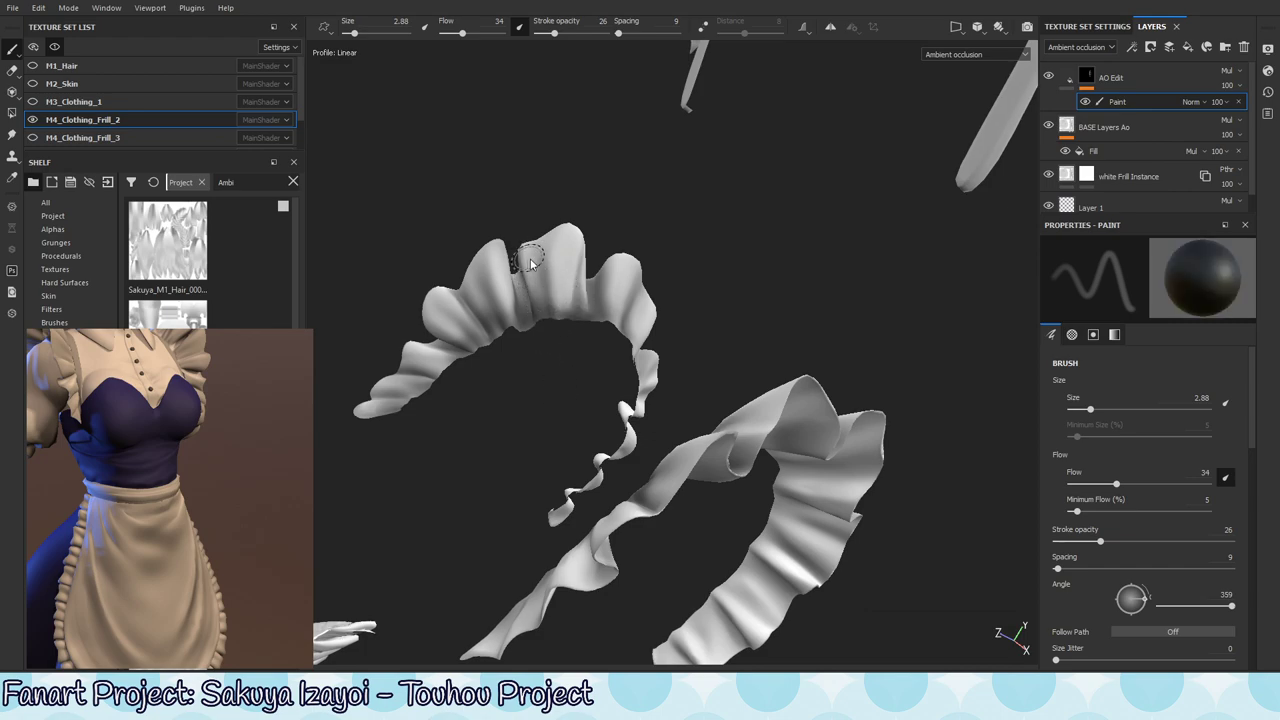
key("x")
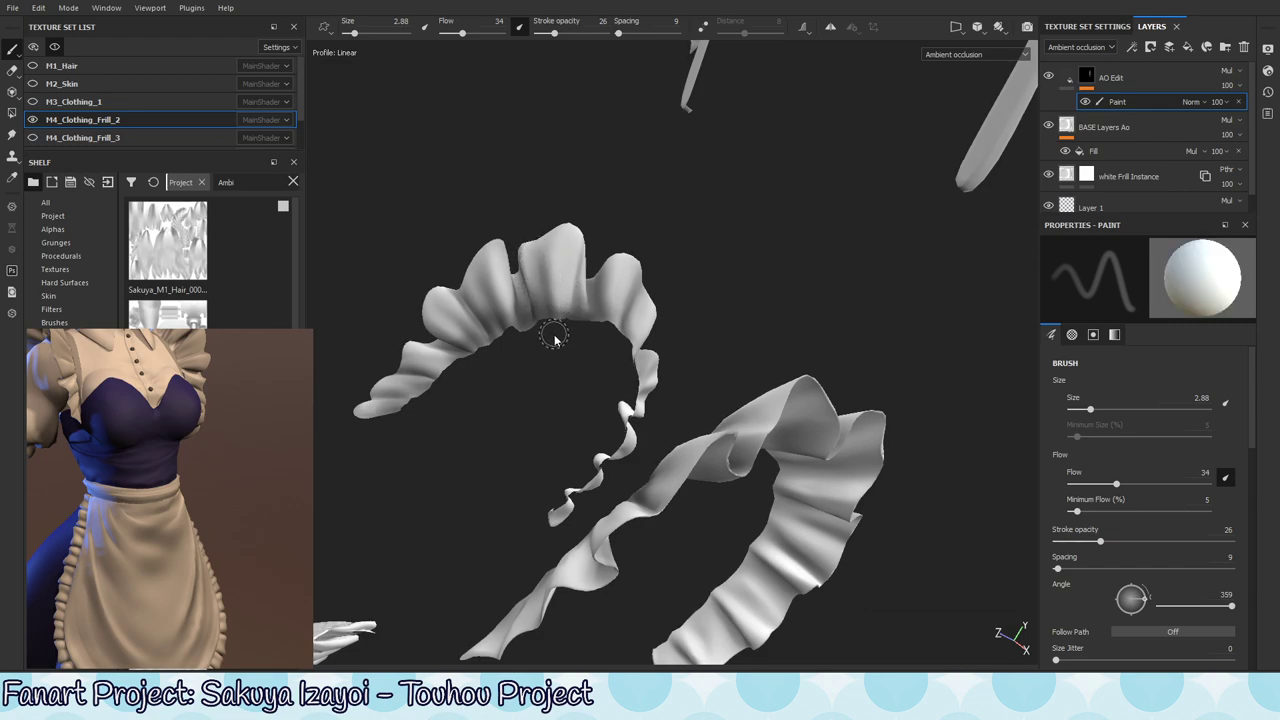
scroll(826, 197, "up", 3)
key("x")
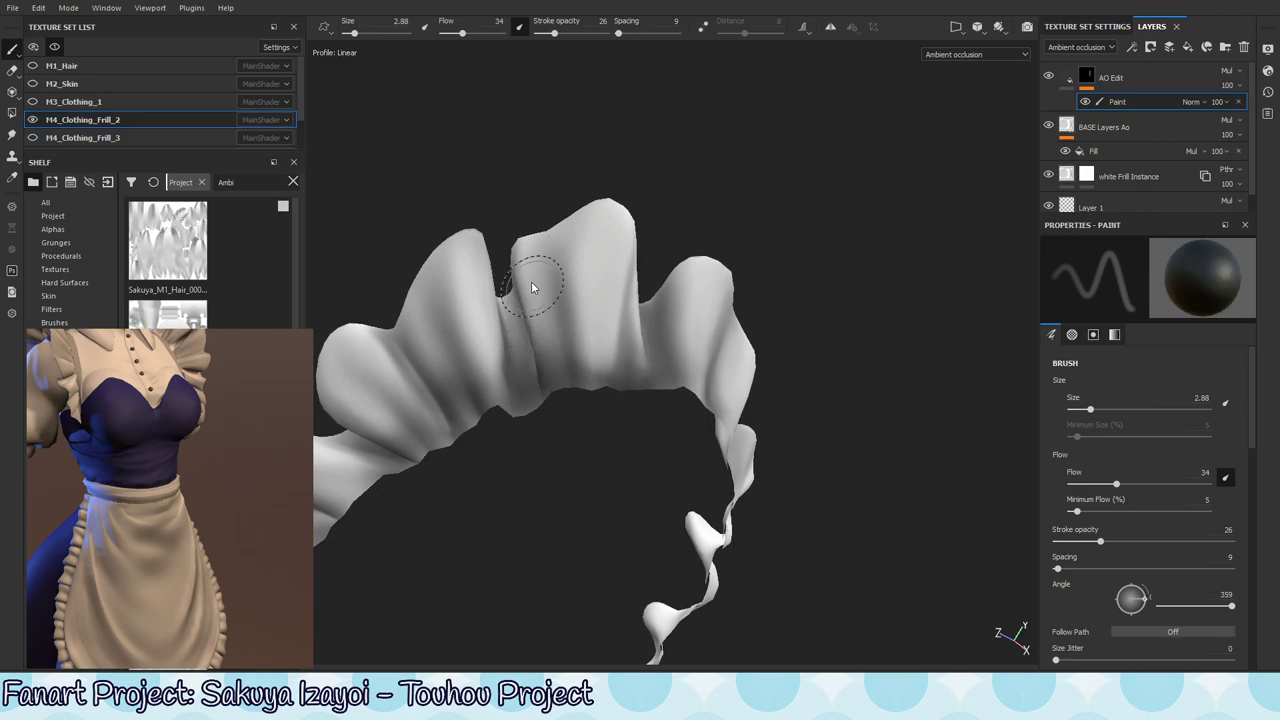
- Paint white and black over the creases between the wide folds and the frill's tapering end to even out the occlusion
scroll(620, 300, "down", 3)
mouse_move(478, 511)
left_mouse_down("alt")
mouse_move(576, 494)
mouse_move(580, 517)
mouse_move(660, 337)
mouse_move(617, 289)
left_mouse_up("alt")
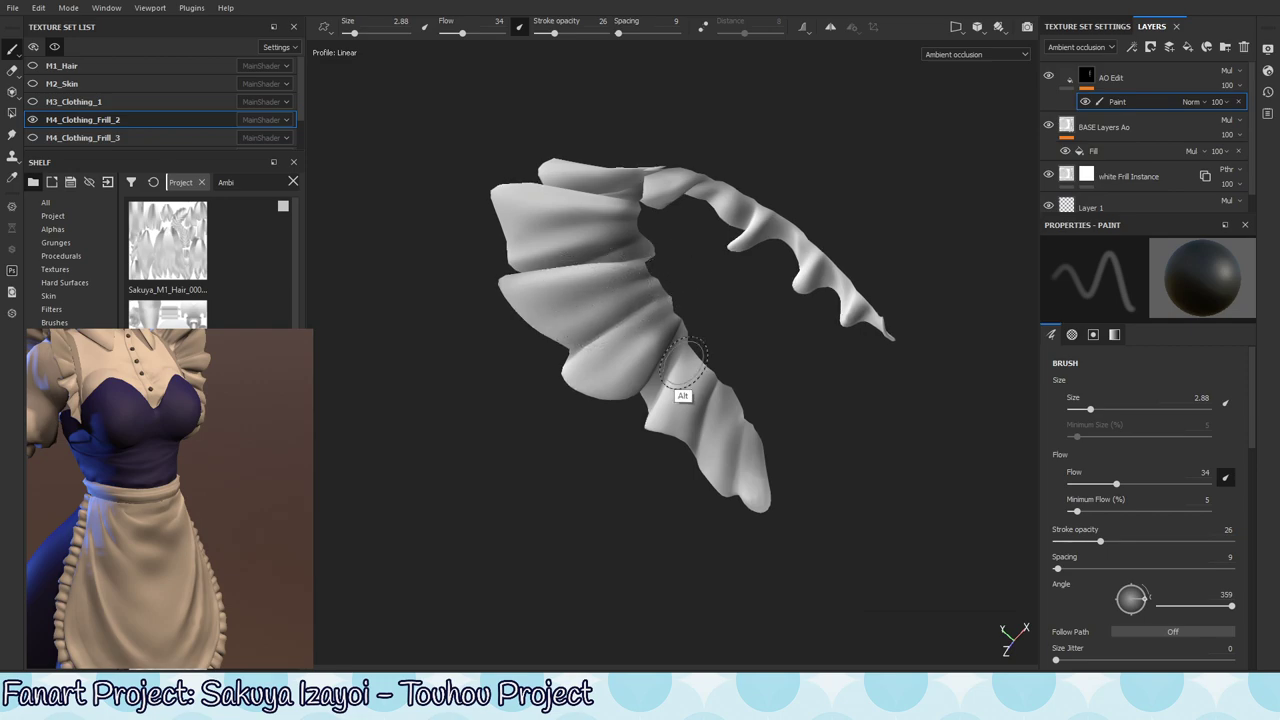
left_click_drag(683, 365, 603, 350, "alt")
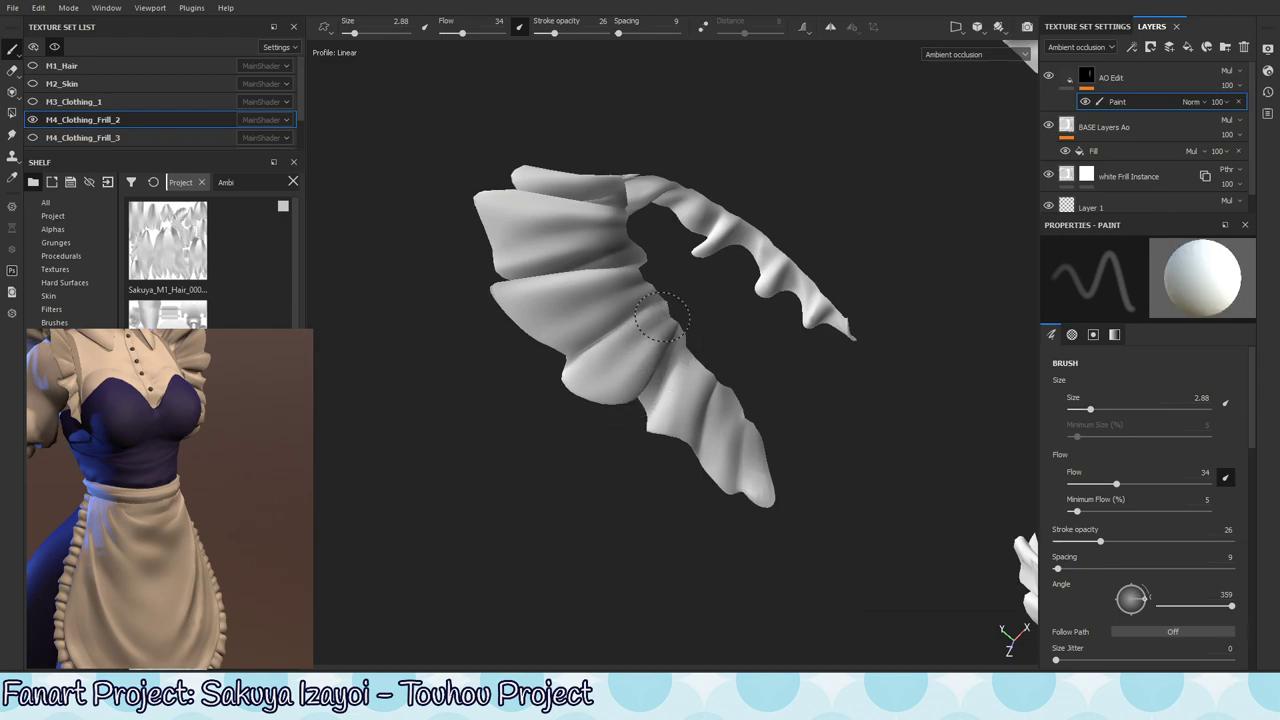
key("x")
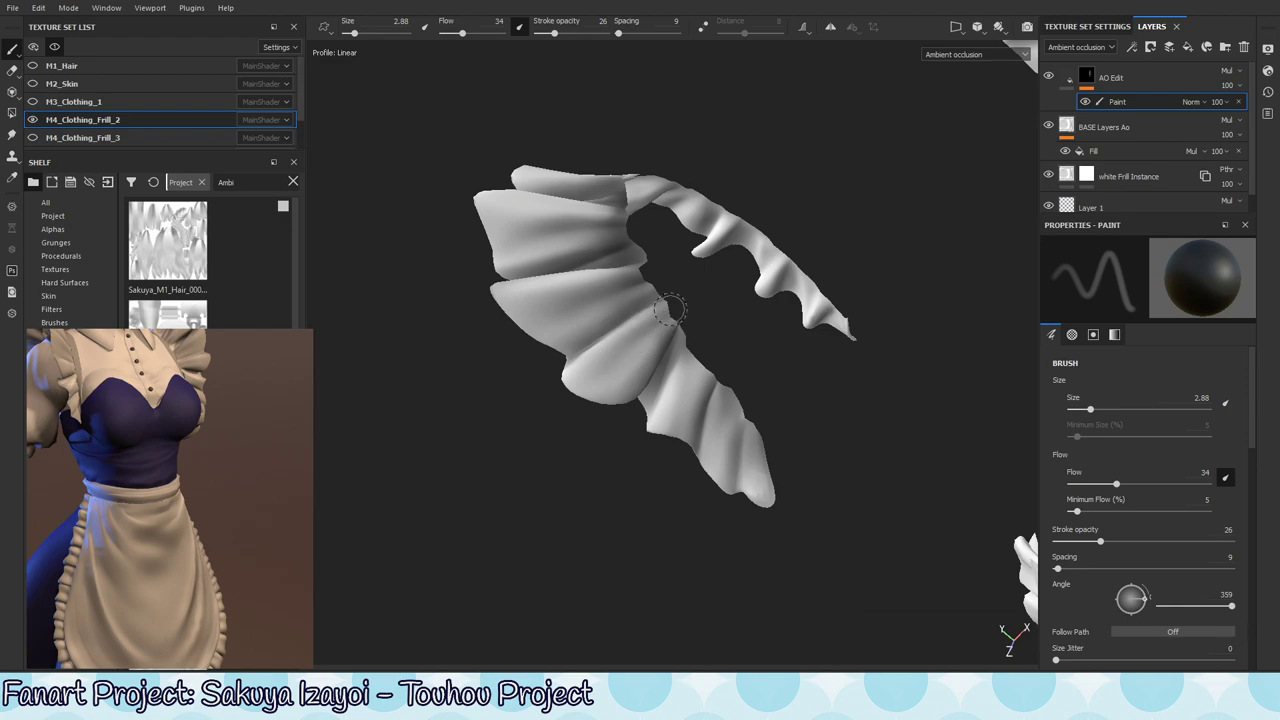
left_click_drag(749, 263, 663, 363, "alt")
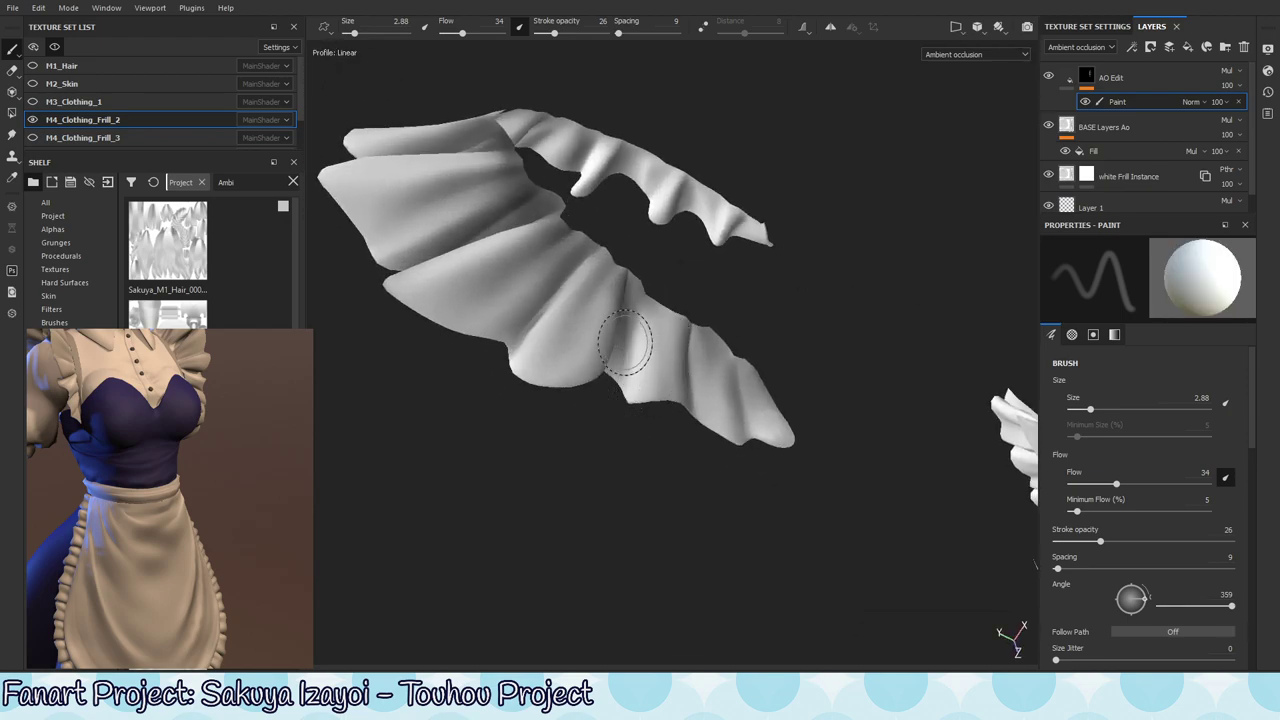
key("x")
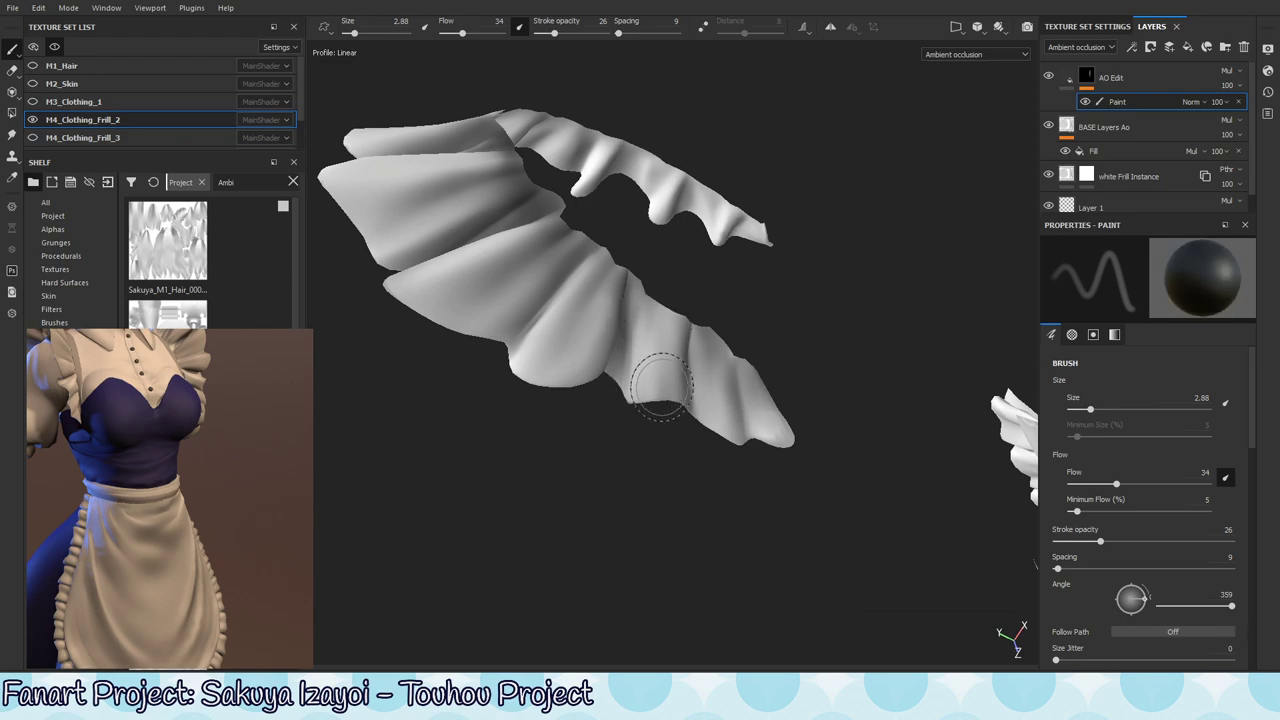
key("x")
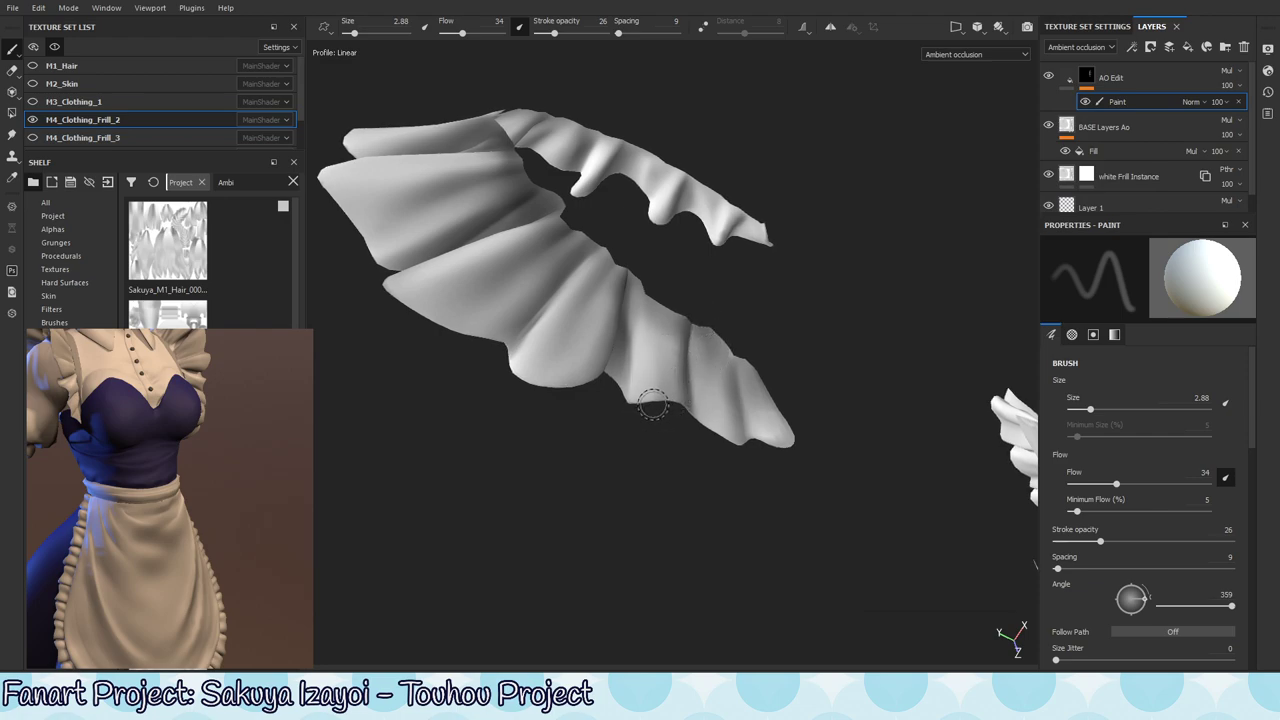
- Refine the occlusion on the small folds at the frill's tapering end with alternating white and black strokes
mouse_move(696, 300)
left_mouse_down("alt")
mouse_move(694, 410)
mouse_move(700, 390)
left_mouse_up("alt")
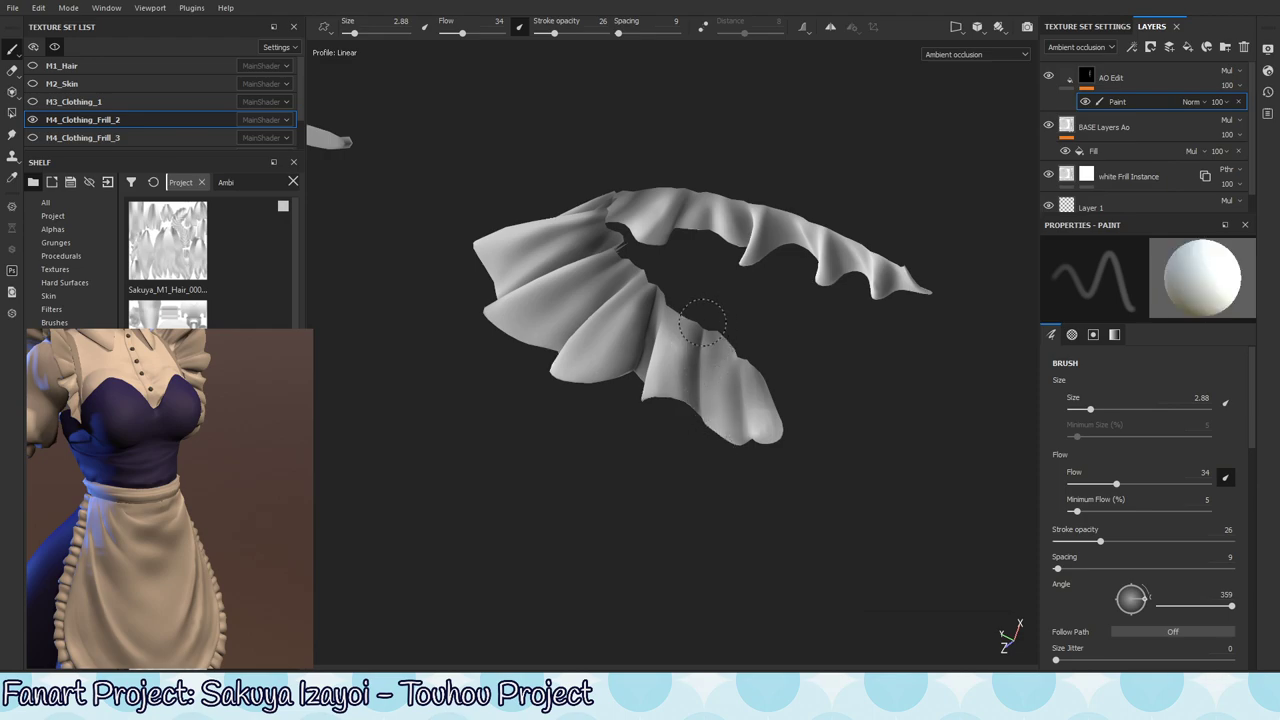
key("x")
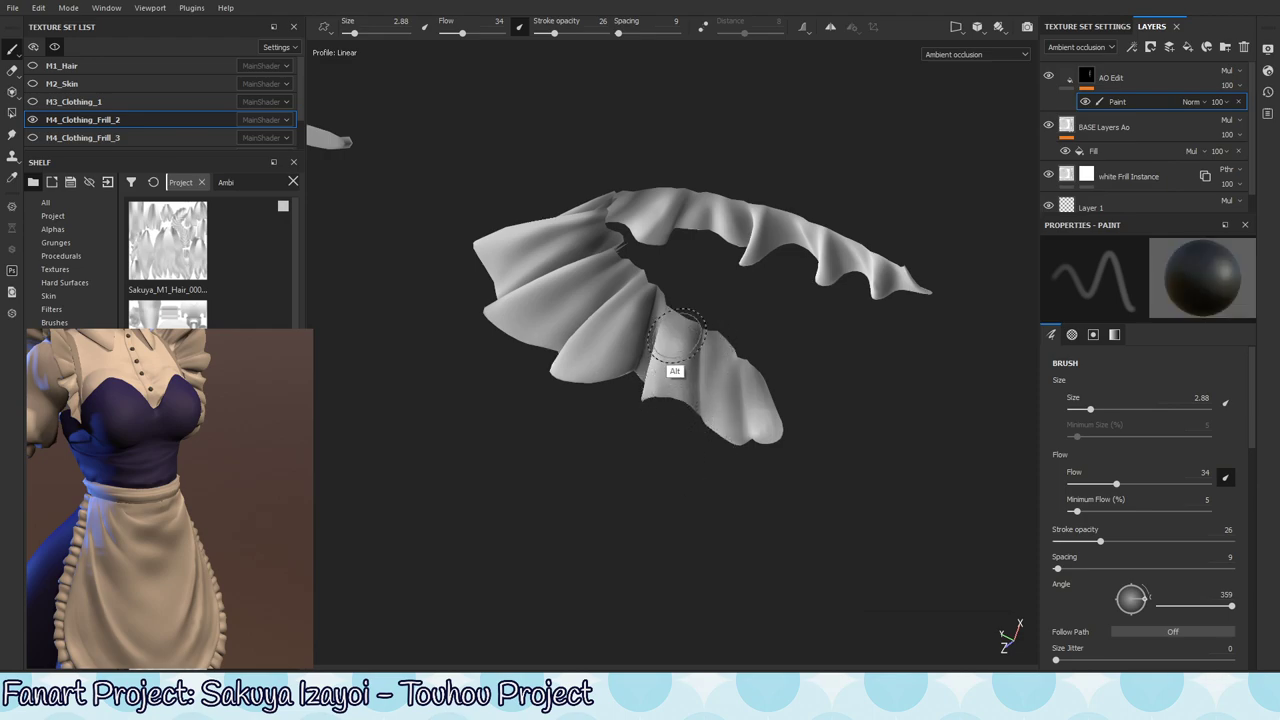
left_click_drag(677, 336, 665, 341, "alt")
left_click_drag(718, 390, 730, 425, "alt")
key("x")
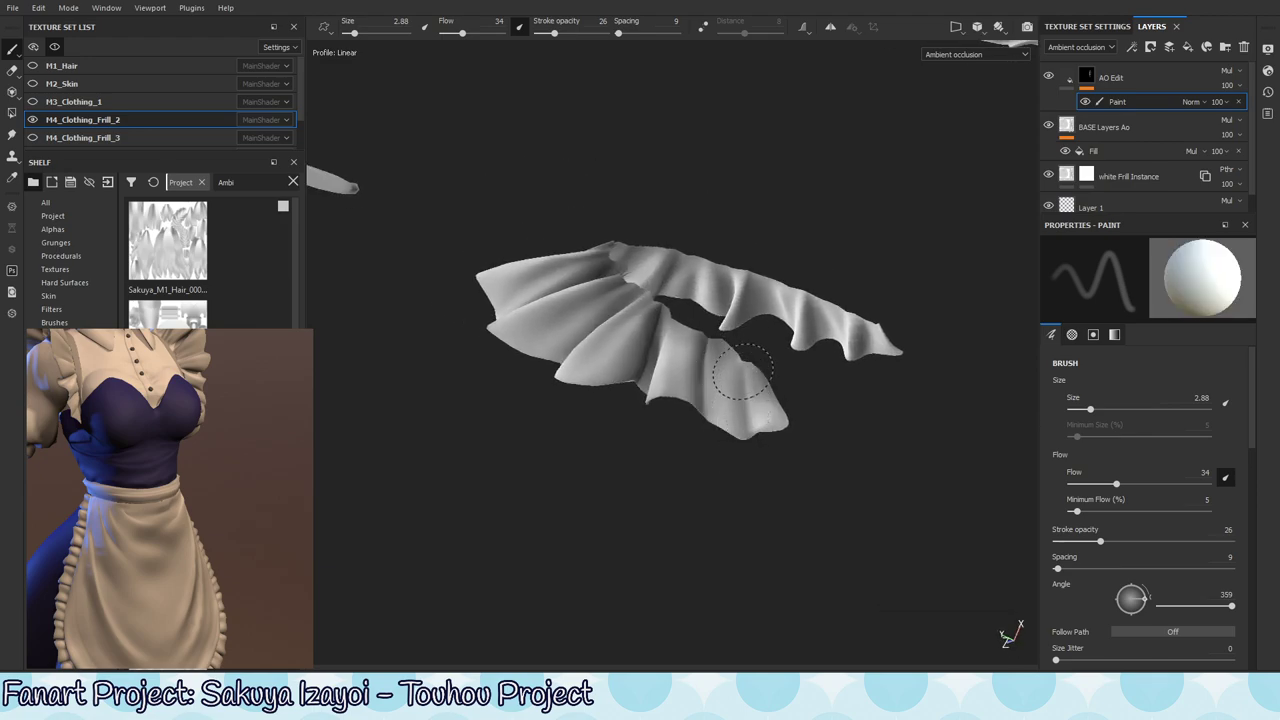
mouse_move(764, 495)
left_mouse_down("alt")
mouse_move(709, 394)
mouse_move(723, 378)
left_mouse_up("alt")
key("x")
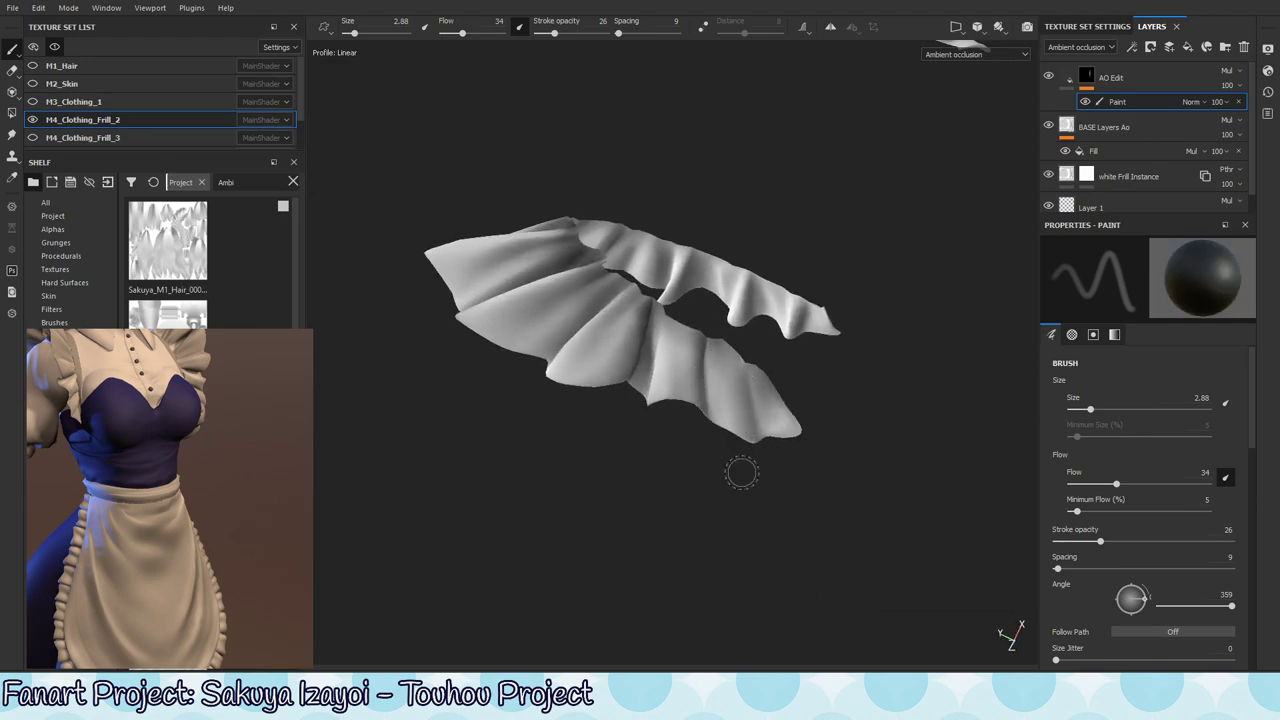
key("x")
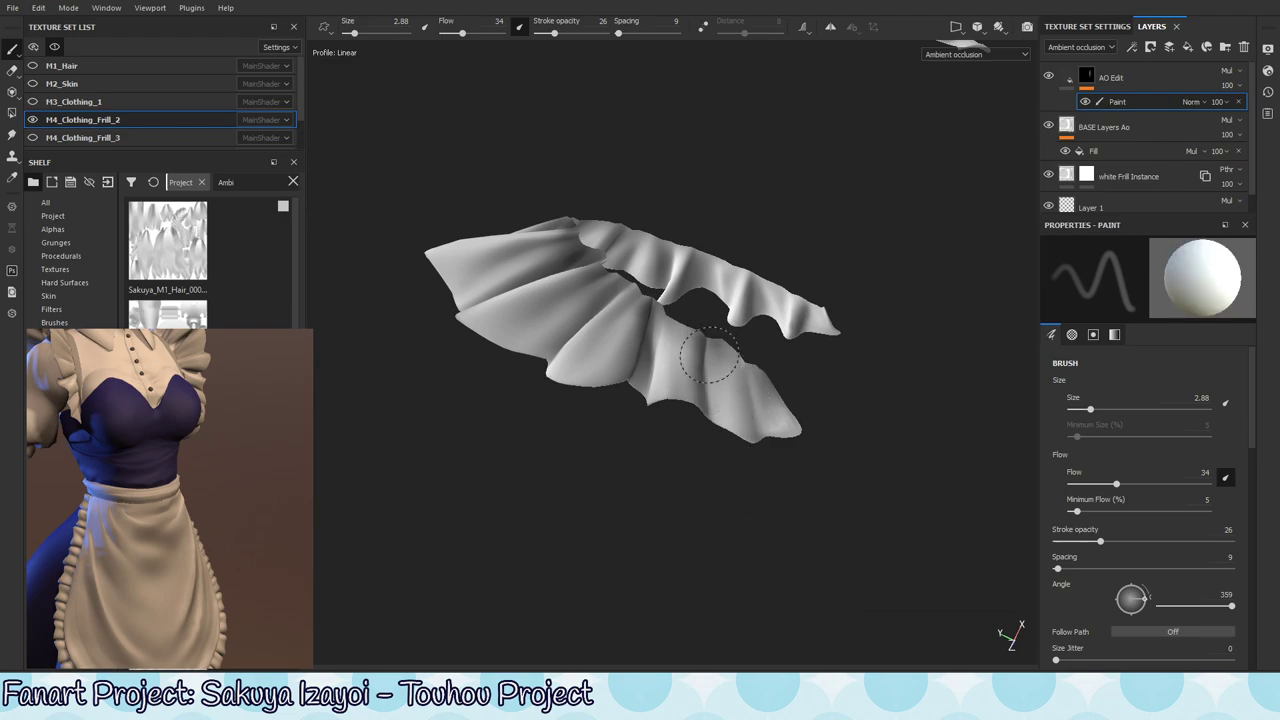
key("x")
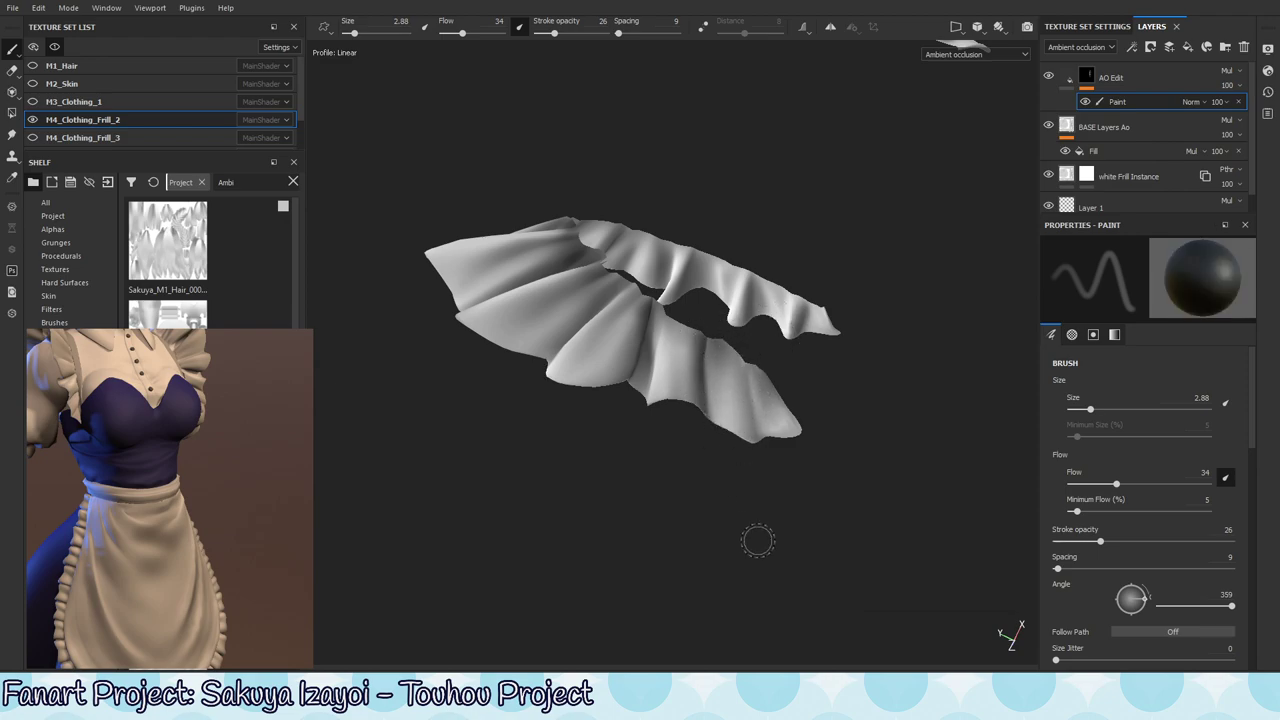
- Touch up the small fold just below the wide folds with black and white strokes
mouse_move(758, 541)
left_mouse_down("alt")
mouse_move(743, 363)
mouse_move(786, 366)
mouse_move(680, 357)
left_mouse_up("alt")
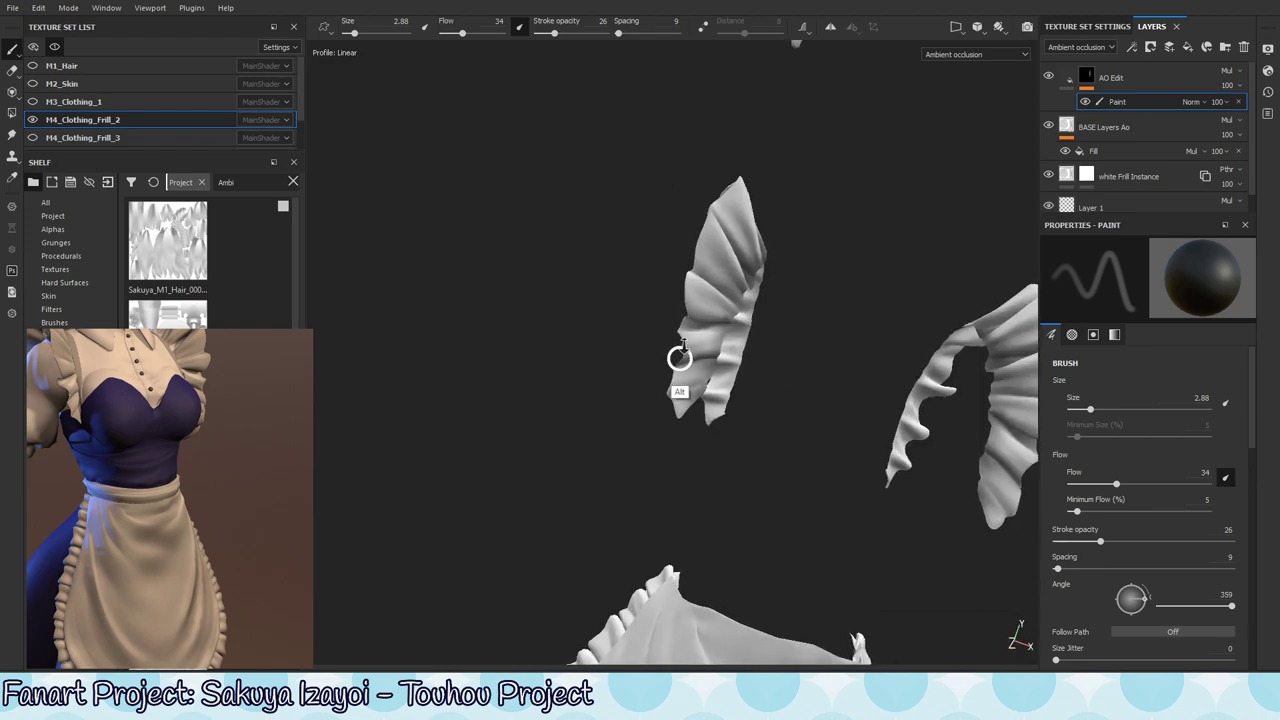
right_click_drag(680, 357, 714, 320, "alt")
left_click_drag(714, 320, 809, 300, "alt")
right_click_drag(809, 300, 838, 291, "alt")
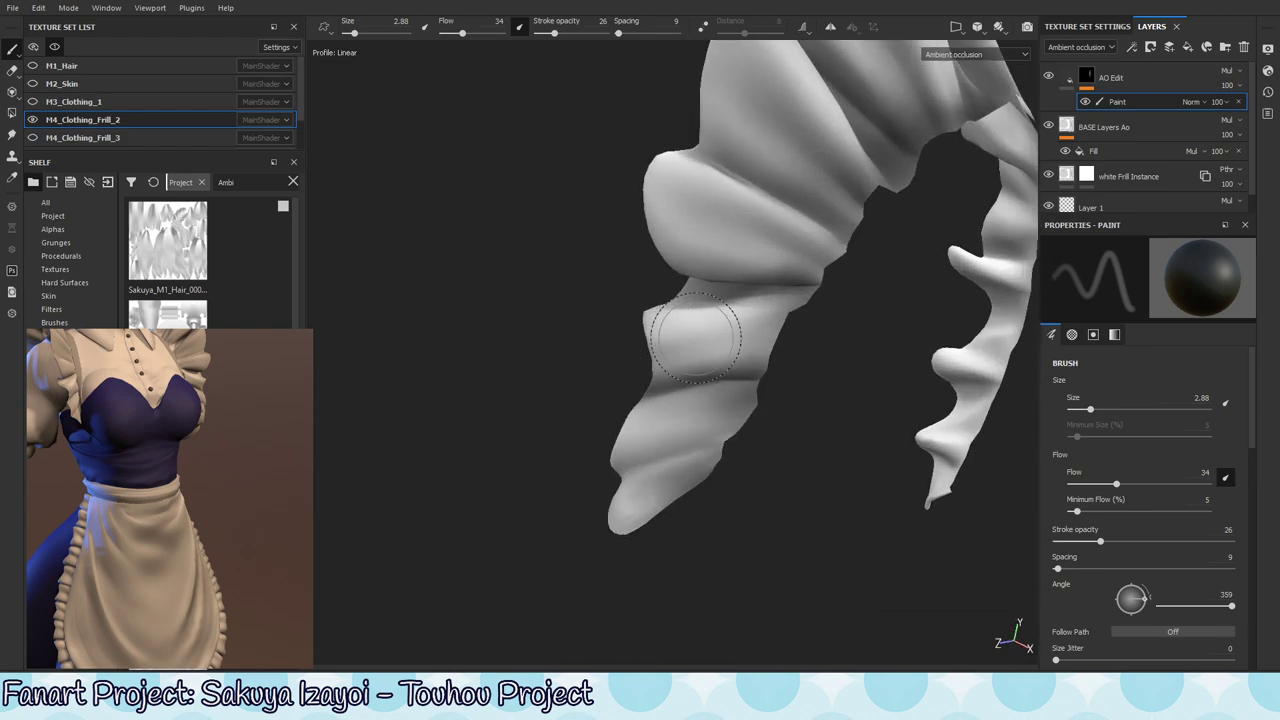
mouse_move(773, 348)
left_mouse_down("alt")
mouse_move(791, 386)
mouse_move(800, 357)
mouse_move(594, 331)
mouse_move(641, 358)
left_mouse_up("alt")
right_click_drag(641, 358, 714, 383, "alt")
key("x")
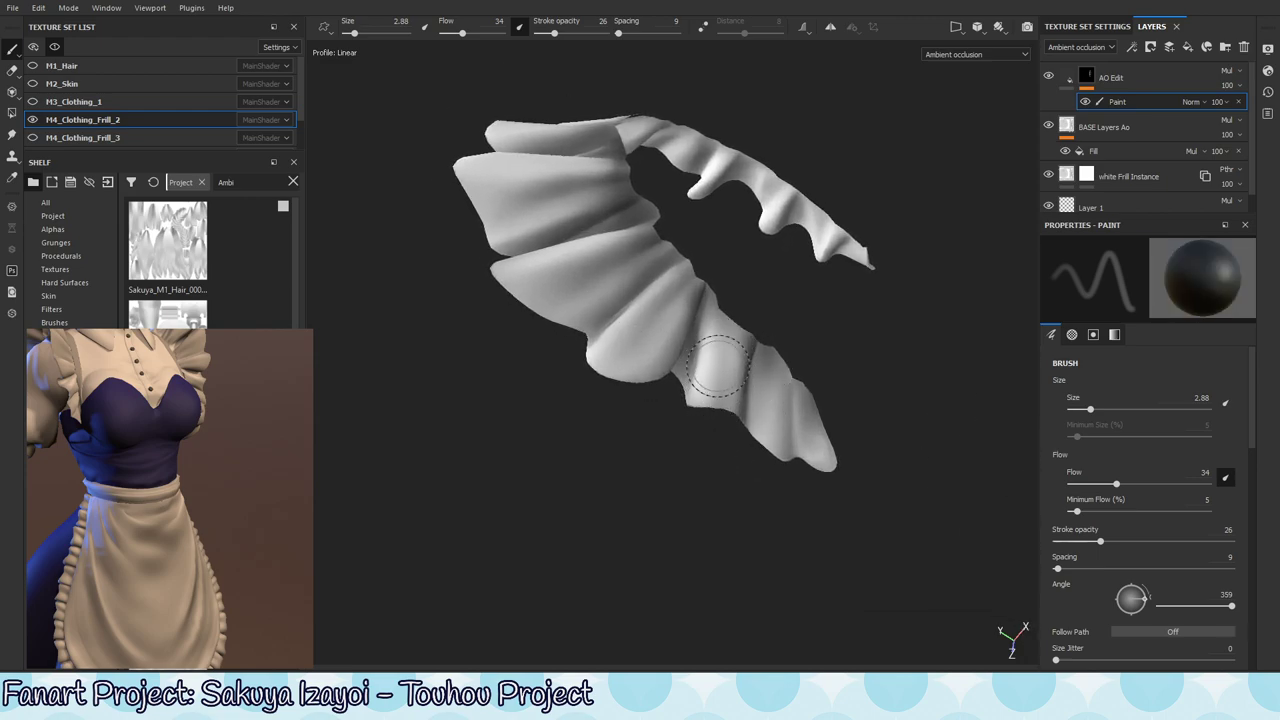
- Blend the crease between the last wide fold and the tapering end using black and white
scroll(699, 485, "down", 2)
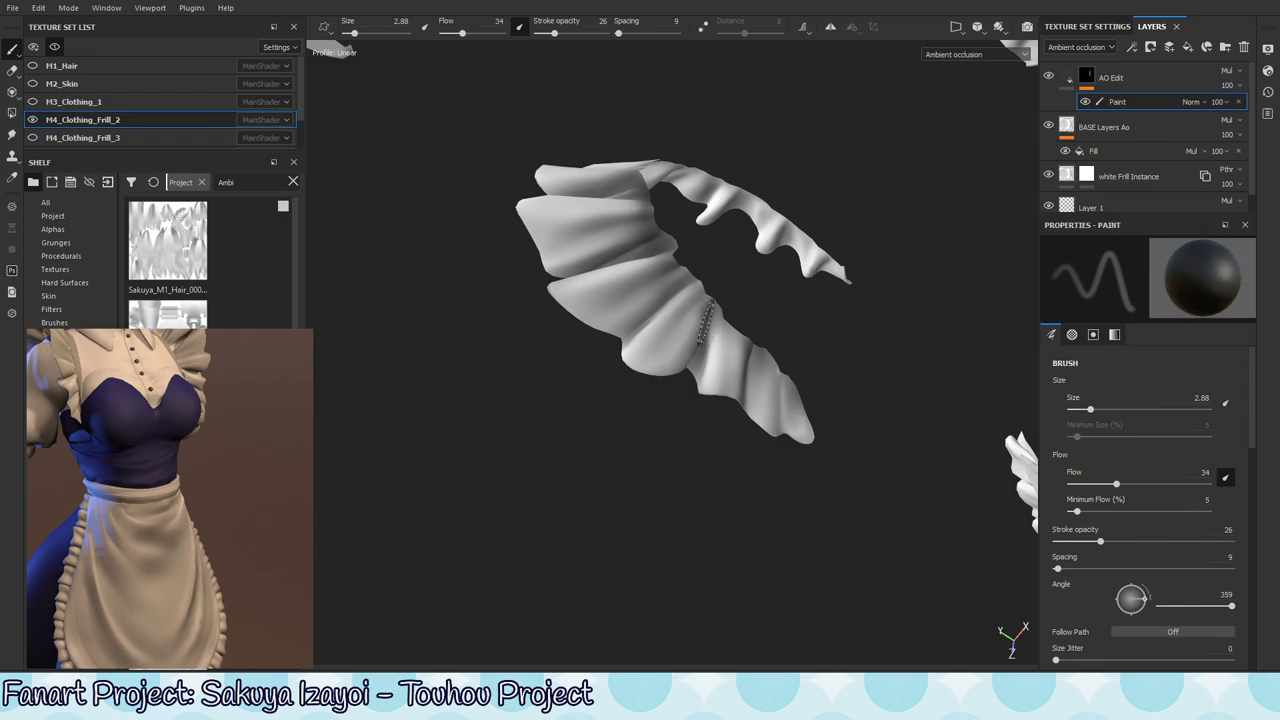
key("x")
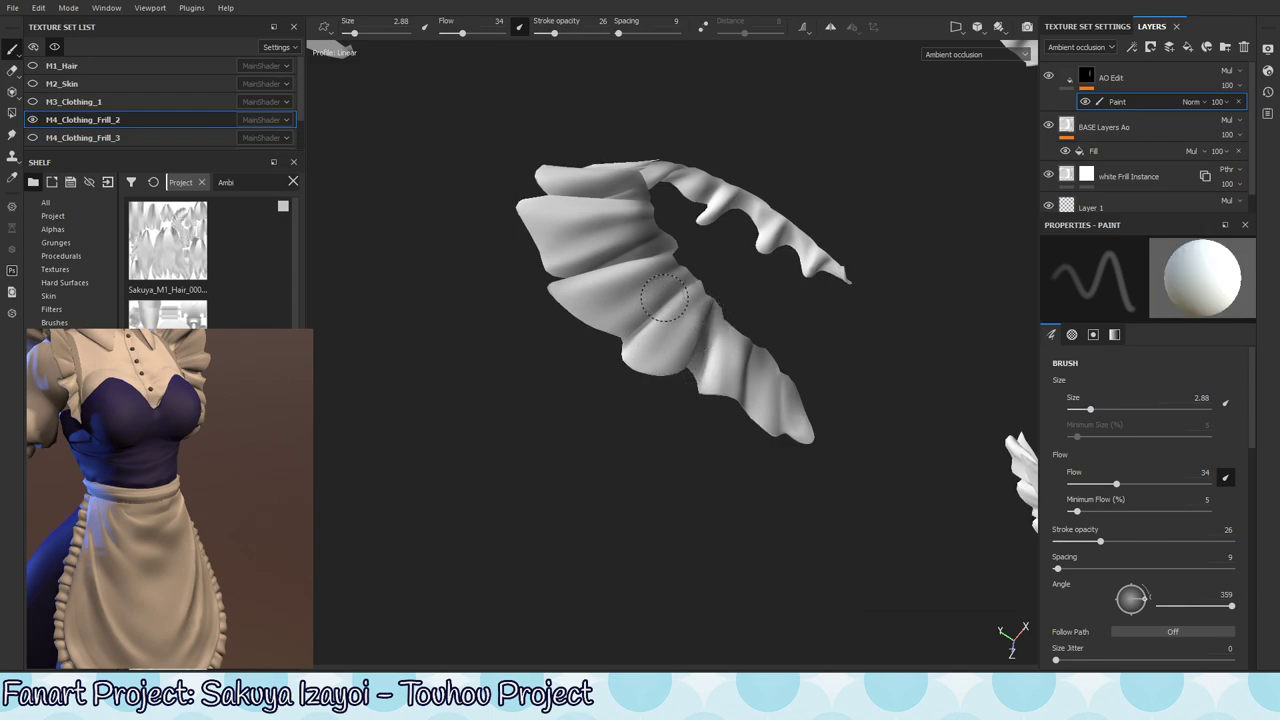
key("x")
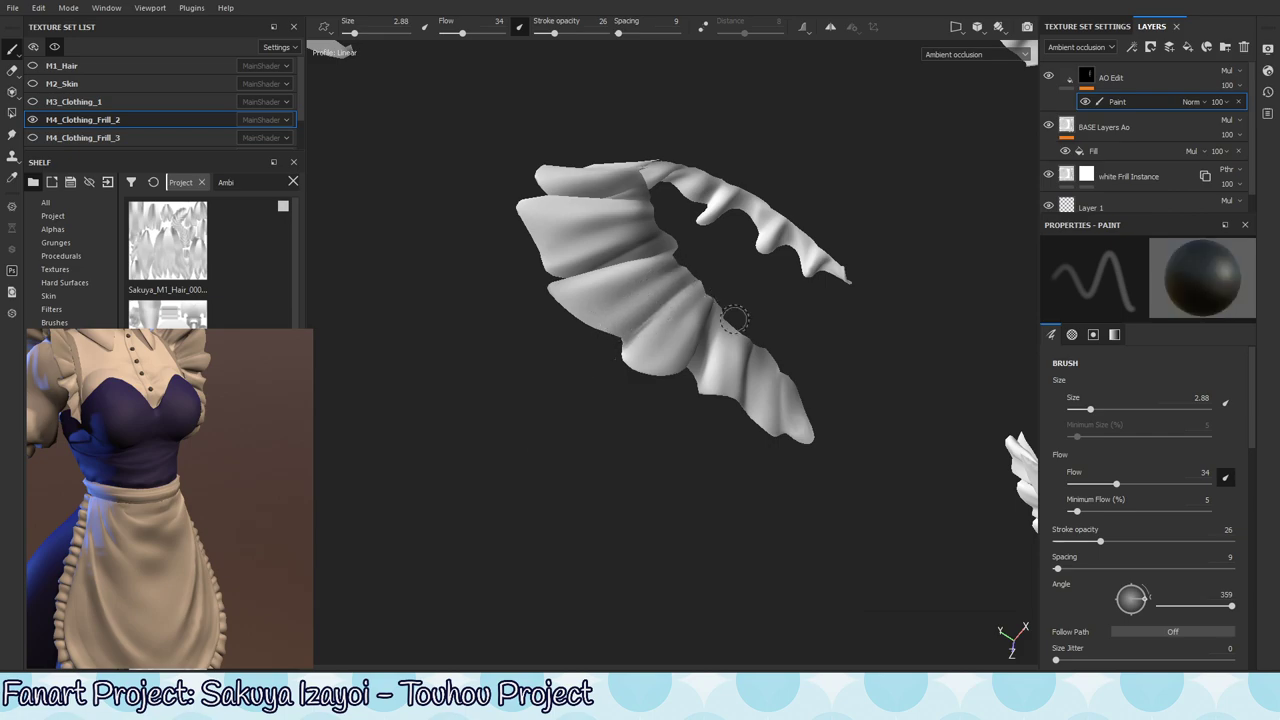
mouse_move(733, 318)
left_mouse_down("alt")
mouse_move(740, 357)
mouse_move(611, 277)
mouse_move(606, 291)
mouse_move(760, 334)
mouse_move(768, 350)
mouse_move(663, 349)
mouse_move(571, 423)
mouse_move(737, 286)
mouse_move(640, 320)
mouse_move(705, 345)
mouse_move(666, 366)
mouse_move(737, 383)
mouse_move(663, 346)
mouse_move(676, 101)
mouse_move(700, 327)
mouse_move(677, 370)
mouse_move(700, 361)
mouse_move(665, 280)
mouse_move(646, 331)
mouse_move(717, 345)
mouse_move(665, 425)
mouse_move(673, 338)
left_mouse_up("alt")
key("x")
key("x")
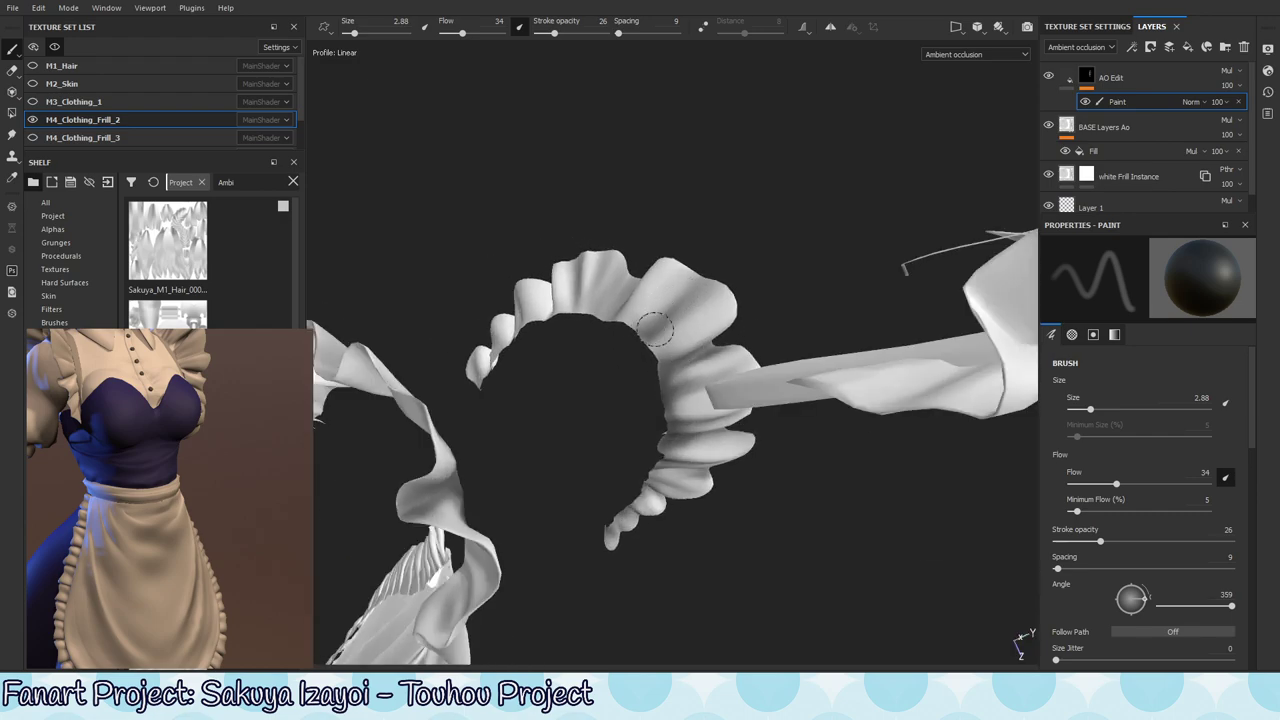
- Darken the fold creases along the inner edge of the curved shoulder frill with black strokes
left_click_drag(673, 293, 655, 321, "alt")
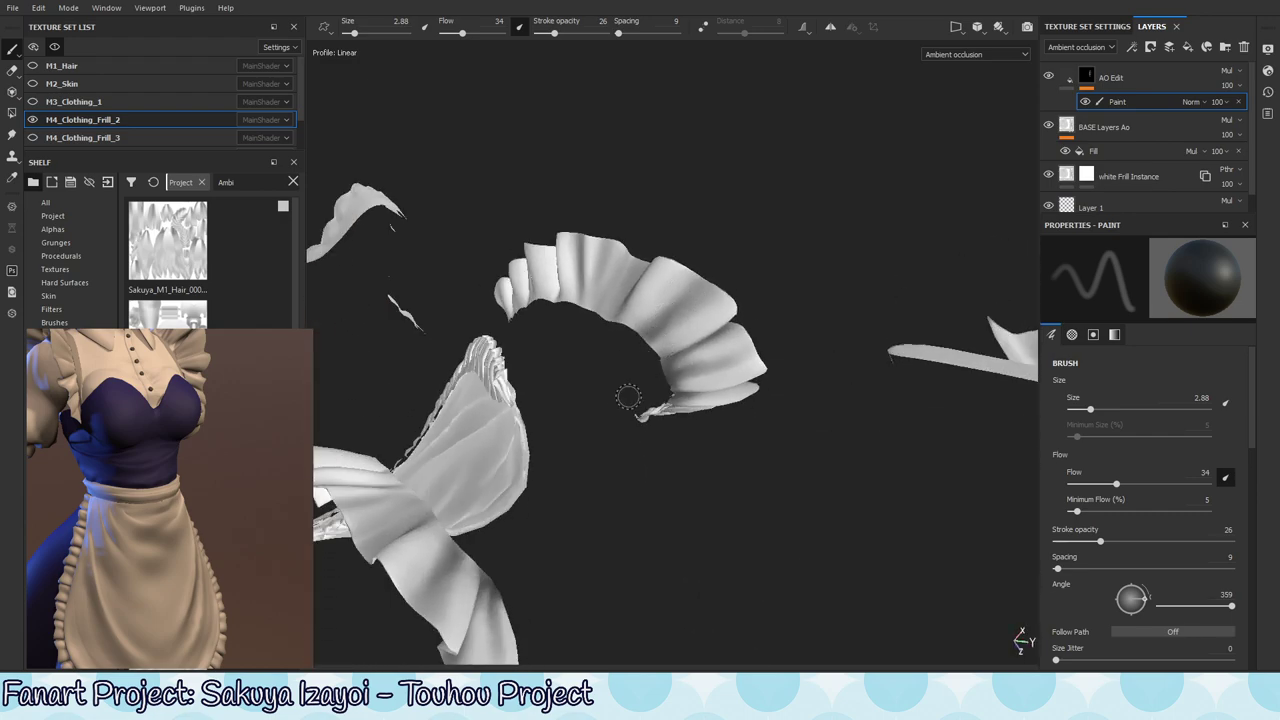
left_click_drag(617, 429, 655, 318, "alt")
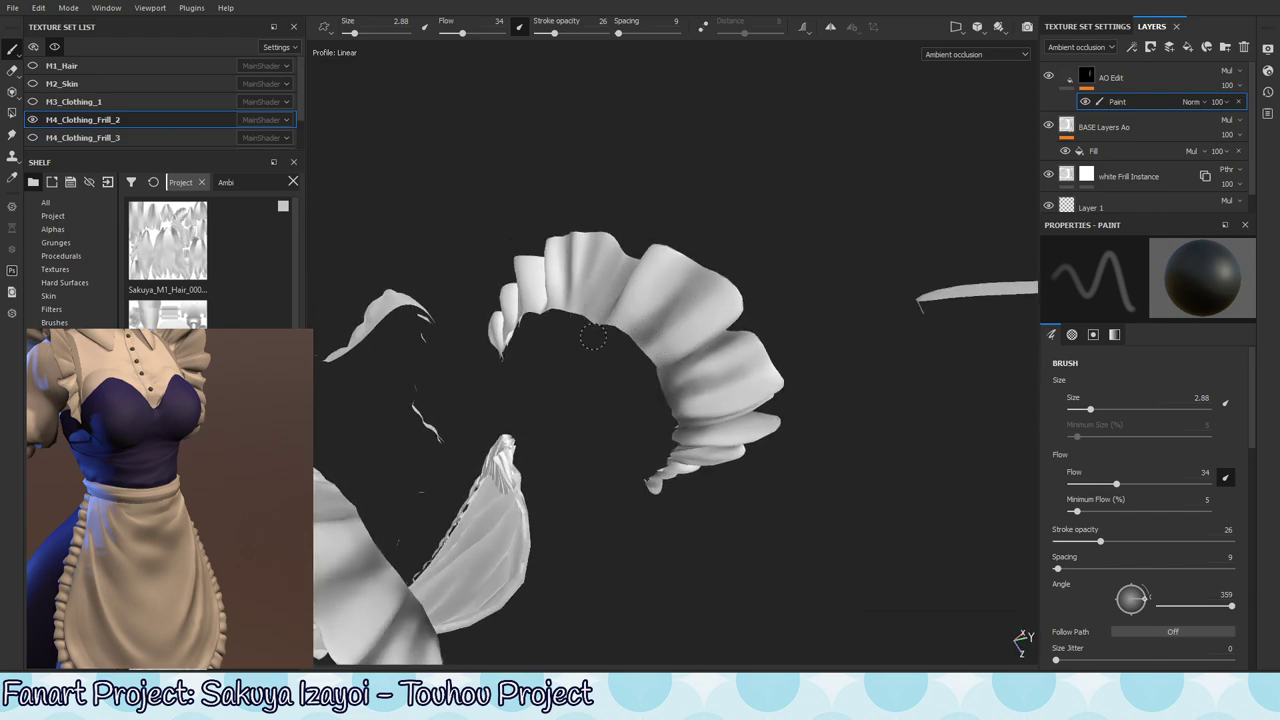
mouse_move(614, 310)
left_mouse_down("alt")
mouse_move(630, 286)
mouse_move(571, 300)
mouse_move(614, 343)
mouse_move(590, 365)
left_mouse_up("alt")
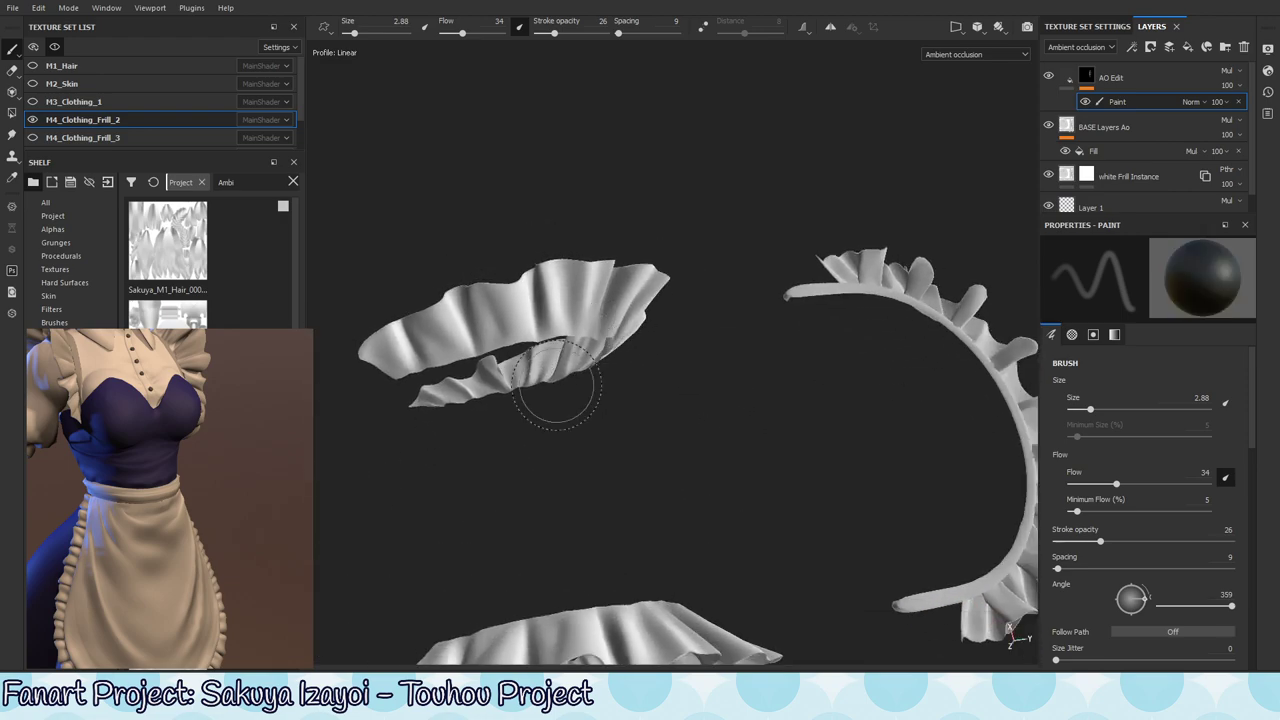
- Rework the deep crease midway along the frill's long side with alternating white and black strokes
middle_click_drag(646, 234, 731, 178, "alt")
right_click_drag(731, 178, 823, 263, "alt")
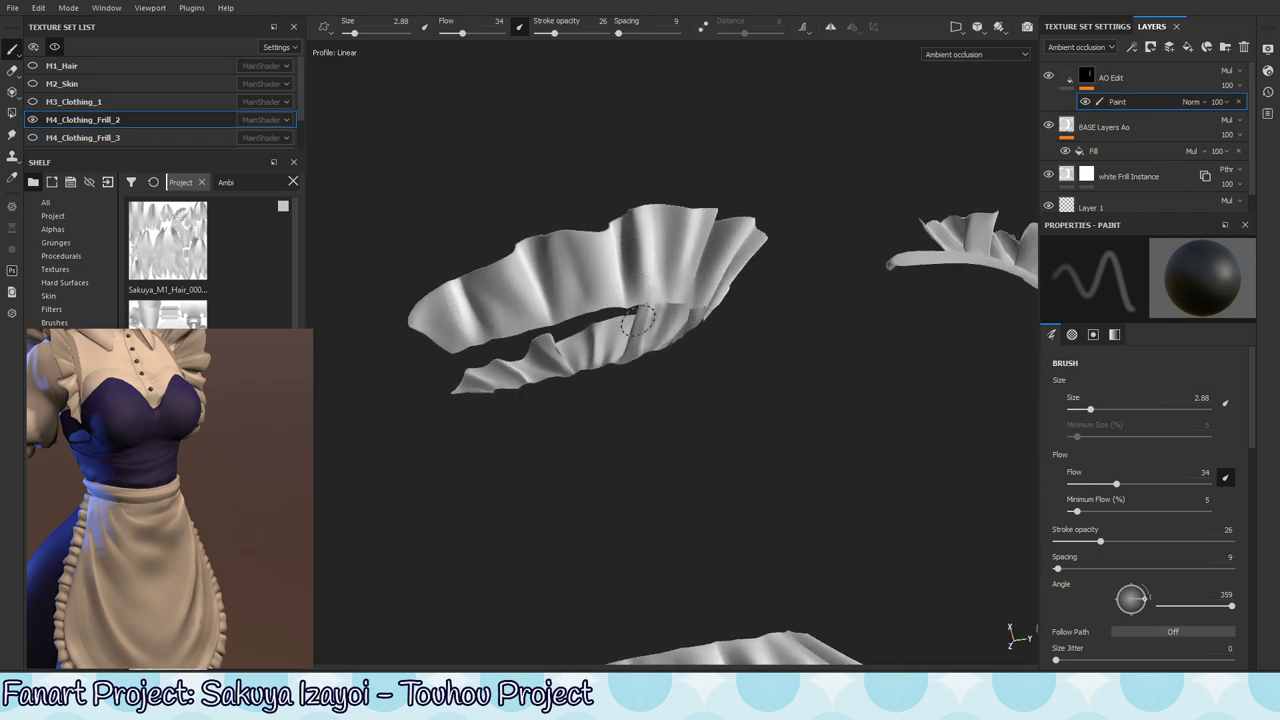
mouse_move(654, 278)
left_mouse_down("alt")
mouse_move(628, 272)
mouse_move(622, 286)
left_mouse_up("alt")
key("x")
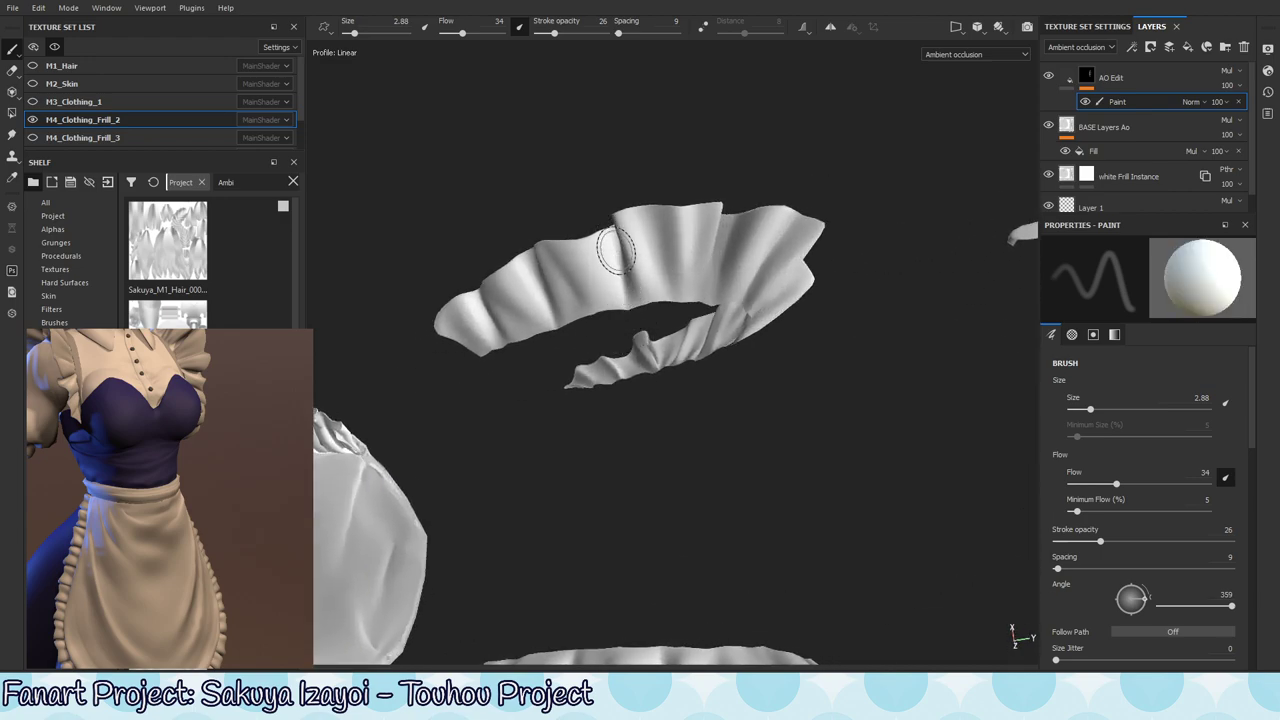
key("x")
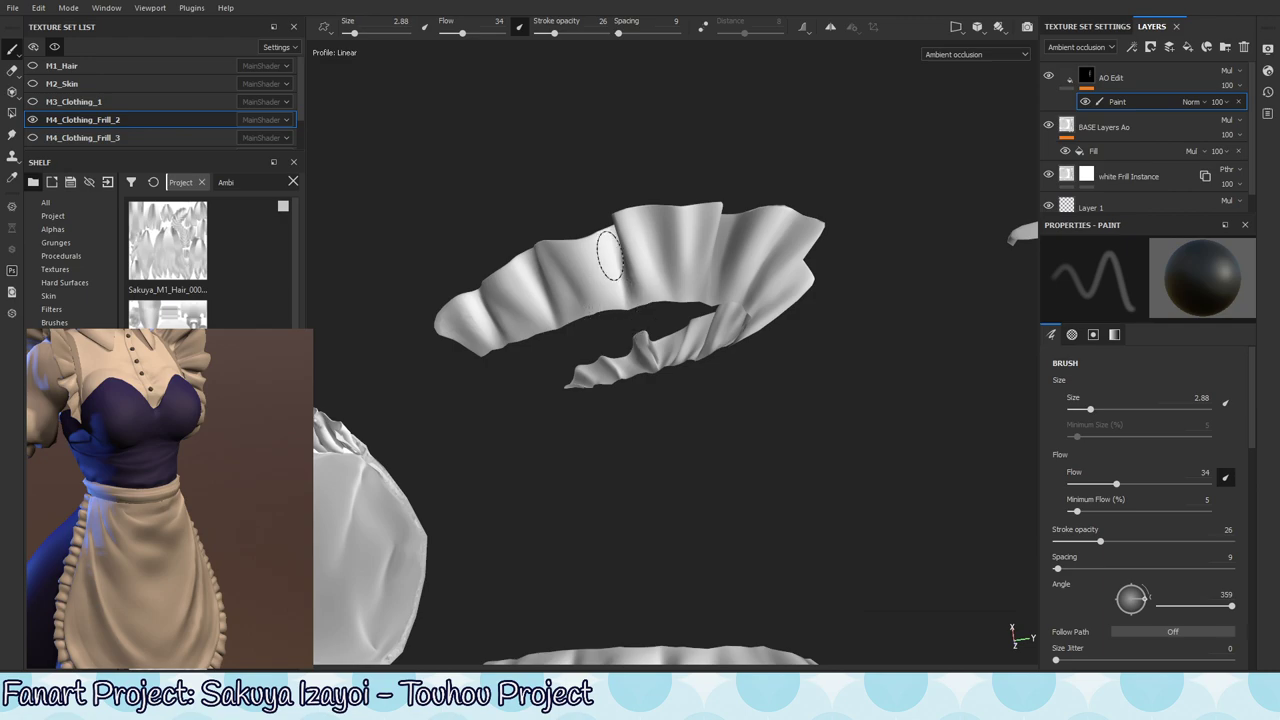
key("x")
key("x")
- Soften the shading of the middle folds from the frill's outer side with black and white strokes
mouse_move(800, 340)
left_mouse_down("alt")
mouse_move(477, 349)
mouse_move(703, 312)
mouse_move(674, 395)
mouse_move(648, 345)
left_mouse_up("alt")
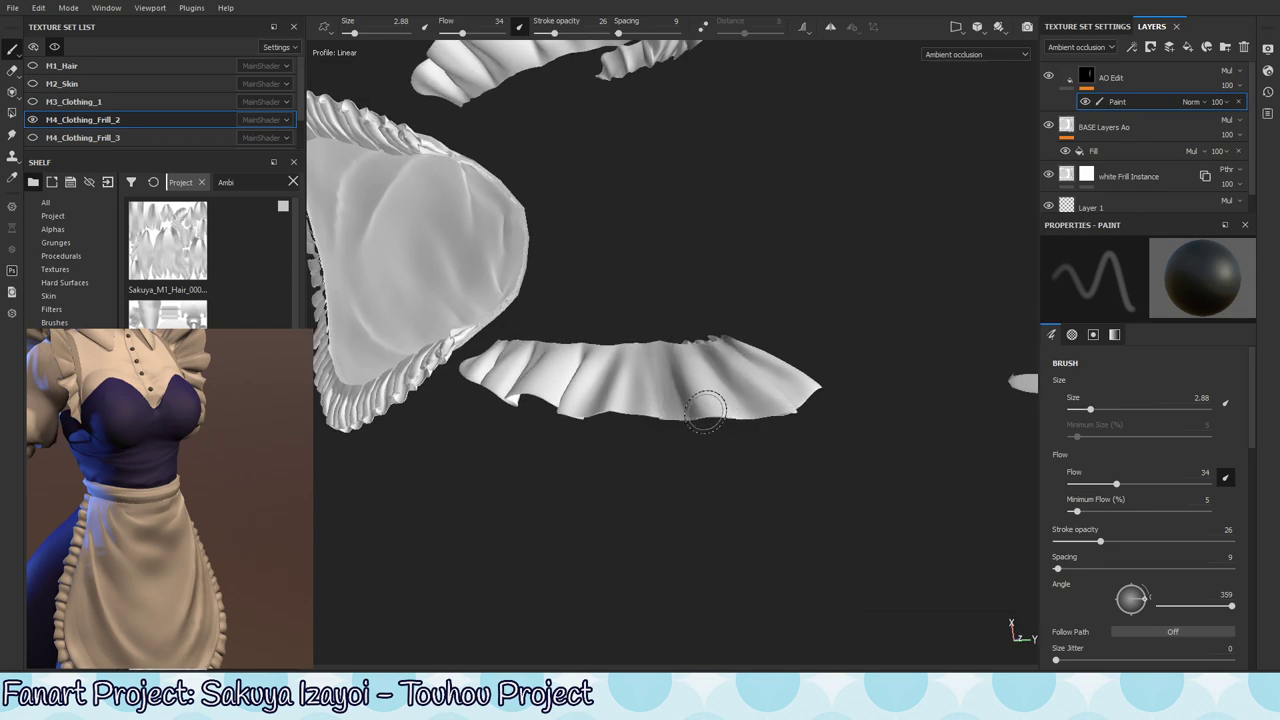
key("x")
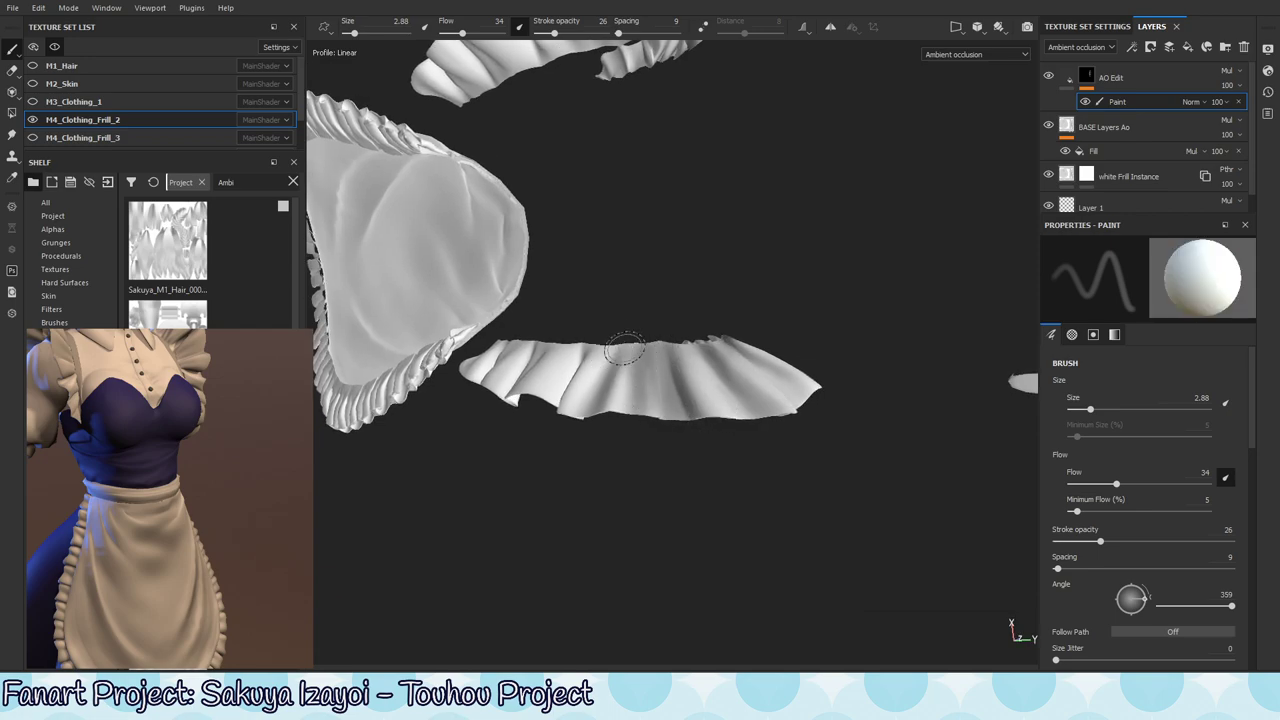
left_click_drag(694, 335, 710, 337, "alt")
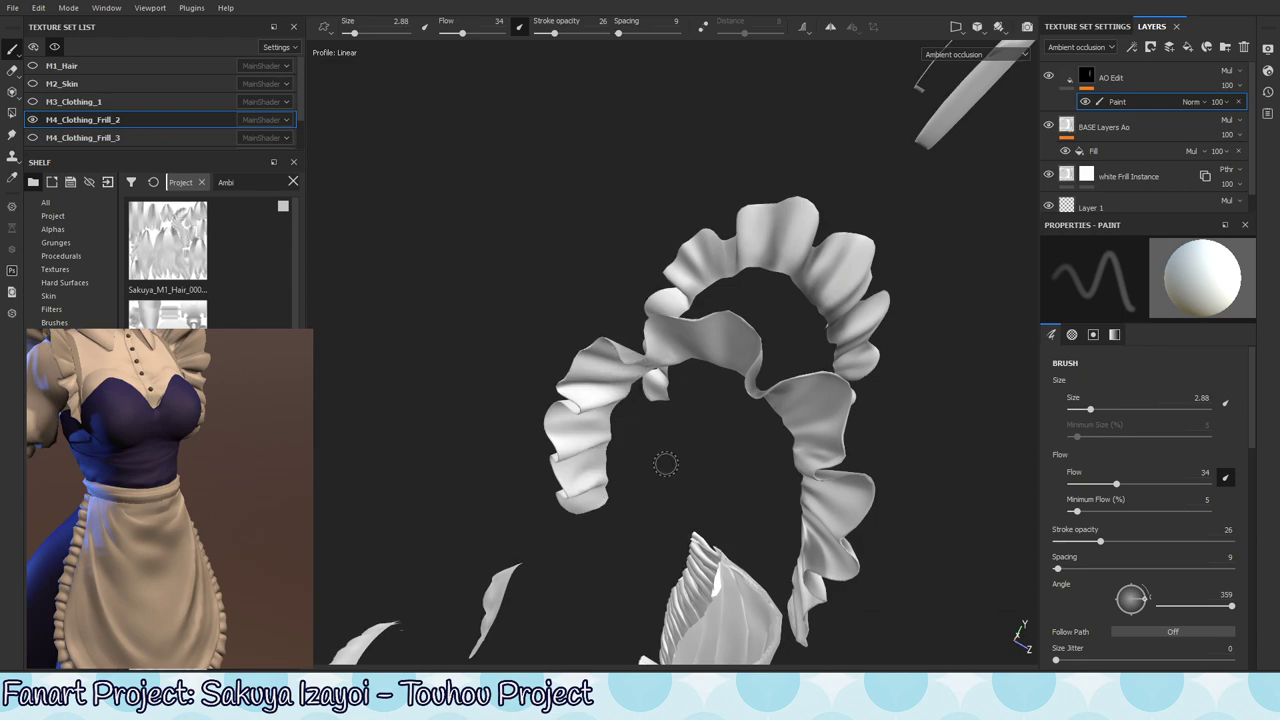
- Even out the fold shading along the outer face of the shoulder frill's wide section with black and white strokes
left_click_drag(557, 423, 620, 320, "alt")
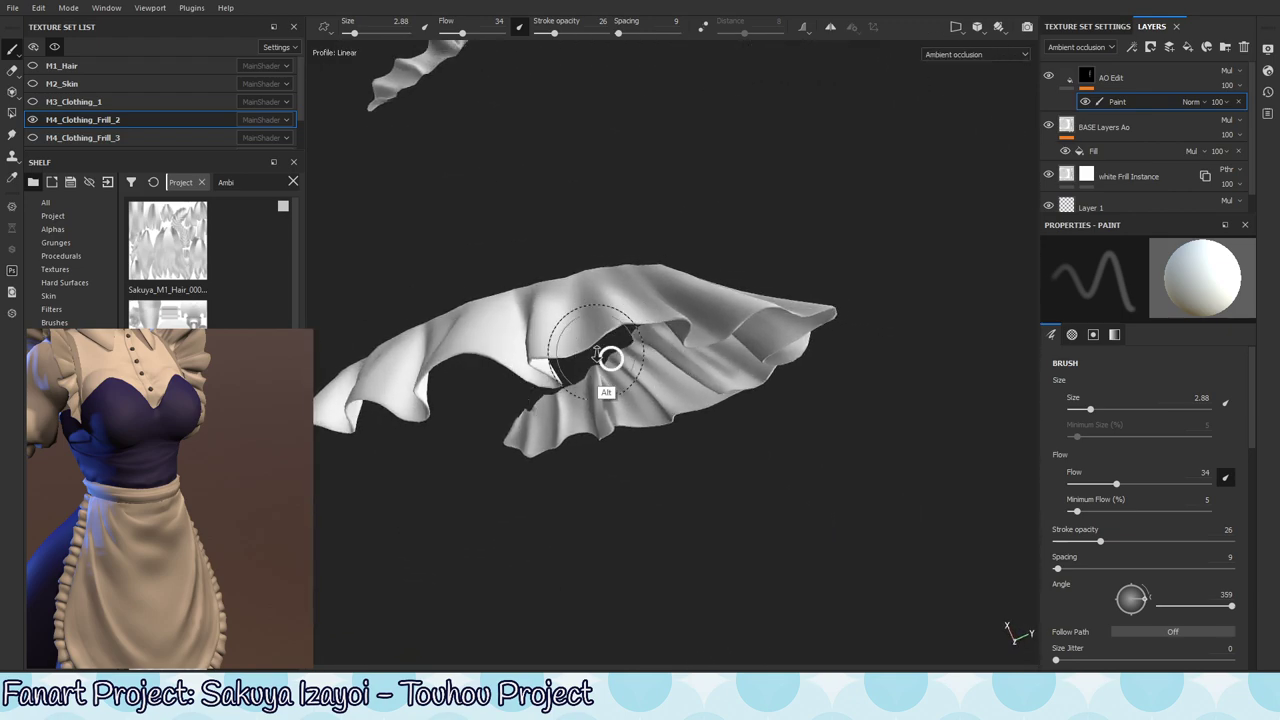
mouse_move(610, 360)
right_mouse_down("alt")
mouse_move(673, 363)
mouse_move(766, 290)
right_mouse_up("alt")
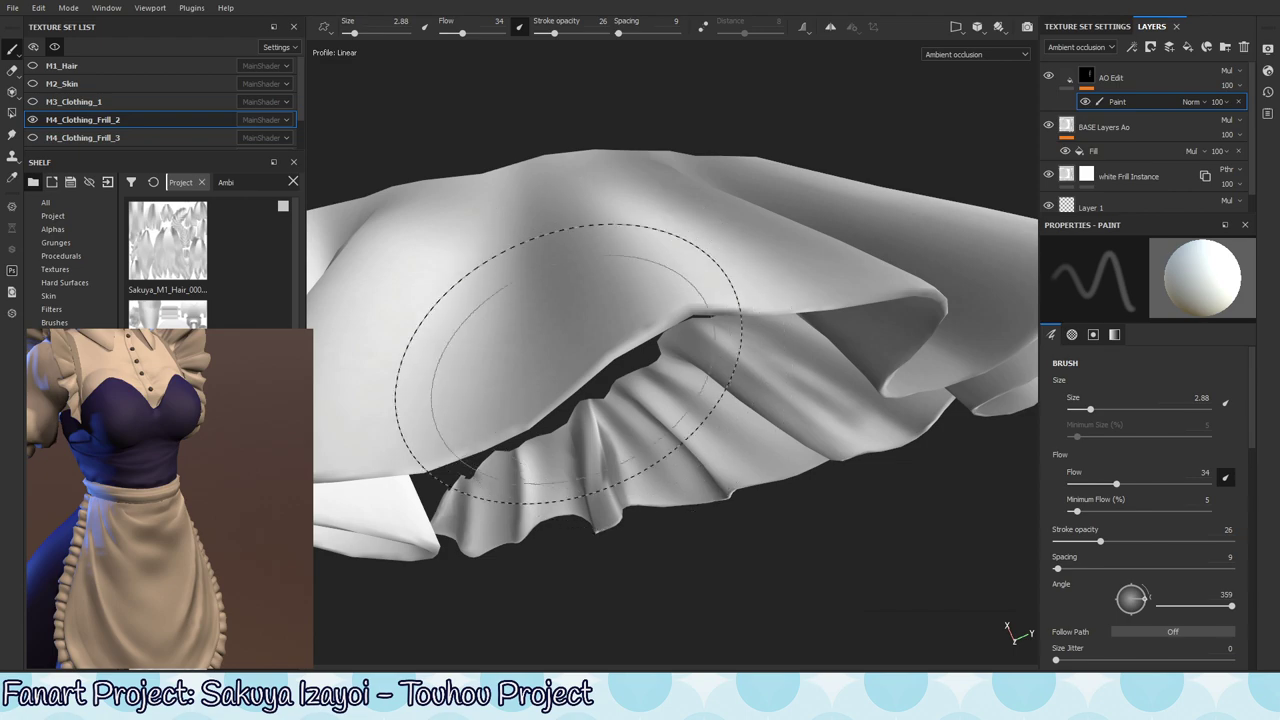
mouse_move(550, 415)
left_mouse_down("alt")
mouse_move(449, 423)
mouse_move(700, 400)
mouse_move(485, 449)
mouse_move(681, 327)
left_mouse_up("alt")
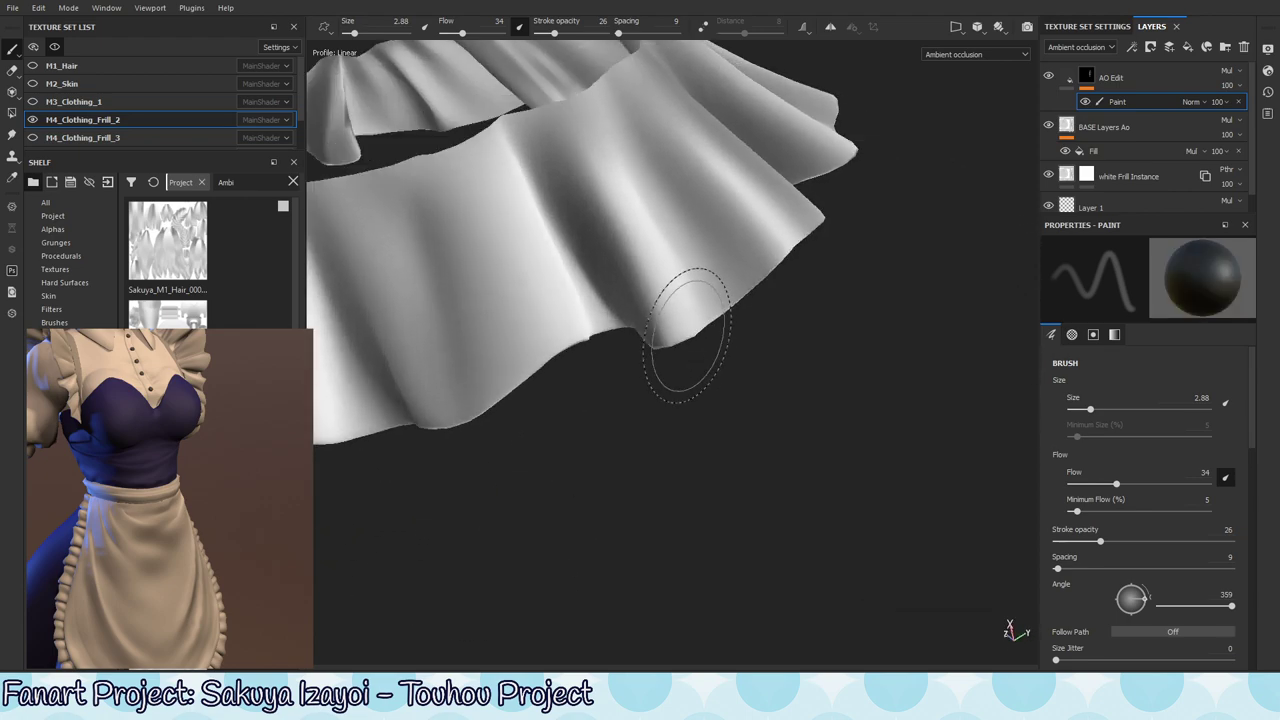
mouse_move(666, 255)
left_mouse_down("alt")
mouse_move(623, 280)
mouse_move(505, 278)
mouse_move(558, 208)
mouse_move(545, 216)
mouse_move(566, 262)
mouse_move(606, 226)
mouse_move(586, 212)
left_mouse_up("alt")
middle_click_drag(600, 256, 615, 240, "alt")
left_click_drag(614, 240, 624, 244, "alt")
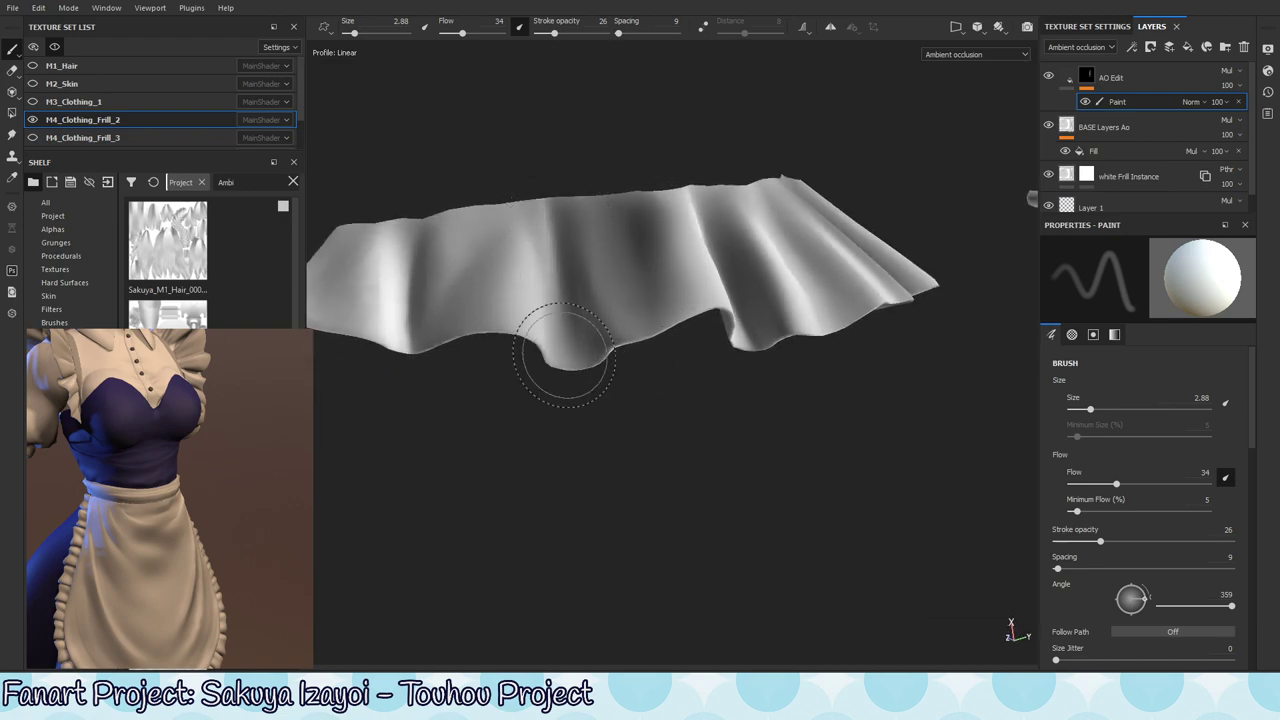
left_click_drag(587, 260, 643, 286, "alt")
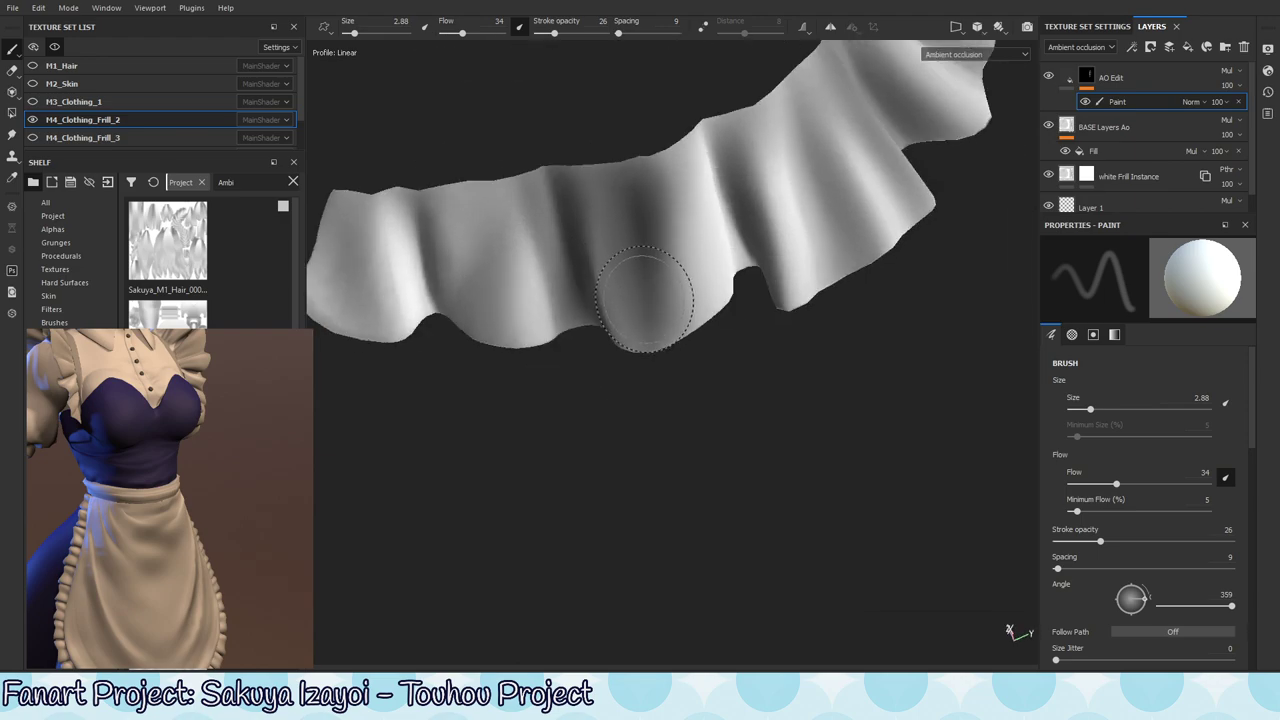
left_click_drag(657, 330, 692, 320, "alt")
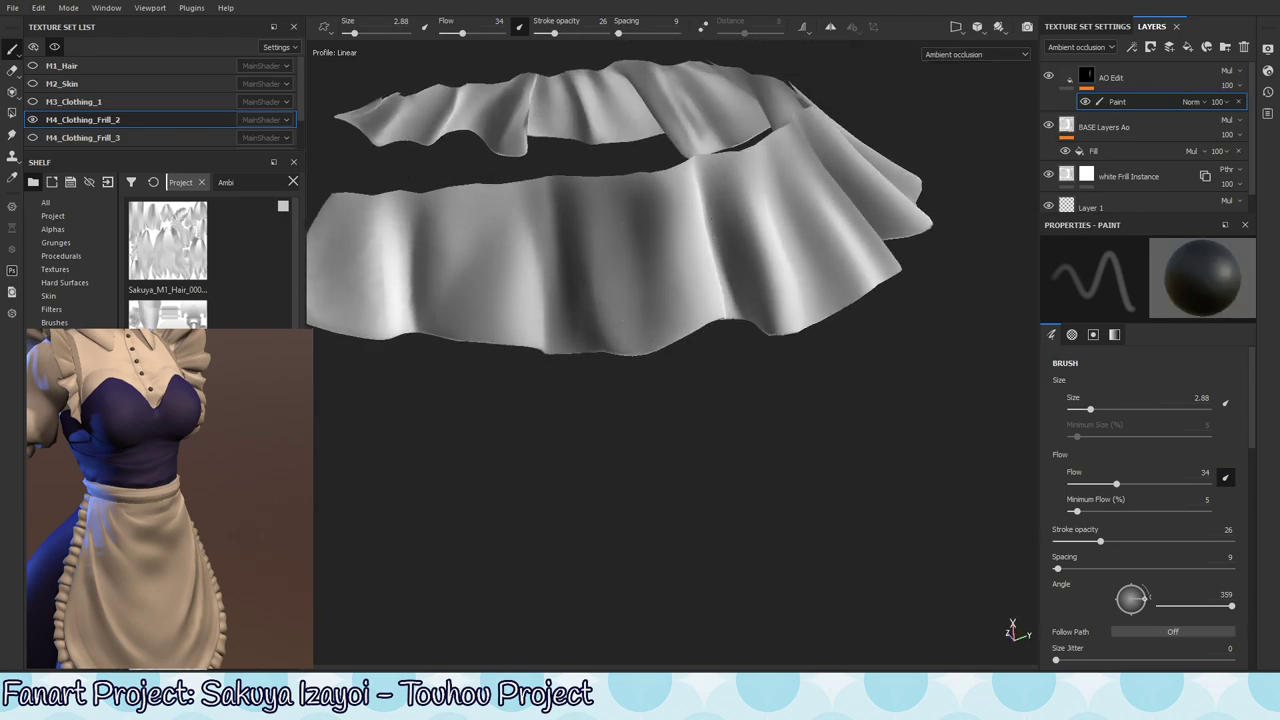
- Lighten the overly dark patches along the frill's inner edge, from the tapering end up to the wide folds, with white strokes
mouse_move(733, 207)
left_mouse_down("alt")
mouse_move(749, 252)
mouse_move(697, 286)
mouse_move(757, 229)
mouse_move(780, 232)
mouse_move(711, 188)
mouse_move(657, 251)
mouse_move(717, 194)
left_mouse_up("alt")
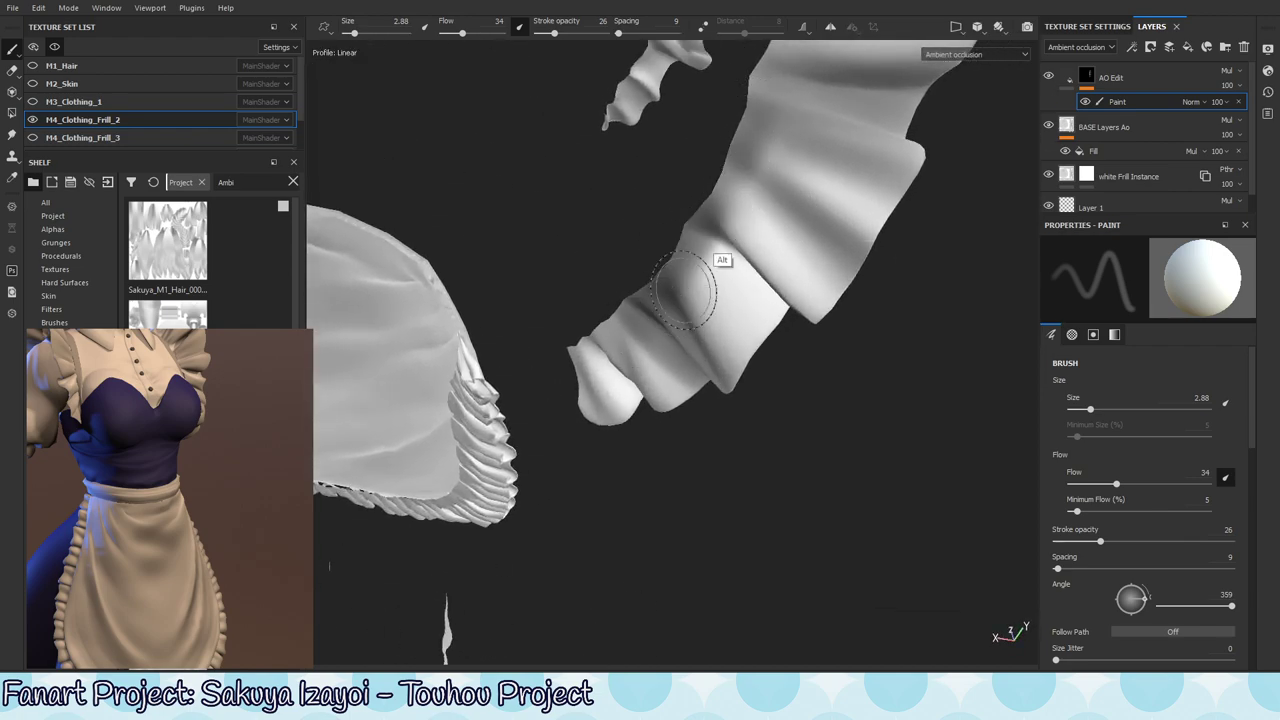
middle_click_drag(700, 258, 657, 341, "alt")
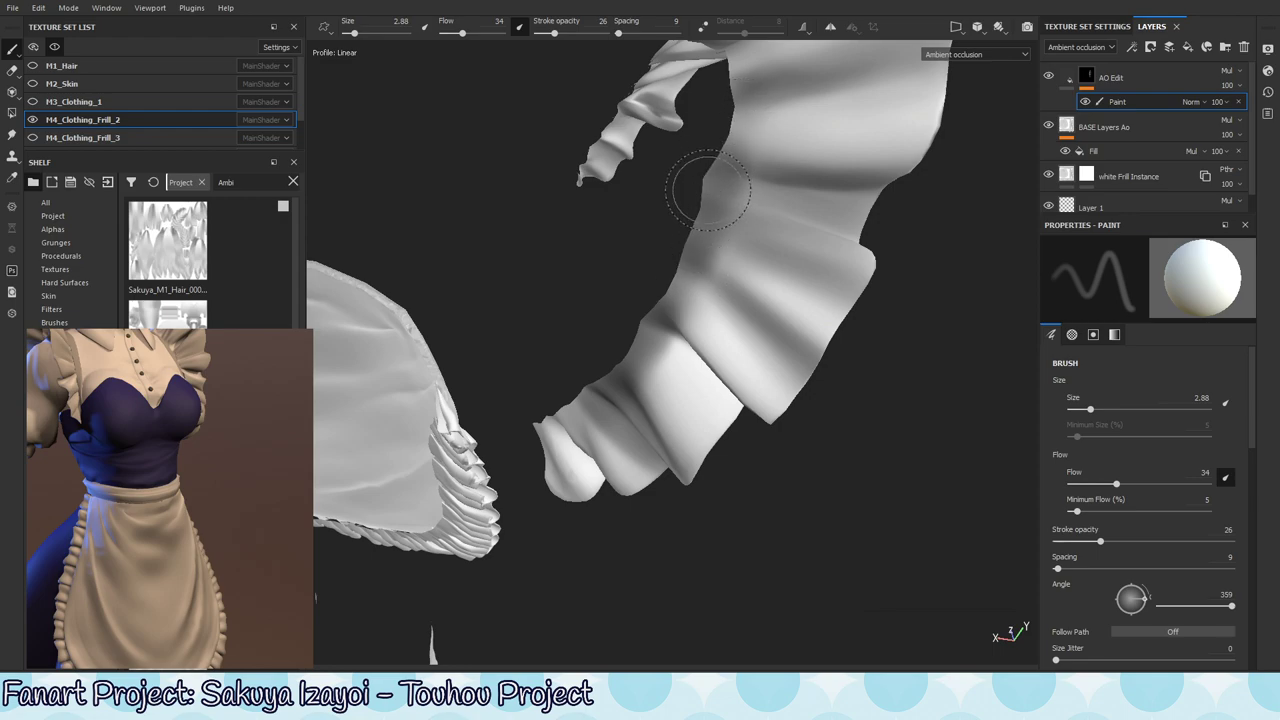
mouse_move(708, 190)
left_mouse_down("alt")
mouse_move(726, 266)
mouse_move(671, 290)
left_mouse_up("alt")
left_click_drag(700, 188, 695, 236, "alt")
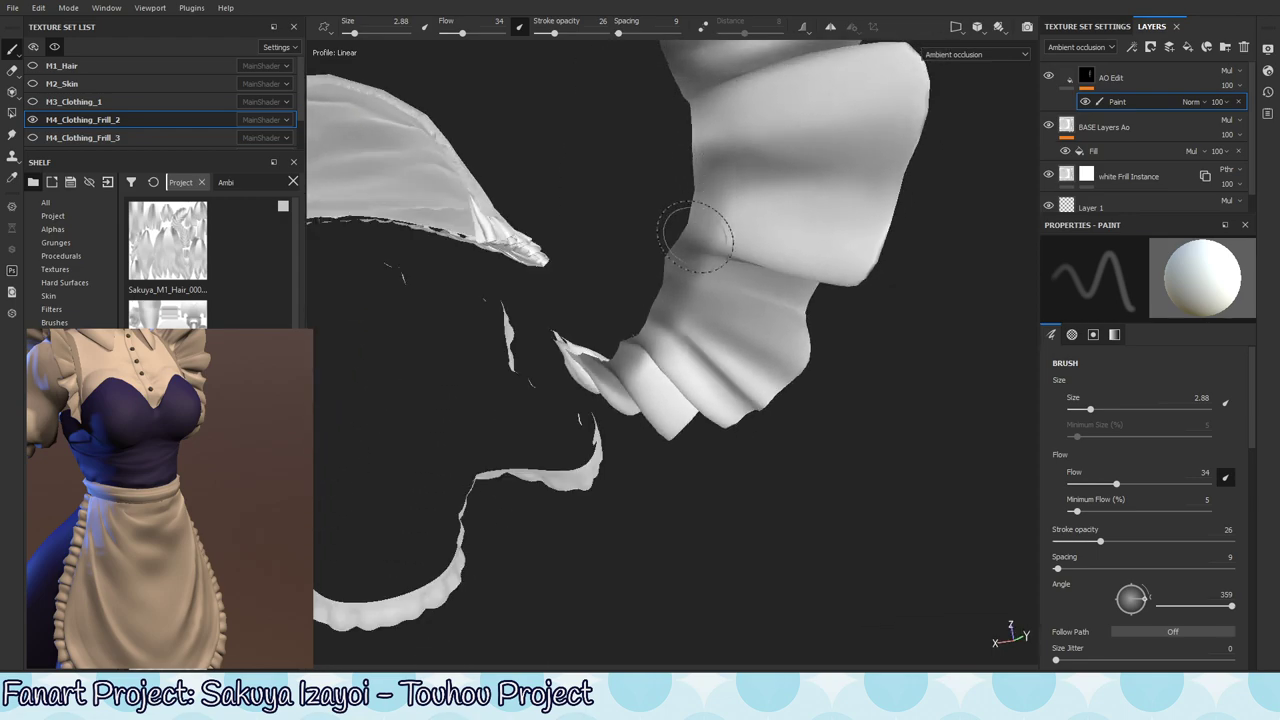
mouse_move(695, 108)
left_mouse_down("alt")
mouse_move(720, 320)
mouse_move(718, 270)
left_mouse_up("alt")
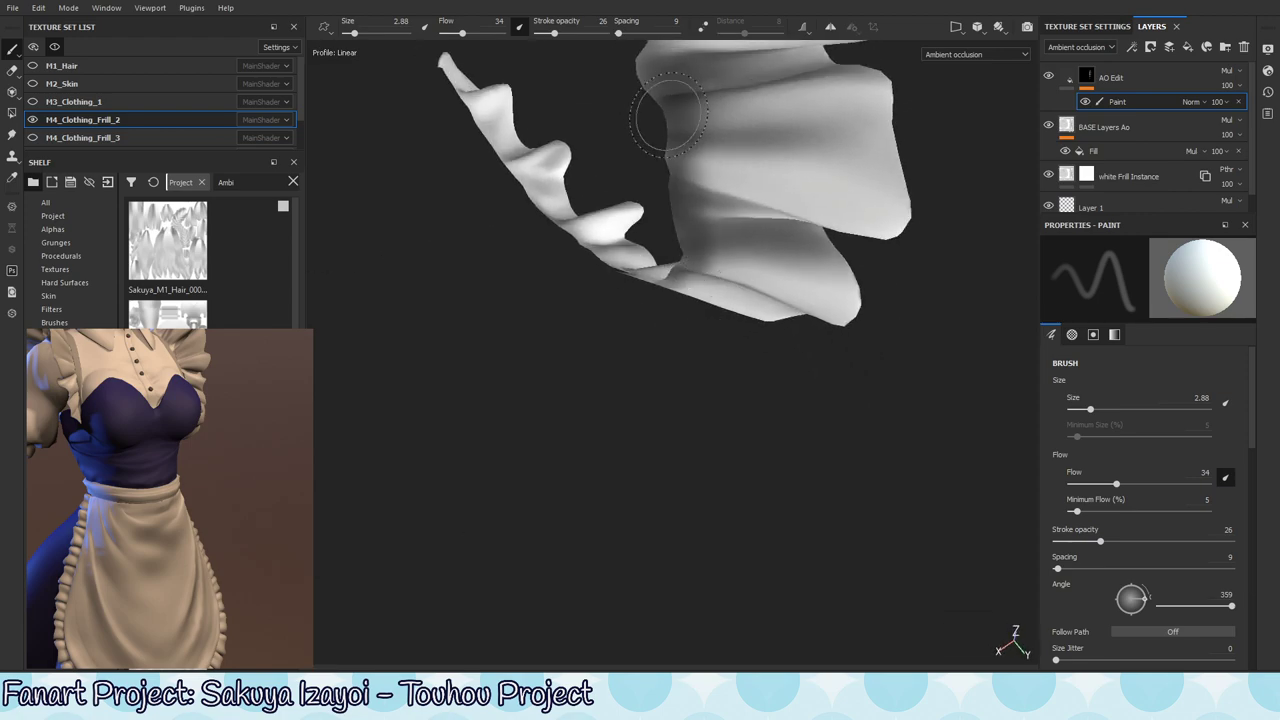
mouse_move(668, 114)
left_mouse_down("alt")
mouse_move(660, 209)
mouse_move(657, 85)
left_mouse_up("alt")
left_click_drag(634, 166, 677, 300, "alt")
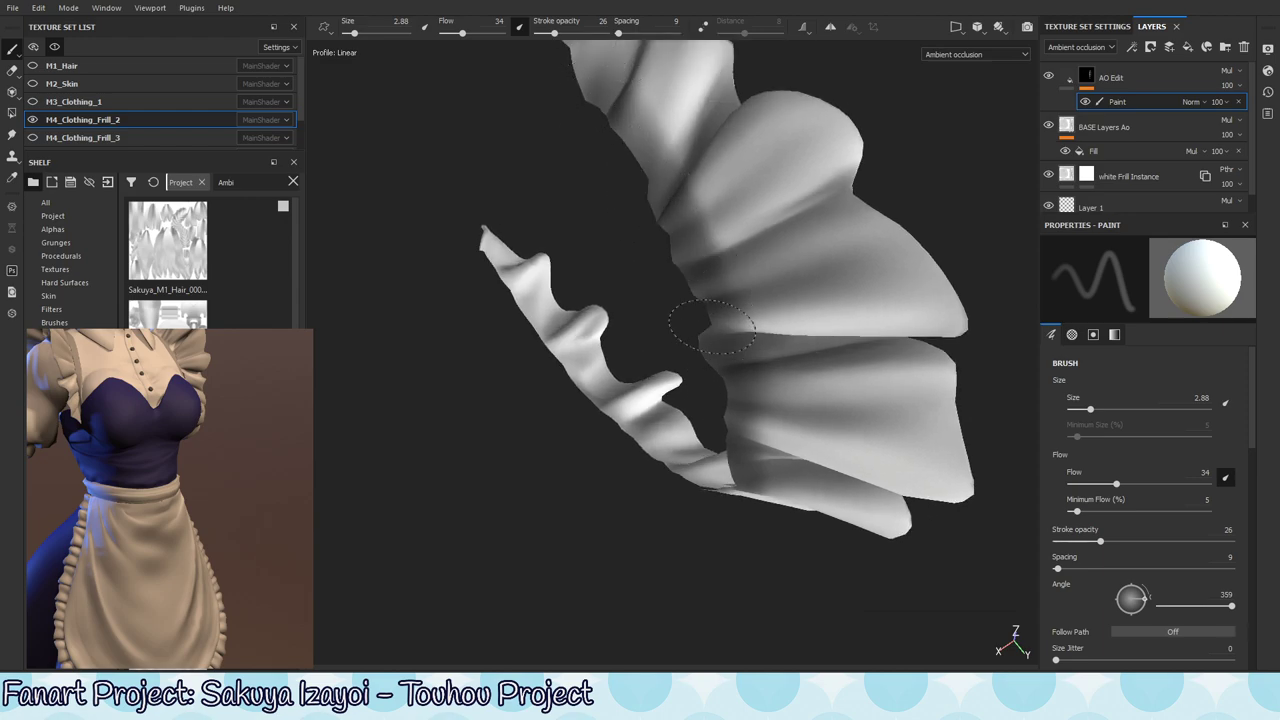
left_click_drag(711, 326, 742, 278, "alt")
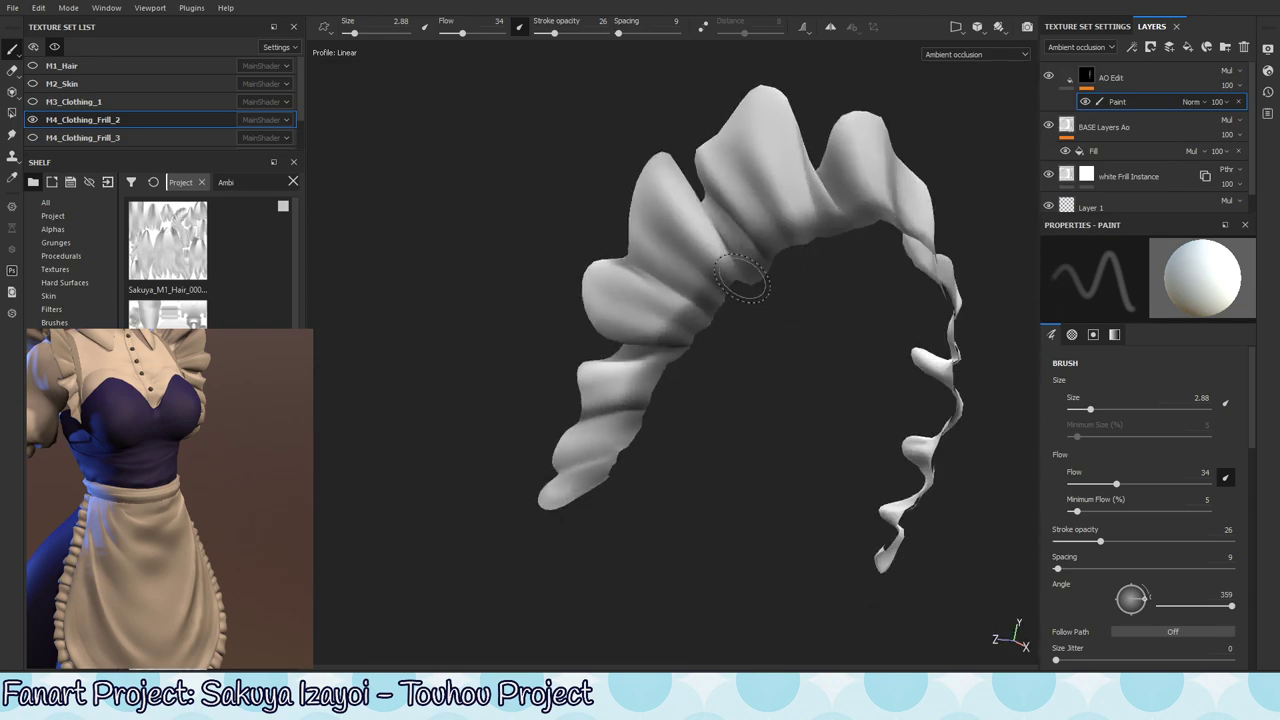
- Set the brush size to 3.02 and darken the creases where the folds gather at the frill's inner edge with black
key("x")
right_click_drag(687, 270, 692, 270, "ctrl")
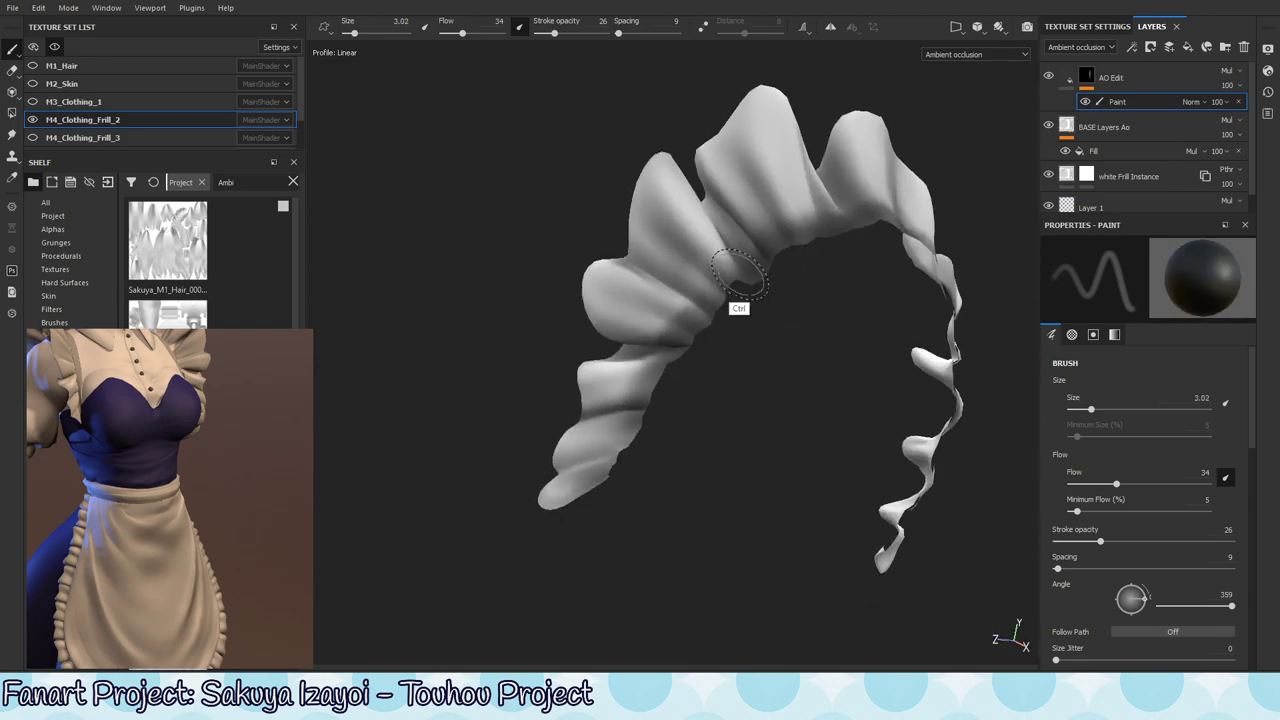
mouse_move(786, 288)
left_mouse_down("alt")
mouse_move(775, 258)
mouse_move(762, 272)
left_mouse_up("alt")
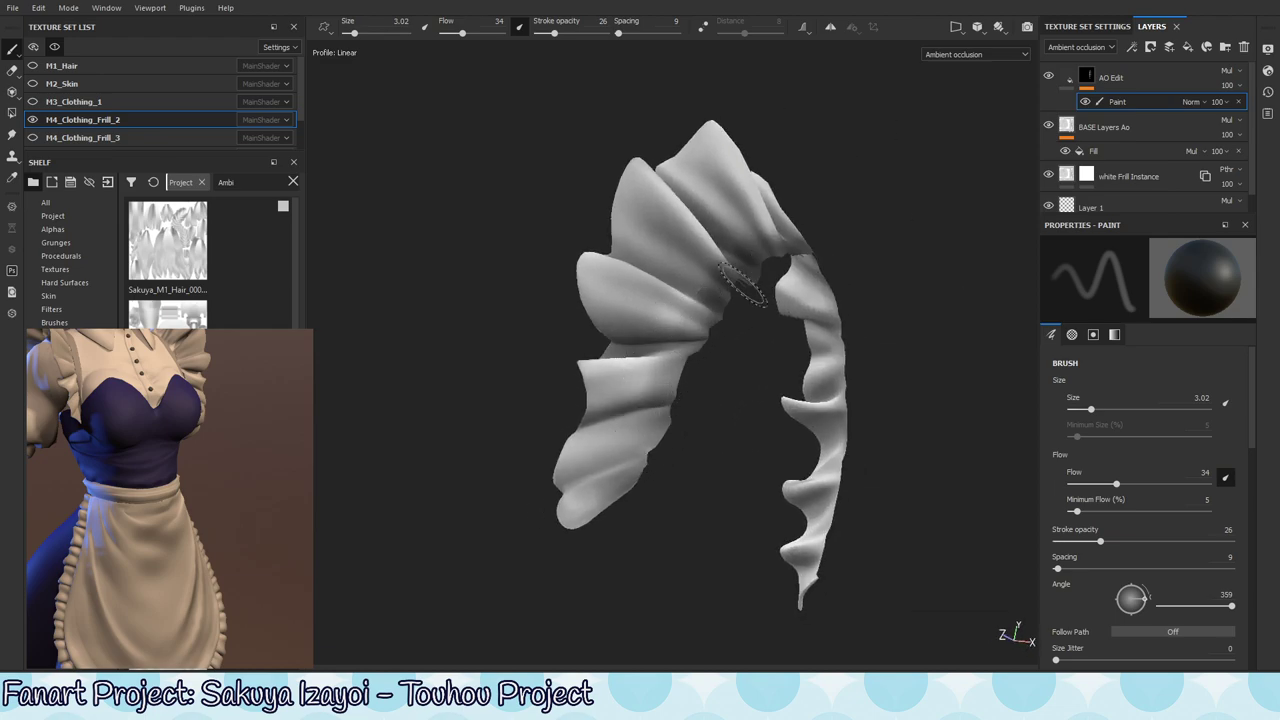
left_click_drag(768, 236, 774, 280, "alt")
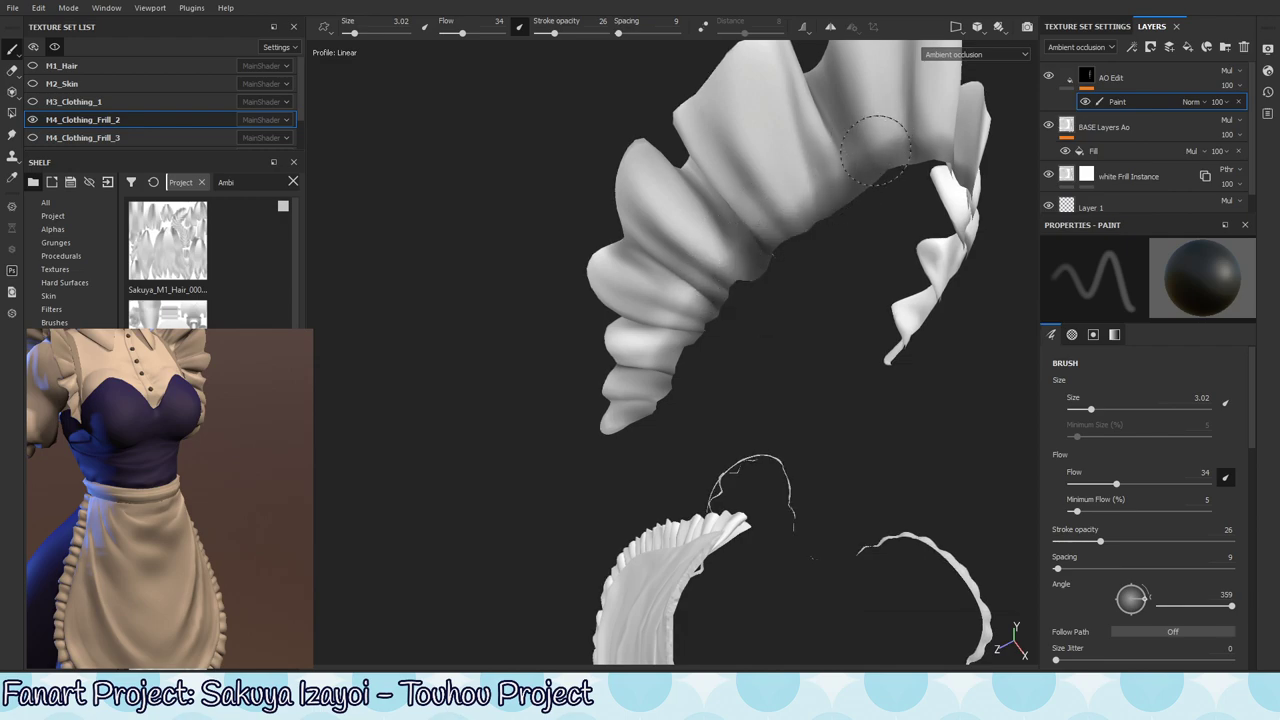
left_click_drag(839, 235, 745, 250, "alt")
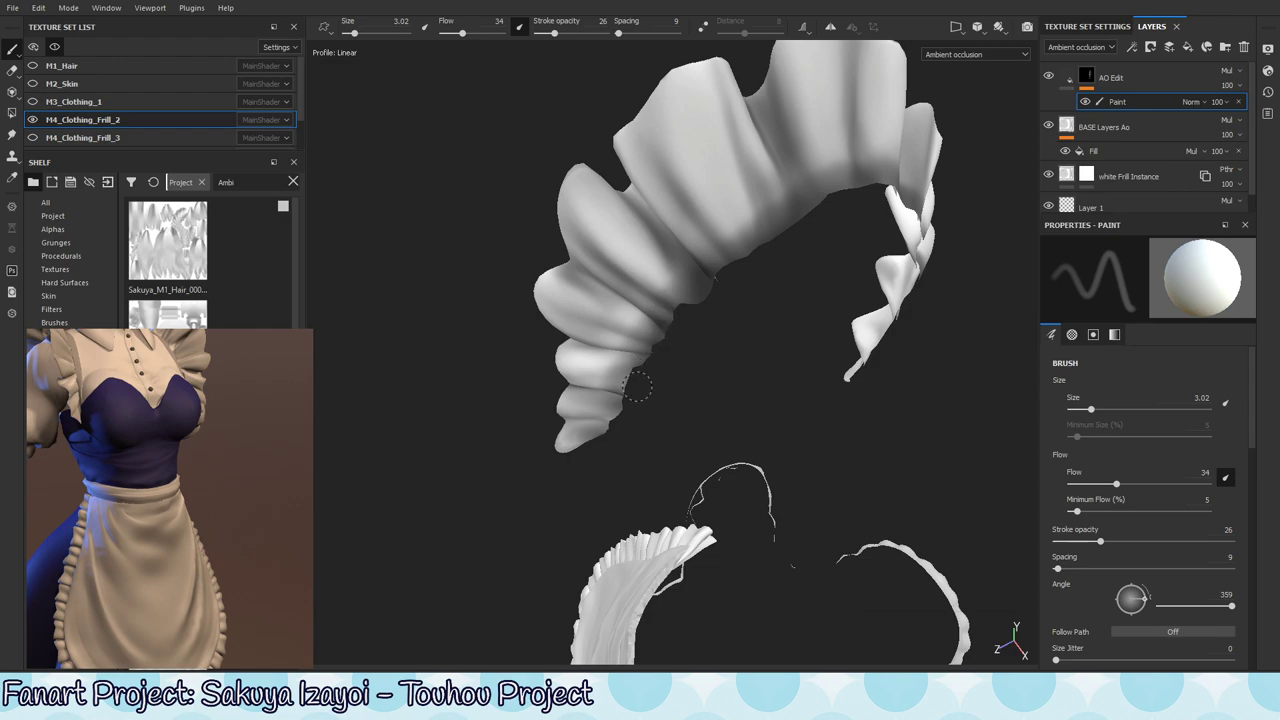
- Soften the dark band along the base of the wide folds at the top of the frill's arch with white strokes
mouse_move(633, 432)
left_mouse_down("alt")
mouse_move(754, 294)
mouse_move(729, 357)
mouse_move(735, 335)
left_mouse_up("alt")
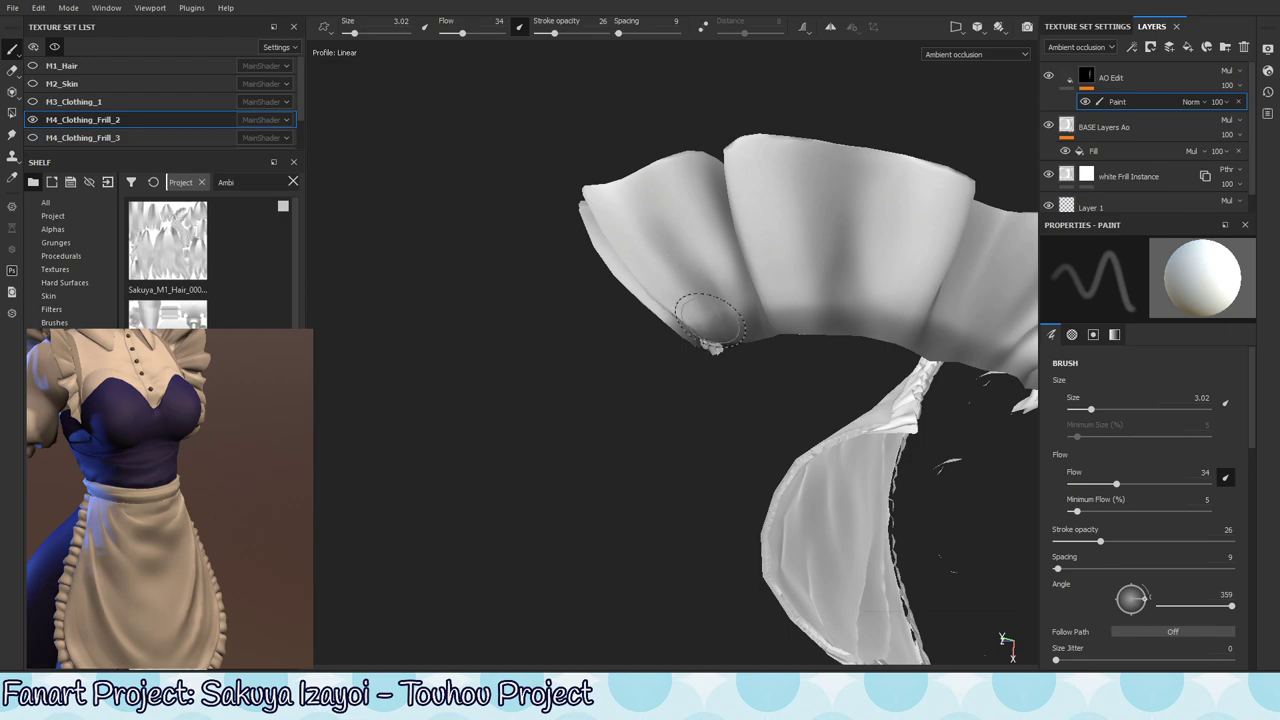
mouse_move(830, 318)
left_mouse_down("alt")
mouse_move(800, 330)
mouse_move(808, 194)
left_mouse_up("alt")
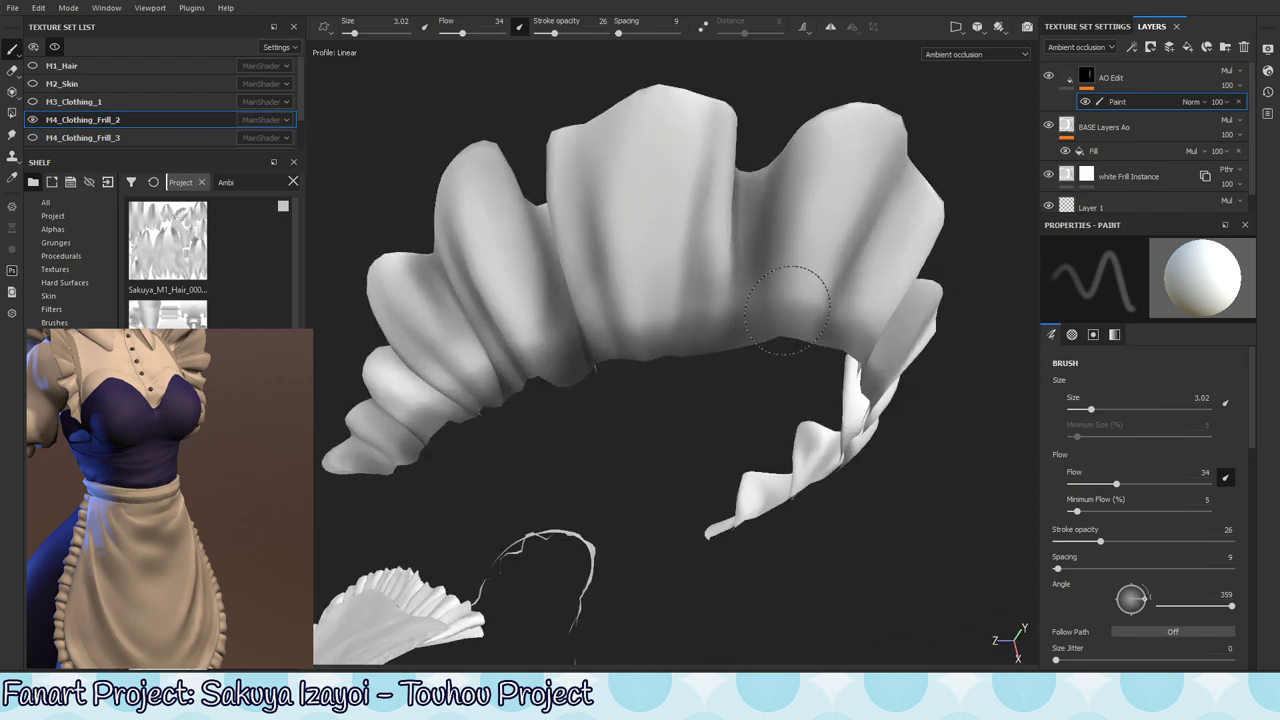
mouse_move(815, 333)
left_mouse_down("alt")
mouse_move(849, 294)
mouse_move(829, 294)
mouse_move(838, 323)
mouse_move(854, 286)
mouse_move(818, 338)
left_mouse_up("alt")
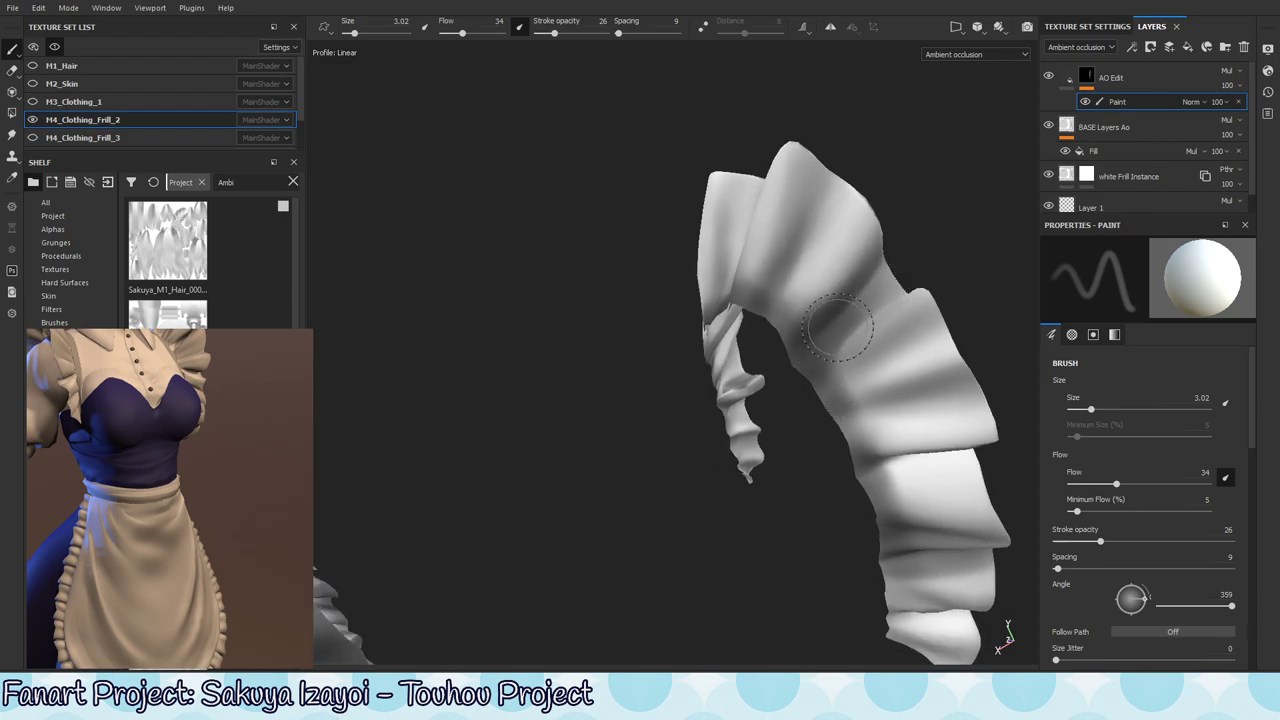
mouse_move(834, 401)
left_mouse_down()
mouse_move(877, 417)
mouse_move(918, 464)
mouse_move(894, 529)
mouse_move(934, 523)
left_mouse_up()
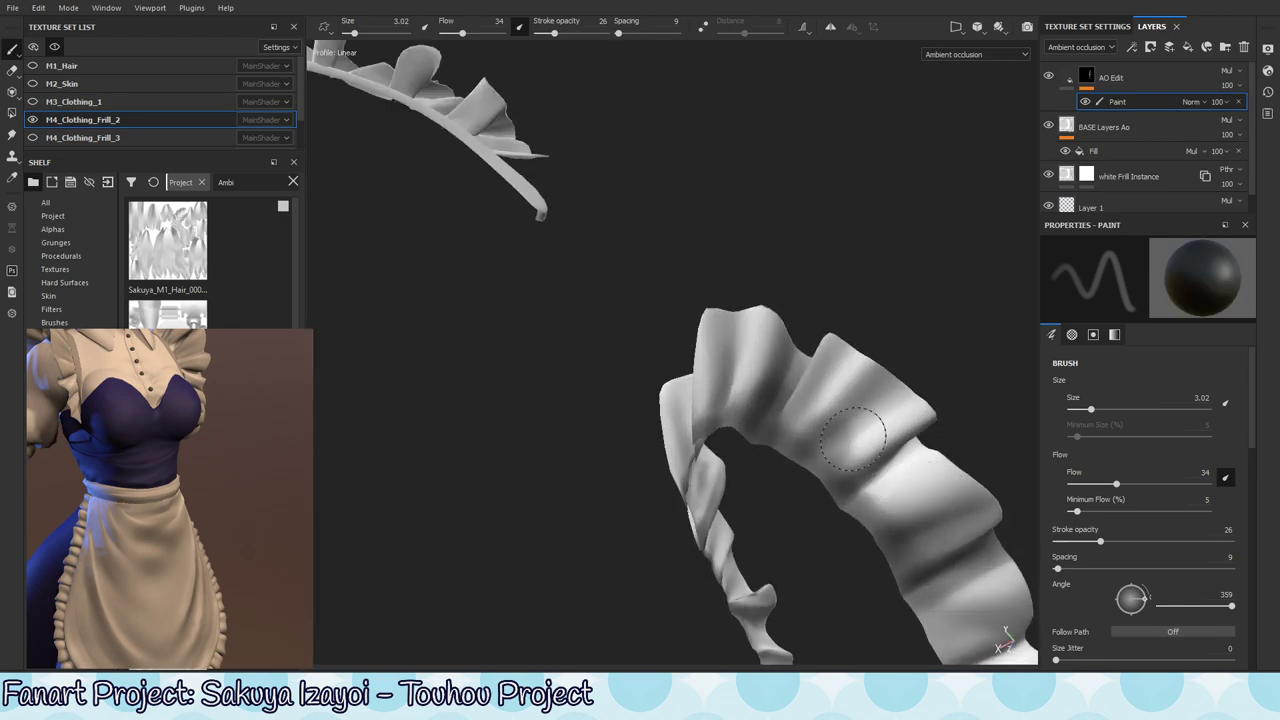
- Rework the shading of the smaller fold beside the wide top fold with alternating black and white strokes
left_click_drag(878, 374, 850, 398, "alt")
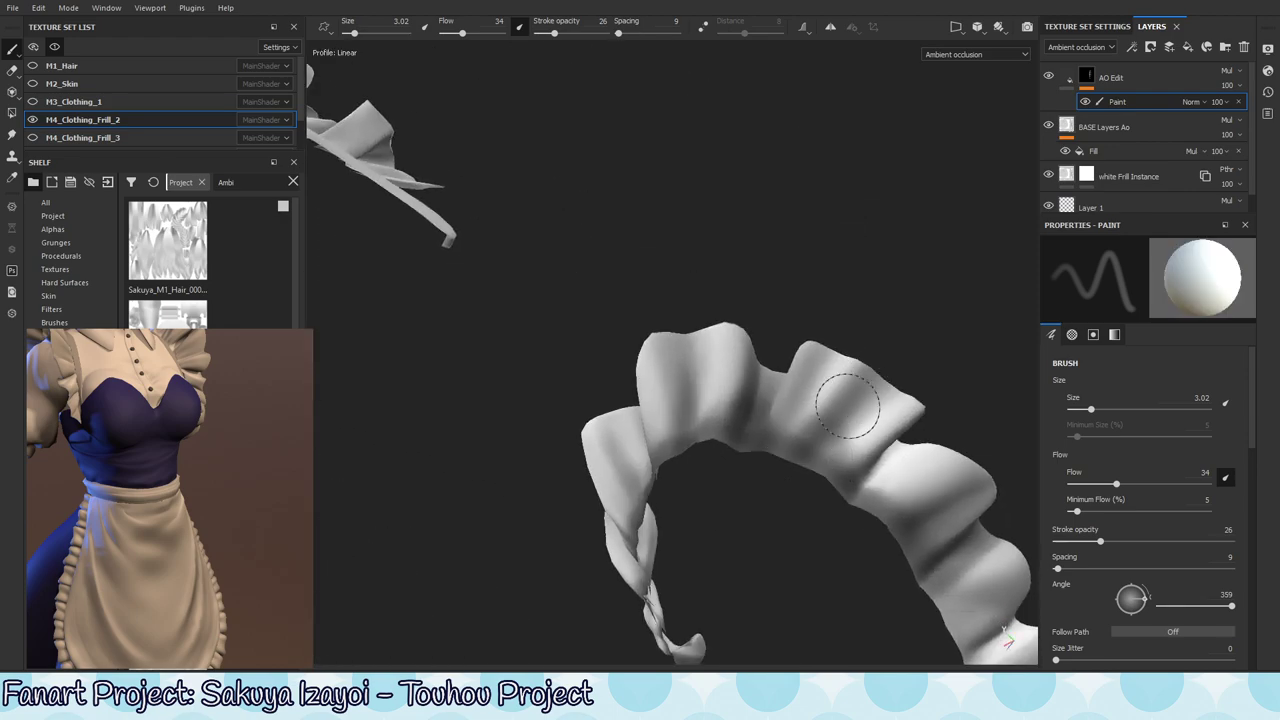
key("x")
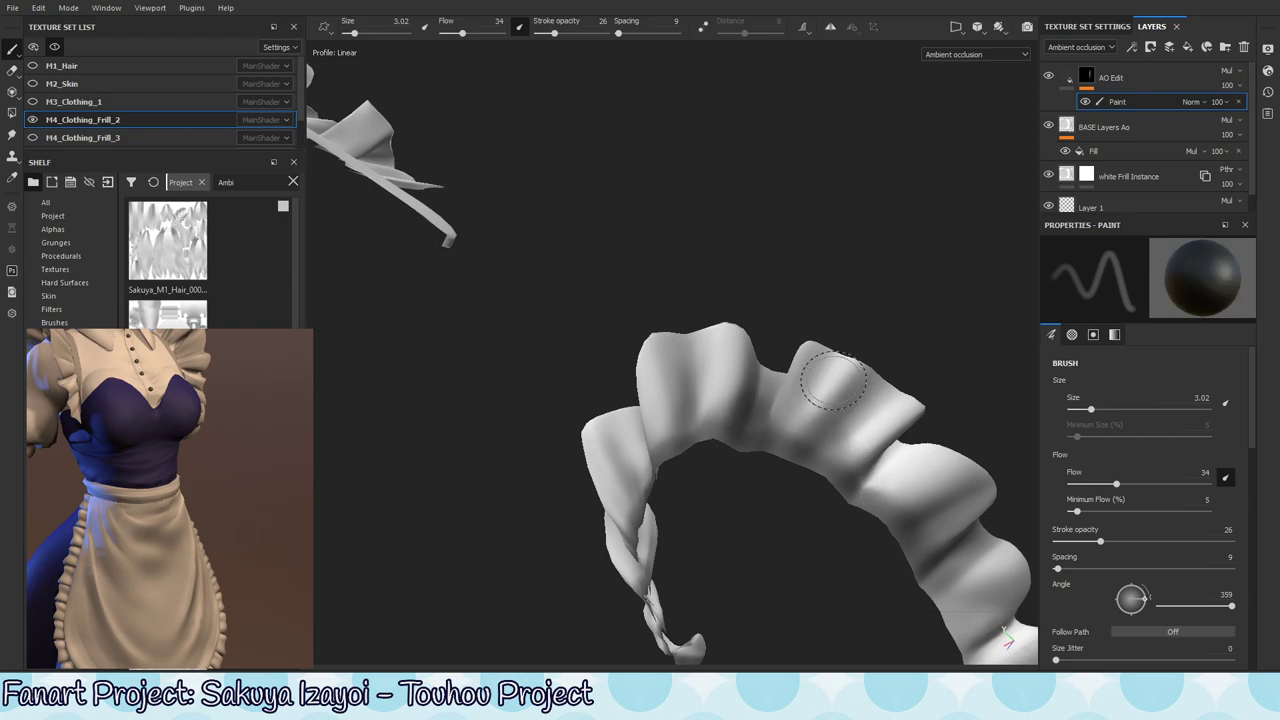
mouse_move(832, 380)
left_mouse_down("alt")
mouse_move(814, 434)
mouse_move(780, 400)
left_mouse_up("alt")
key("x")
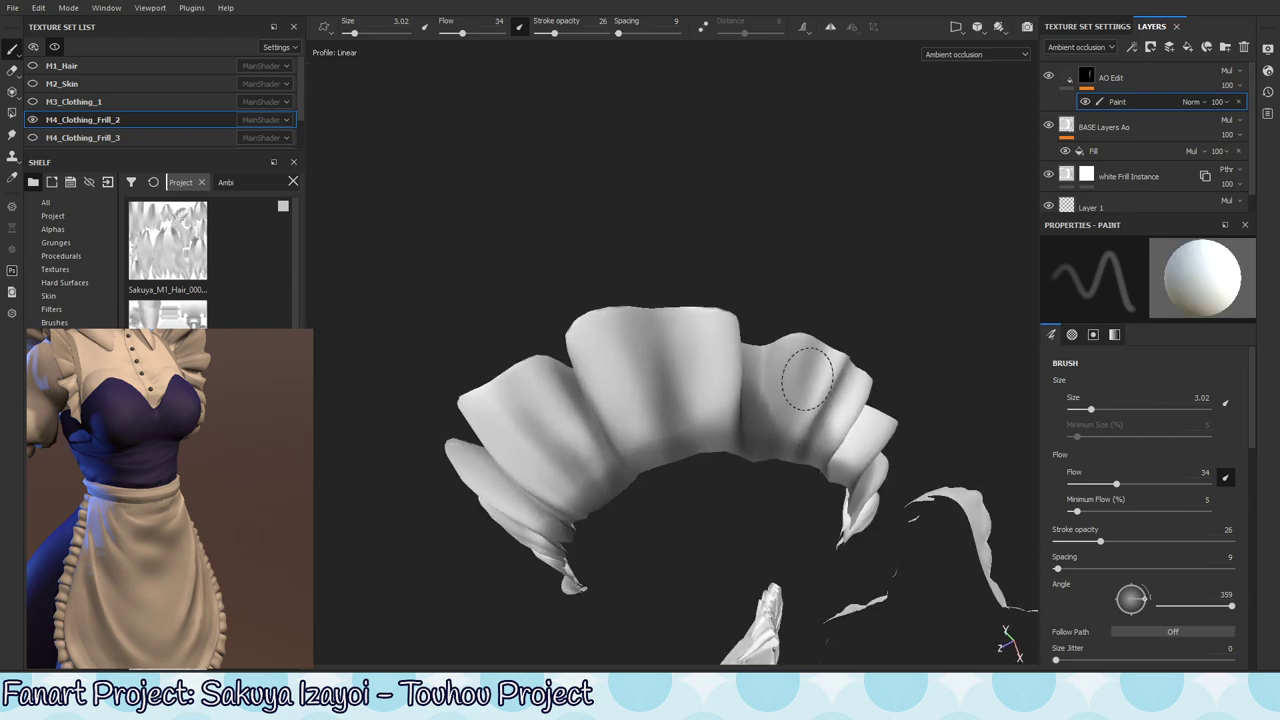
left_click_drag(801, 466, 800, 366, "alt")
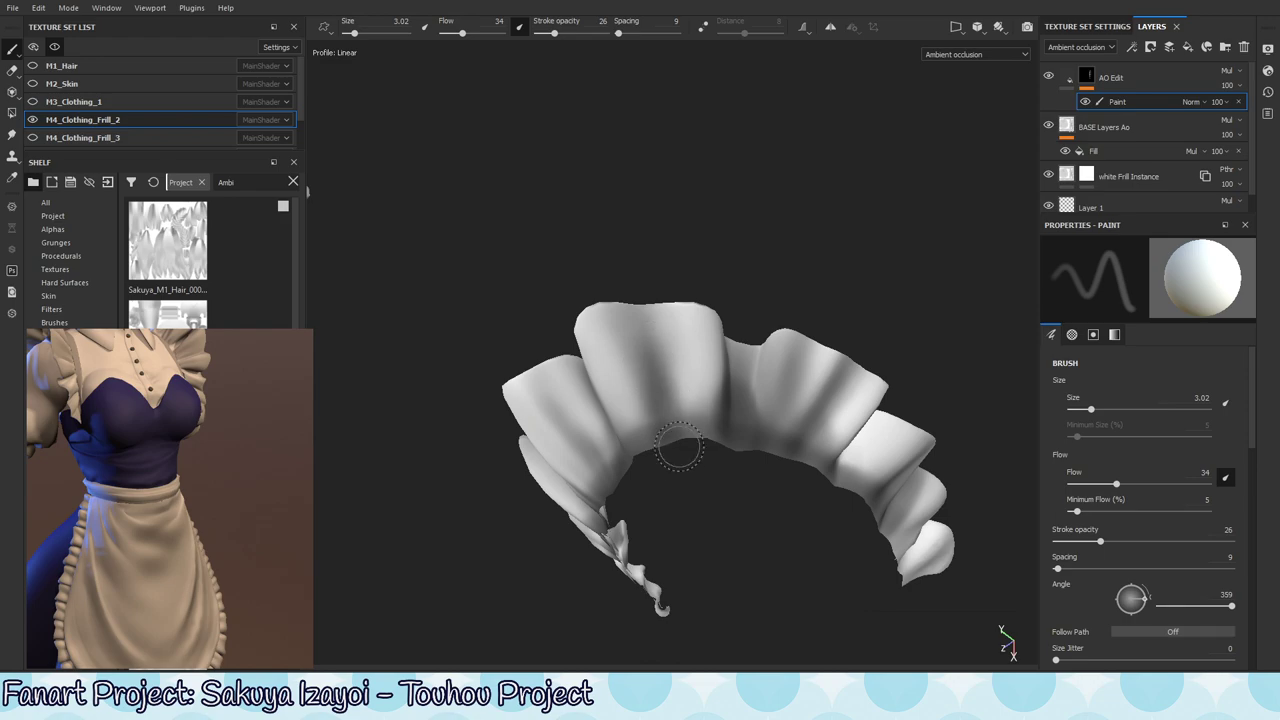
- Darken the inner base of the wide top fold with black strokes
key("x")
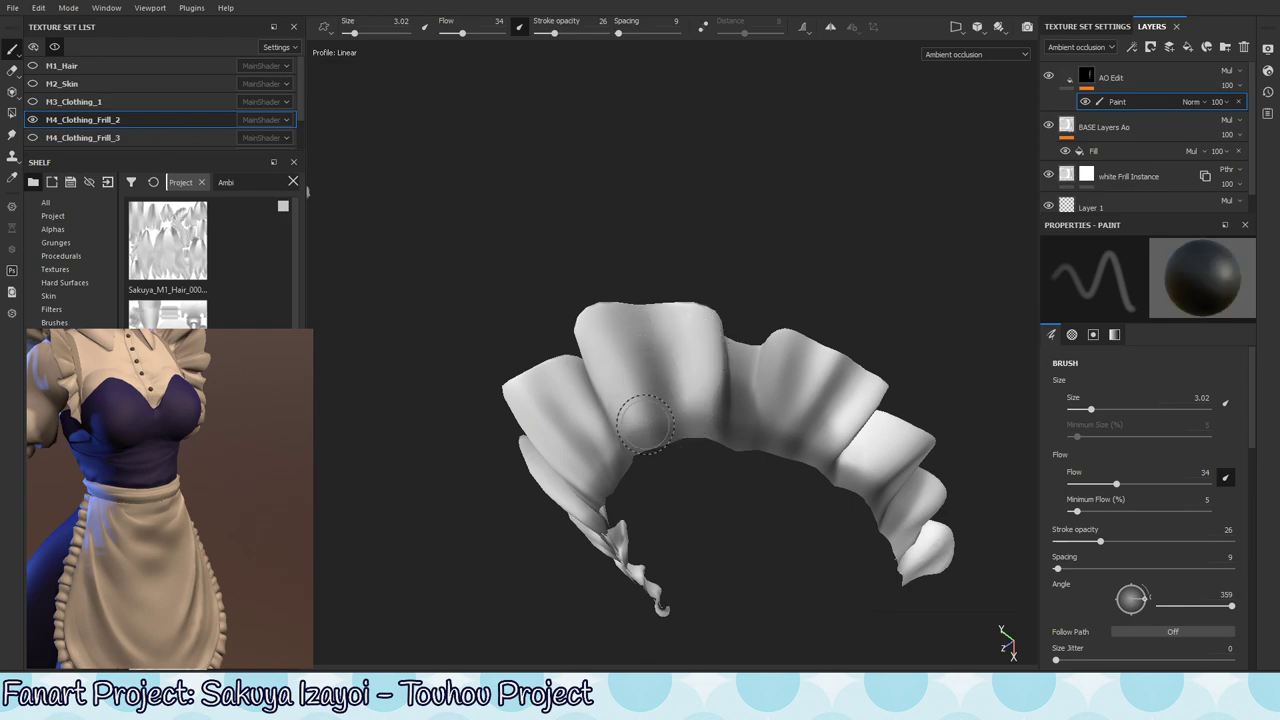
mouse_move(766, 286)
left_mouse_down("alt")
mouse_move(646, 357)
mouse_move(656, 397)
mouse_move(678, 390)
mouse_move(640, 410)
left_mouse_up("alt")
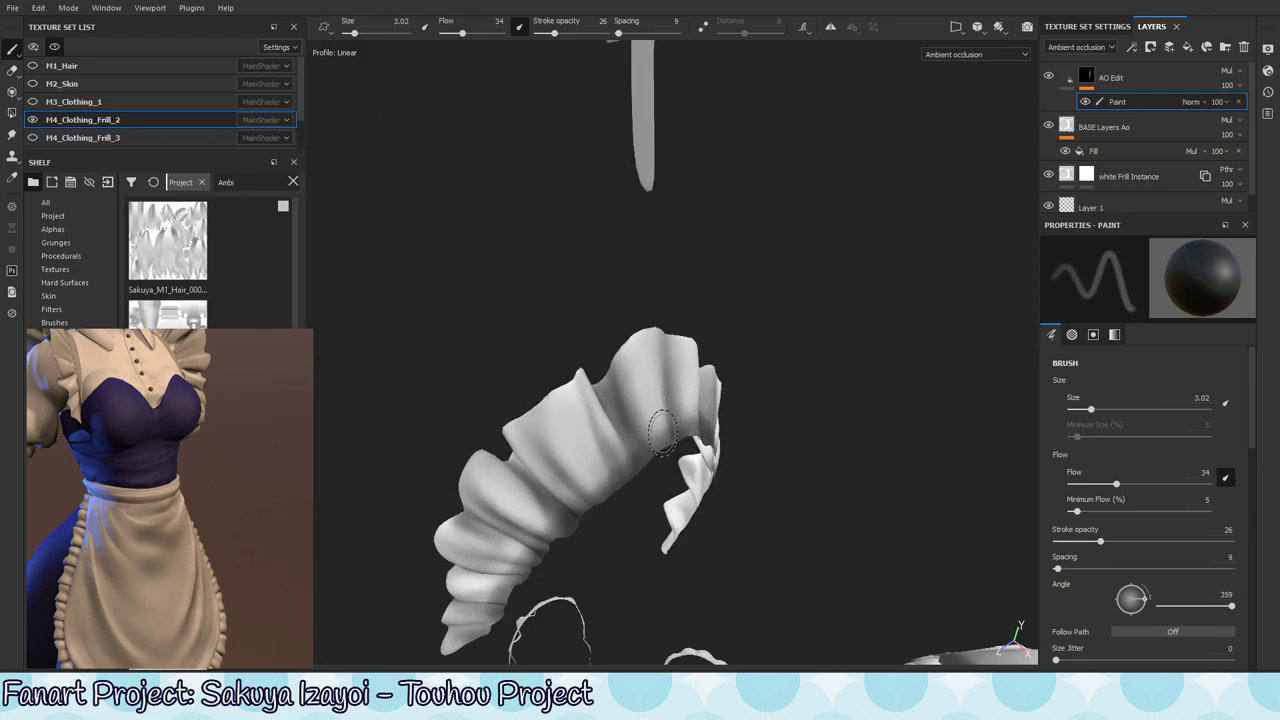
left_click_drag(622, 487, 717, 517, "alt")
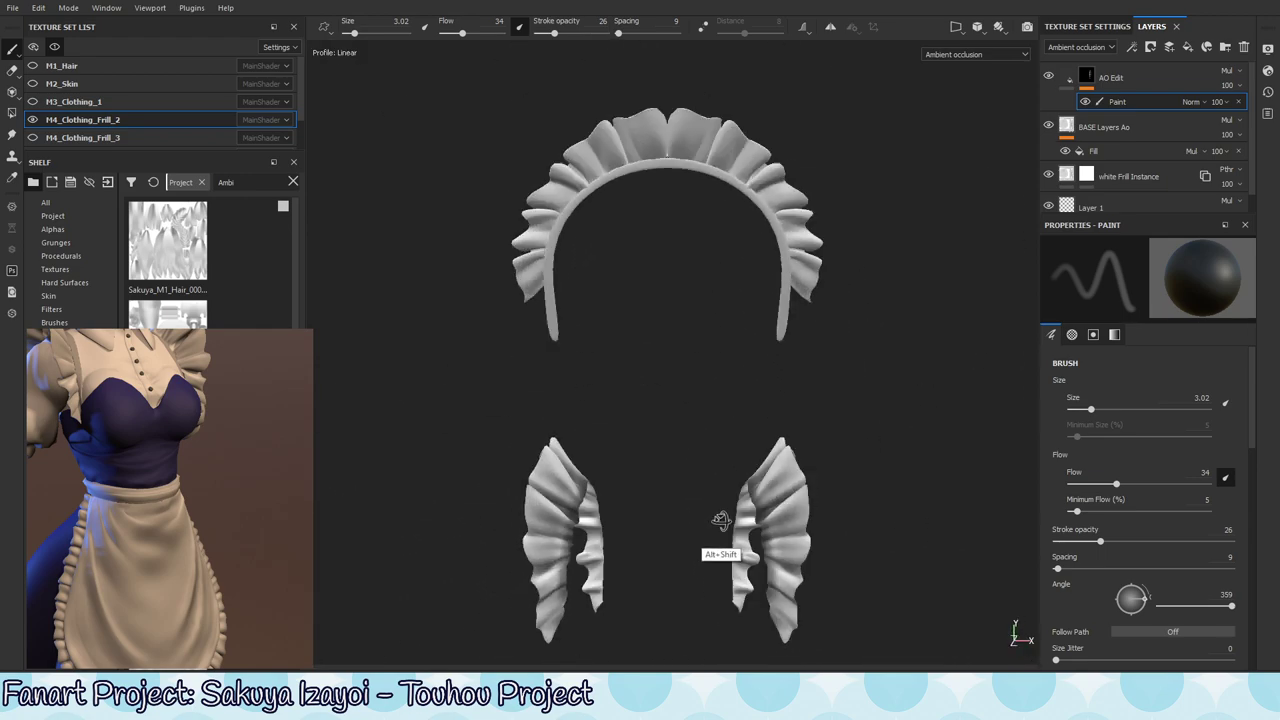
- Refine the shading of the lower folds near the shoulder frill's tapering end with black and white strokes
middle_click_drag(762, 537, 796, 260, "alt")
right_click_drag(697, 308, 950, 236, "alt")
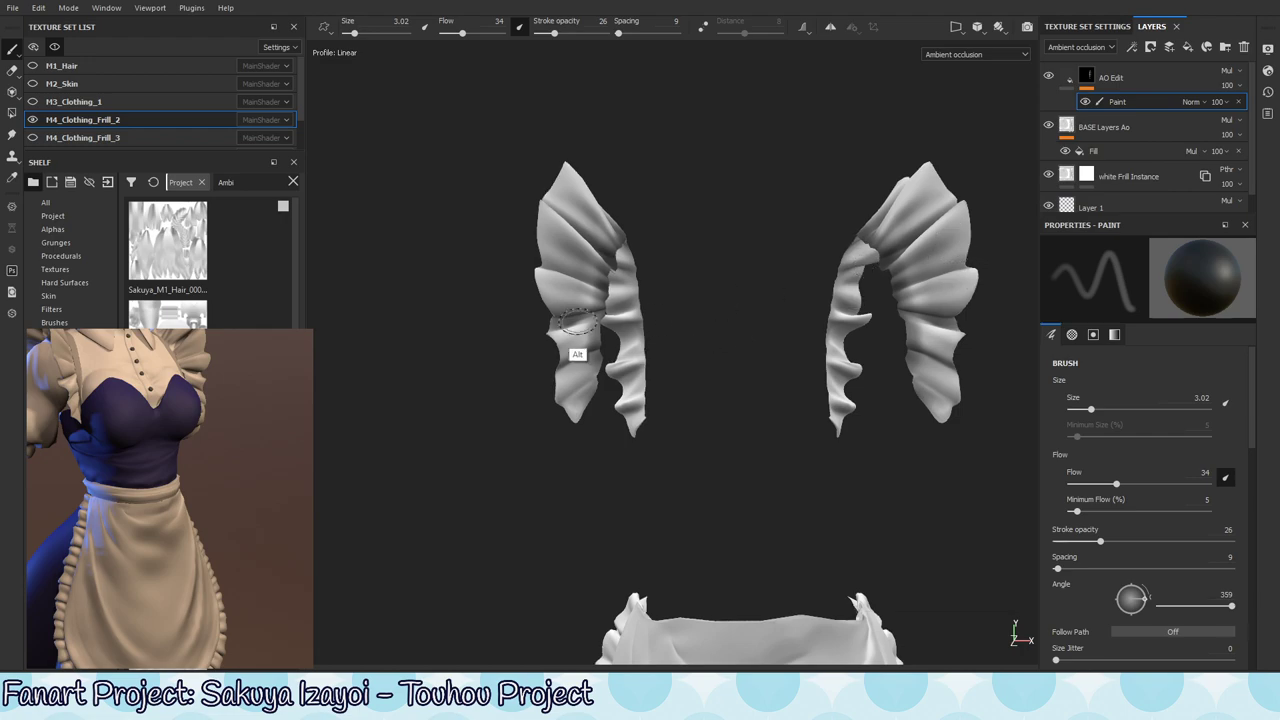
right_click_drag(582, 320, 890, 205, "alt")
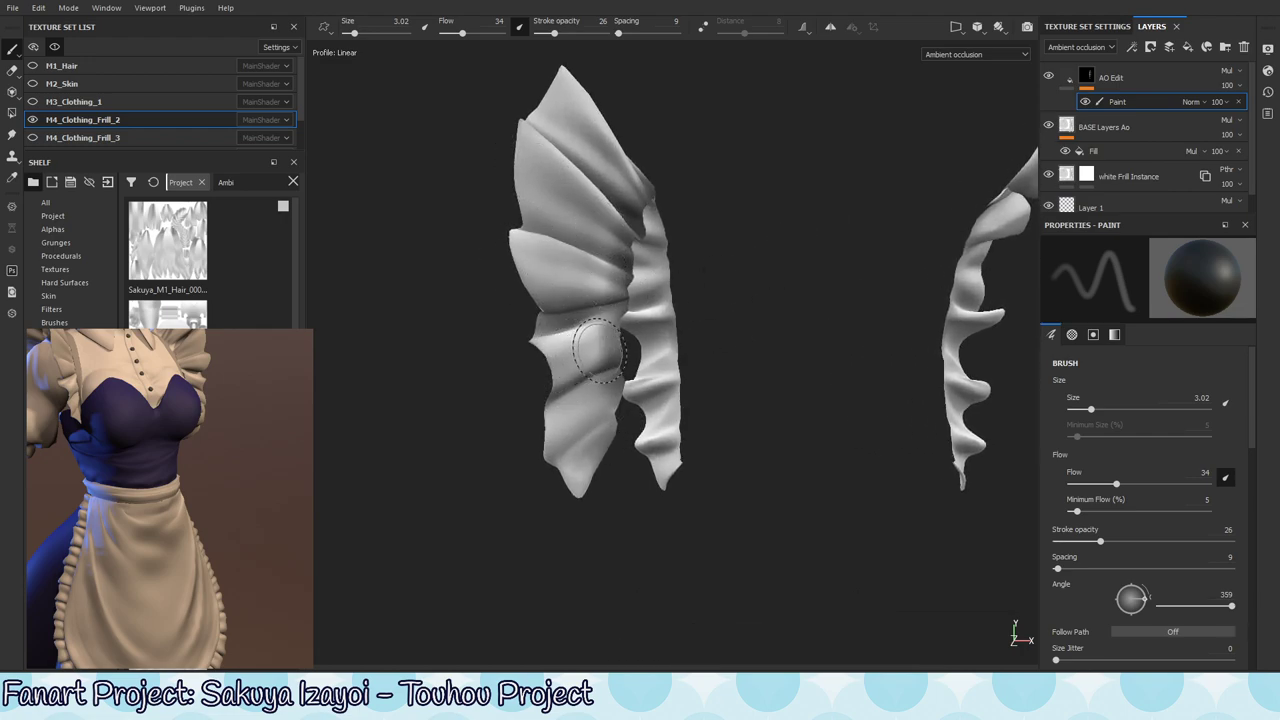
middle_click_drag(616, 381, 615, 309, "alt")
left_click_drag(680, 258, 641, 298, "alt")
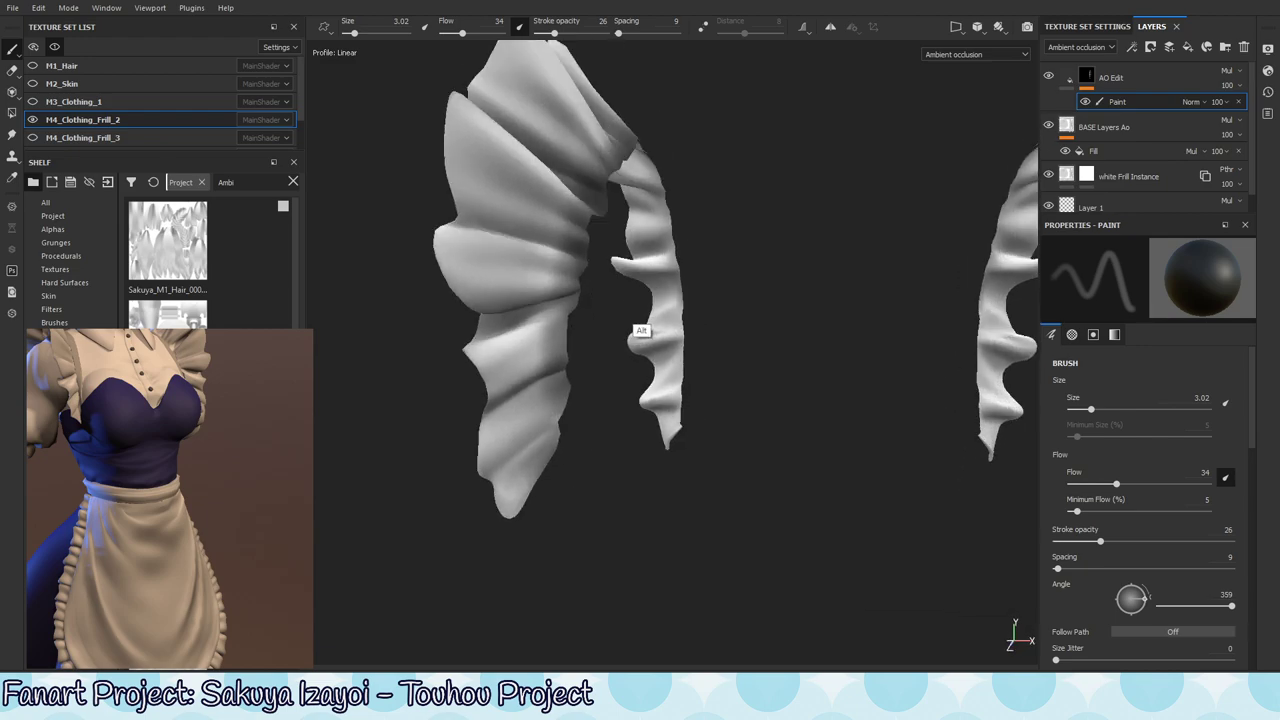
key("x")
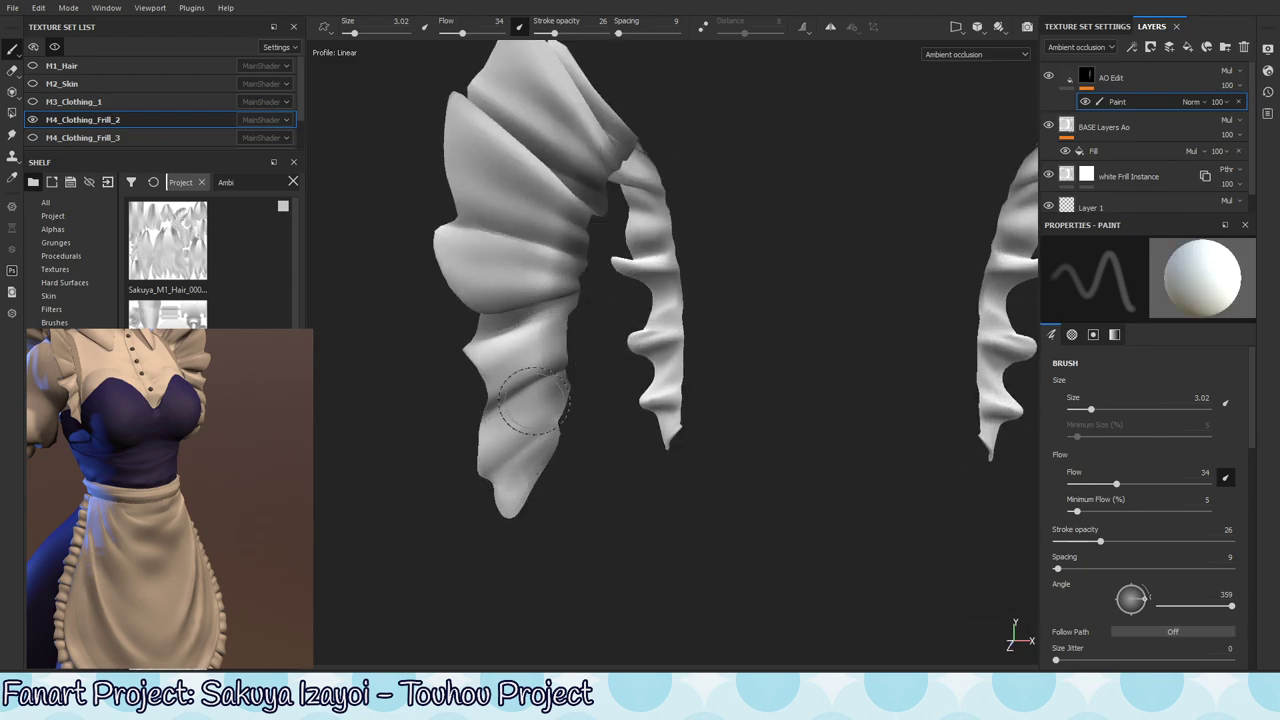
key("x")
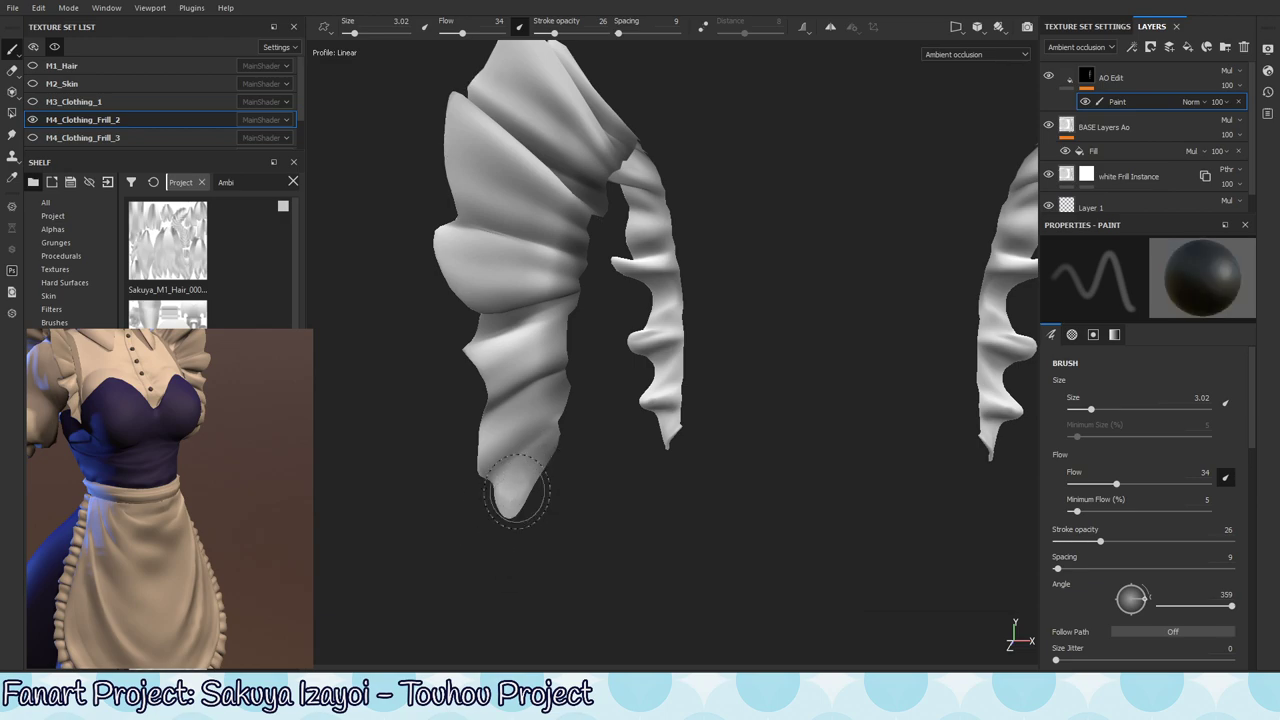
- Refine the shading of the folds at the shoulder frill's tapered tip with black and white strokes at brush size 1.57
key("x")
right_click_drag(526, 451, 503, 457, "ctrl")
mouse_move(505, 458)
left_mouse_down("alt")
mouse_move(518, 410)
mouse_move(580, 586)
mouse_move(600, 506)
mouse_move(520, 277)
mouse_move(530, 247)
left_mouse_up("alt")
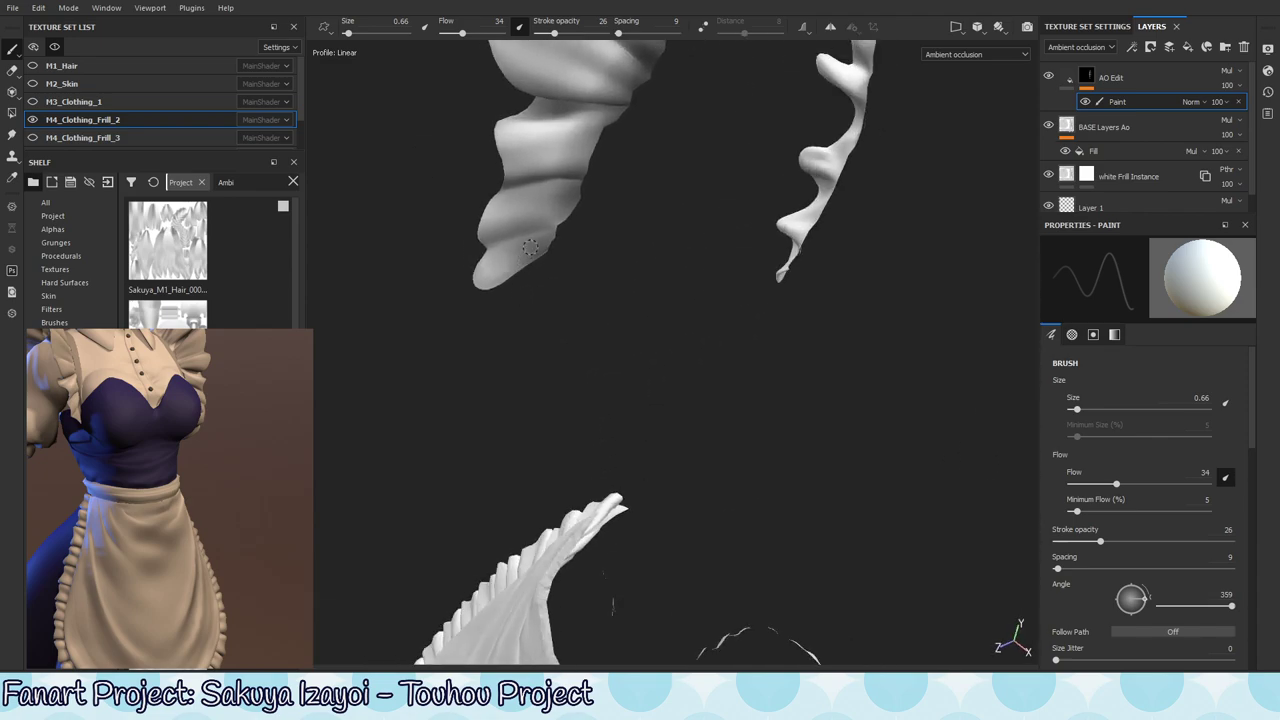
right_click(531, 244)
right_click_drag(518, 240, 594, 219, "ctrl")
key("x")
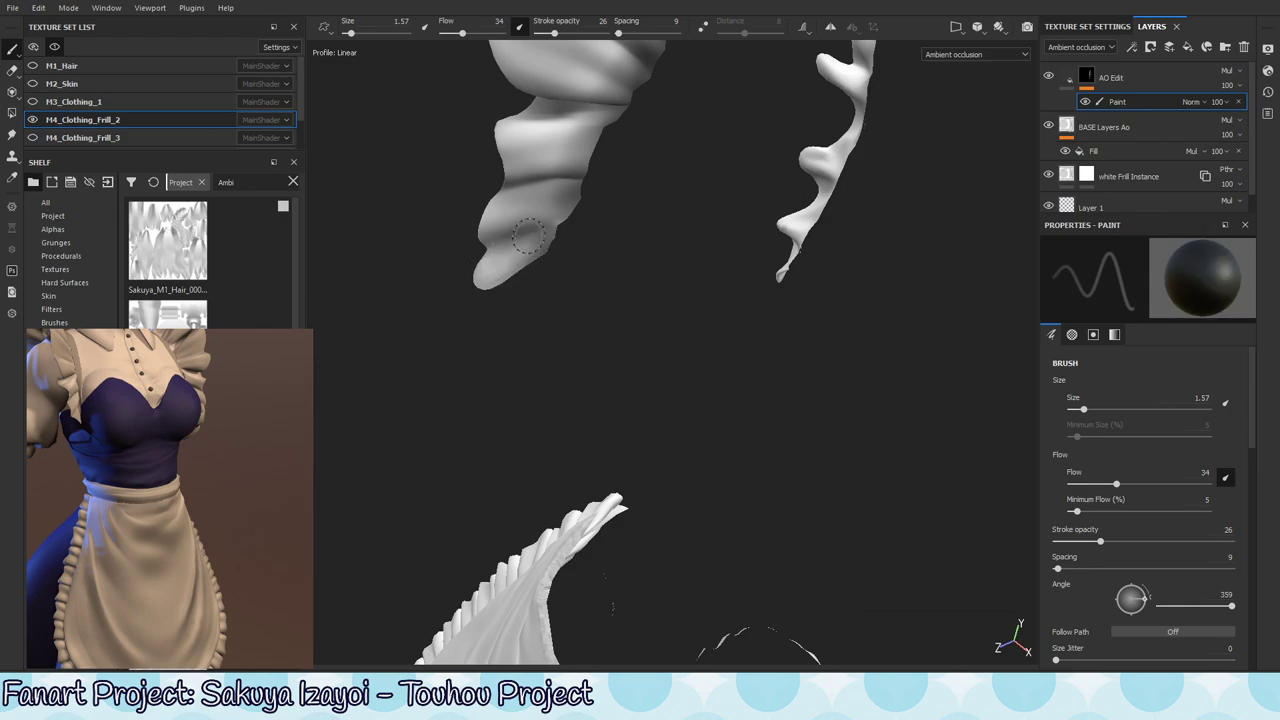
key("x")
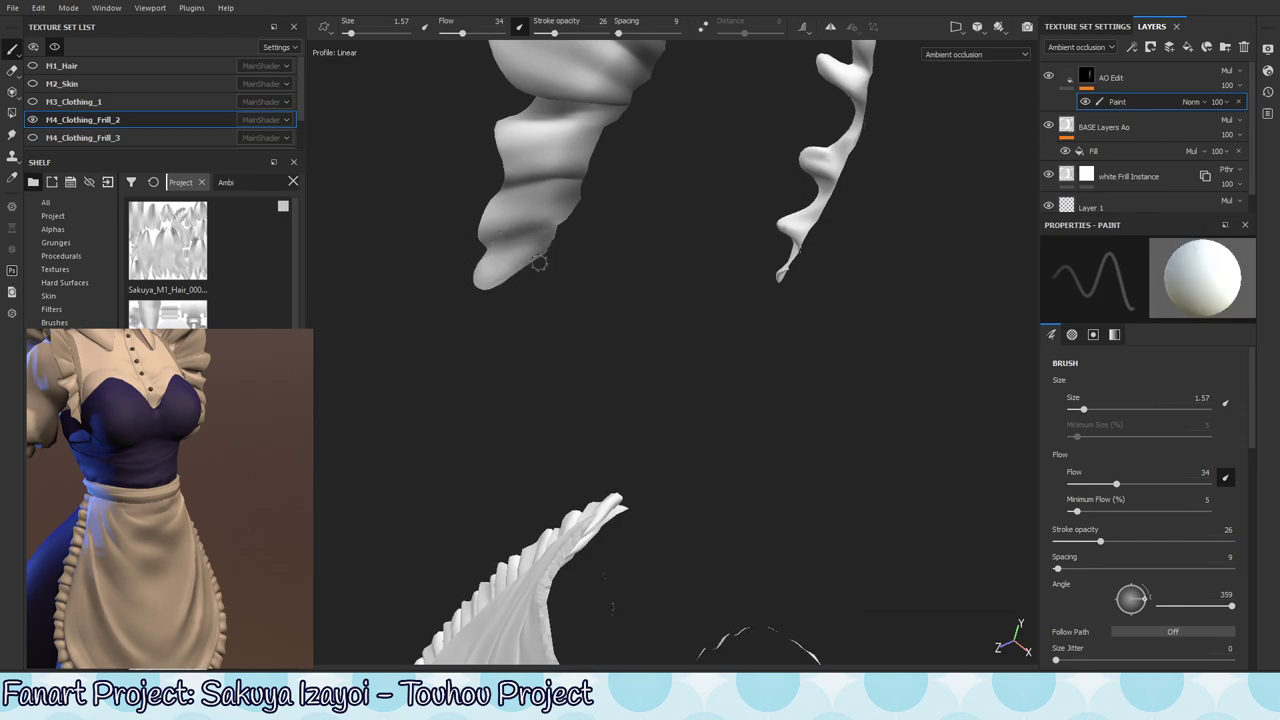
key("x")
- Touch up the shading on the outer face of the frill's pointed lower end with black and white strokes
left_click_drag(584, 219, 777, 337, "alt")
right_click_drag(632, 272, 850, 295, "alt")
left_click_drag(515, 277, 560, 215, "alt")
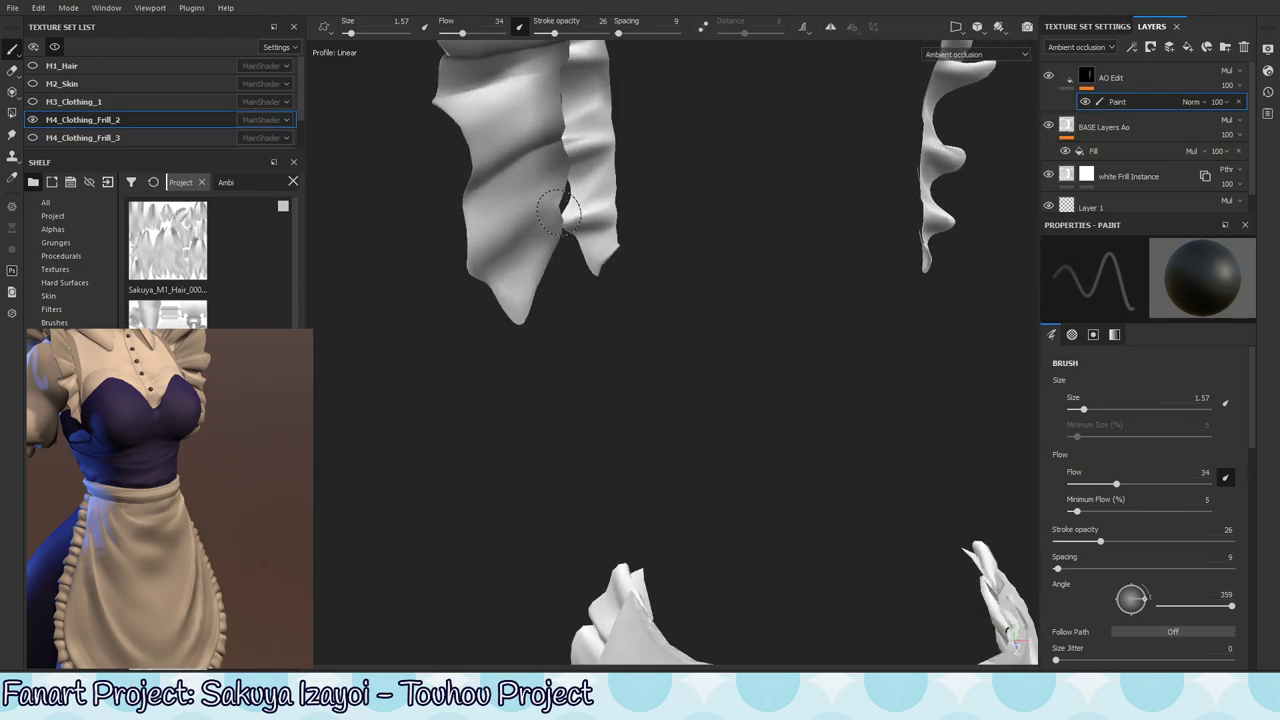
key("x")
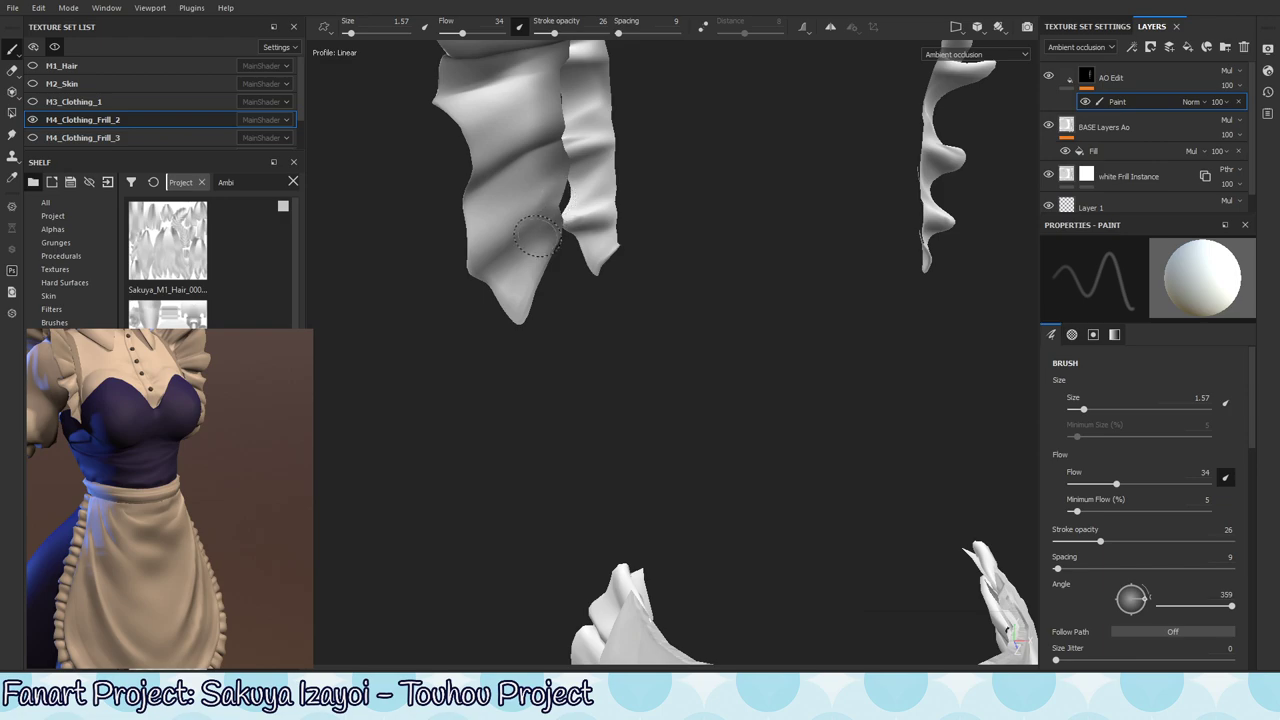
key("x")
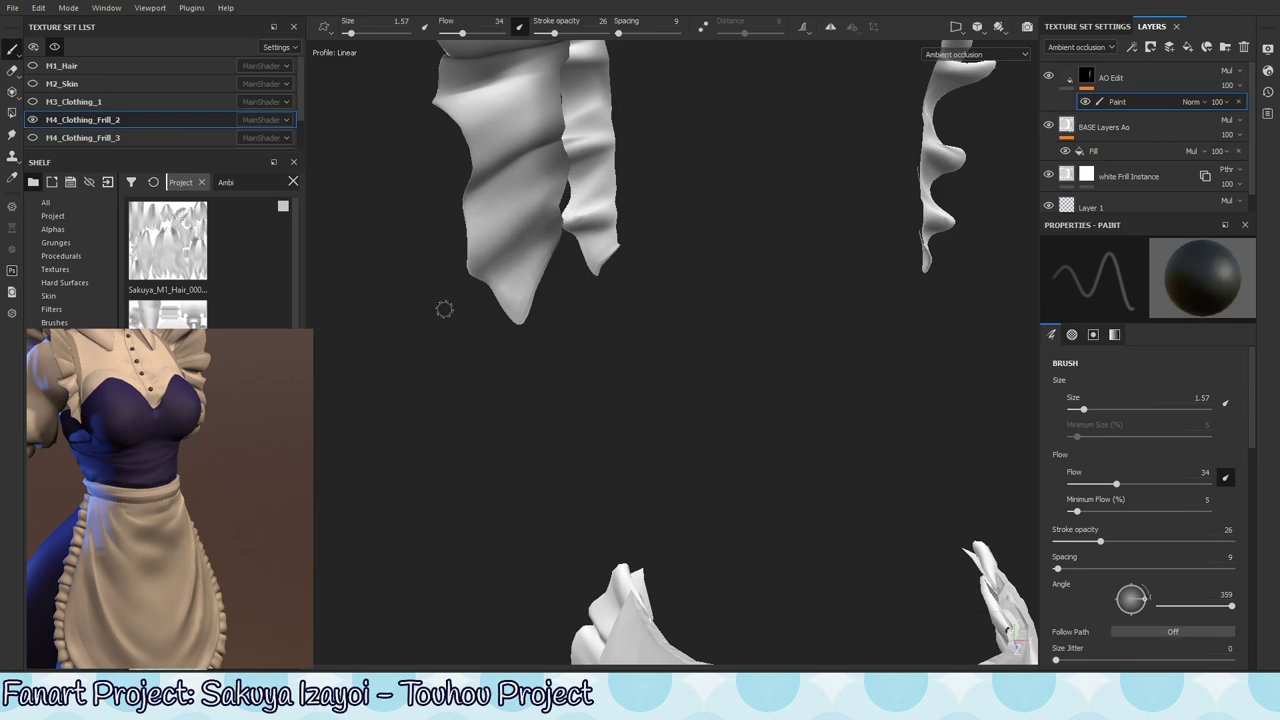
- Switch the viewport to the full material display and show all texture sets of the character
mouse_move(628, 210)
left_mouse_down("alt")
mouse_move(497, 363)
mouse_move(398, 371)
mouse_move(425, 478)
left_mouse_up("alt")
middle_click_drag(794, 540, 654, 343, "alt")
right_click_drag(788, 271, 894, 237, "alt")
middle_click_drag(568, 200, 587, 455, "alt")
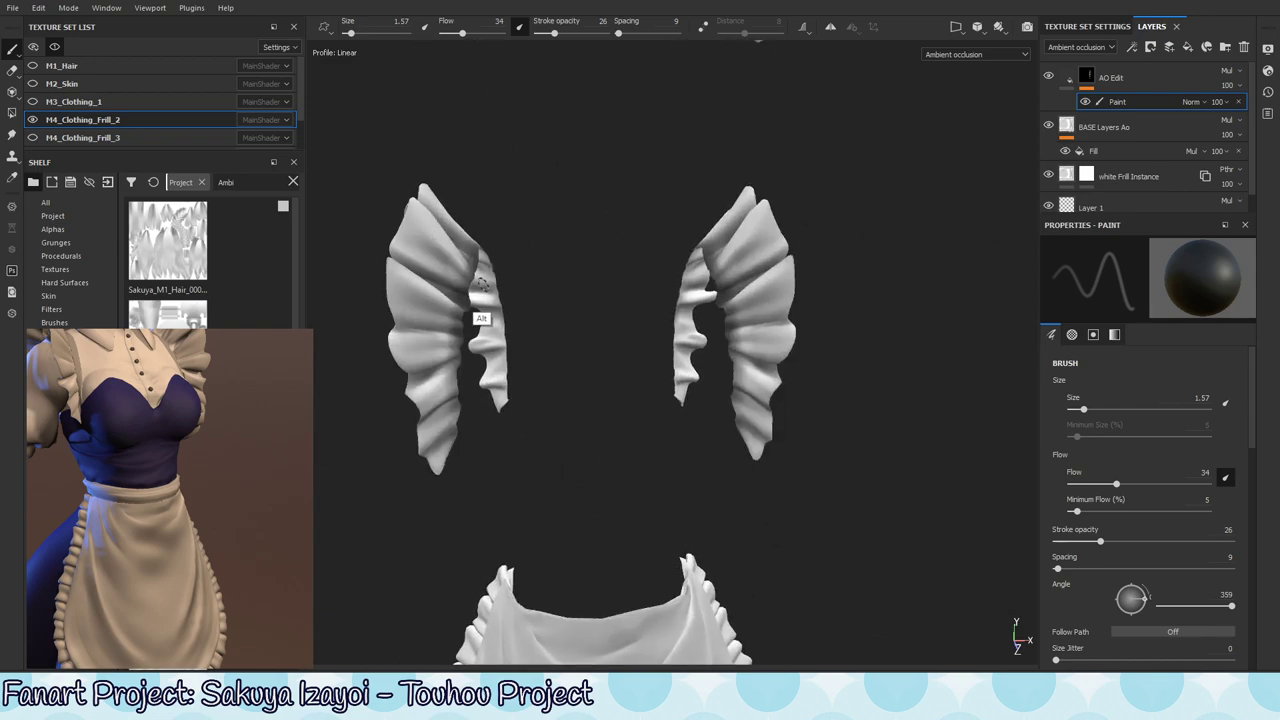
left_click_drag(483, 320, 431, 500, "alt")
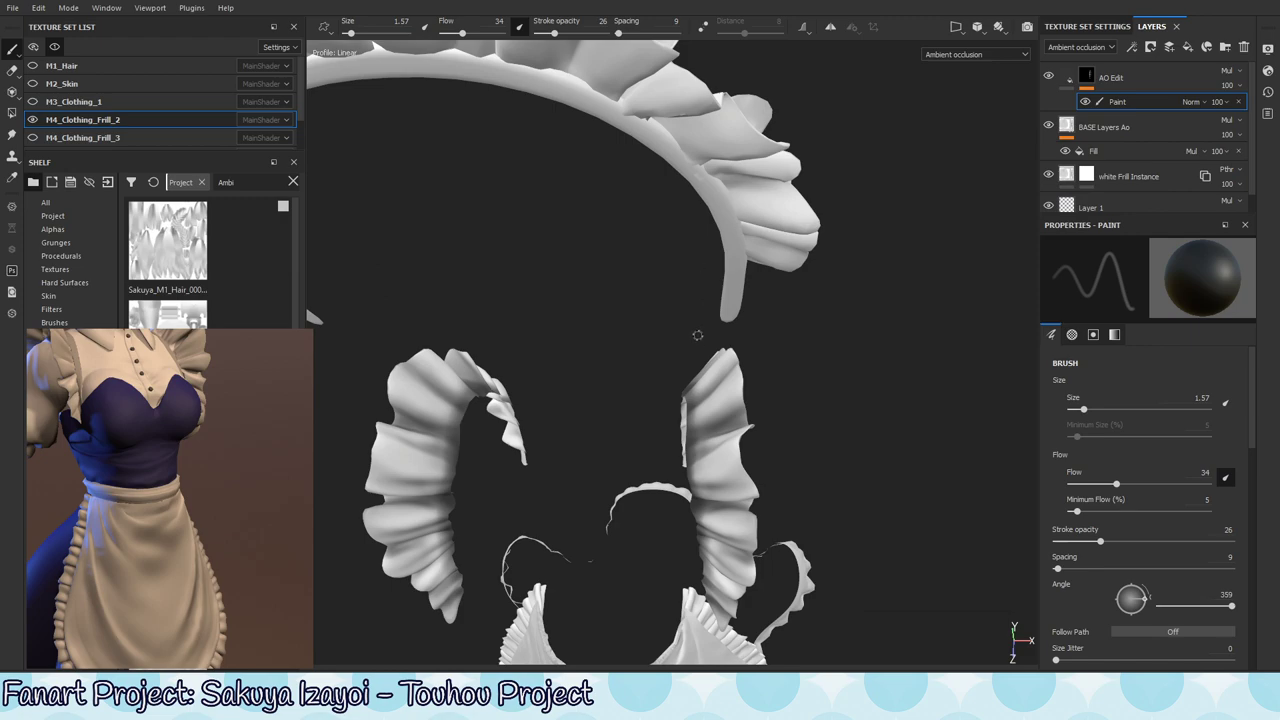
key("m")
left_click_drag(840, 263, 645, 432, "alt")
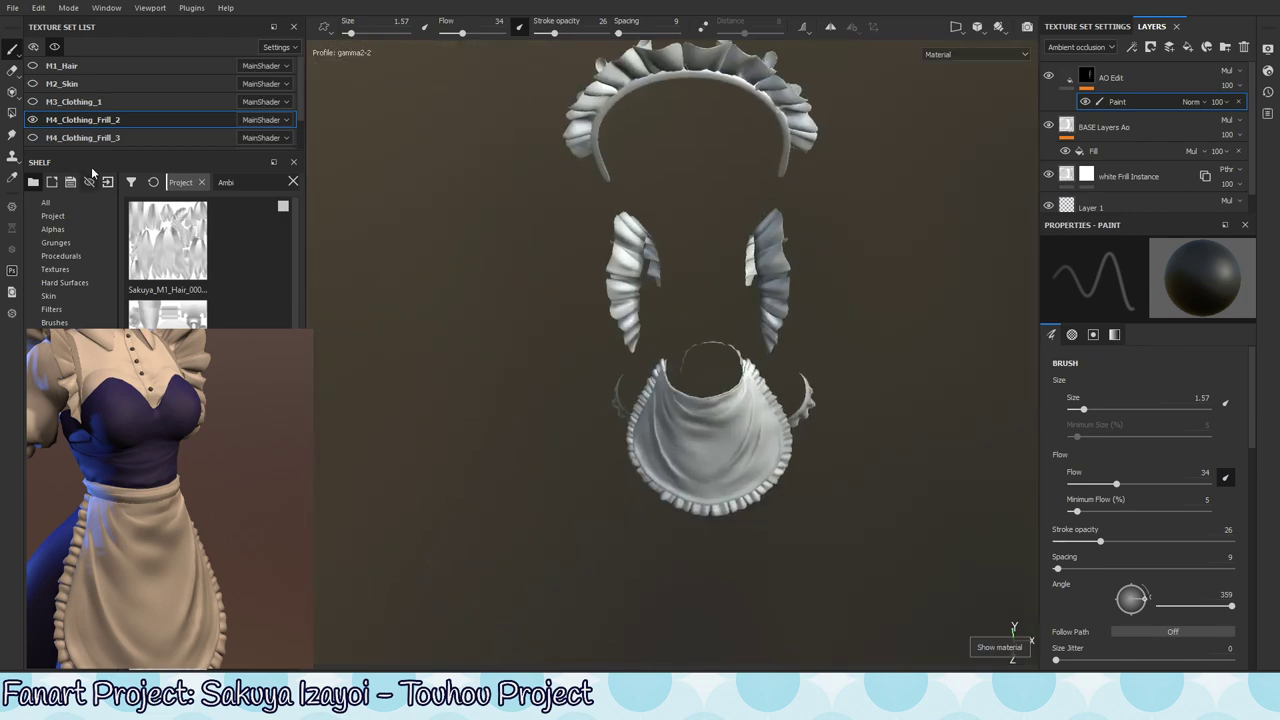
left_click(55, 48)
left_click(34, 49)
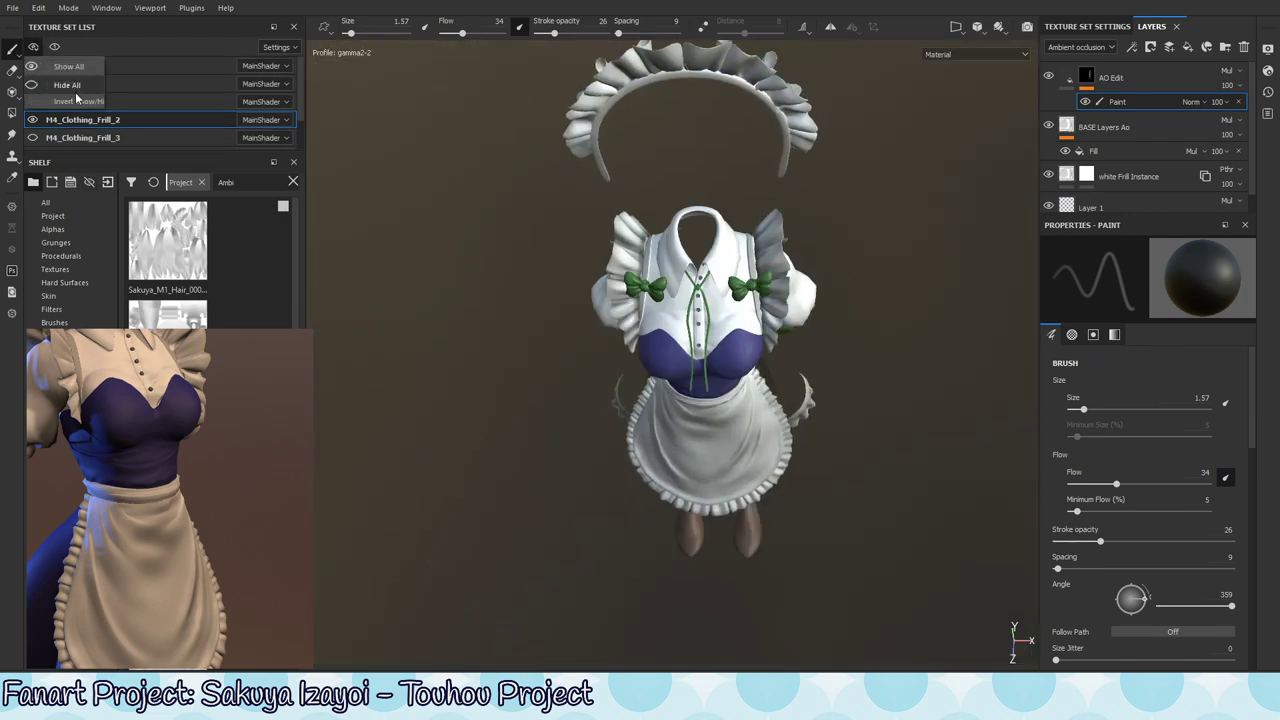
left_click(68, 66)
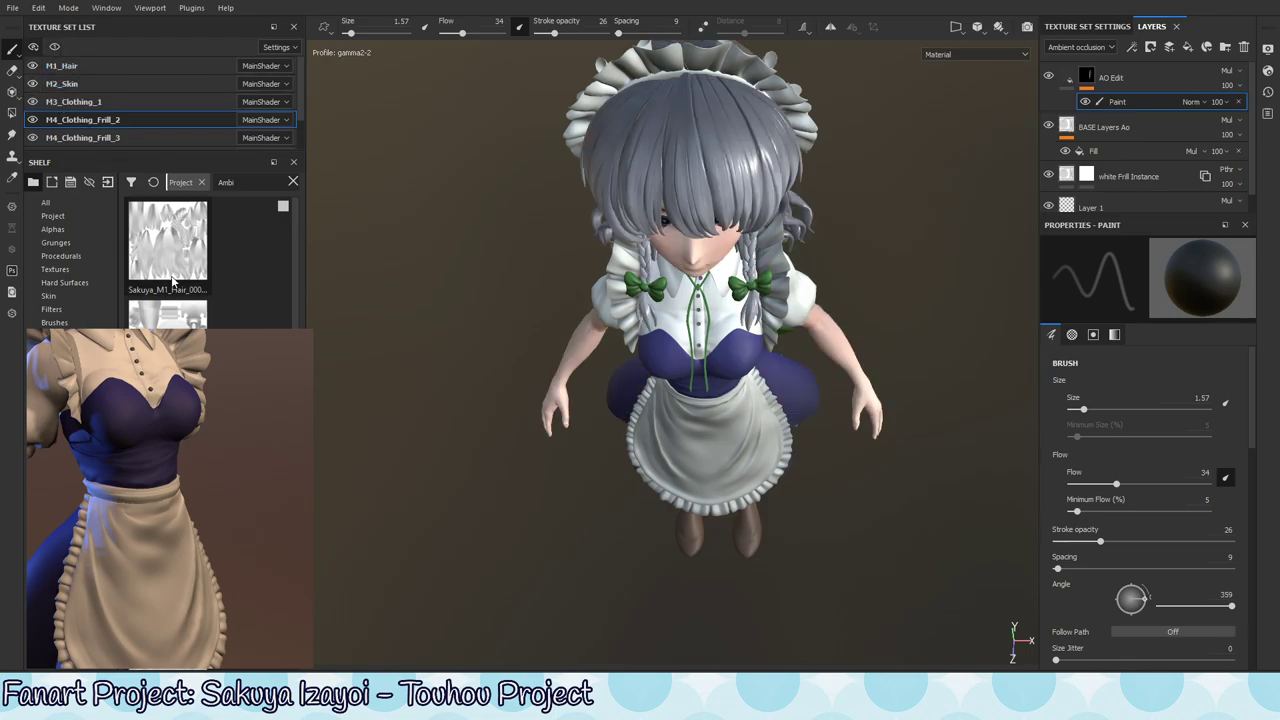
- Examine the shoulder frills on the full character and compare them with the AO Edit paint effect off and on
right_click_drag(790, 430, 814, 395, "alt")
left_click_drag(794, 371, 766, 346, "alt")
middle_click_drag(766, 346, 770, 500, "alt")
right_click_drag(957, 400, 1019, 287, "alt")
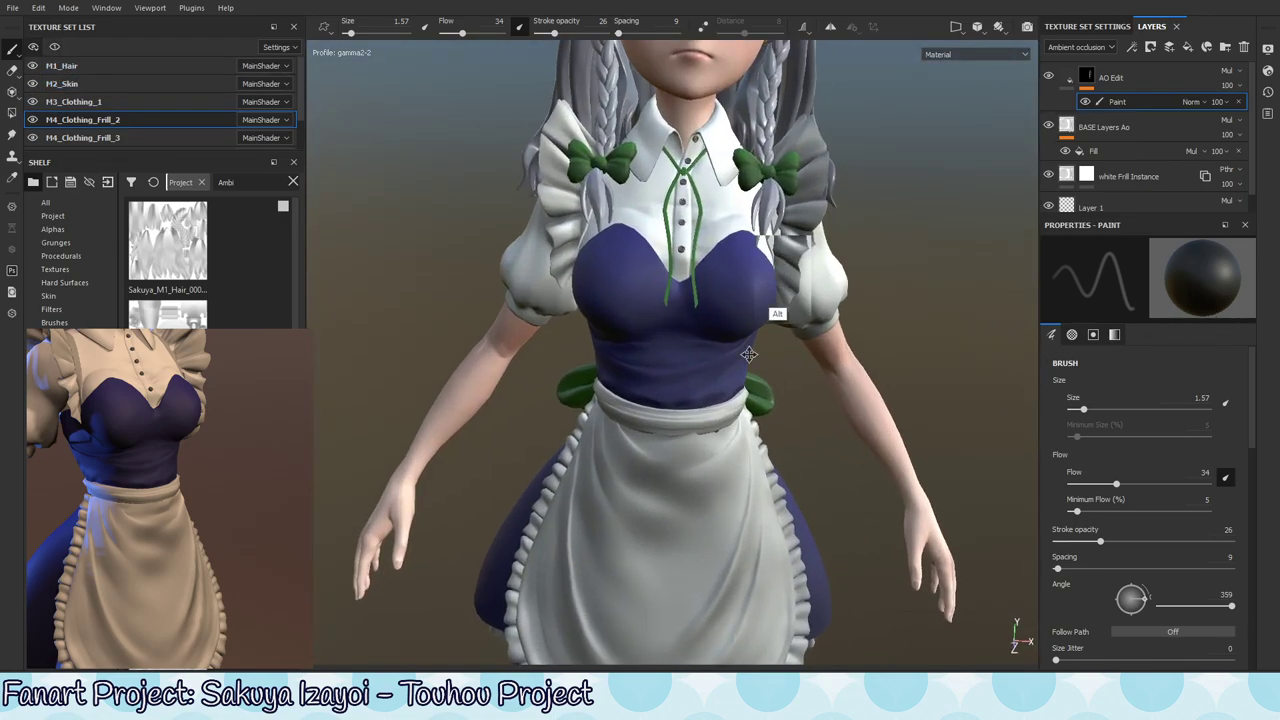
middle_click_drag(754, 289, 647, 439, "alt")
right_click_drag(900, 370, 1036, 289, "alt")
left_click_drag(794, 335, 832, 333, "alt")
right_click_drag(832, 333, 720, 370, "alt")
left_click_drag(760, 350, 897, 331, "alt")
middle_click_drag(897, 331, 909, 341, "alt")
right_click_drag(878, 306, 340, 430, "alt")
middle_click_drag(400, 440, 557, 471, "alt")
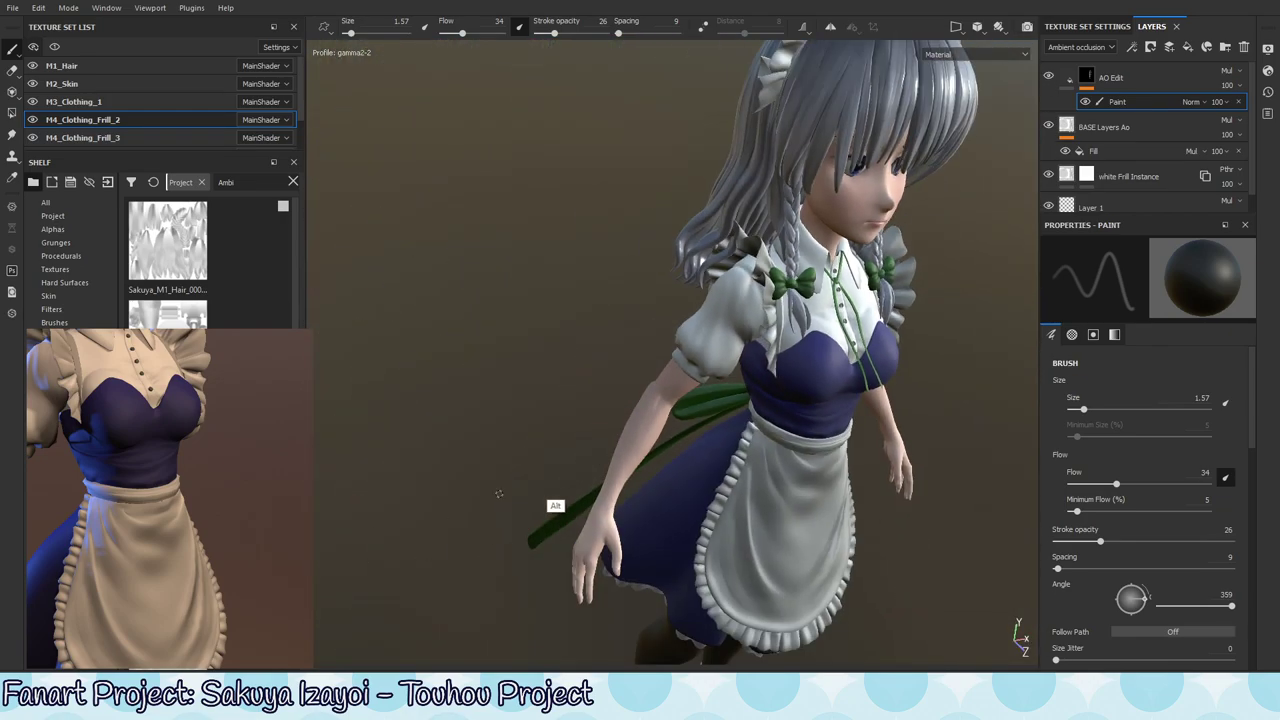
left_click_drag(851, 470, 681, 288, "alt")
left_click_drag(678, 335, 697, 298, "alt")
right_click_drag(697, 298, 720, 321, "alt")
left_click_drag(720, 321, 674, 307, "alt")
right_click_drag(674, 307, 1003, 218, "alt")
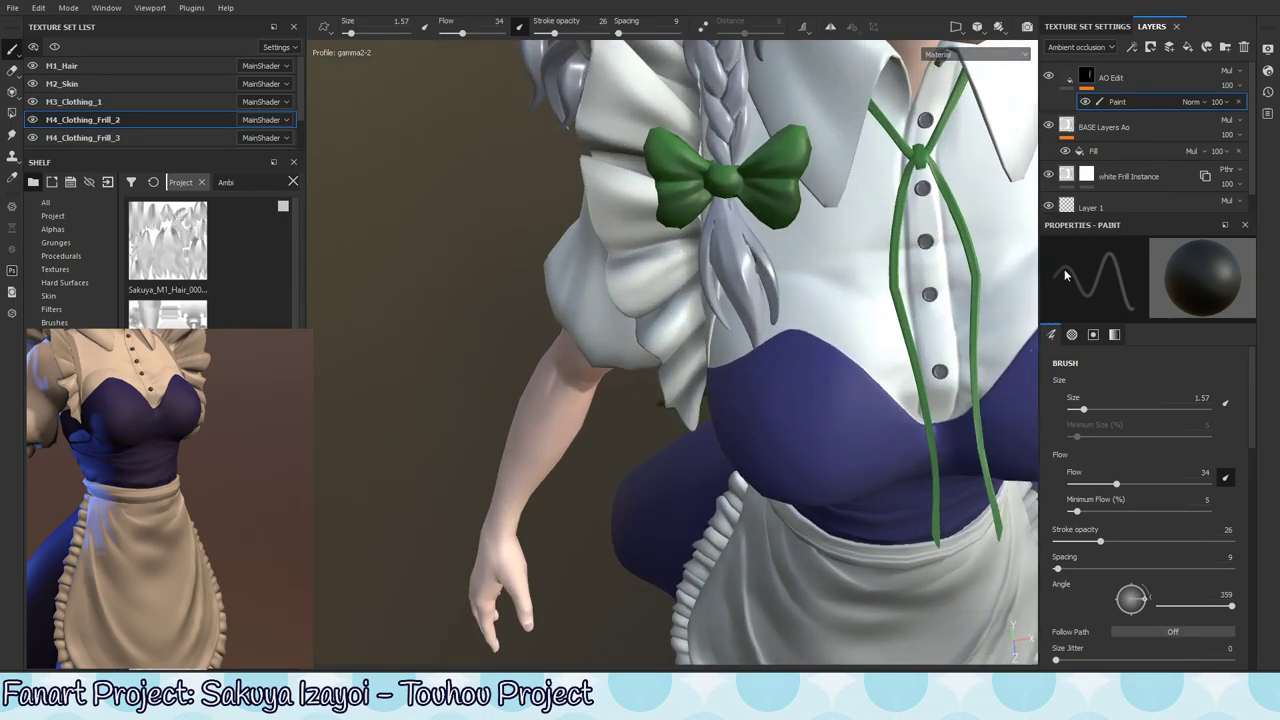
left_click(1085, 101)
left_click(1085, 101)
- Rework the shading of the shoulder frill's folds below the green bow with black and white strokes at brush size 3.66
left_click_drag(655, 262, 661, 318, "alt")
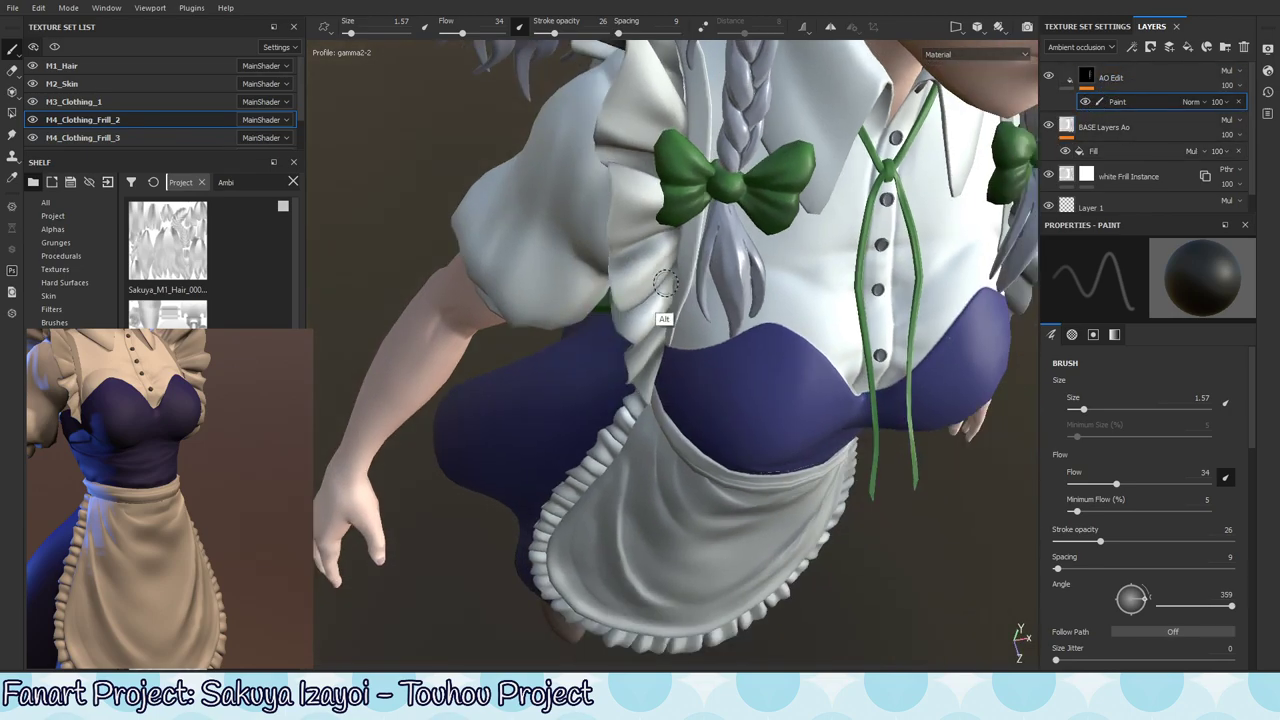
key("x")
right_click_drag(633, 276, 662, 282, "ctrl")
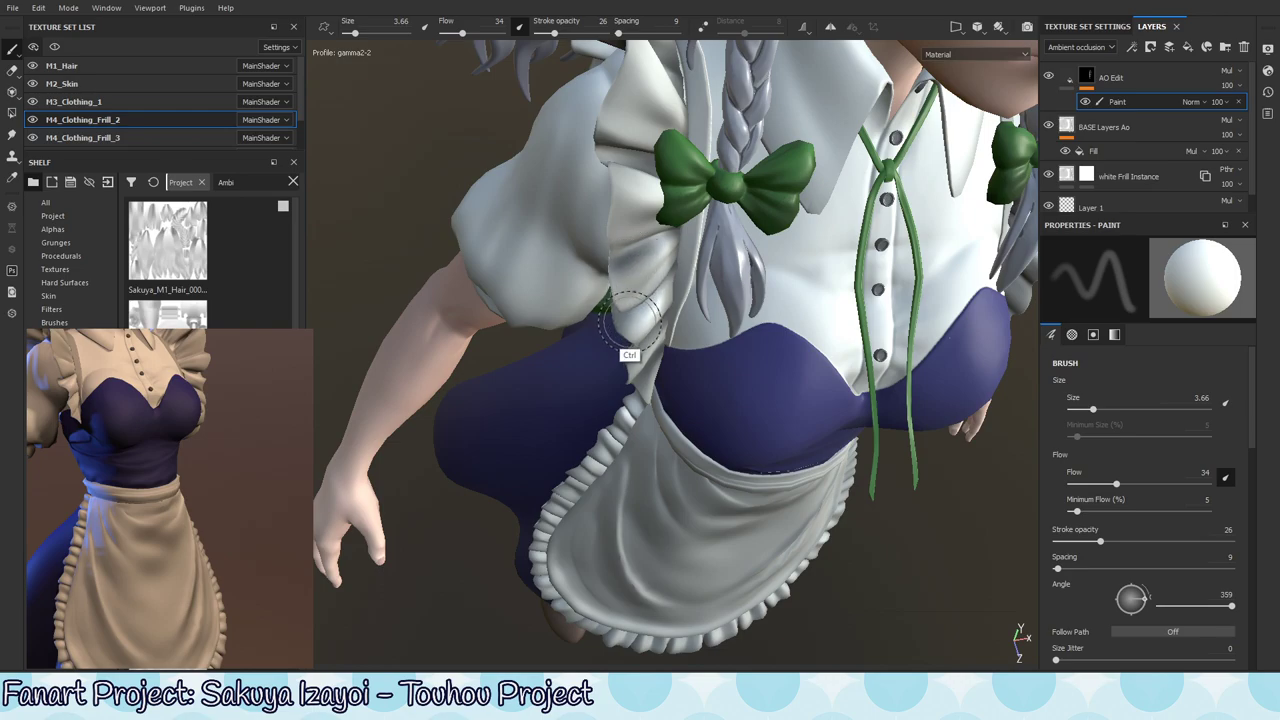
key("x")
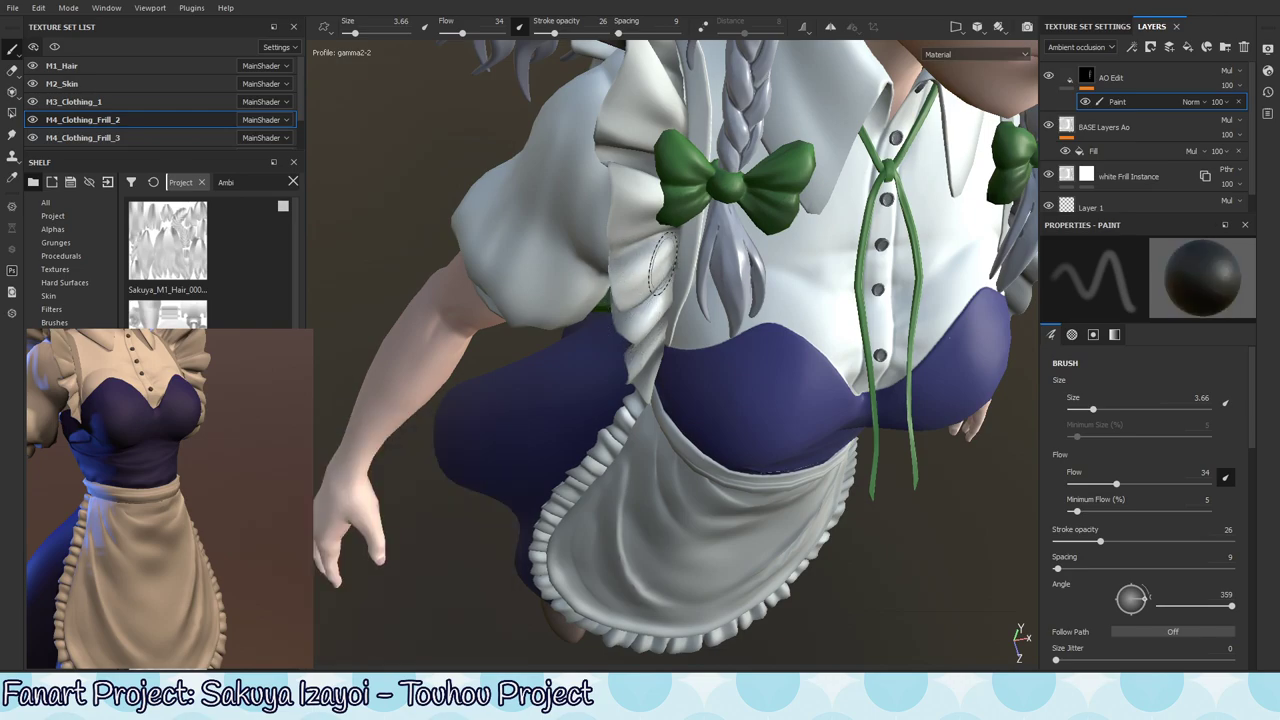
mouse_move(664, 372)
left_mouse_down("alt")
mouse_move(606, 224)
mouse_move(612, 240)
mouse_move(688, 246)
left_mouse_up("alt")
key("x")
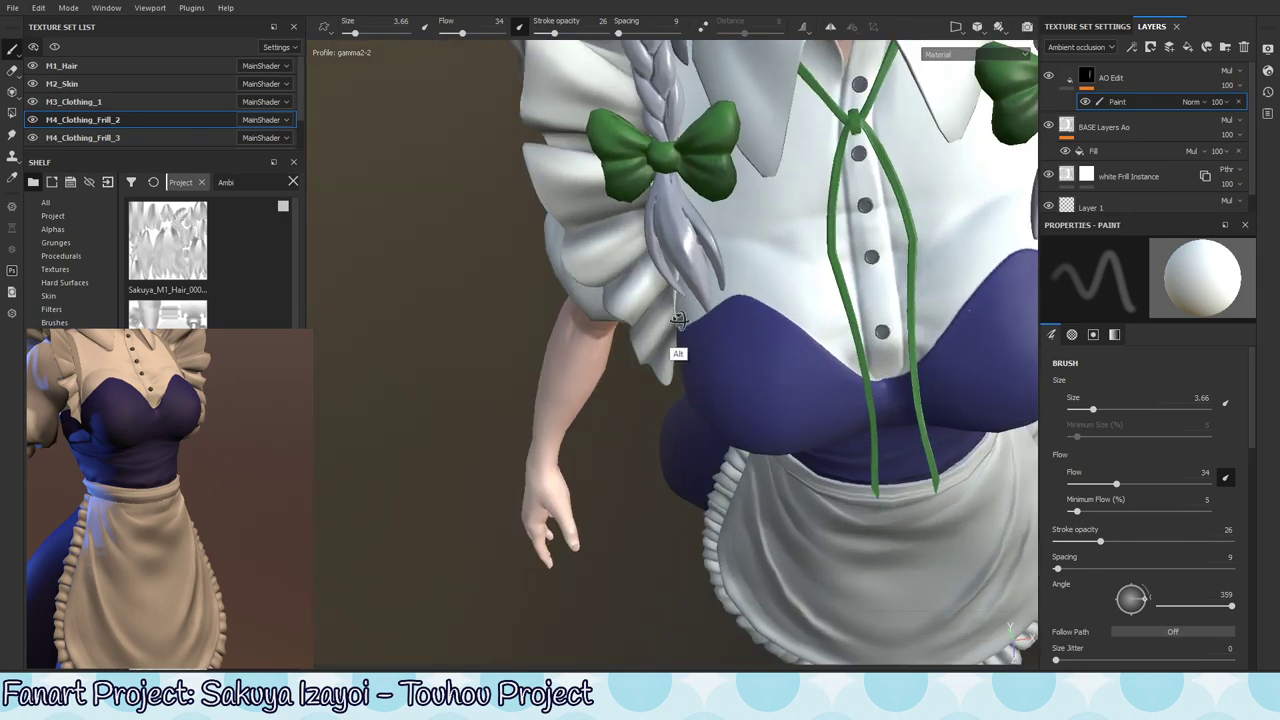
- Refine the shading of the frill's lowest folds beside the bodice with alternating black and white strokes
left_click_drag(678, 320, 657, 266, "alt")
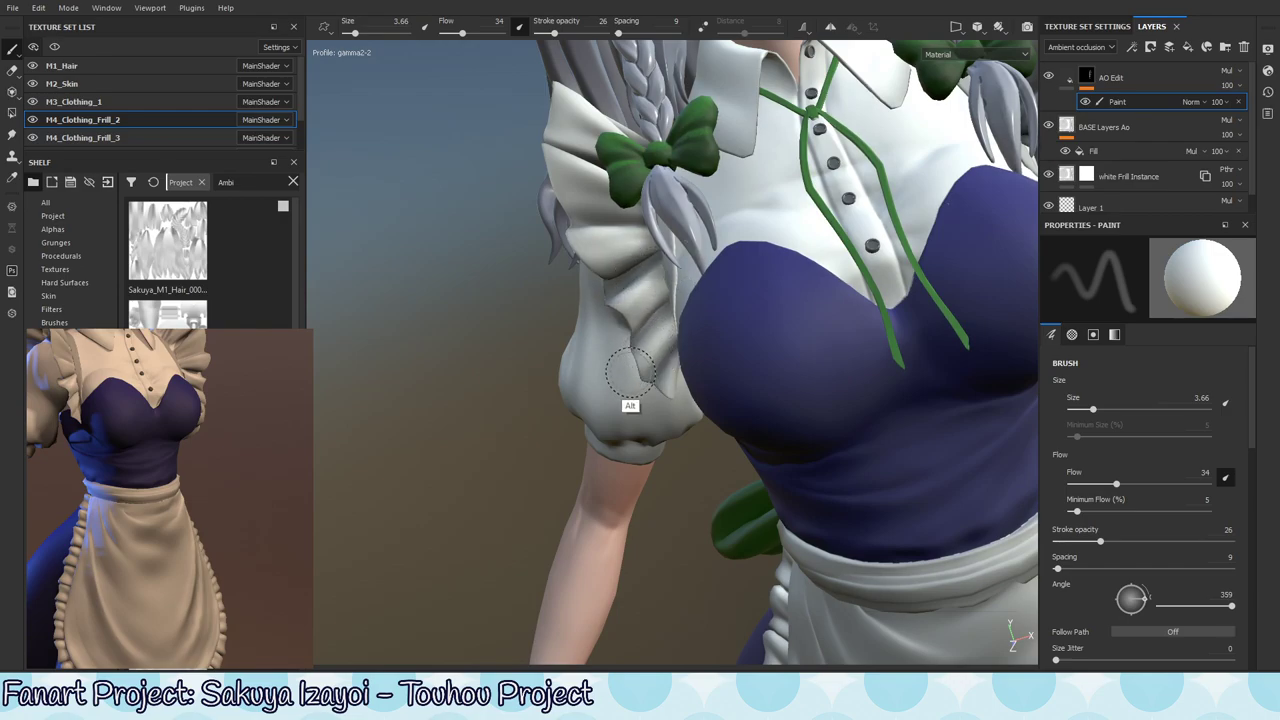
mouse_move(630, 373)
left_mouse_down("alt")
mouse_move(610, 338)
mouse_move(620, 327)
mouse_move(666, 394)
mouse_move(640, 349)
mouse_move(623, 446)
mouse_move(644, 322)
mouse_move(642, 345)
mouse_move(690, 355)
mouse_move(672, 392)
left_mouse_up("alt")
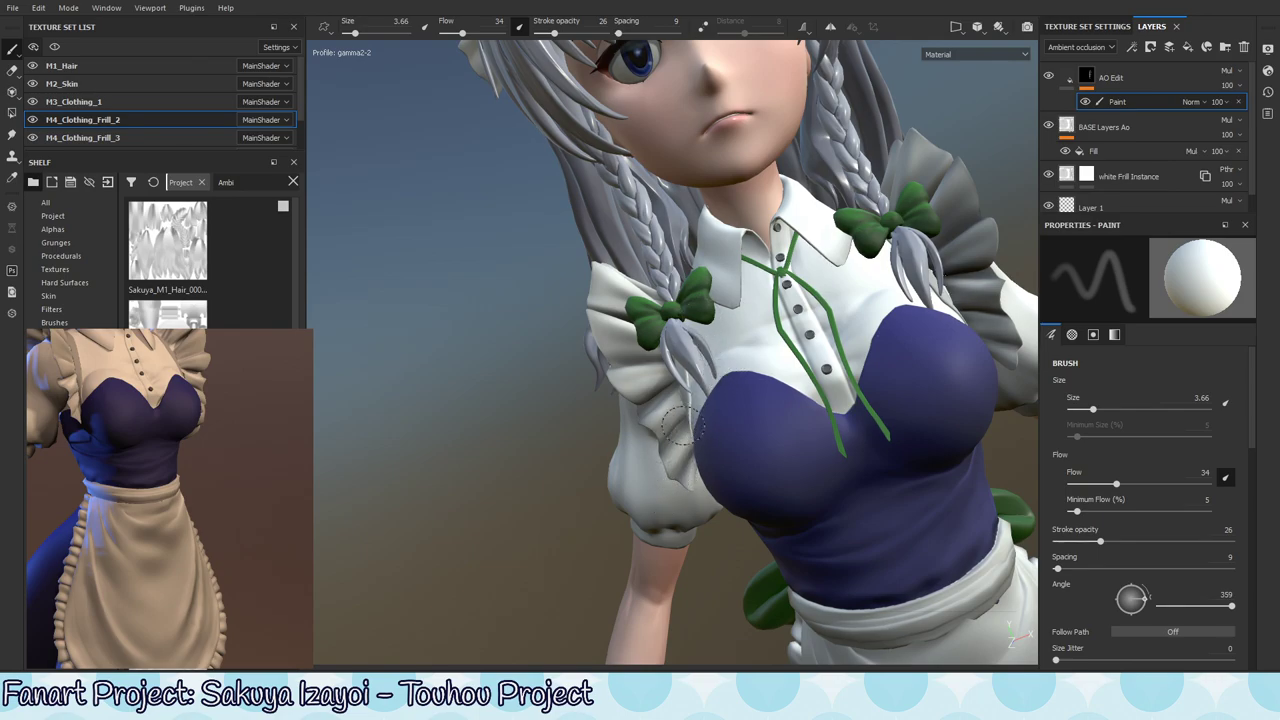
key("x")
left_click_drag(633, 478, 685, 400, "alt")
key("ctrl")
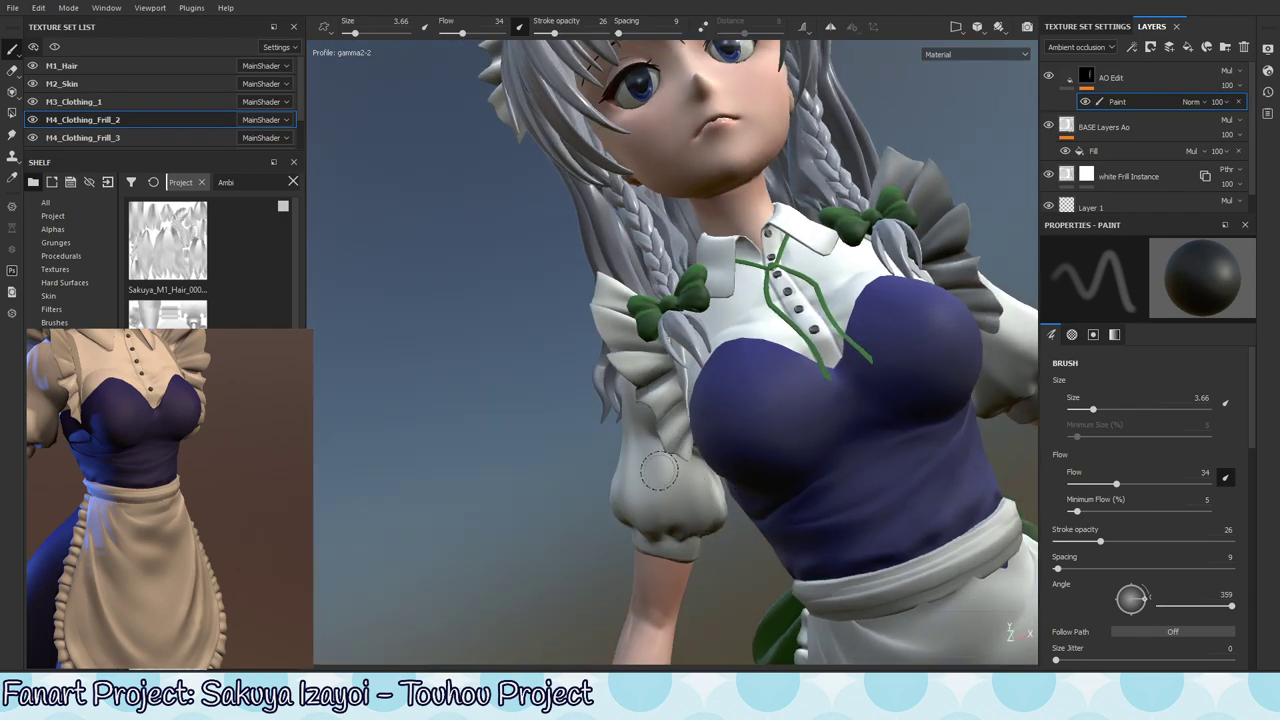
key("x")
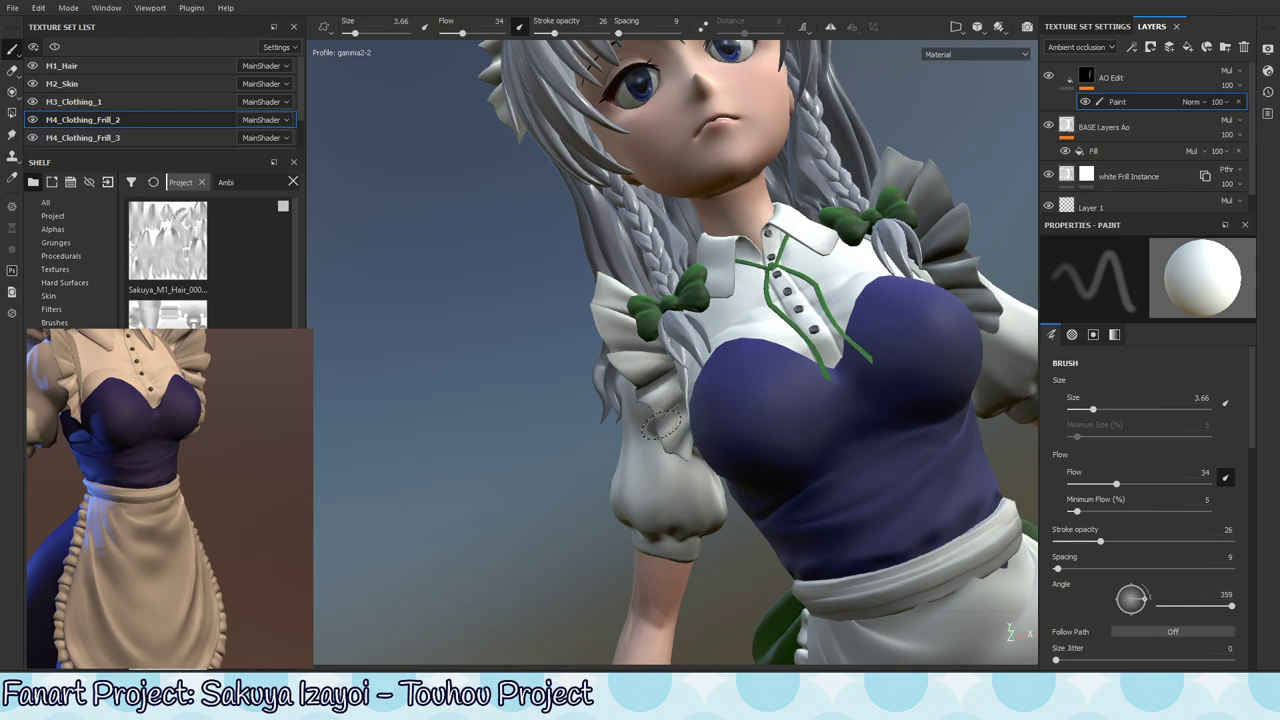
key("x")
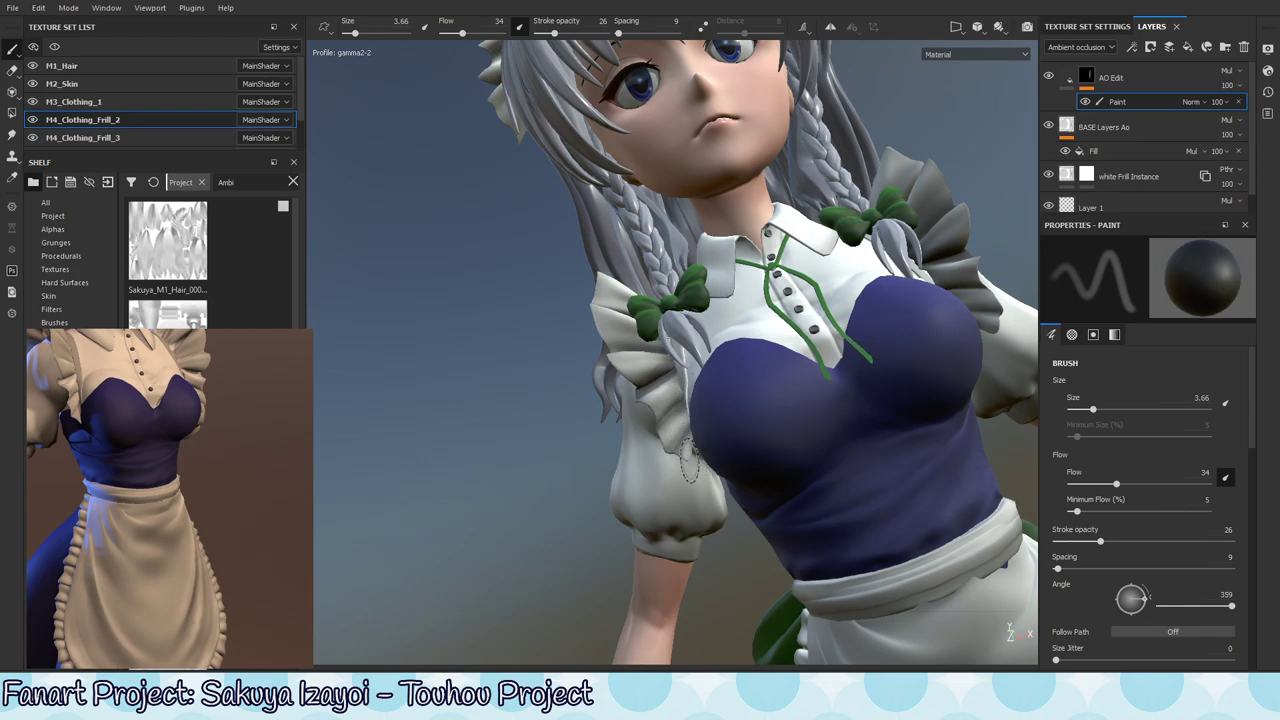
- Check the shoulder frill from several angles and isolate the M4_Clothing_Frill_2 texture set in the viewport
left_click_drag(626, 328, 618, 345, "alt")
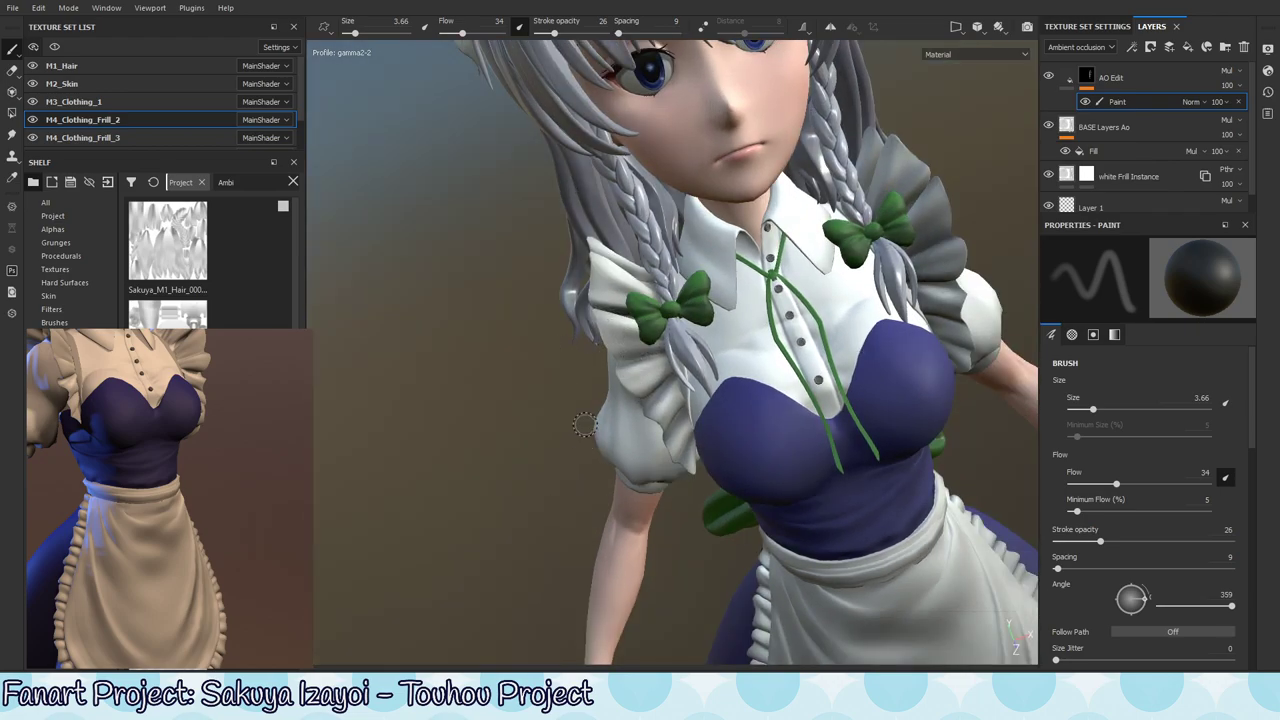
left_click_drag(623, 323, 666, 329, "alt")
right_click_drag(675, 296, 700, 275, "alt")
left_click_drag(700, 275, 640, 323, "alt")
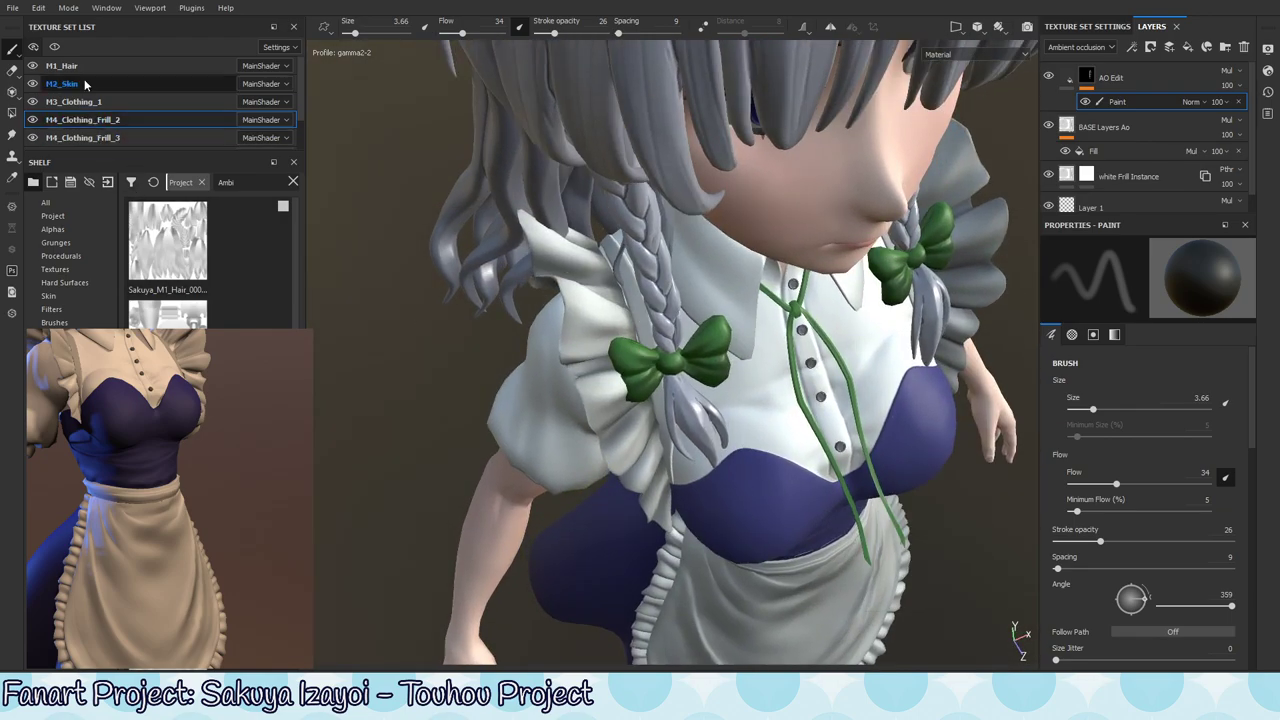
left_click(53, 47)
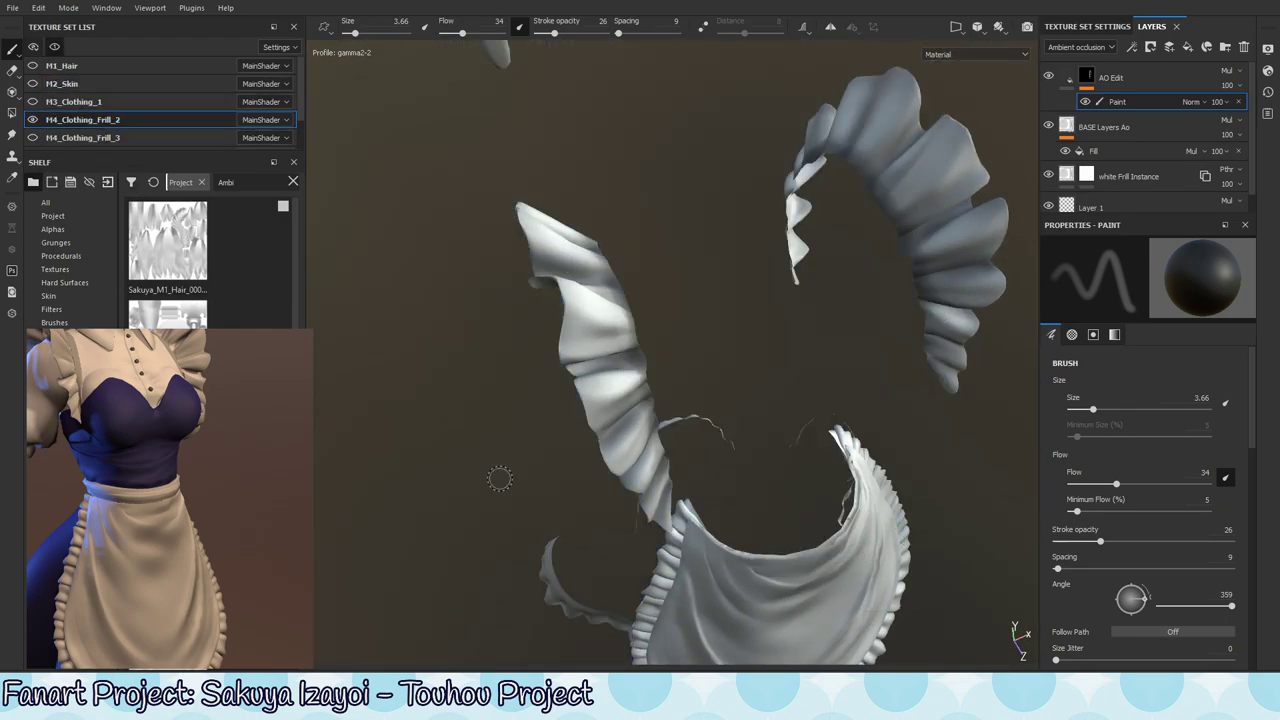
- Touch up the inner base of the isolated shoulder frill's wide folds with white strokes
right_click_drag(672, 398, 721, 366, "alt")
mouse_move(722, 366)
left_mouse_down("alt")
mouse_move(654, 340)
mouse_move(630, 298)
mouse_move(626, 330)
mouse_move(652, 320)
mouse_move(620, 305)
mouse_move(678, 295)
mouse_move(648, 304)
left_mouse_up("alt")
key("x")
key("x")
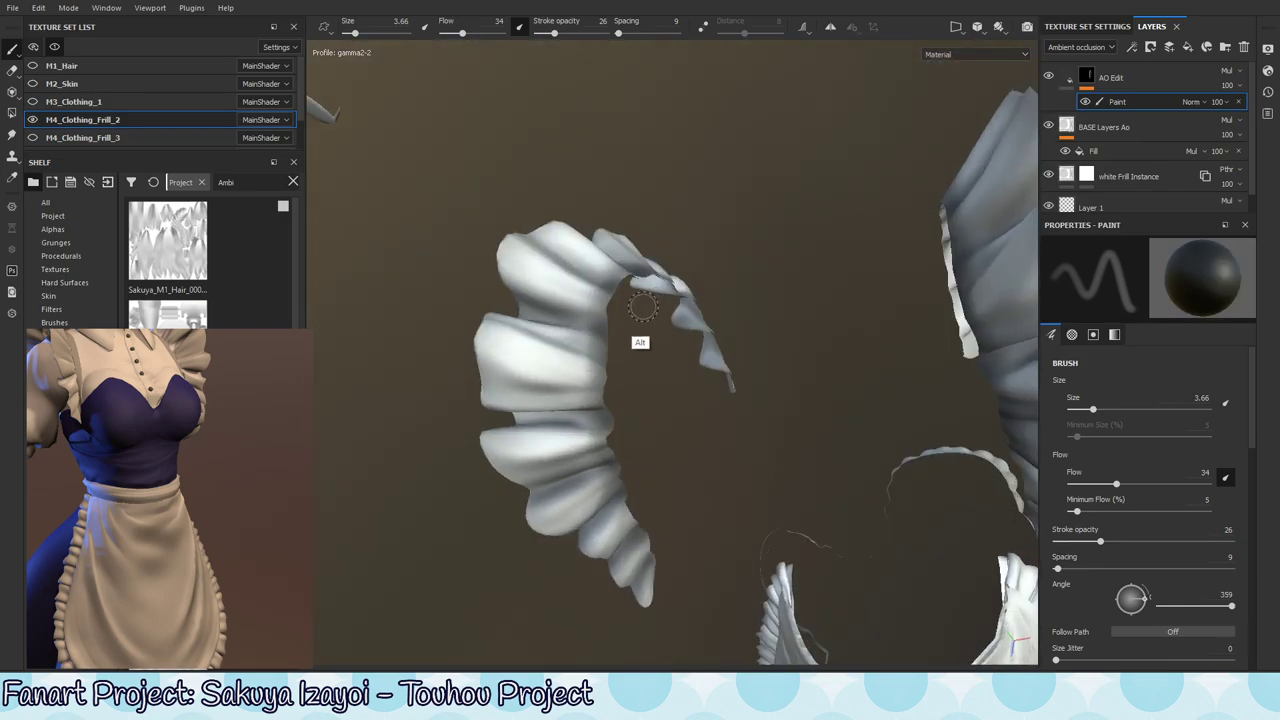
key("x")
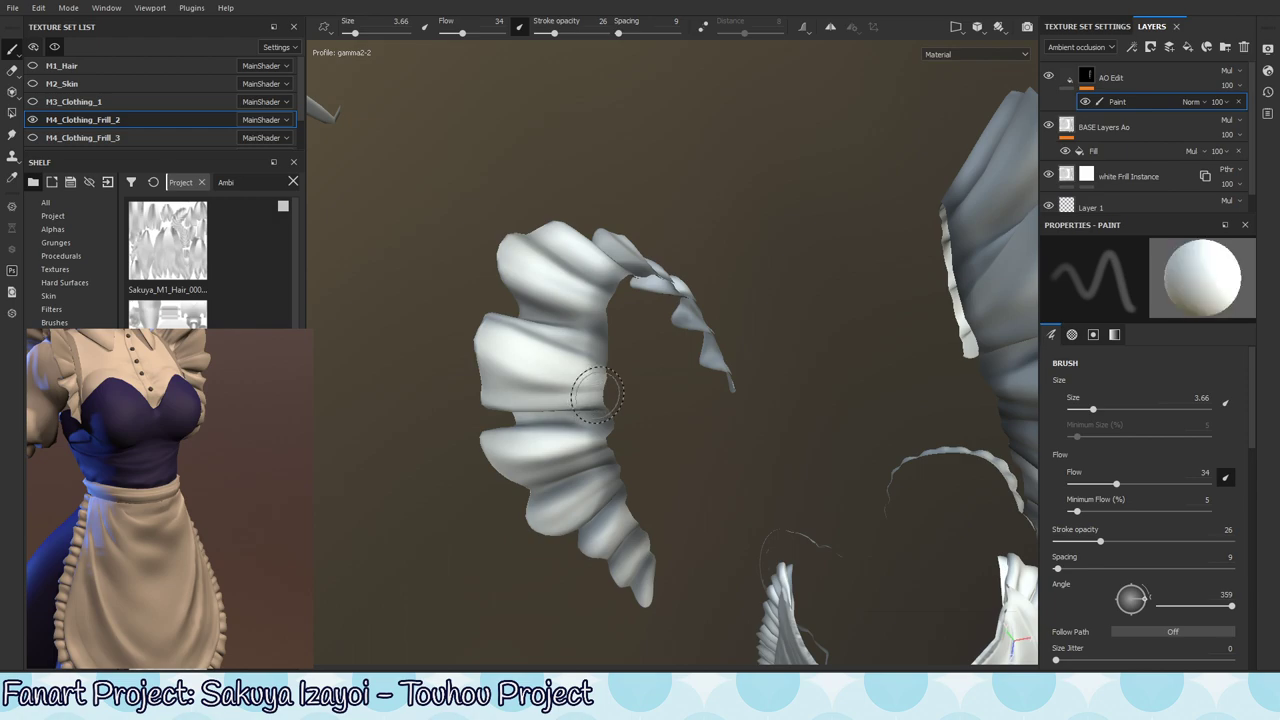
- Balance the shading along the inner edge of the frill's middle folds with black and white strokes
mouse_move(597, 397)
left_mouse_down("alt")
mouse_move(566, 363)
mouse_move(571, 400)
mouse_move(551, 340)
mouse_move(623, 286)
mouse_move(603, 320)
mouse_move(563, 354)
mouse_move(623, 277)
mouse_move(600, 357)
mouse_move(601, 270)
left_mouse_up("alt")
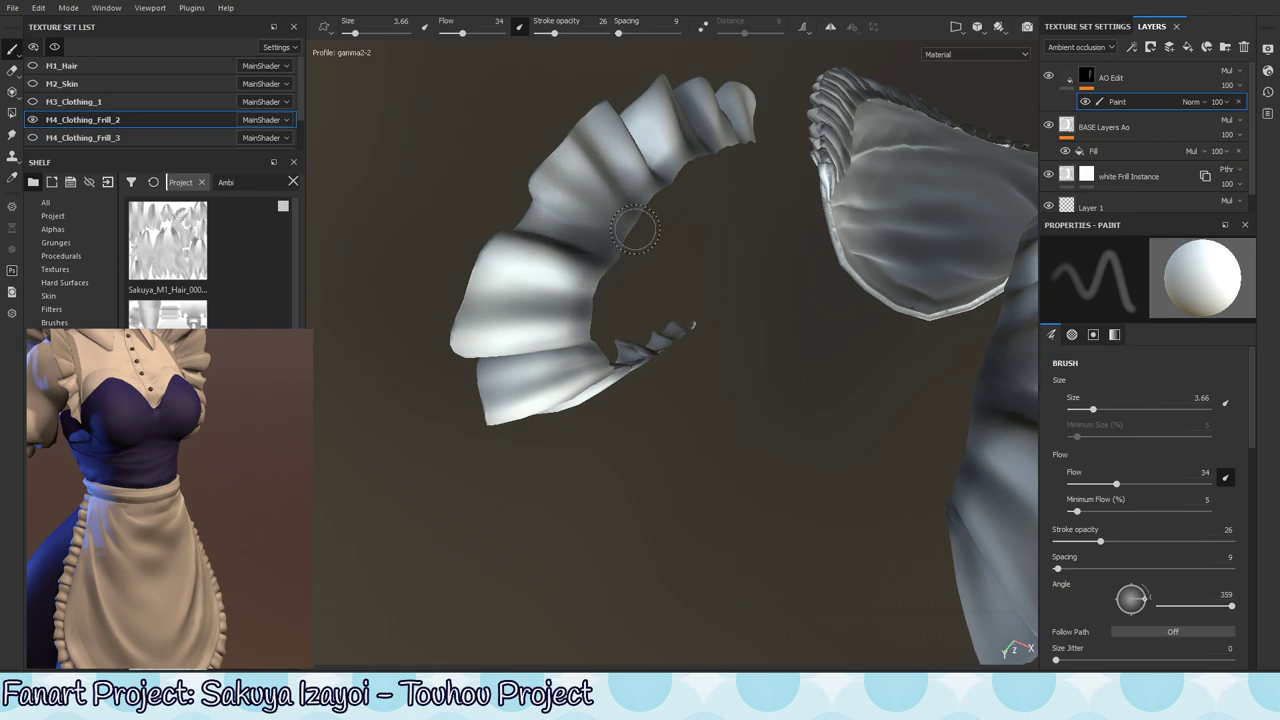
key("x")
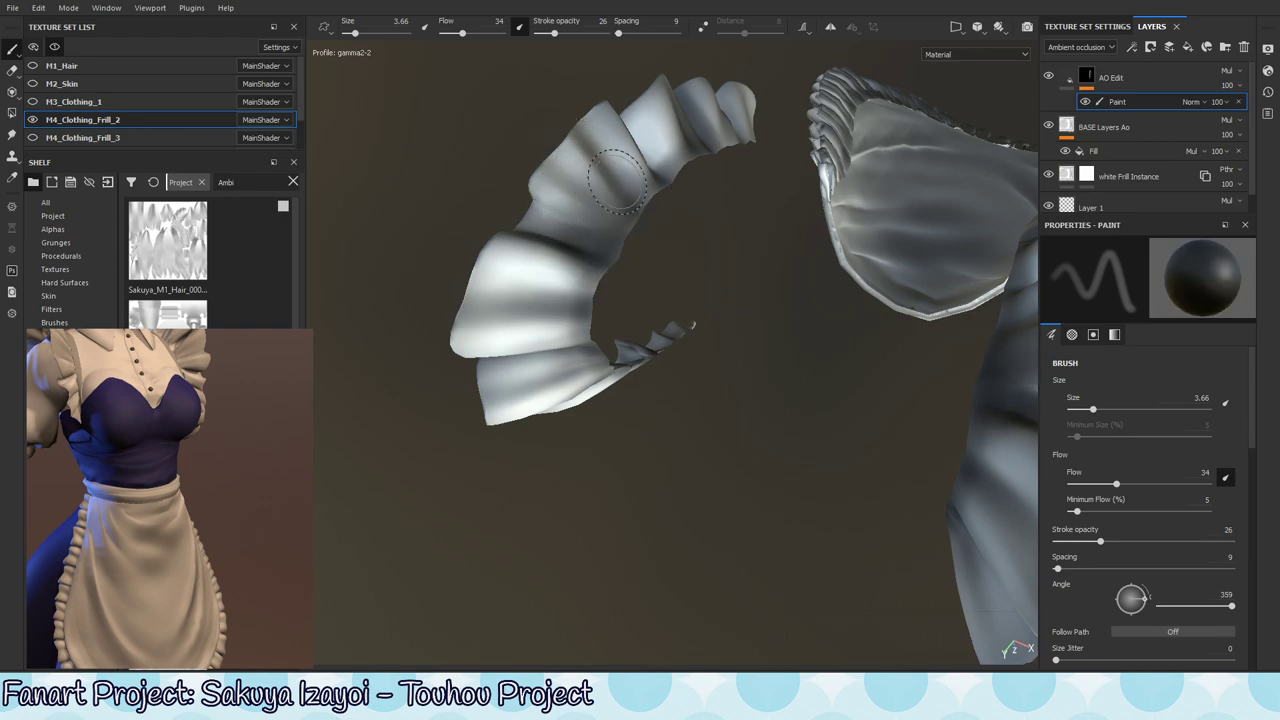
key("x")
key("x")
key("x")
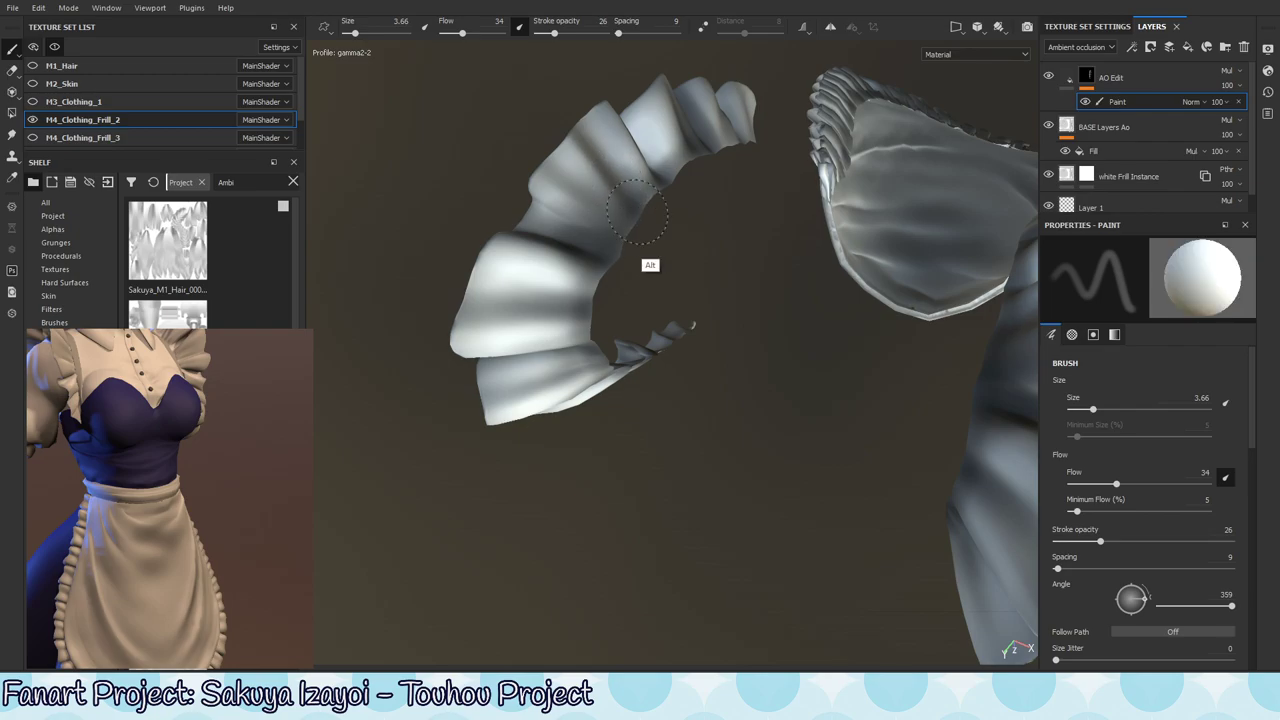
- Examine the fold shading on the shoulder frill's underside and outer face under rotated environment lighting
left_click_drag(646, 263, 645, 230, "alt")
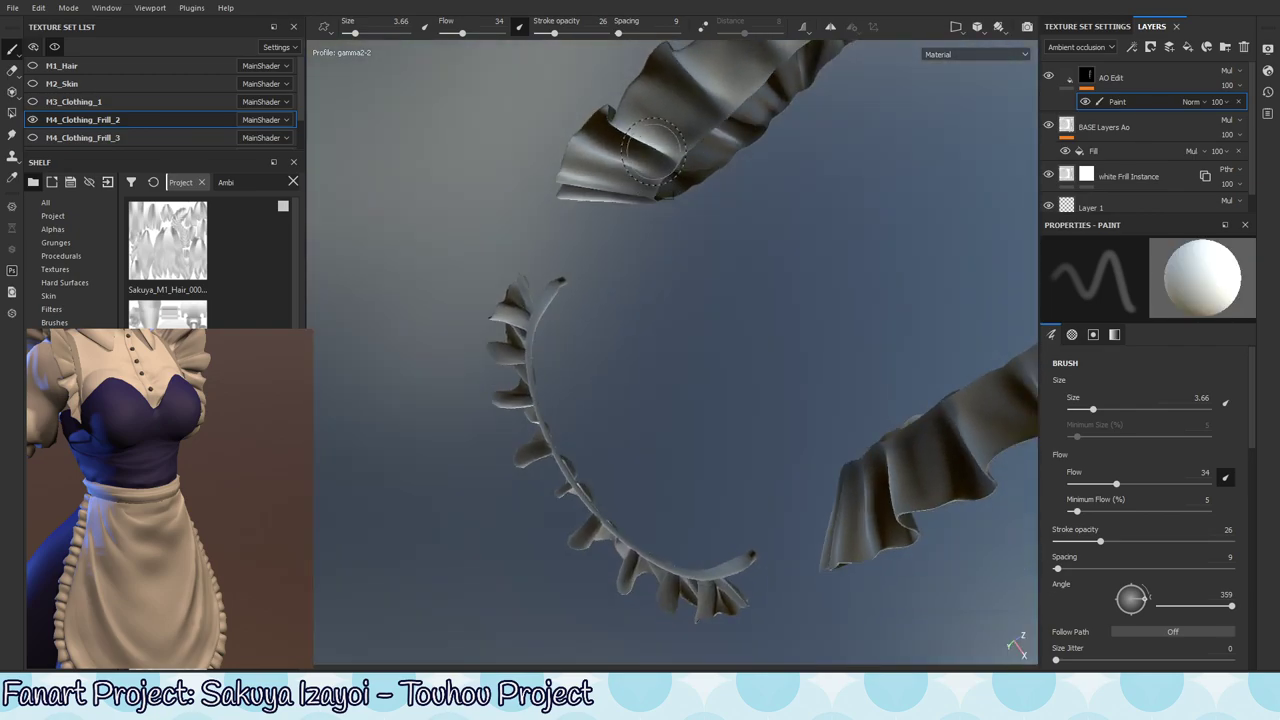
left_click_drag(652, 150, 645, 135, "alt")
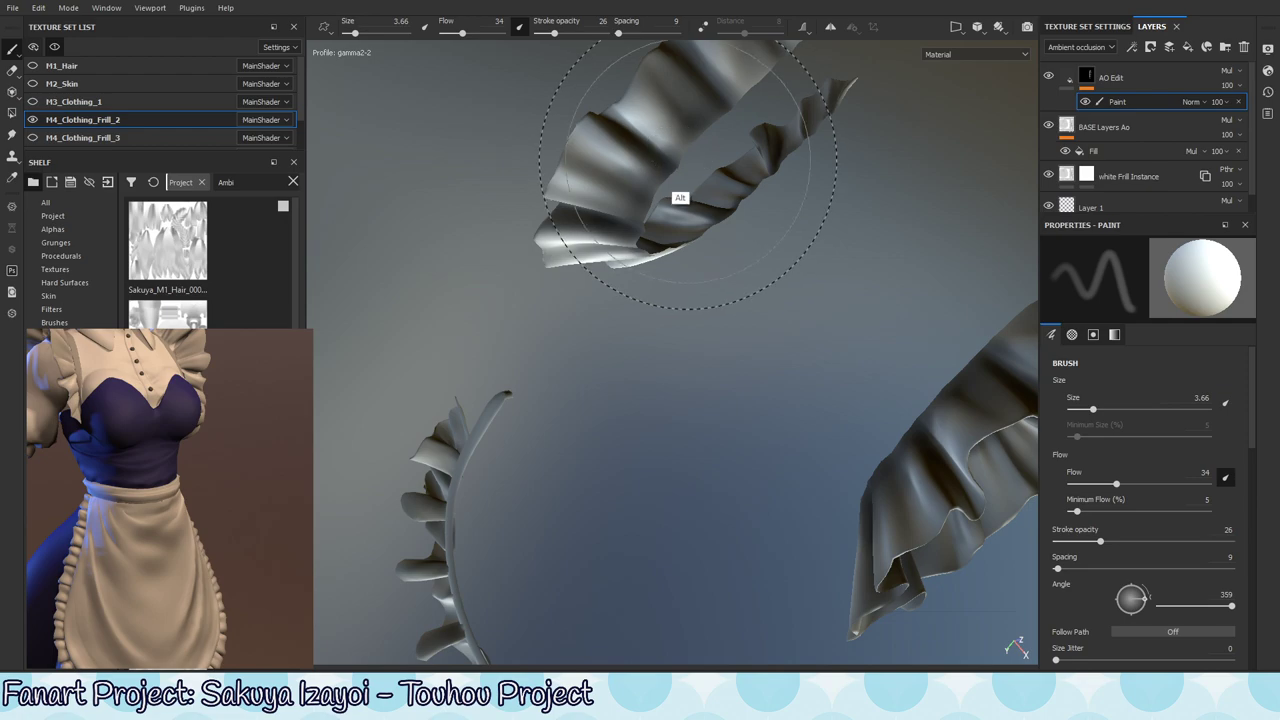
mouse_move(675, 190)
left_mouse_down("alt")
mouse_move(688, 128)
mouse_move(674, 200)
mouse_move(640, 210)
left_mouse_up("alt")
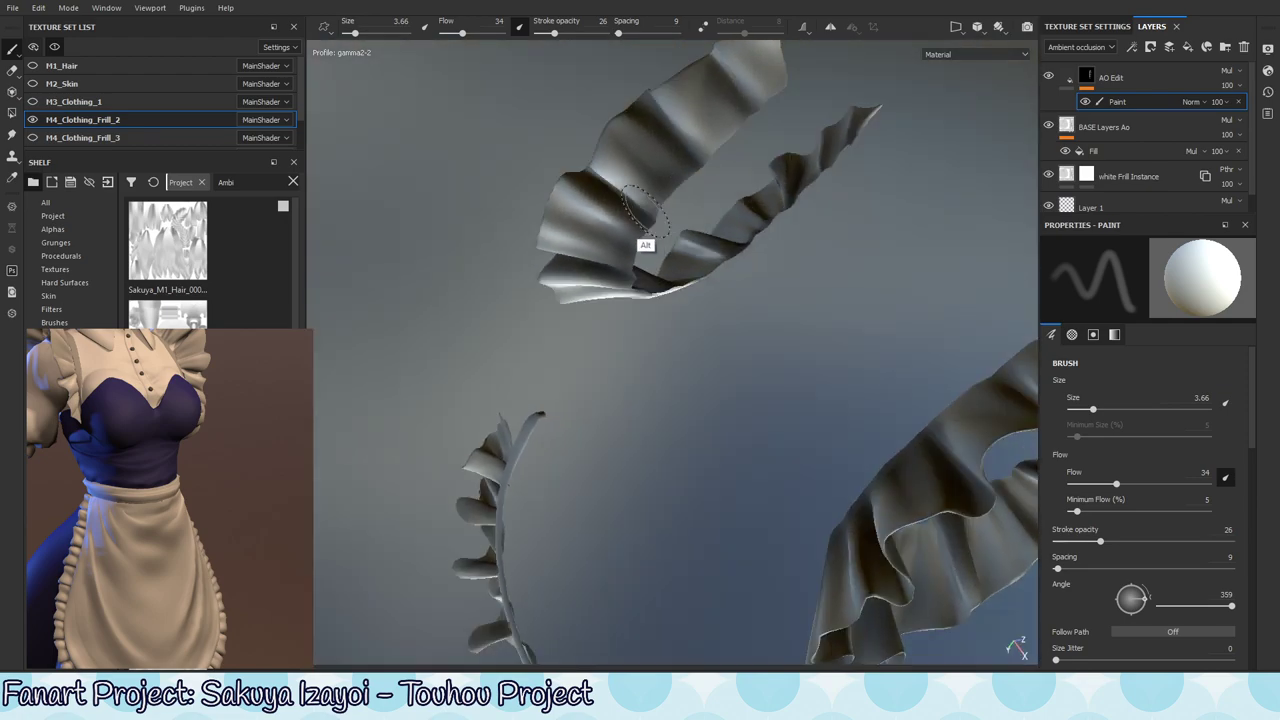
mouse_move(698, 240)
left_mouse_down("alt")
mouse_move(674, 272)
mouse_move(629, 251)
mouse_move(771, 377)
mouse_move(826, 380)
mouse_move(700, 426)
mouse_move(783, 189)
mouse_move(791, 237)
mouse_move(756, 276)
left_mouse_up("alt")
mouse_move(779, 385)
right_mouse_down("shift")
mouse_move(706, 389)
mouse_move(634, 414)
mouse_move(593, 483)
mouse_move(711, 580)
mouse_move(657, 571)
mouse_move(697, 437)
right_mouse_up("shift")
left_click_drag(697, 437, 628, 457, "alt")
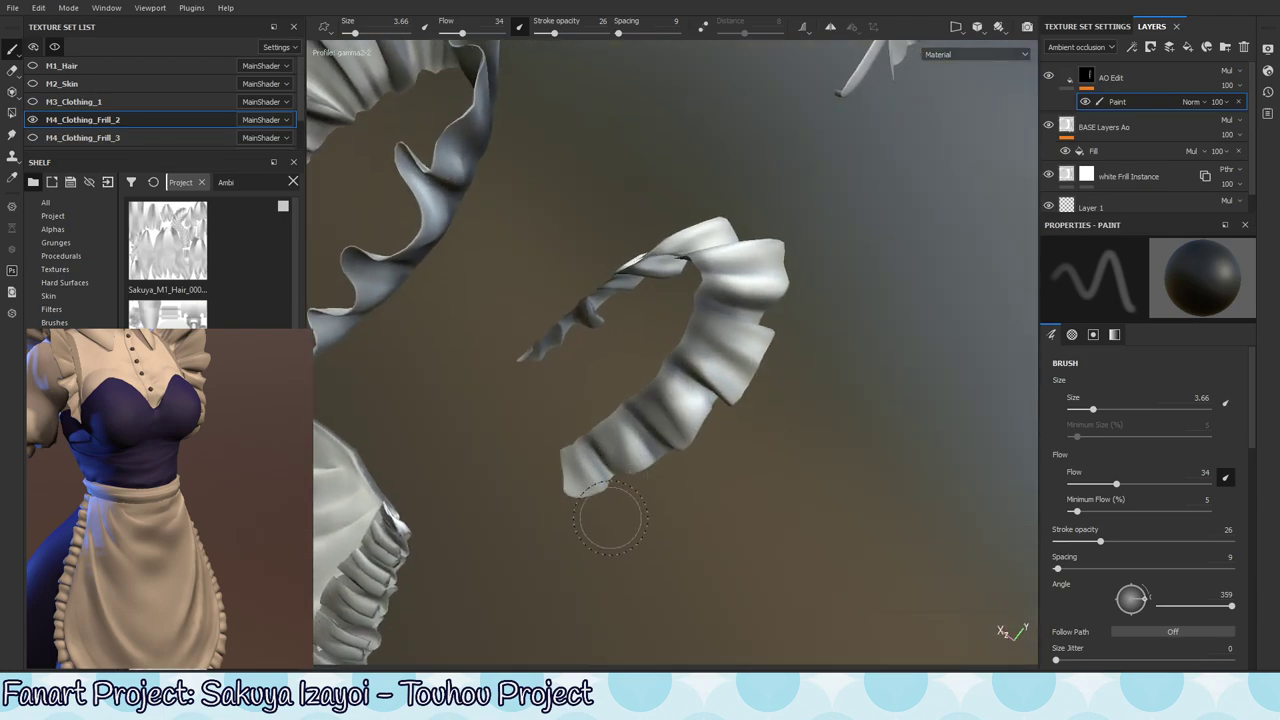
- Display only the ambient occlusion channel and bring the shoulder frill's outer folds into view
left_click_drag(610, 517, 757, 366, "alt")
key("shift+c")
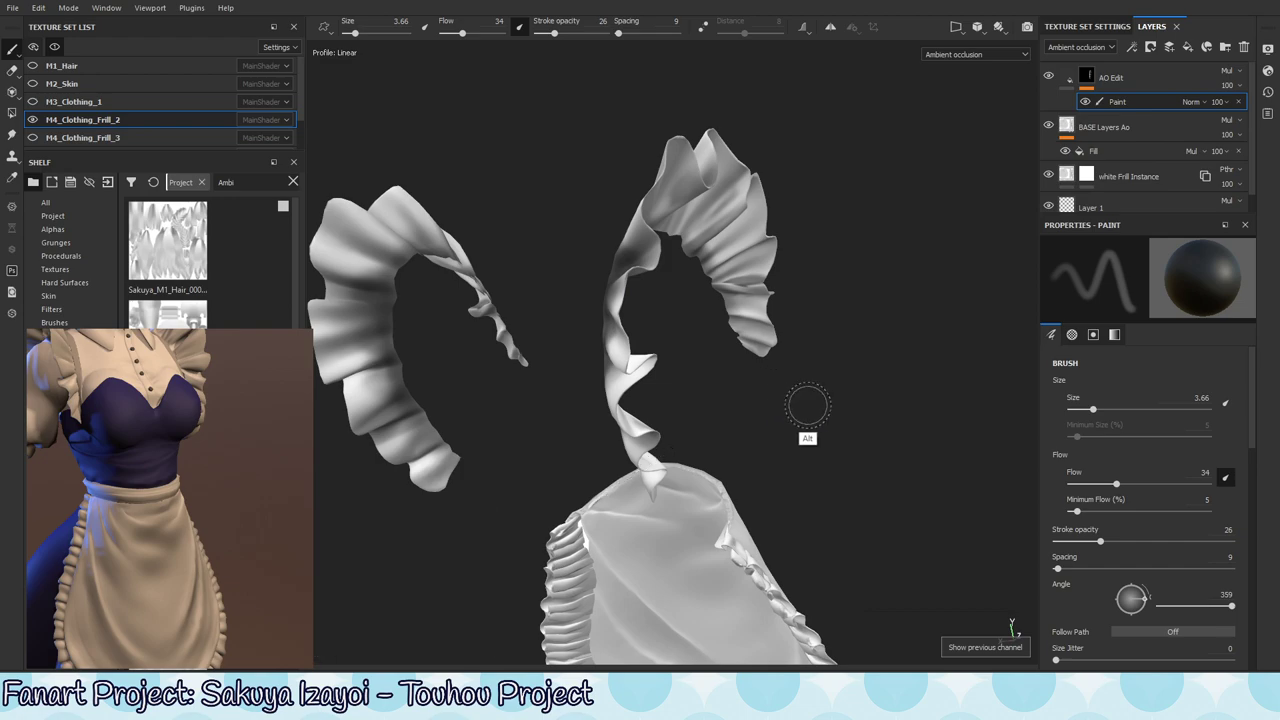
mouse_move(808, 405)
left_mouse_down("alt")
mouse_move(551, 477)
mouse_move(583, 497)
mouse_move(474, 429)
mouse_move(655, 290)
mouse_move(723, 294)
mouse_move(654, 314)
mouse_move(771, 274)
left_mouse_up("alt")
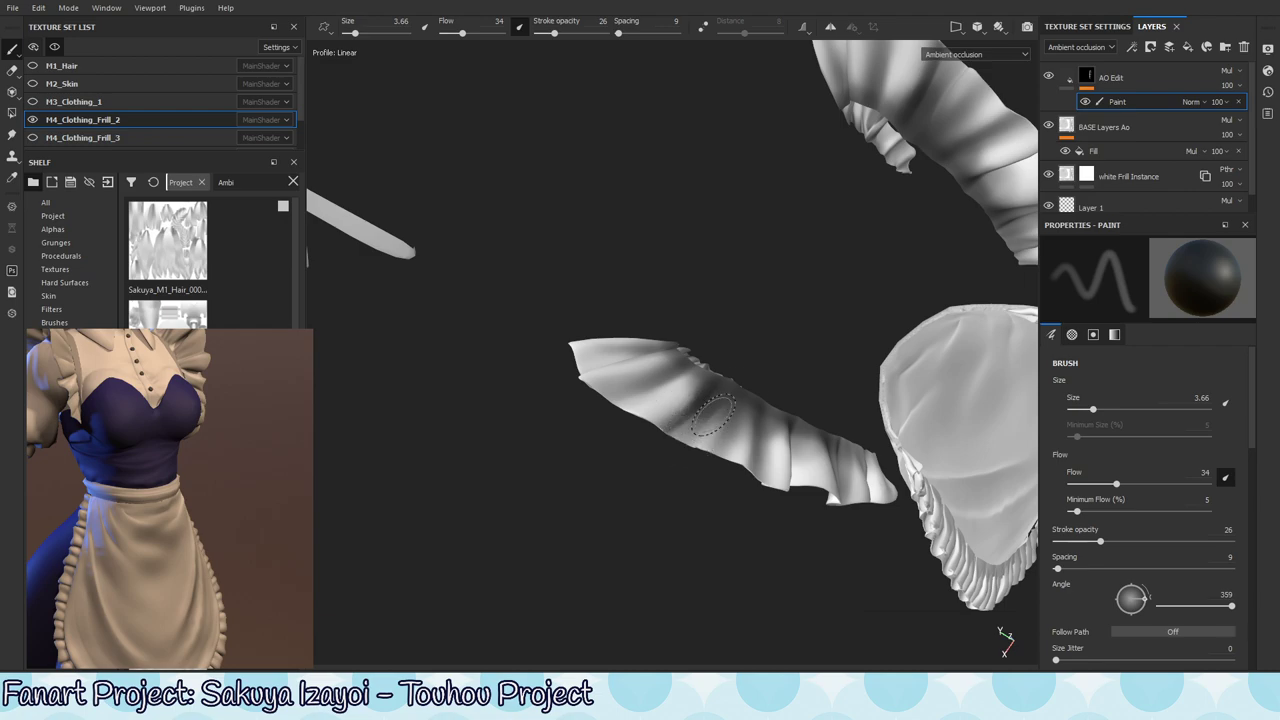
left_click_drag(712, 413, 757, 369, "alt")
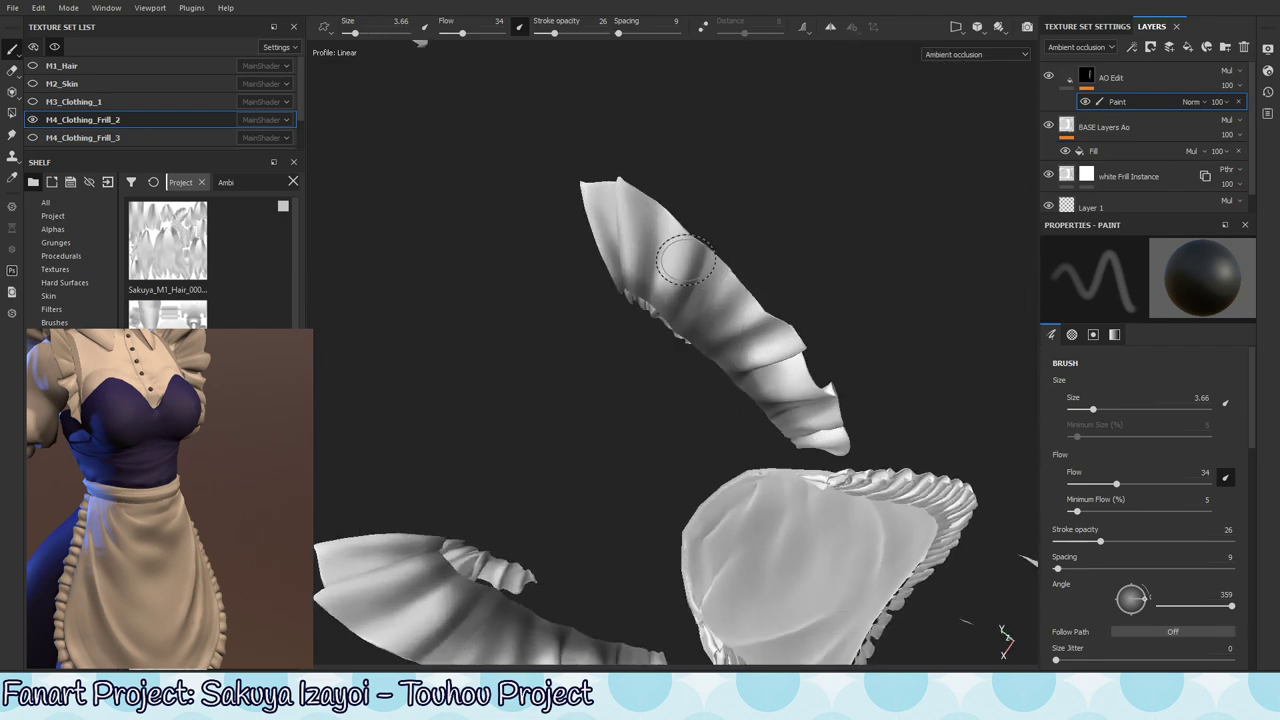
- Undo the trial black stroke across the shoulder frill's folds and soften the brush to size 3.37 and flow 8
mouse_move(697, 268)
left_mouse_down()
mouse_move(689, 314)
mouse_move(659, 319)
left_mouse_up()
key("ctrl+z")
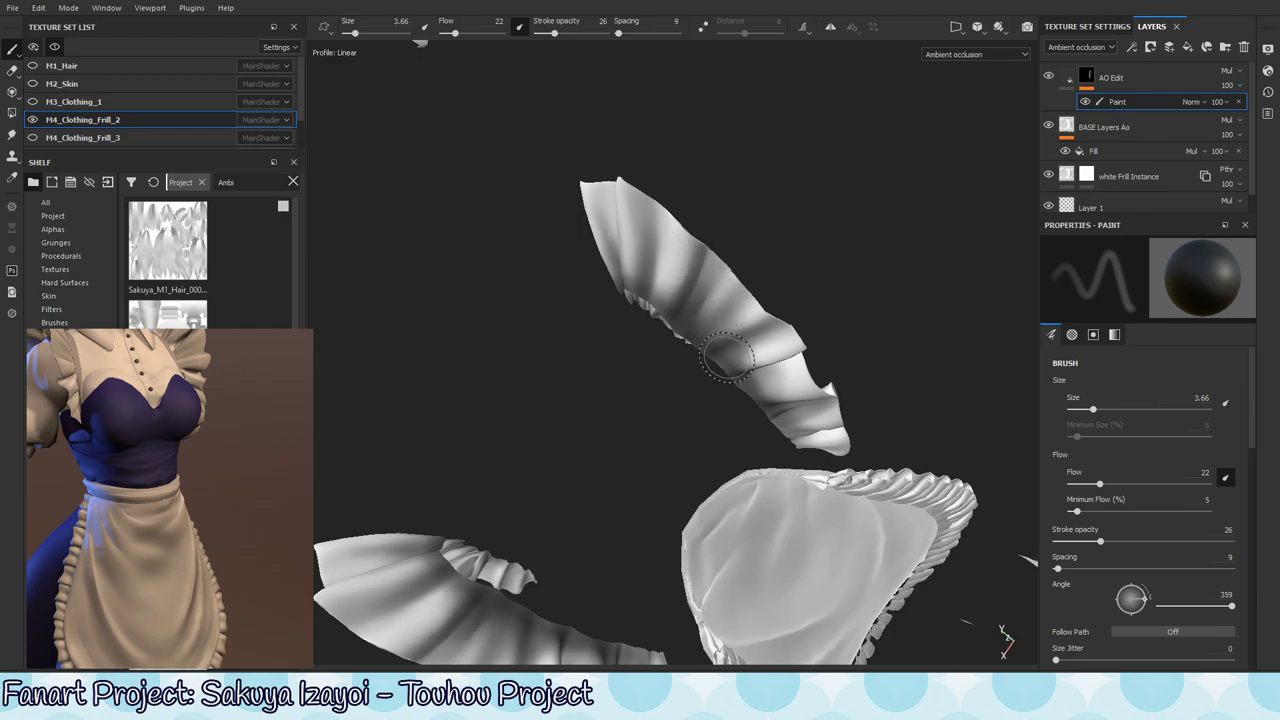
left_click_drag(754, 339, 769, 312, "alt")
right_click_drag(745, 344, 706, 342, "ctrl")
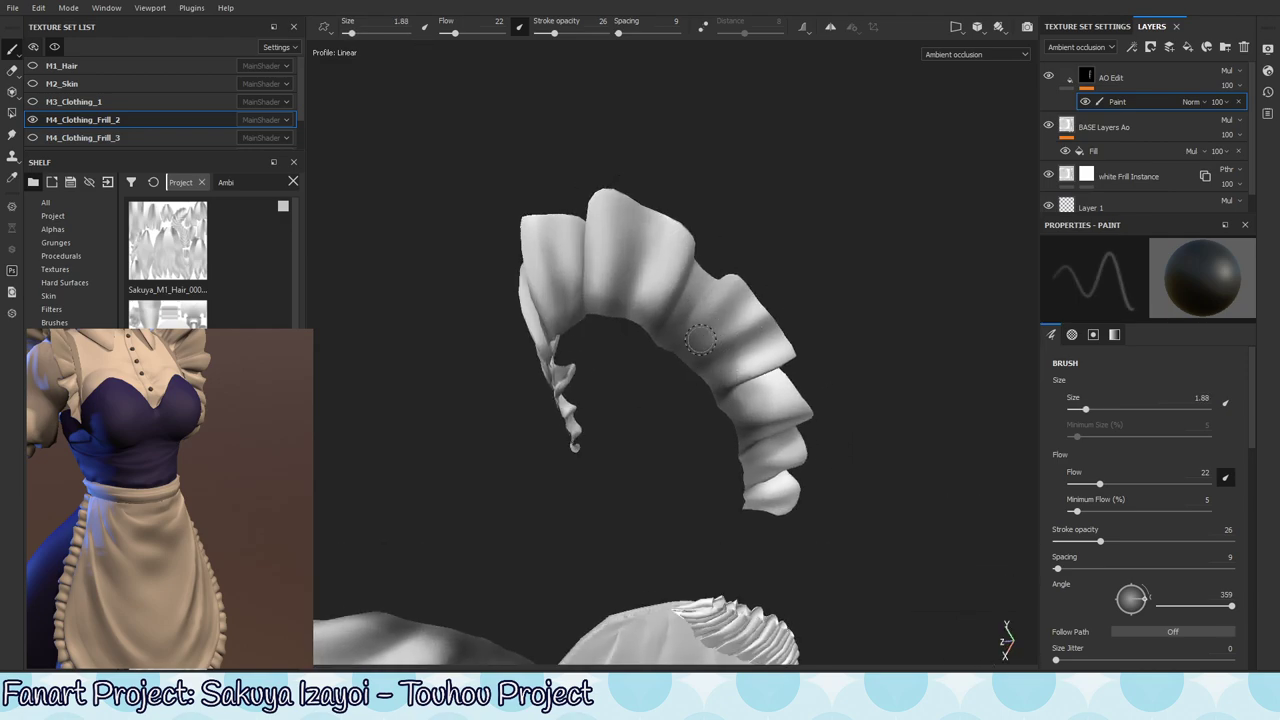
mouse_move(702, 342)
left_mouse_down("ctrl")
mouse_move(634, 349)
mouse_move(656, 348)
left_mouse_up("ctrl")
right_click_drag(704, 342, 732, 342, "ctrl")
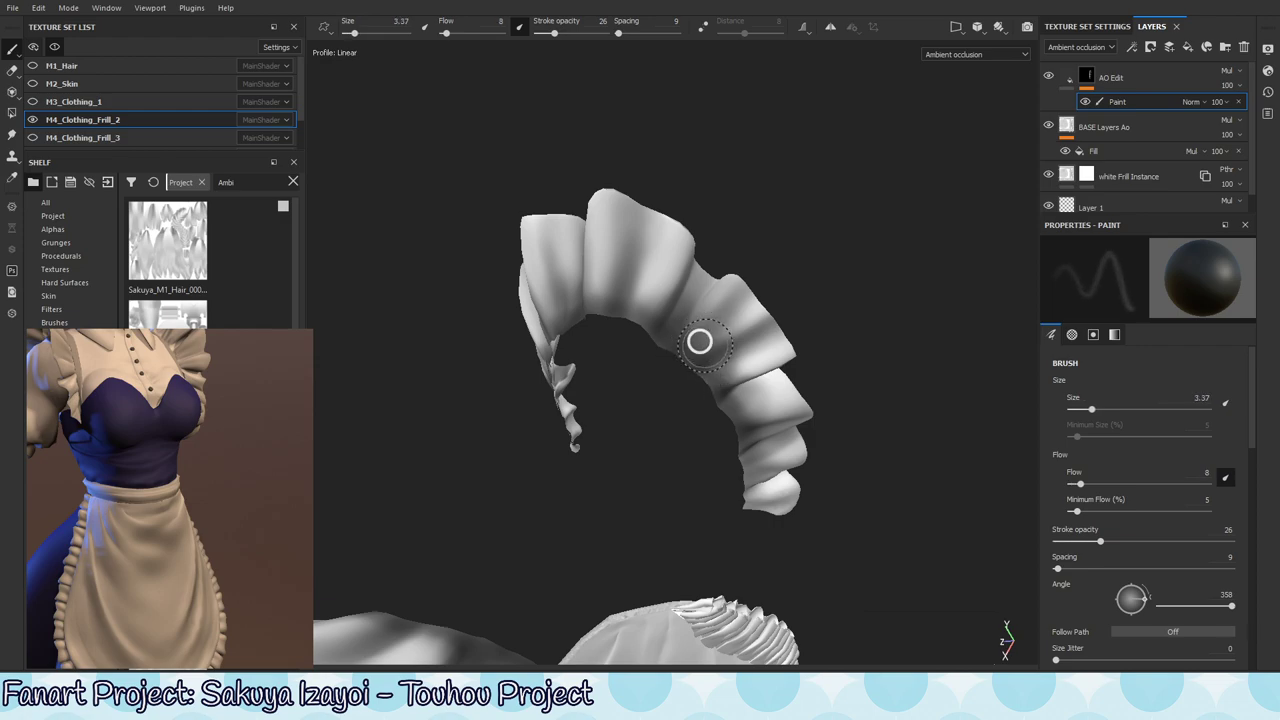
- Lighten the dark areas along the shoulder frill's wide upper folds with soft white strokes
key("x")
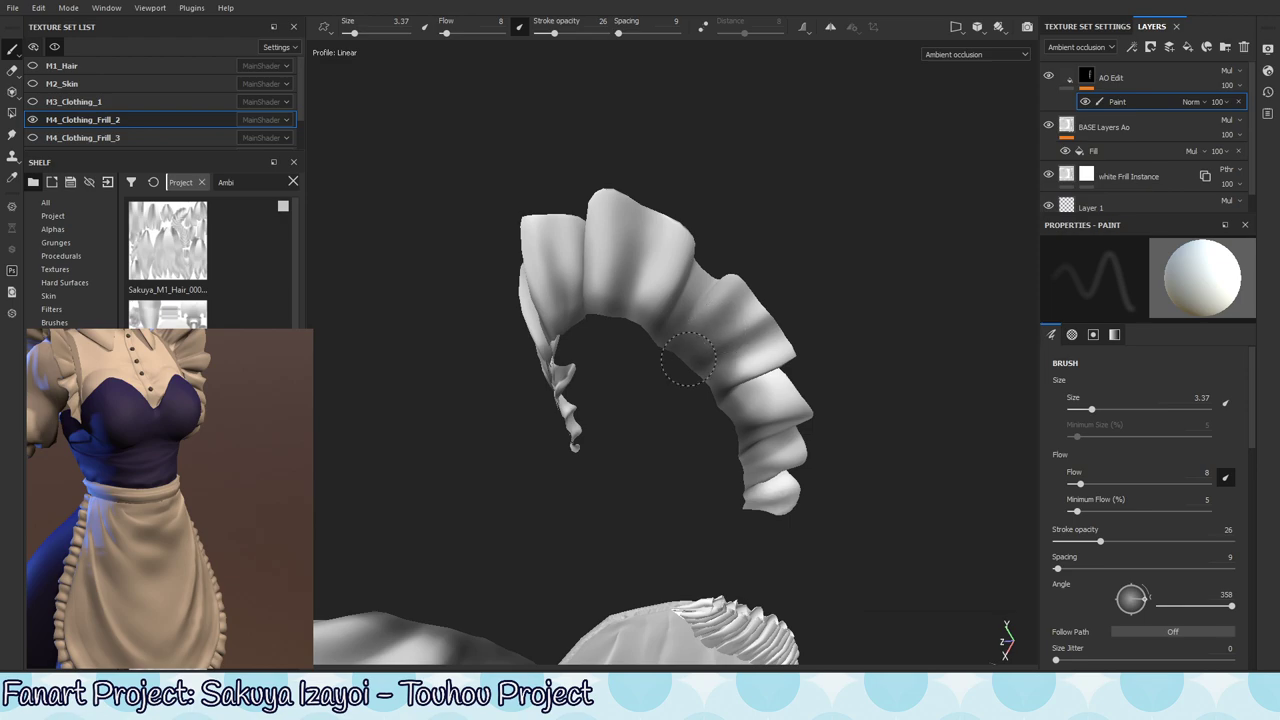
left_click_drag(686, 360, 634, 354, "alt")
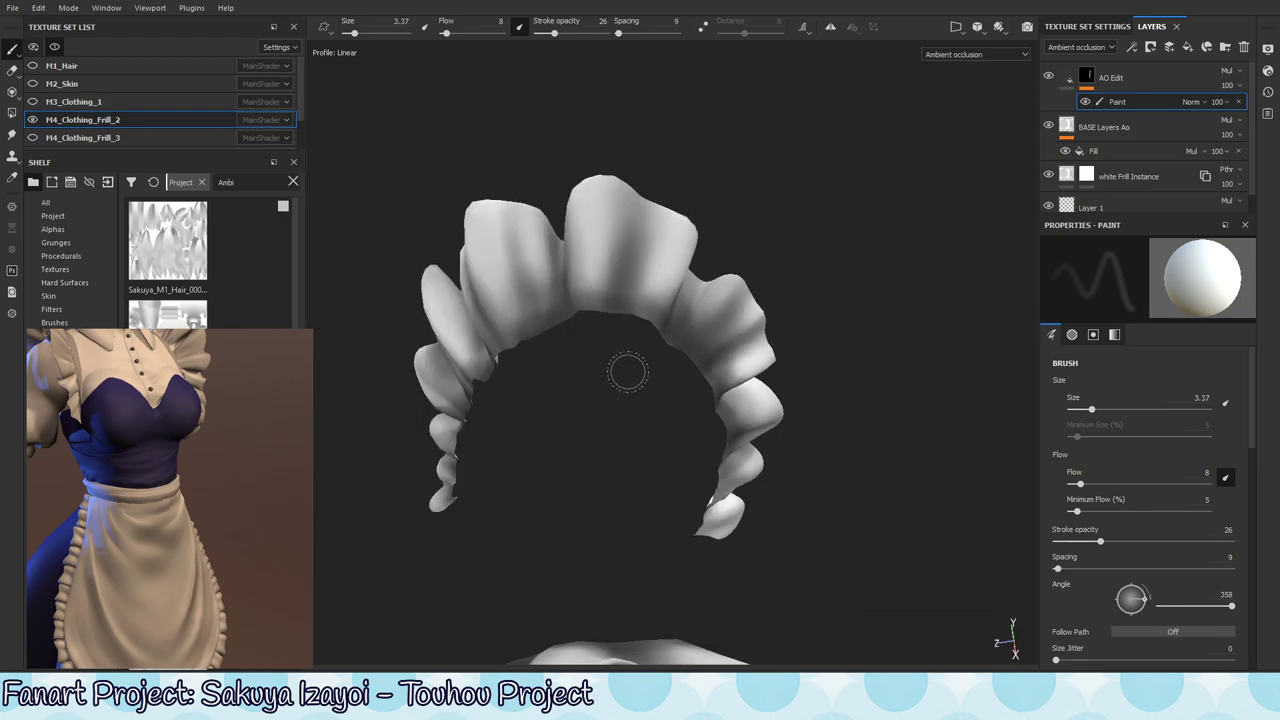
left_click_drag(592, 284, 634, 294, "alt")
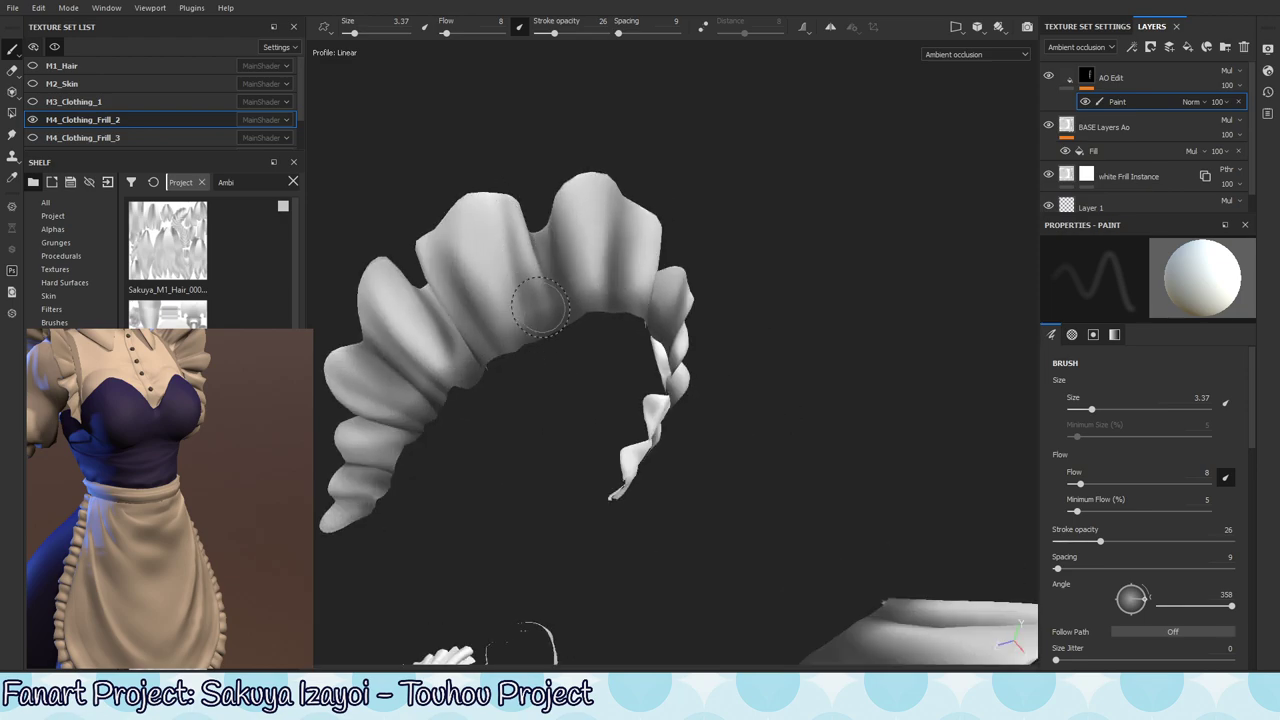
left_click_drag(540, 305, 450, 280, "alt")
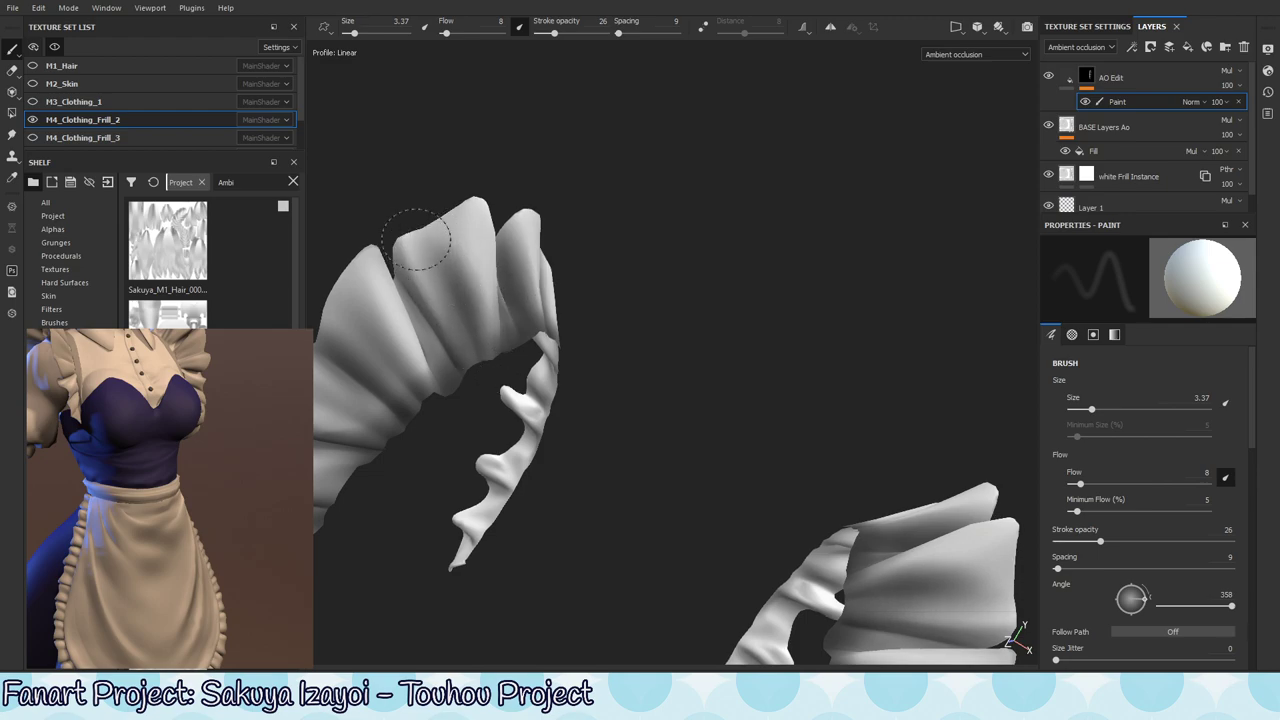
left_click_drag(490, 395, 557, 289, "alt")
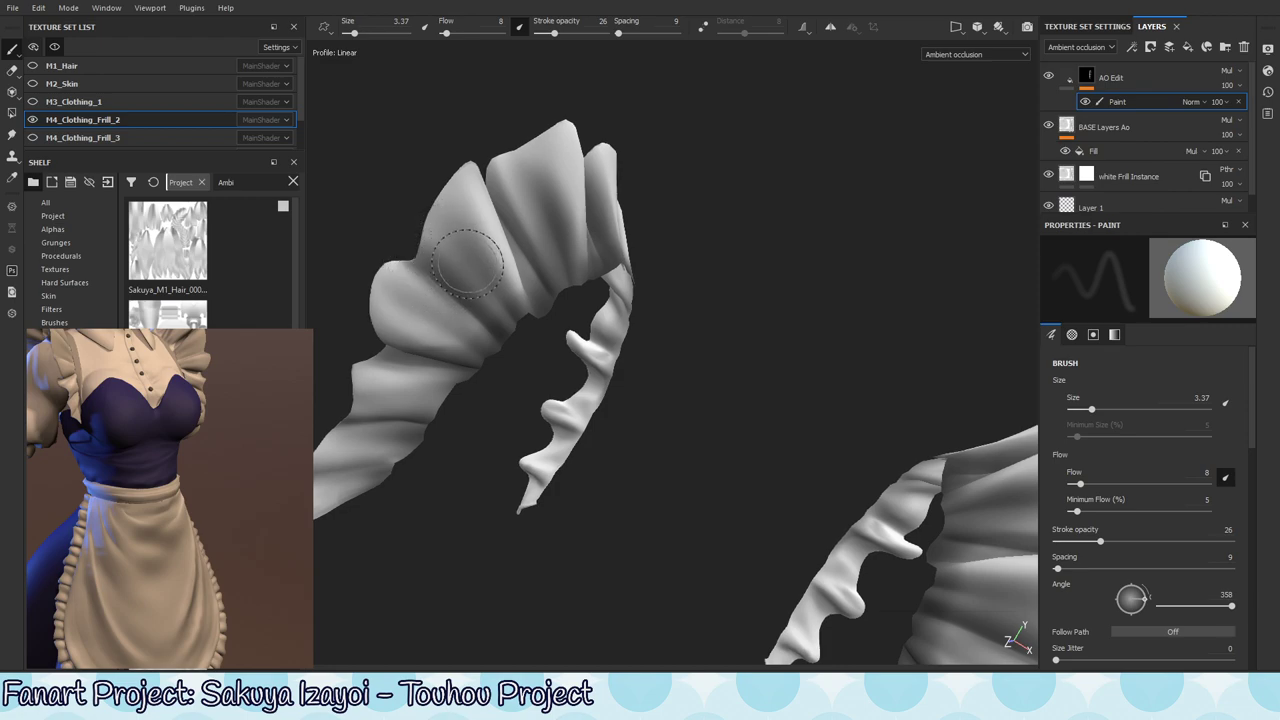
left_click_drag(492, 240, 485, 243, "alt")
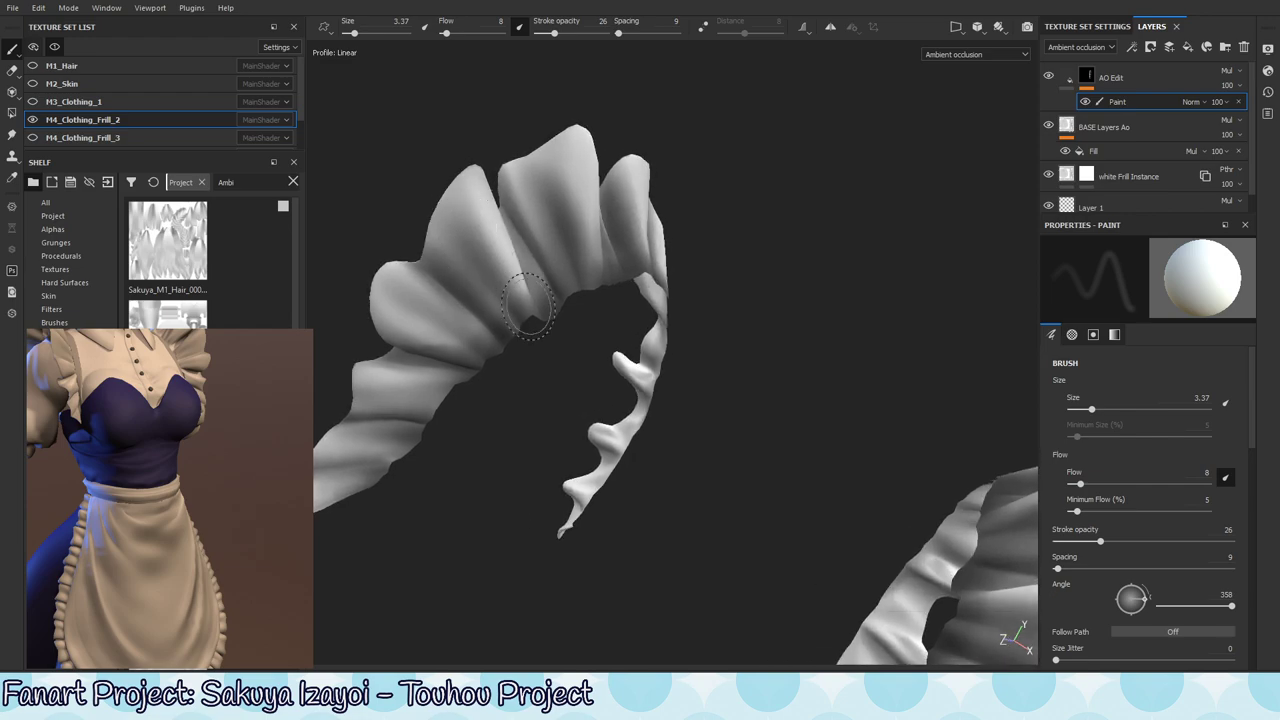
left_click_drag(530, 305, 489, 364, "alt")
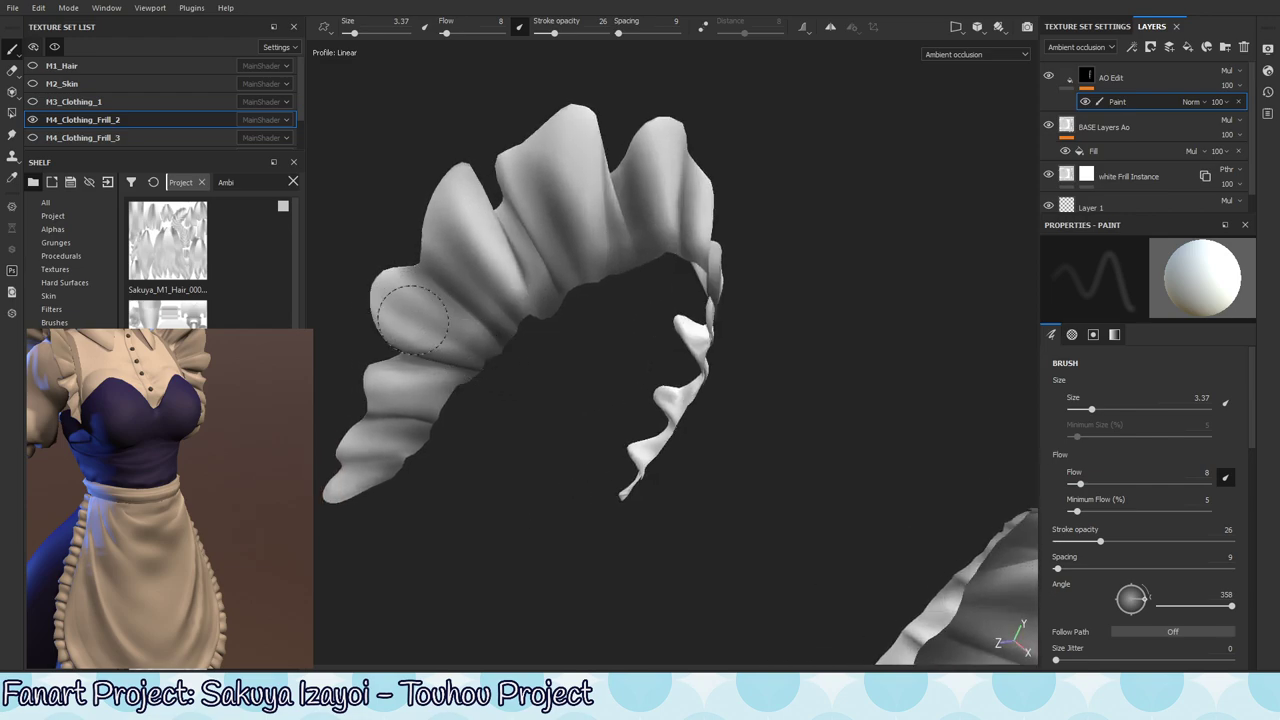
mouse_move(408, 310)
left_mouse_down("alt")
mouse_move(480, 280)
mouse_move(432, 322)
left_mouse_up("alt")
- Even out the shading on the shoulder frill's lower folds with alternating black and white strokes
key("x")
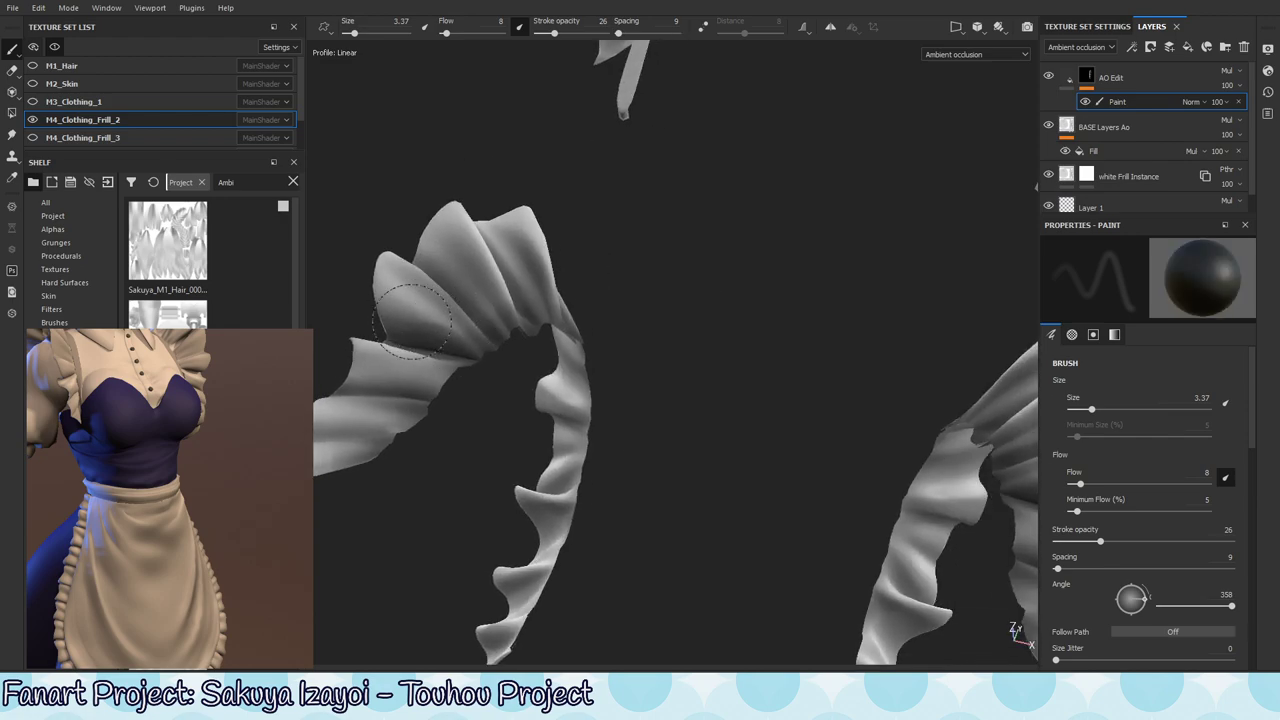
mouse_move(444, 342)
left_mouse_down("alt")
mouse_move(534, 434)
mouse_move(494, 380)
mouse_move(494, 337)
left_mouse_up("alt")
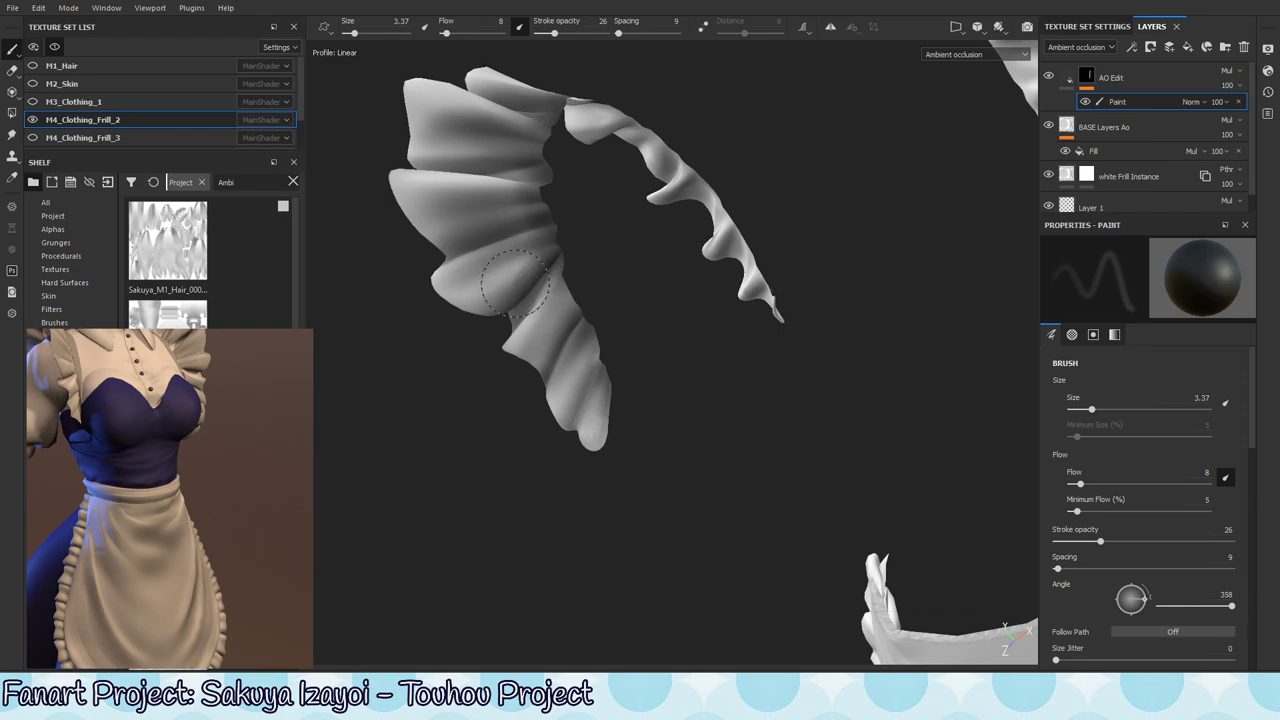
left_click_drag(530, 265, 535, 267, "alt")
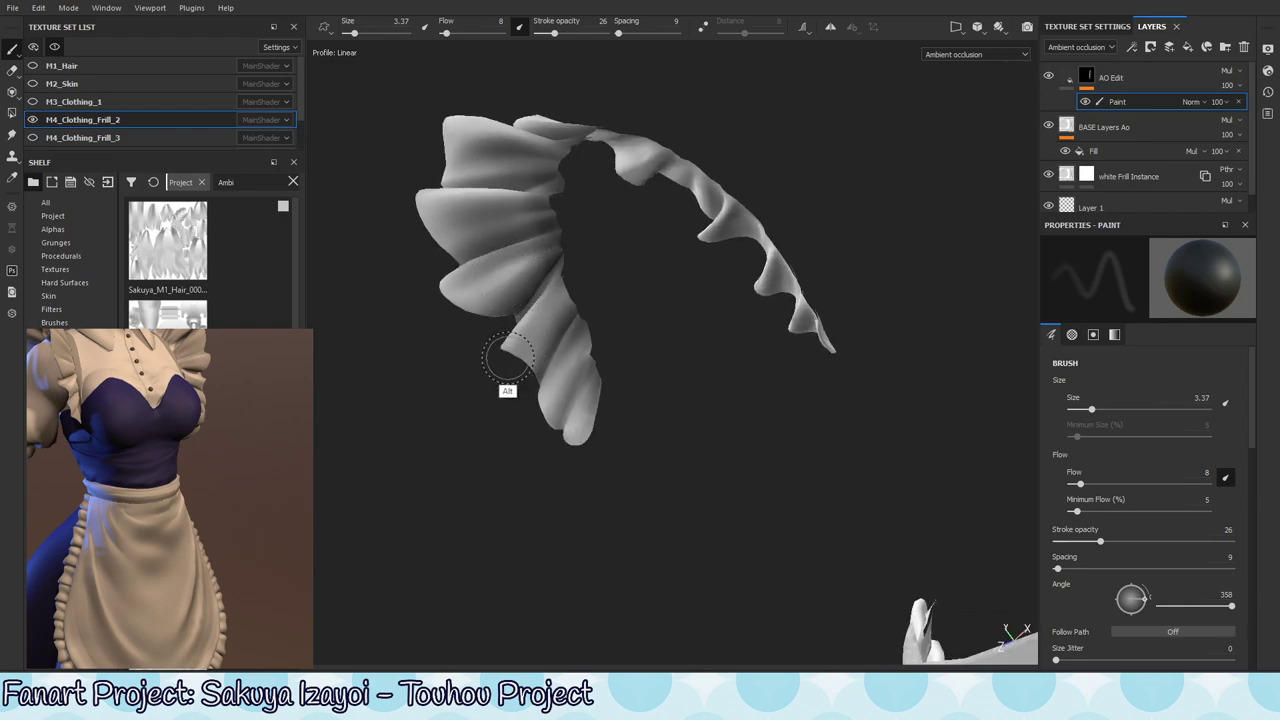
key("x")
key("x")
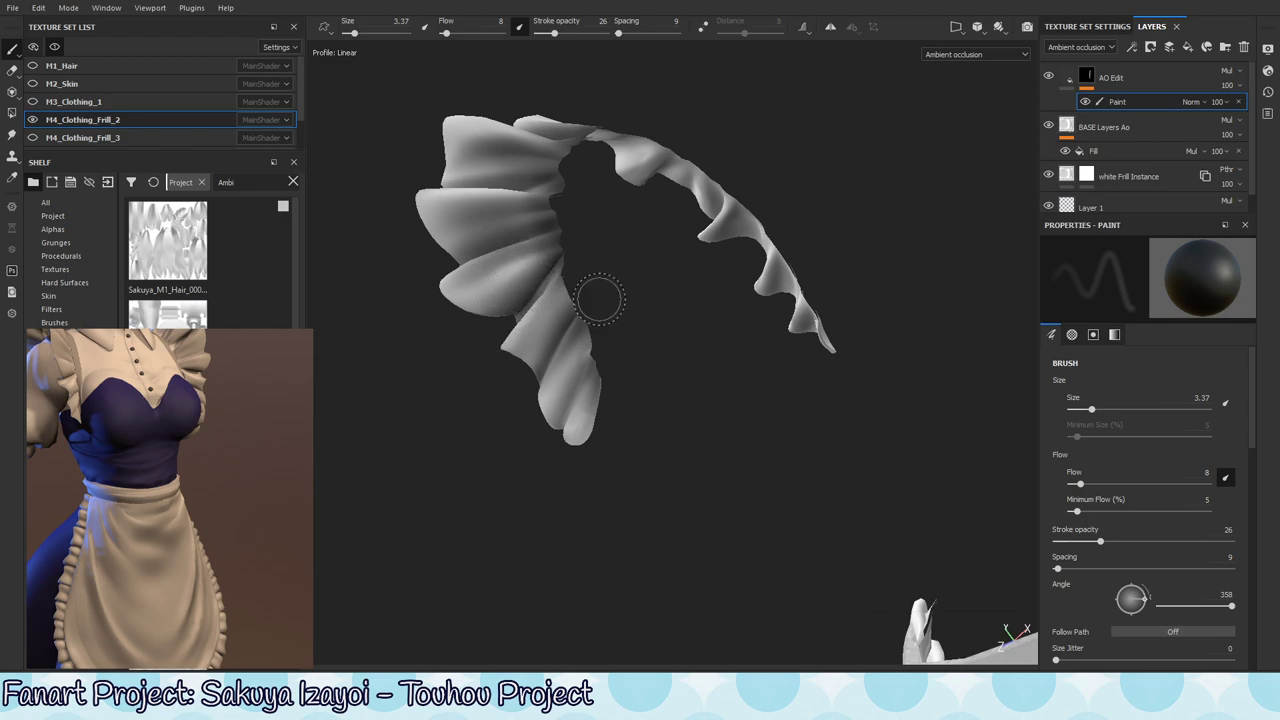
key("x")
left_click_drag(538, 365, 594, 326, "alt")
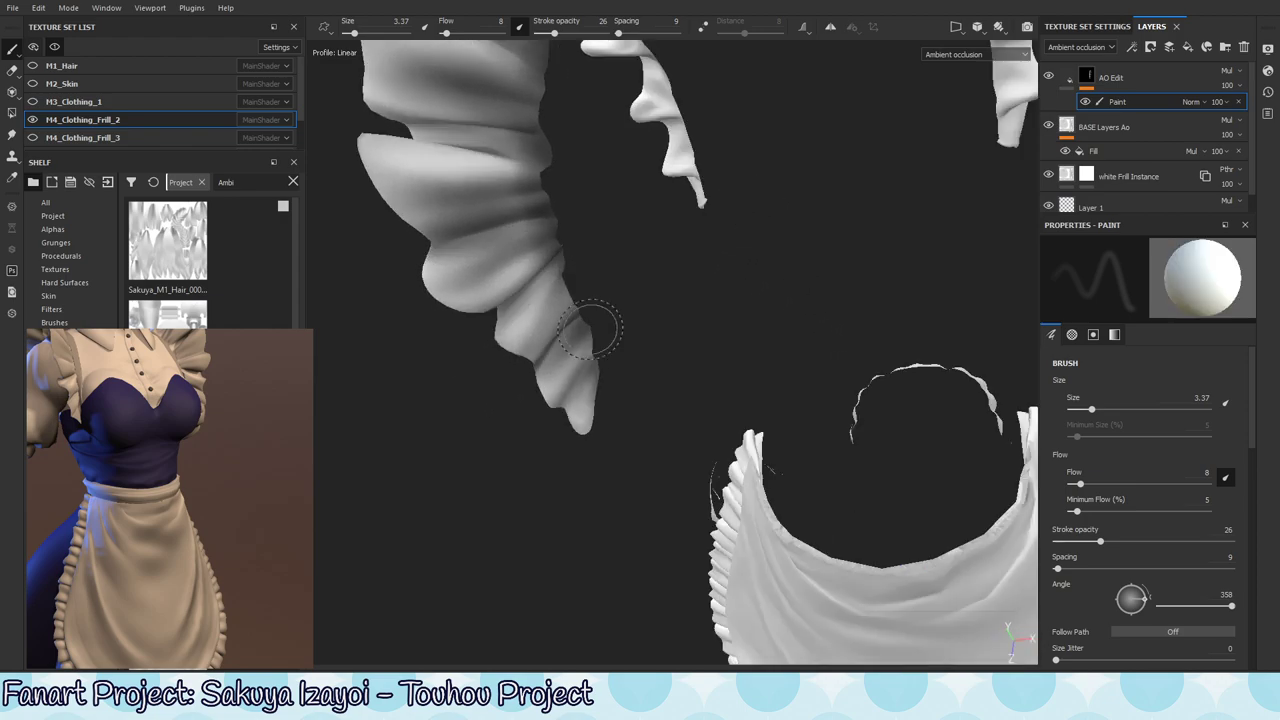
key("x")
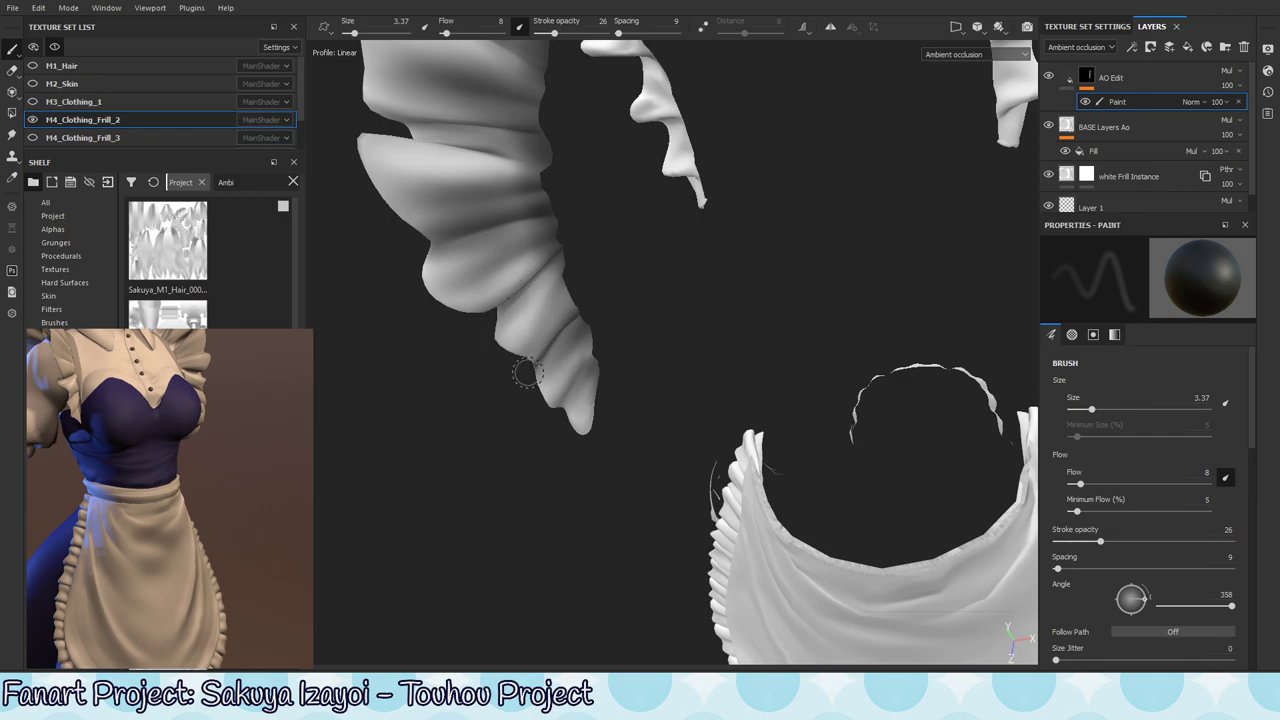
- Undo the last stroke near the frill's lower tip and rebalance the tip's shading in black and white
left_click_drag(594, 366, 553, 333, "alt")
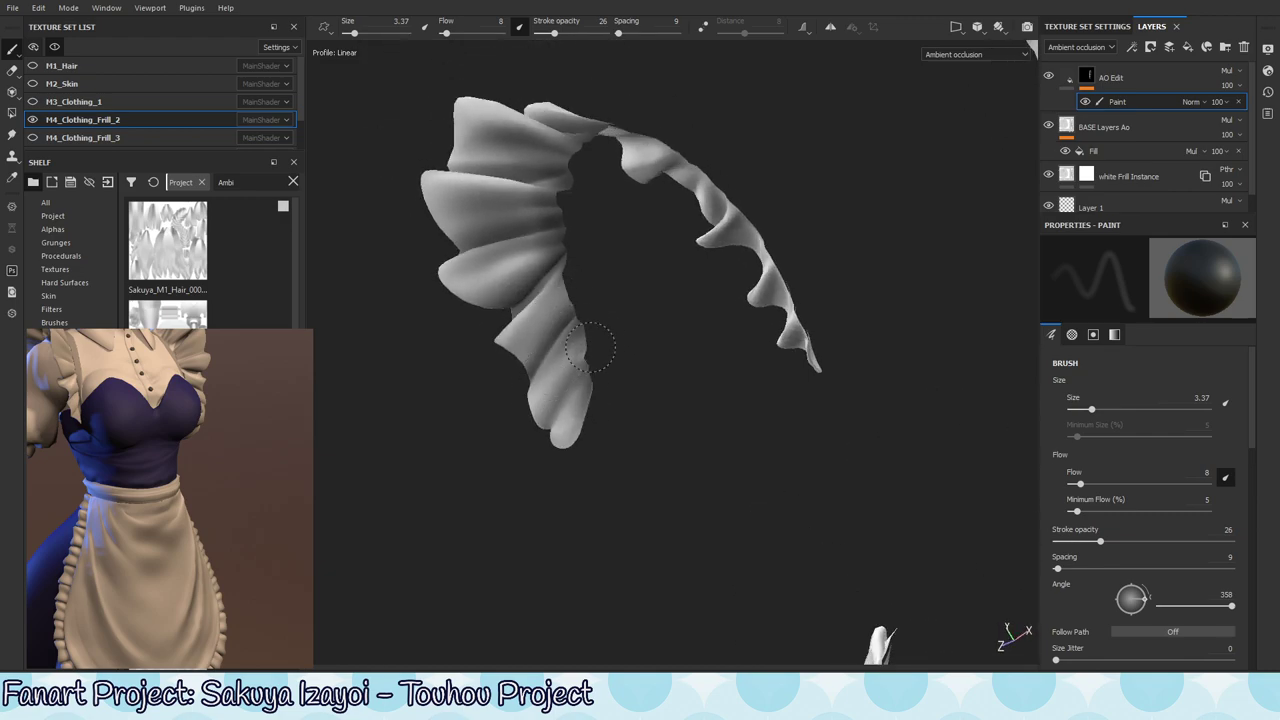
scroll(590, 345, "up", 3)
key("ctrl+z")
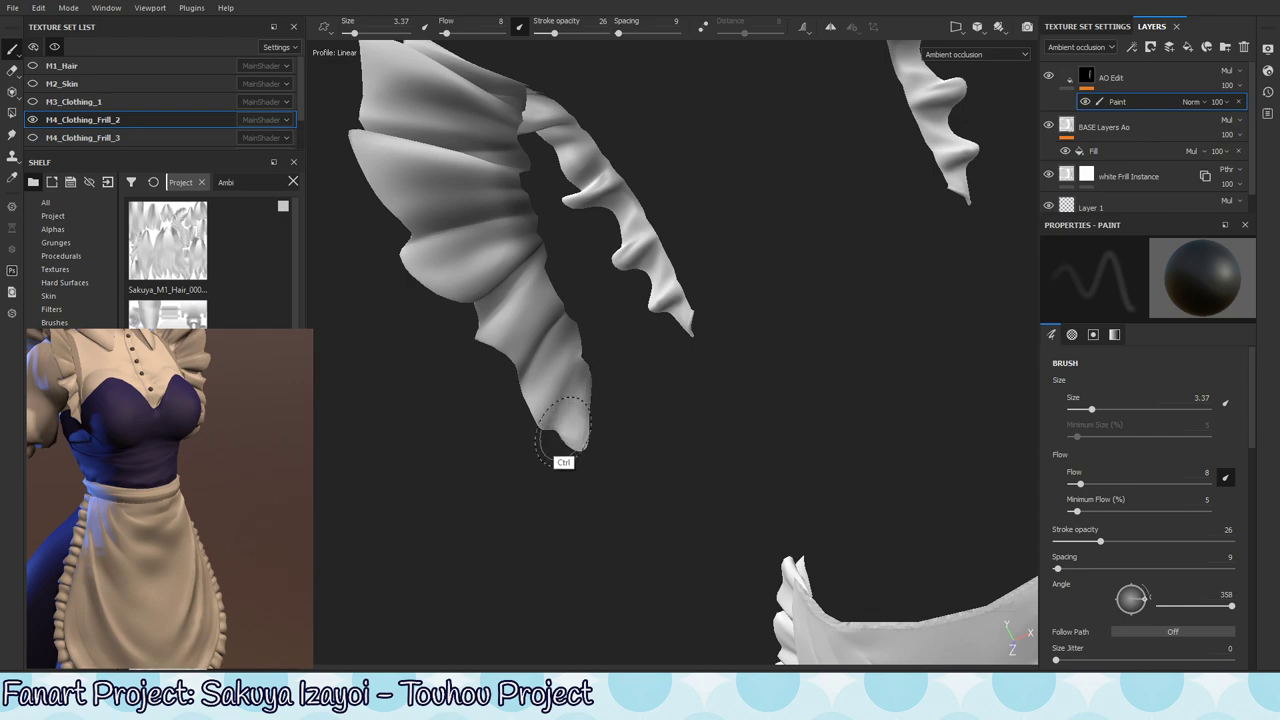
key("x")
key("x")
key("x")
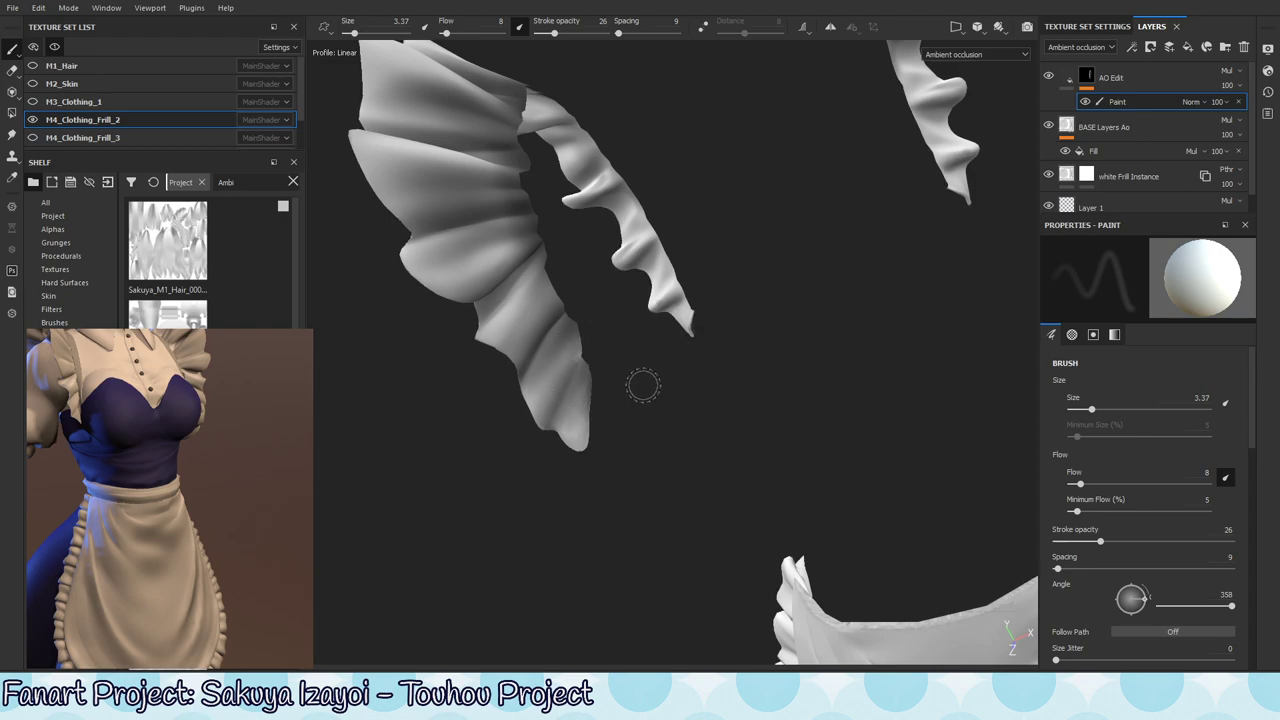
- Refine the folds on the shoulder frill's other half with white and black strokes at brush size 3.29
mouse_move(643, 380)
left_mouse_down("alt+shift")
mouse_move(602, 337)
mouse_move(674, 437)
mouse_move(687, 380)
mouse_move(737, 430)
mouse_move(777, 443)
mouse_move(791, 317)
mouse_move(507, 270)
mouse_move(577, 240)
left_mouse_up("alt+shift")
right_click_drag(577, 240, 755, 216, "alt")
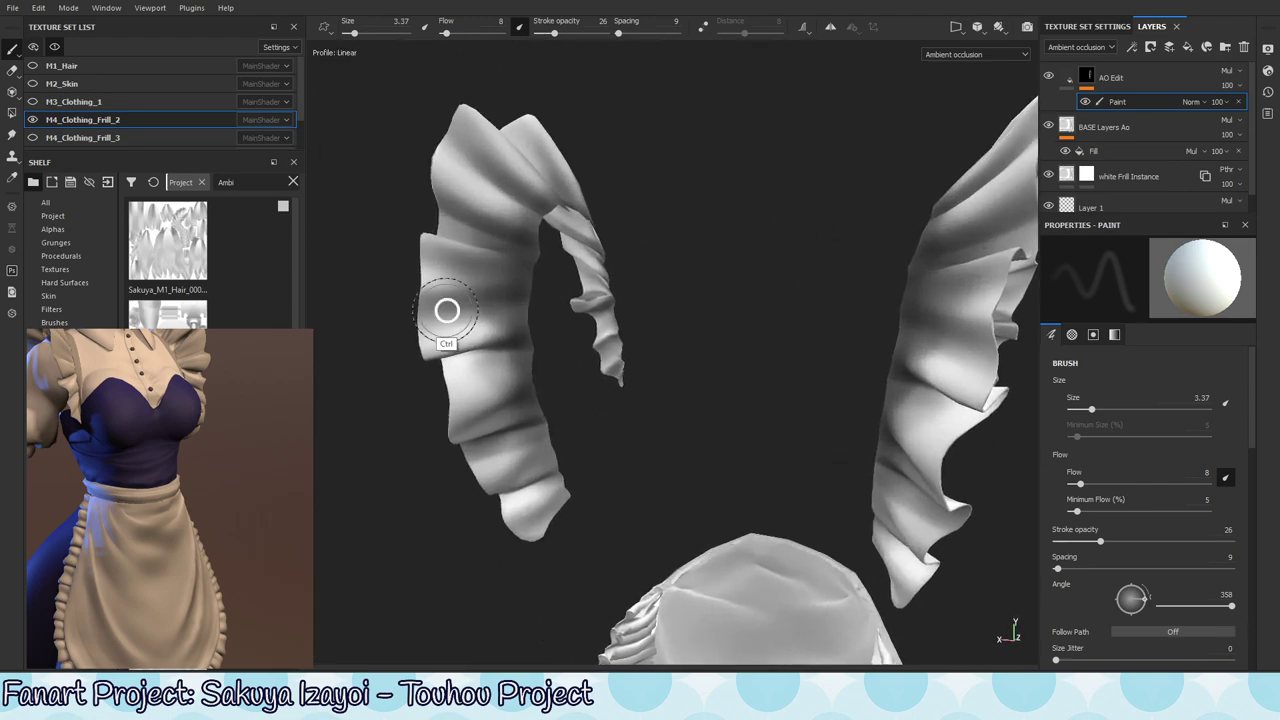
mouse_move(446, 311)
right_mouse_down("ctrl")
mouse_move(472, 318)
mouse_move(383, 373)
mouse_move(443, 357)
right_mouse_up("ctrl")
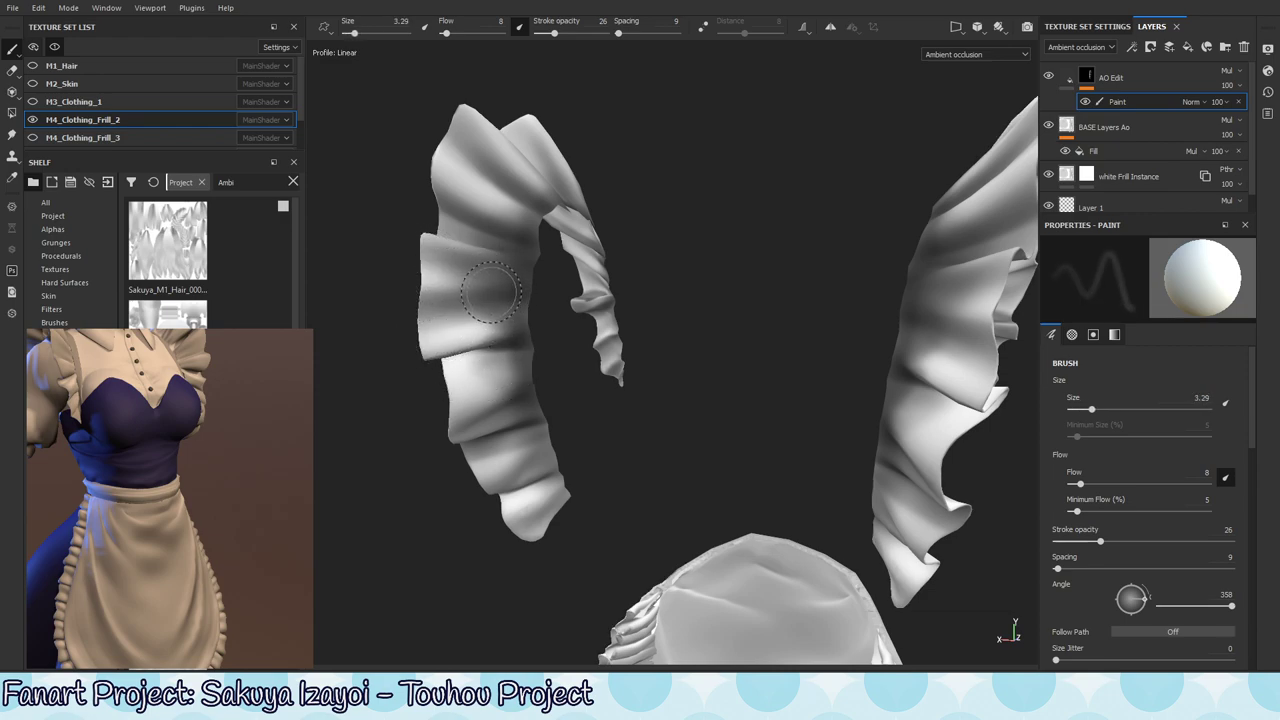
key("x")
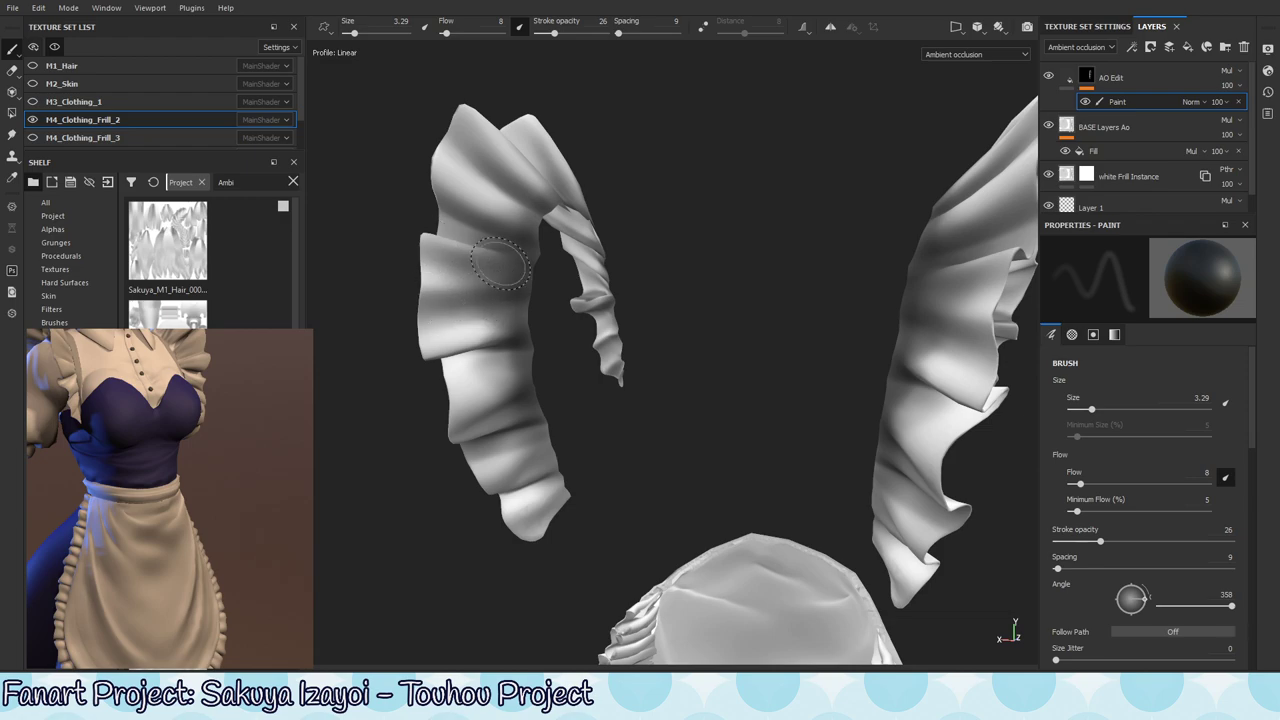
left_click_drag(526, 219, 536, 243, "alt")
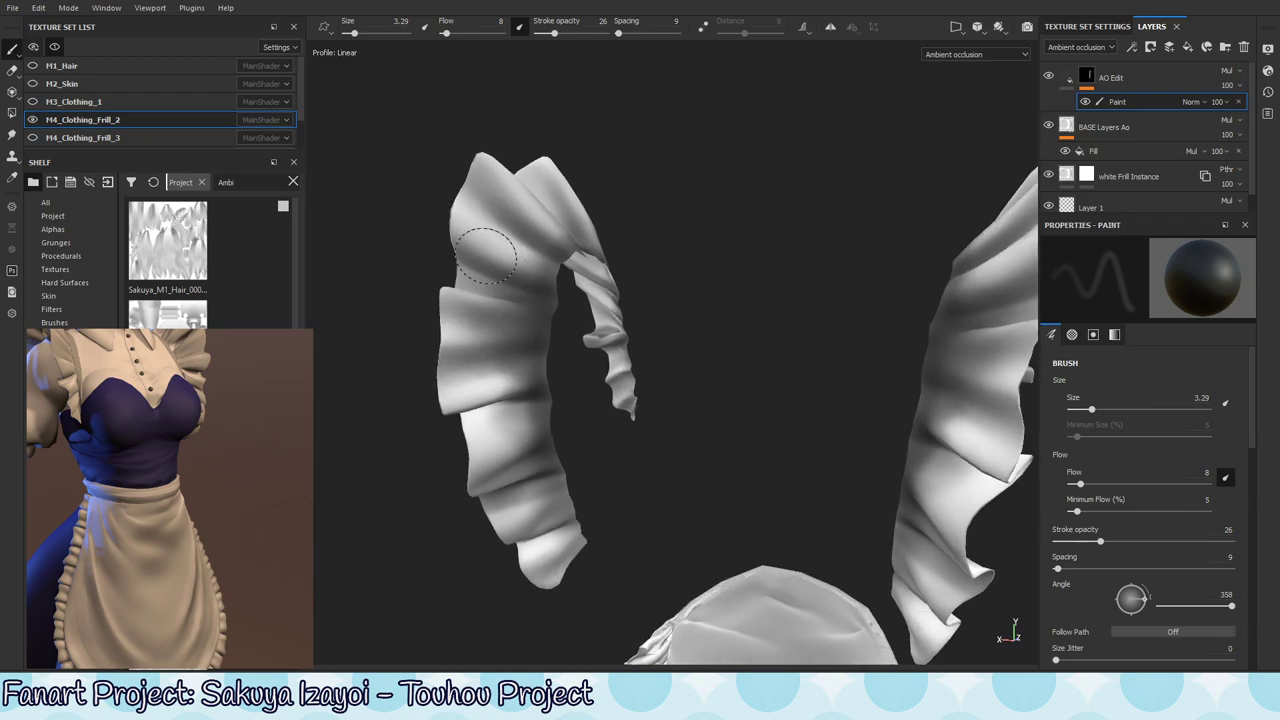
mouse_move(646, 271)
left_mouse_down("alt")
mouse_move(600, 334)
mouse_move(606, 177)
mouse_move(660, 234)
mouse_move(699, 195)
left_mouse_up("alt")
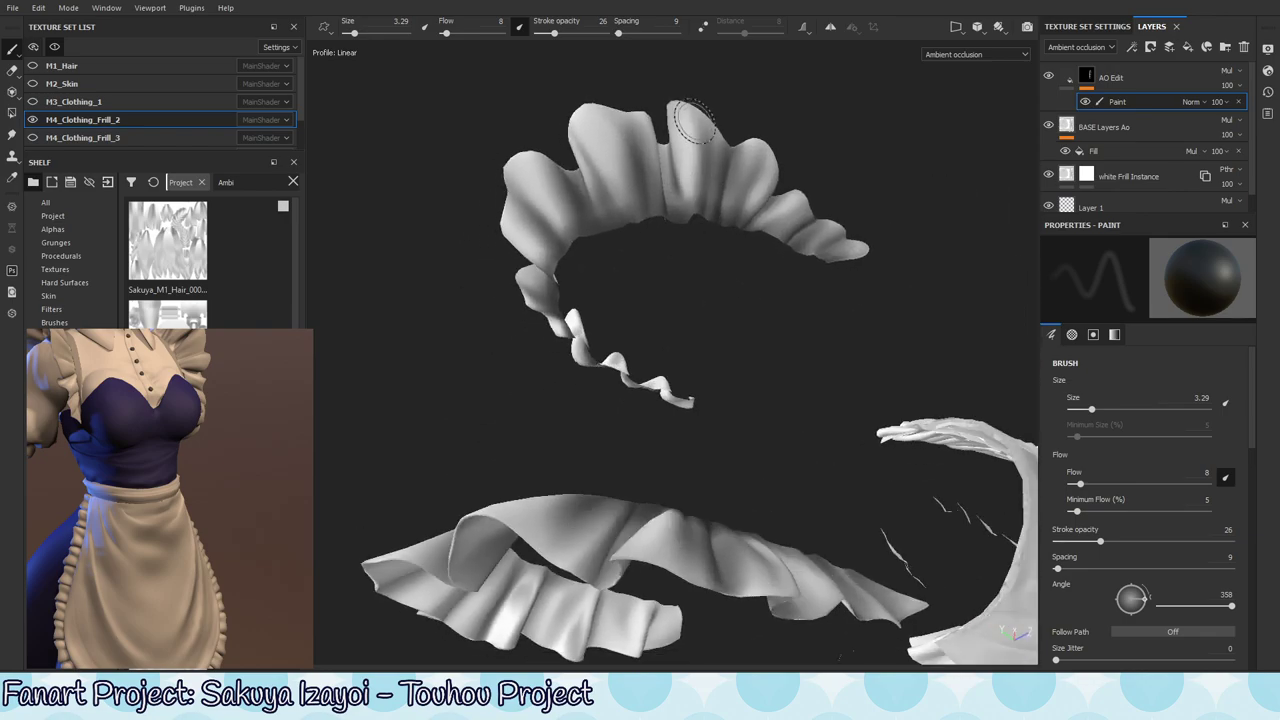
- Compare the fold shading of both shoulder frills from the front and side
right_click_drag(866, 270, 468, 352, "alt")
mouse_move(468, 352)
left_mouse_down("alt")
mouse_move(709, 294)
mouse_move(574, 326)
mouse_move(563, 403)
left_mouse_up("alt")
left_click_drag(650, 321, 691, 371, "alt")
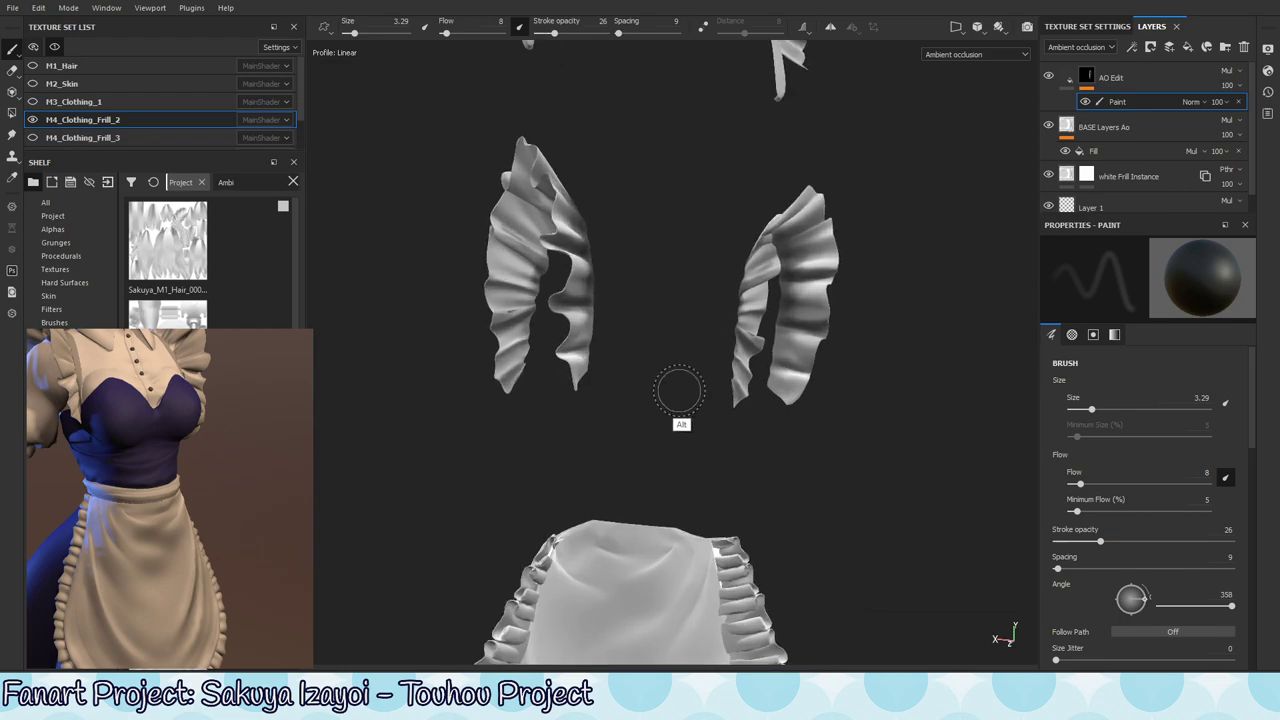
mouse_move(812, 340)
left_mouse_down("alt")
mouse_move(722, 320)
mouse_move(714, 380)
mouse_move(697, 376)
left_mouse_up("alt")
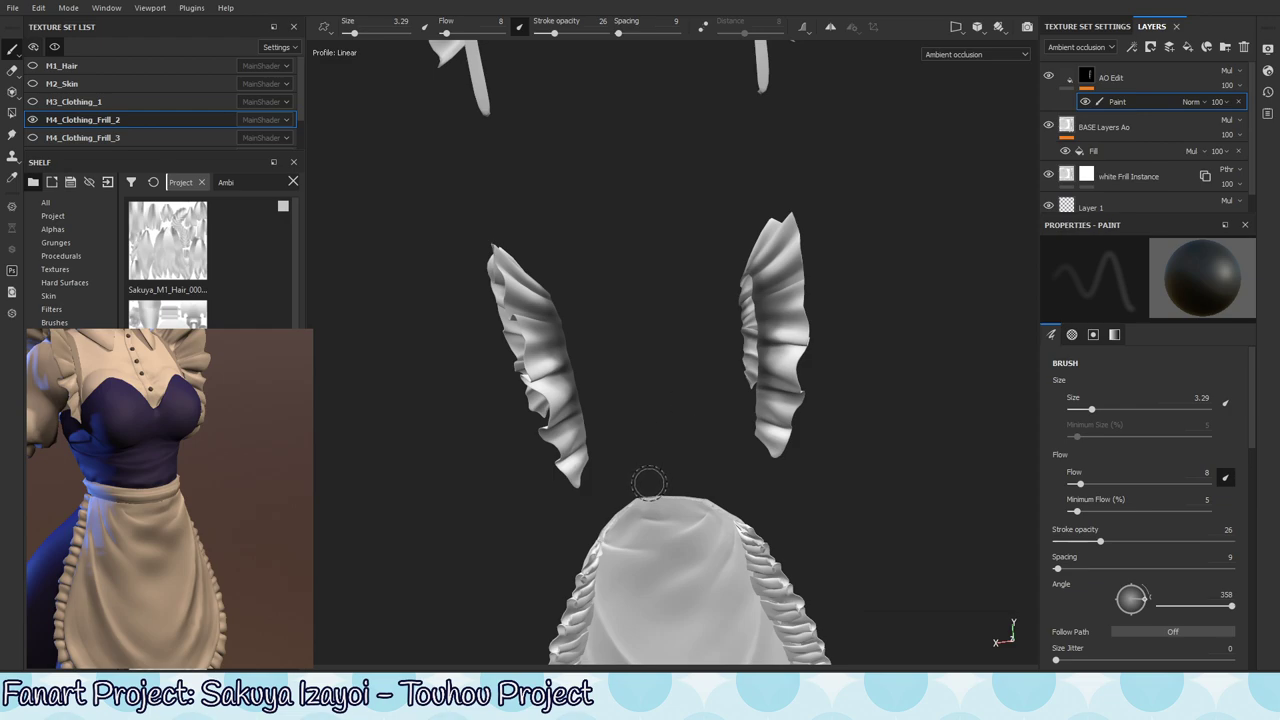
left_click_drag(666, 403, 708, 352, "alt")
right_click_drag(708, 352, 1140, 223, "alt")
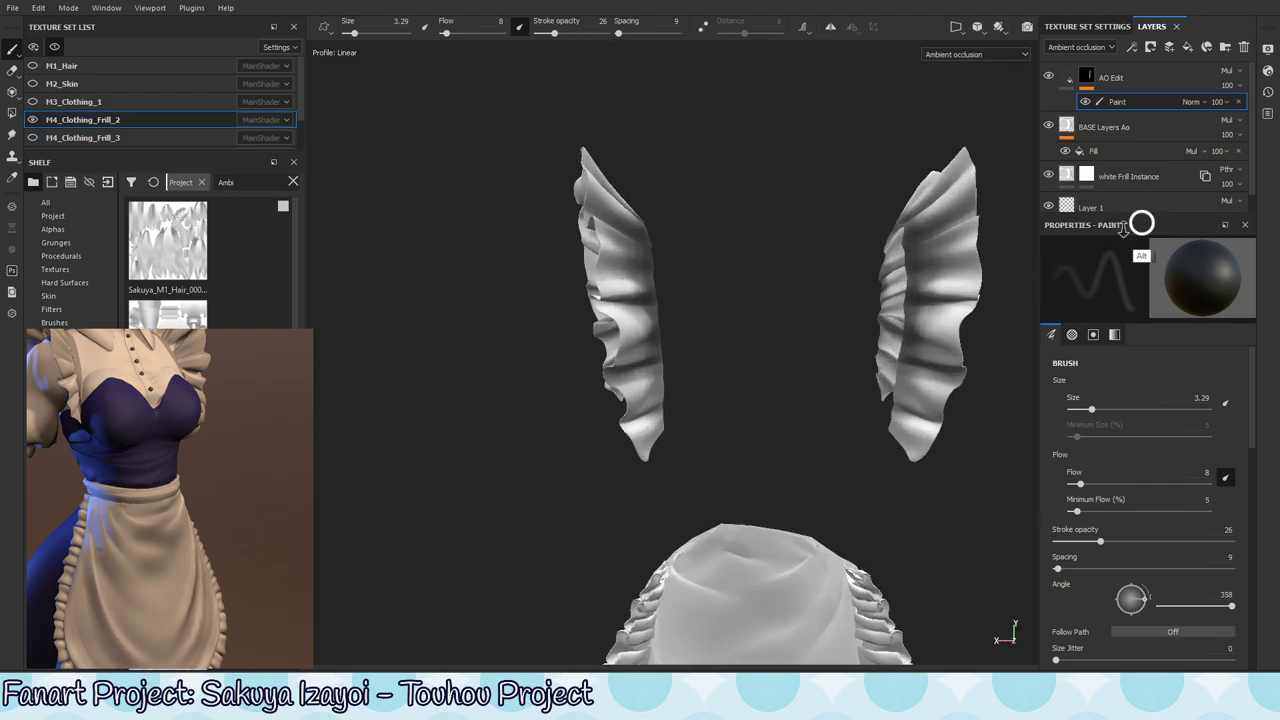
- Deepen the shading of the shoulder frill's middle folds with black strokes at brush size 2.86
left_click_drag(850, 262, 543, 340, "alt")
right_click_drag(543, 340, 572, 355, "ctrl")
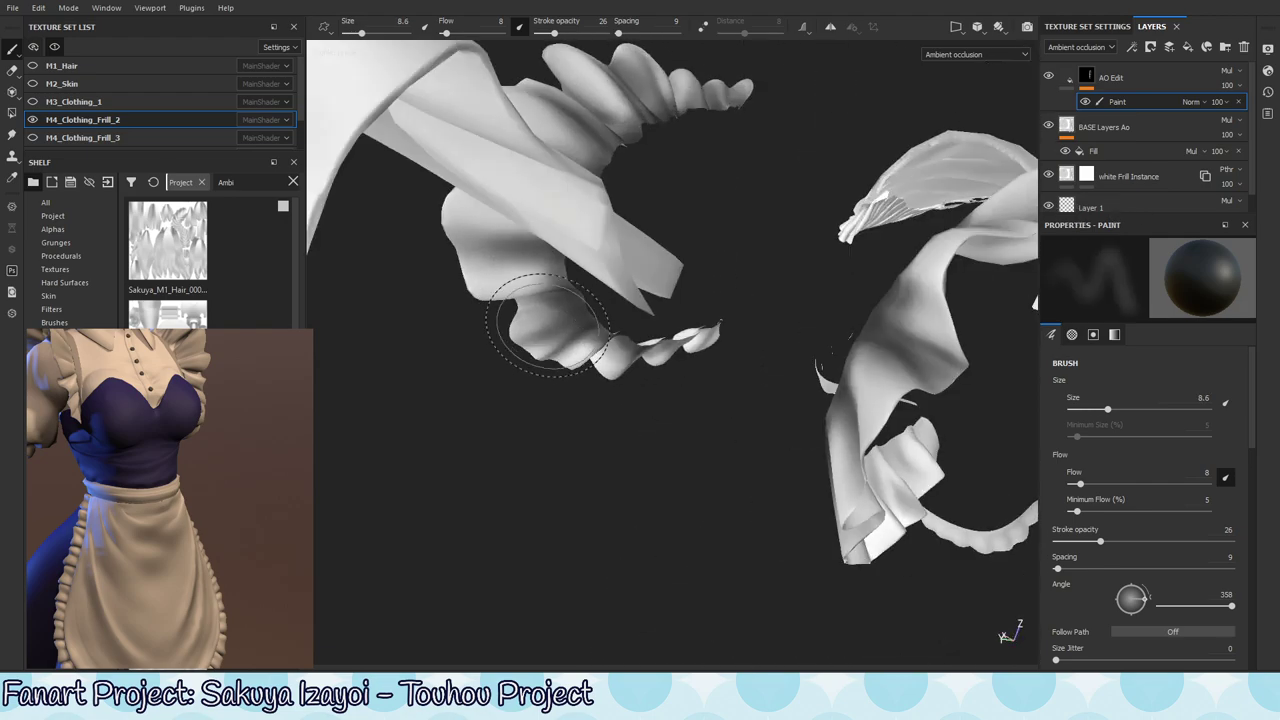
left_click_drag(559, 380, 557, 323, "alt")
mouse_move(557, 323)
right_mouse_down("ctrl")
mouse_move(491, 323)
mouse_move(474, 341)
right_mouse_up("ctrl")
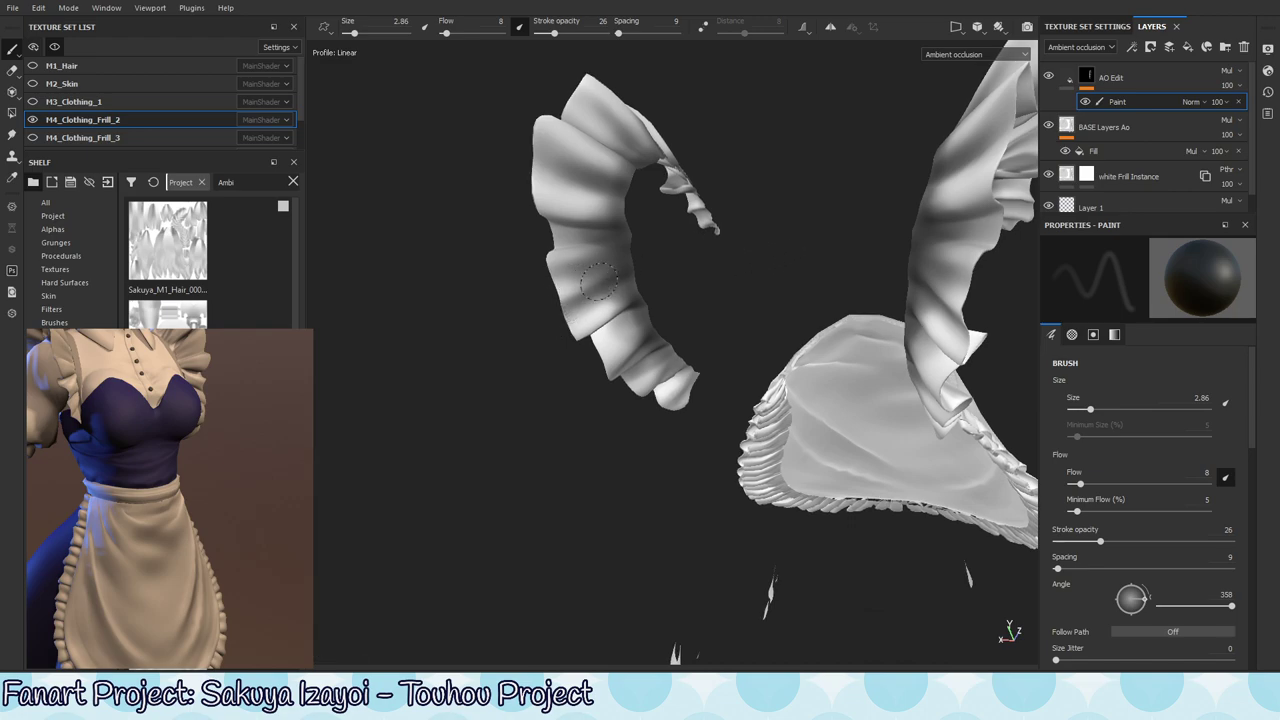
- Check the shoulder frills within the whole frill set and enlarge the black brush to size 7.02
right_click_drag(814, 301, 417, 474, "alt")
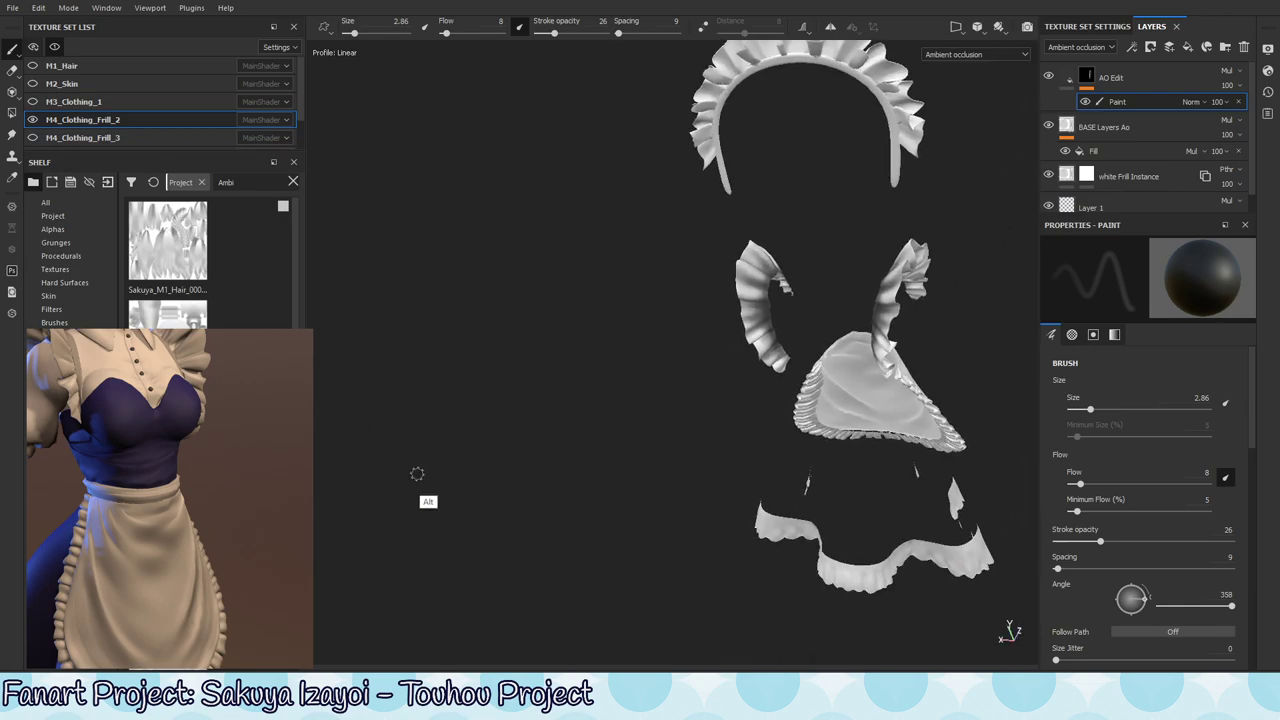
middle_click_drag(733, 436, 667, 407, "alt")
left_click_drag(667, 407, 666, 363, "alt+shift")
middle_click_drag(751, 317, 697, 389, "alt")
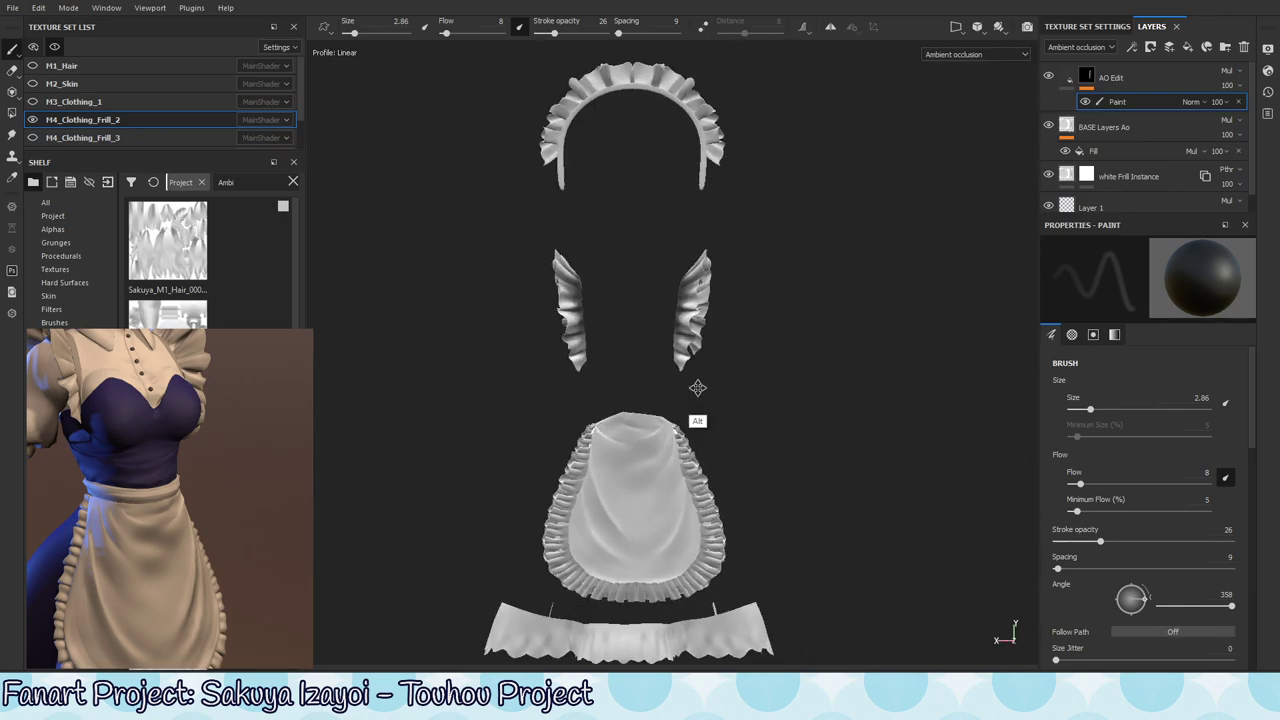
right_click_drag(697, 389, 854, 343, "alt")
mouse_move(854, 343)
left_mouse_down("alt")
mouse_move(773, 365)
mouse_move(831, 357)
mouse_move(854, 380)
mouse_move(760, 354)
mouse_move(872, 286)
mouse_move(764, 300)
left_mouse_up("alt")
right_click_drag(768, 299, 806, 288, "ctrl")
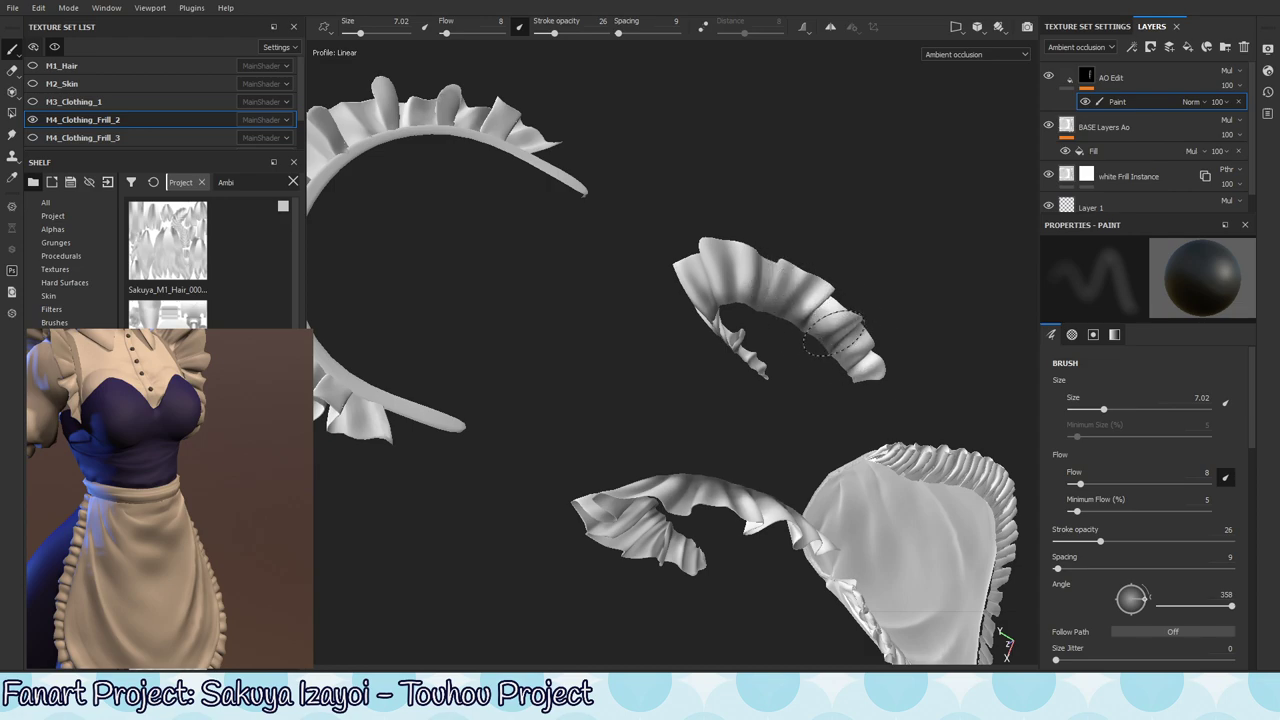
- Darken the outer folds of the shoulder frill with black strokes at brush size 7.02
mouse_move(857, 377)
left_mouse_down("alt")
mouse_move(534, 514)
mouse_move(754, 500)
mouse_move(809, 469)
left_mouse_up("alt")
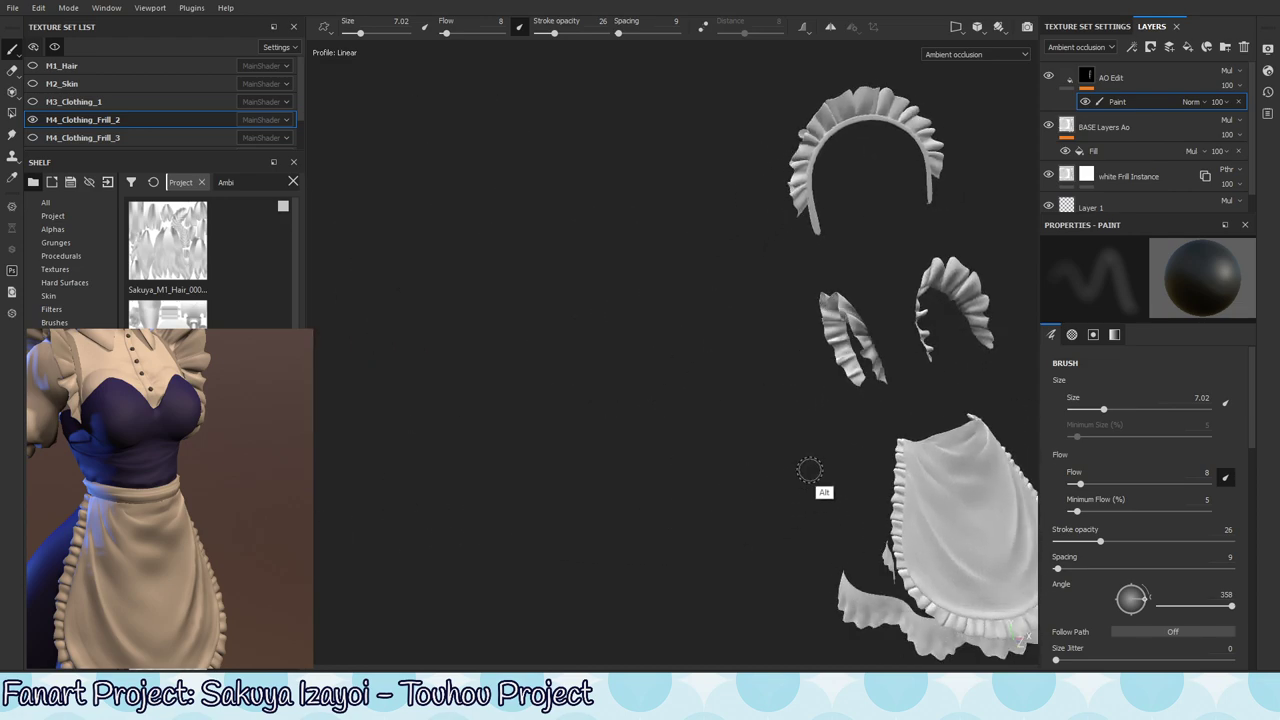
right_click_drag(809, 469, 1163, 391, "alt")
left_click_drag(969, 279, 729, 303, "alt")
left_click_drag(646, 362, 670, 398)
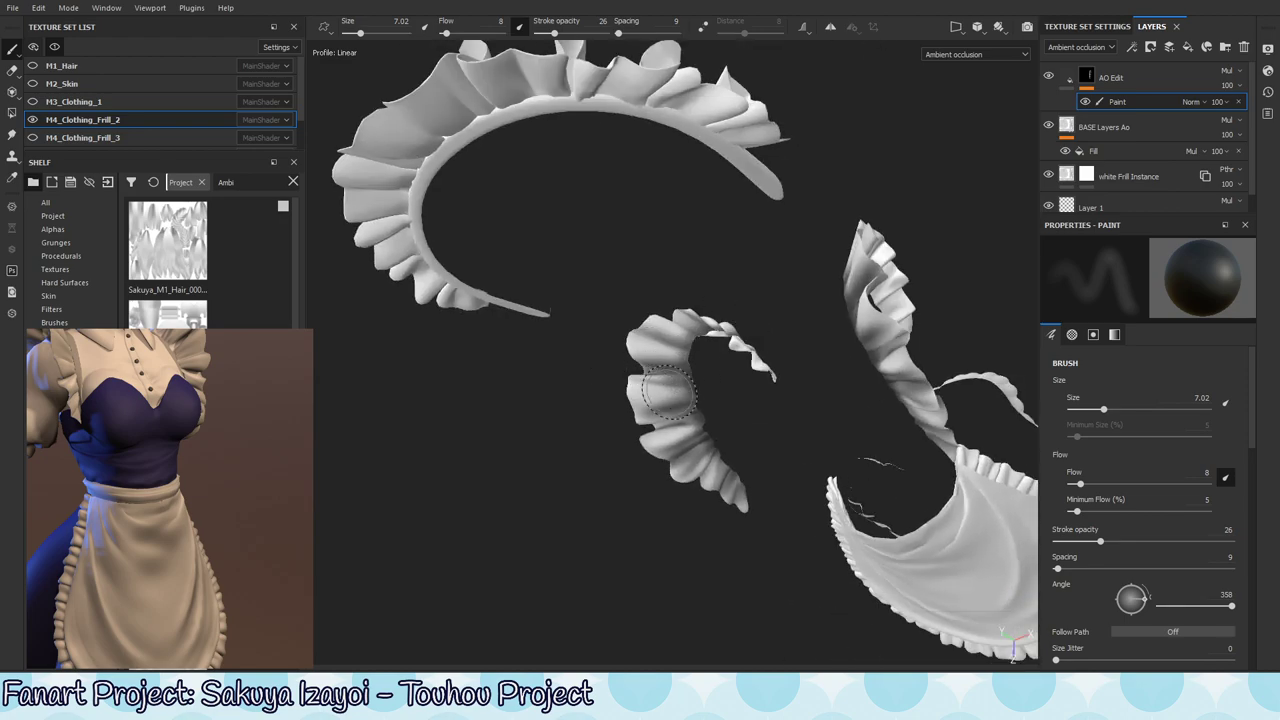
mouse_move(678, 465)
left_mouse_down()
mouse_move(712, 495)
mouse_move(666, 389)
mouse_move(700, 346)
left_mouse_up()
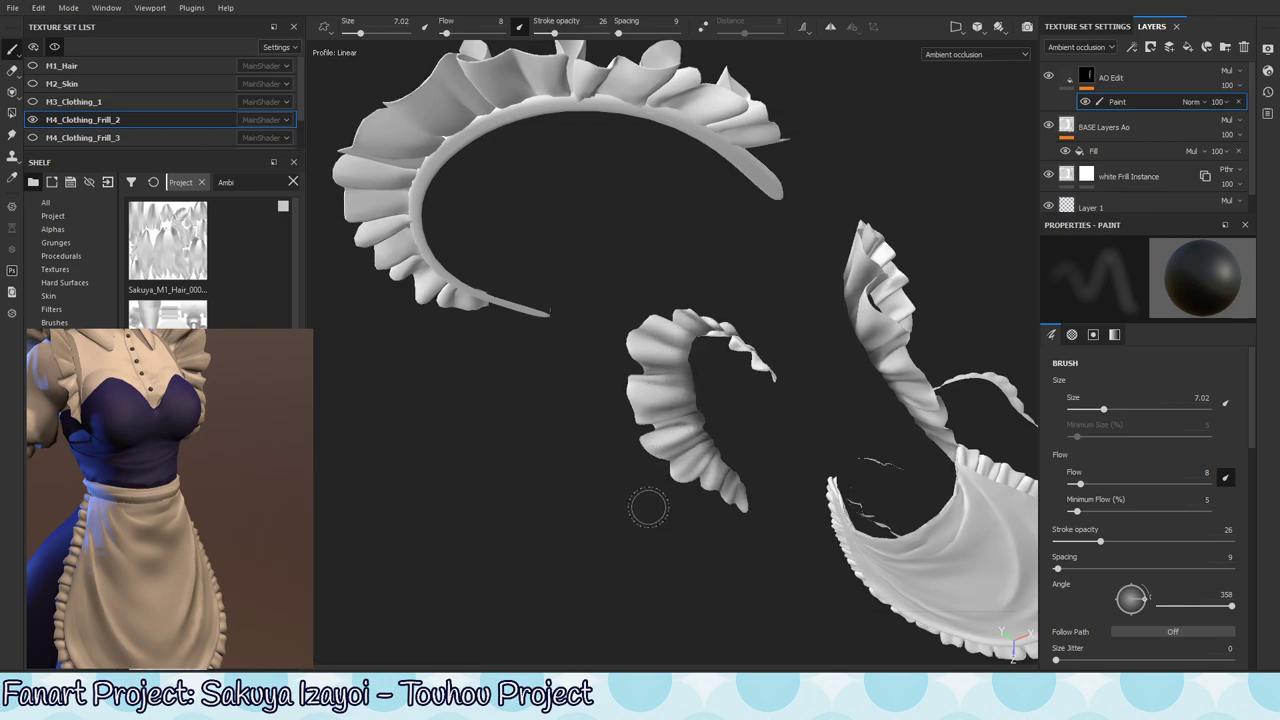
- Examine the shoulder frill's remaining folds and set up a black brush at size 3.96
left_click_drag(643, 510, 665, 377, "alt")
right_click_drag(665, 377, 606, 409, "ctrl")
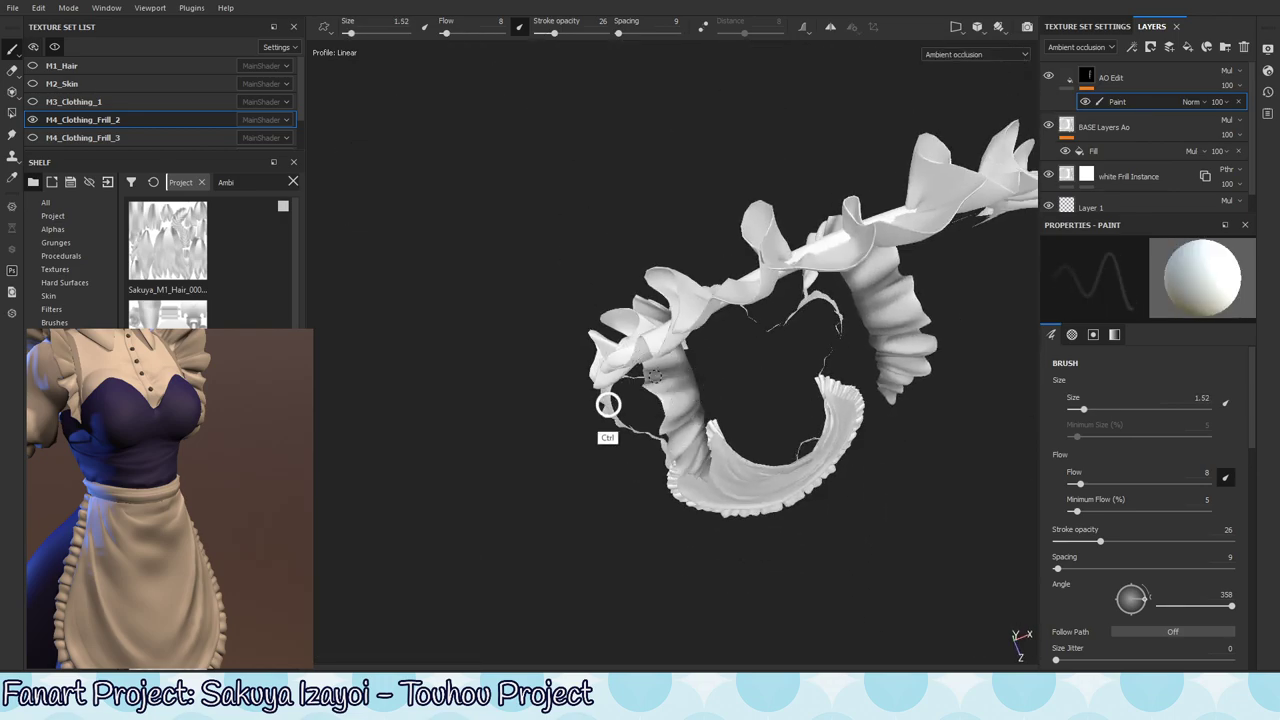
mouse_move(606, 409)
left_mouse_down("alt")
mouse_move(686, 409)
mouse_move(648, 382)
left_mouse_up("alt")
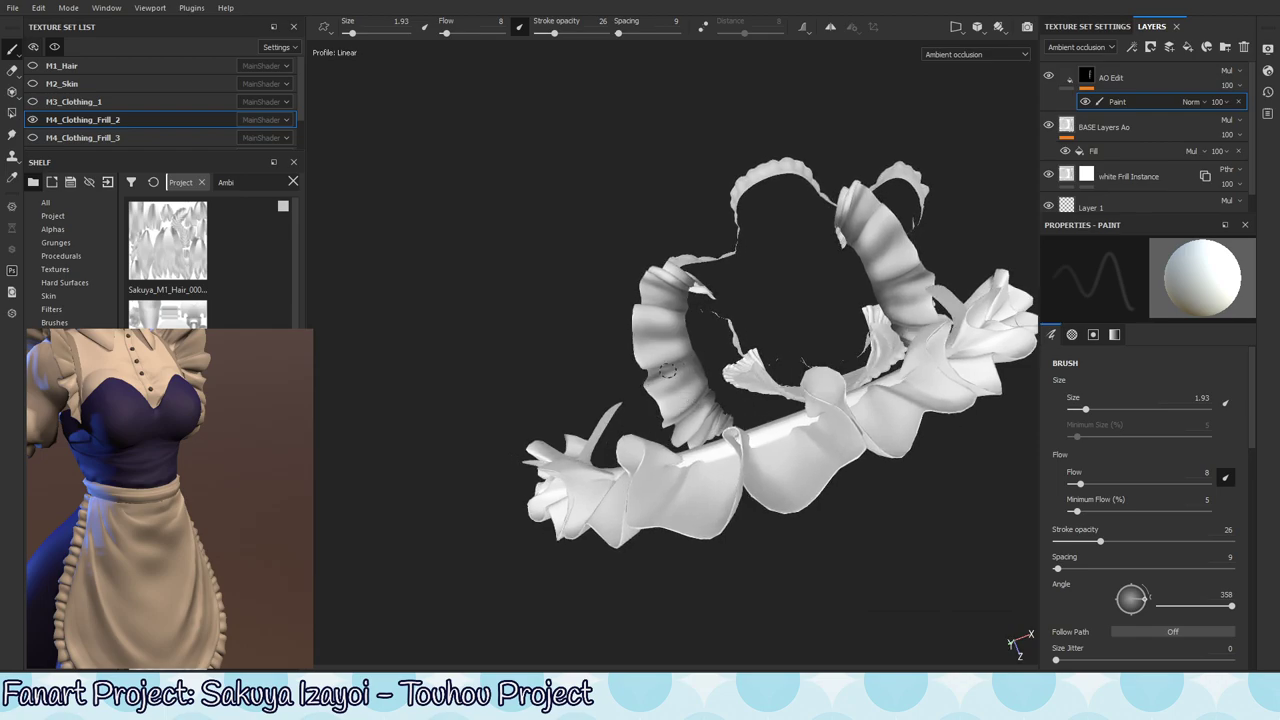
mouse_move(735, 348)
left_mouse_down("alt")
mouse_move(723, 389)
mouse_move(763, 369)
mouse_move(763, 437)
mouse_move(670, 390)
left_mouse_up("alt")
right_click_drag(670, 390, 691, 394, "ctrl")
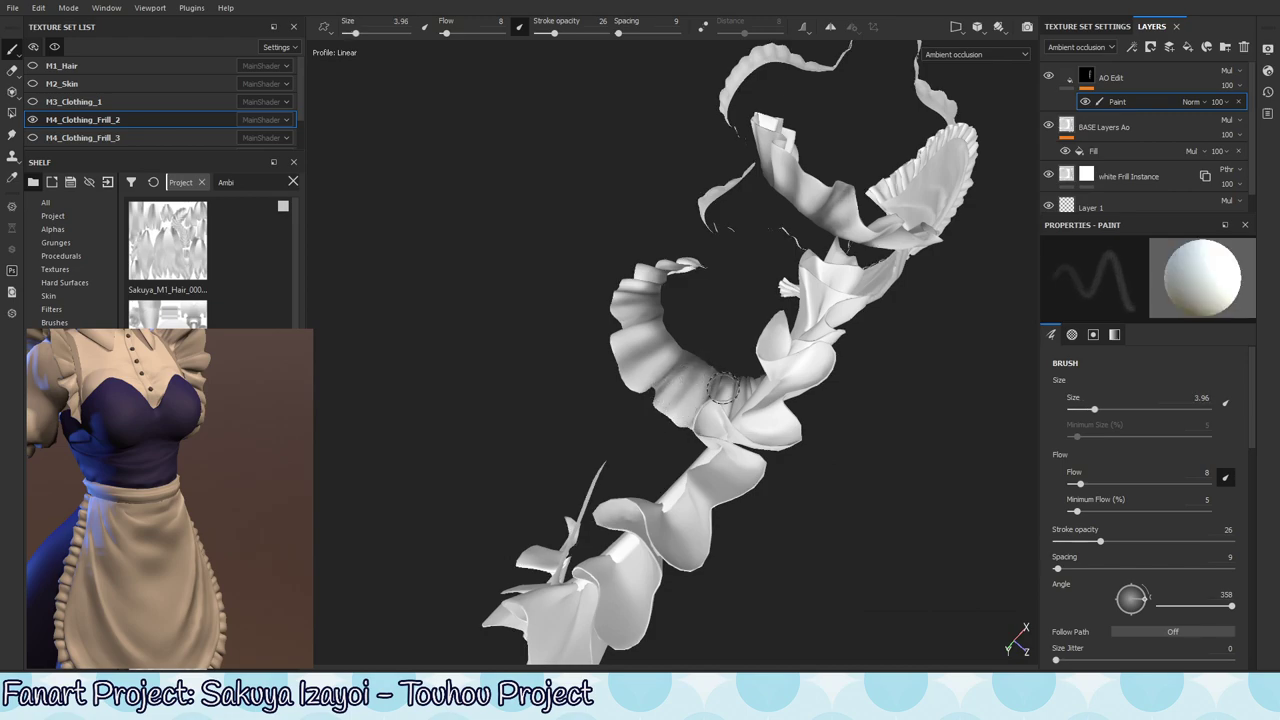
key("x")
- Display the full material and examine both shoulder frills under different environment lighting angles
right_click_drag(754, 428, 325, 550, "alt")
left_click_drag(673, 578, 763, 394, "alt")
key("m")
right_click_drag(755, 342, 975, 298, "alt")
right_click_drag(760, 375, 865, 418, "shift")
middle_click_drag(772, 364, 760, 499, "alt")
right_click_drag(800, 430, 1053, 336, "alt")
left_click_drag(880, 305, 734, 362, "alt")
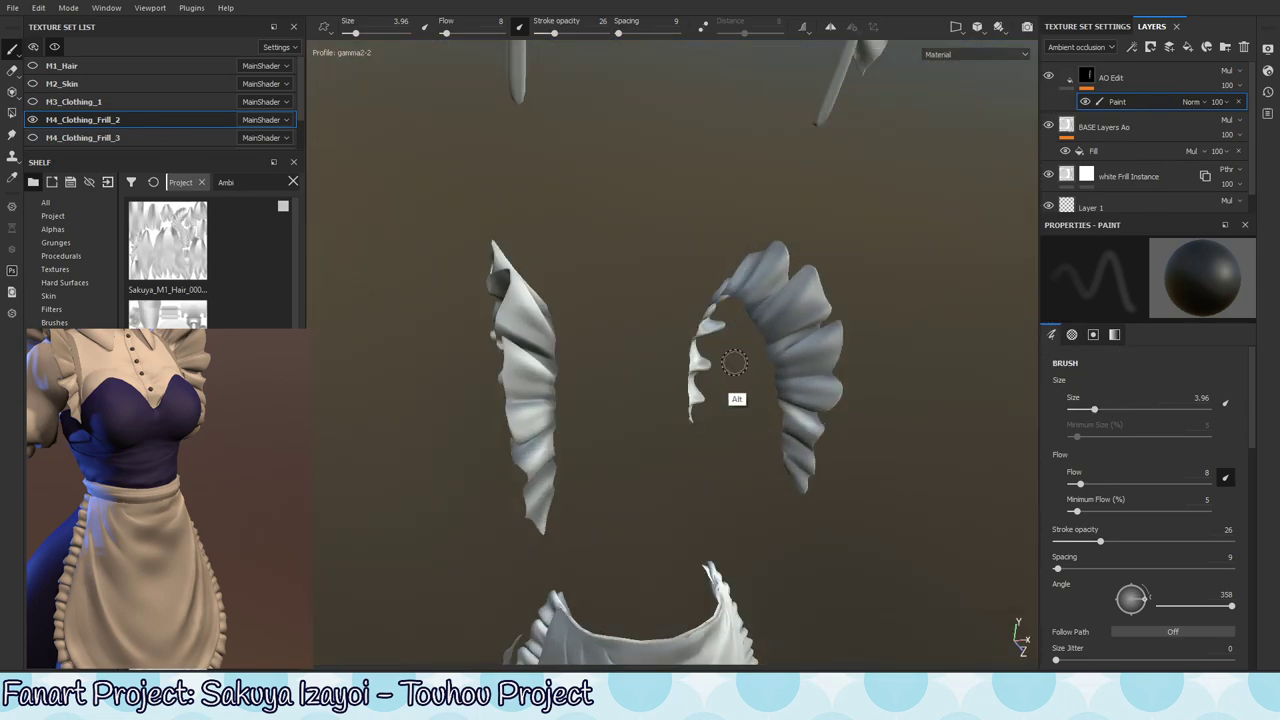
mouse_move(734, 364)
right_mouse_down("shift")
mouse_move(866, 429)
mouse_move(800, 483)
right_mouse_up("shift")
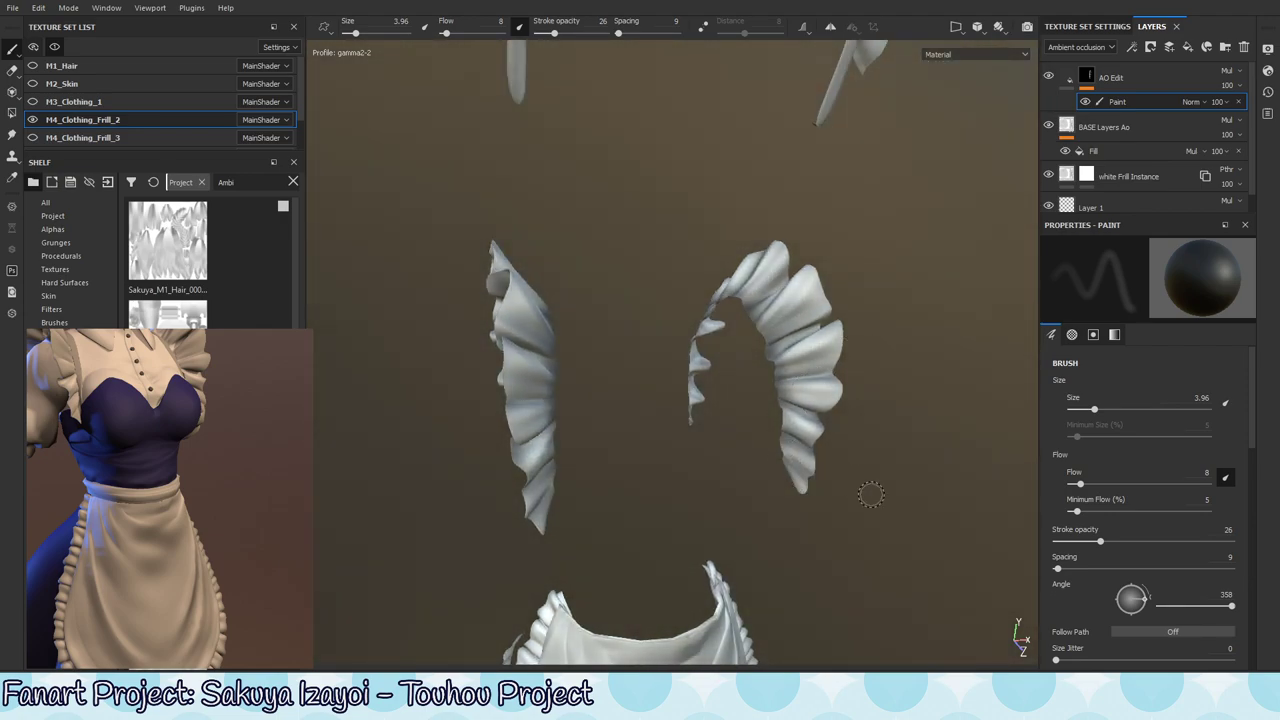
- Select the AO Edit layer's fill and raise its roughness to 0.9447
left_click(1066, 78)
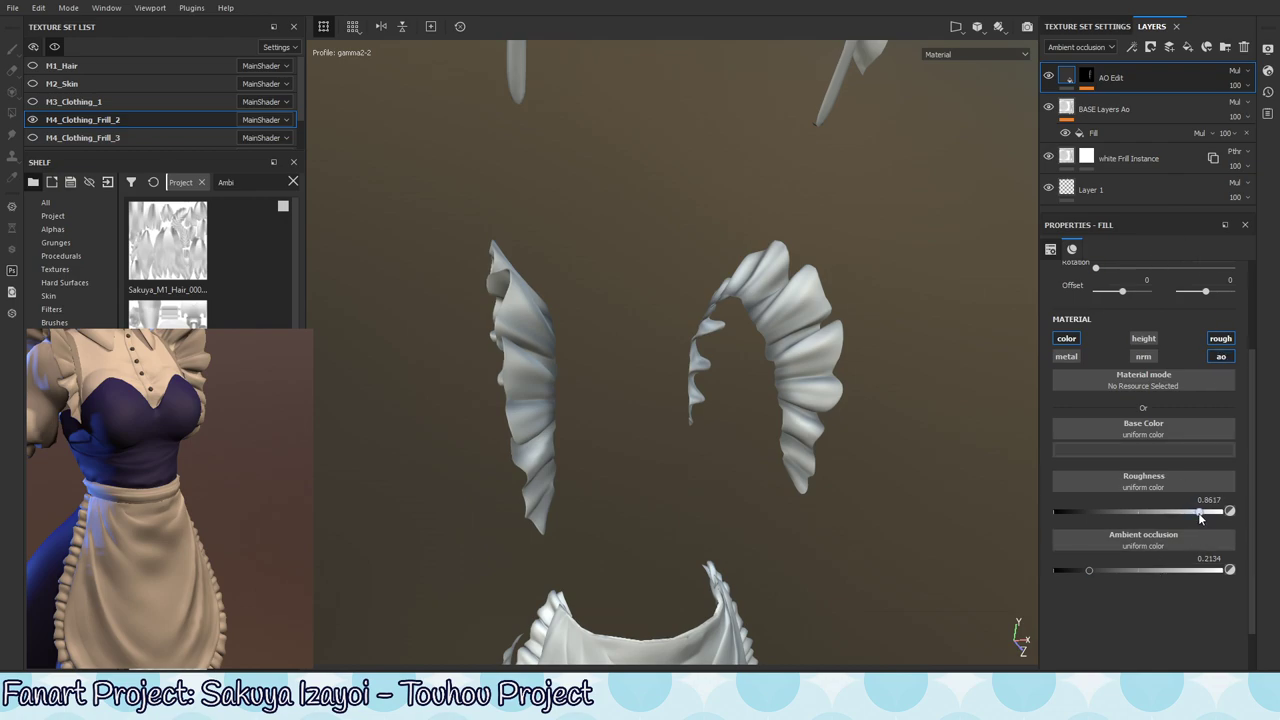
mouse_move(1067, 539)
left_mouse_down()
mouse_move(1154, 529)
mouse_move(1069, 530)
left_mouse_up()
left_click_drag(1213, 525, 1212, 530)
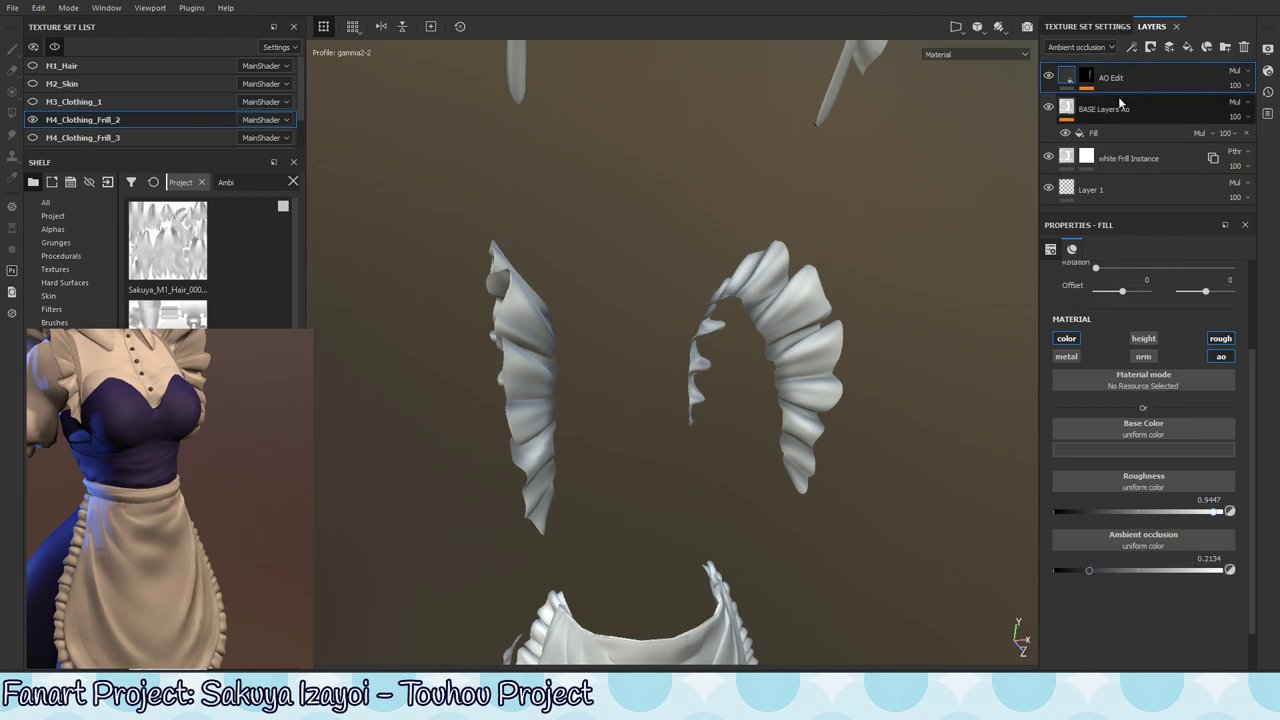
- Change the AO Edit fill's base color to a blue-grey with RGB 0.078, 0.123, 0.147
left_click(1126, 449)
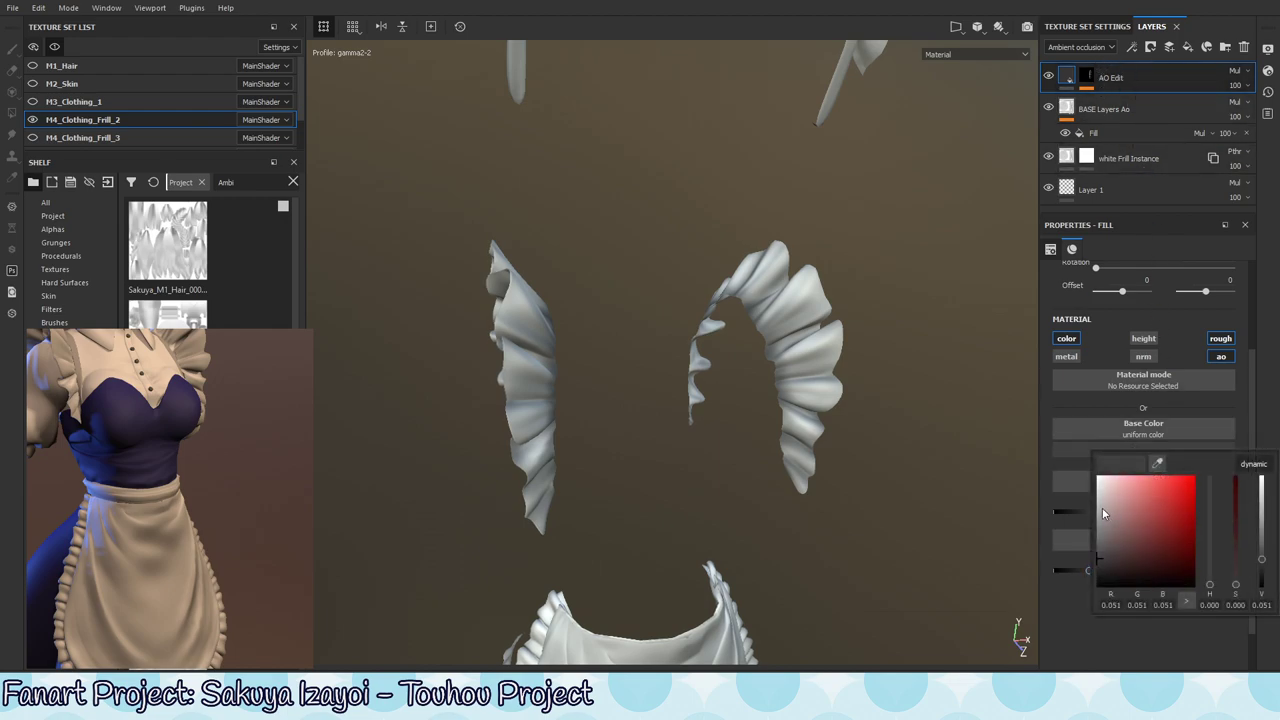
left_click_drag(1152, 529, 1125, 518)
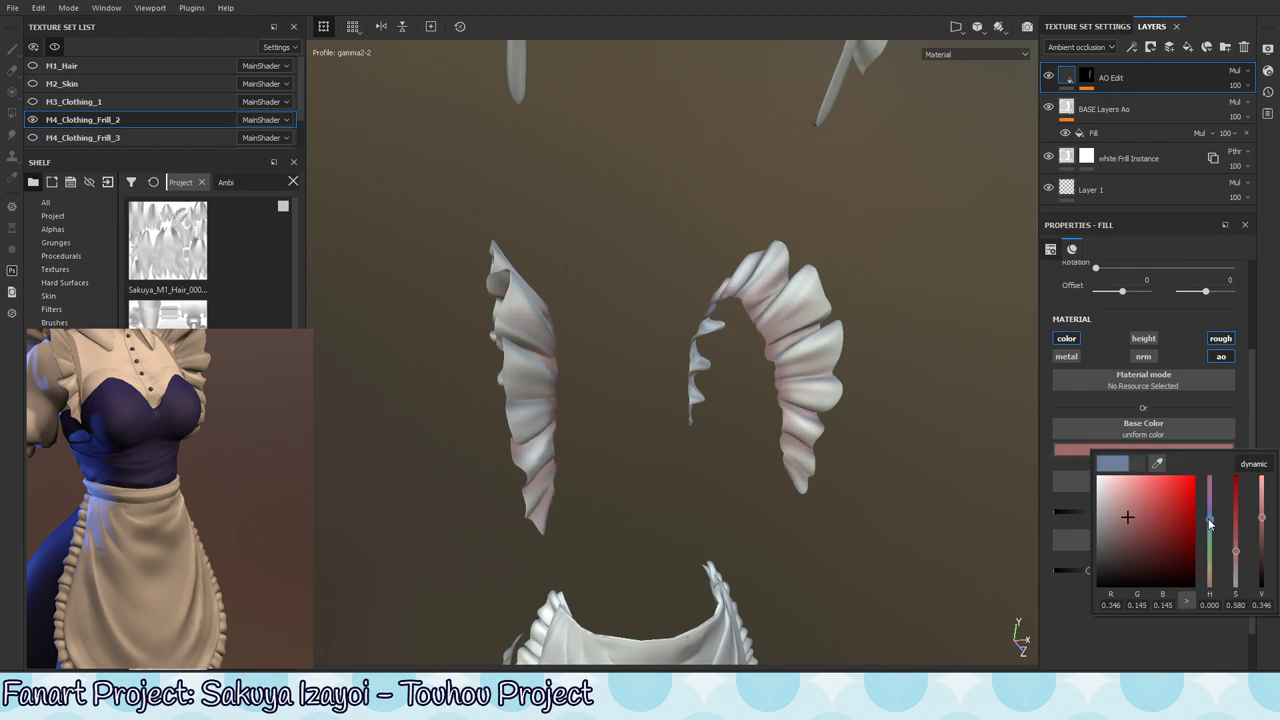
left_click_drag(1208, 518, 1211, 530)
left_click_drag(1132, 514, 1120, 539)
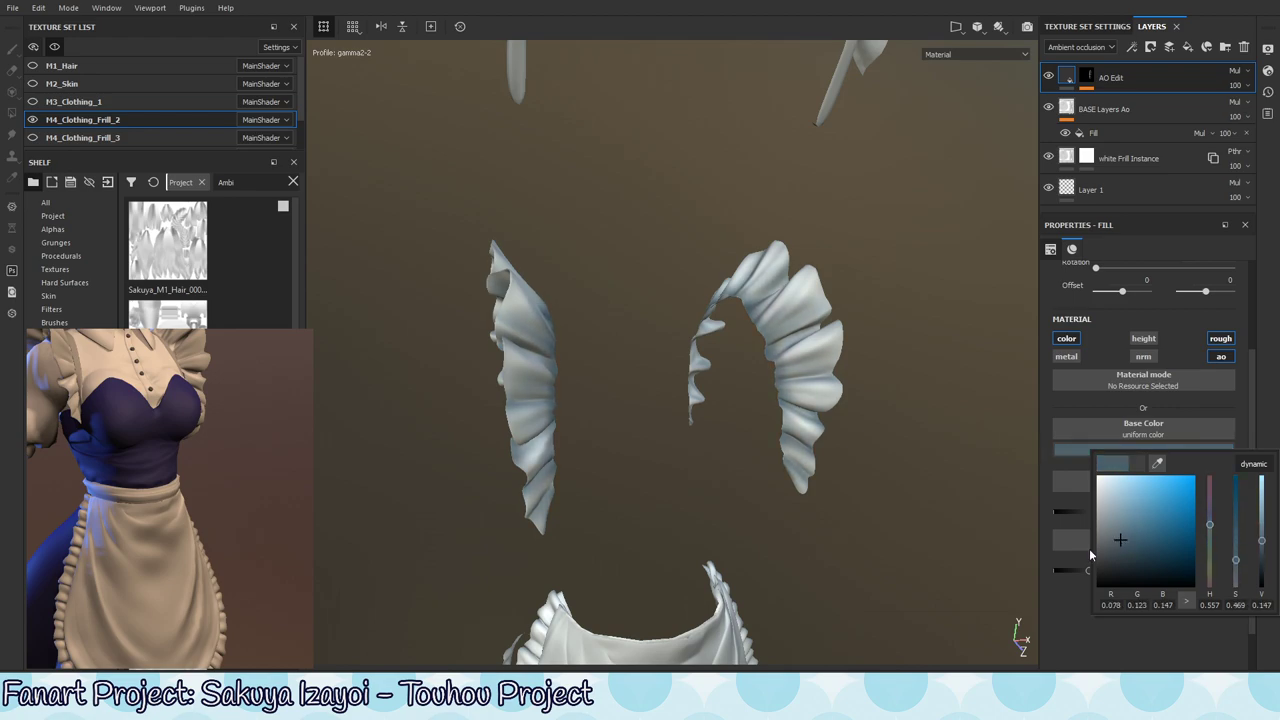
- Show the skin and other clothing texture sets, and darken the AO Edit base color to navy with RGB 0.019, 0.029, 0.051
left_click(33, 119)
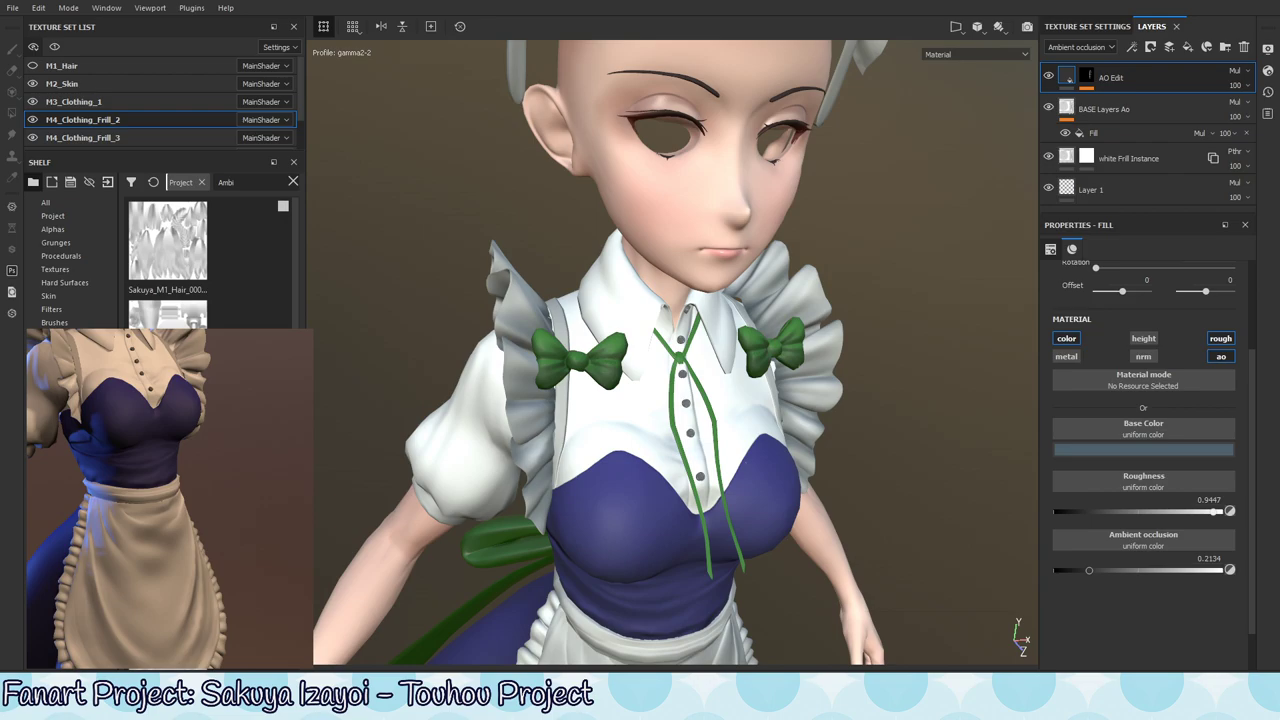
left_click_drag(835, 487, 745, 335, "alt")
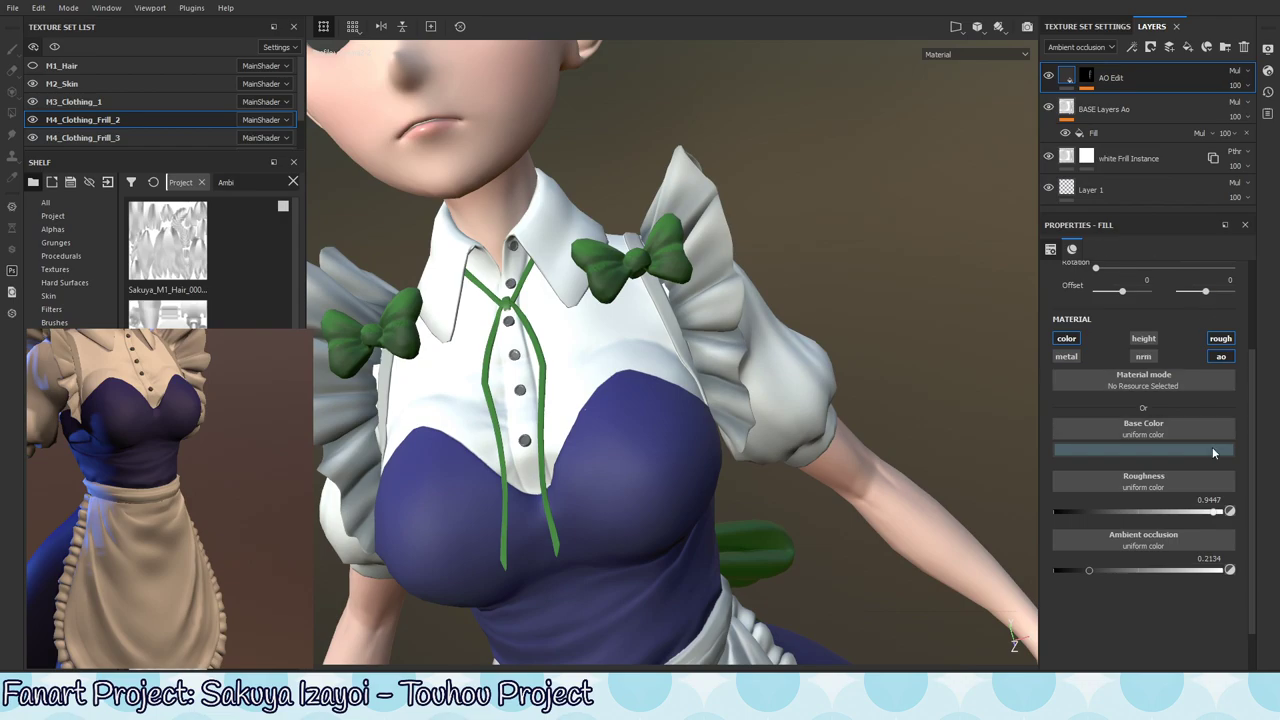
left_click(1161, 451)
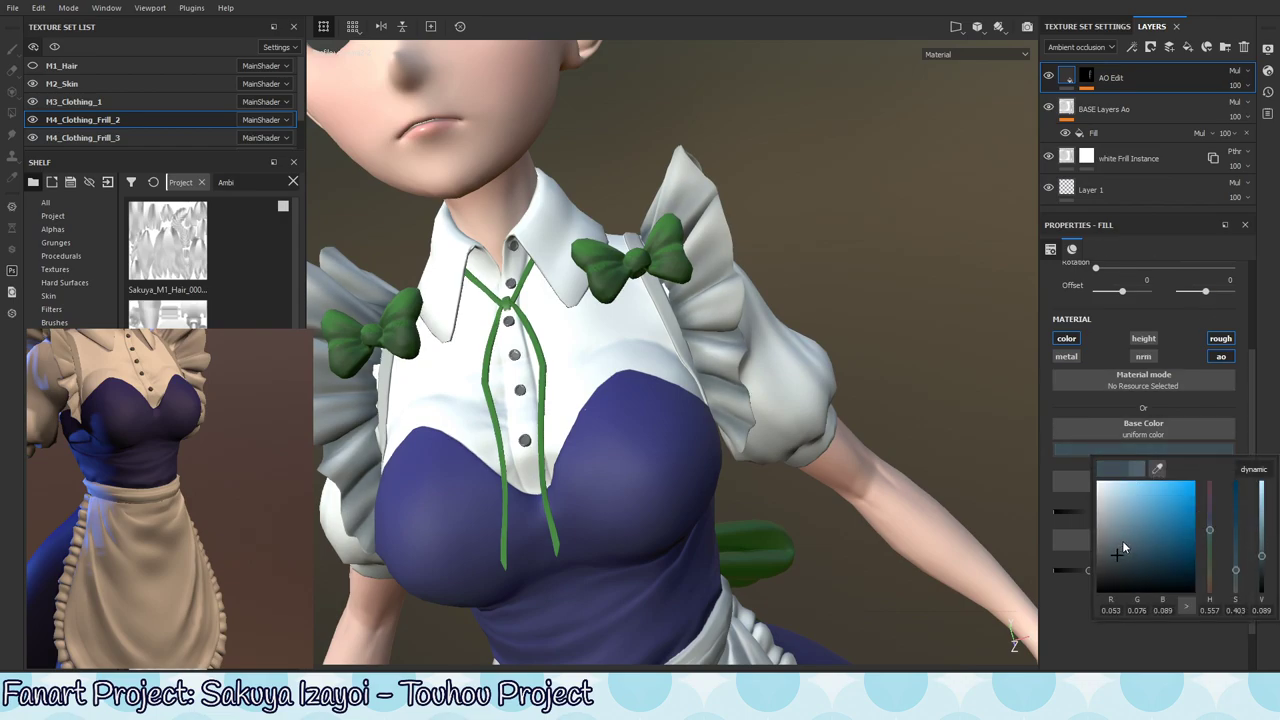
mouse_move(1123, 541)
left_mouse_down()
mouse_move(1120, 566)
mouse_move(1142, 565)
left_mouse_up()
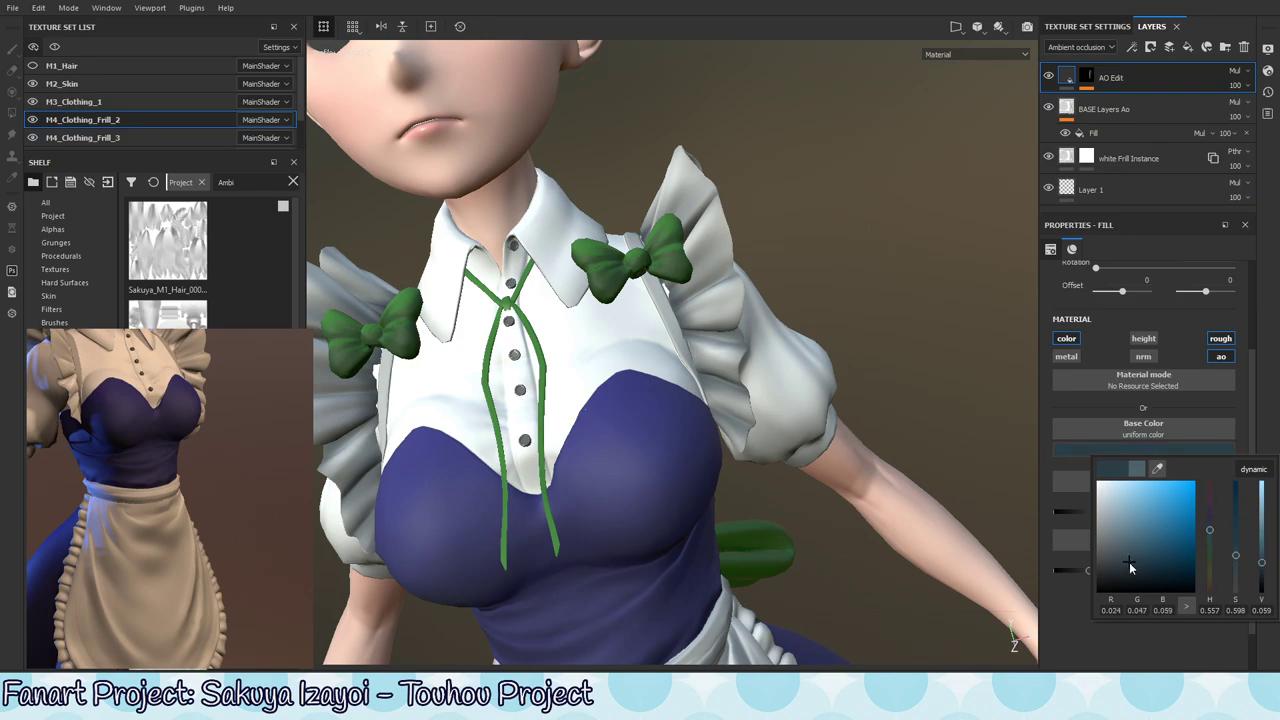
mouse_move(1213, 538)
left_mouse_down()
mouse_move(1212, 507)
mouse_move(1209, 524)
left_mouse_up()
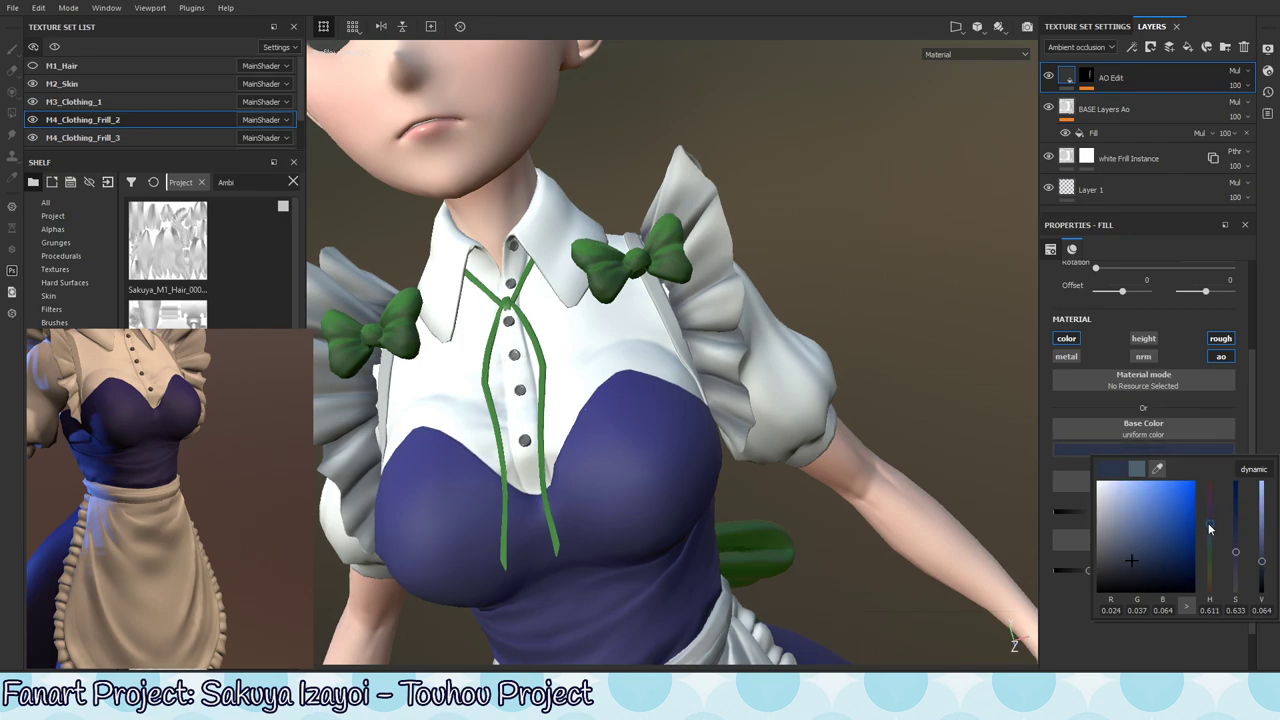
left_click(1131, 563)
left_click(1130, 563)
- Examine the tinted fold shading of the shoulder frill up close and against the whole upper body
right_click_drag(665, 293, 732, 279, "alt")
left_click_drag(732, 279, 705, 321, "alt")
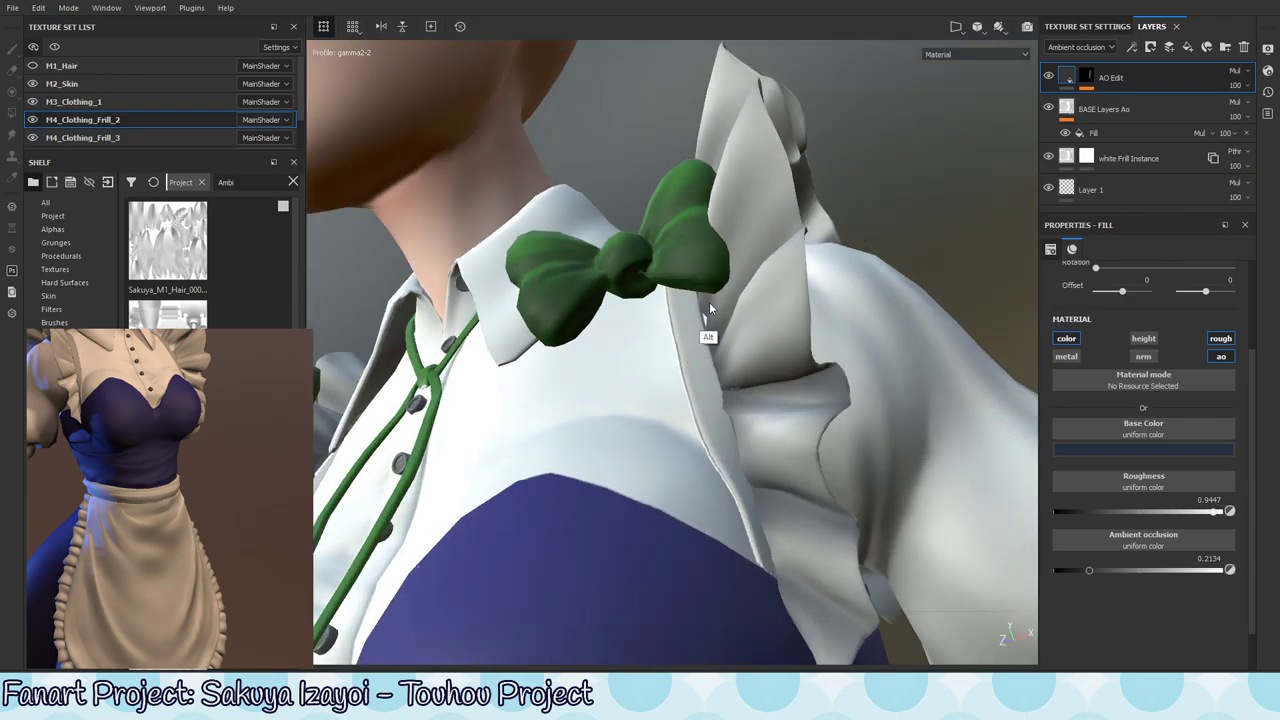
left_click_drag(700, 326, 667, 336, "alt")
right_click_drag(667, 336, 704, 342, "alt")
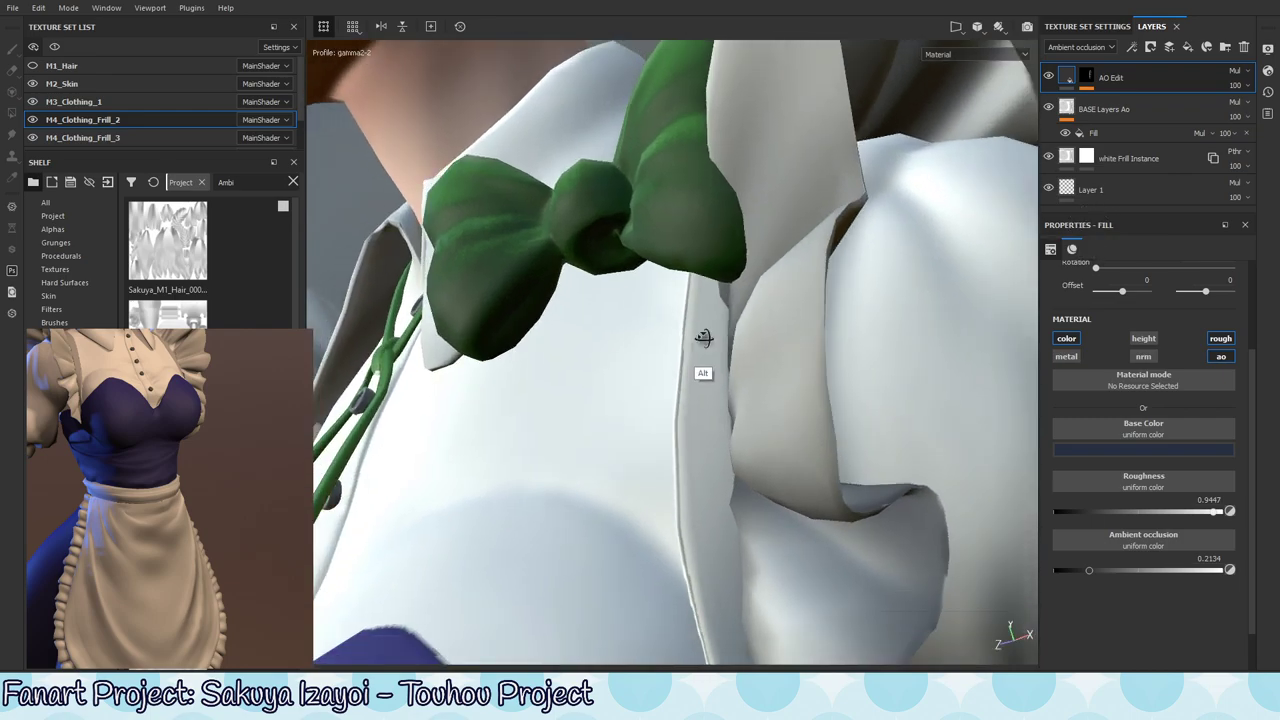
left_click_drag(704, 342, 533, 397, "alt")
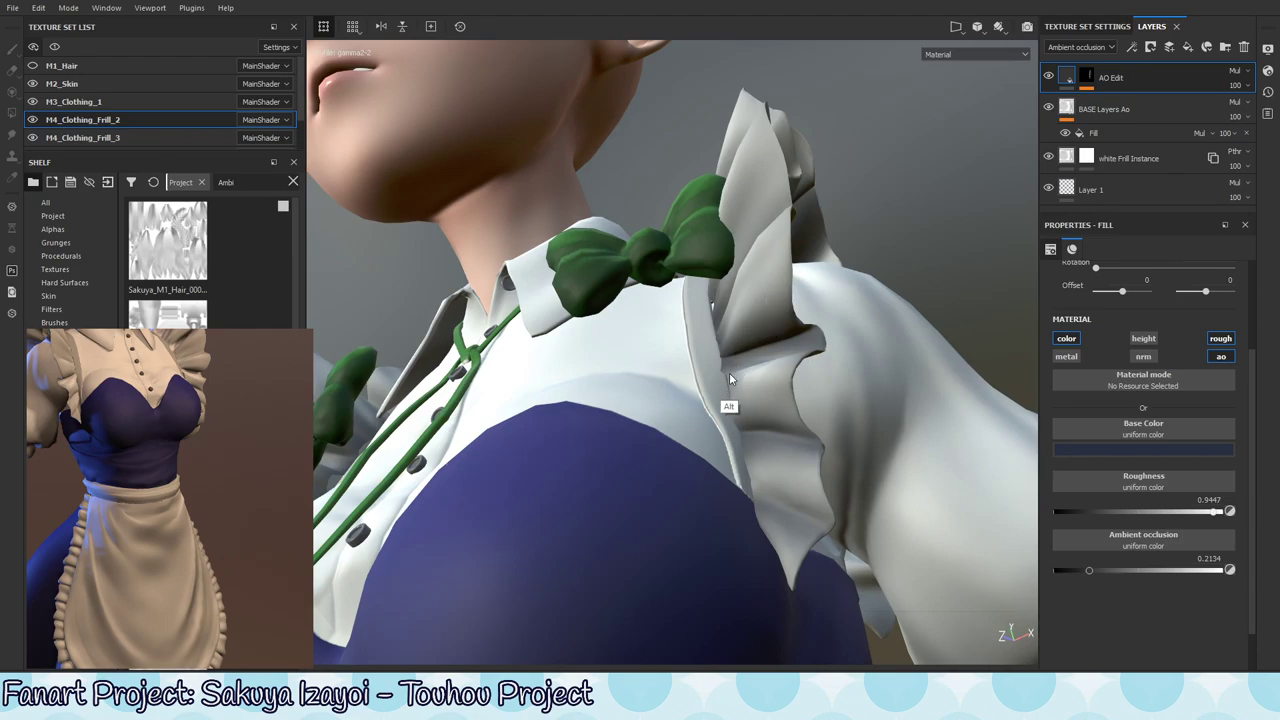
left_click_drag(761, 320, 623, 400, "alt")
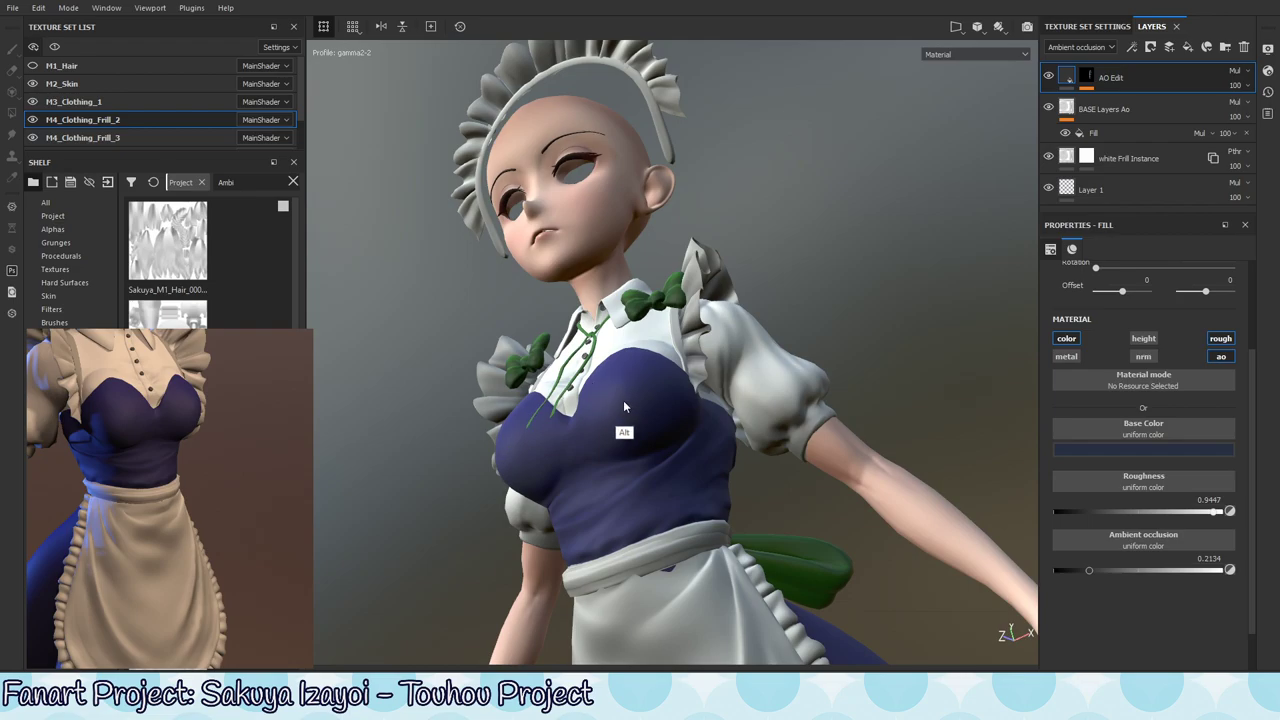
left_click_drag(631, 354, 666, 487, "alt")
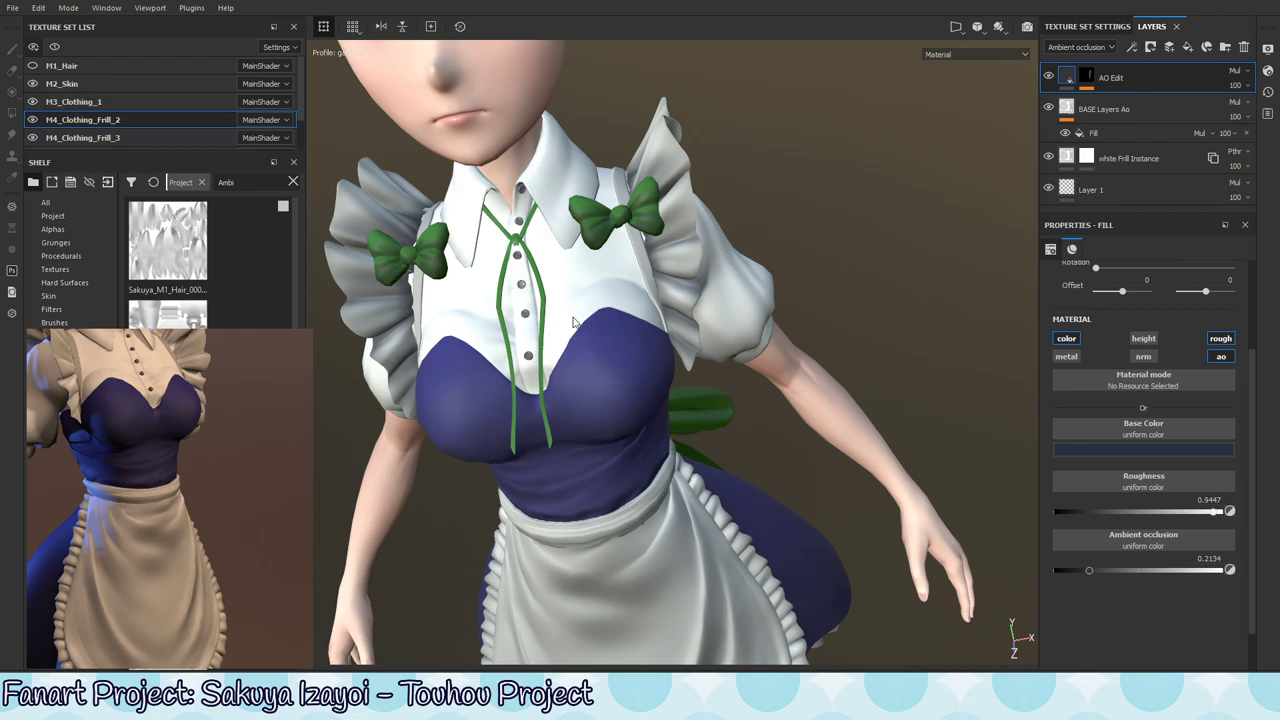
- Compare the frill shading with the sleeves, bodice and apron from below, front, side and above
left_click_drag(822, 328, 881, 221, "alt")
right_click_drag(884, 219, 1073, 242, "alt")
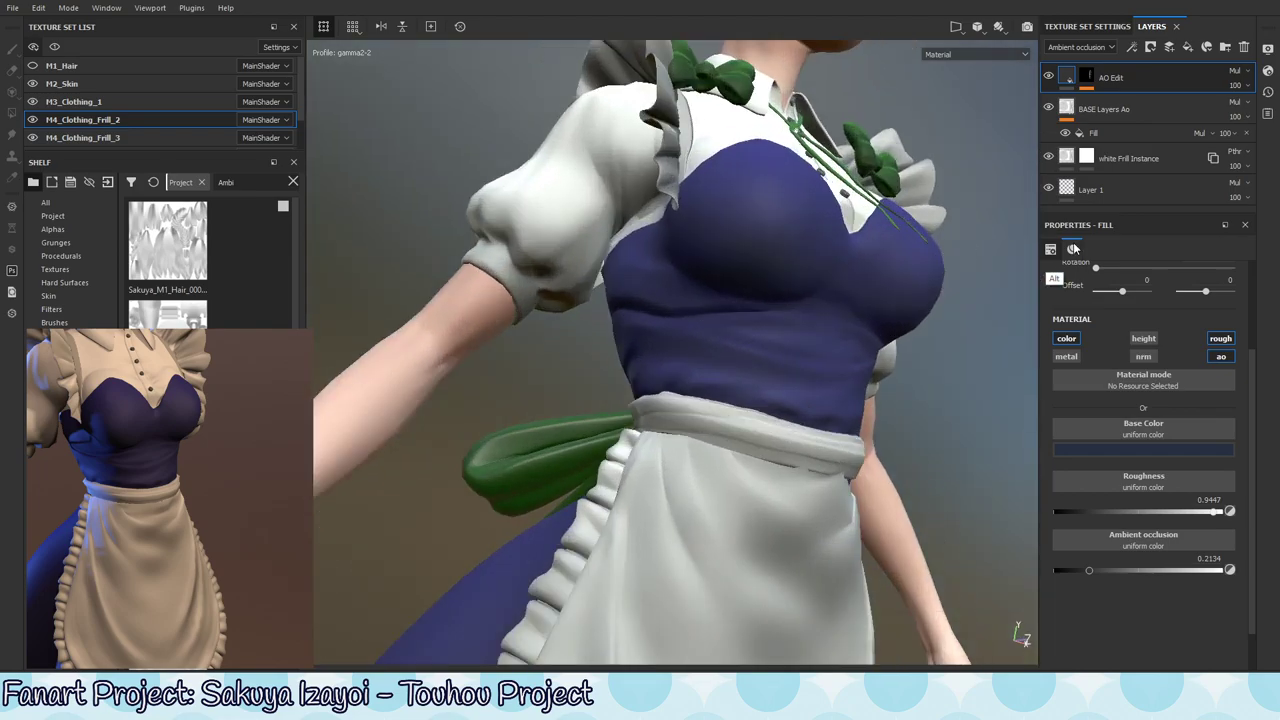
middle_click_drag(597, 284, 661, 248, "alt")
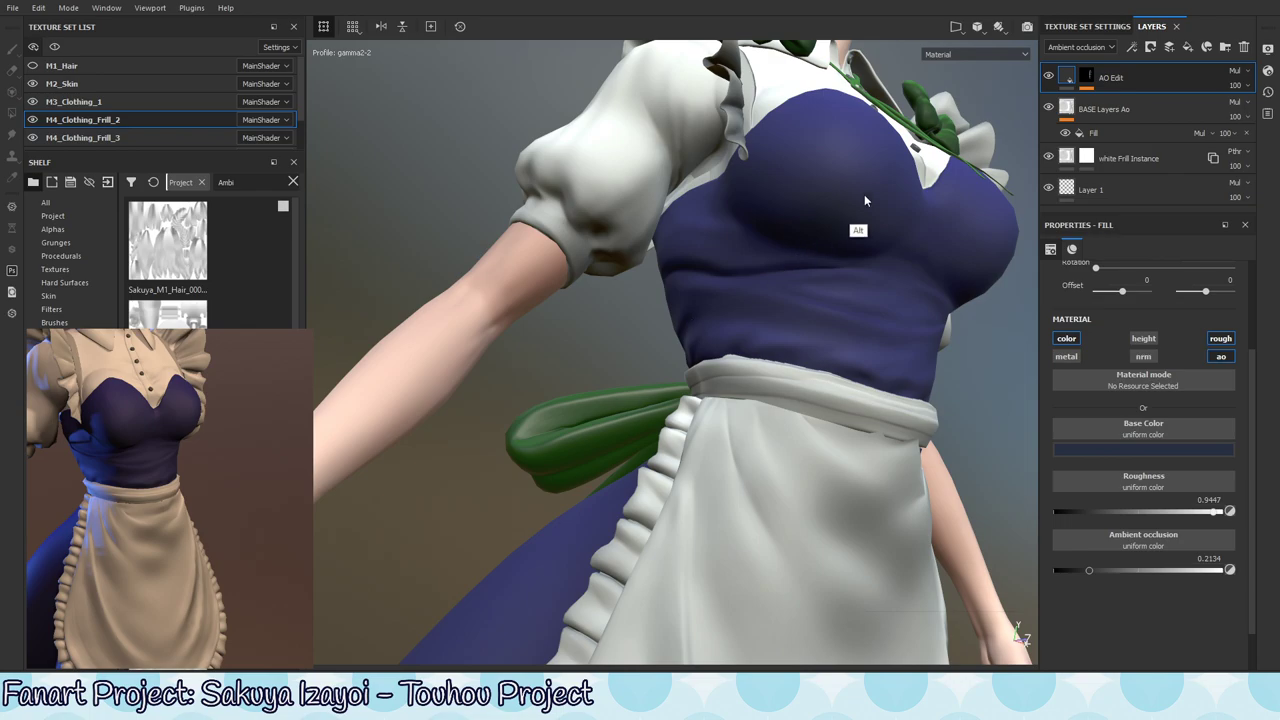
left_click_drag(863, 209, 768, 366, "alt")
right_click_drag(768, 360, 546, 417, "alt")
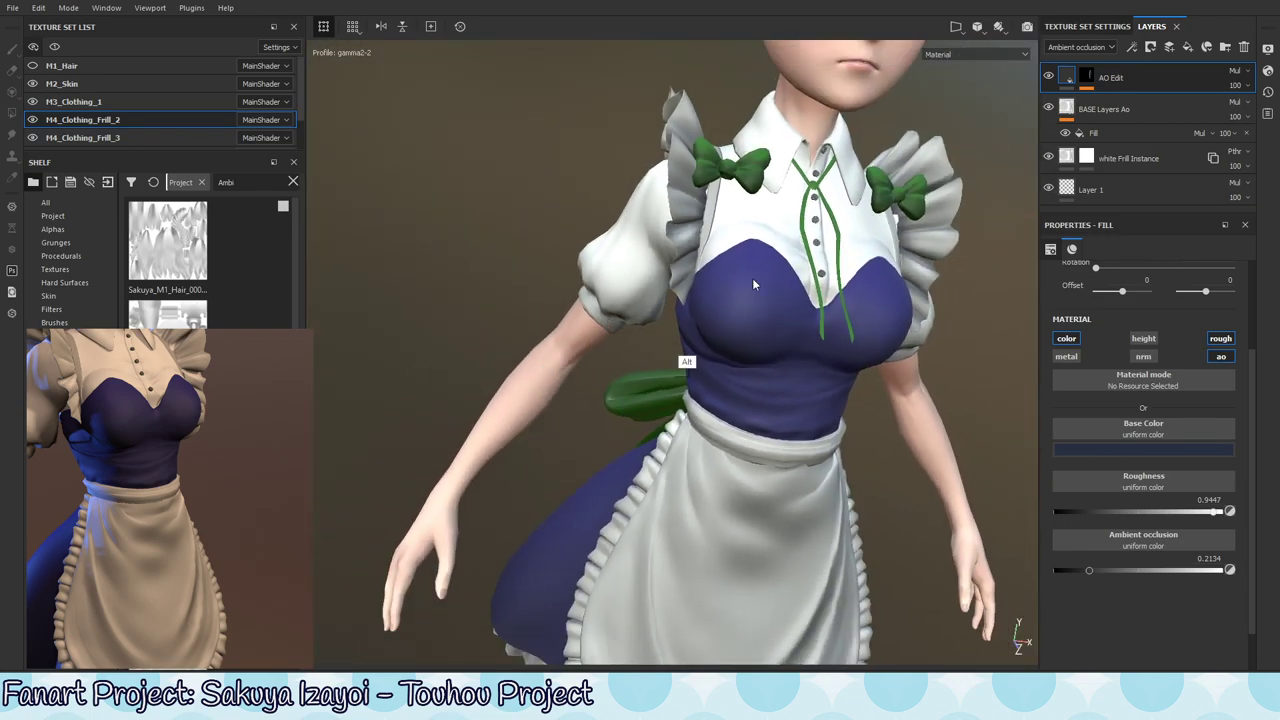
left_click_drag(752, 280, 701, 363, "alt")
right_click_drag(701, 363, 926, 260, "alt")
left_click_drag(926, 260, 851, 216, "alt")
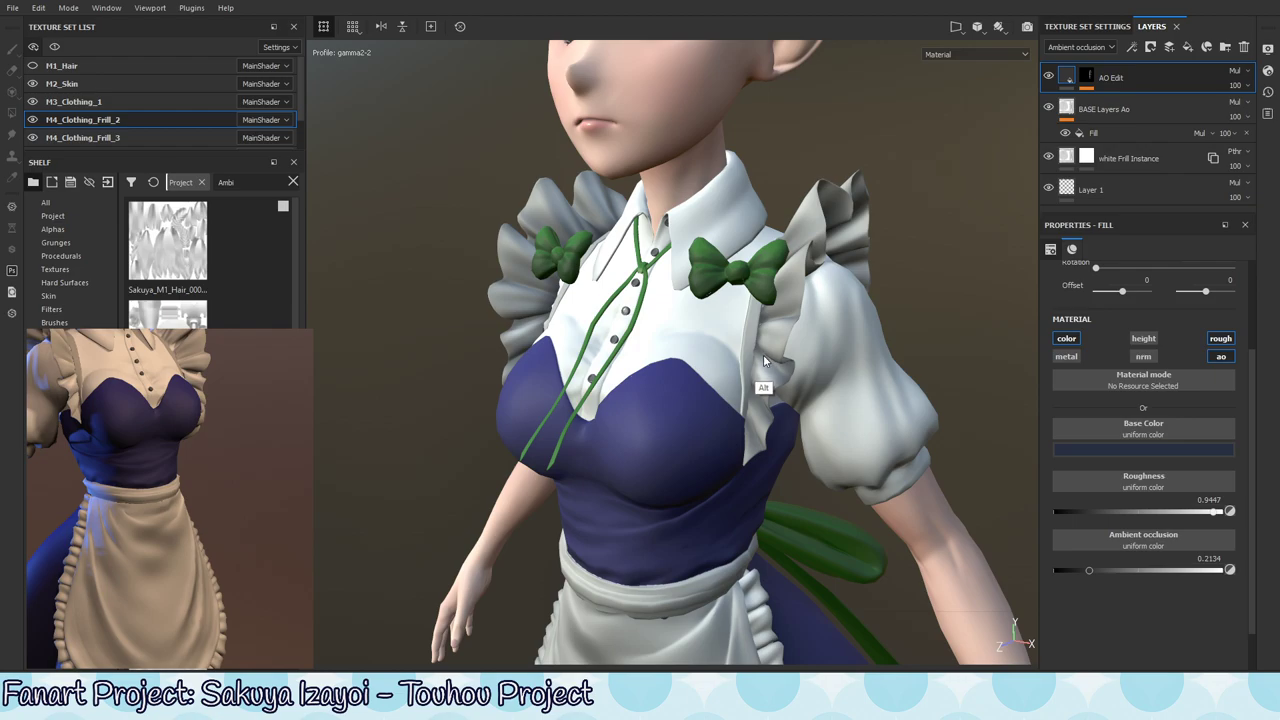
mouse_move(763, 360)
left_mouse_down("alt")
mouse_move(899, 290)
mouse_move(837, 346)
mouse_move(806, 437)
mouse_move(763, 358)
left_mouse_up("alt")
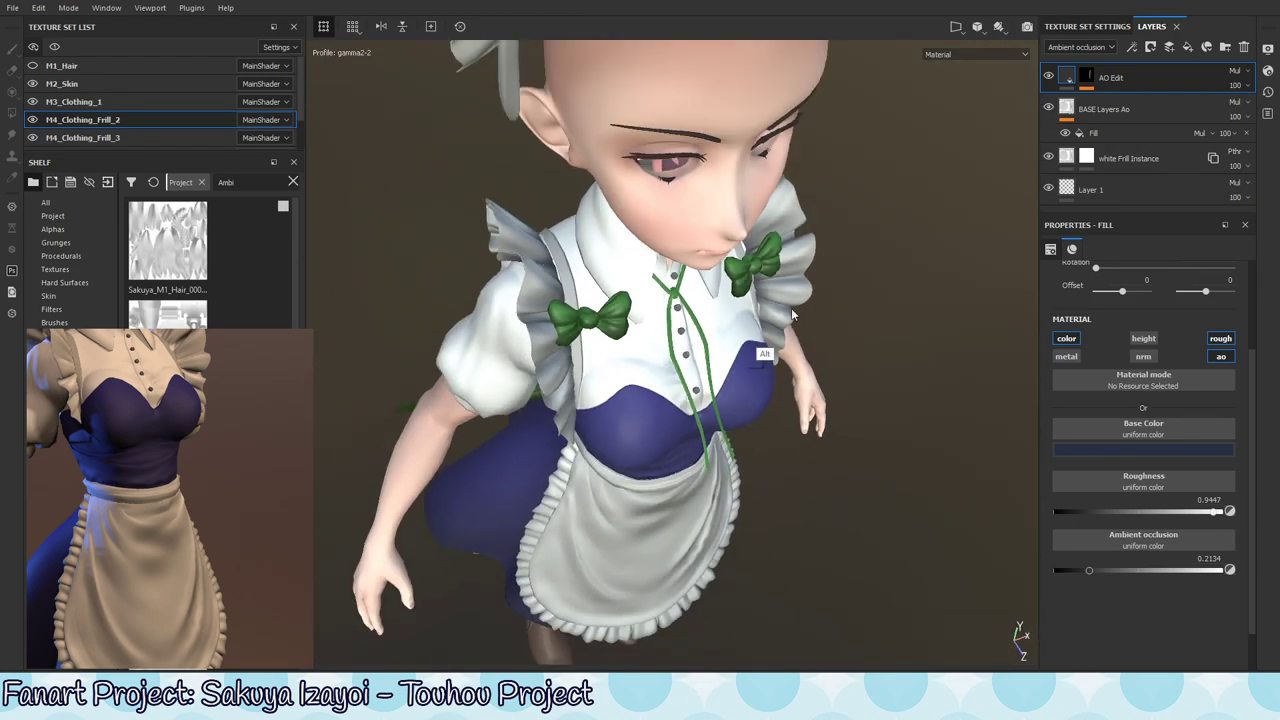
- Lighten the AO Edit fill's base color from navy to a muted slate blue
left_click(1148, 452)
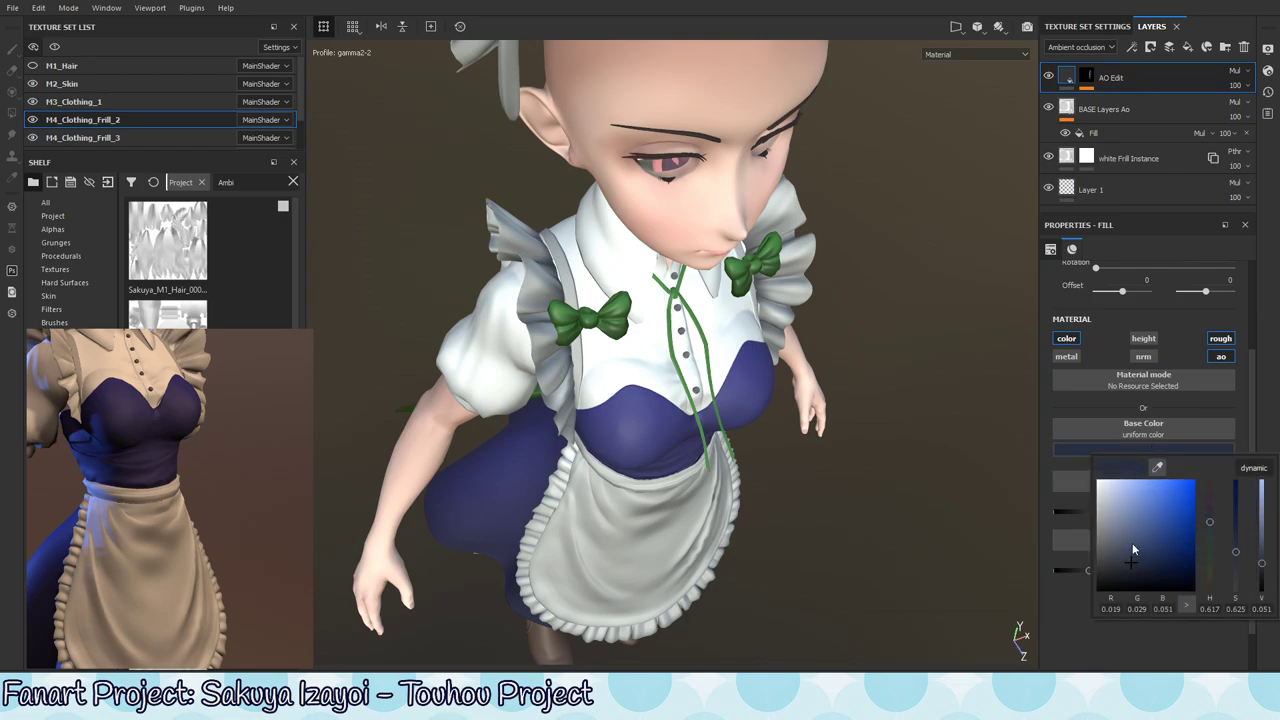
left_click_drag(787, 472, 822, 432, "alt")
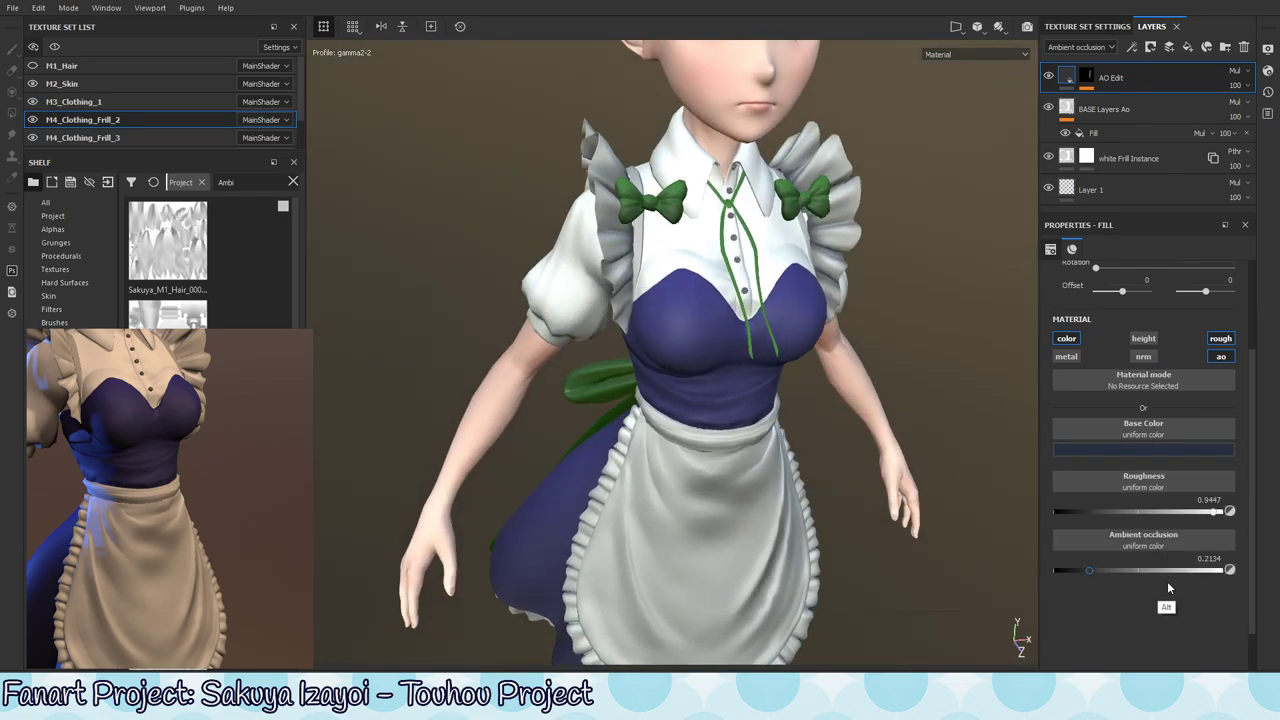
left_click(1137, 448)
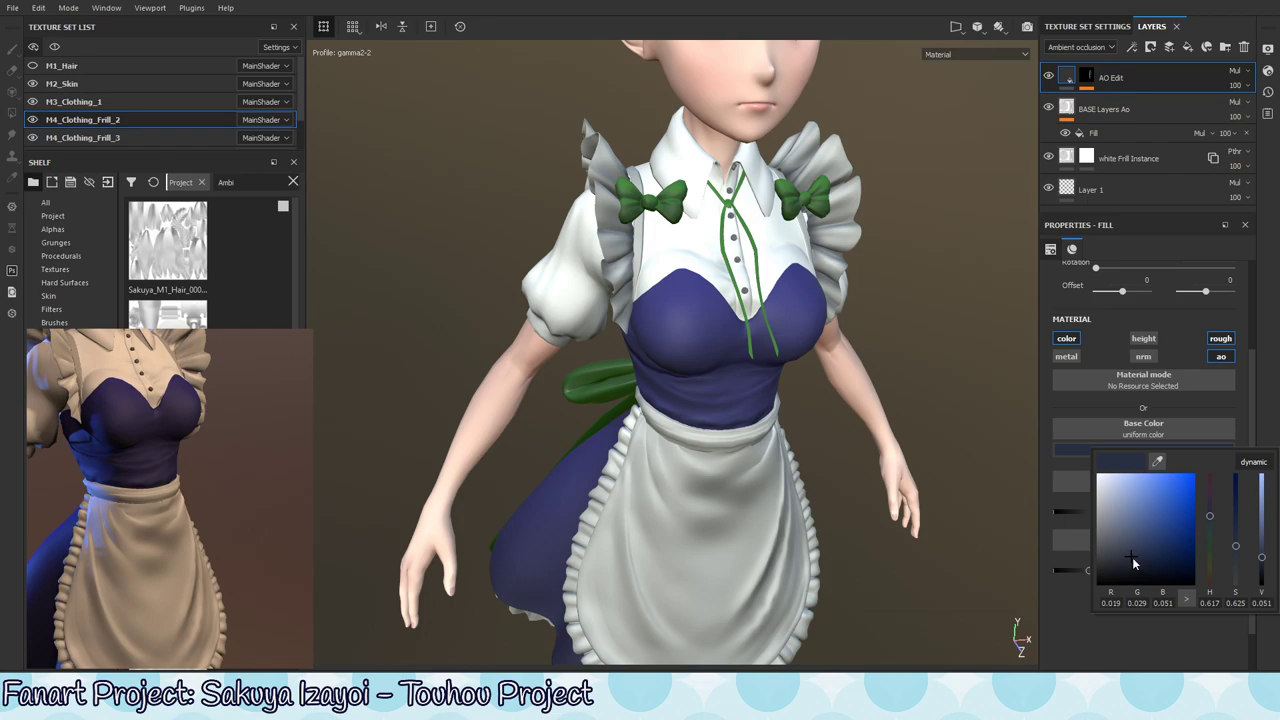
mouse_move(1133, 560)
left_mouse_down()
mouse_move(1132, 513)
mouse_move(1118, 542)
mouse_move(1129, 558)
mouse_move(1120, 509)
mouse_move(1116, 541)
left_mouse_up()
left_click_drag(849, 389, 718, 436, "alt")
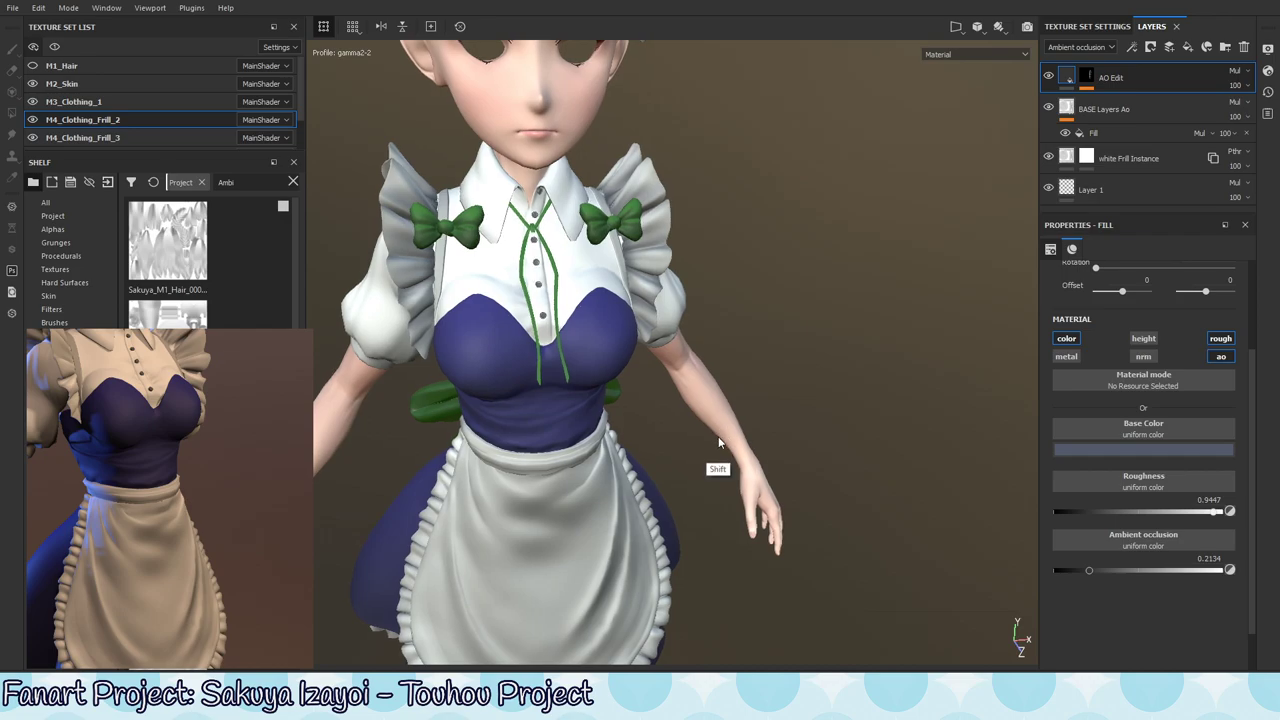
- Isolate the Base Color channel and set the AO Edit fill's base color to slate blue, RGB 0.078, 0.101, 0.156
key("shift+c")
key("shift+c")
key("shift+c")
key("shift+c")
key("shift+c")
key("shift+c")
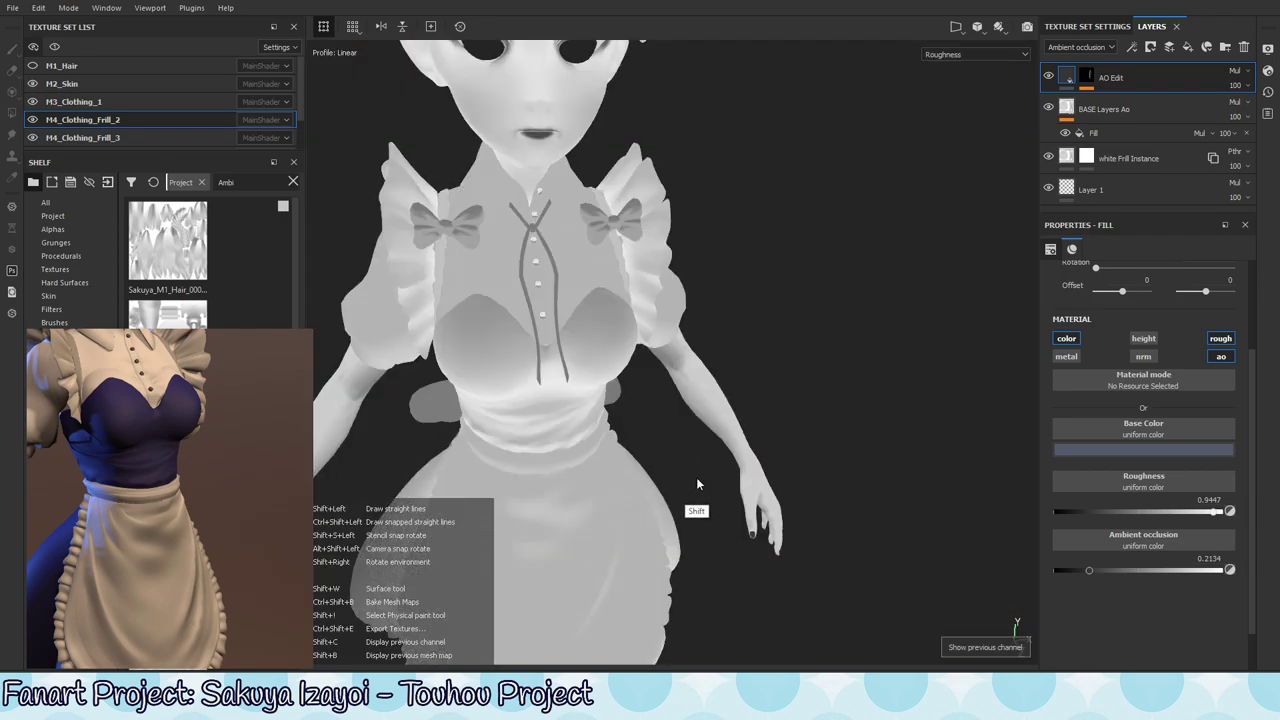
right_click_drag(707, 448, 663, 409, "alt")
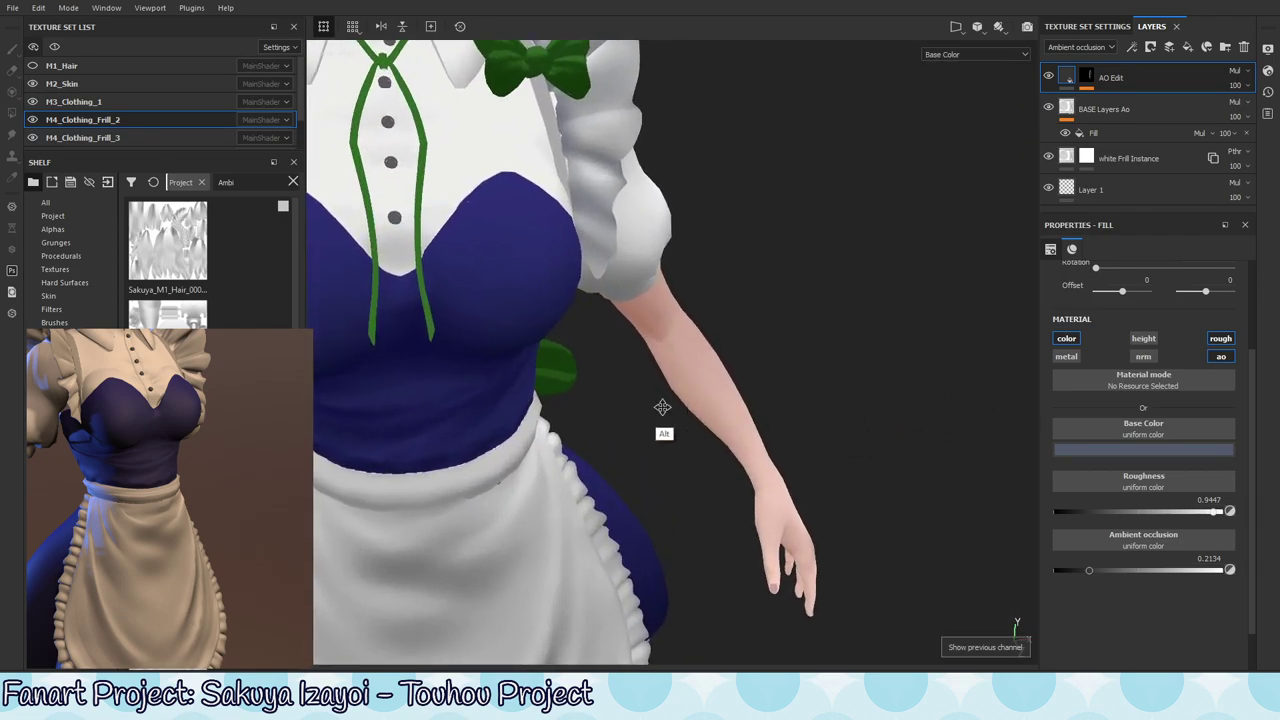
middle_click_drag(663, 409, 716, 510, "alt")
left_click(1133, 452)
left_click(1124, 549)
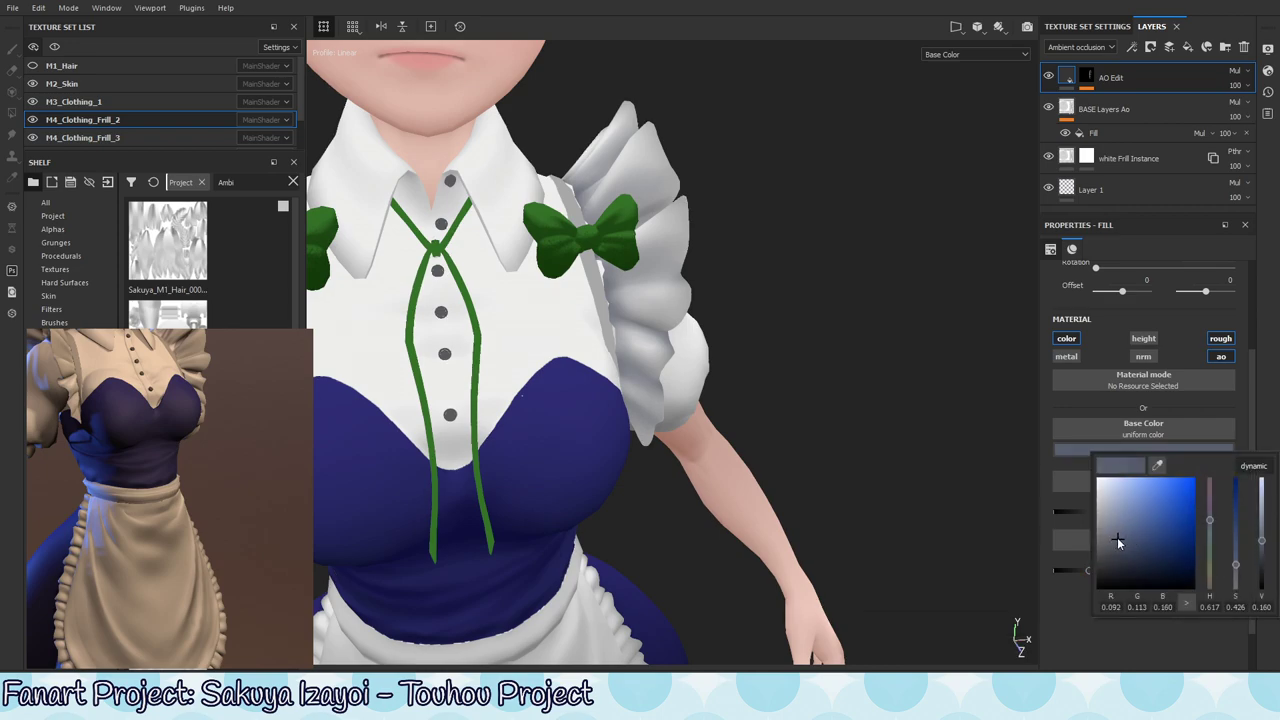
left_click_drag(1114, 516, 1123, 543)
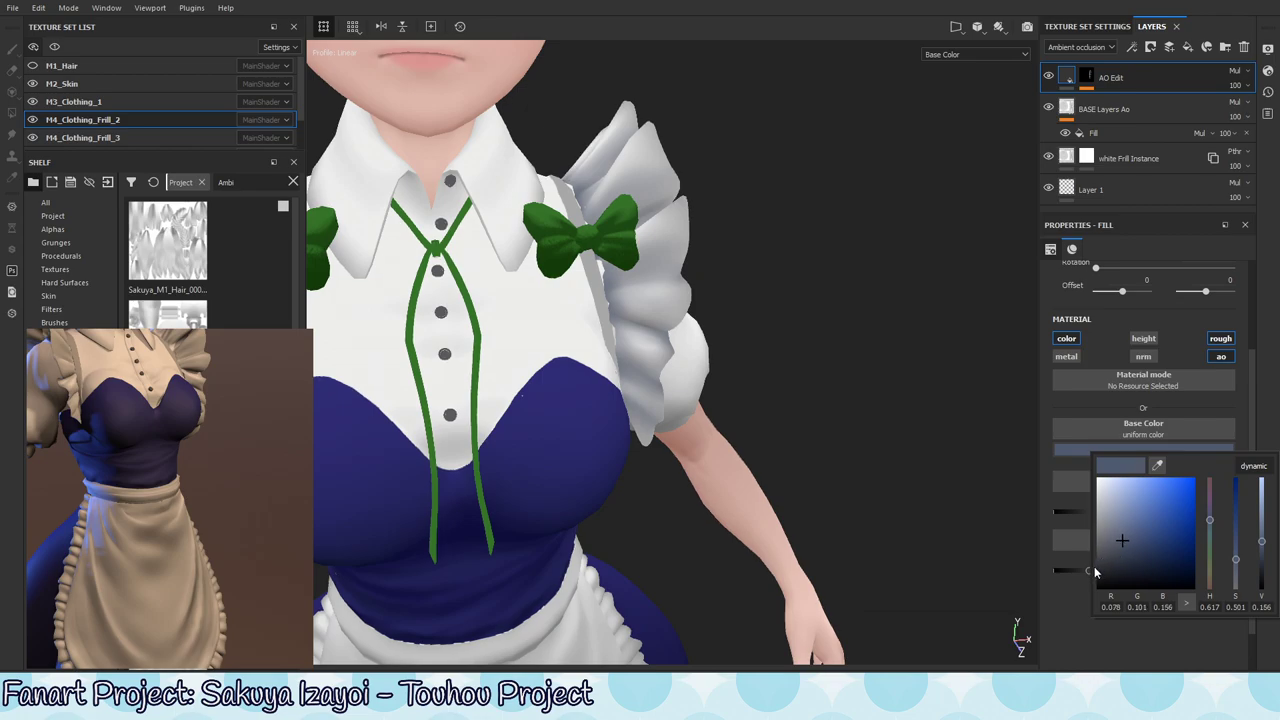
- Examine the frill shading in the Base Color channel from the front, both sides and above, ending in the full material view
right_click_drag(870, 484, 619, 512, "alt")
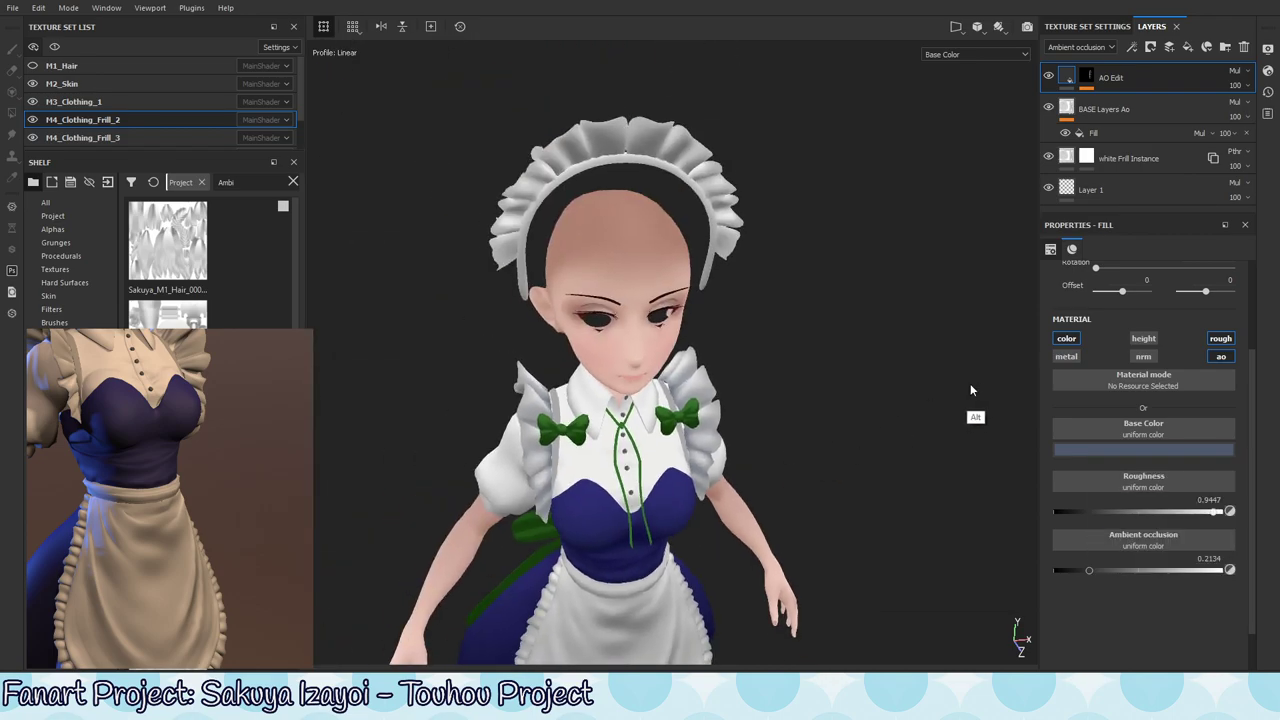
left_click_drag(970, 390, 668, 212, "alt")
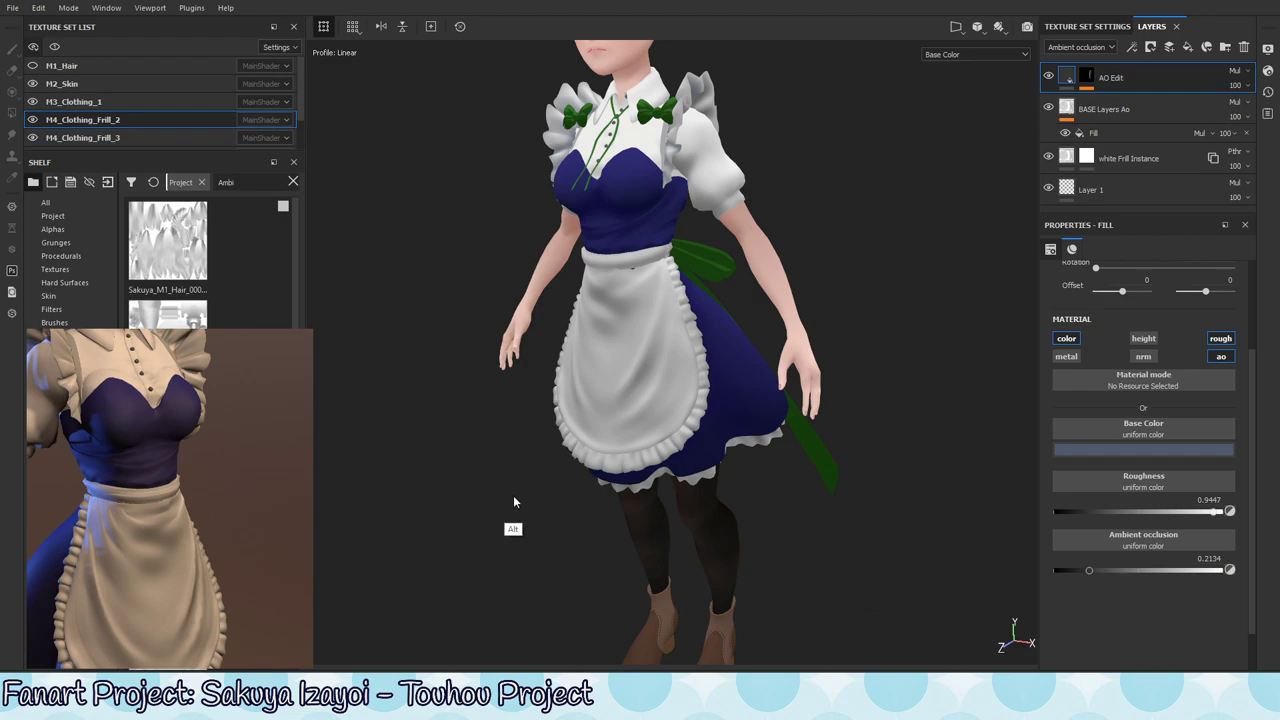
right_click_drag(473, 509, 979, 295, "alt")
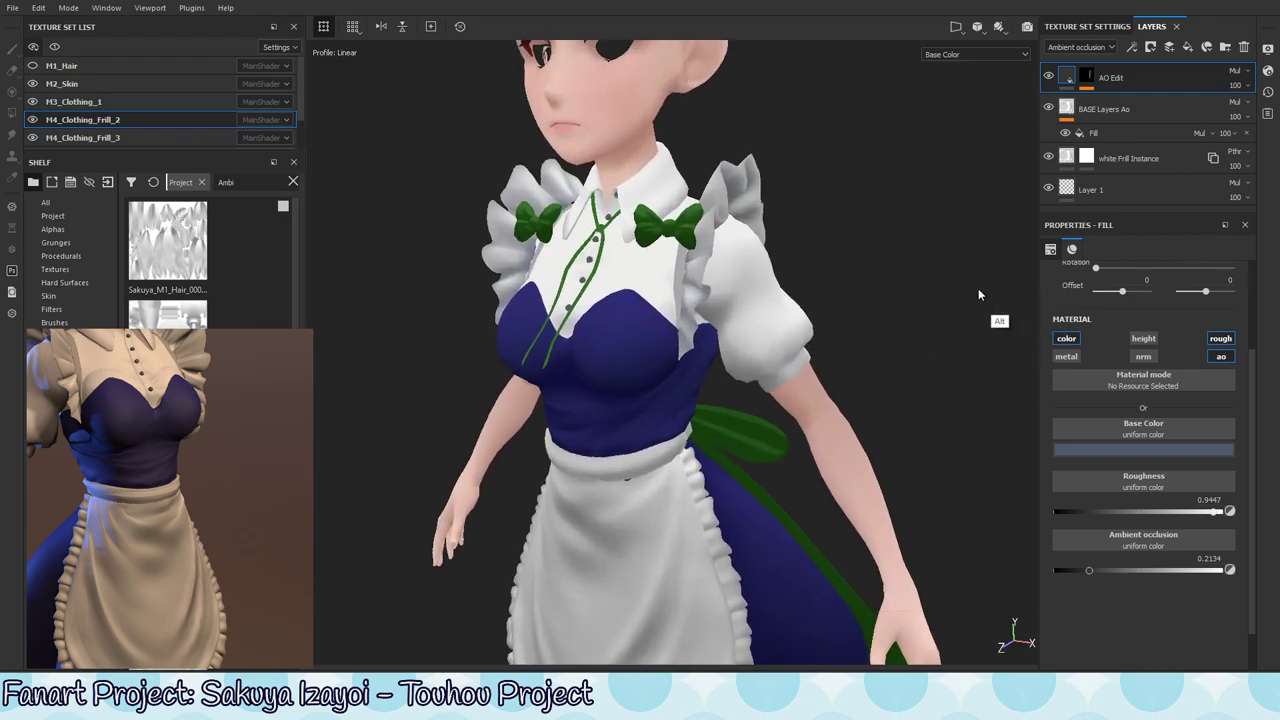
left_click_drag(979, 295, 614, 468, "alt")
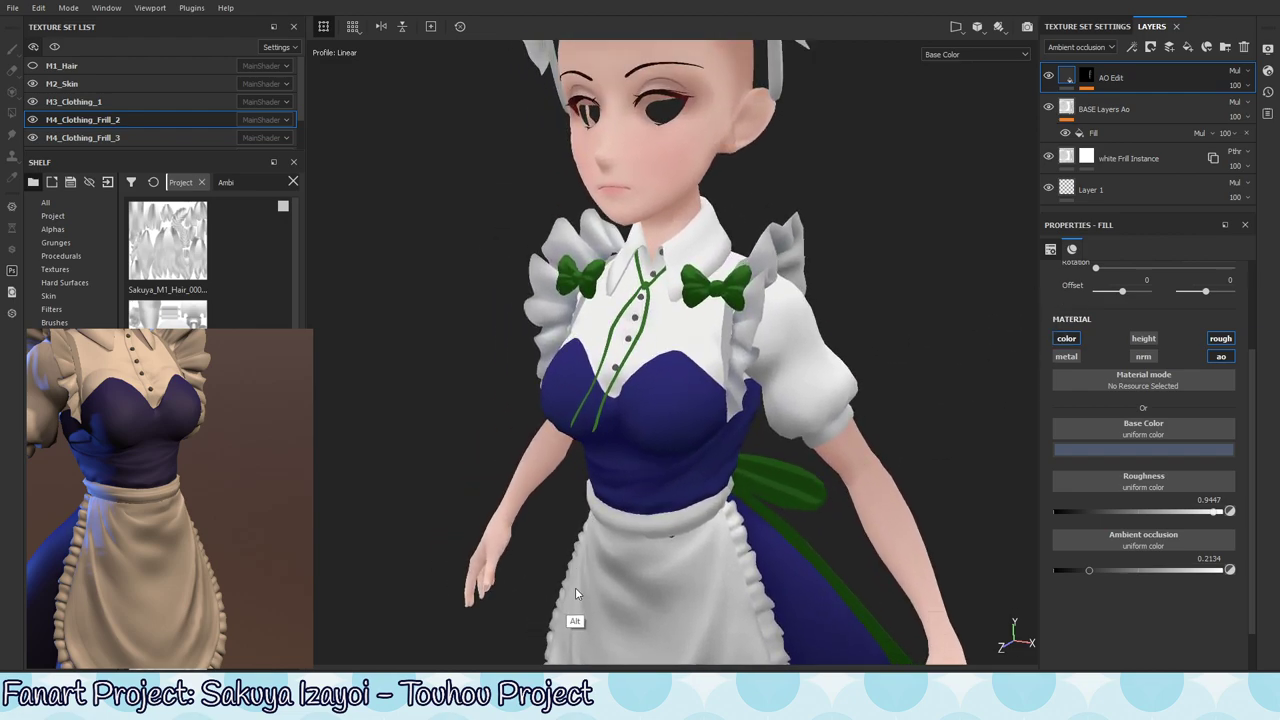
left_click_drag(556, 632, 646, 589, "alt")
left_click_drag(650, 497, 689, 376, "alt")
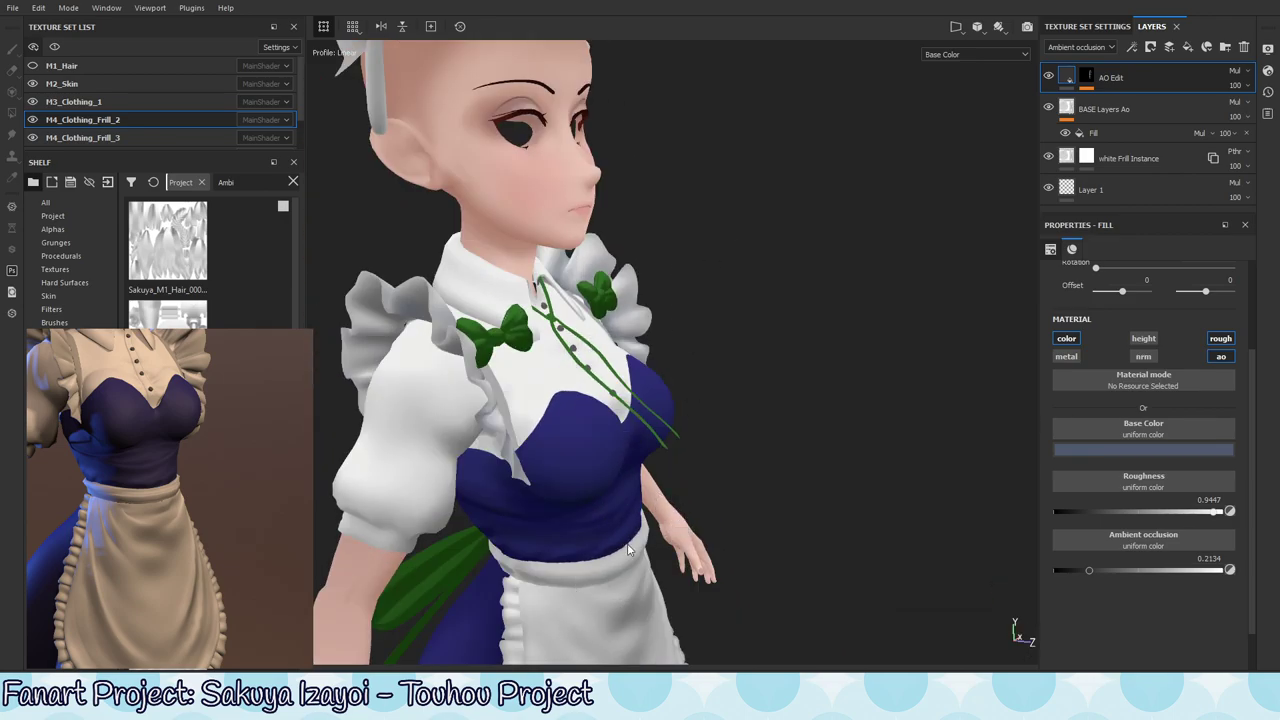
mouse_move(616, 436)
left_mouse_down("alt")
mouse_move(722, 378)
mouse_move(760, 402)
mouse_move(766, 363)
mouse_move(811, 369)
mouse_move(800, 370)
mouse_move(845, 325)
mouse_move(835, 330)
left_mouse_up("alt")
key("m")
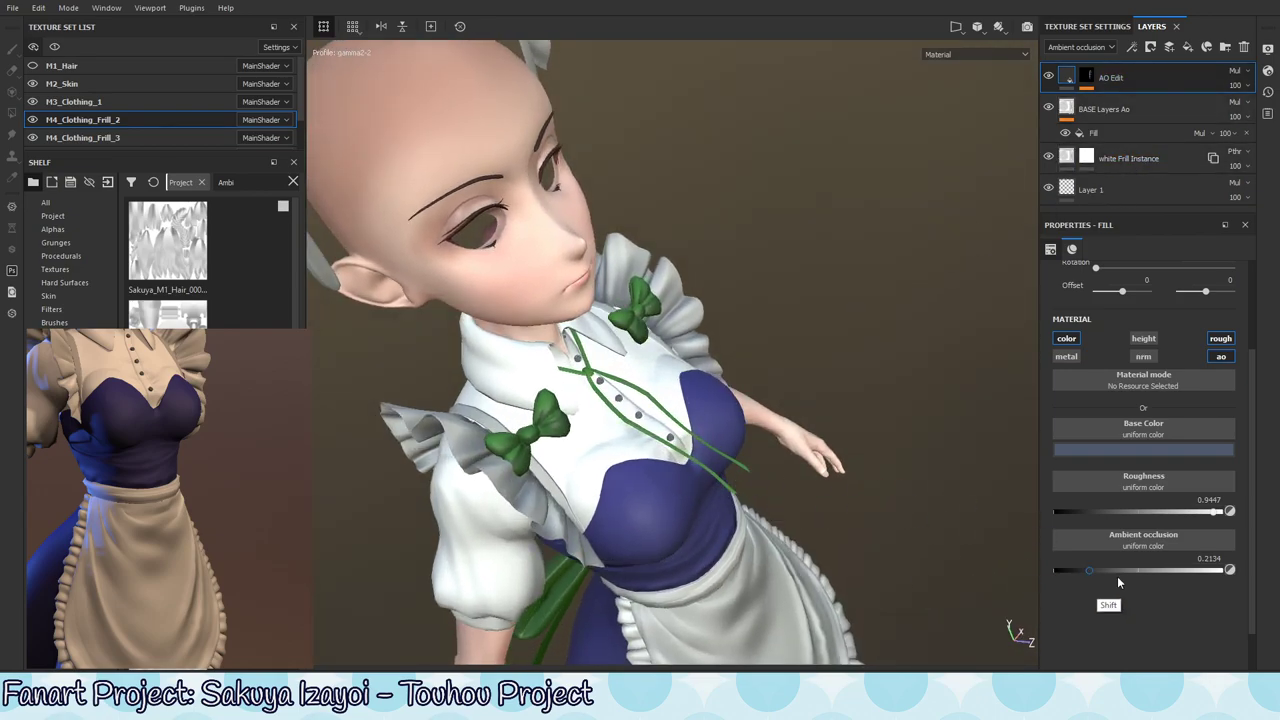
- Isolate the Ambient occlusion channel and raise the AO Edit fill's ambient occlusion value to 0.4664
key("shift+c")
key("shift+c")
key("shift+c")
key("shift+c")
key("shift+c")
key("shift+c")
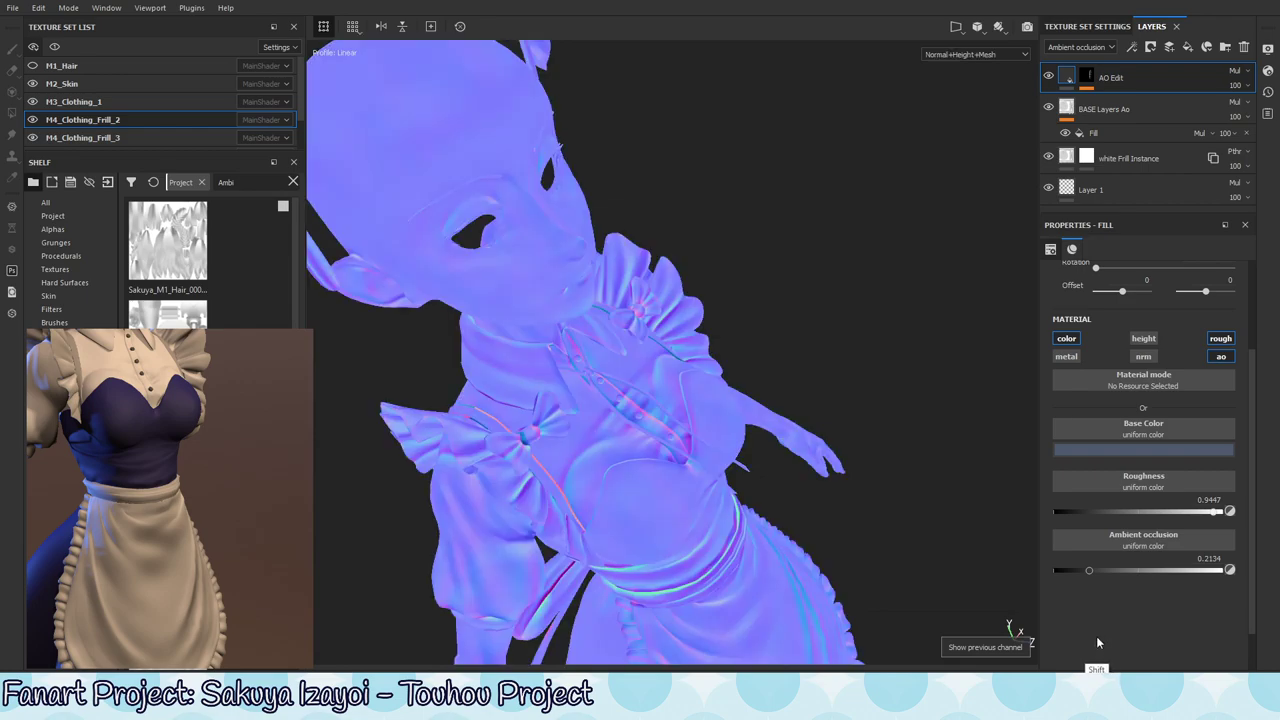
key("shift+c")
key("shift+c")
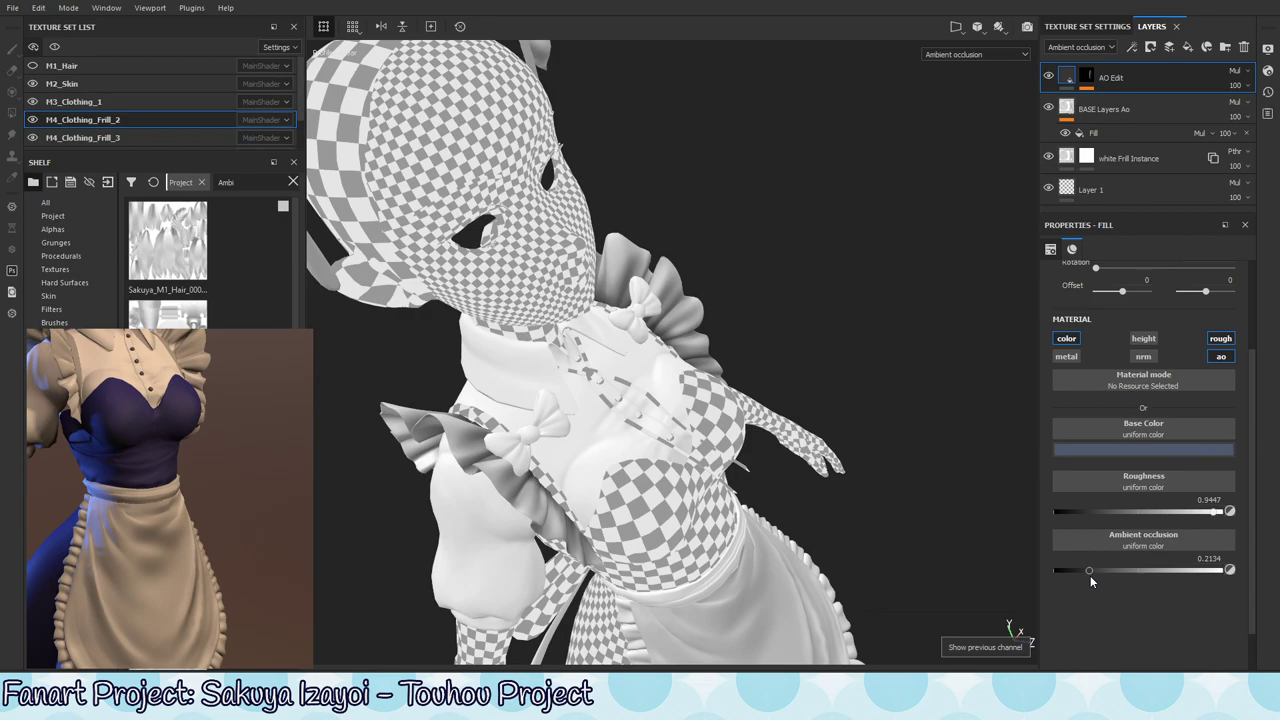
mouse_move(1090, 575)
left_mouse_down()
mouse_move(1050, 590)
mouse_move(1117, 571)
mouse_move(1109, 579)
mouse_move(1207, 574)
mouse_move(1088, 582)
mouse_move(1191, 572)
mouse_move(1101, 582)
mouse_move(1130, 586)
left_mouse_up()
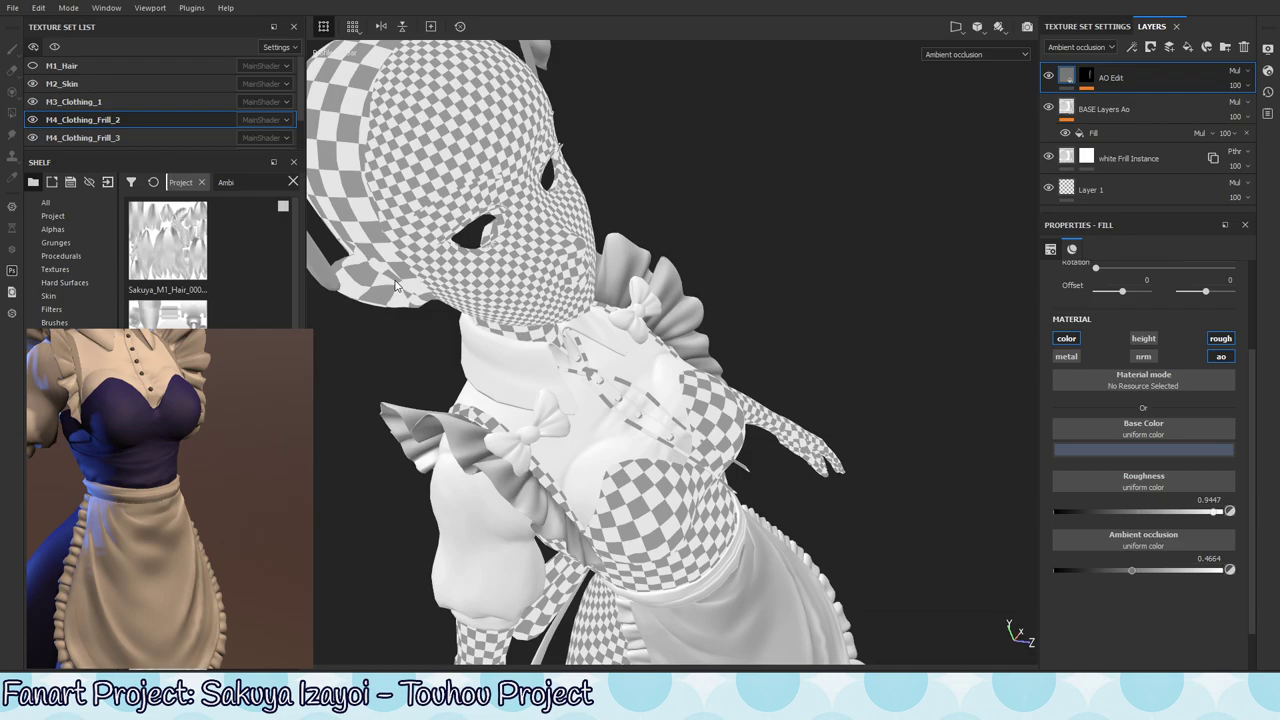
- Check the frills in the full material view and set the AO Edit fill's ambient occlusion to 0.4427
left_click_drag(787, 527, 748, 517, "alt")
key("m")
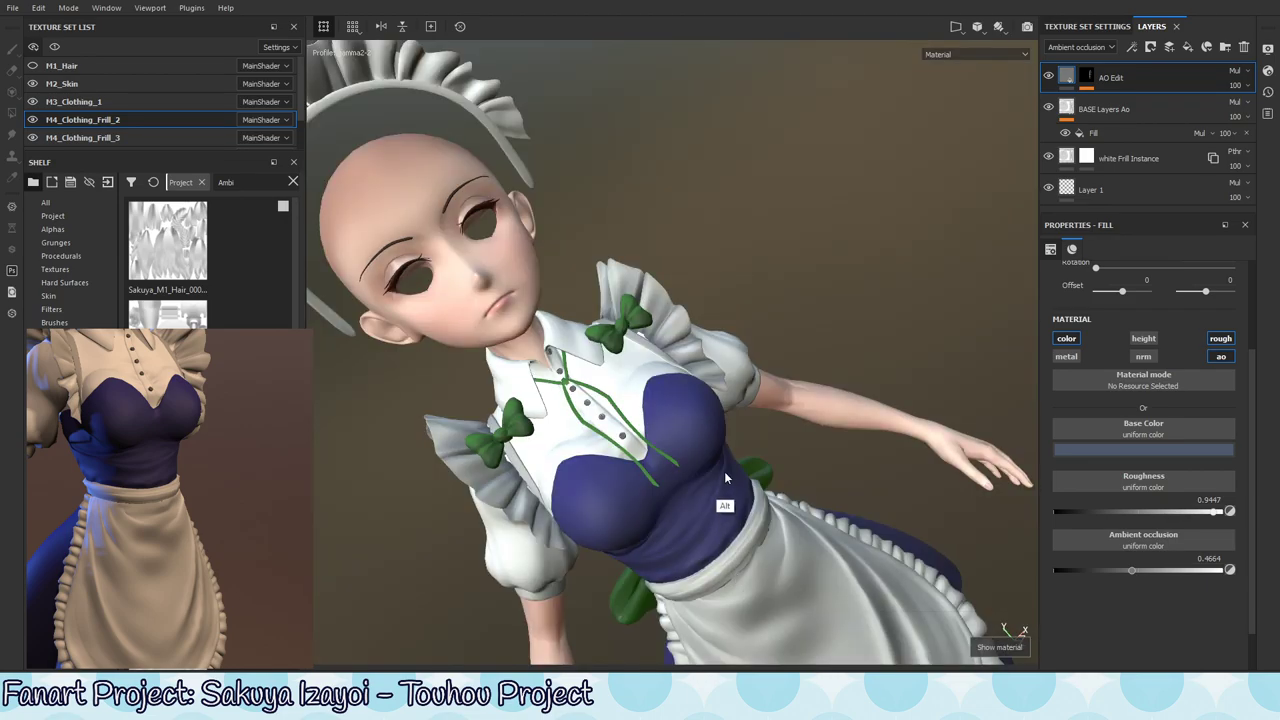
right_click_drag(725, 472, 829, 475, "alt")
left_click_drag(829, 475, 905, 500, "alt")
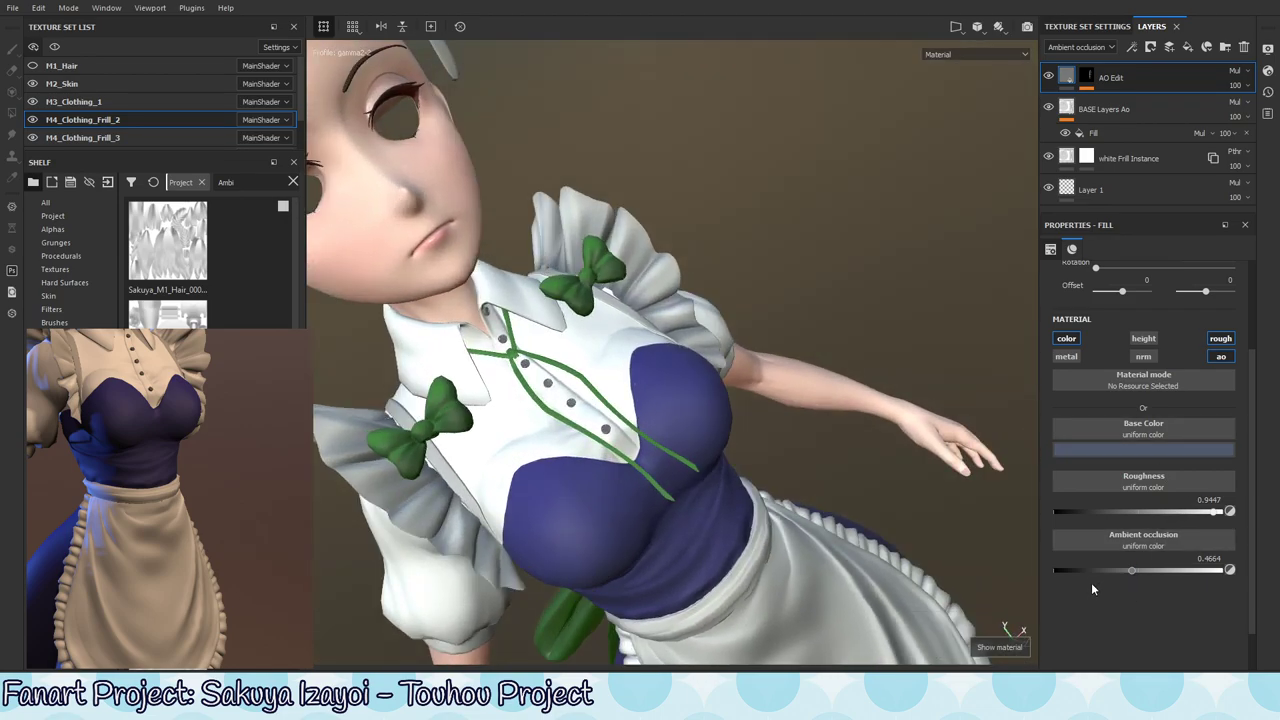
mouse_move(1146, 574)
left_mouse_down()
mouse_move(1098, 578)
mouse_move(1156, 571)
mouse_move(1110, 574)
mouse_move(1130, 573)
left_mouse_up()
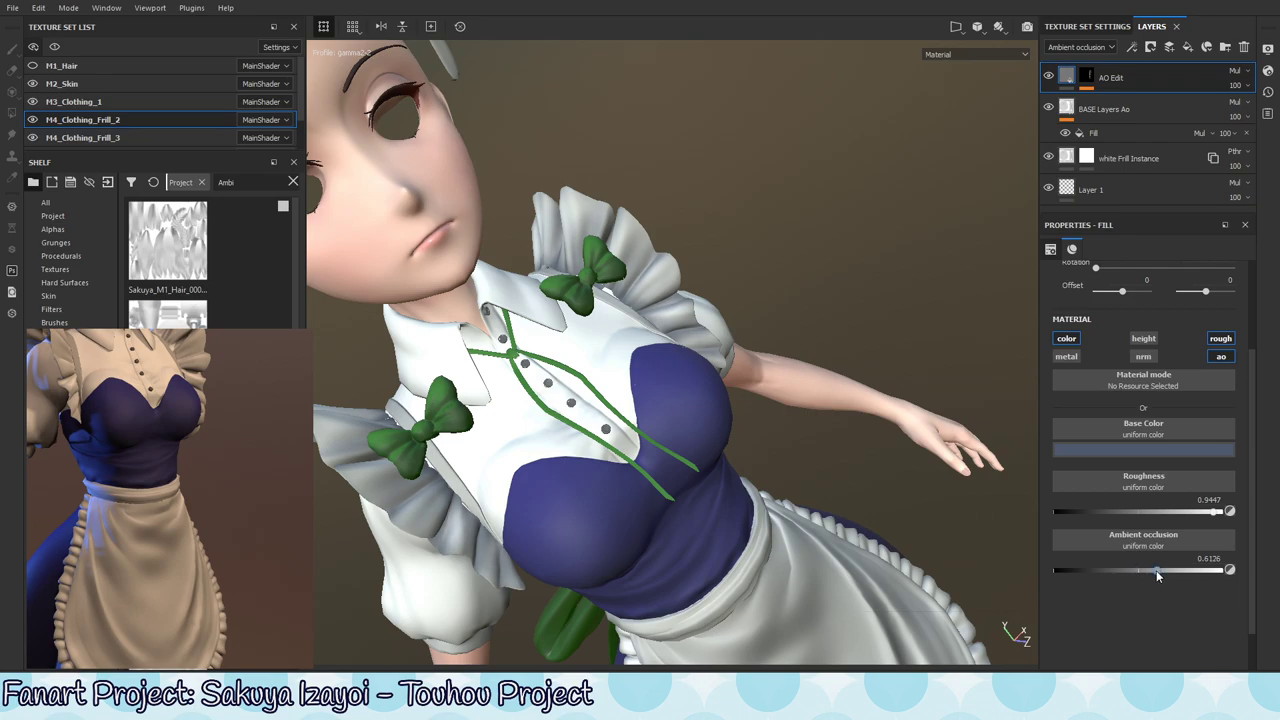
mouse_move(1135, 573)
left_mouse_down()
mouse_move(1100, 577)
mouse_move(1146, 570)
mouse_move(1128, 574)
left_mouse_up()
key("alt")
- Switch the layer stack to the Base Color channel and reduce the AO Edit layer's opacity to 77
left_click(1084, 47)
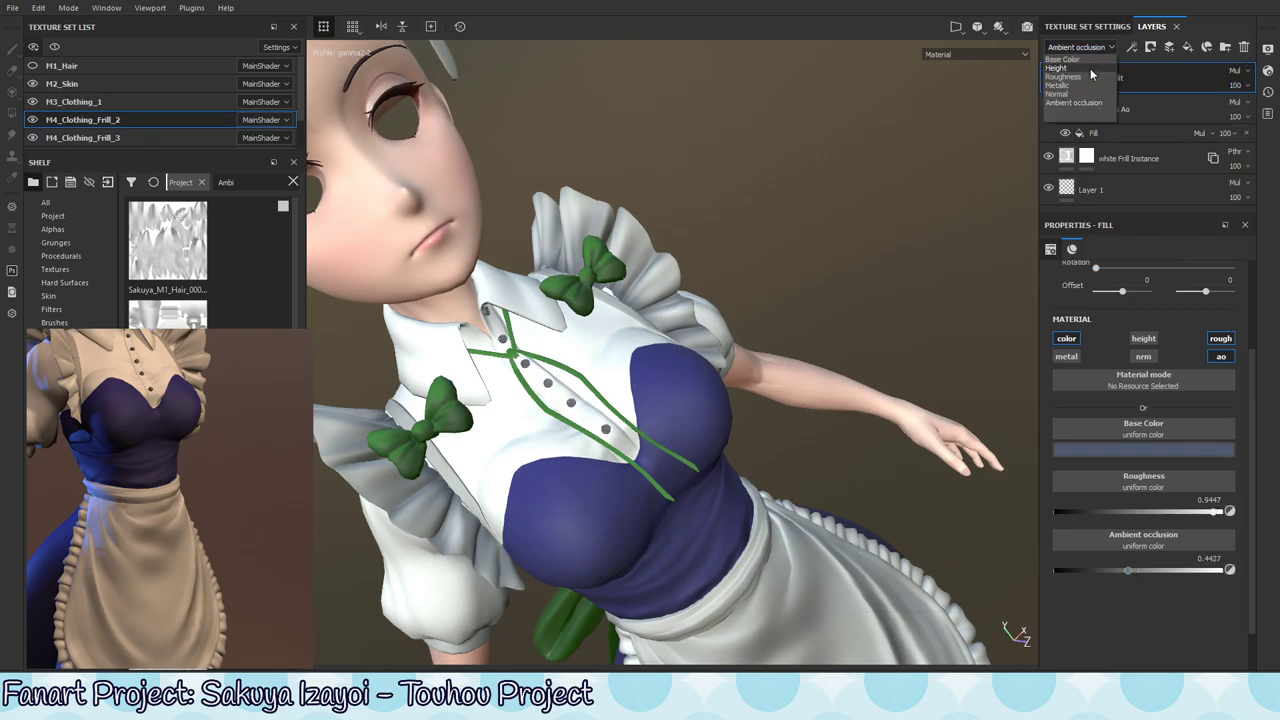
left_click(1062, 59)
left_click(1236, 85)
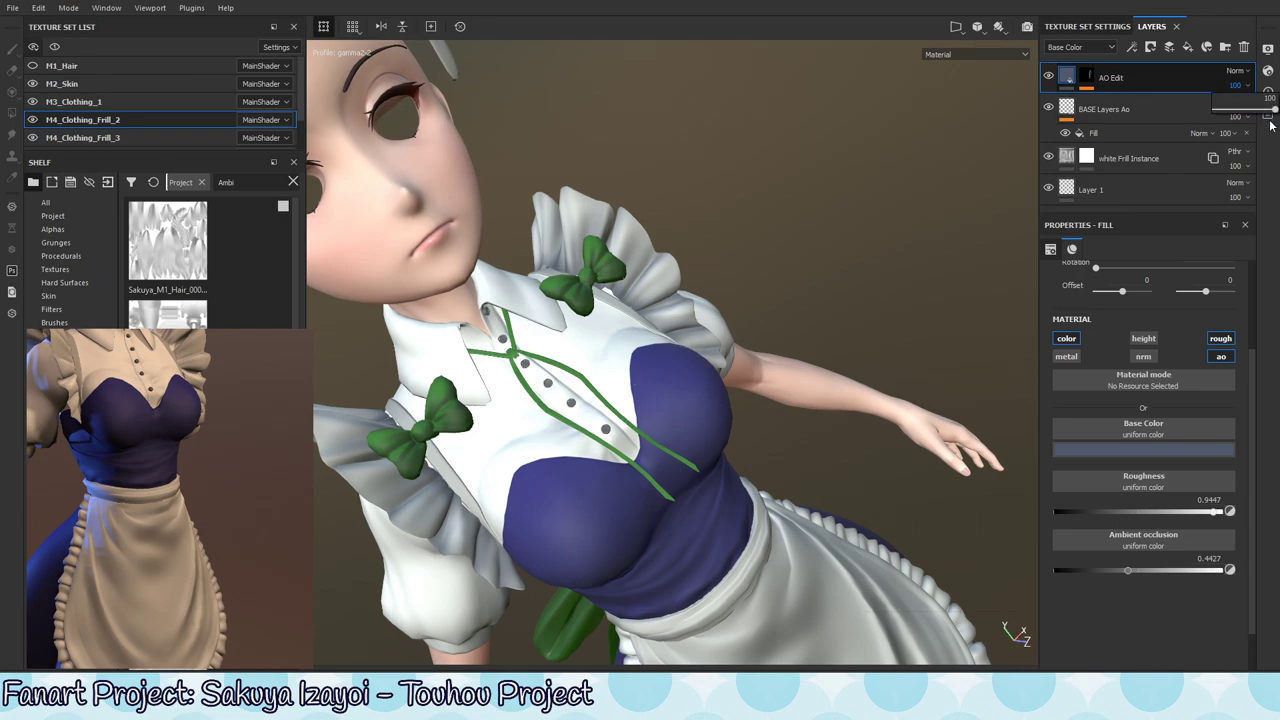
mouse_move(1268, 111)
left_mouse_down()
mouse_move(1238, 111)
mouse_move(1263, 116)
left_mouse_up()
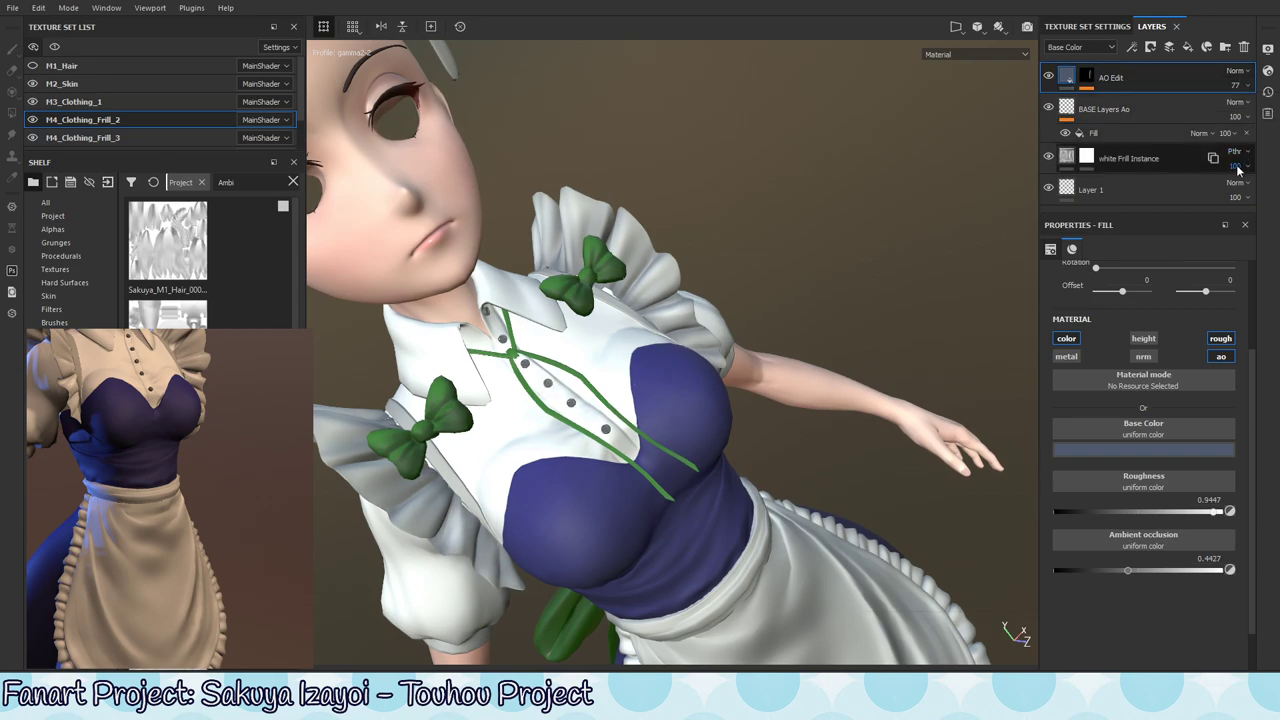
left_click_drag(845, 409, 775, 470, "alt")
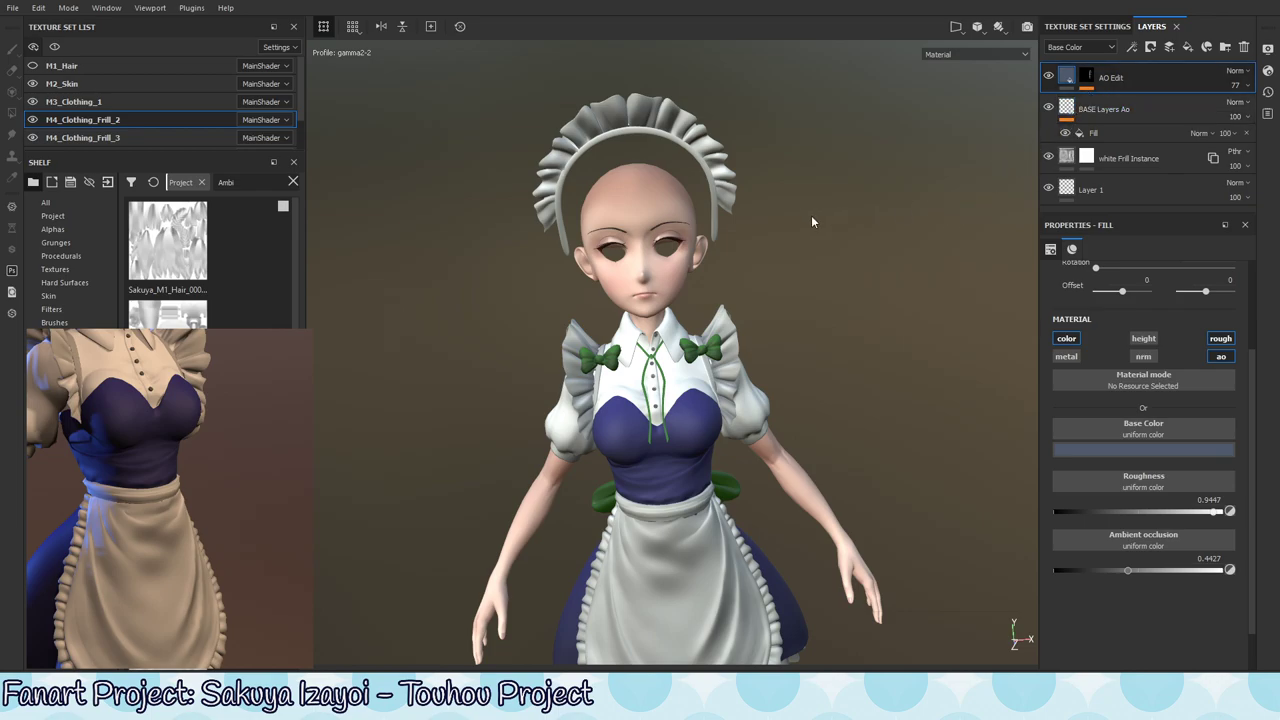
- Fine-tune the AO Edit layer's Base Color opacity to 74 while viewing the character from the front
left_click(698, 280)
left_click(1247, 85)
left_click_drag(1259, 109, 1265, 114)
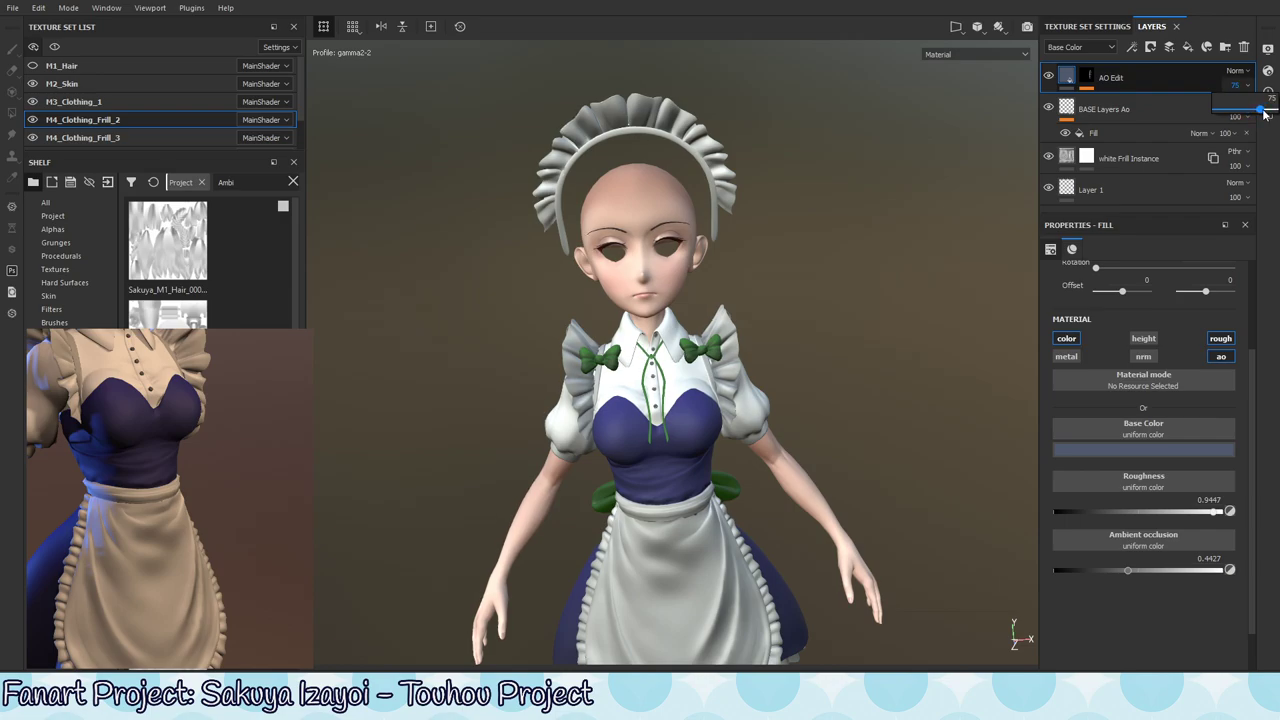
left_click_drag(1265, 114, 1263, 114)
left_click(1110, 47)
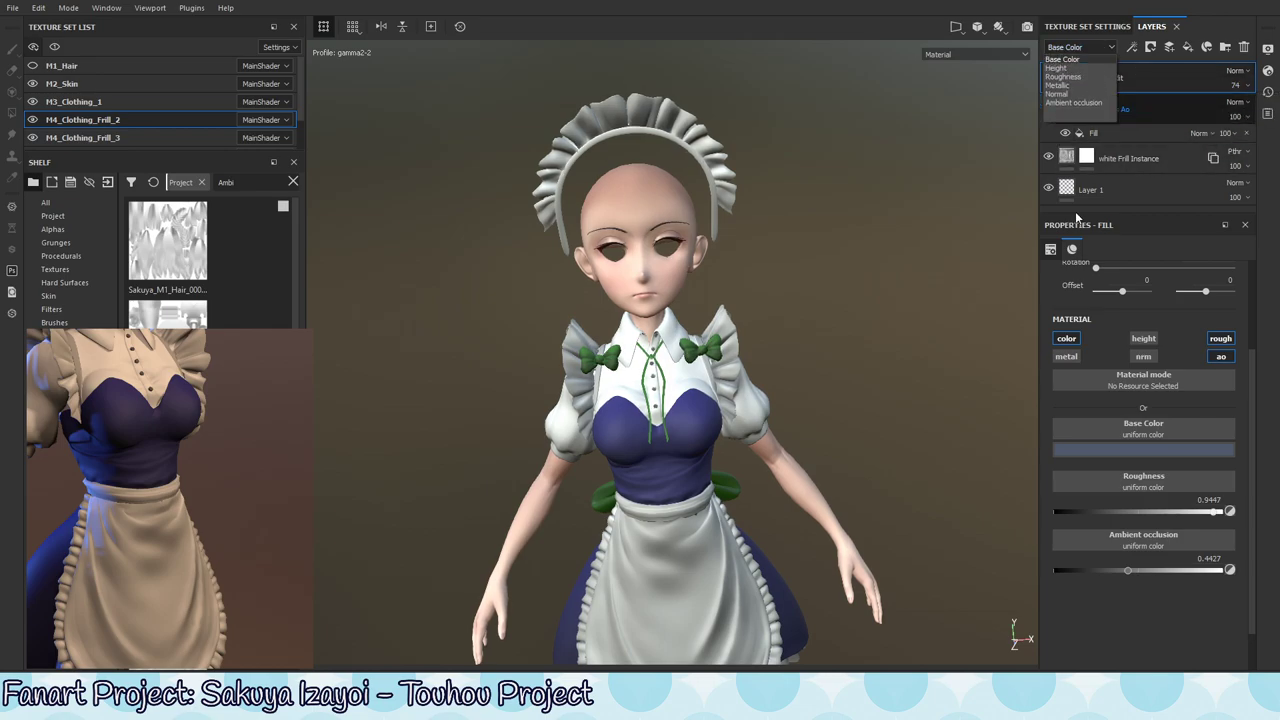
left_click(1145, 629)
- Set the AO Edit fill's ambient occlusion to 0.4387 and its roughness to 0.9605
scroll(1129, 572, "up", 1)
scroll(1129, 572, "down", 3)
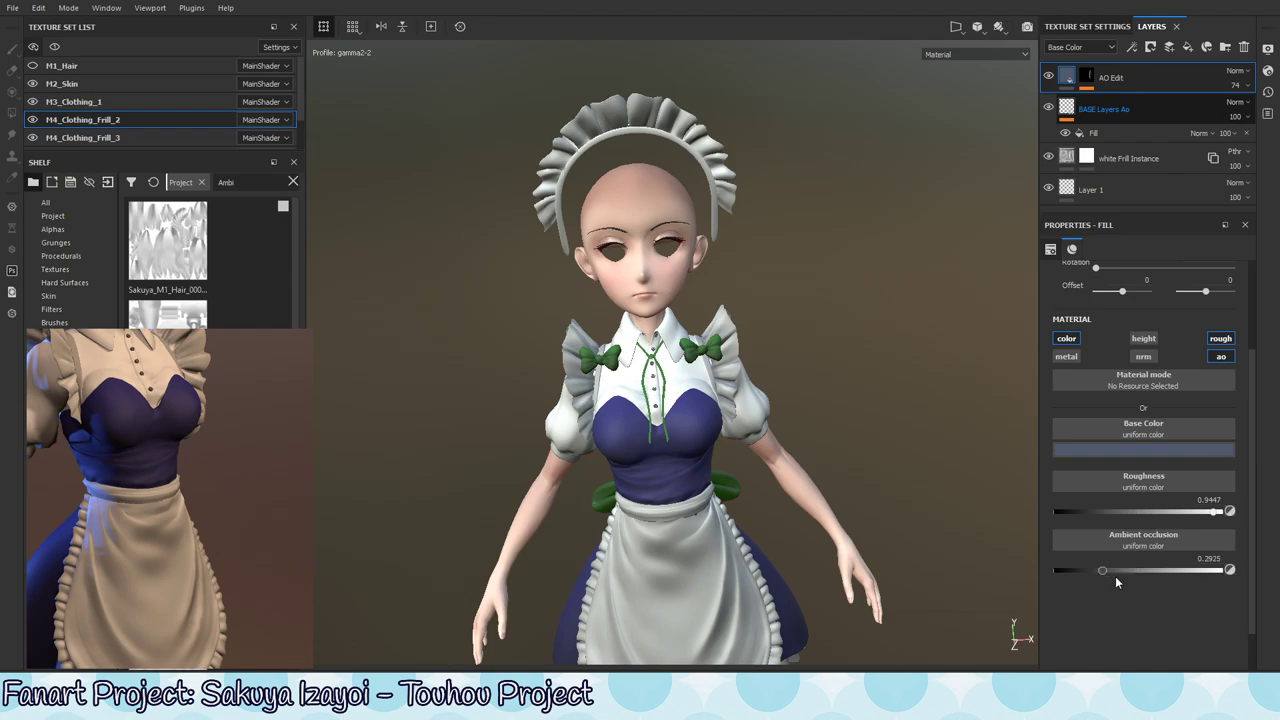
mouse_move(1115, 576)
left_mouse_down()
mouse_move(1170, 572)
mouse_move(1124, 577)
left_mouse_up()
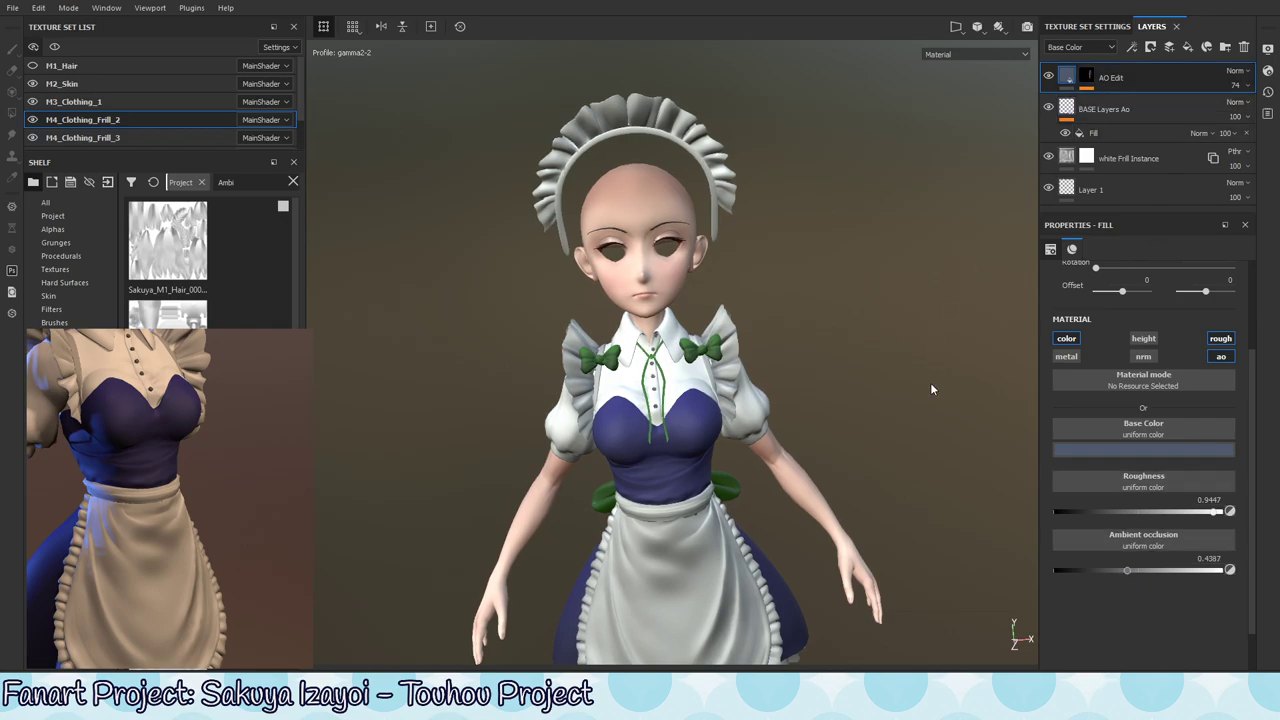
left_click_drag(1214, 513, 1152, 530)
left_click_drag(1235, 526, 1212, 528)
scroll(760, 410, "up", 3)
- Examine the shoulder frills in the Roughness channel and compare them with the sleeves, bodice and apron in the full material view
key("shift+c")
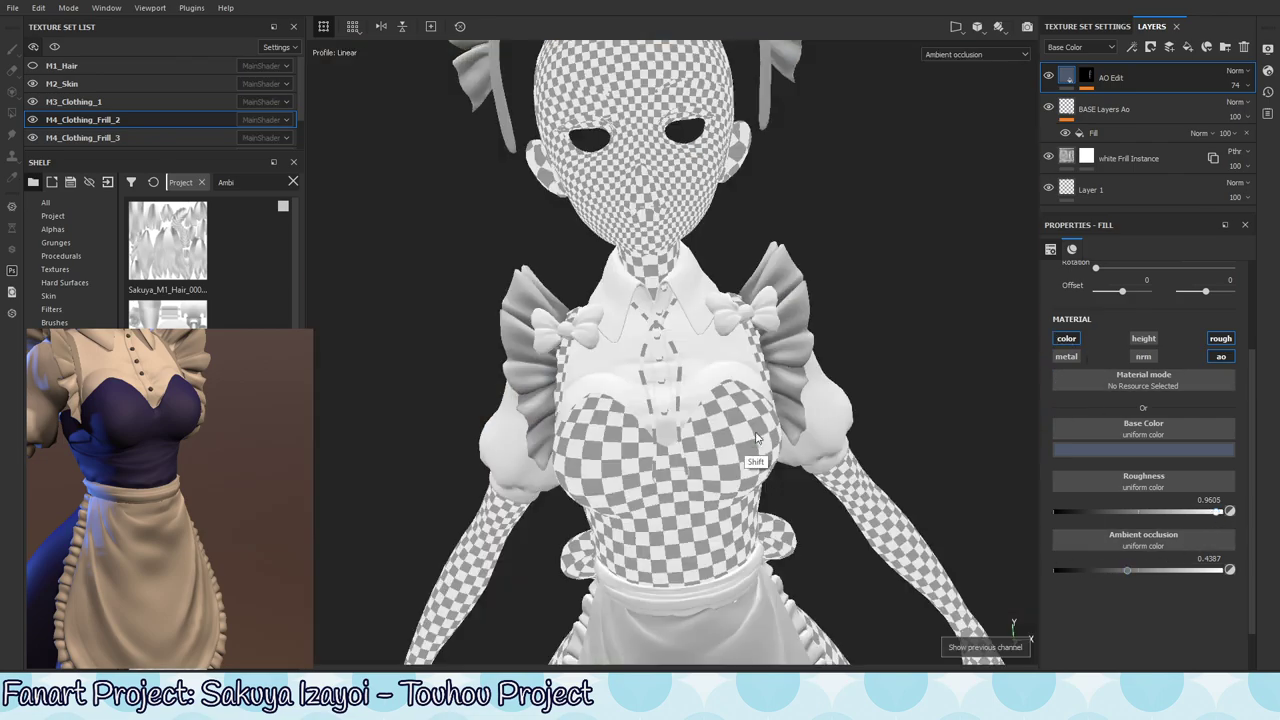
key("shift+c")
key("shift+c")
key("shift+c")
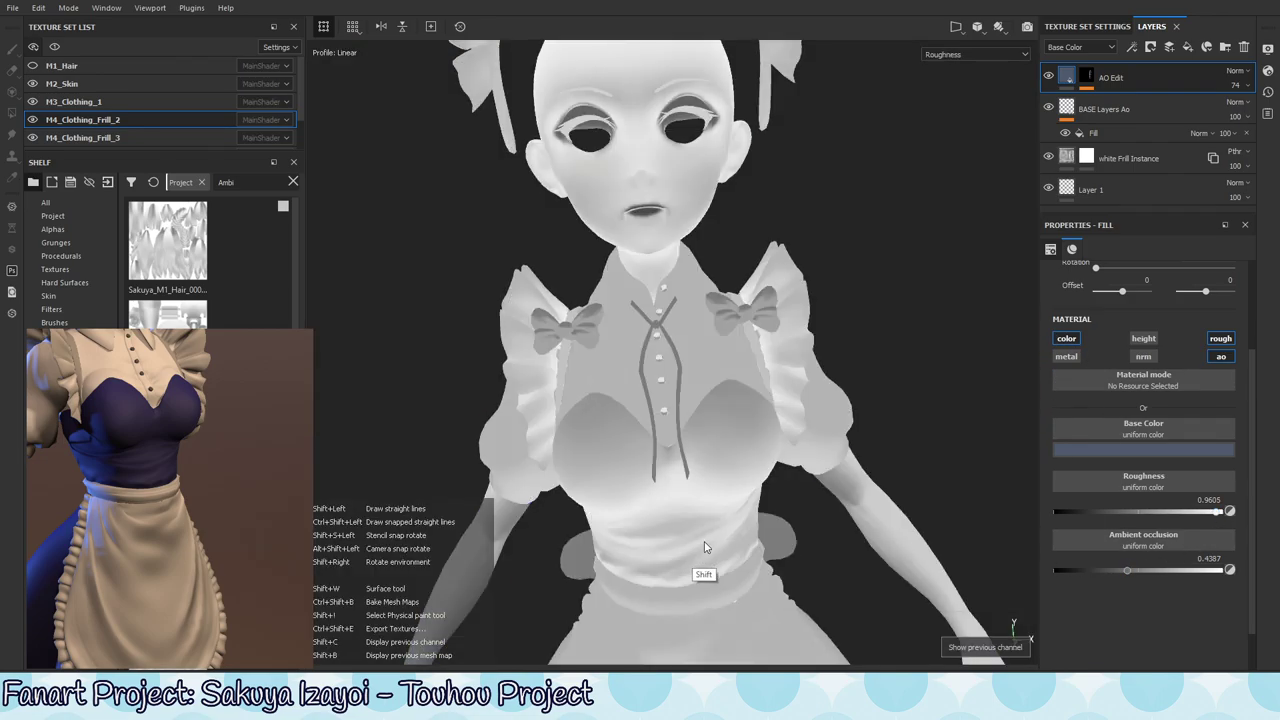
right_click_drag(756, 444, 946, 406, "alt")
left_click_drag(849, 255, 820, 243, "alt")
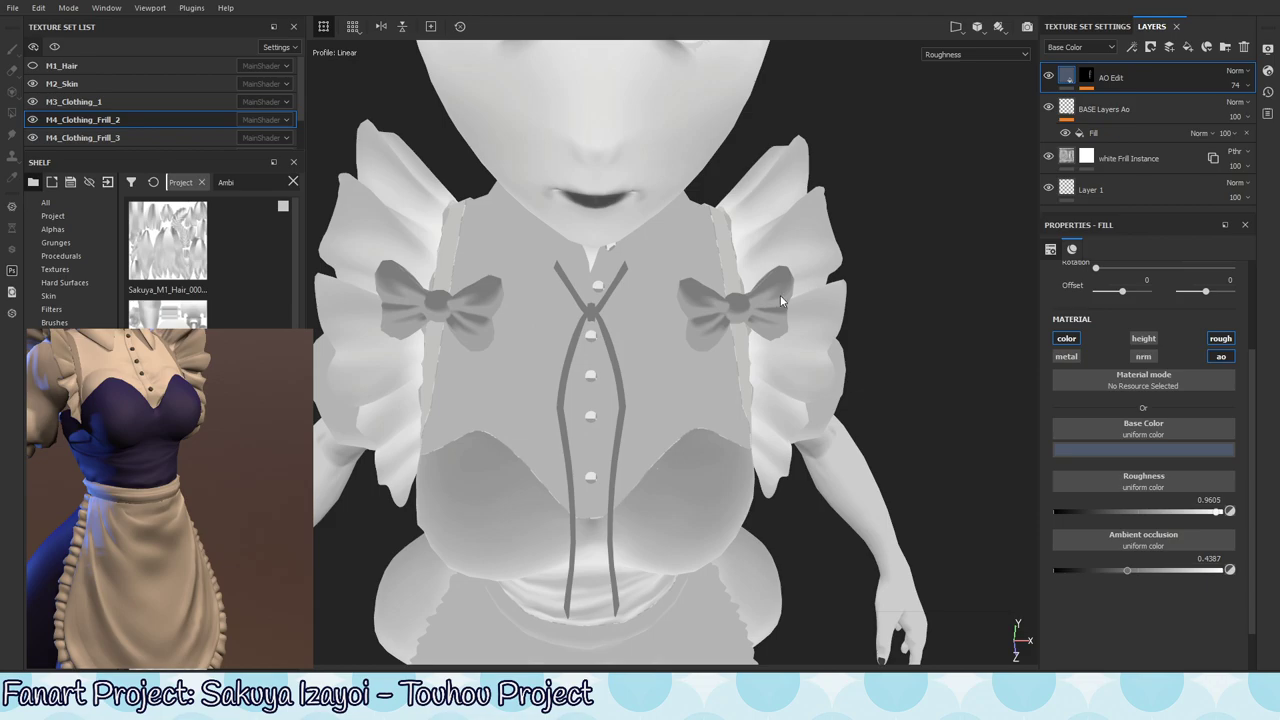
key("m")
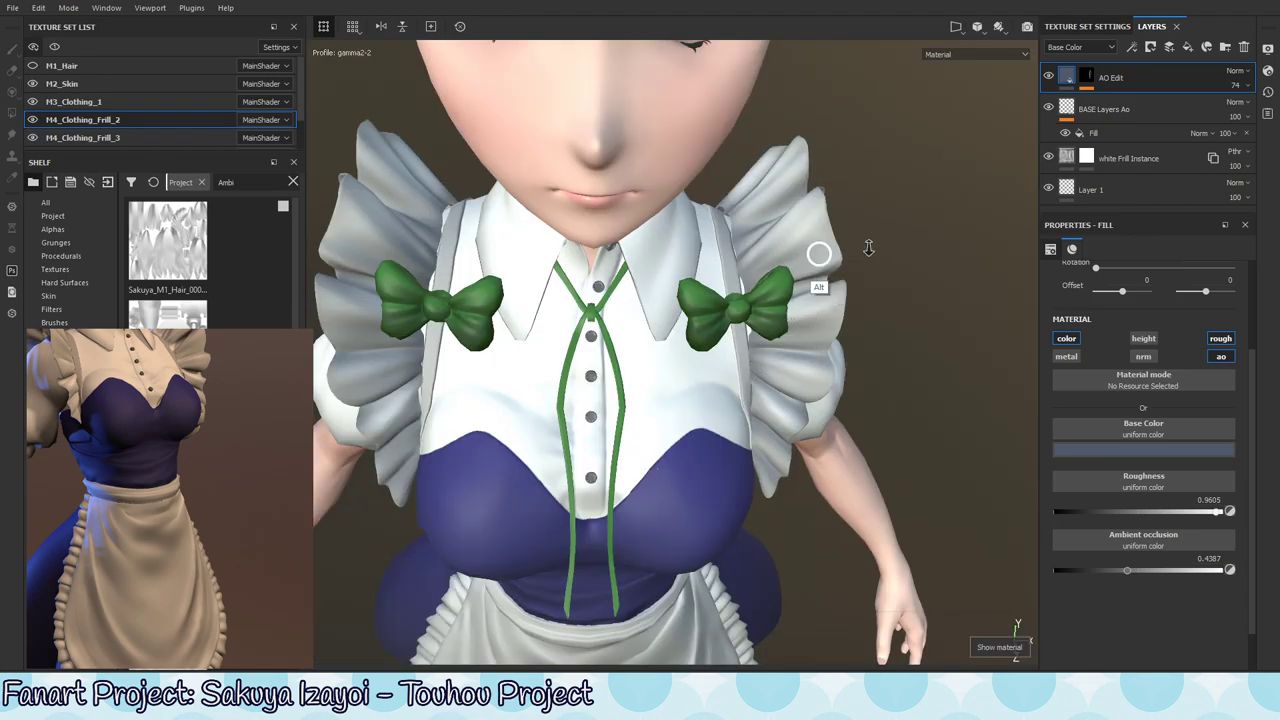
right_click_drag(869, 246, 626, 500, "alt")
left_click_drag(841, 548, 835, 503, "alt")
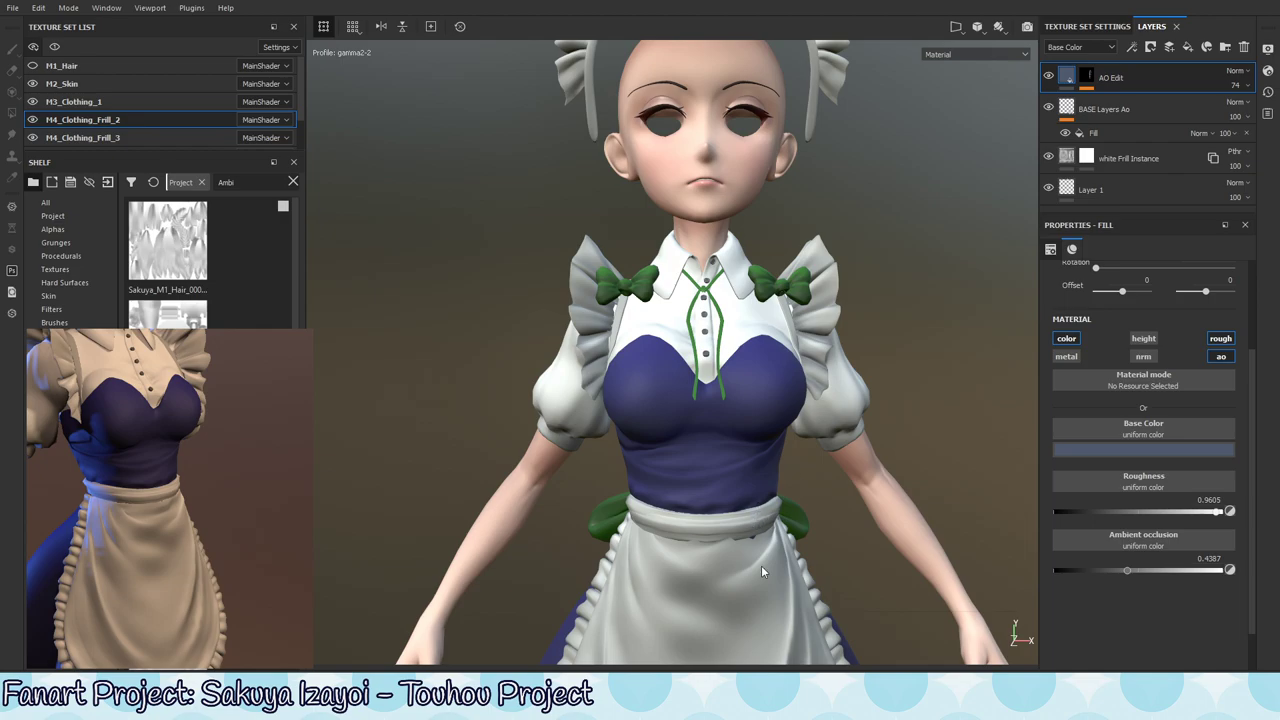
right_click_drag(761, 565, 463, 463, "alt")
middle_click_drag(720, 452, 714, 429, "alt")
right_click_drag(714, 429, 1146, 394, "alt")
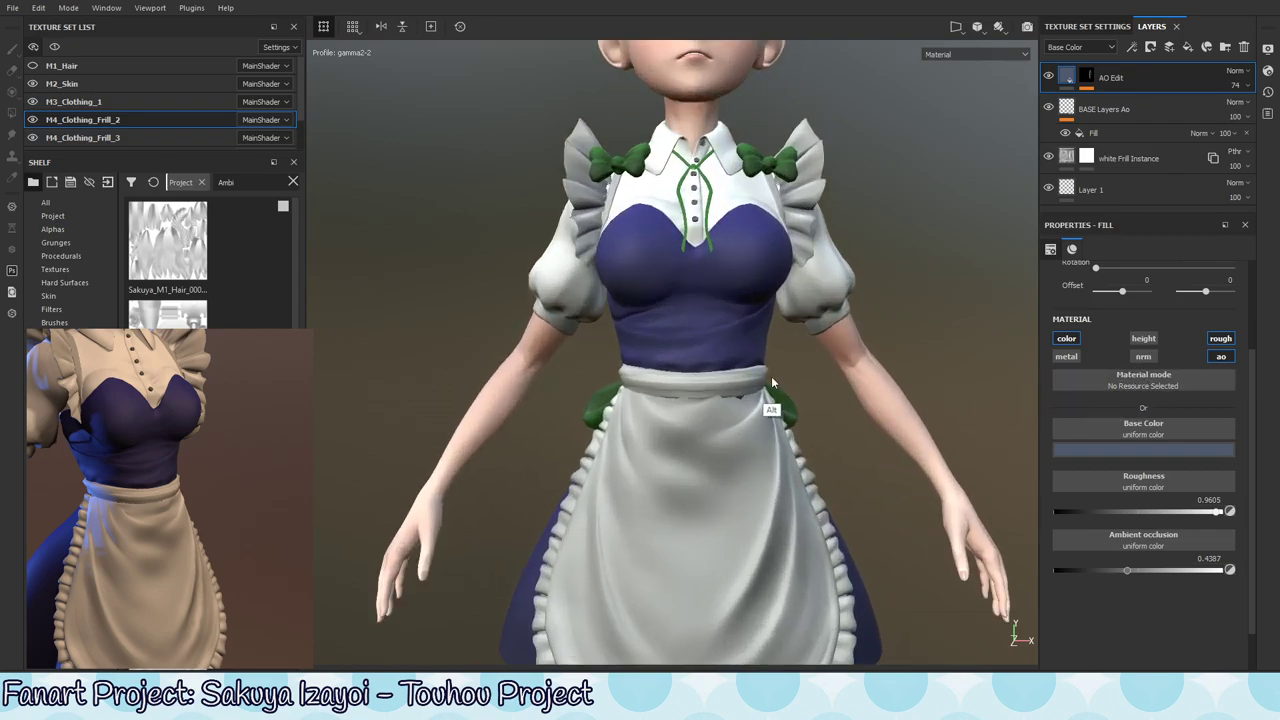
middle_click_drag(771, 378, 742, 417, "alt")
- Compare the outfit with the white Frill Instance and BASE Layers Ao layers toggled off and on, and inspect the AO fill's settings
left_click(1174, 157)
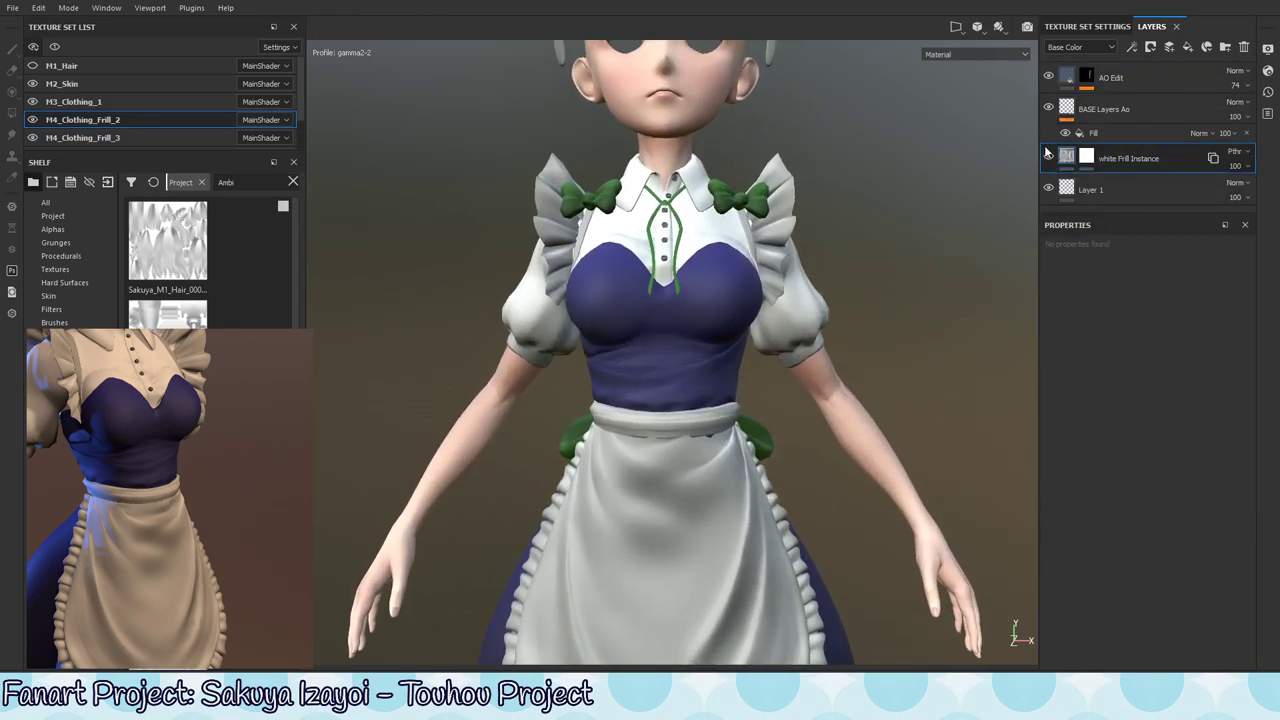
left_click(1048, 158)
left_click(1048, 158)
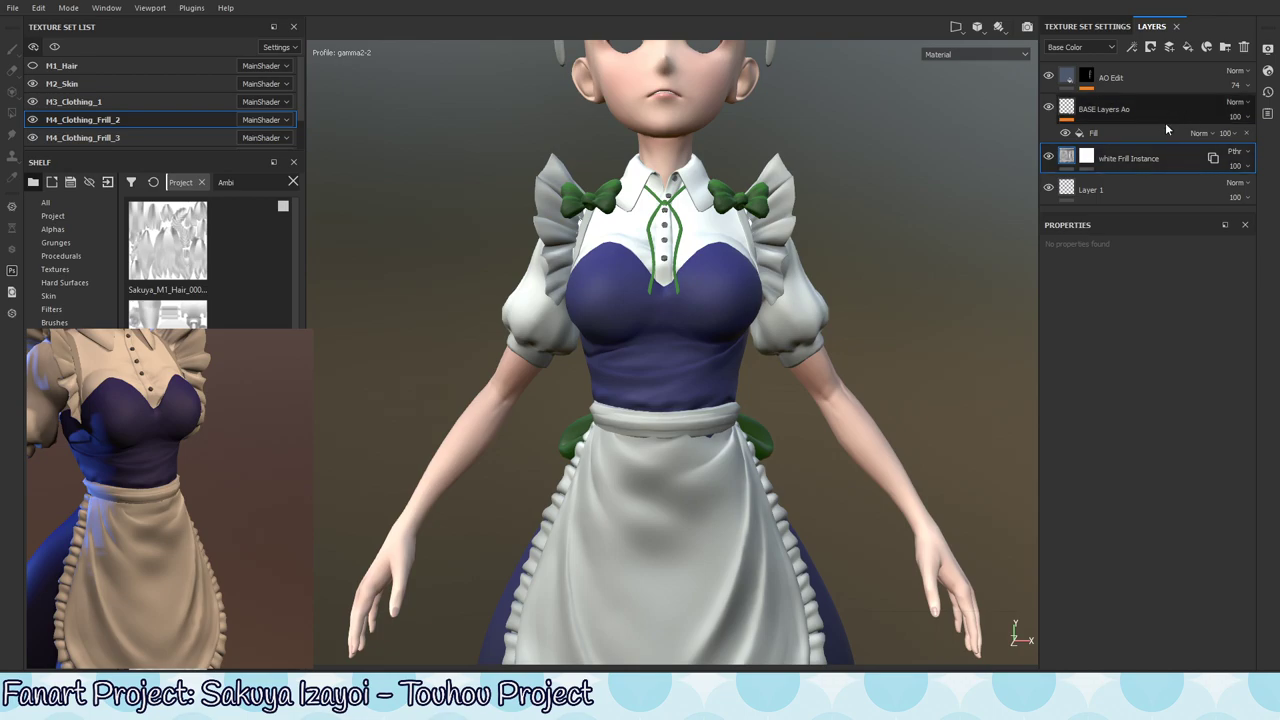
left_click(1126, 107)
left_click(1049, 107)
left_click(1049, 107)
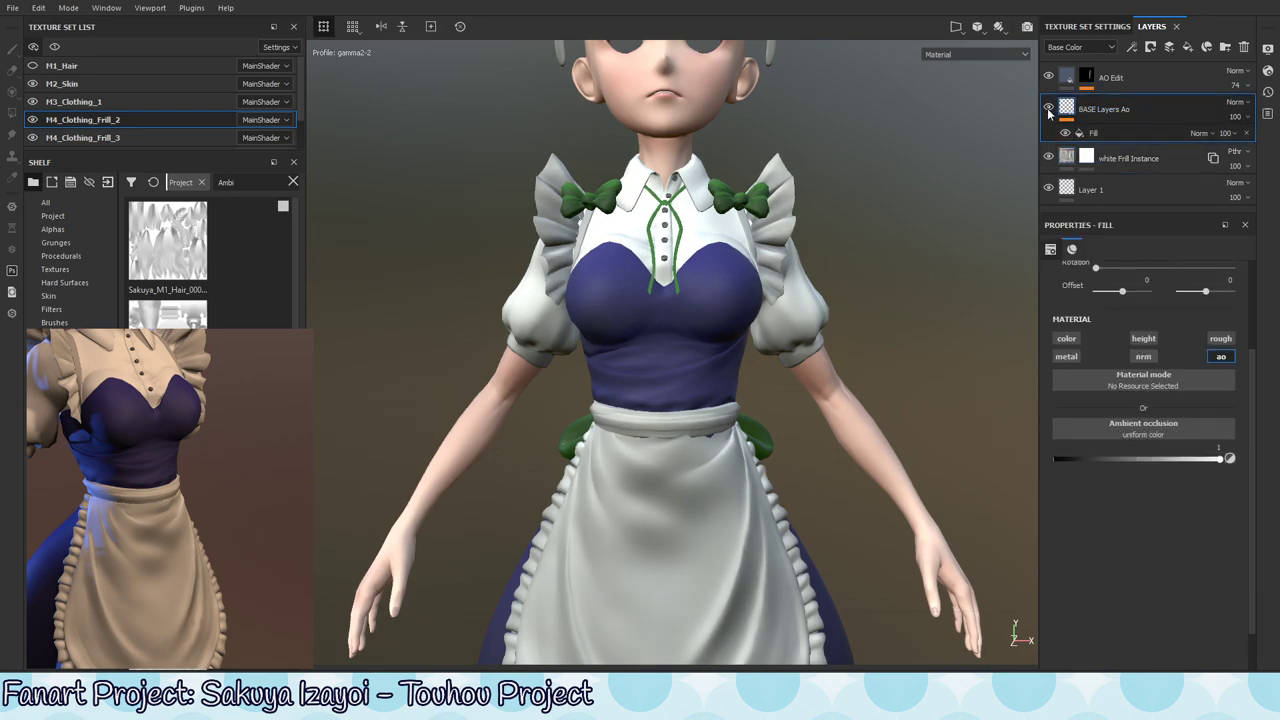
left_click(1155, 130)
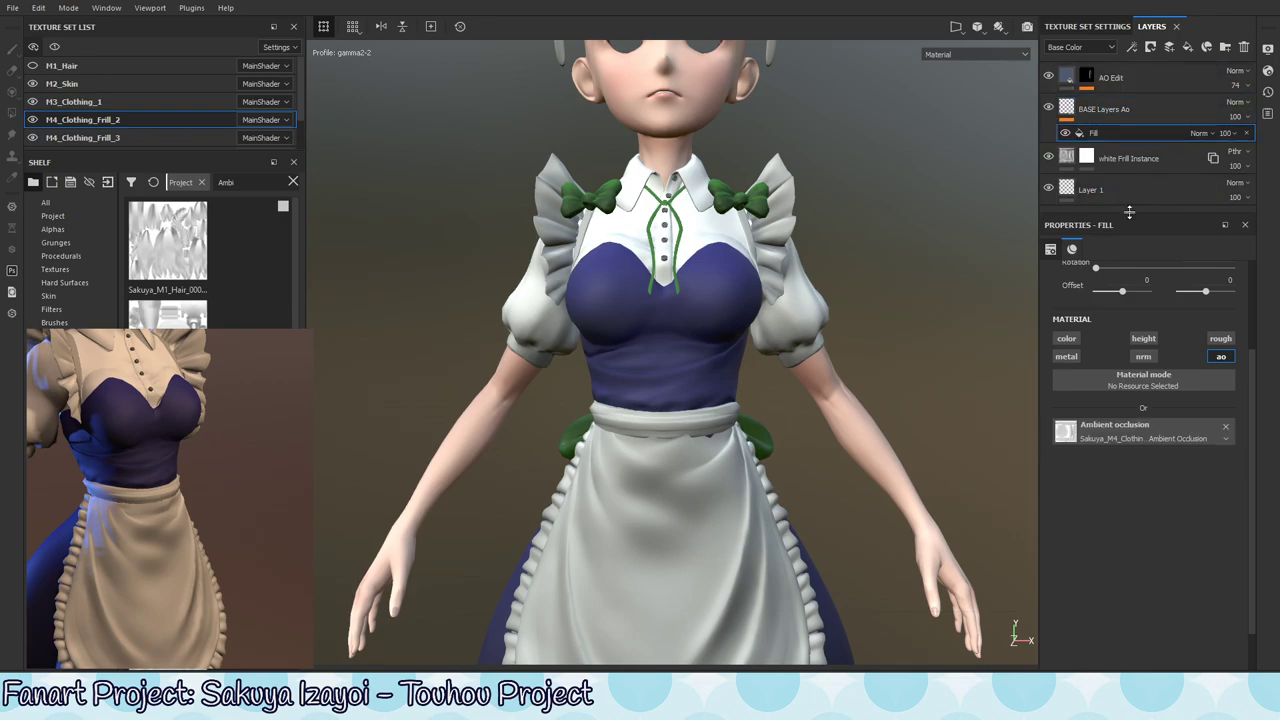
left_click(1142, 110)
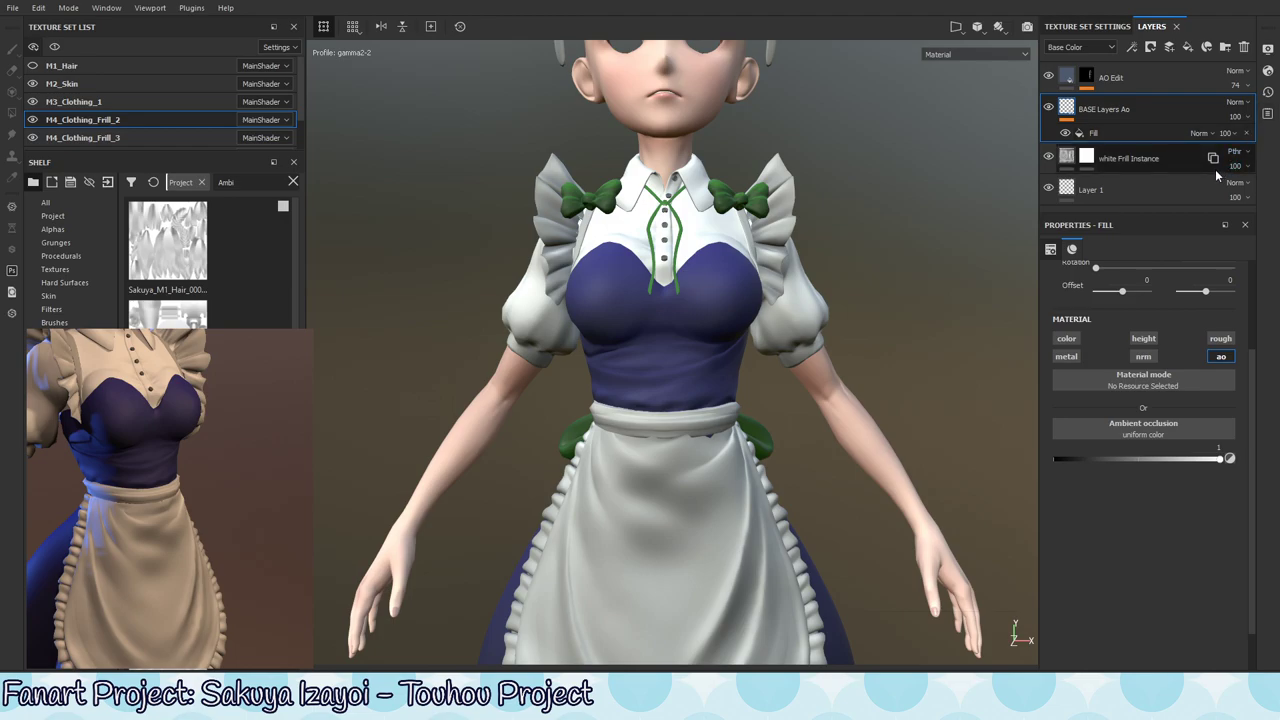
- In the Ambient occlusion channel, set the blend modes of the BASE Layers Ao layer and its Fill effect to Normal
left_click(1082, 47)
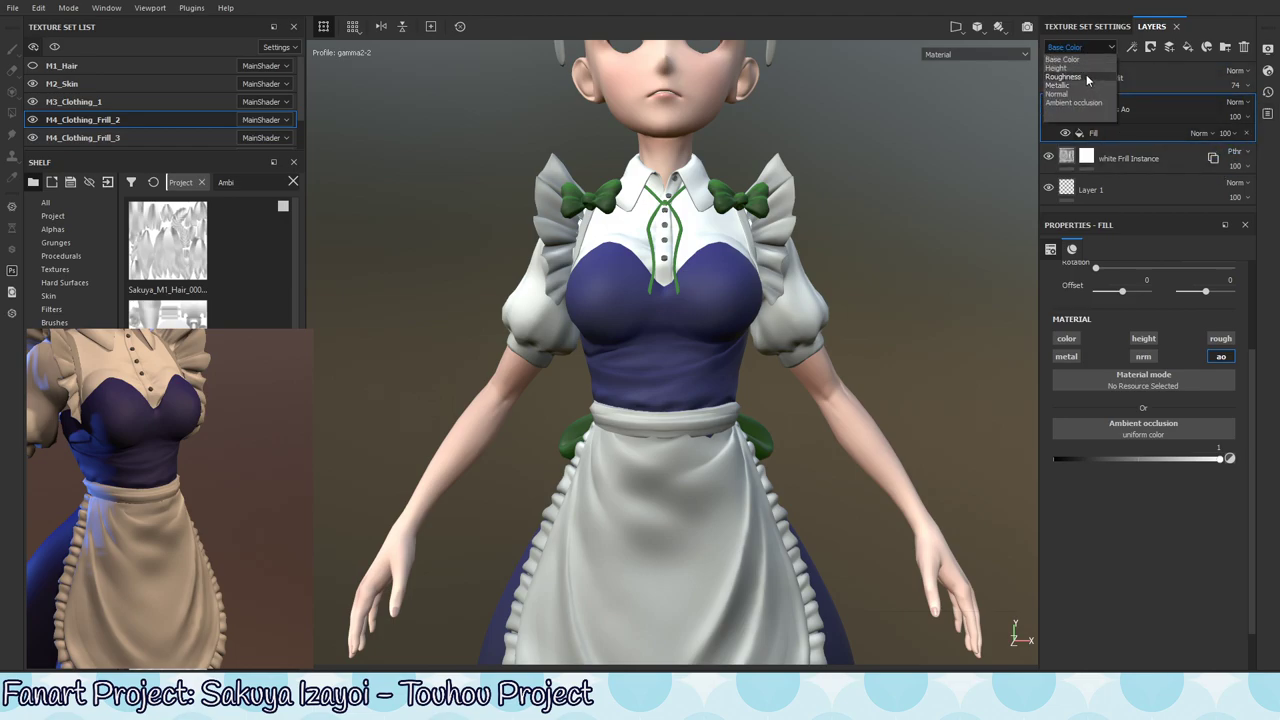
left_click(1086, 102)
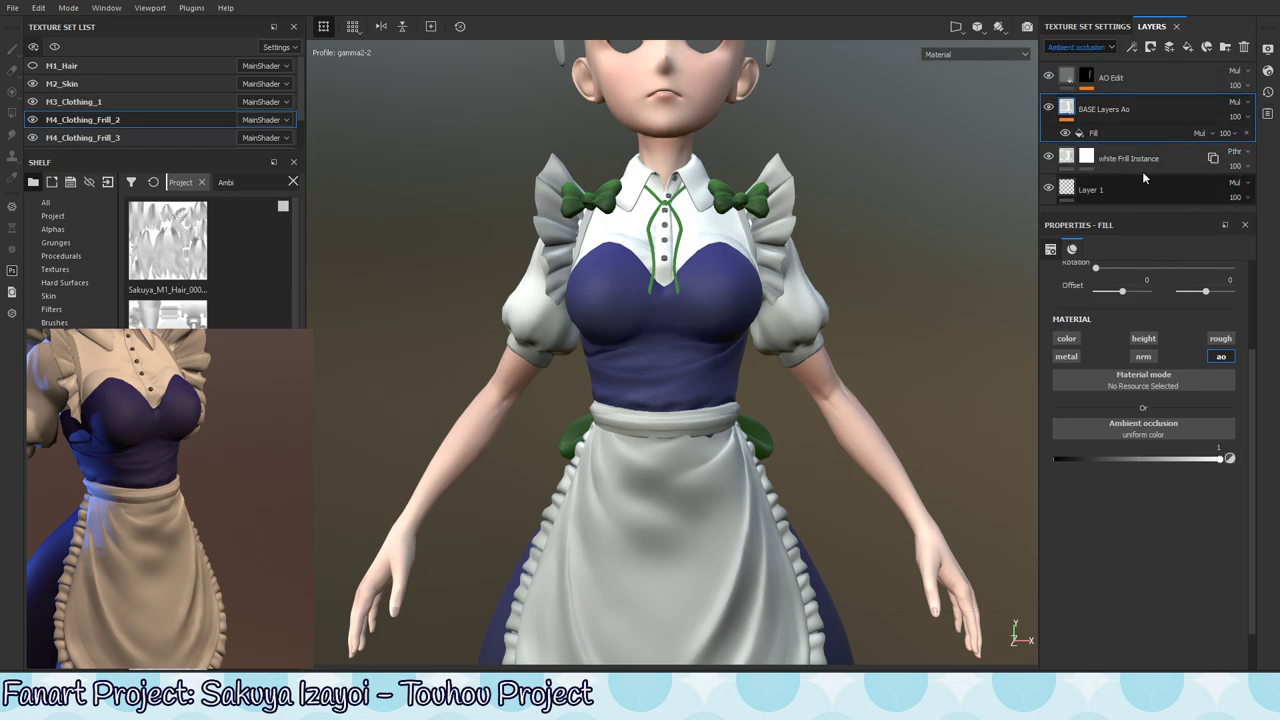
left_click(1240, 103)
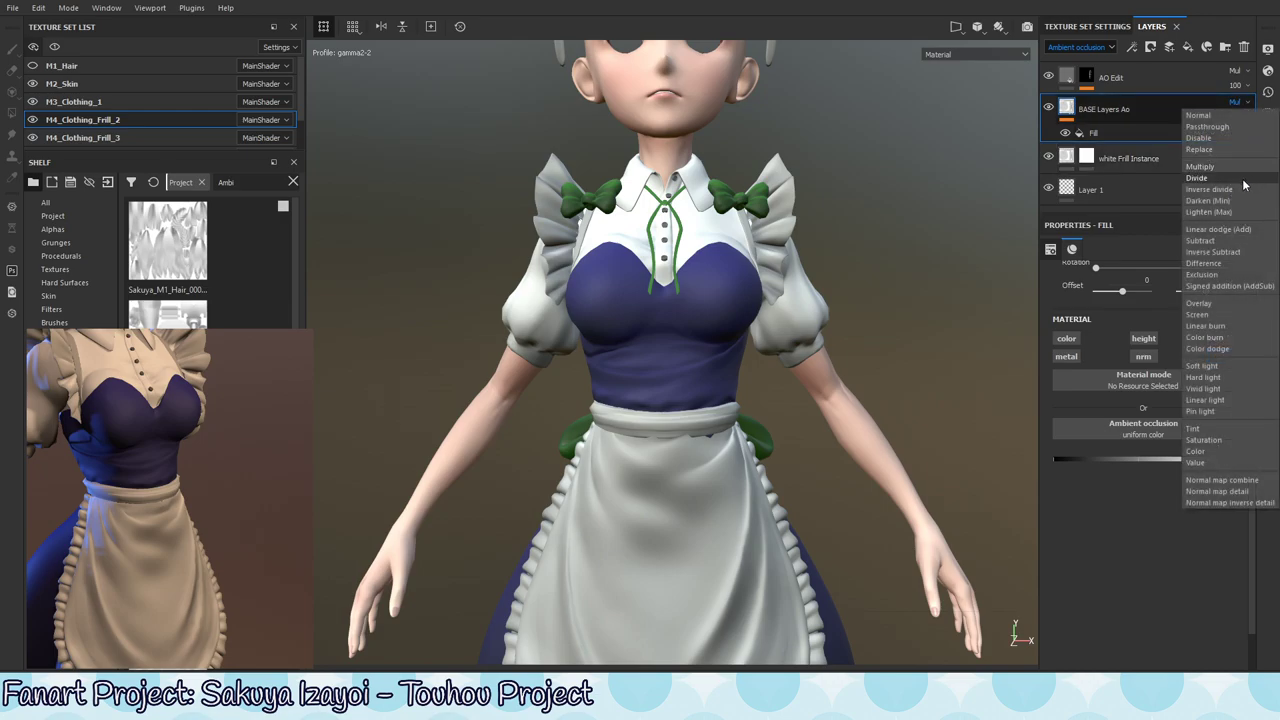
left_click(1208, 116)
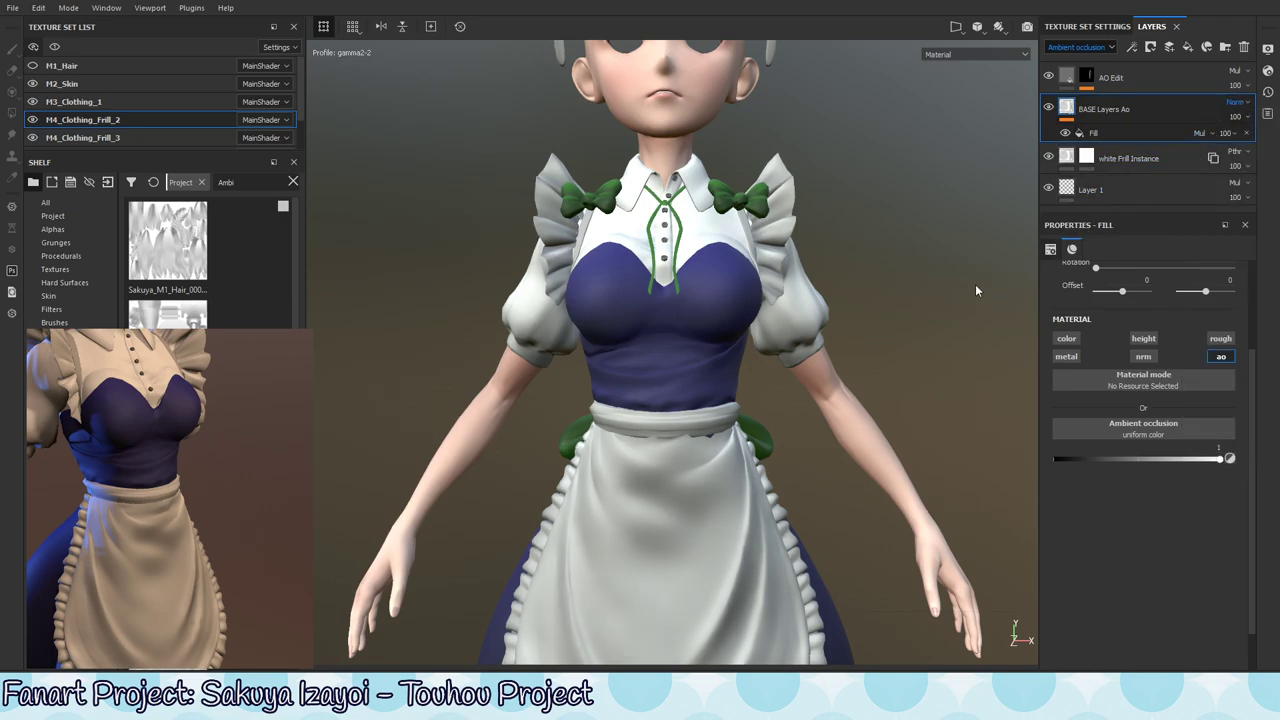
left_click(1168, 80)
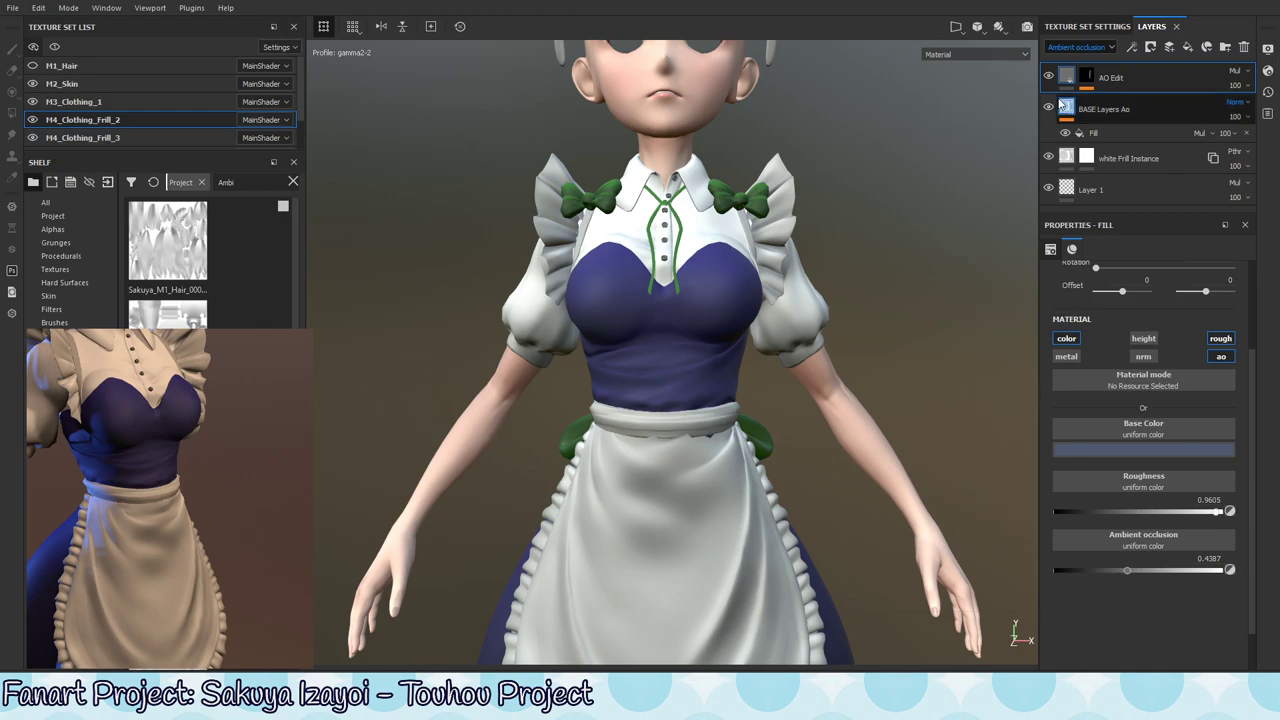
left_click(1203, 133)
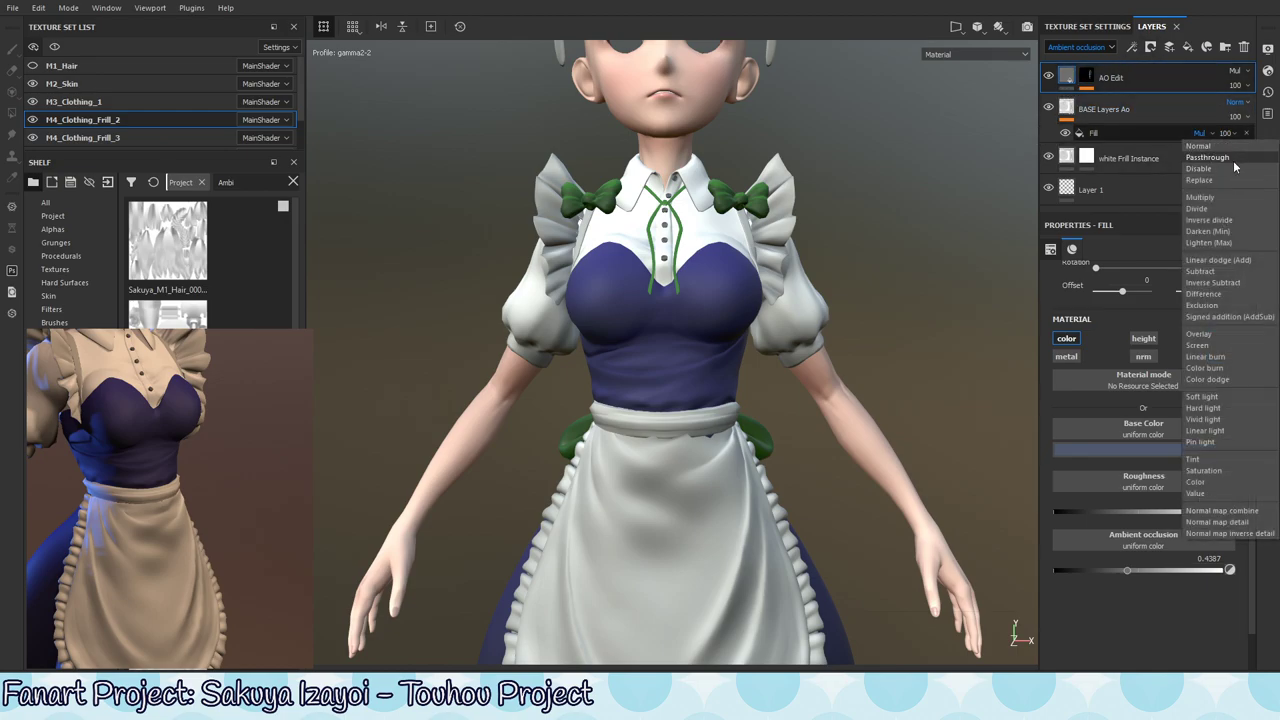
left_click(1200, 146)
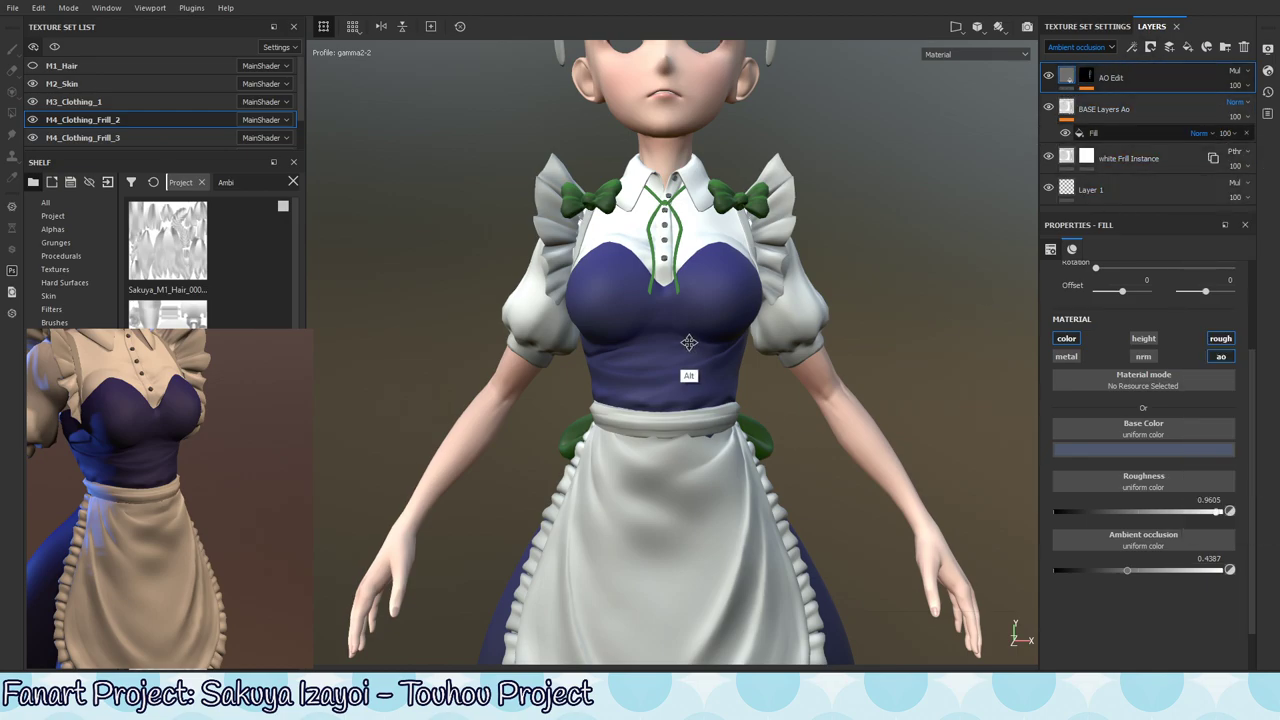
- Set the AO Edit fill's ambient occlusion to 0.5257 and check the shading from the front and both sides
right_click_drag(689, 343, 961, 357, "alt")
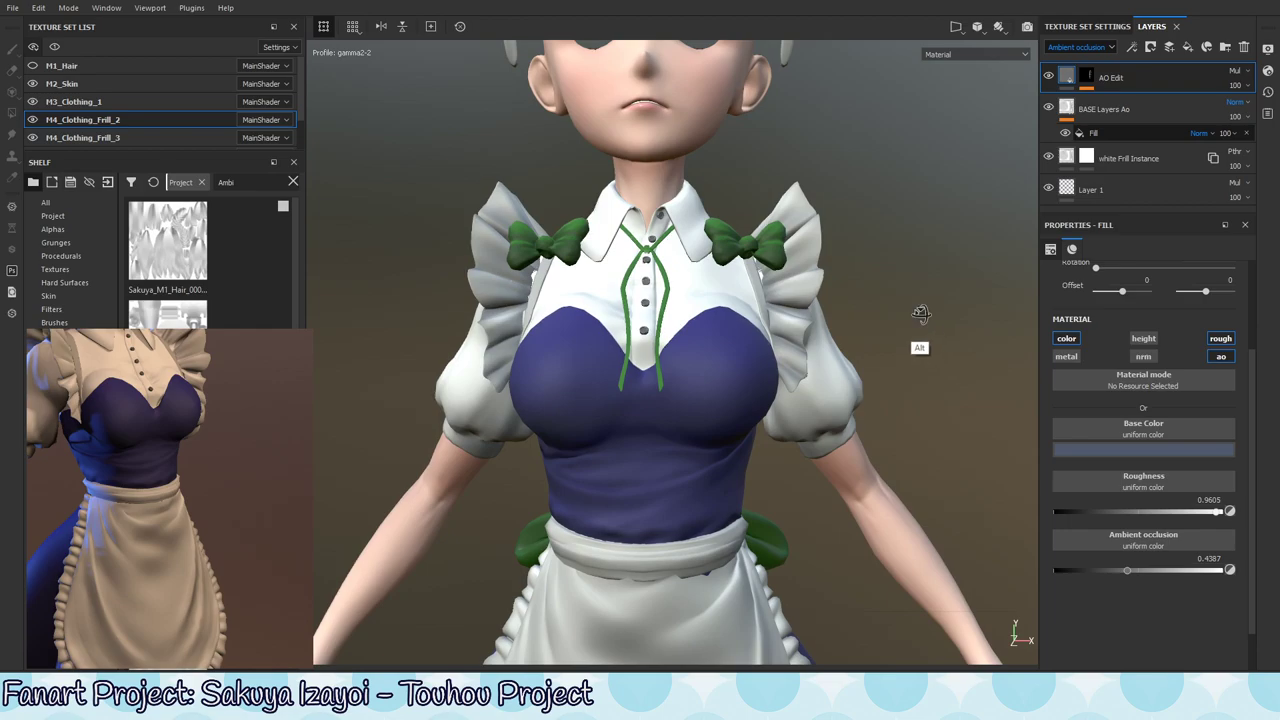
left_click_drag(921, 314, 892, 335, "alt")
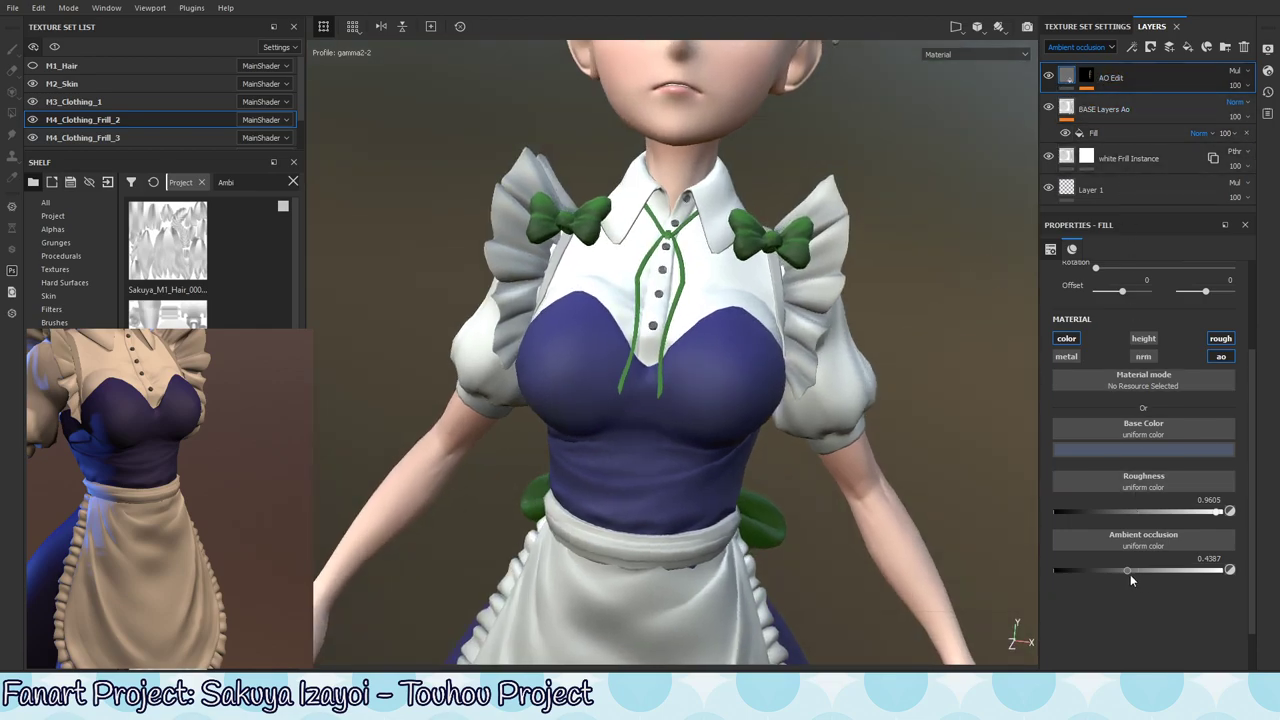
mouse_move(1128, 571)
left_mouse_down()
mouse_move(1171, 571)
mouse_move(1035, 580)
mouse_move(1176, 575)
left_mouse_up()
left_click_drag(800, 480, 476, 470, "alt")
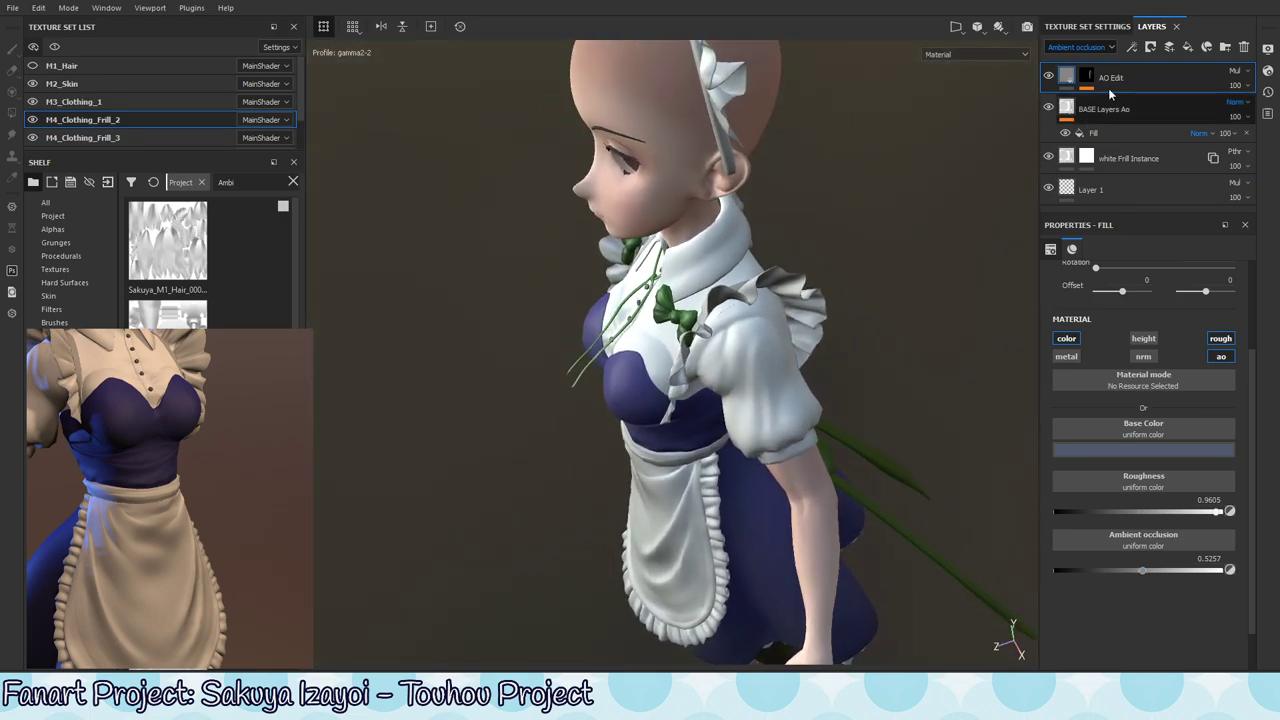
left_click_drag(854, 477, 826, 465, "alt")
mouse_move(626, 510)
right_mouse_down("alt")
mouse_move(608, 497)
mouse_move(661, 492)
mouse_move(637, 514)
right_mouse_up("alt")
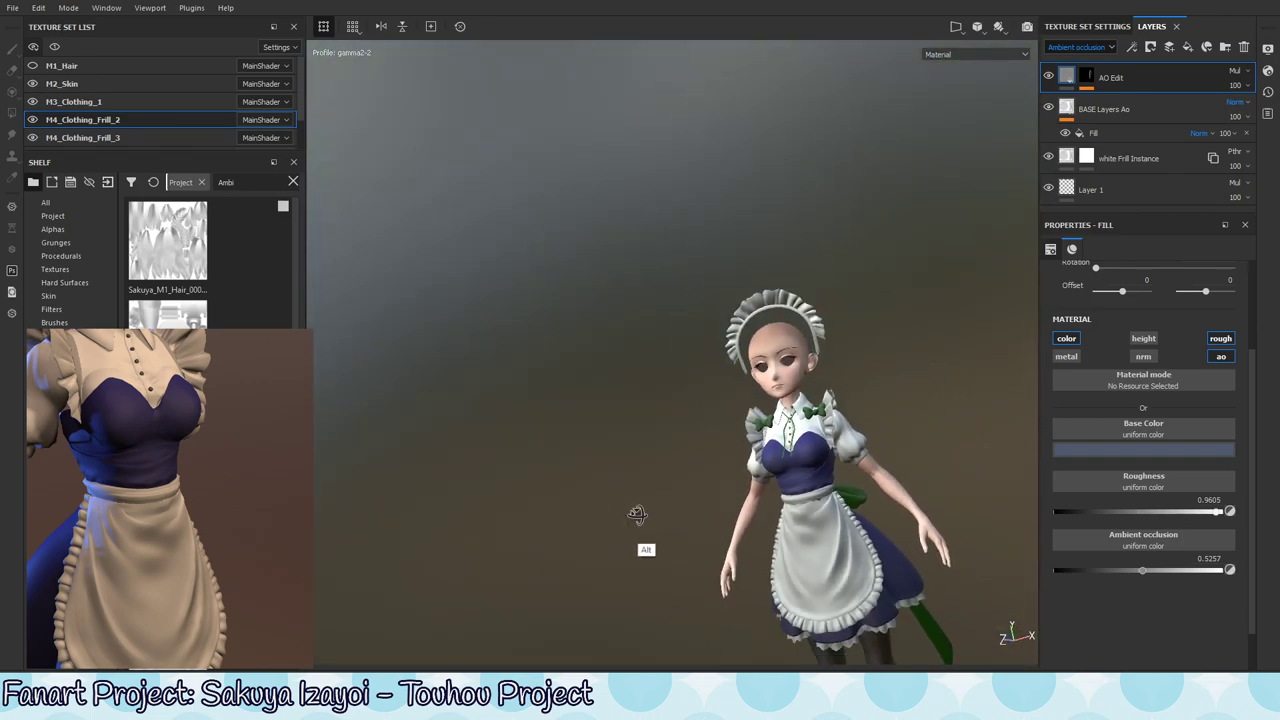
left_click_drag(637, 514, 674, 531, "alt+shift")
right_click_drag(730, 495, 1187, 429, "alt")
middle_click_drag(809, 462, 788, 462, "alt")
left_click_drag(788, 461, 720, 466, "alt")
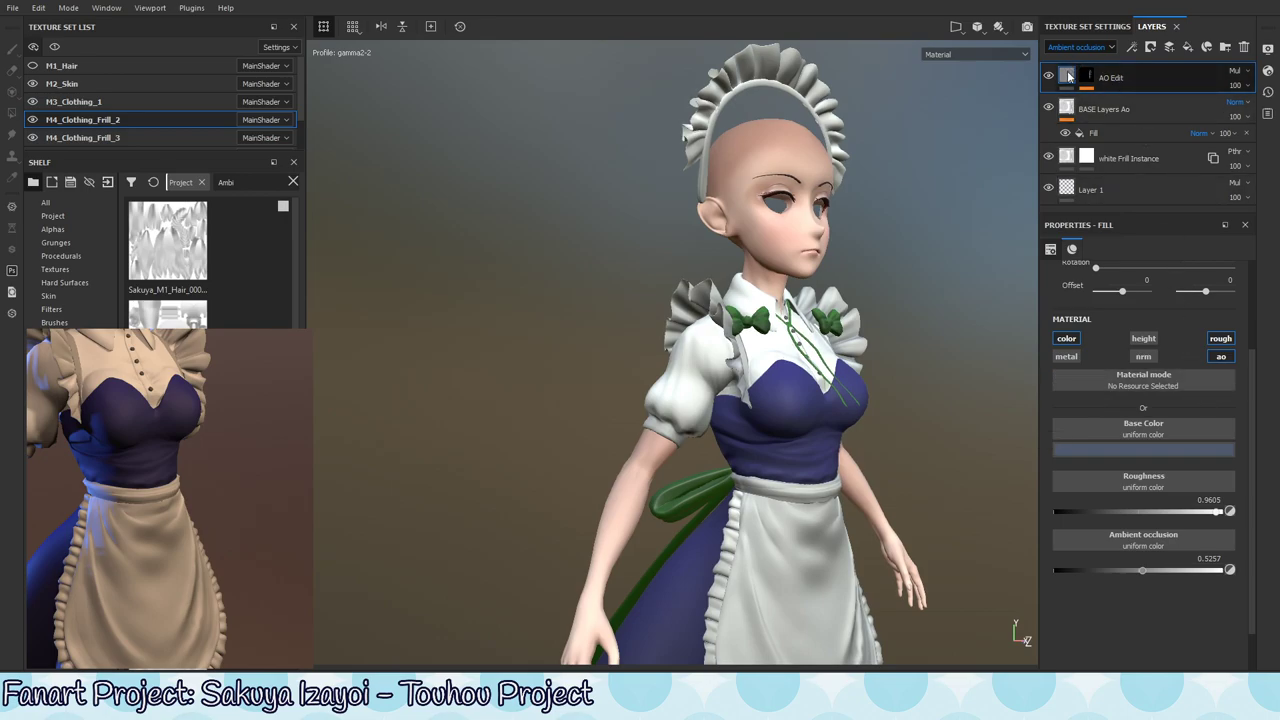
- Shift the AO Edit fill's Base Color to a slightly darker grey-blue and check it on the upper body
left_click(1143, 449)
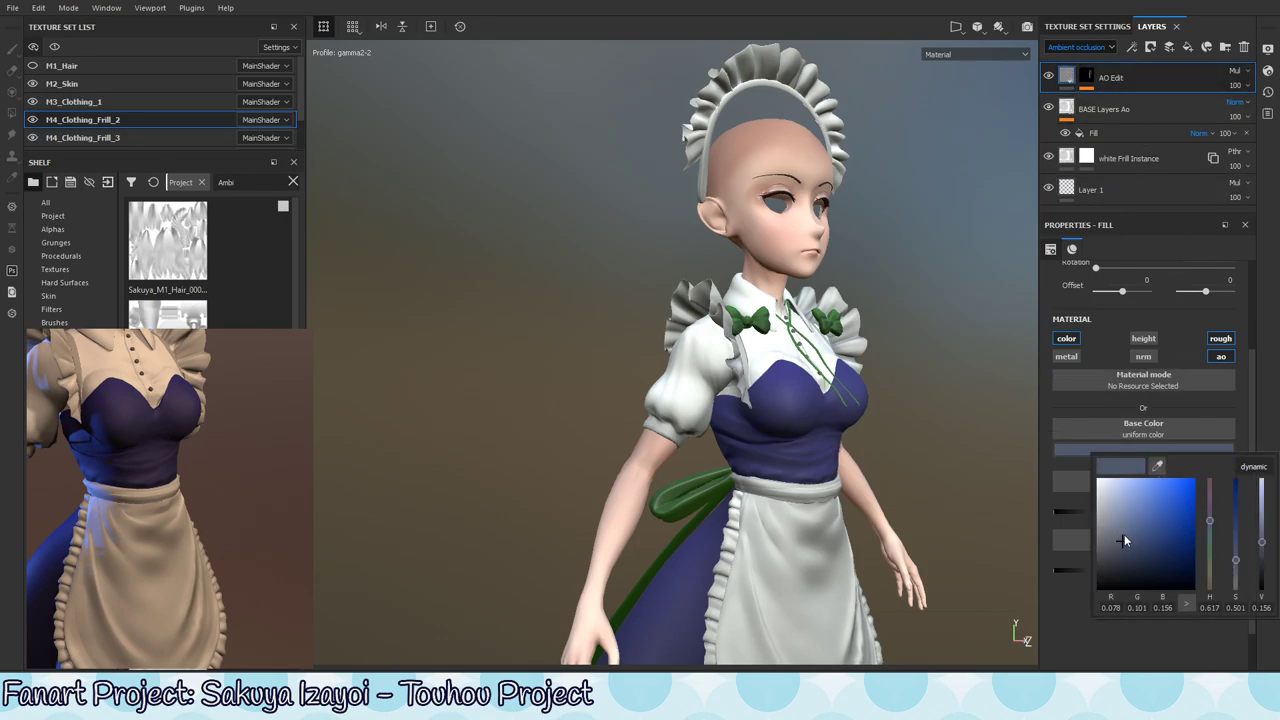
mouse_move(1123, 545)
left_mouse_down()
mouse_move(1120, 490)
mouse_move(1129, 551)
left_mouse_up()
right_click_drag(1000, 336, 858, 407, "alt")
left_click_drag(858, 405, 850, 378, "alt")
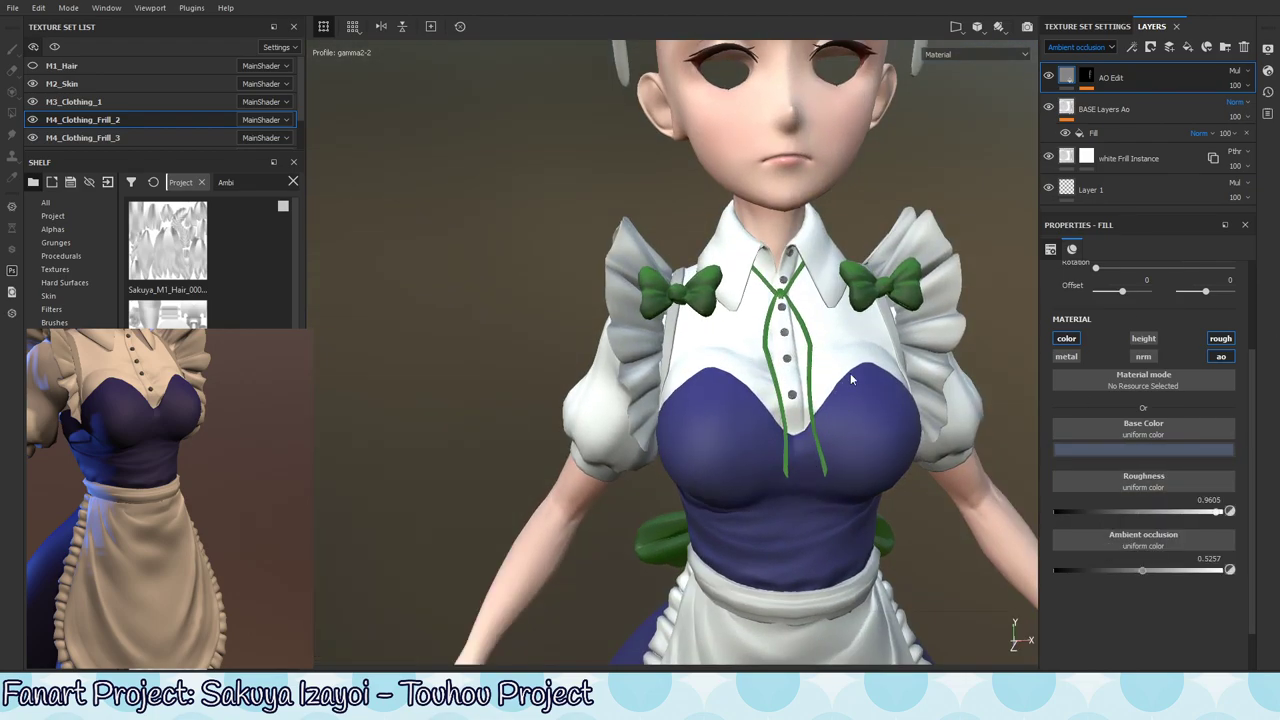
- Compare the shoulder frills with the AO Edit, BASE Layers Ao and white Frill Instance layers hidden and shown
left_click(1049, 76)
left_click(1048, 157)
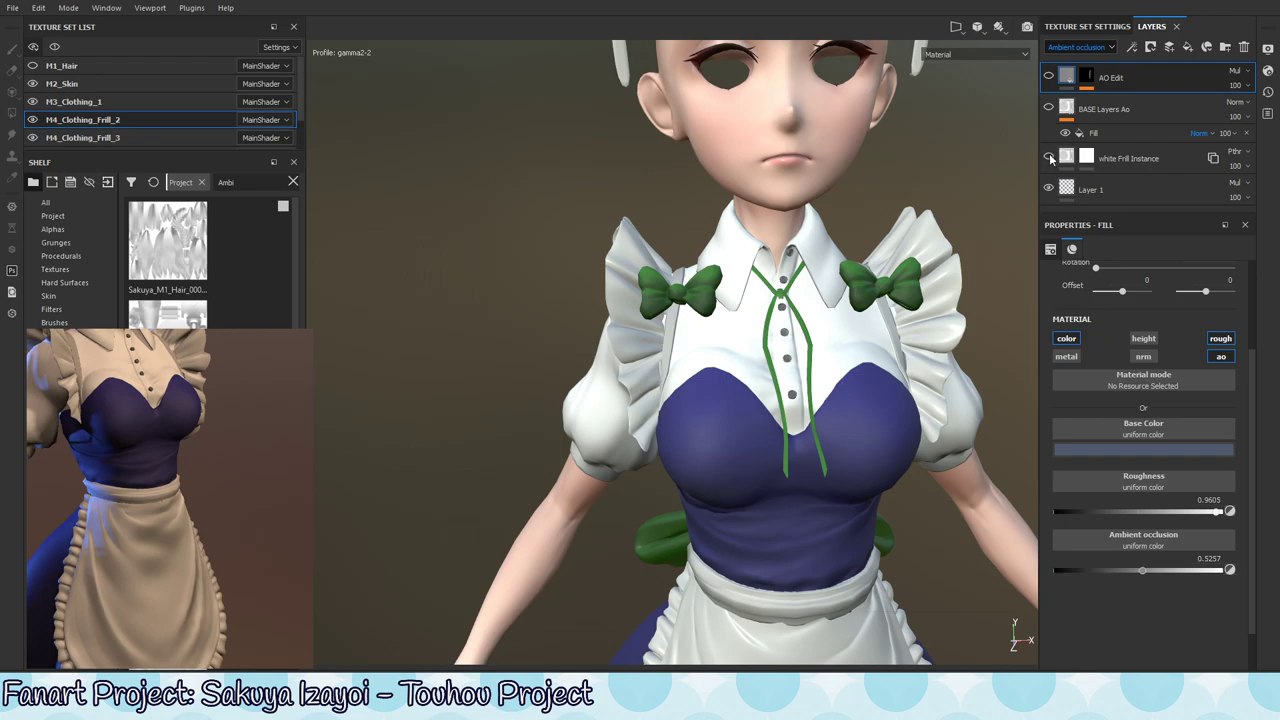
left_click(1049, 157)
left_click(1048, 76)
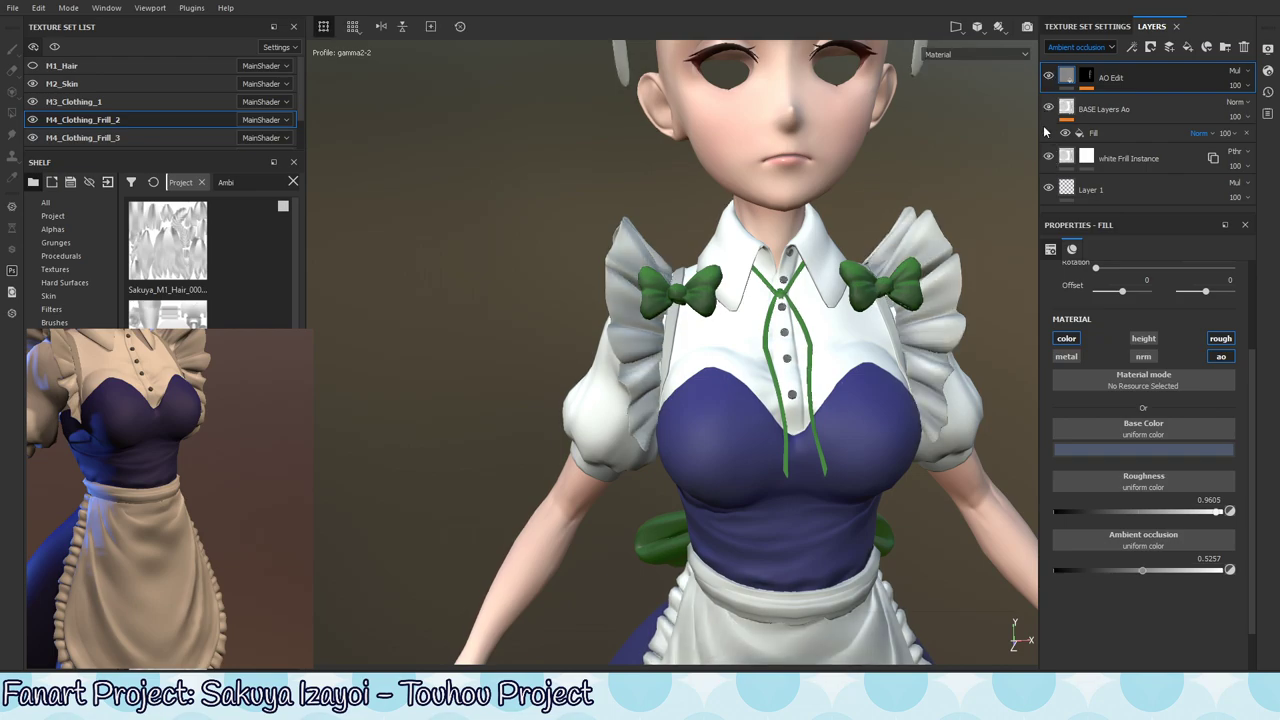
left_click_drag(754, 332, 674, 352, "alt")
right_click_drag(724, 364, 878, 317, "alt")
left_click_drag(878, 317, 843, 400, "alt")
- Compare the shoulder frills close up with the AO Edit layer toggled off and on under rotated environment lighting
left_click(1049, 77)
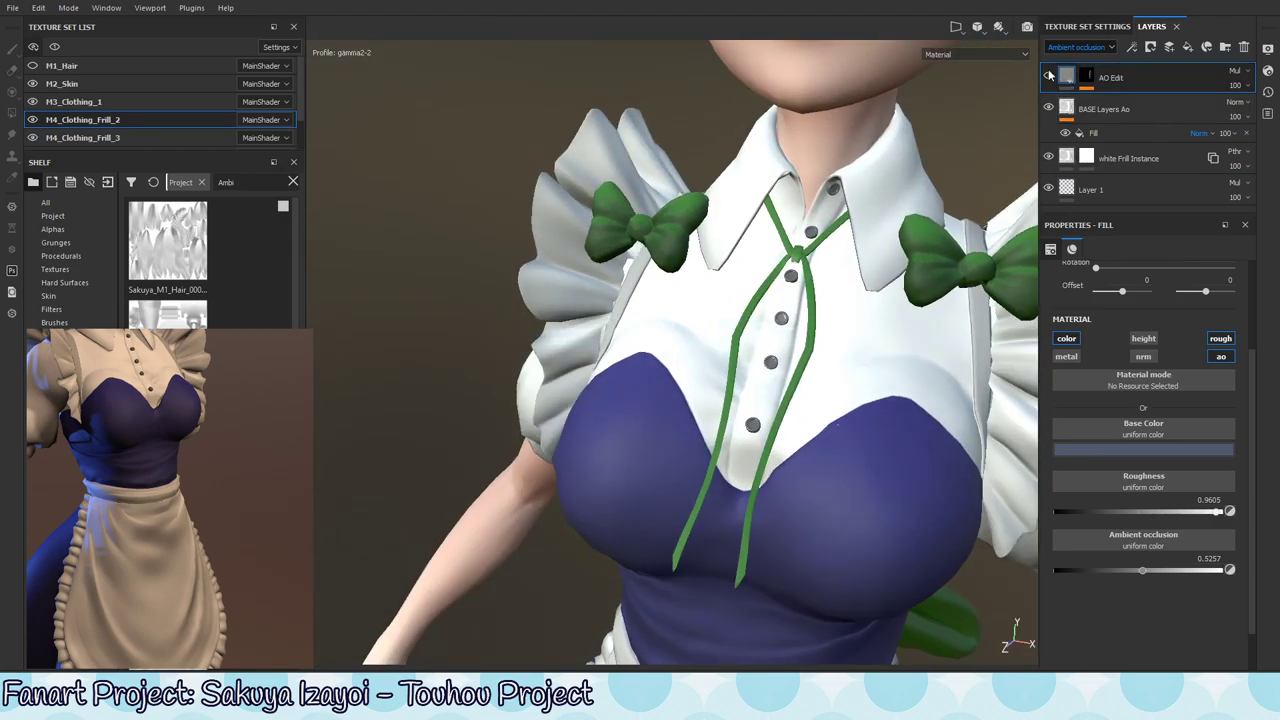
left_click(1048, 79)
left_click(1048, 78)
left_click(1048, 79)
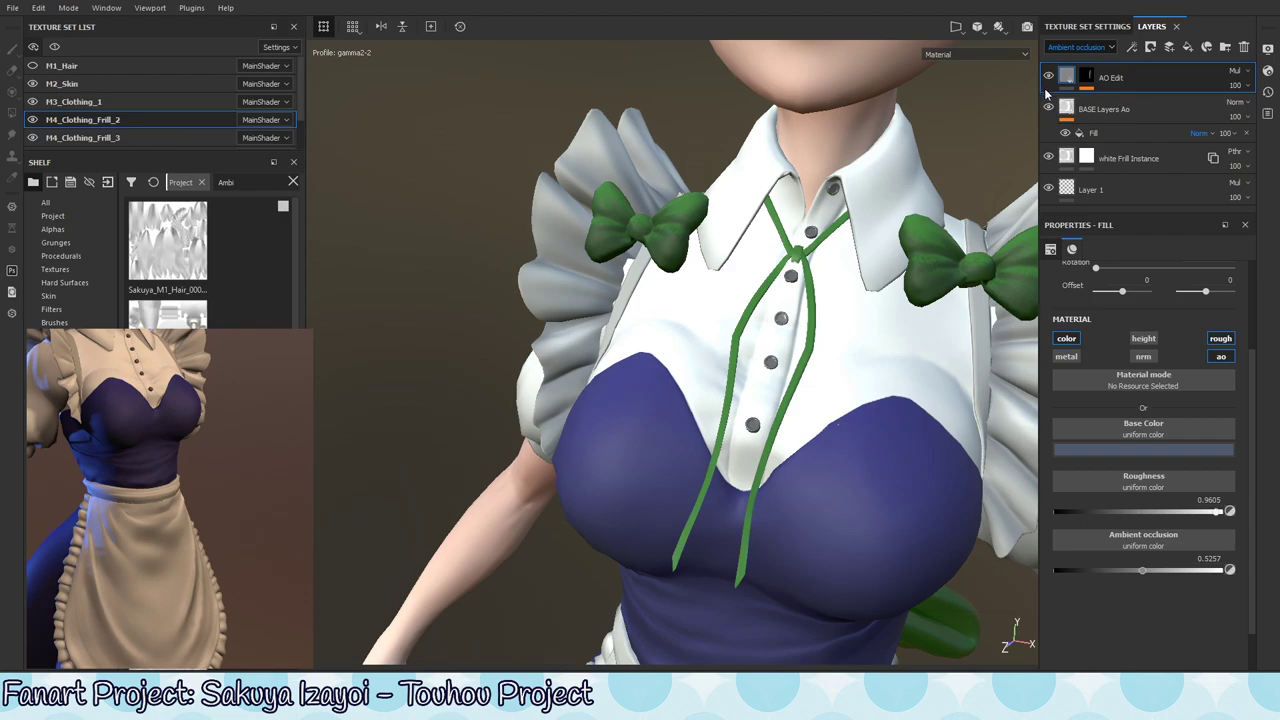
right_click_drag(922, 232, 960, 209, "shift")
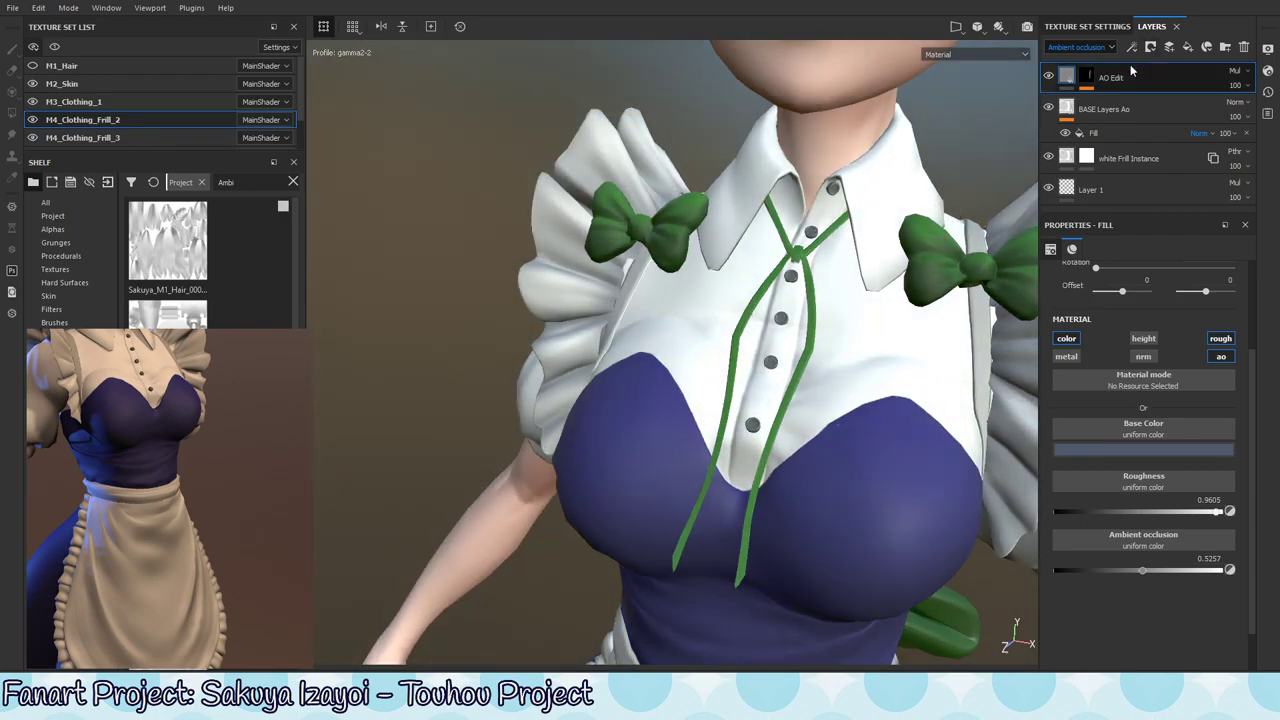
left_click(1049, 77)
left_click(1049, 77)
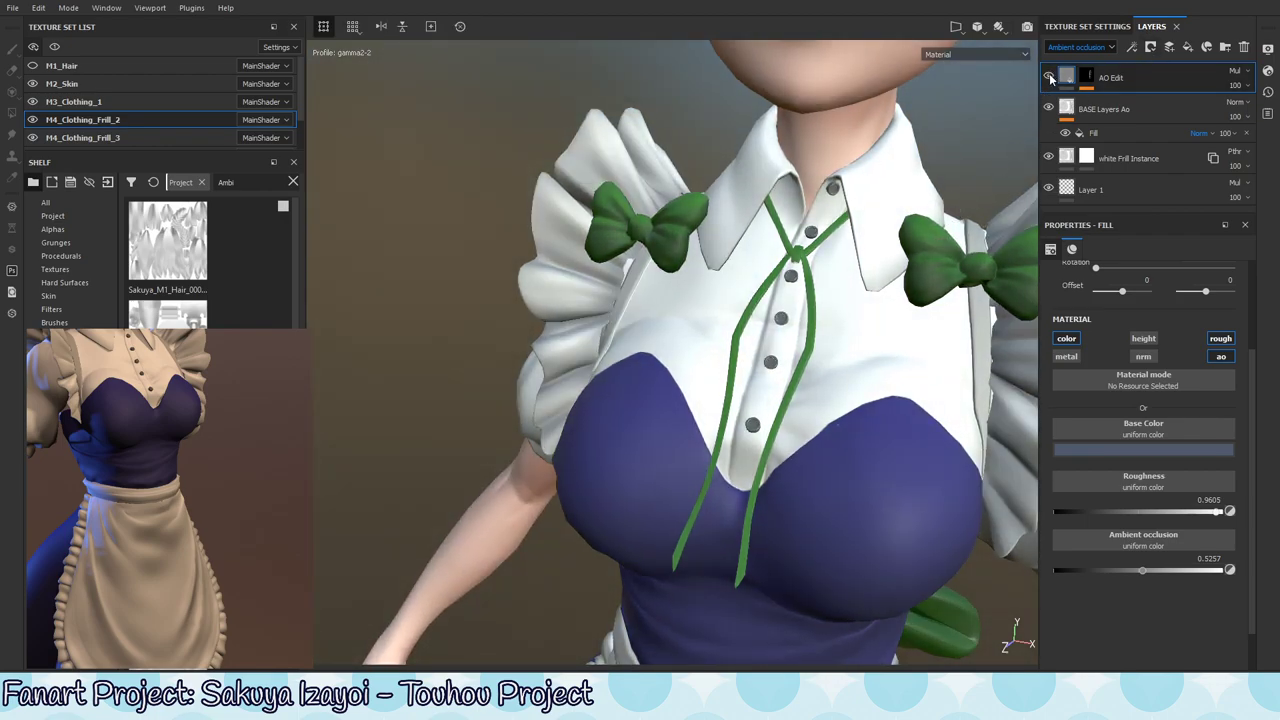
left_click(1049, 158)
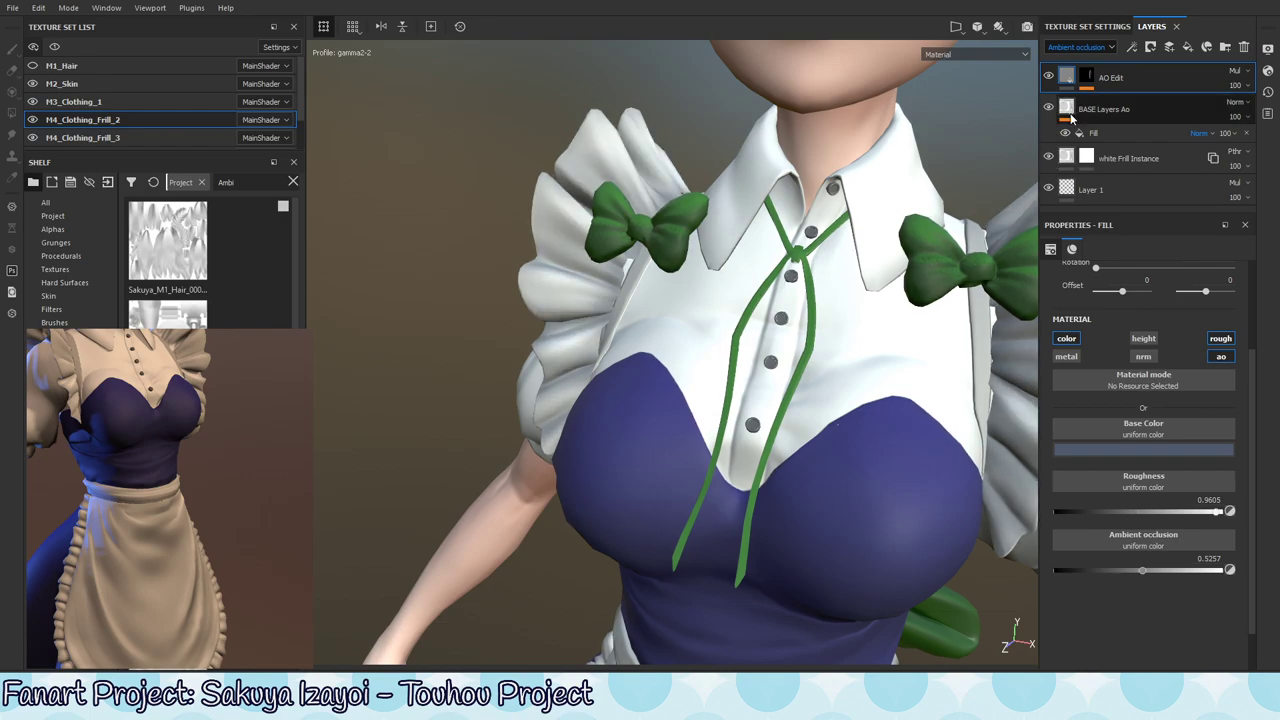
left_click_drag(571, 238, 559, 247, "alt")
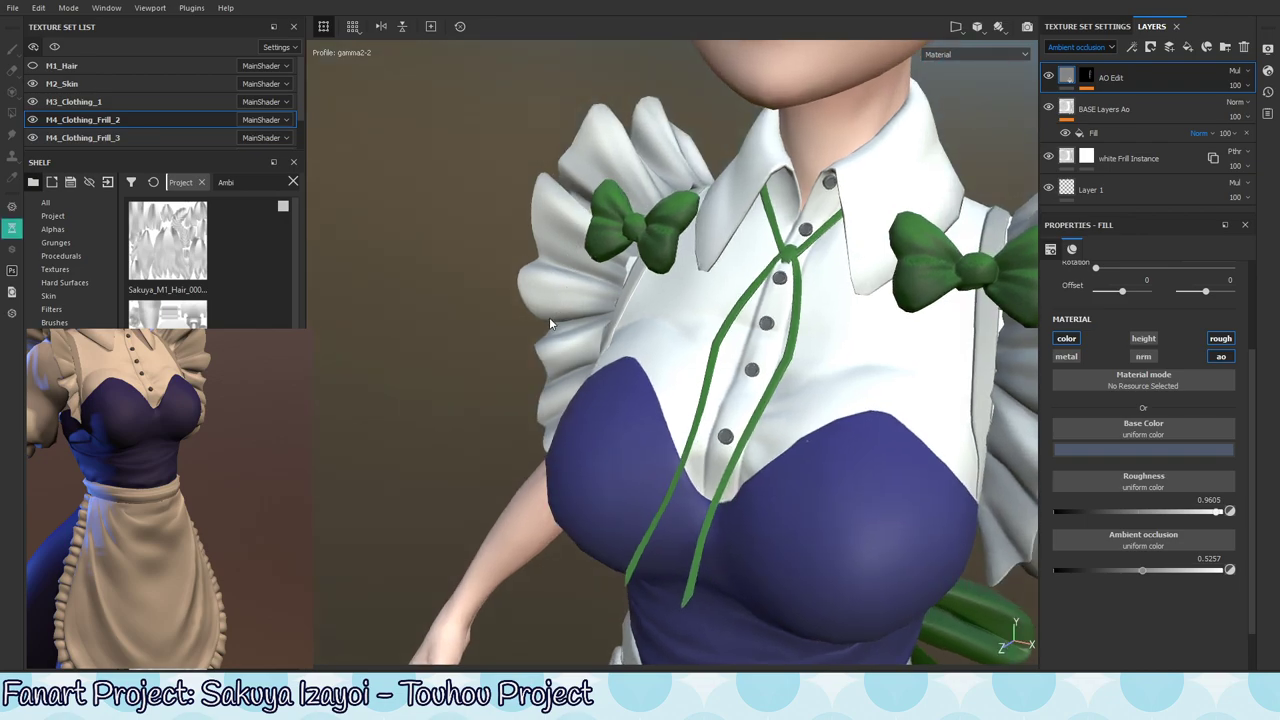
- Activate the Paint effect in the AO Edit layer's mask and set the brush size to 5.54 for the shoulder frills
left_click(1090, 76)
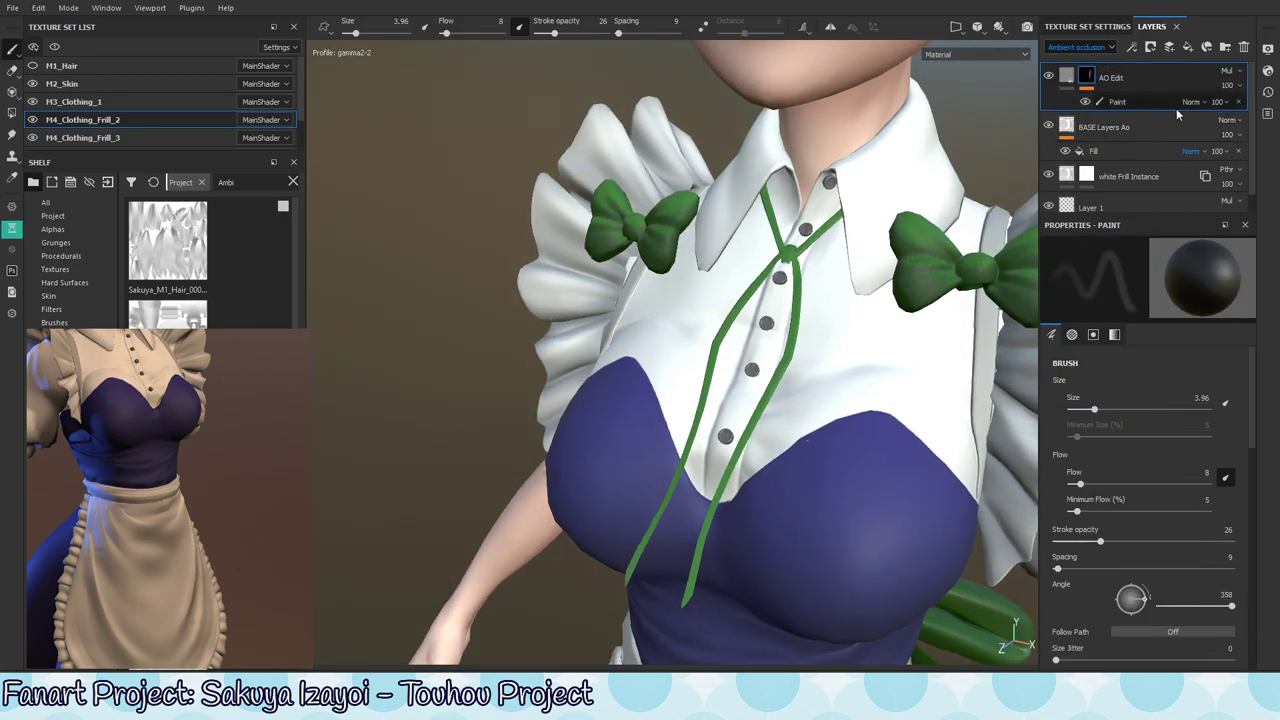
left_click(1176, 106)
left_click_drag(554, 300, 560, 294, "alt")
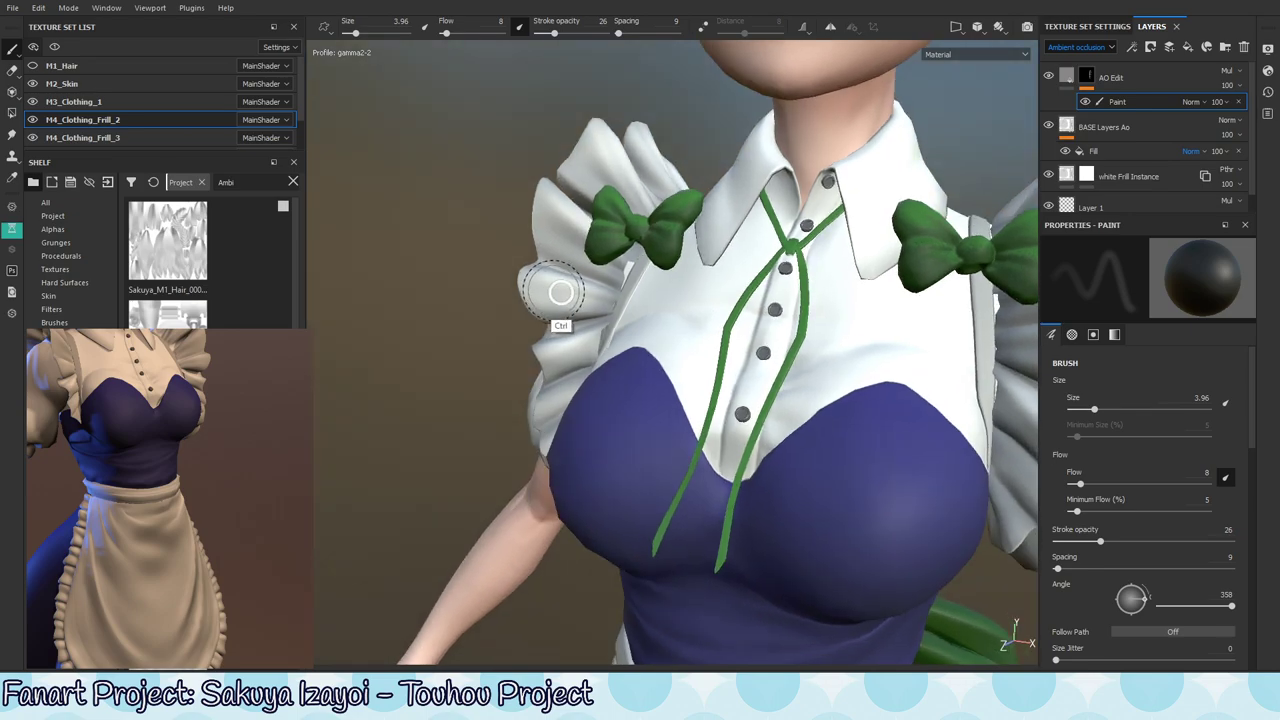
right_click_drag(564, 294, 580, 297, "ctrl")
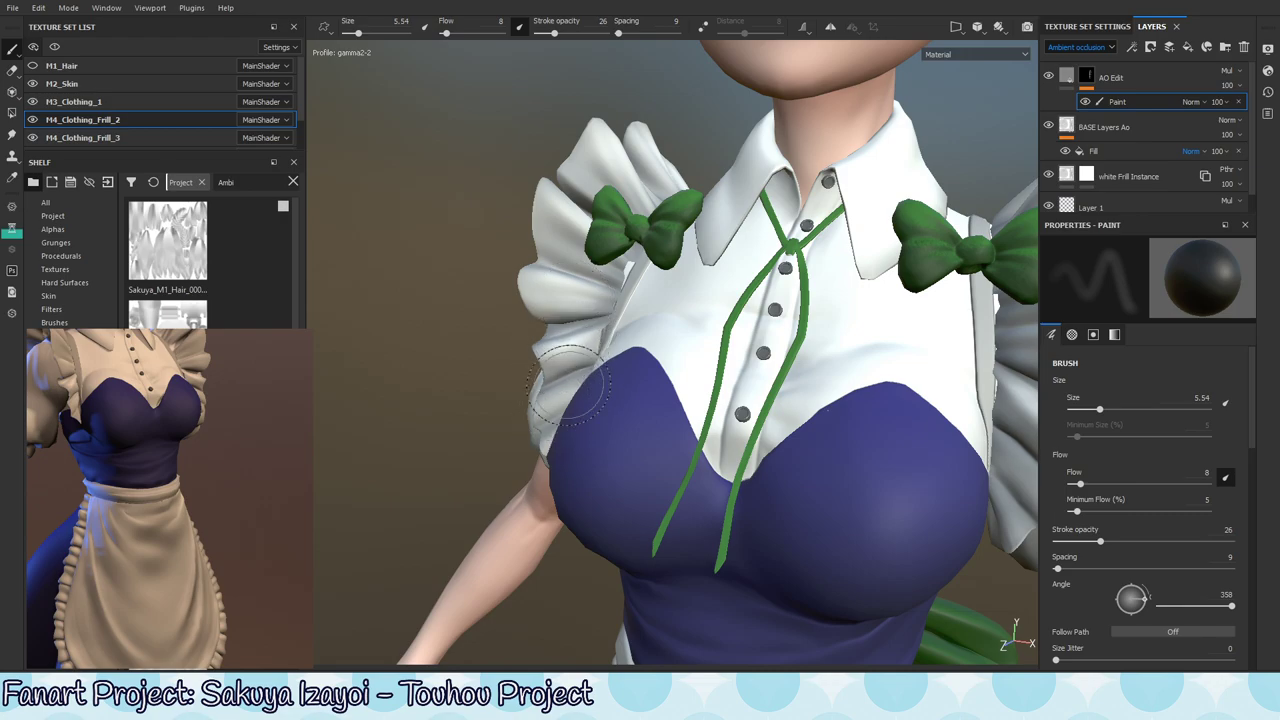
left_click_drag(580, 390, 575, 285, "alt")
mouse_move(555, 225)
left_mouse_down("alt")
mouse_move(594, 246)
mouse_move(600, 196)
mouse_move(660, 180)
left_mouse_up("alt")
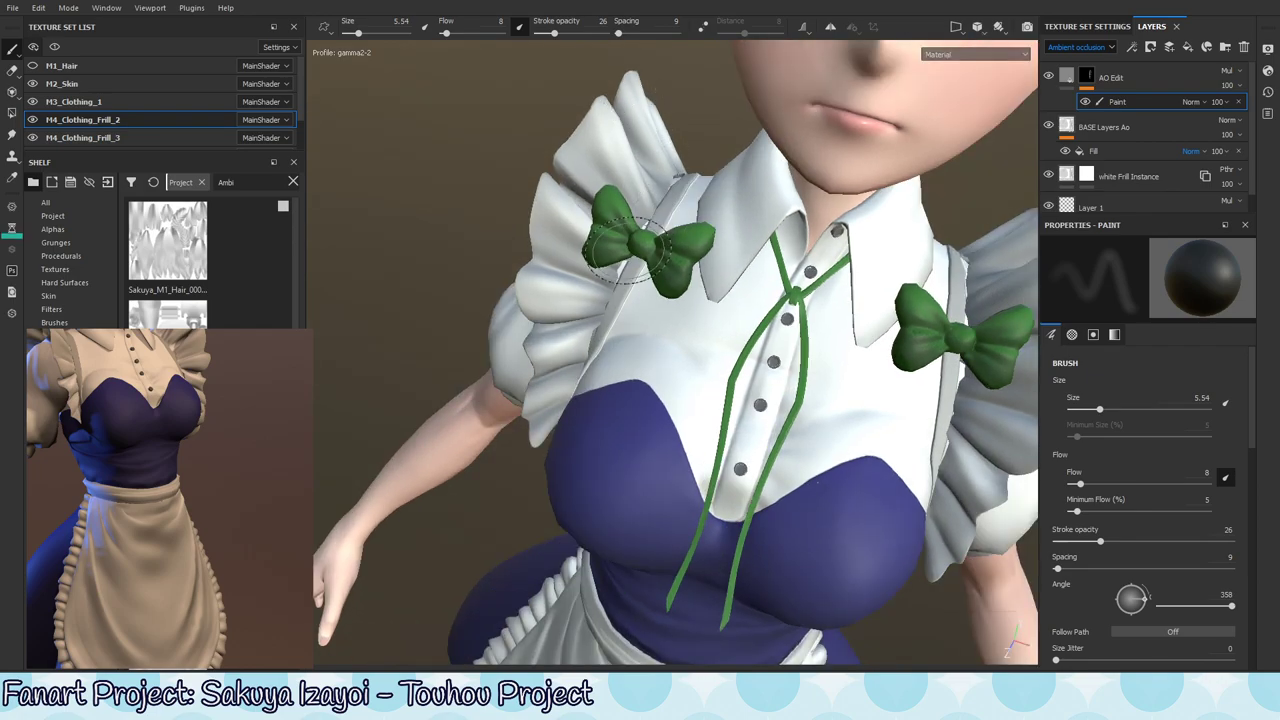
- Isolate the Ambient occlusion channel in the viewport and save the project
key("shift+c")
key("shift+c")
key("shift+c")
key("shift+c")
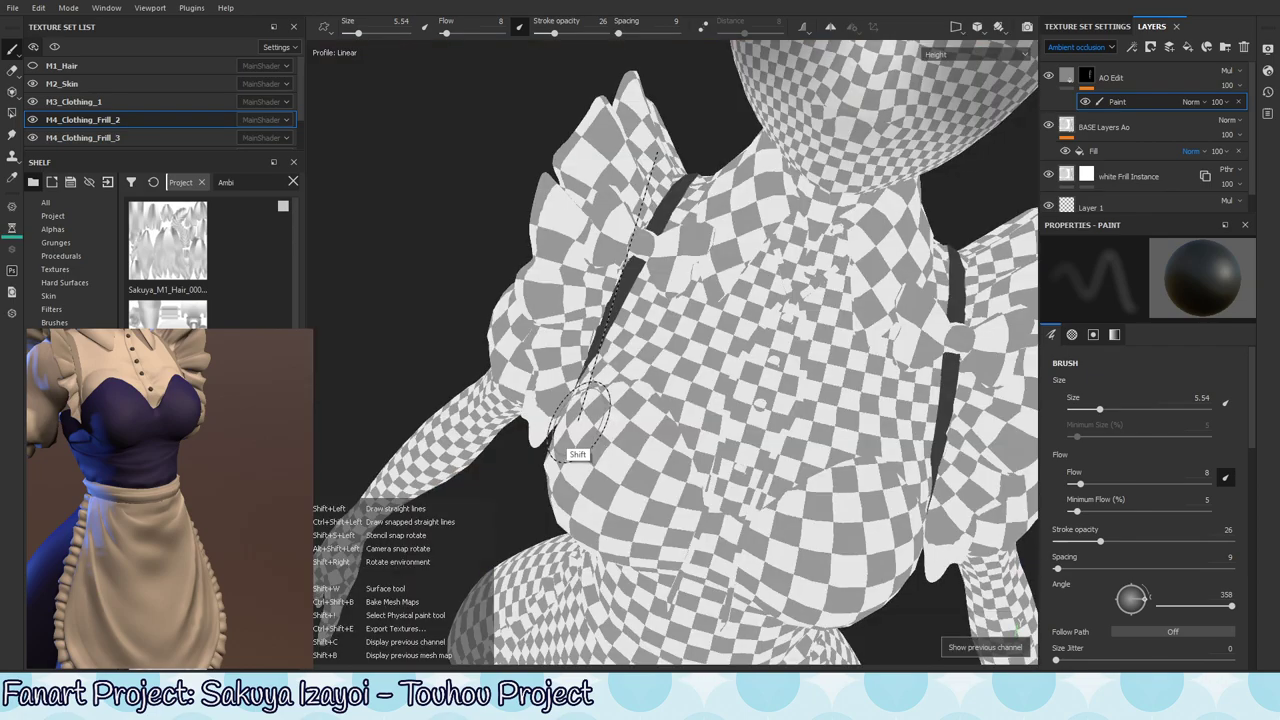
key("shift+b")
key("shift+b")
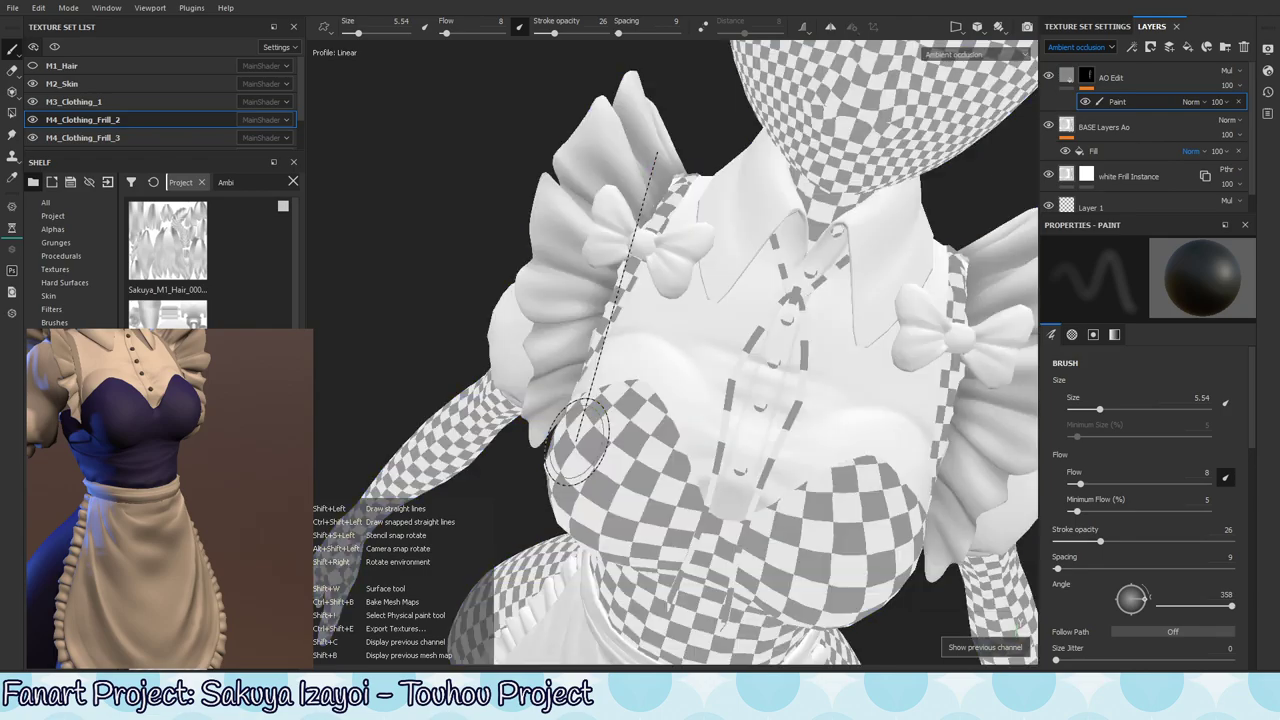
key("ctrl+s")
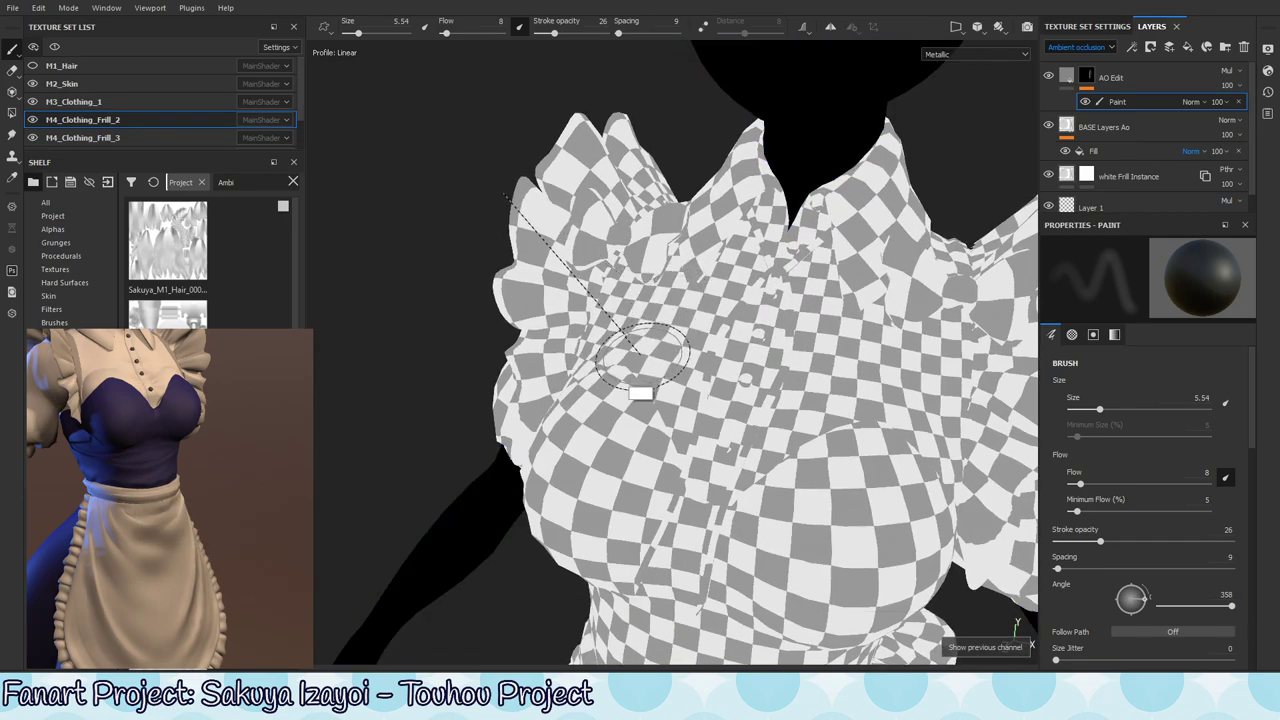
- Go through the Roughness and Normal+Height+Mesh views of the upper body and return to the Ambient occlusion channel
key("shift+c")
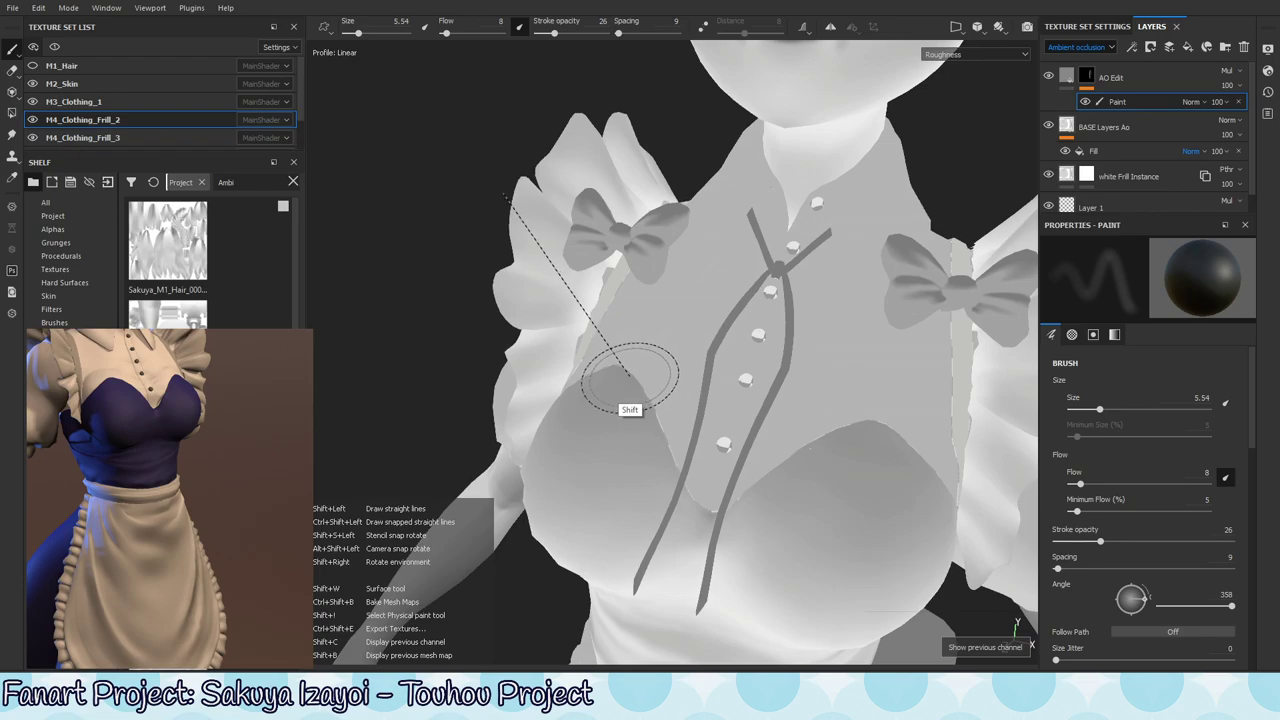
key("shift+c")
key("shift+c")
key("shift+c")
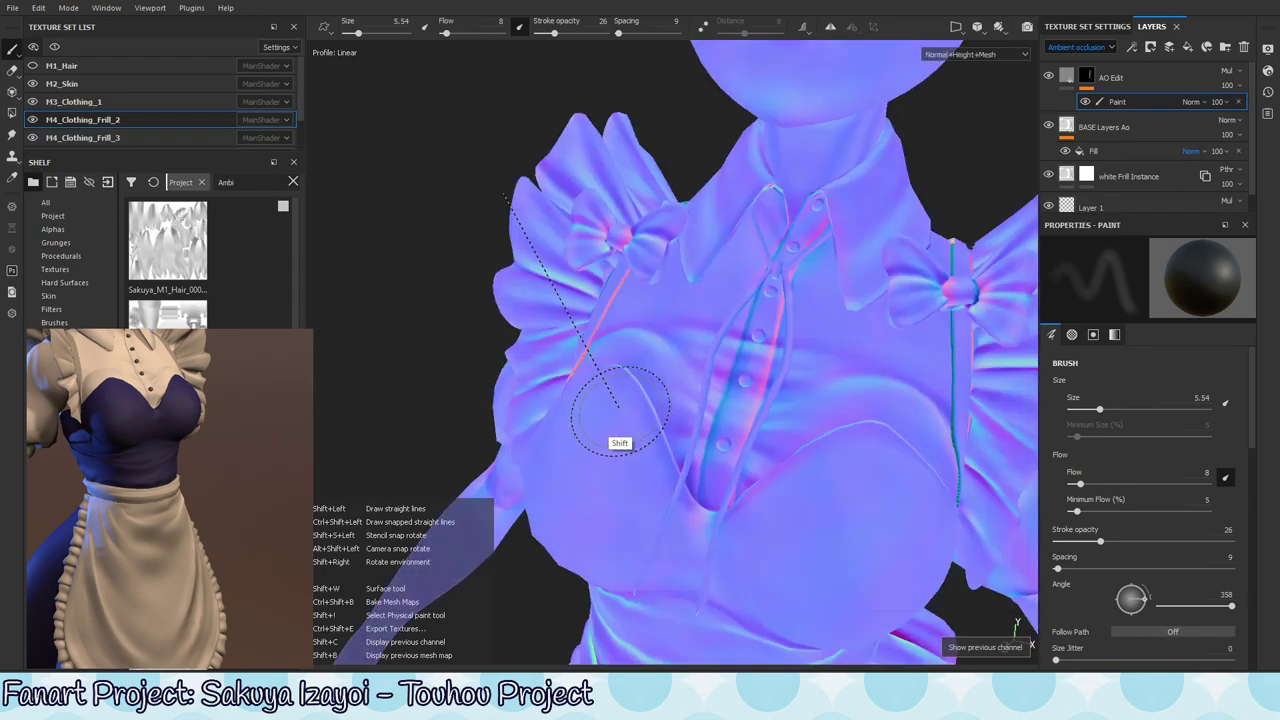
key("shift+c")
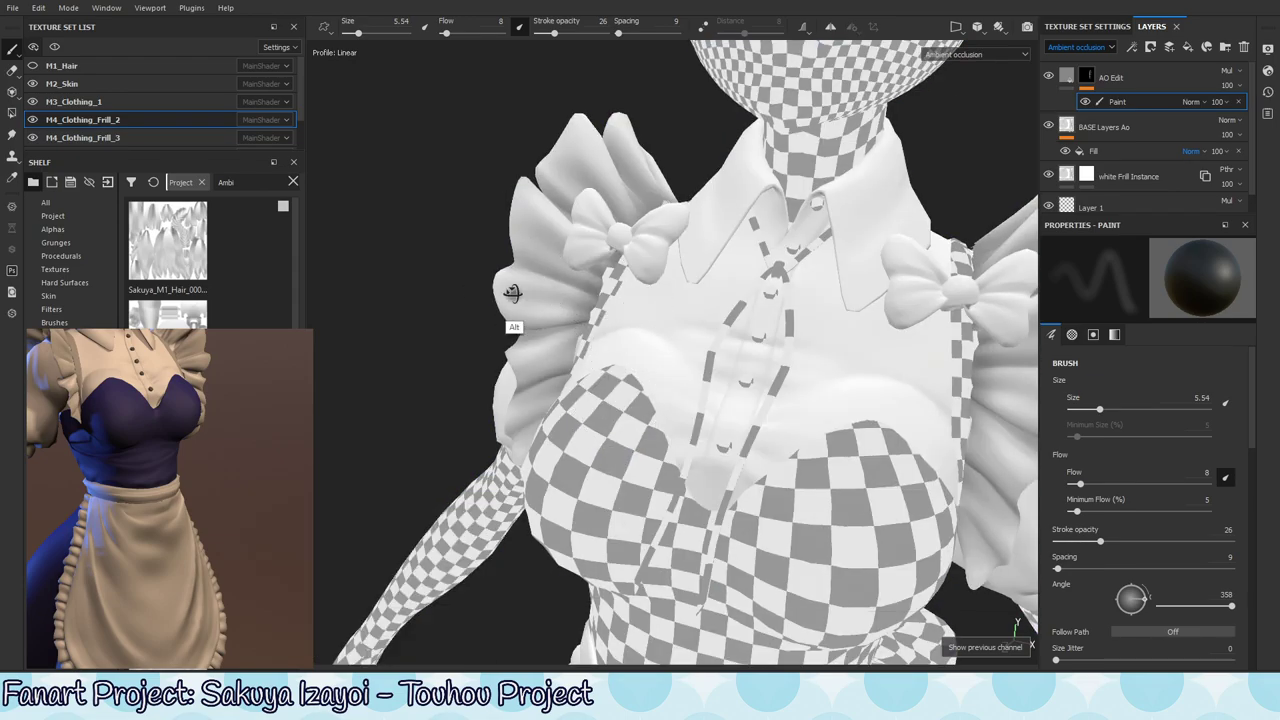
- Set the brush size to 2.87 and paint black strokes in the AO Edit mask on the lower shoulder frill folds
left_click_drag(512, 292, 522, 300, "alt")
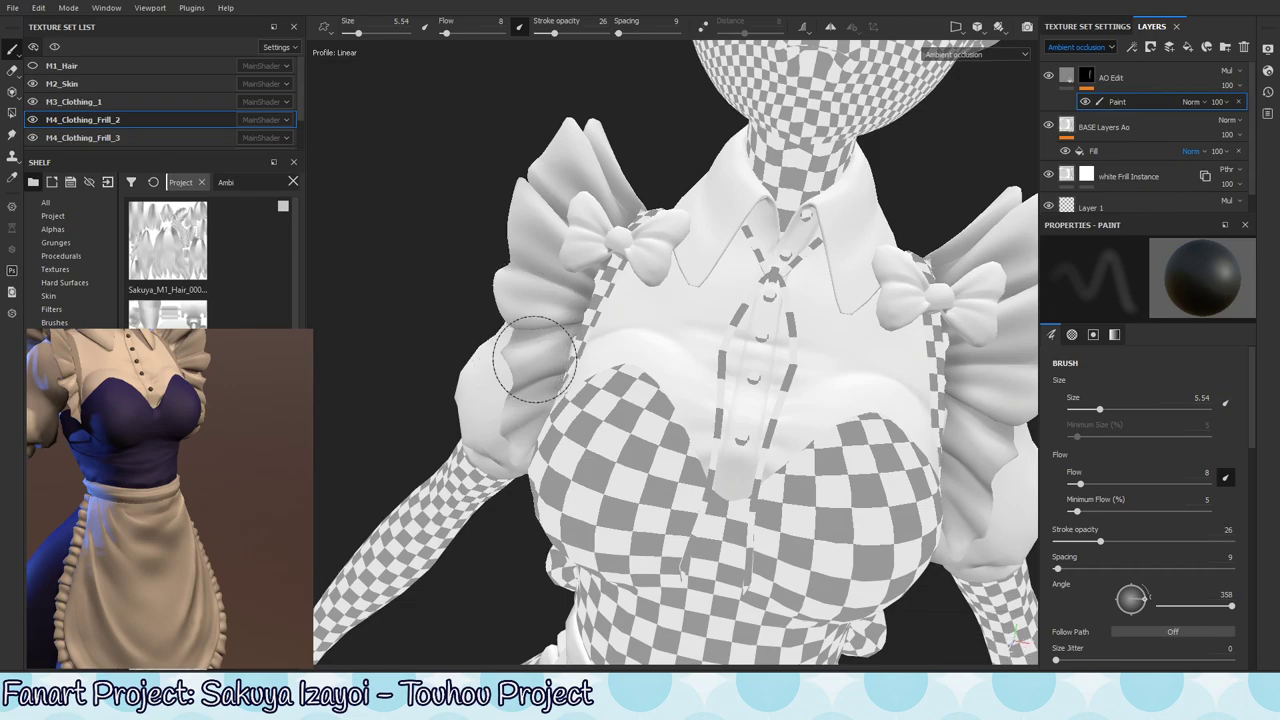
key("ctrl")
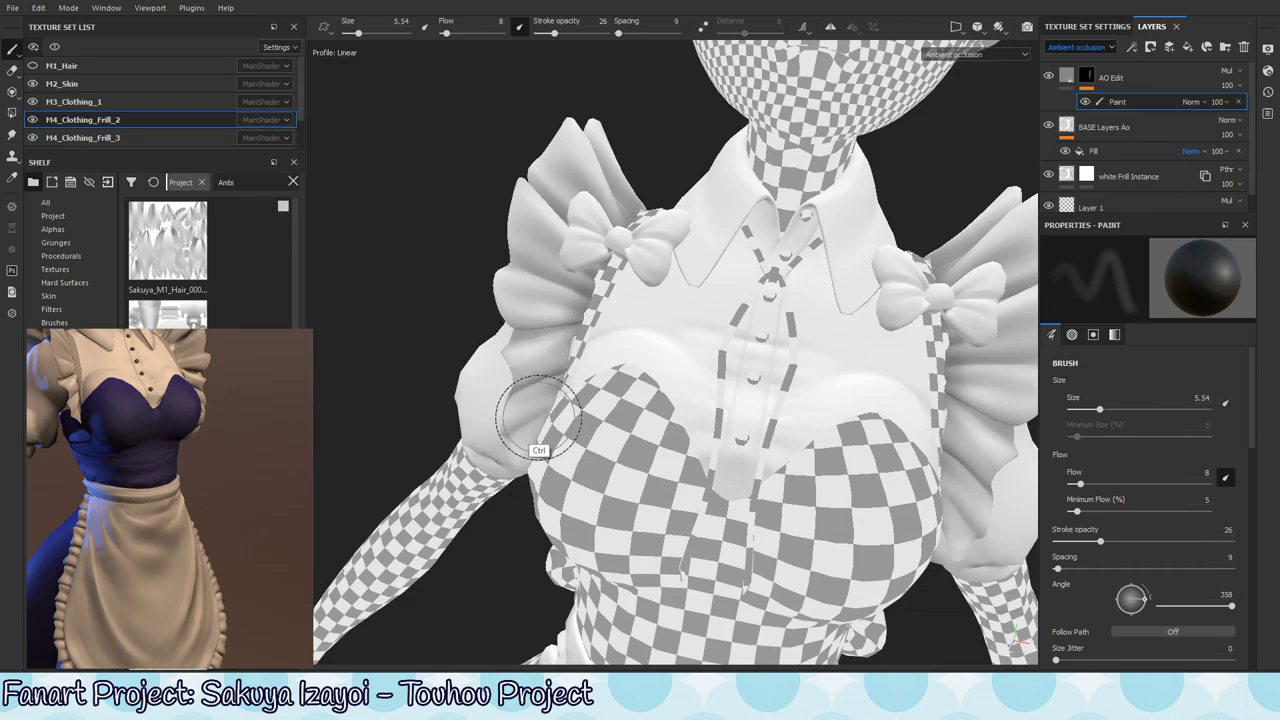
right_click_drag(538, 415, 524, 413, "ctrl")
left_click_drag(512, 428, 525, 446)
left_click_drag(504, 332, 528, 312)
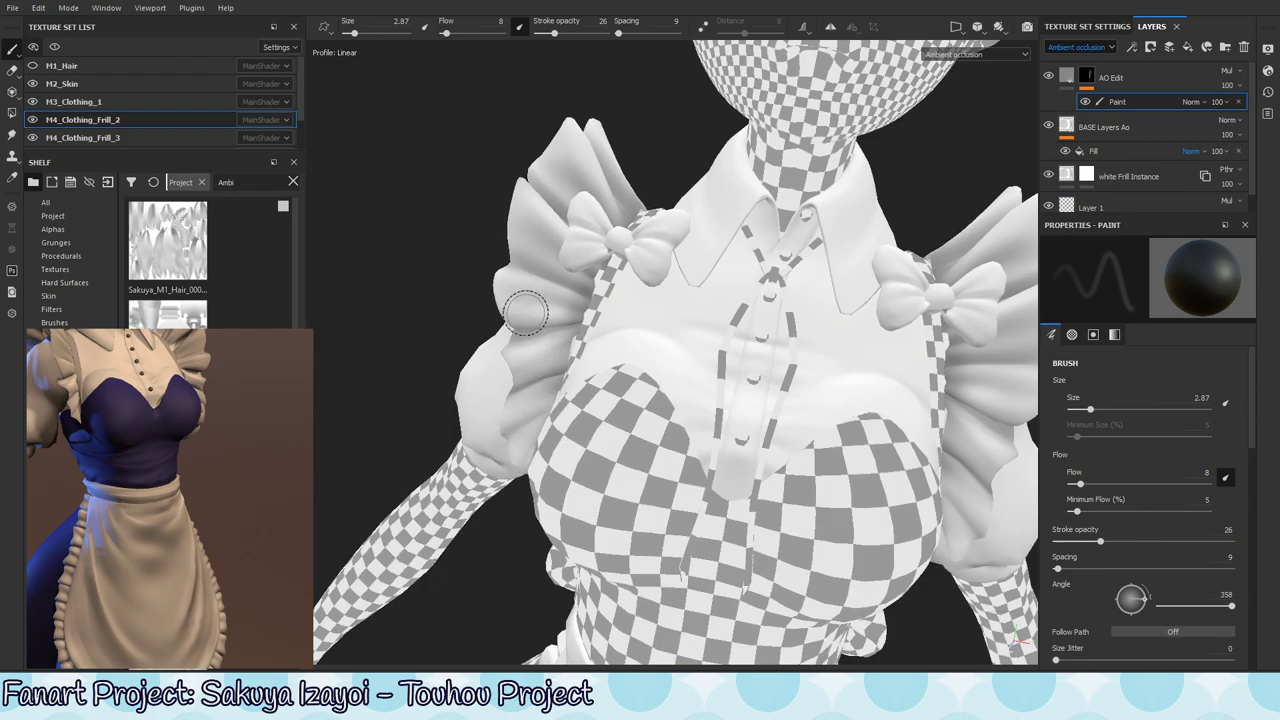
mouse_move(524, 375)
left_mouse_down()
mouse_move(536, 290)
mouse_move(516, 323)
left_mouse_up()
- Switch the brush to white at size 1.84 and touch up the shoulder frill shading in the mask, then restore black
key("x")
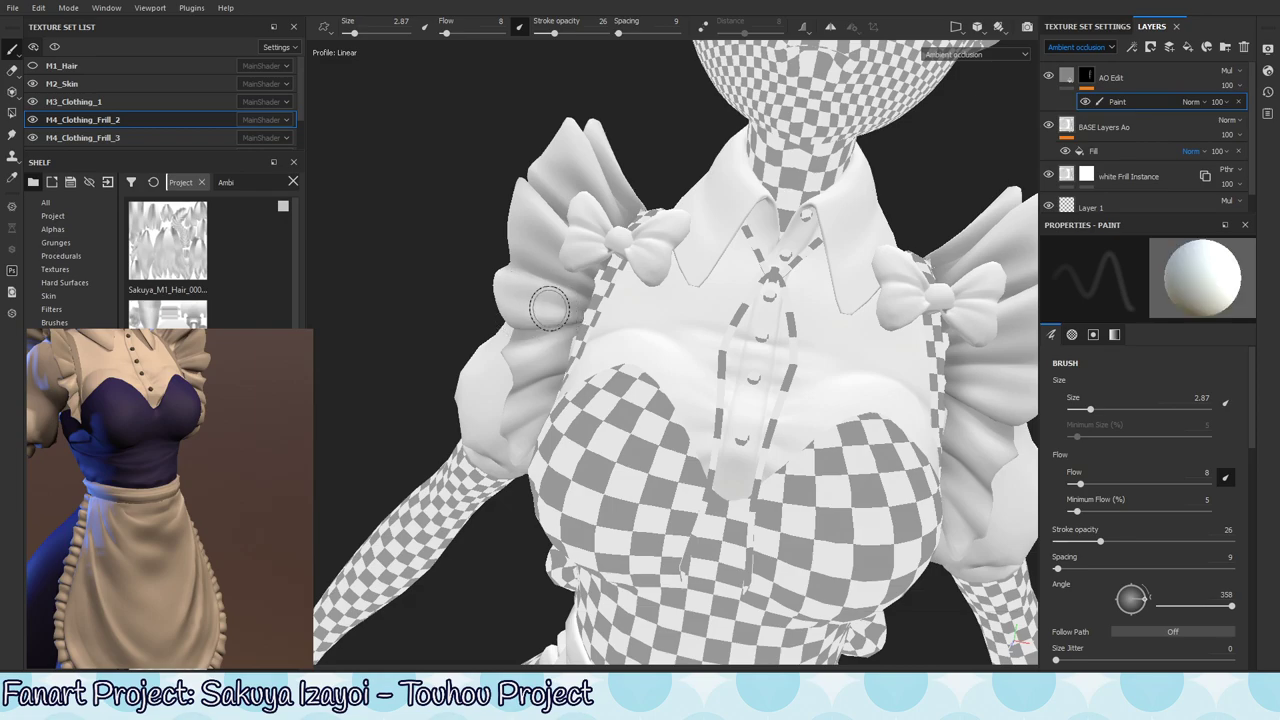
mouse_move(541, 310)
right_mouse_down("ctrl")
mouse_move(488, 342)
mouse_move(506, 336)
right_mouse_up("ctrl")
mouse_move(525, 300)
left_mouse_down()
mouse_move(594, 310)
mouse_move(522, 300)
left_mouse_up()
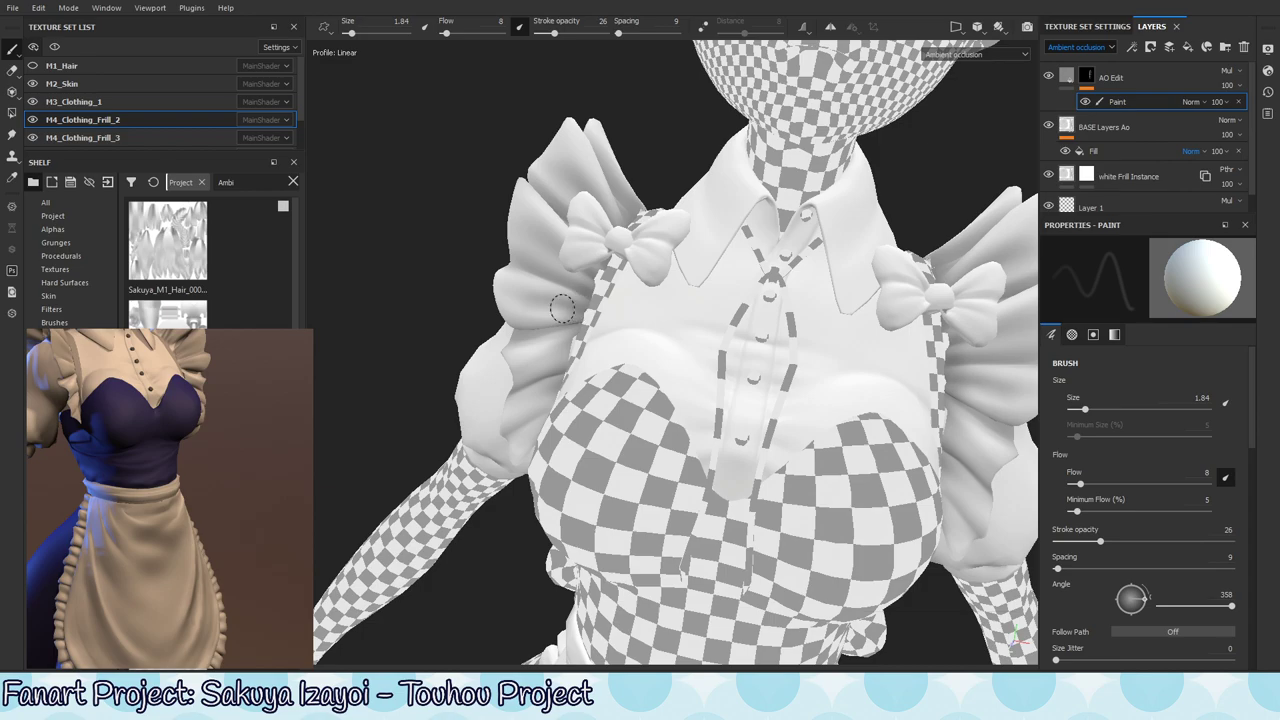
left_click_drag(603, 325, 538, 290, "alt")
key("x")
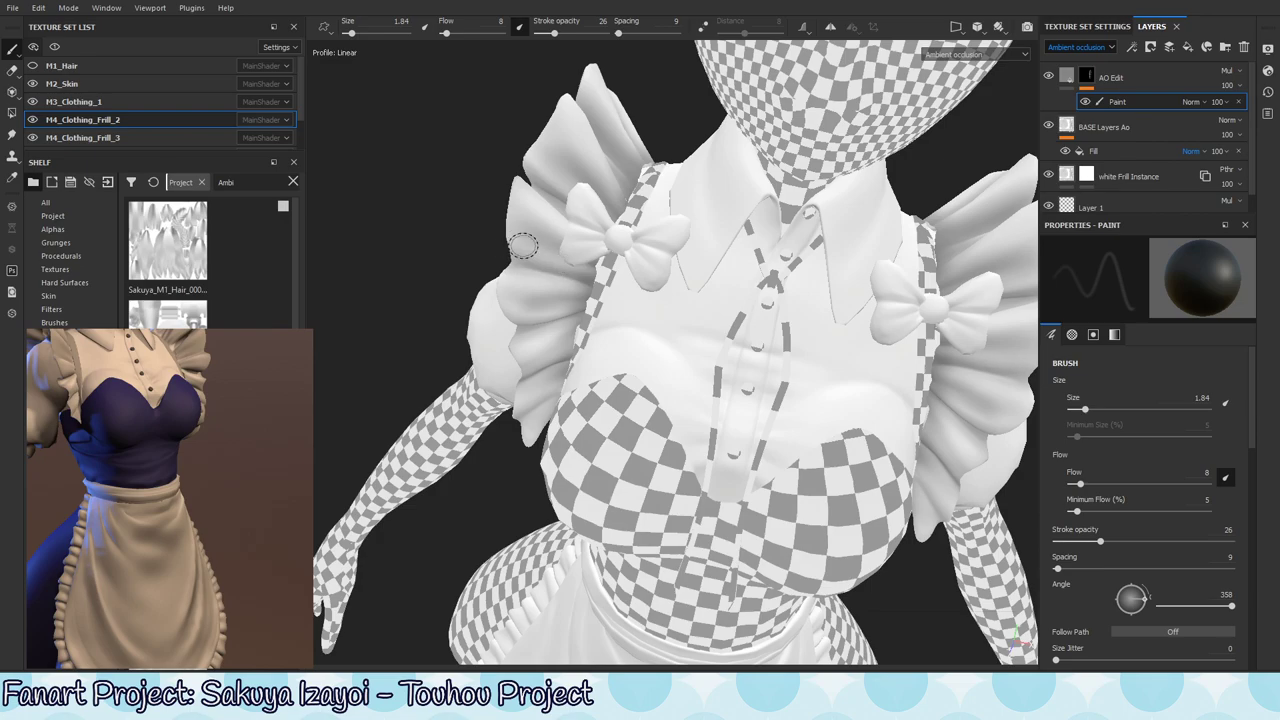
key("x")
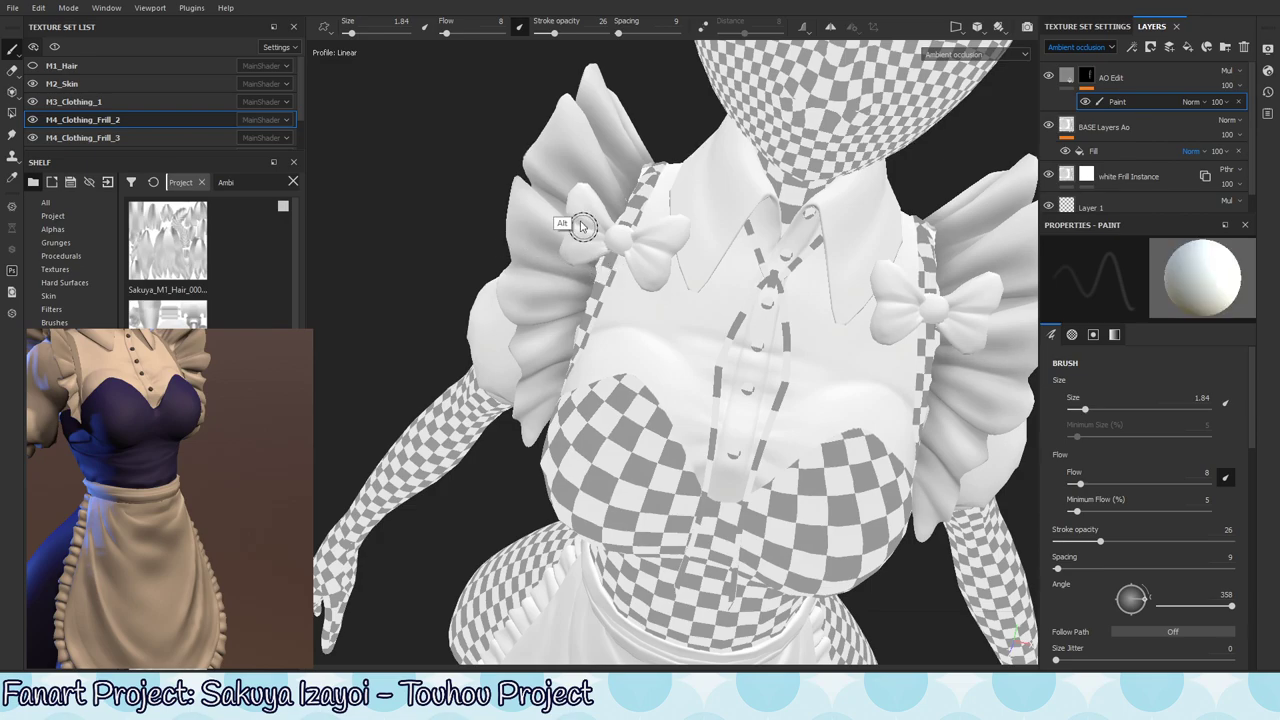
left_click_drag(594, 180, 586, 137, "alt")
middle_click_drag(586, 137, 566, 214, "alt")
key("x")
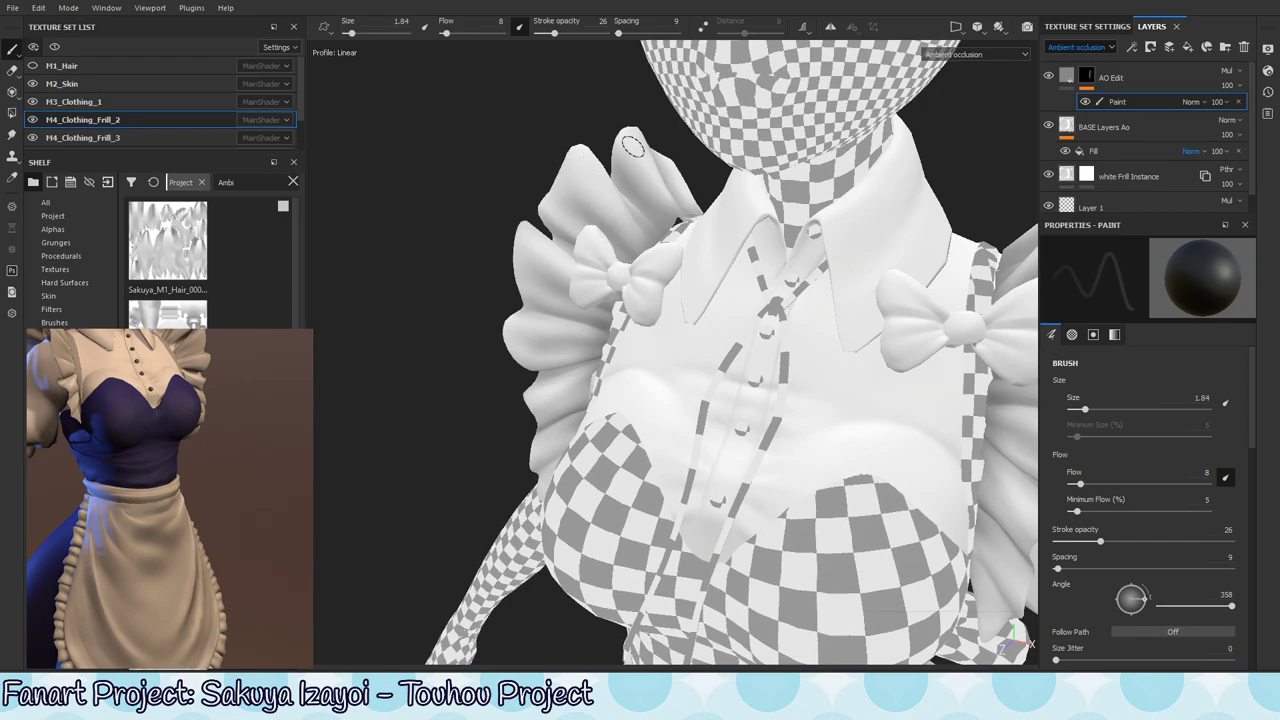
- Set the brush size to 2.81 for working on the back of the shoulder frills
left_click_drag(705, 185, 700, 223, "alt")
middle_click_drag(700, 223, 709, 160, "alt")
right_click_drag(709, 160, 505, 409, "alt")
left_click_drag(505, 408, 880, 529, "alt")
right_click_drag(811, 334, 851, 303, "alt")
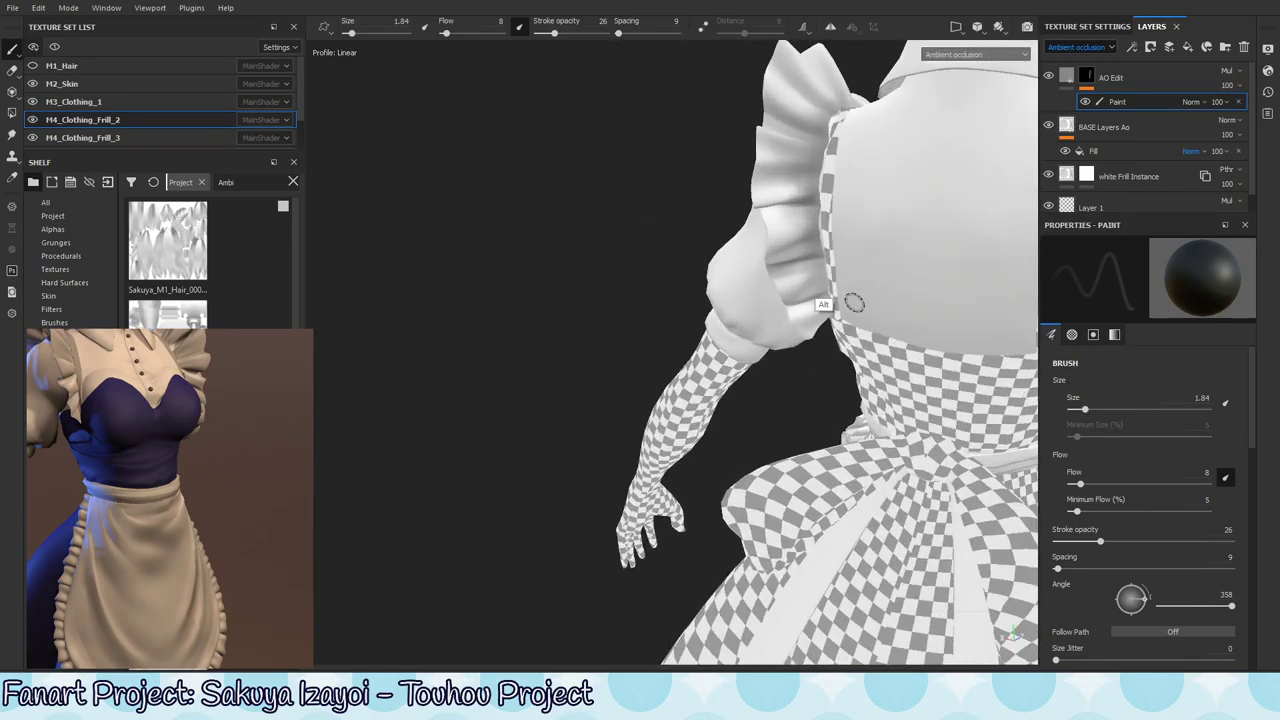
middle_click_drag(851, 303, 803, 376, "alt")
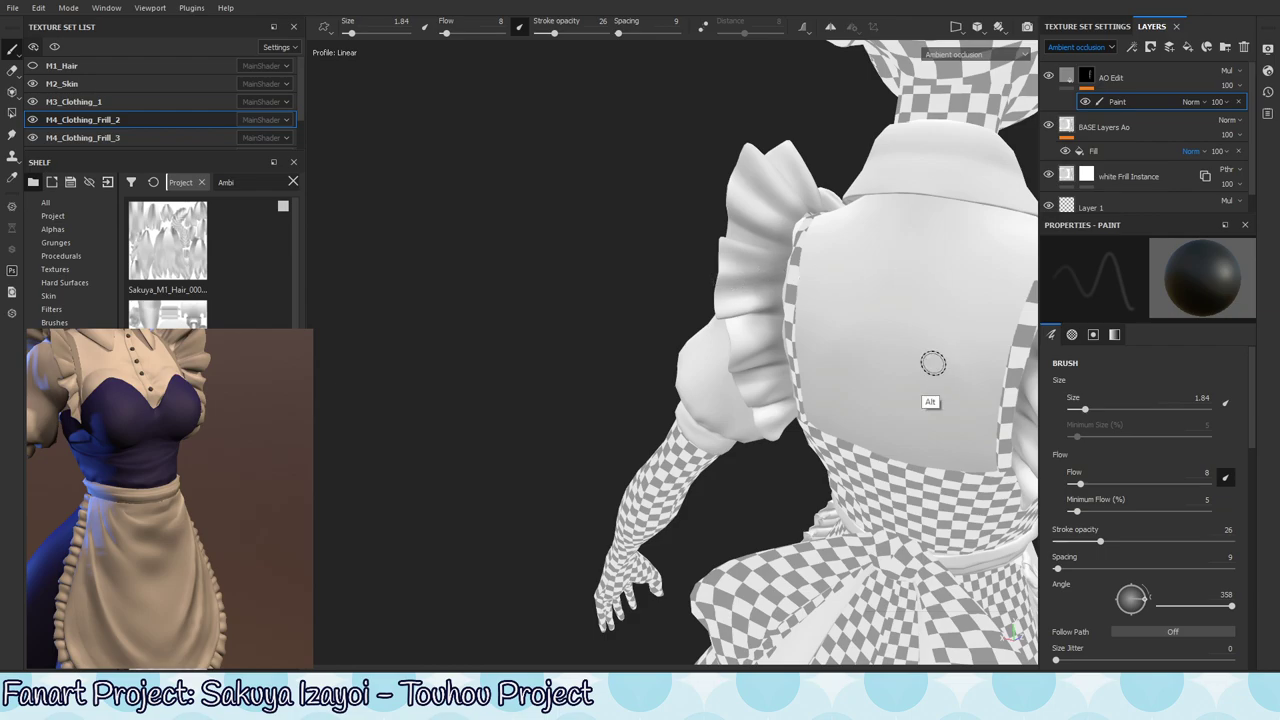
left_click_drag(926, 363, 805, 345, "alt")
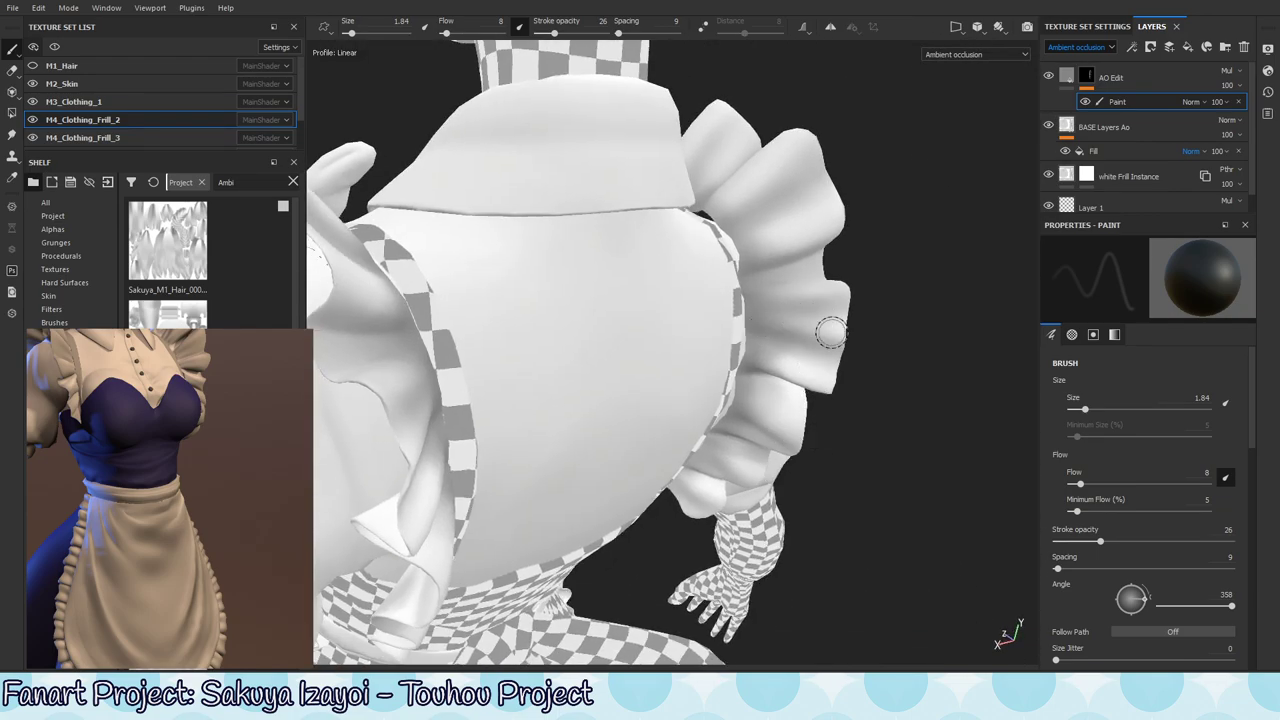
right_click_drag(806, 331, 823, 331, "ctrl")
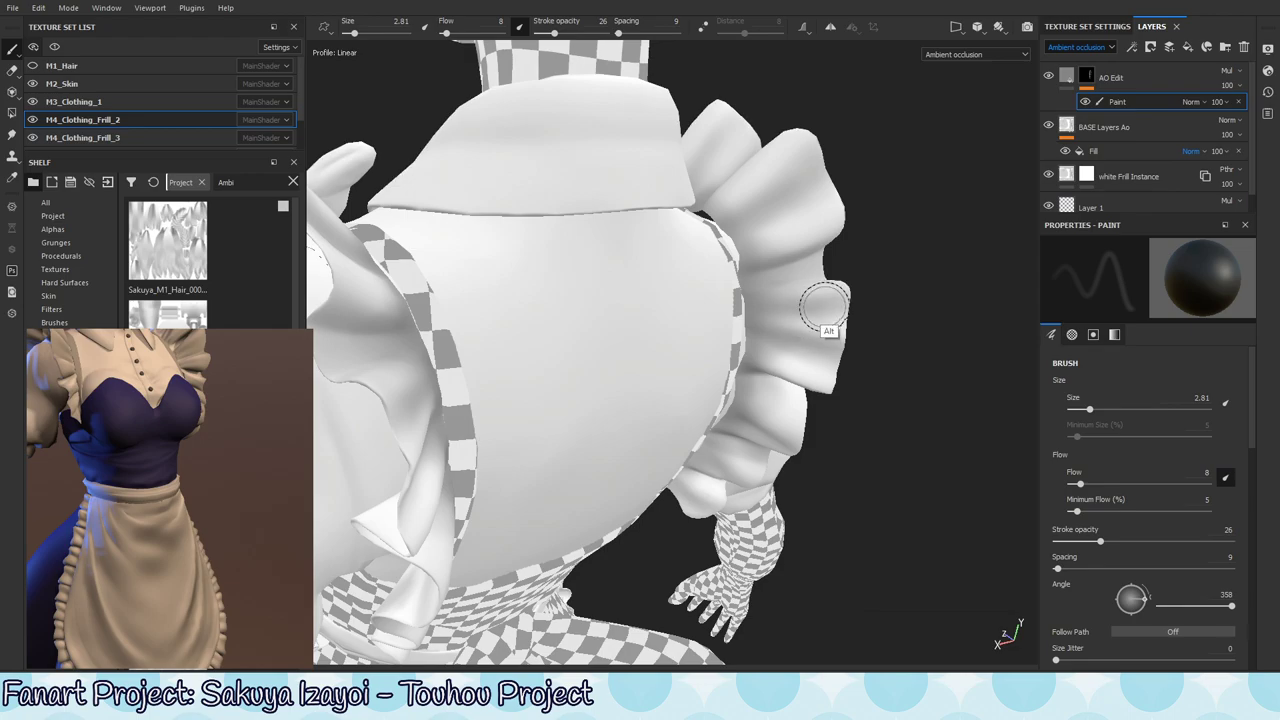
- Examine the ambient occlusion on the back of the shoulder frills from above, behind and below
left_click_drag(823, 323, 829, 289, "alt")
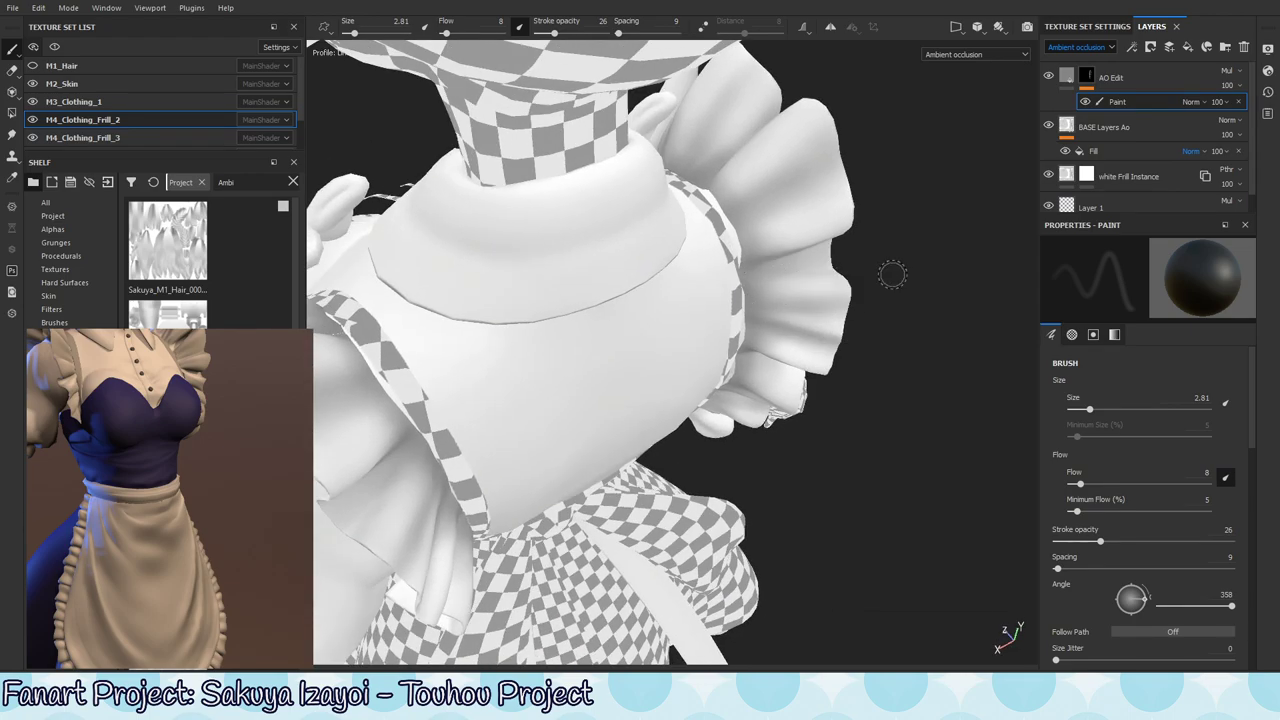
left_click_drag(822, 292, 812, 256, "alt")
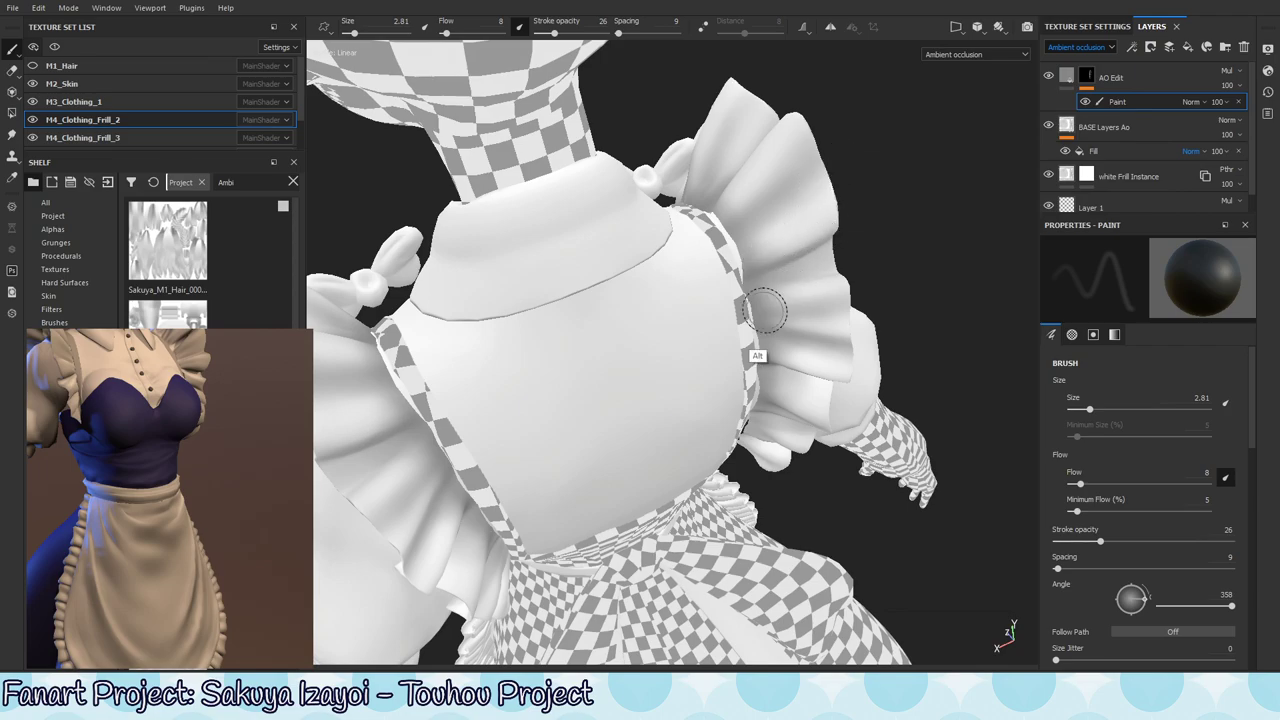
mouse_move(768, 300)
left_mouse_down("alt")
mouse_move(805, 300)
mouse_move(797, 366)
mouse_move(717, 267)
mouse_move(689, 280)
mouse_move(694, 208)
left_mouse_up("alt")
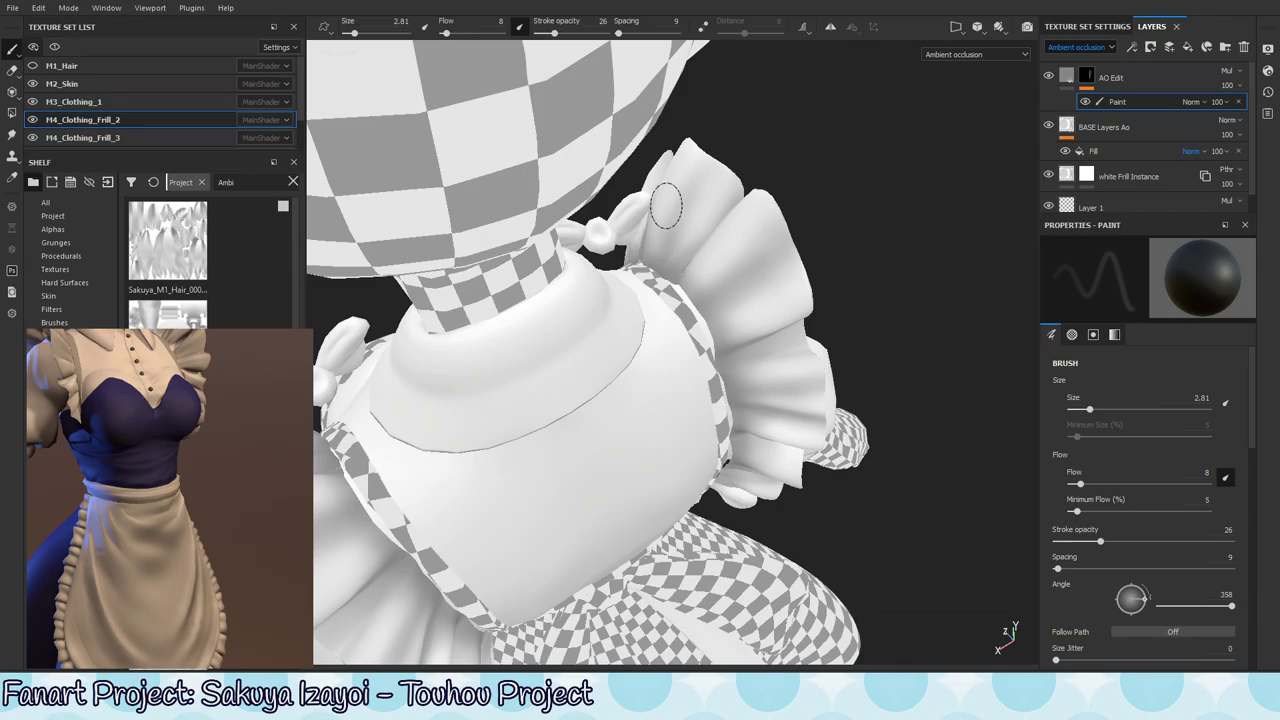
right_click_drag(708, 264, 637, 448, "alt")
left_click_drag(757, 458, 757, 160, "alt")
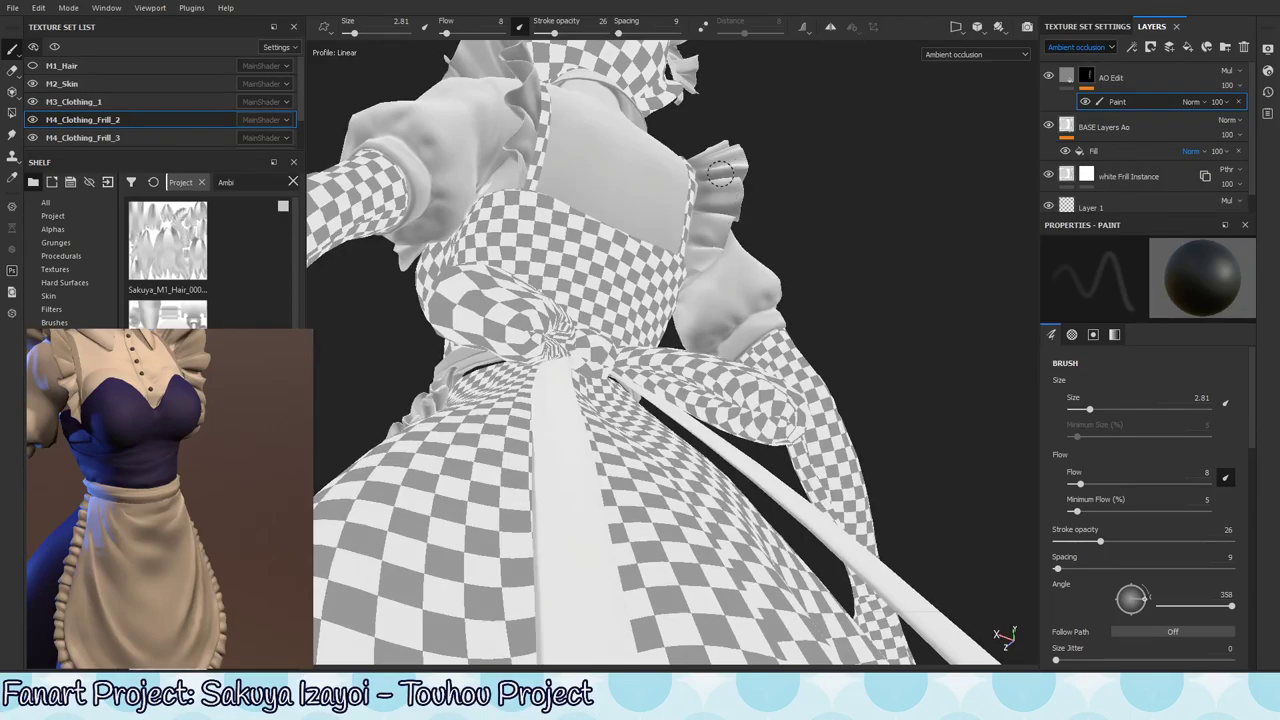
left_click_drag(730, 268, 737, 209, "alt")
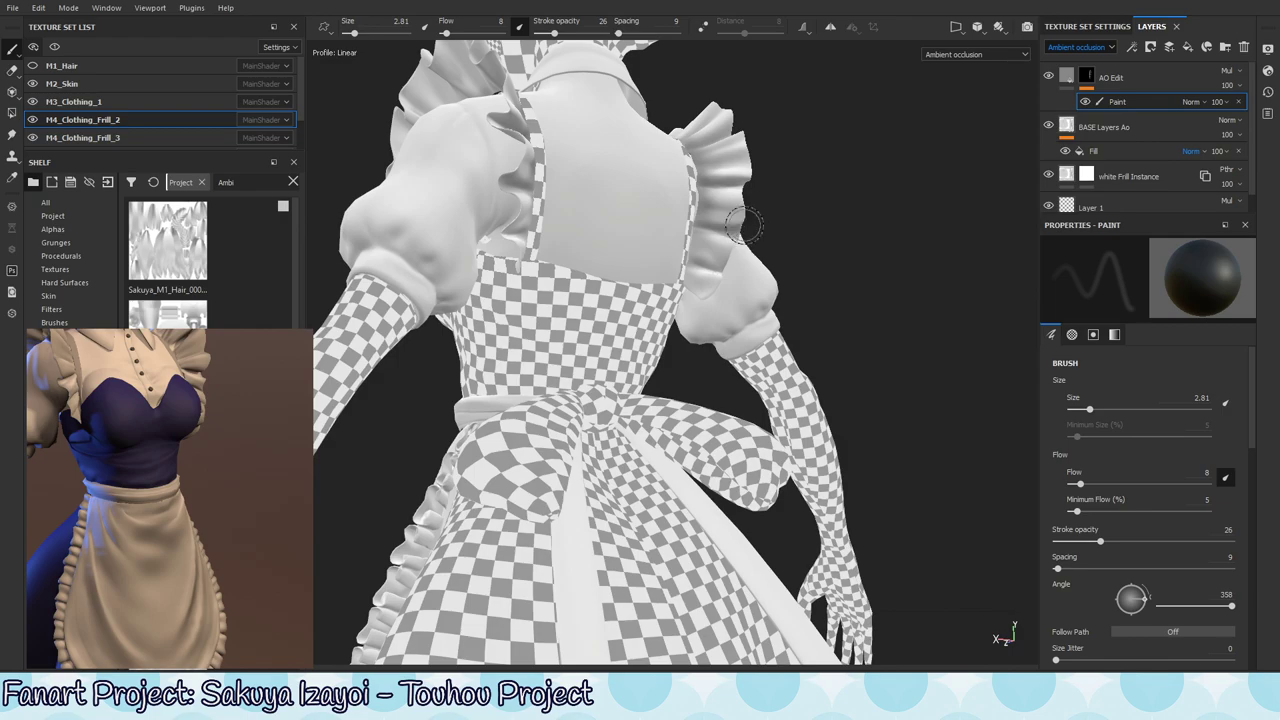
key("x")
- Compare the ambient occlusion of the whole front of the outfit with the AO Edit layer off and on
left_click_drag(723, 305, 744, 420, "alt")
middle_click_drag(744, 420, 634, 432, "alt")
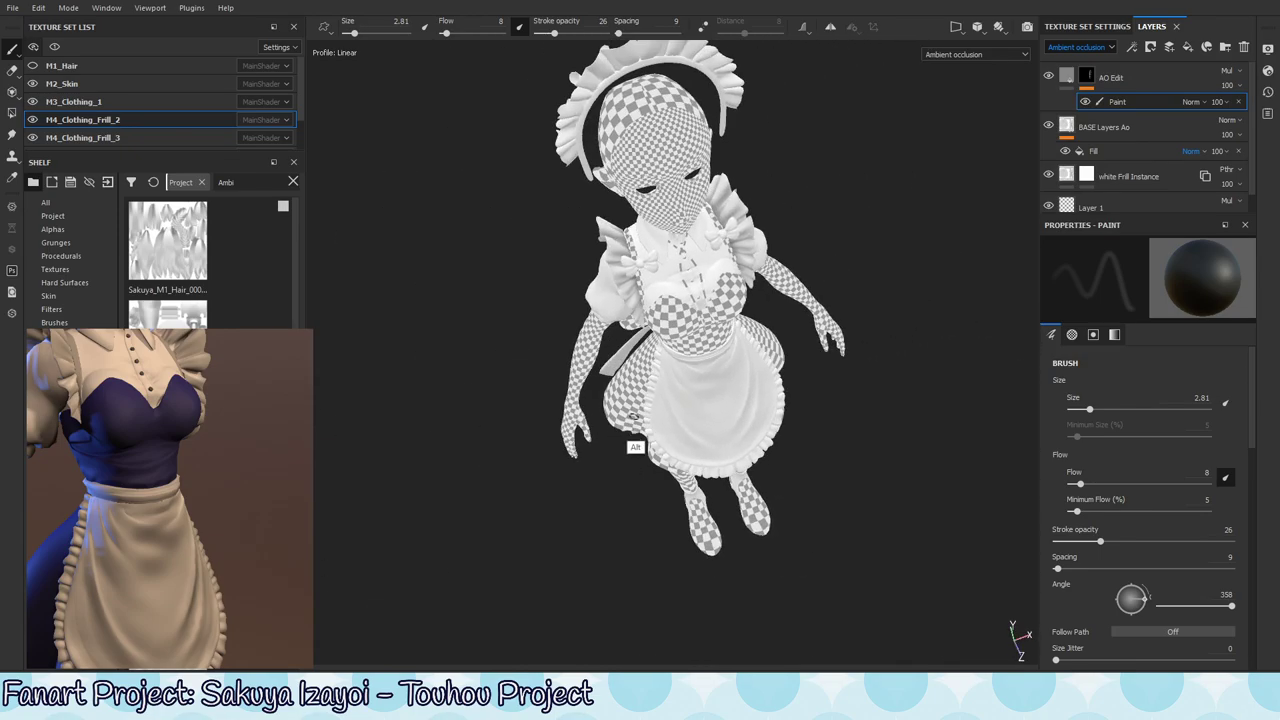
right_click_drag(634, 432, 783, 380, "alt")
left_click_drag(783, 380, 700, 305, "alt+shift")
middle_click_drag(700, 305, 605, 473, "alt")
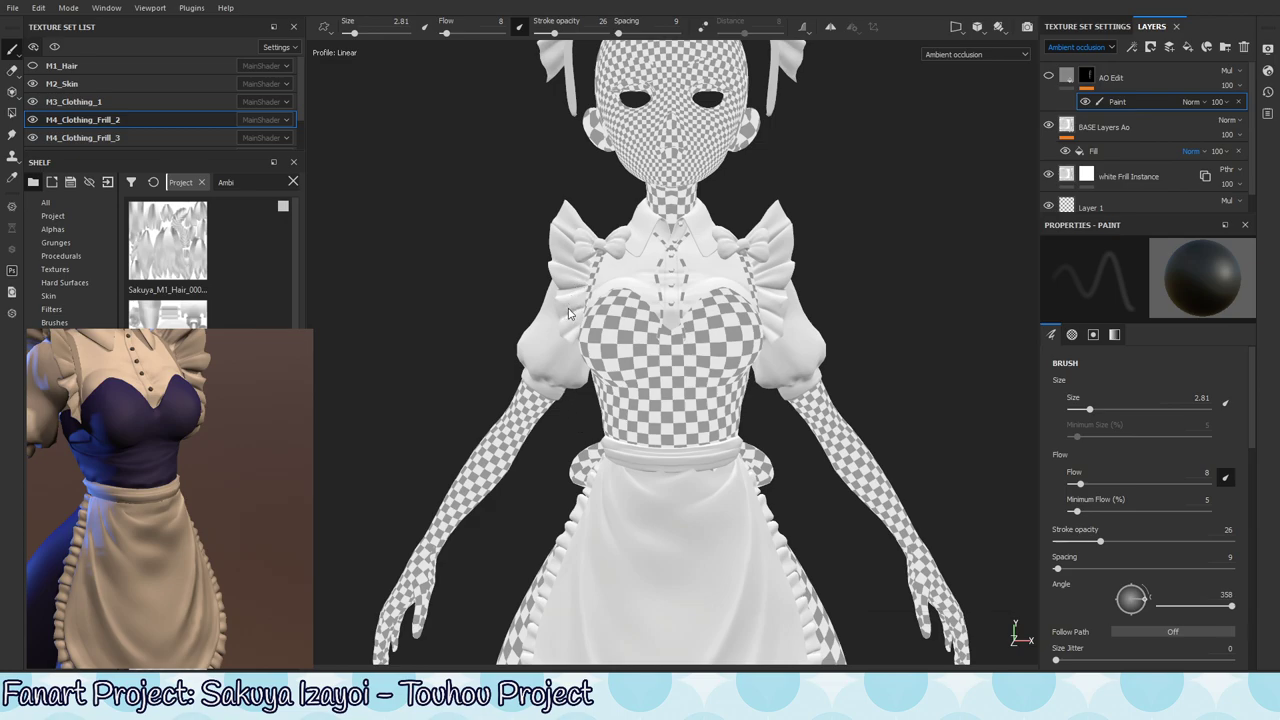
left_click(1049, 78)
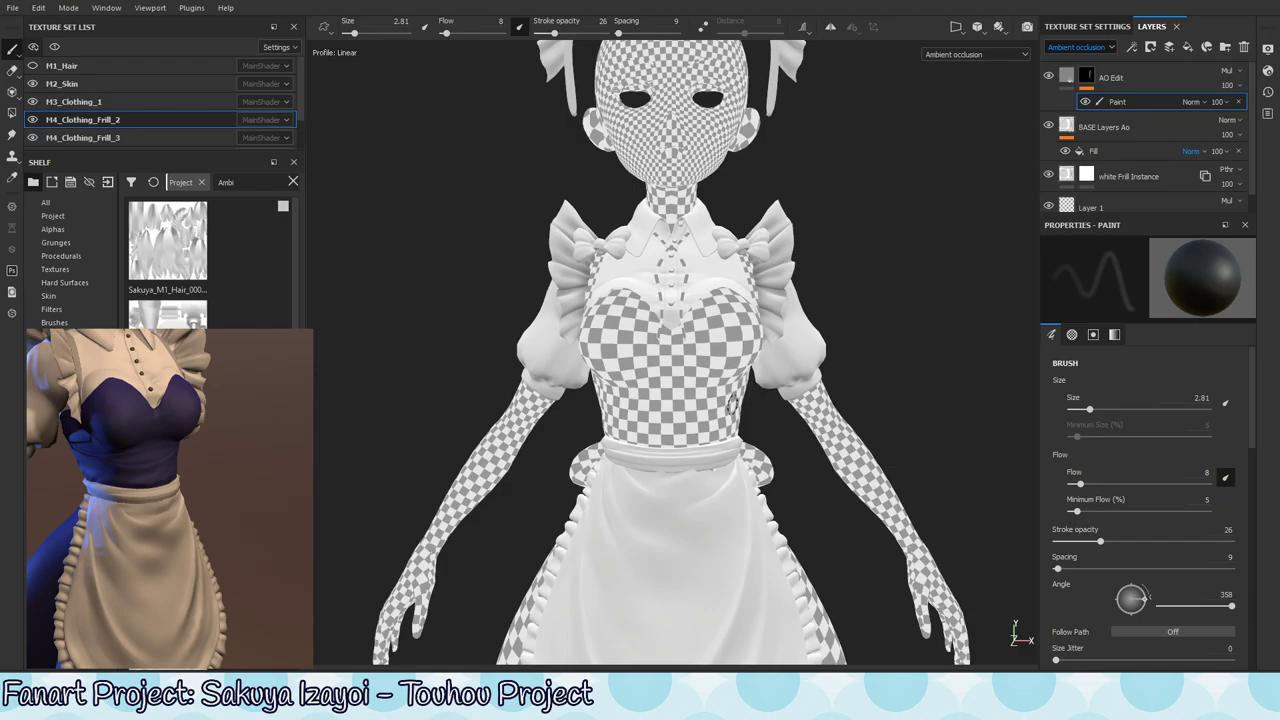
- Return the viewport to the Material view and rotate the environment lighting over the front of the dress
key("m")
right_click_drag(822, 286, 880, 350, "alt")
mouse_move(880, 350)
right_mouse_down("shift")
mouse_move(989, 374)
mouse_move(882, 423)
mouse_move(969, 434)
mouse_move(930, 434)
right_mouse_up("shift")
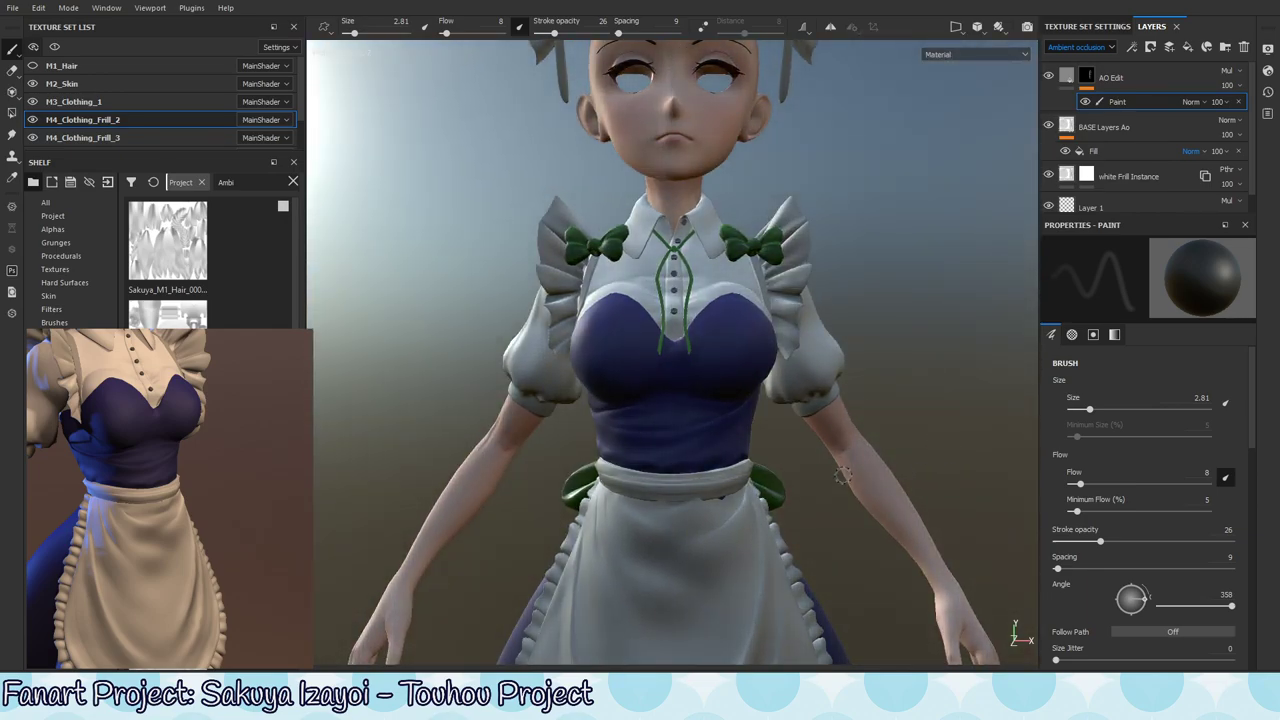
- Make M3_Clothing_1 the active texture set and rotate the environment lighting over a closer view of the blouse
left_click(163, 110)
middle_click_drag(810, 380, 781, 405, "alt")
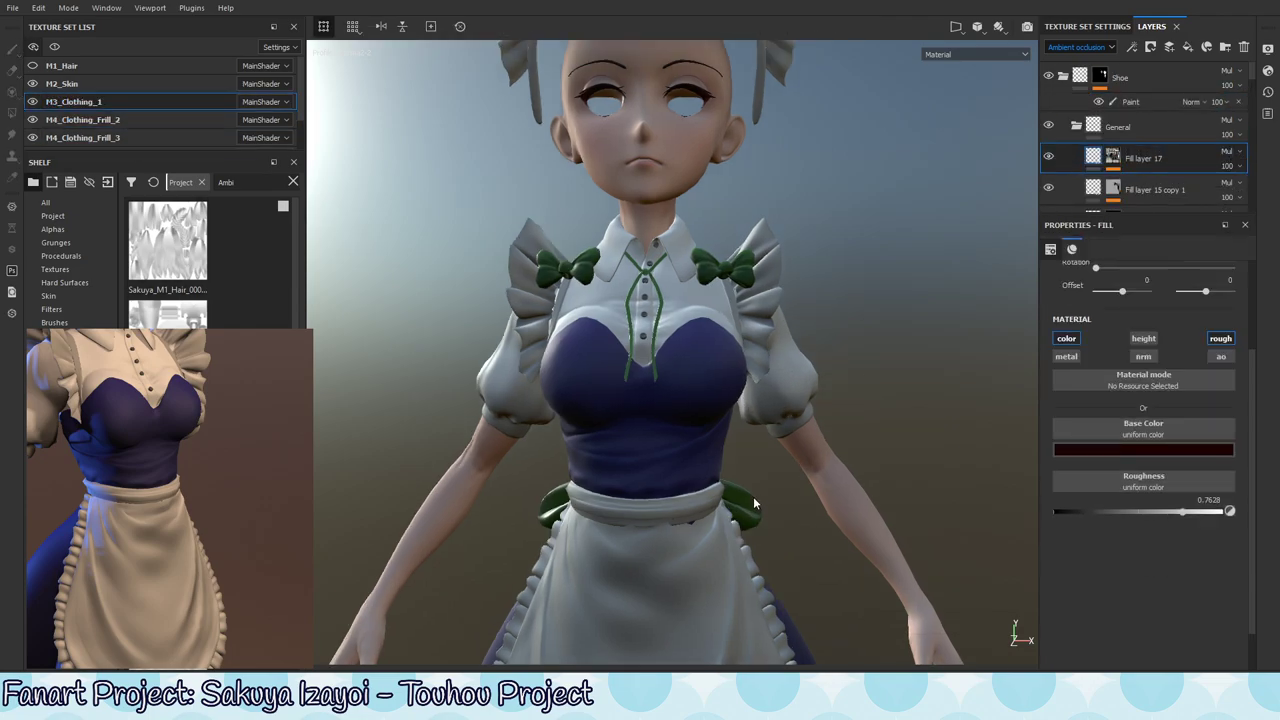
left_click_drag(781, 399, 809, 435, "alt")
right_click_drag(814, 438, 830, 459, "shift")
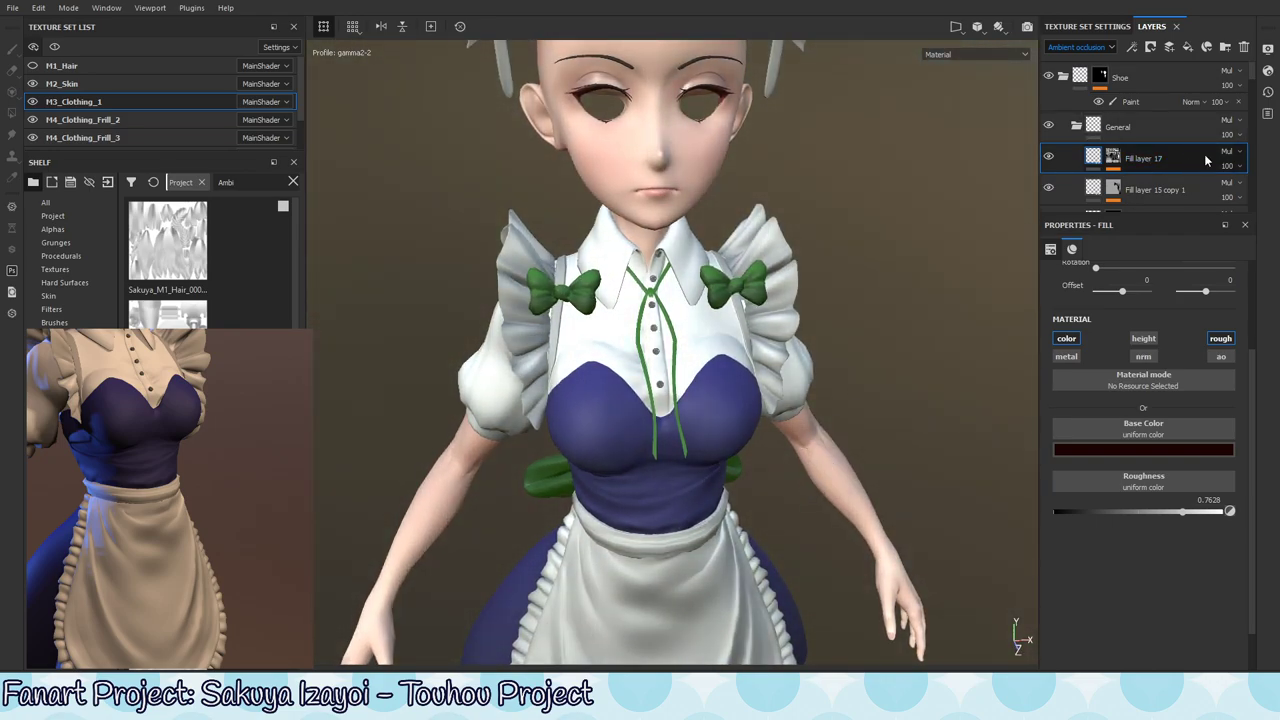
- Toggle the visibility of Fill layer 17 and the WhiteBase group to see what they contribute to the clothing
left_click(1047, 157)
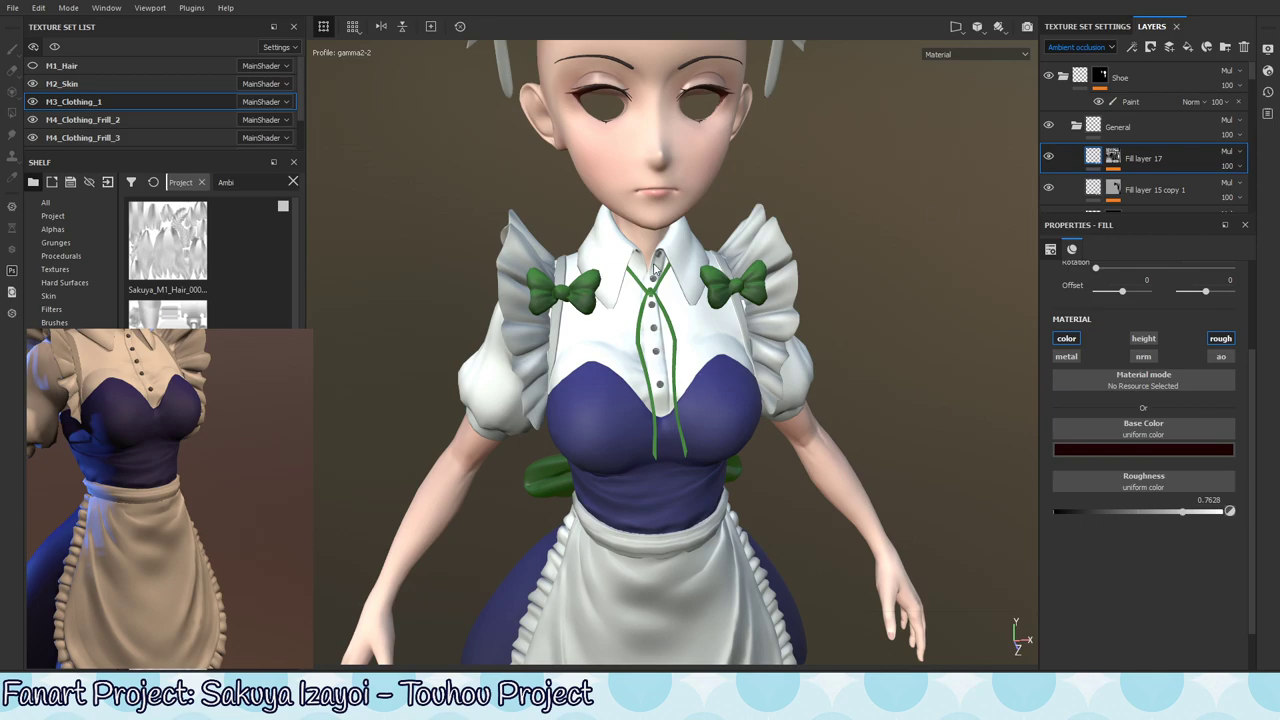
scroll(1199, 152, "down", 5)
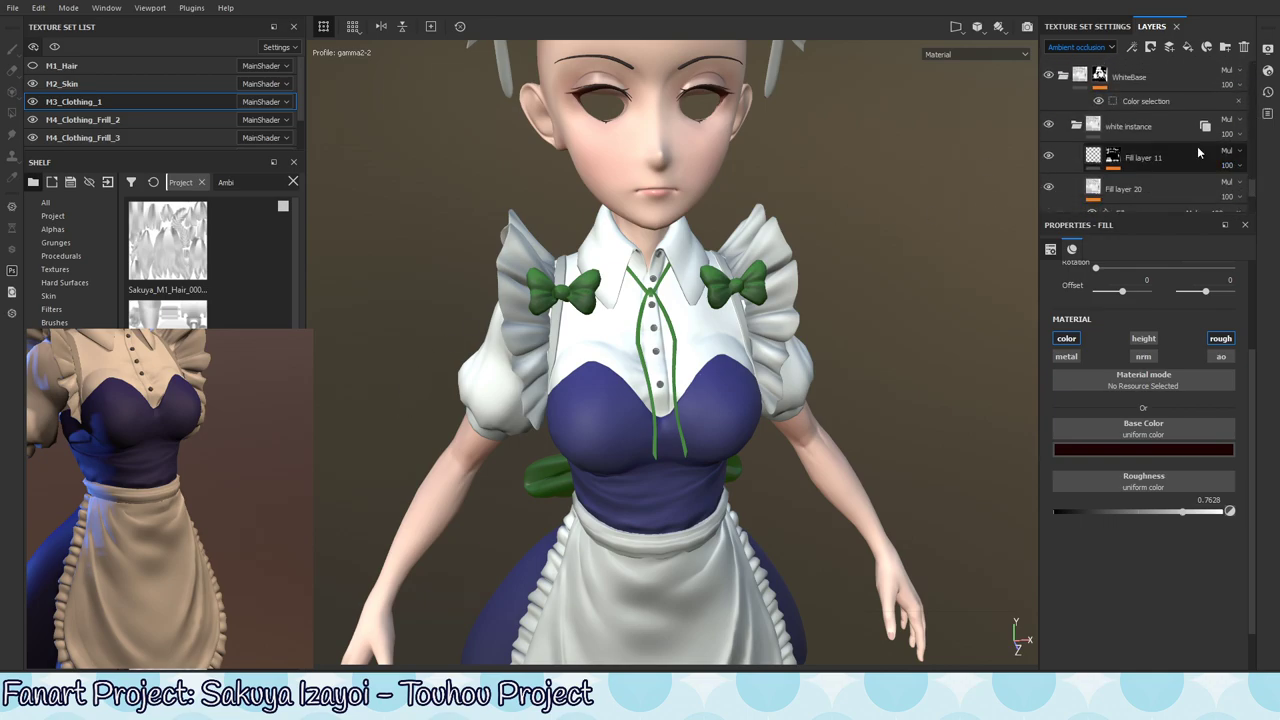
left_click(1049, 77)
left_click(1049, 77)
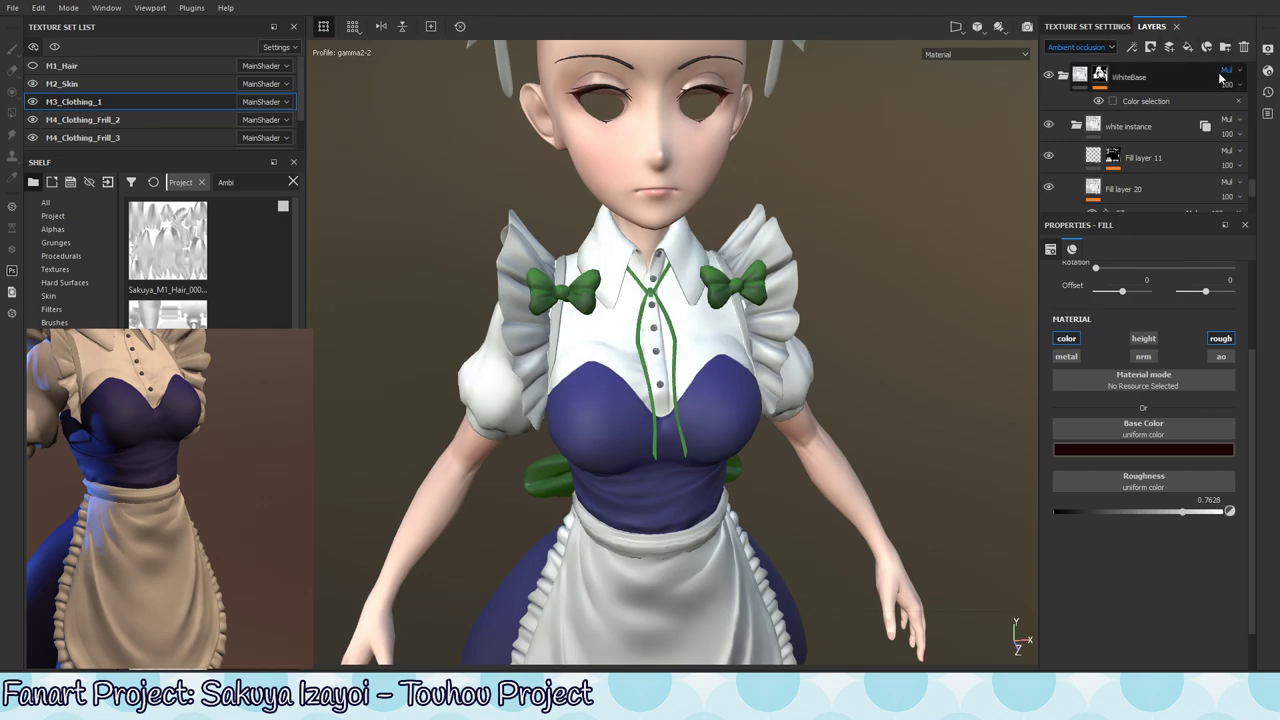
- Go through the white instance folder and Fill layer 11, and toggle Fill layer 20 off and on to check its effect
left_click(1189, 84)
left_click(1167, 125)
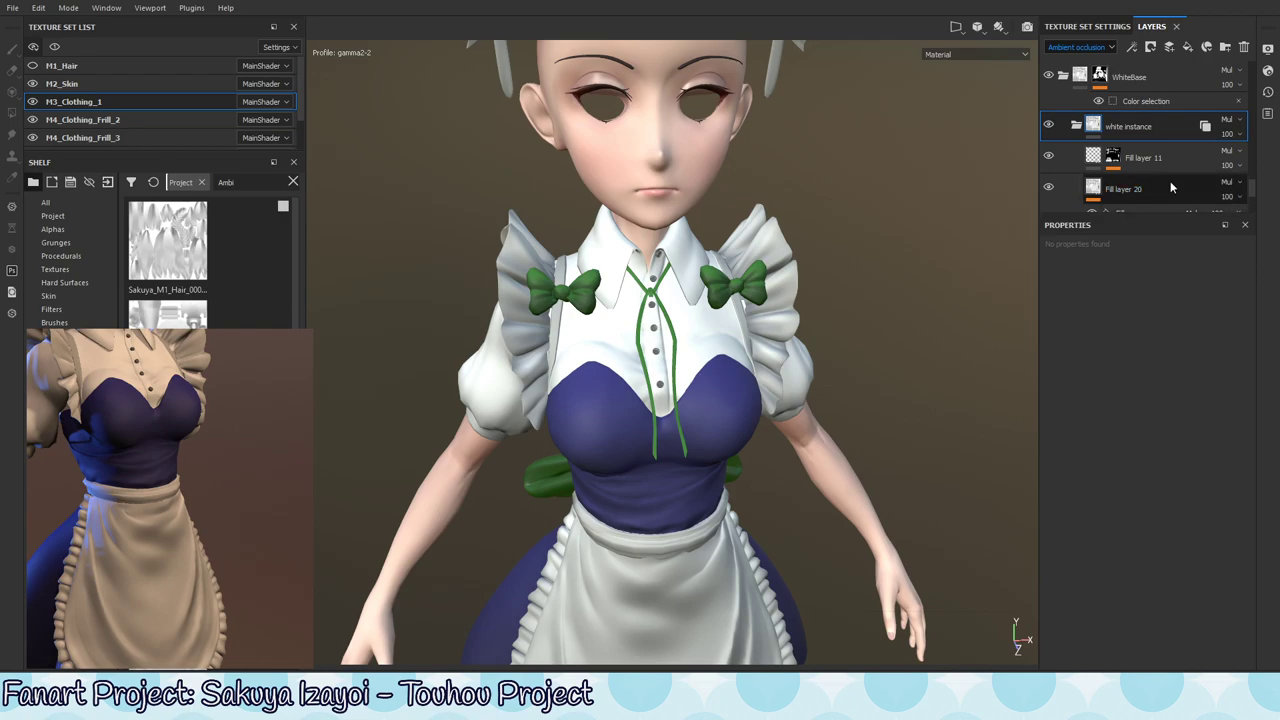
left_click(1189, 162)
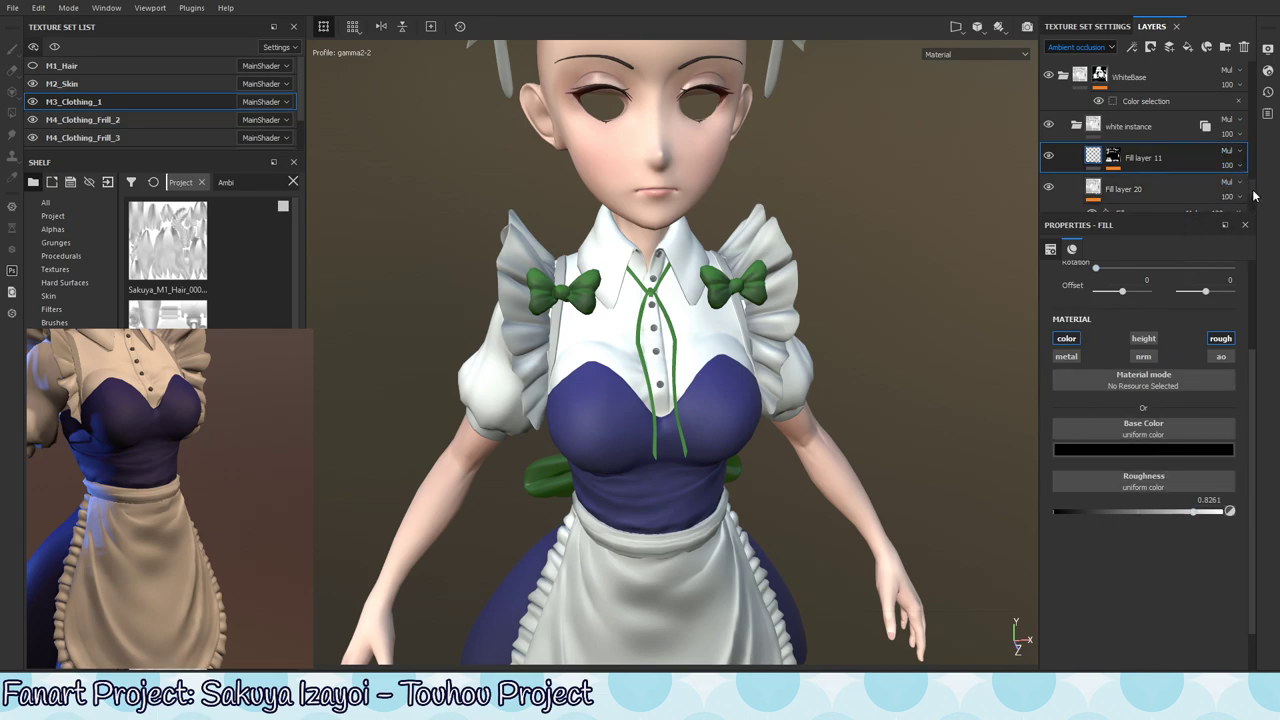
scroll(1253, 192, "down", 3)
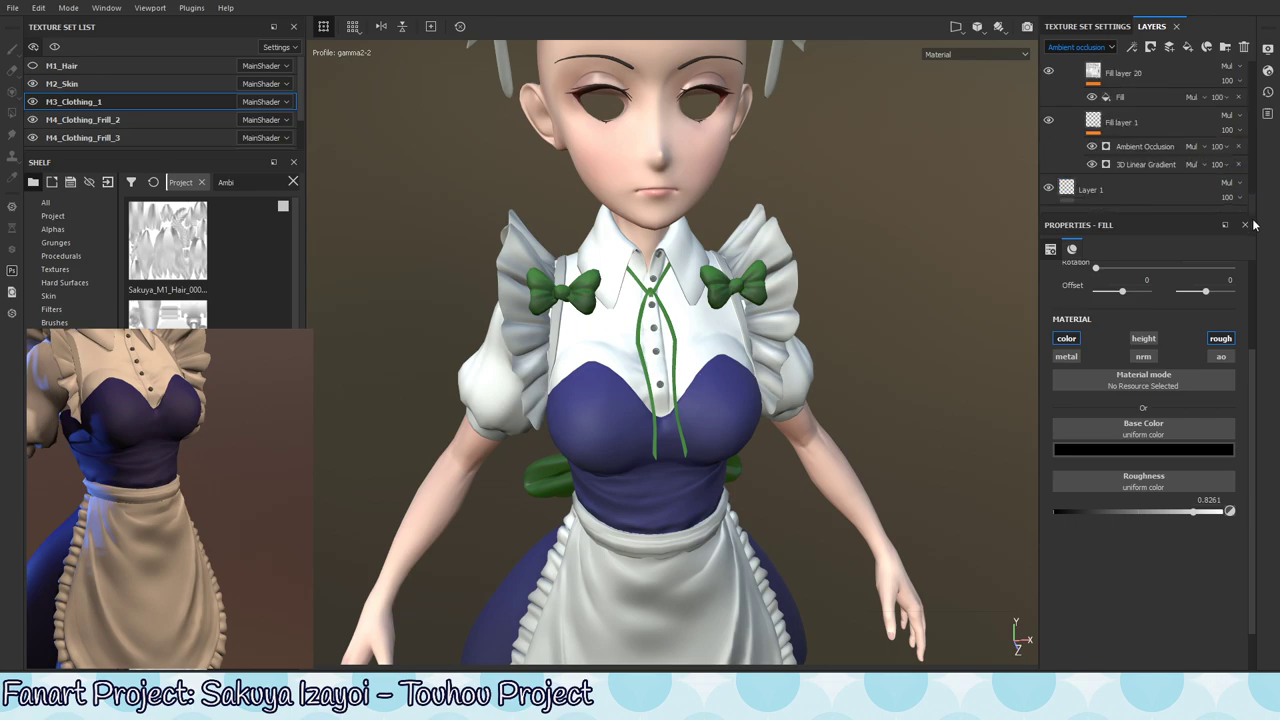
left_click(1158, 124)
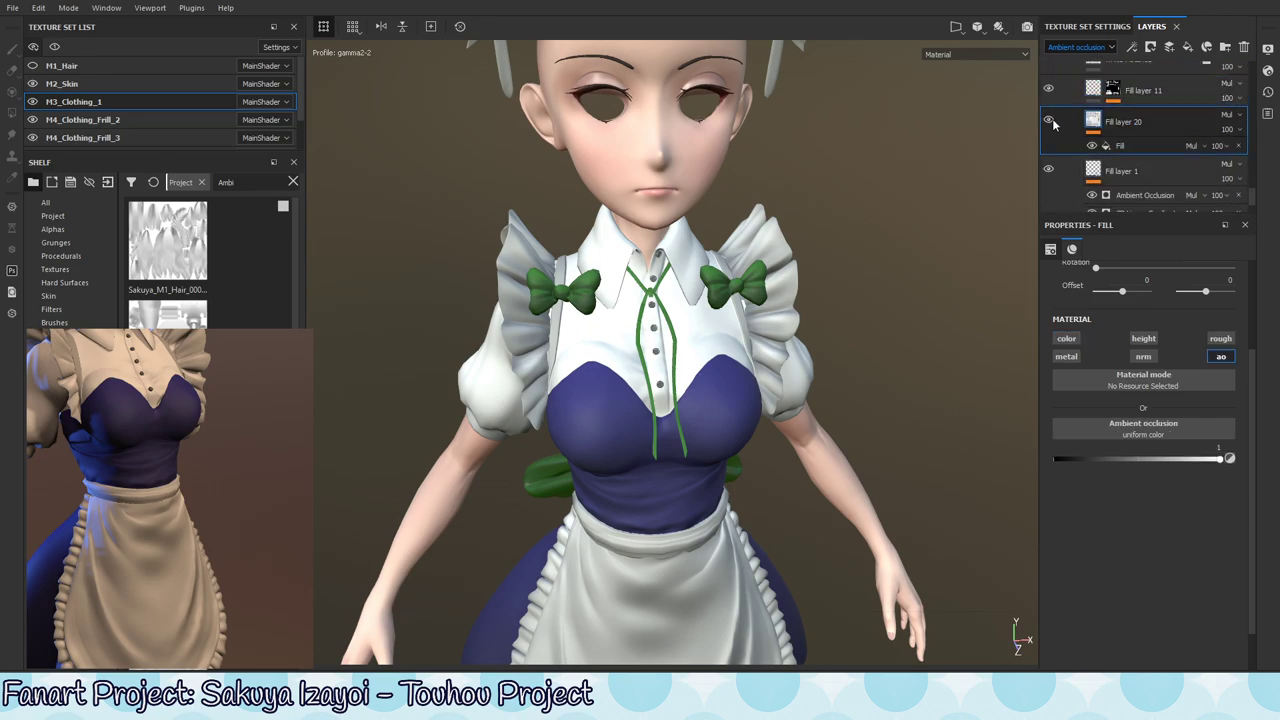
left_click(1049, 121)
left_click(1049, 121)
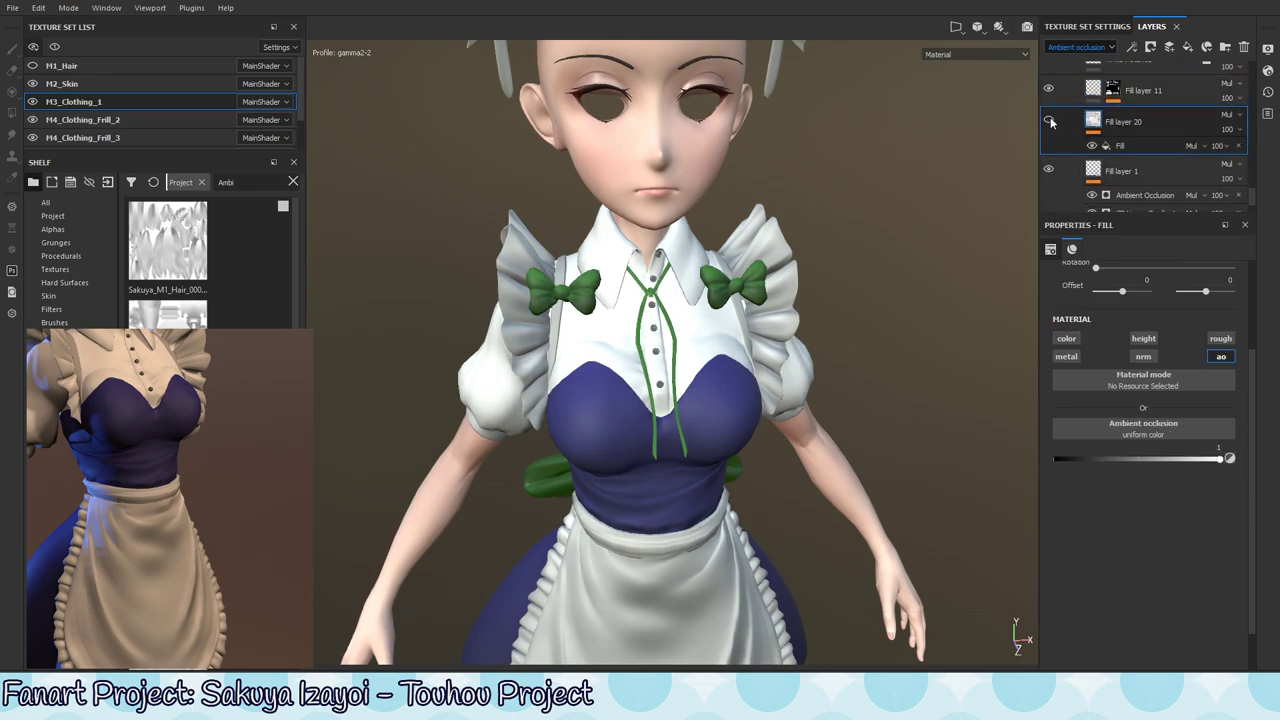
left_click(1047, 119)
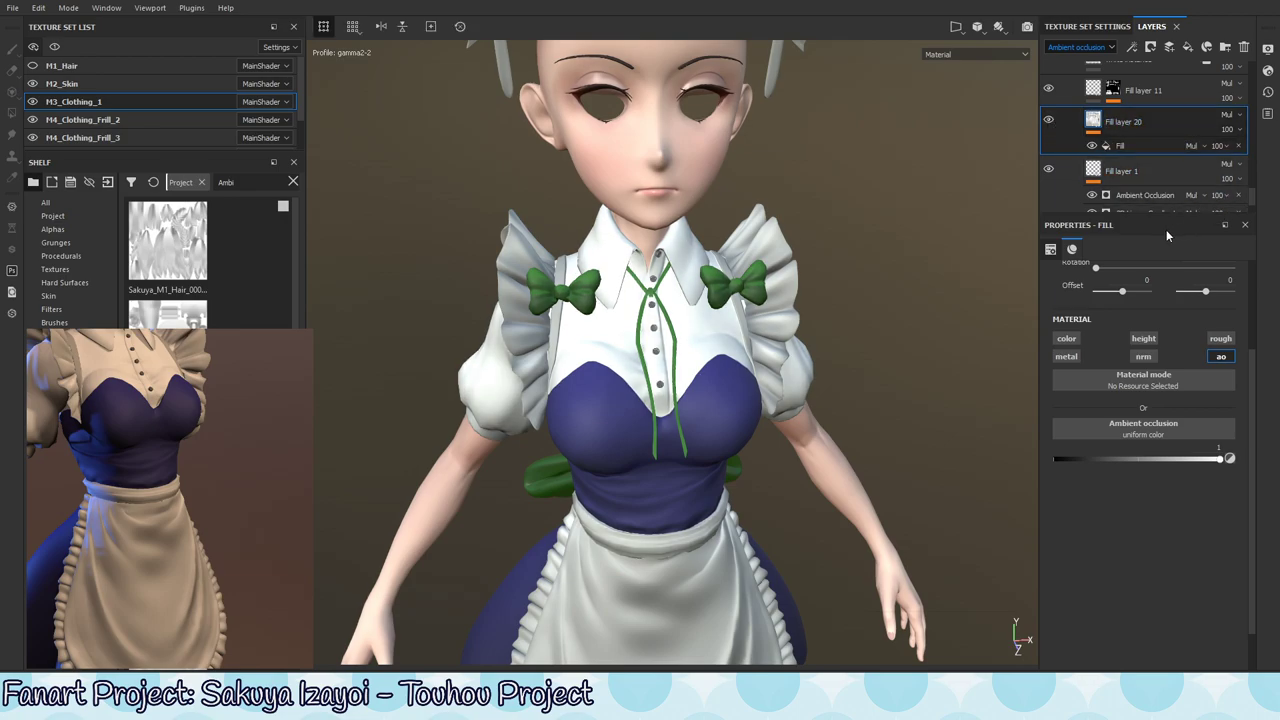
- Toggle the visibility of Fill layer 1 off and on to check its effect on the white clothing
left_click(1153, 169)
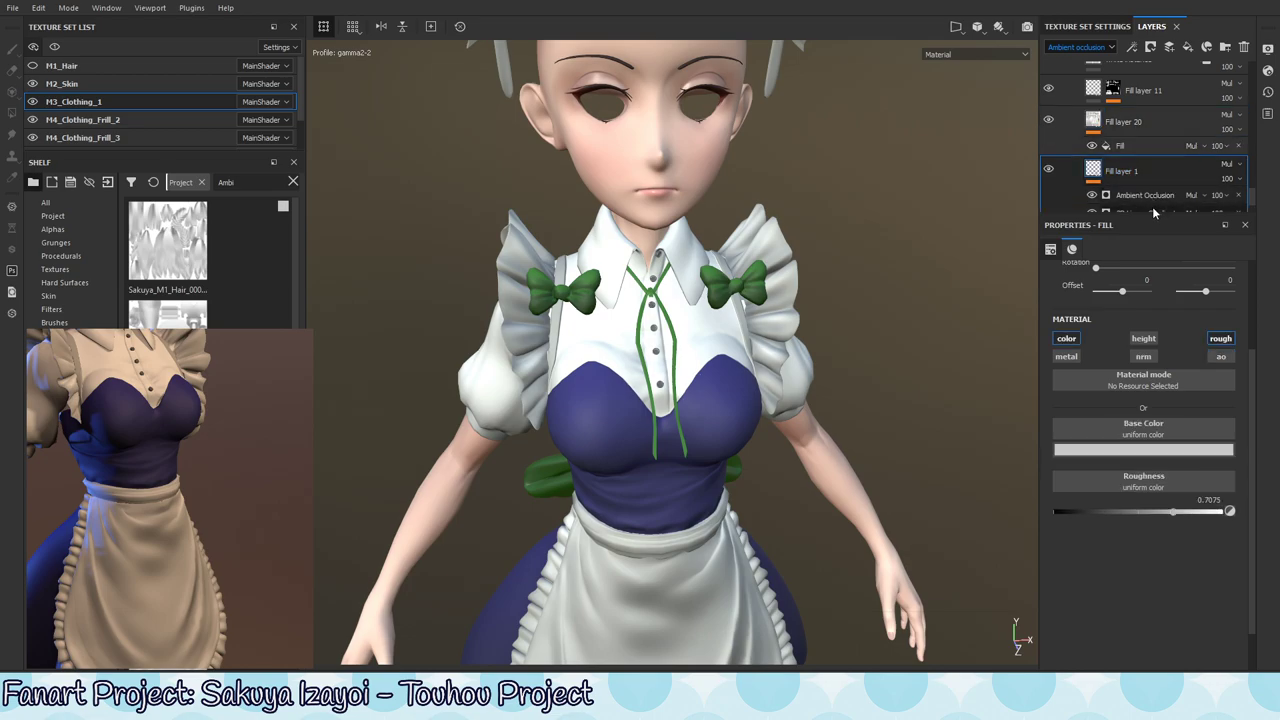
left_click(1048, 171)
left_click(1048, 171)
scroll(1252, 205, "down", 1)
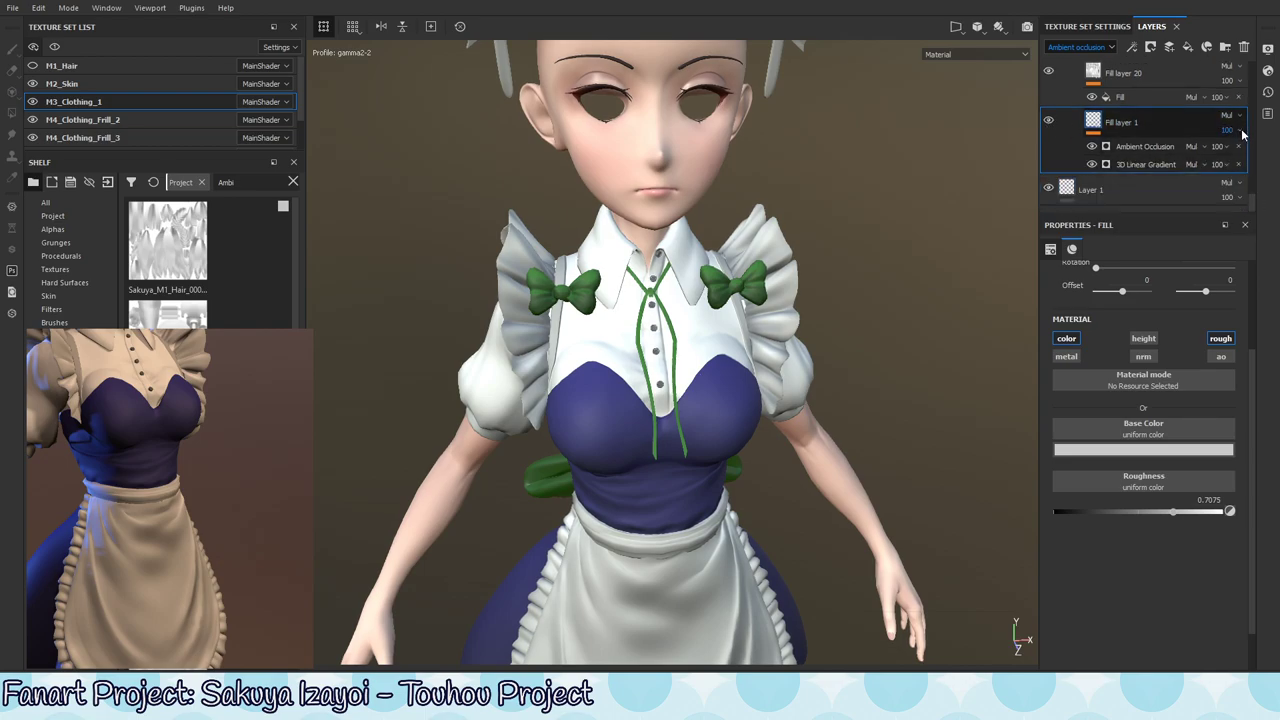
- Lighten Fill layer 1's base color to a neutral near-white with R, G and B at 0.820
left_click(1139, 452)
mouse_move(1104, 499)
left_mouse_down()
mouse_move(1103, 512)
mouse_move(1101, 488)
mouse_move(1101, 503)
left_mouse_up()
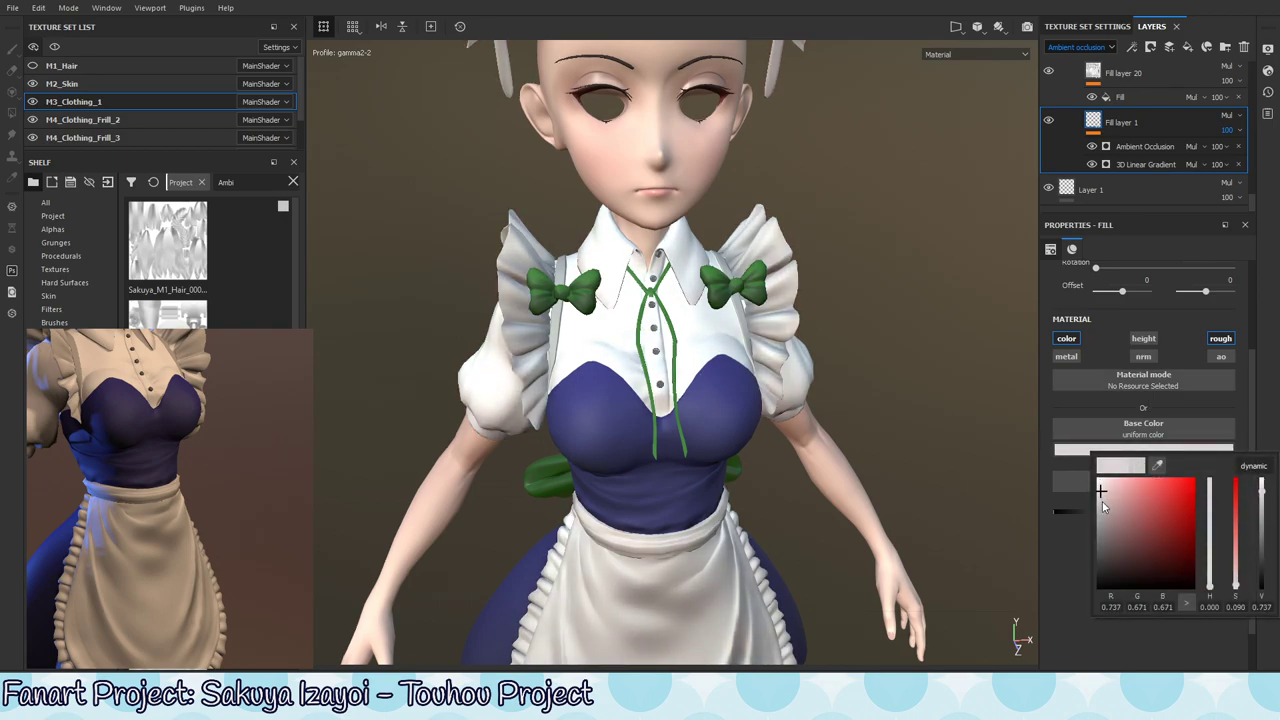
left_click(1102, 501)
left_click(1102, 501)
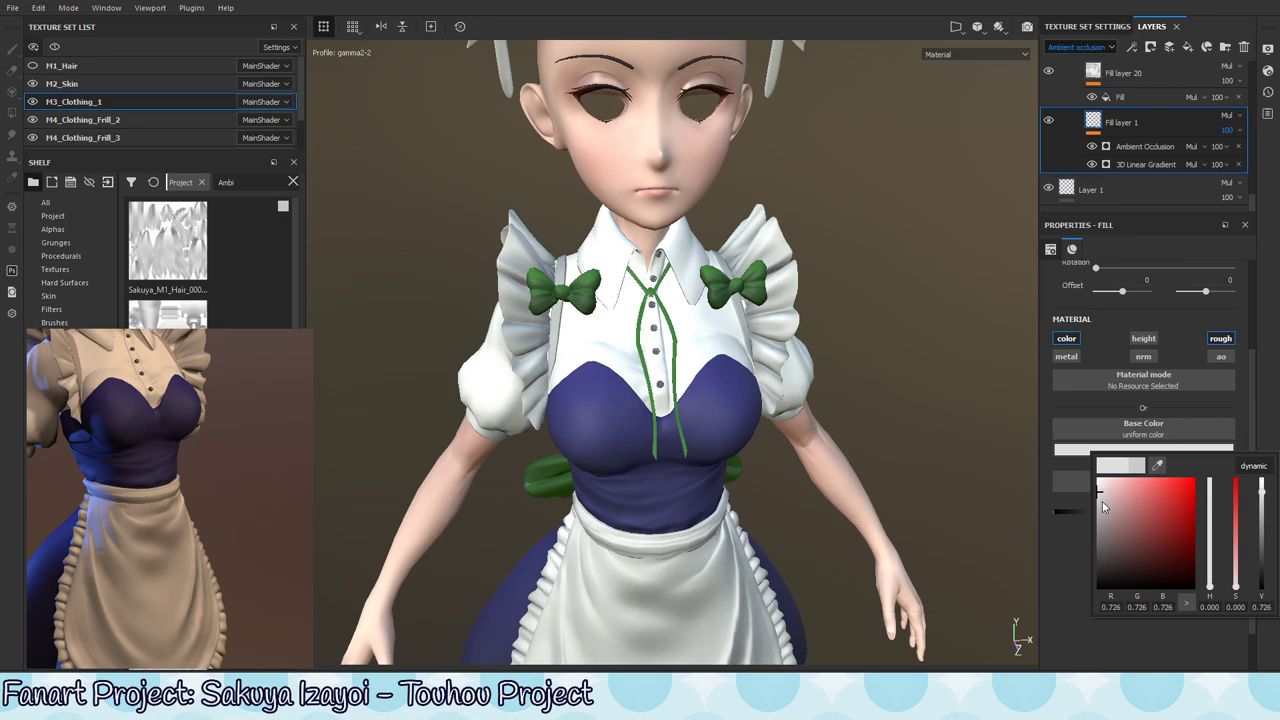
left_click(1102, 501)
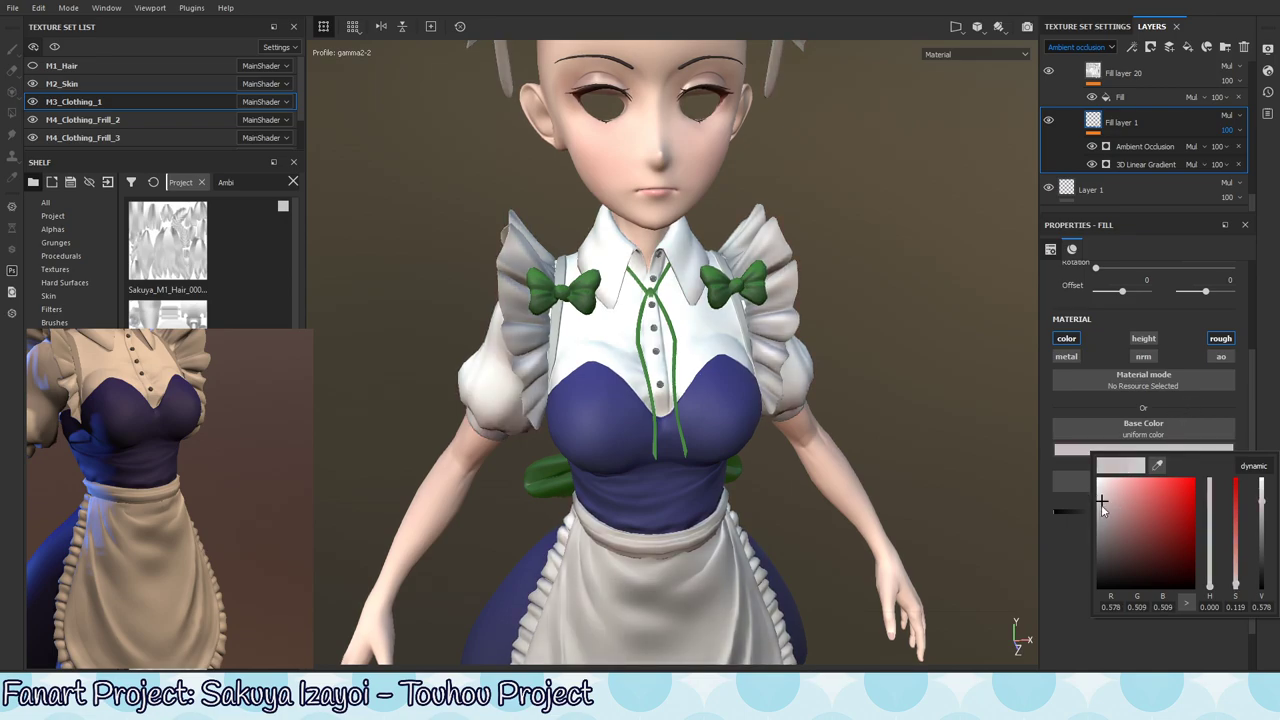
left_click(1101, 506)
left_click(1106, 508)
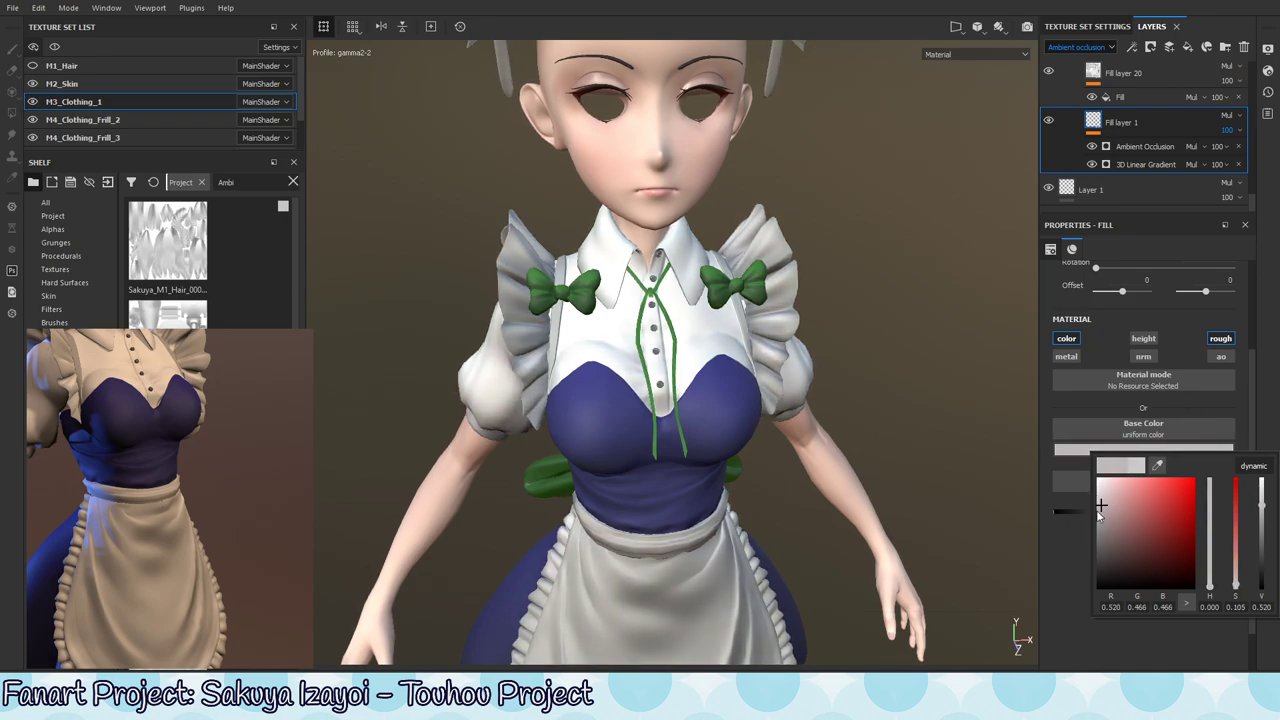
left_click_drag(1101, 505, 1097, 492)
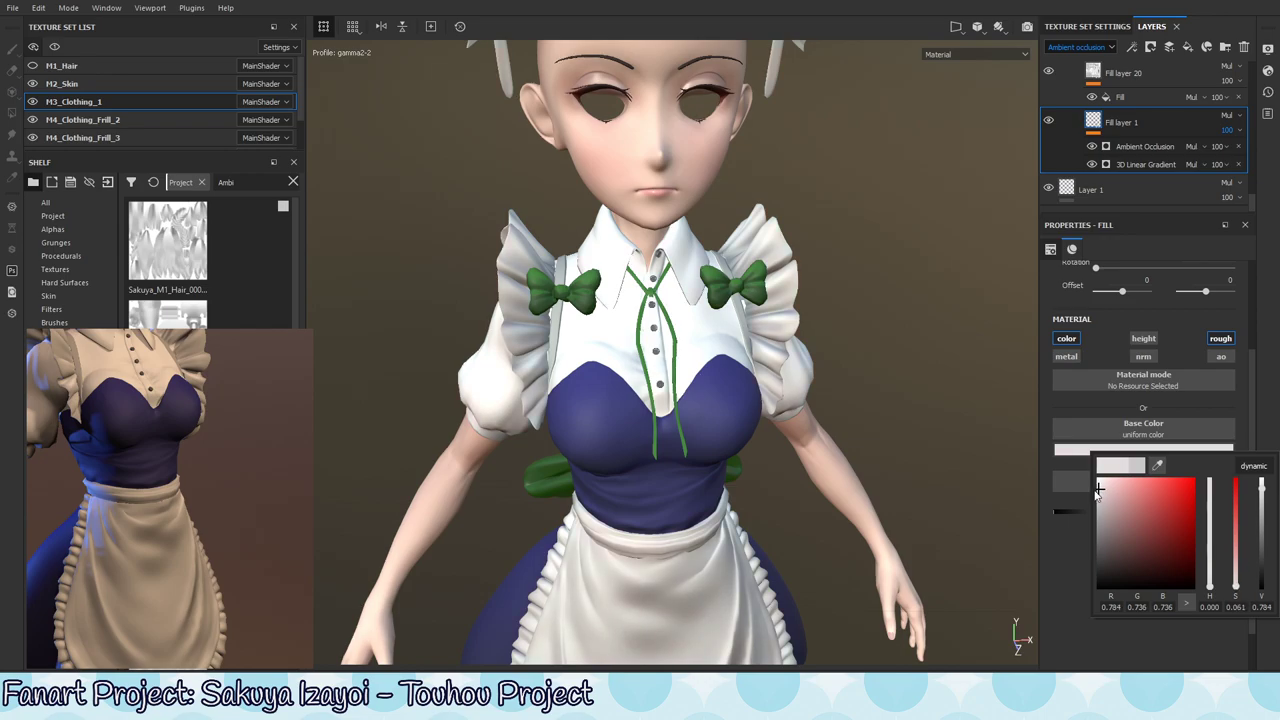
left_click(1098, 487)
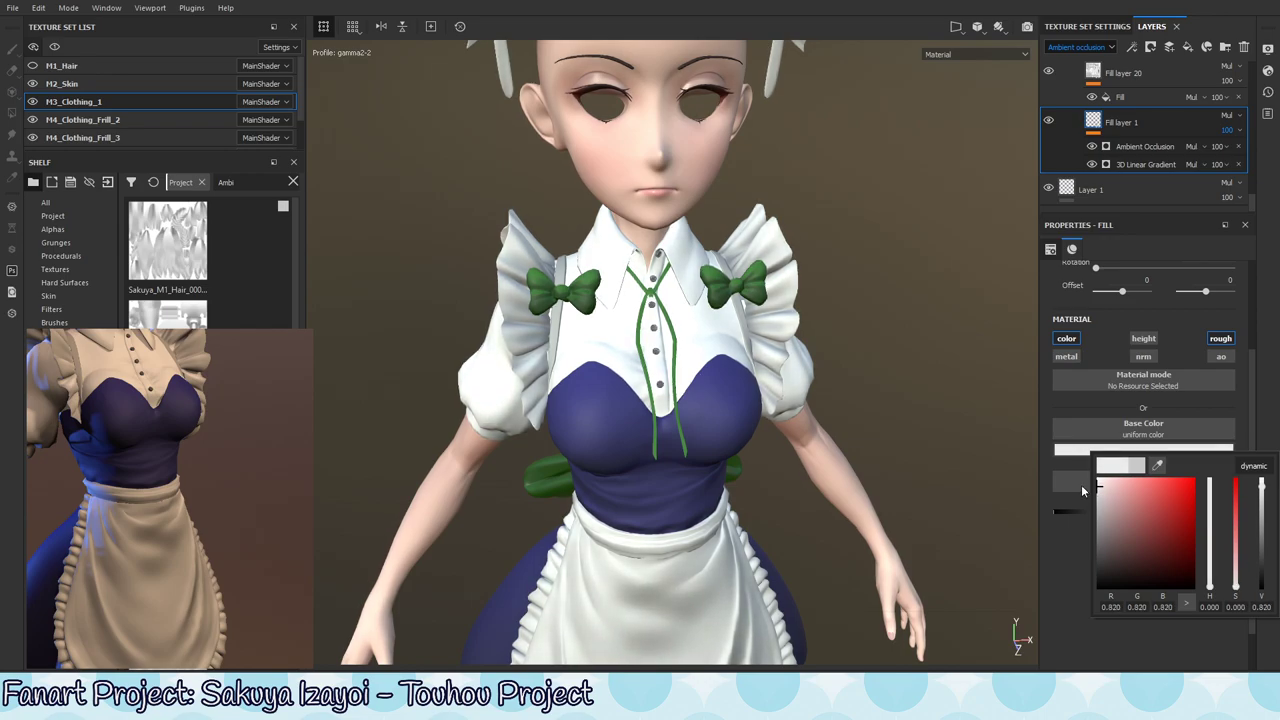
left_click(1070, 578)
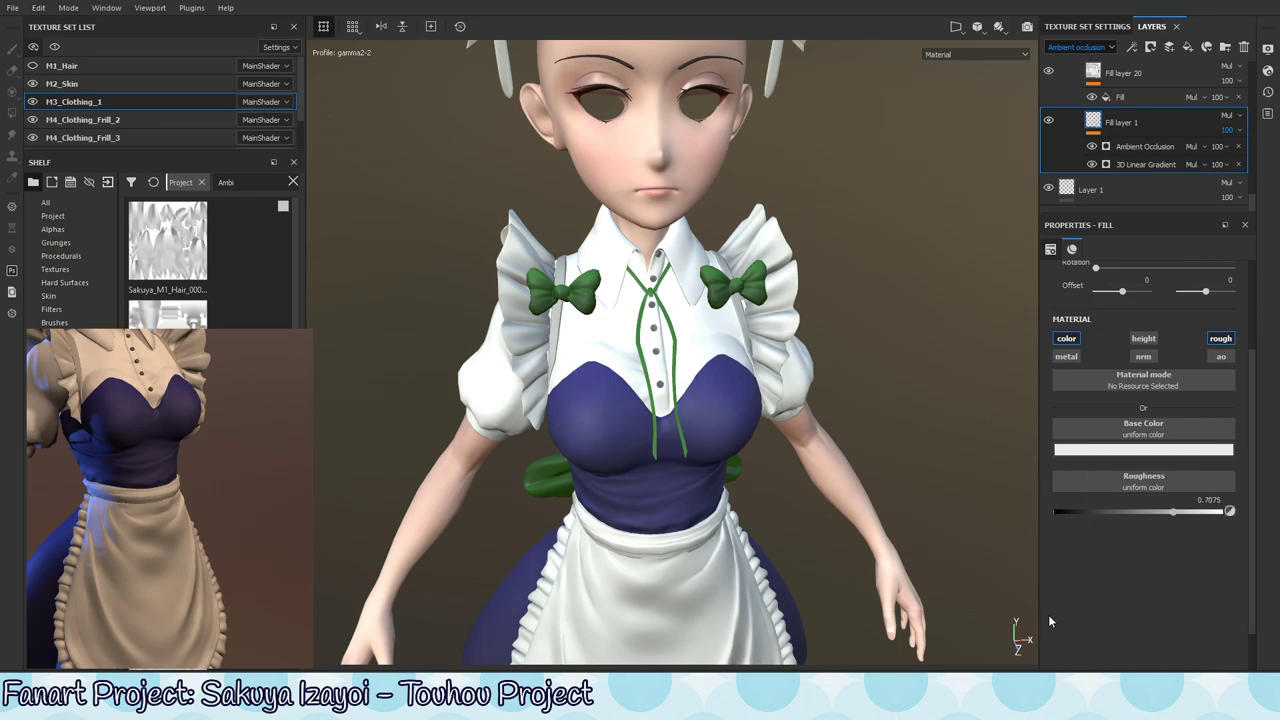
- Examine the white clothing from the front, from above and around the apron, with the environment lighting rotated
left_click_drag(960, 500, 804, 268, "alt")
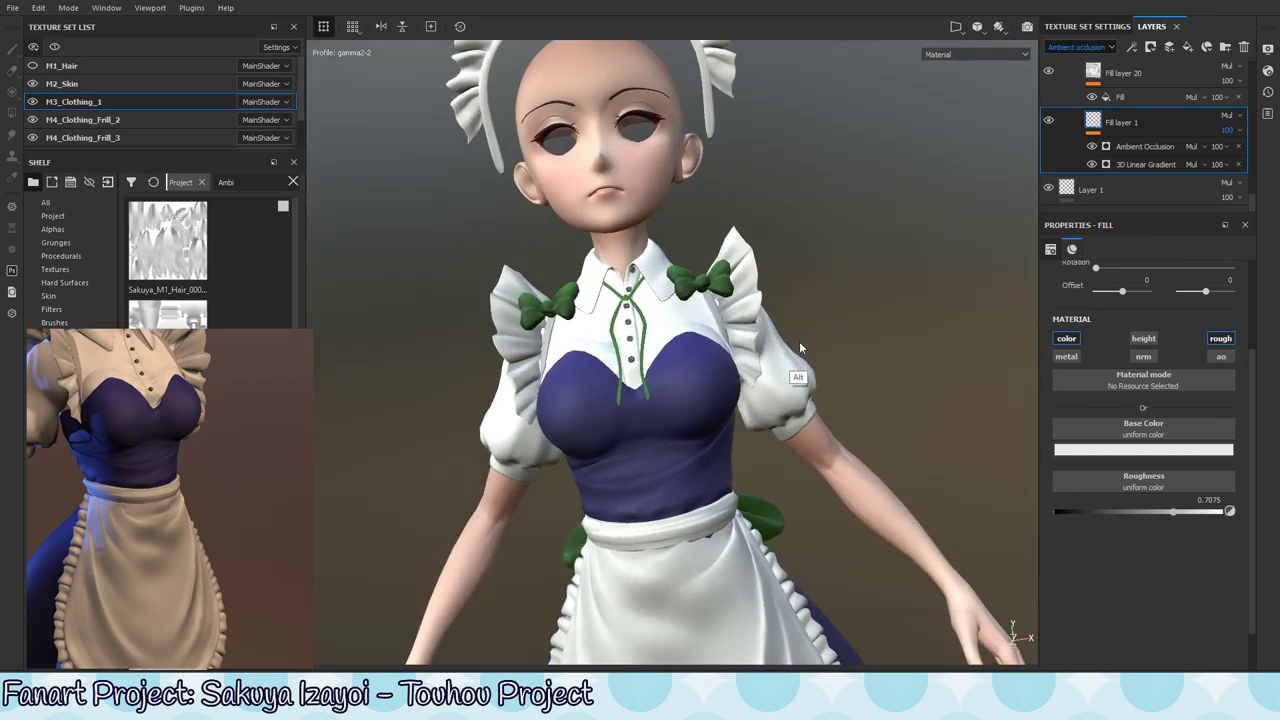
left_click_drag(799, 348, 820, 366, "alt")
mouse_move(820, 366)
right_mouse_down("shift")
mouse_move(863, 363)
mouse_move(809, 404)
mouse_move(849, 446)
mouse_move(809, 500)
mouse_move(872, 470)
mouse_move(795, 575)
mouse_move(889, 397)
mouse_move(909, 391)
mouse_move(817, 451)
mouse_move(871, 430)
mouse_move(780, 477)
mouse_move(900, 450)
mouse_move(852, 466)
mouse_move(806, 510)
right_mouse_up("shift")
left_click_drag(797, 570, 791, 460, "alt")
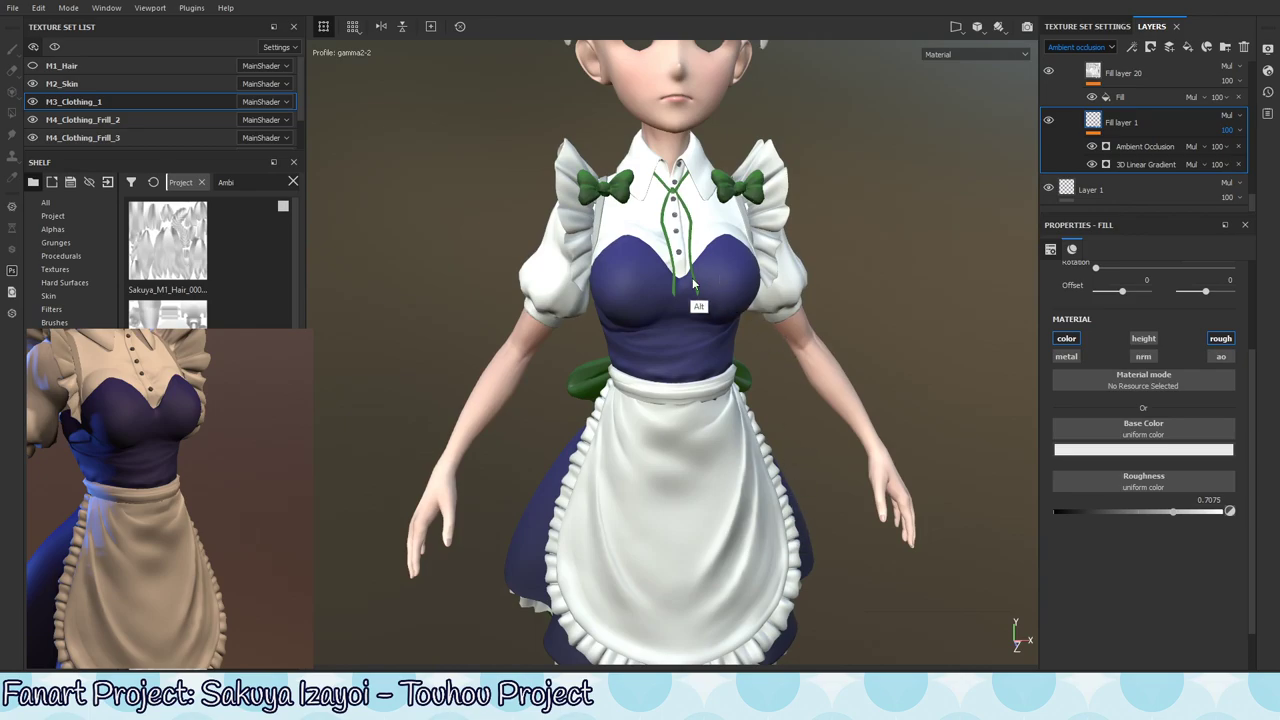
middle_click_drag(693, 287, 688, 435, "alt")
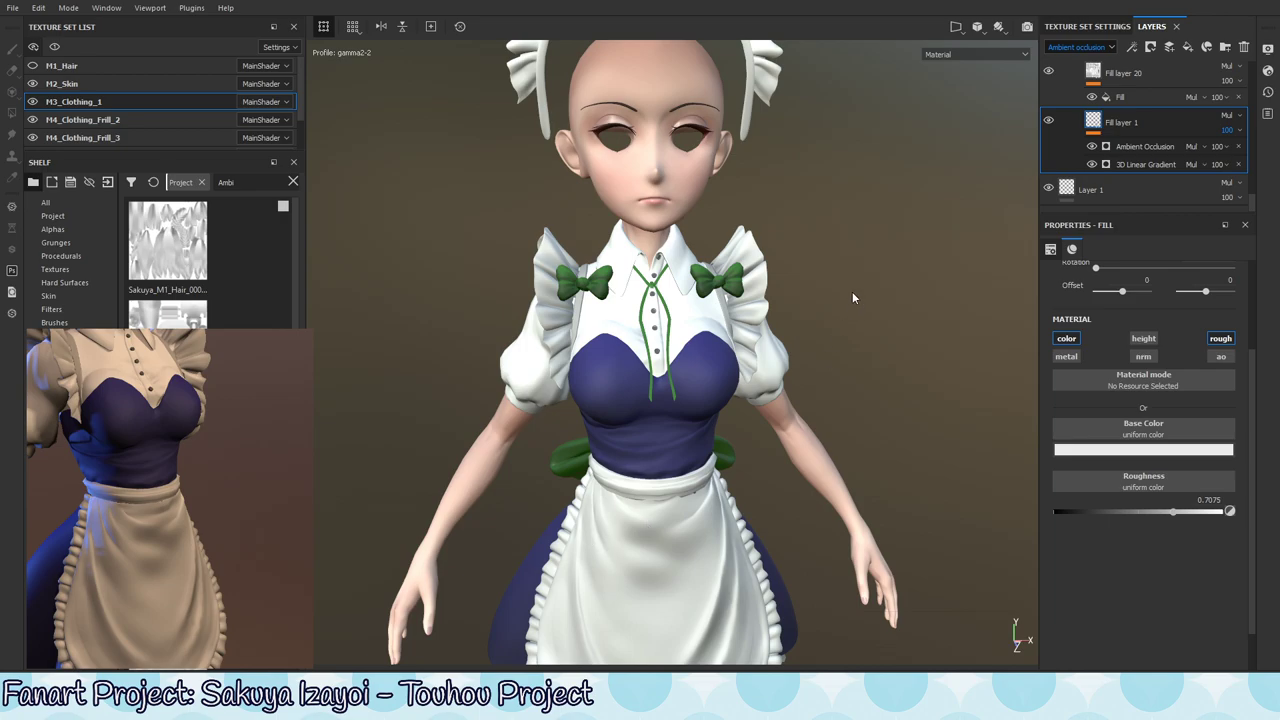
right_click_drag(858, 356, 602, 436, "alt")
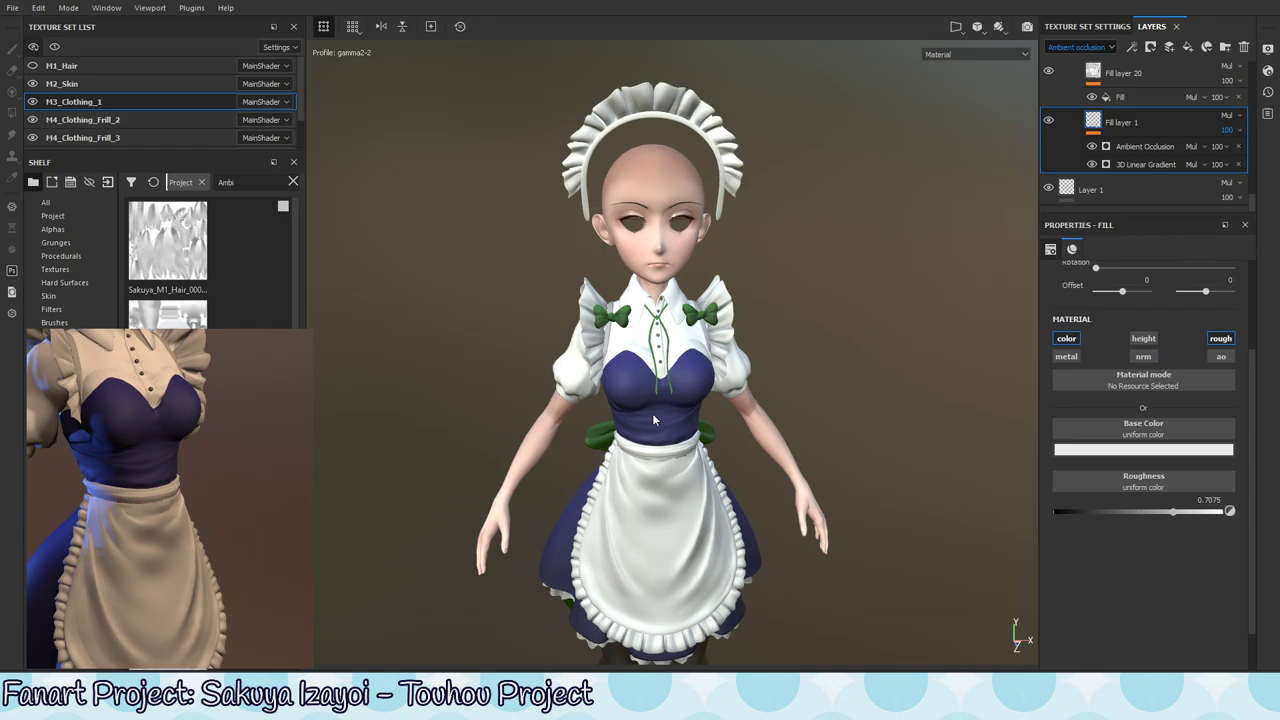
right_click_drag(820, 443, 868, 455, "alt")
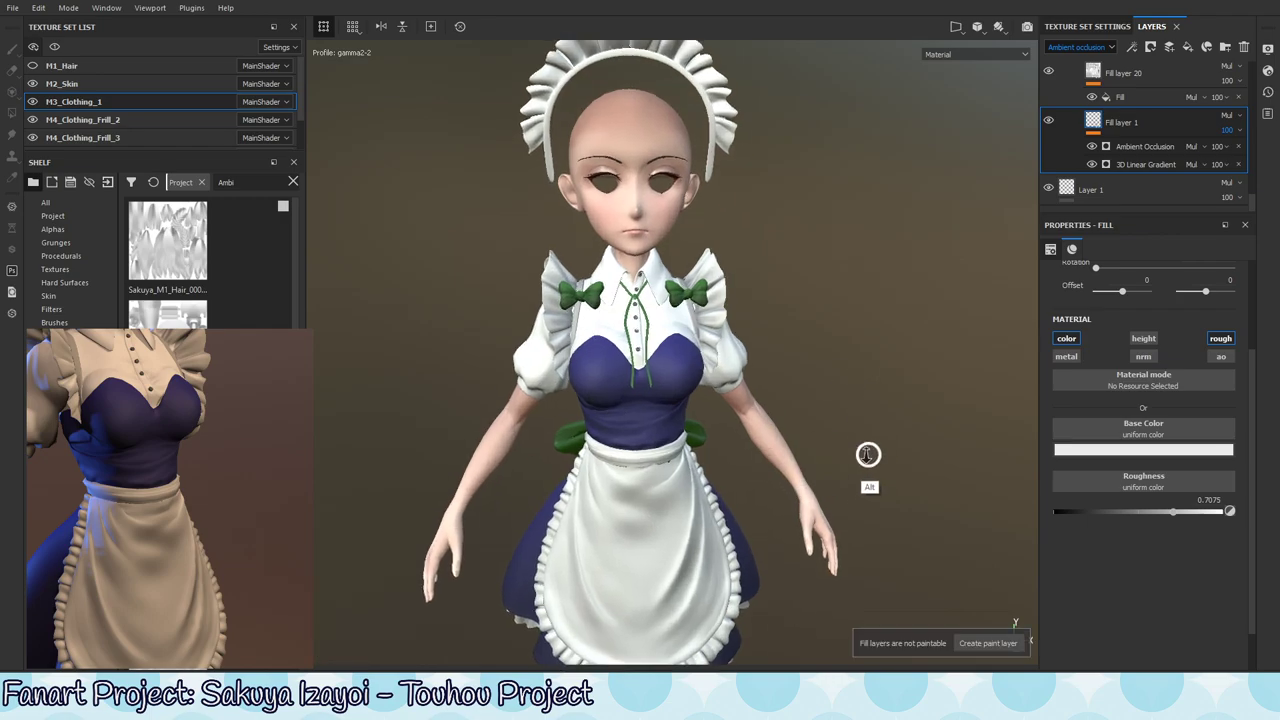
middle_click_drag(760, 437, 752, 519, "alt")
right_click_drag(820, 462, 899, 420, "alt")
left_click_drag(752, 464, 697, 532, "alt")
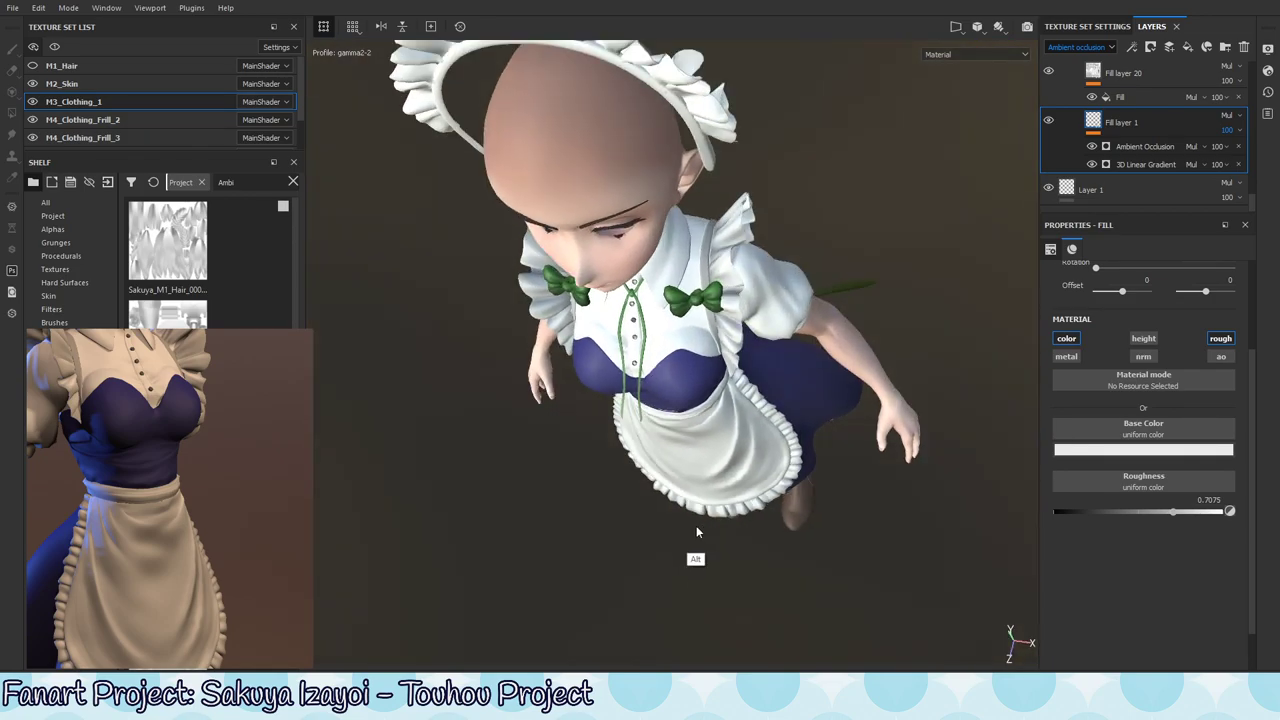
left_click_drag(673, 588, 800, 390, "alt")
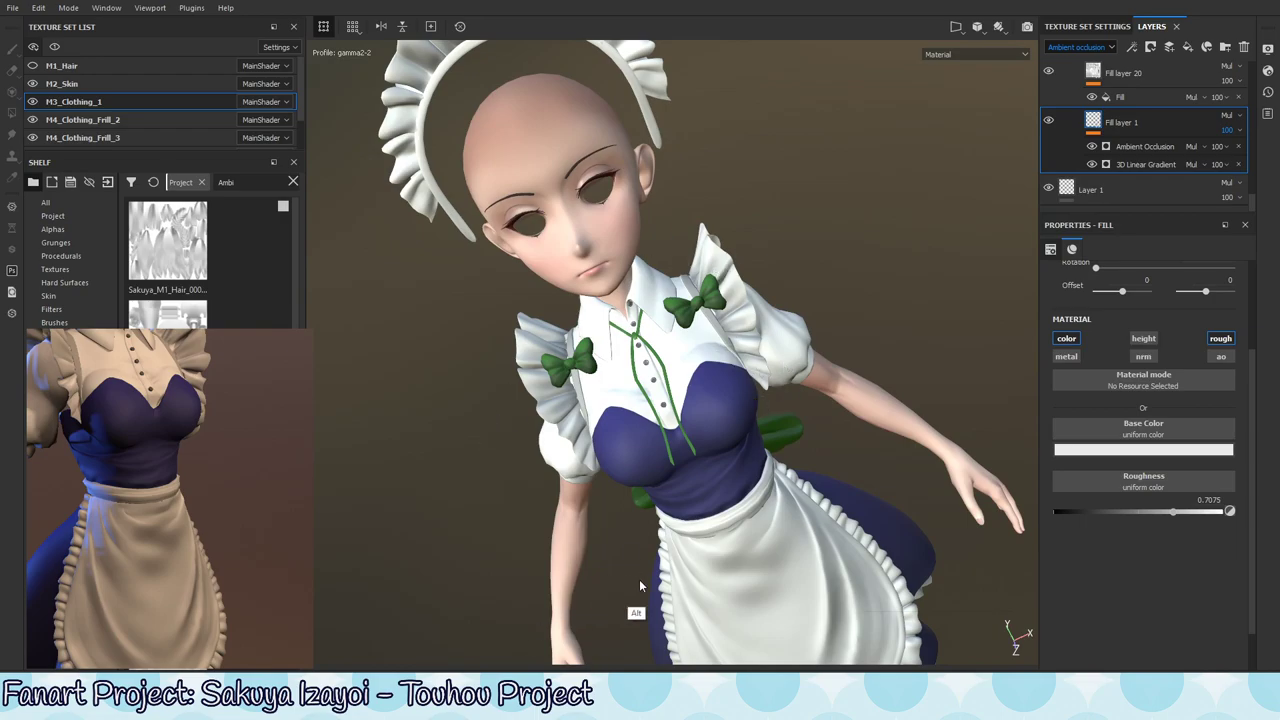
left_click_drag(634, 606, 808, 486, "alt")
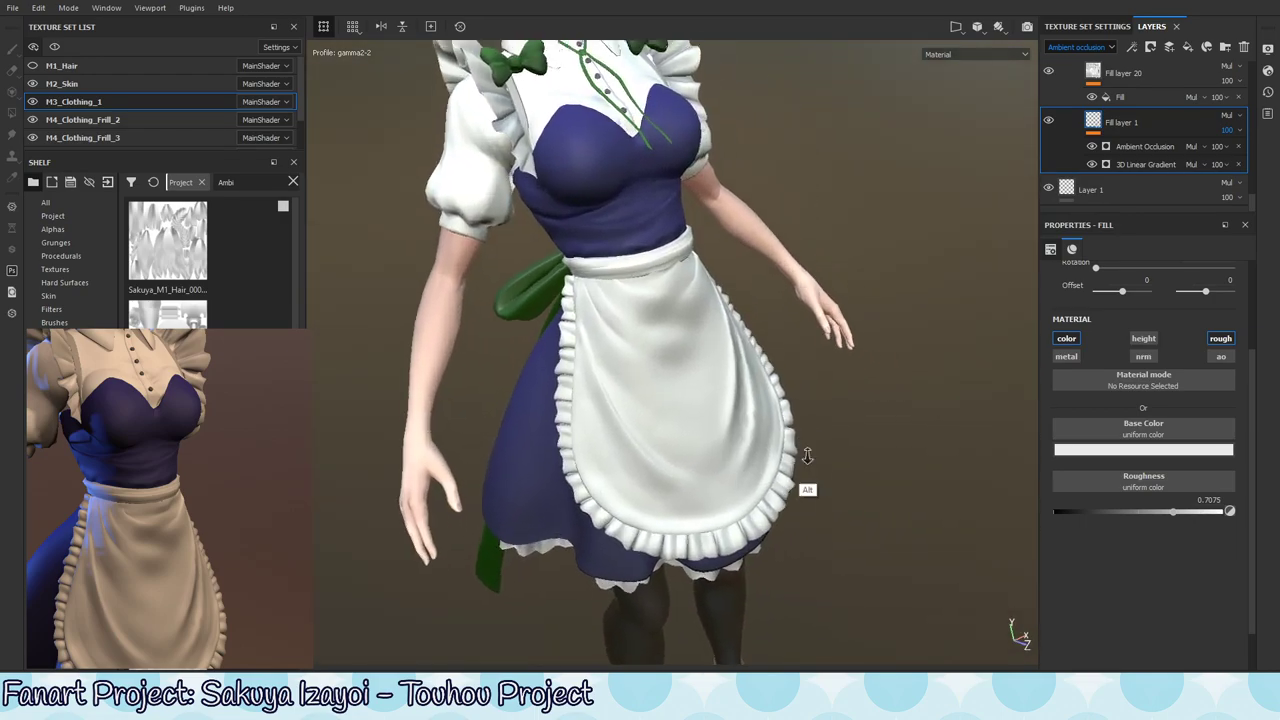
- In the M4_Clothing_Frill_2 texture set, rename the AO Edit layer as Shoulder Frills AO Edit
left_click(1160, 68)
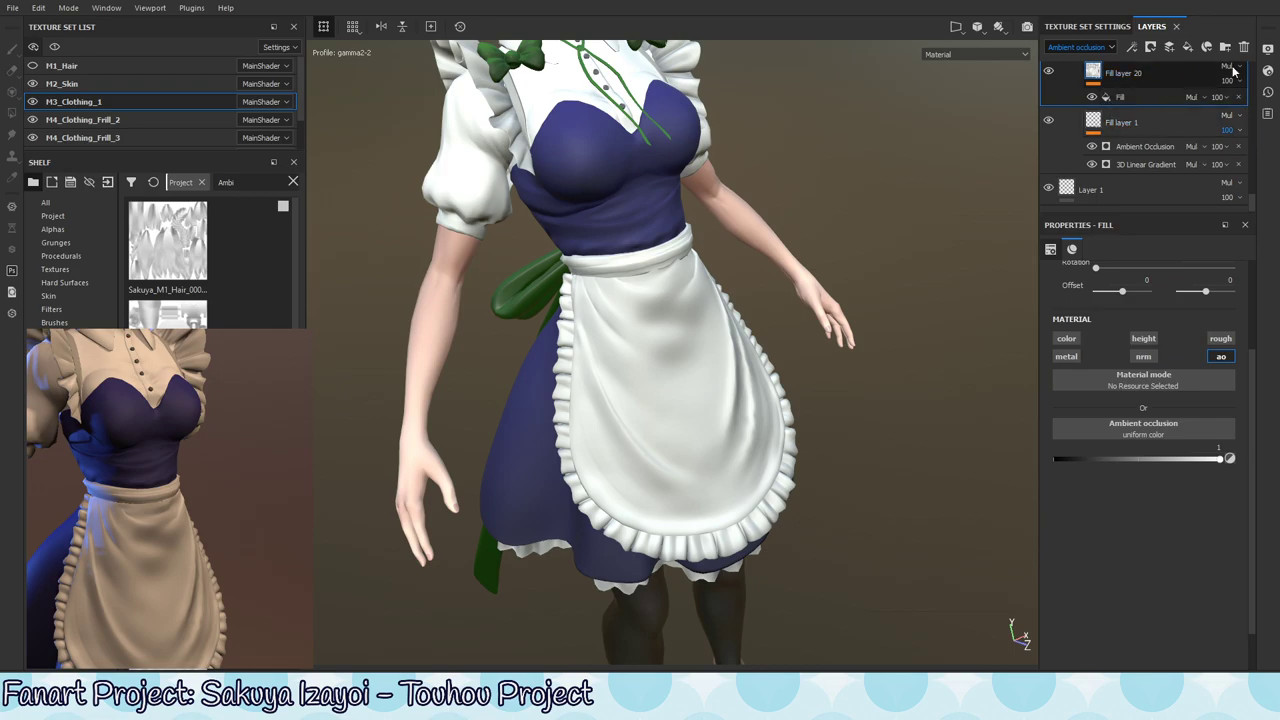
left_click(182, 118)
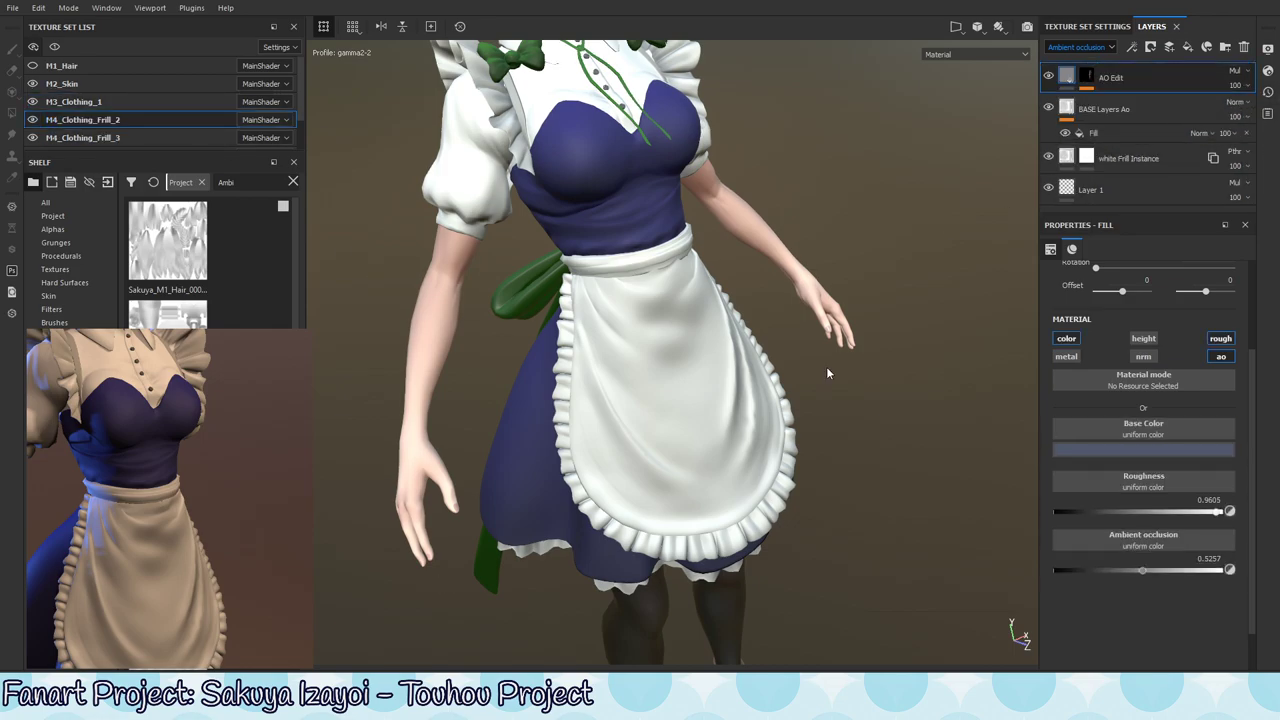
left_click(1120, 78)
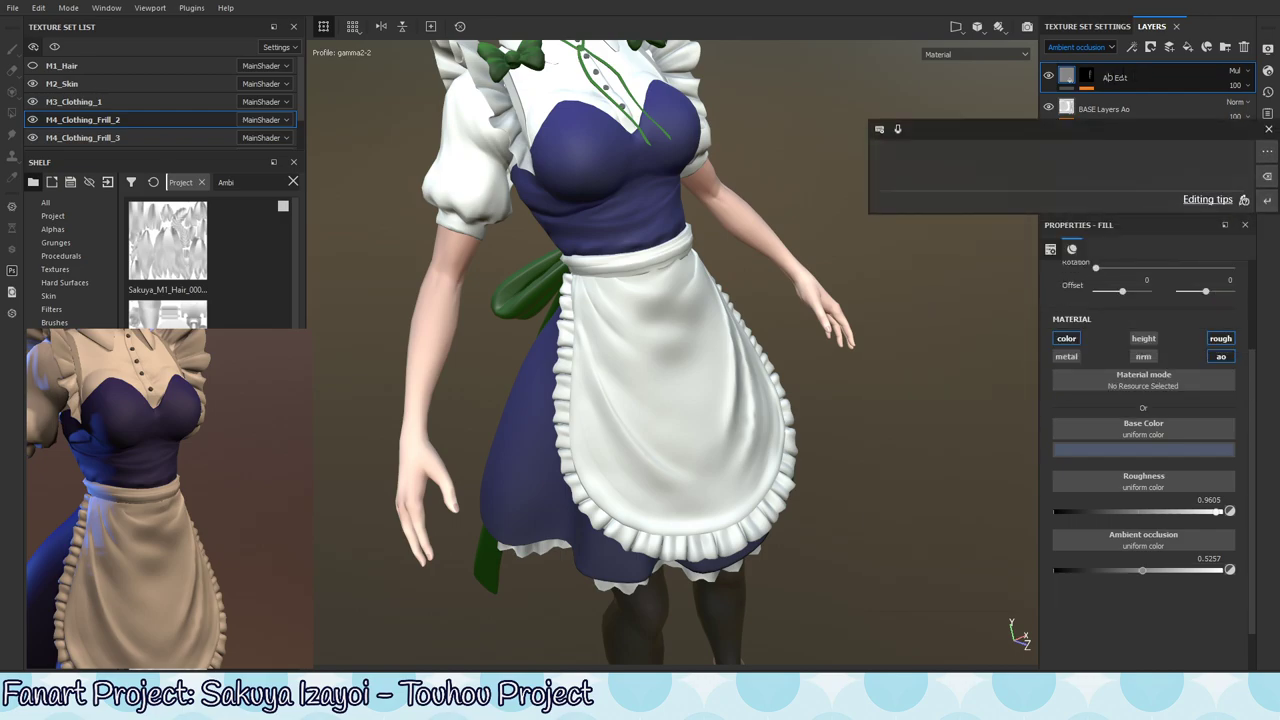
left_click(1114, 86)
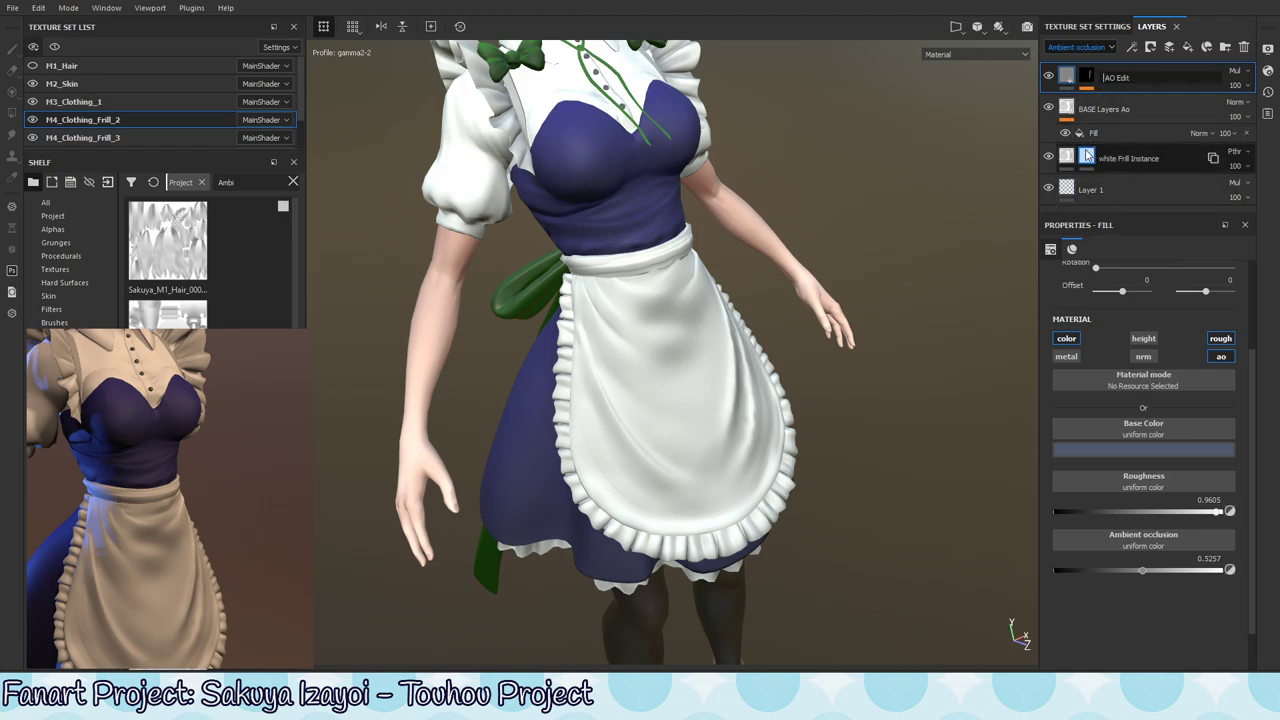
type("Should")
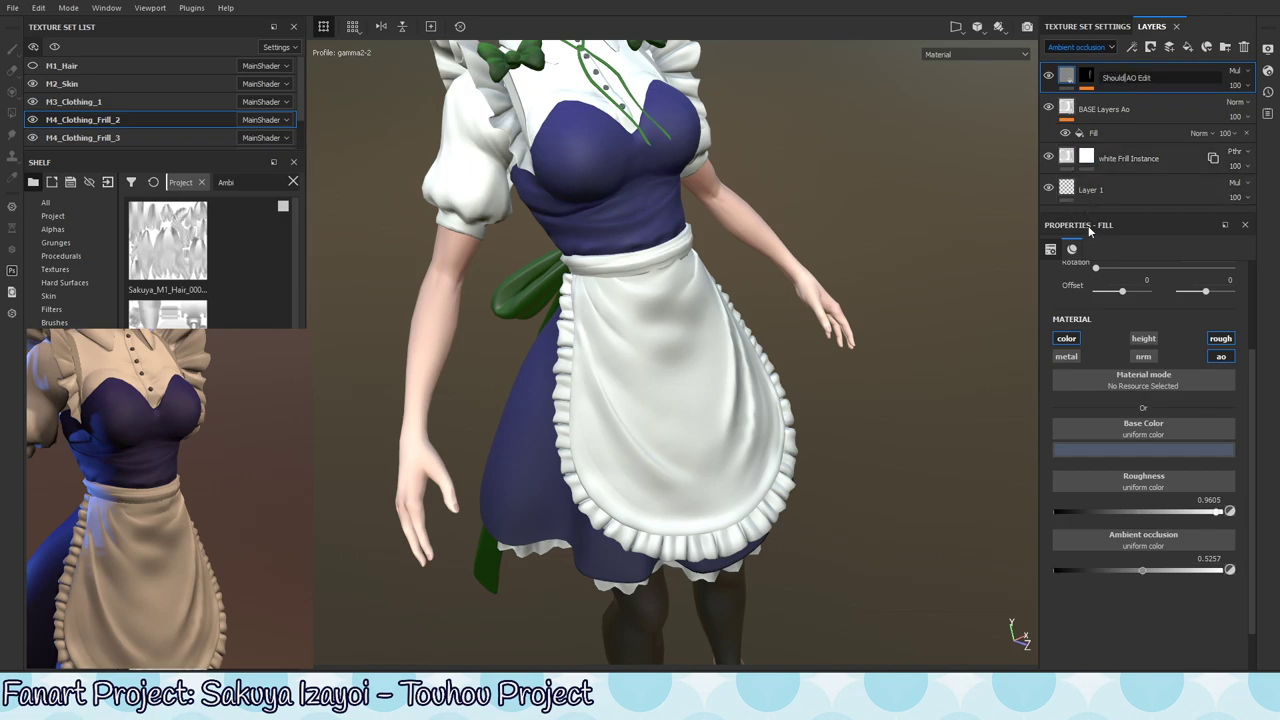
key("BackSpace")
type("er Frills")
key("Return")
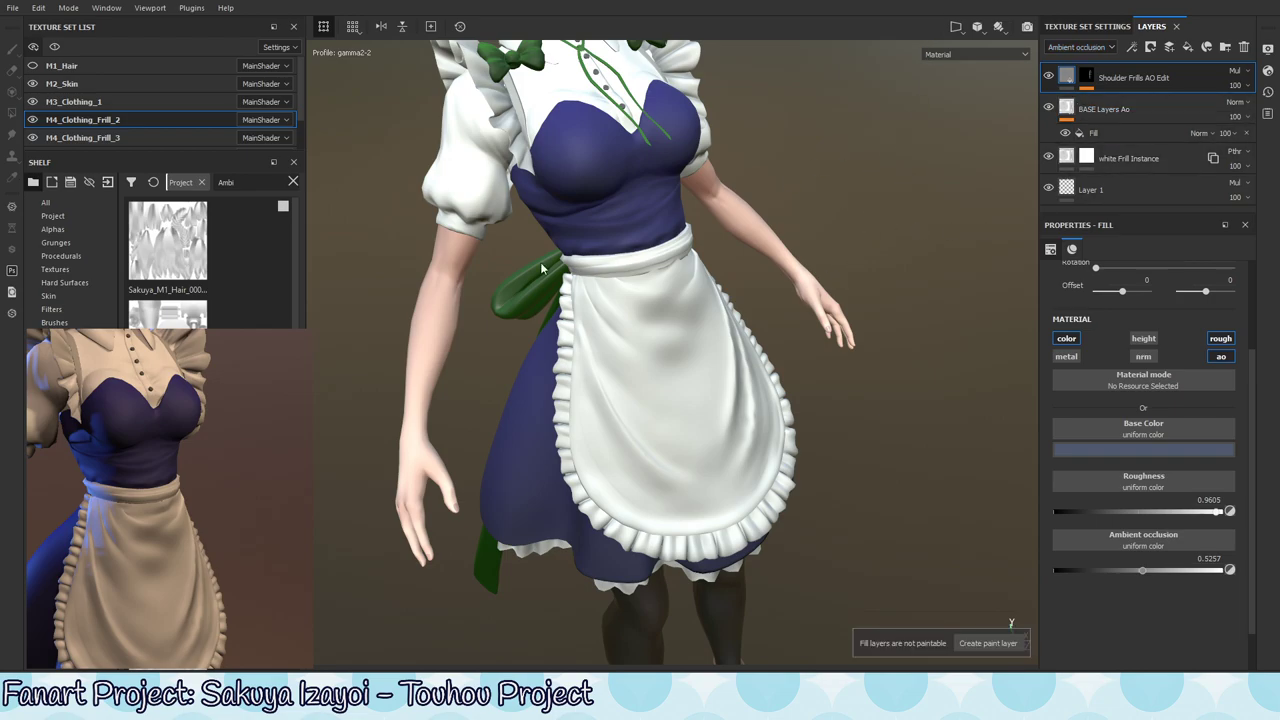
- Duplicate the Shoulder Frills AO Edit layer in the M4_Clothing_Frill_2 texture set
middle_click_drag(690, 228, 776, 296, "alt")
right_click_drag(776, 296, 633, 379, "alt")
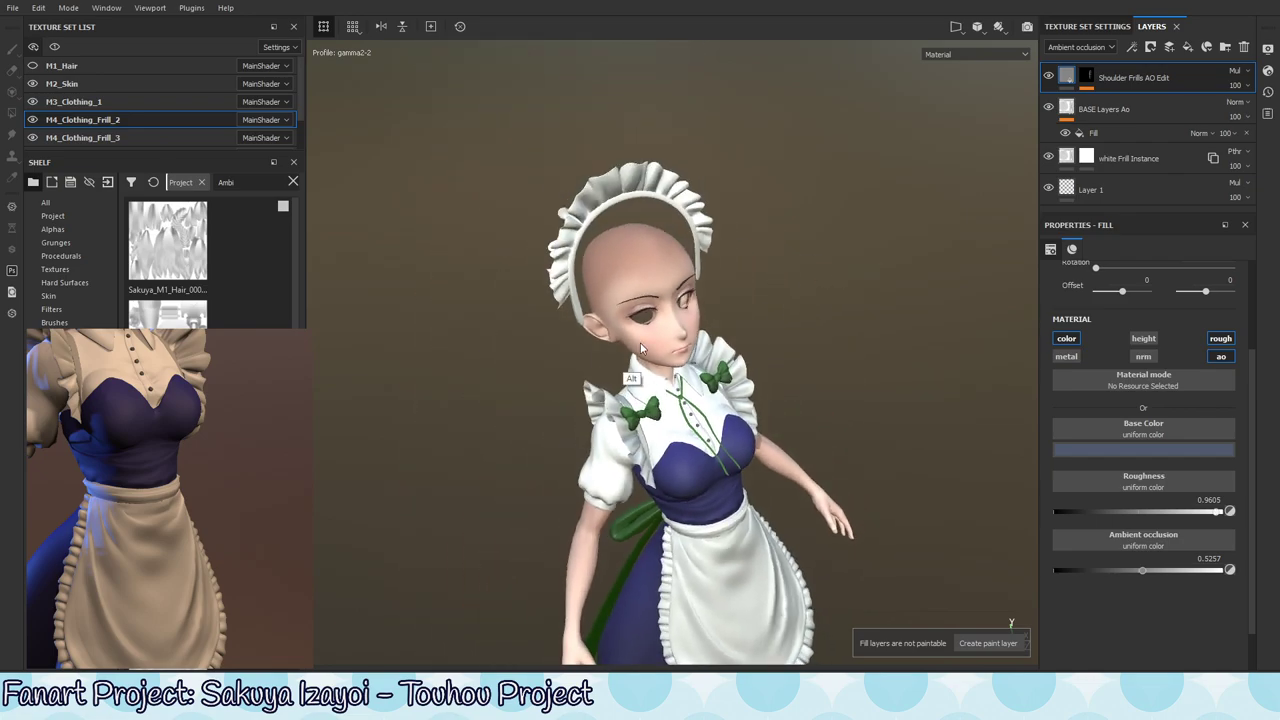
left_click_drag(783, 473, 790, 314, "alt")
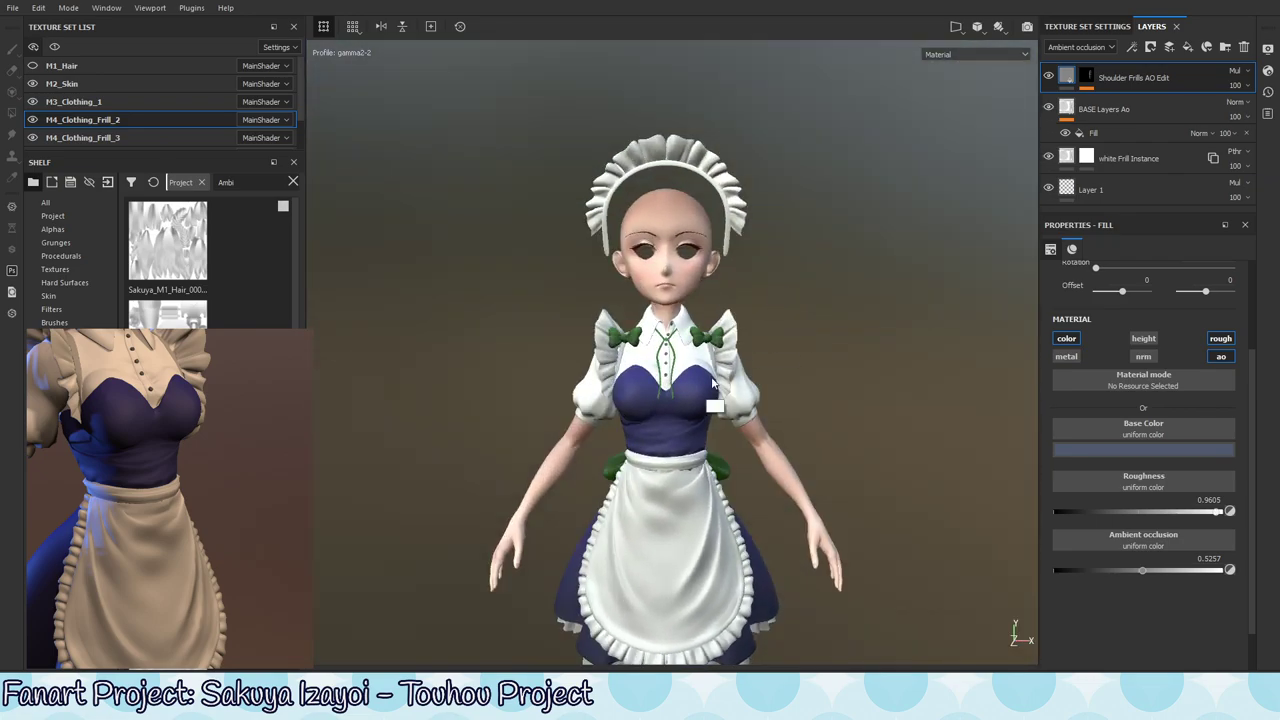
middle_click_drag(712, 405, 706, 337, "alt")
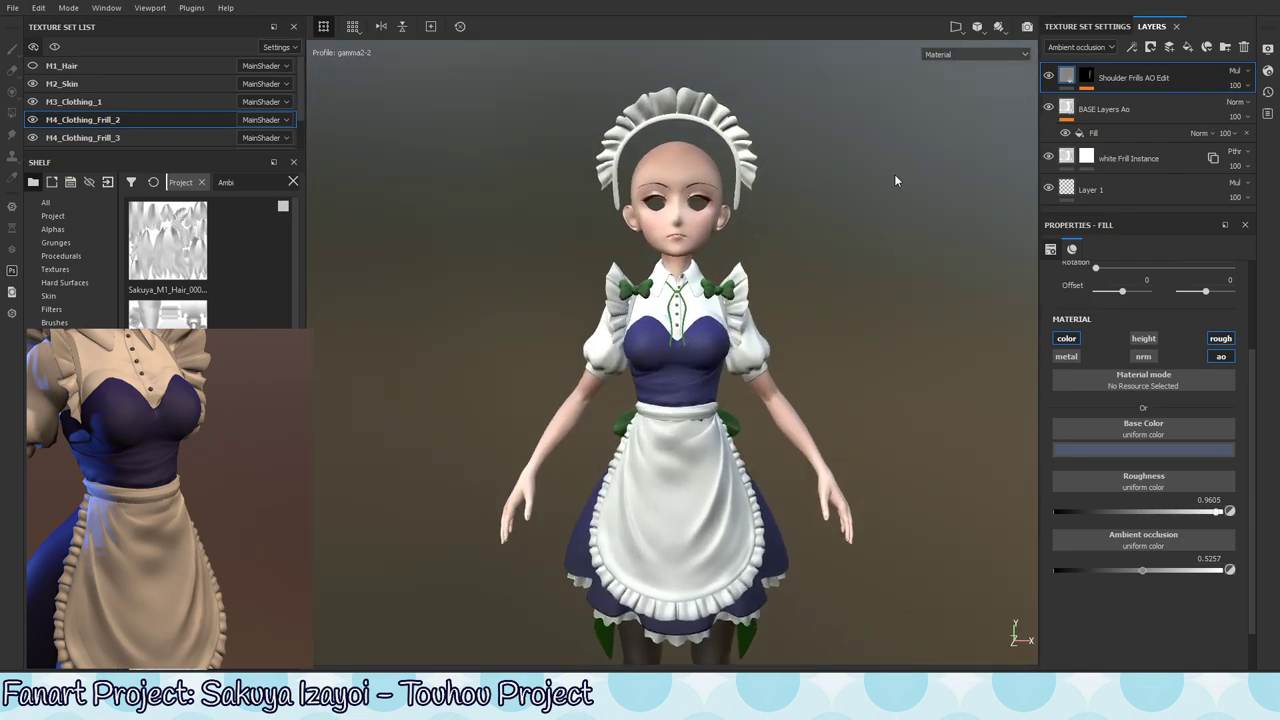
right_click(1188, 72)
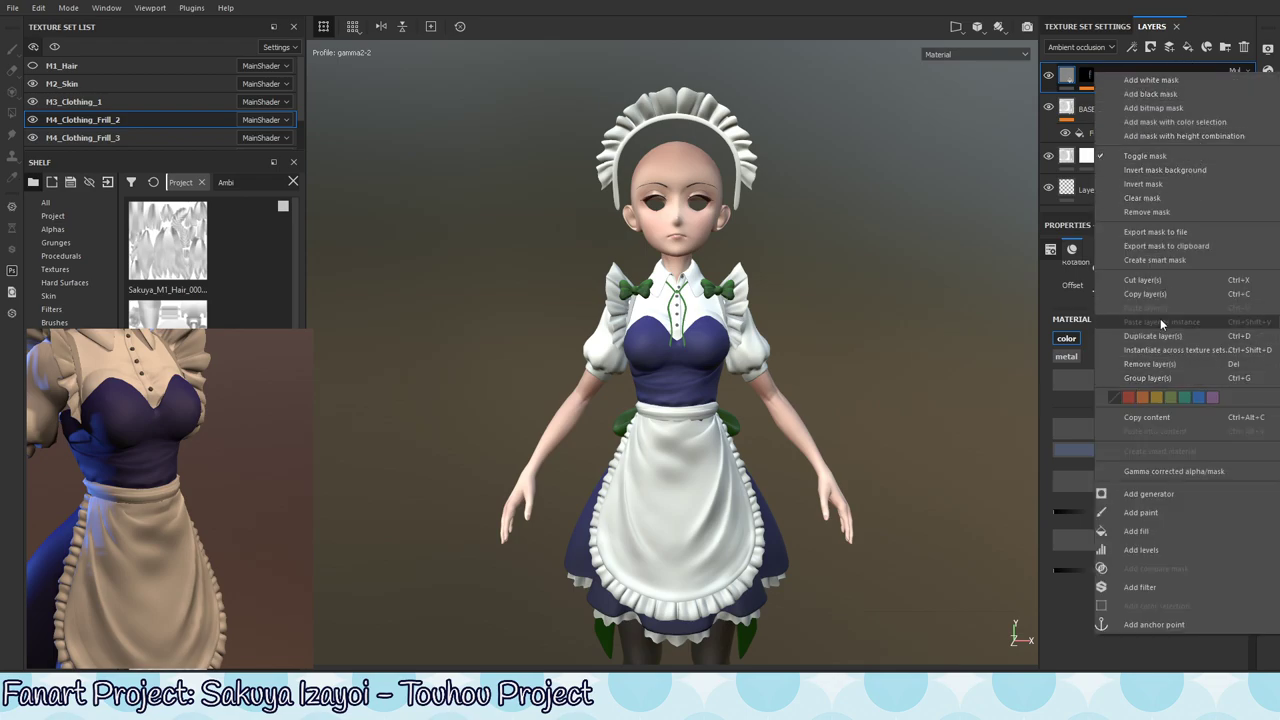
left_click(1095, 81)
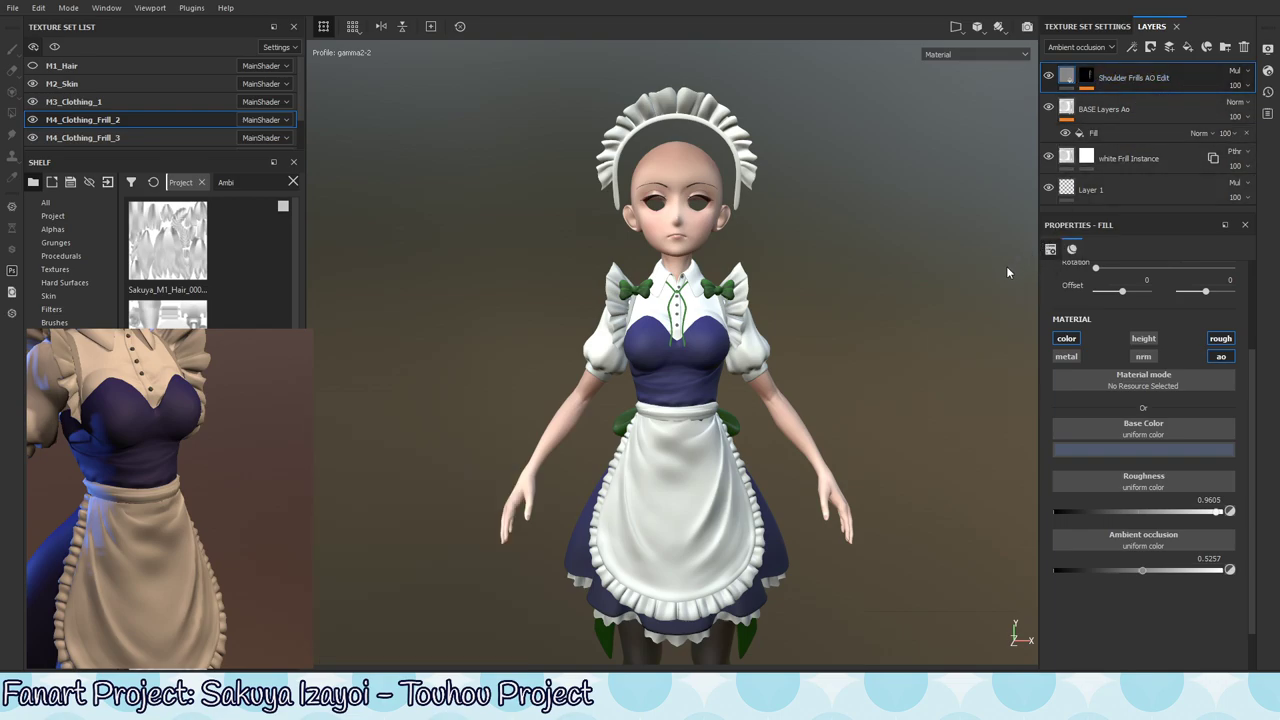
left_click(1165, 108)
left_click(1171, 76)
key("ctrl+d")
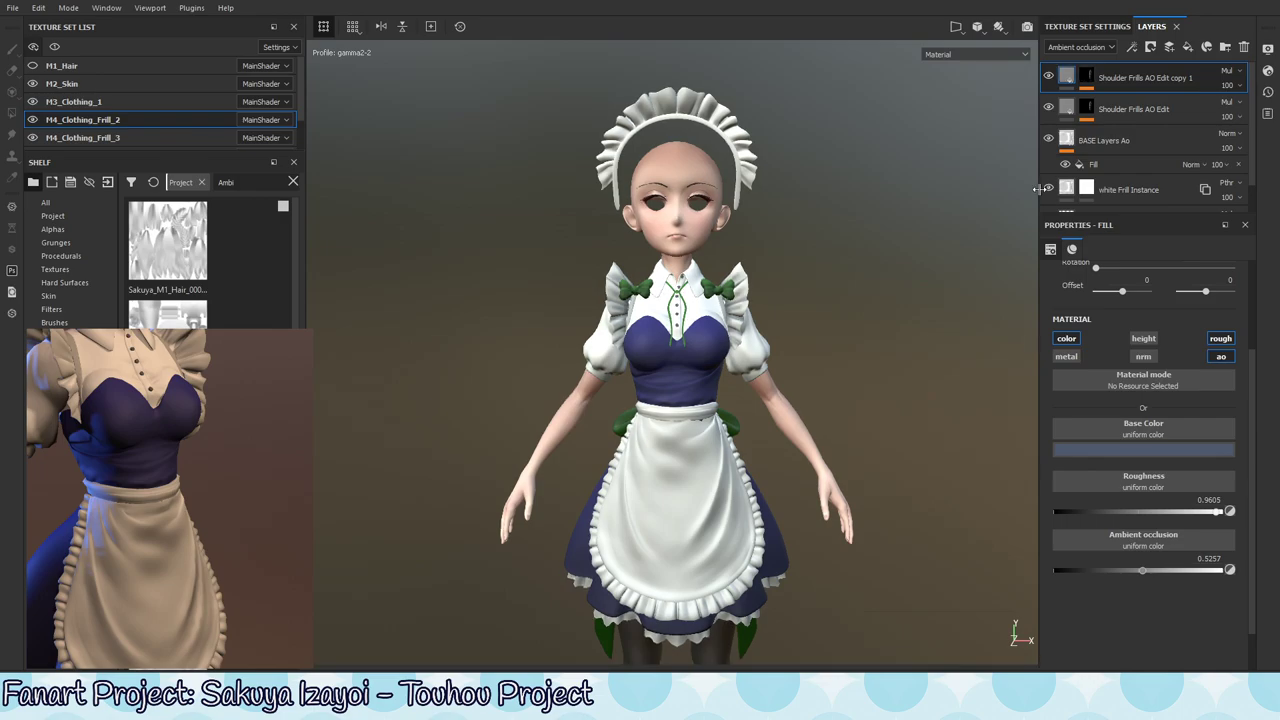
- Remove the existing painting from the duplicated layer's mask and add a new paint effect to that mask
middle_click_drag(770, 326, 774, 356, "alt")
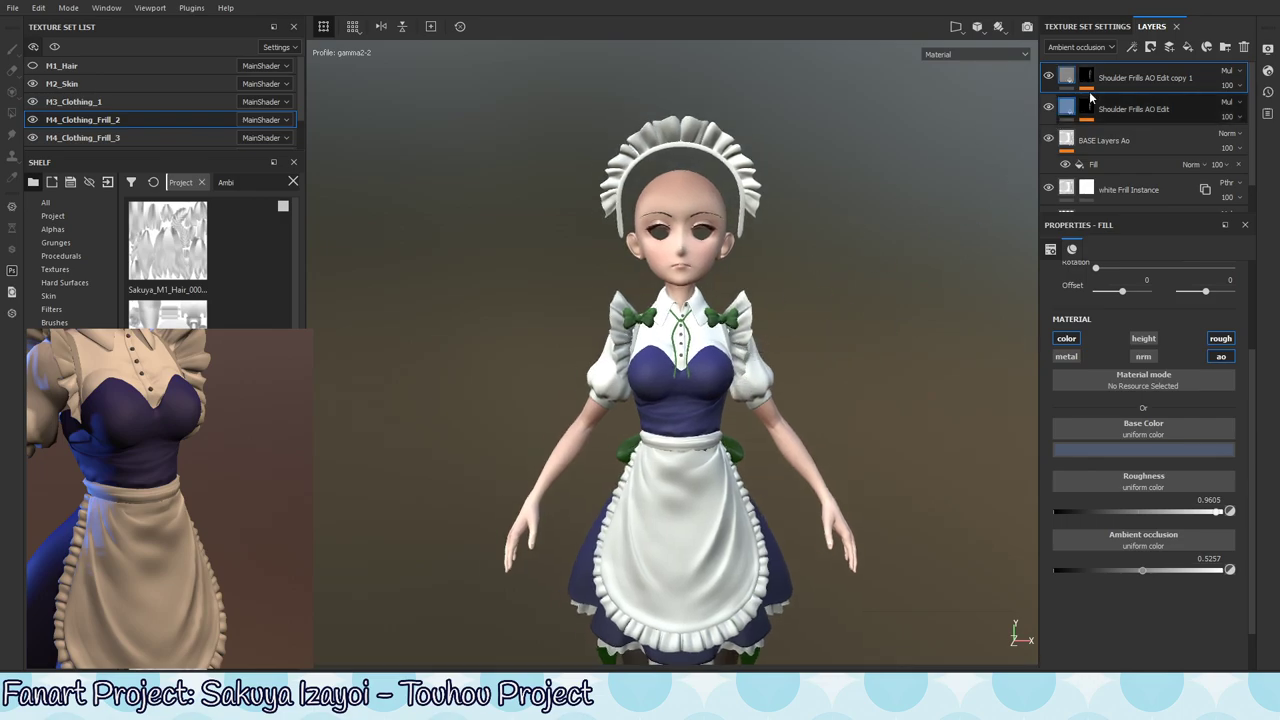
left_click(1087, 80)
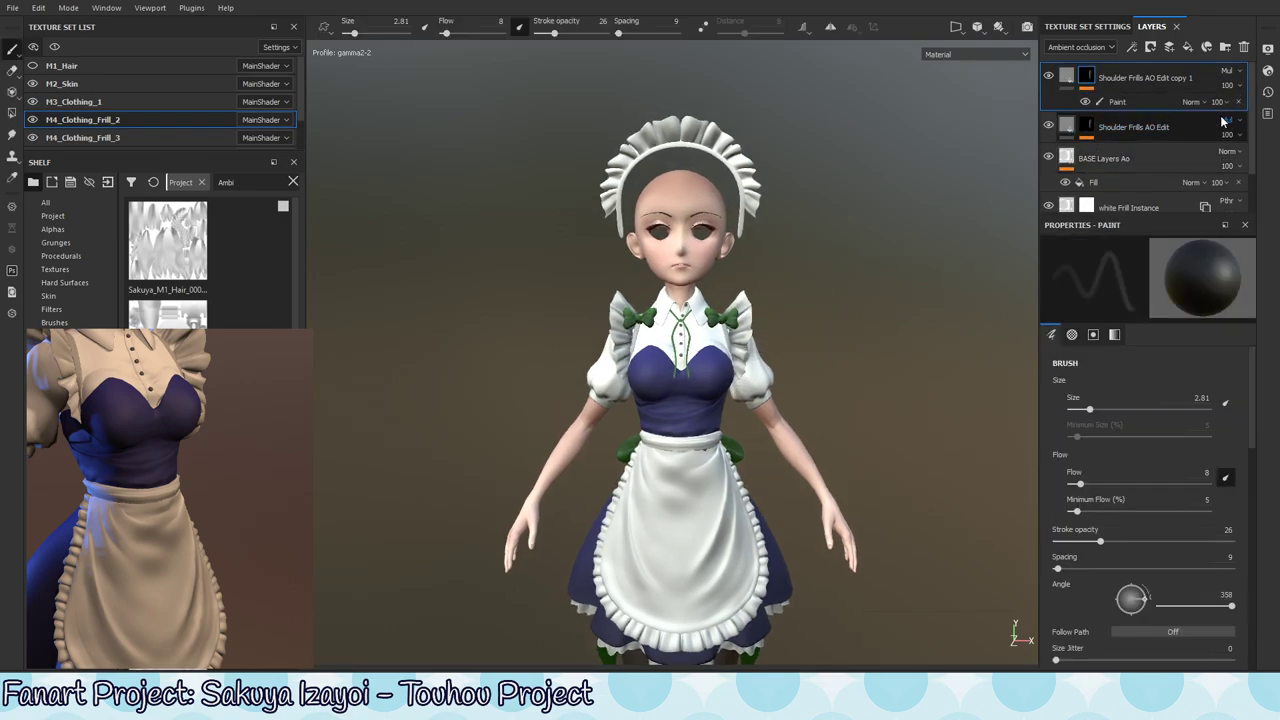
right_click(1092, 88)
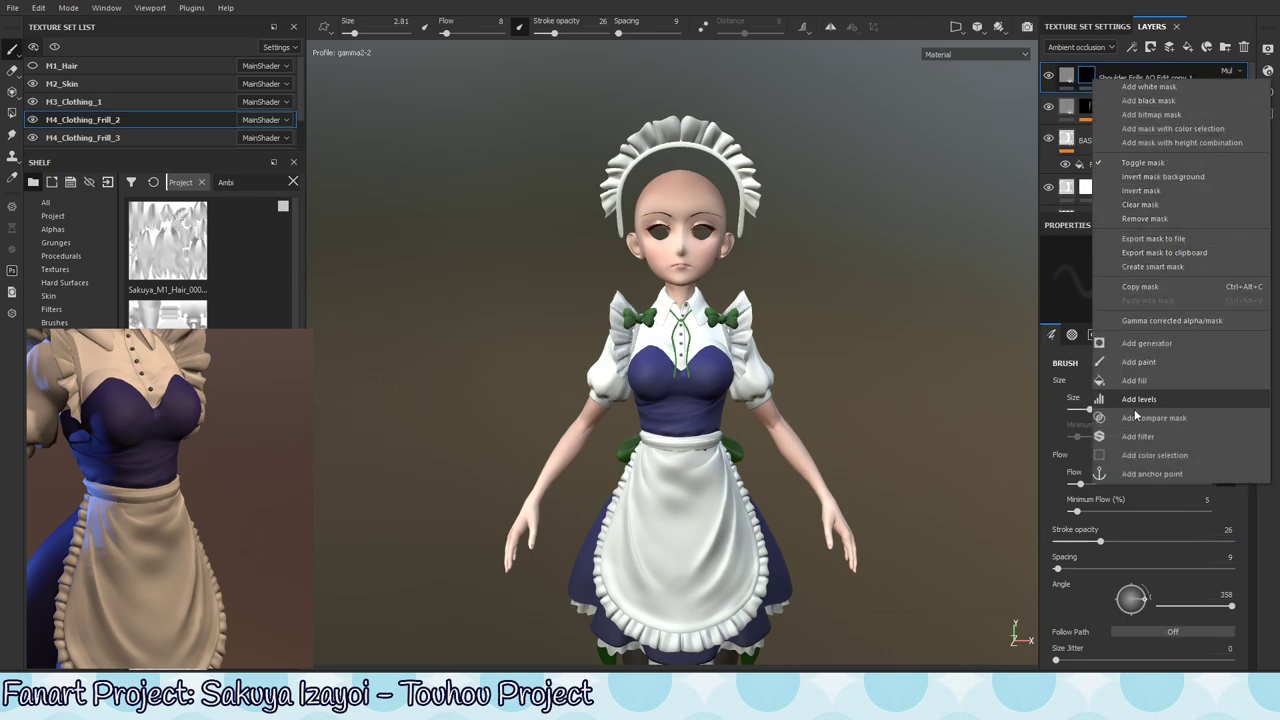
left_click(1138, 362)
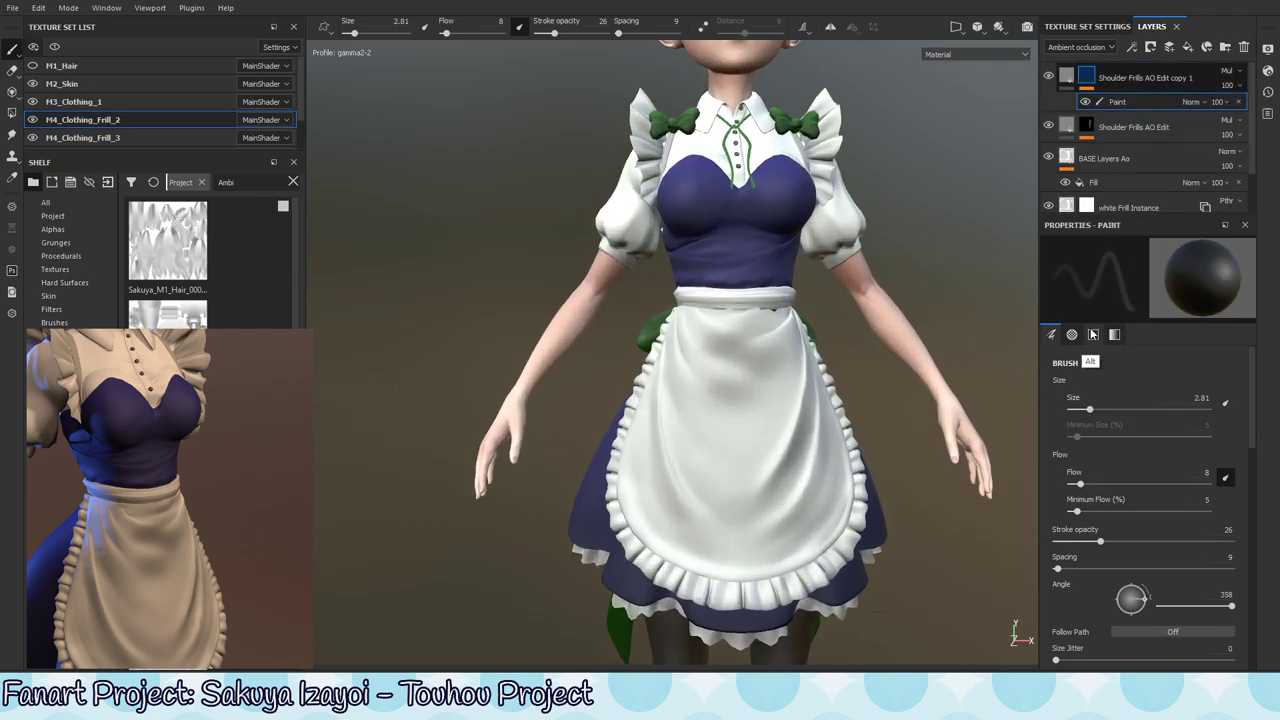
- View the apron and skirt at an angle and display the ID mesh map in the viewport
left_click_drag(737, 366, 736, 420, "alt")
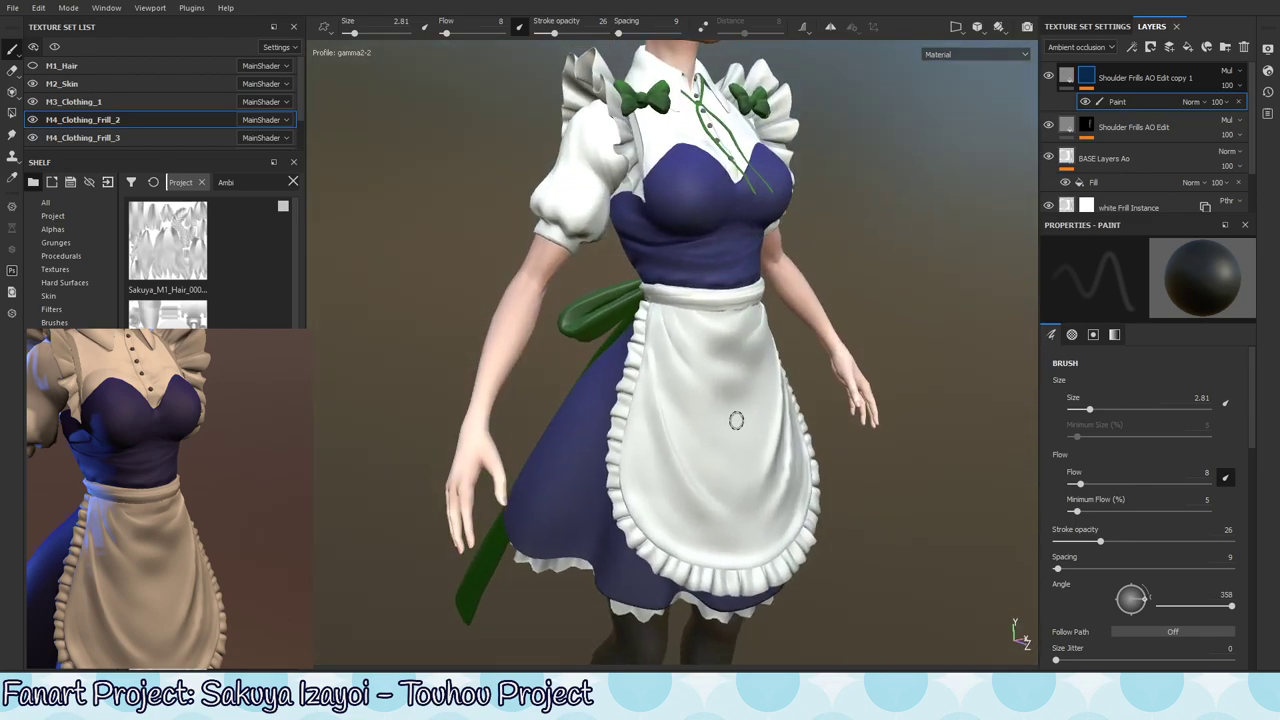
key("shift+b")
key("shift+b")
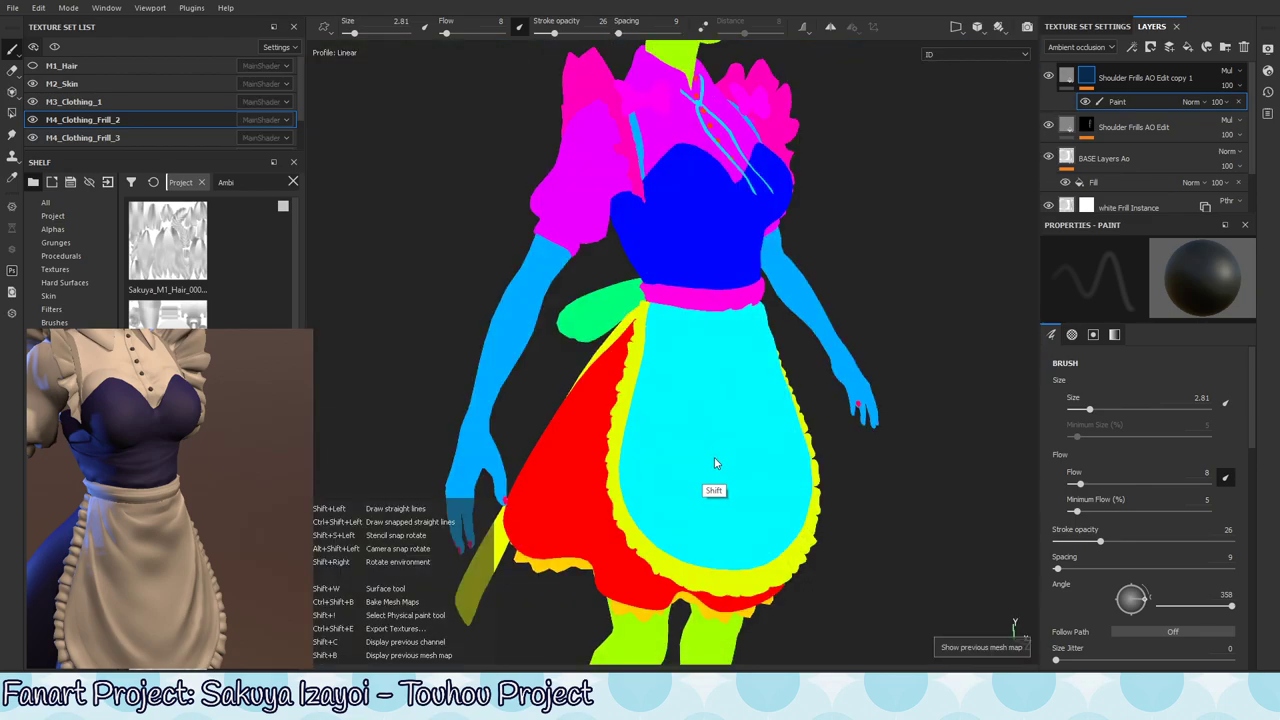
- Add a new folder directly above the Shoulder Frills AO Edit layer in the M4_Clothing_Frill_2 texture set
middle_click_drag(771, 510, 758, 410, "alt")
right_click_drag(758, 410, 510, 465, "alt")
middle_click_drag(669, 428, 669, 481, "alt")
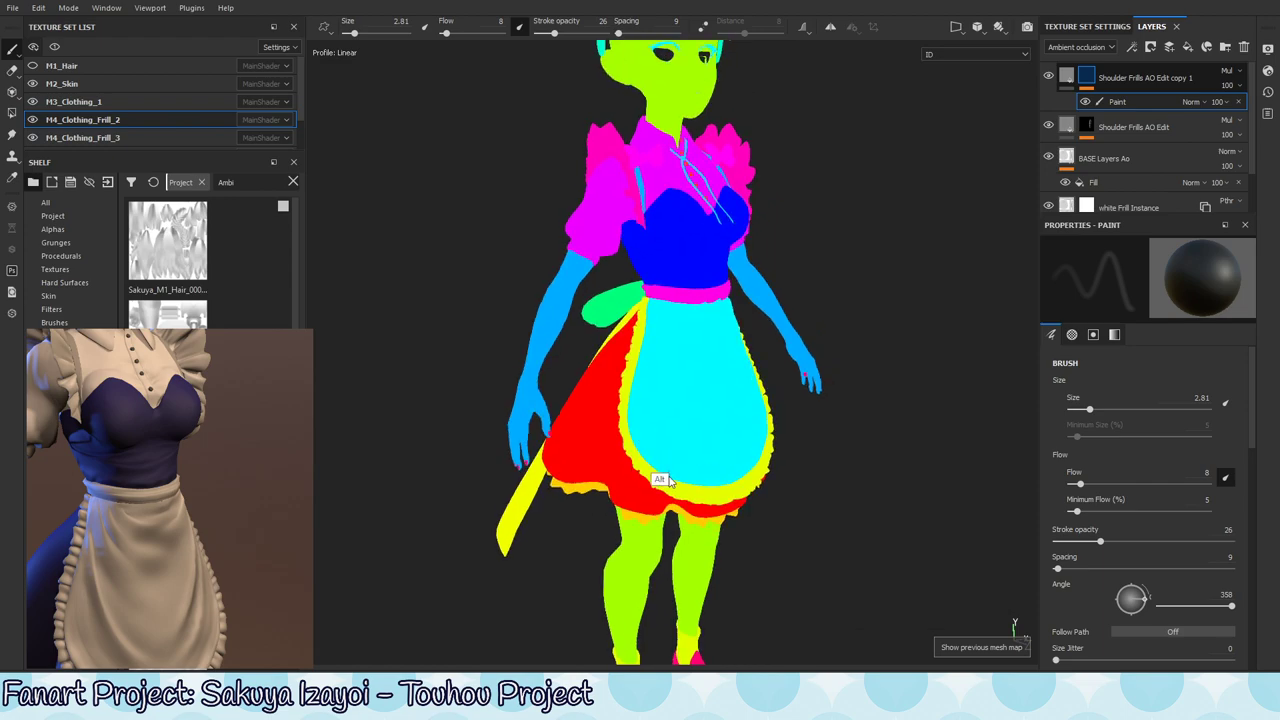
left_click_drag(668, 481, 771, 494, "alt")
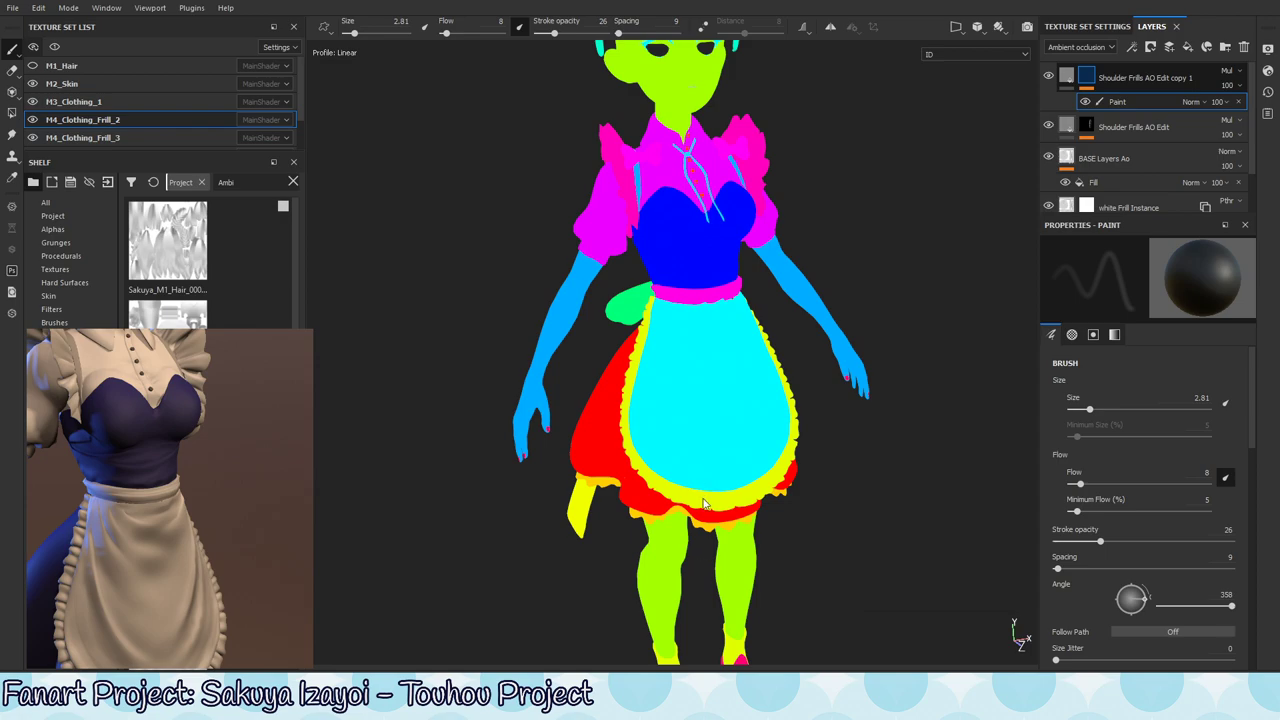
left_click(1160, 128)
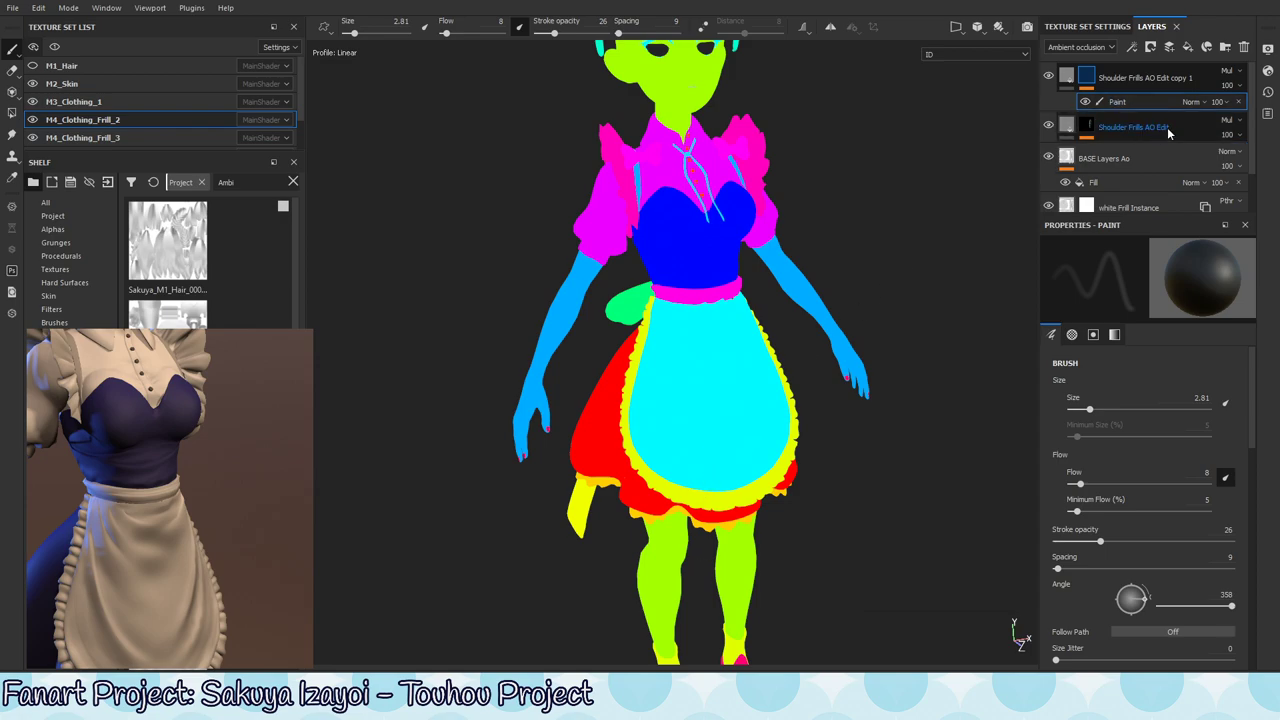
left_click(1225, 48)
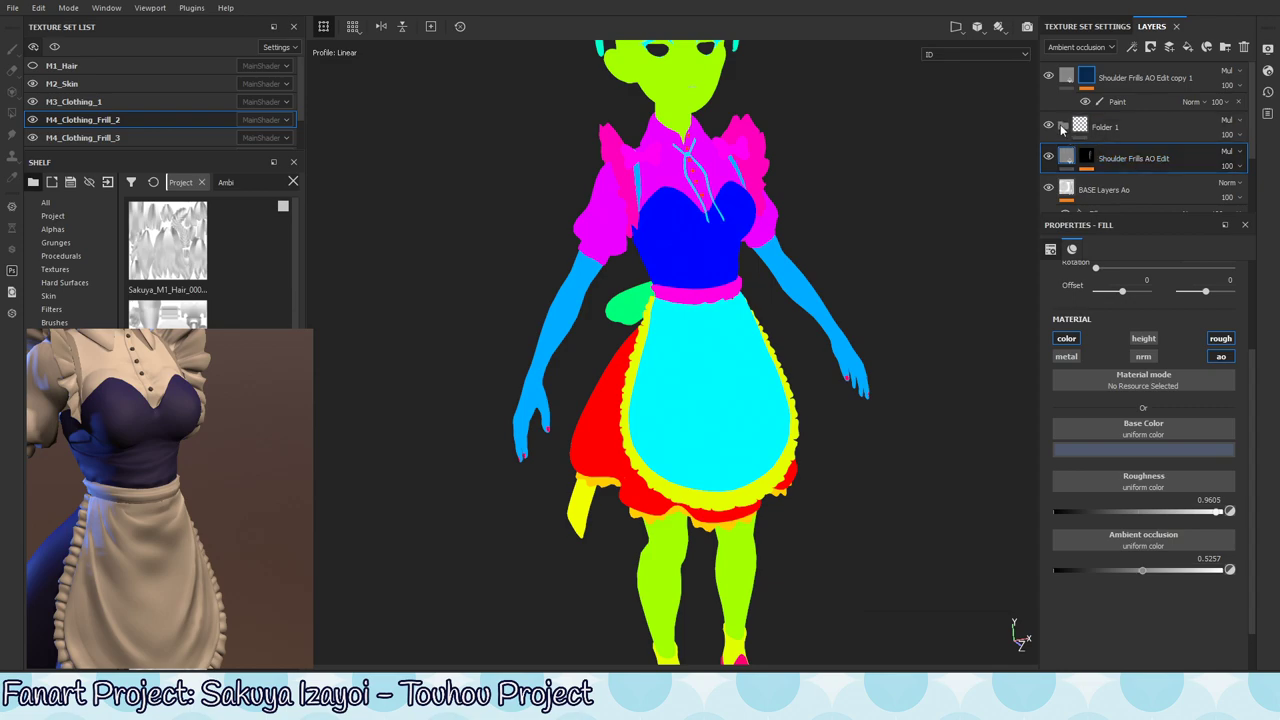
left_click(1101, 192)
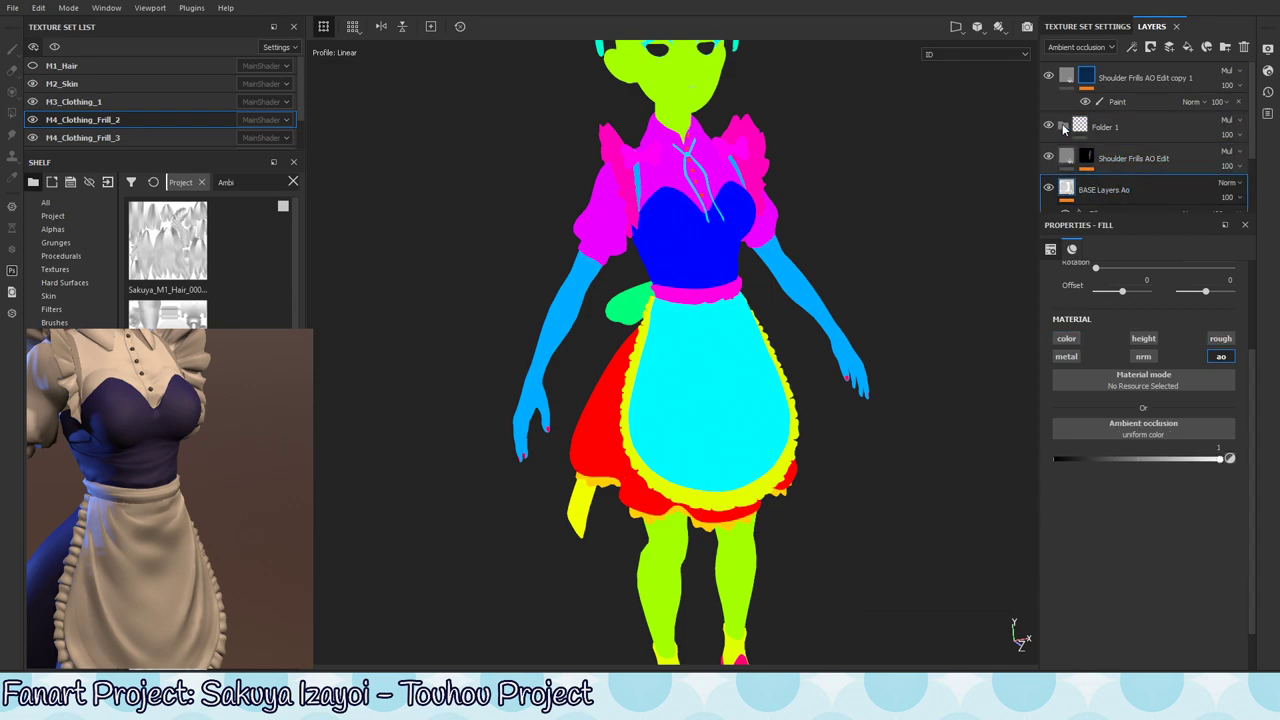
left_click(1175, 160)
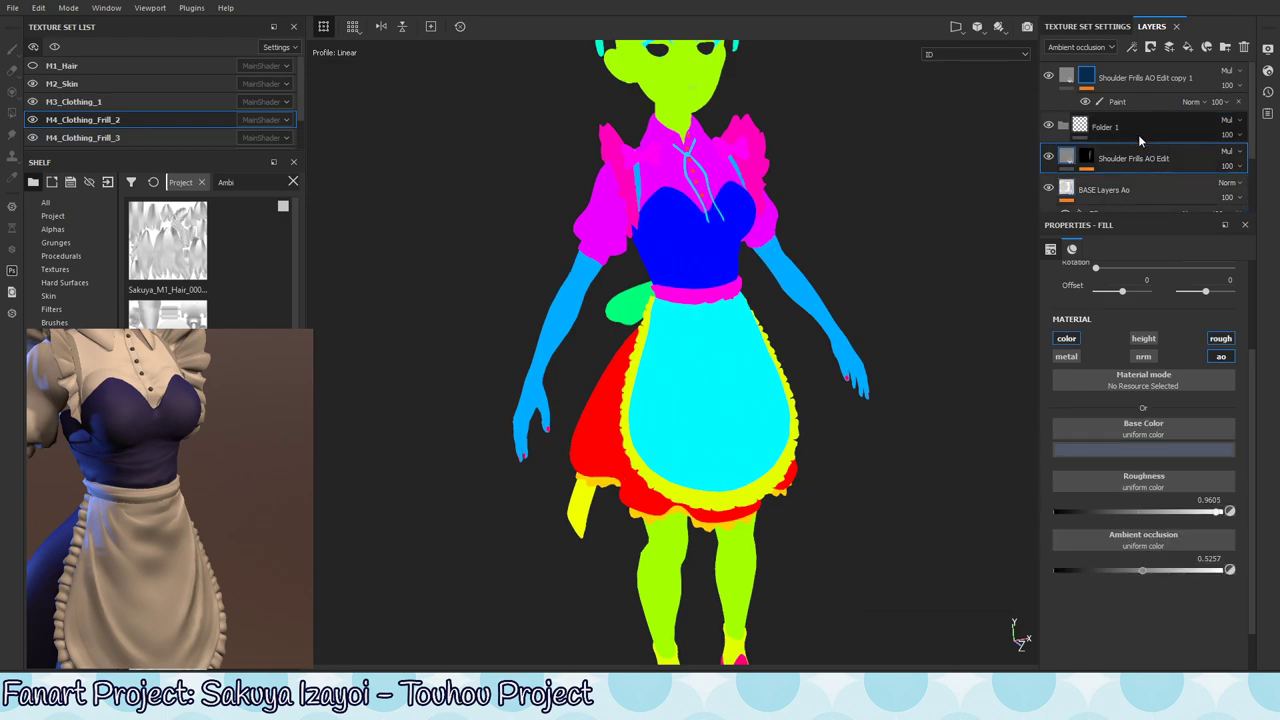
left_click(1192, 200)
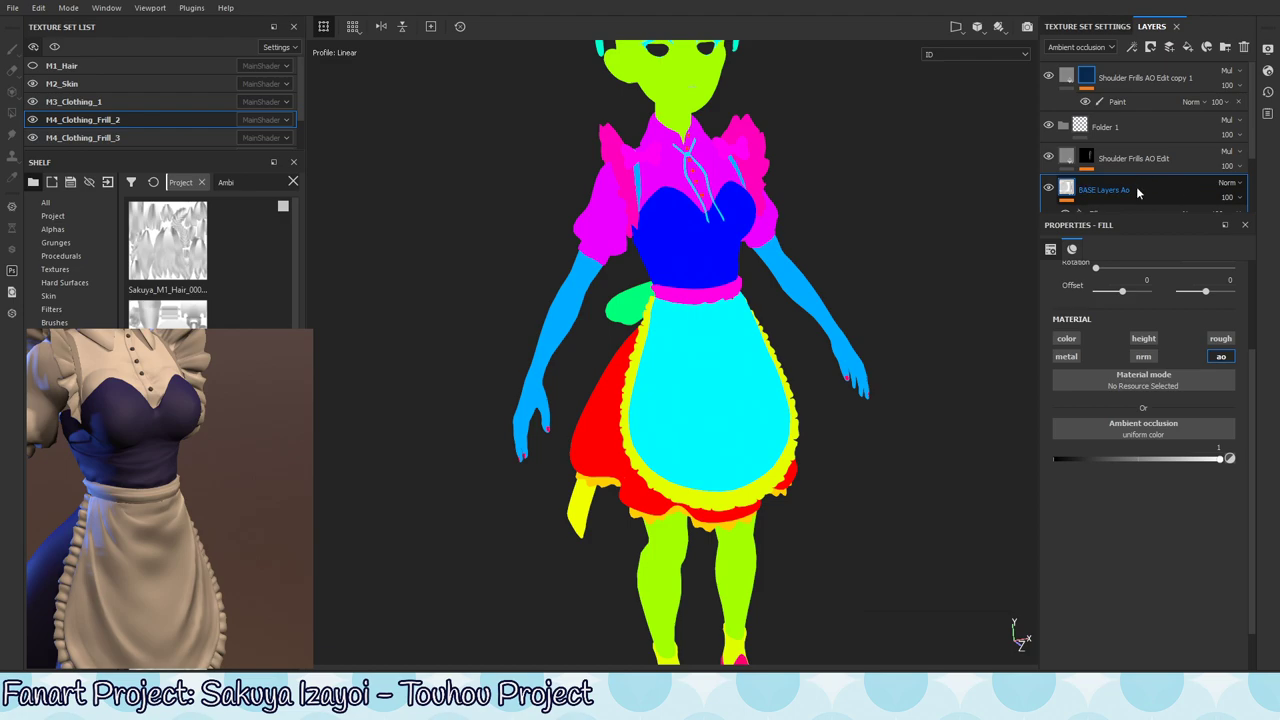
left_click(1126, 158)
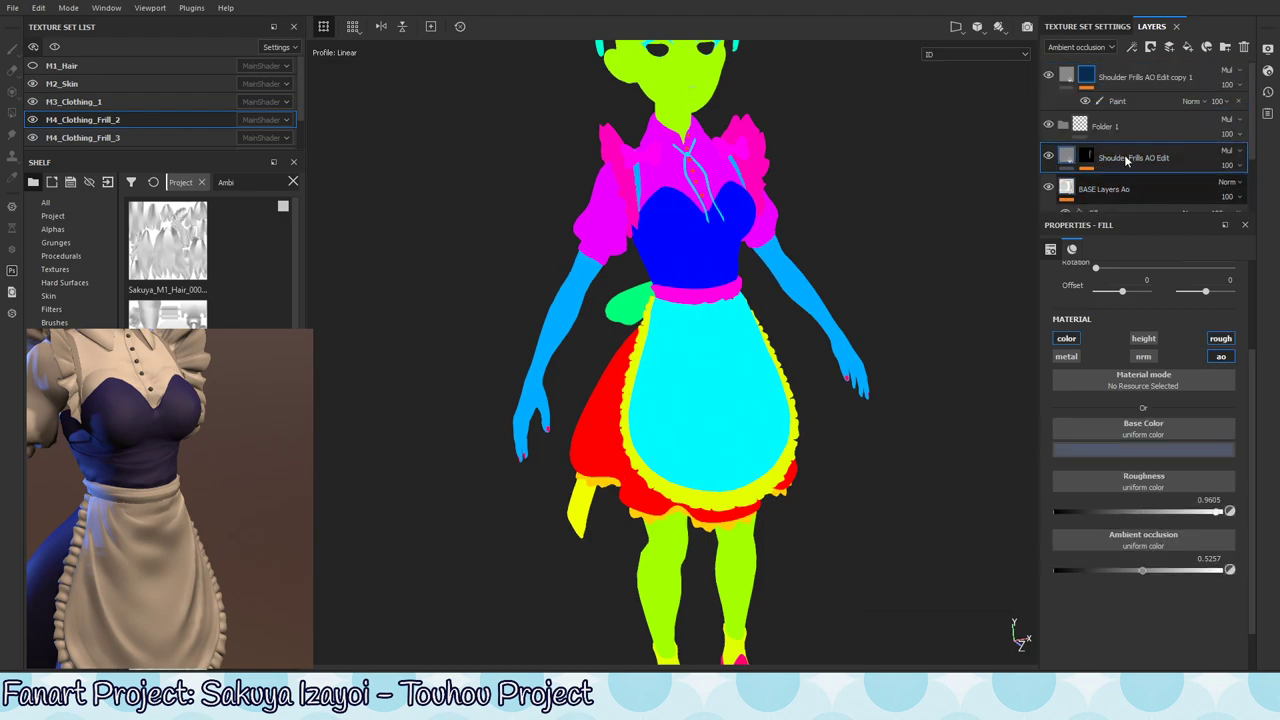
left_click(1147, 126)
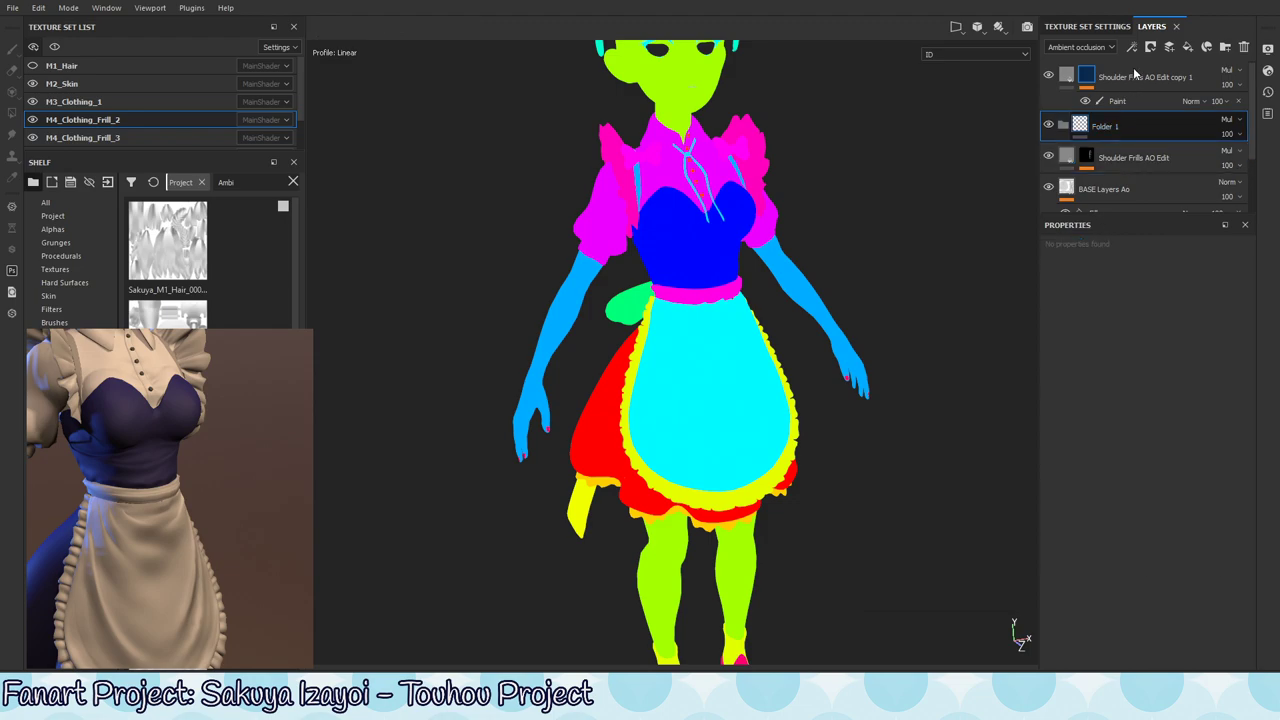
left_click(1117, 99)
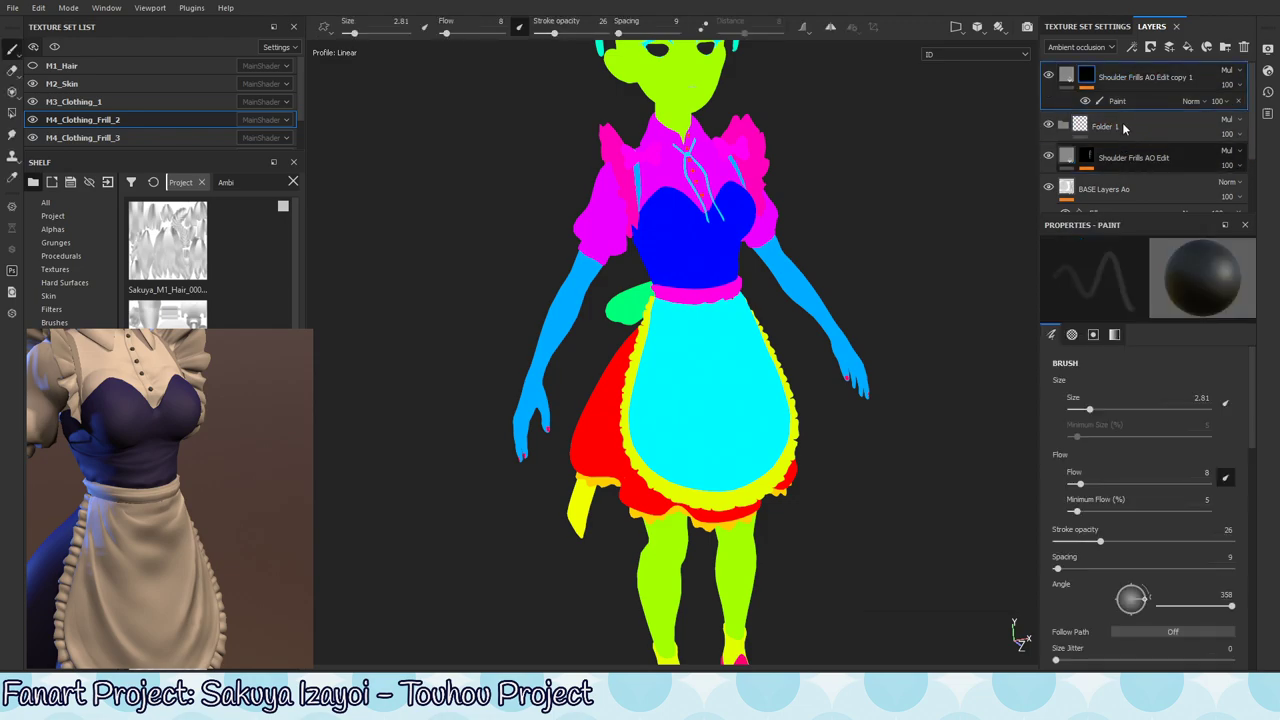
middle_click_drag(633, 349, 611, 388, "alt")
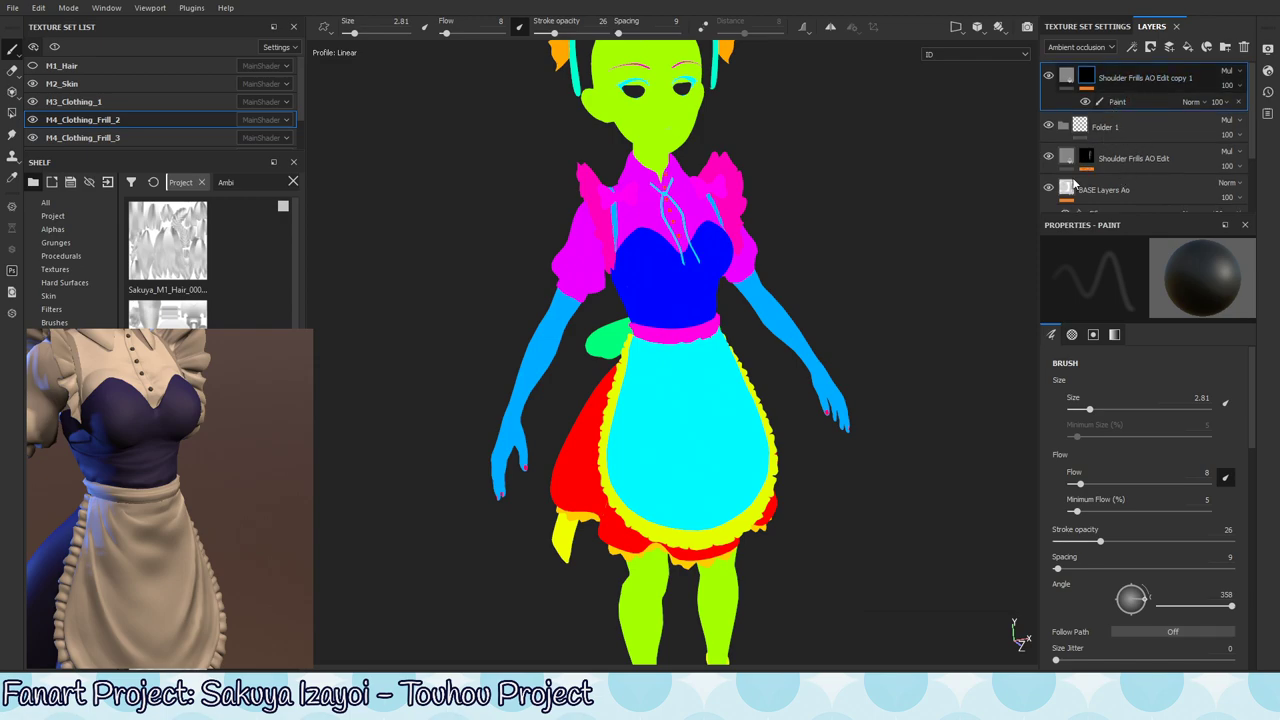
left_click(1092, 128)
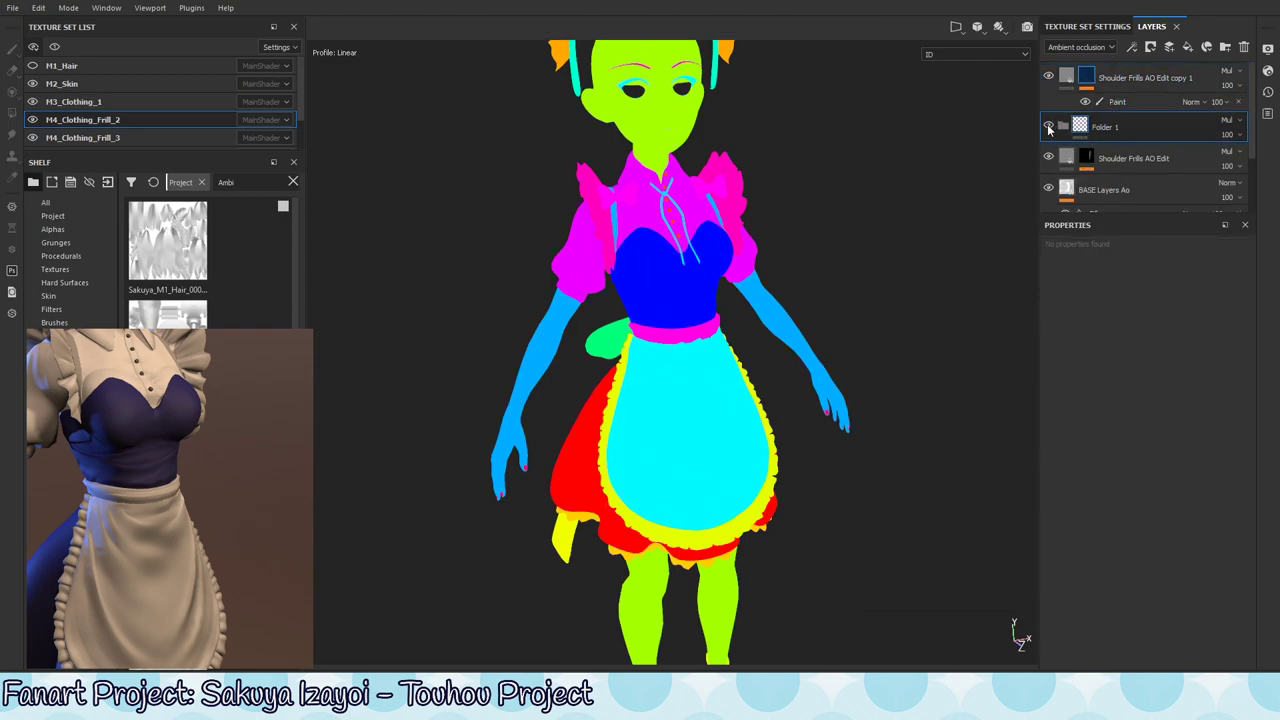
- Return the viewport to the material view and switch the layer stack to the Base Color channel
key("m")
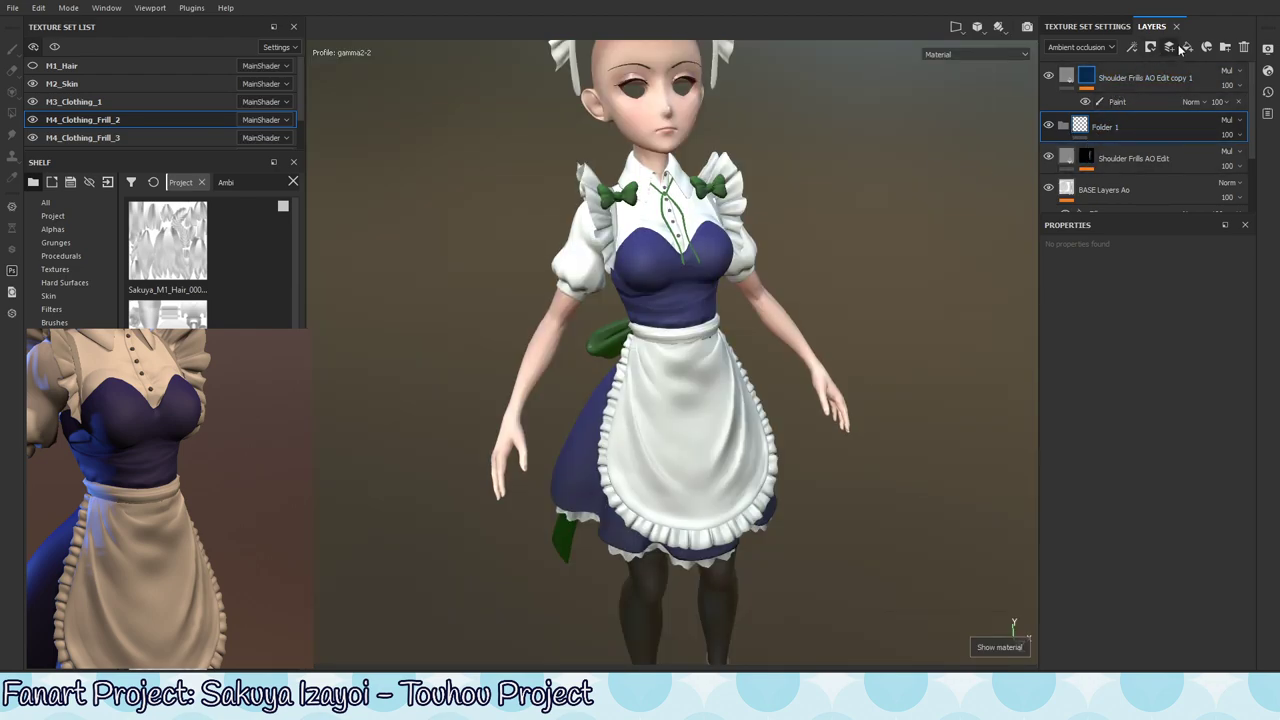
left_click(1153, 167)
left_click(1096, 48)
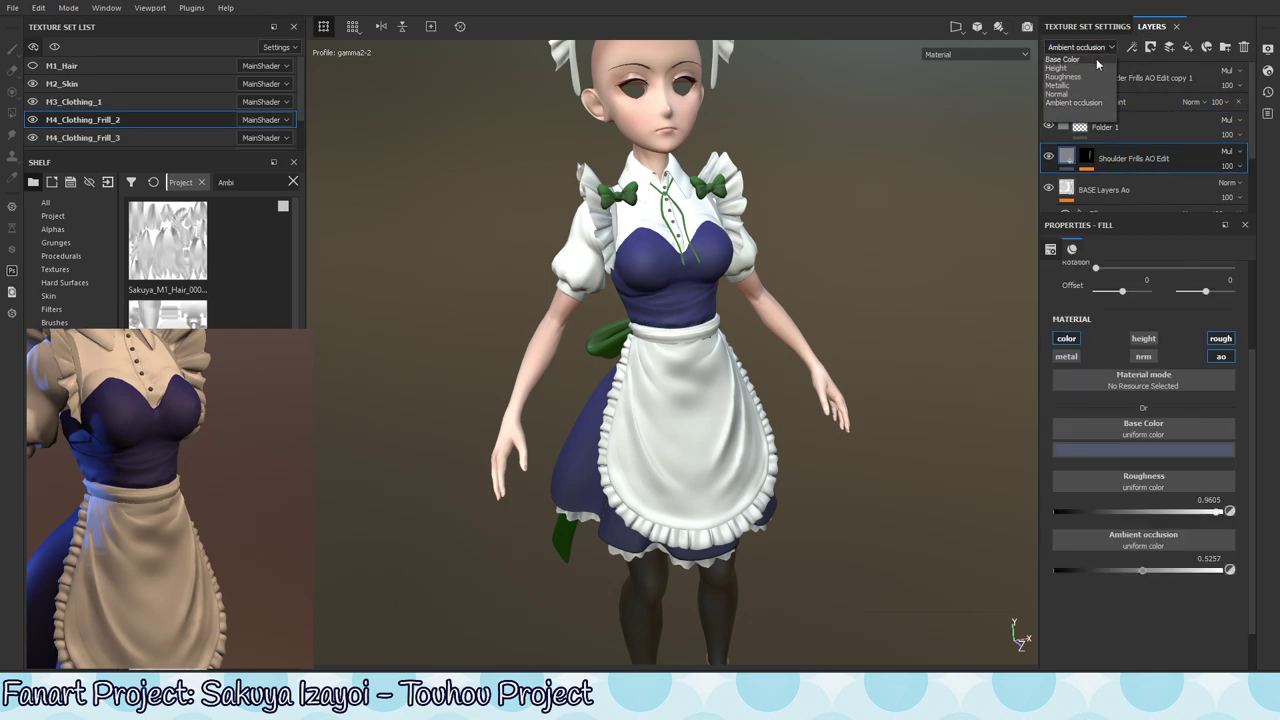
left_click(1090, 60)
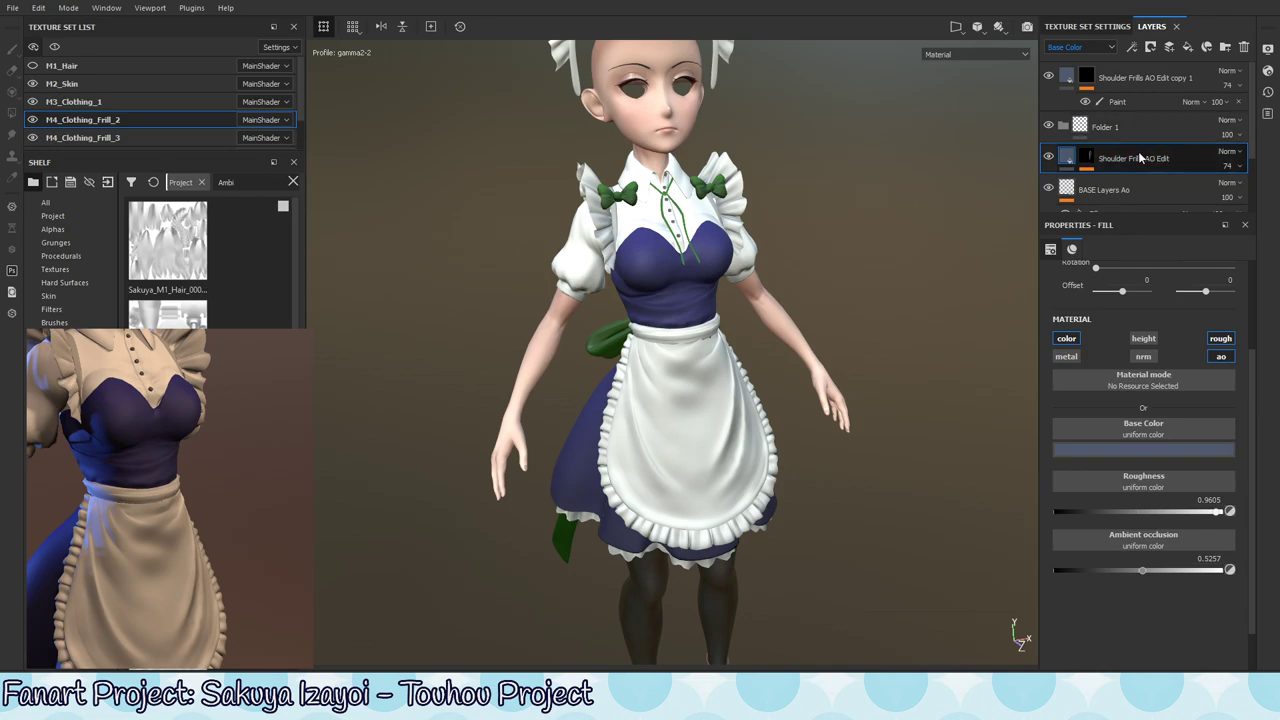
- Add a second folder directly above the Shoulder Frills AO Edit layer, then reselect that layer
left_click(1224, 47)
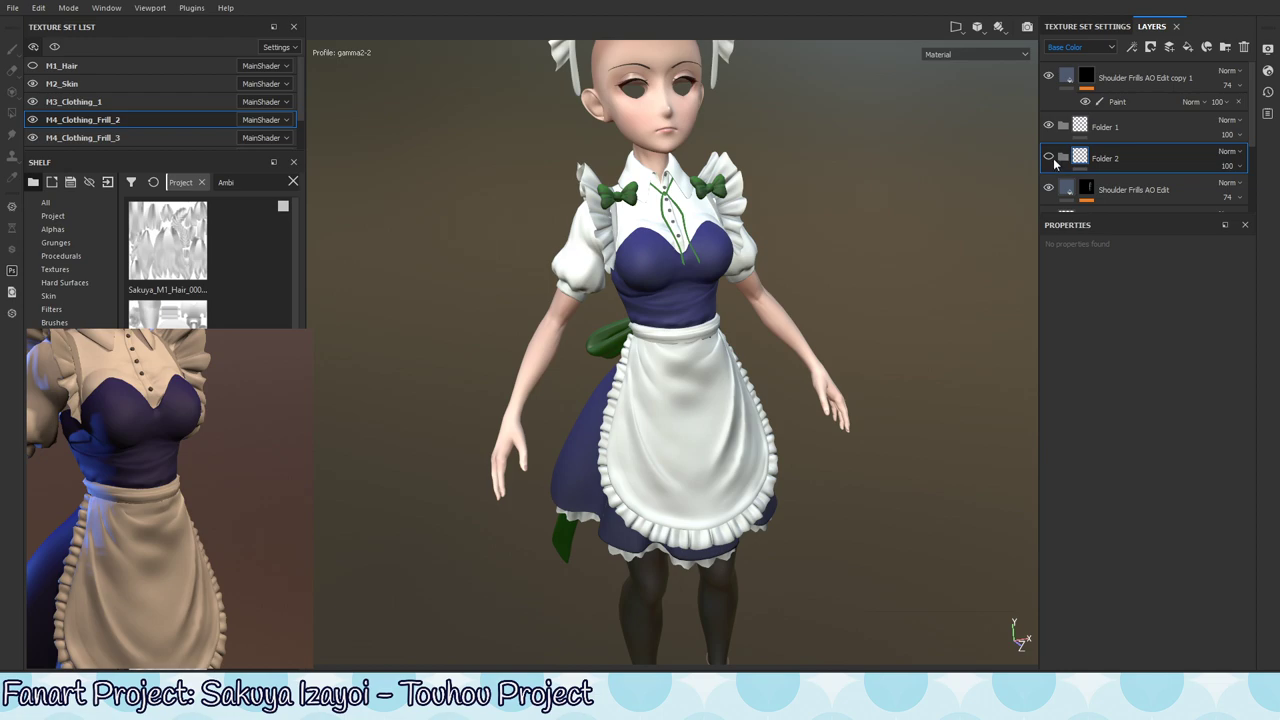
left_click(1132, 185)
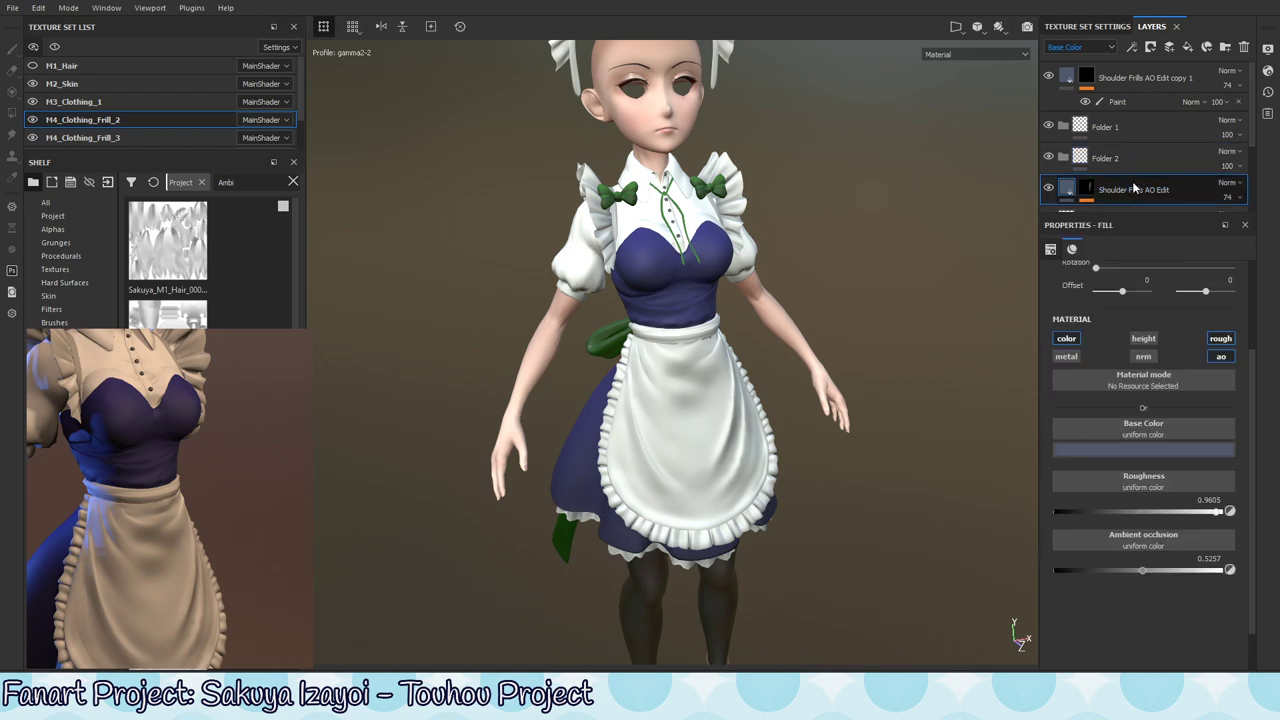
scroll(1130, 175, "down", 3)
scroll(1126, 147, "up", 2)
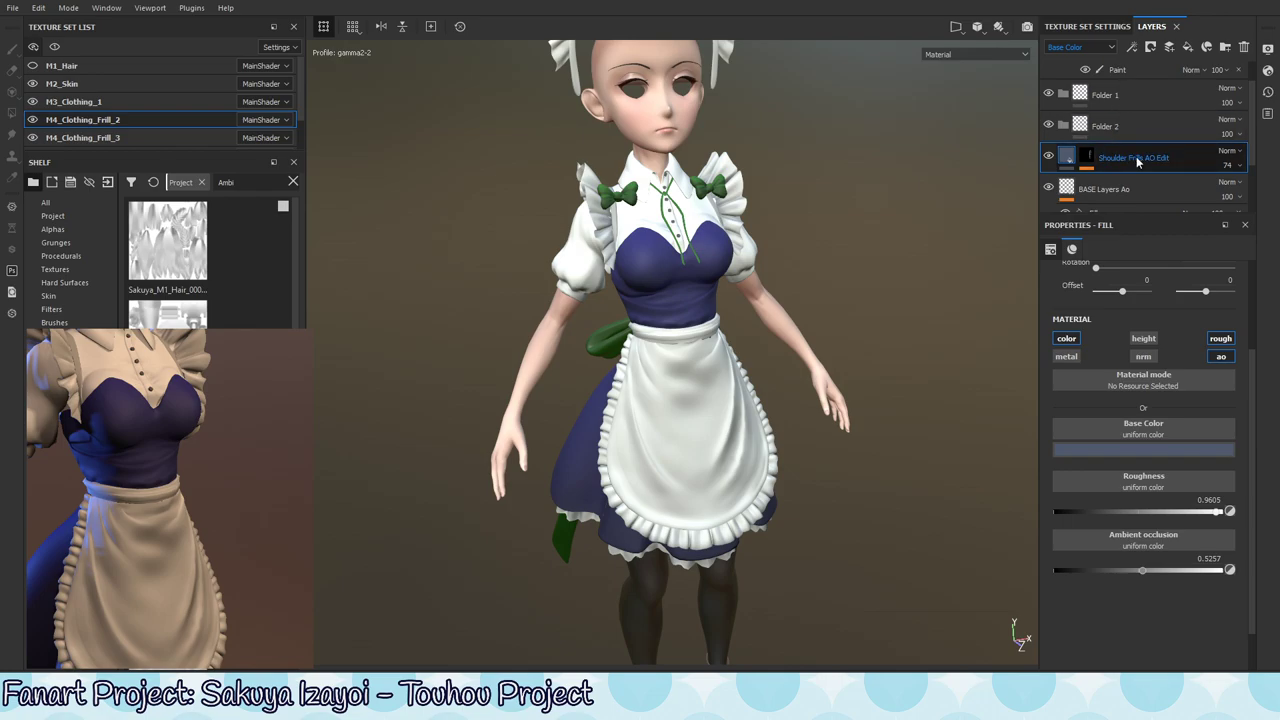
left_click(1114, 132)
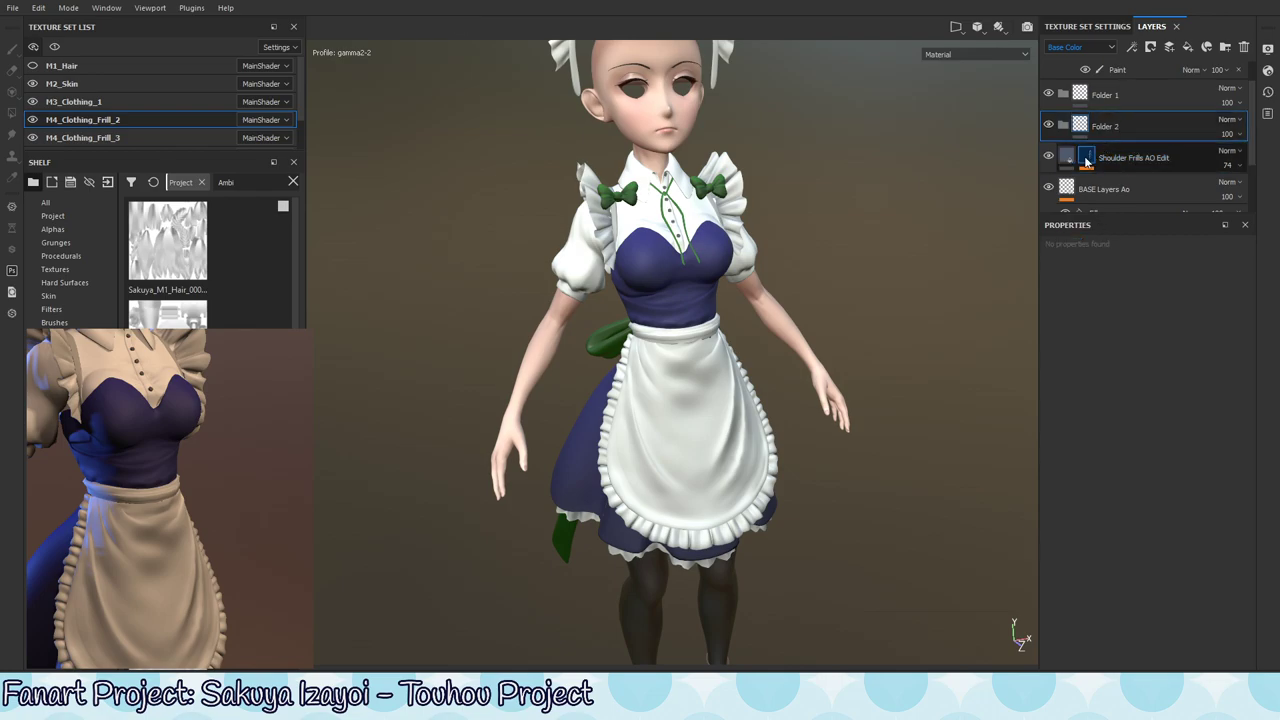
left_click(1068, 158)
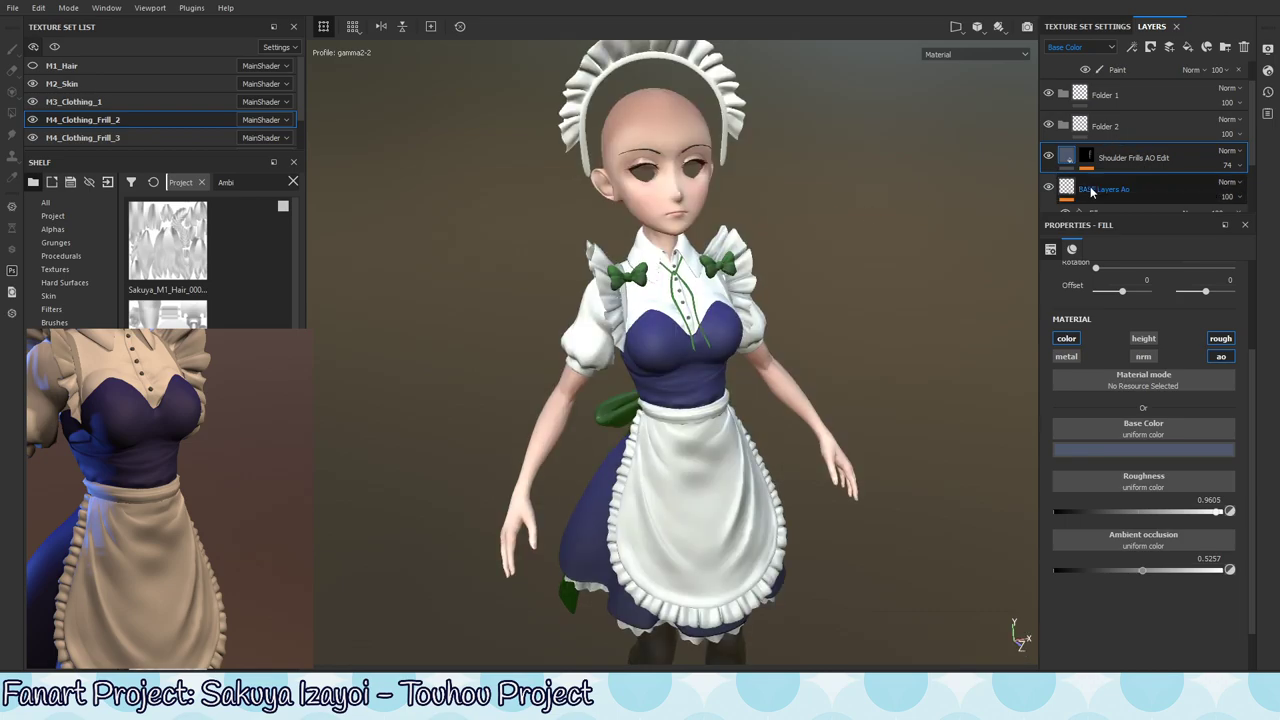
double_click(1087, 190)
left_click(1138, 164)
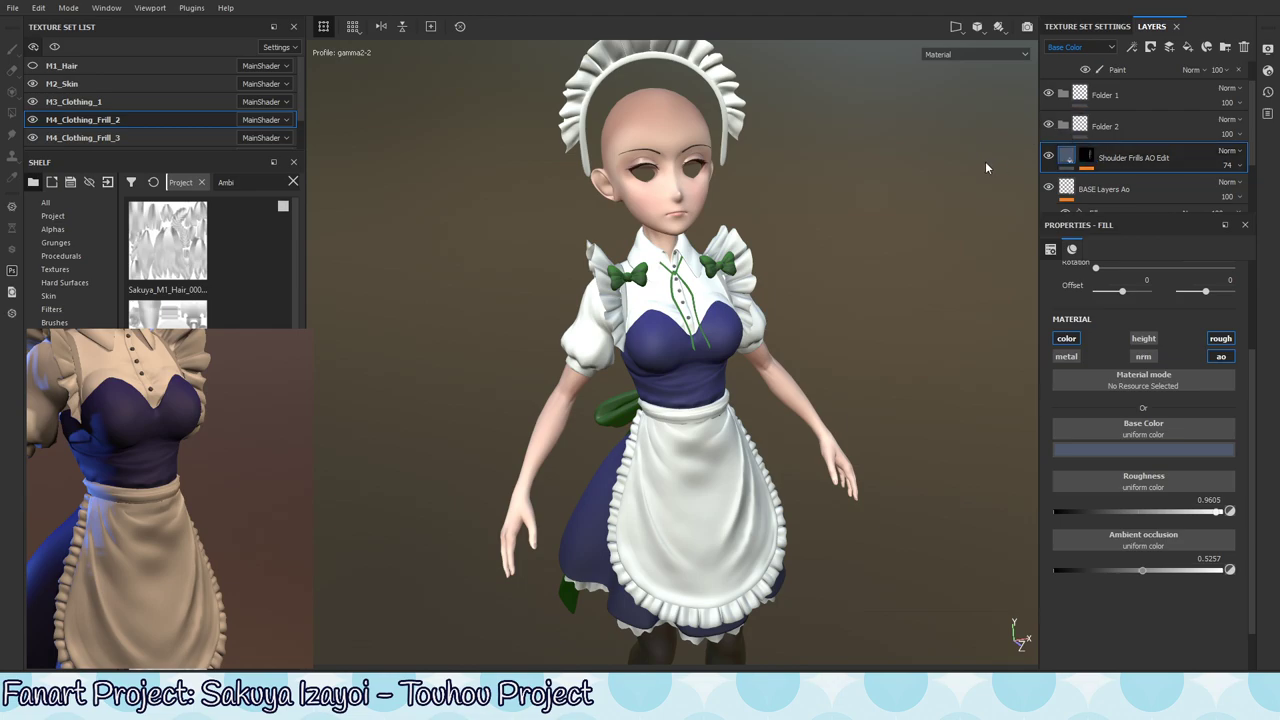
left_click(804, 211)
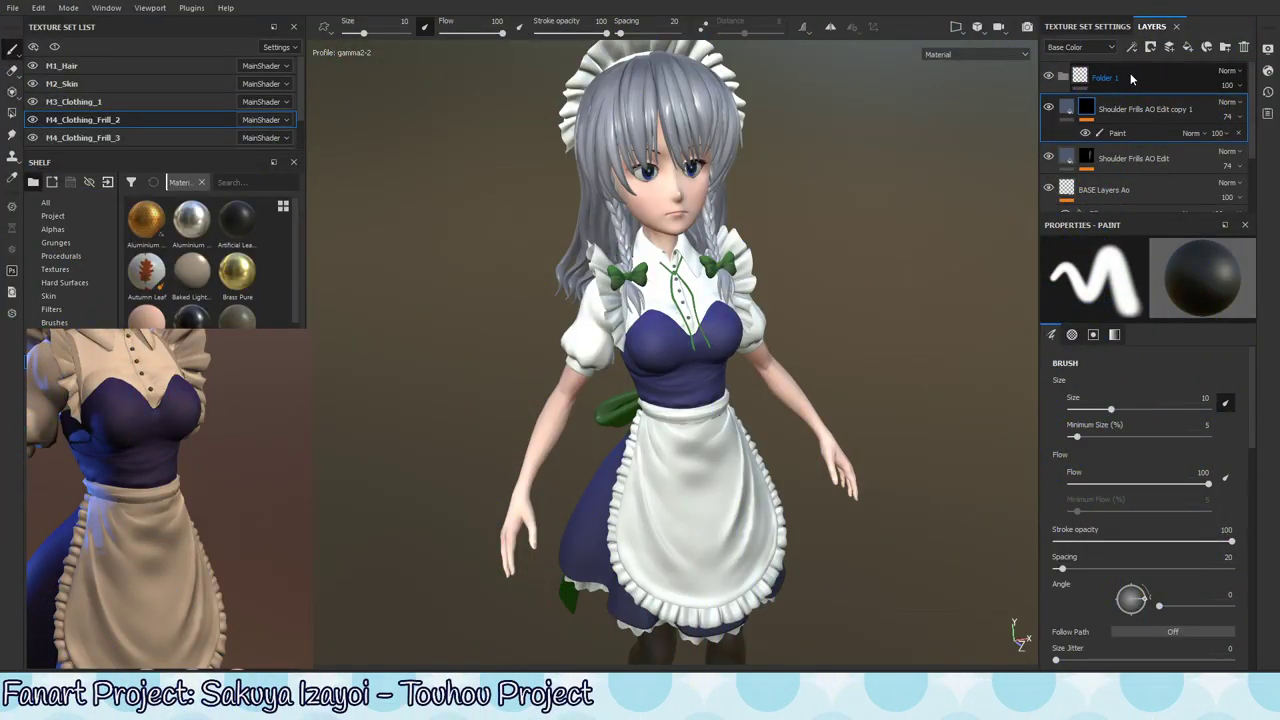
left_click(1131, 78)
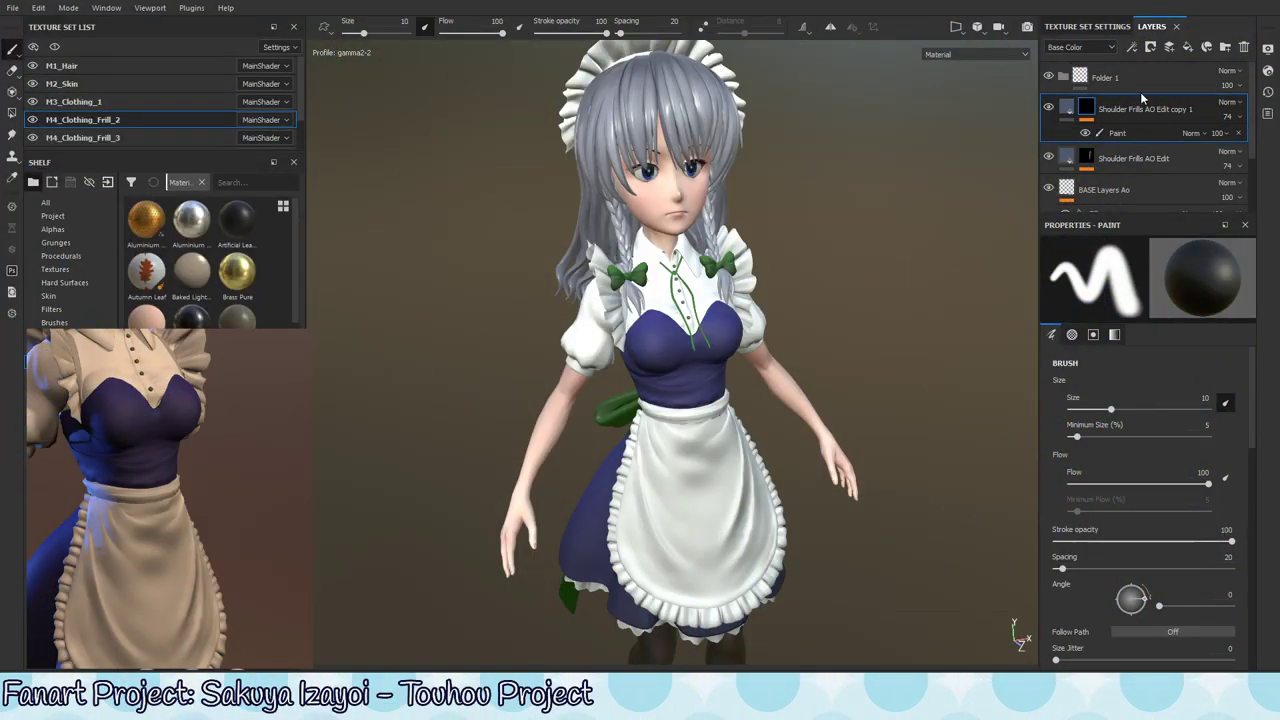
left_click(1198, 109)
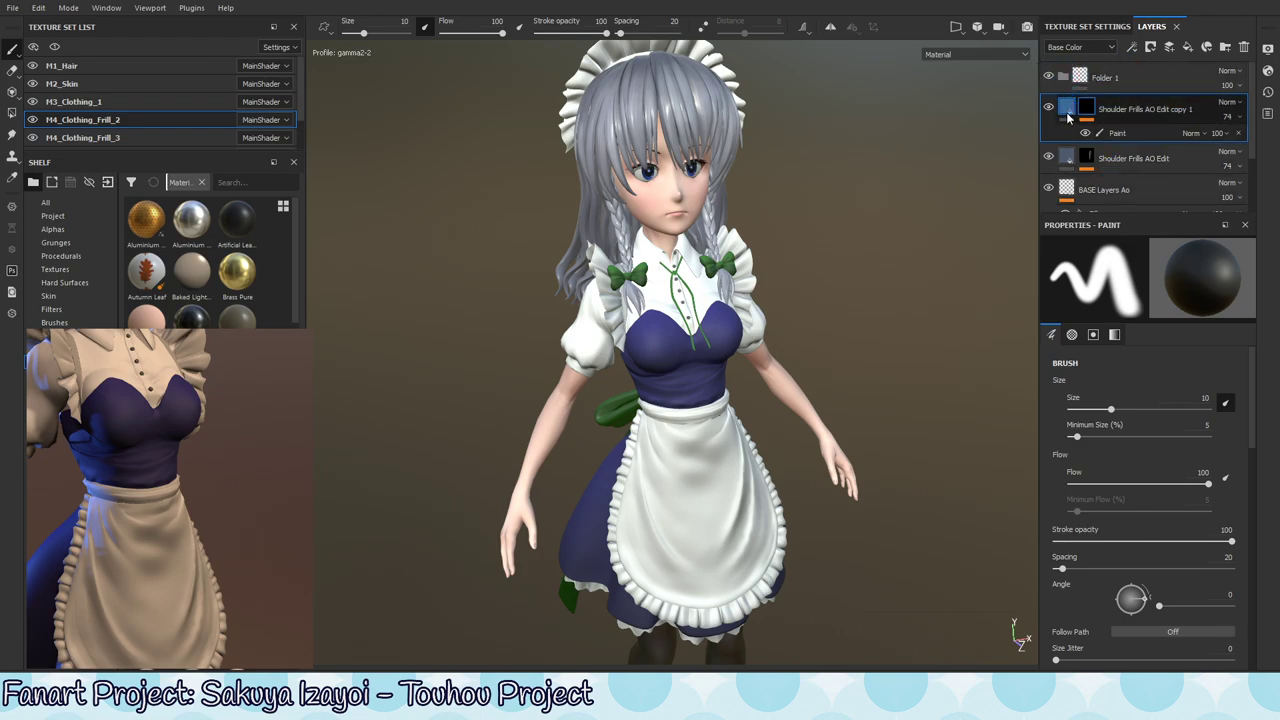
- Isolate the M4_Clothing_Frill_2 texture set and inspect its apron and shoulder frills from the front and side
left_click(54, 47)
middle_click_drag(715, 386, 688, 221, "alt")
right_click_drag(688, 221, 802, 292, "alt")
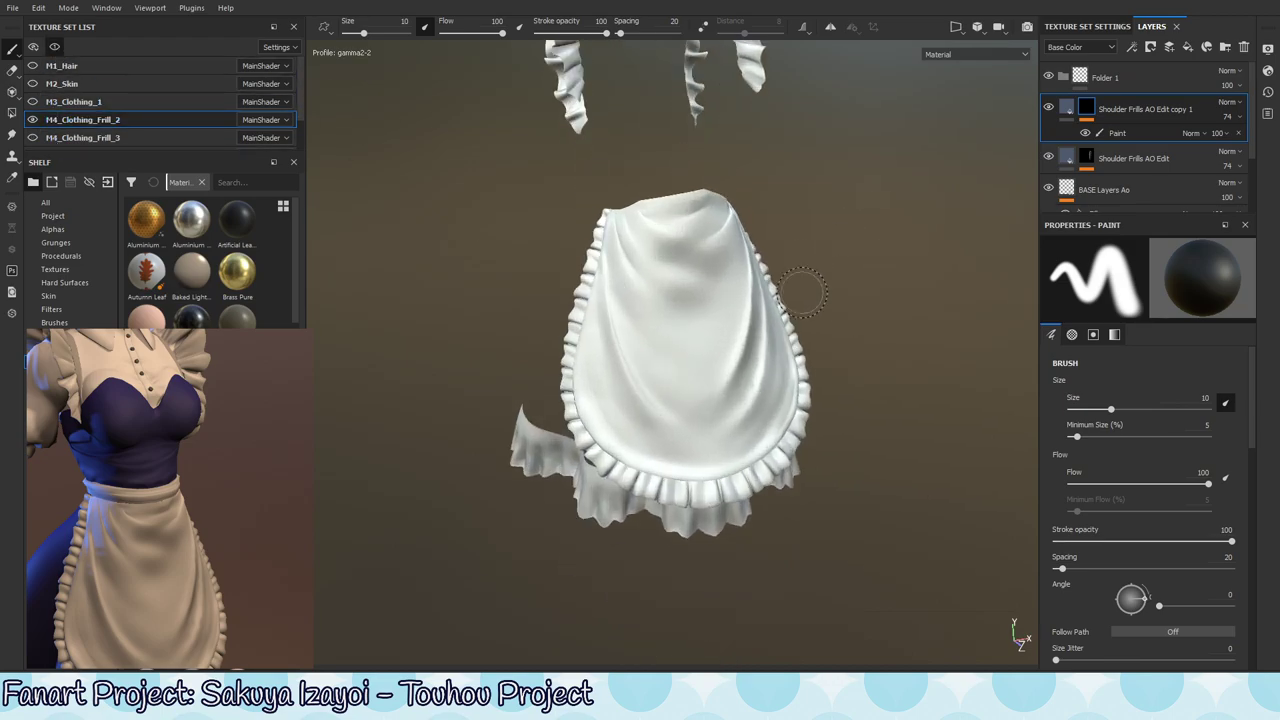
left_click_drag(802, 292, 706, 271, "alt")
middle_click_drag(660, 90, 645, 200, "alt")
right_click_drag(645, 200, 715, 228, "alt")
left_click_drag(715, 228, 777, 257, "alt")
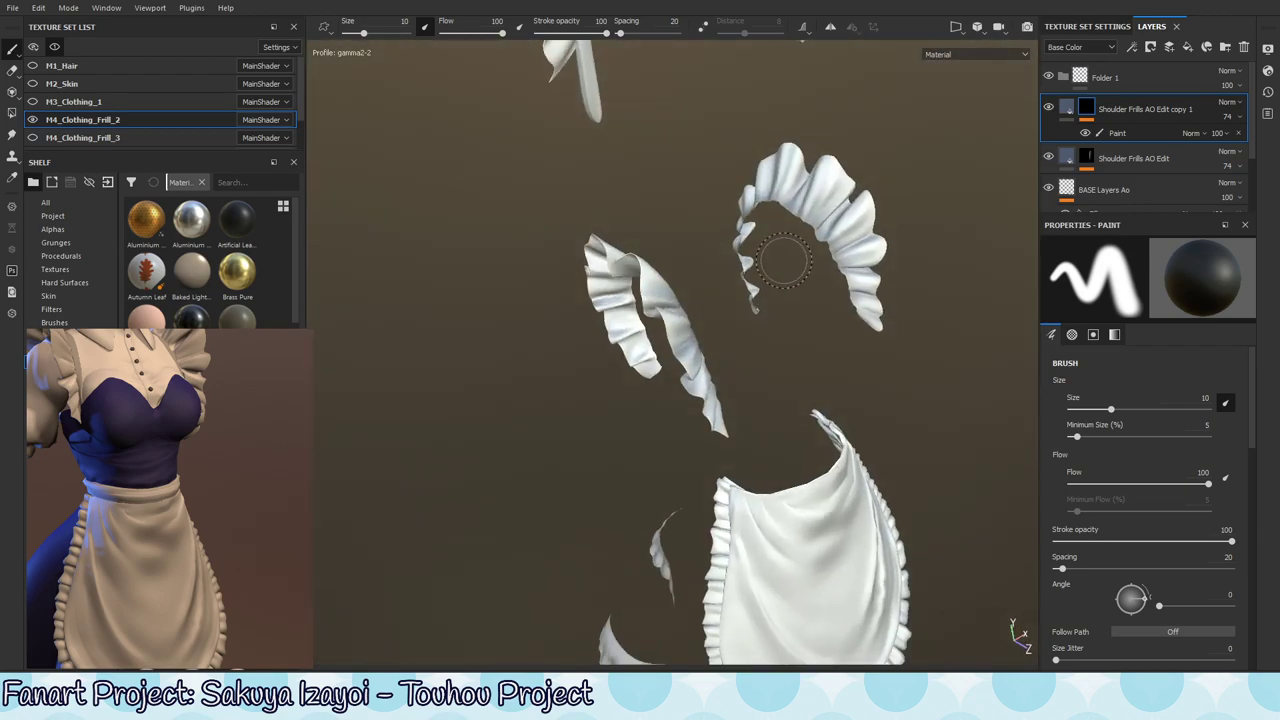
- Try to copy the Shoulder Frills AO Edit copy 1 layer and paste it at Folder 1
double_click(1165, 110)
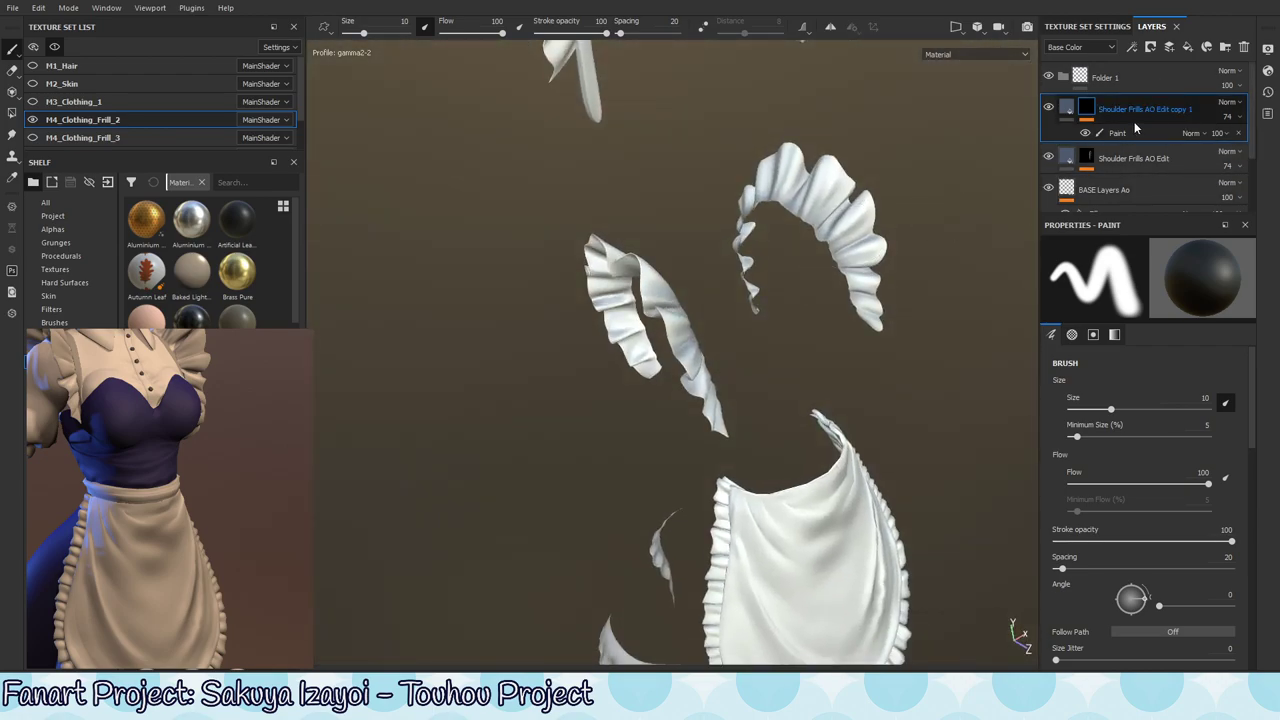
key("Return")
double_click(1122, 114)
key("Return")
right_click(1130, 107)
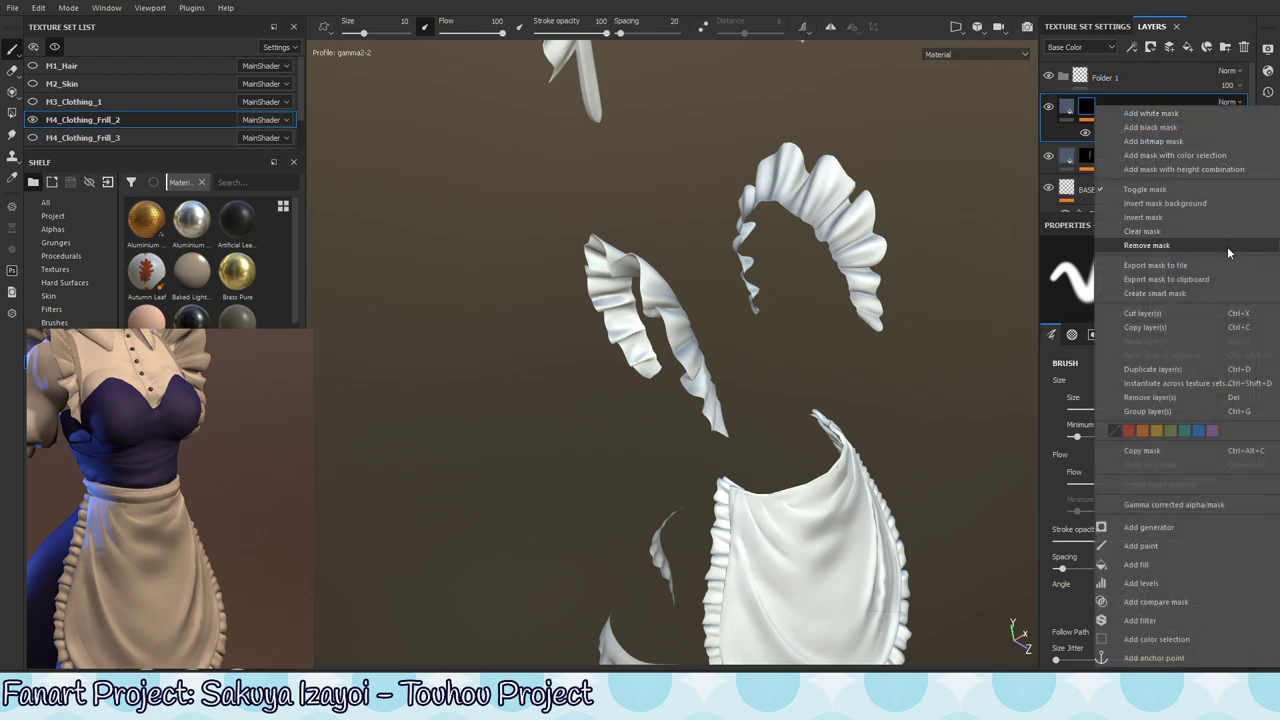
left_click(1174, 328)
right_click(1087, 78)
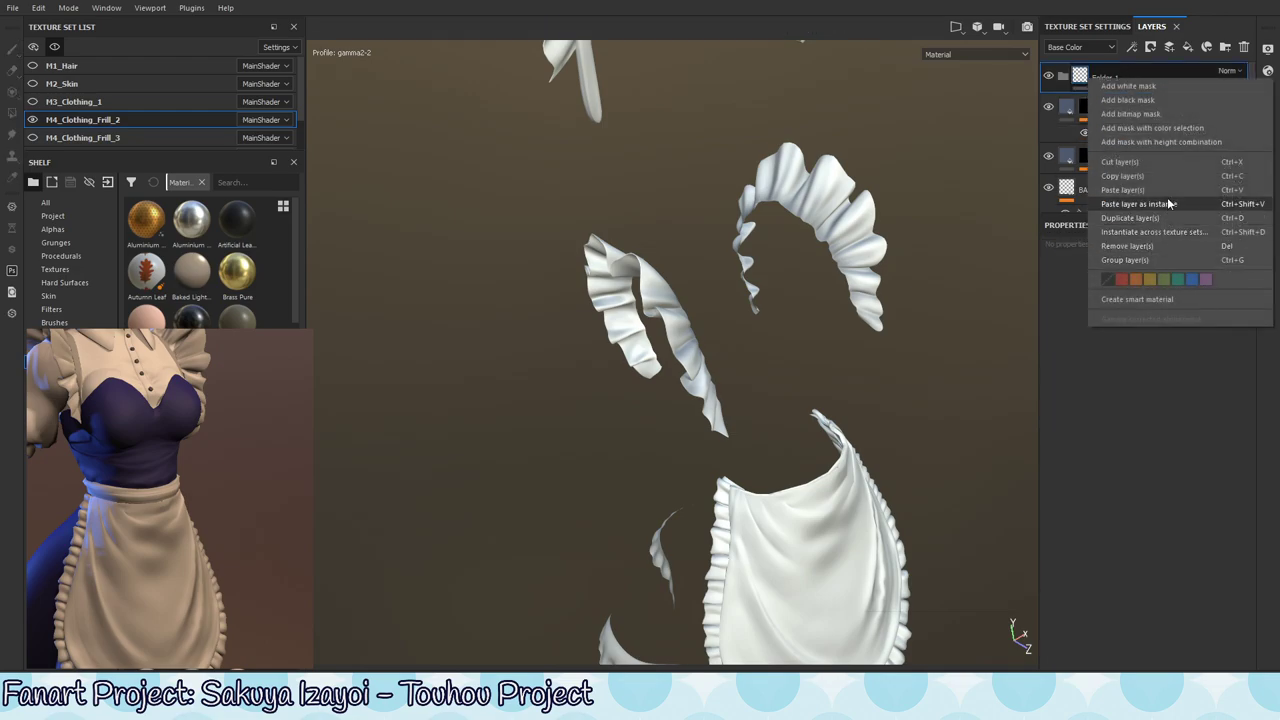
left_click(1169, 190)
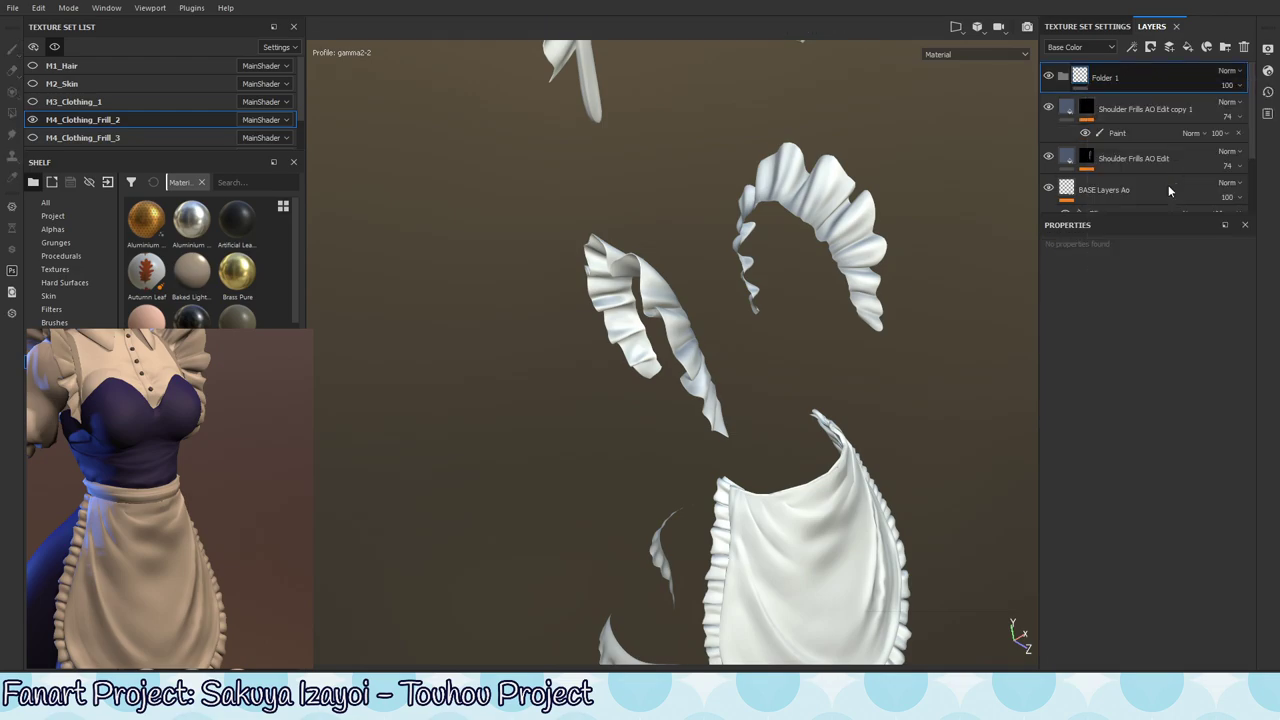
- Delete Folder 1 from the M4_Clothing_Frill_2 layer stack
scroll(1146, 132, "down", 1)
right_click(1151, 116)
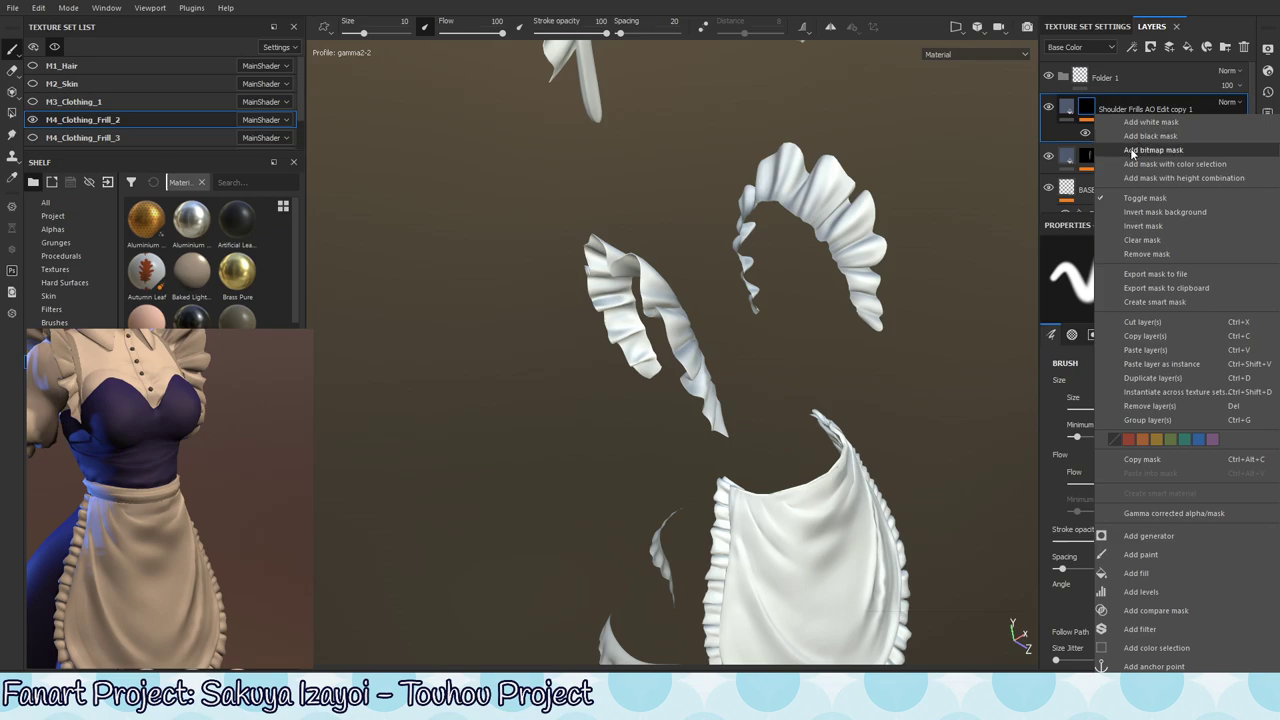
left_click(1152, 120)
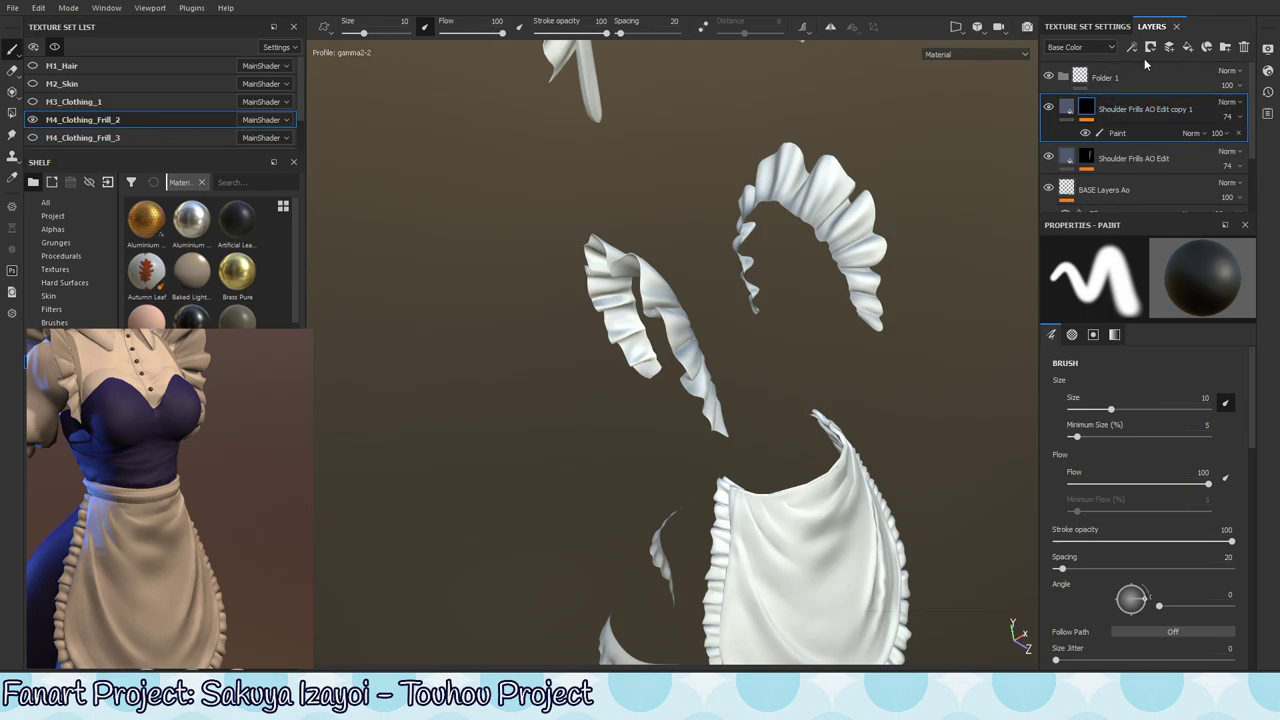
left_click(1210, 87)
left_click(1244, 47)
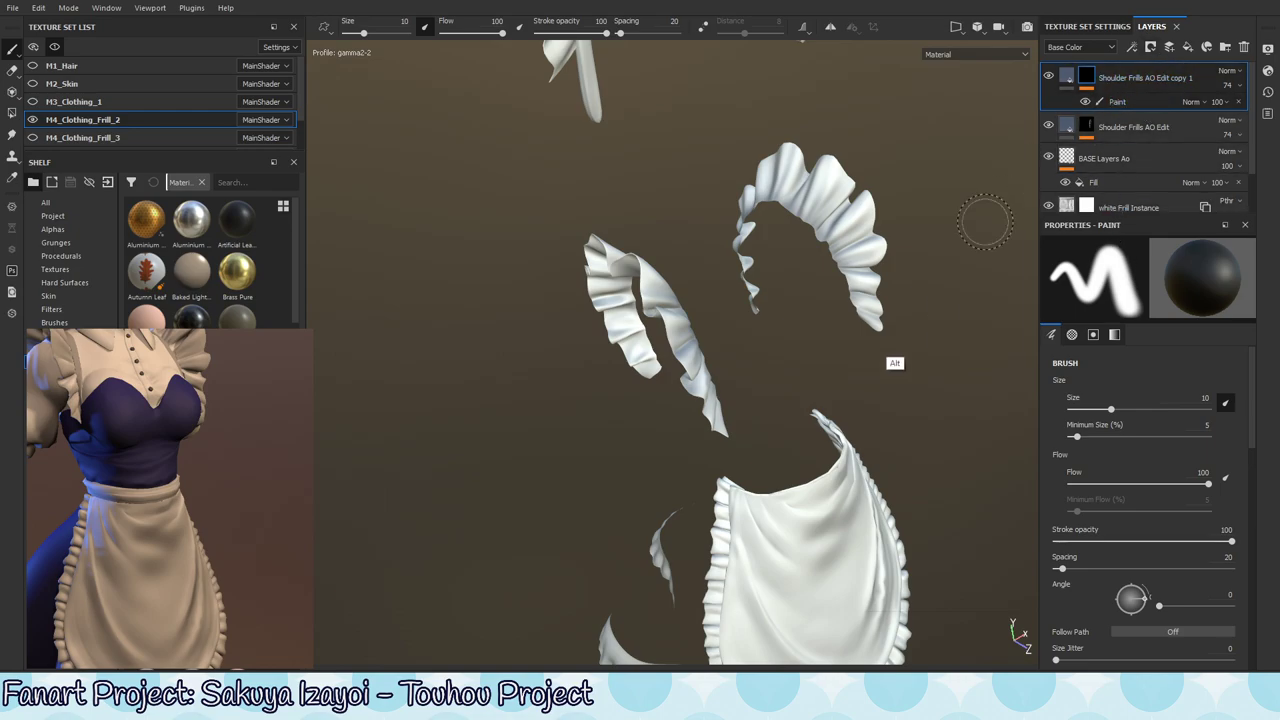
- View the isolated headband, shoulder frills and apron together from the front
left_click_drag(905, 325, 797, 337, "alt")
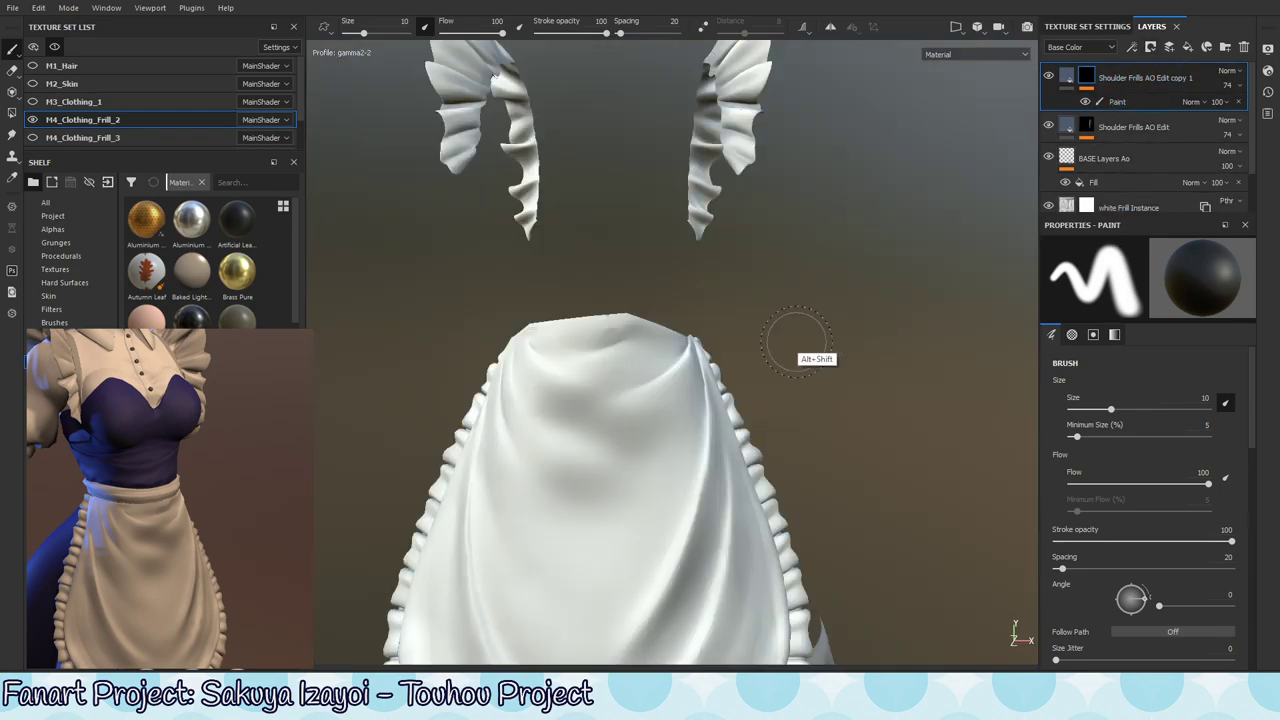
mouse_move(889, 269)
right_mouse_down("alt")
mouse_move(475, 440)
mouse_move(462, 460)
right_mouse_up("alt")
middle_click_drag(490, 467, 569, 537, "alt")
middle_click_drag(682, 364, 666, 428, "alt")
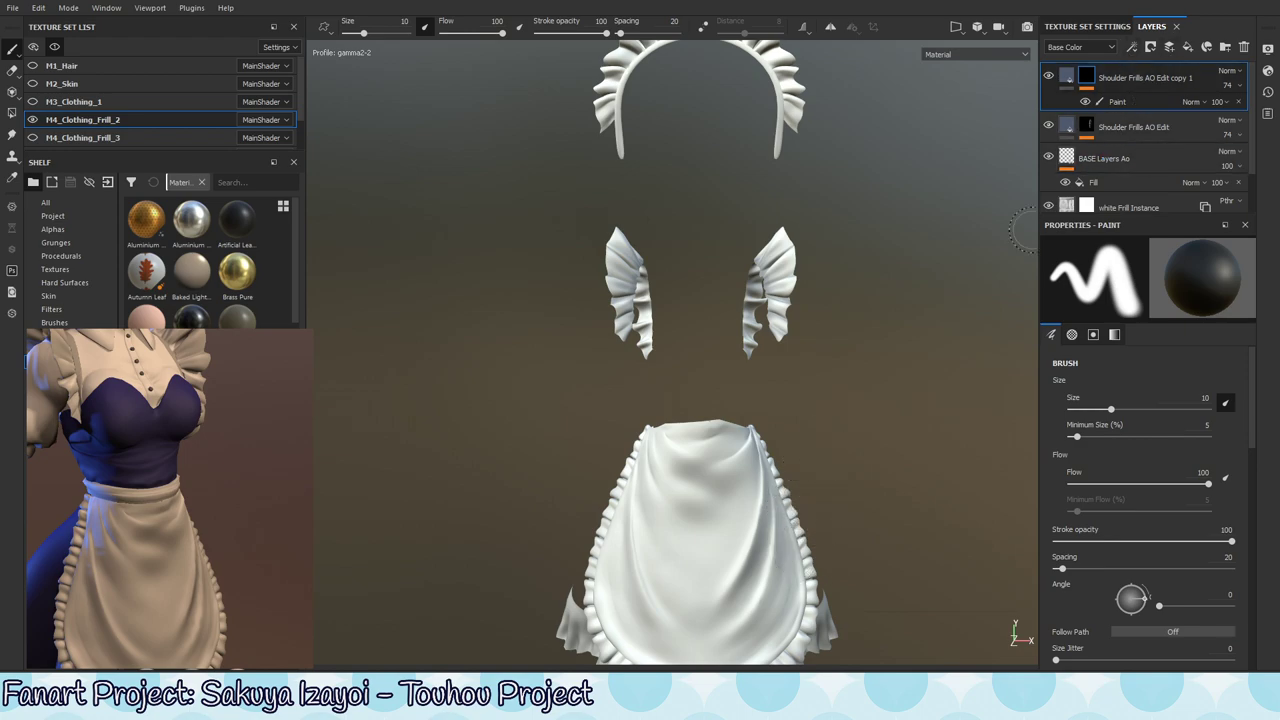
- Add a new folder above the Shoulder Frills AO Edit copy 1 layer and give it a black mask
middle_click_drag(790, 524, 779, 481, "alt")
left_click(1225, 47)
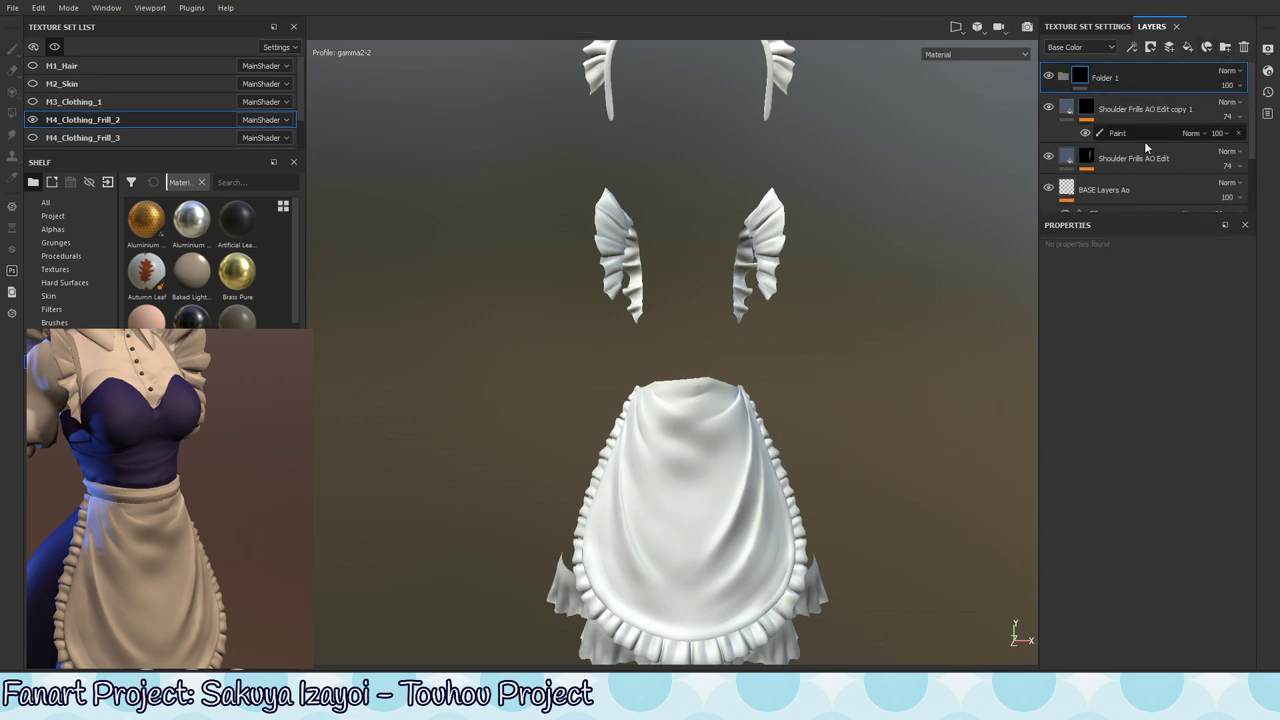
right_click(1103, 77)
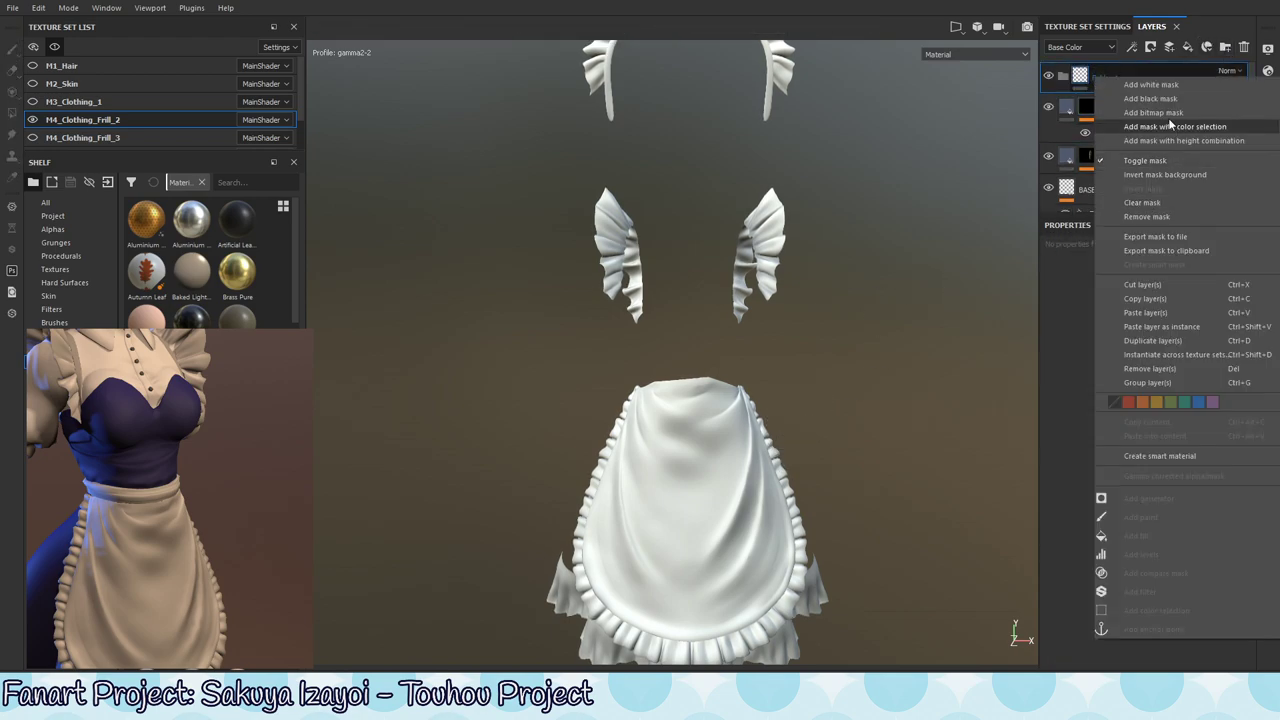
left_click(1160, 100)
- Add a color selection effect to the black mask of the Shoulder Frills AO Edit copy 1 layer
left_click(1178, 110)
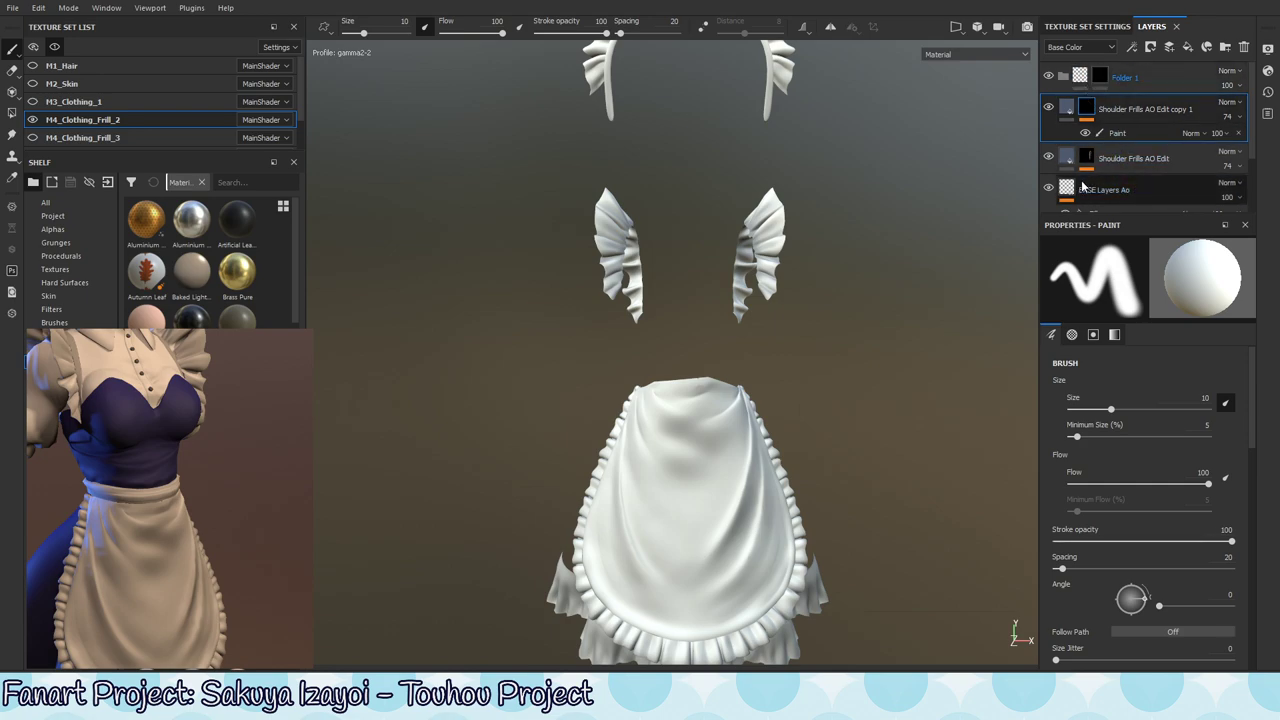
left_click(1190, 111)
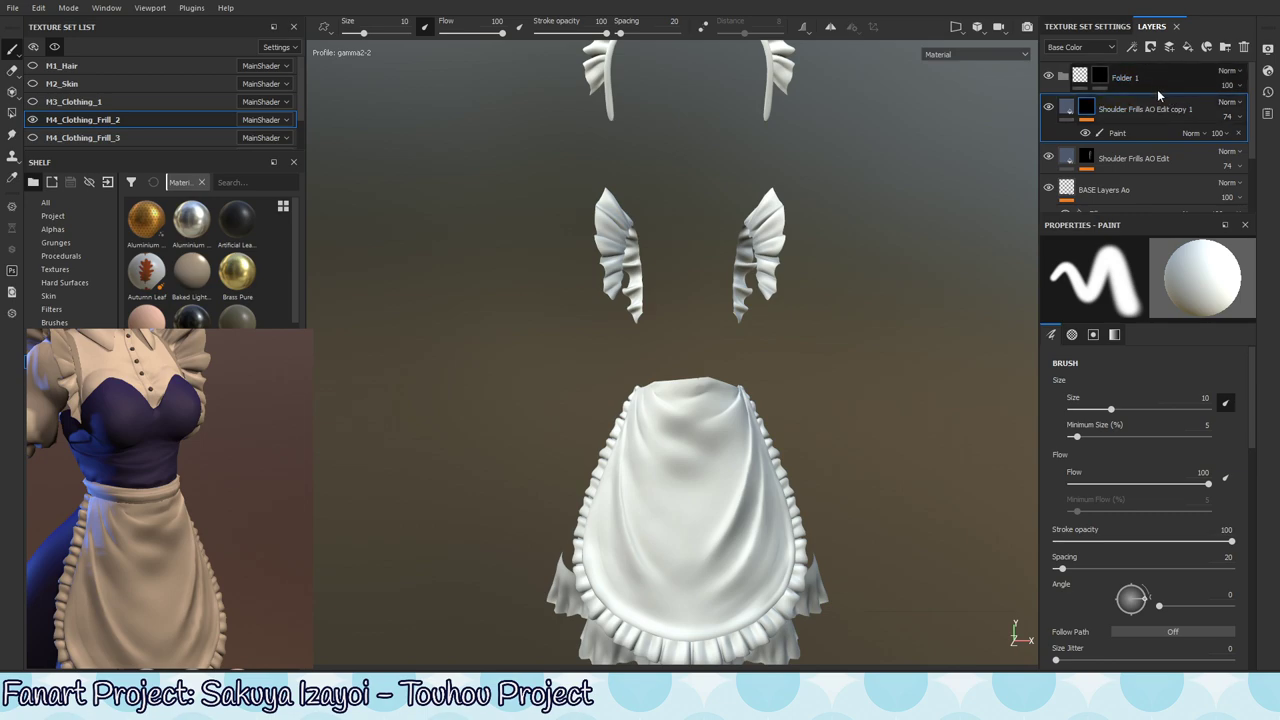
right_click(1157, 106)
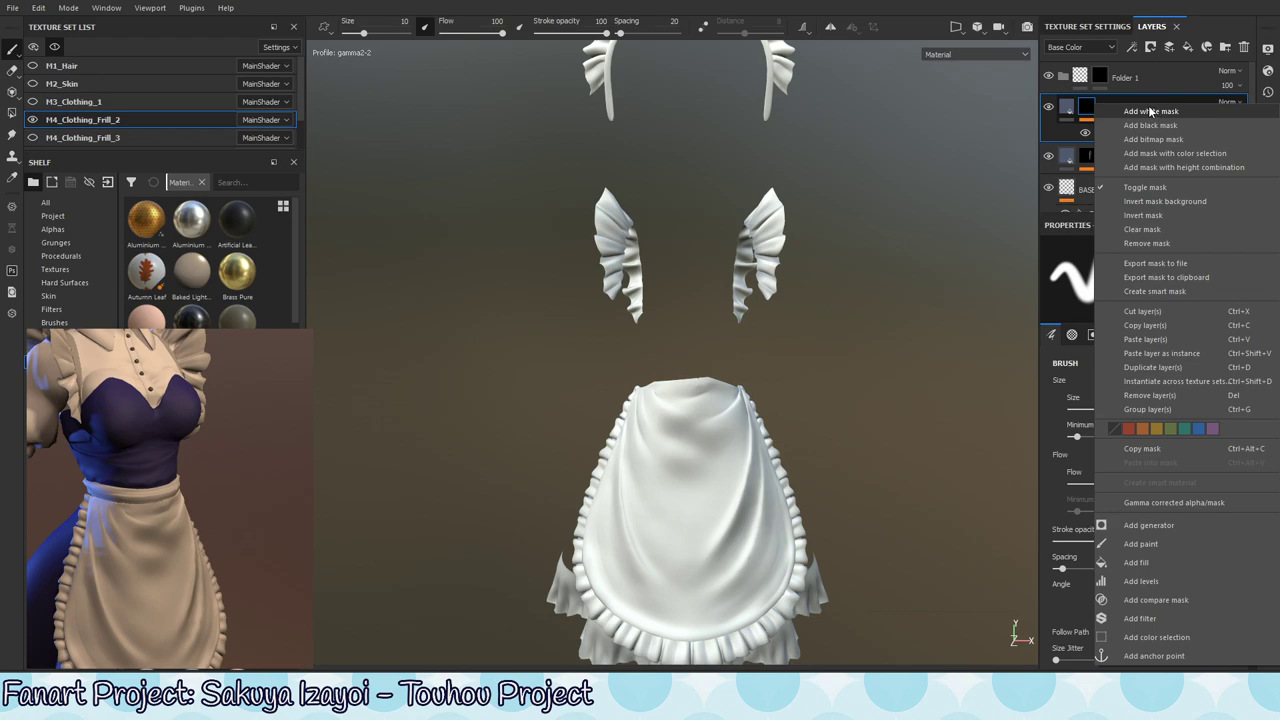
left_click(1066, 115)
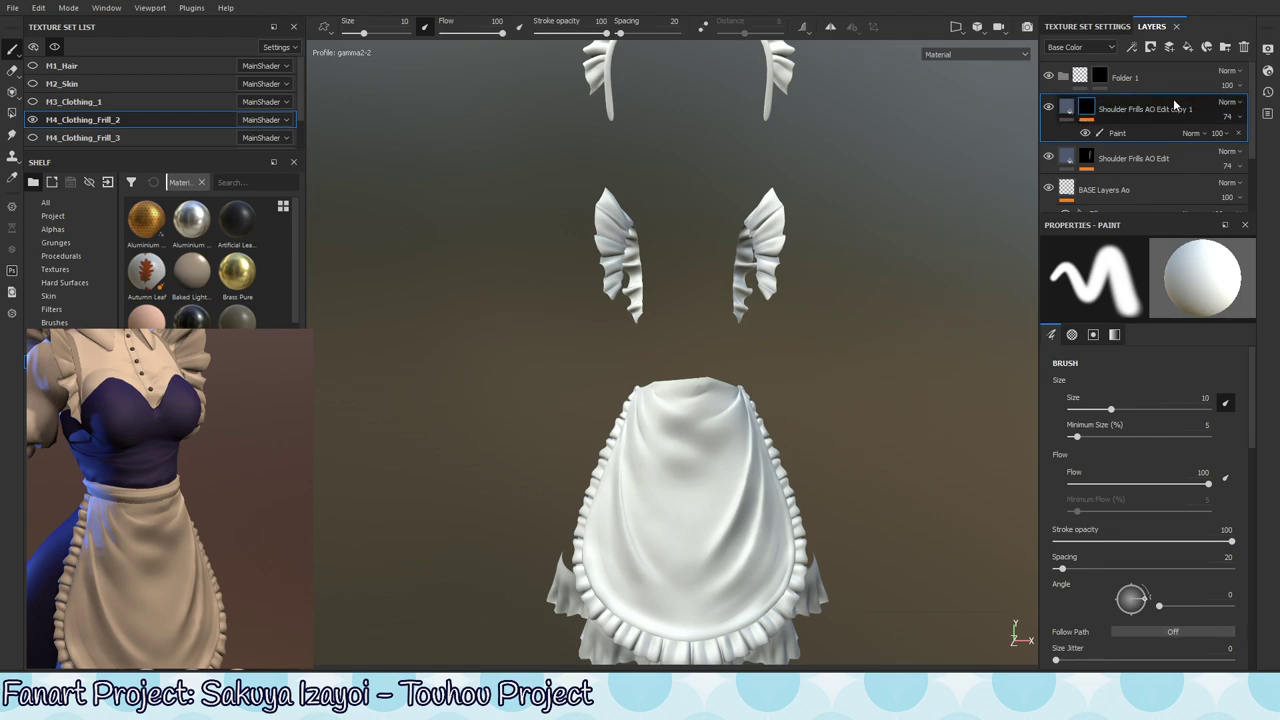
right_click(1095, 104)
left_click(1120, 122)
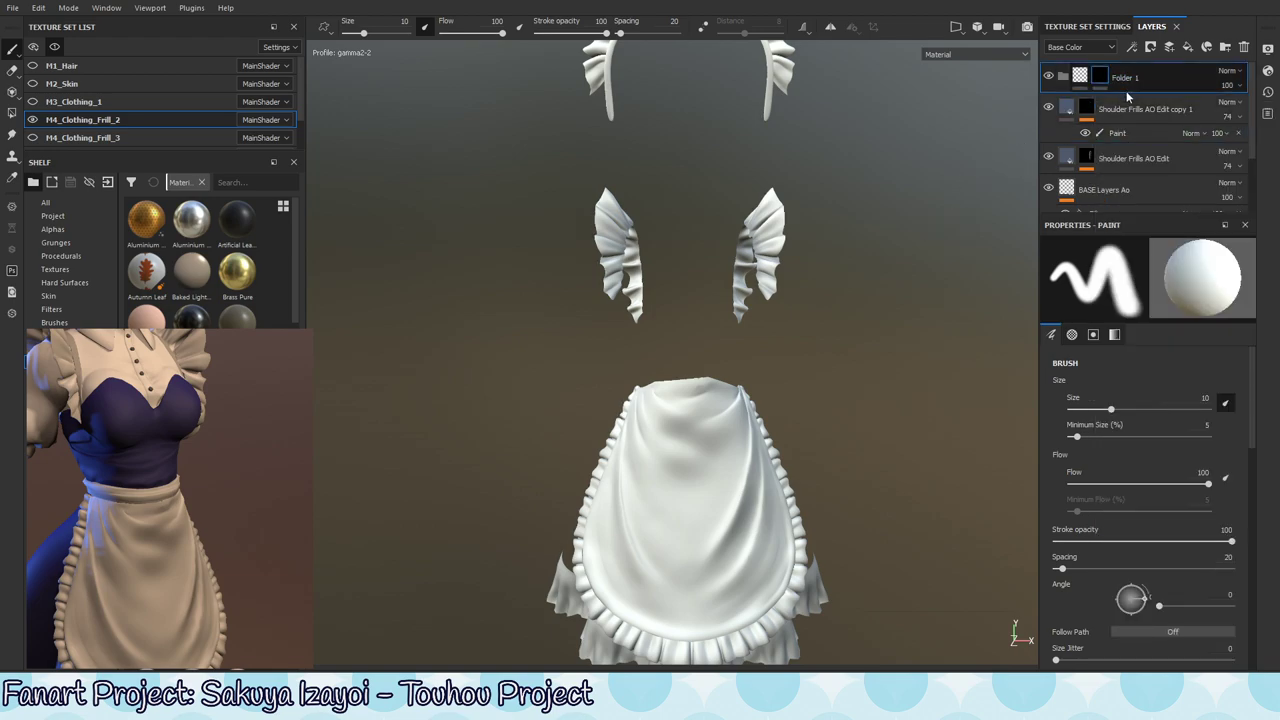
right_click(1090, 112)
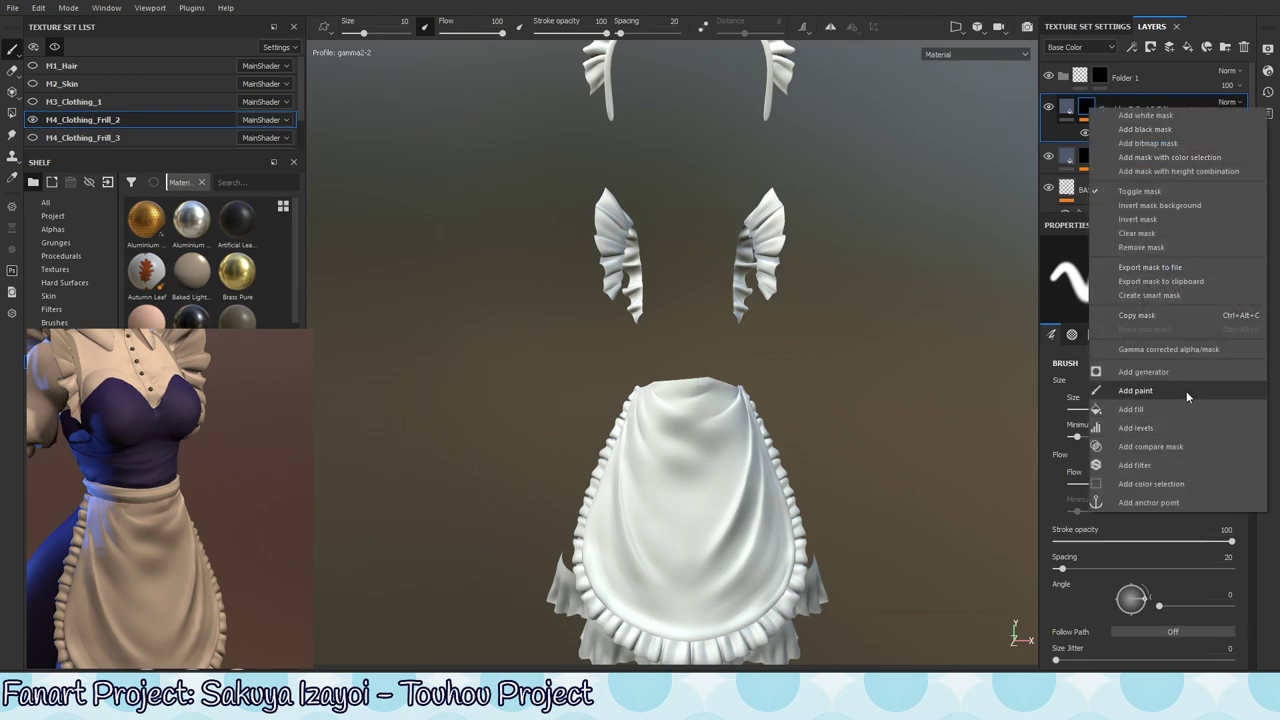
left_click(1143, 484)
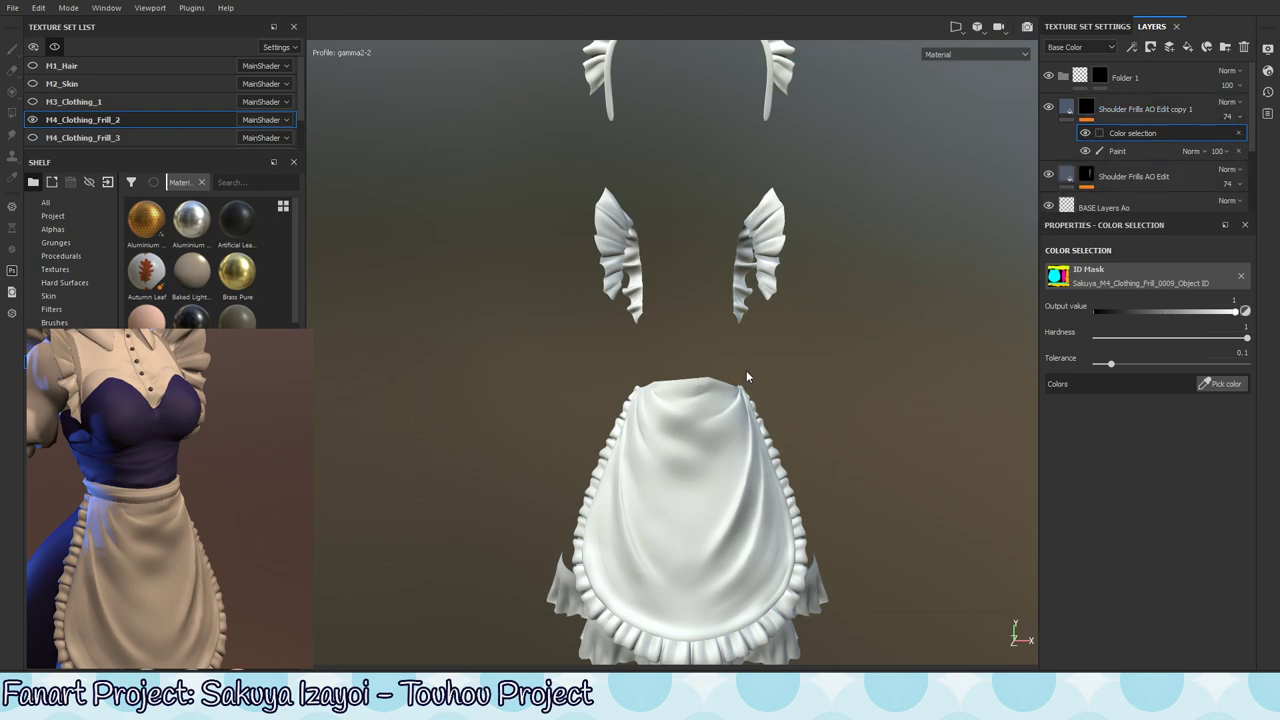
- Show the 3D and 2D views side by side and examine the apron and frills on the model and UV layout
right_click_drag(782, 544, 594, 454, "alt")
middle_click_drag(624, 454, 636, 318, "alt")
key("m")
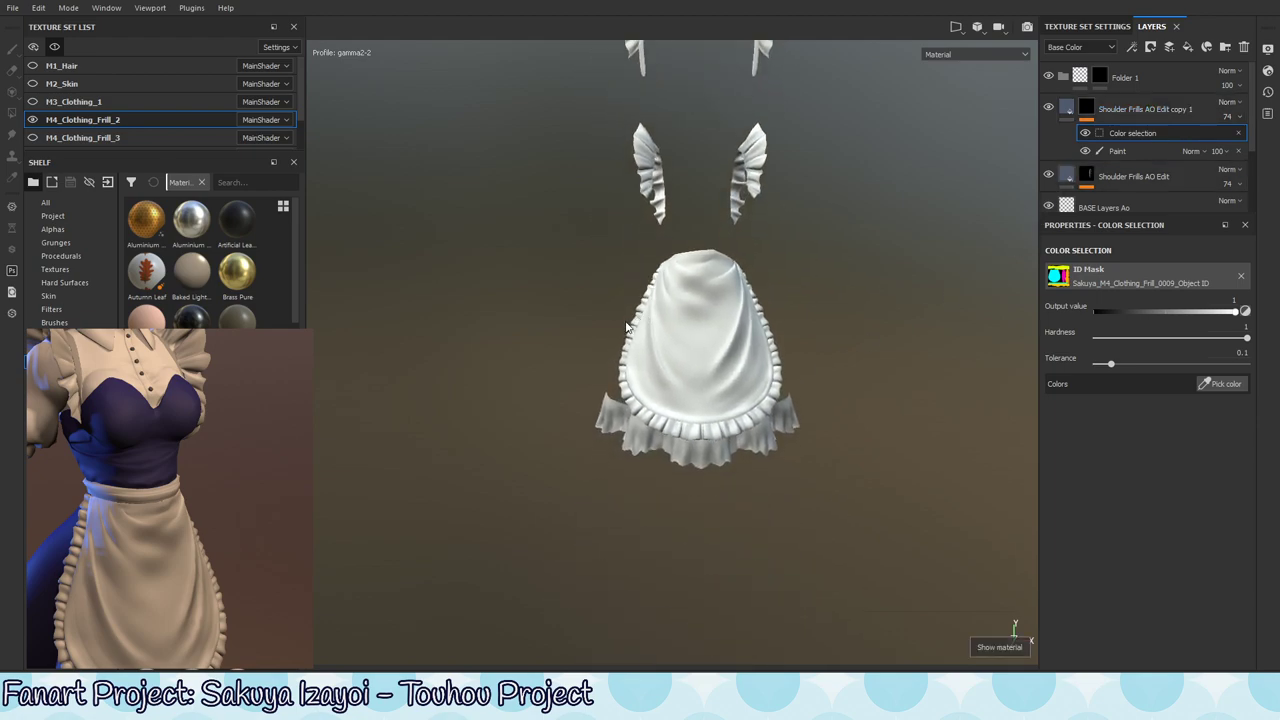
key("F1")
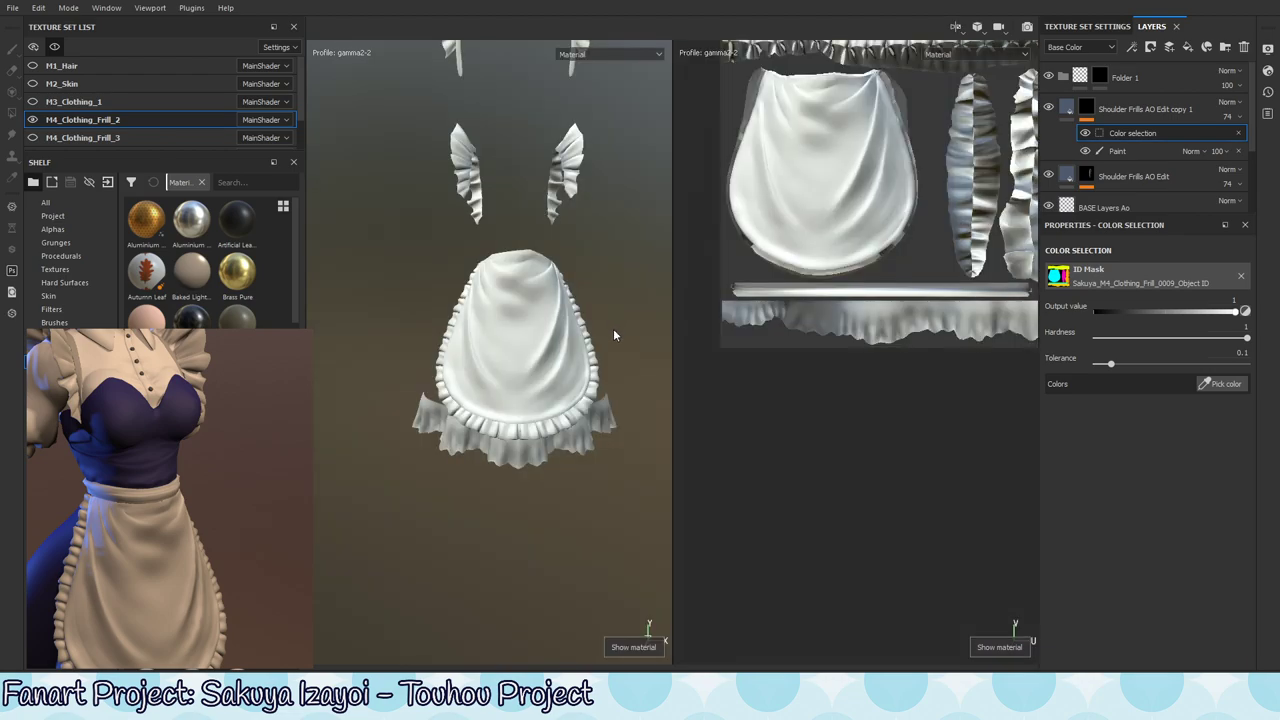
scroll(941, 262, "down", 3)
right_click_drag(941, 262, 952, 330, "alt")
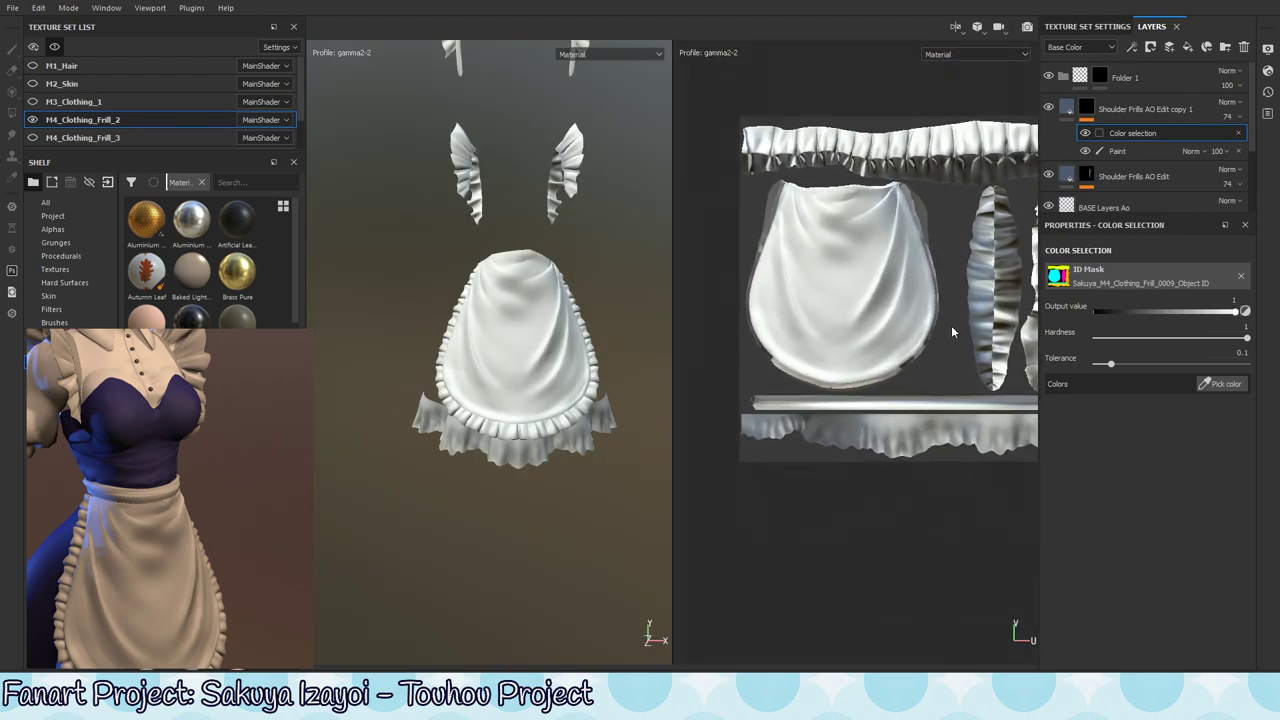
middle_click_drag(917, 258, 859, 192, "alt")
middle_click_drag(438, 347, 446, 446, "alt")
right_click_drag(446, 446, 597, 349, "alt")
left_click_drag(597, 349, 491, 340, "alt")
middle_click_drag(497, 358, 495, 343, "alt")
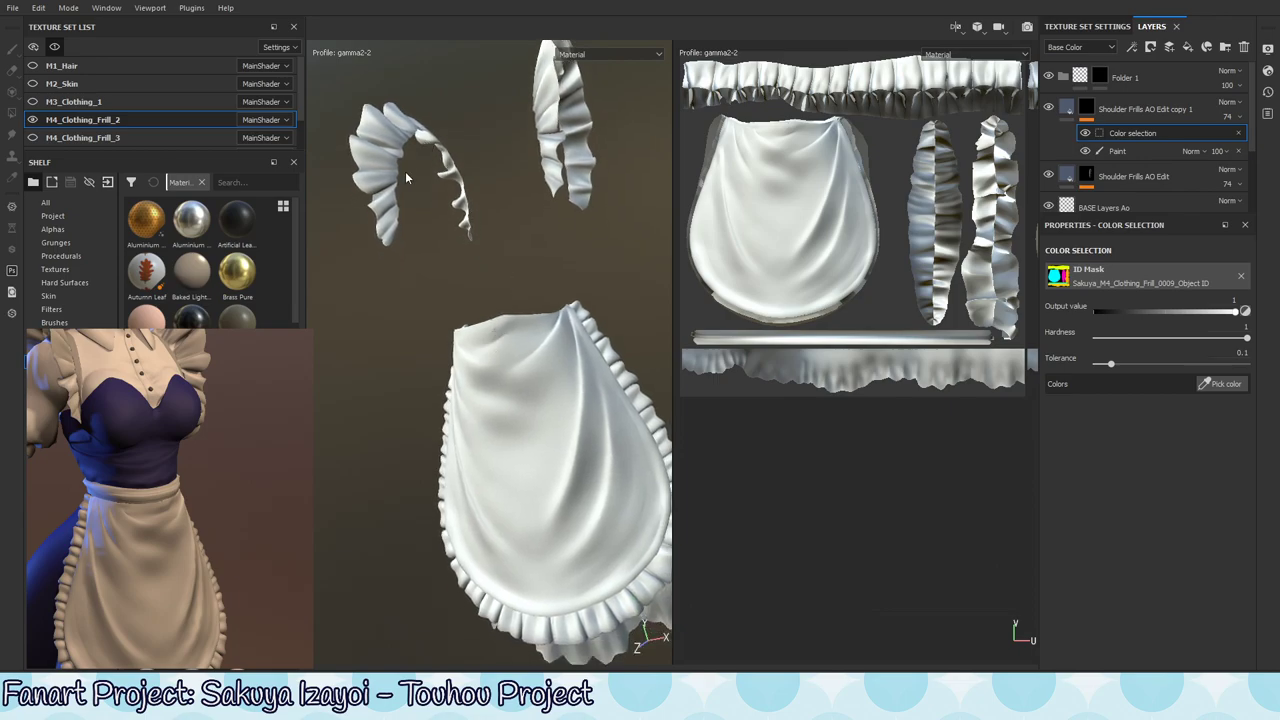
left_click_drag(463, 320, 440, 287, "alt")
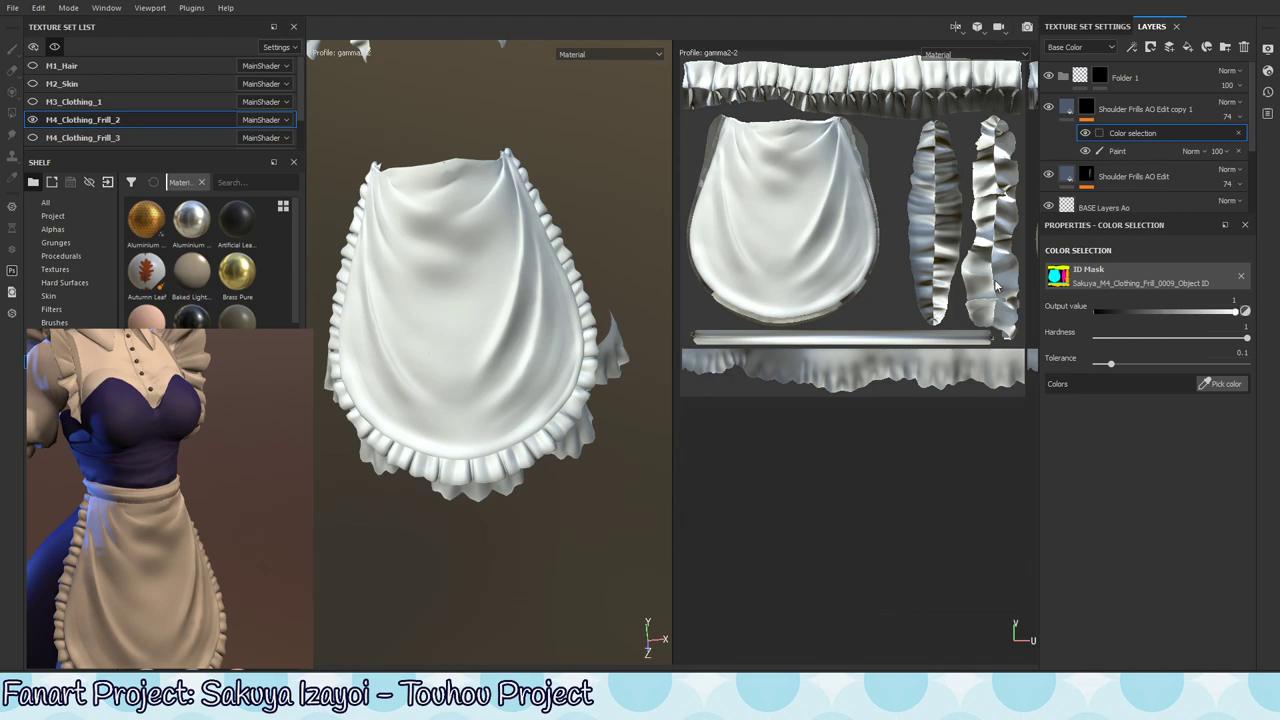
scroll(823, 274, "up", 3)
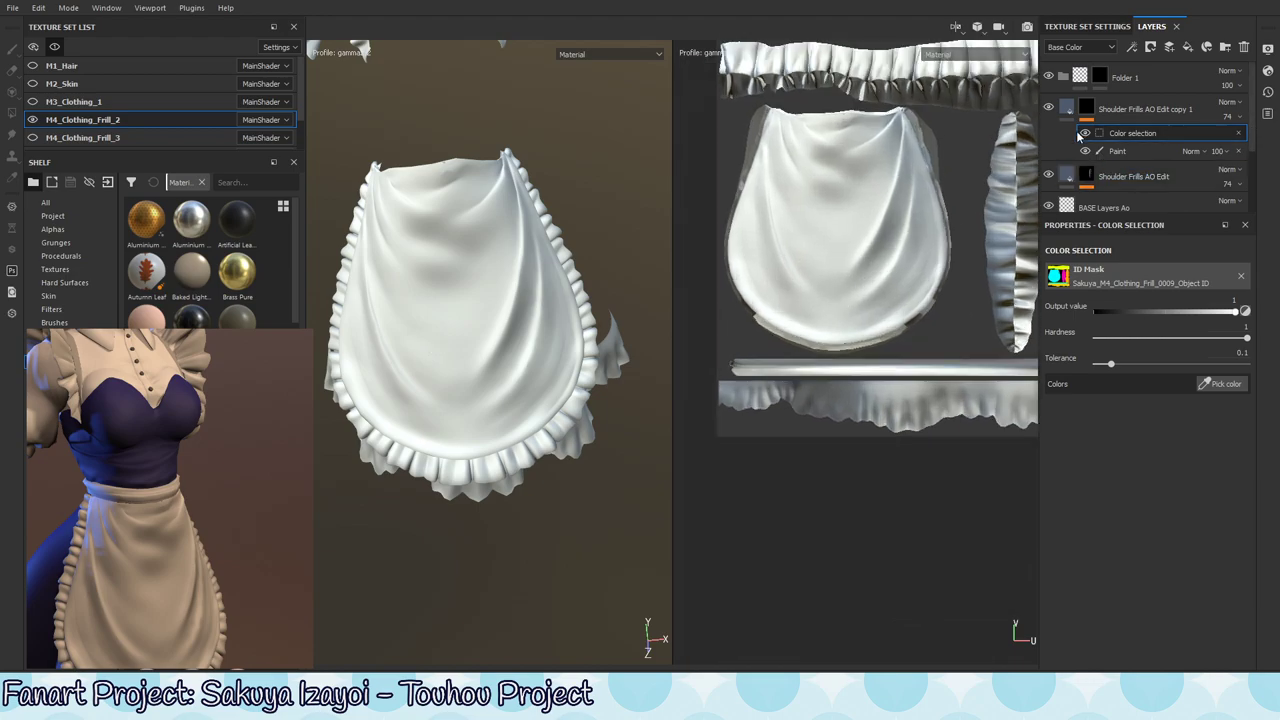
- Limit the Shoulder Frills AO Edit copy 1 mask to the apron by picking its cyan ID color, and remove the mask's Paint effect
left_click(1225, 383)
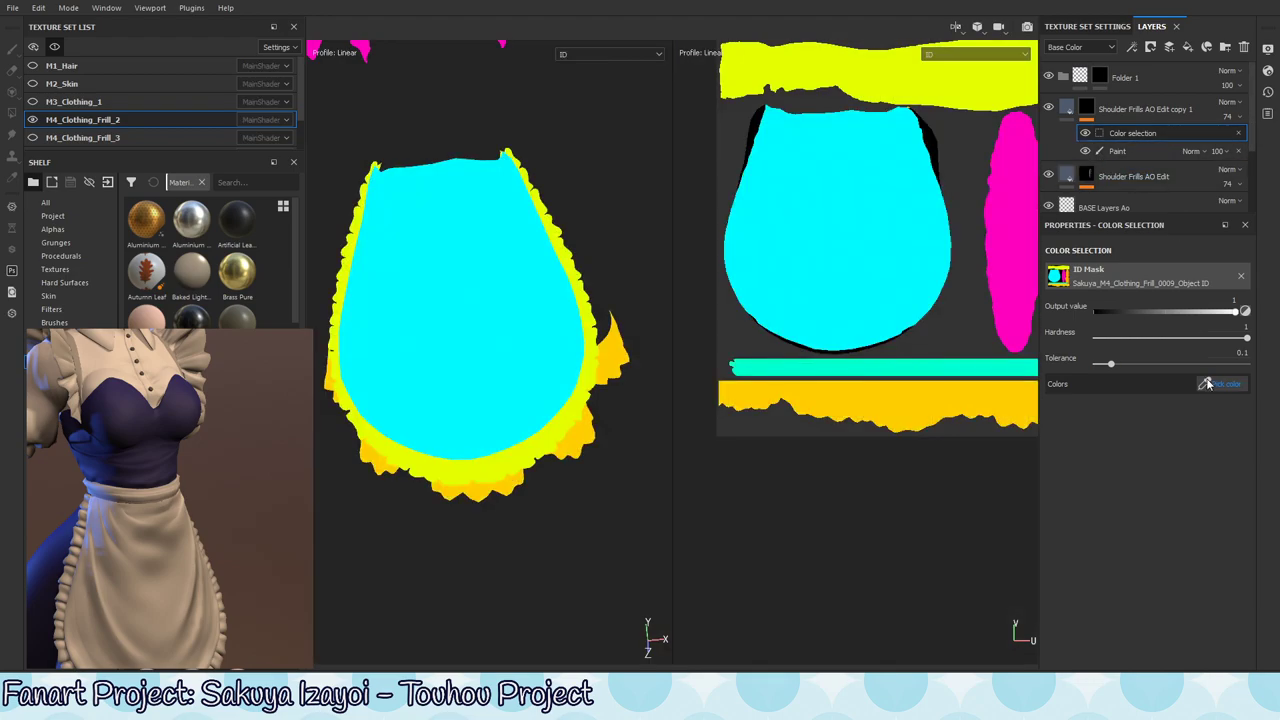
left_click(916, 258)
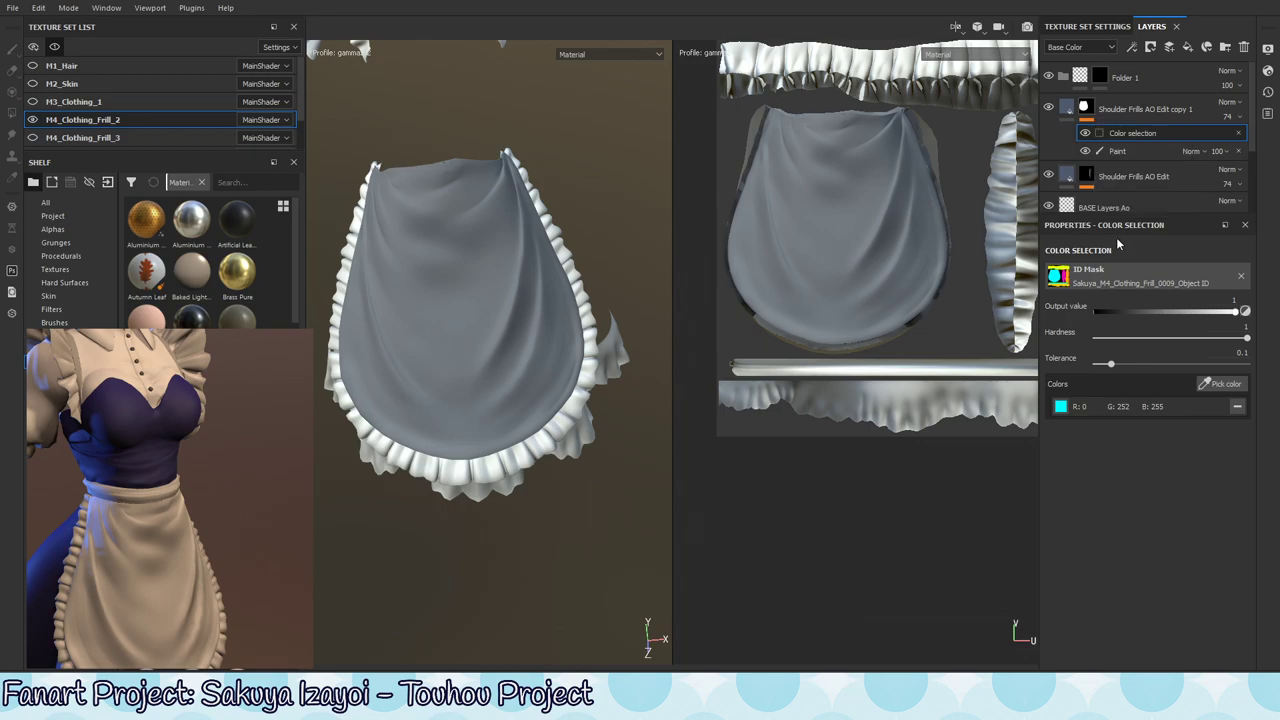
left_click(1144, 153)
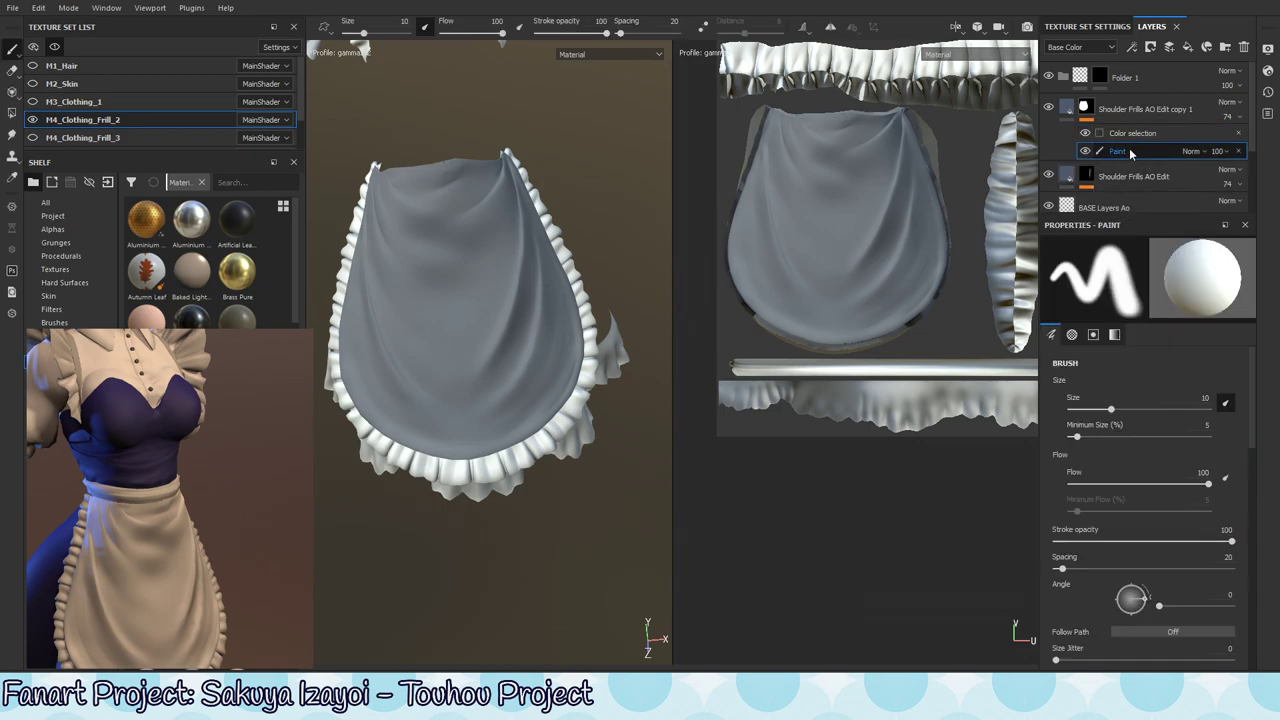
left_click(1239, 151)
right_click(1084, 106)
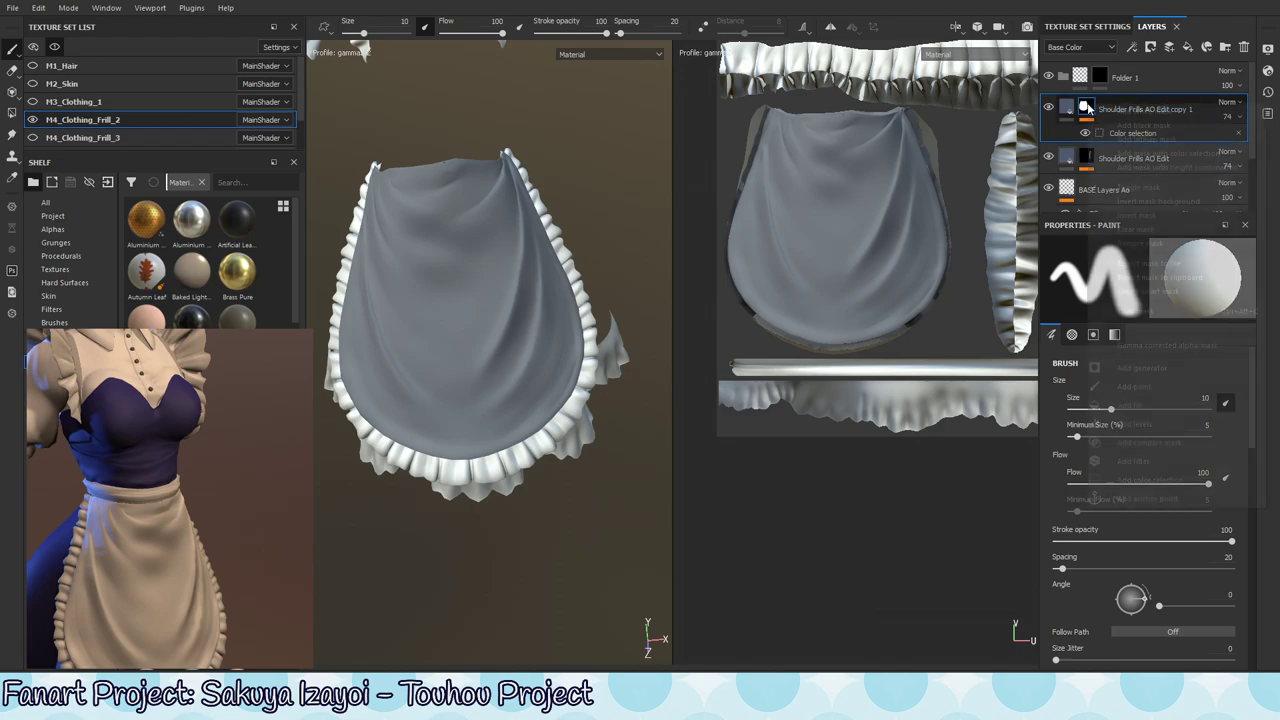
- Add a paint effect to the mask of Shoulder Frills AO Edit copy 1 and display that mask in both viewports
left_click(1138, 386)
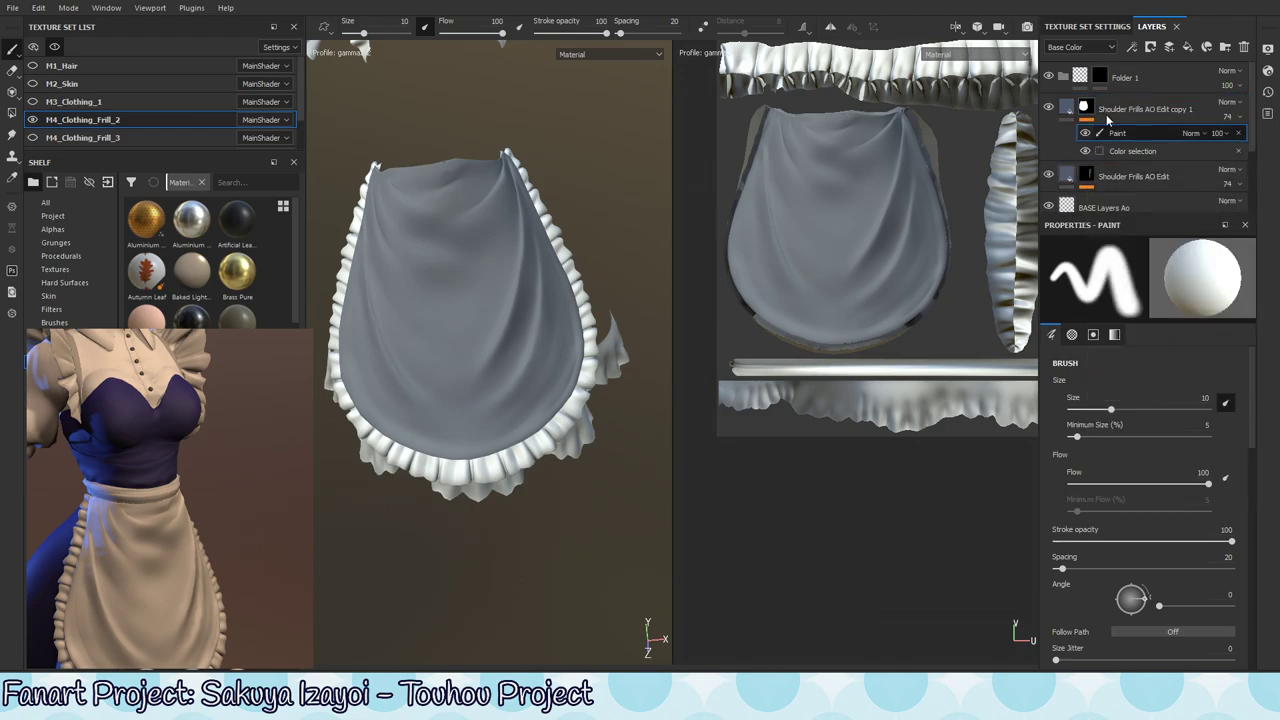
middle_click_drag(884, 219, 906, 236, "alt")
key("shift+c")
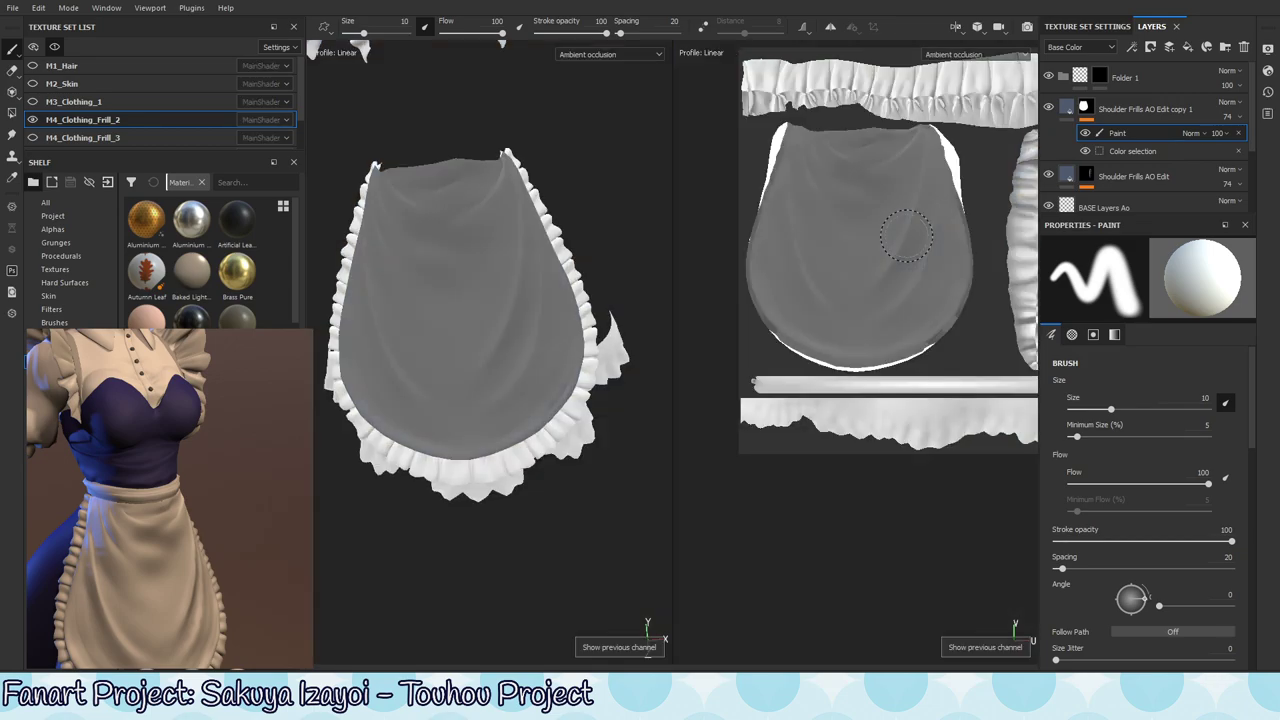
key("shift+c")
key("shift+c")
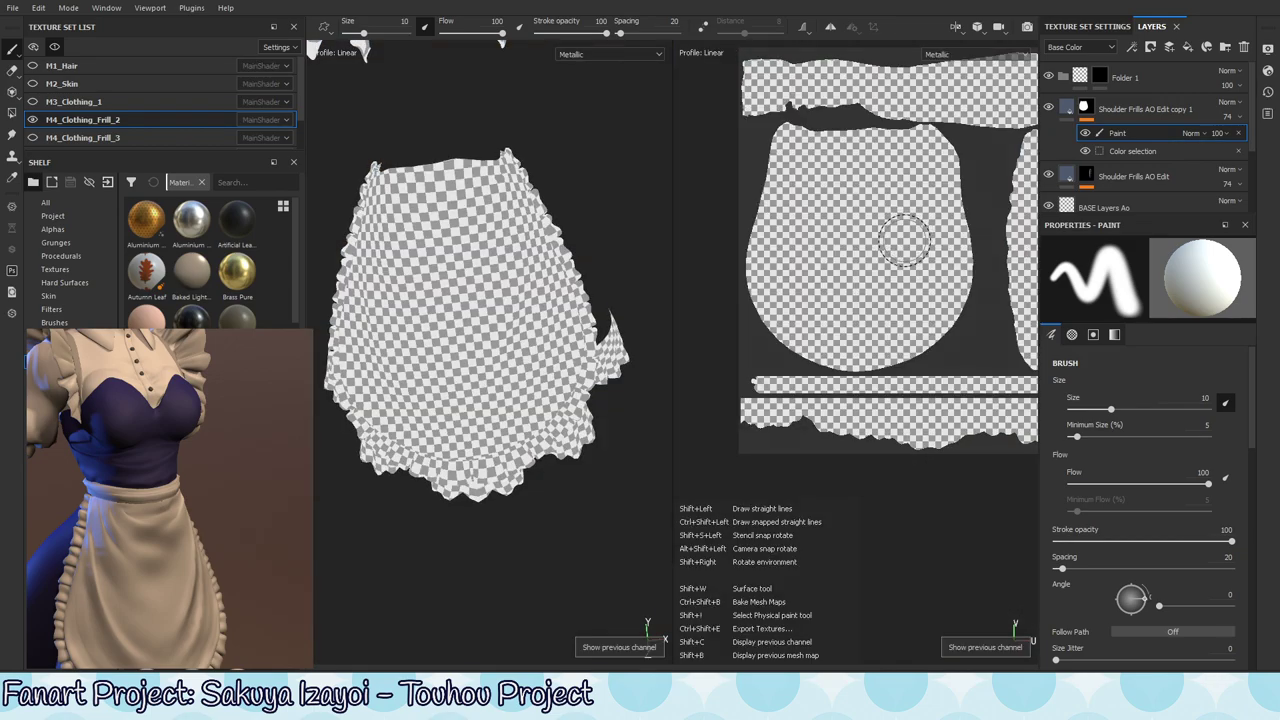
key("shift+c")
key("shift+c")
key("shift+c")
key("shift+c")
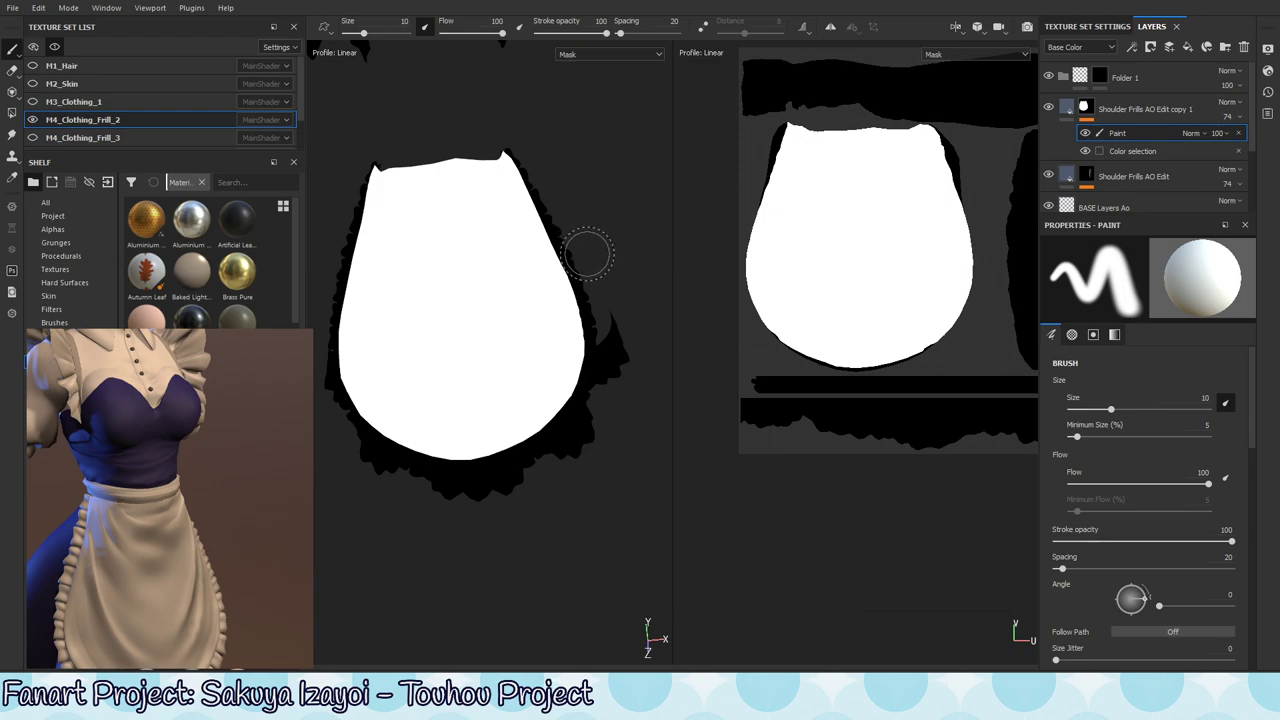
- Try a black brush stroke near the lower edge of the apron's mask, then remove the paint effect
middle_click_drag(845, 363, 813, 292, "alt")
key("x")
key("x")
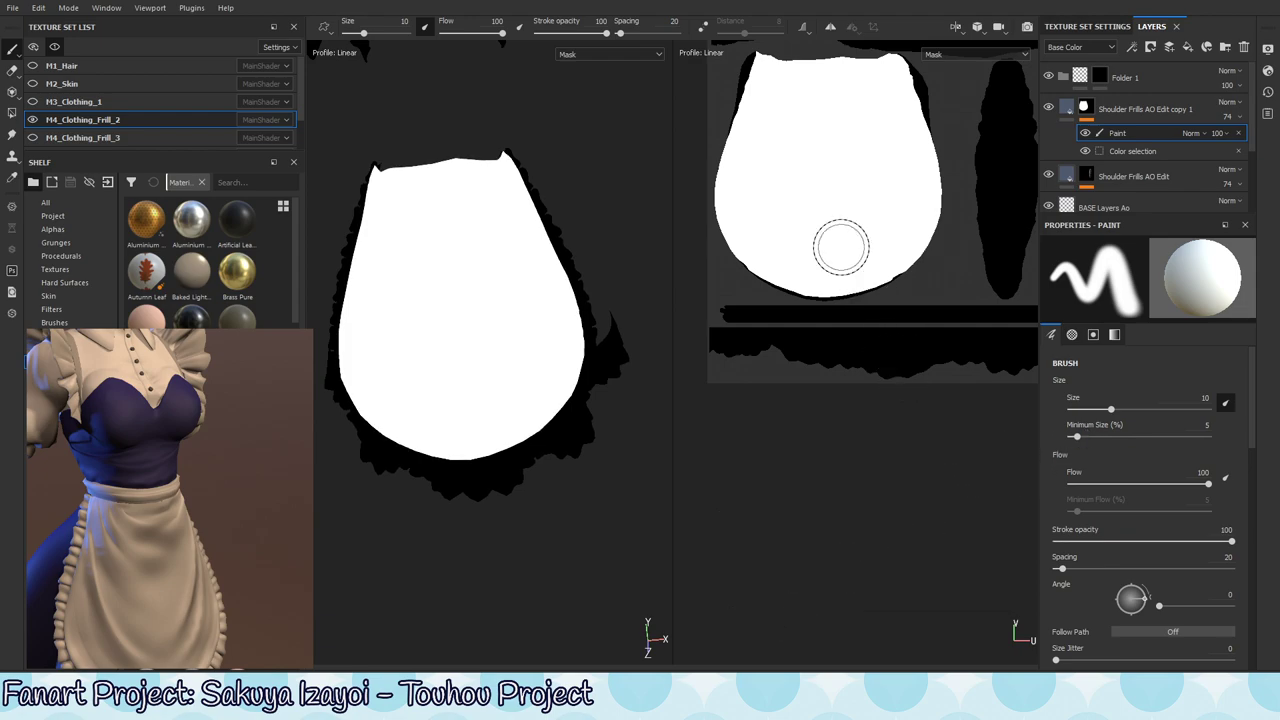
key("x")
mouse_move(850, 235)
left_mouse_down()
mouse_move(849, 186)
mouse_move(835, 288)
left_mouse_up()
key("ctrl+z")
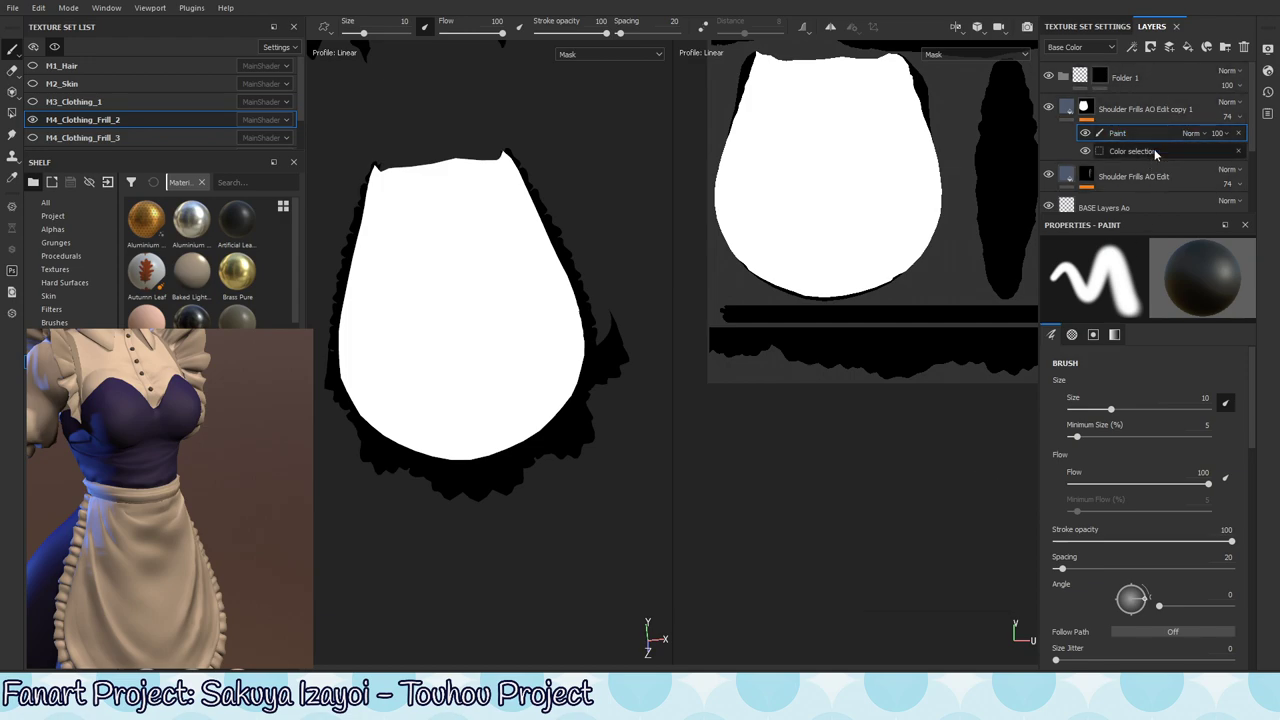
left_click(1239, 132)
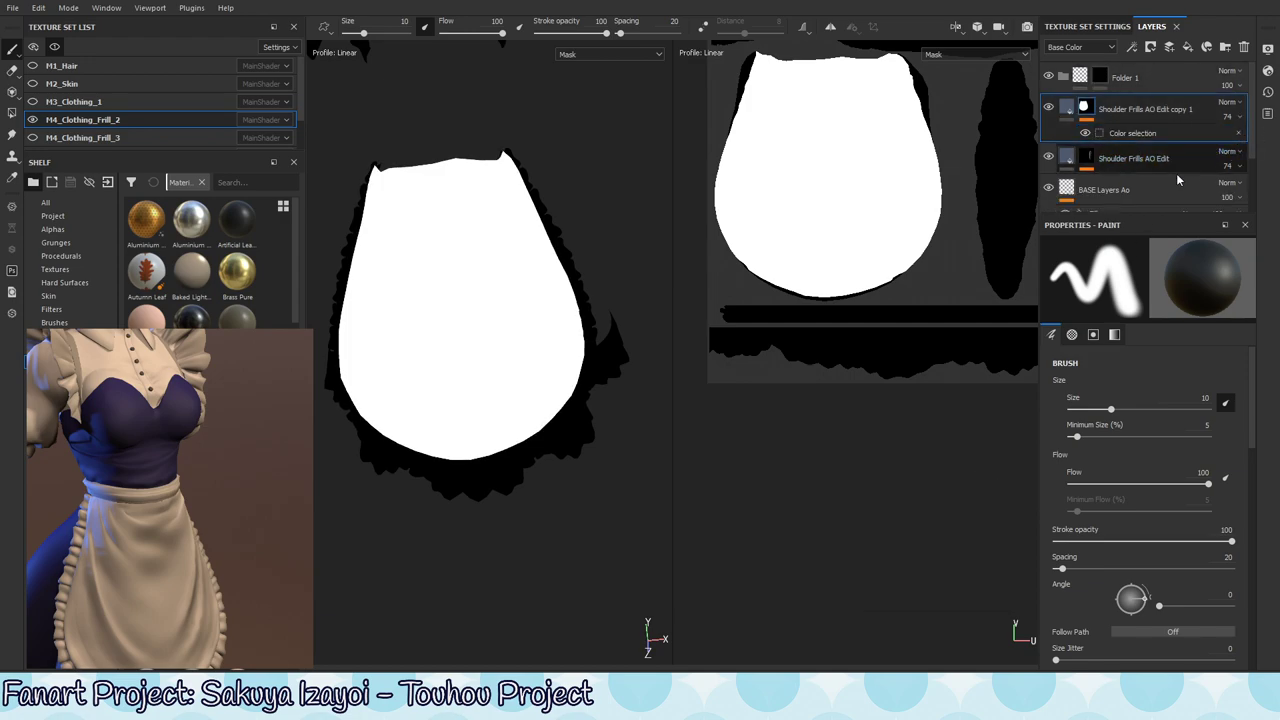
- Add a new paint effect to the mask of Shoulder Frills AO Edit copy 1 and remove its color selection
right_click(1089, 113)
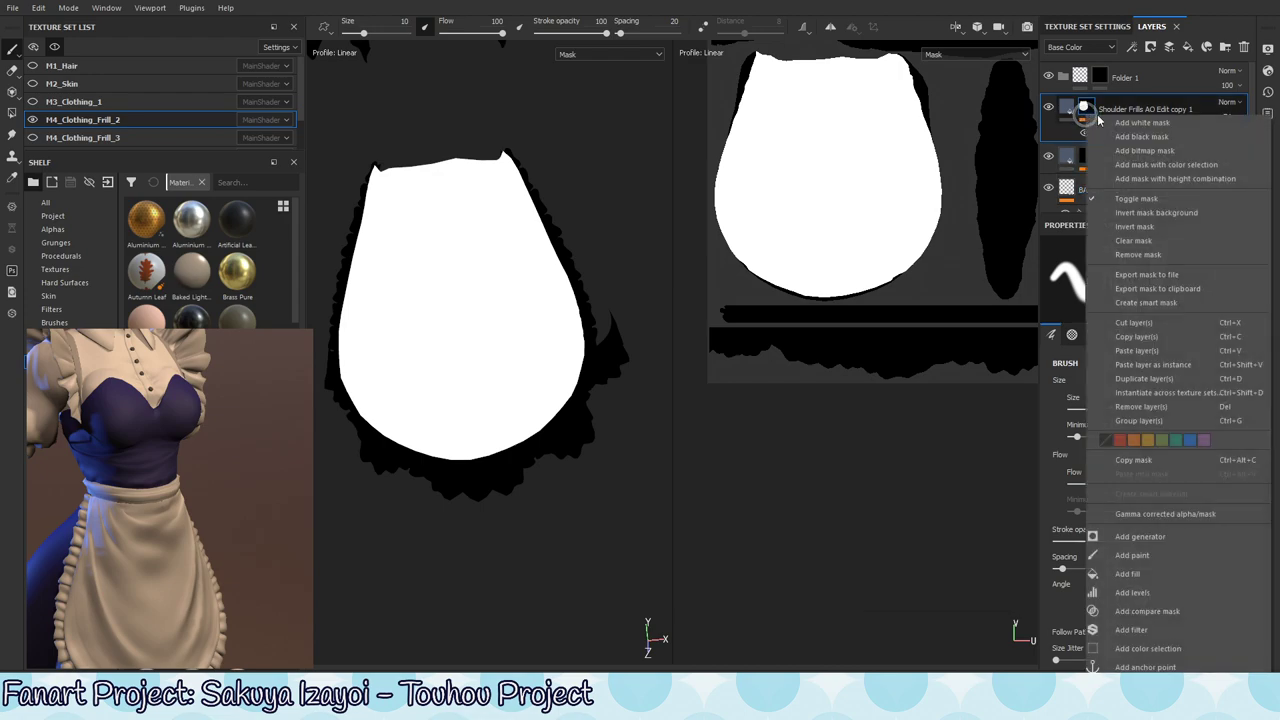
left_click(1145, 557)
left_click(1137, 149)
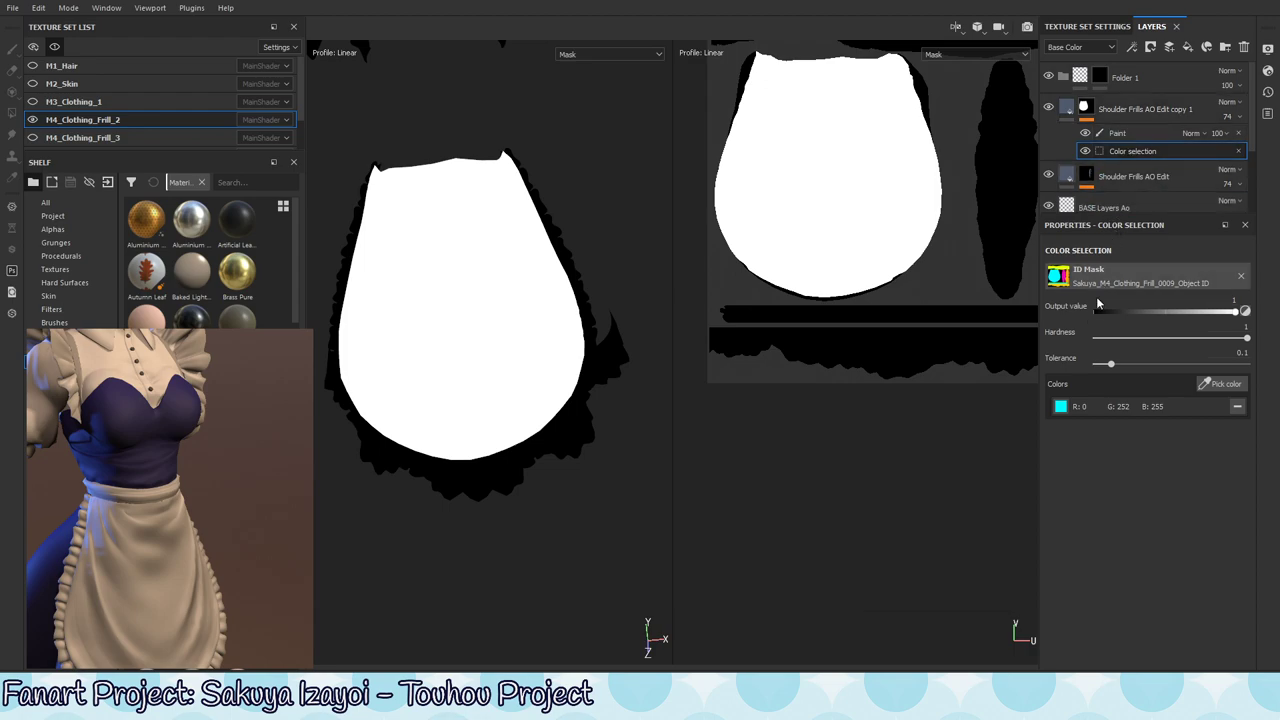
left_click(1238, 151)
- Try a color selection on the mask using the apron's cyan ID color, then delete it
right_click(1086, 103)
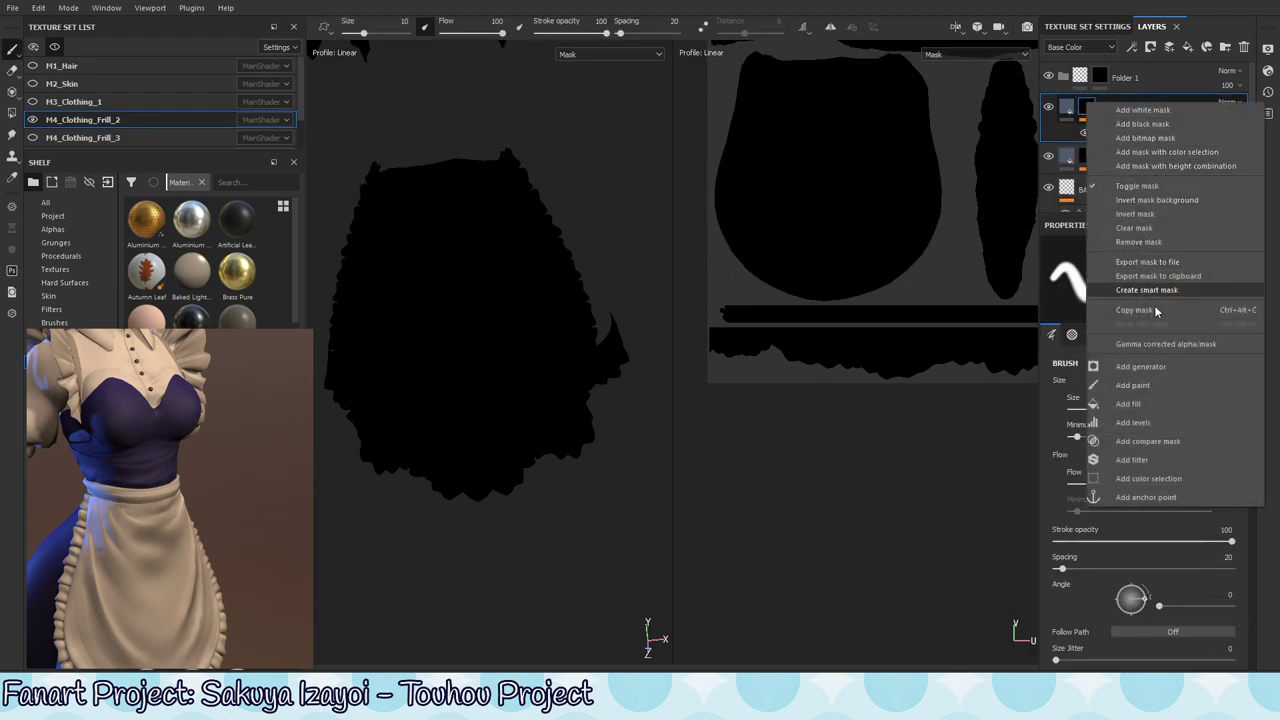
left_click(1150, 478)
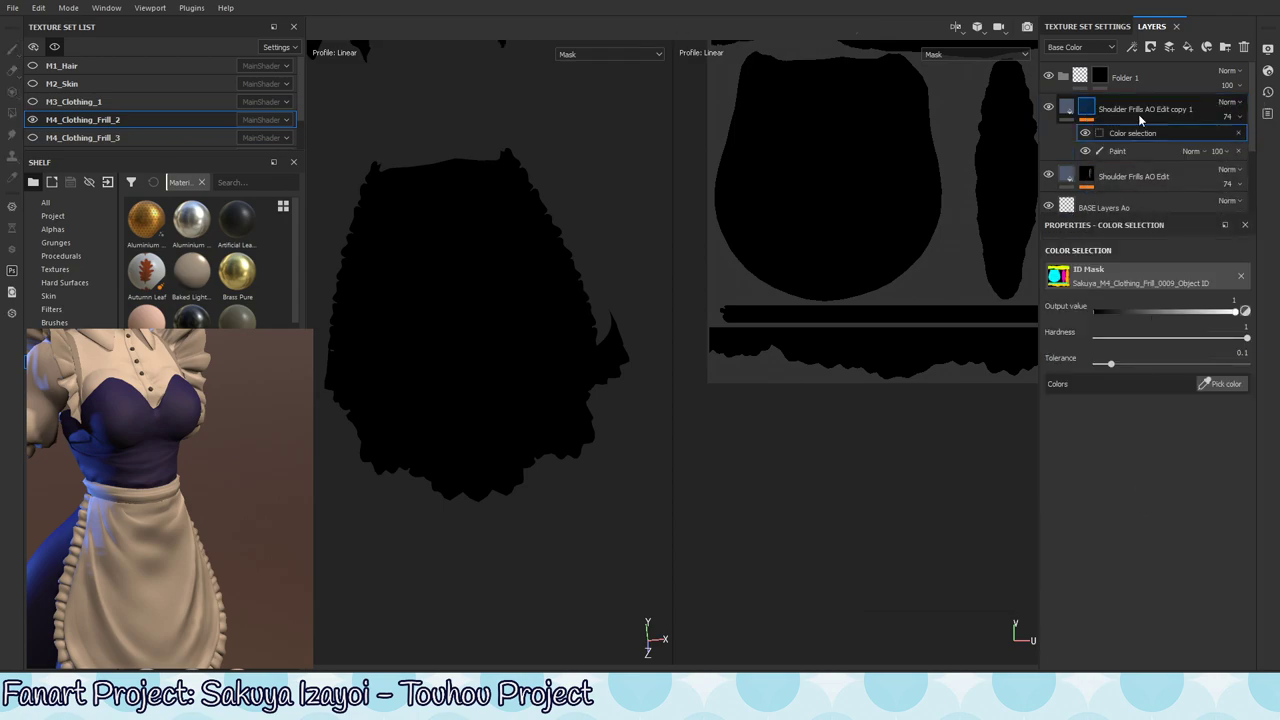
left_click(1222, 384)
left_click(864, 209)
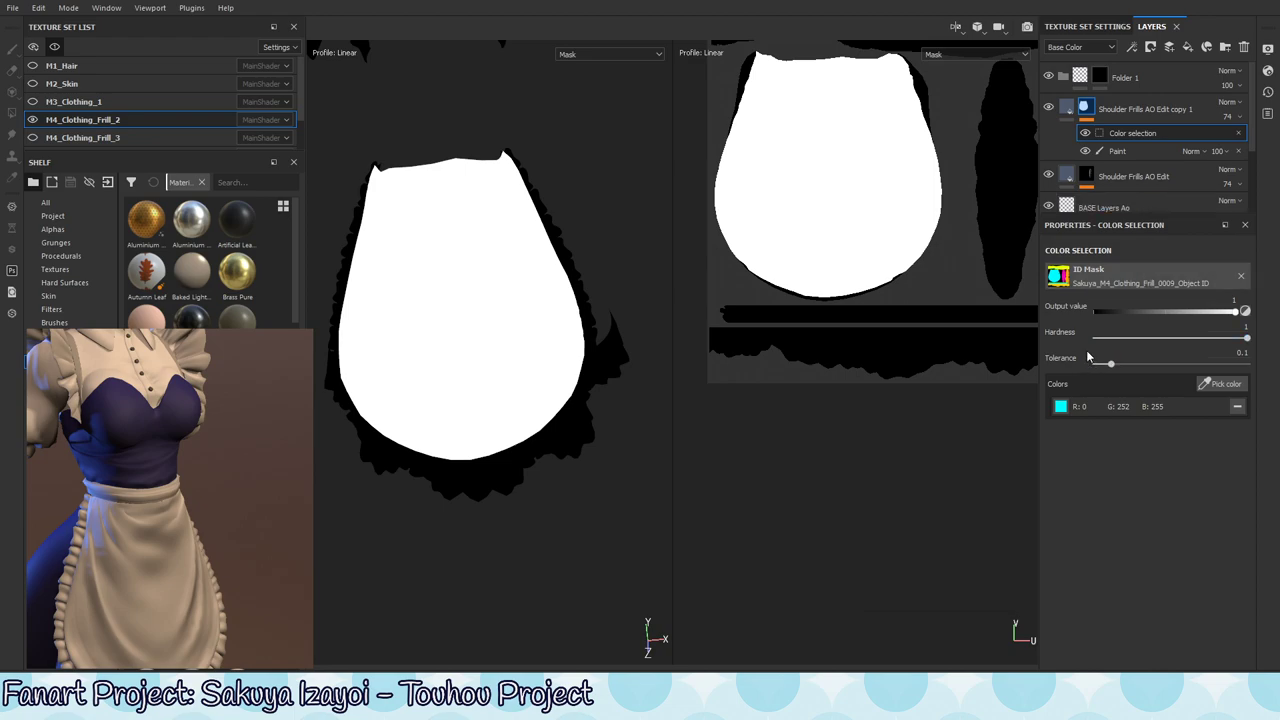
key("Delete")
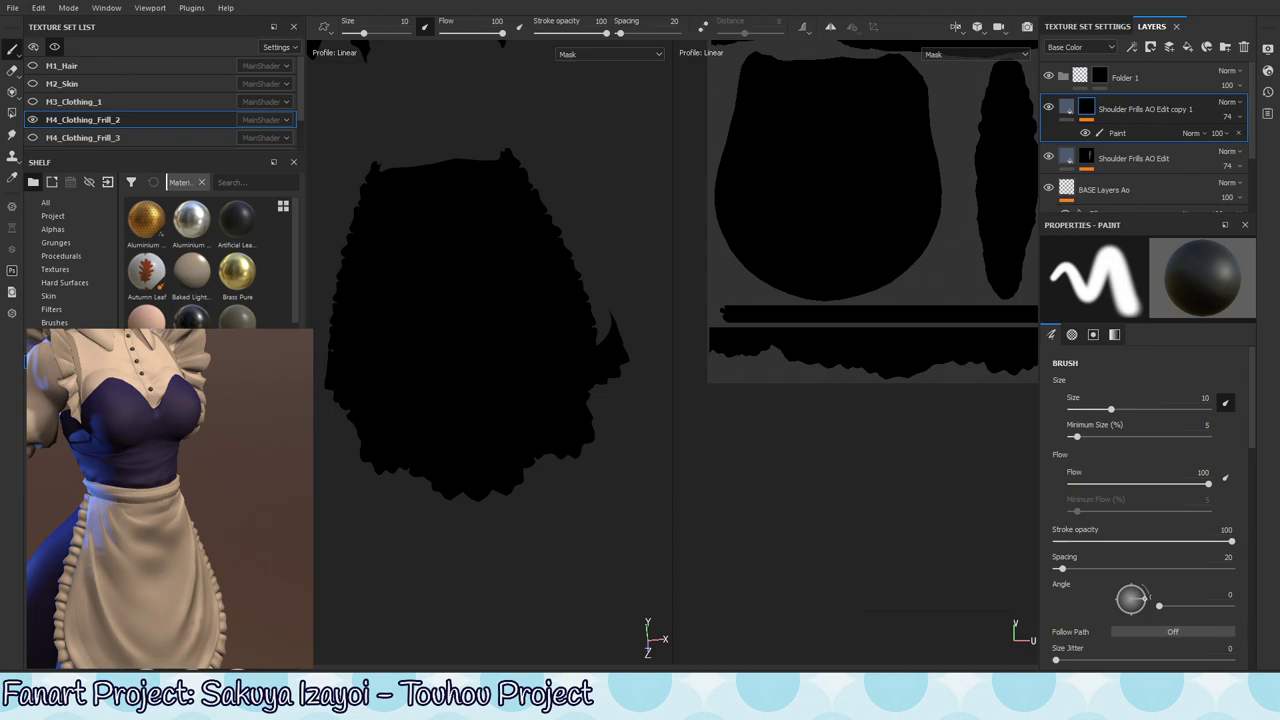
left_click_drag(1160, 32, 850, 237)
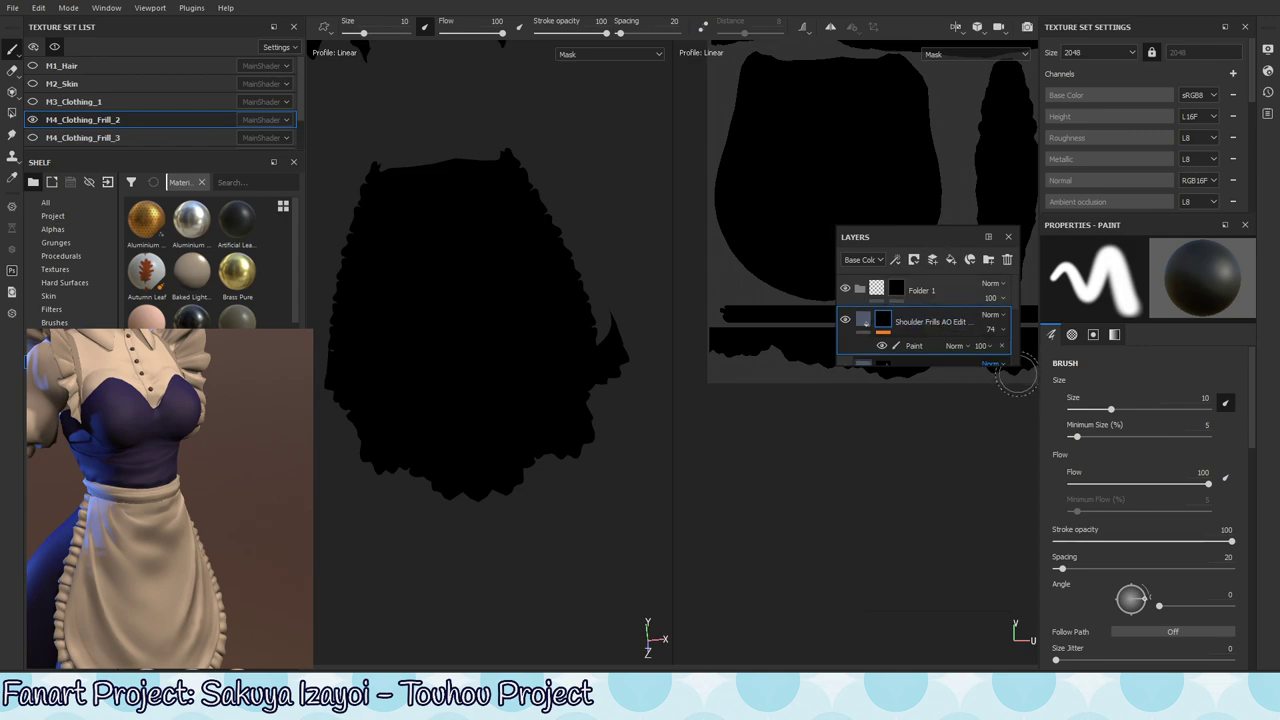
left_click_drag(1013, 366, 1013, 495)
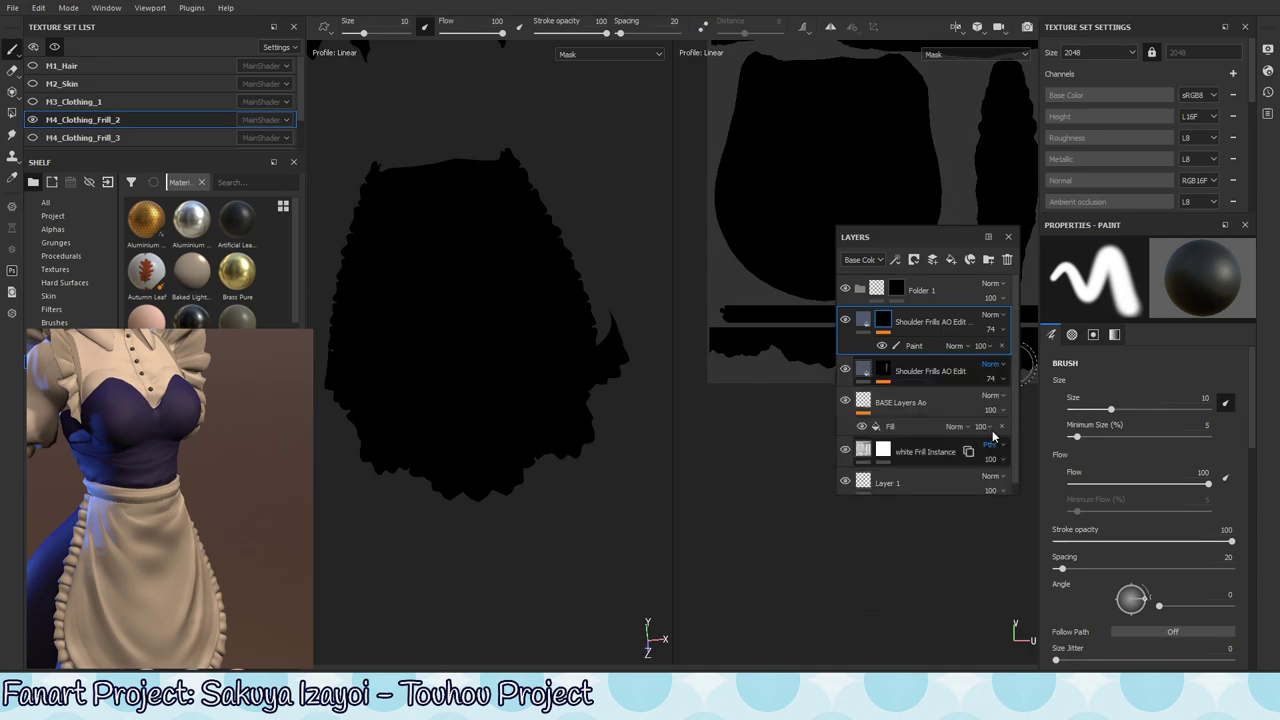
double_click(912, 321)
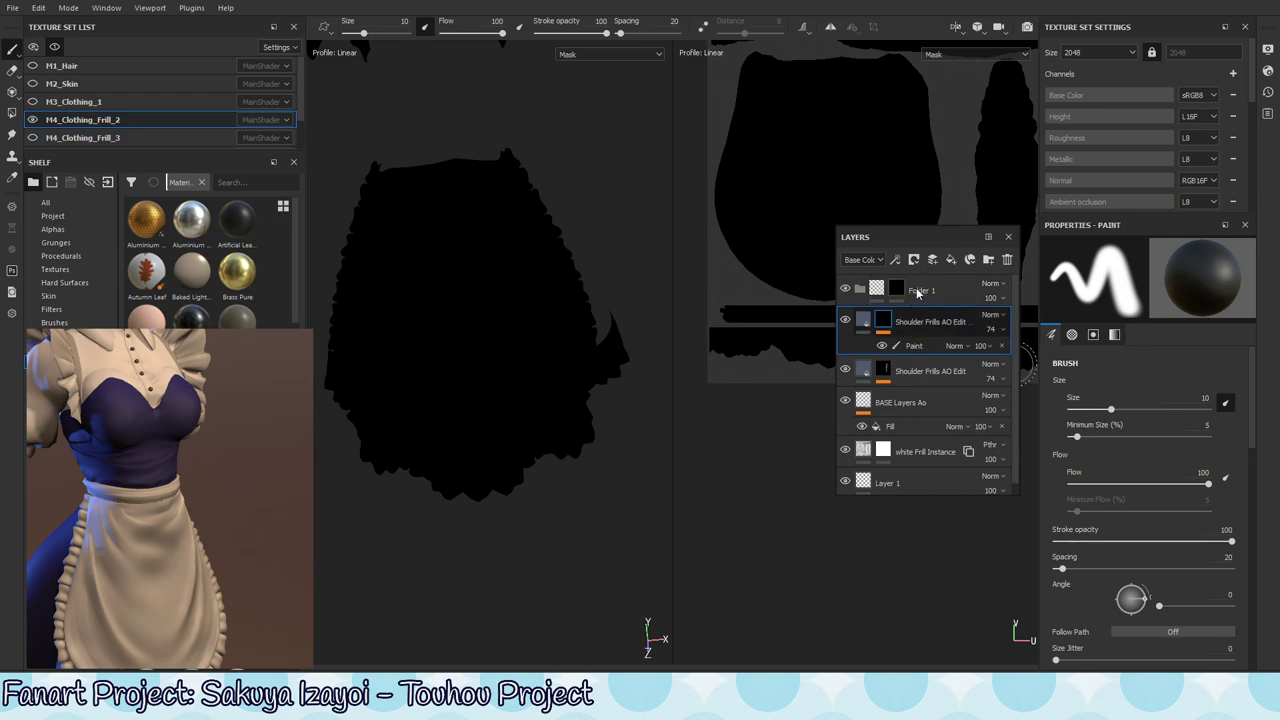
left_click(906, 349)
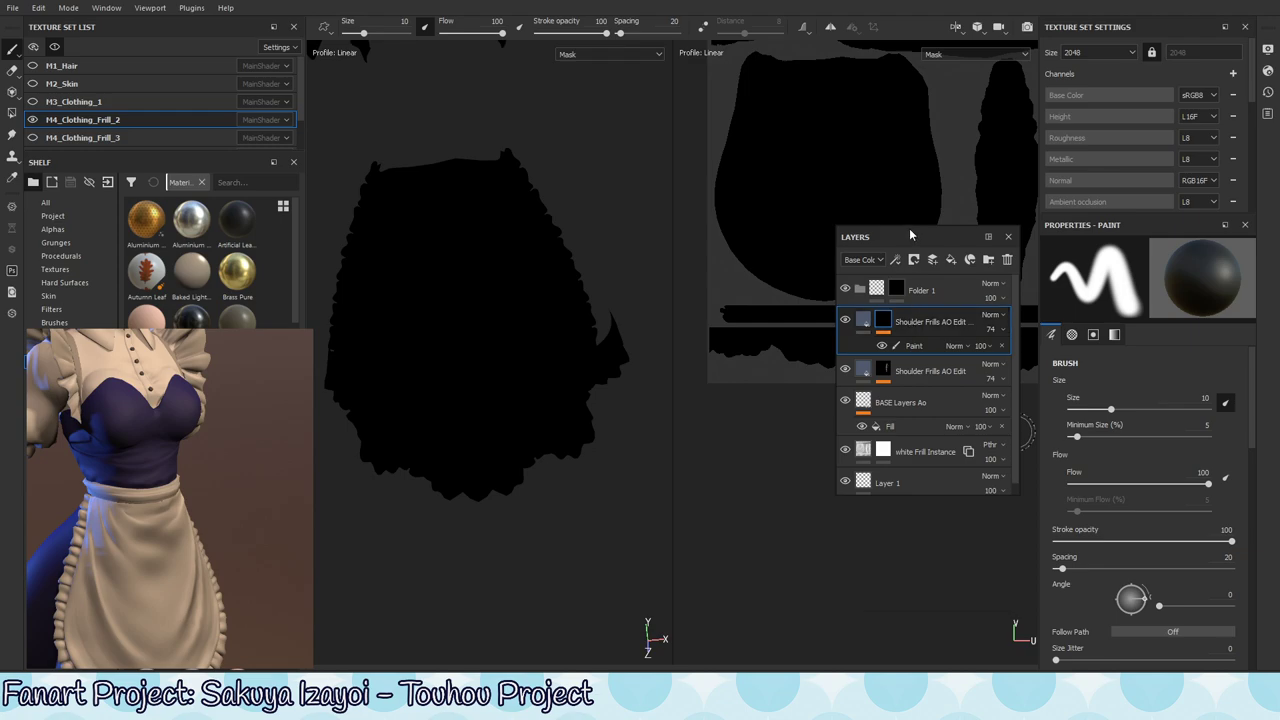
left_click_drag(909, 233, 1090, 113)
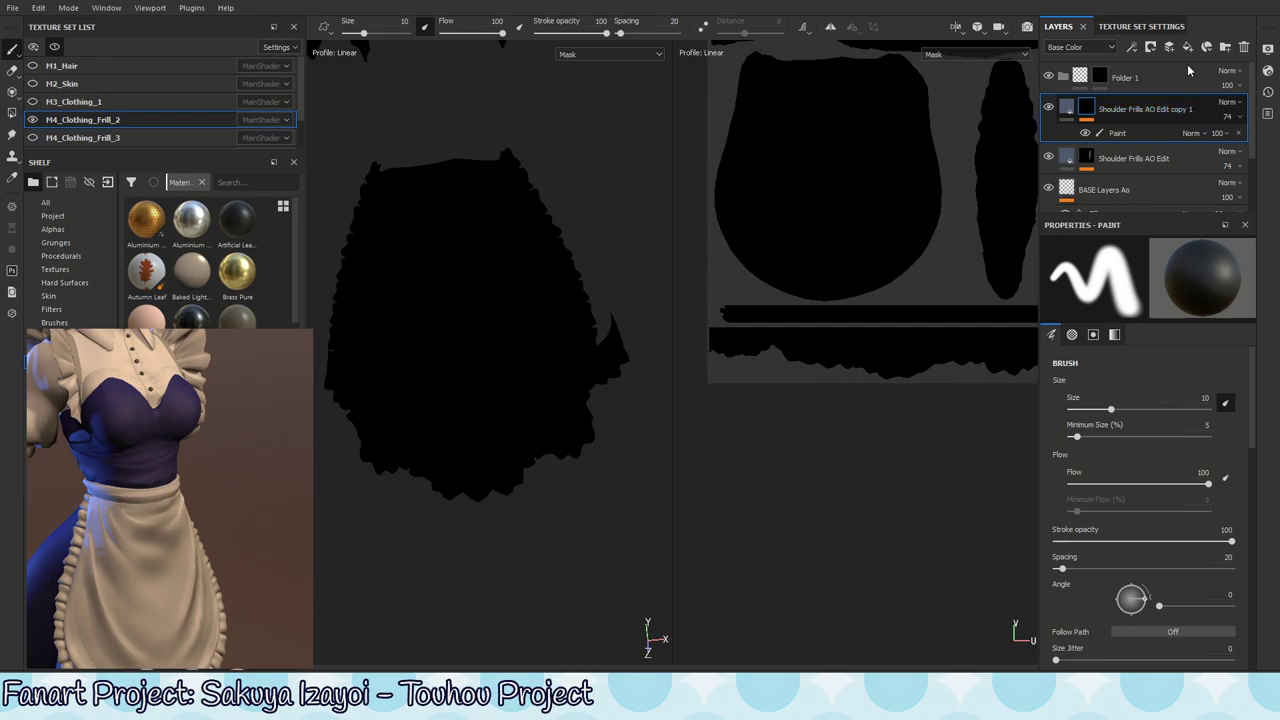
- Hide Folder 1 and switch both viewports back to the material display
left_click(1050, 77)
left_click(1049, 77)
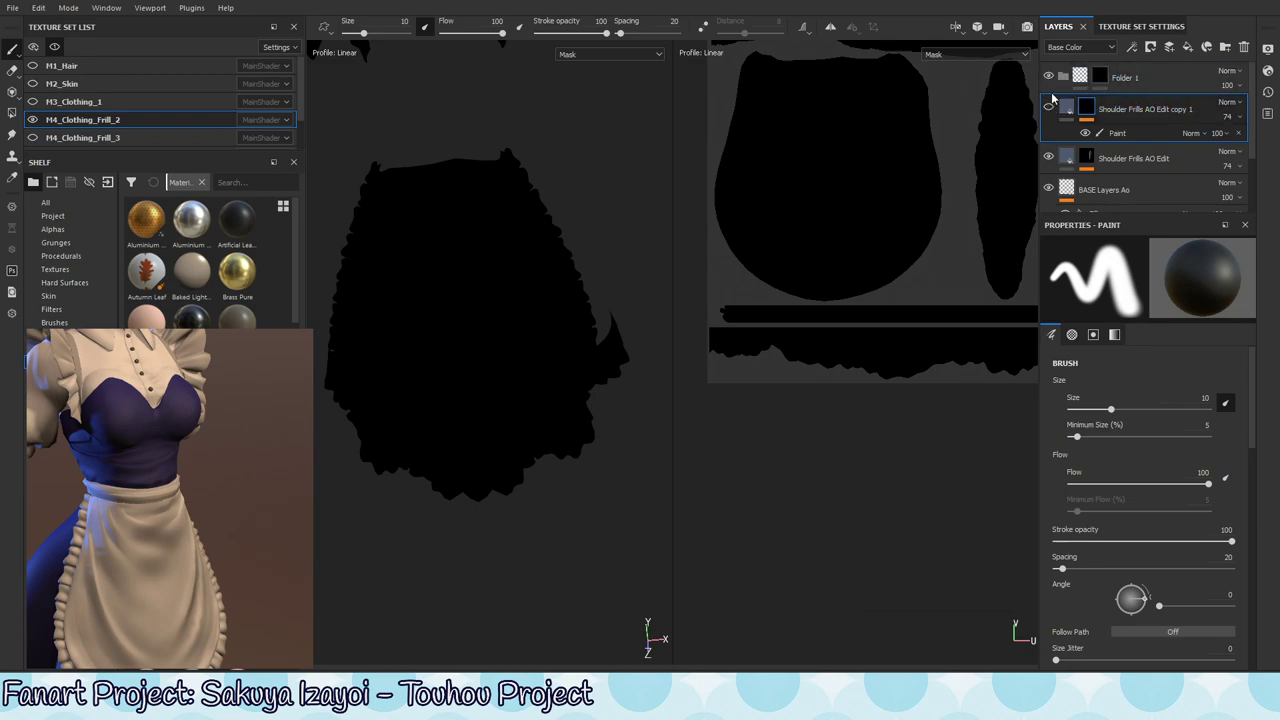
left_click(1048, 77)
left_click(1046, 80)
middle_click_drag(556, 302, 620, 377, "alt")
scroll(576, 350, "down", 3)
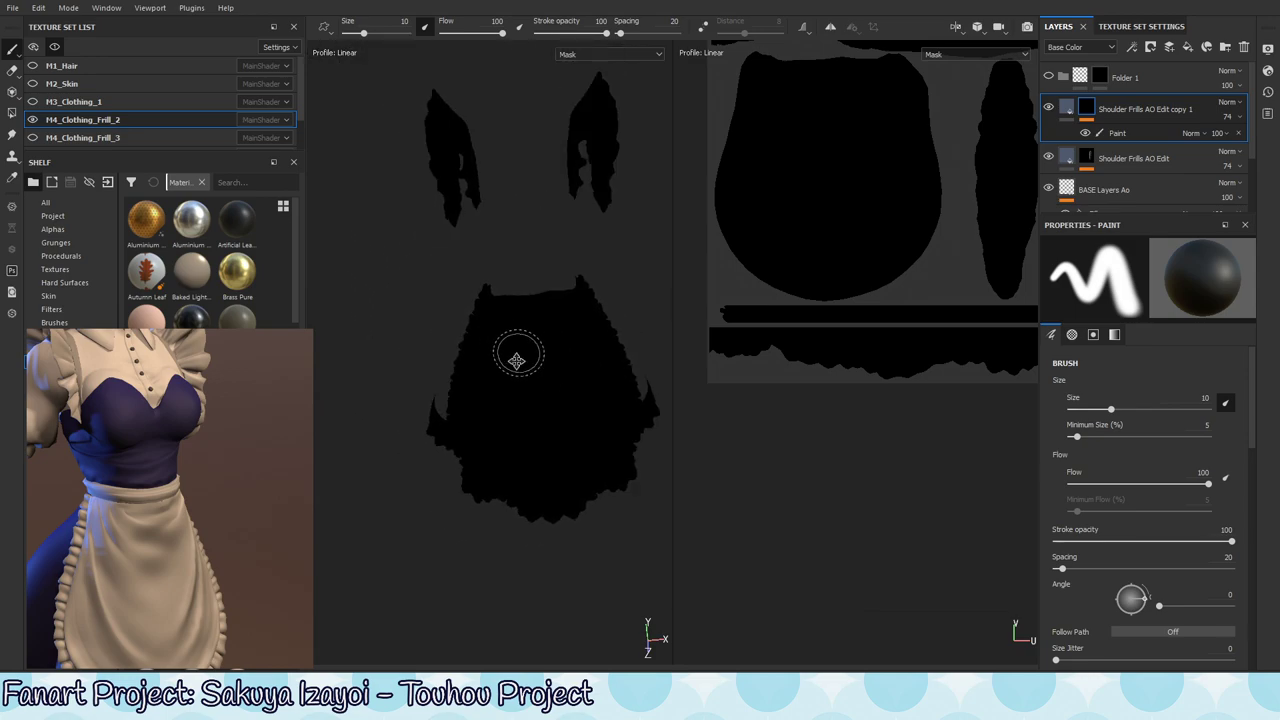
middle_click_drag(517, 354, 505, 398, "alt")
key("m")
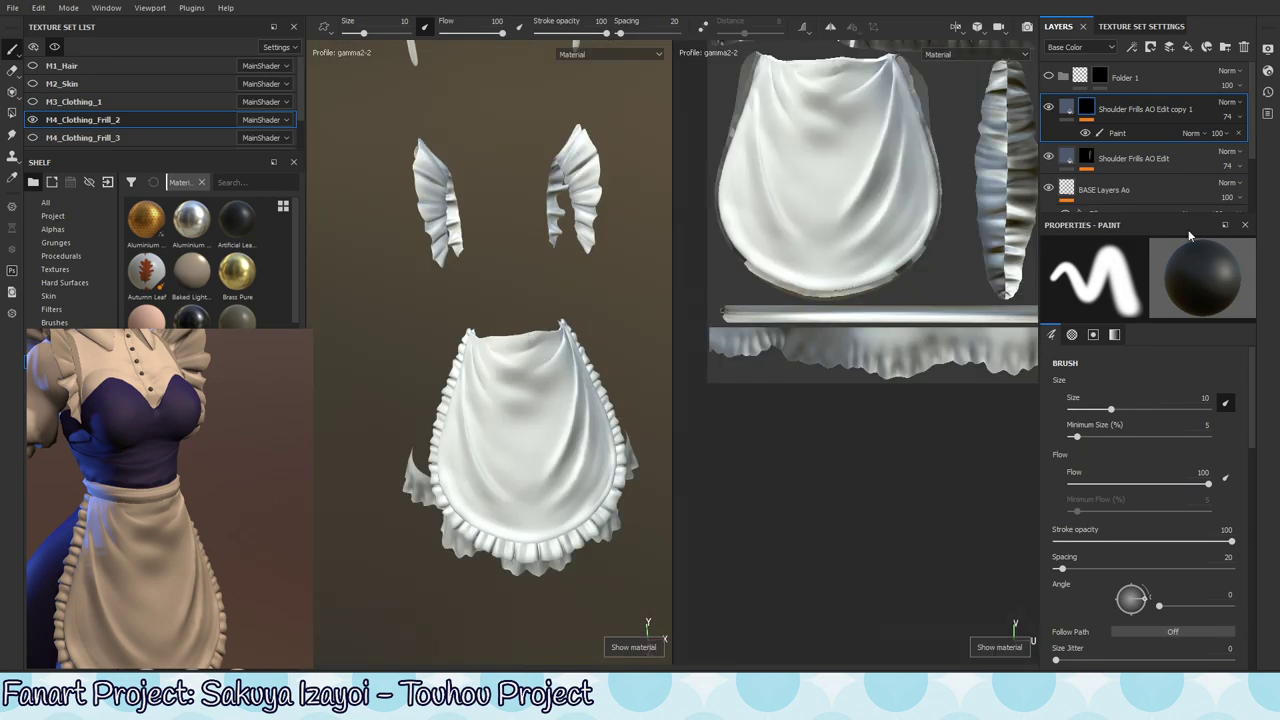
- Select the Paint effect on the copied AO layer's mask and reduce the brush size to 3.61
left_click(1102, 136)
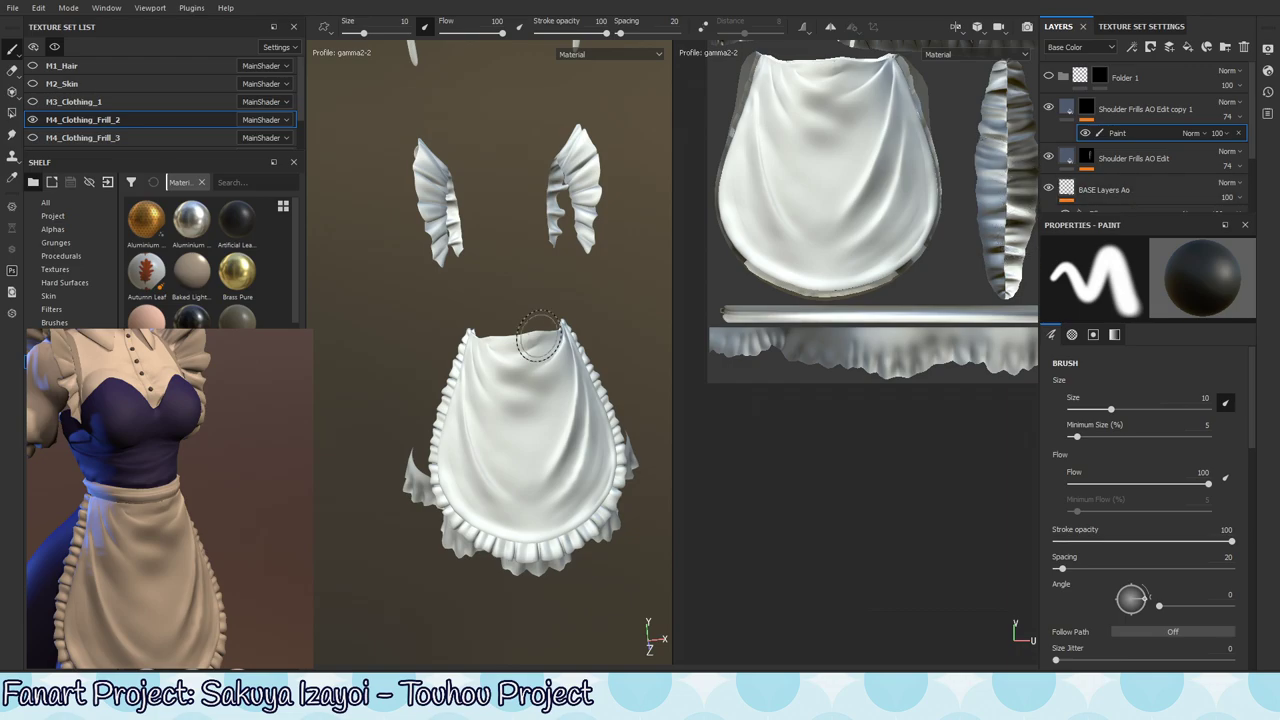
middle_click_drag(494, 458, 506, 606, "alt")
right_click_drag(506, 606, 866, 416, "alt")
middle_click_drag(466, 478, 520, 388, "alt")
mouse_move(520, 388)
left_mouse_down("alt")
mouse_move(520, 404)
mouse_move(518, 349)
mouse_move(560, 409)
mouse_move(557, 371)
left_mouse_up("alt")
mouse_move(557, 343)
right_mouse_down("ctrl")
mouse_move(514, 376)
mouse_move(402, 408)
mouse_move(422, 405)
right_mouse_up("ctrl")
- Examine the folds near the apron's upper corners up close in the 3D and UV views
mouse_move(844, 258)
middle_mouse_down("alt")
mouse_move(823, 409)
mouse_move(836, 382)
middle_mouse_up("alt")
right_click_drag(771, 230, 1041, 190, "alt")
left_click_drag(829, 206, 794, 175, "alt")
left_click_drag(600, 370, 470, 380, "alt")
right_click_drag(360, 400, 443, 400, "alt")
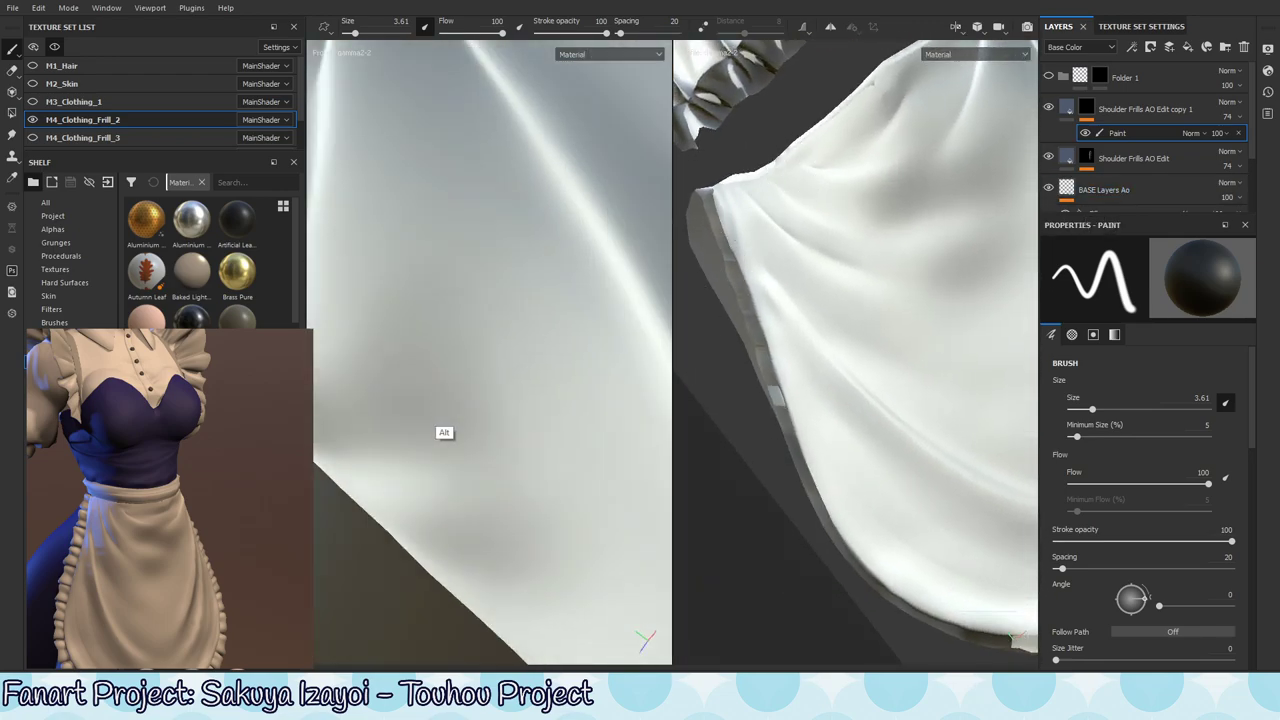
middle_click_drag(443, 400, 564, 343, "alt")
right_click_drag(564, 343, 383, 389, "alt")
left_click_drag(383, 389, 549, 320, "alt")
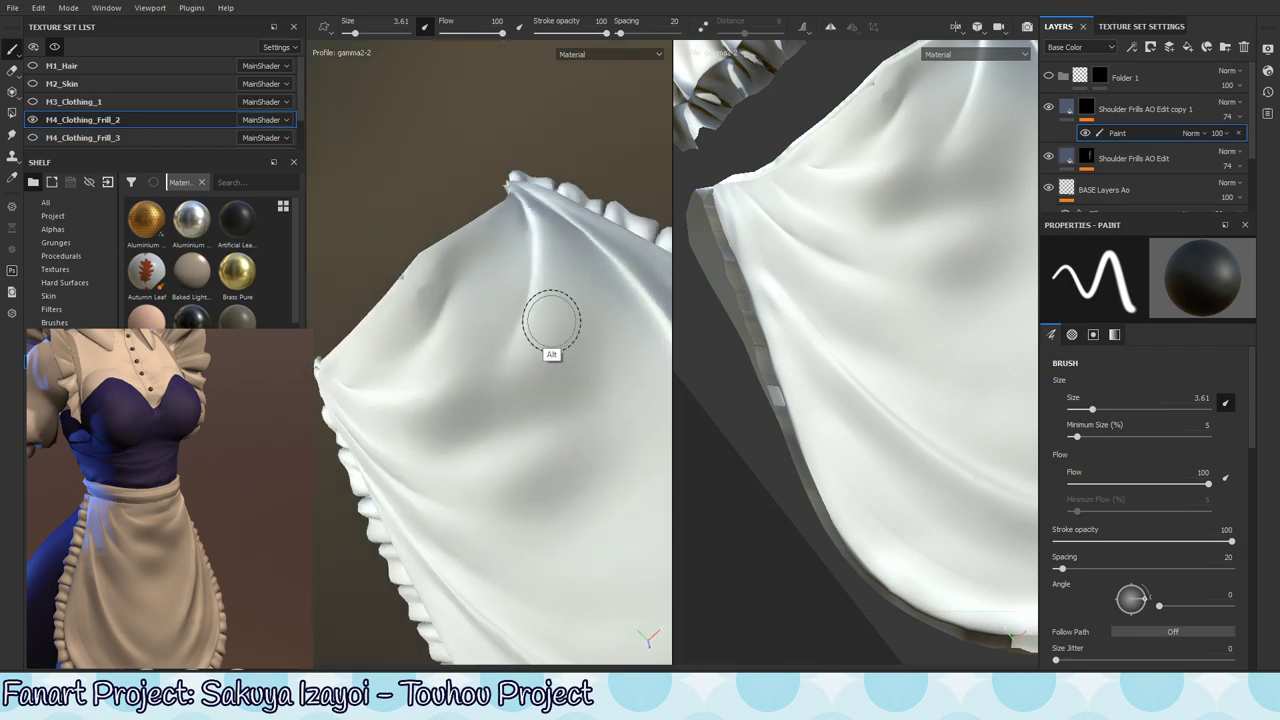
right_click_drag(549, 320, 504, 350, "alt")
- Review the fill properties of Shoulder Frills AO Edit copy 1, then return to its mask's Paint effect
left_click(1066, 107)
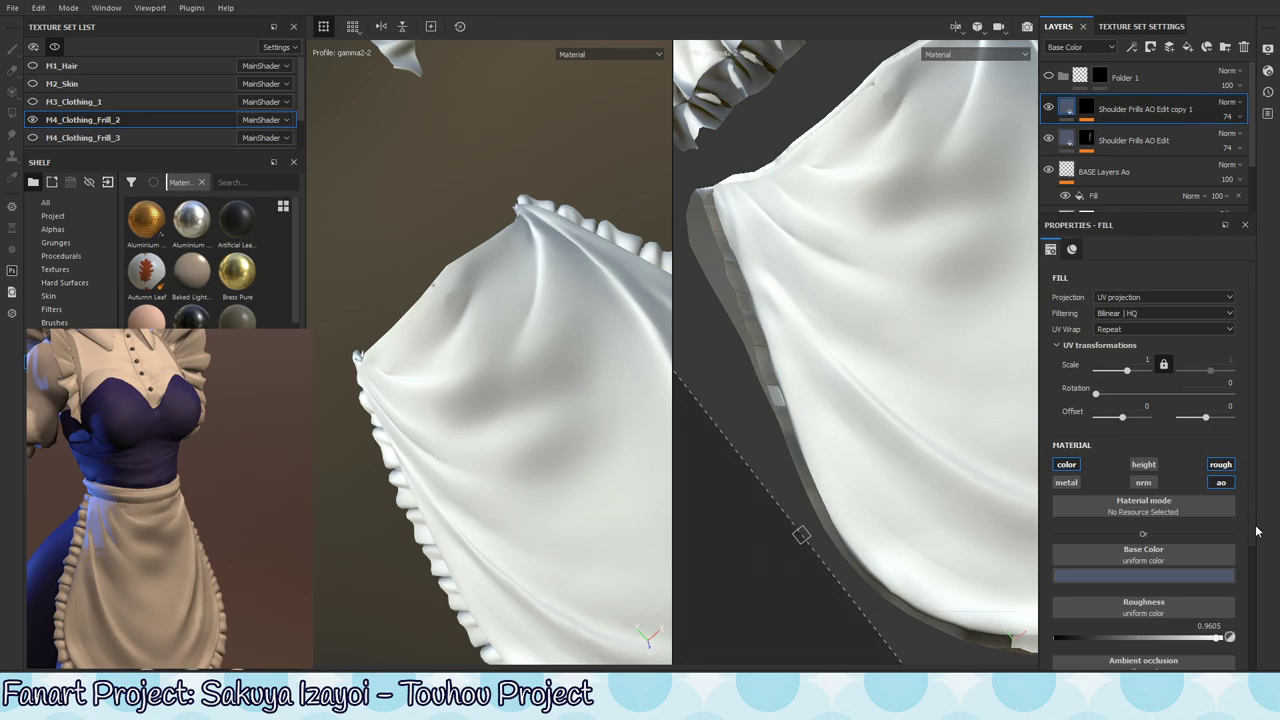
scroll(1249, 528, "down", 2)
left_click_drag(1253, 654, 1250, 595)
right_click(1092, 110)
left_click(1149, 136)
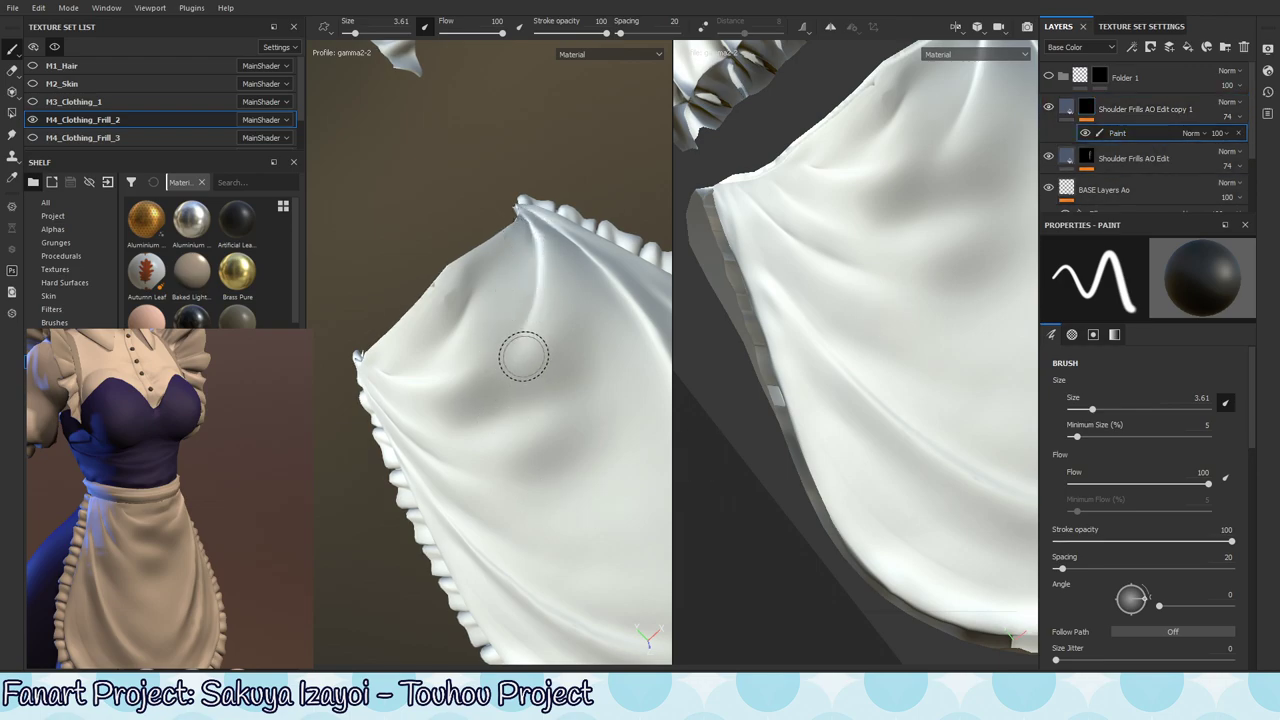
- Switch the mask brush to white and try a stroke down the apron's upper fold, then undo it
key("x")
left_click_drag(520, 220, 527, 358)
key("ctrl+z")
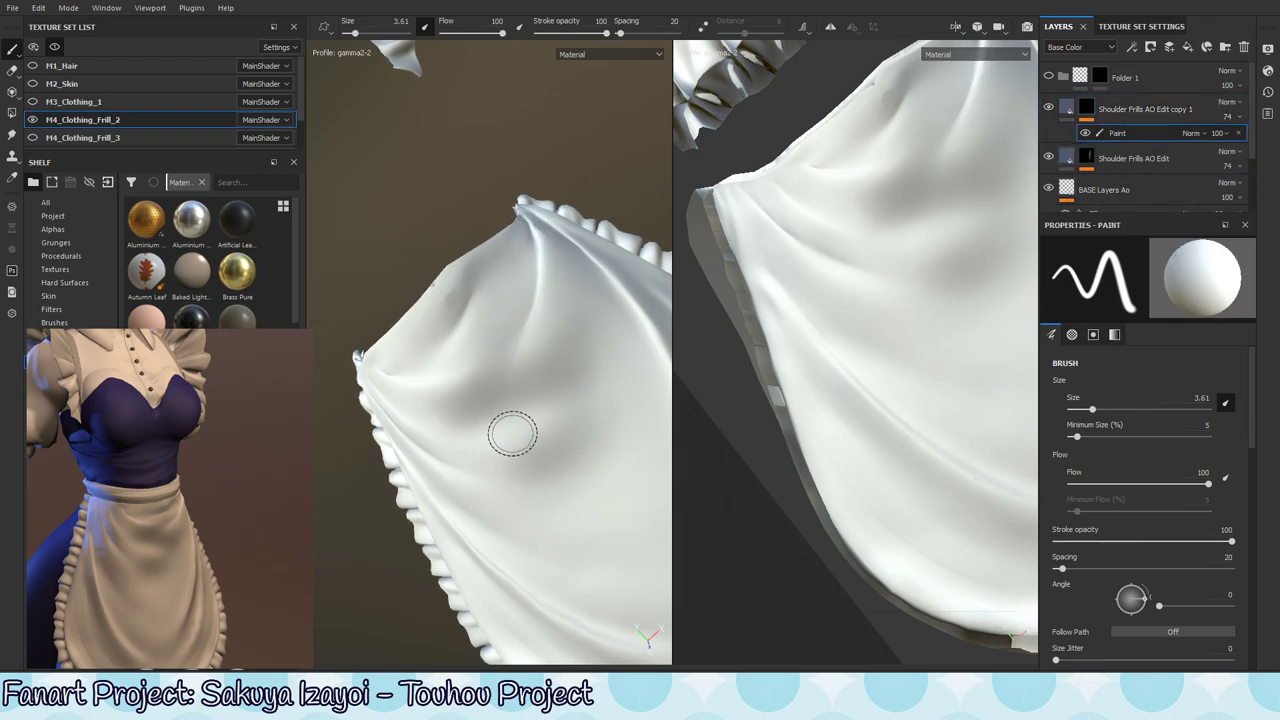
- Set the brush flow to 10 and stroke opacity to 26, with pen pressure controlling flow instead of size
left_click_drag(598, 420, 305, 500, "ctrl")
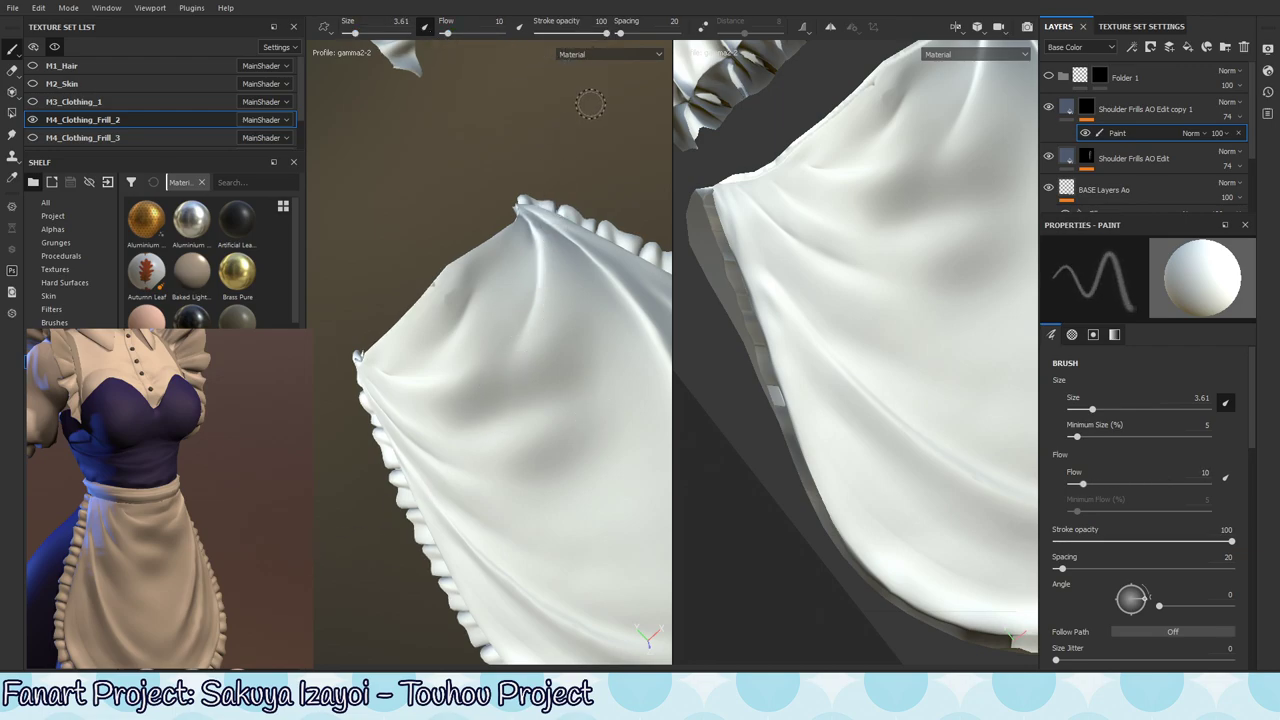
left_click(424, 27)
left_click(519, 27)
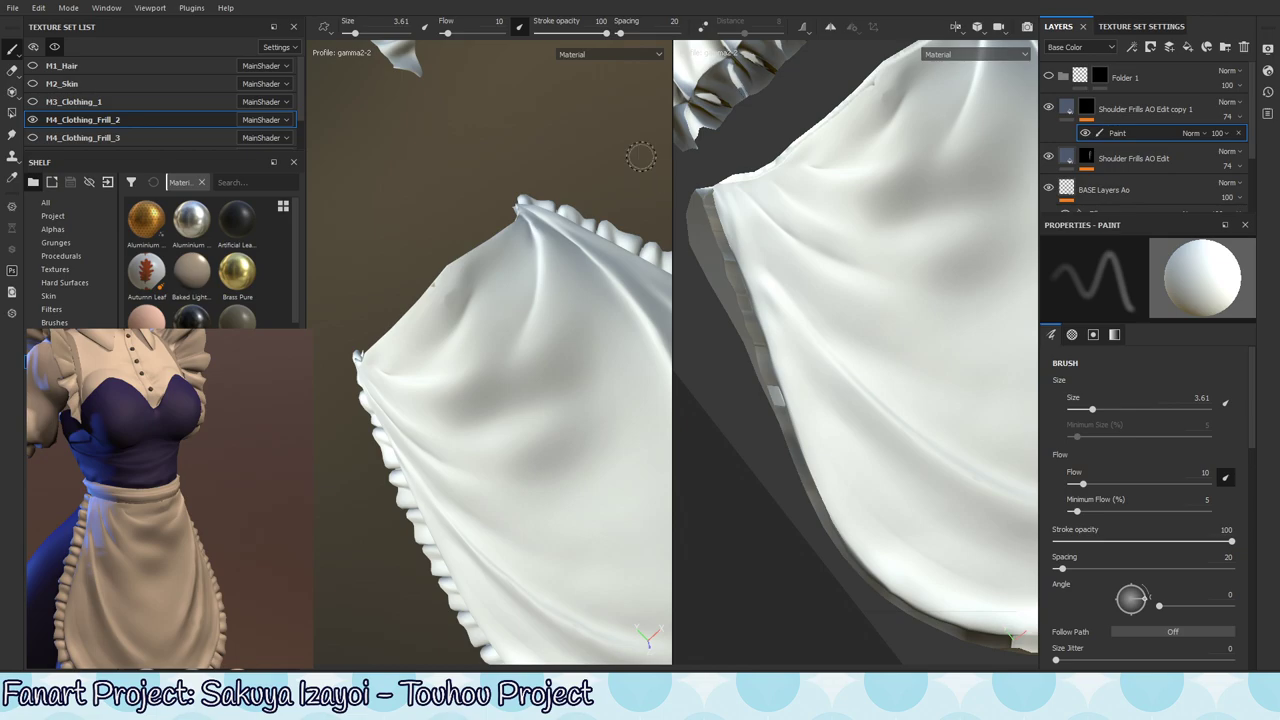
left_click_drag(628, 38, 556, 42)
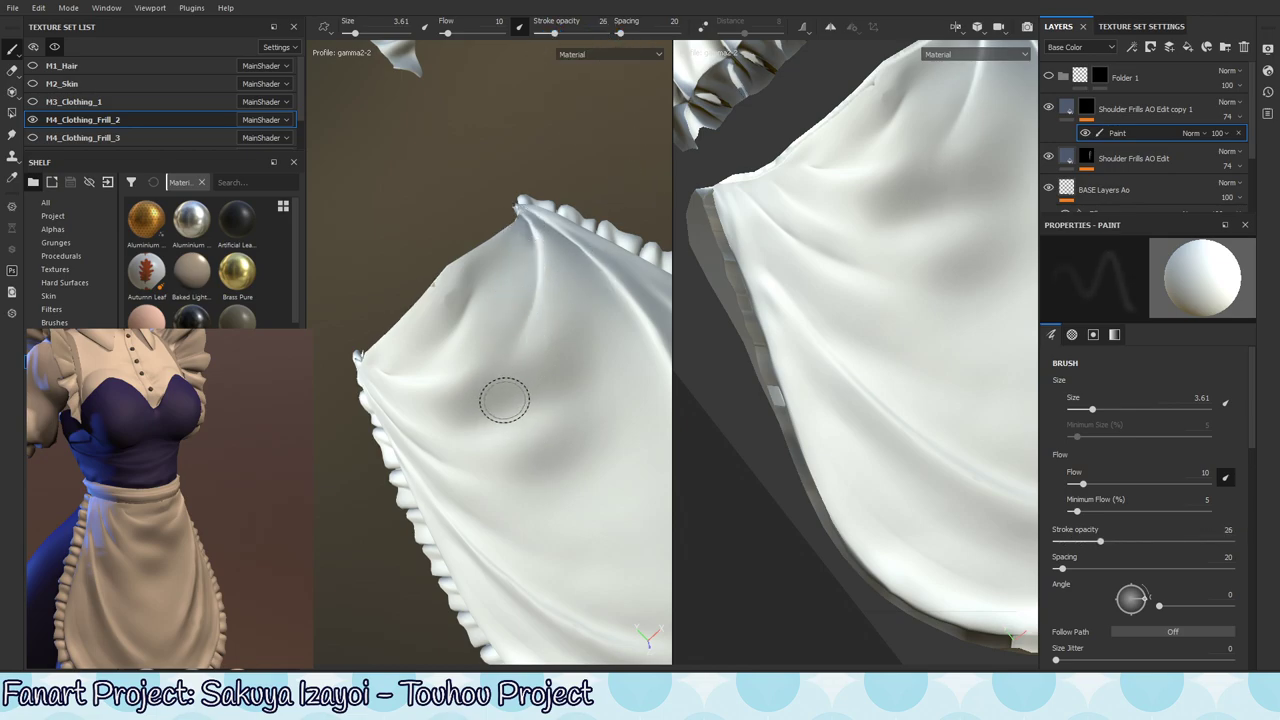
- Raise the brush flow to 37 for painting the apron's folds
left_click_drag(517, 286, 524, 352, "alt")
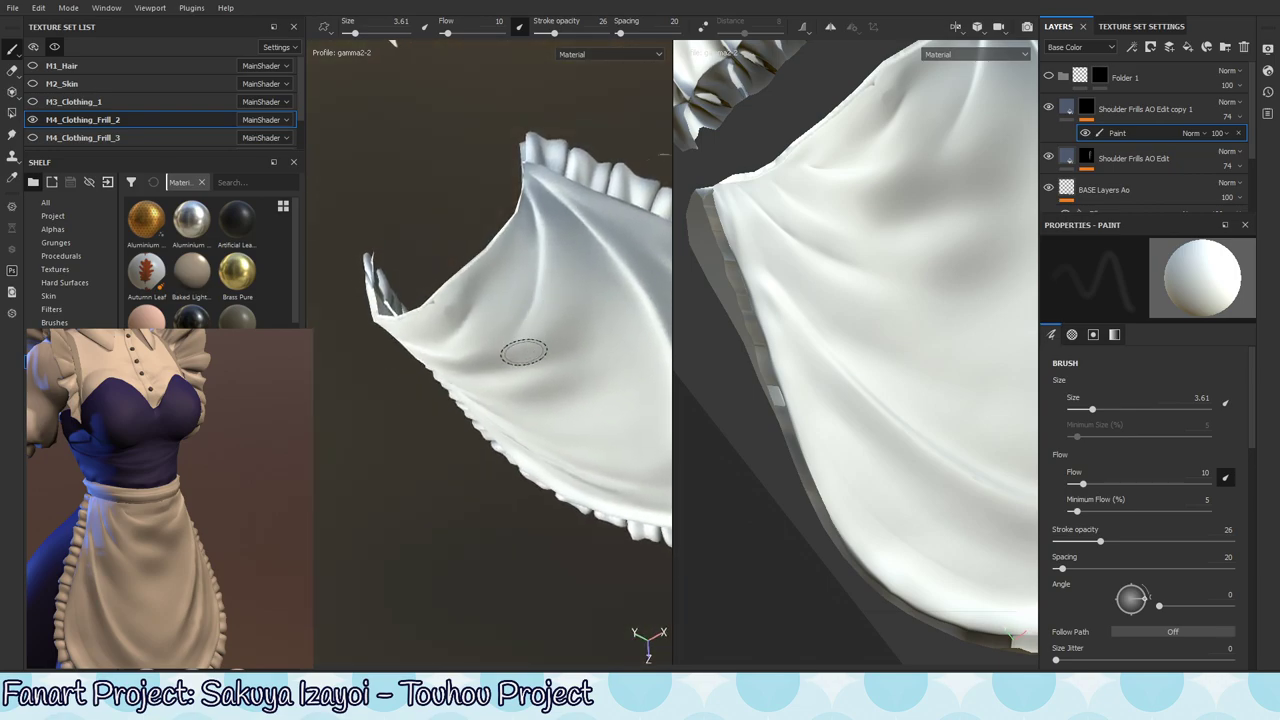
left_click_drag(549, 443, 514, 280, "alt")
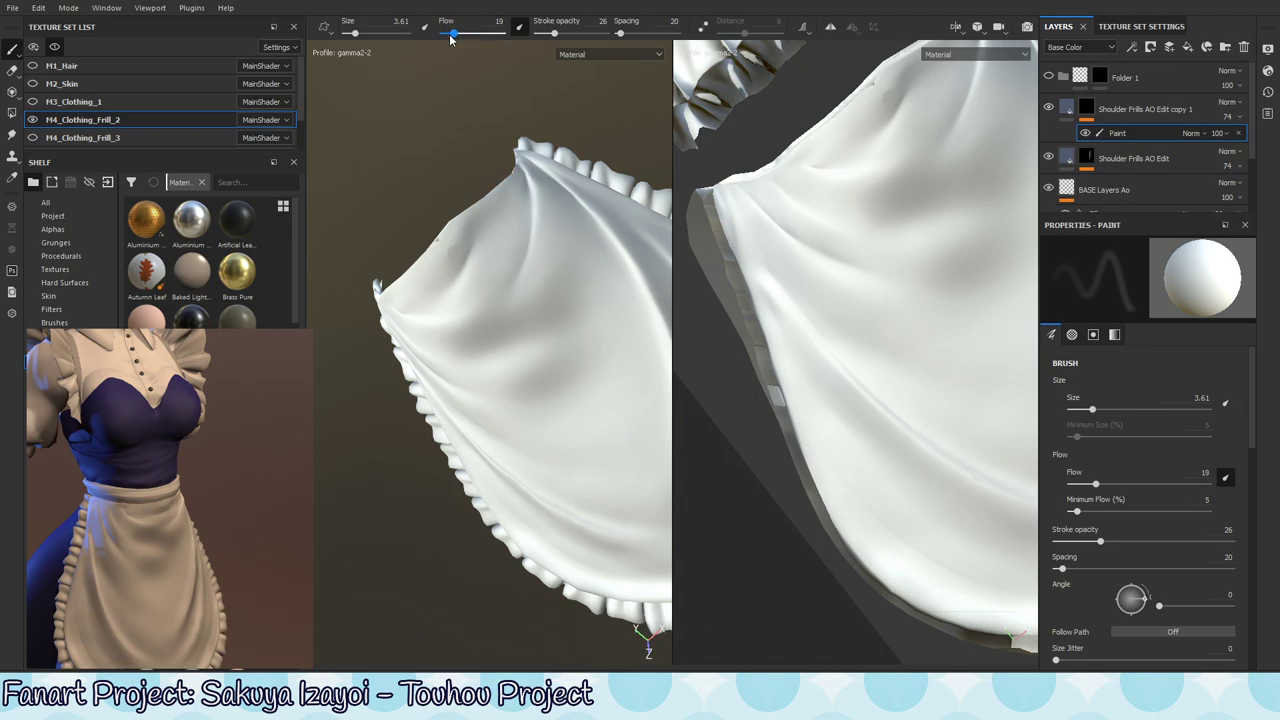
left_click_drag(452, 34, 476, 33)
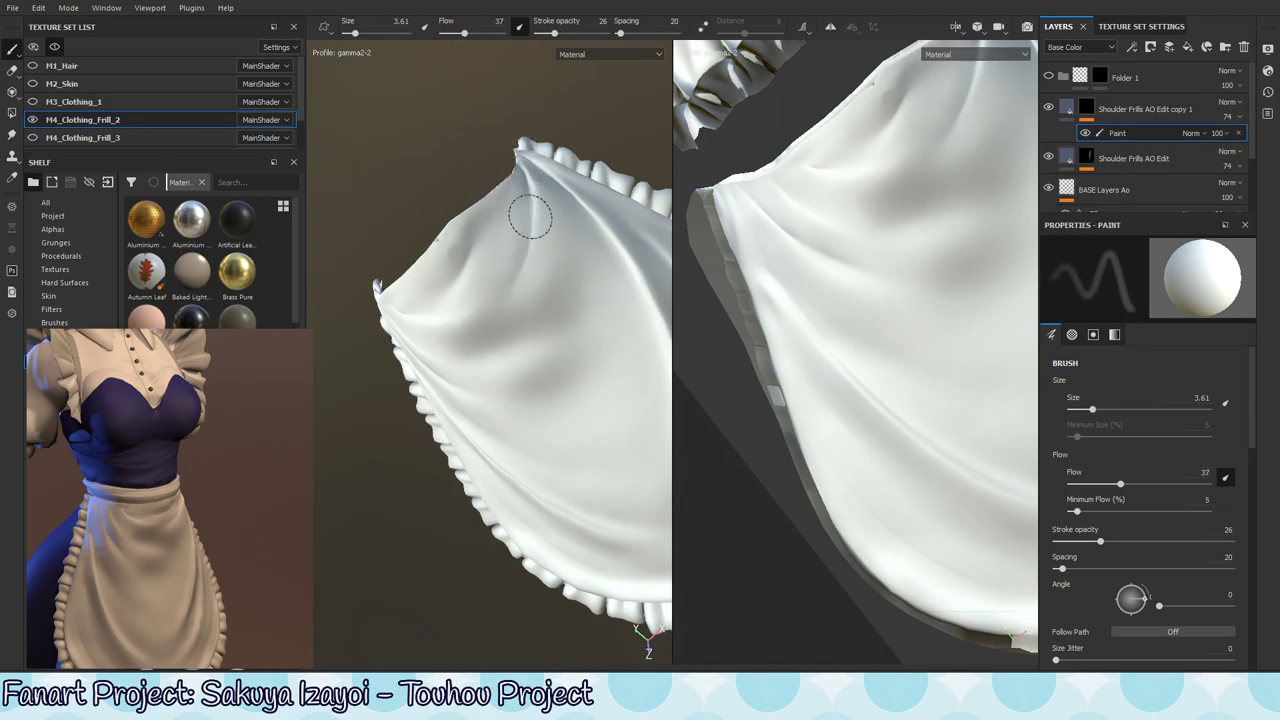
mouse_move(529, 277)
left_mouse_down("alt")
mouse_move(564, 313)
mouse_move(594, 291)
mouse_move(545, 330)
left_mouse_up("alt")
right_click_drag(542, 304, 650, 330, "alt")
middle_click_drag(420, 265, 553, 289, "alt")
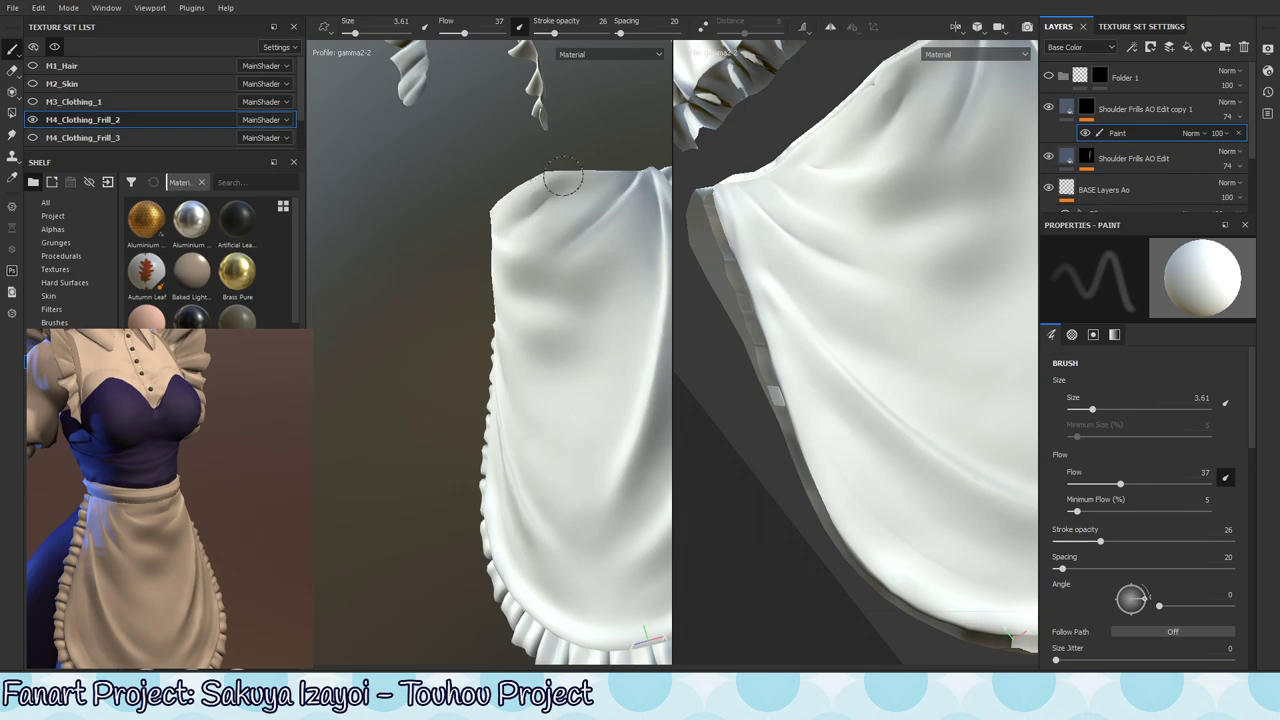
mouse_move(535, 220)
left_mouse_down("alt")
mouse_move(531, 194)
mouse_move(514, 234)
mouse_move(532, 198)
mouse_move(563, 294)
mouse_move(558, 200)
left_mouse_up("alt")
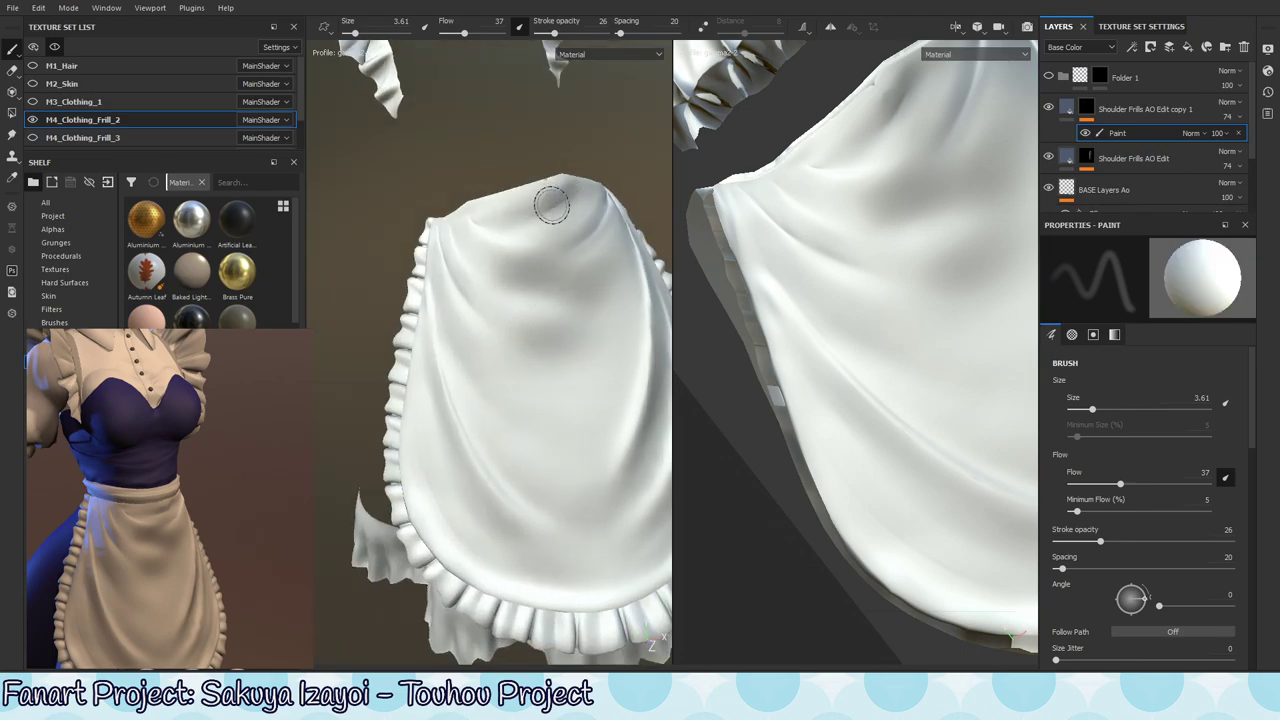
- Shade the small folds at the apron's upper corner on the mask with a size 1.79 brush, alternating white and black
right_click_drag(543, 214, 515, 233, "ctrl")
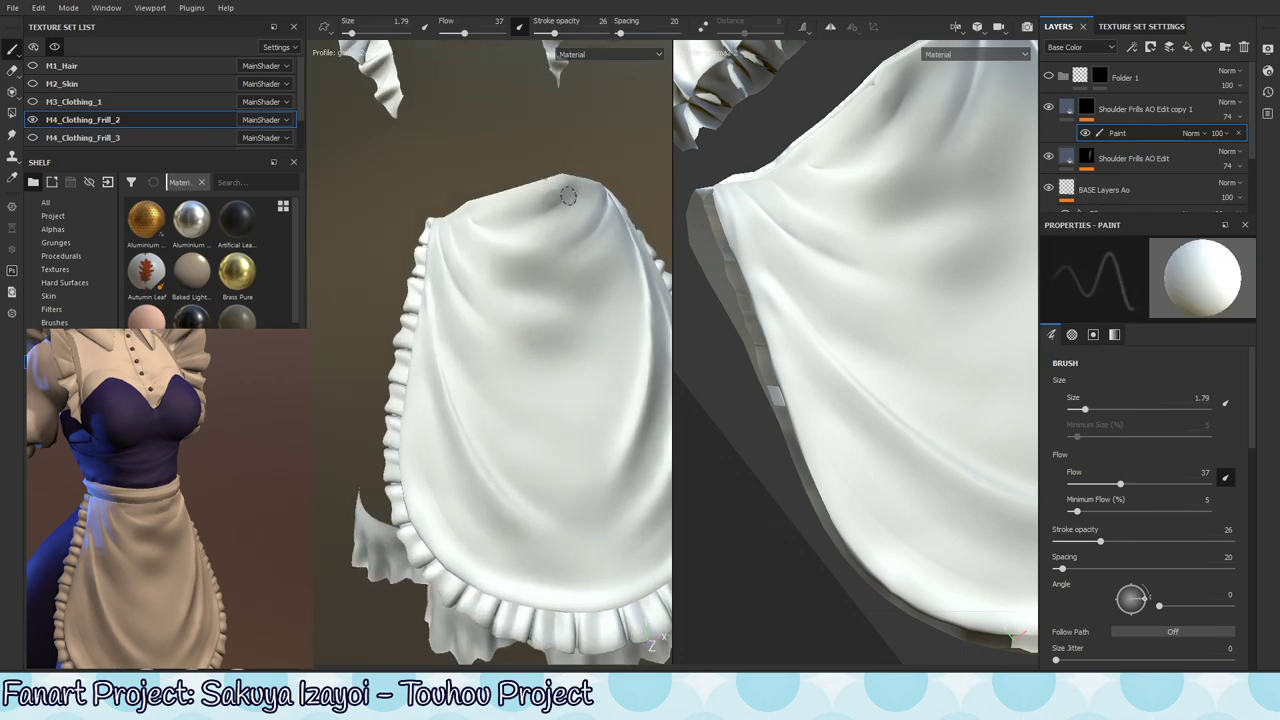
left_click_drag(573, 186, 562, 272, "alt")
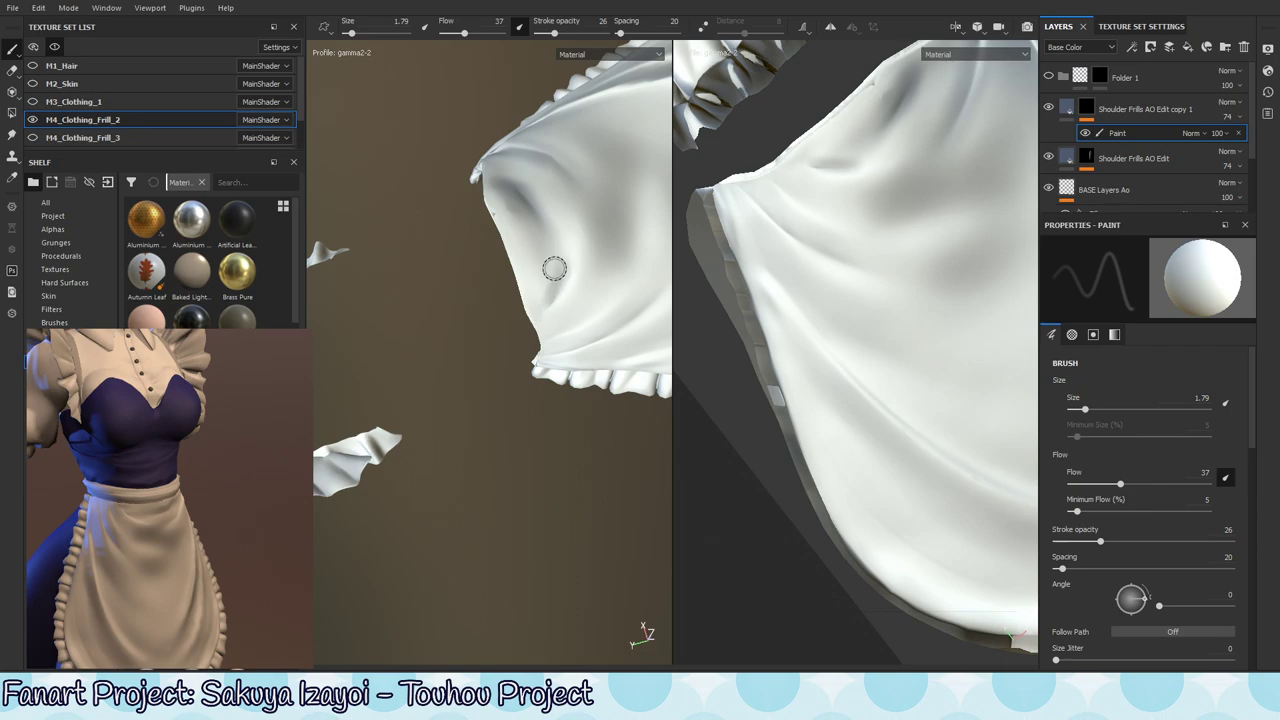
key("x")
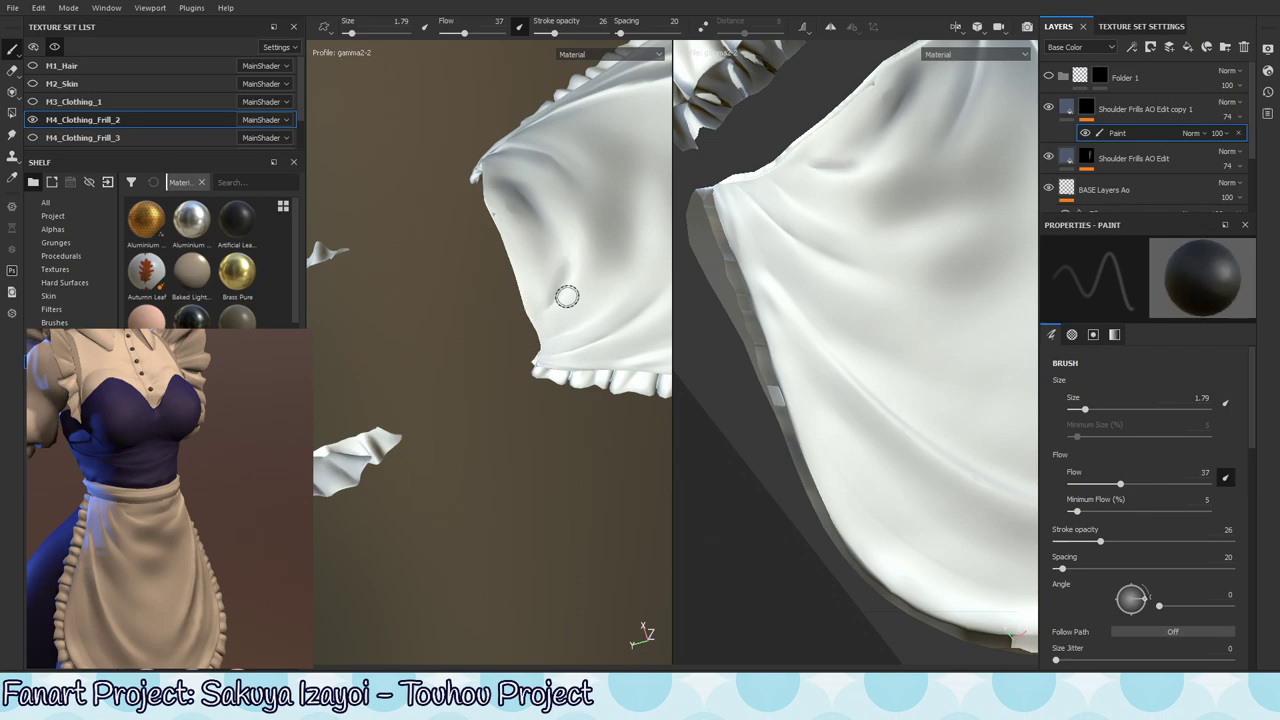
key("x")
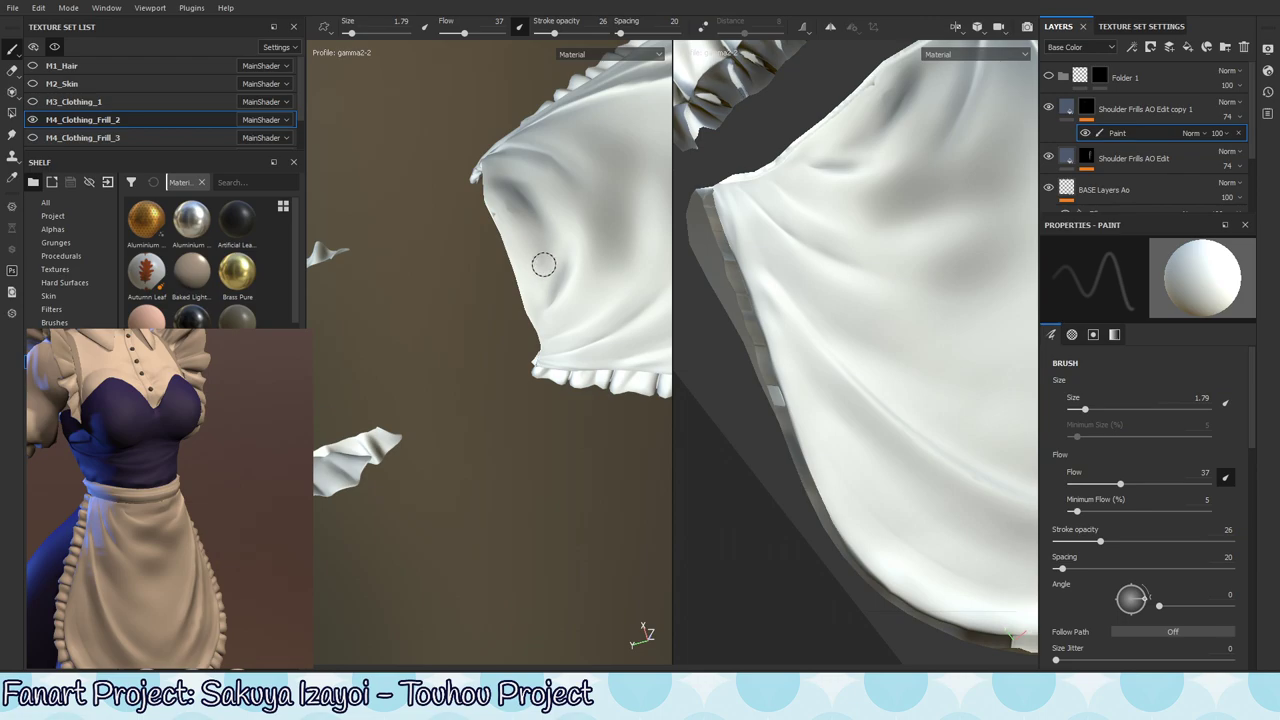
key("x")
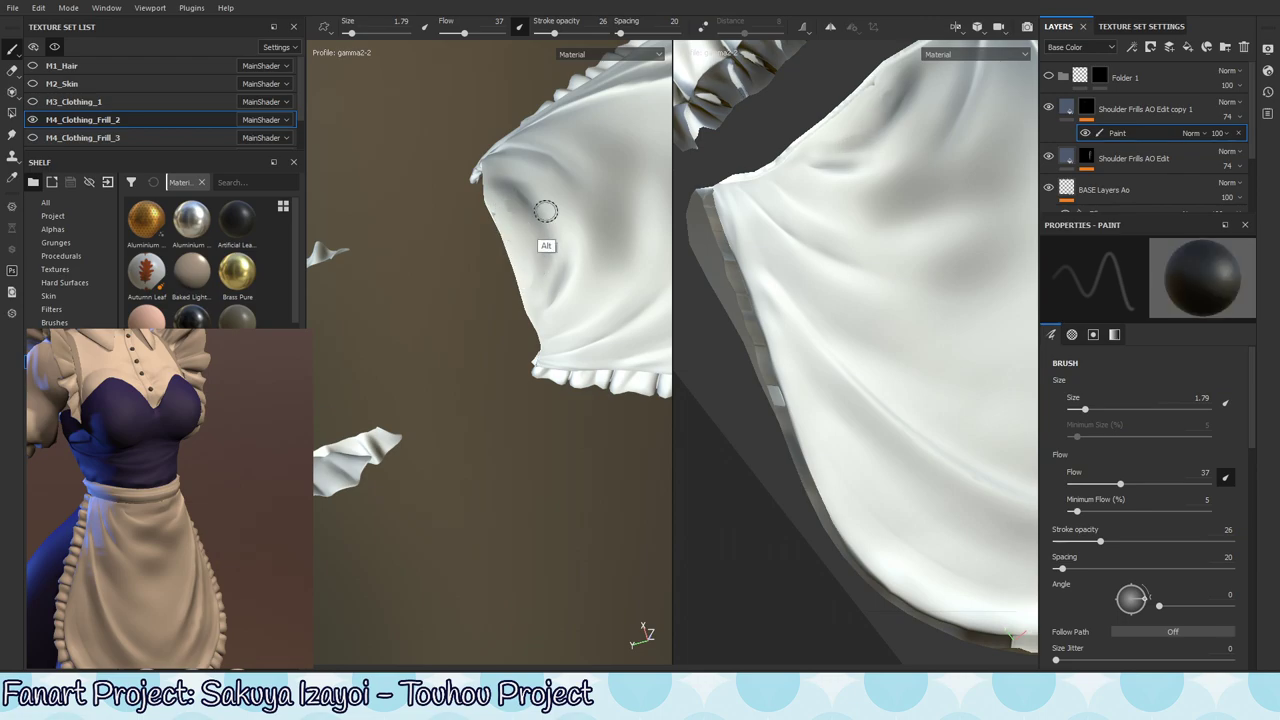
- Cycle the viewport display through the mask and height channels to show only the ambient occlusion channel
left_click_drag(545, 211, 569, 297, "alt")
key("shift+c")
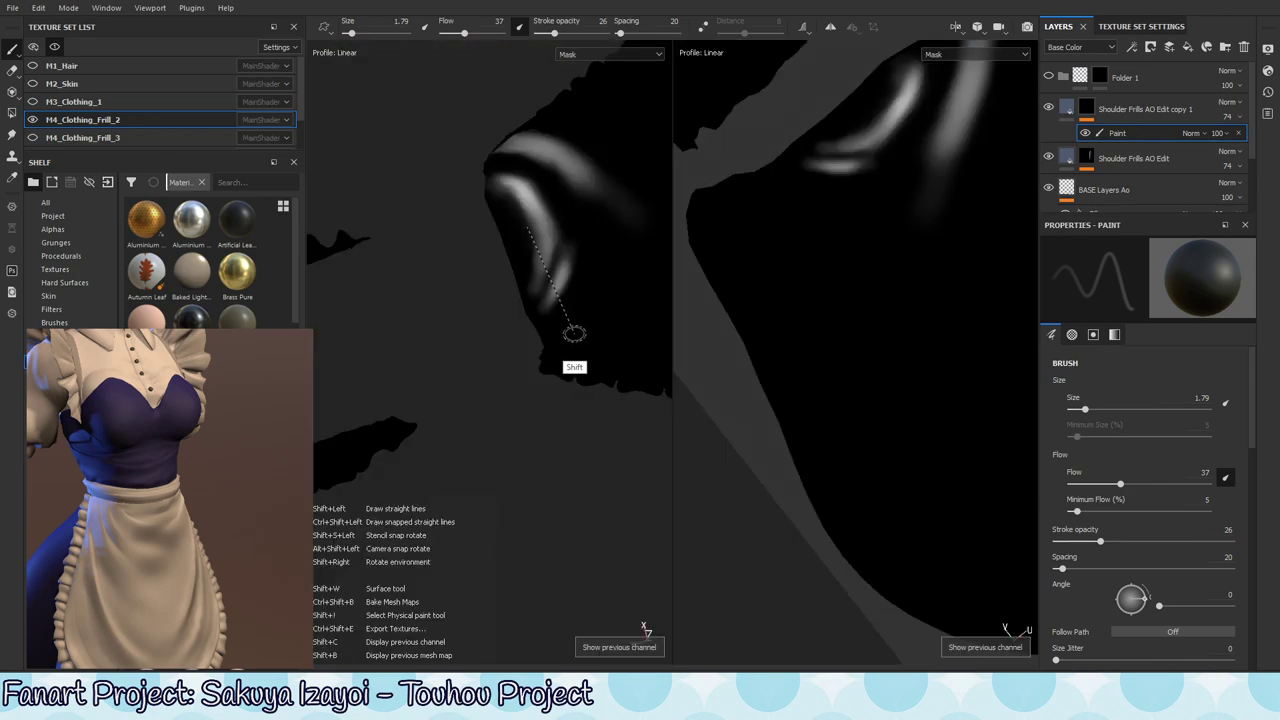
key("shift+c")
key("shift+c")
key("shift+c")
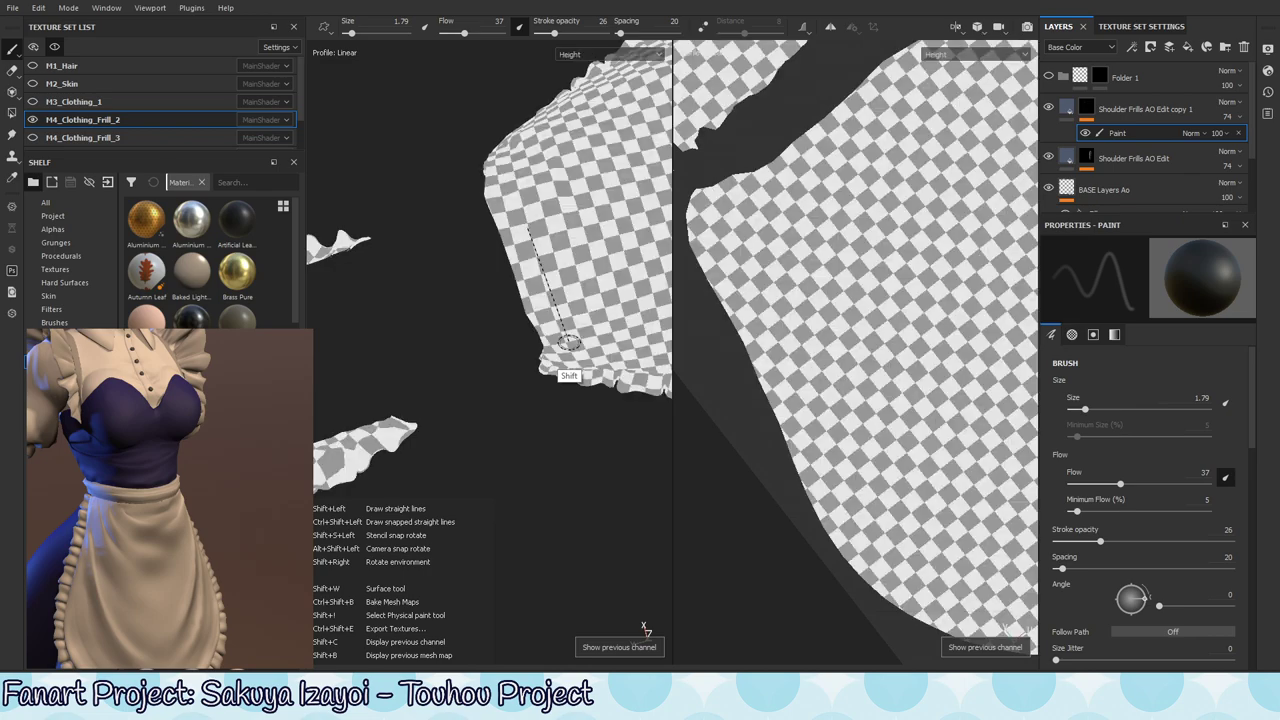
key("shift+c")
key("shift+c")
key("shift+c")
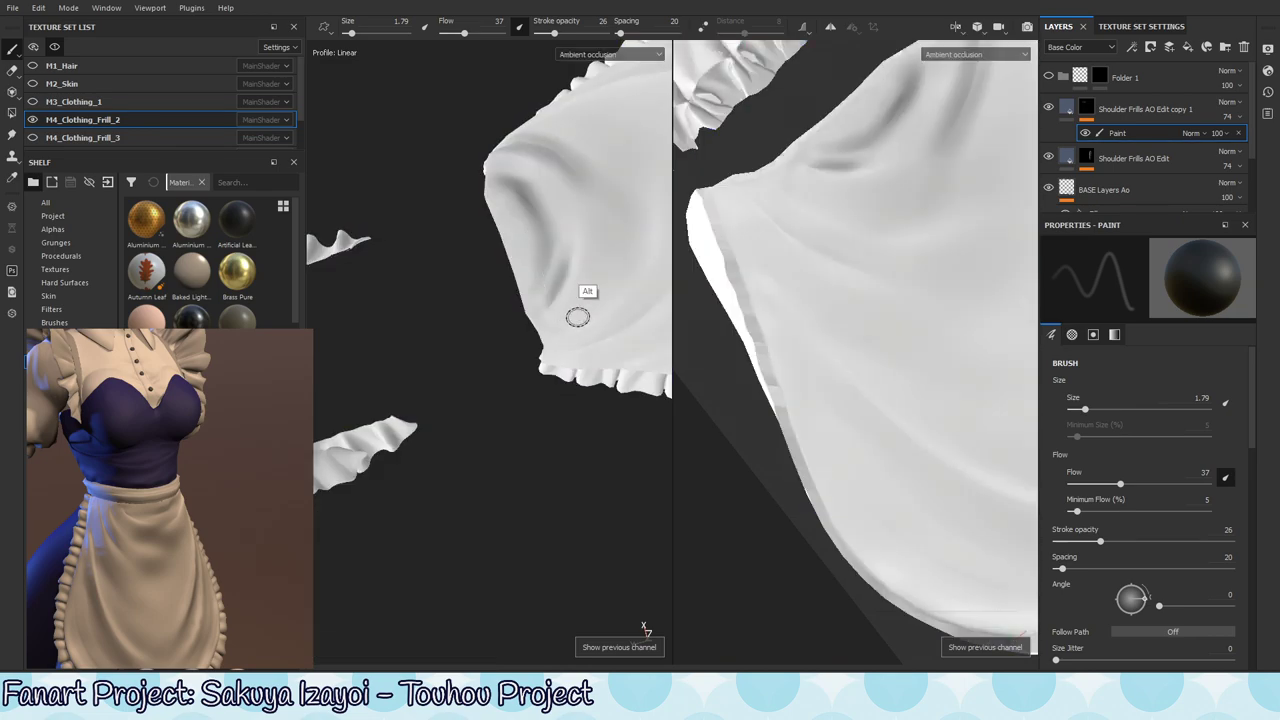
- Refine the shading of the apron's waist folds with a size 2.75 brush in the ambient occlusion view, and return to the material view
mouse_move(578, 317)
left_mouse_down("alt")
mouse_move(603, 320)
mouse_move(597, 223)
left_mouse_up("alt")
right_click_drag(634, 116, 623, 134, "ctrl")
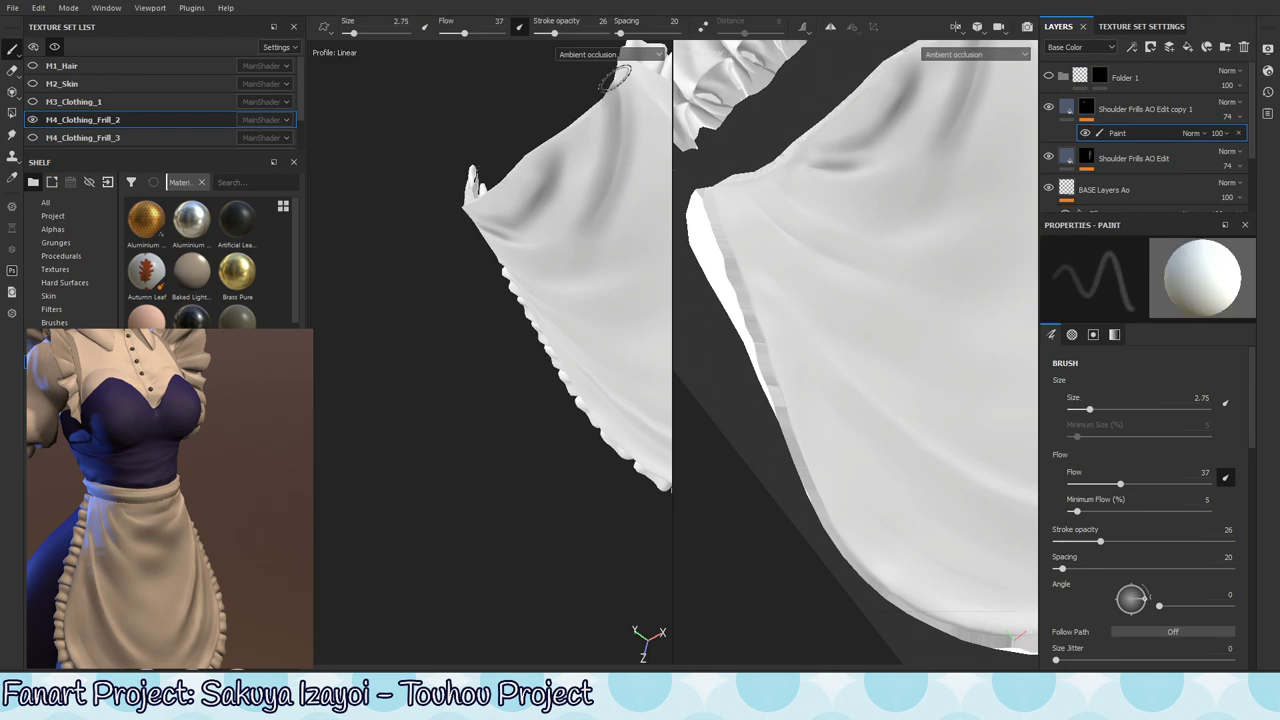
mouse_move(557, 331)
left_mouse_down("alt")
mouse_move(580, 323)
mouse_move(557, 357)
mouse_move(503, 262)
left_mouse_up("alt")
key("m")
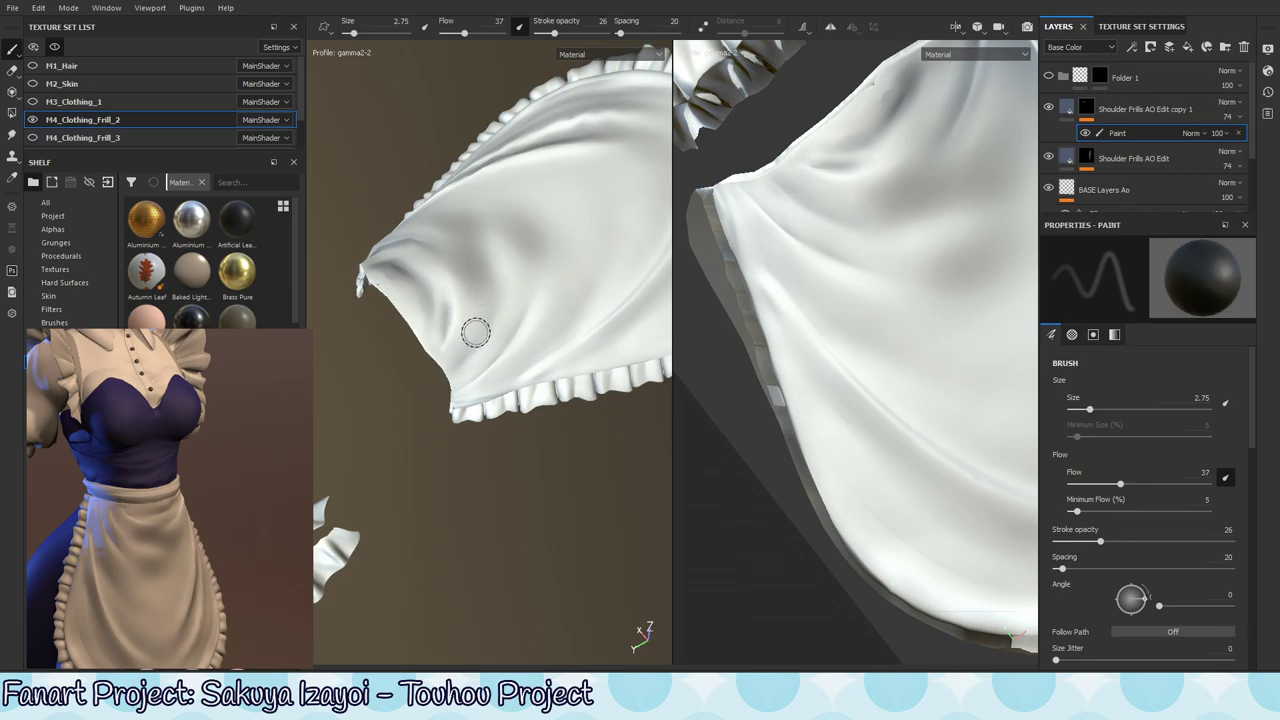
mouse_move(524, 273)
left_mouse_down("alt")
mouse_move(506, 360)
mouse_move(520, 283)
left_mouse_up("alt")
key("x")
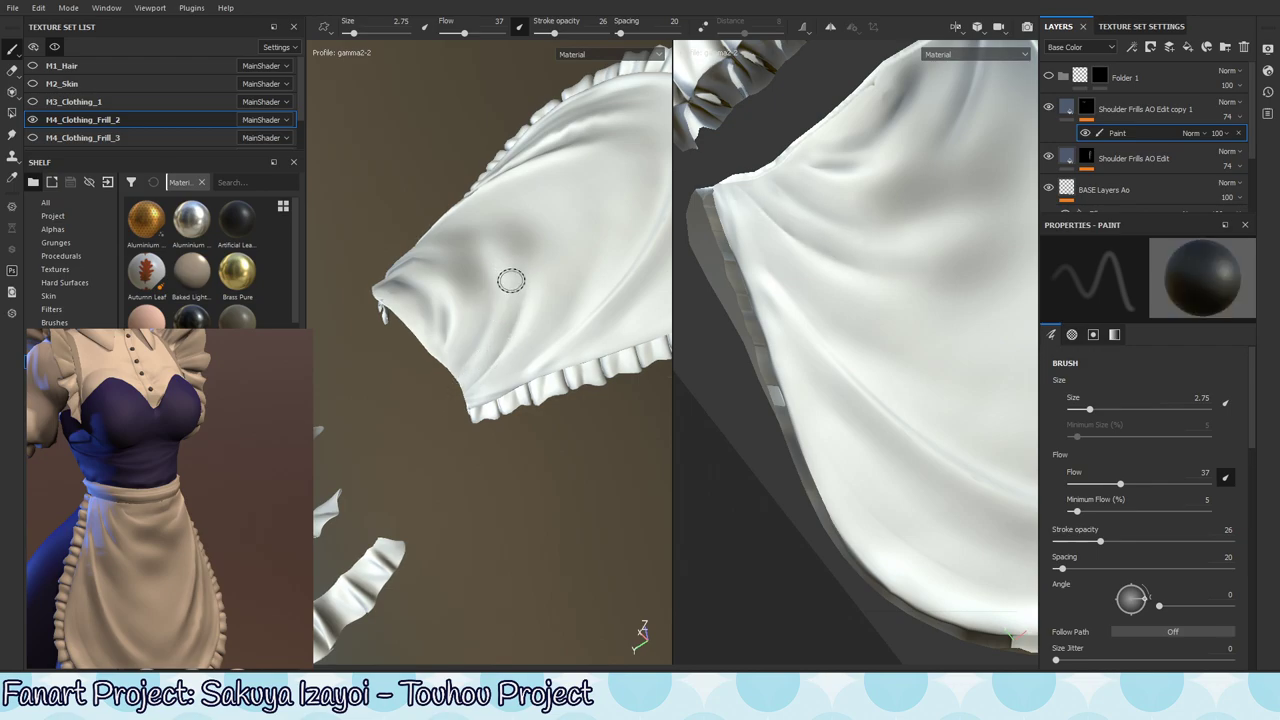
- Paint the diagonal folds from the apron's upper side toward its centre in white, enlarging the brush to 6.67
left_click_drag(494, 400, 571, 303, "alt")
right_click_drag(586, 297, 494, 334, "alt")
left_click_drag(494, 334, 557, 297, "alt")
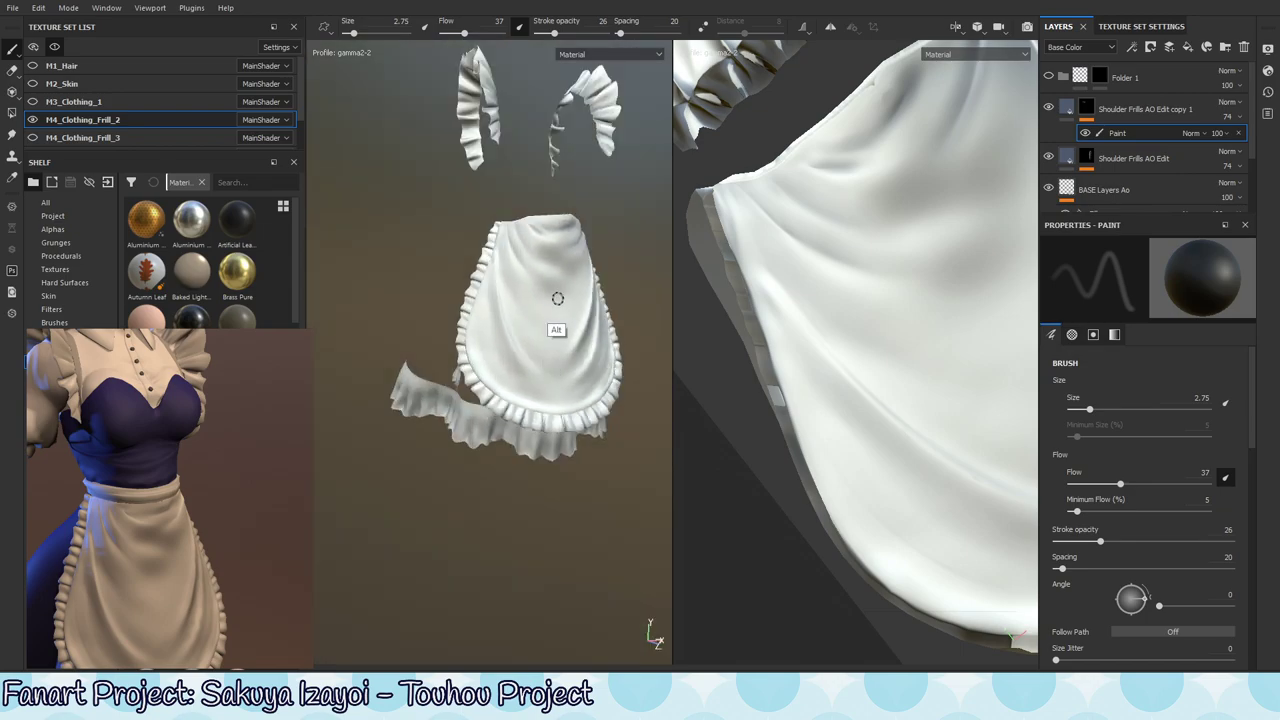
right_click_drag(557, 297, 523, 256, "alt")
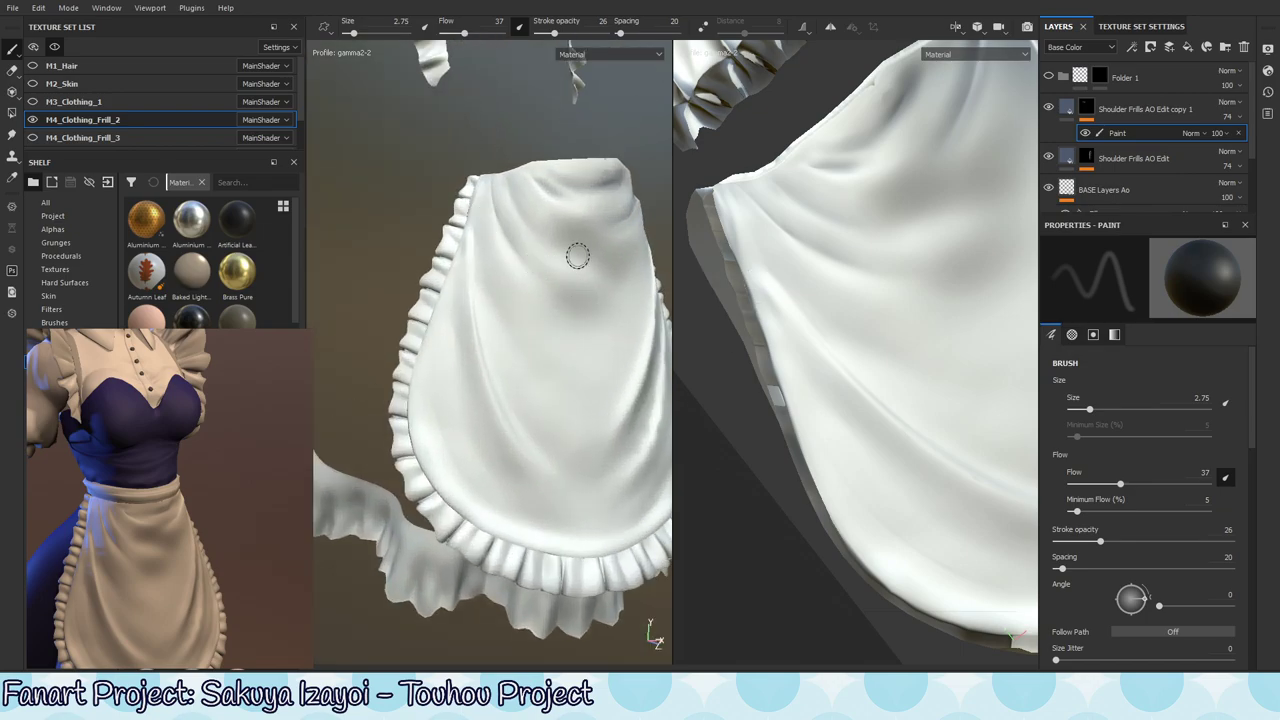
key("x")
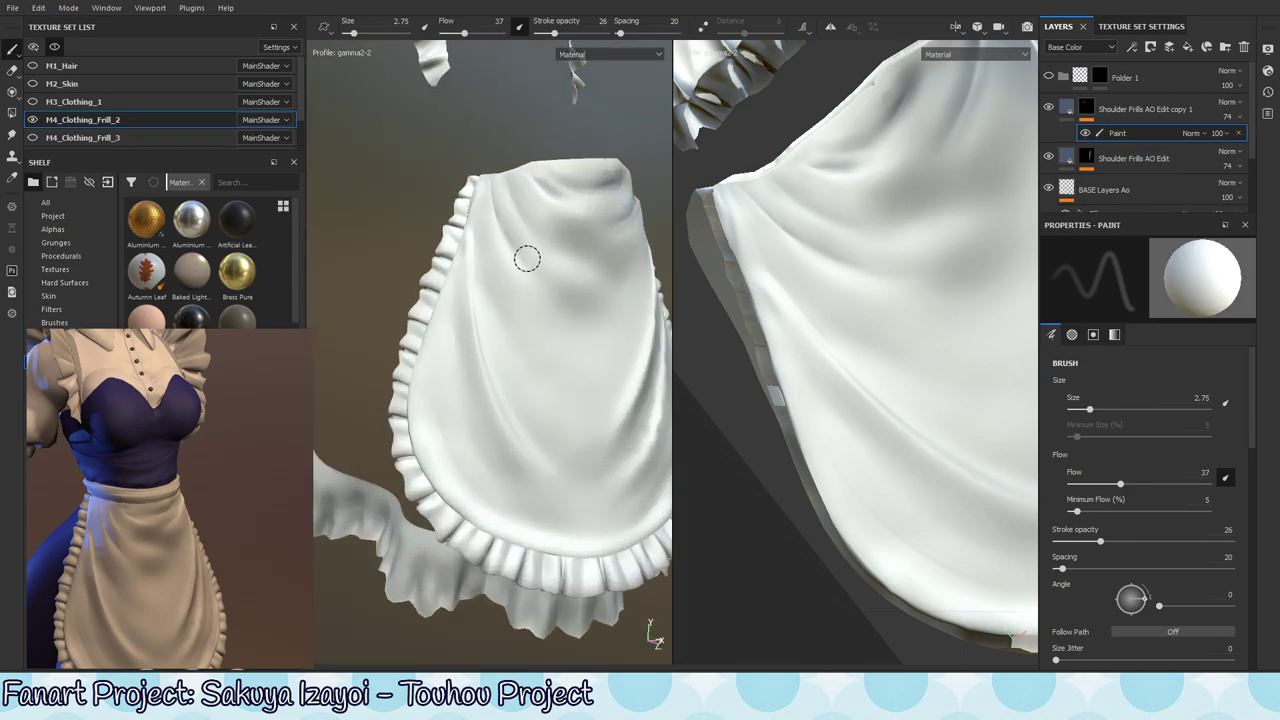
left_click_drag(526, 257, 600, 311)
right_click_drag(574, 289, 606, 289, "ctrl")
left_click_drag(508, 217, 586, 307)
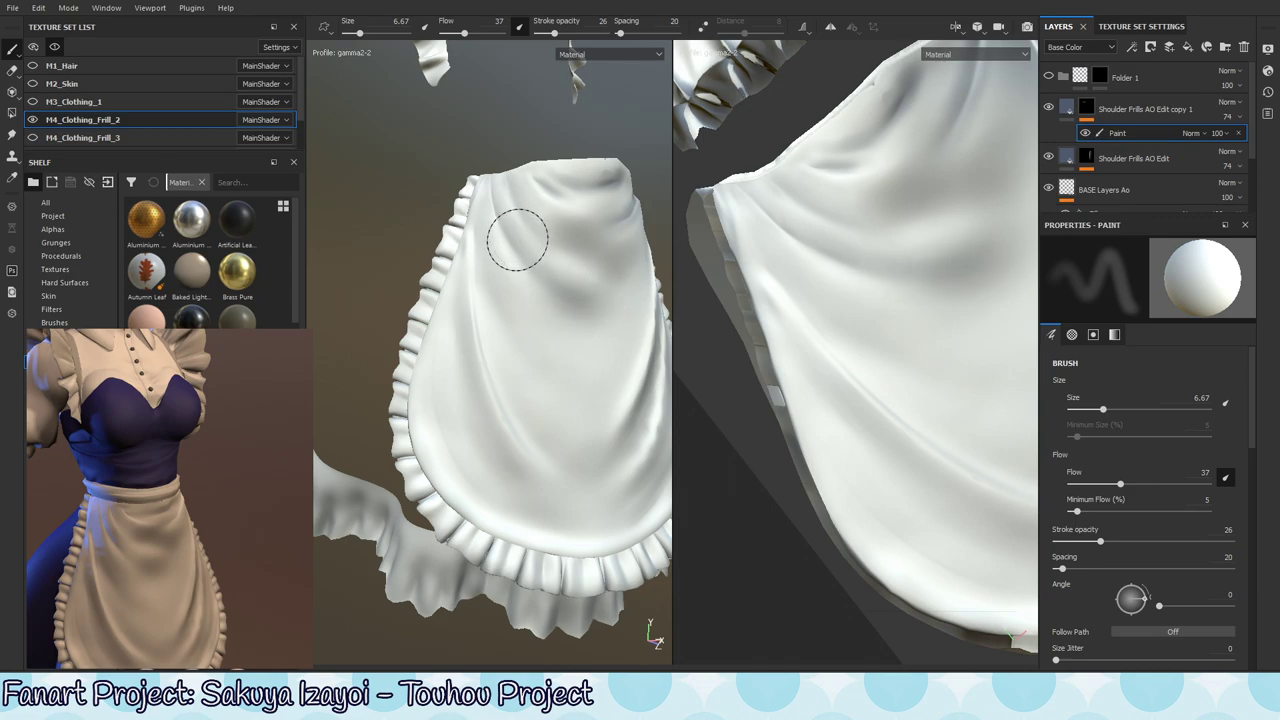
- Soften the upper fold shading in black at brush size 3.78, and paint a long white fold down toward the apron's lower centre
key("x")
mouse_move(563, 257)
right_mouse_down("ctrl")
mouse_move(557, 271)
mouse_move(510, 211)
right_mouse_up("ctrl")
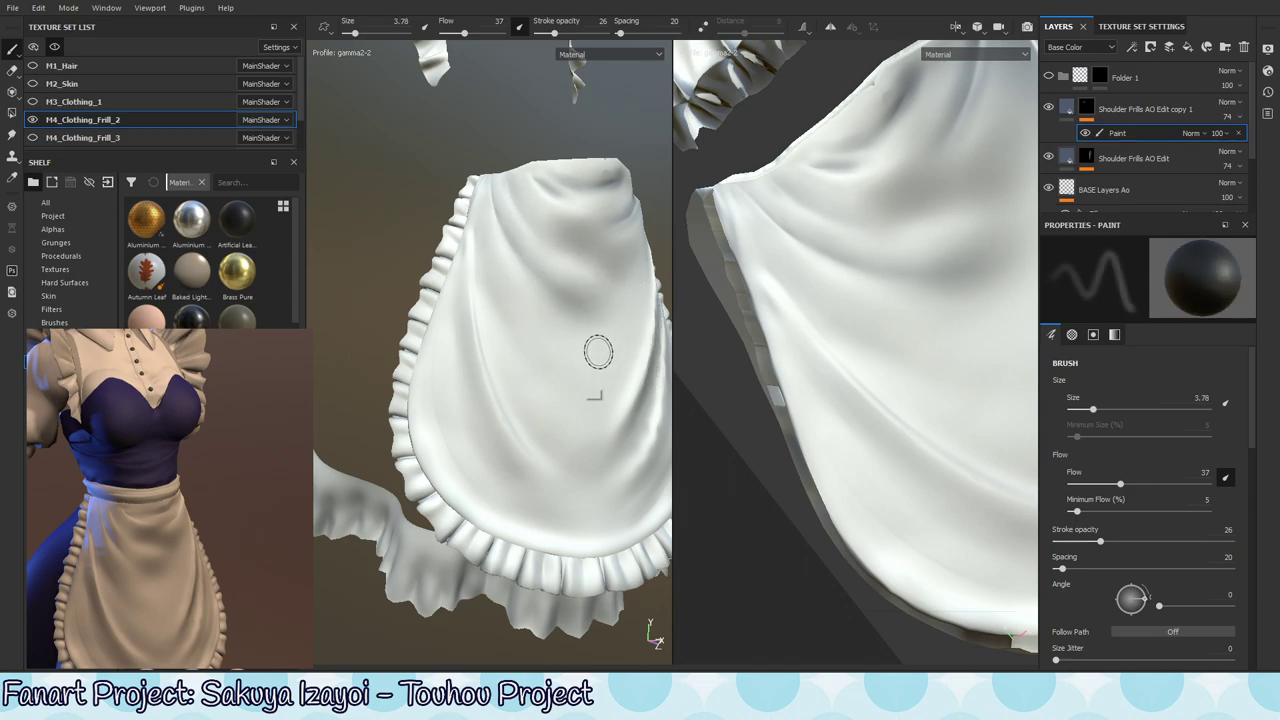
mouse_move(594, 349)
left_mouse_down("alt")
mouse_move(574, 366)
mouse_move(531, 329)
left_mouse_up("alt")
key("x")
left_click_drag(501, 239, 573, 407)
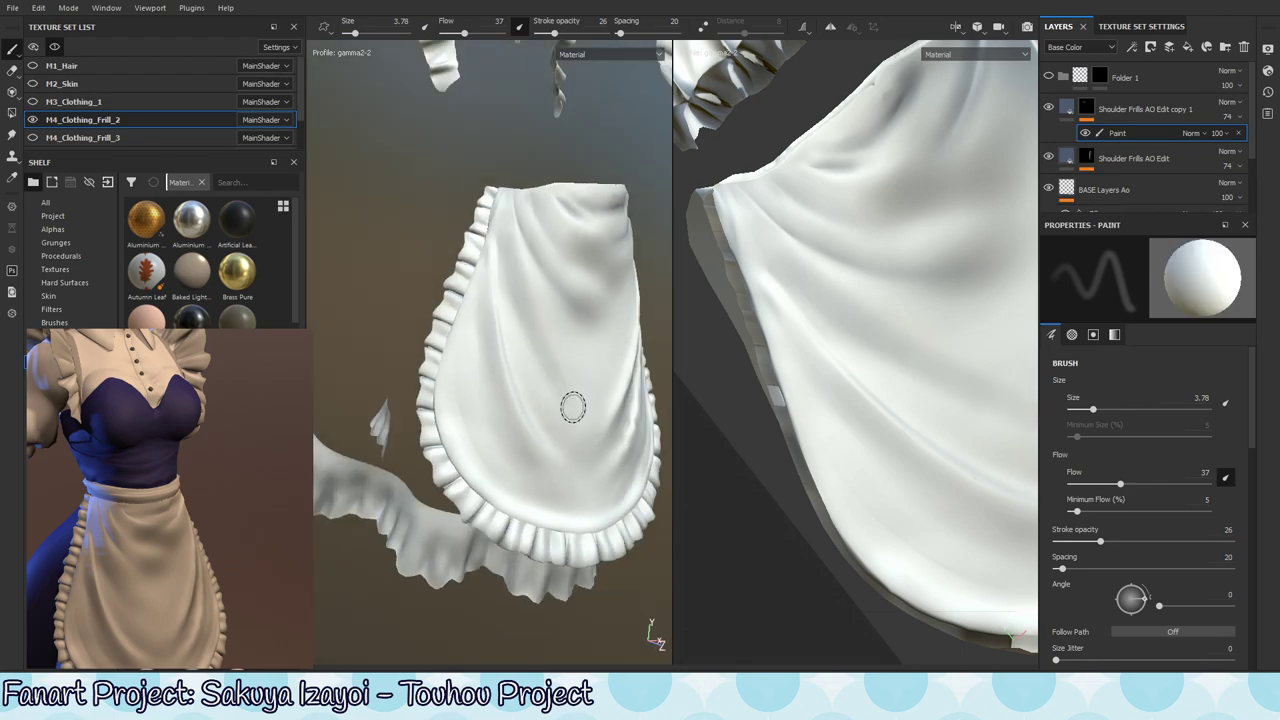
key("x")
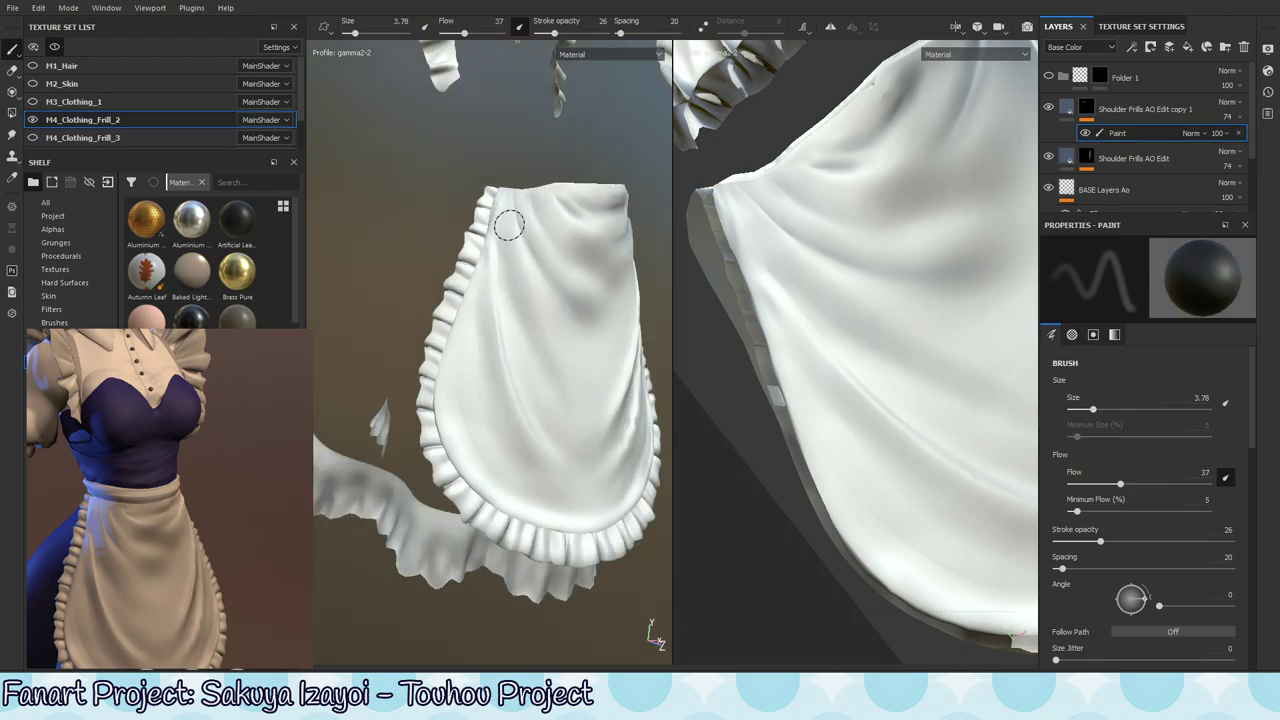
- Shade the folds below the apron's upper corner in white at brush size 5.68, and blend them with black
key("x")
right_click_drag(508, 251, 528, 251, "ctrl")
mouse_move(506, 240)
left_mouse_down()
mouse_move(500, 208)
mouse_move(565, 364)
mouse_move(543, 334)
mouse_move(551, 314)
mouse_move(529, 340)
mouse_move(514, 238)
left_mouse_up()
key("x")
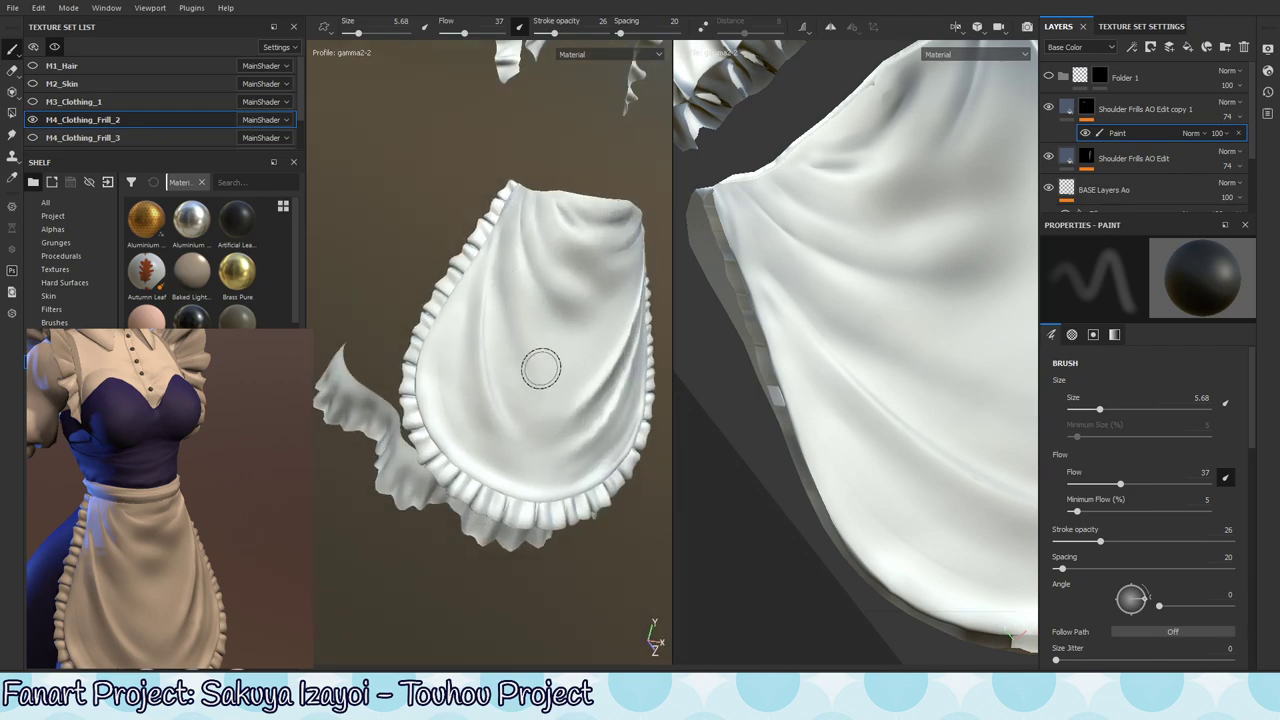
key("x")
key("x")
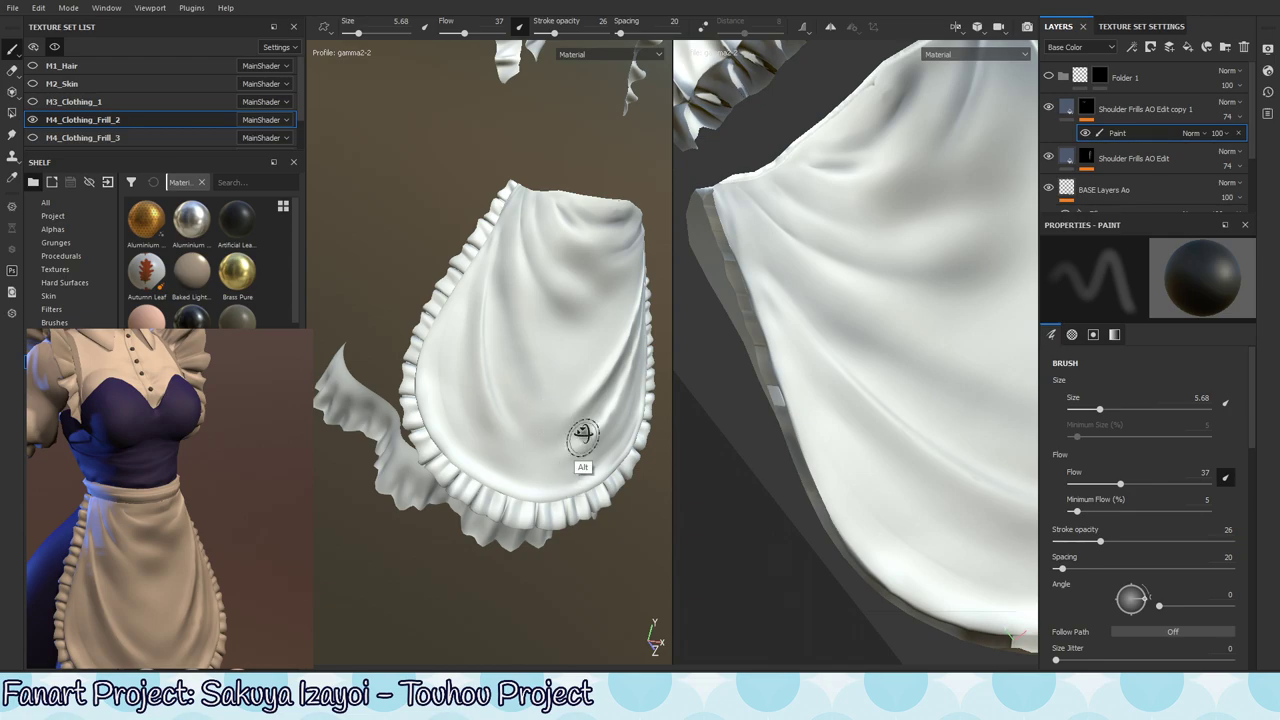
- Paint the folds fanning out from the apron's ruffled upper corner in white, and set the brush back to black for blending
mouse_move(580, 434)
left_mouse_down("alt")
mouse_move(586, 449)
mouse_move(540, 316)
left_mouse_up("alt")
key("x")
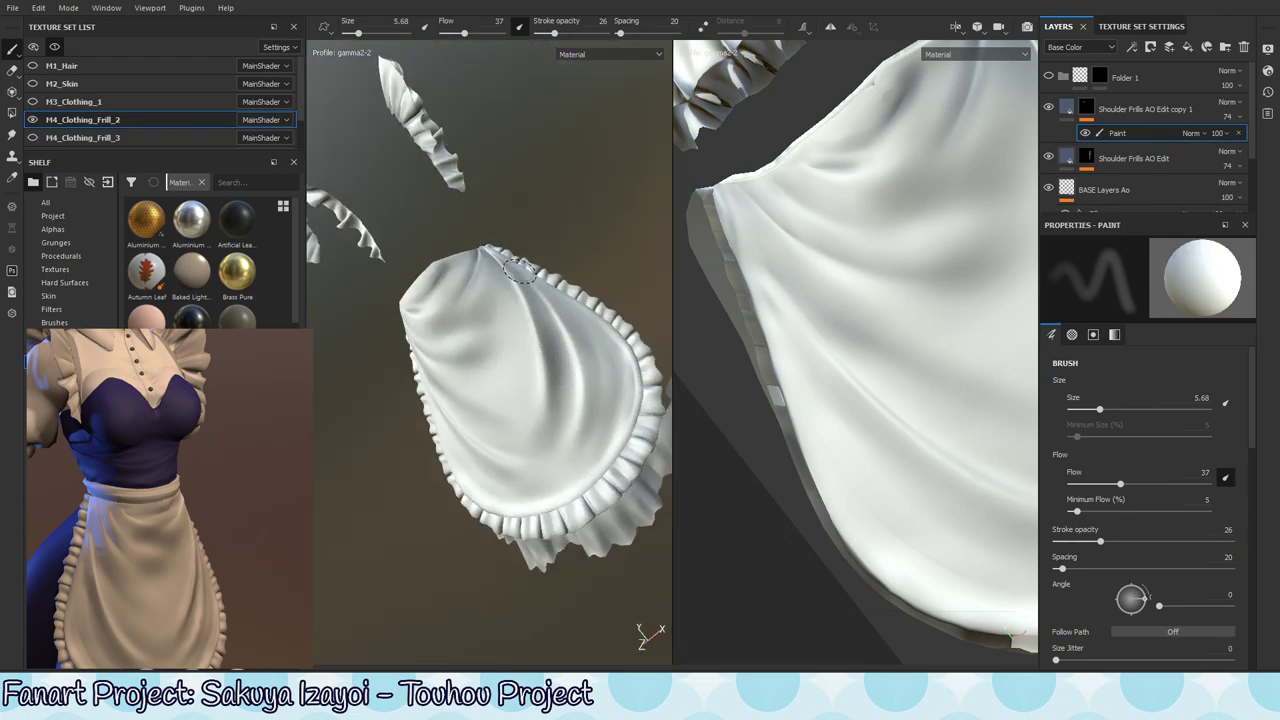
key("x")
left_click_drag(516, 300, 523, 248, "alt")
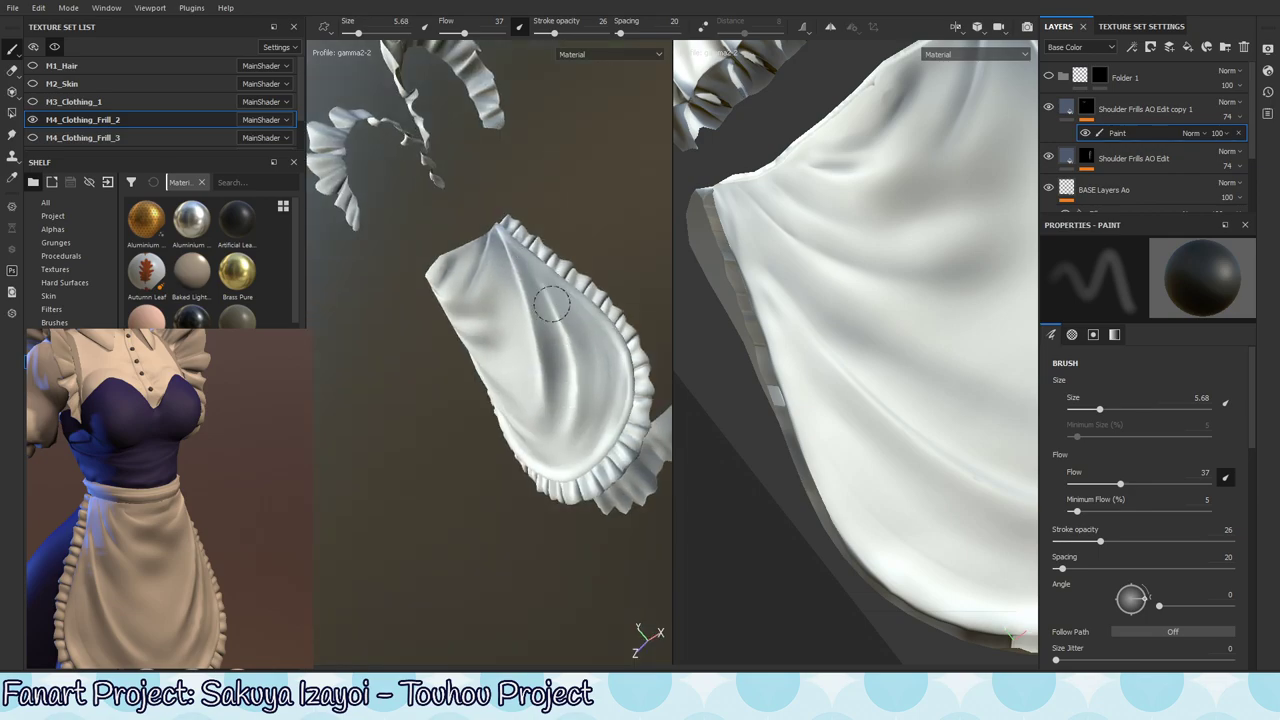
- Switch the viewports to the ambient occlusion channel and deepen the shading of the apron's long curved folds
left_click_drag(569, 403, 580, 380, "alt")
right_click_drag(580, 380, 576, 434, "shift")
key("b")
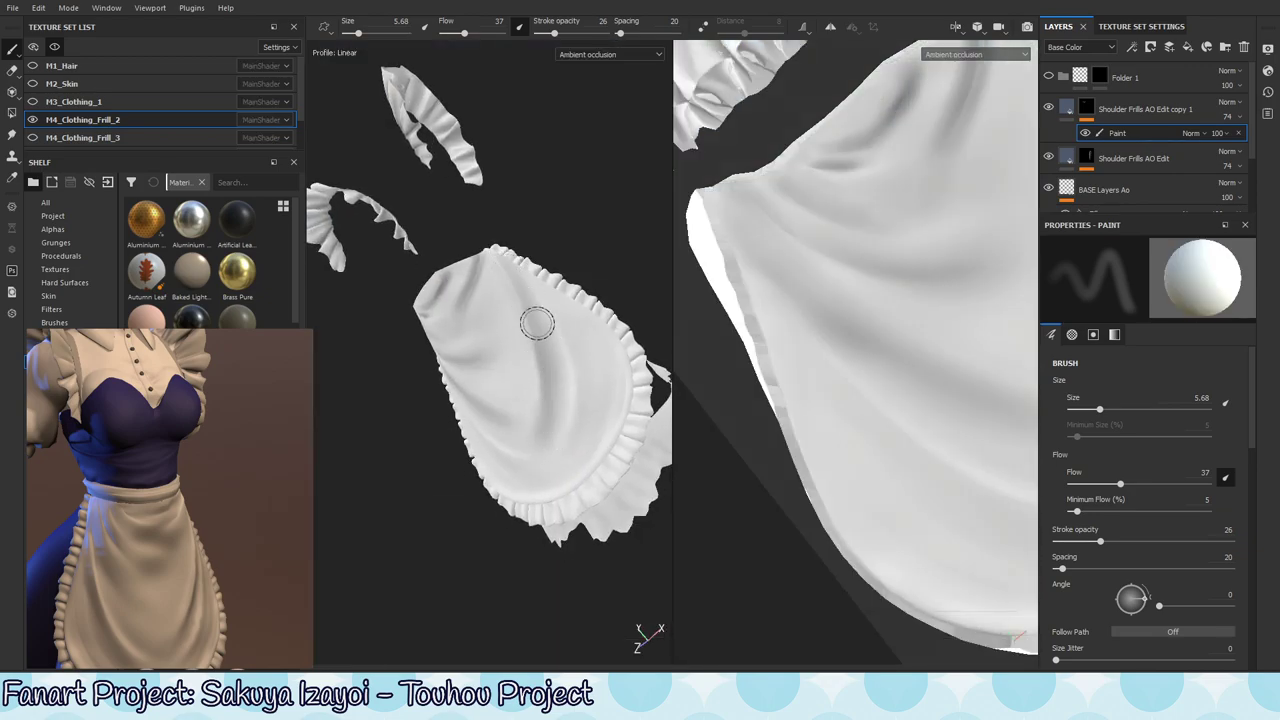
left_click_drag(520, 505, 460, 423, "alt")
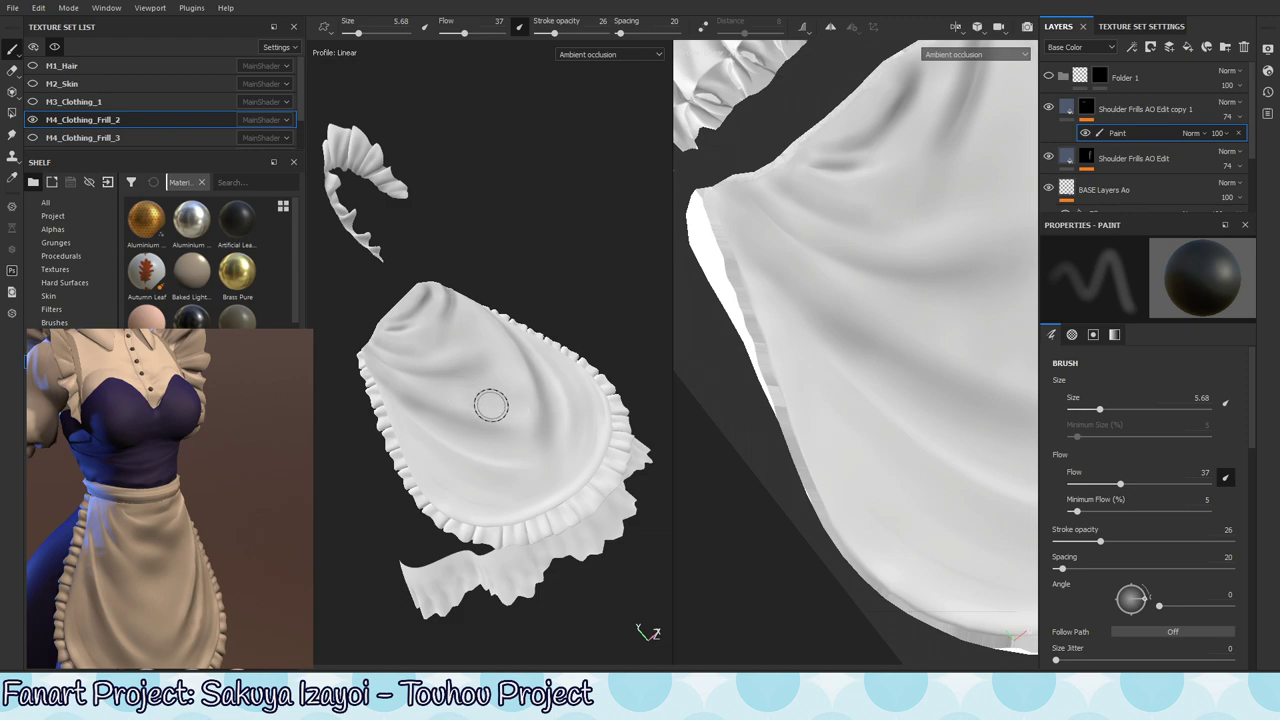
left_click_drag(535, 342, 497, 400, "alt")
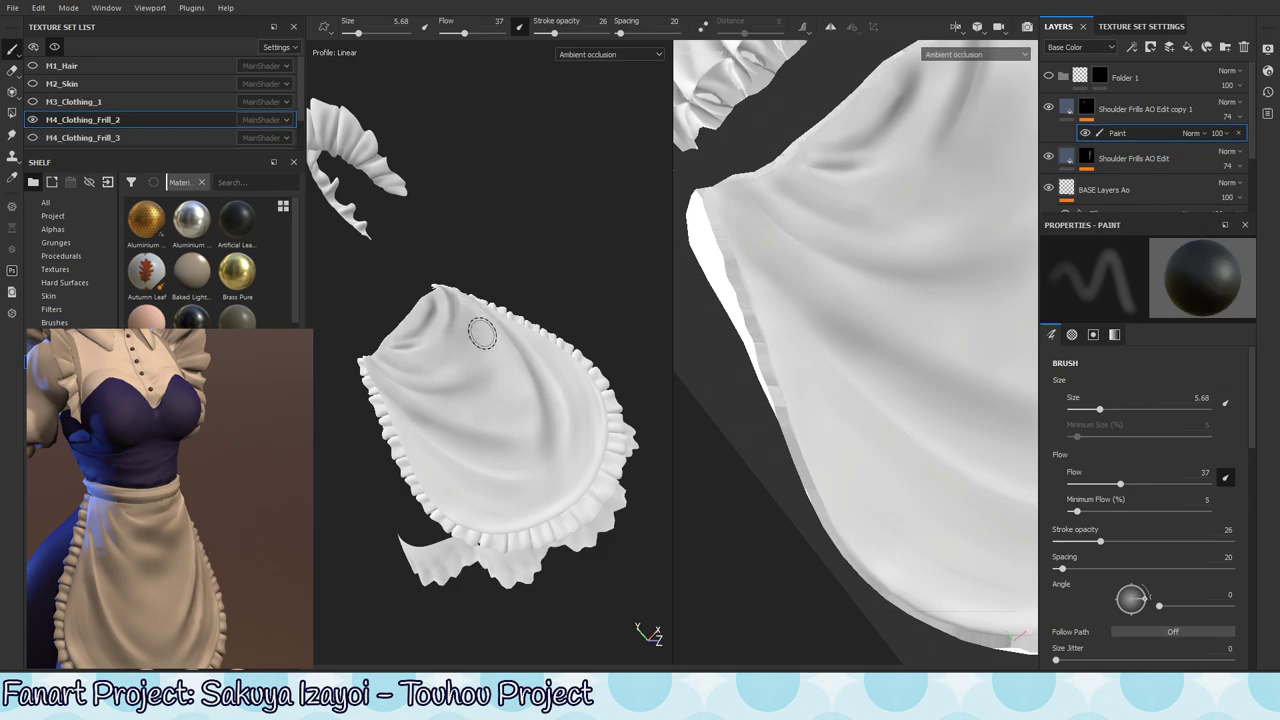
- Blend the fold shading across the whole apron from several angles in the ambient occlusion view, alternating black and white
left_click_drag(505, 377, 460, 437, "alt")
right_click_drag(474, 405, 613, 440, "alt")
left_click_drag(613, 439, 523, 389, "alt")
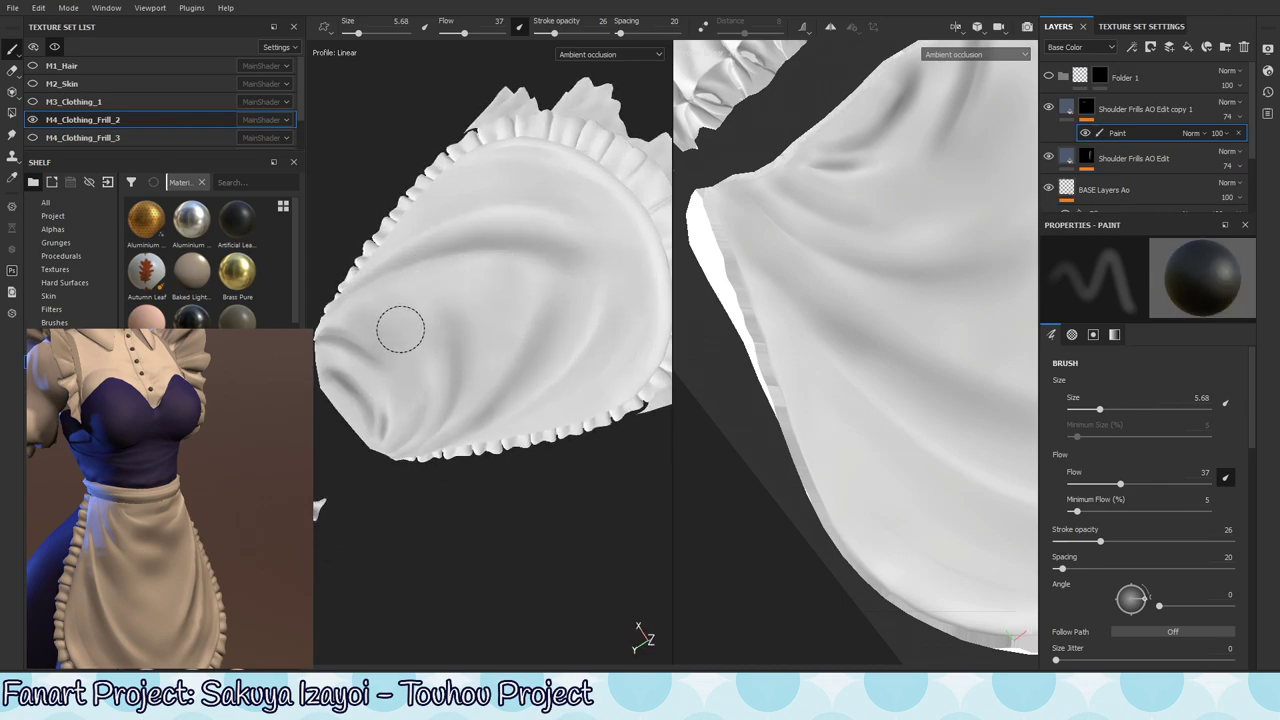
mouse_move(431, 284)
left_mouse_down("alt")
mouse_move(471, 294)
mouse_move(511, 263)
mouse_move(490, 250)
left_mouse_up("alt")
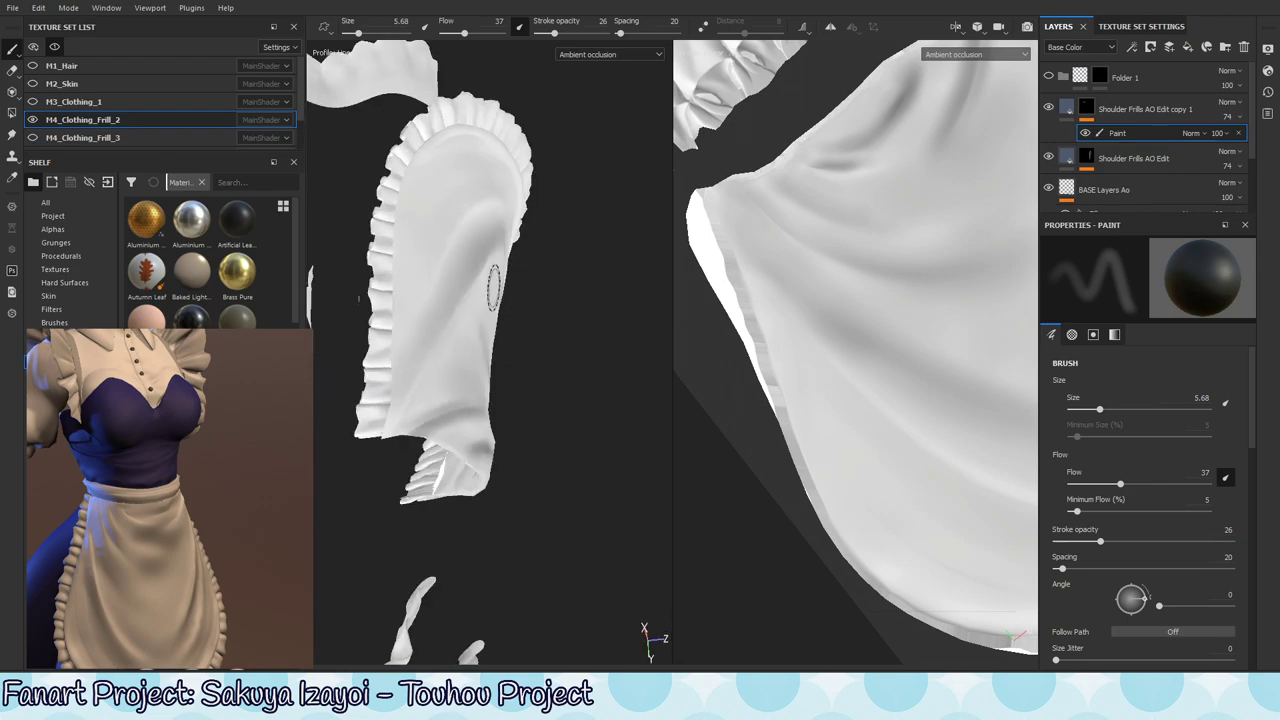
left_click_drag(410, 385, 487, 262, "alt")
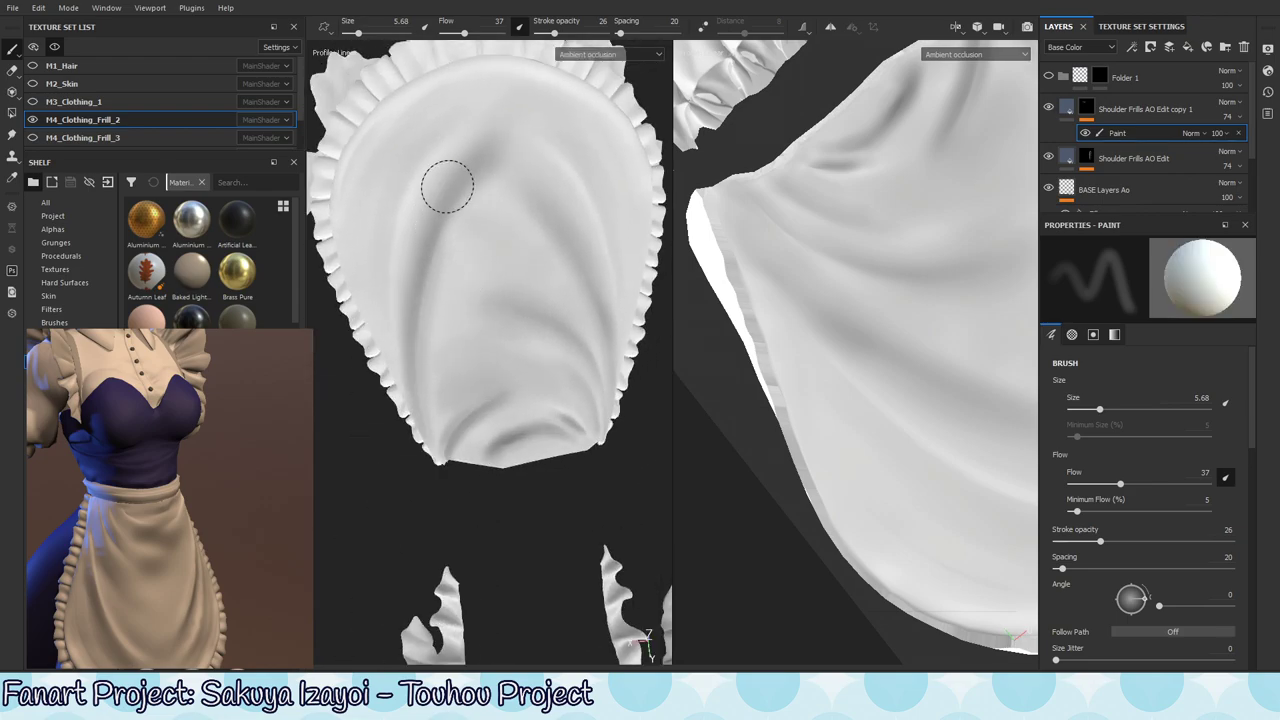
key("x")
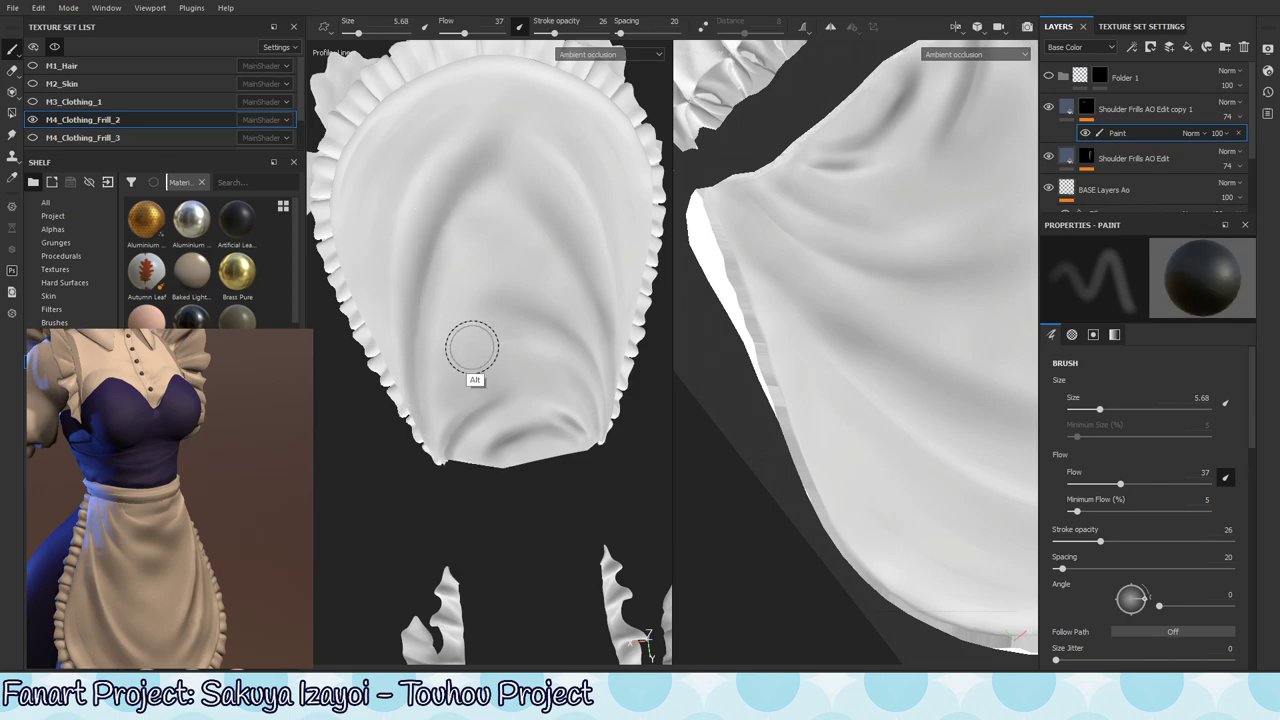
left_click_drag(471, 343, 447, 308, "alt")
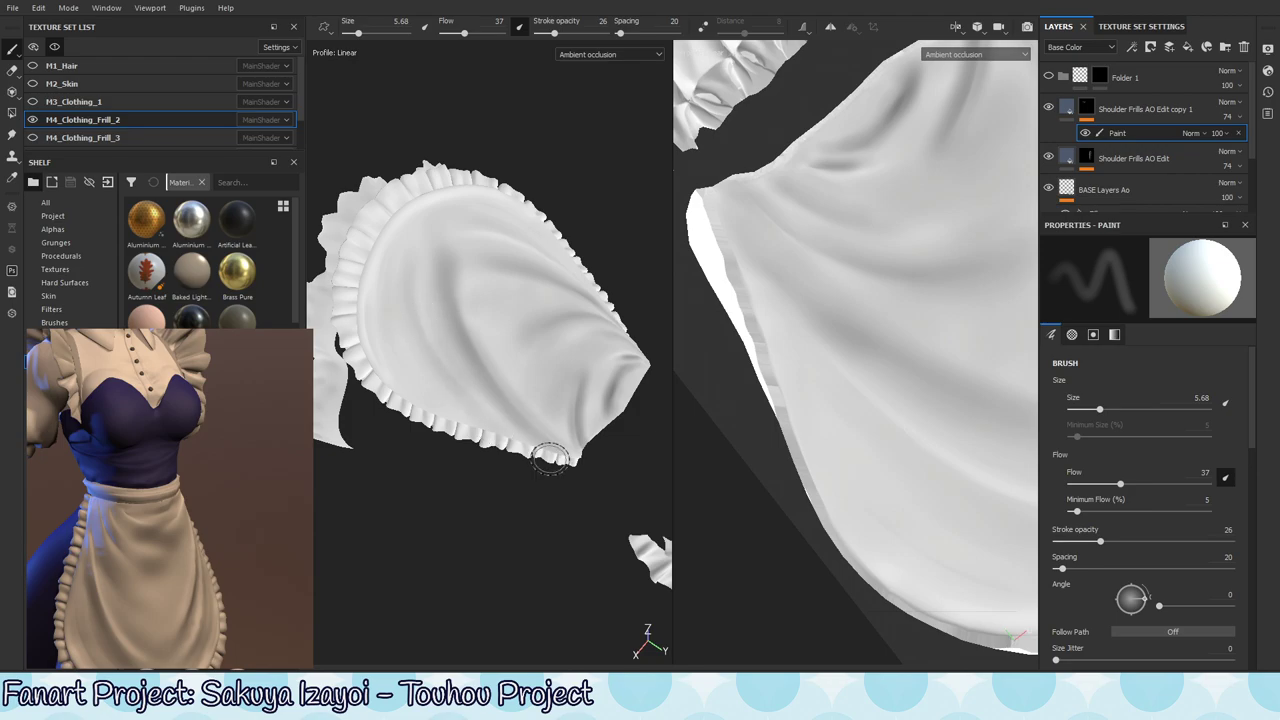
- Return to the material view and touch up the apron's fold shading while rotating the environment lighting to judge it
mouse_move(529, 380)
left_mouse_down("alt")
mouse_move(449, 331)
mouse_move(540, 368)
mouse_move(514, 364)
mouse_move(505, 344)
left_mouse_up("alt")
key("m")
mouse_move(505, 344)
right_mouse_down("shift")
mouse_move(551, 340)
mouse_move(542, 350)
right_mouse_up("shift")
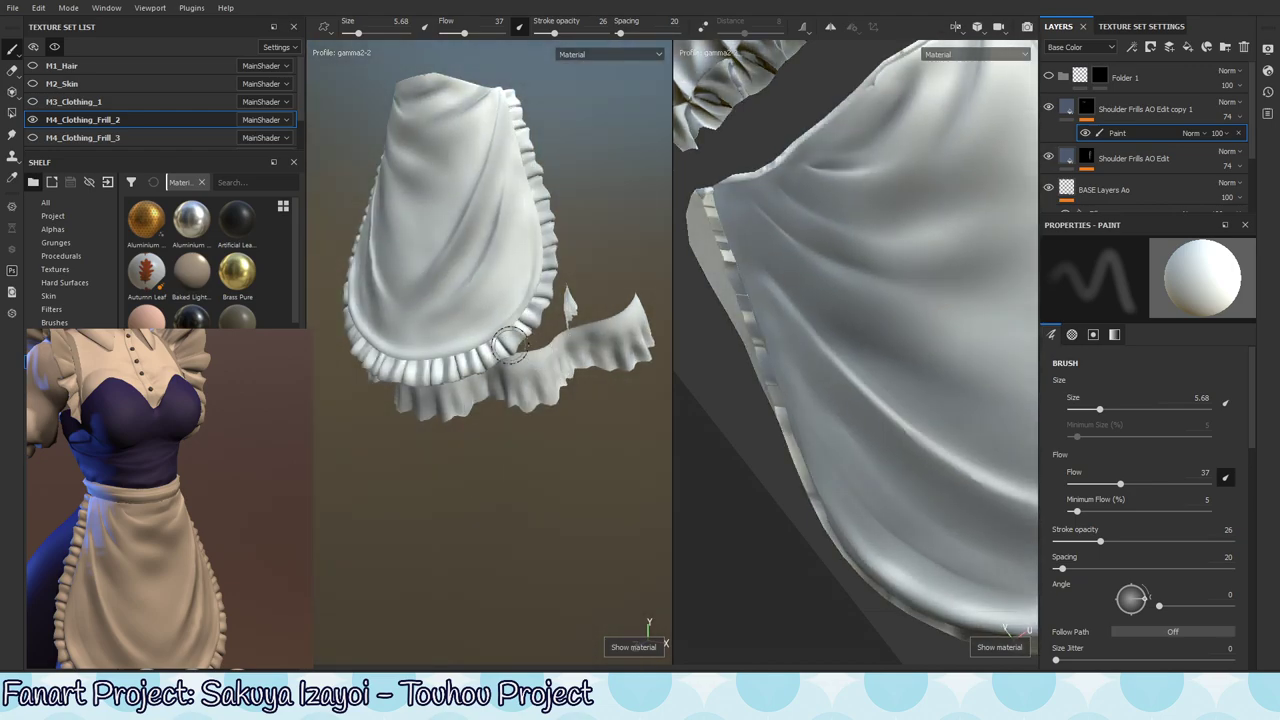
key("x")
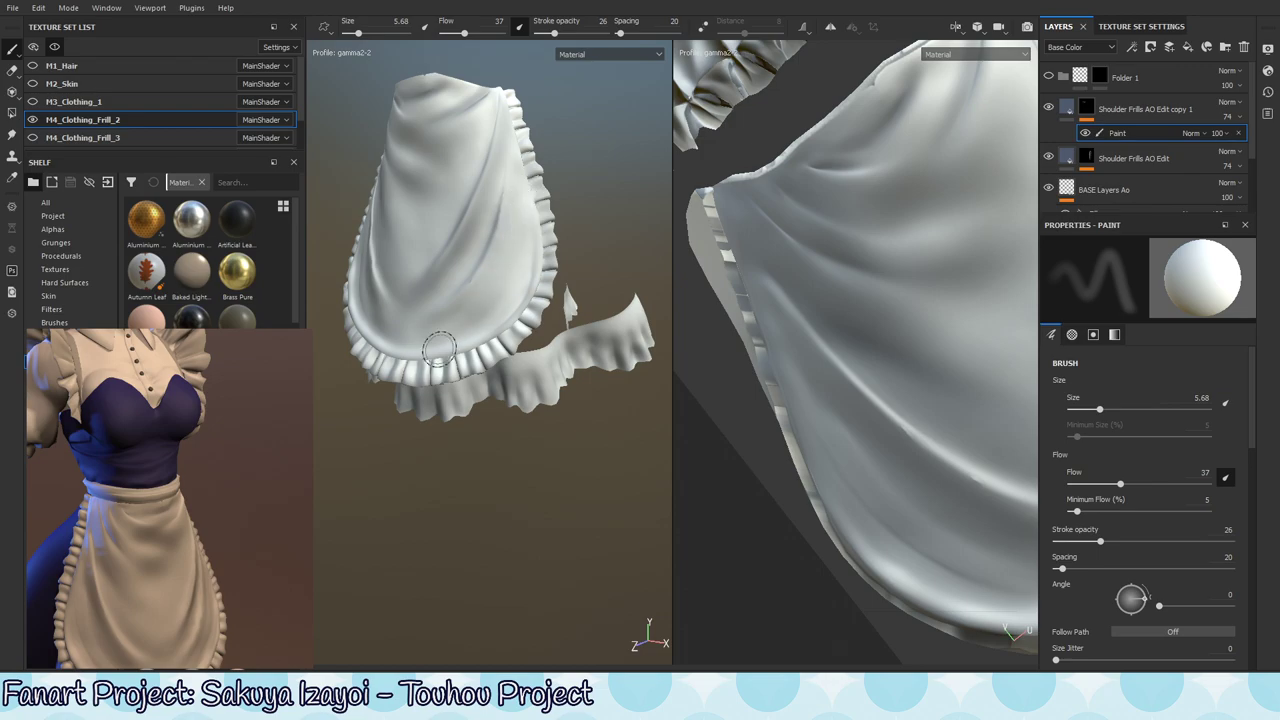
mouse_move(530, 290)
left_mouse_down("alt")
mouse_move(524, 305)
mouse_move(506, 234)
left_mouse_up("alt")
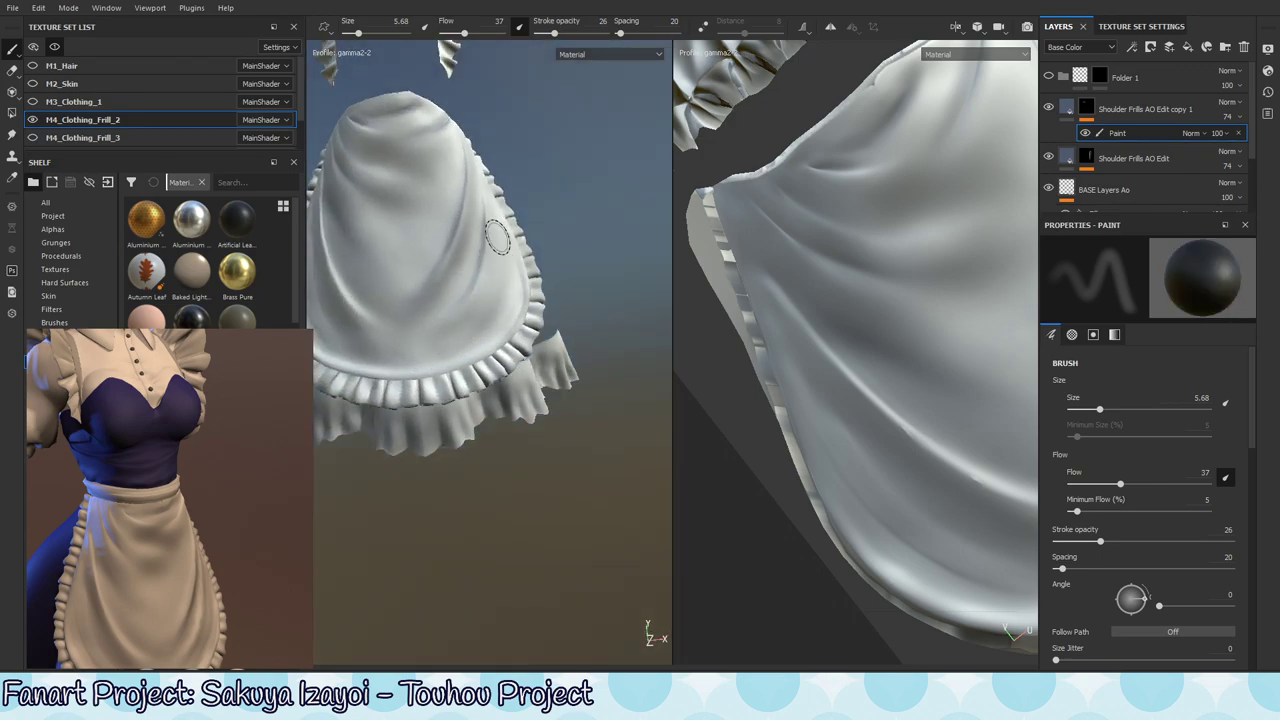
mouse_move(451, 426)
right_mouse_down("shift")
mouse_move(429, 423)
mouse_move(453, 430)
right_mouse_up("shift")
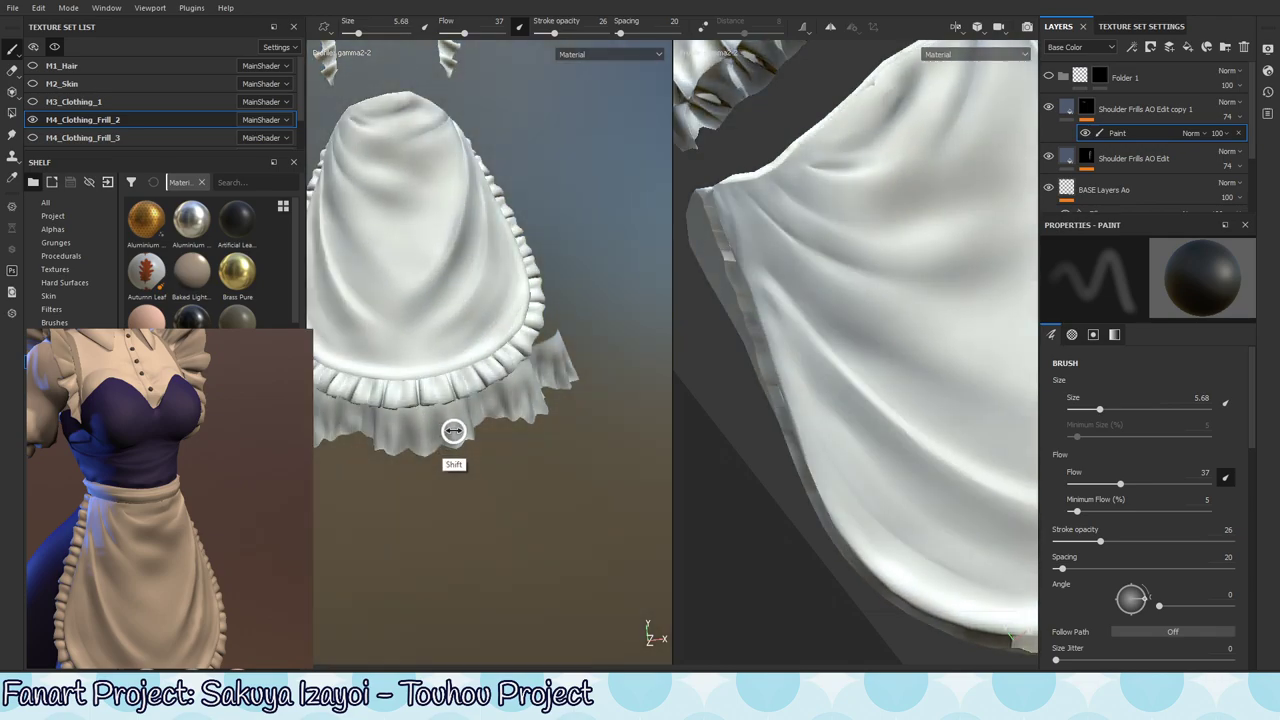
mouse_move(453, 430)
left_mouse_down("alt")
mouse_move(503, 429)
mouse_move(523, 409)
left_mouse_up("alt")
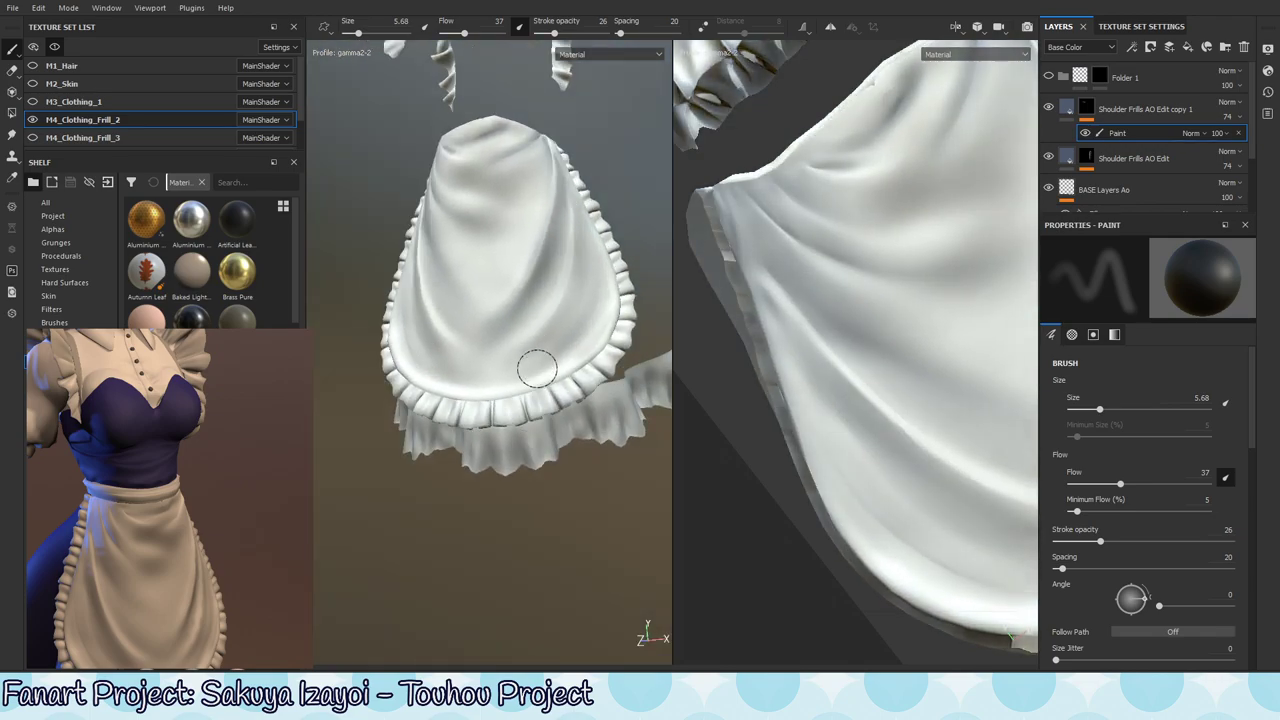
- Paint soft white mask shading along the apron's rounded lower hem, just inside the ruffle, with the 5.68 brush
mouse_move(529, 363)
left_mouse_down("alt")
mouse_move(586, 357)
mouse_move(591, 206)
left_mouse_up("alt")
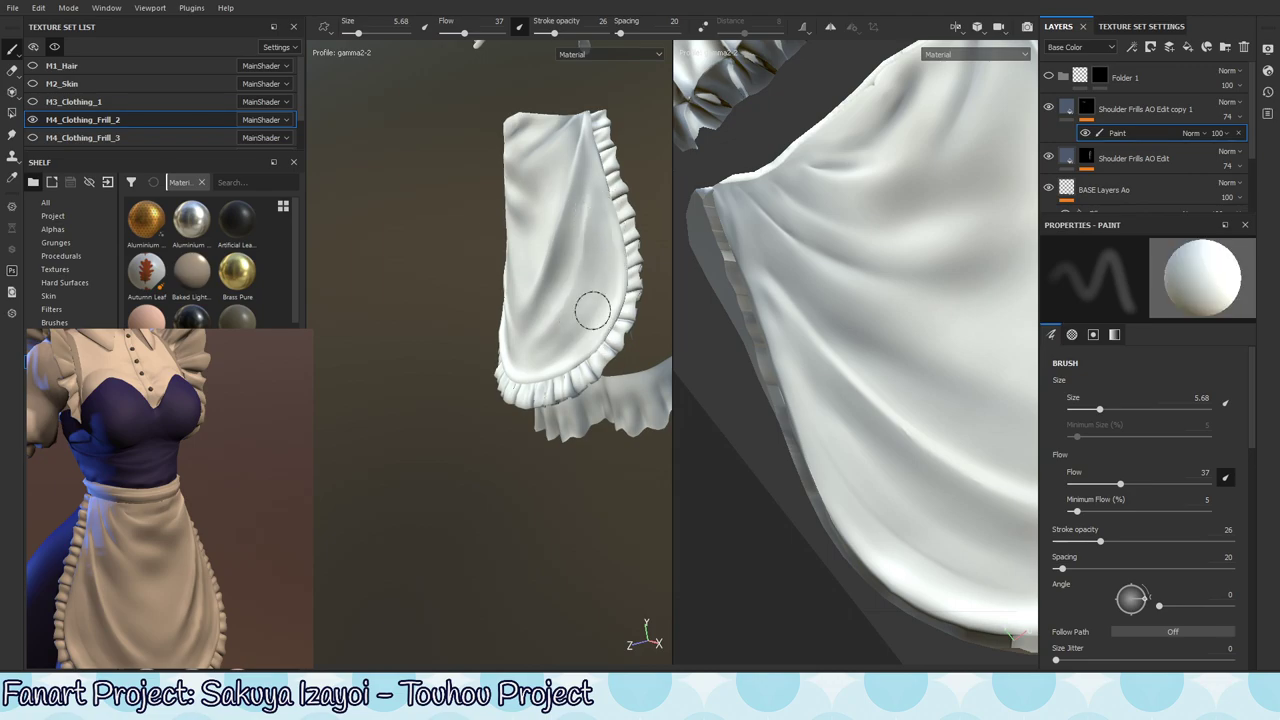
left_click_drag(597, 297, 632, 262, "alt")
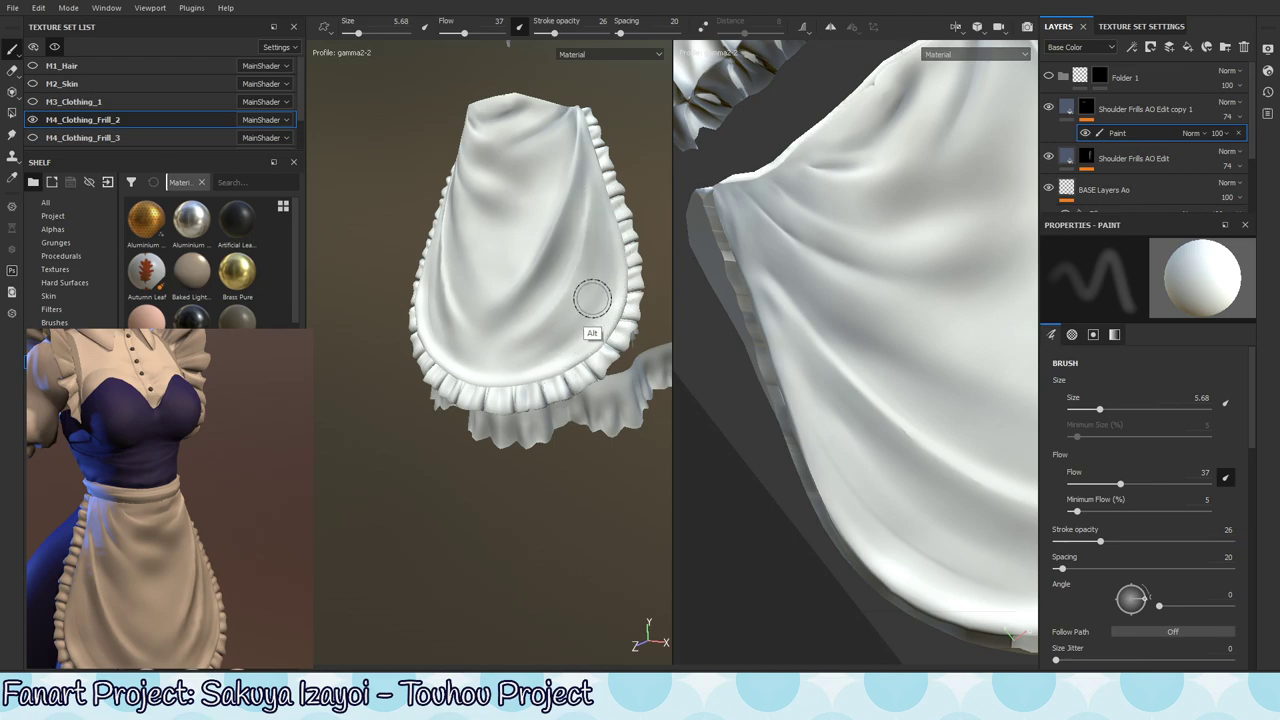
mouse_move(591, 300)
left_mouse_down("alt")
mouse_move(580, 309)
mouse_move(586, 363)
left_mouse_up("alt")
key("x")
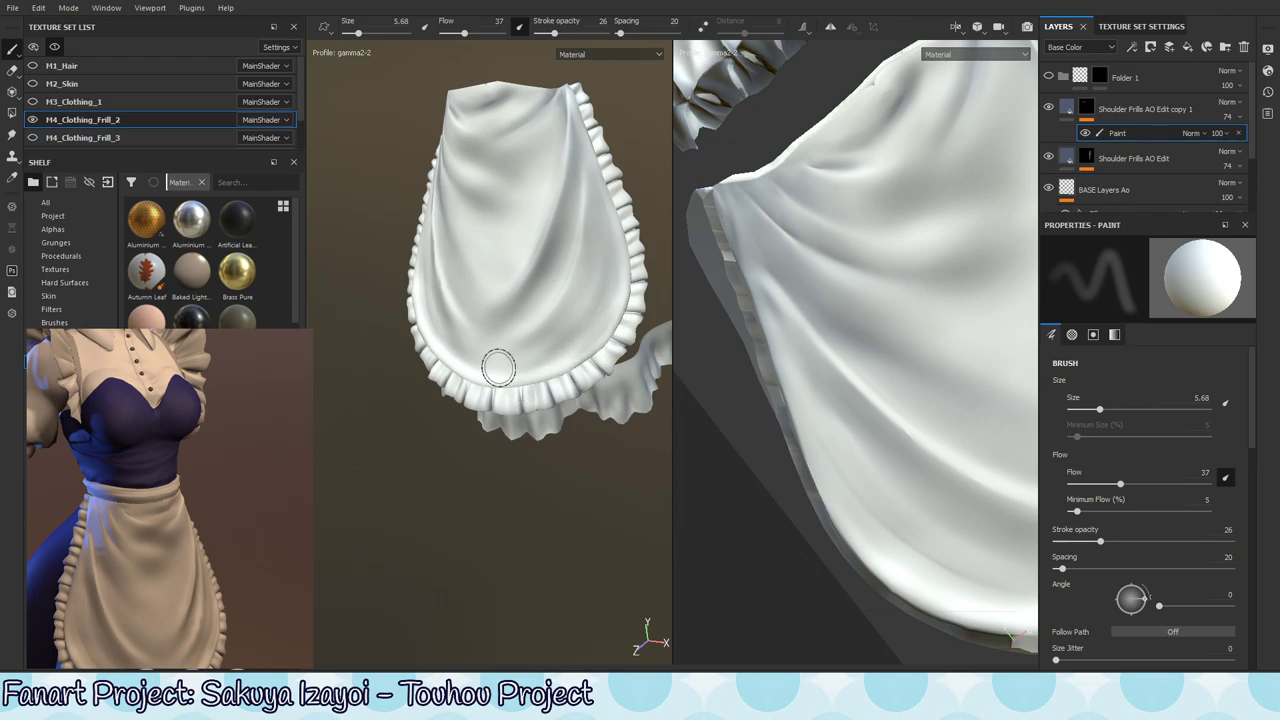
mouse_move(500, 366)
left_mouse_down("alt")
mouse_move(563, 349)
mouse_move(471, 434)
mouse_move(517, 447)
mouse_move(567, 431)
mouse_move(434, 349)
mouse_move(594, 300)
left_mouse_up("alt")
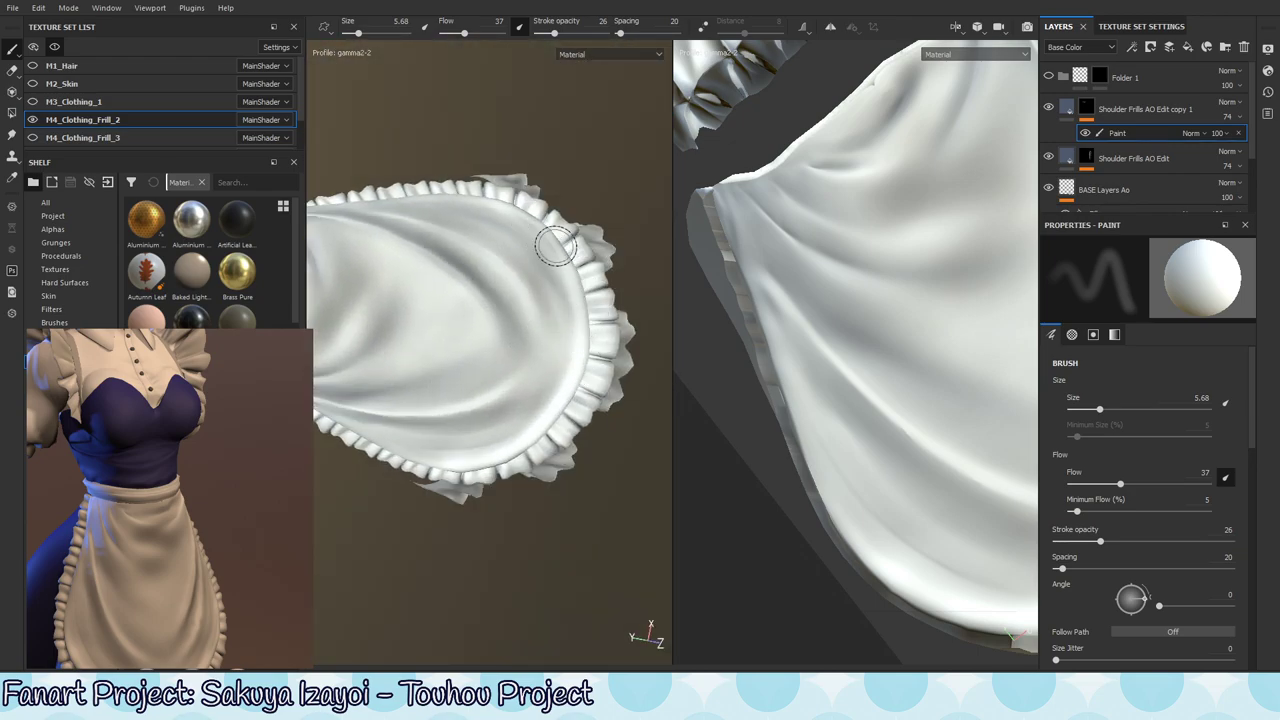
left_click_drag(557, 247, 567, 403)
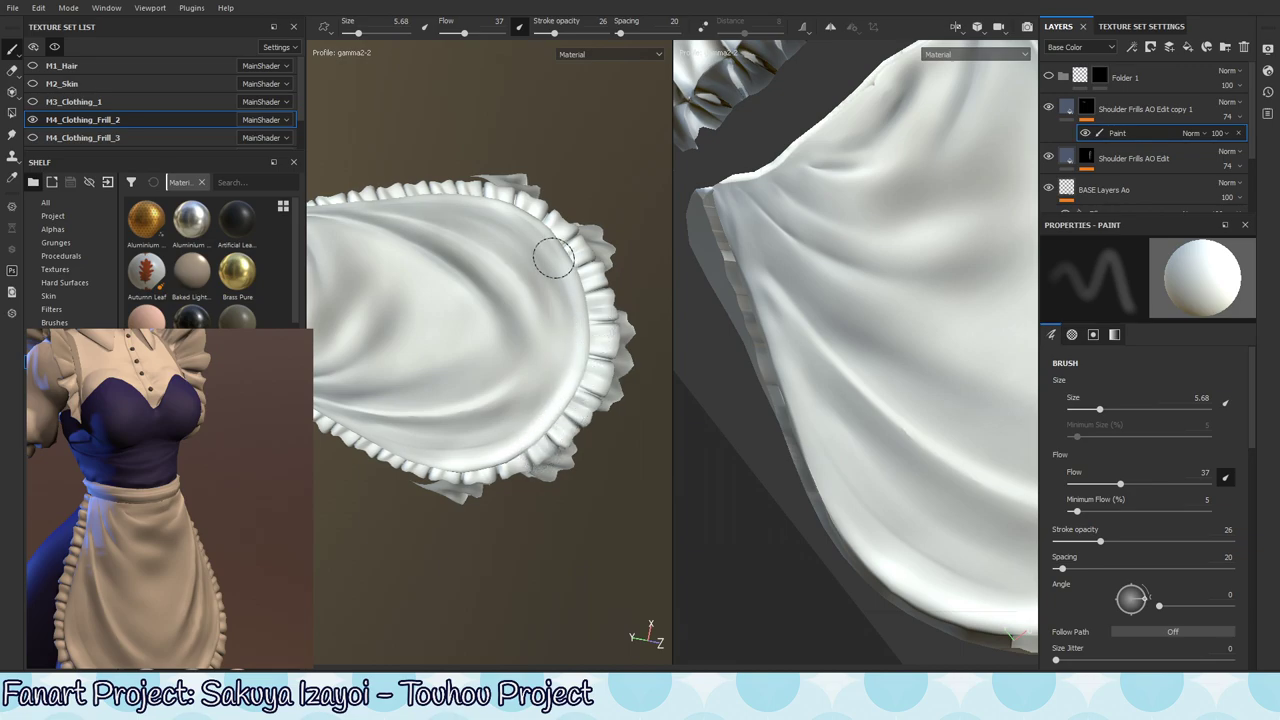
left_click_drag(575, 334, 557, 429)
mouse_move(575, 500)
left_mouse_down("alt")
mouse_move(571, 457)
mouse_move(542, 432)
mouse_move(535, 360)
left_mouse_up("alt")
mouse_move(495, 406)
left_mouse_down()
mouse_move(491, 383)
mouse_move(462, 512)
mouse_move(423, 543)
mouse_move(457, 514)
left_mouse_up()
- Reduce the brush size to 2.44 and trim the hem shading in black around the apron's curved edge
key("x")
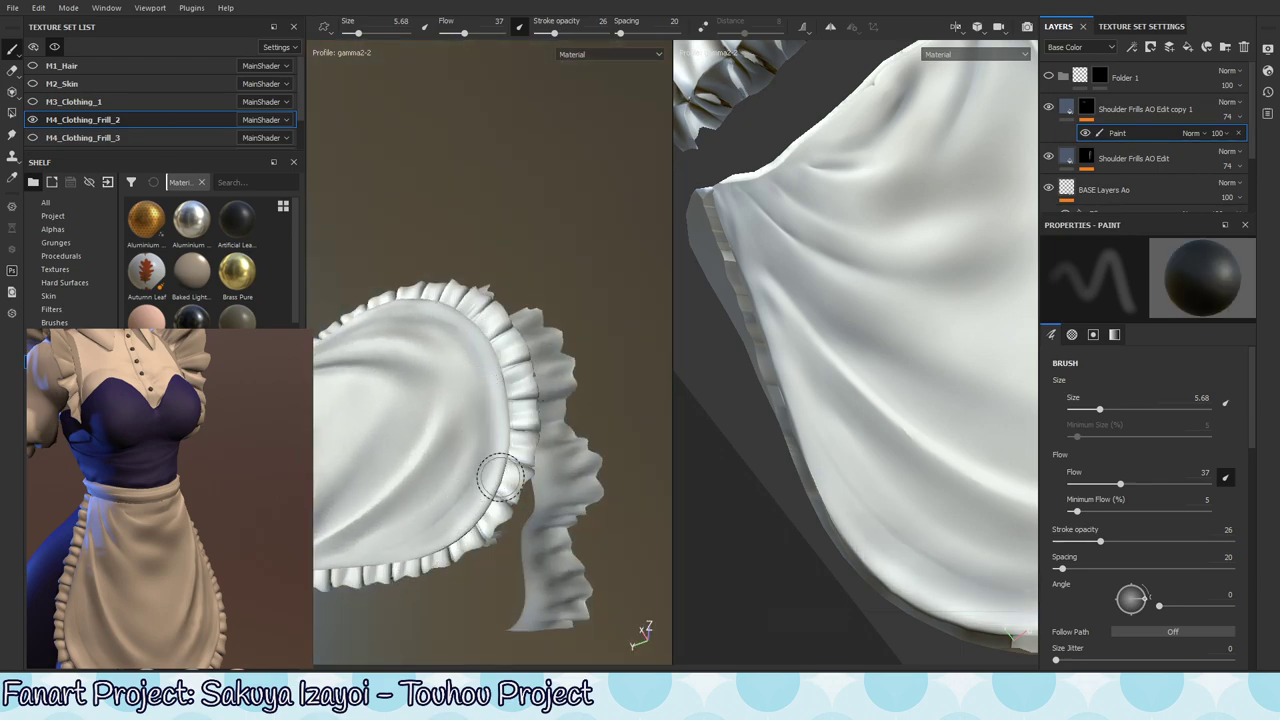
right_click_drag(497, 477, 468, 490, "ctrl")
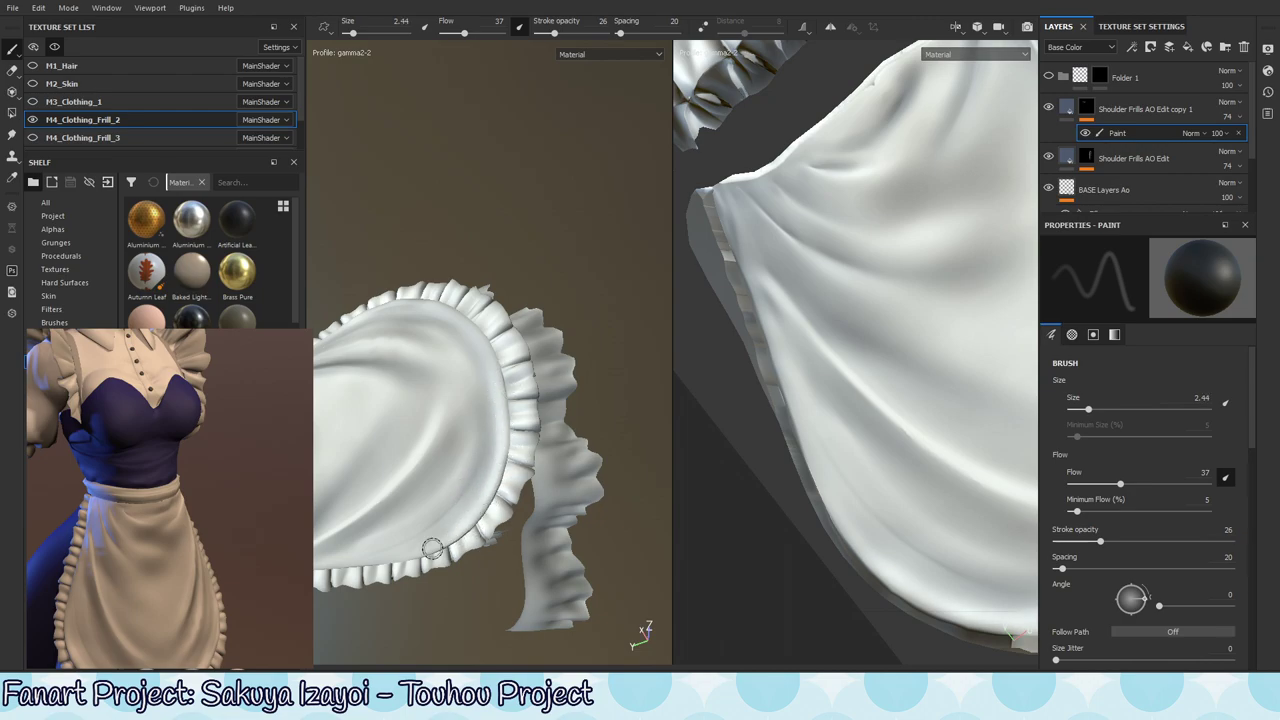
left_click_drag(432, 548, 524, 384, "alt")
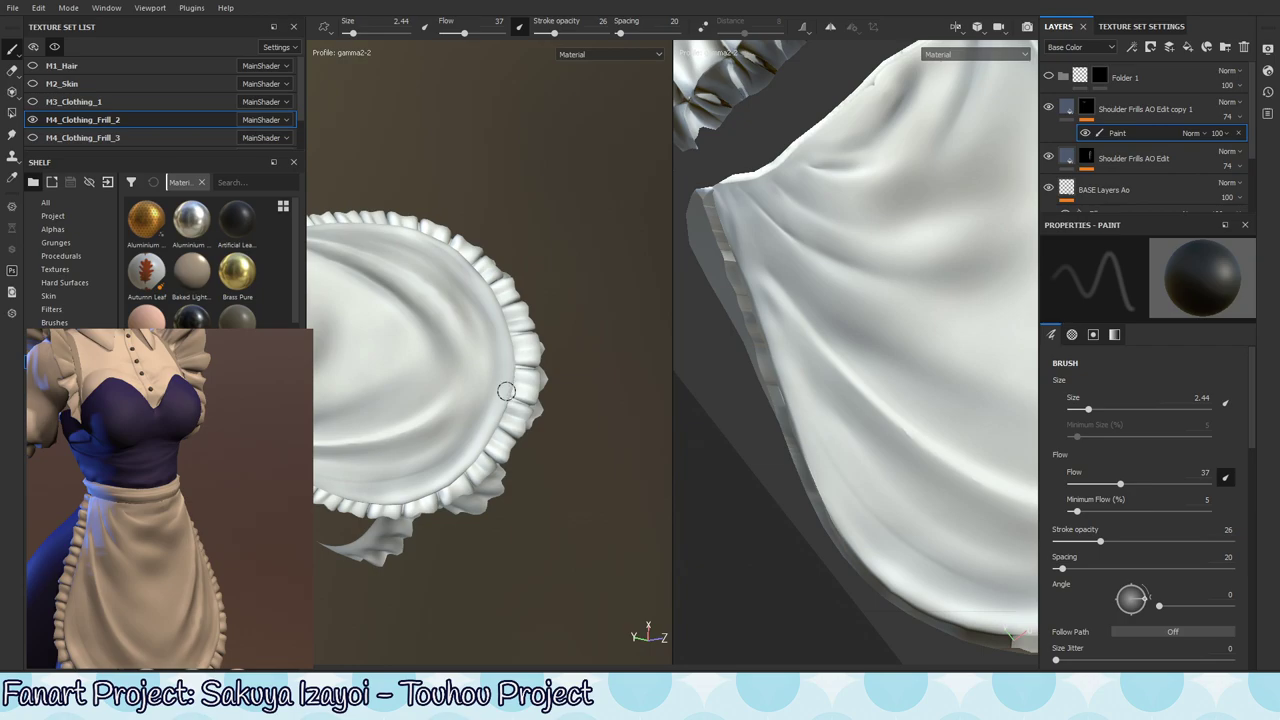
mouse_move(478, 270)
left_mouse_down("alt")
mouse_move(470, 250)
mouse_move(492, 250)
mouse_move(503, 358)
mouse_move(443, 345)
left_mouse_up("alt")
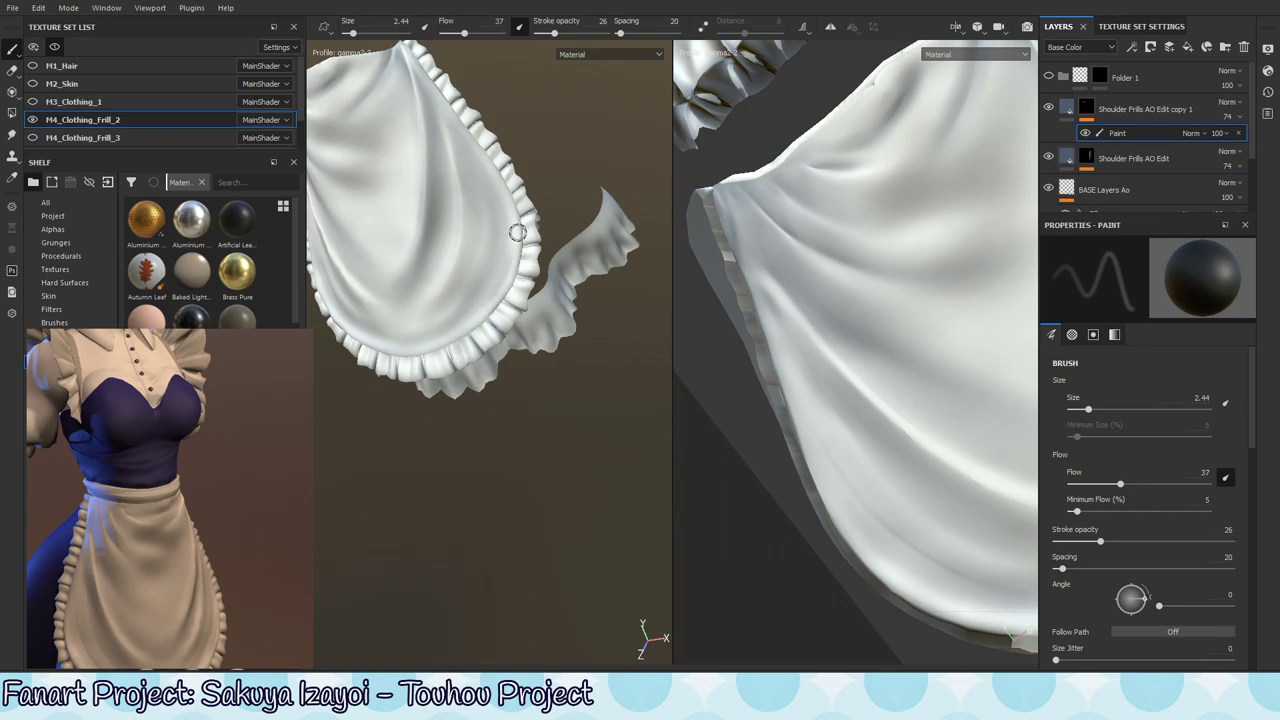
mouse_move(502, 204)
left_mouse_down("alt")
mouse_move(509, 334)
mouse_move(480, 294)
mouse_move(503, 420)
mouse_move(491, 262)
mouse_move(459, 362)
mouse_move(493, 340)
mouse_move(497, 369)
mouse_move(507, 190)
left_mouse_up("alt")
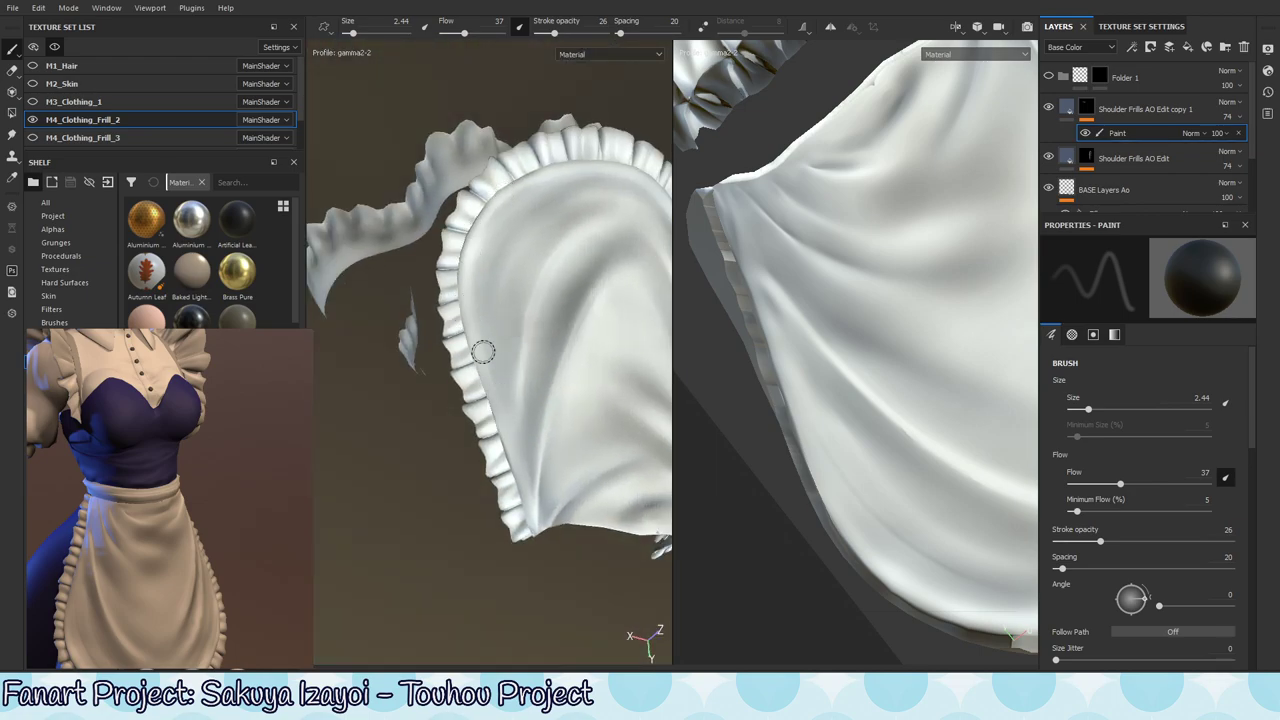
mouse_move(475, 379)
left_mouse_down("alt")
mouse_move(480, 277)
mouse_move(494, 309)
mouse_move(475, 264)
mouse_move(472, 372)
left_mouse_up("alt")
- Shade the apron's long side edge next to the ruffle, alternating black and white at brush size 2.44
key("x")
key("x")
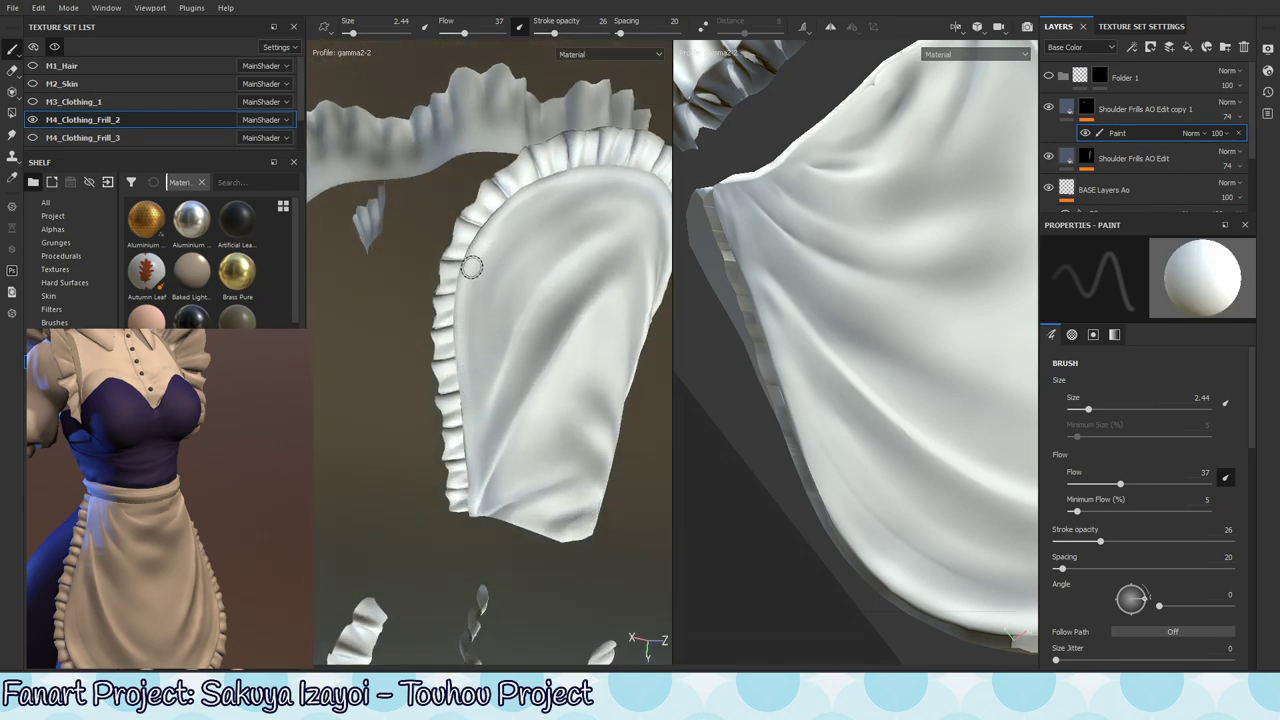
left_click_drag(471, 266, 472, 350)
key("x")
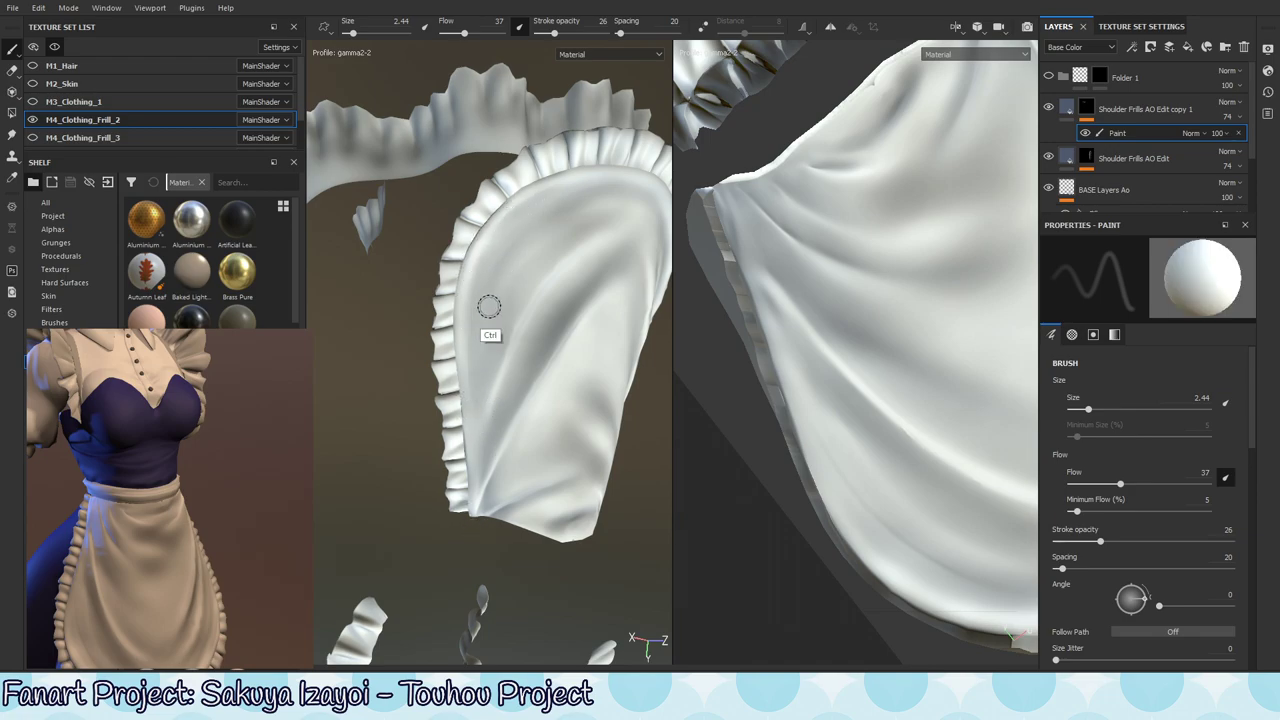
left_click_drag(471, 417, 494, 240)
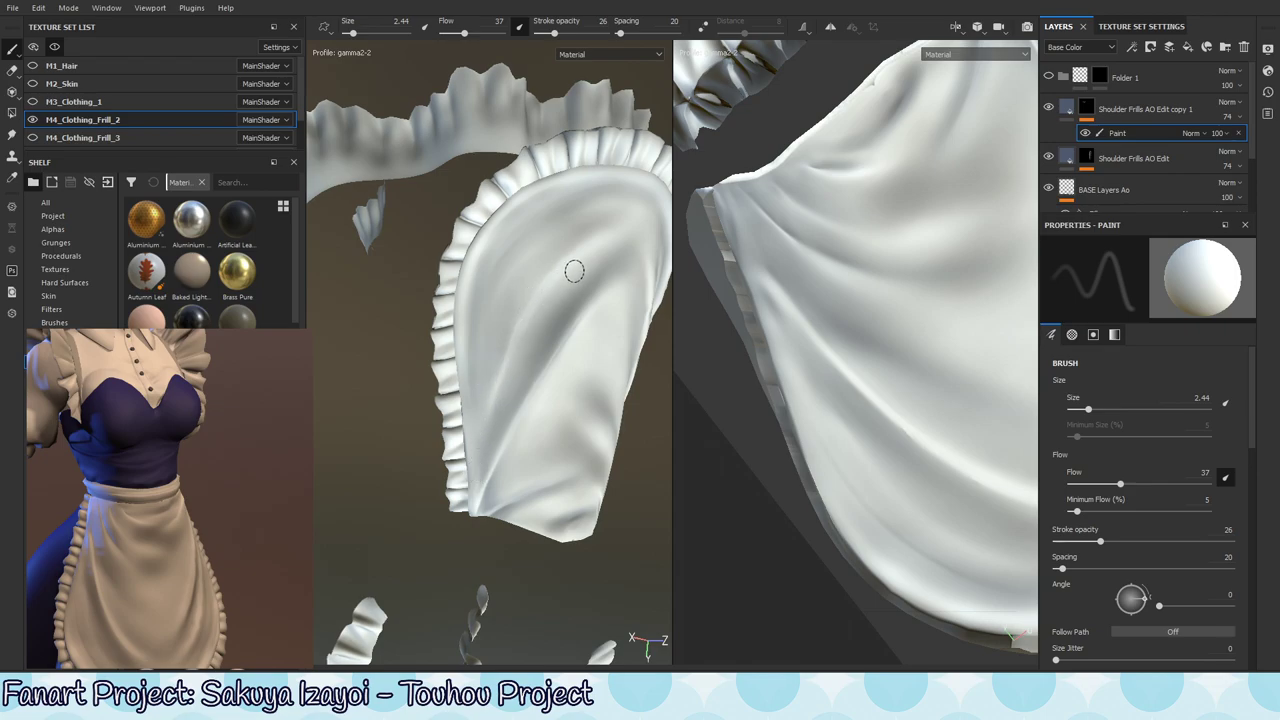
- Raise the brush size to 2.83 and blend the side folds into the edge shading from several angles
mouse_move(537, 377)
left_mouse_down("alt")
mouse_move(514, 340)
mouse_move(531, 346)
left_mouse_up("alt")
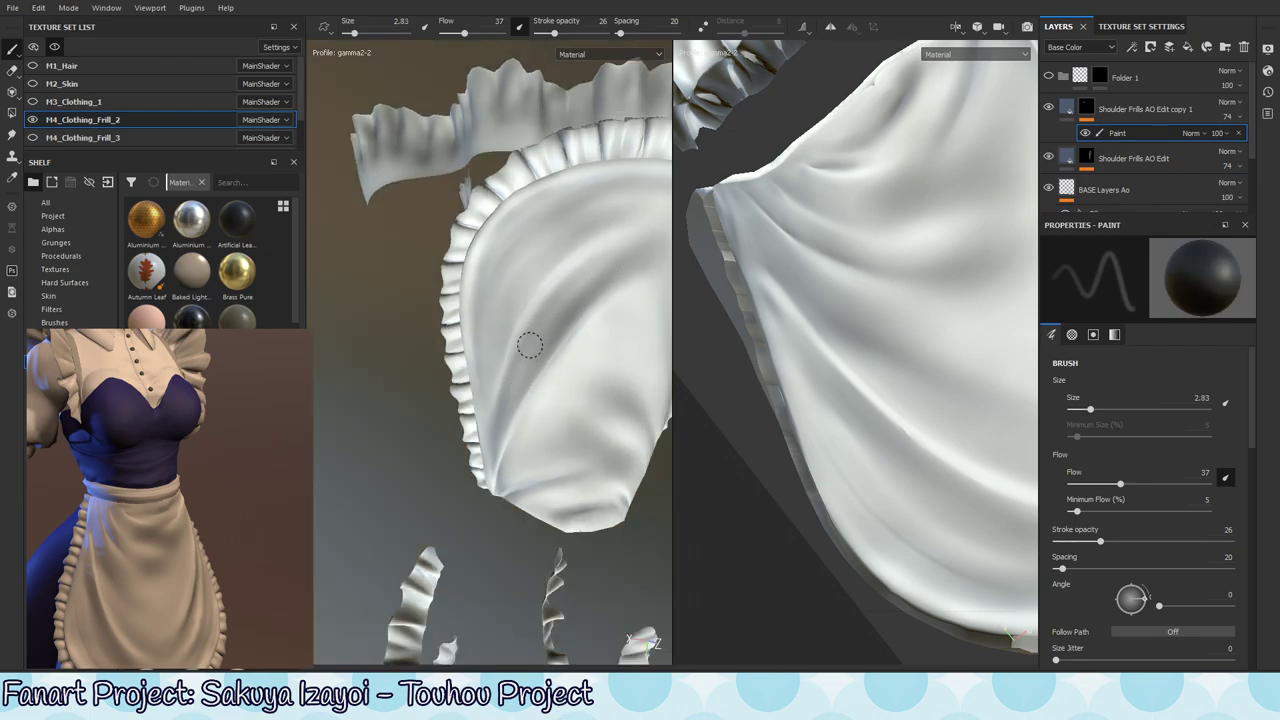
left_click_drag(544, 361, 523, 267, "alt")
mouse_move(491, 346)
left_mouse_down("alt")
mouse_move(514, 243)
mouse_move(531, 277)
left_mouse_up("alt")
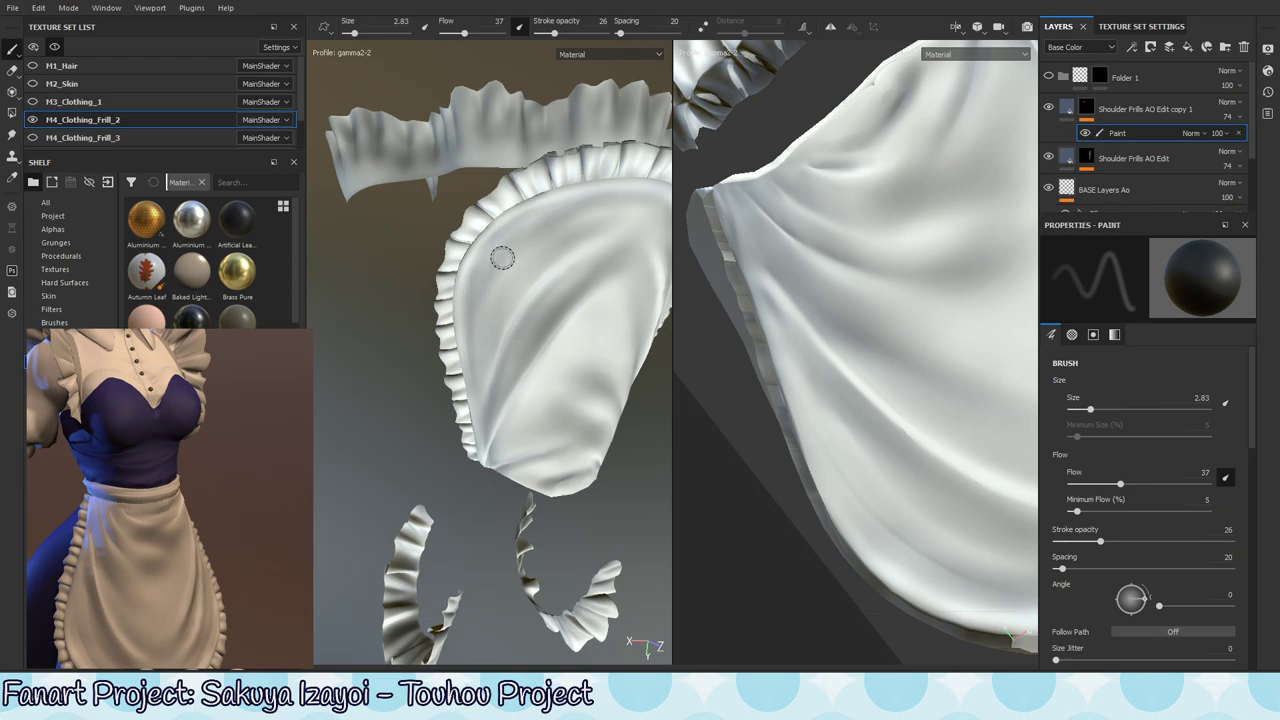
mouse_move(518, 238)
left_mouse_down("alt")
mouse_move(517, 268)
mouse_move(486, 290)
mouse_move(443, 285)
left_mouse_up("alt")
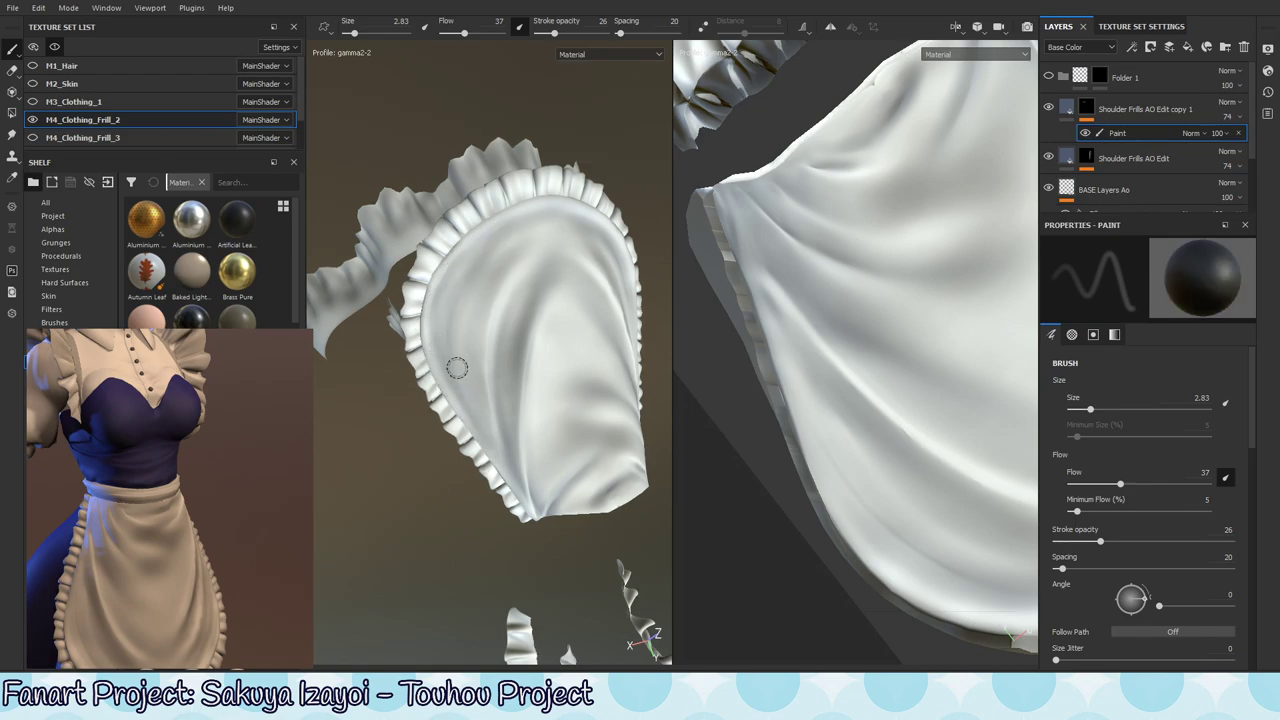
key("x")
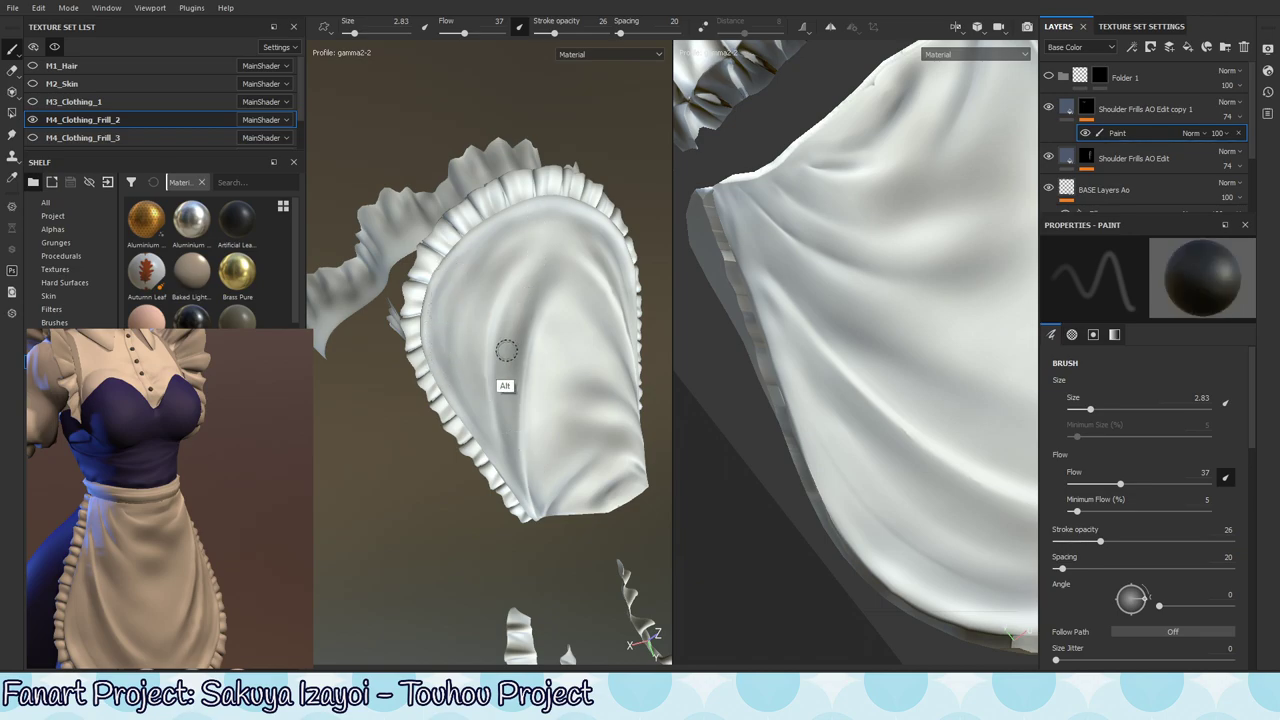
mouse_move(503, 349)
left_mouse_down("alt")
mouse_move(523, 346)
mouse_move(445, 378)
mouse_move(408, 295)
mouse_move(449, 380)
left_mouse_up("alt")
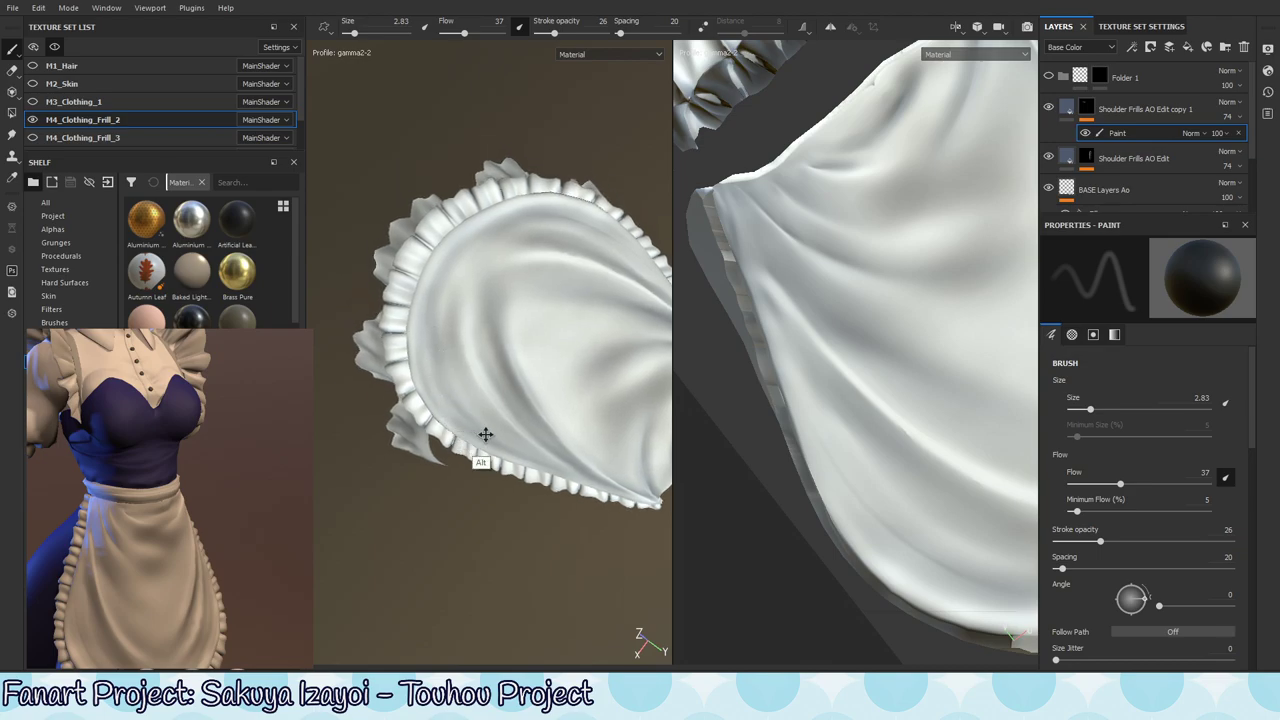
left_click_drag(489, 434, 440, 372, "alt")
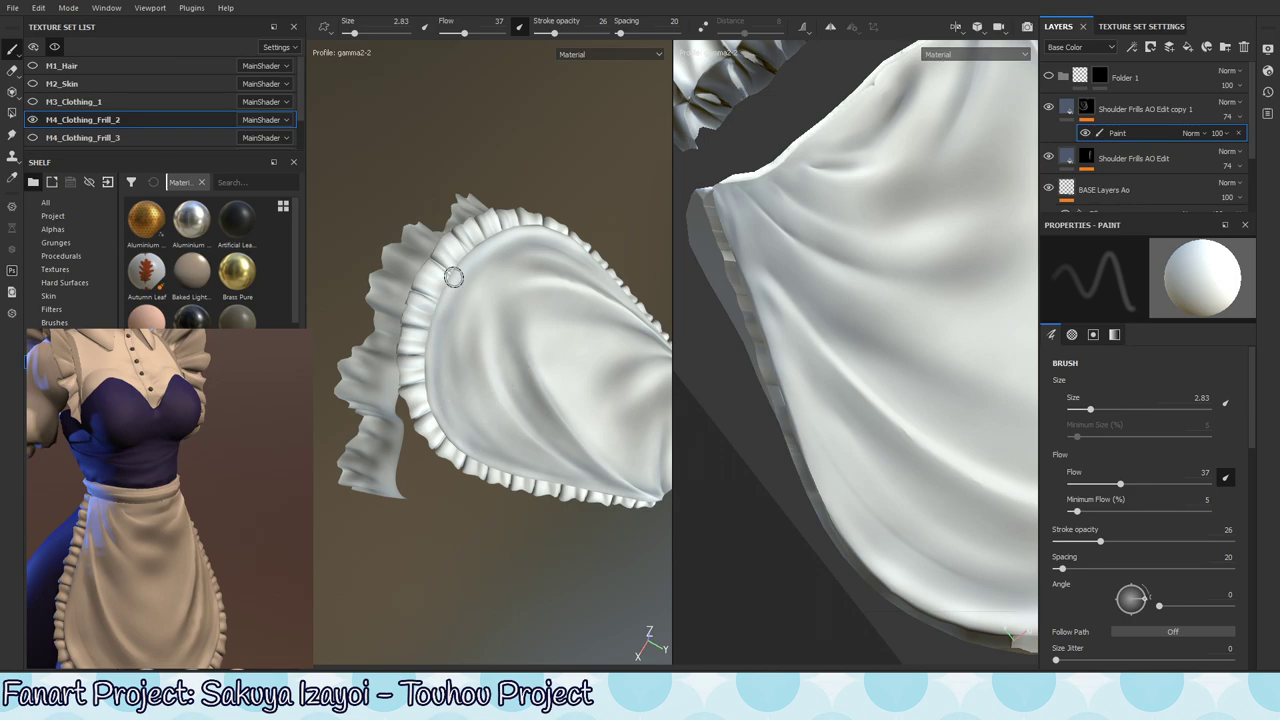
- Reinforce the shading along the inside of the hem's curve in white, and return the brush to black
mouse_move(453, 277)
left_mouse_down("alt")
mouse_move(471, 346)
mouse_move(447, 320)
mouse_move(477, 303)
mouse_move(486, 318)
left_mouse_up("alt")
left_click(486, 266, "shift")
key("x")
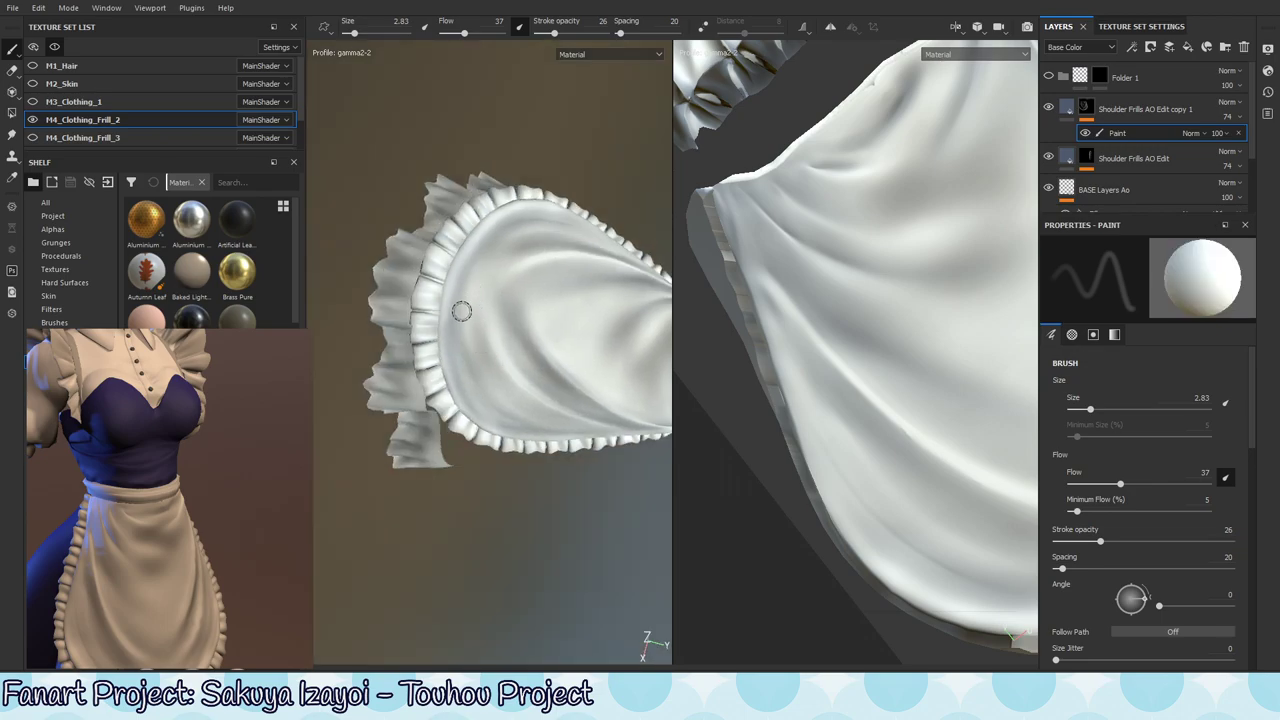
left_click_drag(462, 386, 486, 243, "alt")
left_click_drag(547, 190, 512, 236, "alt")
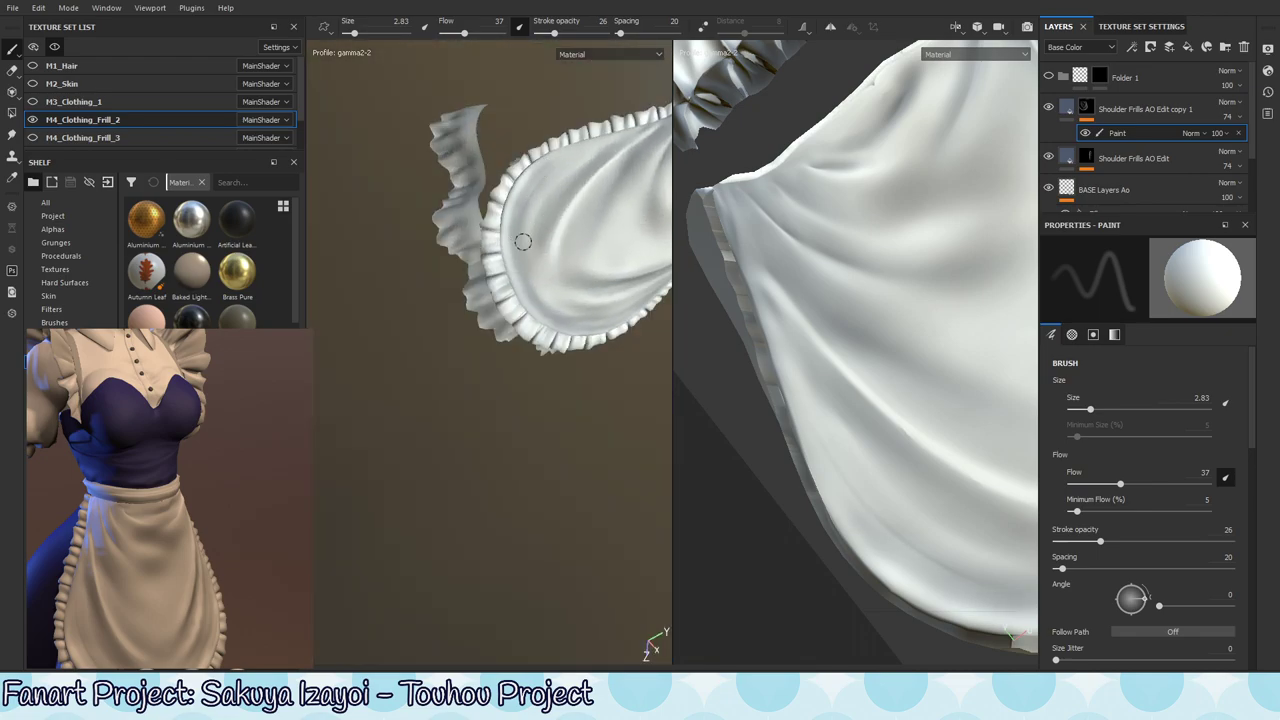
left_click_drag(538, 166, 520, 283)
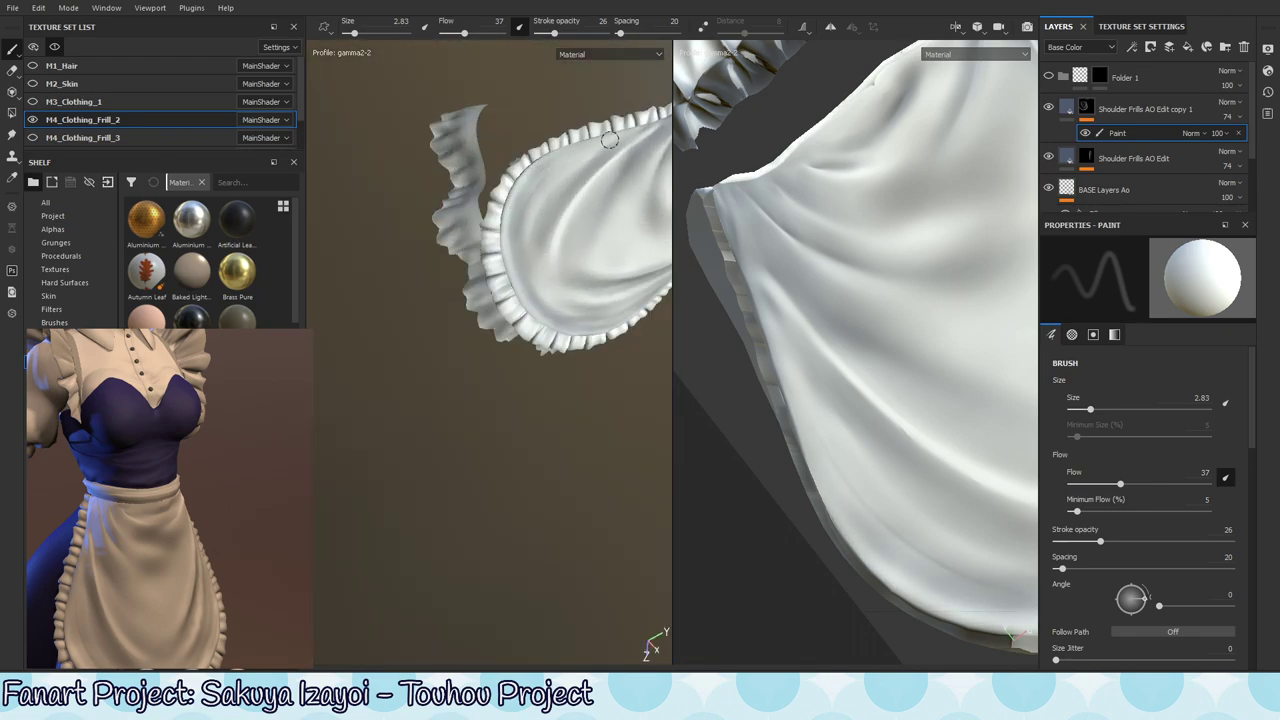
key("x")
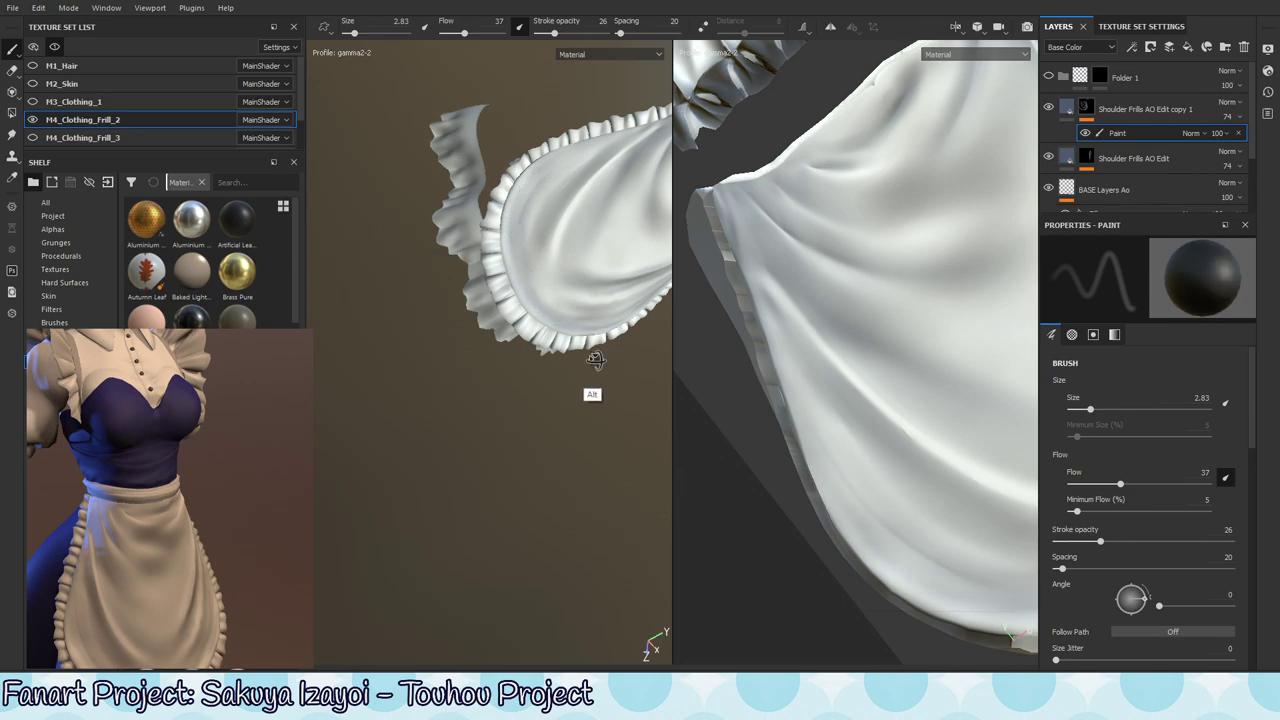
- Enlarge the brush to 5.31 and soften the hem shading and broad central folds in black from several angles
left_click_drag(591, 391, 505, 422, "alt")
middle_click_drag(506, 422, 561, 376, "alt")
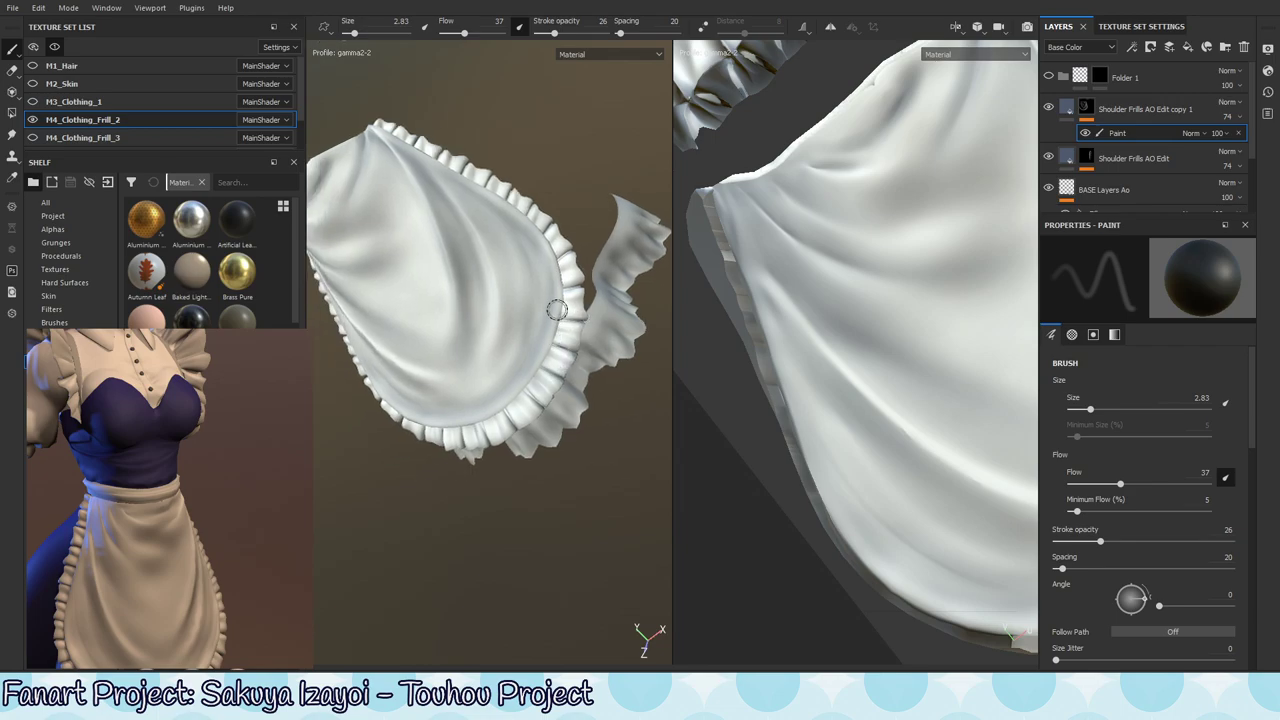
right_click_drag(540, 311, 565, 311, "ctrl")
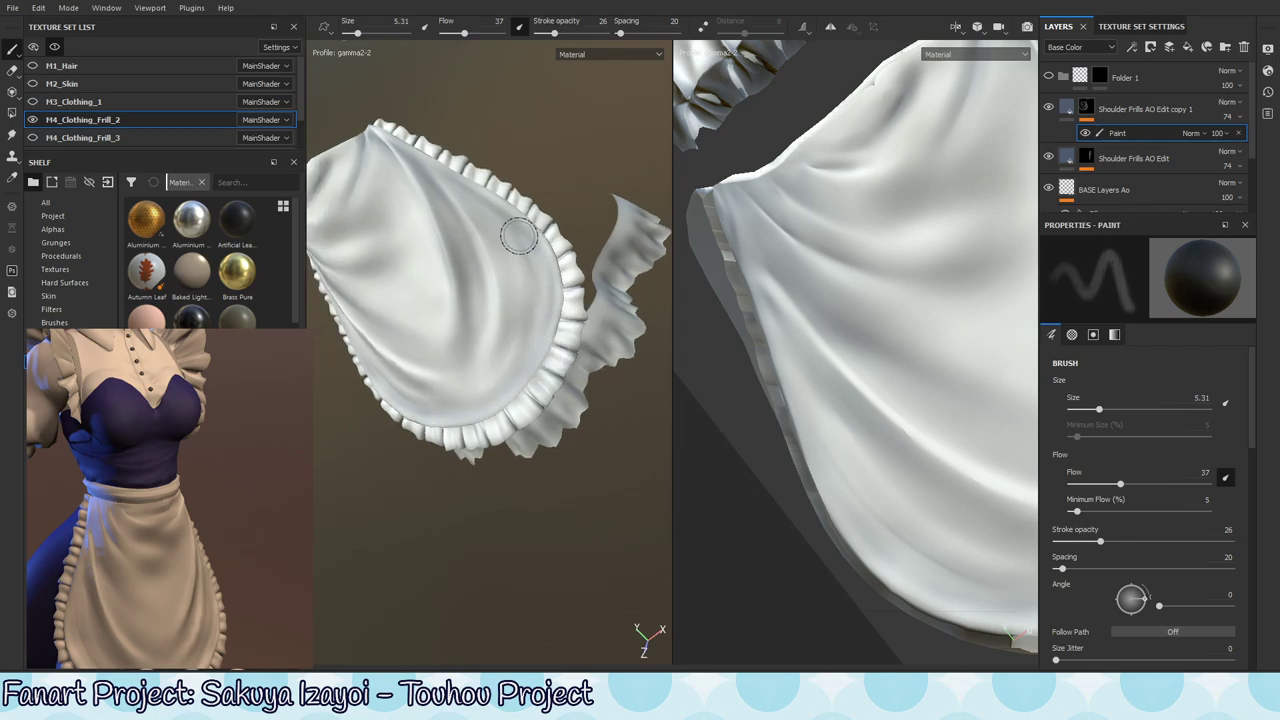
mouse_move(451, 333)
left_mouse_down("alt")
mouse_move(478, 327)
mouse_move(429, 240)
left_mouse_up("alt")
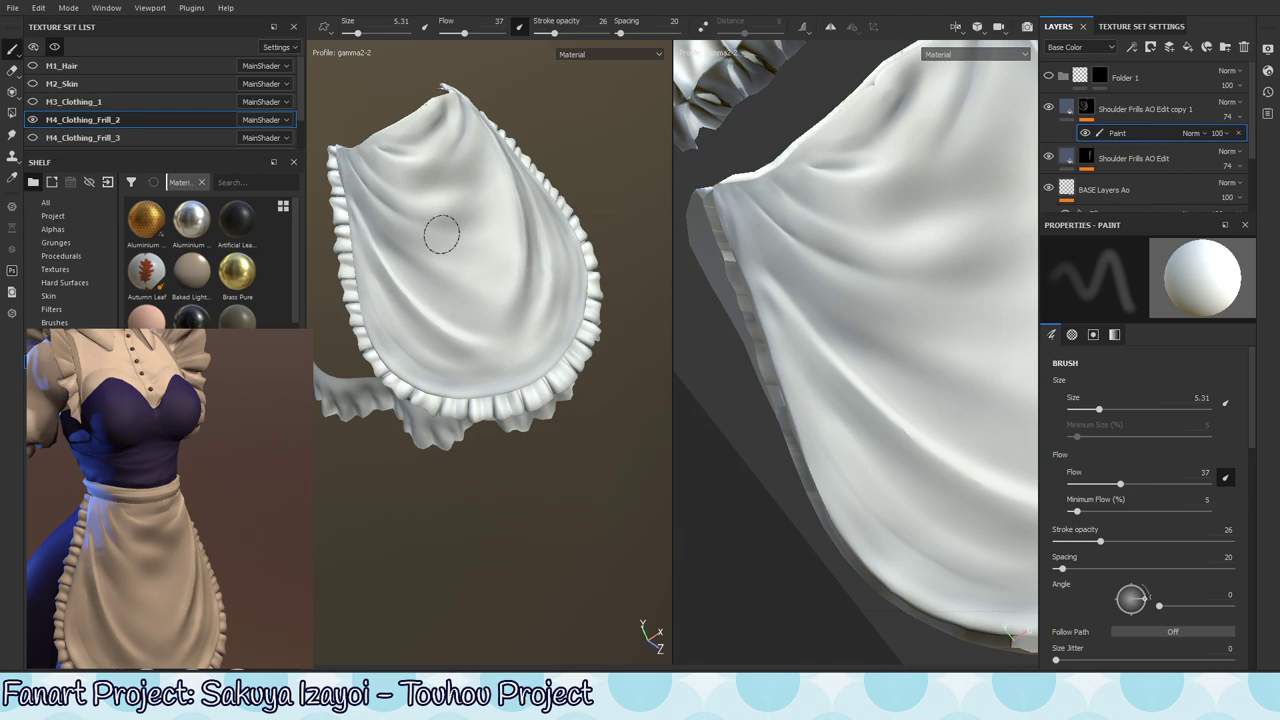
mouse_move(470, 265)
left_mouse_down("alt")
mouse_move(505, 292)
mouse_move(497, 263)
left_mouse_up("alt")
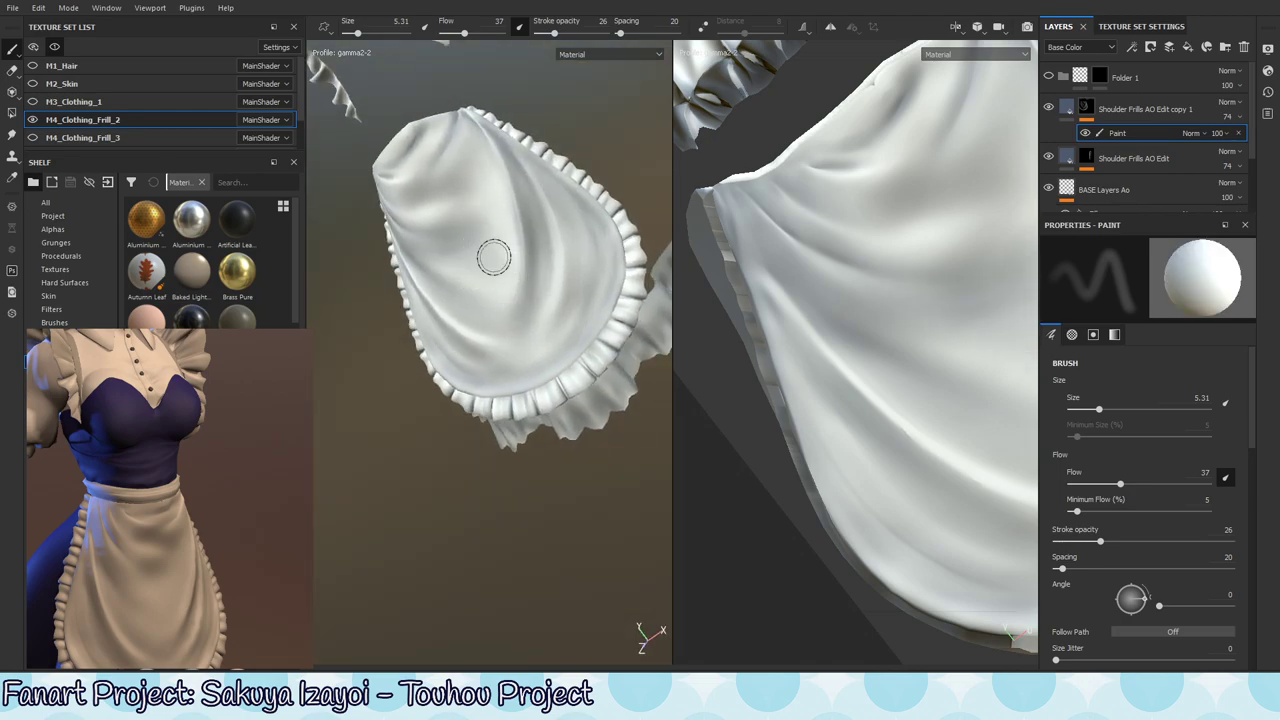
left_click_drag(516, 280, 483, 271, "alt")
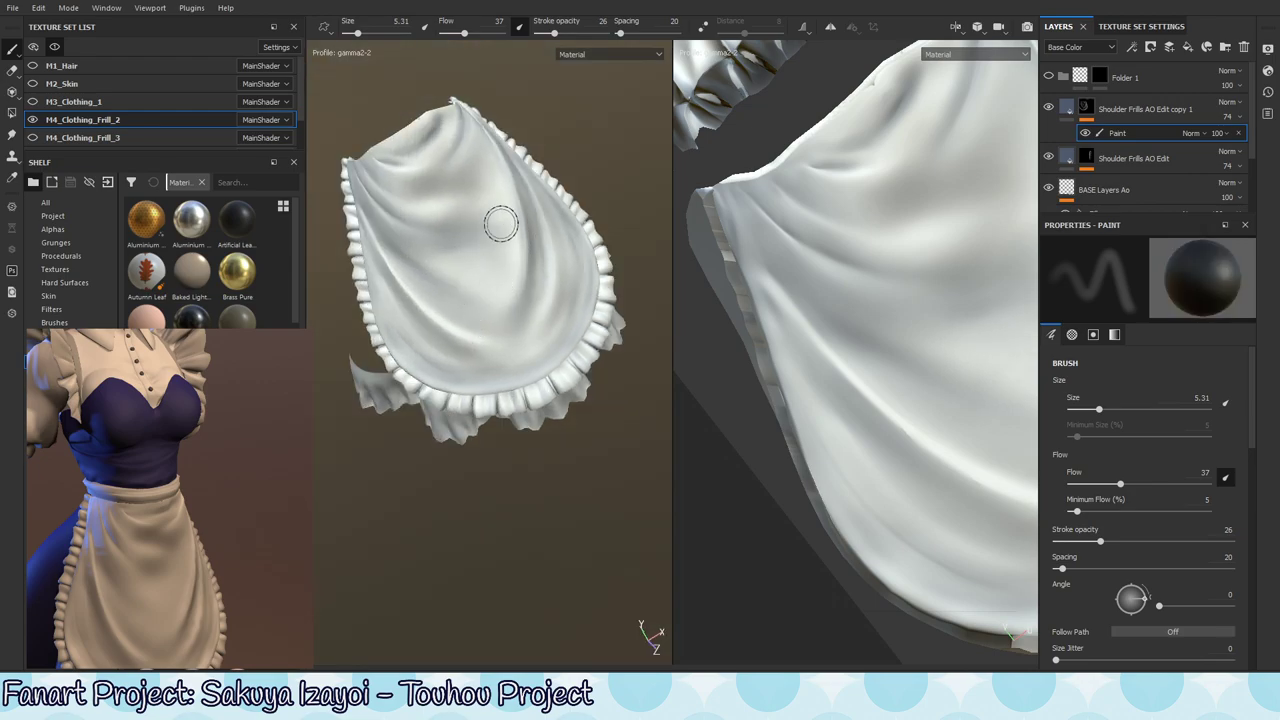
left_click_drag(546, 318, 486, 280, "alt")
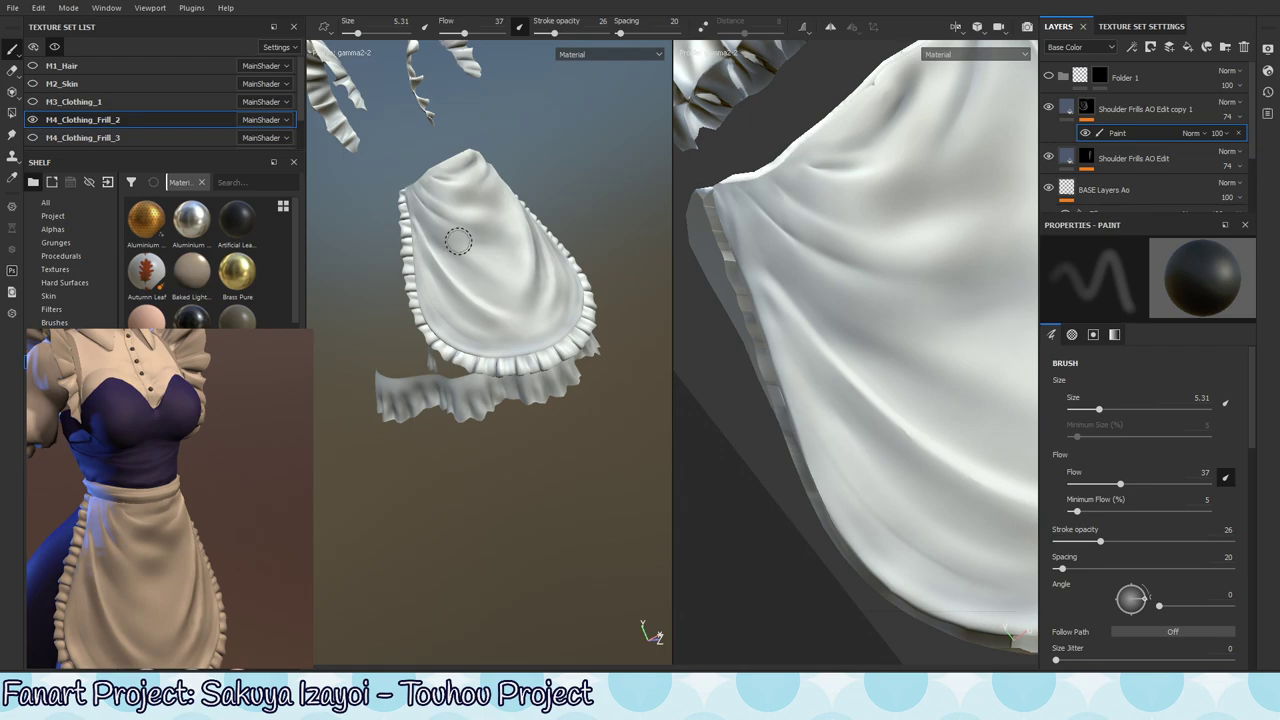
left_click_drag(555, 224, 477, 230, "alt")
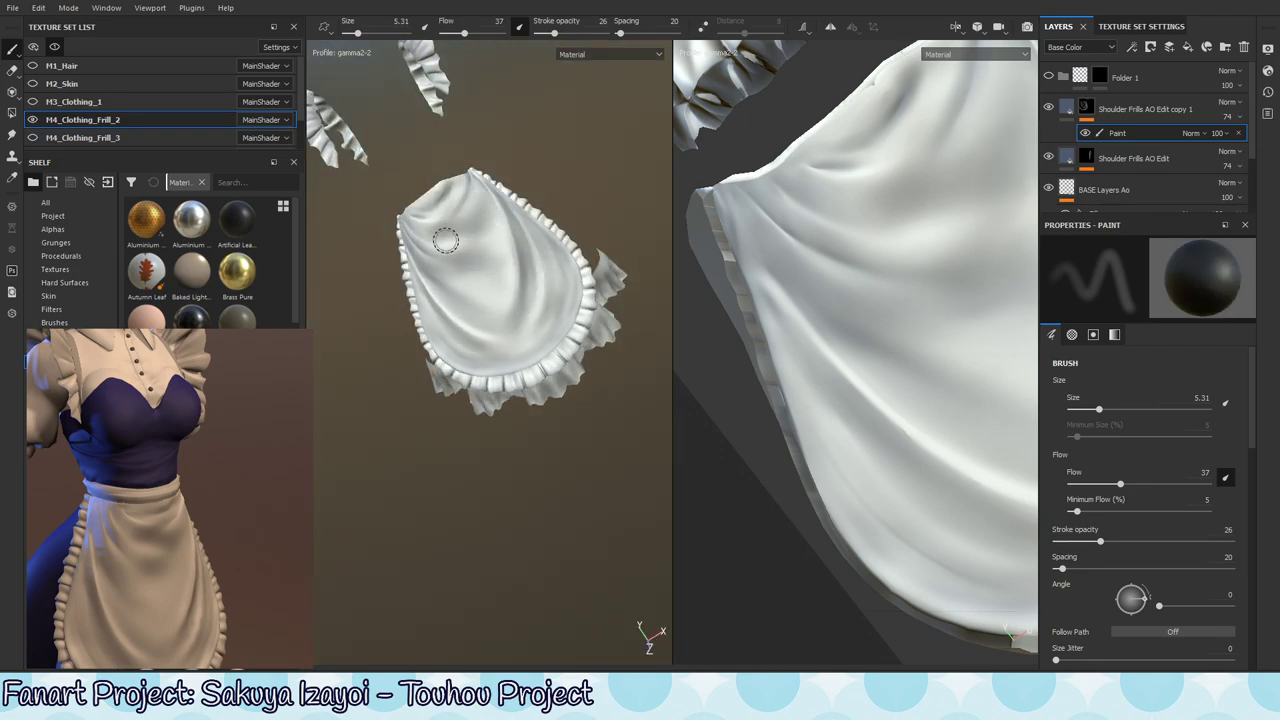
- Reduce the brush size to 2.85 and refine the apron's upper folds near the waist edge, alternating black and white
right_click_drag(446, 240, 528, 205, "alt")
mouse_move(528, 205)
left_mouse_down("alt")
mouse_move(560, 211)
mouse_move(526, 196)
mouse_move(552, 140)
left_mouse_up("alt")
key("x")
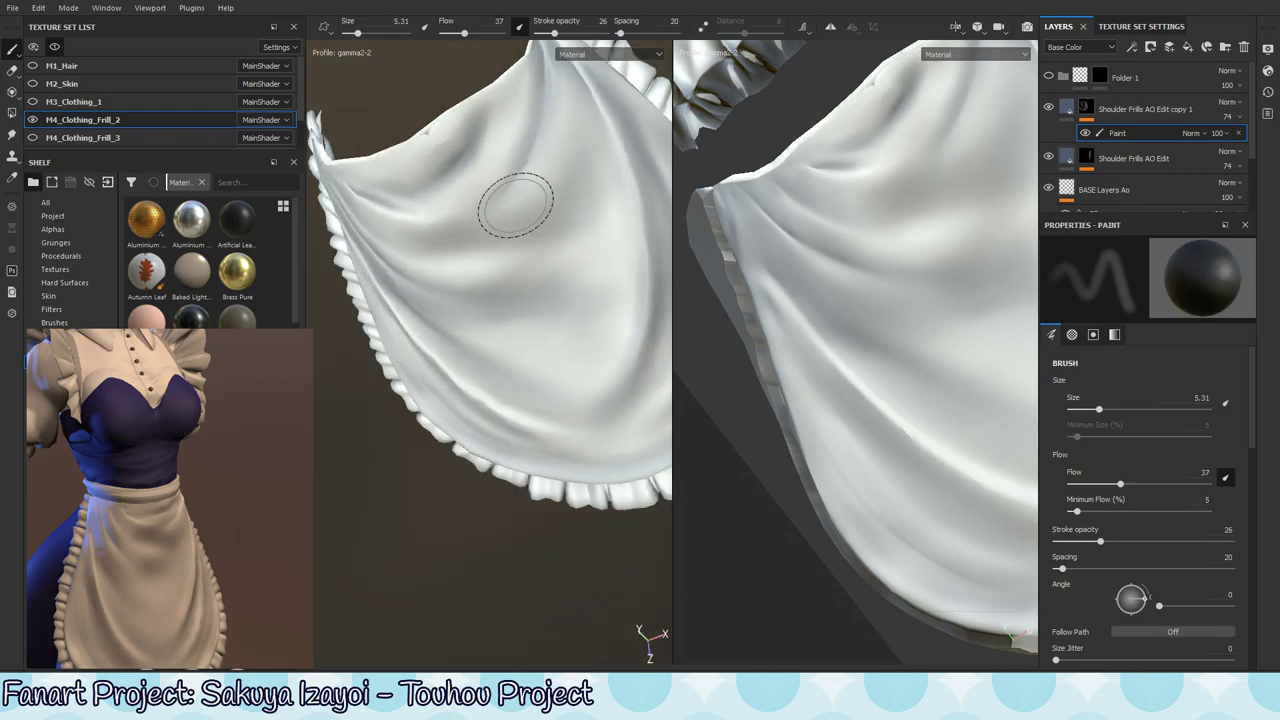
left_click_drag(457, 277, 541, 242, "alt")
left_click_drag(423, 357, 546, 276, "alt")
mouse_move(546, 277)
right_mouse_down("alt")
mouse_move(766, 298)
mouse_move(500, 282)
right_mouse_up("alt")
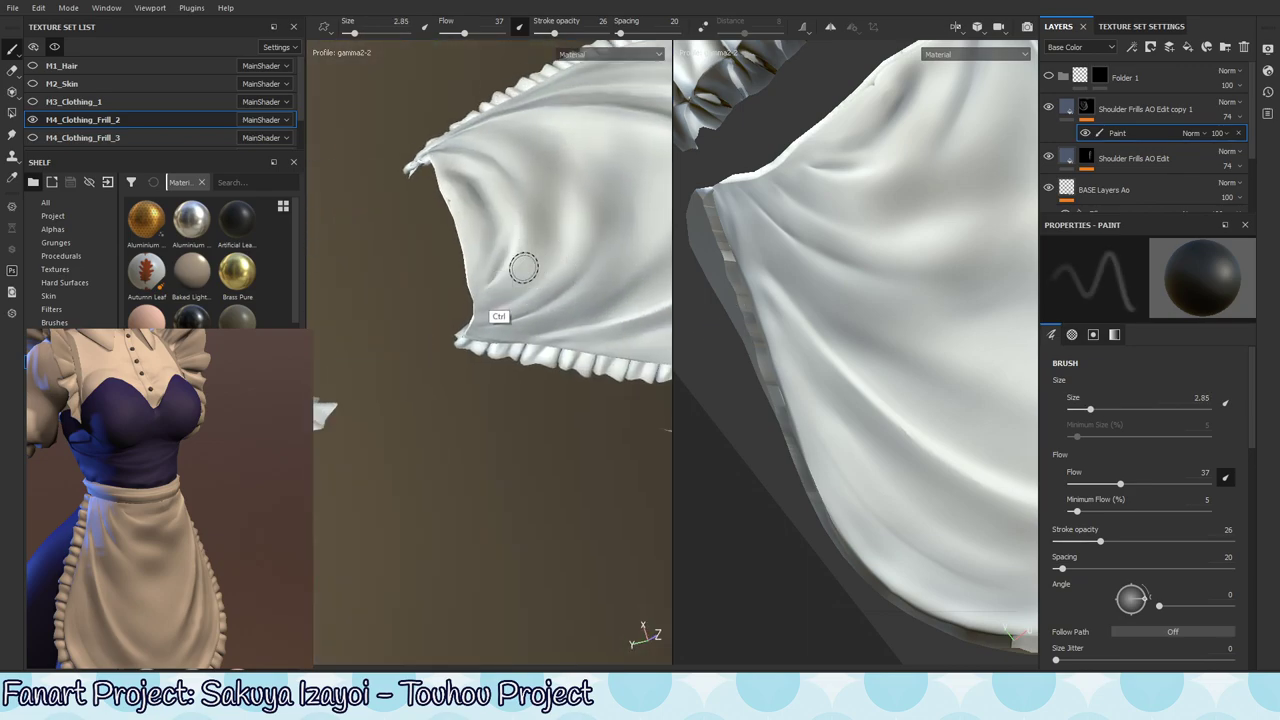
key("x")
key("x")
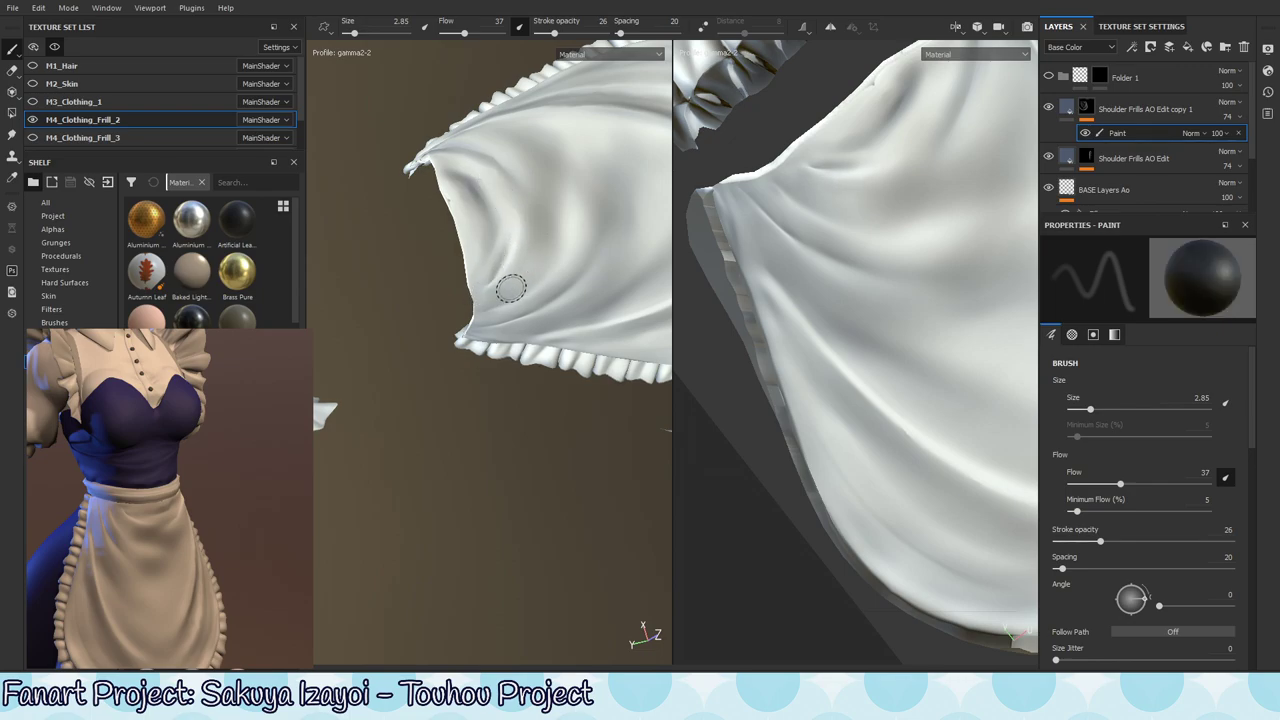
- Deepen the short folds along the waist edge in white and soften them in black from several angles
key("alt")
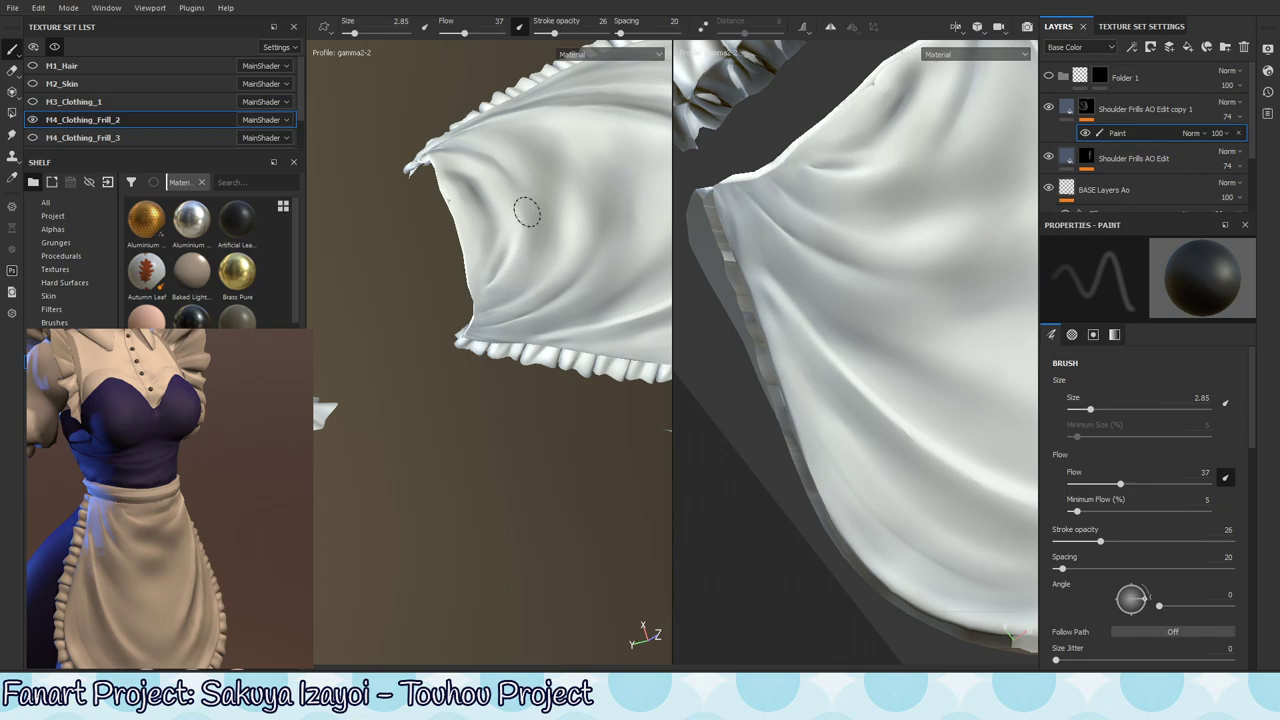
left_click_drag(547, 278, 547, 230, "alt")
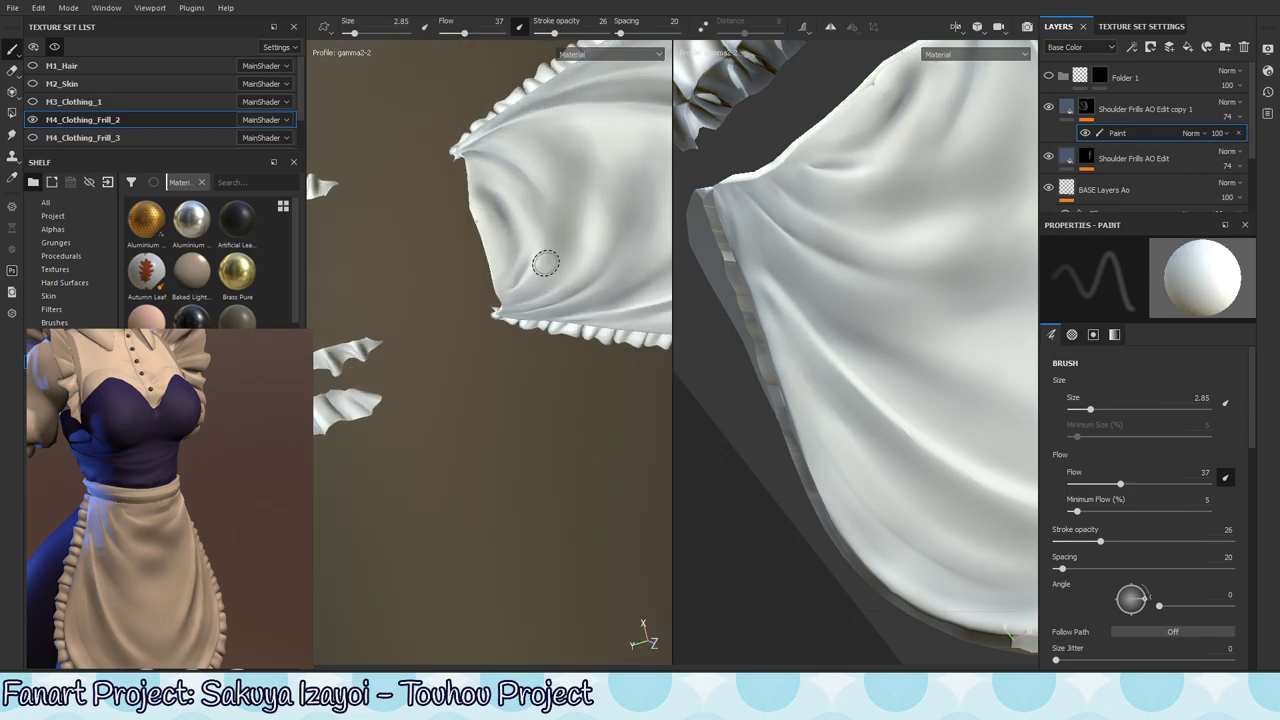
left_click_drag(521, 305, 506, 229, "alt")
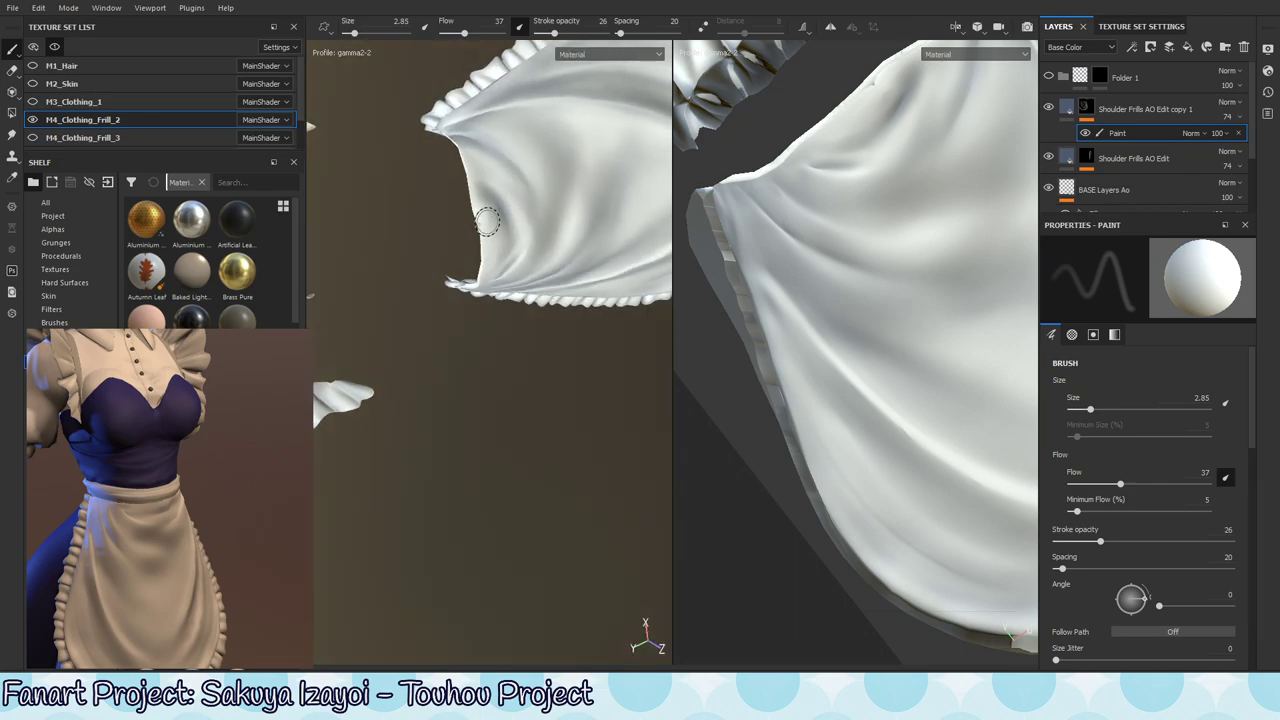
key("x")
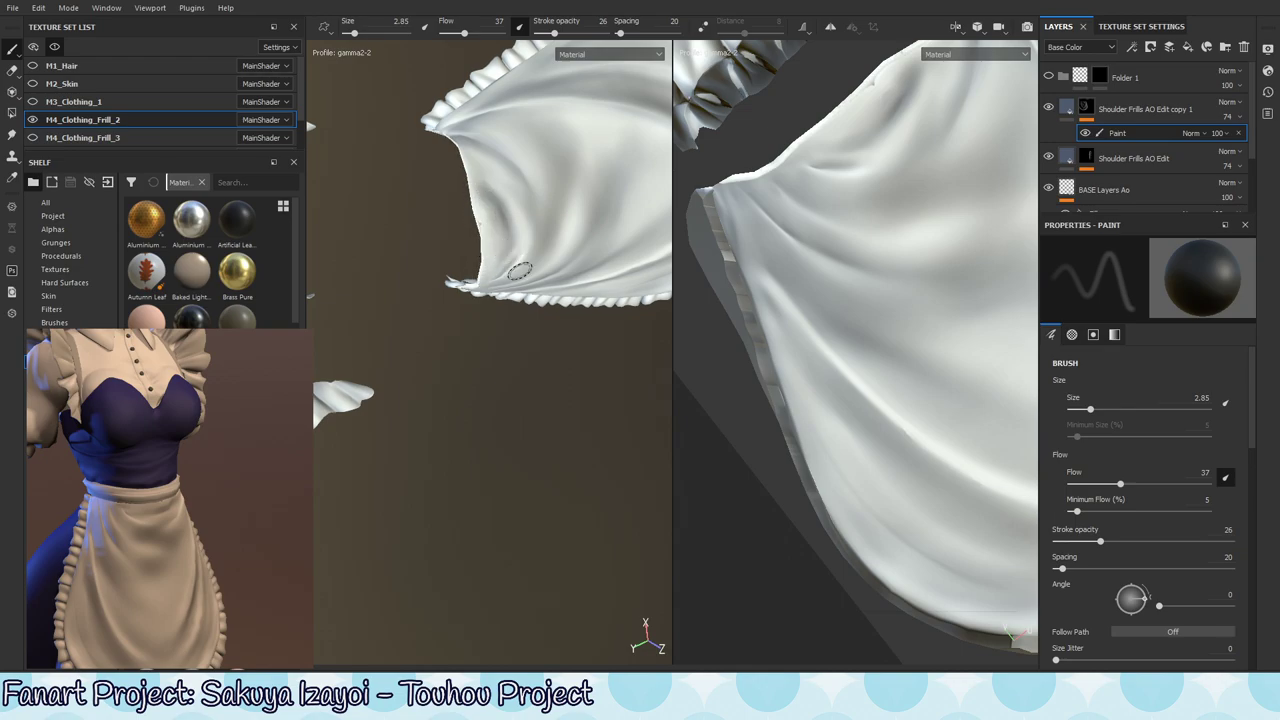
left_click_drag(471, 305, 514, 223, "alt")
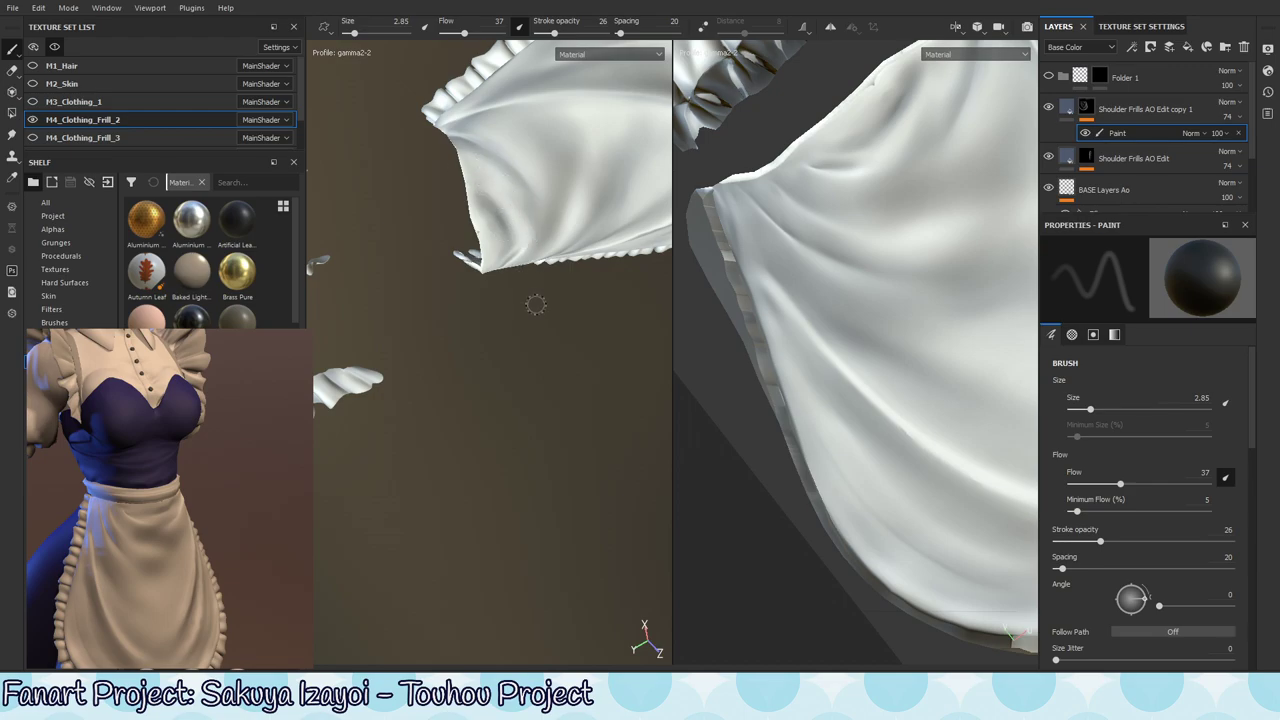
mouse_move(535, 304)
left_mouse_down("alt")
mouse_move(580, 200)
mouse_move(583, 126)
left_mouse_up("alt")
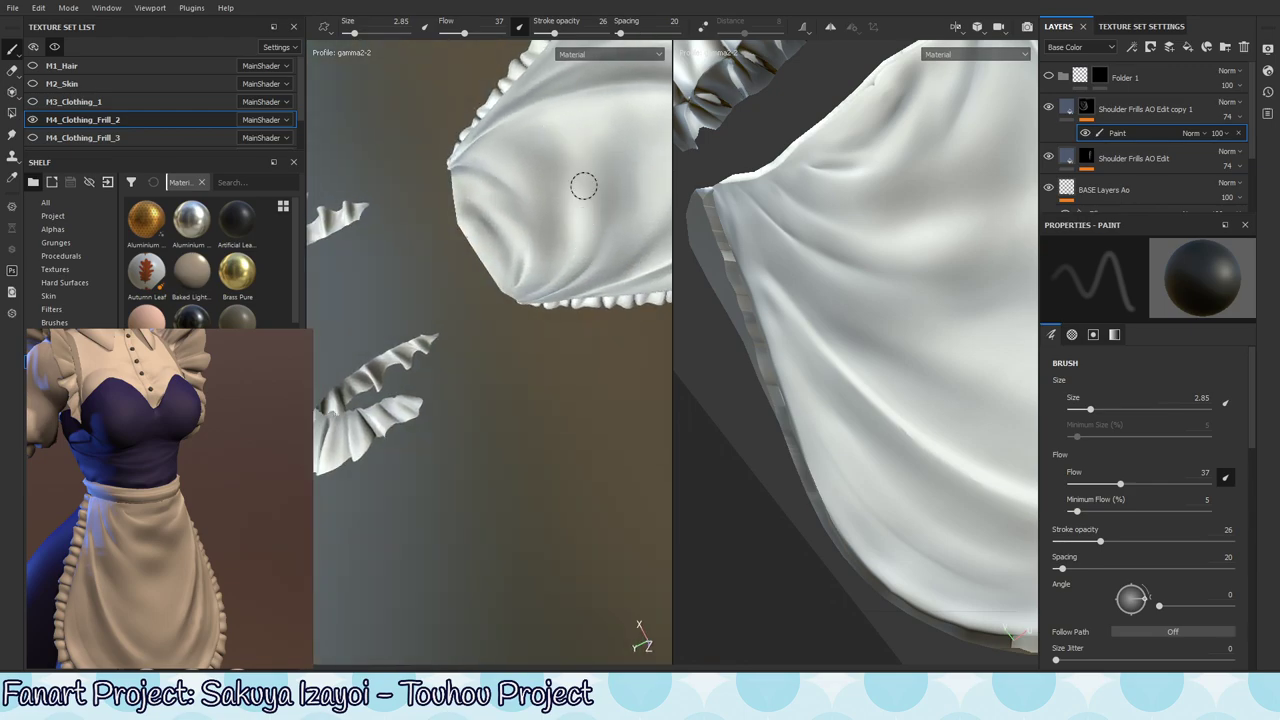
mouse_move(584, 186)
left_mouse_down("alt")
mouse_move(394, 331)
mouse_move(598, 190)
left_mouse_up("alt")
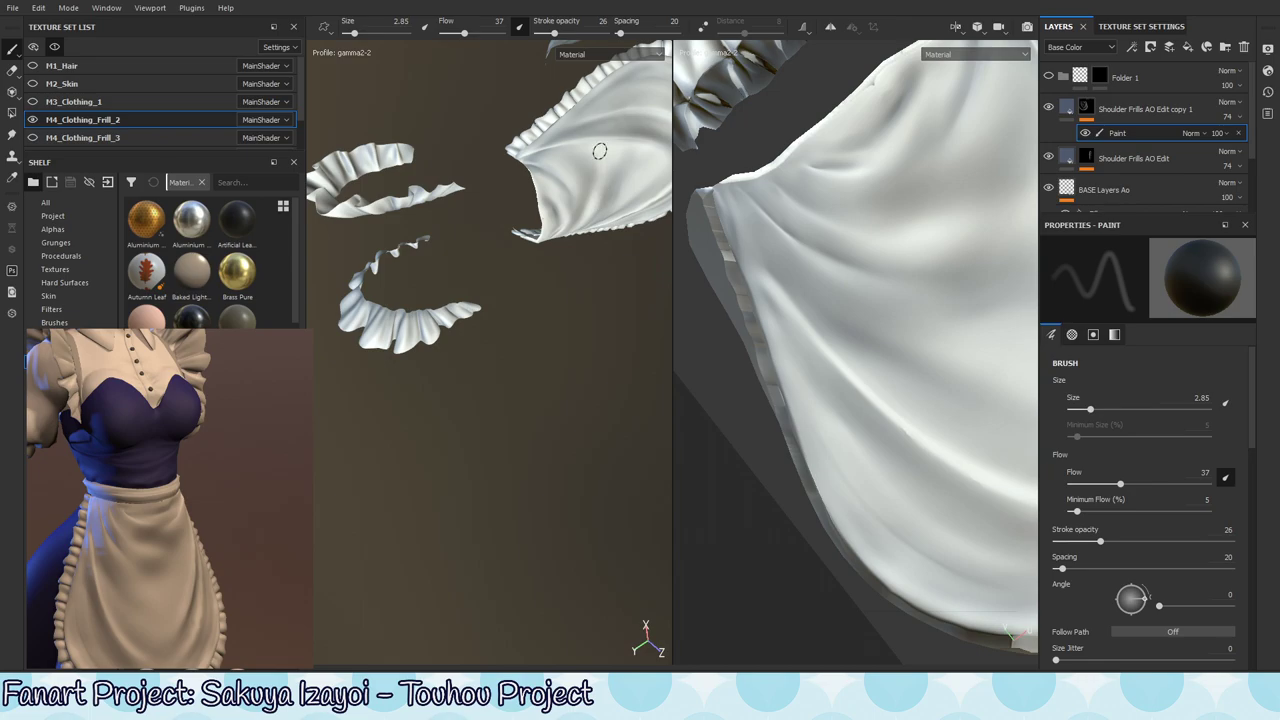
- Try a white stroke across the waist folds at brush size 5.33, undo it, and return the brush to black
key("x")
right_click_drag(598, 166, 620, 168, "ctrl")
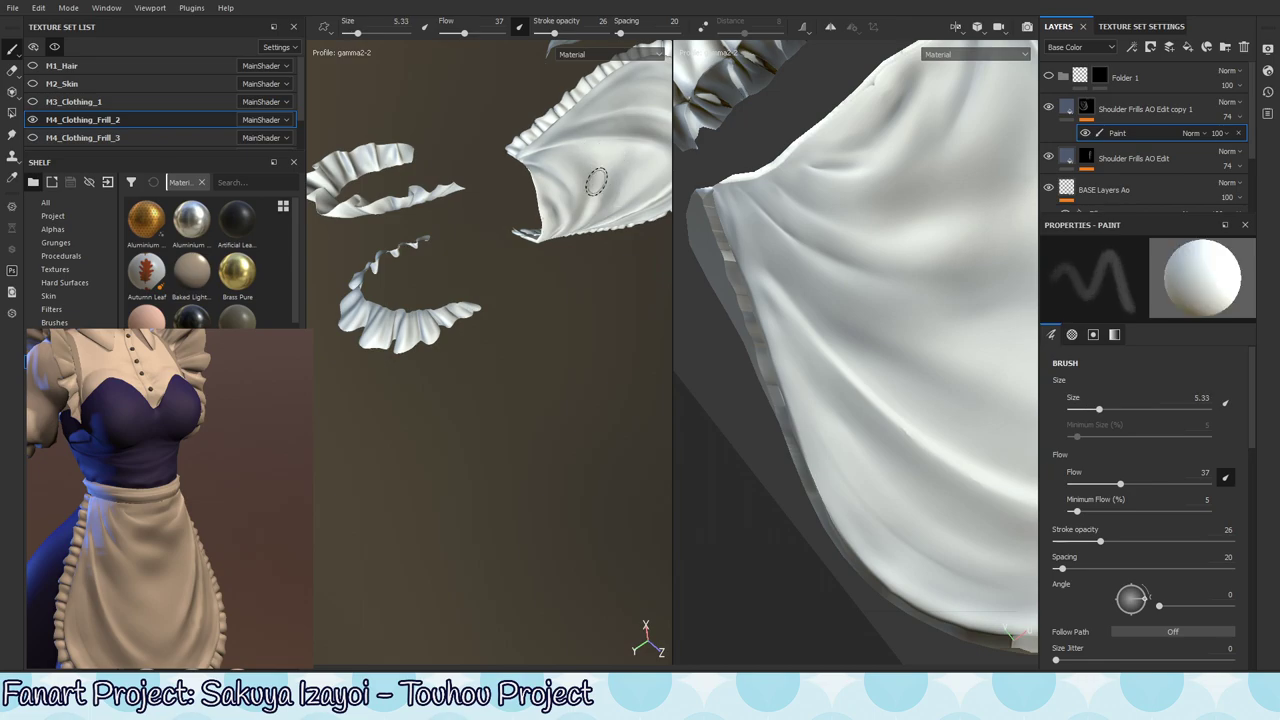
key("x")
key("x")
left_click_drag(597, 188, 593, 212)
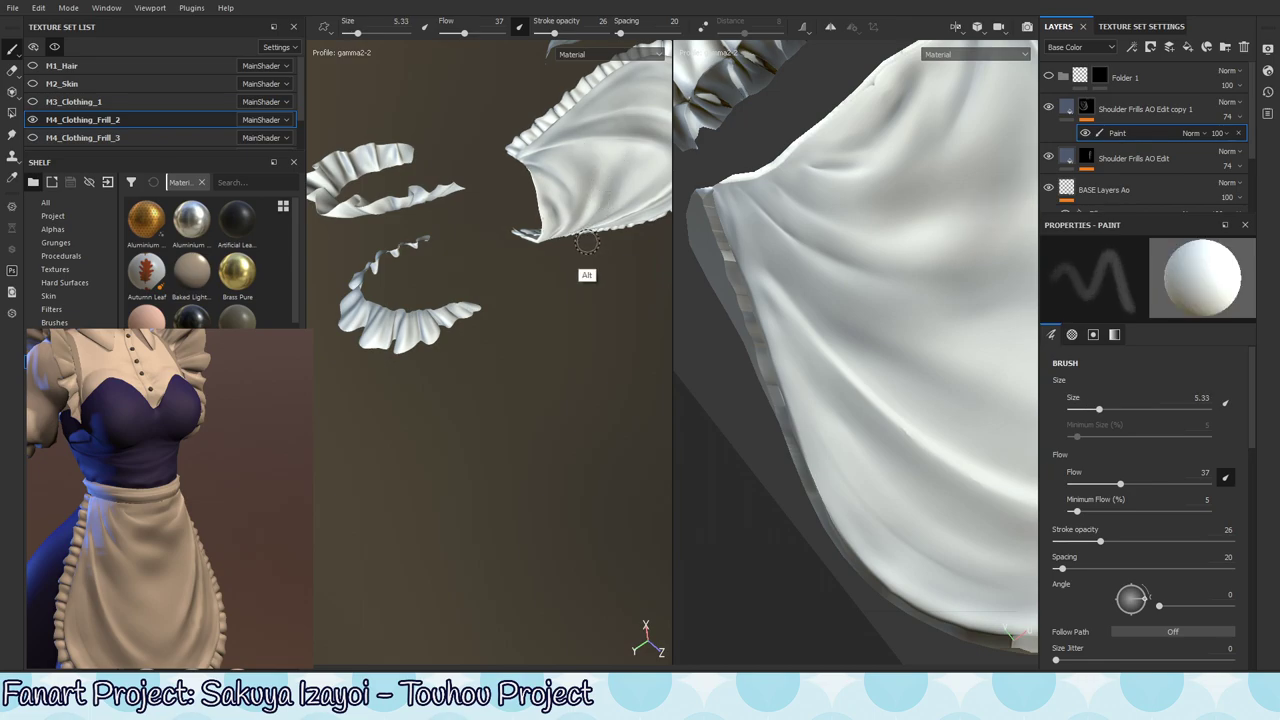
key("ctrl+z")
key("x")
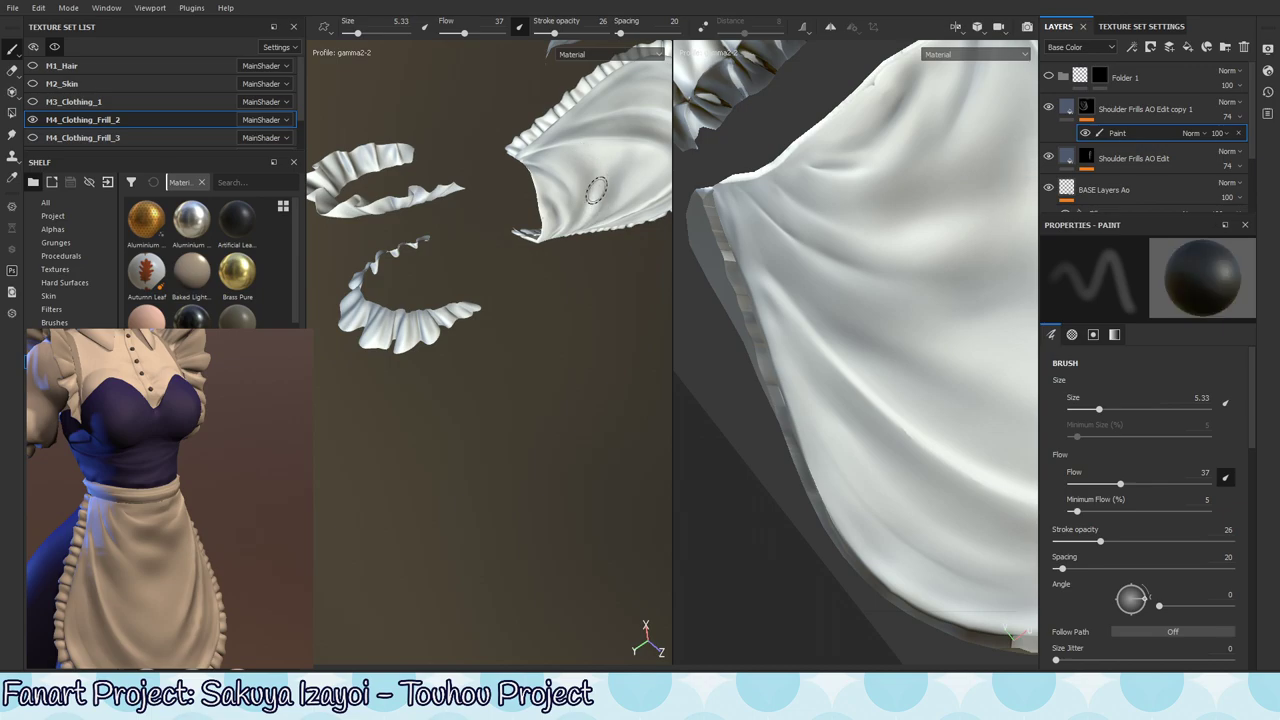
- Set the brush size to 3.79 and blend the shading on the apron's outer folds, alternating white and black
right_click_drag(591, 191, 676, 274, "alt")
left_click_drag(563, 231, 520, 363, "alt")
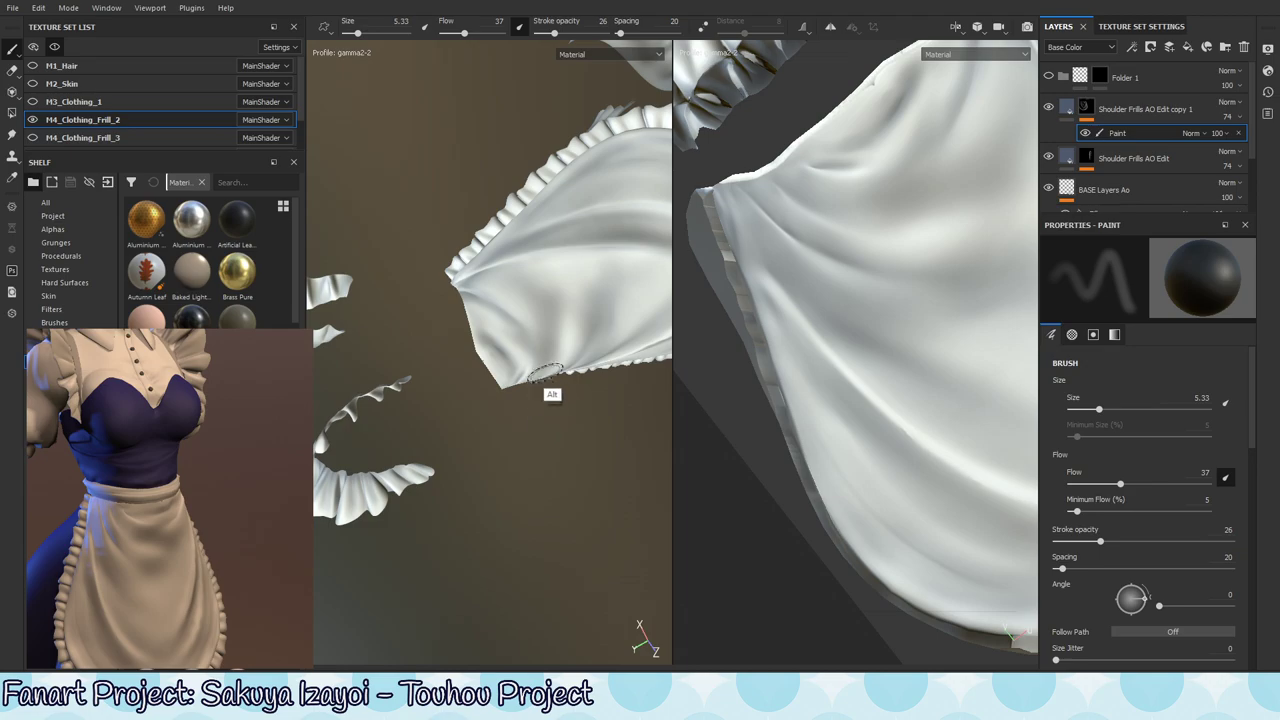
mouse_move(551, 285)
left_mouse_down("alt")
mouse_move(580, 347)
mouse_move(540, 246)
mouse_move(505, 327)
mouse_move(468, 232)
mouse_move(480, 170)
mouse_move(439, 221)
mouse_move(450, 200)
left_mouse_up("alt")
right_click_drag(462, 180, 442, 186, "ctrl")
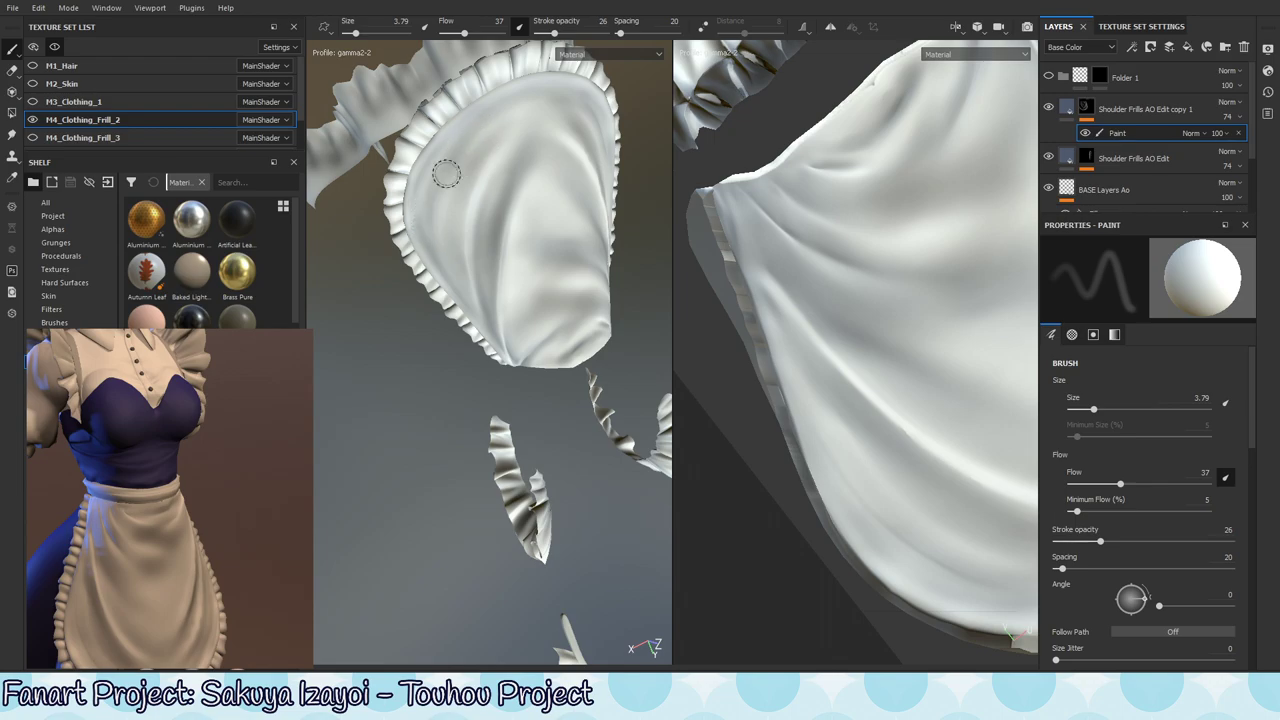
key("x")
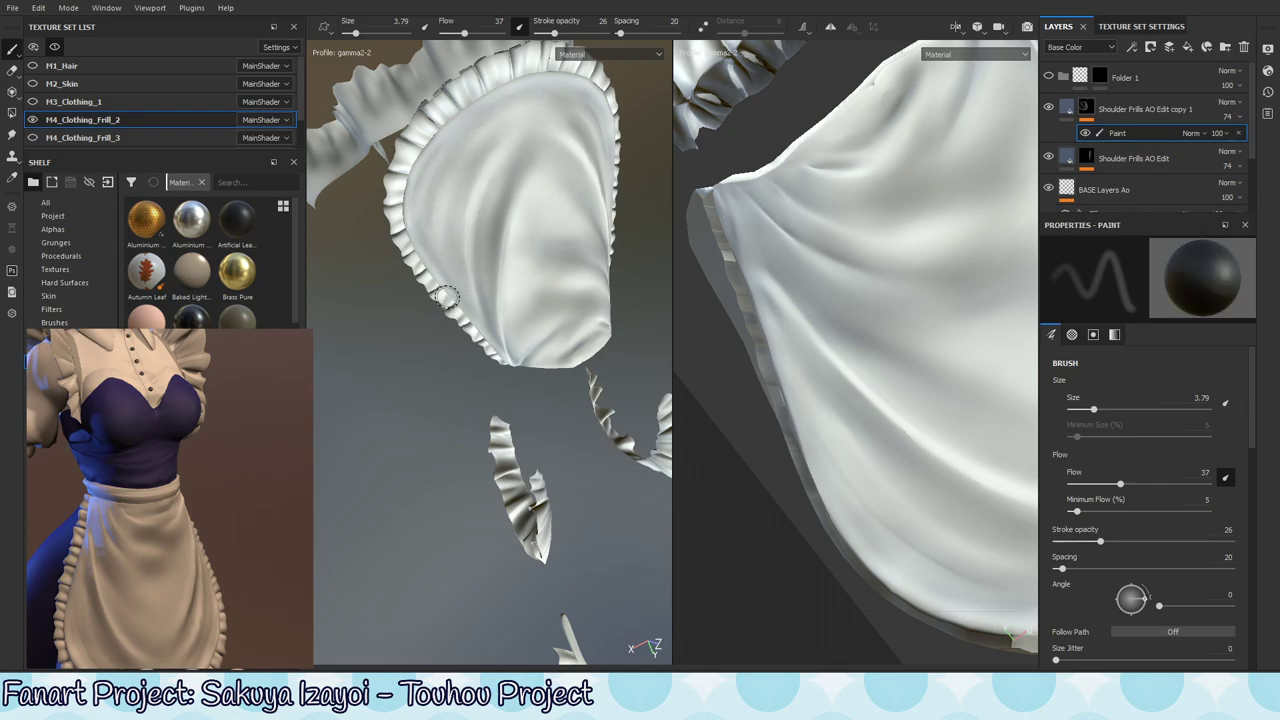
- Shade the apron's lower side where it curves into the hem, alternating black and white
left_click_drag(446, 296, 580, 177, "alt")
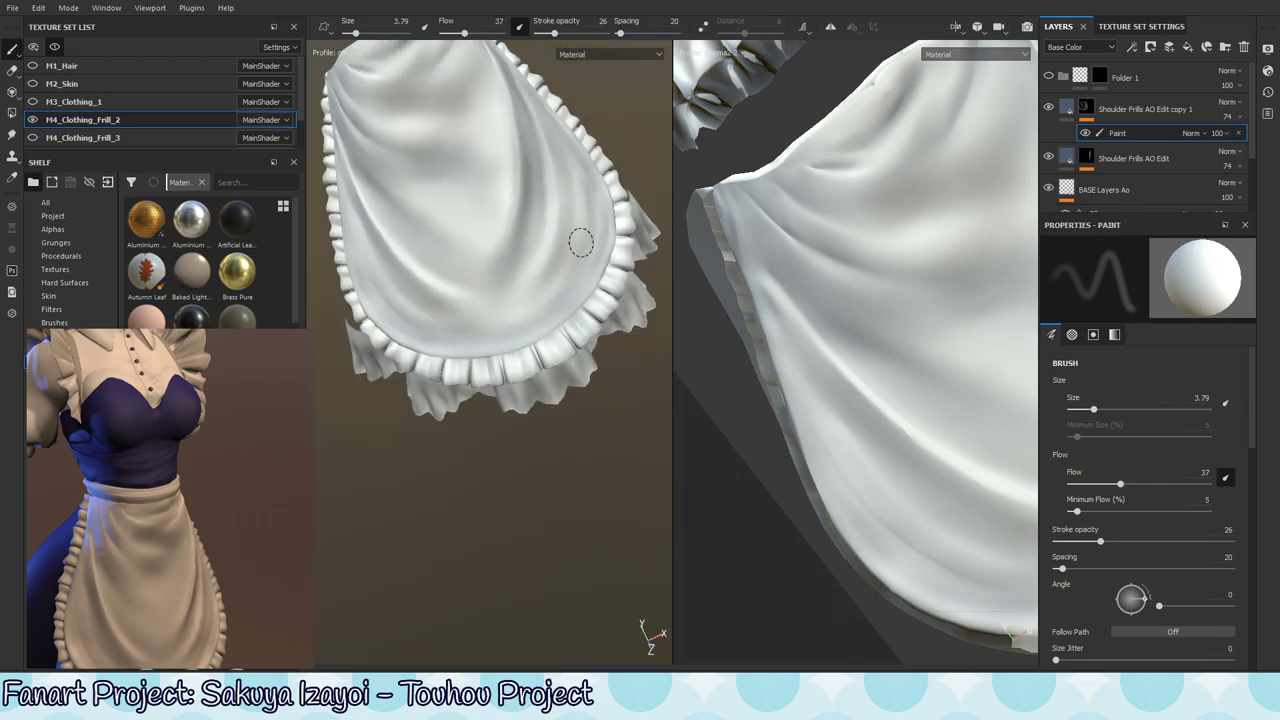
key("x")
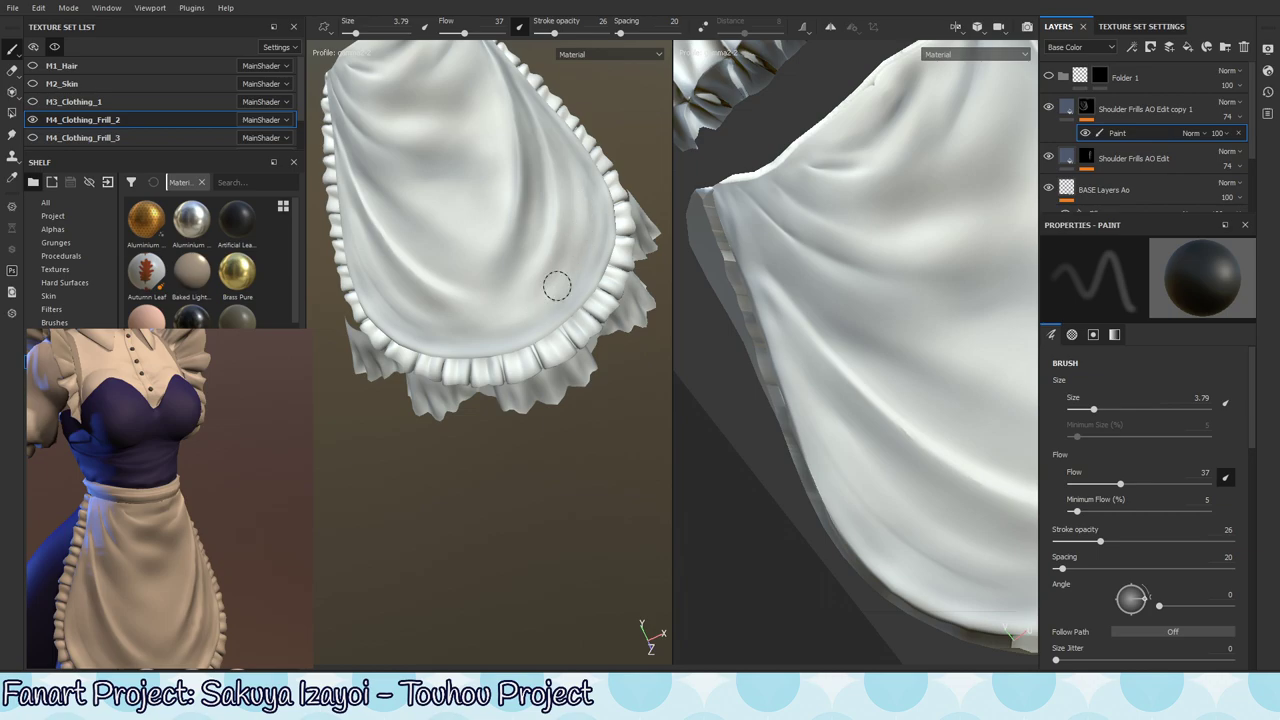
key("x")
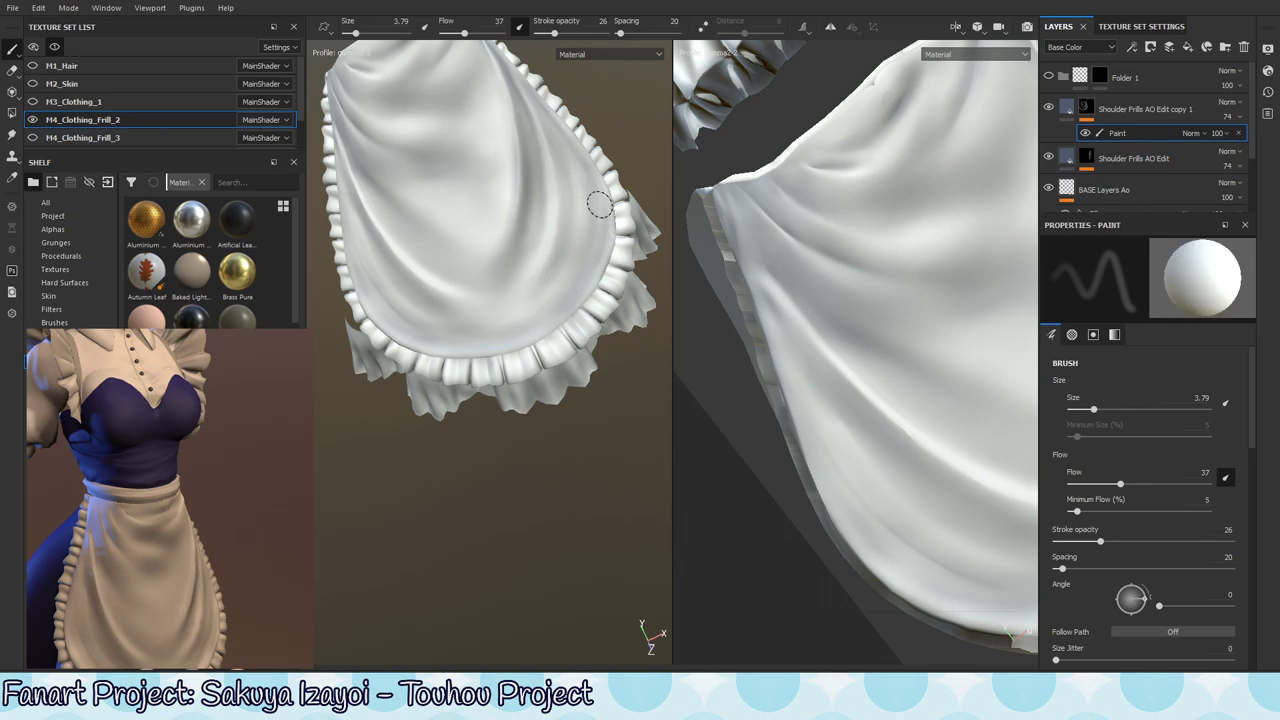
left_click_drag(556, 298, 532, 322)
- Paint a white shading stroke along the opposite side edge beside the ruffle down into the hem's curve, and return the brush to black
right_click_drag(617, 288, 566, 333, "alt")
left_click_drag(566, 333, 563, 353, "alt")
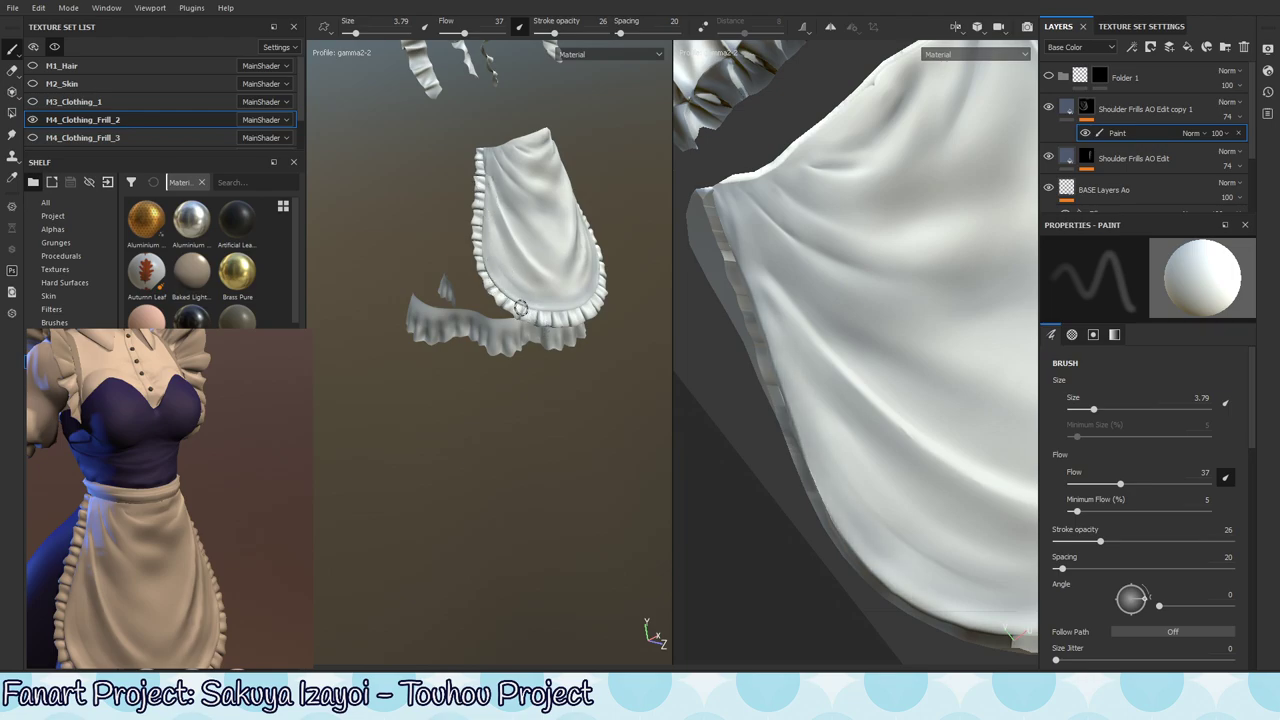
scroll(520, 310, "up", 5)
key("x")
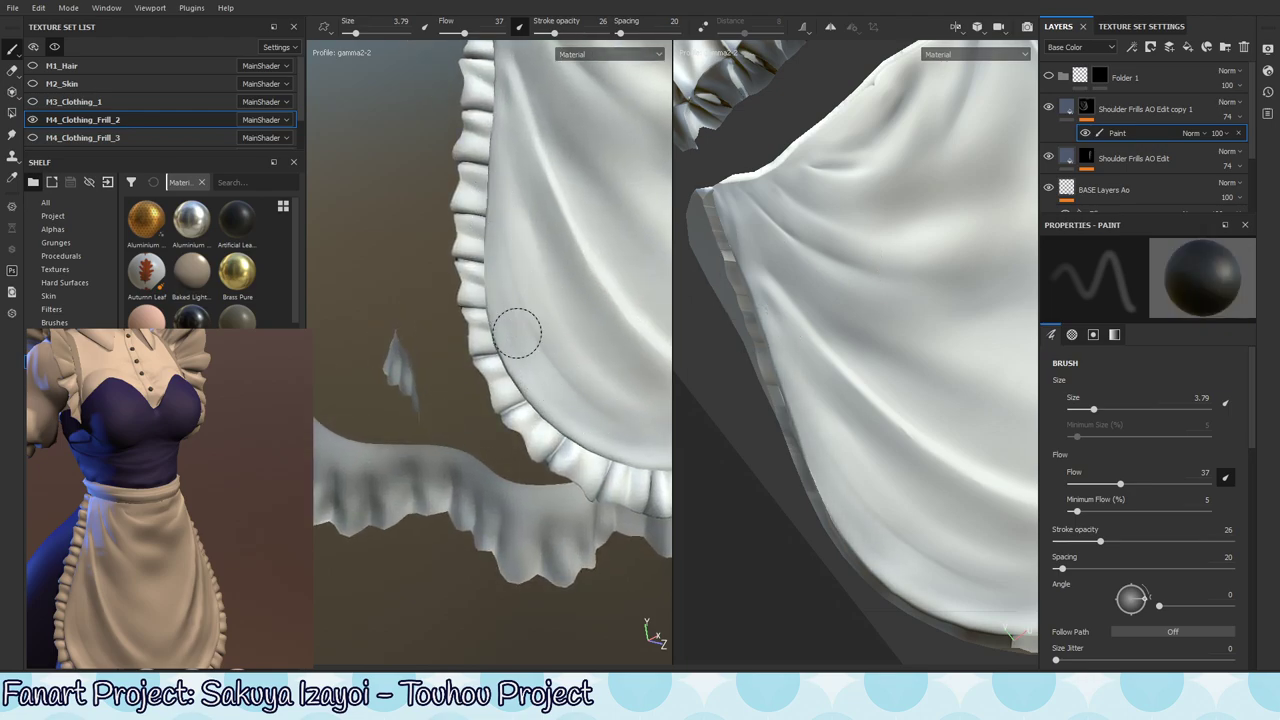
key("x")
left_click_drag(497, 222, 600, 474)
key("x")
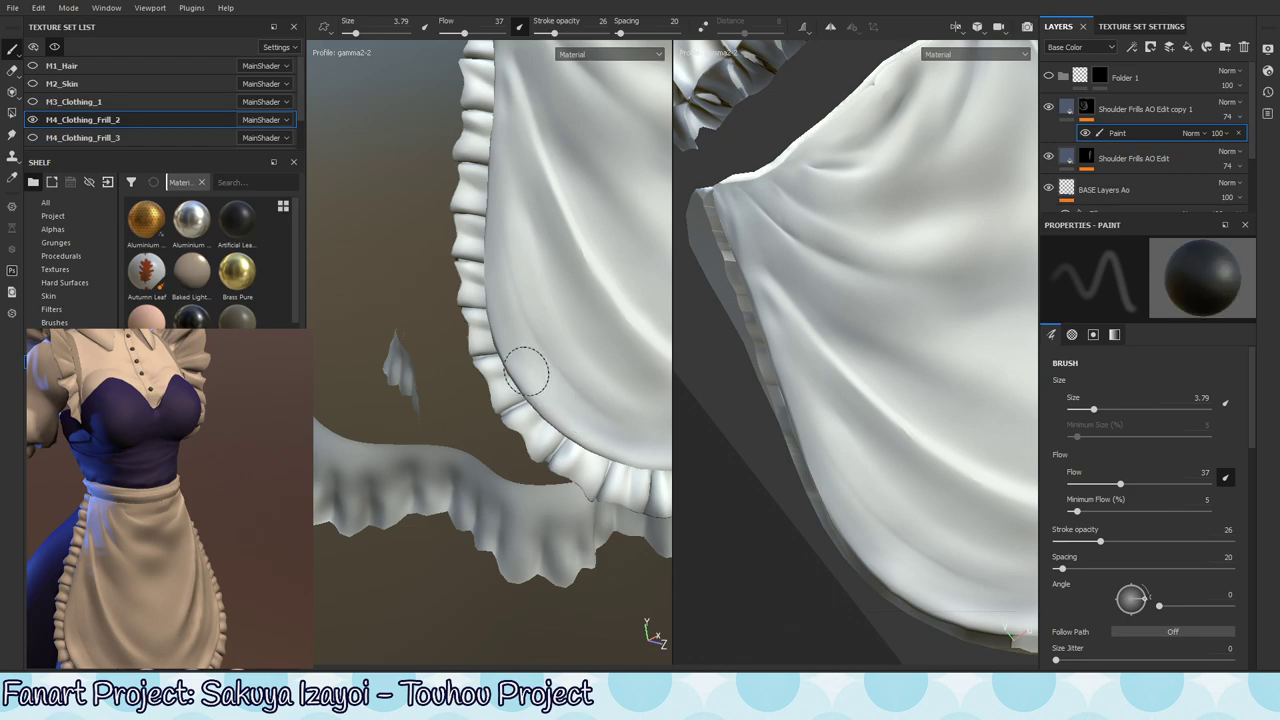
- Even out the shading around the whole curved hem from below, switching between white and black
right_click_drag(573, 342, 373, 464, "alt")
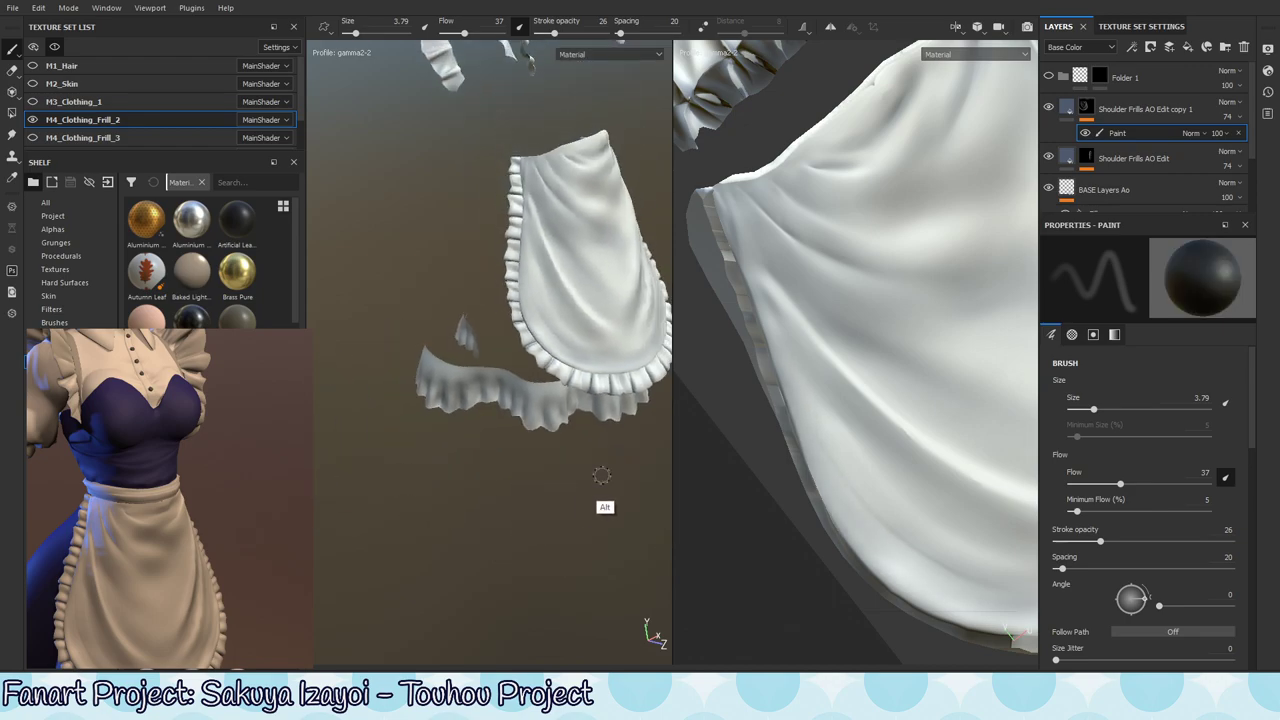
mouse_move(603, 476)
left_mouse_down("alt")
mouse_move(578, 455)
mouse_move(518, 321)
mouse_move(603, 476)
mouse_move(529, 314)
mouse_move(573, 347)
mouse_move(653, 306)
left_mouse_up("alt")
key("x")
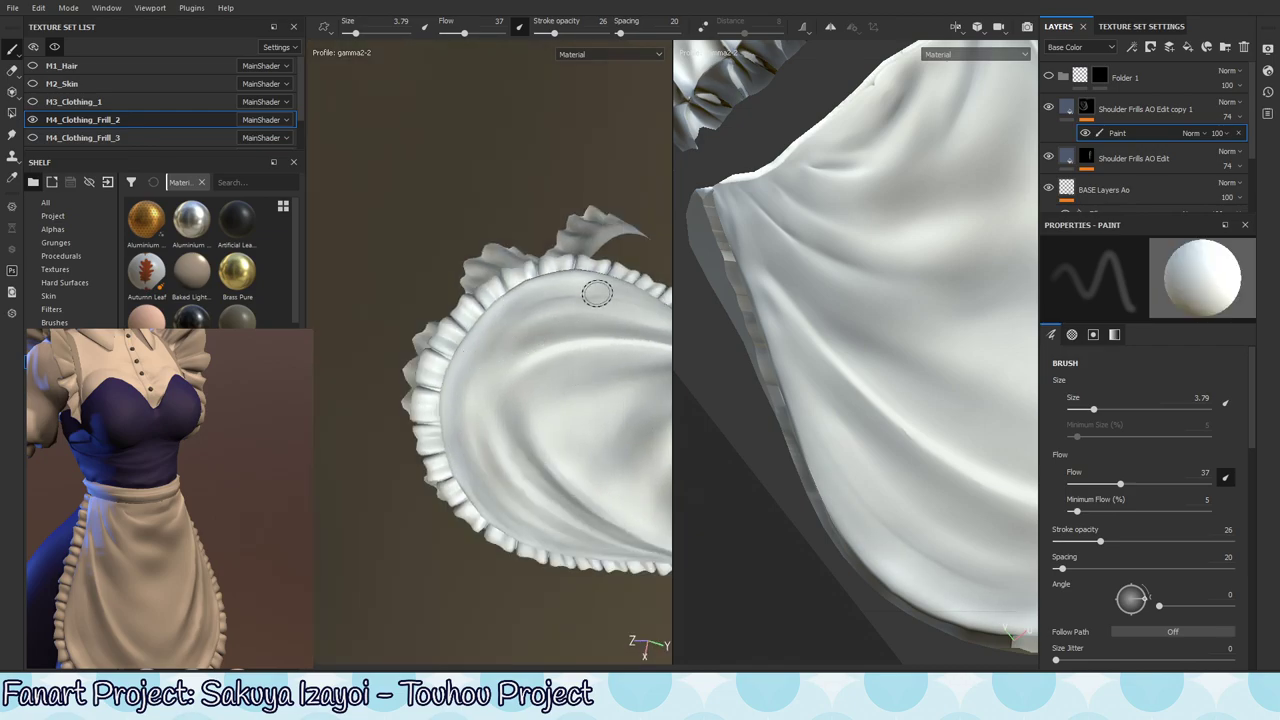
key("x")
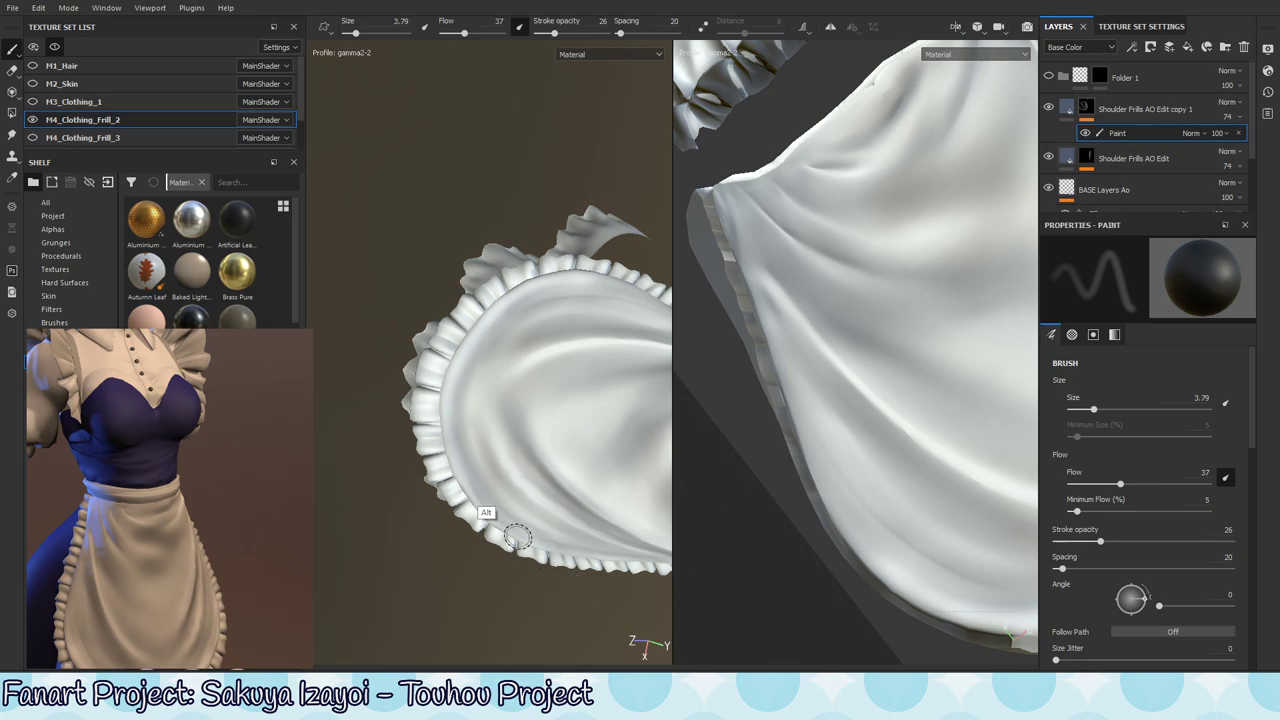
mouse_move(480, 517)
left_mouse_down("alt")
mouse_move(471, 409)
mouse_move(477, 506)
left_mouse_up("alt")
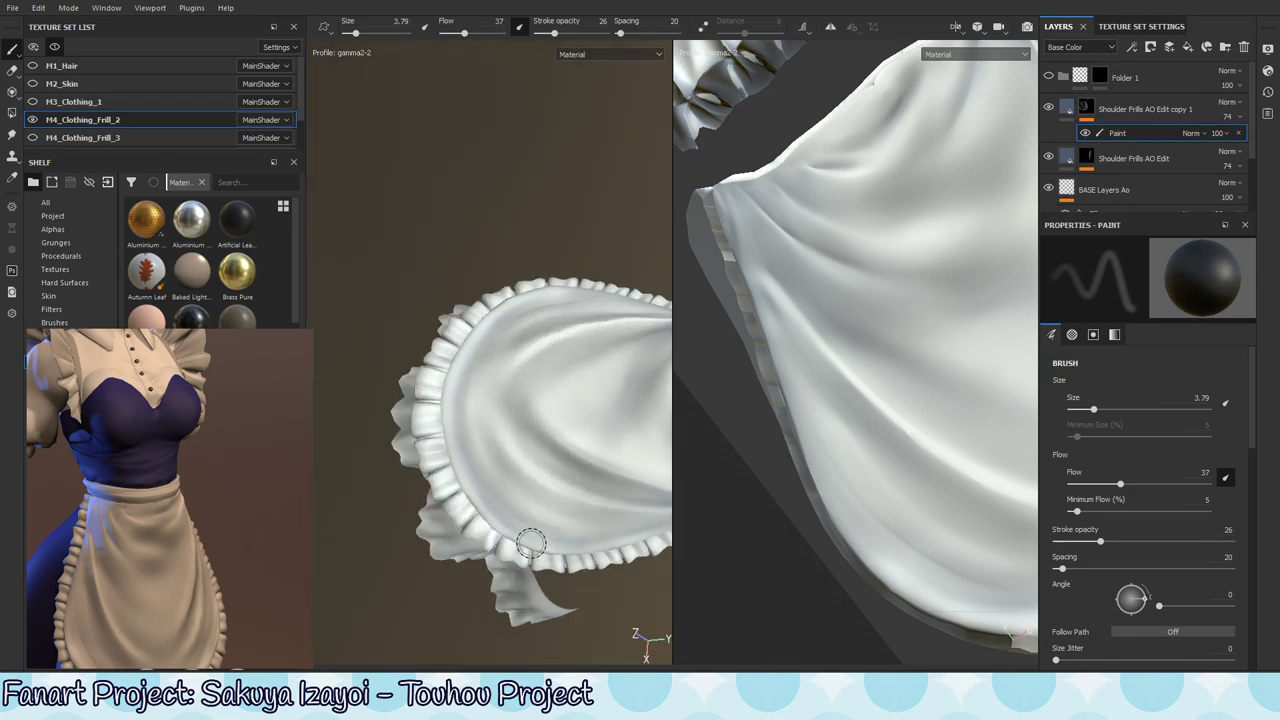
- Rework the shading along the apron's long side edge from the waist corner to the hem, in black and white
left_click_drag(561, 563, 594, 500, "alt")
right_click_drag(597, 472, 620, 457, "alt")
left_click_drag(620, 457, 568, 468, "alt")
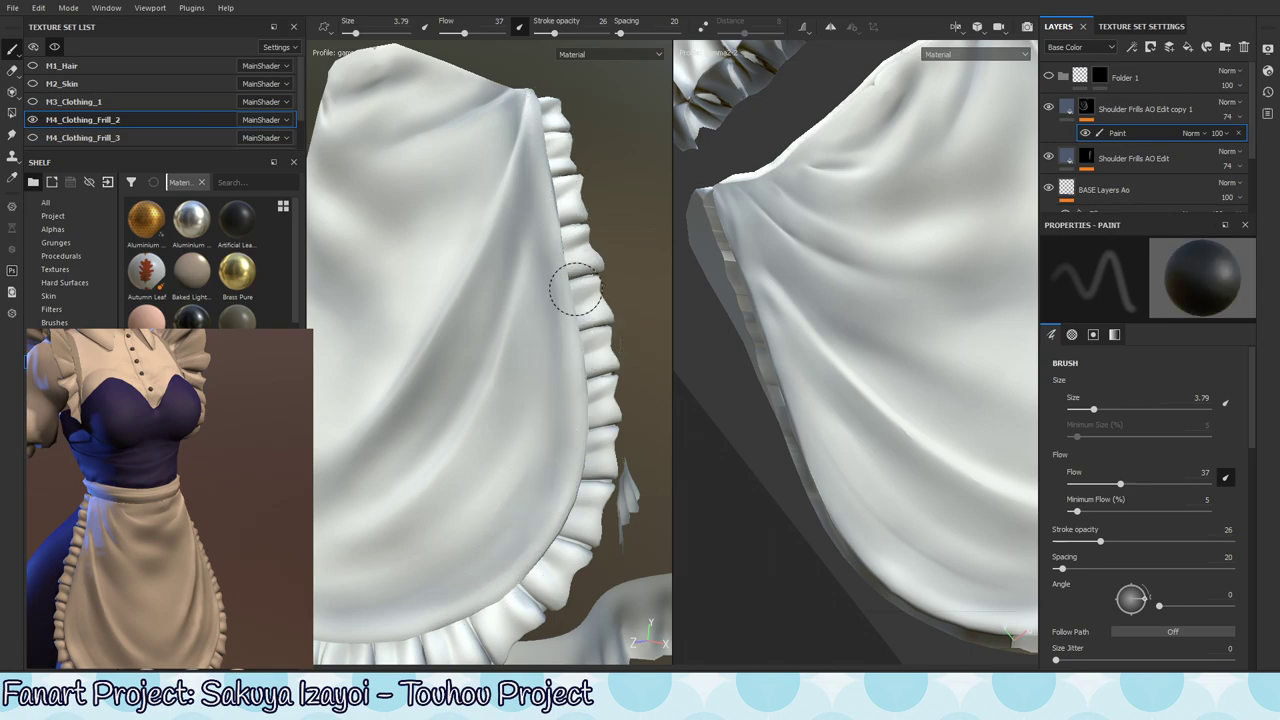
middle_click_drag(575, 505, 580, 398, "alt")
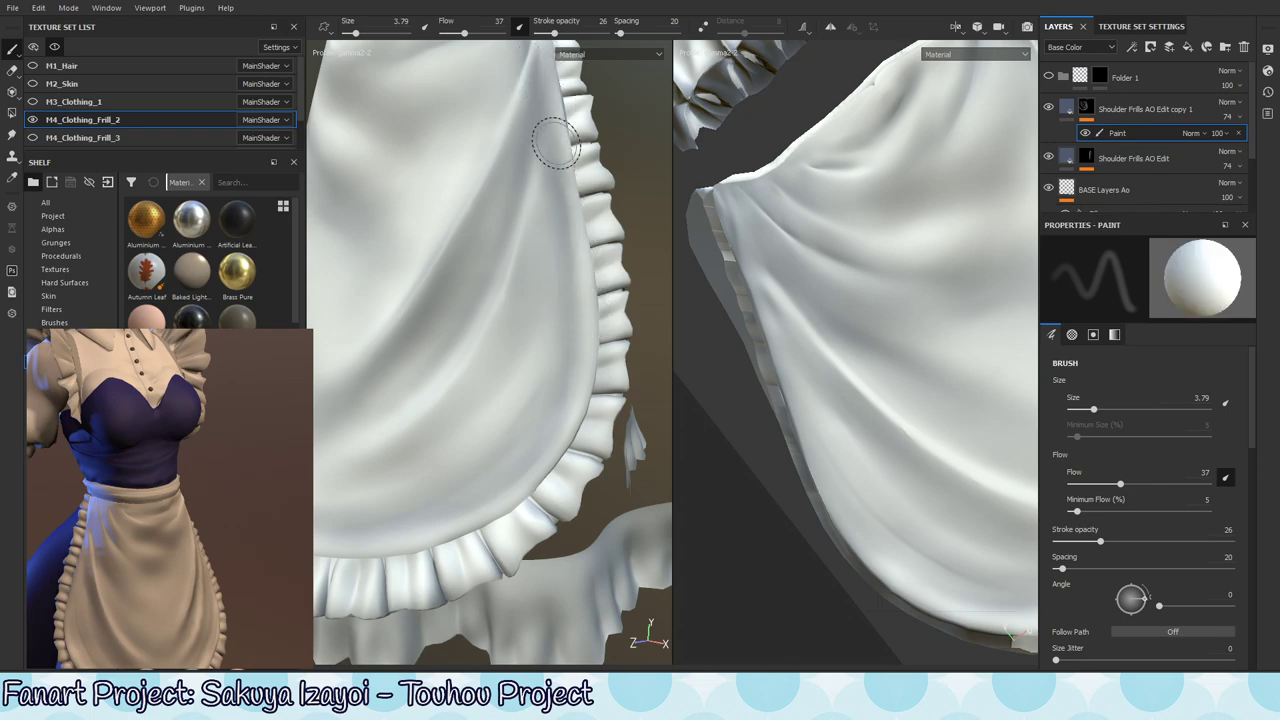
middle_click_drag(540, 112, 546, 217, "alt")
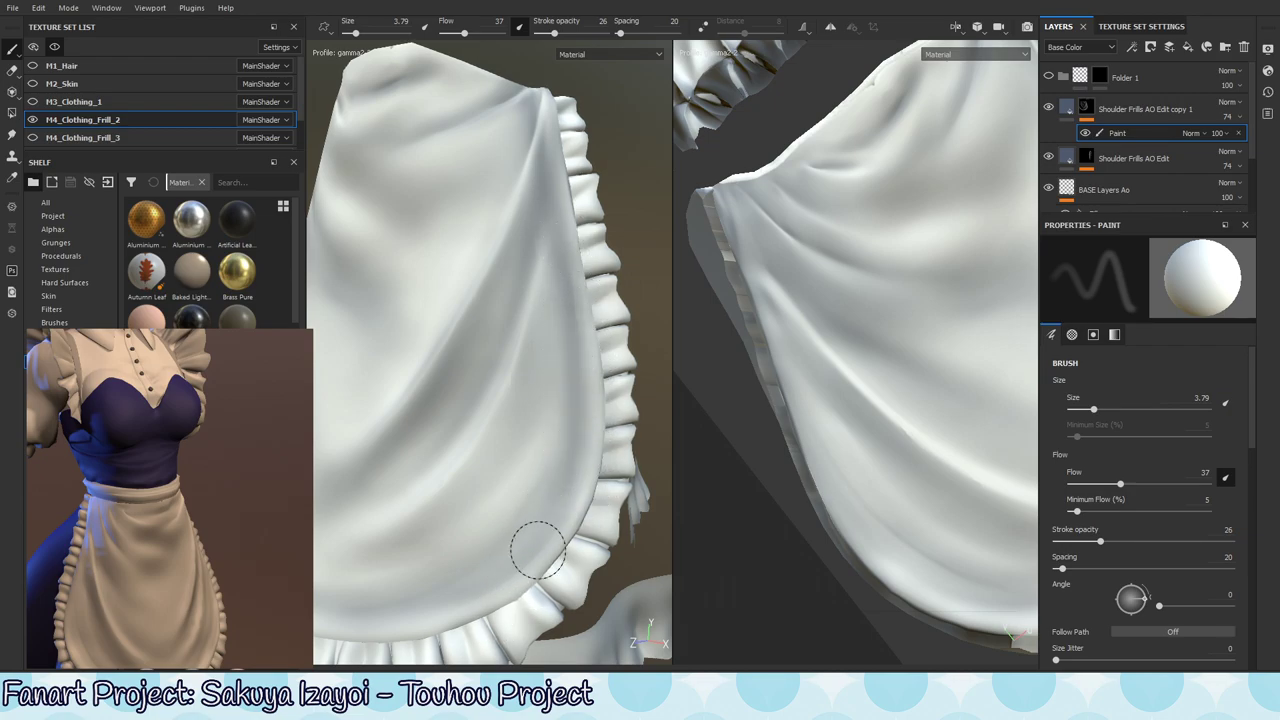
- Reinforce the shading along the bottom hem above the ruffle in white
left_click_drag(514, 586, 636, 425, "alt")
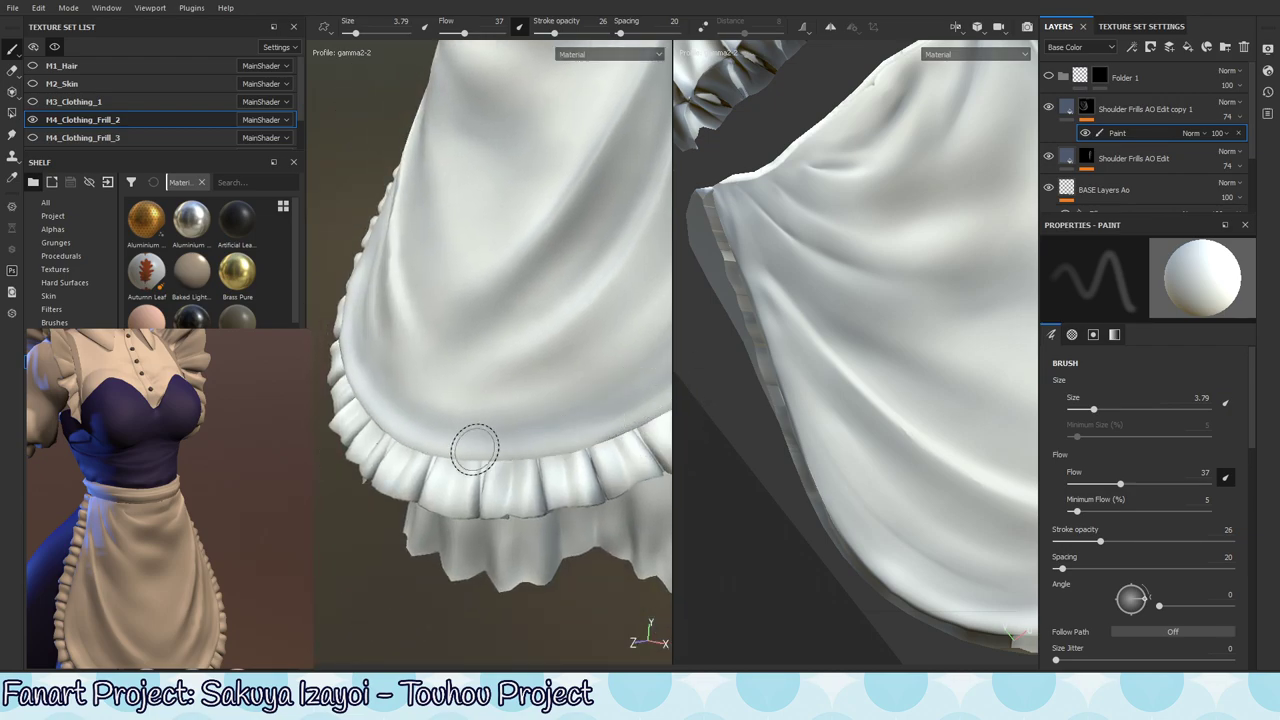
left_click_drag(493, 422, 414, 374, "alt")
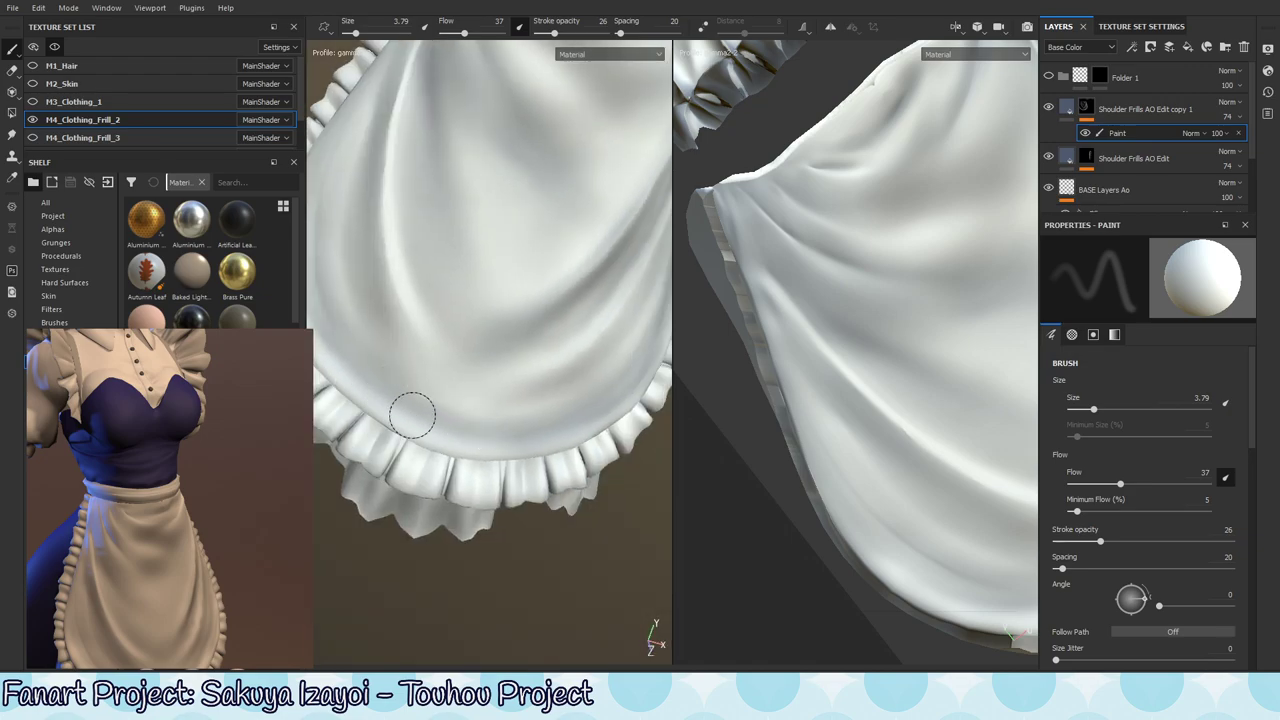
mouse_move(610, 500)
left_mouse_down("alt")
mouse_move(557, 449)
mouse_move(560, 400)
left_mouse_up("alt")
- Soften the shading in black along the apron's side edge and around the curved hem corner beside the ruffle
key("x")
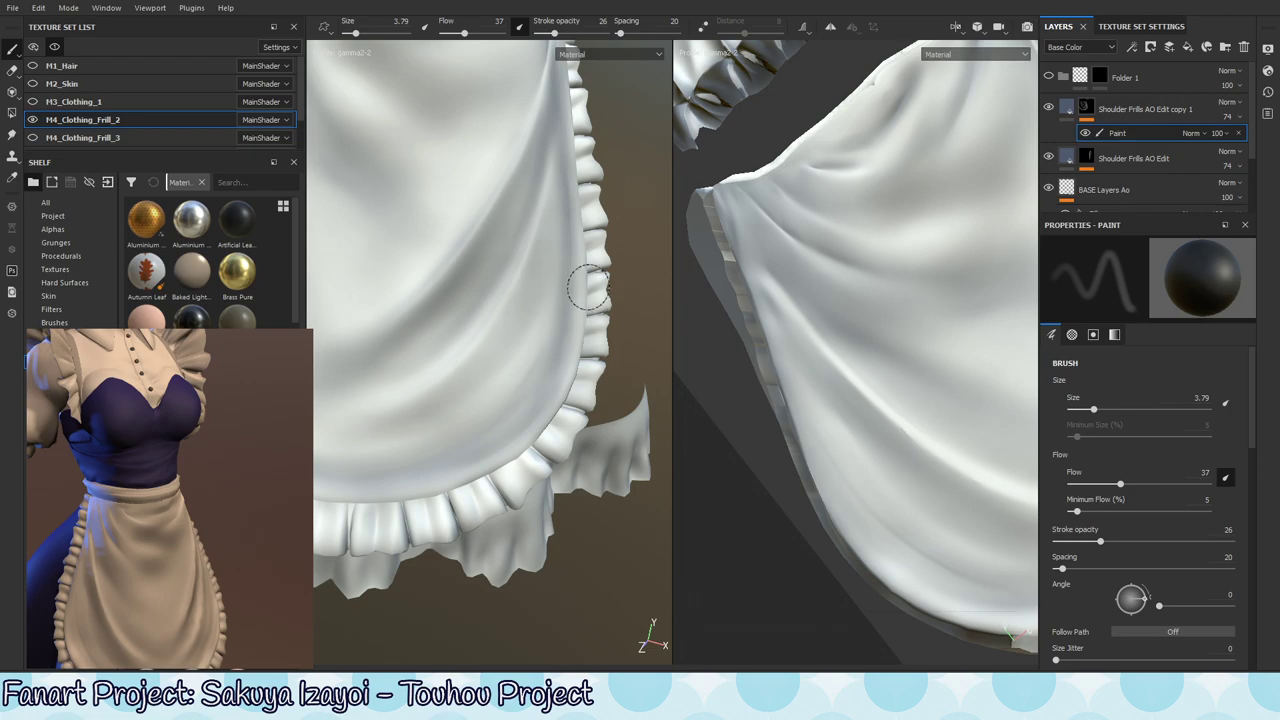
mouse_move(588, 287)
left_mouse_down("alt")
mouse_move(590, 232)
mouse_move(595, 248)
mouse_move(579, 200)
left_mouse_up("alt")
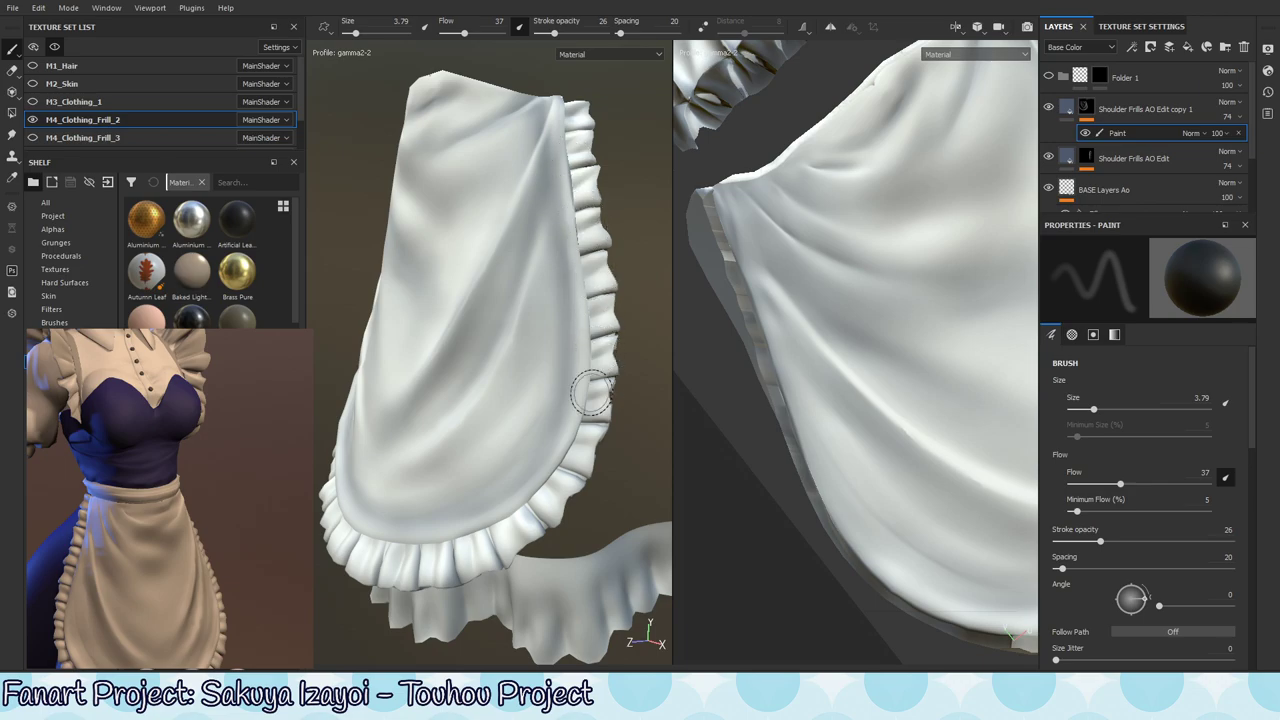
middle_click_drag(548, 538, 555, 432, "alt")
right_click_drag(555, 432, 560, 425, "alt")
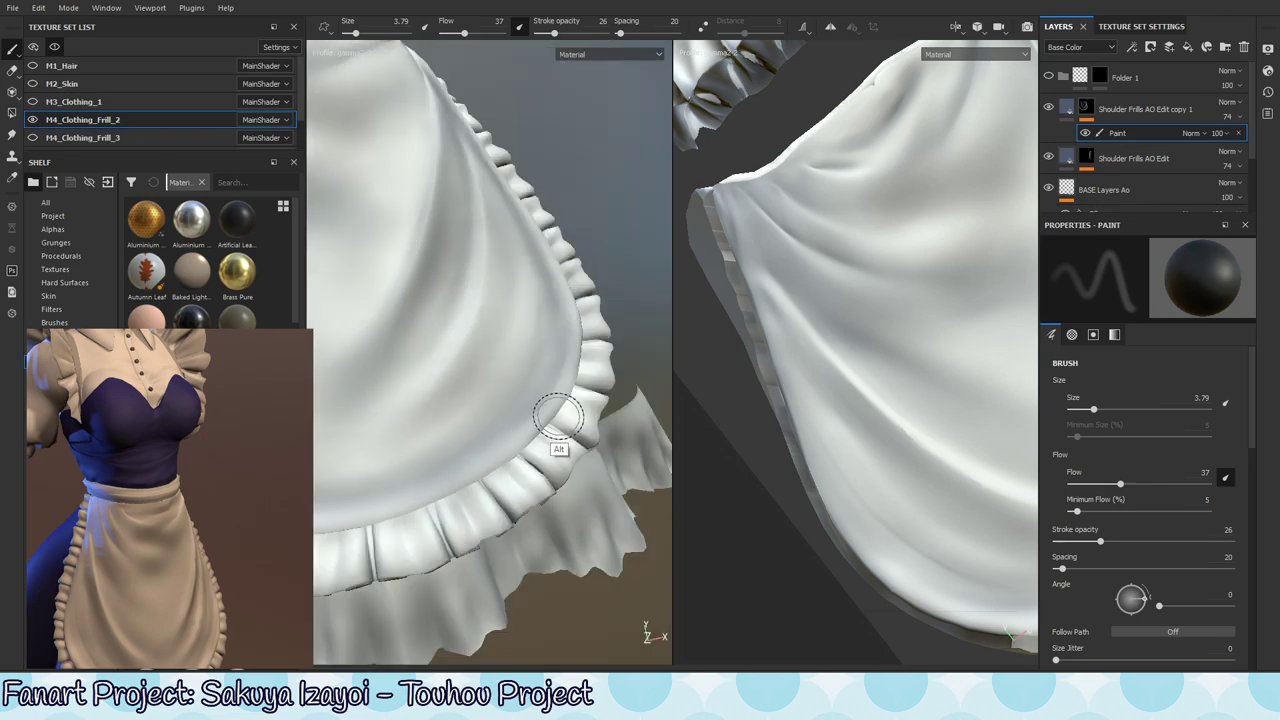
left_click_drag(560, 425, 606, 398, "alt")
left_click_drag(503, 472, 536, 262, "alt")
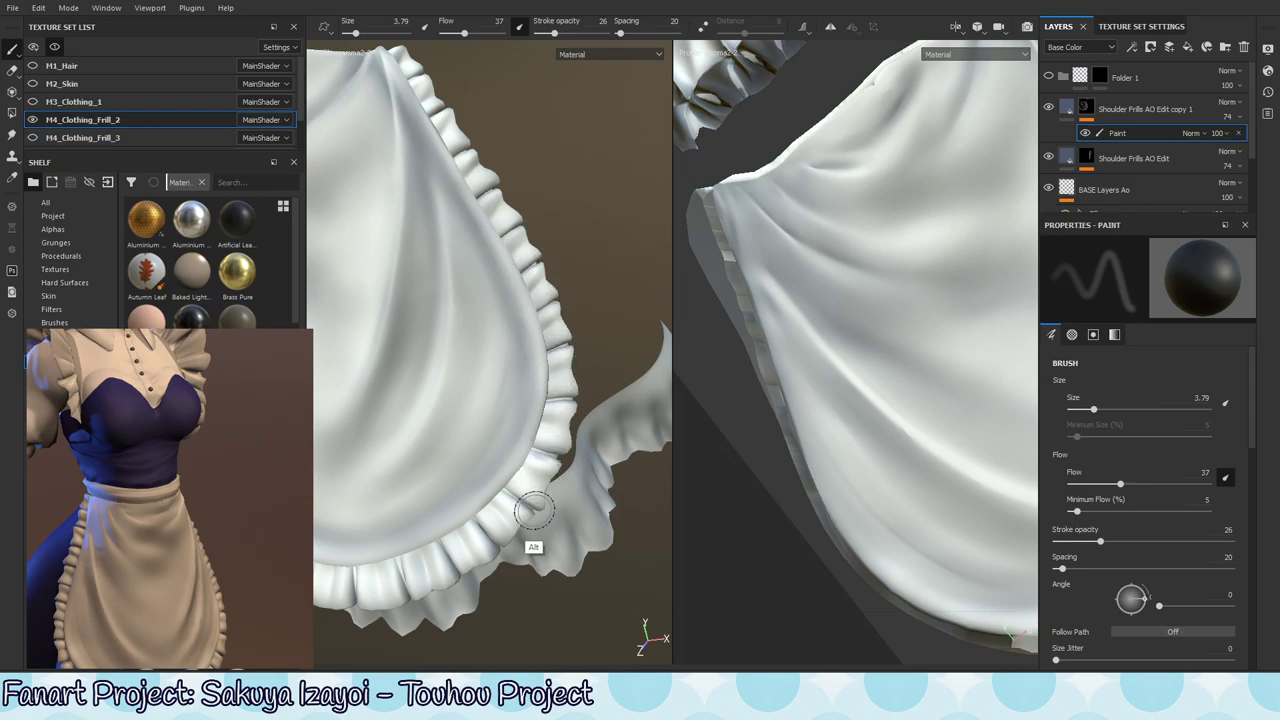
left_click_drag(528, 523, 570, 345, "alt")
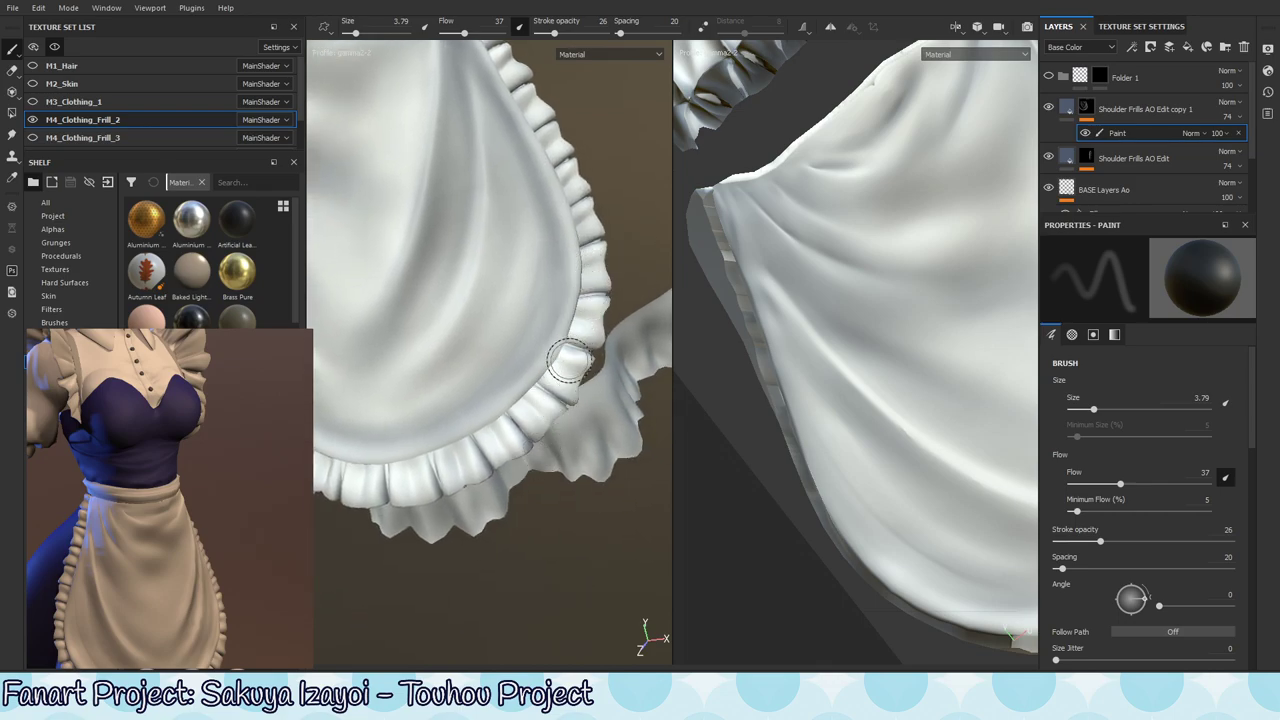
- Deepen the shading in white along the side edge and curved hem, enlarging the brush to 5.24
key("x")
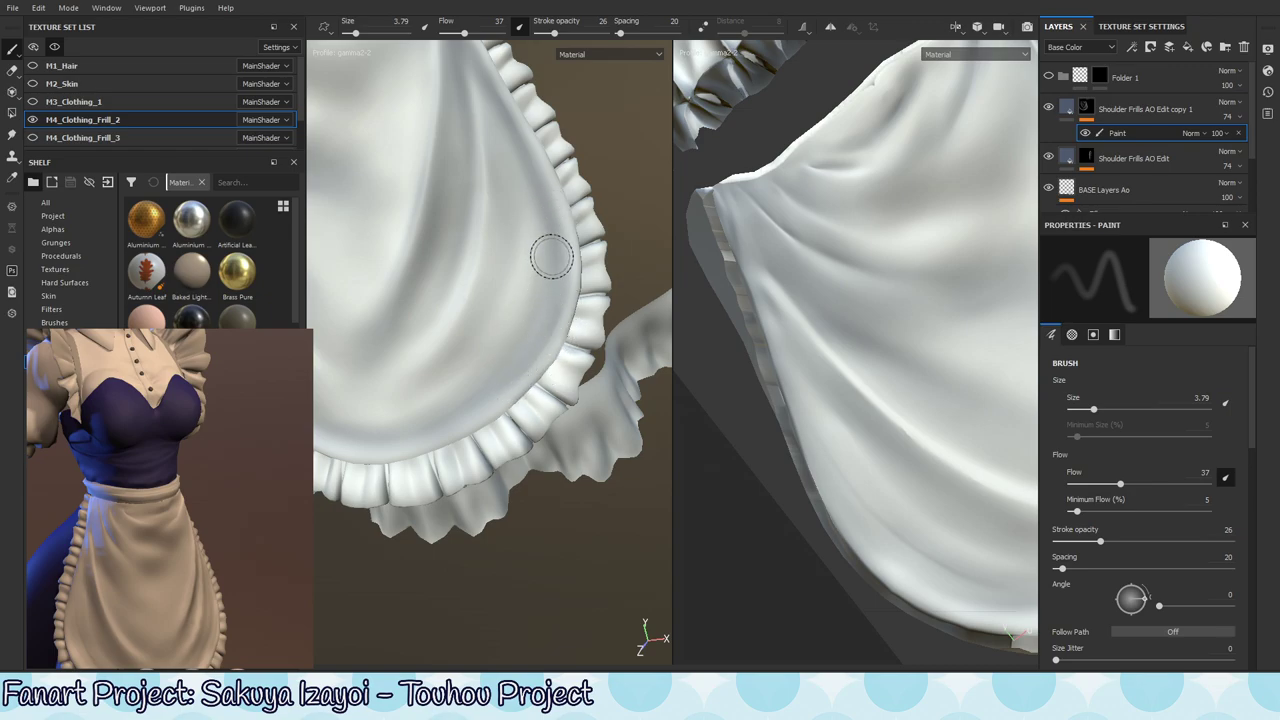
mouse_move(476, 540)
left_mouse_down("alt")
mouse_move(590, 350)
mouse_move(579, 320)
left_mouse_up("alt")
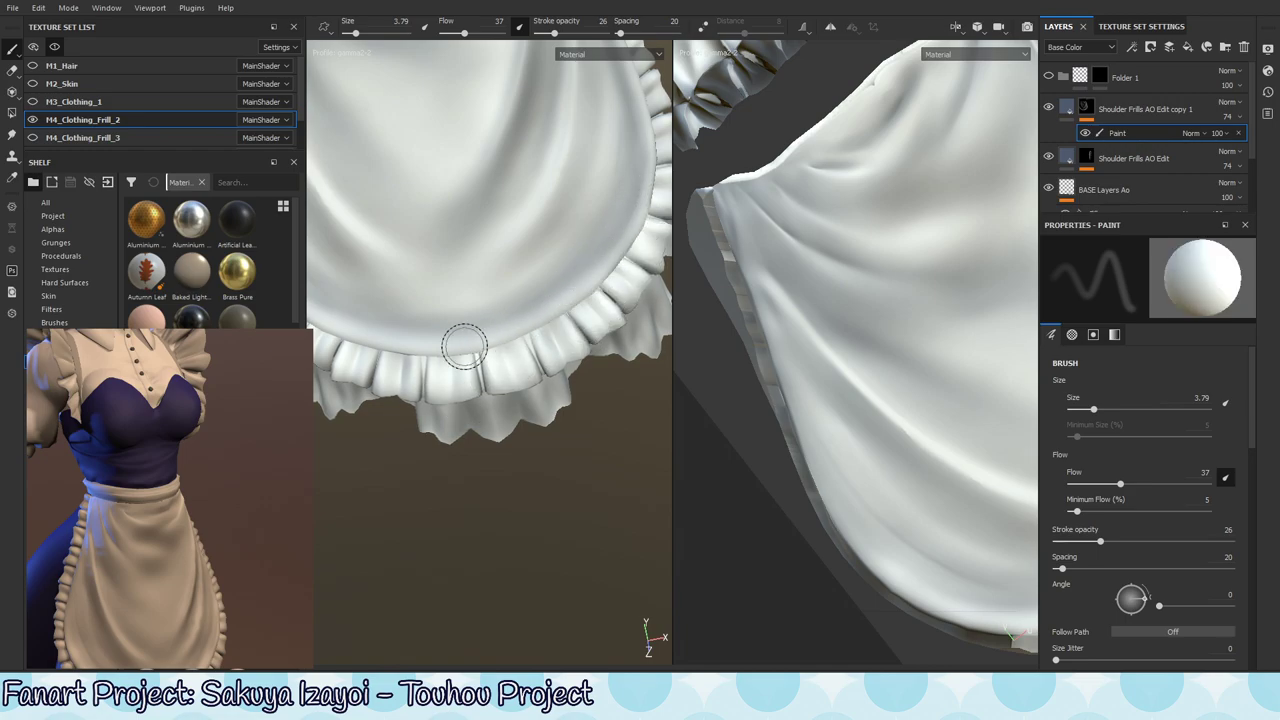
mouse_move(603, 244)
left_mouse_down("alt")
mouse_move(523, 363)
mouse_move(537, 426)
mouse_move(511, 514)
mouse_move(547, 440)
mouse_move(551, 351)
mouse_move(485, 320)
left_mouse_up("alt")
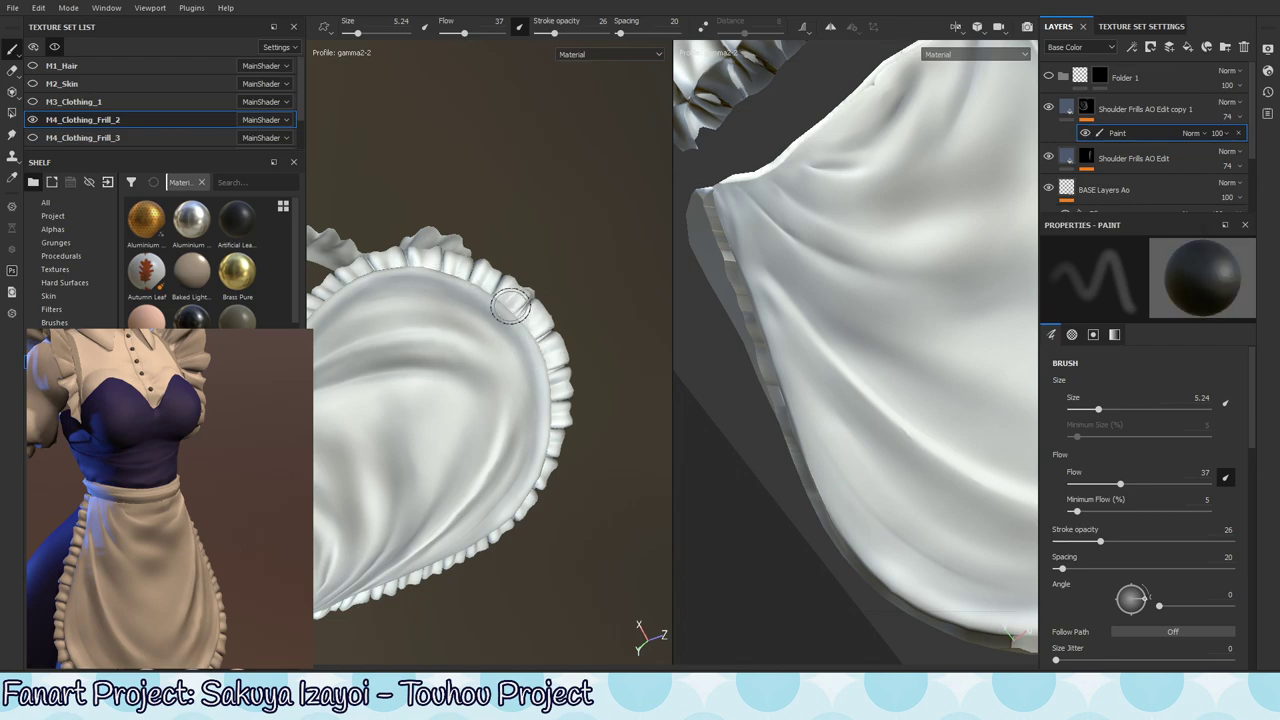
left_click_drag(590, 375, 560, 428, "alt")
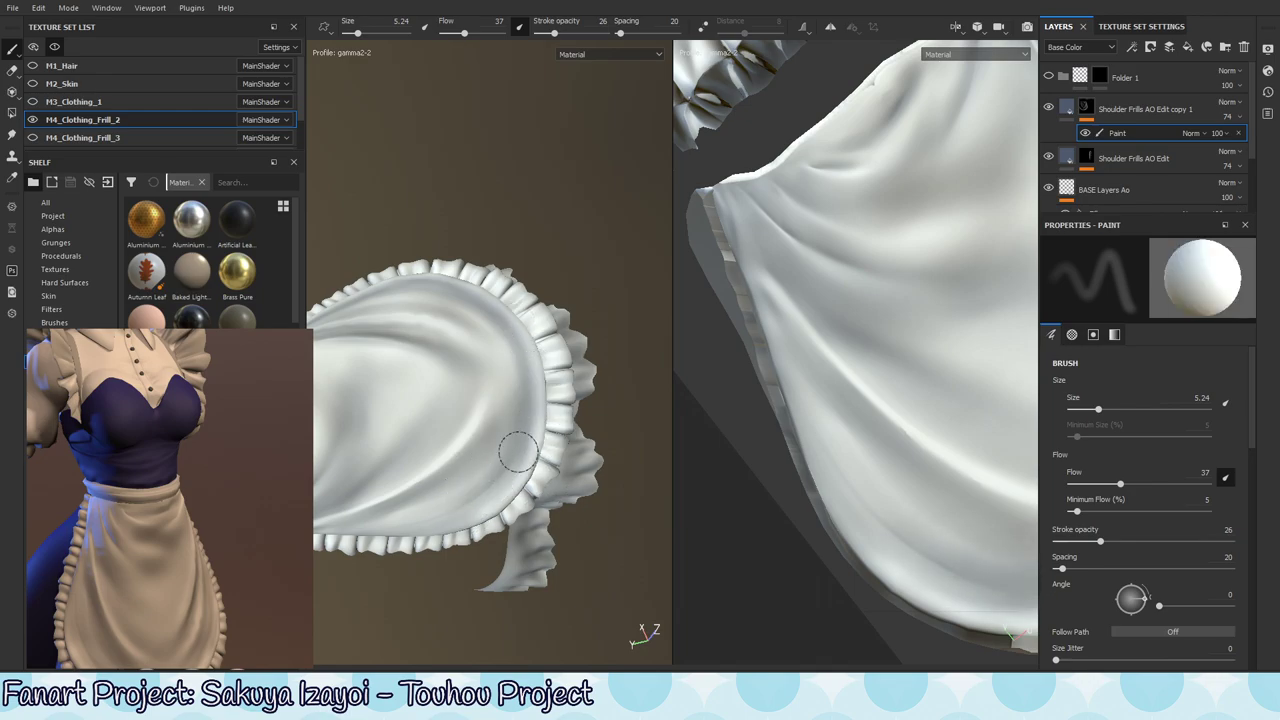
mouse_move(514, 449)
left_mouse_down("alt")
mouse_move(557, 534)
mouse_move(580, 515)
mouse_move(523, 509)
mouse_move(537, 371)
mouse_move(537, 443)
mouse_move(584, 401)
mouse_move(543, 354)
mouse_move(557, 297)
mouse_move(531, 416)
left_mouse_up("alt")
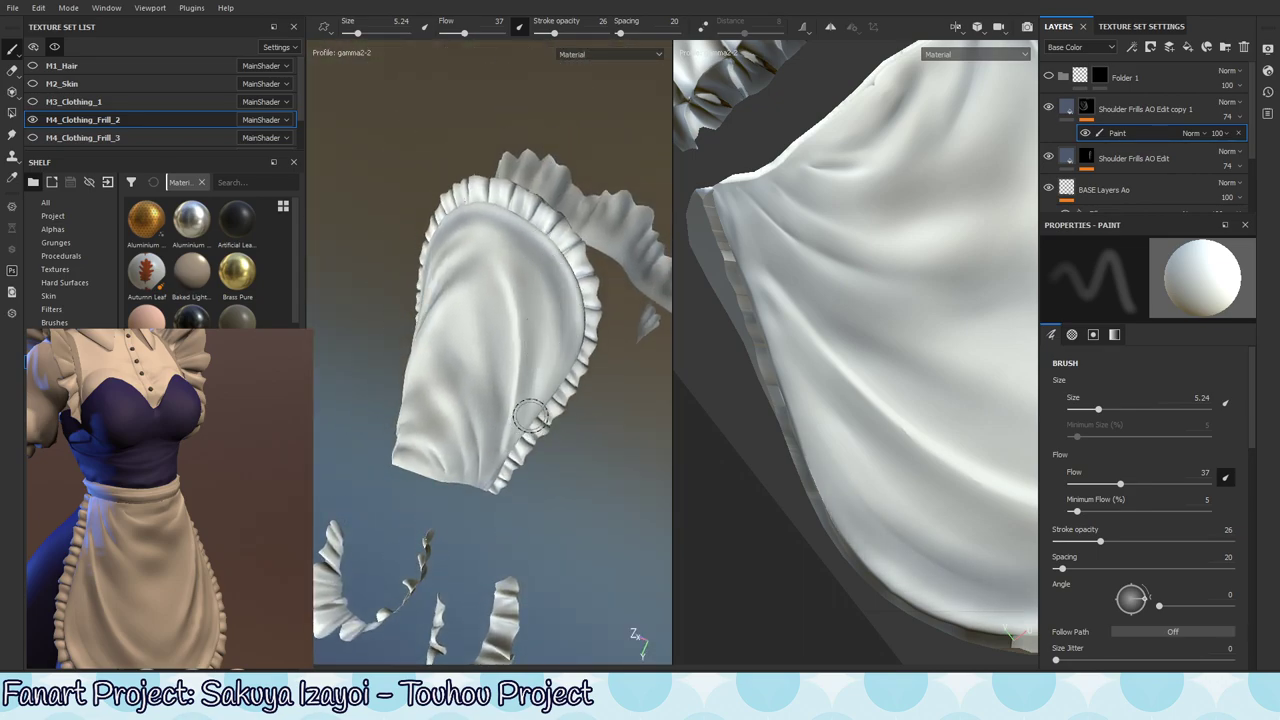
- Blend the shading between the hem's curve and the lower folds from below, alternating black and white
key("x")
left_click_drag(577, 323, 568, 289, "alt")
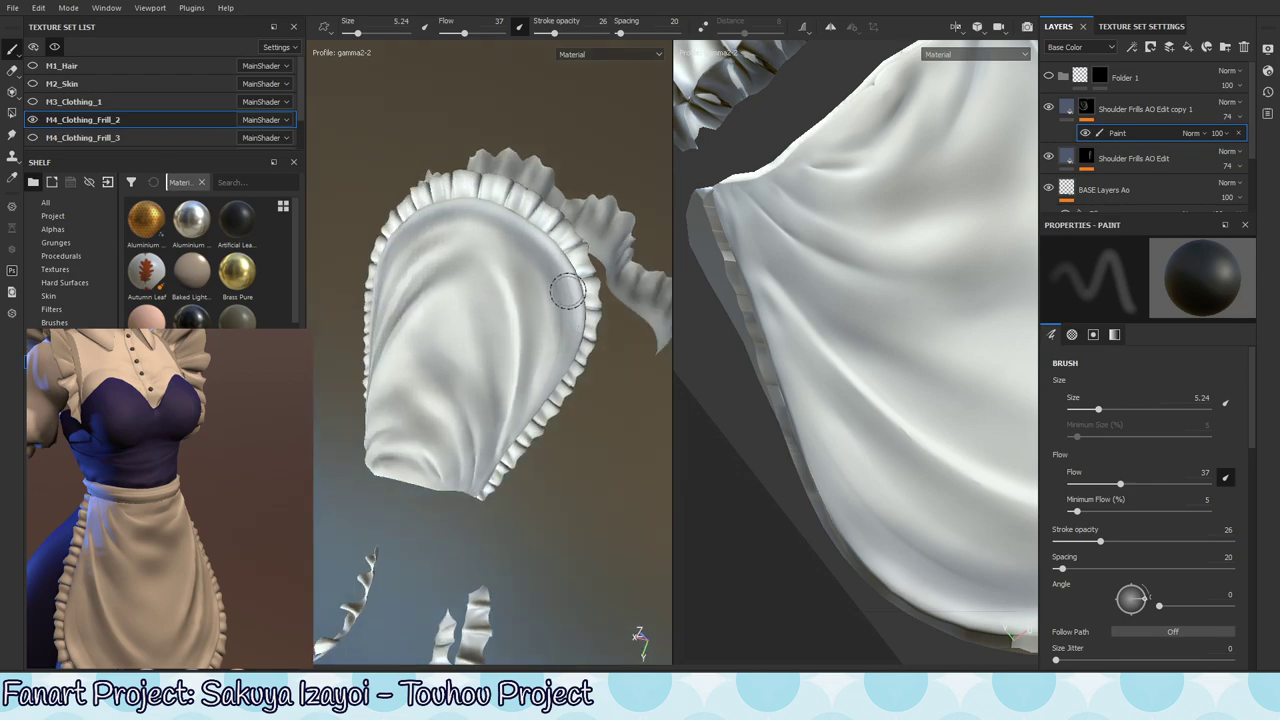
key("x")
key("x")
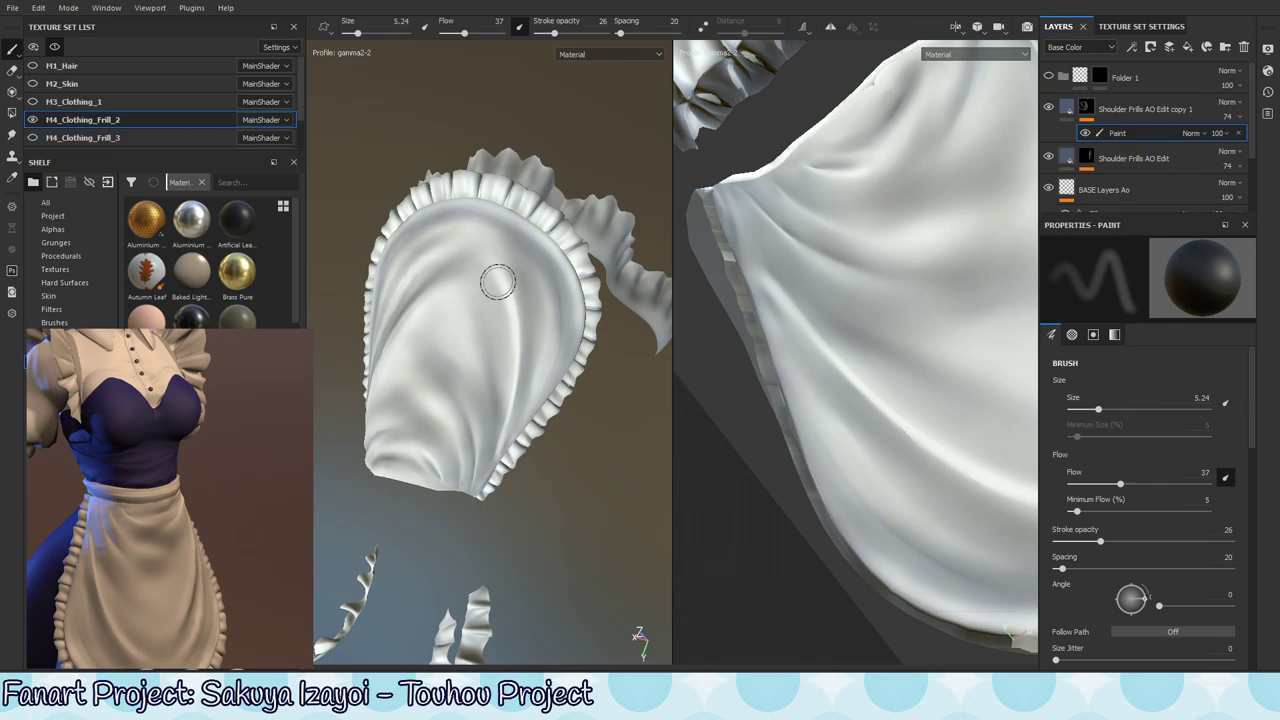
key("x")
- Shade the opposite side edge in white with a brush size of 4.19, and soften its inner border in black
left_click_drag(523, 314, 492, 210, "alt")
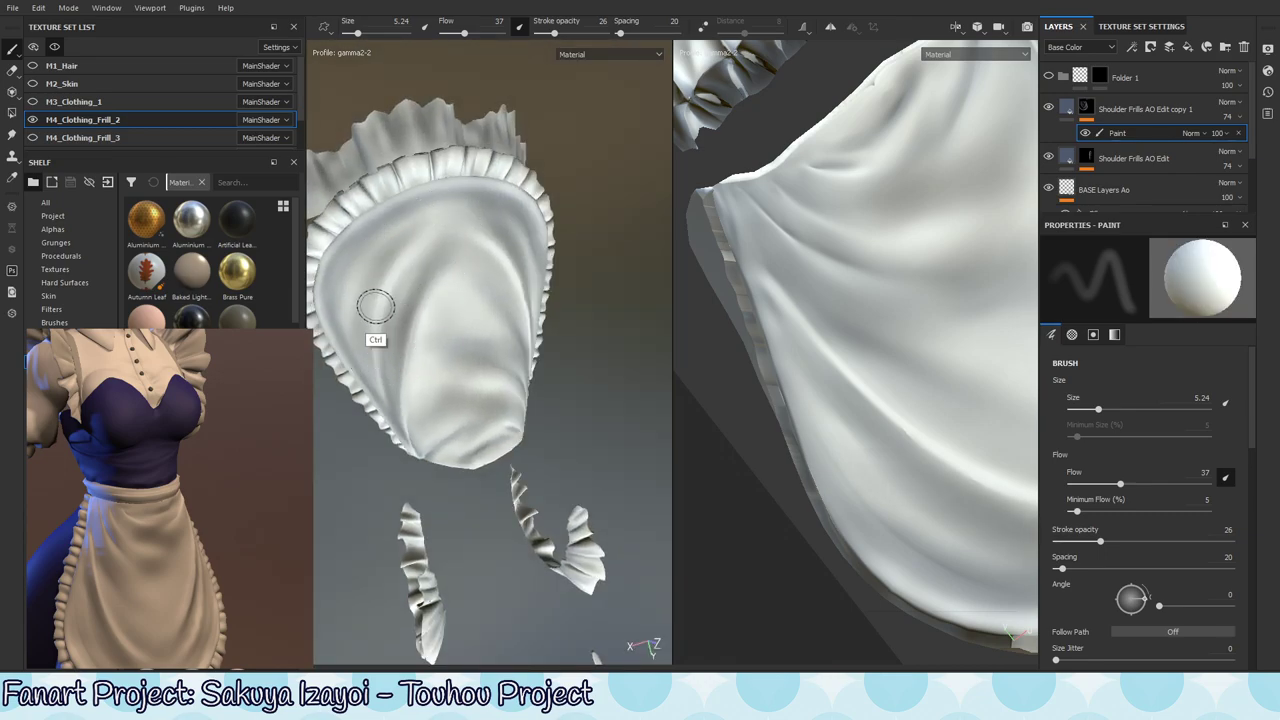
right_click_drag(376, 309, 343, 336, "ctrl")
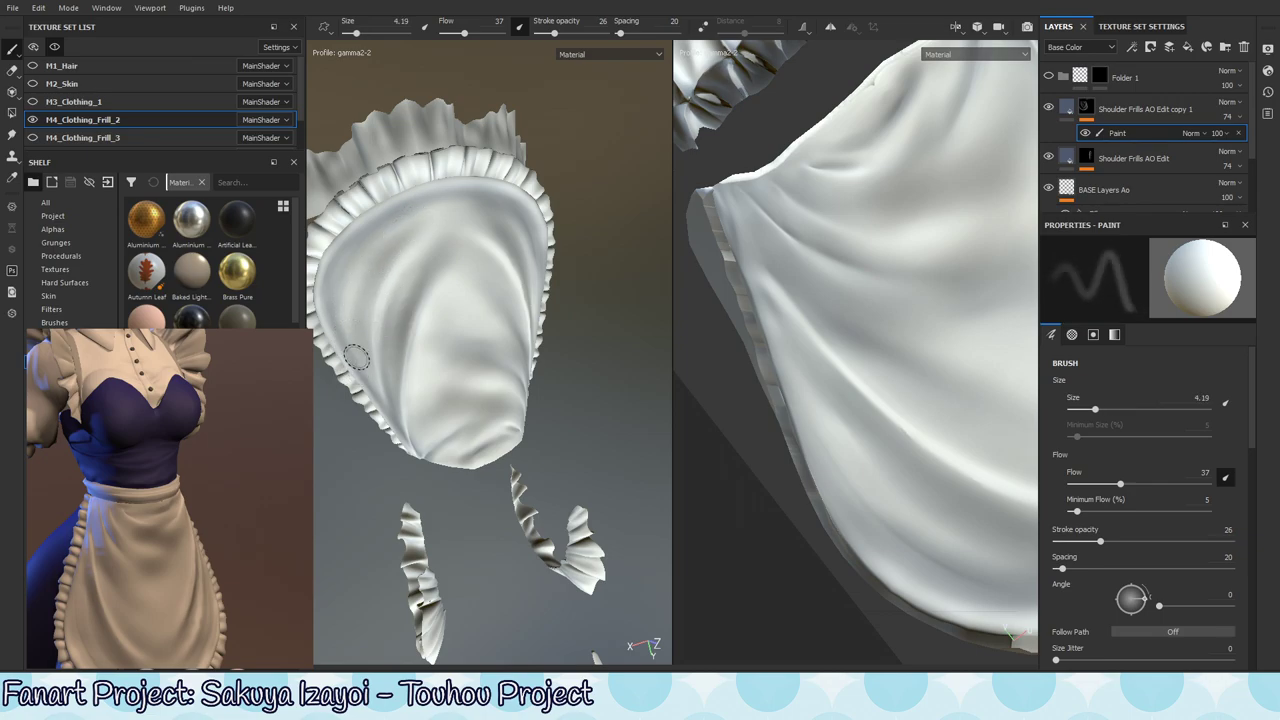
key("x")
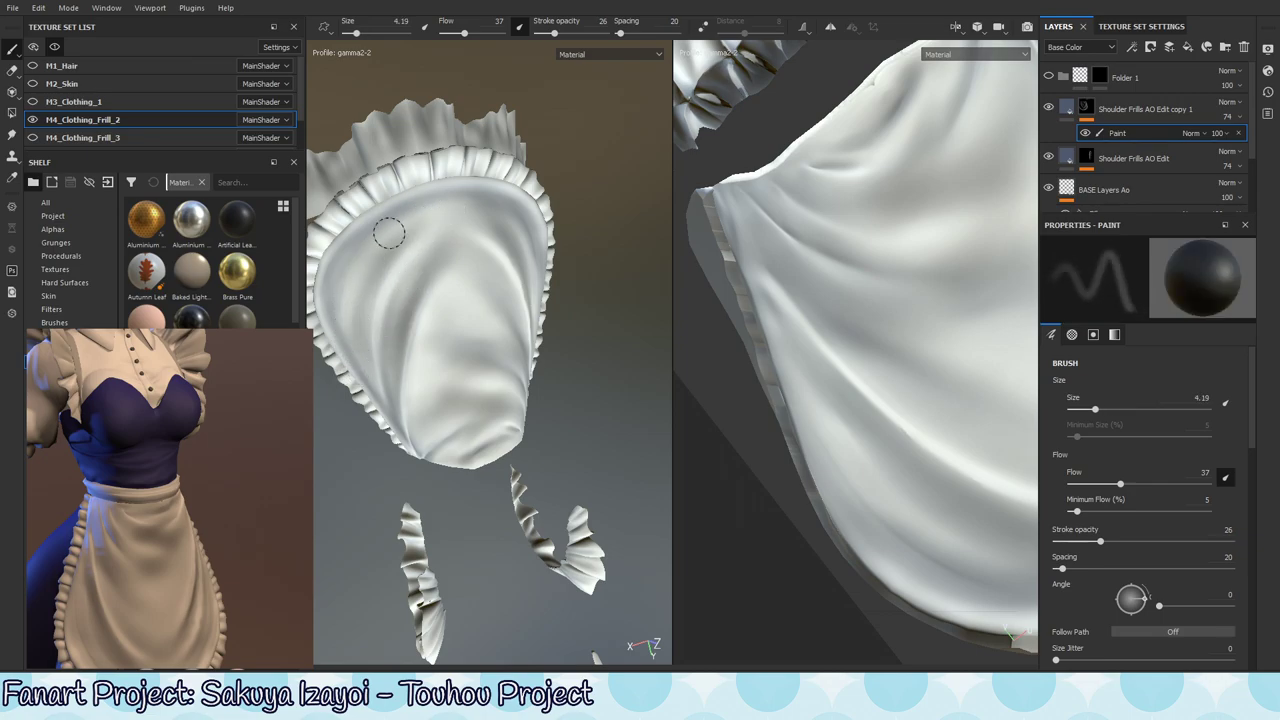
left_click_drag(457, 377, 449, 337, "alt")
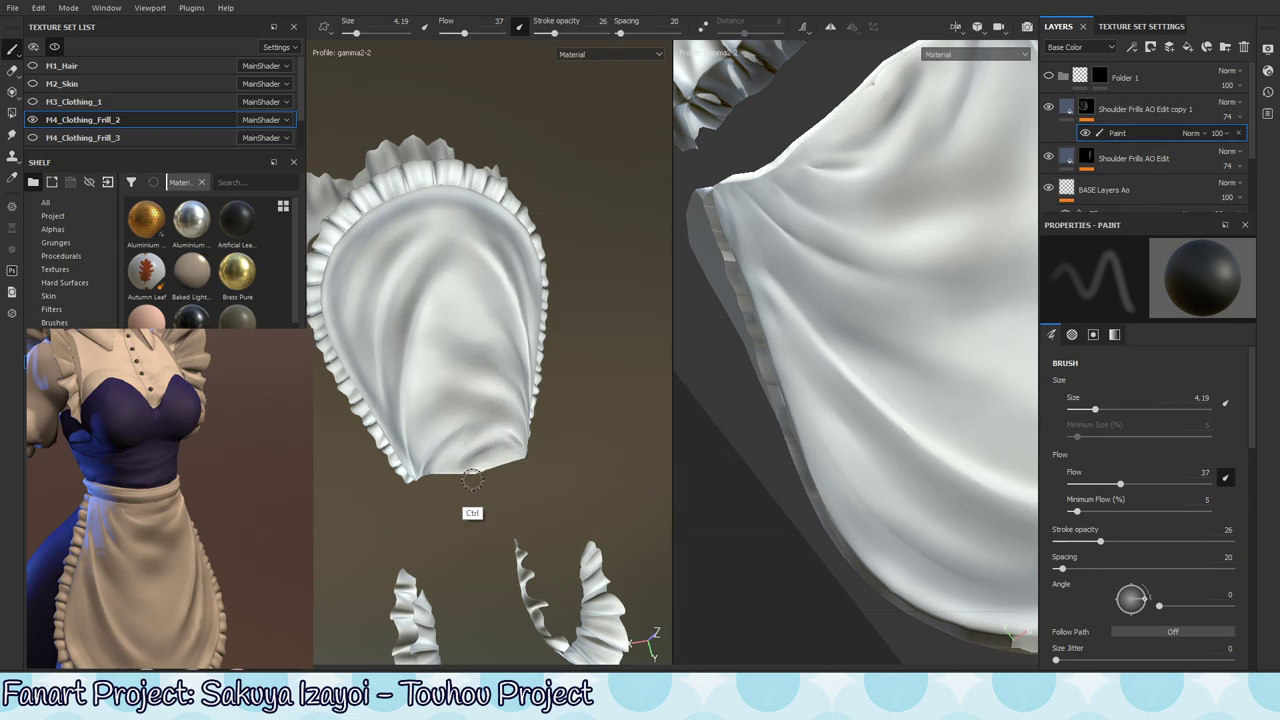
- Soften the shading on the apron's lower folds and inside the hem in black with a brush size of 6.8
right_click_drag(480, 440, 345, 510, "alt")
left_click_drag(555, 334, 566, 542, "alt")
right_click_drag(566, 542, 708, 420, "alt")
left_click_drag(620, 420, 546, 489, "alt")
middle_click_drag(546, 489, 546, 330, "alt")
right_click_drag(546, 360, 600, 392, "alt")
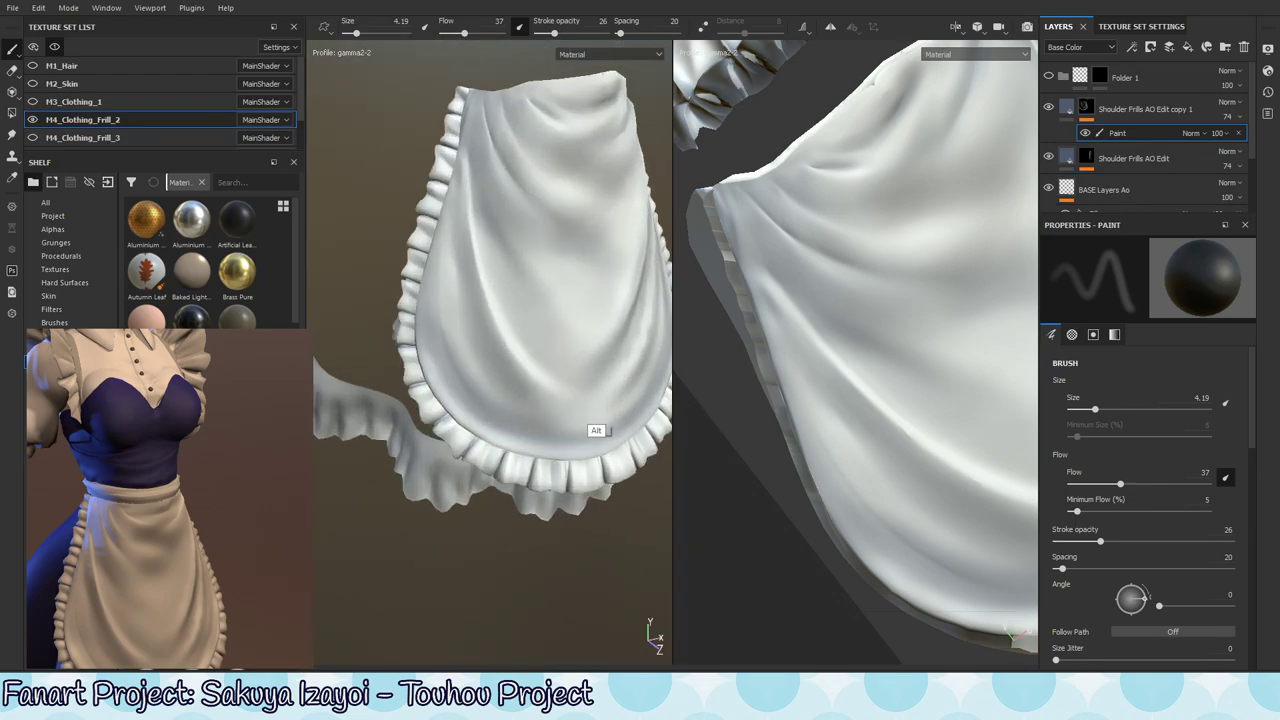
left_click_drag(603, 401, 467, 353, "alt")
right_click_drag(467, 353, 494, 354, "ctrl")
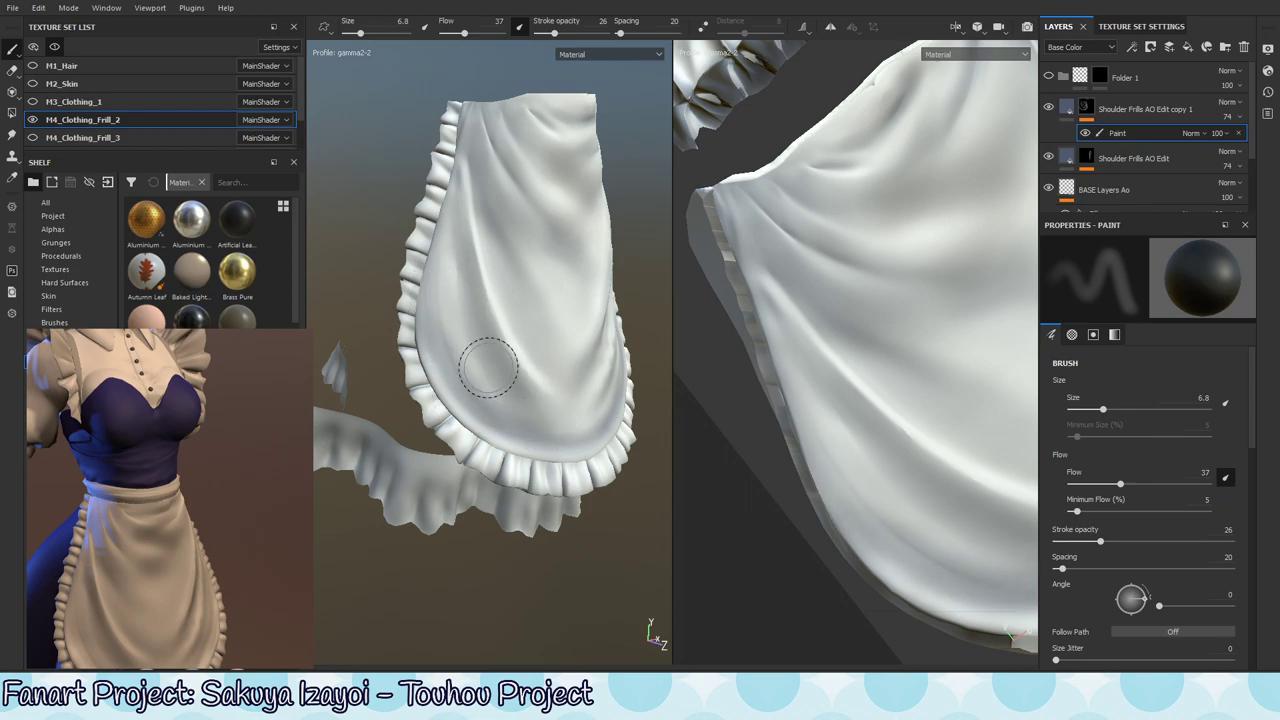
left_click_drag(594, 409, 543, 417, "alt")
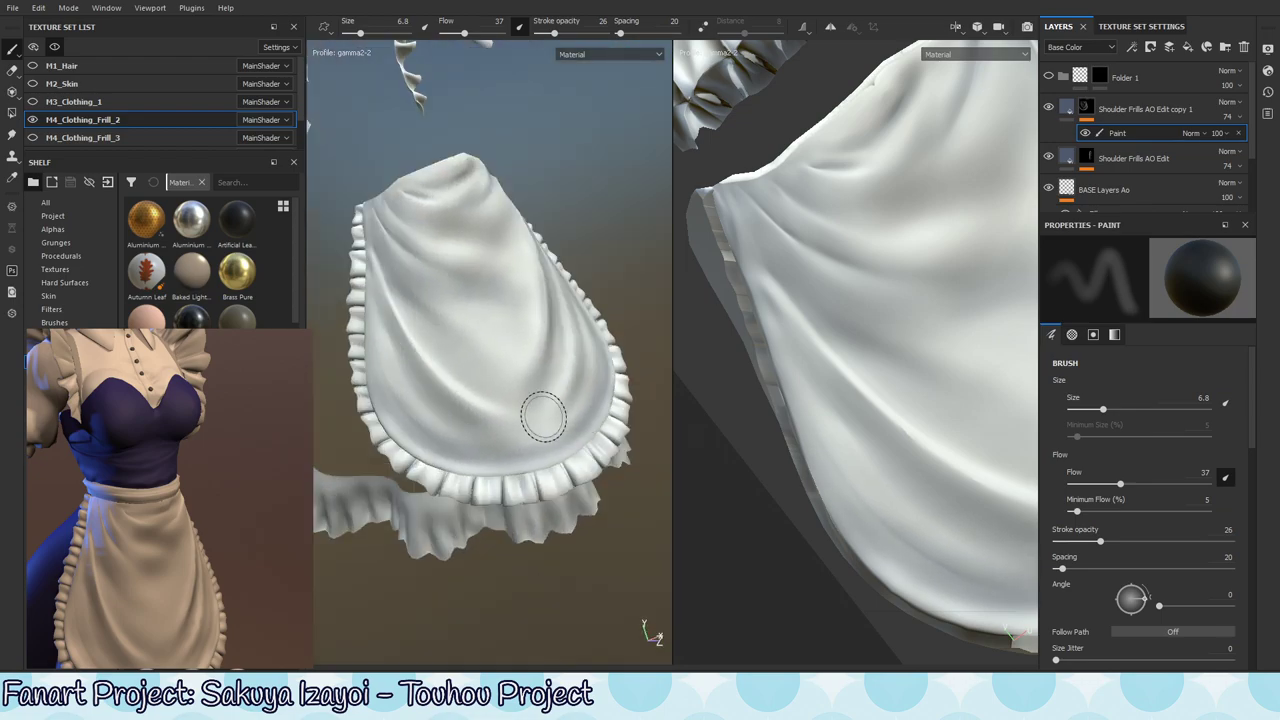
left_click_drag(630, 410, 578, 445, "alt")
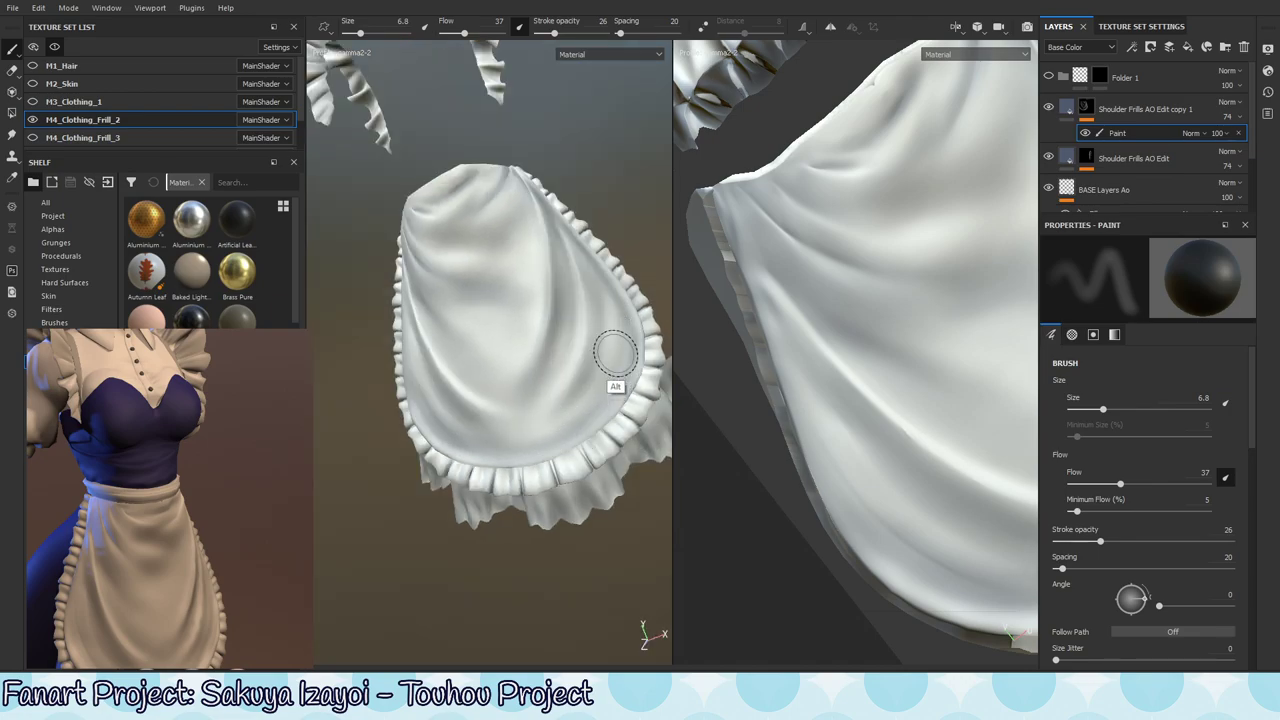
left_click_drag(615, 355, 614, 323, "alt")
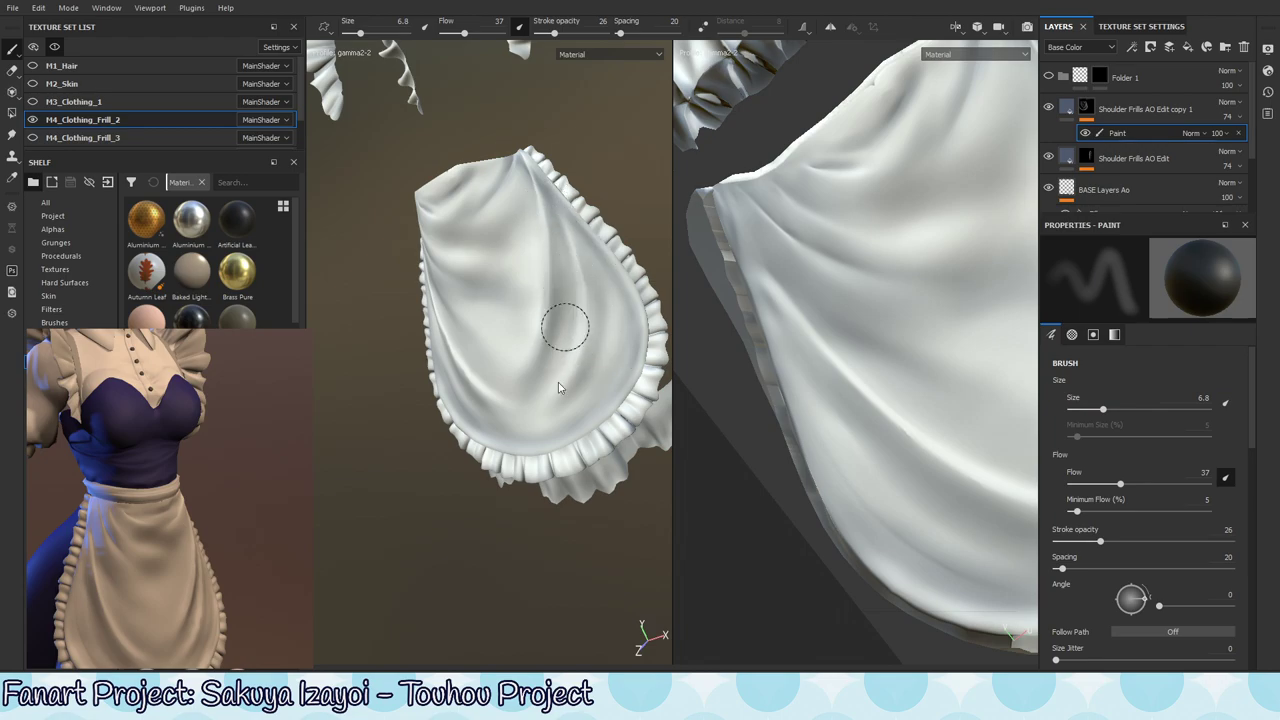
- Lighten the broad shading across the apron's upper front in black with a brush size of 10.17
right_click_drag(569, 440, 477, 503, "alt")
left_click_drag(510, 497, 538, 580, "alt+shift")
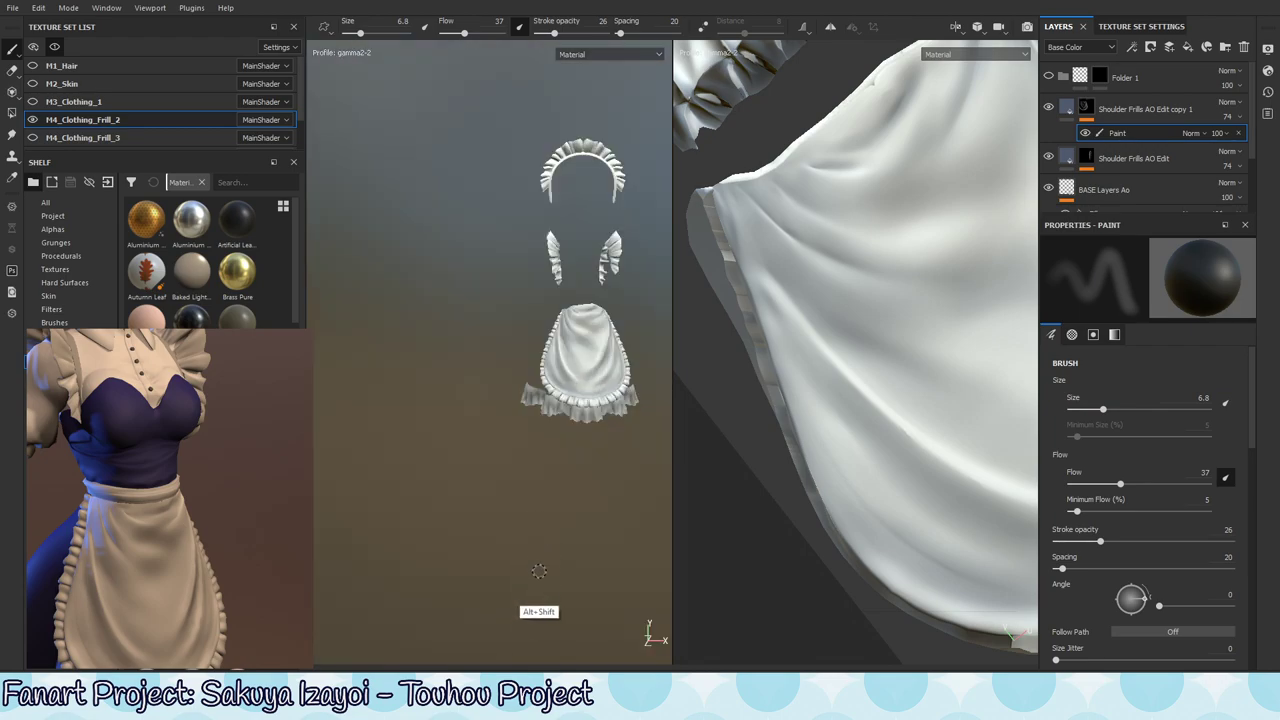
right_click_drag(518, 382, 617, 380, "alt")
right_click_drag(522, 280, 545, 280, "ctrl")
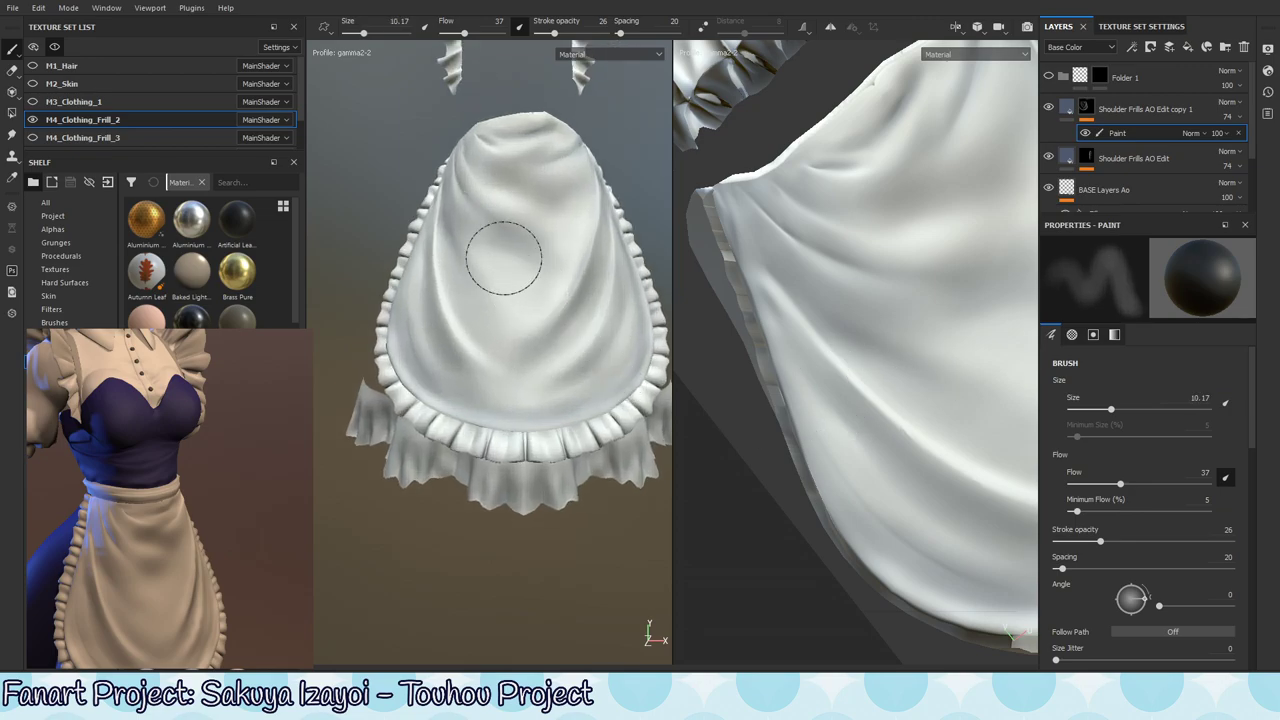
- Display only the ambient occlusion channel and soften the apron's front folds in black with a brush size of 6.1
right_click_drag(550, 480, 496, 429, "alt")
key("b")
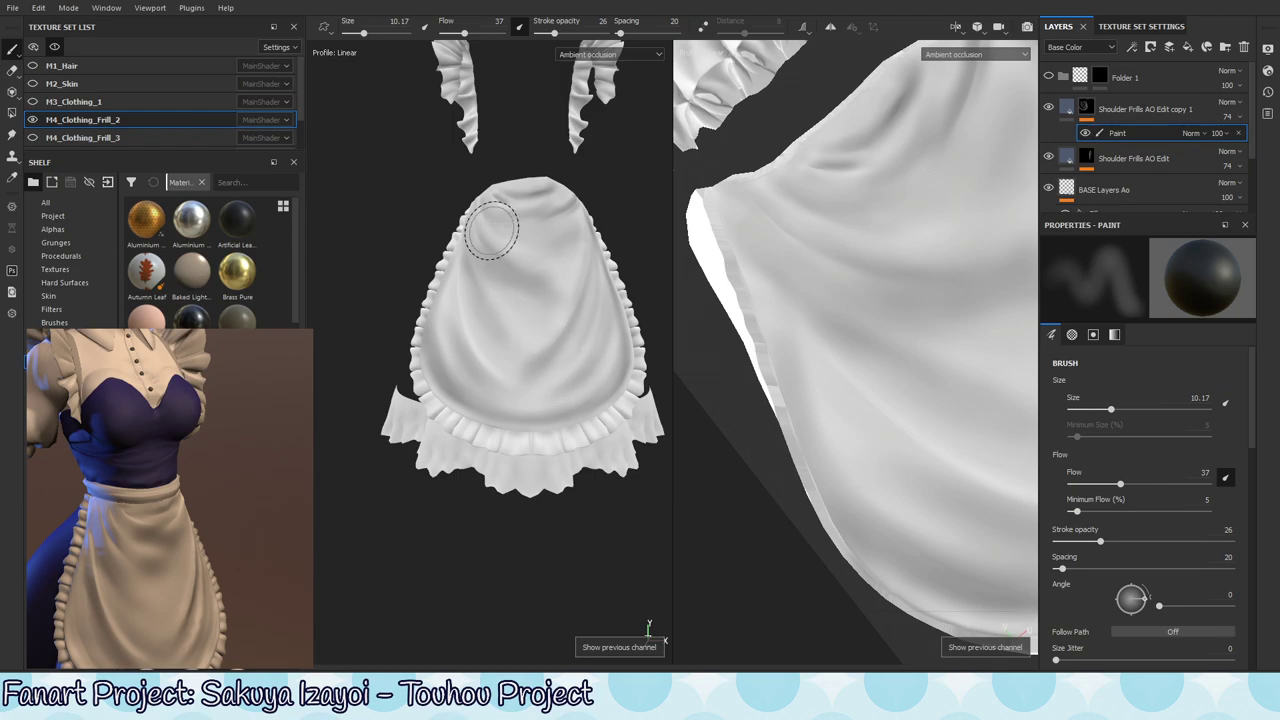
right_click_drag(447, 272, 423, 277, "ctrl")
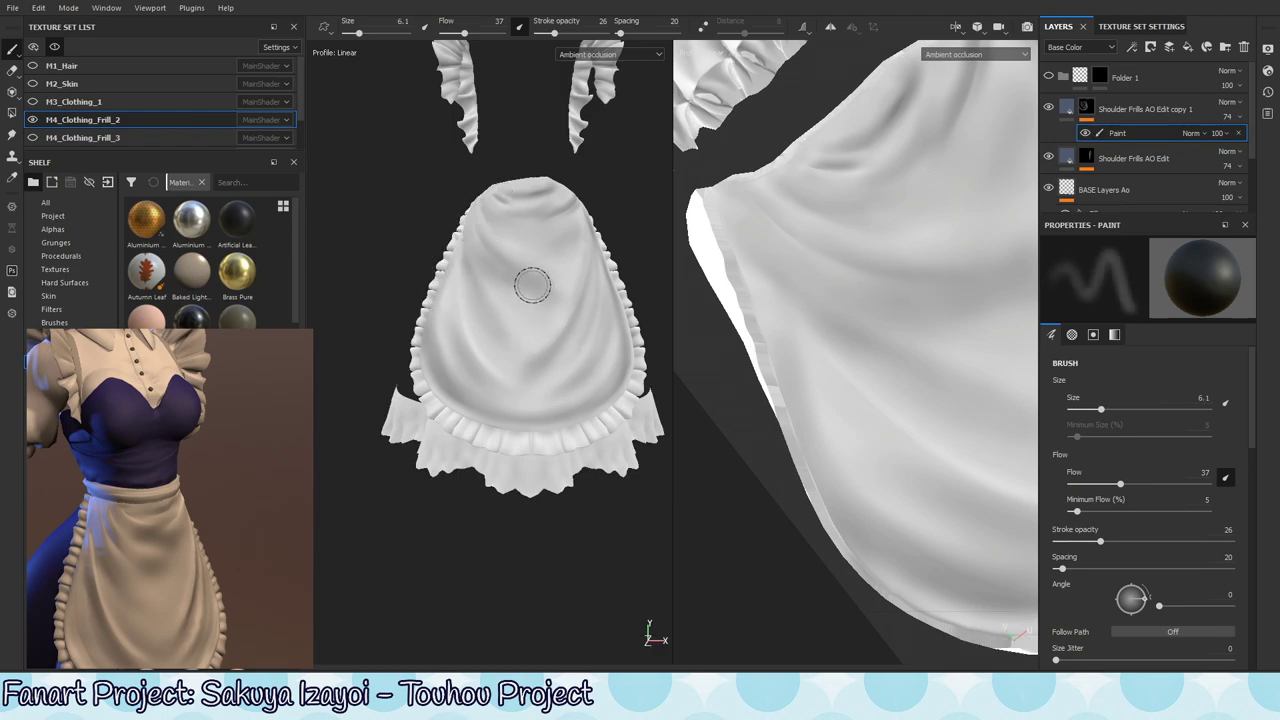
- Refine the fold shading on the apron's upper front with a brush size of 4.04, alternating white and black
right_click_drag(517, 288, 466, 266, "ctrl")
key("x")
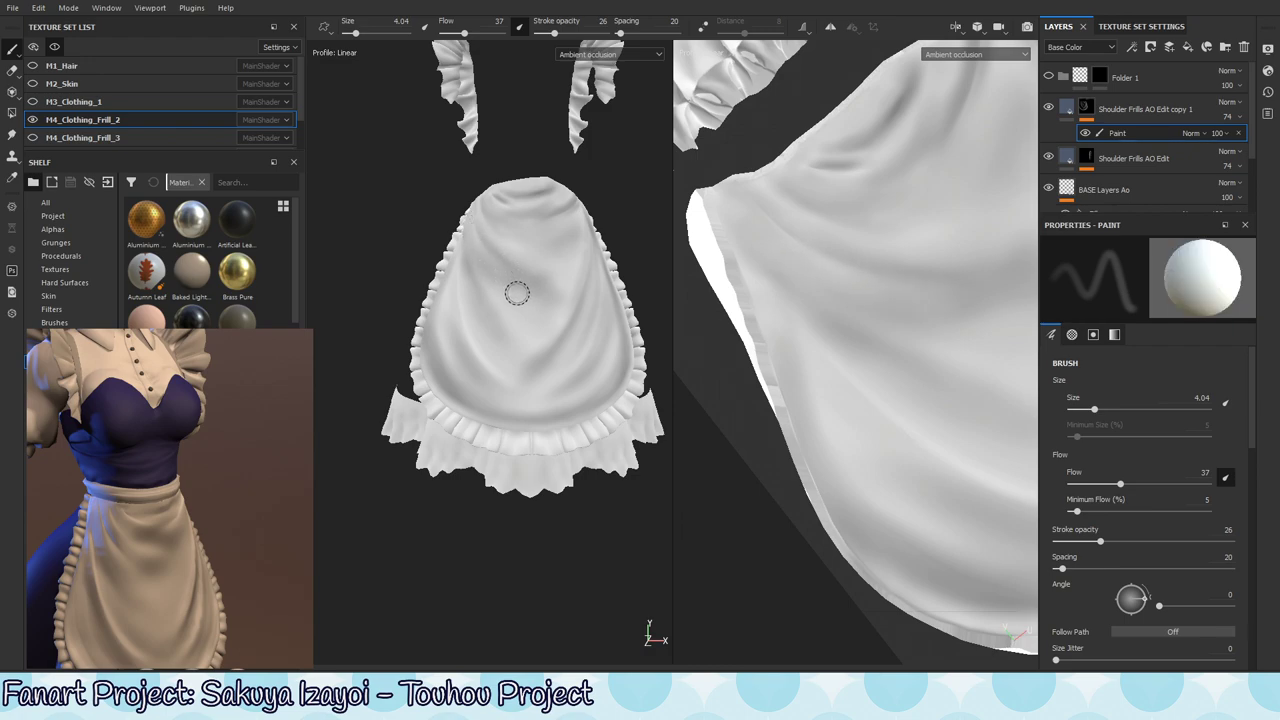
left_click_drag(593, 431, 572, 367, "alt")
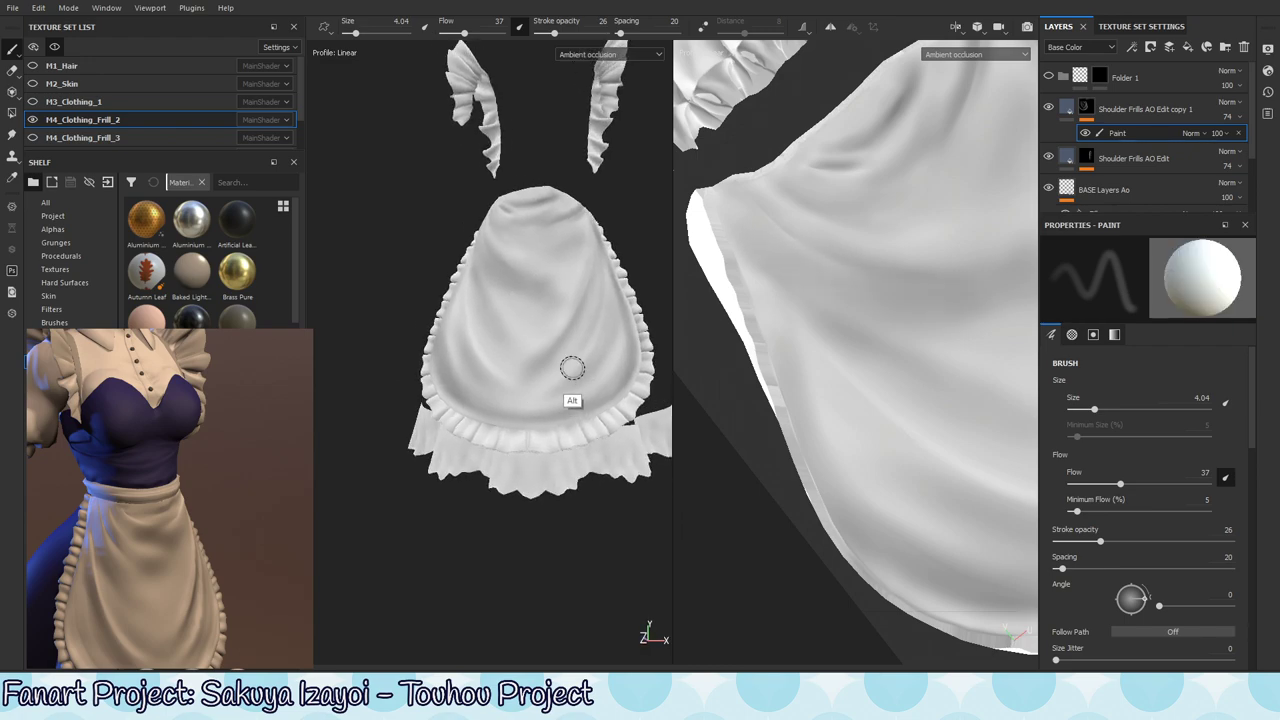
key("x")
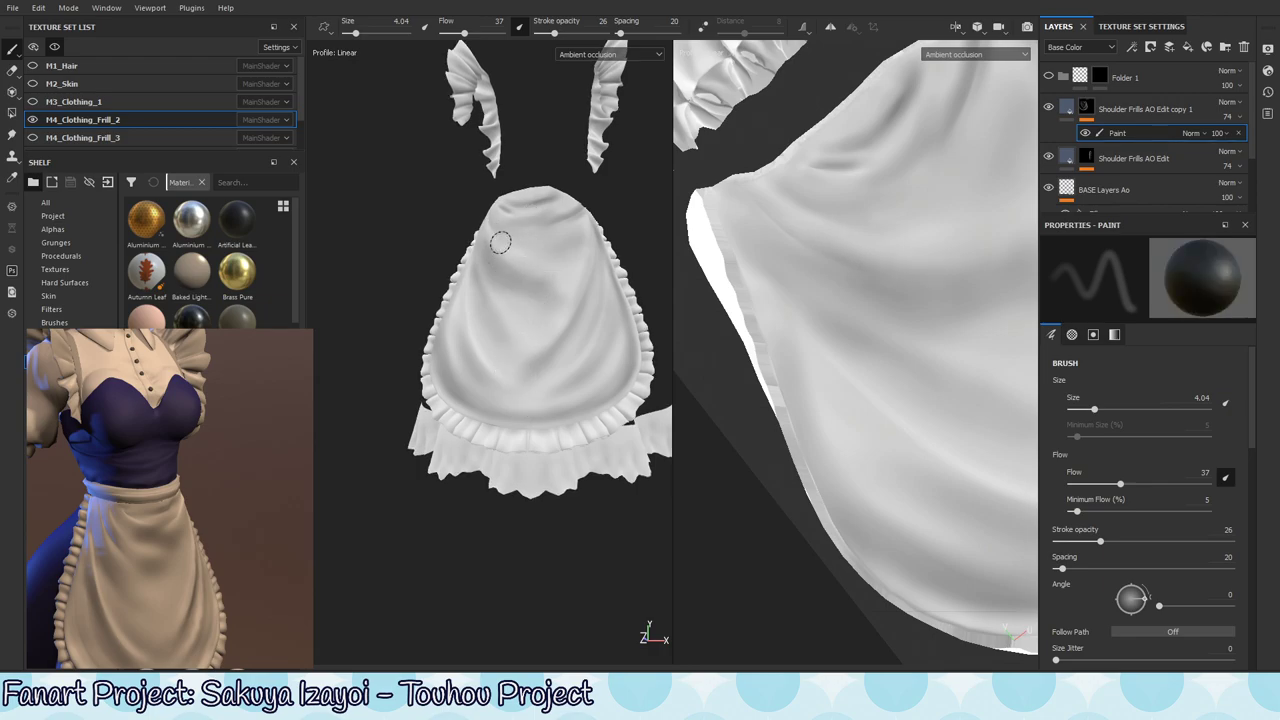
key("x")
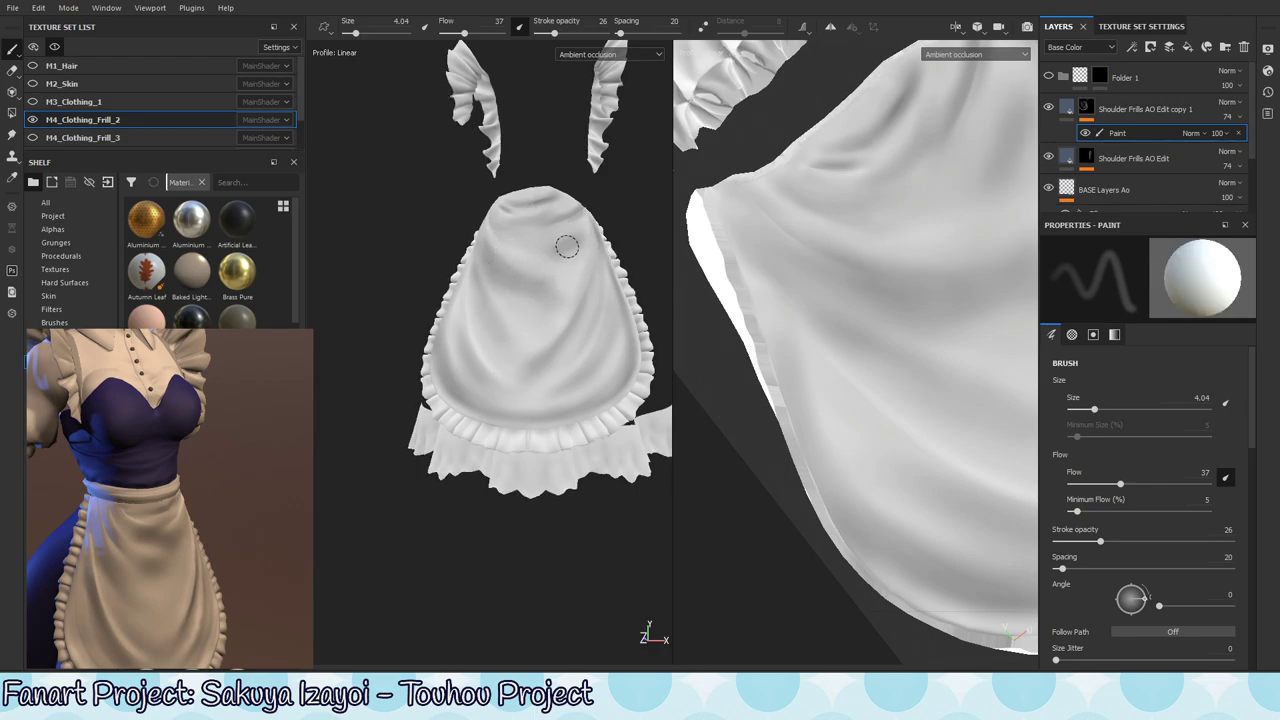
key("x")
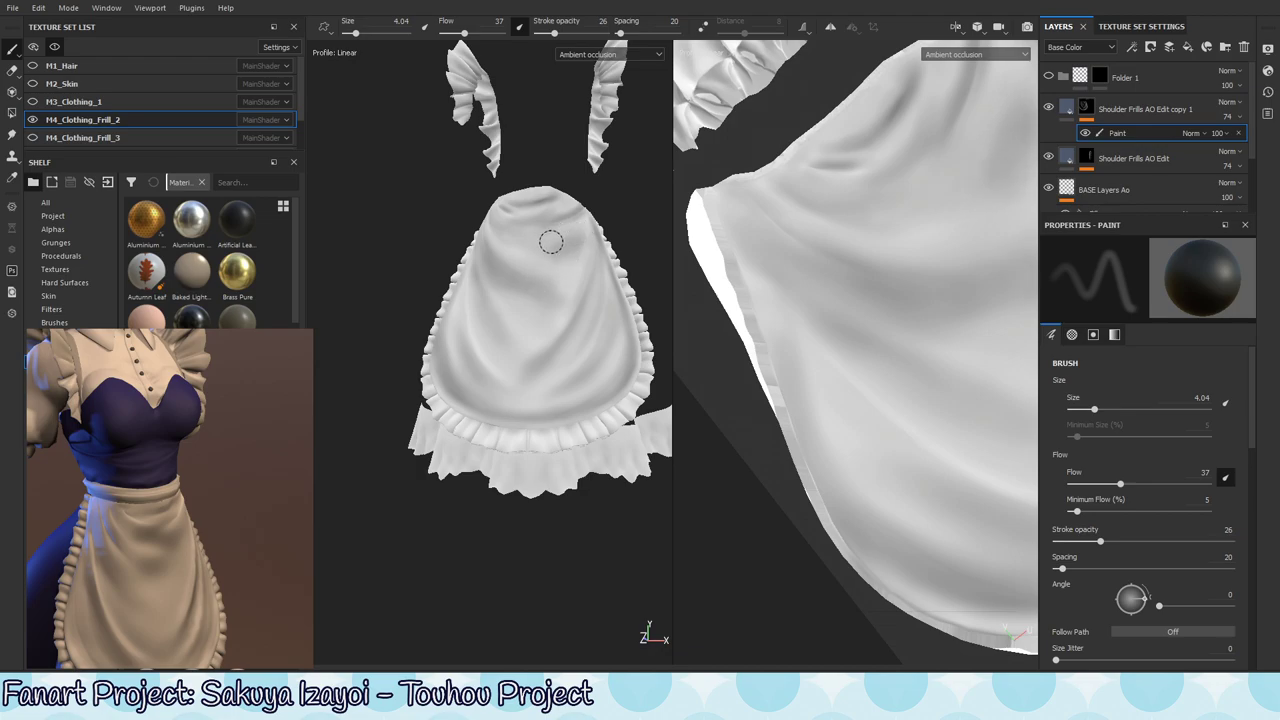
- Rework the shading across the apron's front folds and hem with a brush size of 5.9, alternating black and white
left_click_drag(545, 304, 558, 330, "alt")
left_click_drag(525, 279, 548, 260, "alt")
right_click_drag(548, 260, 563, 260, "ctrl")
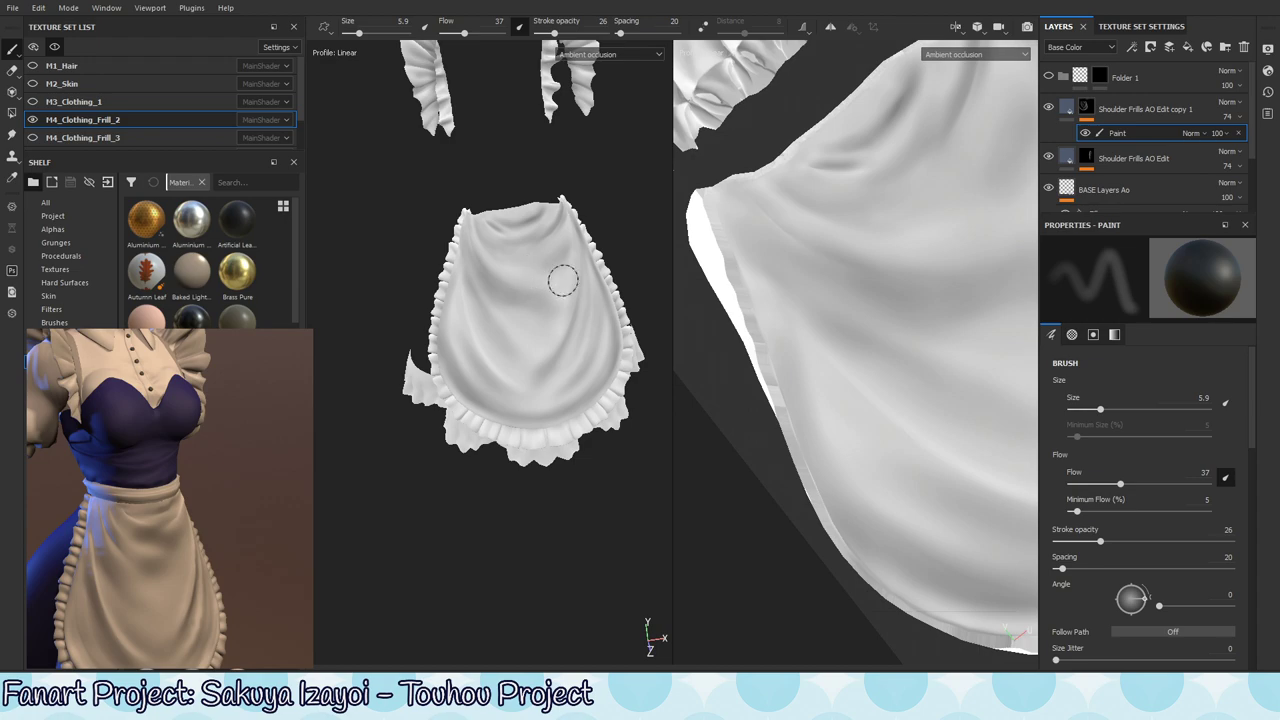
key("x")
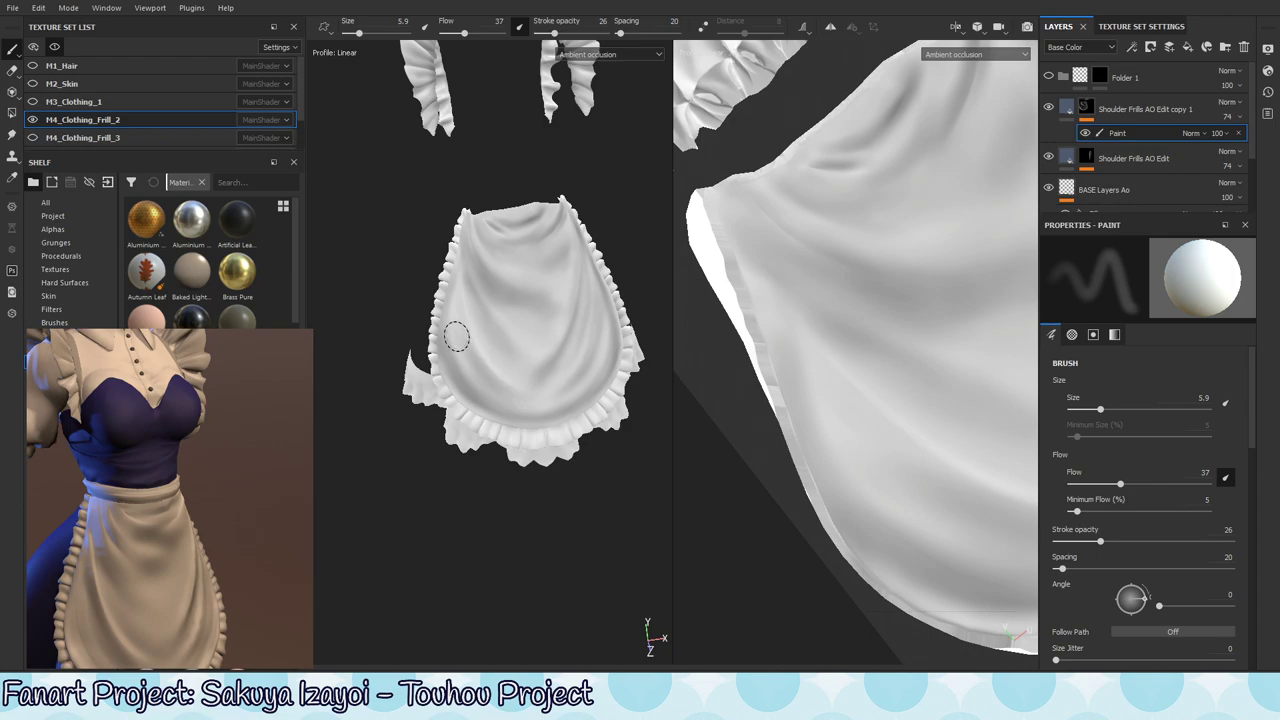
key("x")
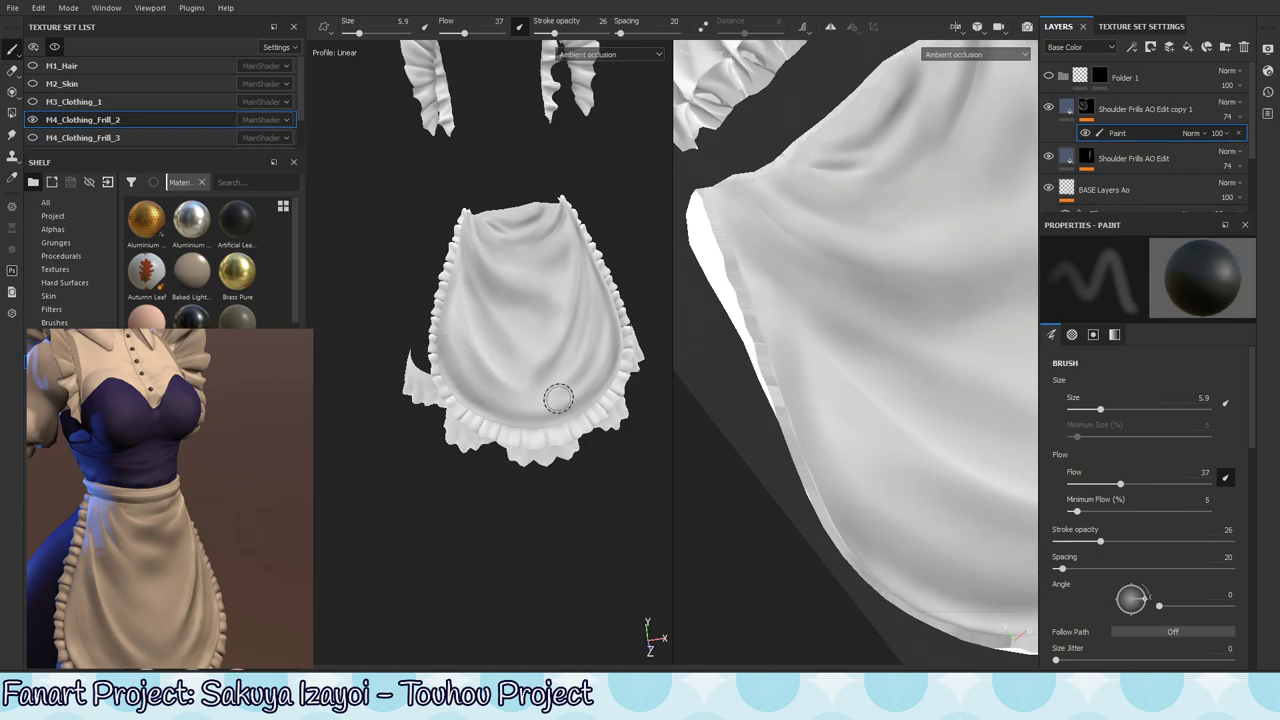
mouse_move(558, 399)
left_mouse_down("alt")
mouse_move(554, 520)
mouse_move(537, 480)
mouse_move(563, 445)
mouse_move(541, 380)
left_mouse_up("alt")
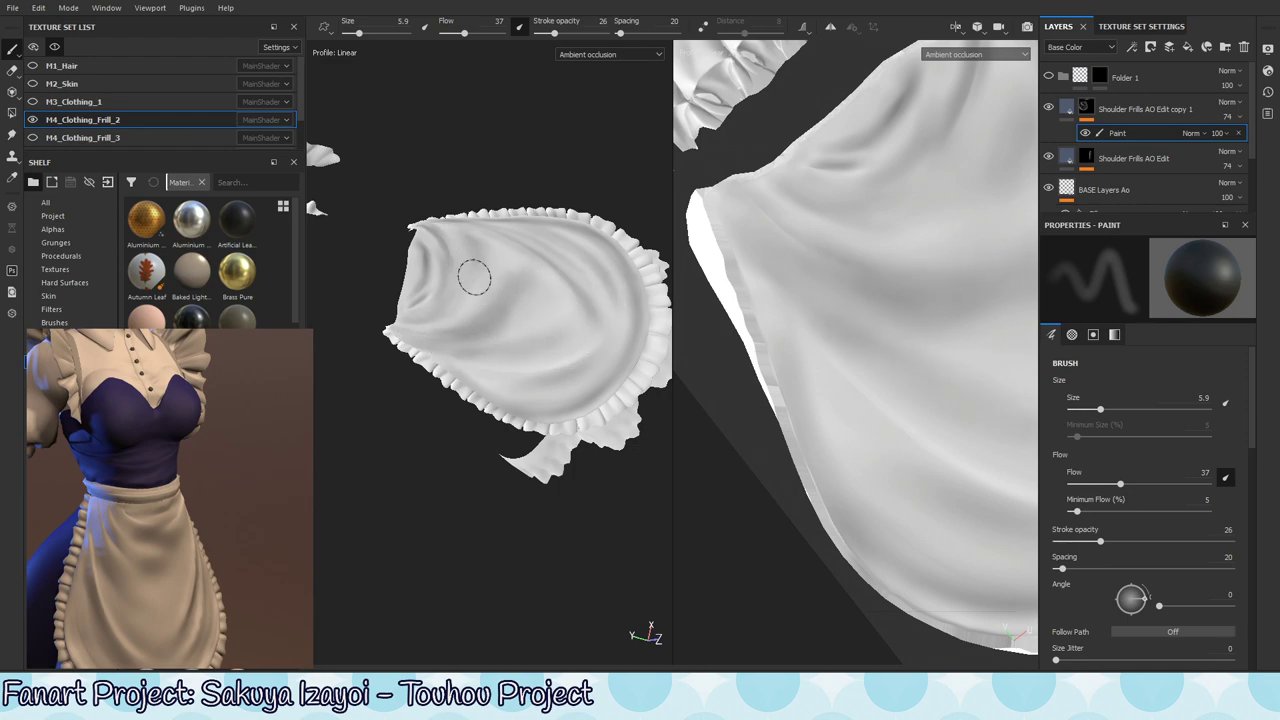
key("x")
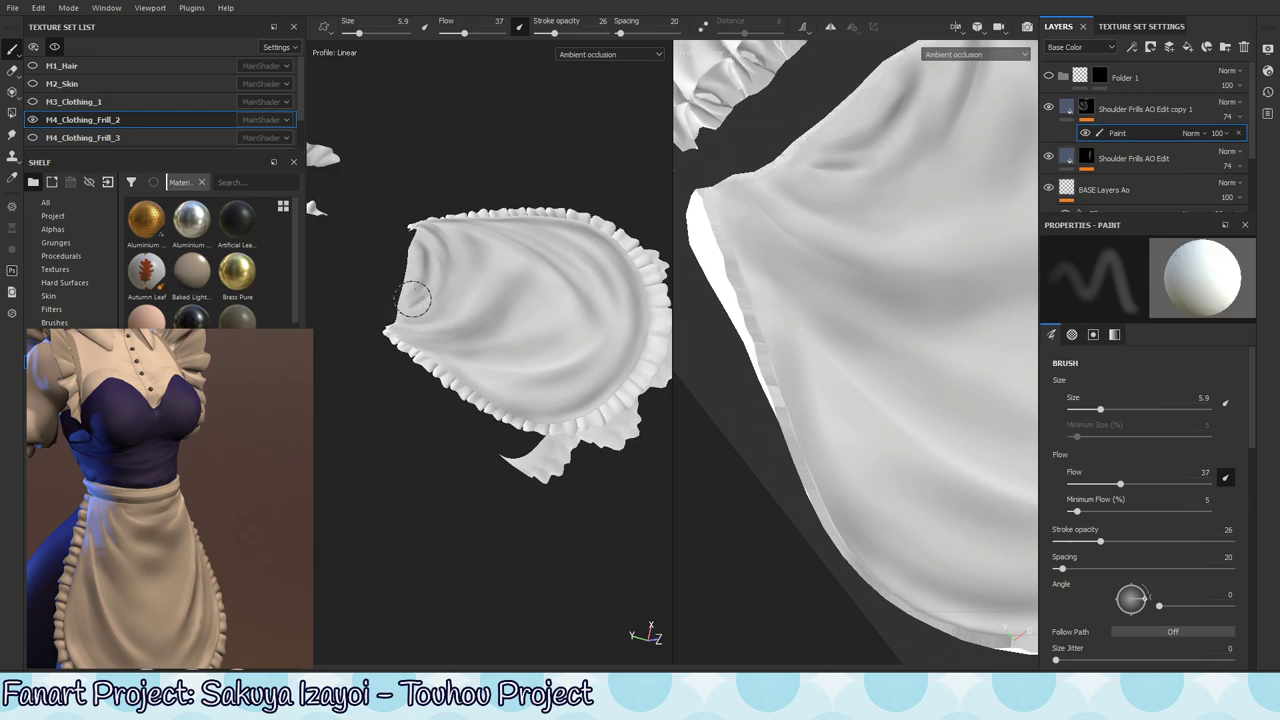
- Rework the occlusion shading along the apron's waist edge and upper folds with a brush size of 5.9
left_click_drag(415, 300, 398, 303)
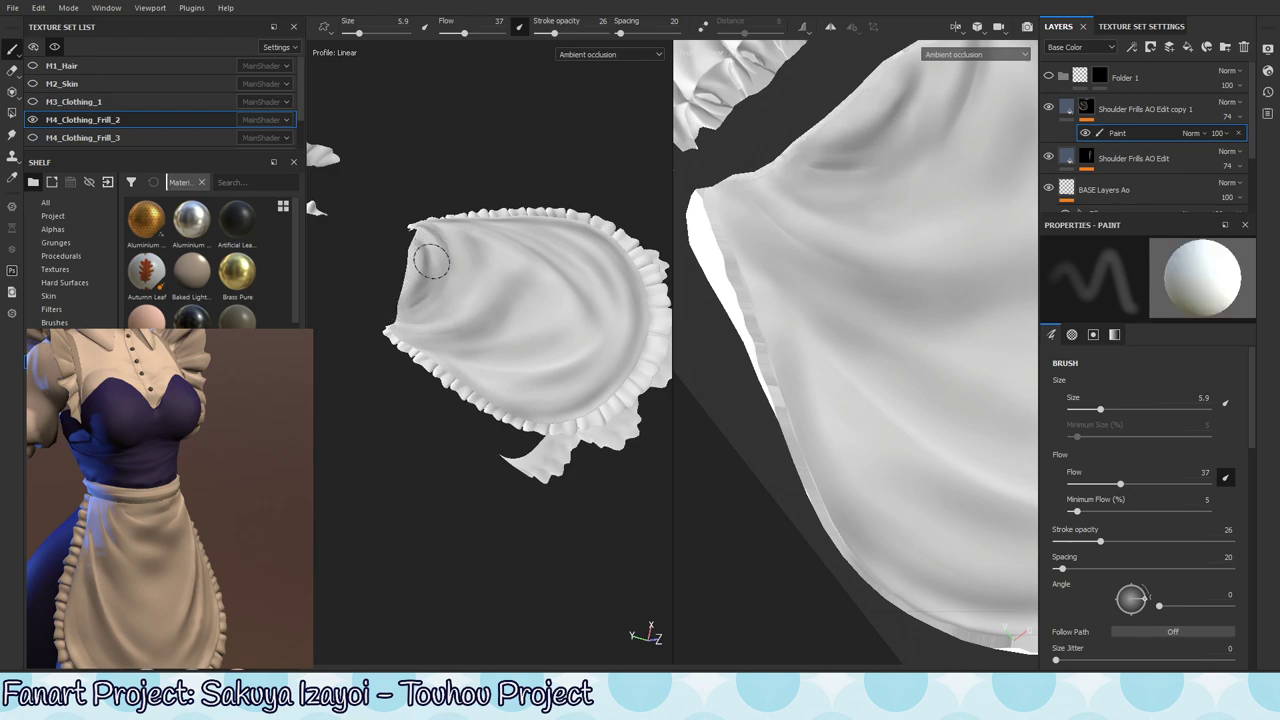
left_click_drag(486, 437, 491, 354, "alt")
middle_click_drag(418, 286, 485, 305, "alt")
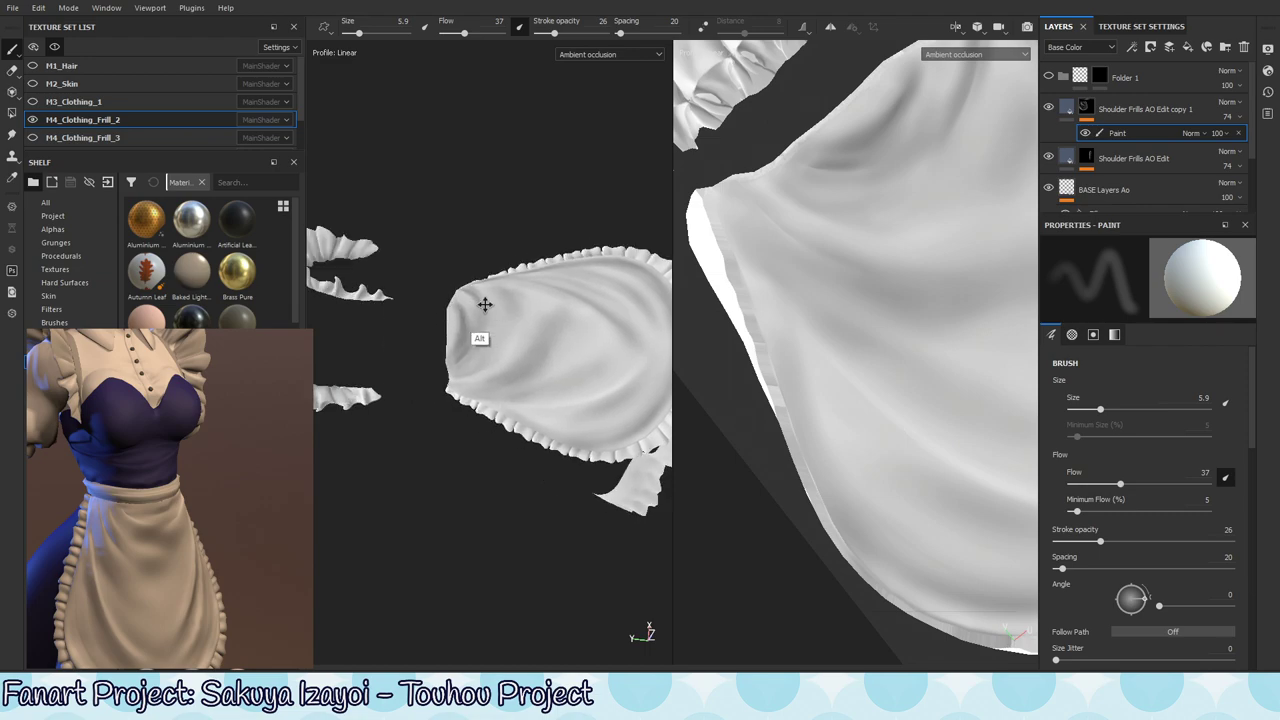
left_click_drag(485, 304, 488, 350, "alt")
left_click_drag(464, 232, 472, 330)
mouse_move(474, 326)
left_mouse_down("alt")
mouse_move(481, 349)
mouse_move(430, 425)
mouse_move(474, 318)
left_mouse_up("alt")
mouse_move(474, 324)
left_mouse_down("alt")
mouse_move(474, 357)
mouse_move(485, 348)
left_mouse_up("alt")
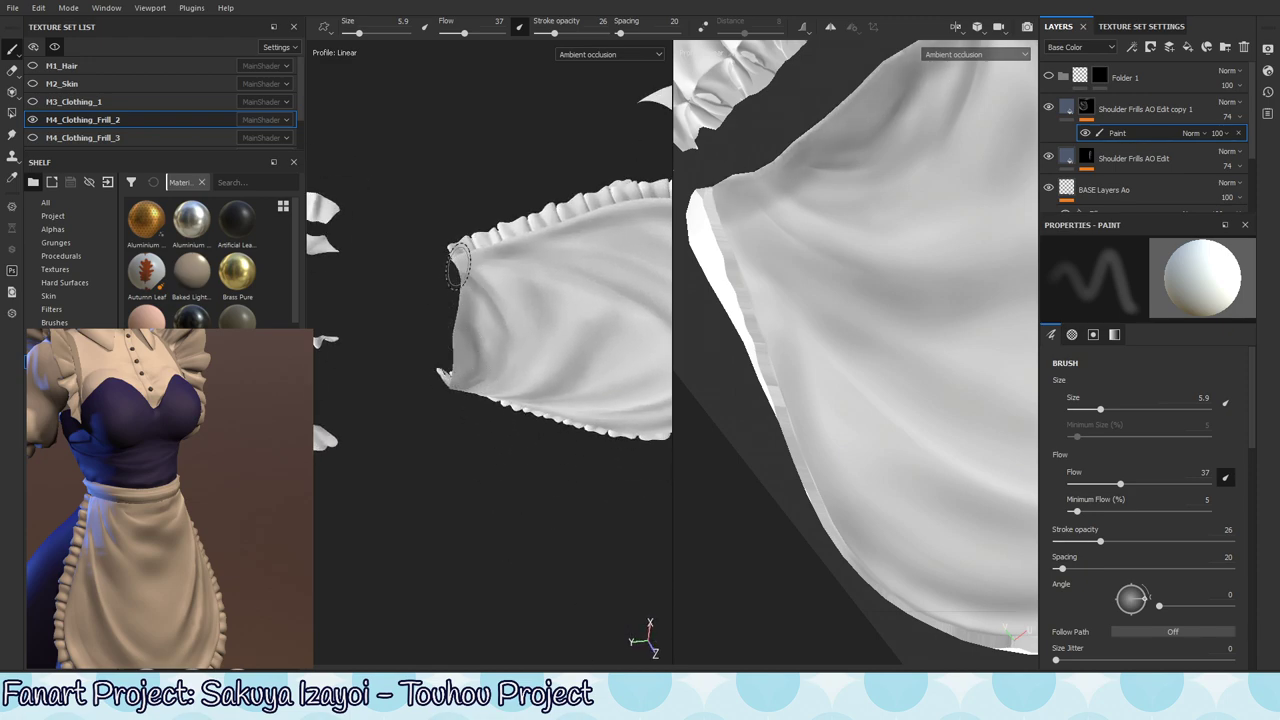
mouse_move(470, 368)
left_mouse_down("alt")
mouse_move(491, 362)
mouse_move(452, 456)
left_mouse_up("alt")
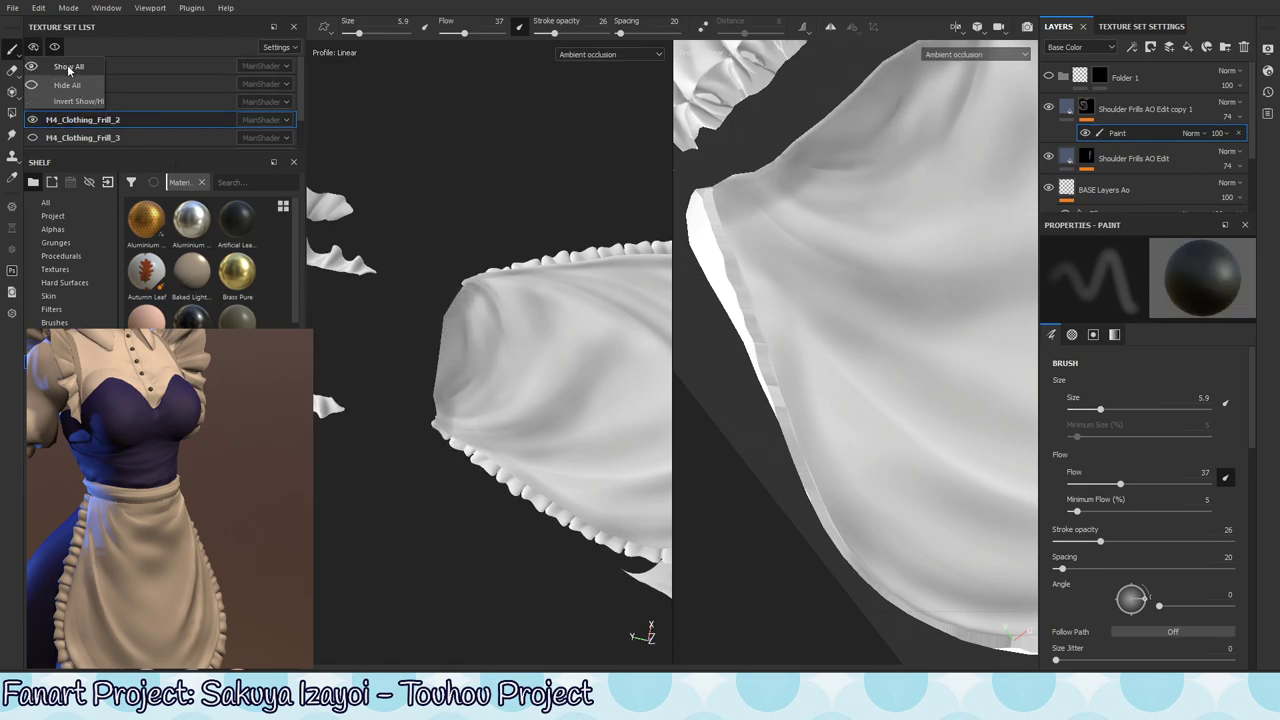
- Show all texture sets in the Material view and examine the apron's waist where it meets the waistband
left_click(33, 47)
middle_click_drag(578, 330, 606, 250, "alt")
left_click_drag(545, 330, 529, 346, "alt")
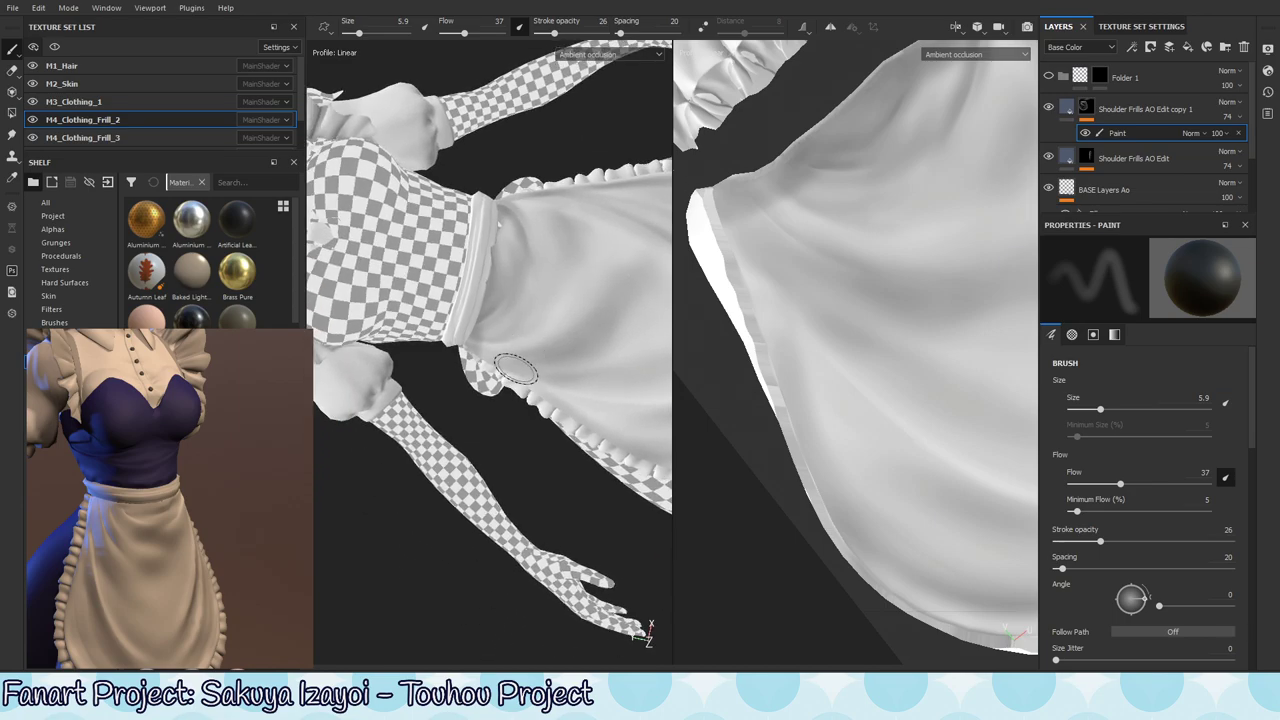
key("m")
middle_click_drag(528, 298, 551, 343, "alt")
right_click_drag(551, 343, 688, 363, "alt")
left_click_drag(600, 330, 560, 320, "alt")
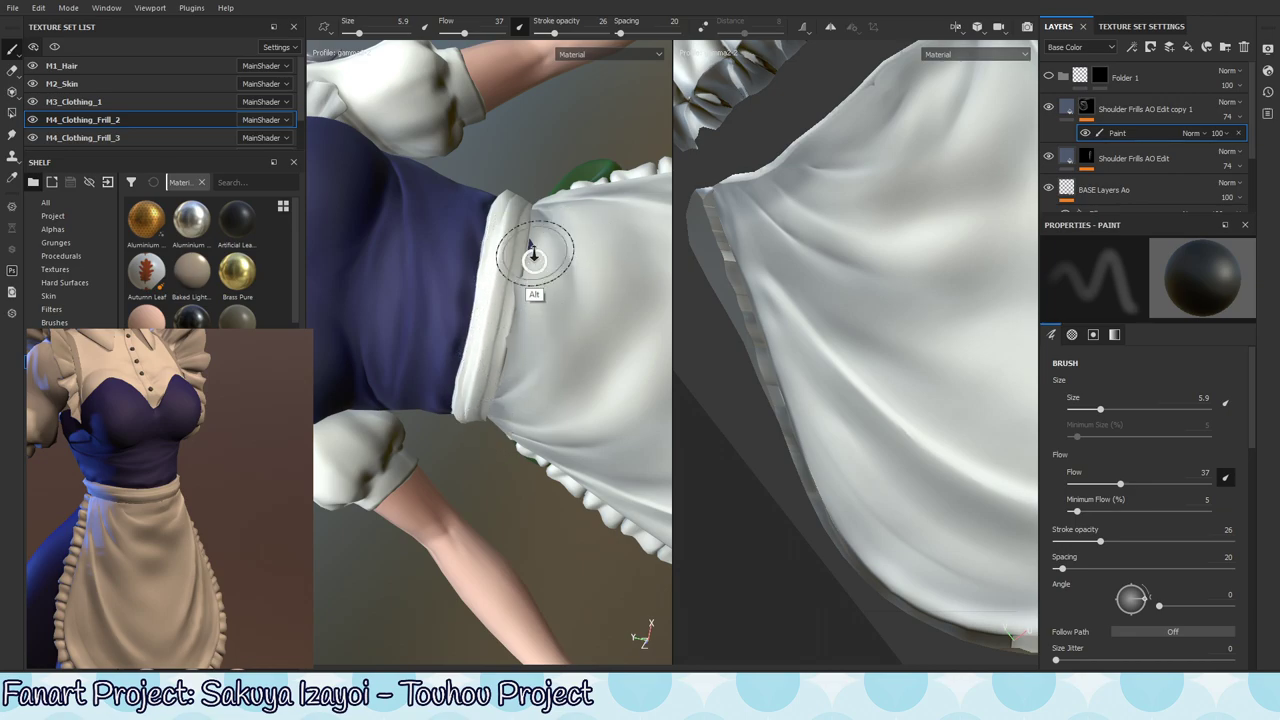
scroll(528, 260, "up", 3, "ctrl")
- Isolate the M4_Clothing_Frill_2 texture set and retouch the shading along the apron's waist edge with a brush size of 2.46
right_click_drag(531, 306, 505, 321, "ctrl")
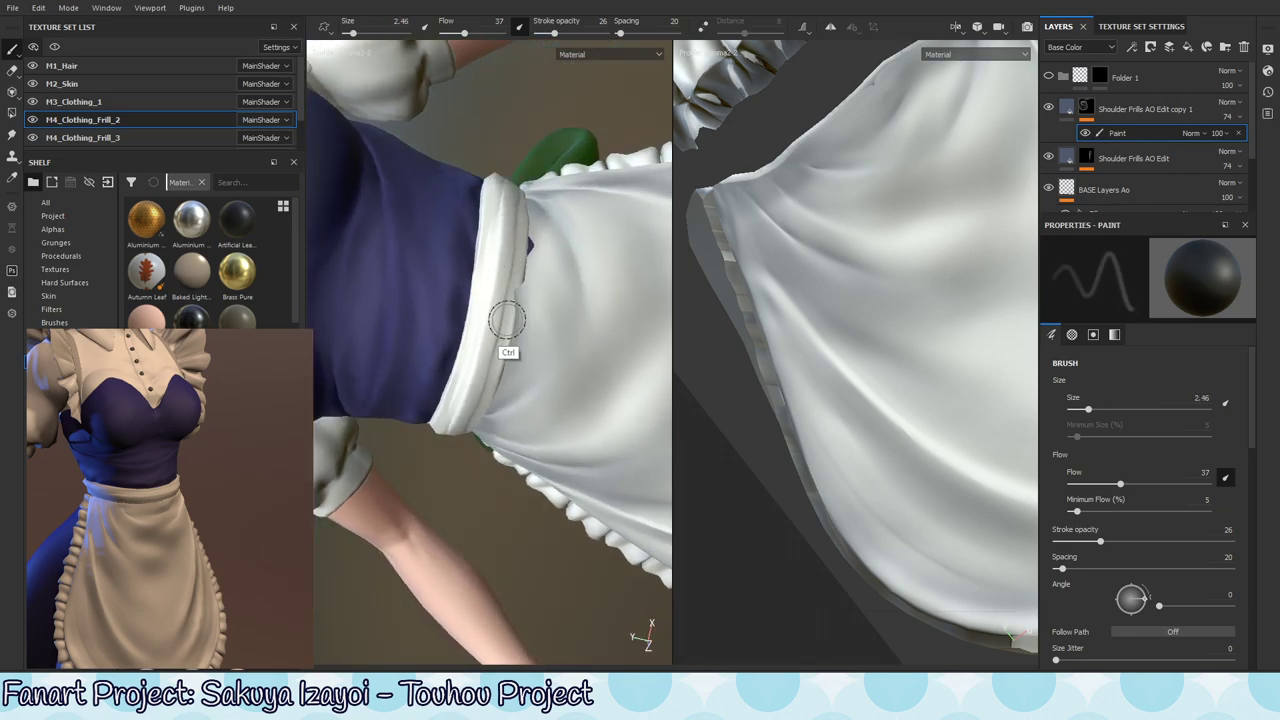
left_click_drag(506, 321, 556, 260, "alt")
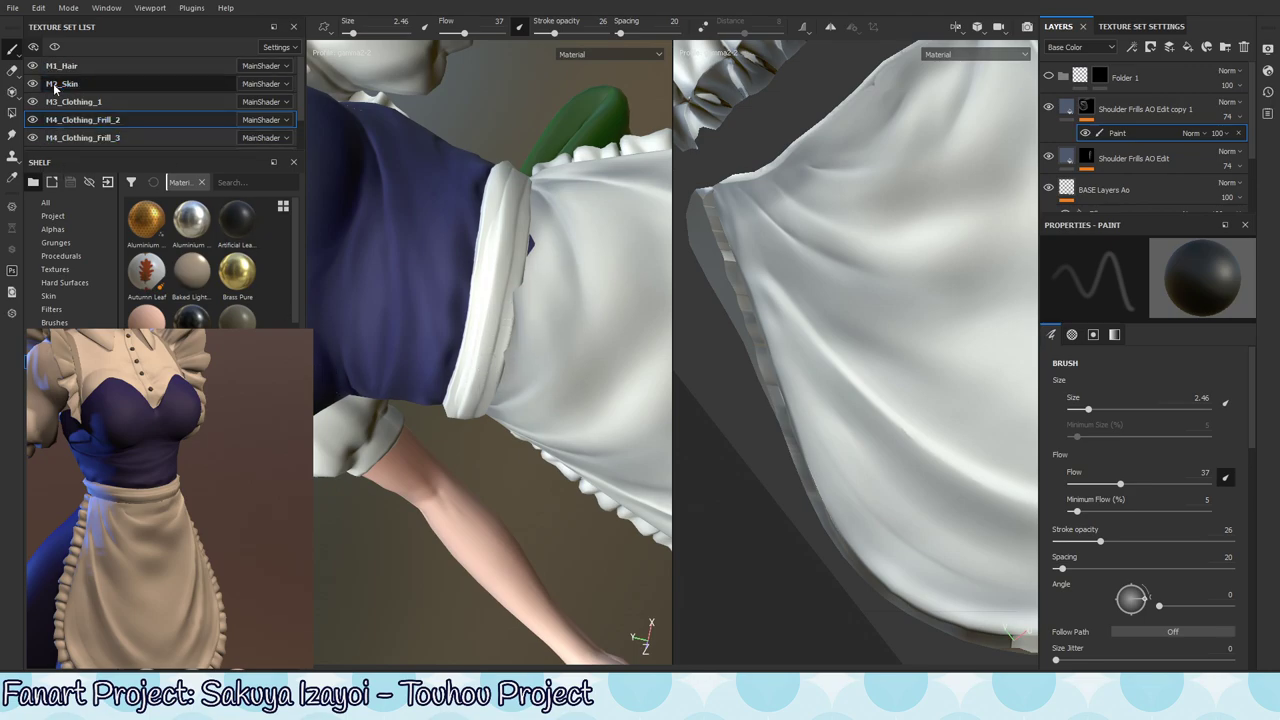
key("alt+q")
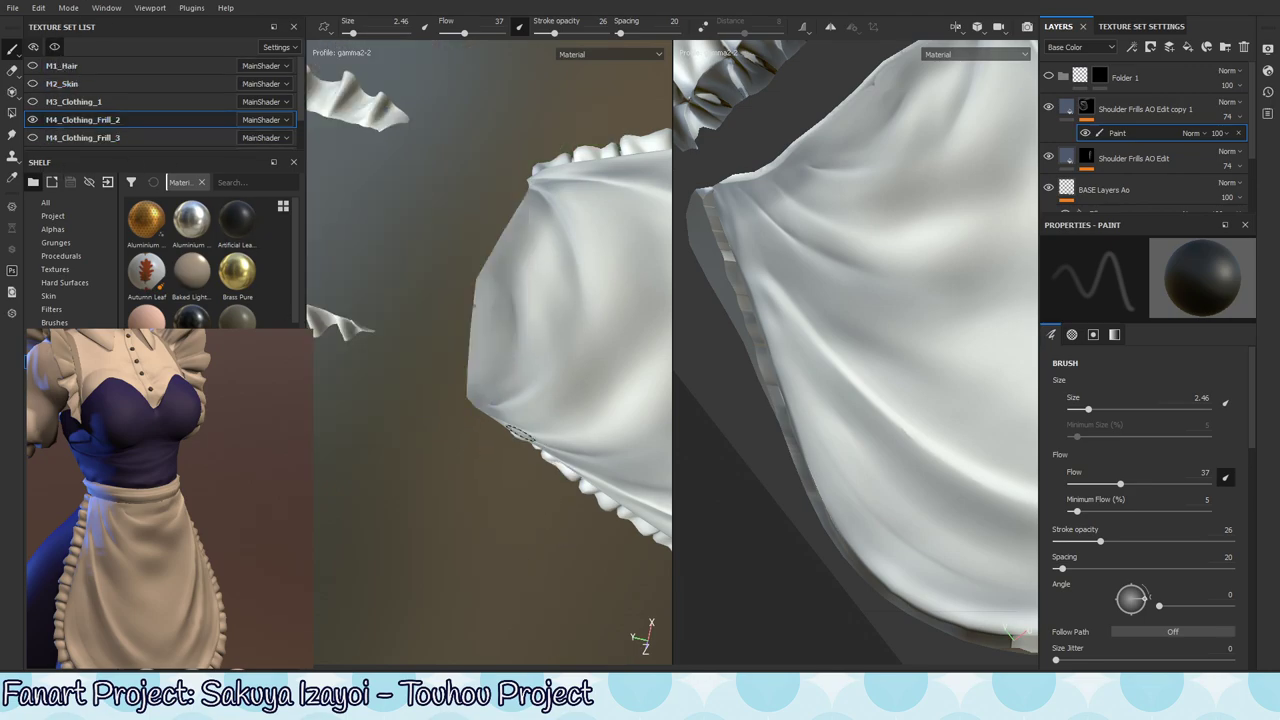
left_click_drag(525, 250, 517, 222, "alt")
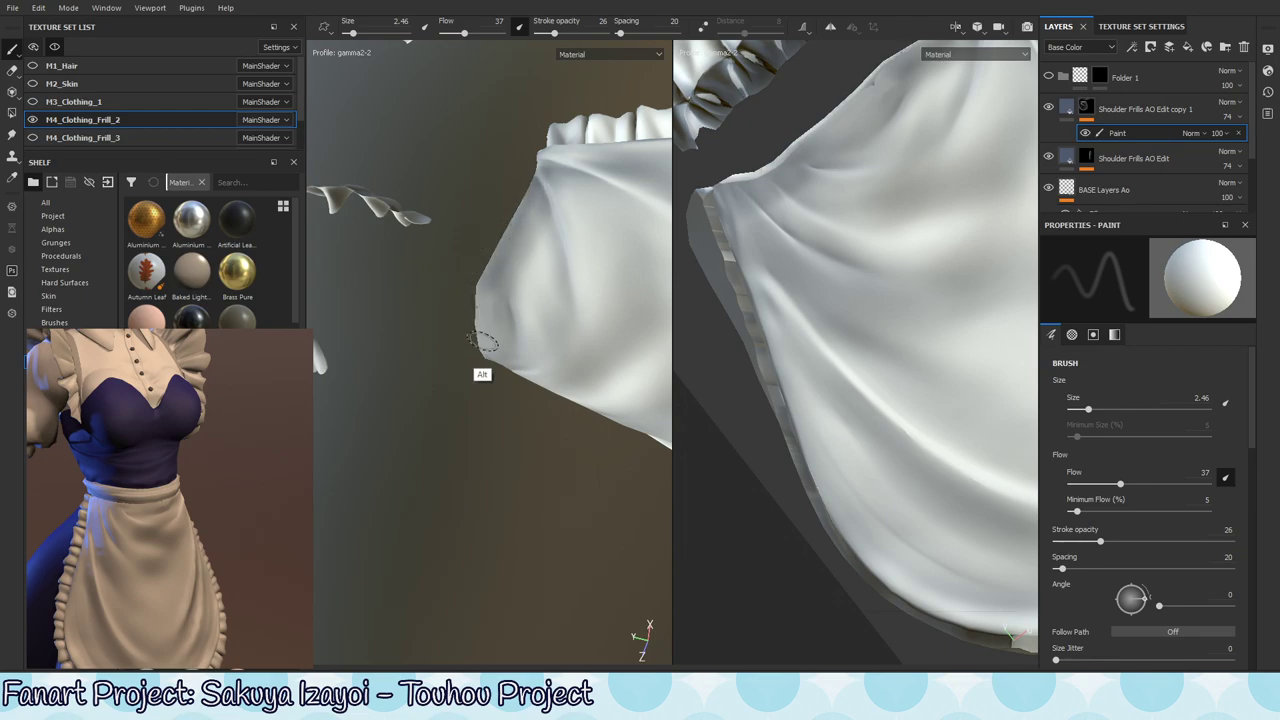
left_click_drag(483, 341, 491, 292, "alt")
- Shade the apron's waist corners and upper front folds with a brush size of 5.33, alternating white and black
right_click_drag(491, 292, 520, 292, "ctrl")
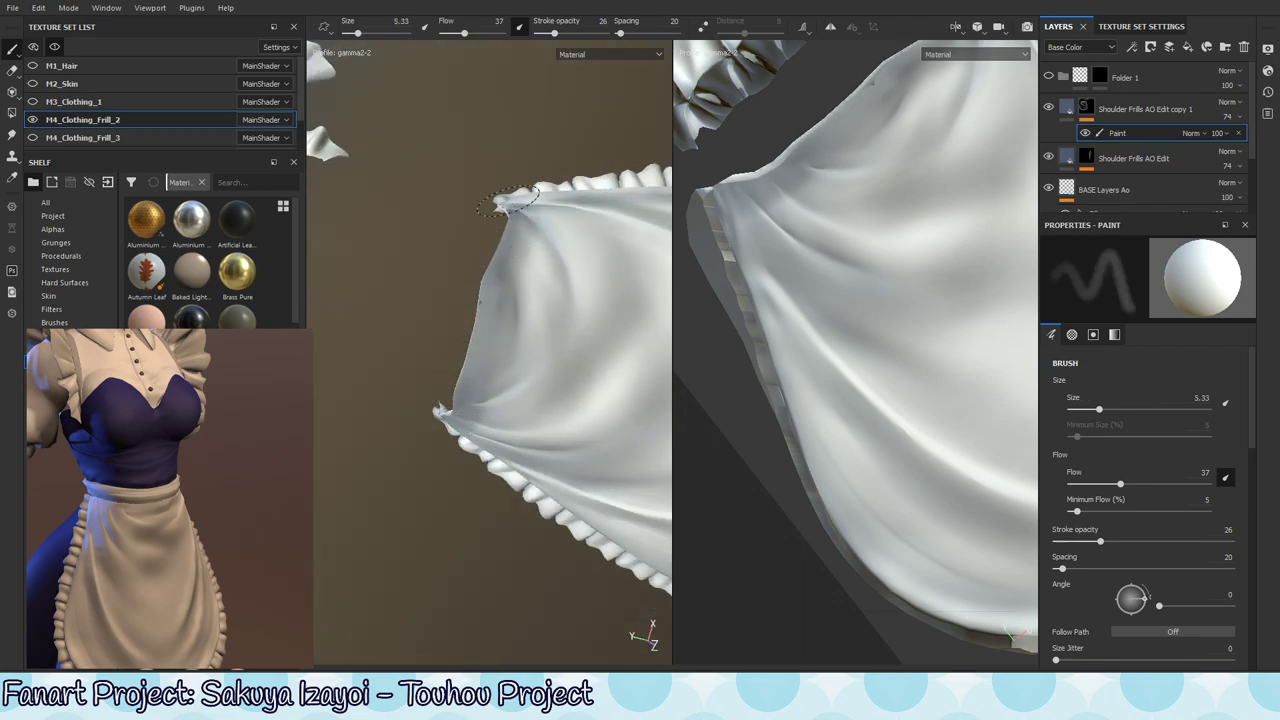
left_click_drag(512, 200, 494, 337, "alt")
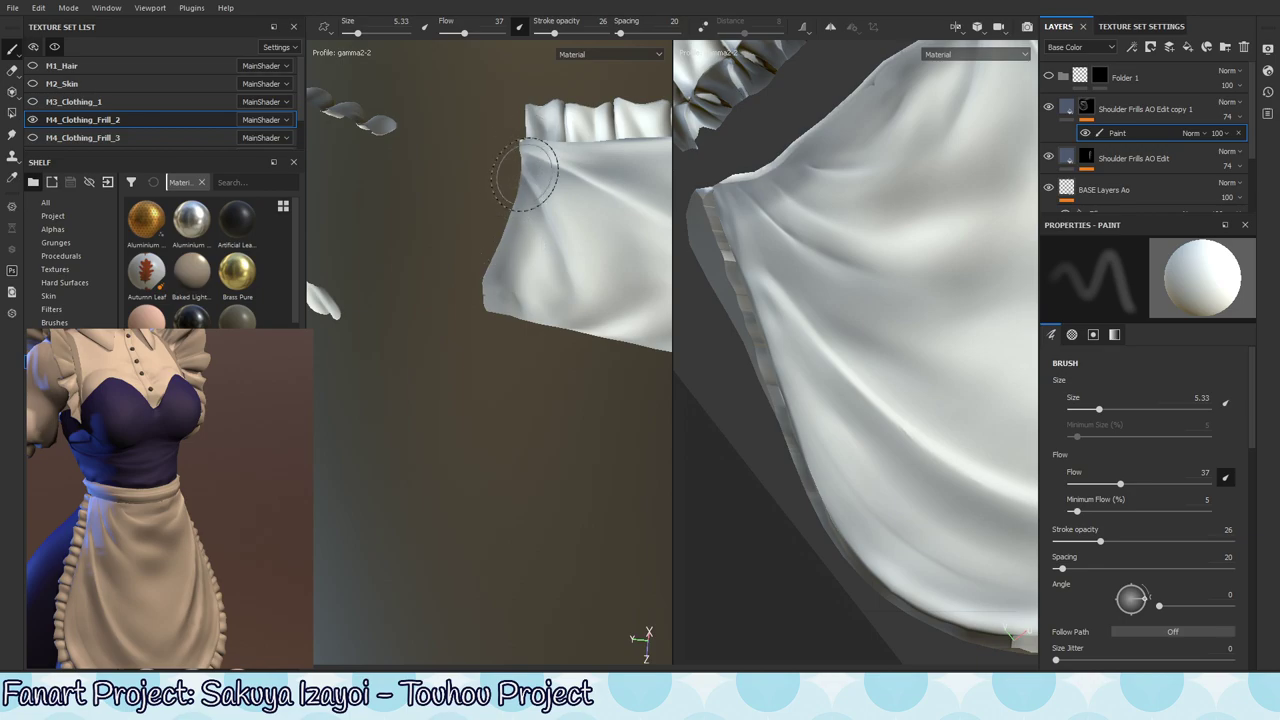
left_click_drag(543, 277, 543, 171, "alt")
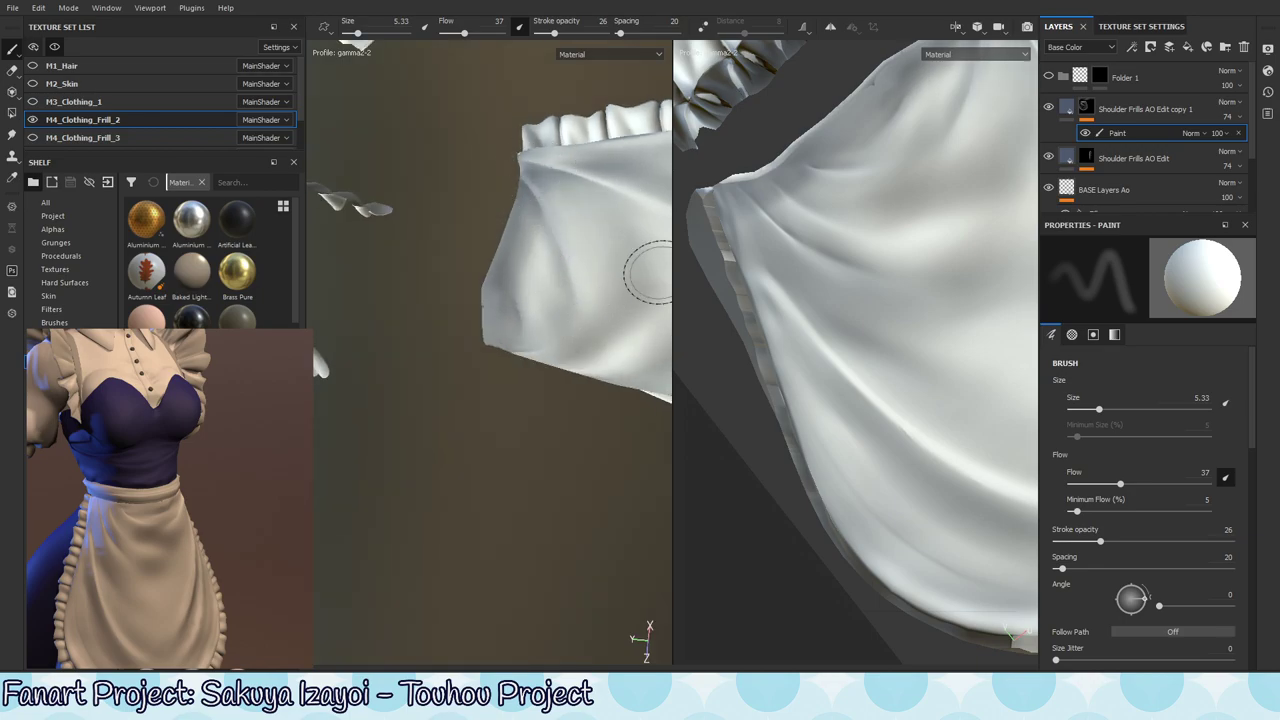
mouse_move(651, 271)
left_mouse_down("alt")
mouse_move(474, 334)
mouse_move(571, 280)
mouse_move(552, 392)
mouse_move(500, 357)
left_mouse_up("alt")
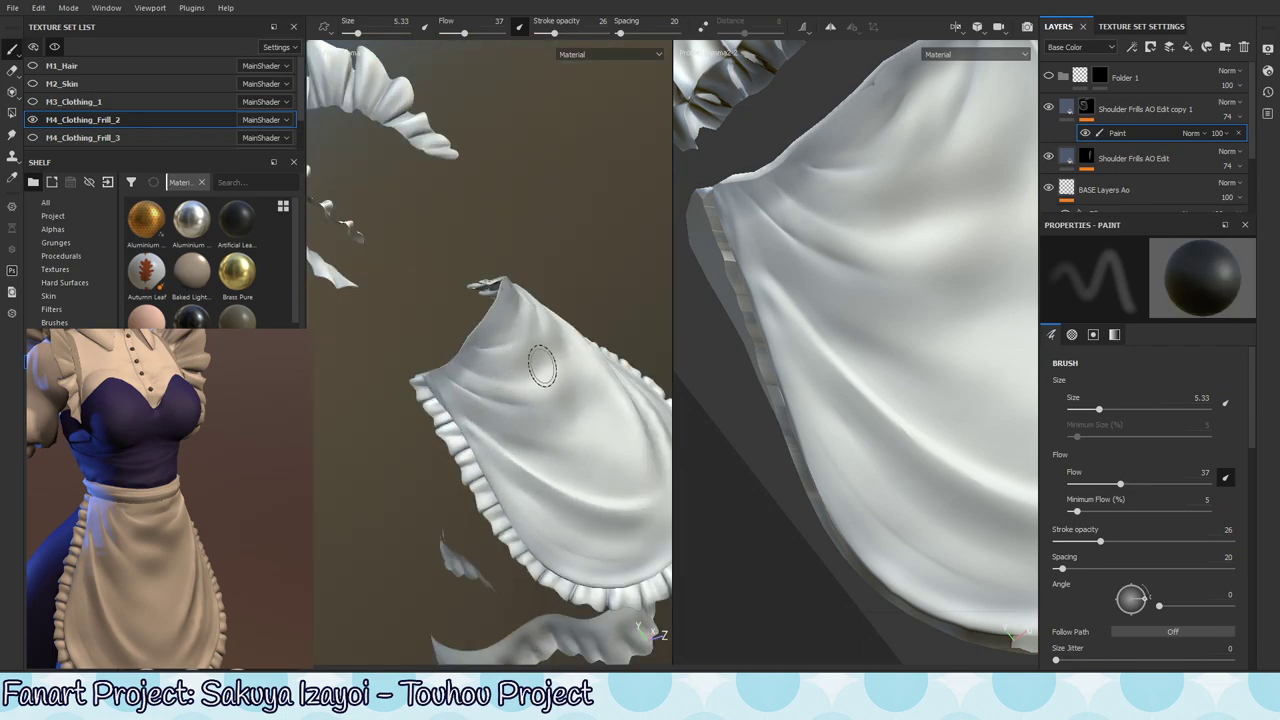
key("x")
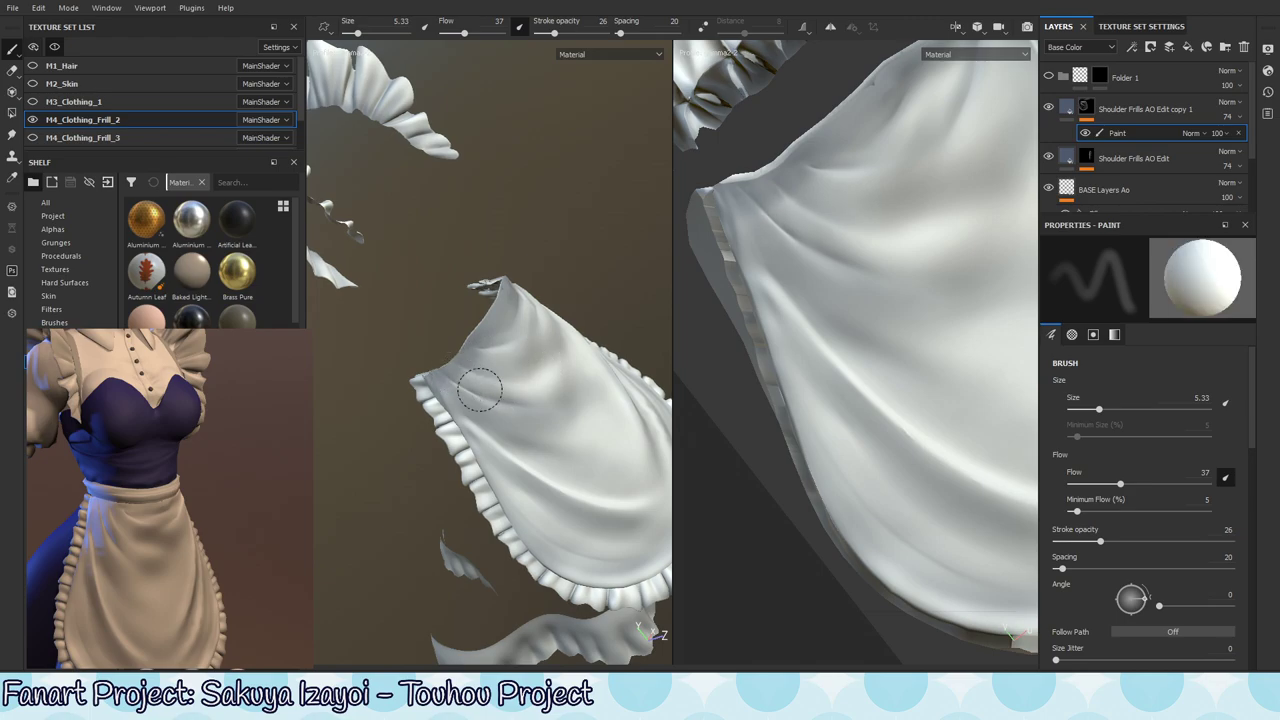
- Refine the narrow folds below the apron's waist with a brush size of 2.58, alternating black and white
right_click_drag(494, 400, 467, 412, "ctrl")
key("x")
mouse_move(536, 378)
left_mouse_down("alt")
mouse_move(483, 388)
mouse_move(566, 426)
mouse_move(560, 386)
mouse_move(492, 359)
left_mouse_up("alt")
key("x")
key("x")
left_click_drag(557, 395, 438, 425, "alt")
key("x")
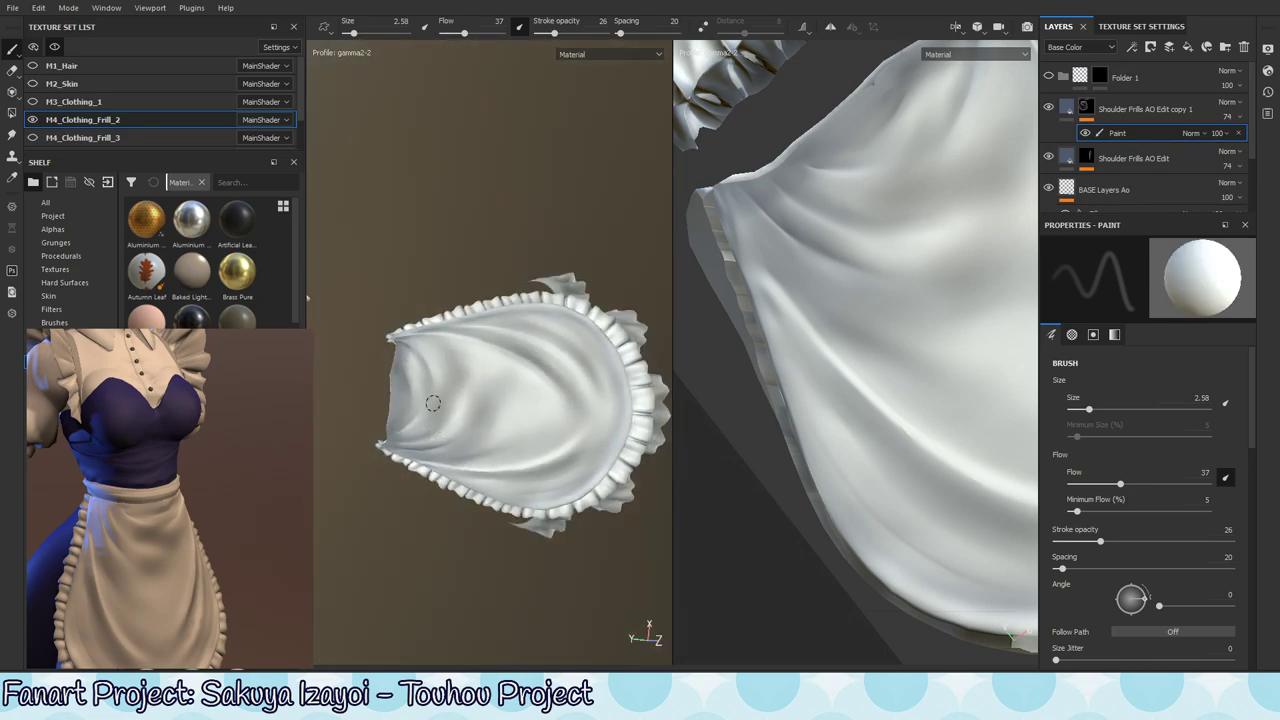
key("x")
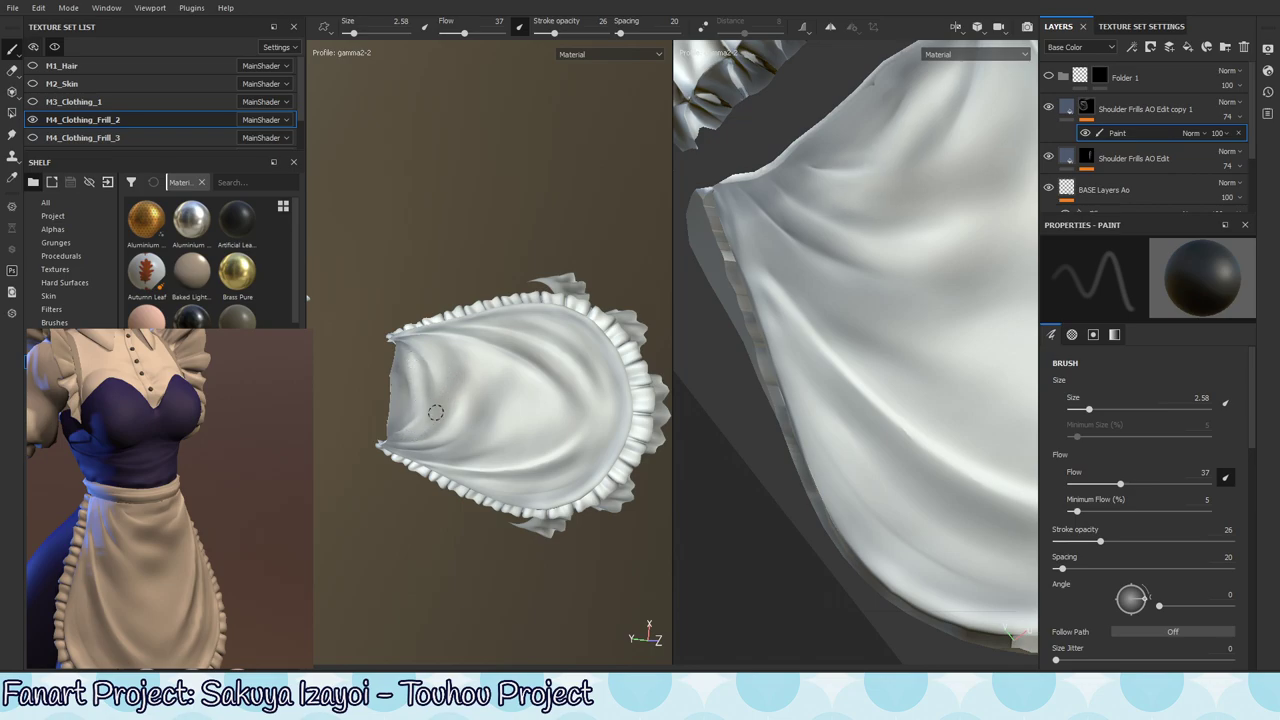
key("x")
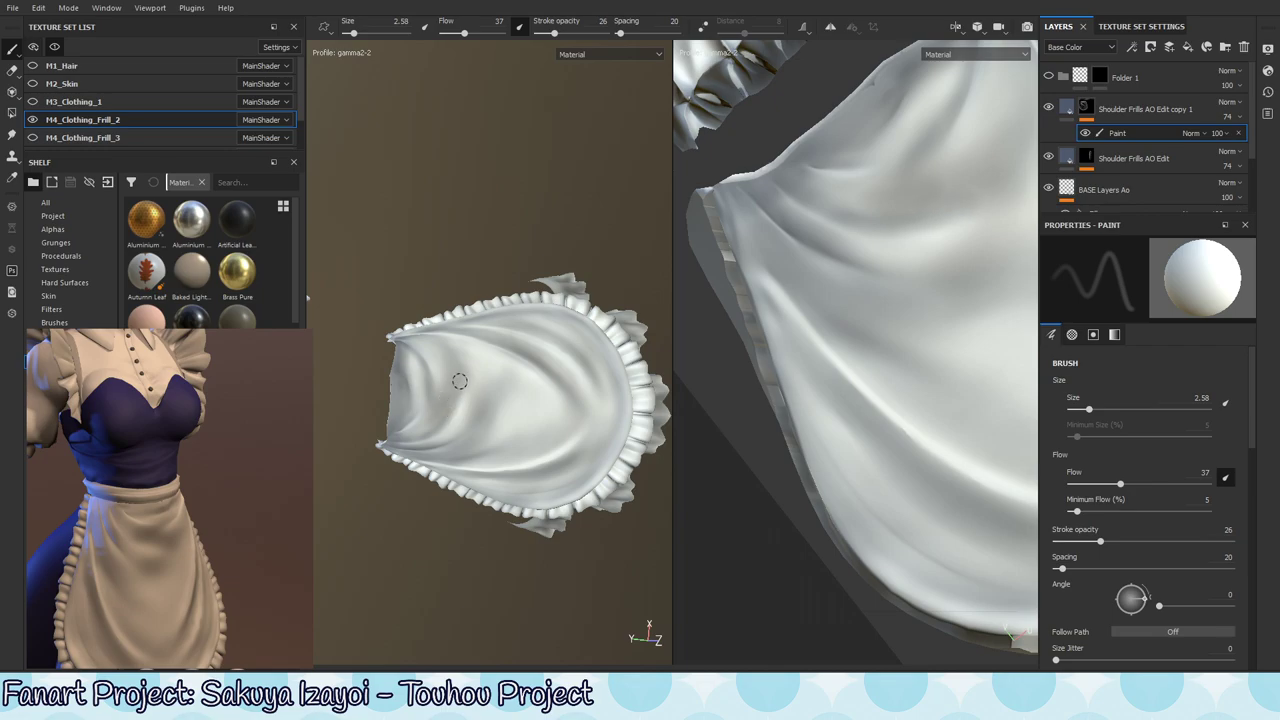
left_click_drag(463, 410, 445, 395, "alt")
key("x")
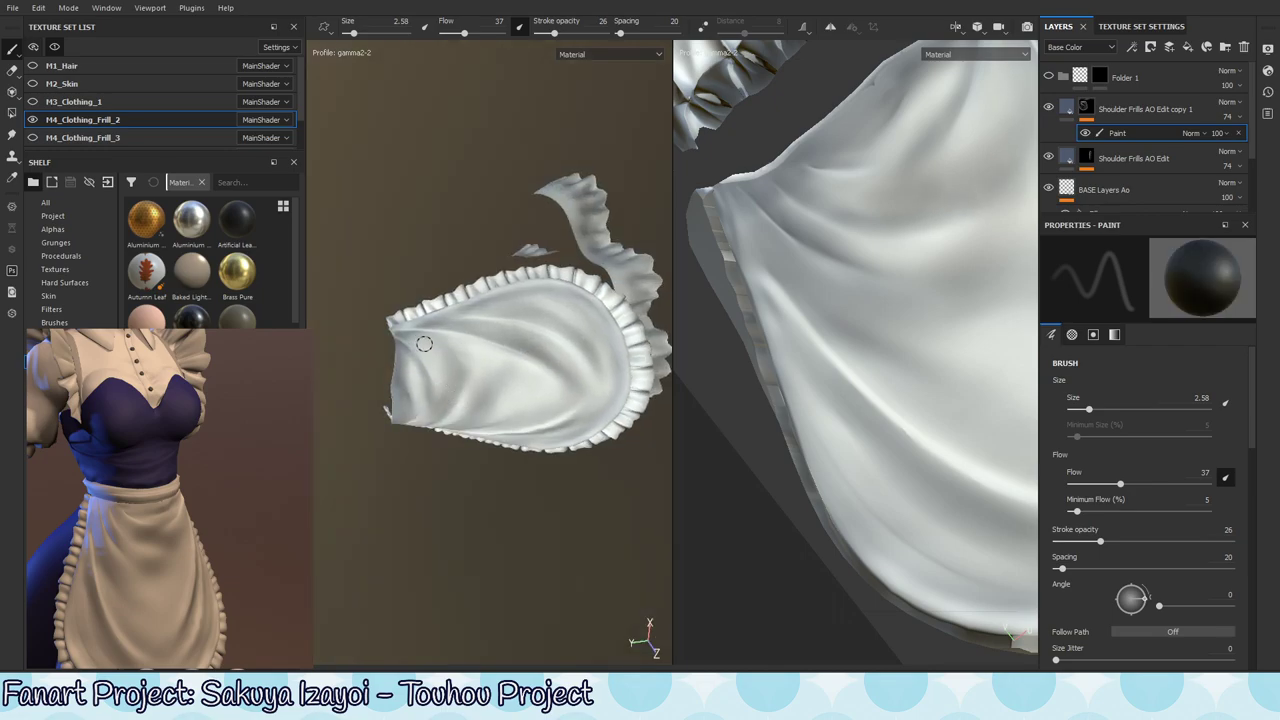
key("x")
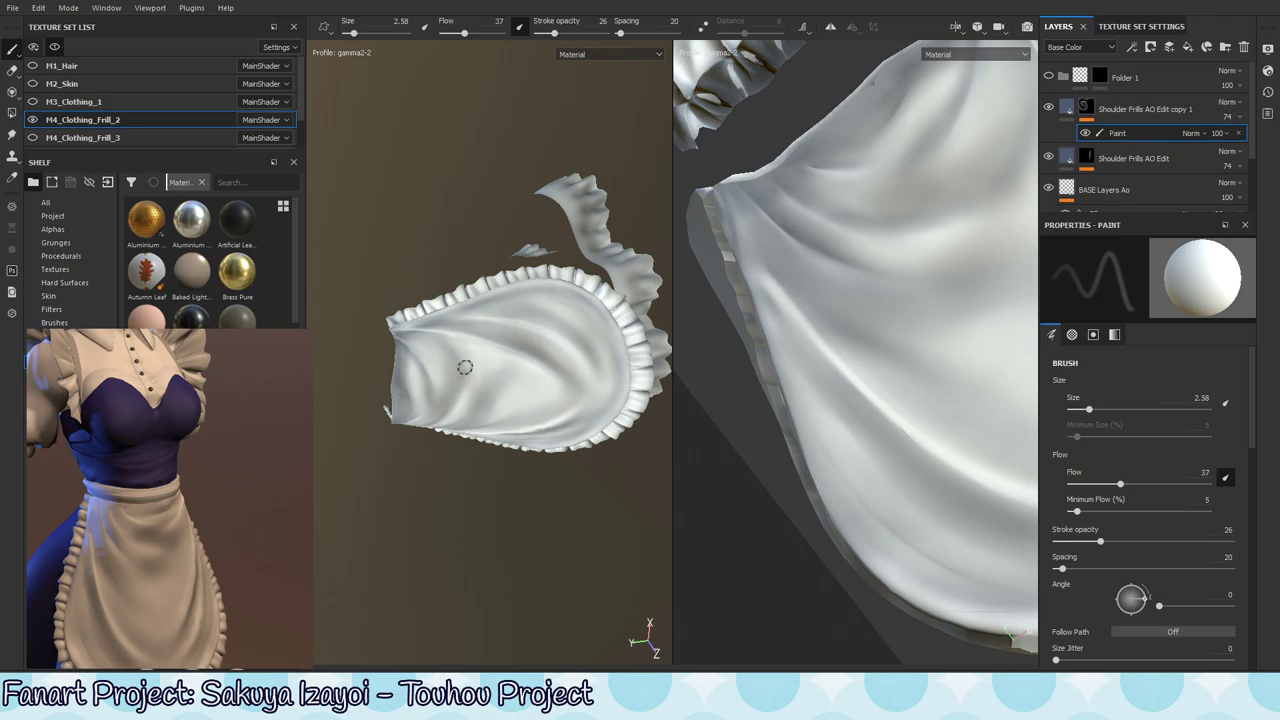
- Soften the shading across the apron's front folds in black with a flow of 17 and a brush size of 7.88
right_click_drag(512, 405, 517, 460, "ctrl")
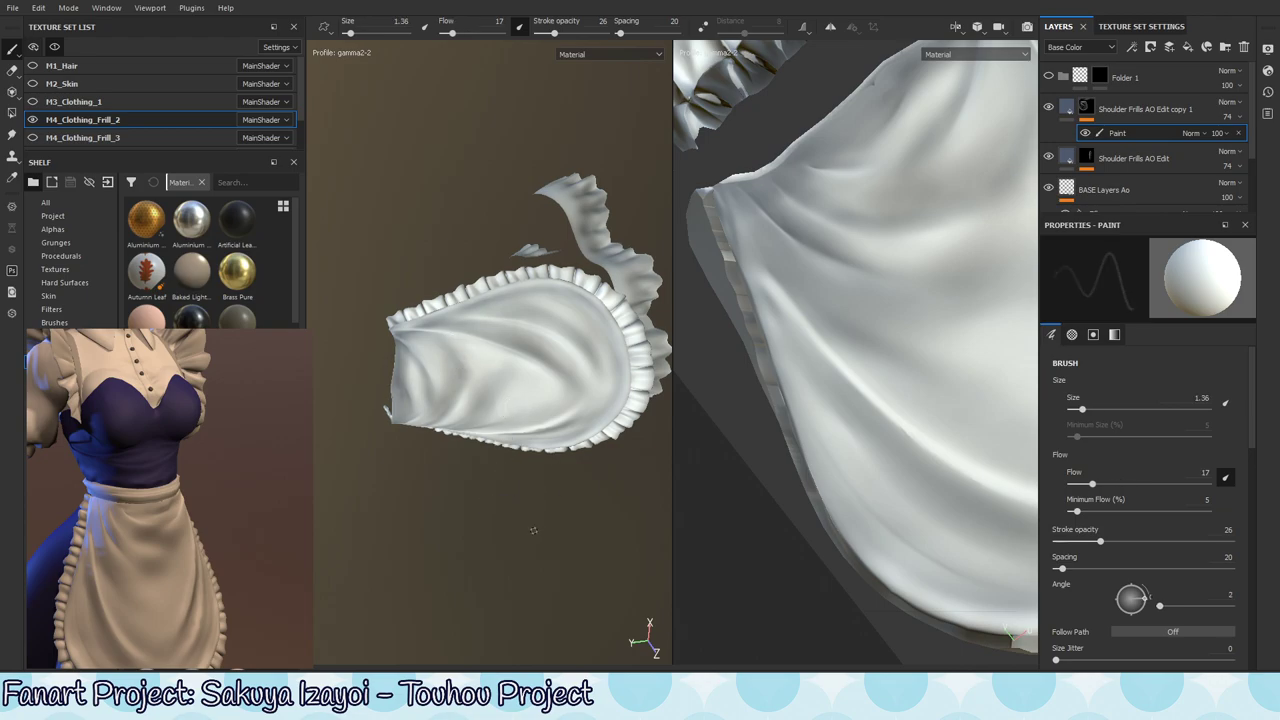
left_click_drag(533, 530, 572, 468, "alt")
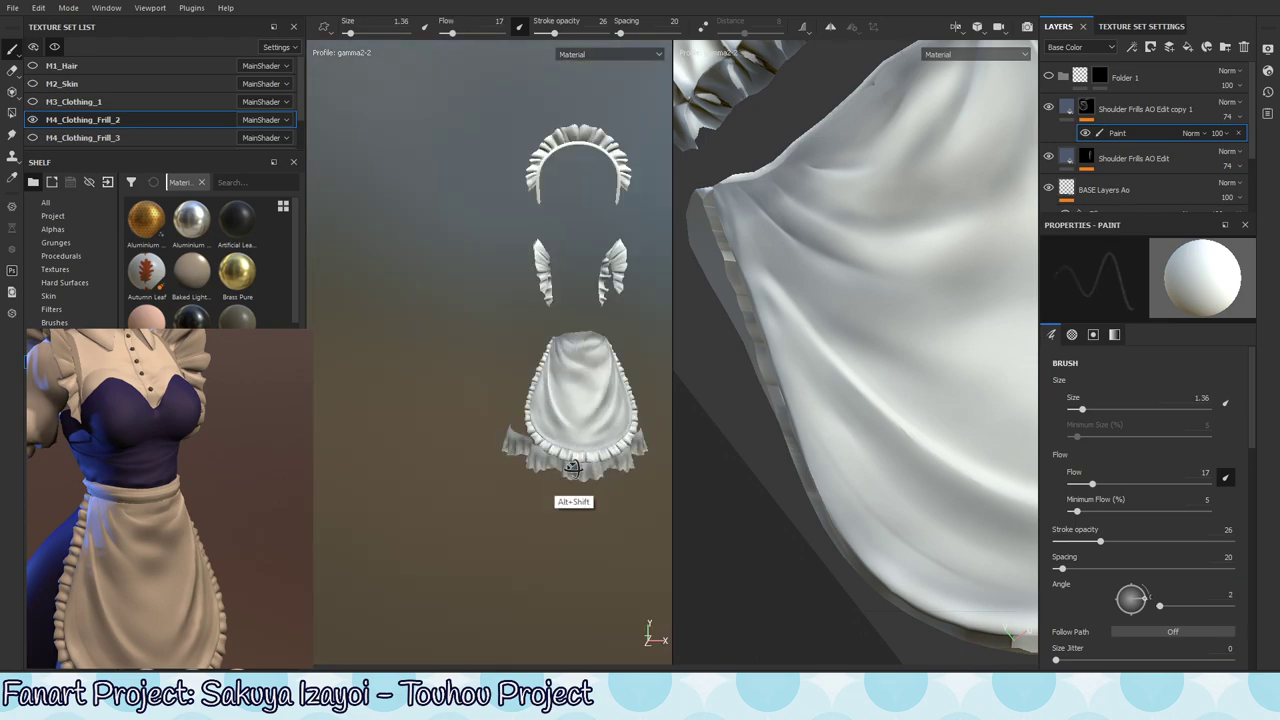
middle_click_drag(528, 412, 476, 424, "alt")
right_click_drag(476, 424, 801, 358, "alt")
left_click_drag(543, 380, 547, 345, "alt")
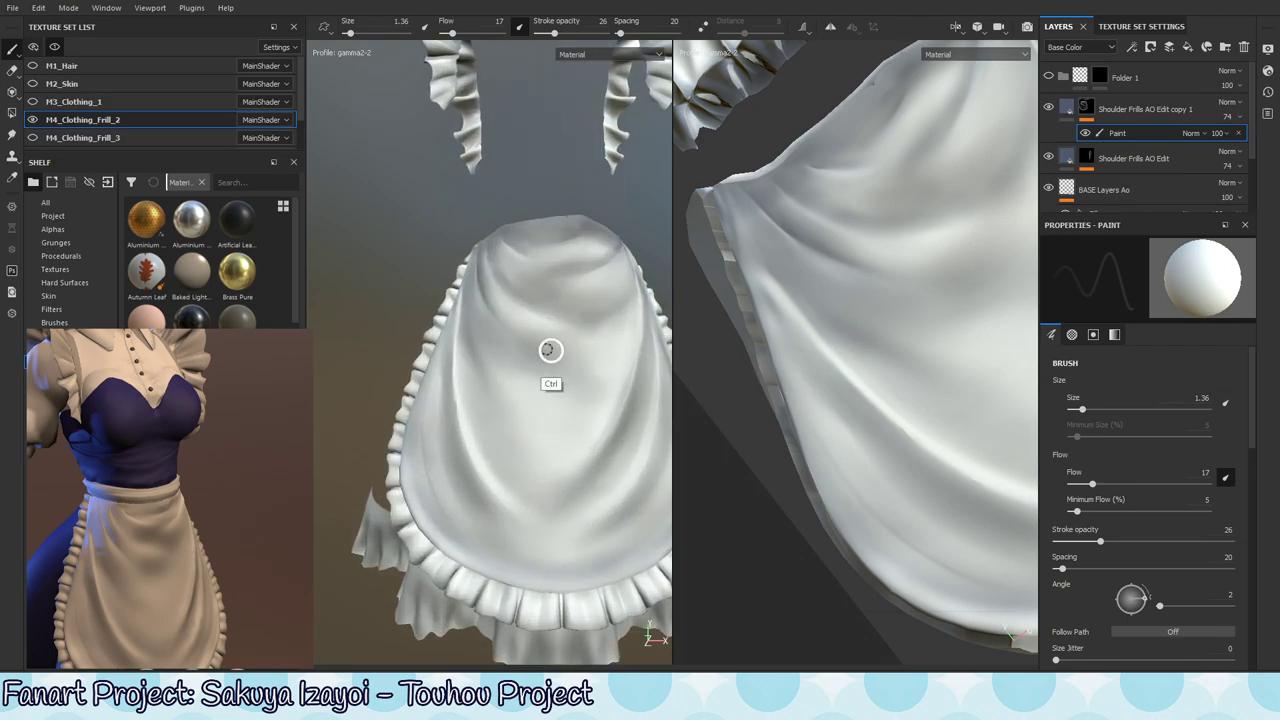
right_click_drag(550, 350, 577, 363, "ctrl")
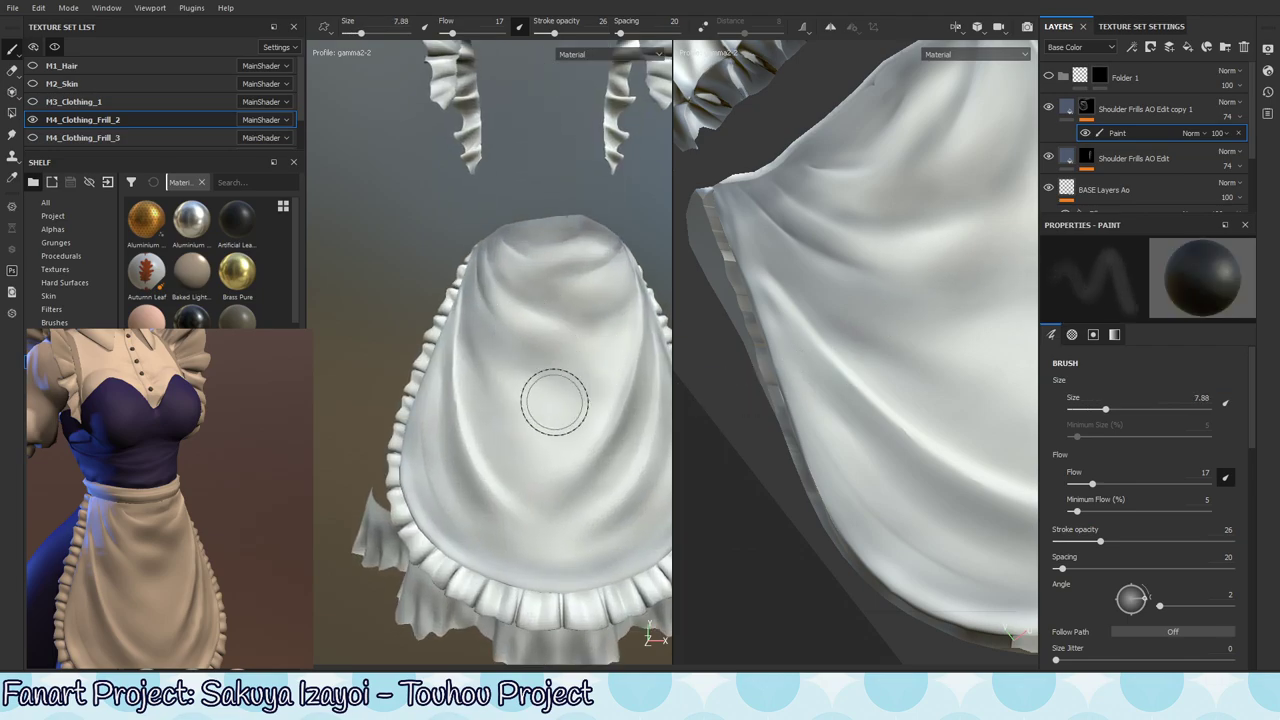
left_click_drag(554, 402, 506, 403, "alt")
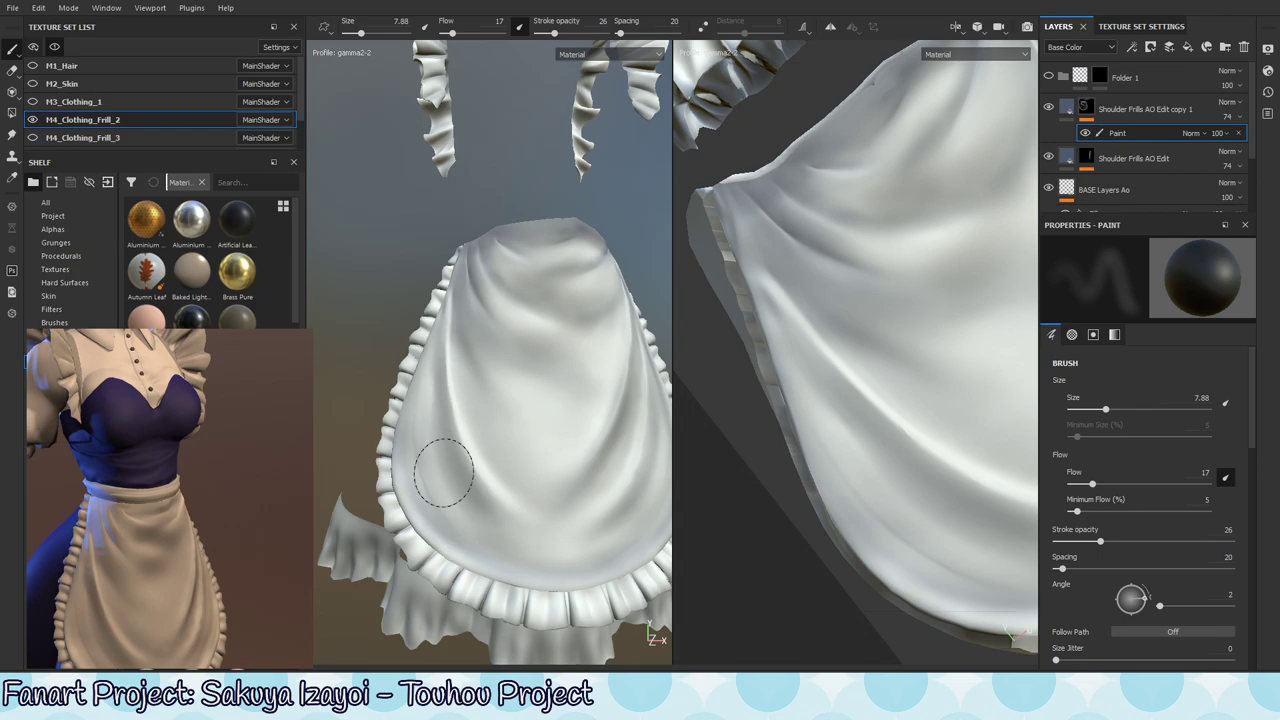
left_click_drag(523, 557, 548, 513, "alt")
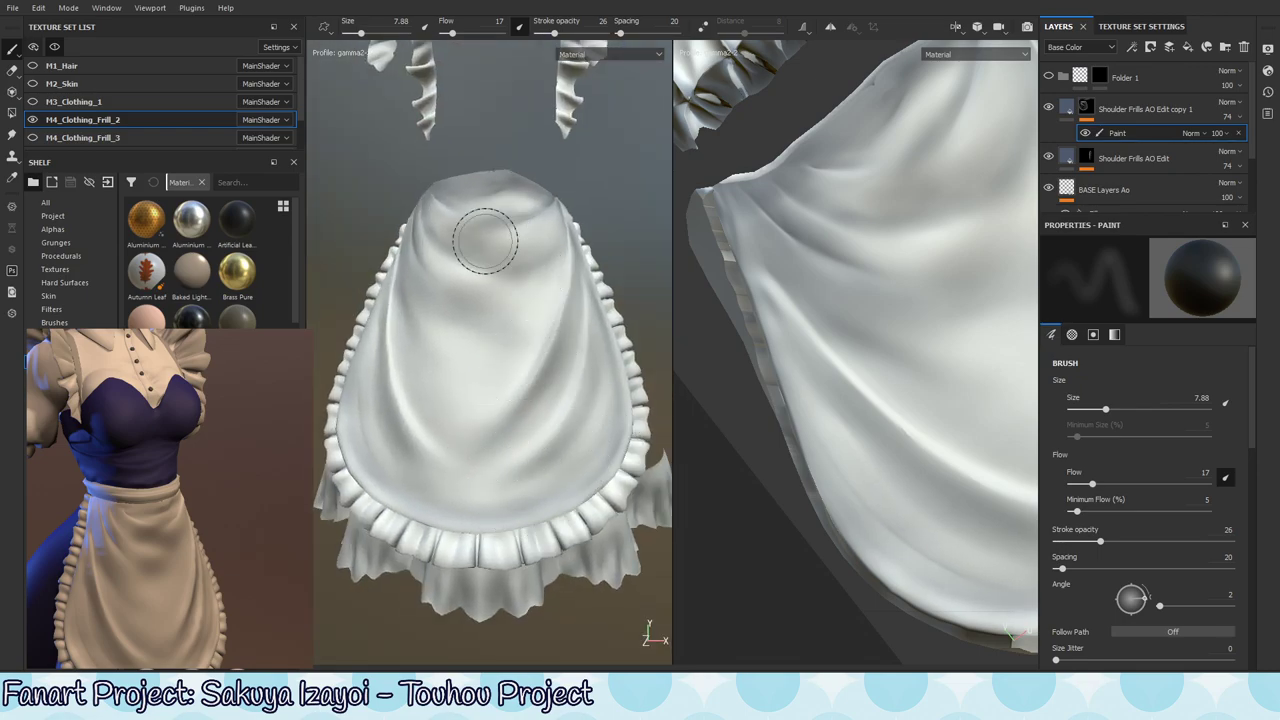
left_click_drag(443, 277, 443, 205, "alt")
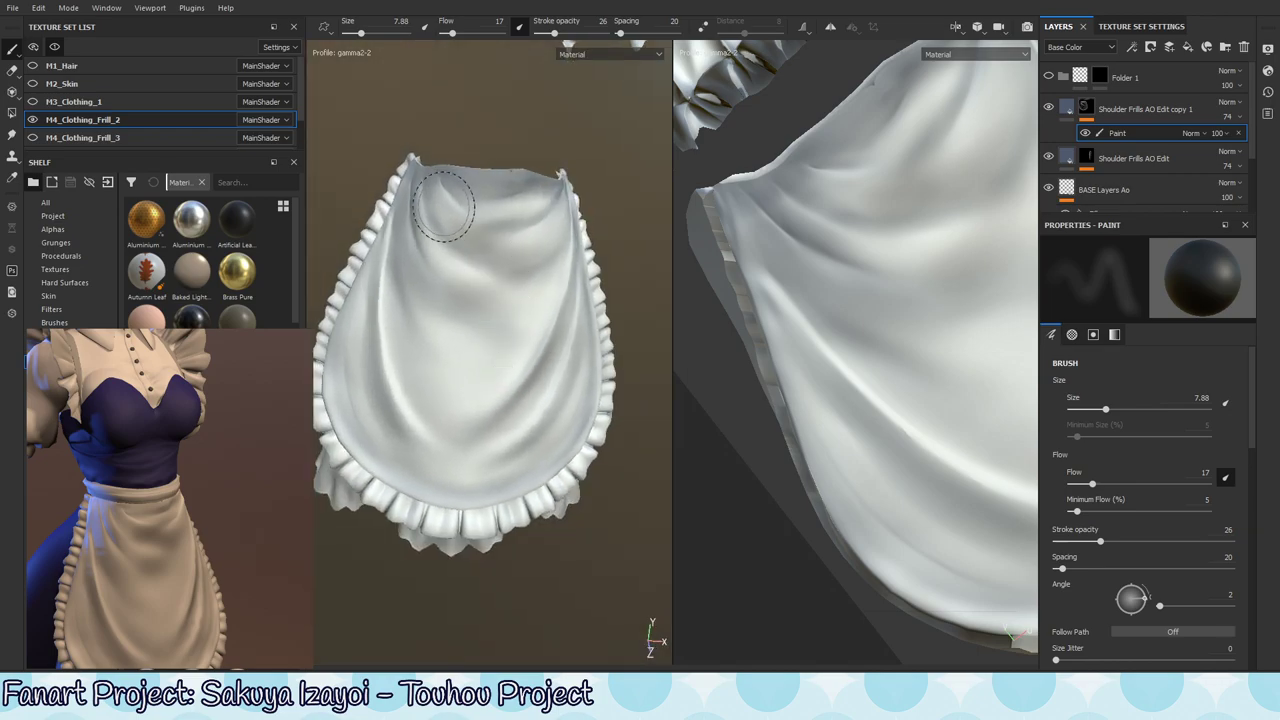
- Touch up the shading on the apron's upper front below the waist with a brush size of 4.53, alternating black and white
mouse_move(443, 205)
right_mouse_down("ctrl")
mouse_move(466, 229)
mouse_move(445, 205)
right_mouse_up("ctrl")
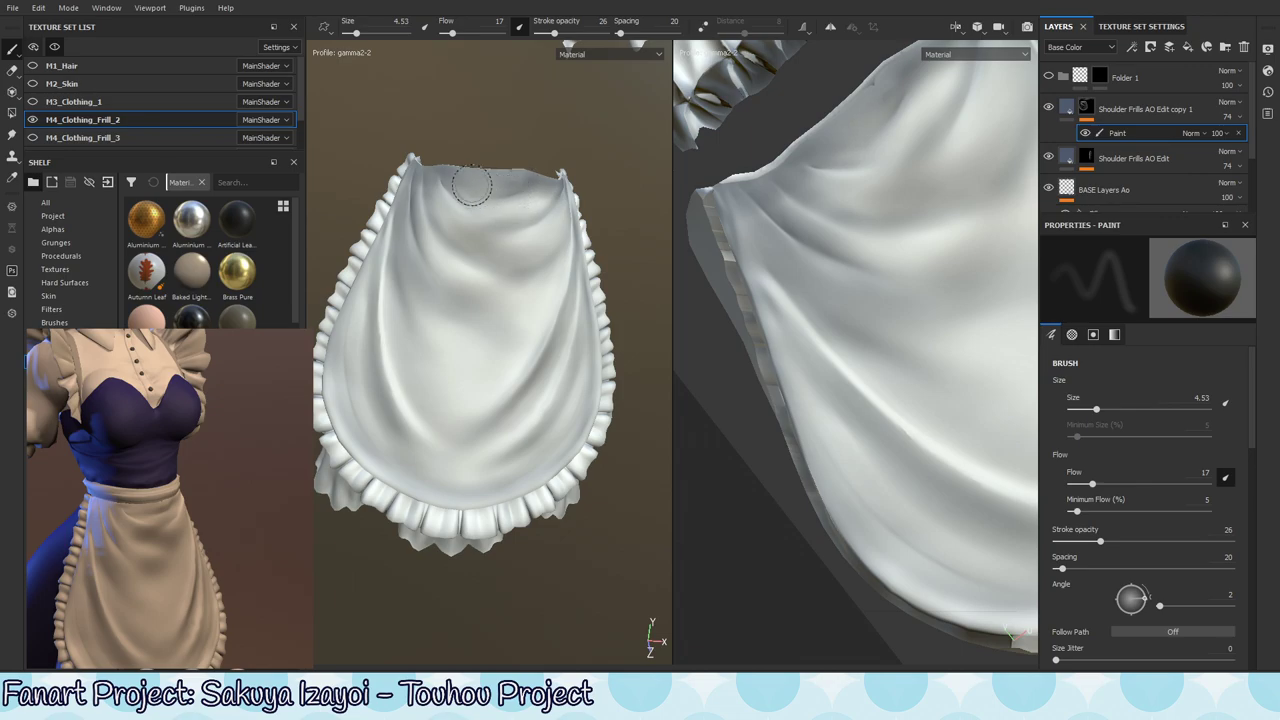
key("x")
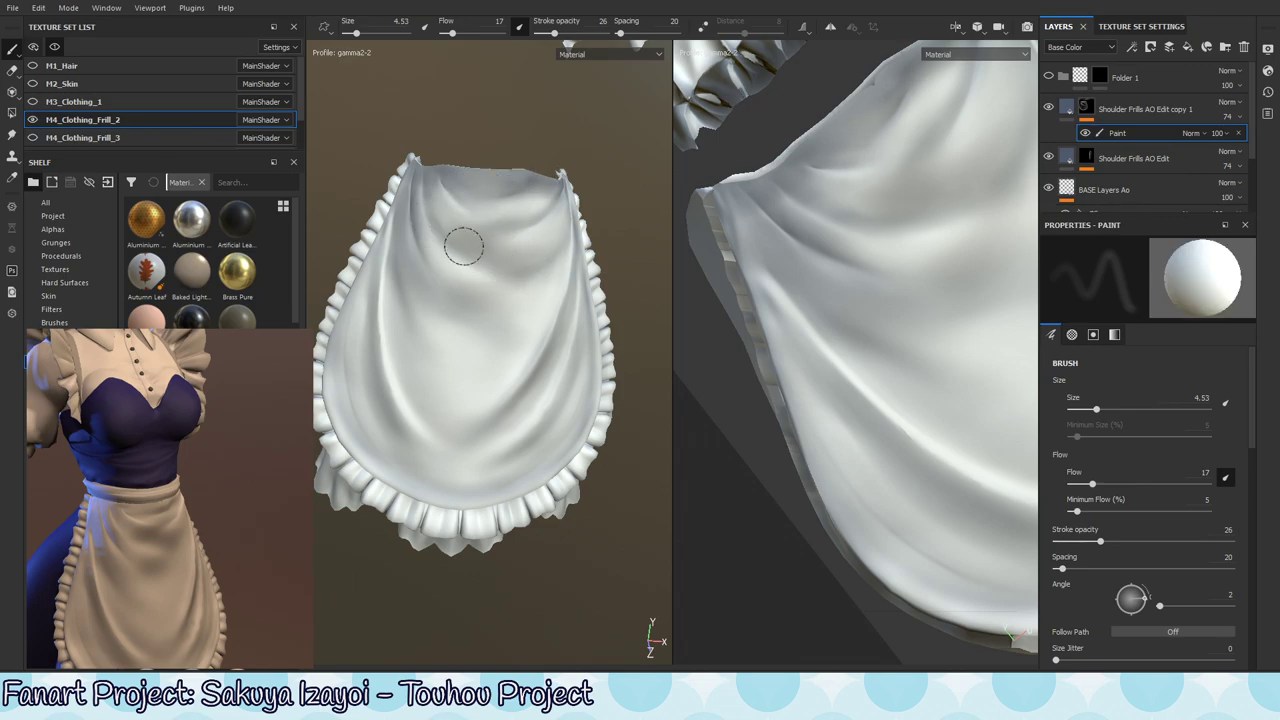
key("x")
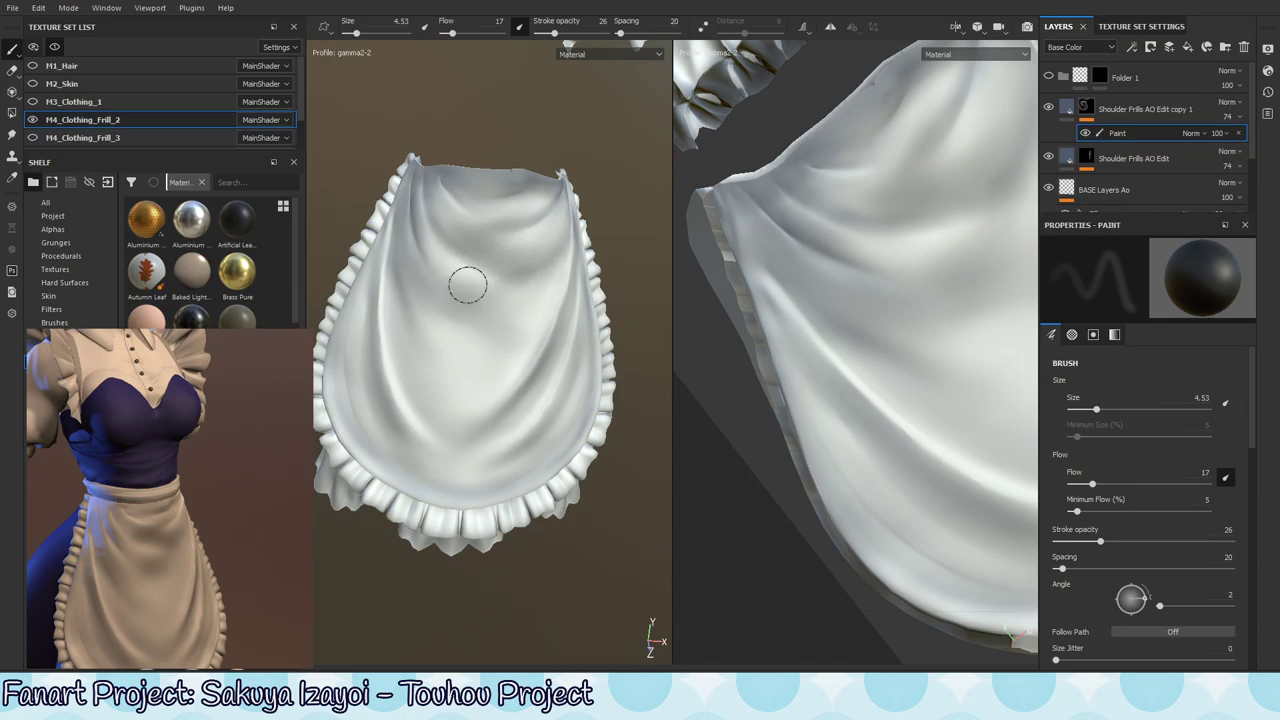
- Deepen the broad shading on the apron's lower front and sides in white with a brush size of 8.95
scroll(486, 295, "down", 5)
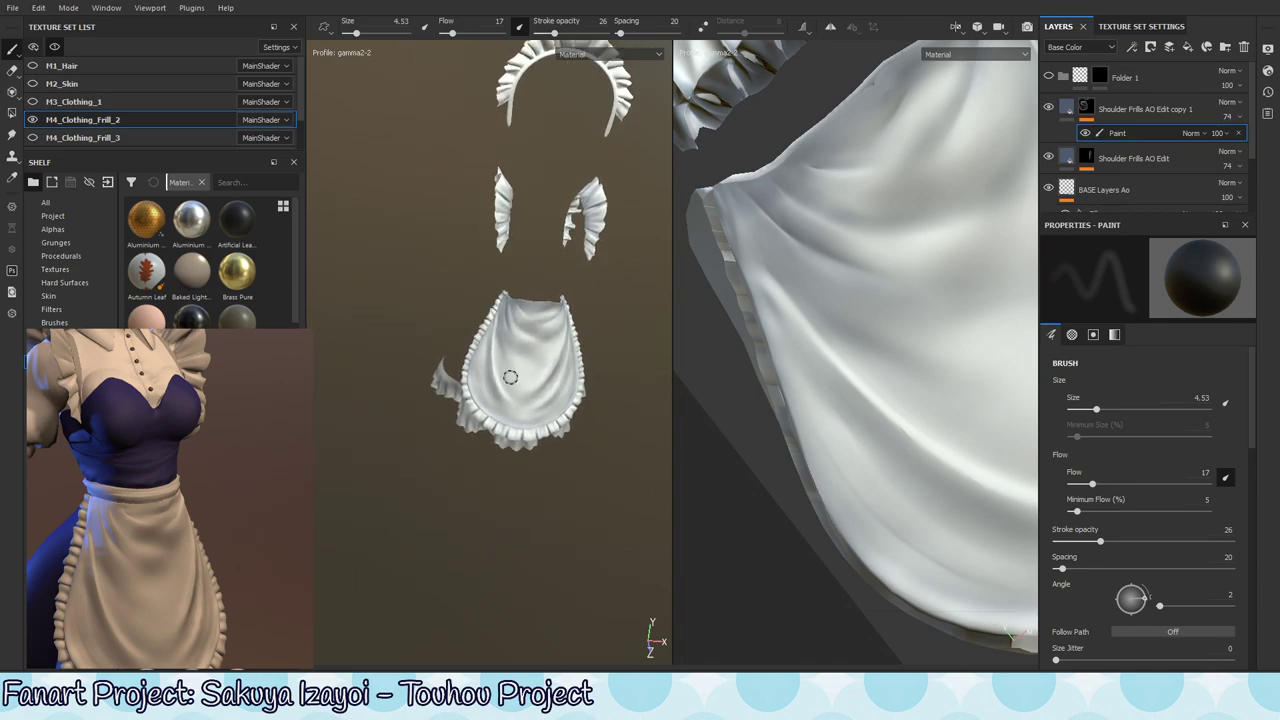
right_click_drag(510, 377, 517, 385, "ctrl")
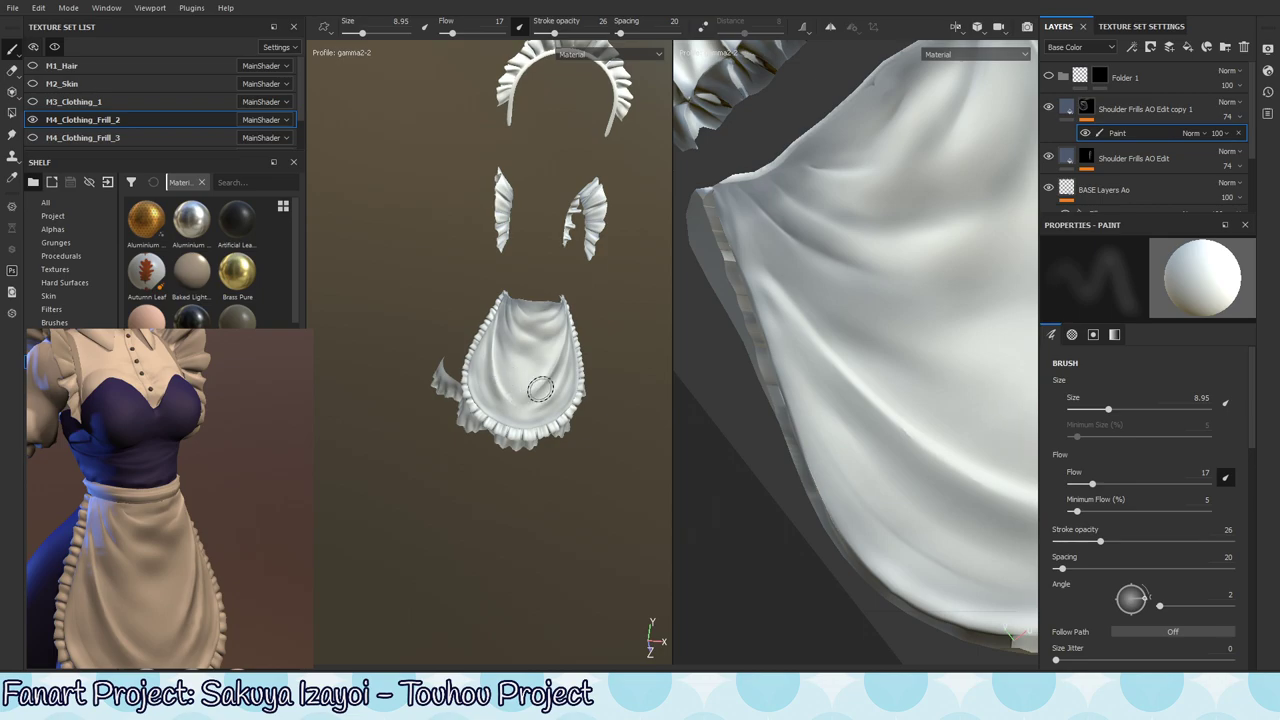
scroll(560, 383, "up", 5)
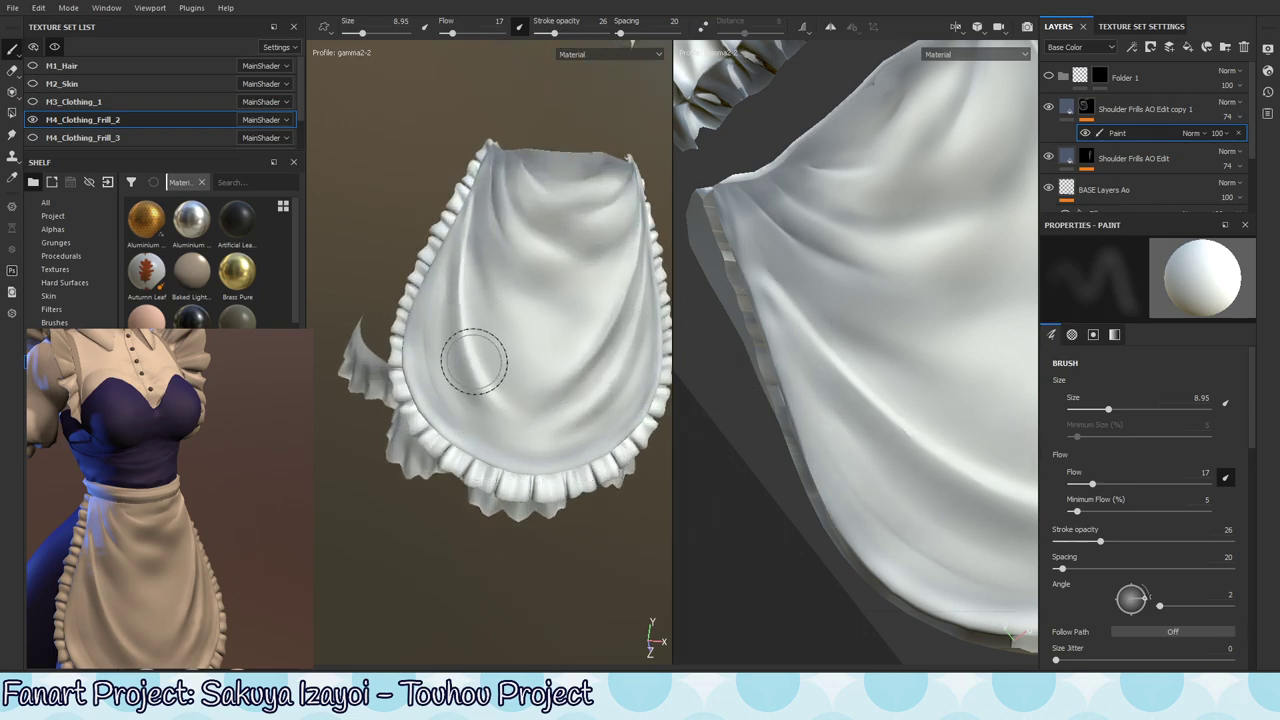
left_click_drag(527, 493, 627, 384, "alt")
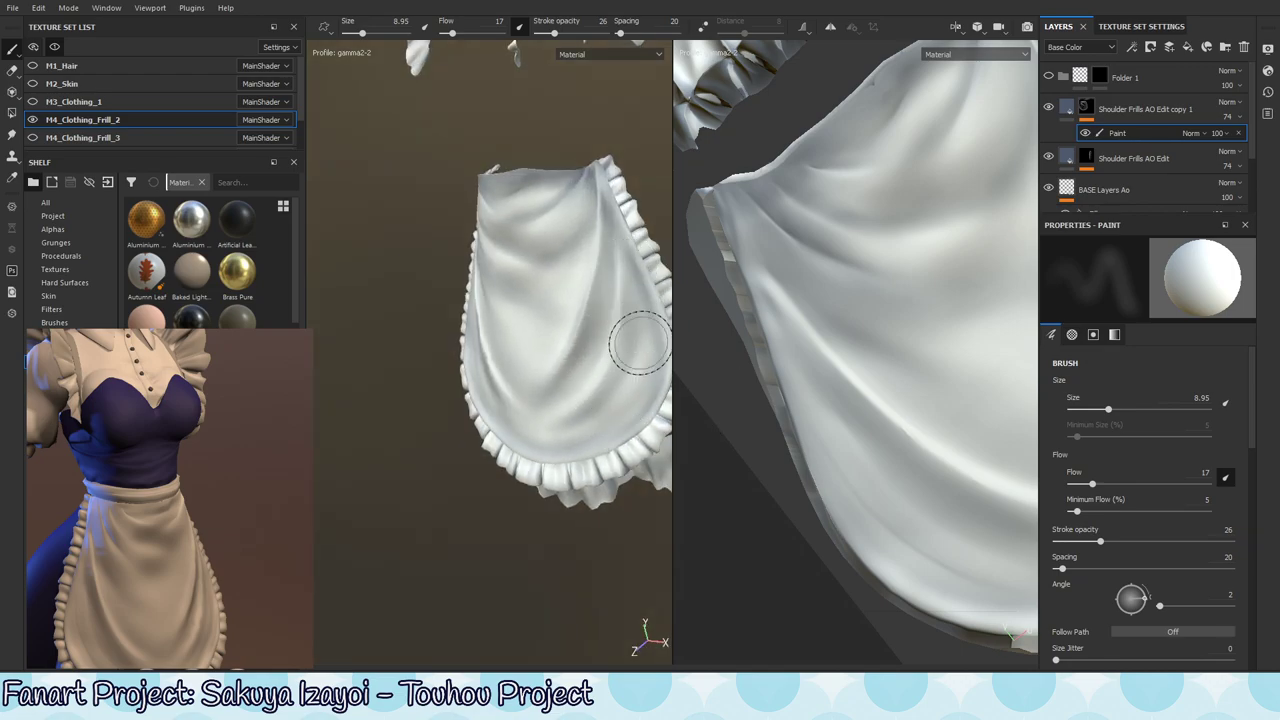
left_click_drag(565, 430, 621, 347, "alt")
- Reduce the brush size to 3.44 and show only the 3D view, turned to the apron's lower side edge
mouse_move(605, 464)
right_mouse_down("ctrl")
mouse_move(554, 491)
mouse_move(568, 489)
right_mouse_up("ctrl")
mouse_move(613, 456)
left_mouse_down("alt")
mouse_move(549, 520)
mouse_move(600, 509)
mouse_move(580, 449)
mouse_move(581, 346)
left_mouse_up("alt")
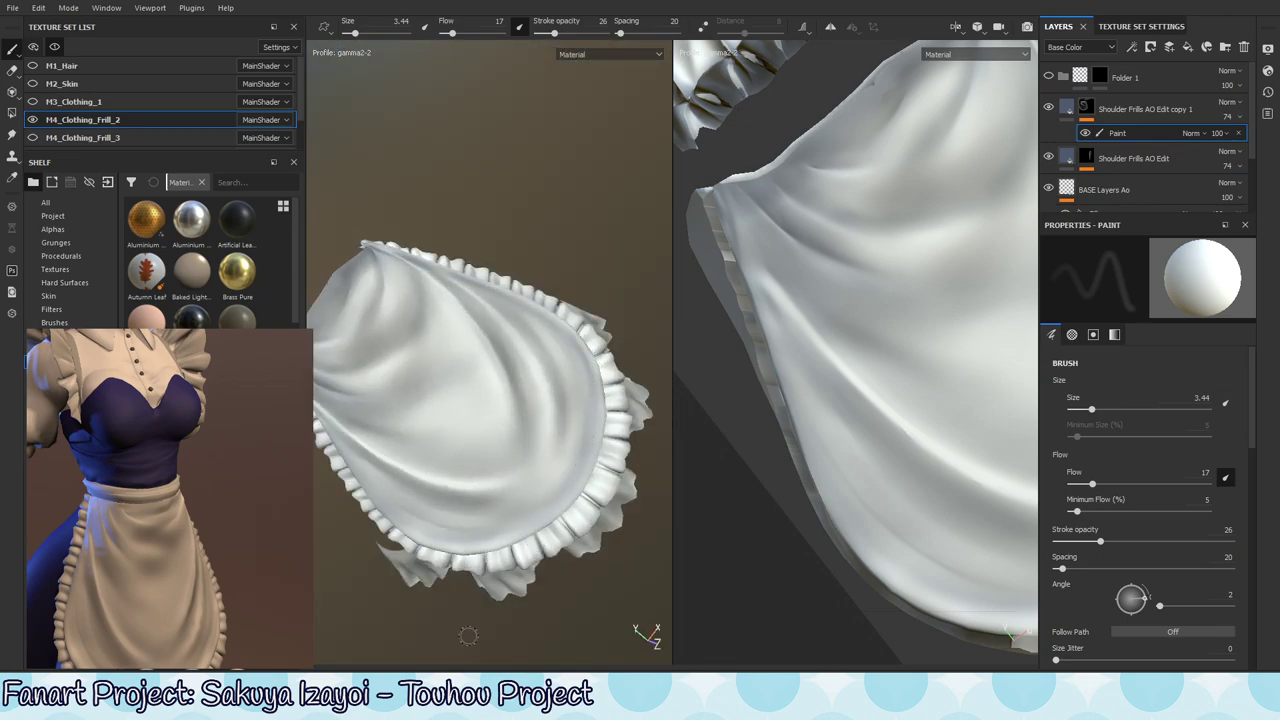
mouse_move(468, 635)
left_mouse_down("alt")
mouse_move(546, 512)
mouse_move(556, 578)
mouse_move(531, 450)
left_mouse_up("alt")
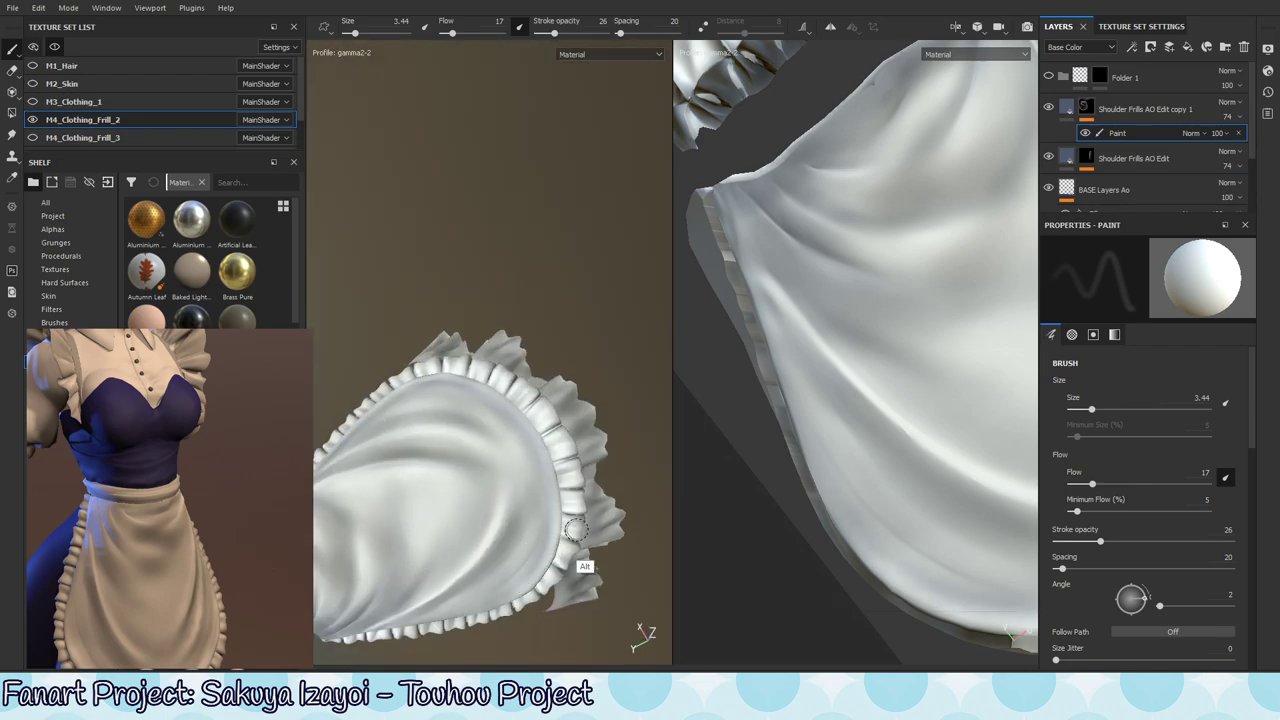
right_click_drag(576, 530, 494, 513, "alt")
mouse_move(494, 513)
left_mouse_down("alt")
mouse_move(522, 498)
mouse_move(660, 504)
mouse_move(588, 520)
mouse_move(520, 480)
mouse_move(546, 548)
mouse_move(566, 548)
mouse_move(569, 475)
mouse_move(529, 409)
left_mouse_up("alt")
scroll(563, 397, "up", 5)
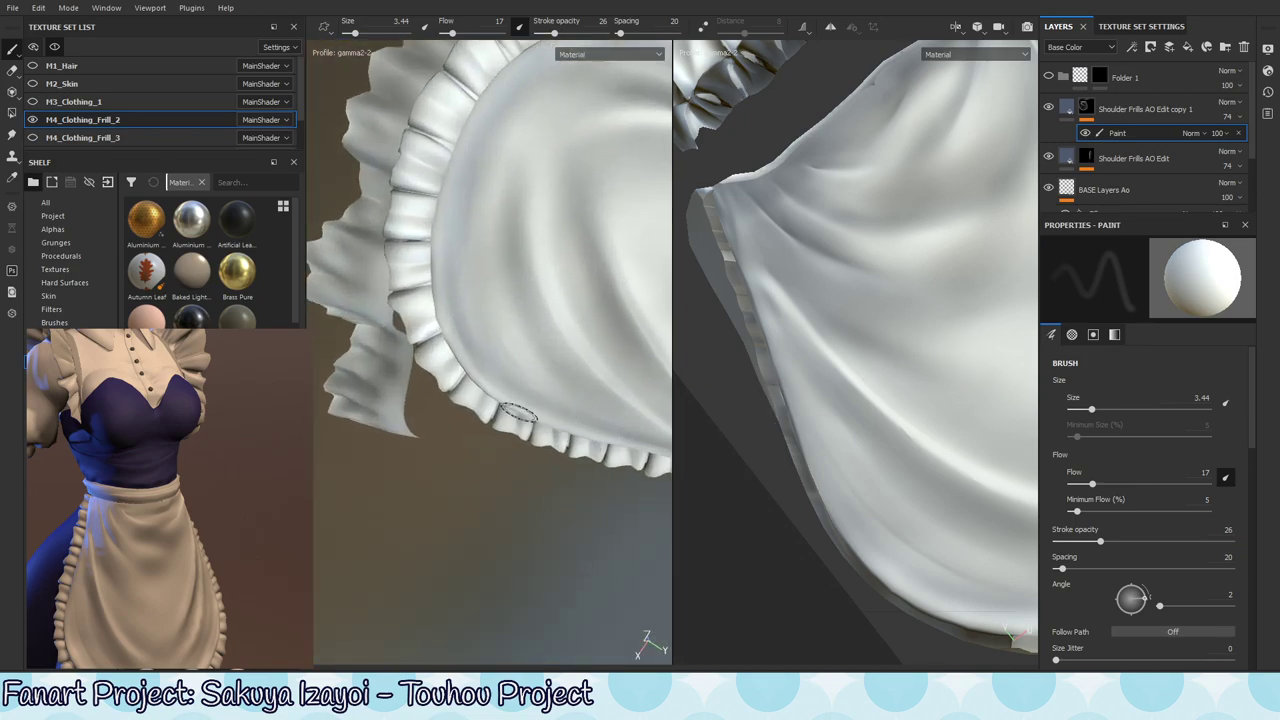
key("F2")
left_click_drag(599, 312, 700, 357, "alt")
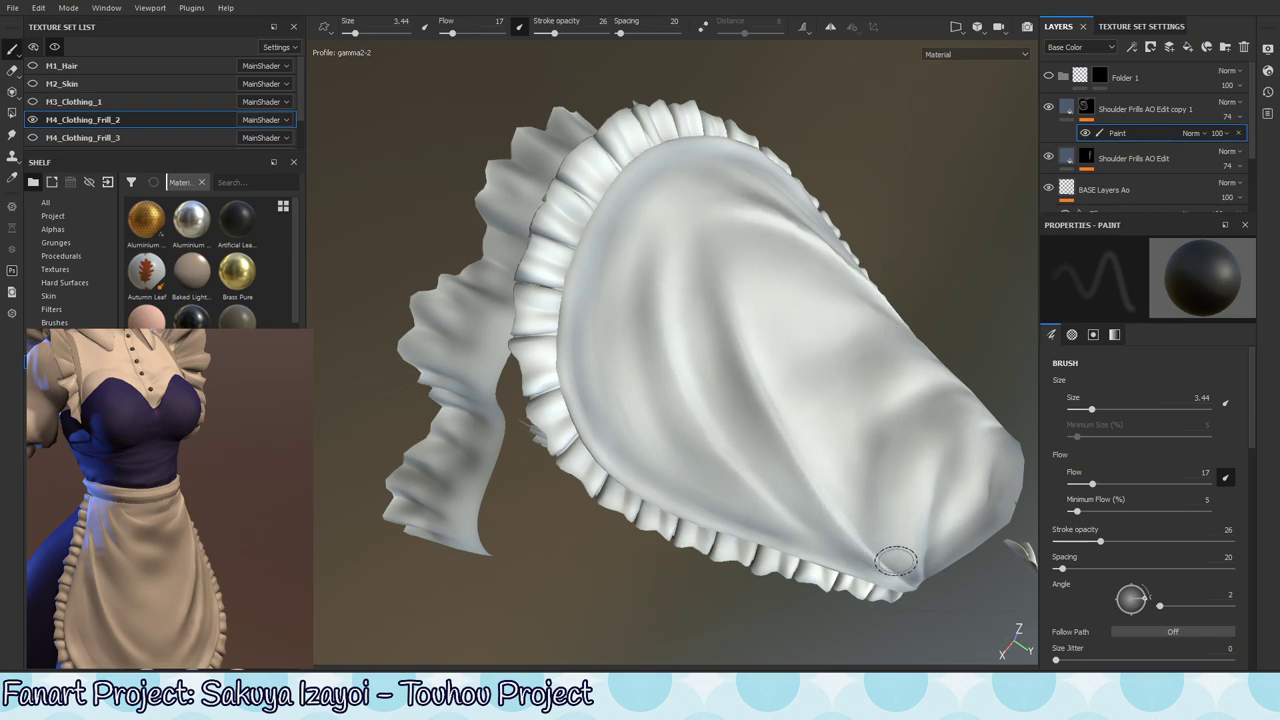
- Touch up the shading on the apron folds gathering at the waist corner with brush size 3.44, alternating white and black
key("x")
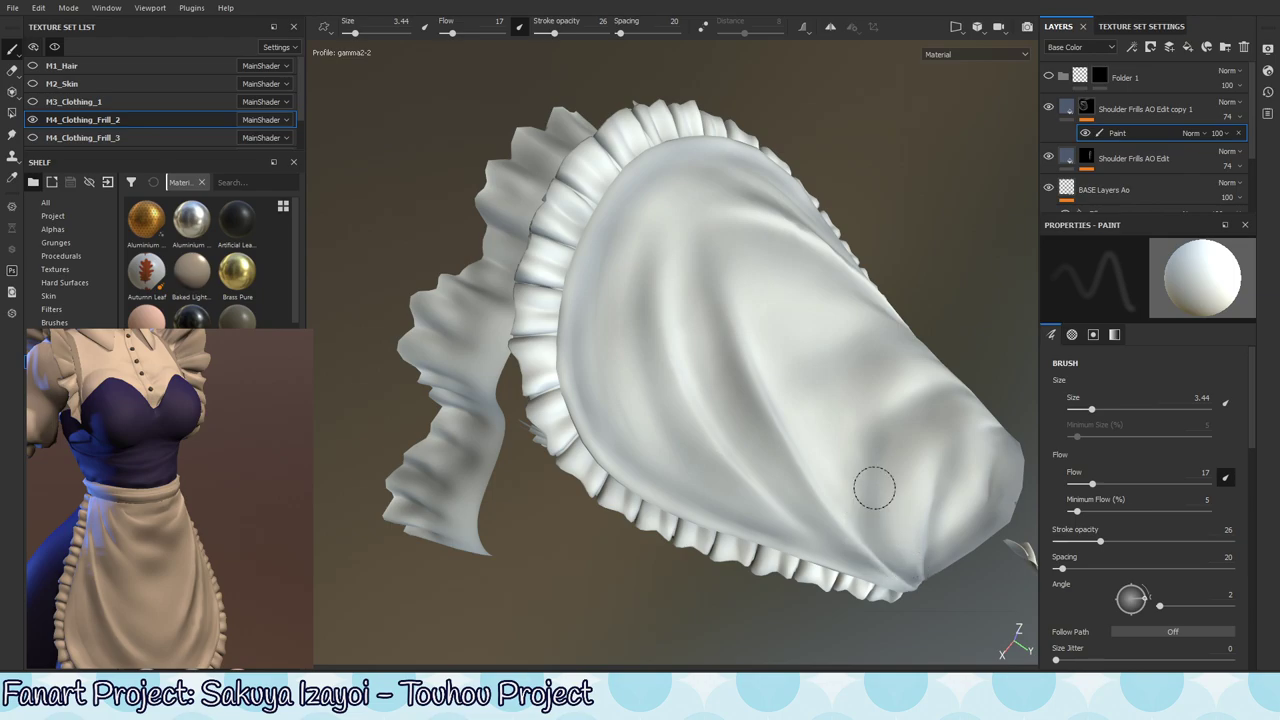
left_click_drag(900, 509, 817, 449, "alt")
key("x")
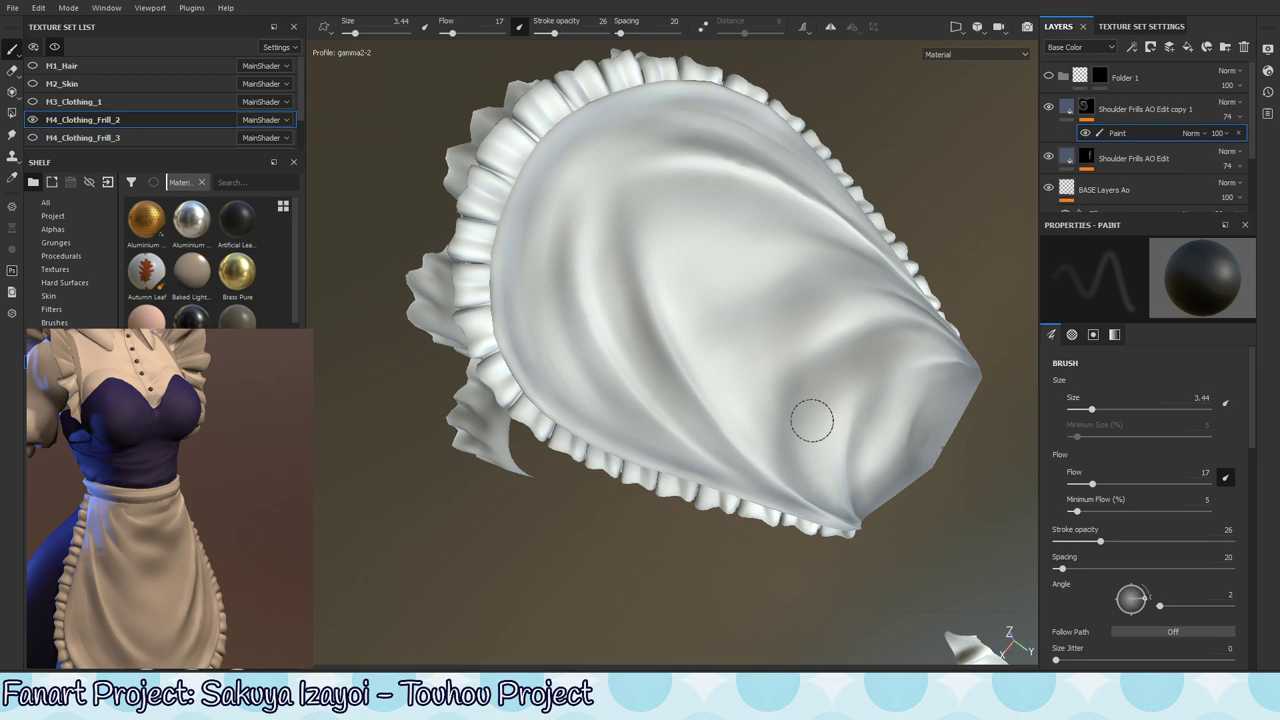
left_click_drag(850, 510, 786, 423, "alt")
key("x")
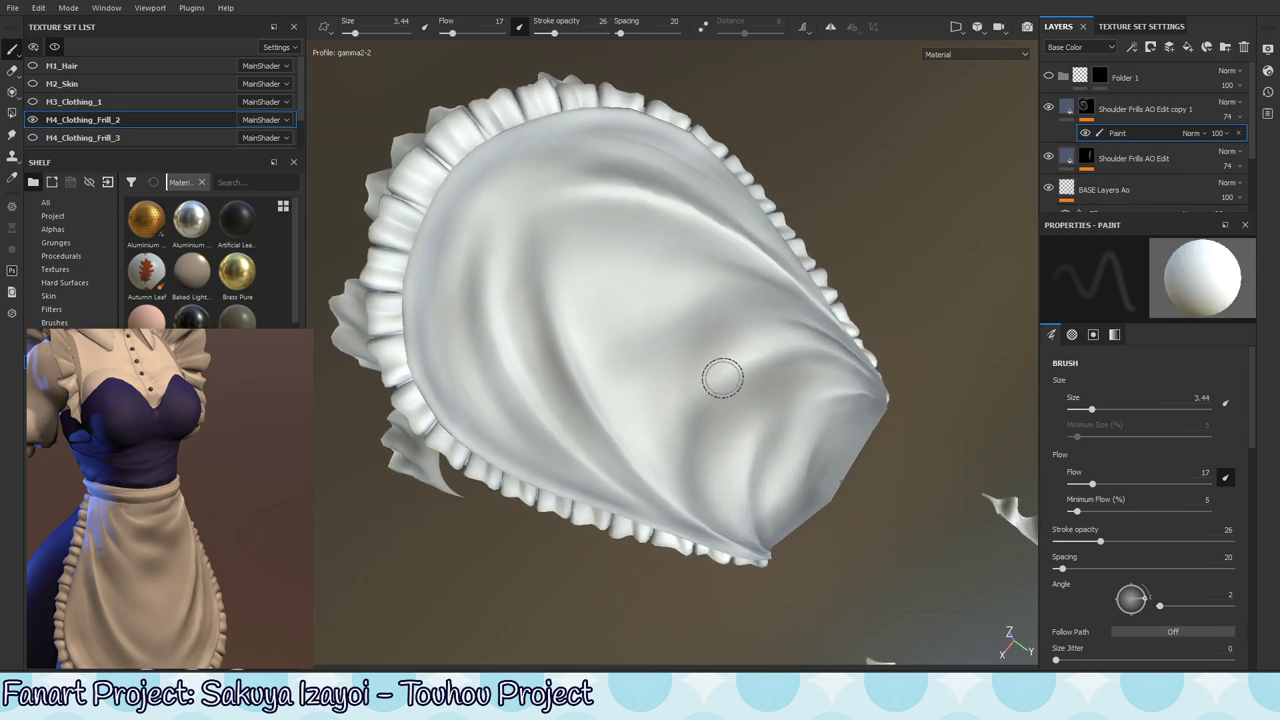
- Blend the shading across the apron's centre and lower folds with a brush size of 5.46, alternating white and black
key("]")
left_click_drag(667, 321, 677, 349)
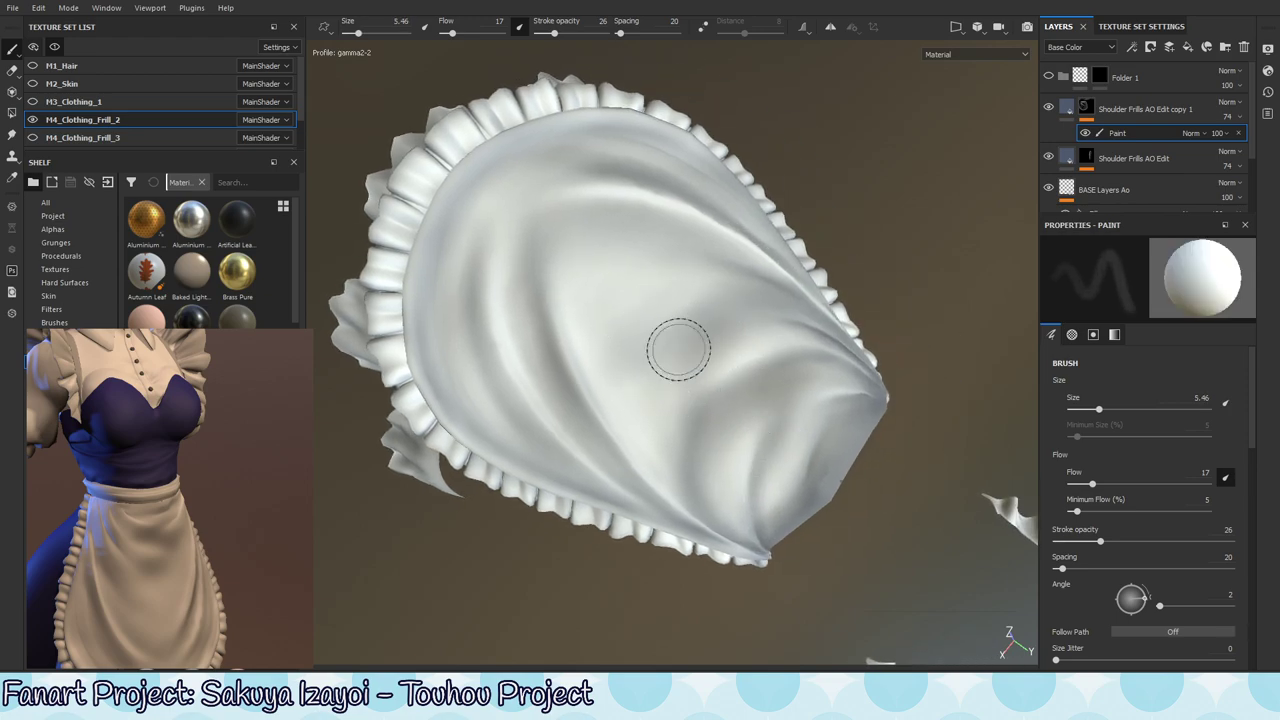
key("x")
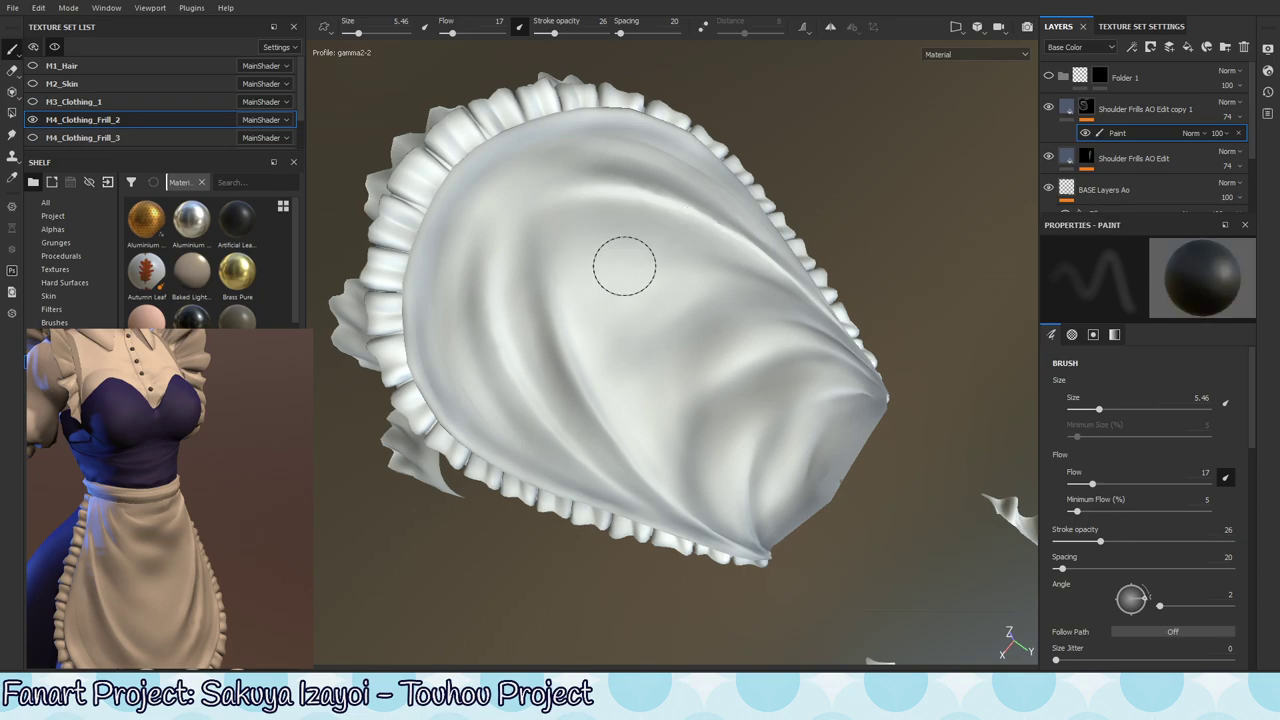
left_click_drag(680, 297, 600, 277, "alt")
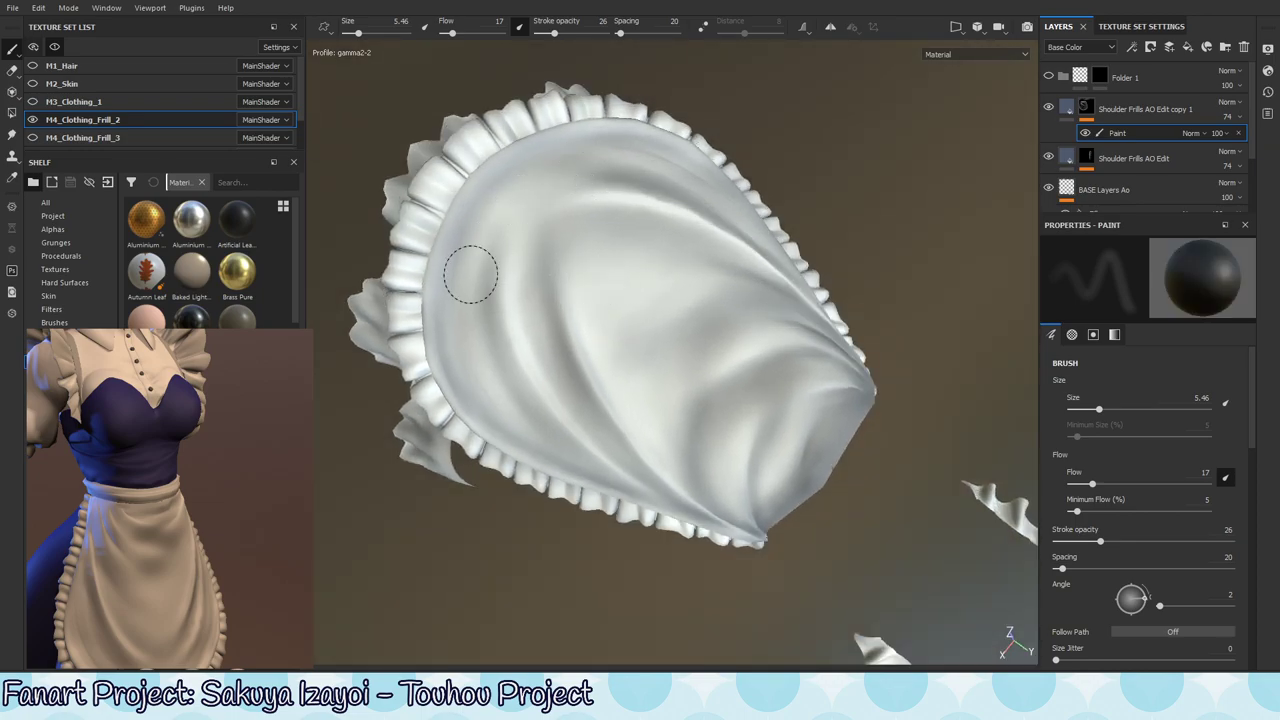
left_click_drag(534, 266, 547, 228, "alt")
key("x")
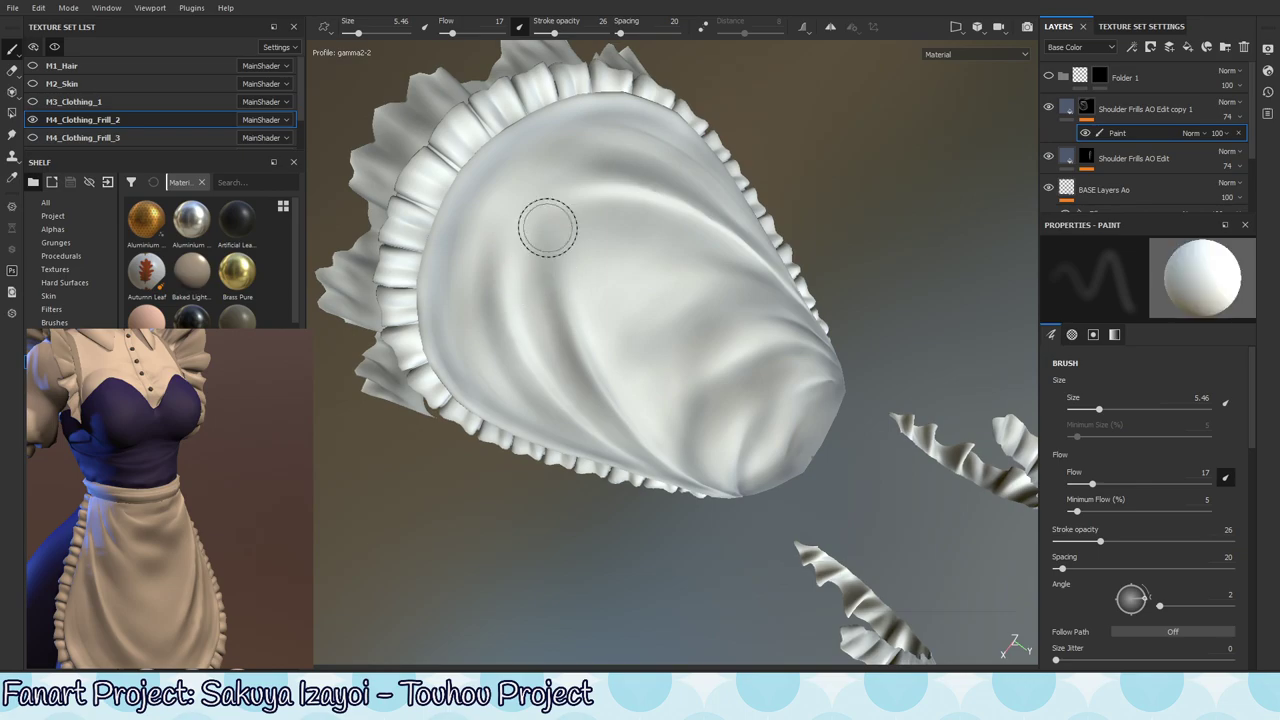
key("x")
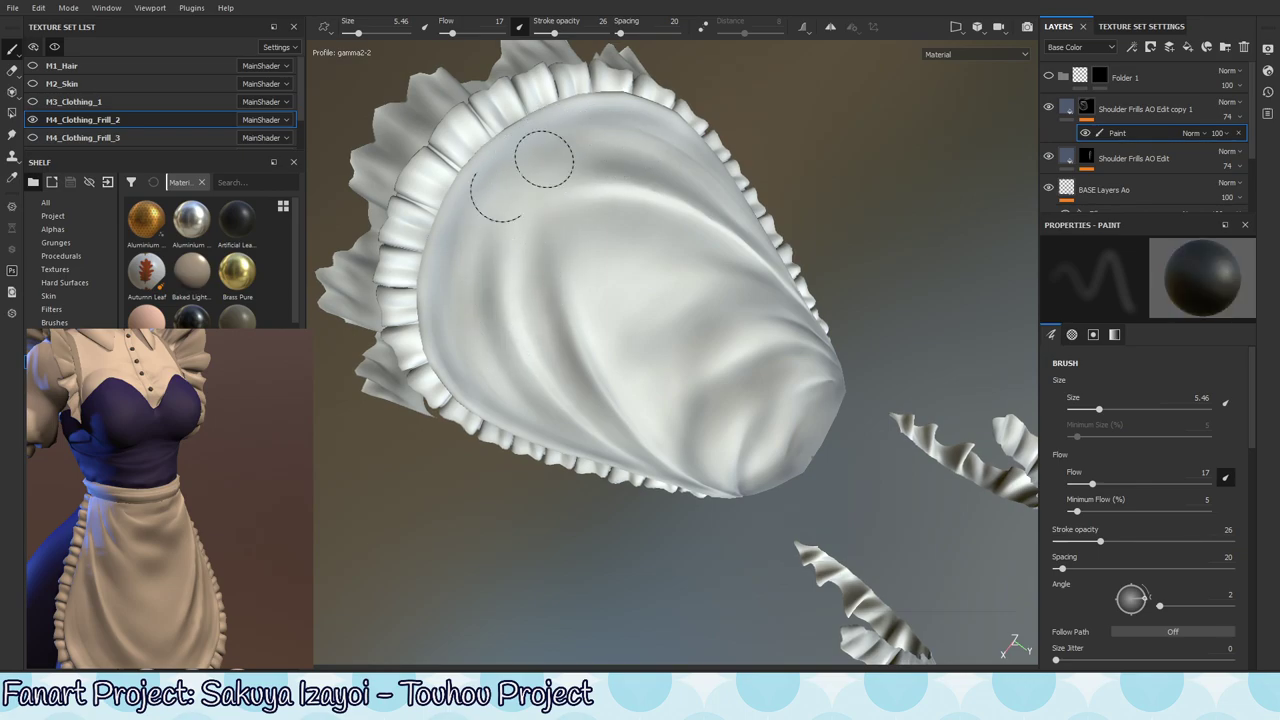
- Bring the whole apron into a front view and reduce the brush size to 3.17
scroll(523, 369, "down", 5)
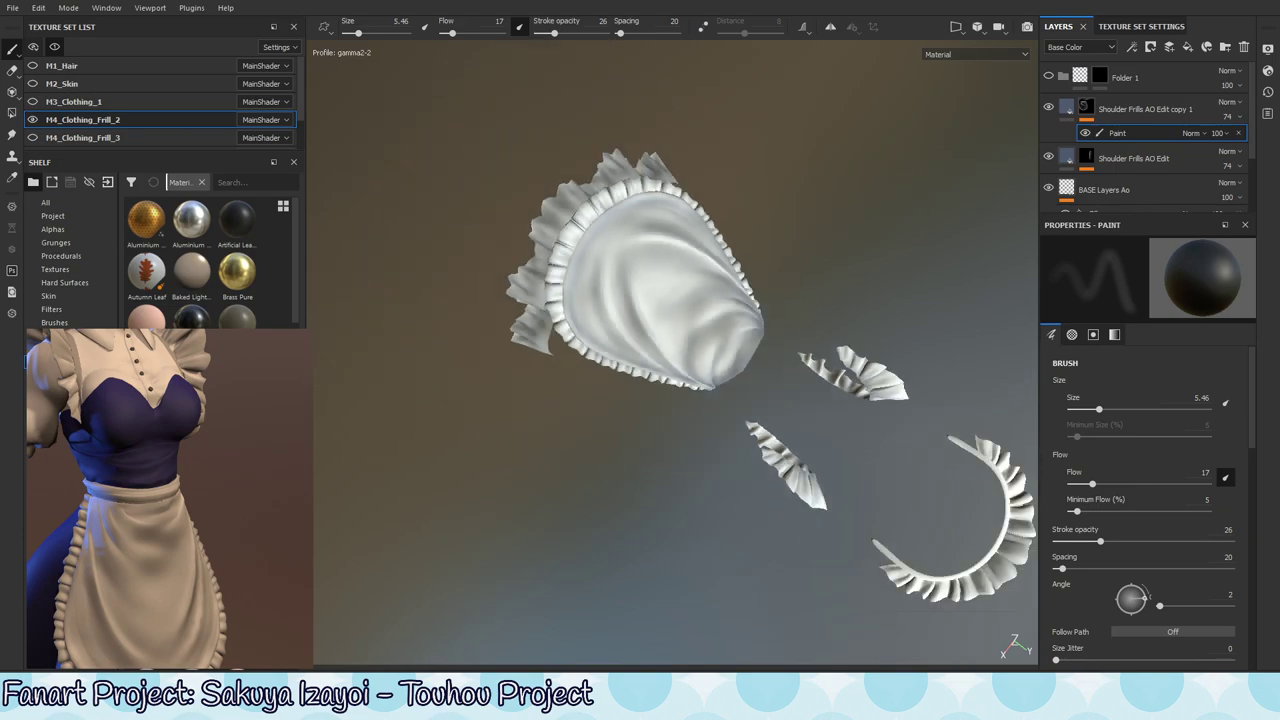
mouse_move(691, 443)
left_mouse_down("alt")
mouse_move(734, 514)
mouse_move(751, 477)
mouse_move(740, 443)
mouse_move(600, 390)
left_mouse_up("alt")
mouse_move(600, 390)
middle_mouse_down("alt")
mouse_move(591, 385)
mouse_move(690, 410)
middle_mouse_up("alt")
right_click_drag(690, 410, 1000, 270, "alt")
left_click_drag(920, 290, 700, 335, "alt")
mouse_move(644, 327)
right_mouse_down("ctrl")
mouse_move(619, 330)
mouse_move(643, 327)
right_mouse_up("ctrl")
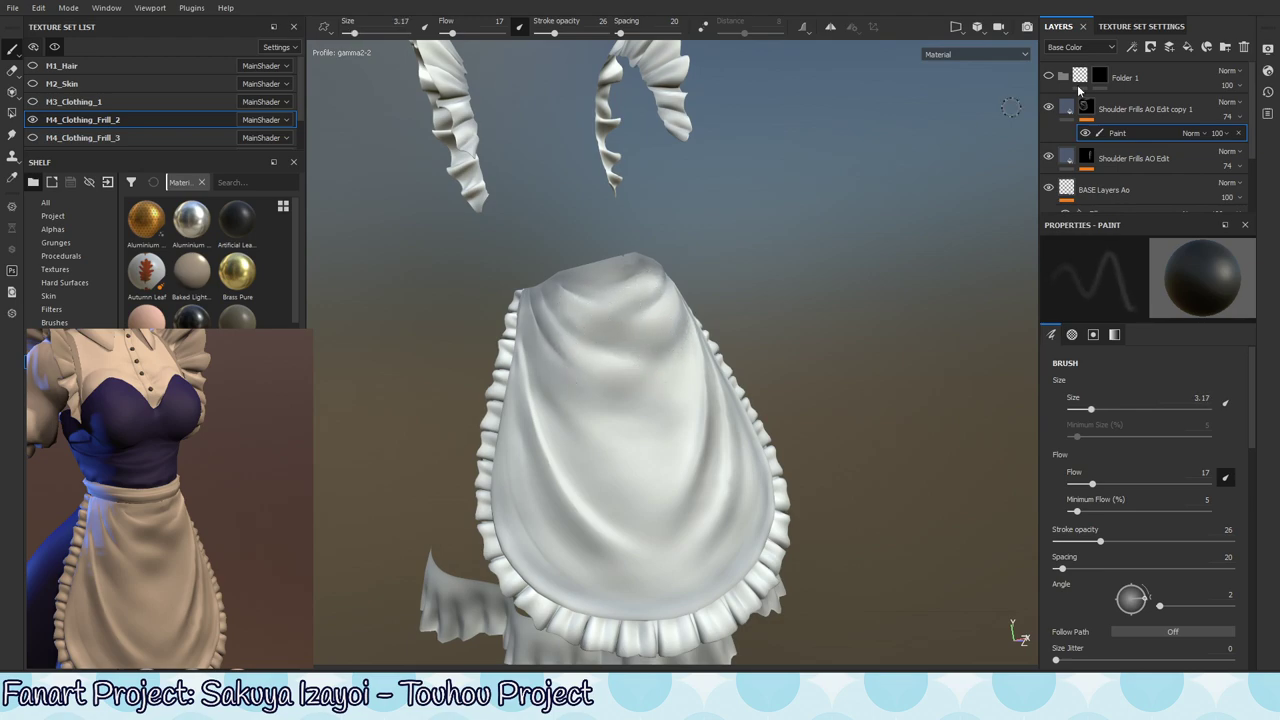
- In the Ambient occlusion channel, set the blending mode of Shoulder Frills AO Edit copy 1 to Normal
left_click(1080, 47)
left_click(1082, 110)
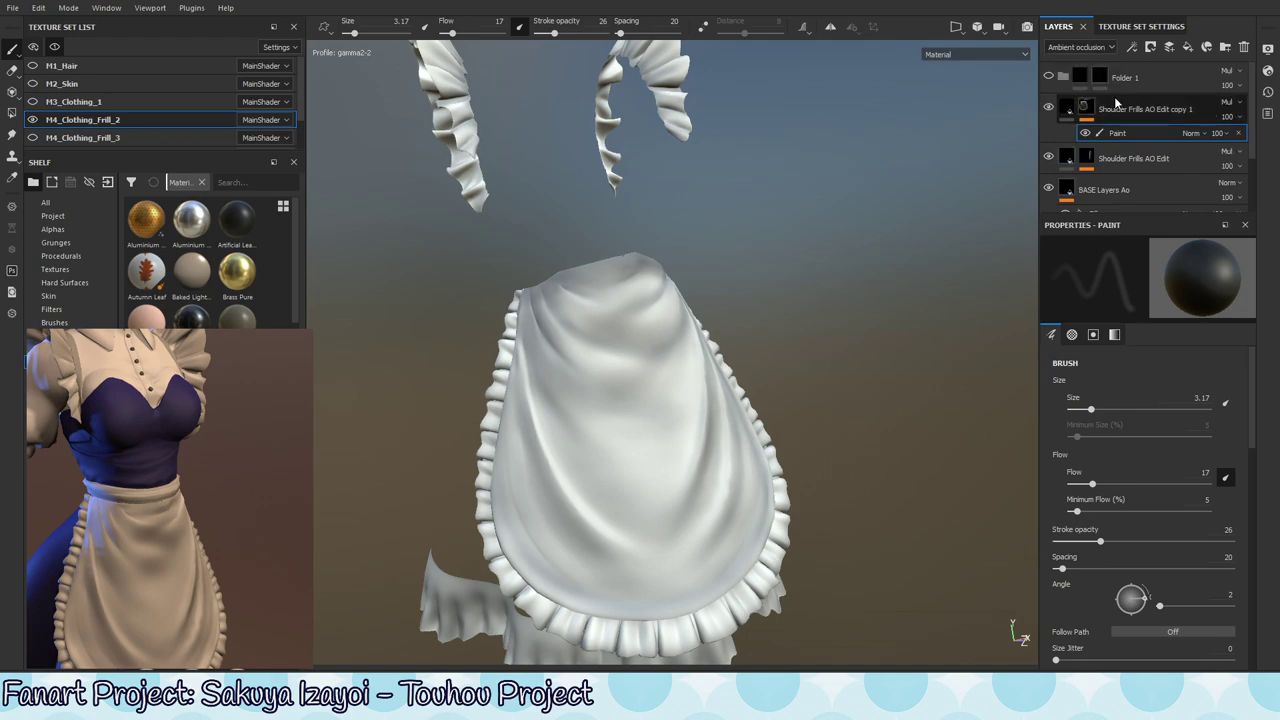
left_click(1239, 102)
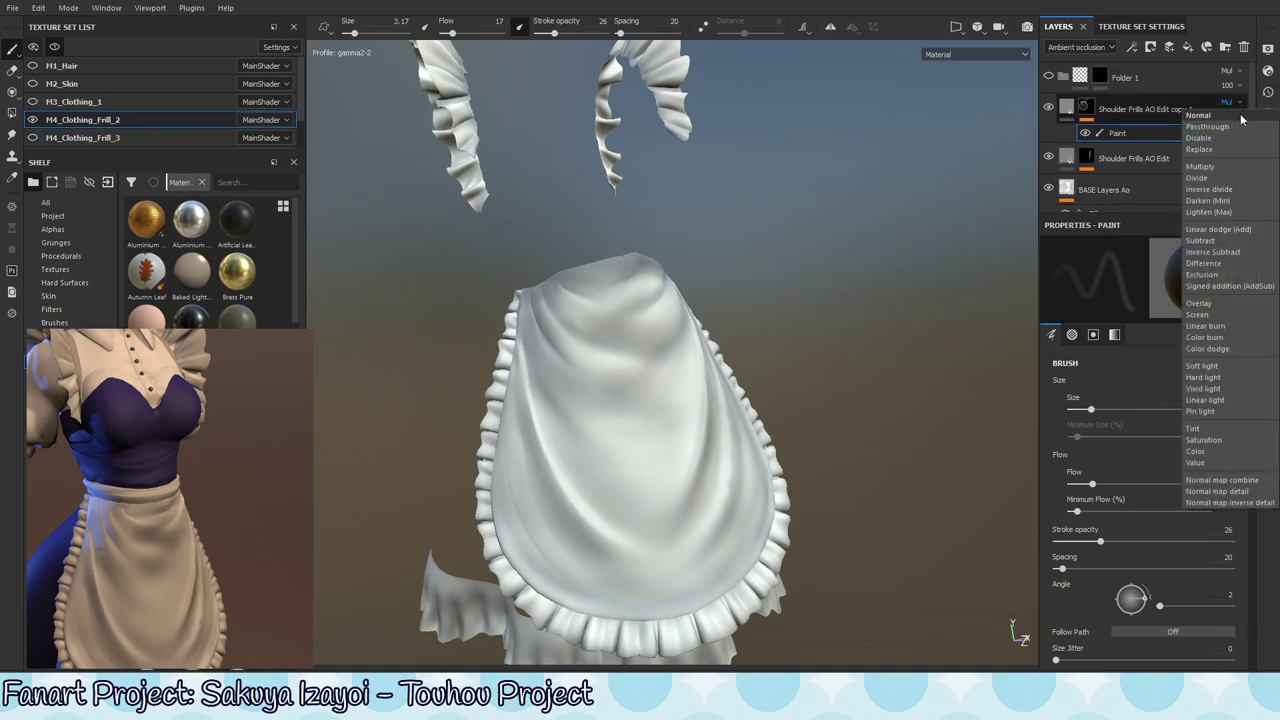
left_click(1236, 118)
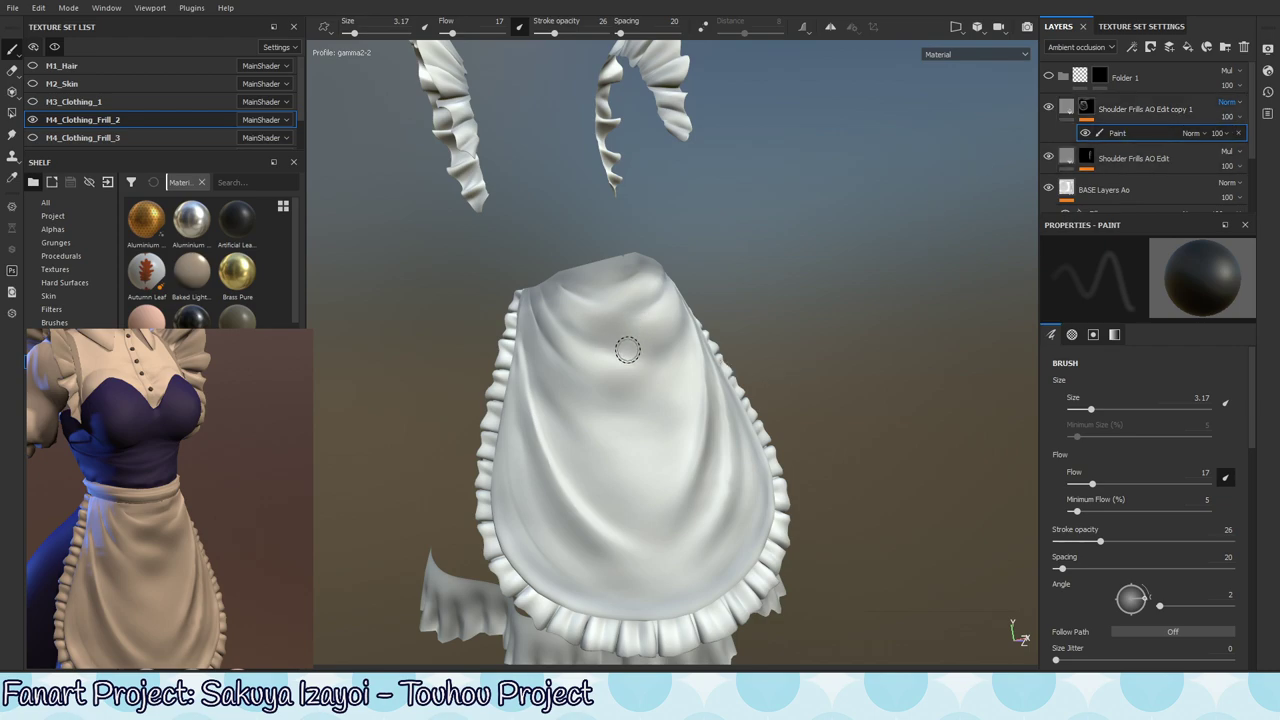
- Touch up the apron's upper front folds at brush size 3.17, alternating white and black
key("x")
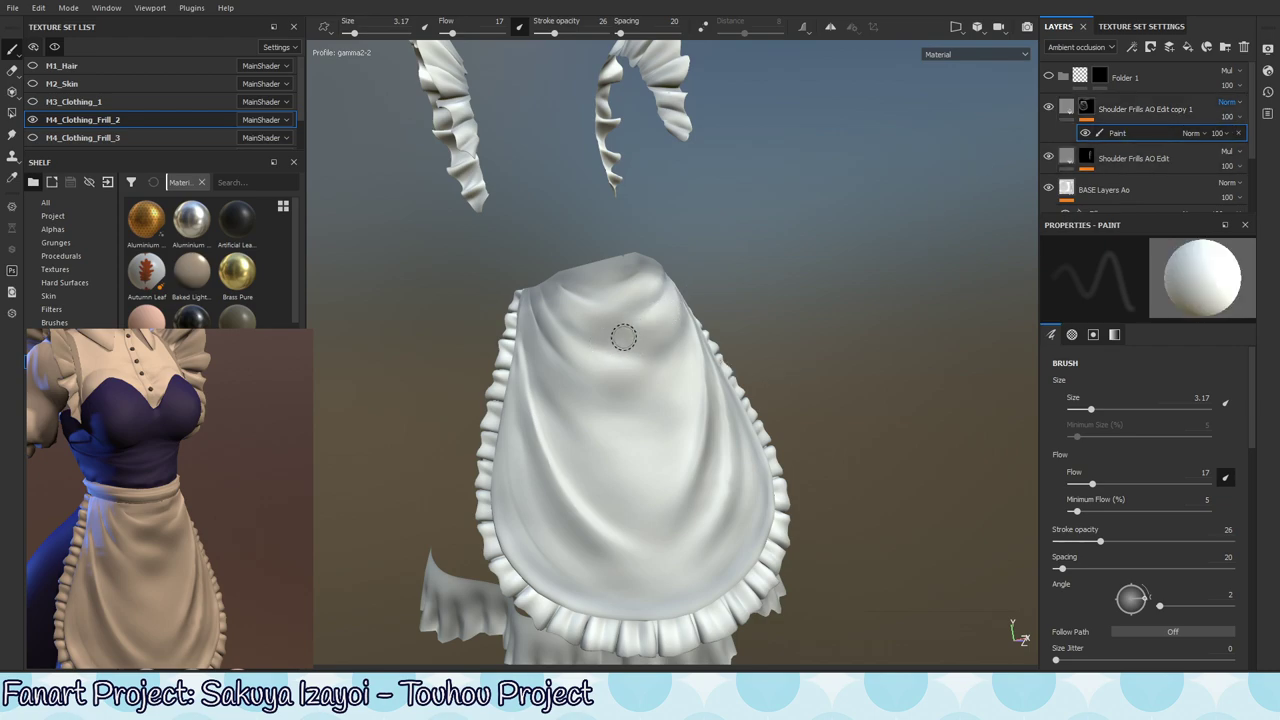
key("x")
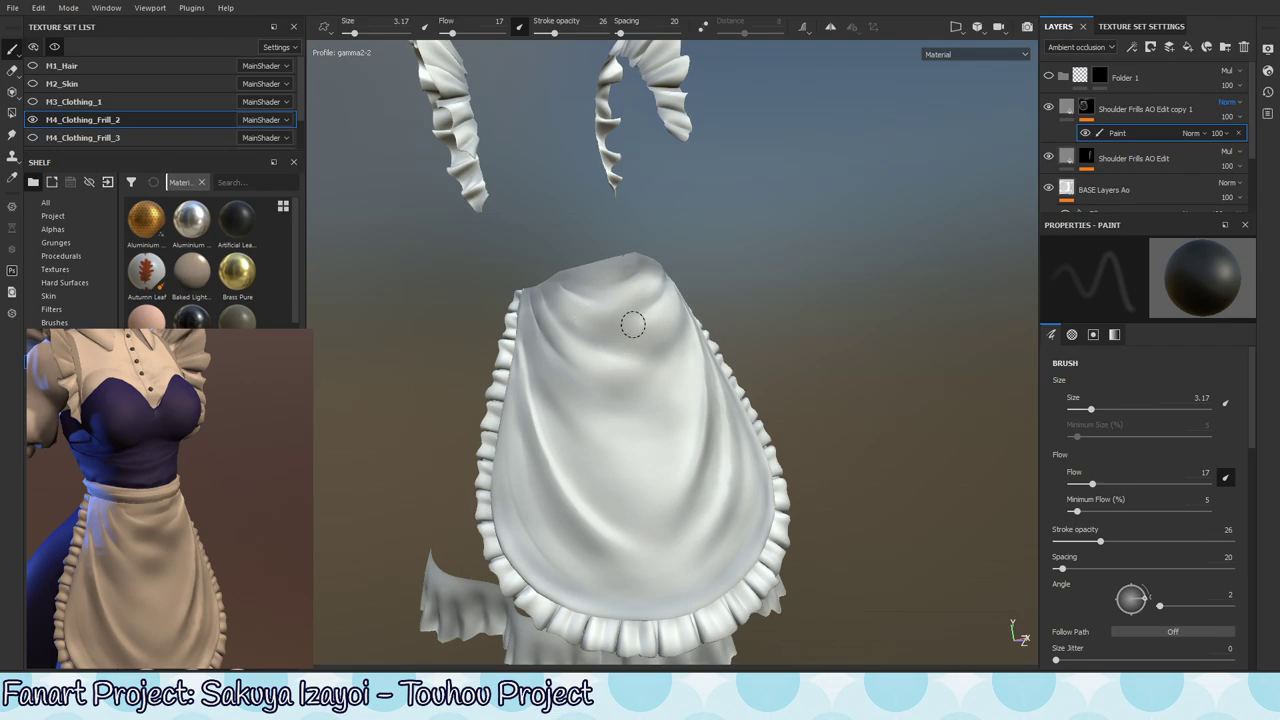
right_click_drag(716, 329, 543, 577, "alt")
- Inspect the apron straight from the front in the Roughness, Base Color and Mask channels, and return to the material view
left_click_drag(725, 506, 700, 546, "alt+shift")
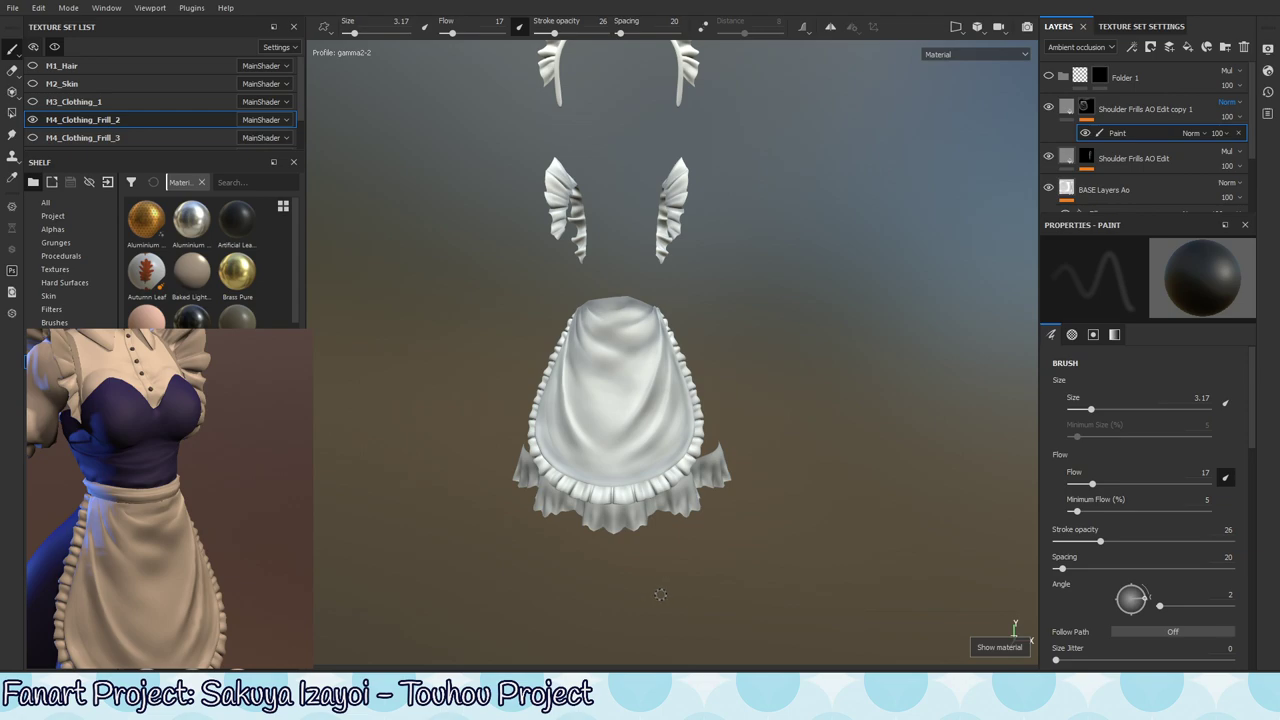
key("shift+c")
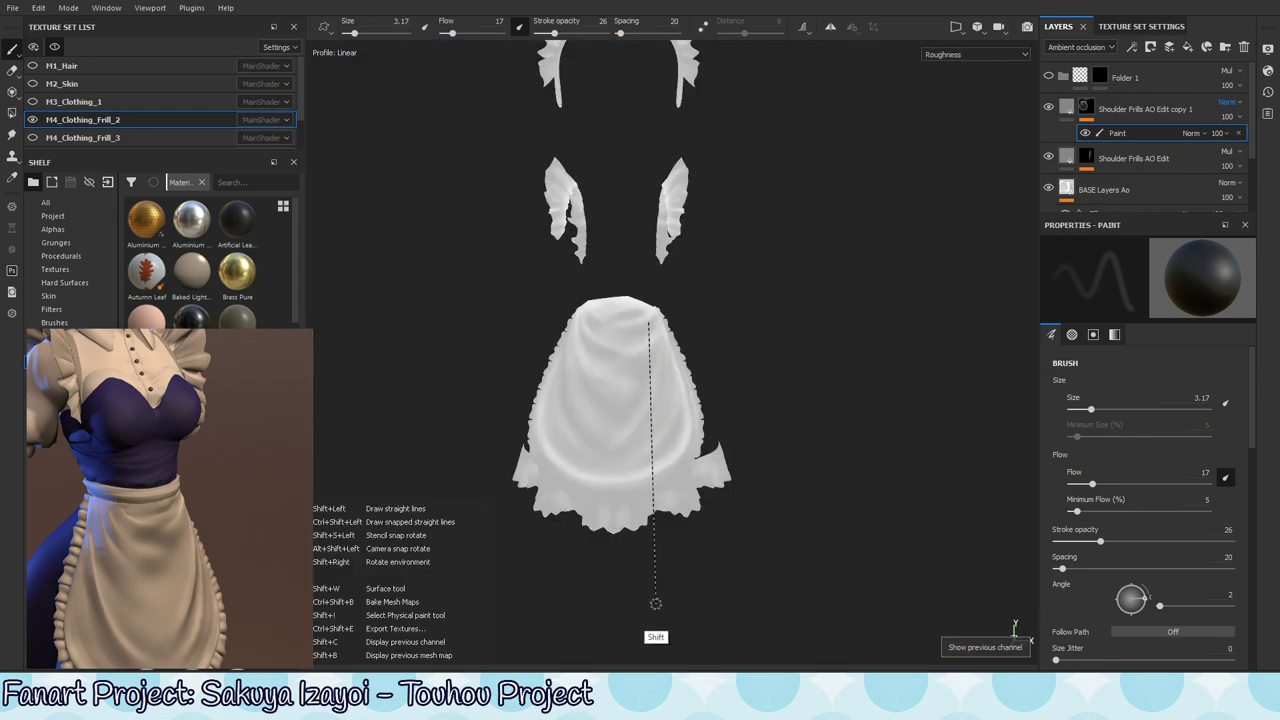
key("shift+c")
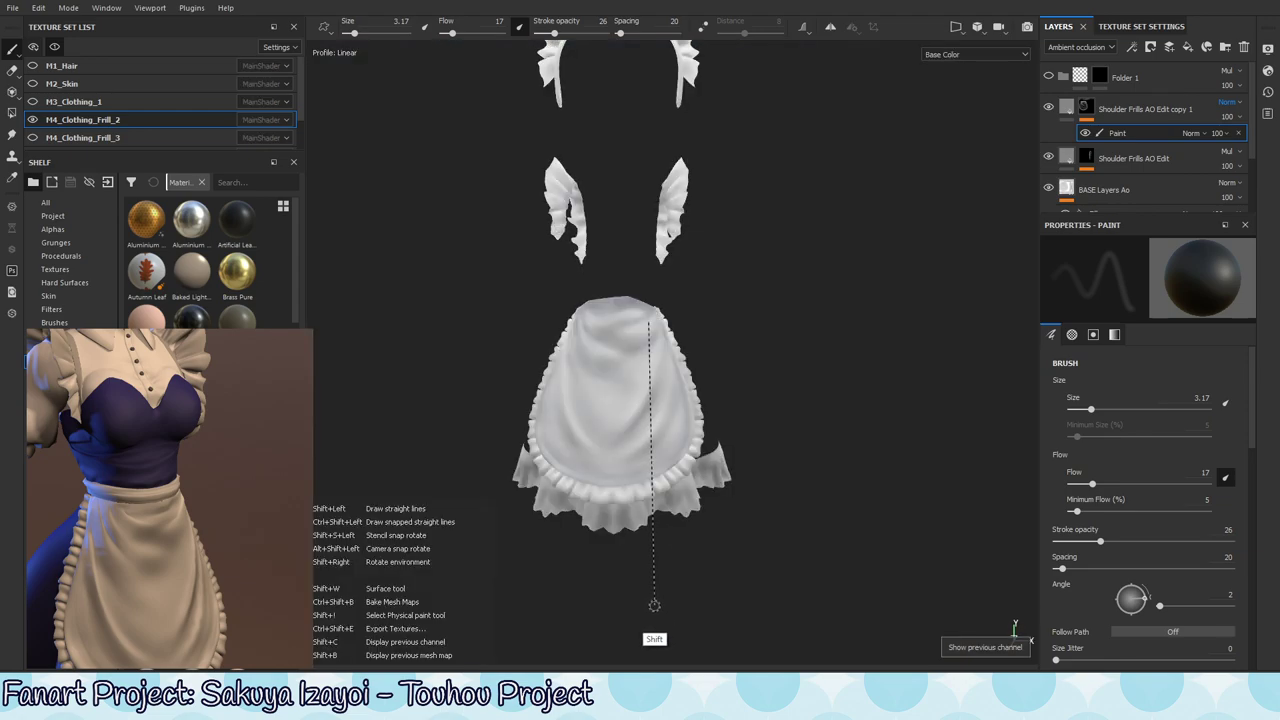
key("shift+c")
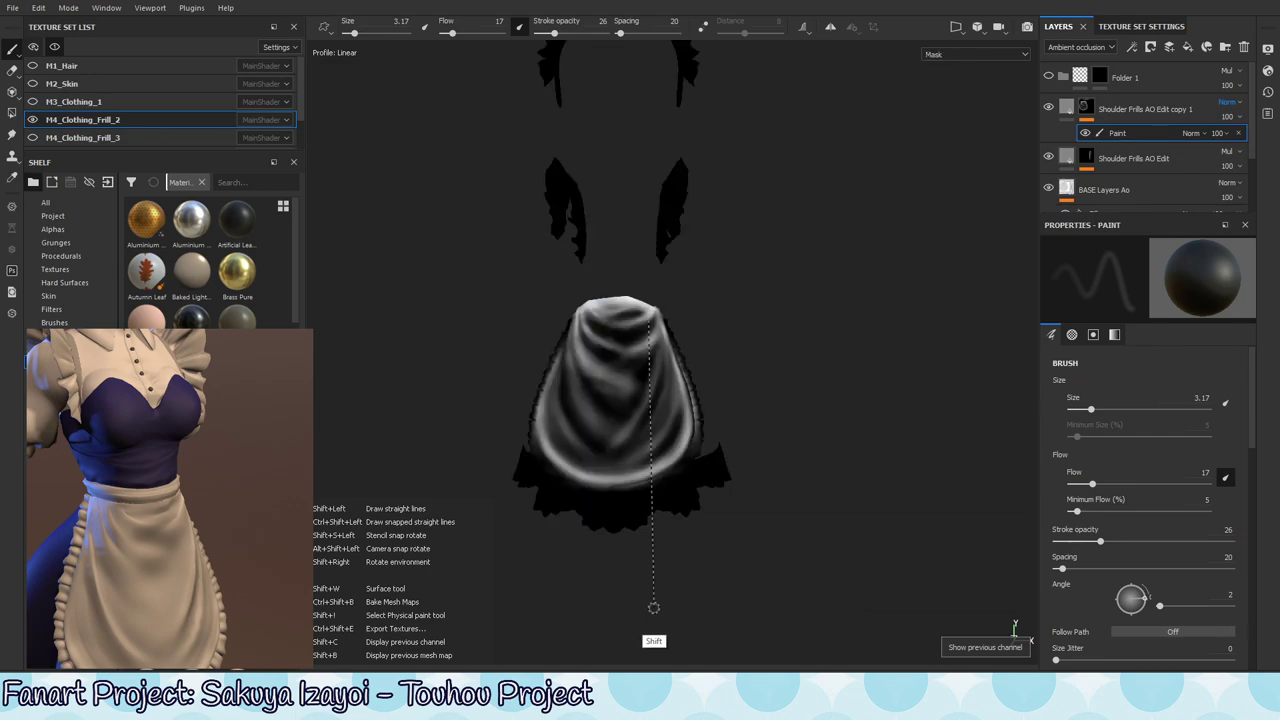
key("m")
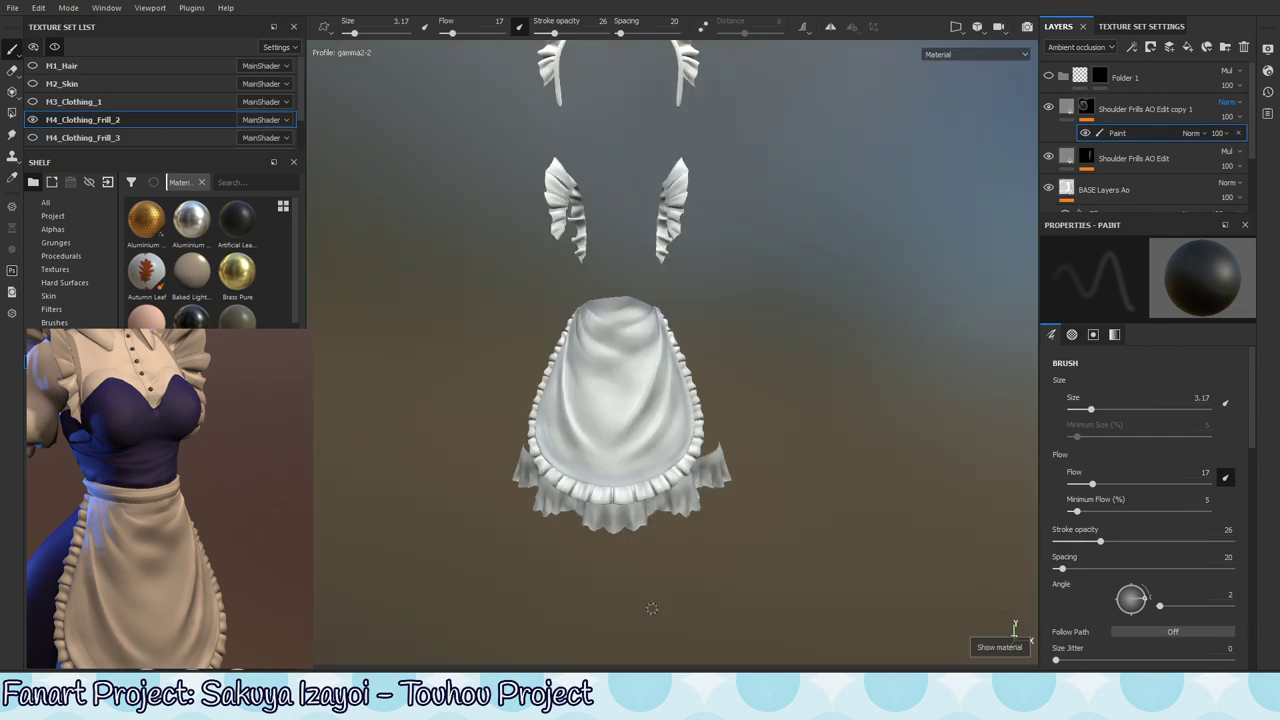
- Rotate the environment lighting and check the apron's shading from the front and side
right_click_drag(823, 451, 784, 392, "alt")
mouse_move(766, 386)
right_mouse_down("shift")
mouse_move(876, 435)
mouse_move(715, 512)
mouse_move(771, 514)
mouse_move(739, 518)
mouse_move(1100, 338)
right_mouse_up("shift")
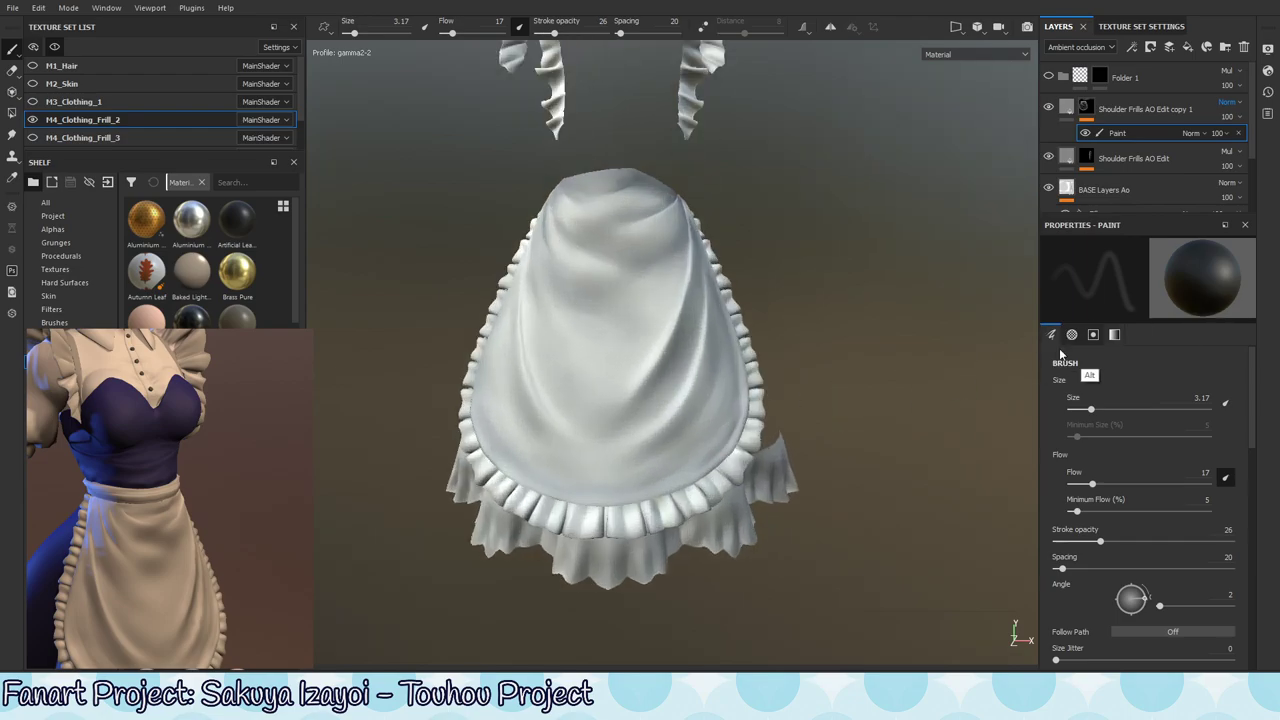
left_click_drag(700, 420, 672, 342, "alt")
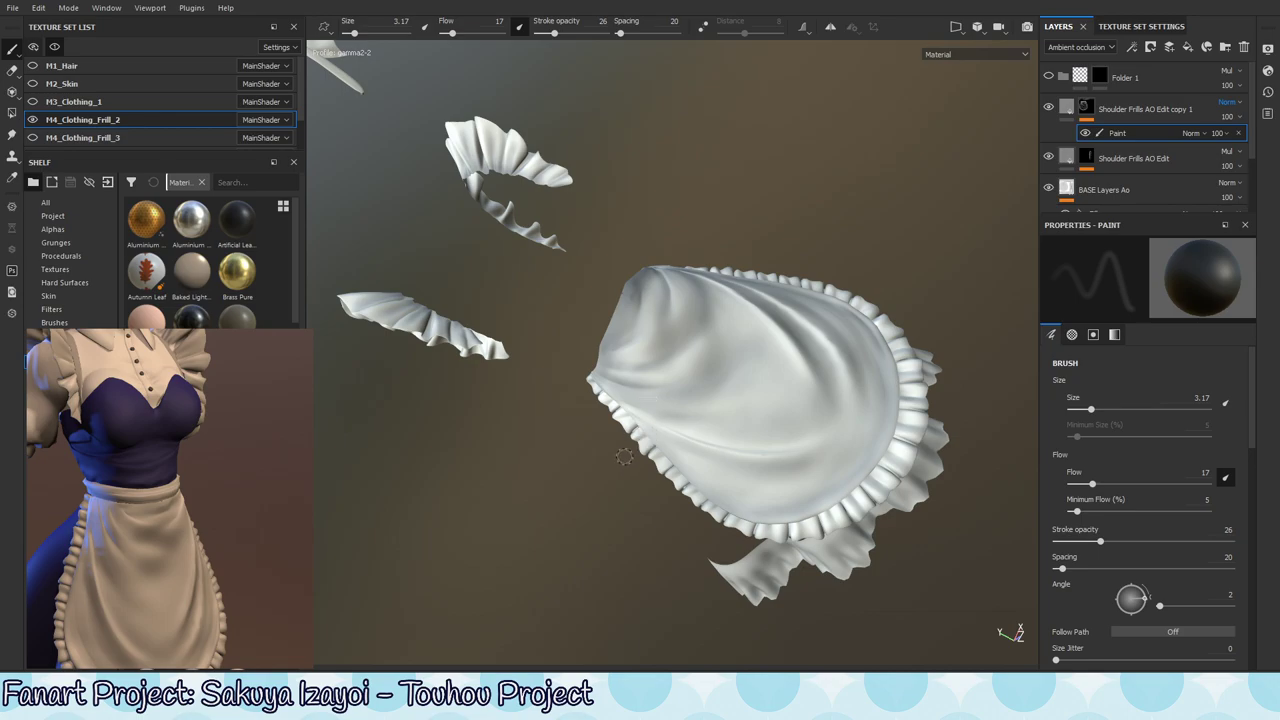
scroll(872, 370, "down", 3)
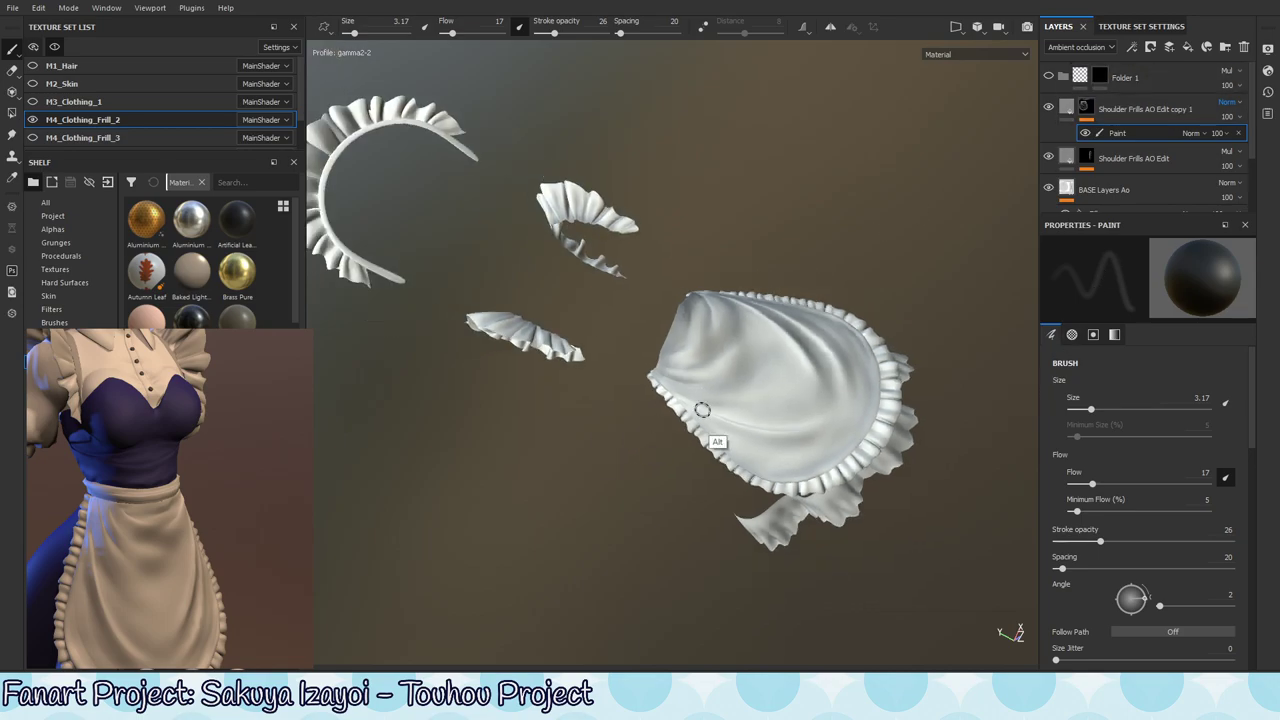
- Cycle through the single-channel views to compare the apron's painted mask with its base color, ending on Base Color
key("shift+c")
key("shift+c")
key("shift+c")
key("shift+c")
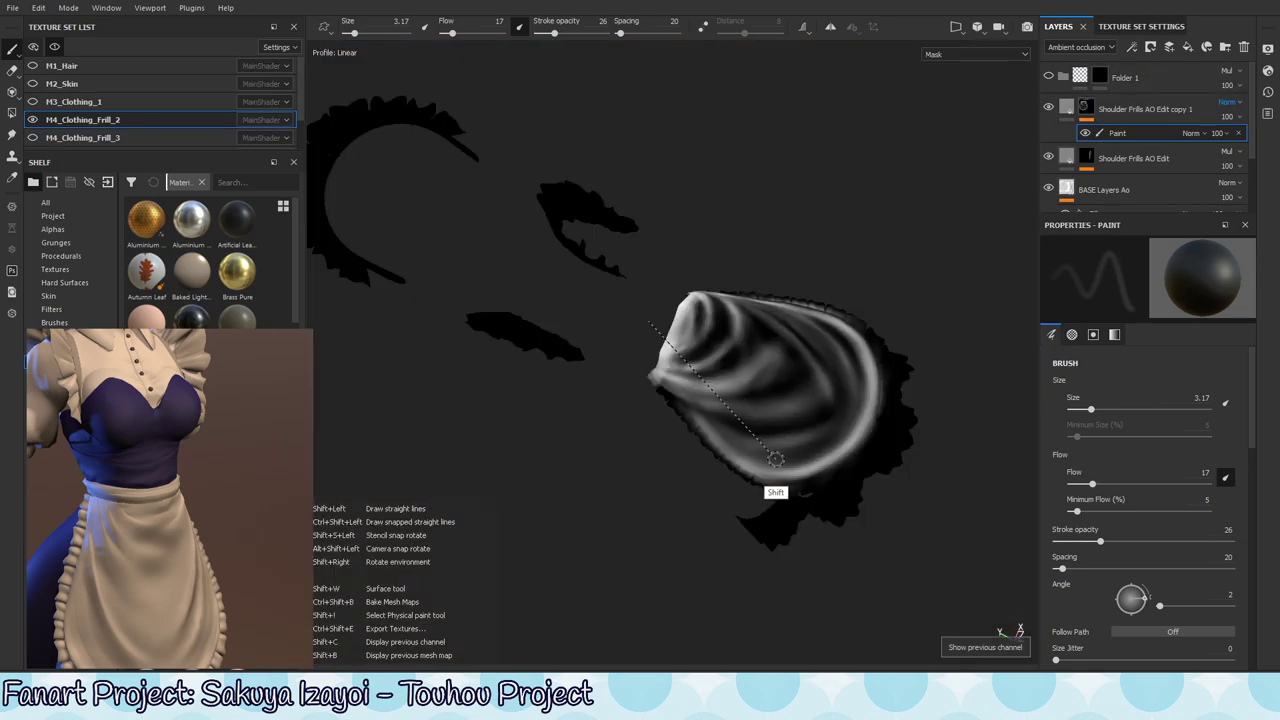
key("shift+c")
key("shift+c")
key("shift+c")
key("shift+c")
key("shift+c")
key("shift+c")
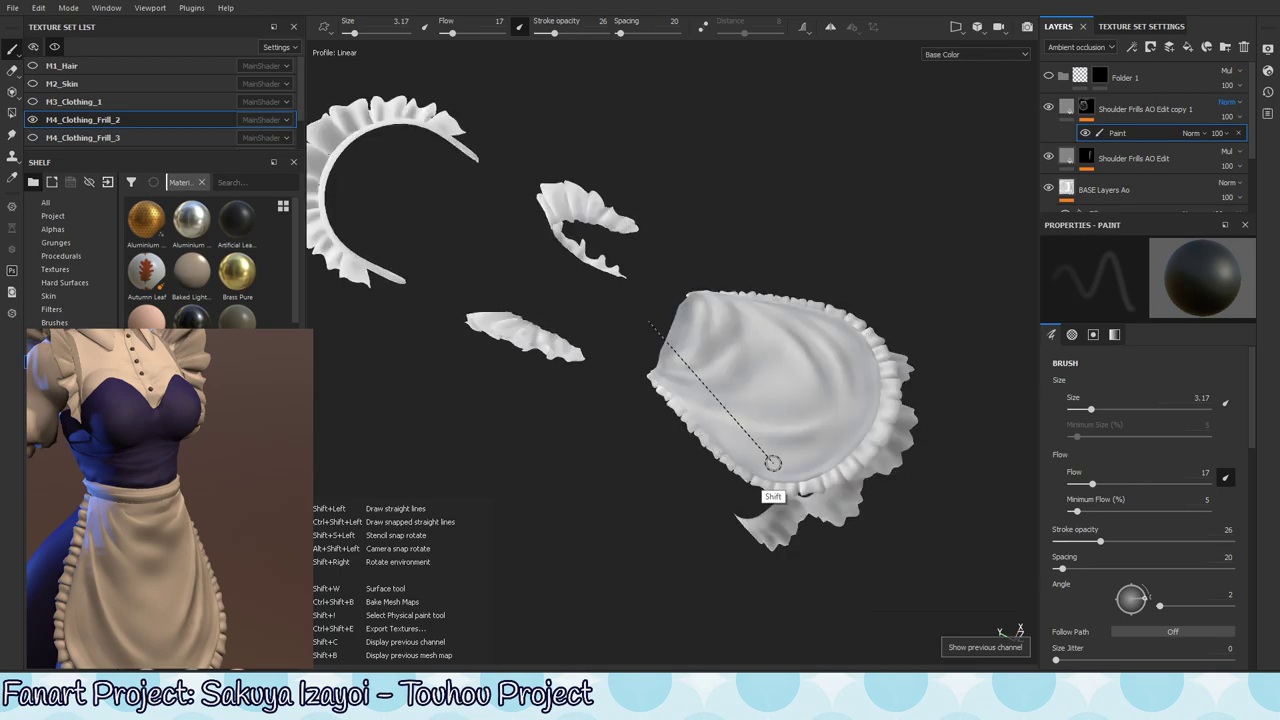
key("shift+c")
right_click_drag(774, 464, 949, 374, "alt")
left_click_drag(949, 374, 758, 364, "alt")
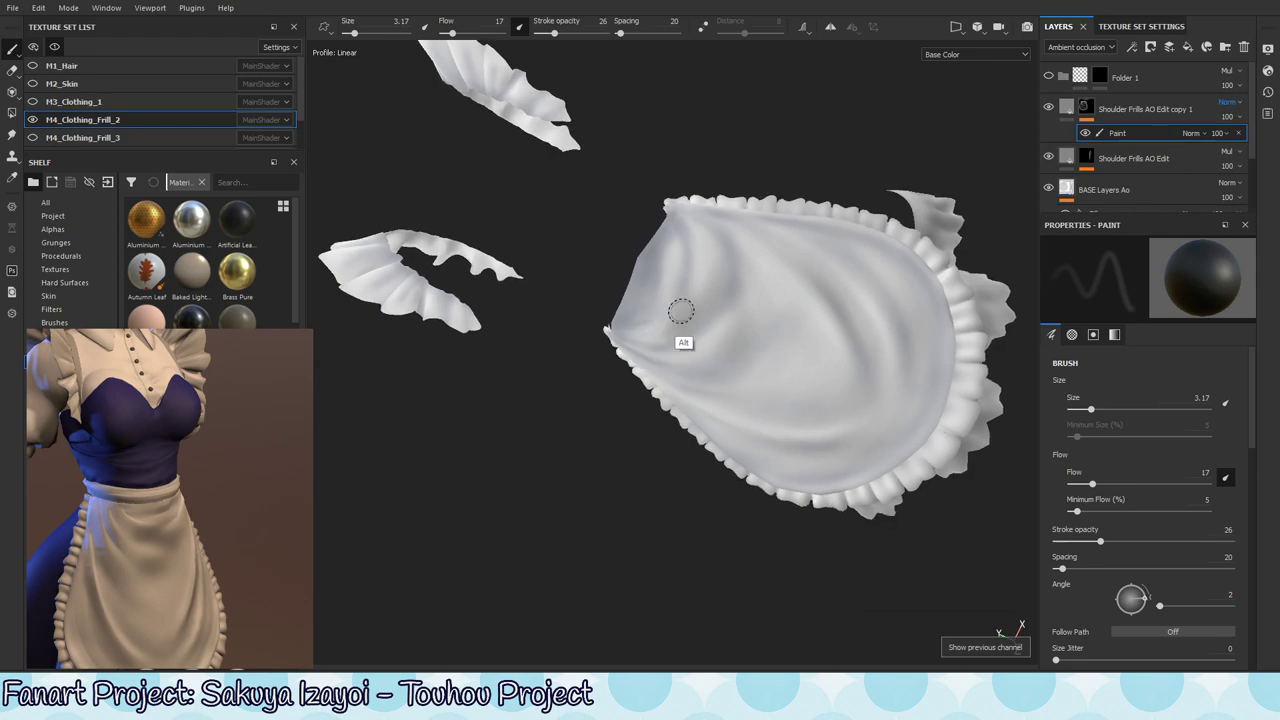
- Make the M3_Clothing_1 texture set visible, select it and go to the white instance layers in its stack
left_click(73, 101)
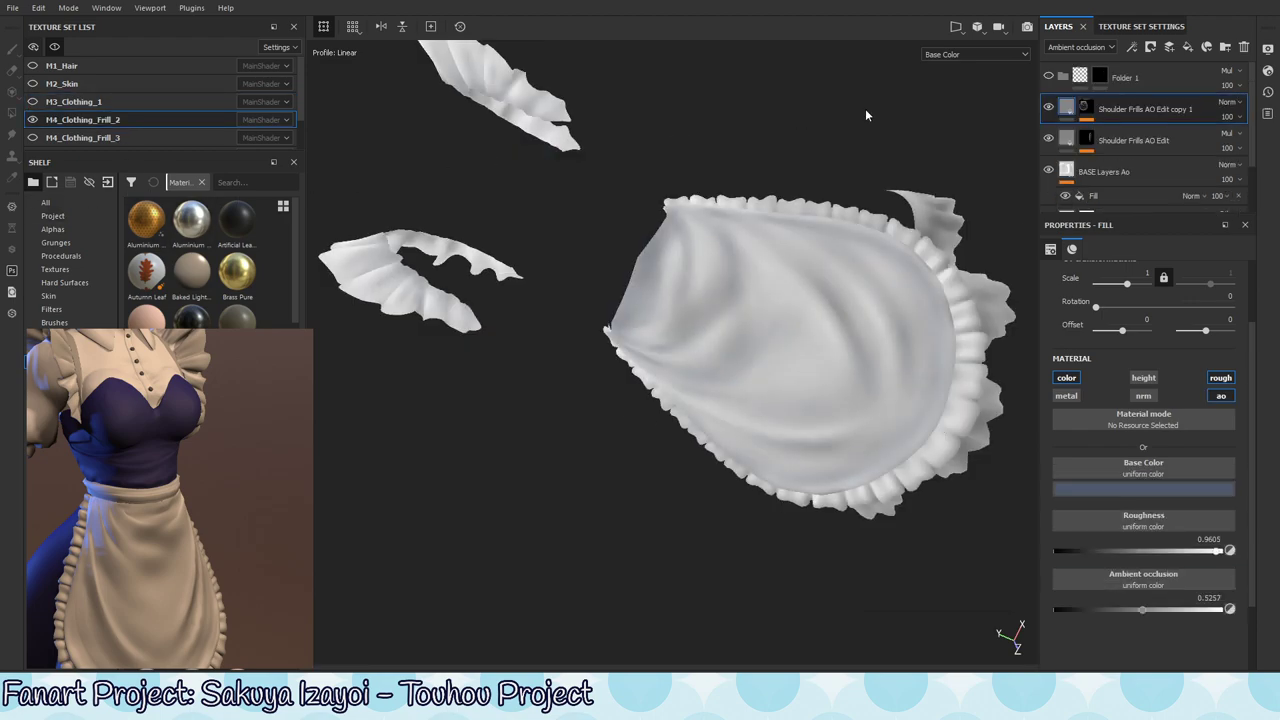
scroll(1257, 133, "down", 2)
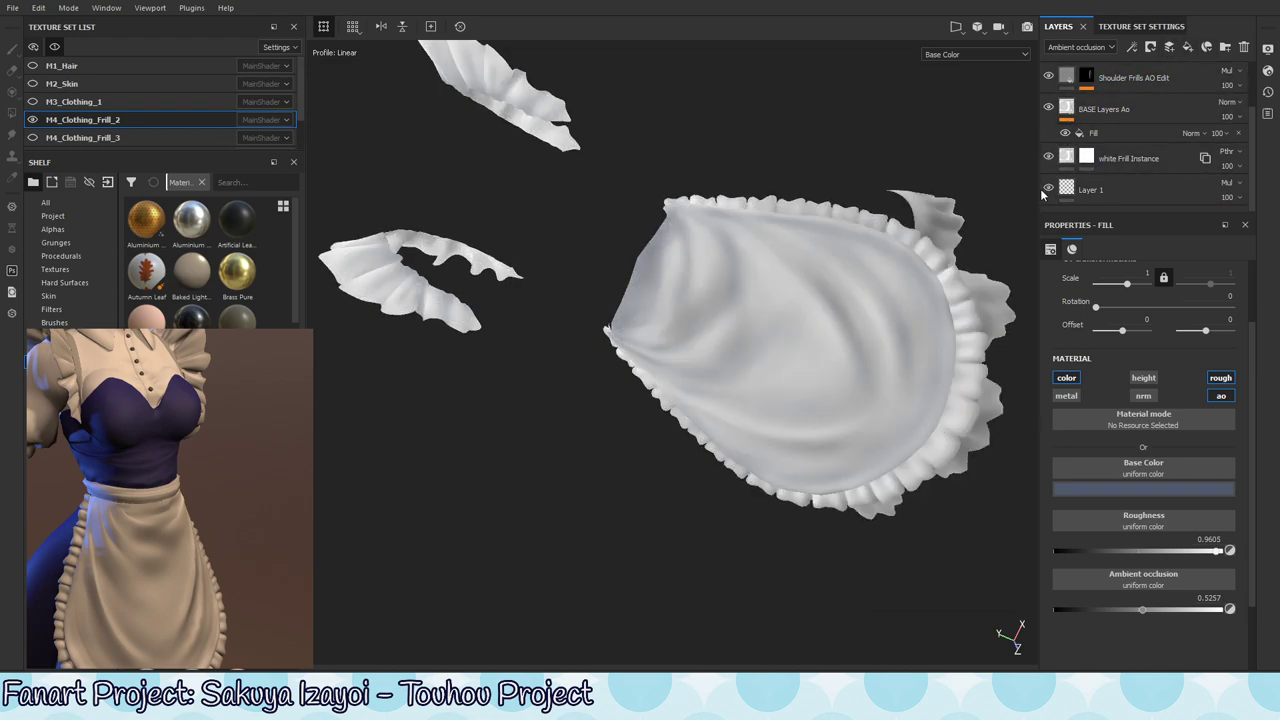
left_click(33, 101)
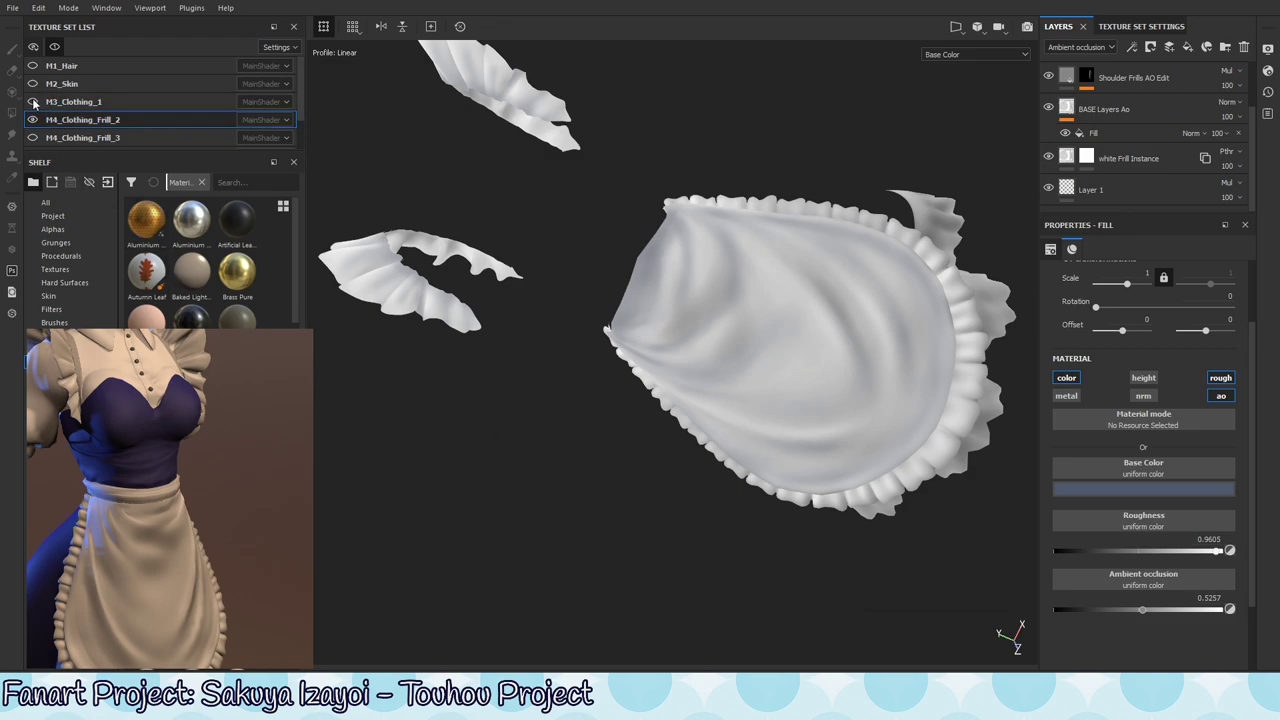
left_click(88, 103)
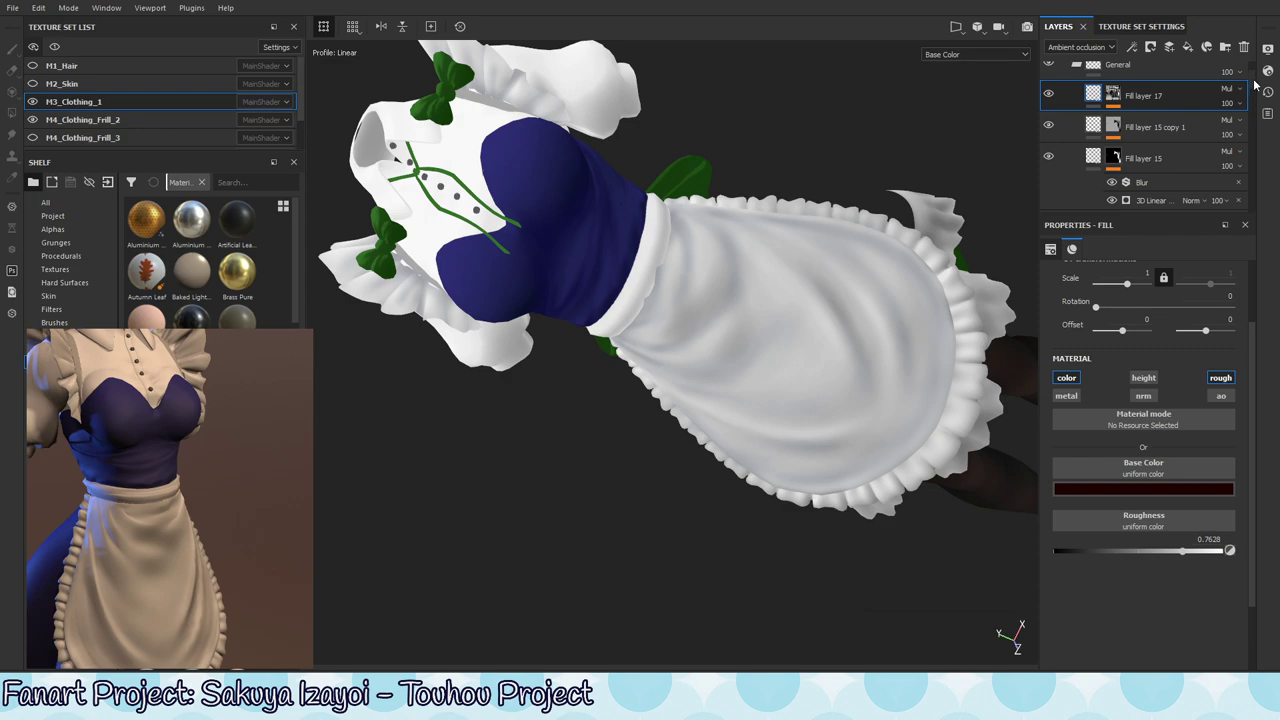
left_click_drag(1256, 85, 1258, 190)
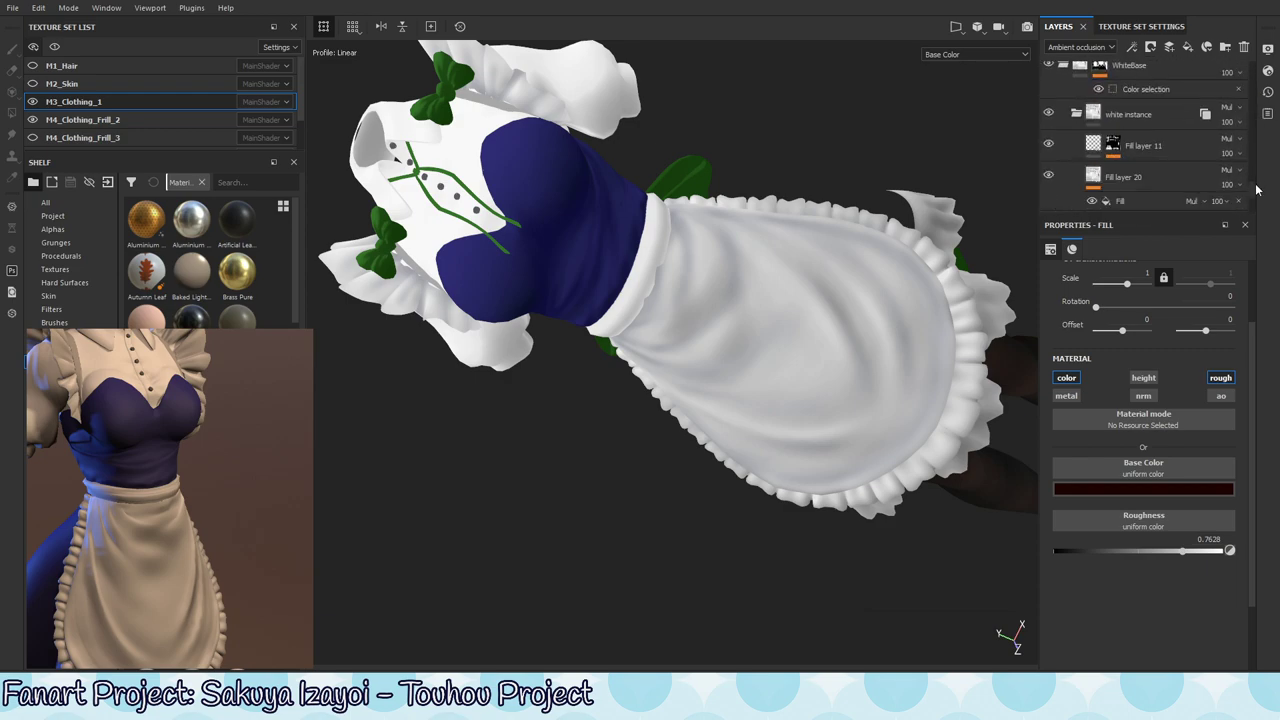
- Toggle the visibility of the WhiteBase folder, the white instance layer and Fill layer 11 to compare their effect on the blouse
scroll(1150, 140, "up", 1)
left_click(1049, 89)
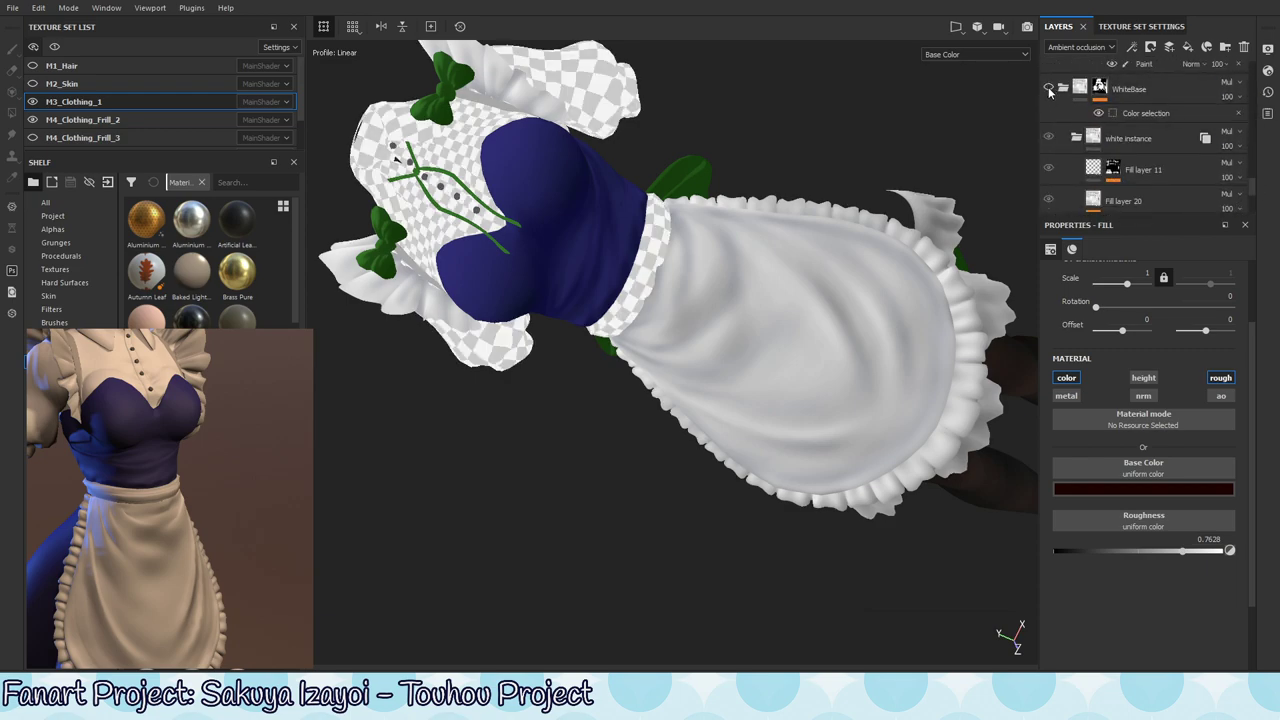
left_click(1049, 89)
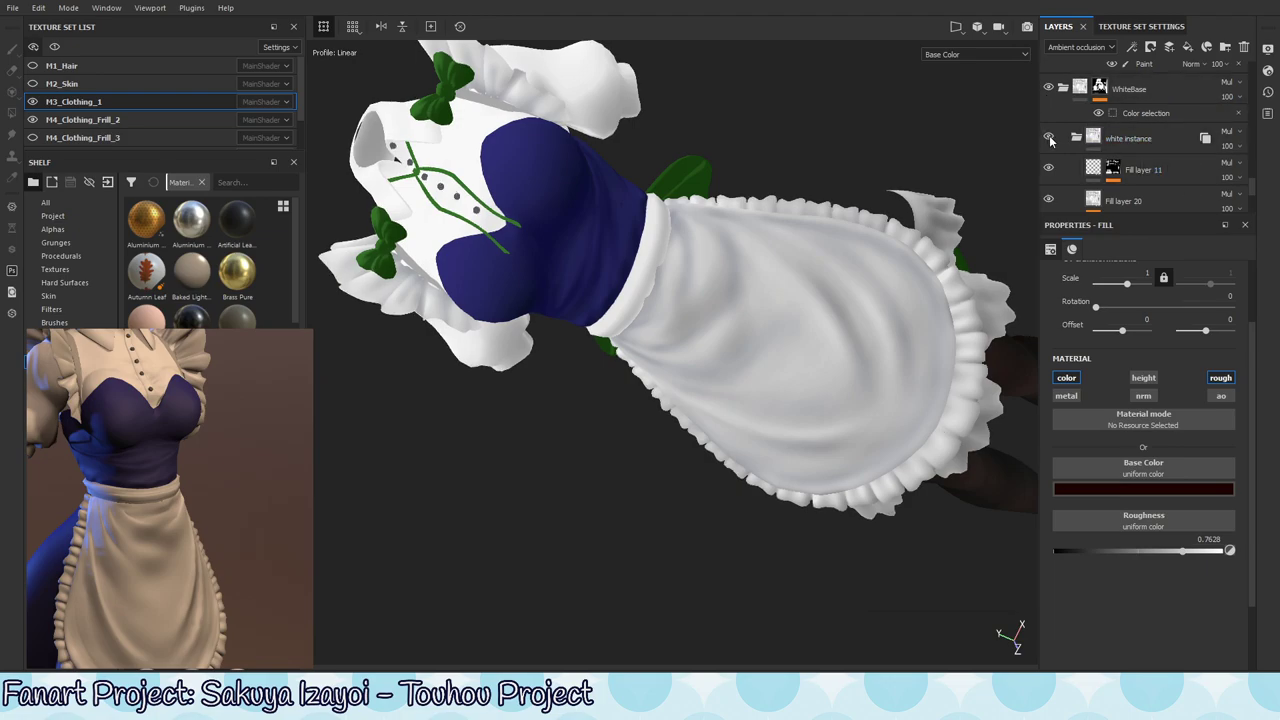
left_click(1049, 138)
left_click(1049, 138)
left_click(1172, 154)
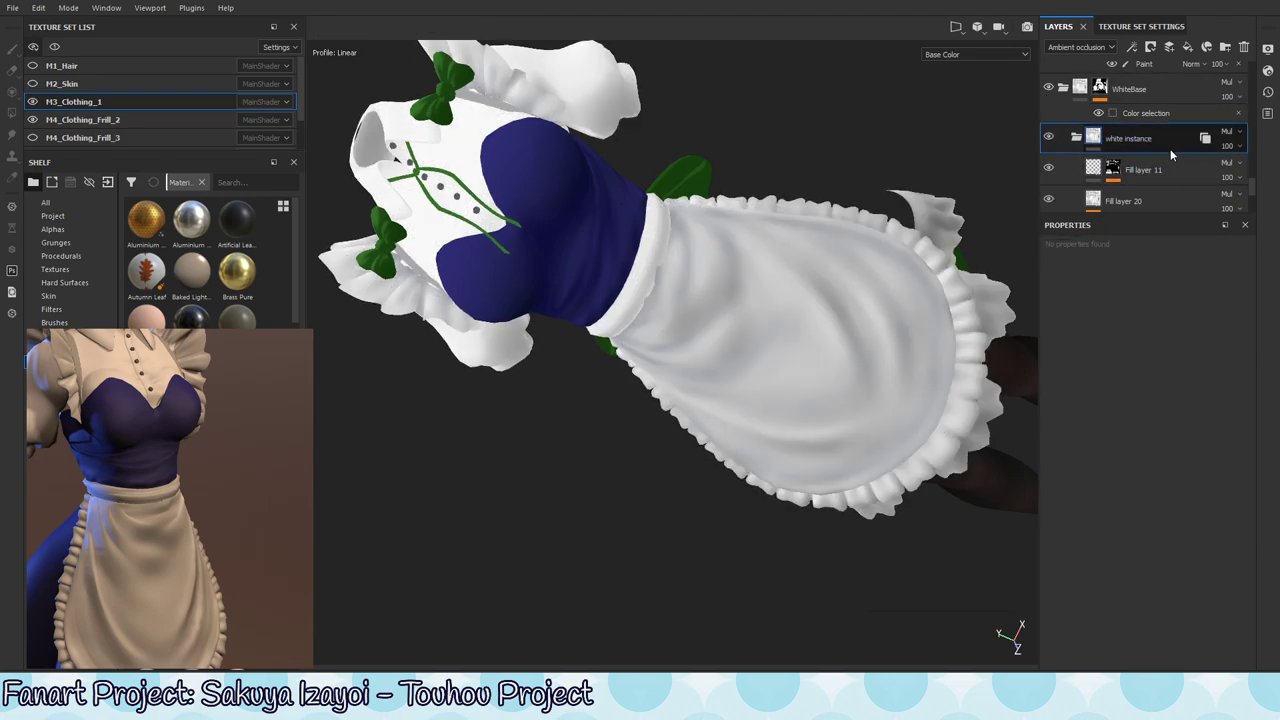
left_click(1048, 169)
left_click(1048, 169)
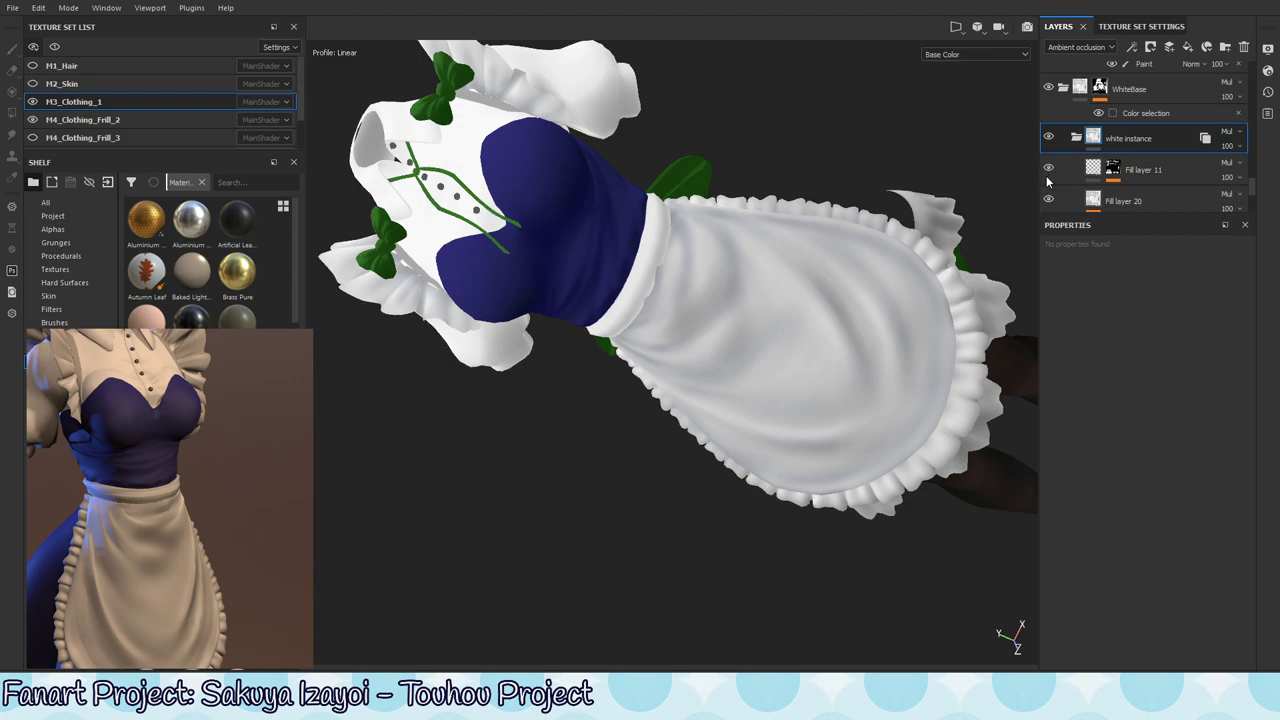
- Select Fill layer 11, check its mask and the layers beneath it, and return to its fill properties
left_click(1183, 175)
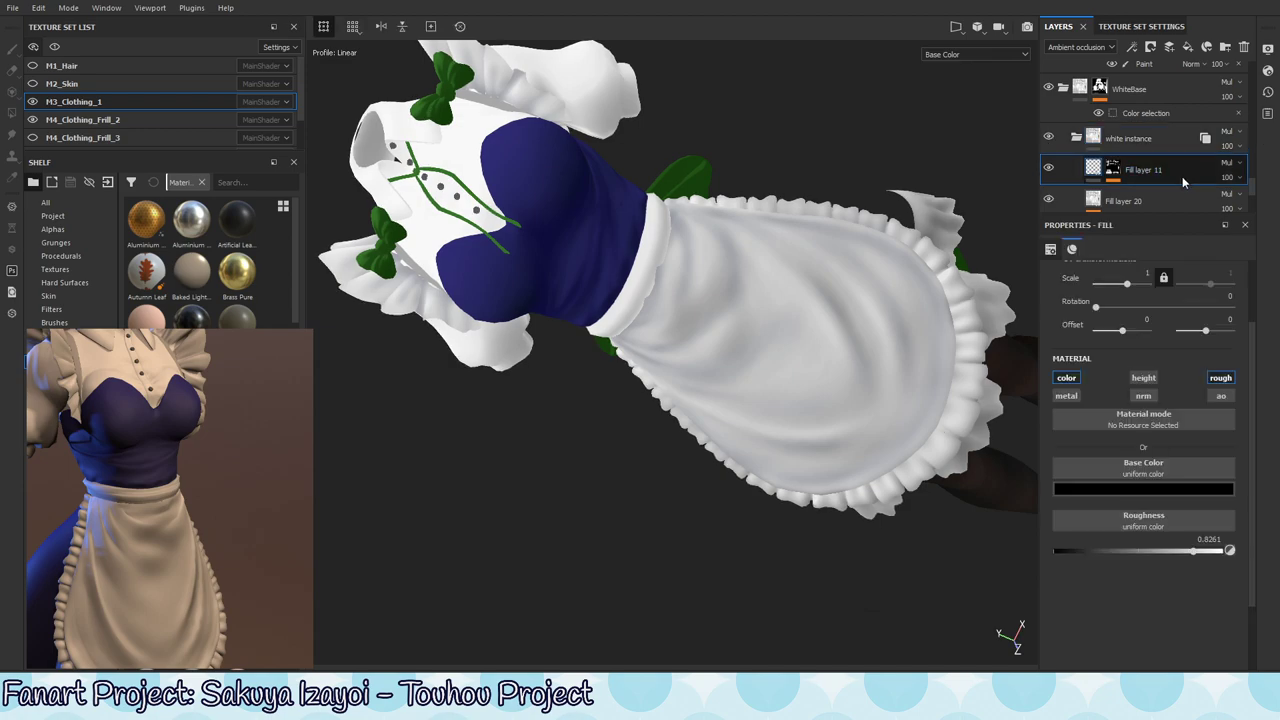
left_click(1114, 170)
scroll(1200, 160, "down", 1)
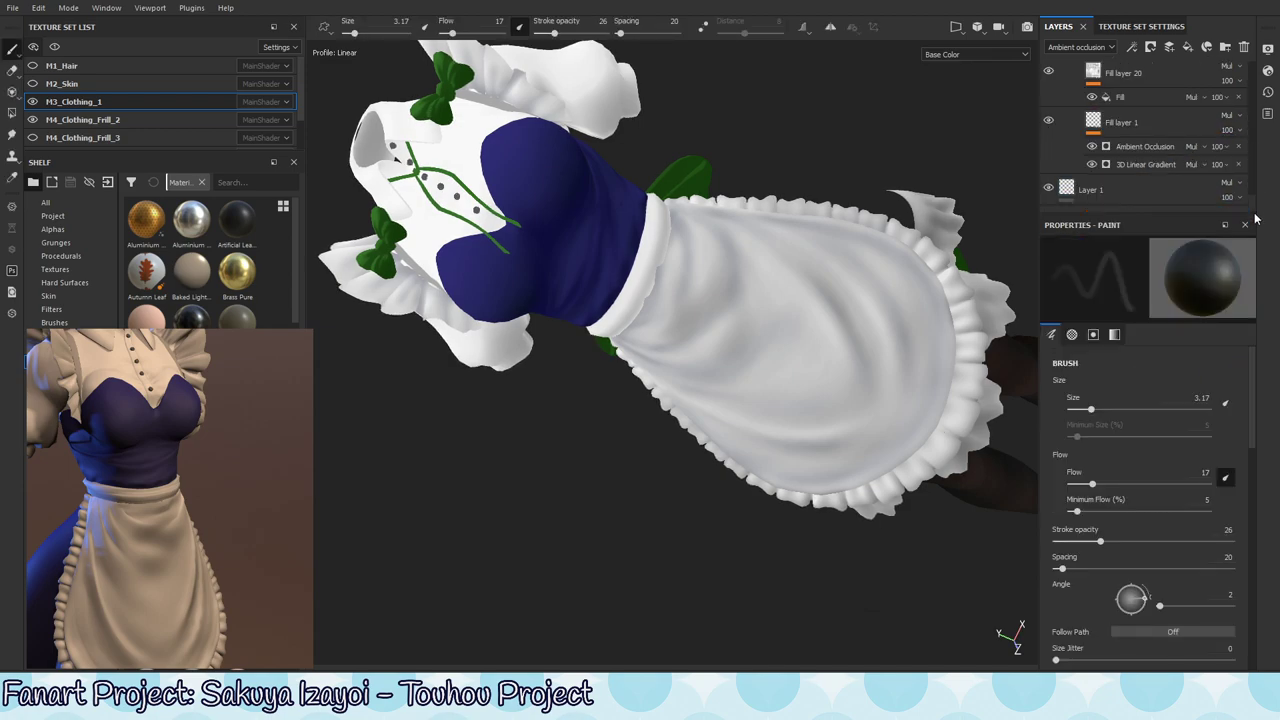
left_click(1103, 128)
scroll(1103, 128, "down", 1)
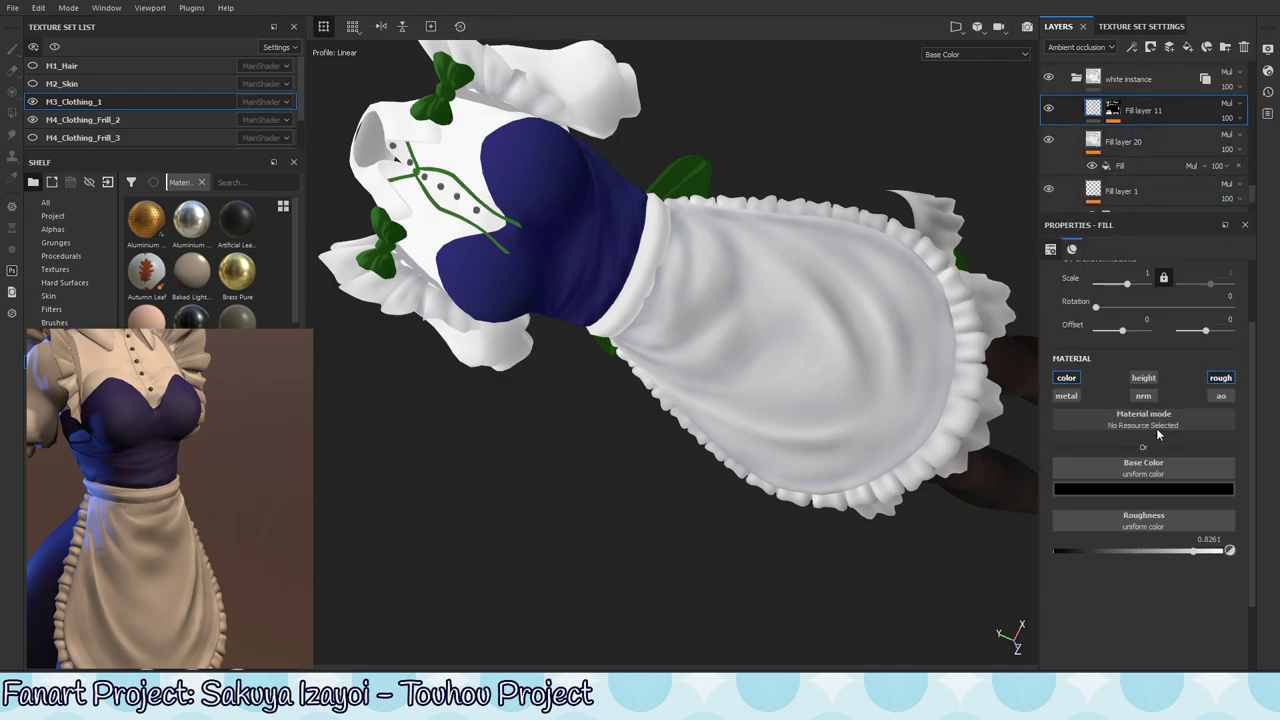
- Change Fill layer 11's base color to a muted blue with RGB values 0.133, 0.135, 0.338
left_click(1142, 490)
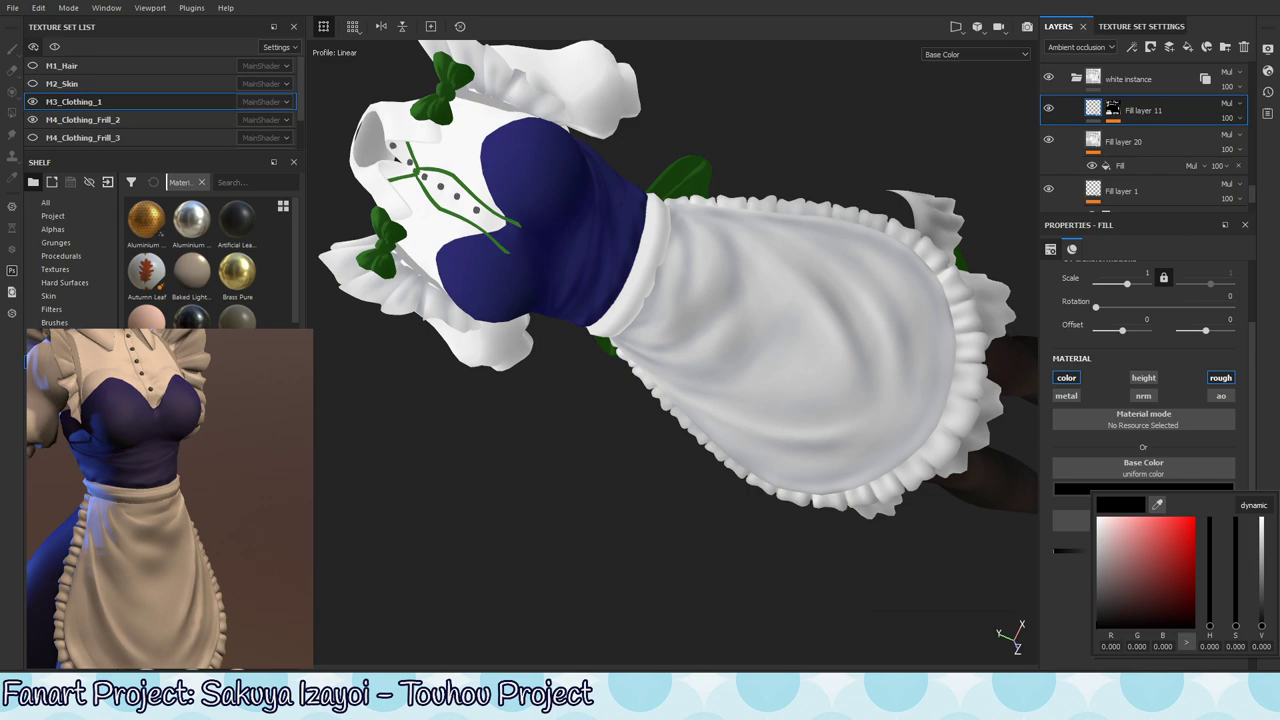
mouse_move(1107, 624)
left_mouse_down()
mouse_move(1136, 548)
mouse_move(1084, 615)
mouse_move(1112, 617)
mouse_move(1106, 600)
mouse_move(1099, 615)
left_mouse_up()
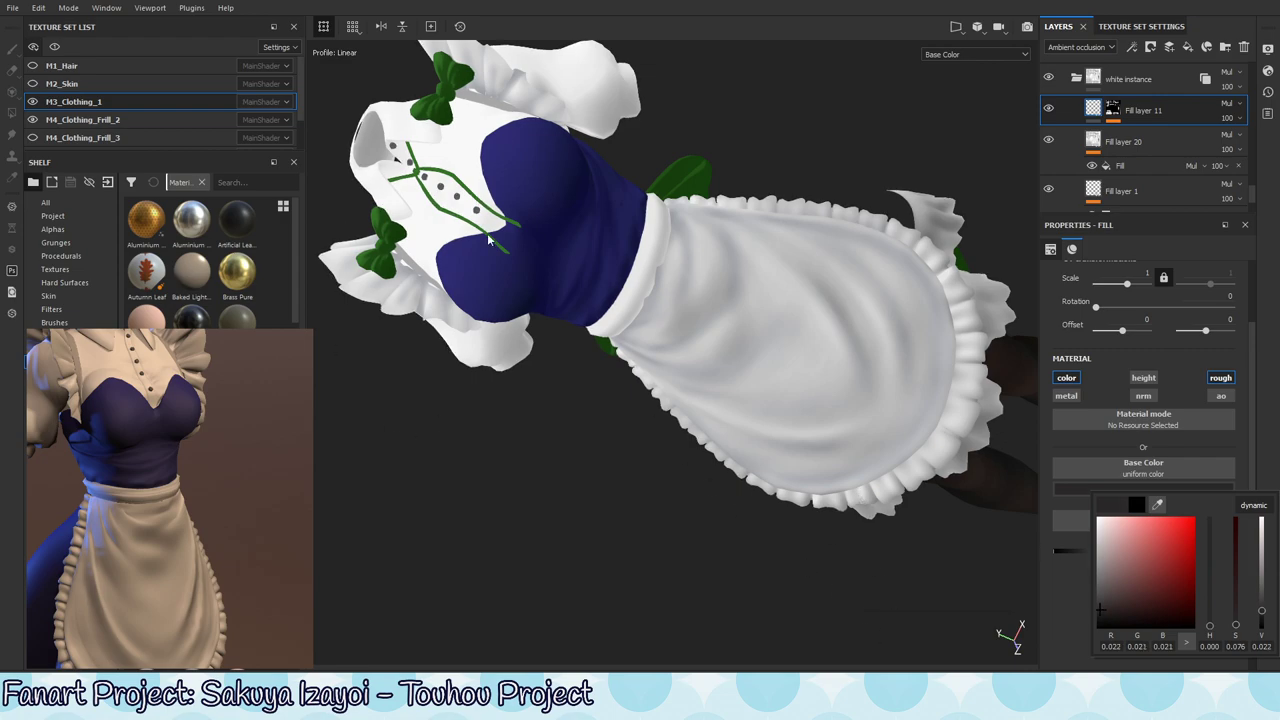
left_click(1137, 491)
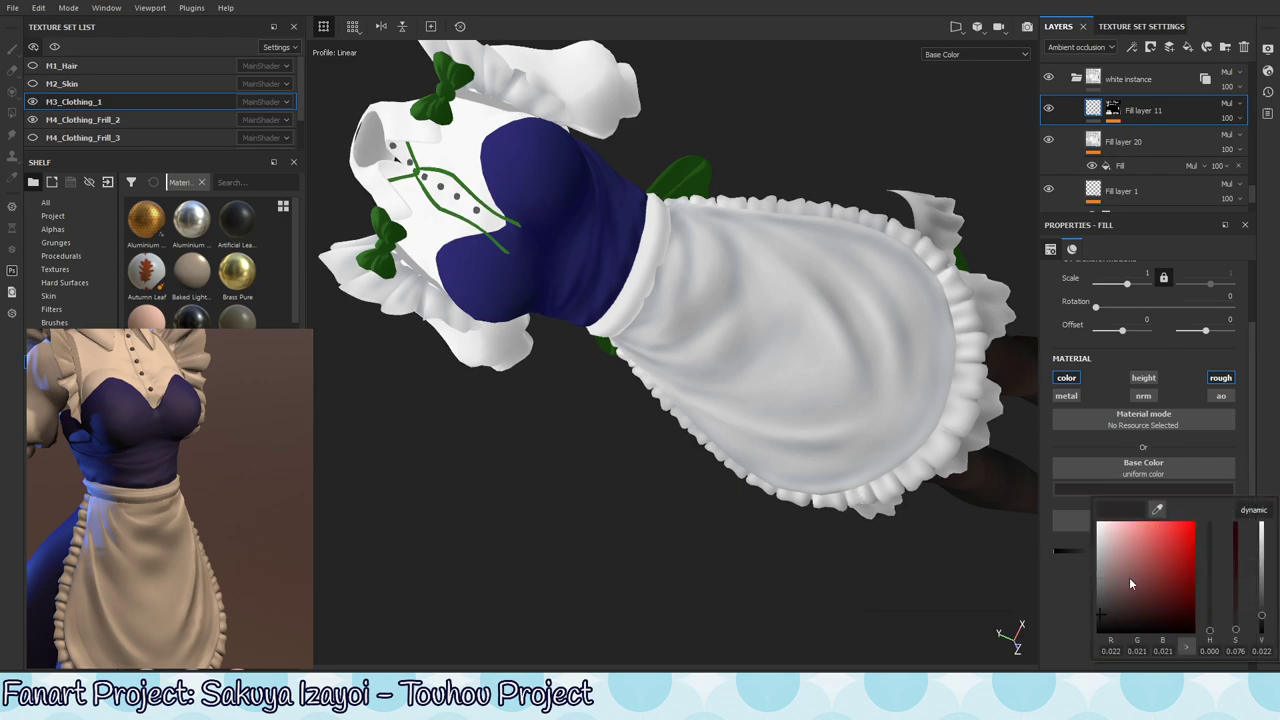
left_click(1121, 616)
left_click(1210, 579)
scroll(1221, 580, "up", 4)
scroll(1221, 580, "down", 6)
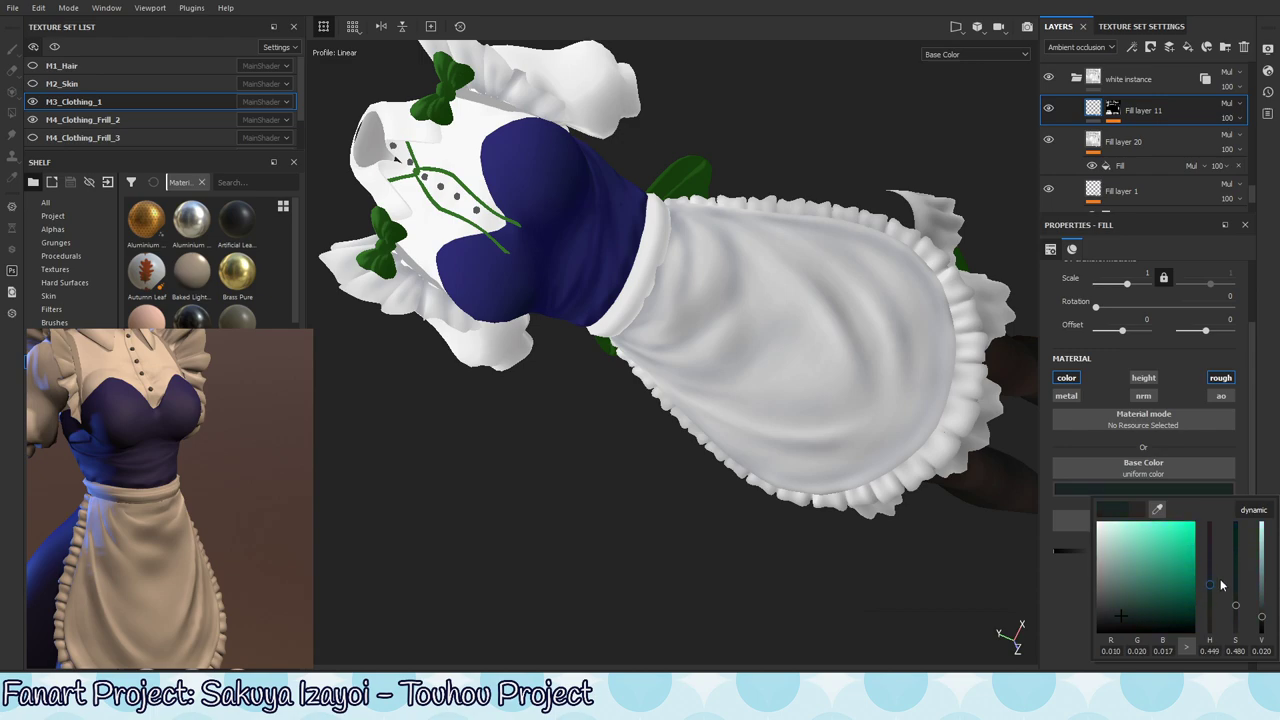
scroll(1221, 580, "up", 5)
mouse_move(1220, 578)
left_mouse_down()
mouse_move(1218, 548)
mouse_move(1216, 598)
mouse_move(1214, 558)
left_mouse_up()
mouse_move(1124, 606)
left_mouse_down()
mouse_move(1124, 564)
mouse_move(1116, 612)
left_mouse_up()
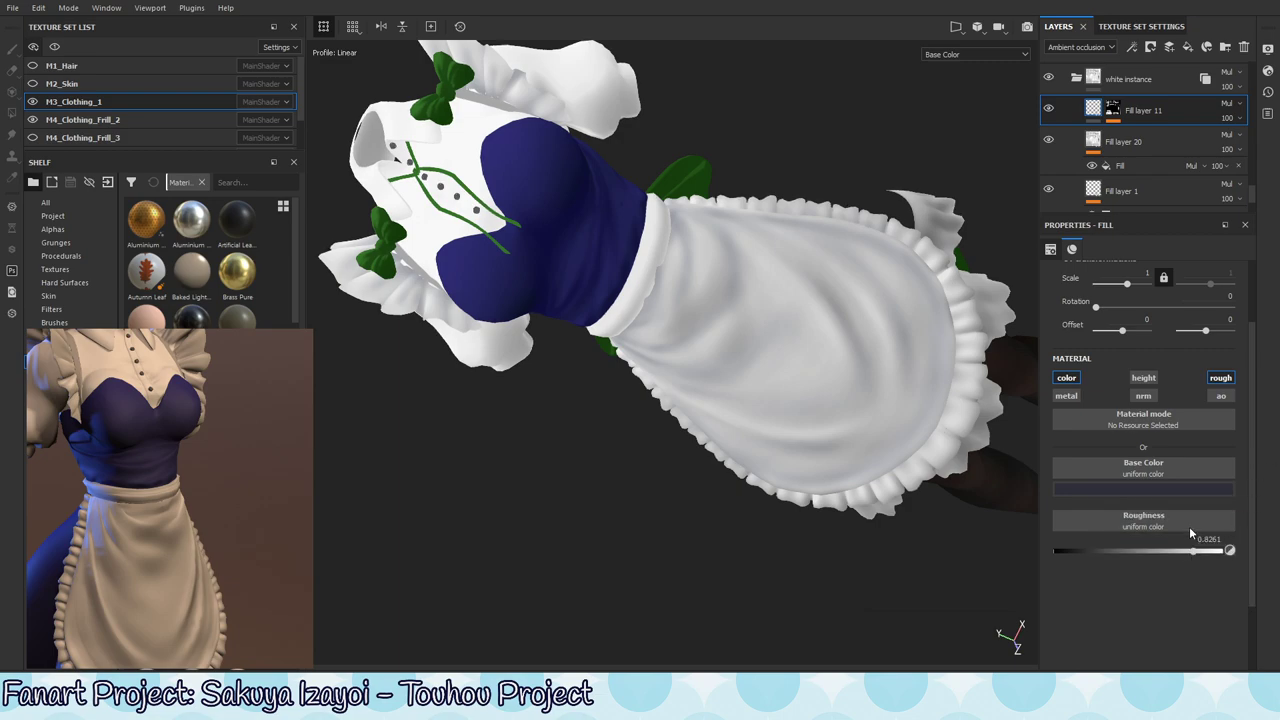
left_click(1166, 492)
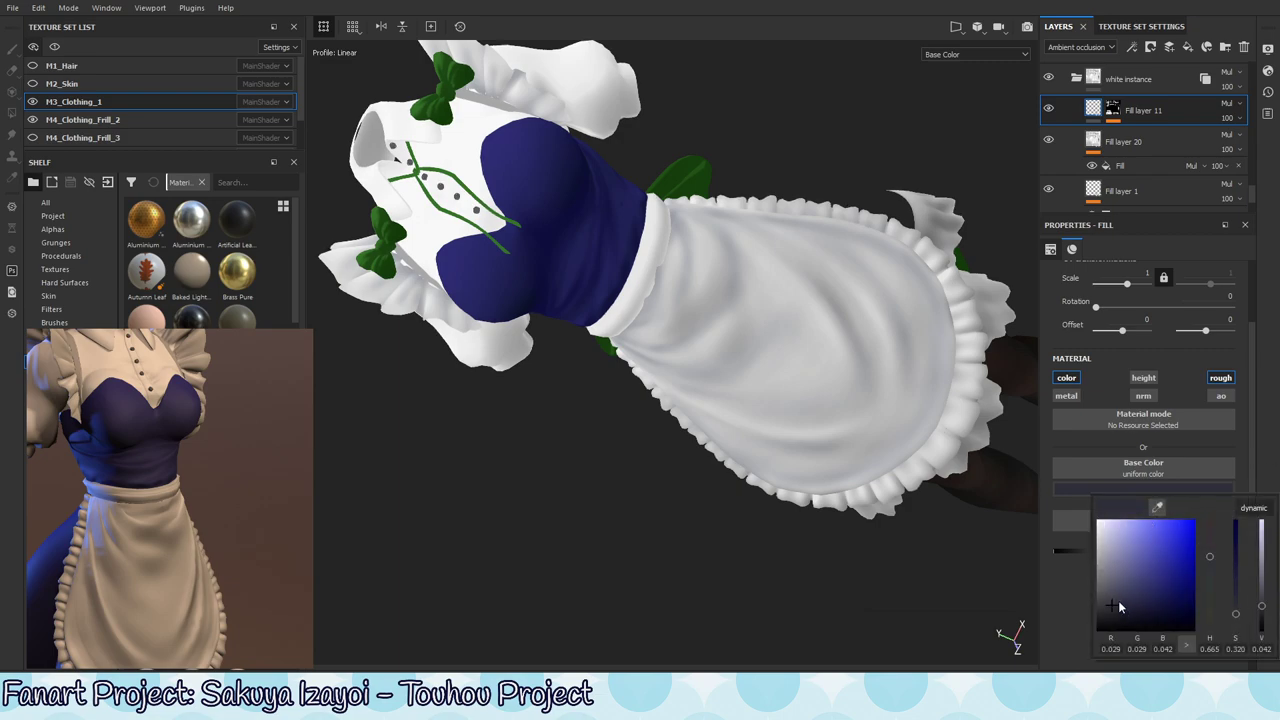
left_click_drag(1119, 606, 1130, 561)
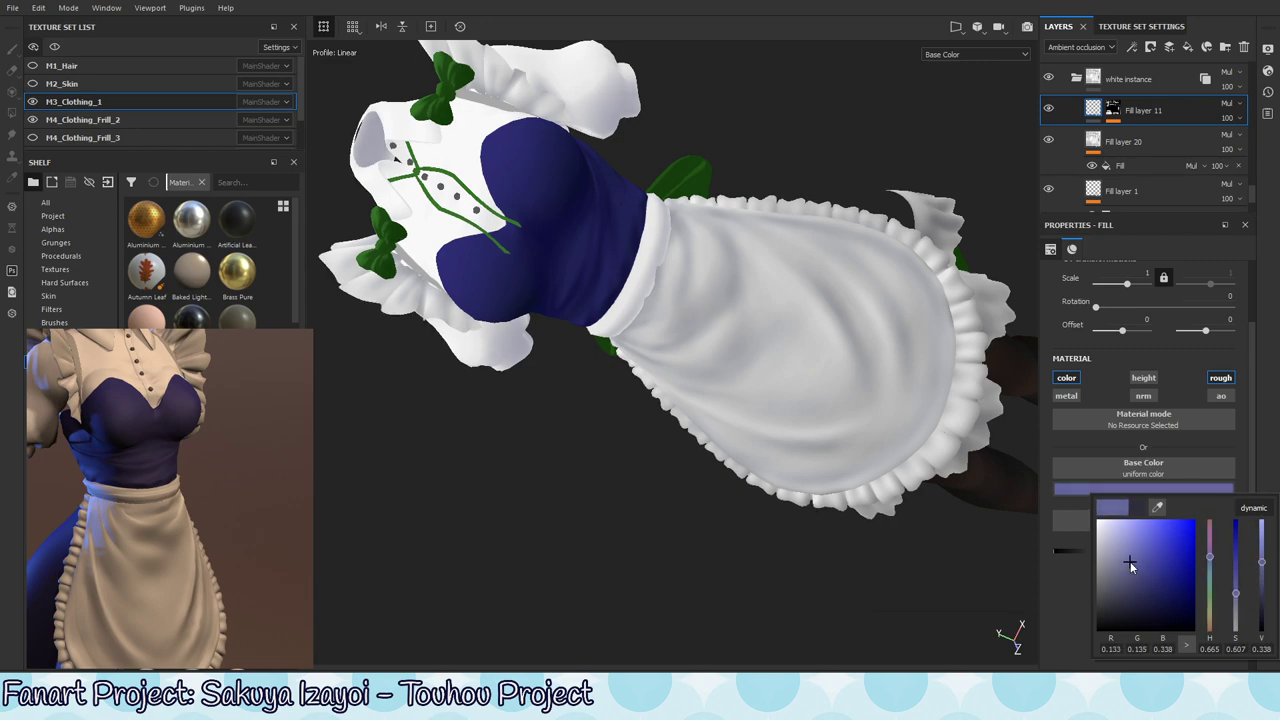
left_click(1246, 480)
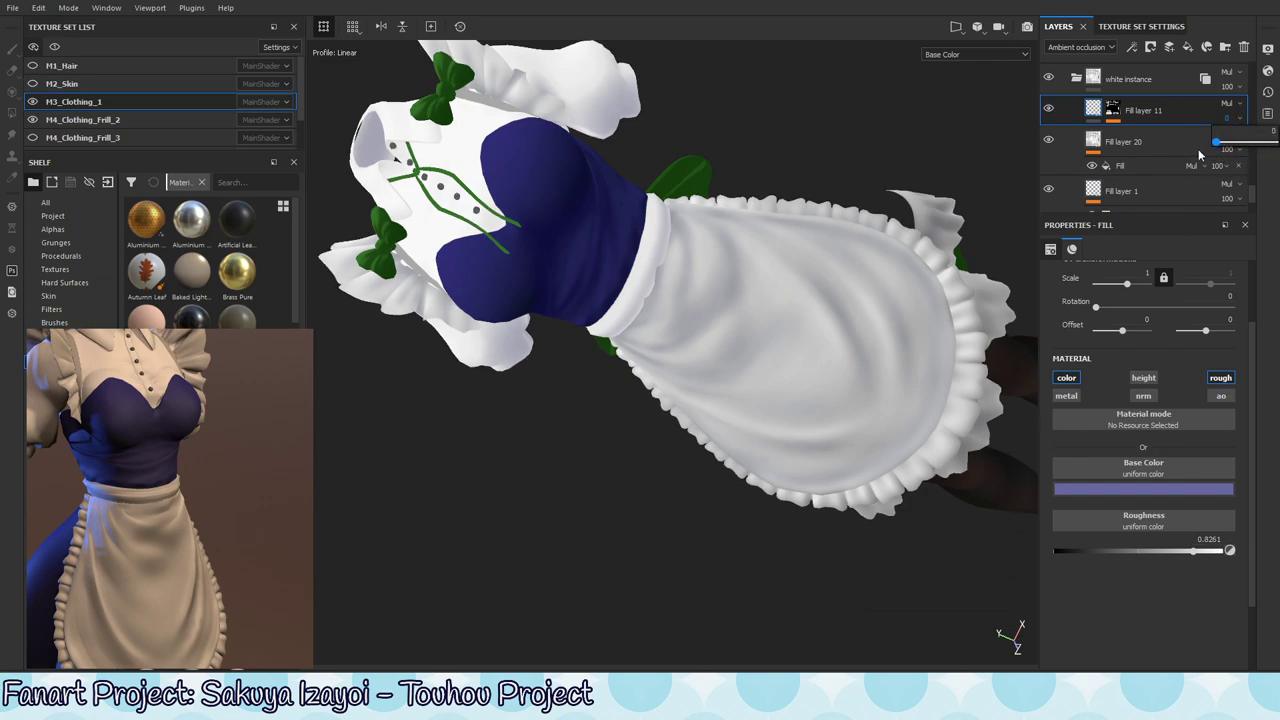
- Restore Fill layer 11's opacity to 100 and set the opacity of the Ambient Occlusion effect in its mask to 68
left_click(1231, 120)
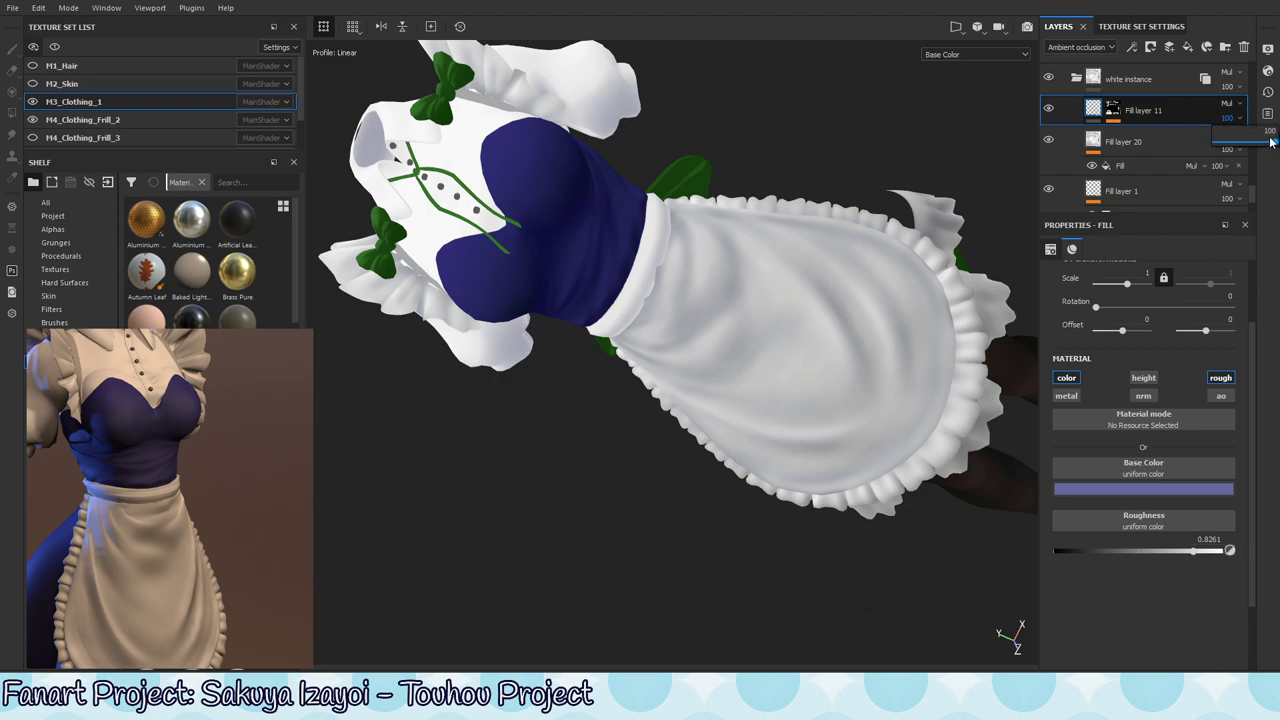
left_click_drag(1276, 146, 1278, 146)
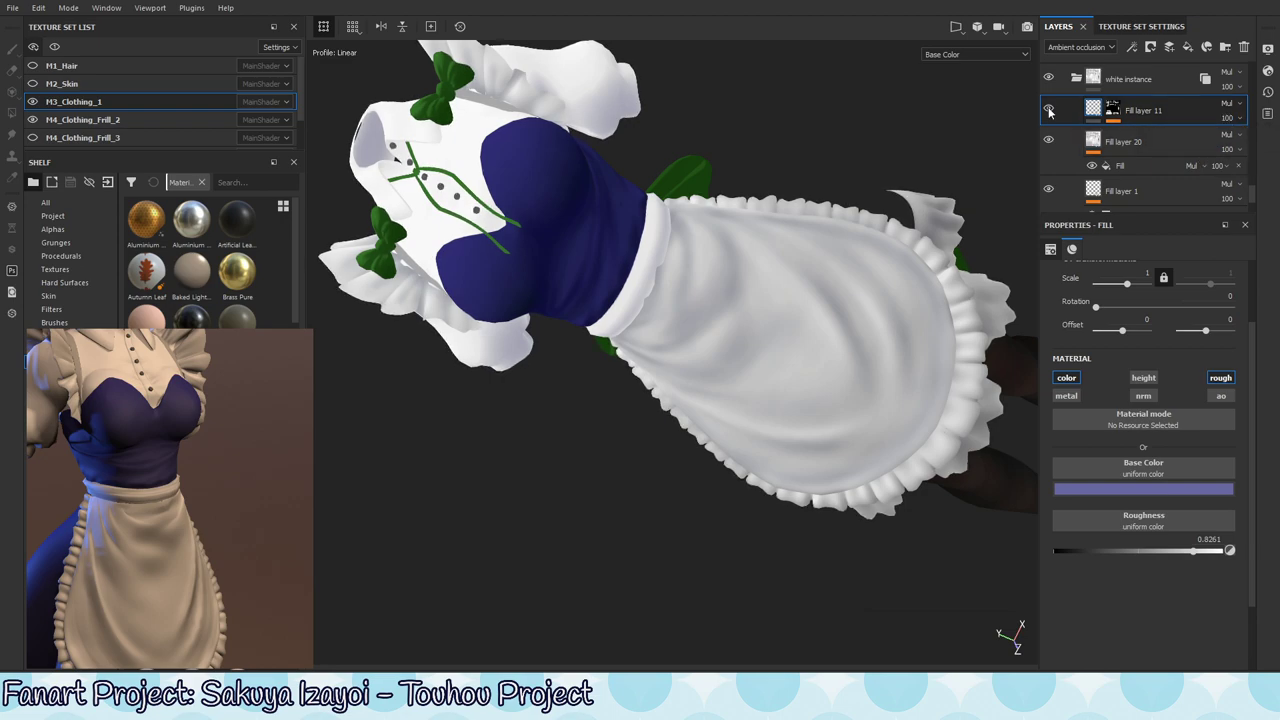
left_click(1112, 108)
mouse_move(1229, 136)
left_mouse_down()
mouse_move(1271, 160)
mouse_move(1232, 163)
mouse_move(1246, 167)
left_mouse_up()
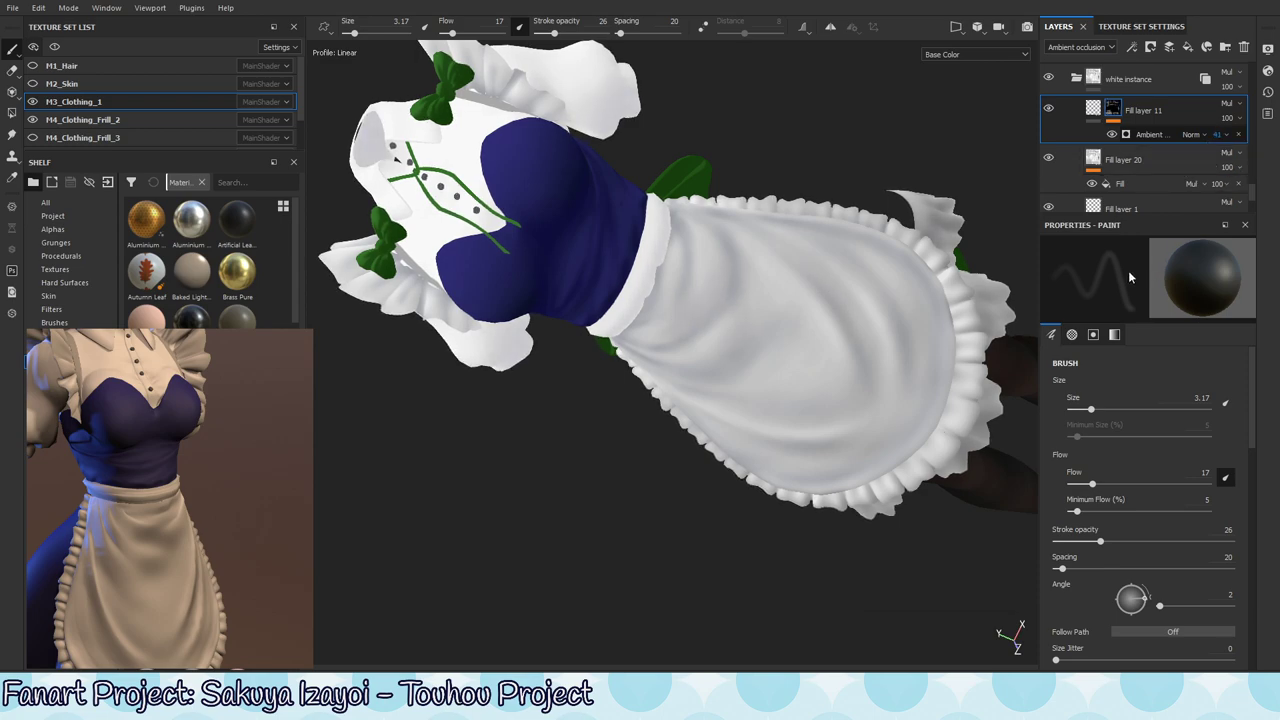
left_click(1229, 134)
mouse_move(1237, 163)
left_mouse_down()
mouse_move(1264, 162)
mouse_move(1253, 163)
left_mouse_up()
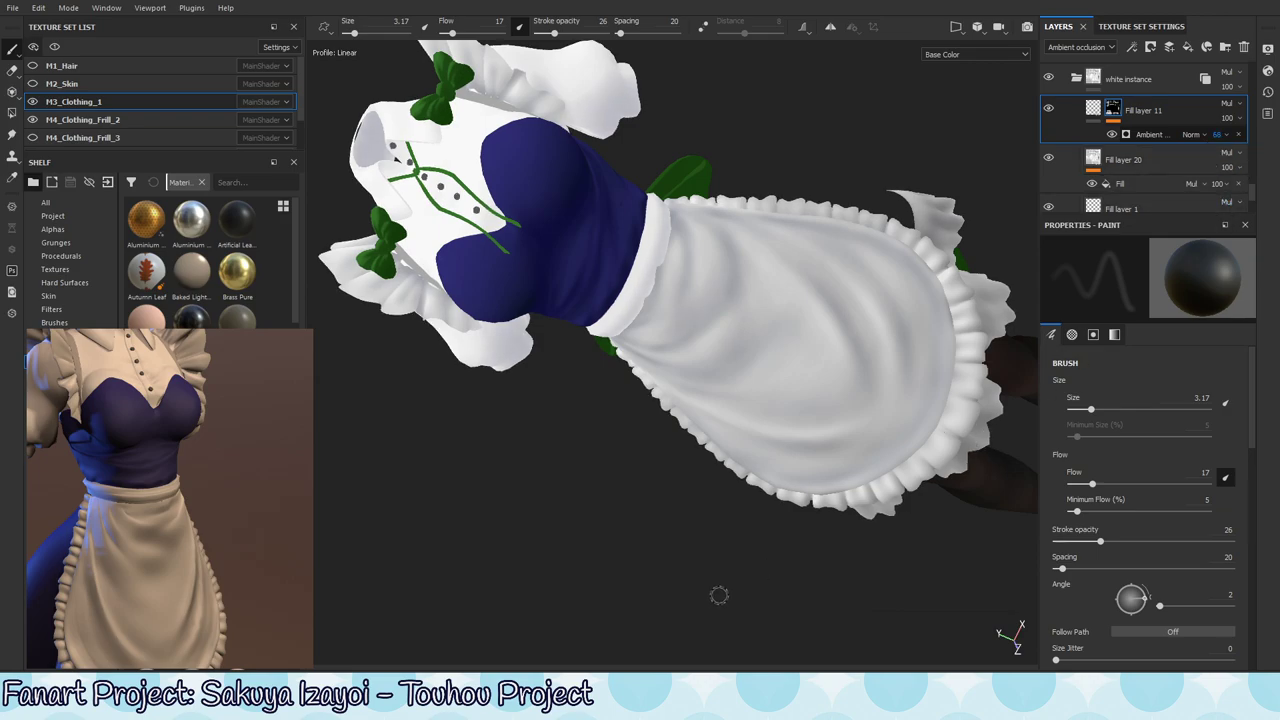
- Export the M3_Clothing_1, M4_Clothing_Frill_2 and M4_Clothing_Frill_3 textures as 8-bit PNG with the Unreal Engine 4 (Packed) config, excluding M1_Hair
left_click_drag(689, 354, 690, 422, "alt")
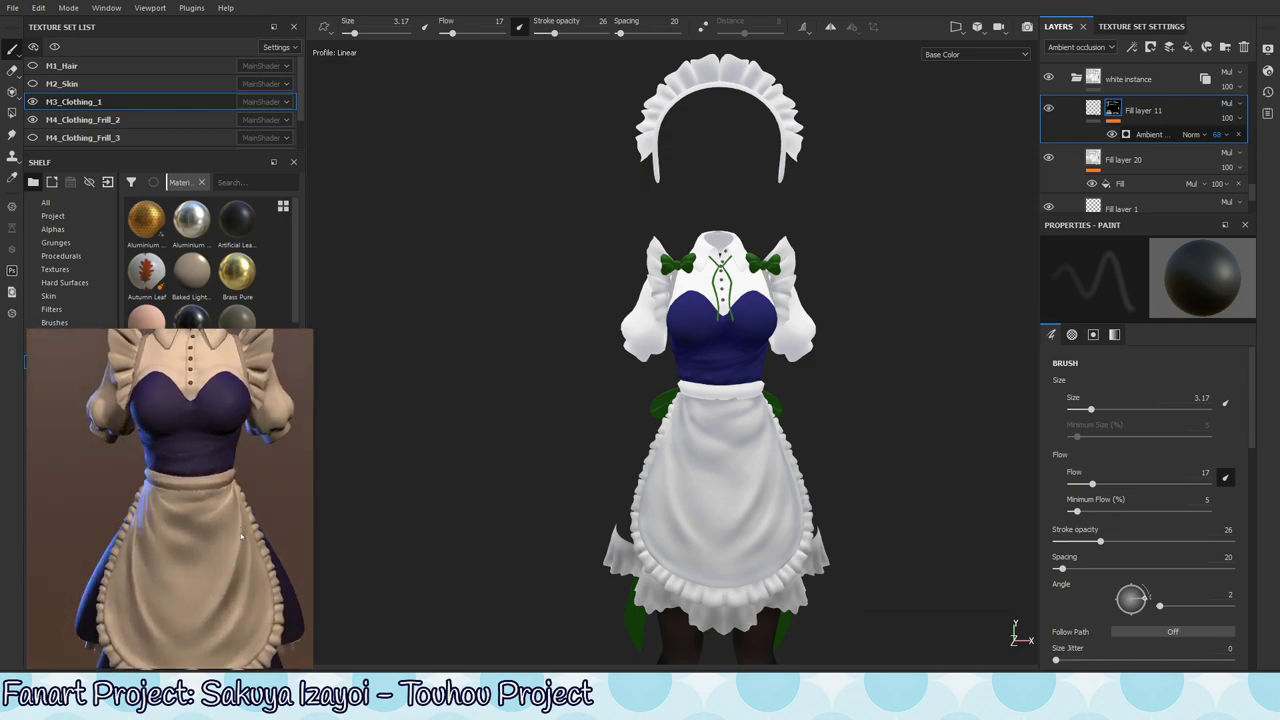
left_click(13, 8)
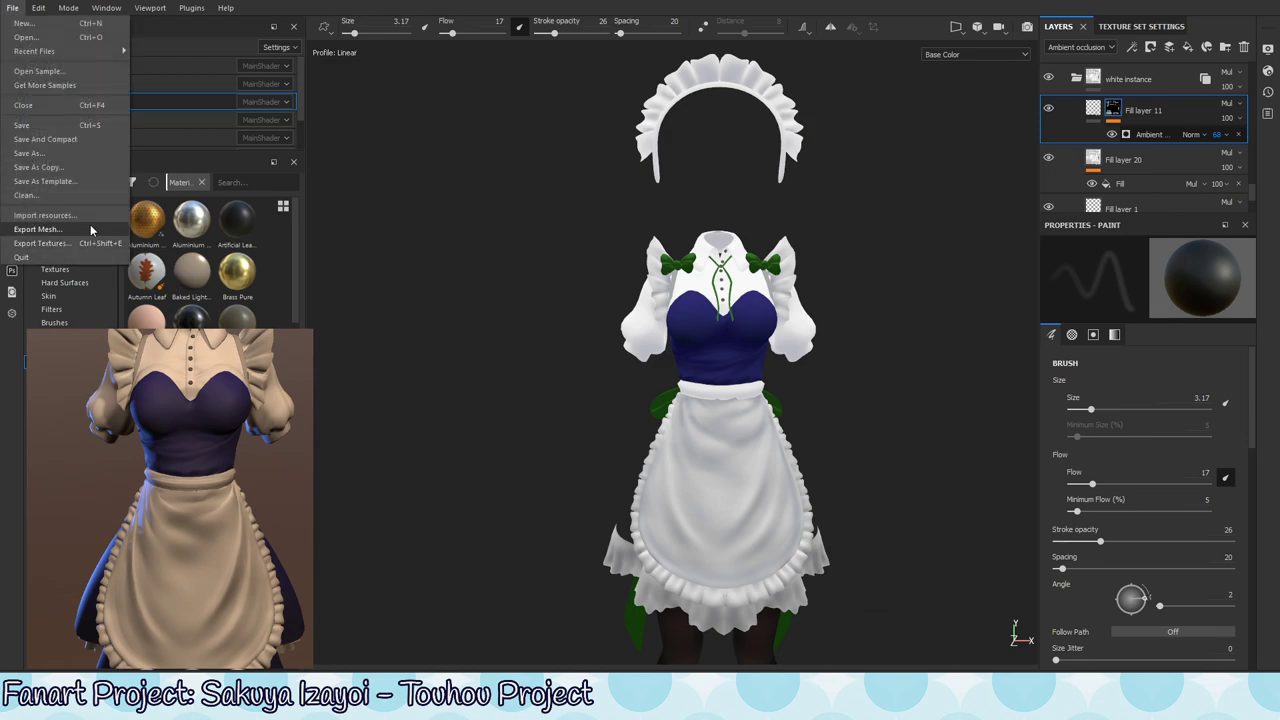
left_click(42, 243)
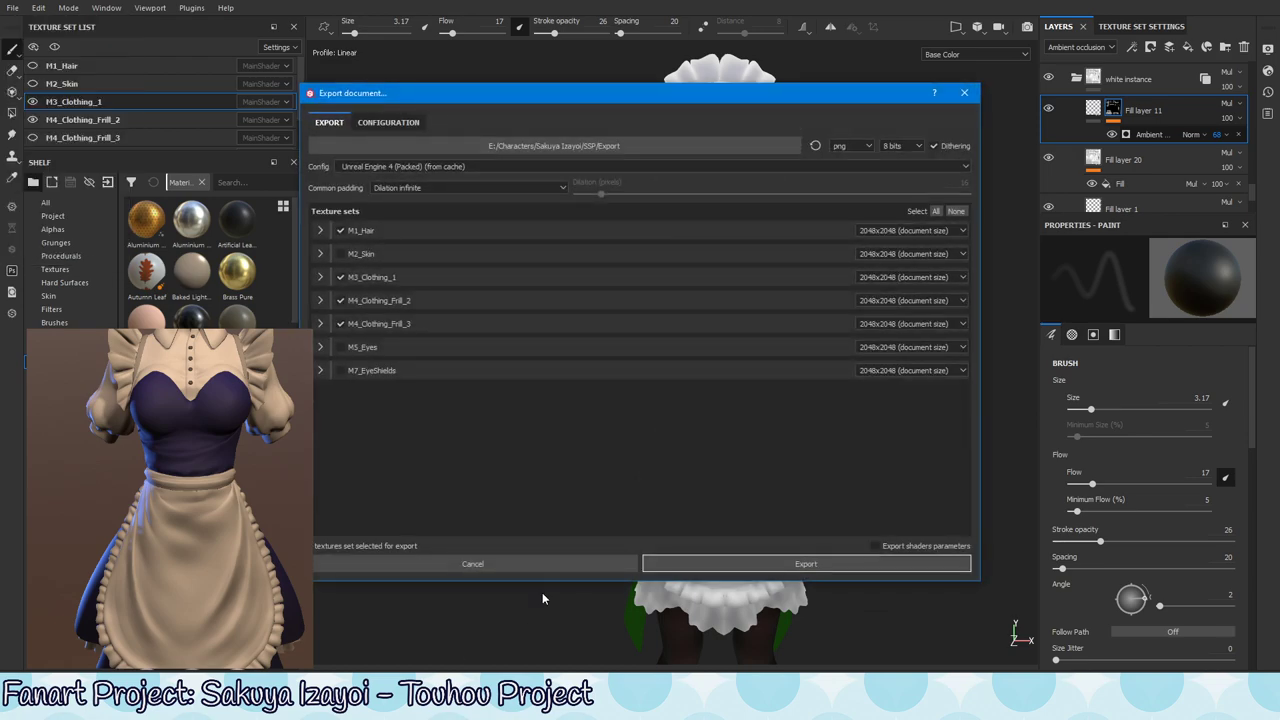
left_click(340, 231)
left_click(745, 563)
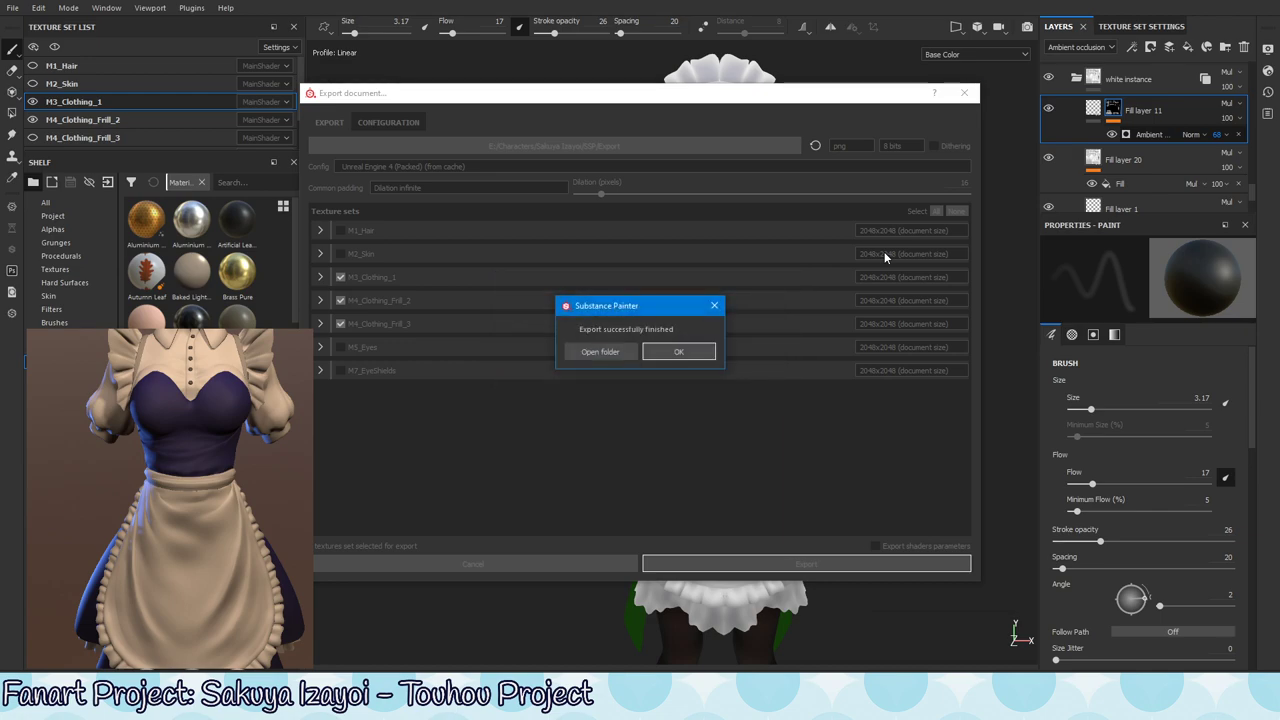
left_click(684, 351)
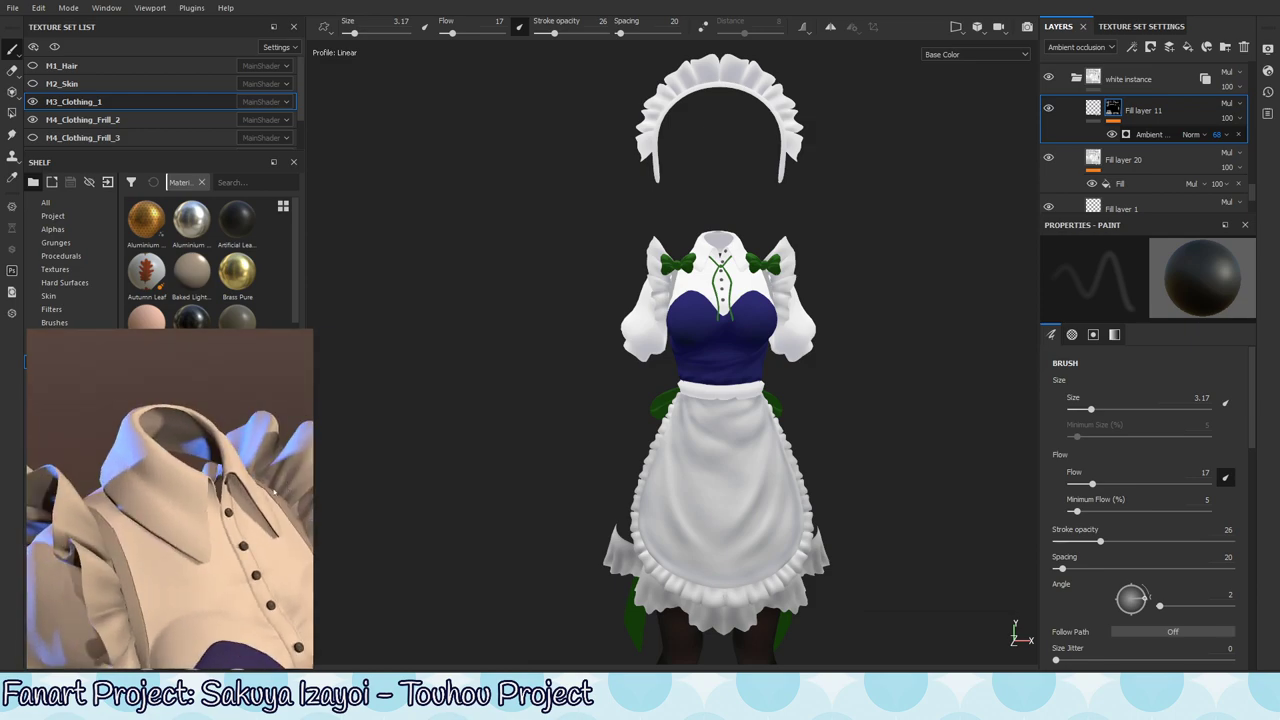
- Examine the blouse and bodice up close from the side in the material view under rotated environment lighting
right_click(747, 308)
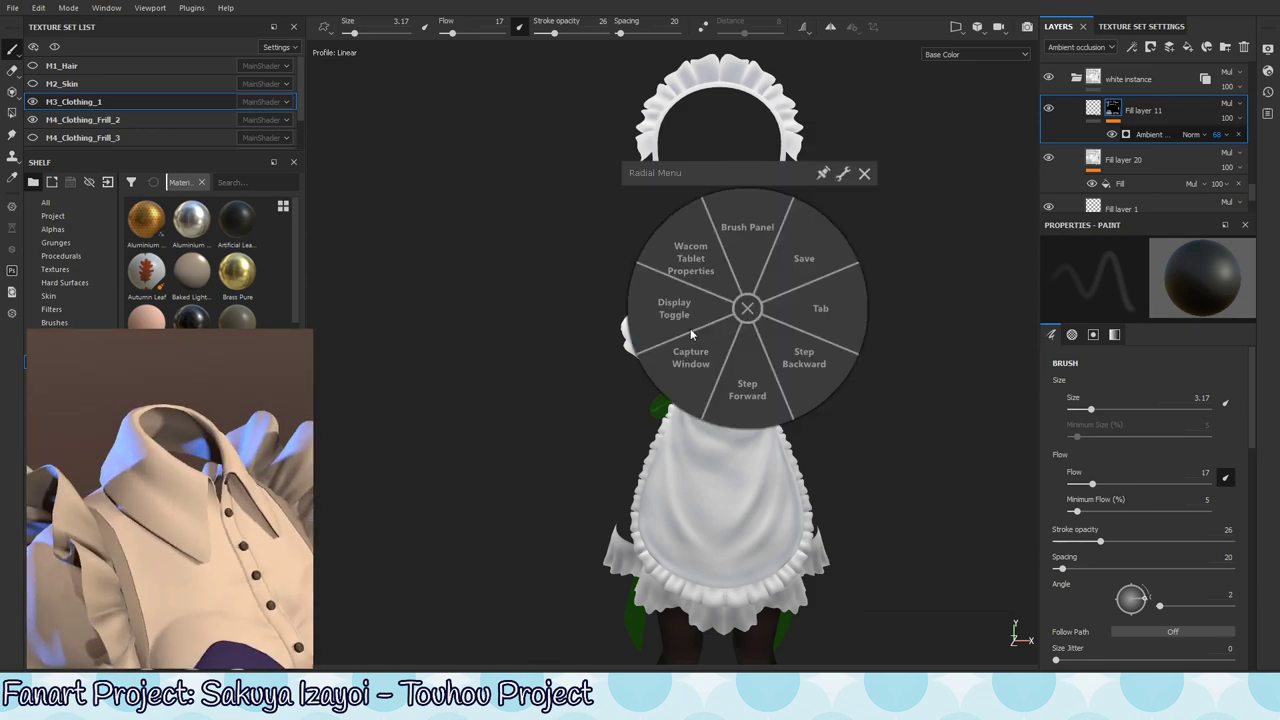
left_click(754, 362)
middle_click_drag(734, 340, 682, 382, "alt")
right_click_drag(823, 338, 1045, 327, "alt")
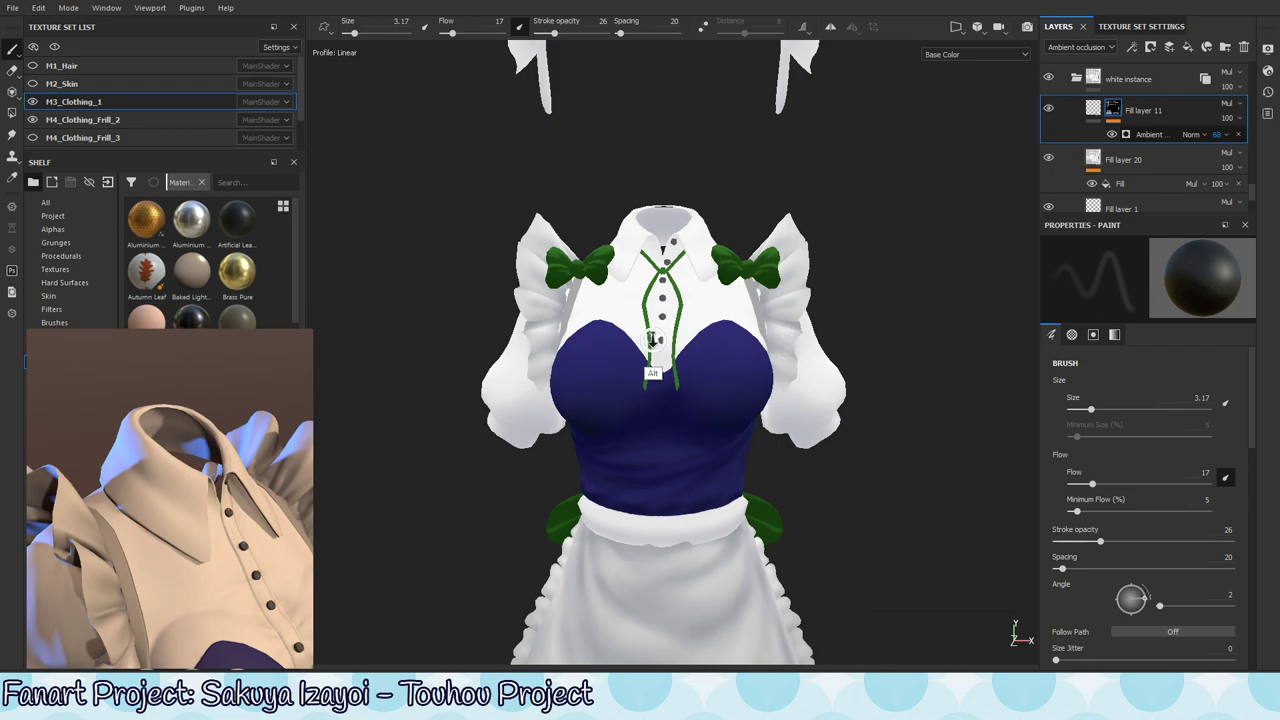
right_click_drag(654, 338, 797, 309, "alt")
mouse_move(790, 312)
left_mouse_down("alt")
mouse_move(815, 381)
mouse_move(840, 366)
mouse_move(798, 428)
mouse_move(823, 411)
mouse_move(828, 357)
mouse_move(808, 357)
left_mouse_up("alt")
key("shift+c")
key("m")
mouse_move(808, 357)
right_mouse_down("shift")
mouse_move(875, 374)
mouse_move(850, 394)
right_mouse_up("shift")
- Cycle backward through the single channels from Ambient occlusion to Mask, and on through the mesh maps to World space normal
key("shift+c")
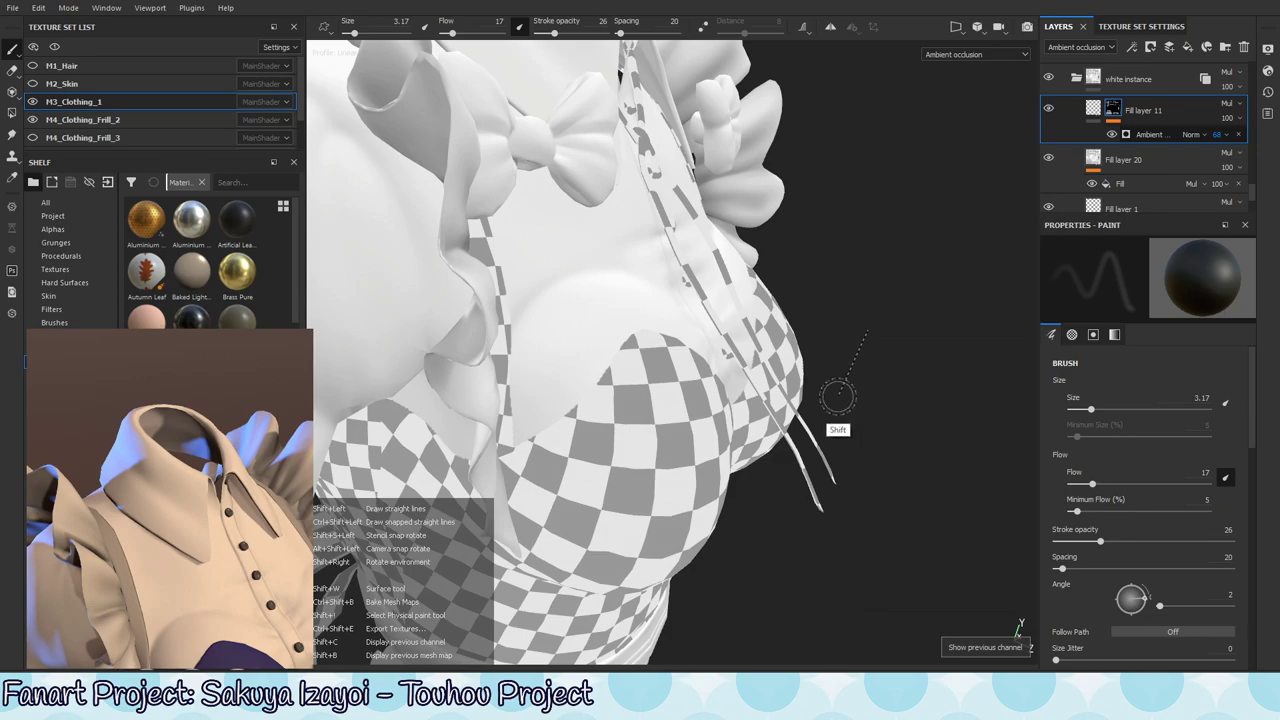
key("shift+c")
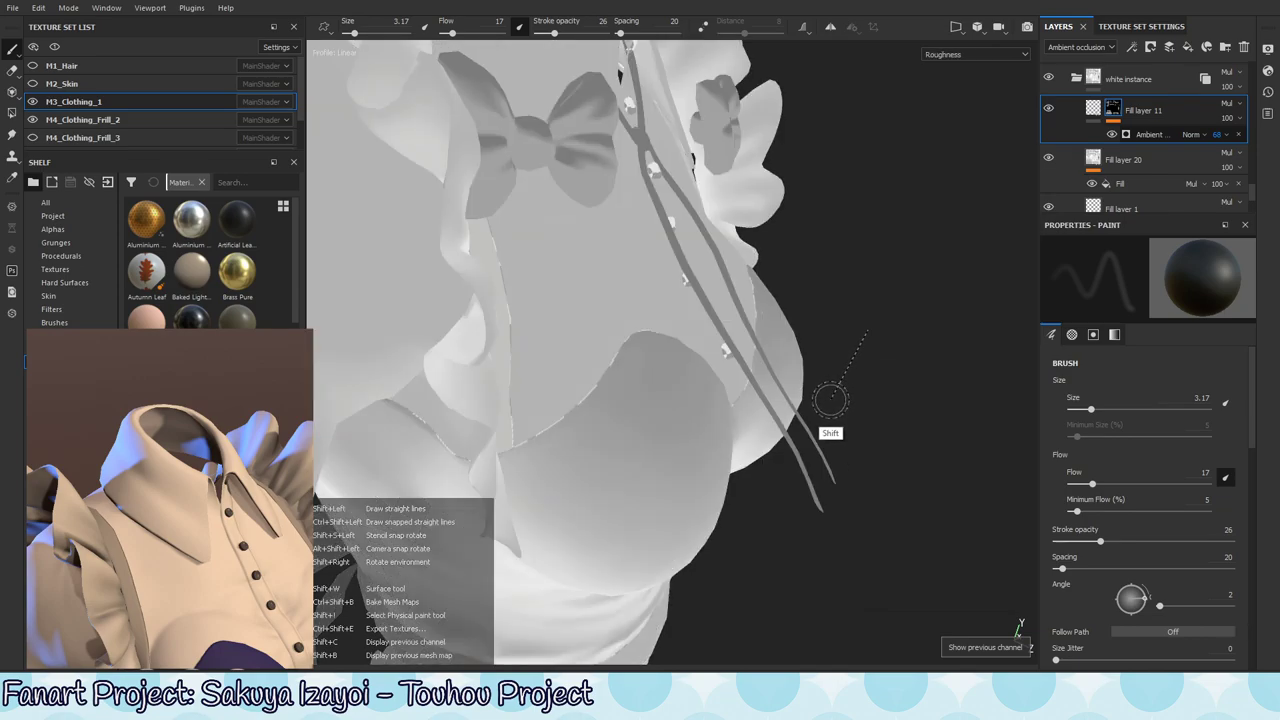
key("shift+c")
key("shift+c")
key("shift+c")
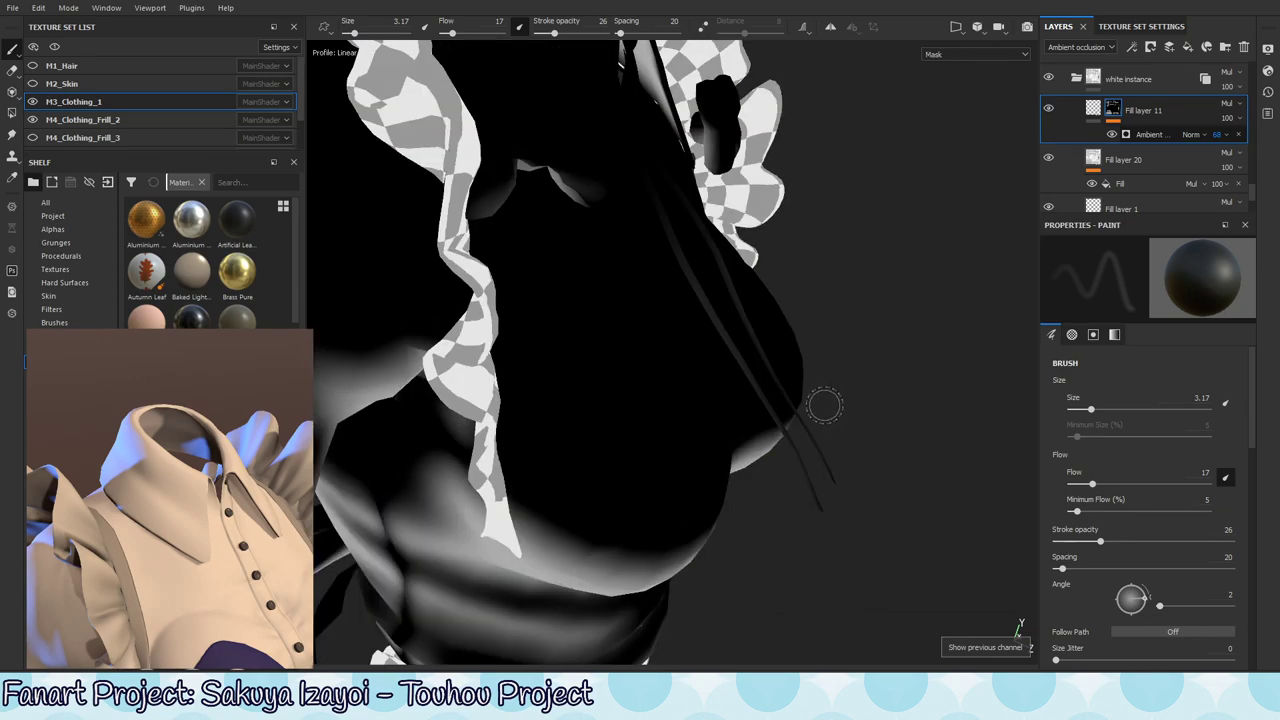
key("shift+b")
key("shift+b")
key("shift+b")
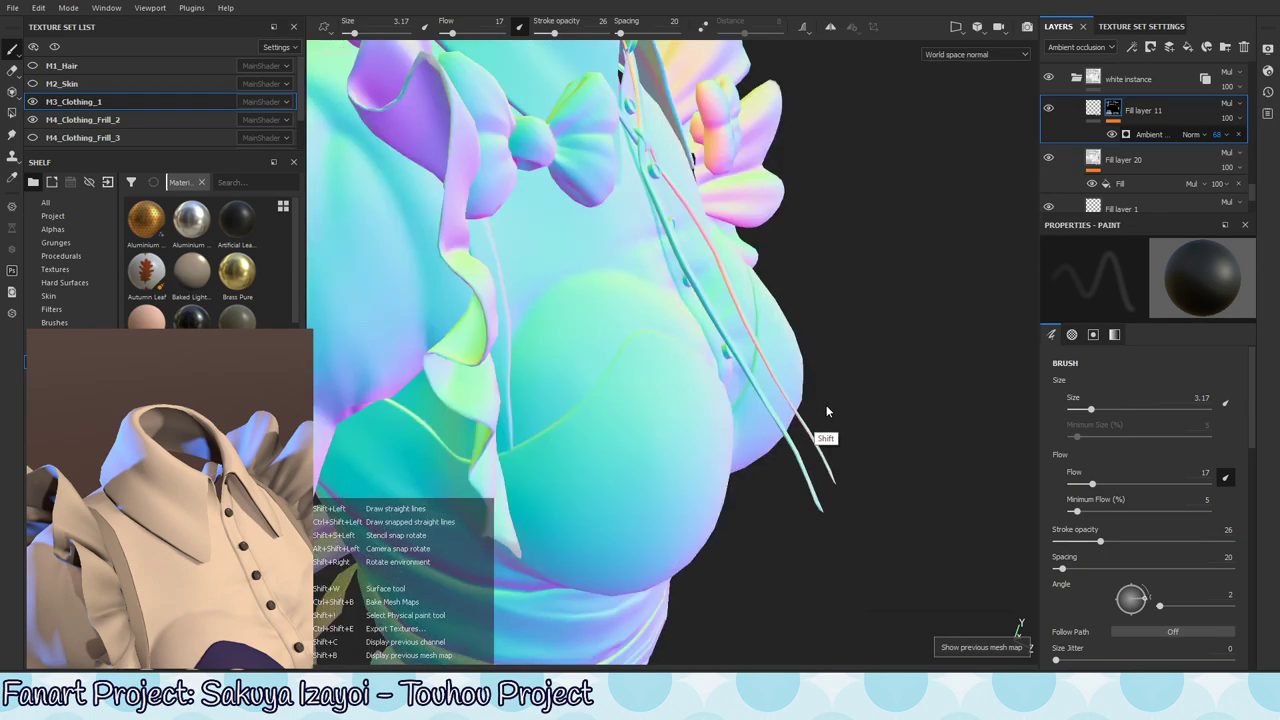
- Inspect the bodice seam and ribbon ends up close in the Normal view, and cycle backward through the single channels
left_click_drag(806, 368, 692, 305, "alt")
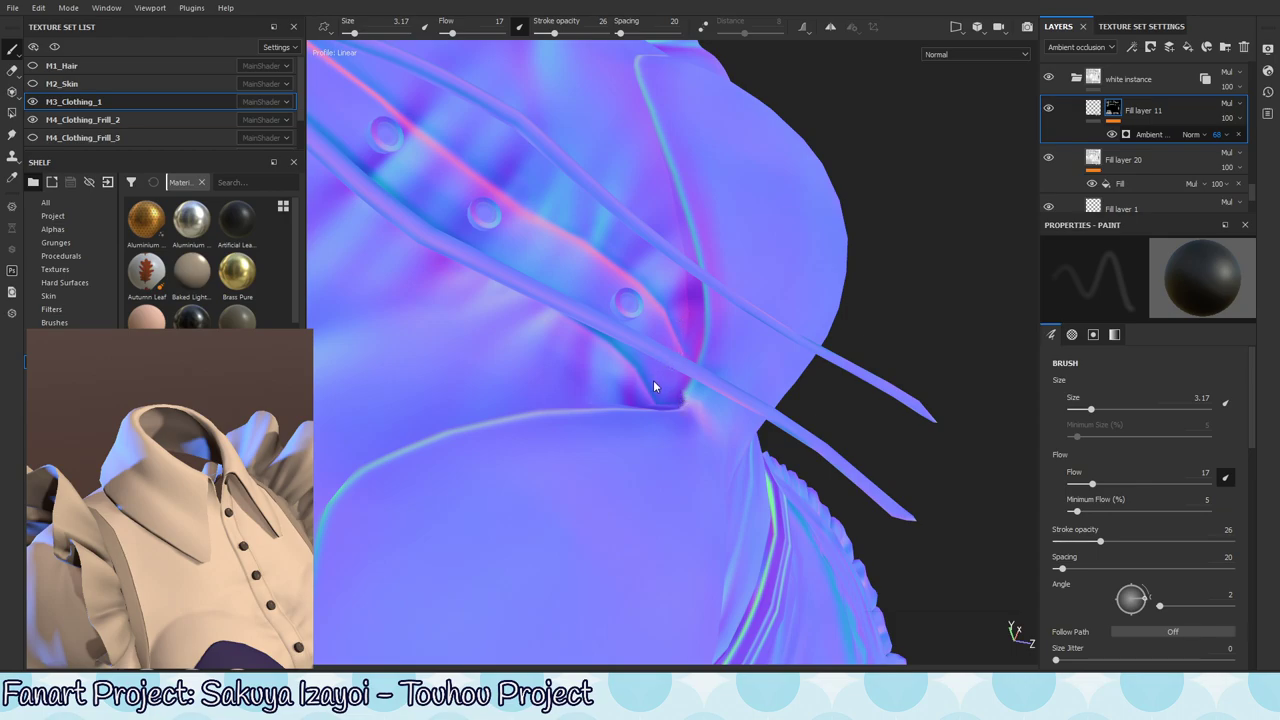
left_click_drag(737, 352, 735, 358, "alt")
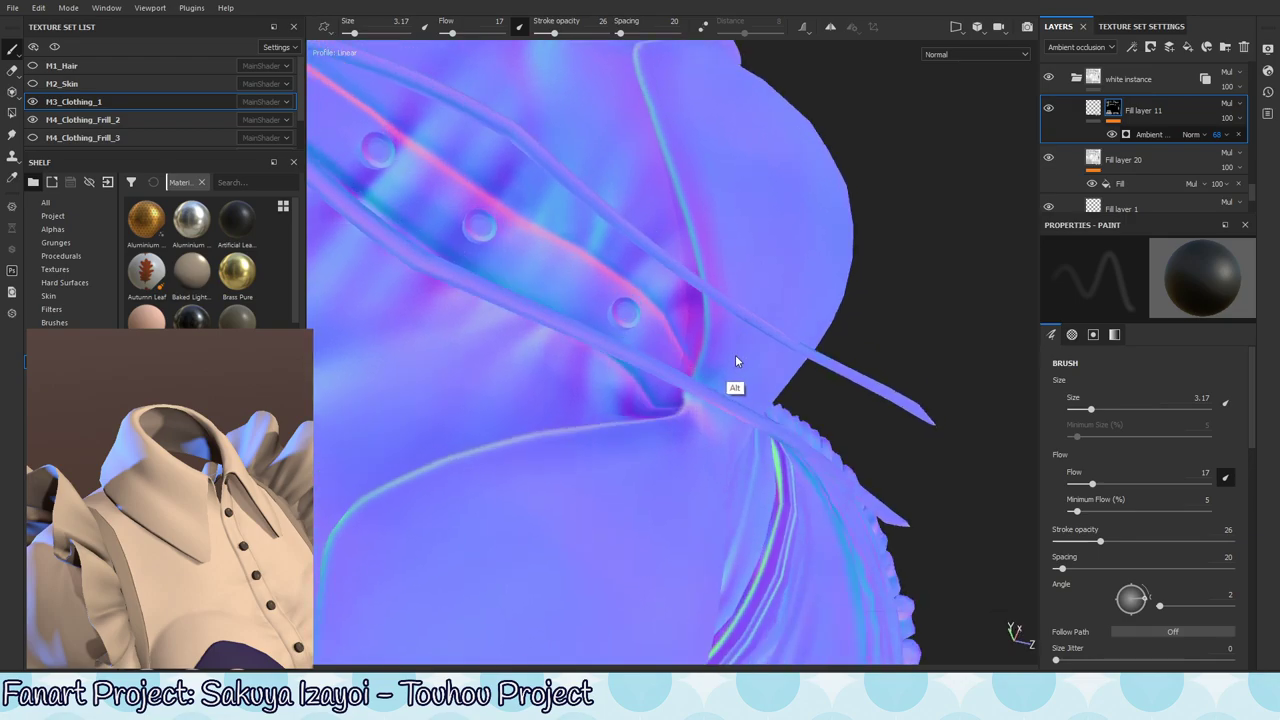
key("shift+c")
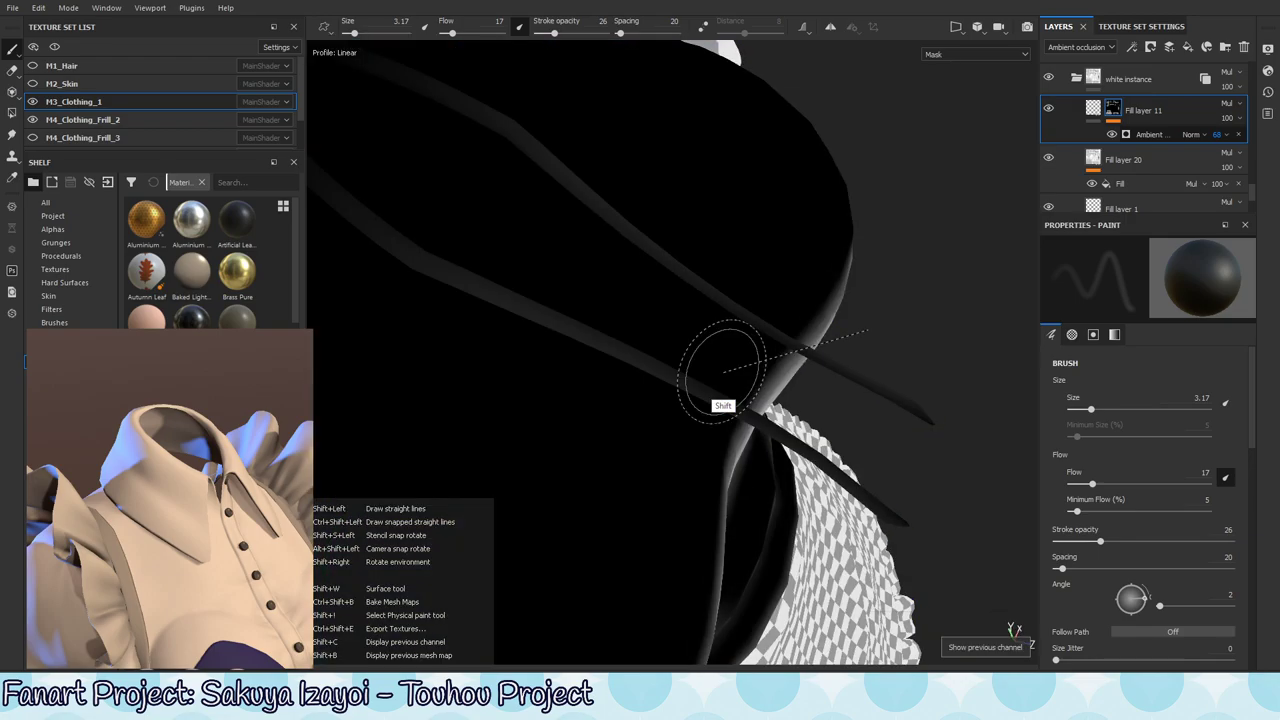
key("shift+c")
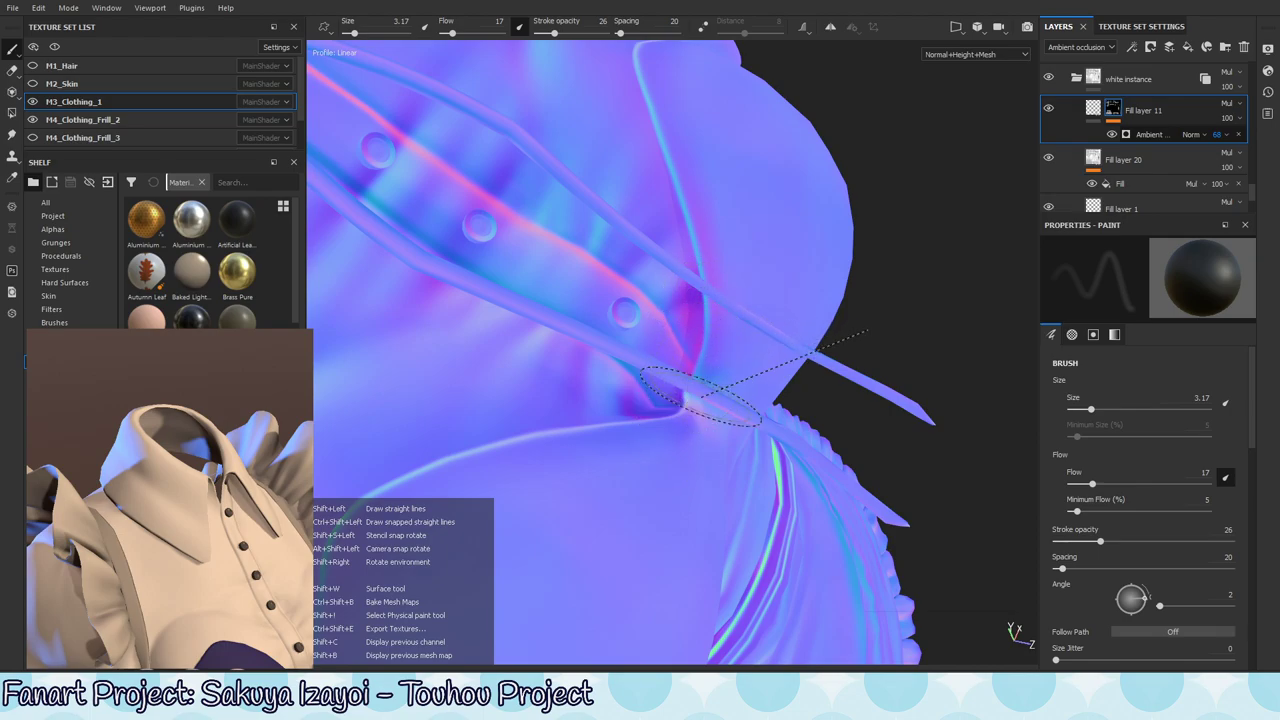
key("shift+c")
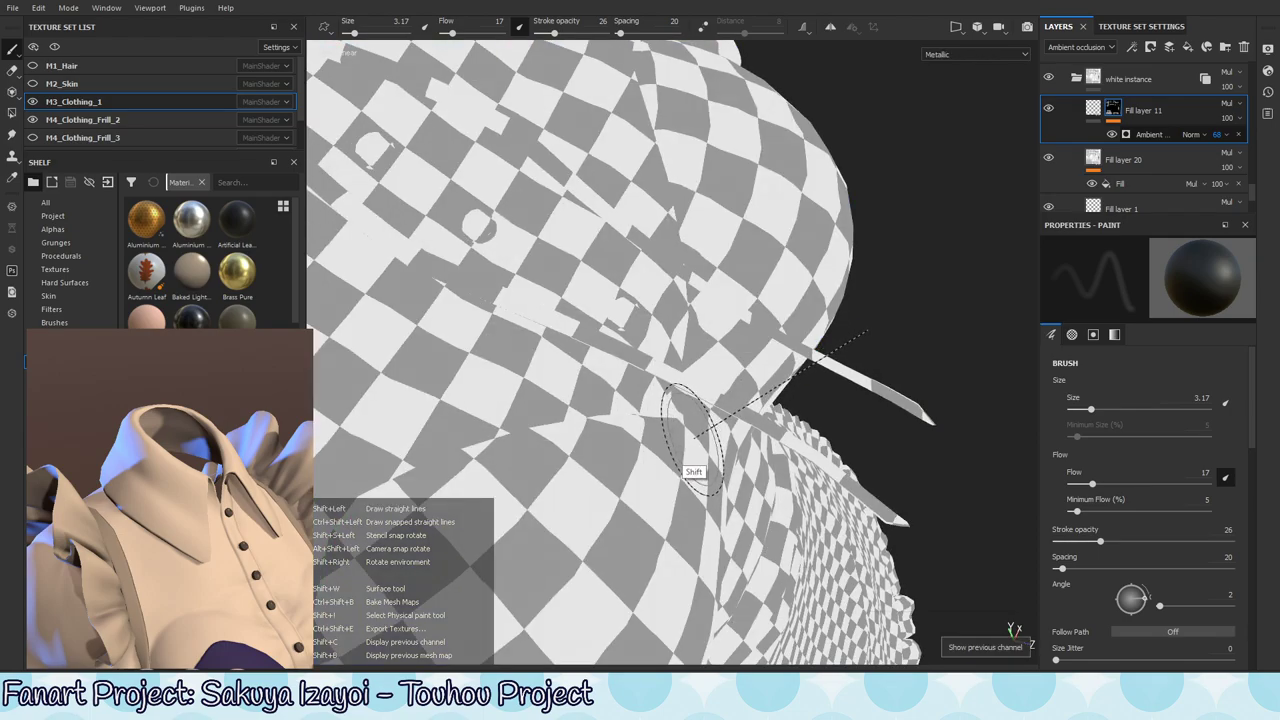
- Cycle backward through the remaining channels to Normal+Height+Mesh and examine the blouse and bodice from a wider view
key("shift+c")
key("shift+c")
key("shift+c")
key("shift+c")
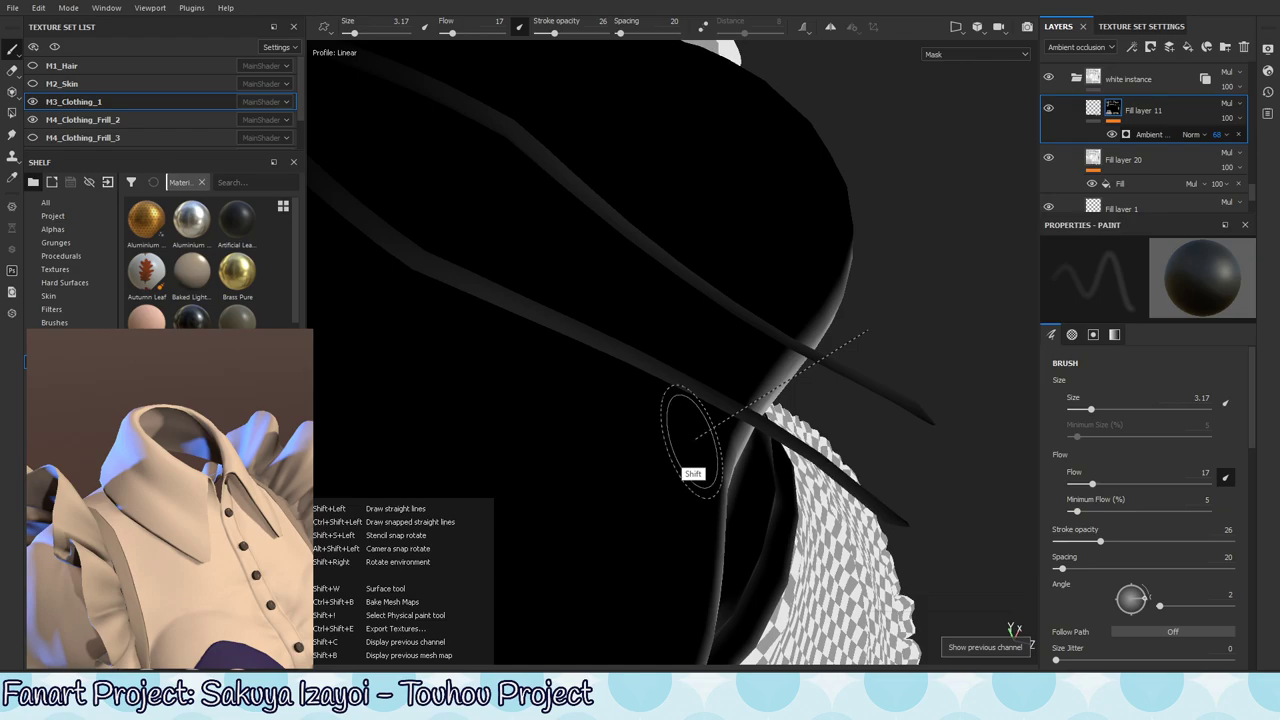
key("shift+c")
right_click_drag(844, 261, 720, 261, "alt")
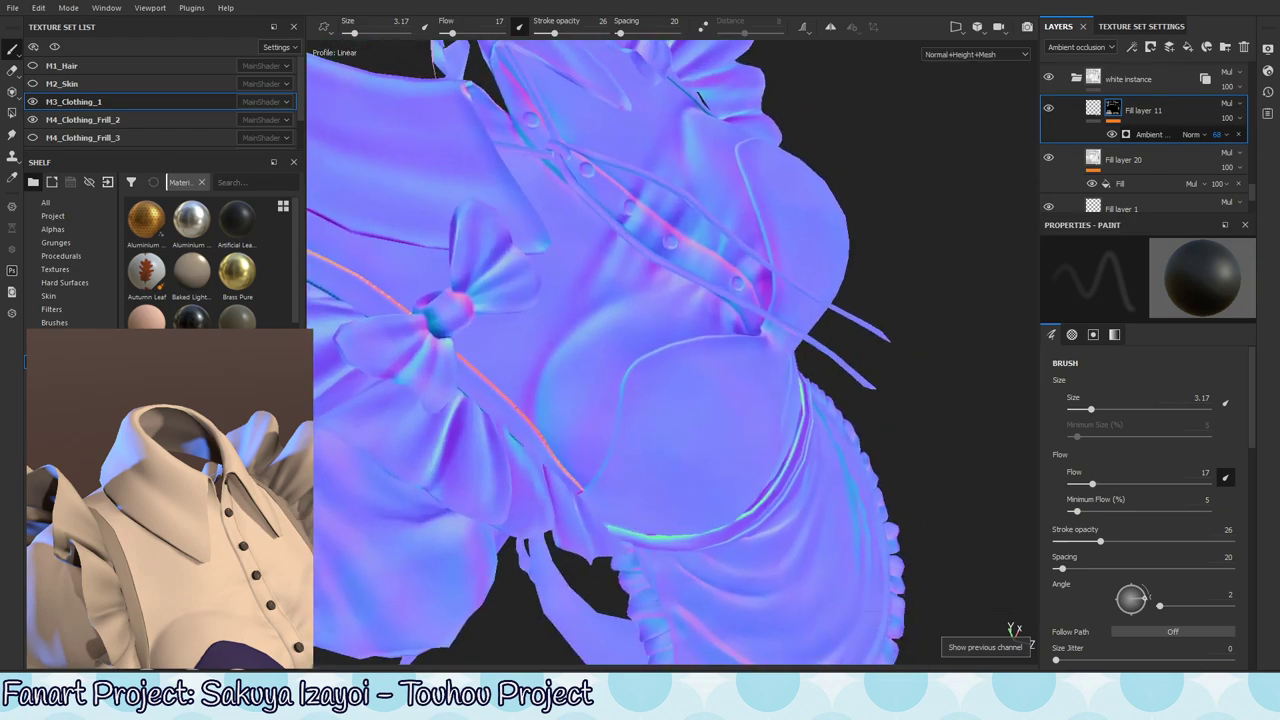
mouse_move(900, 240)
left_mouse_down("alt")
mouse_move(875, 307)
mouse_move(890, 226)
left_mouse_up("alt")
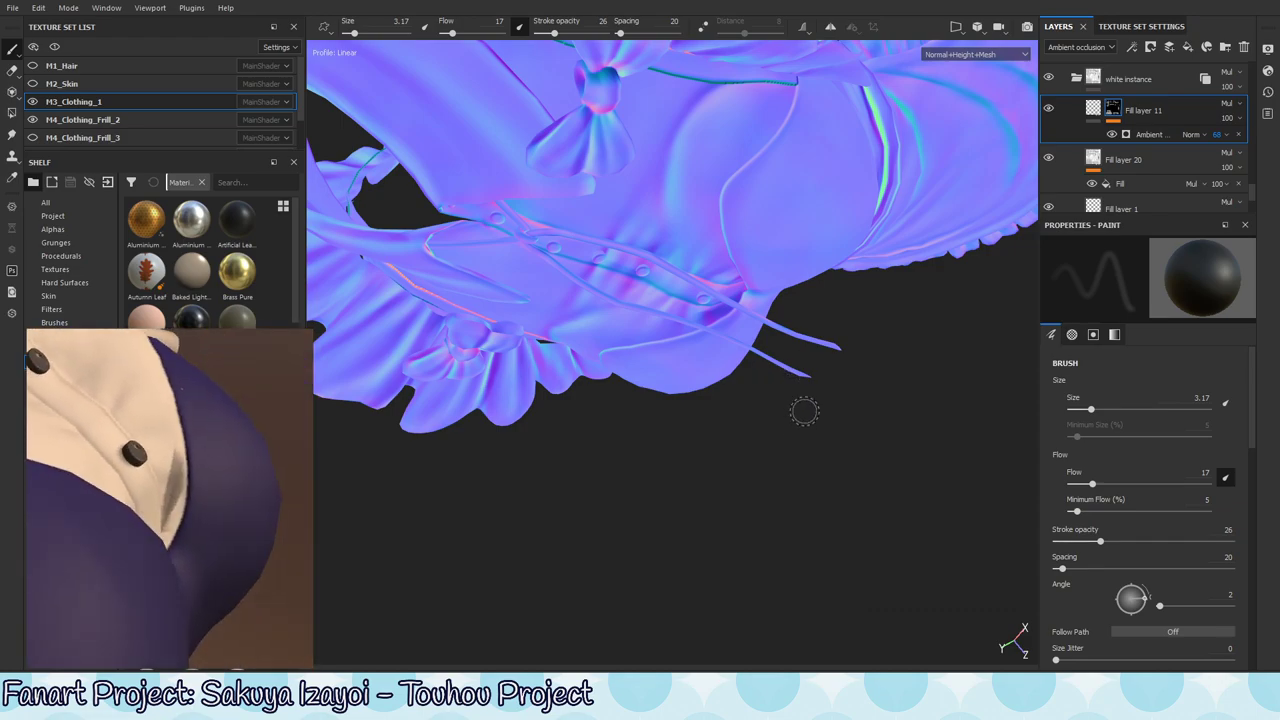
- Return to the material view of the whole outfit and toggle Fill layer 11 off and on to compare its effect
key("m")
left_click_drag(780, 449, 853, 383, "alt")
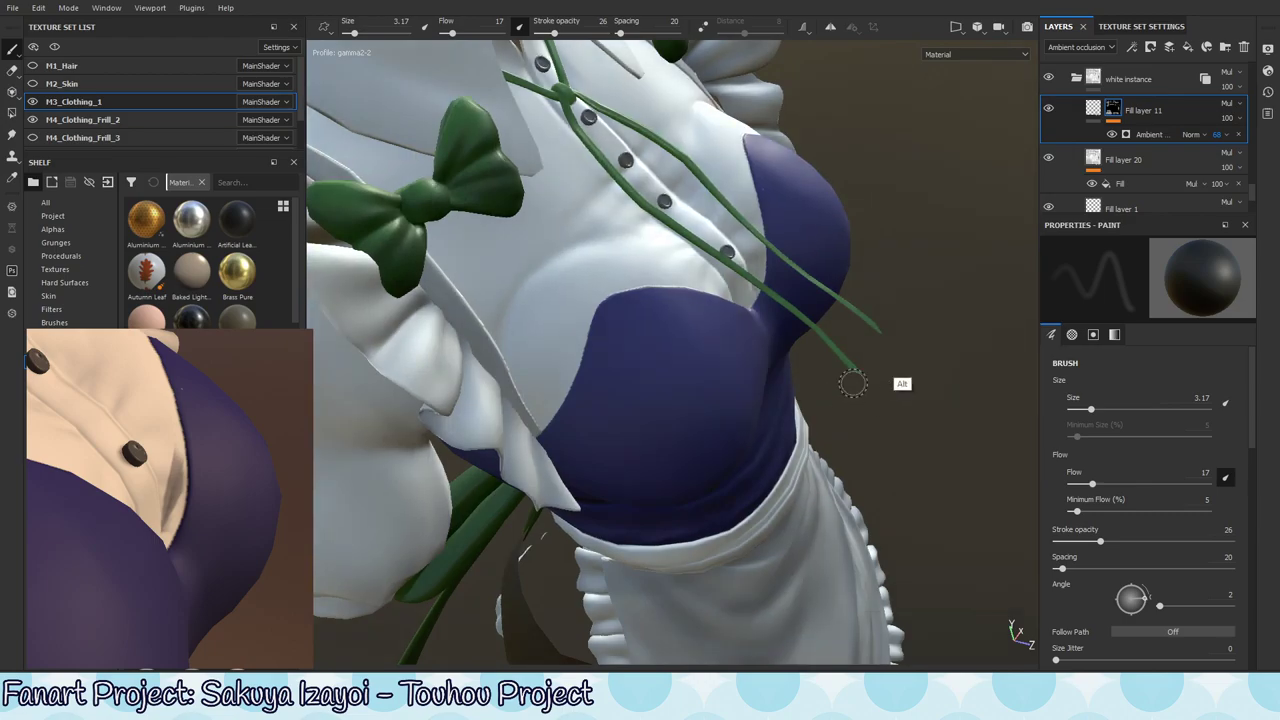
right_click_drag(853, 383, 449, 391, "alt")
left_click_drag(835, 447, 760, 366, "alt")
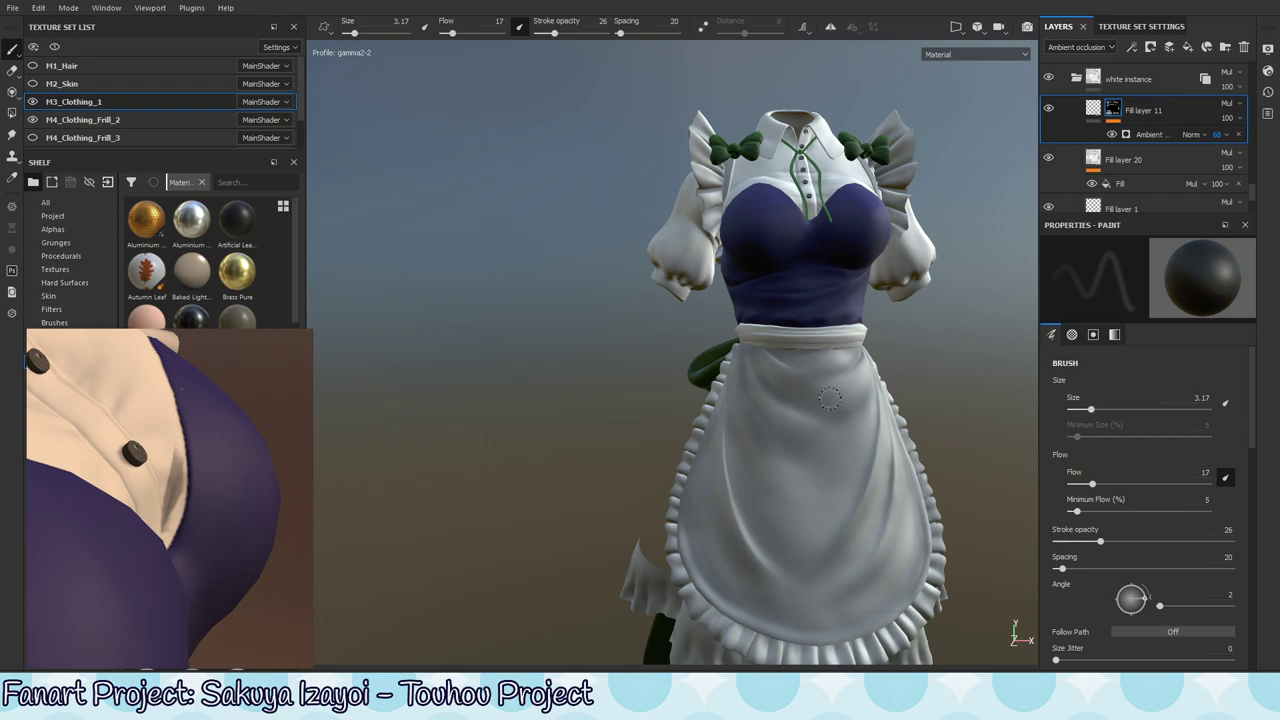
left_click(1049, 109)
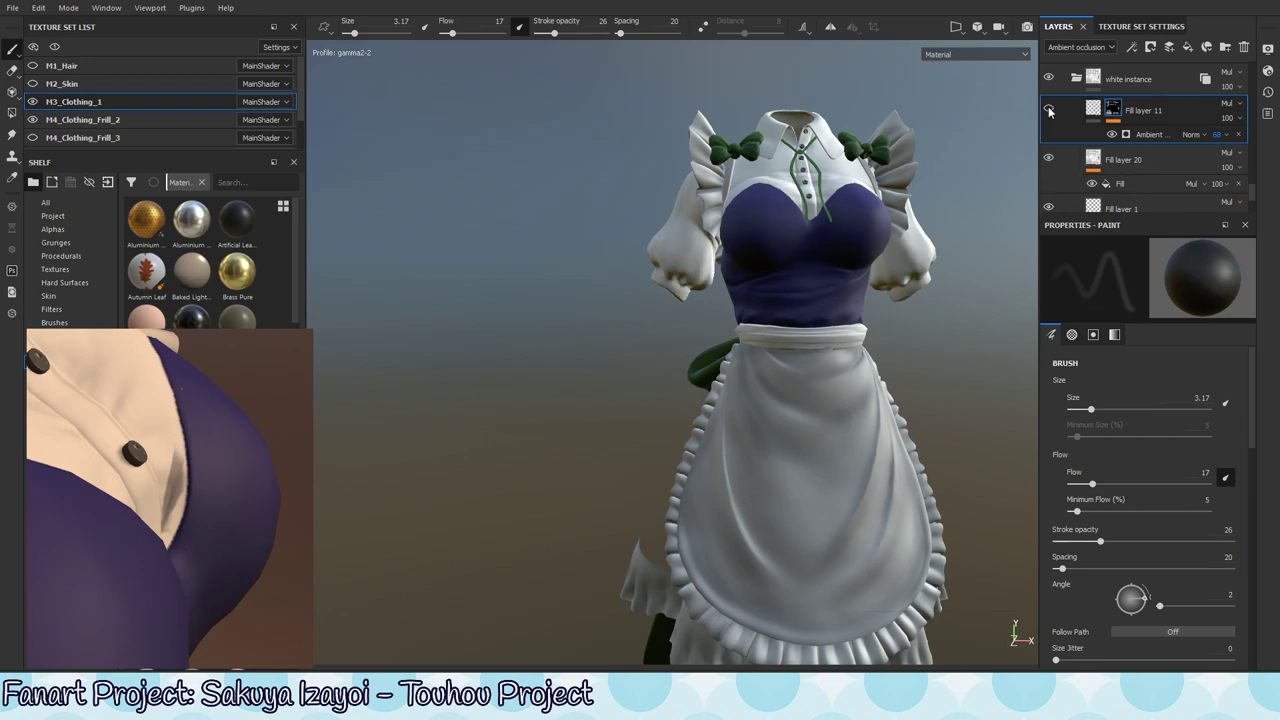
left_click(1049, 109)
- Examine the blouse and bodice from the front and side in the material view under rotated environment lighting
middle_click_drag(904, 220, 760, 330, "alt")
right_click_drag(760, 330, 640, 225, "alt")
left_click_drag(650, 250, 720, 349, "alt")
middle_click_drag(580, 370, 671, 374, "alt")
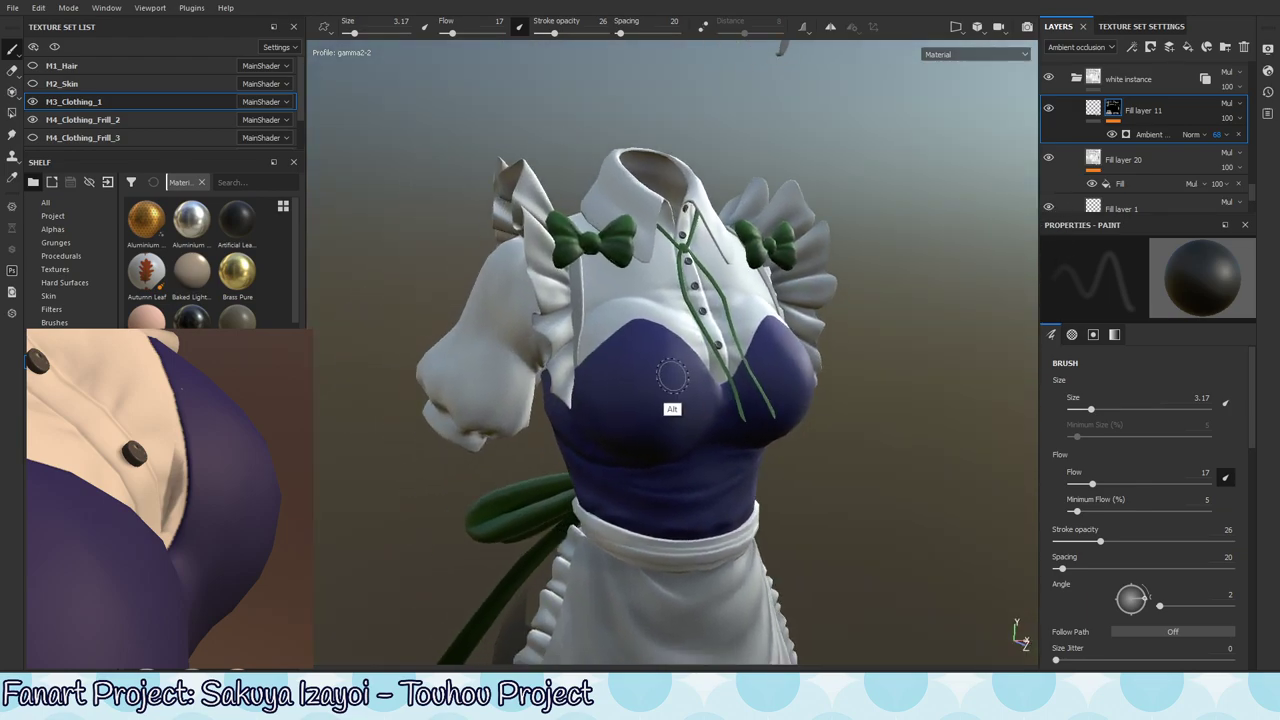
left_click_drag(671, 374, 700, 394, "alt")
right_click_drag(700, 394, 686, 440, "shift")
middle_click_drag(805, 387, 799, 426, "alt")
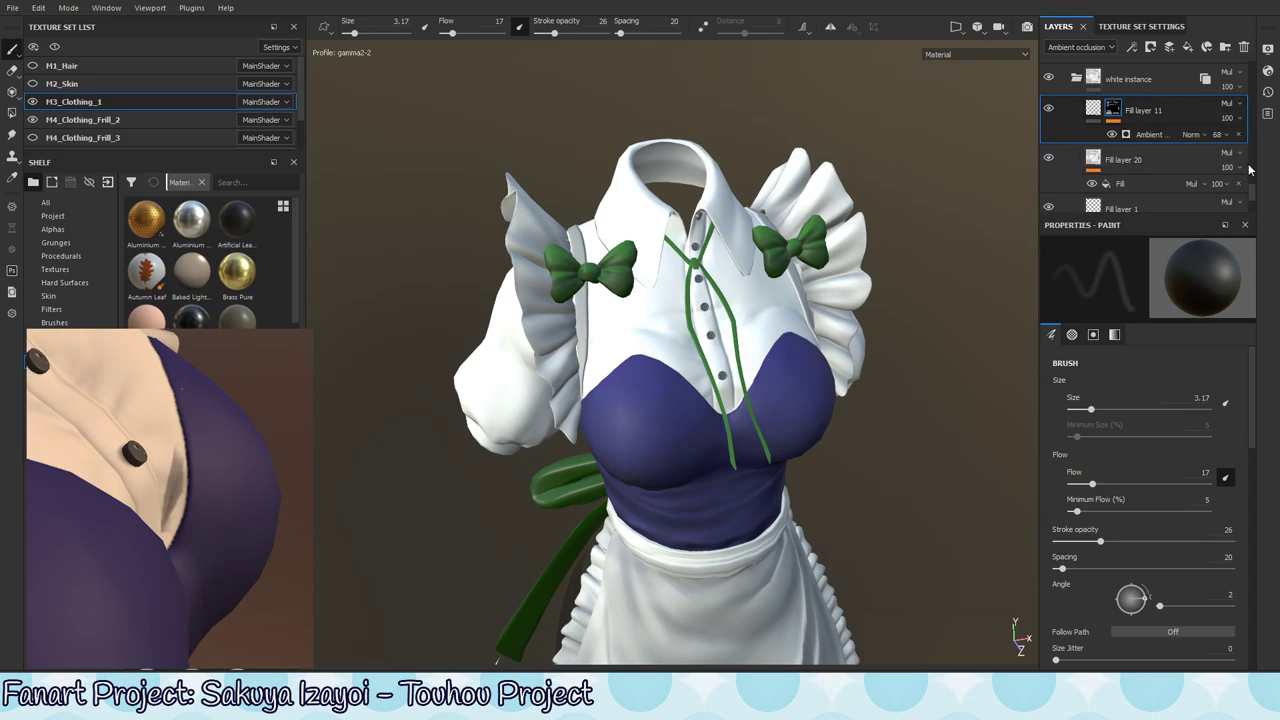
- Select the M4_Clothing_Frill_2 texture set and hide its frills in the viewport
scroll(1254, 193, "up", 5)
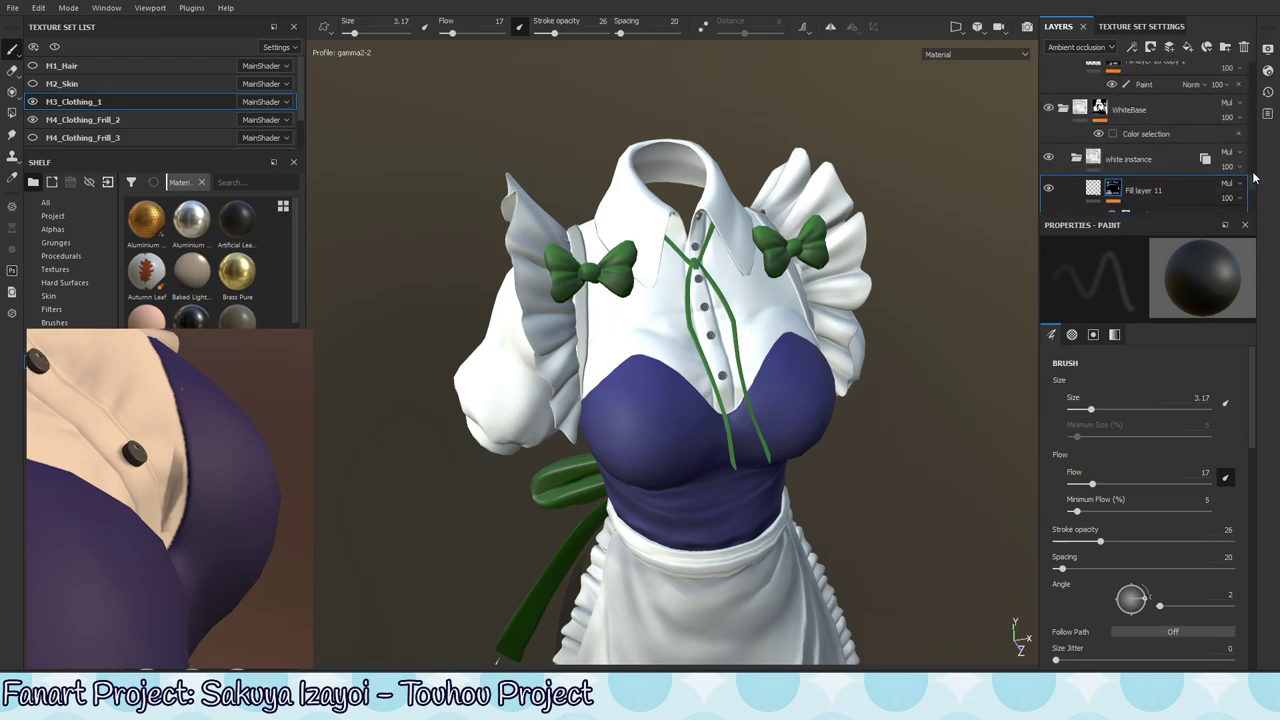
left_click(137, 119)
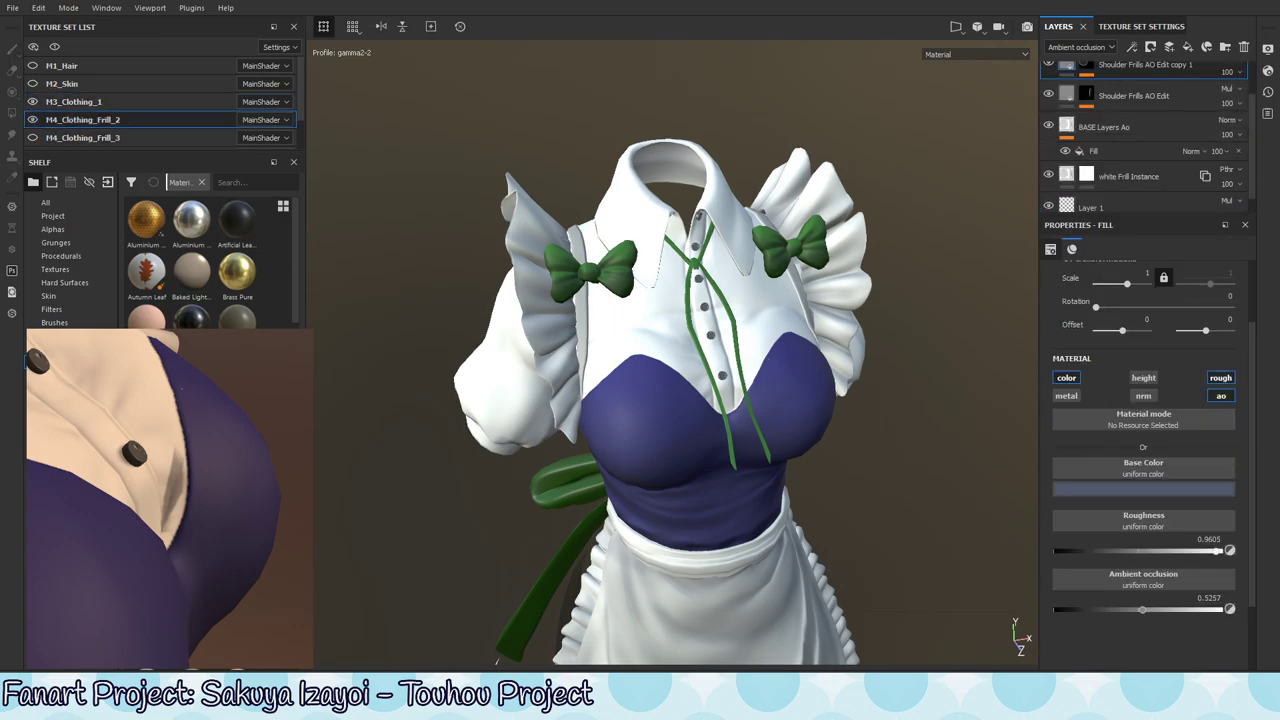
left_click(32, 120)
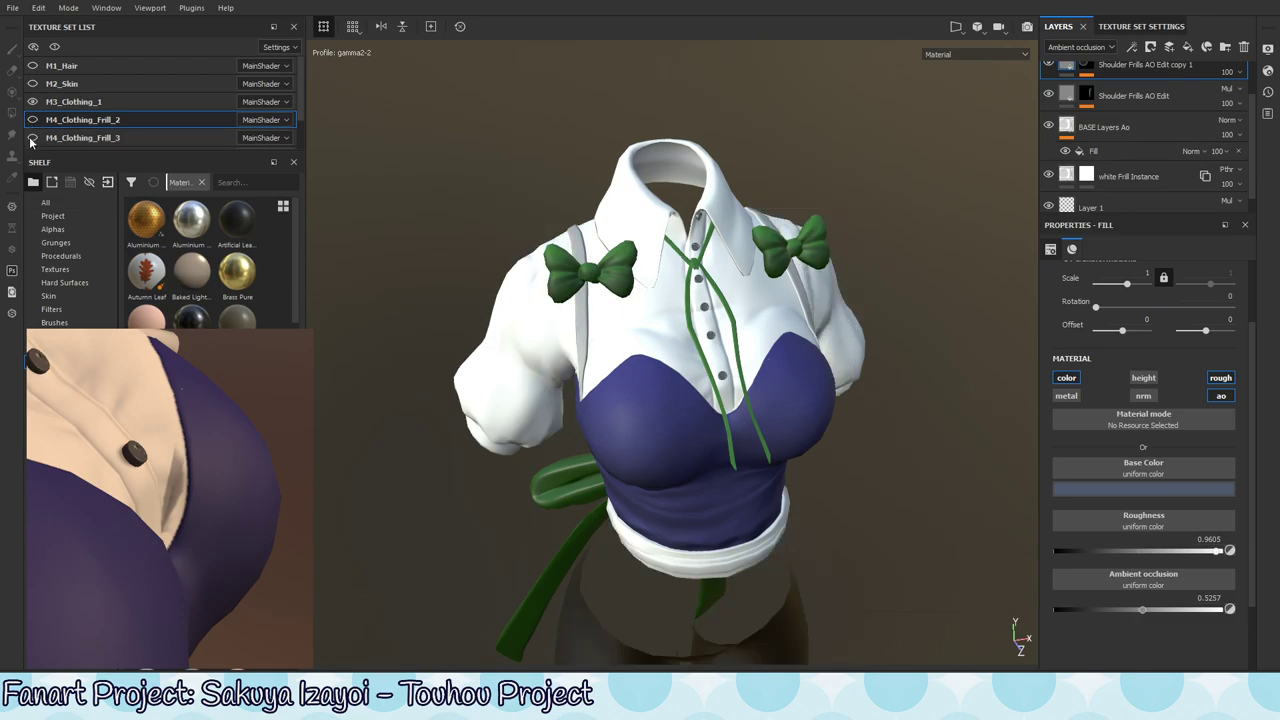
right_click_drag(1000, 302, 531, 380, "alt")
middle_click_drag(760, 360, 752, 300, "alt")
right_click_drag(752, 300, 1000, 291, "alt")
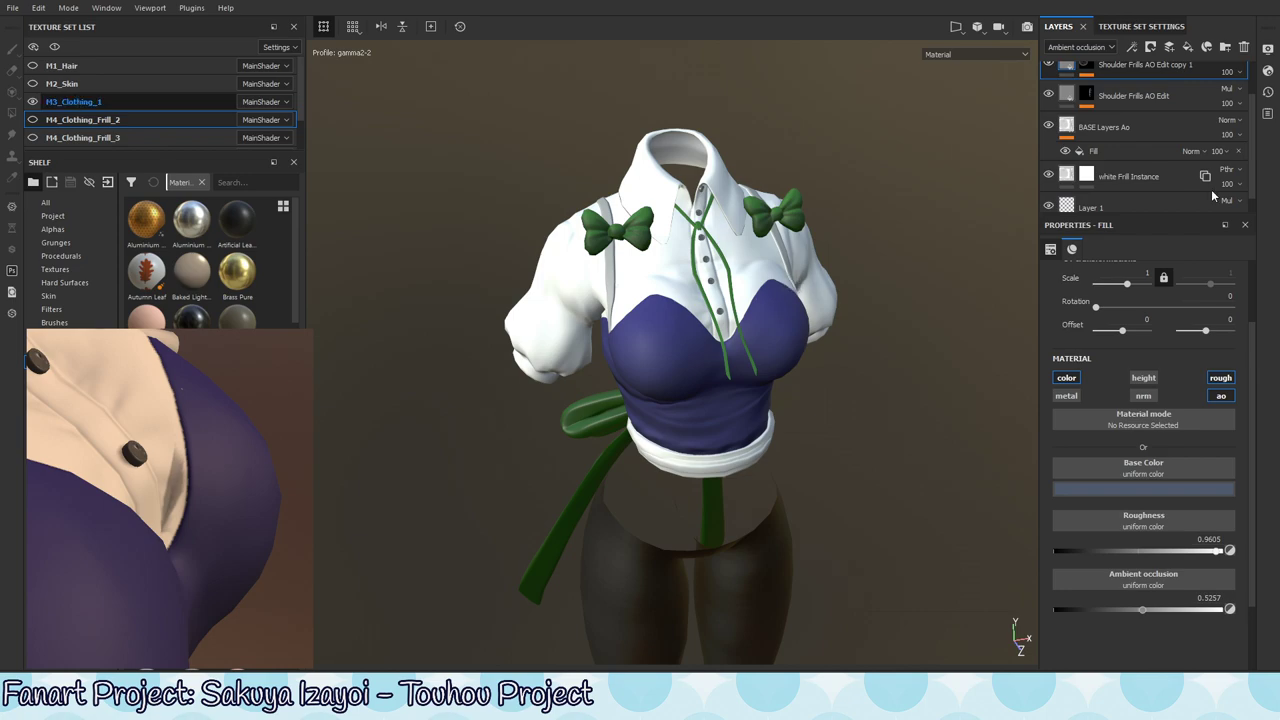
- Find the WhiteBase folder in M3_Clothing_1's layer stack, and toggle the visibility of its white instance folder to check its effect
left_click_drag(1252, 78, 1254, 183)
scroll(1254, 186, "down", 10)
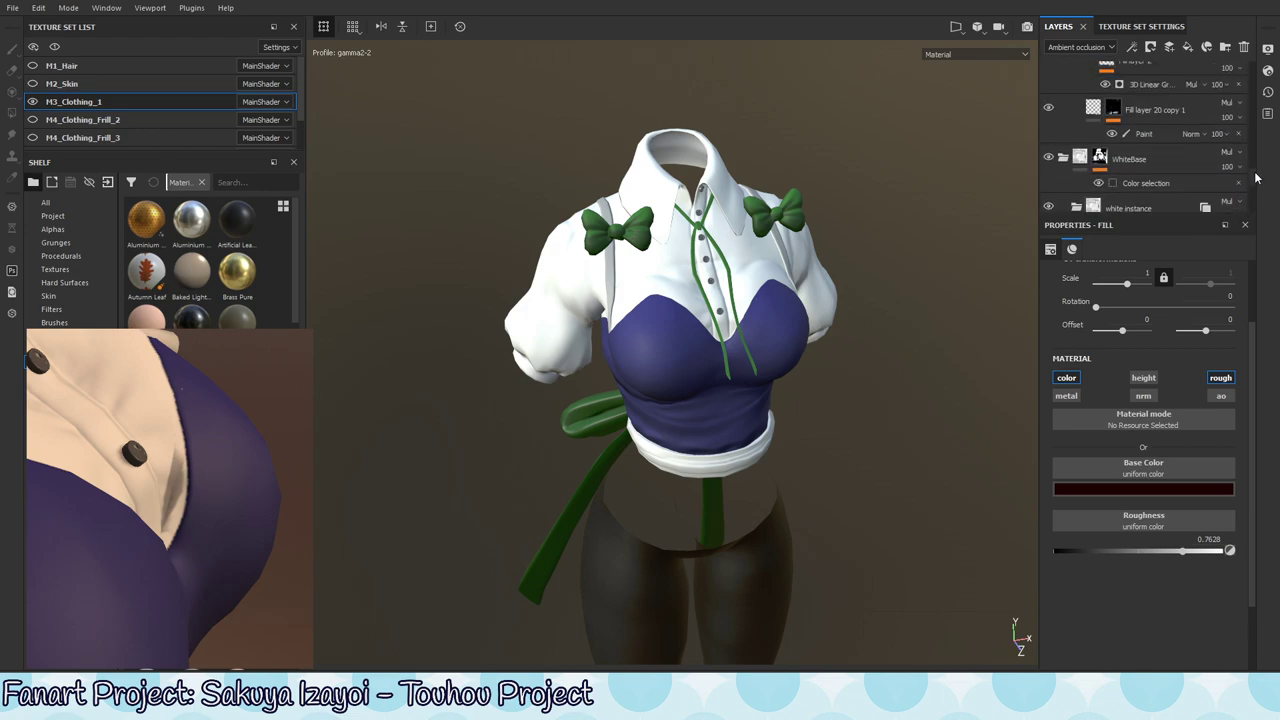
scroll(1259, 160, "up", 8)
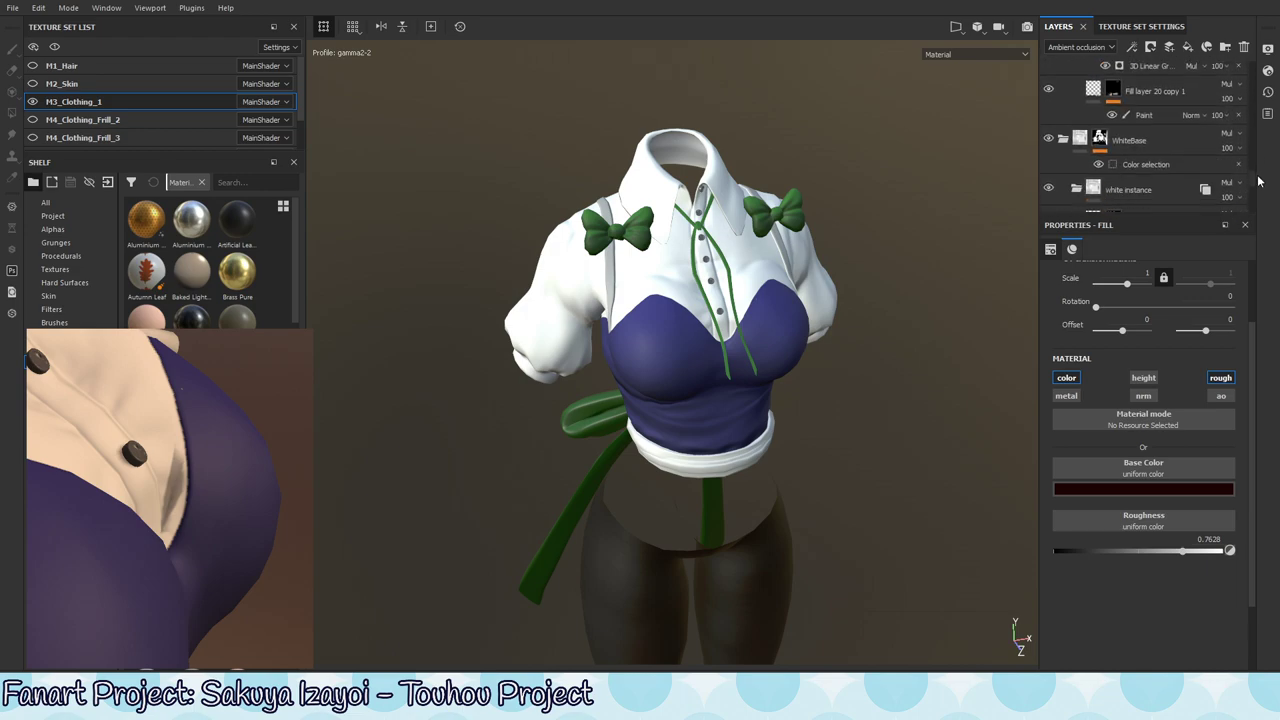
scroll(1259, 178, "up", 1)
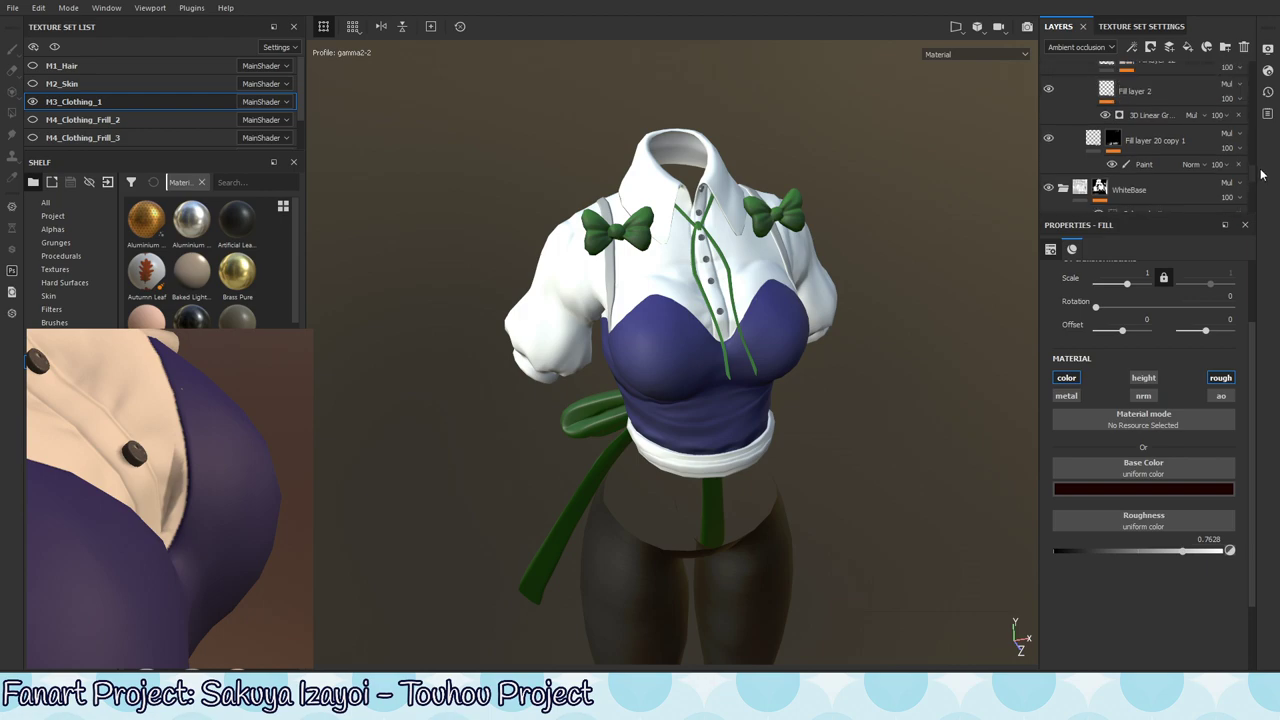
left_click(1052, 165)
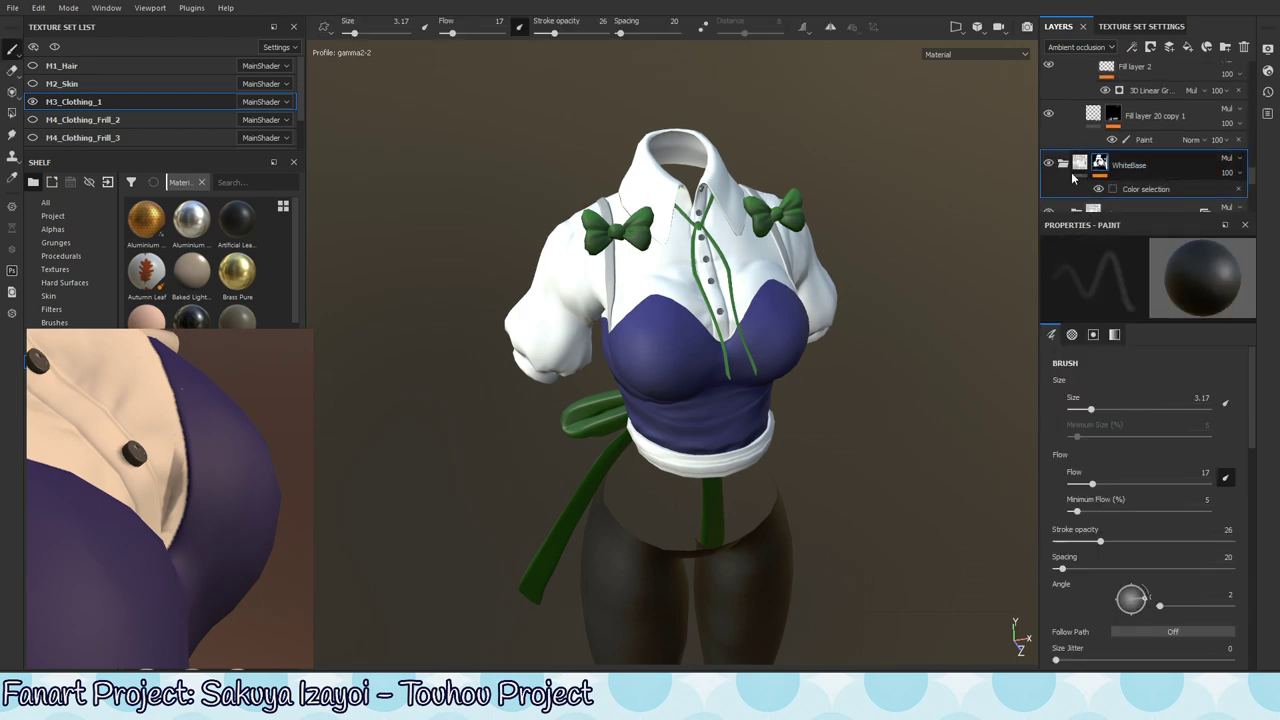
left_click(1080, 163)
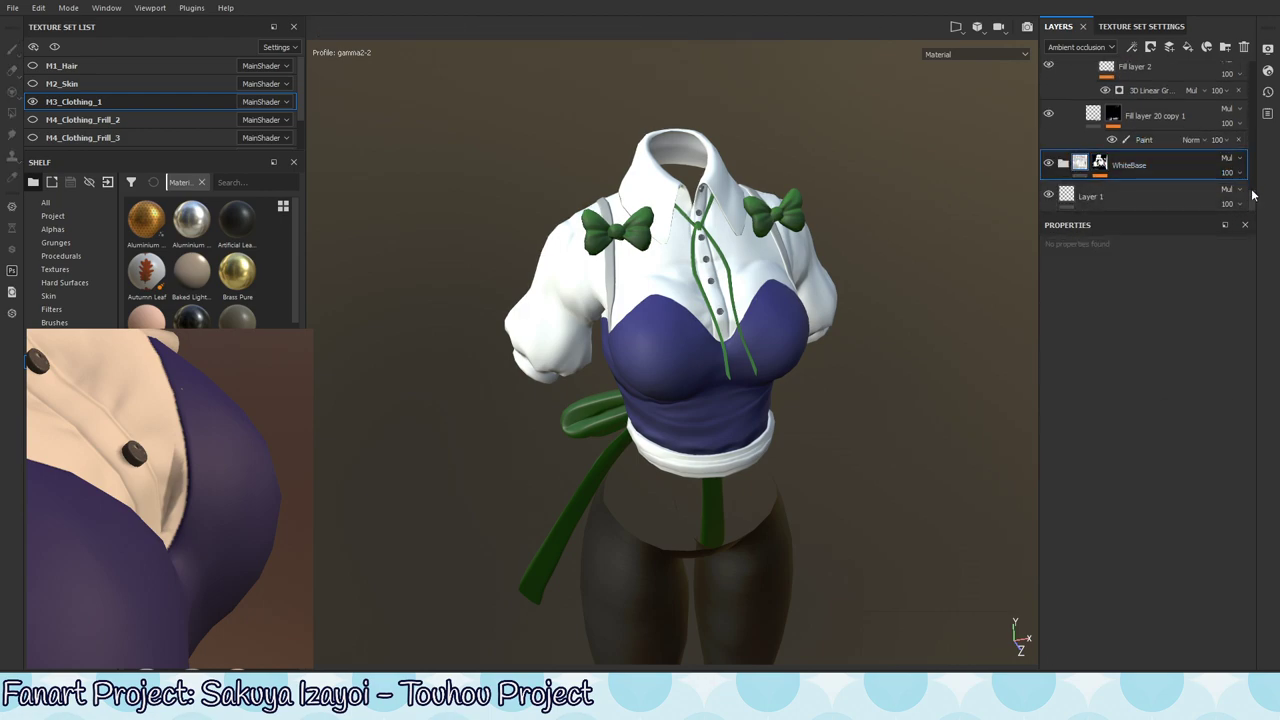
left_click(1062, 165)
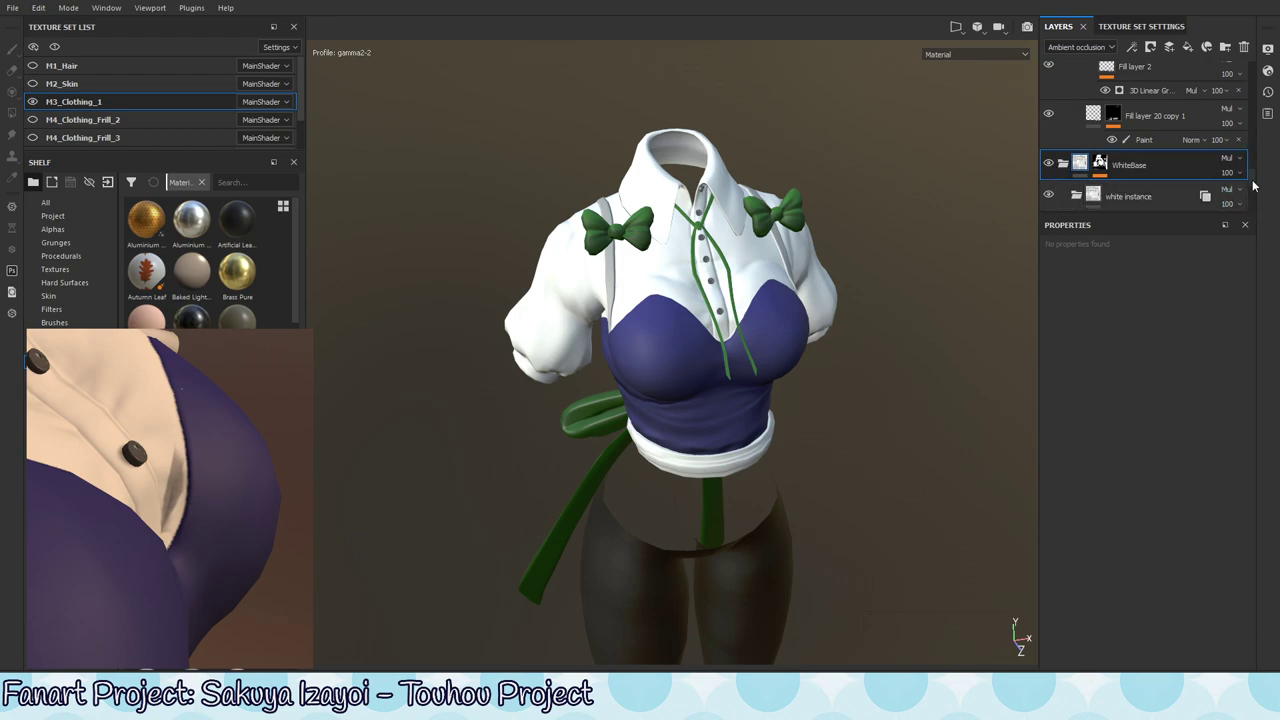
scroll(1250, 185, "down", 3)
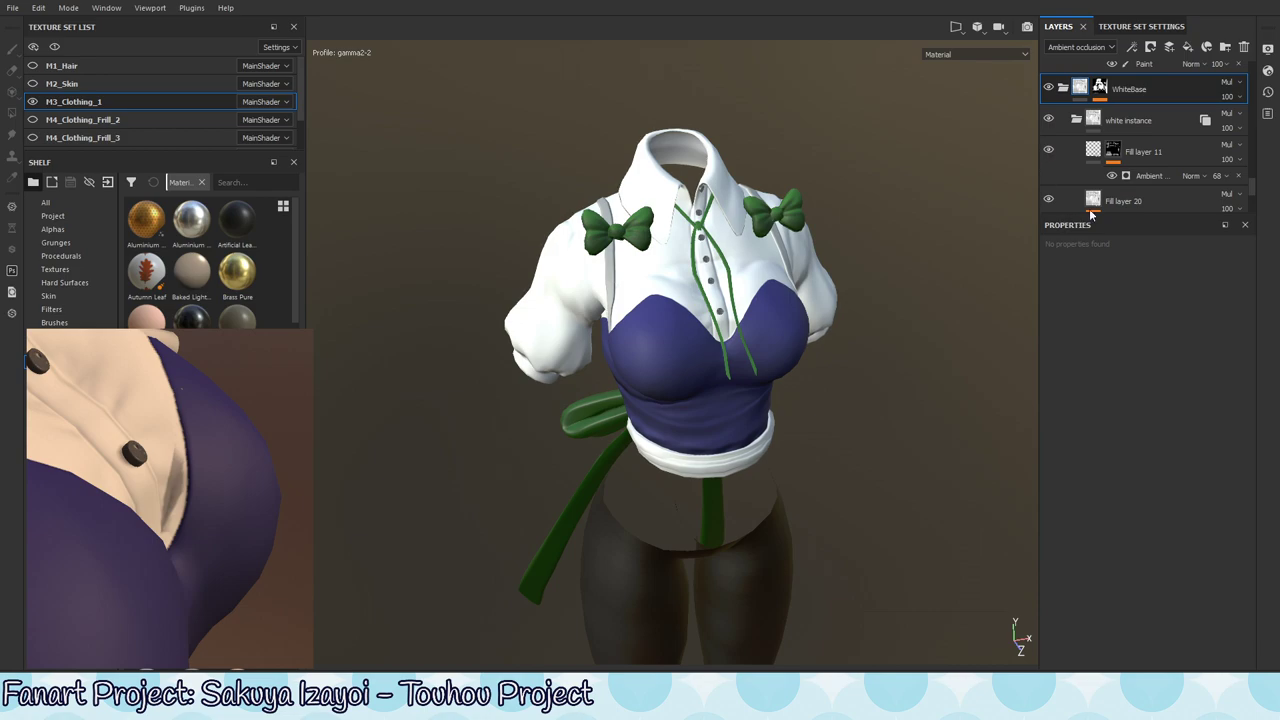
left_click(1047, 119)
left_click(1047, 119)
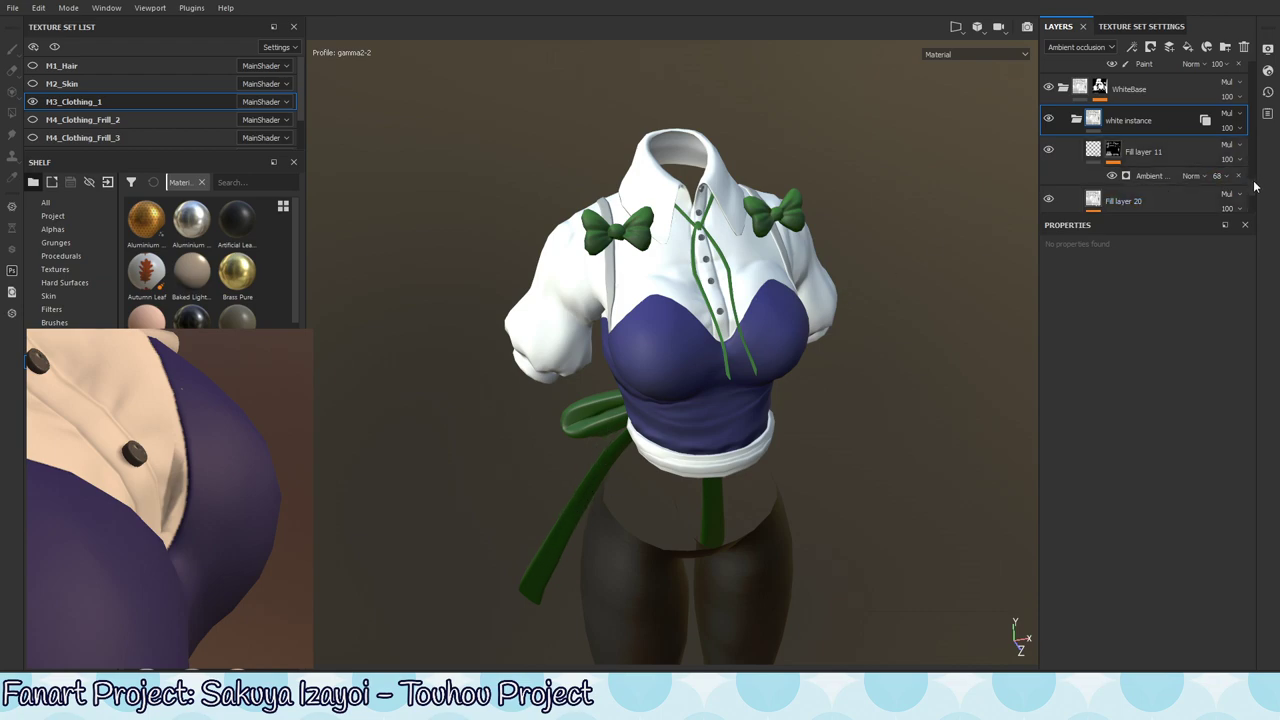
mouse_move(1254, 187)
left_mouse_down()
mouse_move(1251, 160)
mouse_move(1254, 175)
left_mouse_up()
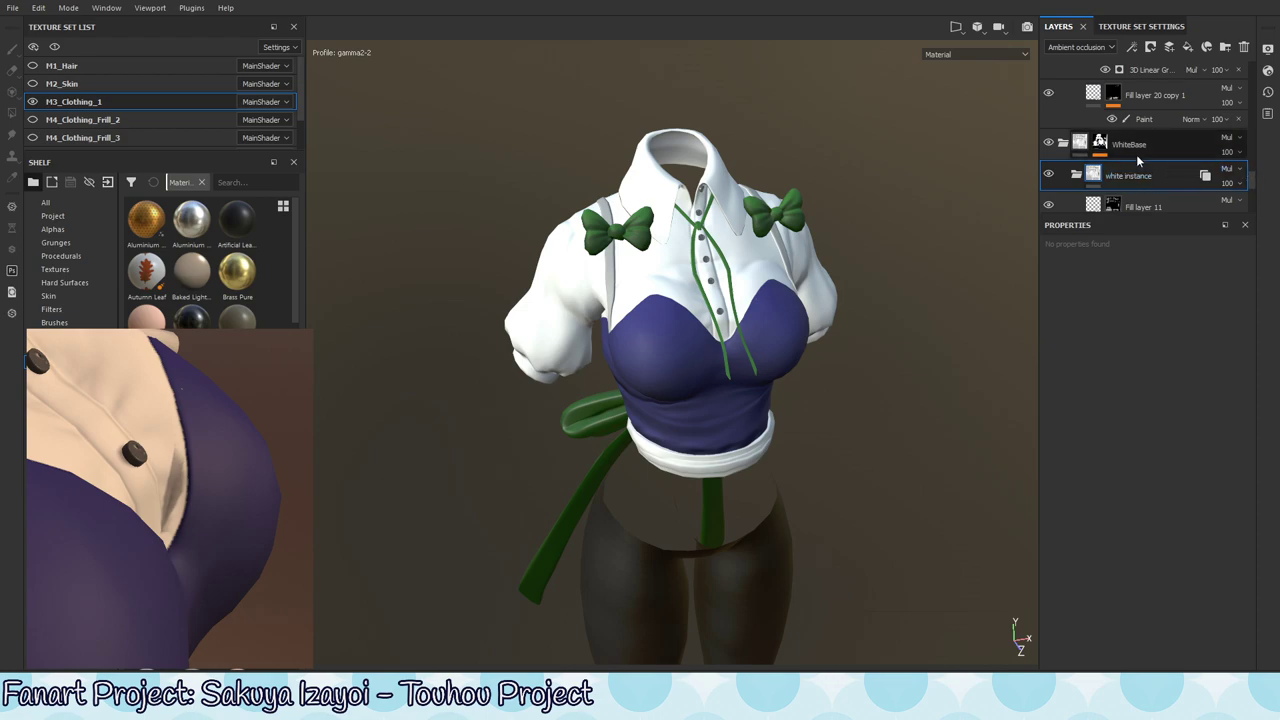
- Try adding a fill layer above the white instance folder inside WhiteBase, and delete it
left_click(1136, 152)
left_click(1160, 176)
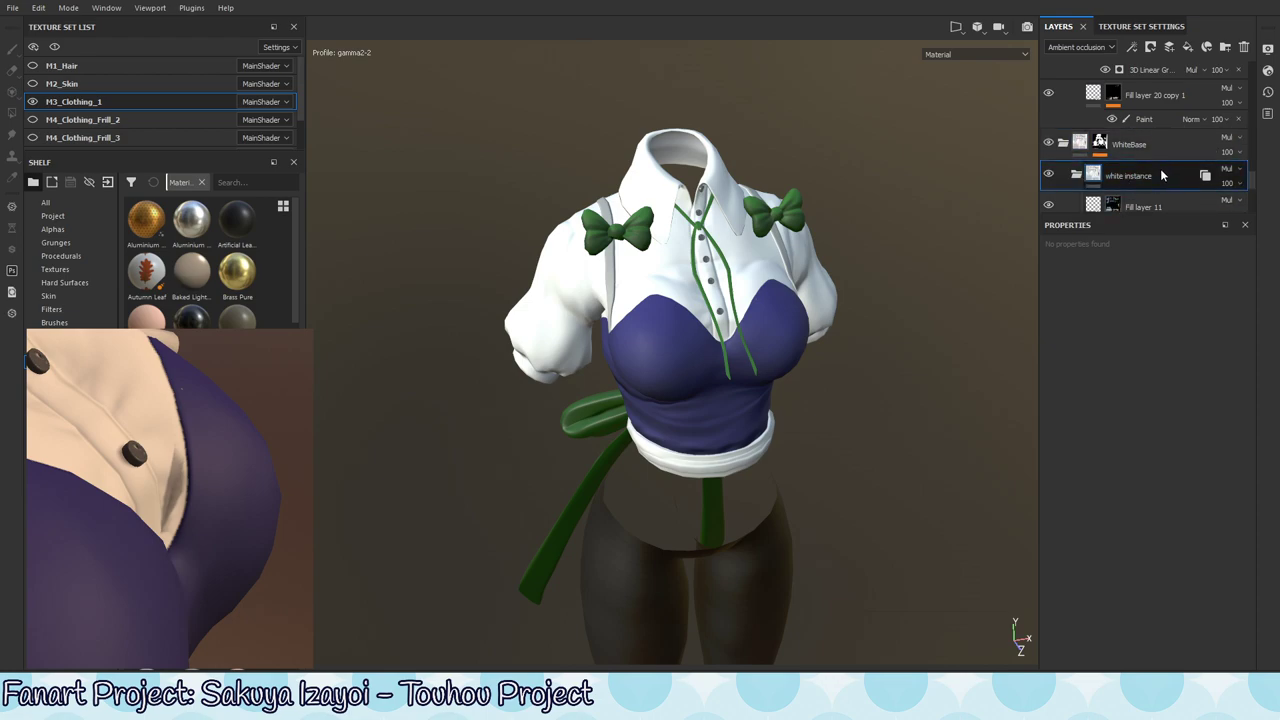
left_click(1187, 47)
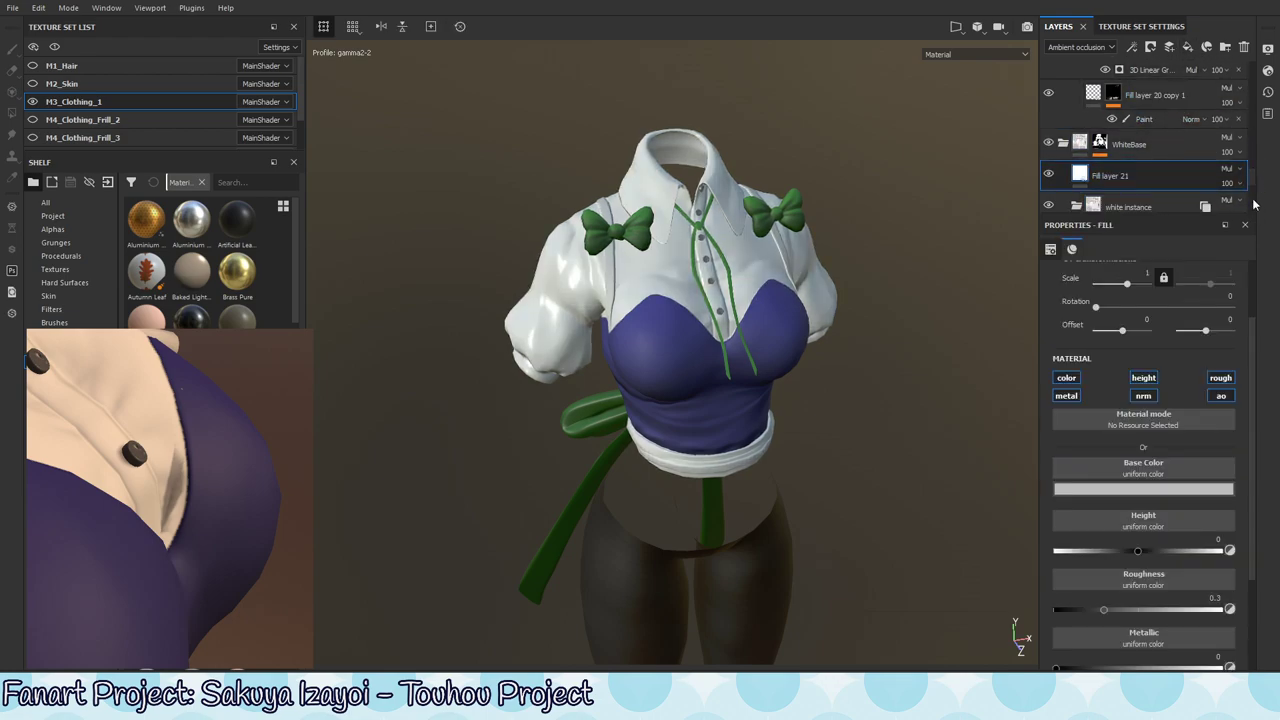
scroll(1250, 195, "down", 2)
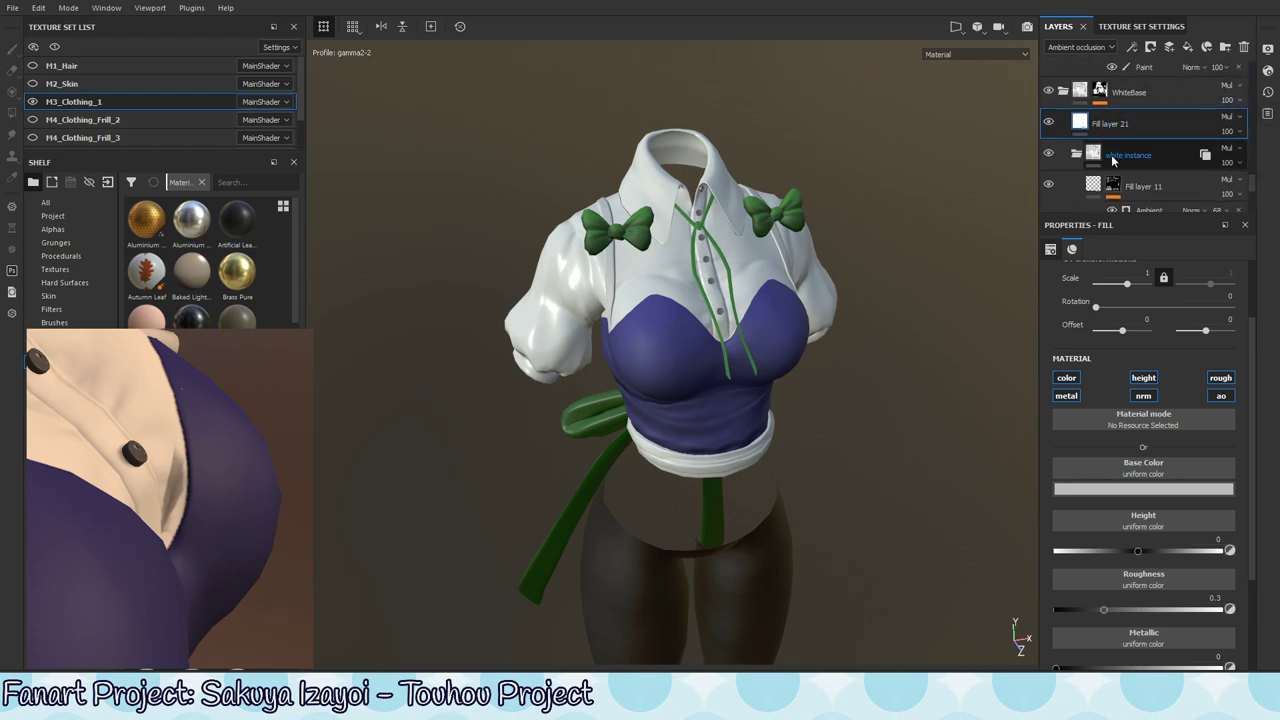
key("Delete")
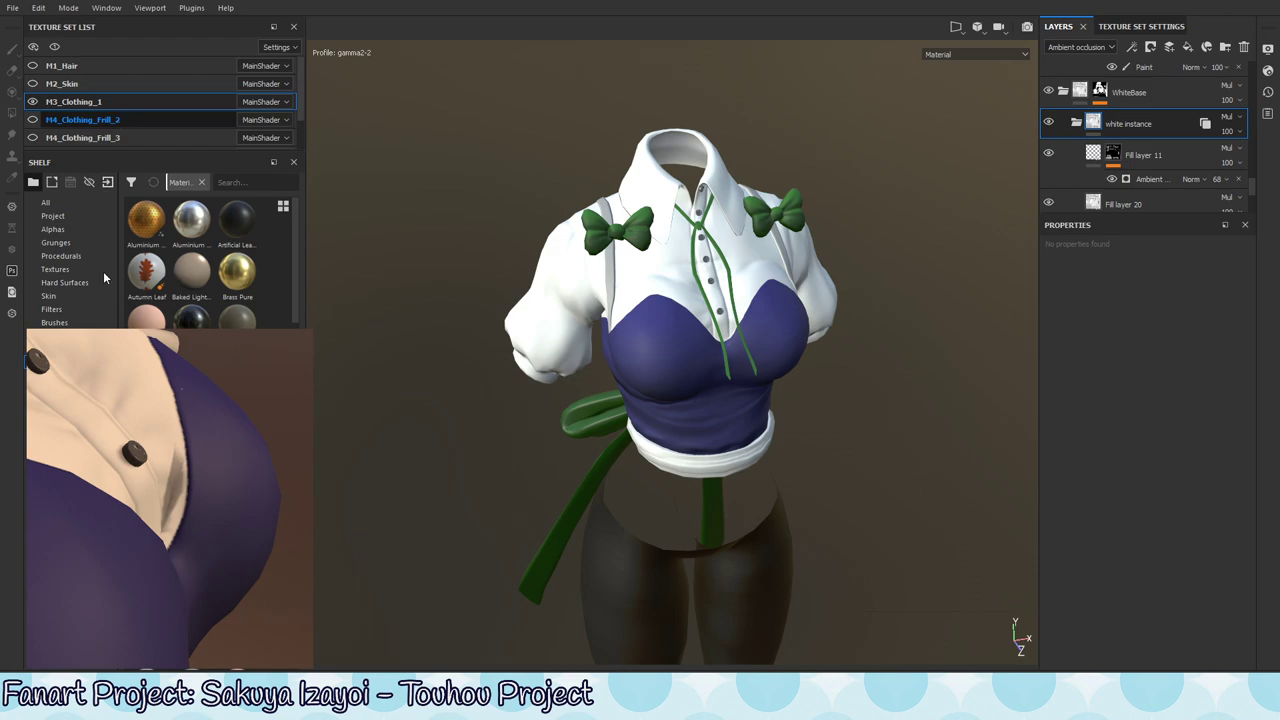
- In the M4_Clothing_Frill_2 texture set, rename the layer Shoulder Frills AO Edit copy 1 to Apron Frills AO Edit
left_click(83, 119)
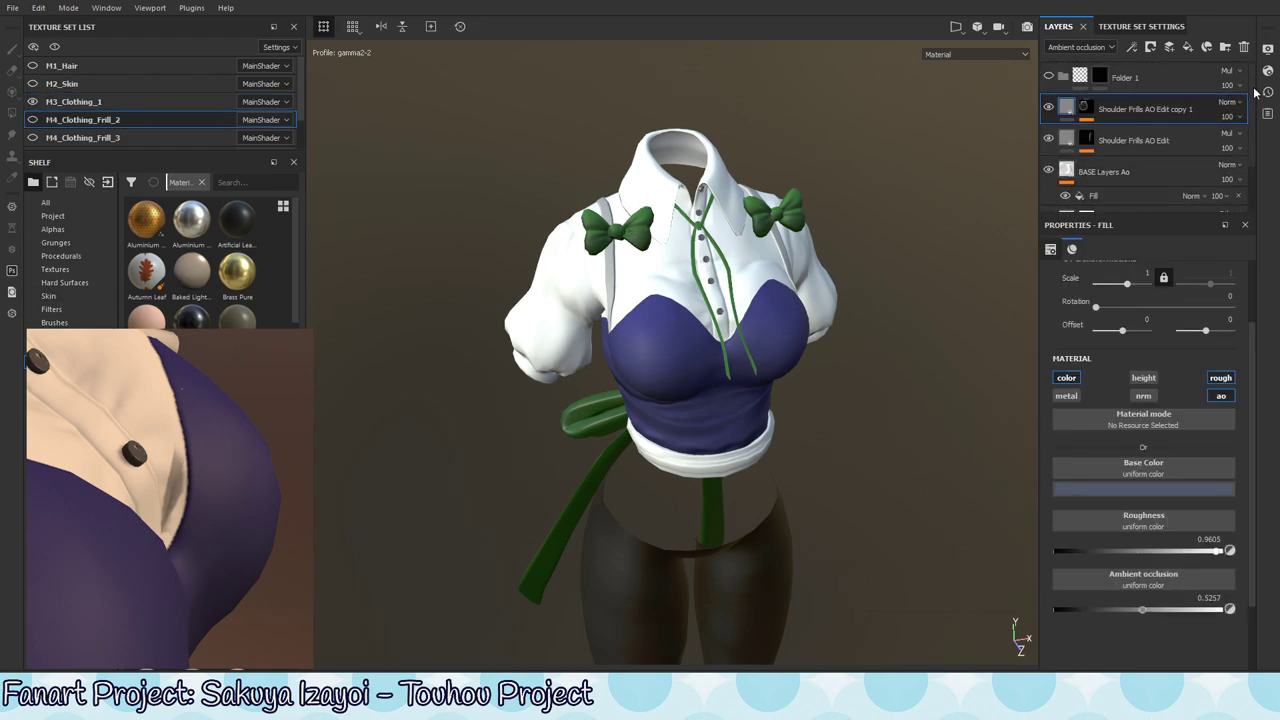
double_click(1136, 110)
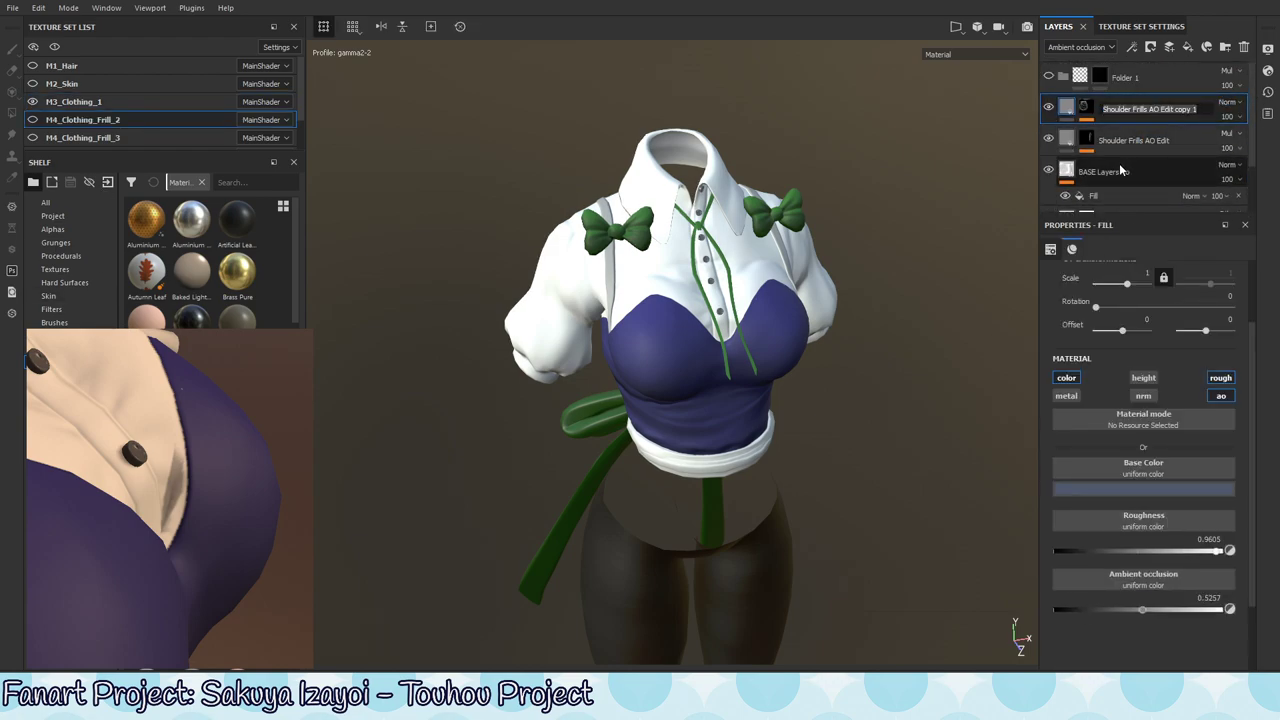
type("Apr")
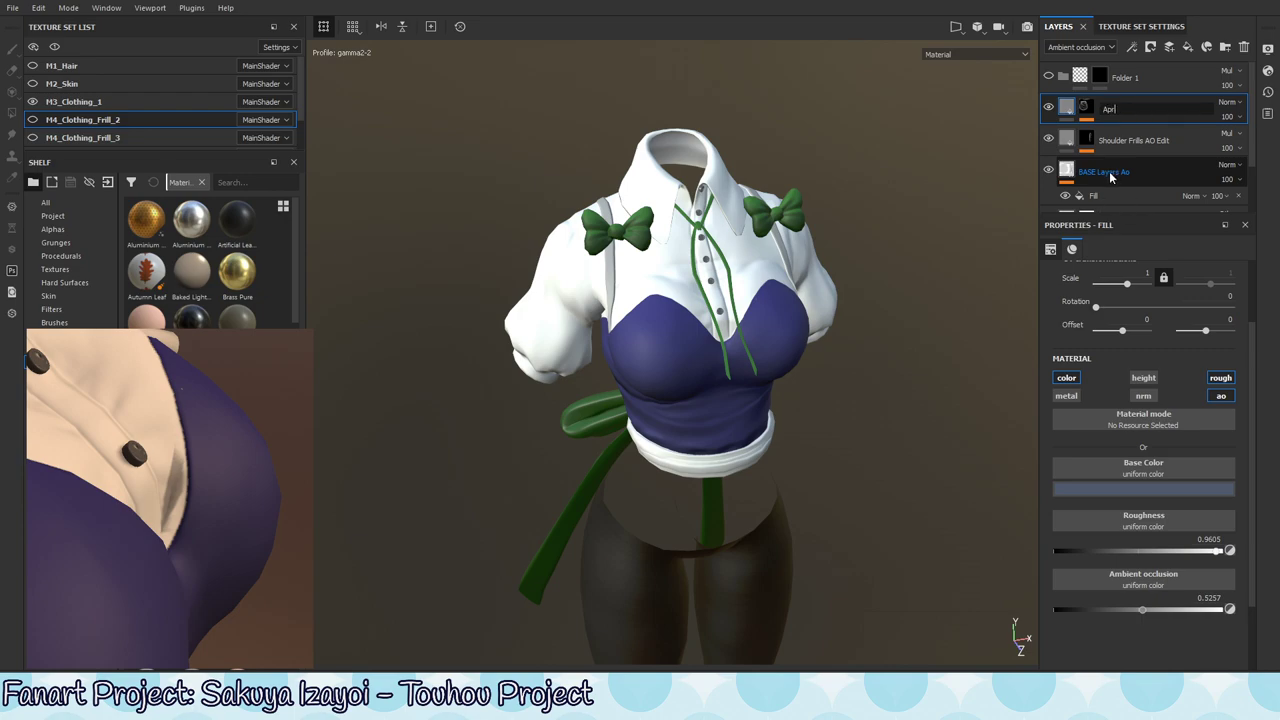
type("on Frills AO Edit")
key("Return")
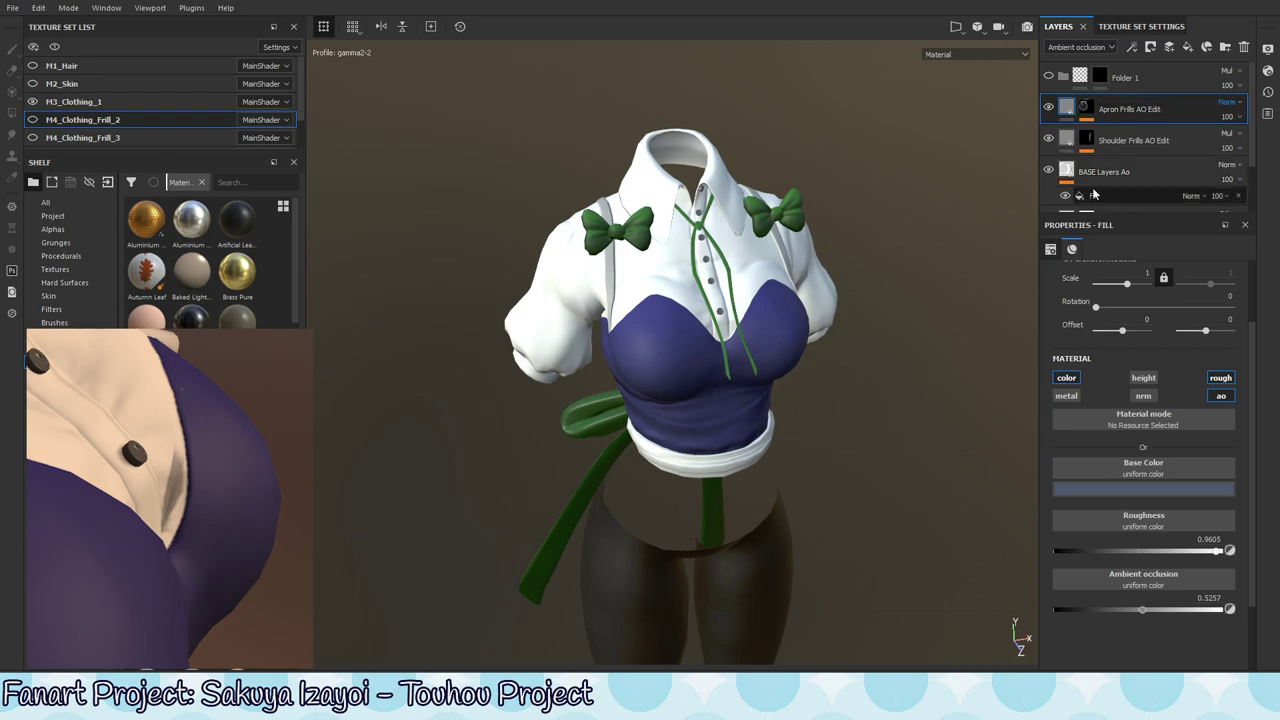
- Copy the Apron Frills AO Edit layer into M3_Clothing_1's WhiteBase folder, directly above the white instance folder
right_click(1185, 117)
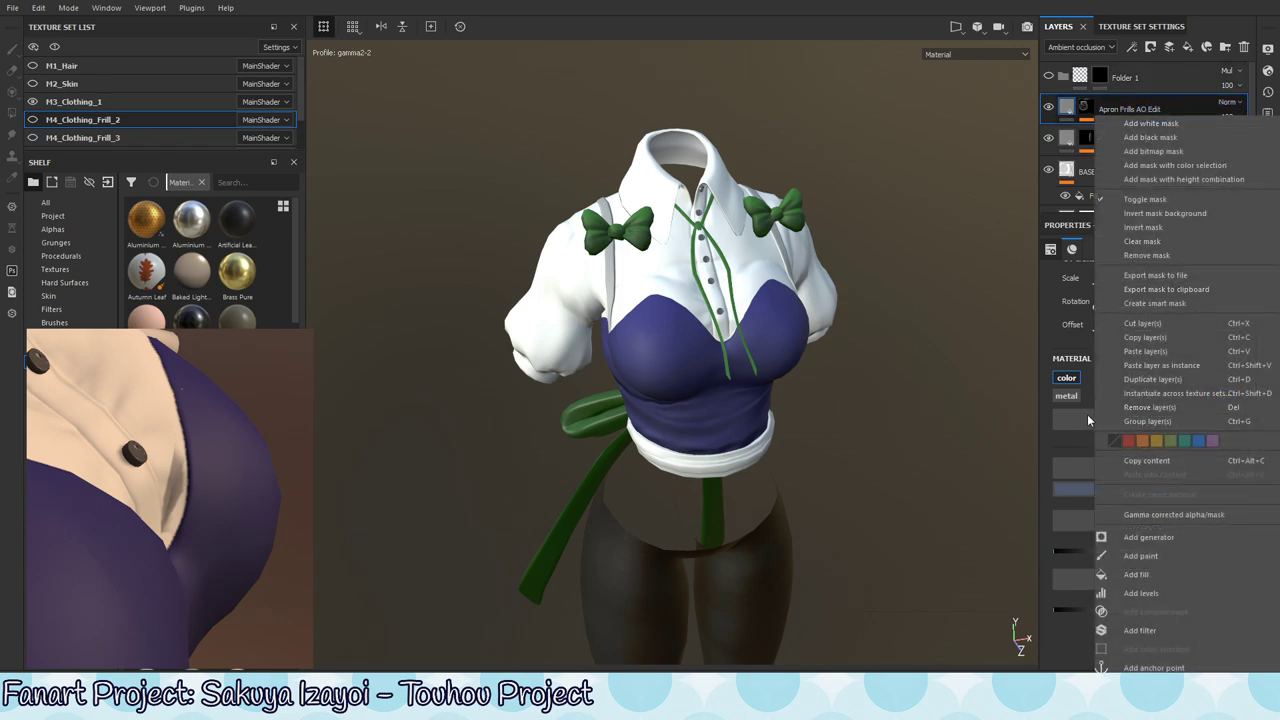
left_click(1162, 345)
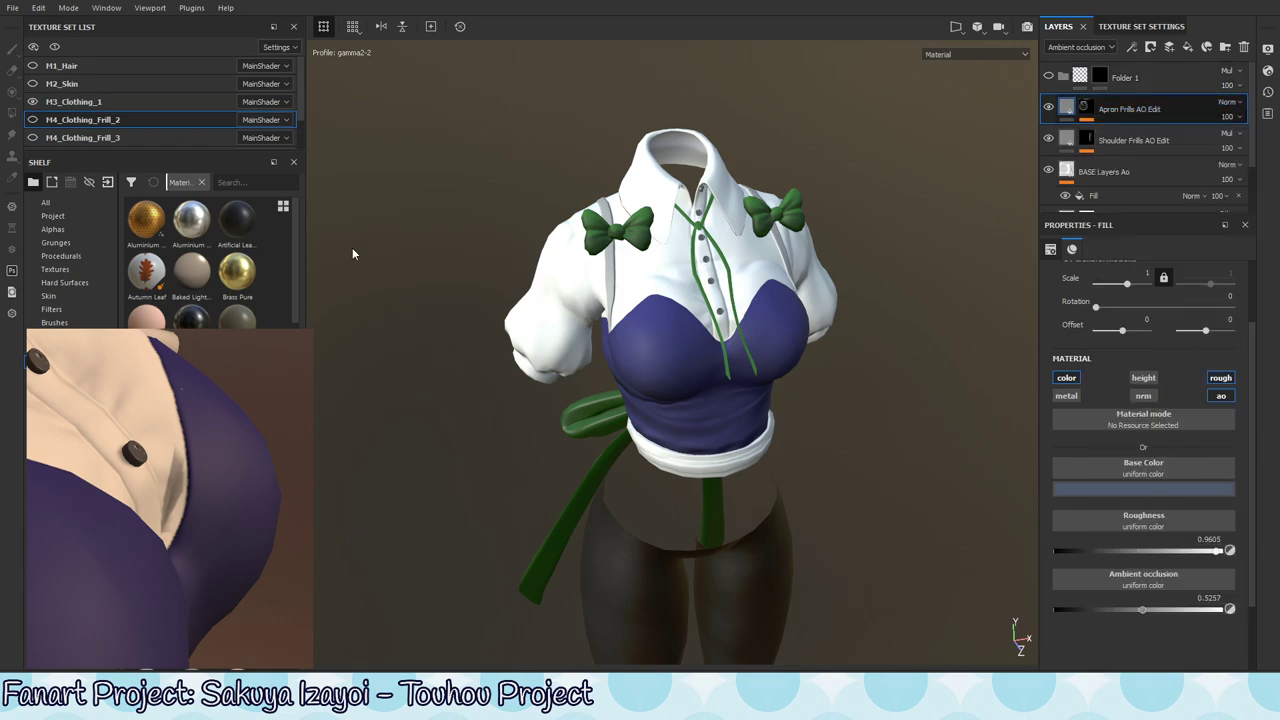
left_click(150, 101)
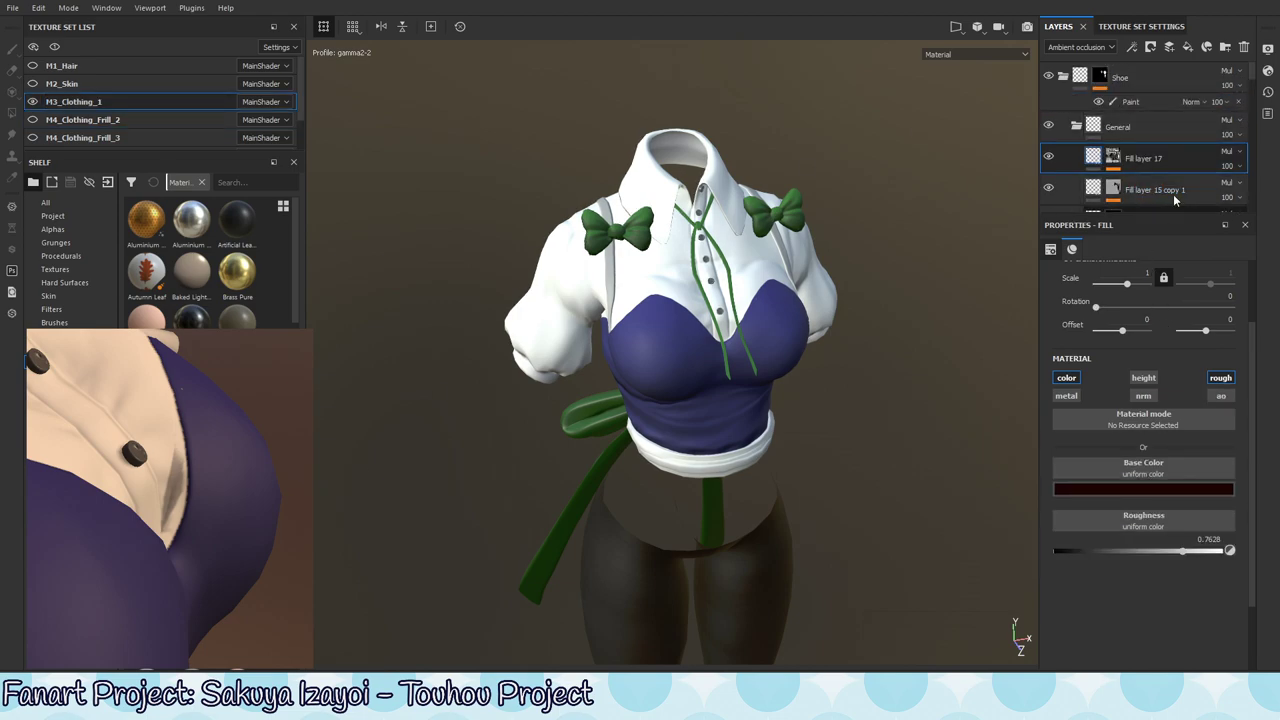
left_click_drag(1256, 78, 1256, 167)
scroll(1141, 177, "down", 5)
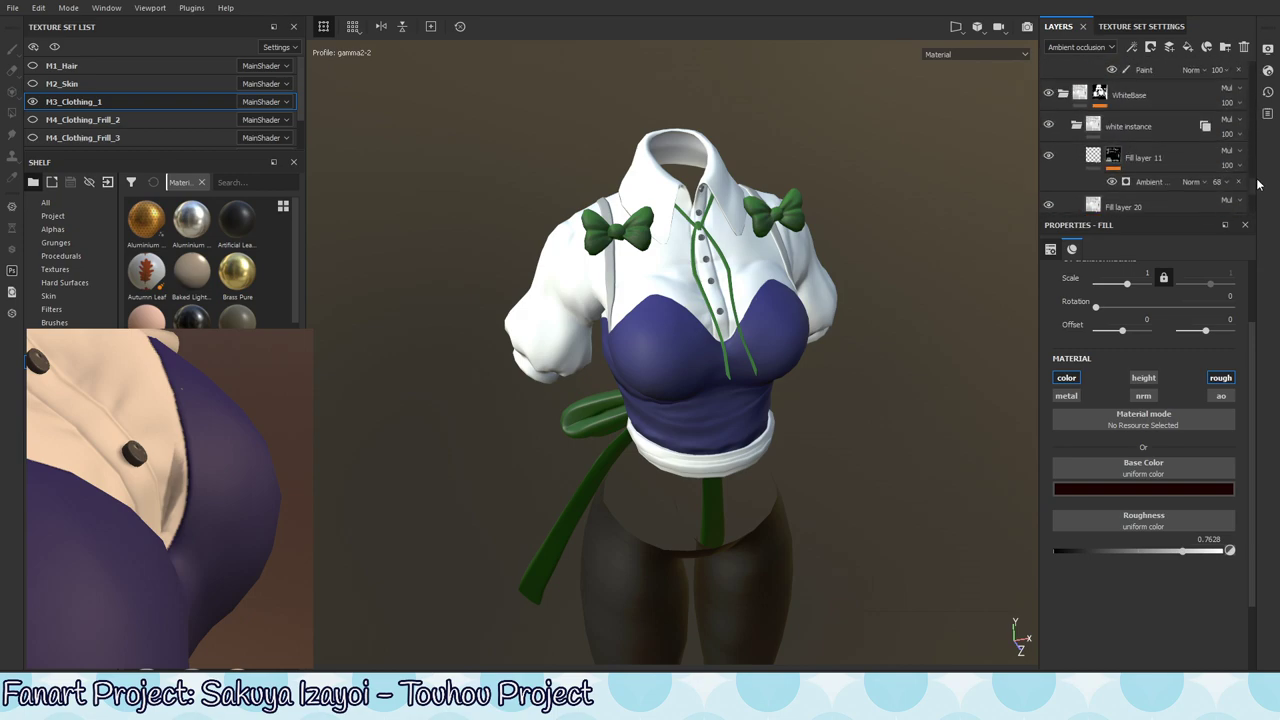
left_click(1139, 180)
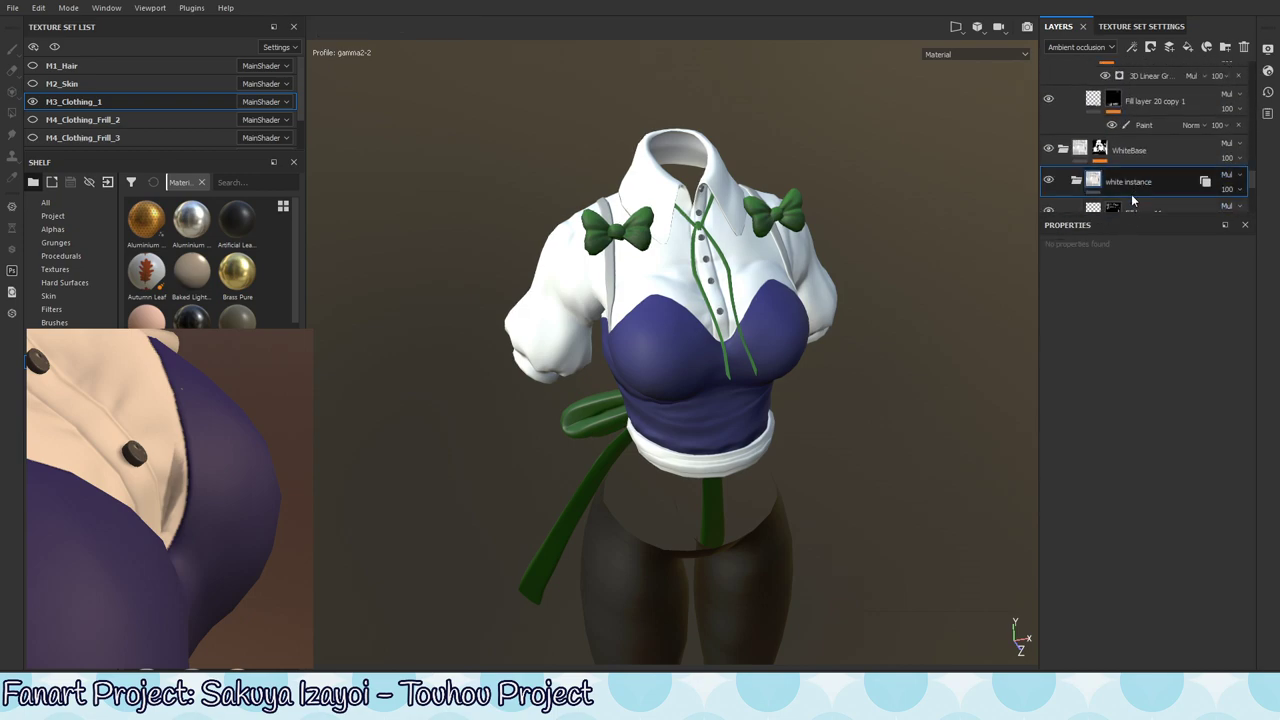
left_click(1126, 207)
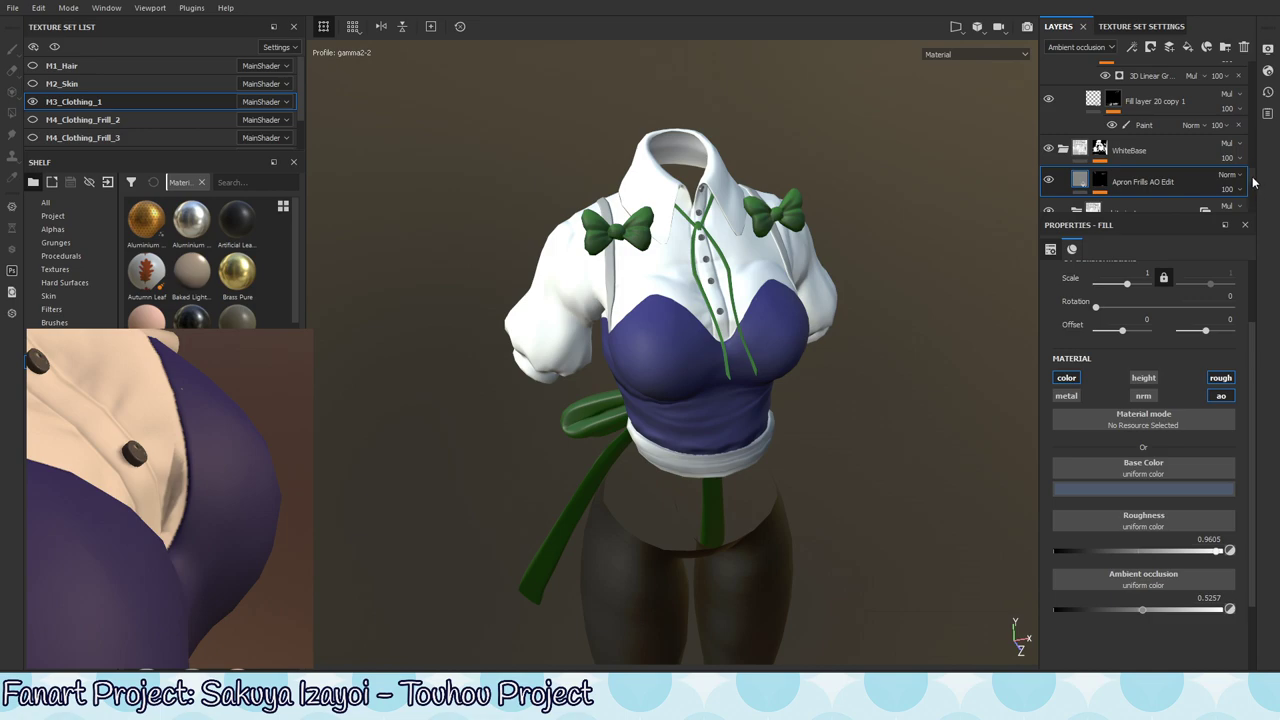
mouse_move(1255, 175)
left_mouse_down()
mouse_move(1252, 215)
mouse_move(1253, 176)
left_mouse_up()
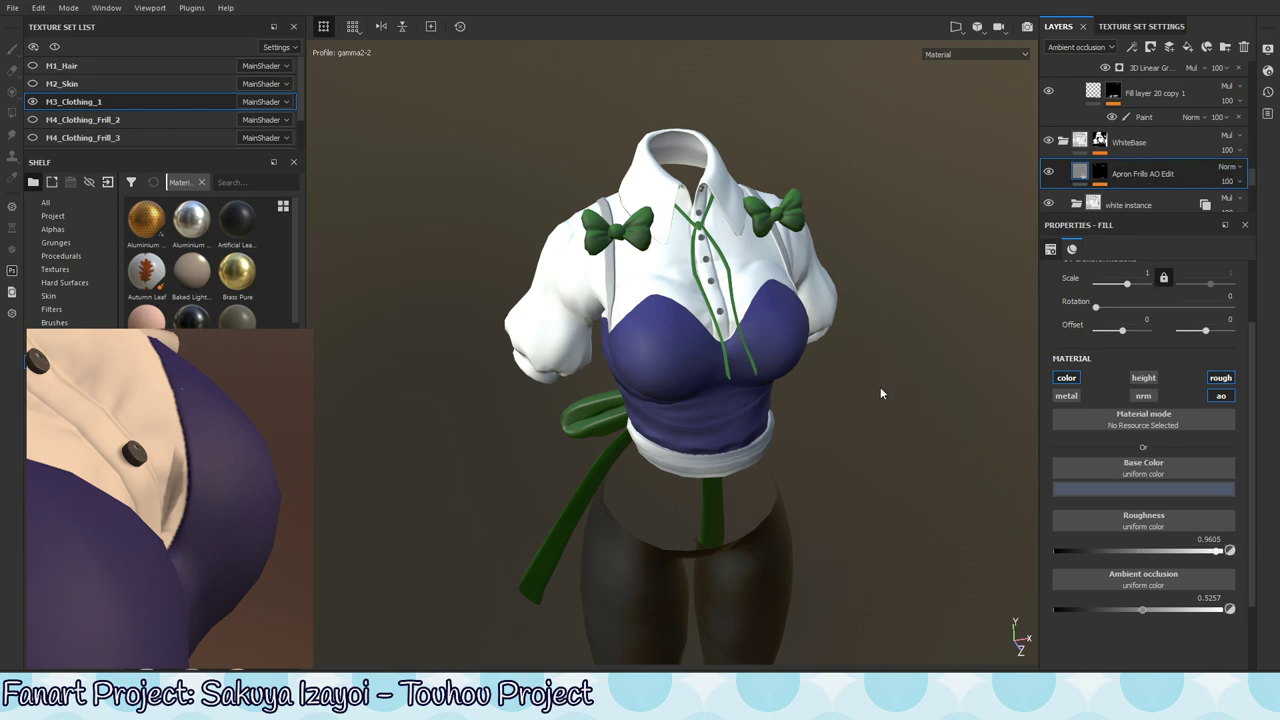
- Toggle the visibility of the pasted Apron Frills AO Edit layer and of the WhiteBase folder to check their effect
left_click(1048, 173)
left_click(1048, 173)
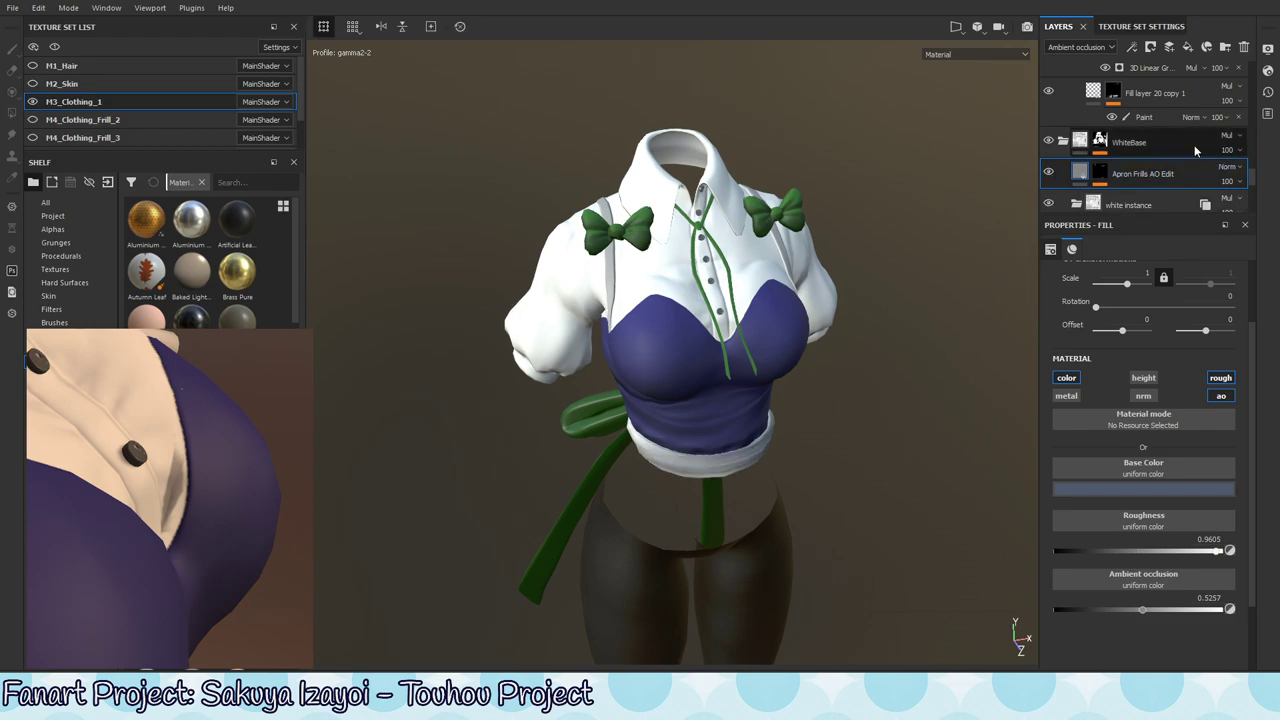
left_click(1048, 141)
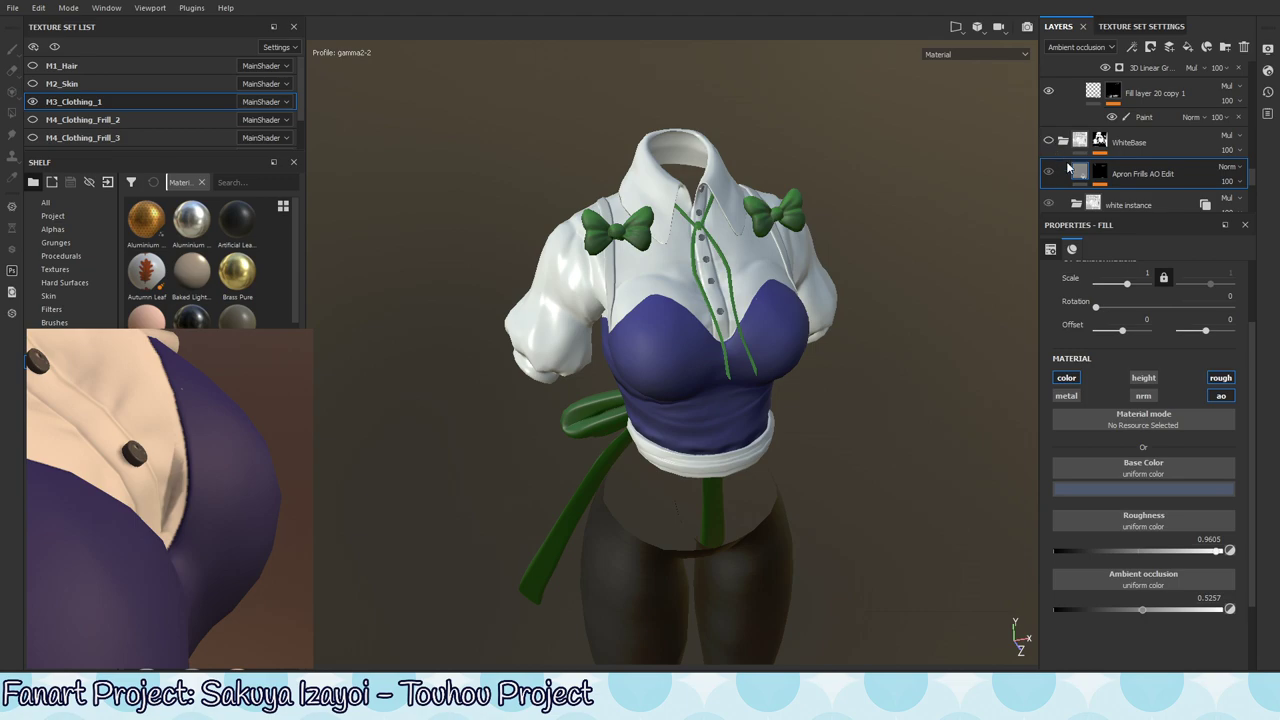
left_click(1048, 141)
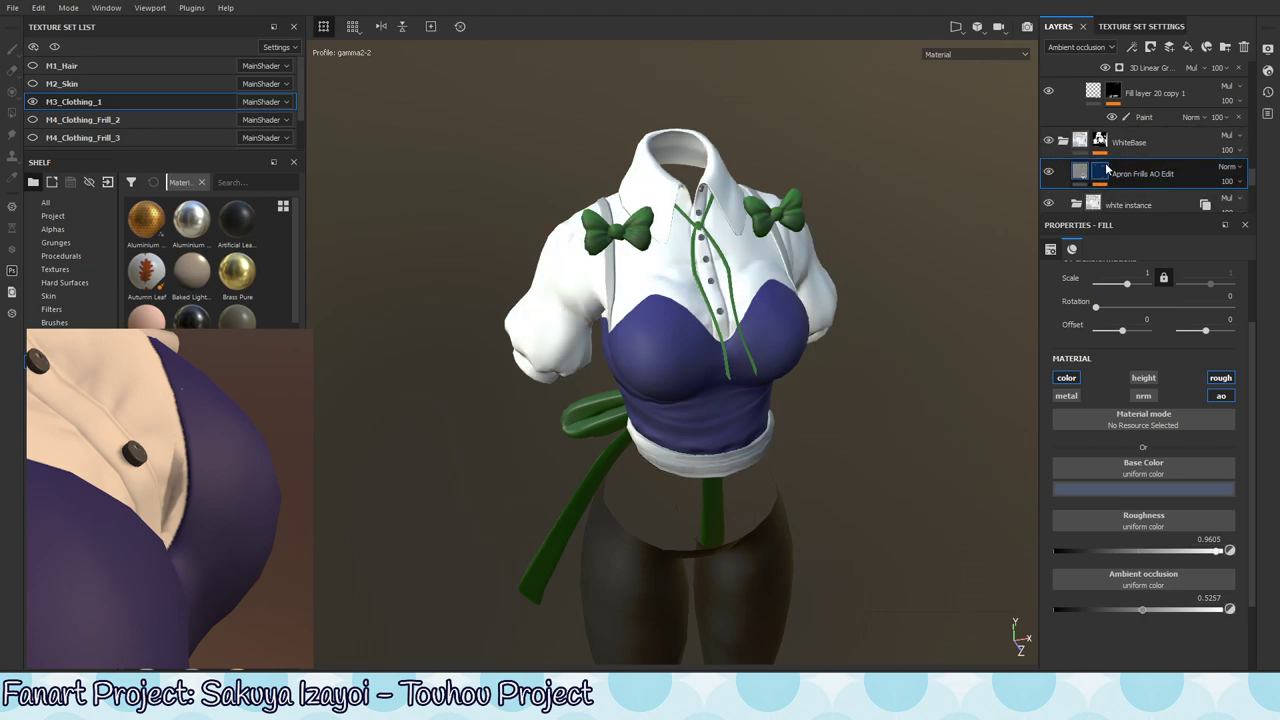
- Remove the existing paint effect from the pasted Apron Frills AO Edit layer's mask, and add an empty paint effect
left_click(1117, 165)
left_click(1230, 199)
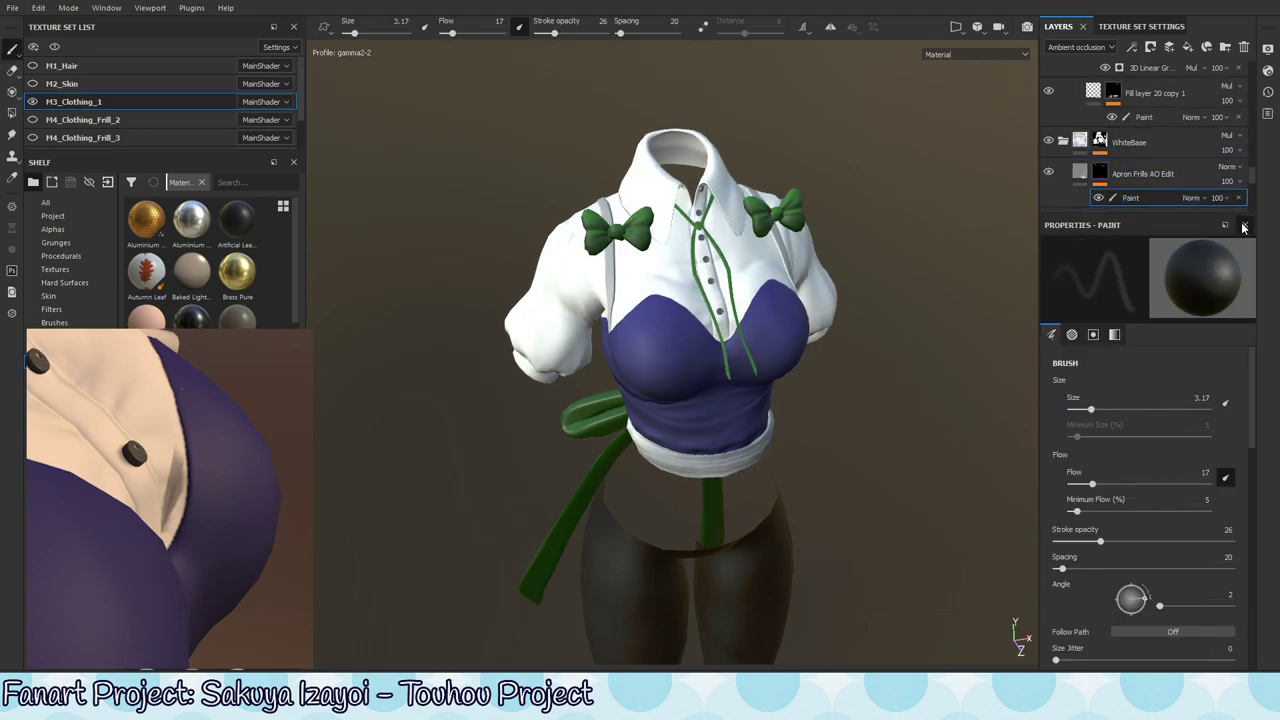
left_click(1240, 198)
left_click(1100, 173)
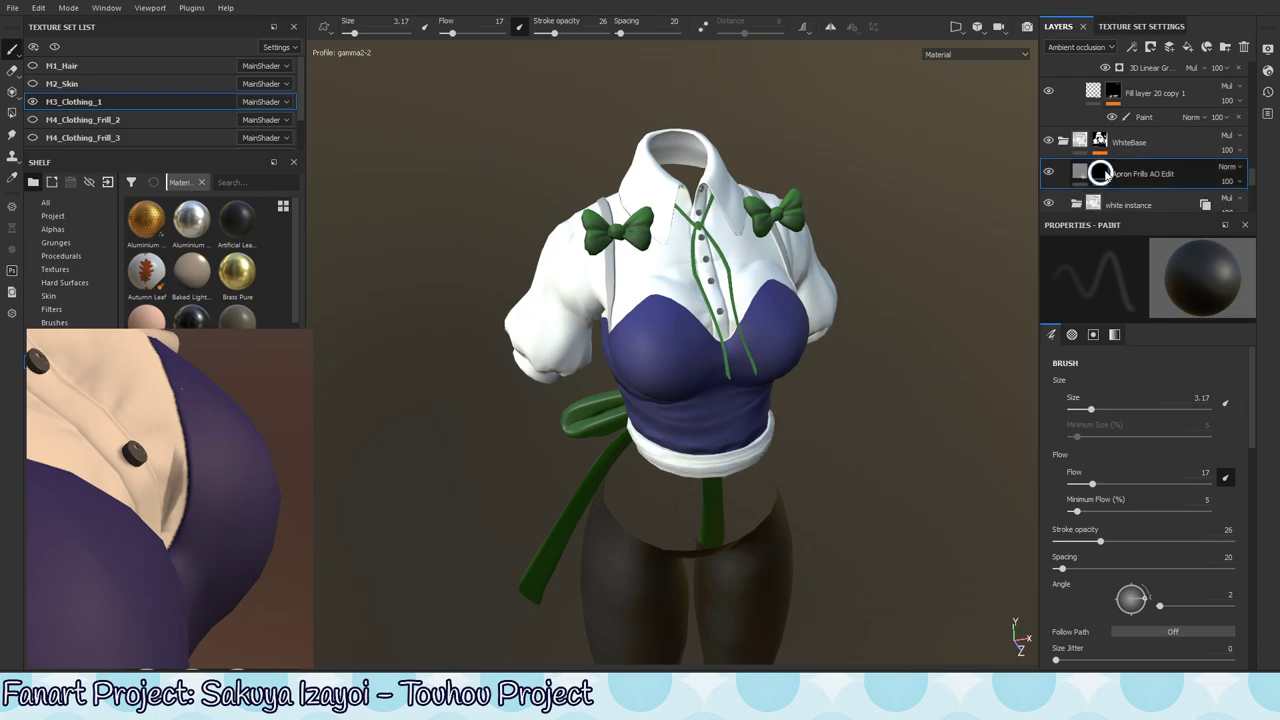
right_click(1100, 173)
left_click(1156, 456)
- Set the mask brush size to about 1.49 for painting on the front of the shirt
right_click_drag(693, 252, 1149, 140, "alt")
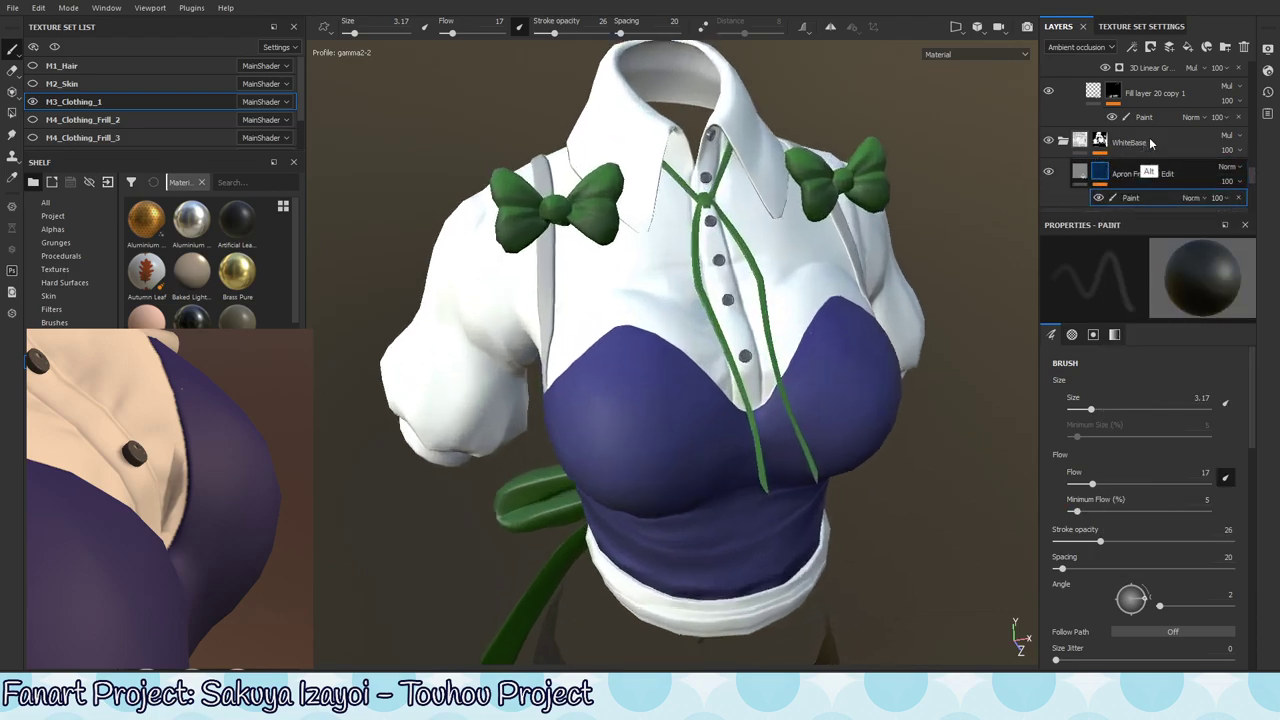
mouse_move(880, 262)
left_mouse_down("alt")
mouse_move(794, 280)
mouse_move(809, 297)
left_mouse_up("alt")
right_click_drag(774, 322, 747, 330, "ctrl")
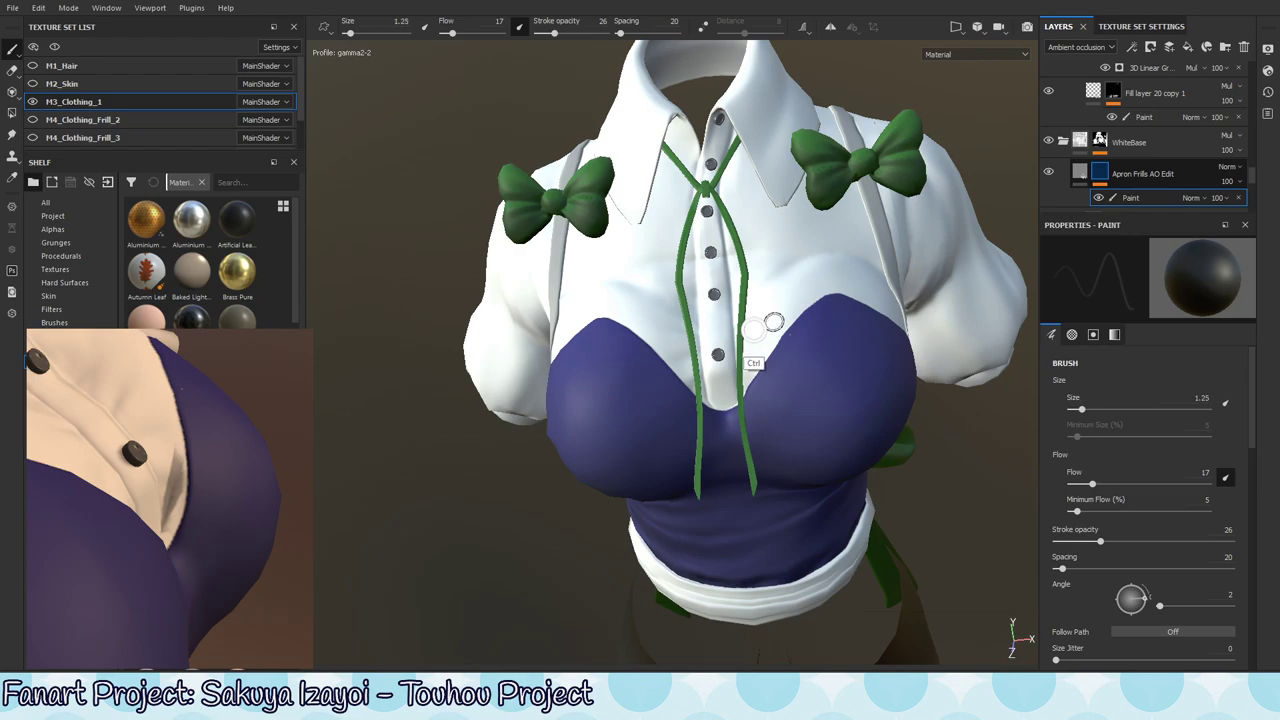
mouse_move(774, 320)
left_mouse_down("alt")
mouse_move(803, 363)
mouse_move(778, 335)
left_mouse_up("alt")
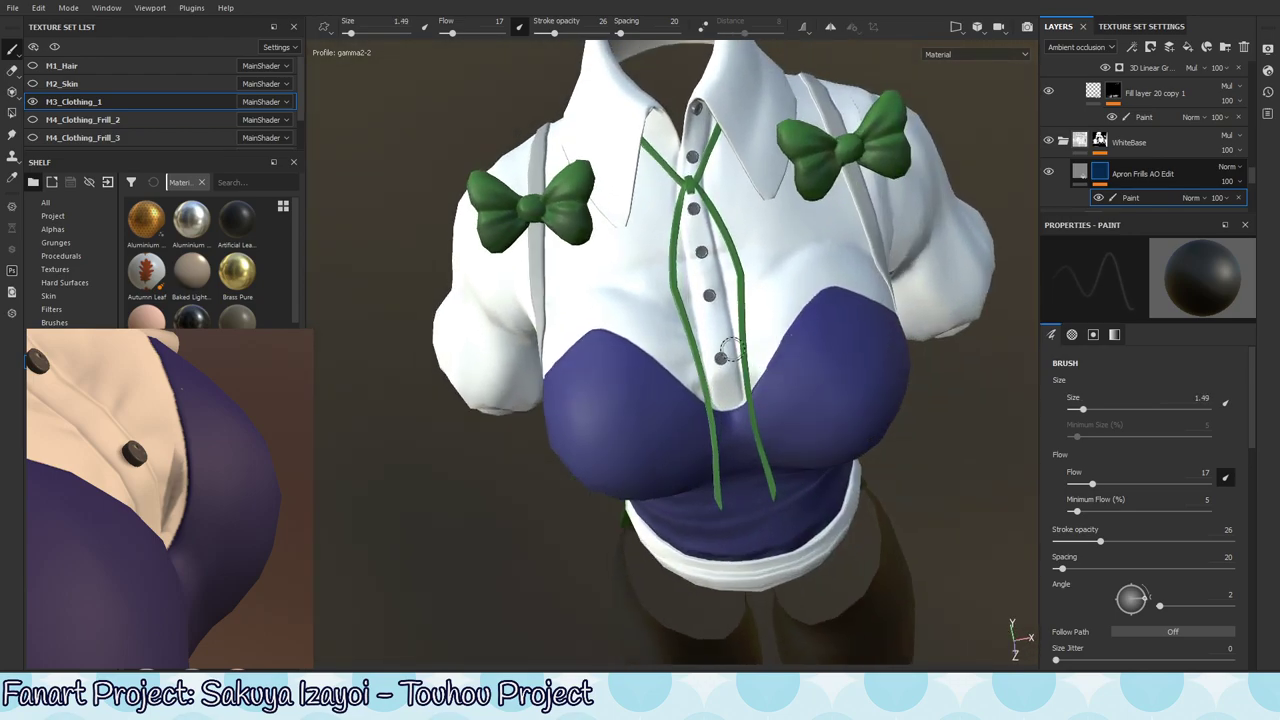
mouse_move(760, 392)
left_mouse_down("alt")
mouse_move(766, 346)
mouse_move(775, 364)
left_mouse_up("alt")
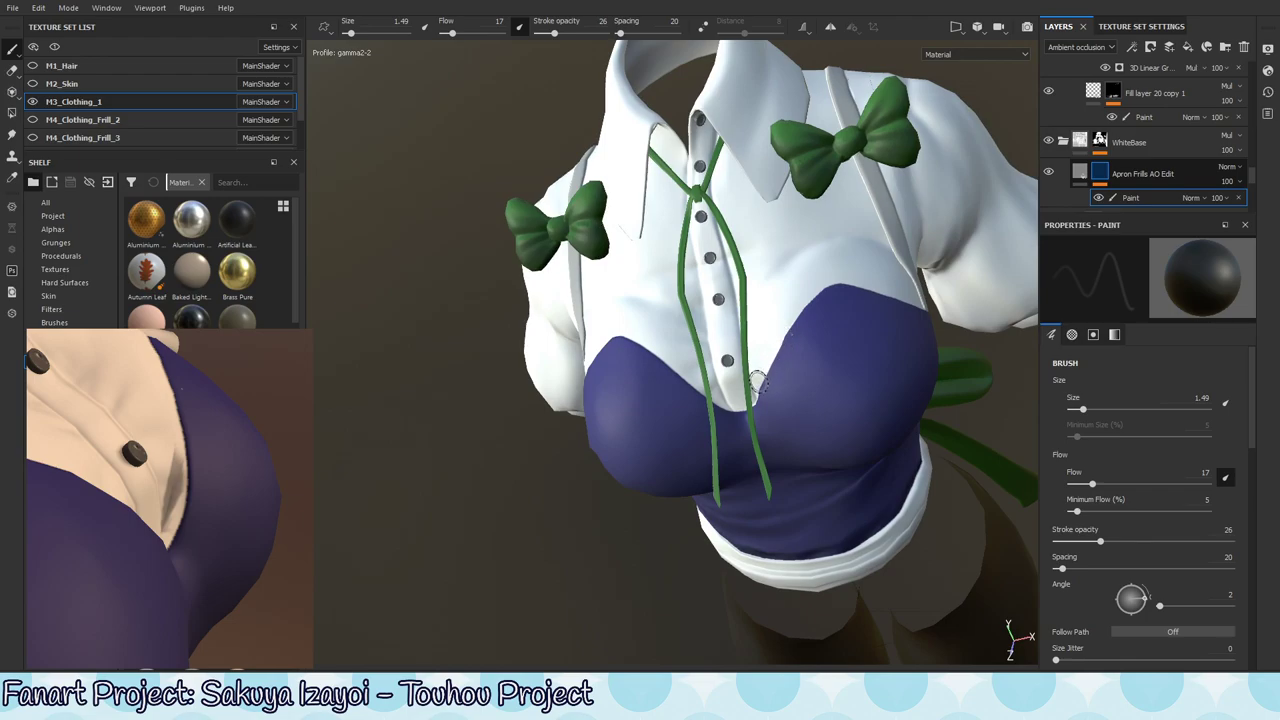
- Show the 3D and 2D views side by side, frame the shirt front's button placket in the UV layout, and rotate the environment lighting
key("F1")
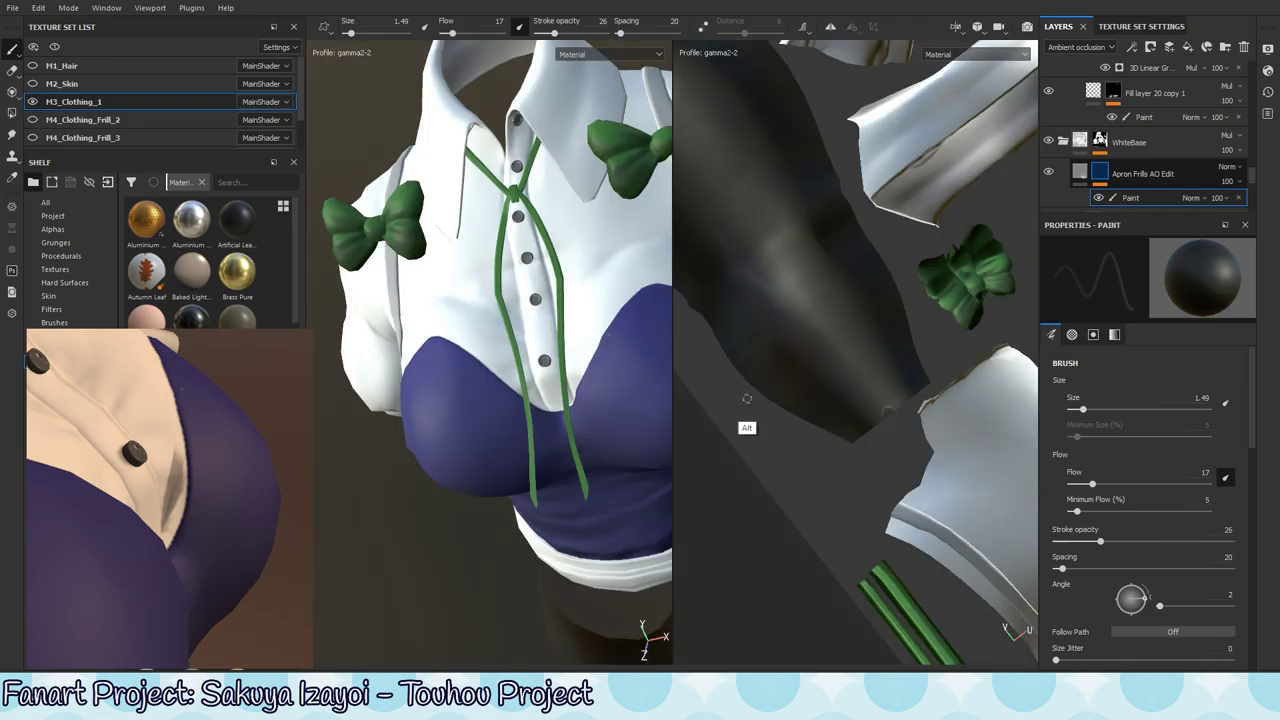
middle_click_drag(1001, 172, 874, 382, "alt")
left_click_drag(874, 382, 871, 353, "alt")
right_click_drag(941, 336, 377, 540, "alt")
middle_click_drag(862, 335, 745, 392, "alt")
left_click_drag(894, 366, 862, 440, "alt")
right_click_drag(868, 368, 1239, 296, "alt")
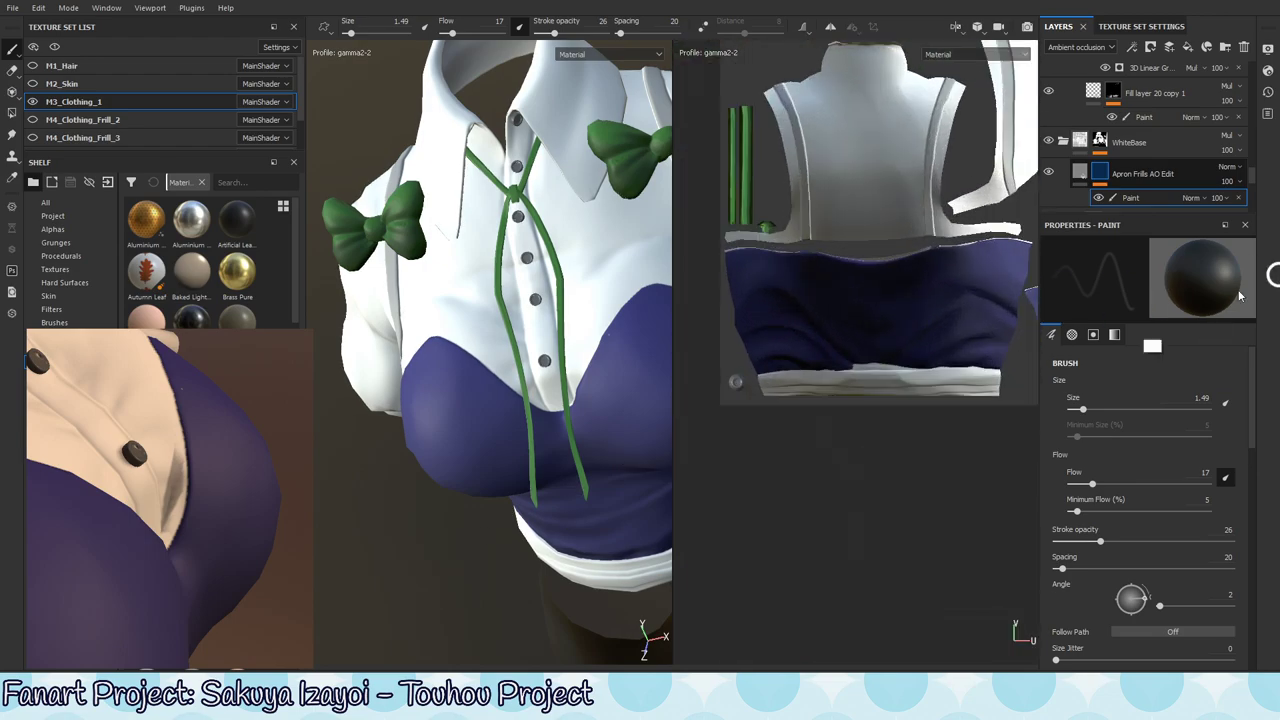
middle_click_drag(998, 245, 741, 377, "alt")
right_click_drag(741, 377, 883, 376, "alt")
middle_click_drag(883, 376, 881, 398, "alt")
right_click_drag(881, 398, 978, 348, "alt")
left_click_drag(945, 295, 920, 212, "alt")
mouse_move(962, 368)
right_mouse_down("shift")
mouse_move(902, 408)
mouse_move(1000, 354)
mouse_move(963, 371)
mouse_move(917, 320)
mouse_move(929, 336)
mouse_move(899, 352)
right_mouse_up("shift")
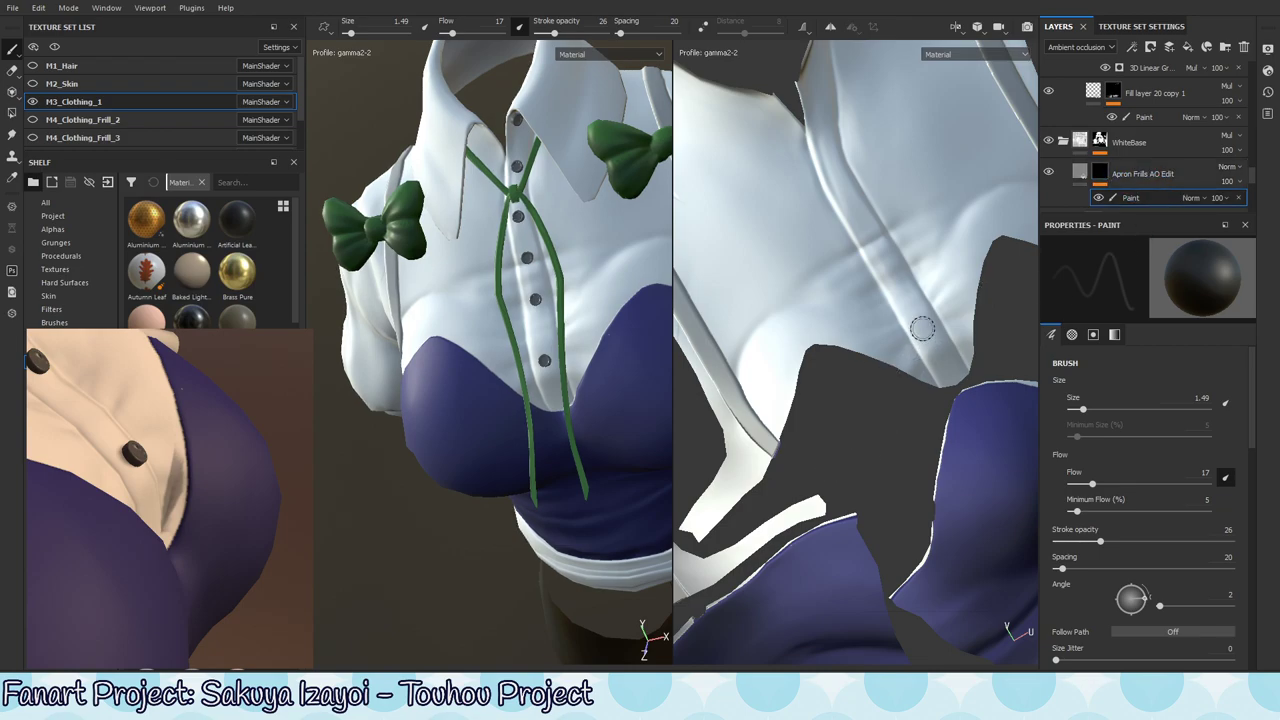
- Set the mask brush to white with a flow of 17 and a stroke opacity of 20
left_click_drag(859, 405, 923, 405, "ctrl")
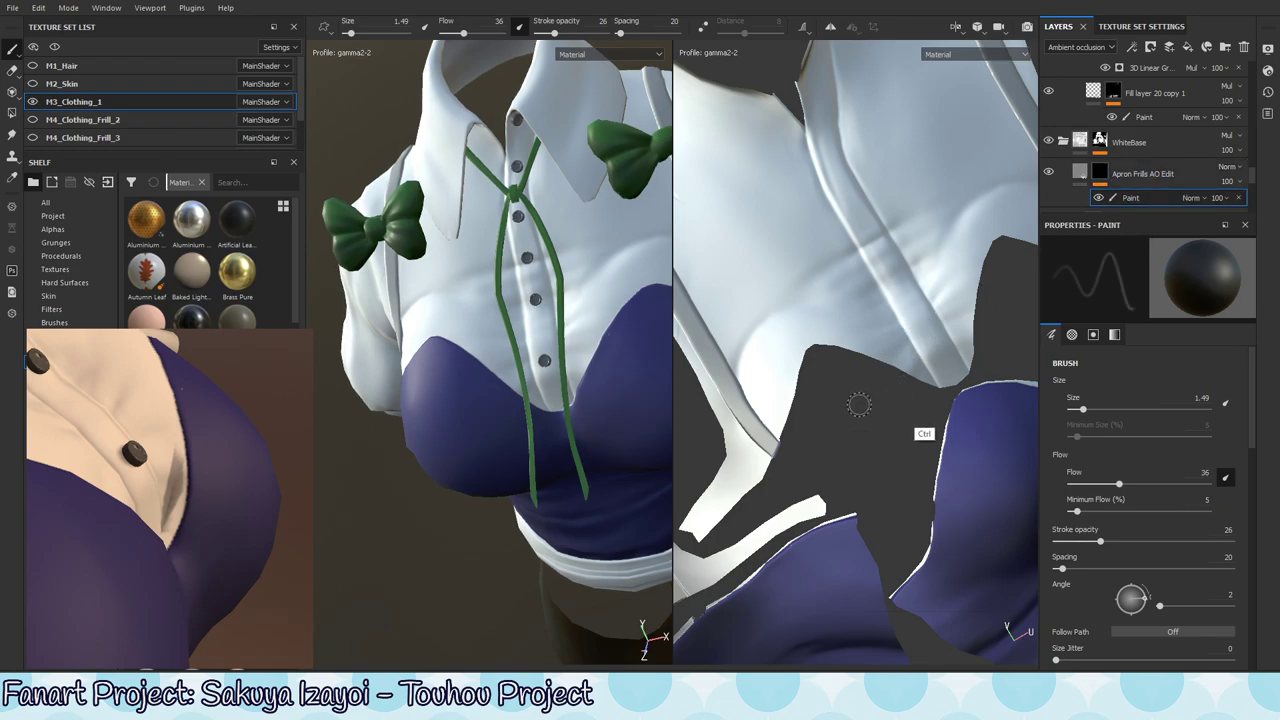
left_click(558, 34)
left_click_drag(564, 34, 578, 36)
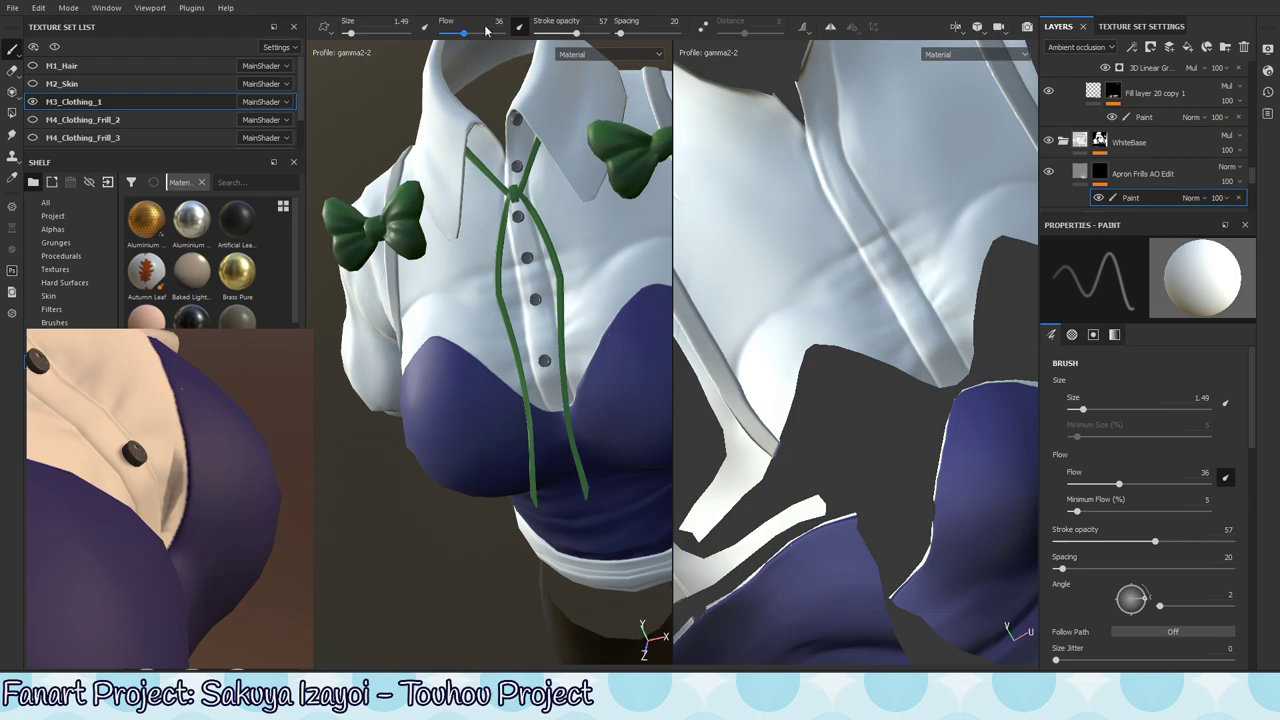
left_click_drag(463, 36, 467, 36)
left_click_drag(572, 35, 573, 35)
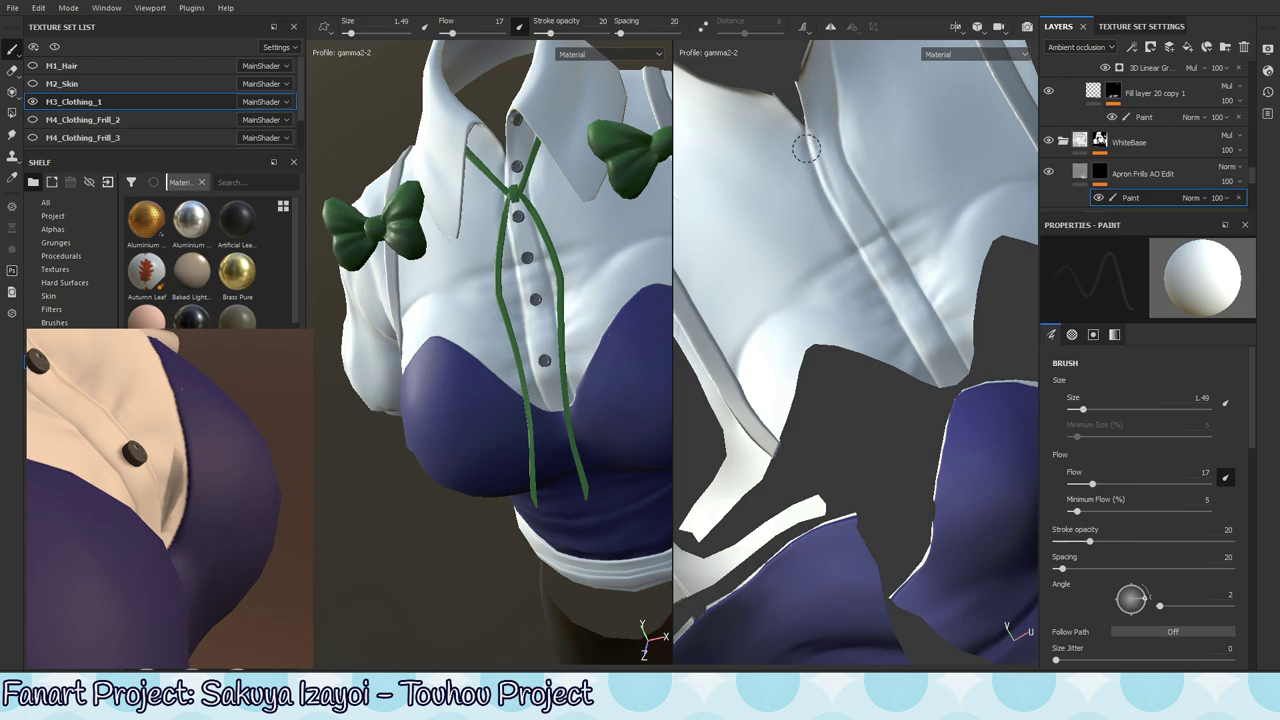
- Paint occlusion shading along the shirt's button placket, undoing one stroke and reducing the brush size to about 0.63
middle_click_drag(826, 124, 835, 165)
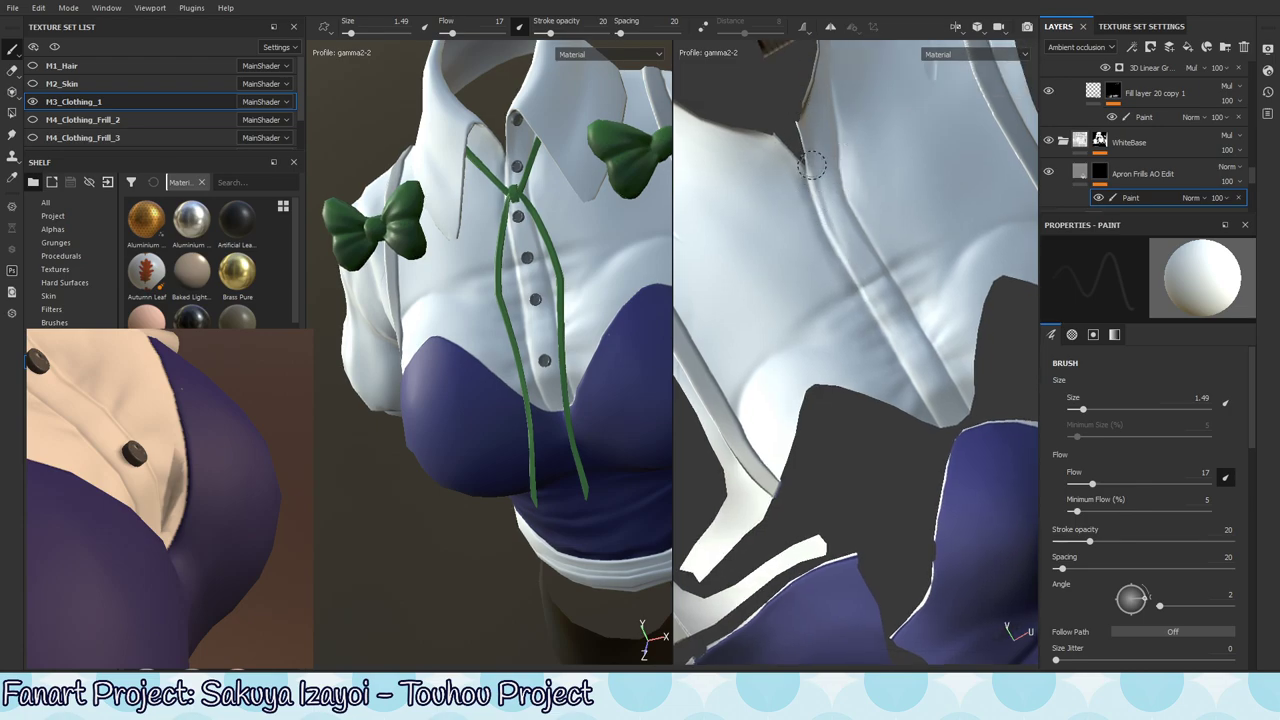
key("ctrl+z")
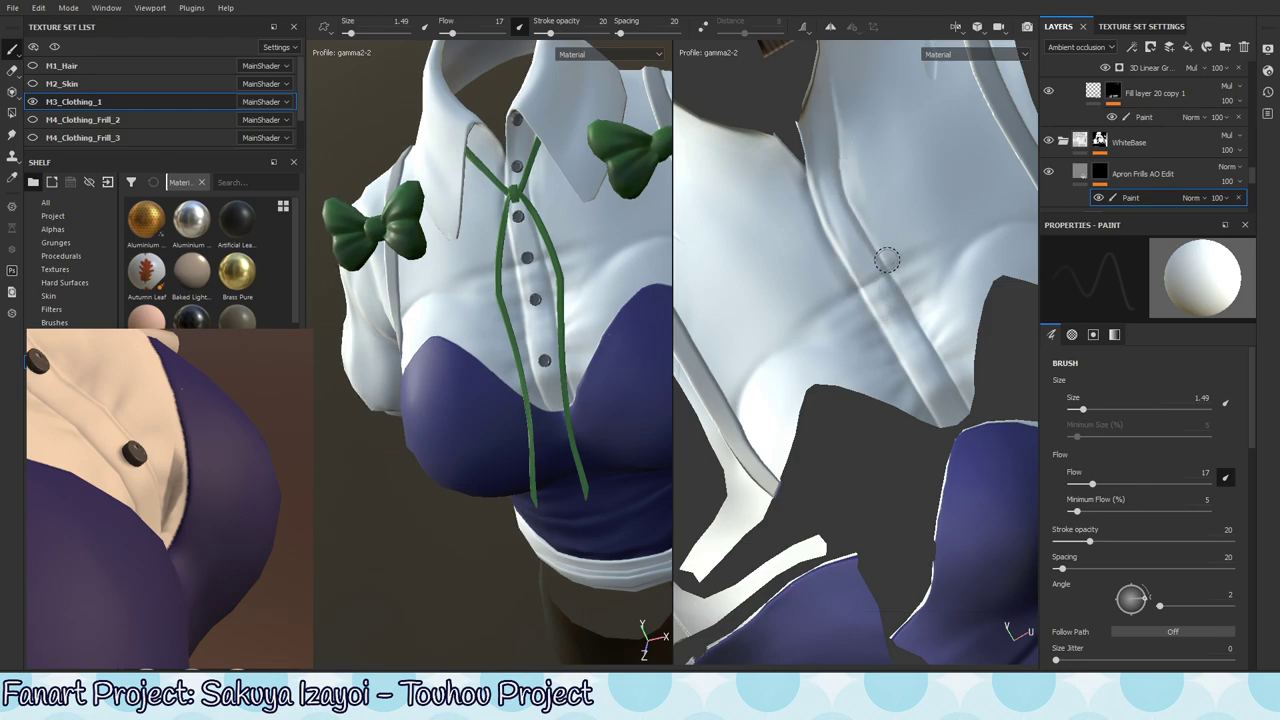
mouse_move(886, 252)
left_mouse_down("alt")
mouse_move(871, 206)
mouse_move(966, 182)
mouse_move(909, 154)
left_mouse_up("alt")
mouse_move(909, 154)
right_mouse_down("ctrl")
mouse_move(871, 180)
mouse_move(883, 180)
right_mouse_up("ctrl")
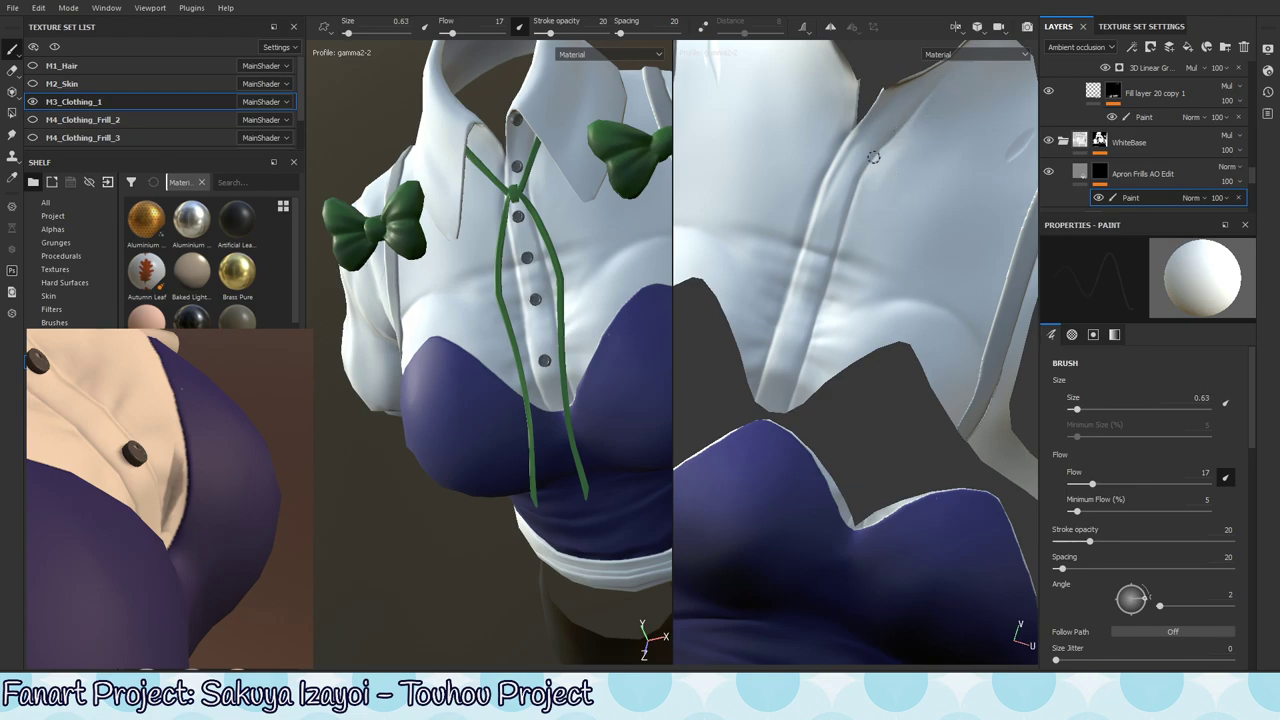
middle_click_drag(634, 318, 640, 428, "alt")
right_click_drag(640, 428, 615, 380, "alt")
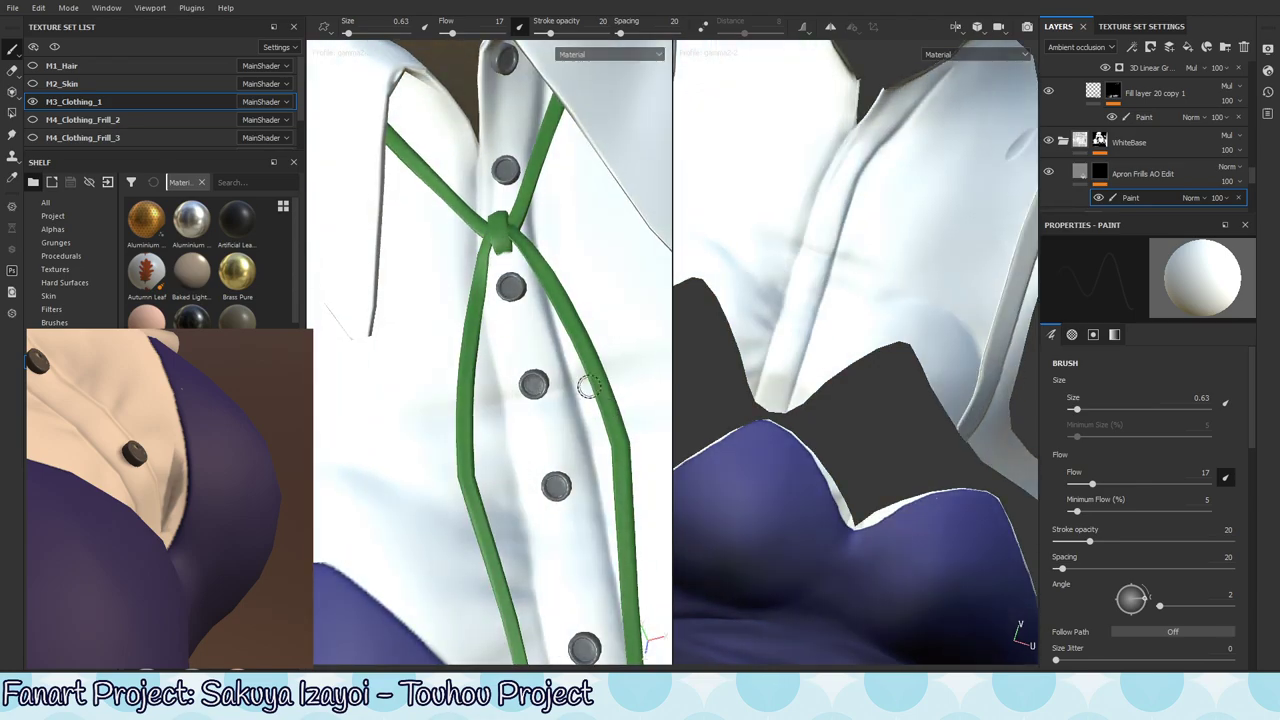
left_click_drag(589, 386, 557, 242, "alt")
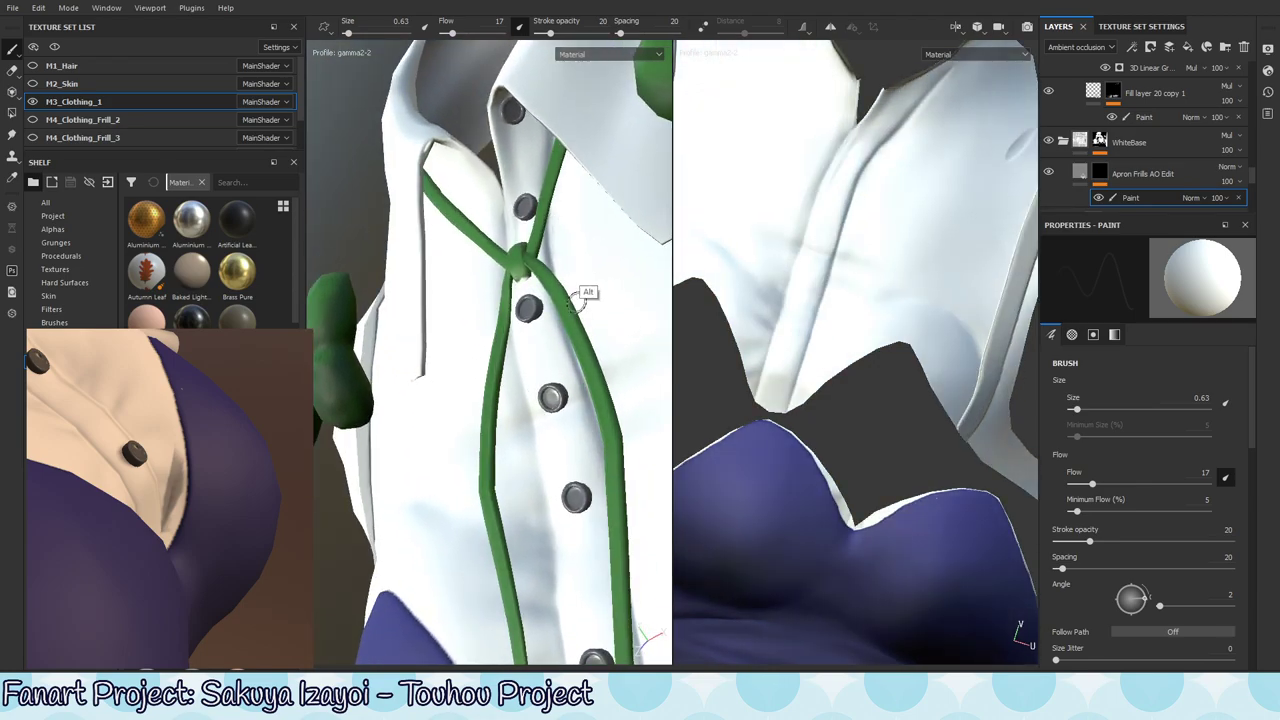
right_click_drag(576, 303, 545, 318, "alt")
- Paint soft occlusion folds across the shirt front beside the placket and under the collar opening, enlarging the brush to about 1.64
left_click_drag(886, 218, 862, 236, "alt")
mouse_move(882, 115)
right_mouse_down("ctrl")
mouse_move(896, 117)
mouse_move(893, 102)
right_mouse_up("ctrl")
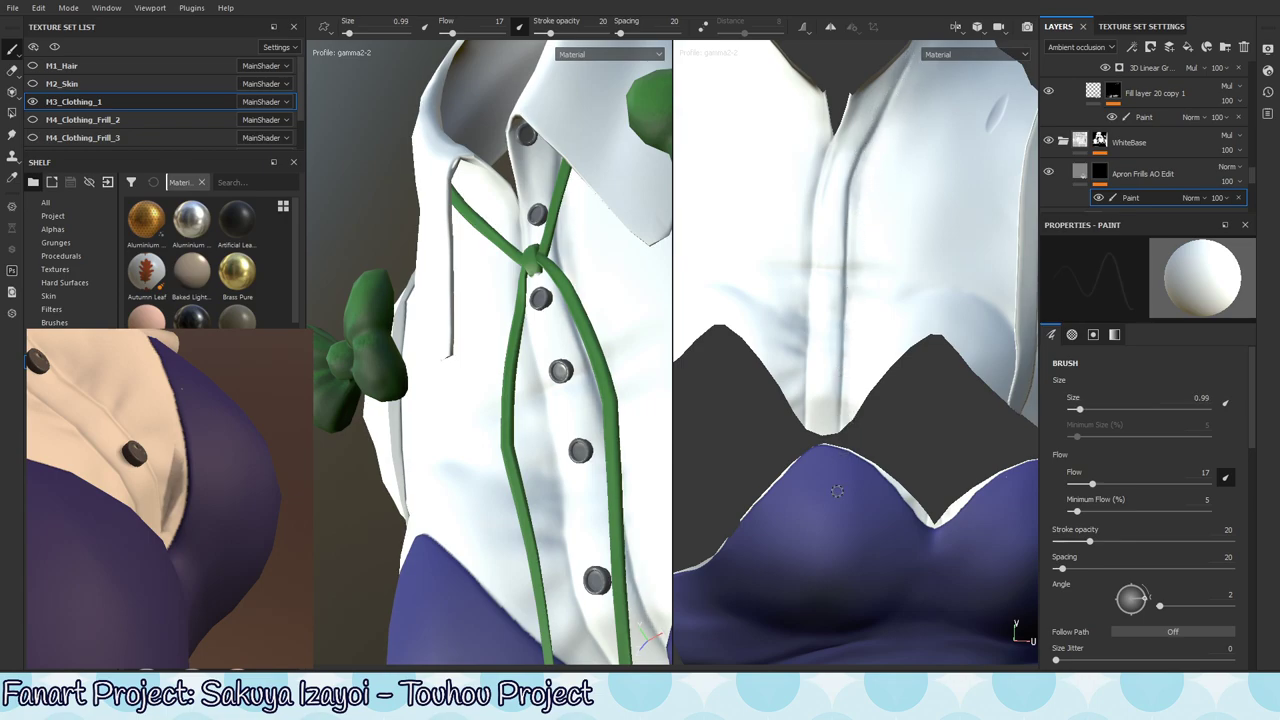
mouse_move(828, 358)
right_mouse_down("ctrl")
mouse_move(840, 375)
mouse_move(886, 376)
mouse_move(879, 400)
right_mouse_up("ctrl")
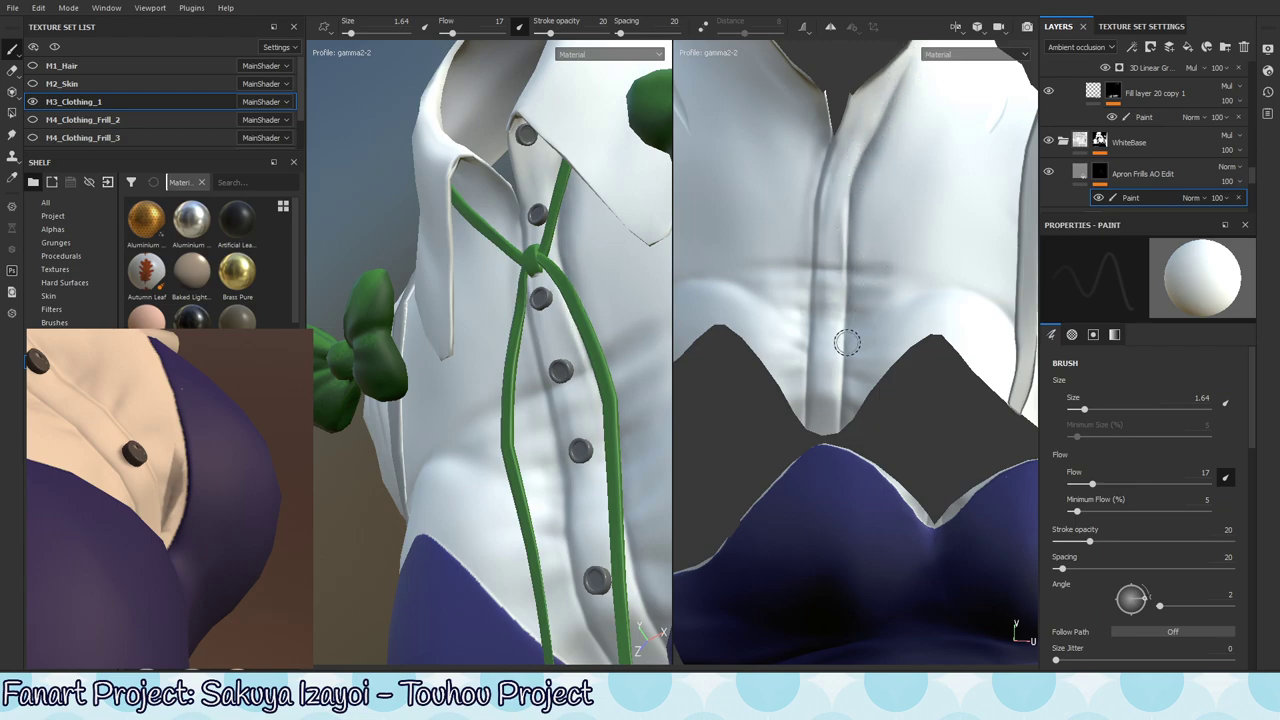
left_click_drag(800, 418, 820, 400, "alt")
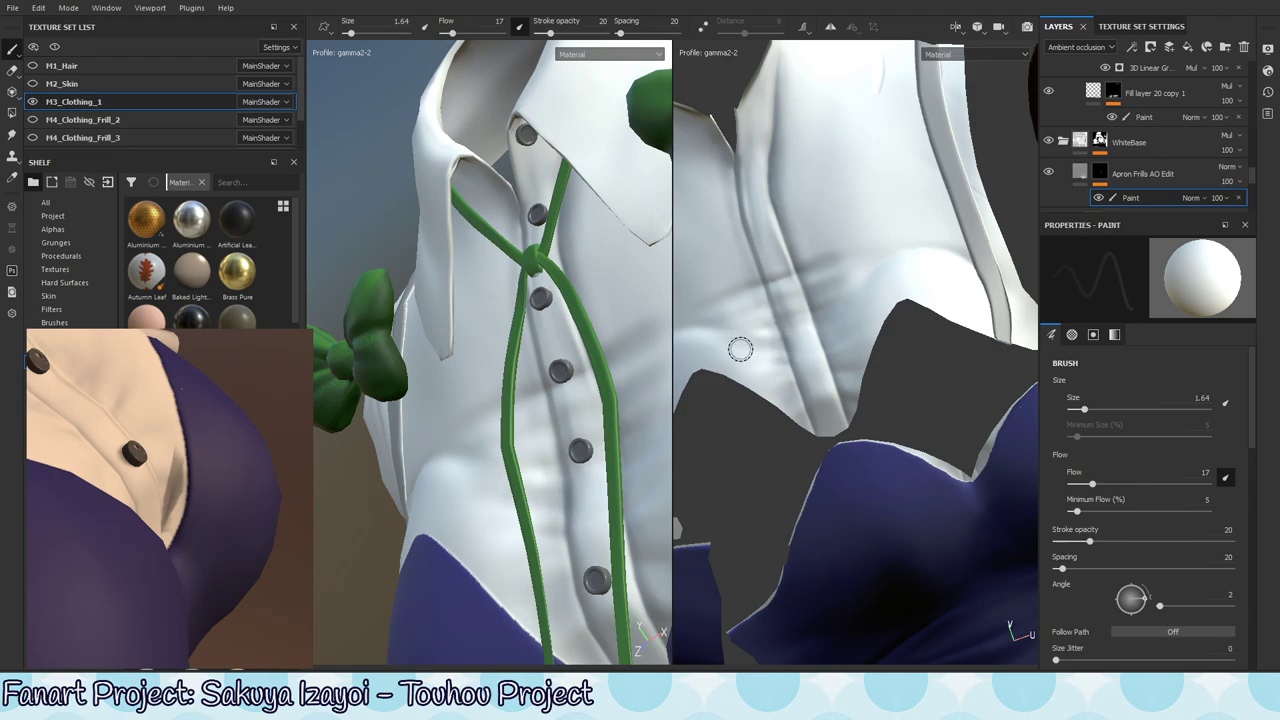
left_click_drag(731, 508, 850, 344, "alt")
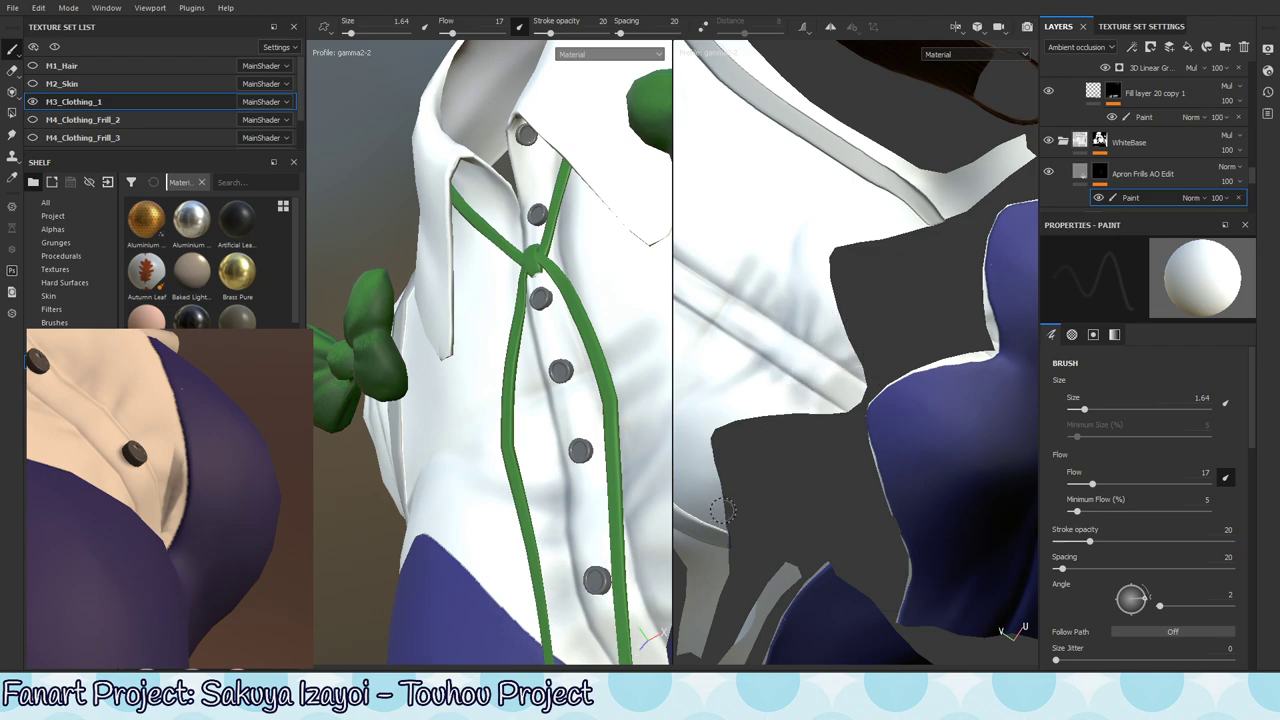
right_click_drag(904, 378, 600, 436, "alt")
mouse_move(800, 400)
left_mouse_down("alt")
mouse_move(914, 366)
mouse_move(957, 371)
left_mouse_up("alt")
right_click_drag(750, 425, 941, 359, "alt")
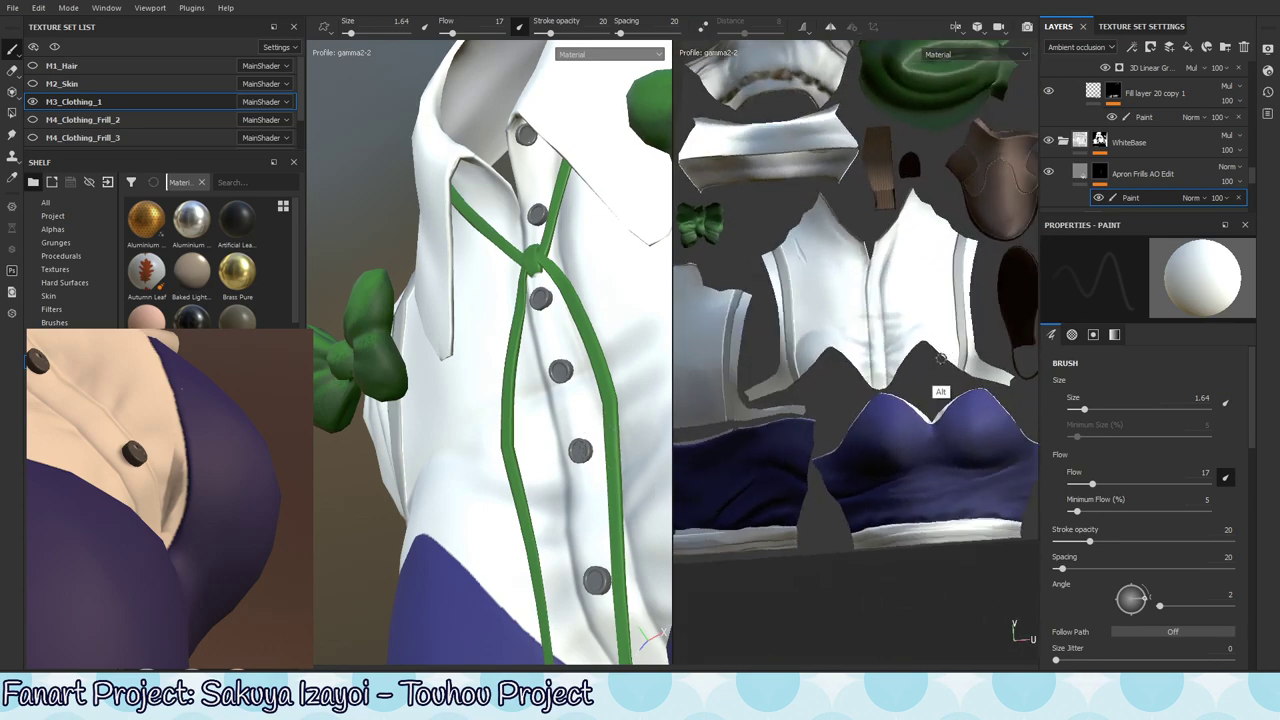
- Soften the painted folds beside the lower button placket with a black mask brush, setting its size to 1.18 and 2.51
left_click_drag(522, 497, 464, 494, "alt")
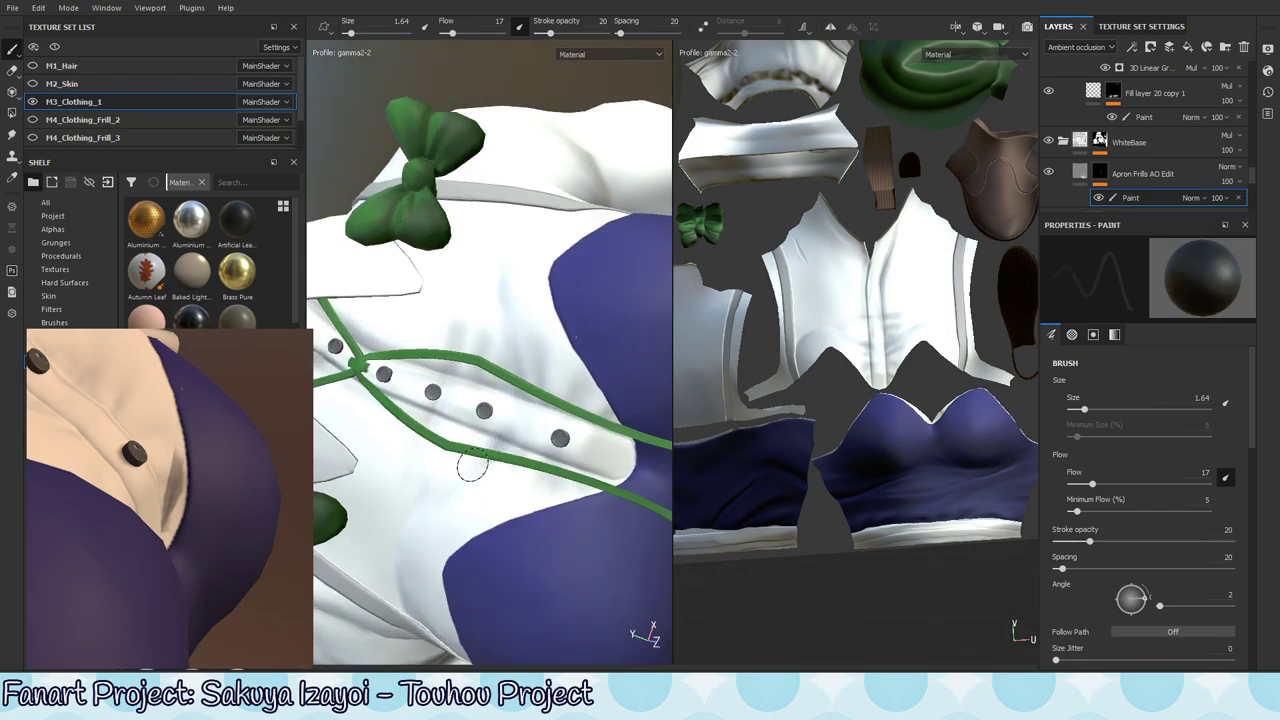
left_click_drag(544, 453, 552, 446, "alt")
right_click_drag(888, 368, 1272, 233, "alt")
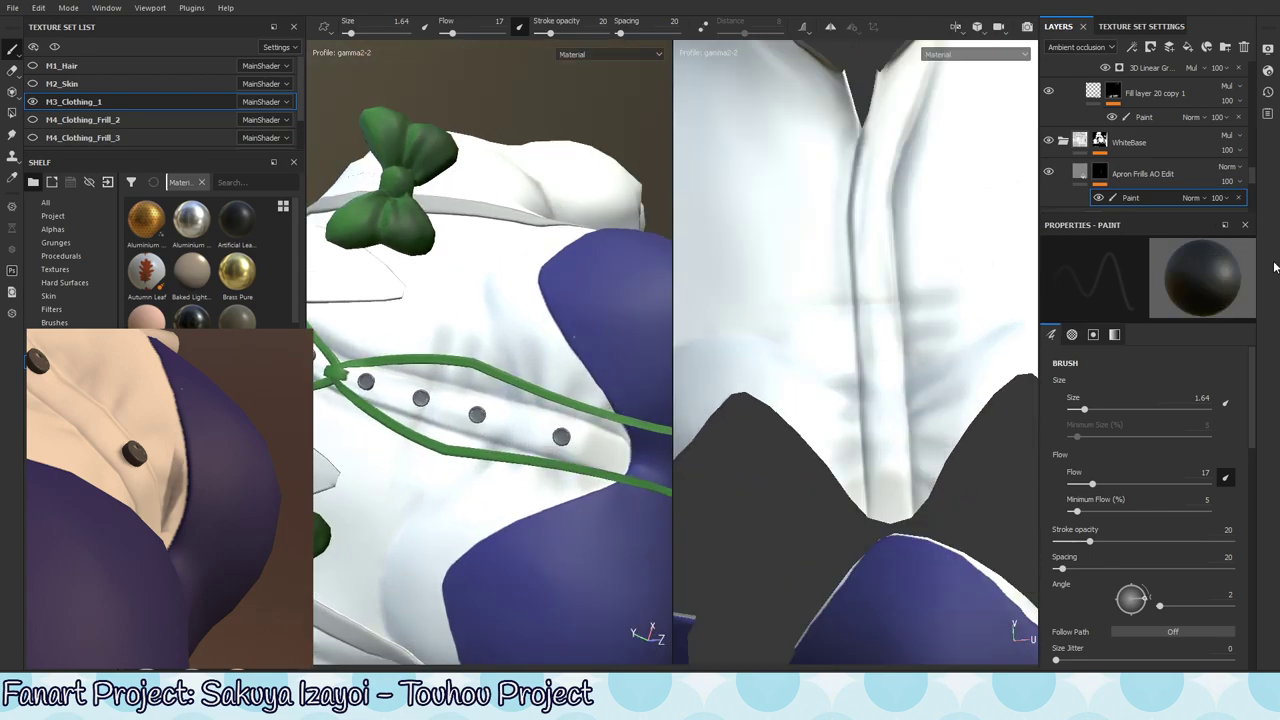
mouse_move(918, 360)
left_mouse_down("alt")
mouse_move(898, 259)
mouse_move(946, 364)
left_mouse_up("alt")
middle_click_drag(946, 364, 940, 314, "alt")
mouse_move(940, 314)
right_mouse_down("ctrl")
mouse_move(903, 339)
mouse_move(926, 333)
right_mouse_up("ctrl")
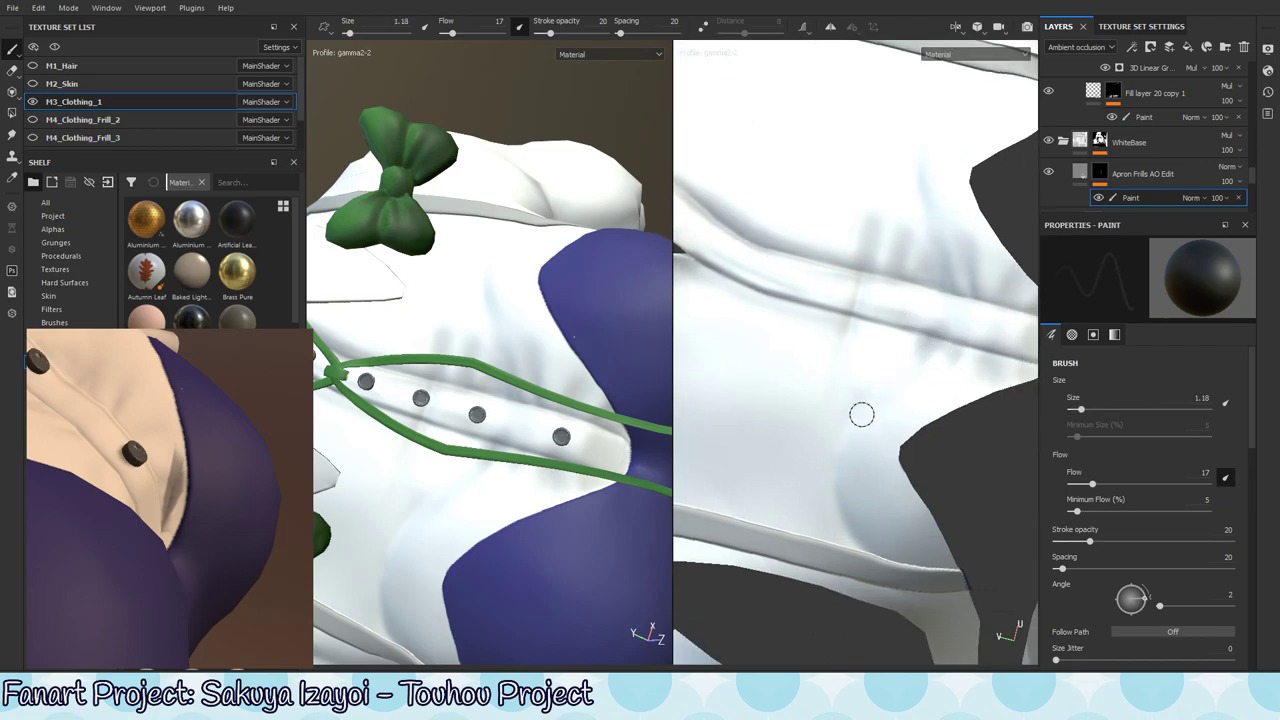
right_click_drag(894, 383, 917, 371, "ctrl")
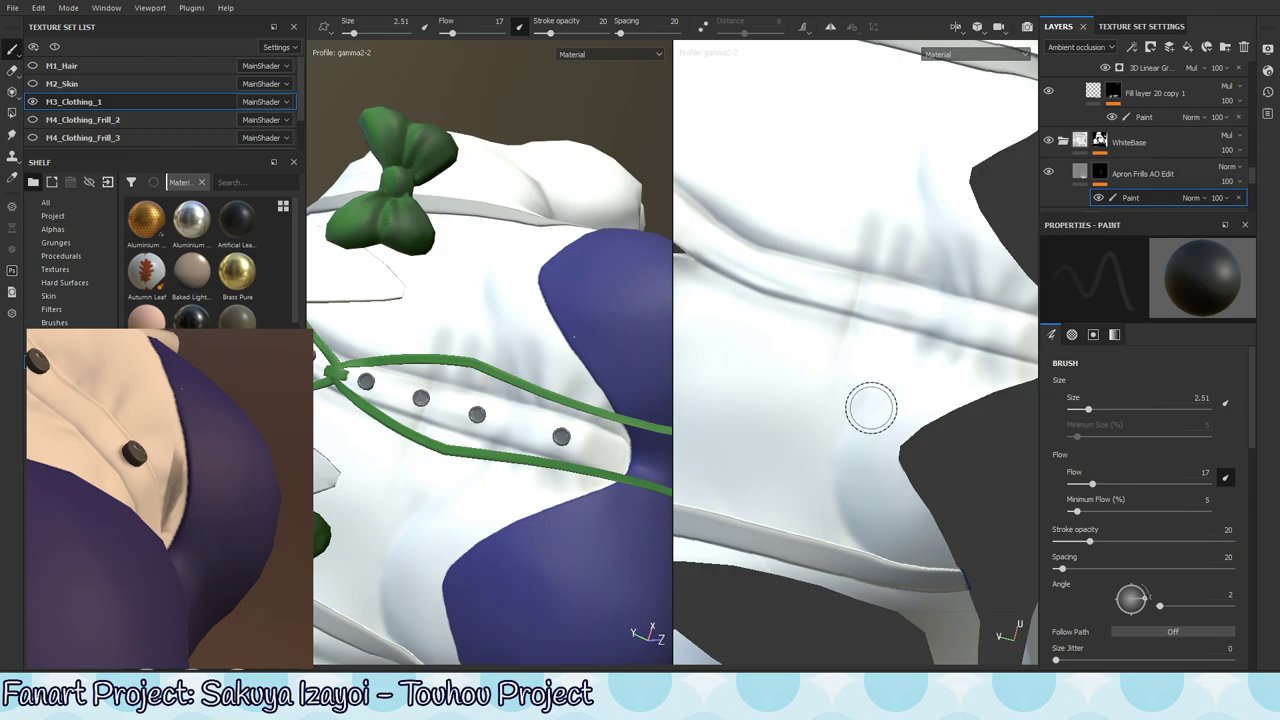
left_click_drag(943, 320, 922, 313, "alt")
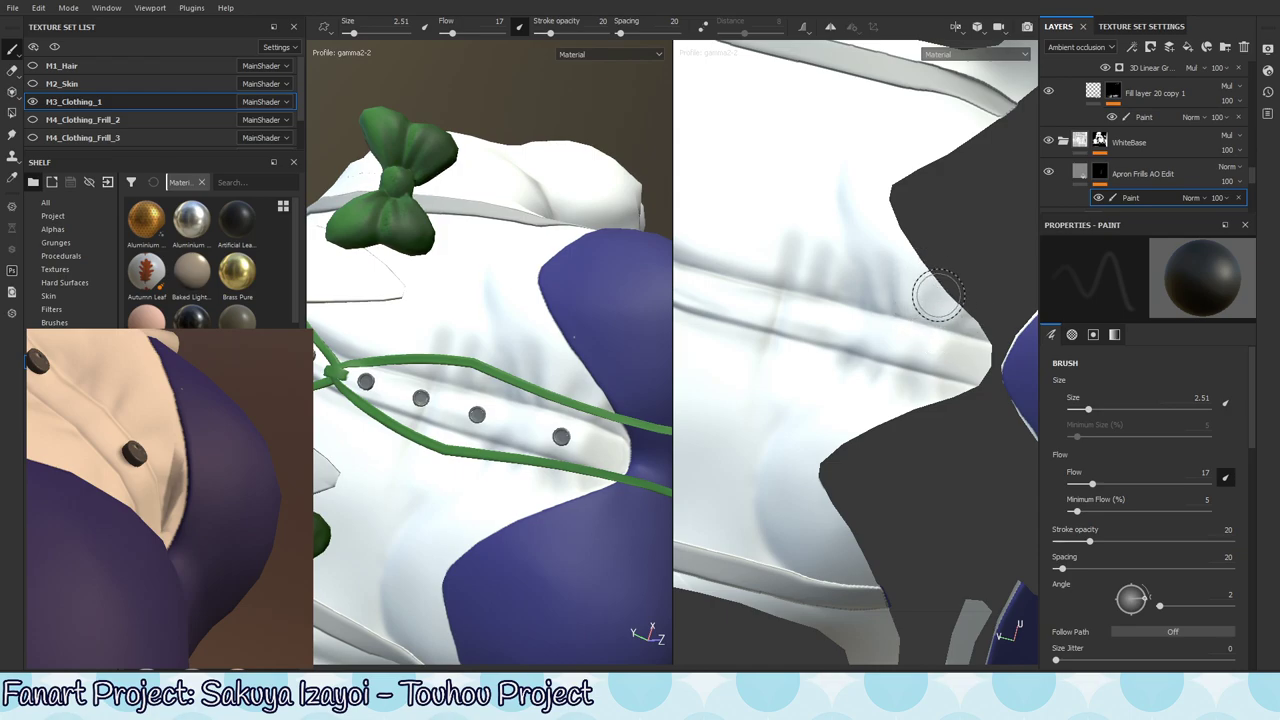
- Add white-mask shading along the shirt front above the bodice edge with a 5.86 brush, and switch to black to soften it
key("x")
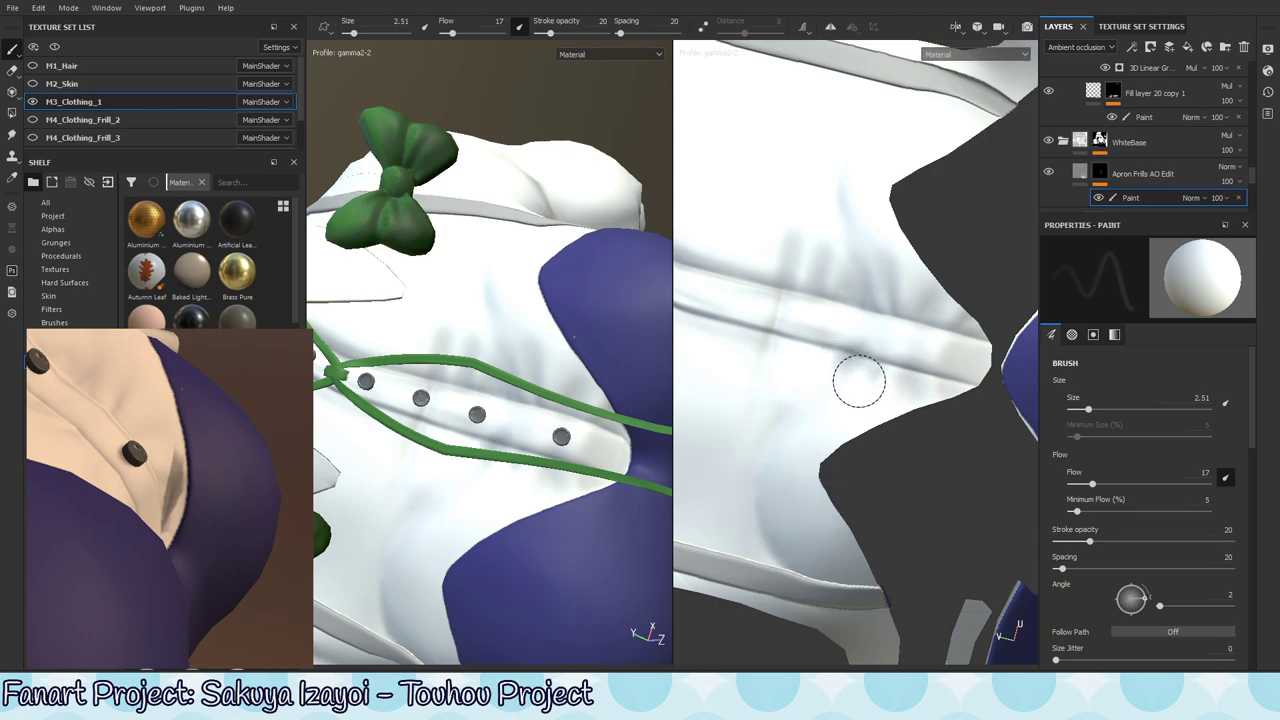
mouse_move(840, 366)
left_mouse_down("alt")
mouse_move(872, 408)
mouse_move(880, 329)
left_mouse_up("alt")
mouse_move(880, 329)
right_mouse_down("ctrl")
mouse_move(854, 374)
mouse_move(849, 363)
mouse_move(895, 355)
mouse_move(866, 343)
mouse_move(817, 431)
mouse_move(891, 366)
mouse_move(880, 388)
right_mouse_up("ctrl")
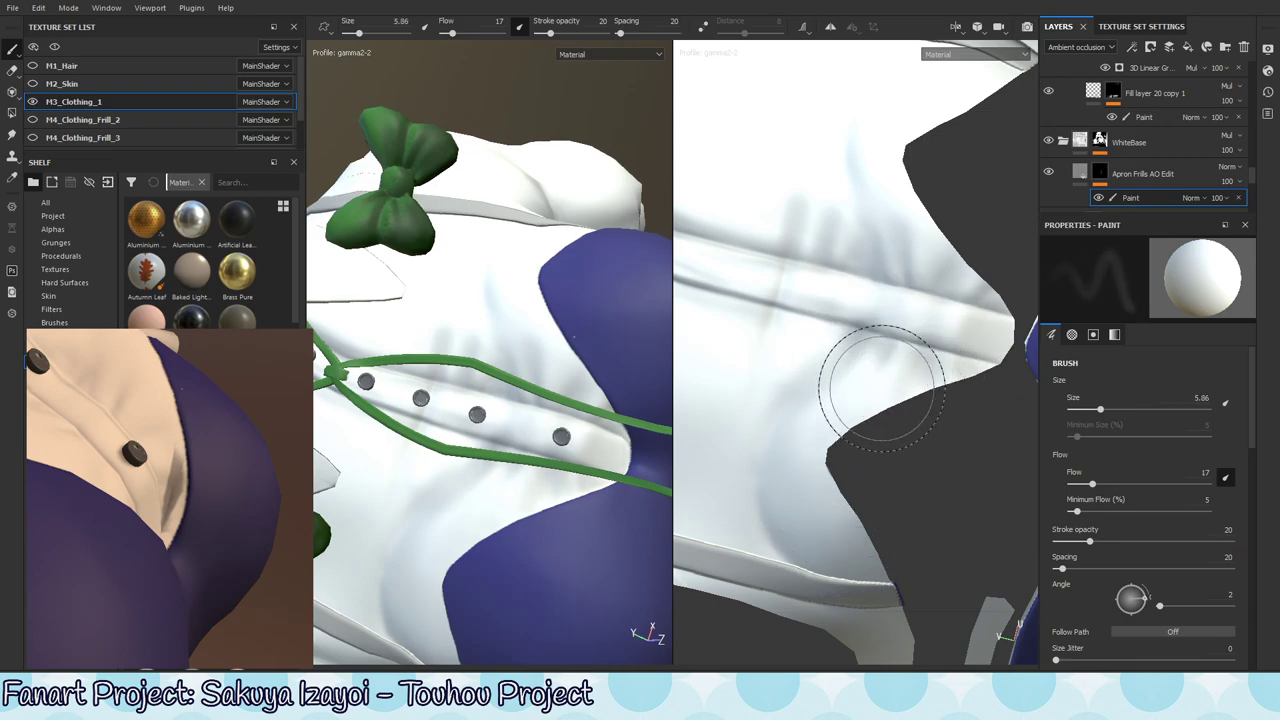
left_click_drag(600, 500, 552, 372, "alt")
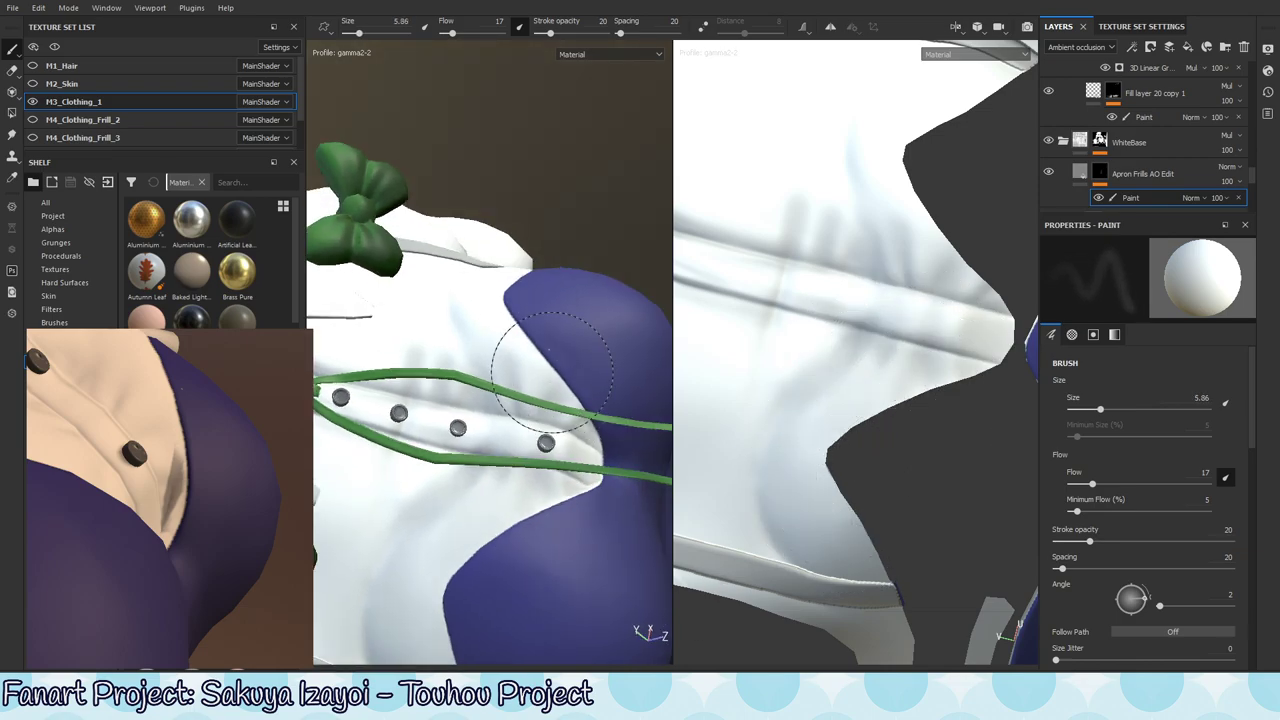
key("x")
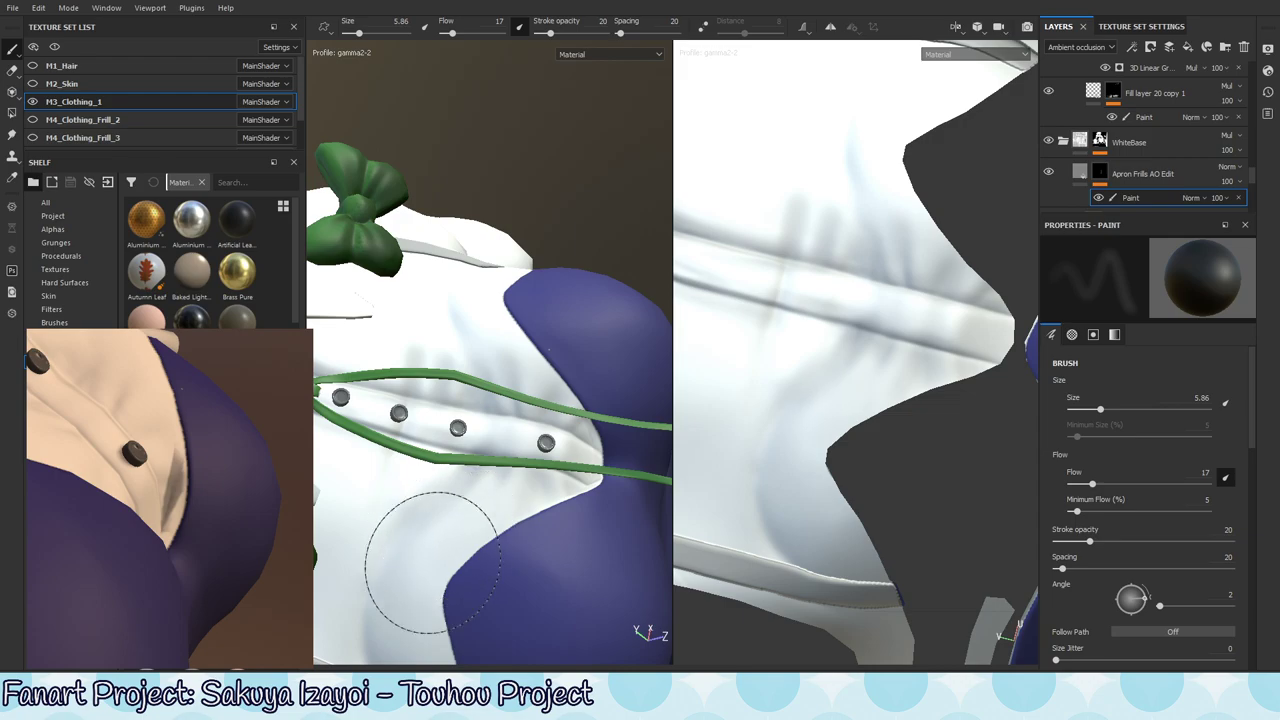
left_click_drag(943, 286, 786, 357, "alt")
left_click_drag(586, 451, 618, 660, "alt")
left_click_drag(585, 326, 580, 258, "alt")
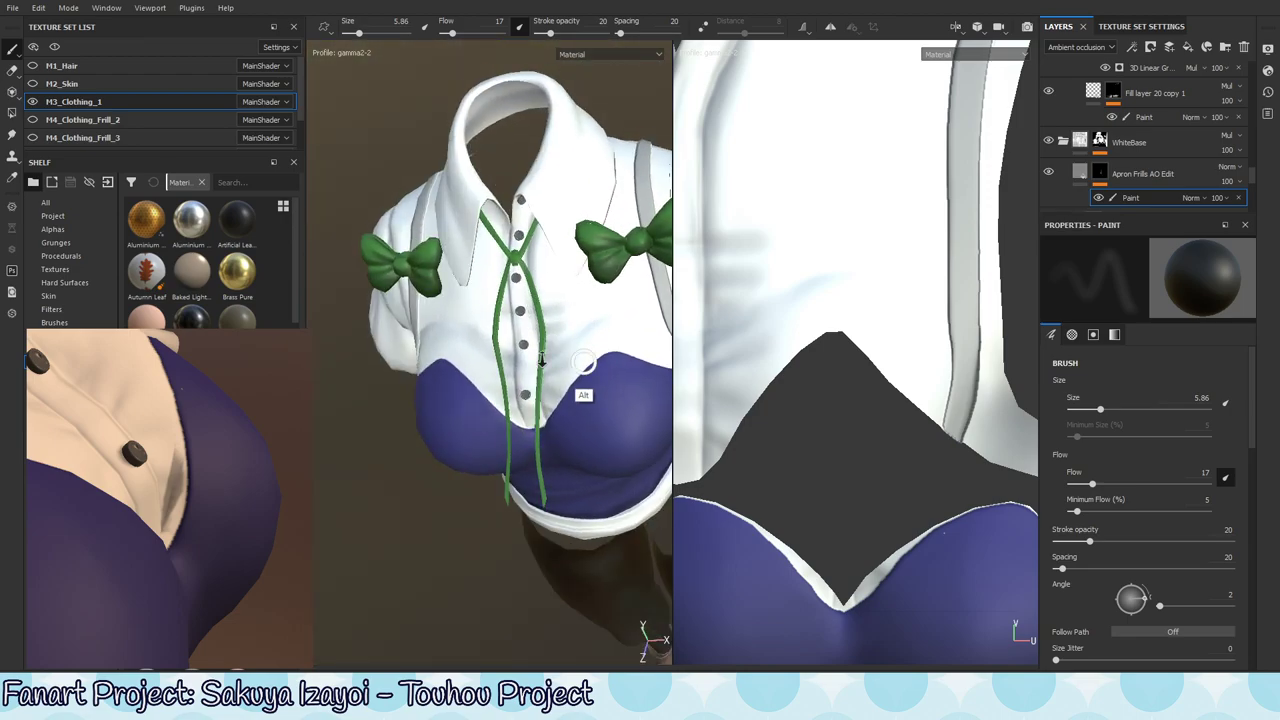
- Set the brush to size 7.72 and flow 37, and paint broad white-mask shading on the shirt above one bodice cup
right_click_drag(582, 370, 630, 358, "alt")
mouse_move(630, 358)
left_mouse_down("alt")
mouse_move(549, 460)
mouse_move(622, 368)
left_mouse_up("alt")
mouse_move(622, 368)
right_mouse_down("ctrl")
mouse_move(544, 402)
mouse_move(676, 310)
right_mouse_up("ctrl")
mouse_move(585, 340)
right_mouse_down("alt")
mouse_move(560, 365)
mouse_move(423, 397)
right_mouse_up("alt")
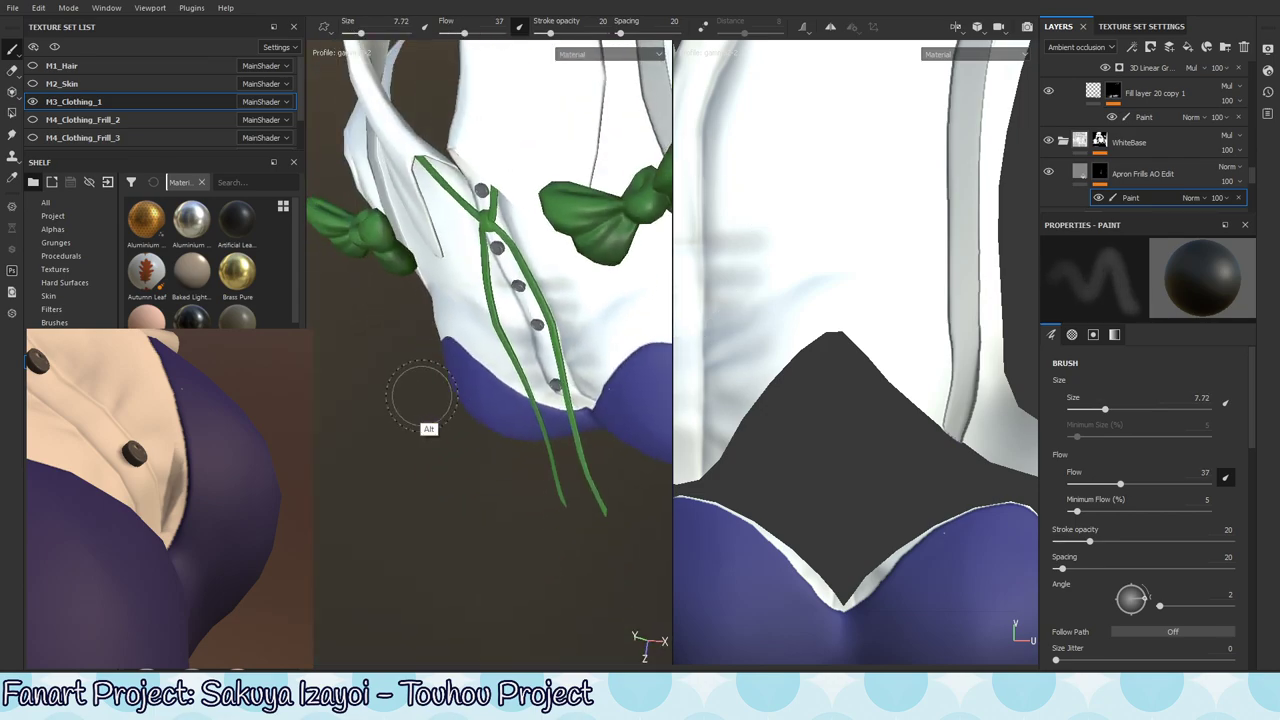
mouse_move(600, 260)
left_mouse_down("alt")
mouse_move(625, 363)
mouse_move(541, 428)
left_mouse_up("alt")
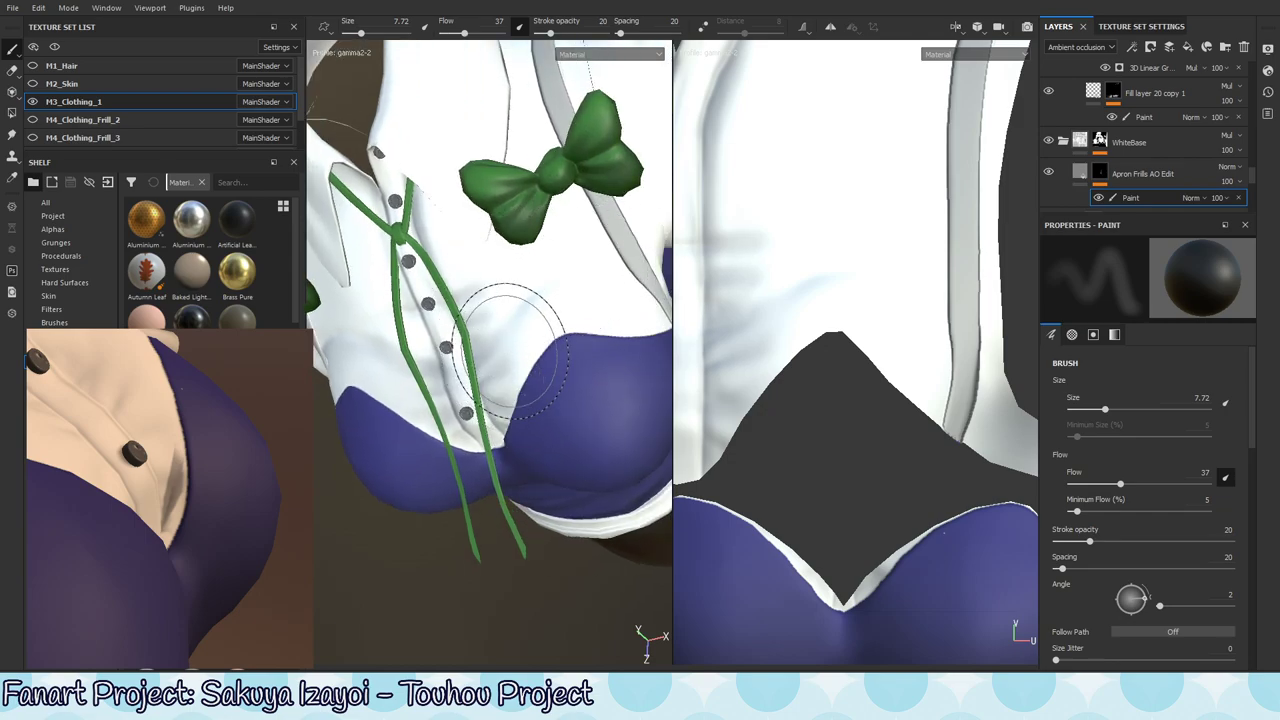
key("x")
mouse_move(530, 360)
left_mouse_down()
mouse_move(606, 309)
mouse_move(503, 336)
left_mouse_up()
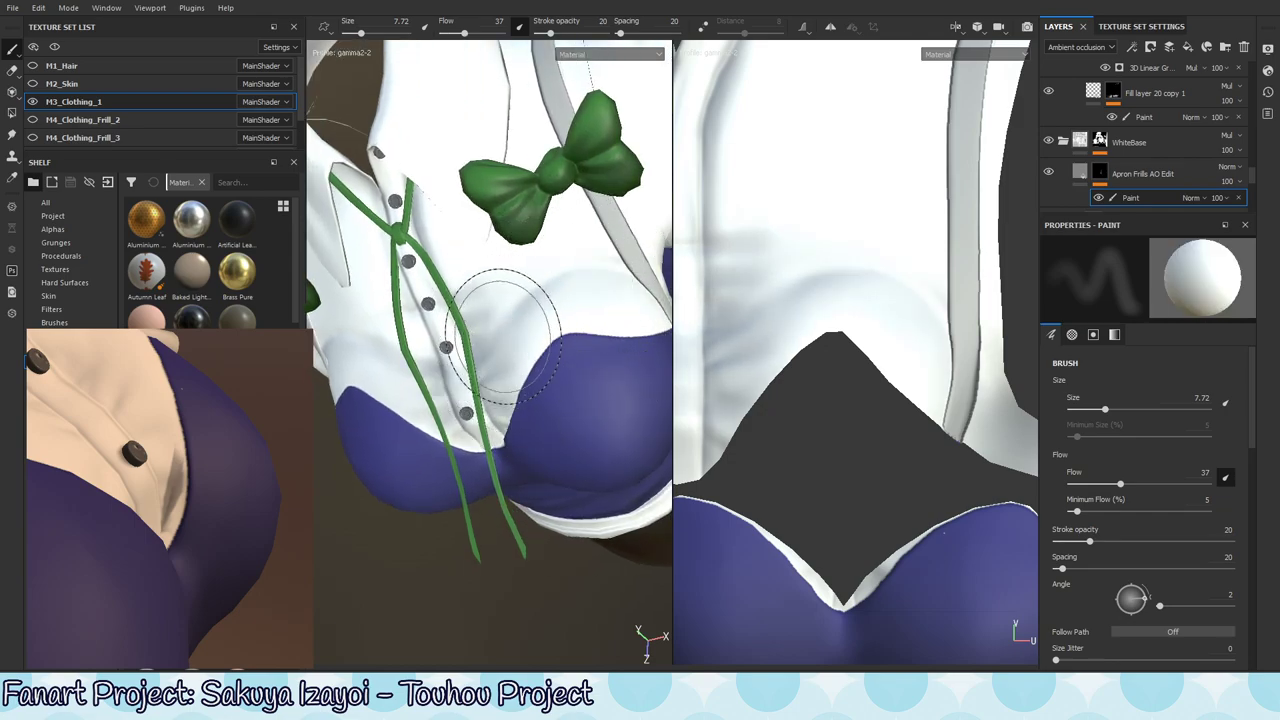
- Paint matching occlusion shading on the shirt above the other bodice cup and toward the strap
left_click_drag(592, 375, 575, 362, "alt")
left_click_drag(533, 410, 497, 340, "alt")
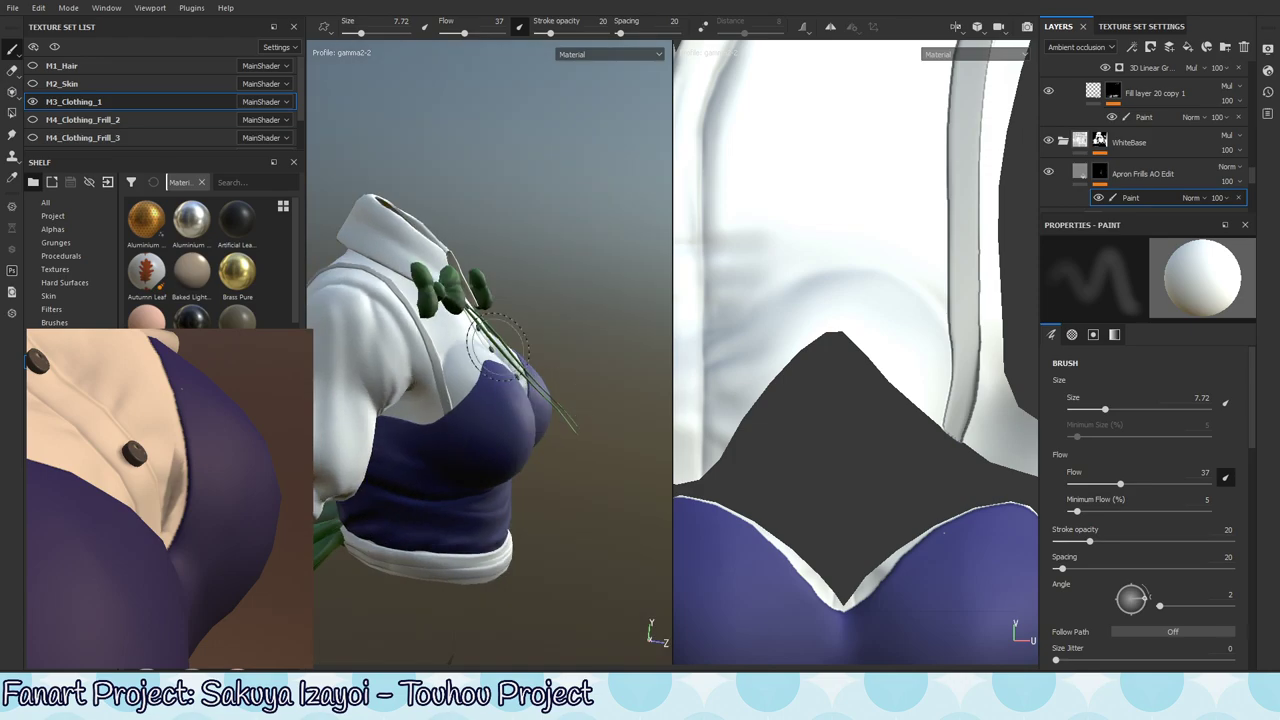
mouse_move(438, 471)
left_mouse_down("alt")
mouse_move(489, 434)
mouse_move(435, 478)
mouse_move(627, 416)
mouse_move(508, 485)
mouse_move(500, 472)
left_mouse_up("alt")
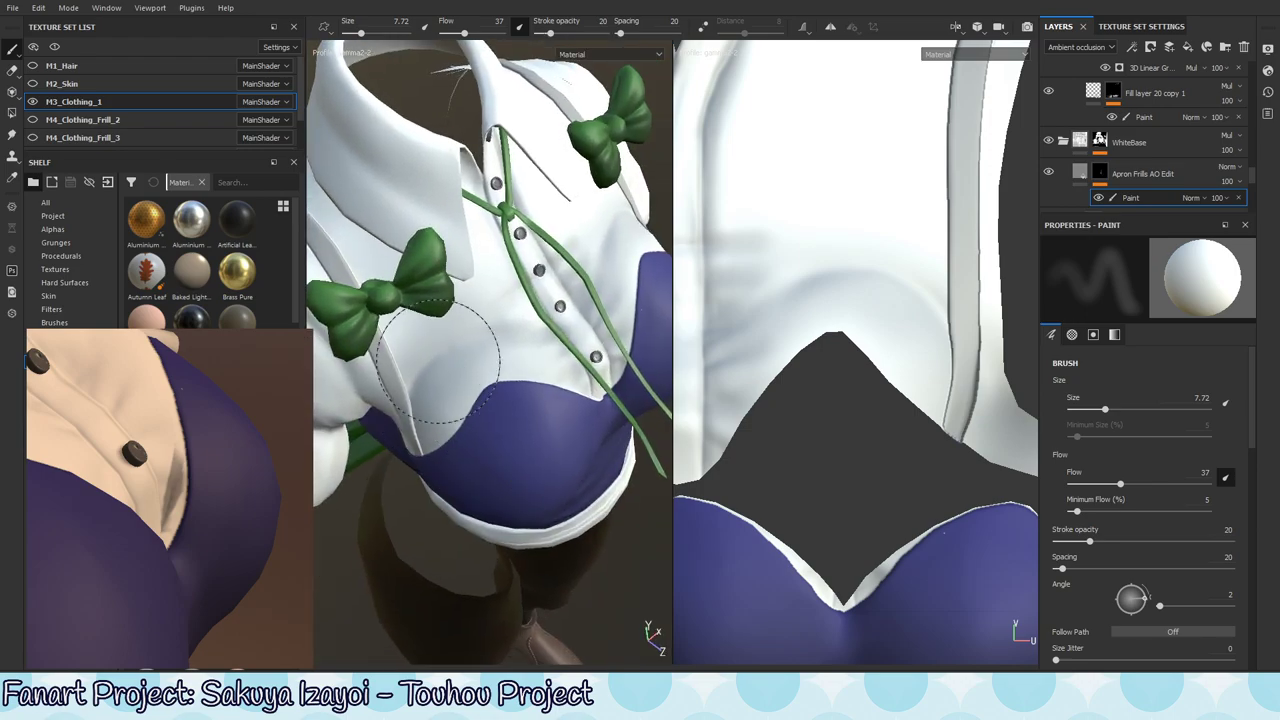
mouse_move(420, 400)
left_mouse_down("alt")
mouse_move(557, 416)
mouse_move(483, 470)
mouse_move(520, 350)
mouse_move(537, 354)
mouse_move(509, 420)
left_mouse_up("alt")
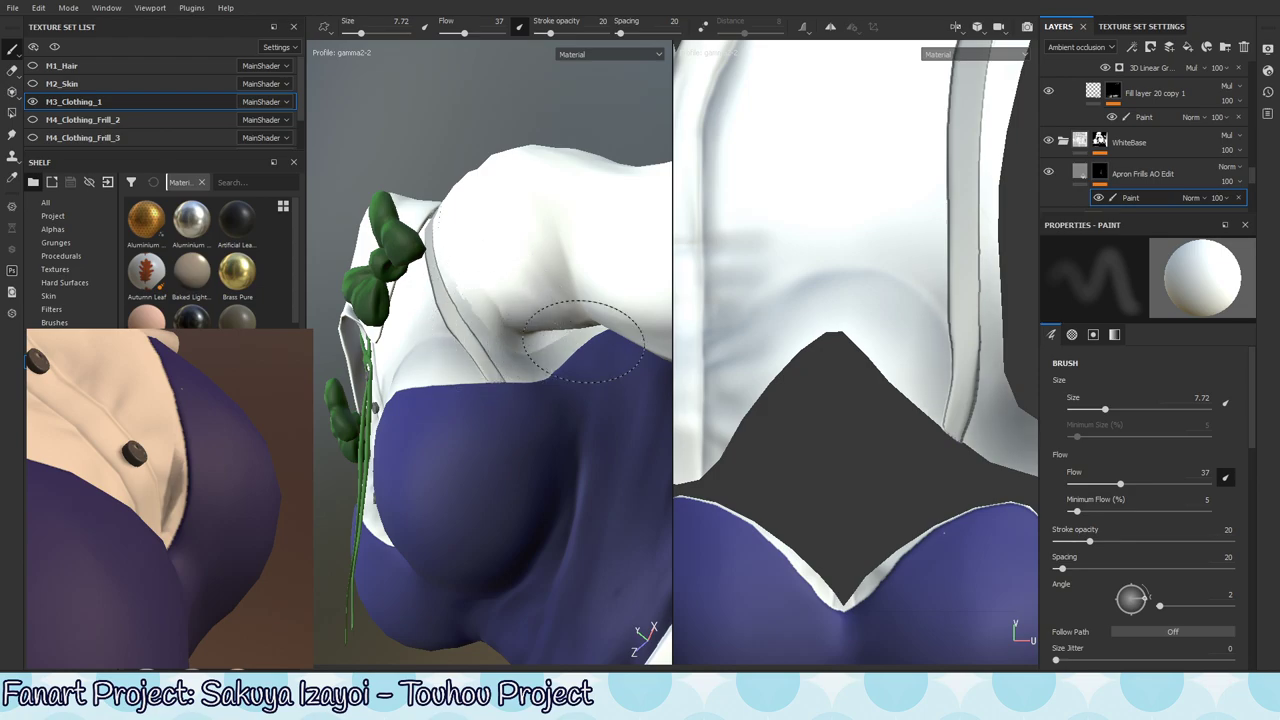
- Try shading the shirt's side panel under the arm, framing the back and side pieces in the UV layout
right_click_drag(931, 247, 440, 478, "alt")
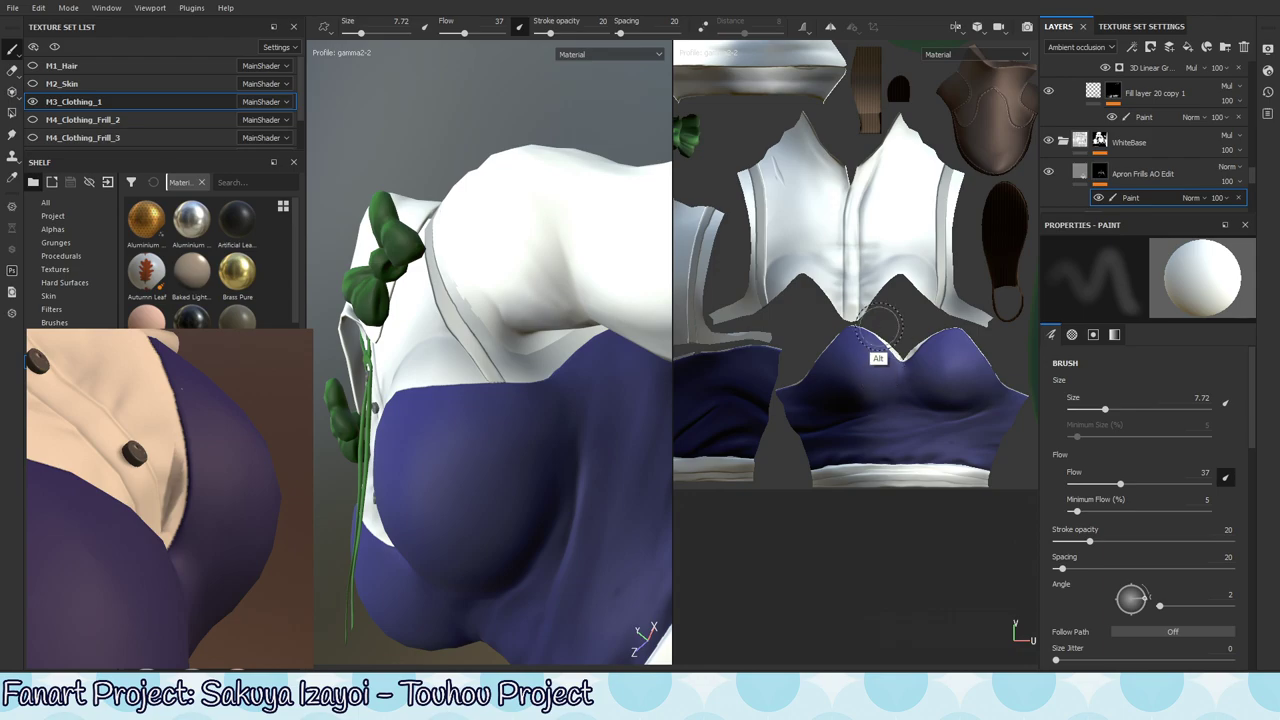
middle_click_drag(719, 378, 877, 330, "alt")
mouse_move(533, 441)
left_mouse_down("alt")
mouse_move(523, 454)
mouse_move(589, 454)
mouse_move(580, 419)
mouse_move(560, 423)
left_mouse_up("alt")
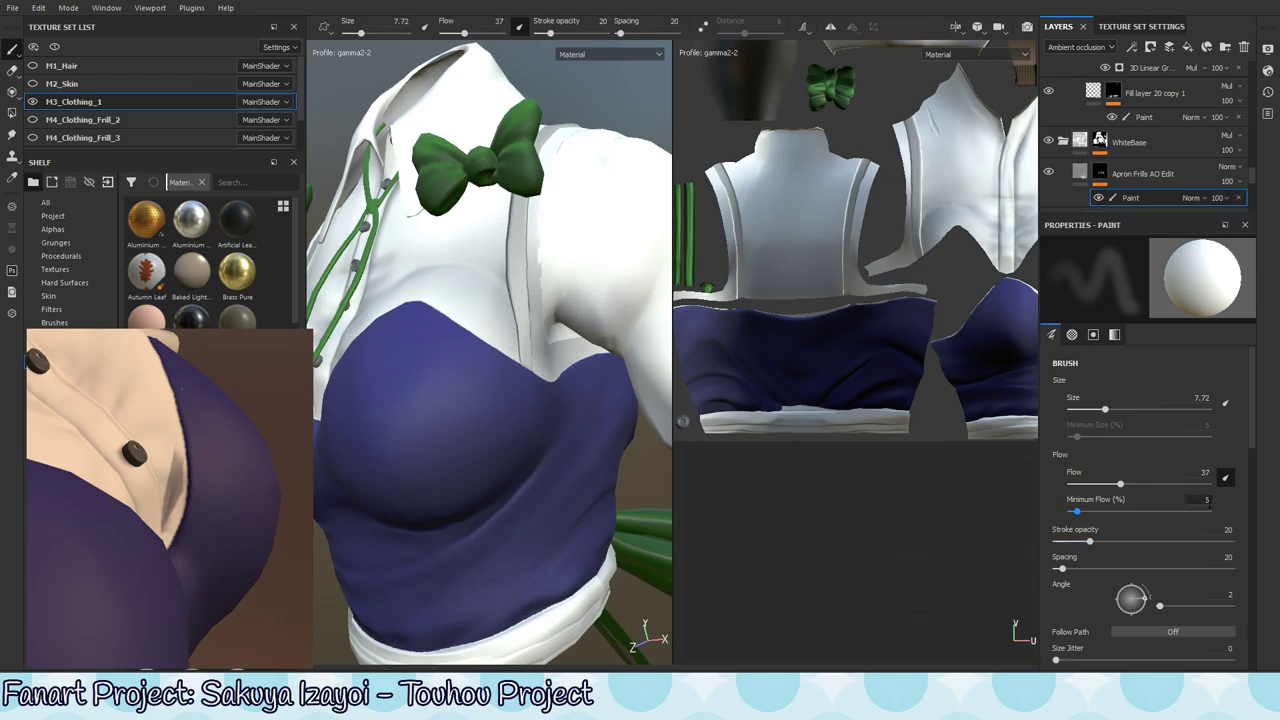
right_click_drag(957, 261, 920, 332, "alt")
scroll(920, 332, "up", 4)
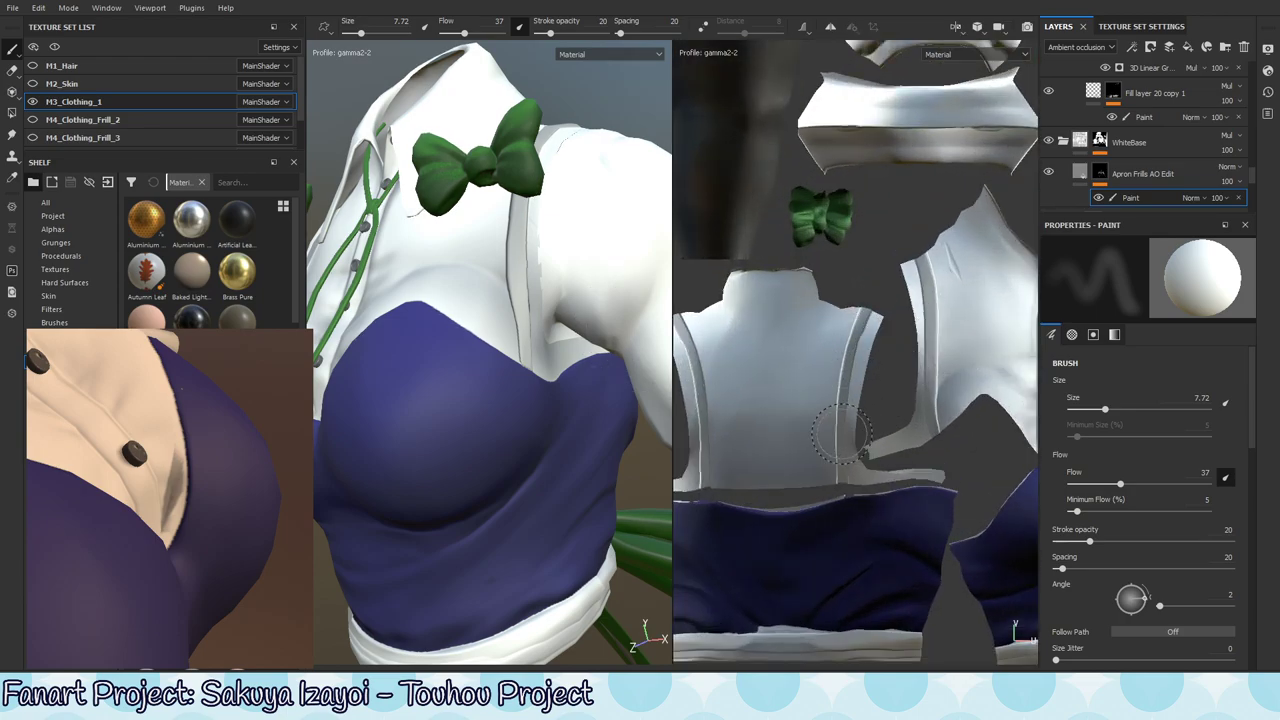
- Undo the last few occlusion strokes around the shirt's side
key("ctrl")
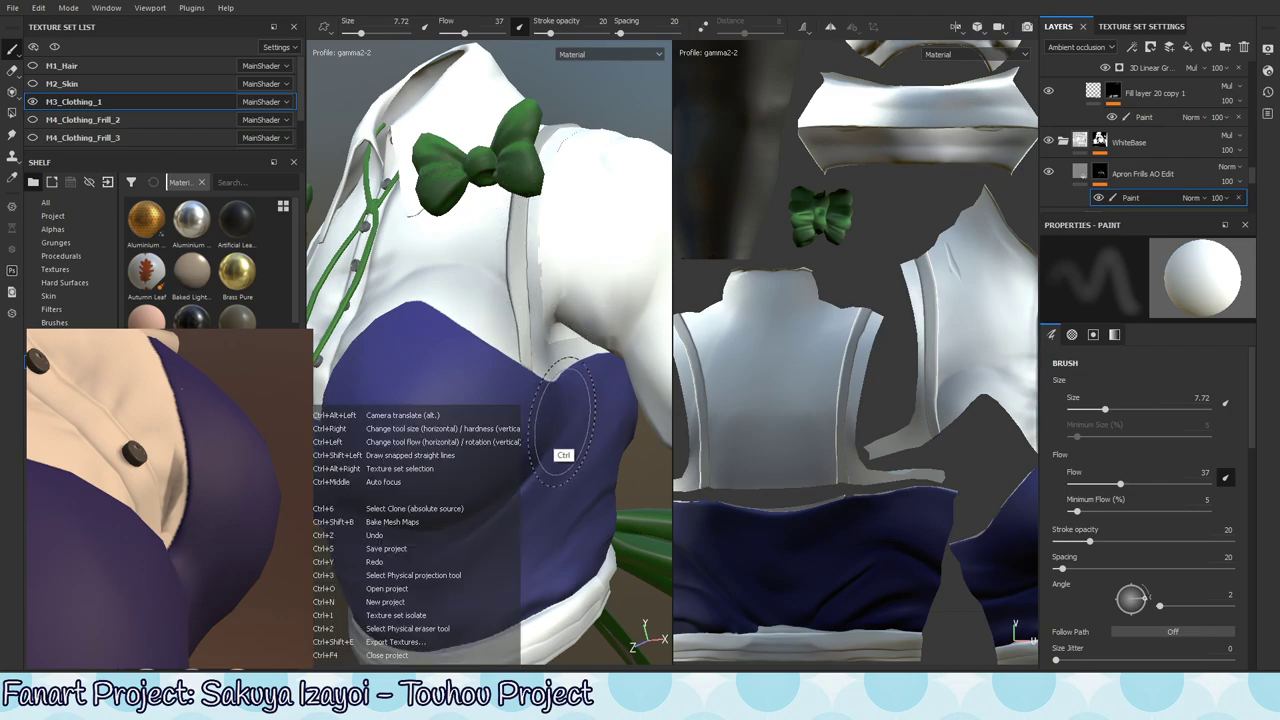
left_click_drag(530, 298, 589, 312, "alt")
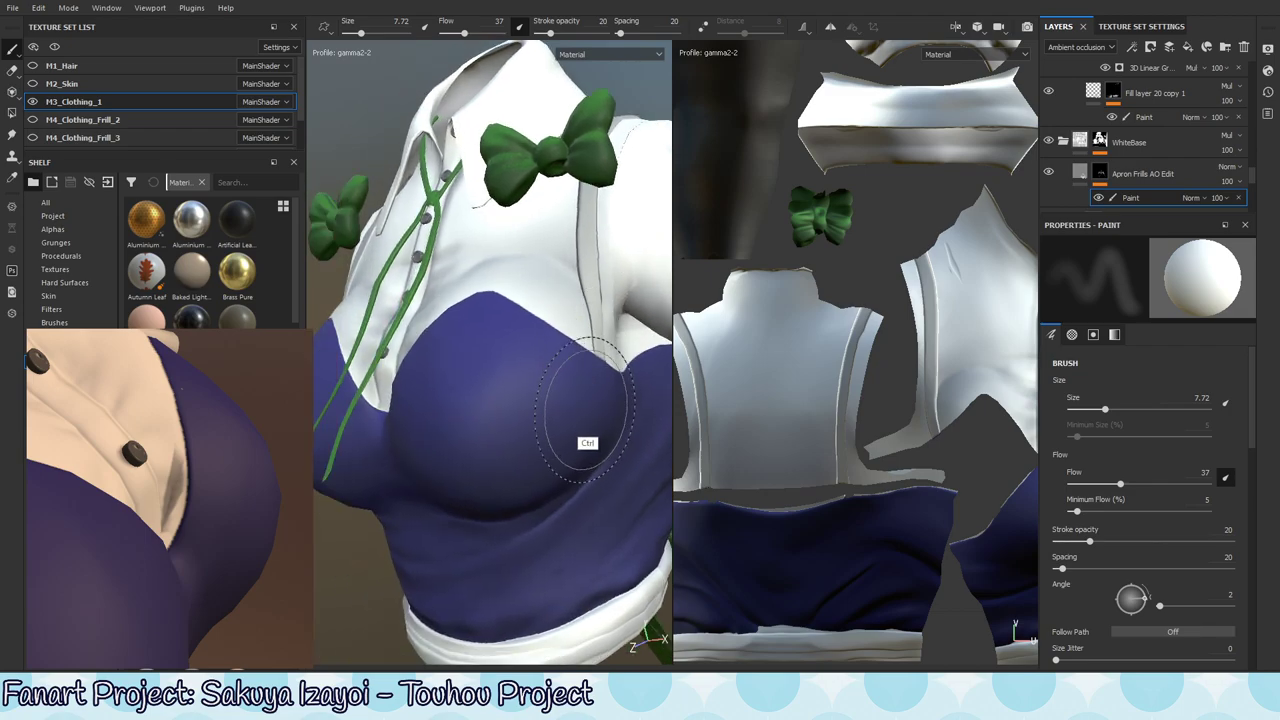
key("ctrl")
key("ctrl+z")
key("ctrl+z")
key("ctrl+z")
key("ctrl+z")
key("ctrl+z")
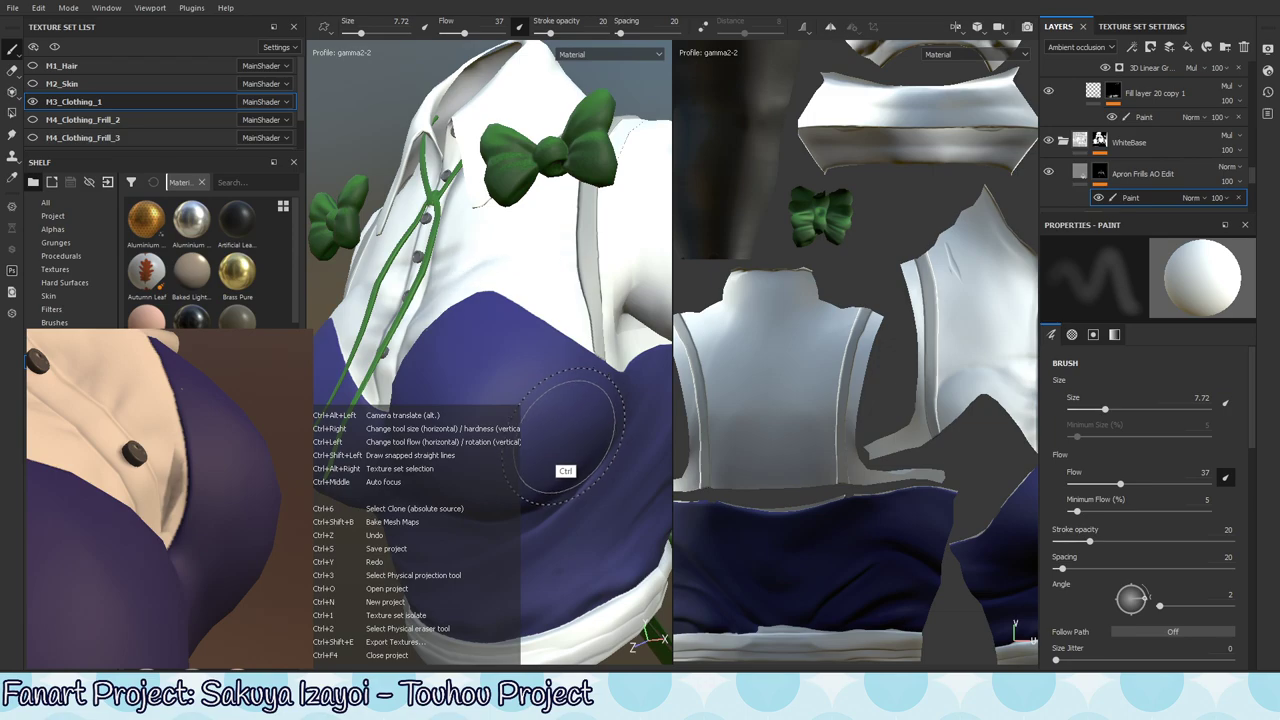
- Turn on symmetry and paint occlusion under the arms where the sleeve, strap and bodice edge meet the shirt
right_click_drag(600, 335, 423, 443, "alt")
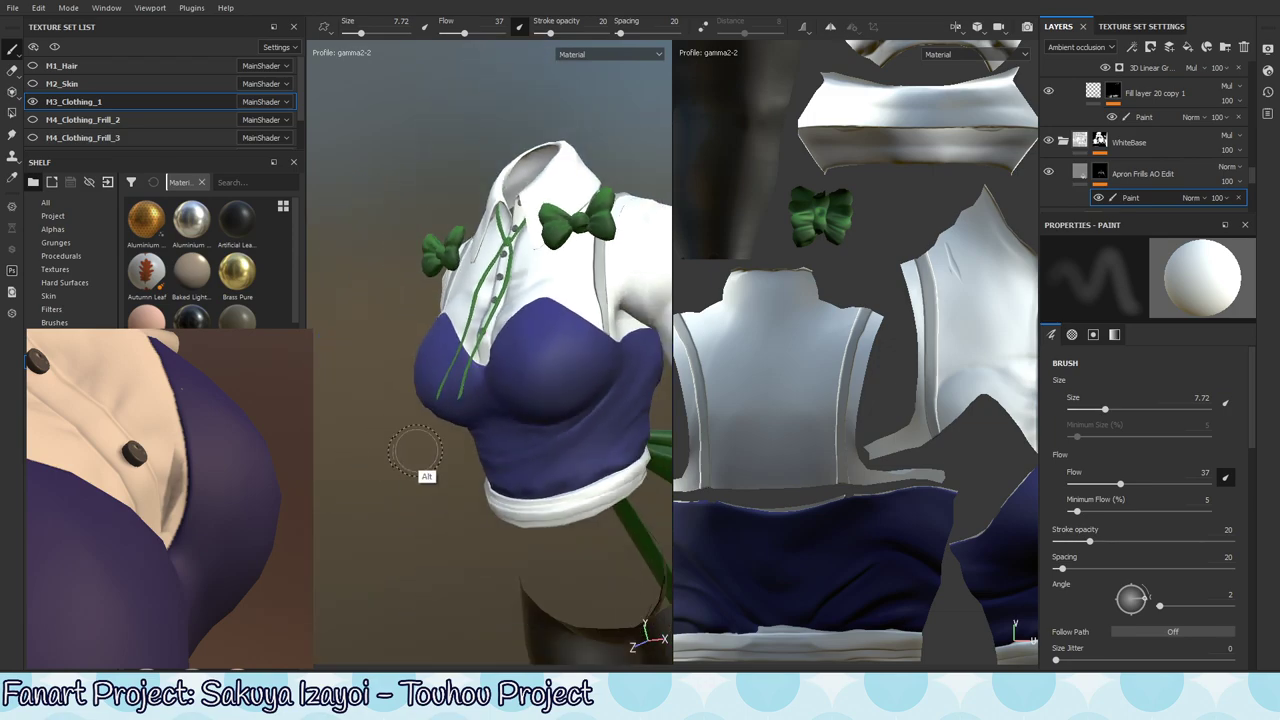
mouse_move(632, 283)
left_mouse_down("alt")
mouse_move(468, 389)
mouse_move(450, 384)
left_mouse_up("alt")
mouse_move(600, 262)
left_mouse_down("alt")
mouse_move(480, 354)
mouse_move(547, 340)
left_mouse_up("alt")
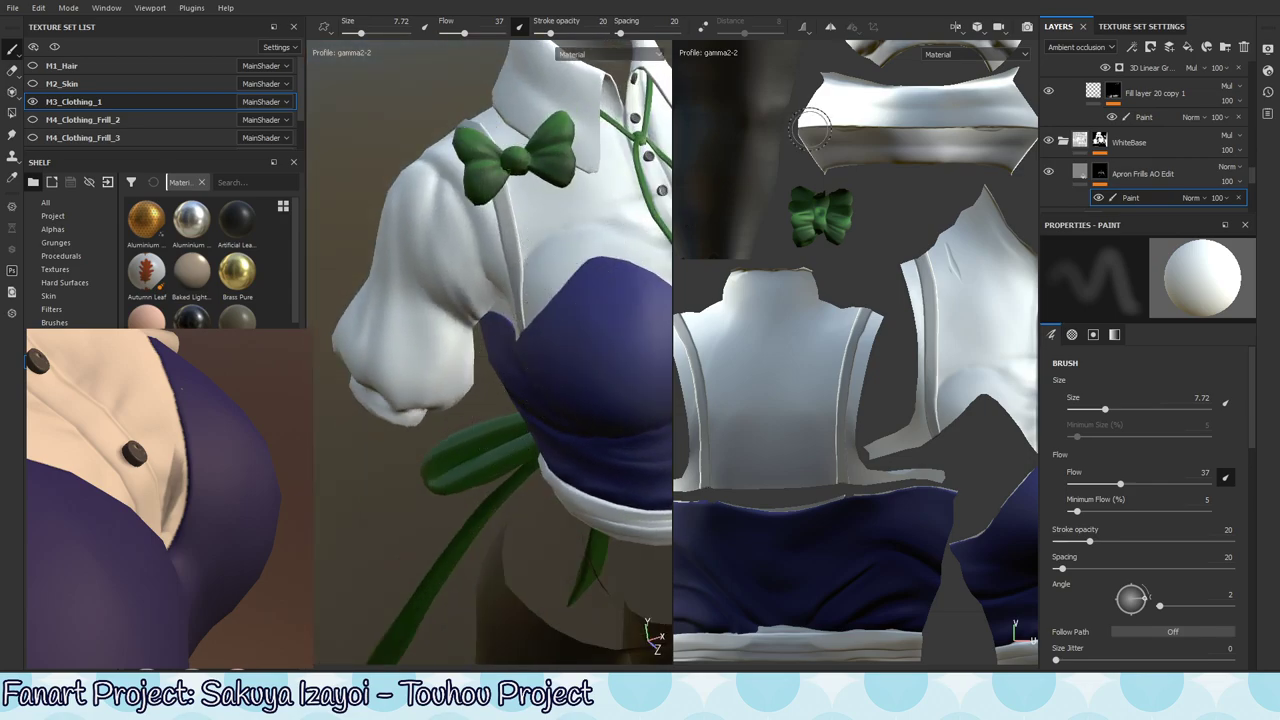
left_click(830, 27)
key("ctrl")
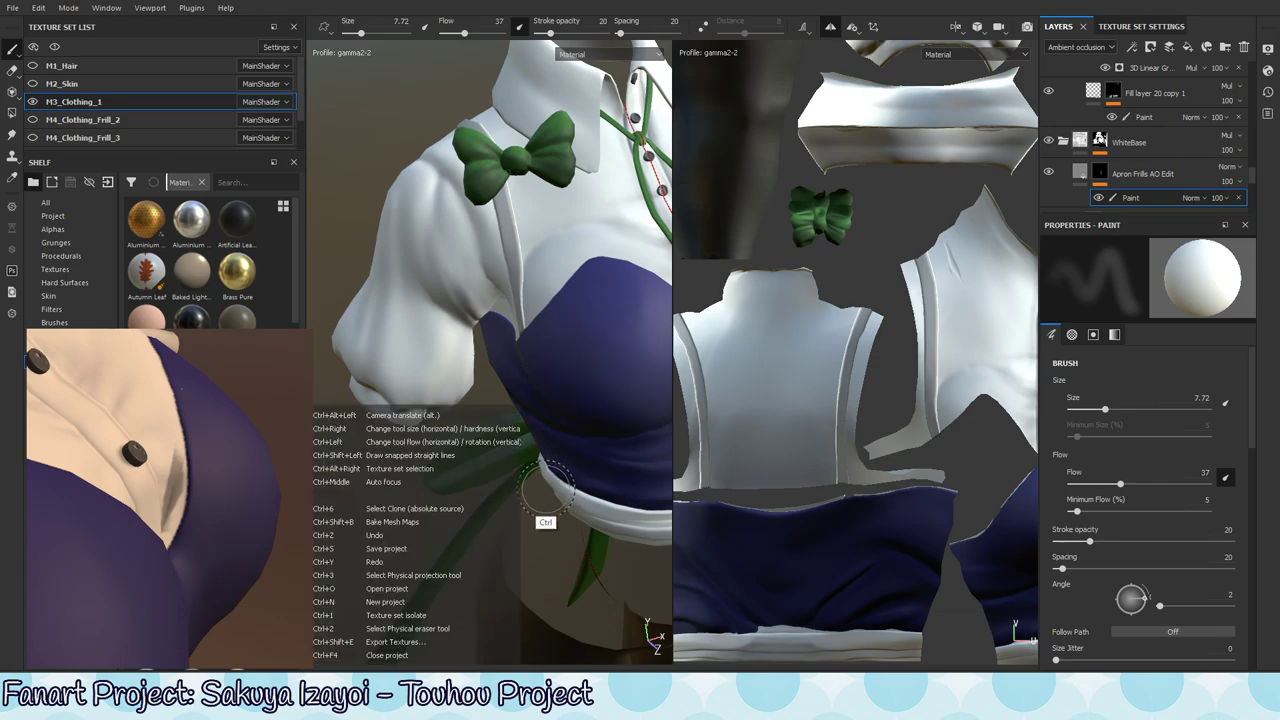
key("alt")
mouse_move(545, 490)
left_mouse_down("alt")
mouse_move(580, 370)
mouse_move(488, 330)
left_mouse_up("alt")
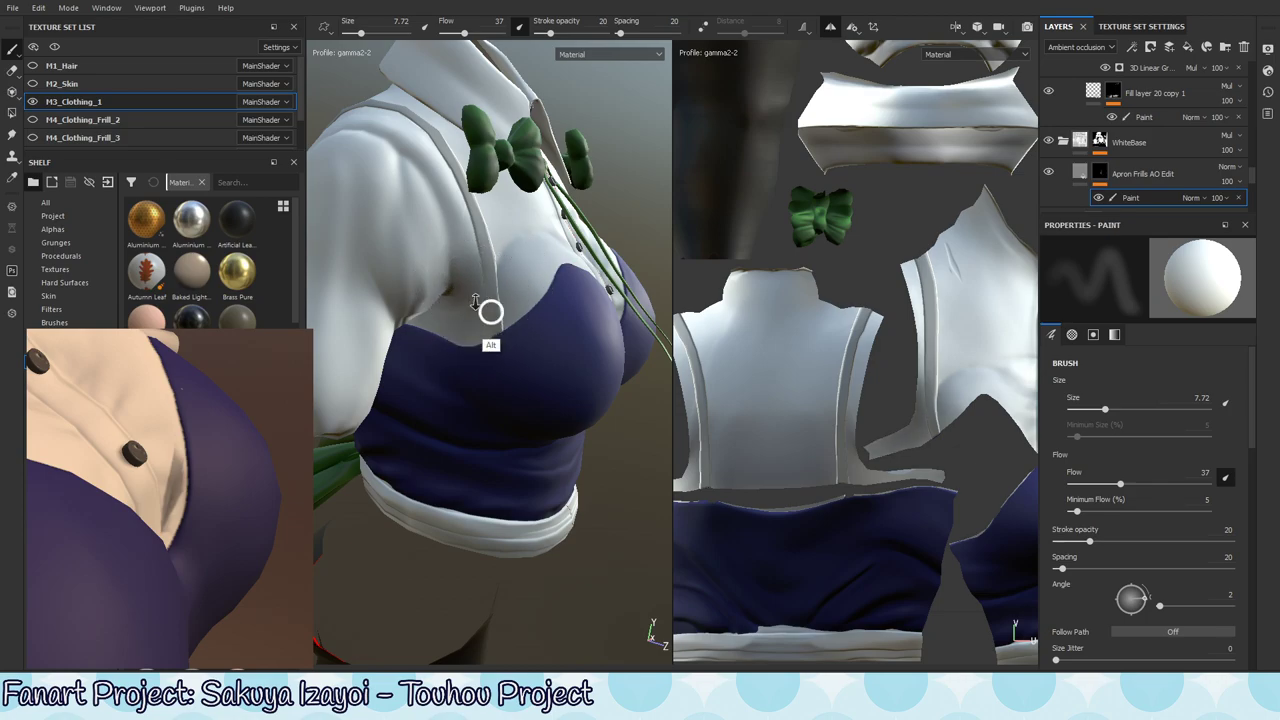
right_click_drag(476, 302, 489, 309, "alt")
mouse_move(489, 309)
left_mouse_down("alt")
mouse_move(471, 266)
mouse_move(500, 243)
mouse_move(470, 323)
mouse_move(446, 327)
left_mouse_up("alt")
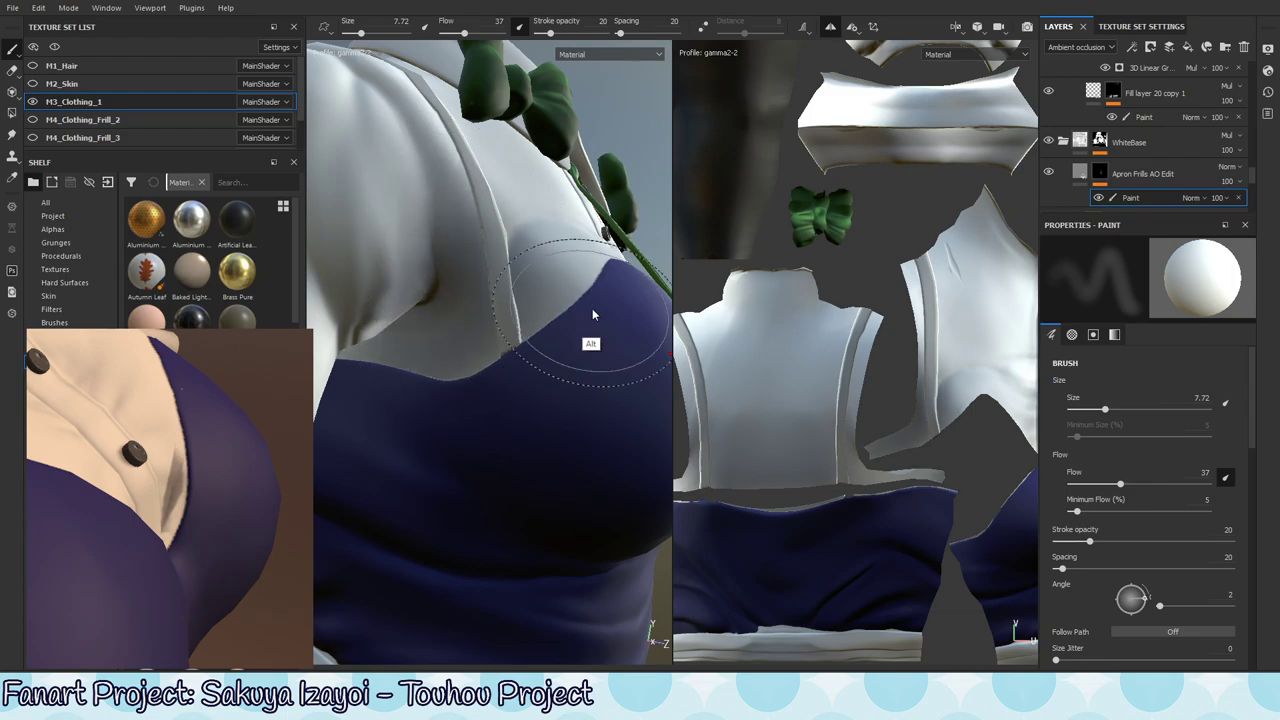
left_click_drag(591, 311, 530, 303, "alt")
right_click_drag(530, 303, 361, 395, "alt")
left_click_drag(376, 391, 507, 294, "alt")
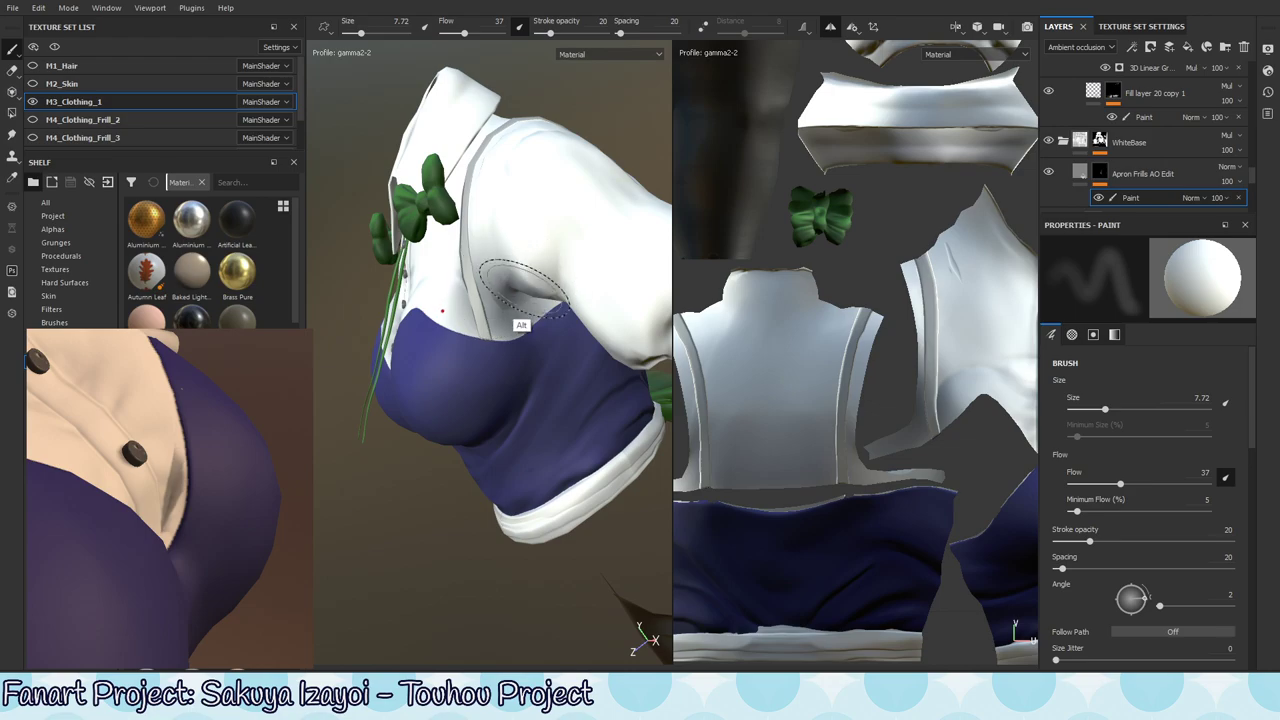
- Examine the shading on the chest, armpits and puffed sleeves from the front, sides and close up
middle_click_drag(515, 416, 523, 438, "alt")
mouse_move(523, 437)
left_mouse_down("alt")
mouse_move(589, 400)
mouse_move(557, 383)
mouse_move(394, 457)
mouse_move(526, 347)
mouse_move(494, 408)
mouse_move(490, 258)
left_mouse_up("alt")
left_click_drag(549, 338, 430, 325, "alt")
right_click_drag(566, 340, 567, 310, "alt")
left_click_drag(567, 309, 606, 408, "alt")
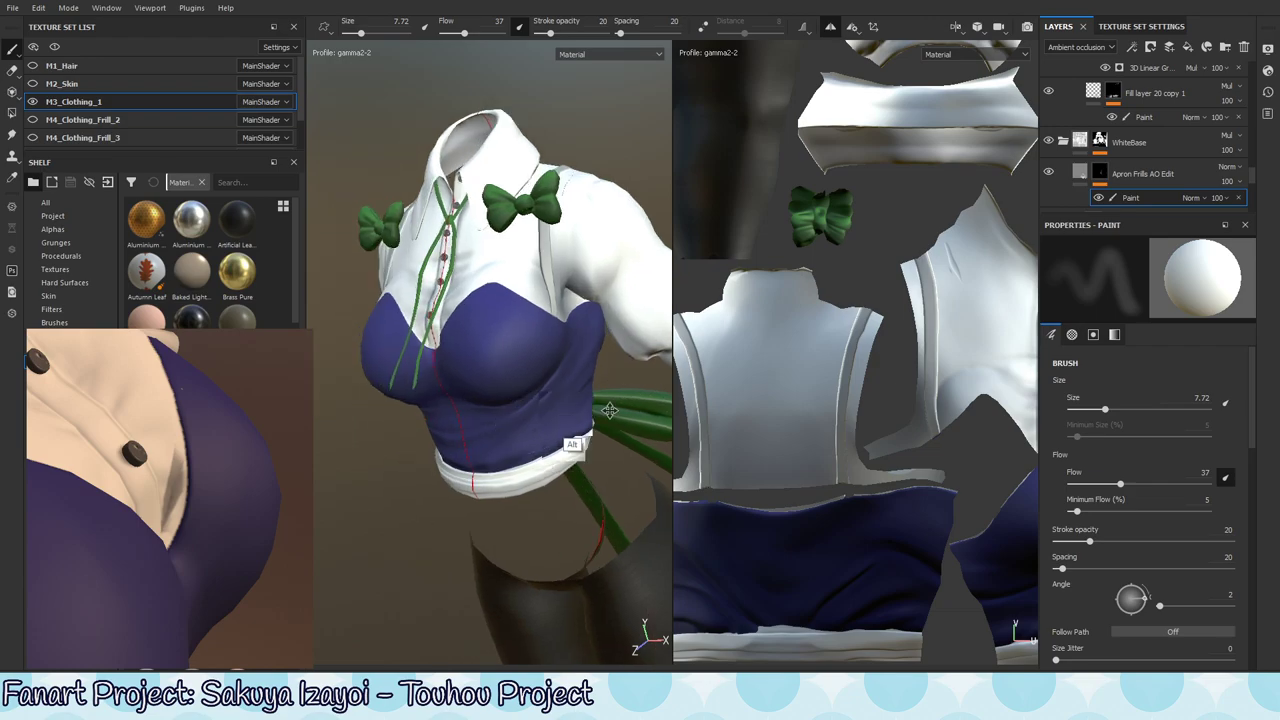
middle_click_drag(606, 408, 640, 398, "alt")
left_click_drag(517, 486, 569, 440, "alt")
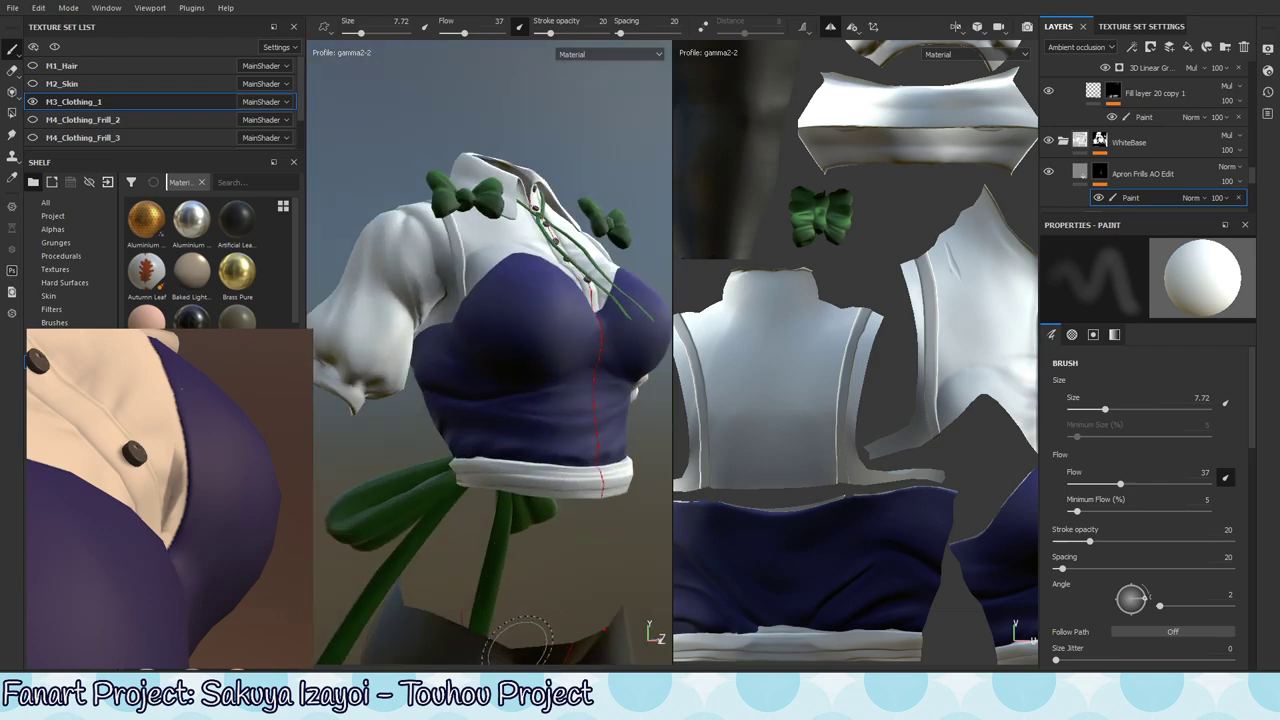
right_click_drag(460, 448, 734, 399, "alt")
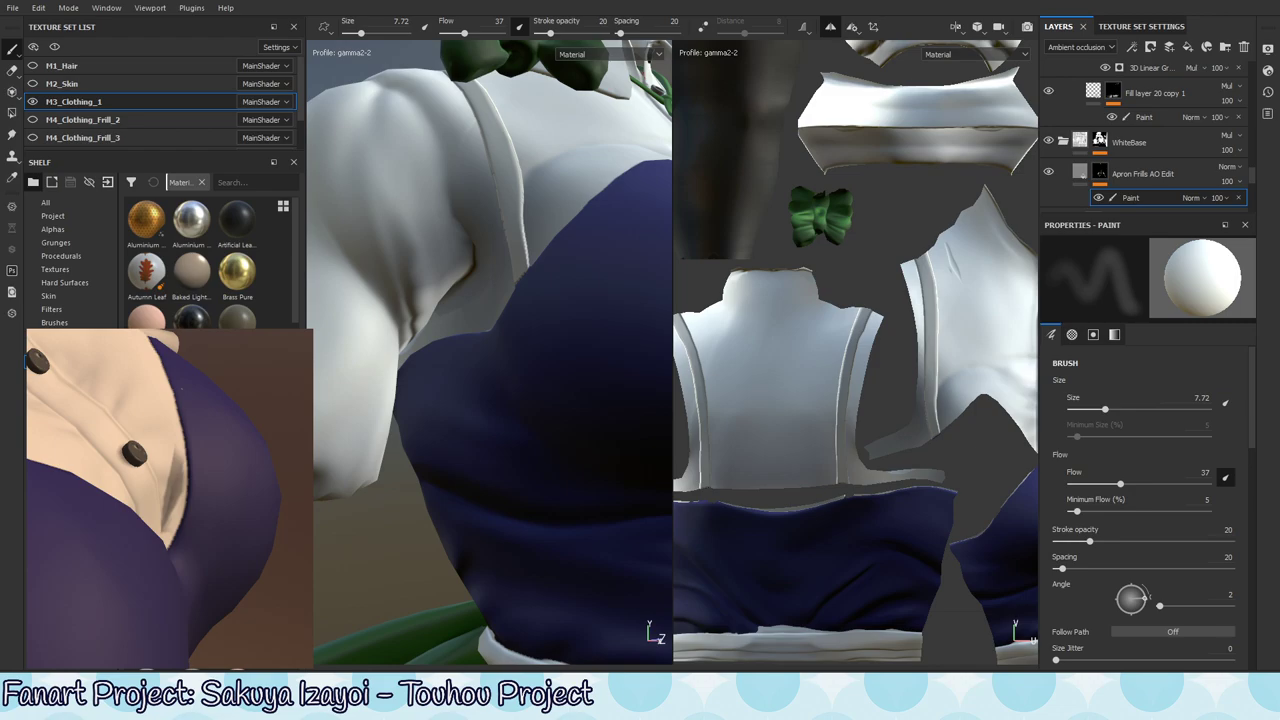
right_click_drag(570, 462, 580, 412, "alt")
middle_click_drag(580, 412, 509, 377, "alt")
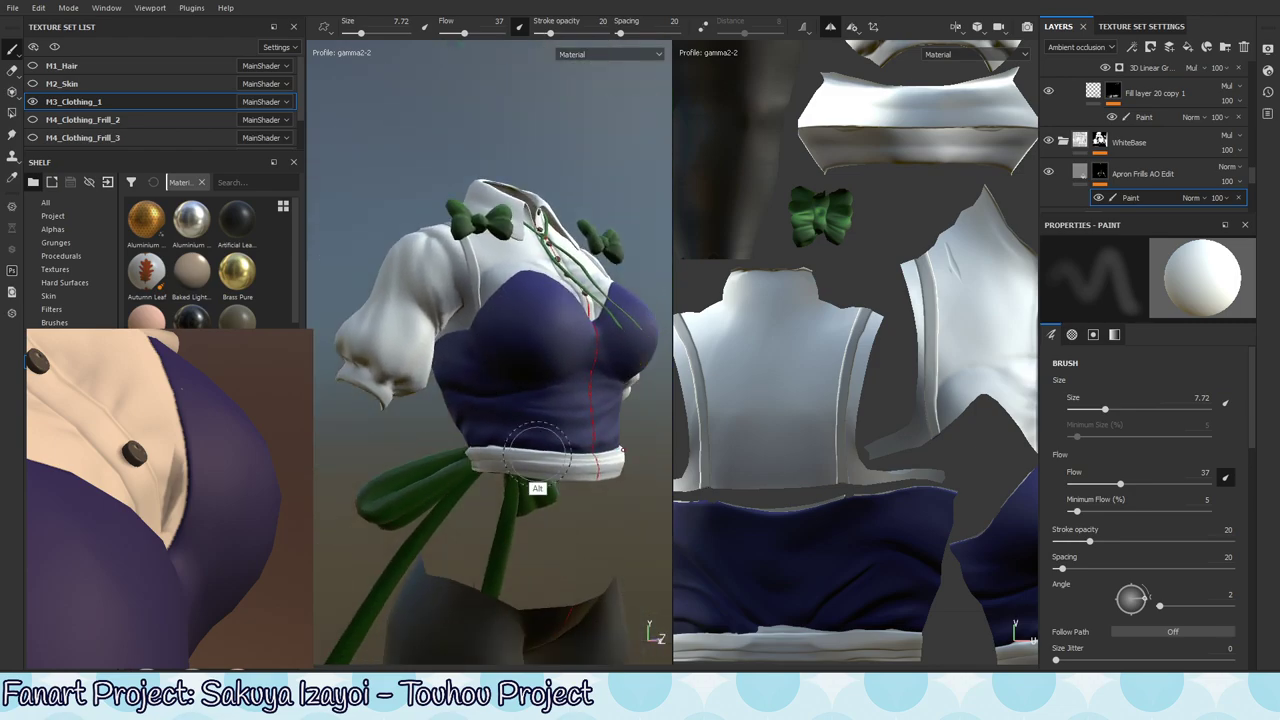
left_click_drag(535, 448, 557, 470, "alt")
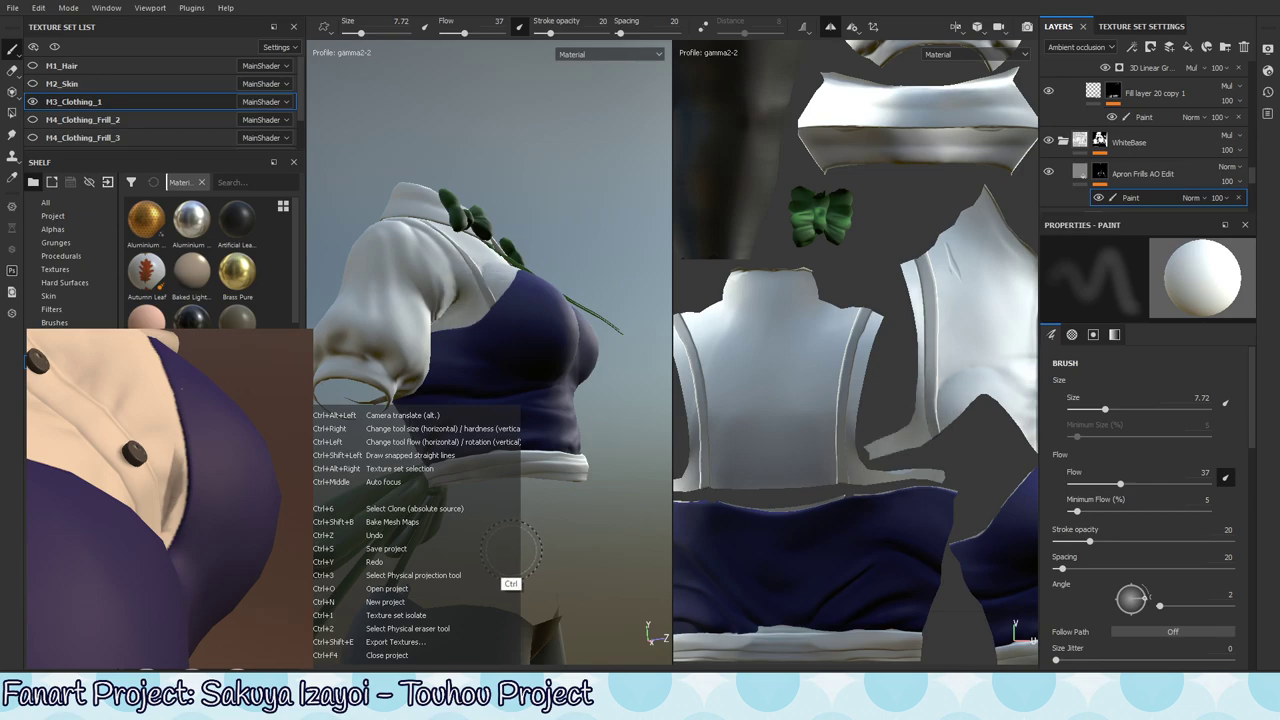
left_click_drag(540, 434, 529, 405, "alt")
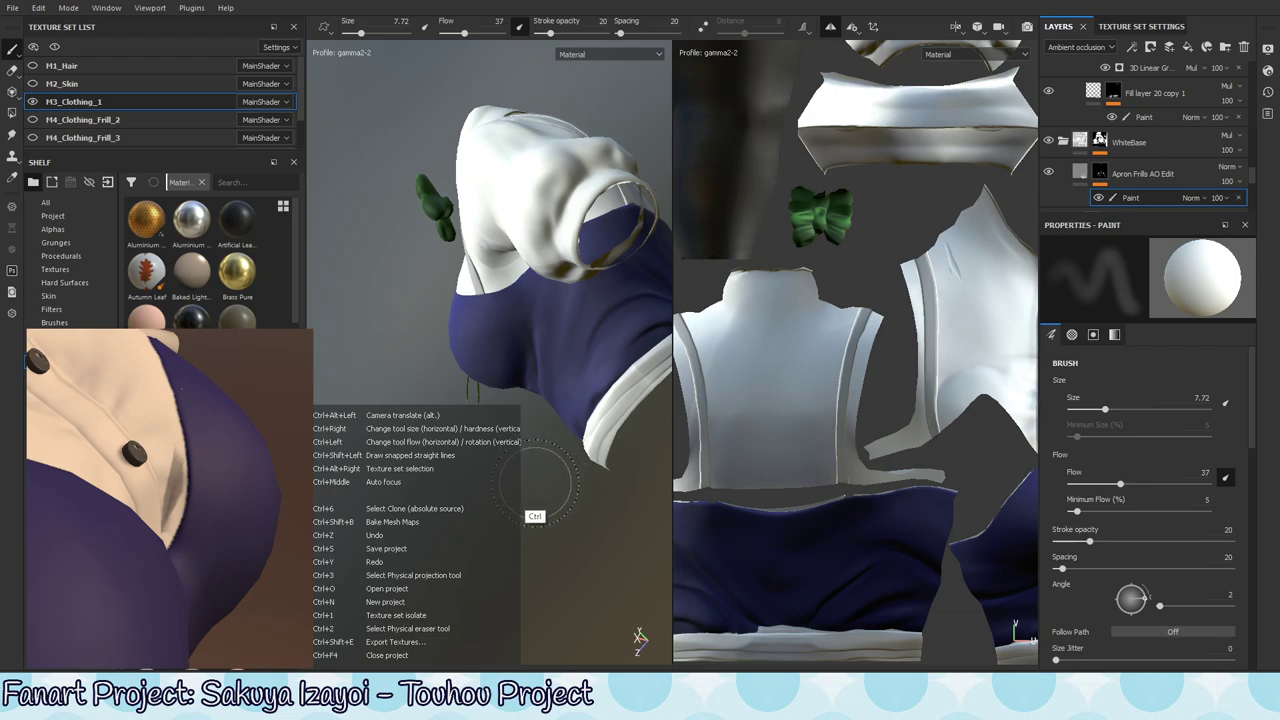
key("alt")
left_click_drag(537, 400, 539, 455, "alt")
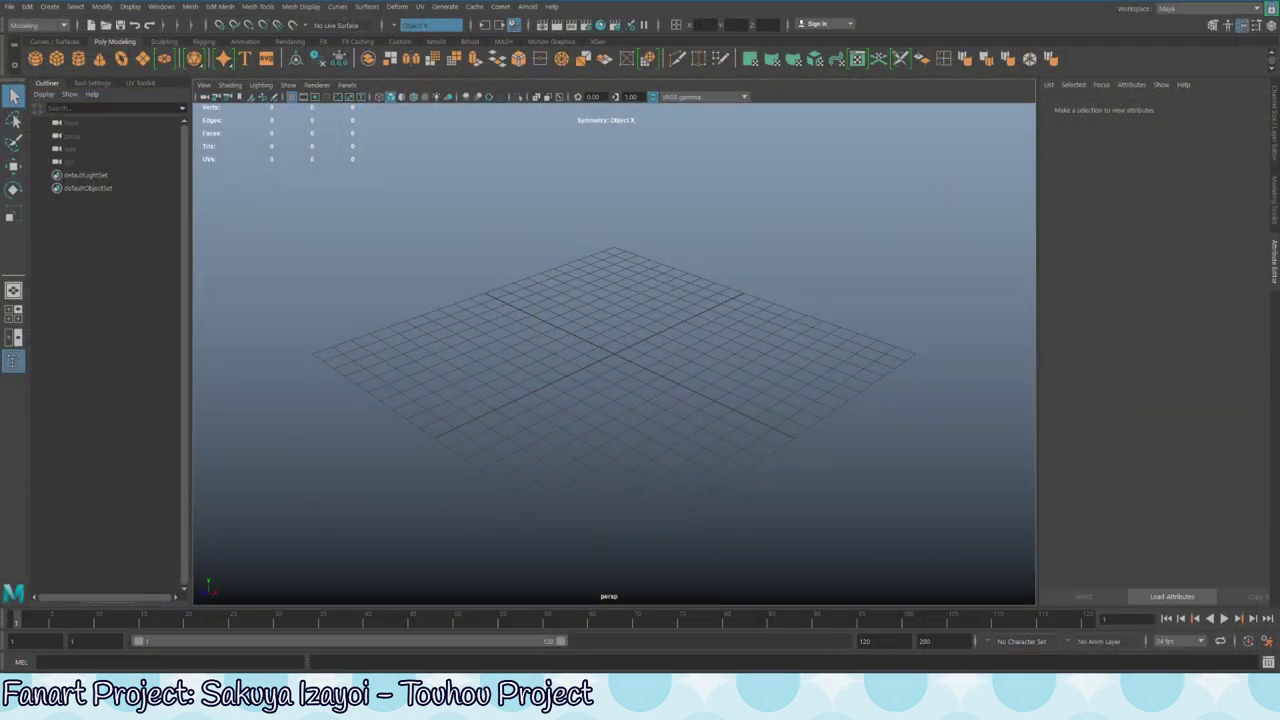
left_click(9, 7)
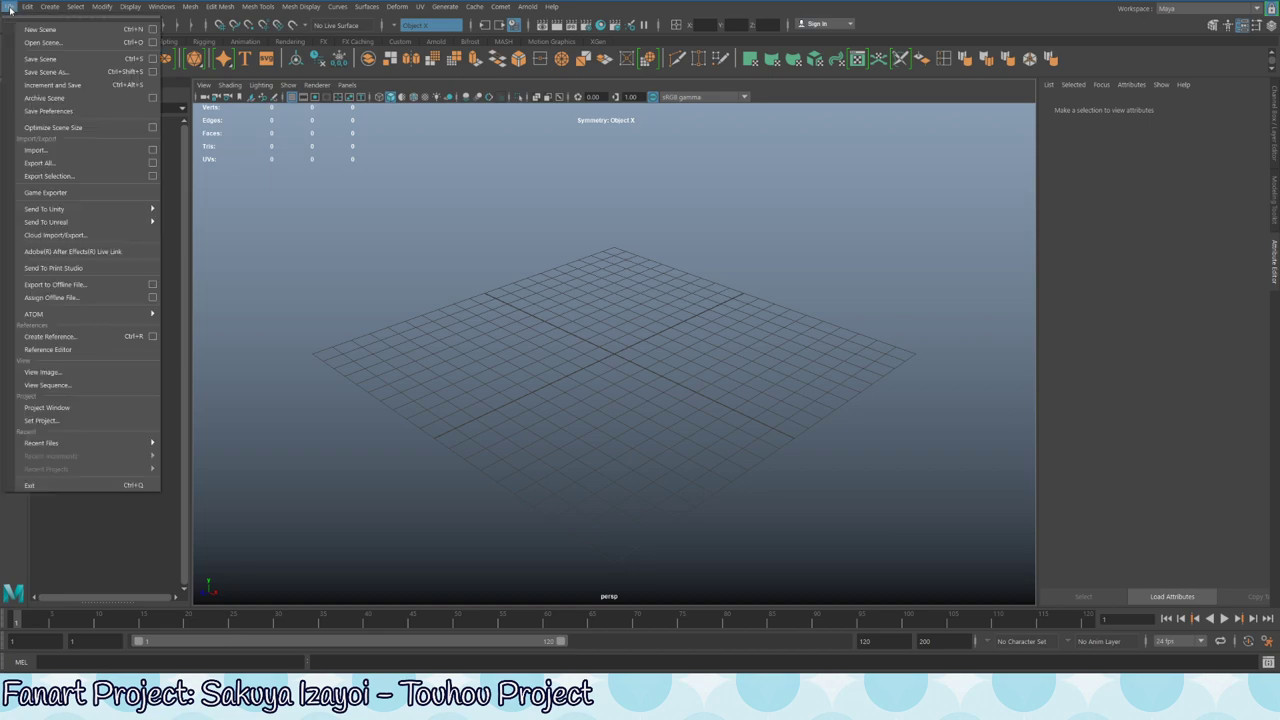
mouse_move(119, 449)
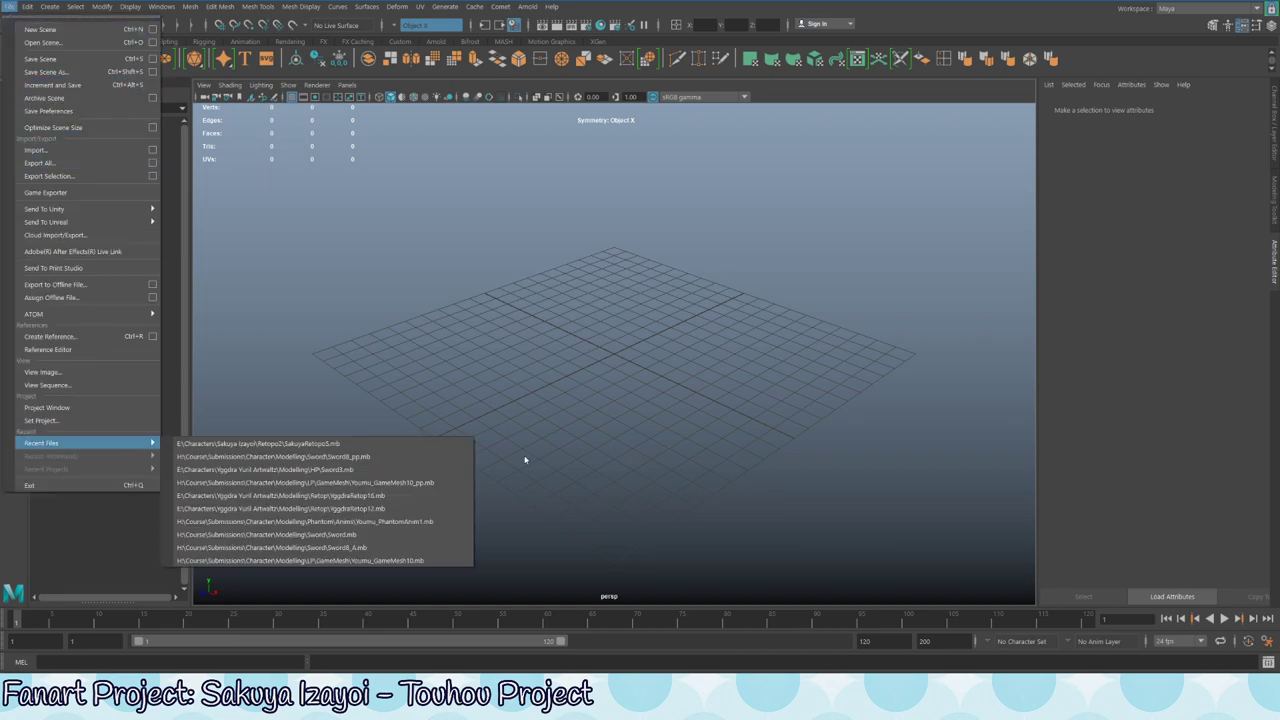
left_click(506, 398)
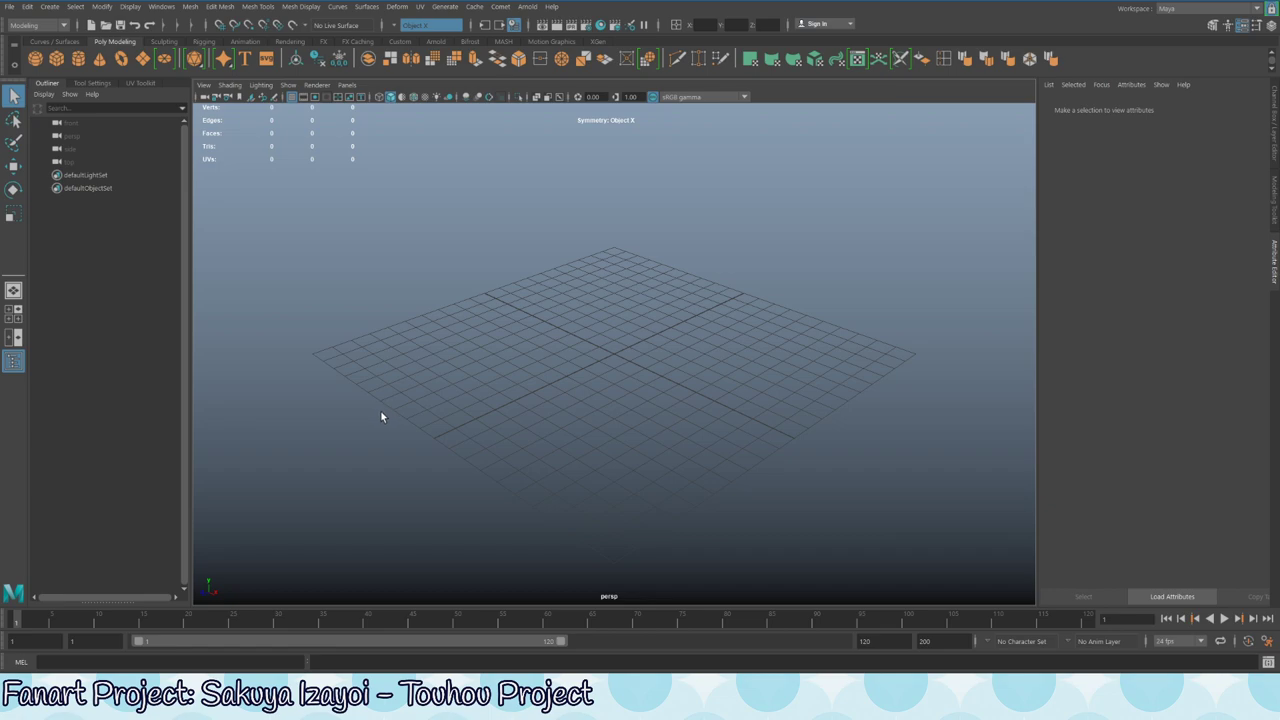
- Switch to Maya and open the scene containing the low-poly Sakuya character model
left_click(9, 7)
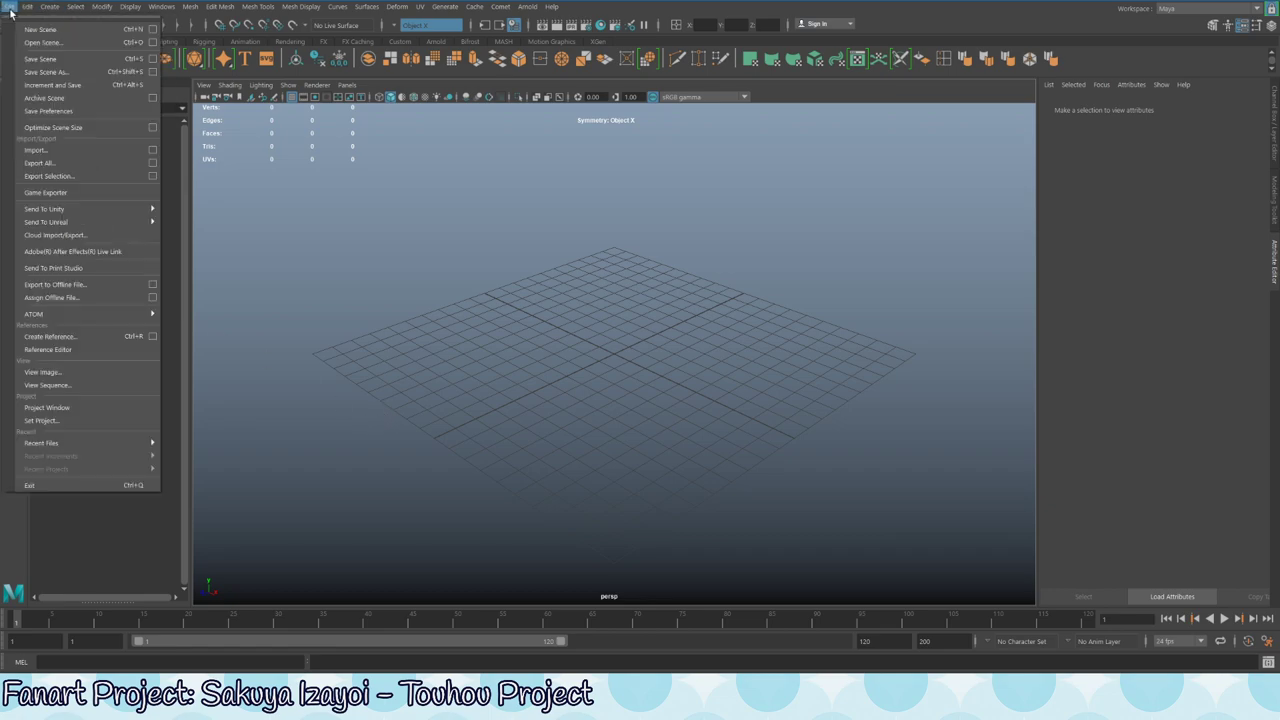
left_click(40, 43)
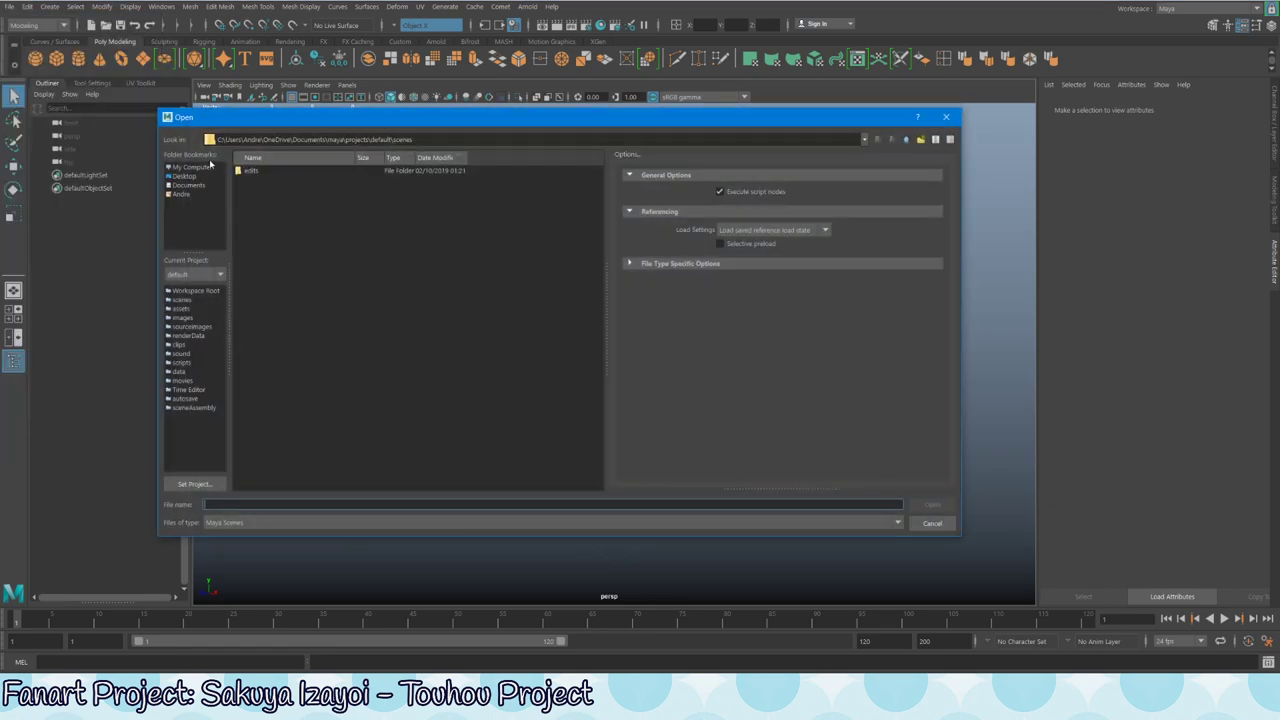
left_click(200, 167)
left_click(283, 203)
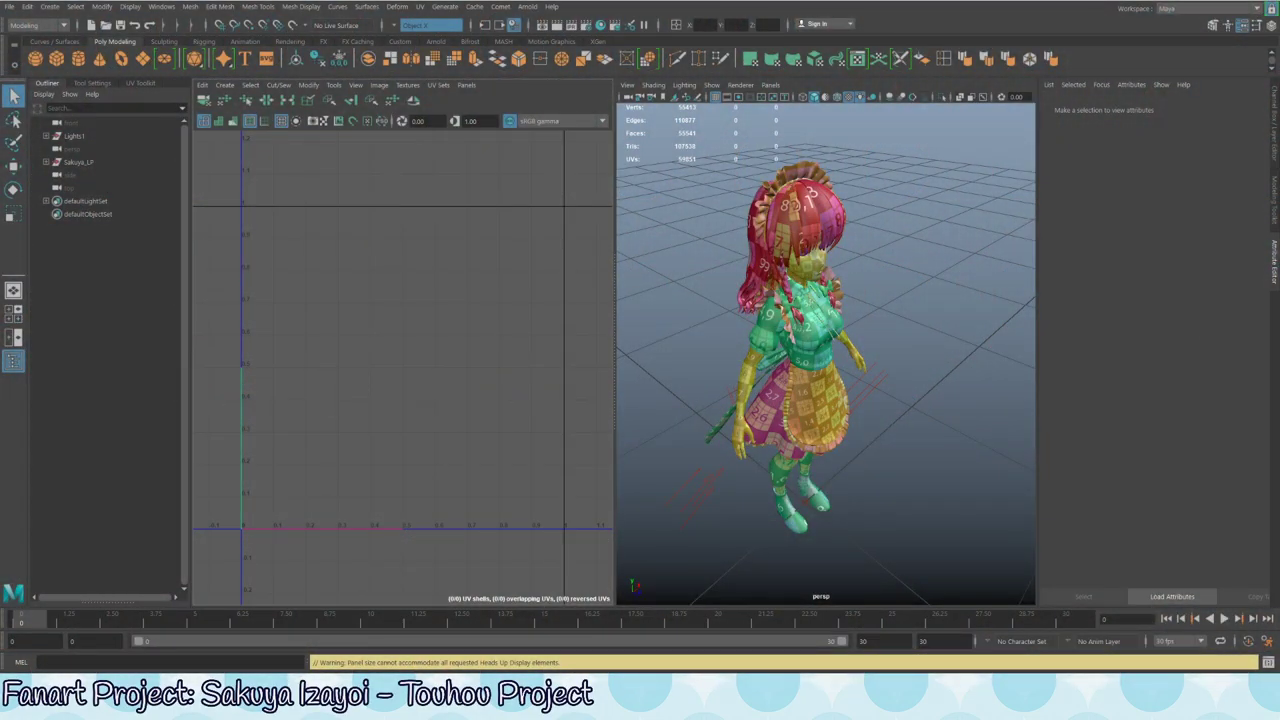
- Examine the checker-textured character's shirt, sleeves and hair in an enlarged perspective view from the front and side
left_click_drag(873, 351, 792, 372, "alt")
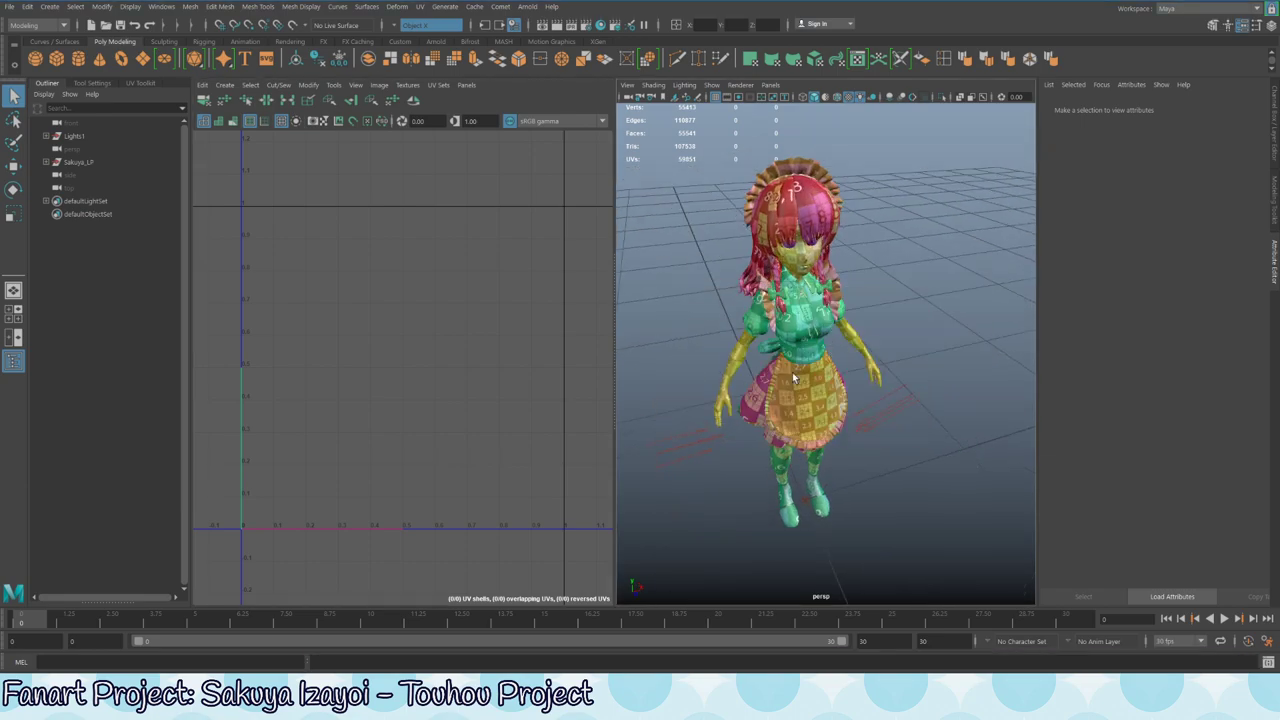
key("space")
right_click_drag(660, 394, 620, 392, "alt")
left_click_drag(620, 392, 543, 294, "alt")
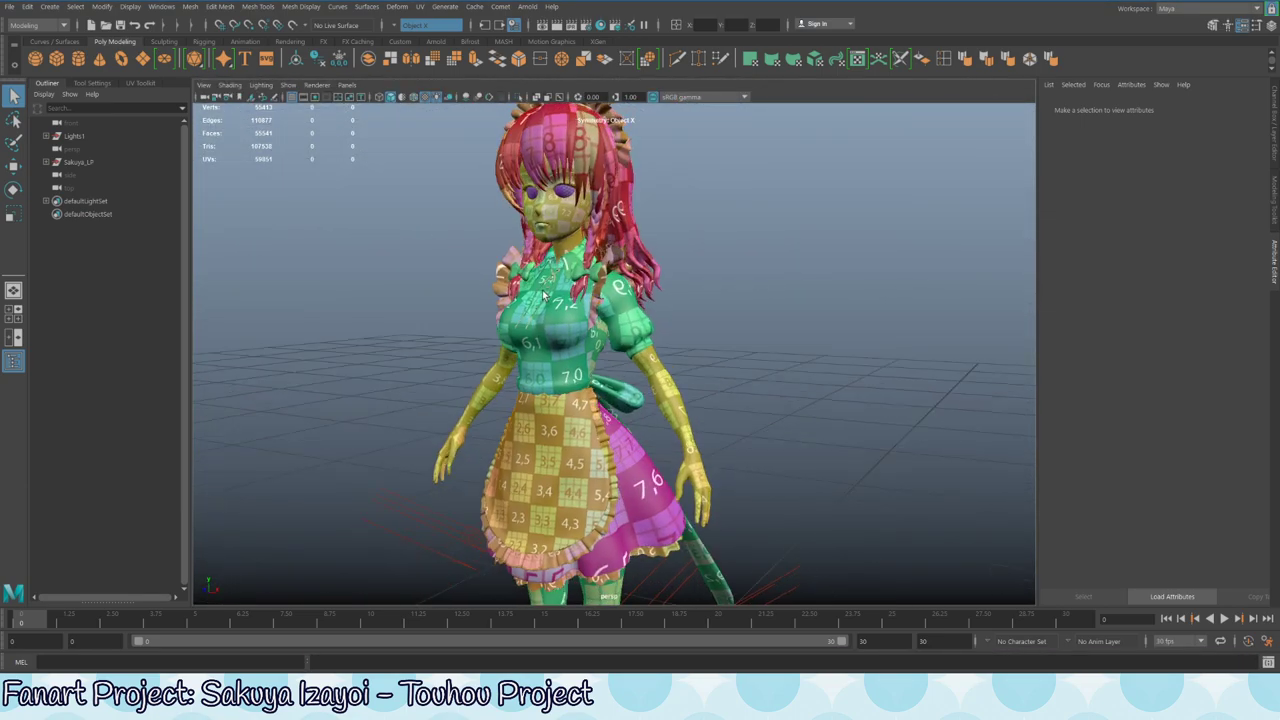
middle_click_drag(543, 294, 580, 440, "alt")
right_click_drag(580, 440, 783, 473, "alt")
left_click_drag(666, 350, 670, 442, "alt")
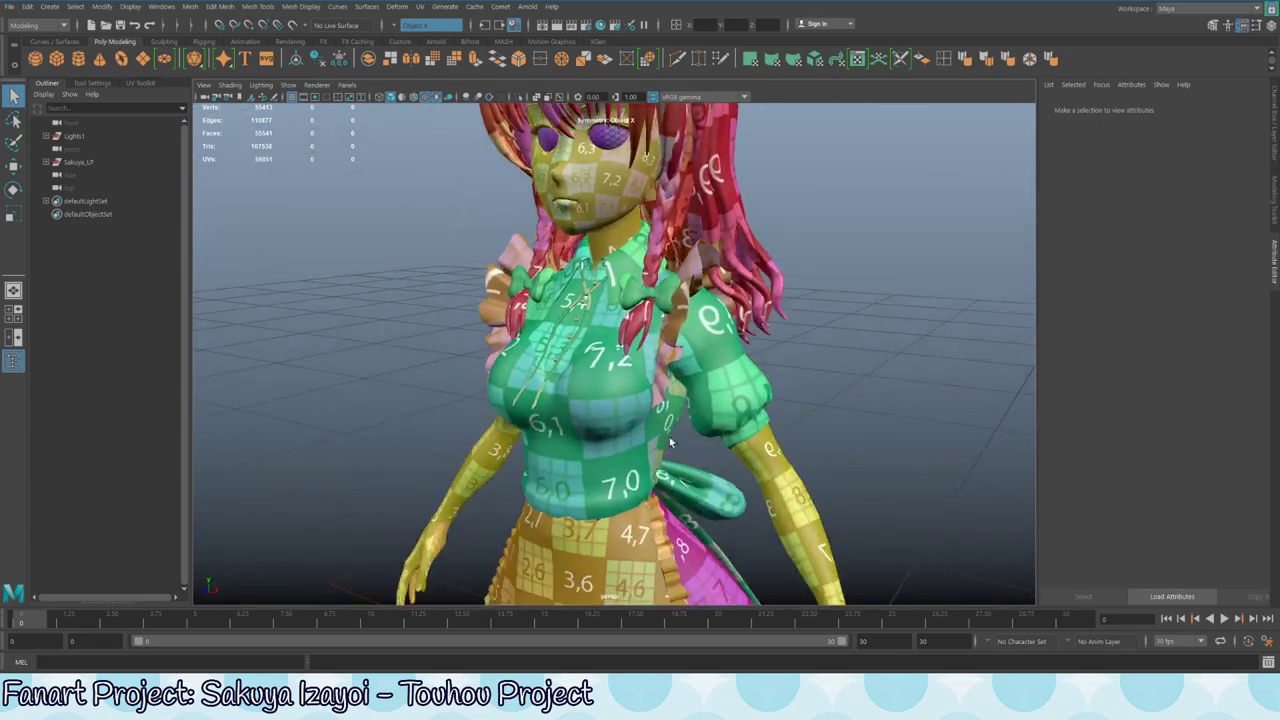
middle_click_drag(670, 442, 650, 480, "alt")
left_click_drag(672, 236, 575, 378, "alt")
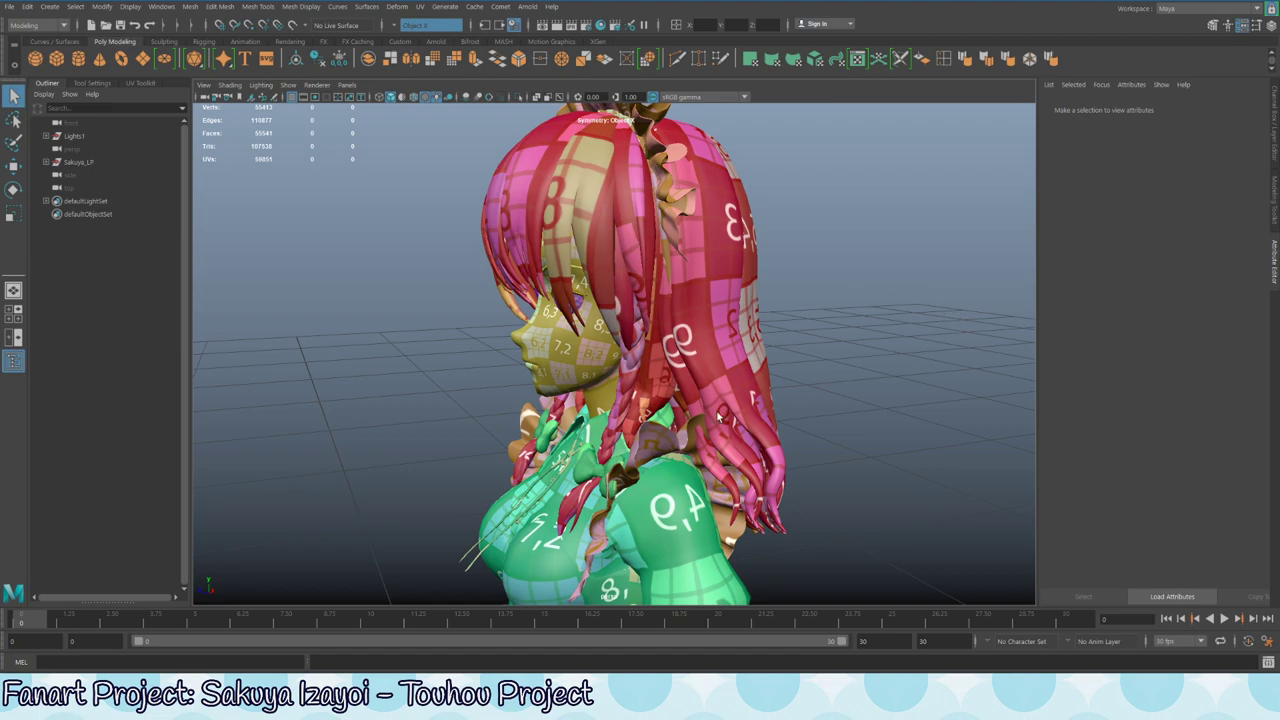
left_click_drag(718, 417, 642, 392, "alt")
left_click_drag(843, 438, 695, 363, "alt")
- Isolate the low-poly shirt mesh and inspect its chest and puffed sleeves from the front and side
left_click(695, 363)
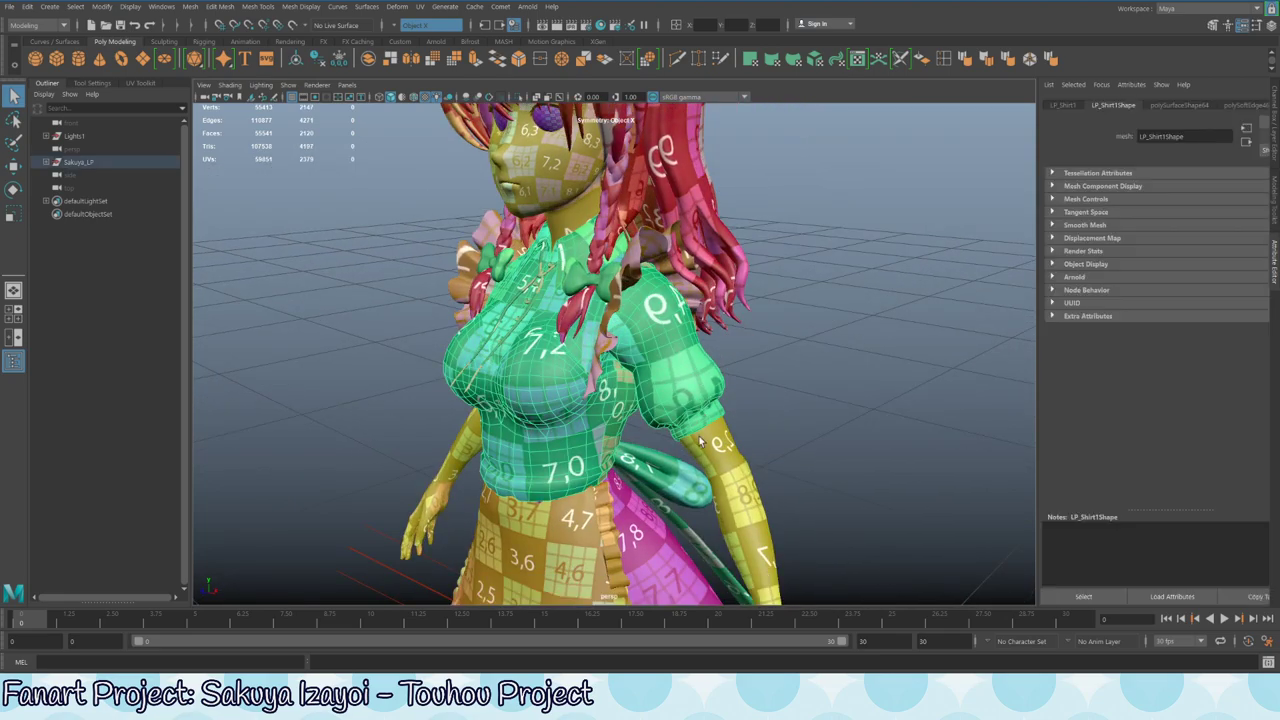
key("ctrl+1")
key("f")
left_click_drag(603, 382, 644, 369, "alt")
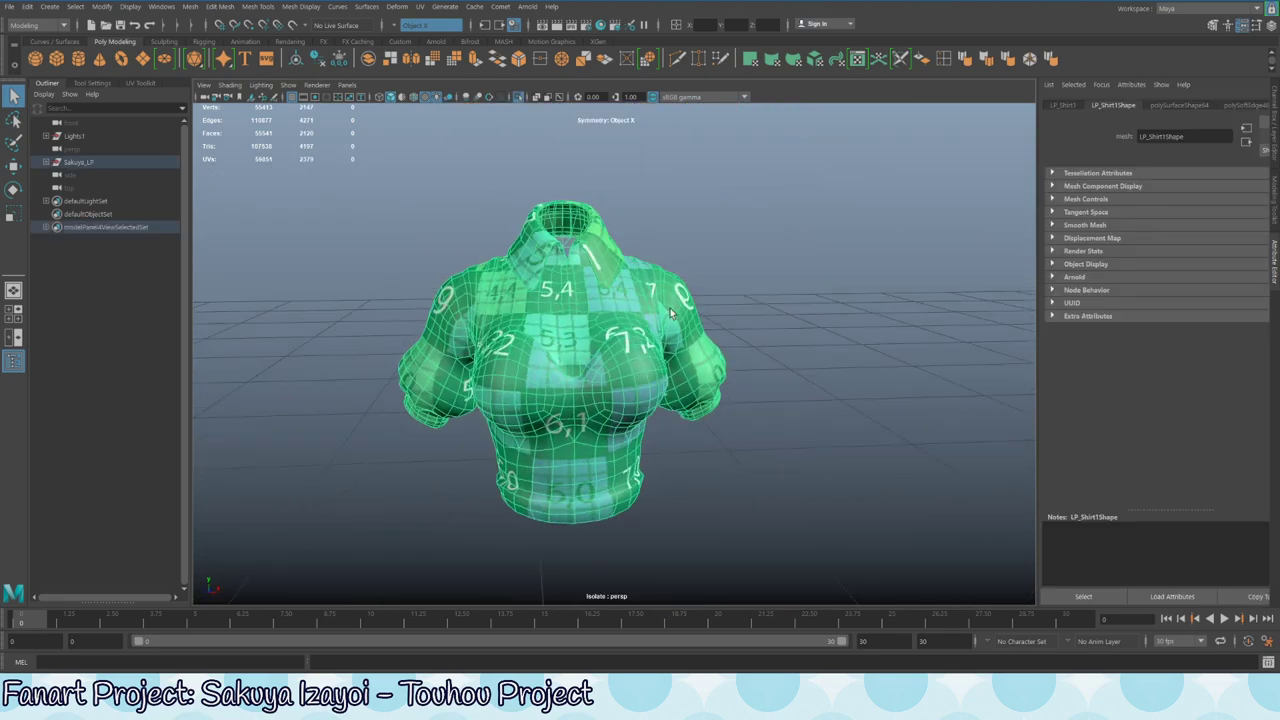
left_click_drag(566, 287, 645, 346, "alt")
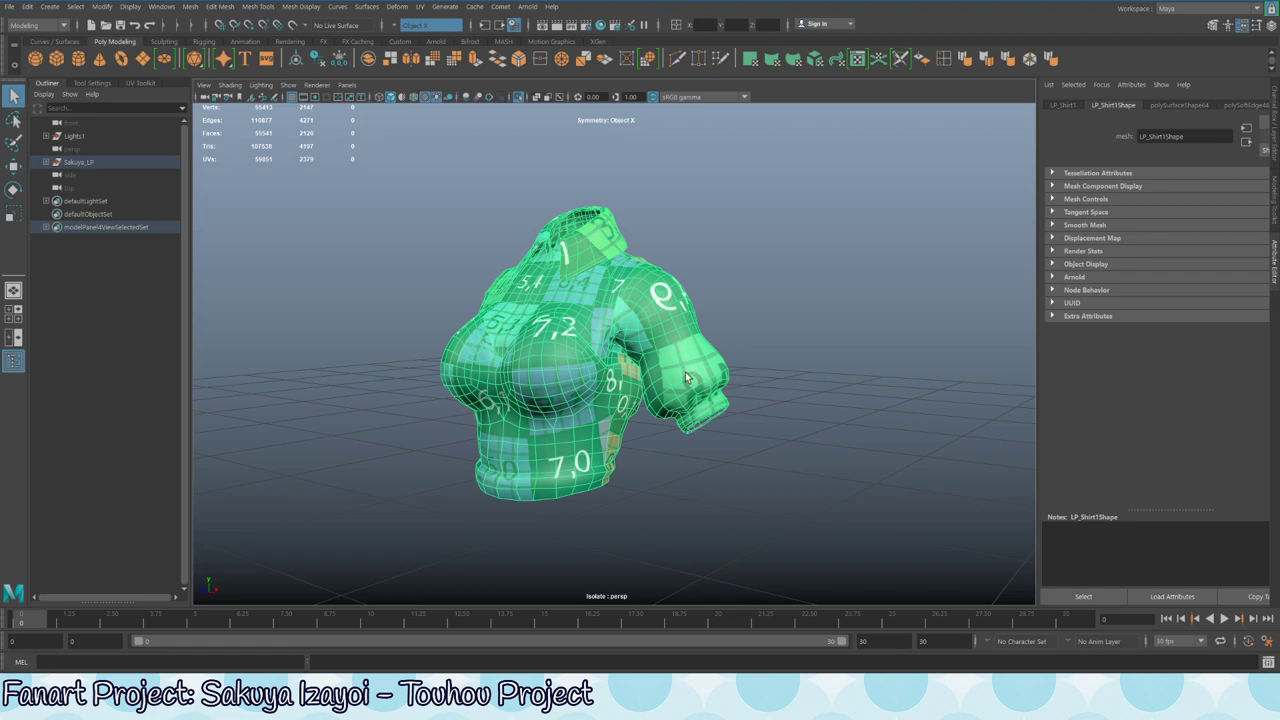
left_click_drag(558, 288, 450, 346, "alt")
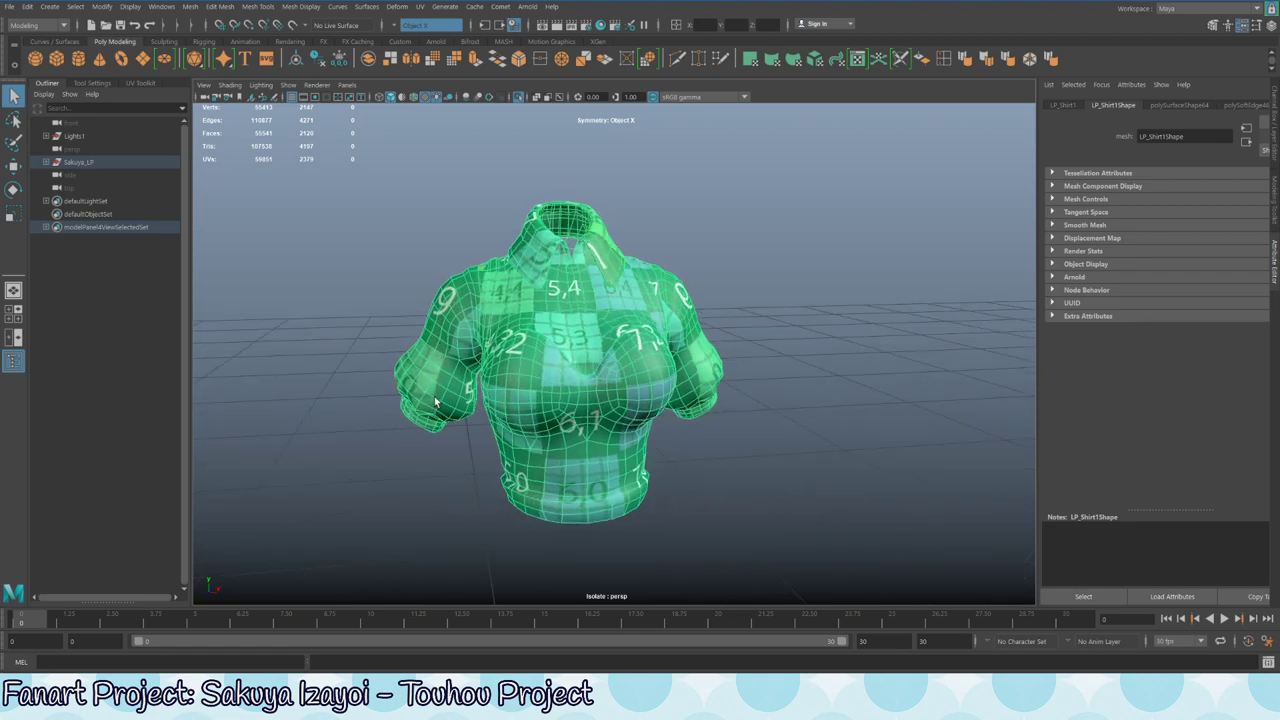
left_click_drag(438, 398, 614, 386, "alt")
left_click_drag(625, 310, 532, 460, "alt")
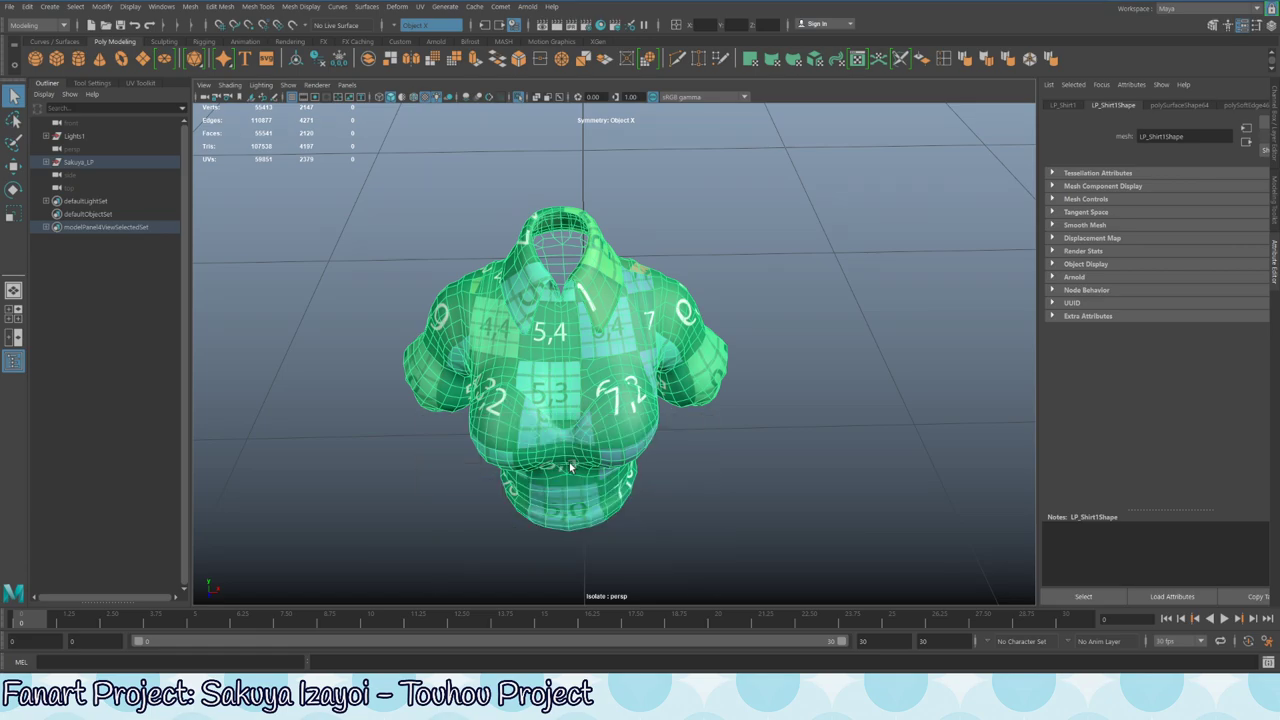
- Show the shirt's UV layout beside the perspective view, framing the sleeve shell that lies outside the UV tile
key("space")
mouse_move(413, 441)
middle_mouse_down("alt")
mouse_move(425, 387)
mouse_move(432, 410)
mouse_move(405, 433)
middle_mouse_up("alt")
scroll(405, 433, "up", 1)
left_click(907, 390)
left_click(813, 366)
right_click_drag(815, 370, 818, 328)
scroll(467, 265, "down", 2)
middle_click_drag(467, 265, 408, 256, "alt")
middle_click_drag(543, 283, 490, 300, "alt")
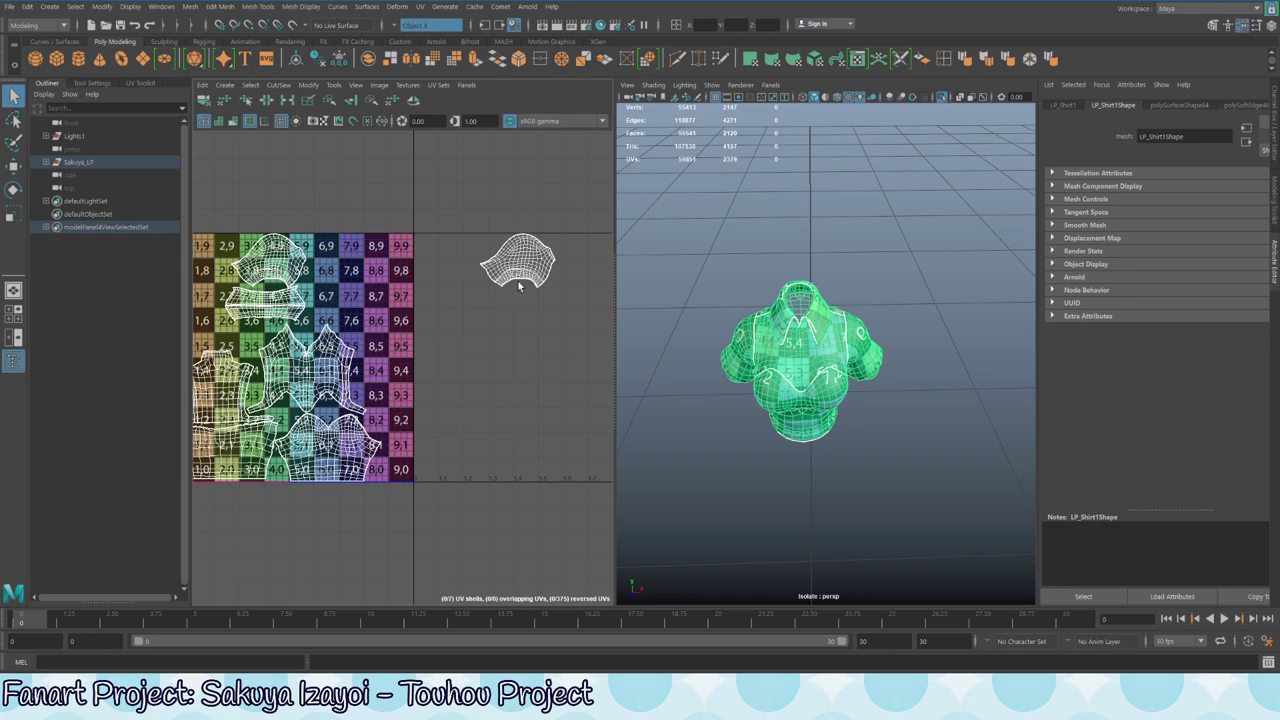
- Select the sleeve's UV shell outside the tile and turn off object symmetry
right_click_drag(498, 277, 446, 252)
left_click_drag(442, 204, 592, 355)
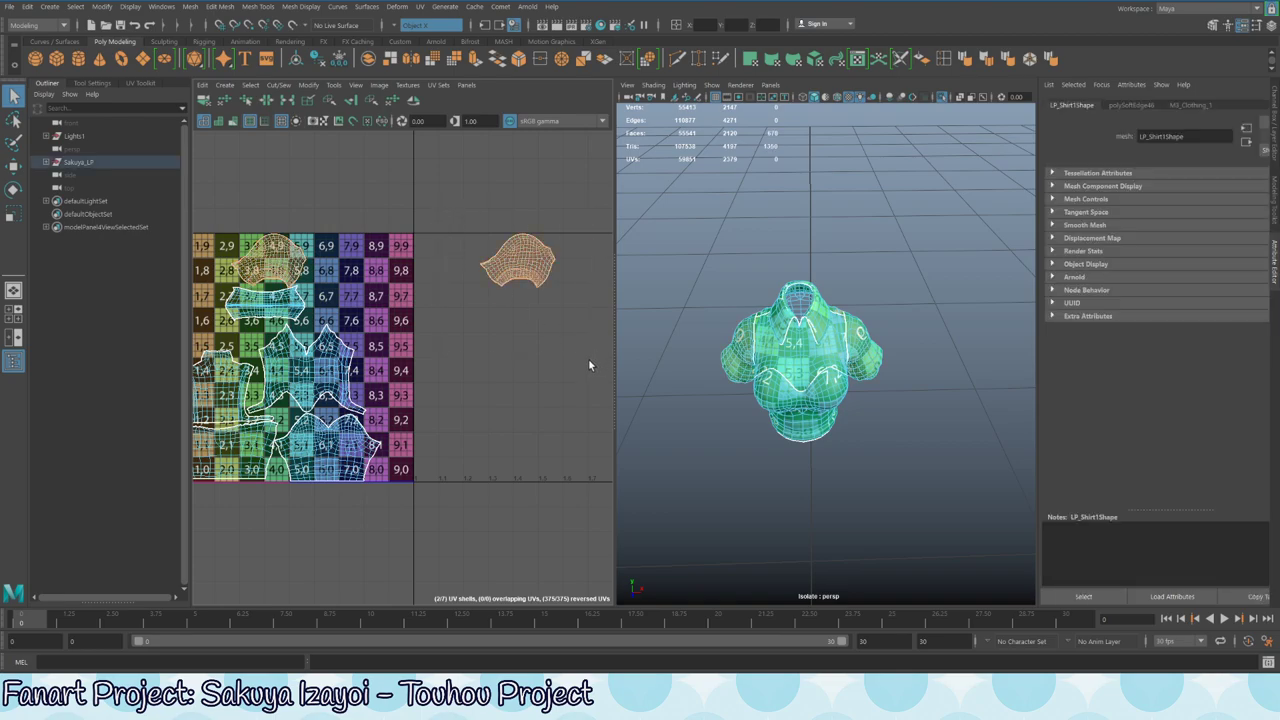
left_click(515, 322)
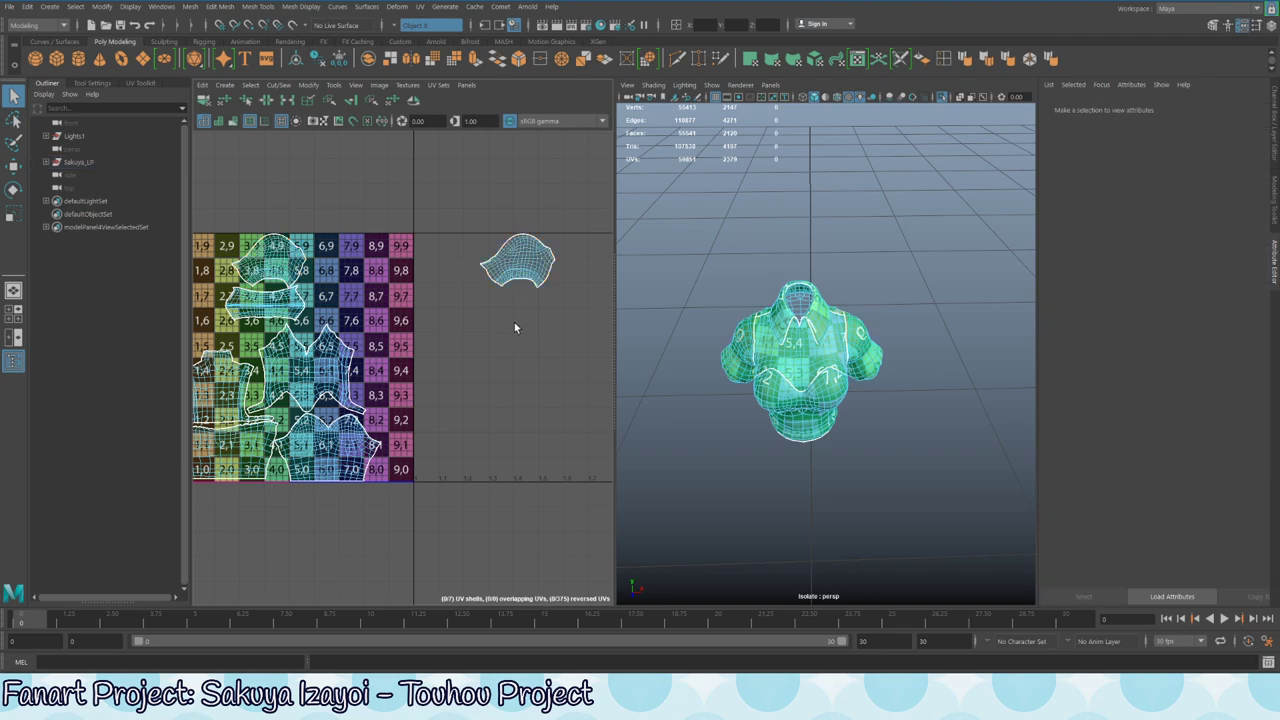
key("ctrl+z")
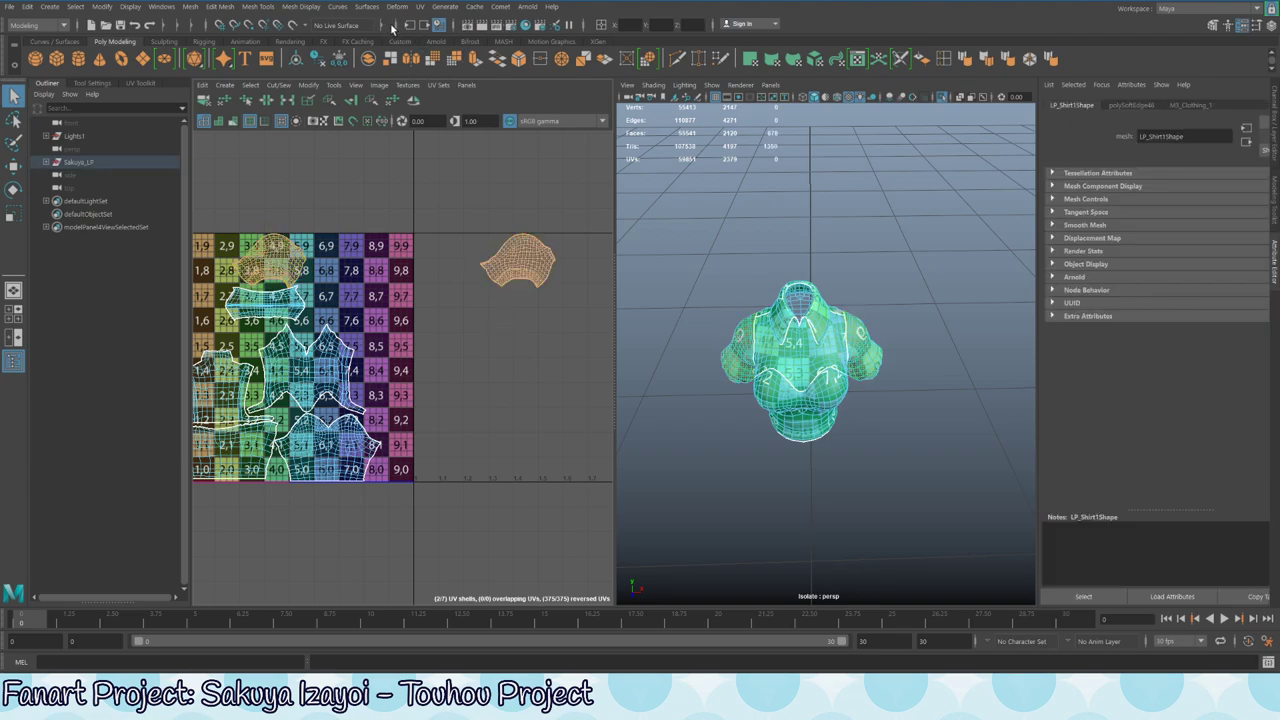
left_click(402, 26)
left_click(420, 40)
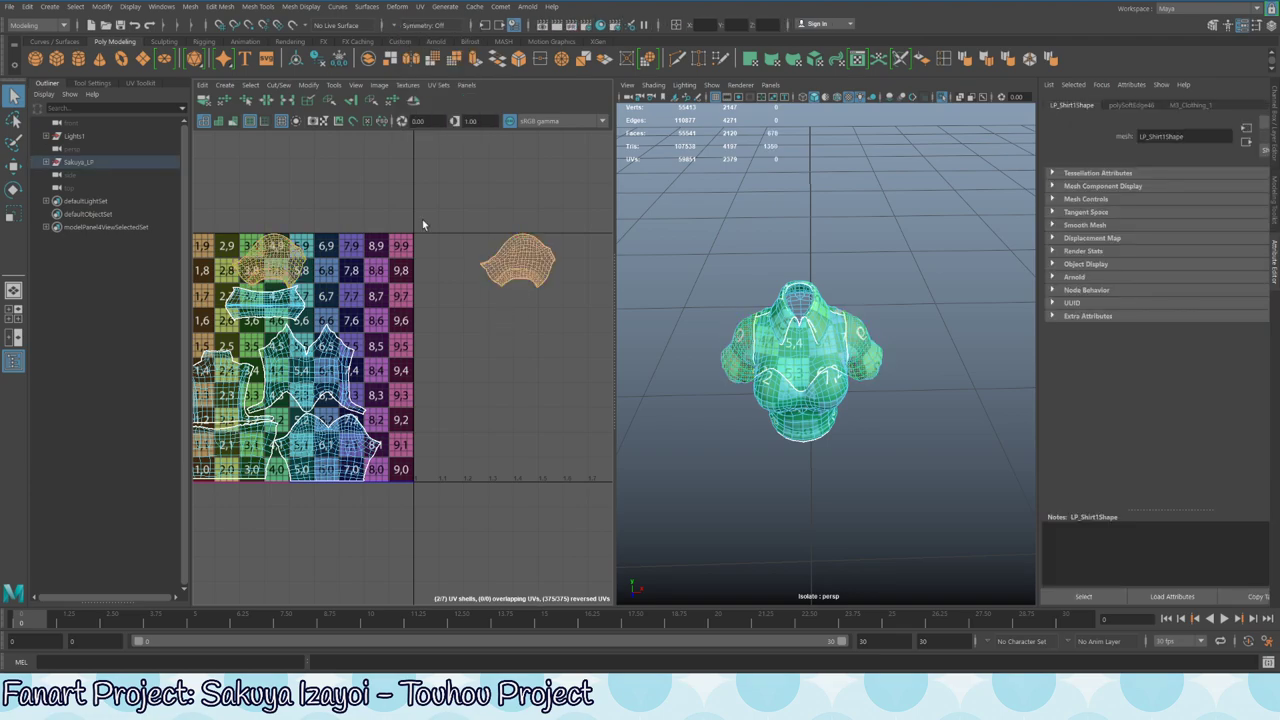
- Select the sleeve UV shell outside the tile and move it 1.0000 in negative U onto the matching sleeve shell
left_click(501, 384)
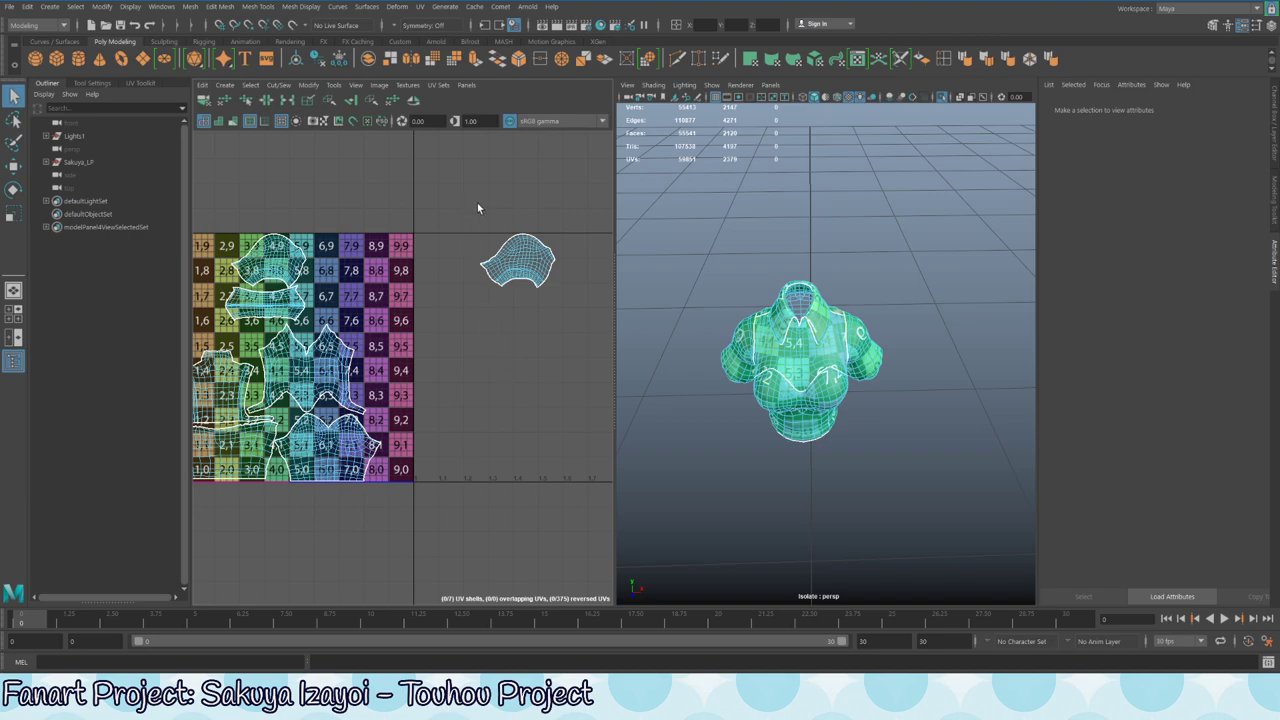
left_click_drag(477, 202, 575, 300)
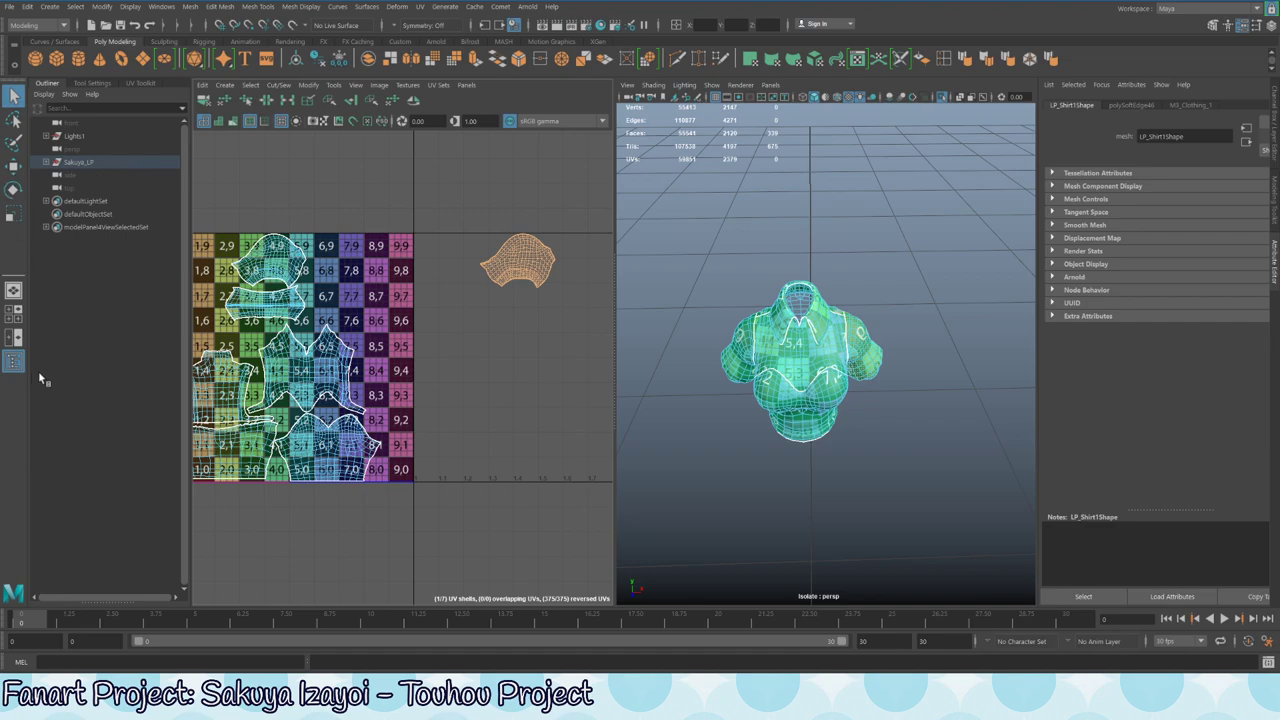
left_click(92, 83)
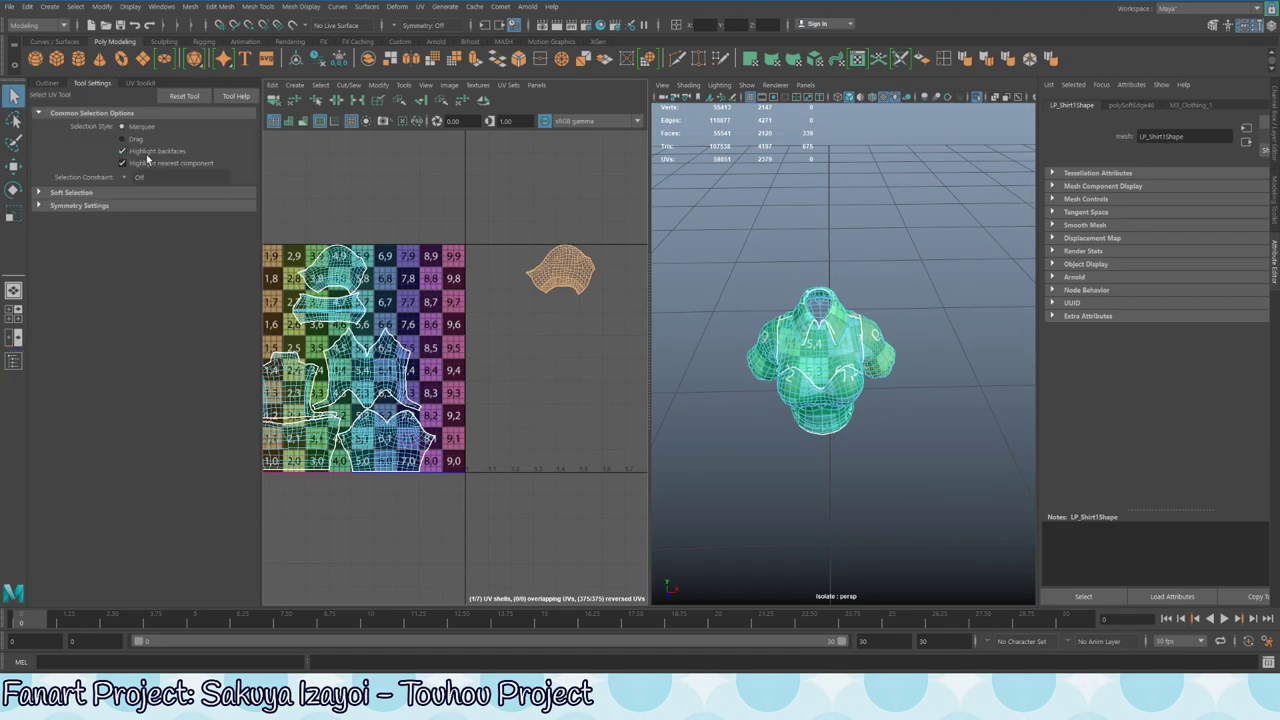
left_click(140, 83)
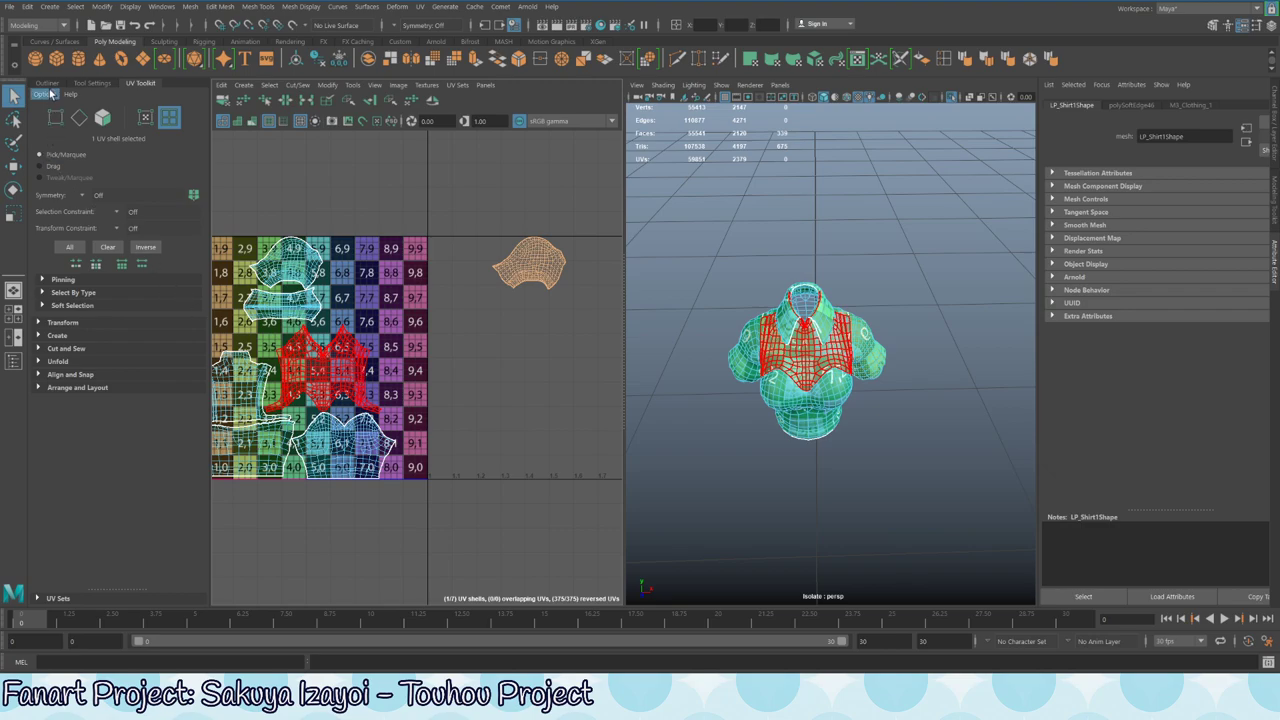
left_click(64, 323)
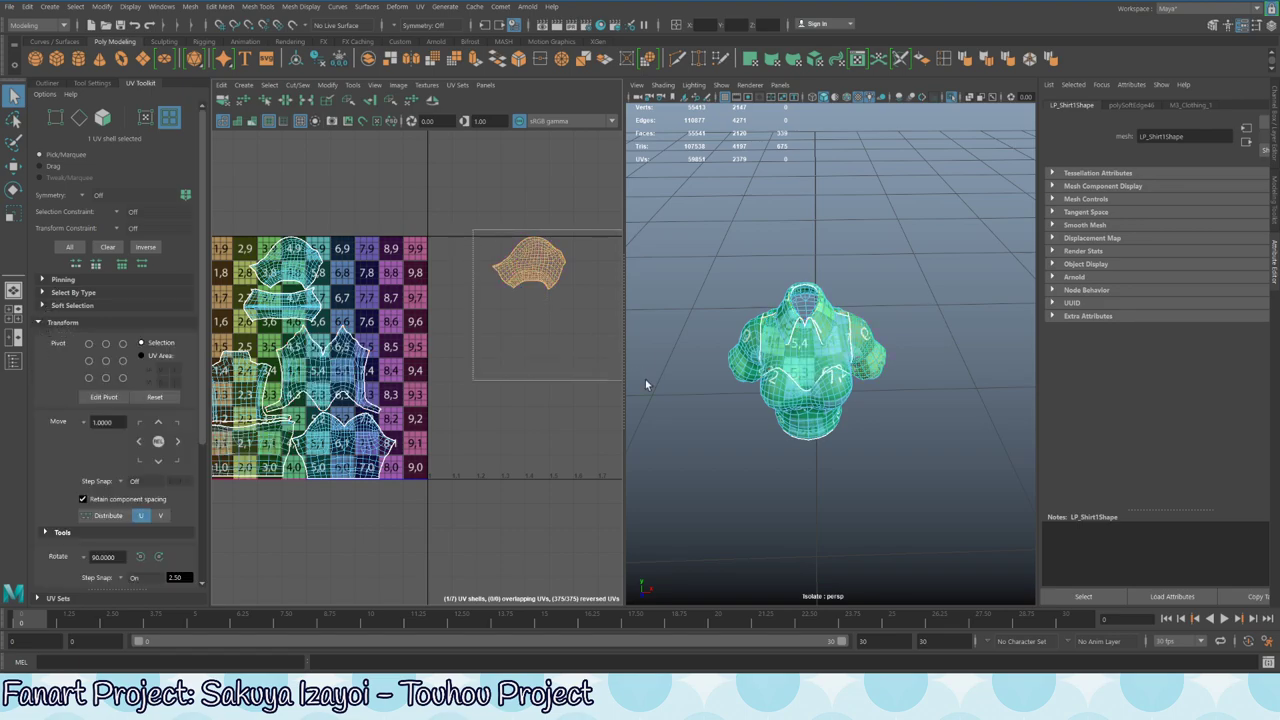
left_click(139, 441)
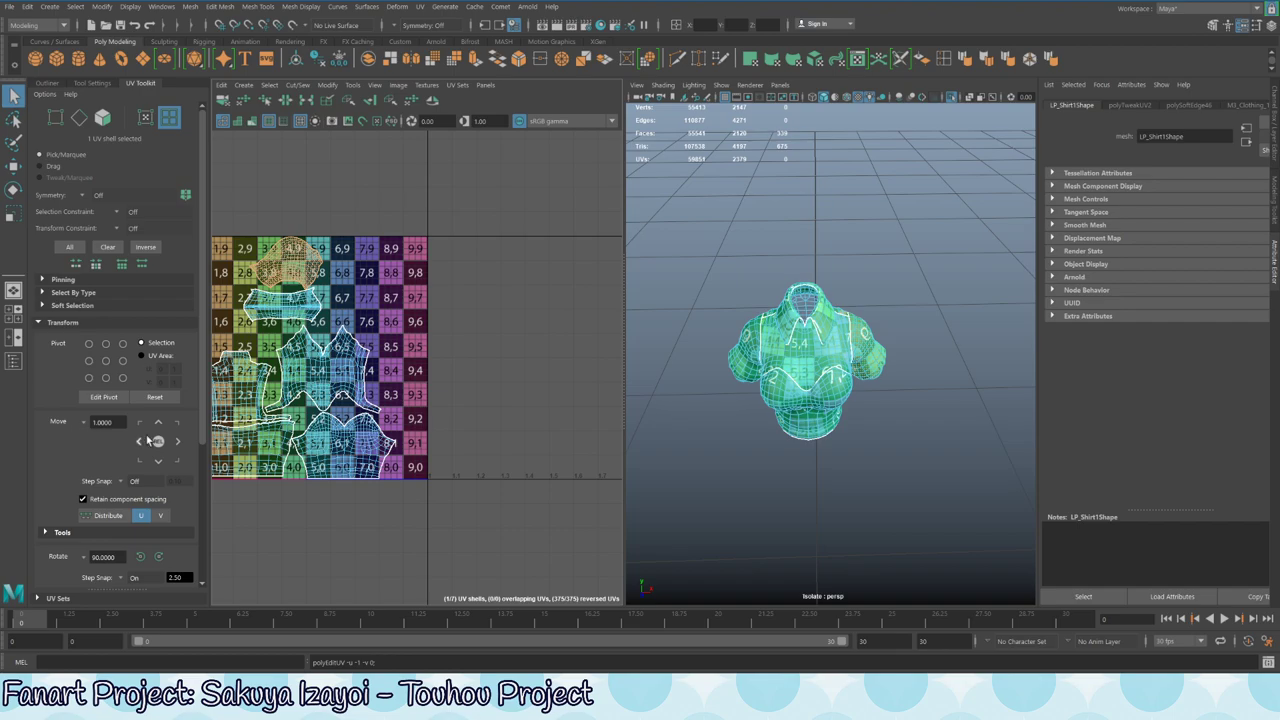
- Examine the shirt's UV shells to check their arrangement within the 0–1 tile
right_click_drag(537, 416, 425, 404, "alt")
left_click(529, 332)
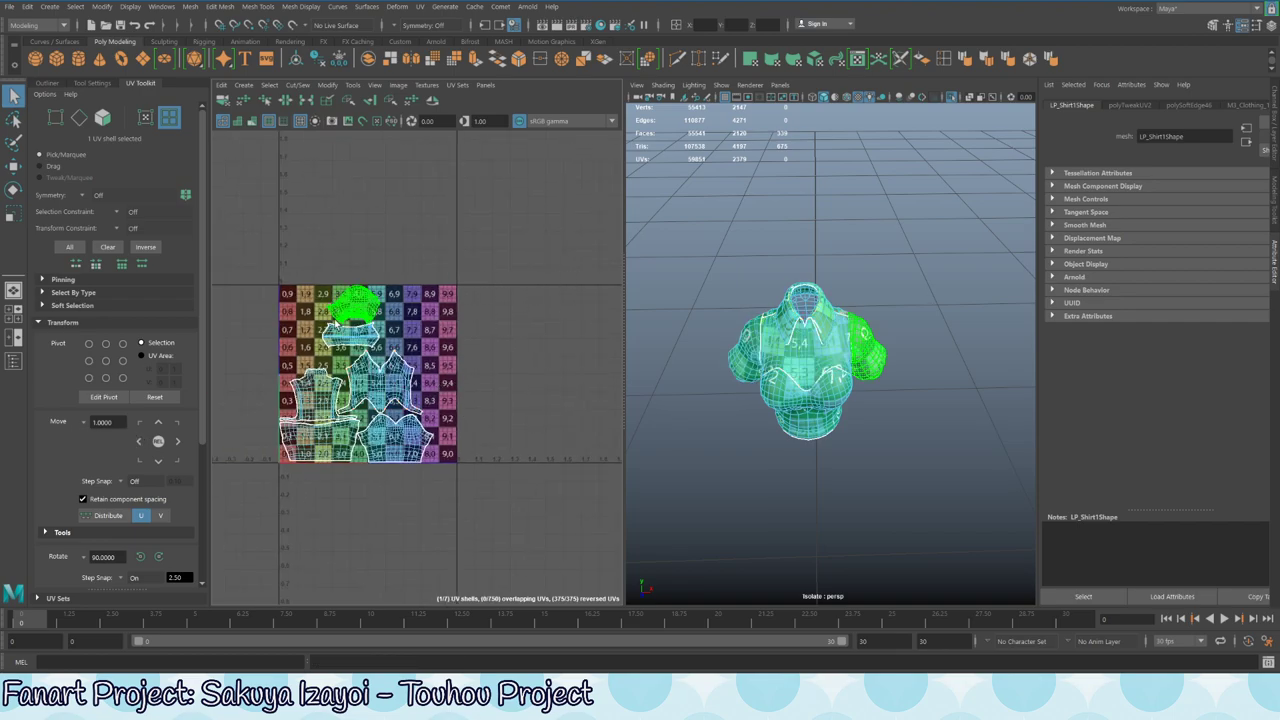
left_click(337, 325)
left_click(557, 400)
left_click(318, 395)
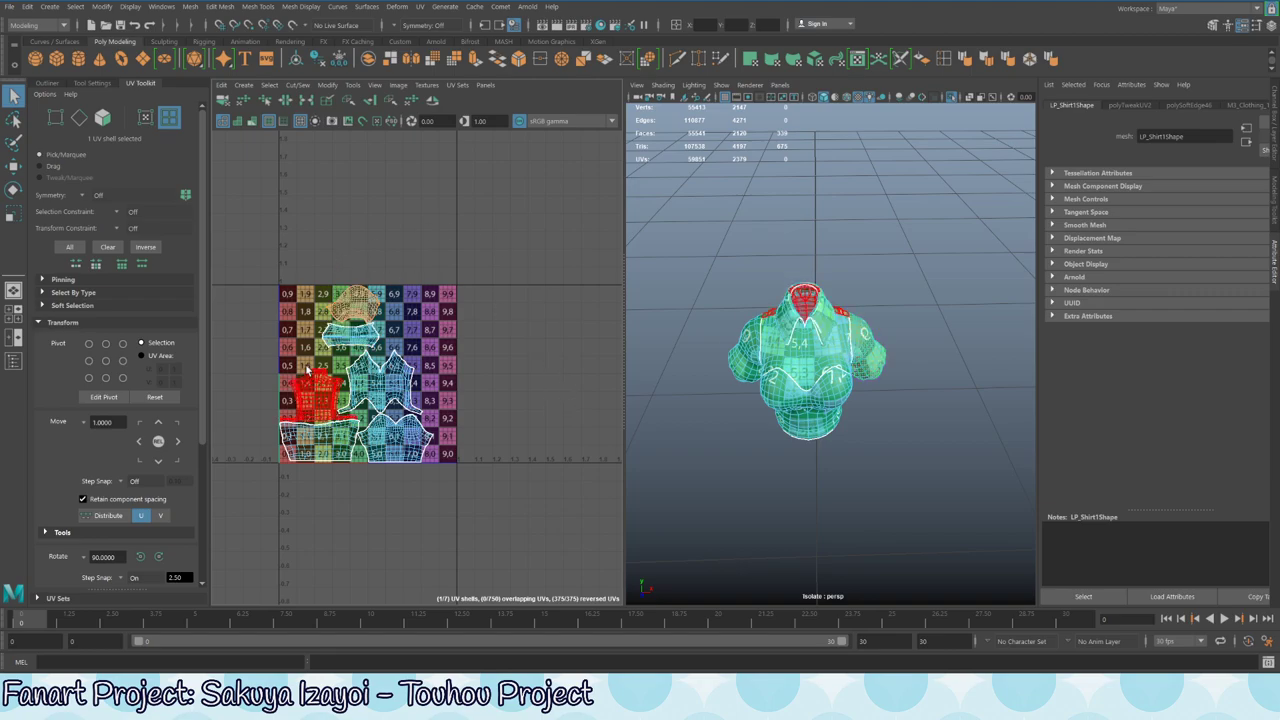
left_click(223, 369)
right_click_drag(499, 375, 426, 365, "alt")
middle_click_drag(426, 365, 448, 369, "alt")
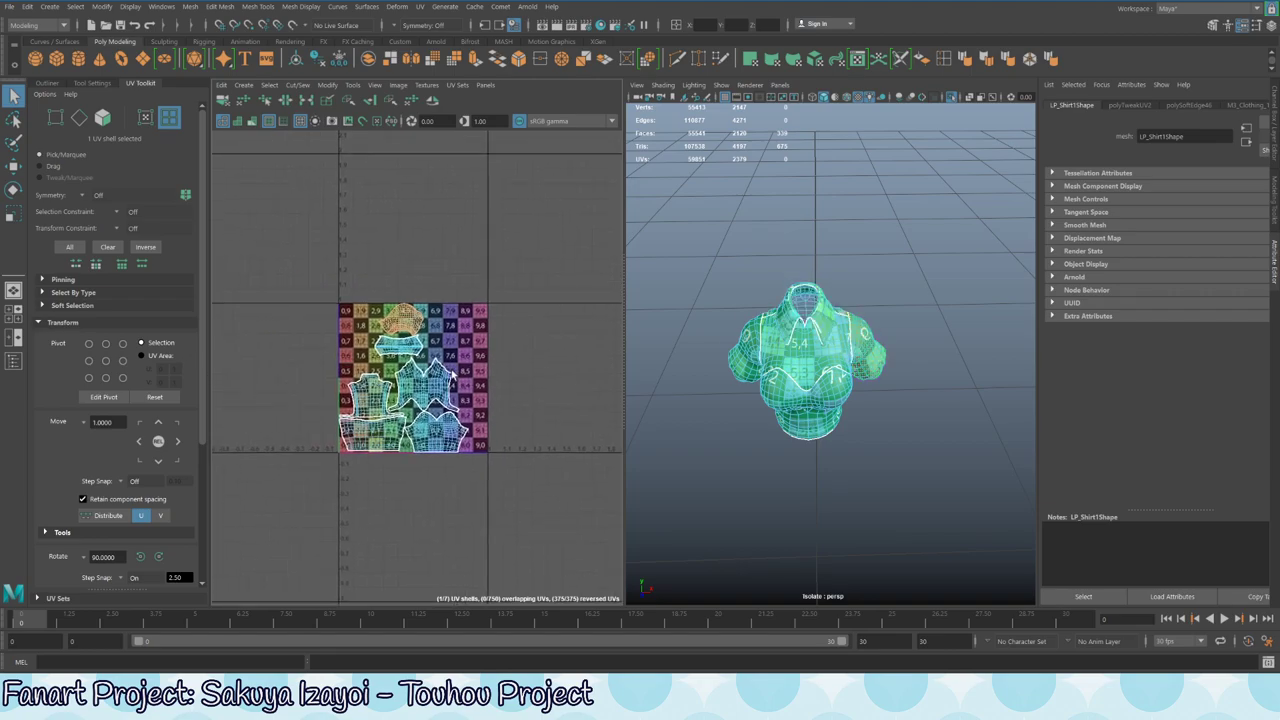
right_click_drag(448, 369, 655, 500, "alt")
scroll(555, 354, "down", 4)
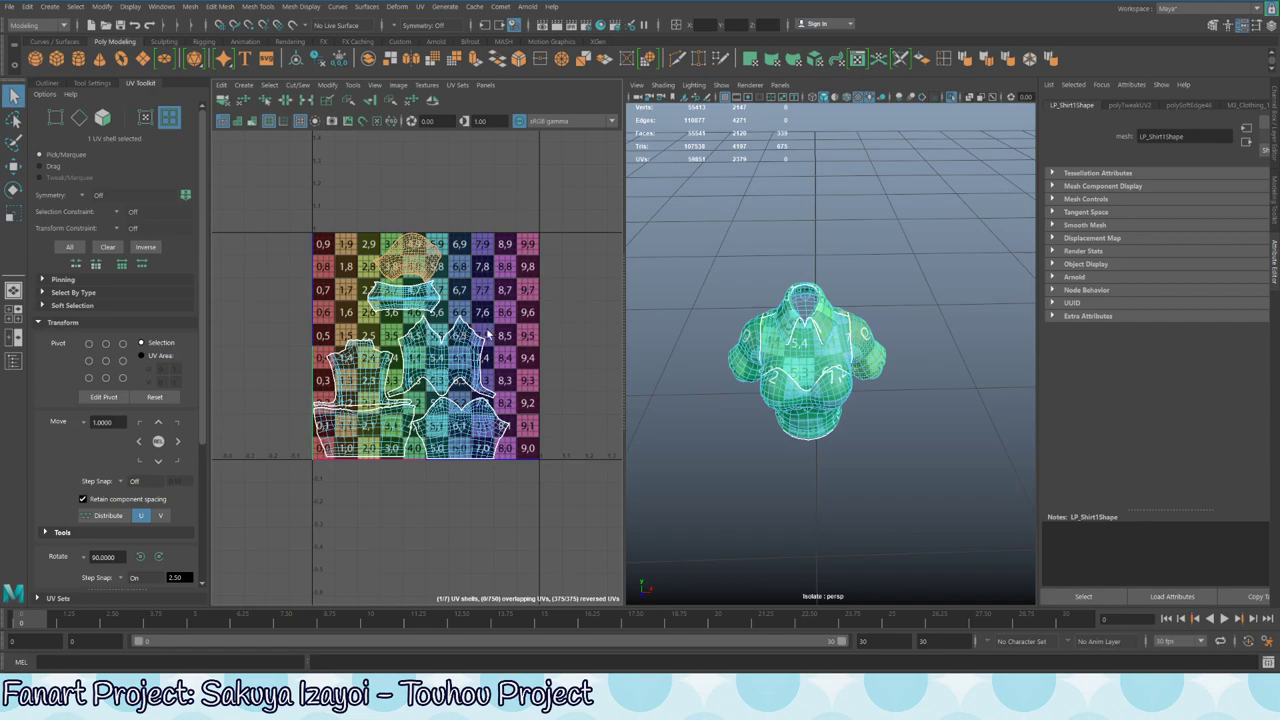
- Save the scene, accepting the student version notice, and turn off isolation so the whole character shows
key("ctrl+s")
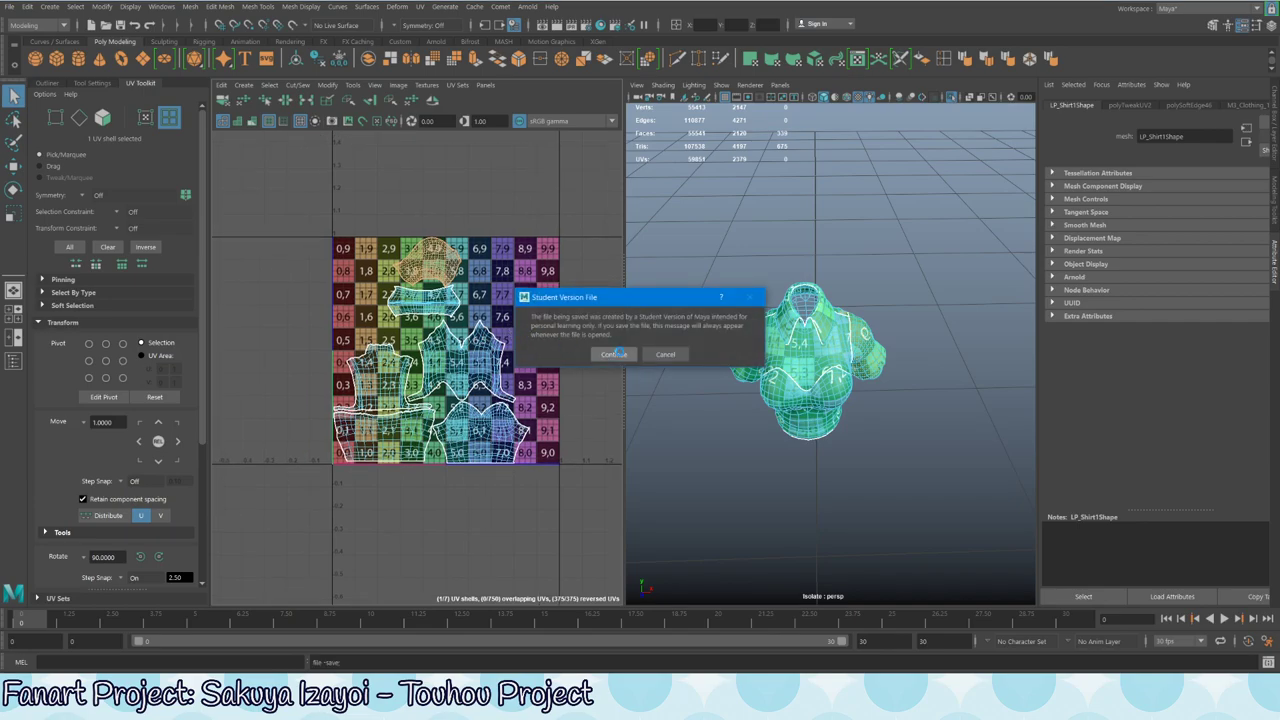
left_click(614, 354)
right_click_drag(828, 338, 882, 315)
key("ctrl+1")
left_click_drag(861, 359, 929, 347, "alt")
left_click(929, 347)
left_click(930, 347)
scroll(930, 347, "down", 5)
scroll(883, 374, "up", 2)
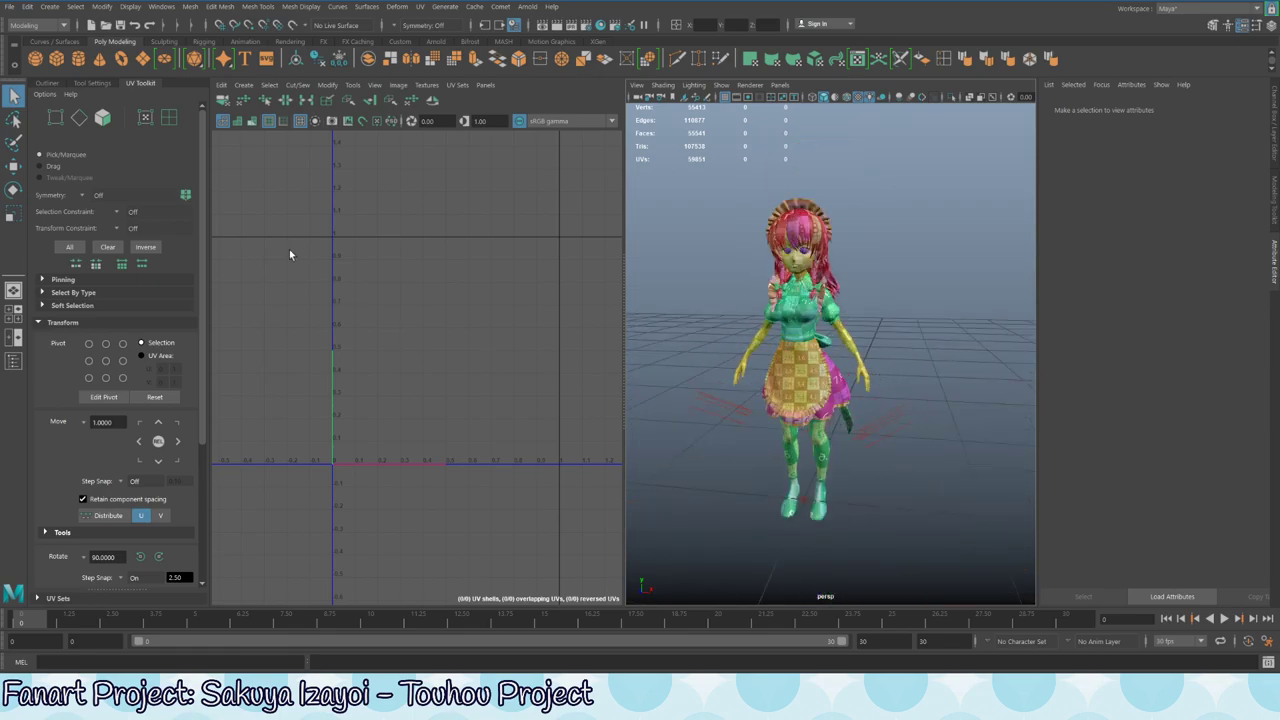
- Enlarge the perspective view, select the whole Sakuya_LP group and bring up the scene's export commands
key("space")
left_click(46, 82)
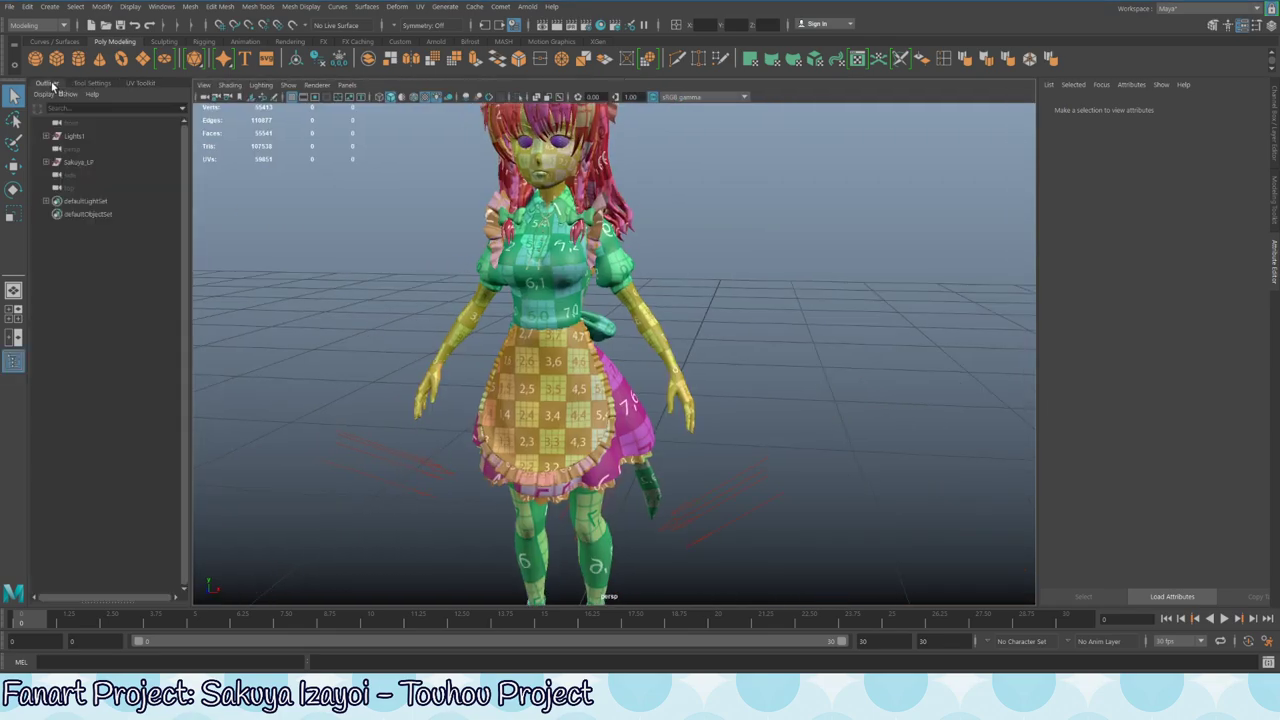
left_click(46, 162)
left_click(88, 174)
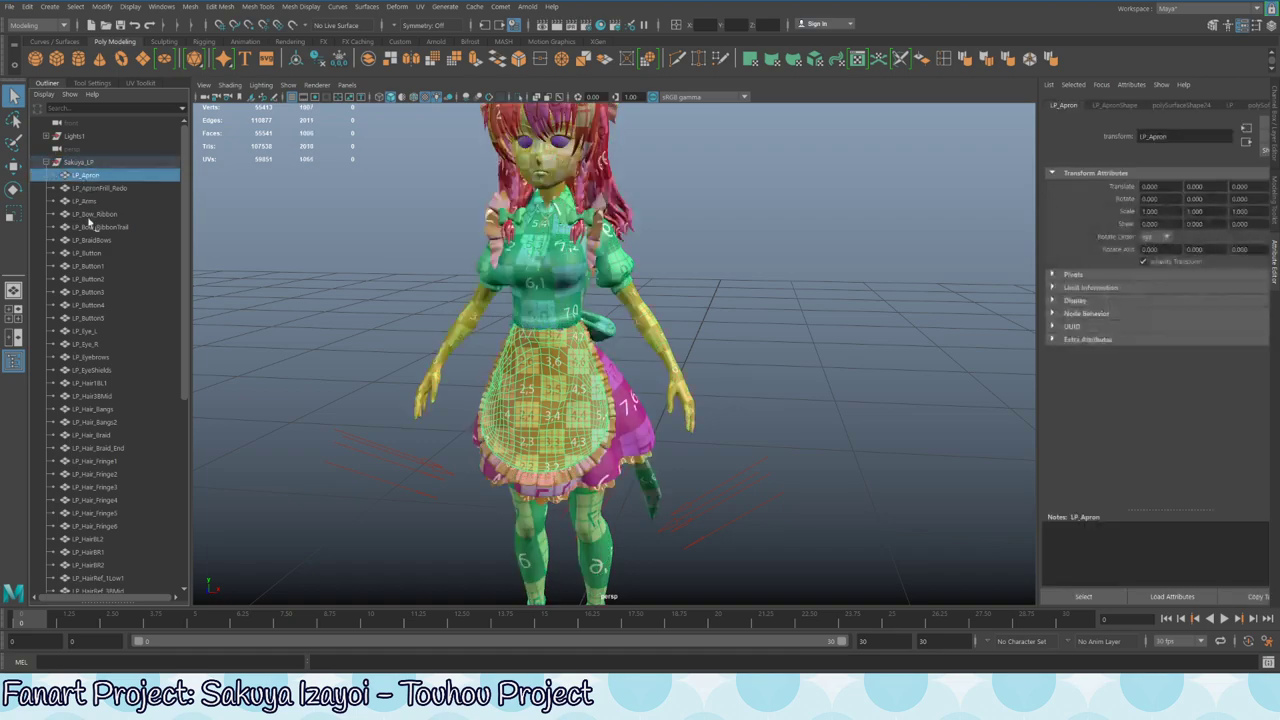
scroll(107, 330, "down", 5)
scroll(100, 360, "up", 5)
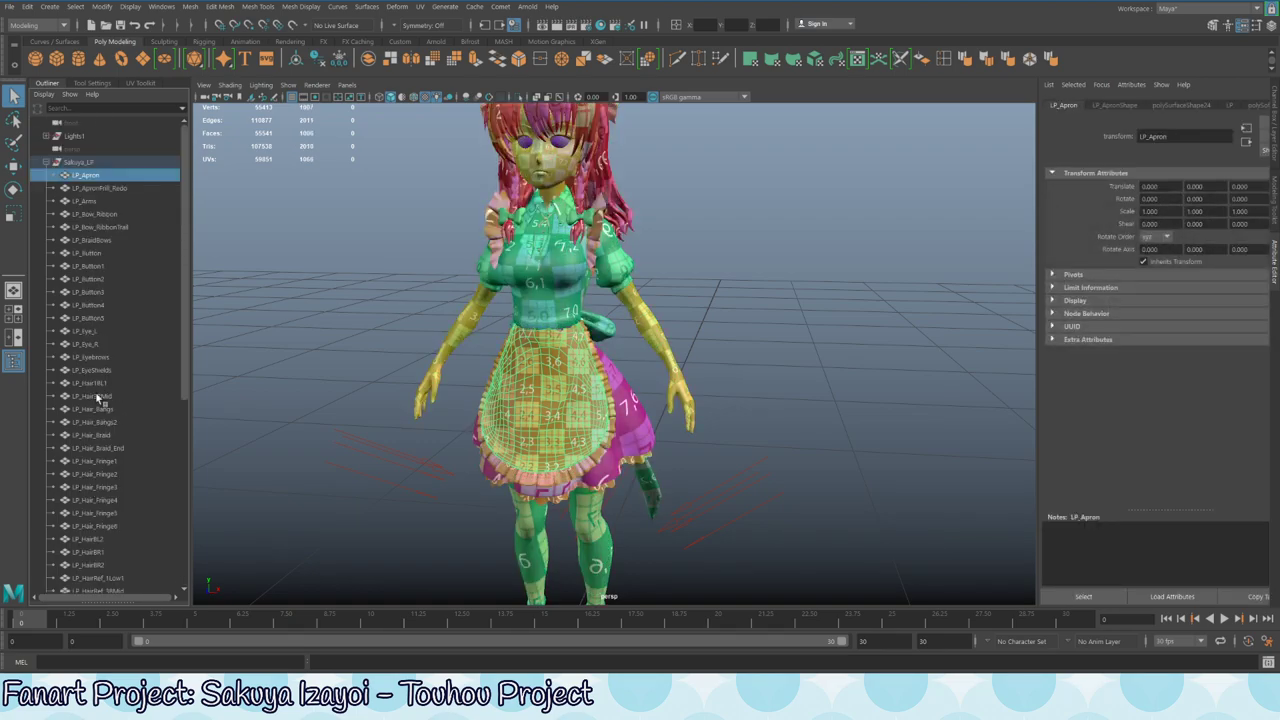
left_click(95, 163)
left_click(9, 6)
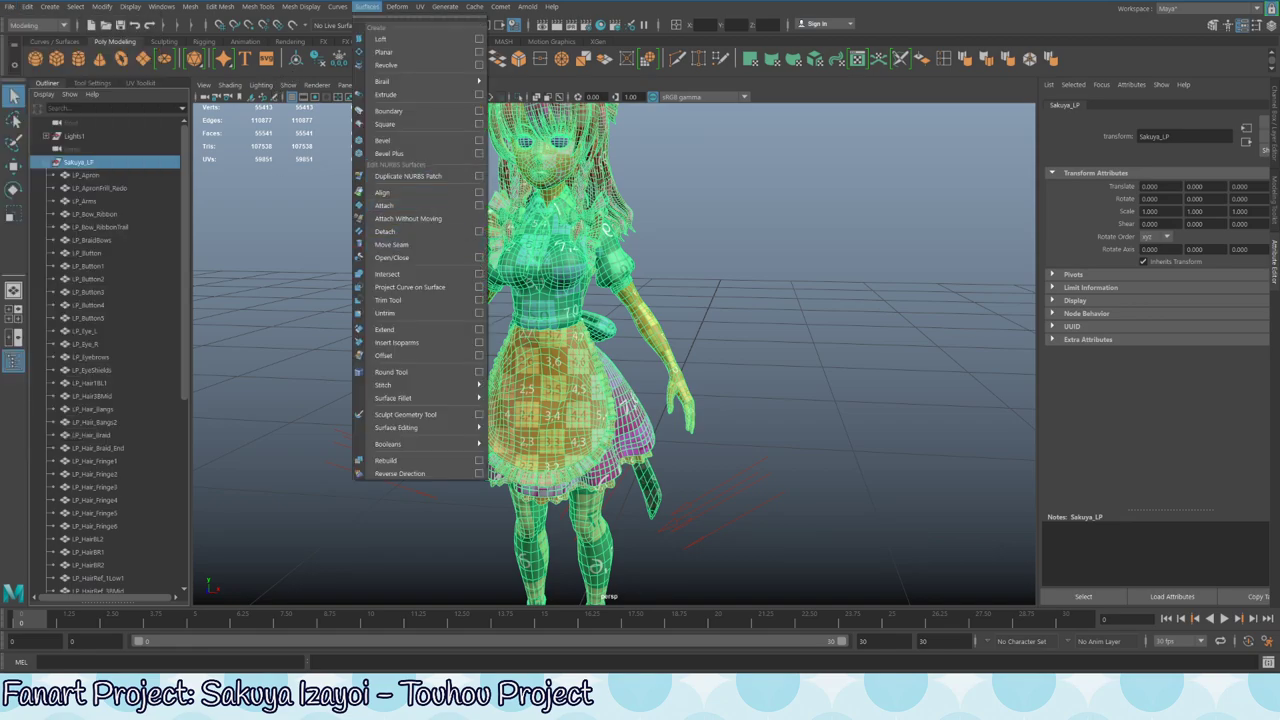
mouse_move(28, 7)
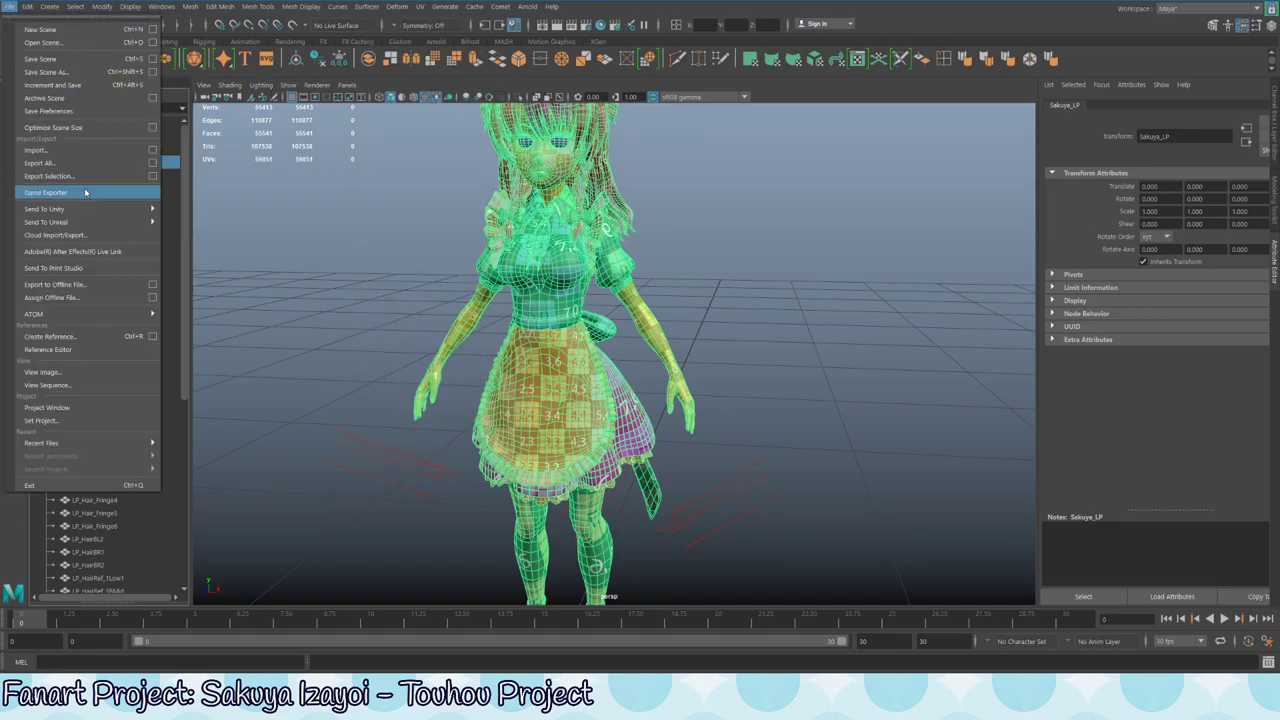
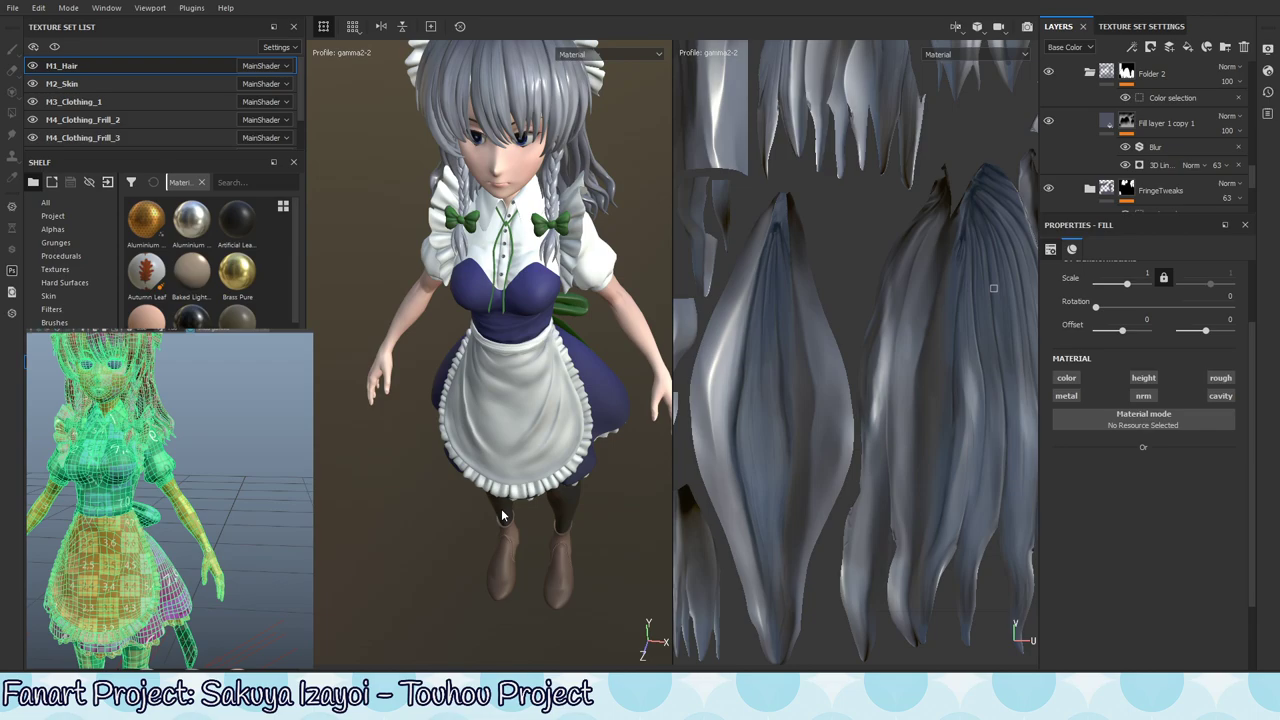
- Switch to Substance Painter and inspect the textured character's hair, waist bow, skirt and legs from behind
left_click_drag(501, 508, 506, 437, "alt")
middle_click_drag(535, 586, 548, 390, "alt")
right_click_drag(548, 390, 640, 418, "alt")
left_click_drag(640, 418, 528, 523, "alt")
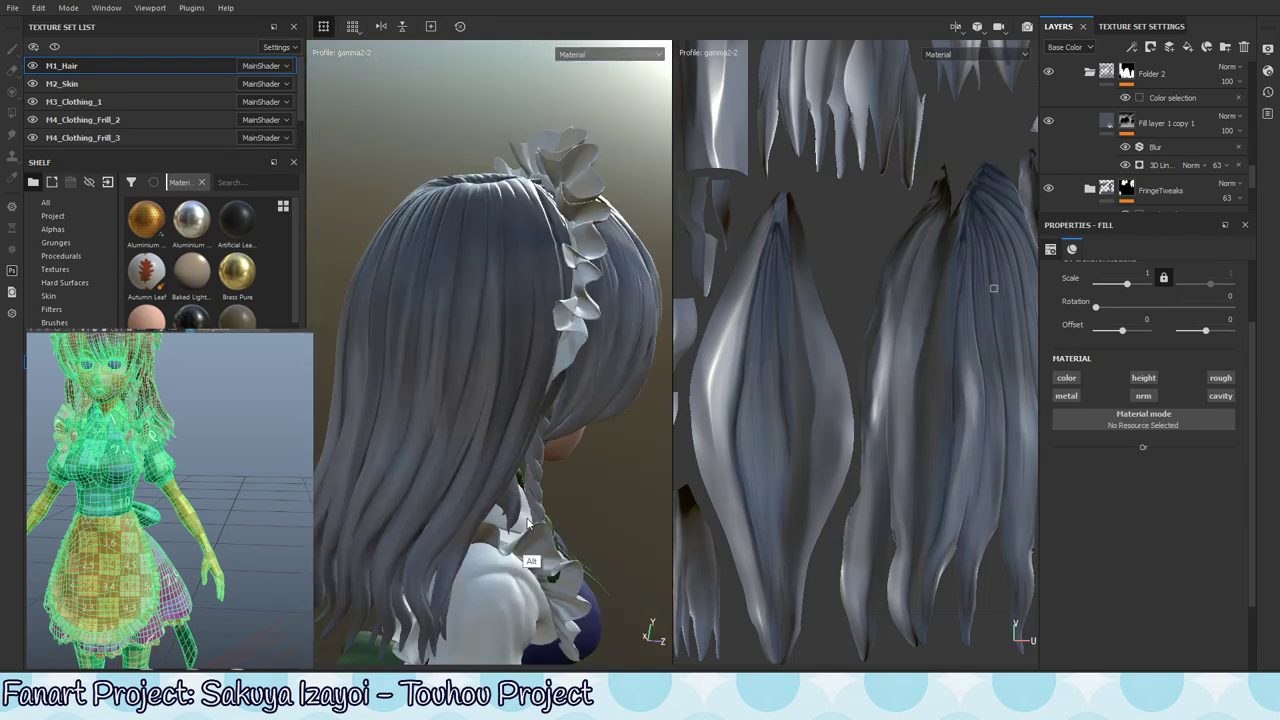
left_click_drag(543, 480, 463, 503, "alt")
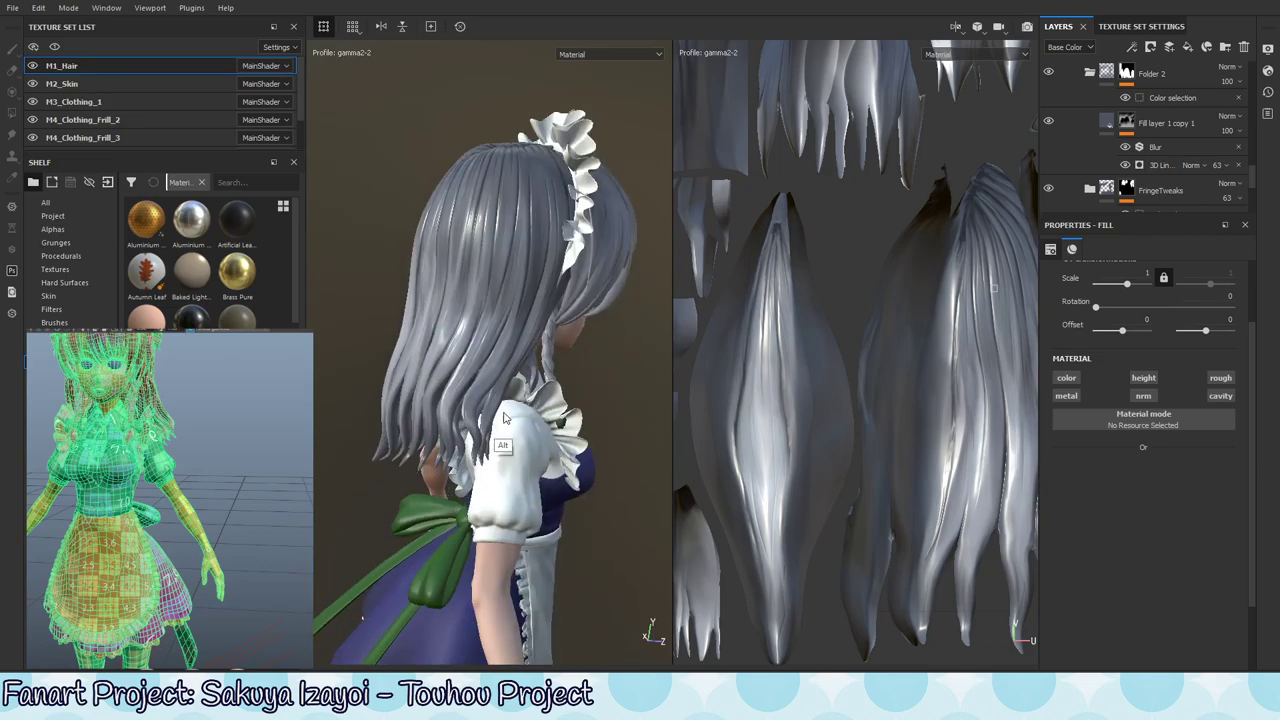
left_click_drag(504, 418, 451, 566, "alt")
middle_click_drag(451, 566, 500, 480, "alt")
left_click_drag(500, 480, 529, 448, "alt")
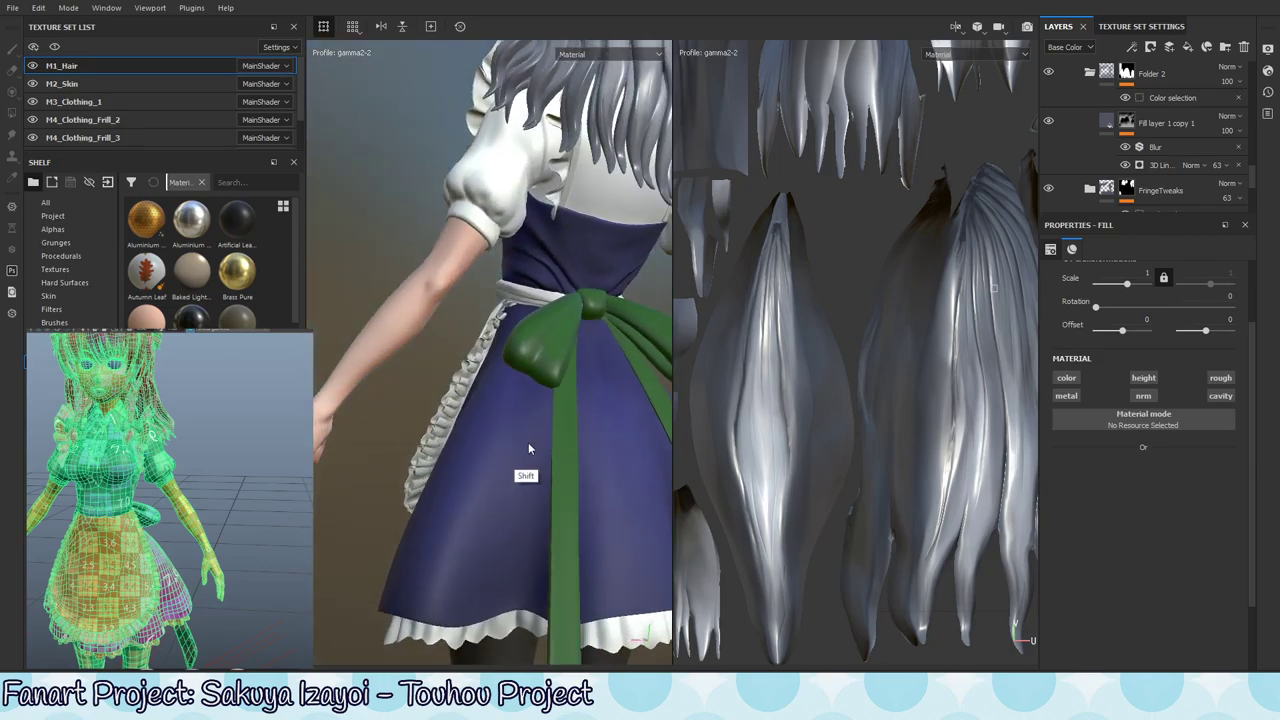
right_click_drag(529, 449, 532, 500, "shift")
middle_click_drag(541, 590, 497, 415, "alt")
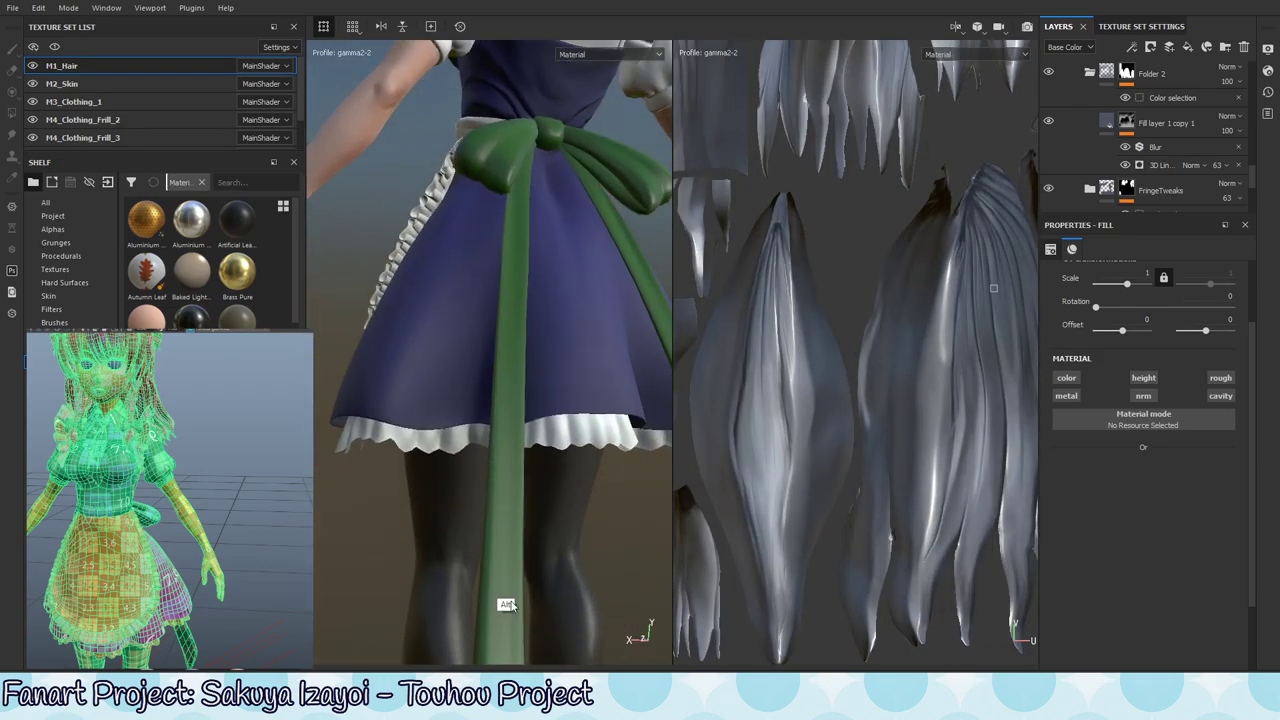
left_click_drag(508, 604, 512, 464, "alt")
right_click_drag(512, 464, 535, 505, "shift")
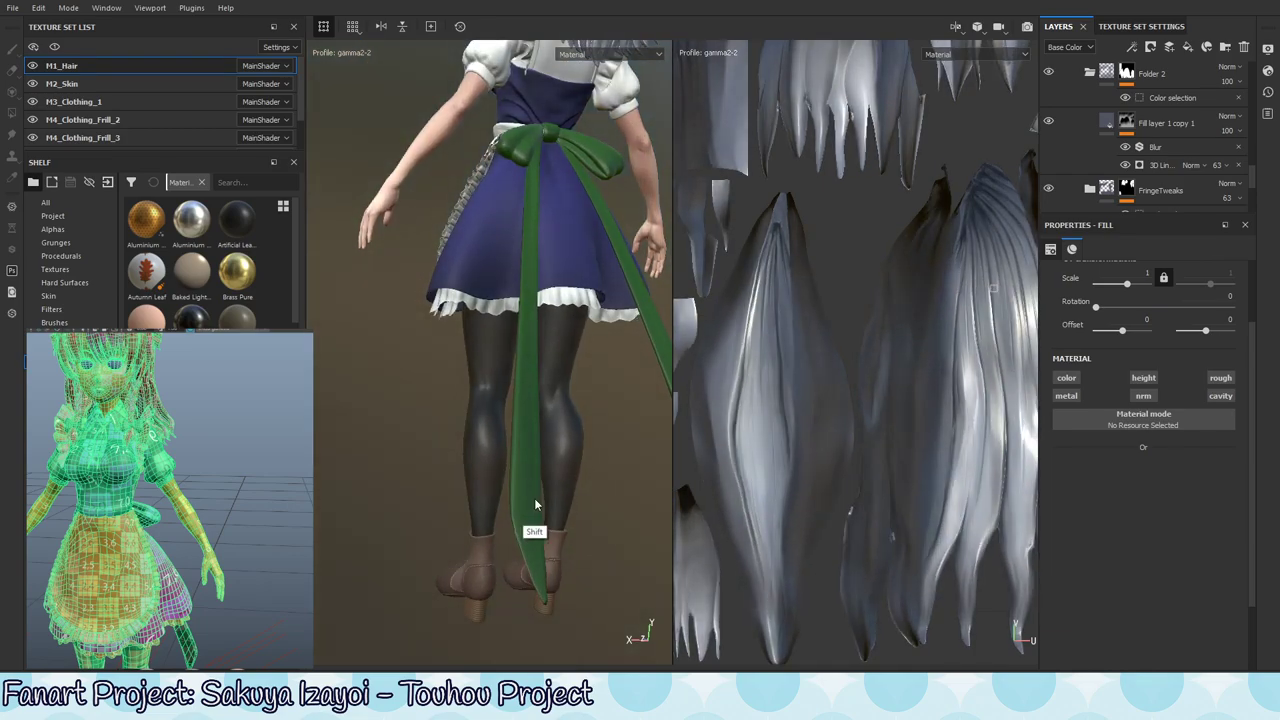
- Inspect the character's blouse, apron and head from the front, then frame the model in the 3D view
left_click_drag(500, 488, 569, 449, "alt")
middle_click_drag(517, 486, 520, 451, "alt")
right_click_drag(520, 451, 523, 434, "alt")
left_click_drag(523, 434, 514, 471, "alt")
right_click_drag(514, 471, 583, 503, "shift")
left_click_drag(583, 503, 497, 477, "alt")
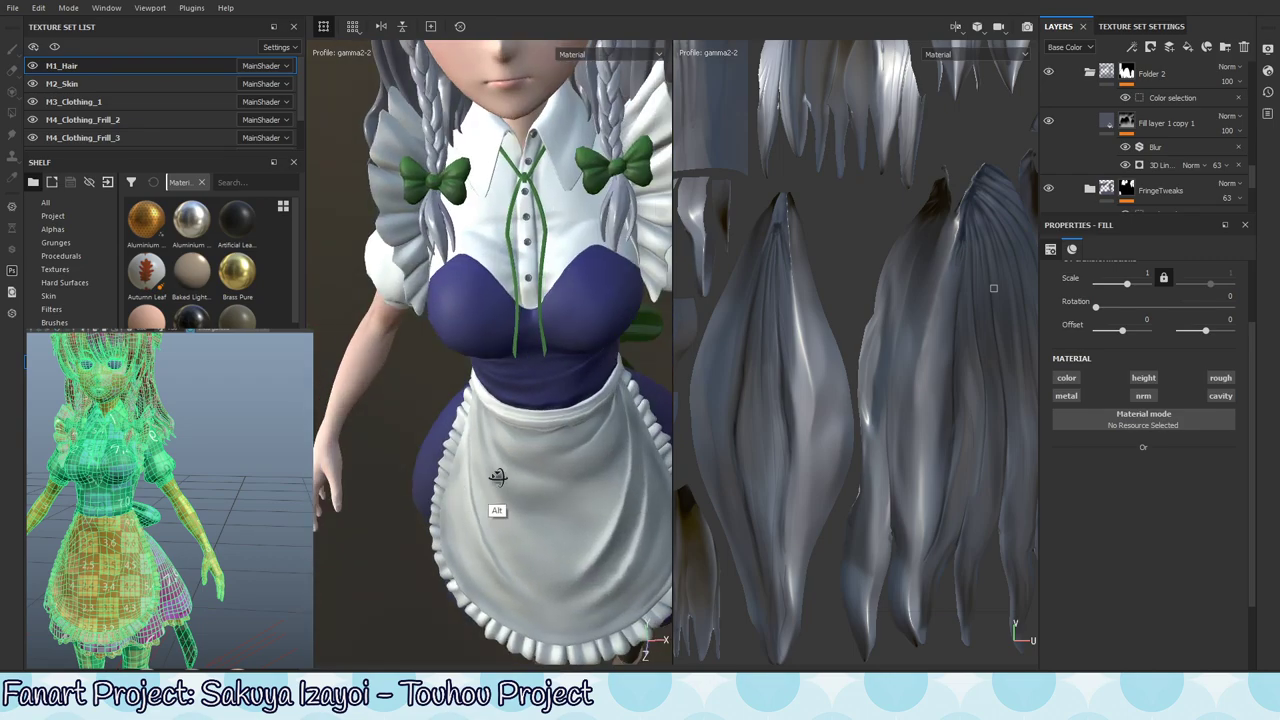
middle_click_drag(497, 477, 439, 647, "alt")
right_click_drag(438, 653, 307, 522, "alt")
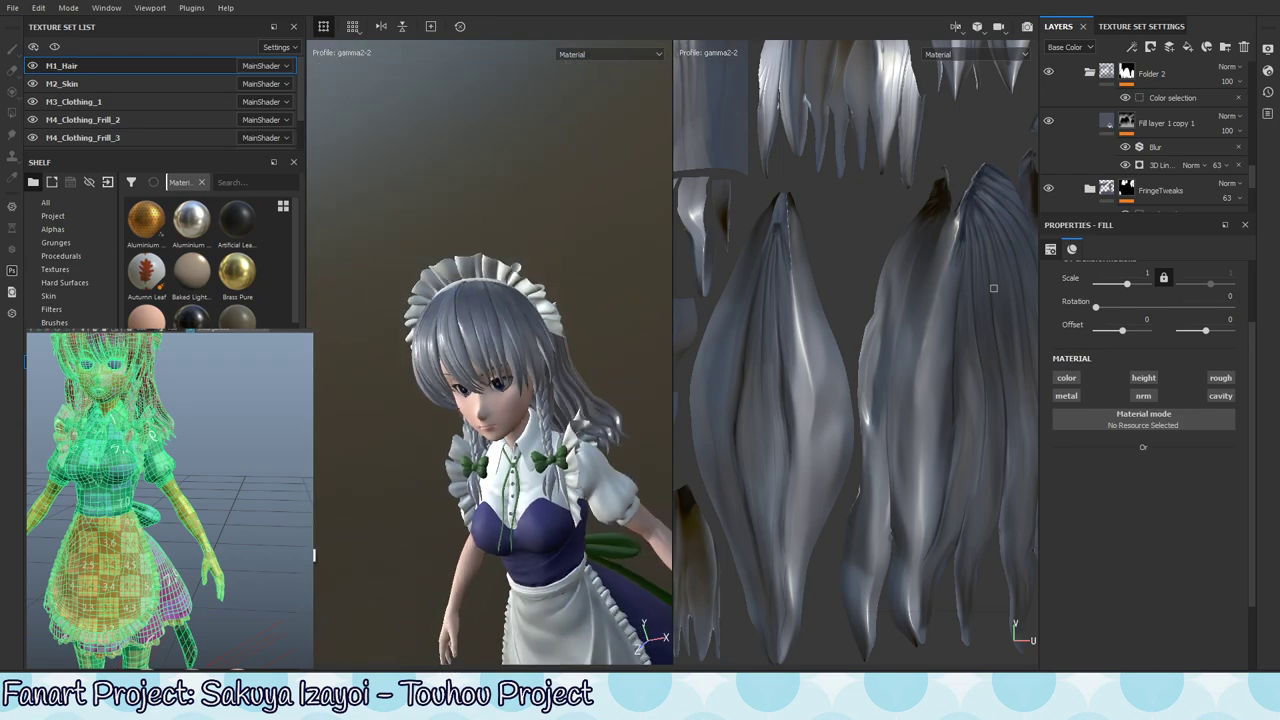
key("f")
- Save the project as a new version named Sakuyav3.spp in the SSP folder
left_click(13, 8)
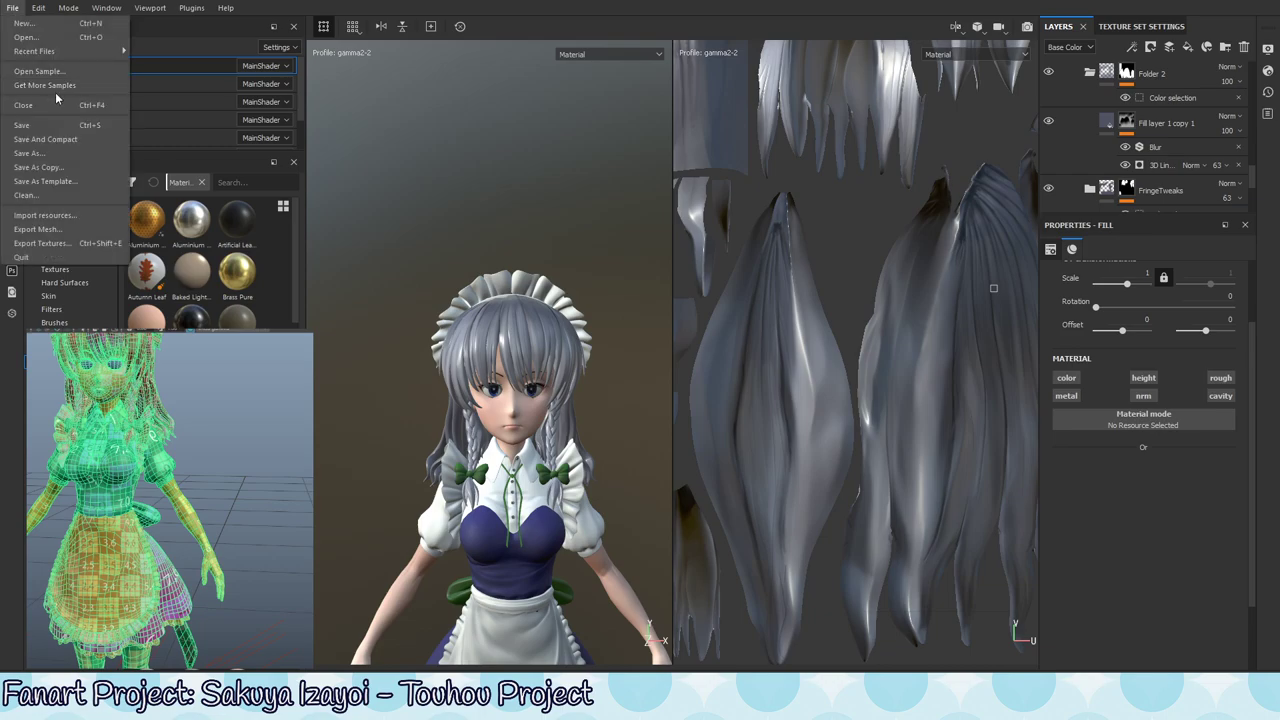
left_click(91, 153)
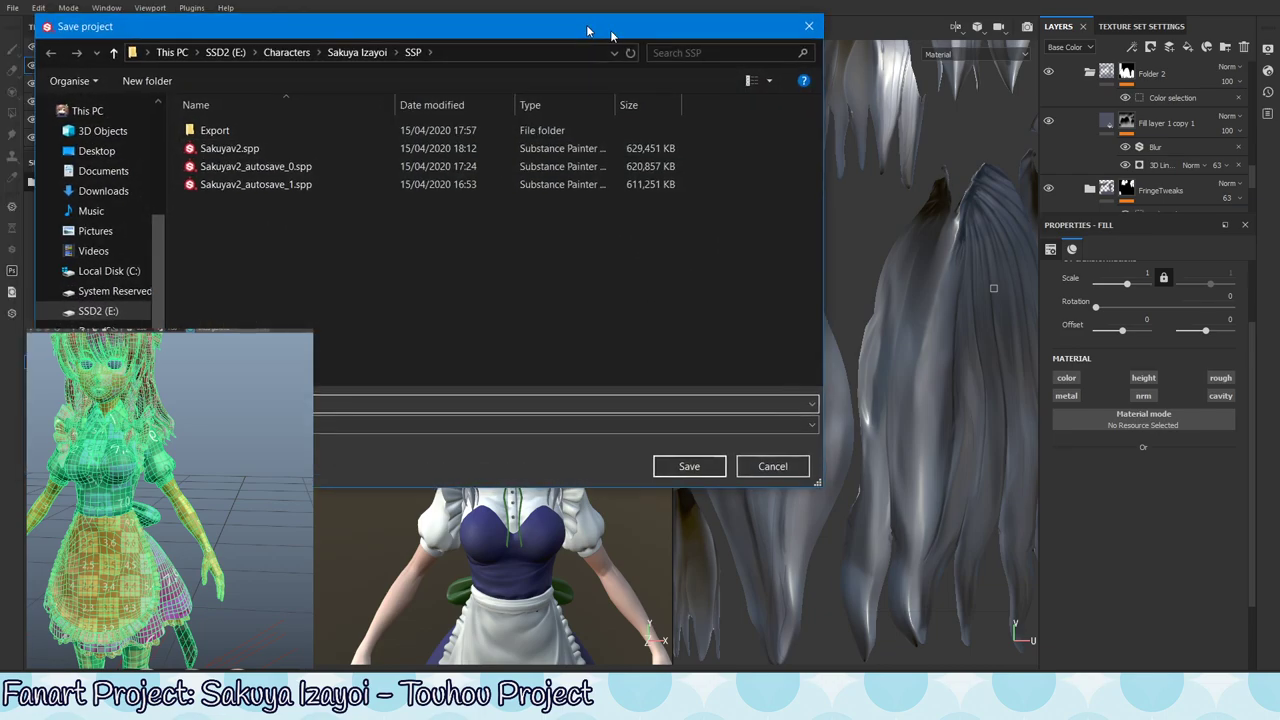
left_click_drag(586, 14, 775, 59)
left_click(442, 179)
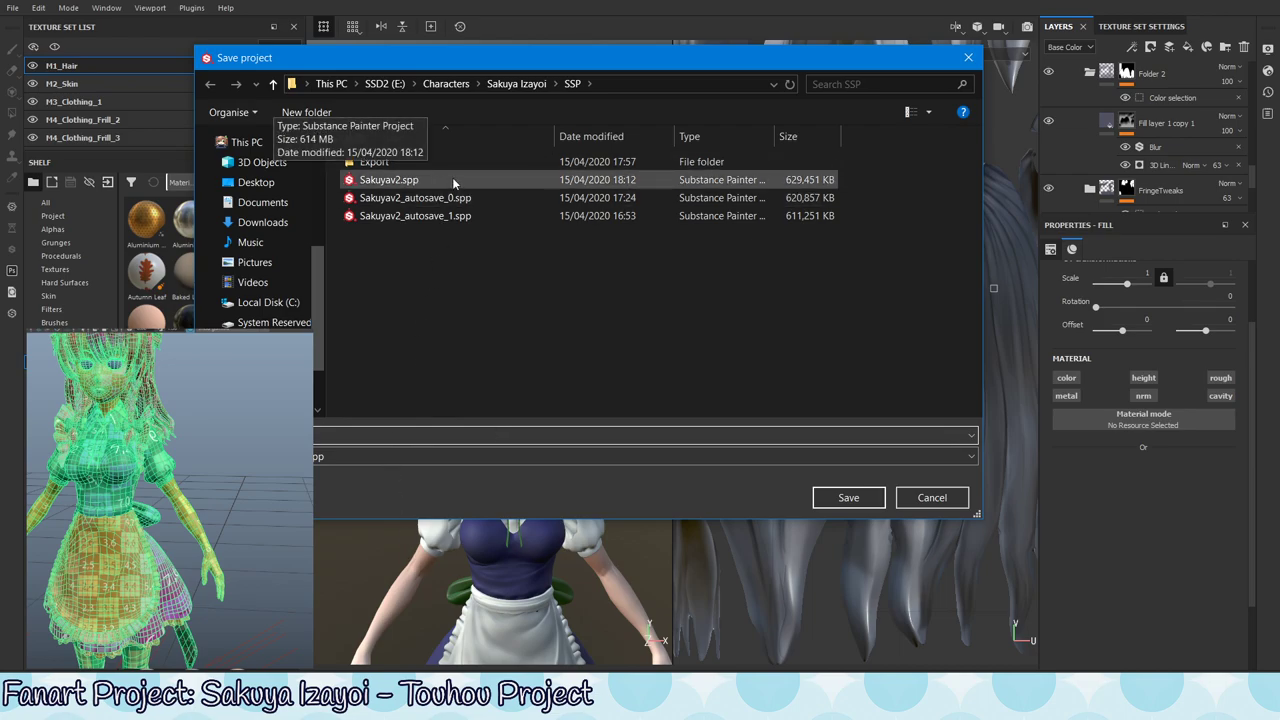
left_click(340, 439)
left_click(344, 439)
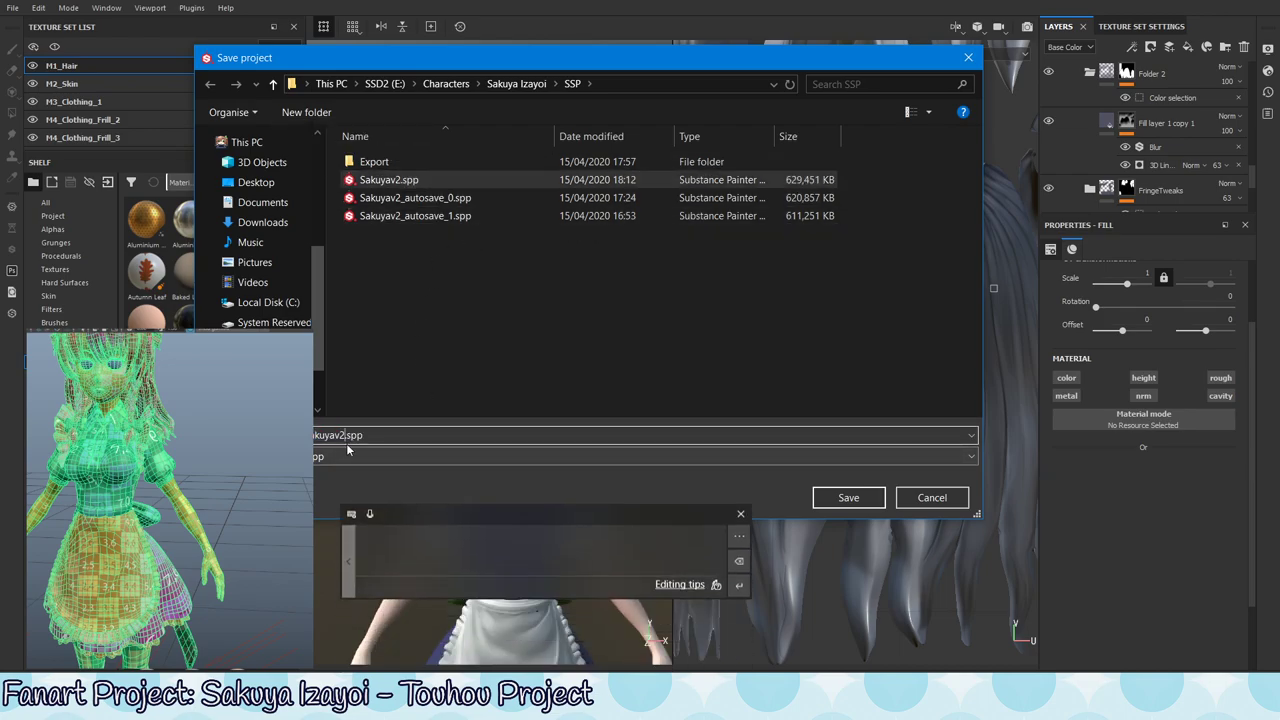
key("BackSpace")
type("3")
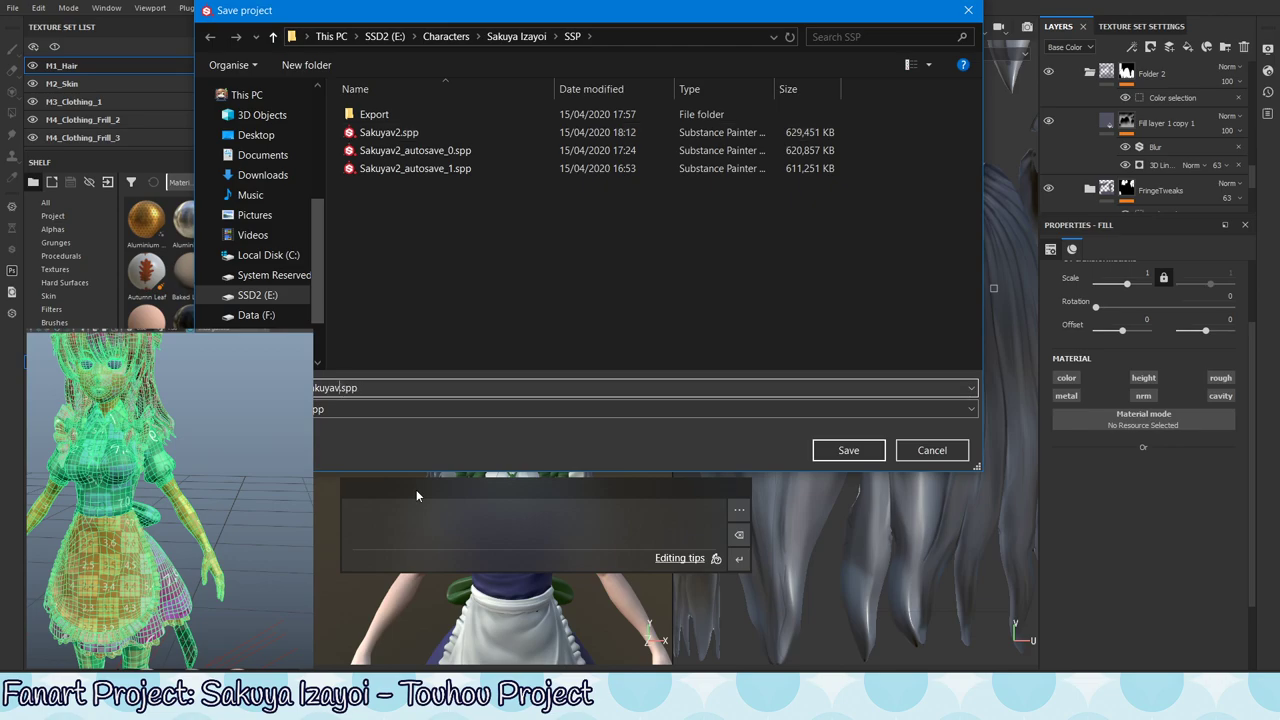
left_click(855, 450)
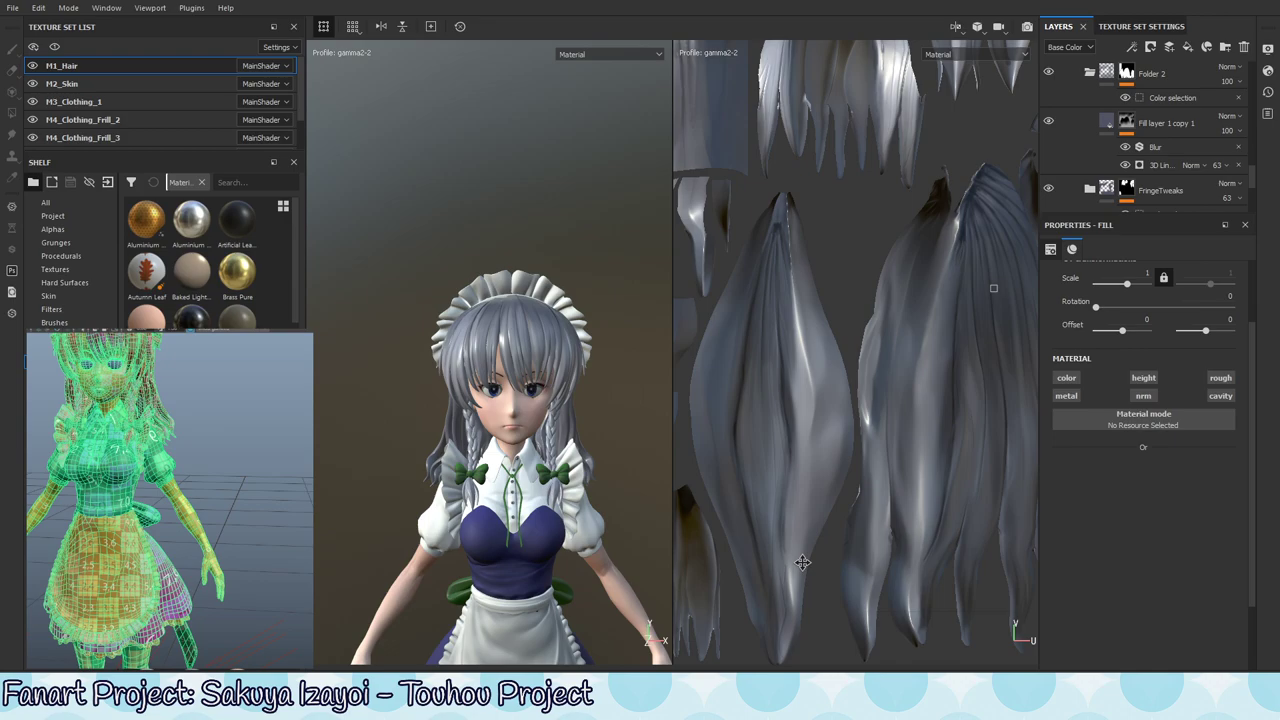
- Examine the green neck ribbon's loose ends from the side and activate the M4_Clothing_Frill_2 texture set
right_click(533, 520)
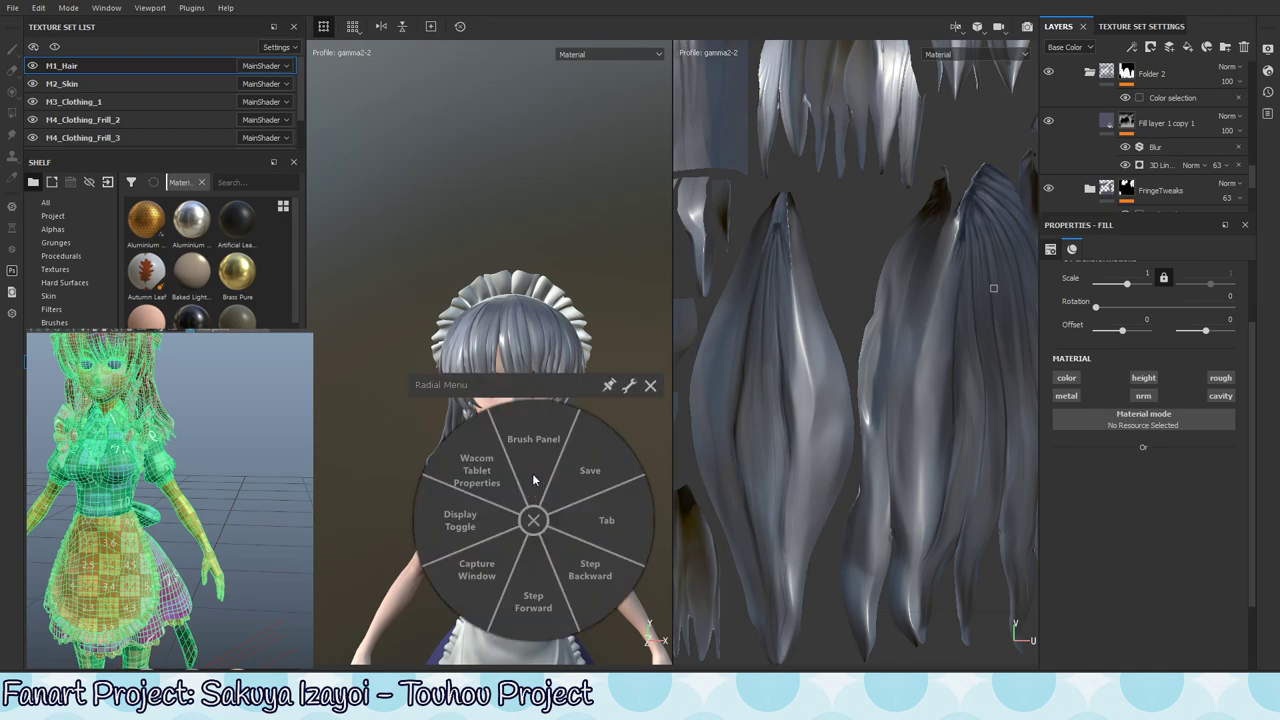
left_click(533, 518)
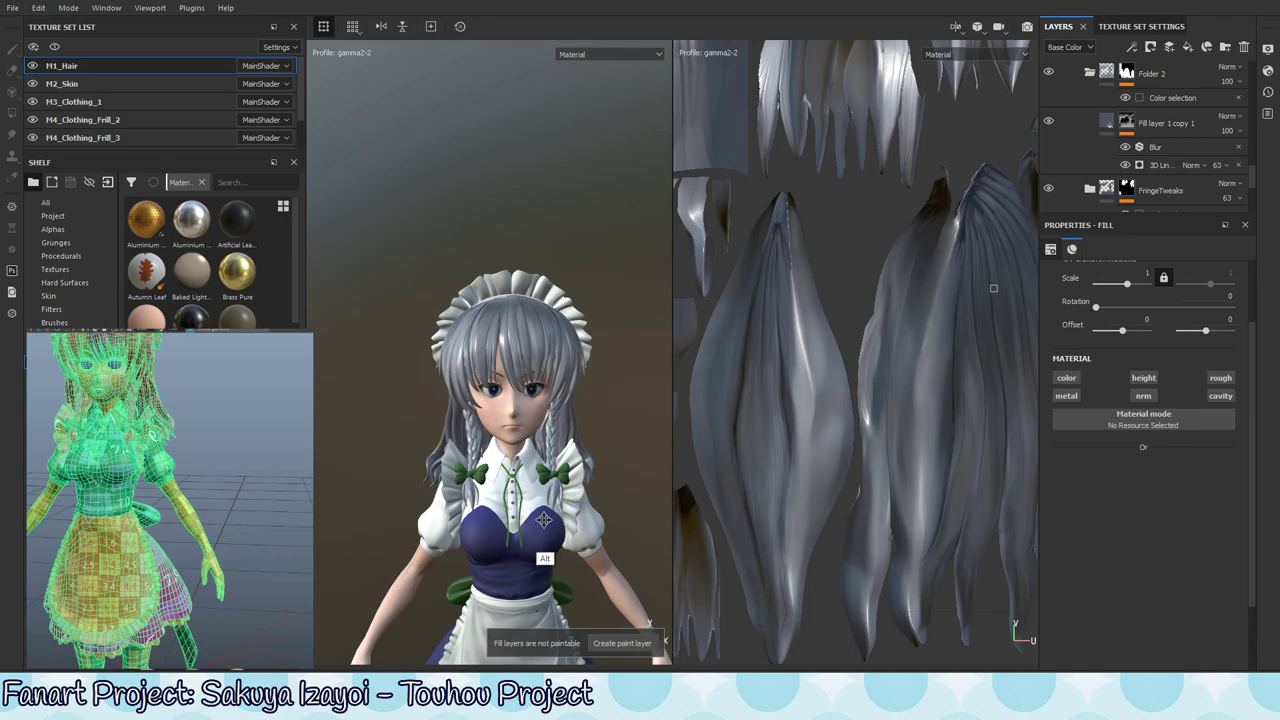
left_click_drag(552, 327, 521, 415, "alt")
middle_click_drag(495, 275, 477, 497, "alt")
right_click_drag(477, 497, 834, 431, "alt")
left_click_drag(593, 445, 549, 449, "alt")
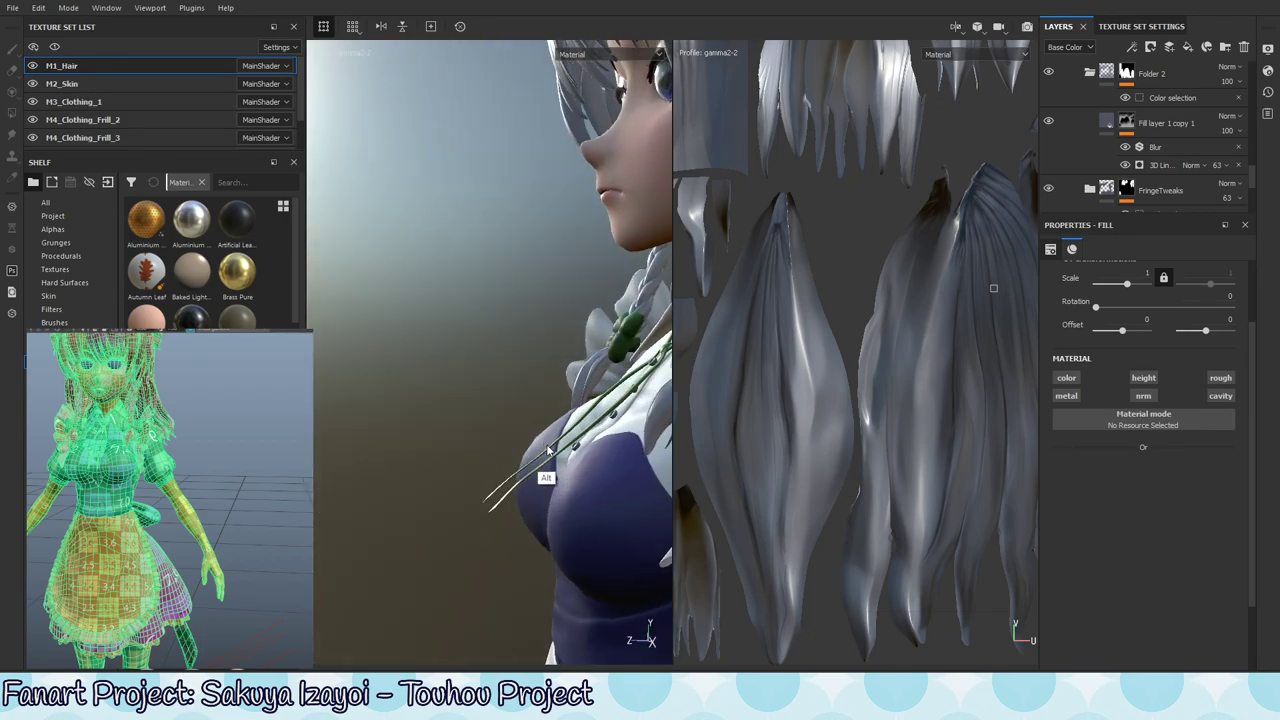
left_click(84, 119)
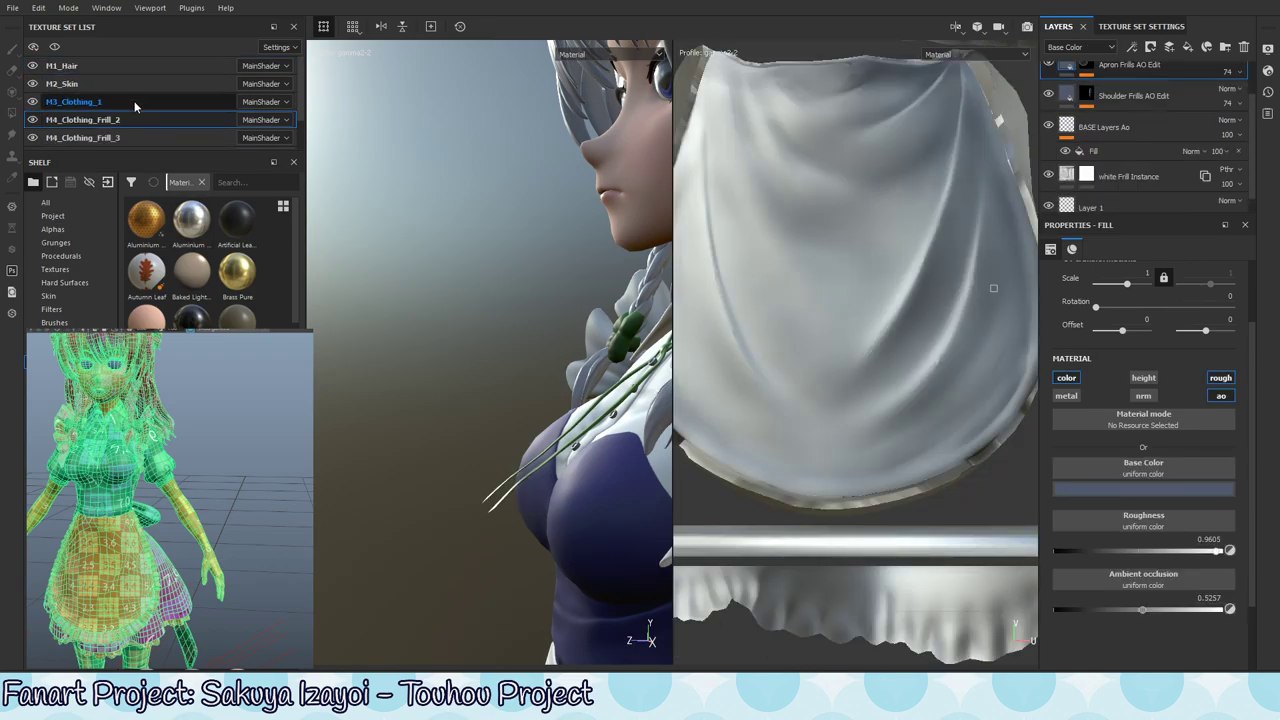
- Activate the M3_Clothing_1 texture set and isolate it in the 3D view
left_click(135, 103)
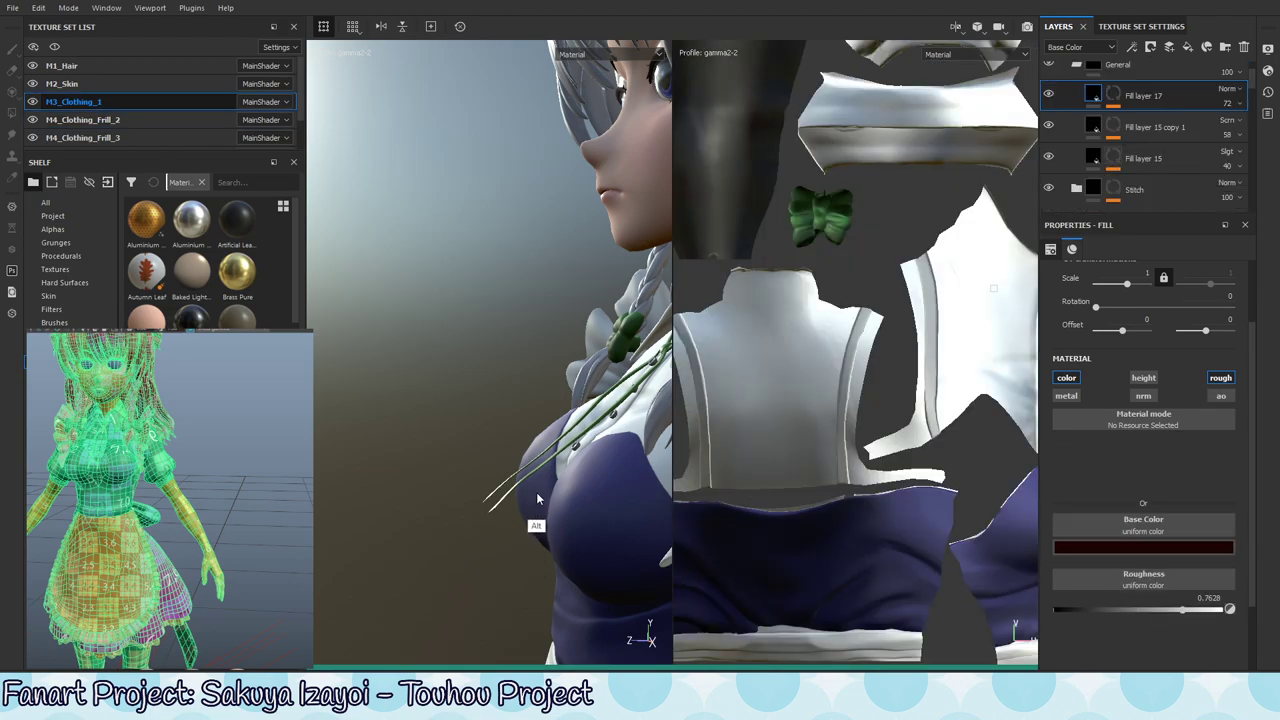
middle_click_drag(537, 498, 360, 465, "alt")
right_click_drag(549, 463, 336, 536, "alt")
middle_click_drag(546, 588, 554, 532, "alt")
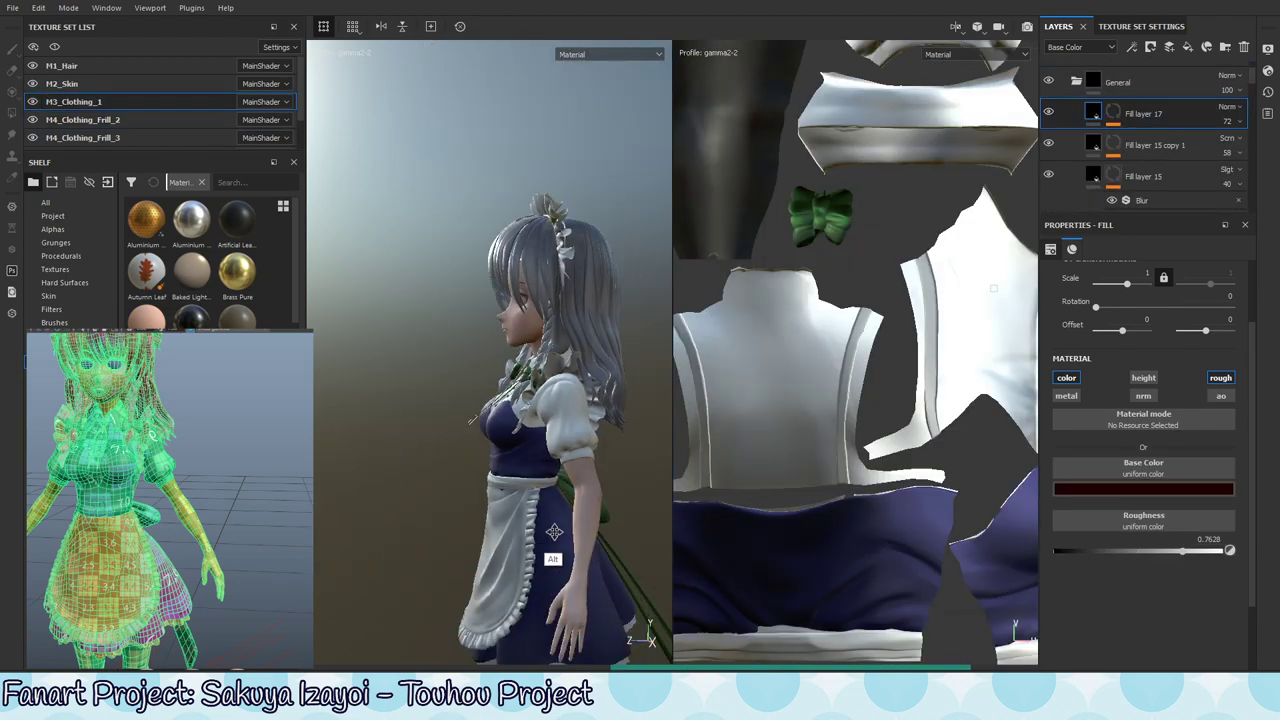
left_click_drag(554, 532, 509, 477, "alt")
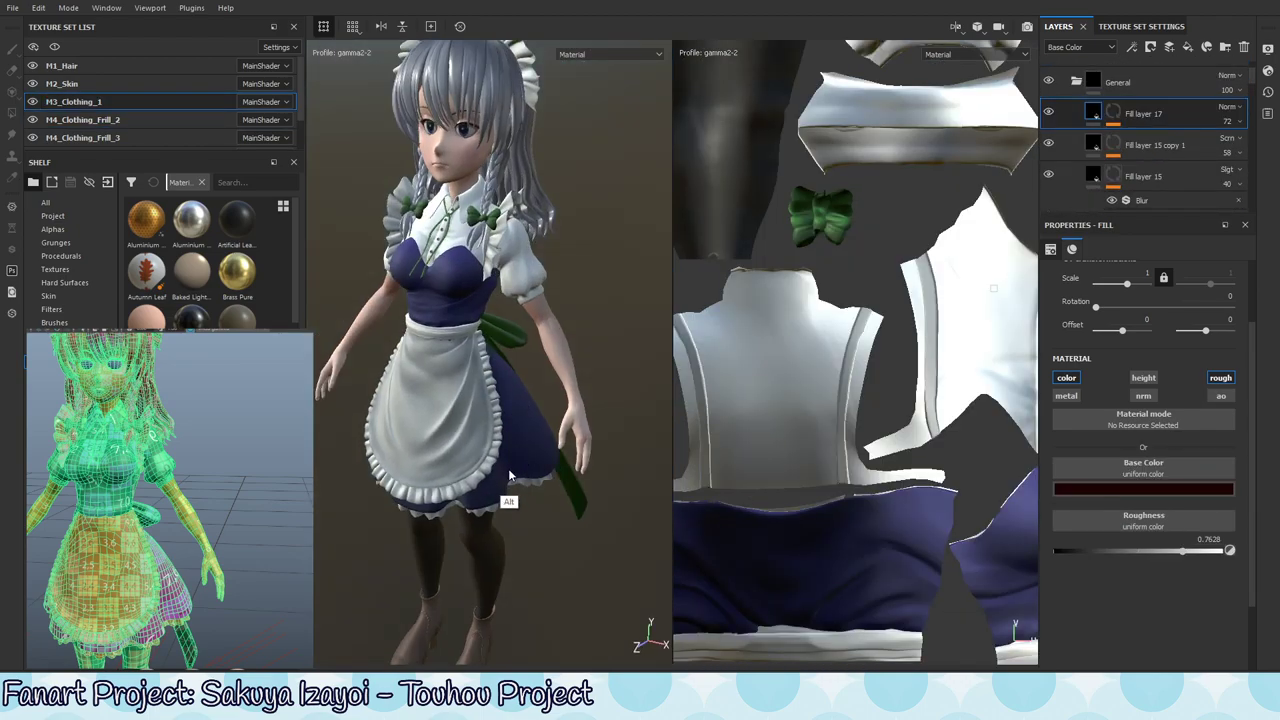
left_click_drag(494, 402, 531, 474, "alt")
key("alt+q")
- Examine the isolated blouse, shoulder bow and bodice up close, along with the texture set's UV layout
middle_click_drag(488, 390, 501, 497, "alt")
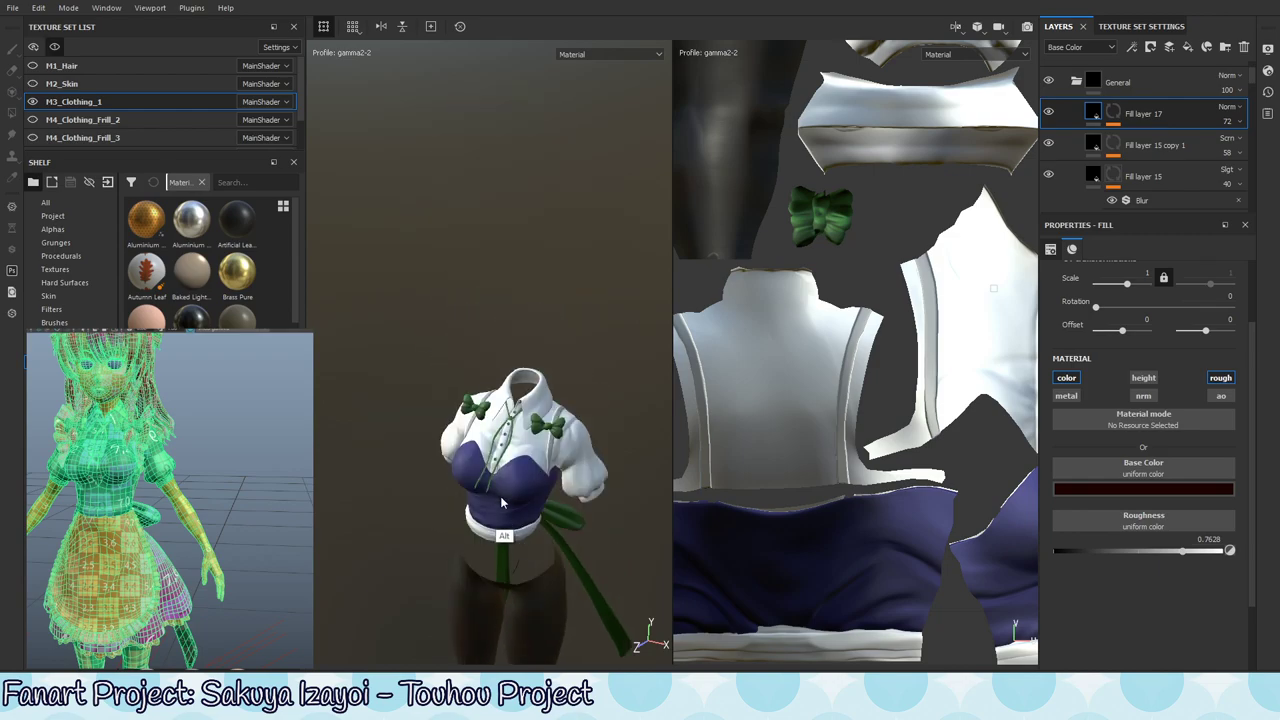
right_click_drag(500, 496, 642, 425, "alt")
left_click_drag(642, 425, 594, 425, "alt")
middle_click_drag(608, 478, 543, 398, "alt")
left_click_drag(543, 398, 461, 413, "alt+shift")
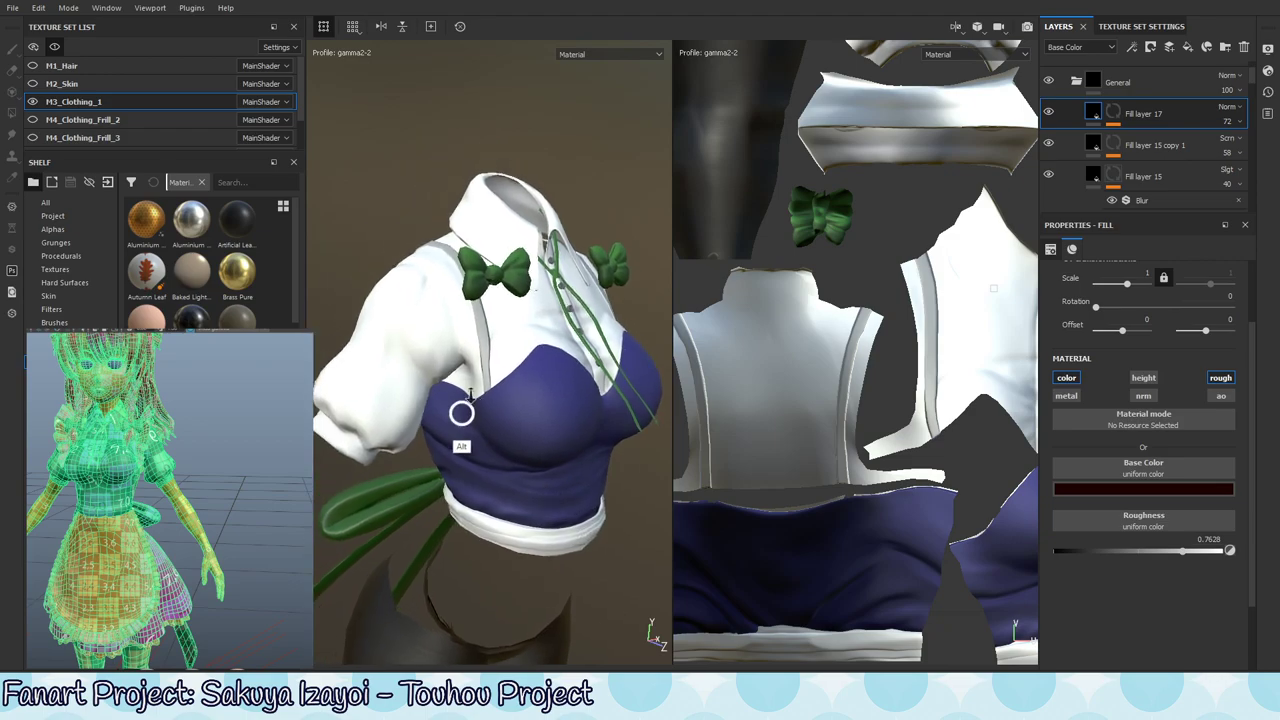
right_click_drag(461, 413, 535, 410, "alt")
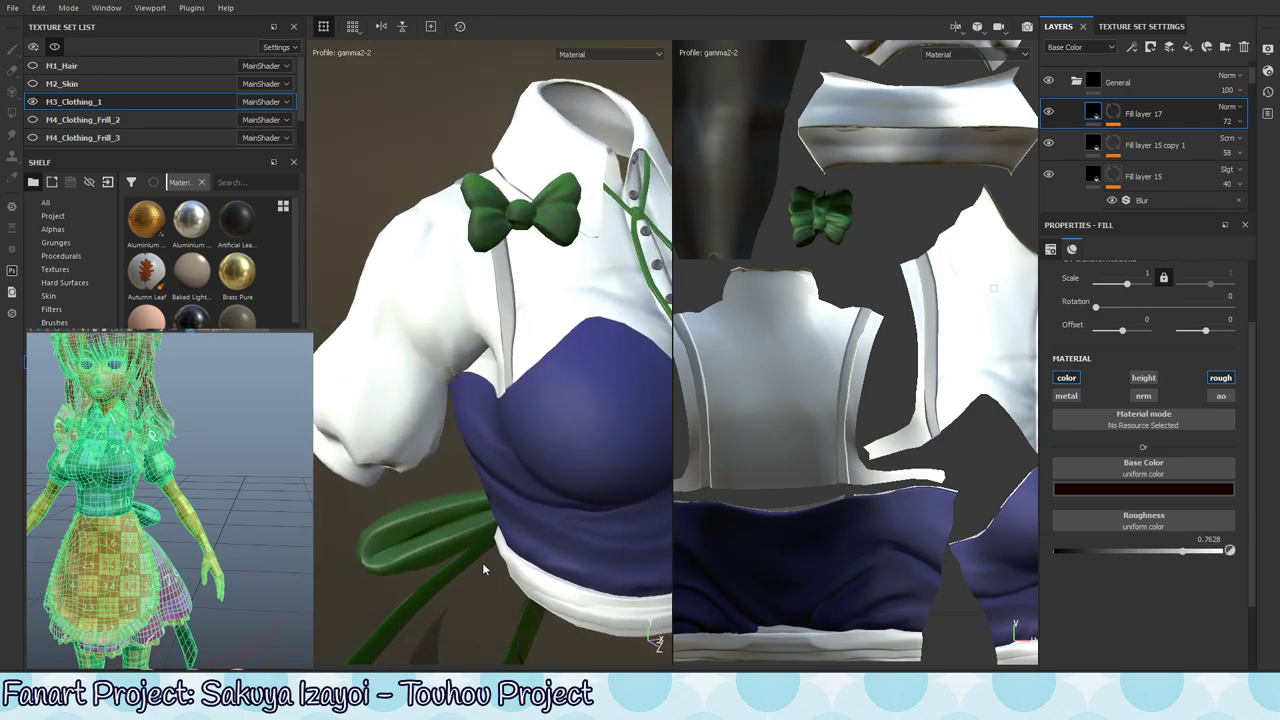
right_click_drag(817, 273, 646, 340, "alt")
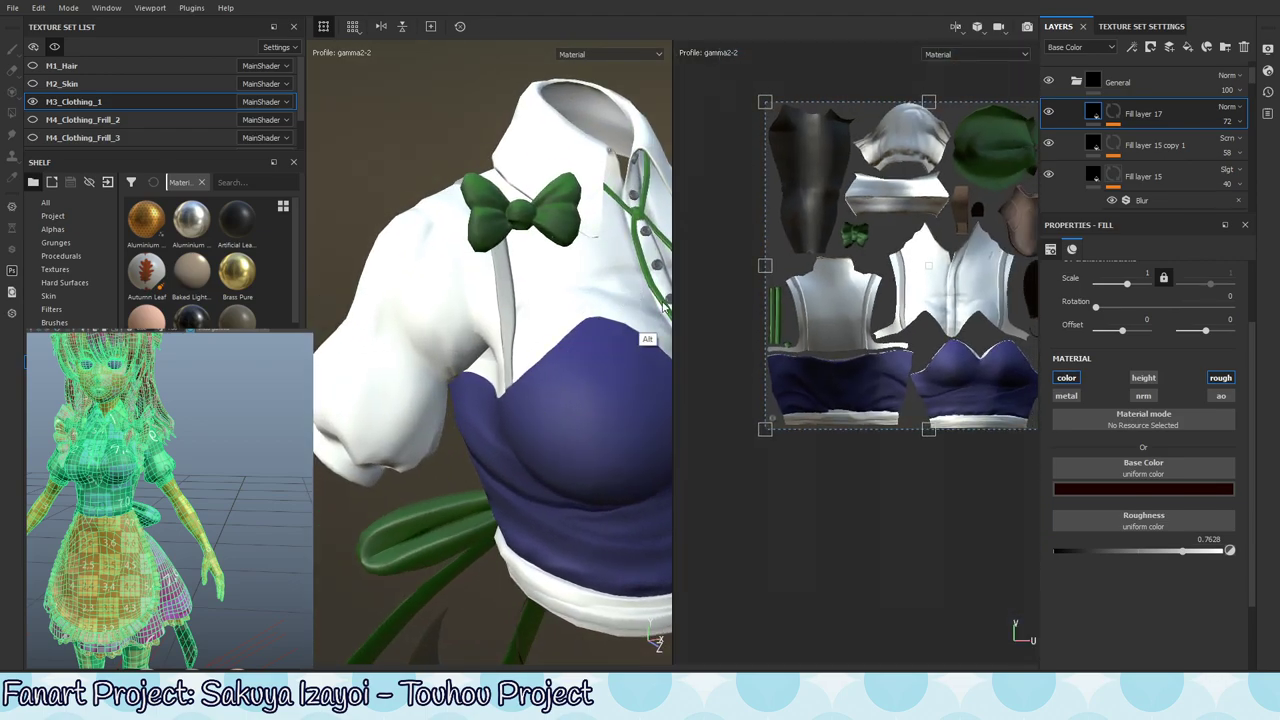
middle_click_drag(930, 215, 823, 259, "alt")
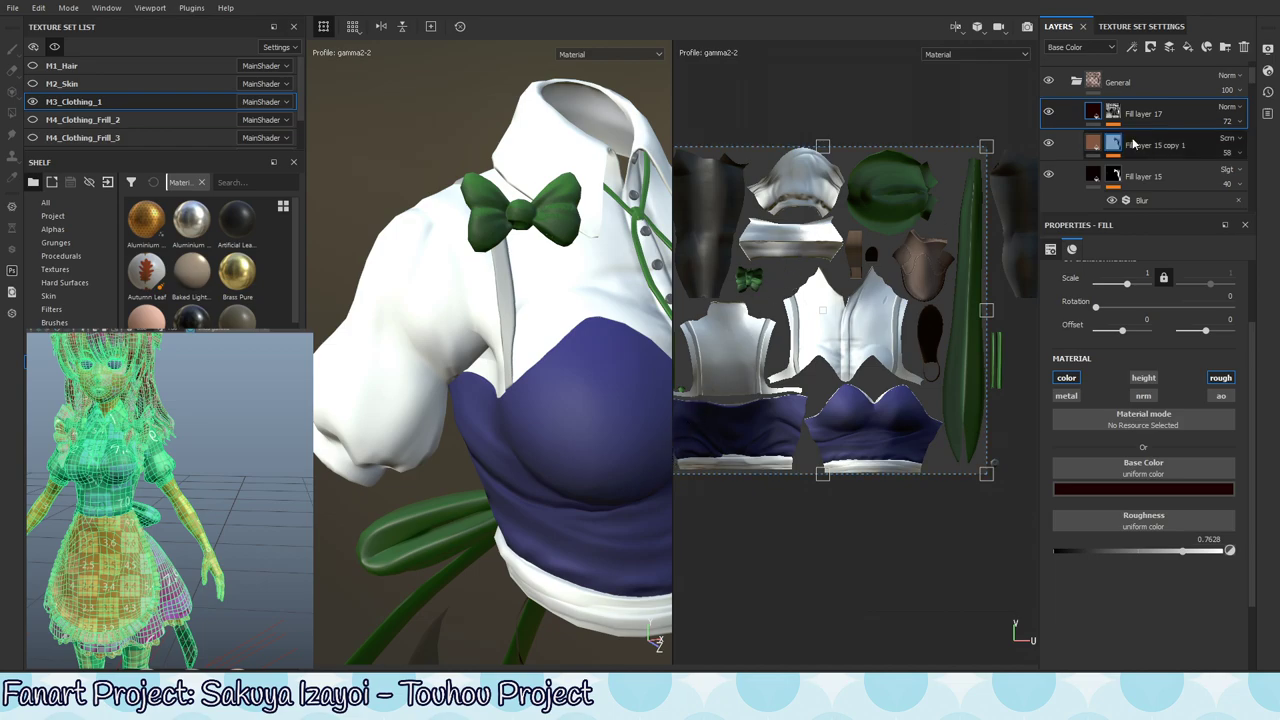
- Select the Paint effect on the mask of the Apron Frills AO Edit layer in the WhiteBase folder
left_click_drag(1250, 82, 1267, 185)
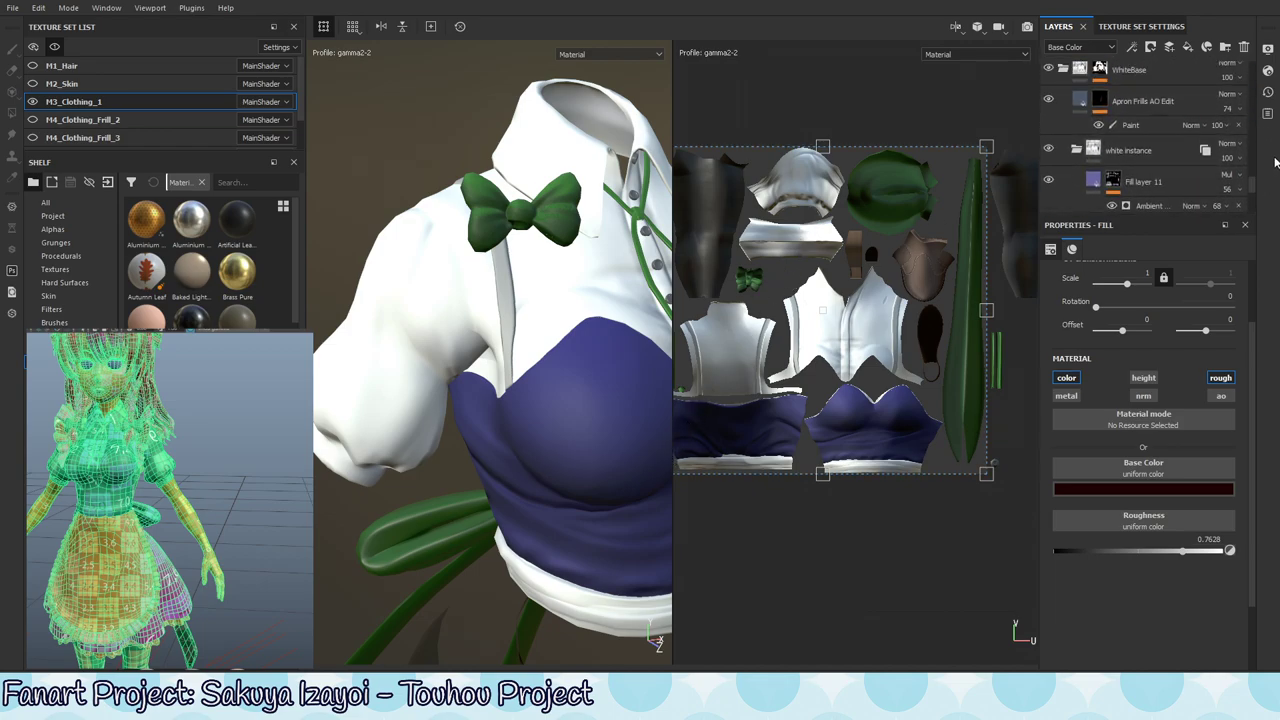
left_click(1169, 77)
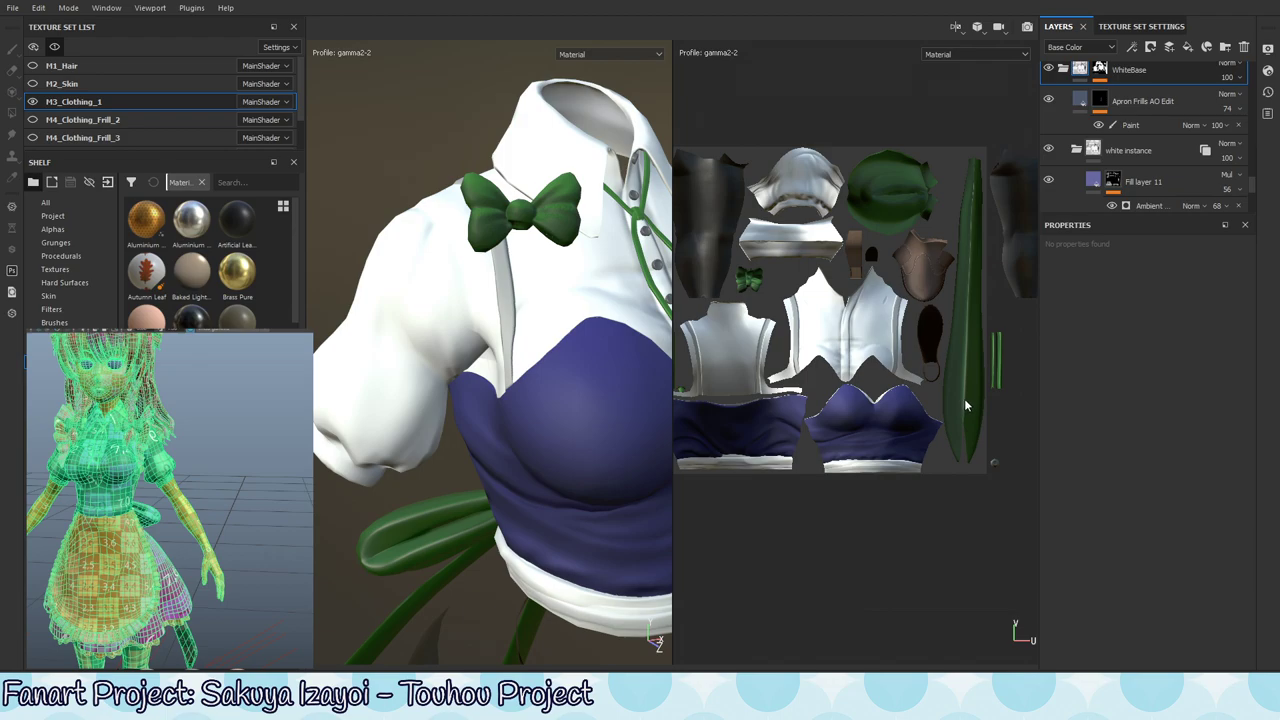
middle_click_drag(892, 374, 981, 305, "alt")
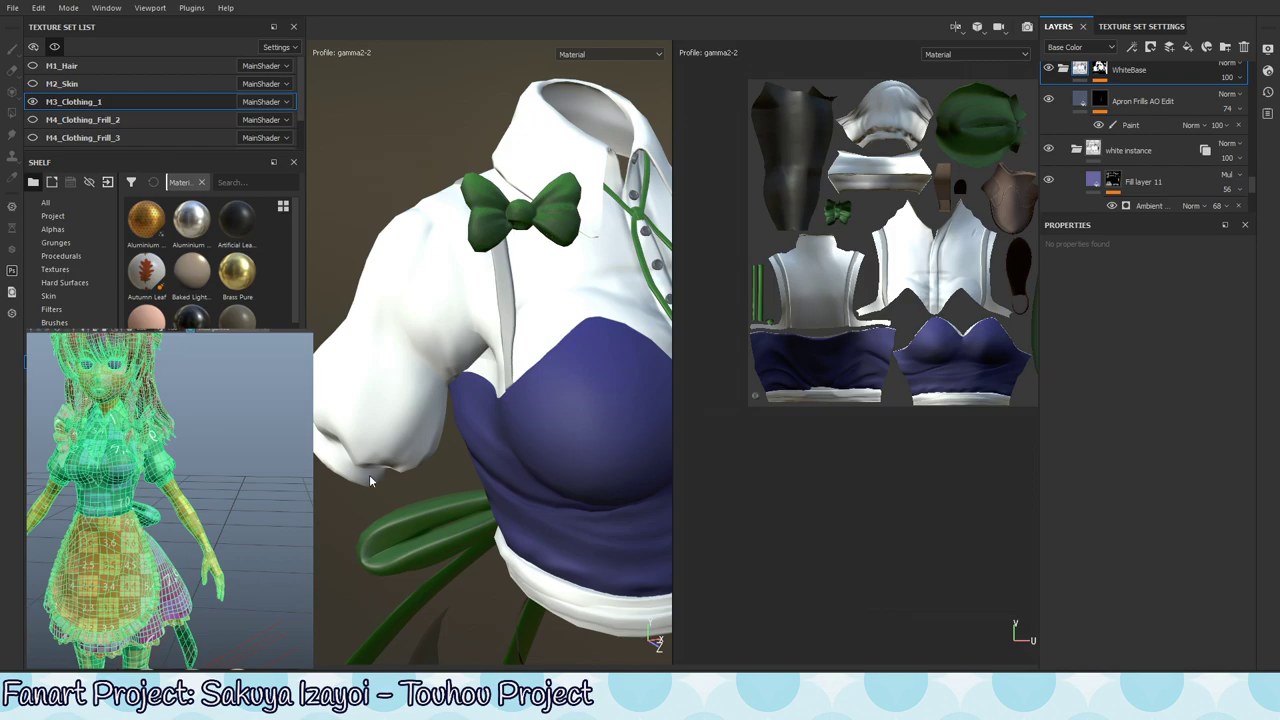
right_click_drag(347, 564, 351, 468, "alt")
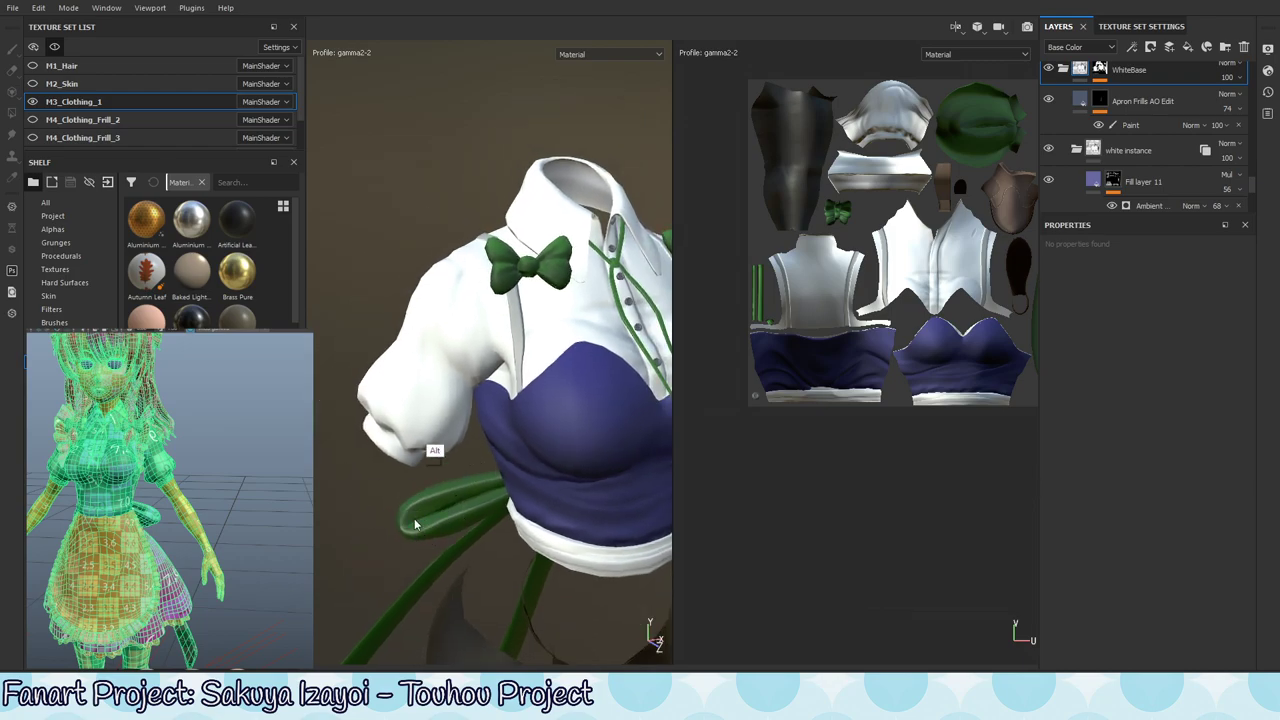
middle_click_drag(878, 377, 786, 405, "alt")
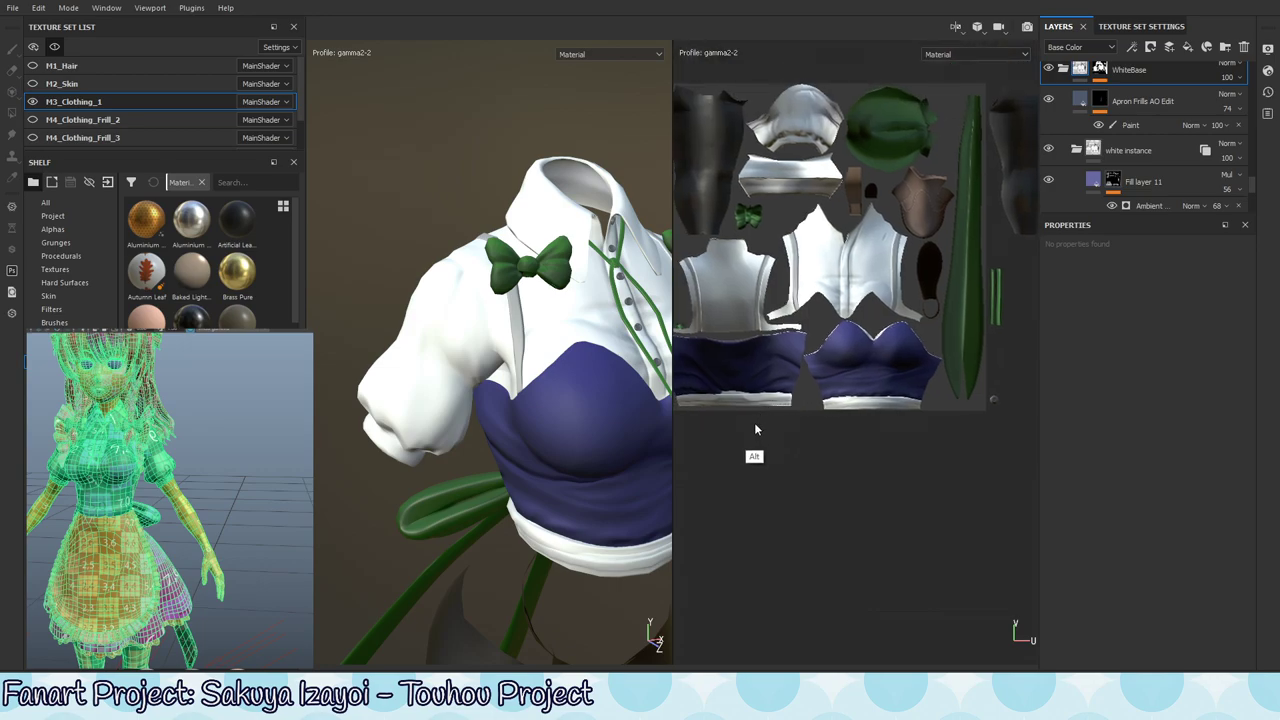
right_click_drag(622, 430, 515, 434, "alt")
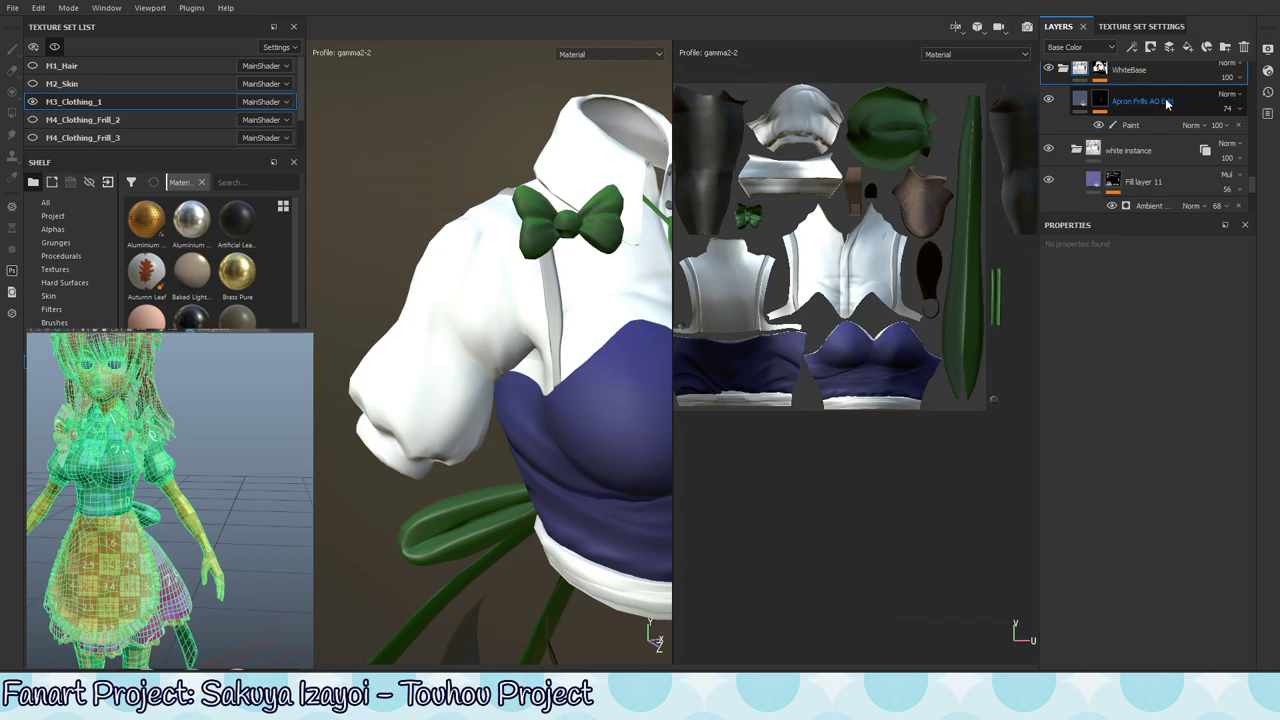
left_click(1165, 125)
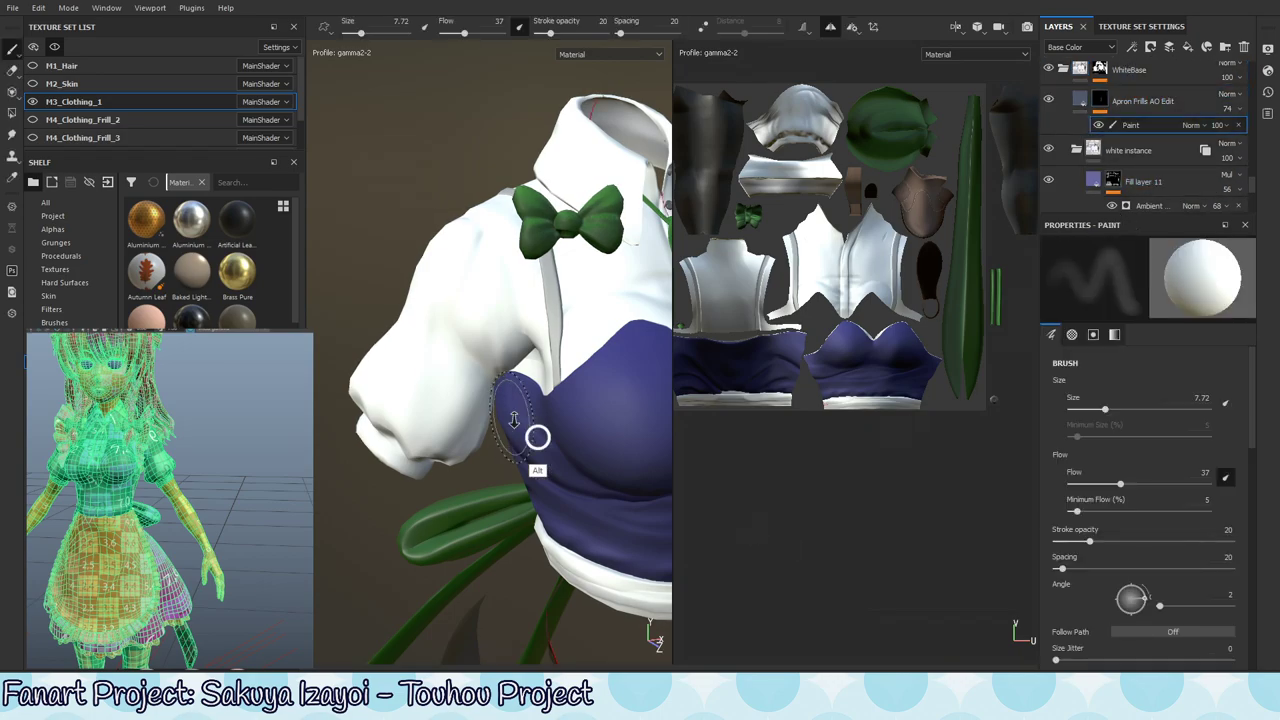
- Set the mask brush to Camera alignment with flow 70 and stroke opacity 52, facing the blouse's underarm
right_click_drag(537, 434, 580, 430, "alt")
mouse_move(580, 430)
left_mouse_down("alt")
mouse_move(586, 380)
mouse_move(583, 397)
left_mouse_up("alt")
key("x")
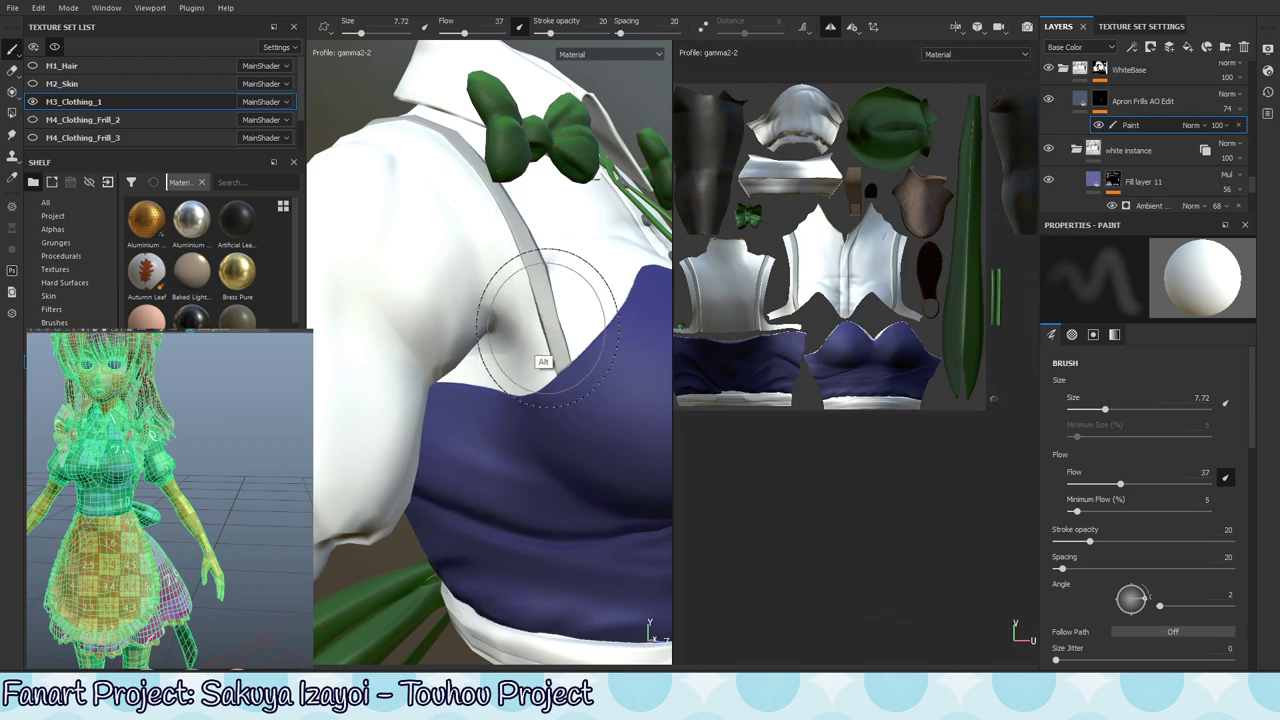
left_click_drag(543, 286, 500, 343, "alt")
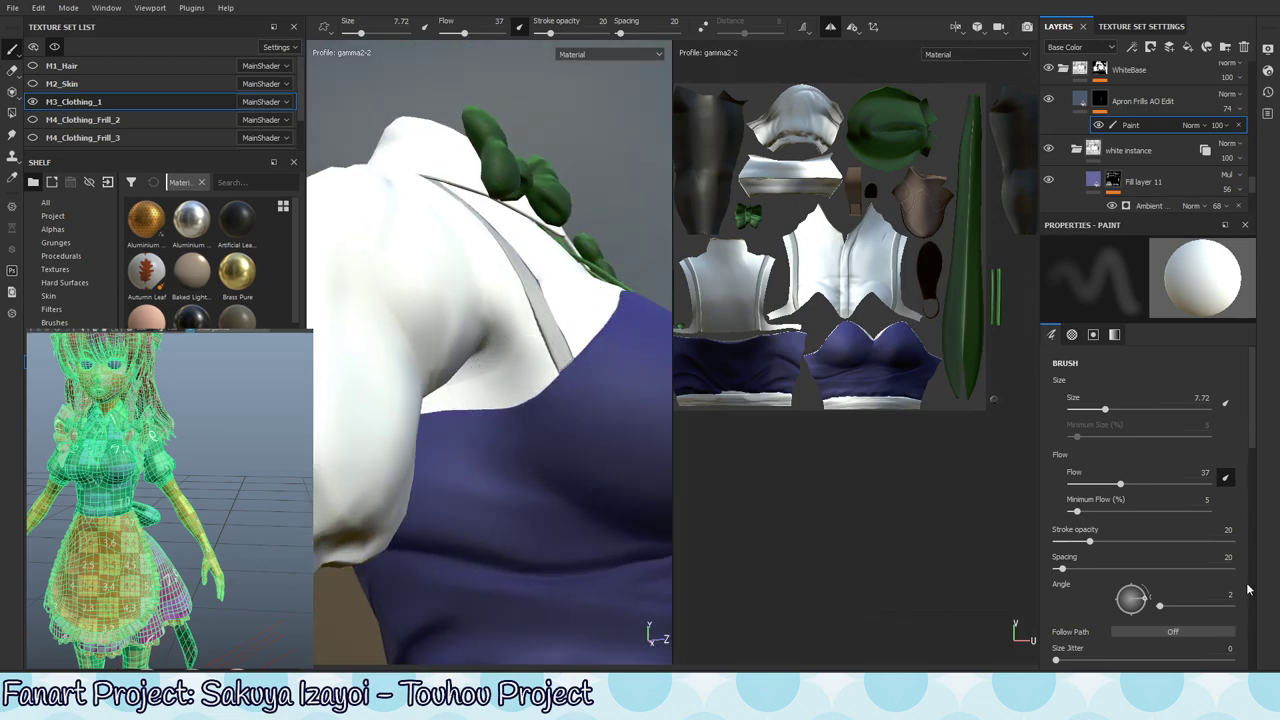
mouse_move(1254, 450)
left_mouse_down()
mouse_move(1249, 614)
mouse_move(1253, 533)
left_mouse_up()
left_click(1172, 467)
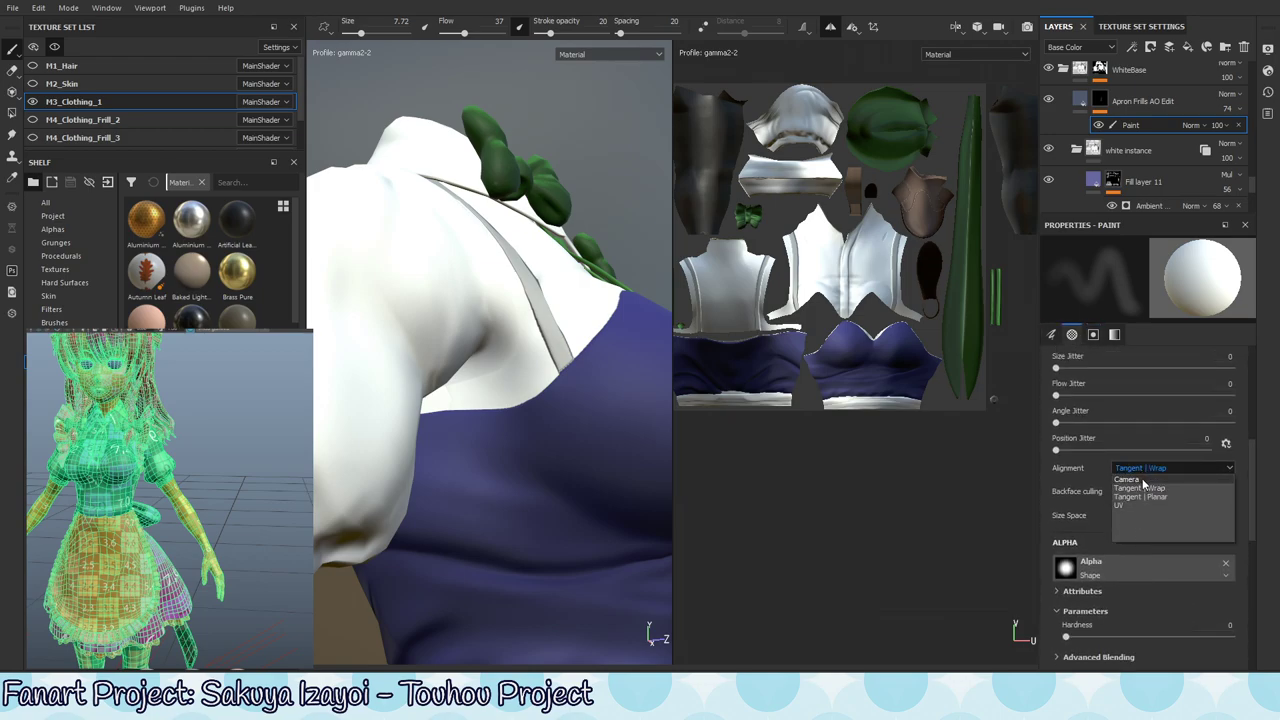
left_click(1160, 505)
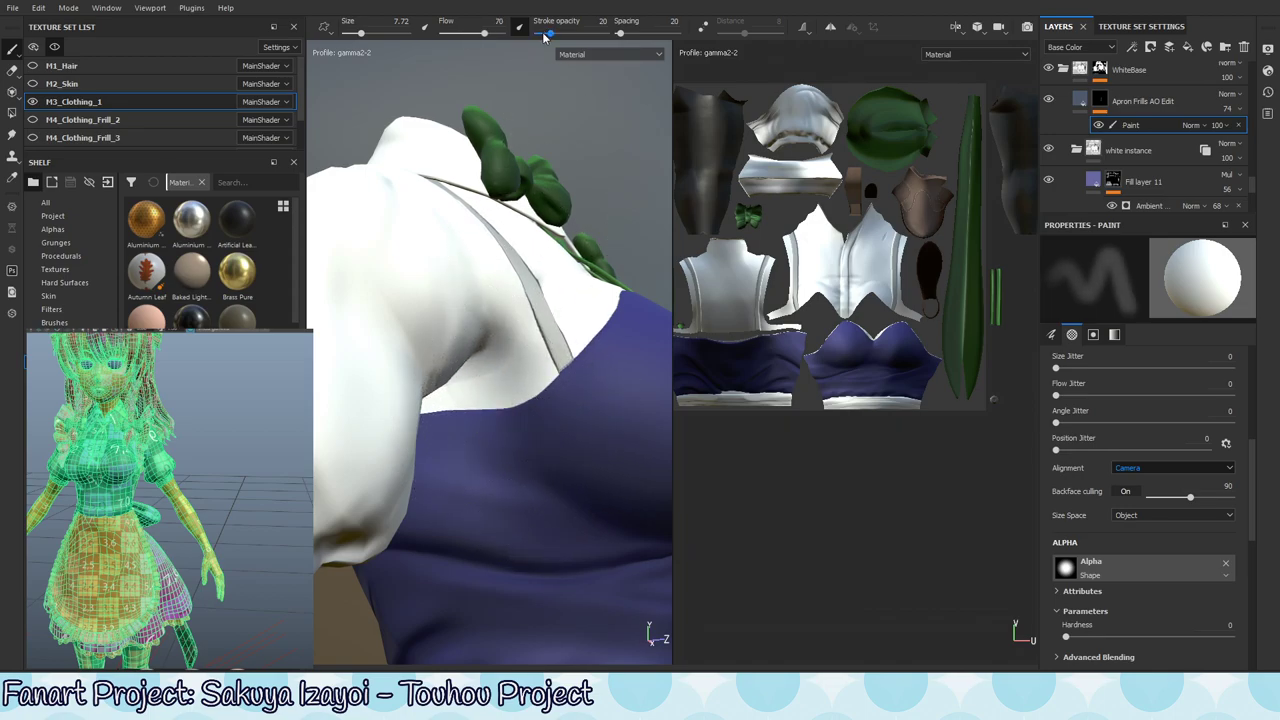
left_click_drag(550, 33, 573, 33)
- Paint soft occlusion shading on the white blouse under the arm beside the strap, and check both sides
left_click_drag(517, 370, 521, 355)
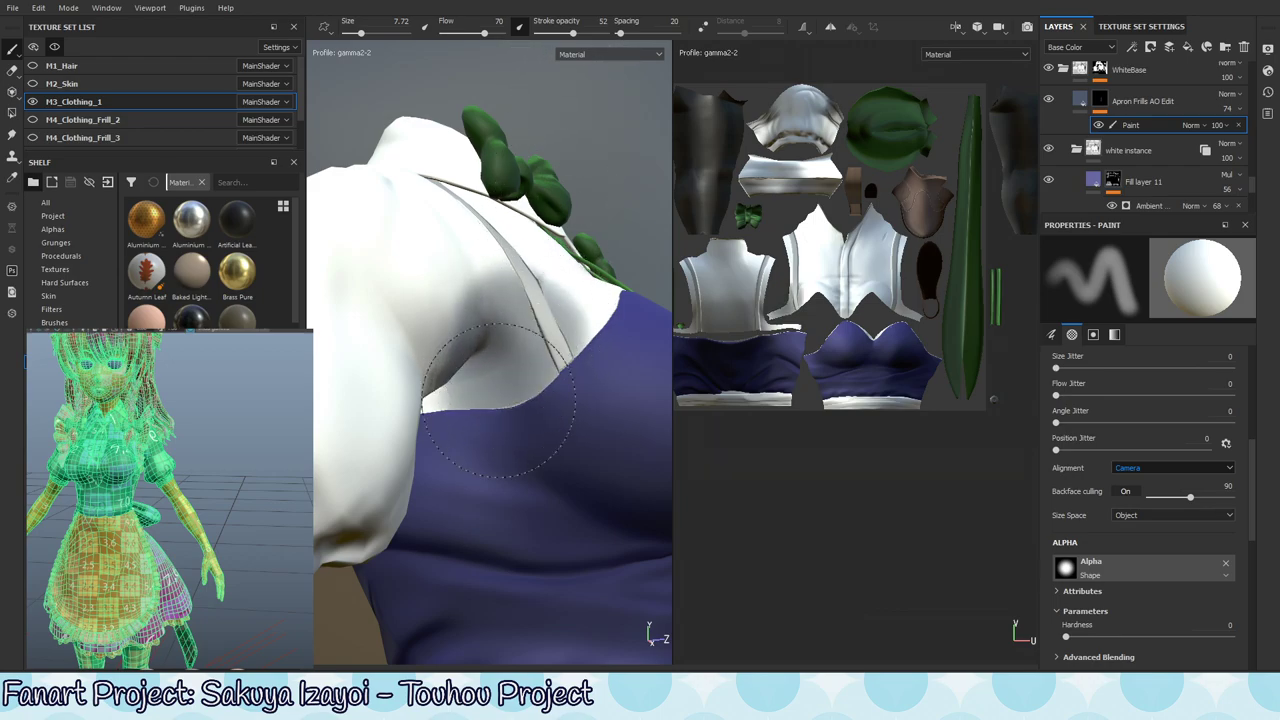
left_click_drag(521, 330, 516, 362, "alt")
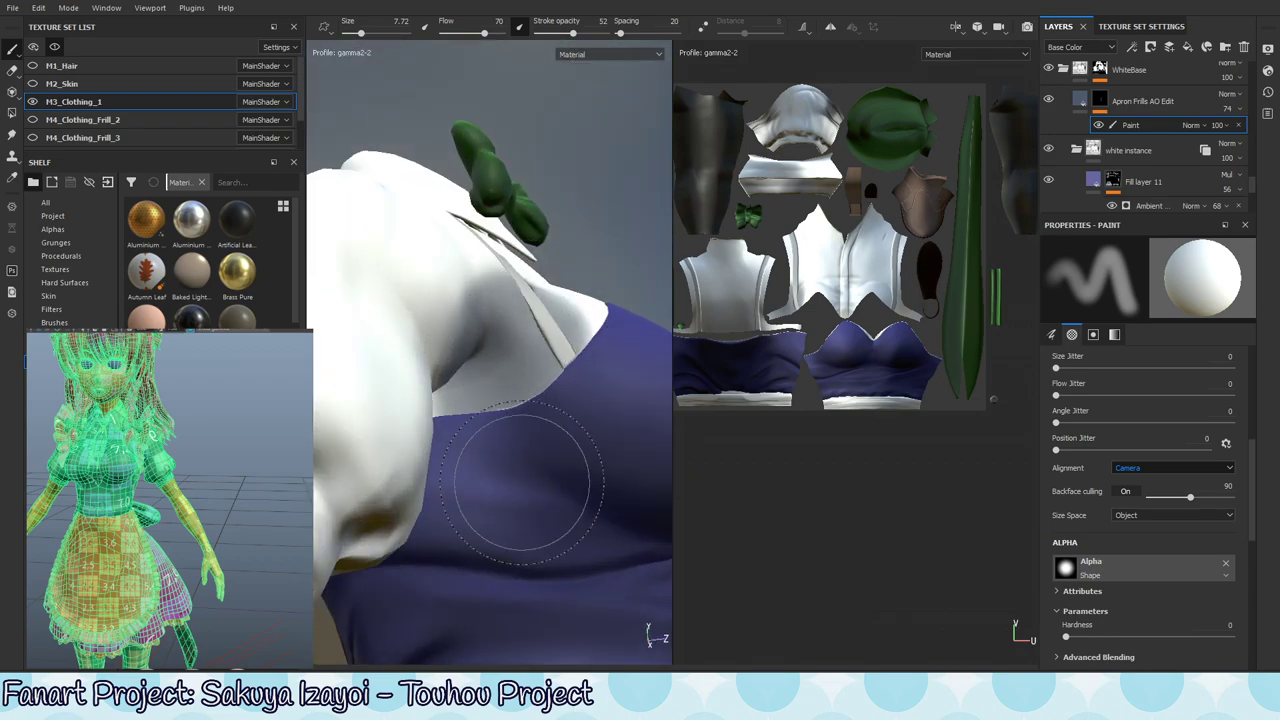
right_click_drag(523, 478, 350, 430, "alt")
mouse_move(556, 396)
left_mouse_down("alt")
mouse_move(576, 443)
mouse_move(486, 391)
mouse_move(551, 371)
mouse_move(514, 317)
mouse_move(553, 372)
mouse_move(531, 344)
left_mouse_up("alt")
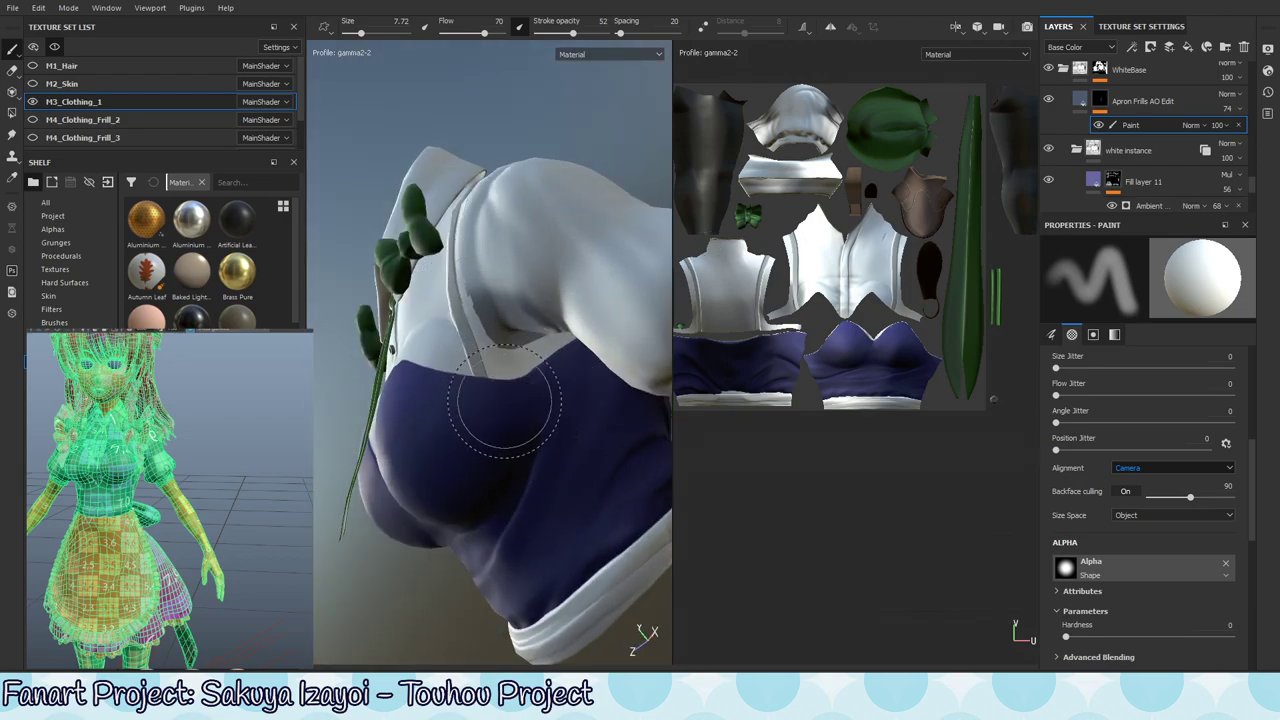
- Discard the current project's changes and open Sakuyav2.spp from the SSP folder
left_click(13, 8)
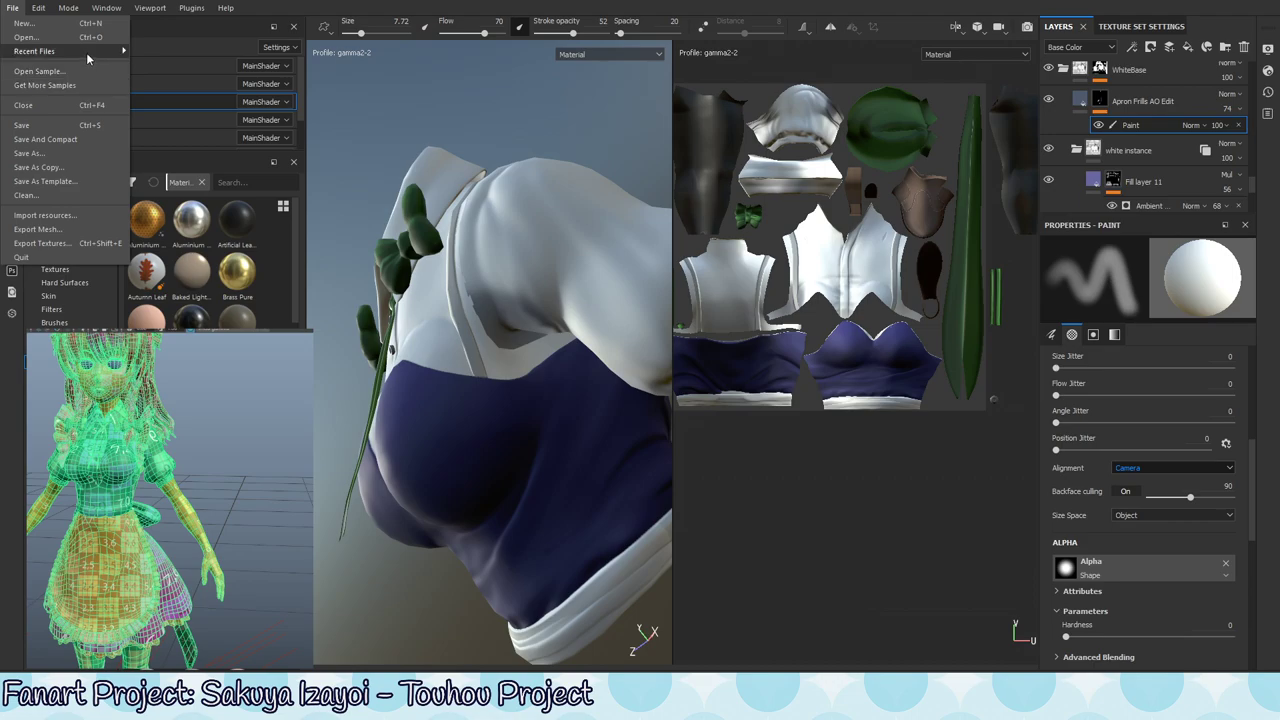
left_click(88, 70)
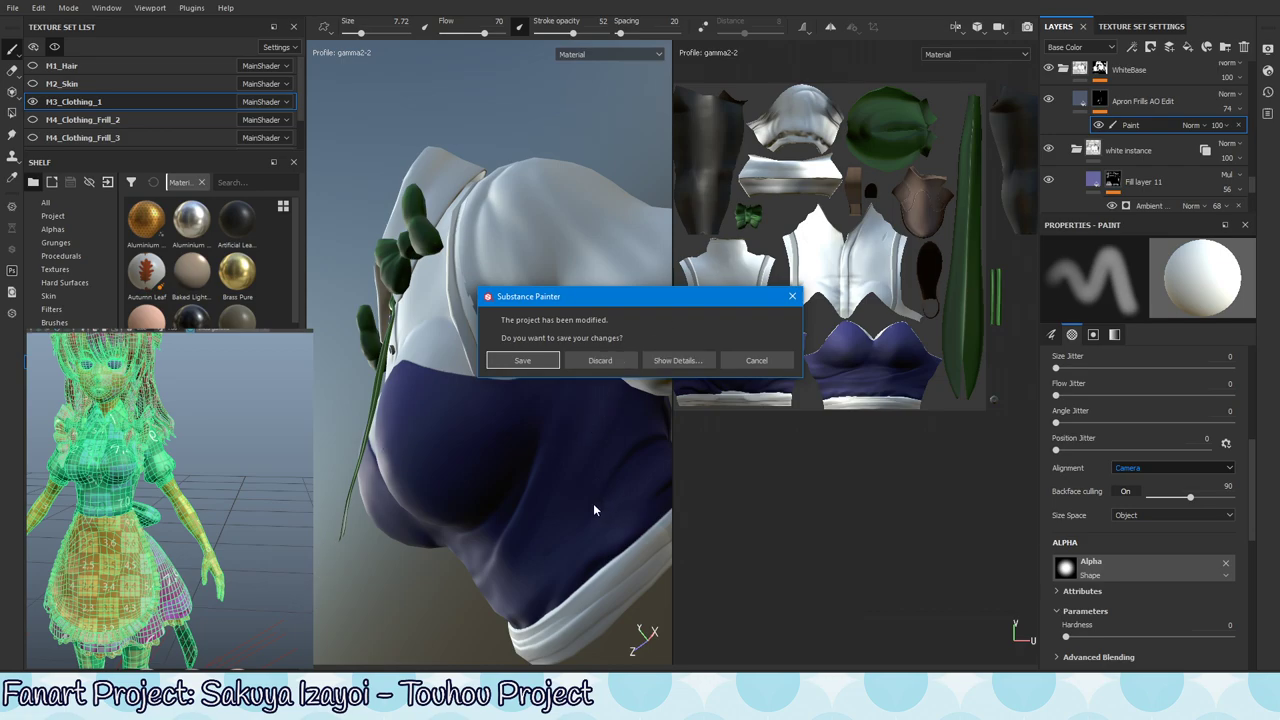
left_click(604, 369)
left_click(601, 366)
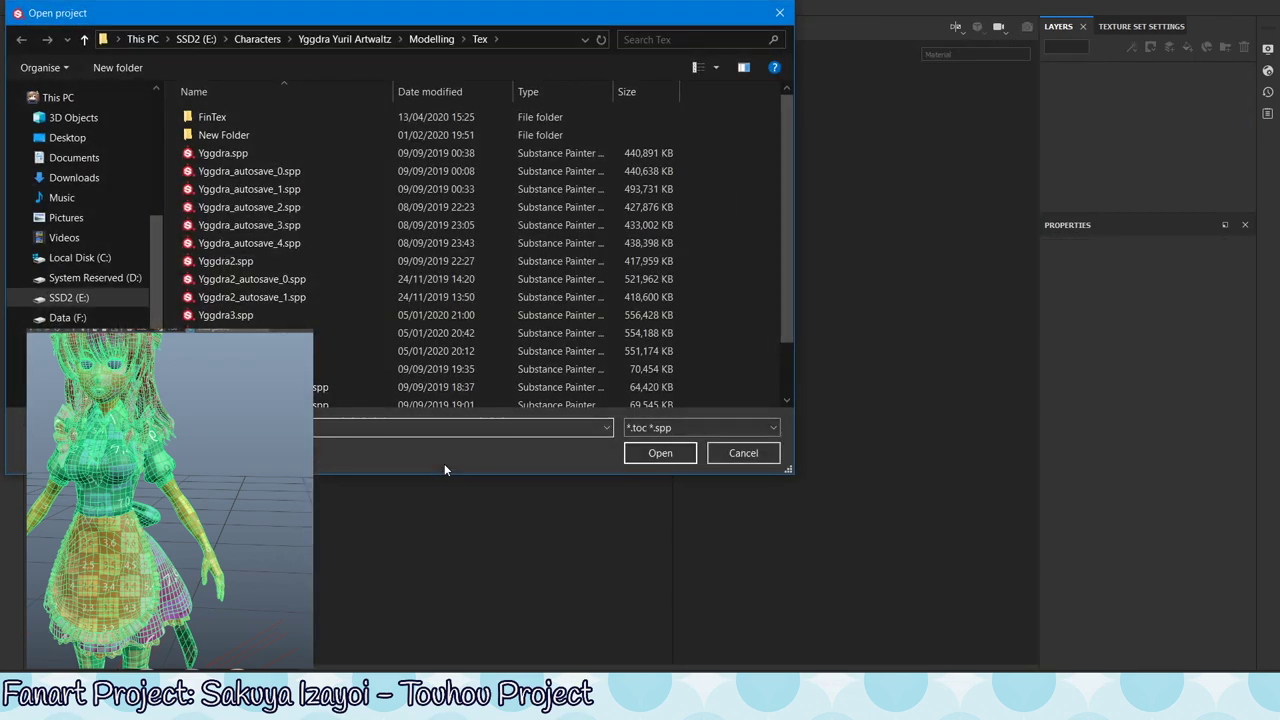
left_click(741, 453)
left_click(18, 9)
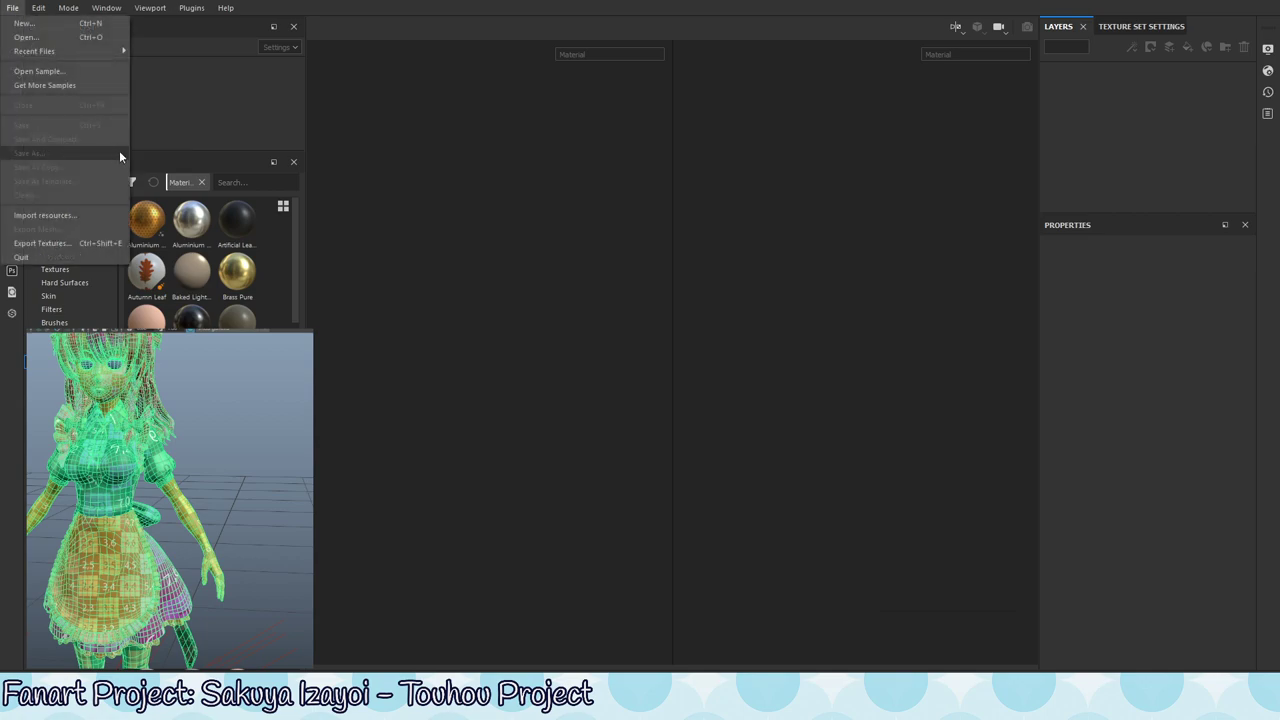
mouse_move(90, 48)
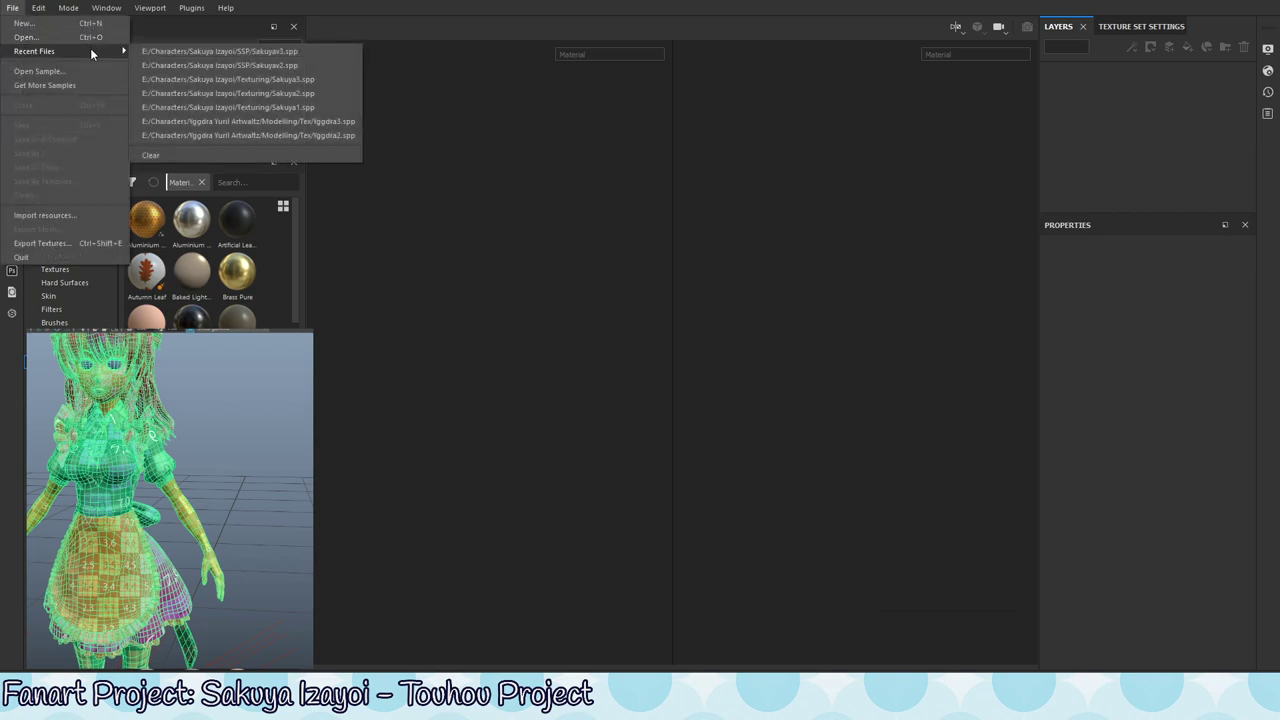
left_click(314, 65)
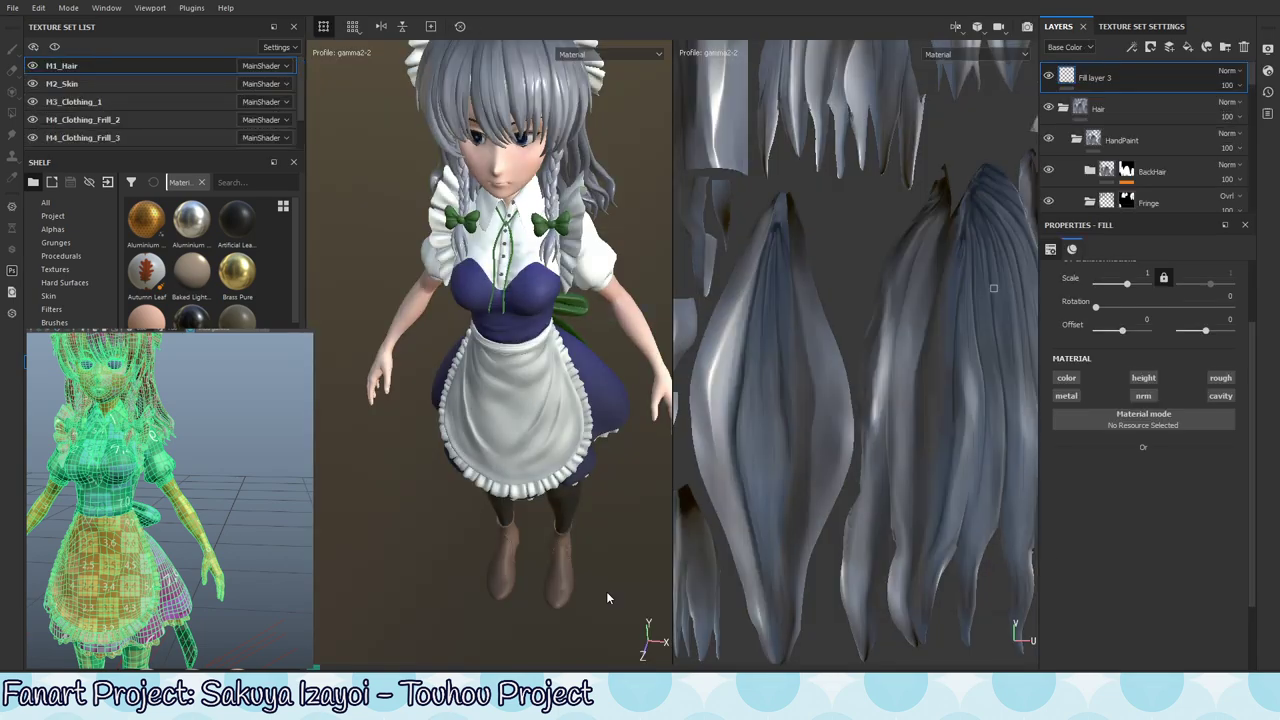
- In the reopened project, activate M3_Clothing_1 and show only its blouse, bodice and bow meshes
left_click_drag(1250, 346, 1260, 243)
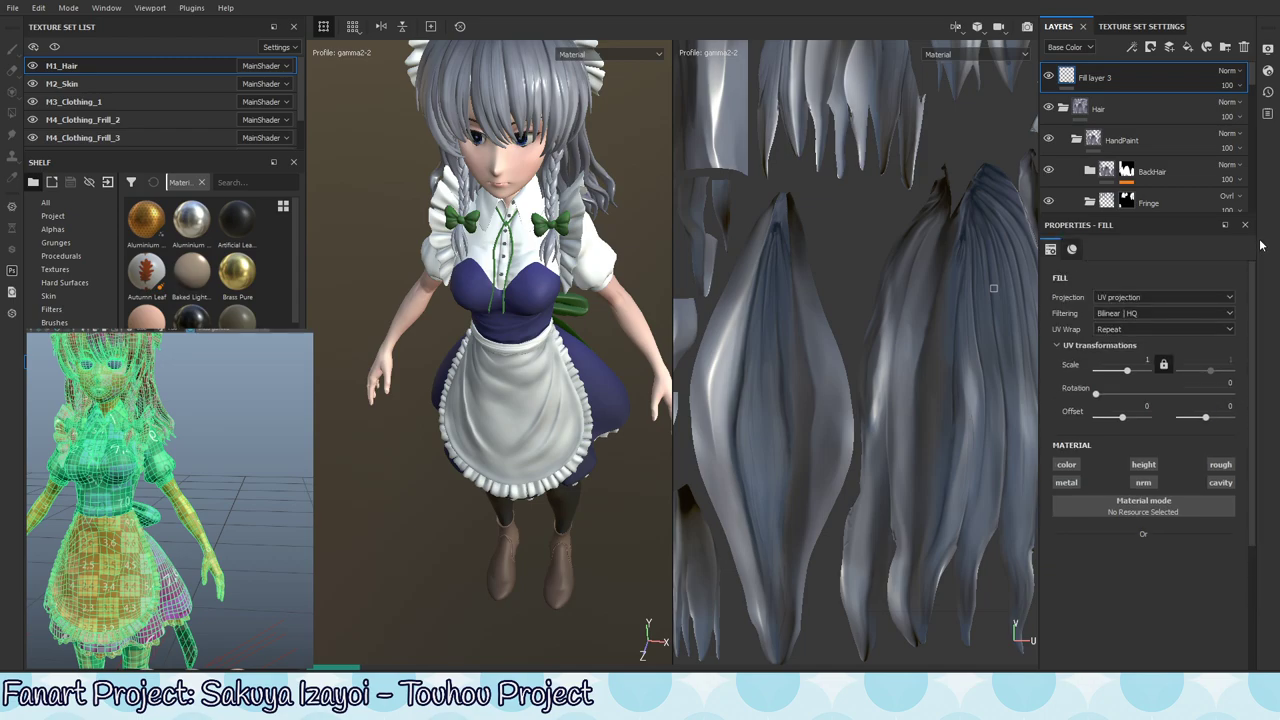
left_click(1150, 140)
left_click(1177, 172)
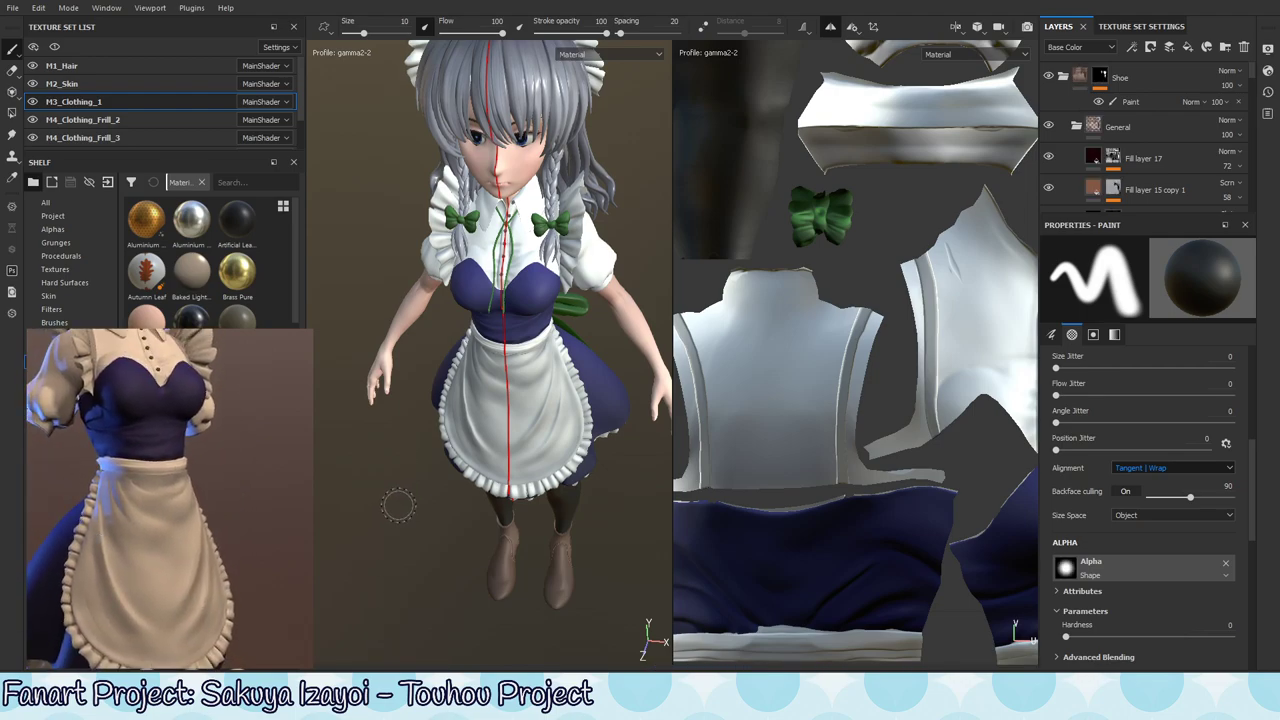
left_click_drag(420, 591, 456, 474, "alt")
left_click_drag(439, 520, 542, 391, "alt")
right_click_drag(542, 391, 711, 313, "alt")
middle_click_drag(497, 311, 509, 393, "alt")
left_click_drag(509, 393, 523, 399, "alt")
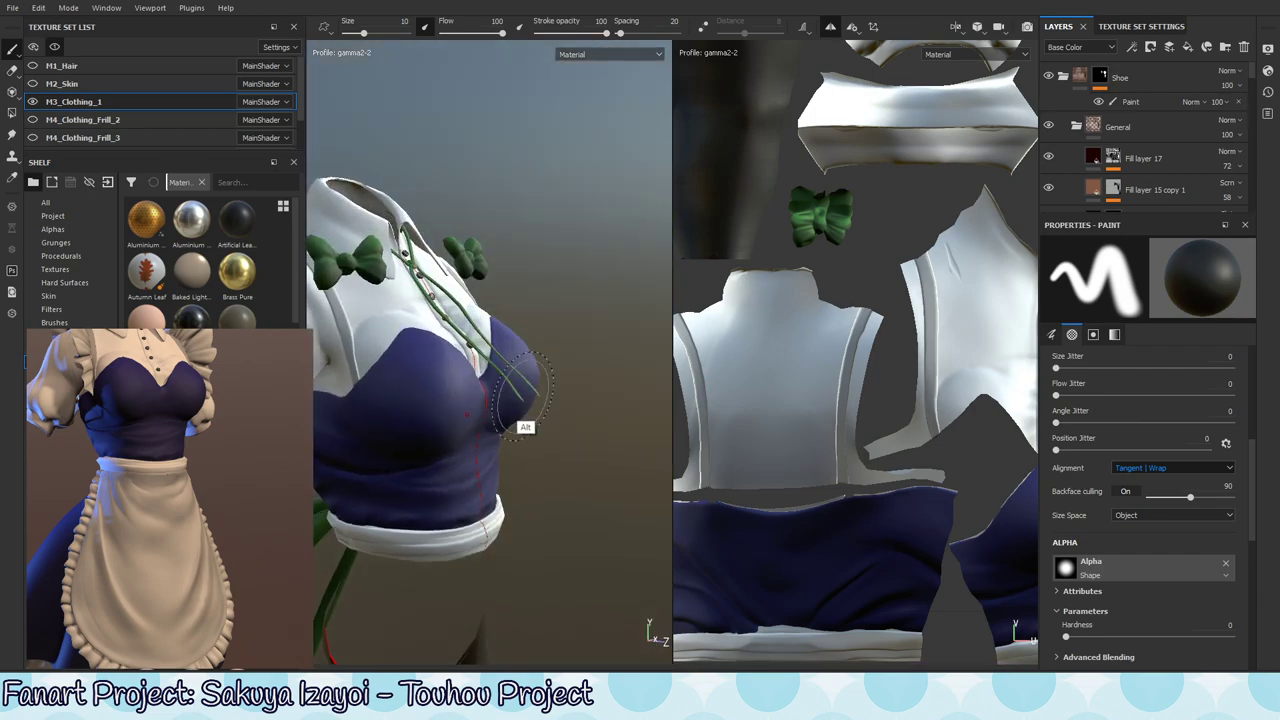
- Examine the blouse's puffed sleeve, underarm and bodice shading from several angles, and review the brush's alpha, stencil and grayscale settings
middle_click_drag(532, 314, 622, 299, "alt")
mouse_move(555, 320)
left_mouse_down("alt")
mouse_move(520, 324)
mouse_move(557, 329)
left_mouse_up("alt")
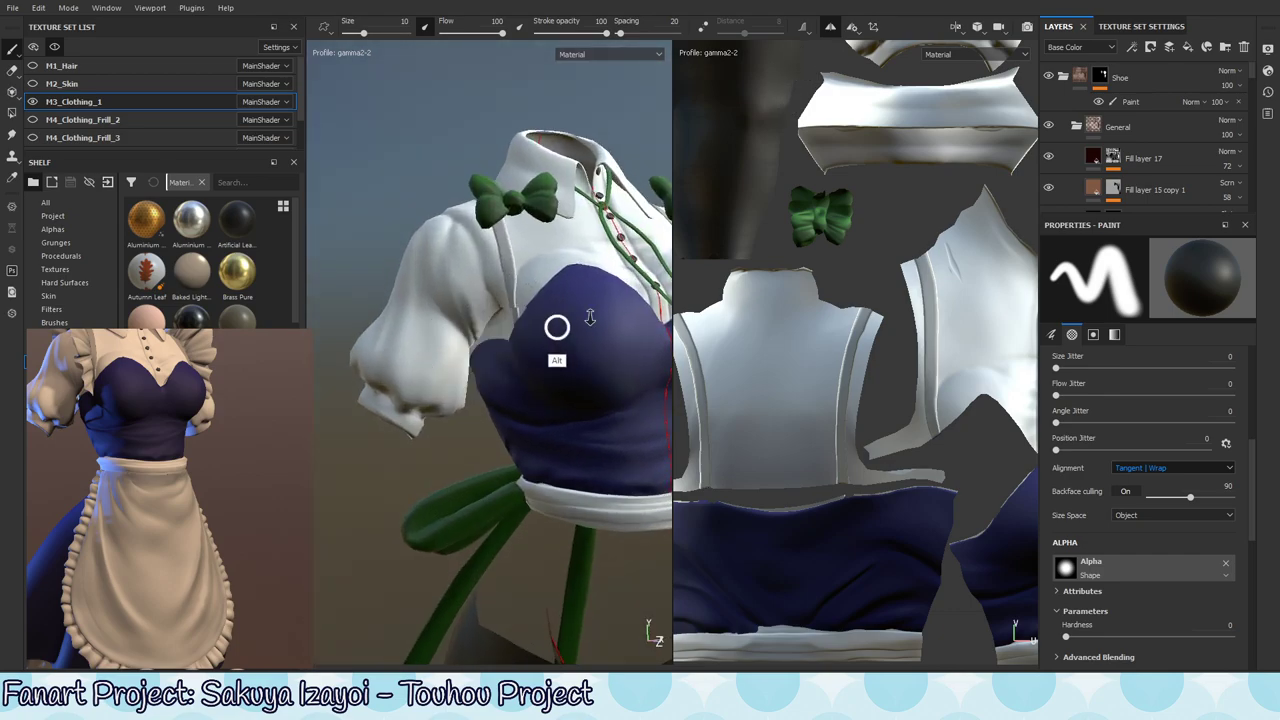
right_click_drag(557, 329, 640, 300, "alt")
middle_click_drag(556, 328, 534, 340, "alt")
right_click_drag(582, 209, 337, 300, "alt")
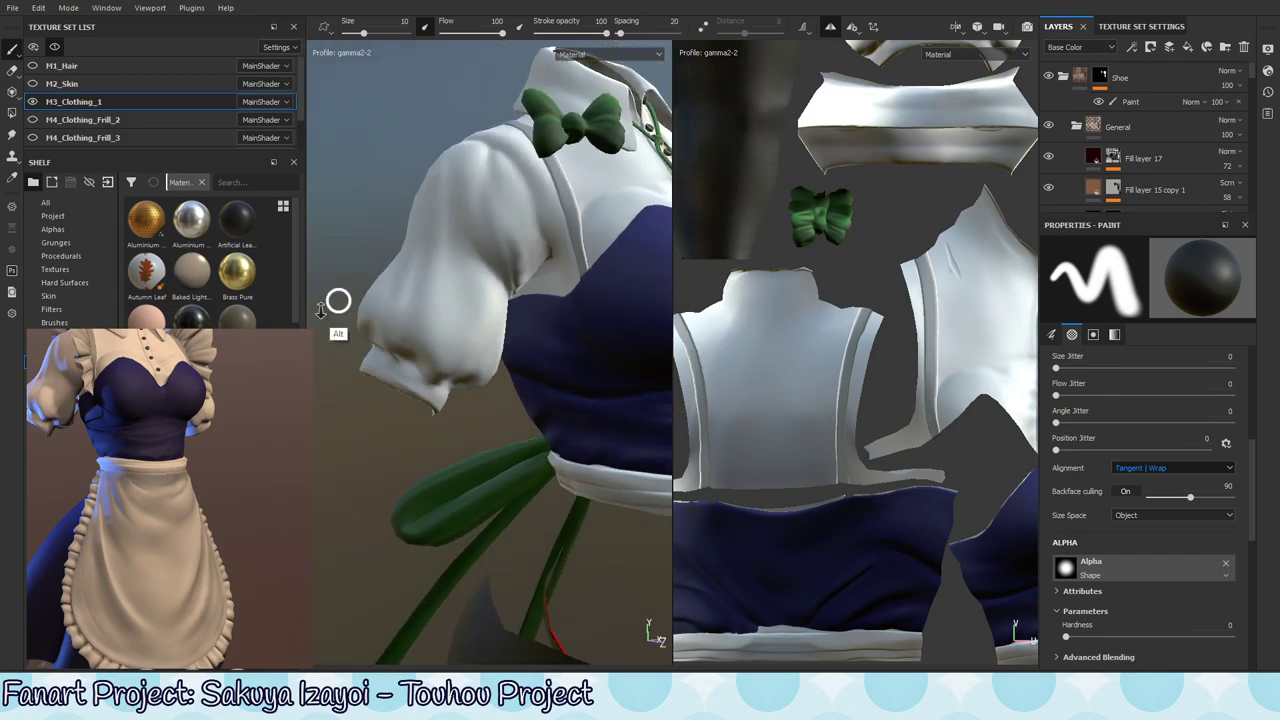
left_click_drag(337, 300, 368, 369, "alt")
left_click_drag(611, 245, 462, 428, "alt")
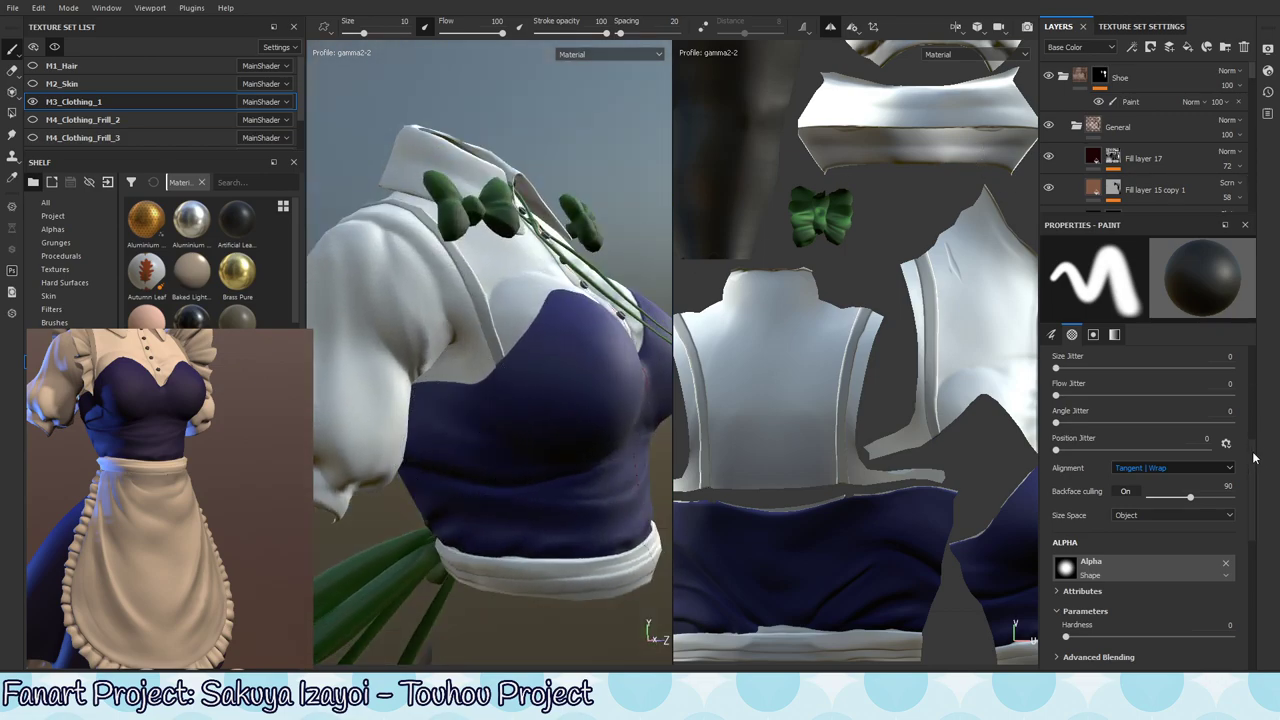
scroll(1262, 521, "down", 5)
scroll(1262, 521, "up", 4)
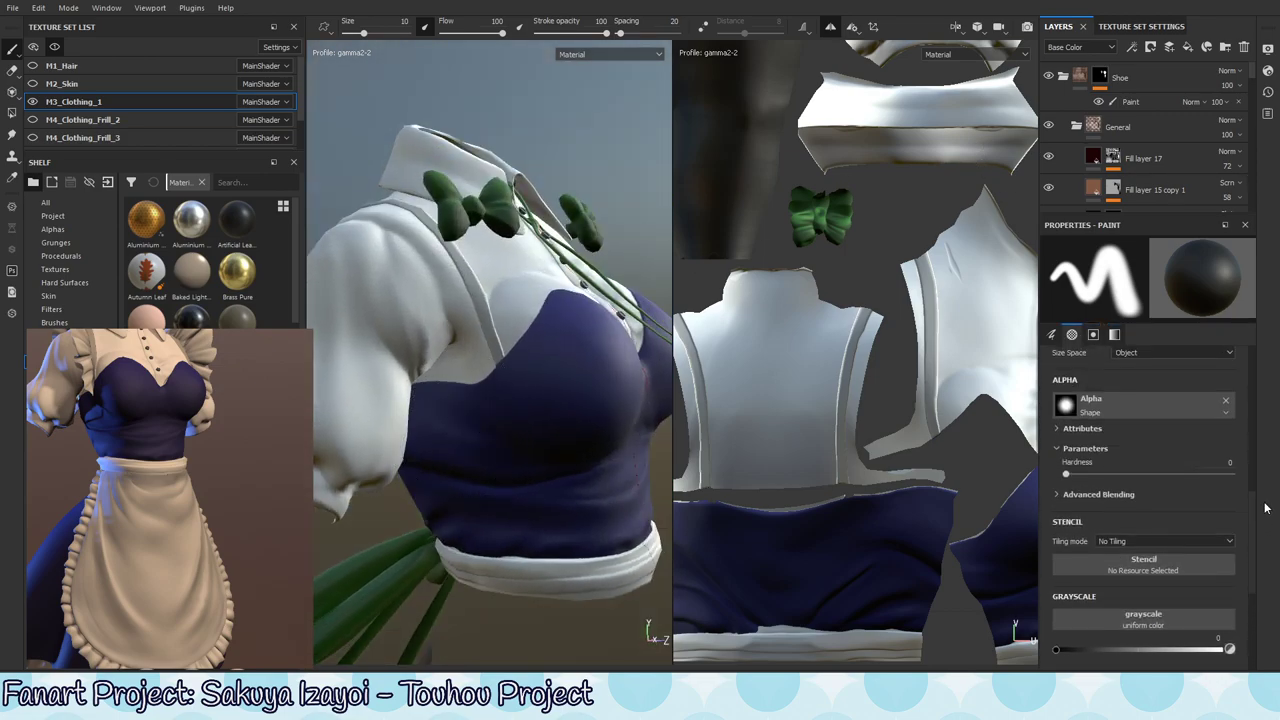
- Set the brush alignment to Camera, with size 7.33, flow 52 and stroke opacity 40
left_click(1170, 428)
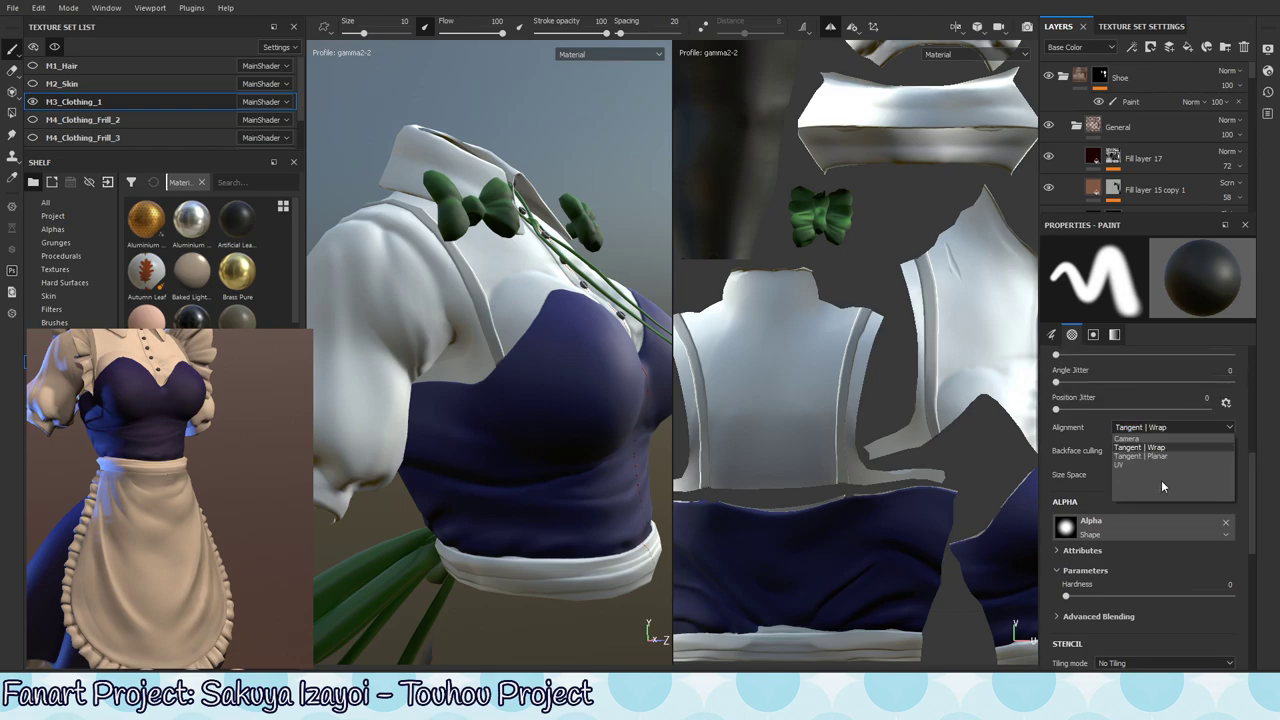
left_click(1161, 479)
mouse_move(586, 423)
left_mouse_down("alt")
mouse_move(543, 443)
mouse_move(537, 409)
mouse_move(555, 385)
left_mouse_up("alt")
mouse_move(555, 385)
right_mouse_down("ctrl")
mouse_move(471, 443)
mouse_move(543, 412)
right_mouse_up("ctrl")
left_click_drag(543, 412, 509, 494, "alt")
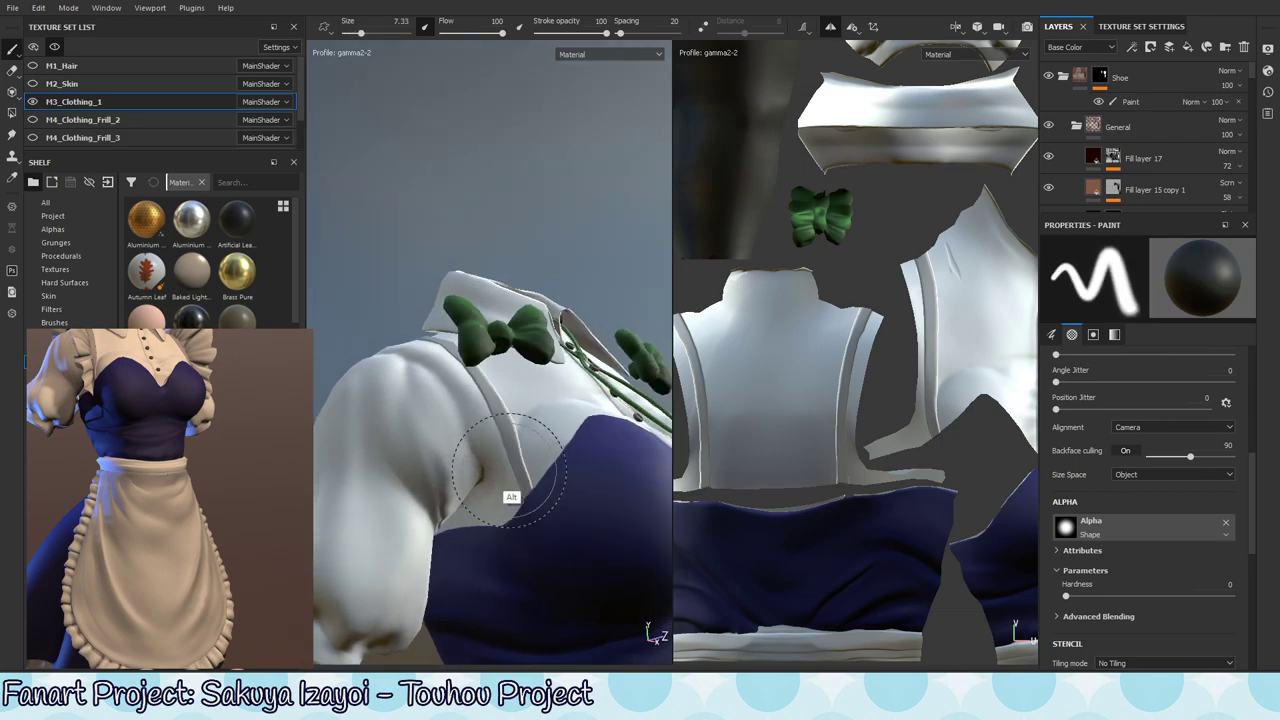
left_click_drag(483, 33, 472, 33)
left_click_drag(603, 33, 564, 33)
mouse_move(520, 415)
left_mouse_down("alt")
mouse_move(513, 400)
mouse_move(494, 471)
left_mouse_up("alt")
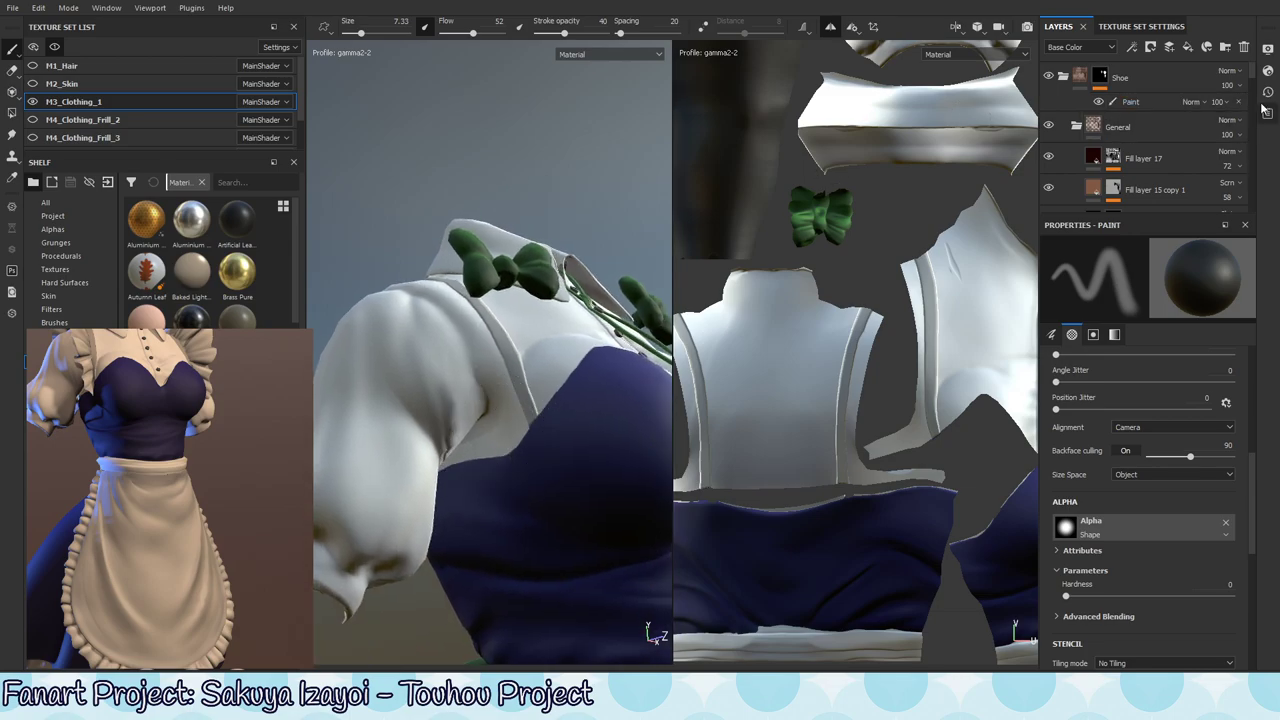
- Select the Paint effect on the Apron Frills AO Edit mask and paint white shading on the blouse under the arm
scroll(1251, 167, "down", 3)
left_click_drag(1251, 167, 1250, 178)
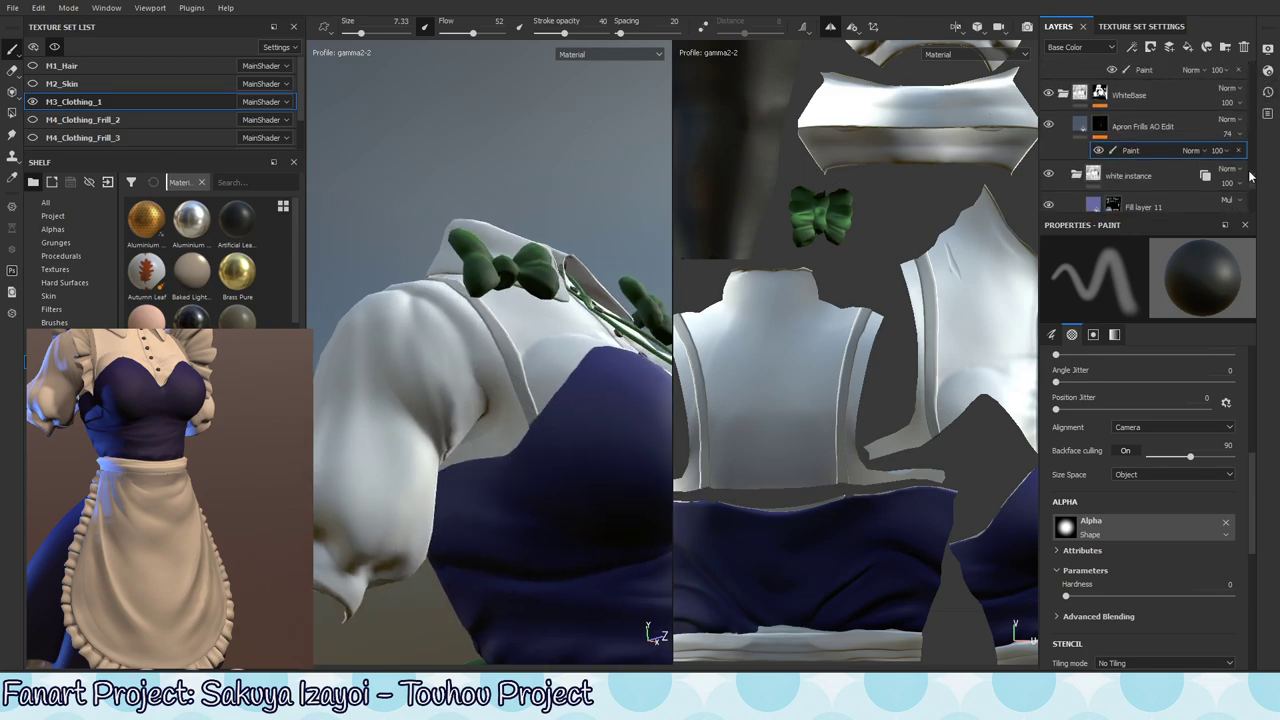
scroll(495, 398, "up", 4)
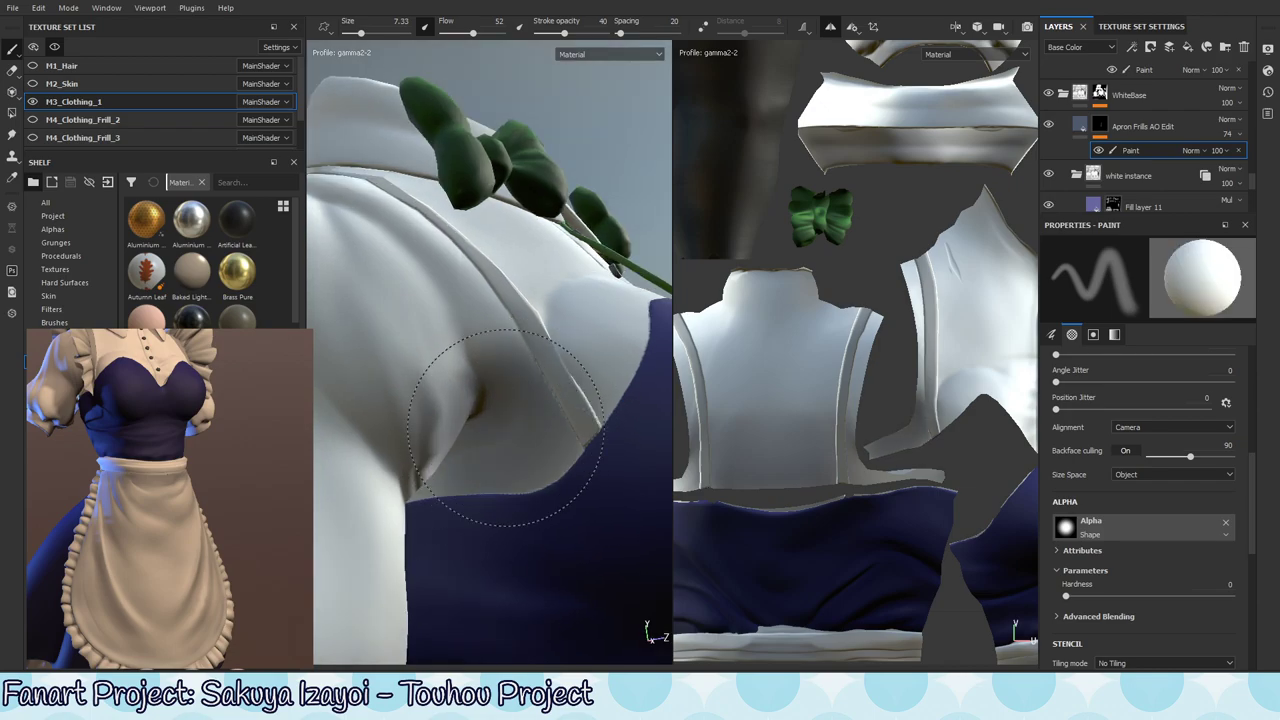
scroll(457, 500, "down", 5)
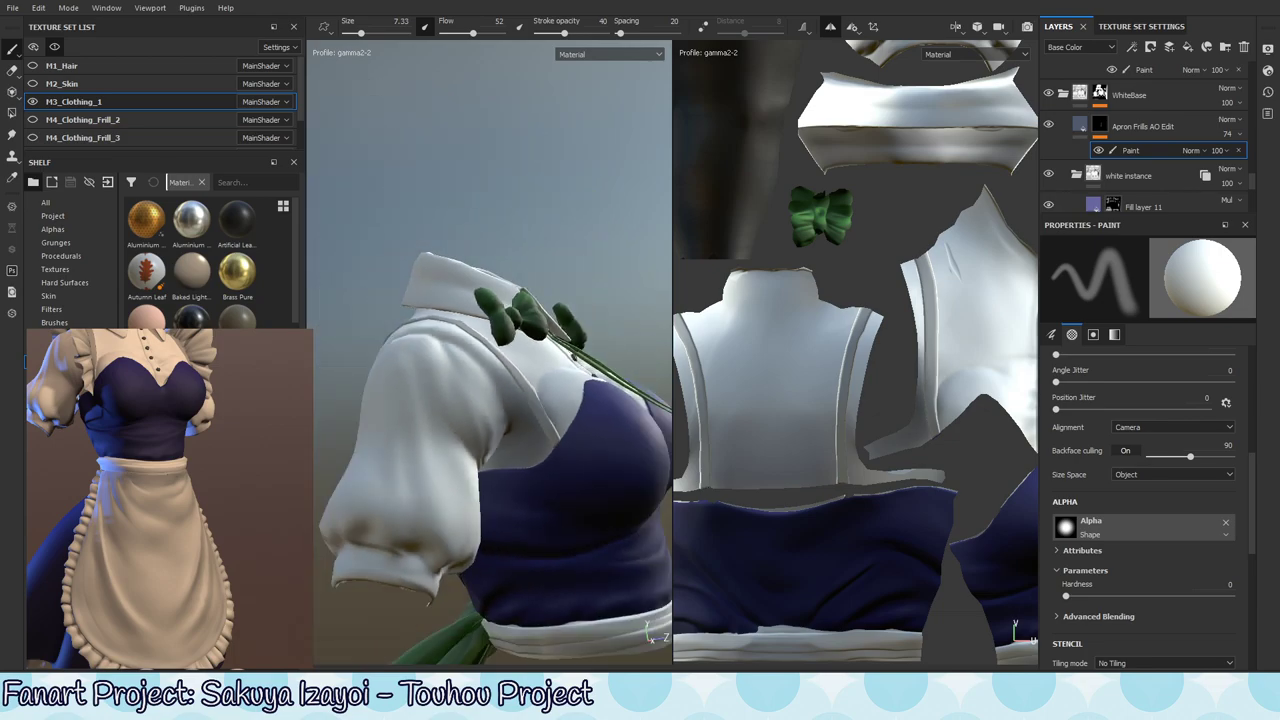
mouse_move(457, 500)
left_mouse_down("alt")
mouse_move(428, 529)
mouse_move(514, 457)
mouse_move(532, 295)
mouse_move(523, 371)
mouse_move(491, 405)
mouse_move(465, 392)
mouse_move(500, 360)
mouse_move(530, 392)
mouse_move(512, 420)
mouse_move(527, 369)
mouse_move(486, 429)
mouse_move(486, 349)
mouse_move(560, 322)
mouse_move(575, 378)
left_mouse_up("alt")
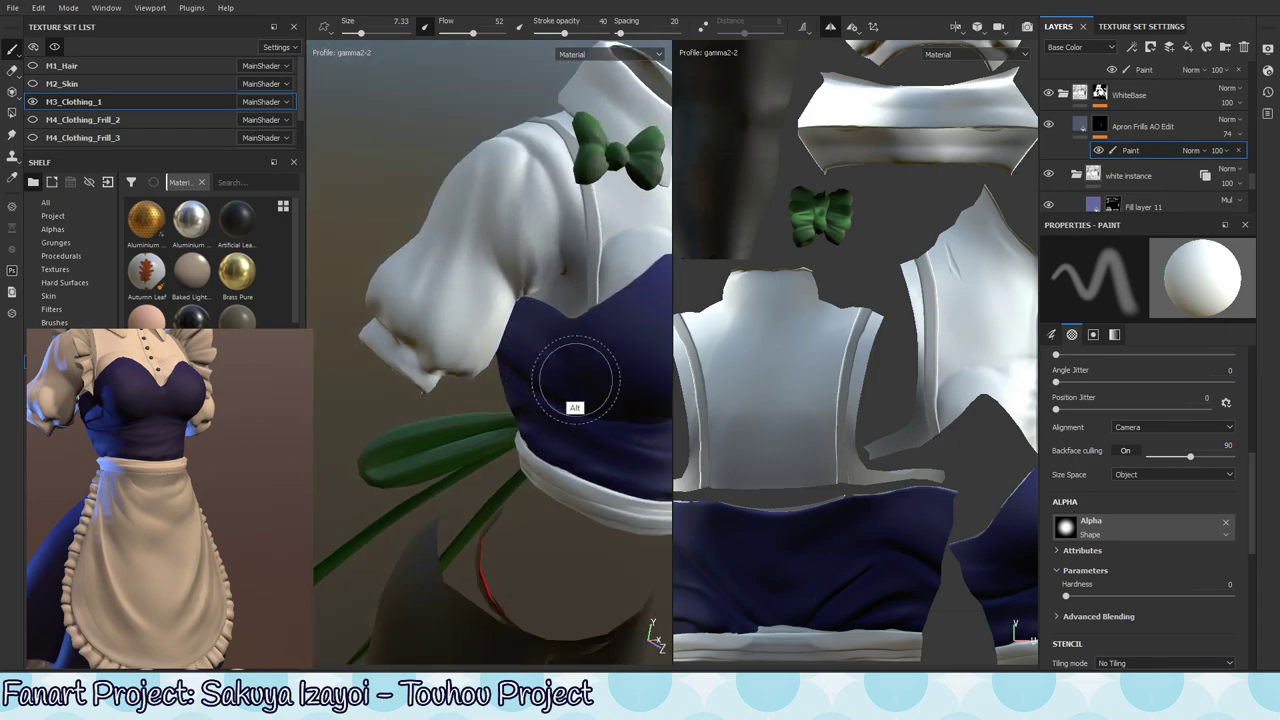
- Compare the blouse with the Apron Frills AO Edit layer hidden and shown, and view the full UV layout
left_click(1048, 125)
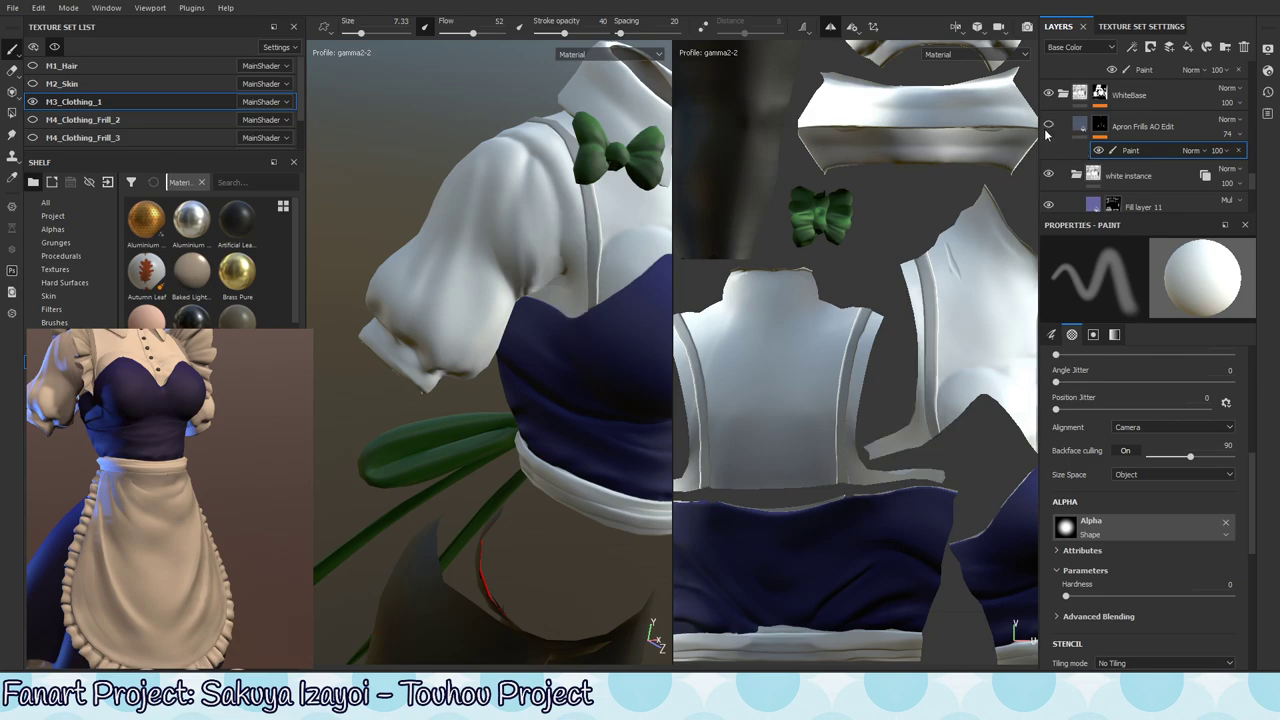
left_click(1048, 125)
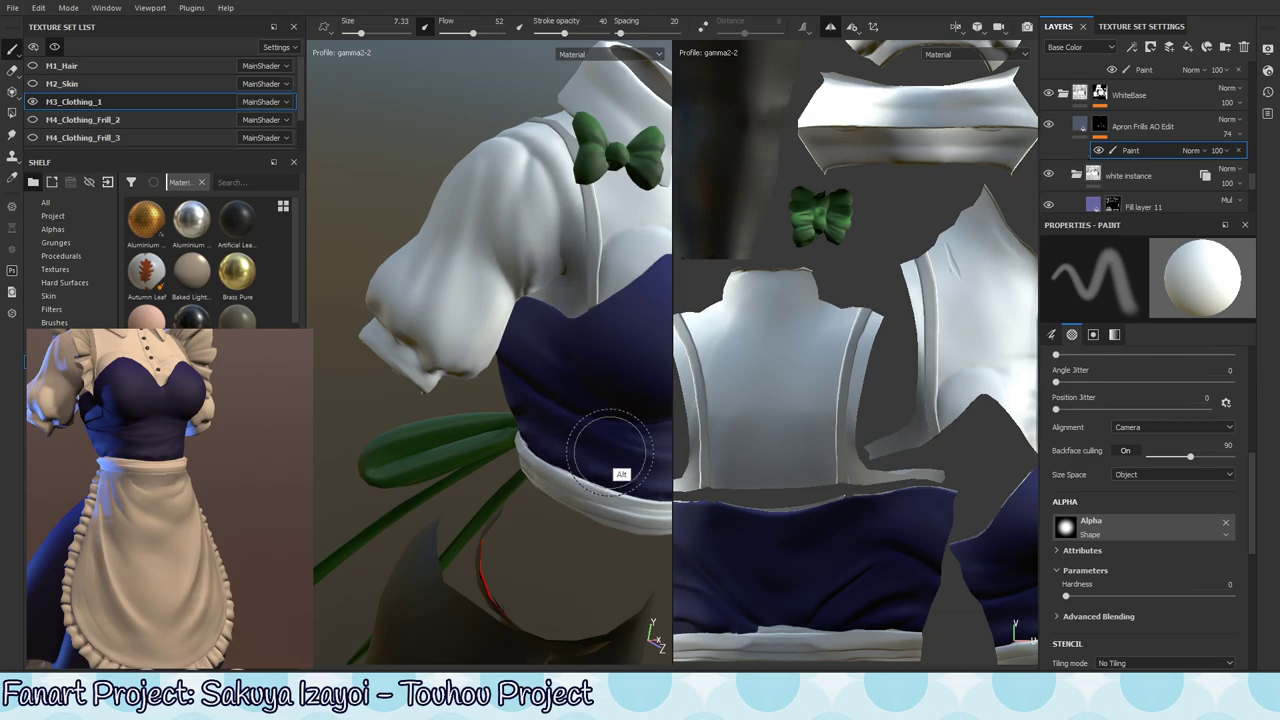
left_click(1048, 175)
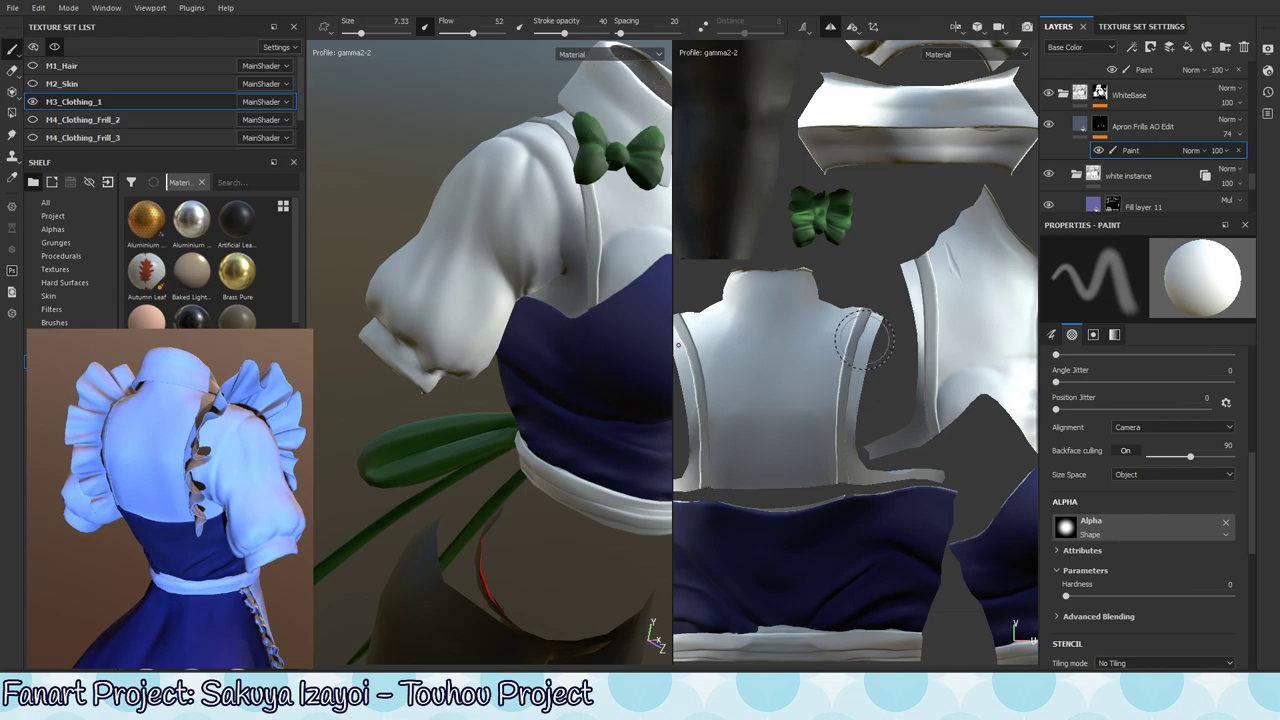
right_click_drag(898, 342, 611, 404, "alt")
mouse_move(916, 500)
middle_mouse_down("alt")
mouse_move(820, 452)
mouse_move(823, 472)
middle_mouse_up("alt")
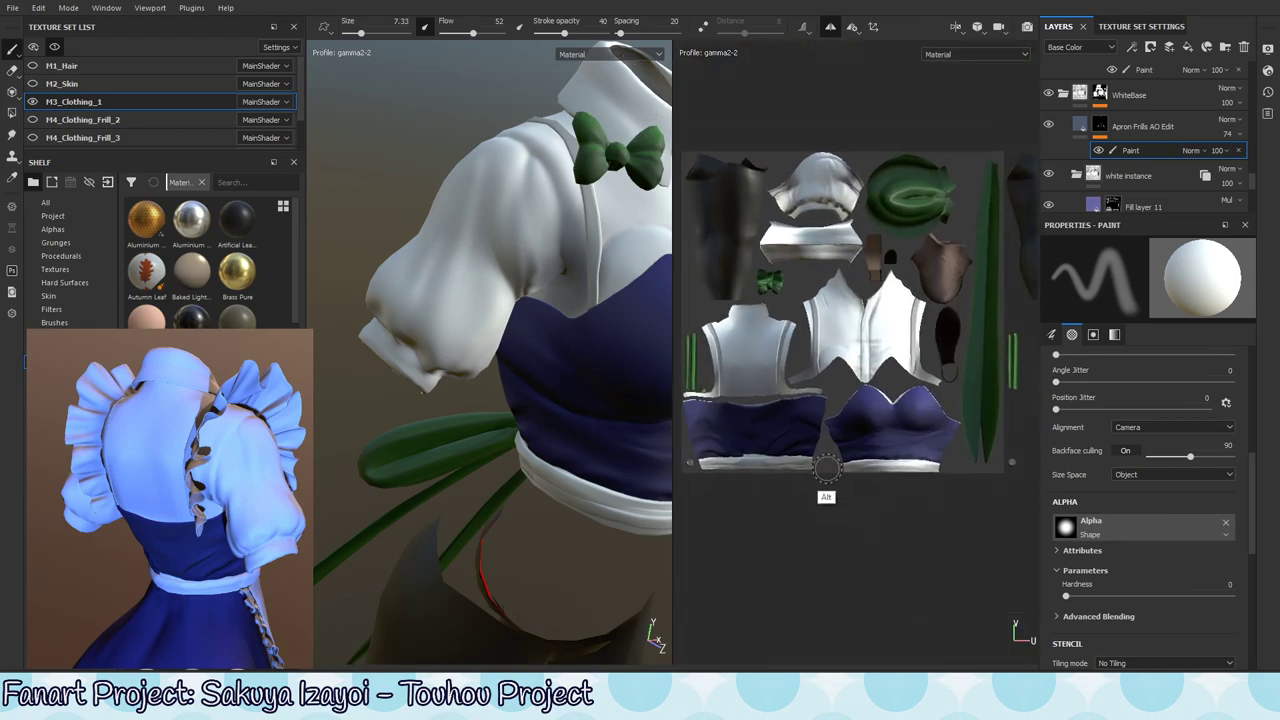
mouse_move(898, 410)
right_mouse_down("alt")
mouse_move(868, 403)
mouse_move(953, 471)
right_mouse_up("alt")
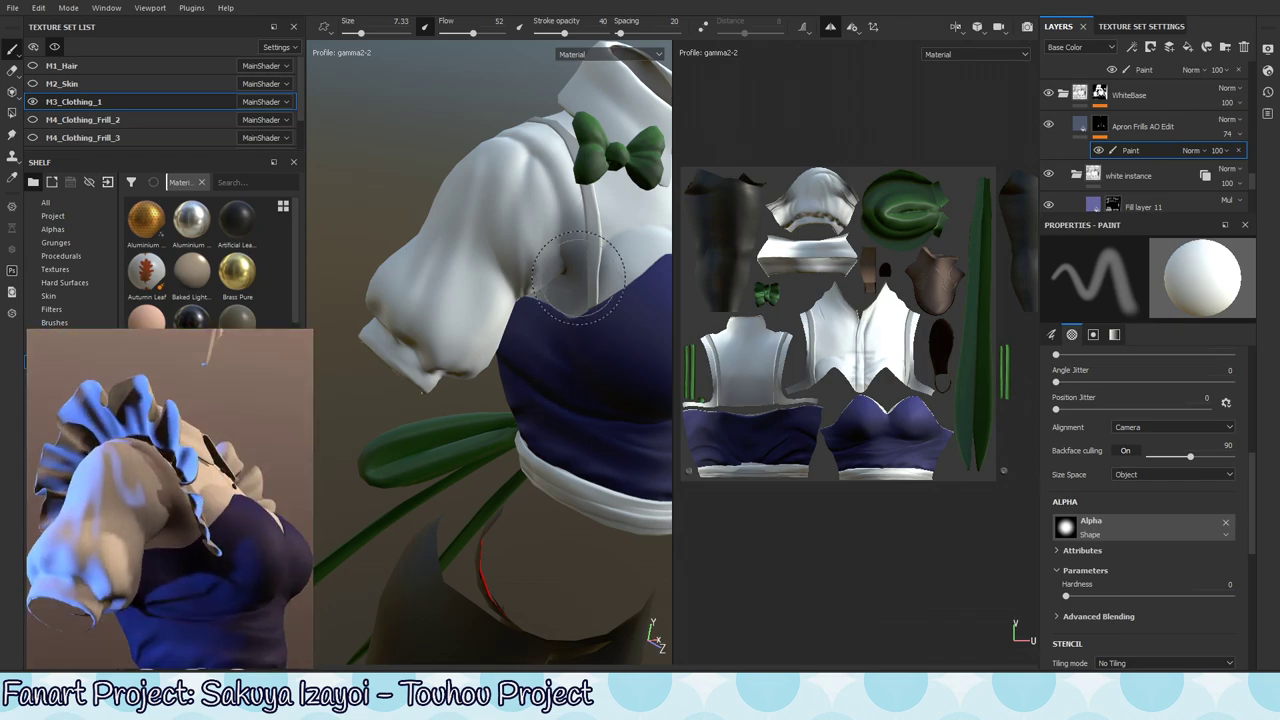
- Refine the underarm shading beside the strap with the brush size reduced to 3.7
right_click_drag(563, 249, 689, 154, "alt")
left_click_drag(621, 335, 572, 349, "alt")
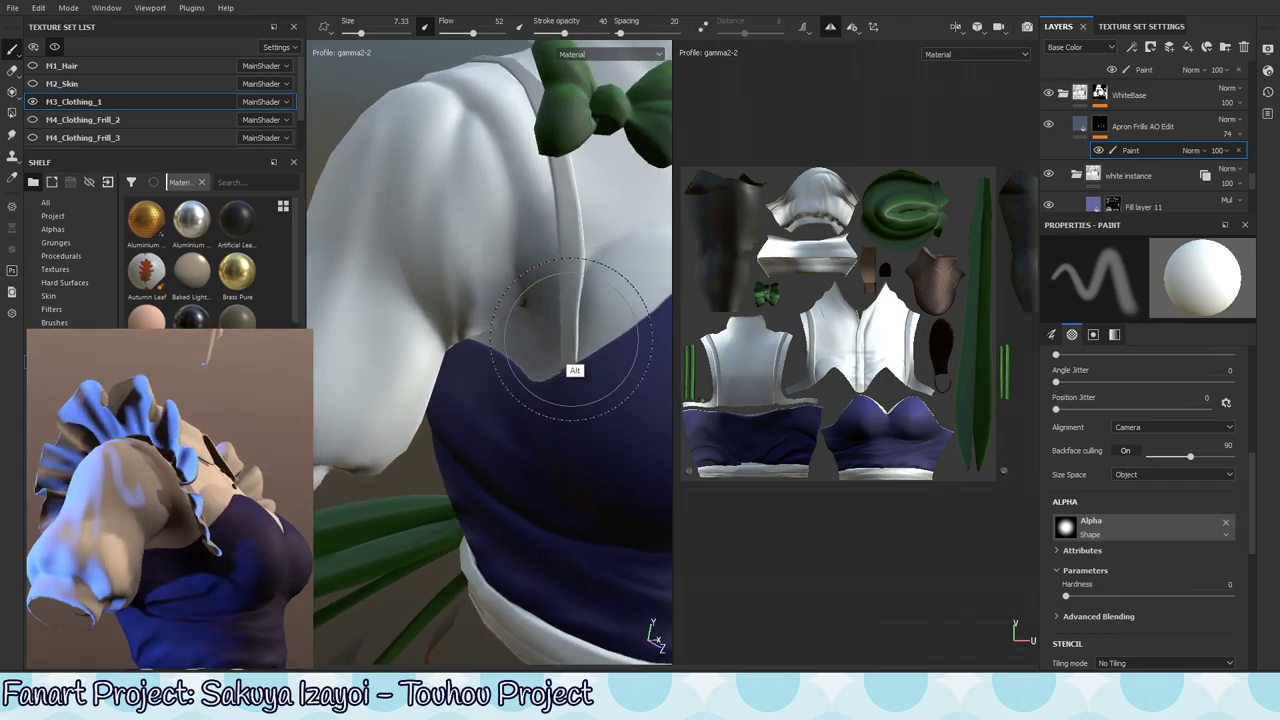
right_click_drag(572, 349, 520, 390, "alt")
mouse_move(520, 390)
left_mouse_down("alt")
mouse_move(566, 378)
mouse_move(586, 400)
mouse_move(597, 385)
left_mouse_up("alt")
mouse_move(594, 357)
right_mouse_down("ctrl")
mouse_move(555, 357)
mouse_move(606, 363)
right_mouse_up("ctrl")
key("x")
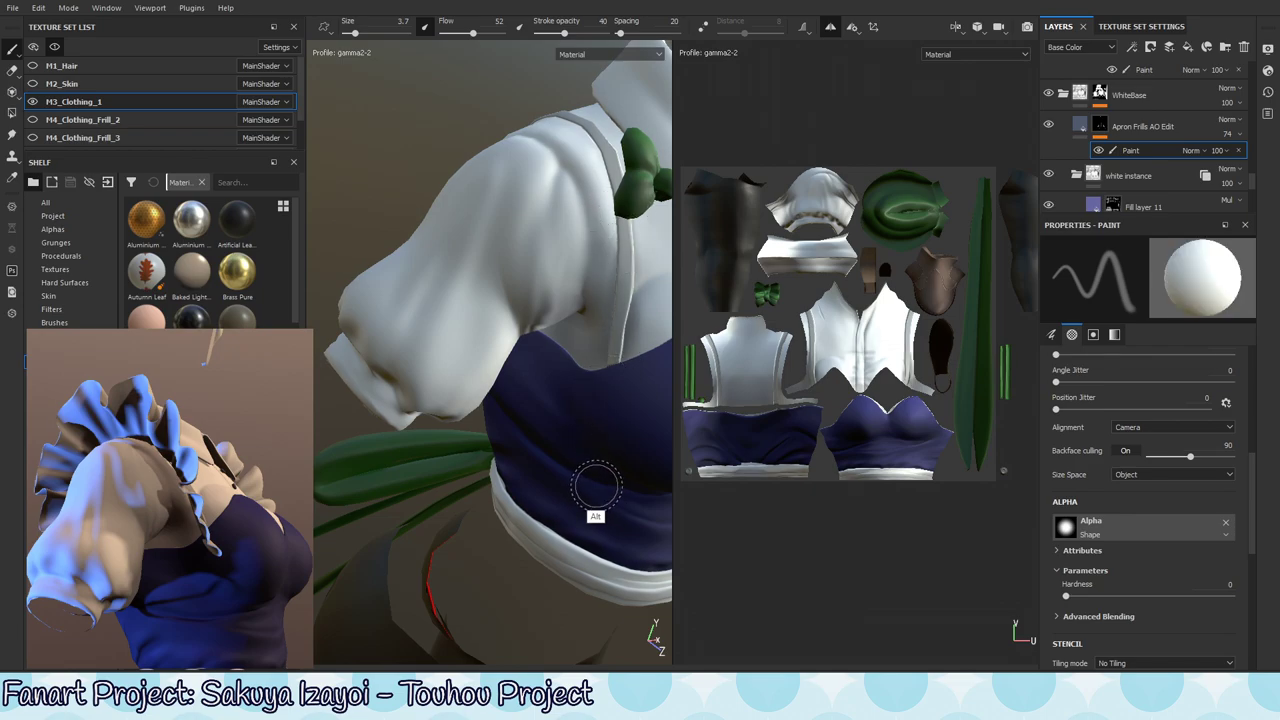
- Undo the last stroke and shade the blouse where the strap meets the bodice, using brush size 7.42 and flow 26
mouse_move(591, 505)
left_mouse_down("alt")
mouse_move(560, 337)
mouse_move(508, 443)
mouse_move(548, 303)
mouse_move(529, 314)
left_mouse_up("alt")
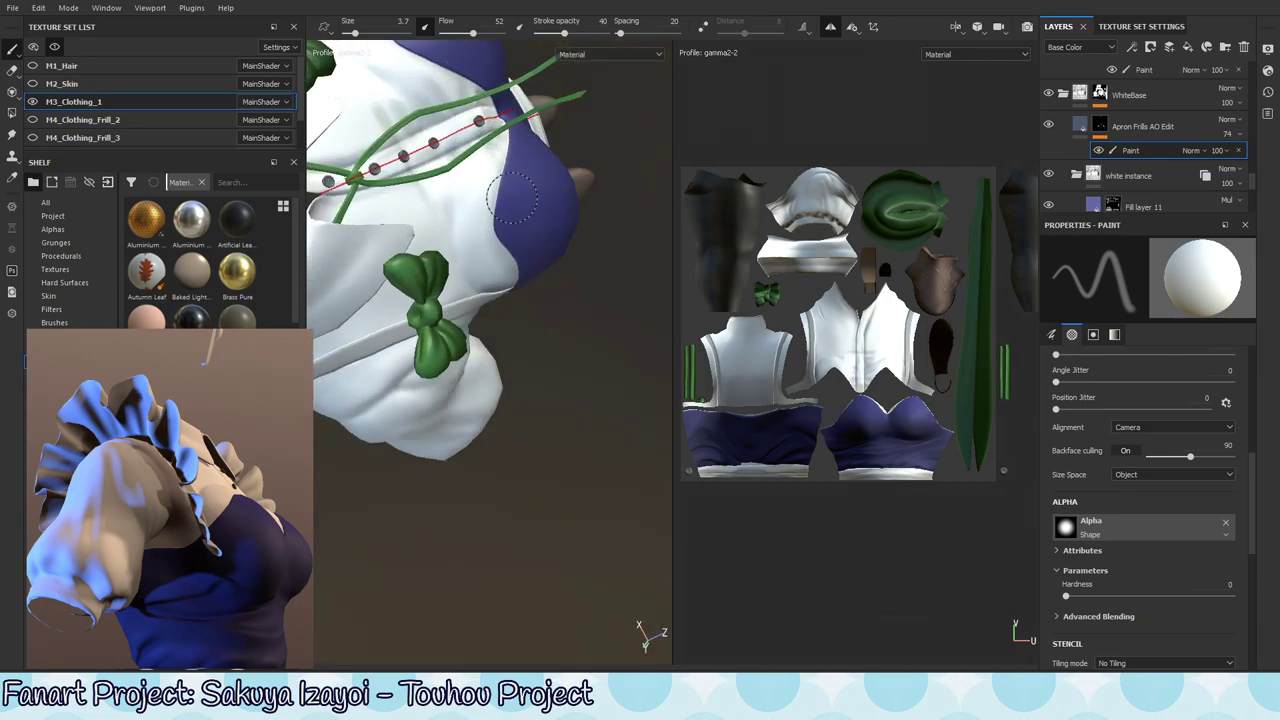
left_click_drag(525, 257, 515, 161, "alt")
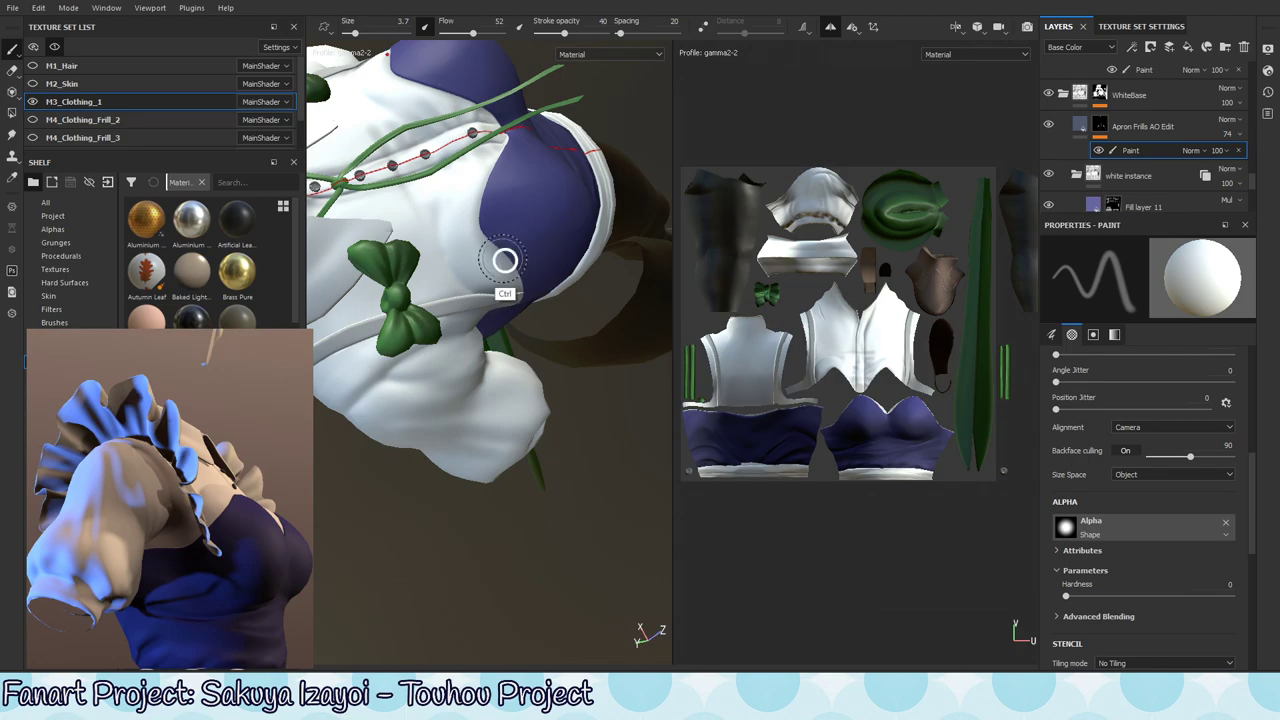
right_click_drag(503, 260, 540, 260, "ctrl")
key("ctrl+z")
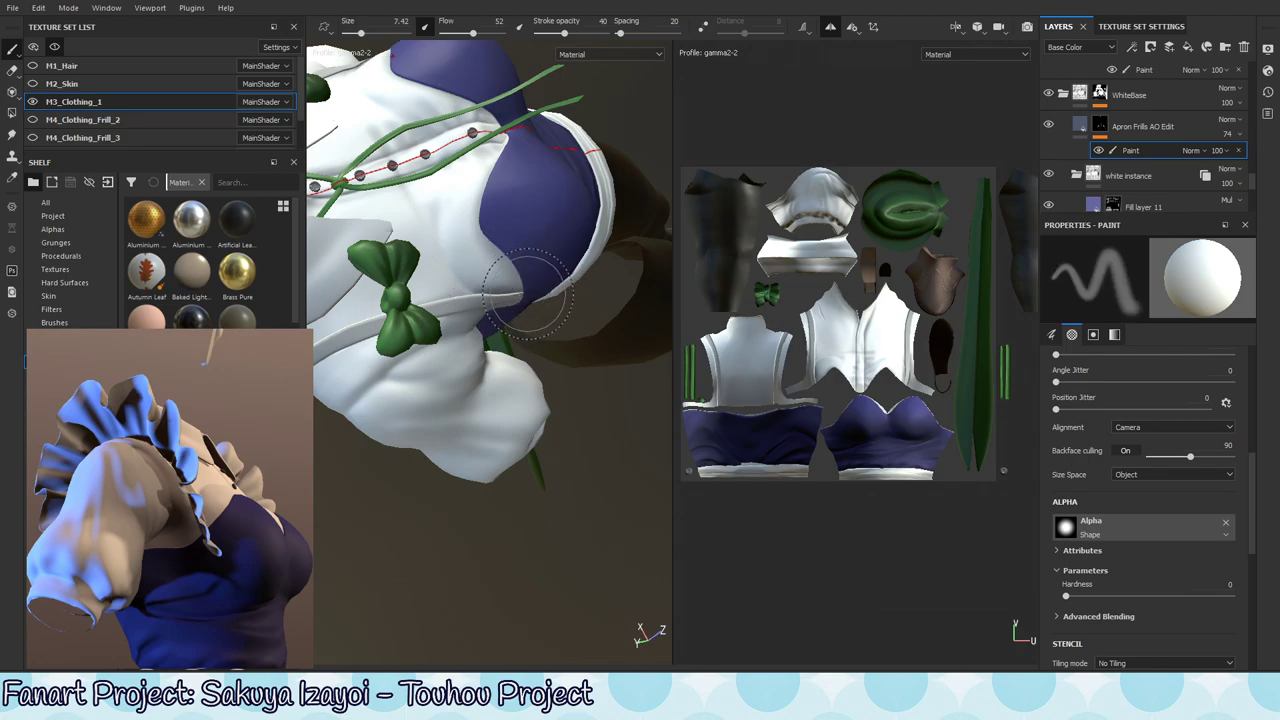
left_click_drag(556, 322, 460, 341, "ctrl")
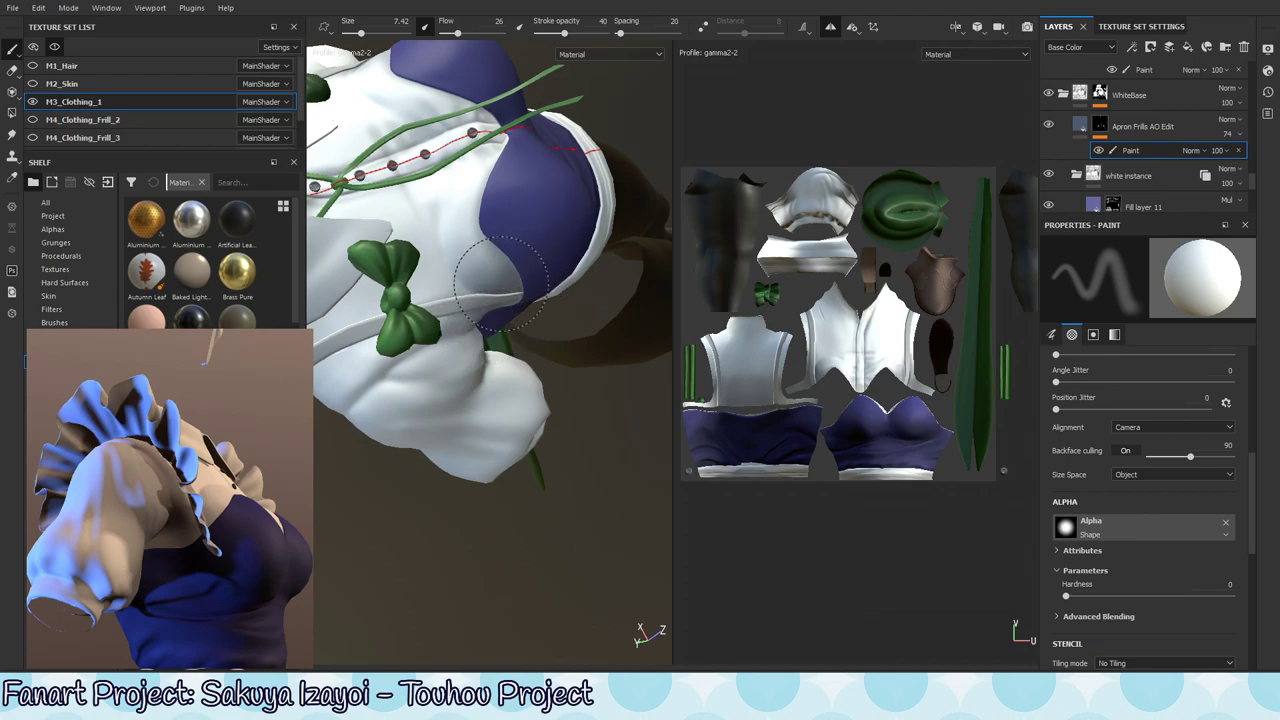
- Soften the blouse's chest shading in black with brush size 8.4 and hardness 0.325, checking the sleeves and back
mouse_move(501, 284)
left_mouse_down("alt")
mouse_move(560, 286)
mouse_move(537, 251)
mouse_move(558, 292)
mouse_move(684, 360)
mouse_move(586, 271)
mouse_move(618, 332)
left_mouse_up("alt")
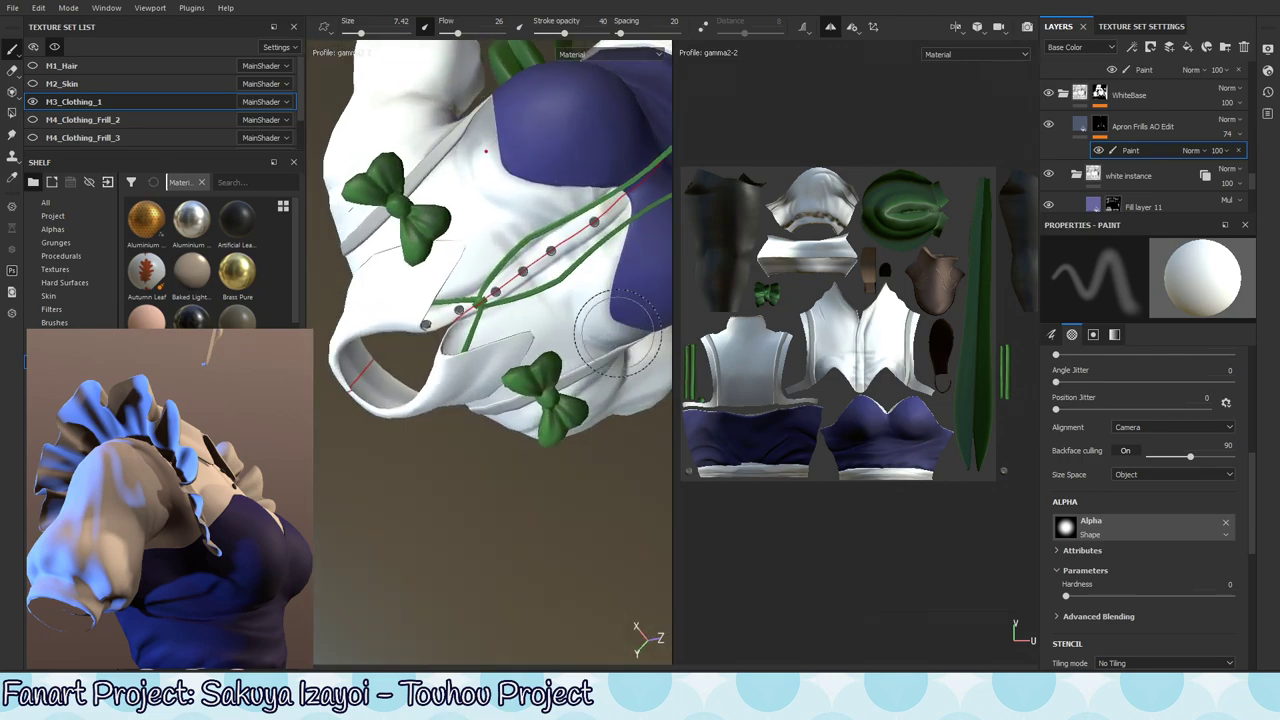
right_click_drag(434, 198, 472, 194, "ctrl")
left_click_drag(513, 207, 537, 247, "alt")
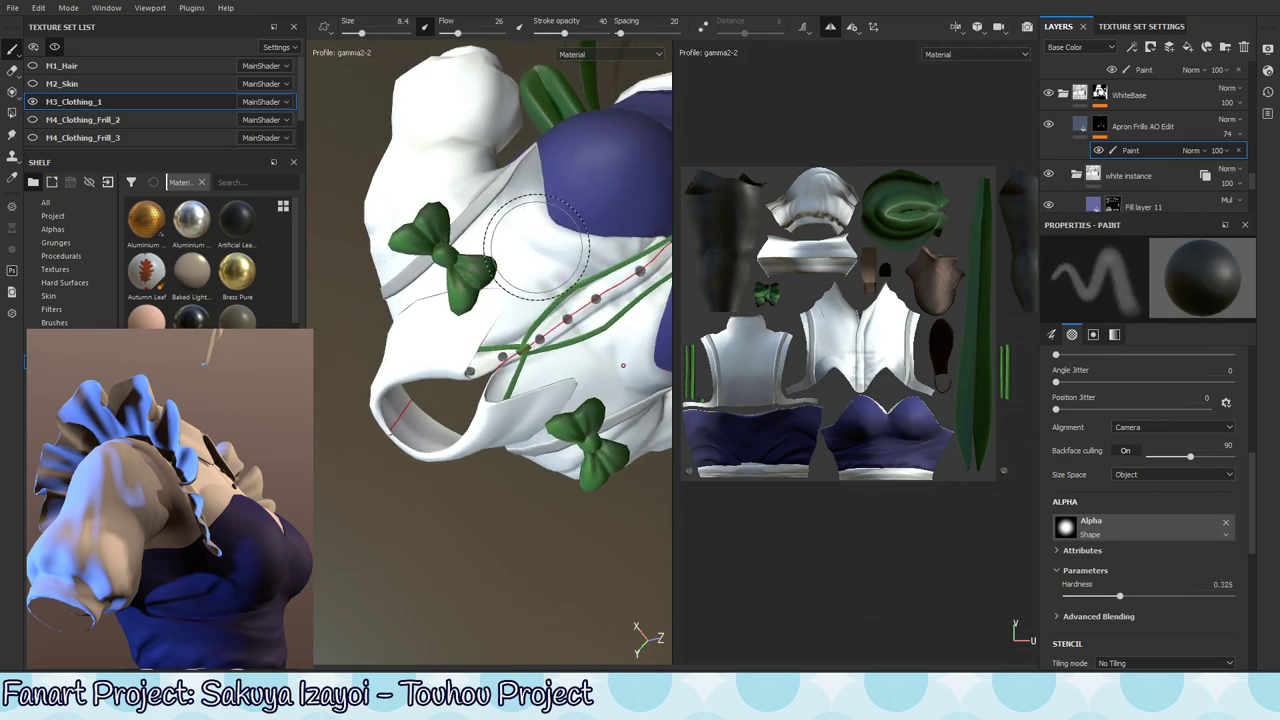
left_click_drag(538, 292, 533, 209, "alt")
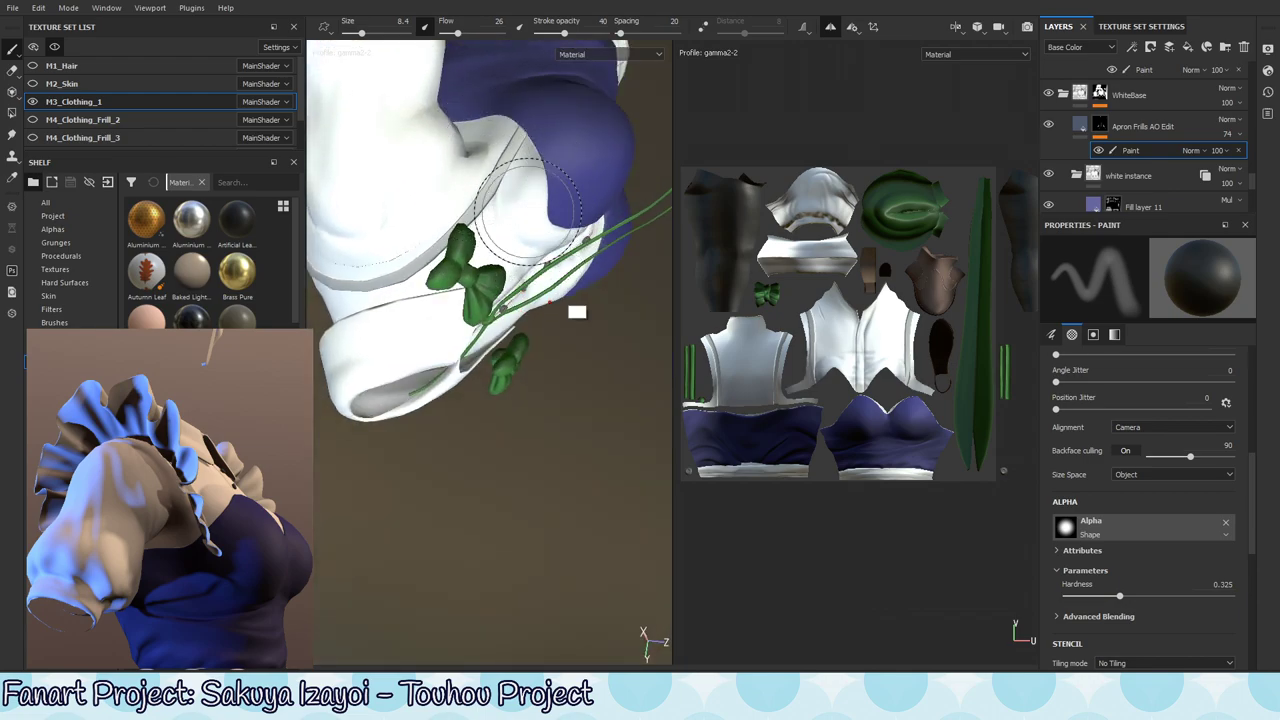
mouse_move(485, 170)
left_mouse_down("alt")
mouse_move(530, 240)
mouse_move(586, 272)
mouse_move(555, 289)
mouse_move(507, 281)
left_mouse_up("alt")
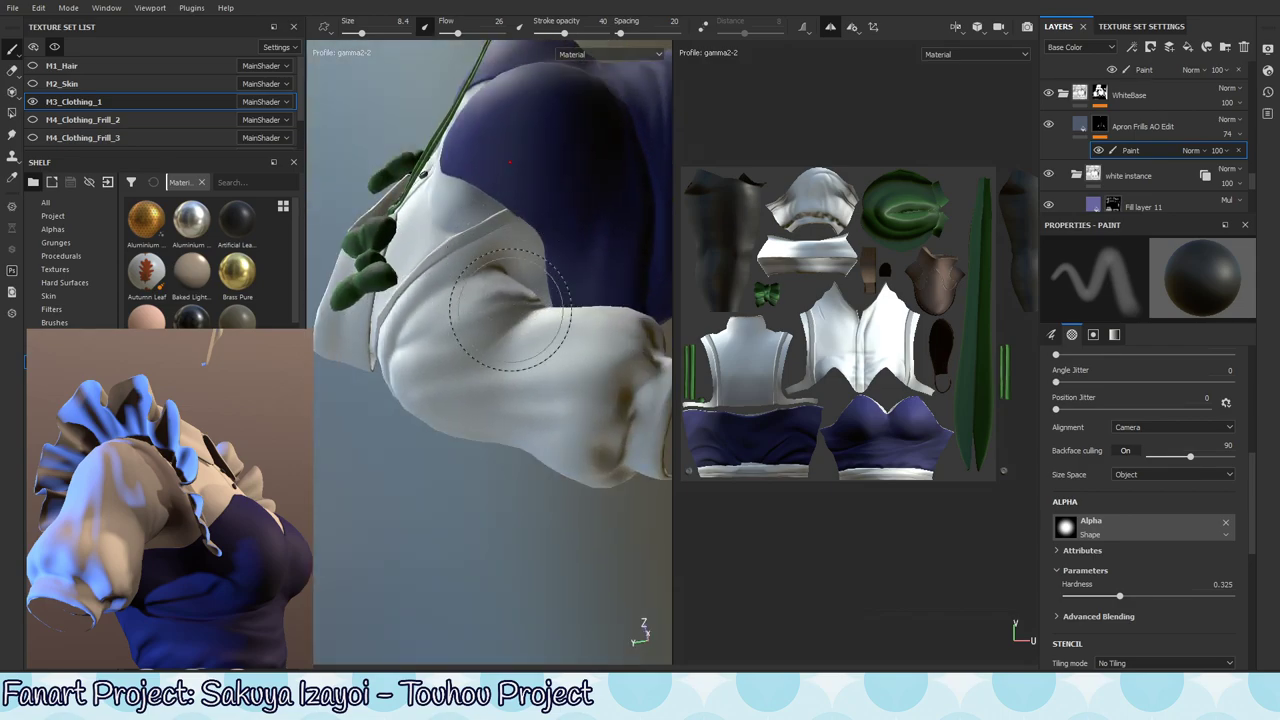
left_click_drag(520, 297, 514, 254, "alt")
left_click_drag(512, 342, 560, 320, "alt")
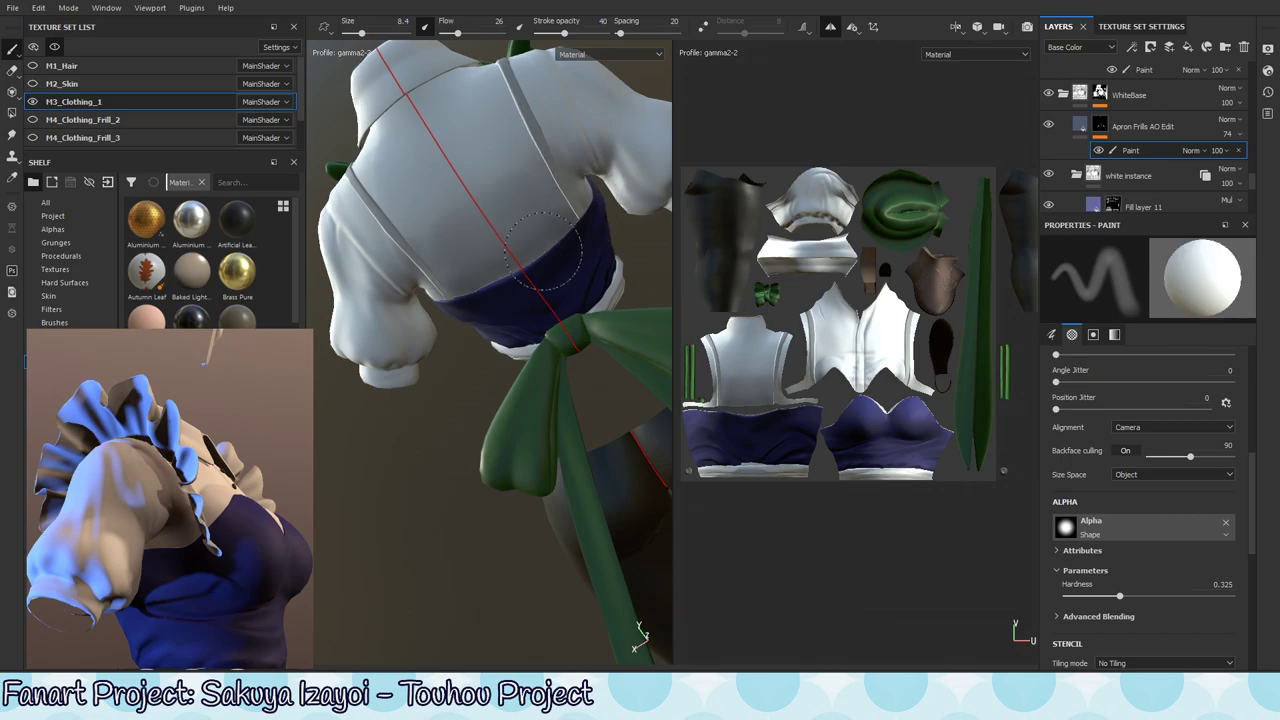
left_click_drag(588, 247, 370, 358, "alt")
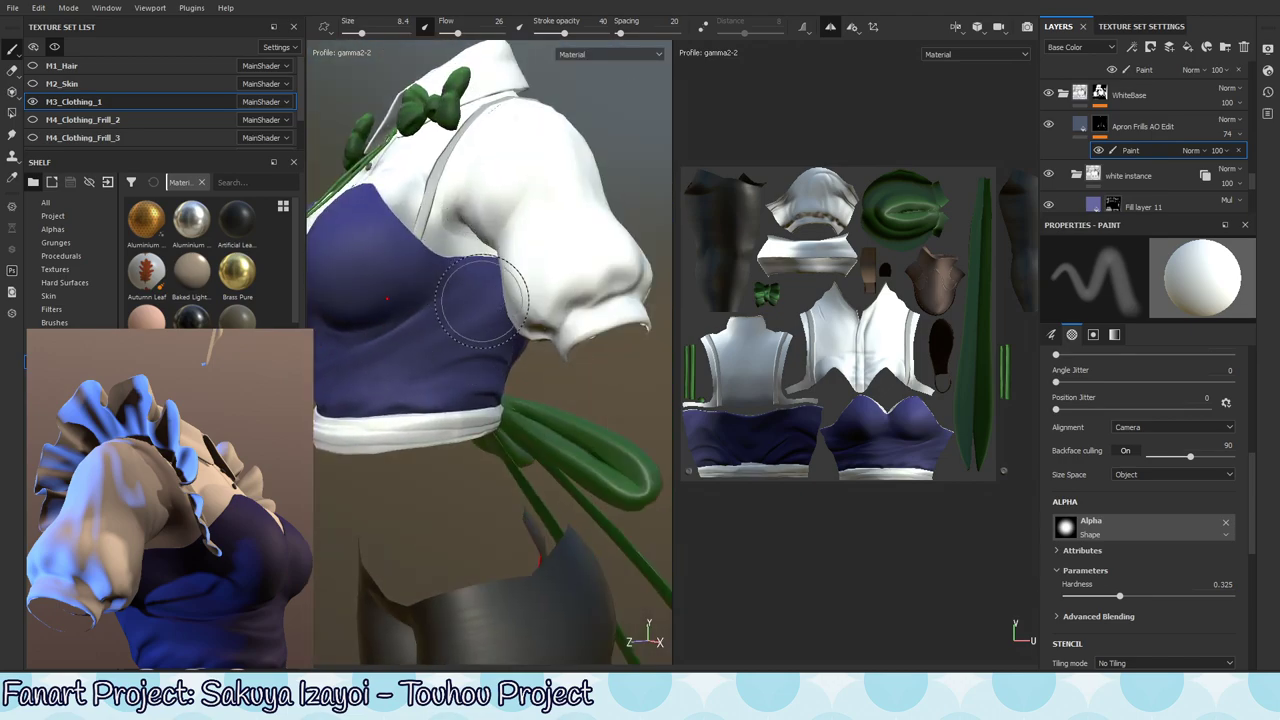
- Touch up the blouse shading at the strap's lower end with brush size 3.84 and hardness 0.28
key("x")
left_click_drag(462, 298, 508, 298, "alt")
right_click_drag(508, 298, 476, 222, "alt")
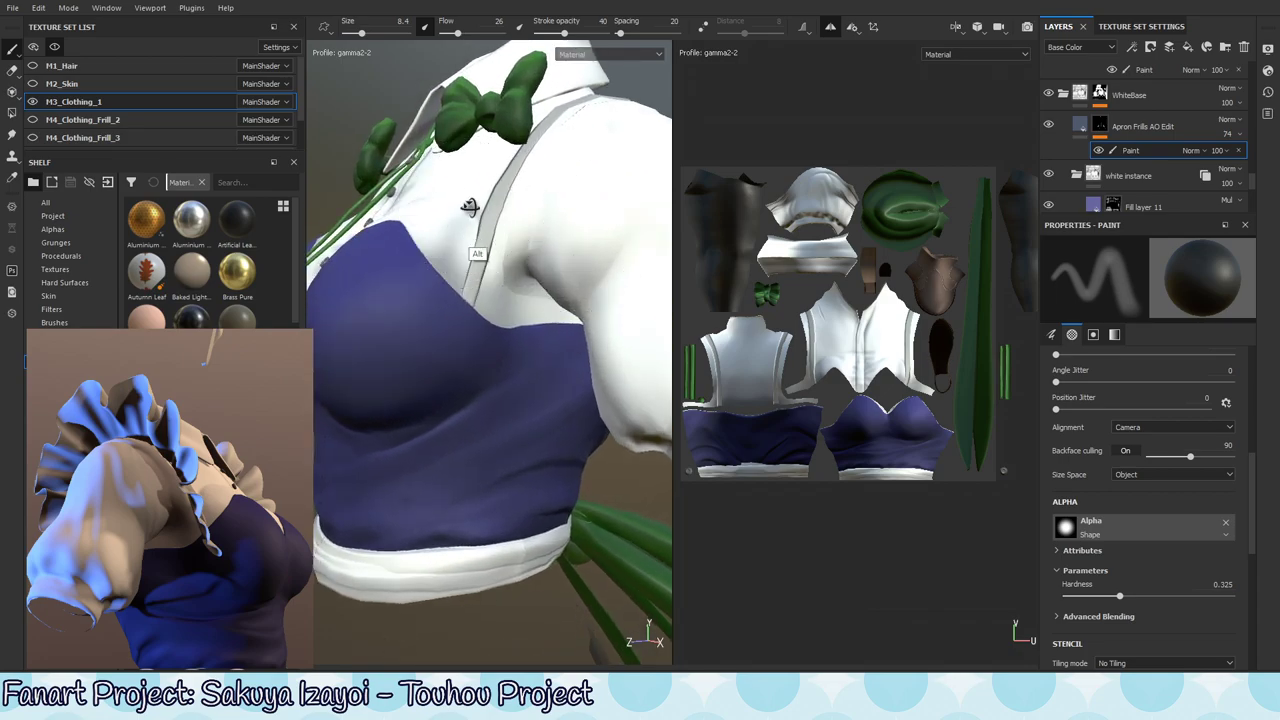
left_click_drag(476, 222, 488, 218, "alt")
right_click_drag(488, 218, 449, 236, "ctrl")
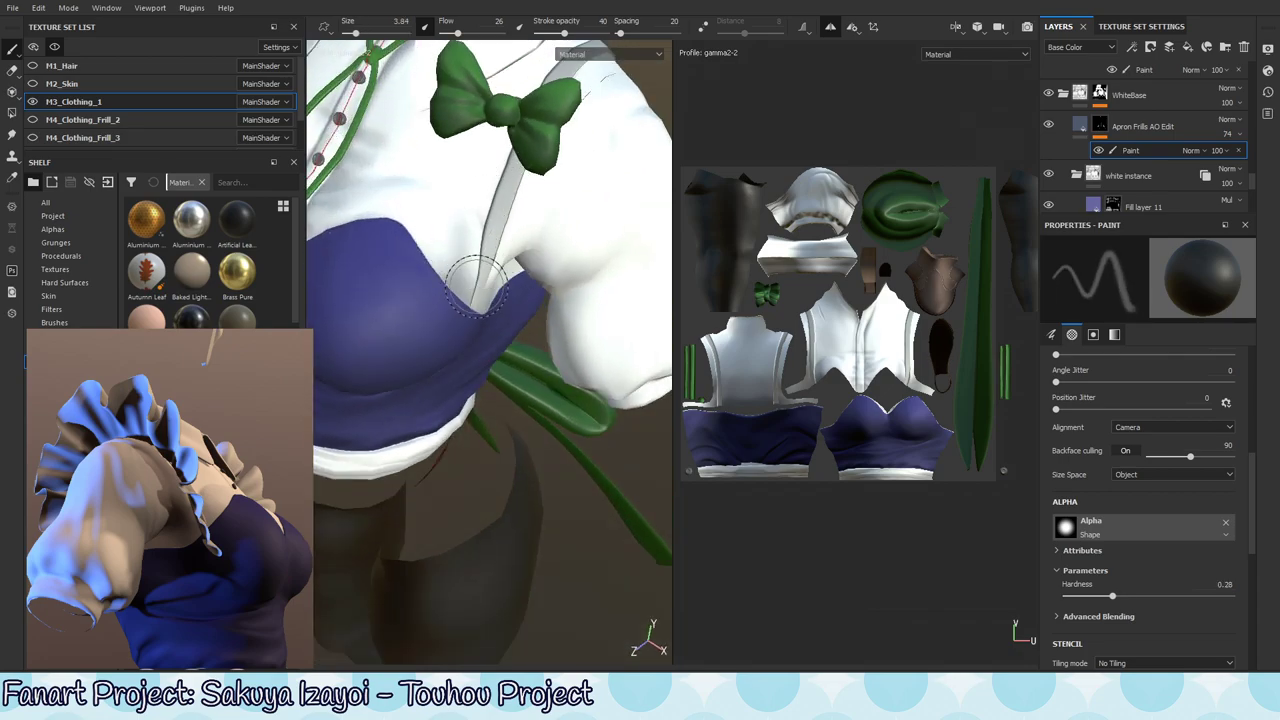
- Blend the shading between the strap and bodice edge with brush size 5.85 and hardness 0.265, alternating white and black
key("x")
right_click(448, 230)
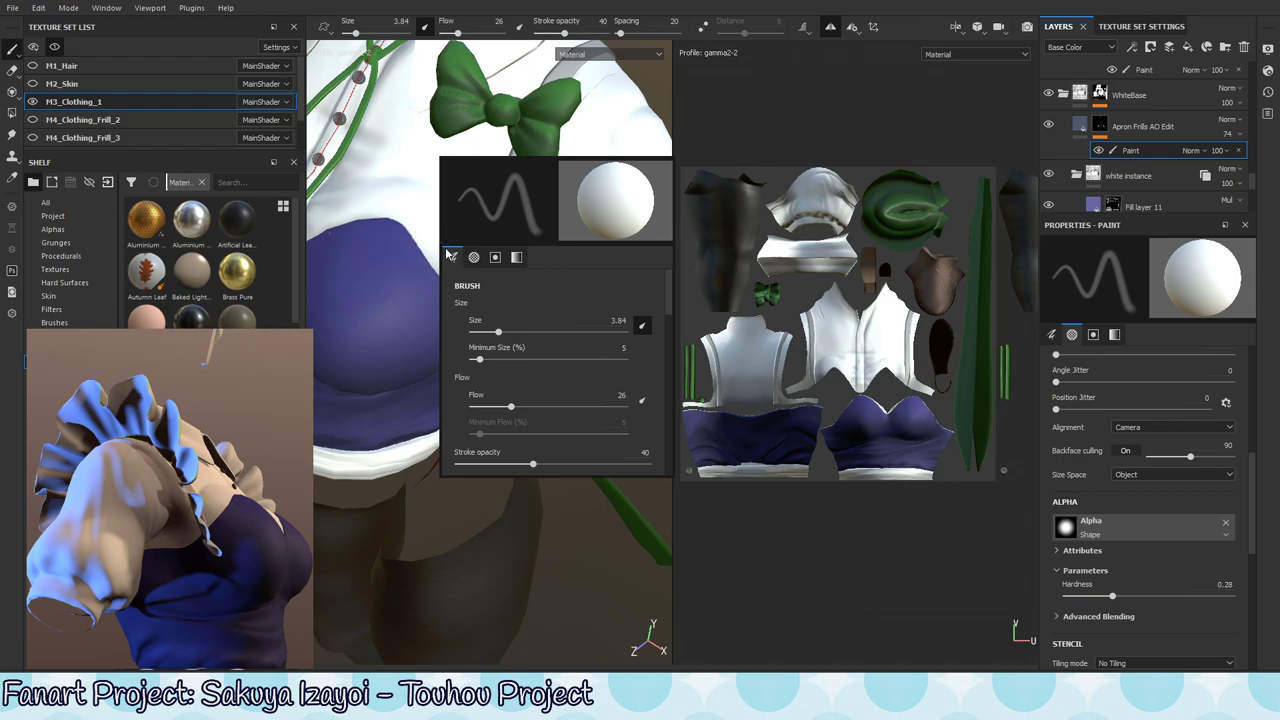
left_click(397, 326)
right_click_drag(434, 257, 472, 261, "ctrl")
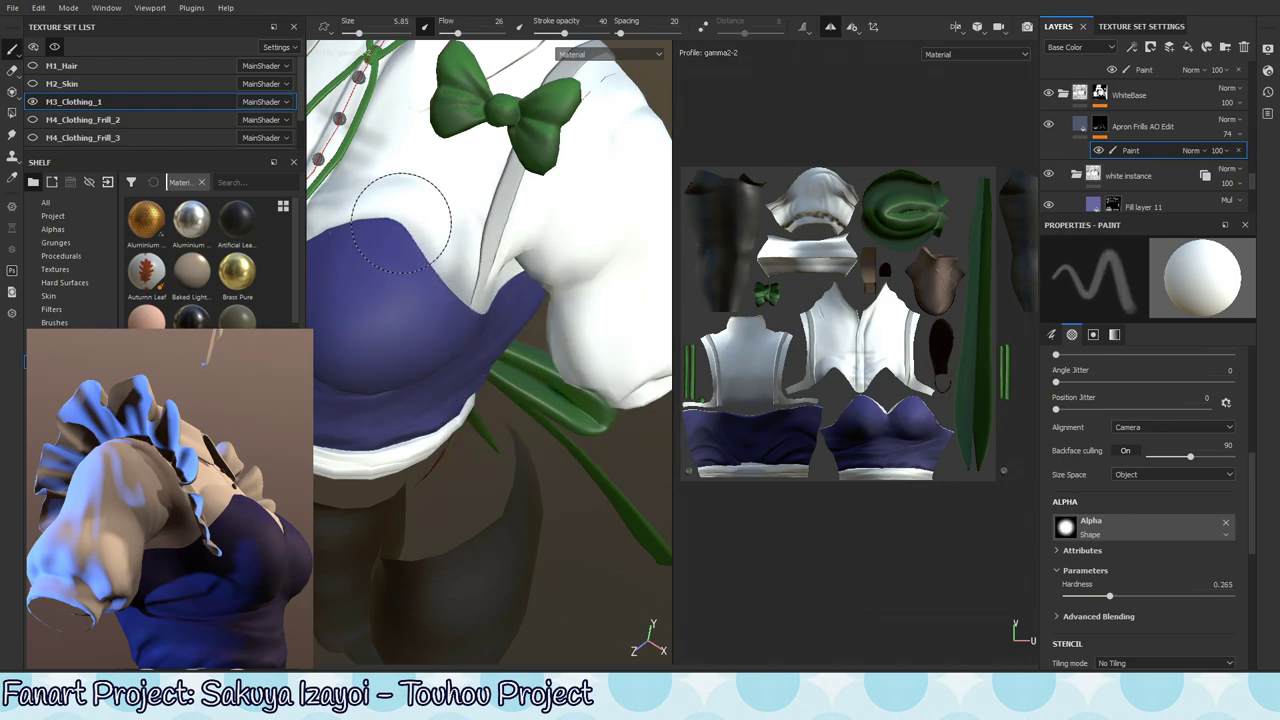
key("x")
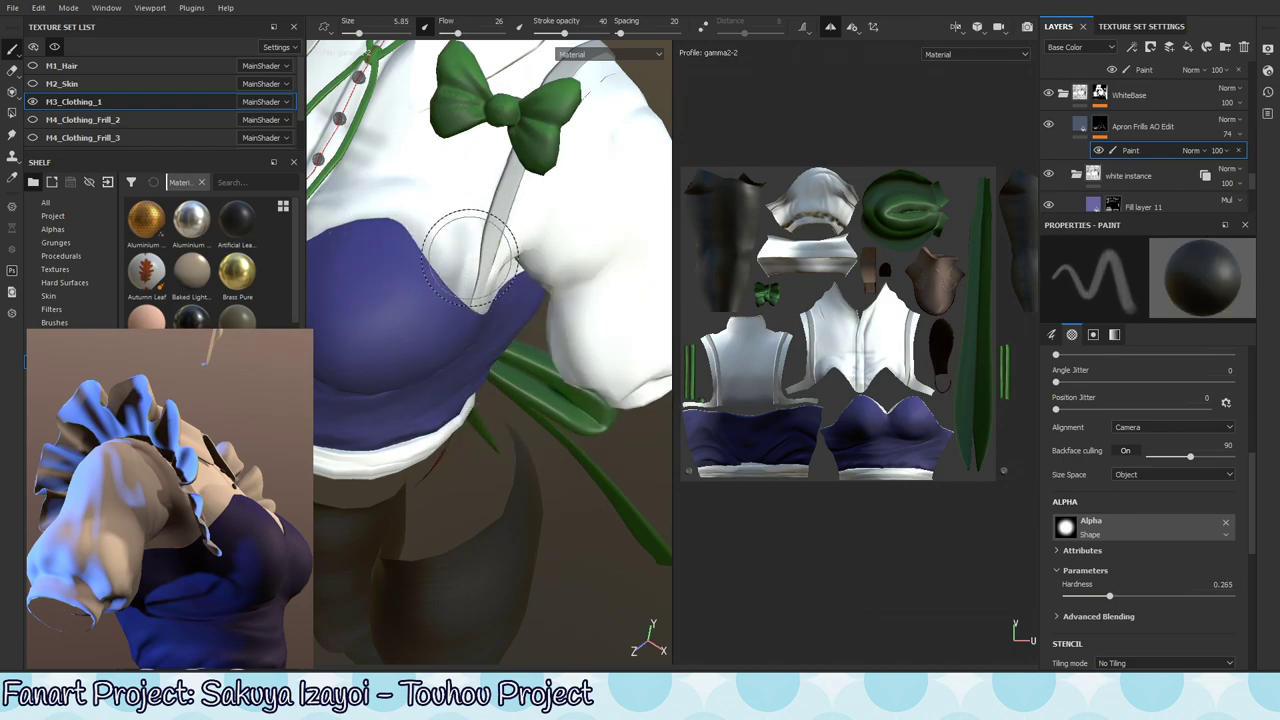
key("x")
key("x")
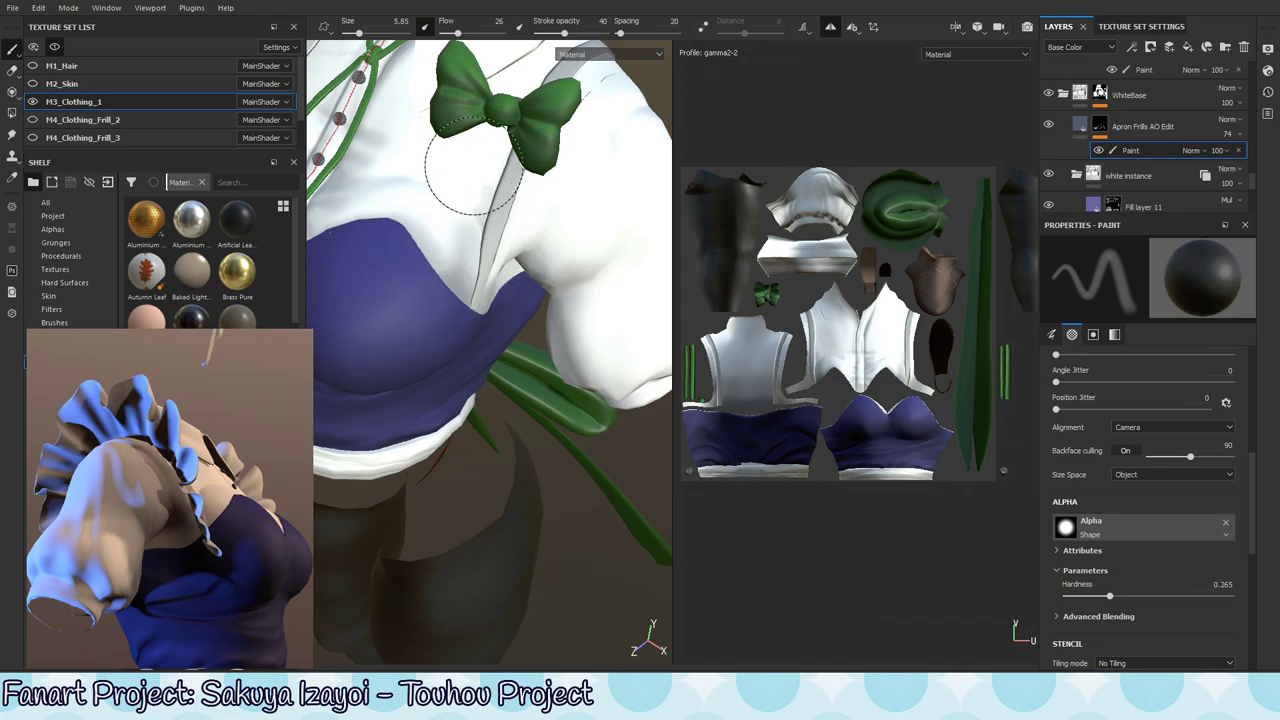
- Set the flow to 10 and stroke opacity to 17, and lightly build up the blouse shading above the bodice
left_click_drag(457, 33, 447, 33)
mouse_move(564, 33)
left_mouse_down()
mouse_move(548, 33)
mouse_move(573, 258)
left_mouse_up()
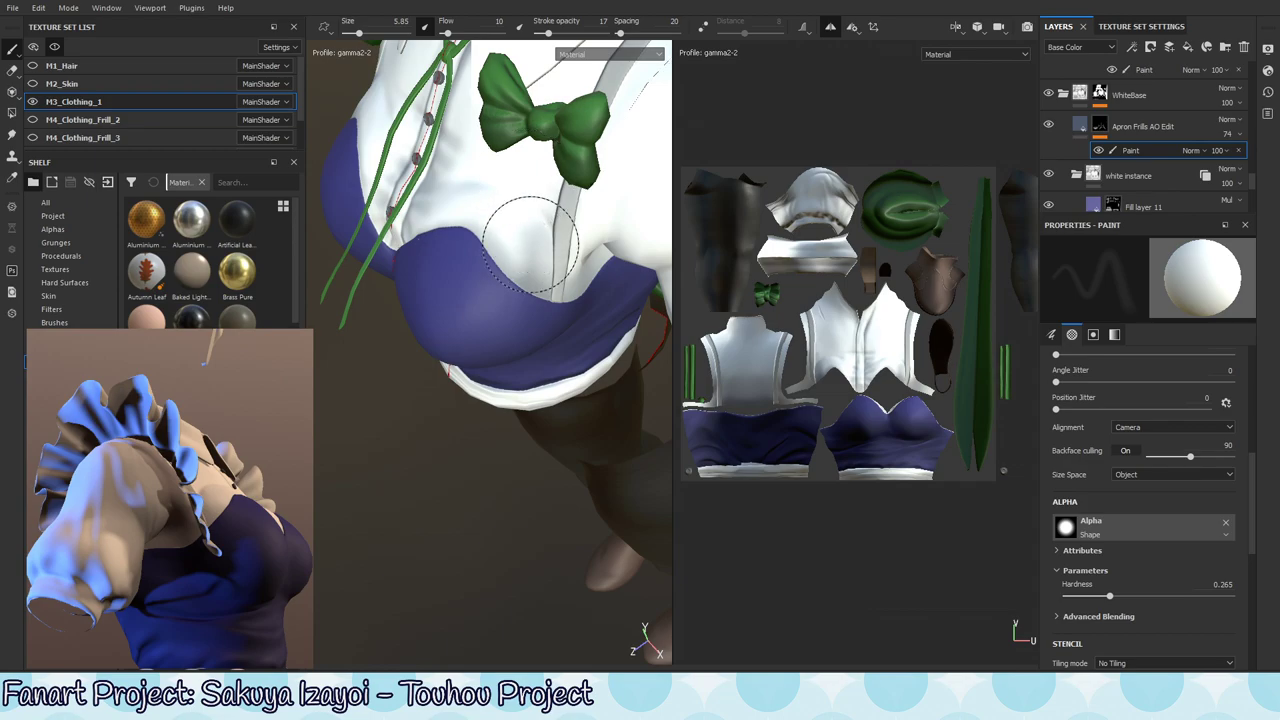
left_click_drag(518, 205, 605, 345, "alt")
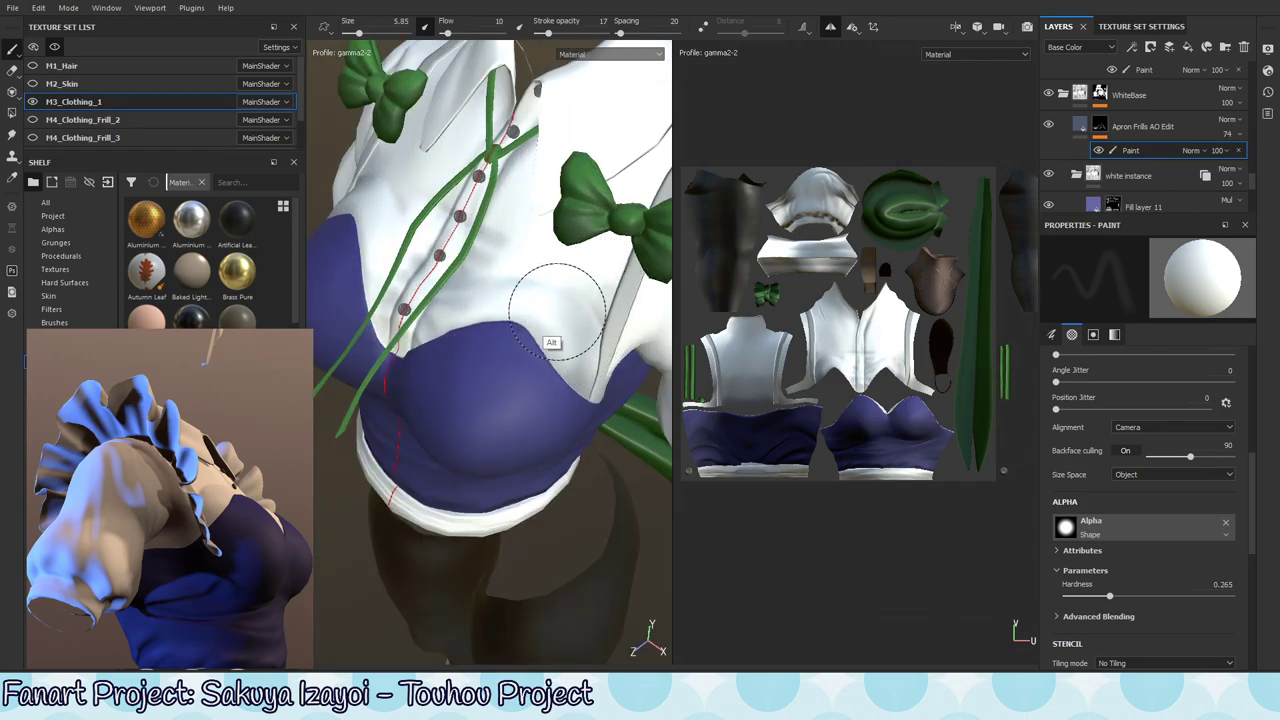
left_click_drag(557, 310, 568, 265, "alt")
left_click_drag(588, 199, 605, 245, "alt")
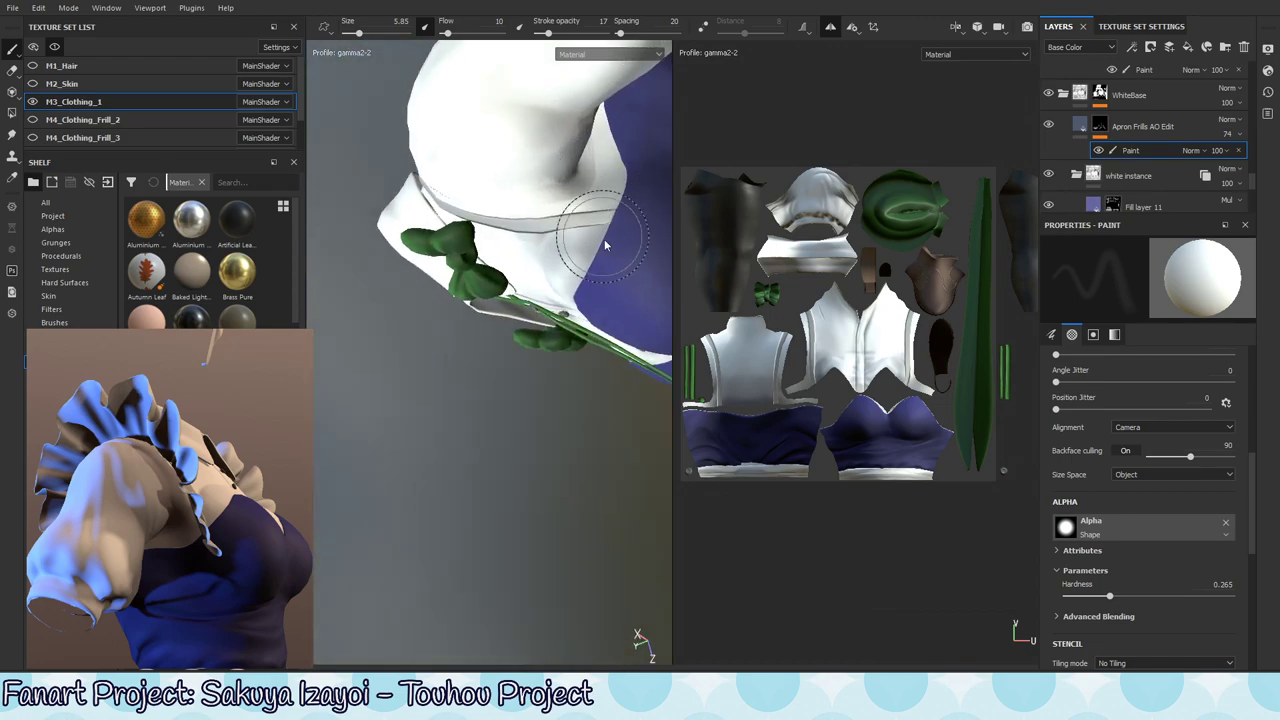
key("x")
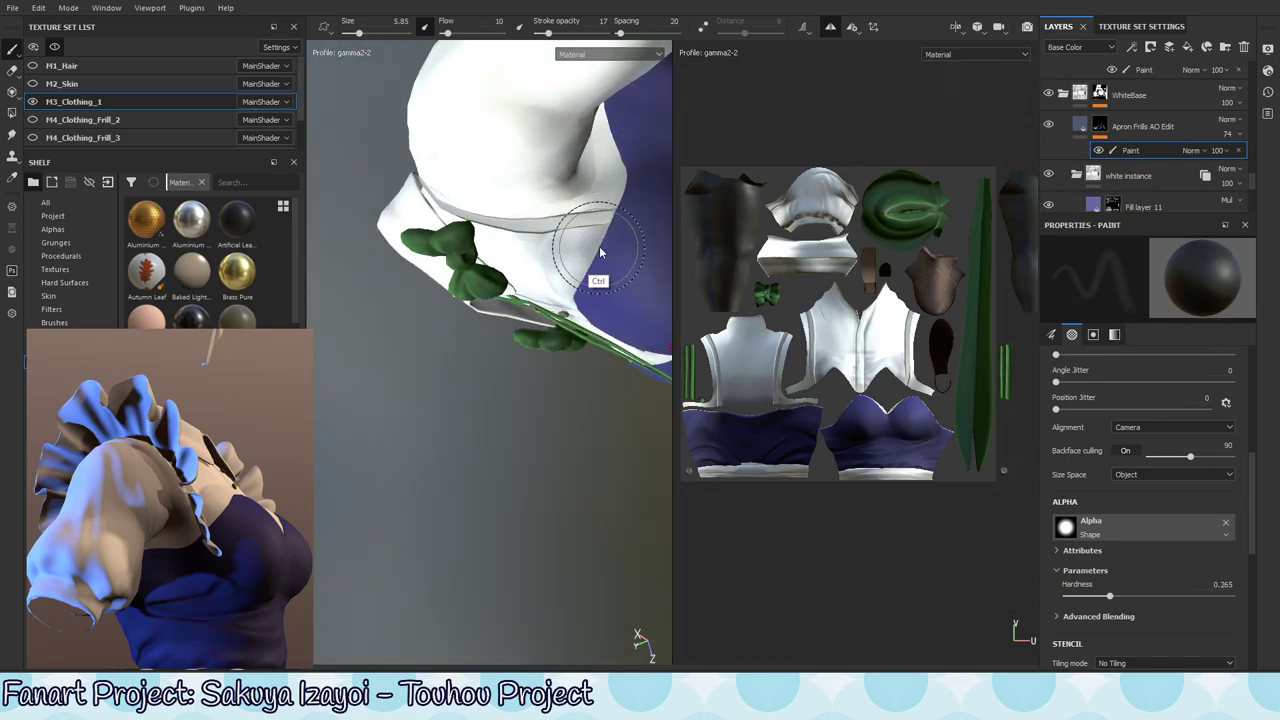
left_click_drag(431, 303, 500, 325, "alt")
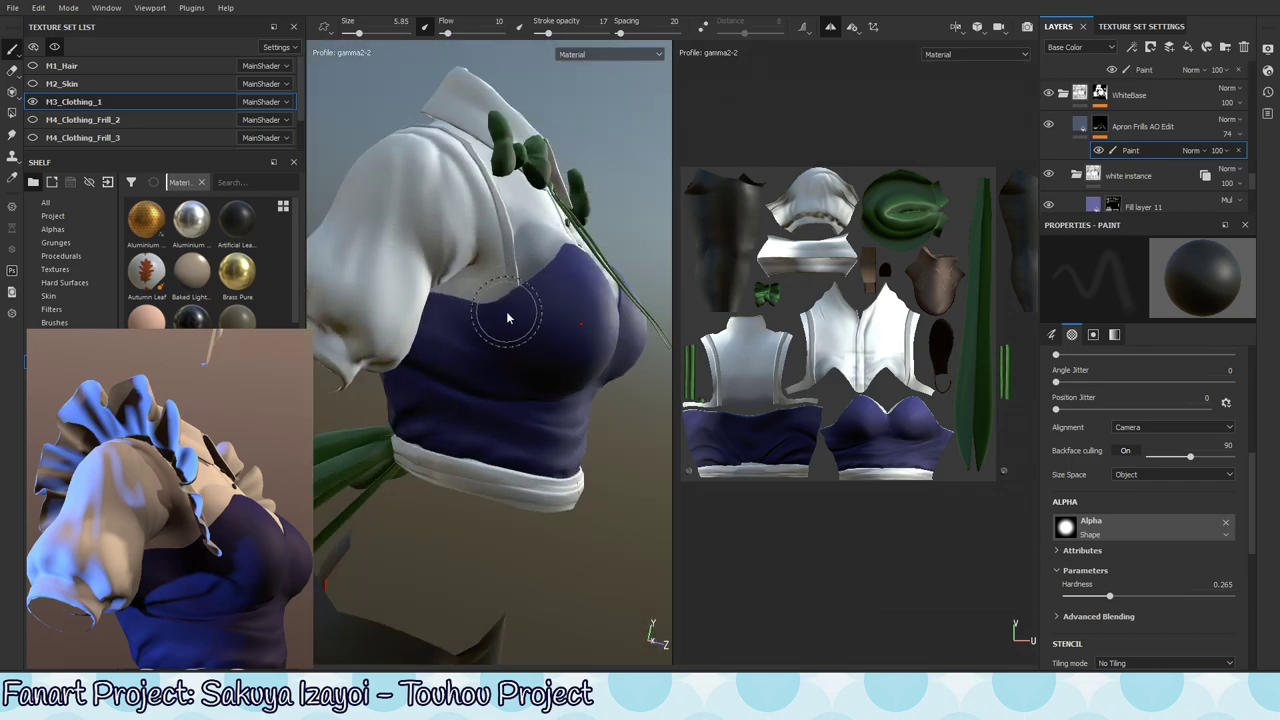
- Rotate the environment lighting and examine the blouse shading around the strap and sleeve from several angles
key("x")
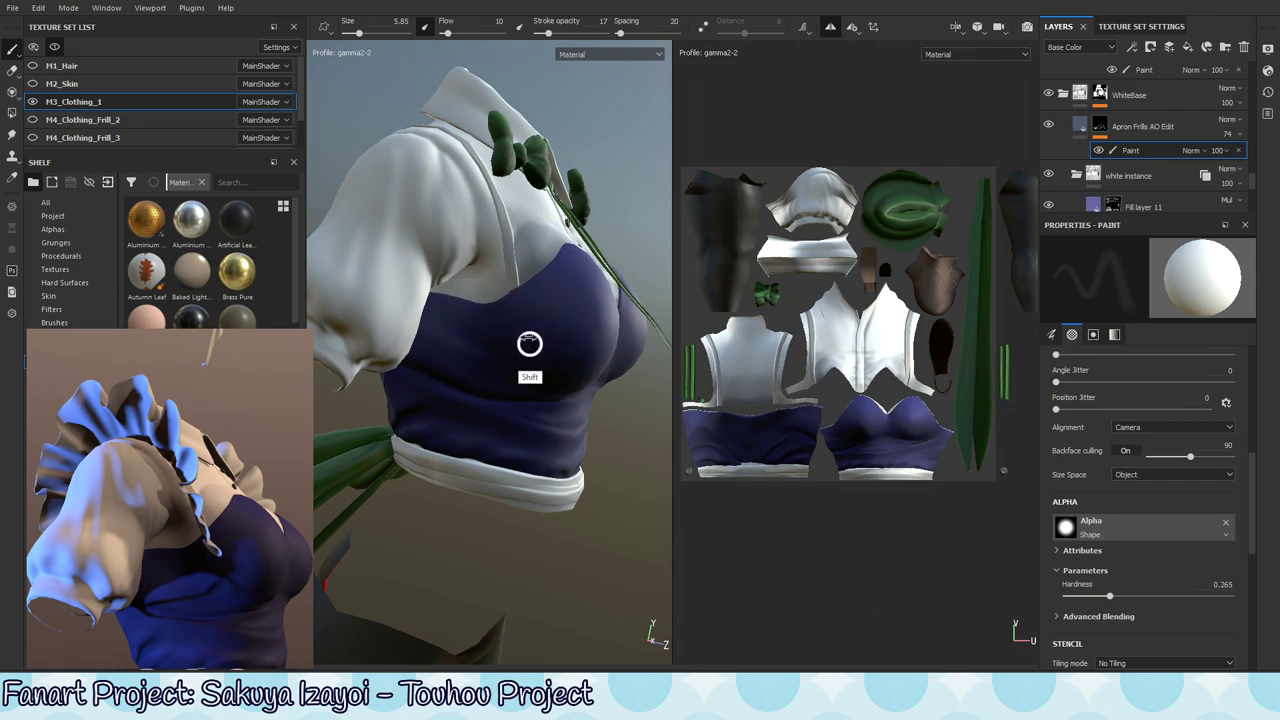
right_click_drag(529, 344, 498, 318, "shift")
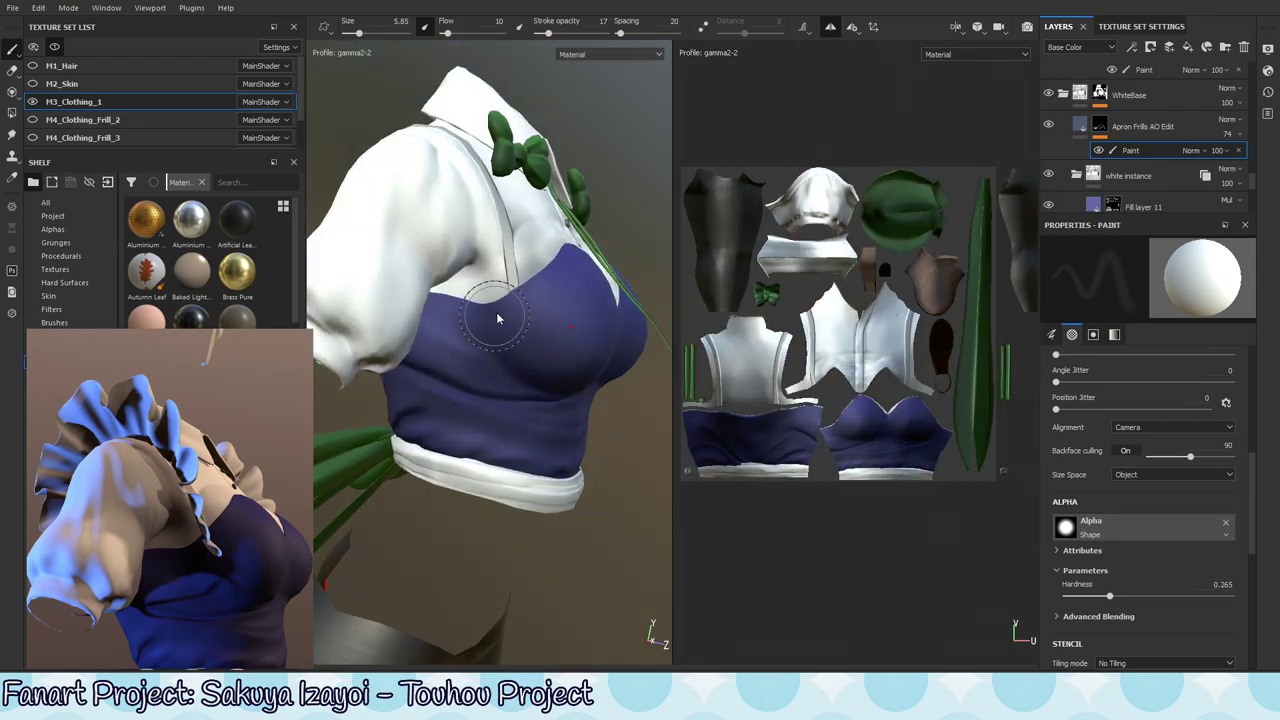
left_click_drag(483, 305, 494, 457, "alt")
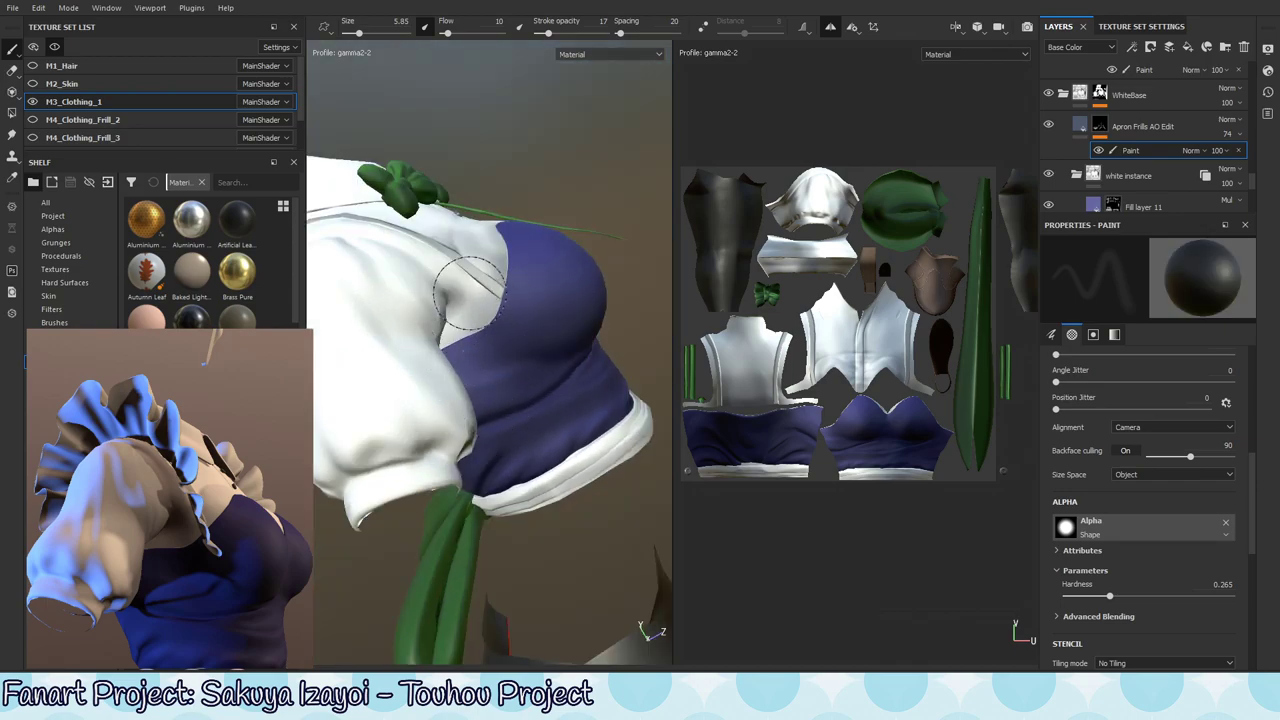
left_click_drag(438, 338, 453, 320, "alt")
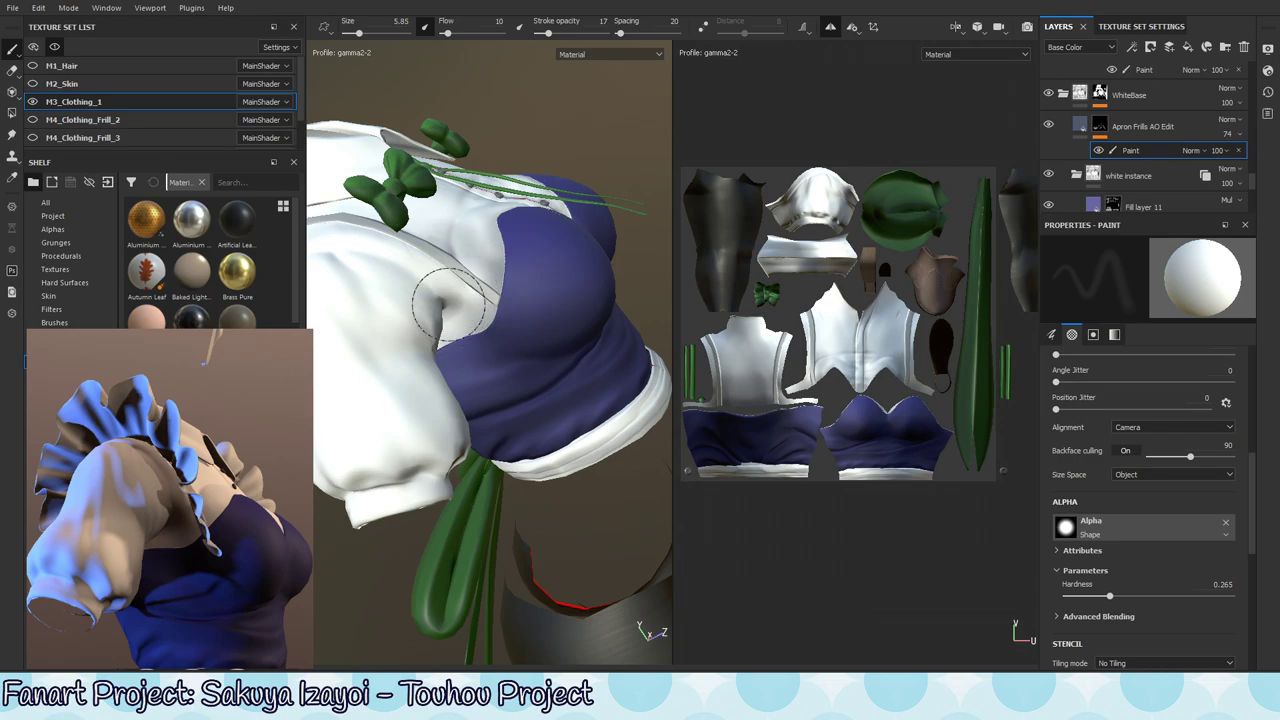
key("x")
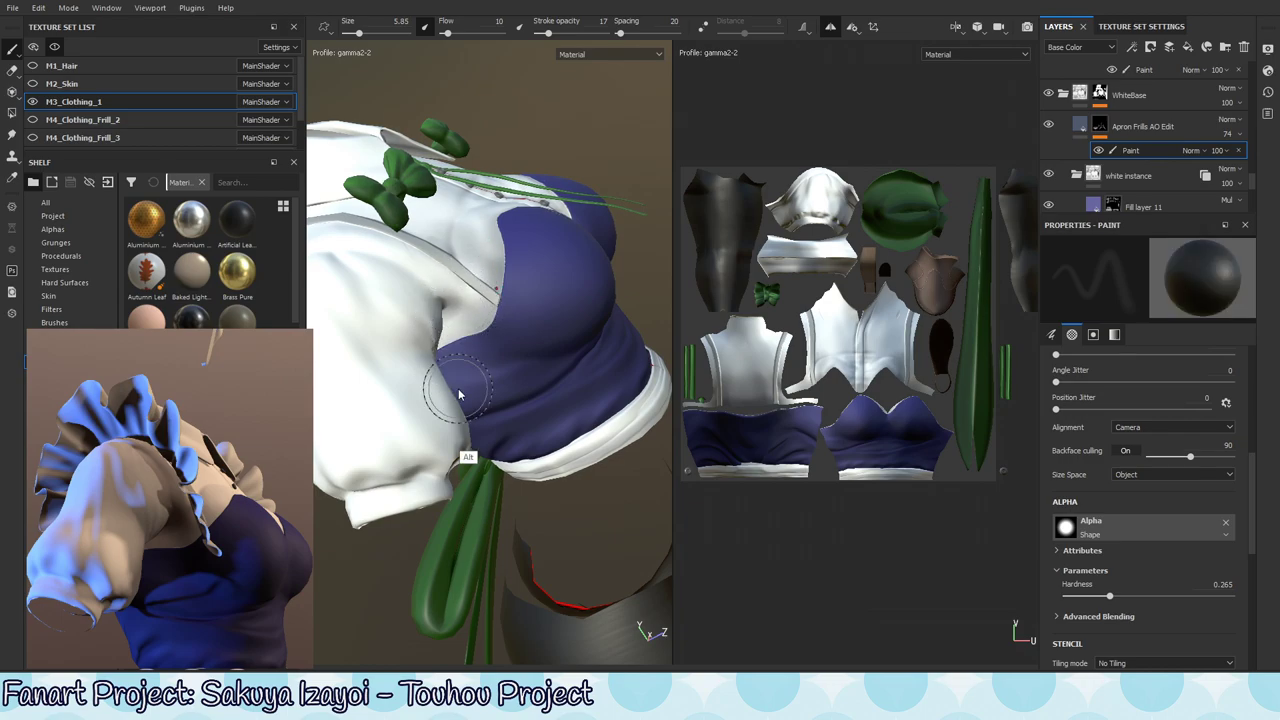
left_click_drag(459, 395, 475, 350, "alt")
scroll(820, 298, "up", 5, "alt")
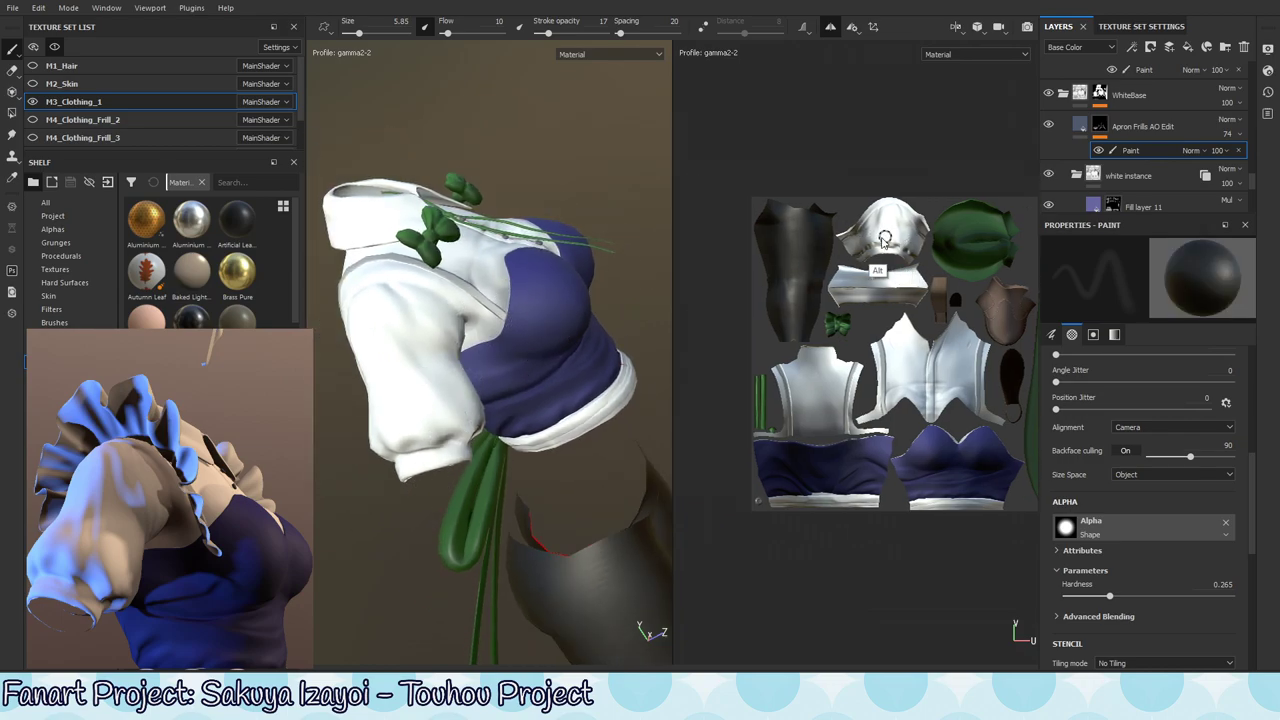
- Display the Base Color channel in both viewports and inspect the blouse shading around the sleeve and strap
key("shift+c")
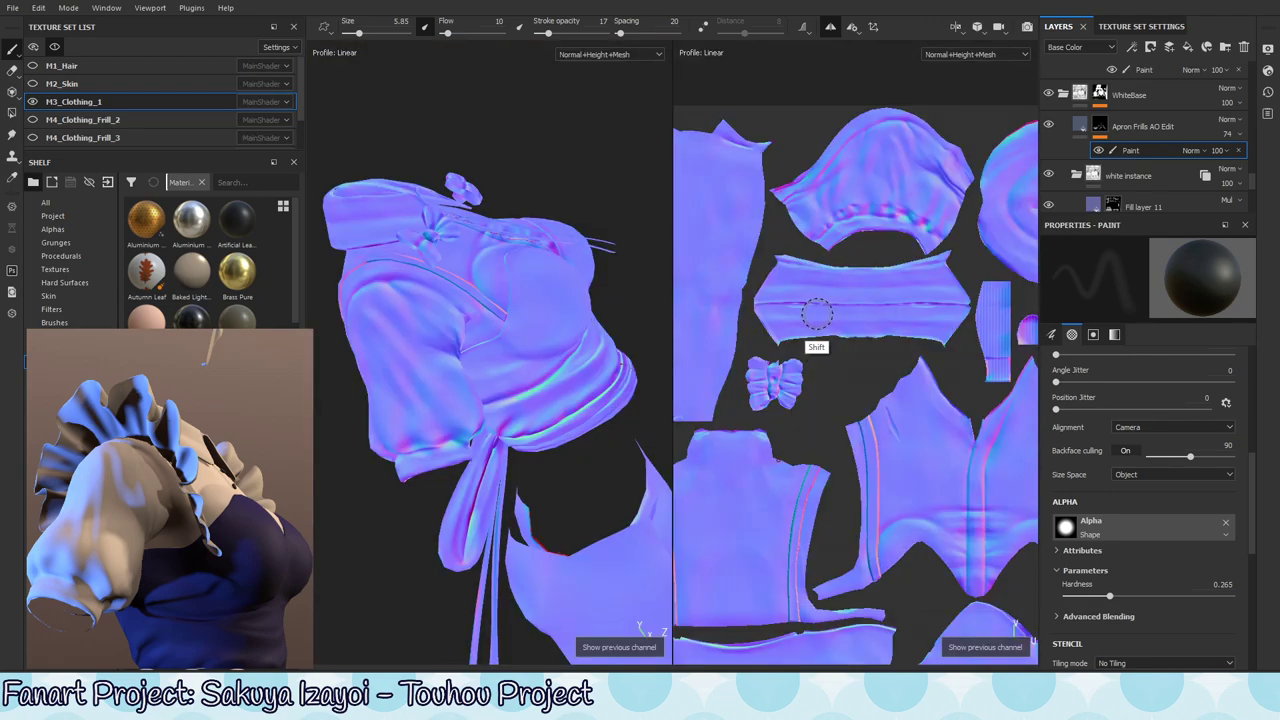
key("shift+c")
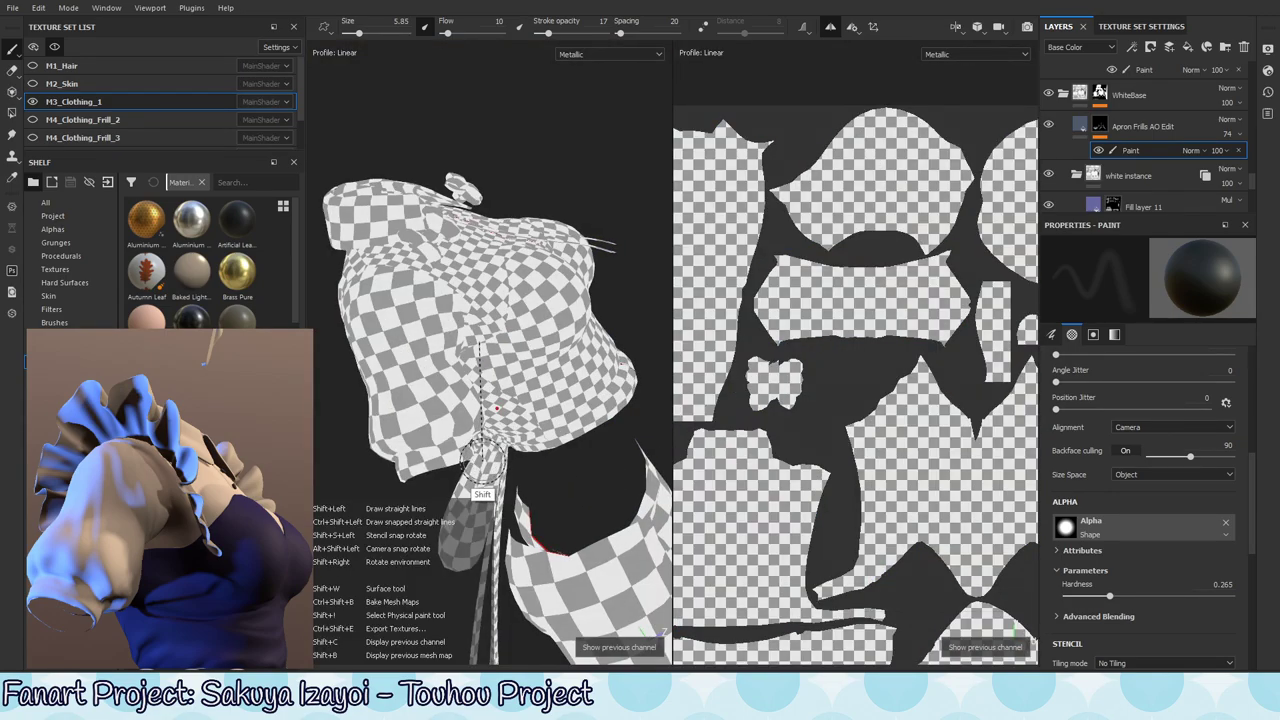
key("shift+c")
key("shift+c")
key("shift+c")
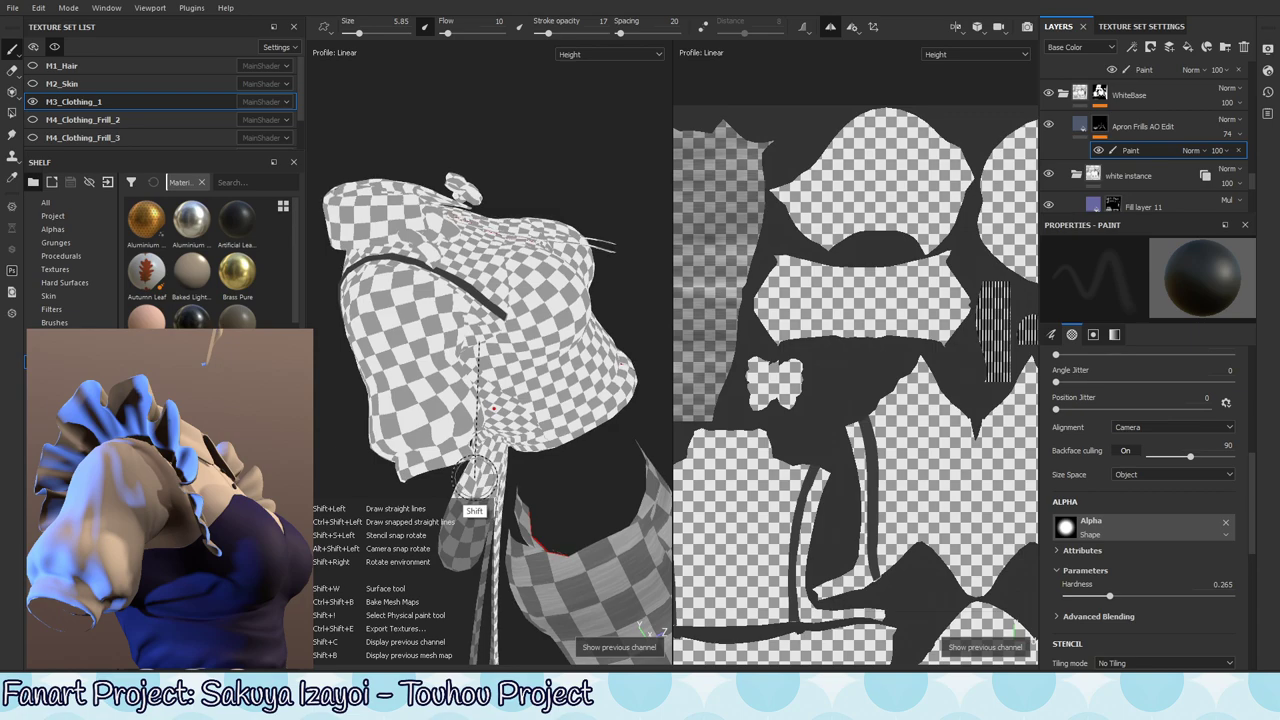
left_click_drag(494, 377, 489, 323, "alt")
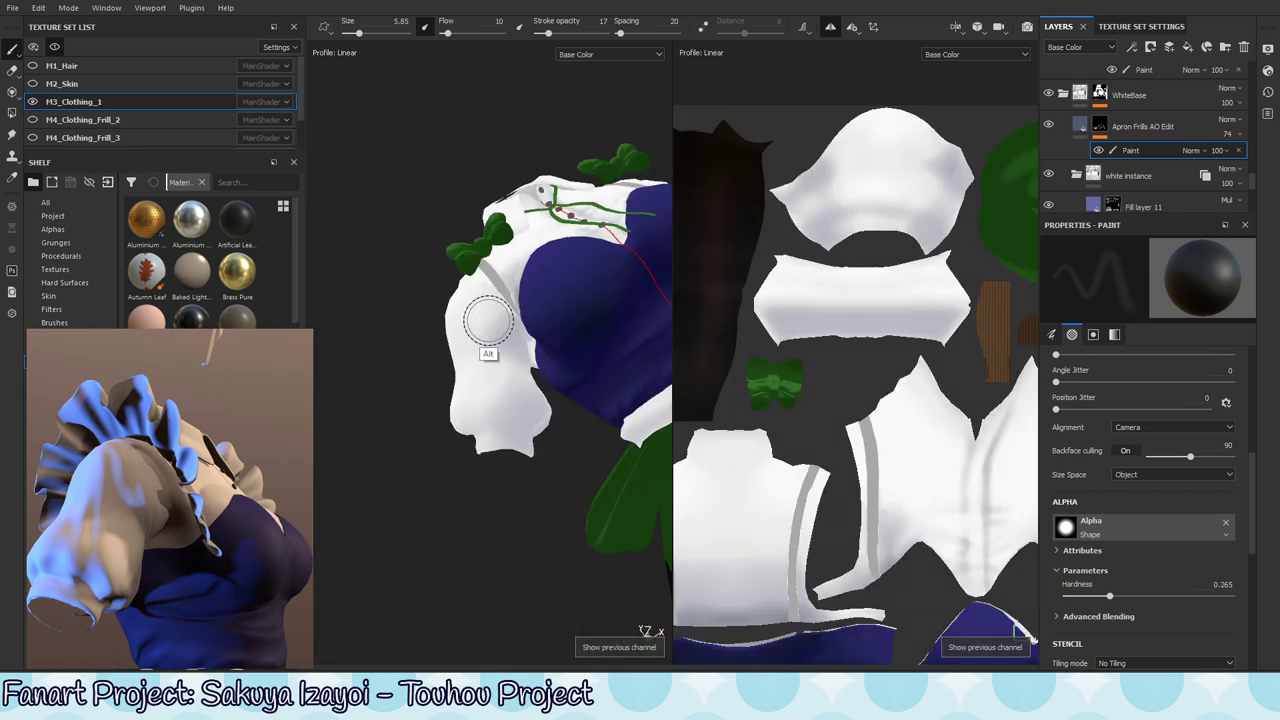
right_click_drag(489, 323, 574, 323, "alt")
mouse_move(574, 323)
left_mouse_down("alt")
mouse_move(609, 389)
mouse_move(578, 398)
mouse_move(551, 330)
left_mouse_up("alt")
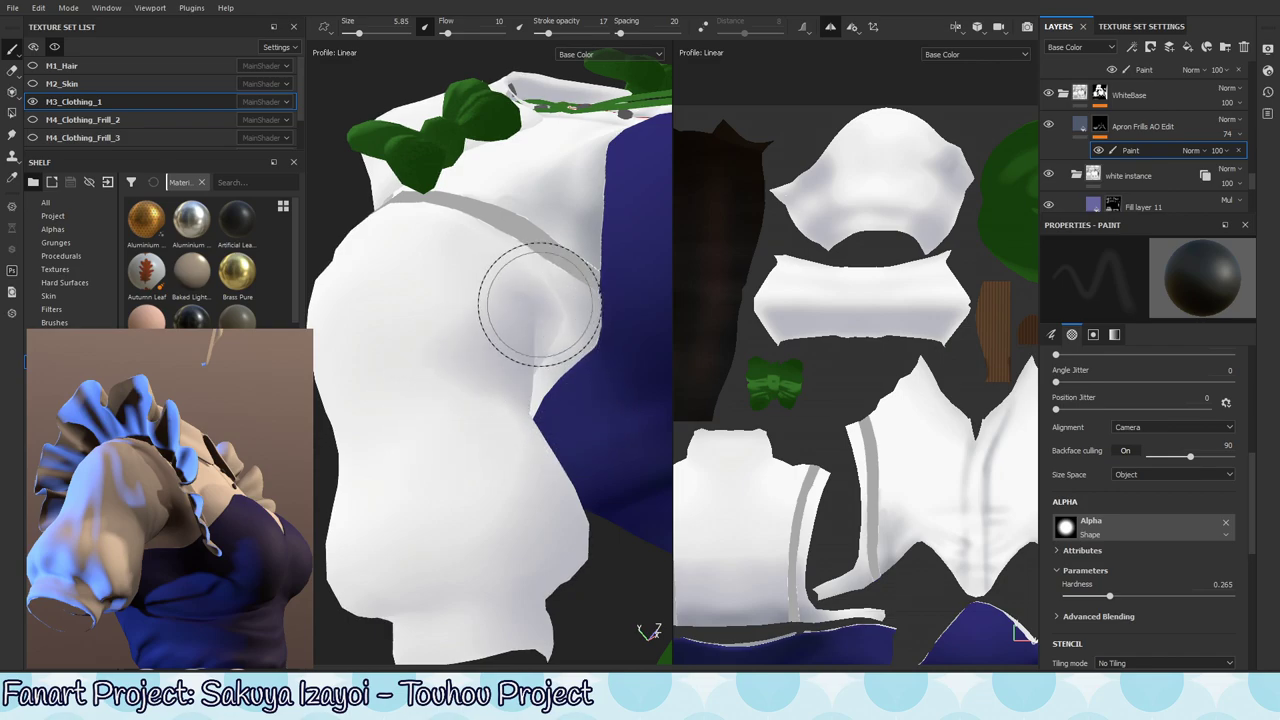
mouse_move(500, 374)
left_mouse_down("alt")
mouse_move(519, 381)
mouse_move(529, 366)
mouse_move(434, 423)
mouse_move(548, 395)
mouse_move(529, 300)
left_mouse_up("alt")
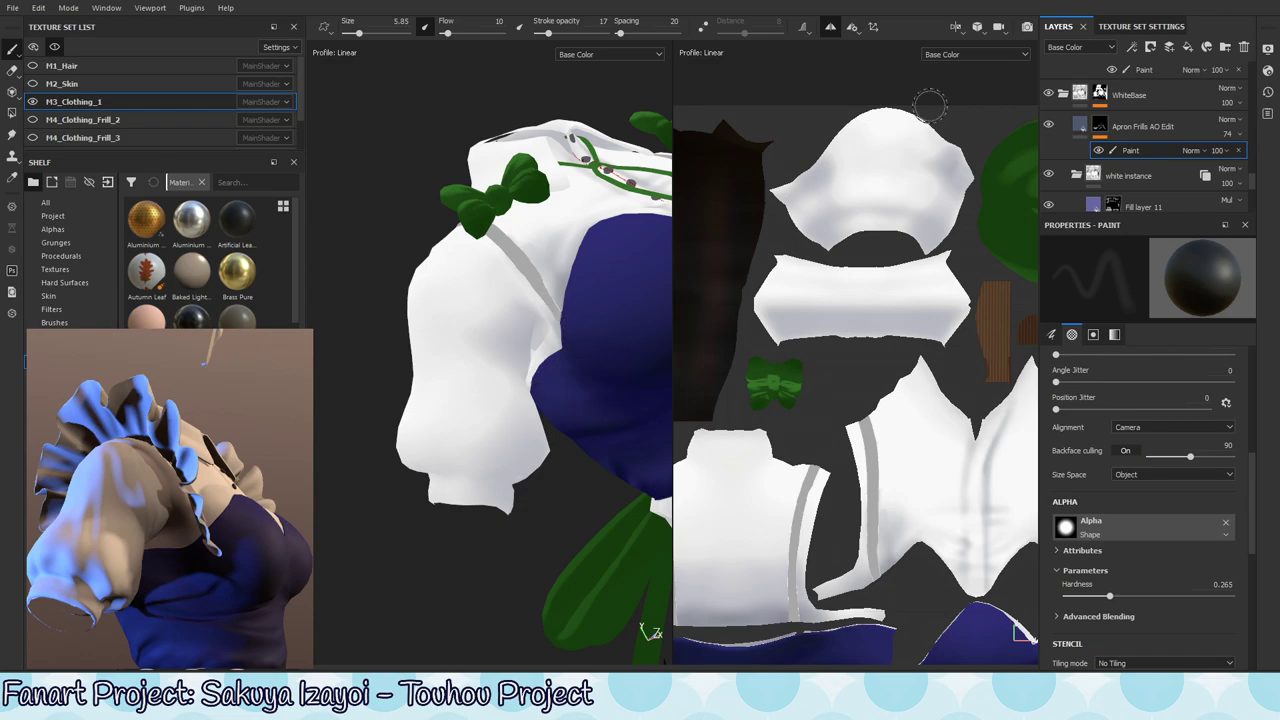
- Select Fill layer 1 near the bottom of the layer stack and toggle its visibility off and on to check its shading
left_click_drag(1255, 183, 1255, 210)
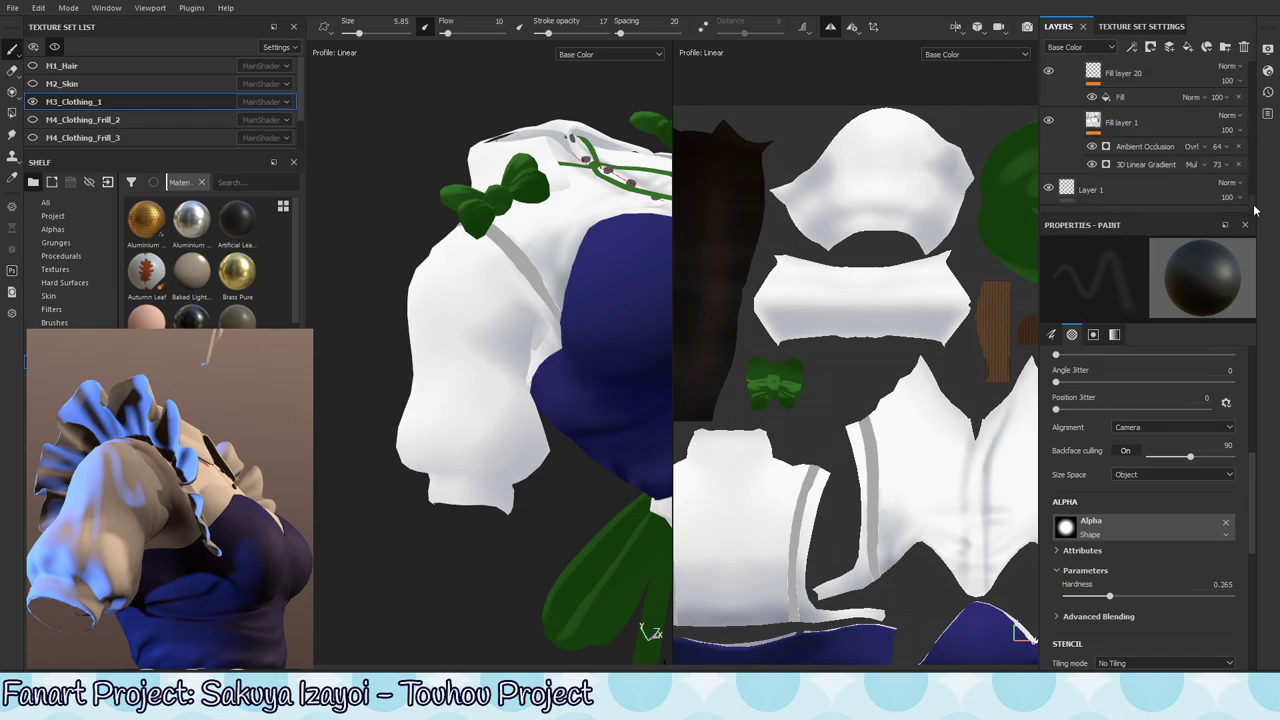
left_click(1156, 121)
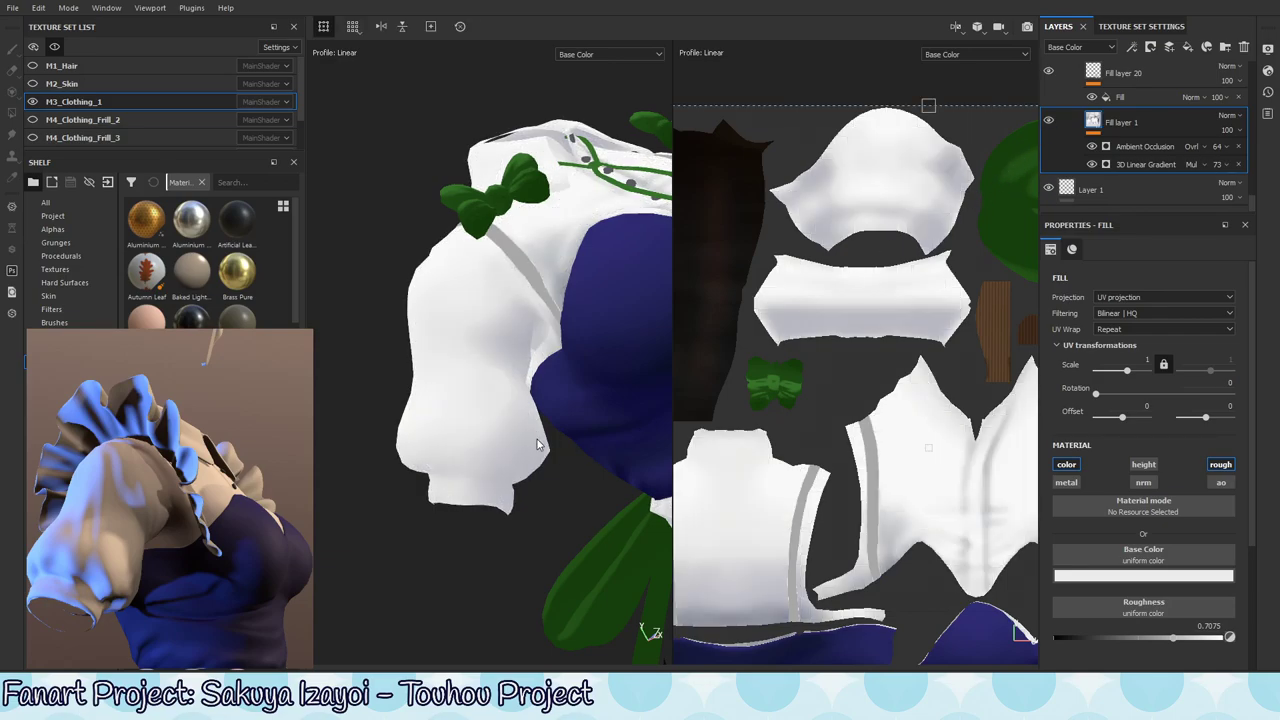
mouse_move(555, 432)
left_mouse_down("alt")
mouse_move(580, 449)
mouse_move(566, 529)
mouse_move(538, 403)
mouse_move(543, 443)
left_mouse_up("alt")
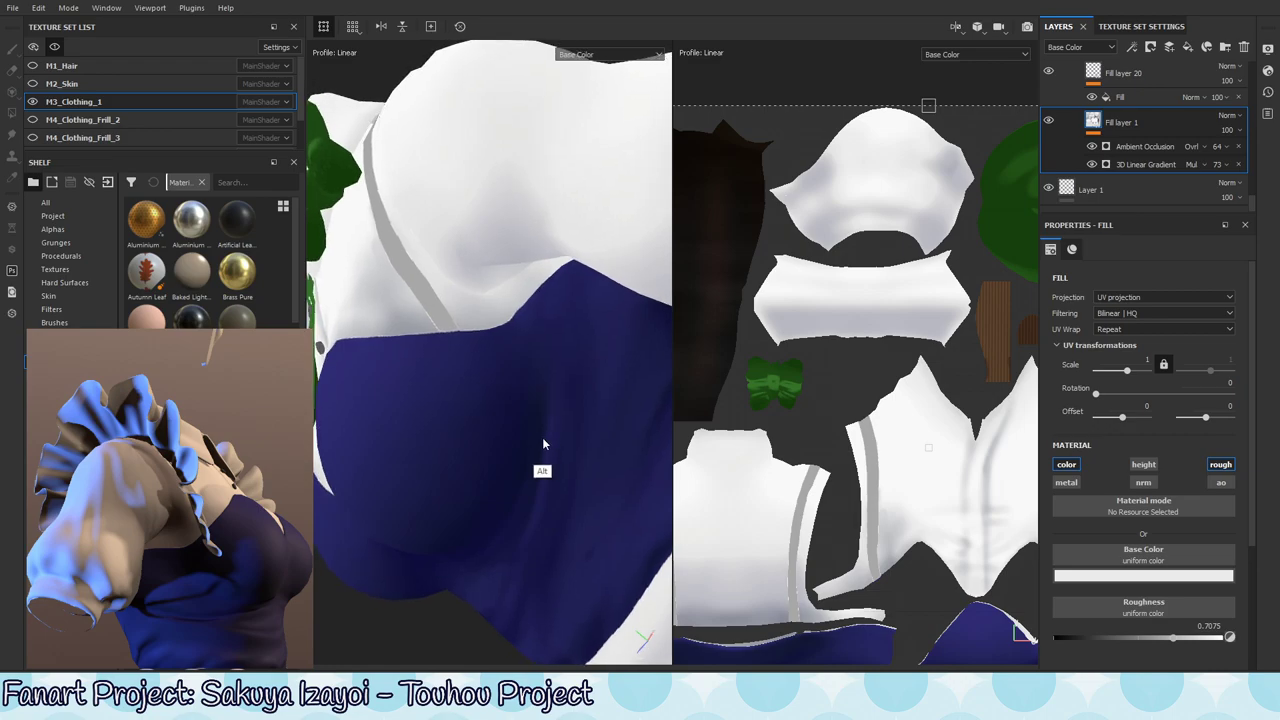
left_click(1048, 122)
left_click(1048, 122)
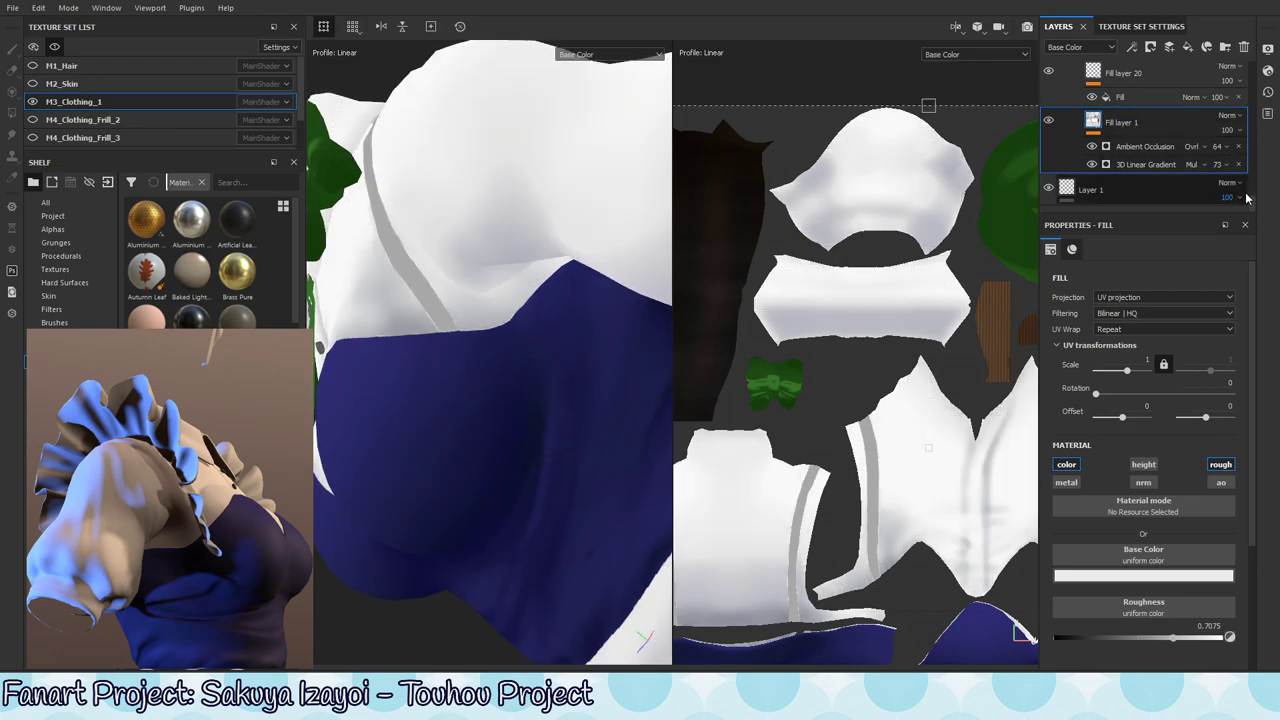
- Hide the Apron Frills AO Edit layer and Fill layer 1, toggling Fill layer 11 to compare the blouse shading
scroll(1250, 183, "up", 3)
scroll(1255, 185, "up", 3)
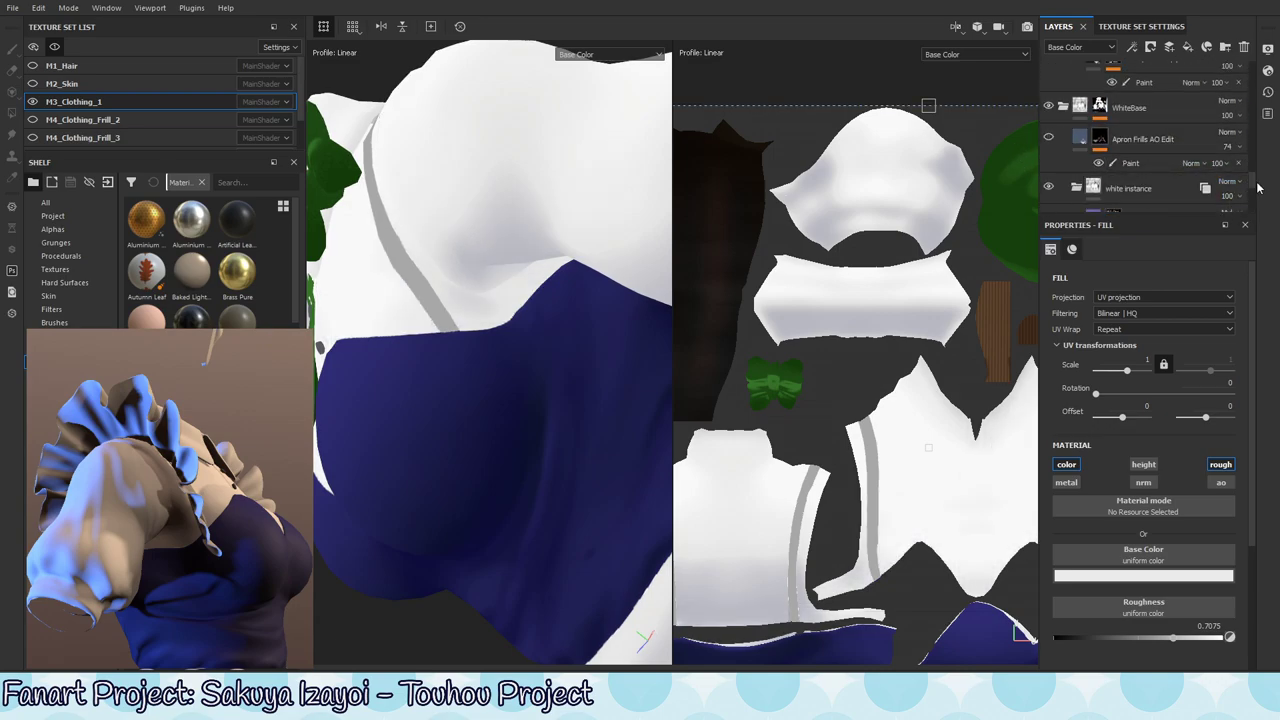
scroll(1250, 183, "down", 6)
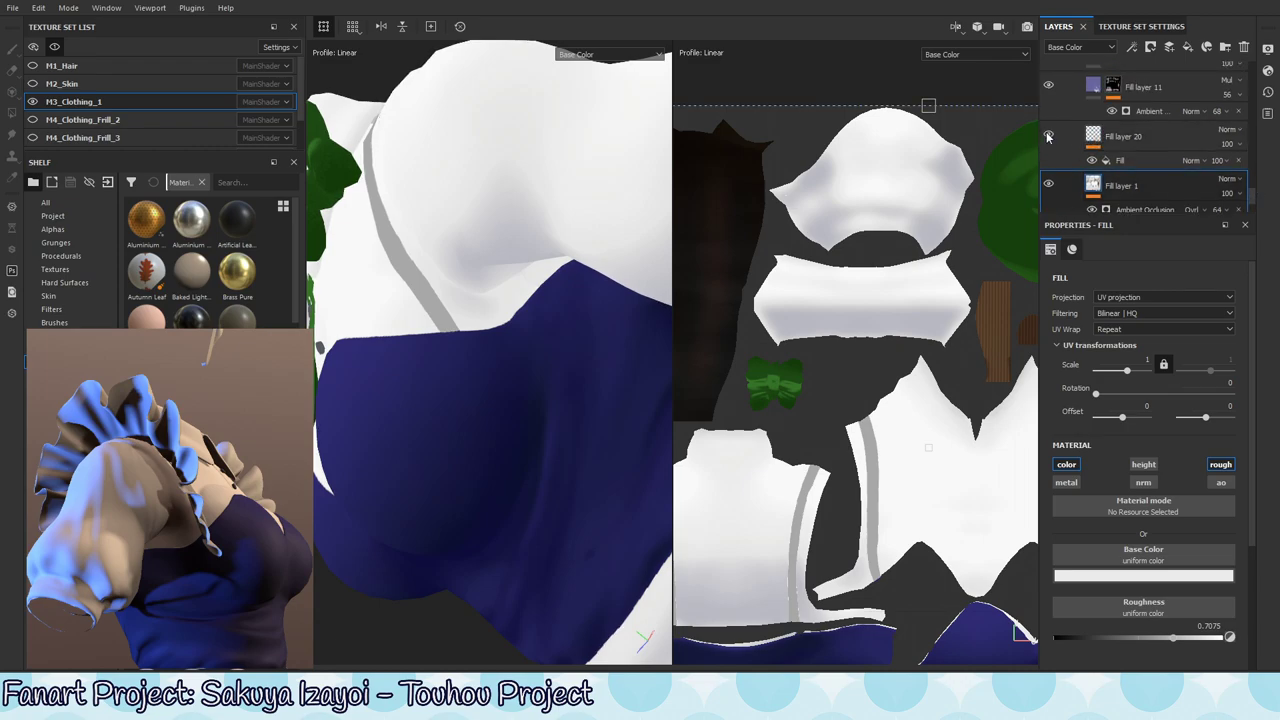
left_click(1048, 184)
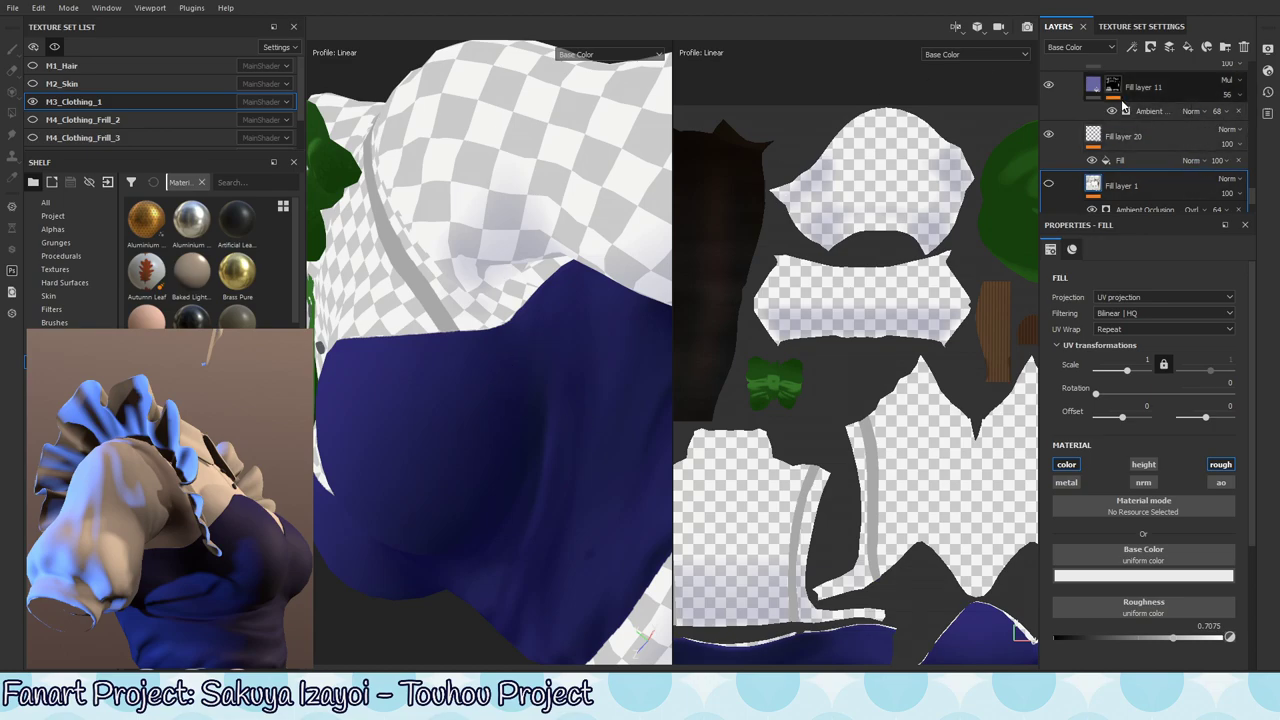
left_click(1048, 86)
left_click(1048, 86)
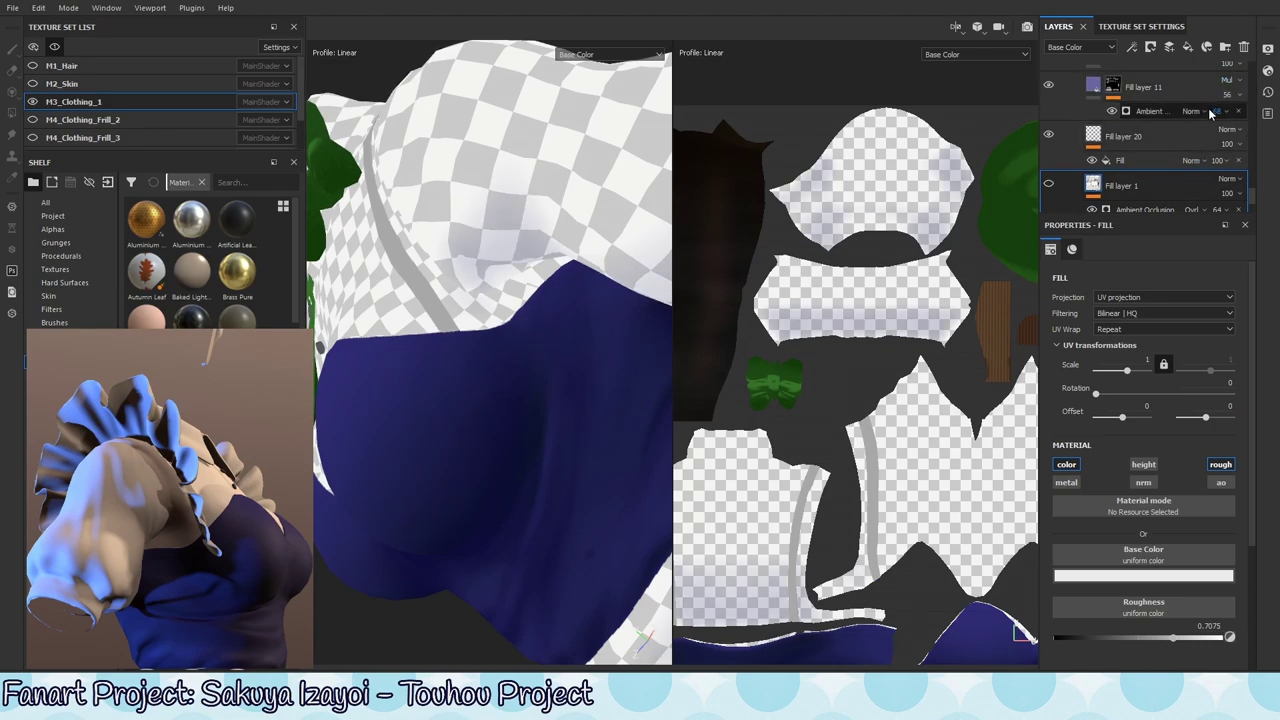
- Hide Fill layer 11 and make Fill layer 1 visible again
left_click_drag(1256, 201, 1259, 190)
scroll(1045, 148, "up", 1)
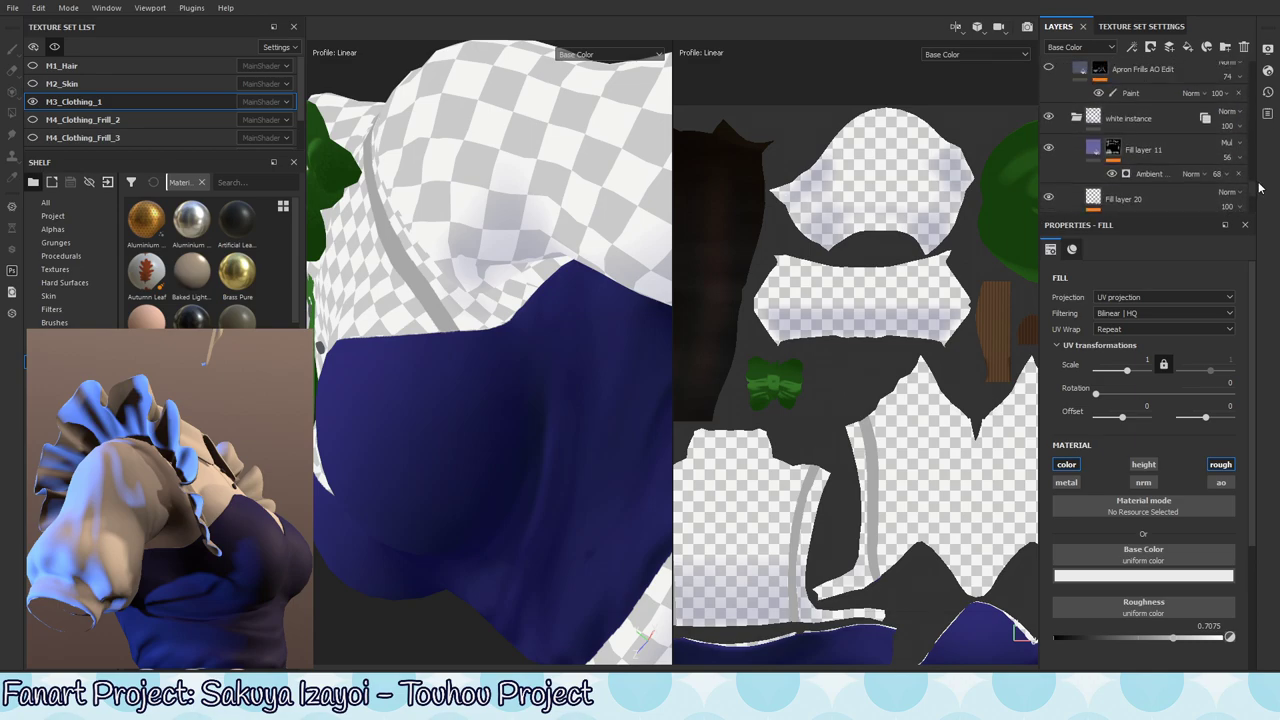
left_click(1048, 156)
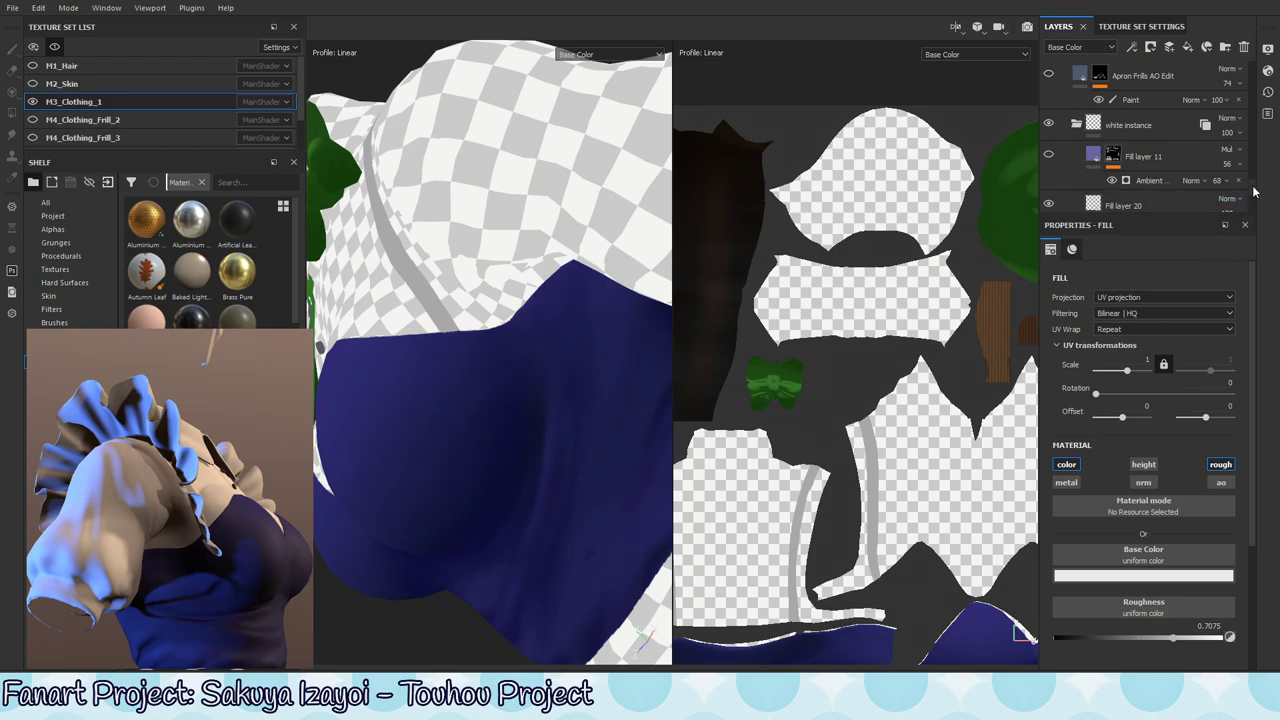
scroll(1256, 190, "down", 3)
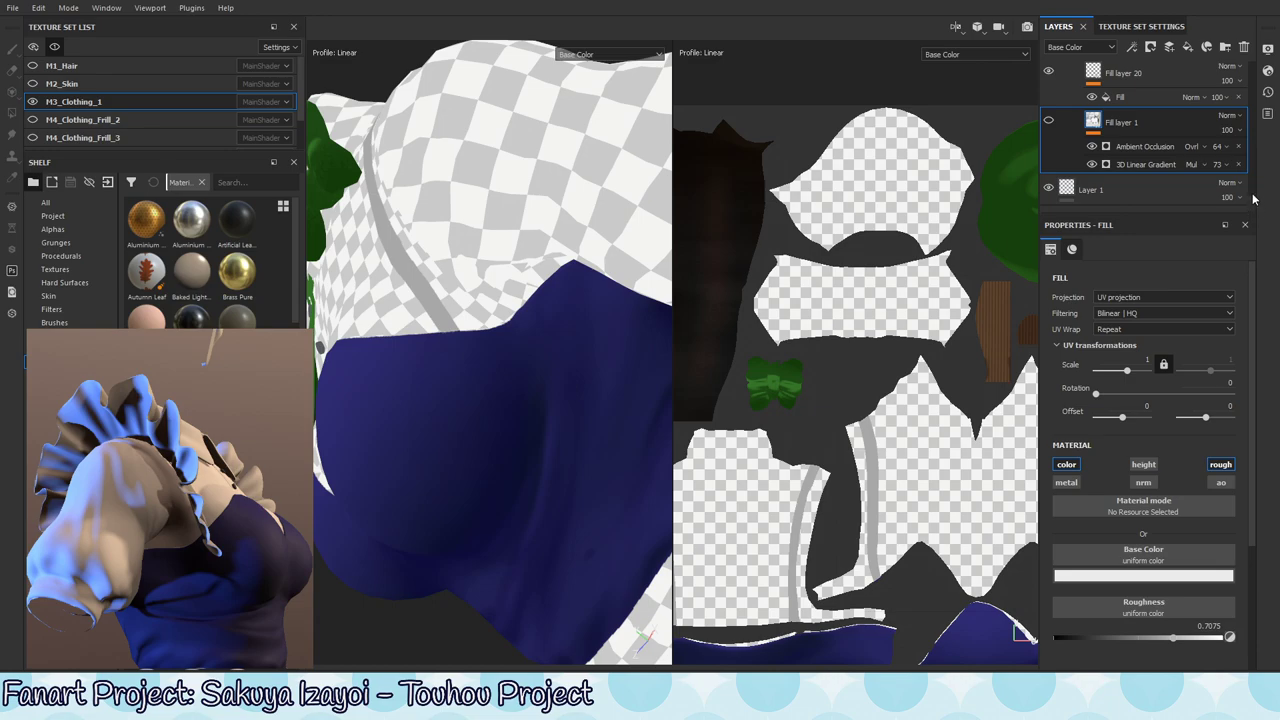
scroll(1254, 198, "up", 2)
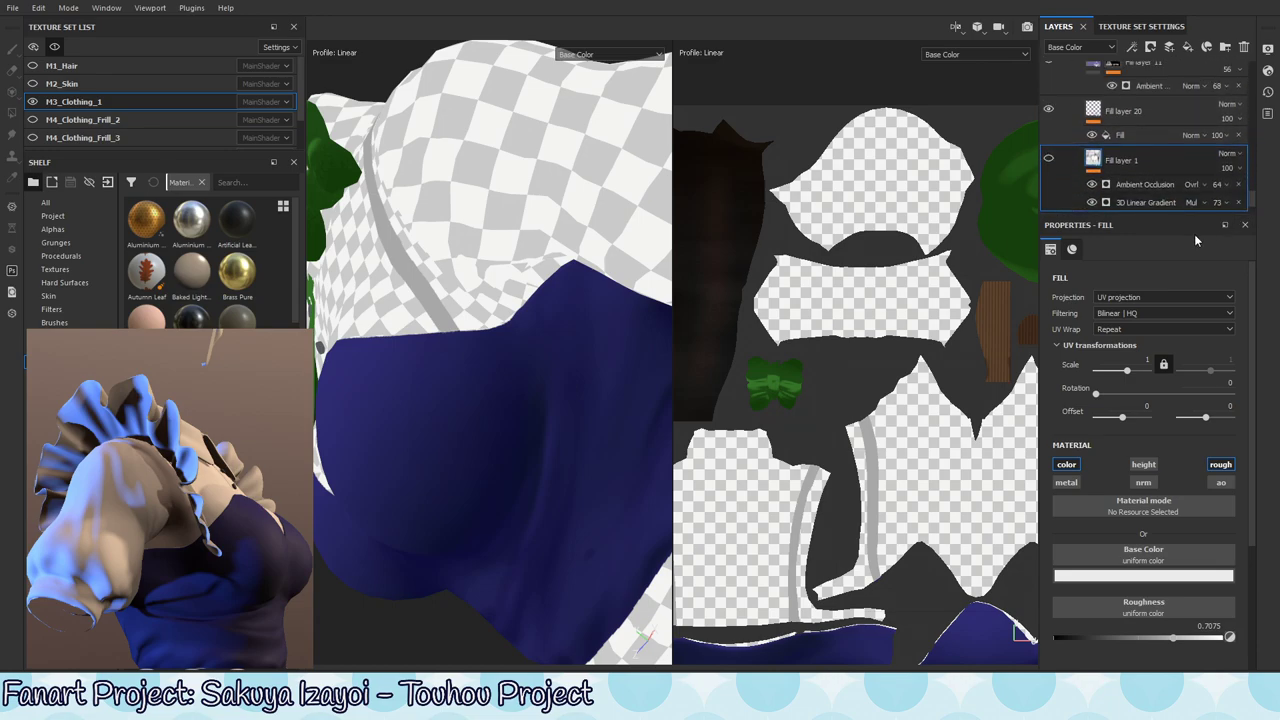
left_click(1048, 158)
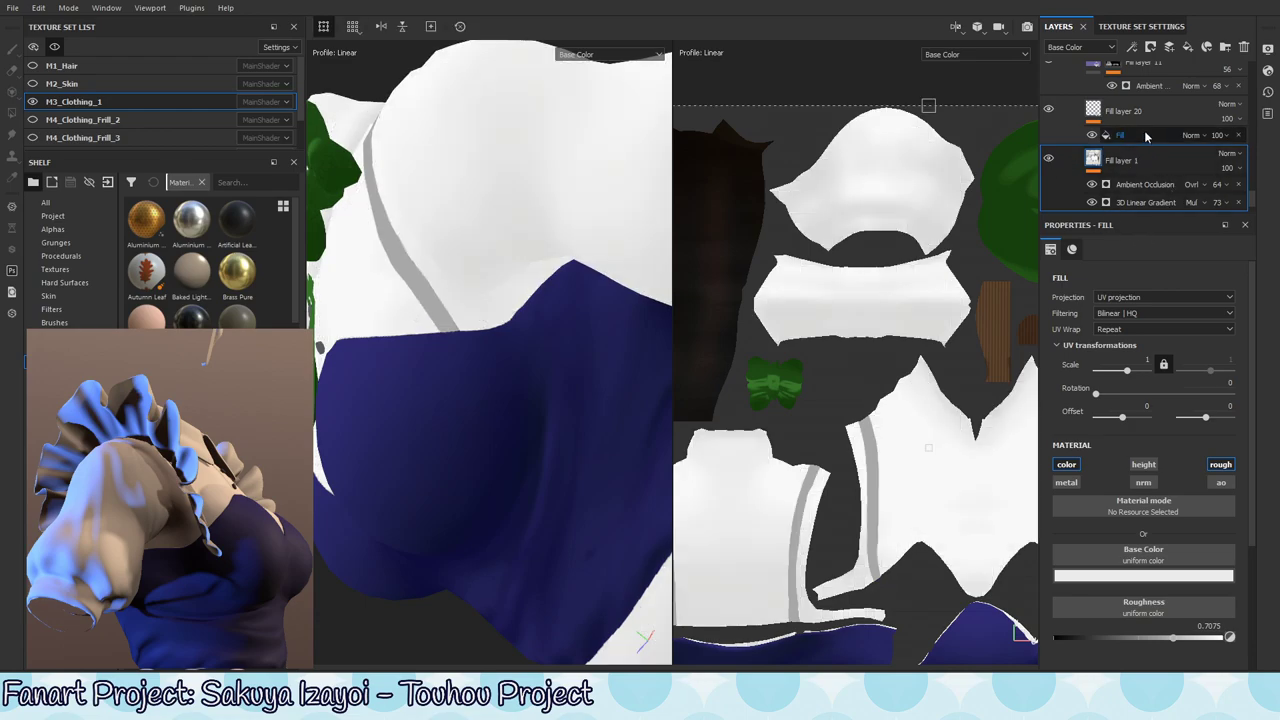
- Add a white mask to Fill layer 1
right_click(1094, 160)
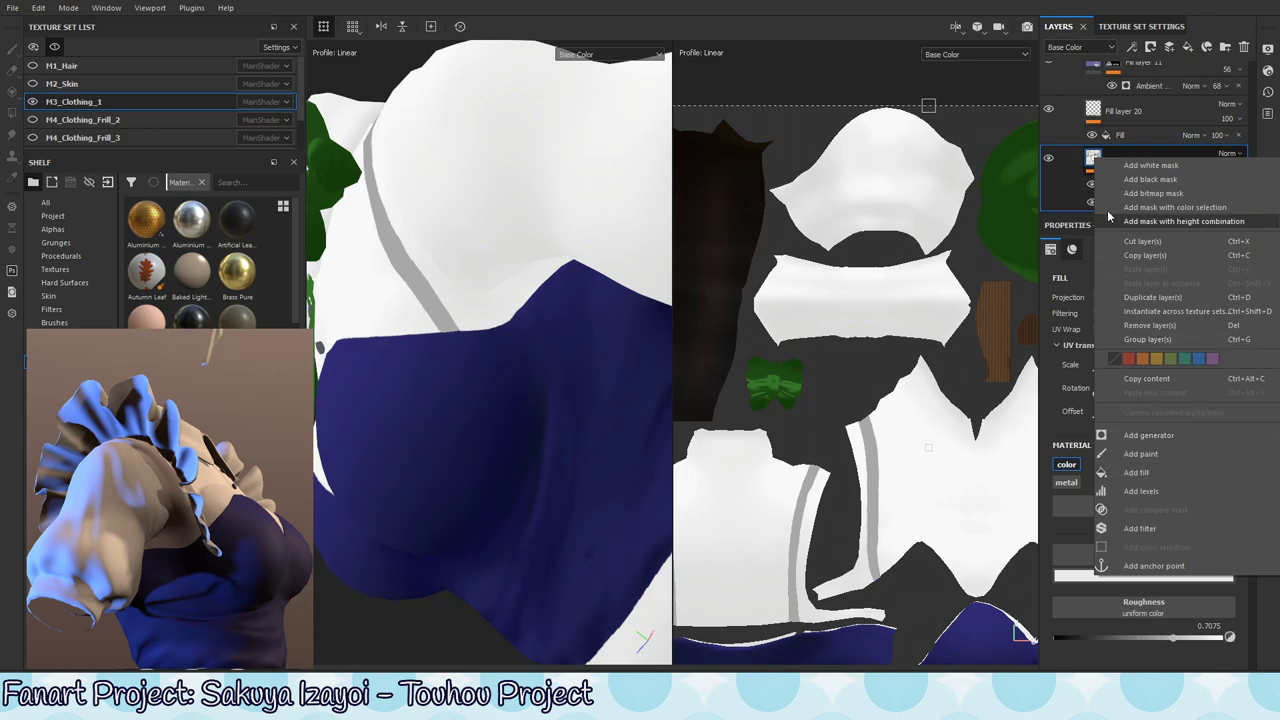
left_click(1141, 148)
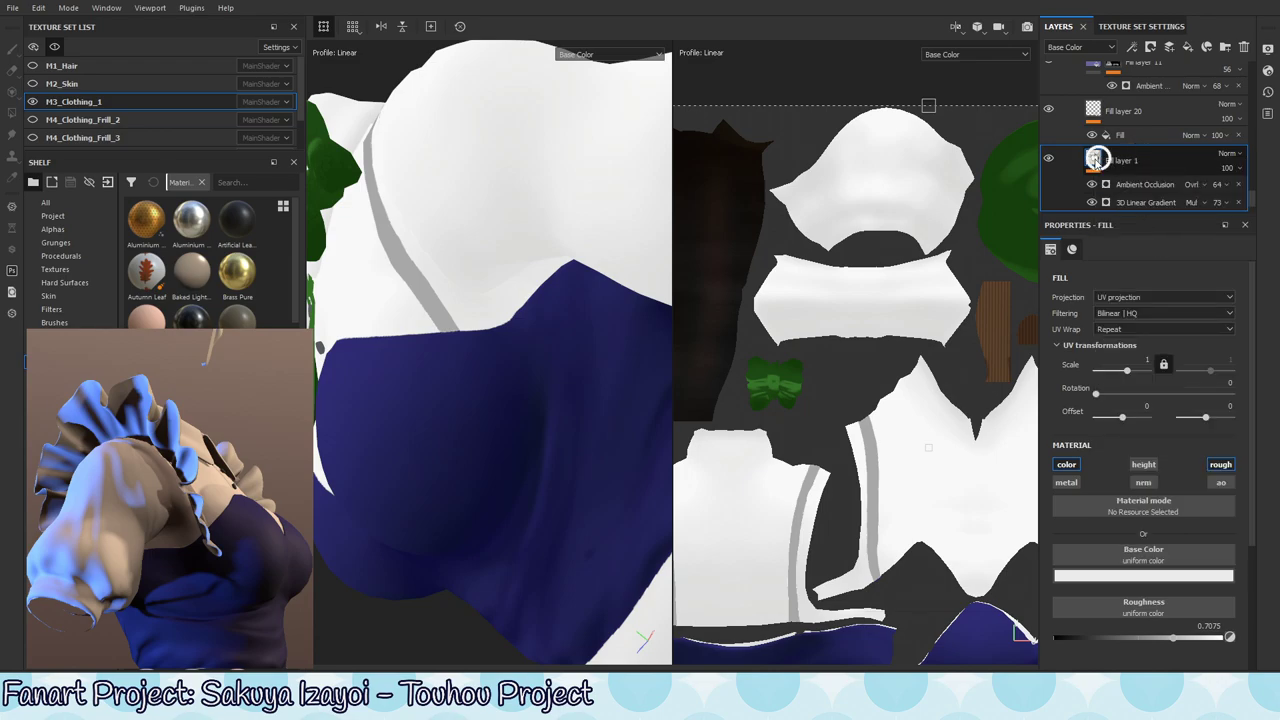
right_click(1096, 158)
left_click(1135, 172)
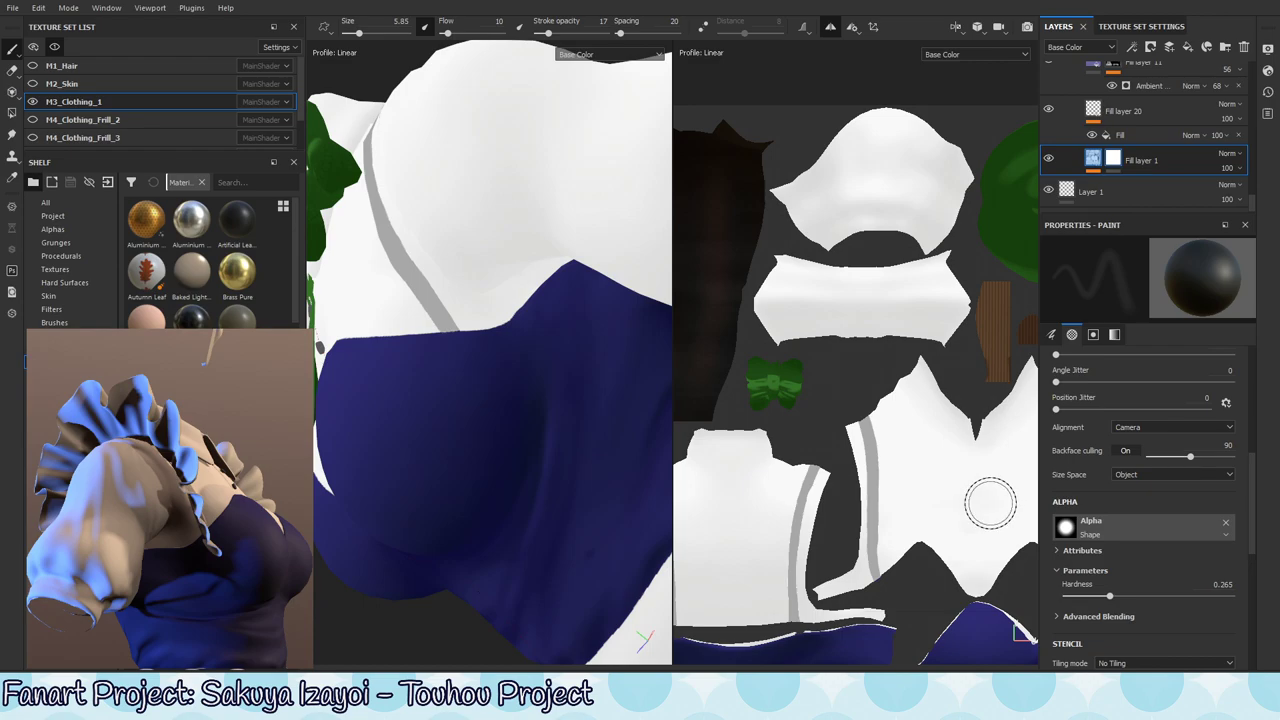
- Set the brush size to 4.84 and add a paint effect to Fill layer 1's mask
left_click_drag(598, 402, 571, 417, "alt")
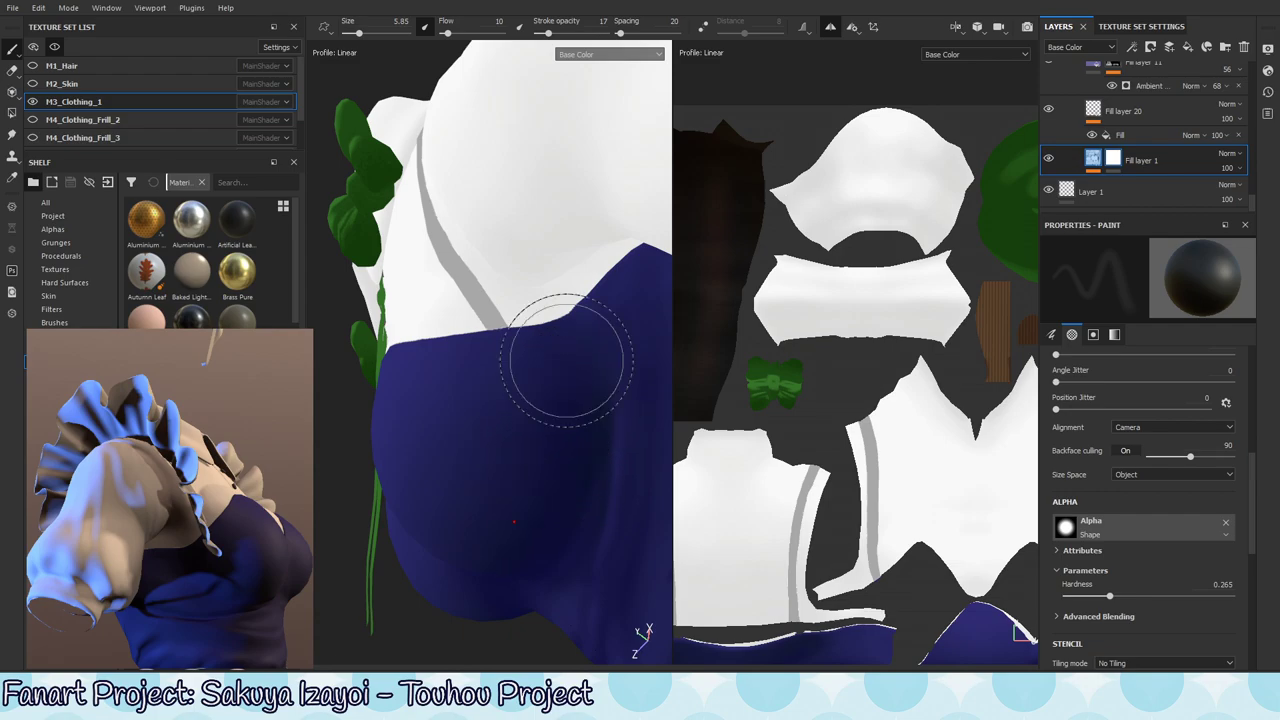
right_click_drag(503, 246, 491, 260, "ctrl")
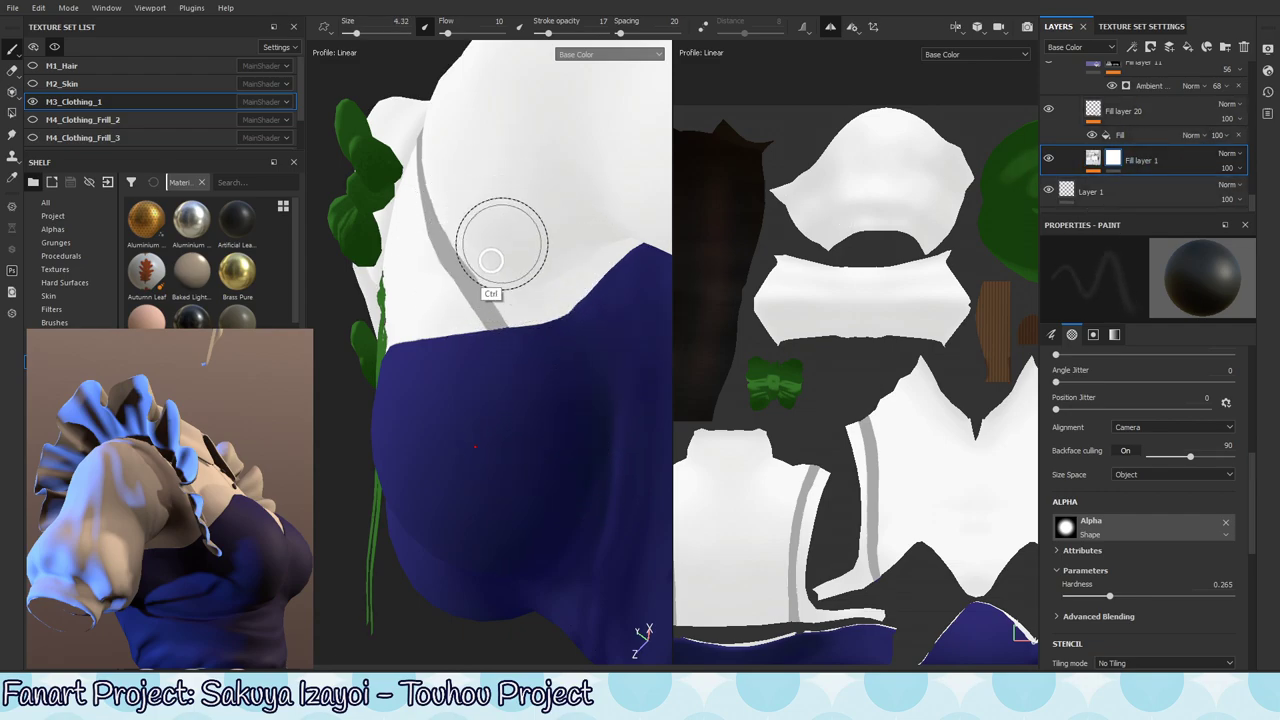
left_click_drag(469, 224, 531, 270)
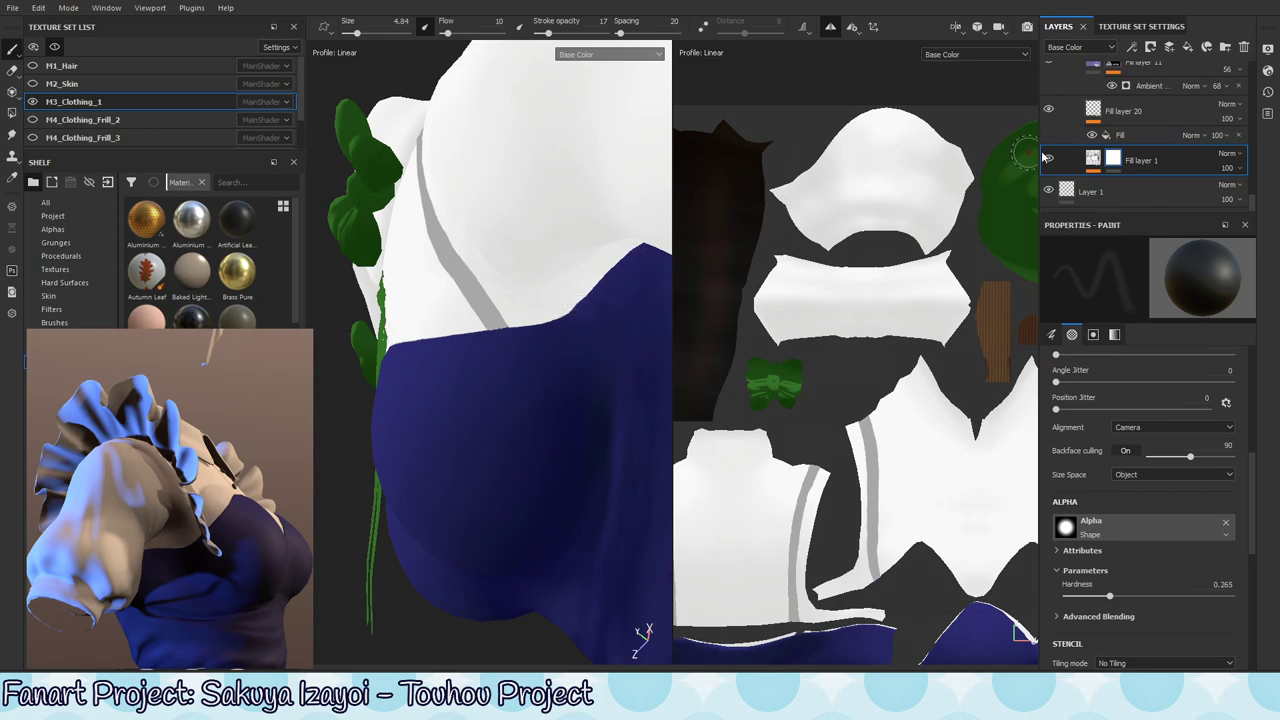
right_click(1125, 168)
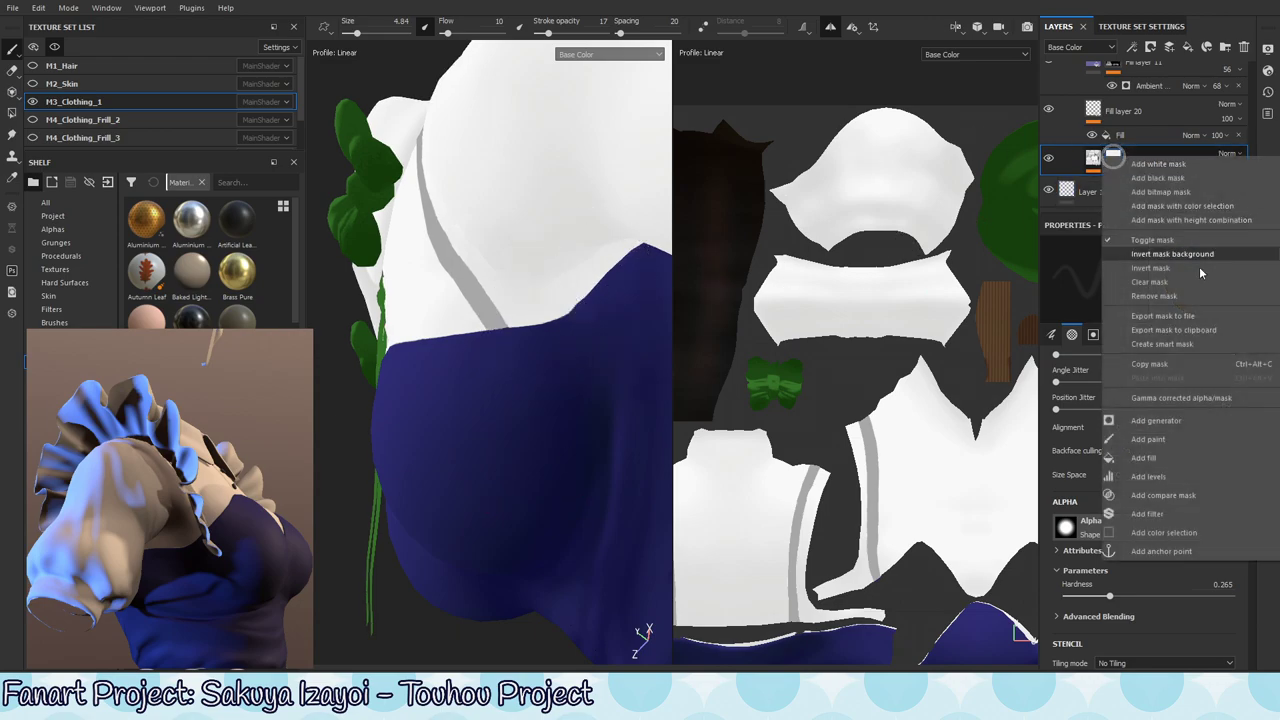
left_click(1164, 444)
- Set the flow to 97, raise the stroke opacity, and mask out Fill layer 1 in black between the strap and bodice edge
left_click_drag(610, 337, 552, 263, "alt")
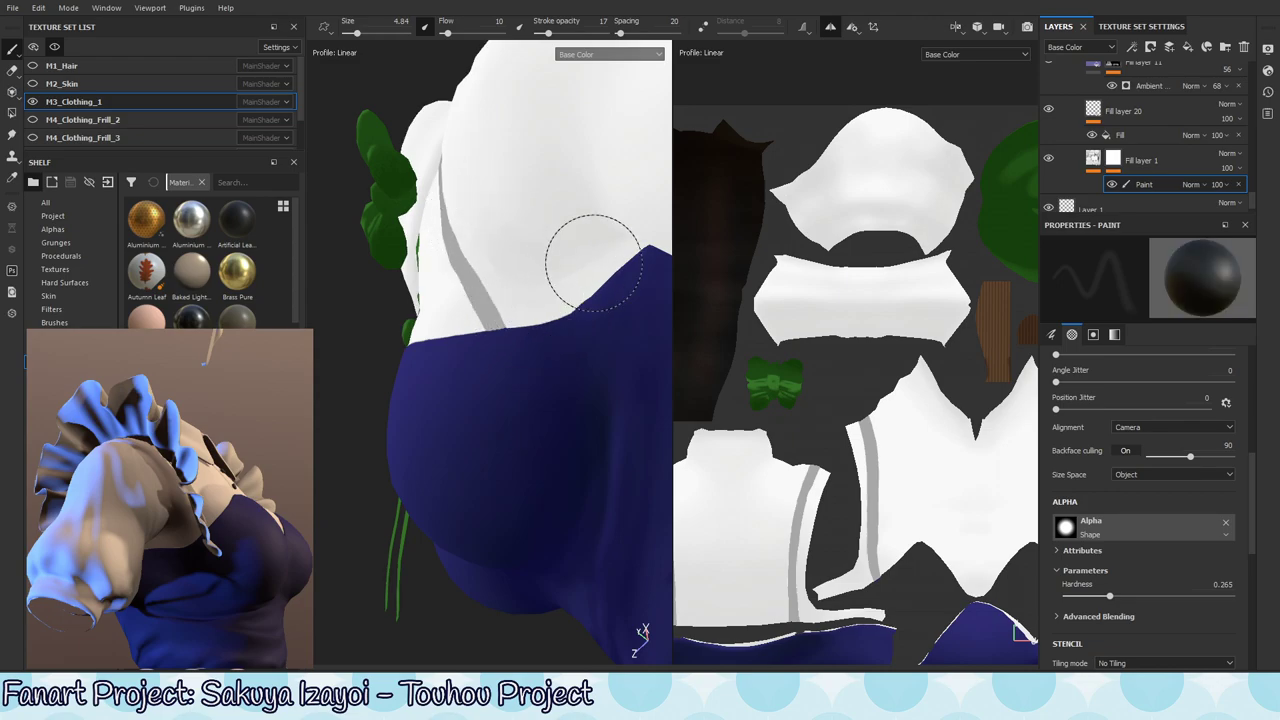
left_click_drag(577, 270, 606, 266, "ctrl")
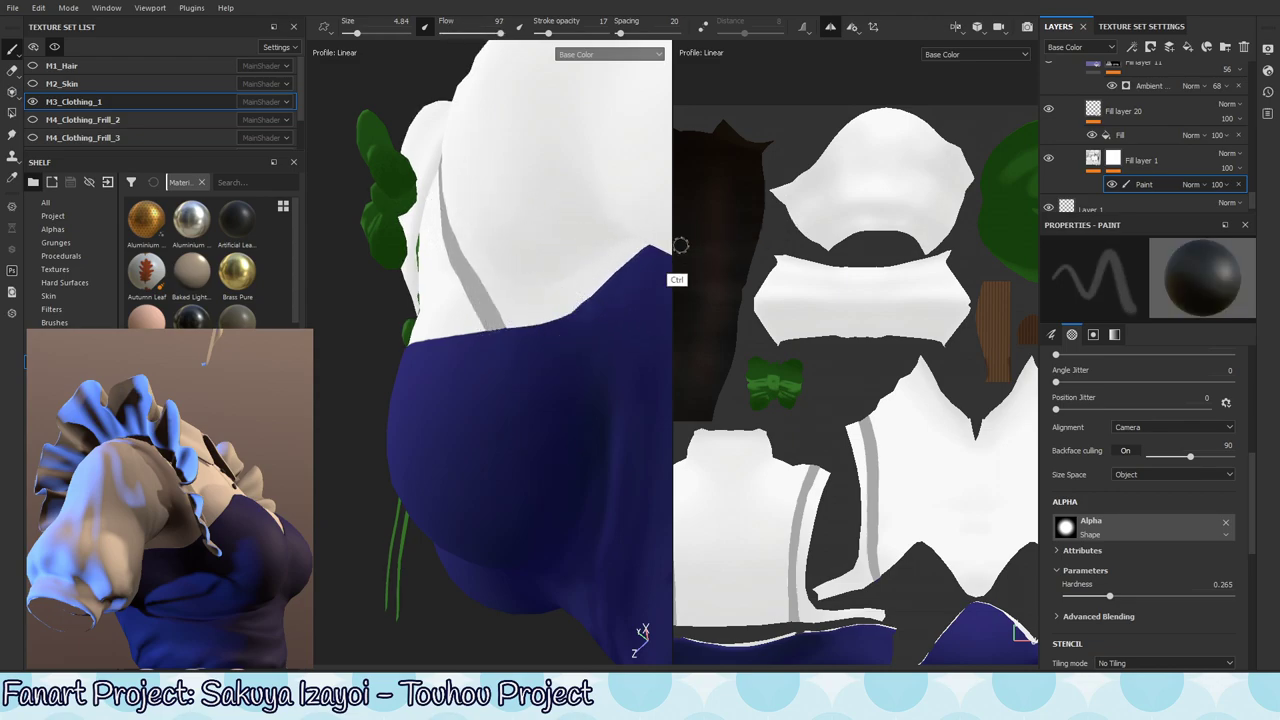
left_click_drag(680, 245, 567, 70, "ctrl")
left_click_drag(500, 255, 612, 270)
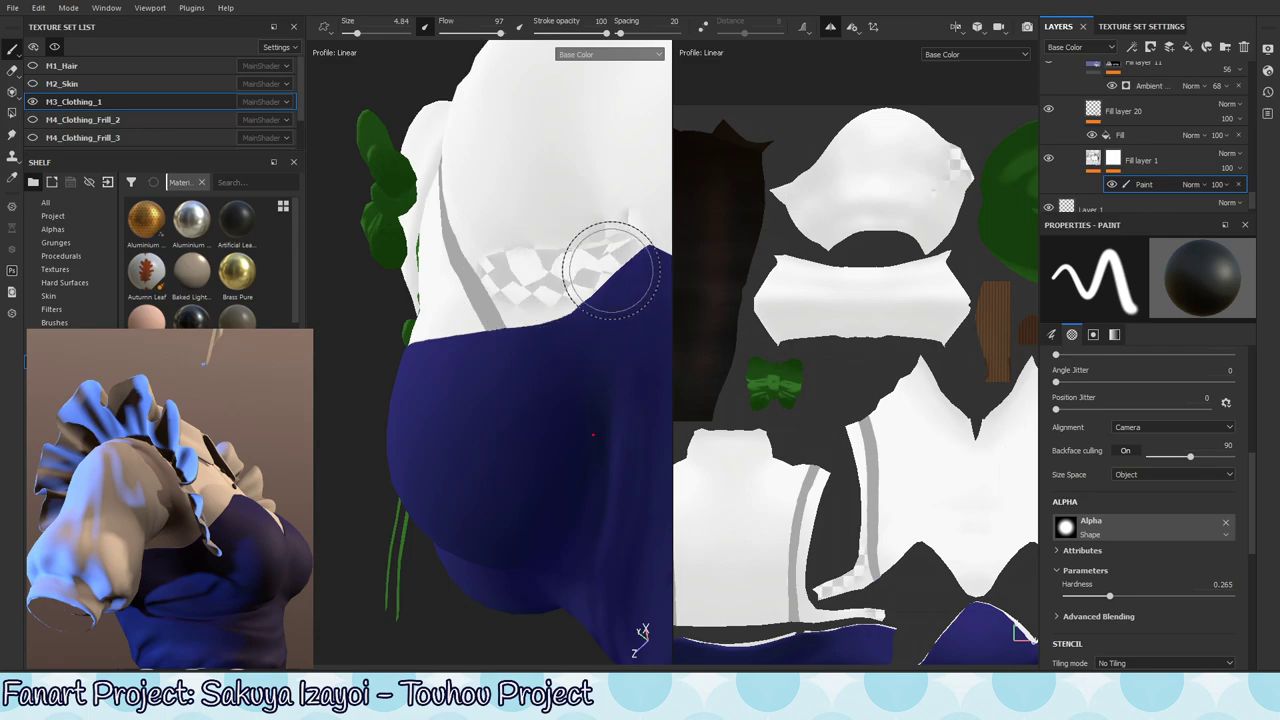
- Extend Fill layer 1's painted mask across the armpit, hiding the gradient shading on the sleeve and bodice side beside the strap
mouse_move(580, 398)
left_mouse_down("alt")
mouse_move(634, 300)
mouse_move(626, 314)
left_mouse_up("alt")
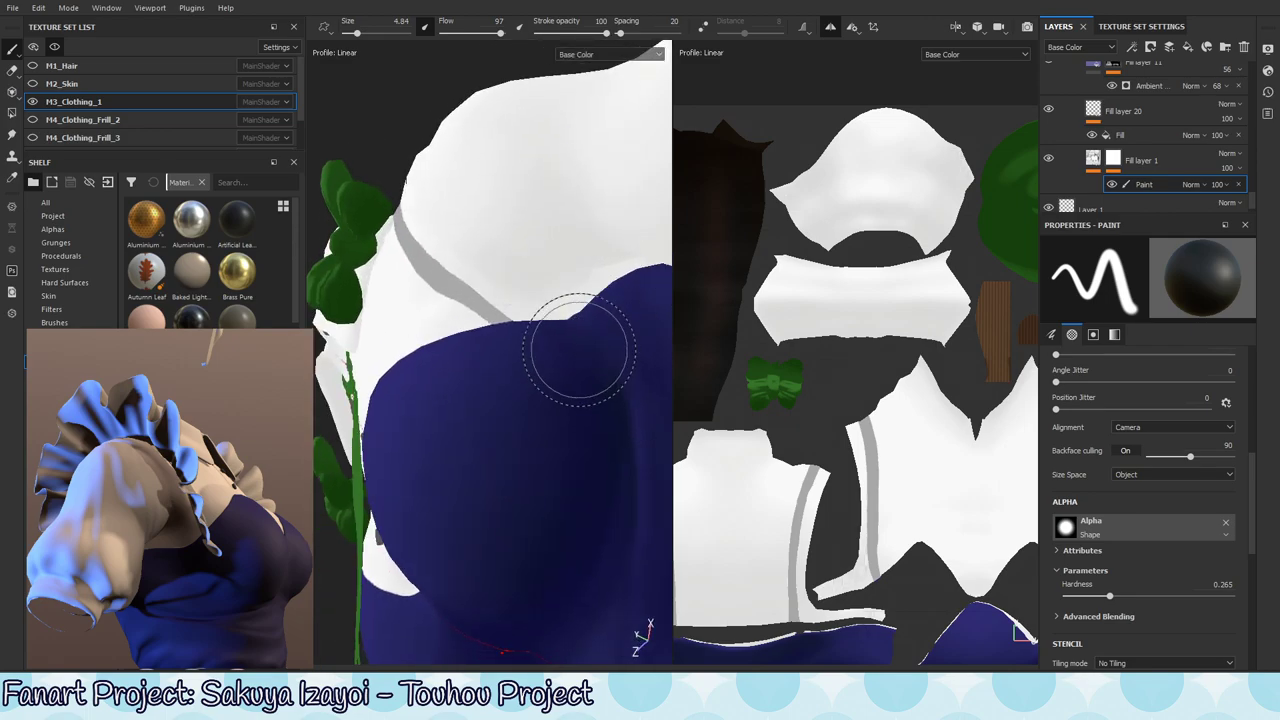
left_click_drag(519, 282, 619, 376, "alt")
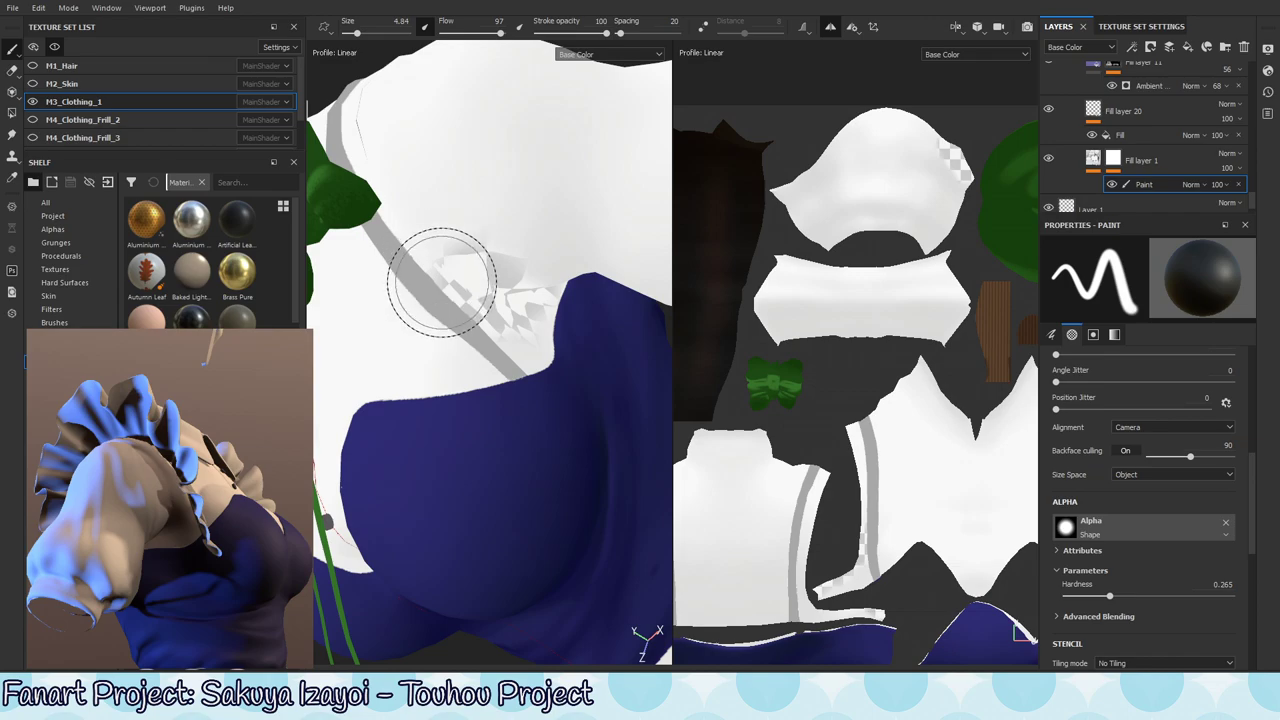
left_click_drag(441, 282, 470, 485, "alt")
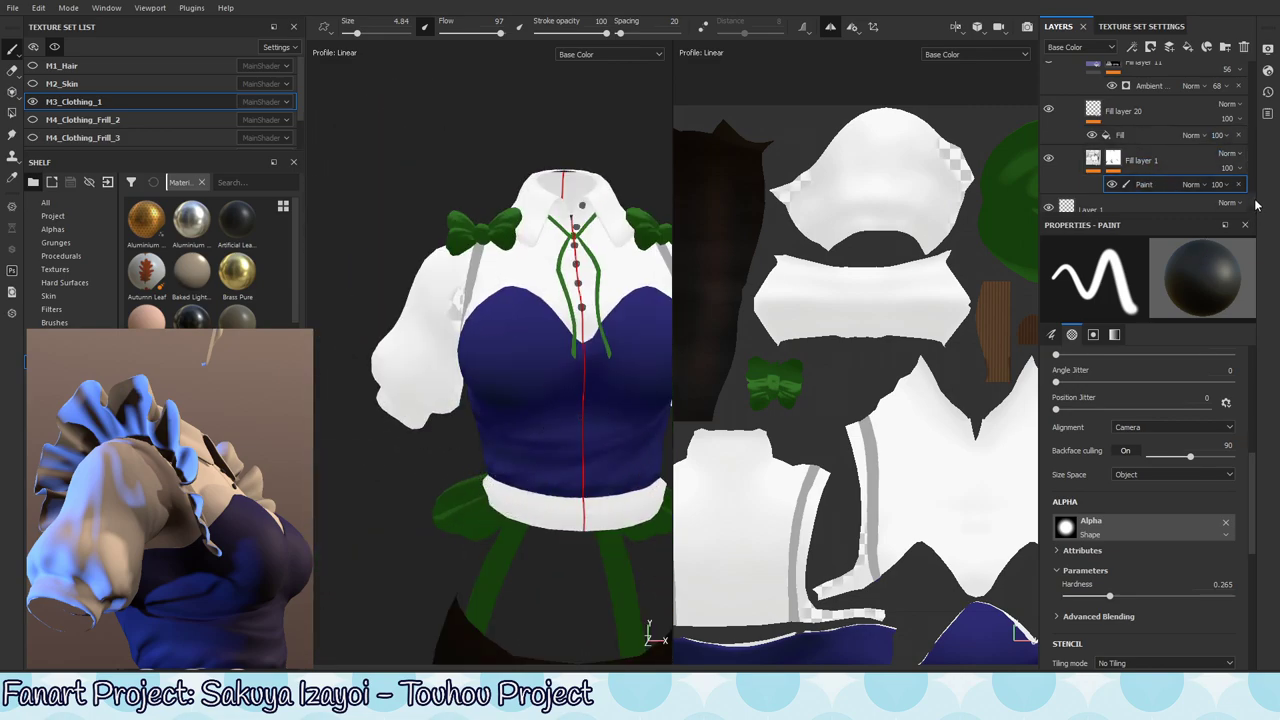
- Check the shading that Apron Frills AO Edit adds to the blouse by showing the layer and hiding it again
scroll(1256, 205, "up", 4)
left_click(1049, 122)
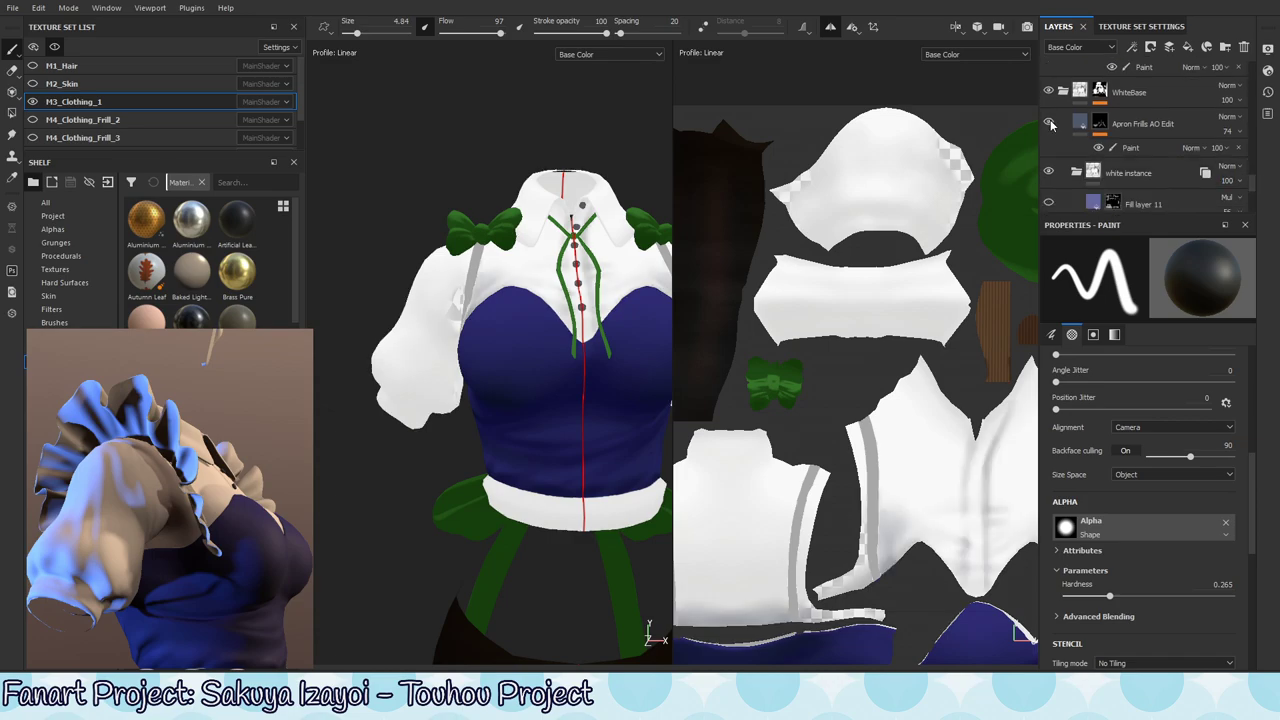
left_click_drag(500, 366, 651, 437, "alt")
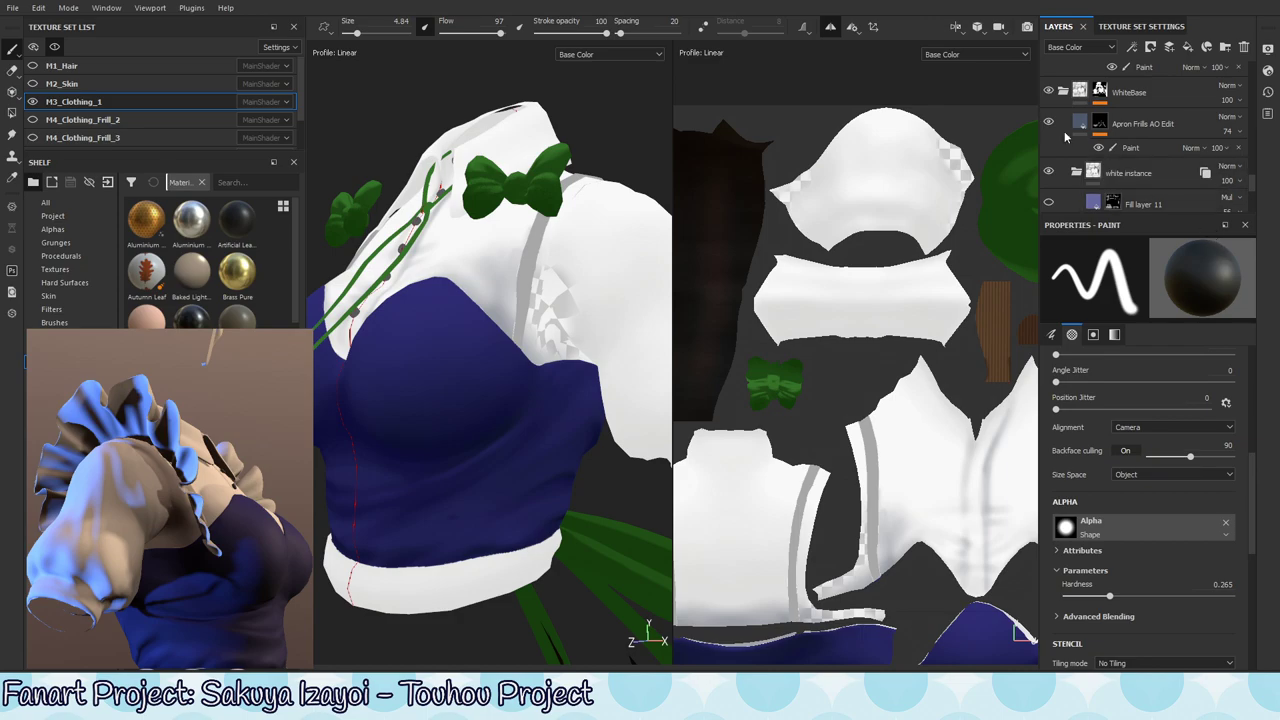
left_click(1049, 121)
- Make Fill layer 11 visible and add a paint effect to its mask
left_click(1049, 204)
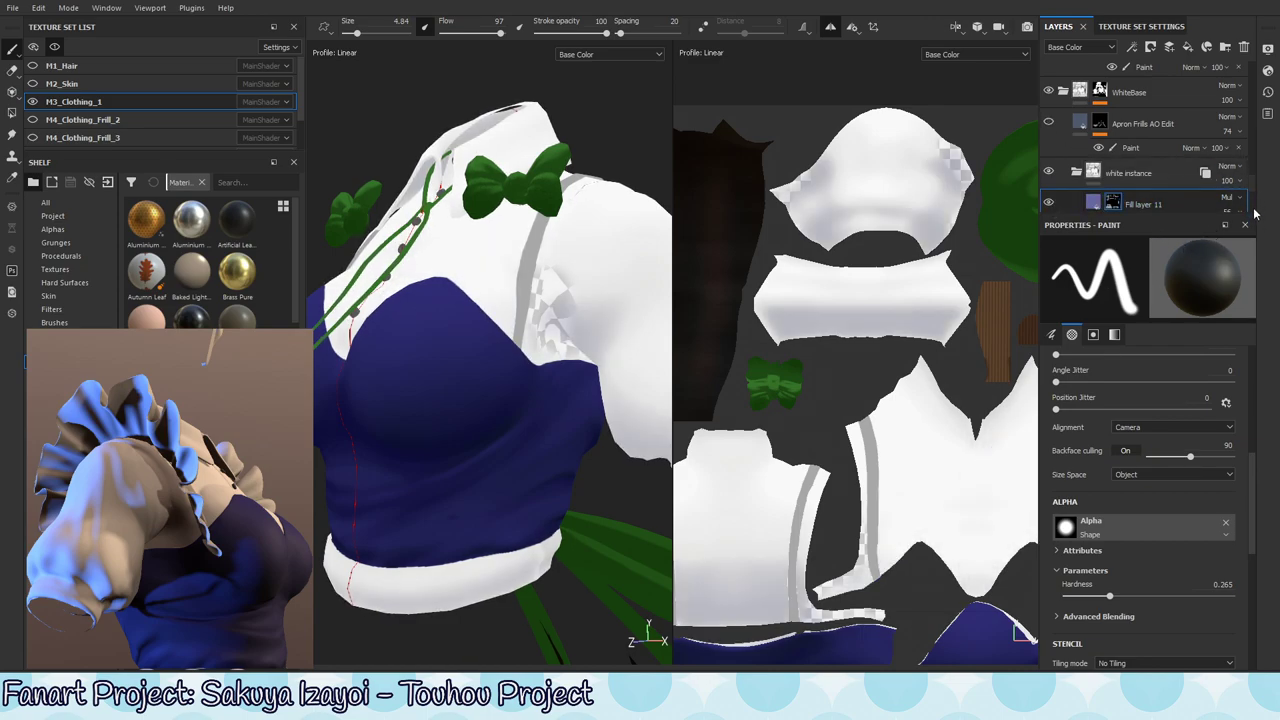
scroll(1255, 213, "down", 5)
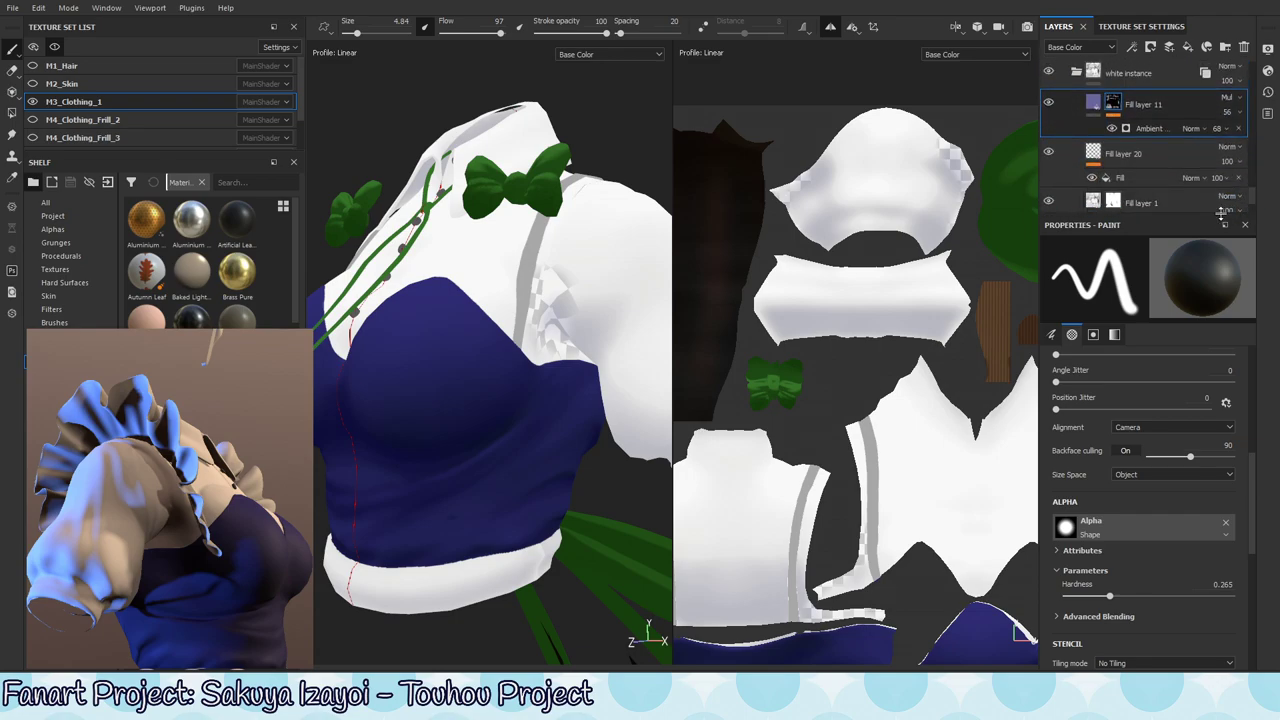
right_click(1115, 107)
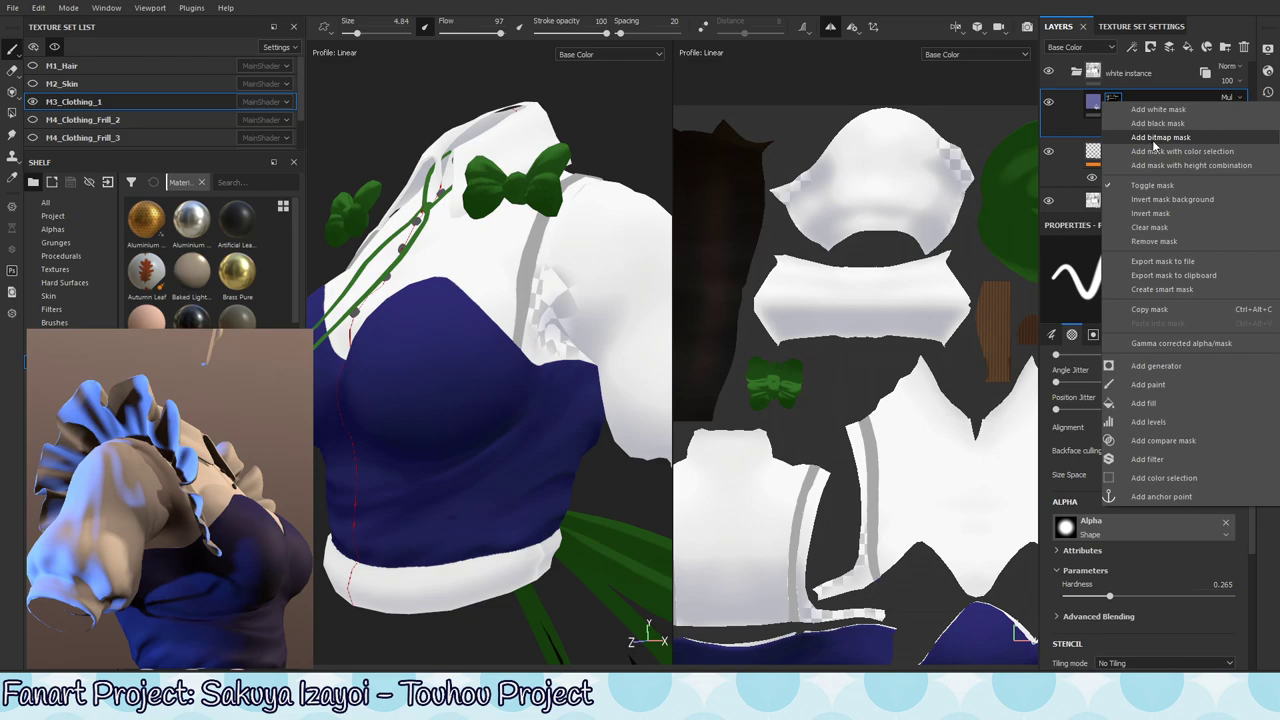
left_click(1150, 384)
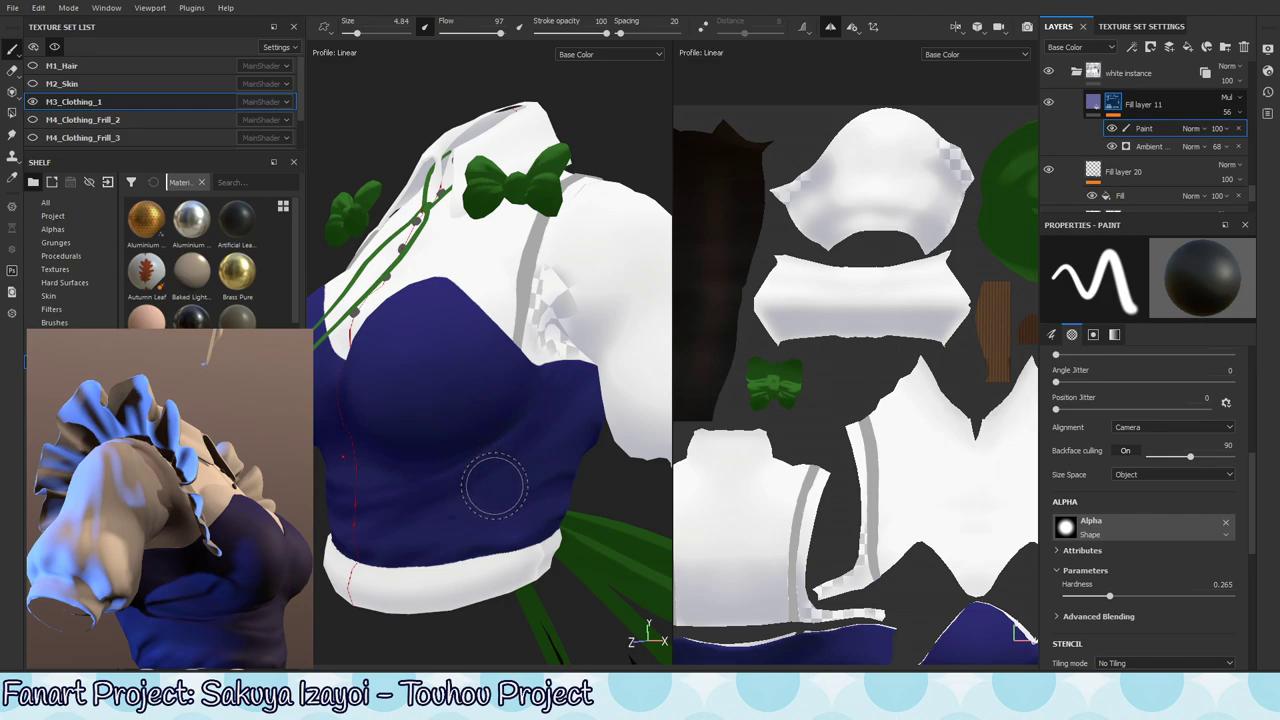
- Swap the brush colour and paint Fill layer 11's mask to clean up the occlusion shading around the armpit between strap and sleeve
right_click_drag(546, 334, 577, 380, "alt")
left_click_drag(577, 380, 589, 366, "alt")
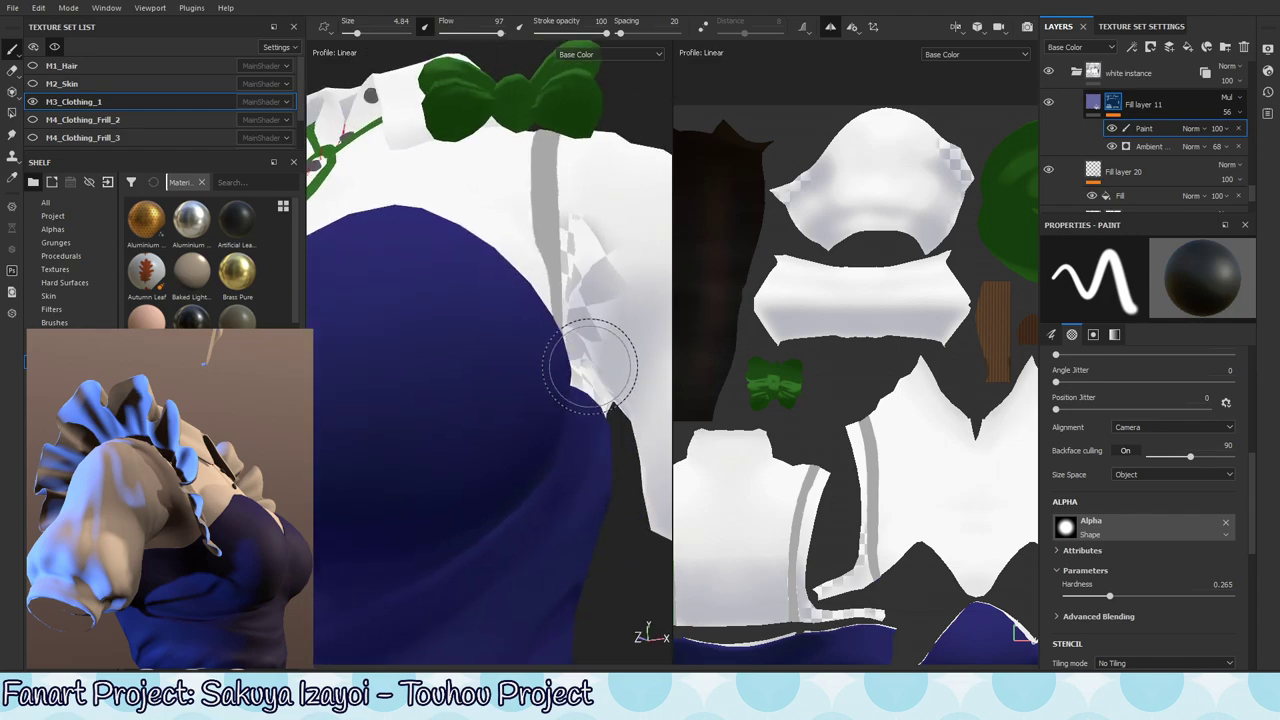
key("x")
right_click_drag(587, 385, 541, 418, "alt")
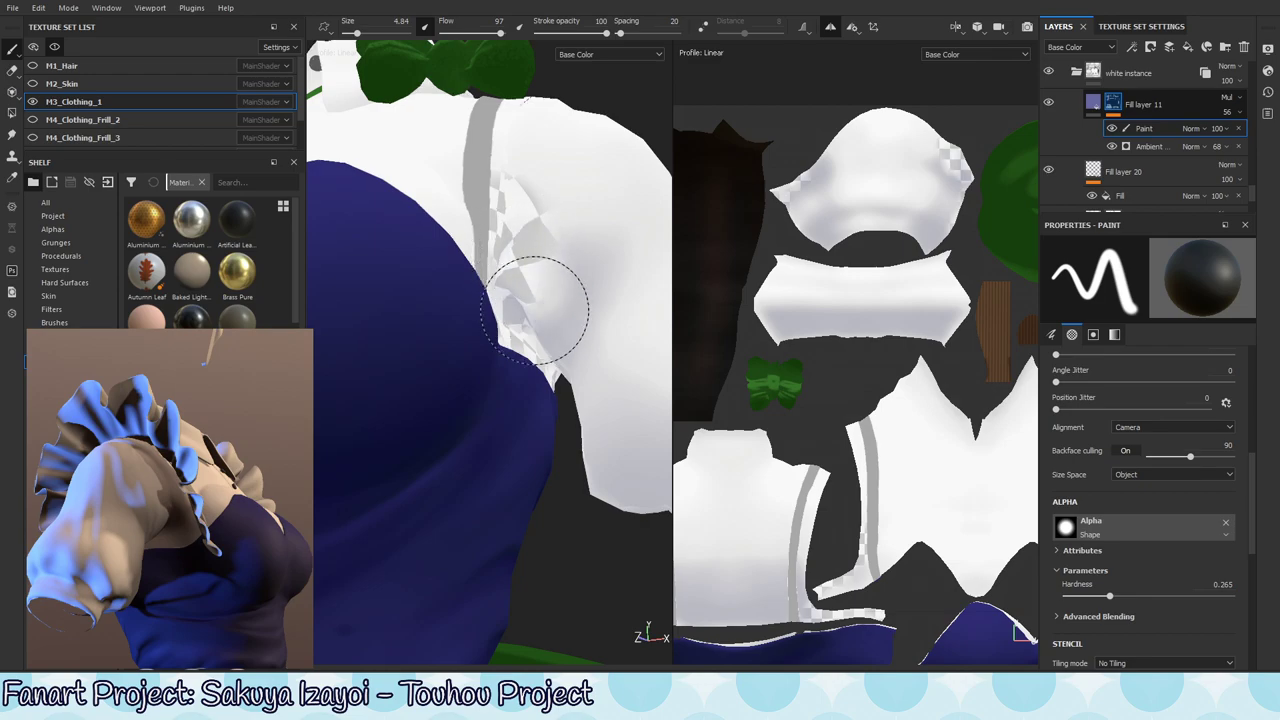
mouse_move(560, 465)
left_mouse_down("alt")
mouse_move(546, 509)
mouse_move(543, 434)
mouse_move(500, 255)
left_mouse_up("alt")
left_click_drag(514, 310, 500, 268, "alt")
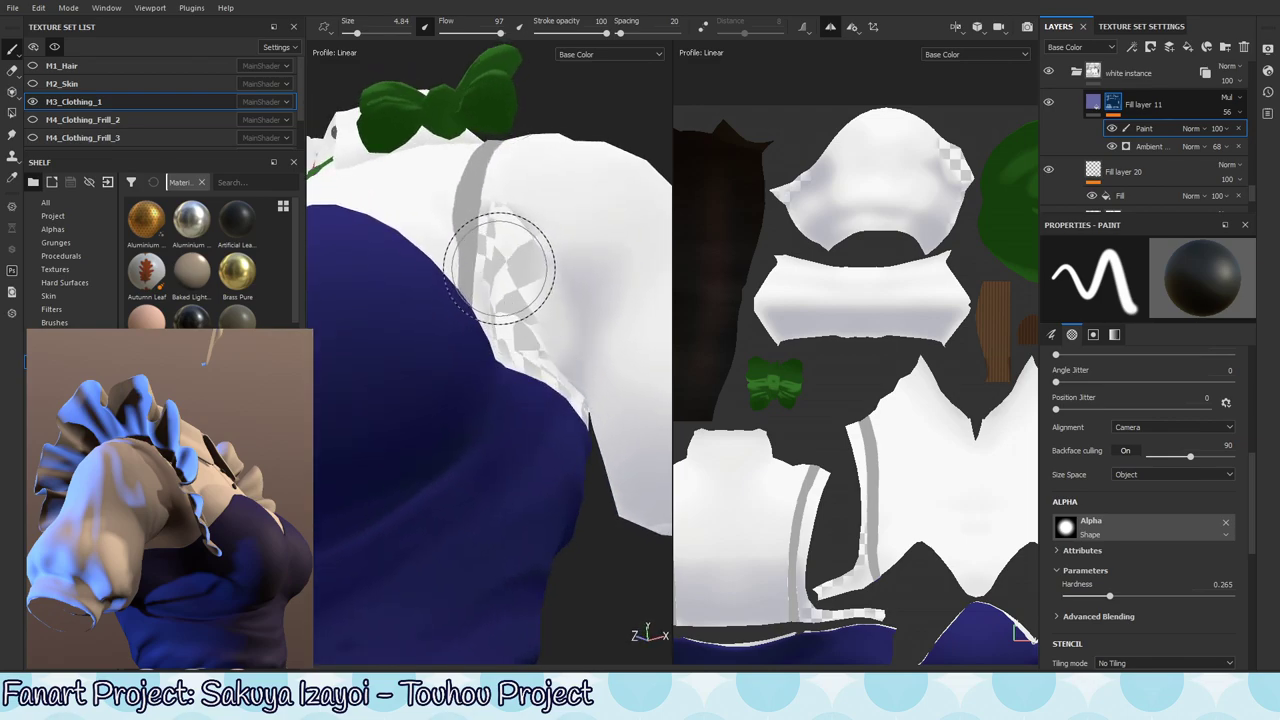
mouse_move(530, 336)
left_mouse_down("alt")
mouse_move(509, 241)
mouse_move(560, 375)
mouse_move(500, 380)
left_mouse_up("alt")
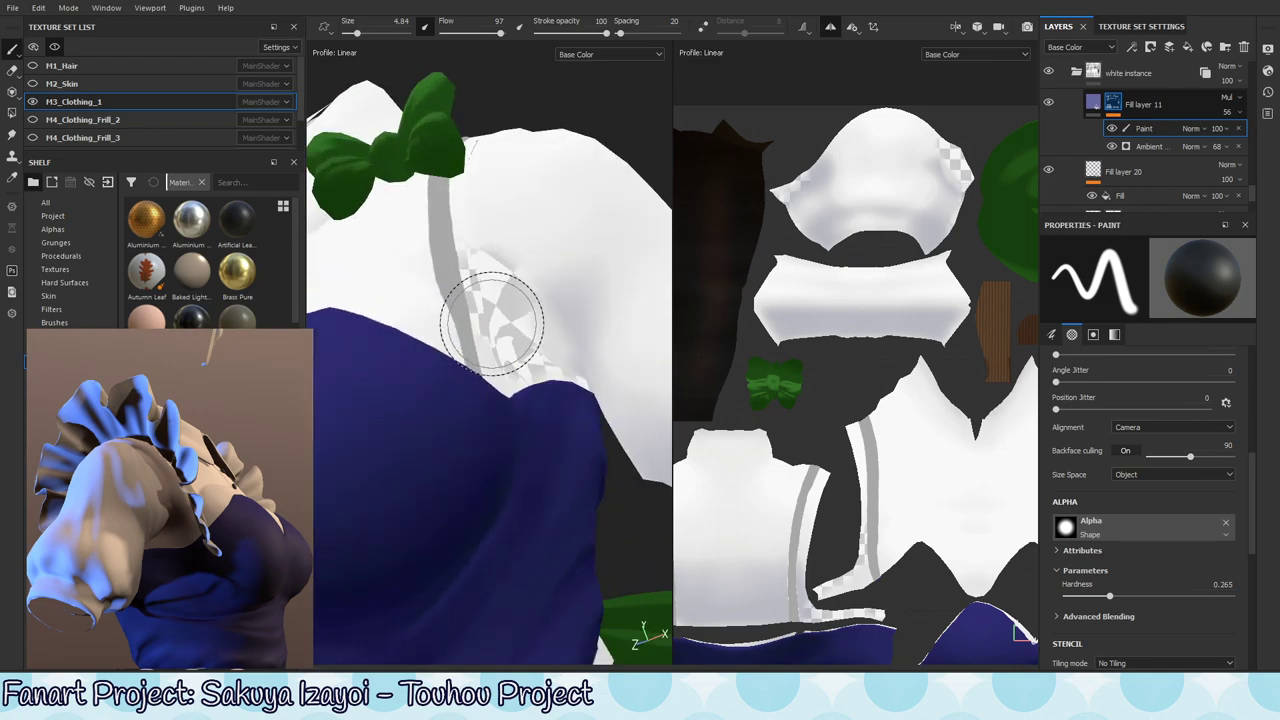
- Inspect the blouse with its full material shown, comparing the result with Fill layer 1 hidden and visible
key("m")
left_click_drag(528, 426, 376, 450, "alt")
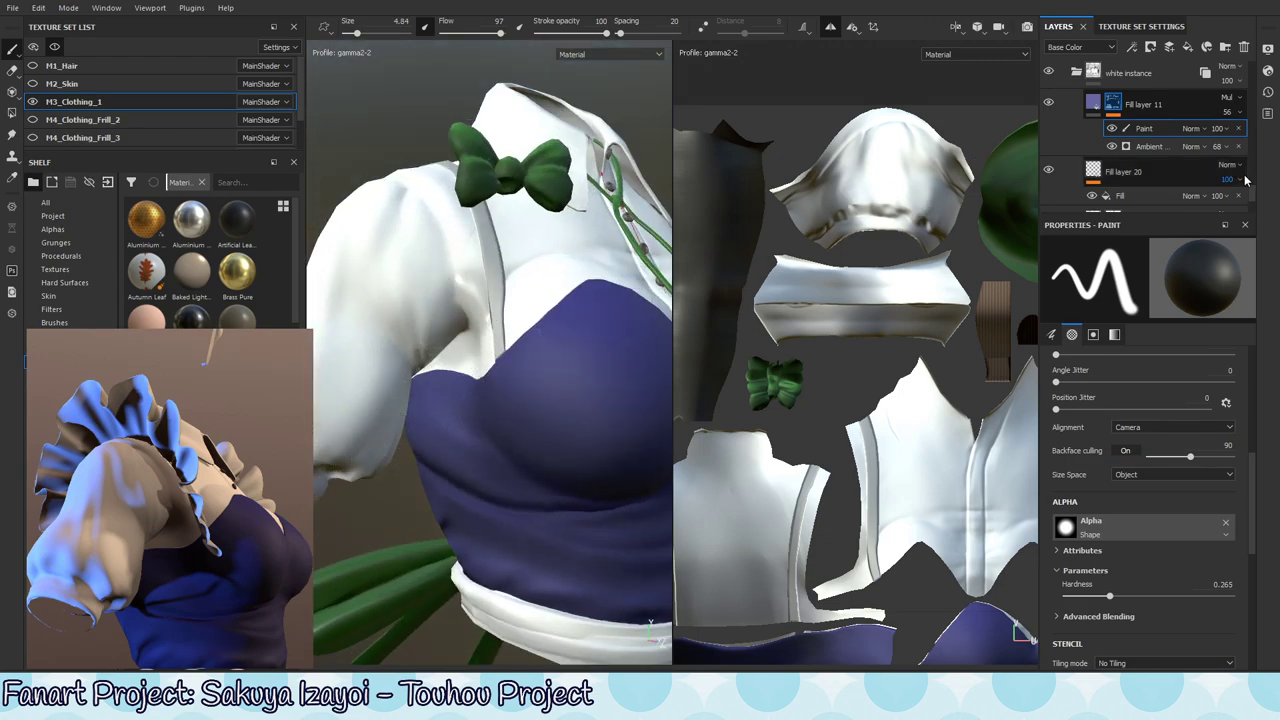
scroll(1255, 185, "up", 2)
scroll(1260, 185, "down", 5)
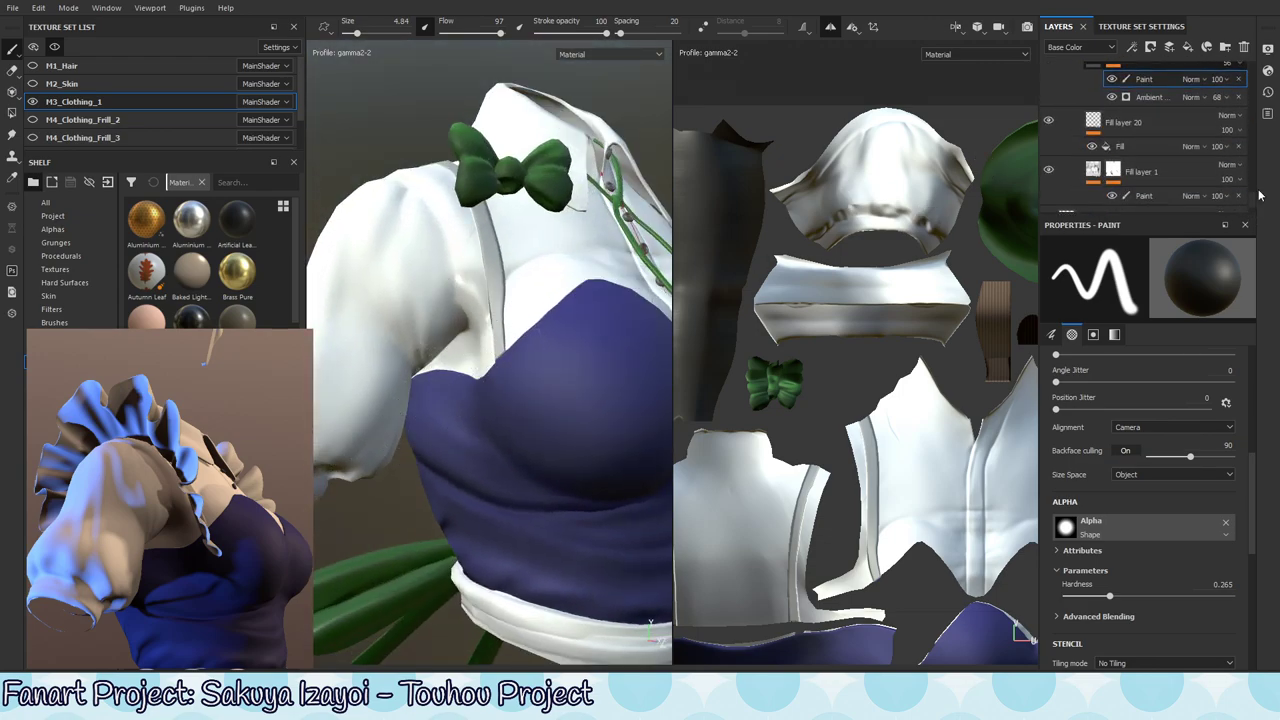
scroll(1258, 195, "up", 3)
scroll(1261, 184, "down", 1)
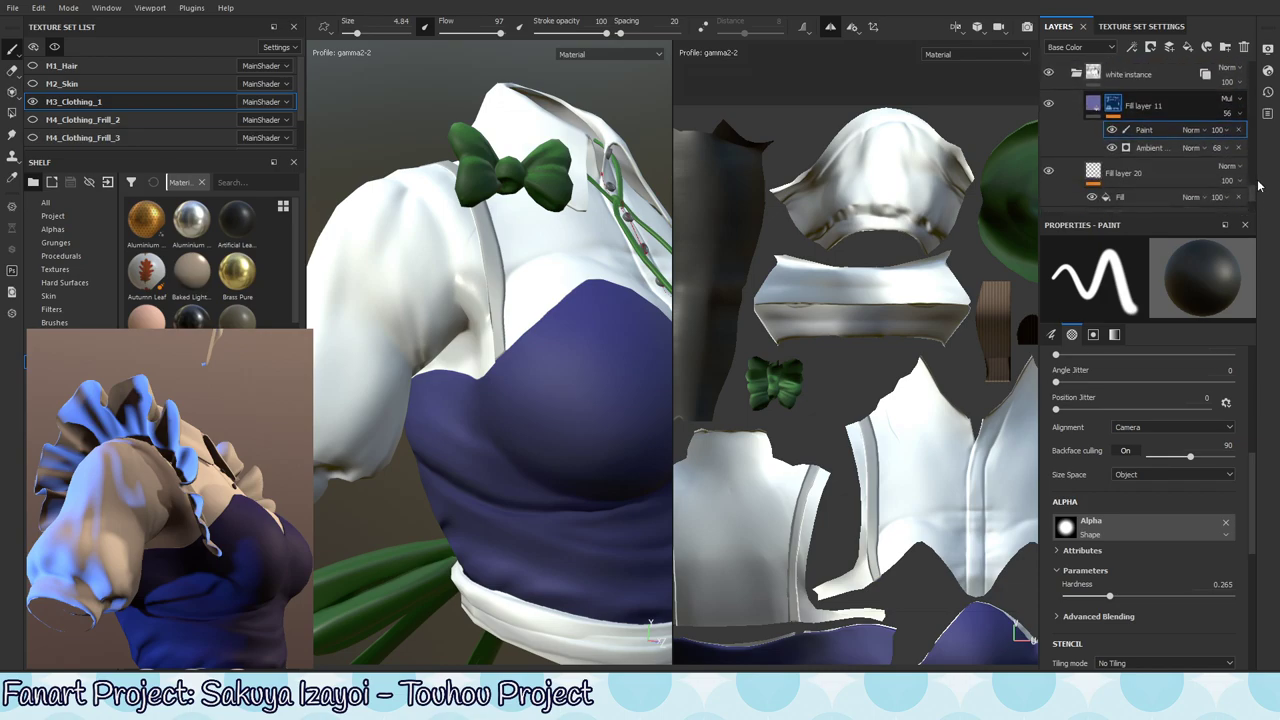
left_click(1077, 74)
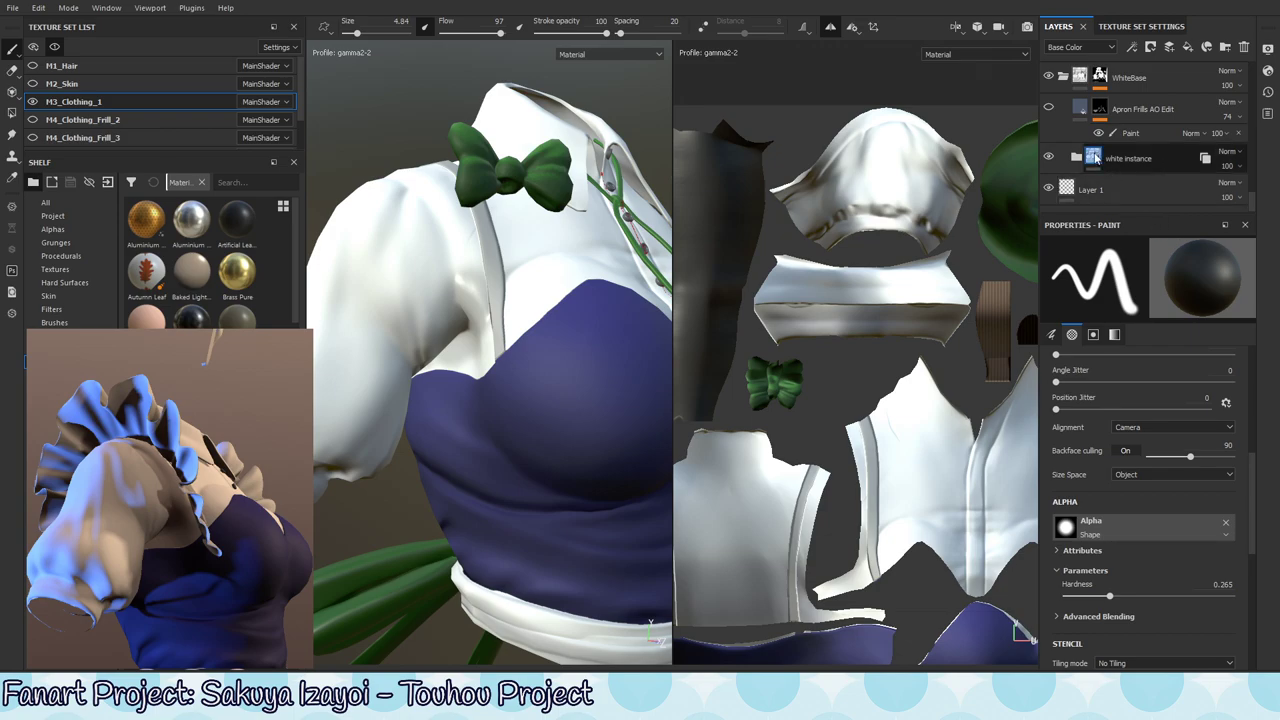
left_click(1077, 158)
scroll(1251, 189, "down", 5)
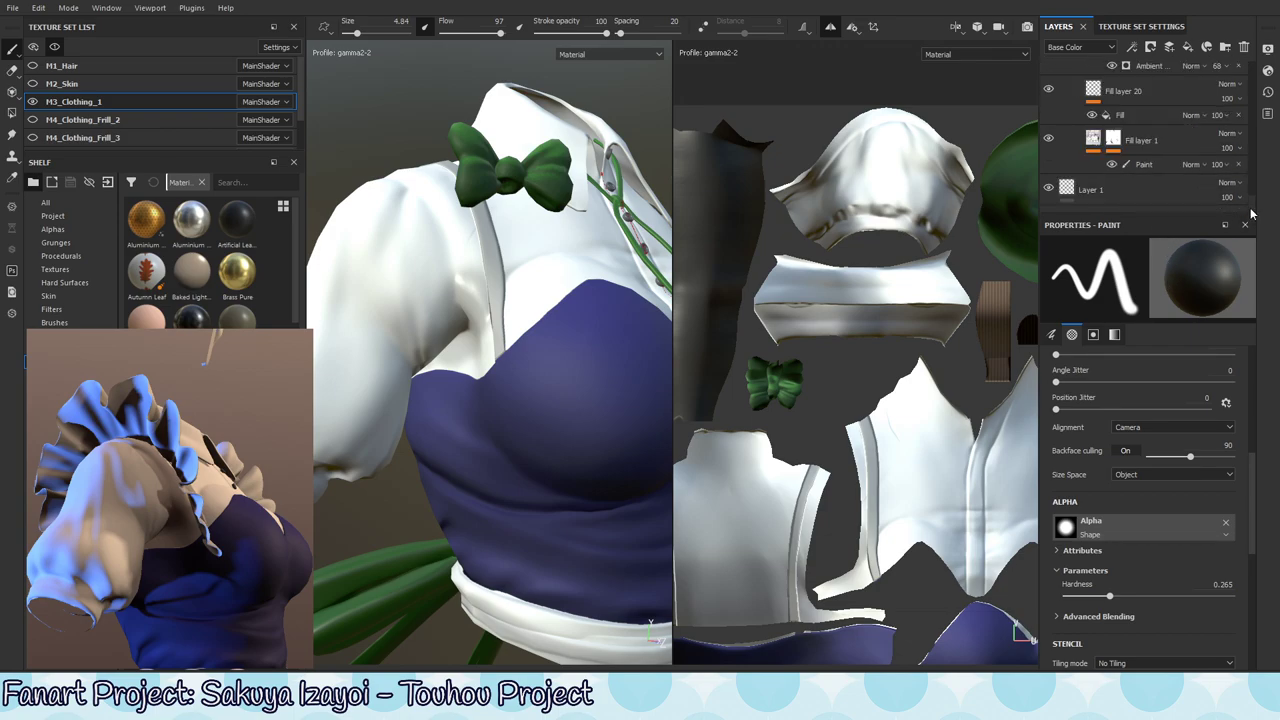
left_click(1049, 139)
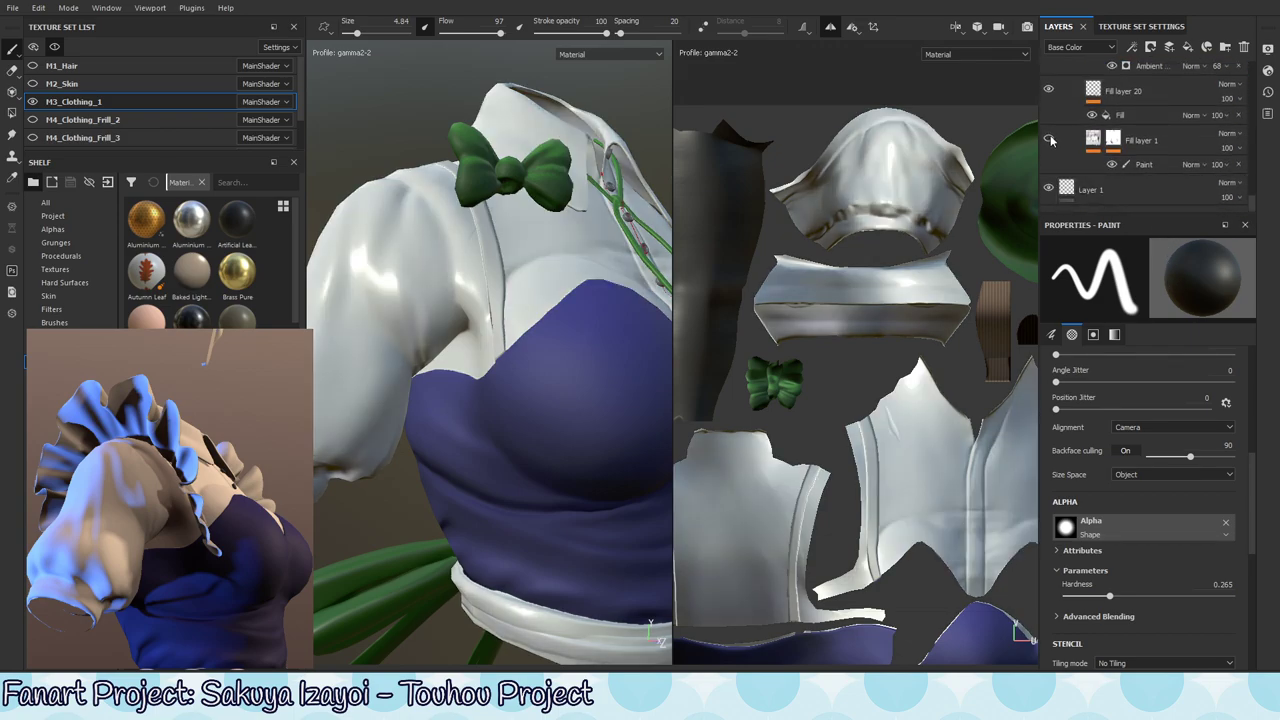
left_click(1049, 139)
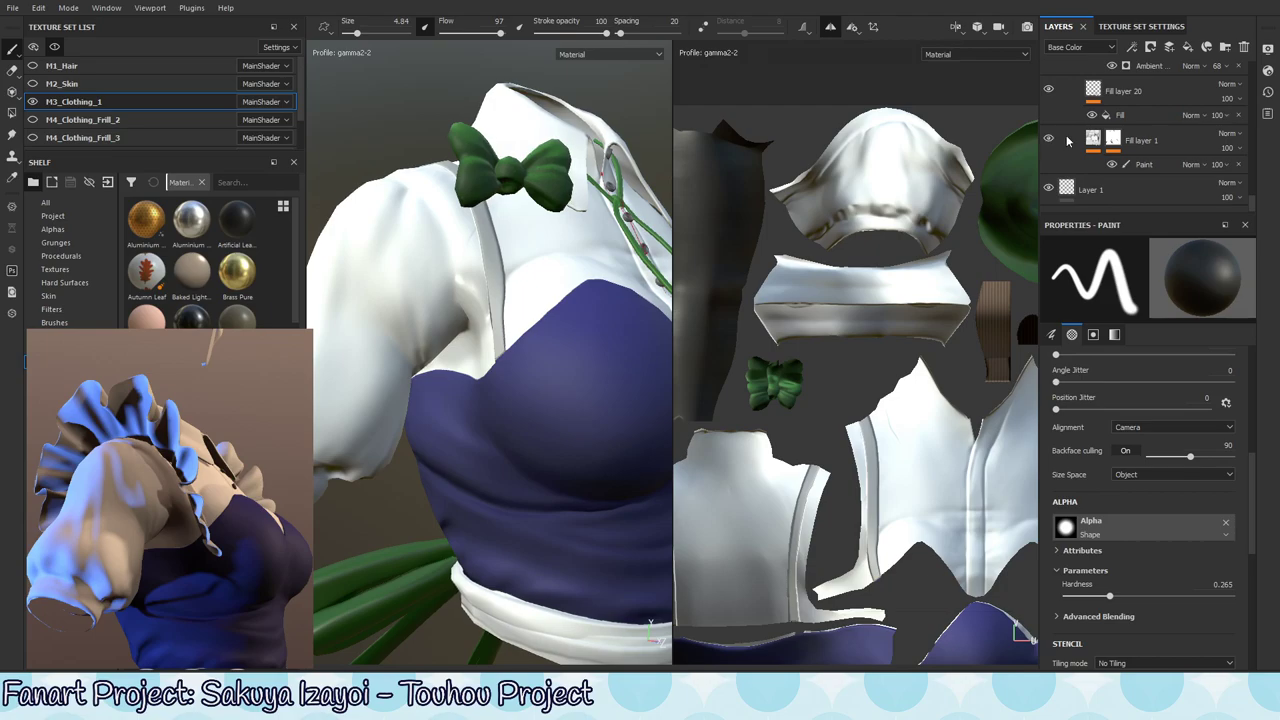
- Duplicate Fill layer 1 together with its mask and effects
left_click(1171, 143)
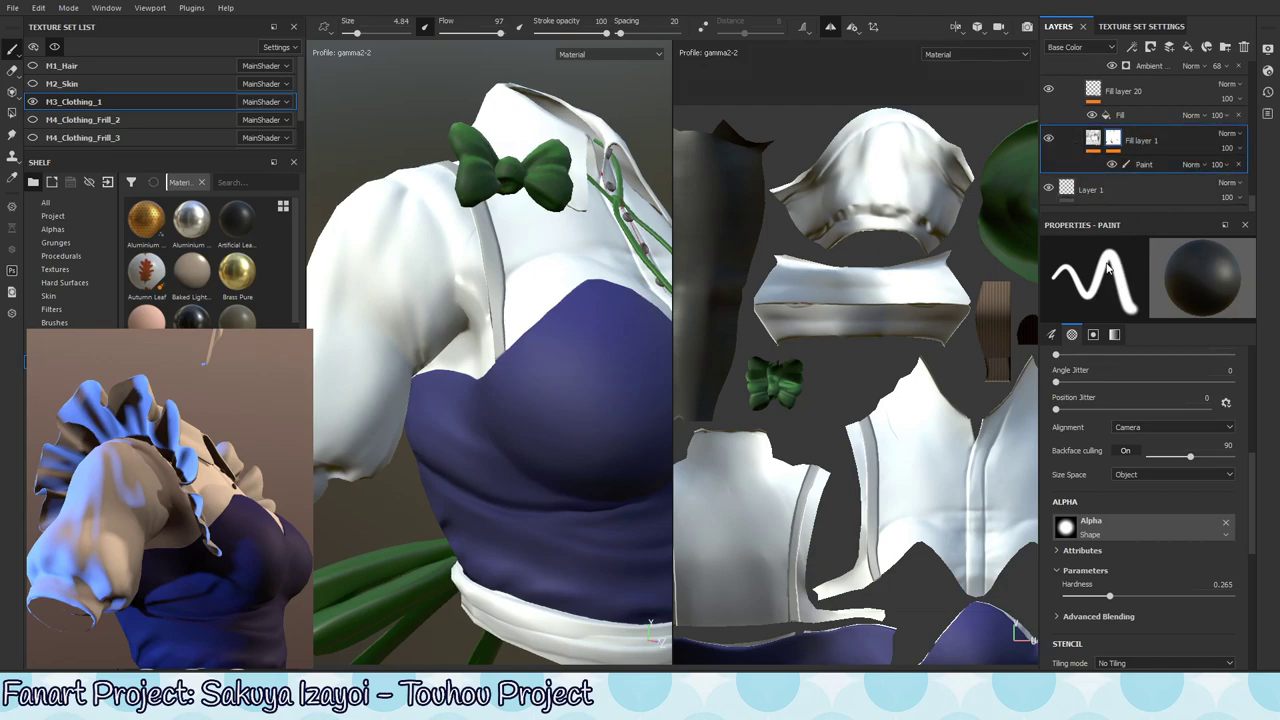
left_click(1105, 145)
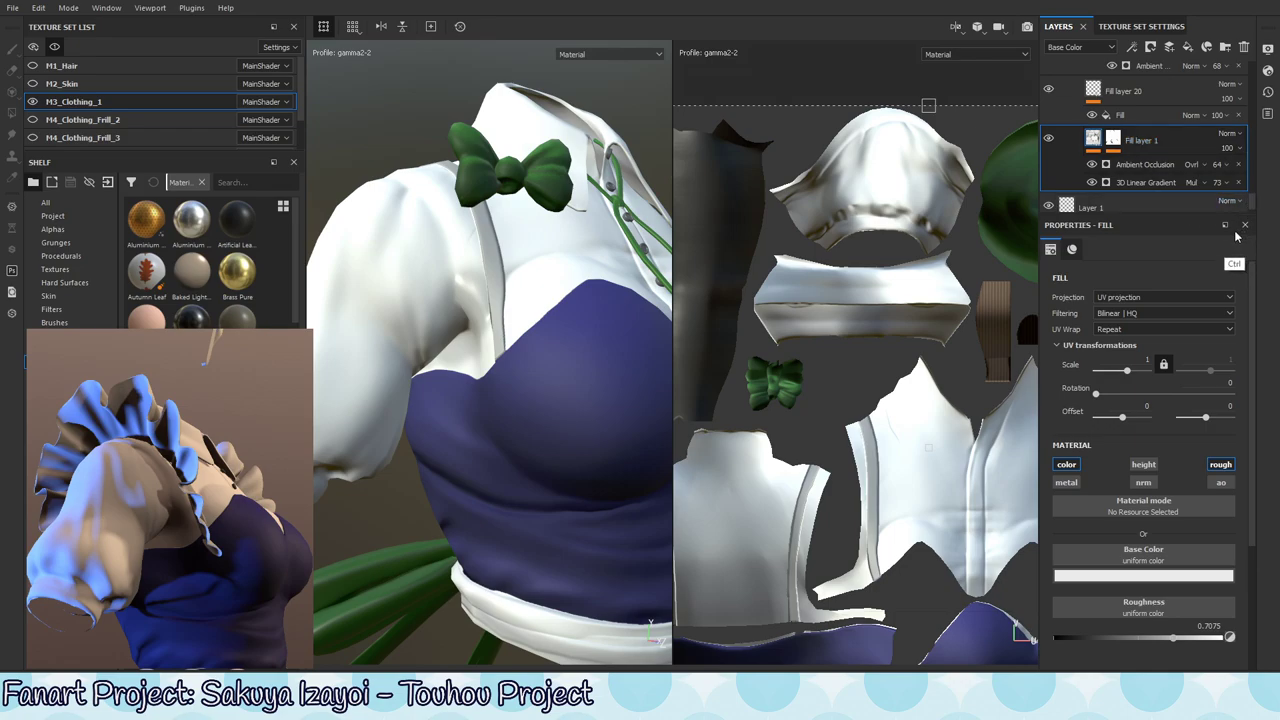
key("ctrl+d")
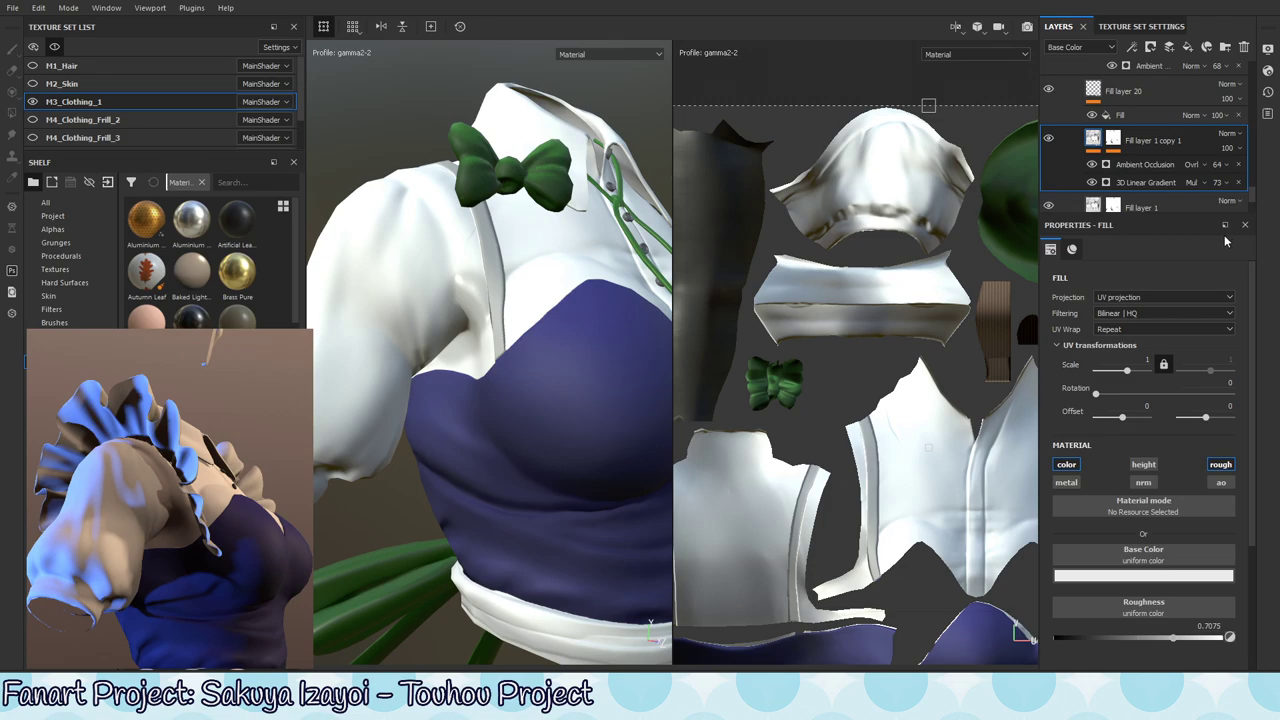
- Remove the mask and the Ambient Occlusion and 3D Linear Gradient effects from the original Fill layer 1, leaving a plain fill
scroll(1250, 195, "down", 3)
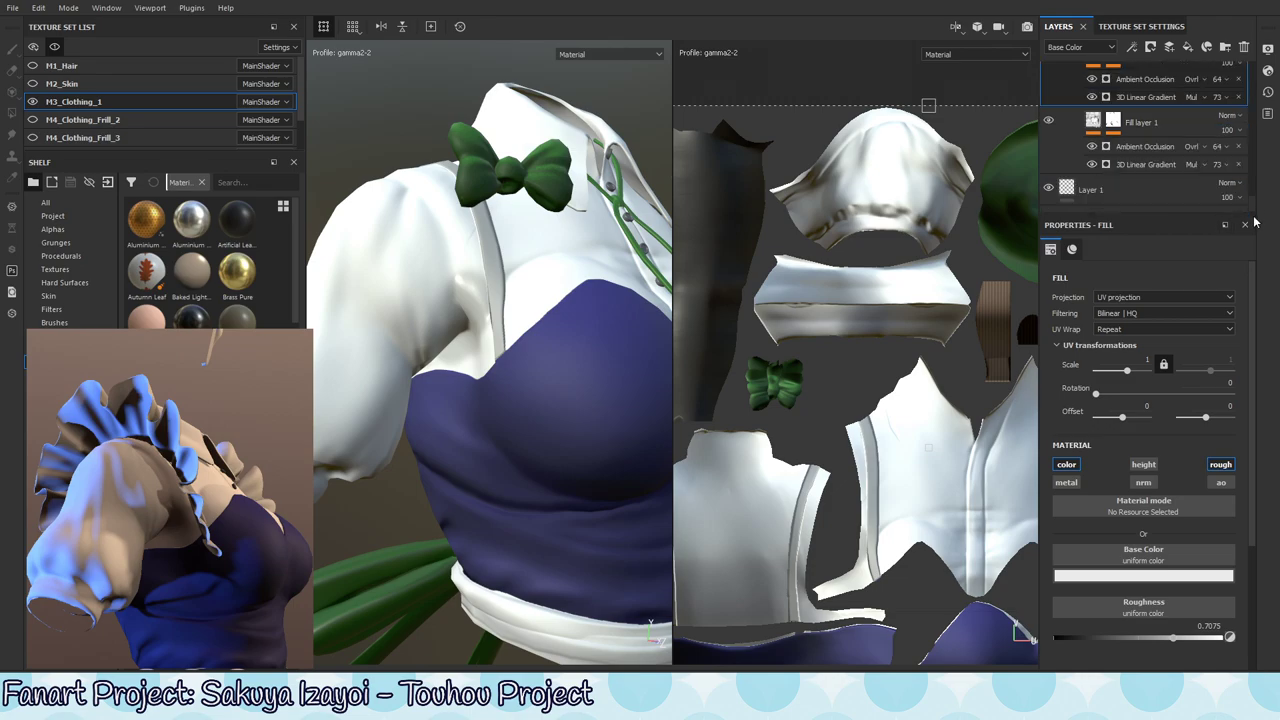
left_click(1113, 121)
right_click(1113, 121)
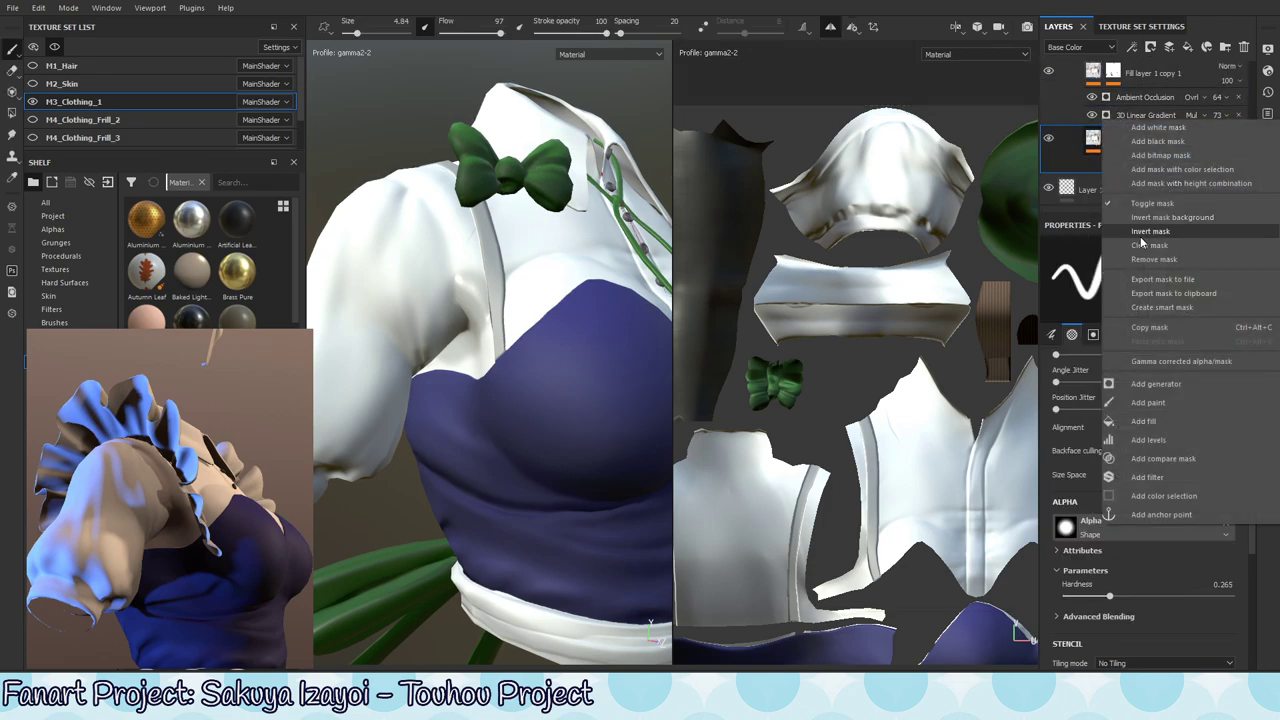
left_click(1150, 240)
right_click(1120, 146)
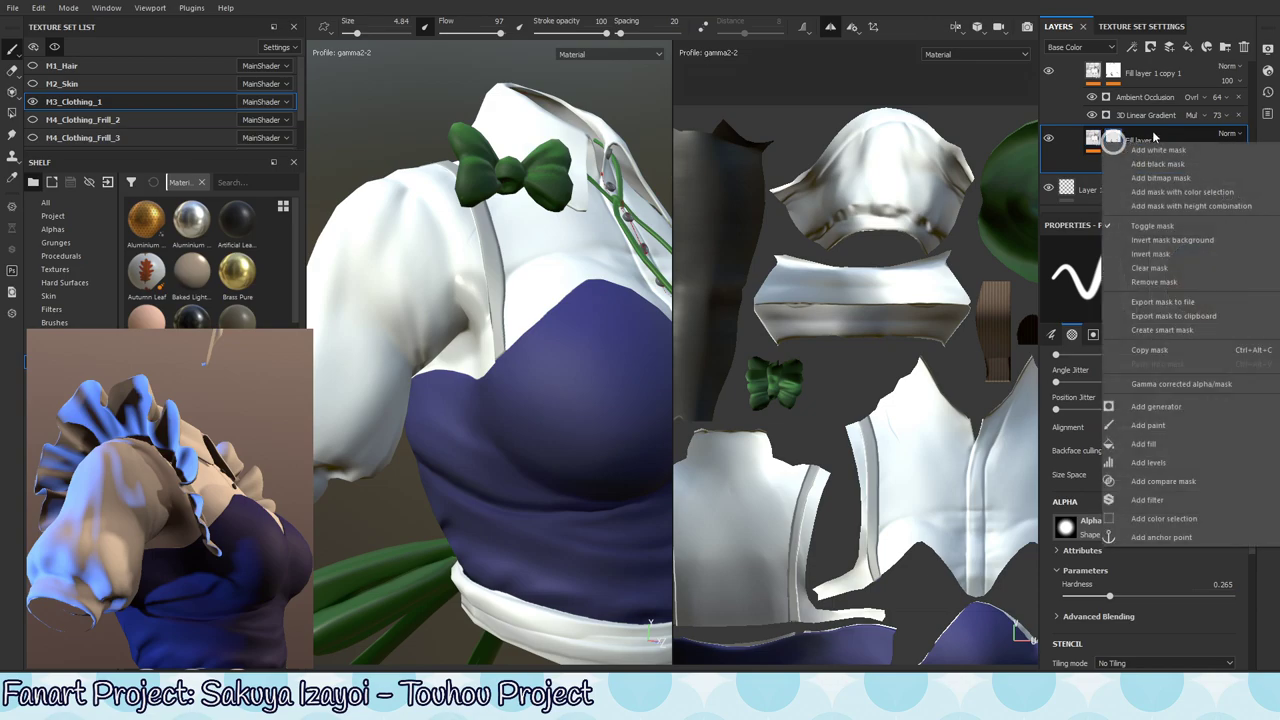
left_click(1166, 282)
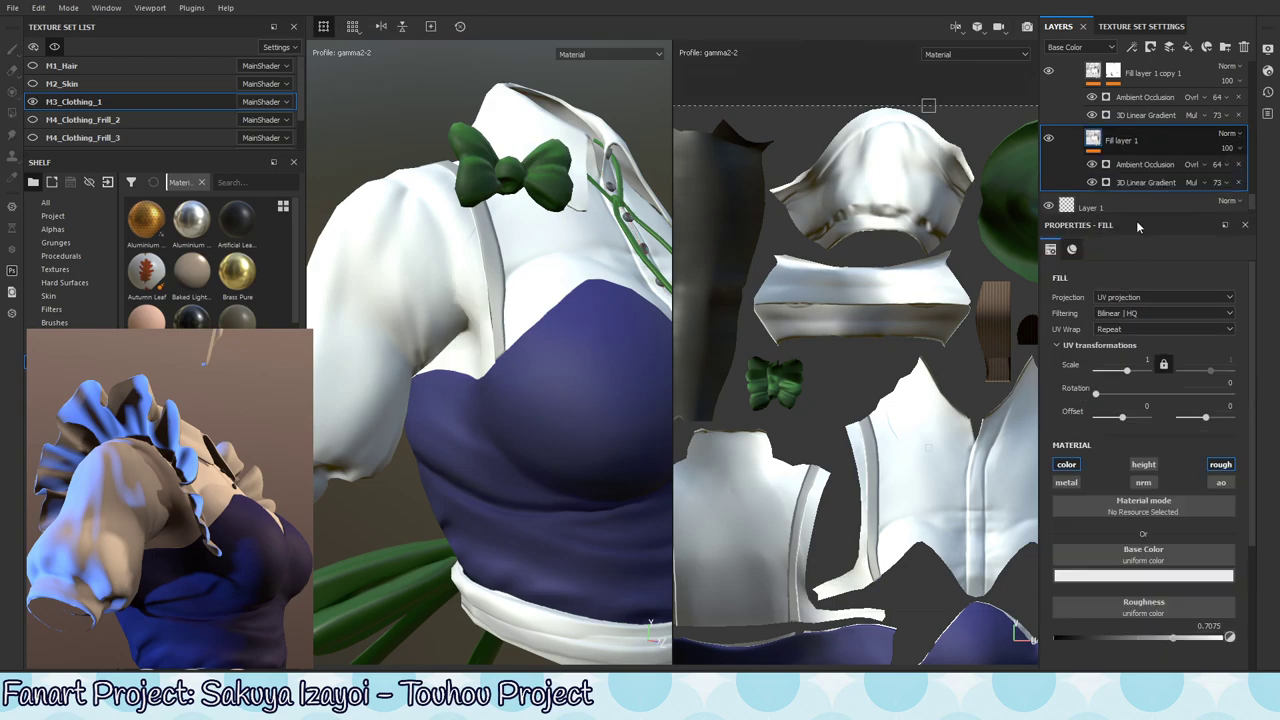
left_click(1238, 164)
left_click(1239, 165)
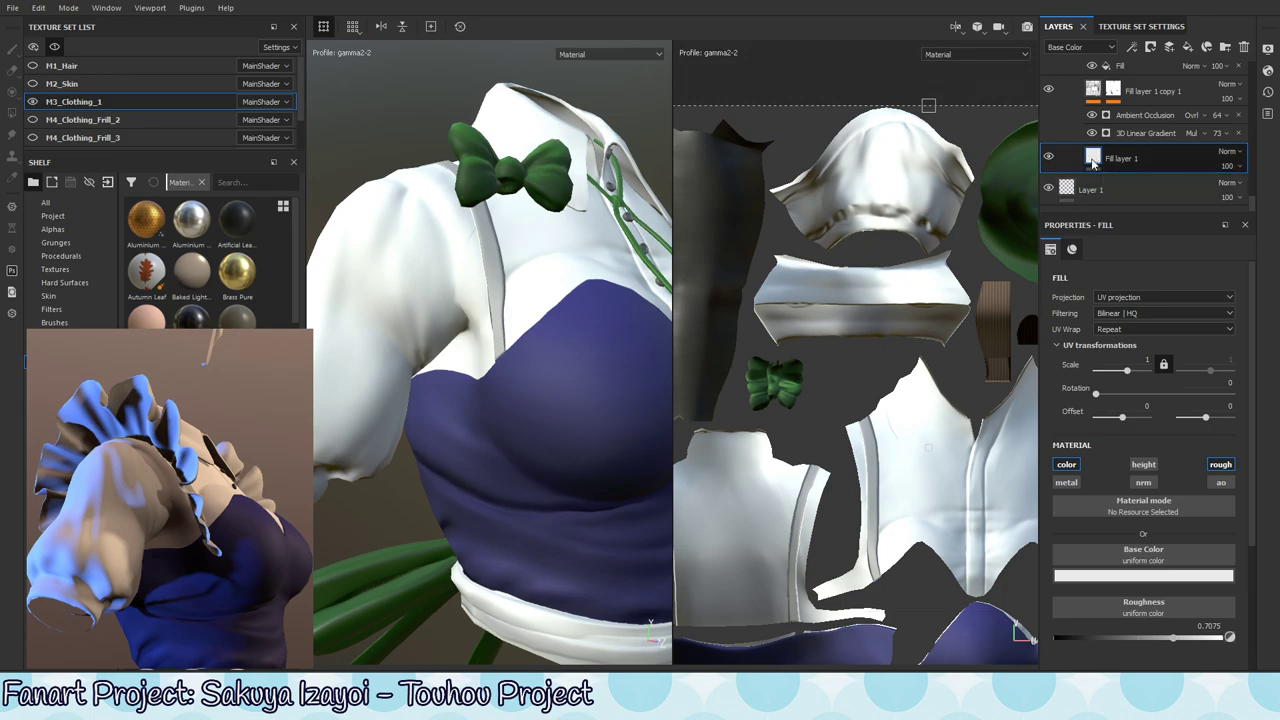
- Examine the blouse's sleeve and armpit in the Base Color channel and review the layers in the white instance folder
left_click_drag(451, 465, 503, 412, "alt")
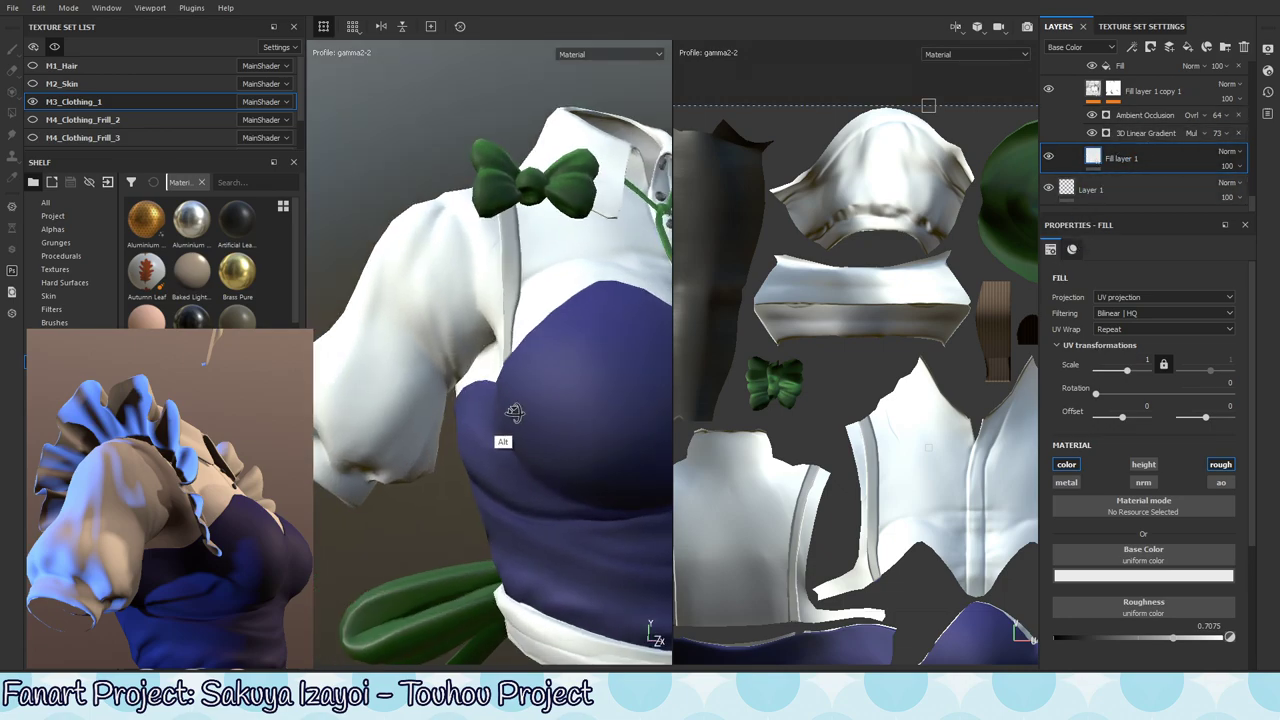
key("c")
middle_click_drag(505, 485, 506, 458, "alt")
left_click_drag(505, 462, 518, 433, "alt")
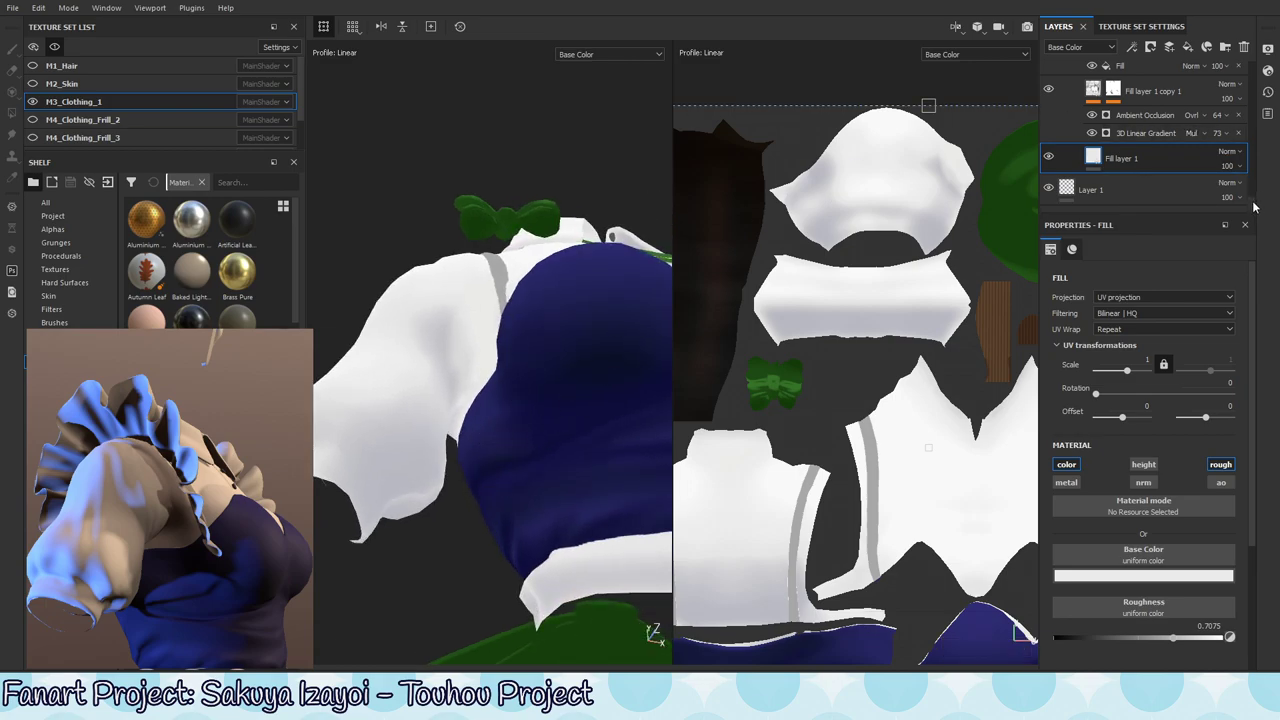
mouse_move(1253, 201)
left_mouse_down()
mouse_move(1254, 166)
mouse_move(1256, 181)
left_mouse_up()
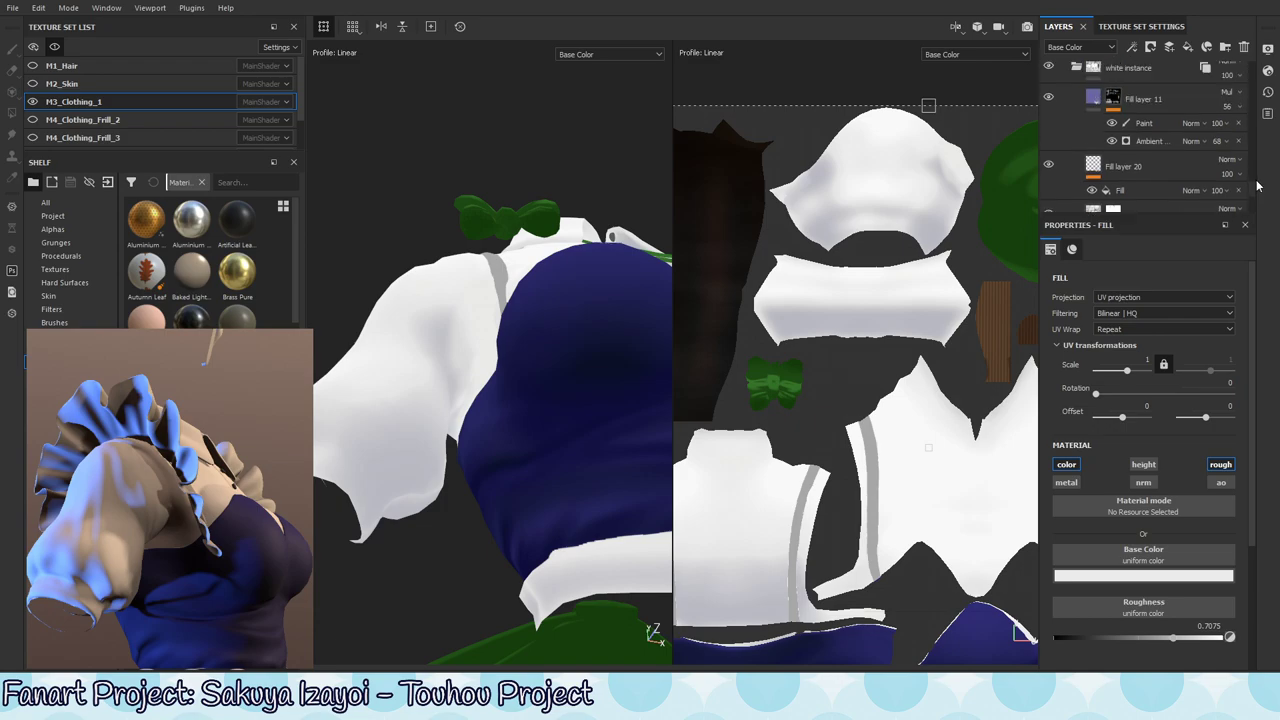
scroll(1254, 186, "up", 2)
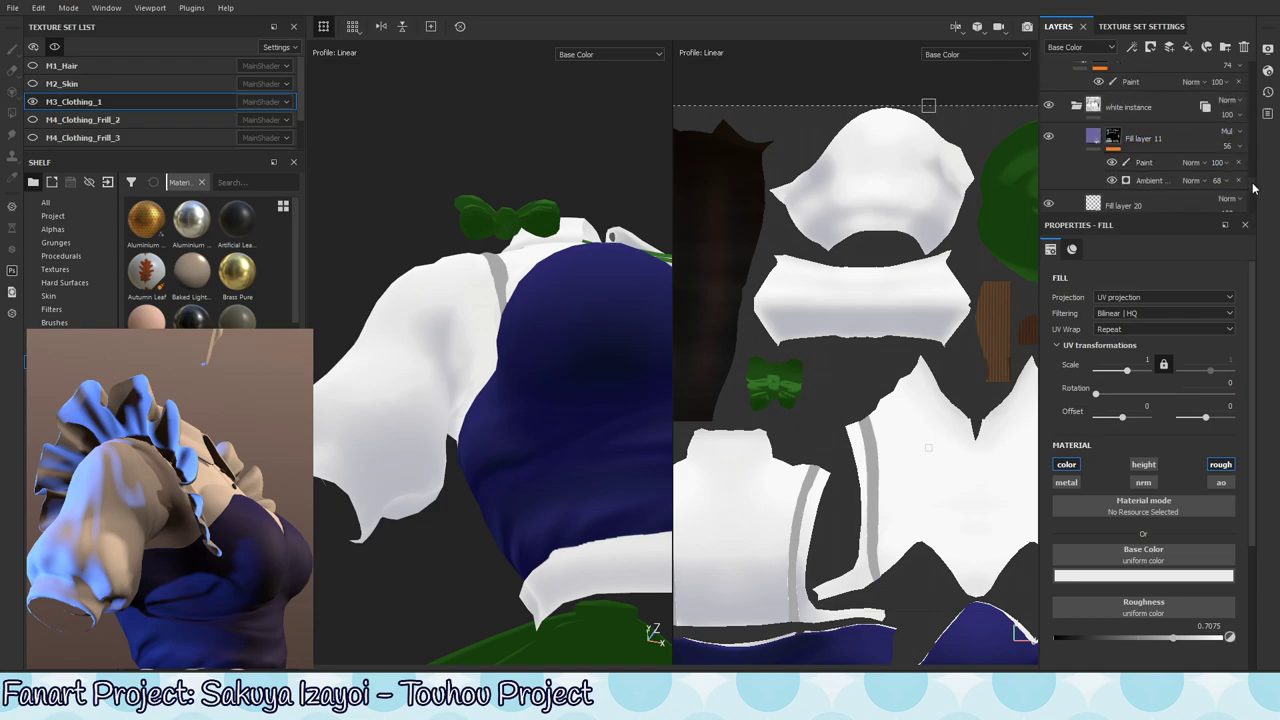
scroll(1254, 186, "down", 5)
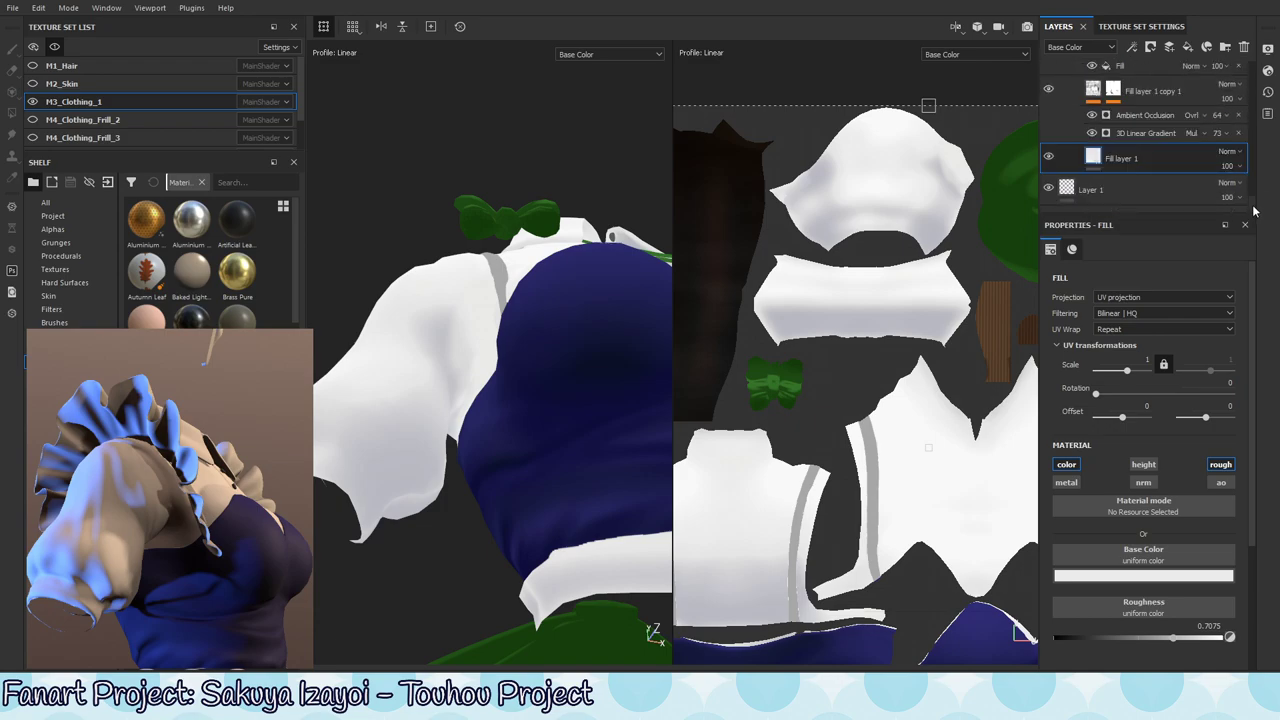
scroll(1193, 175, "up", 2)
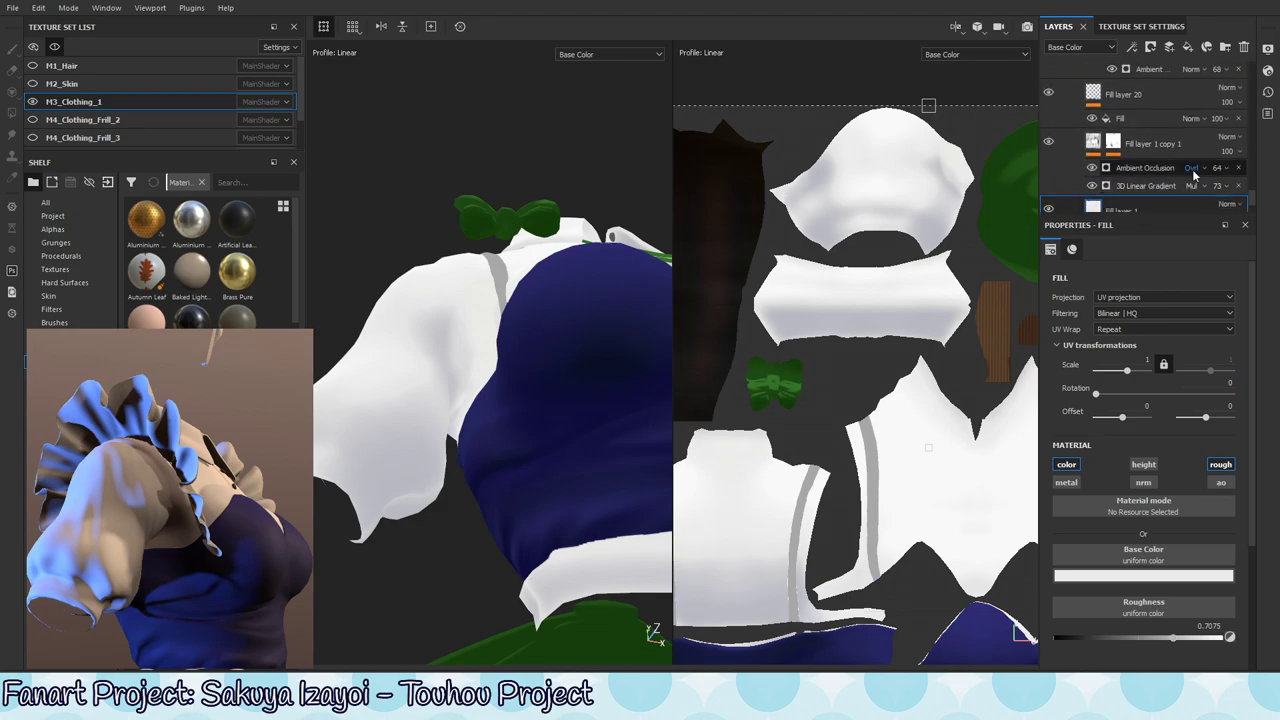
- Select the mask of Fill layer 1 copy 1 and display the full material on the model
left_click(1115, 143)
mouse_move(465, 402)
left_mouse_down("alt")
mouse_move(463, 366)
mouse_move(522, 400)
mouse_move(478, 362)
left_mouse_up("alt")
key("m")
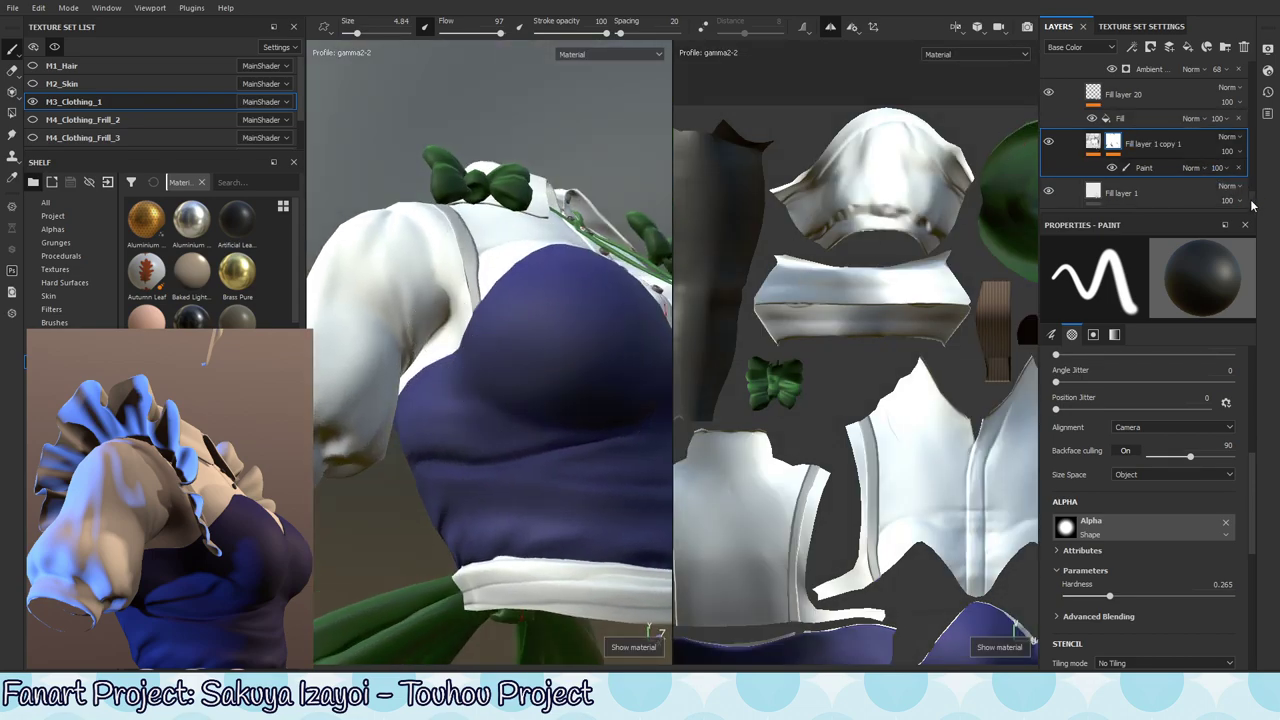
- Hide Fill layer 20 and select the Paint effect on Fill layer 11's mask in the white instance folder
left_click_drag(1253, 200, 1254, 195)
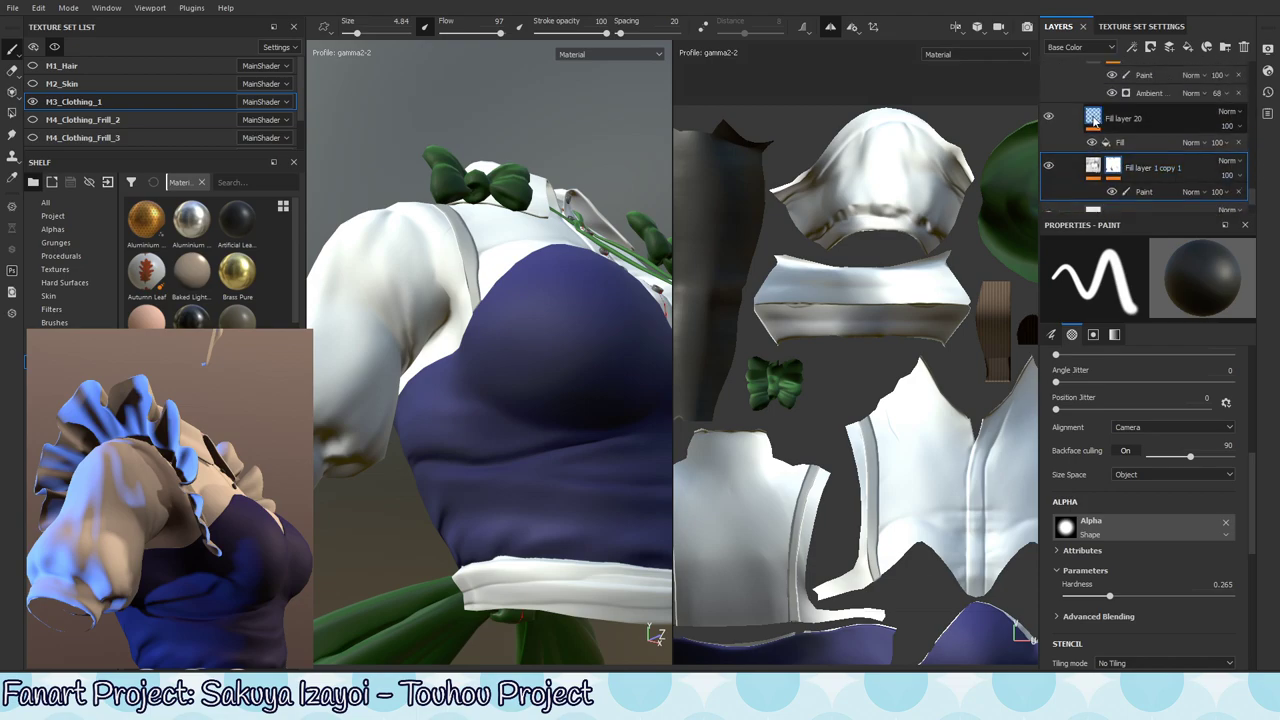
left_click(1113, 126)
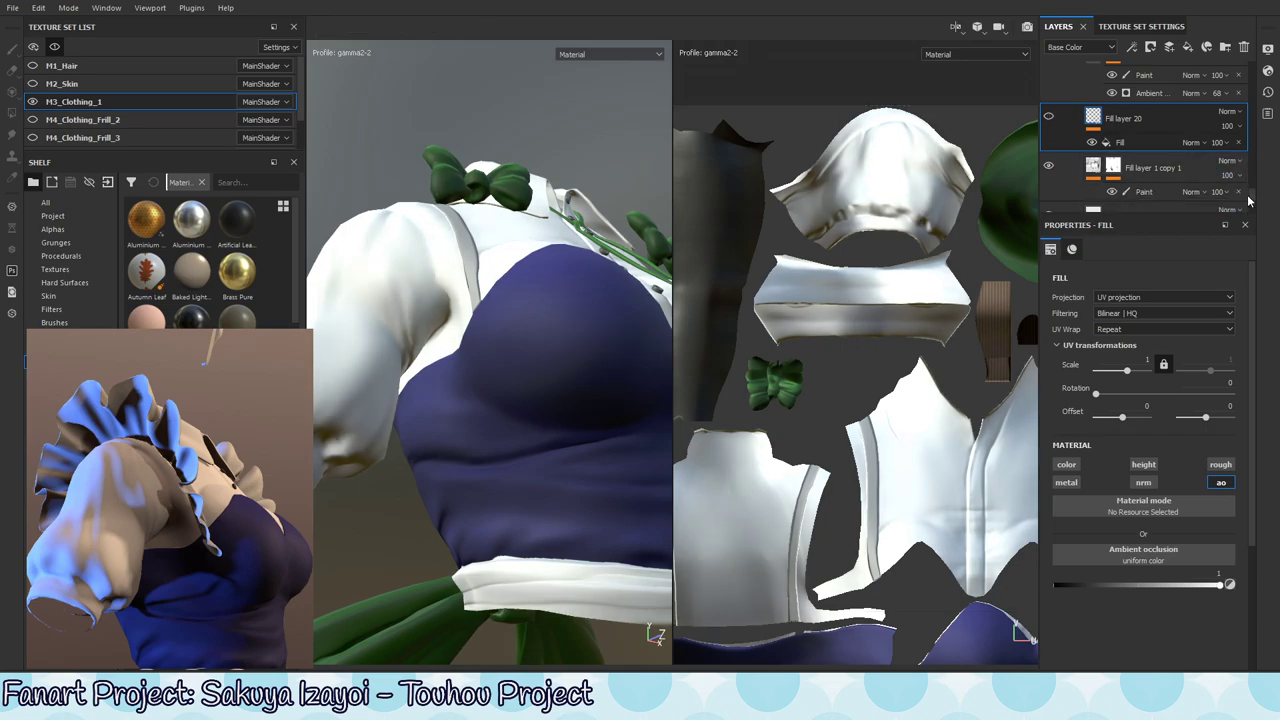
scroll(1249, 202, "up", 3)
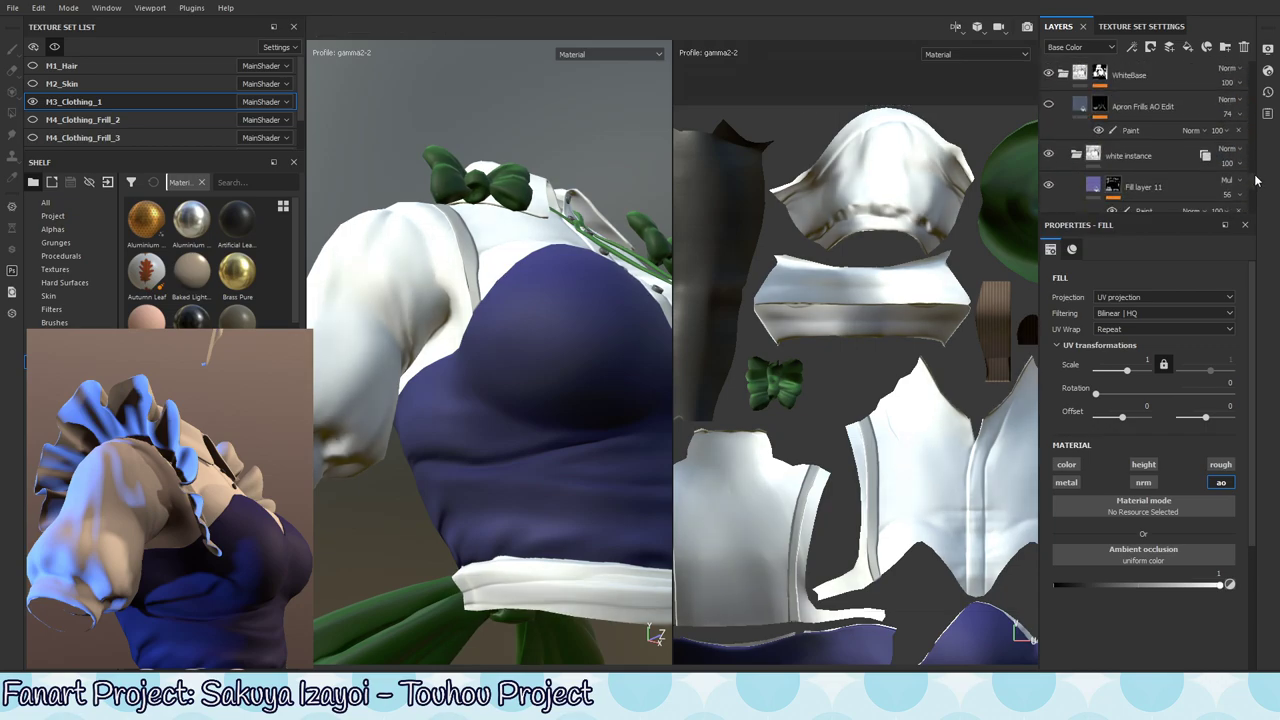
left_click(1143, 139)
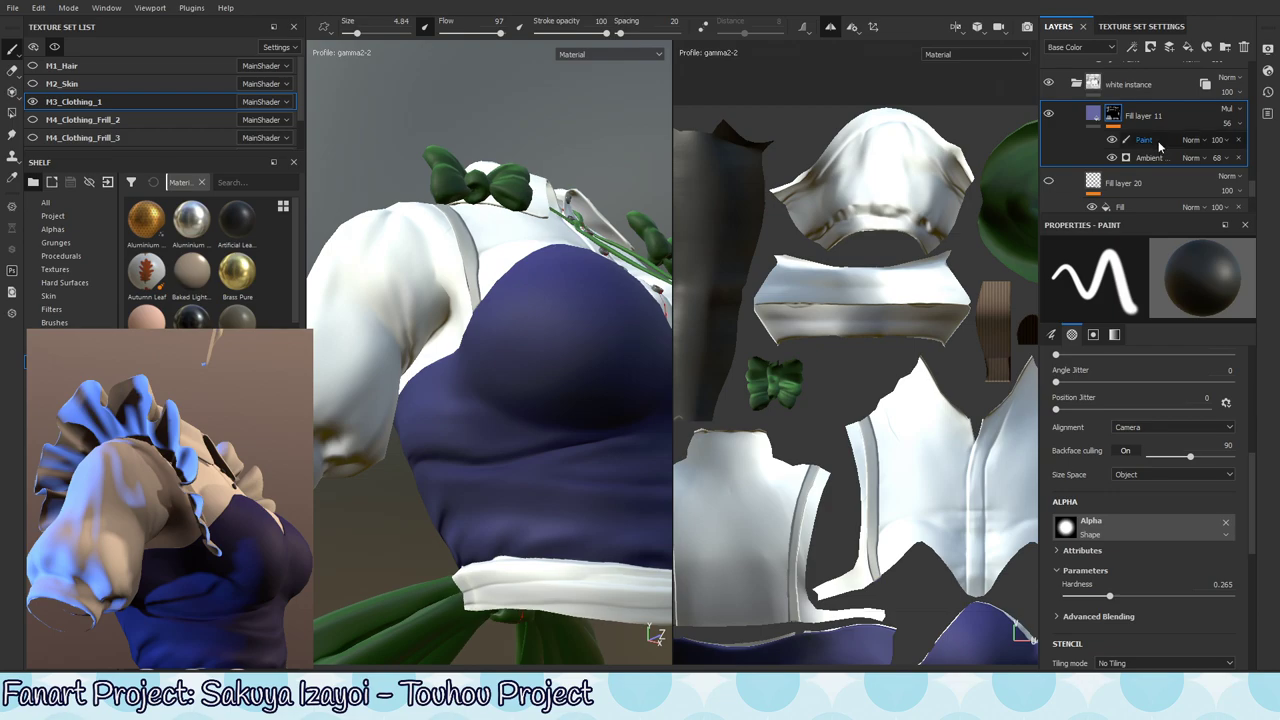
- Examine Fill layer 11's mask around the blouse's armpit and sleeve, and return to the full material display
mouse_move(455, 340)
left_mouse_down("alt")
mouse_move(440, 320)
mouse_move(491, 371)
left_mouse_up("alt")
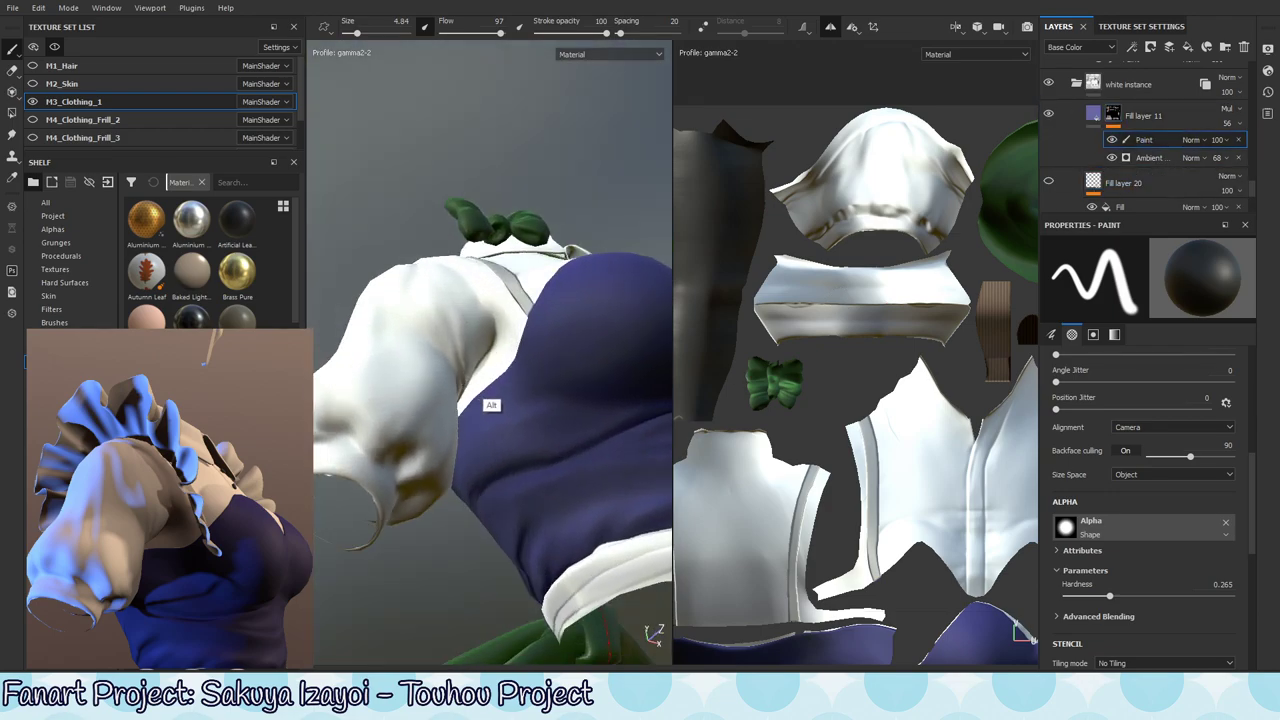
key("shift+c")
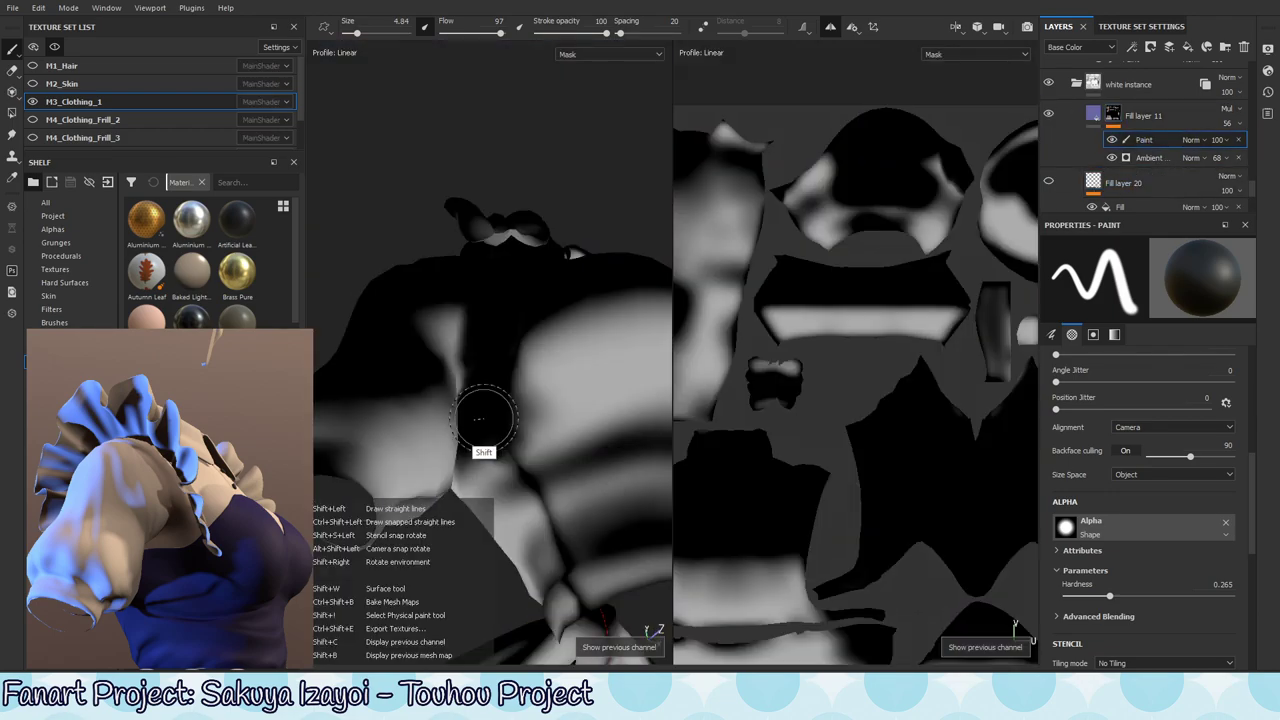
left_click_drag(483, 455, 480, 398, "alt")
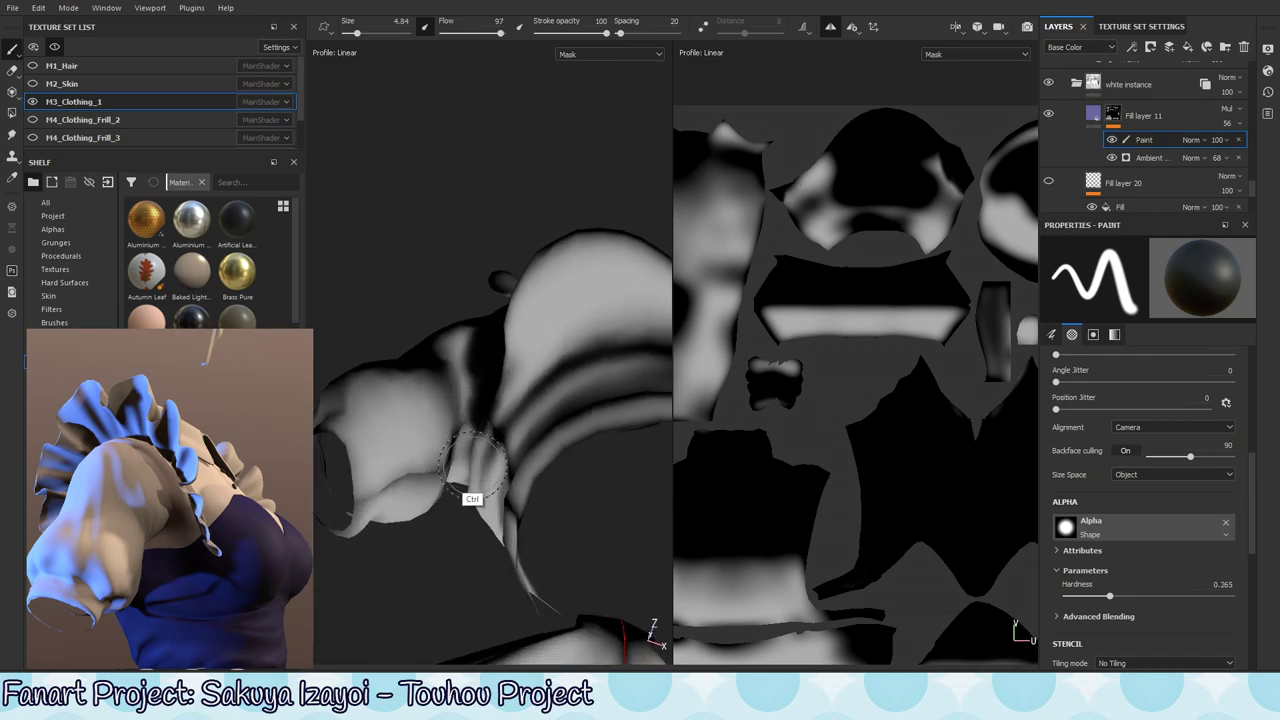
mouse_move(473, 465)
left_mouse_down("alt")
mouse_move(491, 357)
mouse_move(485, 405)
mouse_move(507, 346)
mouse_move(507, 382)
left_mouse_up("alt")
key("m")
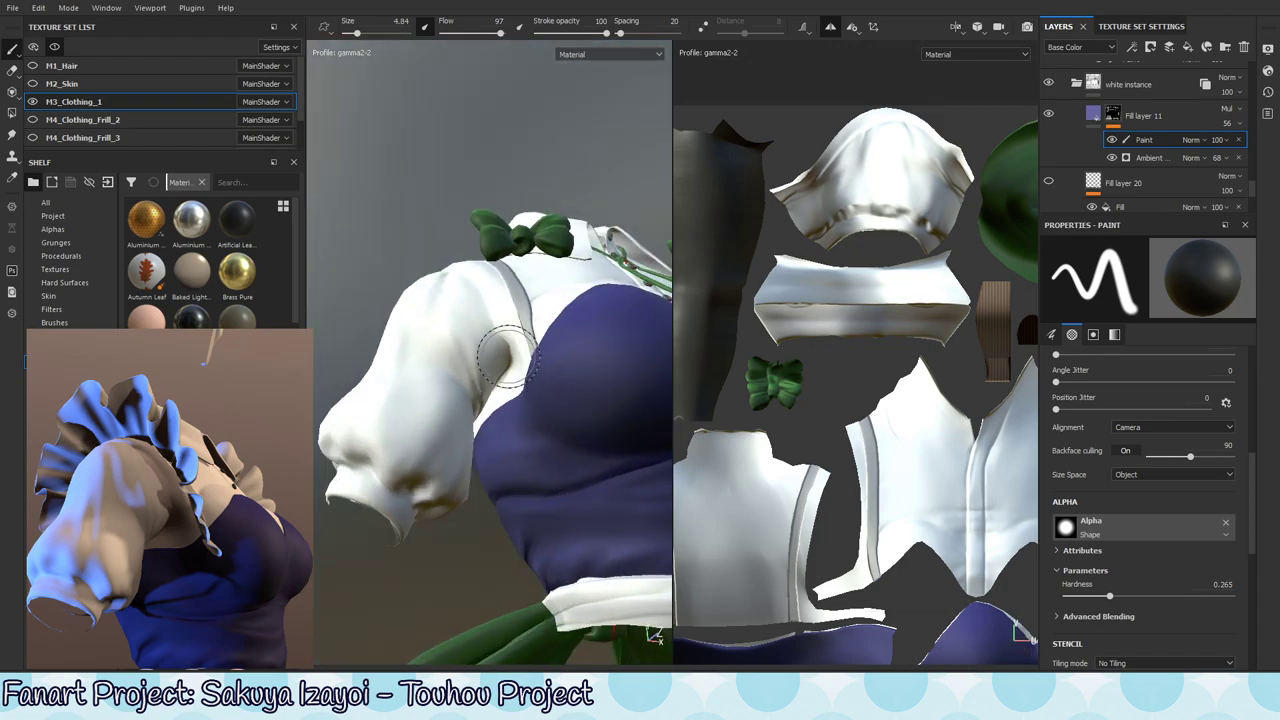
- Inspect the sleeve and armpit shading from the front, back and below under different environment lighting angles
mouse_move(507, 355)
right_mouse_down("shift")
mouse_move(497, 434)
mouse_move(523, 437)
mouse_move(502, 466)
right_mouse_up("shift")
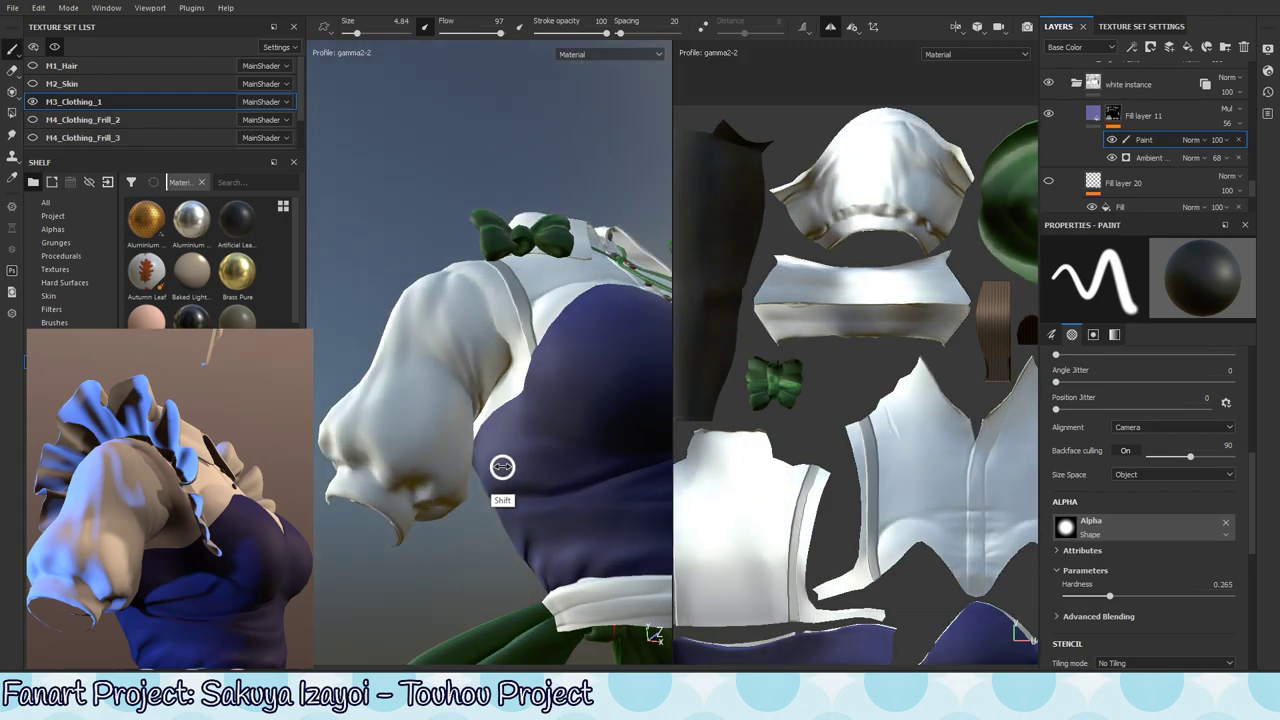
left_click_drag(502, 466, 600, 380, "alt")
right_click_drag(563, 386, 526, 412, "shift")
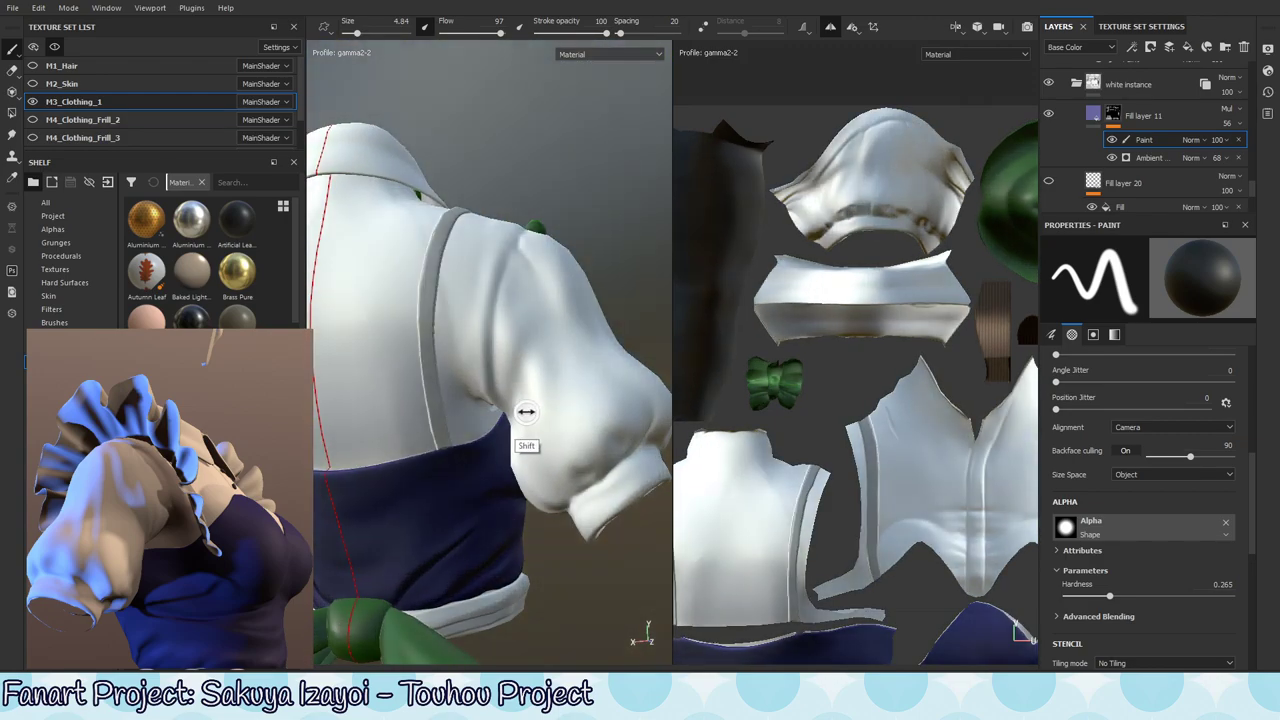
mouse_move(526, 411)
left_mouse_down("alt+shift")
mouse_move(477, 466)
mouse_move(492, 423)
left_mouse_up("alt+shift")
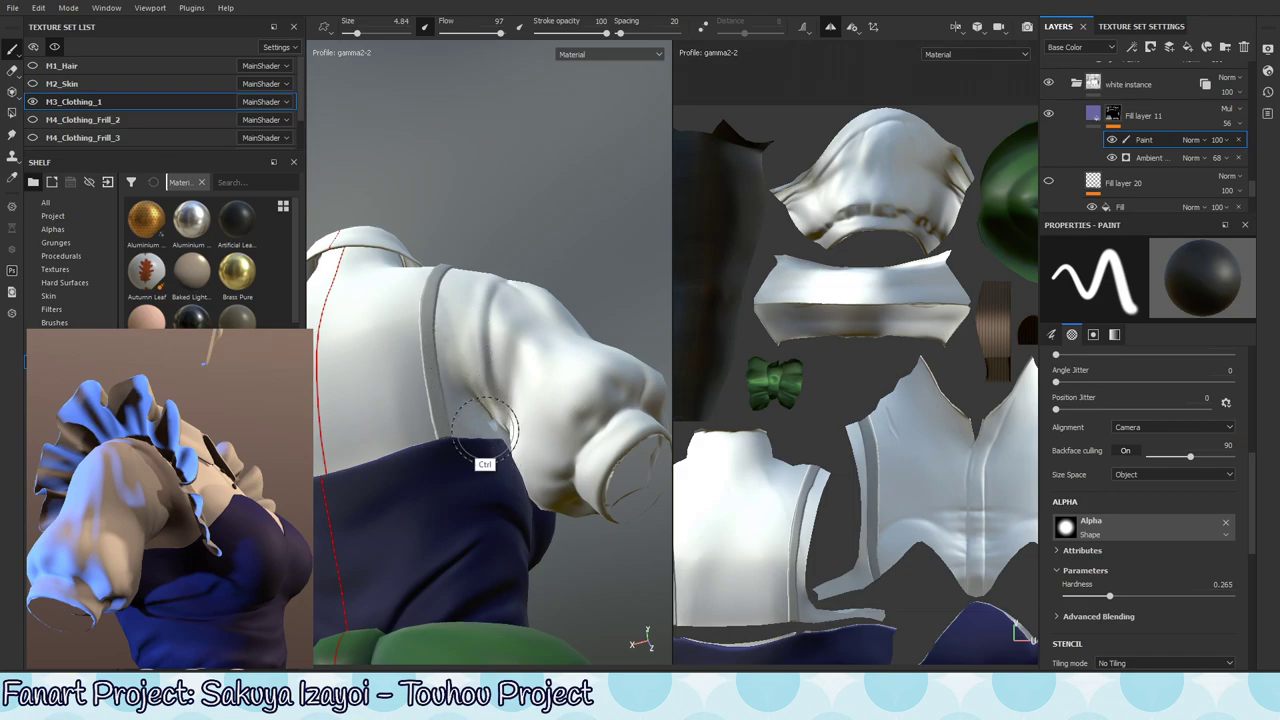
mouse_move(455, 398)
left_mouse_down("alt")
mouse_move(491, 449)
mouse_move(480, 449)
mouse_move(478, 396)
mouse_move(499, 352)
mouse_move(454, 406)
mouse_move(537, 343)
mouse_move(532, 270)
mouse_move(477, 380)
mouse_move(455, 391)
left_mouse_up("alt")
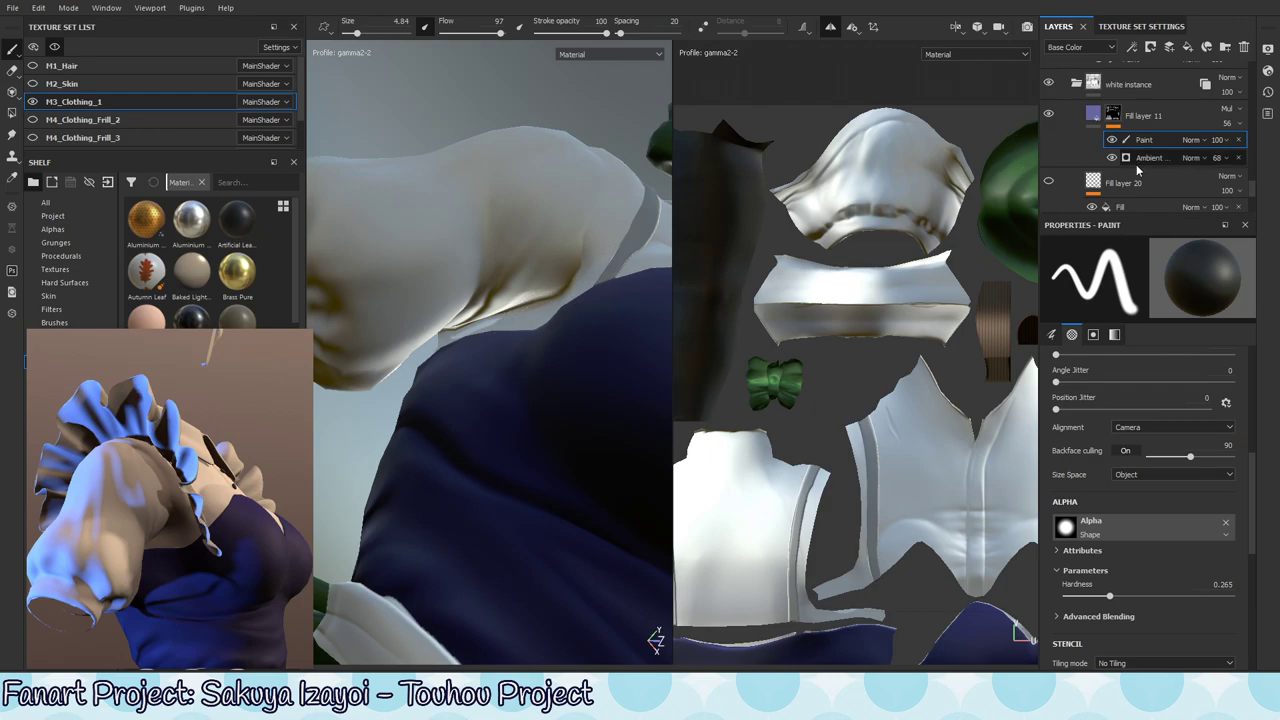
- Toggle Fill layer 11, Fill layer 1 and Fill layer 1 copy 1 off and on to compare their effect on the armpit
left_click(1047, 114)
left_click(1048, 115)
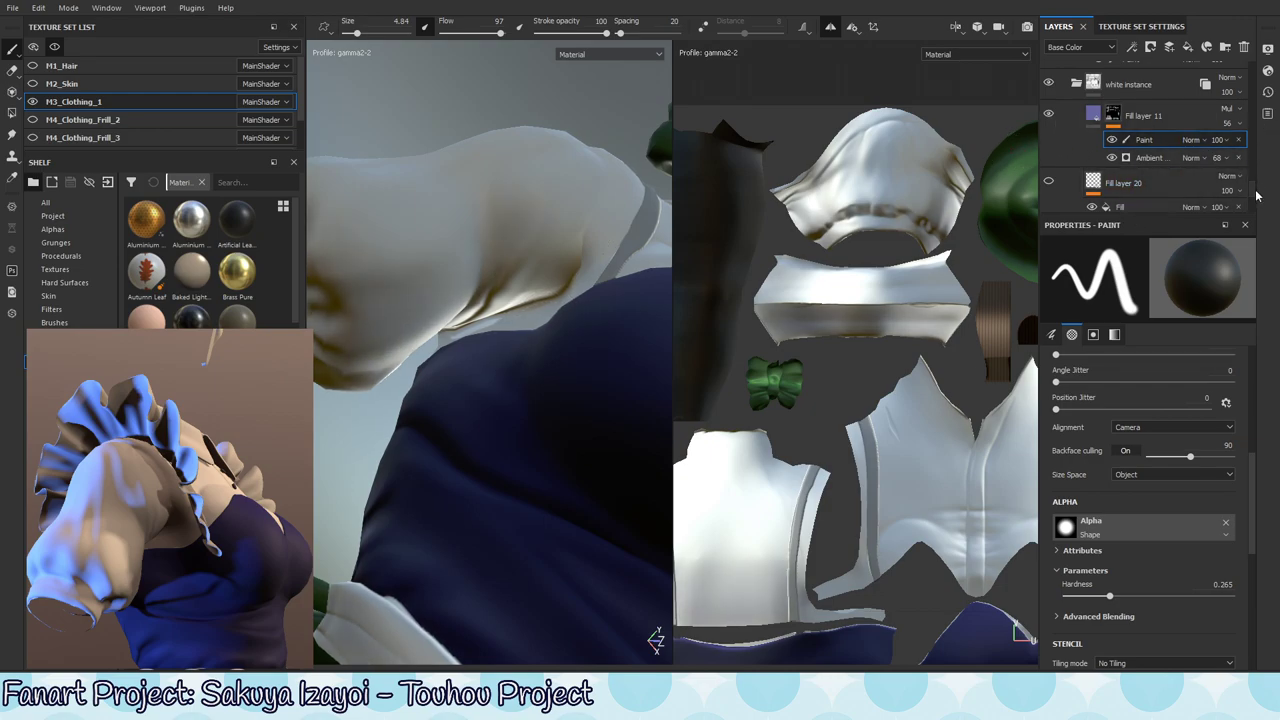
scroll(1254, 193, "down", 3)
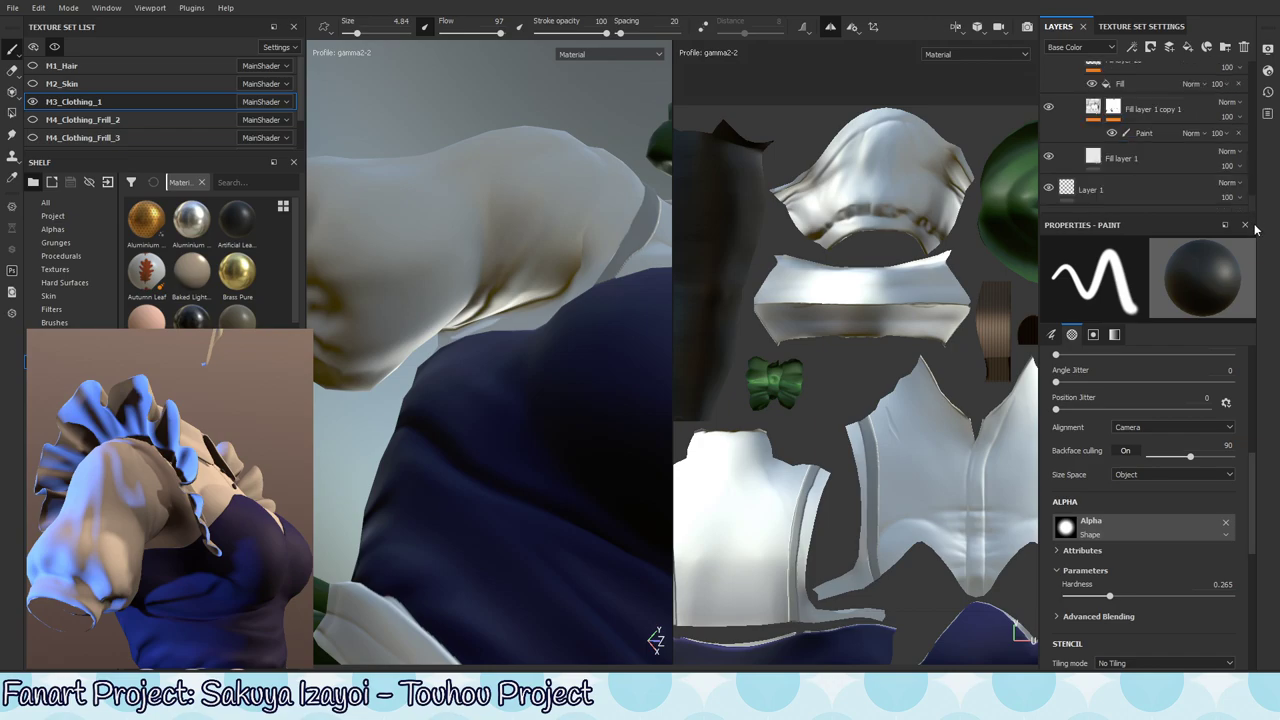
left_click(1049, 158)
left_click(1048, 160)
left_click(1048, 108)
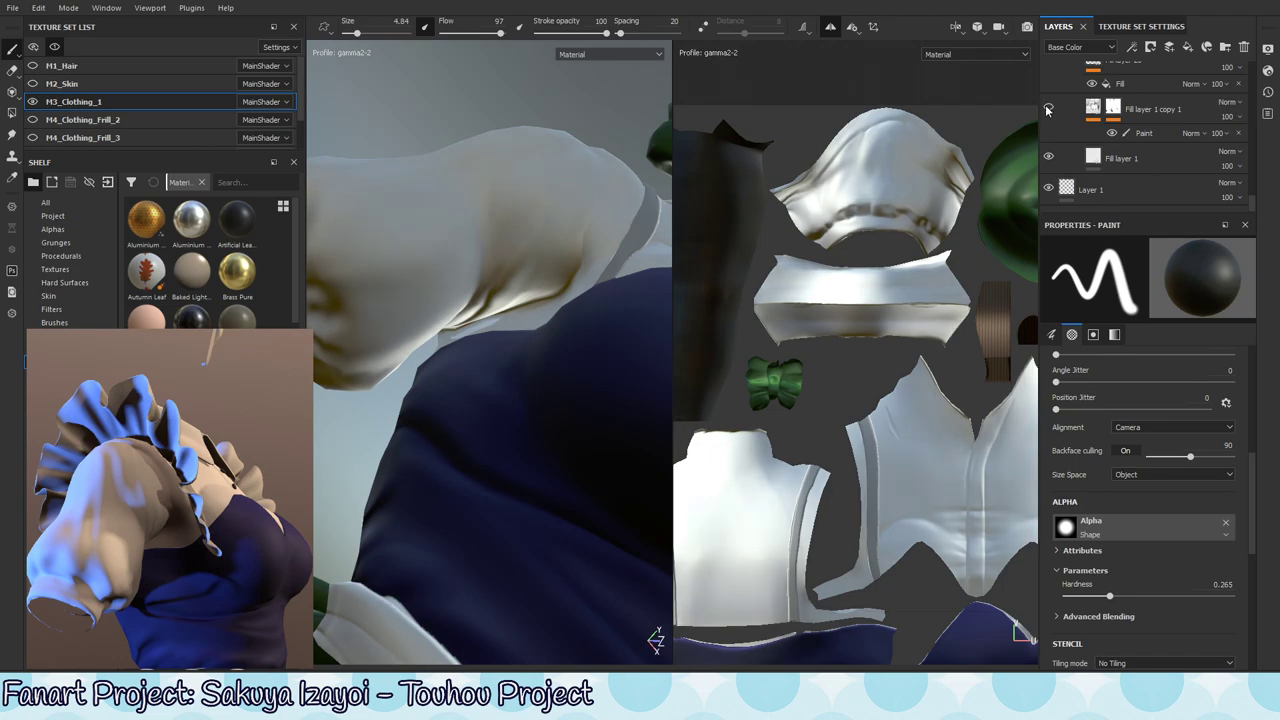
left_click(1048, 108)
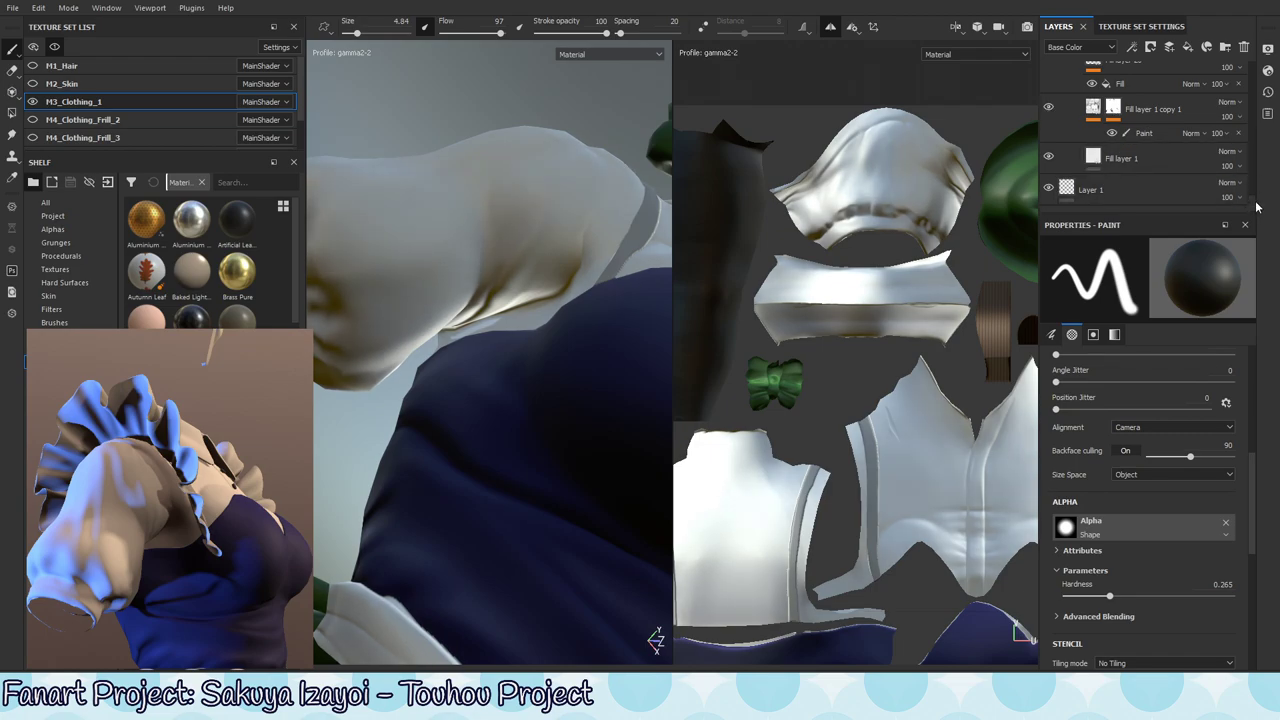
- Turn on the Apron Frills AO Edit layer and select the Paint effect on its mask
scroll(1258, 190, "up", 3)
left_click(1047, 139)
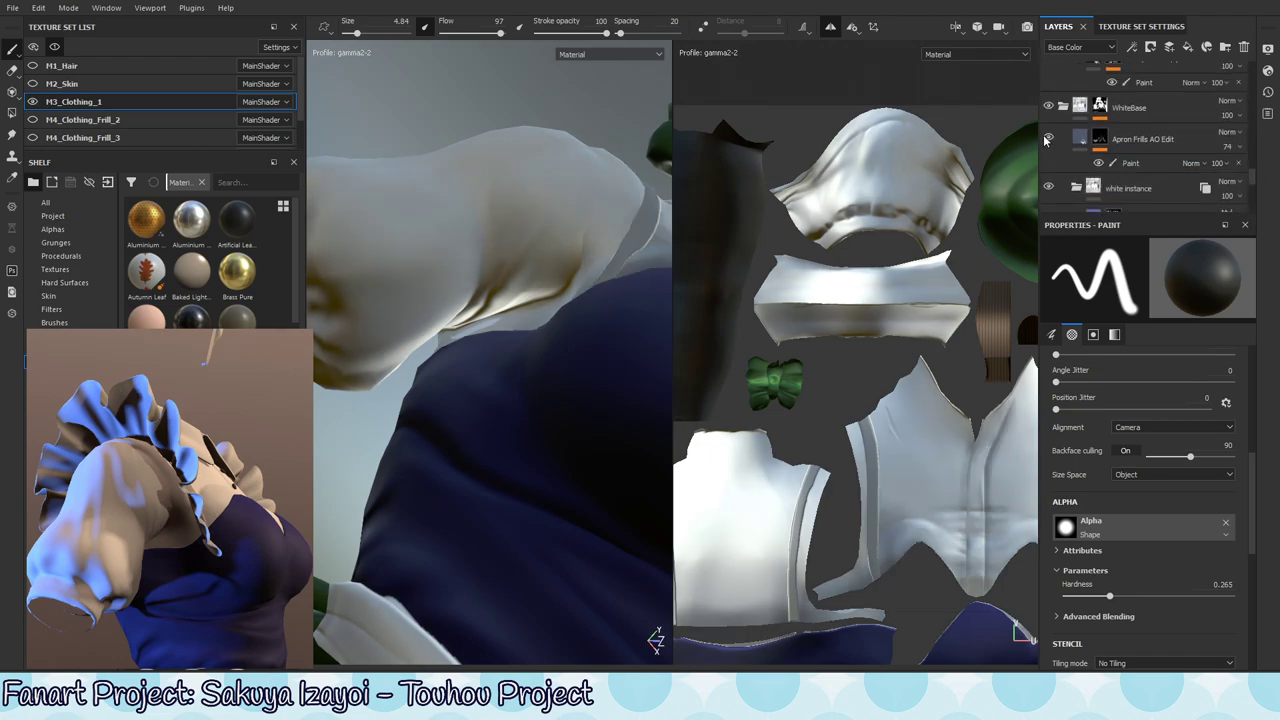
left_click(1048, 139)
left_click(1048, 139)
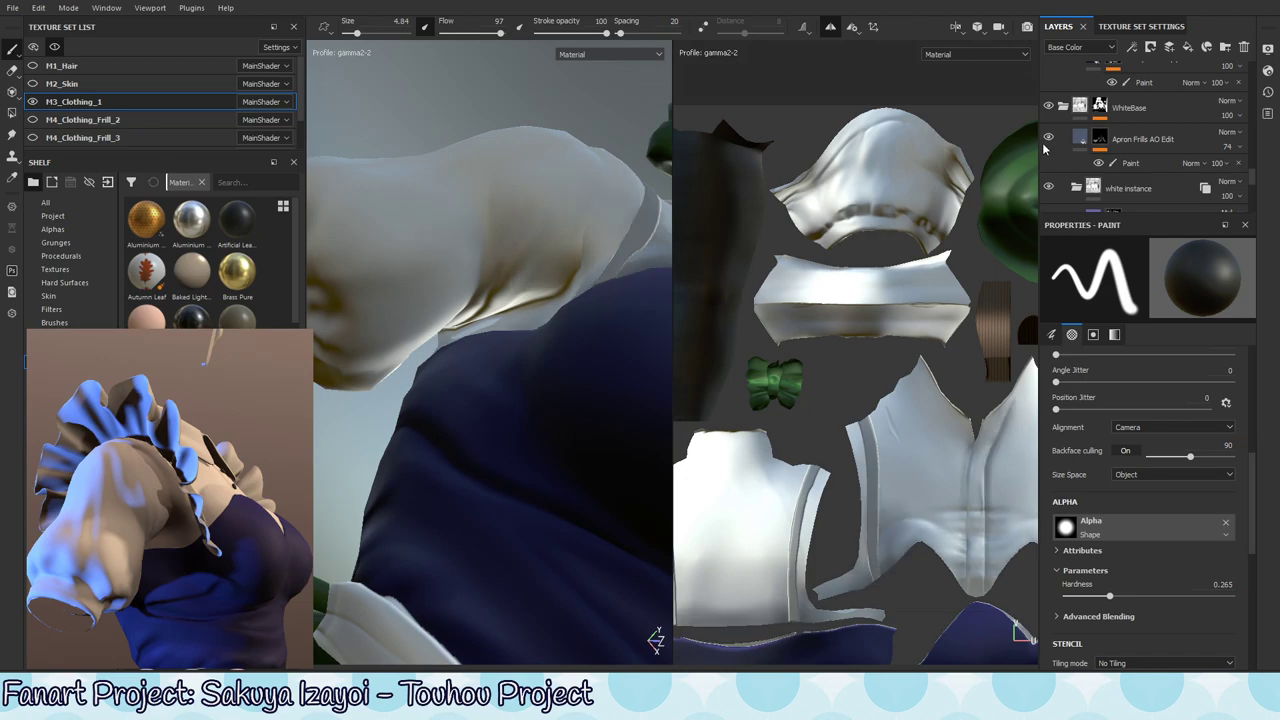
left_click(1135, 163)
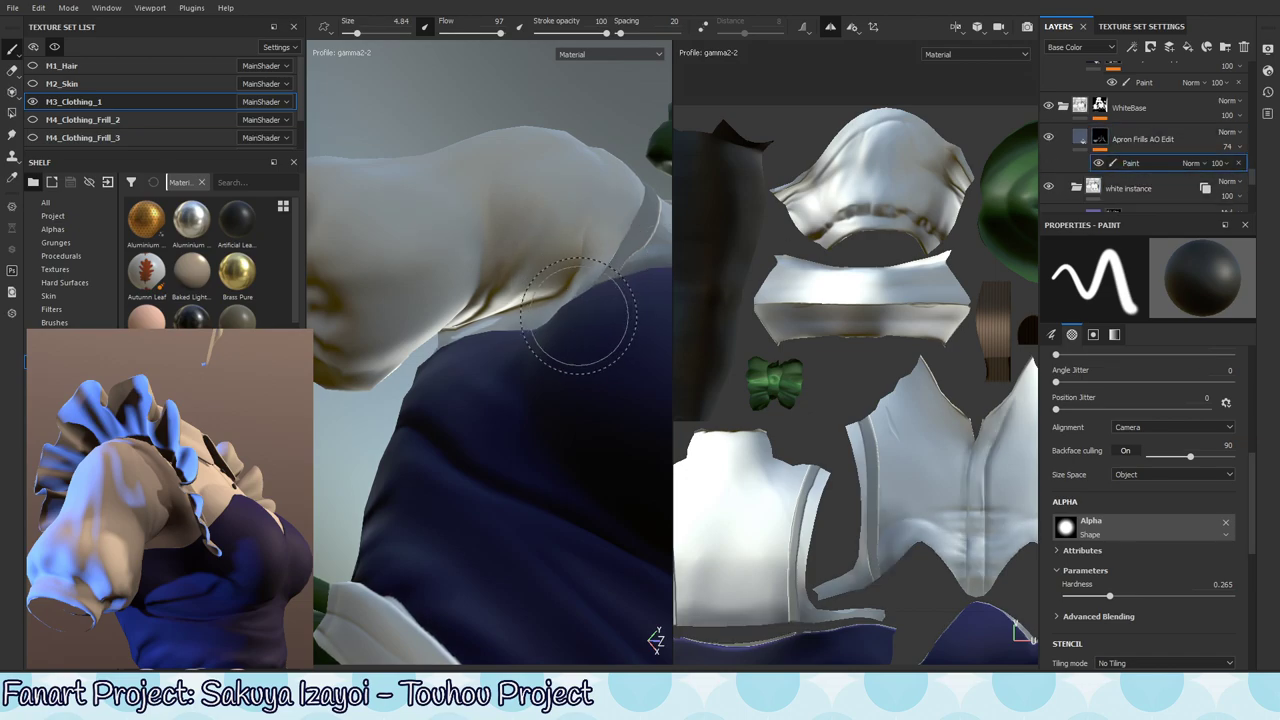
- Switch the mask brush to white and try it on the sleeve near the armpit, checking from several angles
left_click_drag(578, 315, 636, 447, "alt")
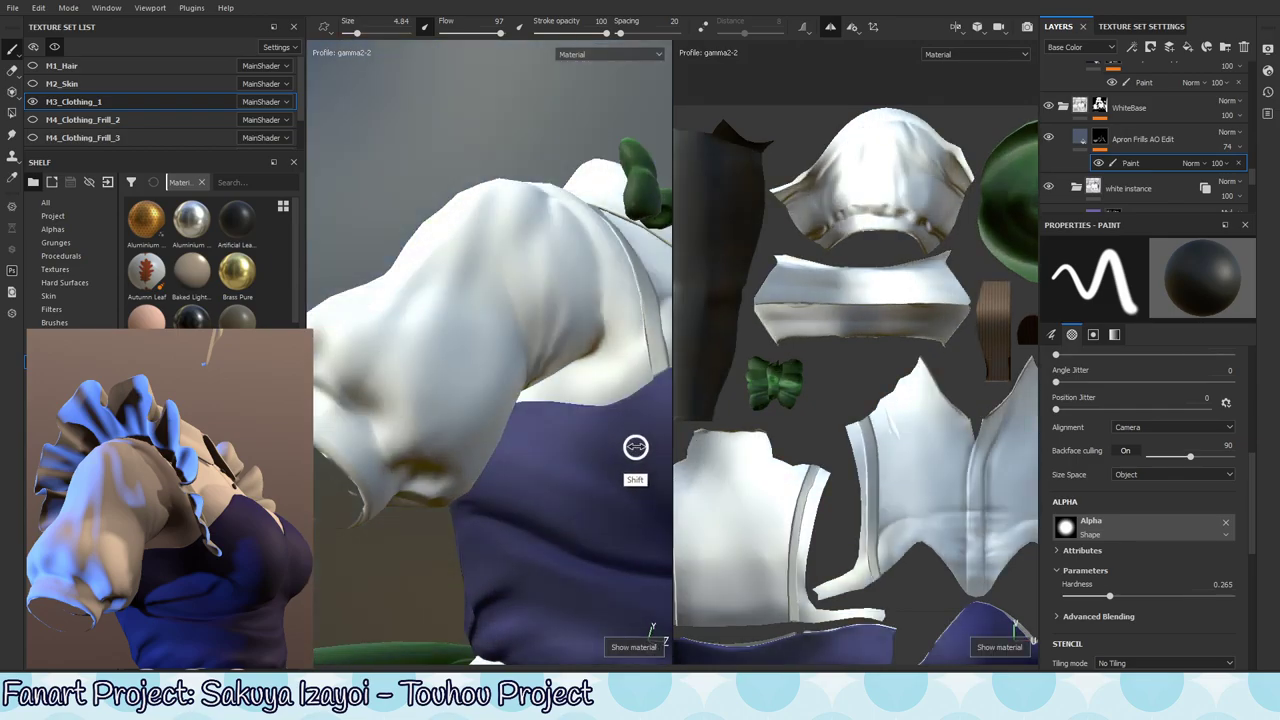
right_click_drag(636, 447, 627, 507, "shift")
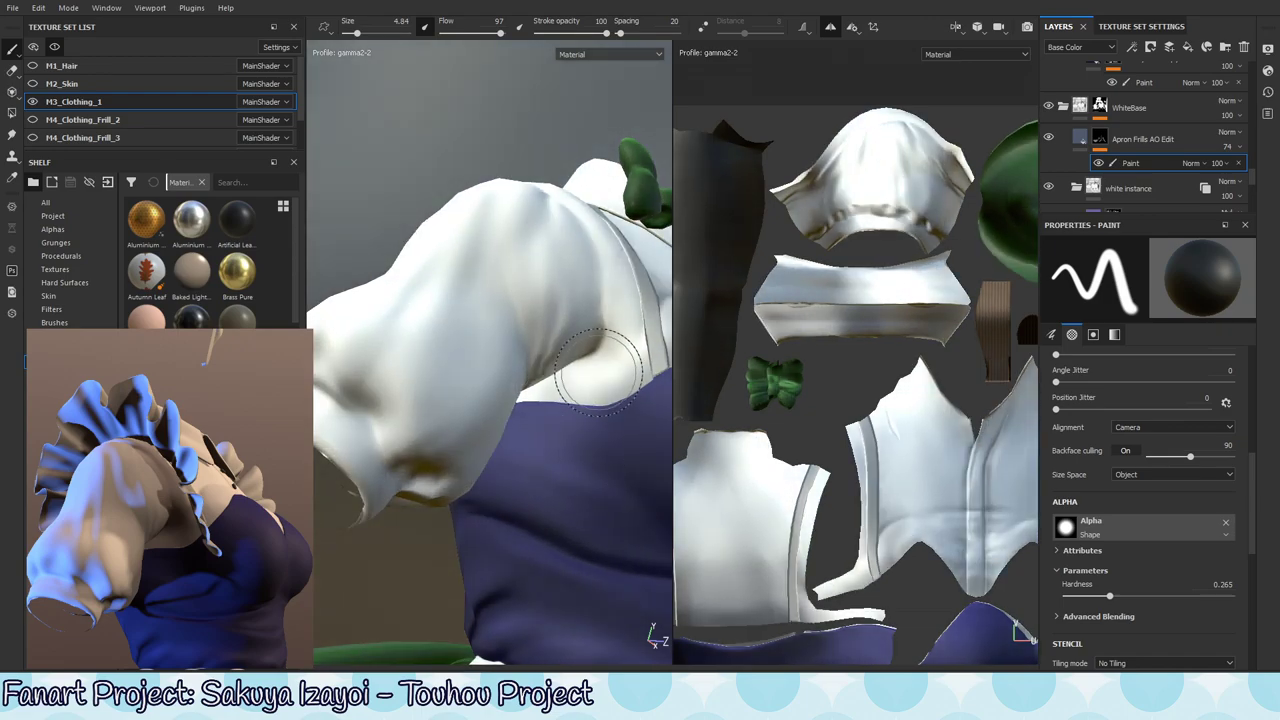
left_click(595, 295)
left_click_drag(541, 400, 558, 437, "alt")
right_click_drag(558, 437, 531, 480, "shift")
middle_click_drag(531, 480, 531, 503, "alt")
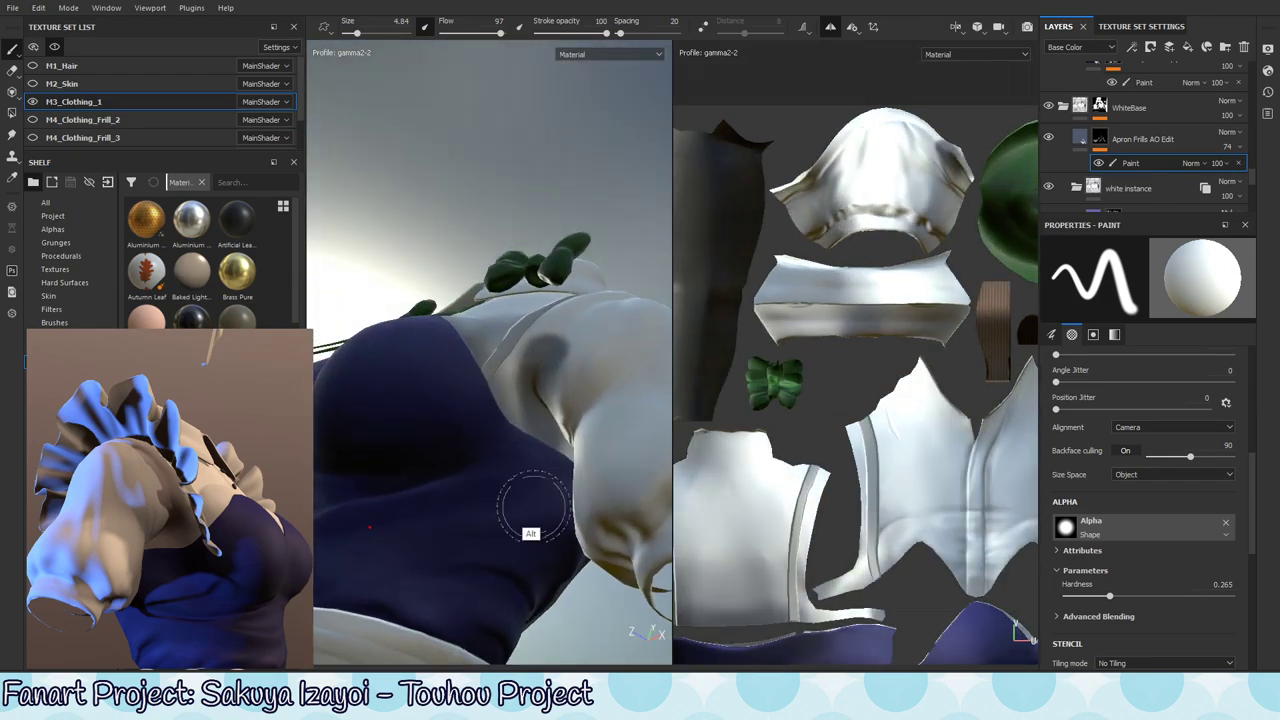
left_click_drag(531, 503, 499, 525, "alt")
middle_click_drag(491, 537, 537, 457, "alt")
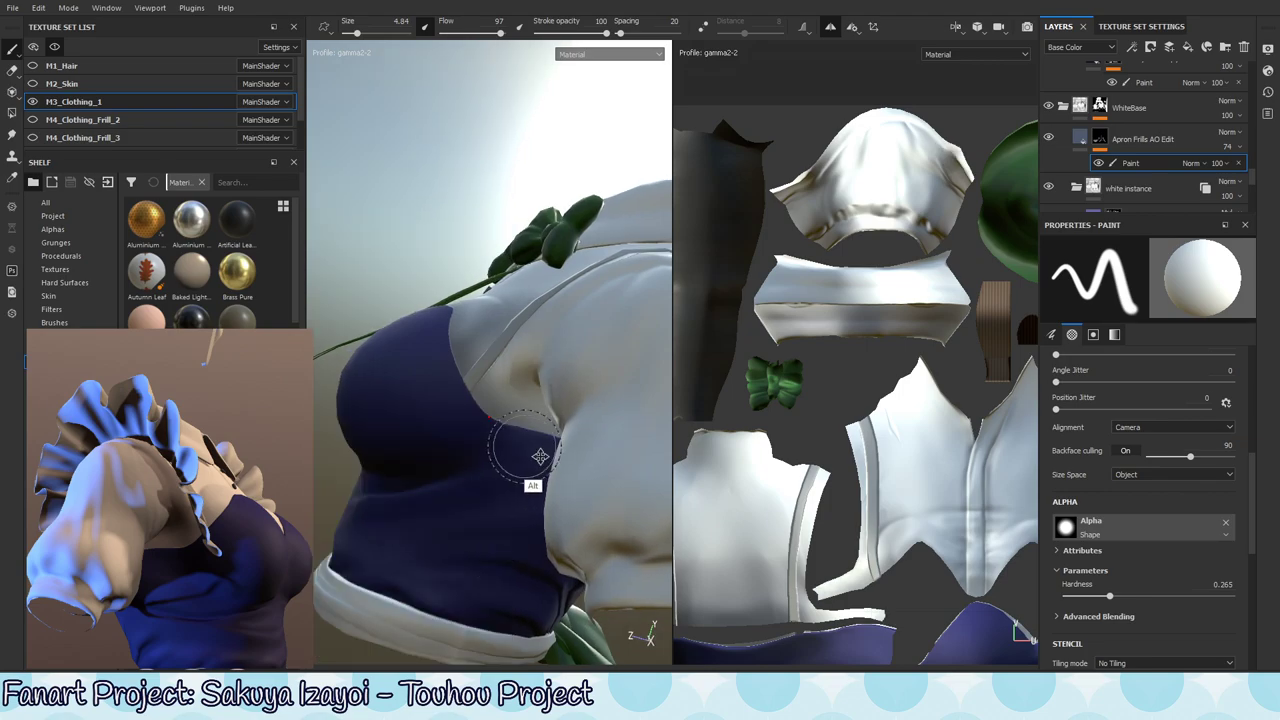
left_click_drag(537, 457, 514, 234, "alt")
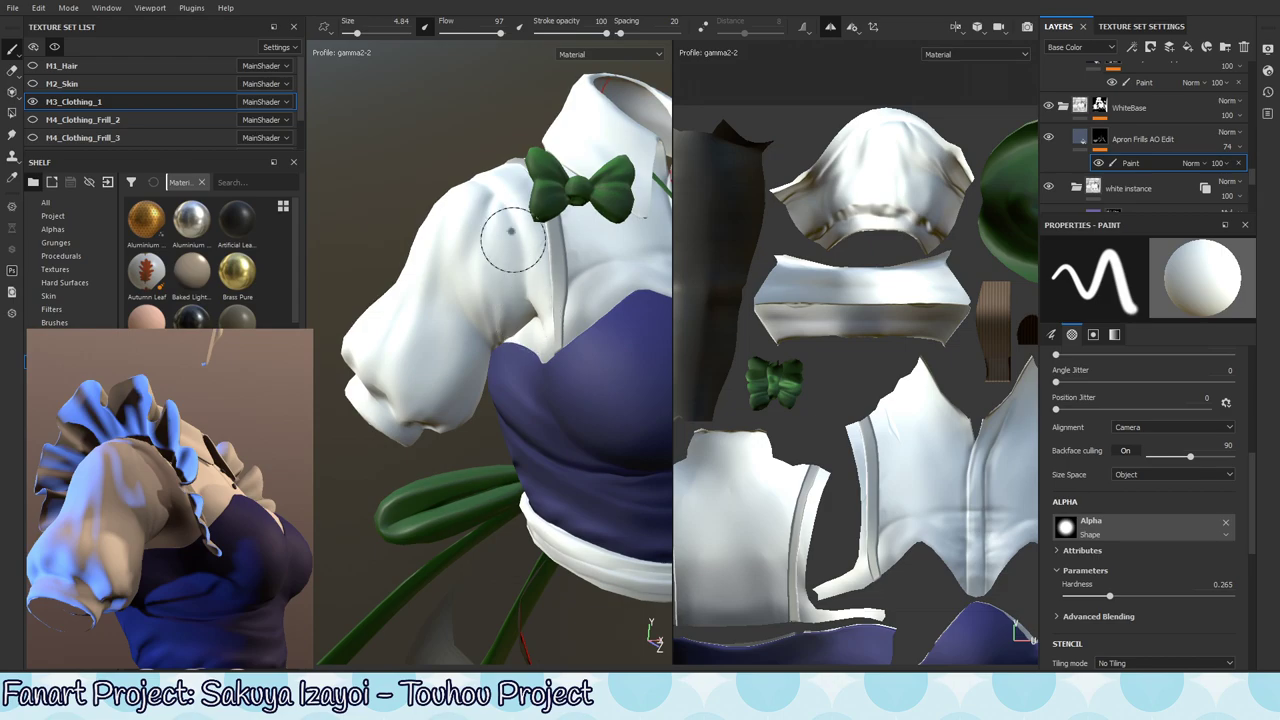
- Lower the mask brush's flow to 21 and its stroke opacity to 17 for soft shading around the armpit
mouse_move(507, 405)
left_mouse_down("ctrl")
mouse_move(372, 476)
mouse_move(320, 466)
left_mouse_up("ctrl")
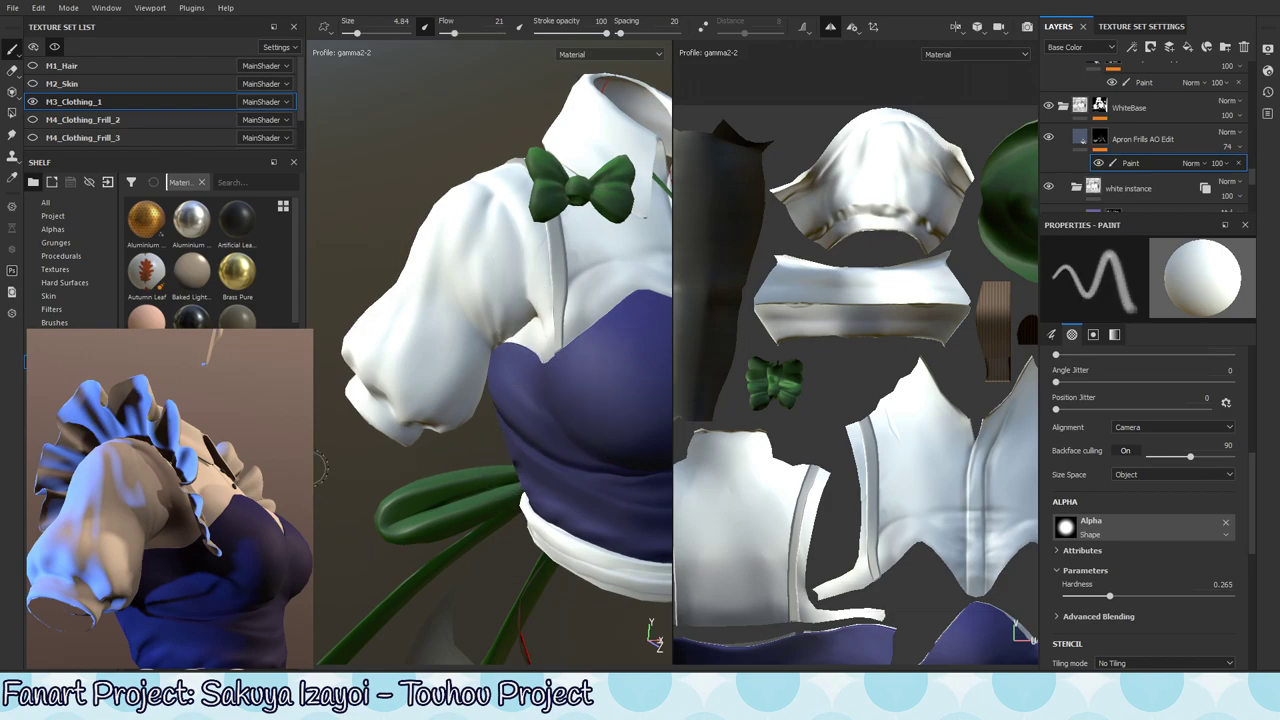
left_click_drag(604, 35, 548, 35)
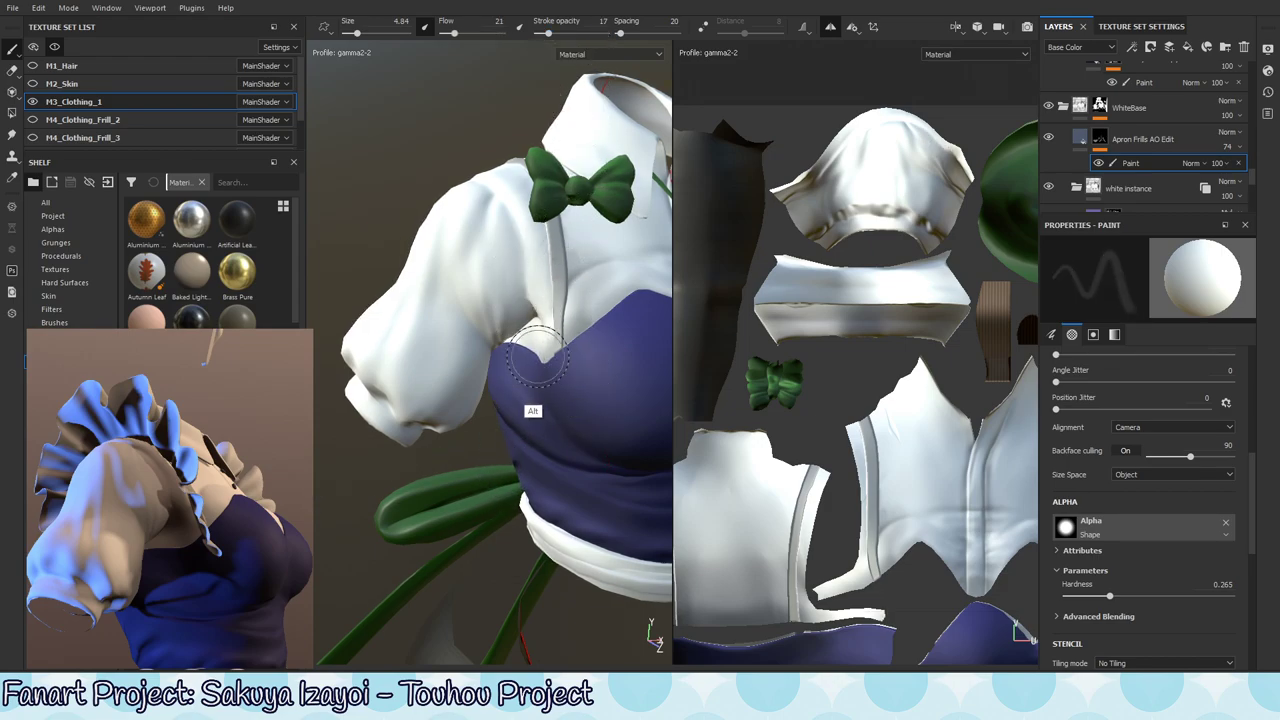
left_click_drag(537, 355, 512, 270, "alt")
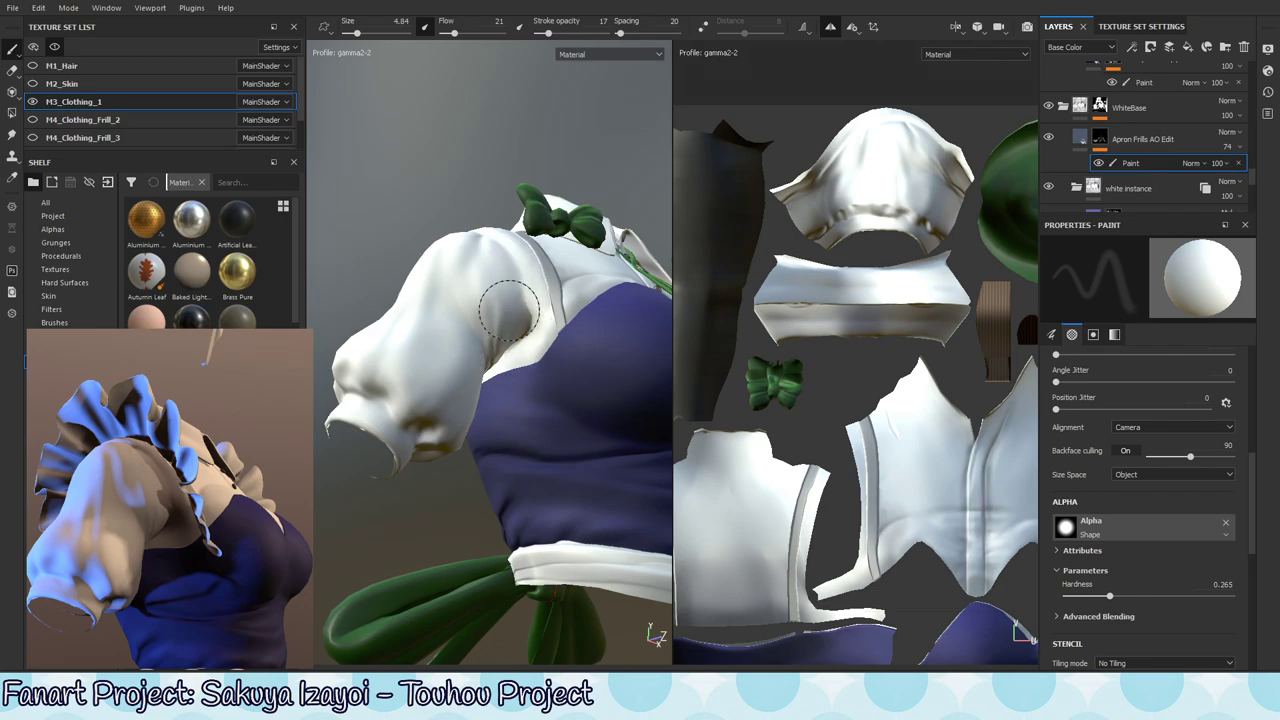
- Examine the blouse front in the Apron Frills AO Edit mask view and cycle the display to the Ambient occlusion channel
left_click_drag(494, 438, 566, 433, "alt")
key("shift+c")
key("shift+c")
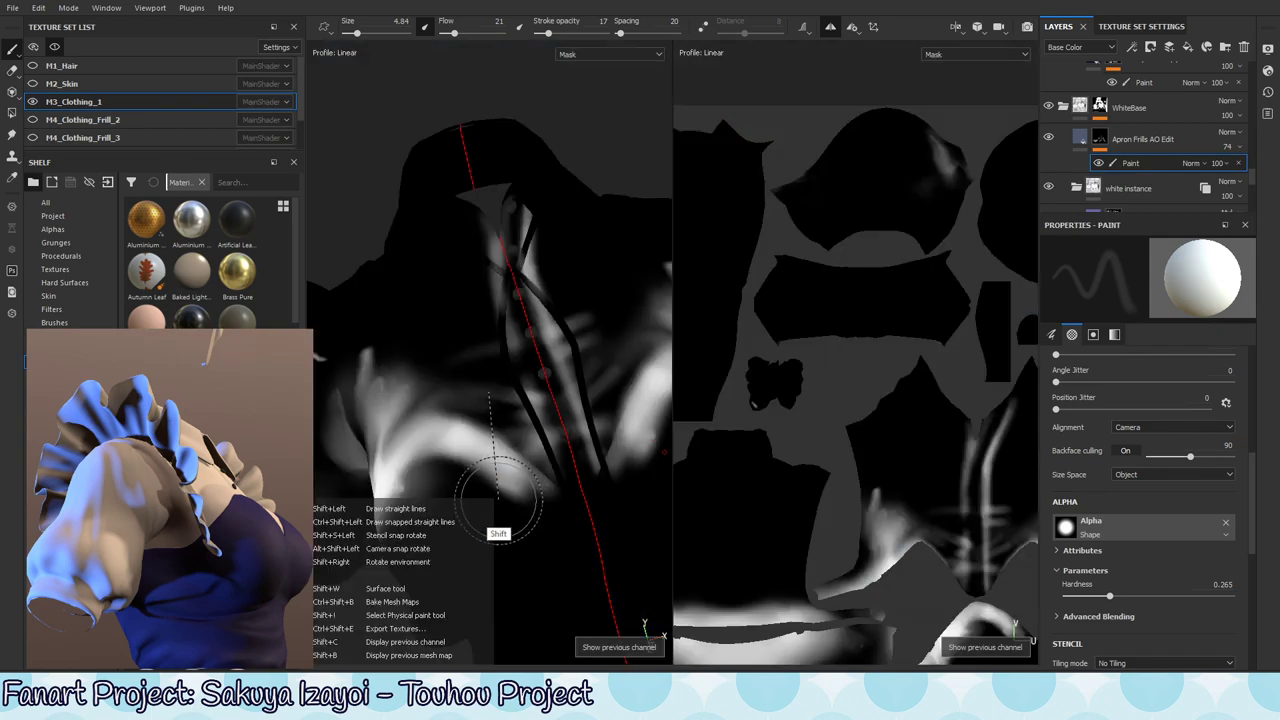
key("shift+c")
key("shift+c")
key("shift+c")
key("shift+c")
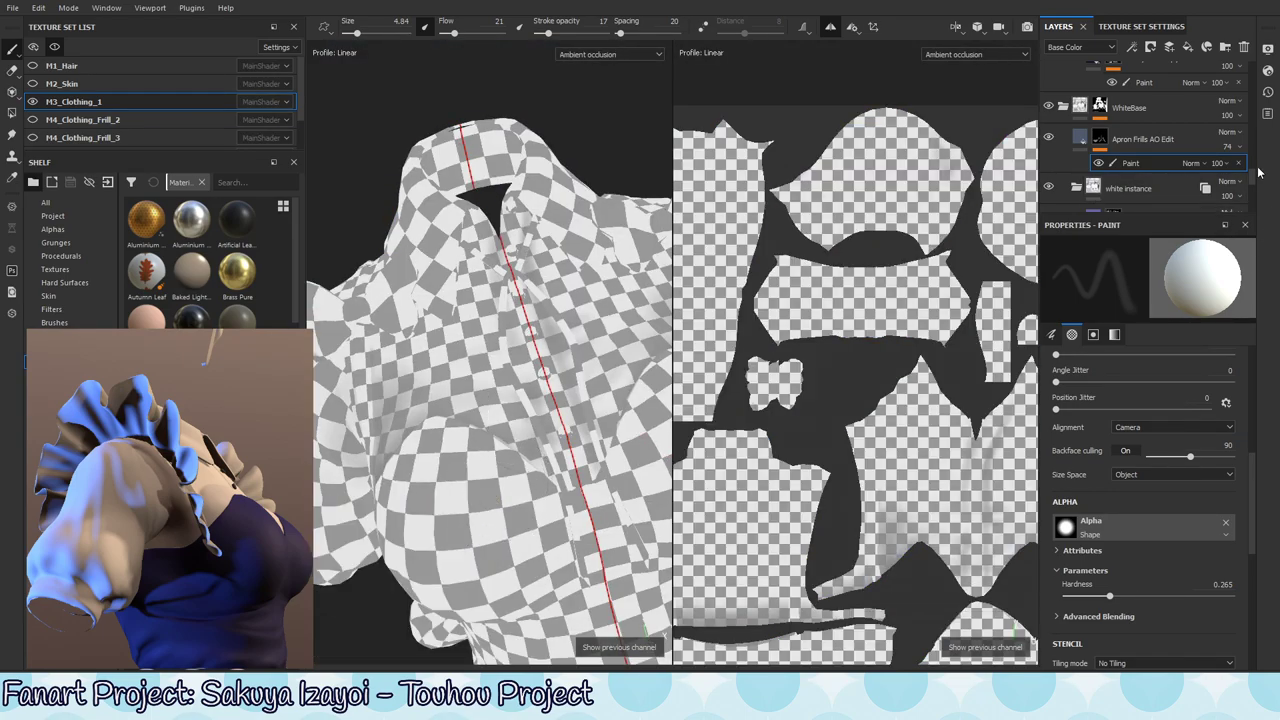
- Make Fill layer 20 visible again and select it
scroll(1255, 180, "down", 3)
scroll(1252, 205, "up", 10)
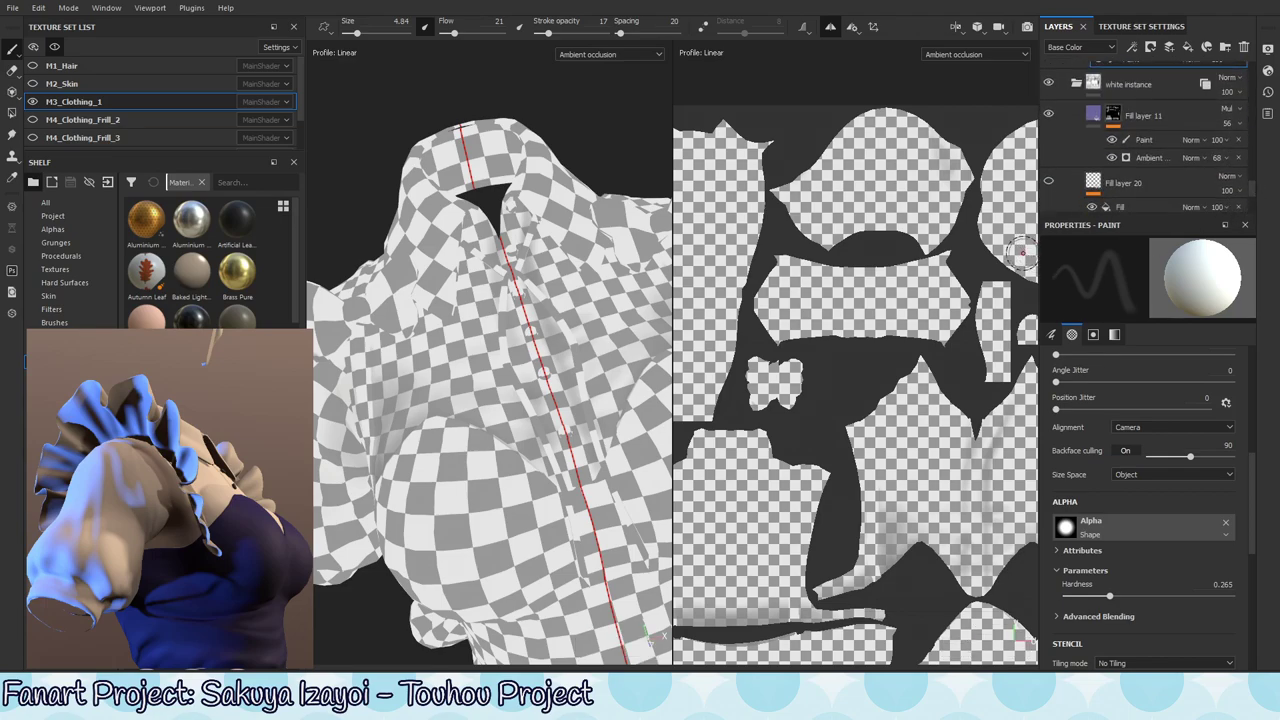
left_click(1048, 181)
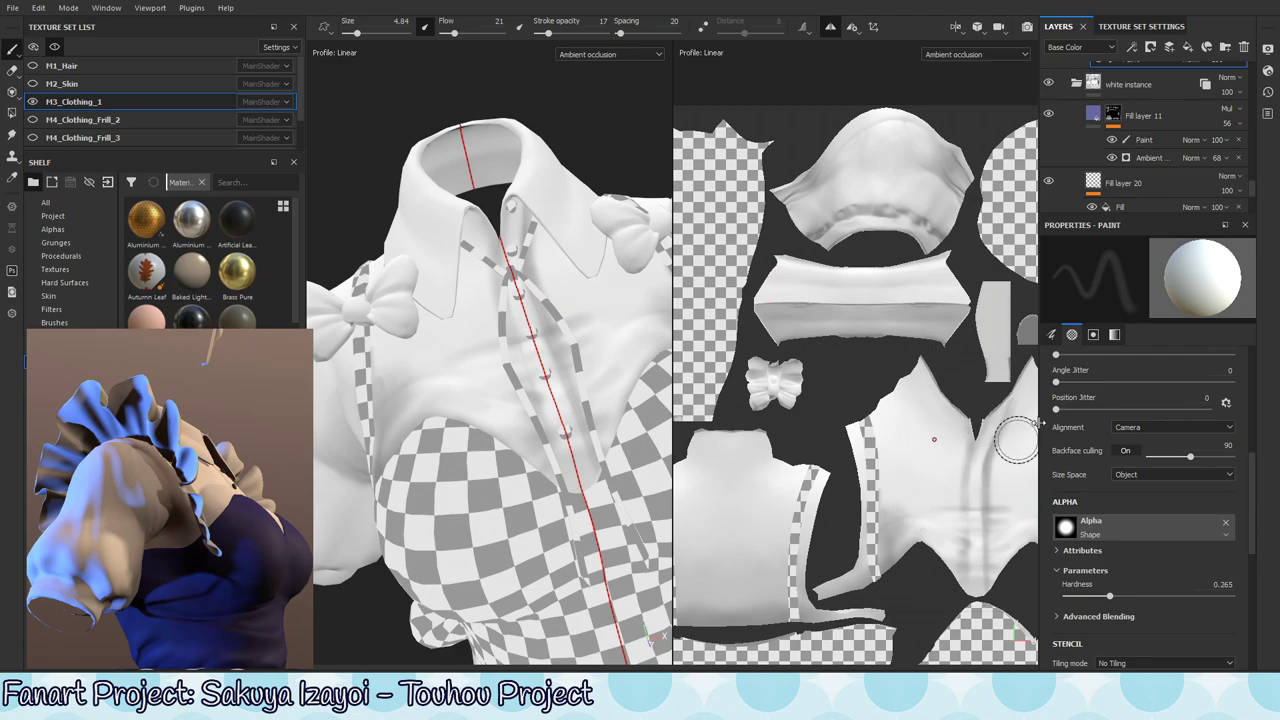
left_click(1160, 184)
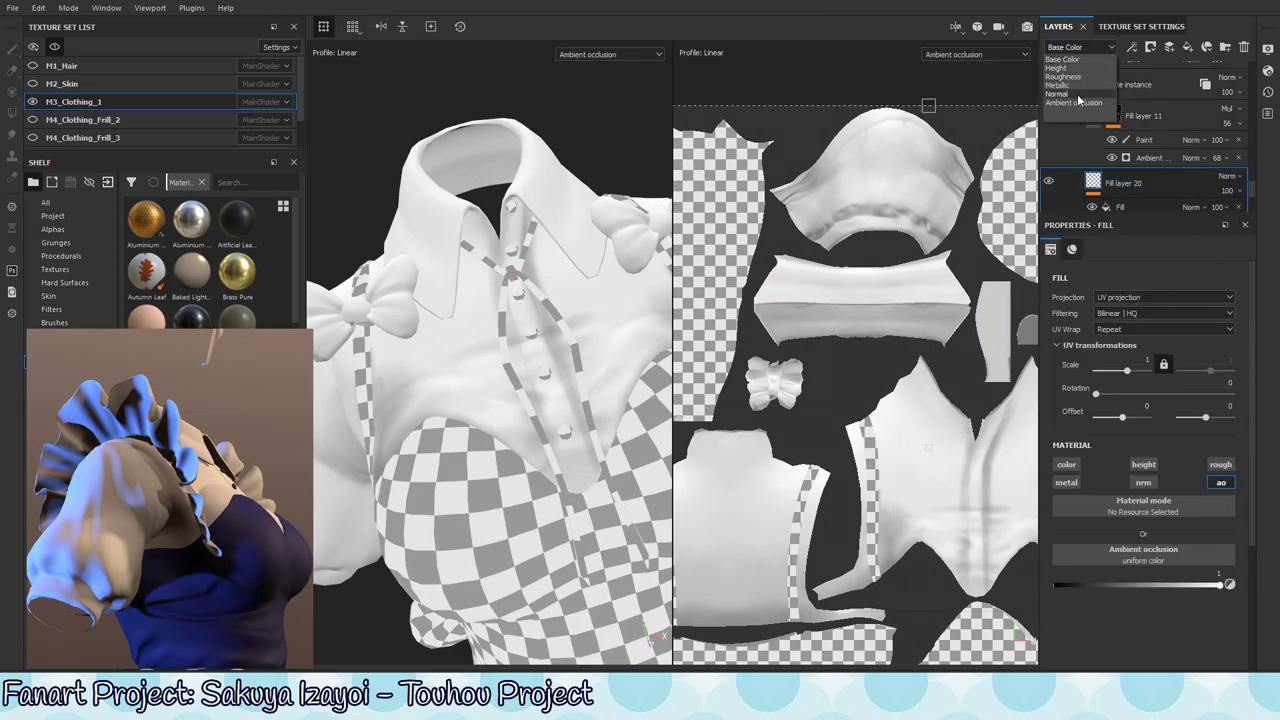
- Set the blending of Fill layer 20 and its Fill effect to Normal for the Ambient occlusion channel
left_click(1075, 103)
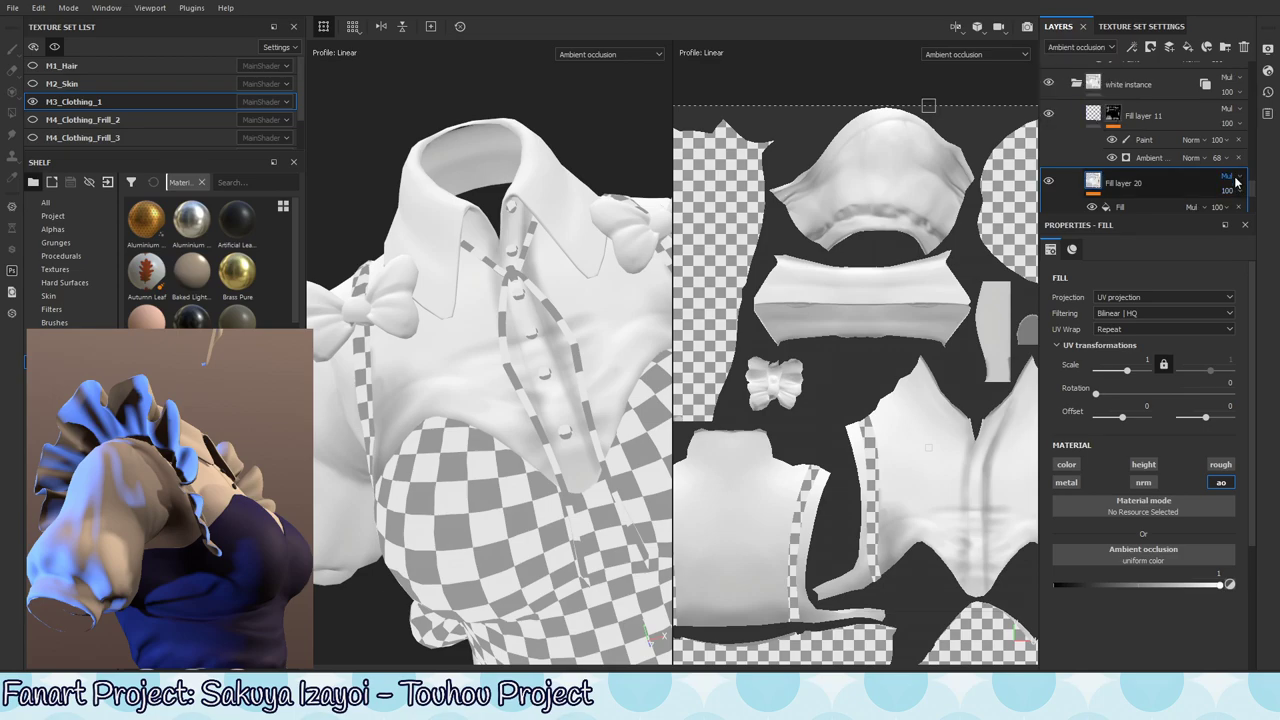
left_click(1229, 176)
left_click(1203, 191)
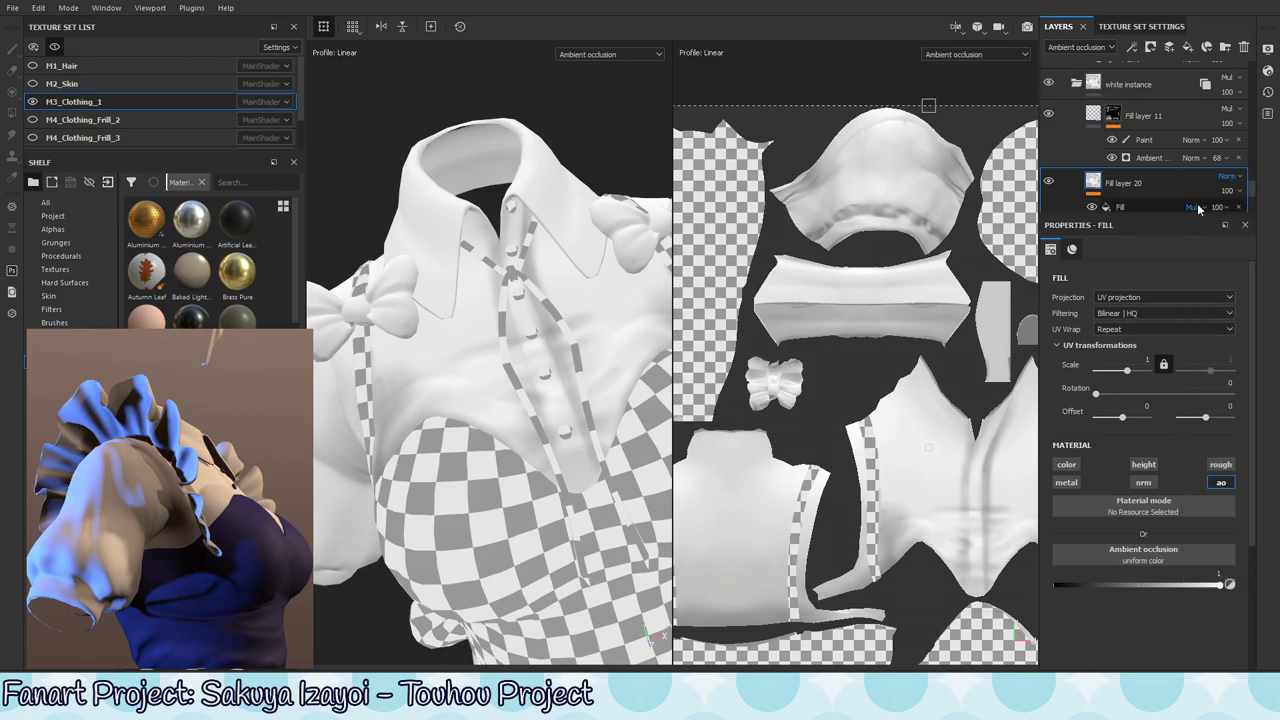
left_click(1246, 177)
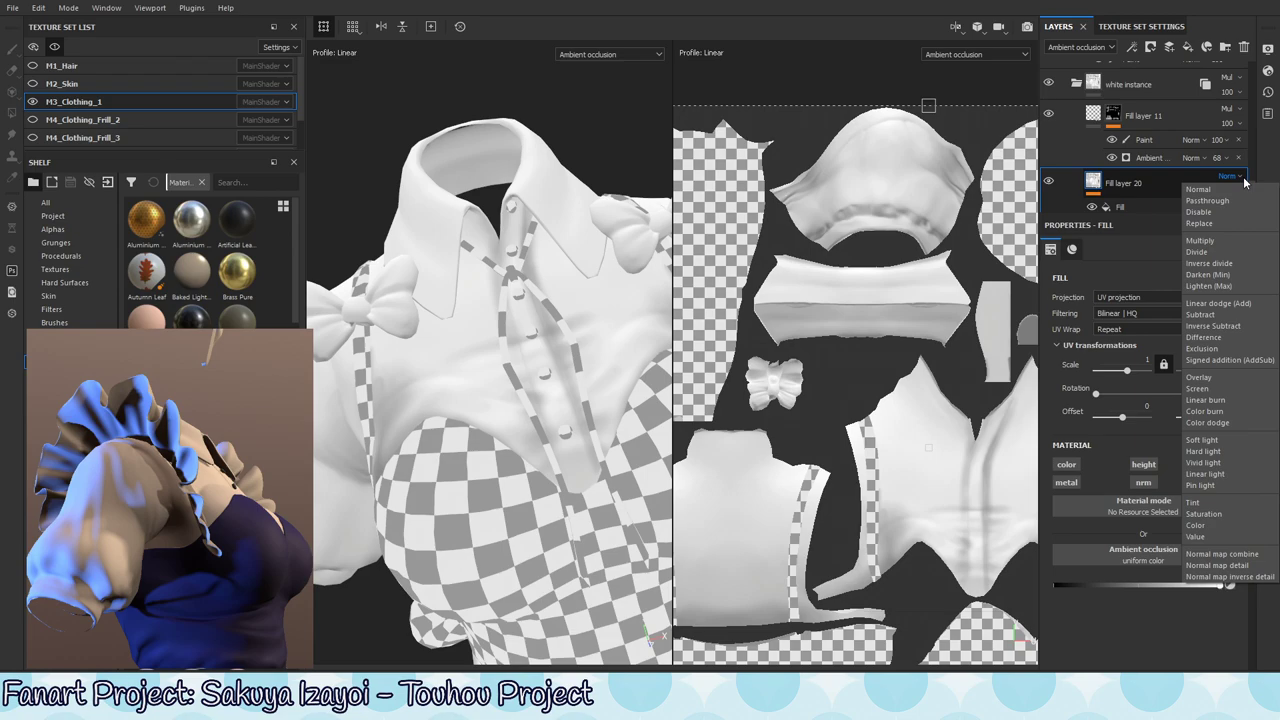
left_click(1268, 178)
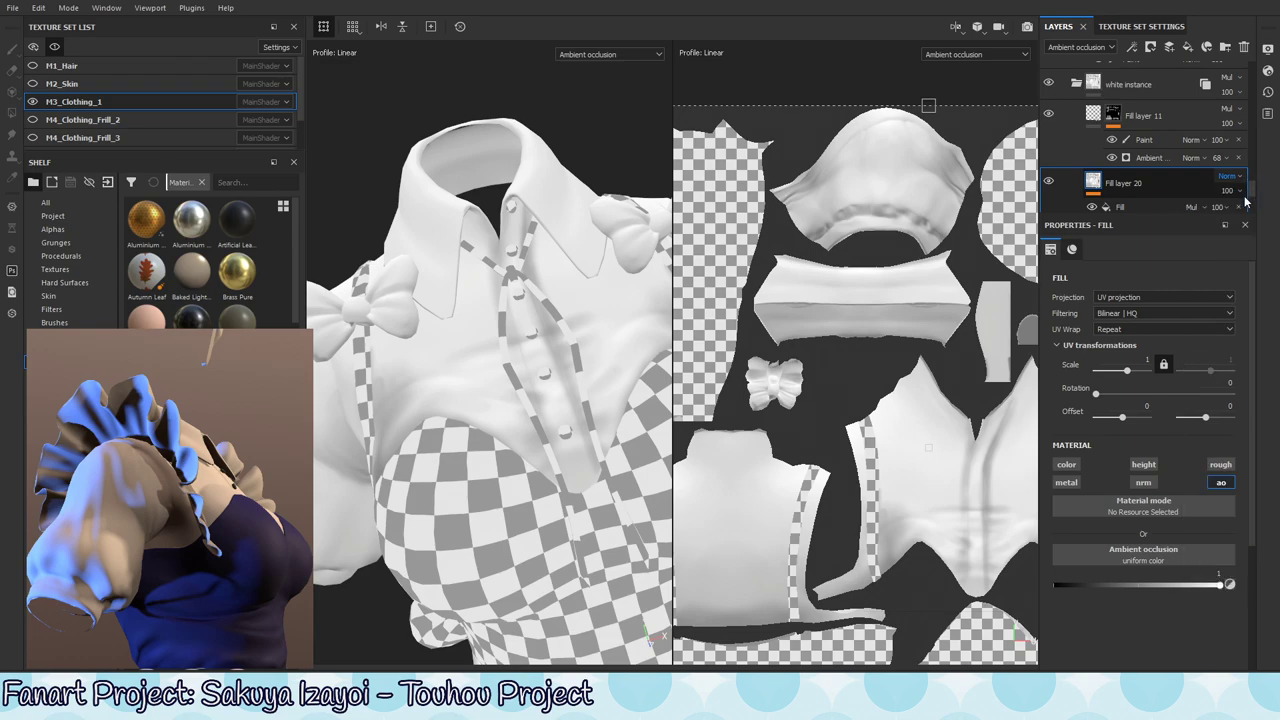
left_click(1198, 206)
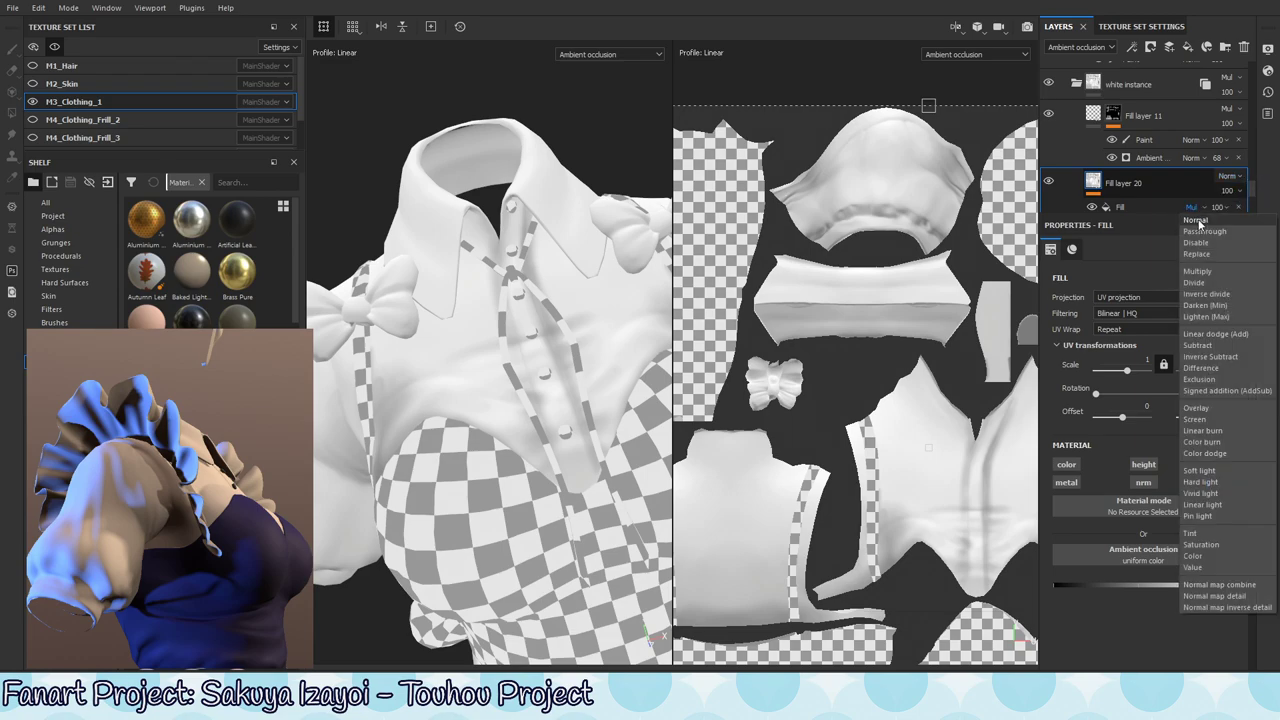
left_click(1200, 228)
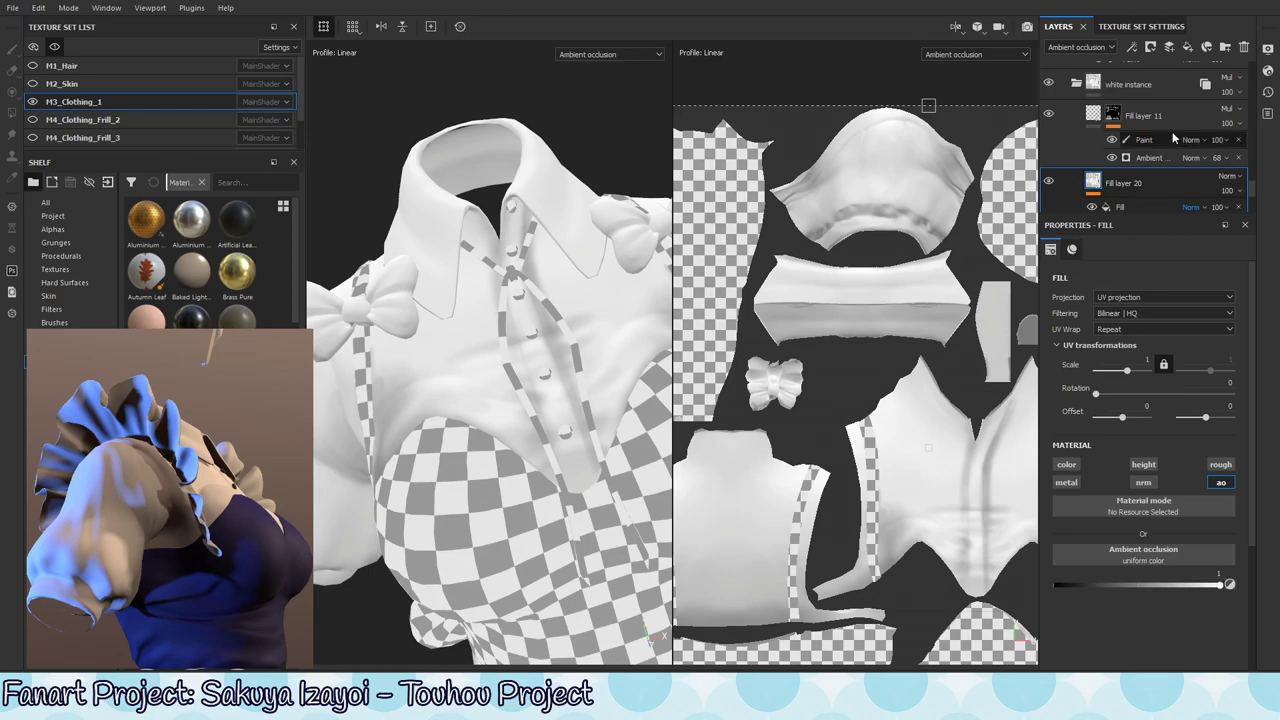
- Select the Fill layer 20 copy 1 mask and check the blouse's front and sleeve in the ambient occlusion display
left_click(1143, 140)
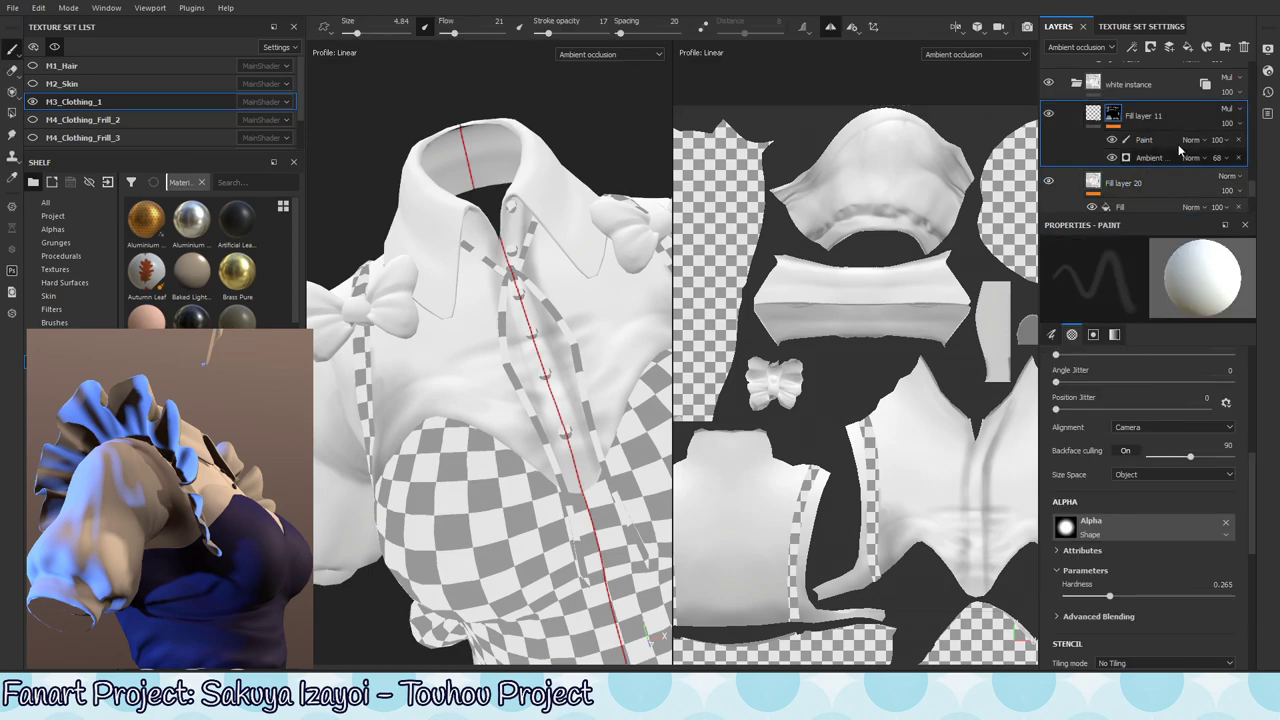
mouse_move(1252, 190)
left_mouse_down()
mouse_move(1247, 145)
mouse_move(1248, 176)
left_mouse_up()
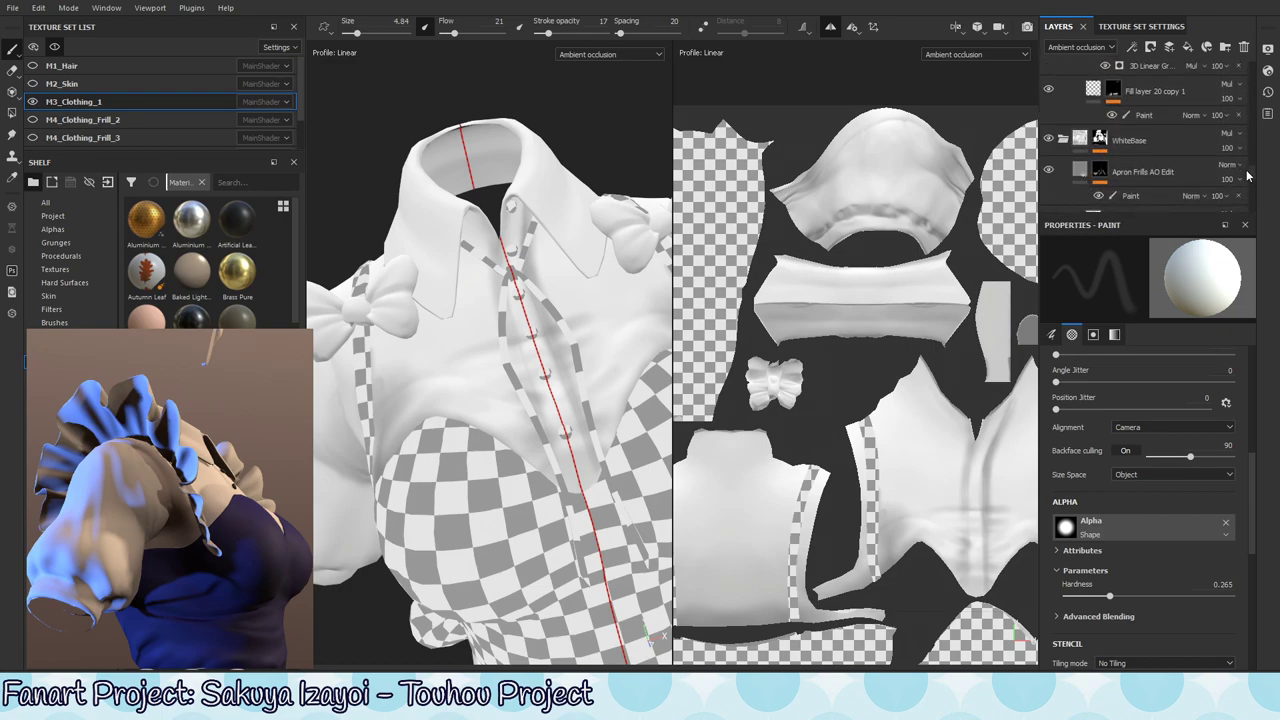
scroll(1140, 190, "up", 3)
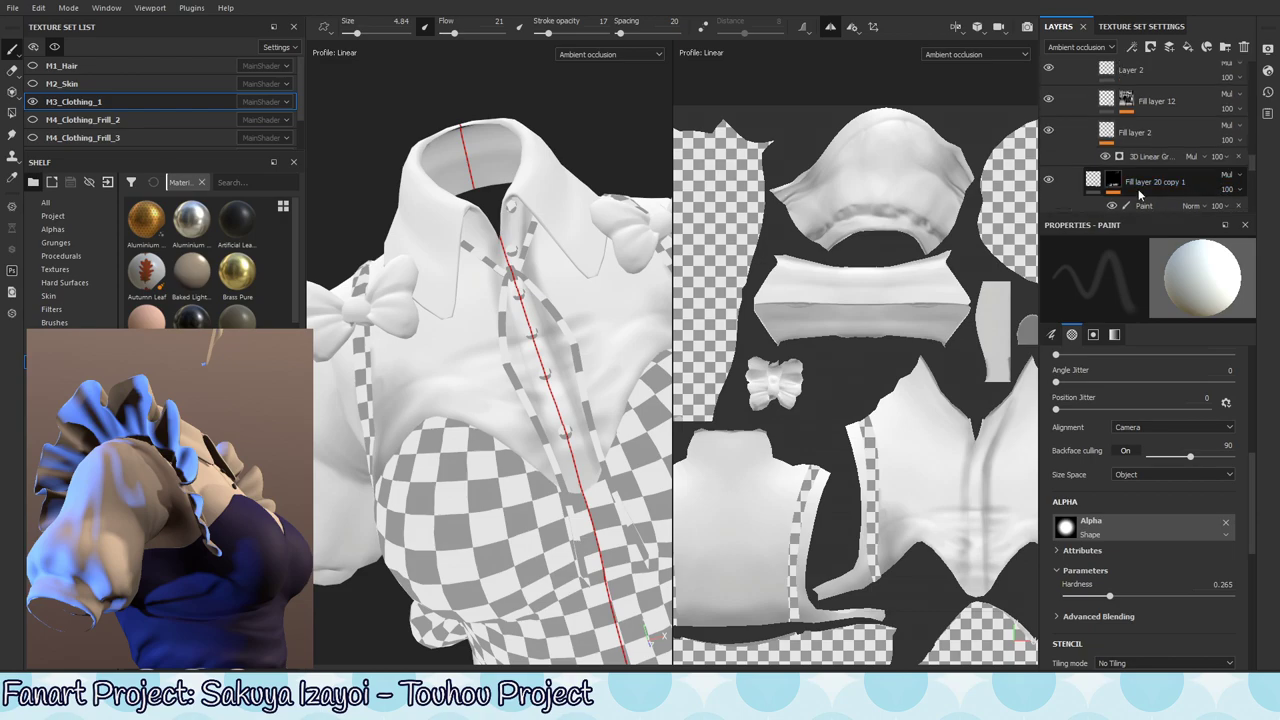
left_click(1140, 185)
left_click_drag(520, 470, 563, 474, "alt")
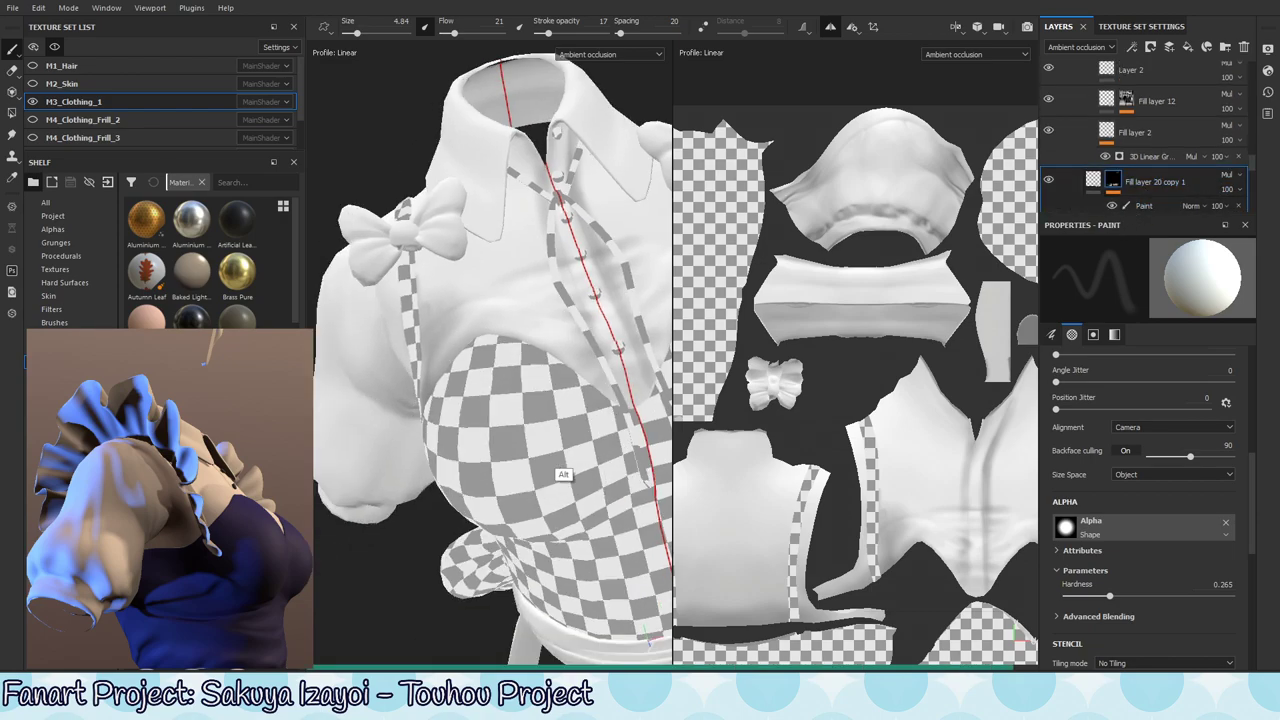
middle_click_drag(563, 443, 656, 381, "alt")
left_click_drag(529, 458, 620, 470, "alt")
right_click_drag(620, 470, 557, 466, "alt")
mouse_move(557, 466)
left_mouse_down("alt")
mouse_move(531, 466)
mouse_move(544, 460)
left_mouse_up("alt")
right_click_drag(514, 363, 514, 434, "alt")
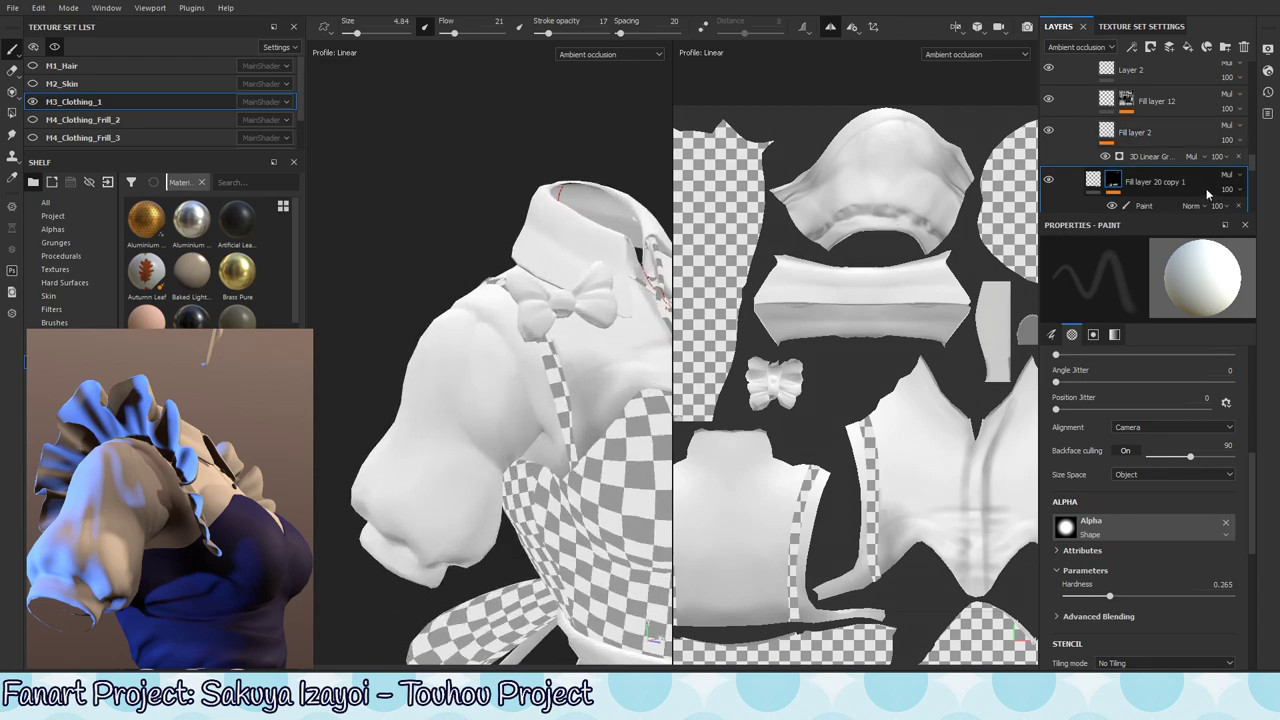
- Switch the layer stack to Base Color, select the Paint effect on the Apron Frills AO Edit mask, and display the full material
left_click(1080, 47)
left_click(1070, 61)
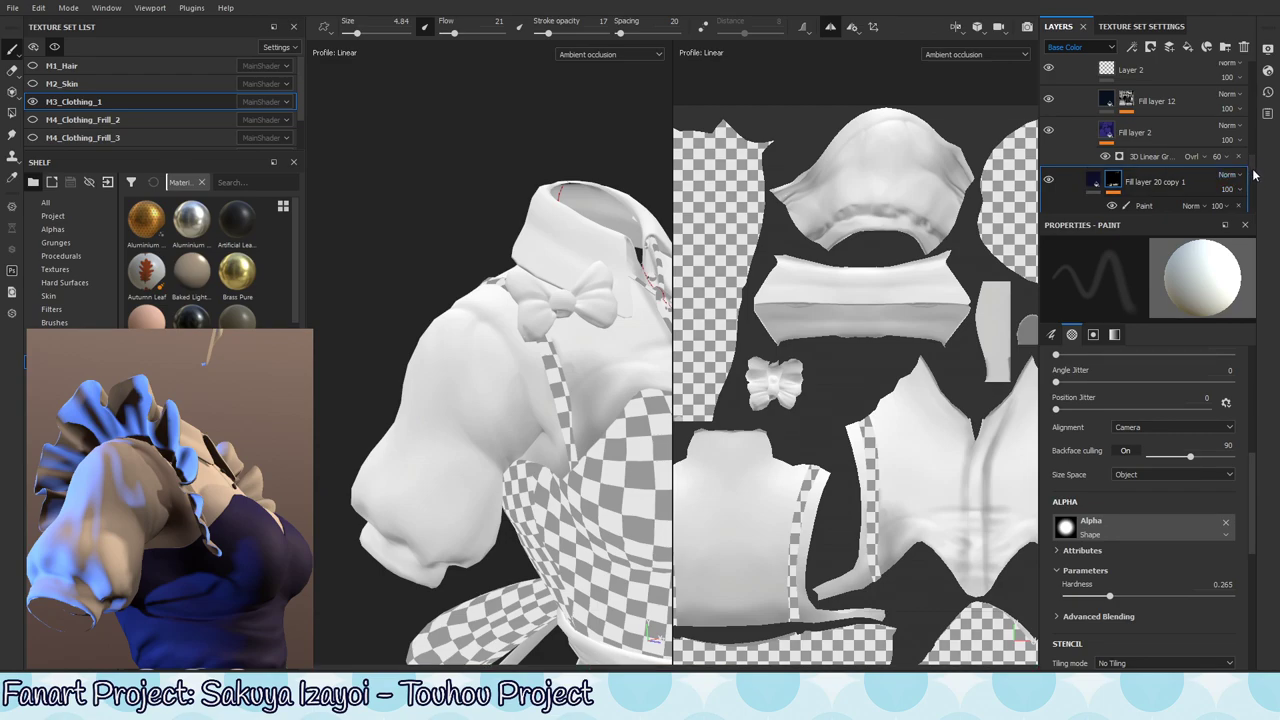
scroll(1253, 167, "down", 5)
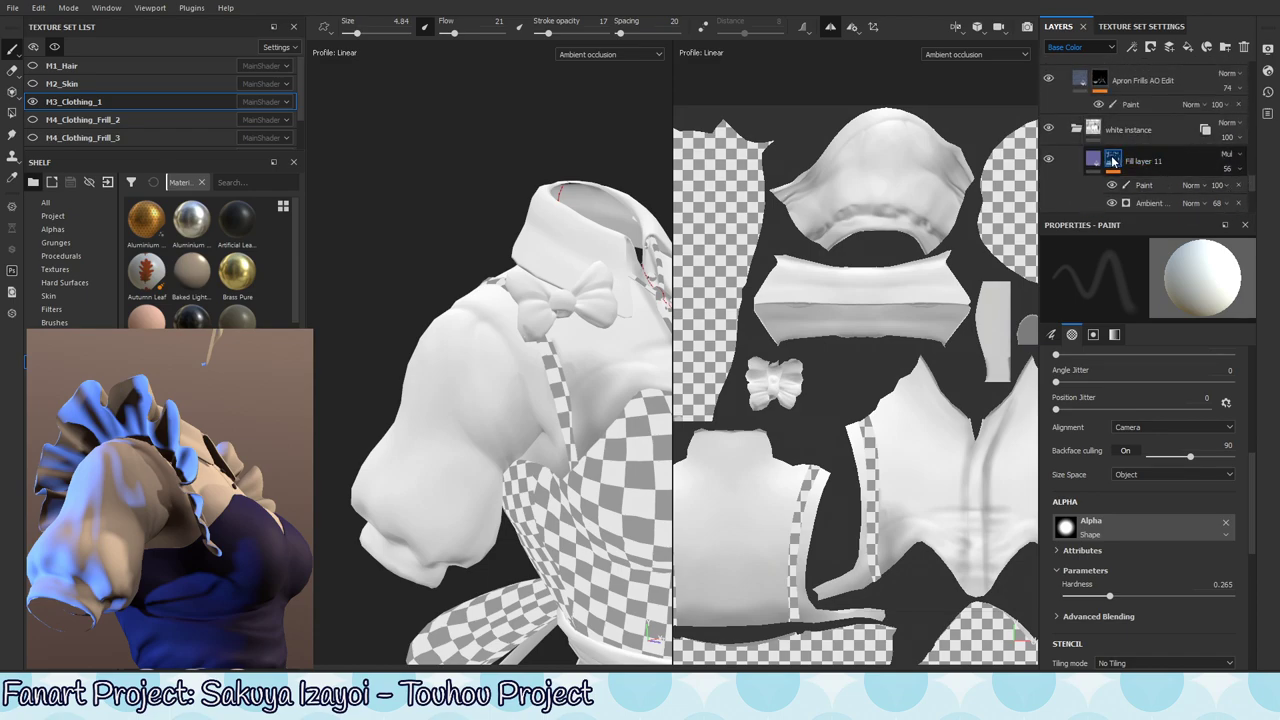
left_click(1121, 91)
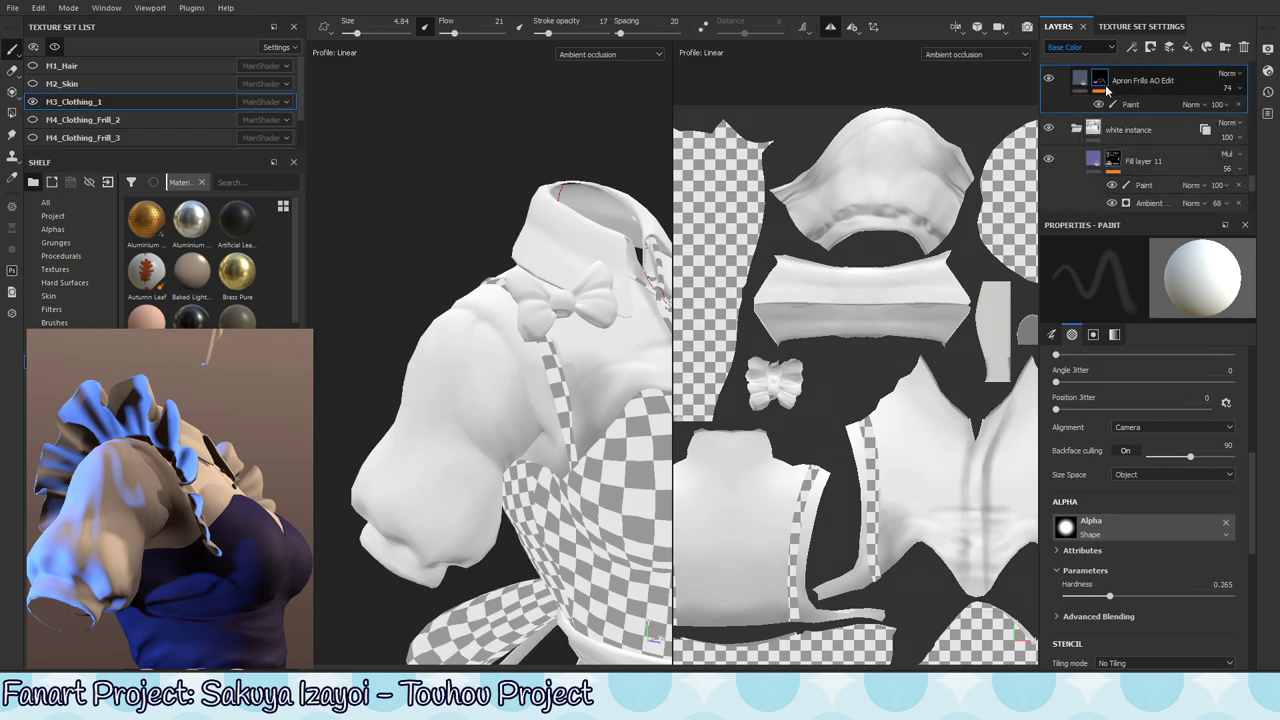
left_click(1114, 104)
middle_click_drag(557, 441, 564, 395, "alt")
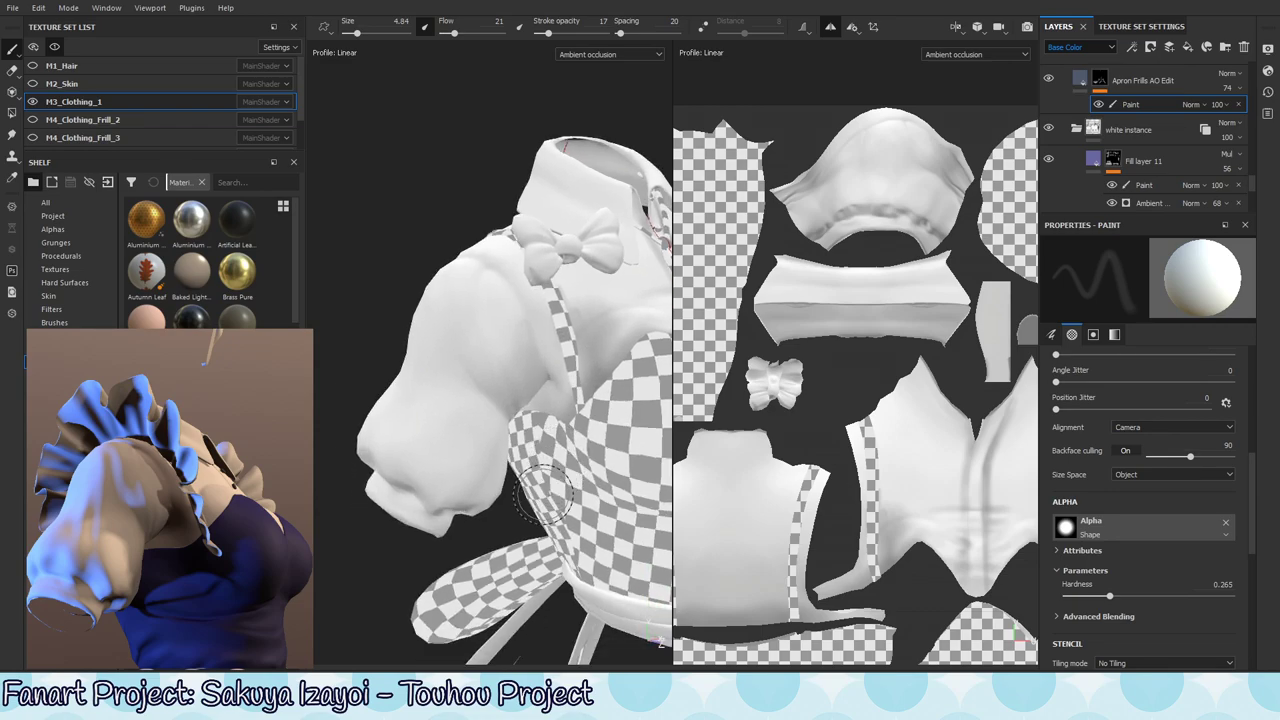
key("m")
- Examine the shoulder and upper puffed sleeve shading in the material display, comparing the area against different brush sizes
mouse_move(502, 298)
right_mouse_down("ctrl")
mouse_move(470, 314)
mouse_move(515, 330)
mouse_move(507, 345)
mouse_move(490, 291)
right_mouse_up("ctrl")
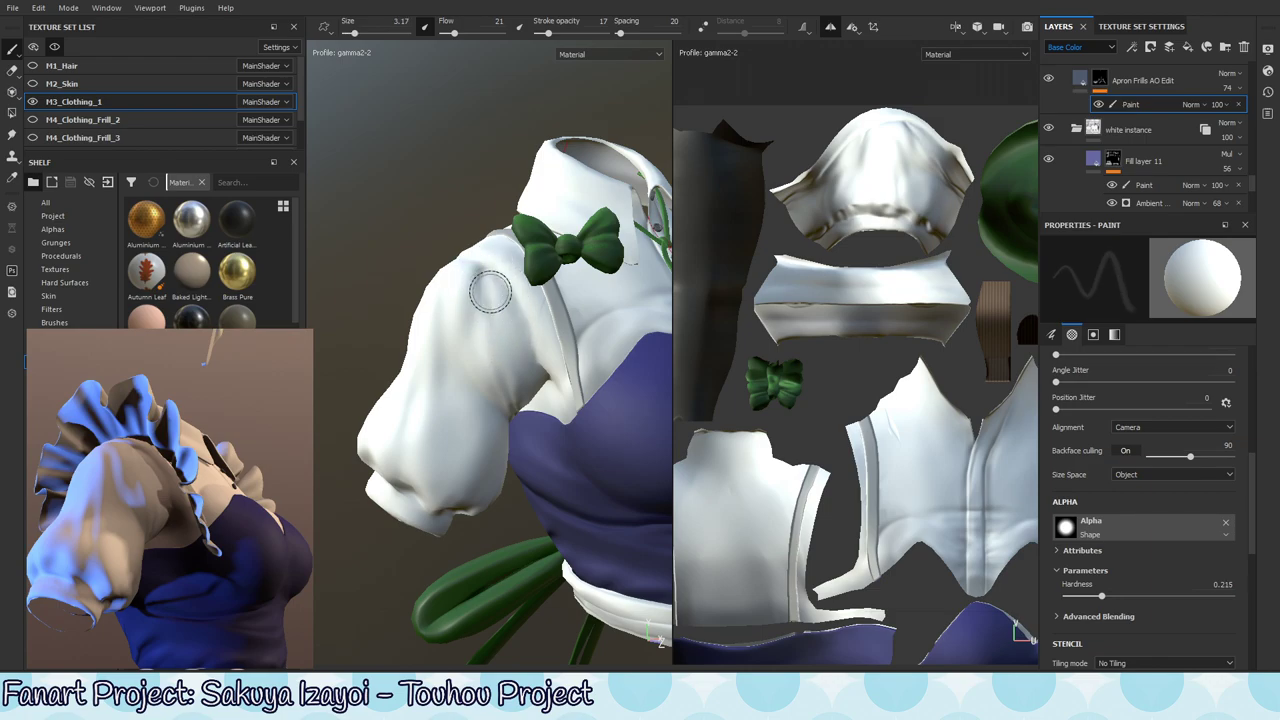
left_click_drag(490, 291, 491, 329, "alt")
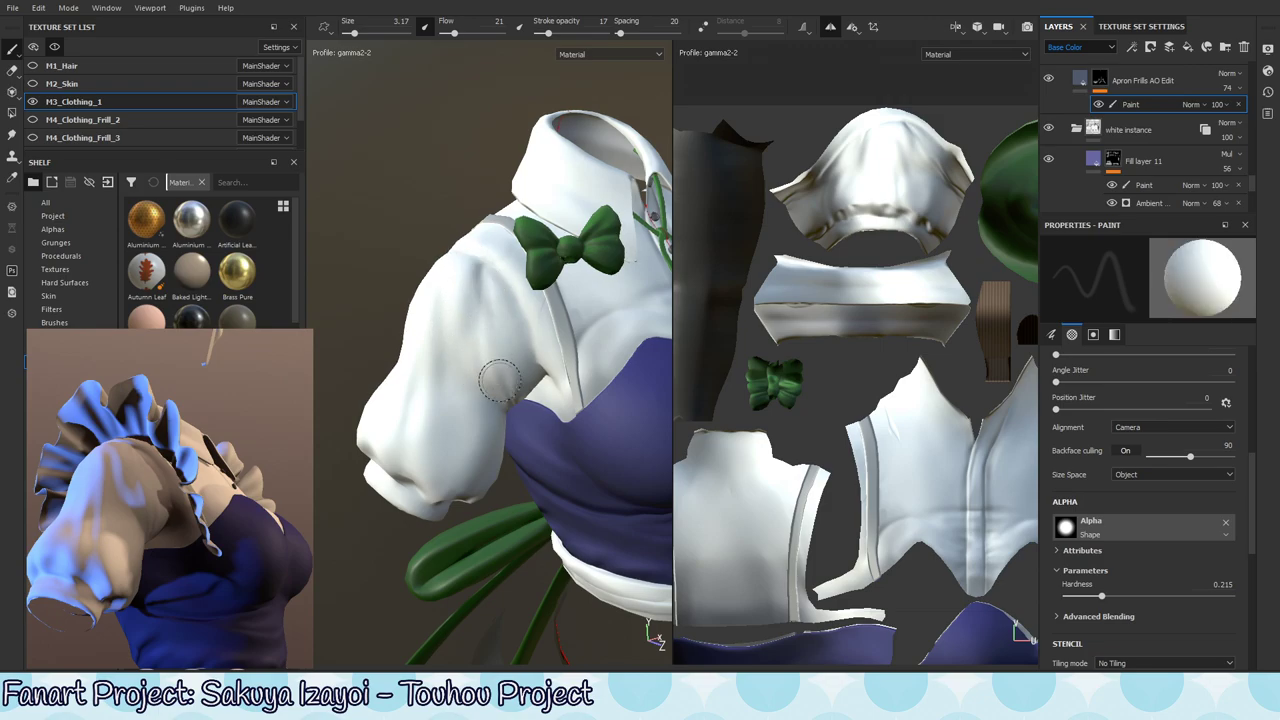
right_click_drag(499, 380, 486, 337, "ctrl")
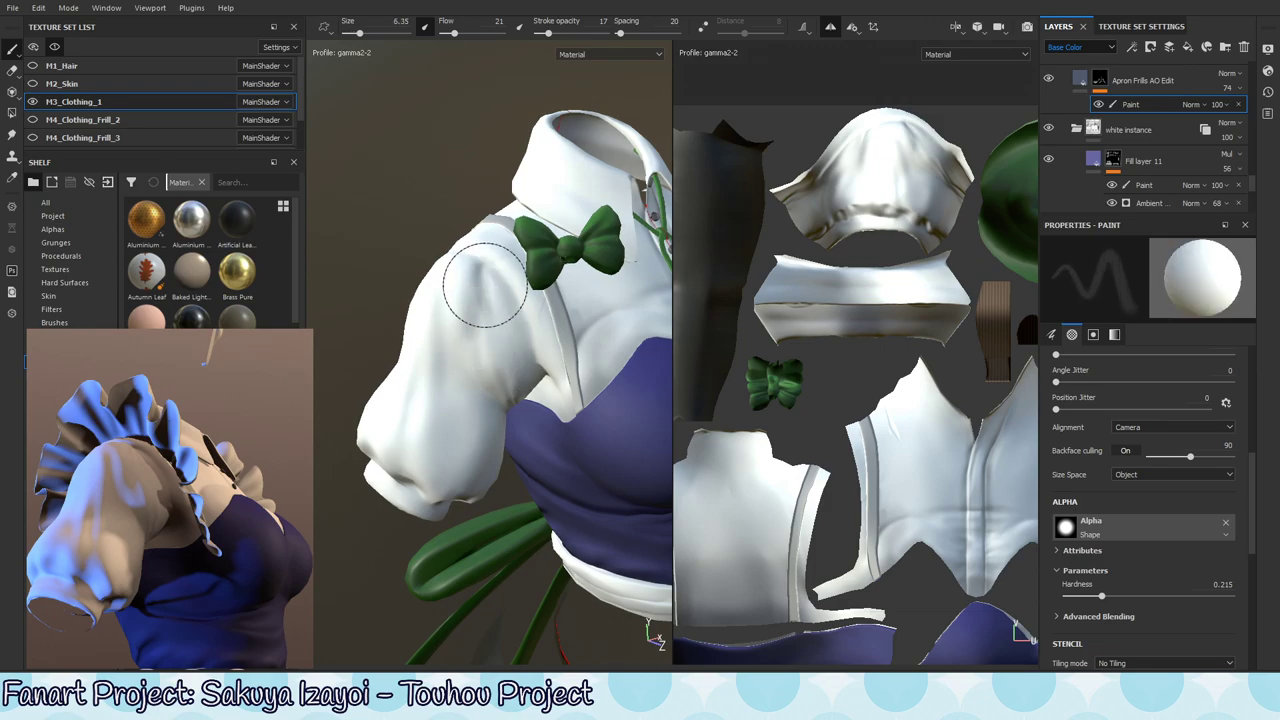
left_click_drag(486, 278, 463, 337, "alt")
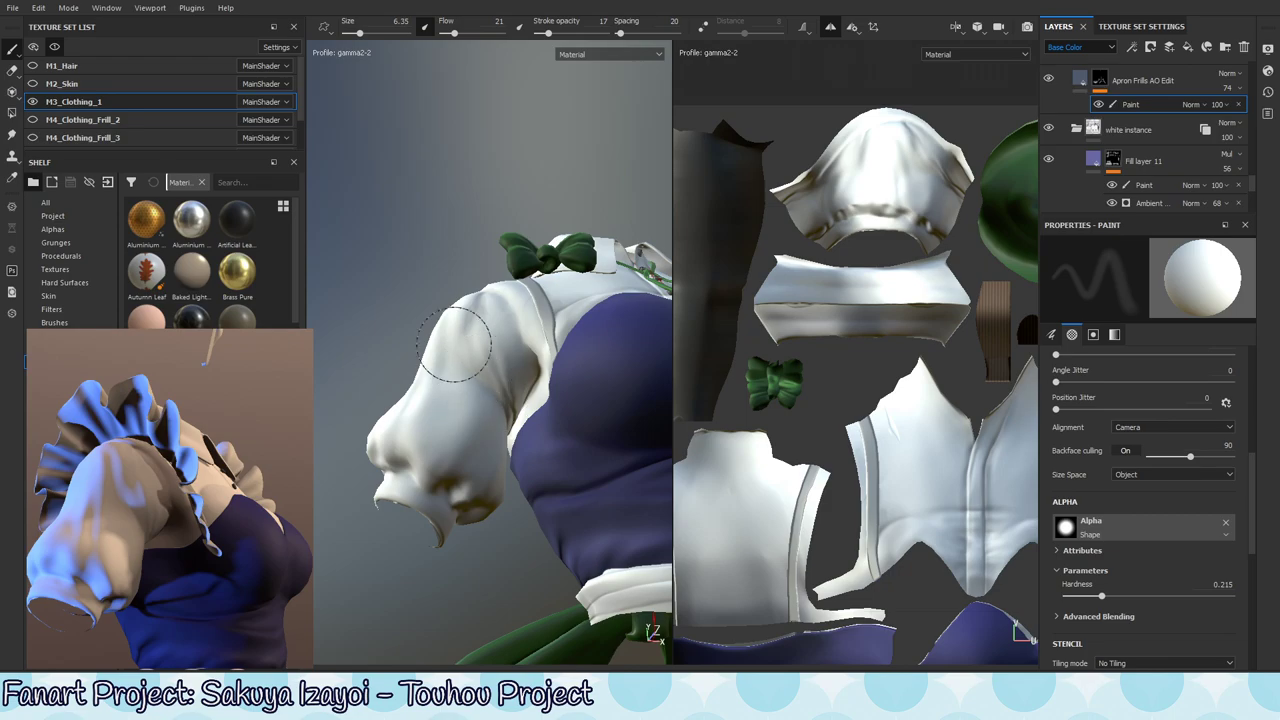
mouse_move(497, 422)
left_mouse_down("alt")
mouse_move(457, 357)
mouse_move(463, 377)
left_mouse_up("alt")
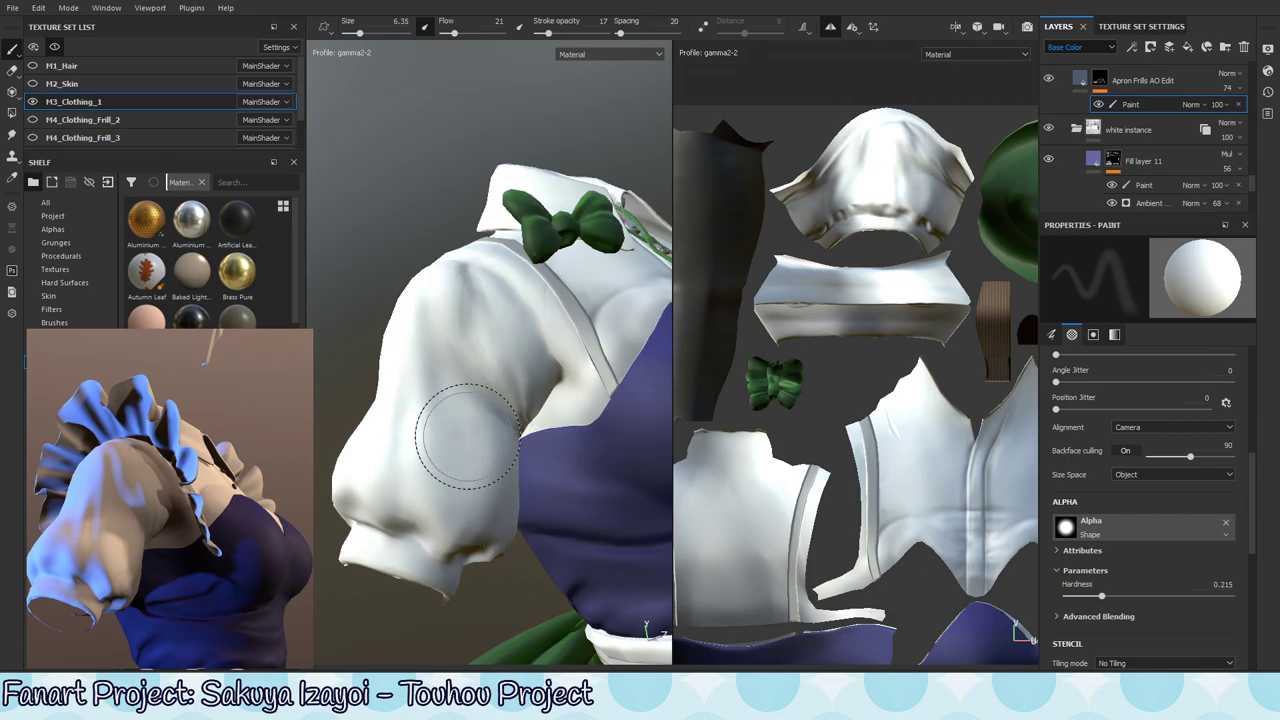
left_click_drag(465, 478, 450, 521, "alt")
left_click_drag(420, 443, 432, 384, "alt")
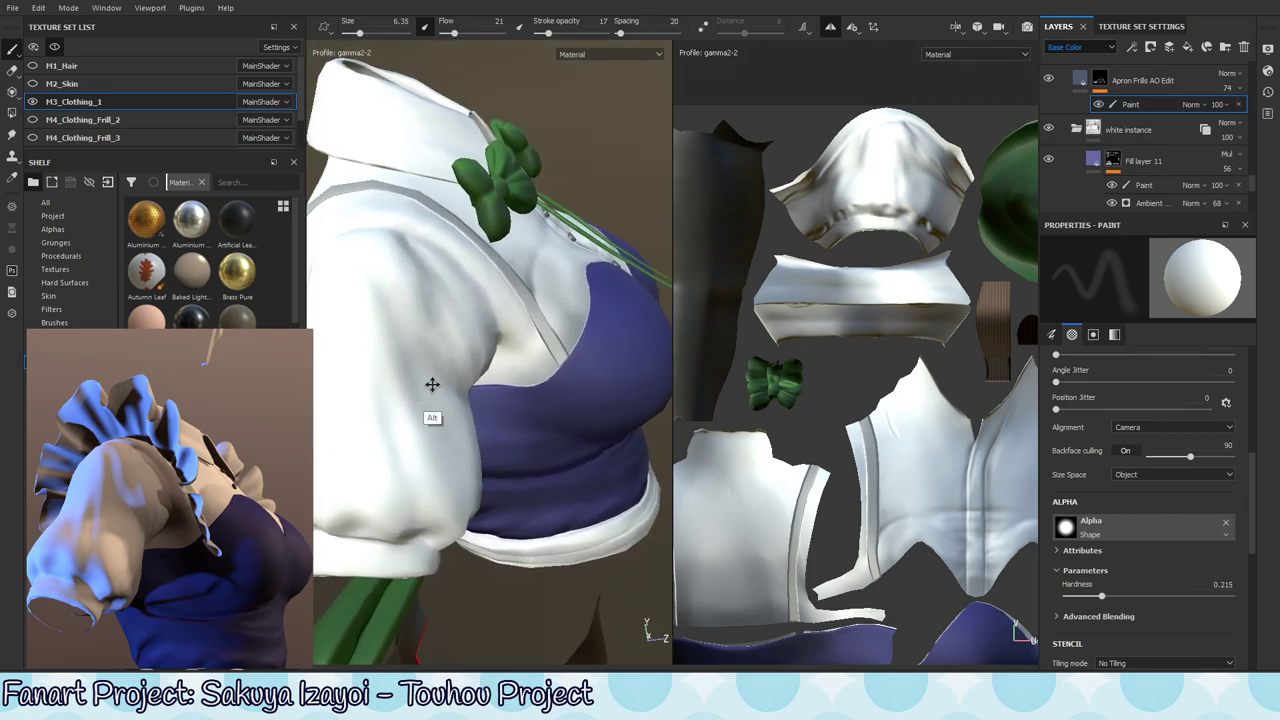
middle_click_drag(432, 384, 503, 366, "alt")
left_click_drag(503, 366, 466, 360, "alt")
right_click_drag(442, 390, 375, 437, "ctrl")
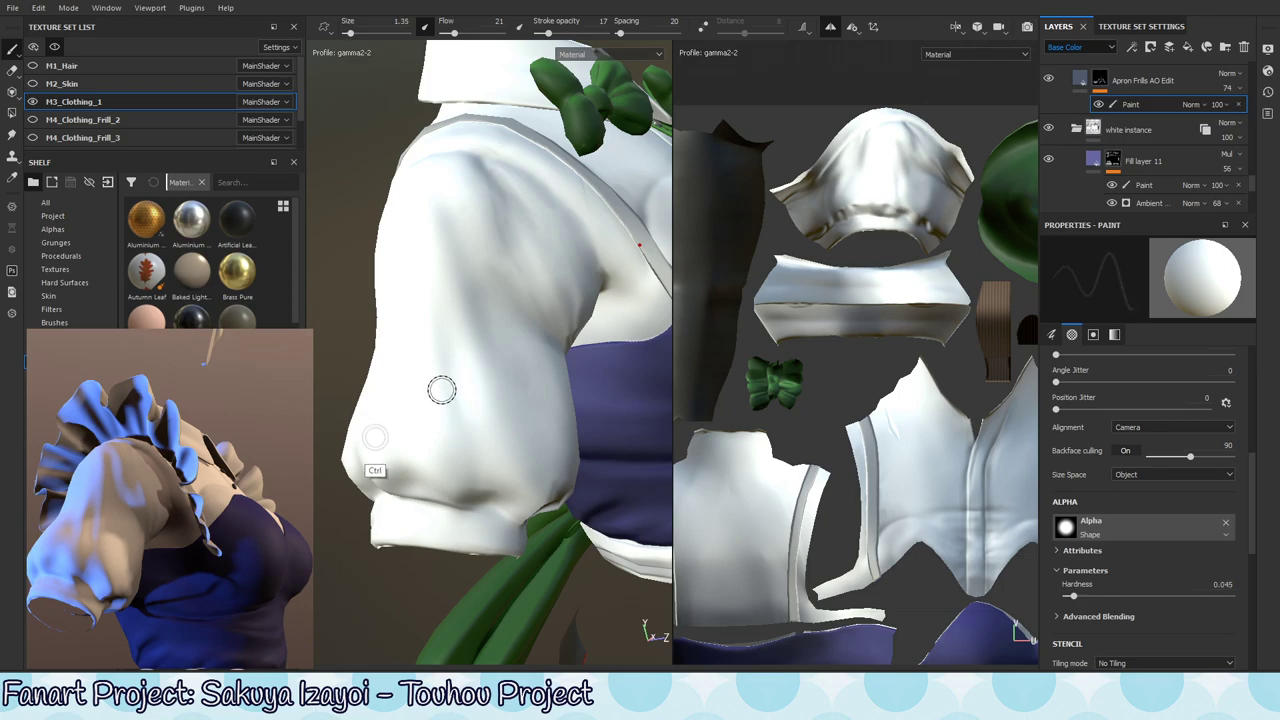
- Examine the lower sleeve's gathers and cuff from the front, side and underneath for shading problems
left_click_drag(555, 462, 502, 453, "alt")
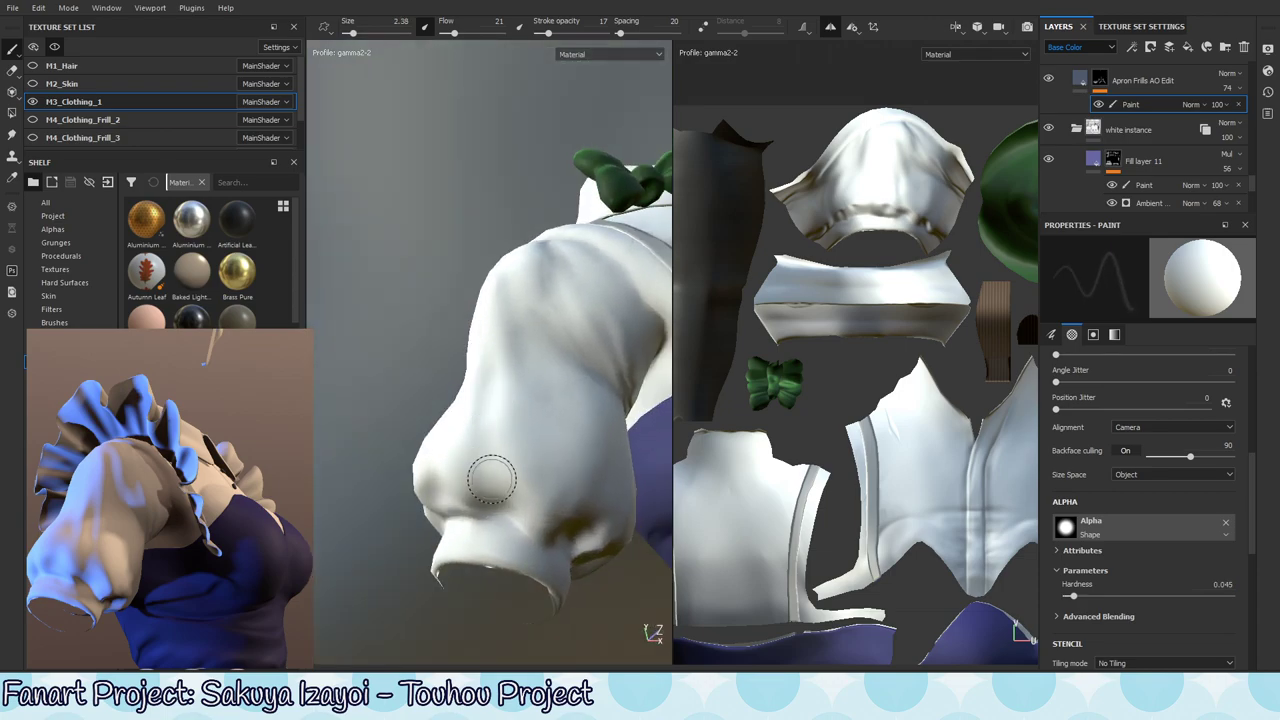
mouse_move(515, 512)
left_mouse_down("alt")
mouse_move(518, 420)
mouse_move(535, 432)
mouse_move(510, 390)
left_mouse_up("alt")
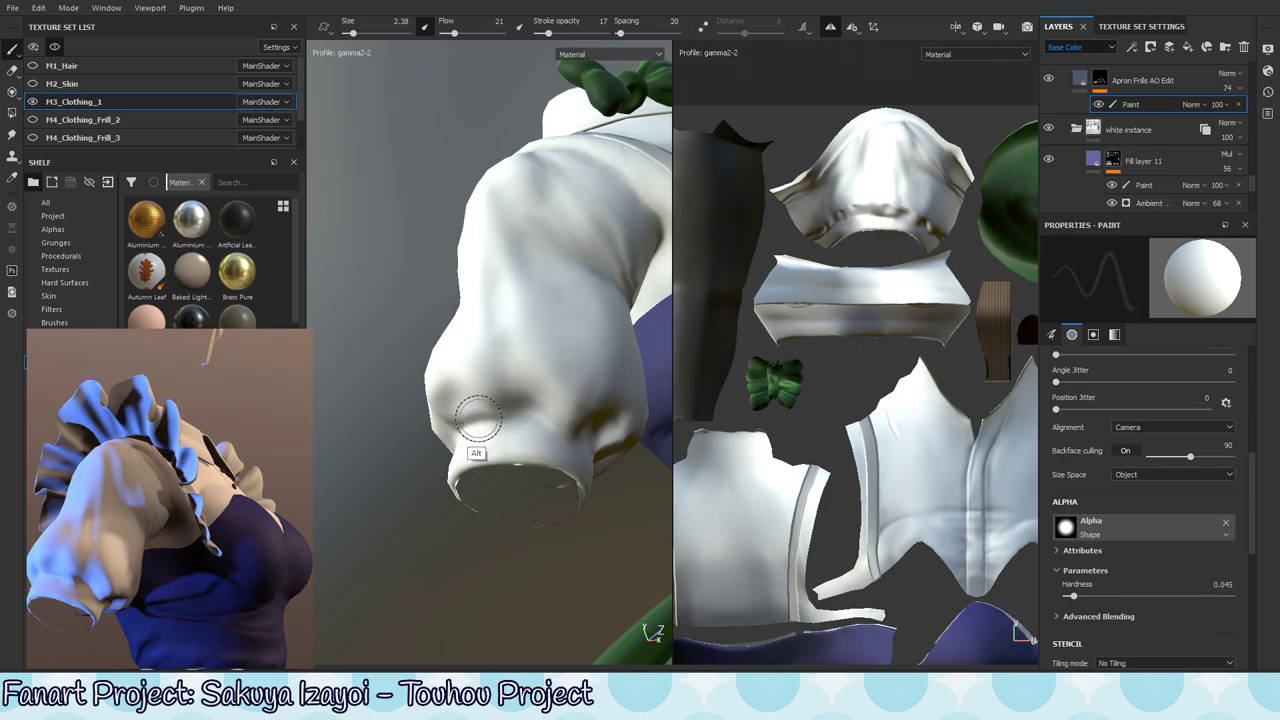
left_click_drag(504, 420, 458, 408, "alt")
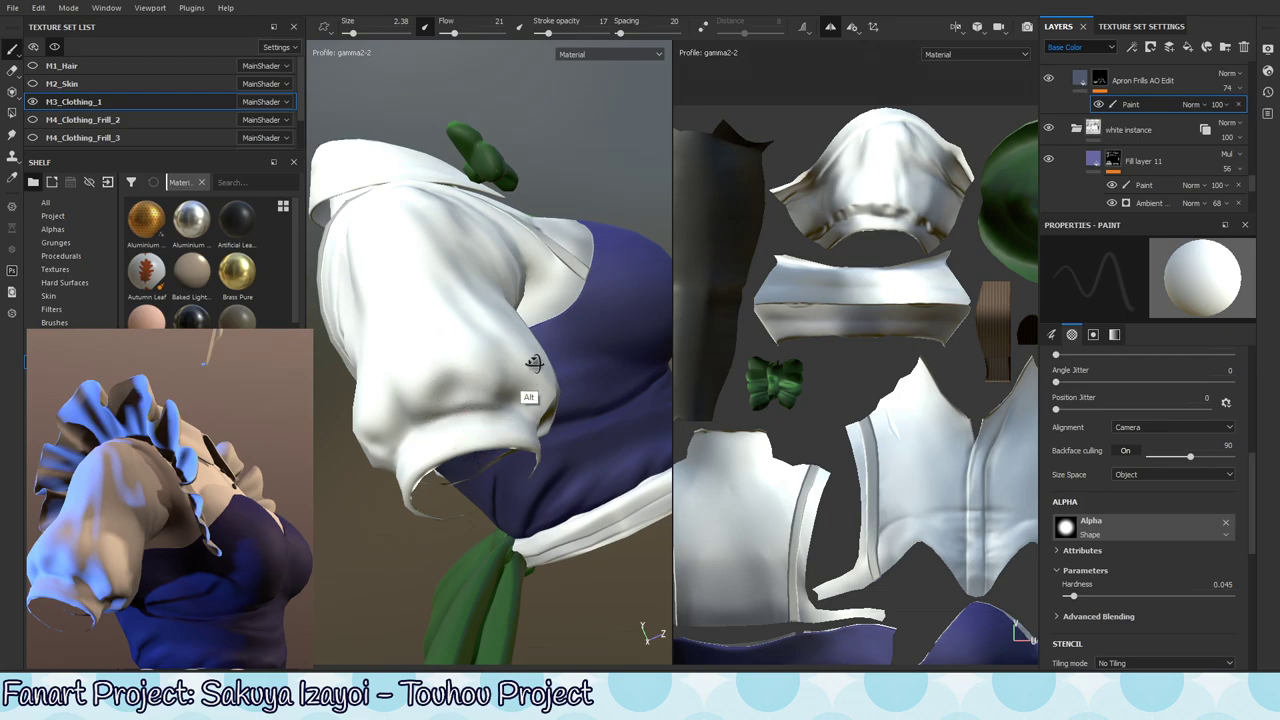
left_click_drag(534, 363, 561, 311, "alt")
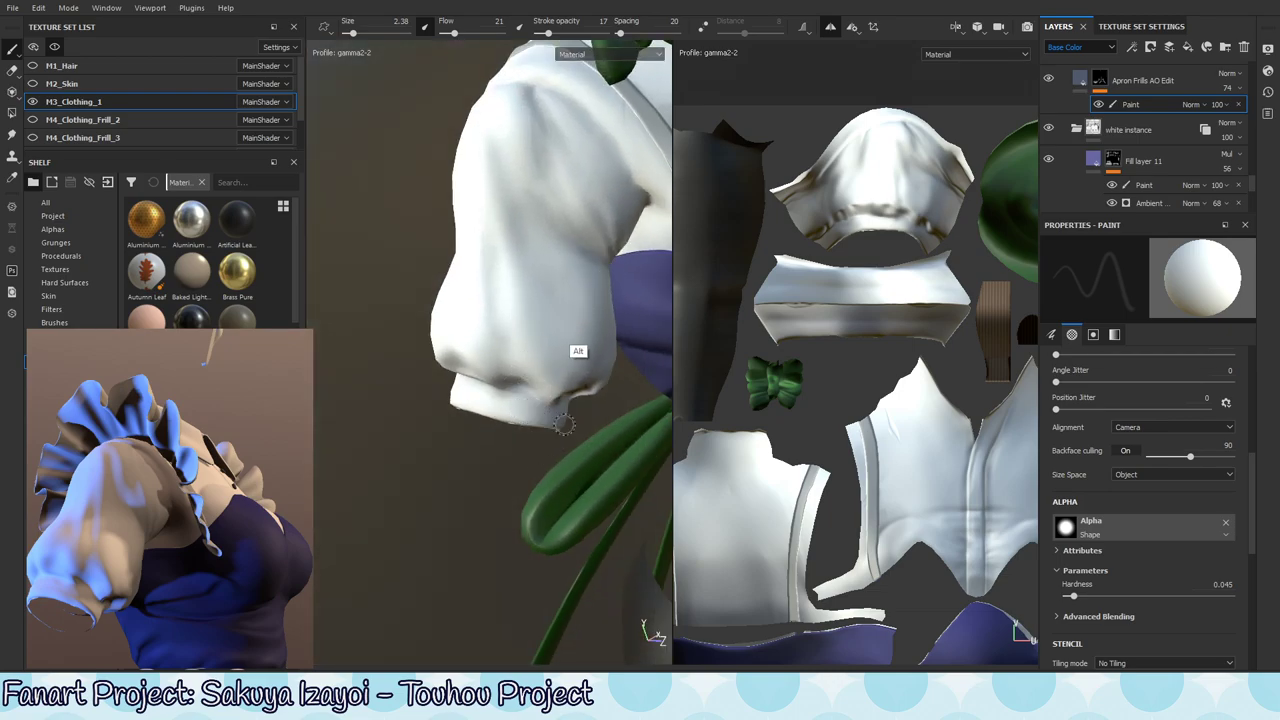
left_click_drag(564, 425, 577, 360, "alt")
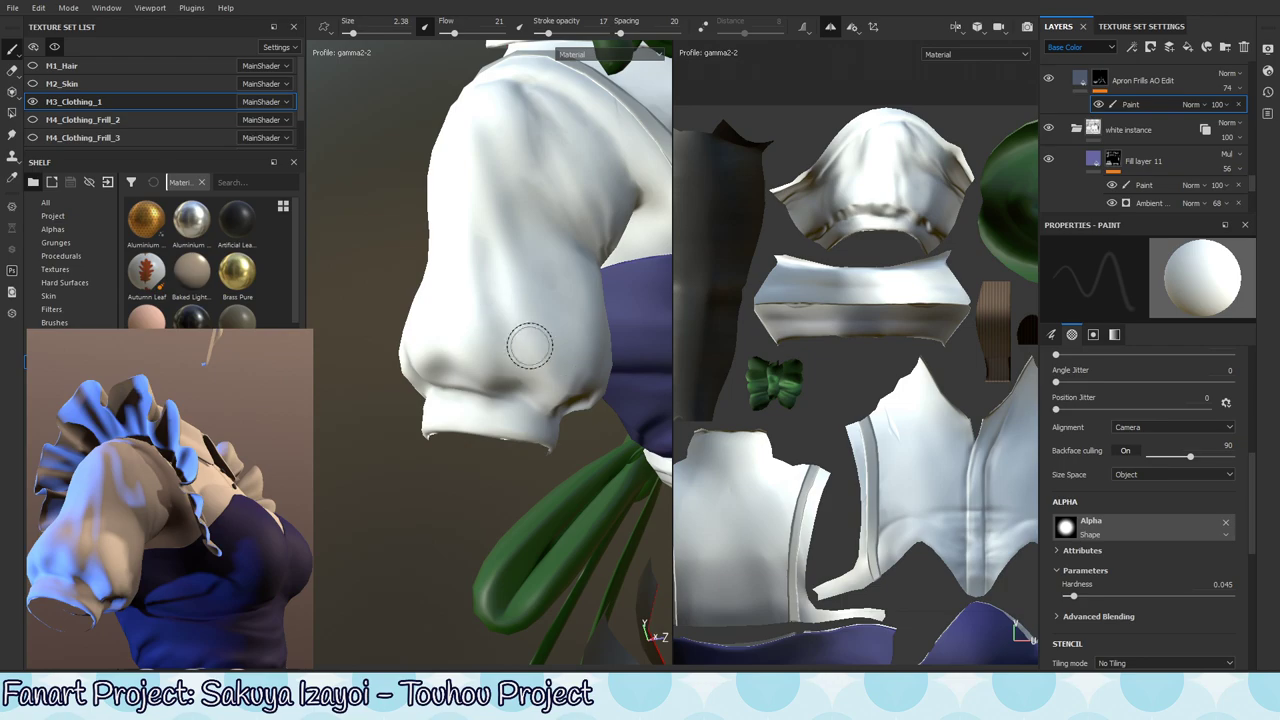
left_click_drag(585, 432, 574, 466, "alt")
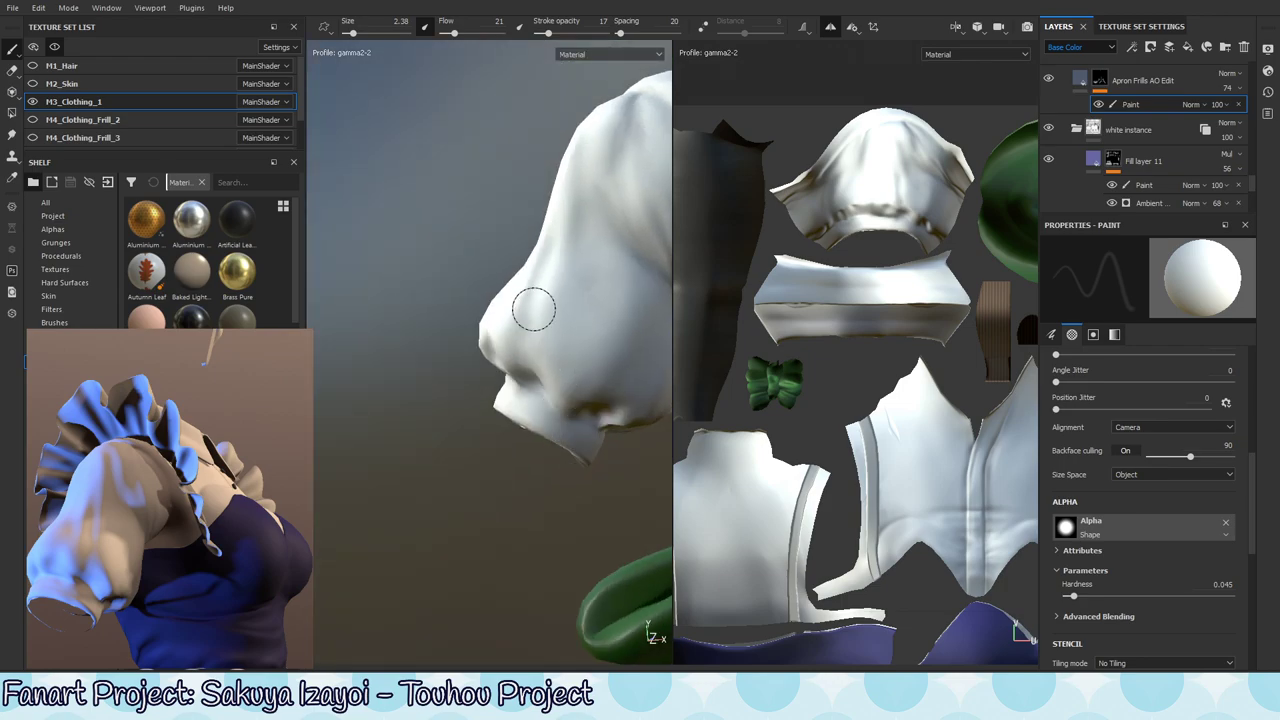
mouse_move(657, 503)
left_mouse_down("alt")
mouse_move(591, 437)
mouse_move(565, 388)
left_mouse_up("alt")
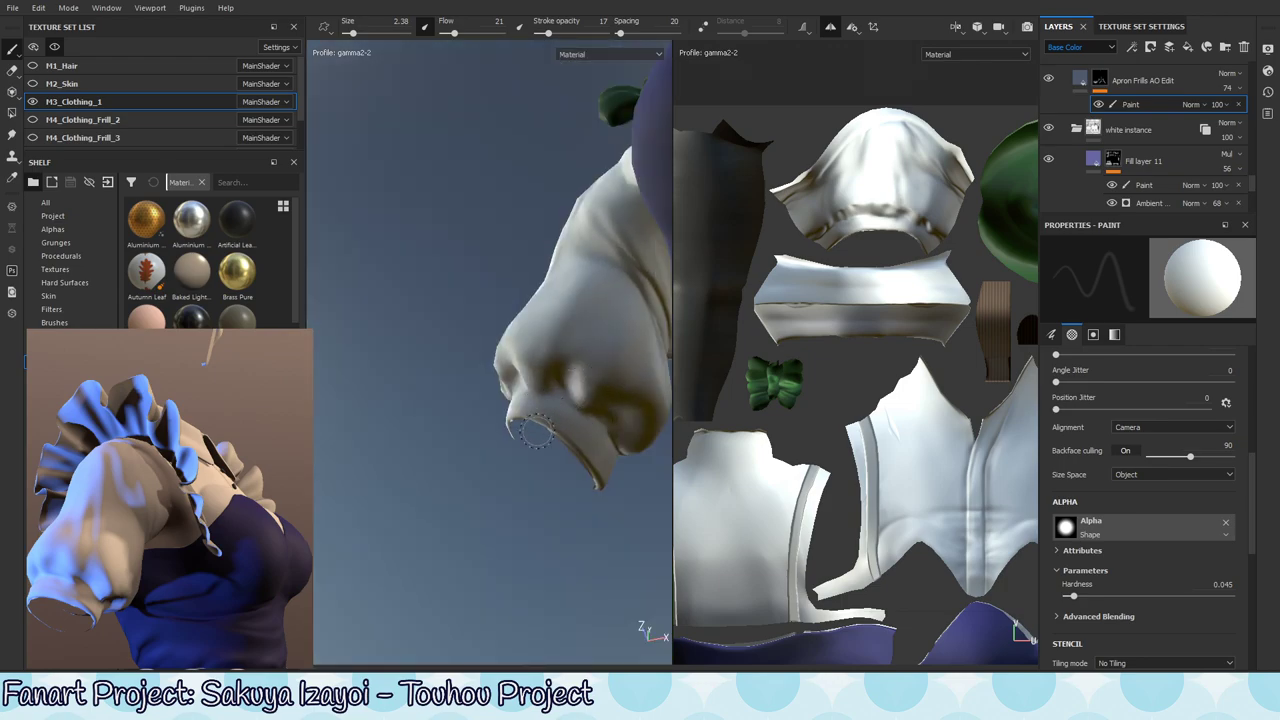
left_click_drag(563, 305, 574, 340, "alt")
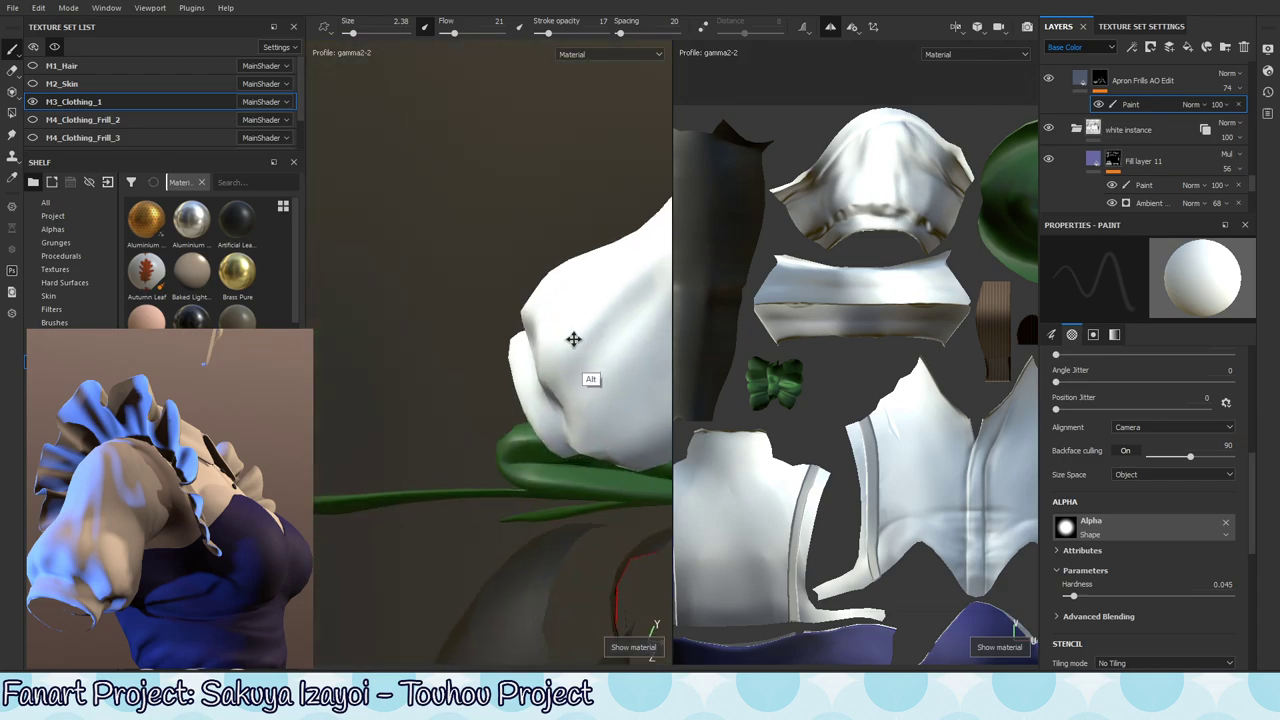
right_click_drag(540, 350, 347, 423, "alt")
left_click_drag(346, 422, 558, 293, "alt")
- Display the Ambient occlusion channel, raise the mask brush's flow to 37, and switch it to black for the sleeve near the armpit
key("shift+c")
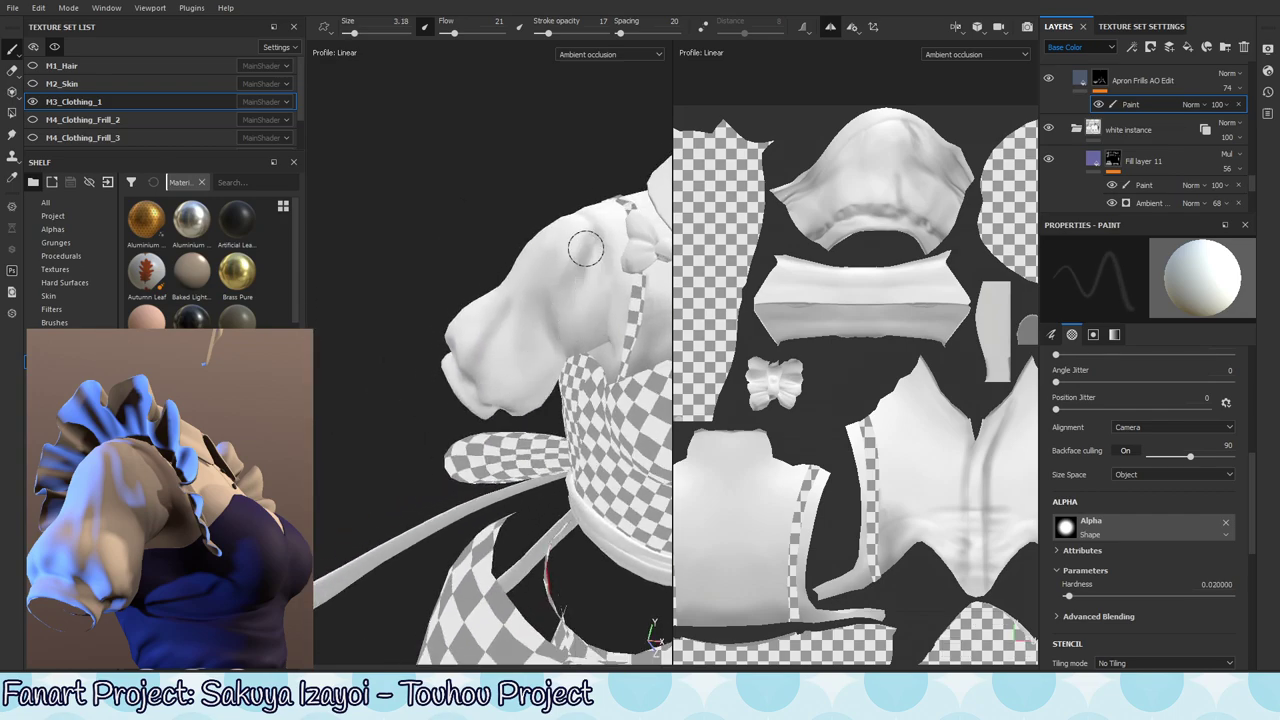
key("x")
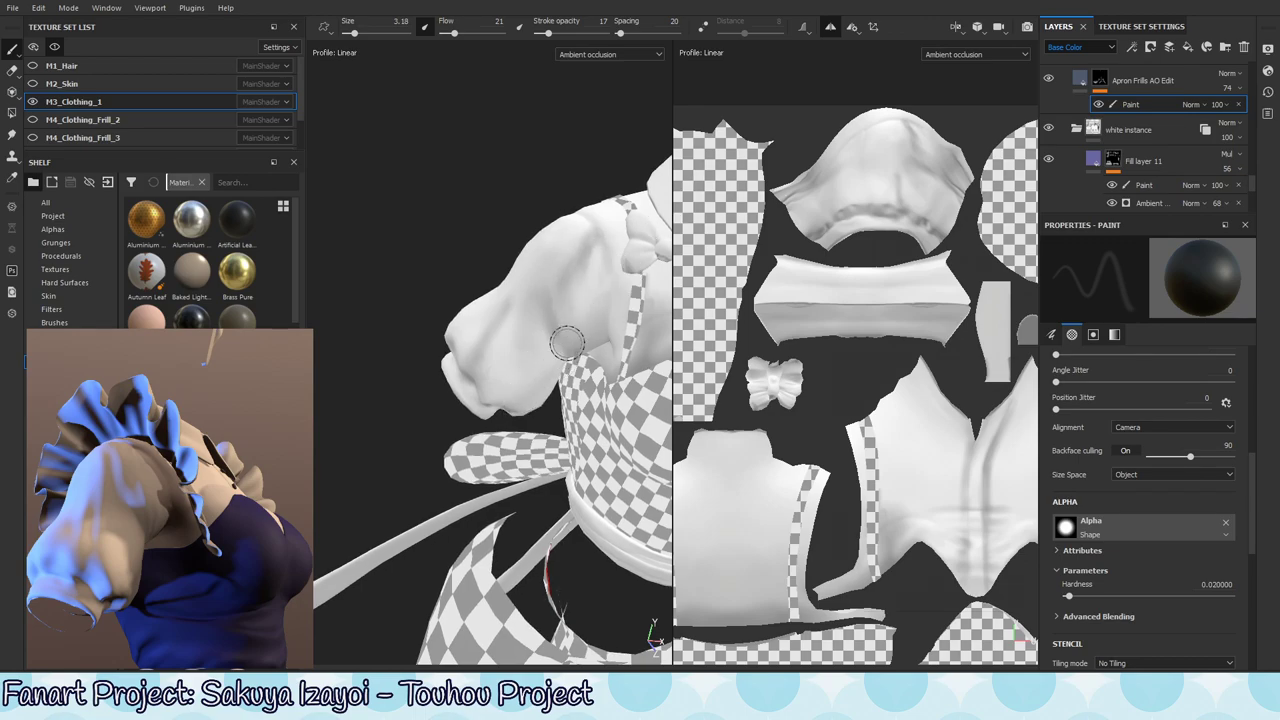
key("x")
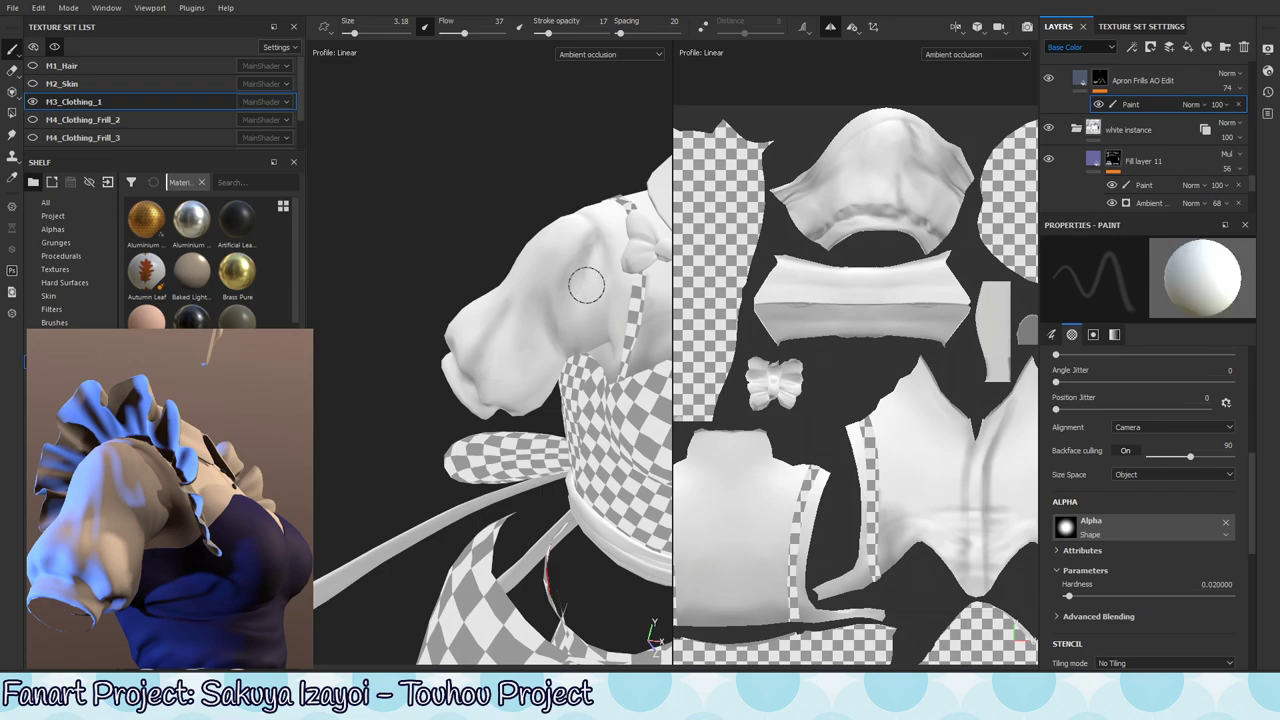
key("x")
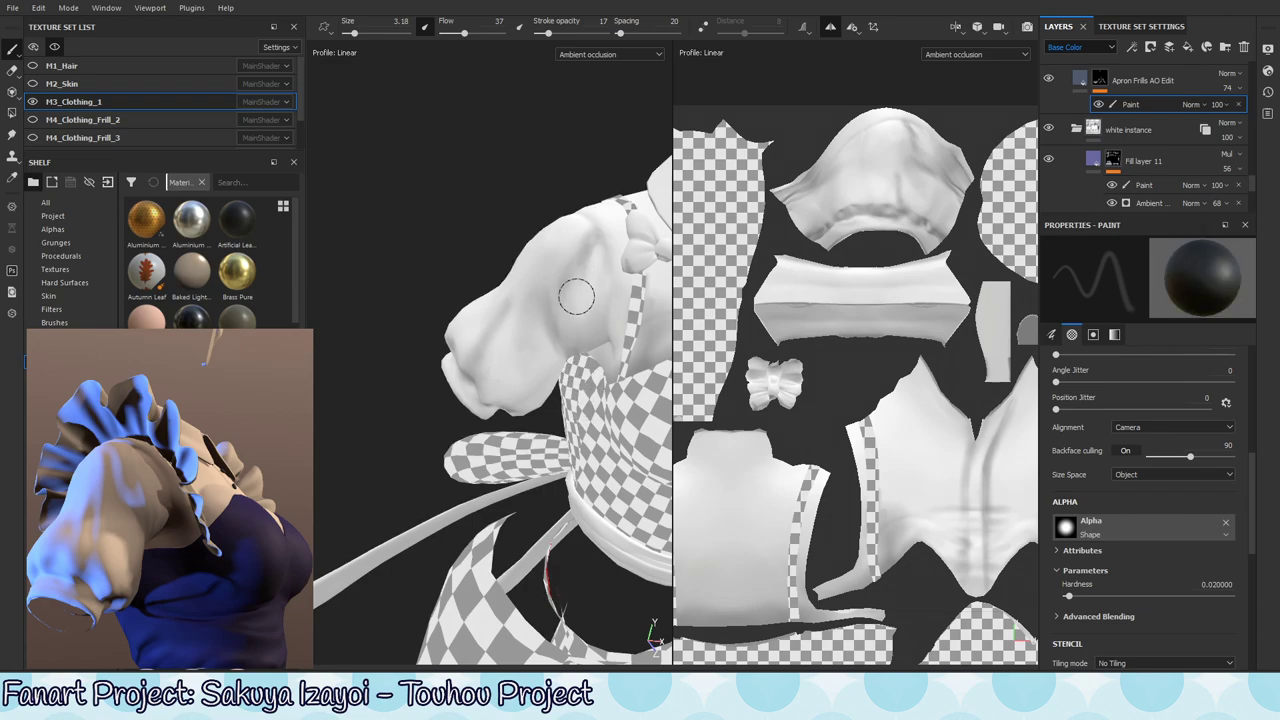
right_click_drag(563, 341, 663, 283, "alt")
left_click_drag(663, 283, 640, 305, "alt")
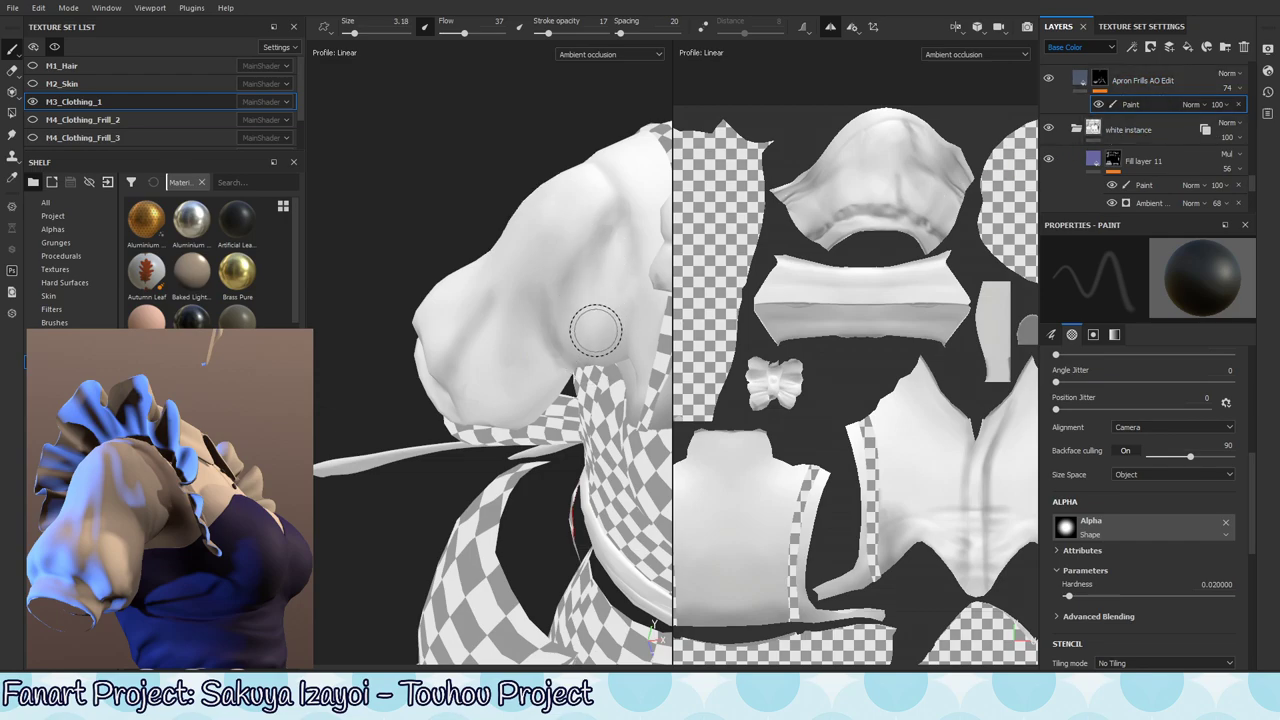
- Refine the sleeve's armpit-side shading on the Apron Frills AO Edit mask with alternating white and black strokes, using 0.04 brush hardness
key("x")
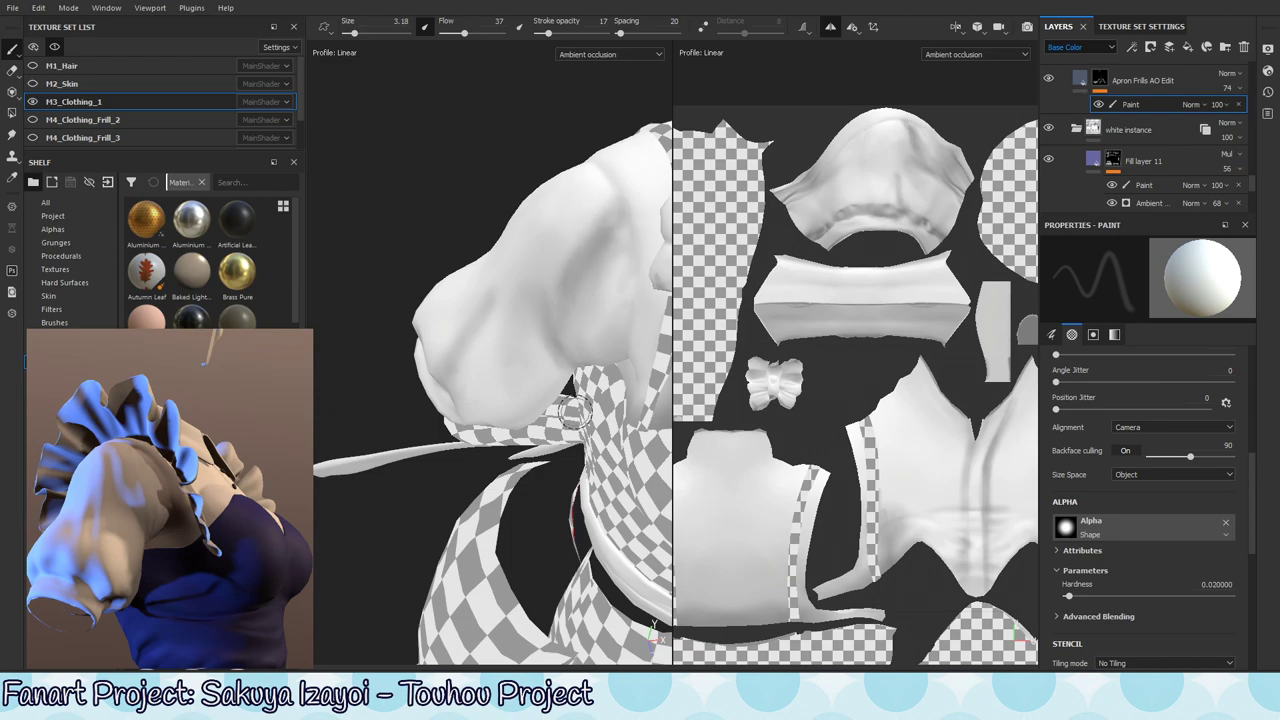
key("x")
left_click_drag(545, 290, 524, 322, "alt")
right_click_drag(524, 322, 526, 330, "ctrl")
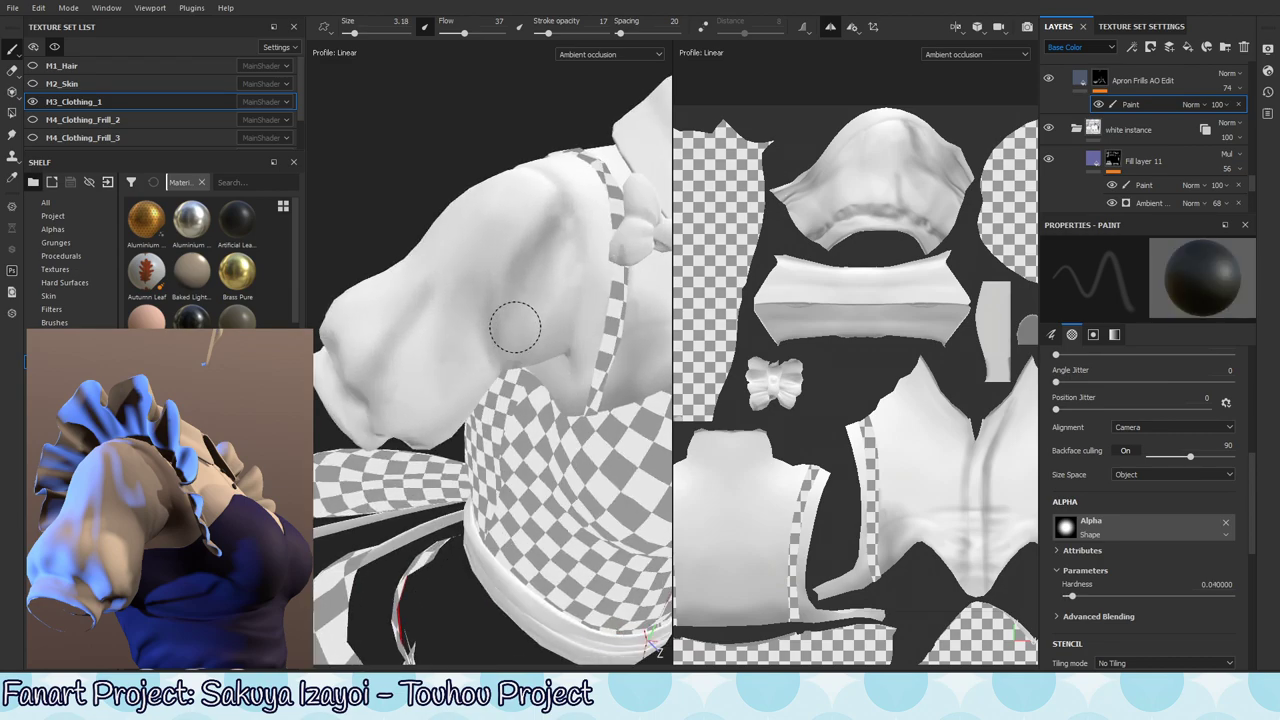
left_click_drag(518, 317, 517, 289, "alt")
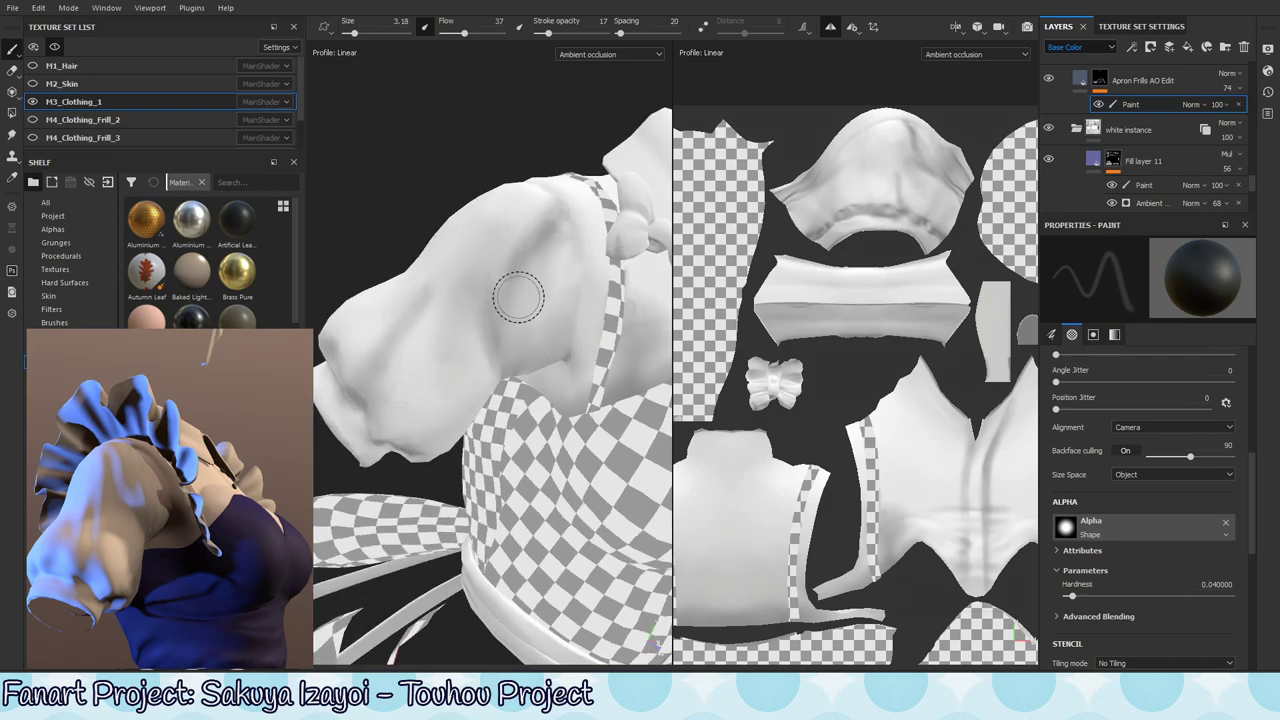
key("x")
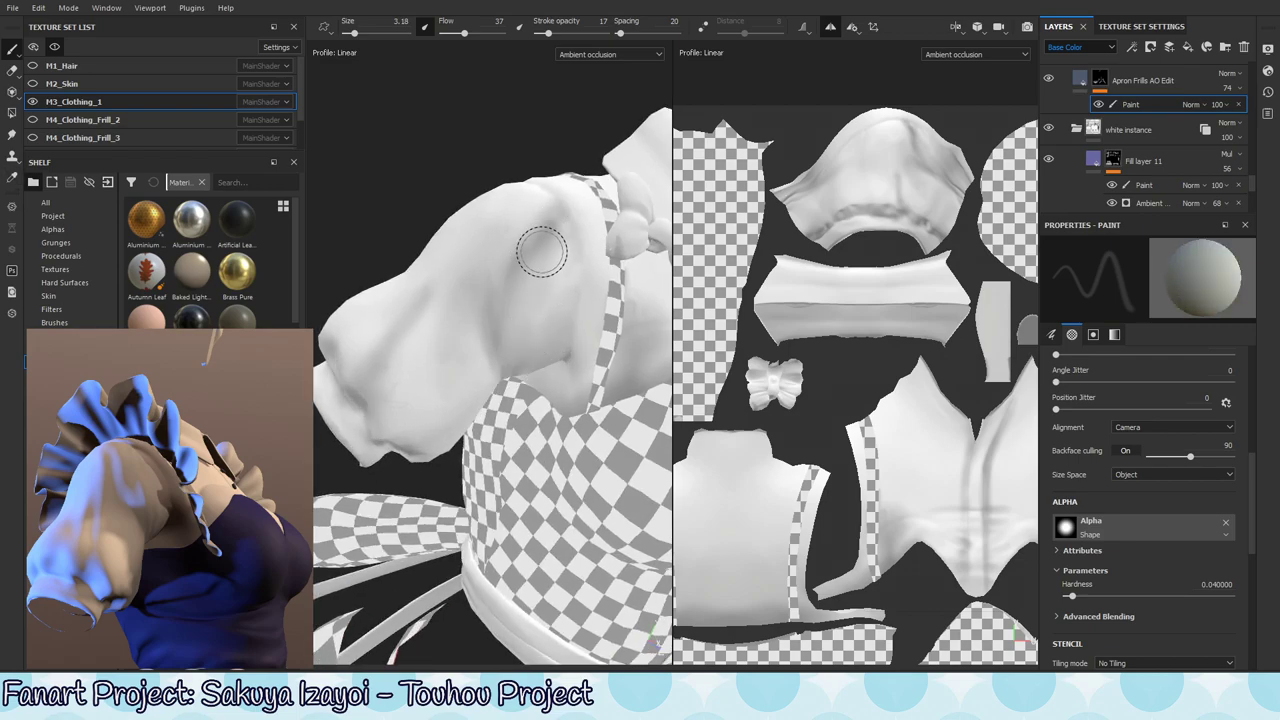
key("p")
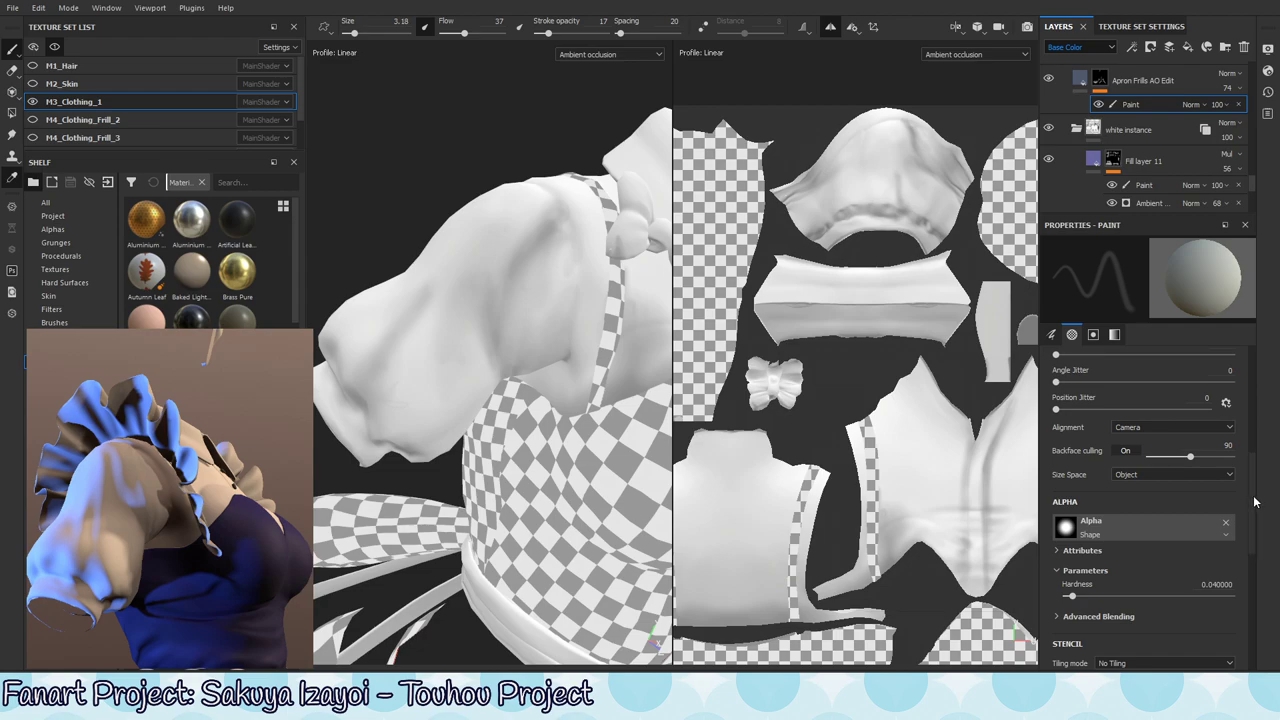
scroll(1256, 502, "down", 10)
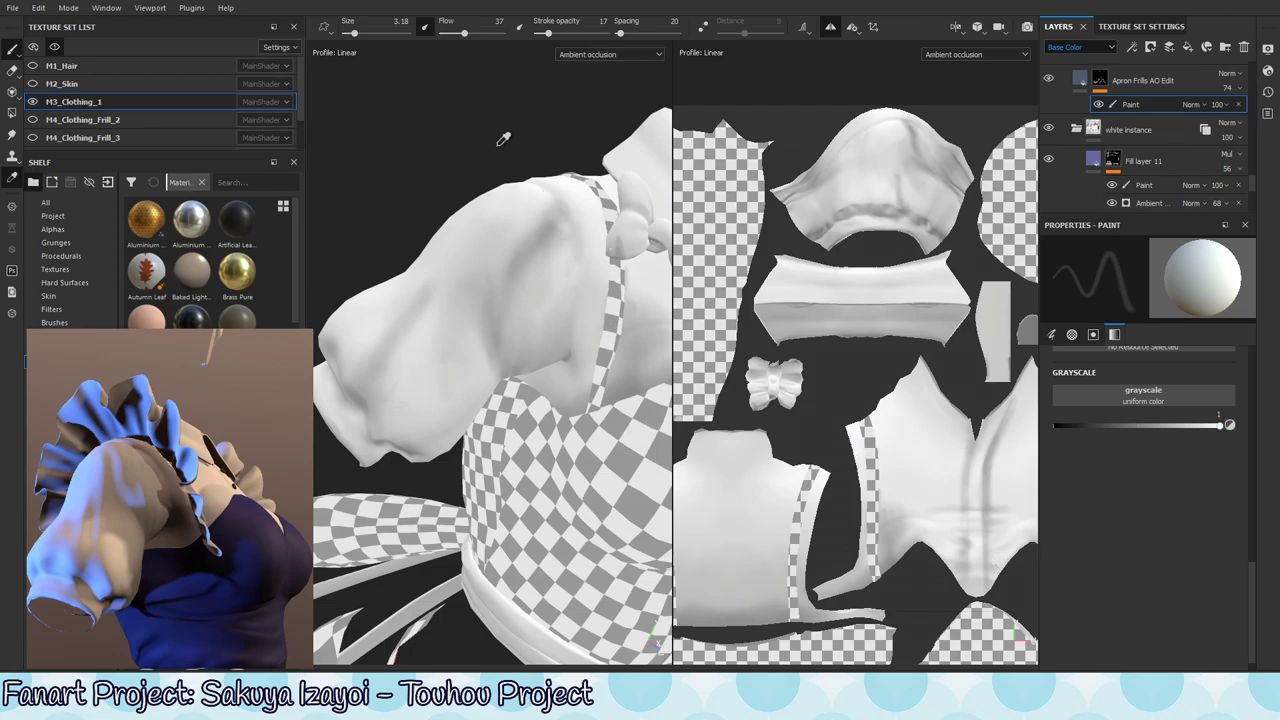
key("p")
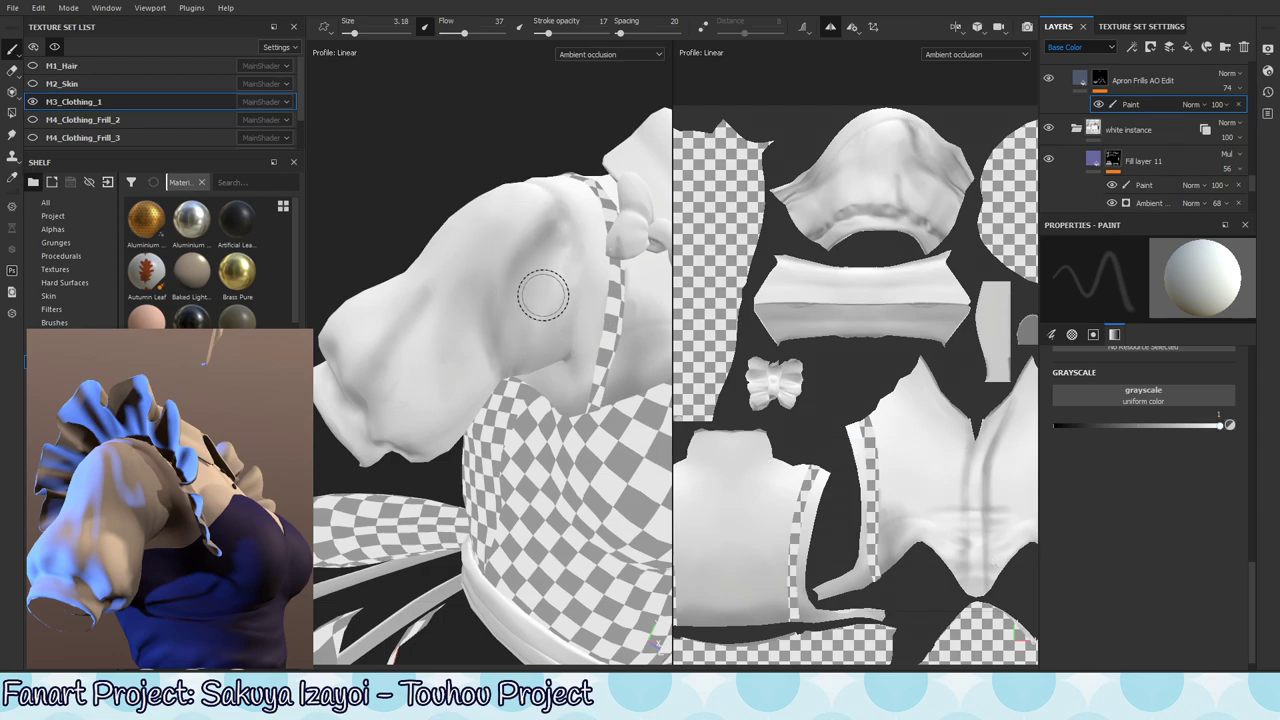
- Blend the occlusion on the sleeve's underside and armpit folds by alternating black and white mask strokes
key("x")
mouse_move(512, 276)
left_mouse_down("alt")
mouse_move(547, 291)
mouse_move(528, 314)
left_mouse_up("alt")
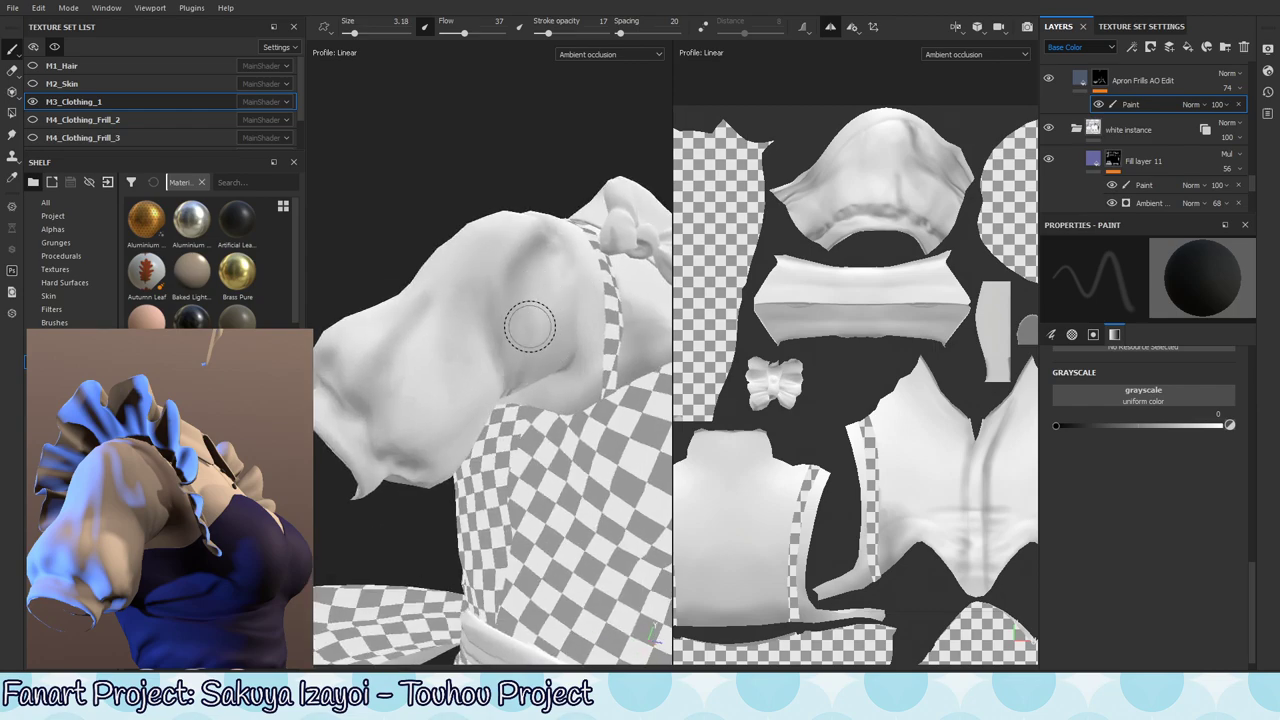
key("x")
mouse_move(526, 366)
left_mouse_down("alt")
mouse_move(514, 346)
mouse_move(529, 400)
mouse_move(531, 330)
left_mouse_up("alt")
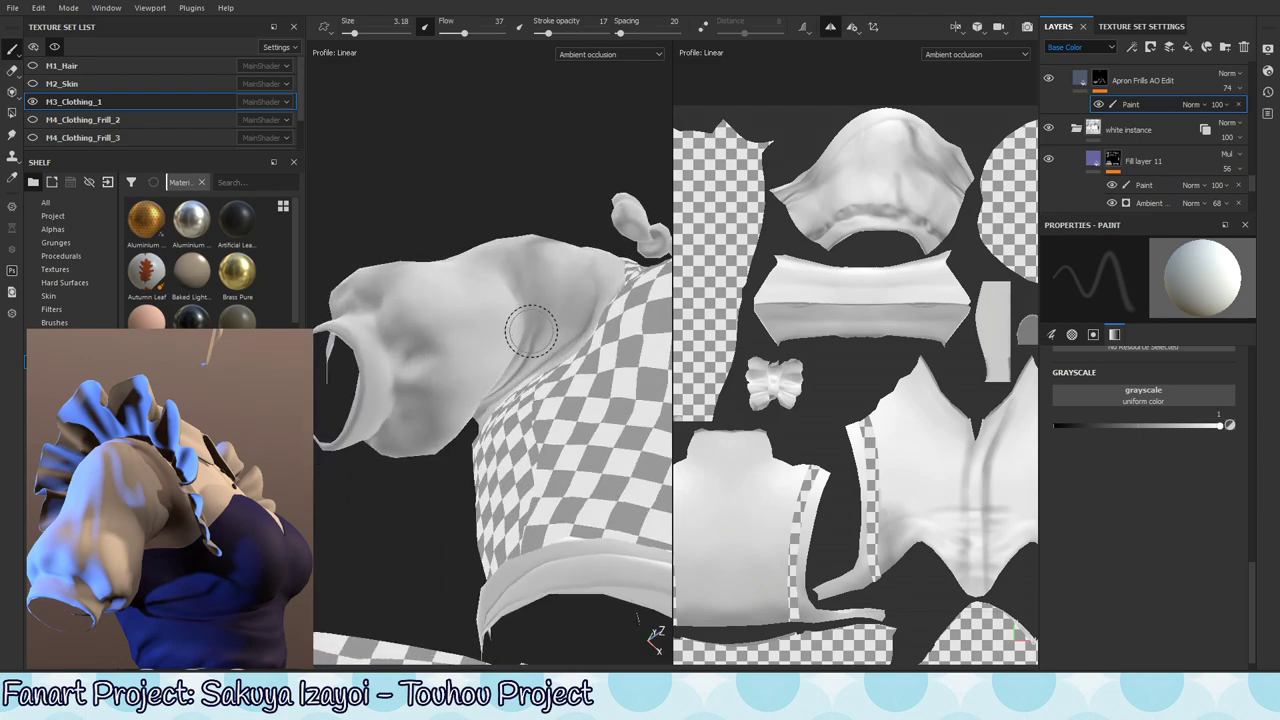
left_click_drag(586, 283, 584, 340, "alt")
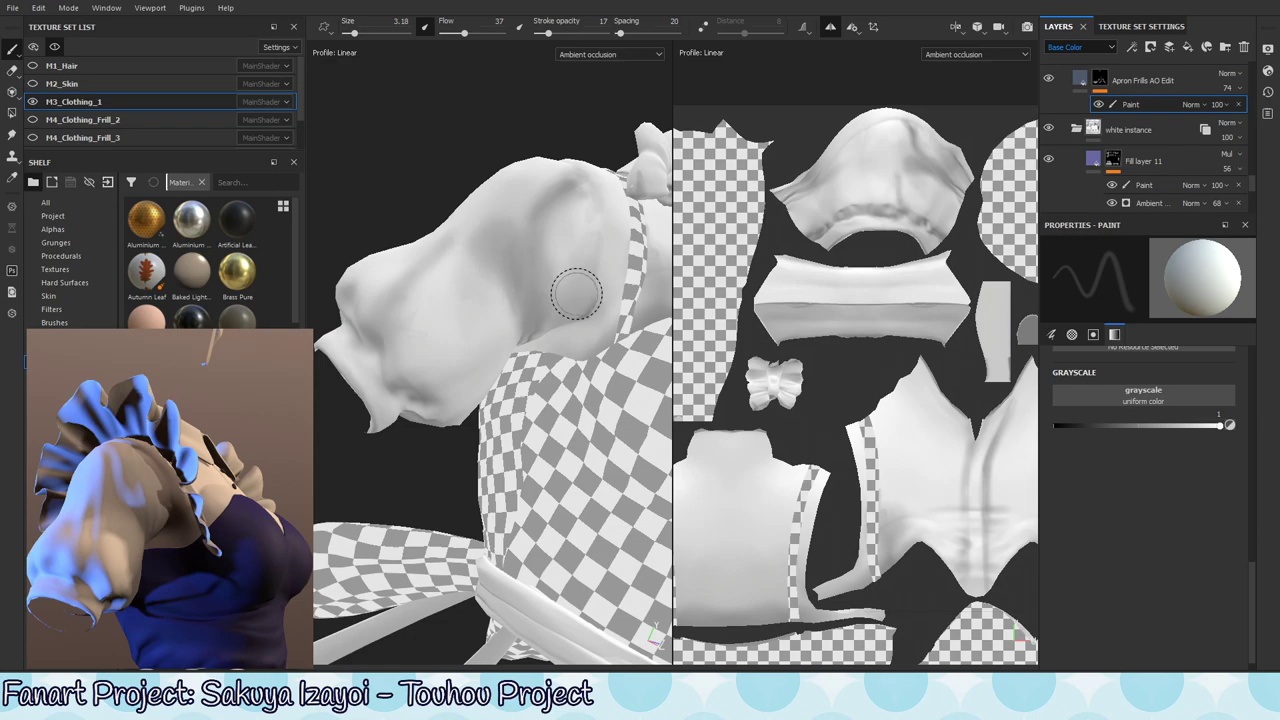
key("x")
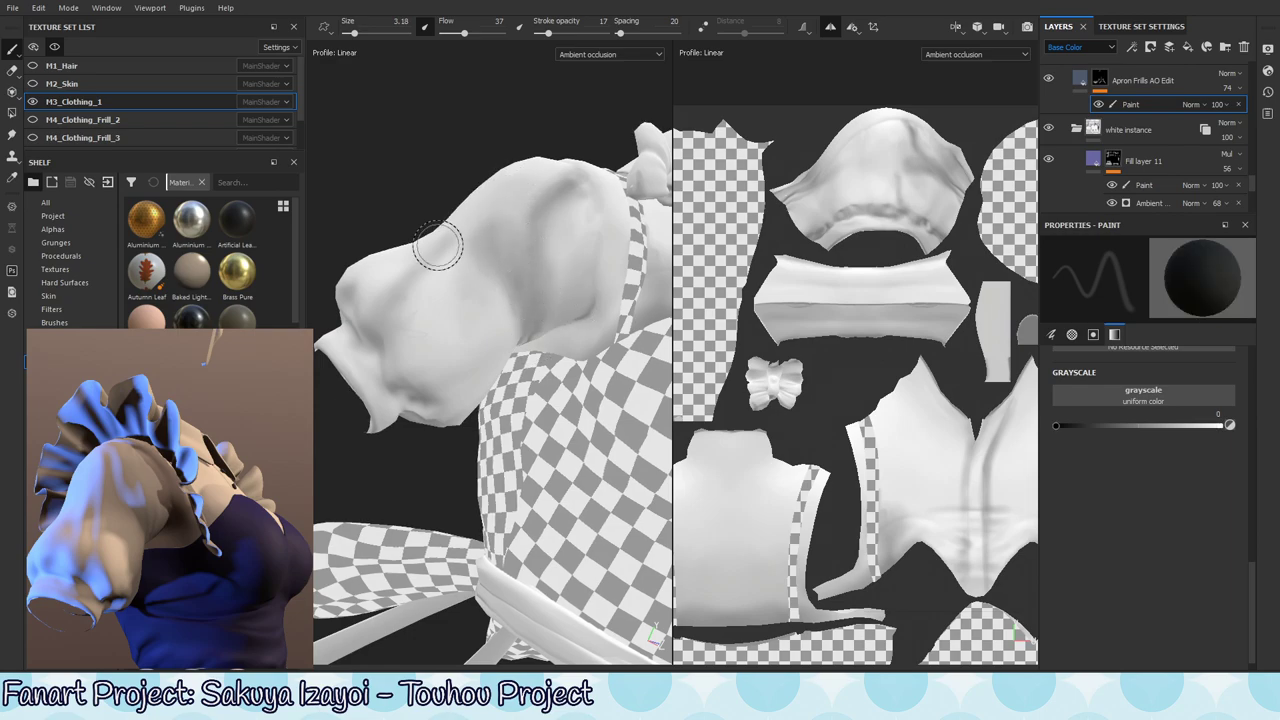
- Enlarge the mask brush to 4.12 and rework the lower sleeve and cuff gathers with black and white strokes
mouse_move(498, 188)
right_mouse_down("ctrl")
mouse_move(525, 208)
mouse_move(495, 219)
mouse_move(506, 223)
right_mouse_up("ctrl")
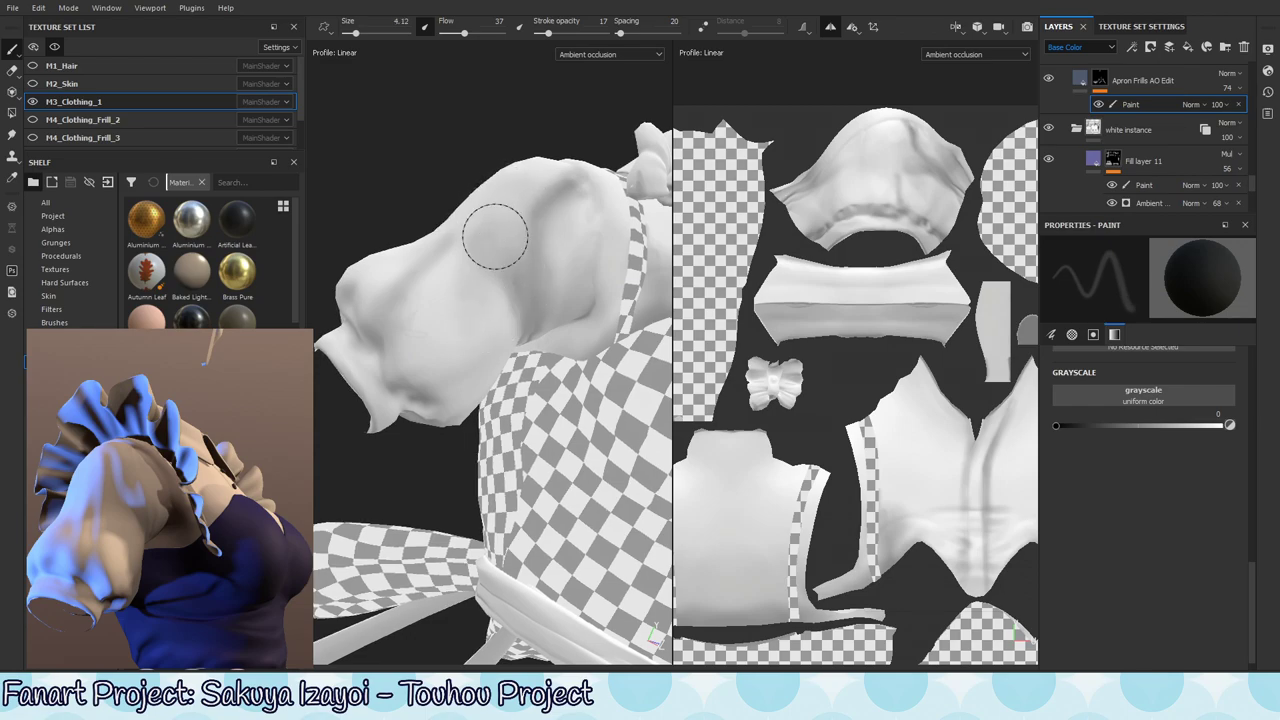
left_click_drag(494, 234, 458, 303, "alt")
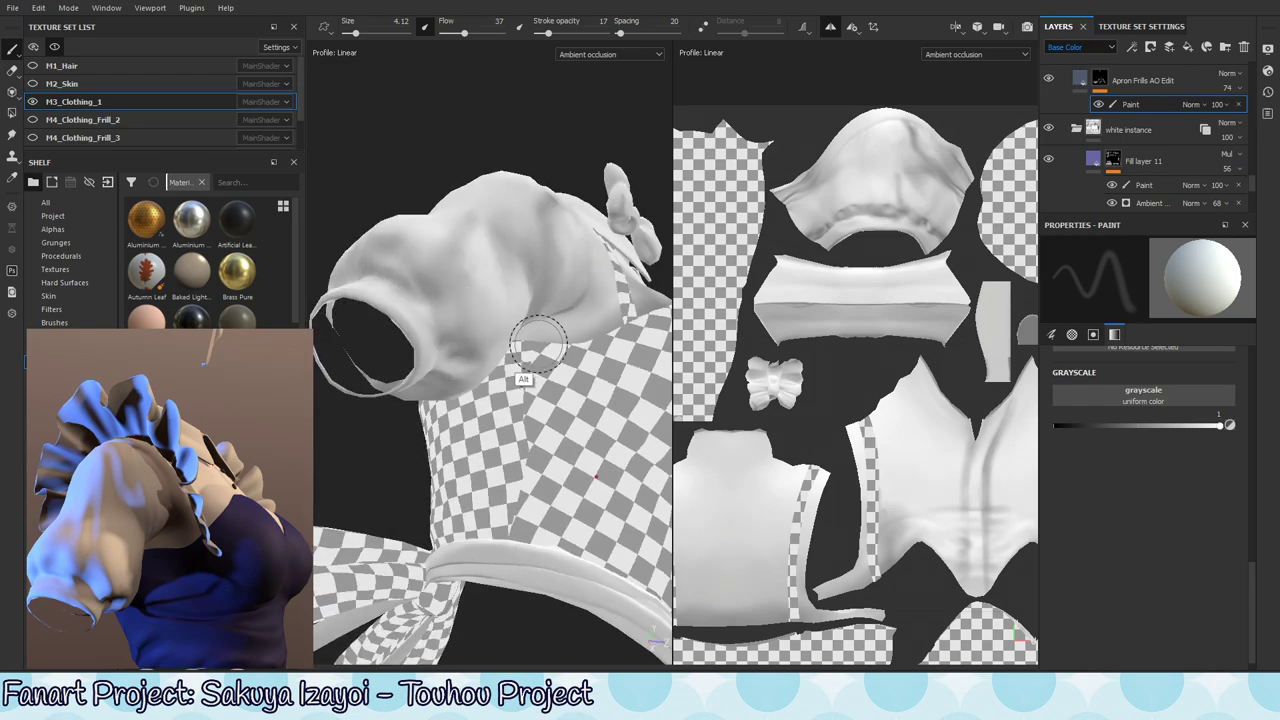
left_click_drag(529, 357, 423, 309, "alt")
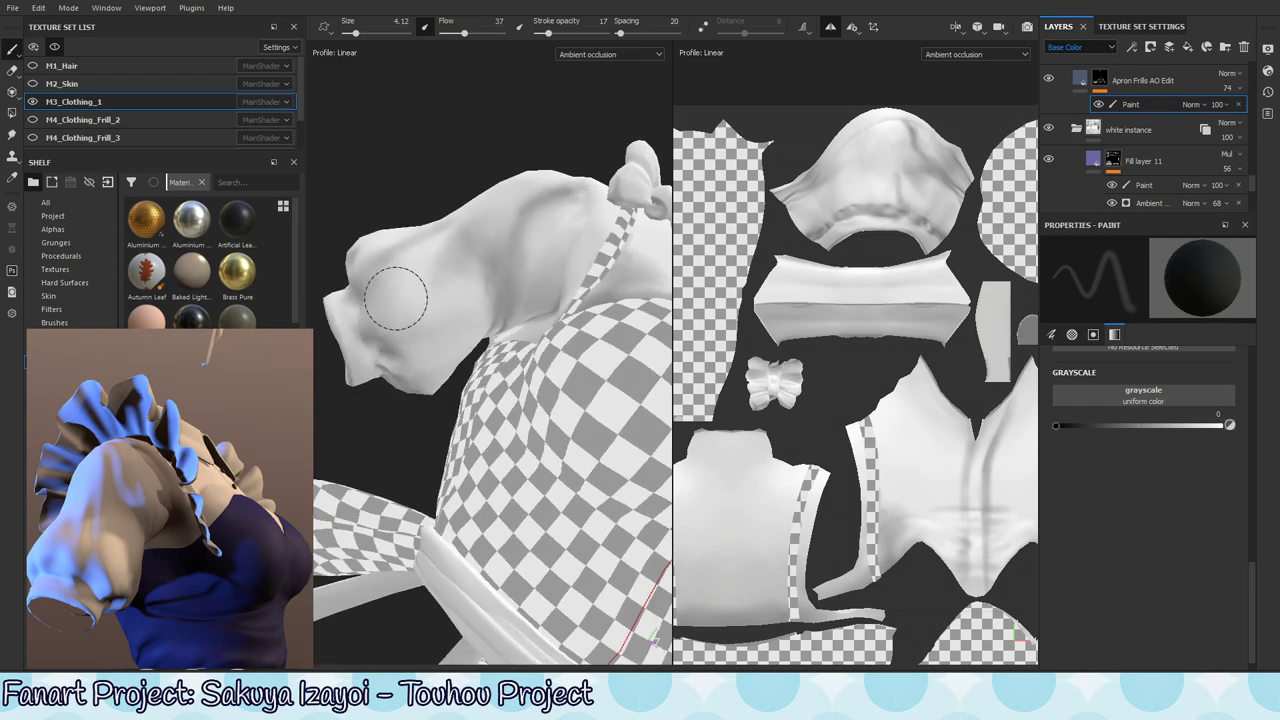
left_click_drag(434, 357, 400, 320, "alt")
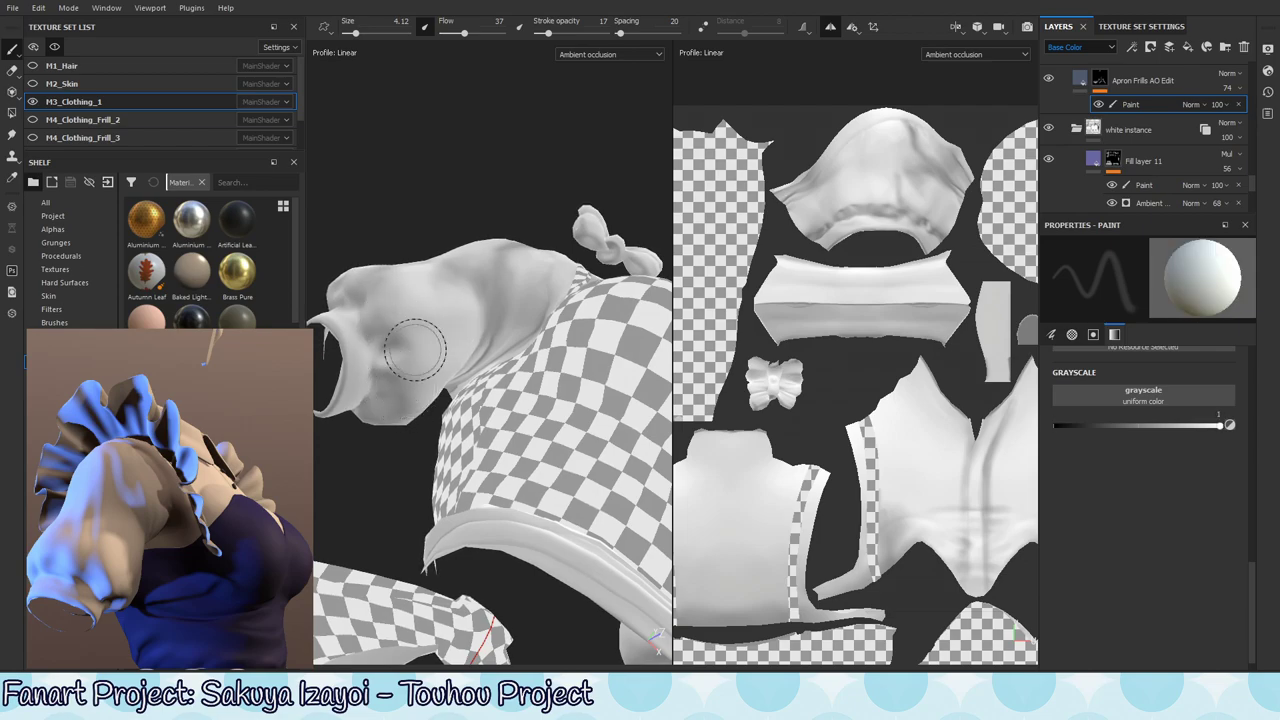
mouse_move(400, 322)
left_mouse_down("alt")
mouse_move(447, 357)
mouse_move(435, 350)
mouse_move(392, 380)
mouse_move(395, 398)
mouse_move(450, 380)
mouse_move(487, 348)
left_mouse_up("alt")
key("x")
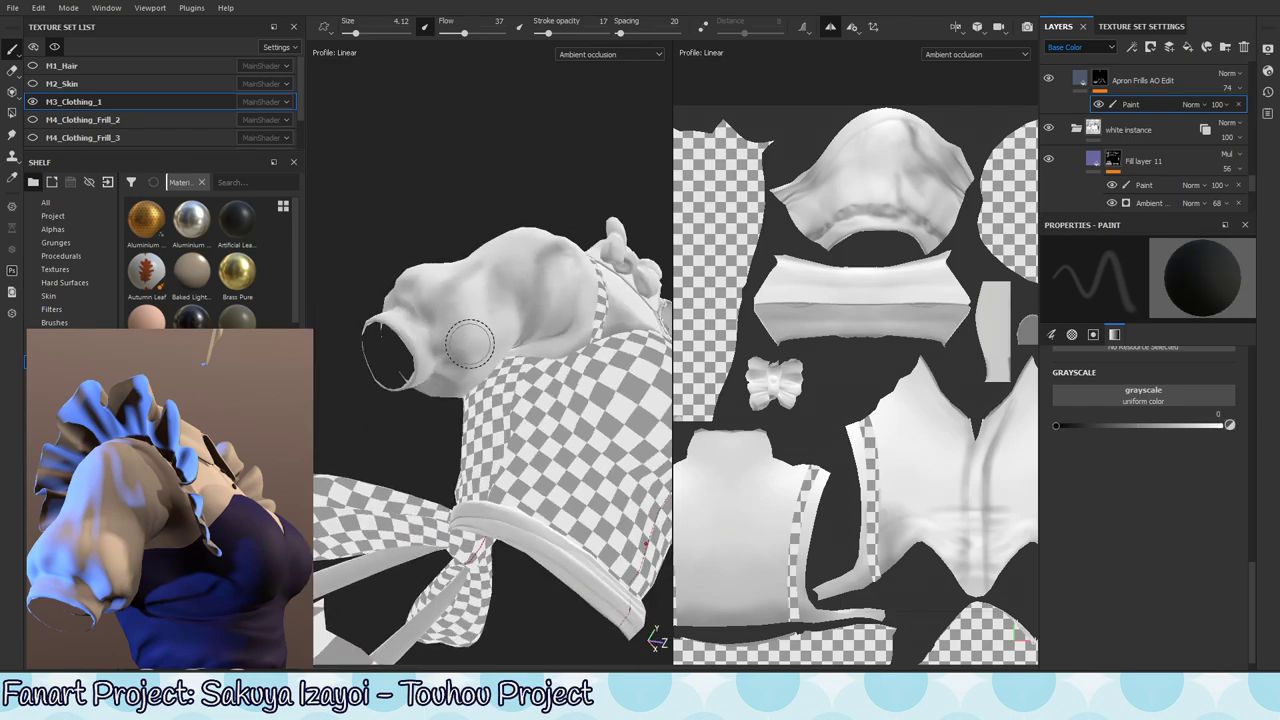
- Even out the fold shading along the front and outer side of the puffed sleeve, alternating black and white mask strokes
middle_click_drag(465, 357, 500, 366, "alt")
key("x")
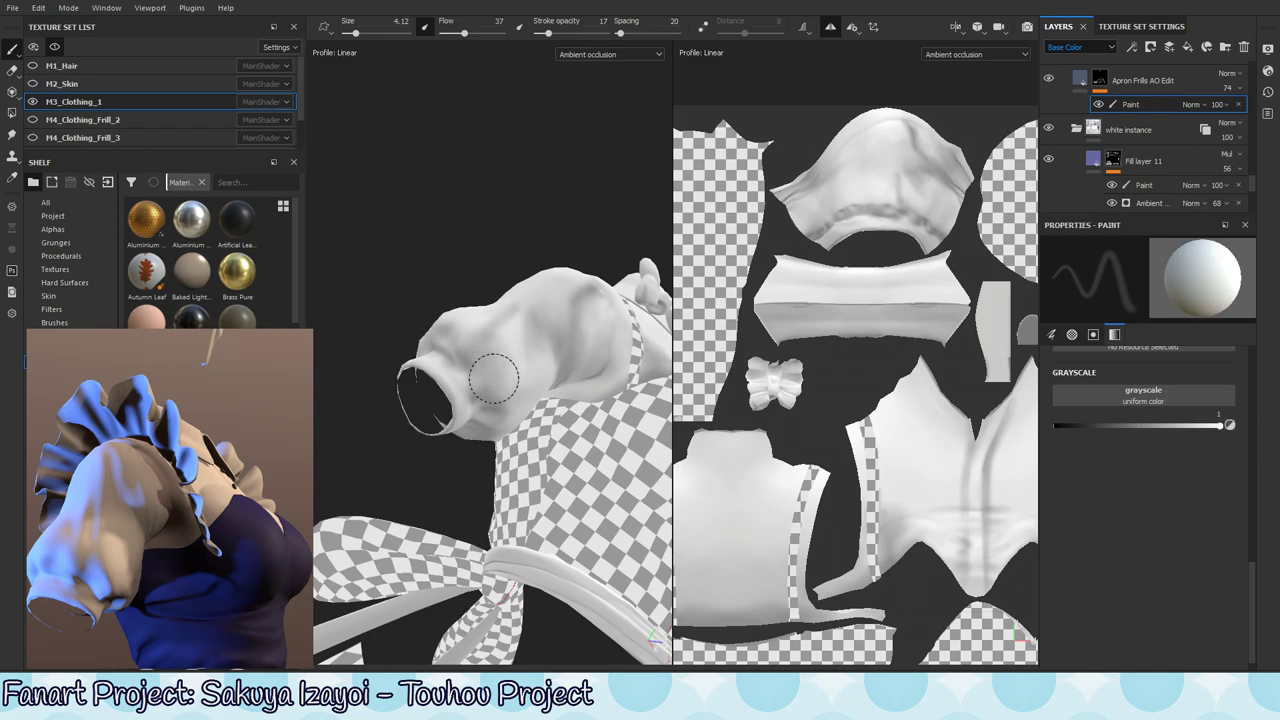
mouse_move(503, 381)
left_mouse_down("alt")
mouse_move(516, 355)
mouse_move(469, 343)
mouse_move(440, 356)
mouse_move(428, 338)
left_mouse_up("alt")
key("x")
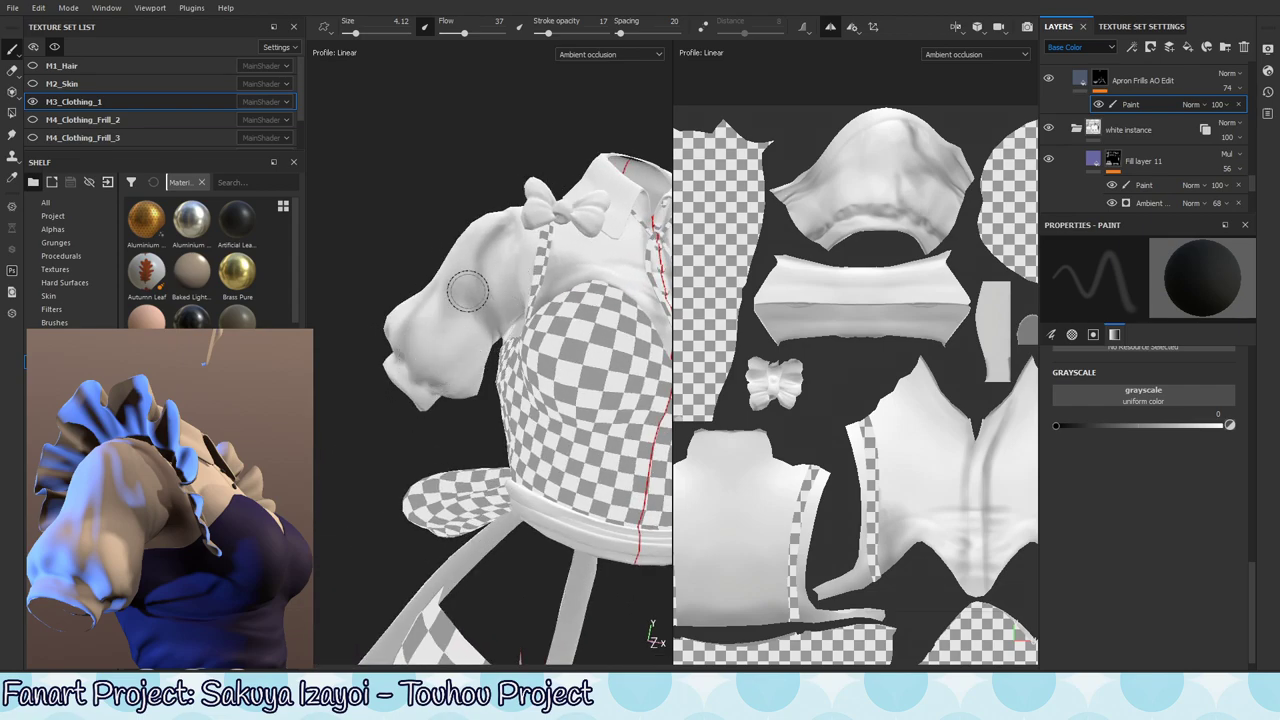
left_click_drag(467, 291, 440, 373, "alt")
key("x")
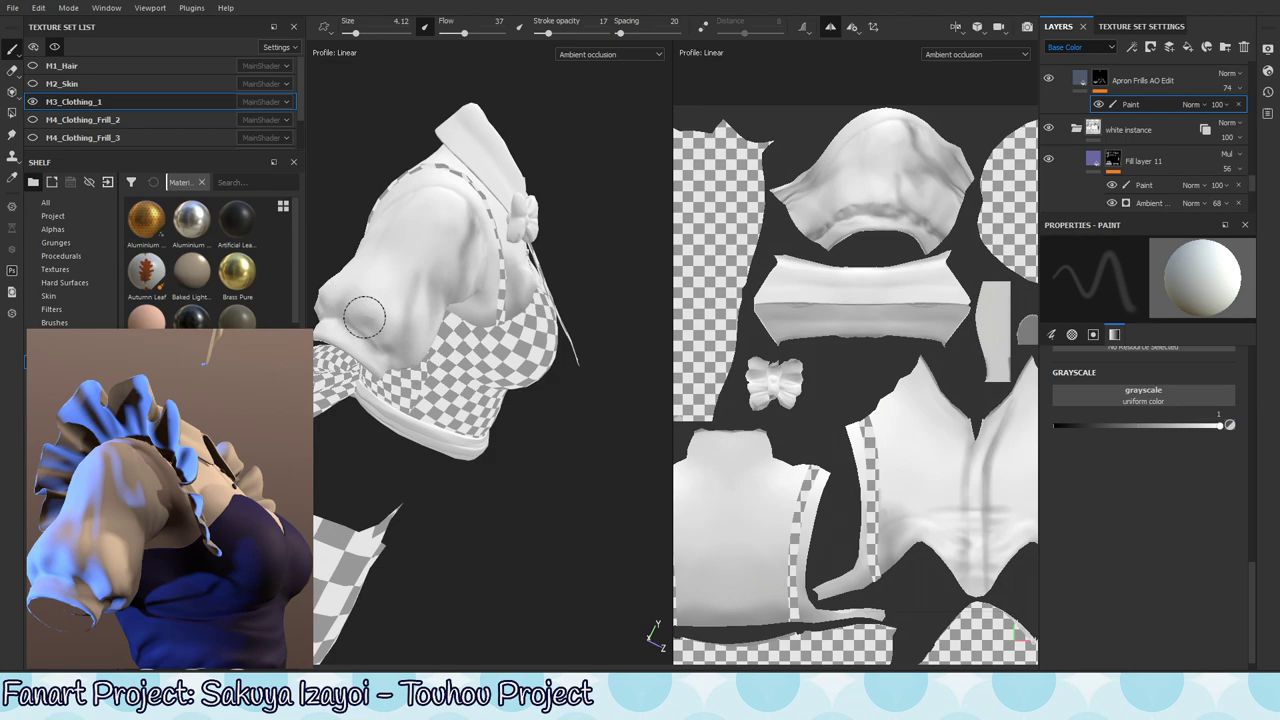
middle_click_drag(364, 318, 523, 382, "alt")
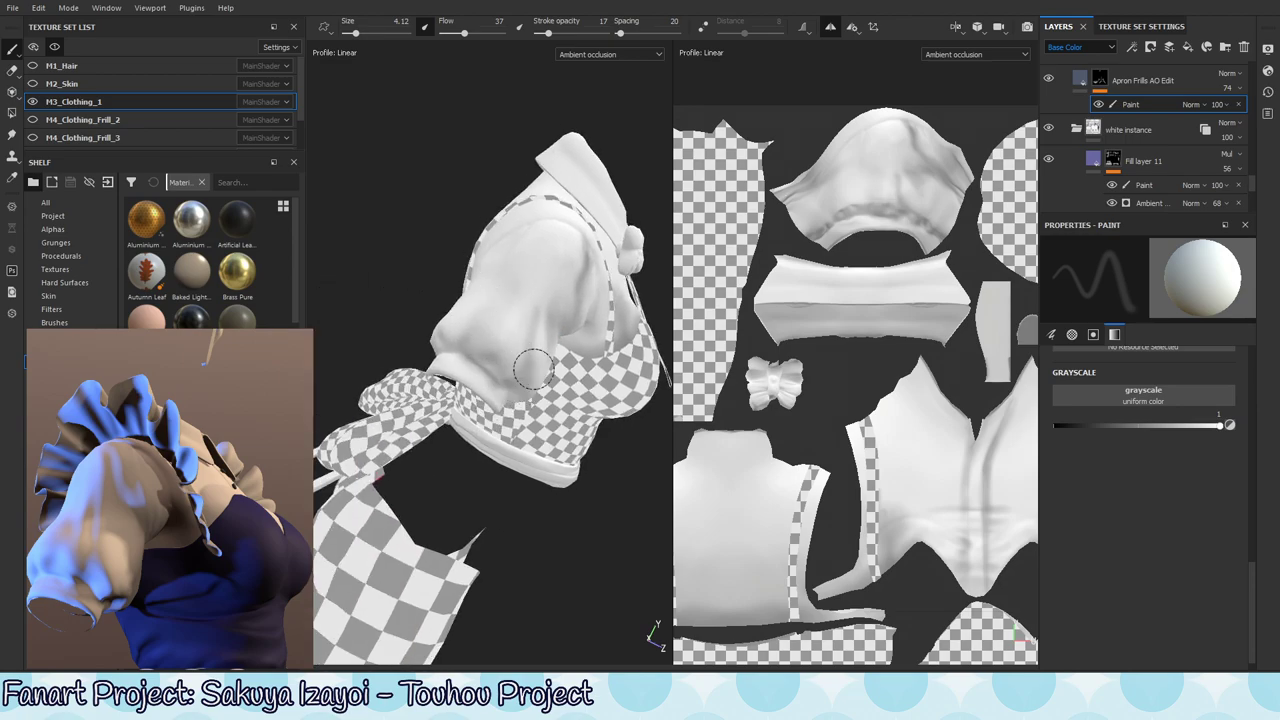
left_click_drag(523, 348, 466, 354, "alt")
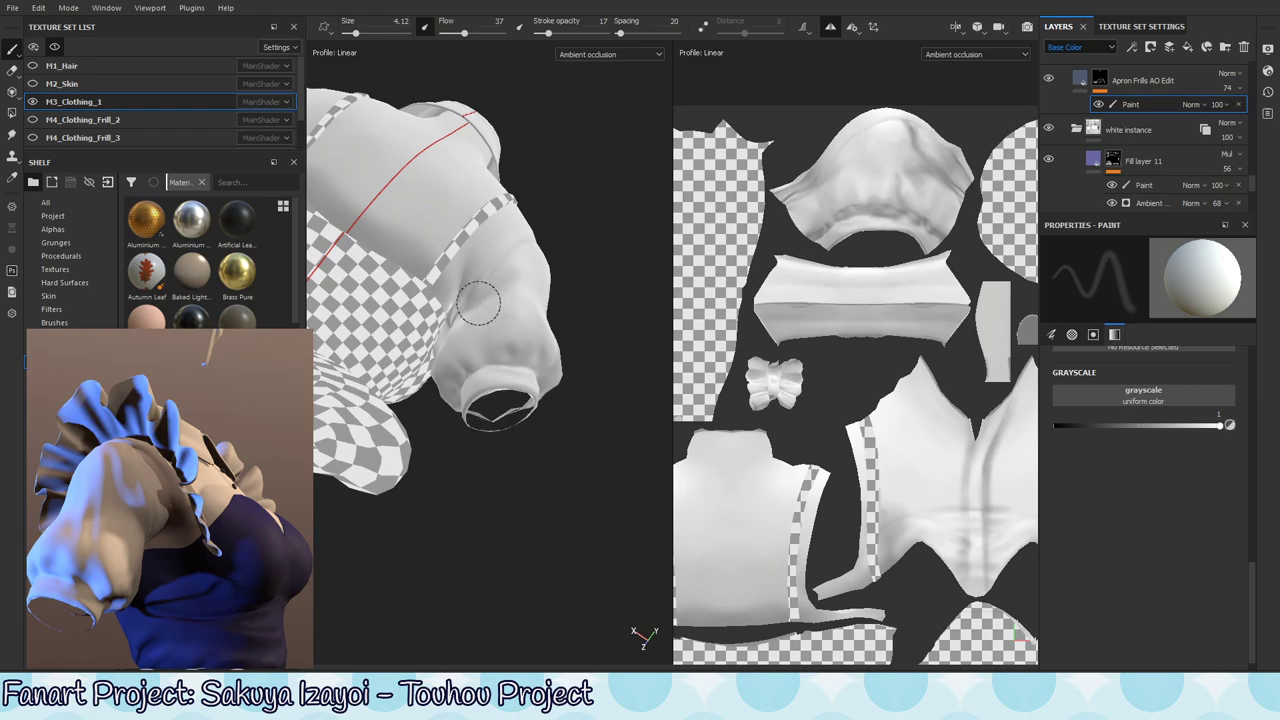
- Touch up the sleeve's back and shoulder folds, setting the mask brush to size 3.57 and flow 21
left_click_drag(523, 257, 526, 257, "alt")
right_click_drag(526, 257, 510, 266, "ctrl")
left_click_drag(569, 231, 545, 217, "alt")
key("x")
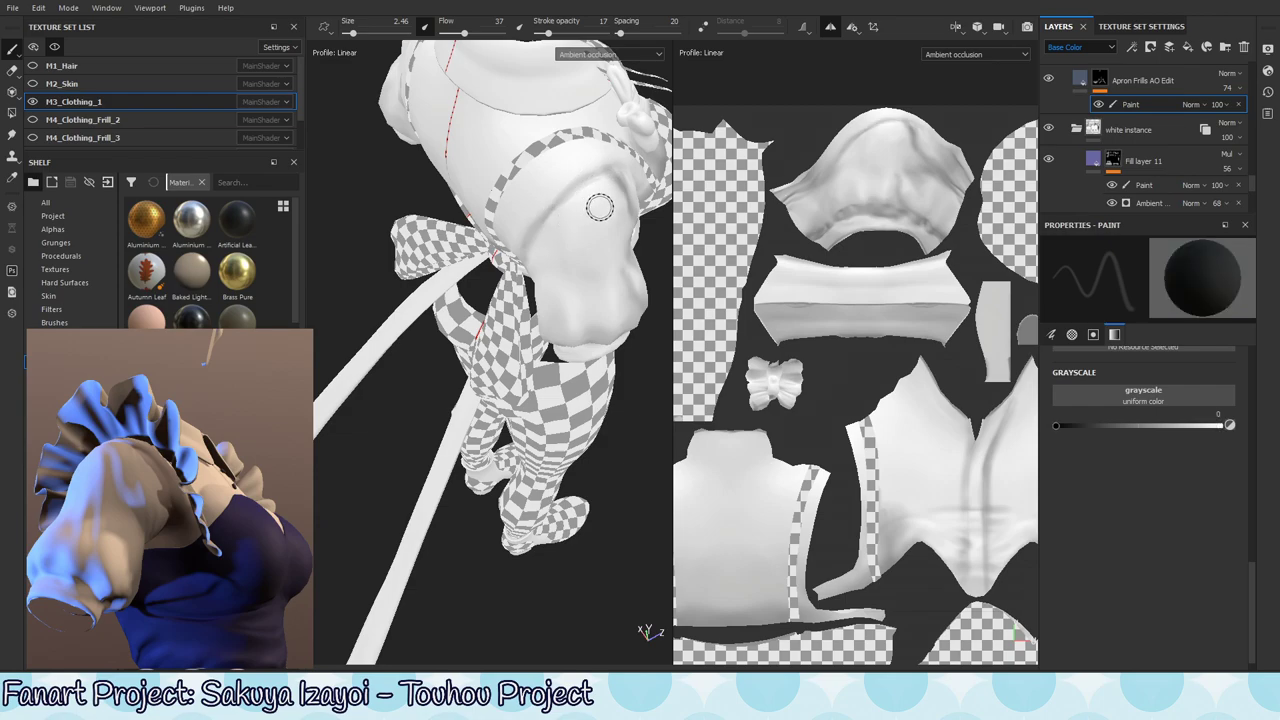
mouse_move(586, 185)
left_mouse_down("alt")
mouse_move(529, 231)
mouse_move(589, 171)
left_mouse_up("alt")
key("x")
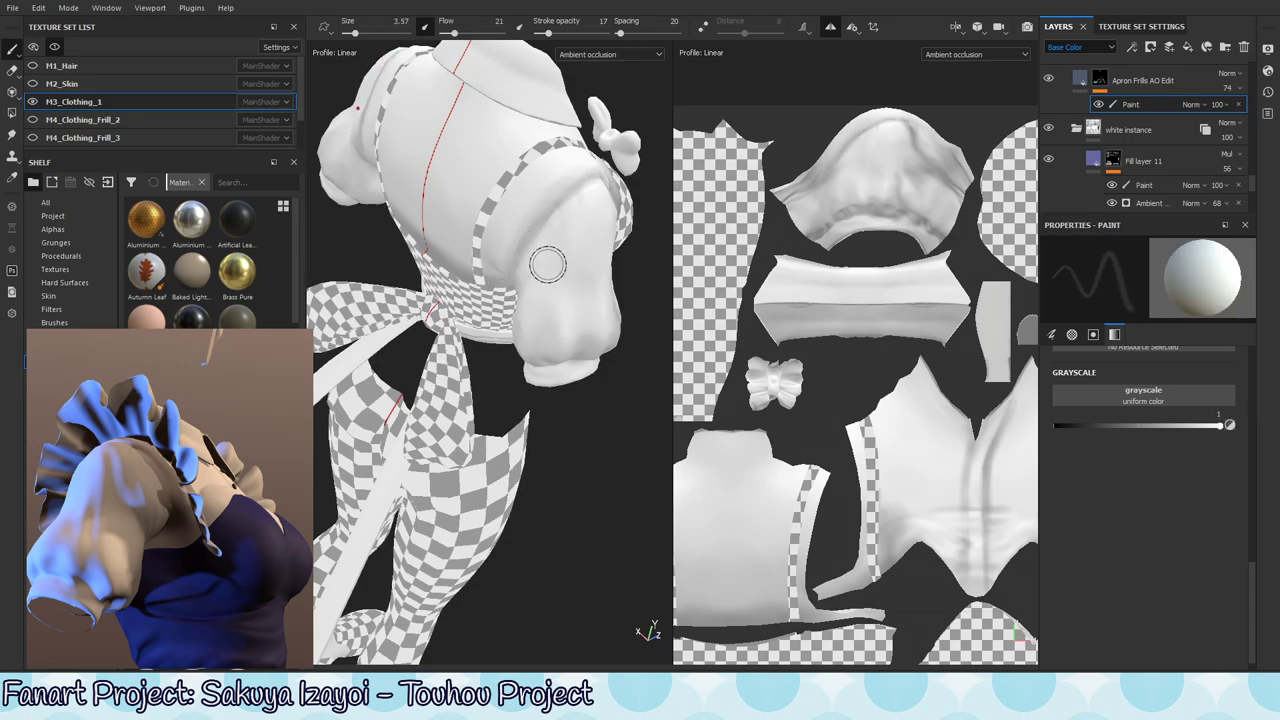
- Blend the shading on the back of the sleeve from the cuff up to the shoulder seam with black and white strokes
left_click_drag(547, 263, 506, 265, "alt")
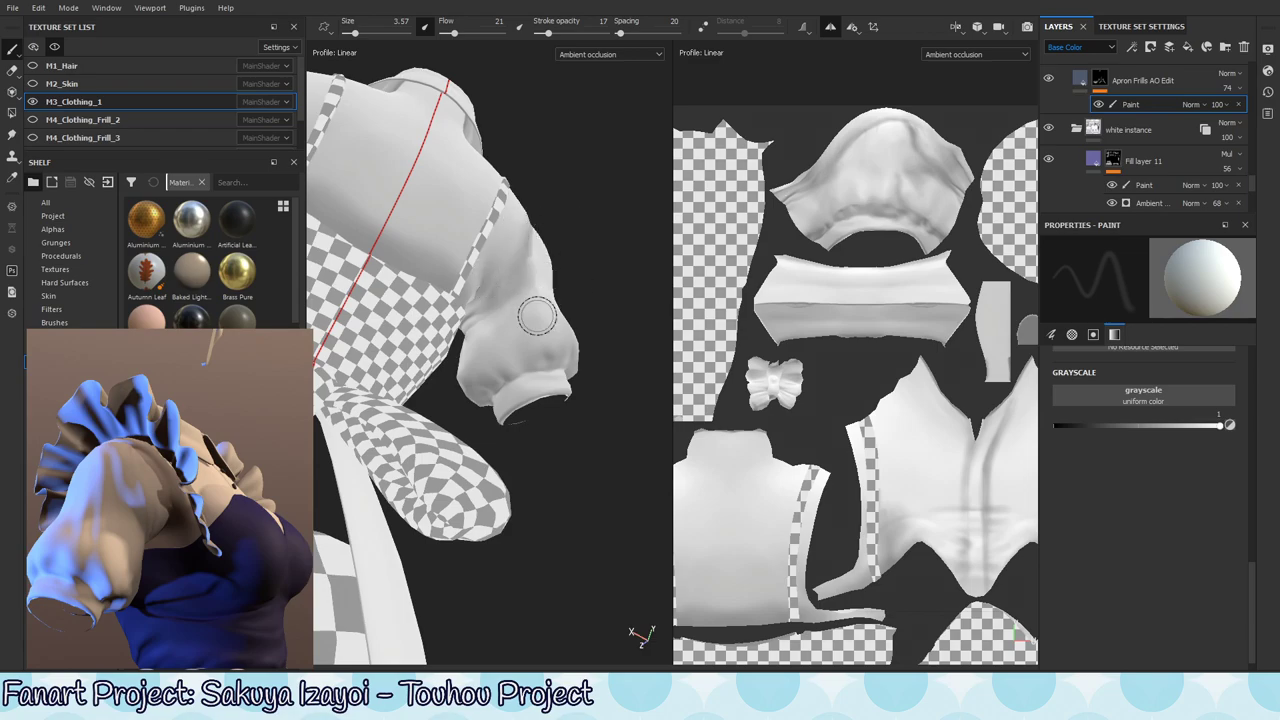
key("x")
left_click_drag(491, 323, 526, 180, "alt")
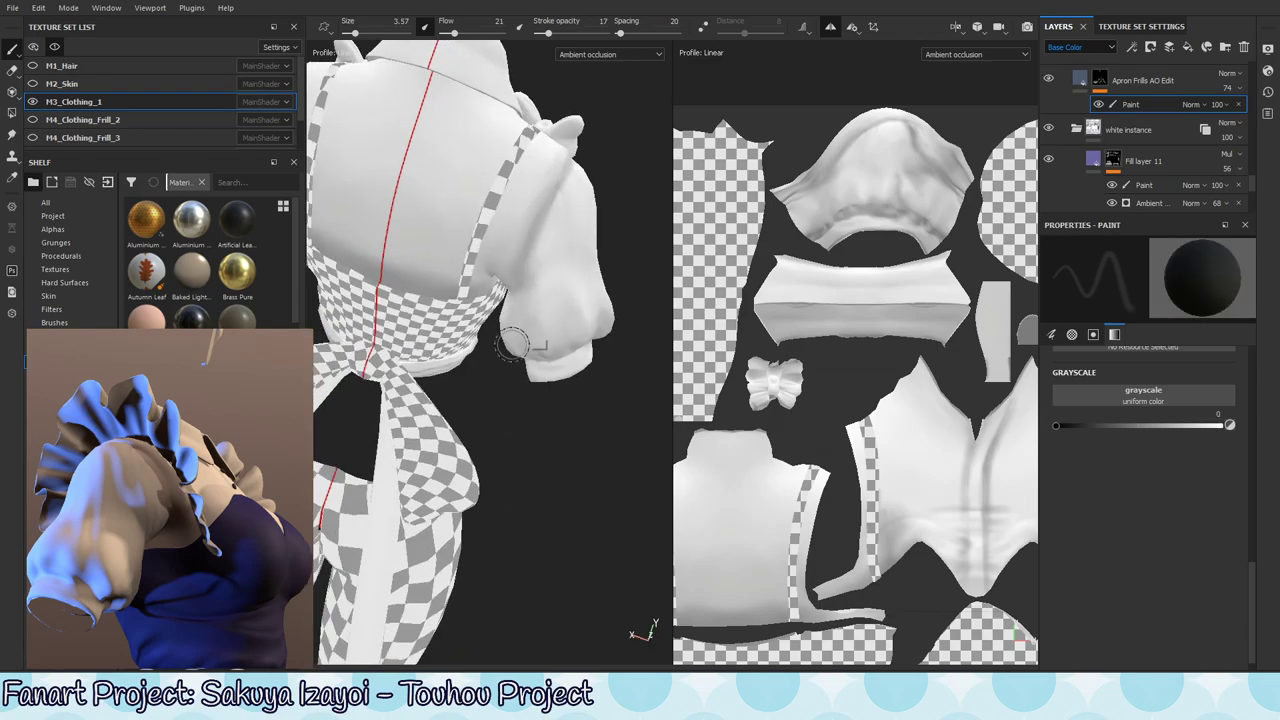
left_click_drag(512, 343, 542, 195, "alt")
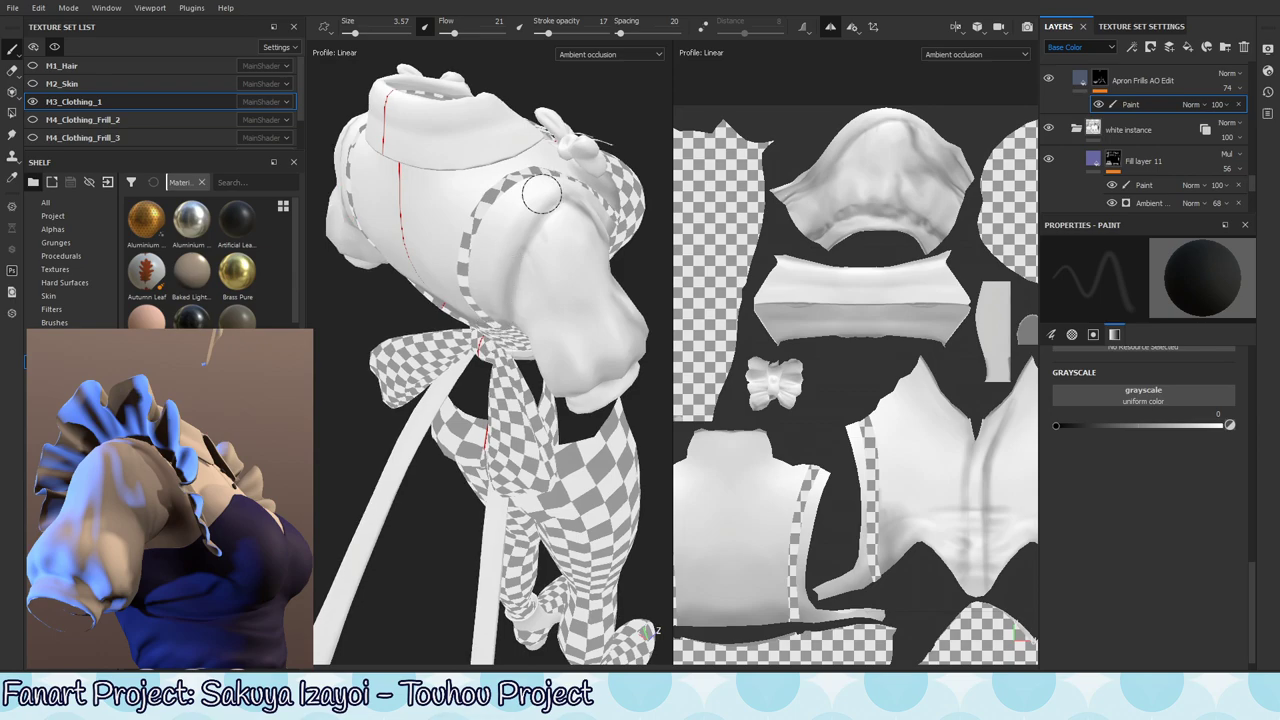
scroll(510, 300, "up", 5)
key("x")
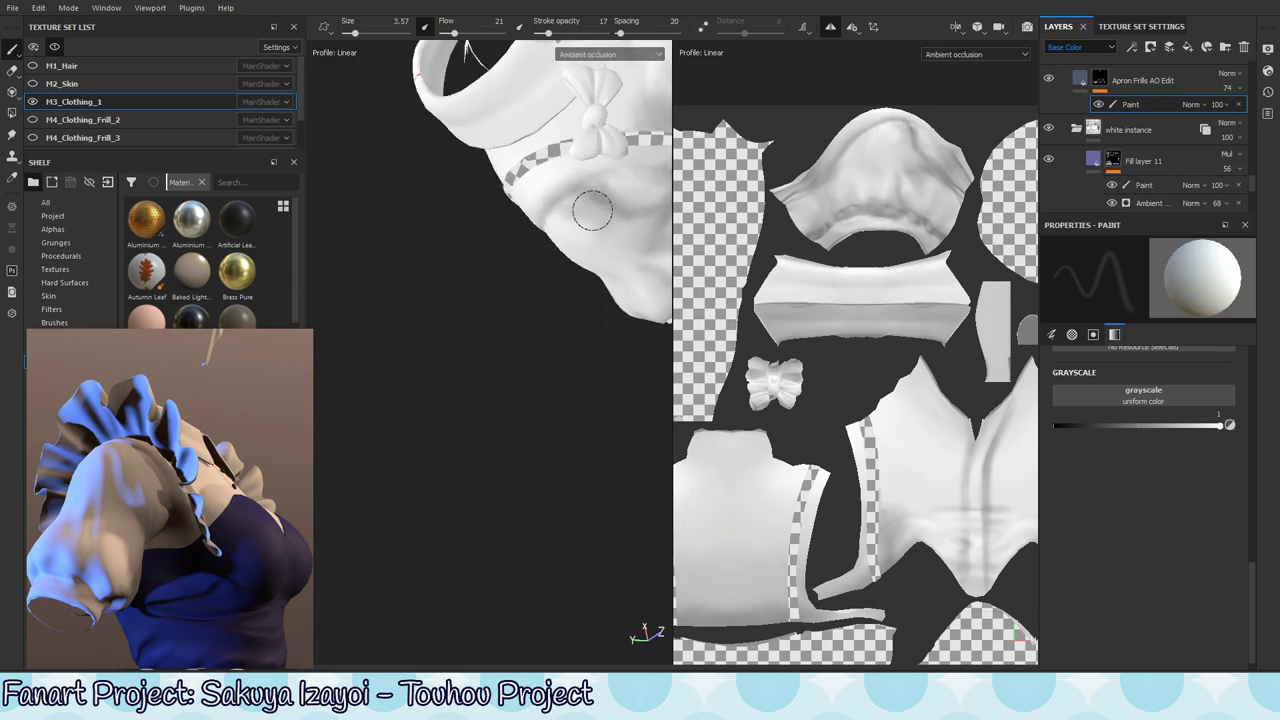
- Refine the occlusion over the shoulder cap and the rear upper sleeve fold, switching the mask brush between black and white
left_click_drag(592, 210, 508, 287, "alt")
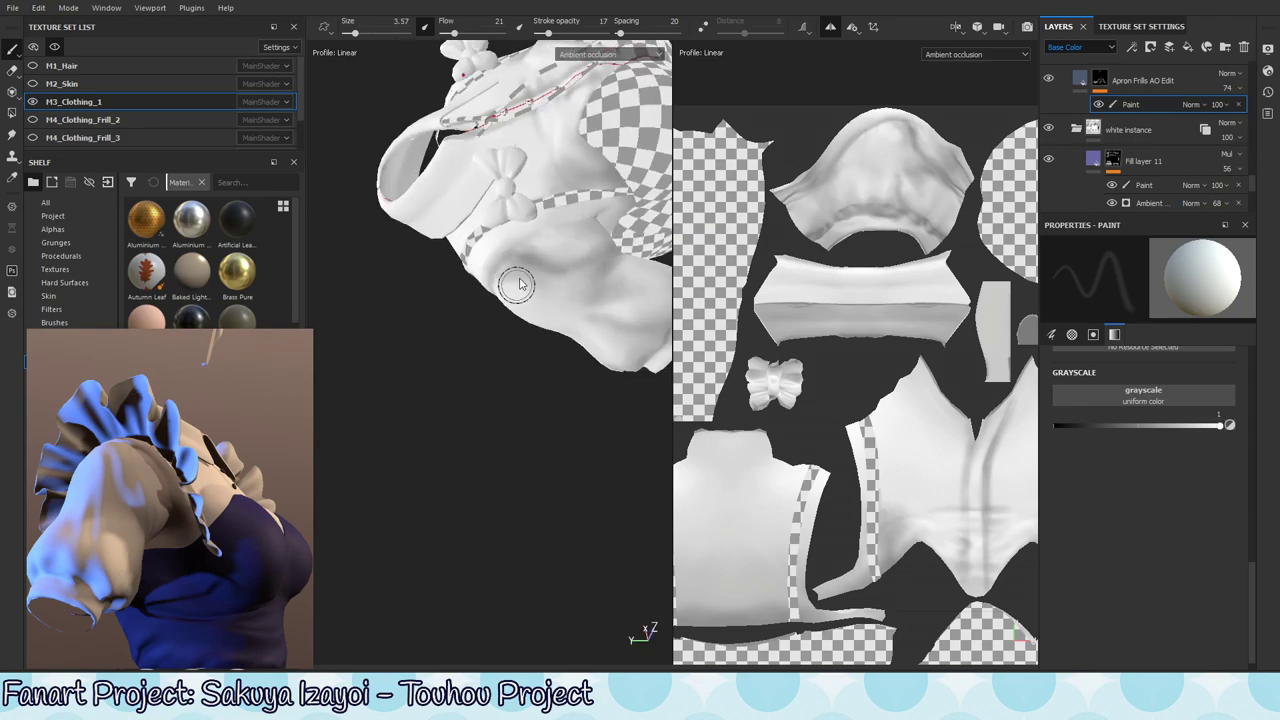
scroll(530, 289, "down", 4)
key("x")
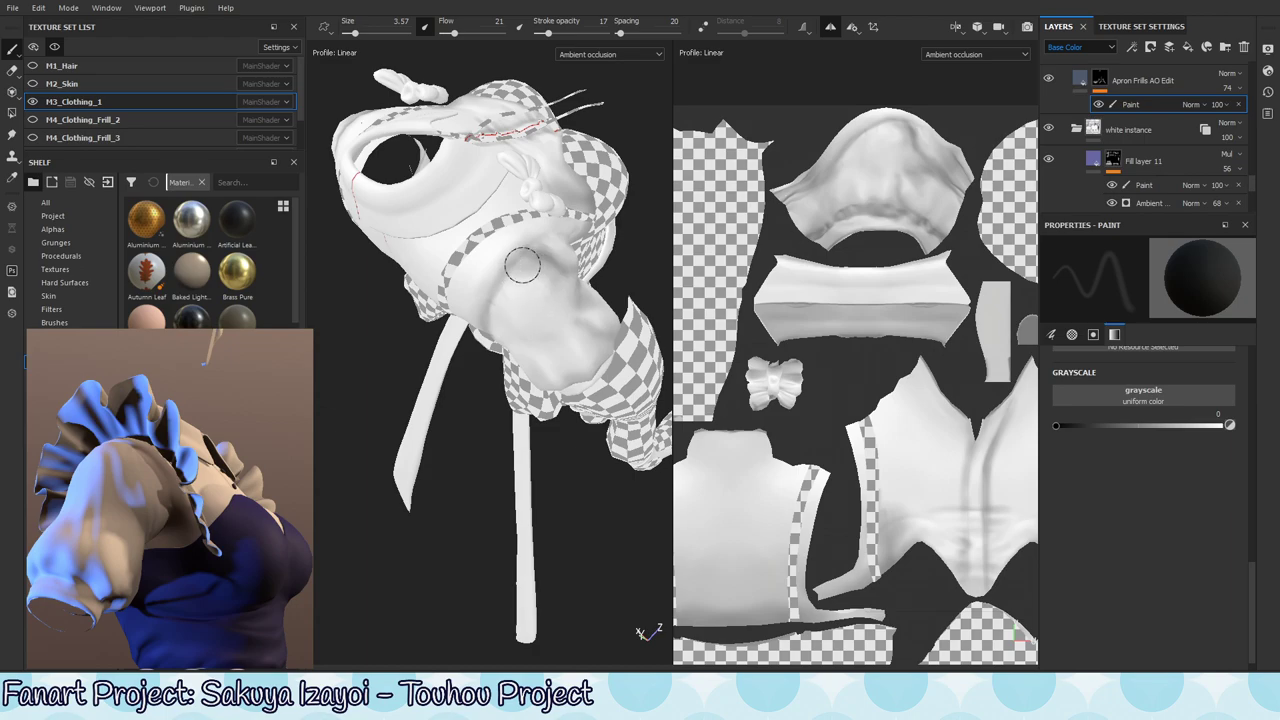
left_click_drag(523, 337, 510, 288, "alt")
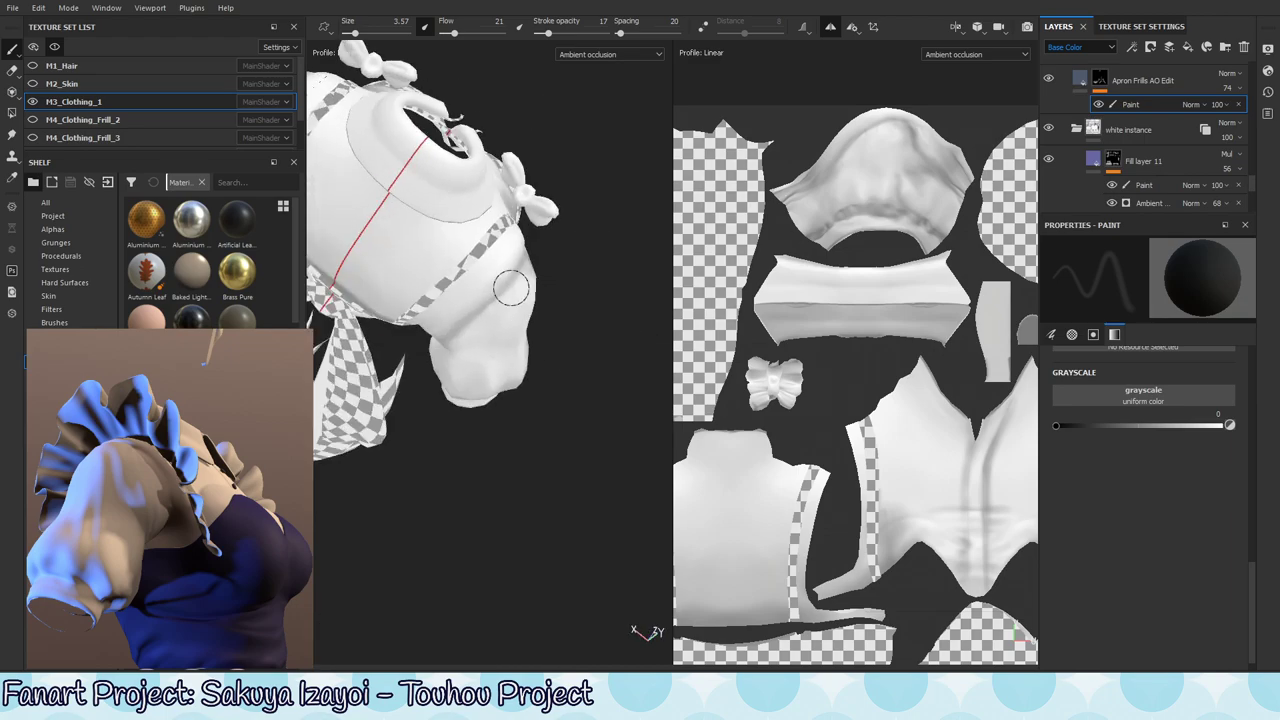
key("x")
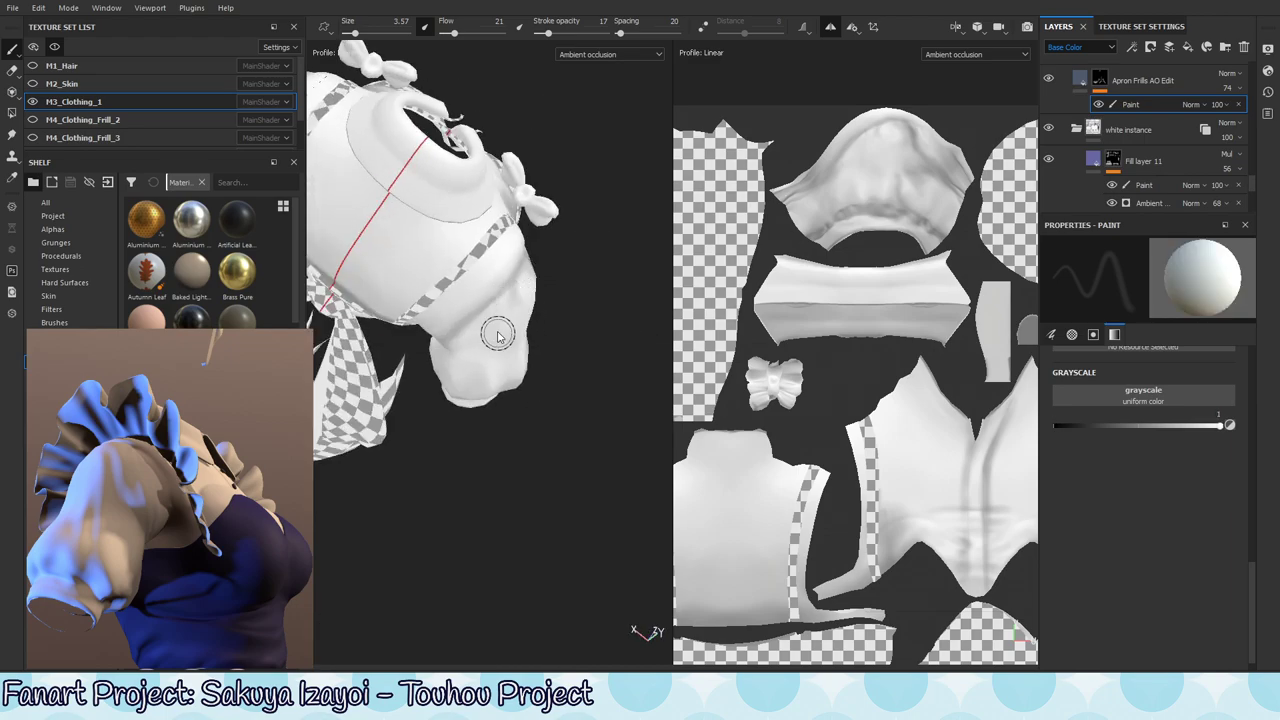
key("x")
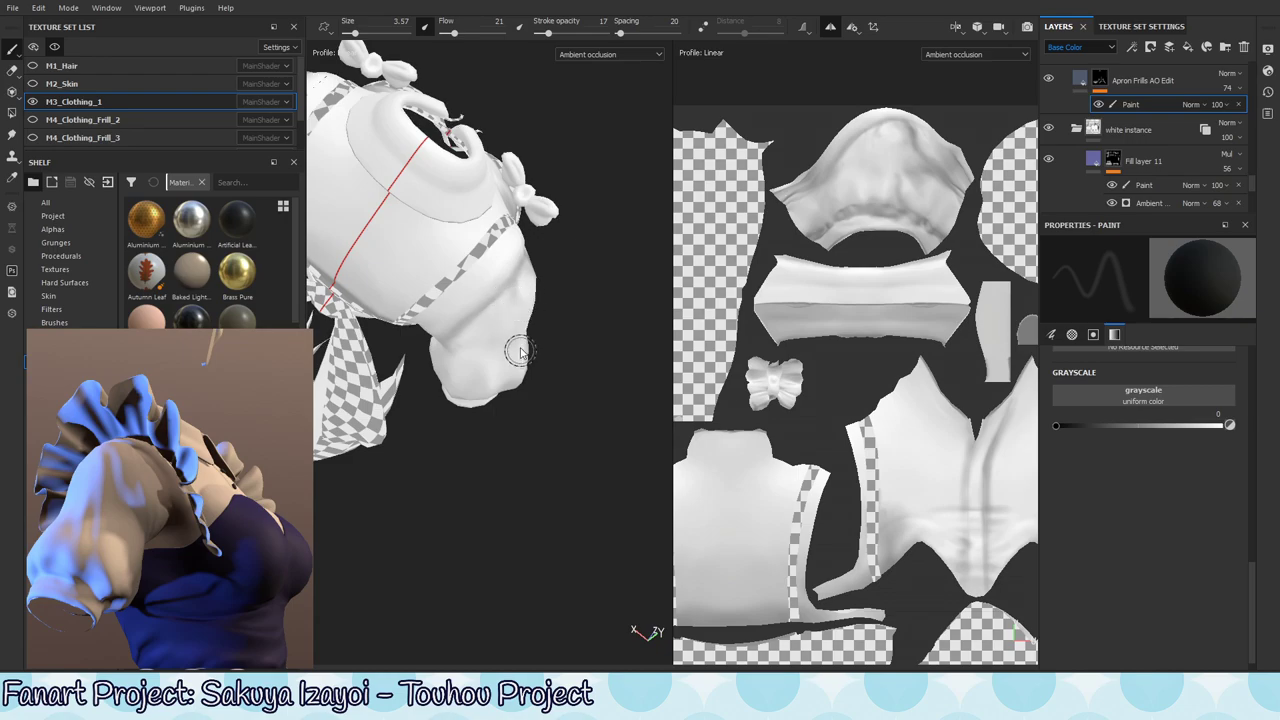
left_click_drag(520, 352, 527, 278, "alt")
- Display the full material, set the mask brush to size 4.79 and white, and check the sleeve from above and outside
key("m")
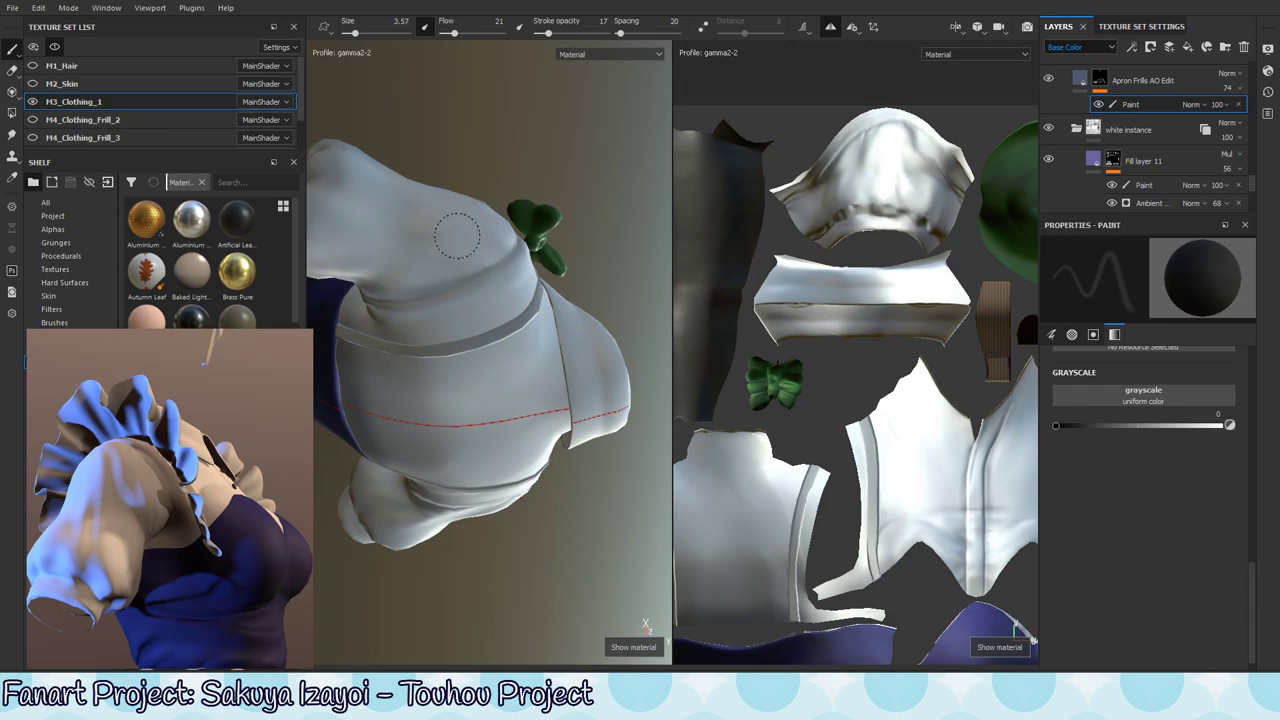
mouse_move(488, 231)
left_mouse_down("alt")
mouse_move(466, 323)
mouse_move(555, 335)
mouse_move(491, 480)
mouse_move(474, 167)
mouse_move(490, 220)
mouse_move(455, 254)
left_mouse_up("alt")
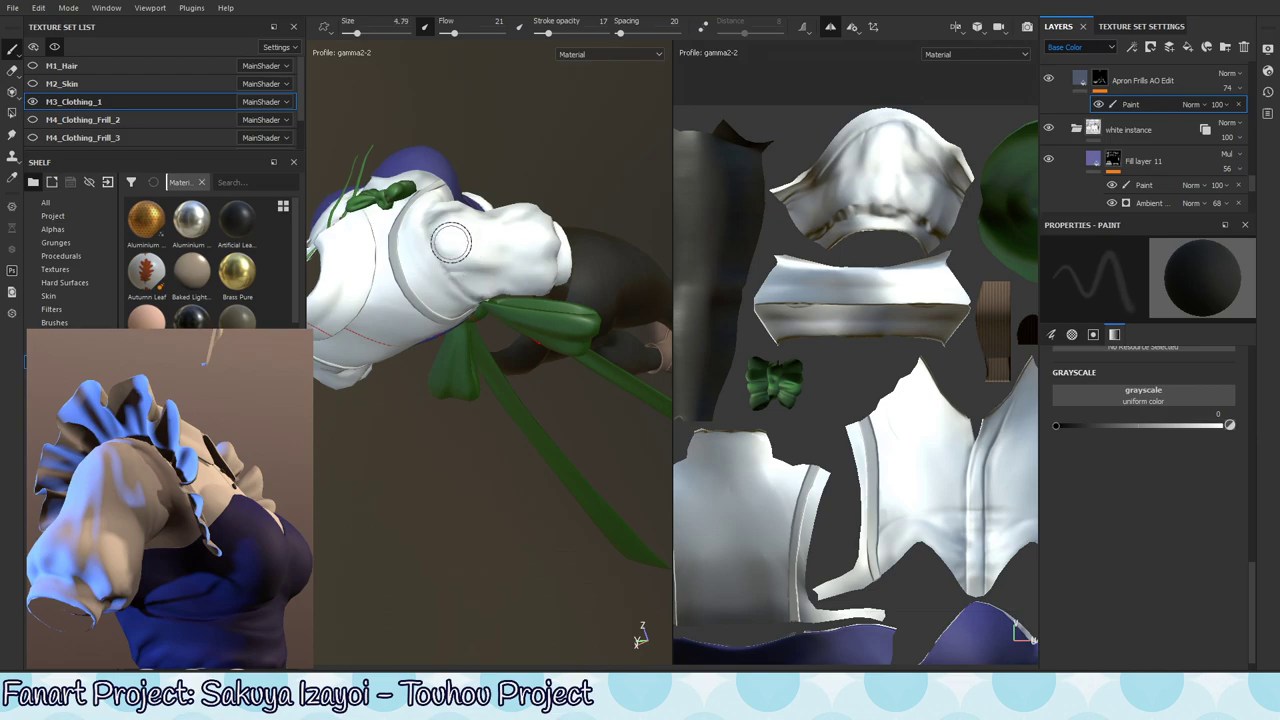
key("x")
left_click_drag(514, 244, 512, 336, "alt")
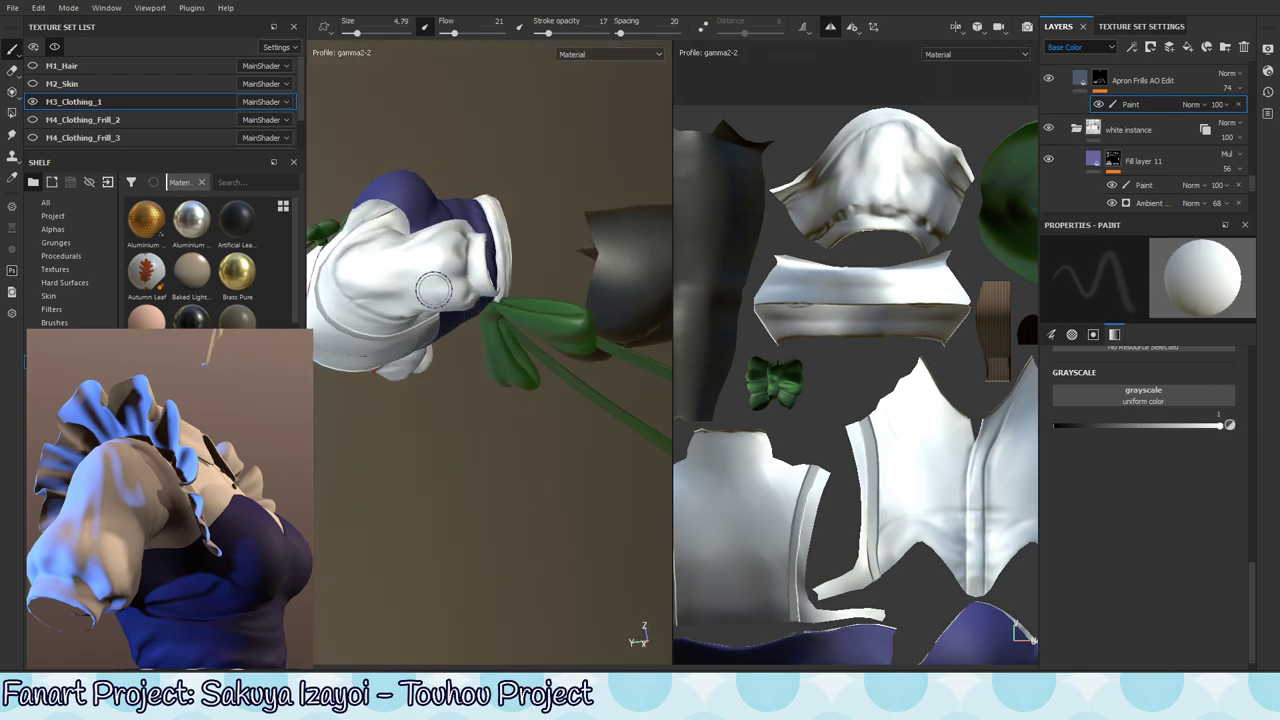
- Touch up the occlusion on the outer and rear sleeve with the white mask brush at size 8.93
middle_click_drag(408, 332, 471, 345, "alt")
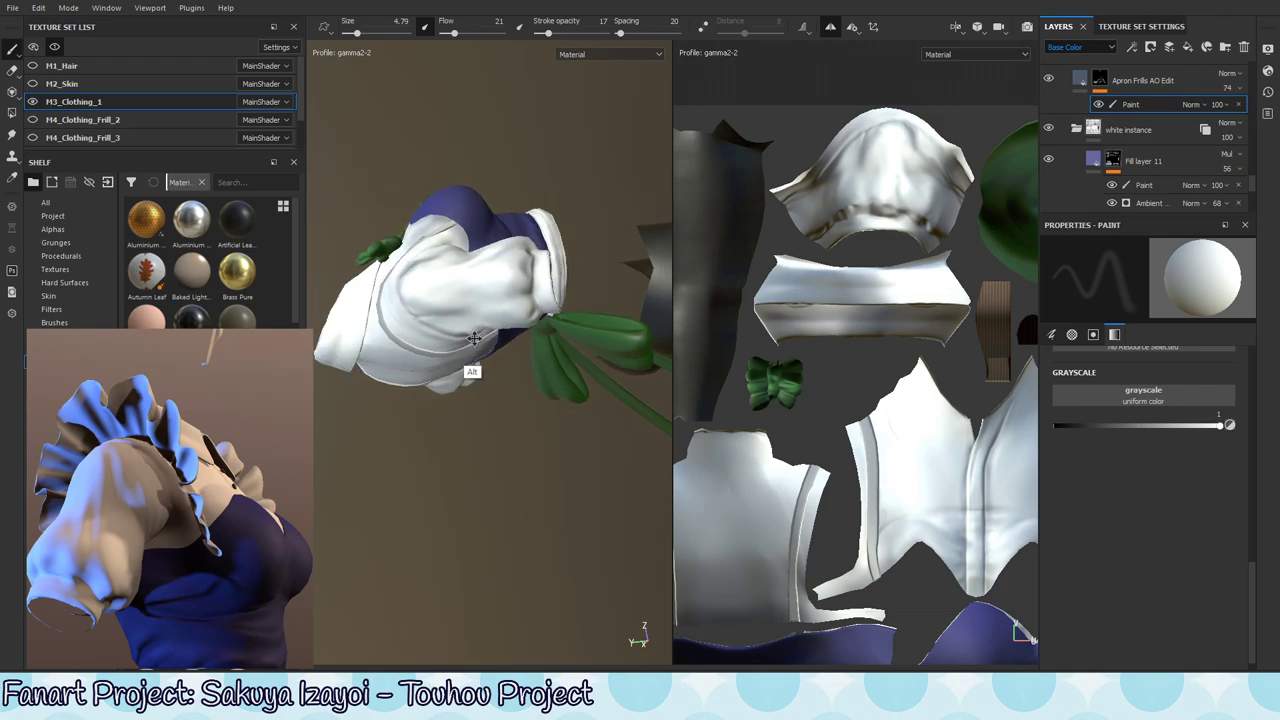
right_click_drag(471, 345, 566, 314, "alt")
left_click_drag(566, 314, 452, 294, "alt")
right_click_drag(449, 294, 465, 292, "ctrl")
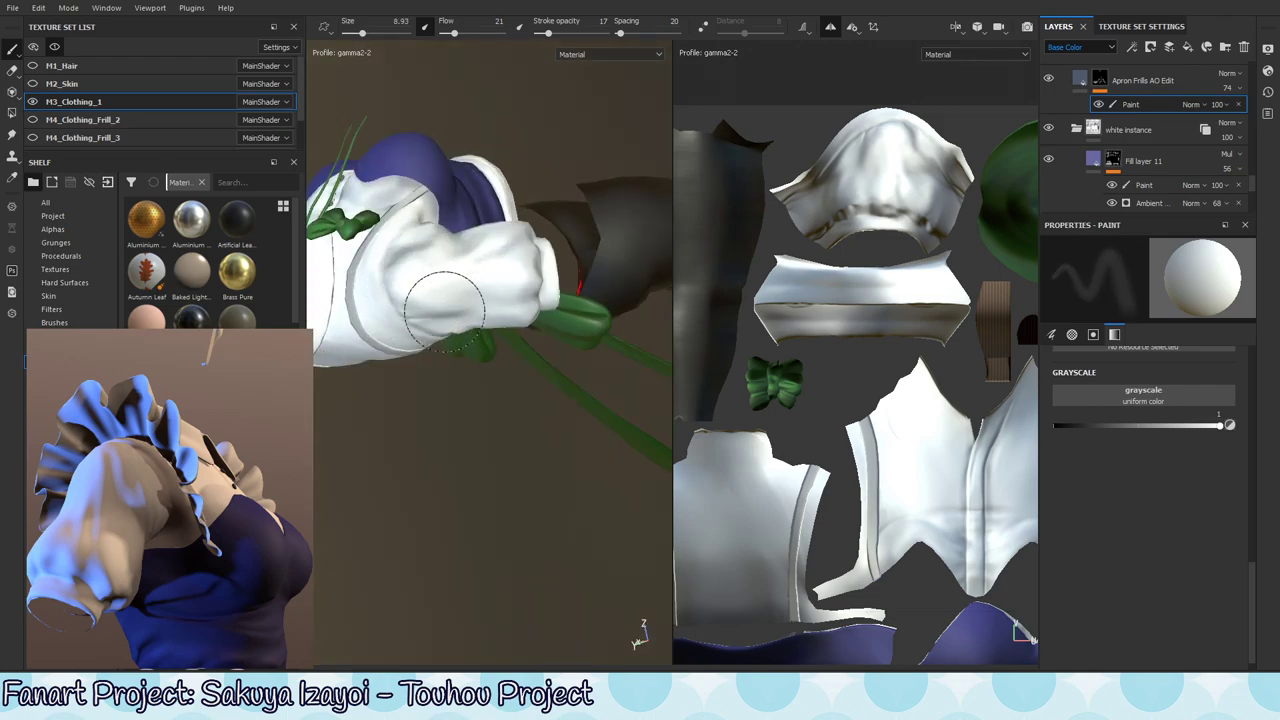
mouse_move(452, 310)
left_mouse_down("alt")
mouse_move(489, 297)
mouse_move(557, 449)
mouse_move(453, 287)
left_mouse_up("alt")
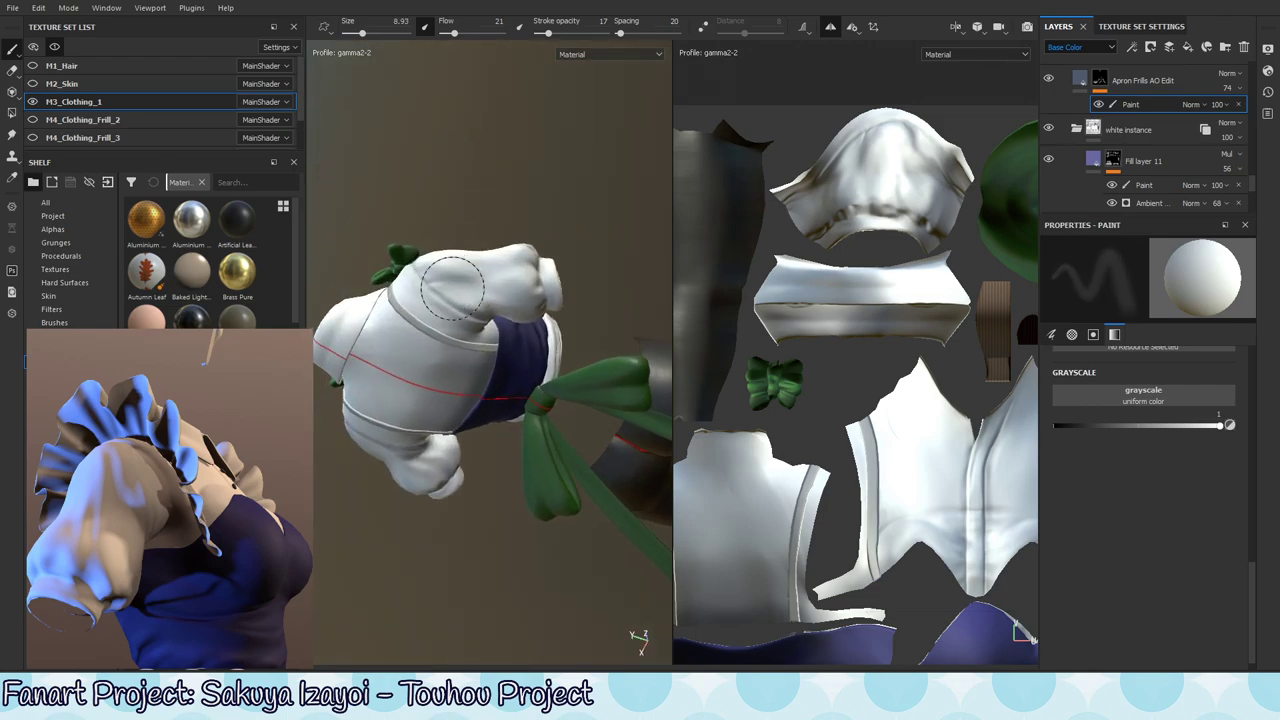
- Refine the front of the sleeve and shoulder beside the bow with the white mask brush at size 5.24
left_click_drag(432, 374, 554, 443, "alt")
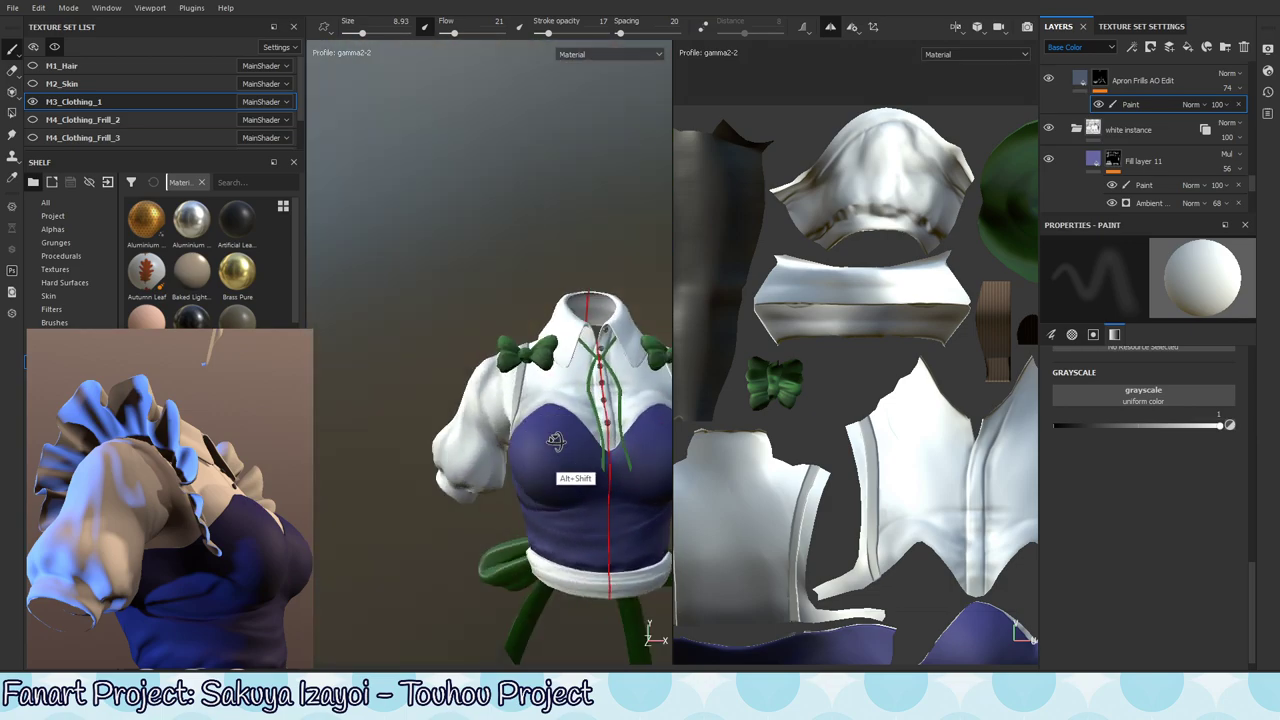
right_click_drag(473, 397, 552, 355, "alt")
left_click_drag(540, 356, 543, 399, "alt")
right_click_drag(543, 399, 522, 410, "ctrl")
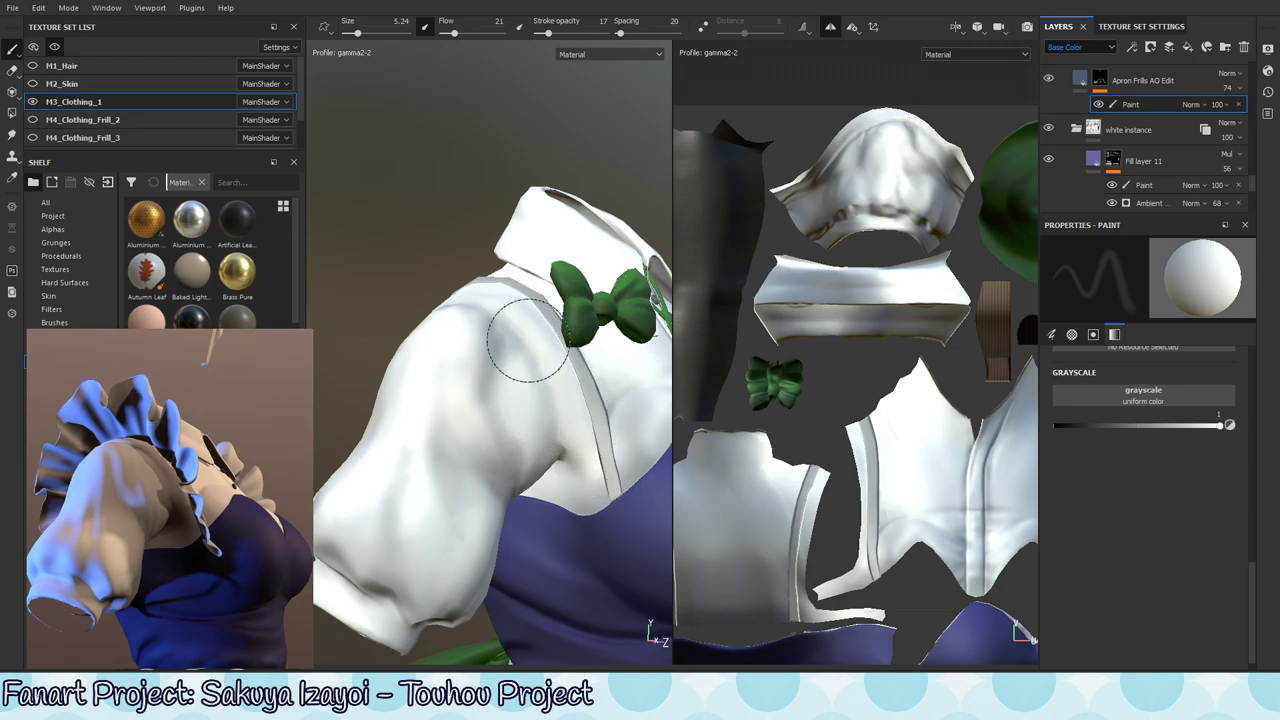
mouse_move(527, 360)
left_mouse_down("alt")
mouse_move(572, 415)
mouse_move(532, 415)
mouse_move(504, 446)
mouse_move(630, 460)
mouse_move(561, 352)
left_mouse_up("alt")
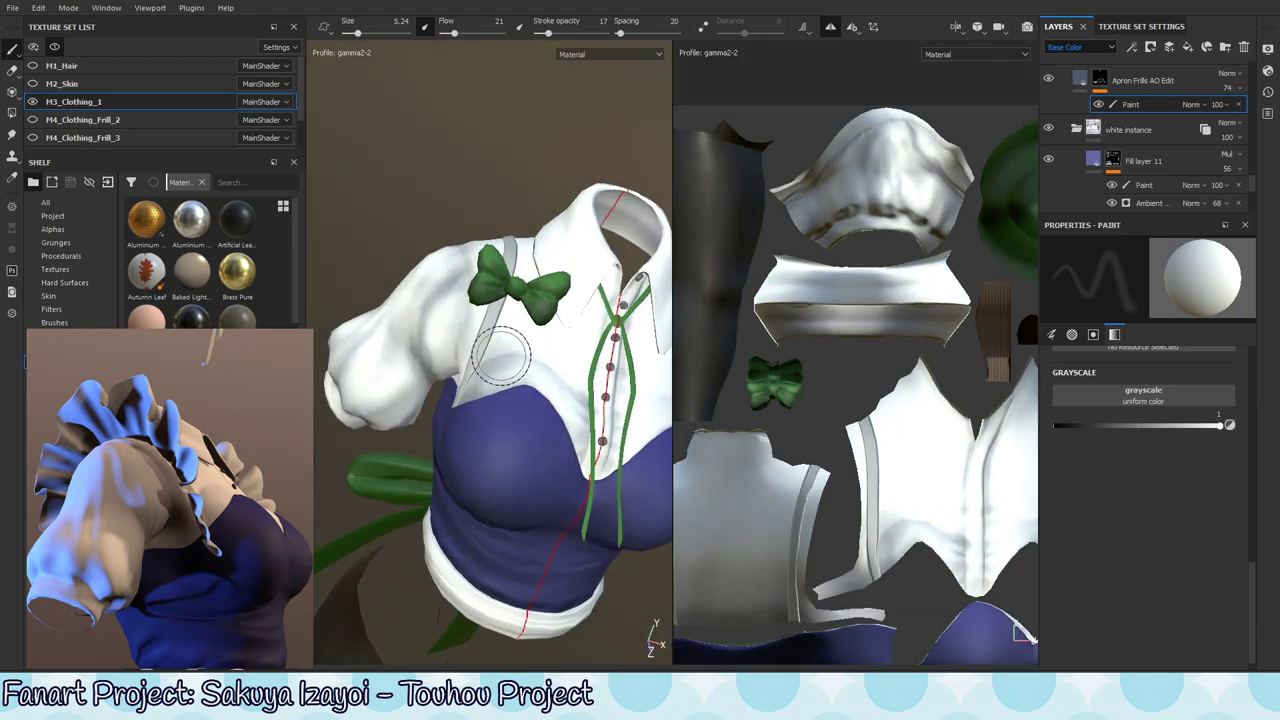
- Lighten the blouse around the shoulder seam and bow in white, reducing the mask brush to size 2.57
left_click_drag(521, 252, 515, 212, "alt")
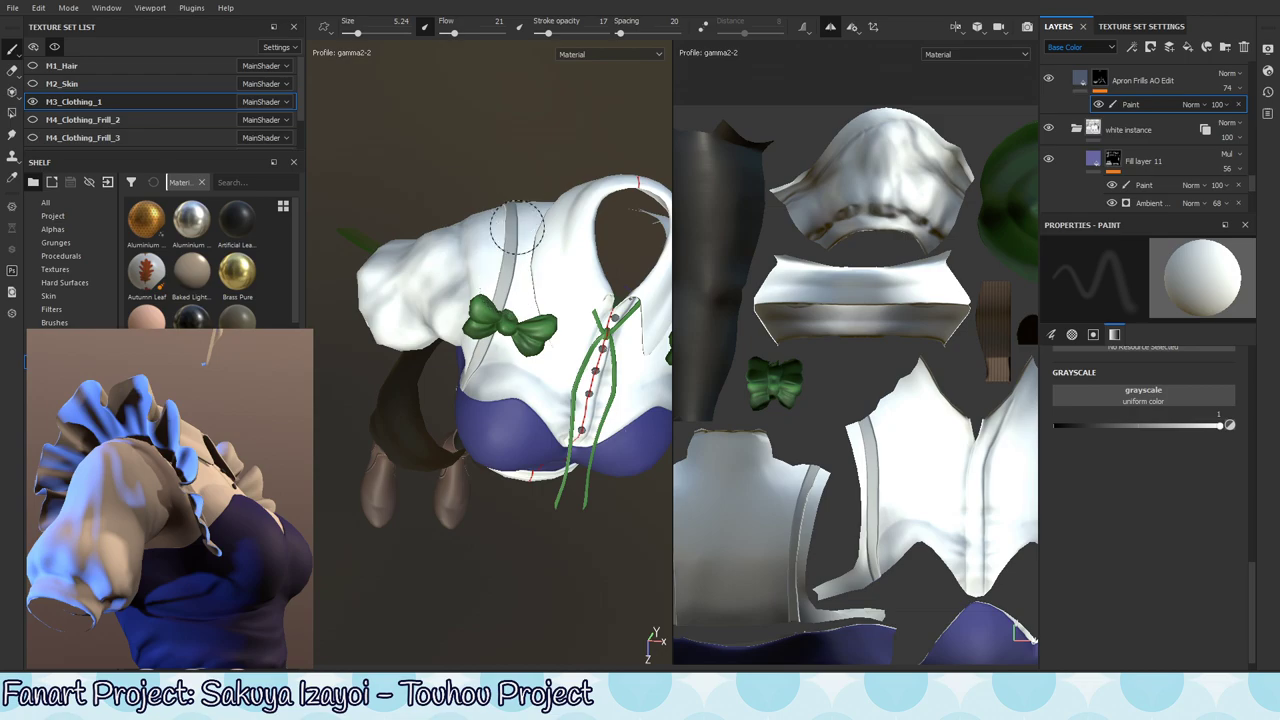
right_click_drag(511, 285, 540, 314, "alt")
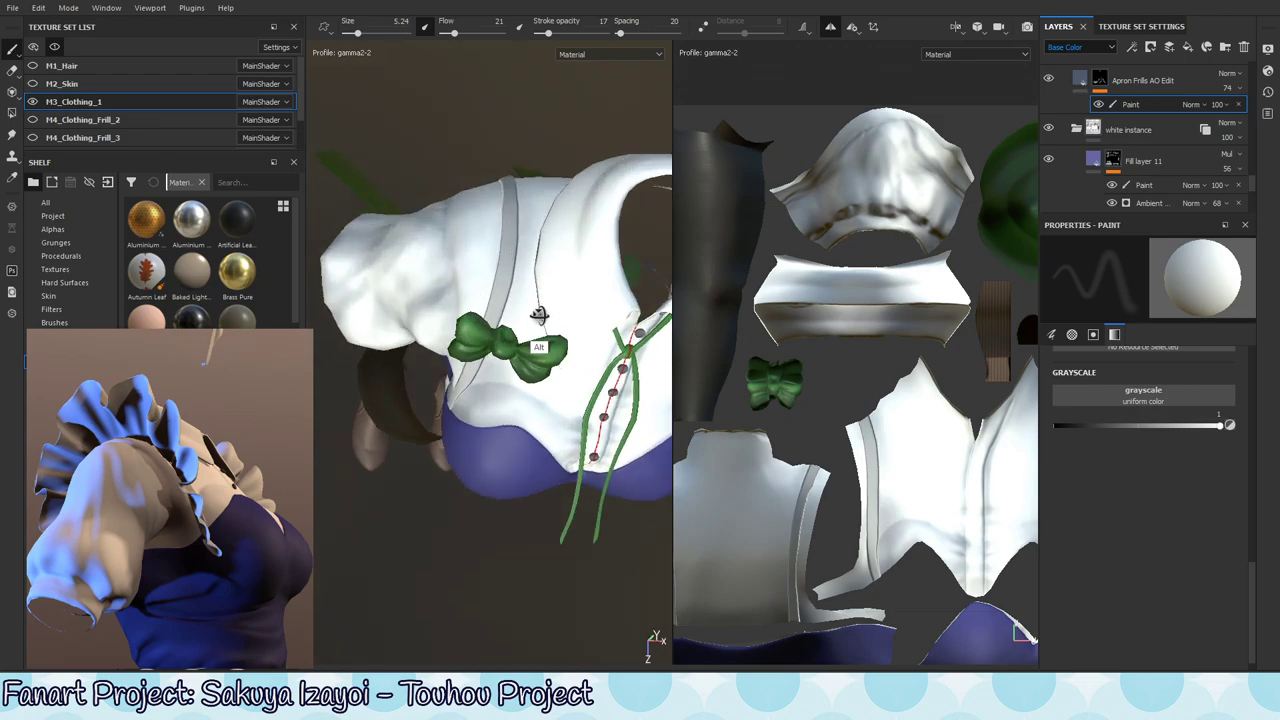
left_click_drag(540, 314, 536, 400, "alt")
mouse_move(486, 284)
left_mouse_down()
mouse_move(502, 256)
mouse_move(506, 300)
mouse_move(511, 281)
left_mouse_up()
right_click_drag(521, 251, 498, 255, "ctrl")
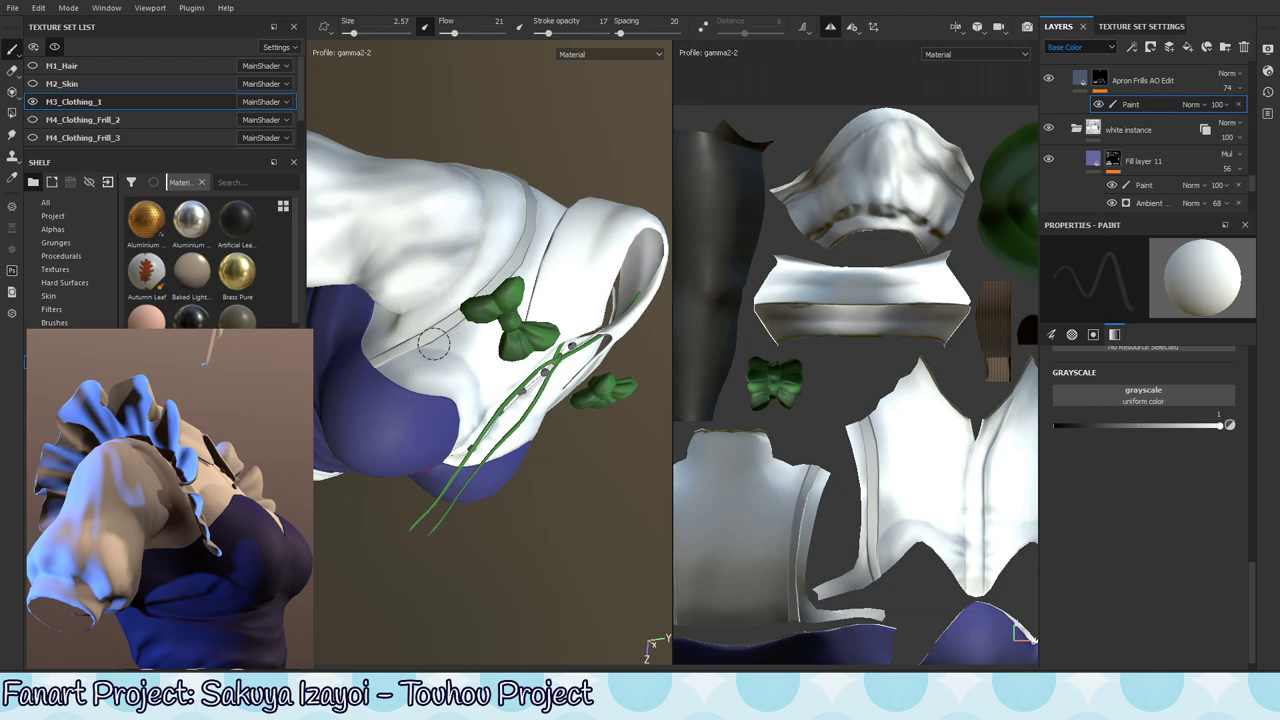
- Work over the top of the shoulder seam beside the collar, setting the mask brush to black at size 3.47
left_click_drag(526, 229, 548, 229, "alt")
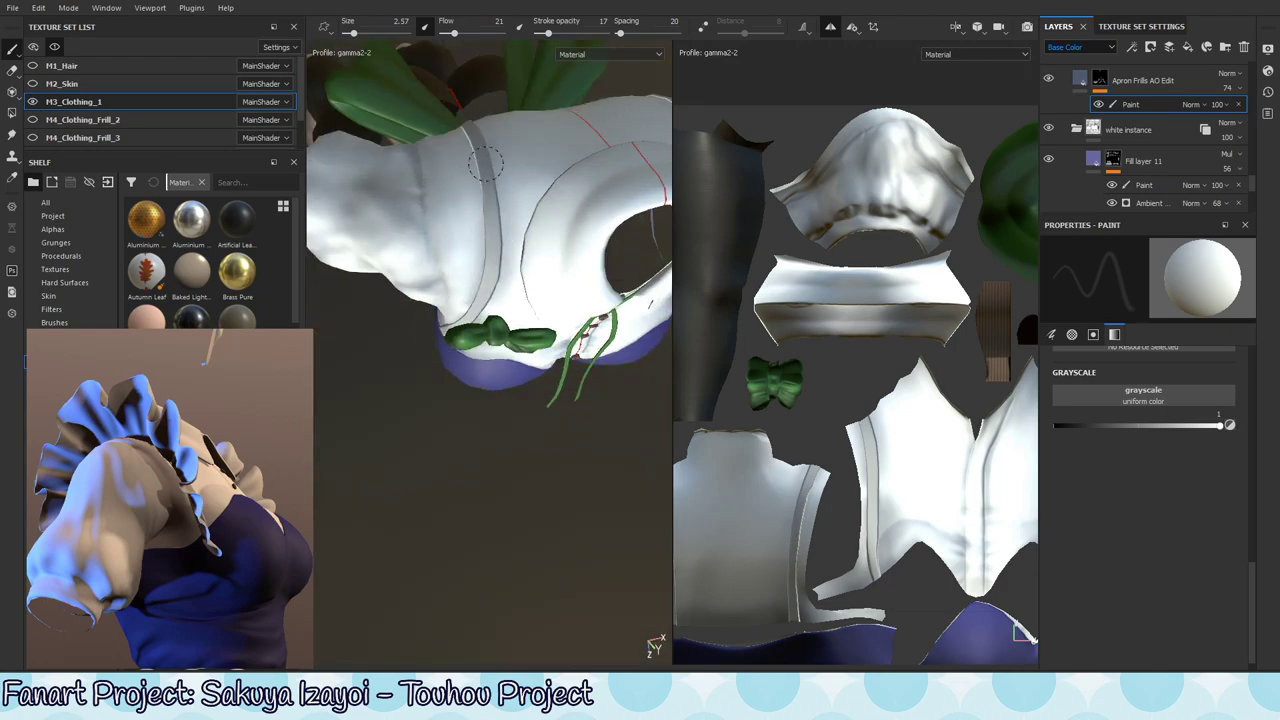
left_click_drag(481, 345, 520, 289, "alt")
key("x")
right_click_drag(508, 229, 522, 229, "ctrl")
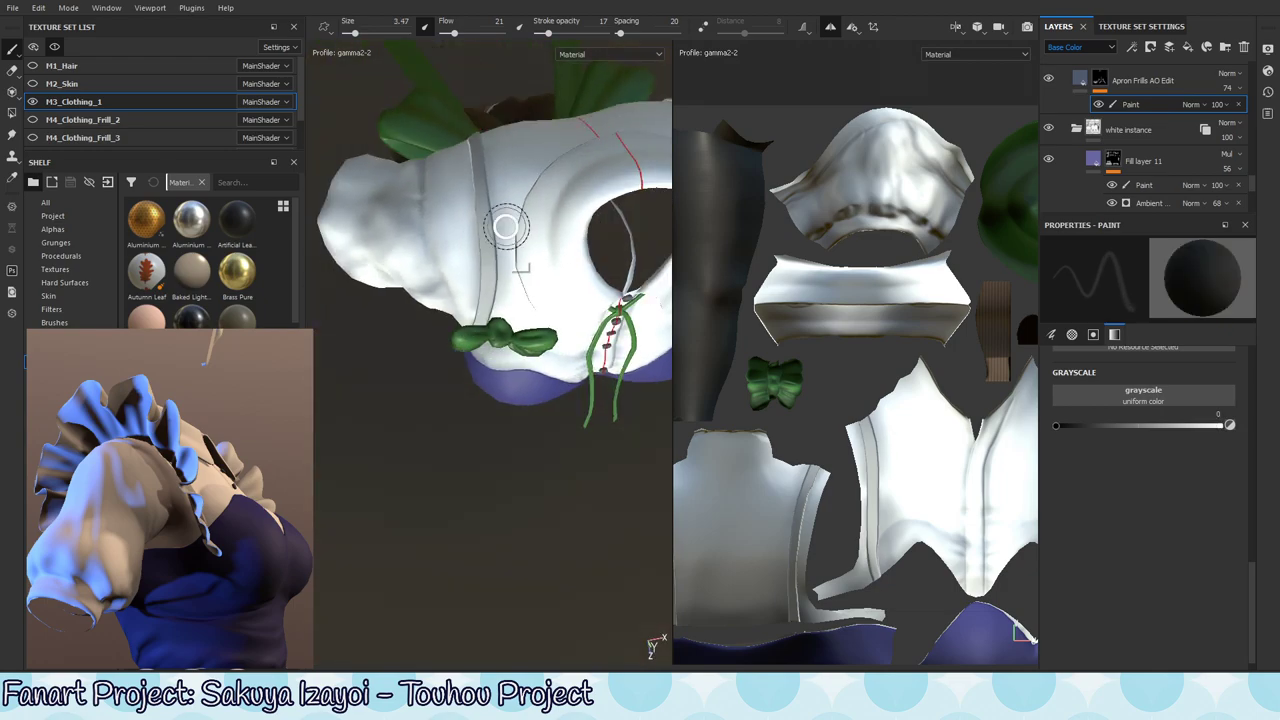
- Paint the blouse front's neckline area in the UV view with the black mask brush at size 4.85
right_click_drag(875, 299, 893, 311, "alt")
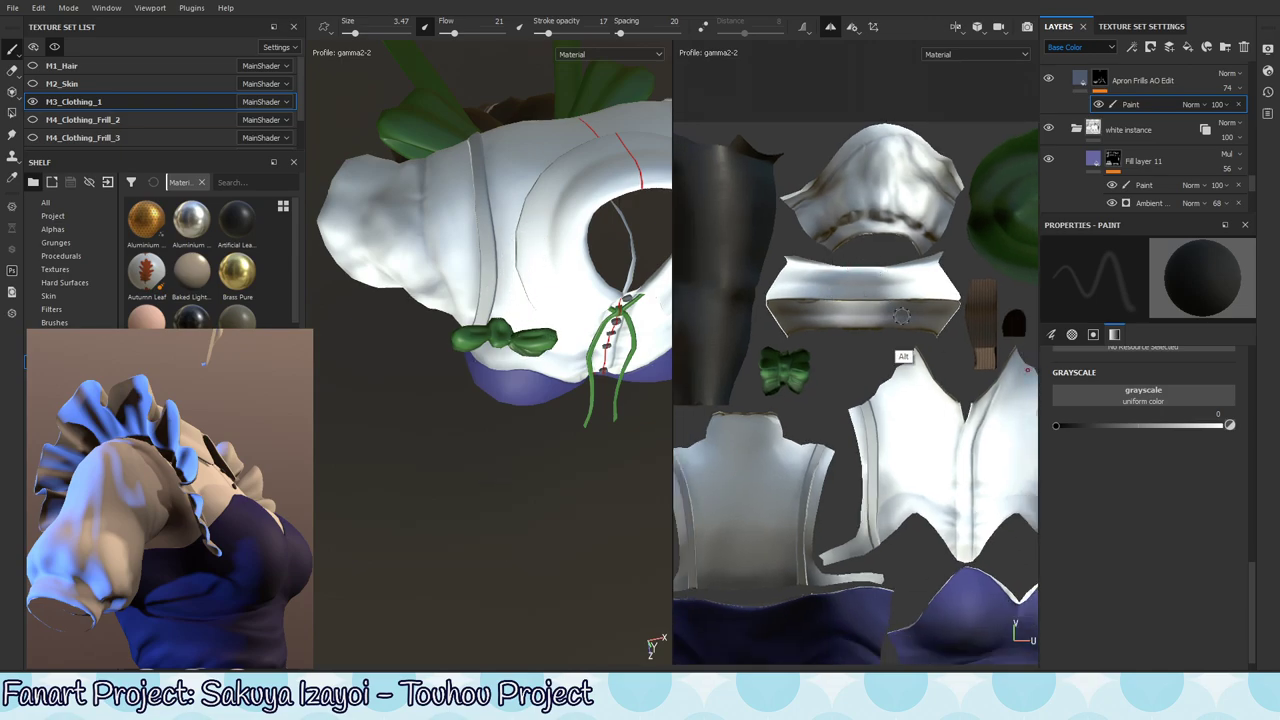
middle_click_drag(938, 394, 901, 258, "alt")
right_click_drag(901, 258, 928, 292, "alt")
right_click_drag(855, 227, 866, 230, "ctrl")
mouse_move(864, 234)
left_mouse_down()
mouse_move(929, 293)
mouse_move(905, 283)
left_mouse_up()
- Blend both shoulder tips and the neckline of the blouse front in the UV view with the white mask brush
key("x")
mouse_move(540, 320)
left_mouse_down("alt")
mouse_move(632, 310)
mouse_move(560, 364)
left_mouse_up("alt")
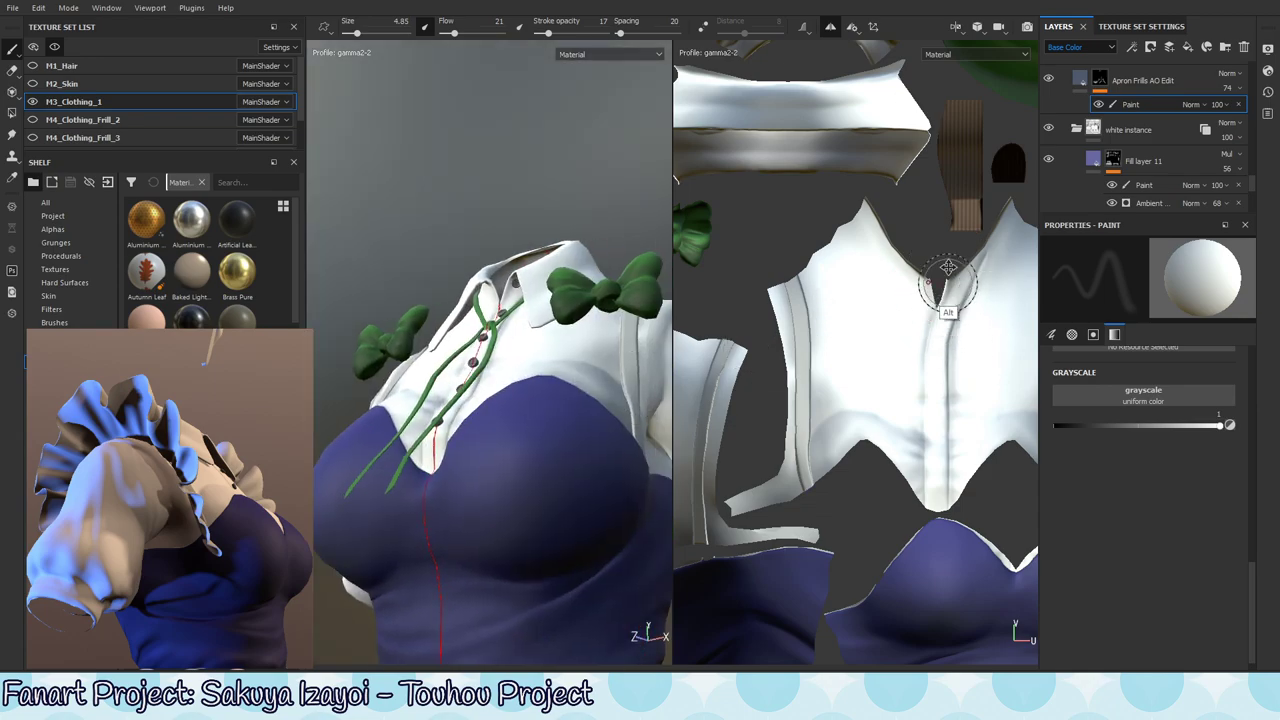
middle_click_drag(948, 288, 874, 246, "alt")
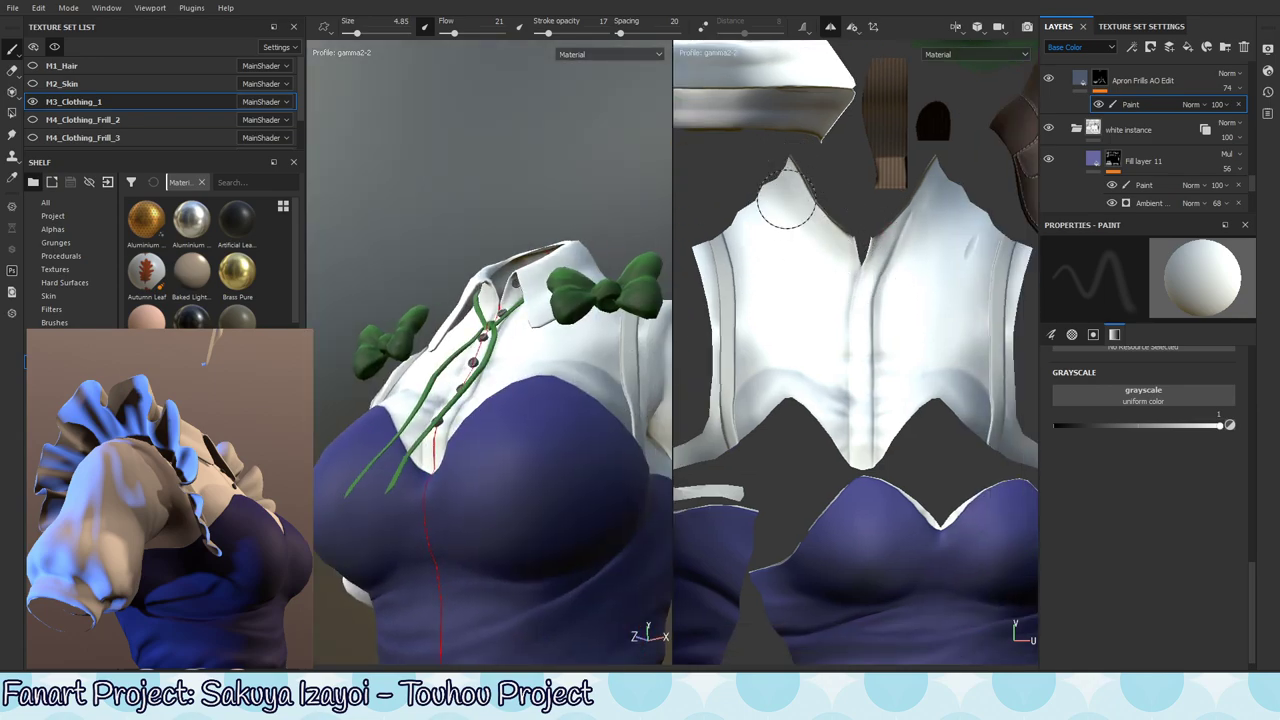
middle_click_drag(874, 274, 822, 308, "alt")
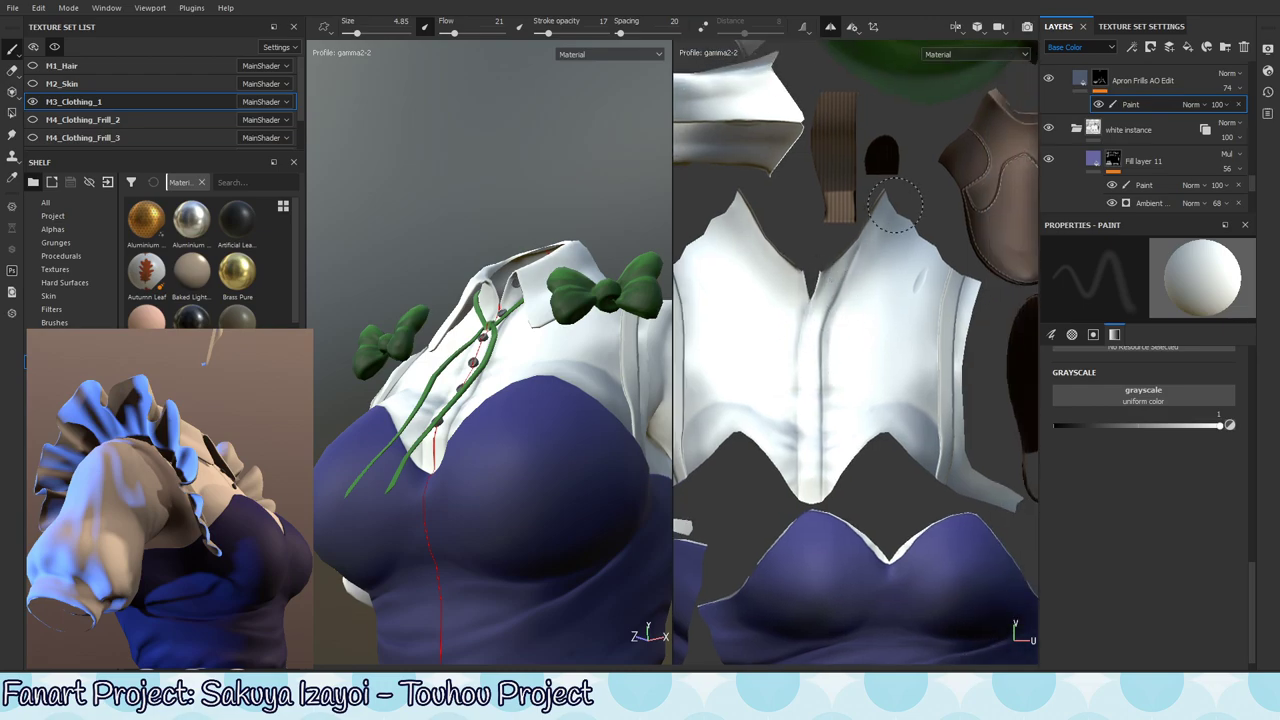
left_click_drag(826, 305, 877, 249)
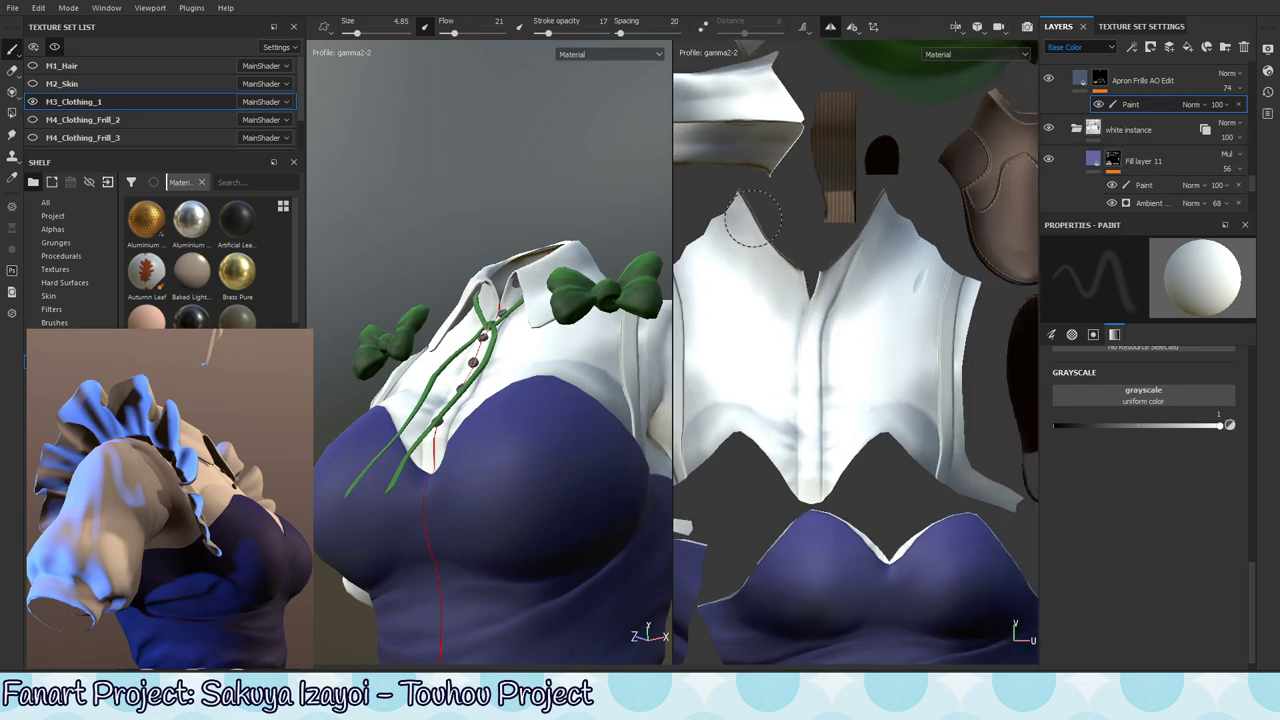
- Touch up the blouse around the front collar and button placket with white at brush size 4.85
left_click_drag(566, 444, 478, 390, "alt")
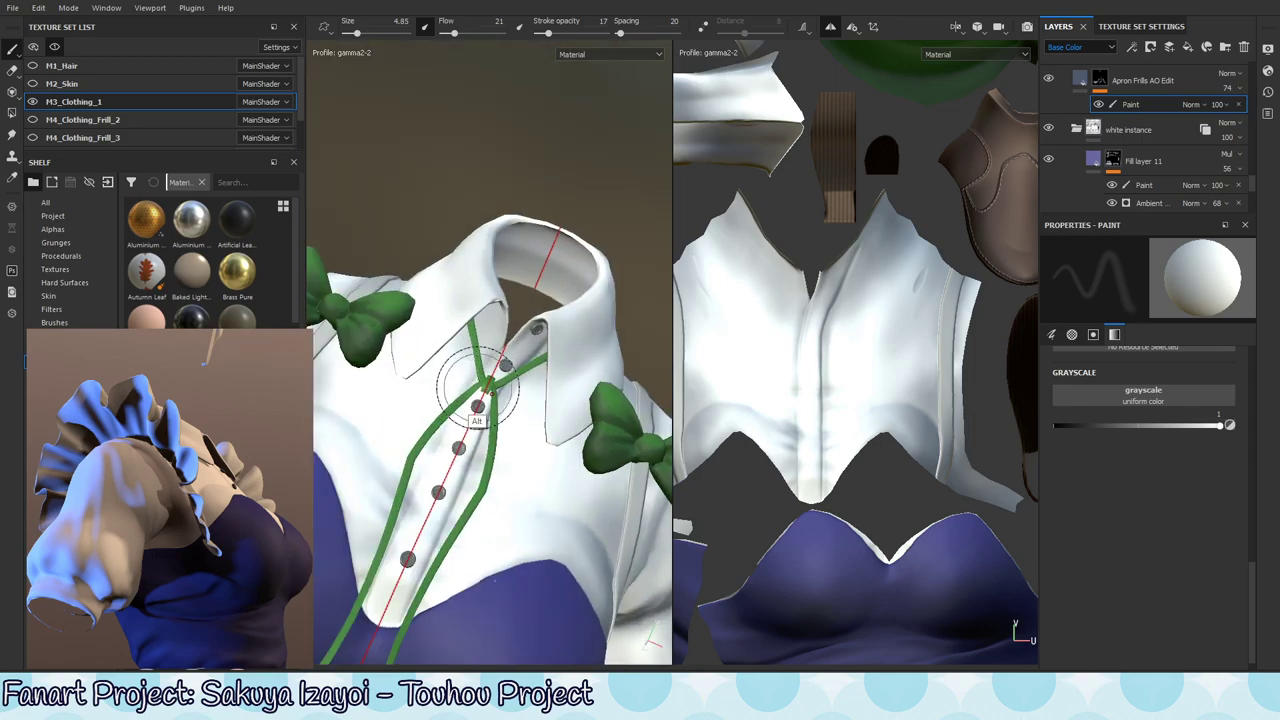
left_click_drag(497, 303, 414, 457, "alt")
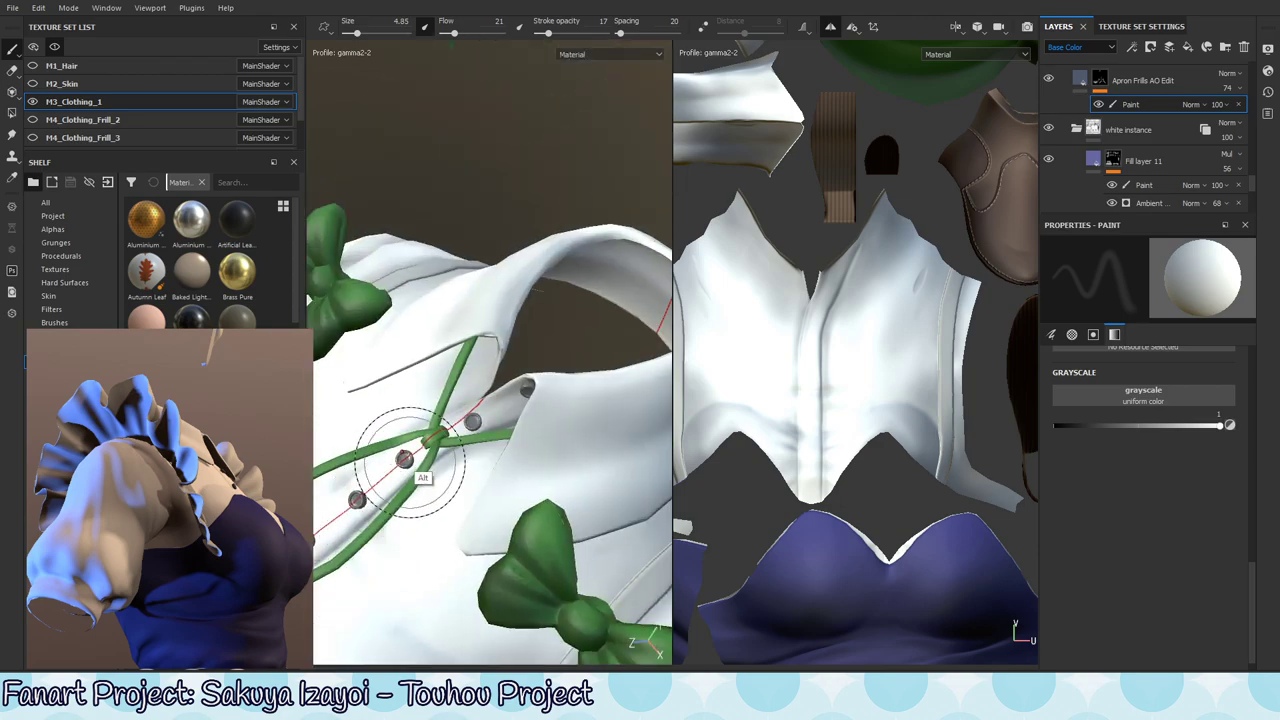
left_click_drag(365, 398, 459, 377, "alt")
left_click_drag(521, 343, 535, 225, "alt")
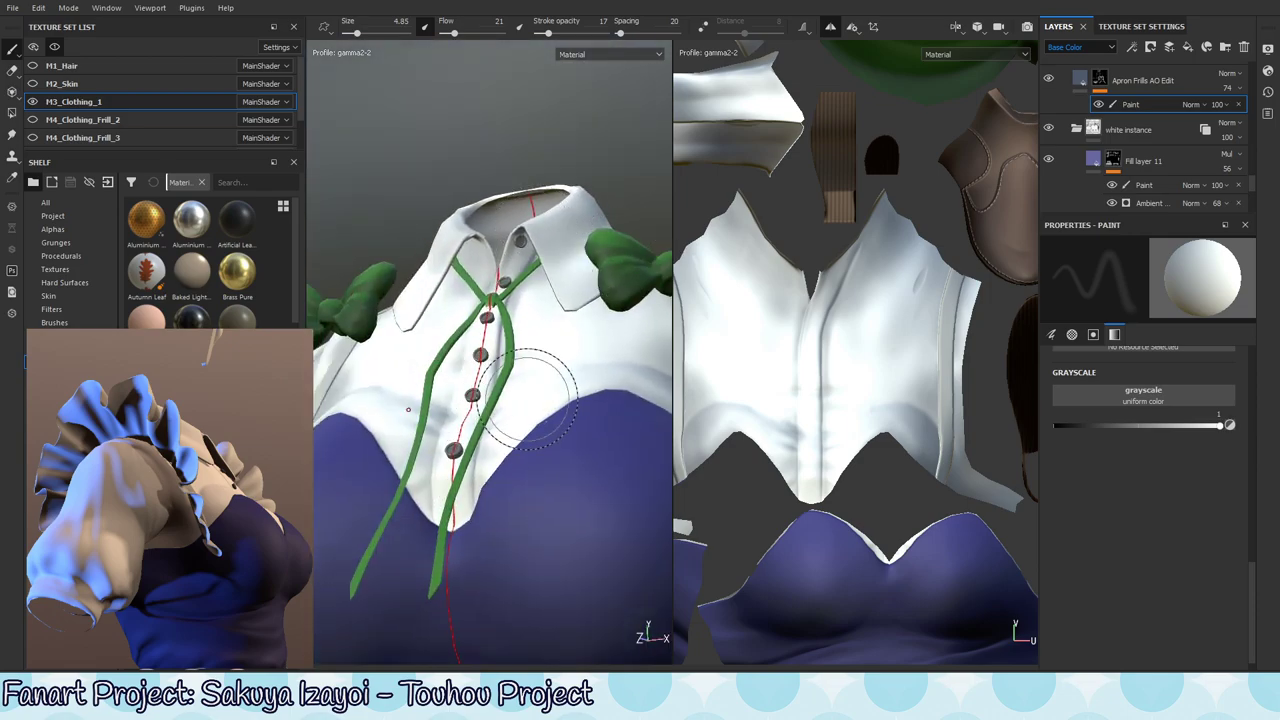
- Refine the shading along the seam under the back of the collar with black and white mask strokes
left_click_drag(509, 443, 593, 287, "alt")
left_click_drag(573, 365, 520, 322, "alt")
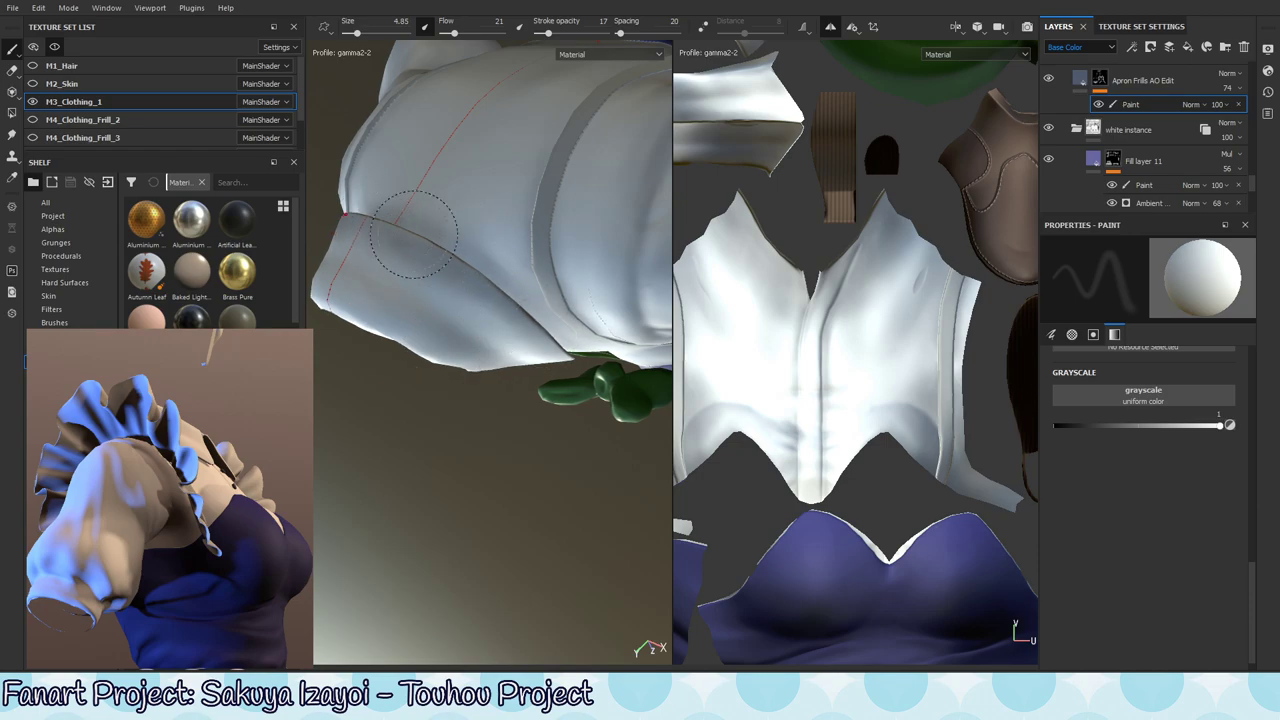
key("x")
key("x")
- Blend the occlusion across the blouse's back panel between the shoulder seams with black and white strokes
left_click_drag(572, 322, 490, 233, "alt")
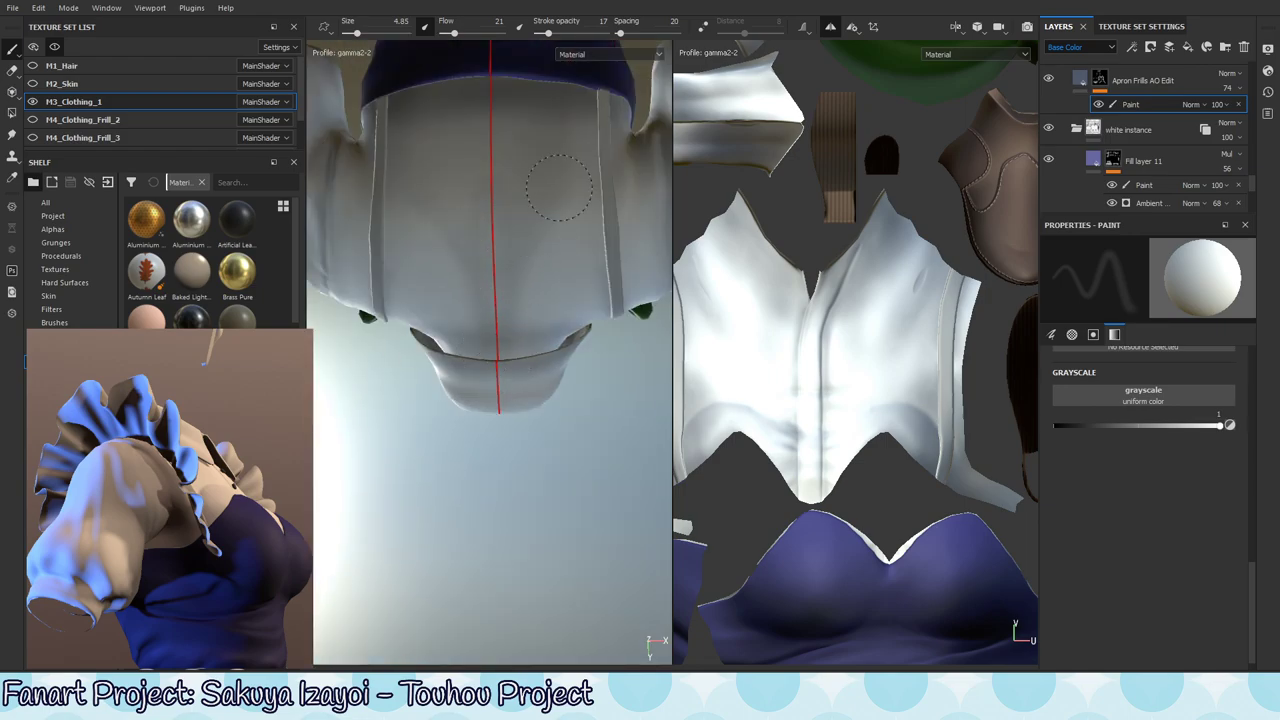
key("x")
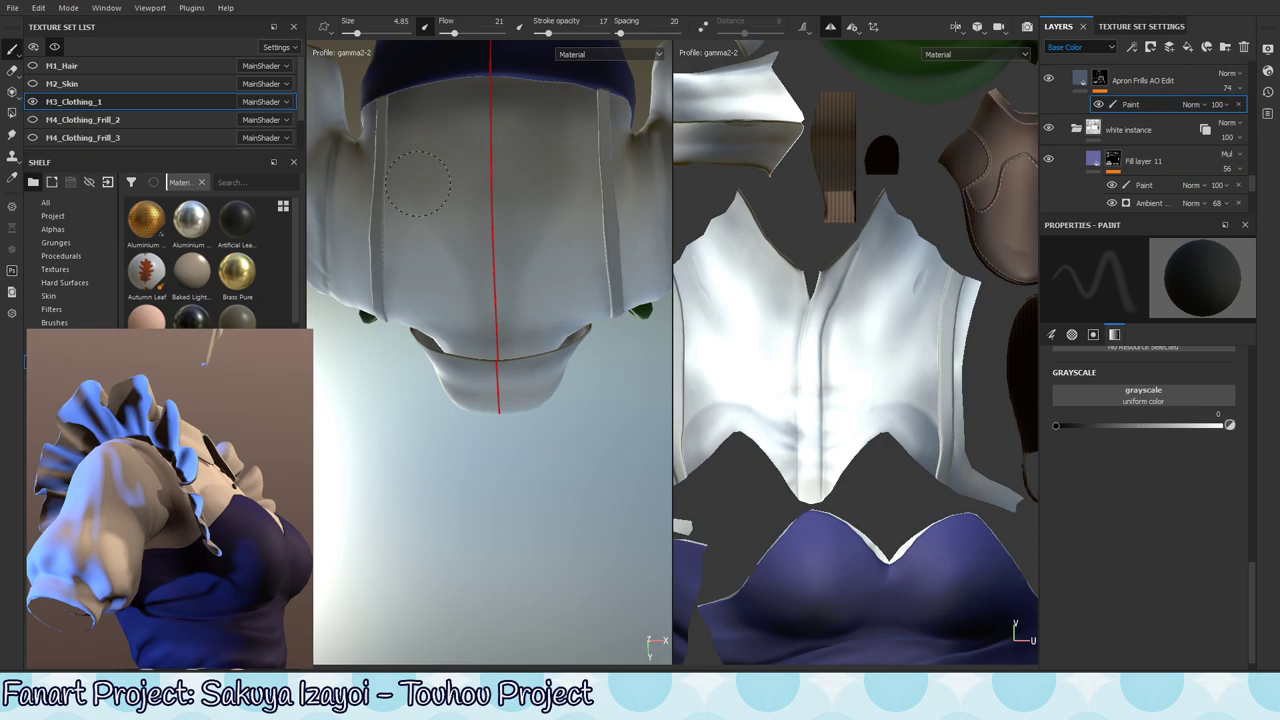
left_click_drag(490, 357, 503, 205, "alt")
key("x")
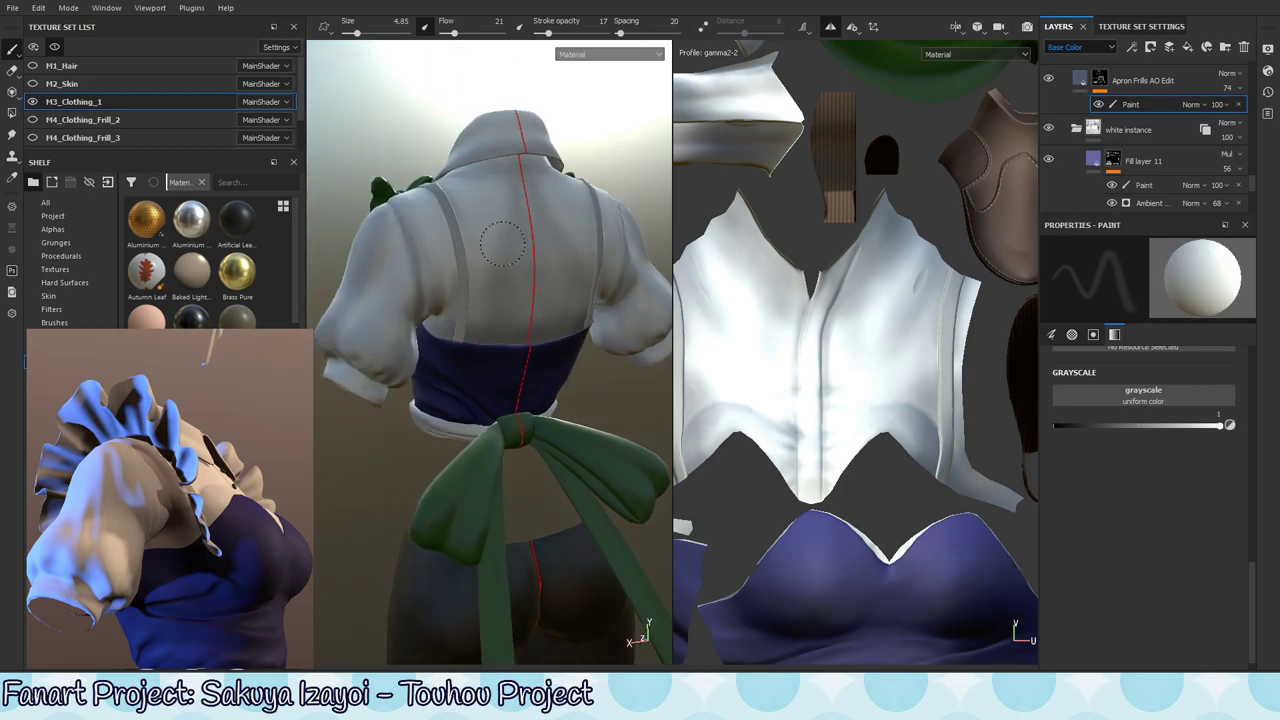
- Soften the back panel's shading with the mask brush at size 8.65, alternating black and white, and rotate the environment lighting
key("x")
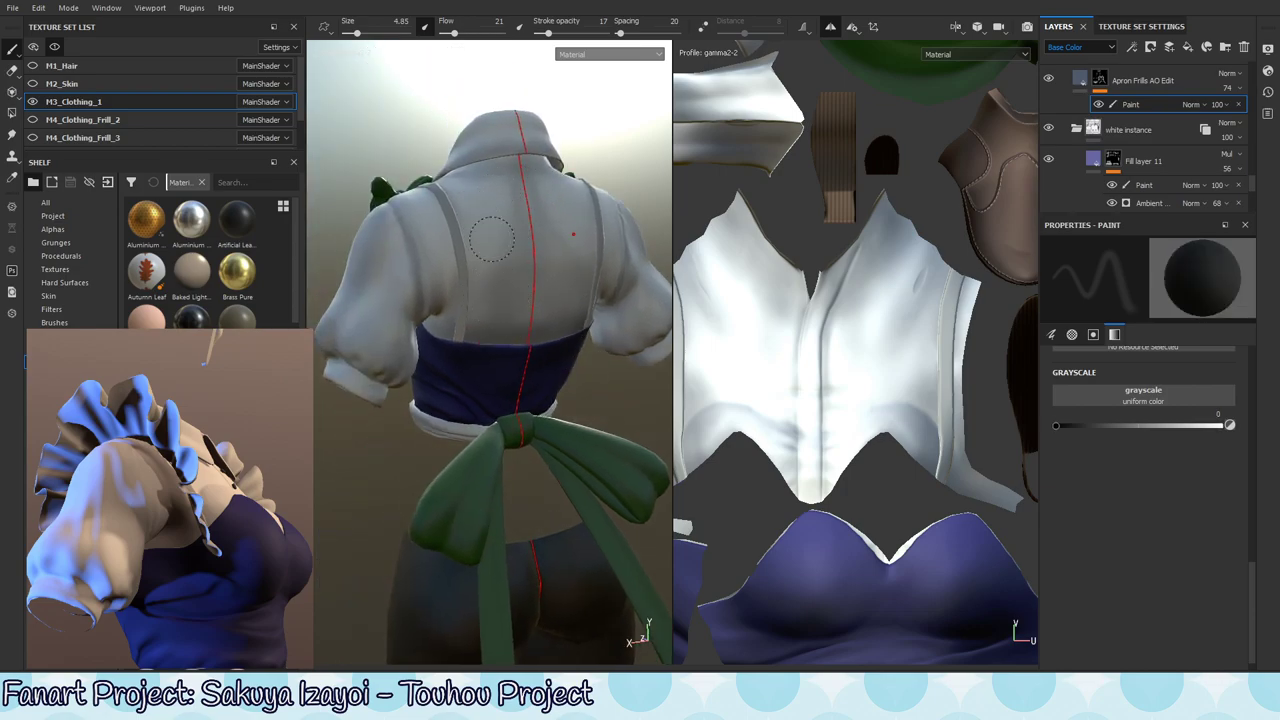
right_click_drag(518, 247, 549, 245, "ctrl")
key("x")
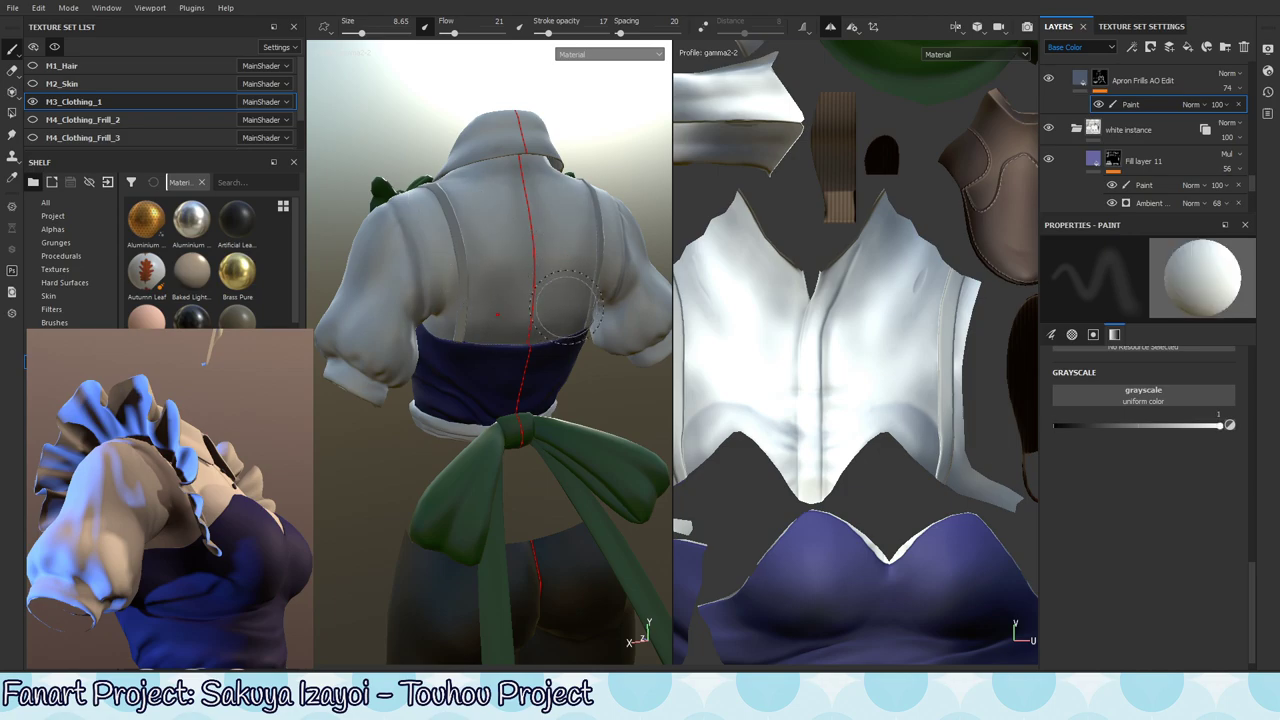
key("x")
right_click_drag(497, 250, 660, 311, "shift")
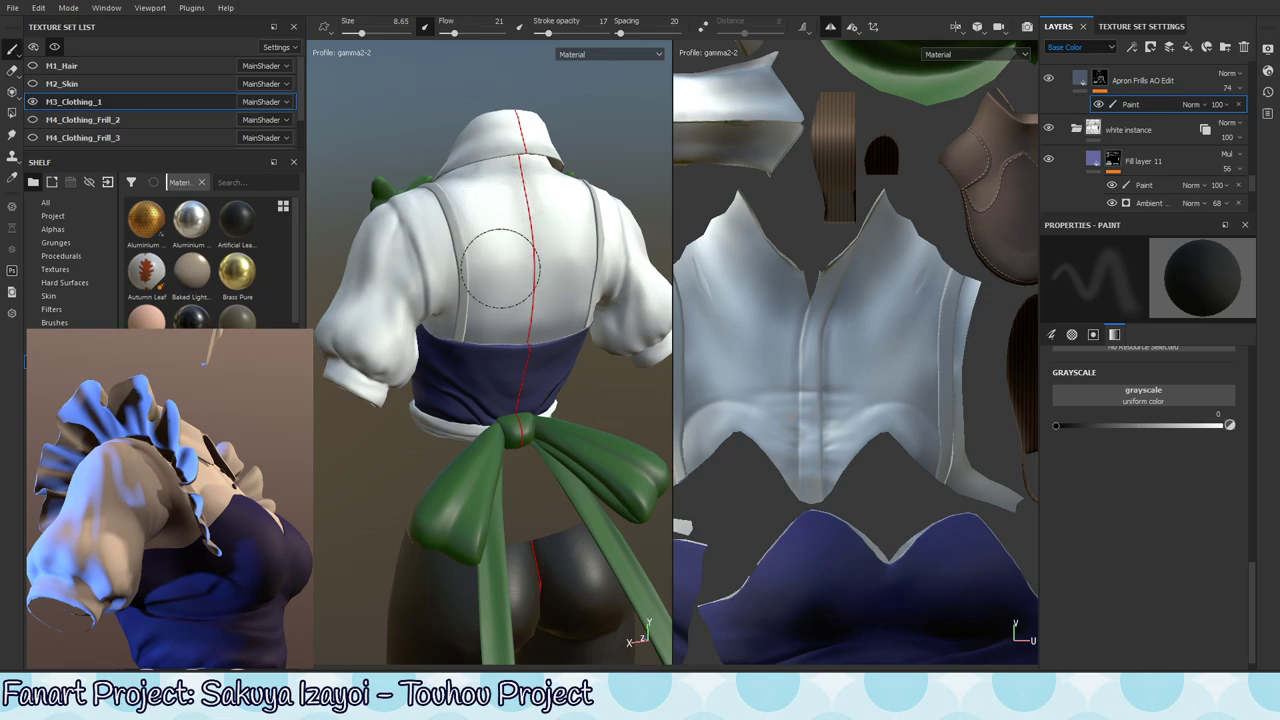
- Blend the upper back and the rear of the collar under the new lighting with white and black strokes
key("x")
left_click_drag(514, 320, 507, 255, "alt")
key("x")
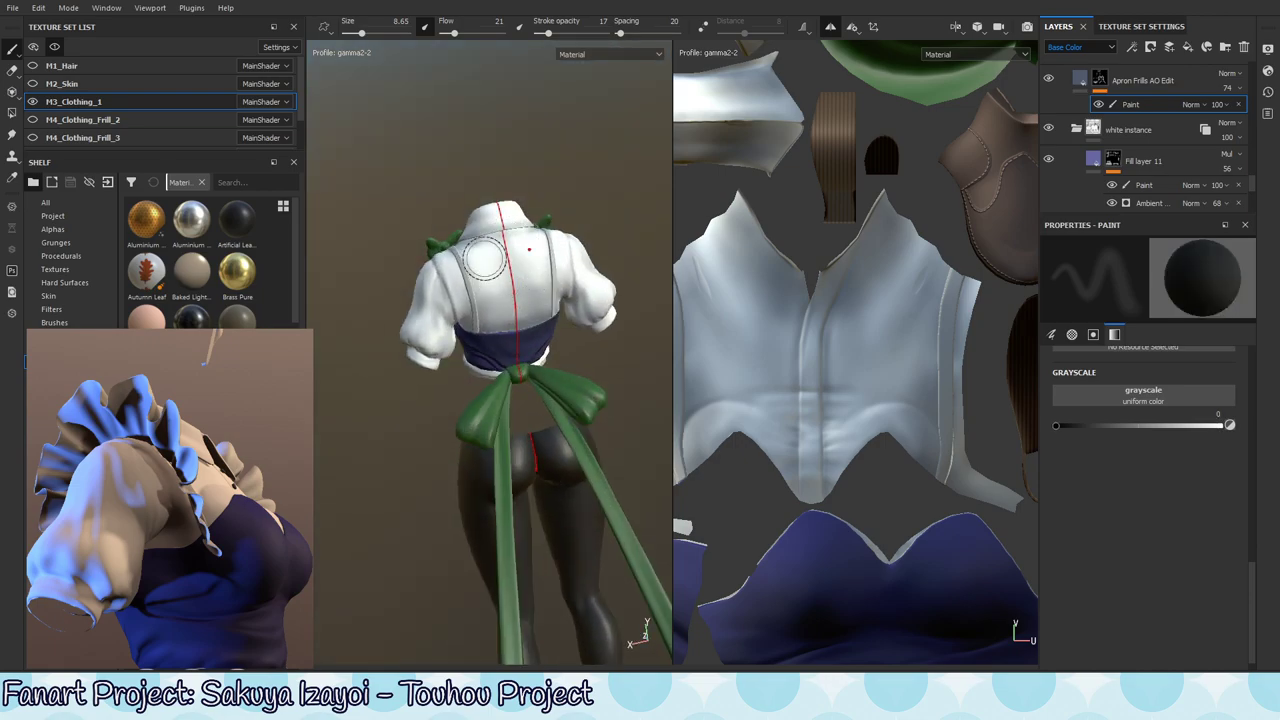
left_click_drag(500, 300, 460, 285, "alt")
key("x")
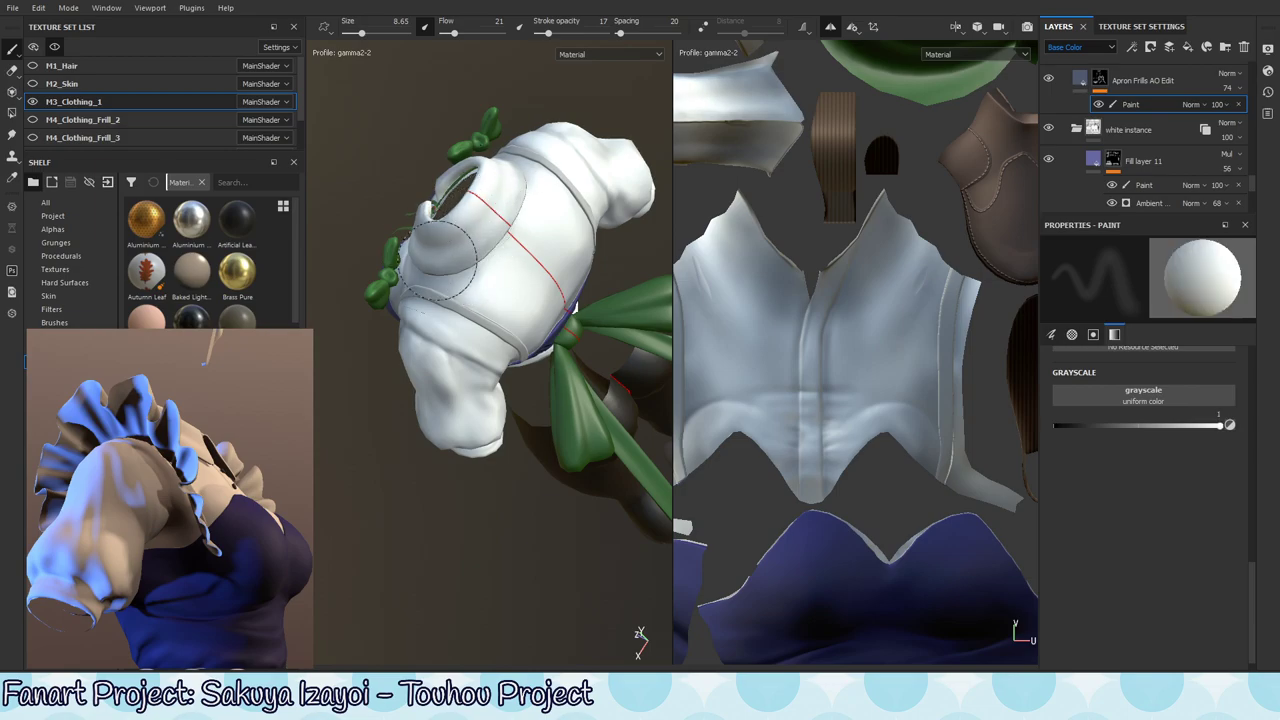
key("x")
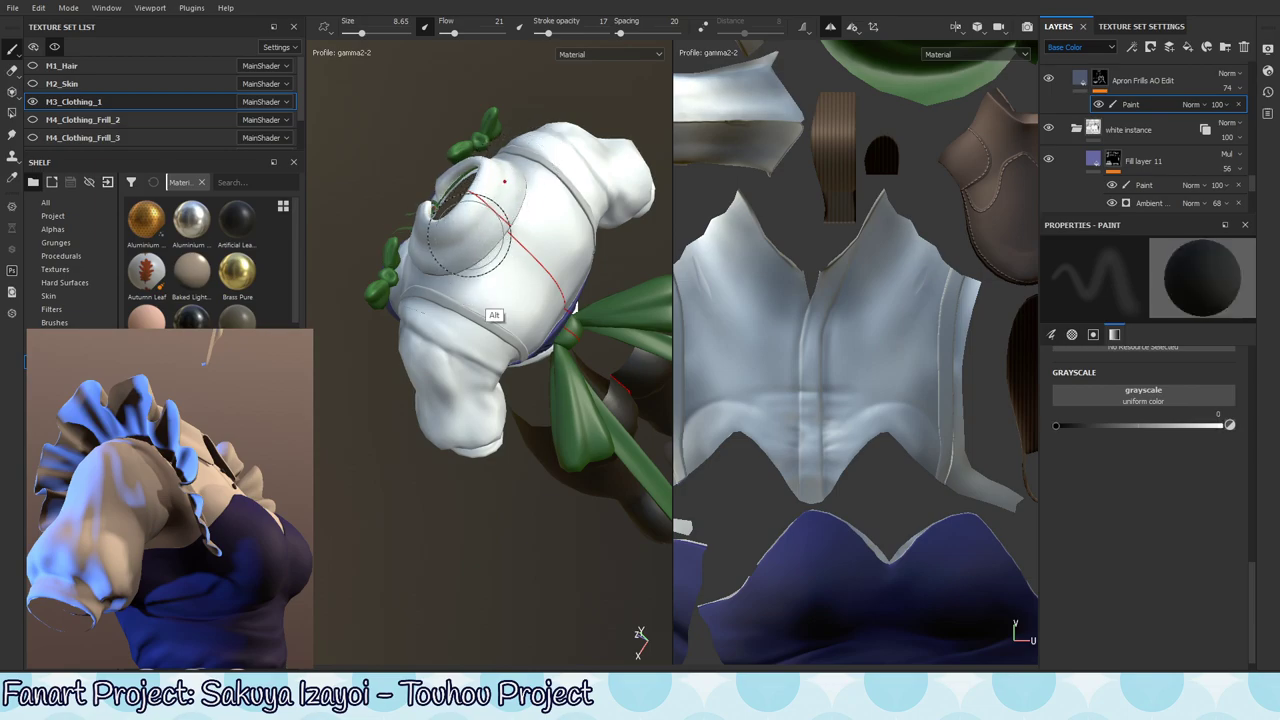
- Work on the side of the collar, rotating the environment lighting and returning the size 8.65 mask brush to black
left_click_drag(480, 211, 425, 275, "alt")
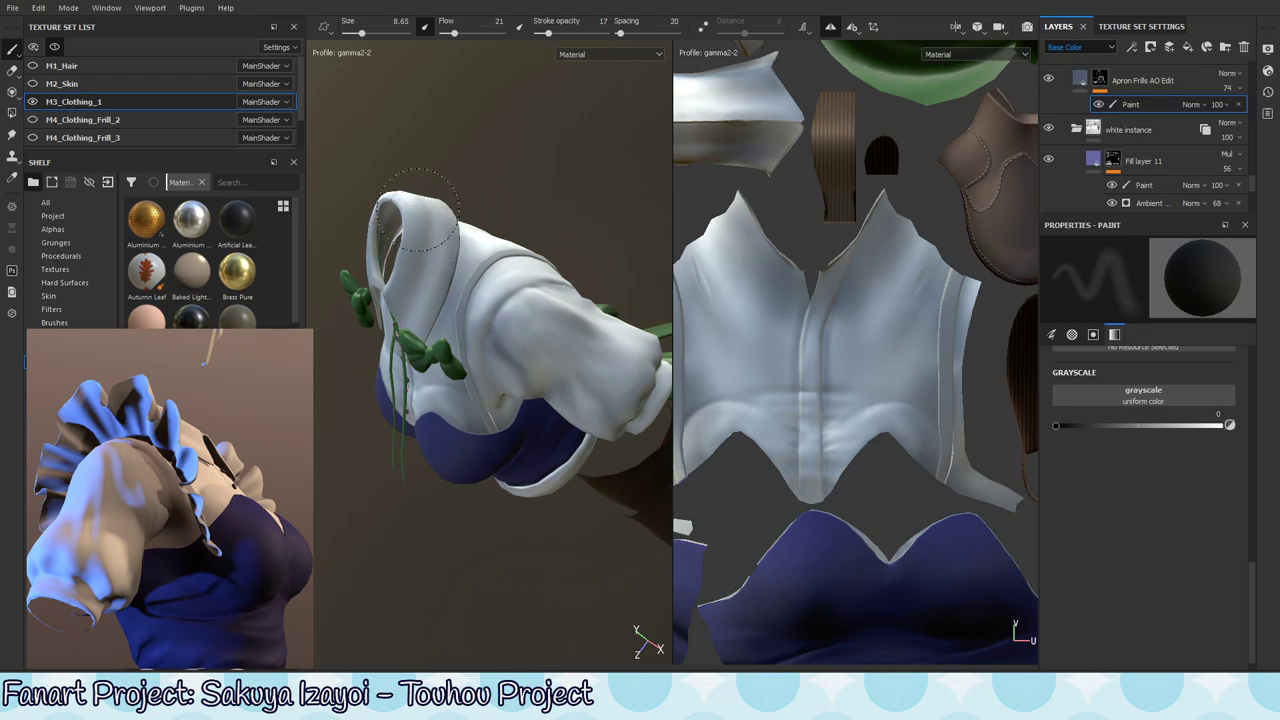
key("x")
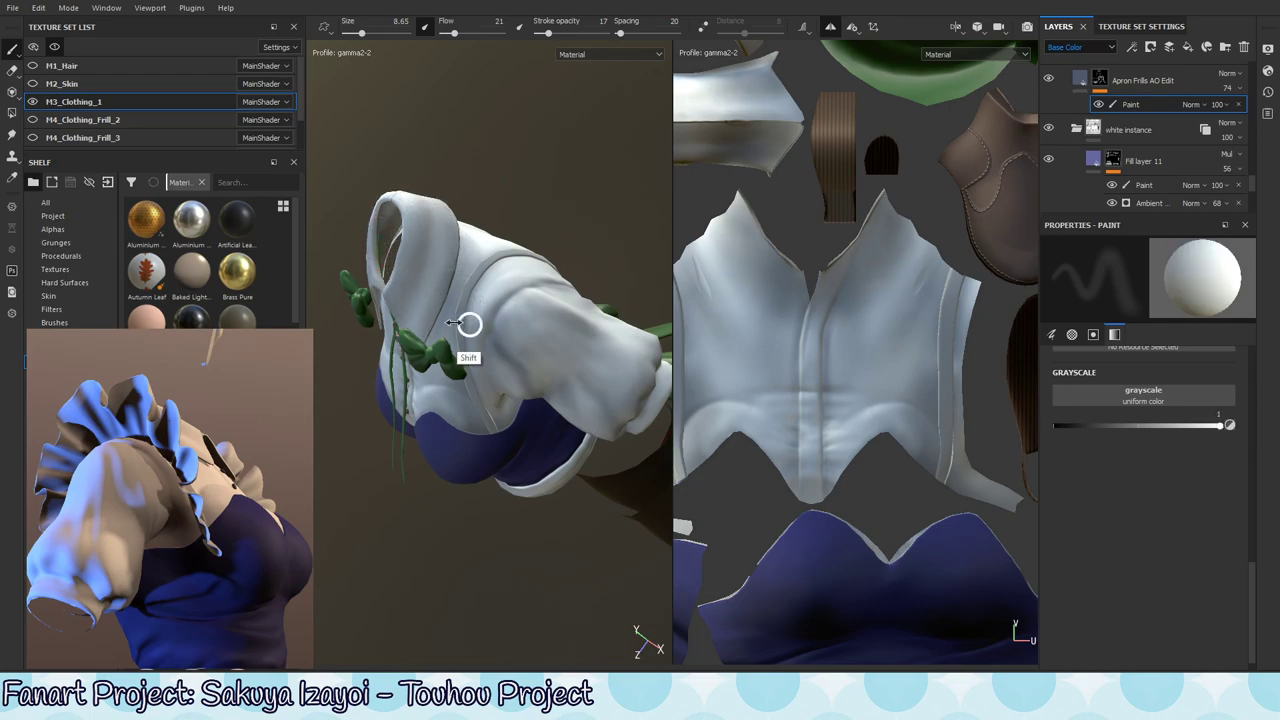
right_click_drag(455, 323, 494, 355, "shift")
key("x")
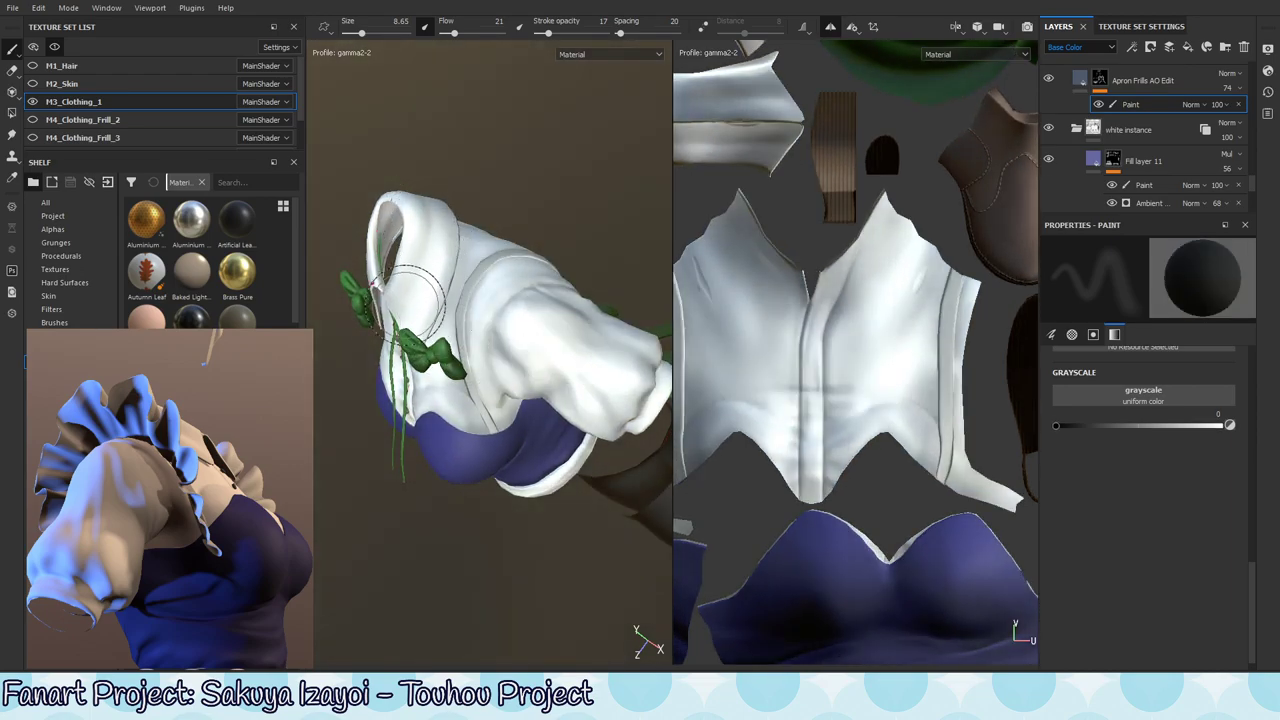
- Blend the occlusion on the side of the collar and the blouse front below the bow with alternating white and black strokes
key("x")
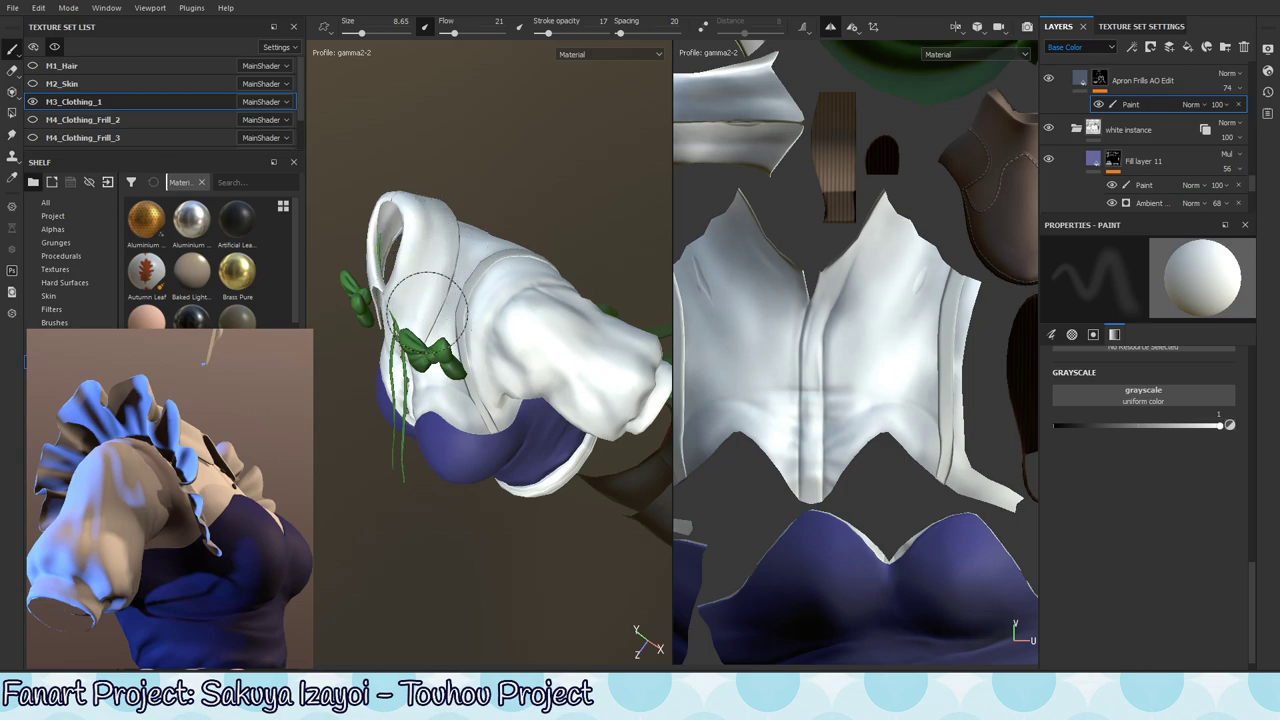
key("x")
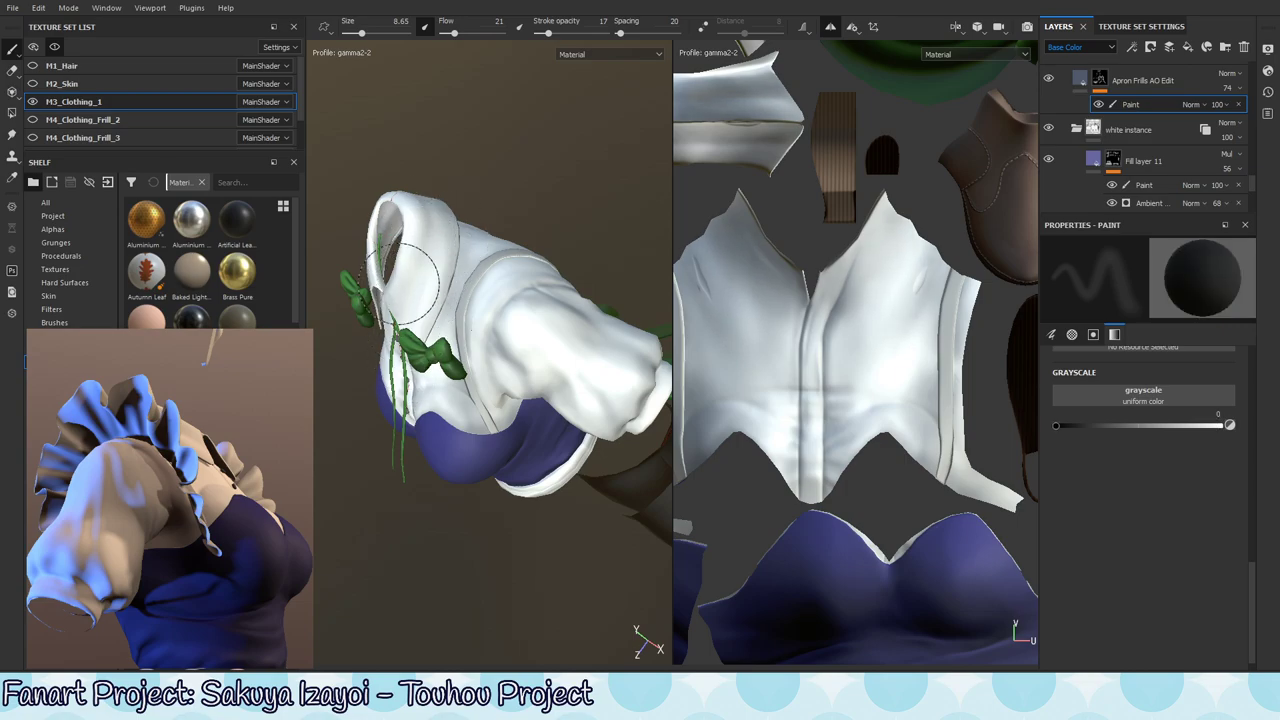
mouse_move(420, 330)
left_mouse_down("alt")
mouse_move(405, 335)
mouse_move(413, 372)
mouse_move(451, 332)
left_mouse_up("alt")
key("x")
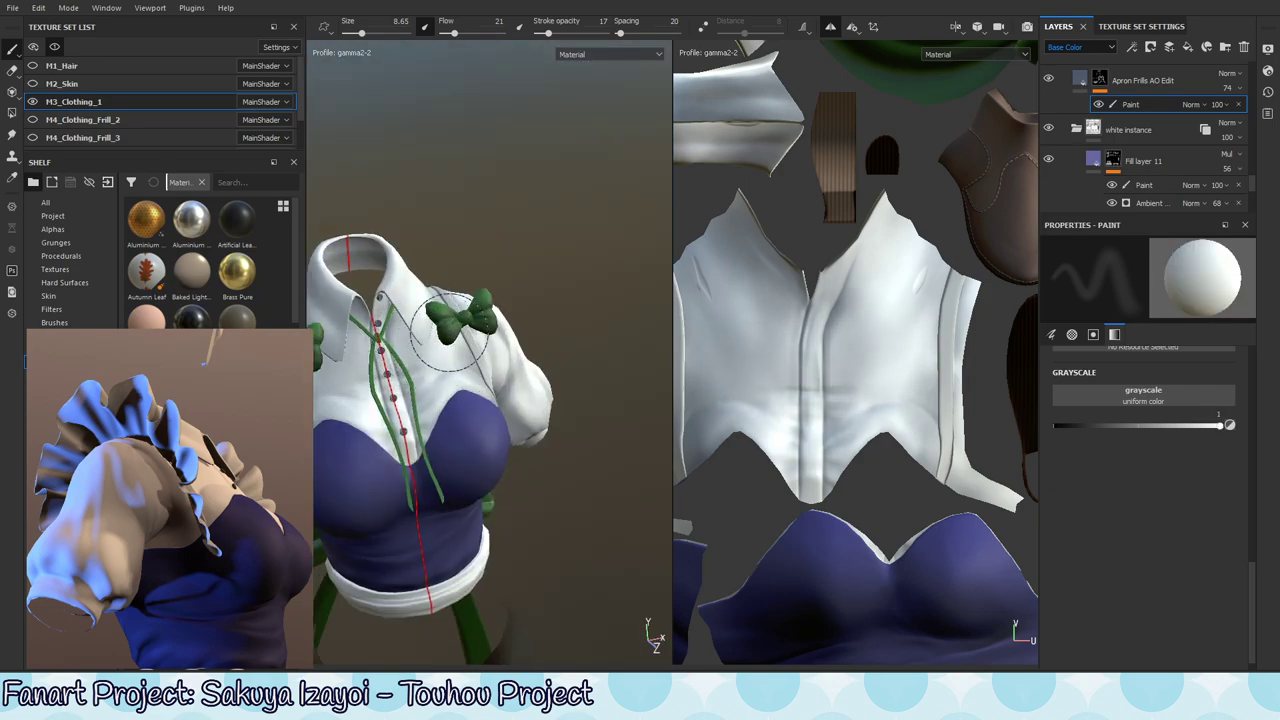
key("x")
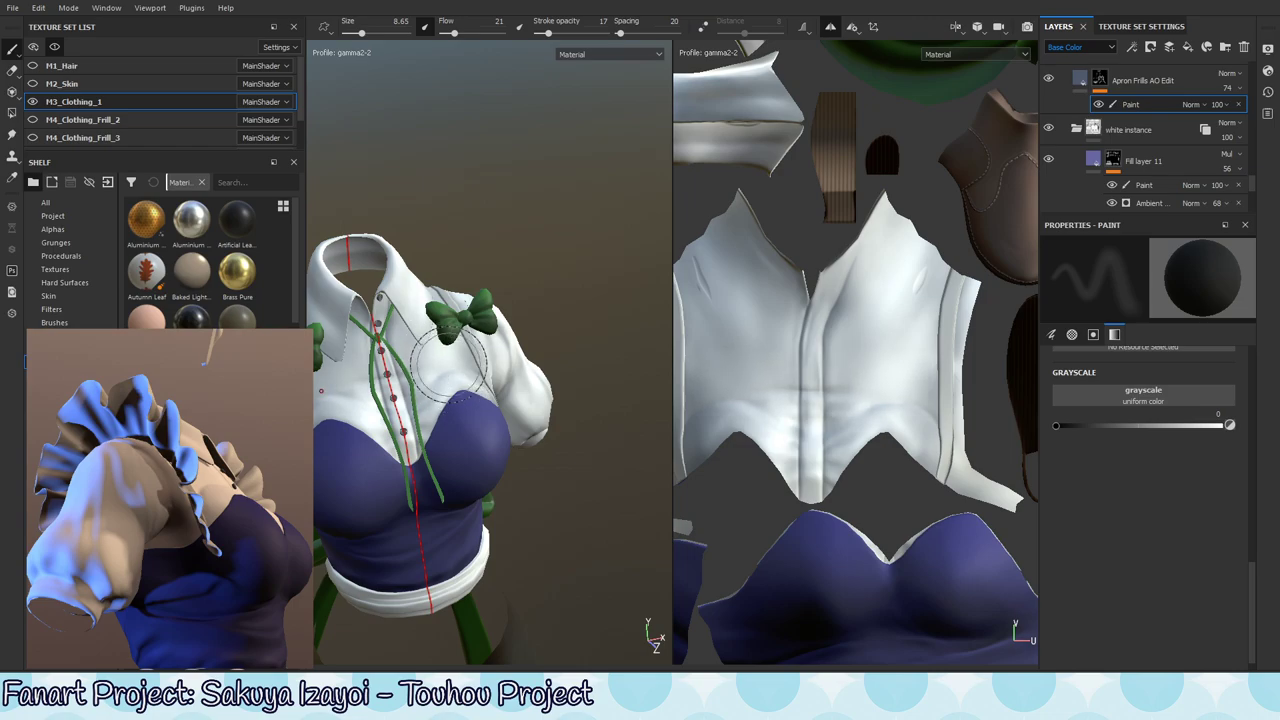
middle_click_drag(444, 370, 592, 252, "alt")
- Isolate the ambient occlusion channel and soften the upper part of the puffed sleeve with white and black mask strokes
key("shift+c")
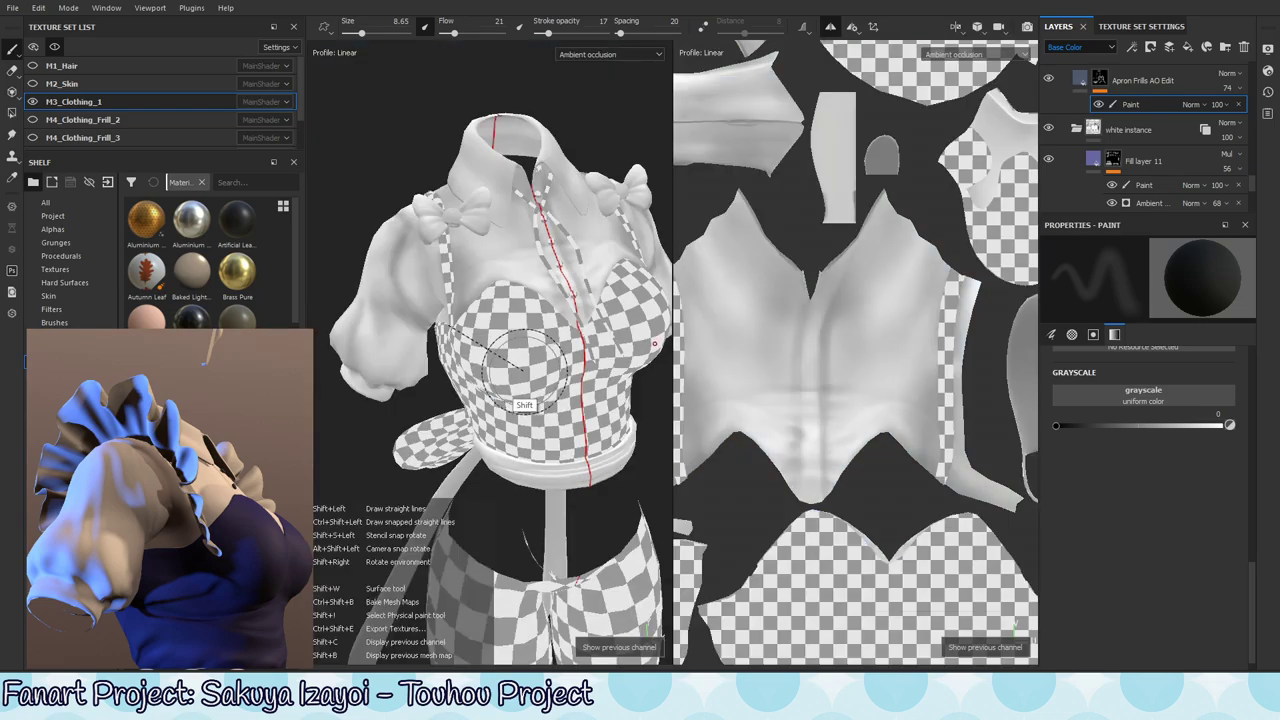
mouse_move(520, 420)
left_mouse_down("alt")
mouse_move(555, 395)
mouse_move(465, 435)
mouse_move(531, 457)
mouse_move(554, 440)
mouse_move(517, 390)
left_mouse_up("alt")
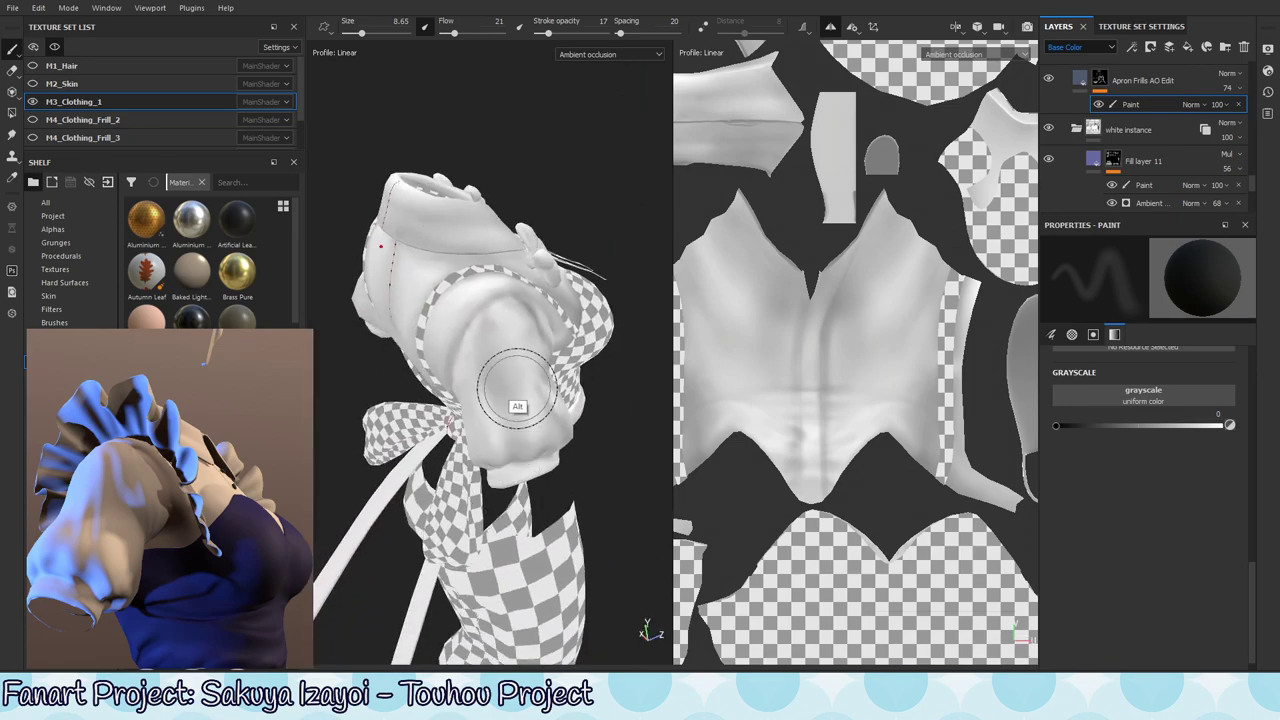
key("x")
key("x")
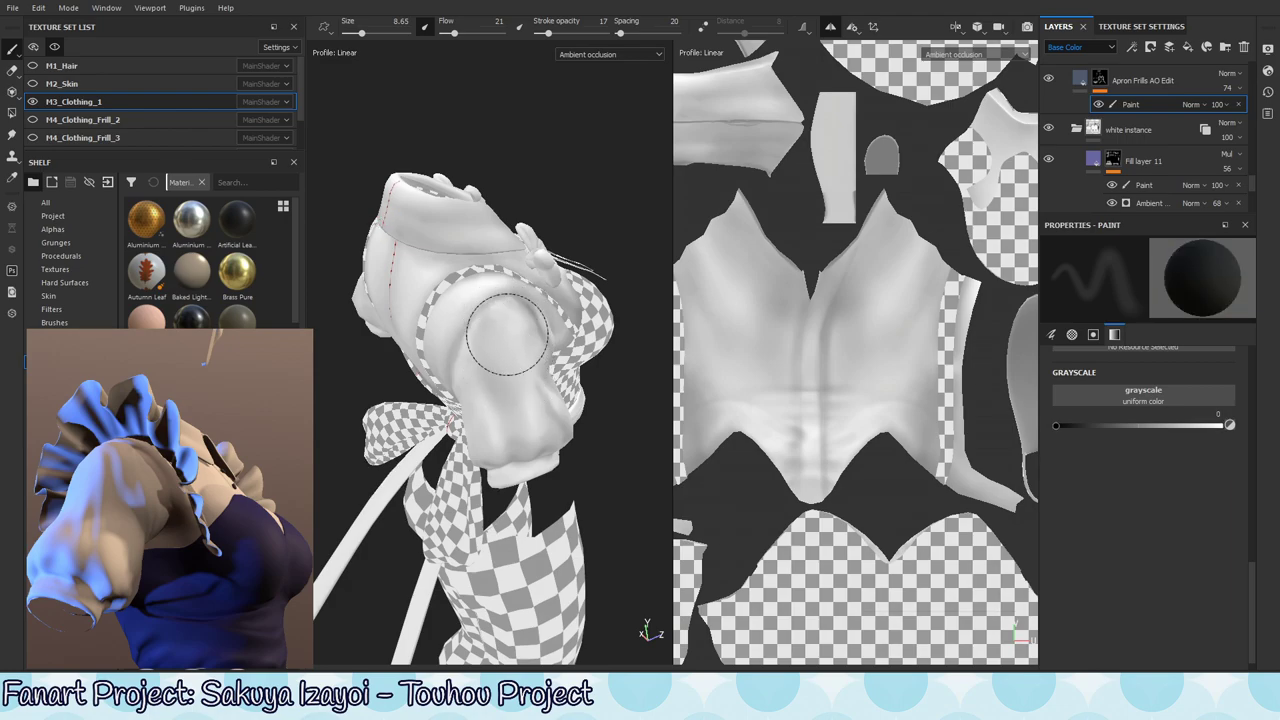
left_click_drag(520, 368, 595, 418, "alt")
middle_click_drag(600, 470, 436, 389, "alt")
- Return to the full material display and show all enabled clothing texture sets together instead of only the active one
key("m")
right_click_drag(539, 420, 398, 400, "alt")
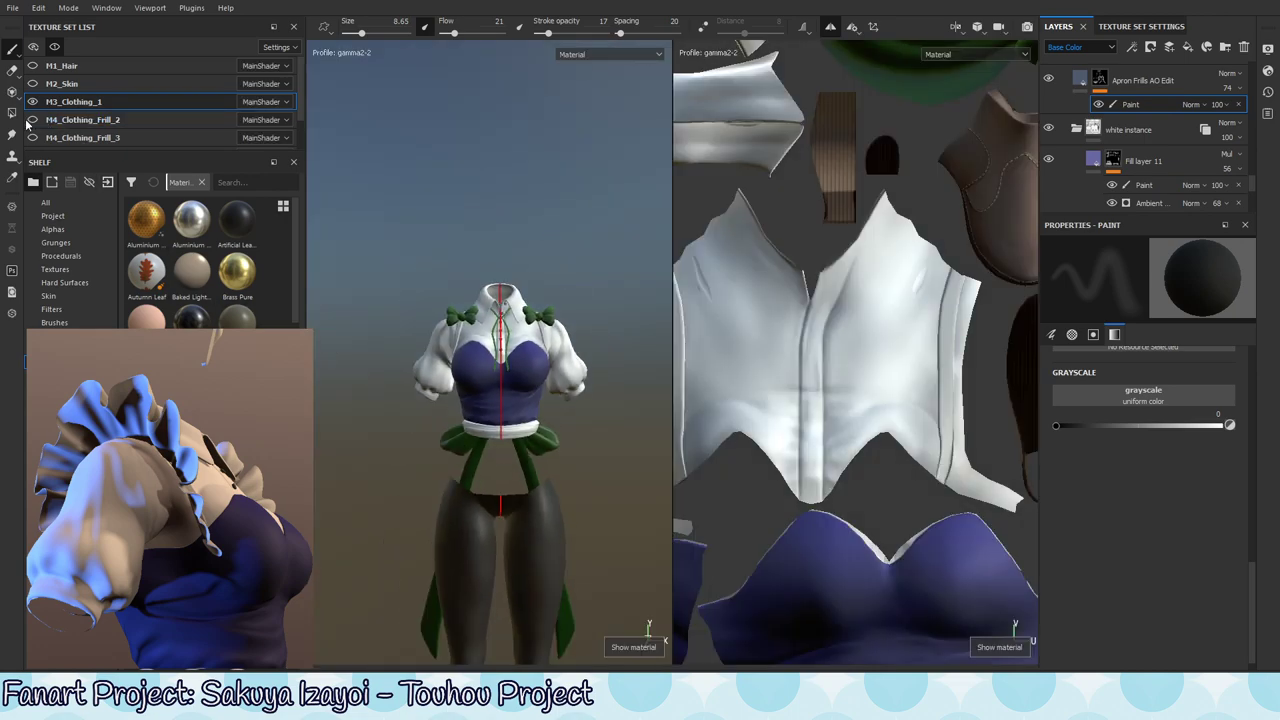
left_click(54, 47)
middle_click_drag(540, 538, 515, 348, "alt")
right_click_drag(515, 348, 531, 370, "alt")
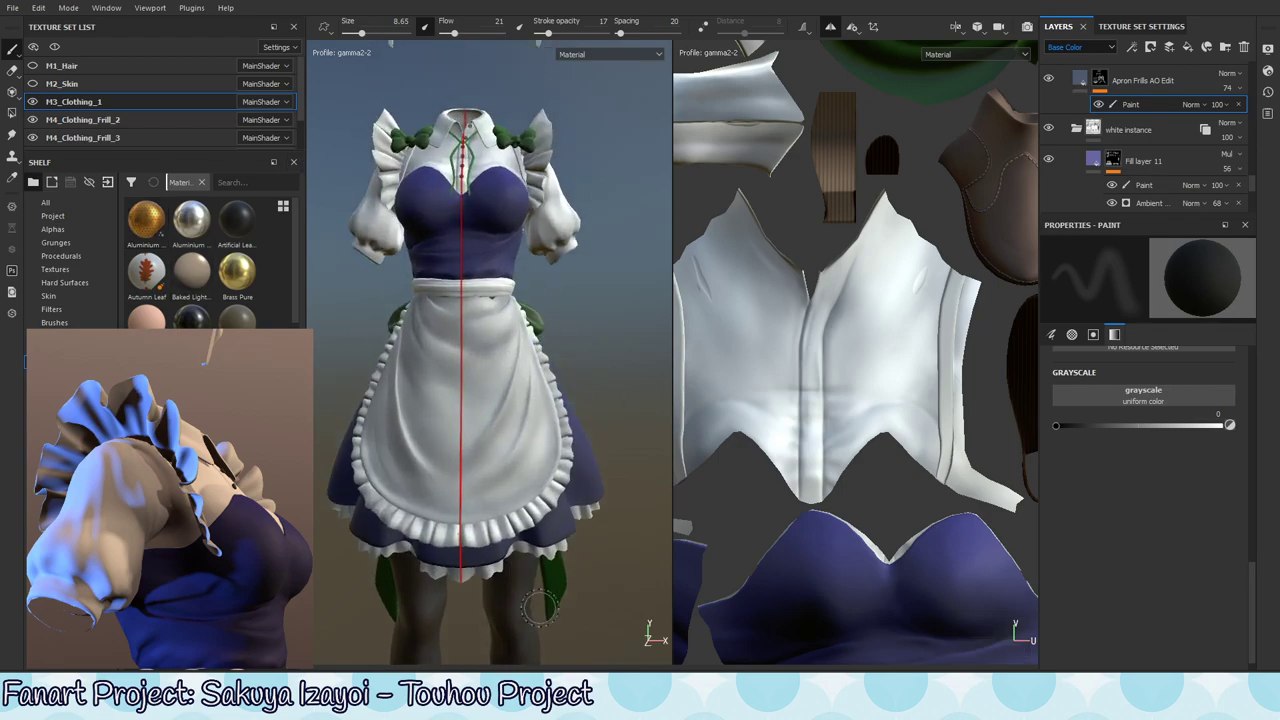
middle_click_drag(531, 370, 529, 354, "alt")
- Examine the shading of the whole outfit from several sides, including the sleeves, shoulder frills, collar, bodice and apron
middle_click_drag(472, 290, 492, 565, "alt")
left_click_drag(483, 566, 512, 448, "alt")
left_click_drag(541, 434, 570, 437, "alt")
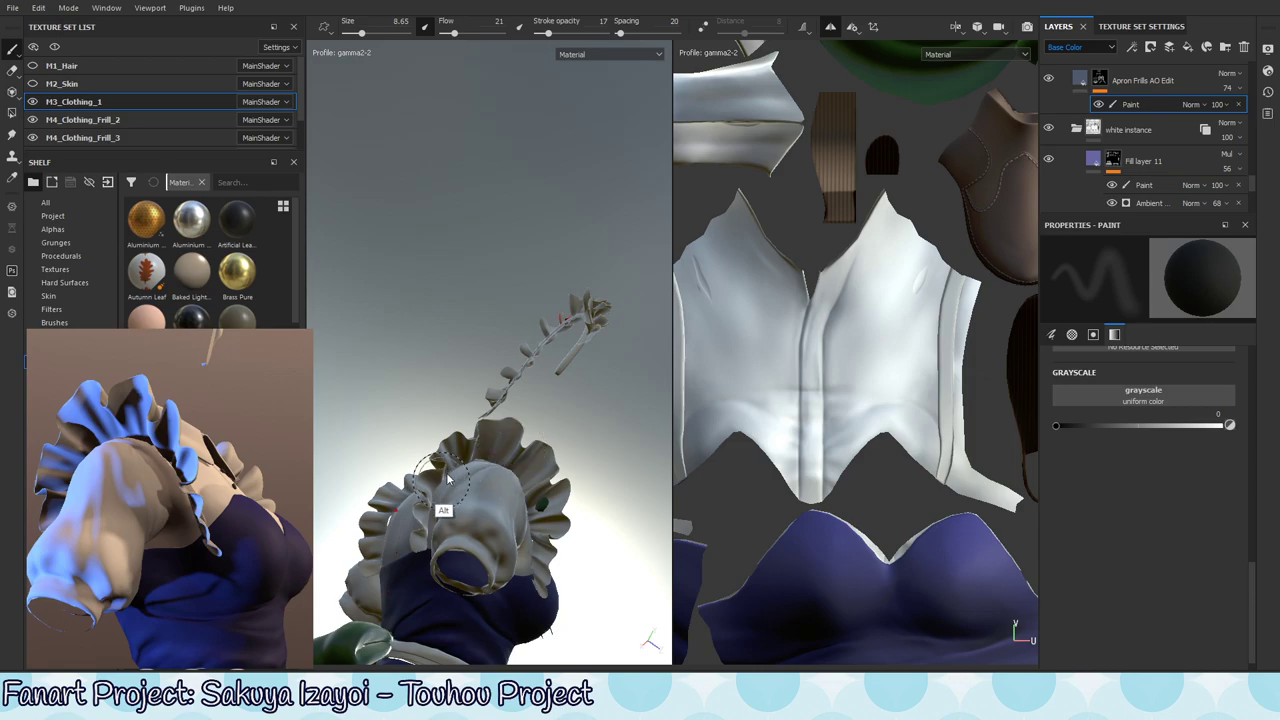
middle_click_drag(540, 594, 565, 248, "alt")
middle_click_drag(525, 600, 501, 423, "alt")
left_click_drag(465, 420, 500, 403, "alt")
left_click_drag(517, 273, 377, 336, "alt")
middle_click_drag(377, 336, 448, 456, "alt")
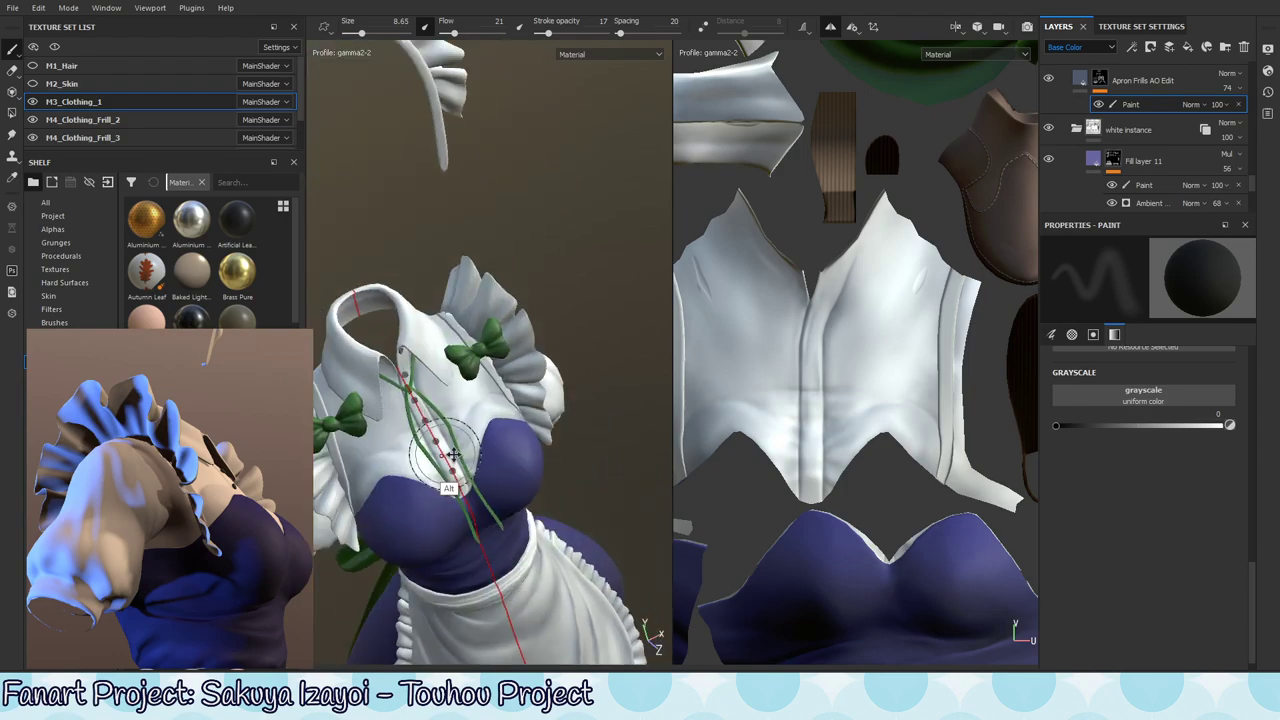
left_click_drag(448, 456, 466, 425, "alt+shift")
right_click_drag(569, 386, 388, 490, "alt")
middle_click_drag(515, 548, 515, 421, "alt")
right_click_drag(515, 418, 766, 303, "alt")
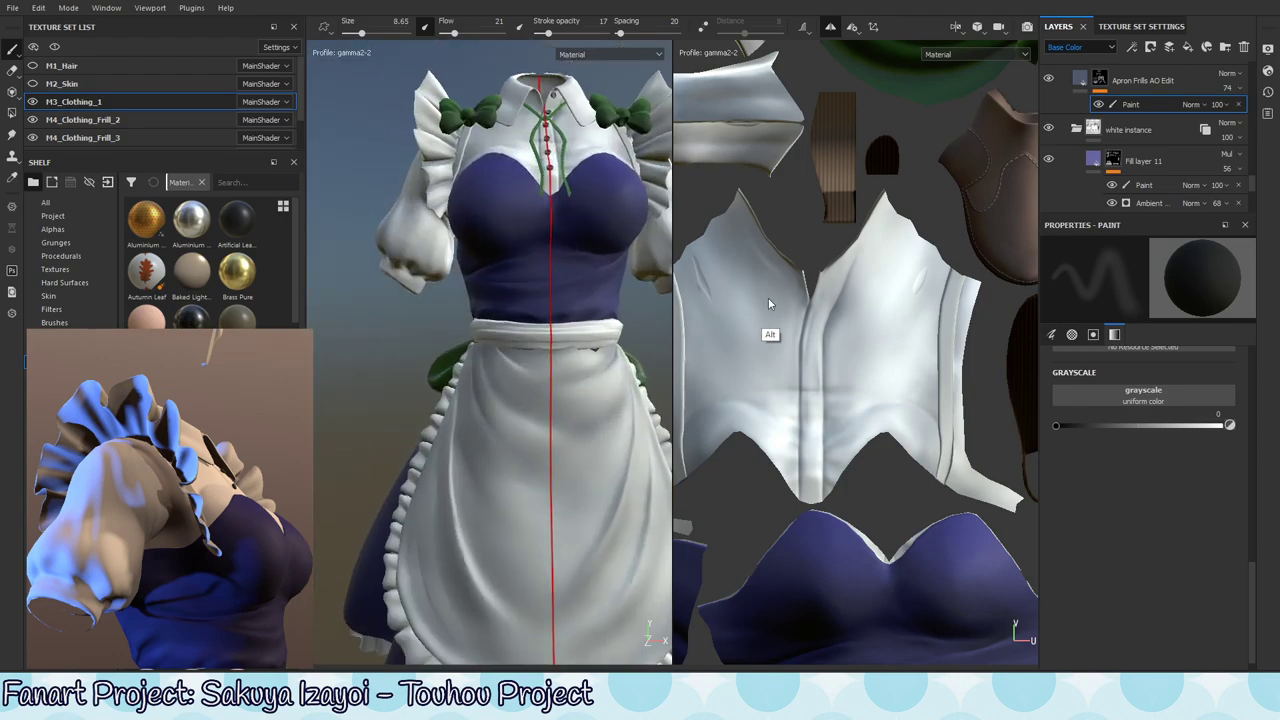
middle_click_drag(594, 297, 514, 449, "alt")
left_click_drag(546, 383, 650, 390, "alt")
right_click_drag(650, 390, 543, 449, "alt")
left_click_drag(543, 477, 526, 497, "alt")
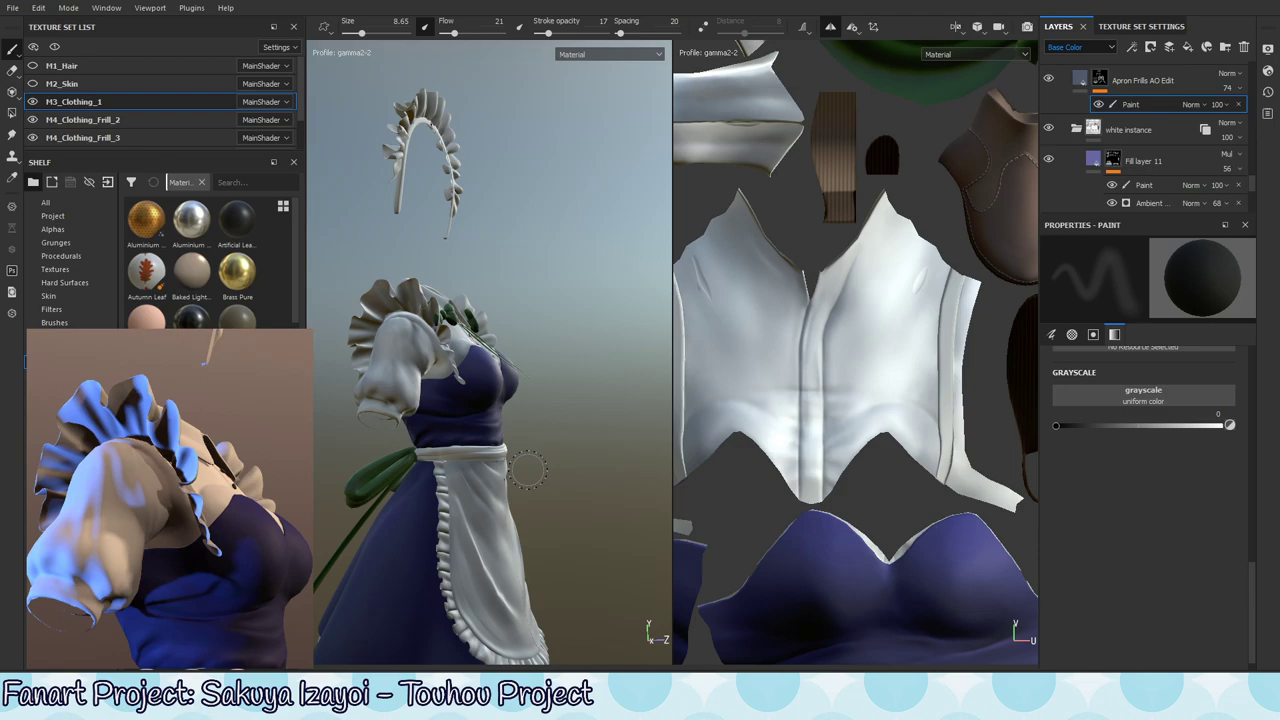
- Export the M3_Clothing_1, M4_Clothing_Frill_2 and M4_Clothing_Frill_3 texture sets as 8-bit PNGs using the Unreal Engine 4 (Packed) config
left_click(45, 376)
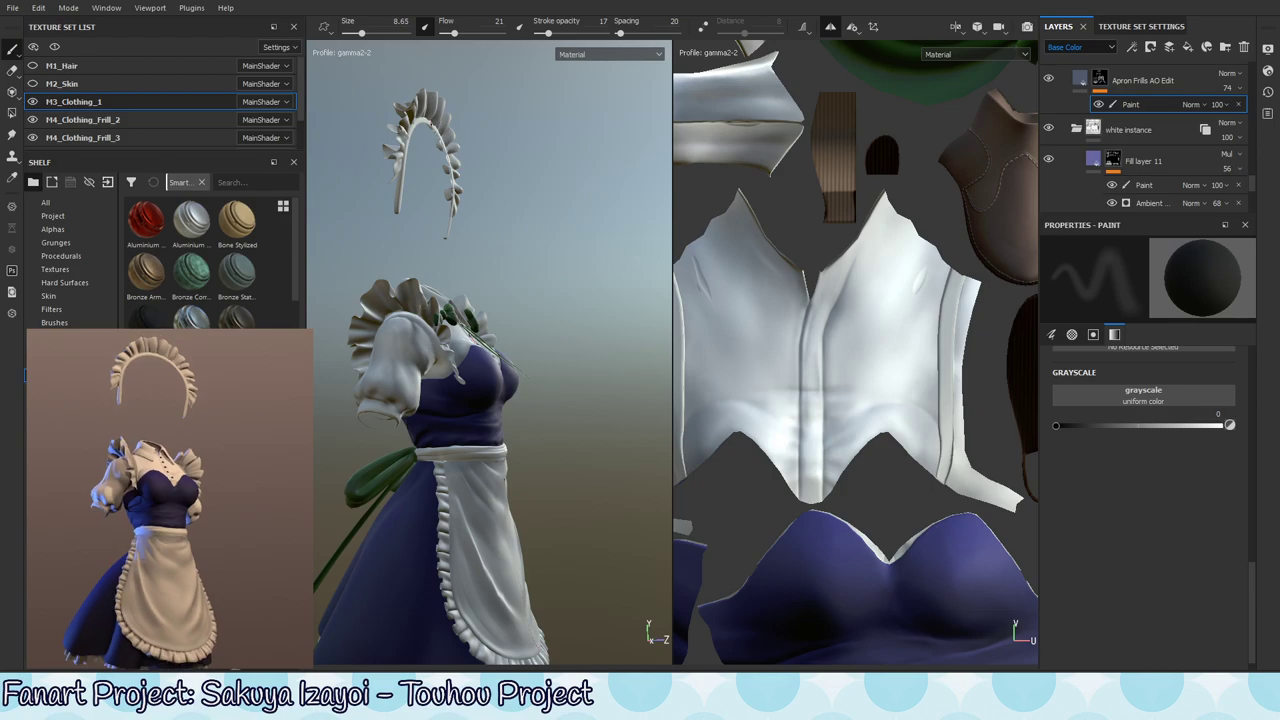
left_click(13, 8)
left_click(84, 245)
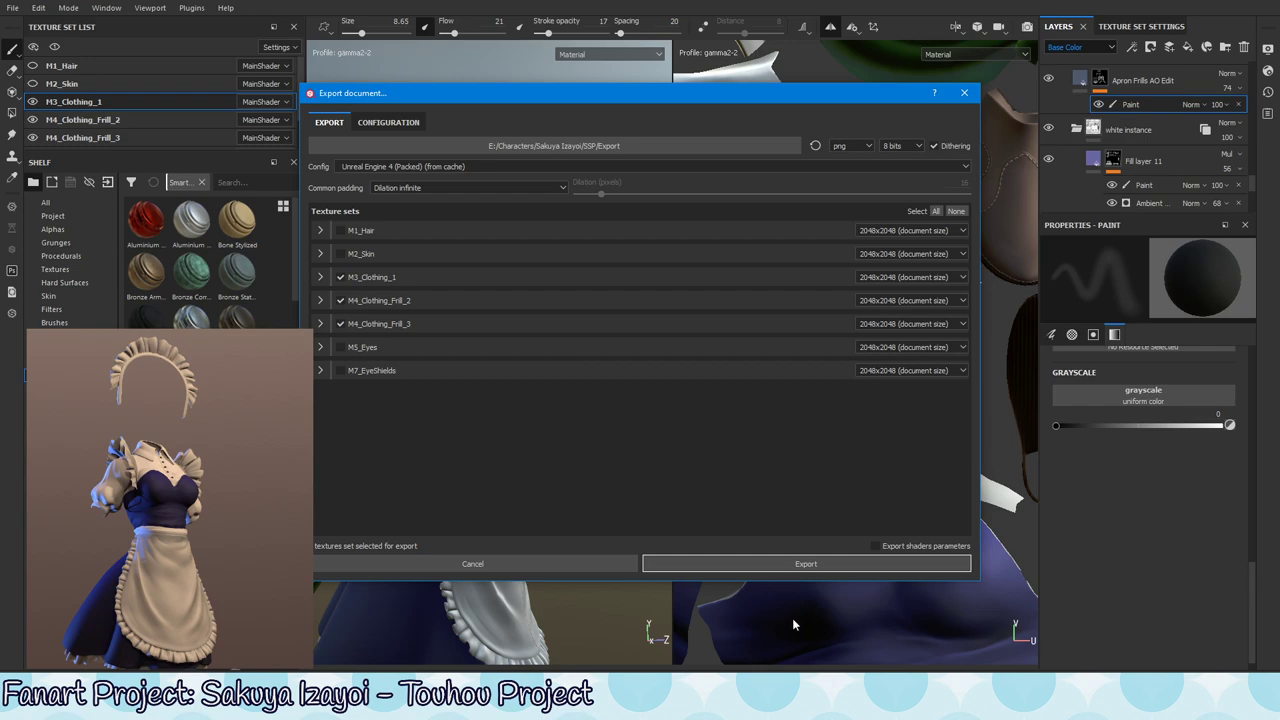
left_click(821, 560)
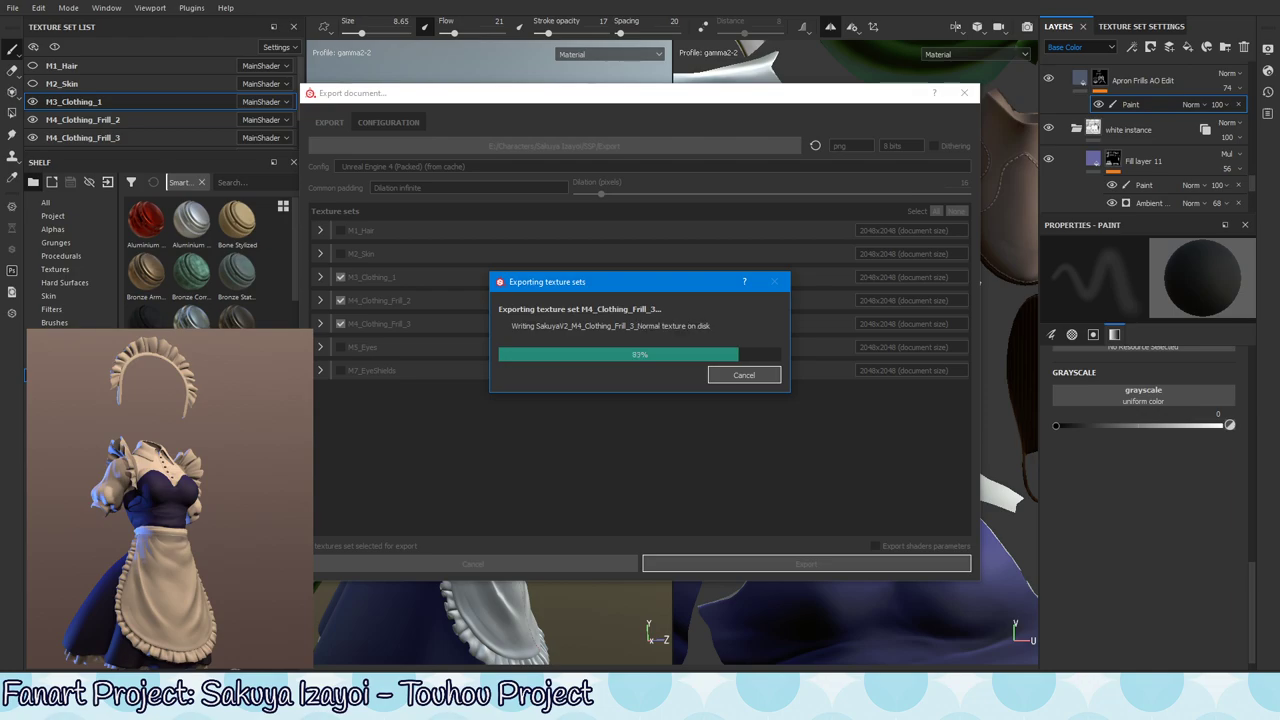
left_click(680, 352)
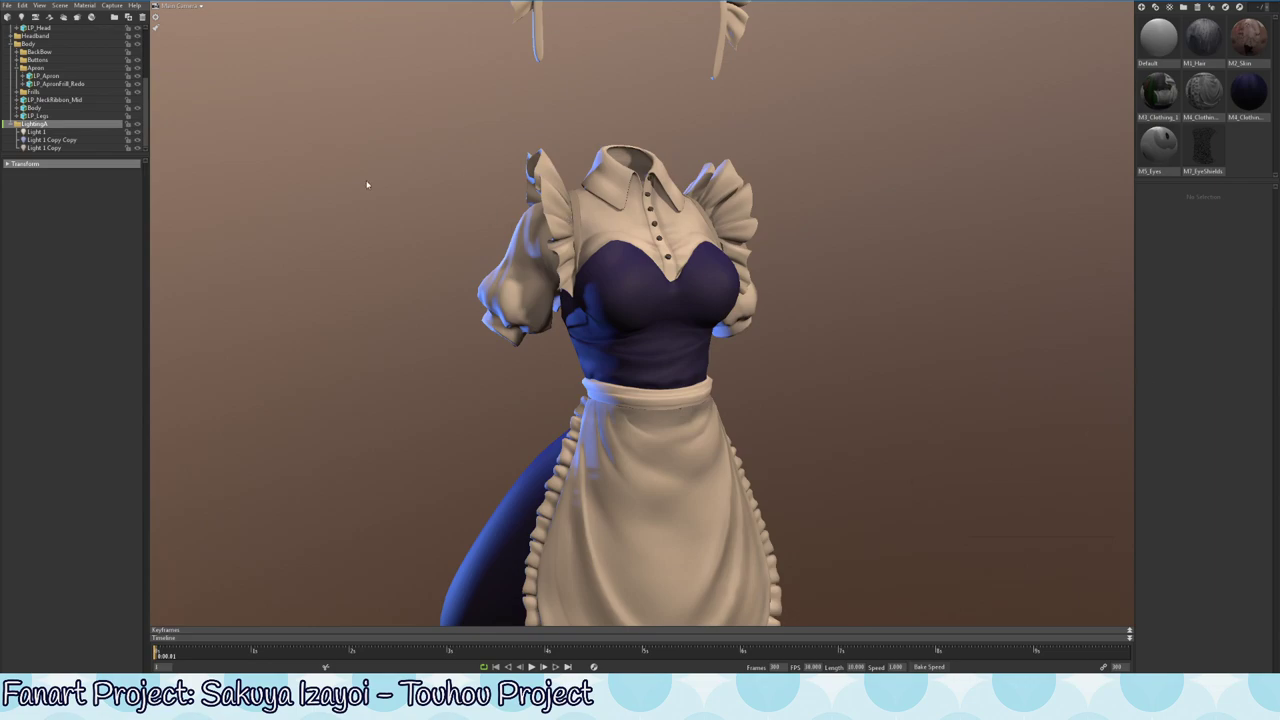
- Switch to Marmoset Toolbag and examine the exported textures on the headband, blouse, bodice and apron
middle_click_drag(478, 190, 457, 279)
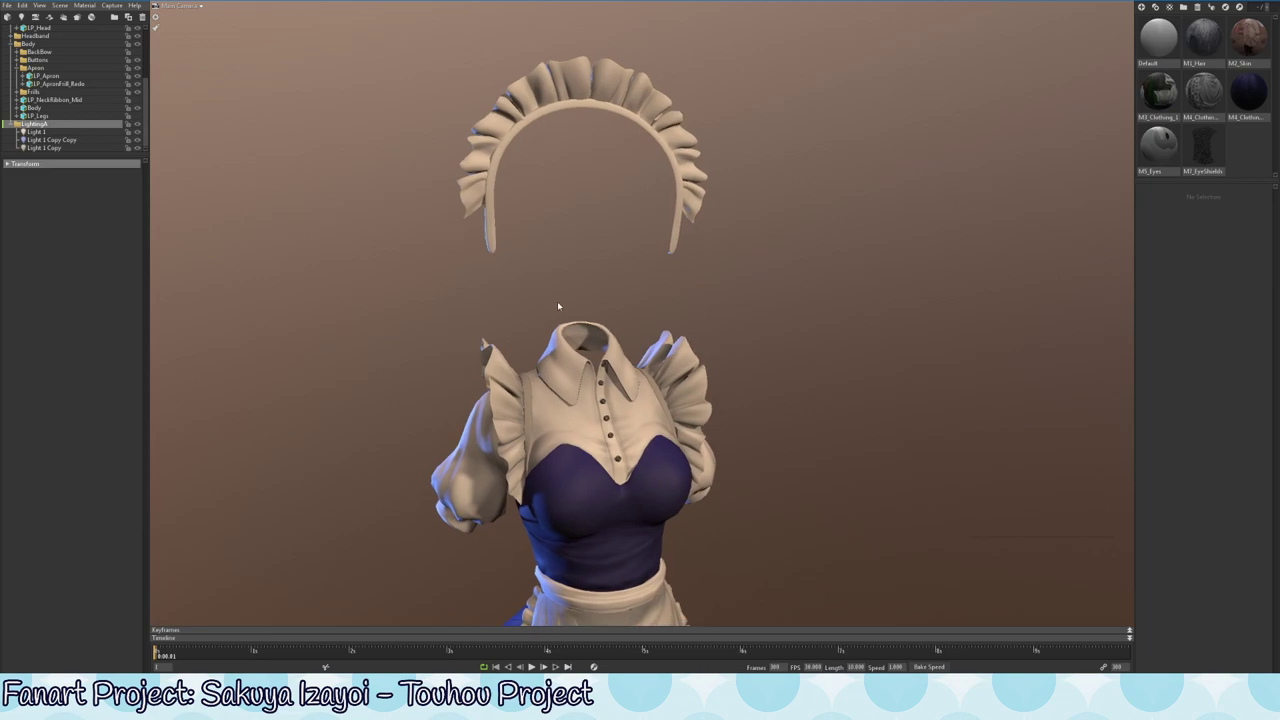
right_click_drag(557, 302, 714, 282)
left_click_drag(714, 281, 760, 281)
middle_click_drag(740, 284, 744, 224)
right_click_drag(730, 230, 658, 234)
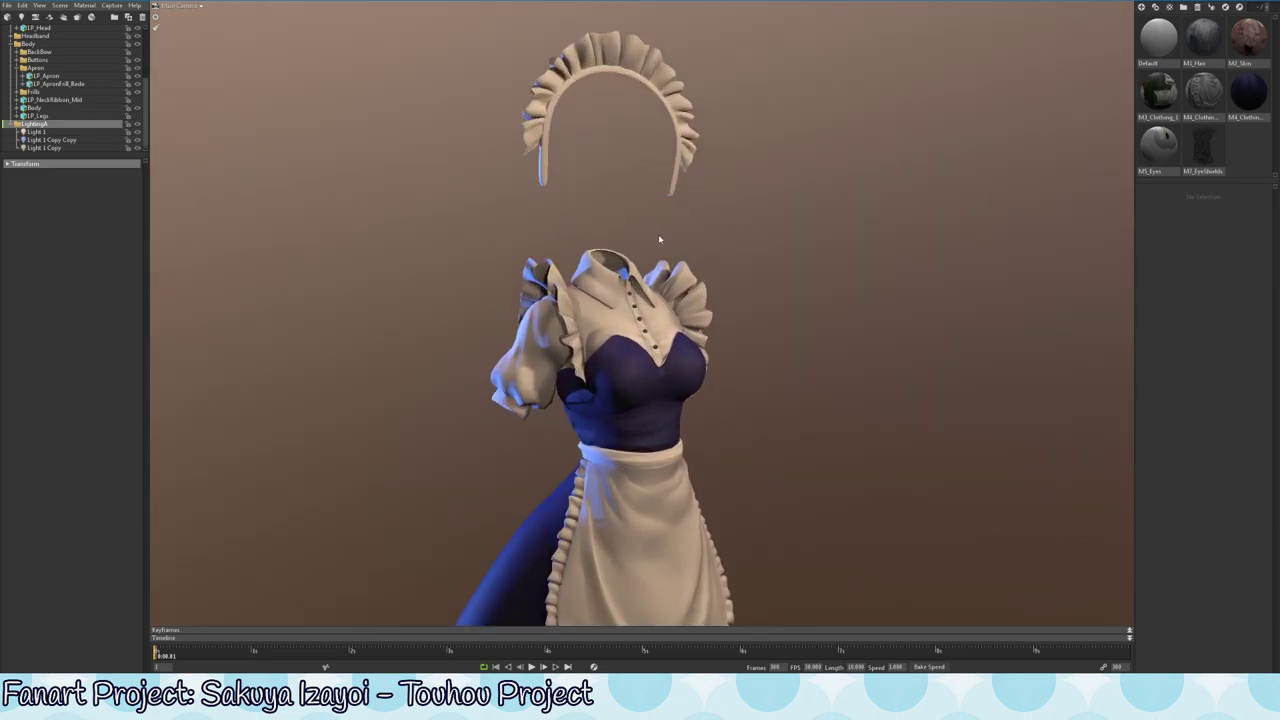
middle_click_drag(632, 168, 634, 219)
left_click_drag(634, 222, 622, 145)
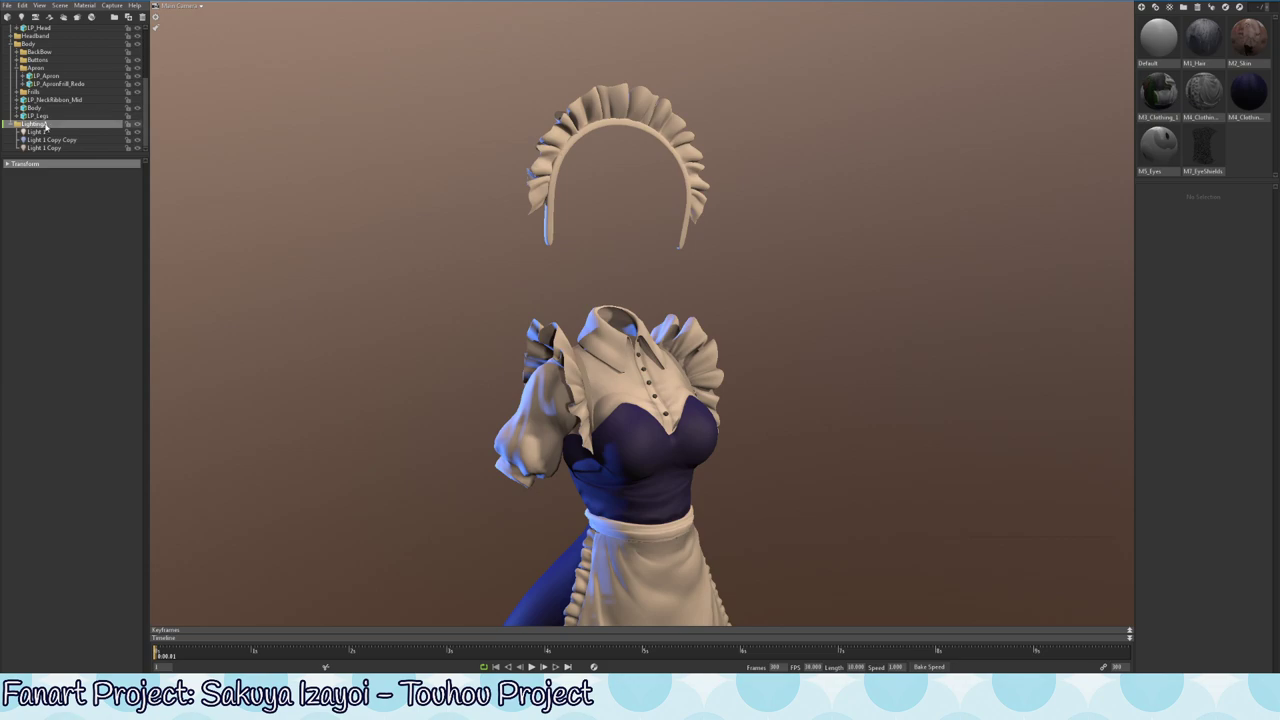
- Enlarge the scene outliner, then move the LightingA group to the top of the scene hierarchy and collapse it
left_click_drag(71, 168, 71, 368)
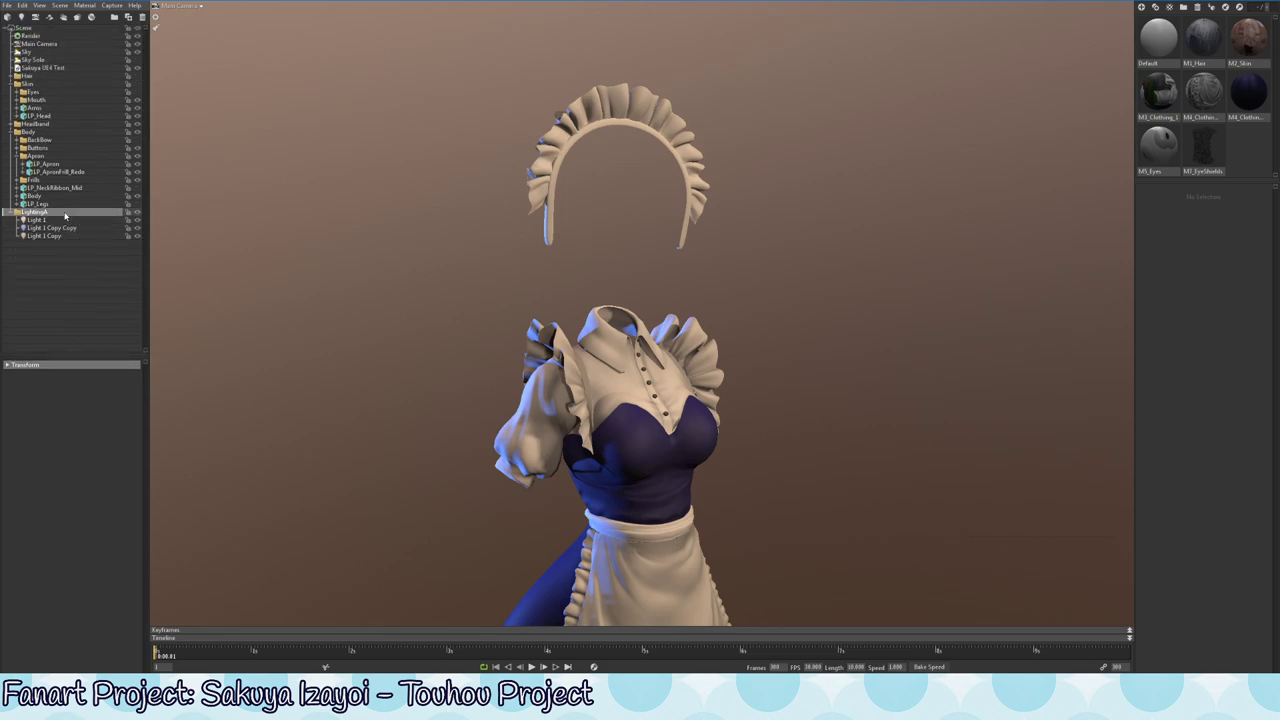
left_click_drag(31, 31, 32, 35)
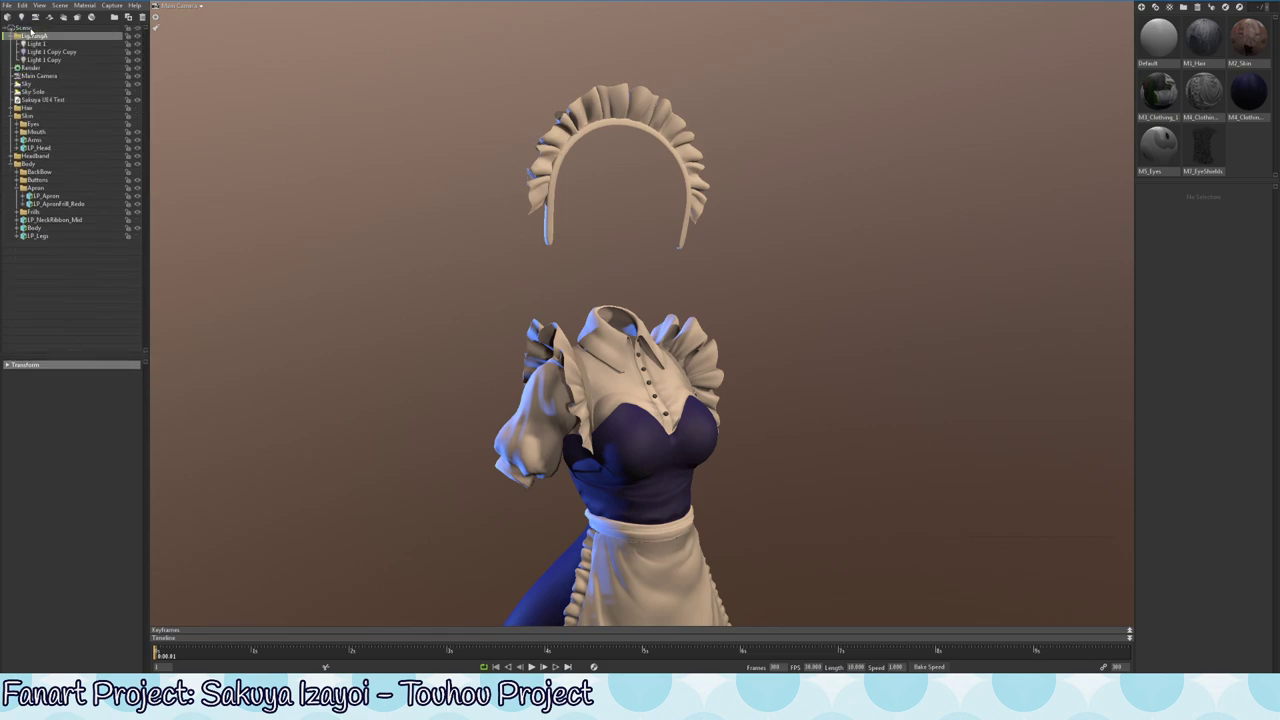
left_click_drag(32, 106, 32, 104)
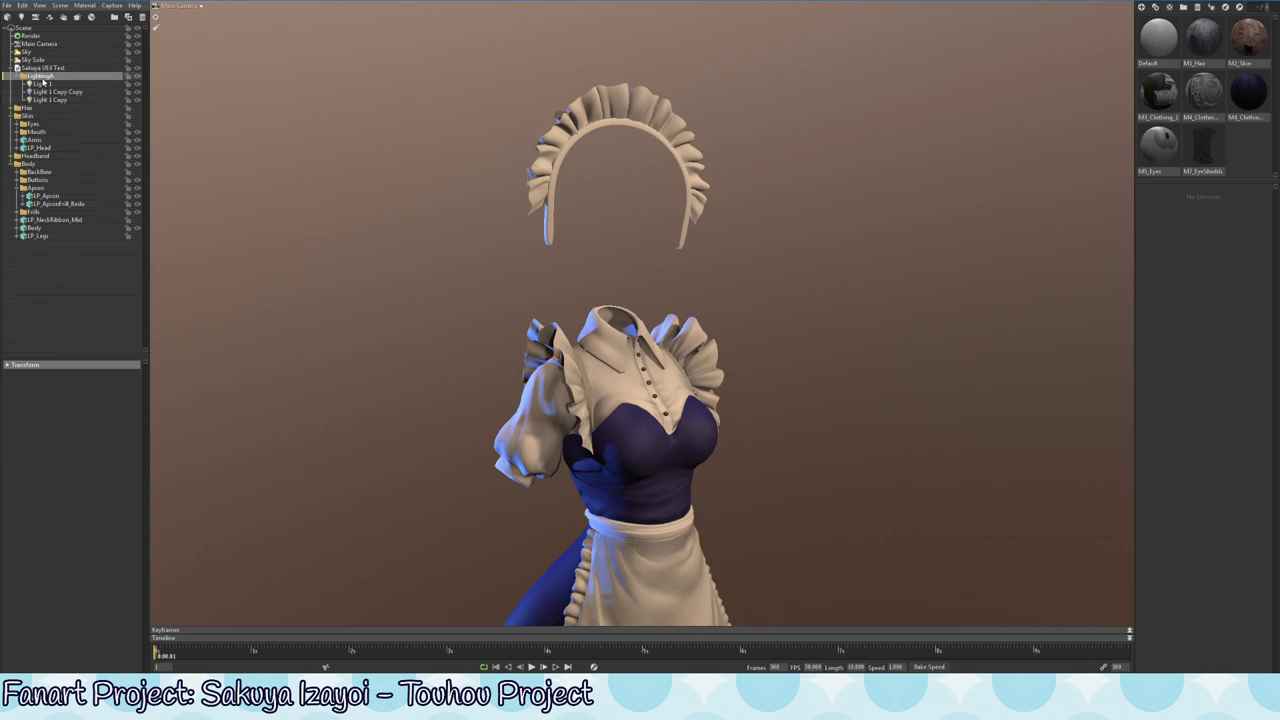
left_click_drag(40, 74, 33, 67)
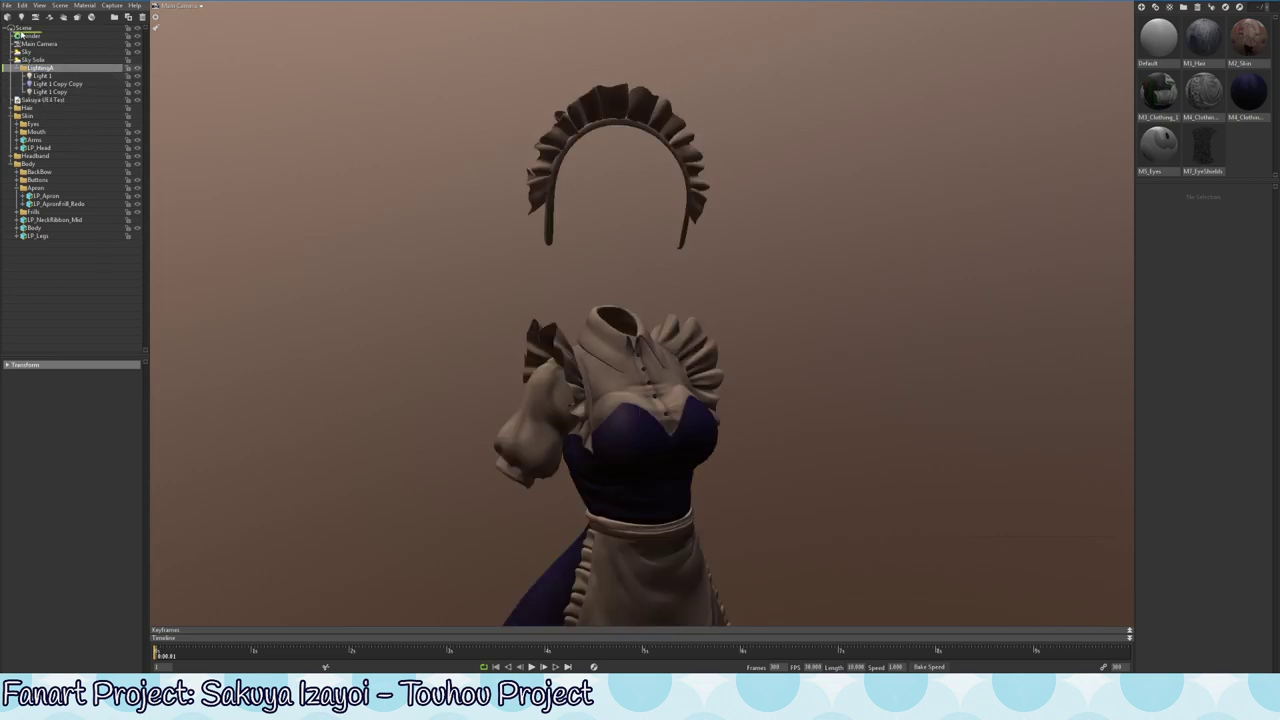
left_click_drag(22, 30, 23, 32)
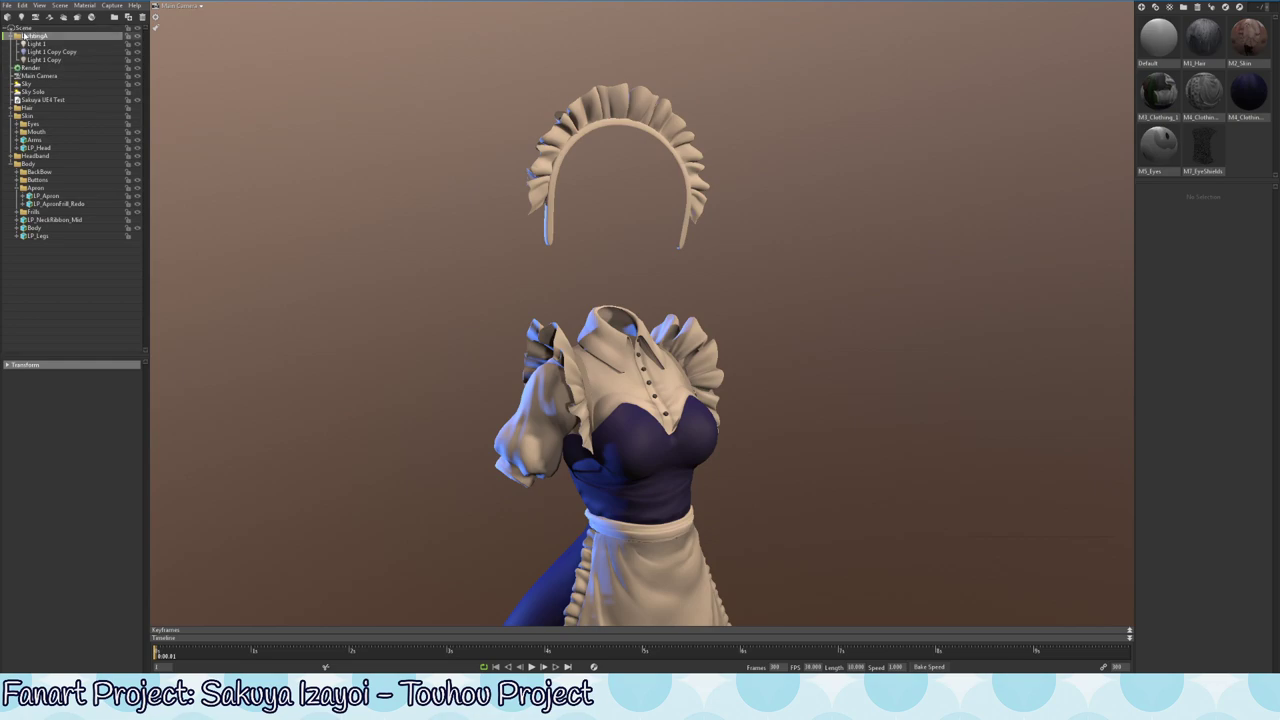
left_click(10, 38)
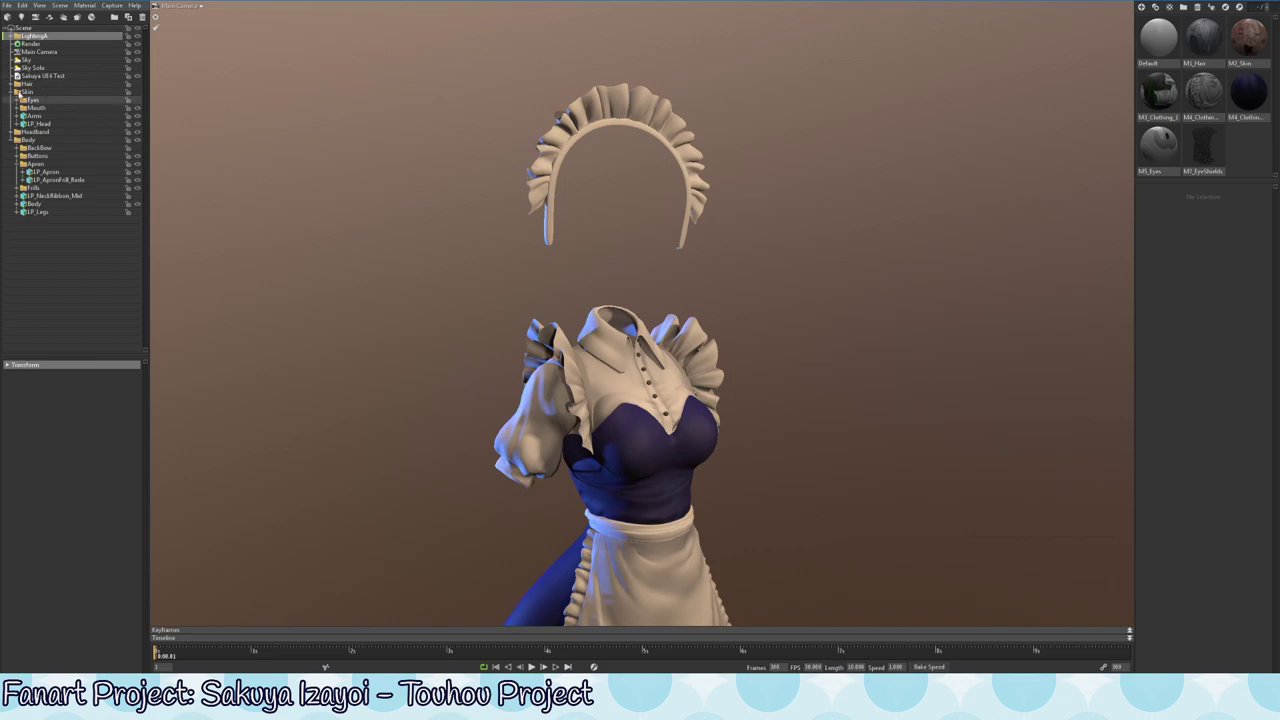
- Collapse the Skin and Body groups and nest the Hair, Skin, Headband and Body groups under Sakuya UE4 Test
left_click(30, 76)
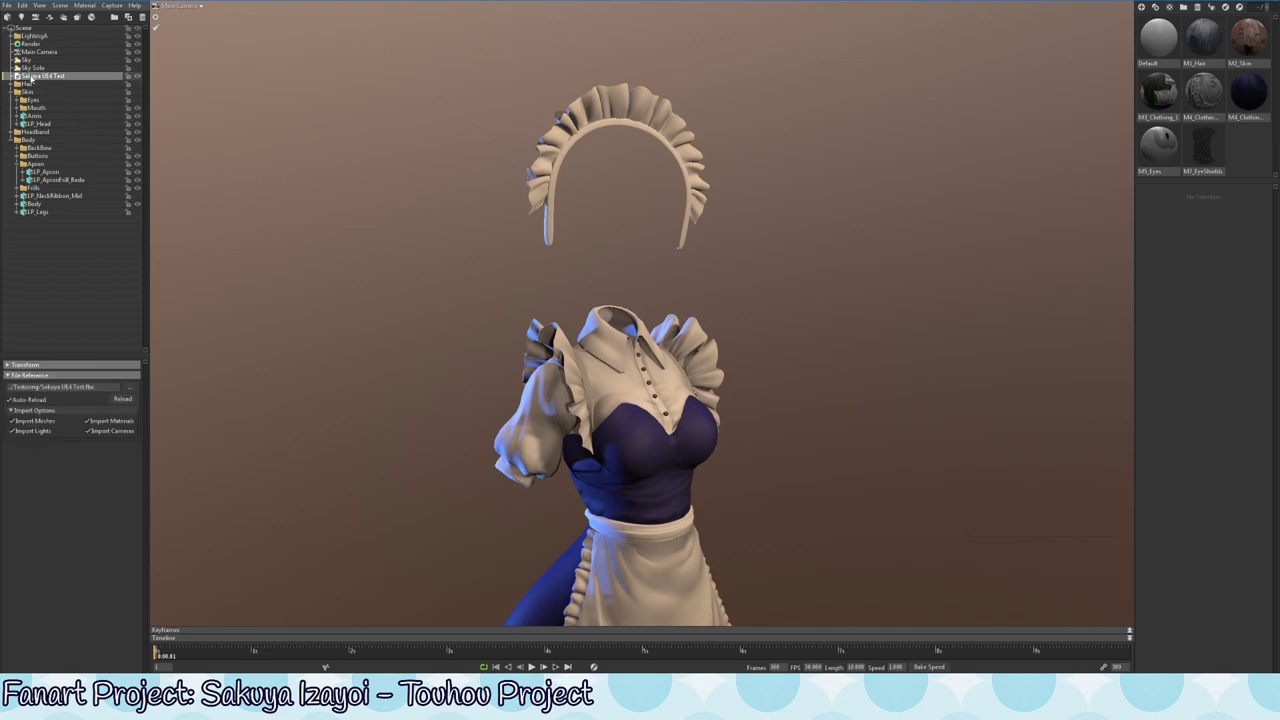
left_click(27, 84)
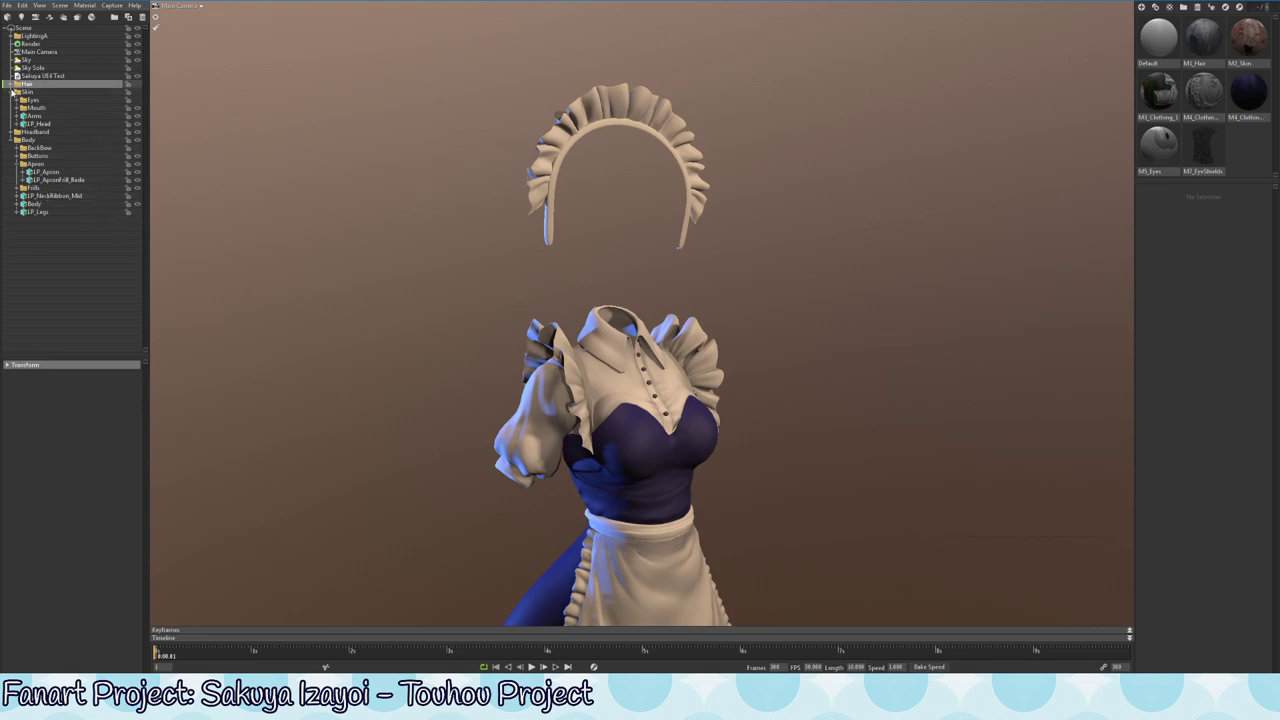
left_click(10, 92)
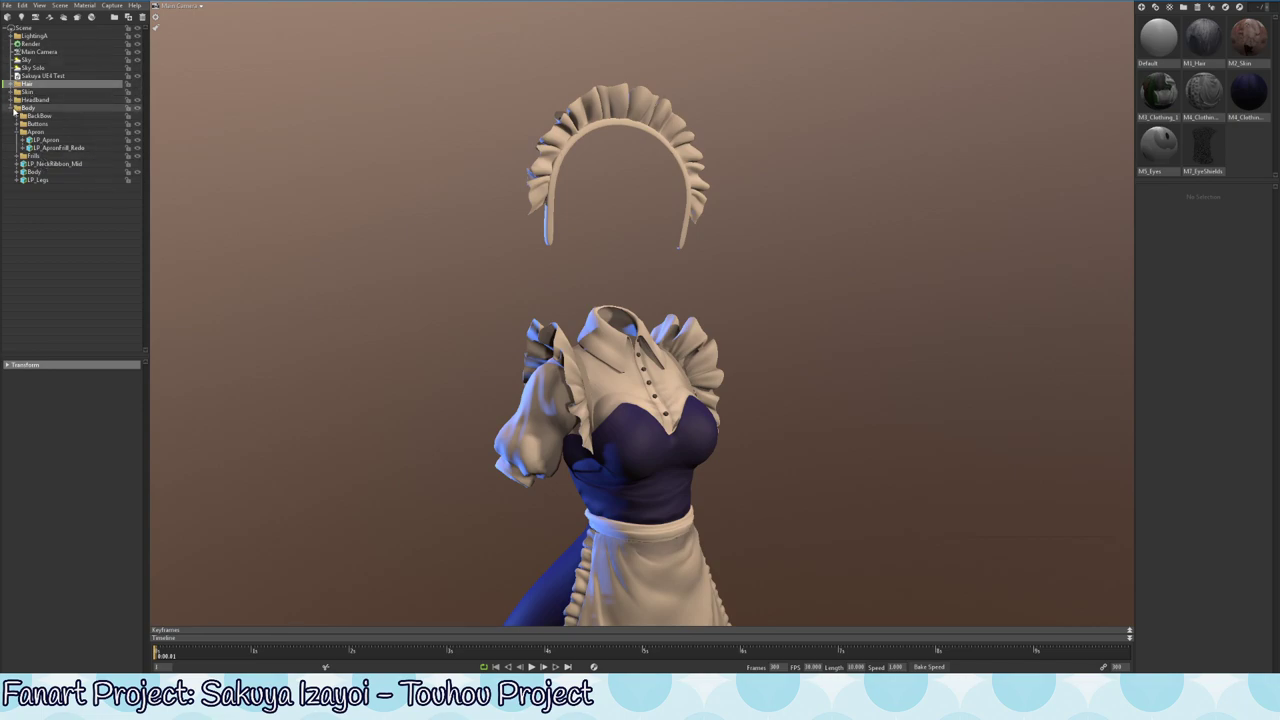
left_click(12, 108)
left_click(33, 91)
left_click(31, 108)
left_click(32, 85, "shift")
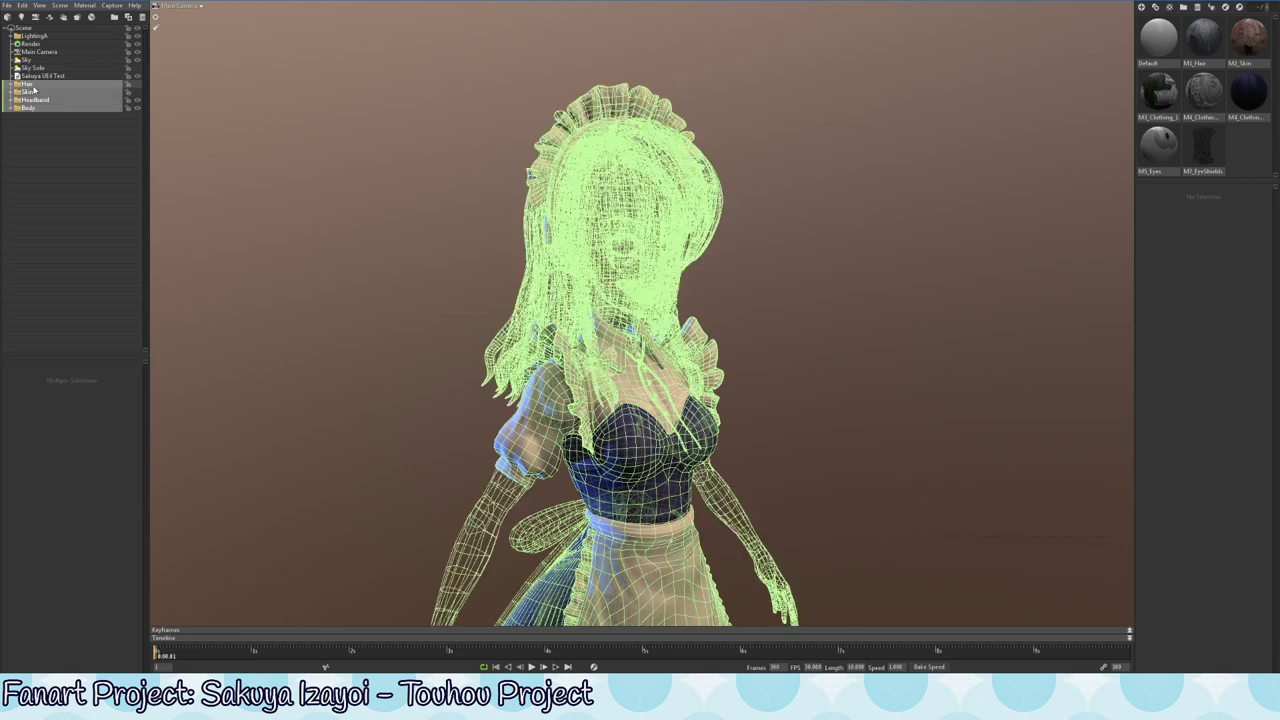
left_click_drag(33, 86, 30, 77)
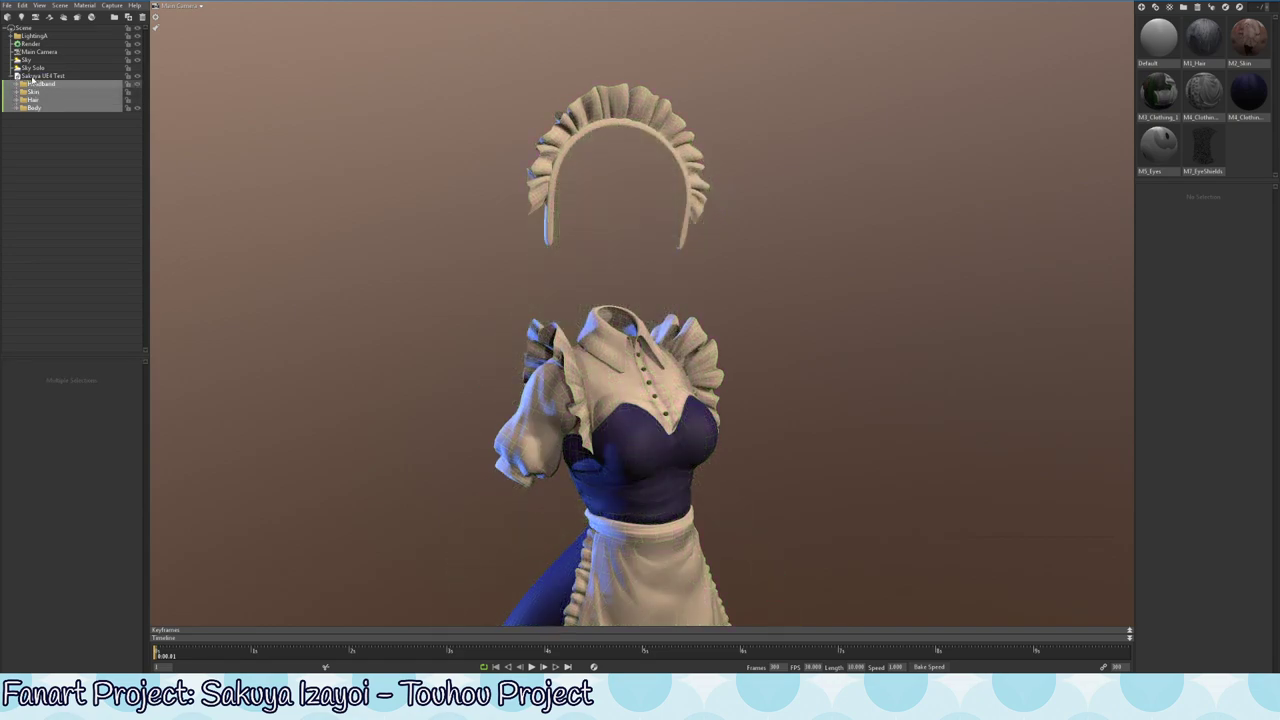
left_click(30, 77)
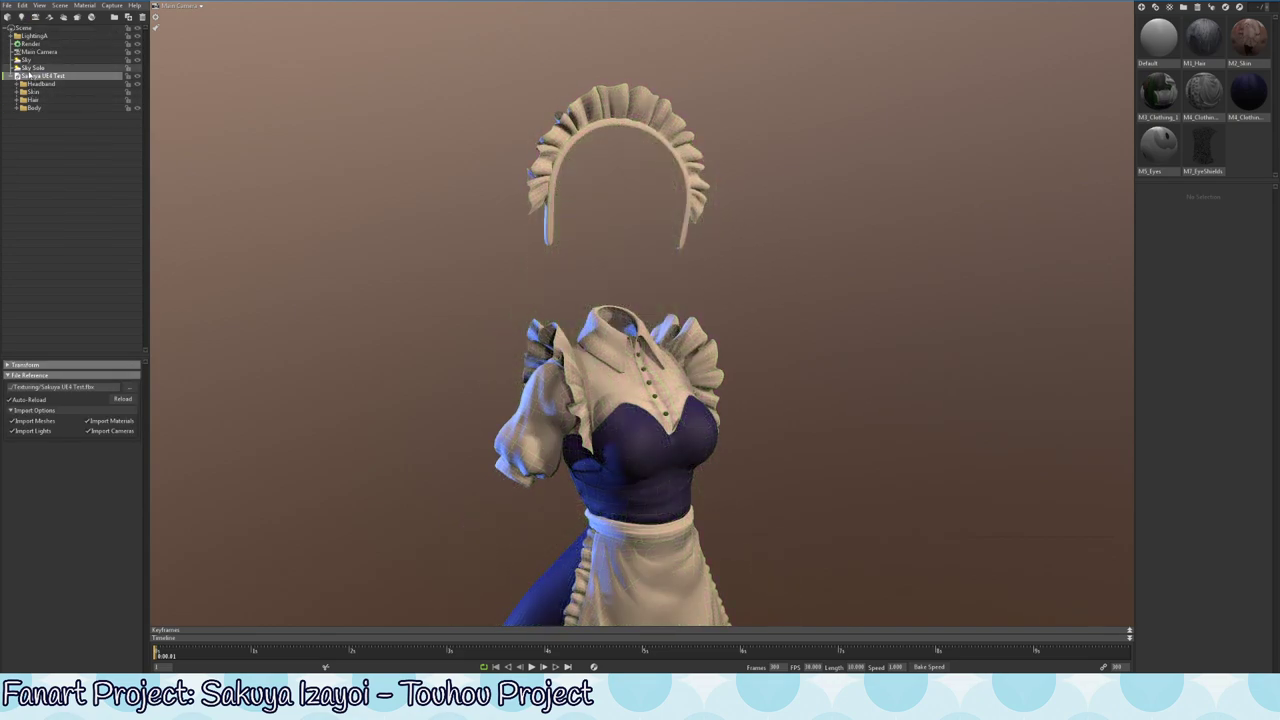
- Move the Sky light into the LightingA group
left_click(37, 67)
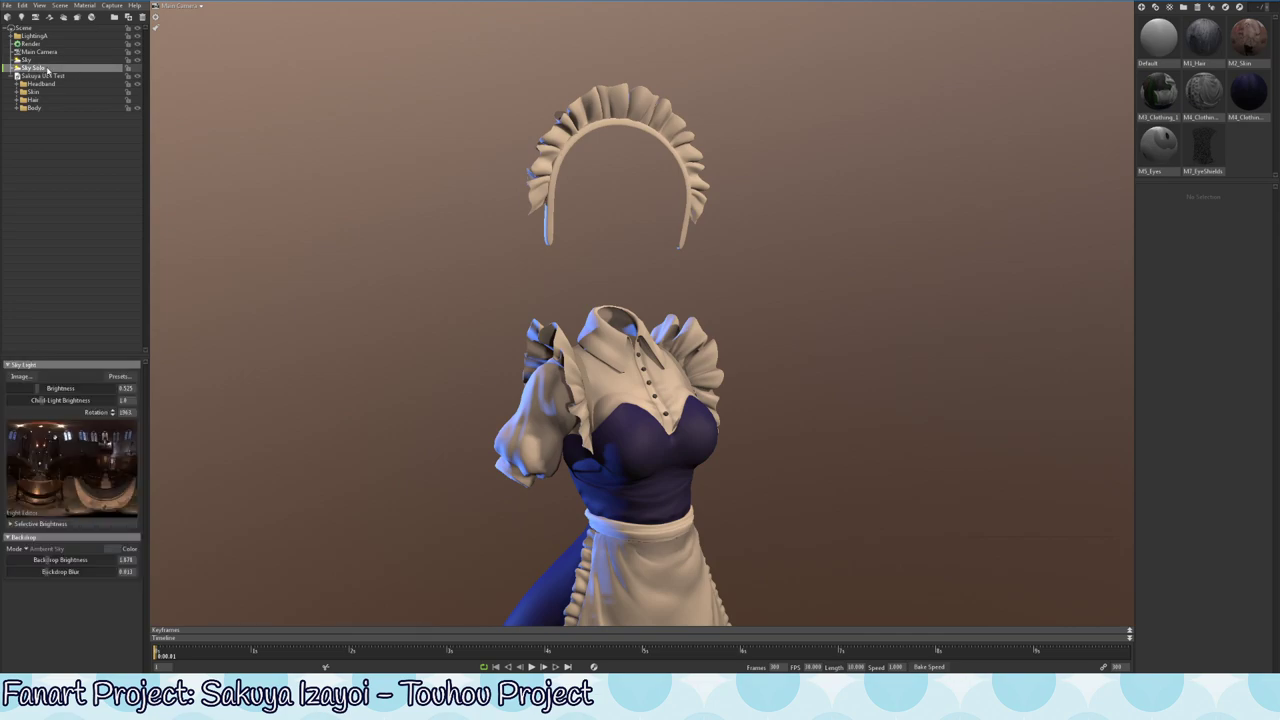
left_click(47, 62)
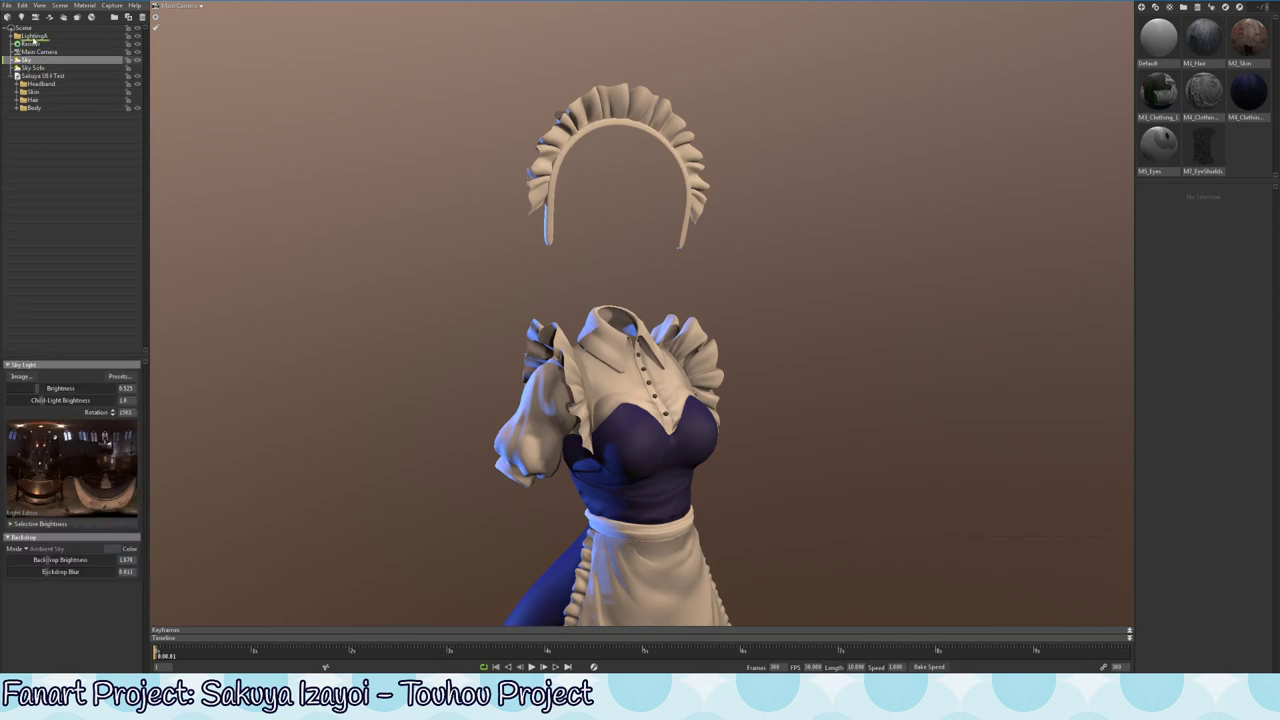
left_click_drag(33, 37, 34, 38)
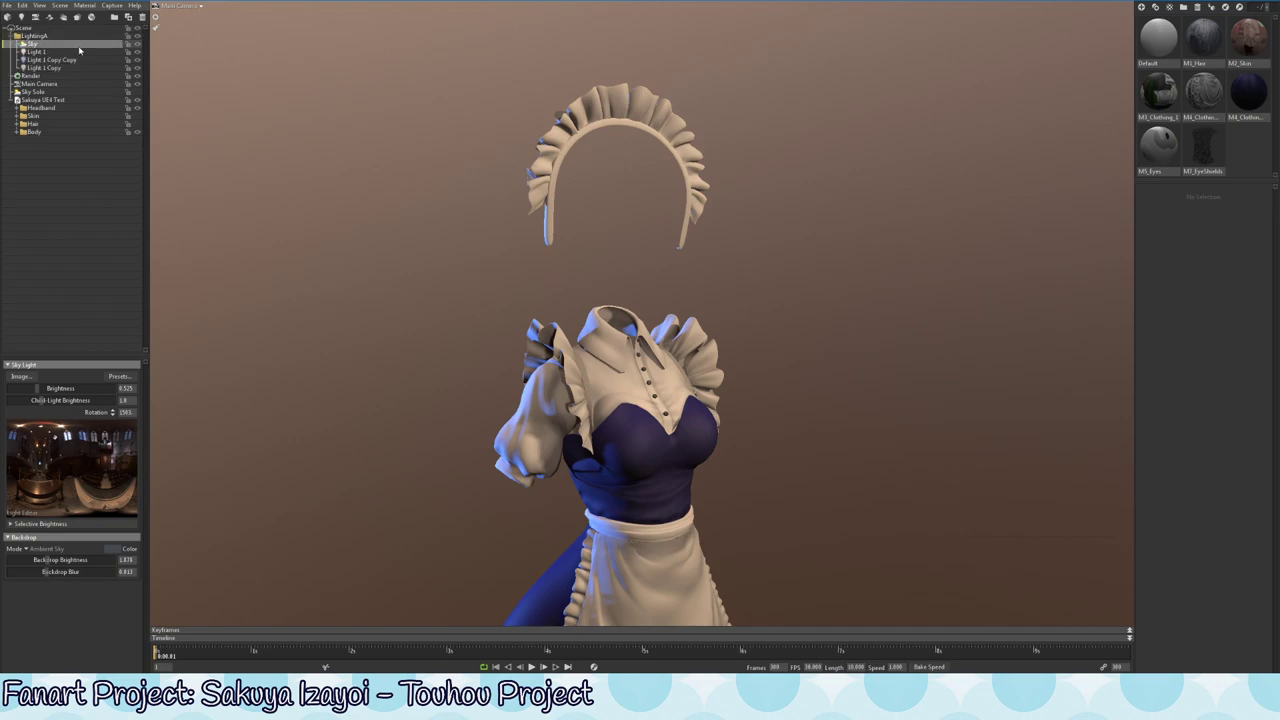
- Hide the LightingA group, show the Sky Solo light and raise its brightness to 1.357
left_click(138, 39)
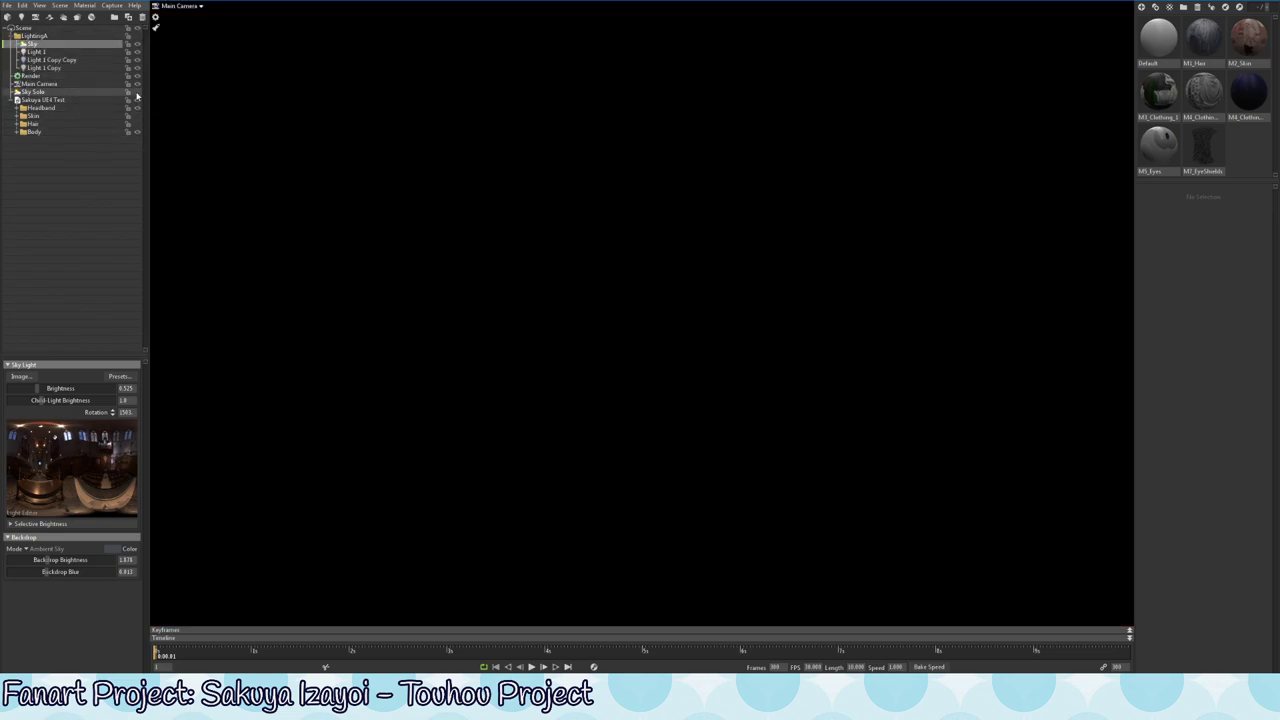
left_click(137, 93)
left_click(41, 92)
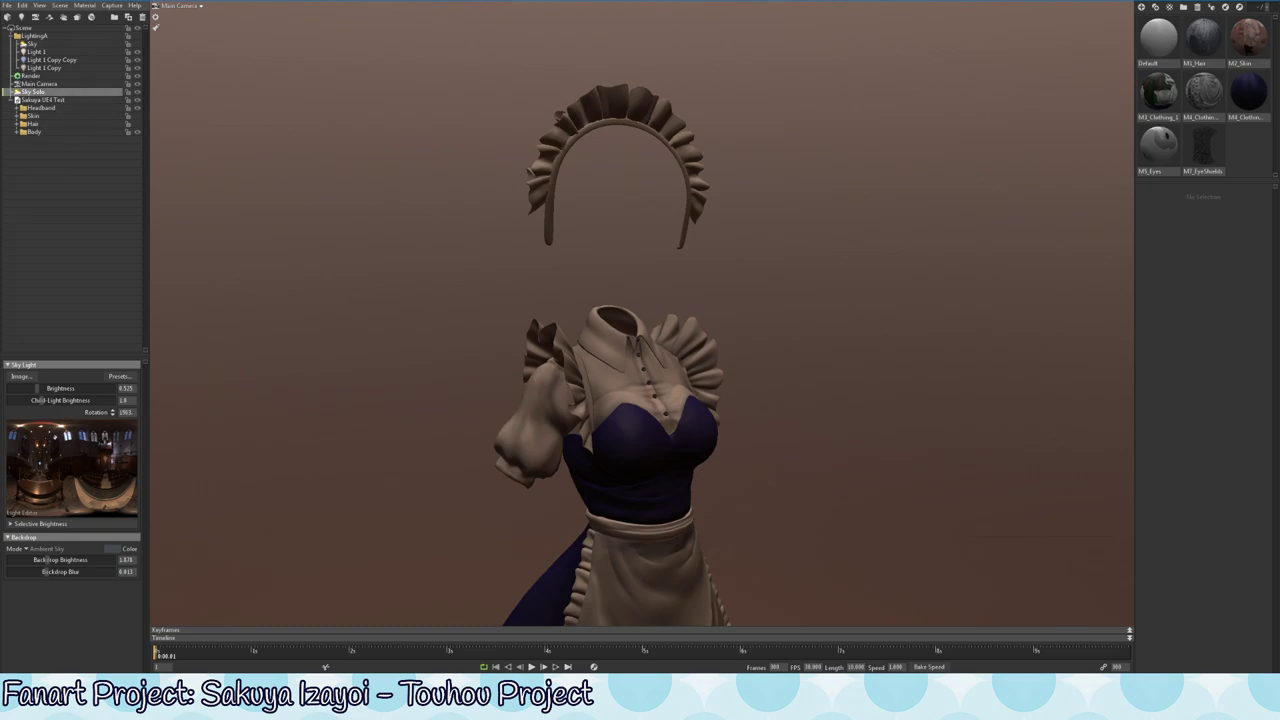
left_click_drag(37, 390, 43, 390)
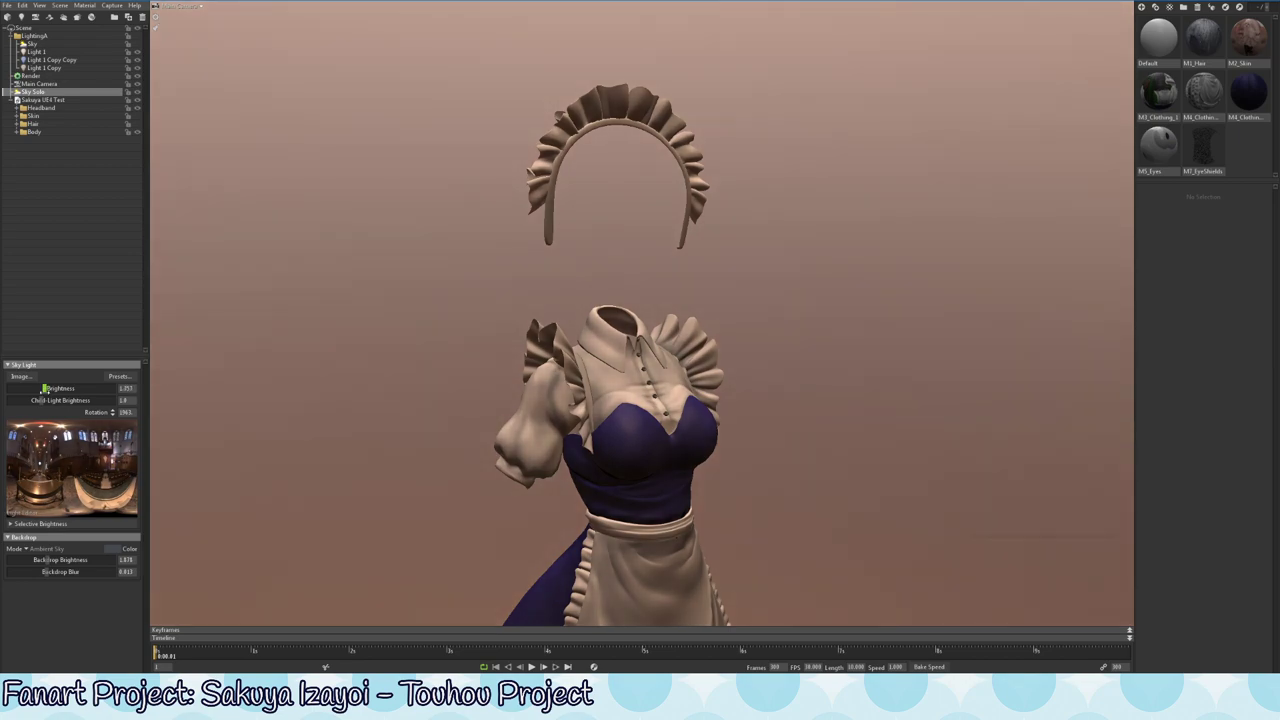
- Add three child lights to Sky Solo, sampled from the windows and the warm interior areas of its sky image
left_click(81, 437)
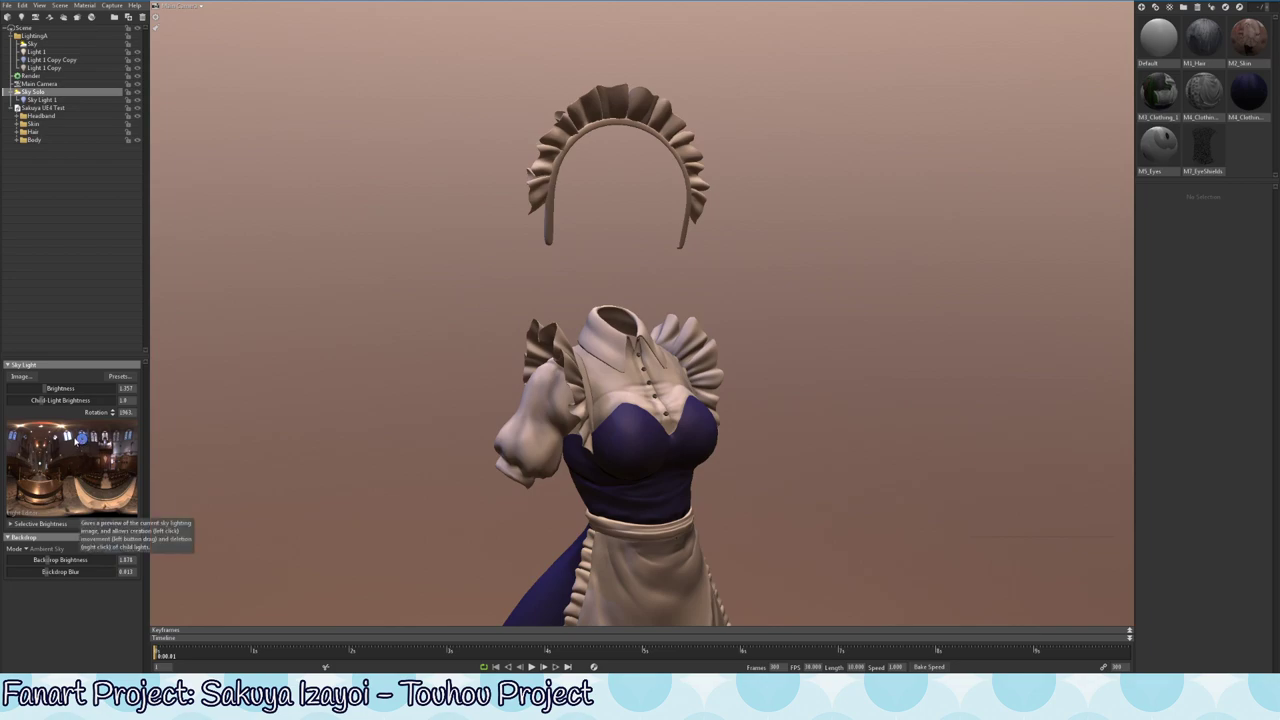
left_click(47, 489)
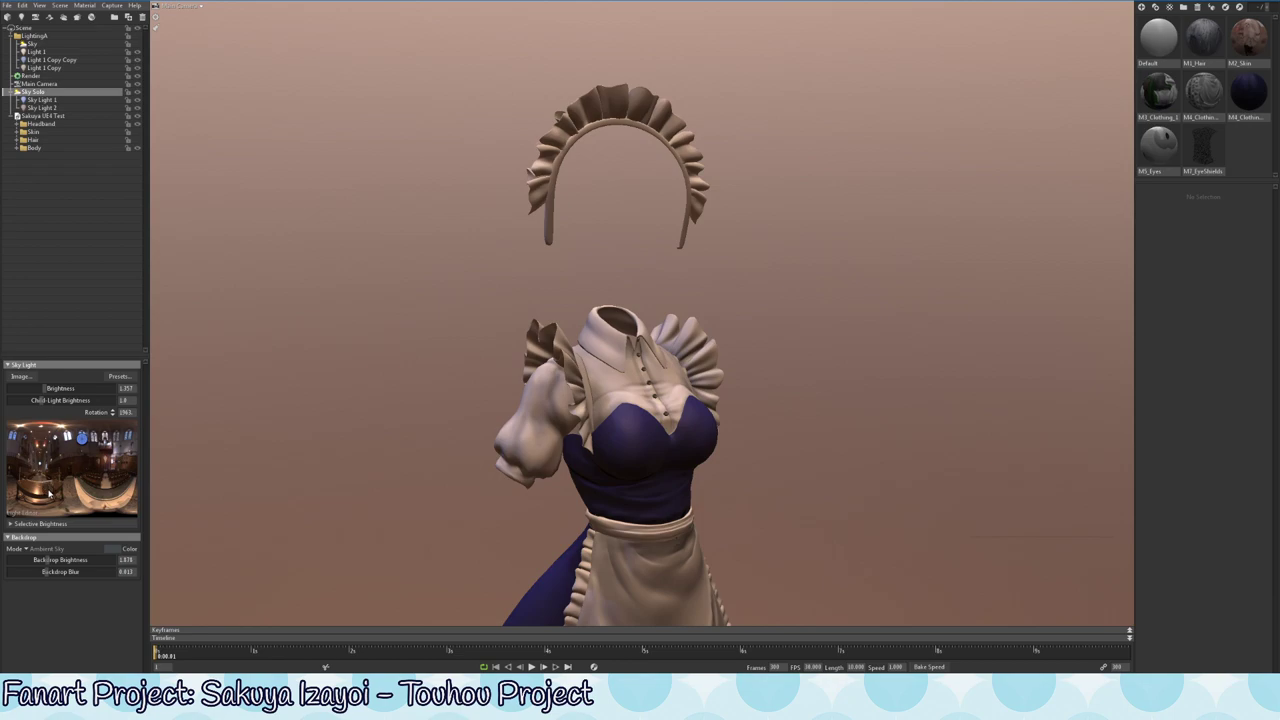
left_click_drag(50, 488, 35, 490)
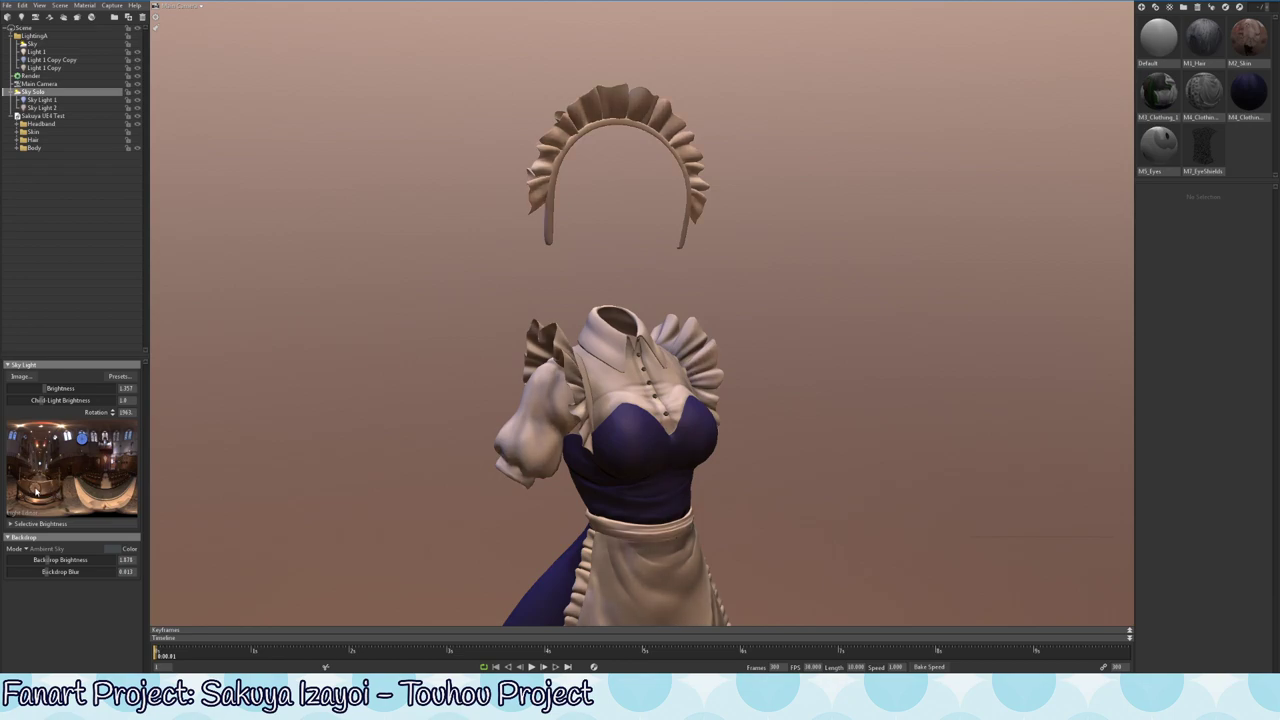
middle_click_drag(700, 432, 645, 275)
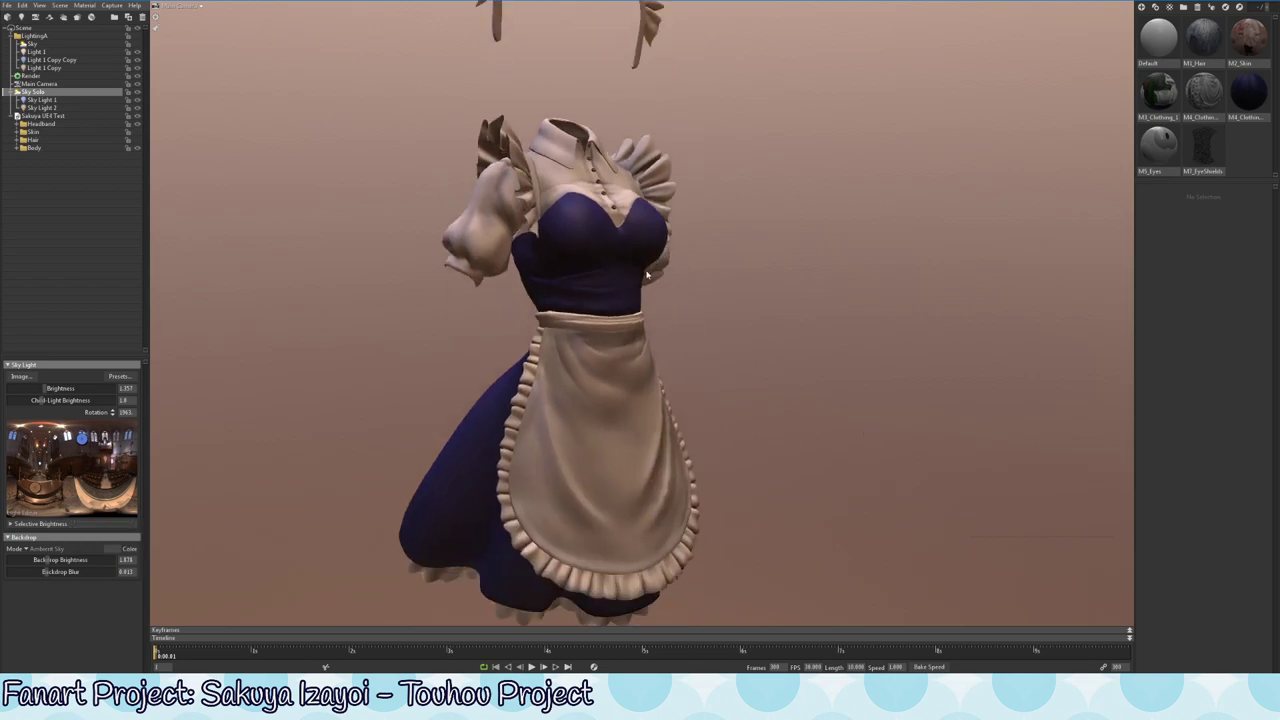
left_click_drag(632, 316, 589, 346)
left_click(115, 486)
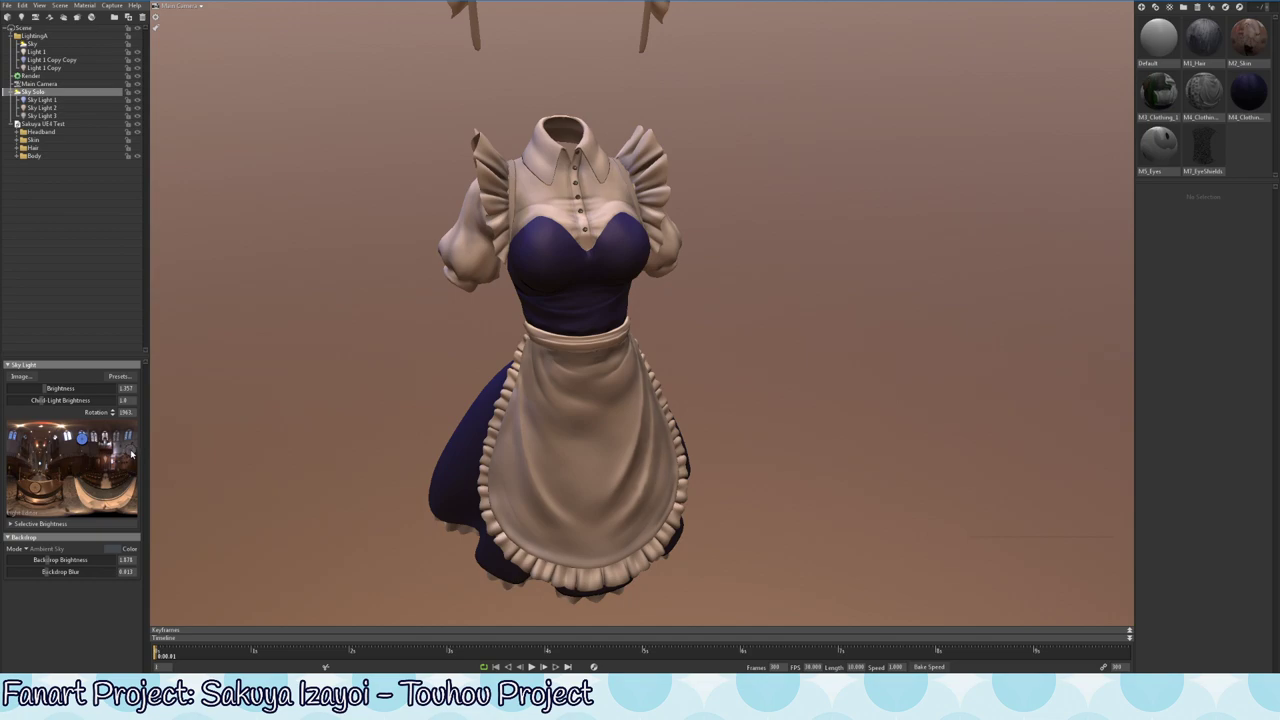
- Rotate the Sky Solo environment to change how its light falls on the outfit
scroll(531, 314, "down", 4)
mouse_move(531, 314)
left_mouse_down("shift")
mouse_move(594, 360)
mouse_move(853, 472)
mouse_move(1020, 486)
mouse_move(851, 500)
mouse_move(1020, 486)
mouse_move(655, 428)
left_mouse_up("shift")
mouse_move(619, 299)
left_mouse_down()
mouse_move(709, 289)
mouse_move(714, 363)
mouse_move(663, 371)
mouse_move(640, 341)
mouse_move(700, 366)
mouse_move(509, 369)
mouse_move(669, 381)
mouse_move(541, 430)
mouse_move(503, 429)
mouse_move(805, 429)
mouse_move(600, 445)
mouse_move(552, 466)
mouse_move(480, 455)
left_mouse_up()
scroll(663, 371, "up", 5)
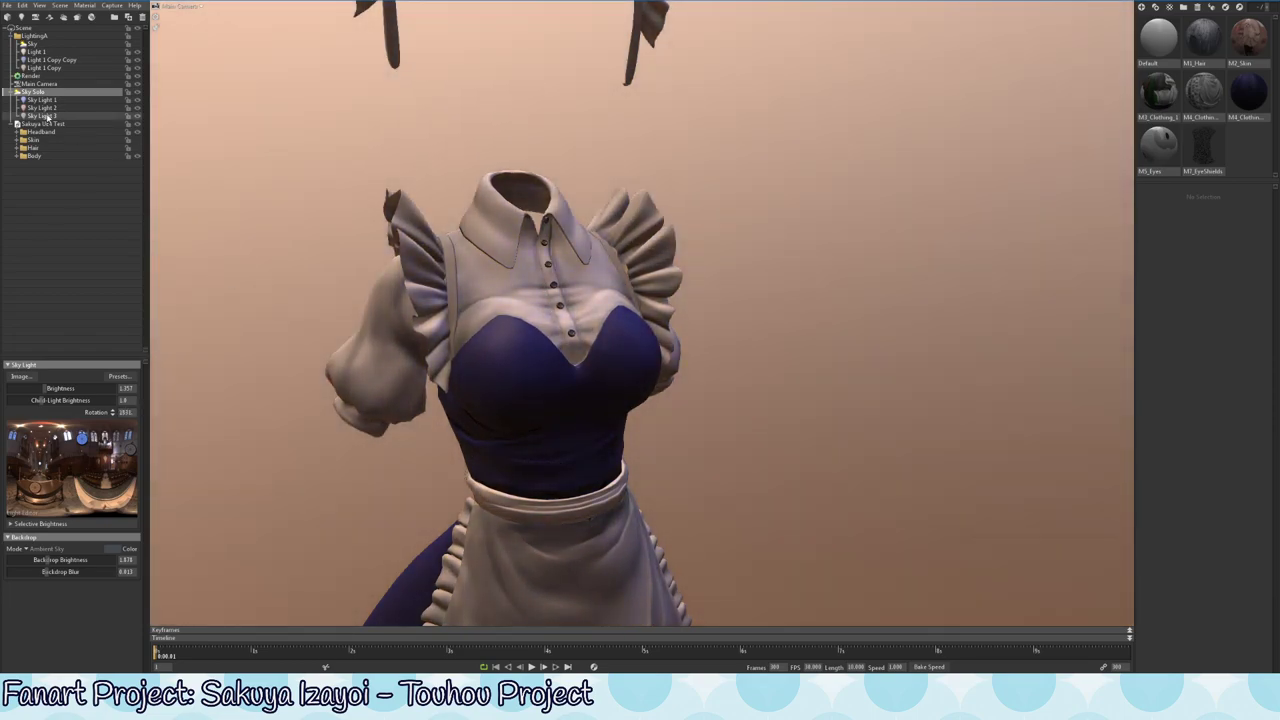
- Hide Sky Solo, show the LightingA group again and select that group
left_click(137, 92)
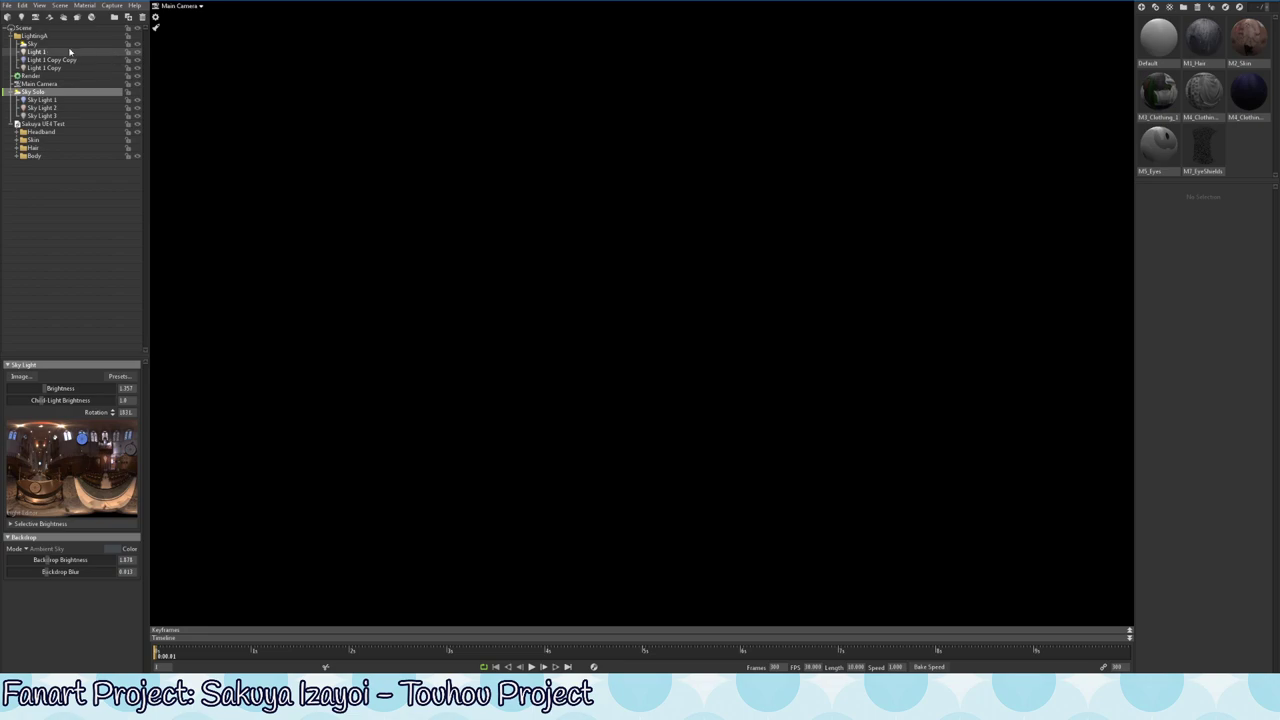
left_click(138, 36)
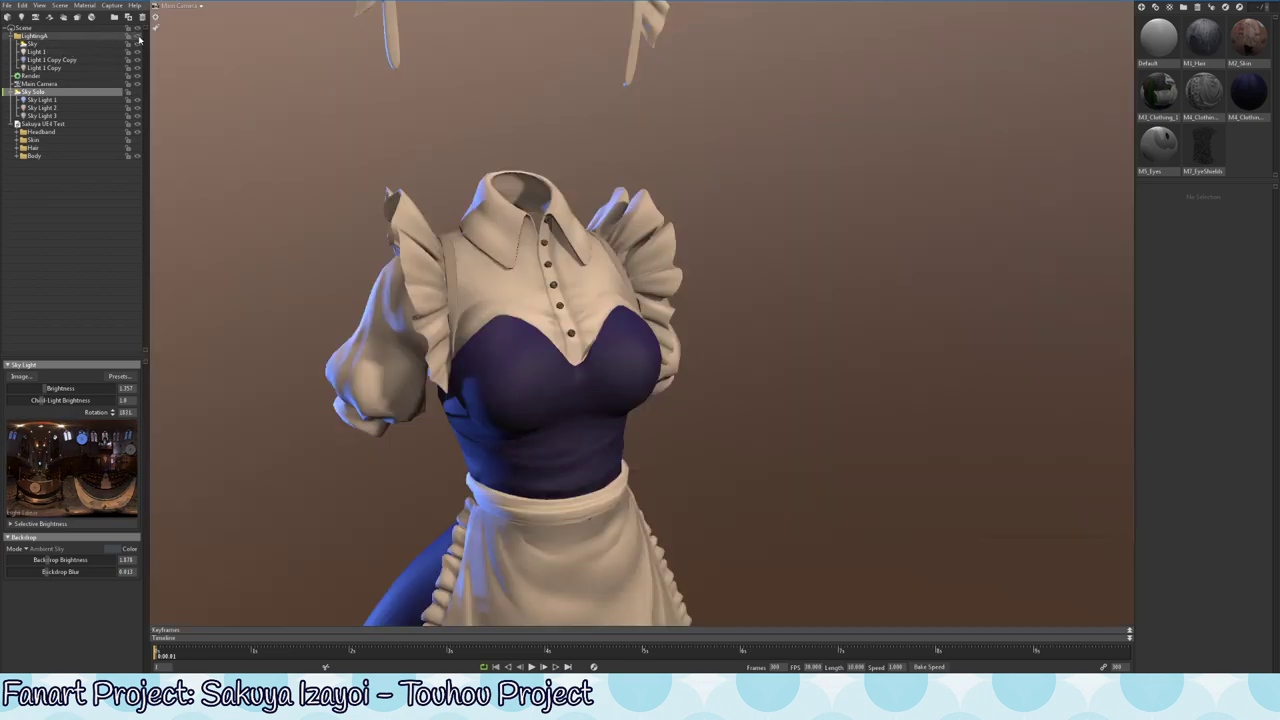
left_click(46, 29)
left_click(46, 35)
scroll(540, 353, "down", 3)
scroll(540, 353, "down", 3)
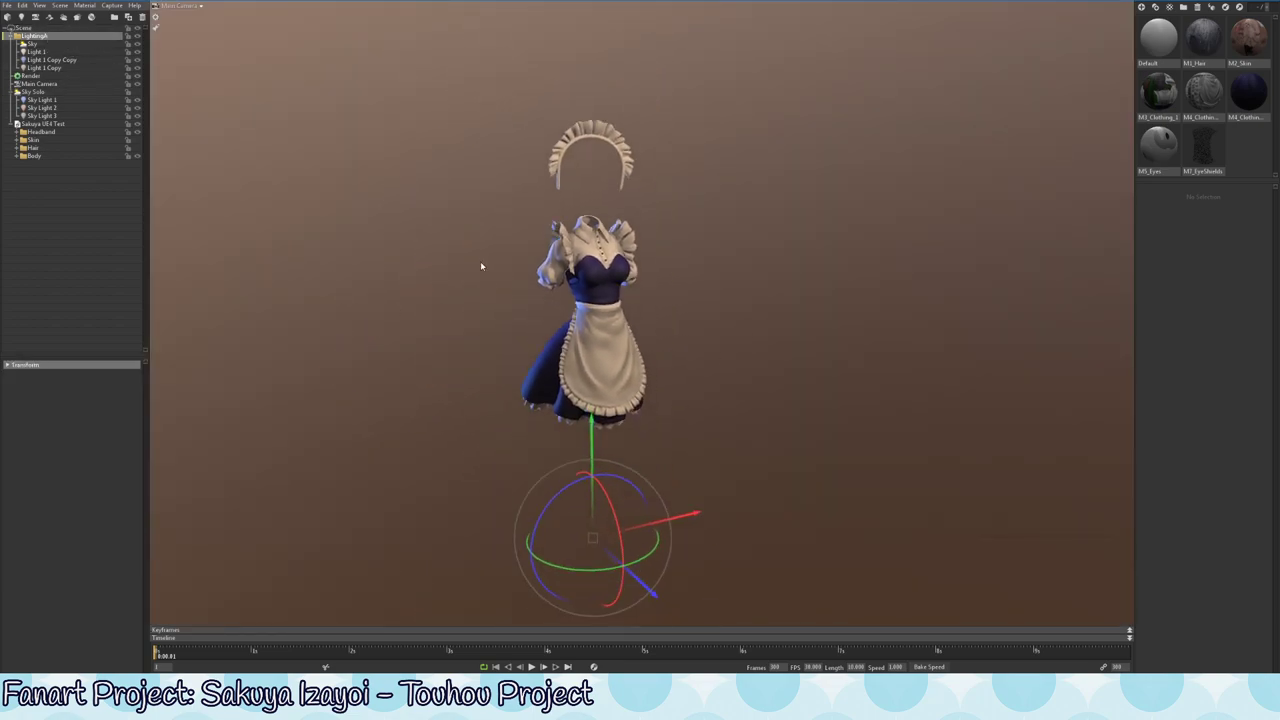
- Try rotating the LightingA group about its vertical axis to relight the outfit, and restore its original orientation
left_click_drag(586, 573, 923, 573)
right_click_drag(458, 181, 199, 40, "shift")
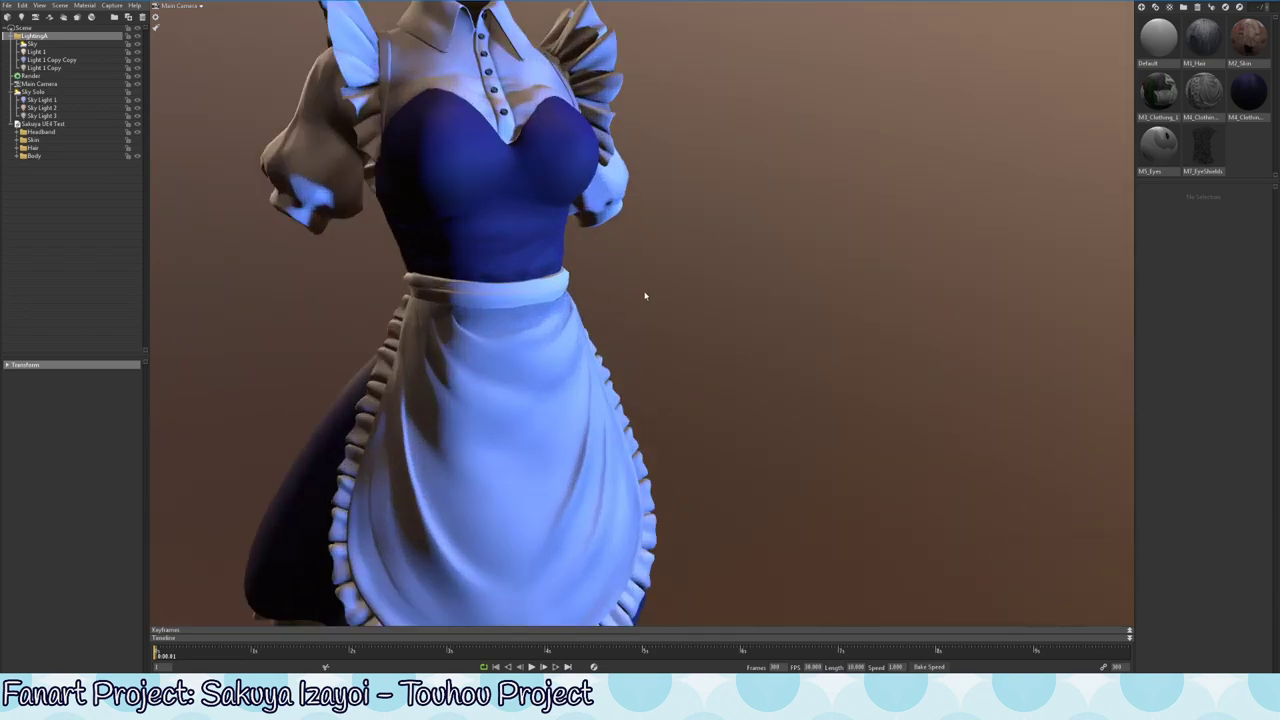
scroll(646, 291, "down", 5)
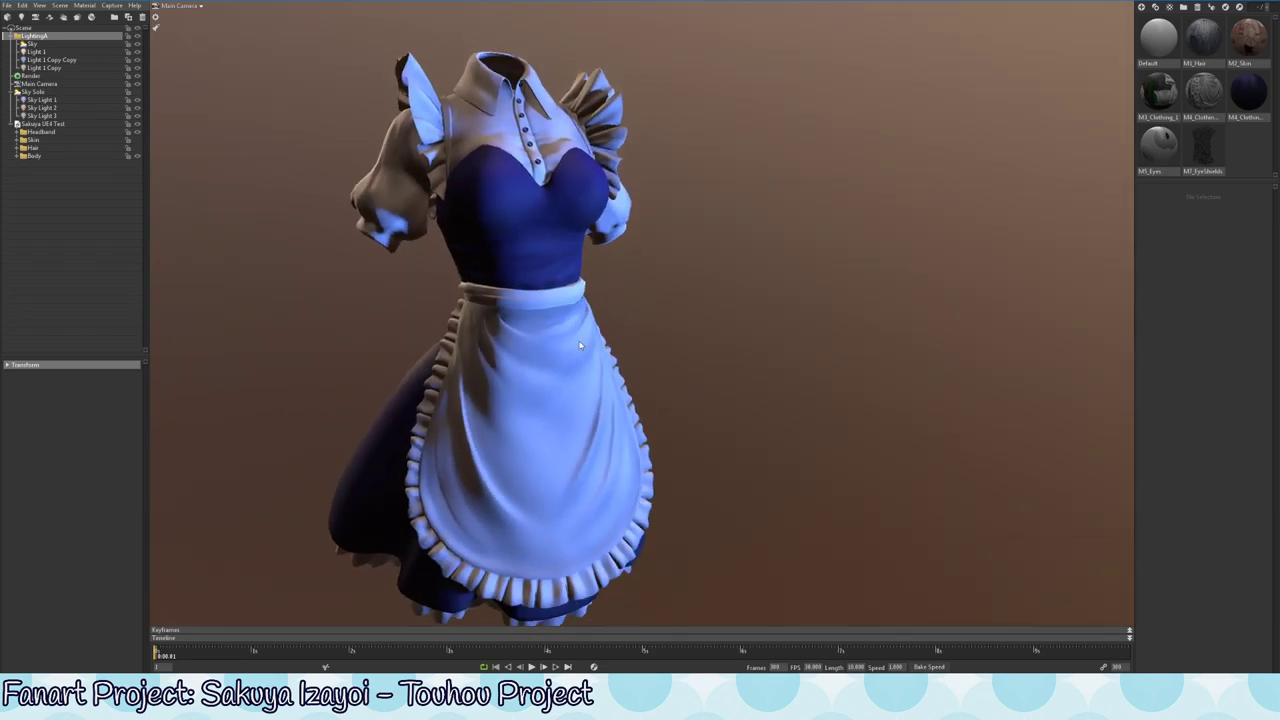
scroll(671, 364, "up", 2)
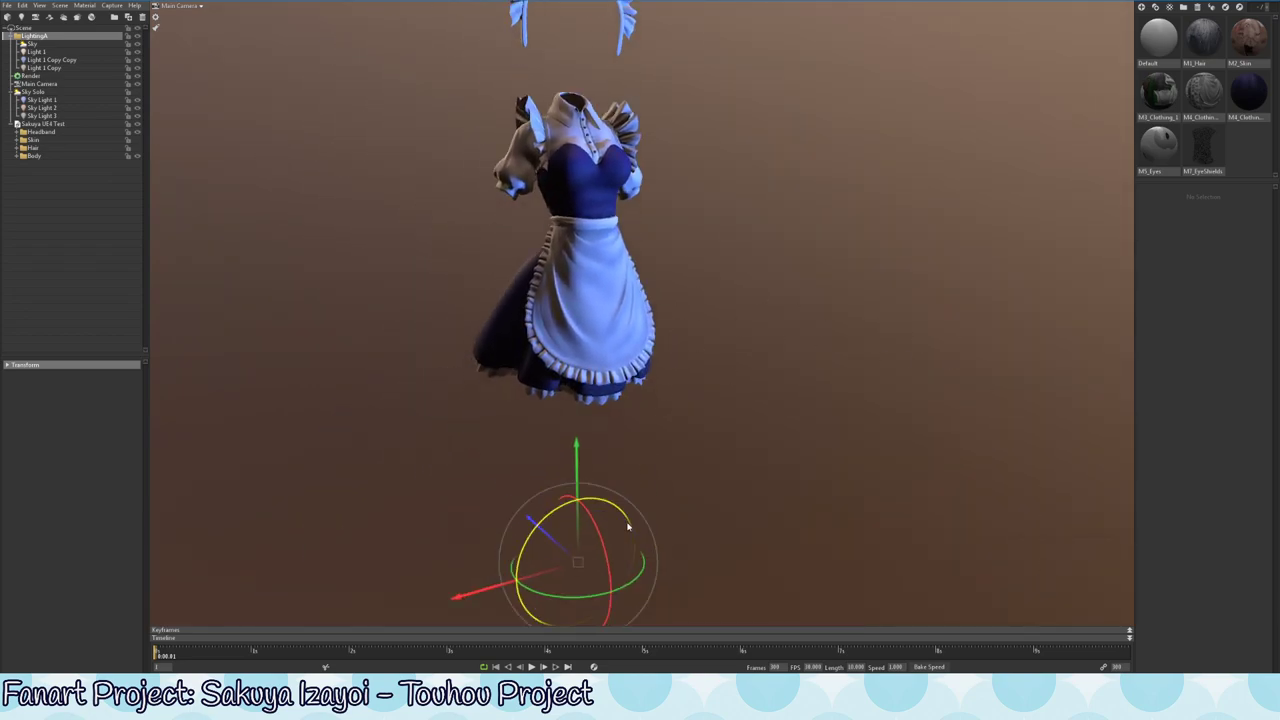
middle_click_drag(632, 539, 628, 608)
scroll(600, 510, "down", 2)
middle_click_drag(578, 486, 568, 441)
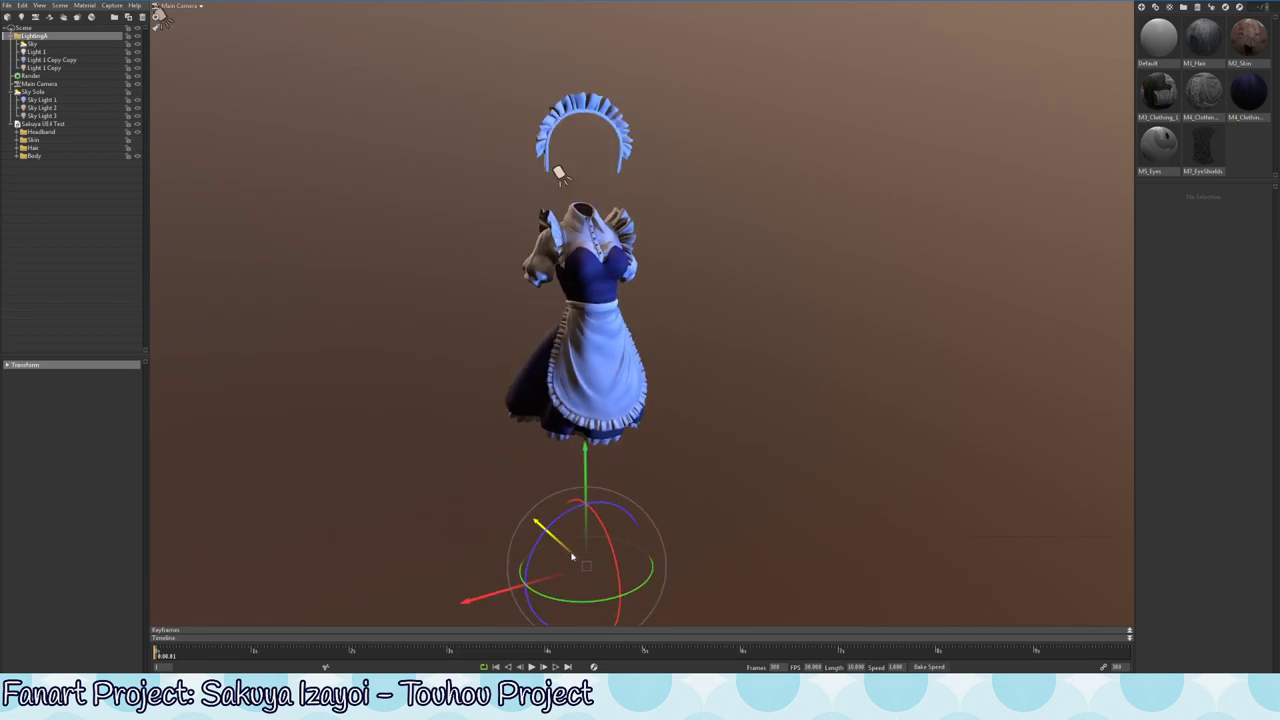
scroll(572, 557, "up", 5)
scroll(572, 559, "down", 5)
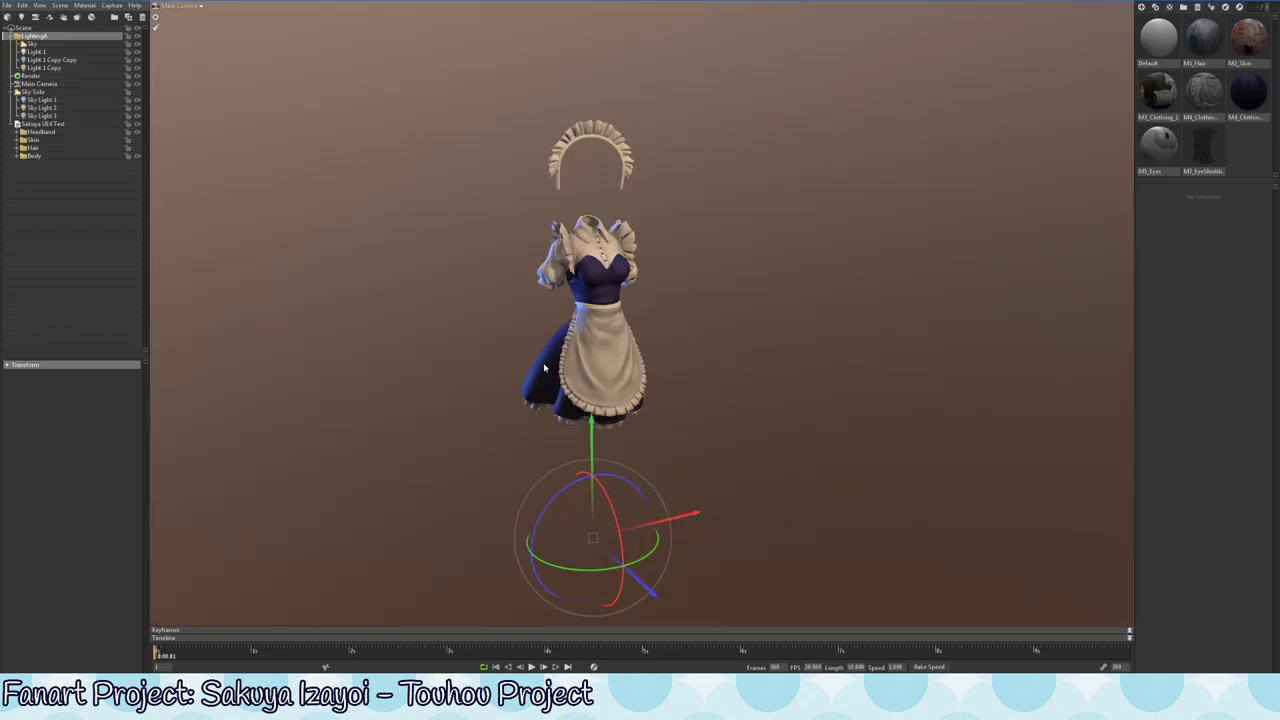
- Examine the collar, blouse, bodice and apron under the LightingA lights from the front, sides and above
scroll(544, 368, "up", 5)
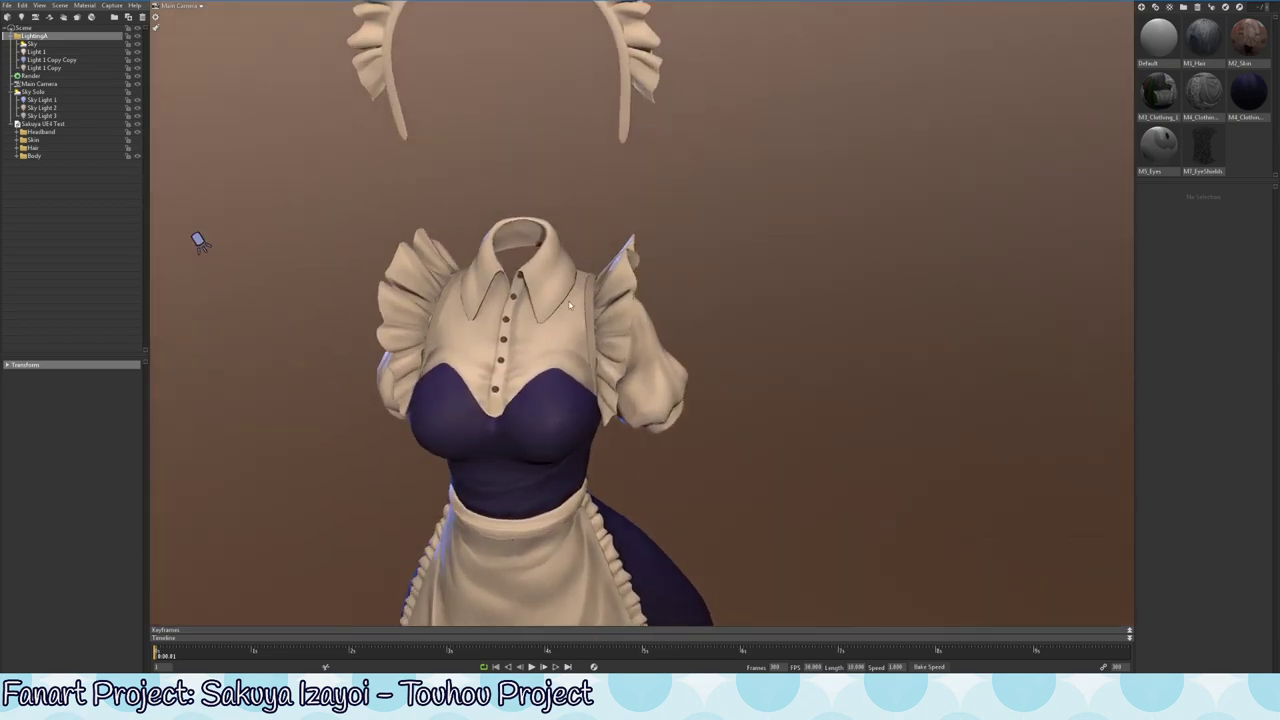
left_click_drag(569, 305, 642, 400)
middle_click_drag(642, 400, 577, 274)
left_click_drag(577, 274, 458, 216)
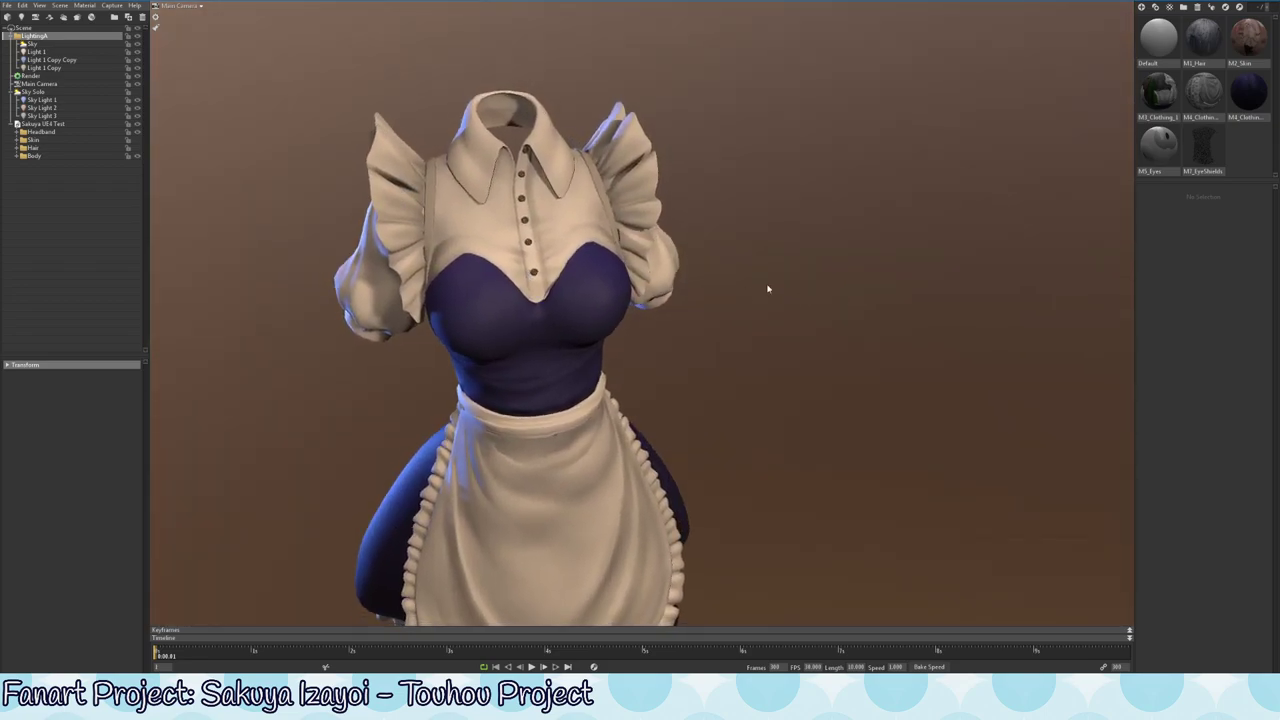
scroll(563, 227, "down", 4)
scroll(525, 241, "up", 5)
middle_click_drag(525, 241, 543, 297)
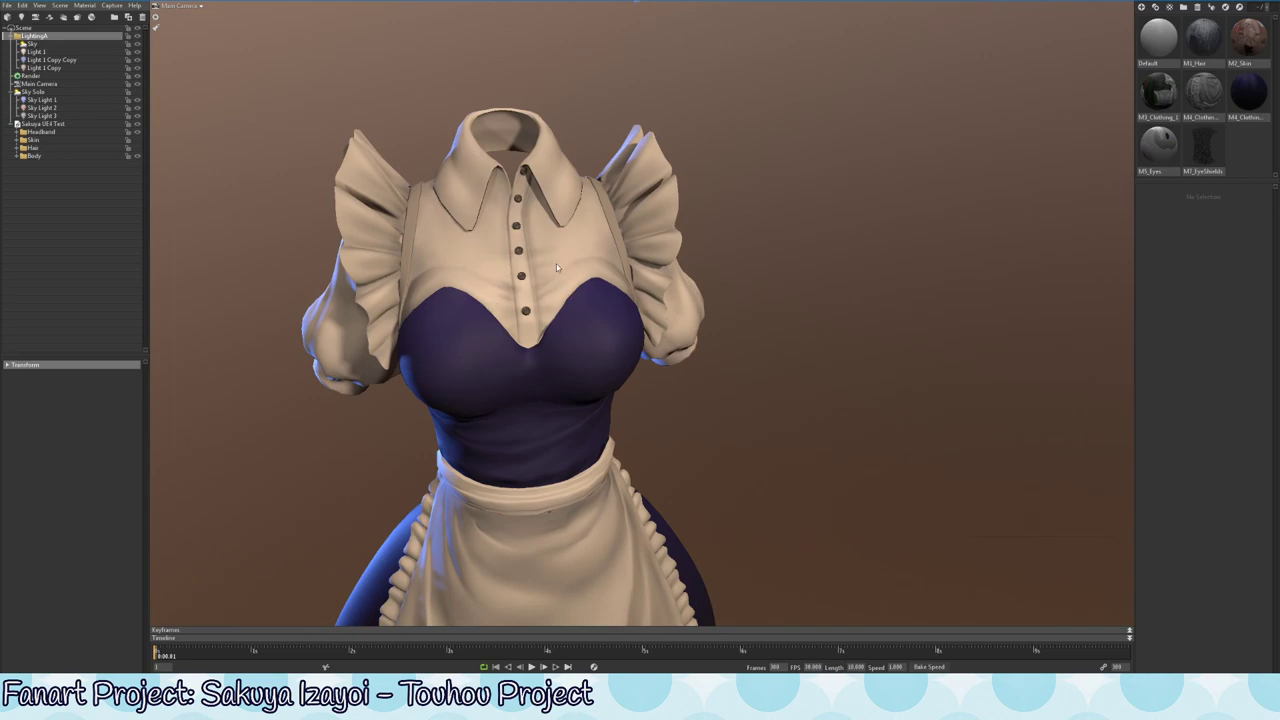
middle_click_drag(627, 390, 639, 380)
left_click_drag(558, 245, 369, 207)
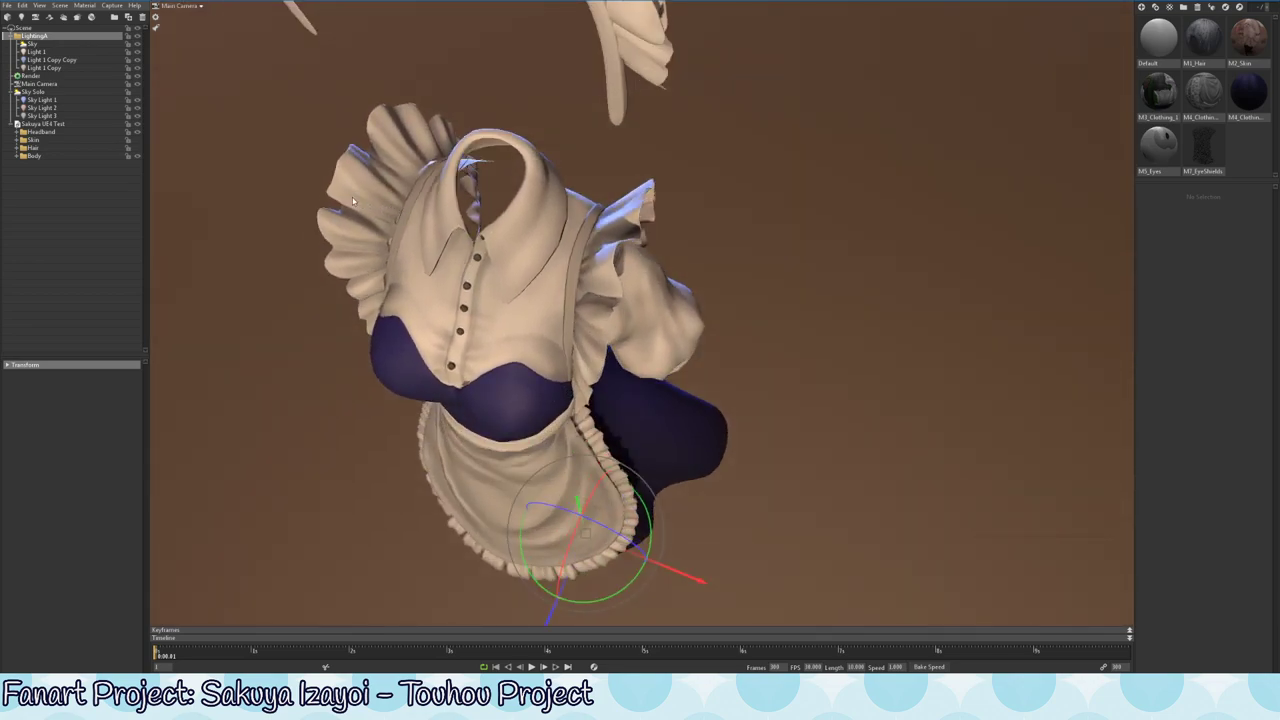
left_click_drag(398, 220, 385, 283)
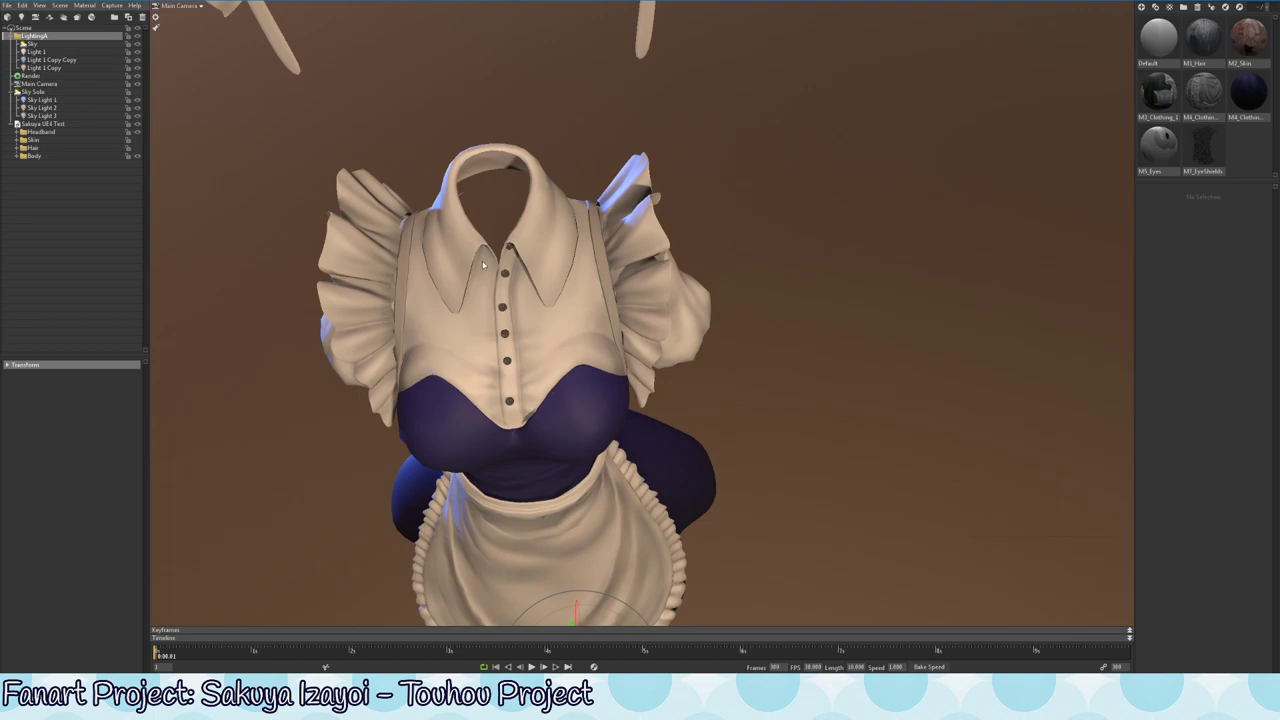
left_click_drag(479, 234, 377, 268)
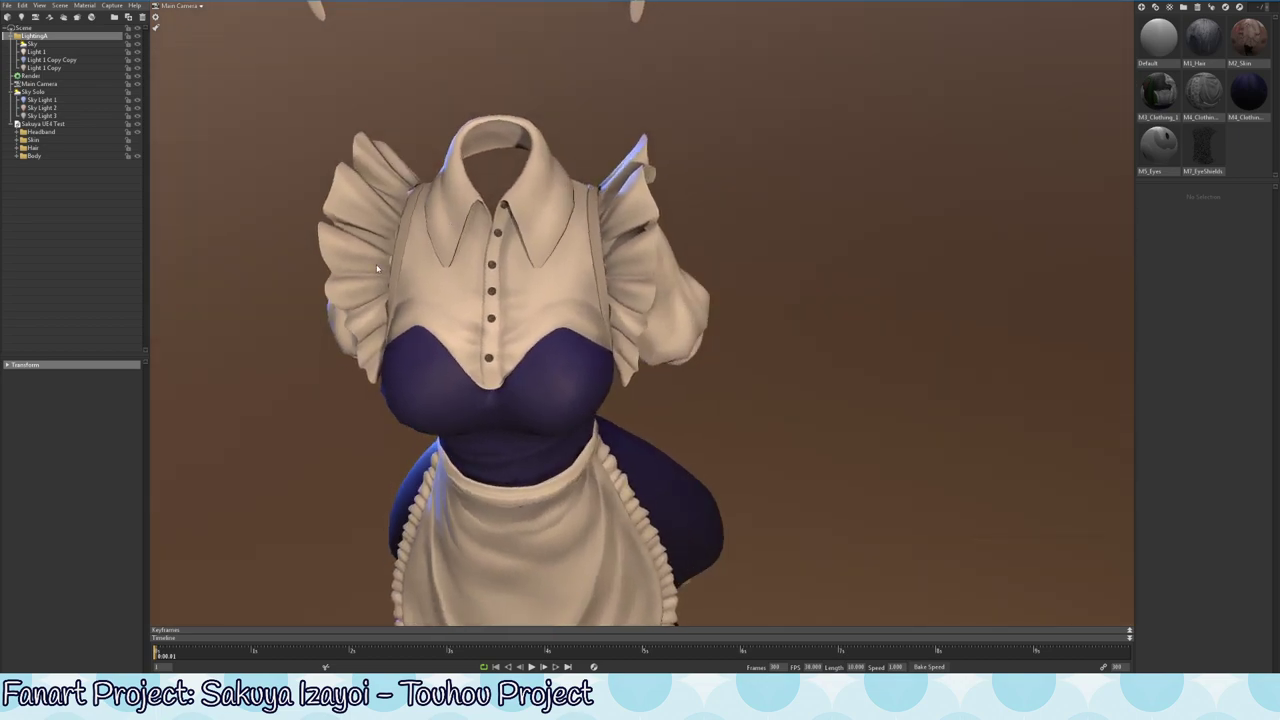
left_click_drag(392, 220, 461, 250)
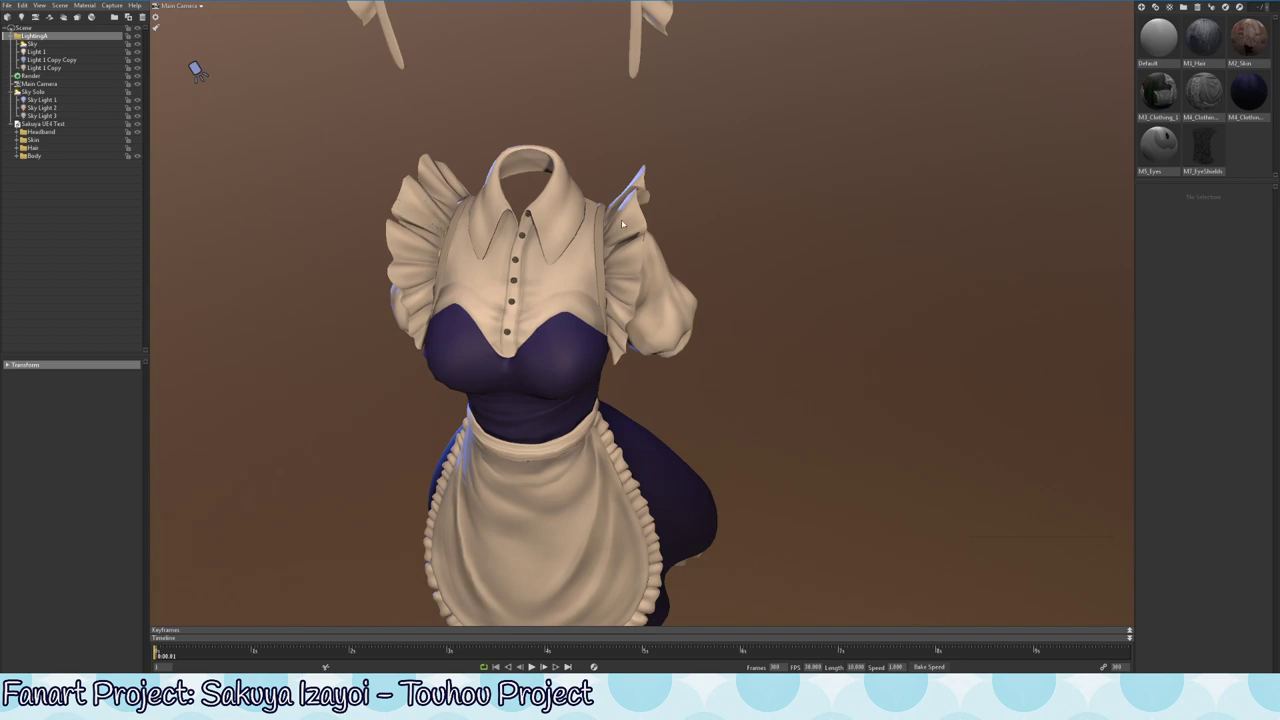
- Try another rotation of the LightingA group around the outfit, and return the lights to their original direction
right_click_drag(622, 224, 617, 74)
left_click_drag(617, 74, 608, 172)
right_click_drag(726, 550, 662, 570)
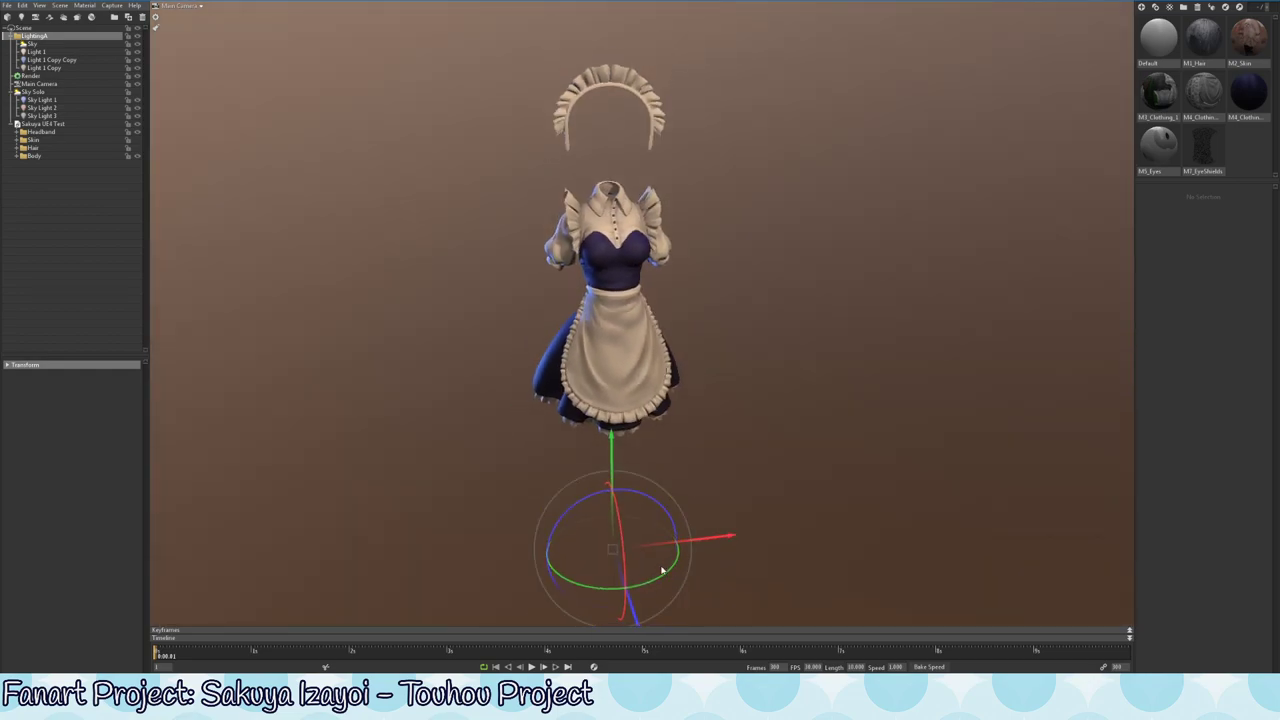
mouse_move(662, 578)
left_mouse_down()
mouse_move(214, 271)
mouse_move(823, 251)
mouse_move(1053, 276)
mouse_move(374, 123)
mouse_move(723, 123)
mouse_move(355, 125)
mouse_move(940, 263)
mouse_move(689, 249)
mouse_move(152, 254)
left_mouse_up()
left_click_drag(612, 588, 778, 588)
left_click_drag(723, 126, 131, 106)
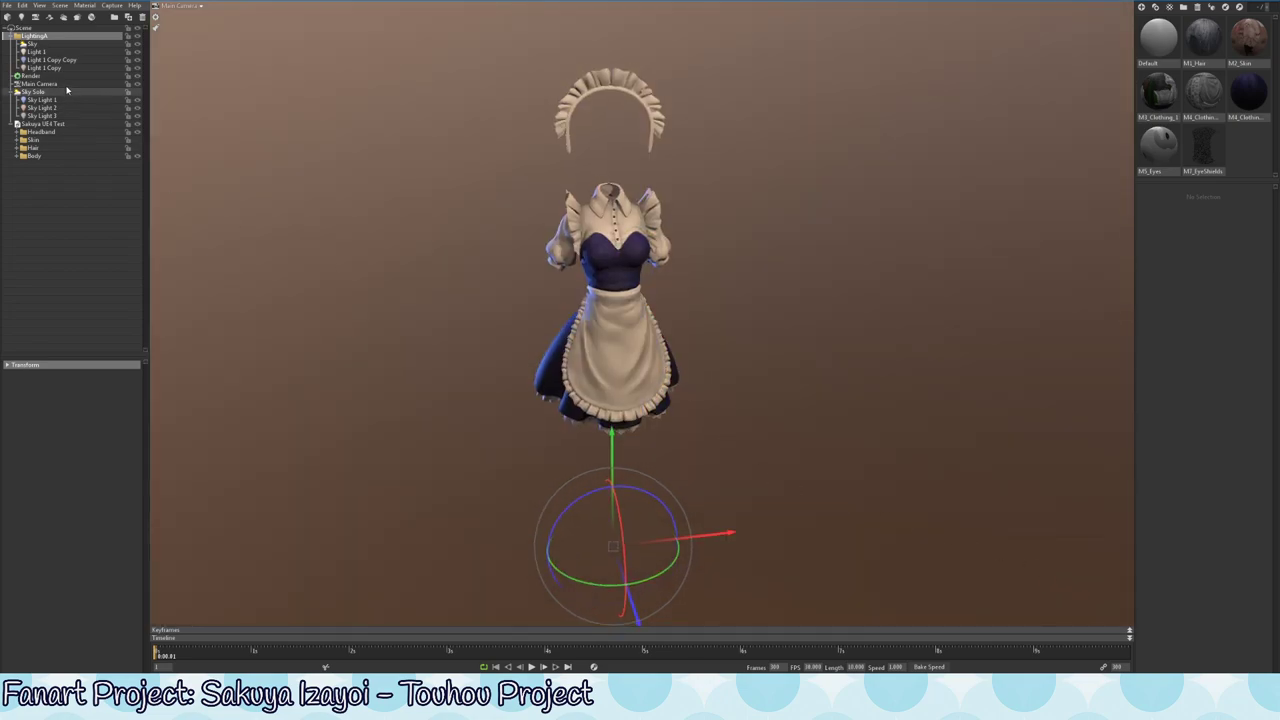
- Show the Skin and Hair groups, and expand the Headband, Skin, Hair and Body groups in the scene hierarchy
left_click(137, 140)
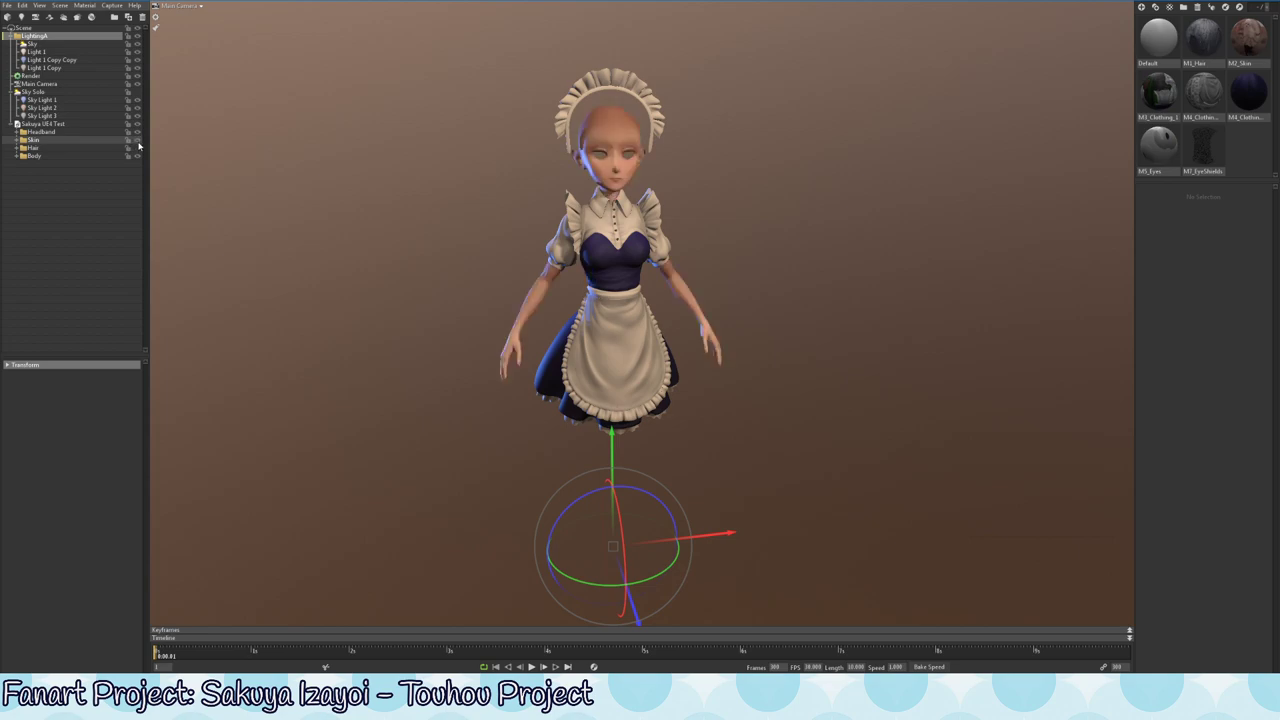
left_click(137, 148)
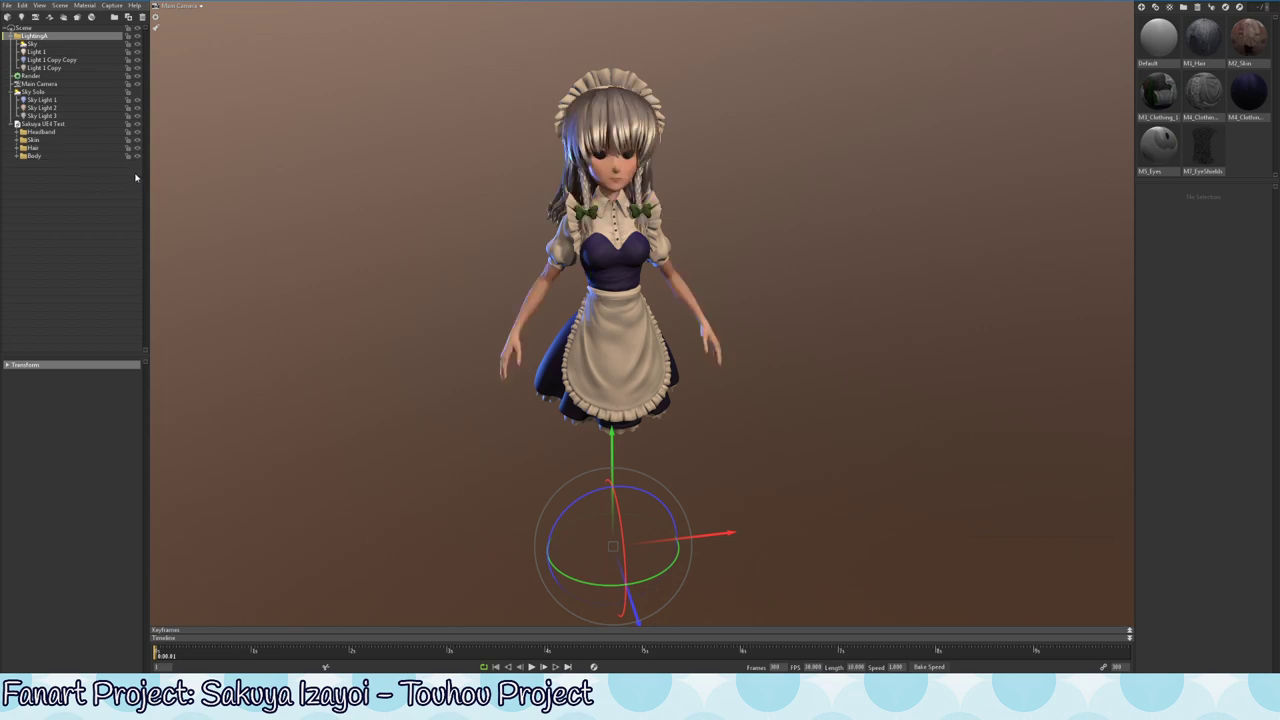
left_click(17, 156)
left_click(17, 148)
left_click(17, 140)
left_click(17, 132)
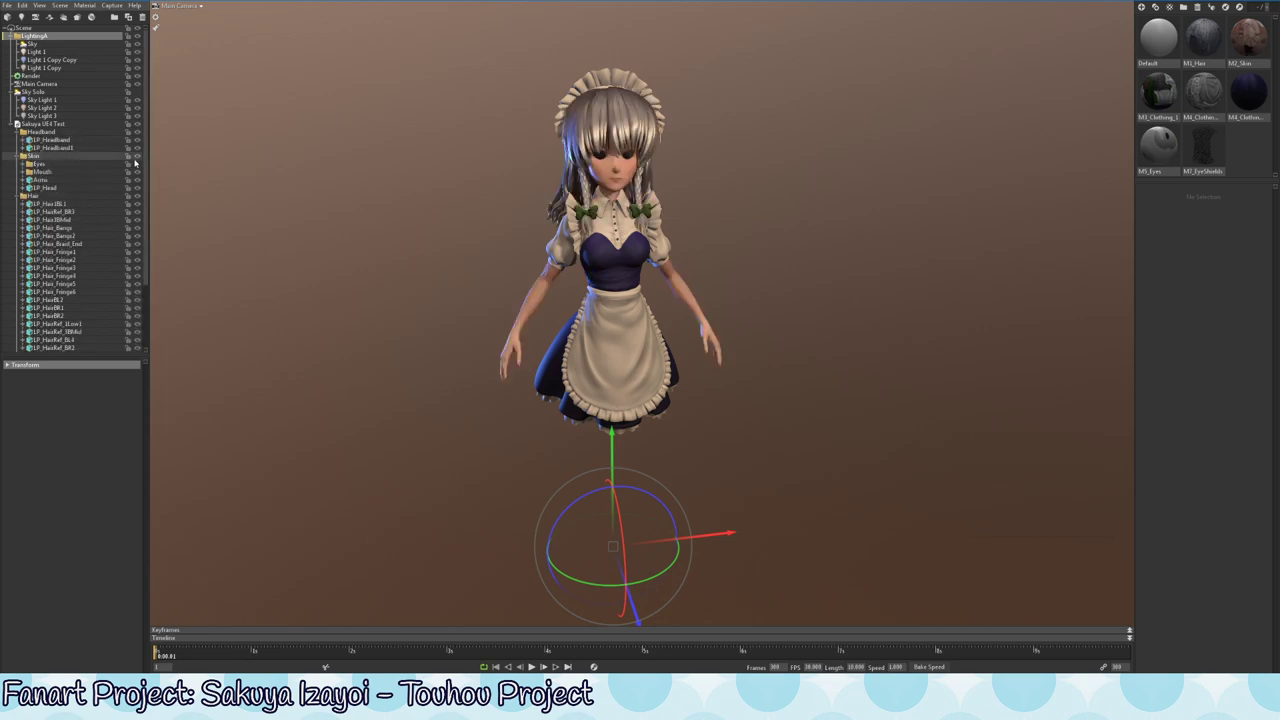
- Show the back bow, the middle neck ribbon and the legs inside the Body group
scroll(120, 286, "down", 3)
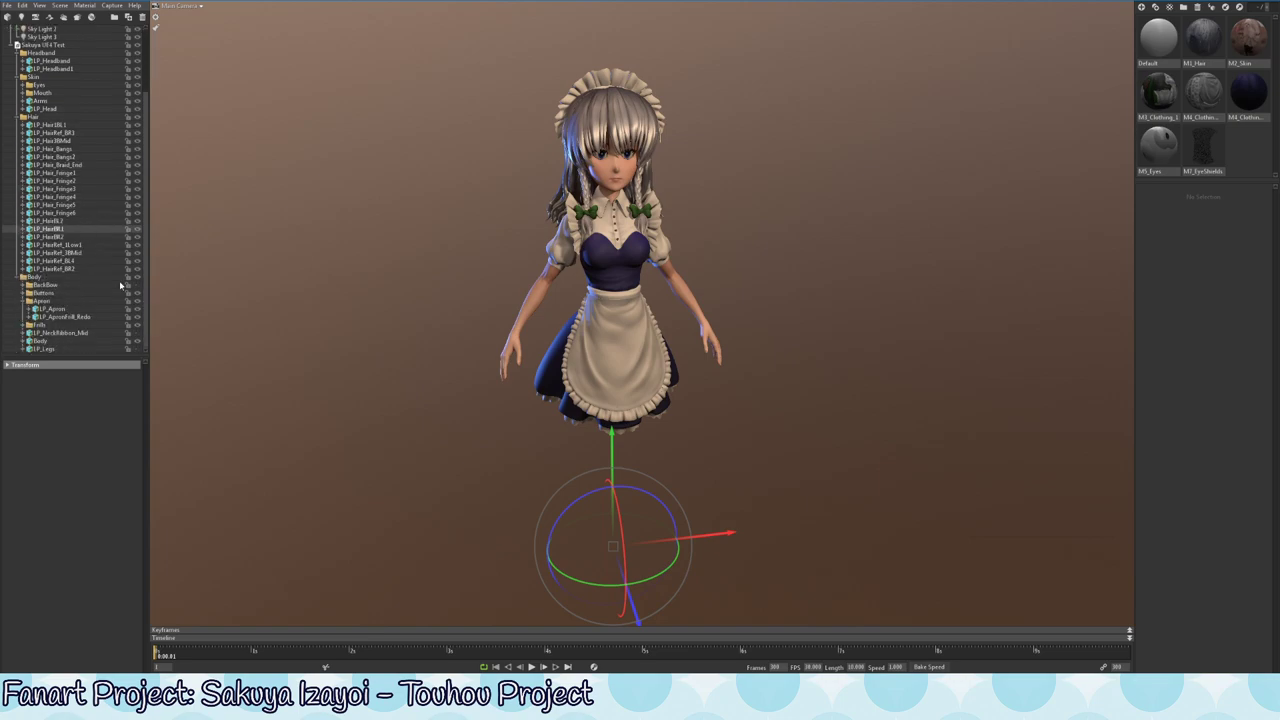
left_click(137, 285)
left_click(137, 333)
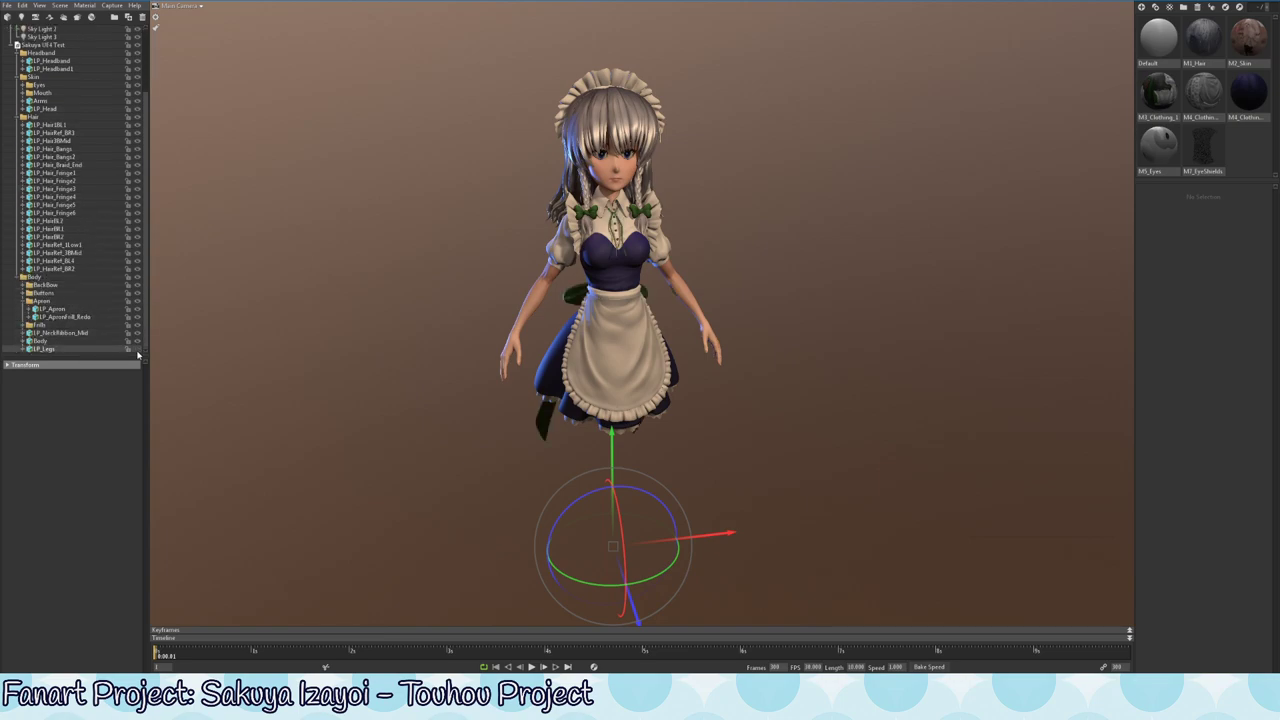
left_click(137, 349)
- Examine the complete character from the side and front, including close views of the face, hair and upper outfit
scroll(576, 268, "down", 1)
left_click_drag(463, 249, 860, 80)
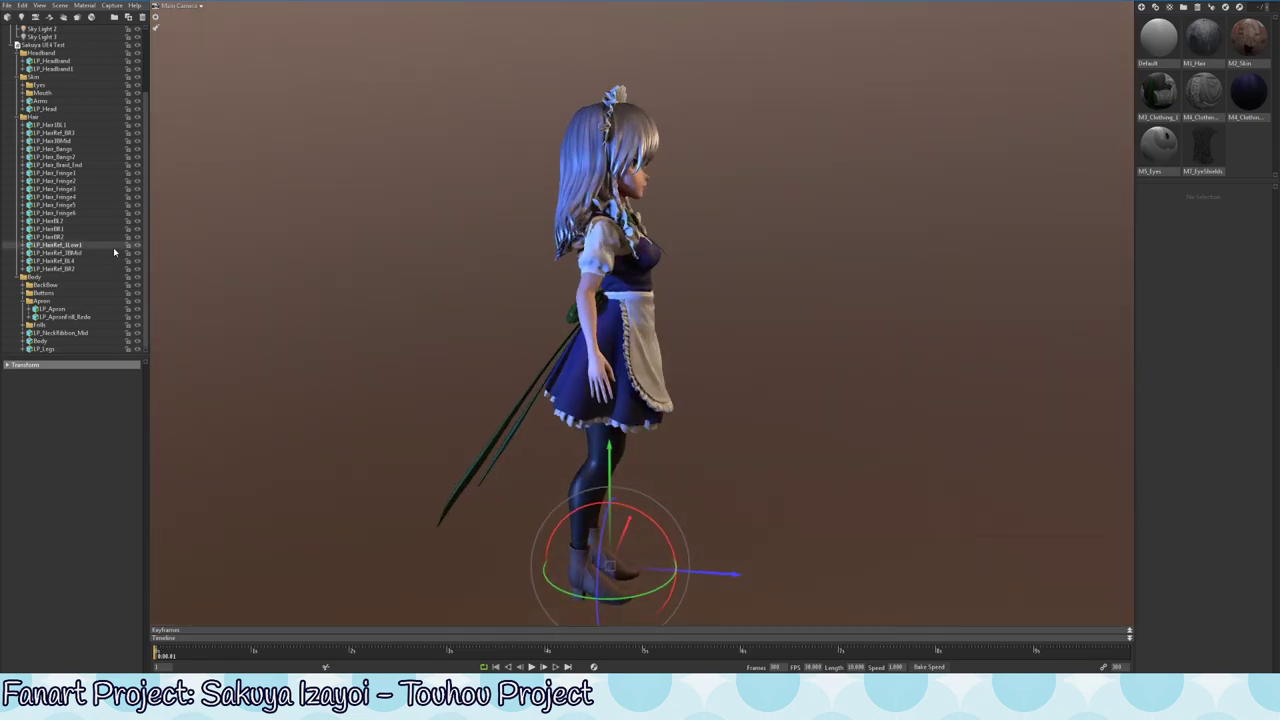
scroll(114, 249, "up", 2)
scroll(113, 248, "down", 2)
left_click_drag(659, 170, 580, 282)
scroll(583, 294, "up", 5)
scroll(757, 258, "up", 4)
scroll(757, 258, "down", 2)
scroll(580, 282, "down", 5)
middle_click_drag(580, 282, 580, 192)
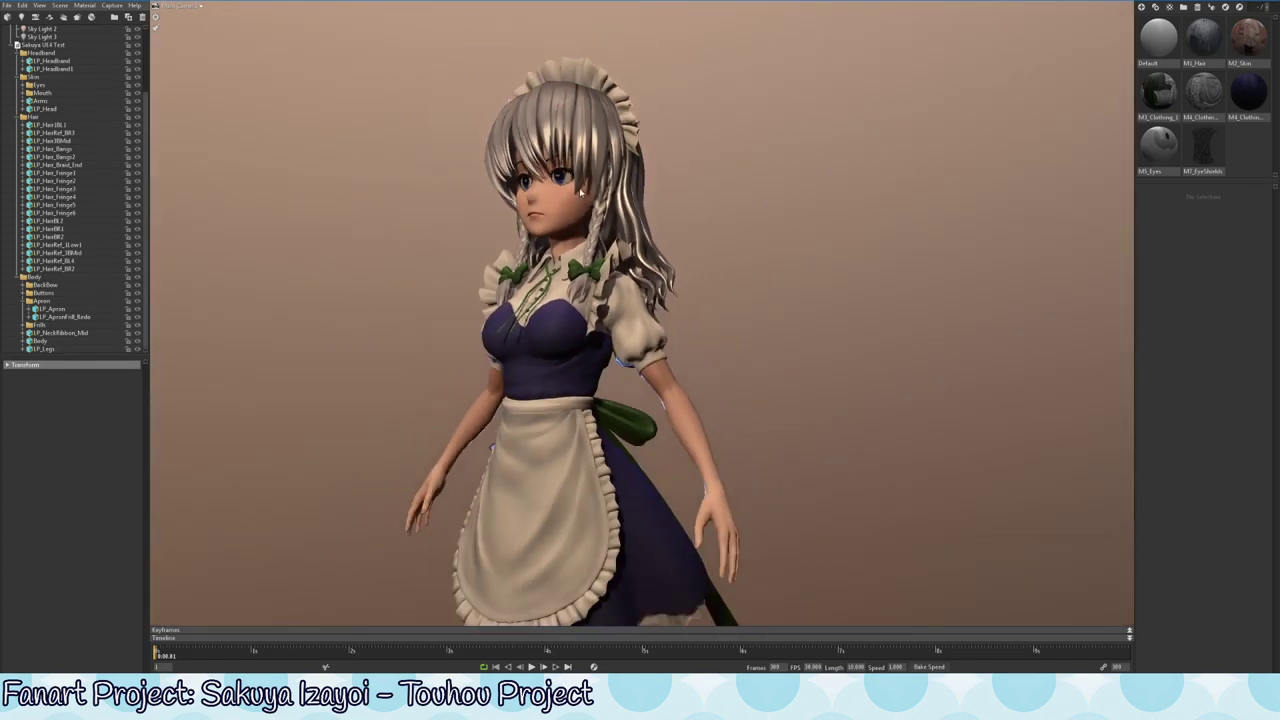
left_click_drag(580, 192, 640, 223)
right_click_drag(640, 223, 723, 260)
middle_click_drag(723, 260, 593, 67)
right_click_drag(593, 67, 708, 293)
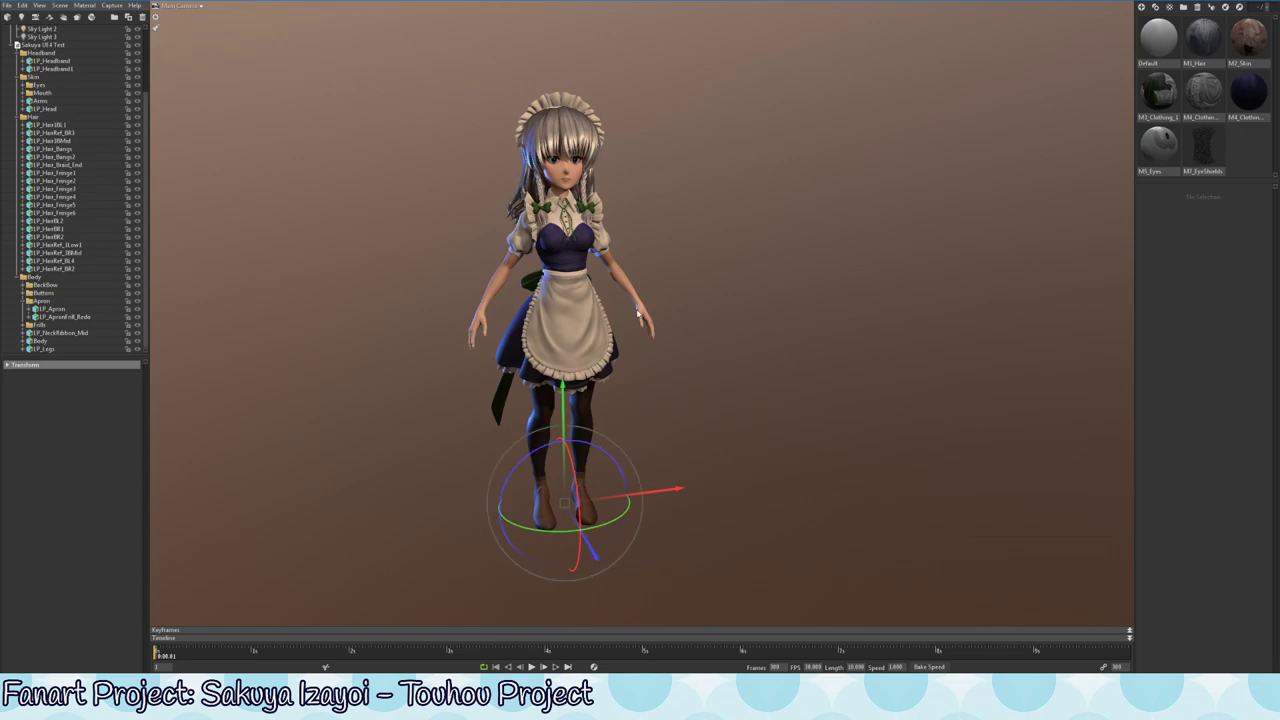
middle_click_drag(637, 313, 718, 340)
mouse_move(718, 340)
right_mouse_down()
mouse_move(766, 371)
mouse_move(704, 352)
right_mouse_up()
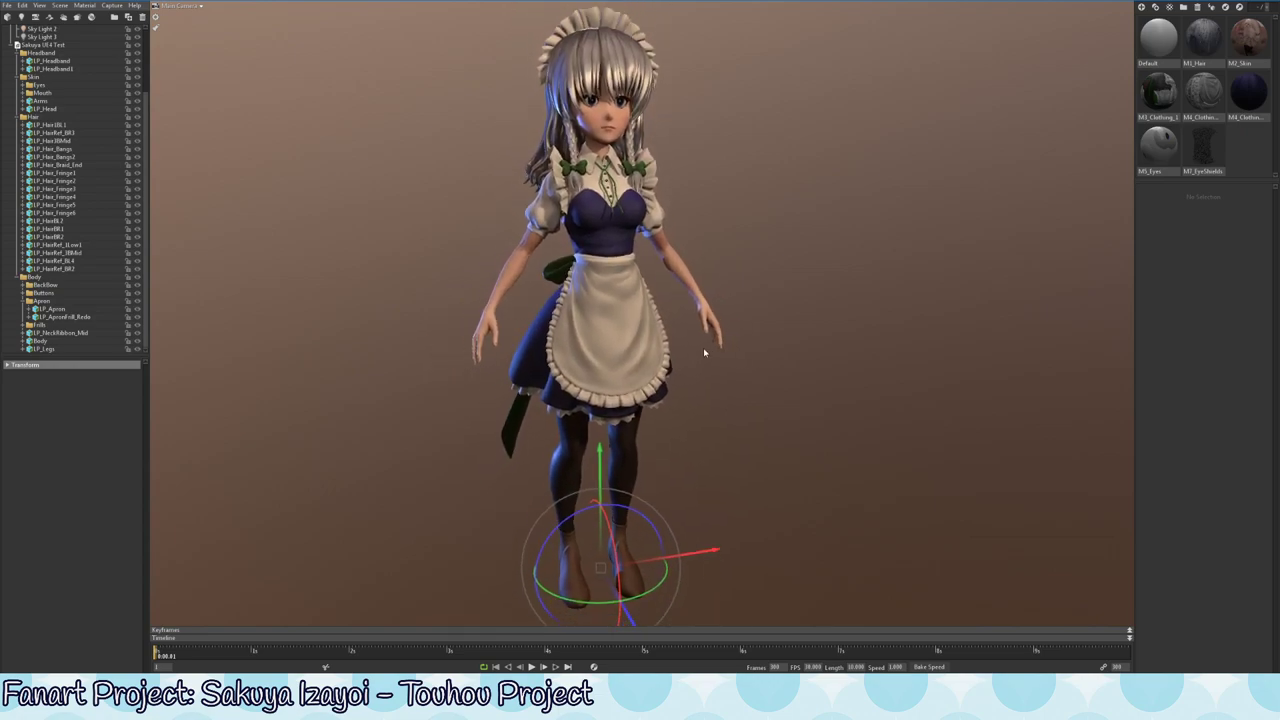
- Examine the character's face, hair, puffed sleeves and bodice from the front and both sides at medium distance
mouse_move(638, 601)
left_mouse_down()
mouse_move(958, 537)
mouse_move(924, 544)
left_mouse_up()
left_click_drag(1027, 300, 860, 143, "shift")
left_click_drag(600, 605, 690, 585)
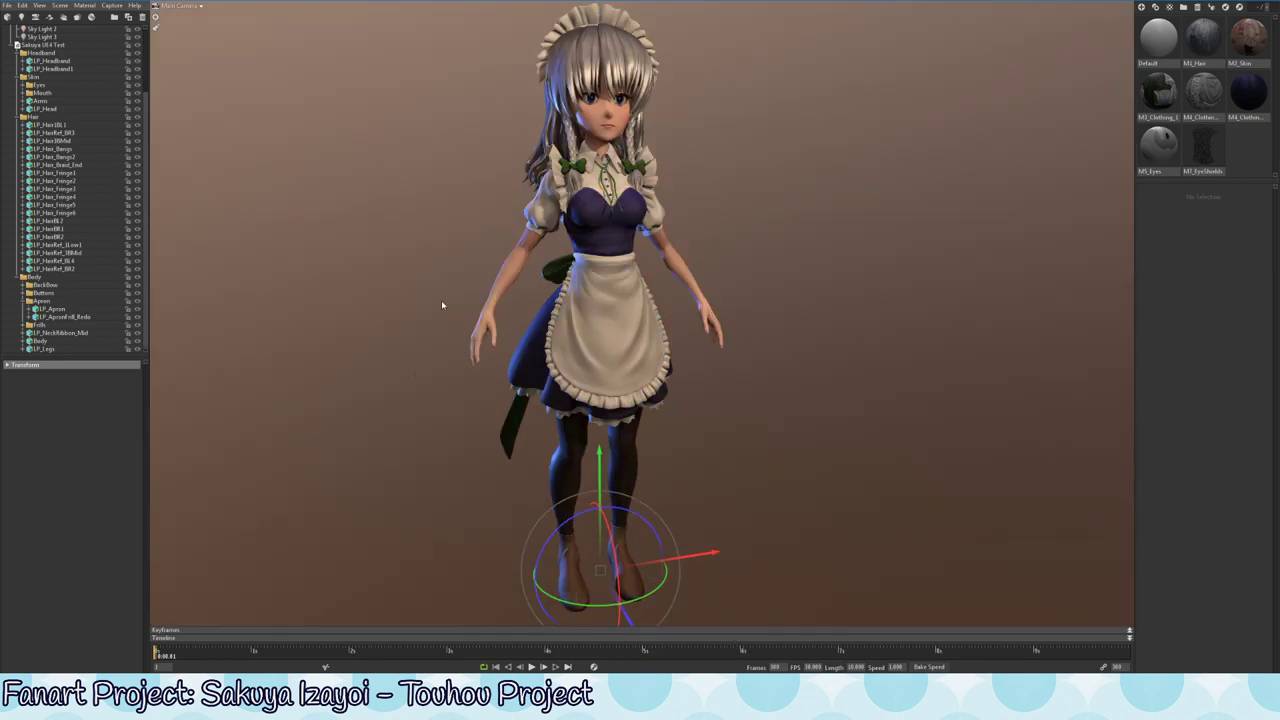
middle_click_drag(494, 160, 504, 340, "alt")
scroll(587, 229, "up", 4)
left_click_drag(587, 229, 700, 240, "alt")
middle_click_drag(632, 390, 588, 270, "alt")
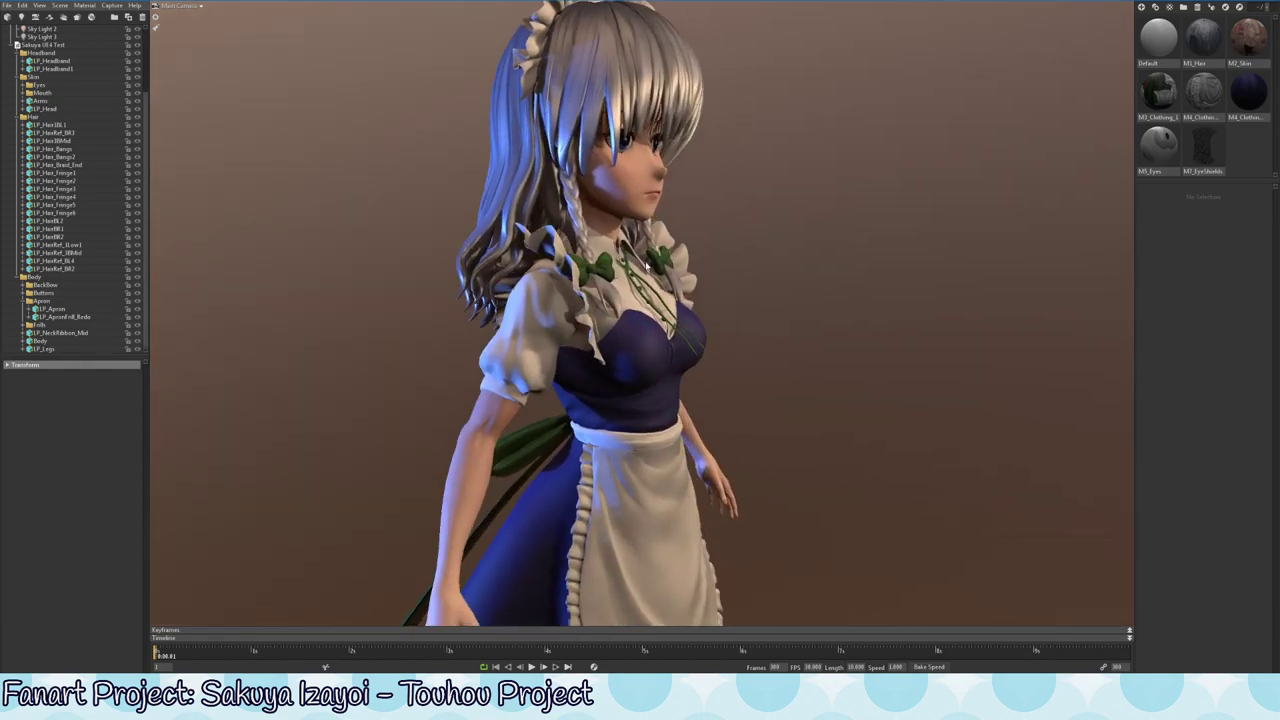
left_click_drag(588, 270, 510, 295, "alt")
middle_click_drag(605, 298, 637, 350, "alt")
scroll(637, 350, "up", 3)
left_click_drag(637, 350, 526, 306, "alt")
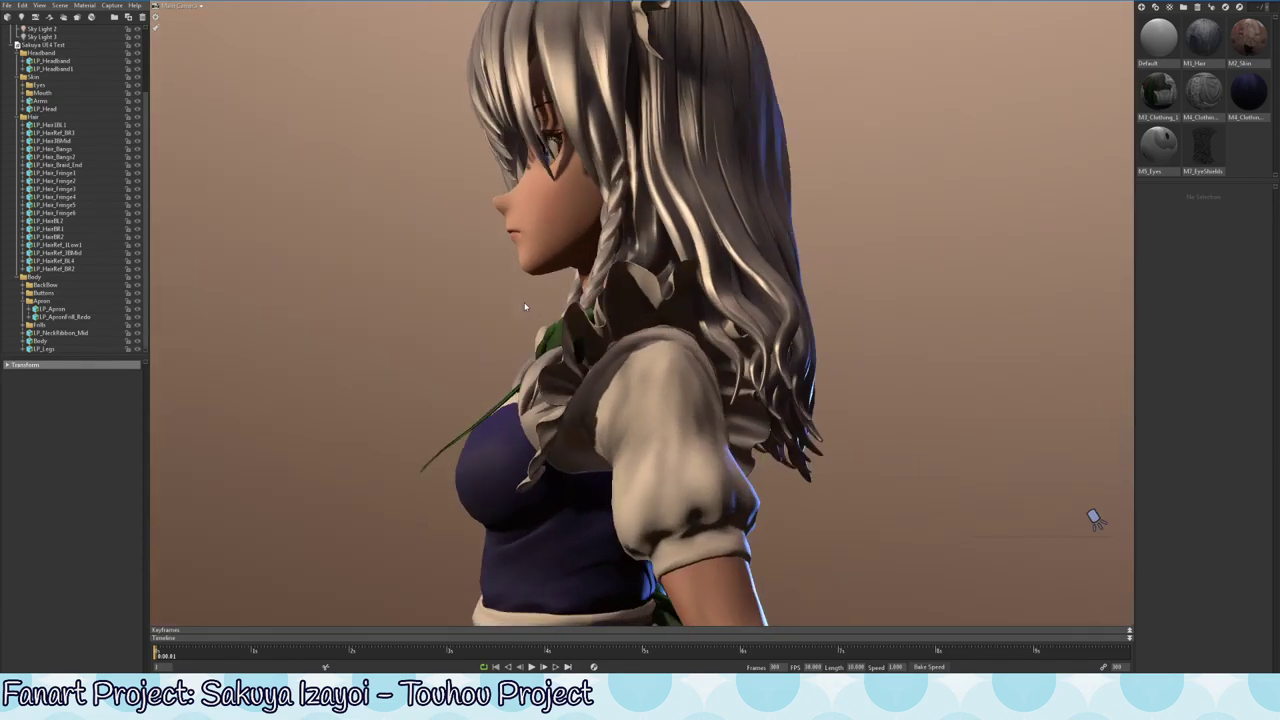
- Examine the puffed sleeve, shoulder frills, bodice folds and apron waistband in close-up from the side
middle_click_drag(526, 306, 590, 88, "alt")
scroll(590, 88, "up", 2)
left_click_drag(590, 88, 640, 92, "alt")
middle_click_drag(748, 62, 728, 302, "alt")
scroll(728, 302, "up", 2)
middle_click_drag(668, 560, 647, 319, "alt")
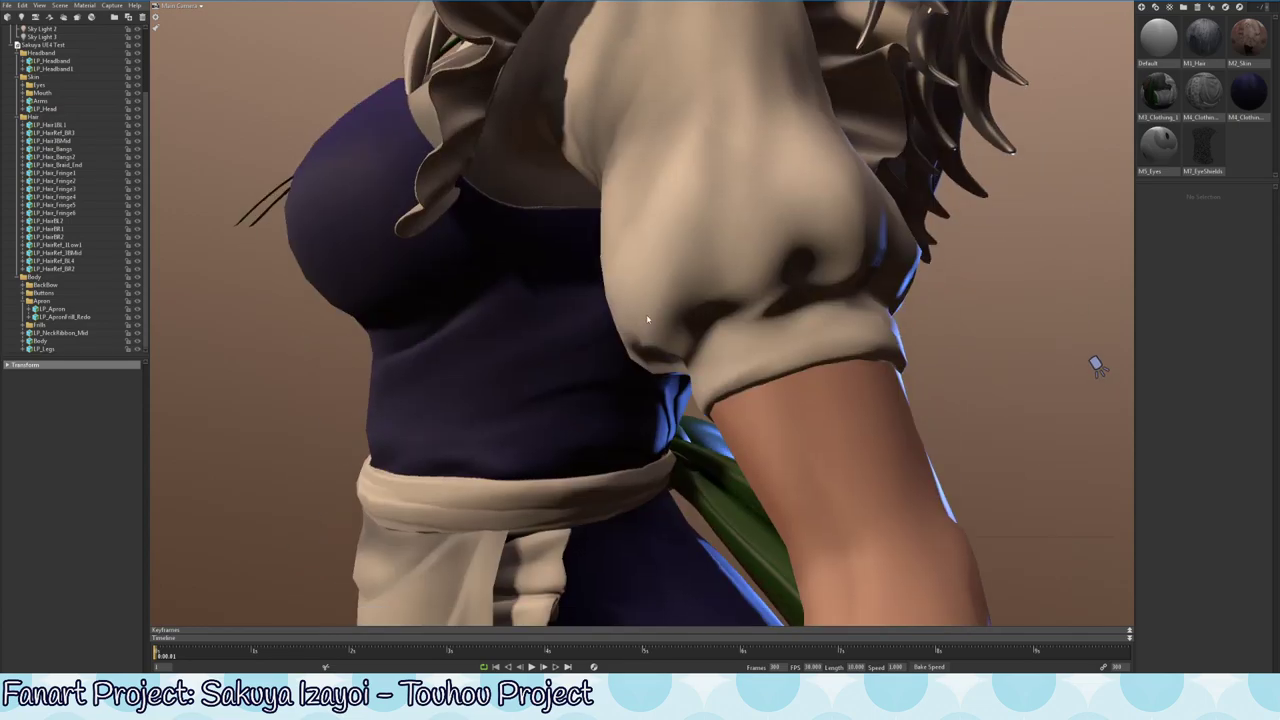
middle_click_drag(453, 154, 520, 250, "alt")
left_click_drag(520, 250, 749, 246, "alt")
- Examine the collar, neck ribbon, bodice and apron from the front, ending with a view of the whole upper figure and headband
scroll(679, 251, "down", 2)
middle_click_drag(688, 500, 646, 346, "alt")
scroll(691, 340, "down", 4)
scroll(646, 346, "up", 2)
middle_click_drag(694, 260, 700, 306, "alt")
left_click_drag(700, 306, 737, 303, "alt")
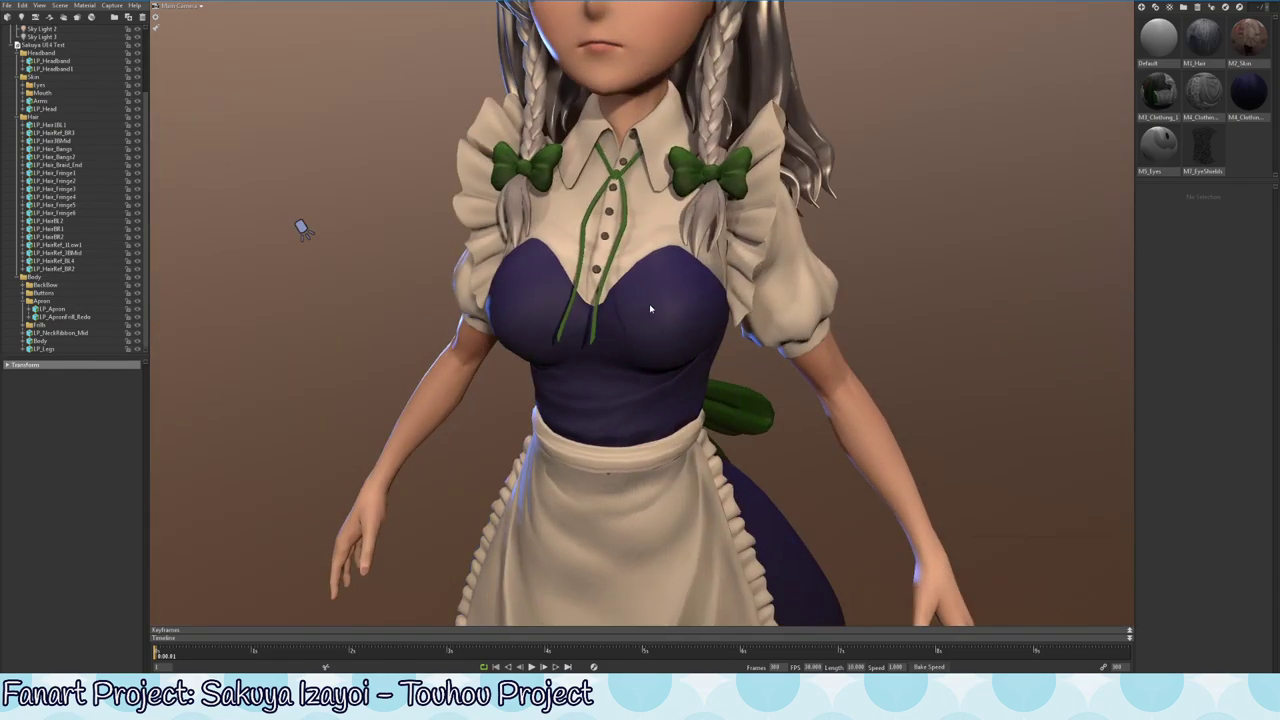
left_click_drag(636, 330, 680, 329)
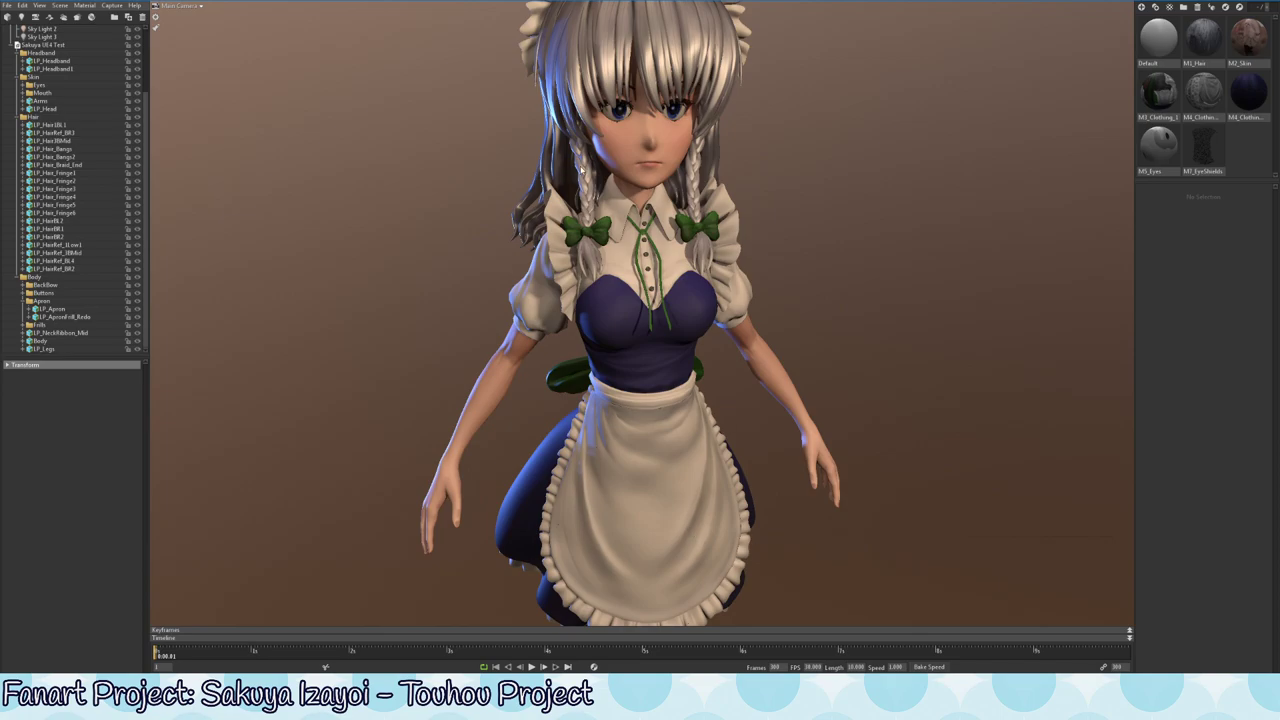
scroll(581, 170, "down", 2)
middle_click_drag(581, 170, 626, 273)
mouse_move(626, 273)
left_mouse_down()
mouse_move(750, 280)
mouse_move(626, 273)
left_mouse_up()
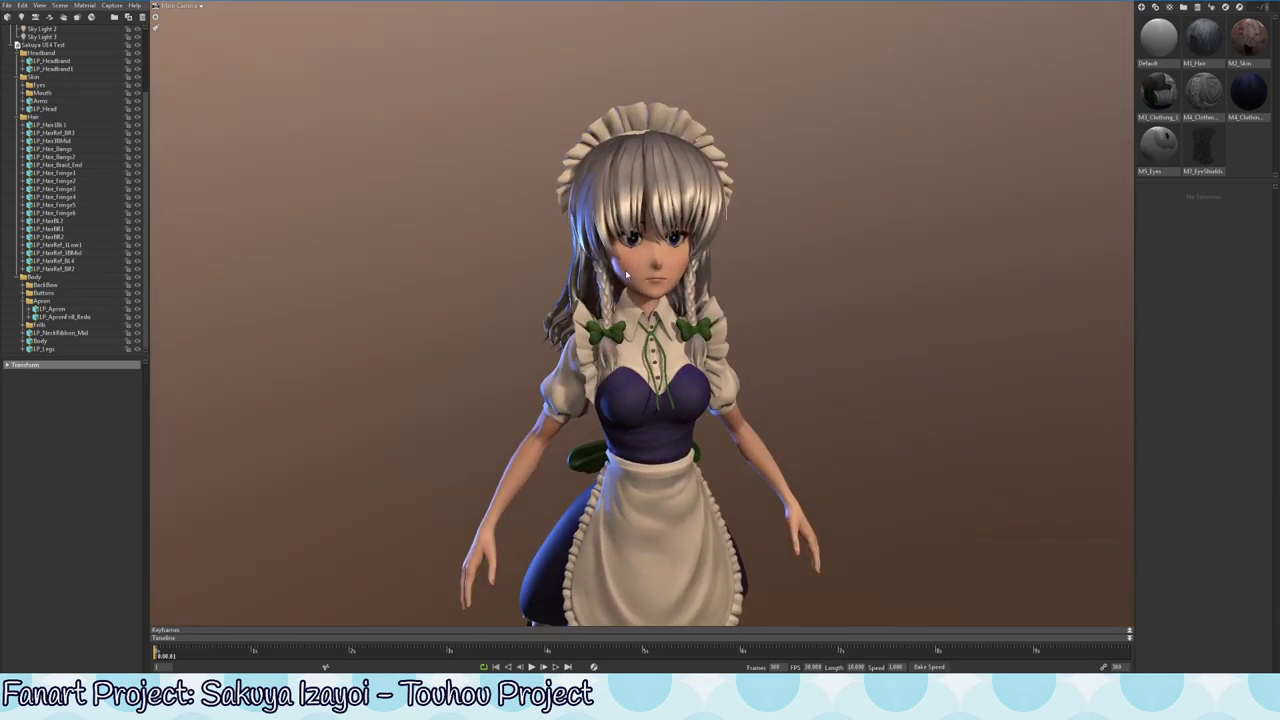